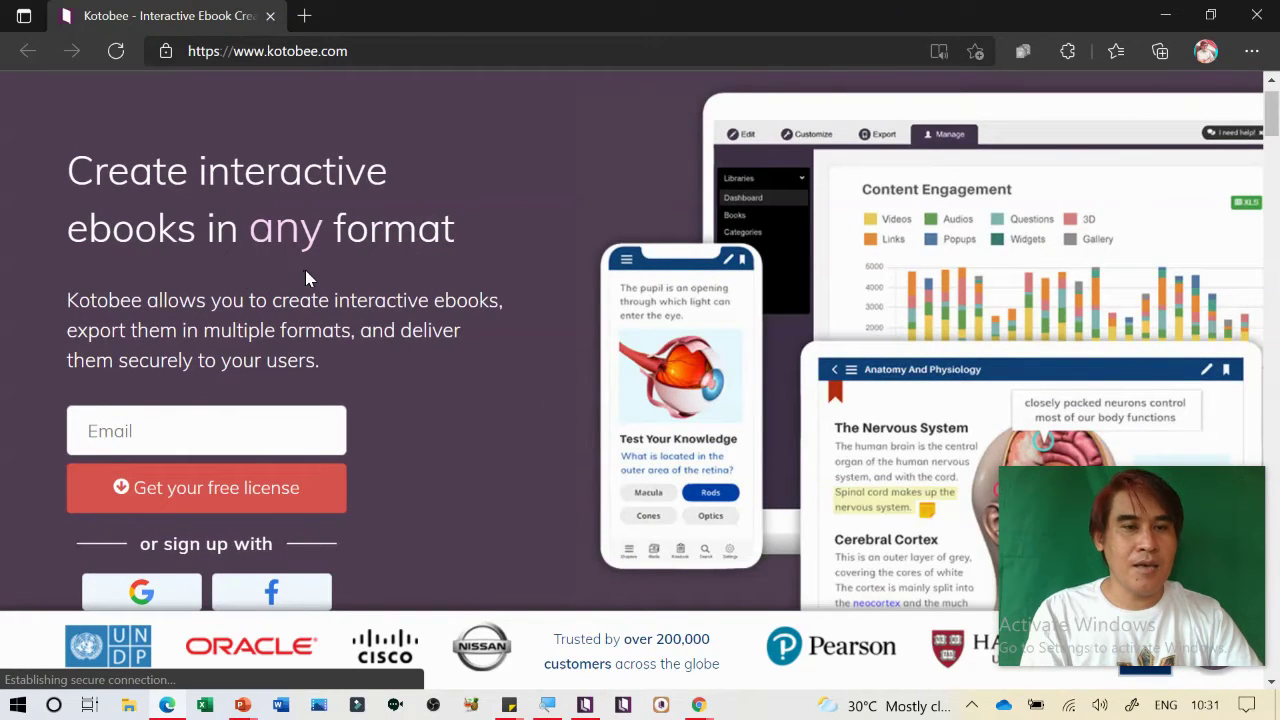
Review the free license sign-up options on the Kotobee homepage
{"action": "scroll", "coordinate": [355, 280], "scroll_direction": "down", "scroll_amount": 2}
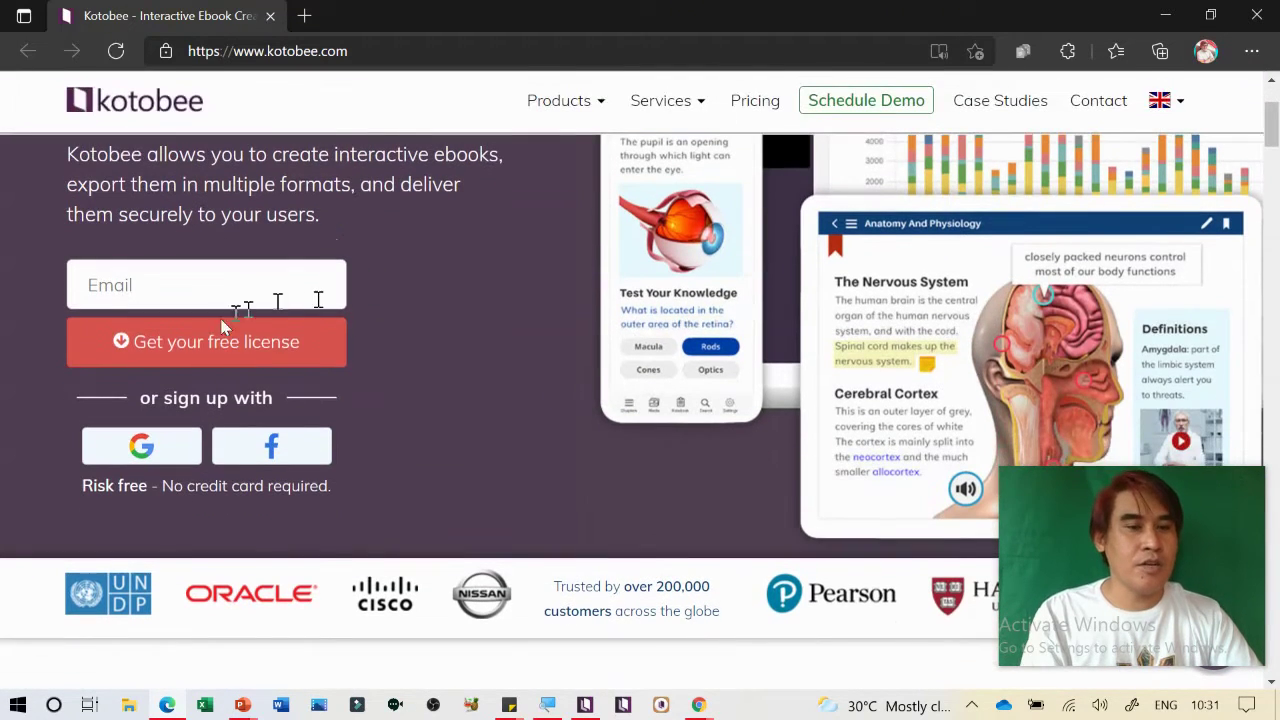
{"action": "left_click", "coordinate": [155, 290]}
{"action": "left_click", "coordinate": [145, 452]}
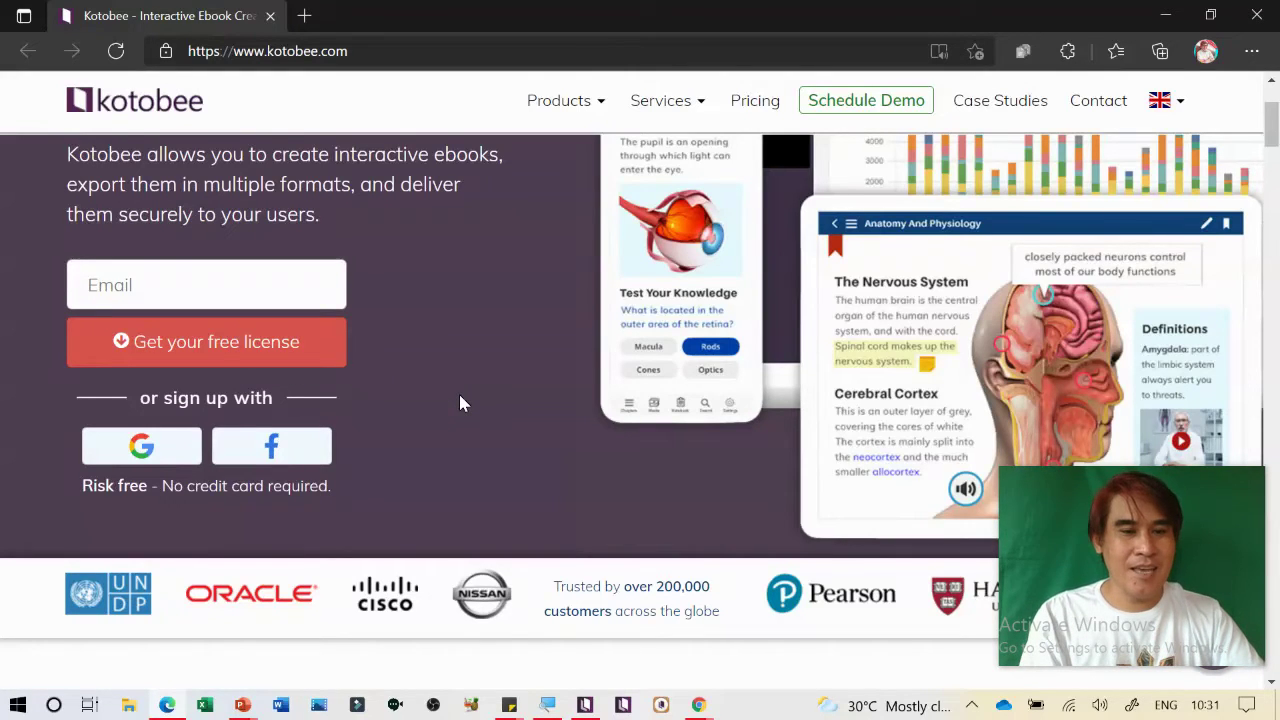
Play the Kotobee Explainer Video in full screen and return to the homepage when it ends
{"action": "scroll", "coordinate": [460, 403], "scroll_direction": "down", "scroll_amount": 4}
{"action": "scroll", "coordinate": [460, 403], "scroll_direction": "down", "scroll_amount": 2}
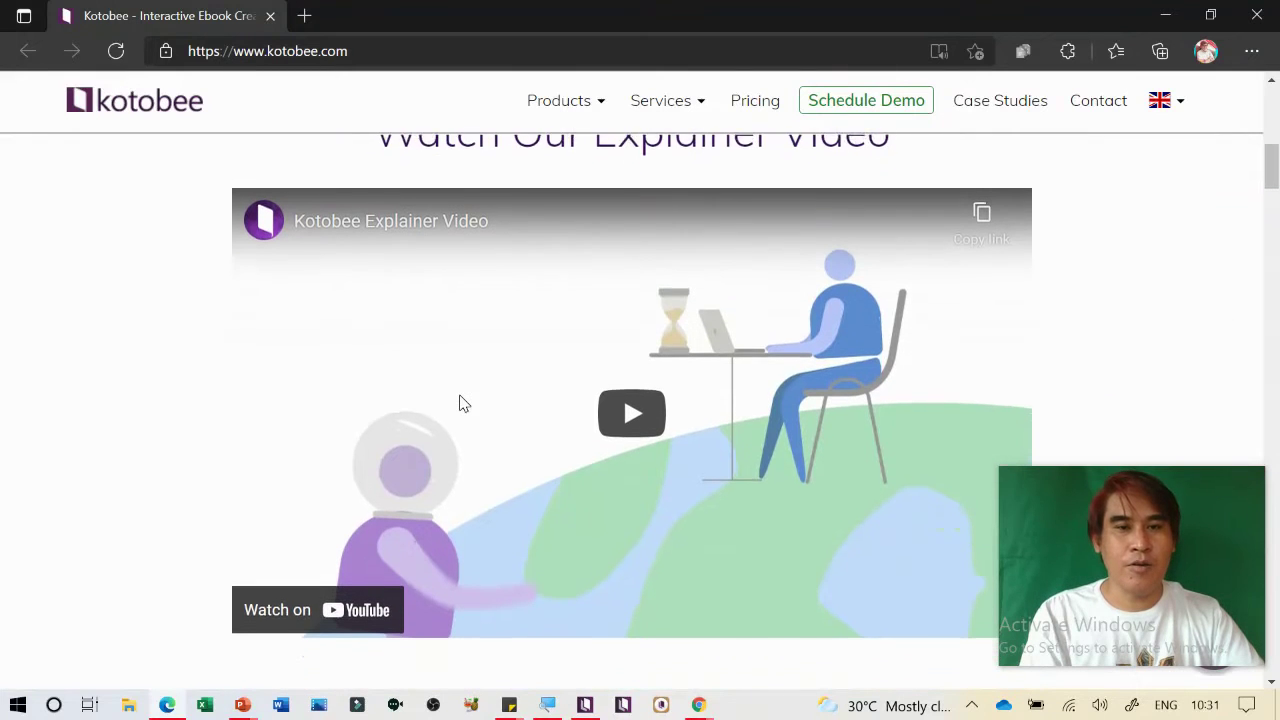
{"action": "scroll", "coordinate": [463, 403], "scroll_direction": "up", "scroll_amount": 1}
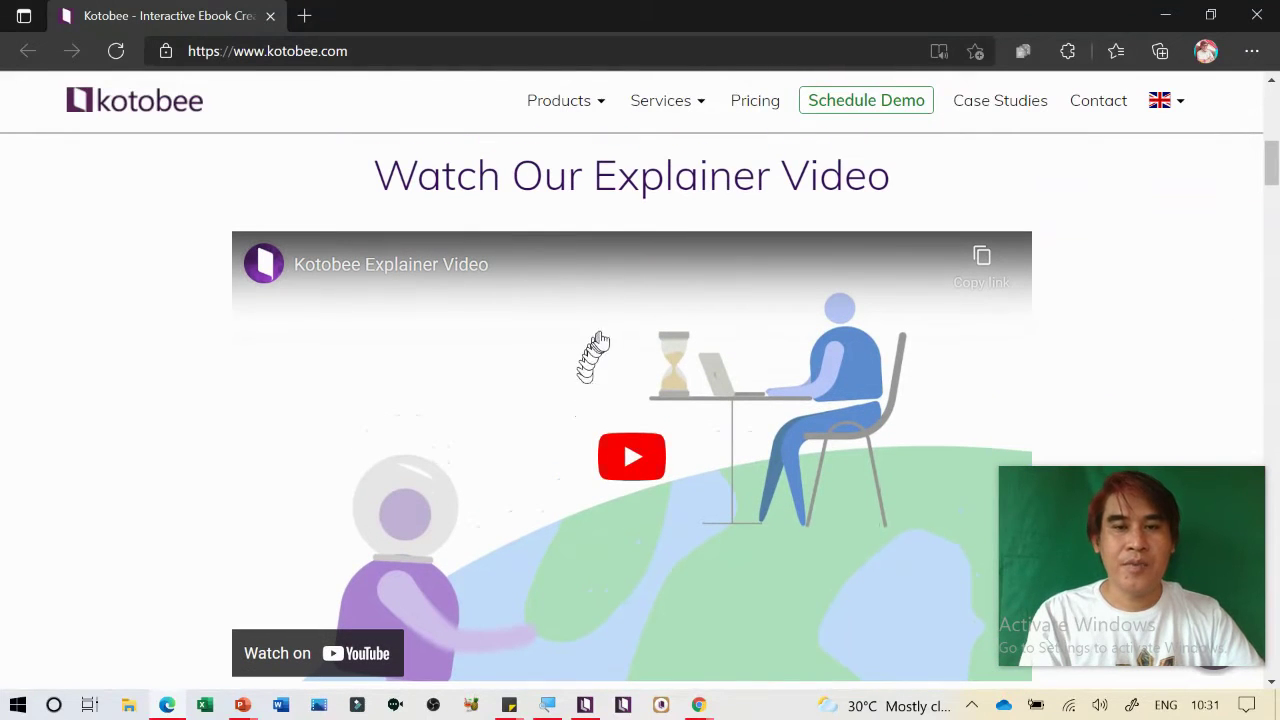
{"action": "scroll", "coordinate": [712, 355], "scroll_direction": "down", "scroll_amount": 1}
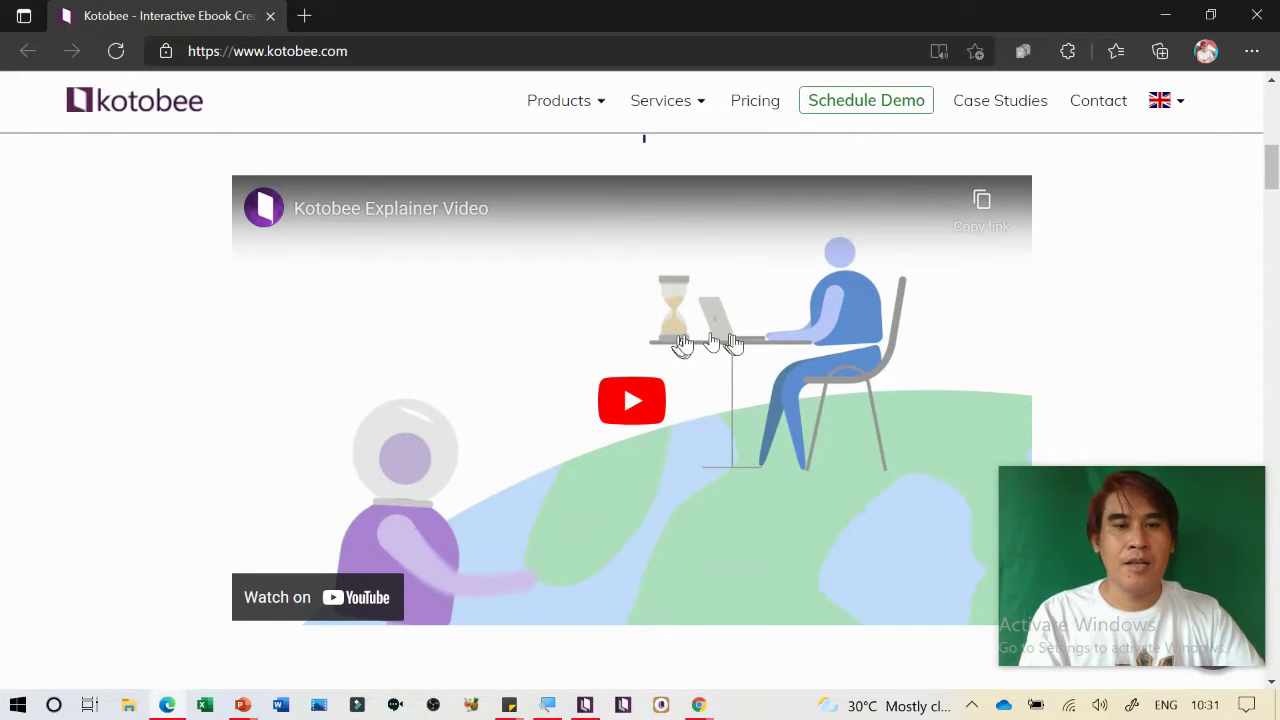
{"action": "left_click", "coordinate": [635, 410]}
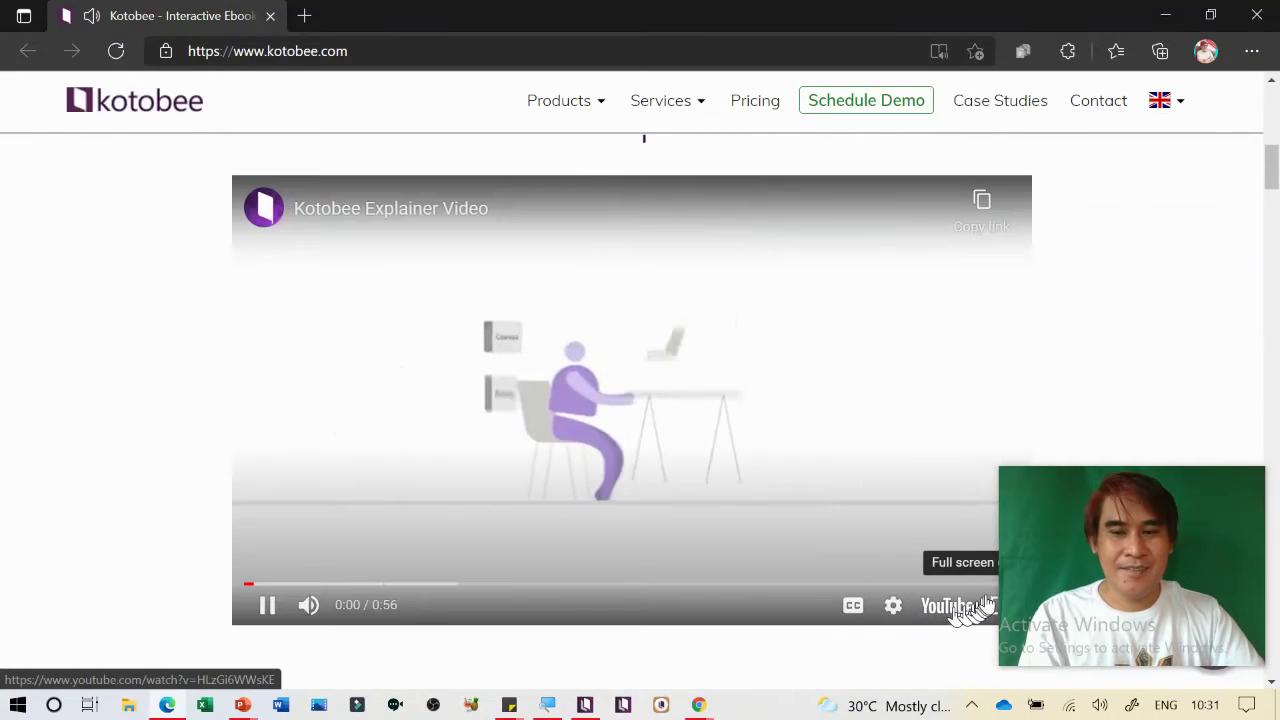
{"action": "left_click", "coordinate": [988, 605]}
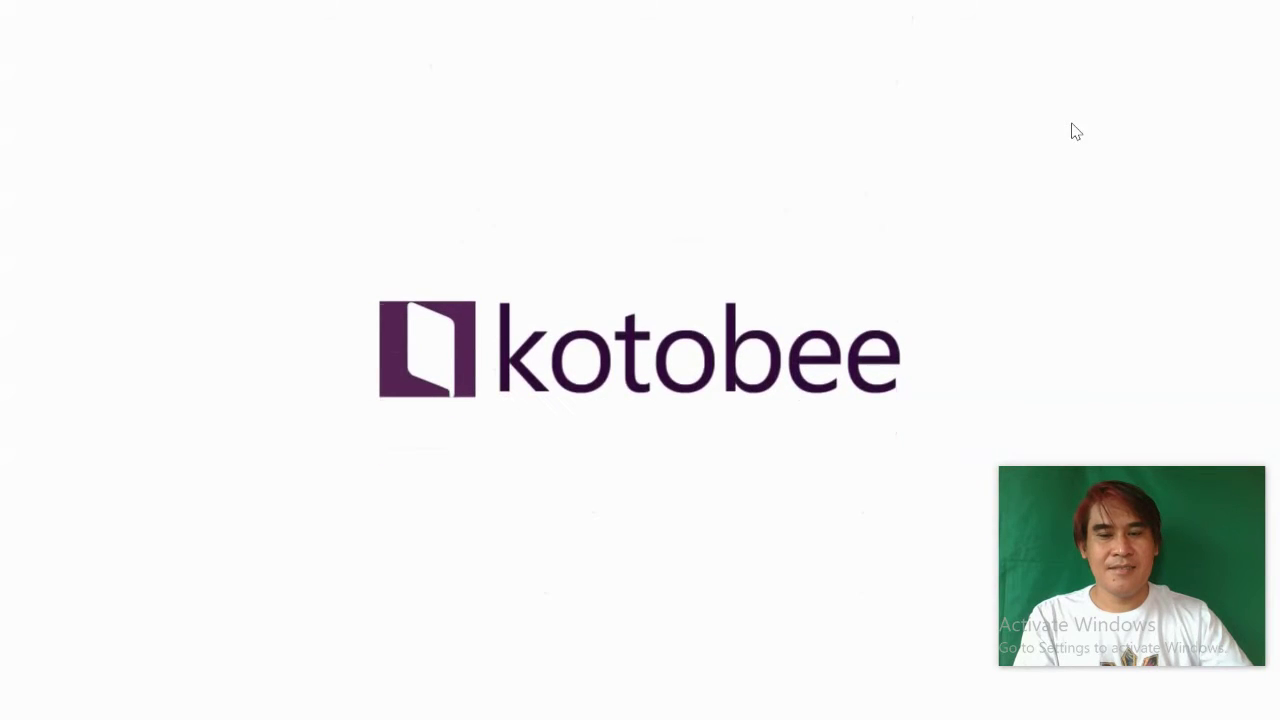
{"action": "key", "text": "Escape"}
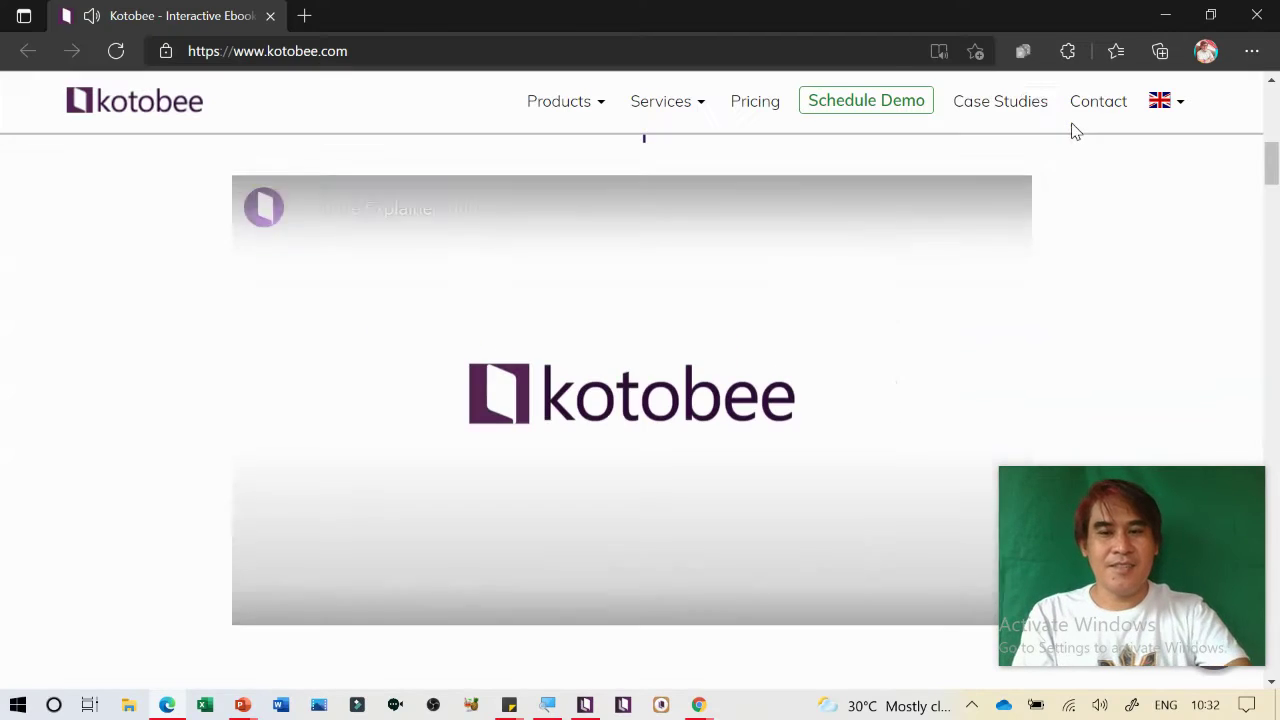
Examine the homepage's showcase of ebooks created using Kotobee and its solutions for every sector
{"action": "scroll", "coordinate": [929, 277], "scroll_direction": "up", "scroll_amount": 1}
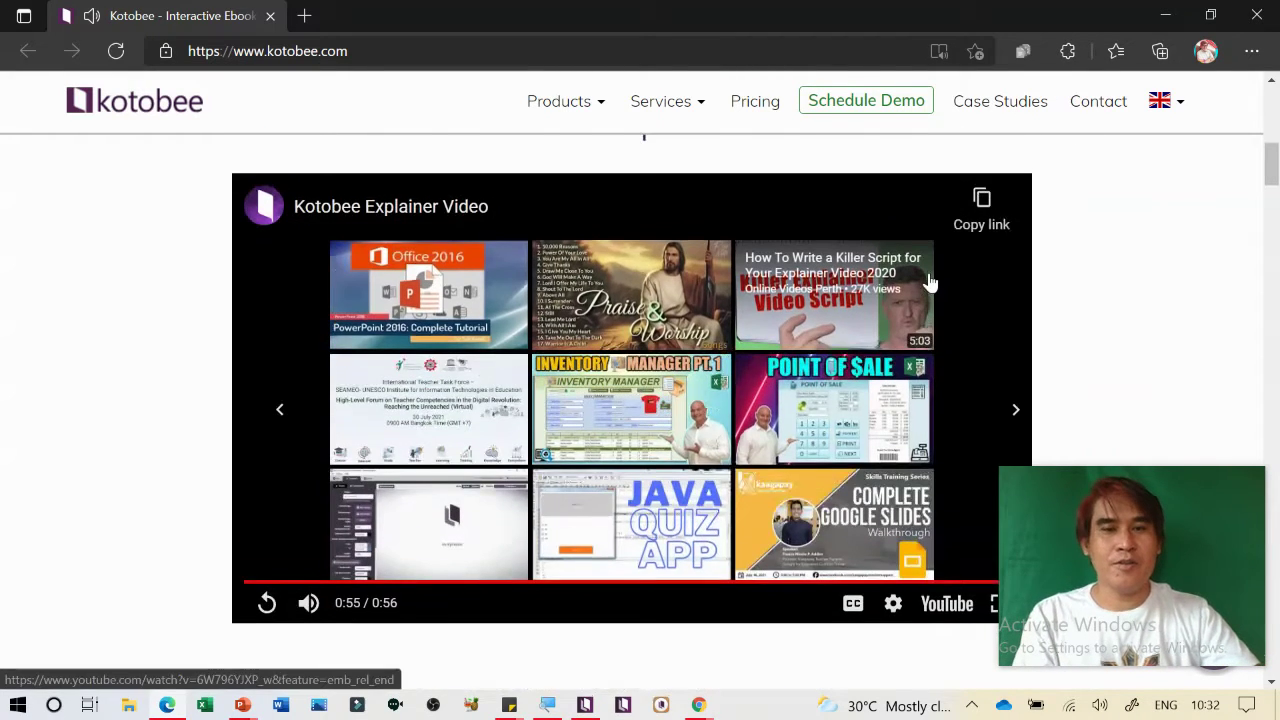
{"action": "scroll", "coordinate": [818, 527], "scroll_direction": "down", "scroll_amount": 1}
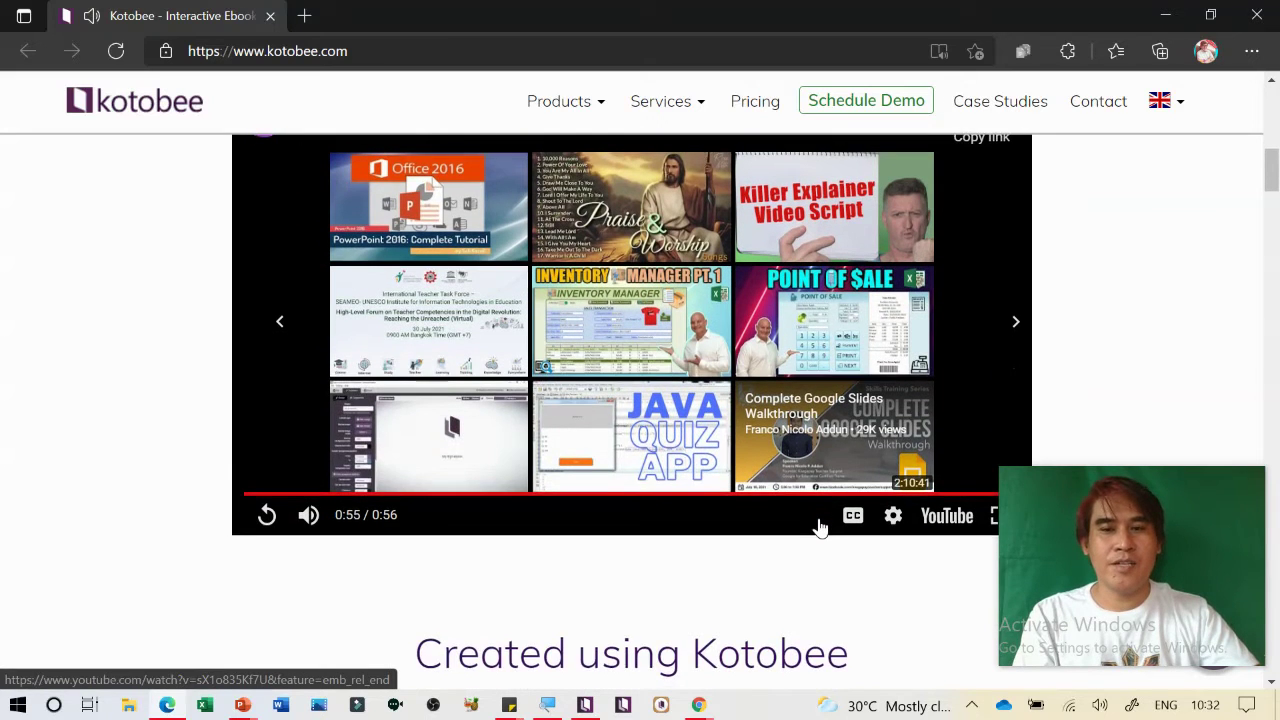
{"action": "scroll", "coordinate": [818, 527], "scroll_direction": "up", "scroll_amount": 1}
{"action": "scroll", "coordinate": [1122, 347], "scroll_direction": "down", "scroll_amount": 1}
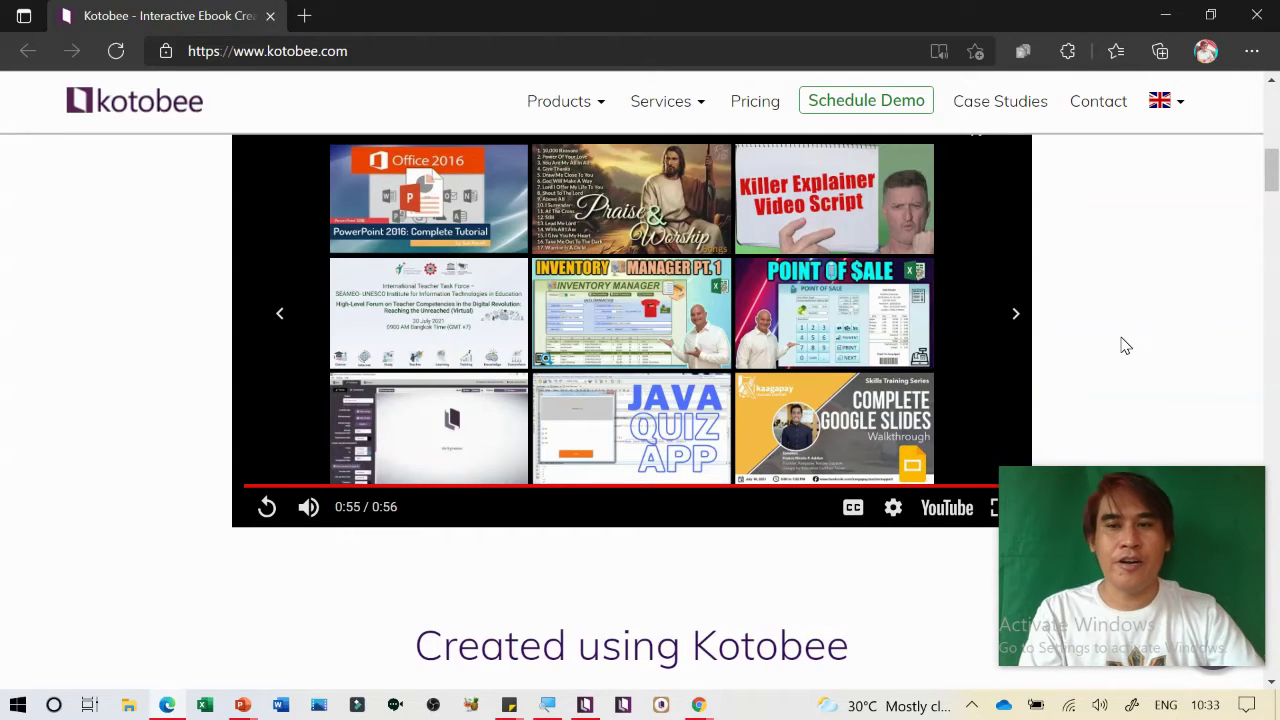
{"action": "scroll", "coordinate": [1127, 358], "scroll_direction": "down", "scroll_amount": 3}
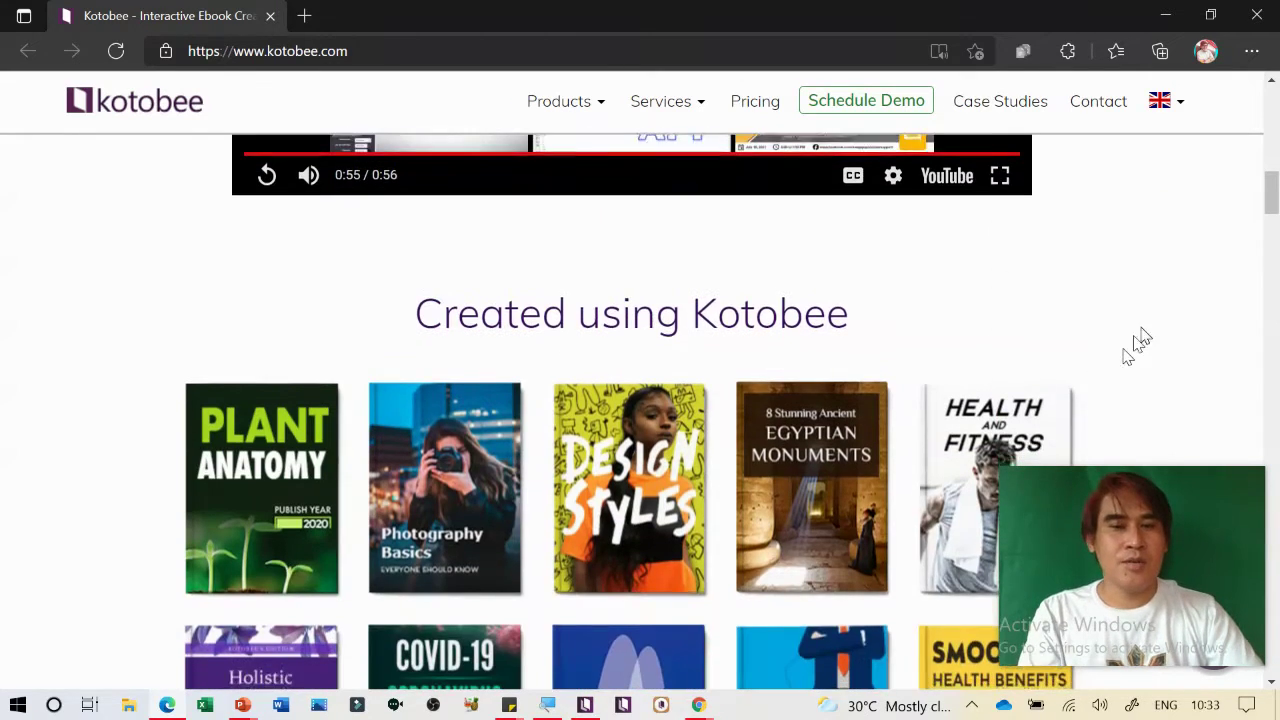
{"action": "scroll", "coordinate": [1129, 338], "scroll_direction": "down", "scroll_amount": 1}
{"action": "scroll", "coordinate": [1129, 338], "scroll_direction": "down", "scroll_amount": 1}
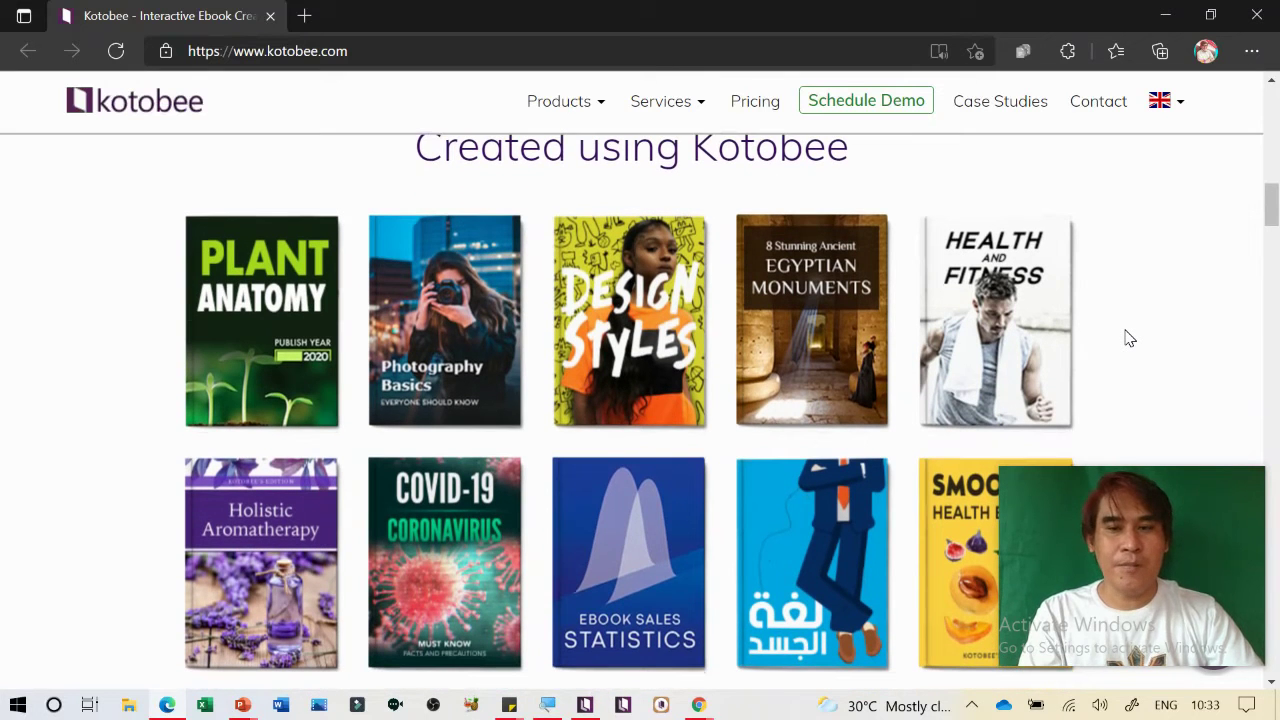
{"action": "scroll", "coordinate": [1129, 338], "scroll_direction": "down", "scroll_amount": 5}
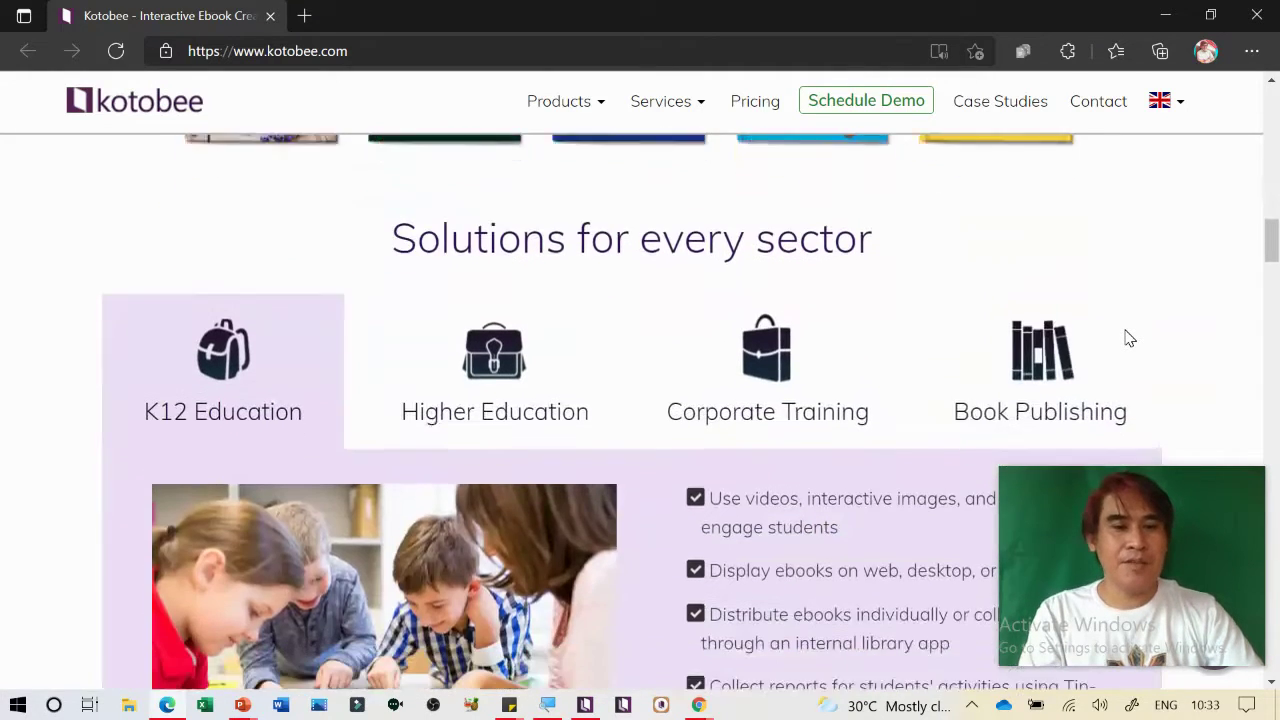
{"action": "scroll", "coordinate": [1129, 338], "scroll_direction": "down", "scroll_amount": 1}
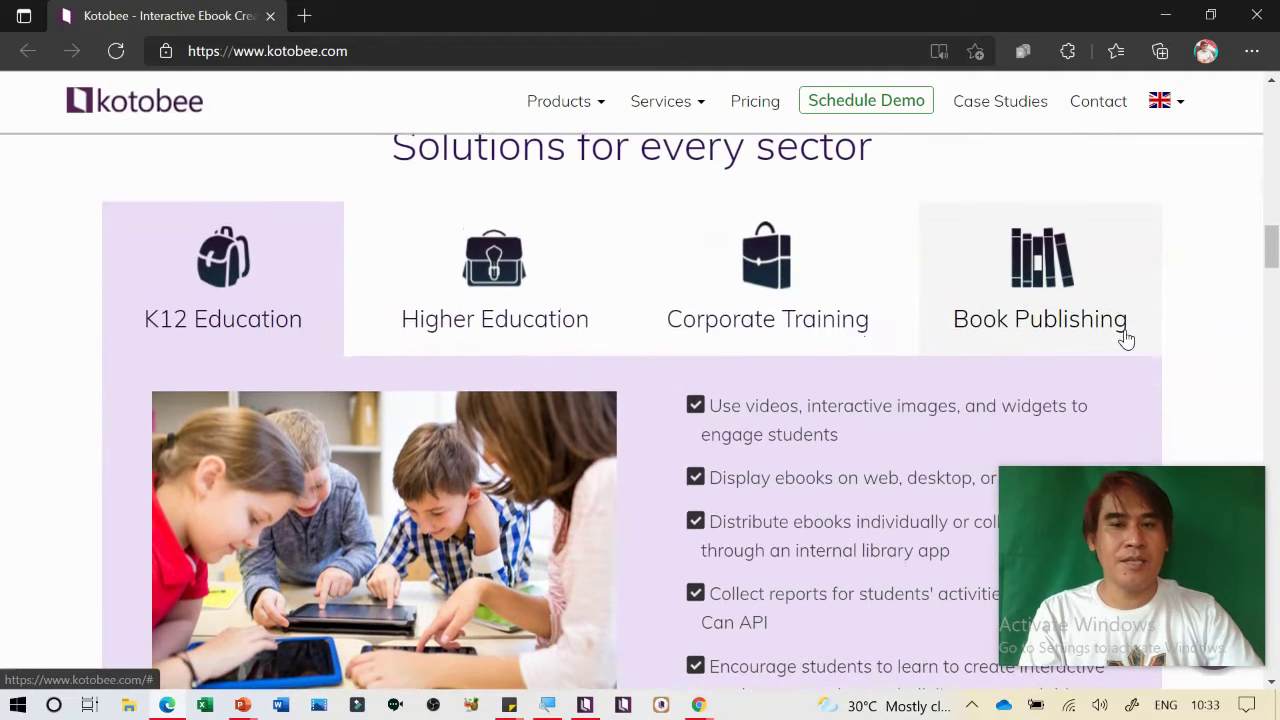
{"action": "scroll", "coordinate": [1123, 337], "scroll_direction": "down", "scroll_amount": 1}
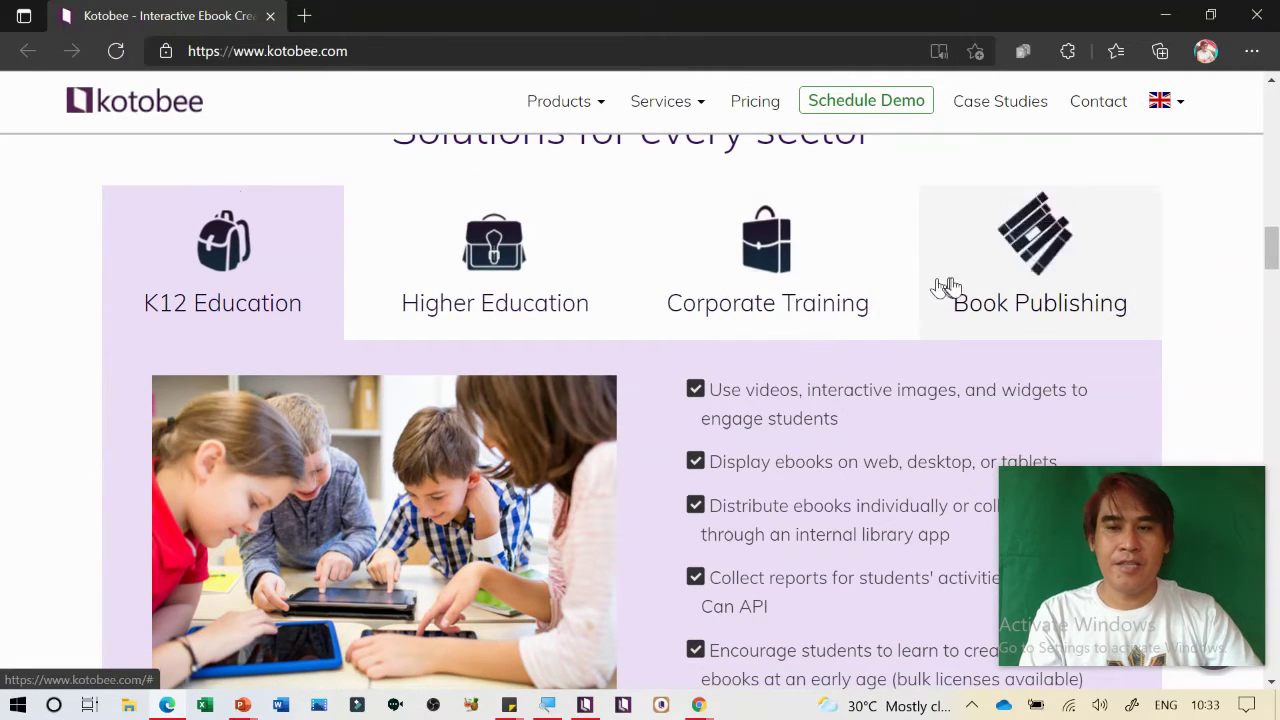
Review the ebook editor preview on the homepage and find the Windows download below it
{"action": "scroll", "coordinate": [965, 292], "scroll_direction": "down", "scroll_amount": 7}
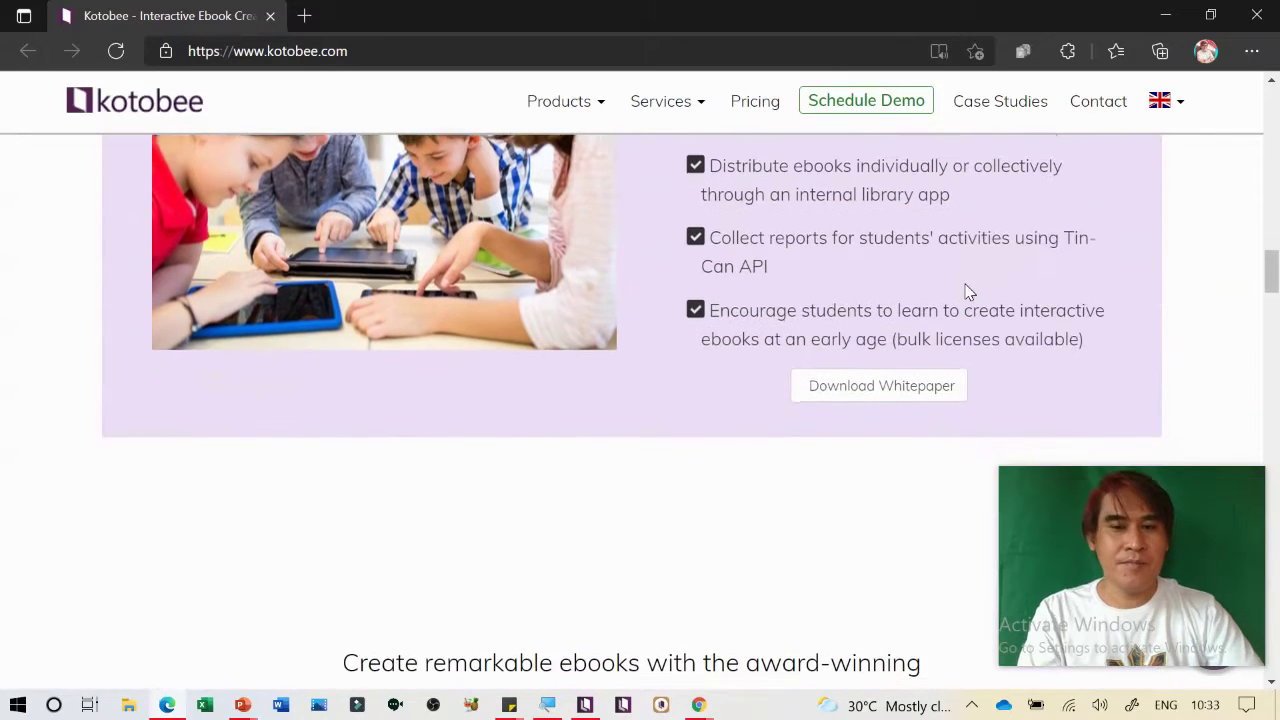
{"action": "scroll", "coordinate": [965, 292], "scroll_direction": "down", "scroll_amount": 1}
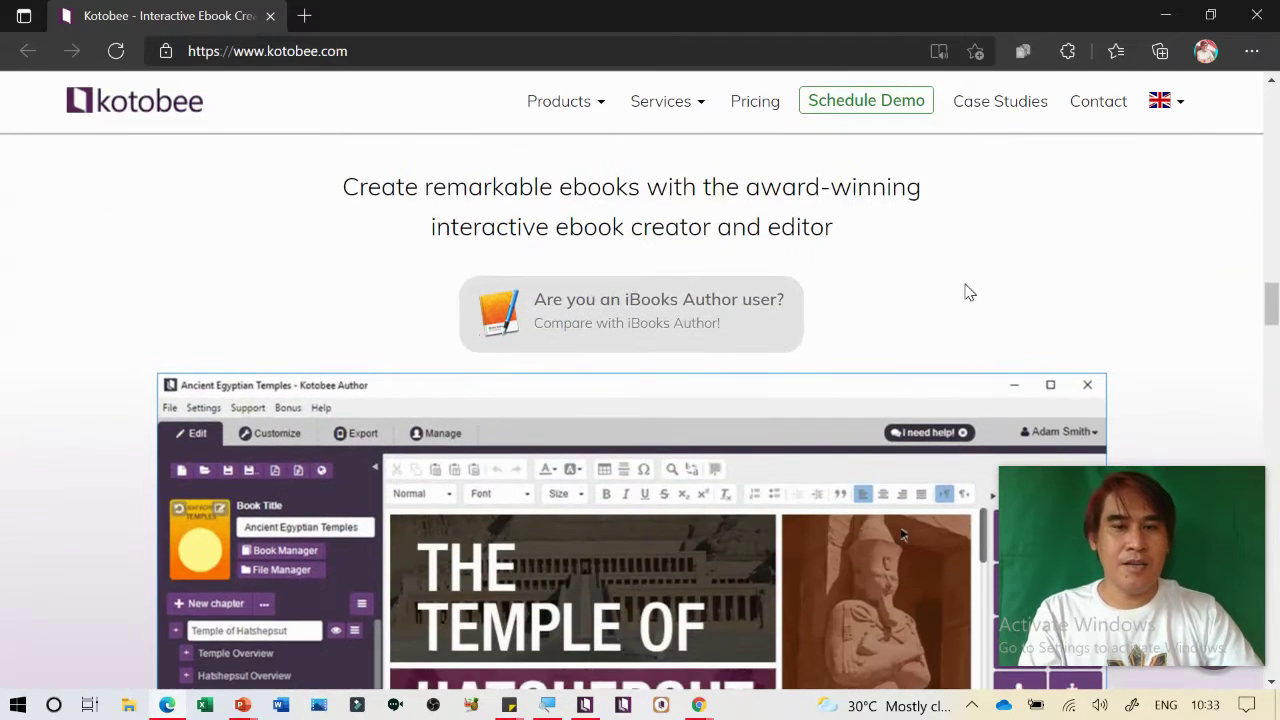
{"action": "scroll", "coordinate": [900, 307], "scroll_direction": "down", "scroll_amount": 1}
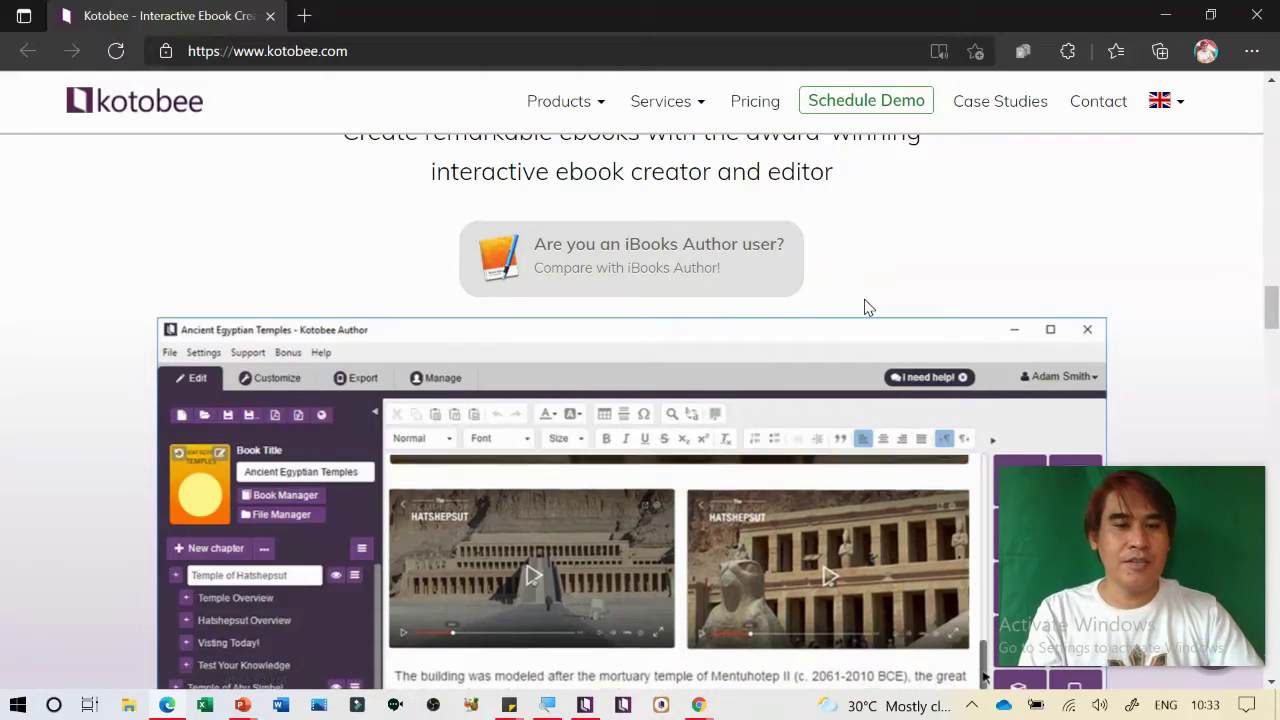
{"action": "scroll", "coordinate": [864, 299], "scroll_direction": "down", "scroll_amount": 3}
{"action": "scroll", "coordinate": [726, 430], "scroll_direction": "down", "scroll_amount": 2}
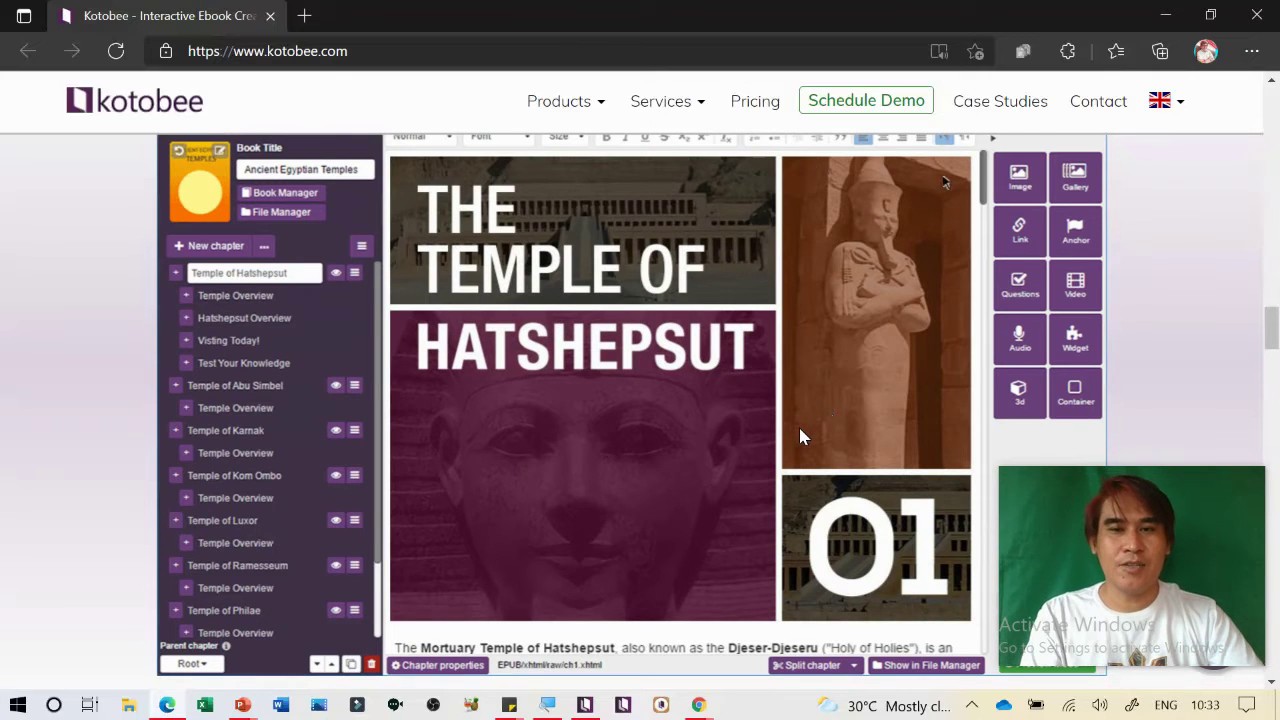
{"action": "scroll", "coordinate": [800, 436], "scroll_direction": "down", "scroll_amount": 5}
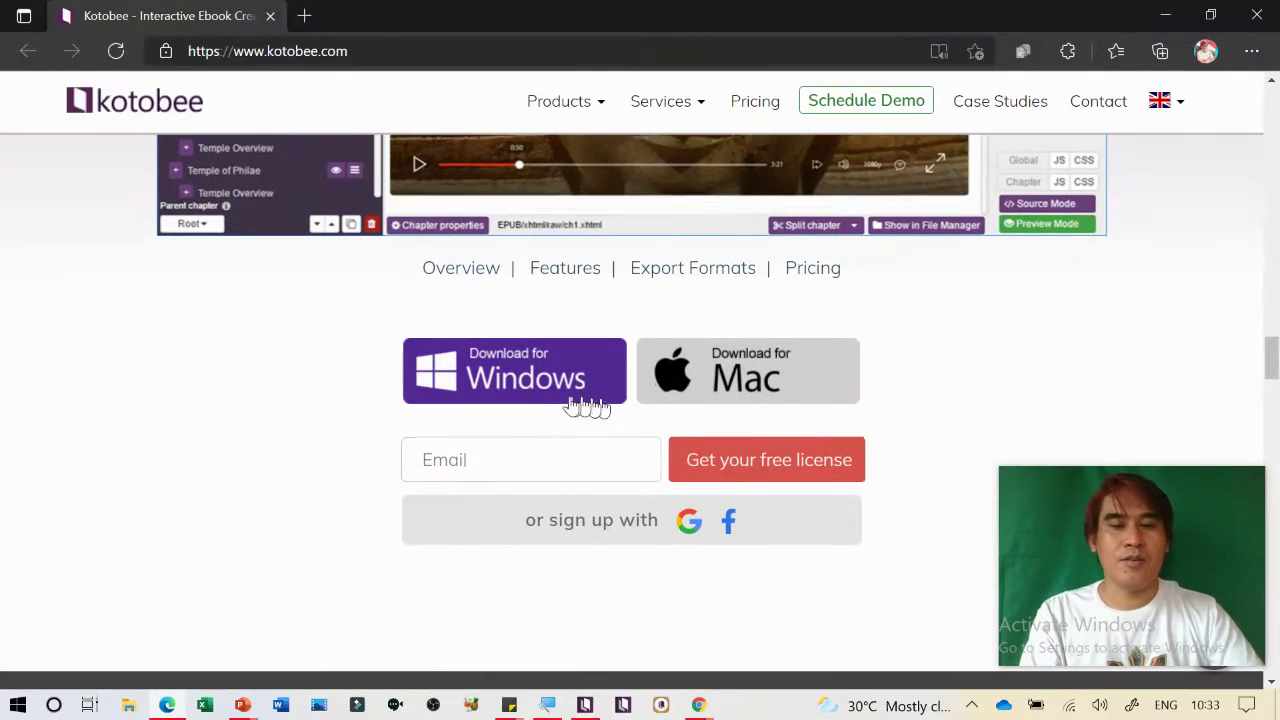
{"action": "left_click", "coordinate": [540, 398]}
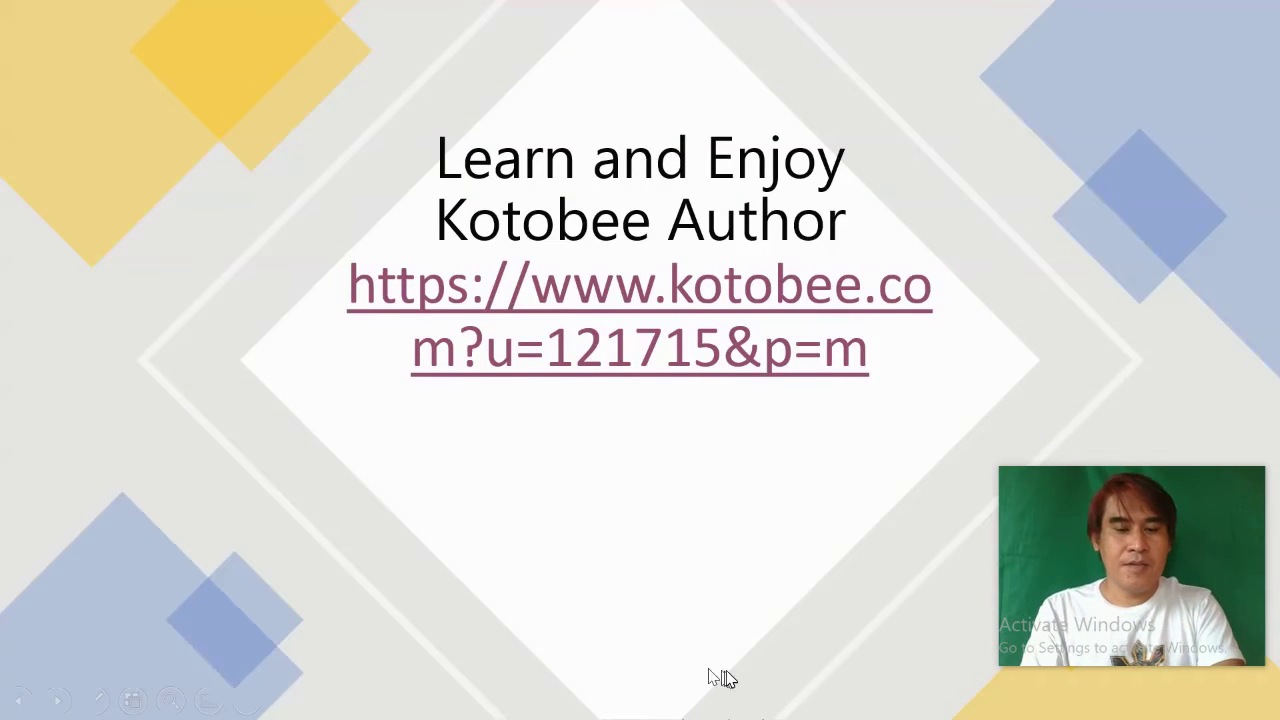
Switch to Kotobee Author and start a new book with the reflowable layout
{"action": "key", "text": "alt+Tab"}
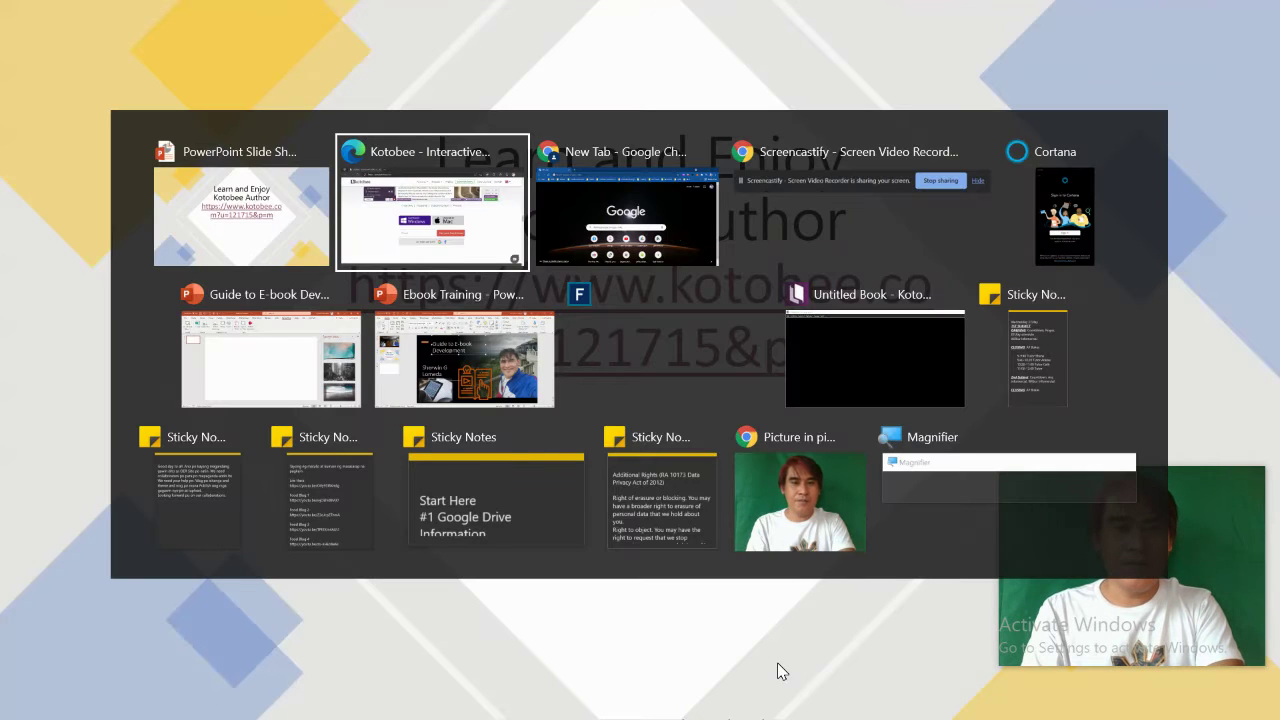
{"action": "key", "text": "super+d"}
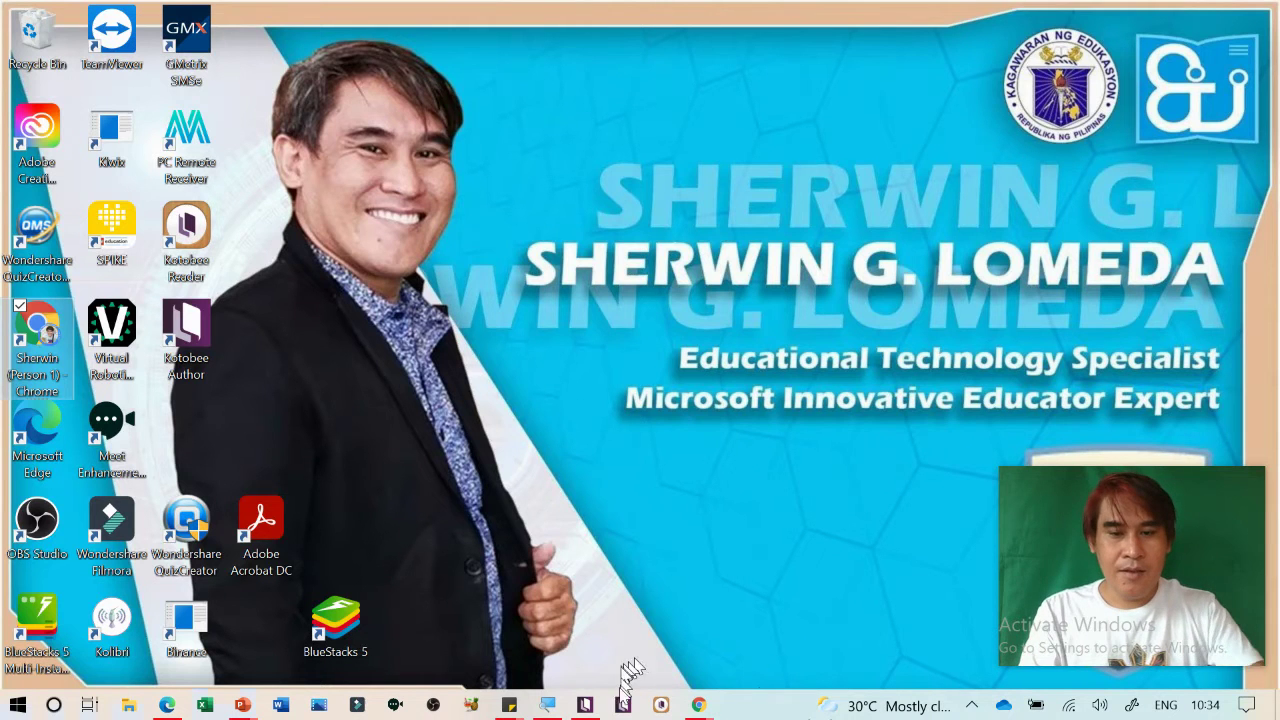
{"action": "left_click", "coordinate": [588, 712]}
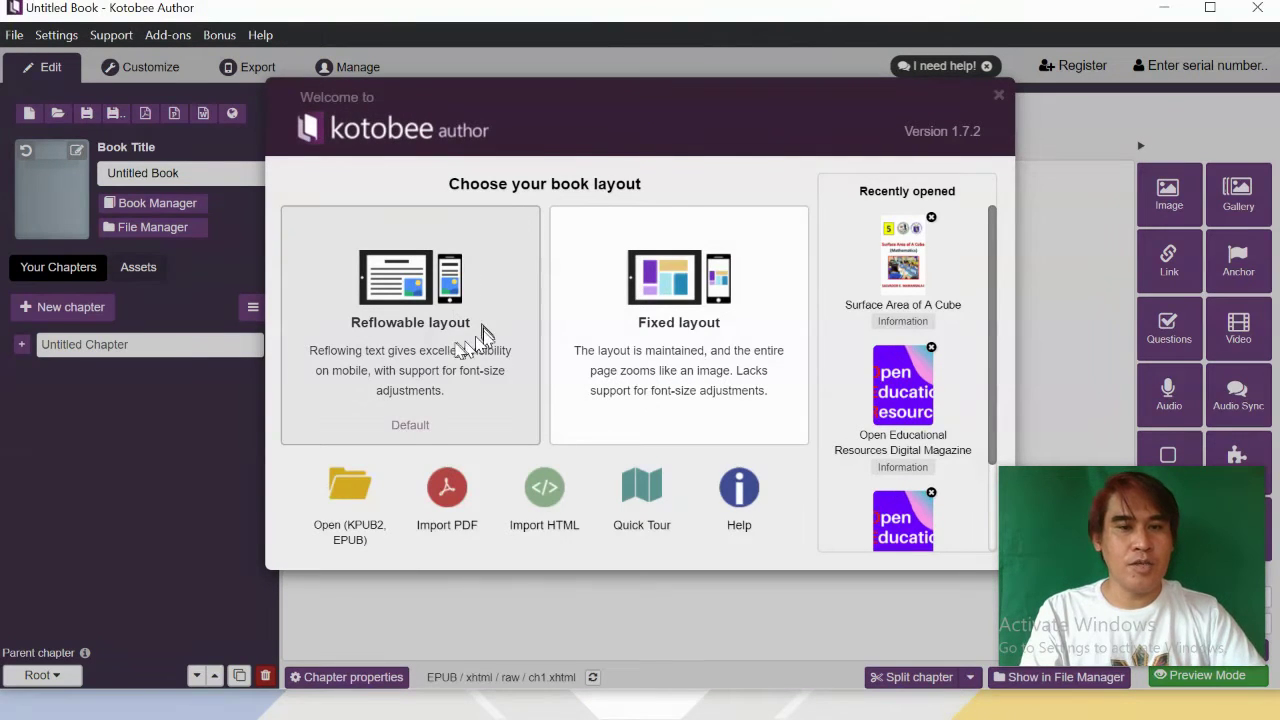
{"action": "left_click", "coordinate": [449, 349]}
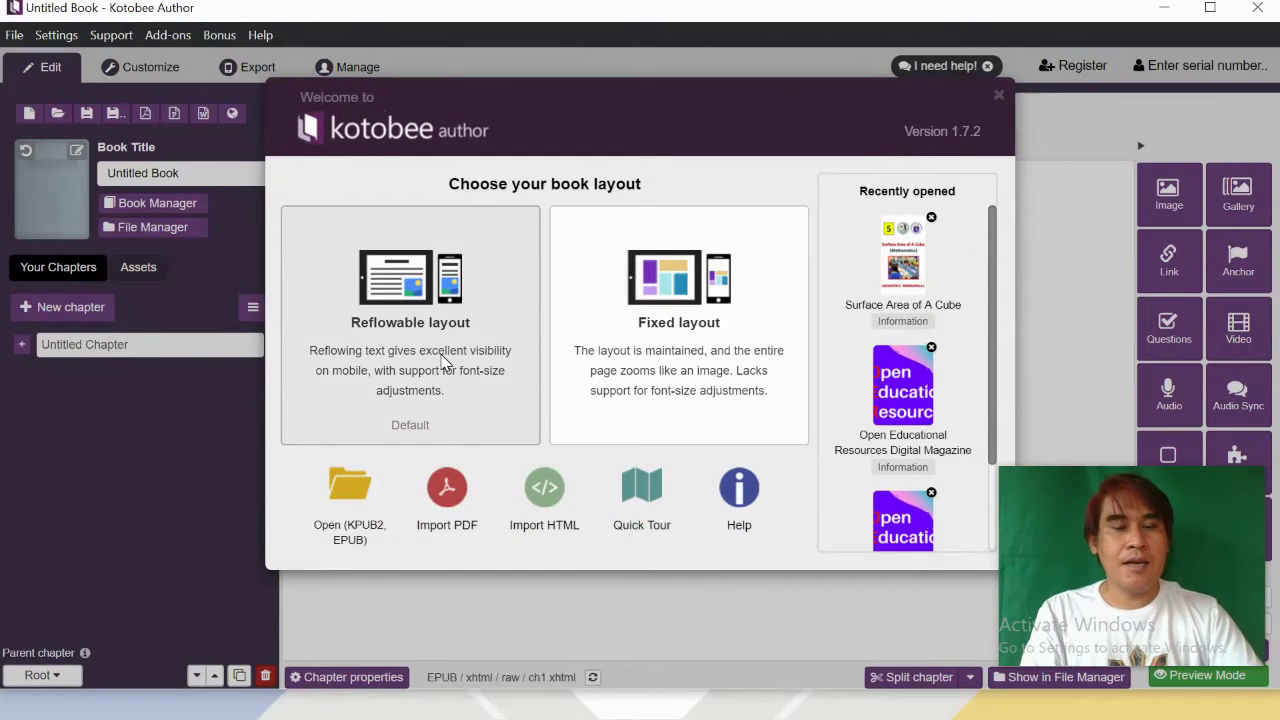
{"action": "left_click", "coordinate": [445, 363]}
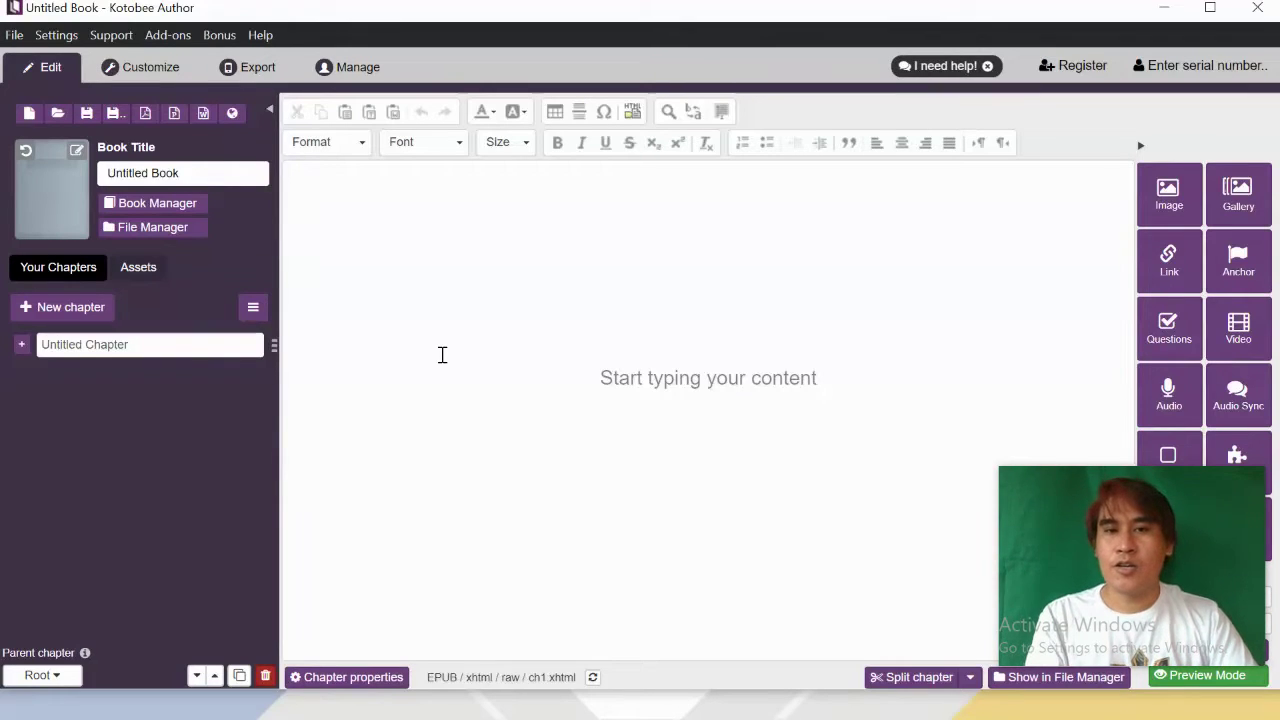
{"action": "left_click", "coordinate": [51, 186]}
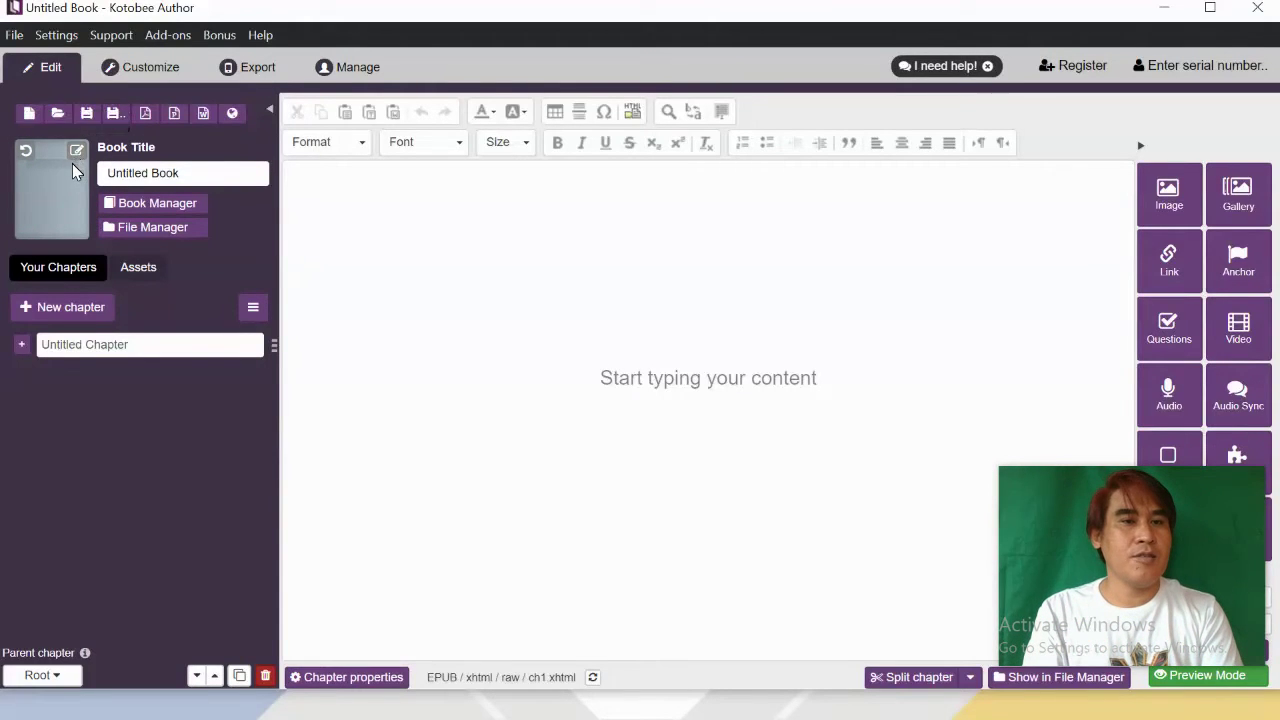
{"action": "left_click", "coordinate": [74, 152]}
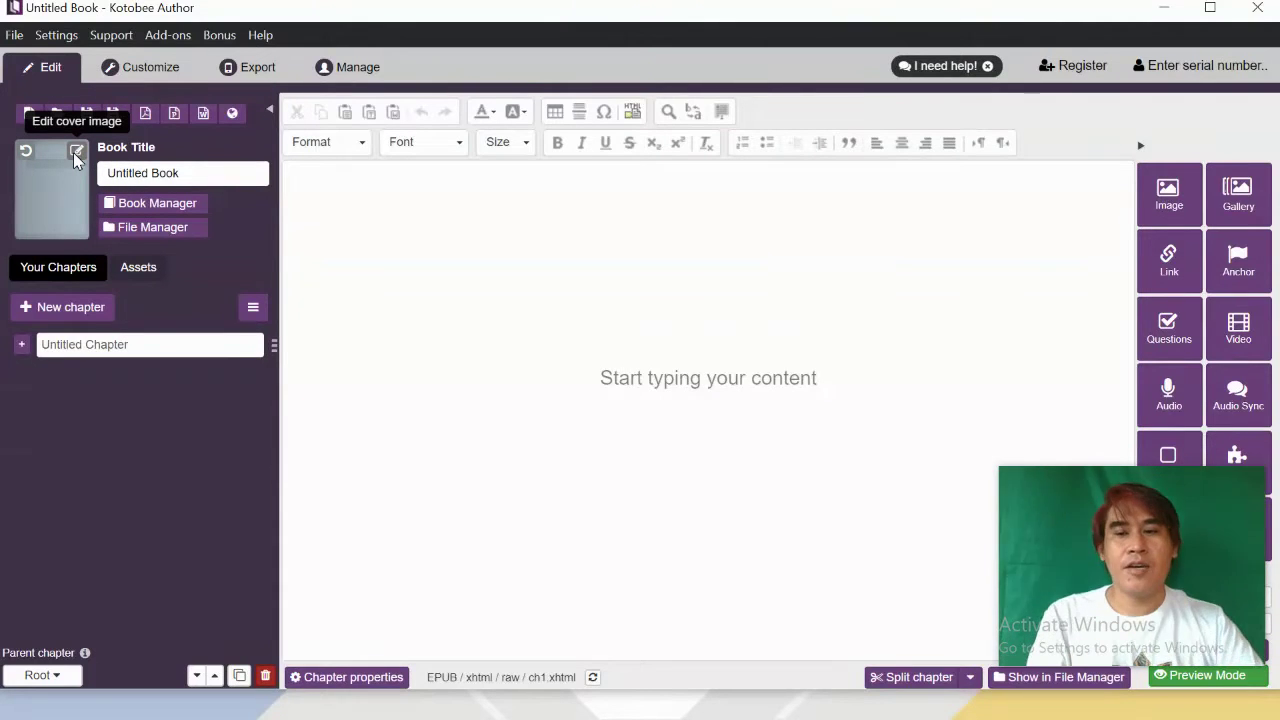
{"action": "left_click", "coordinate": [162, 172]}
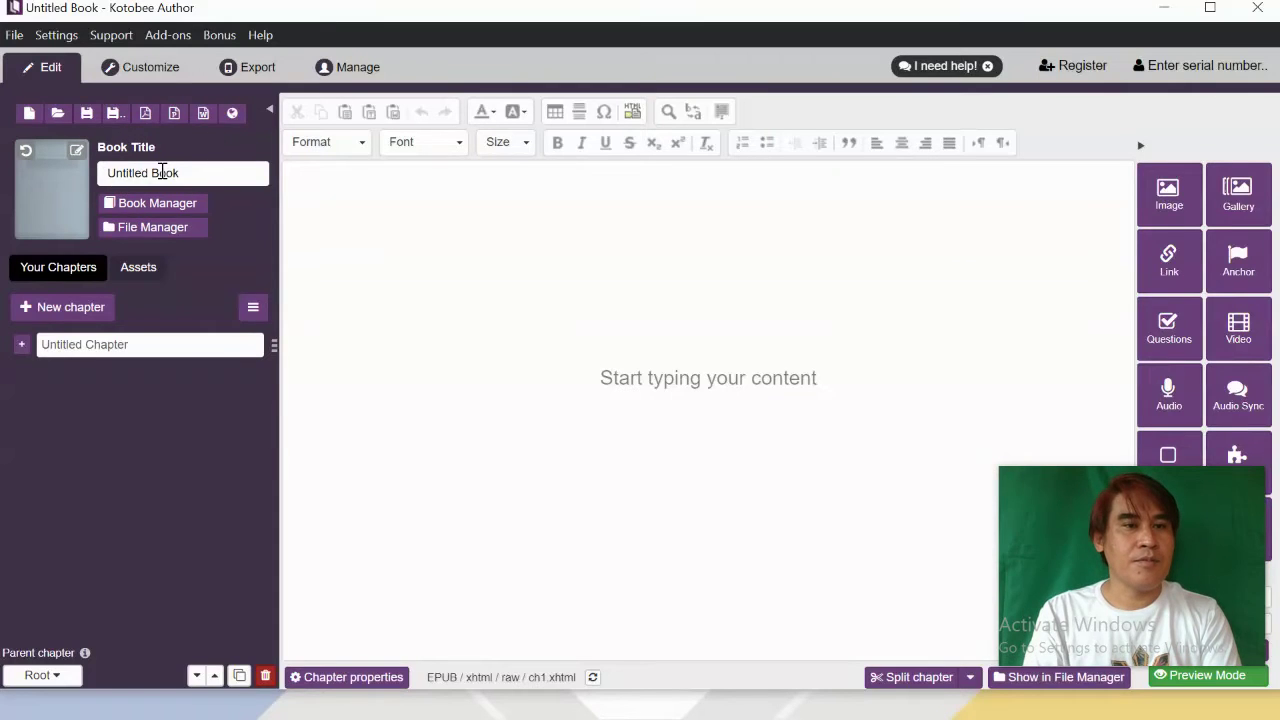
{"action": "left_click", "coordinate": [162, 172]}
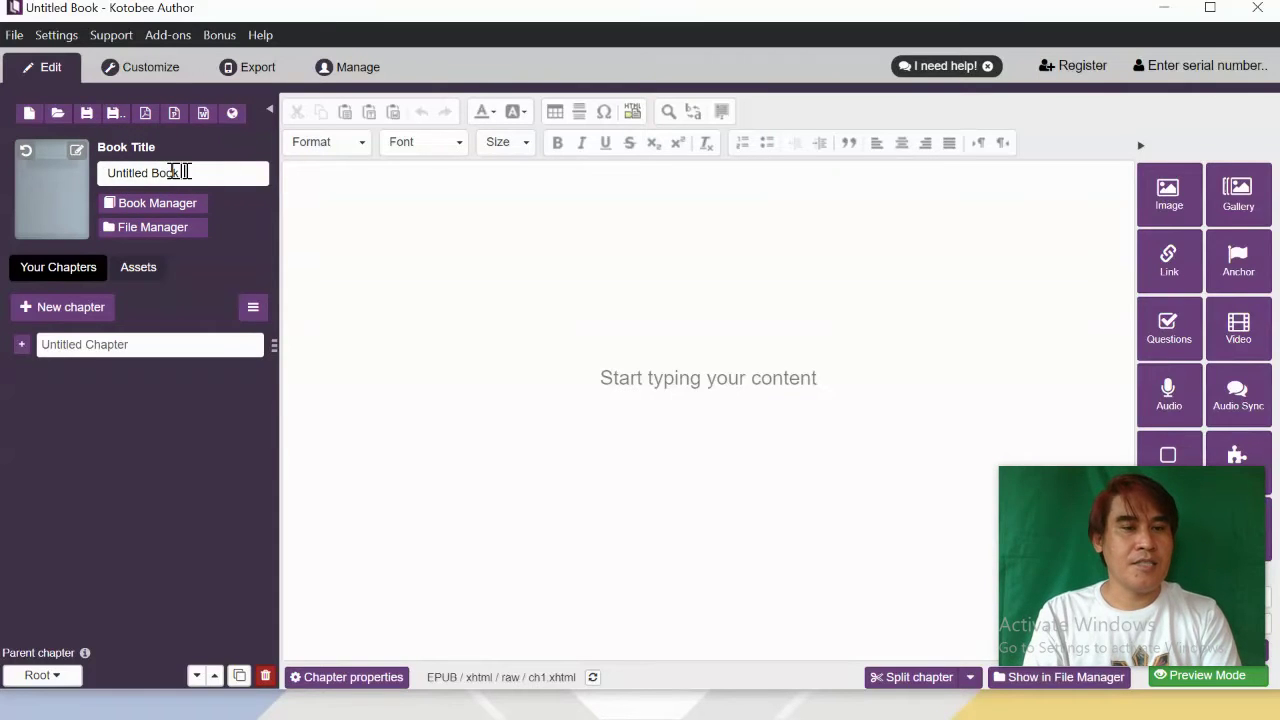
{"action": "left_click_drag", "start_coordinate": [193, 172], "coordinate": [54, 171]}
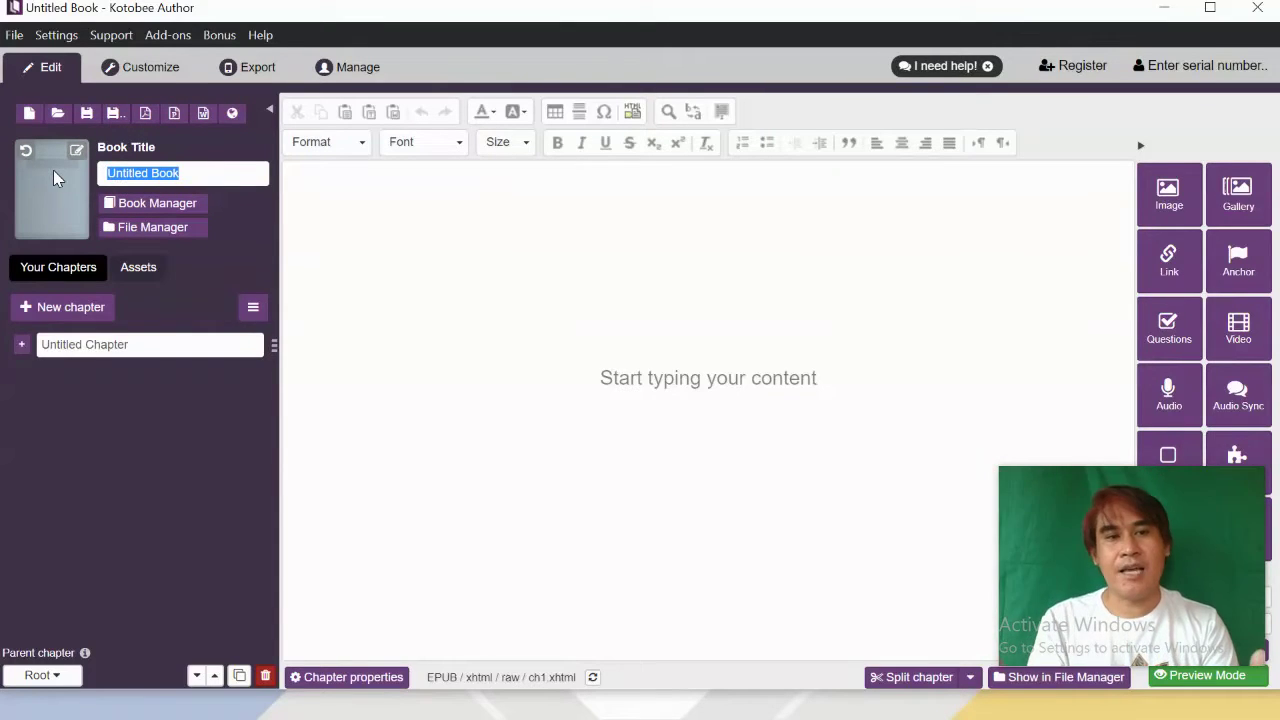
Open the Book Manager and review the book information fields, from title, author and publisher to ISBN, rights and description
{"action": "left_click", "coordinate": [162, 205]}
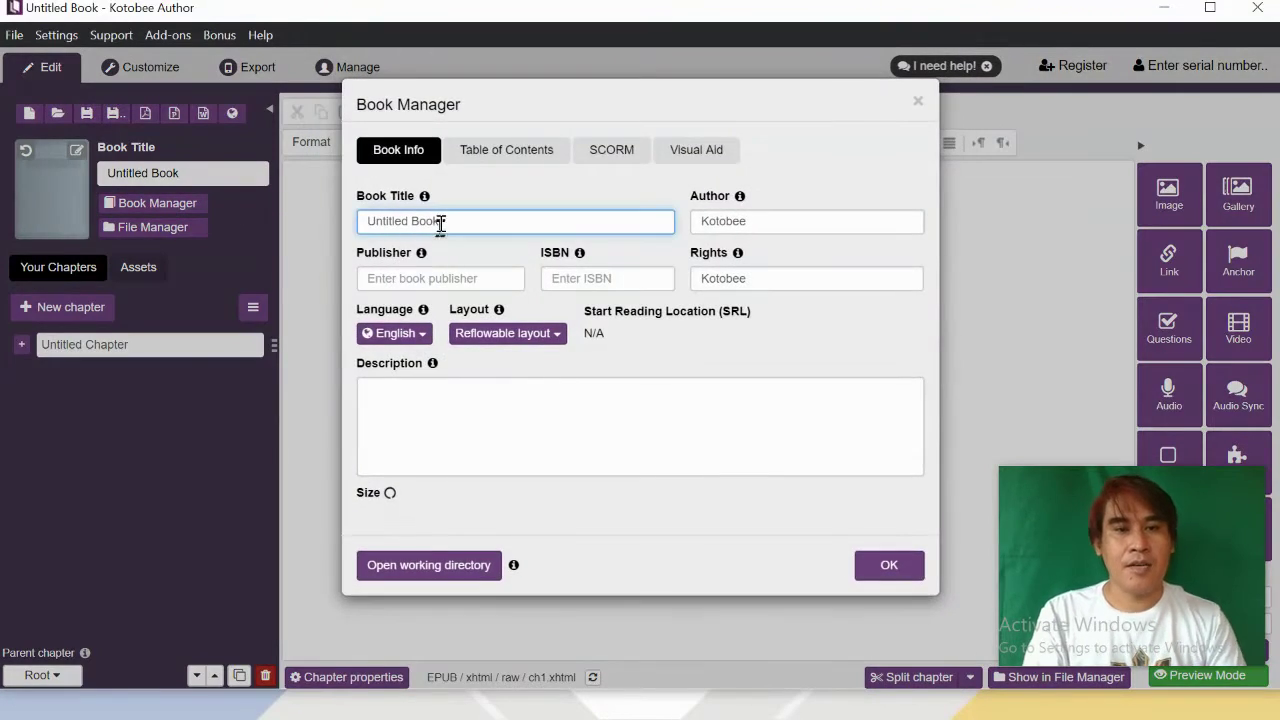
{"action": "left_click", "coordinate": [440, 222]}
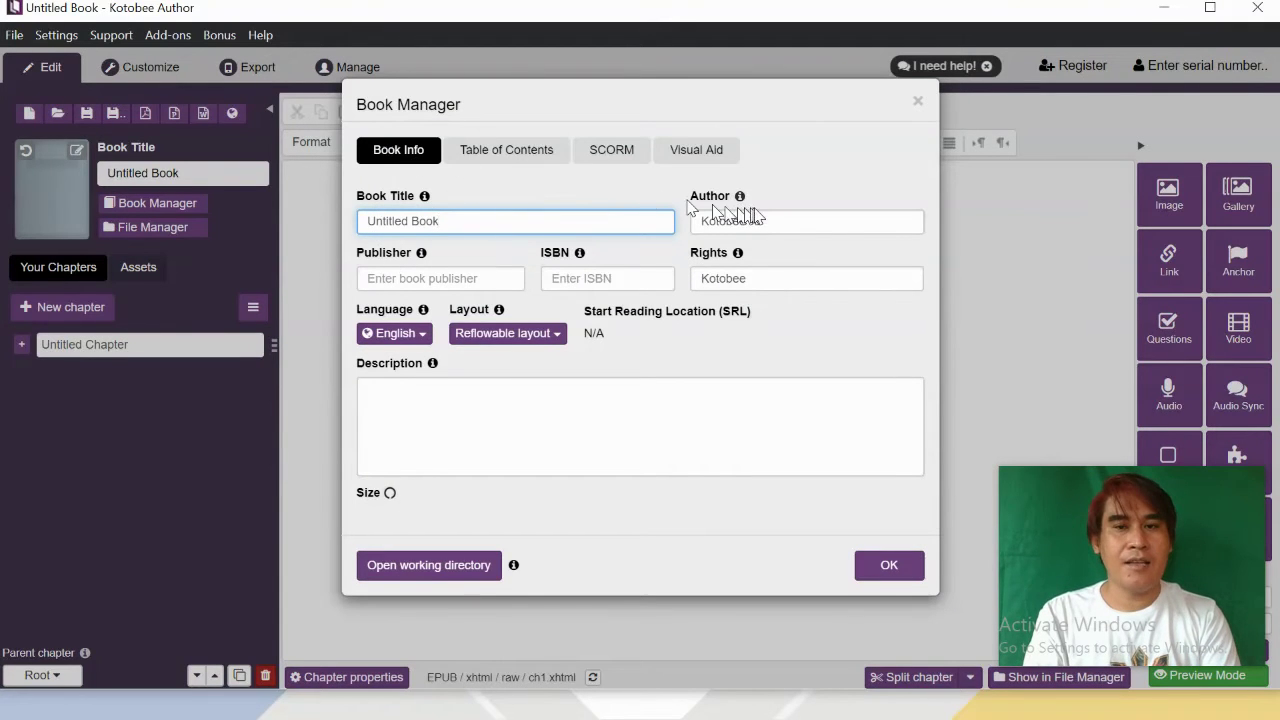
{"action": "left_click", "coordinate": [760, 221]}
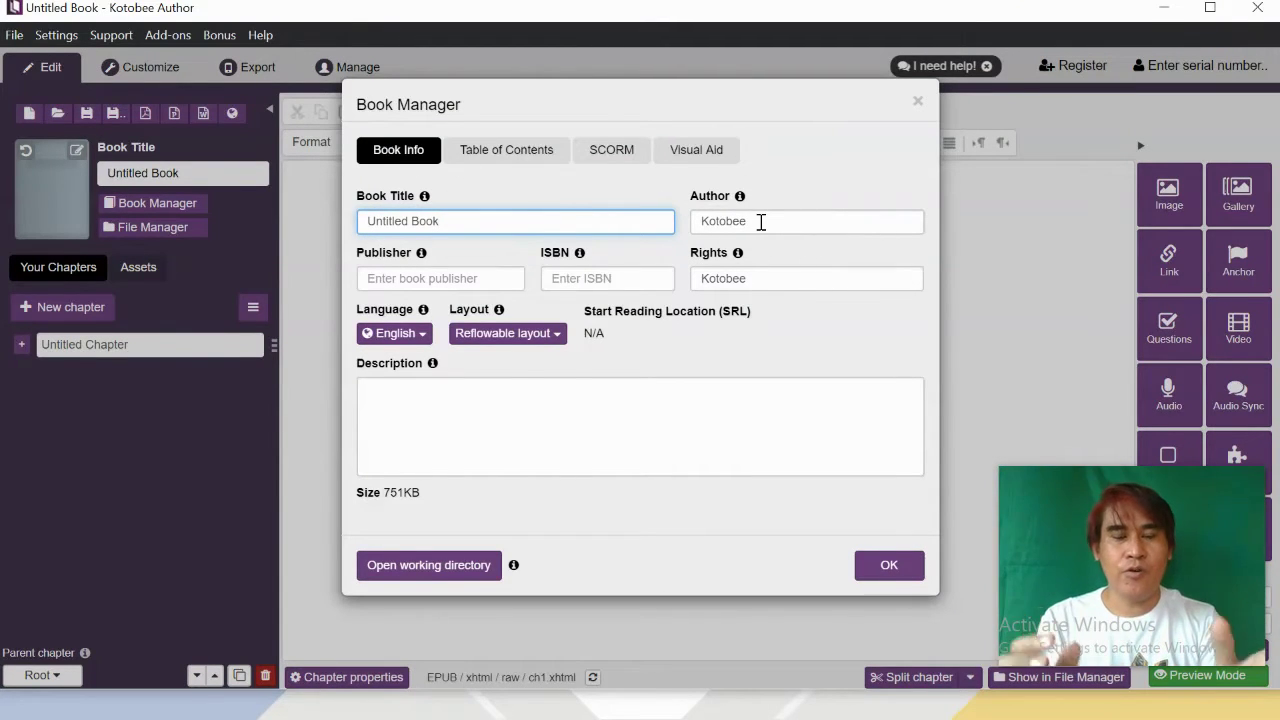
{"action": "left_click", "coordinate": [455, 280]}
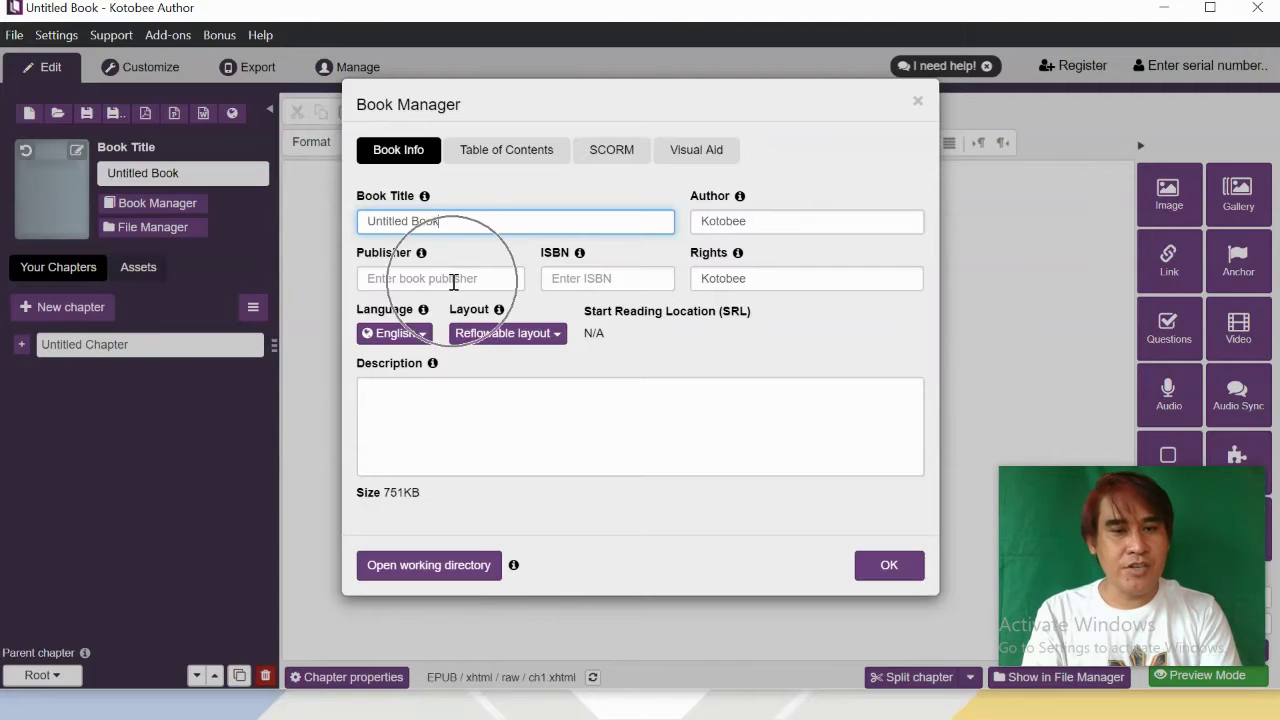
{"action": "left_click", "coordinate": [603, 281]}
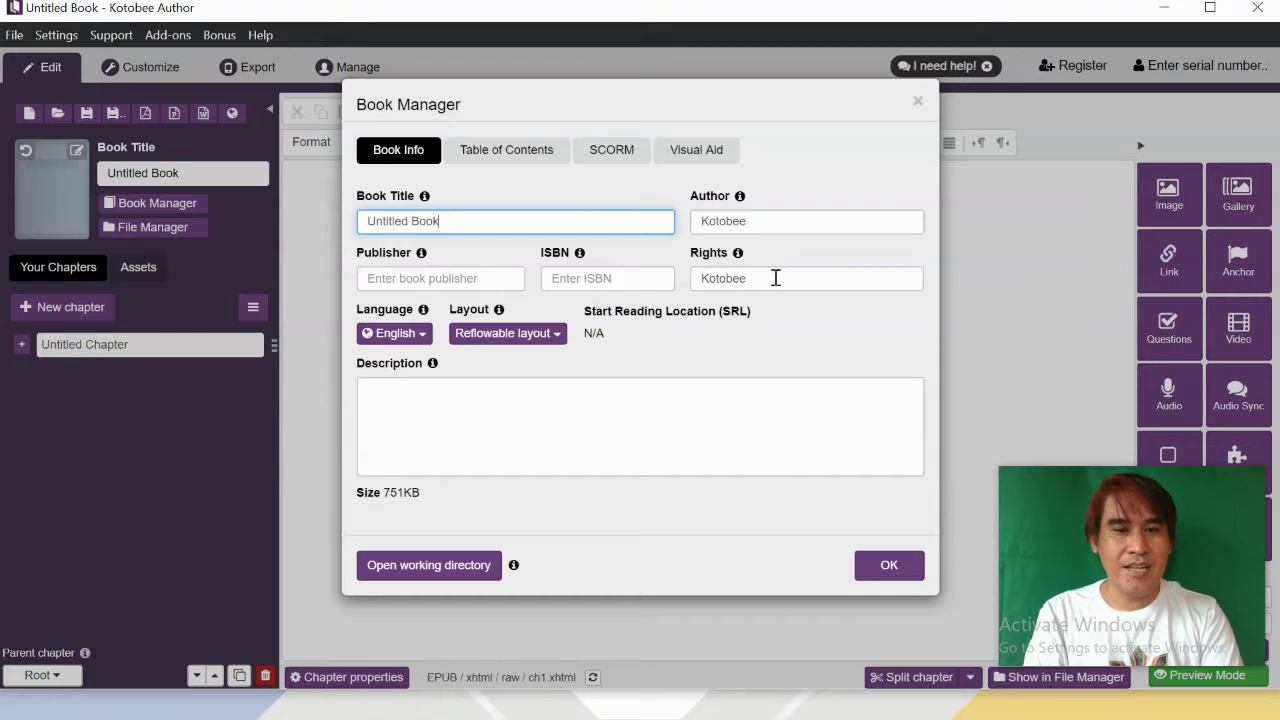
{"action": "left_click", "coordinate": [423, 419]}
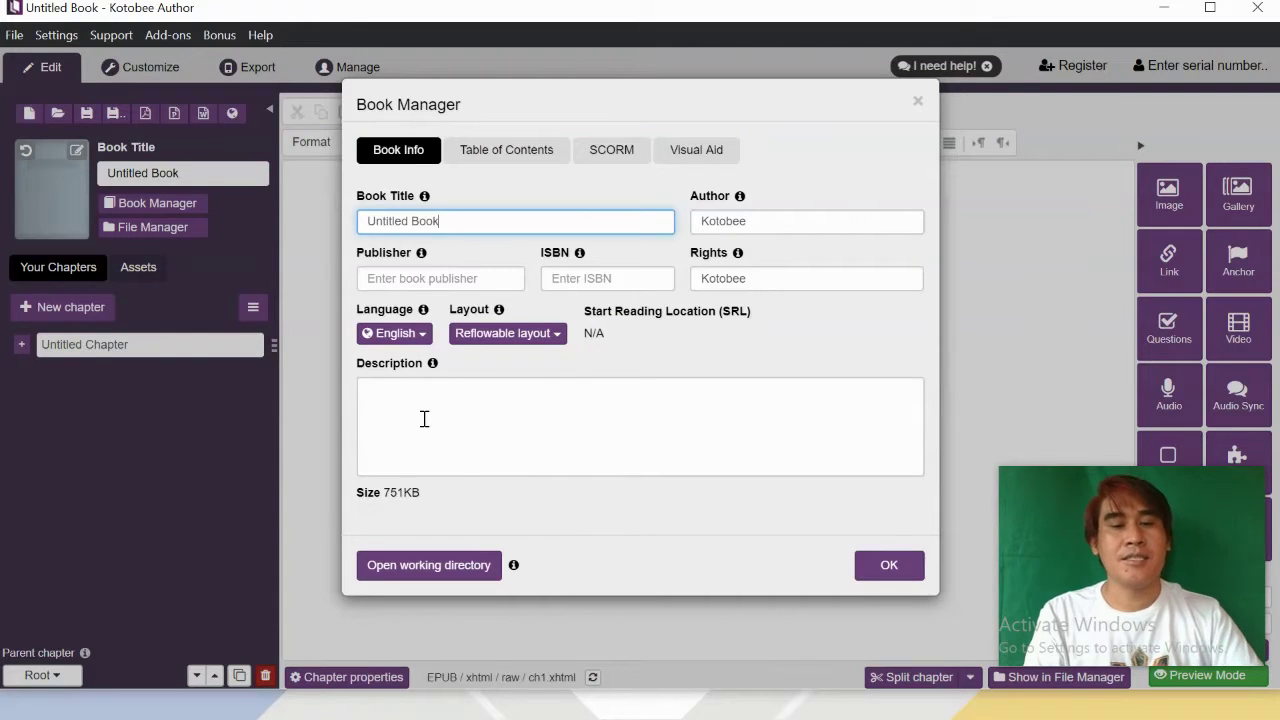
Turn on the autogenerated table of contents page for the book and confirm the Book Manager settings
{"action": "left_click", "coordinate": [507, 152]}
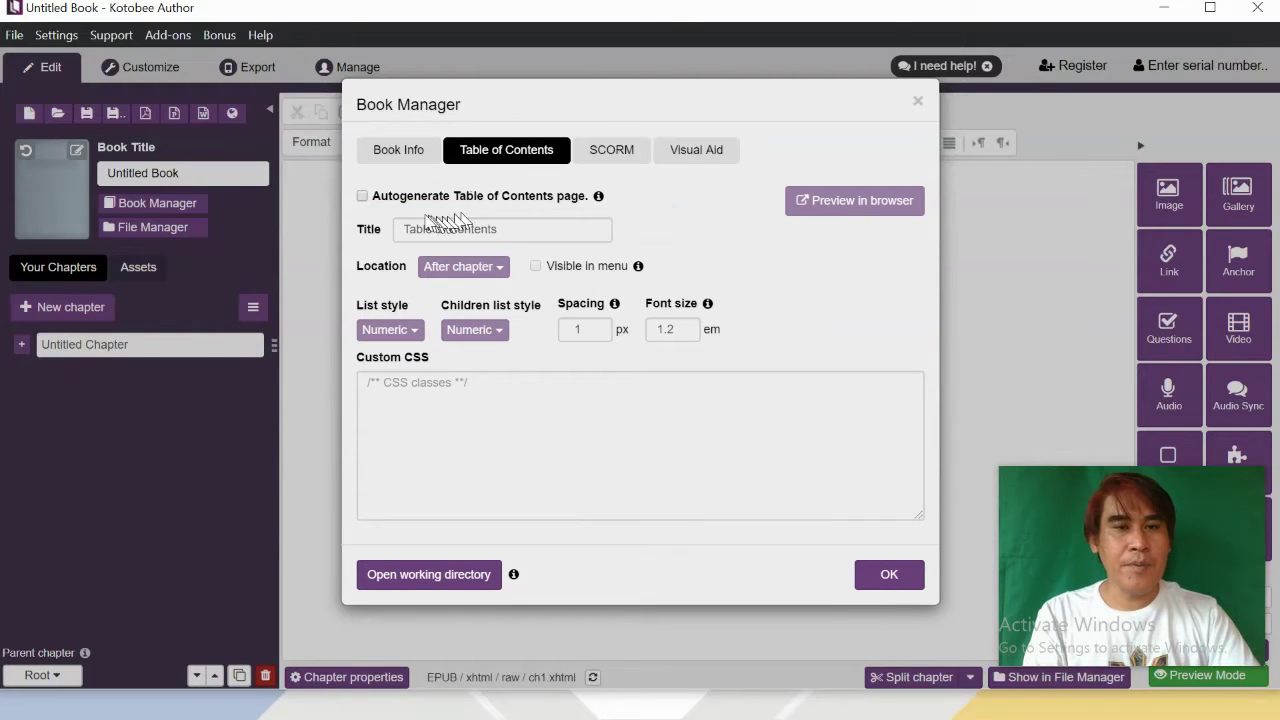
{"action": "left_click", "coordinate": [373, 199]}
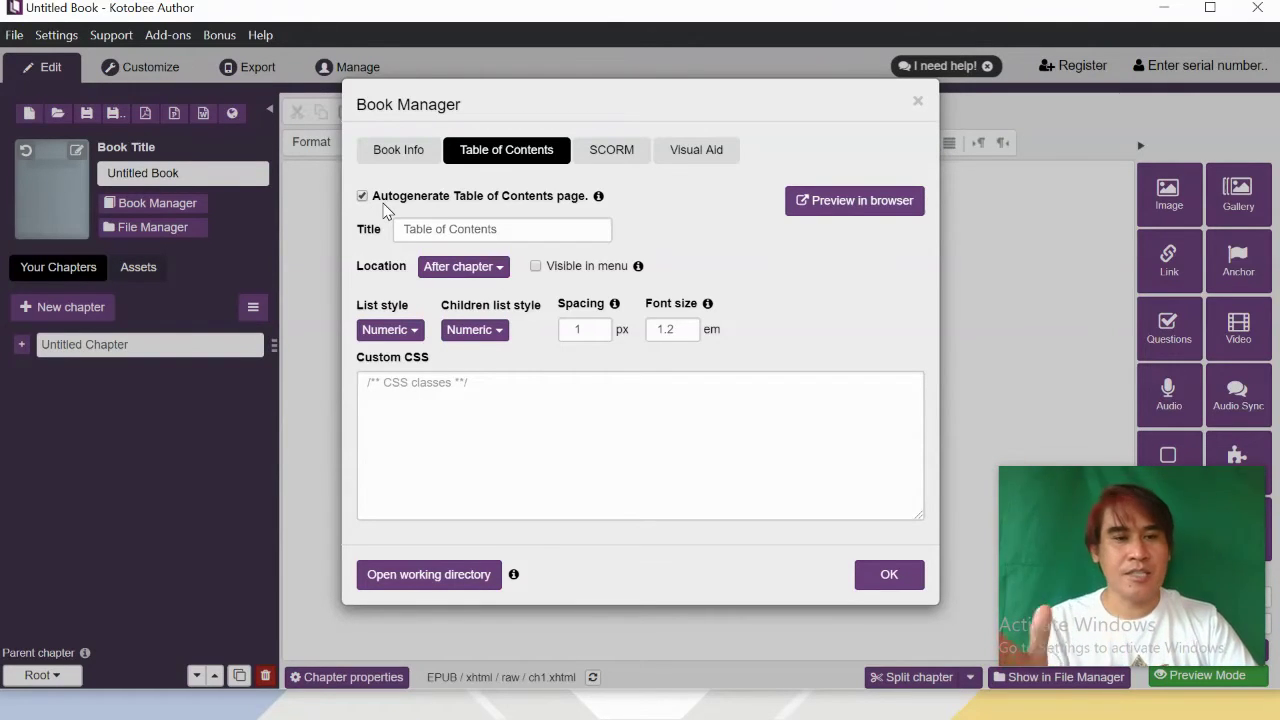
{"action": "left_click", "coordinate": [893, 572]}
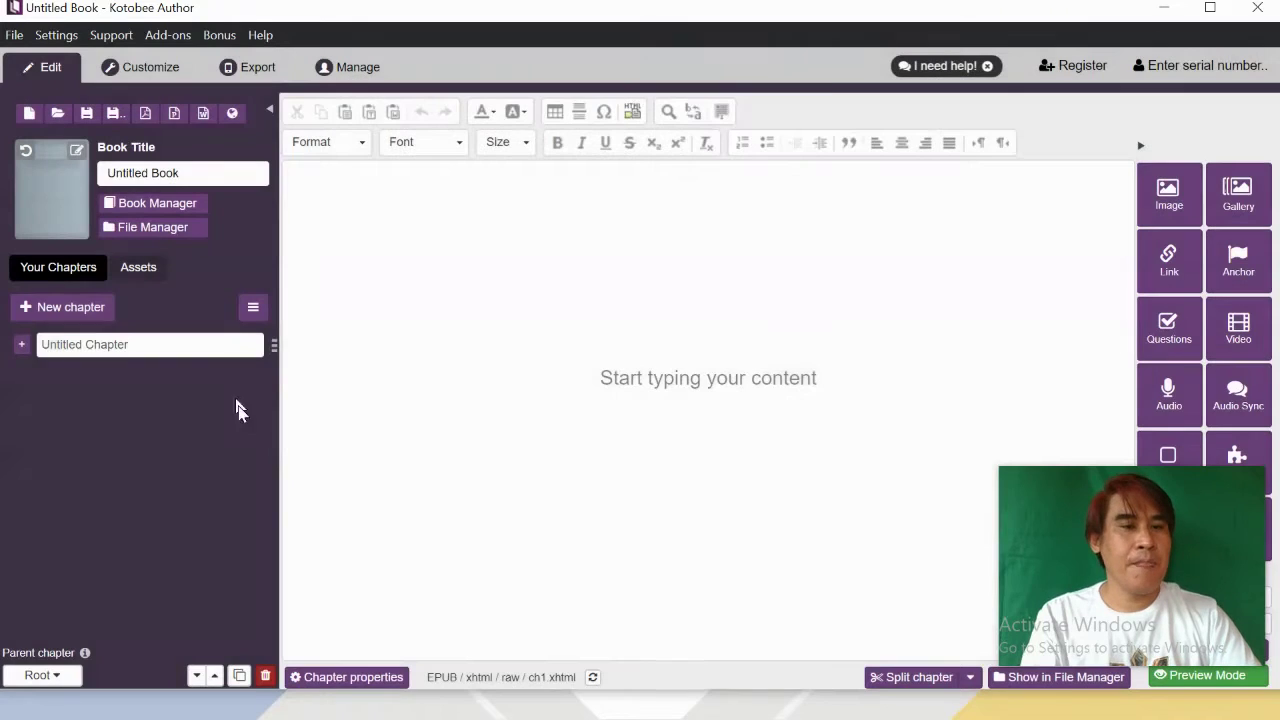
Review the layout choices offered for a new chapter and close them without adding a chapter
{"action": "left_click", "coordinate": [51, 307]}
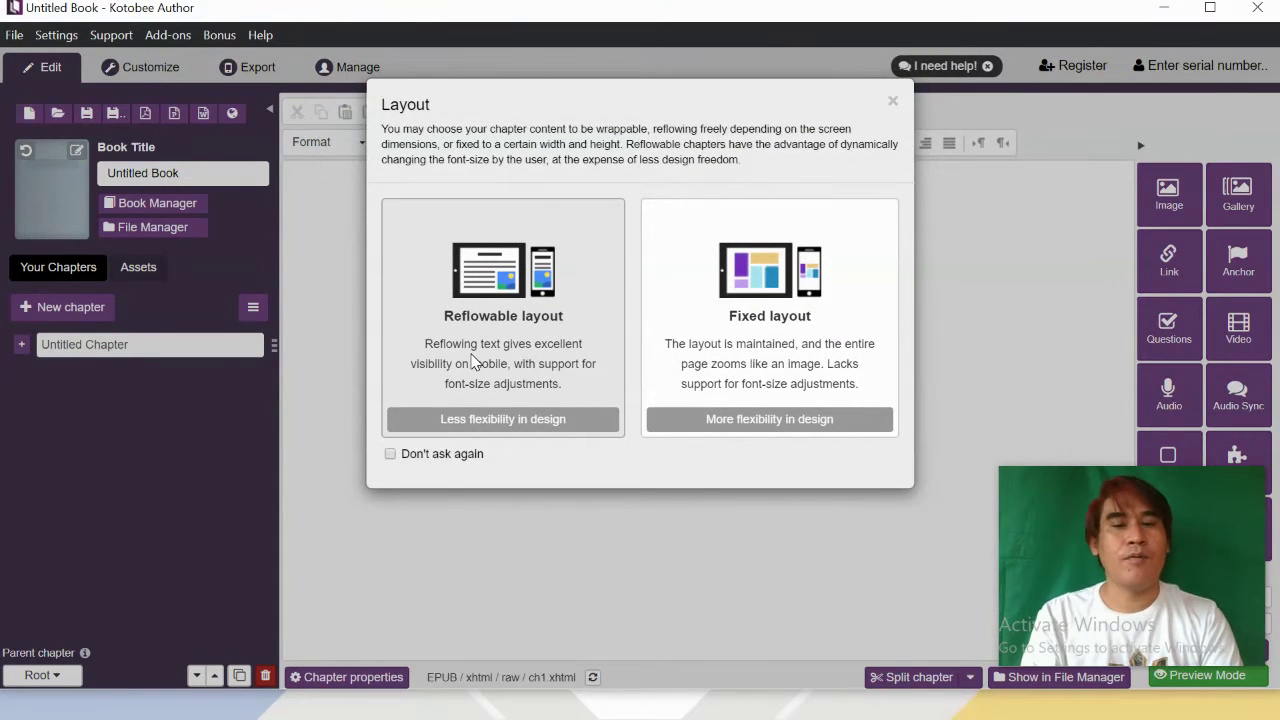
{"action": "left_click", "coordinate": [893, 102]}
{"action": "left_click_drag", "start_coordinate": [1209, 520], "coordinate": [140, 497]}
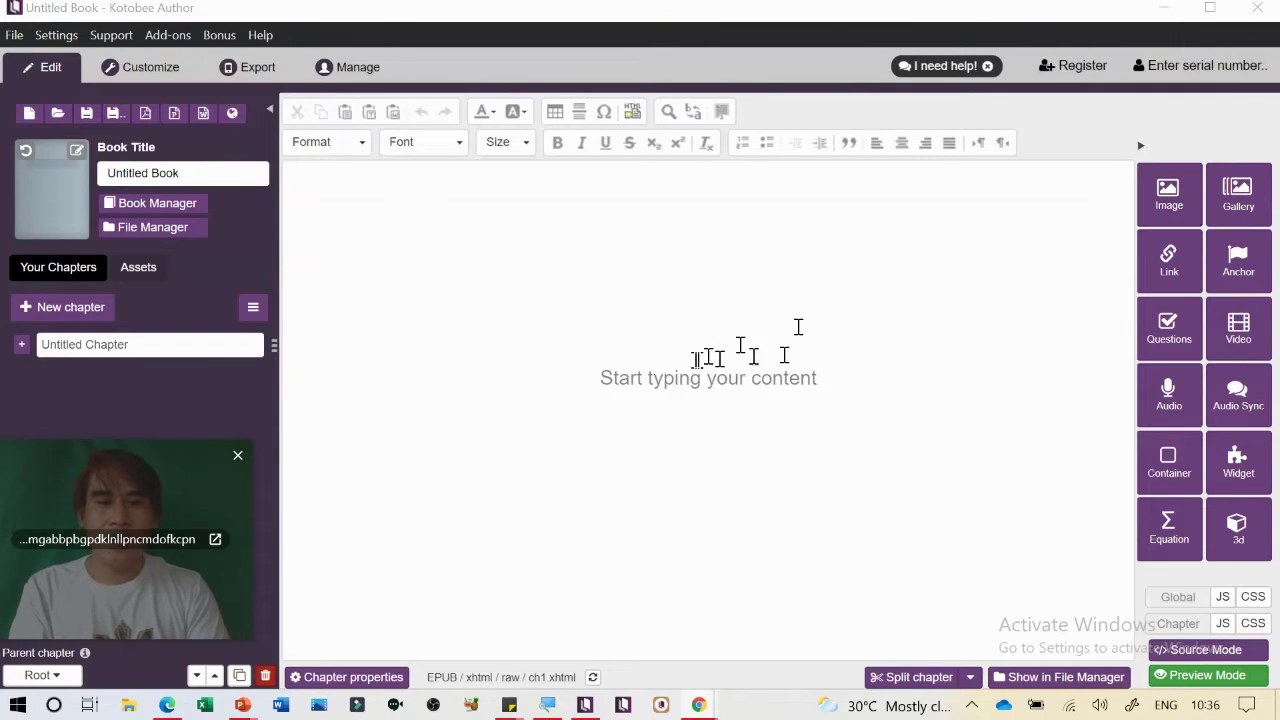
Review the layout, animation and file selection options for inserting an image, and cancel without adding one
{"action": "left_click", "coordinate": [1170, 196]}
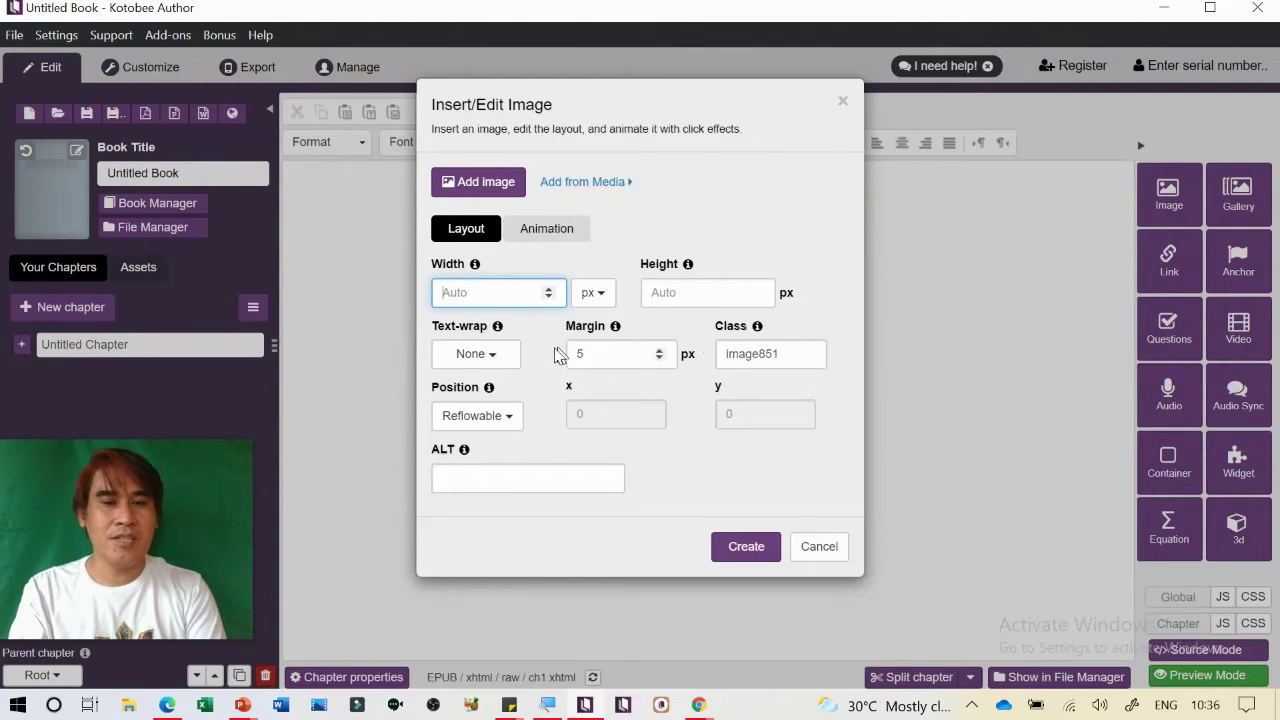
{"action": "left_click", "coordinate": [487, 367]}
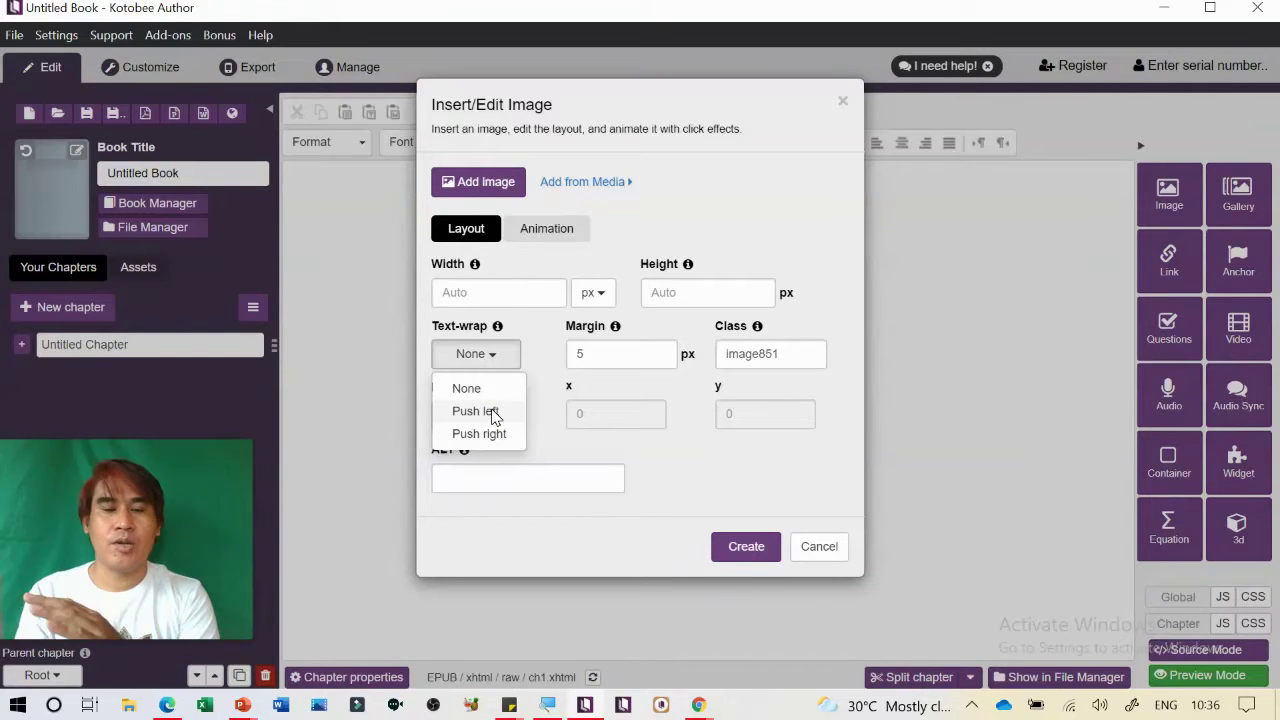
{"action": "left_click", "coordinate": [608, 357]}
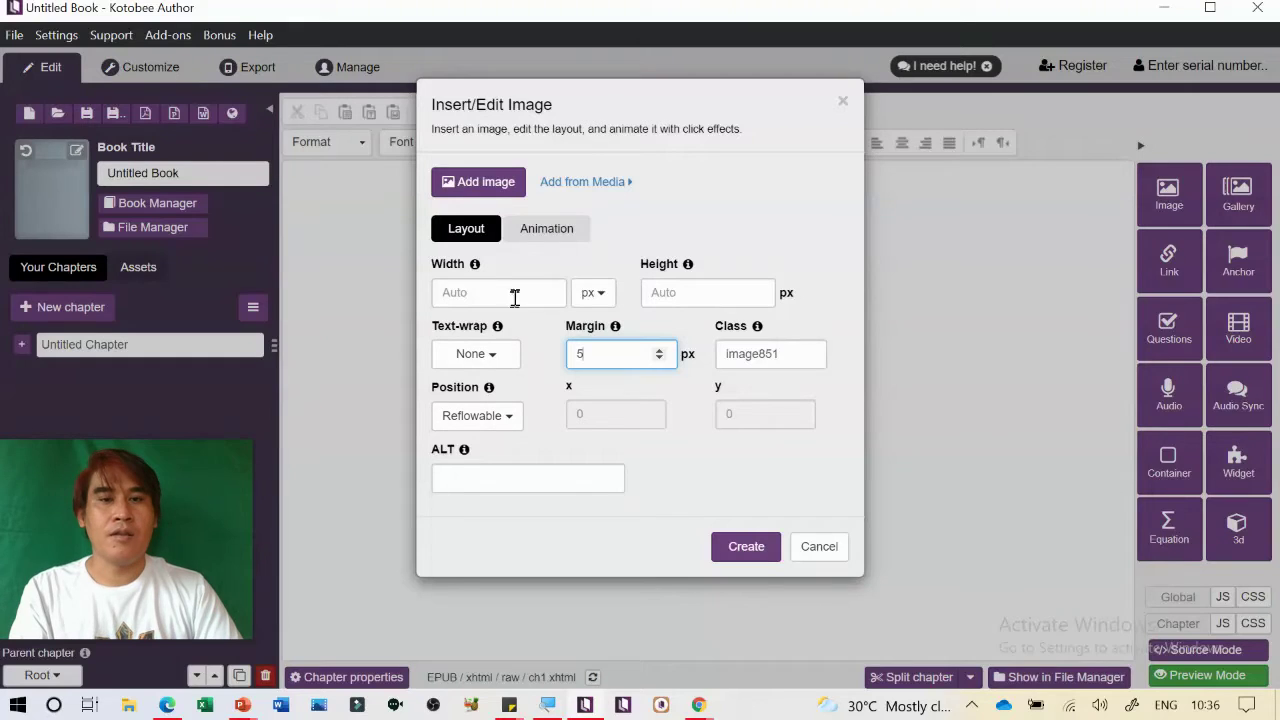
{"action": "left_click", "coordinate": [547, 232]}
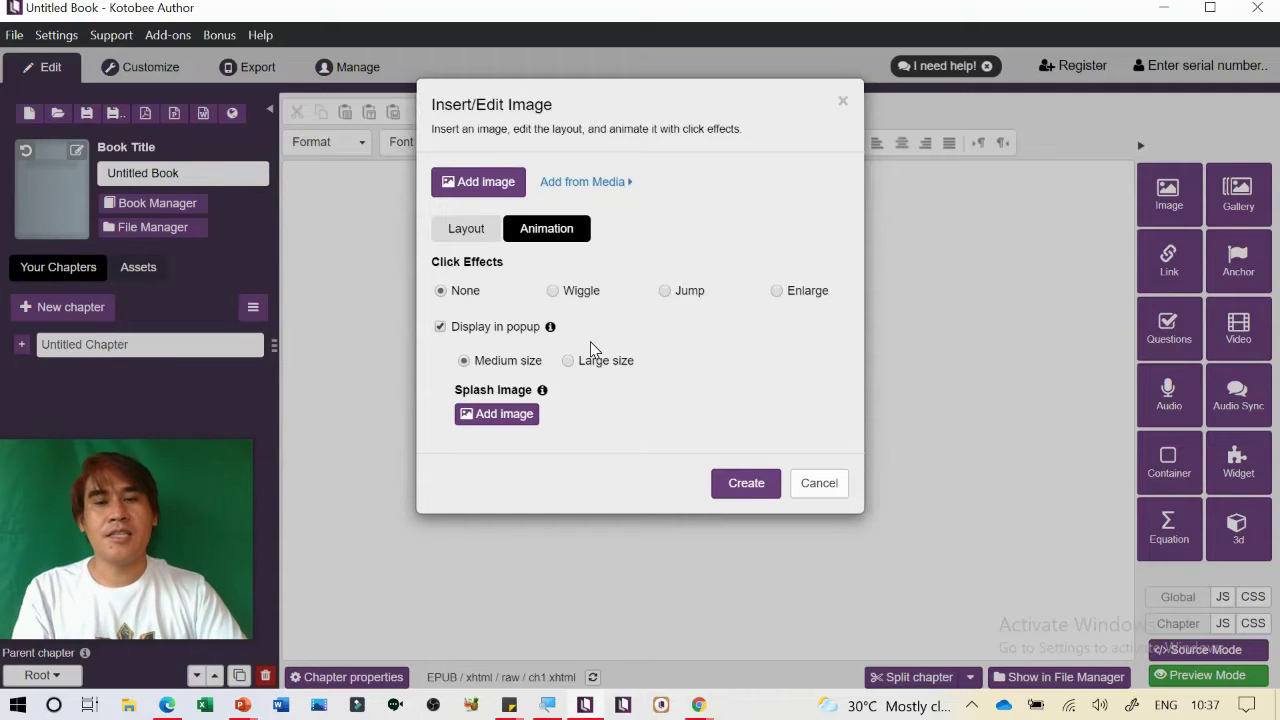
{"action": "left_click", "coordinate": [481, 242]}
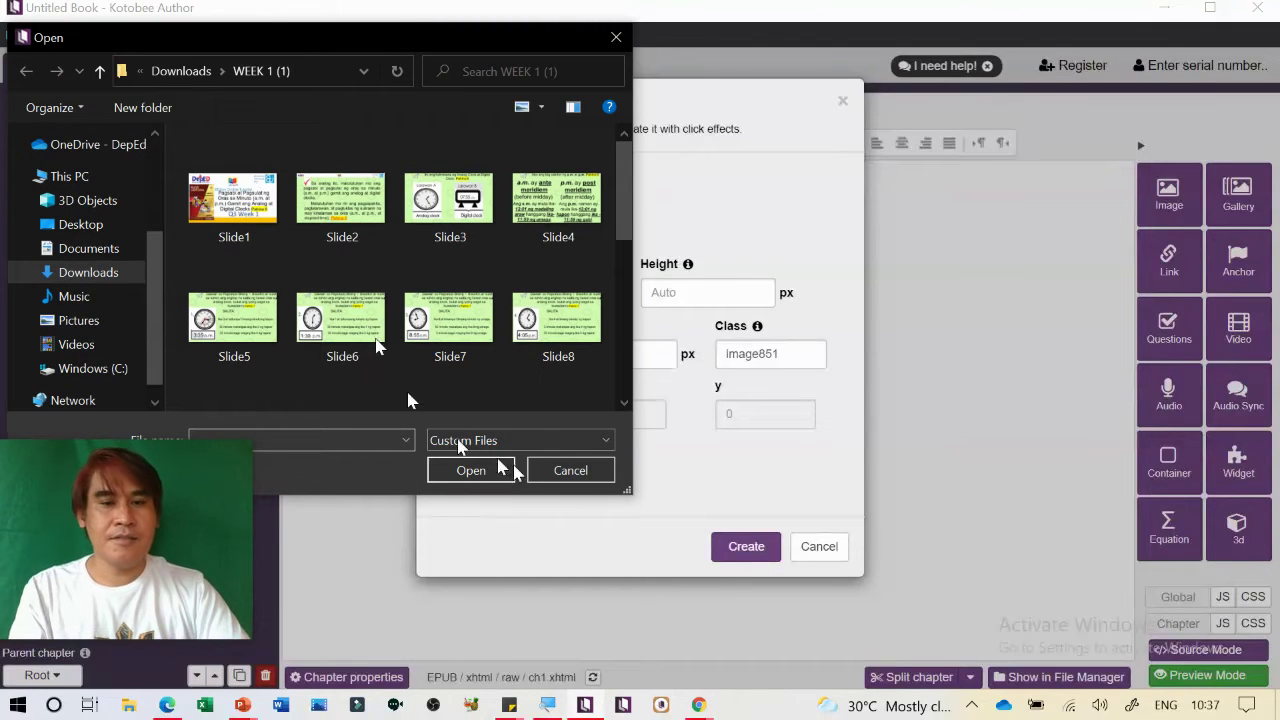
{"action": "left_click", "coordinate": [574, 472]}
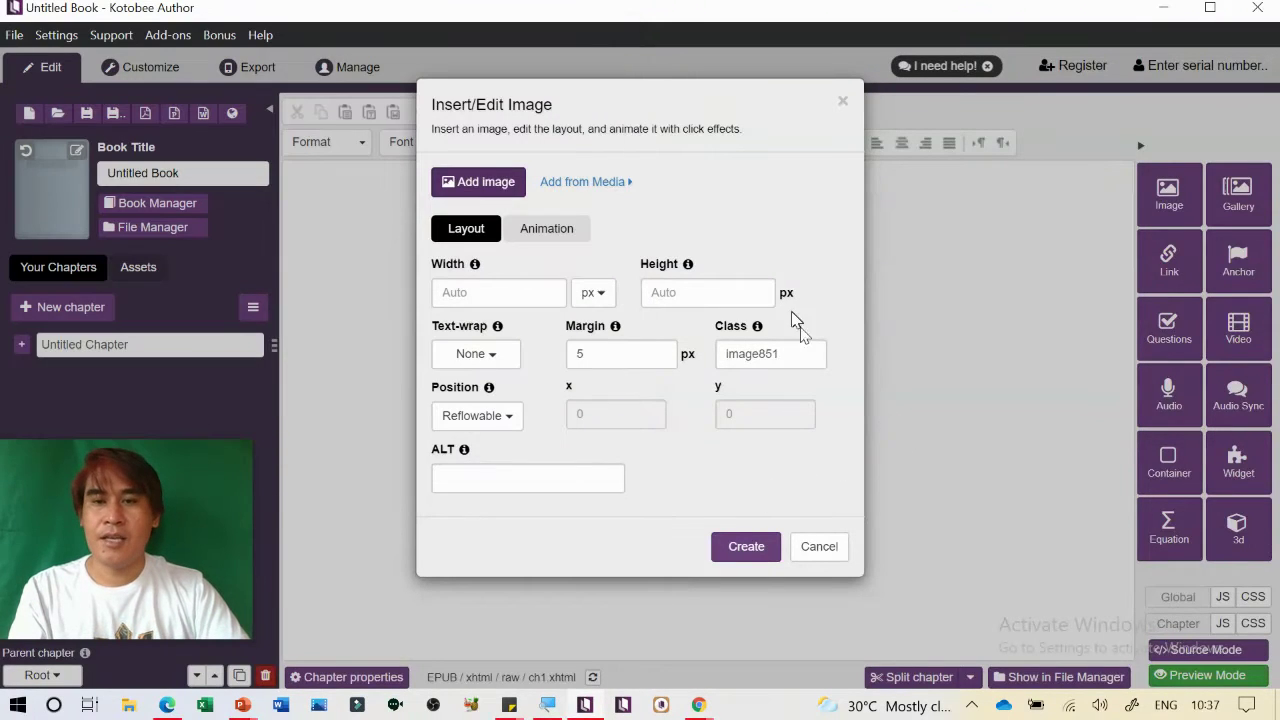
{"action": "left_click", "coordinate": [826, 555]}
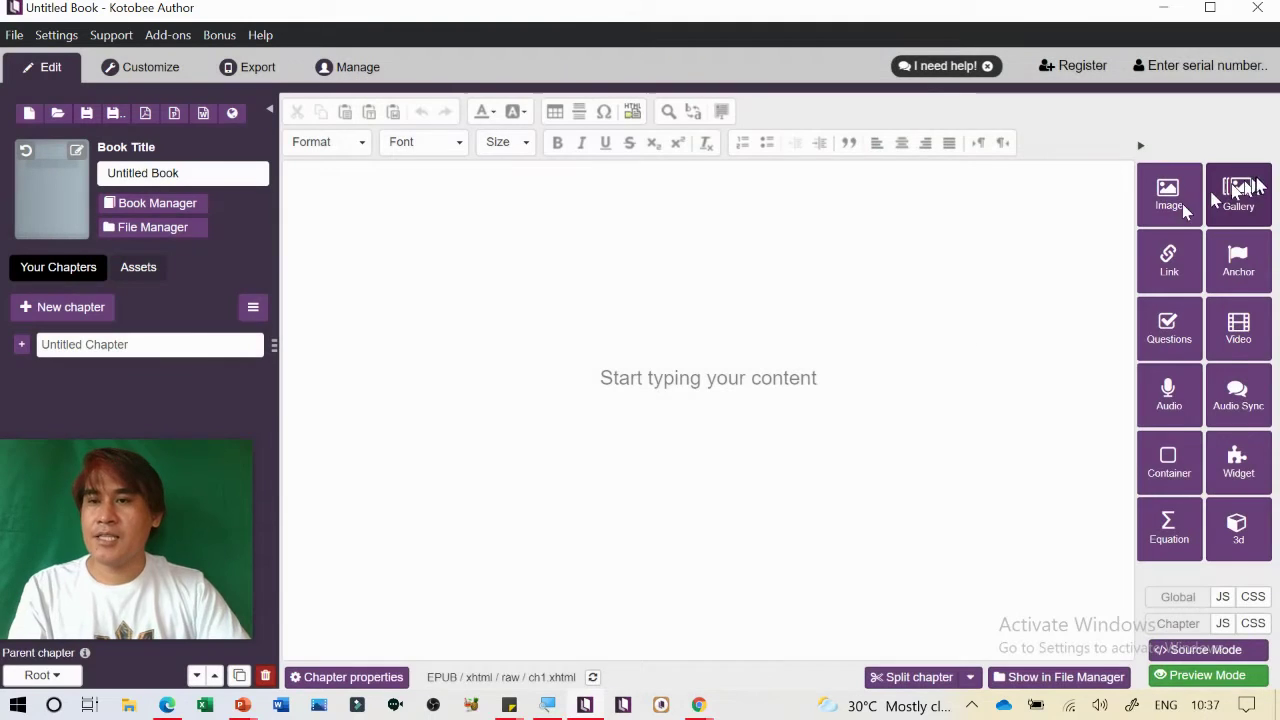
Look at the options for inserting a carousel gallery and cancel without creating one
{"action": "left_click", "coordinate": [1240, 190]}
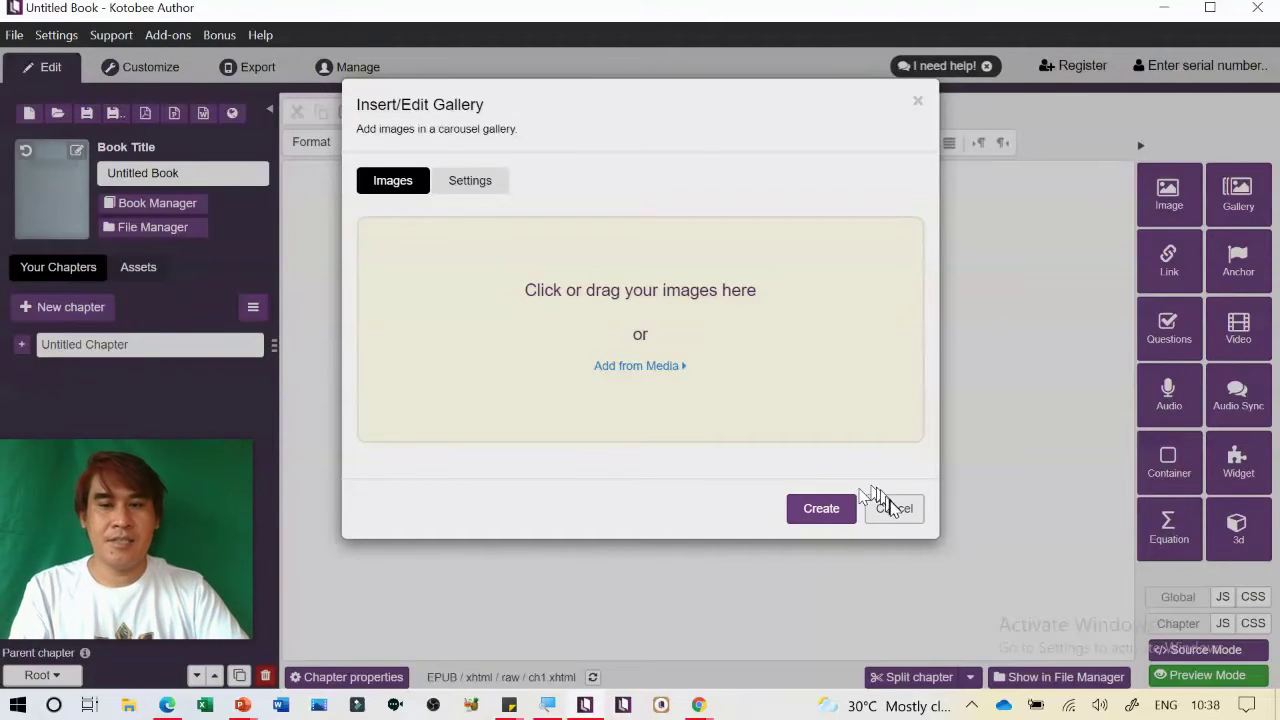
{"action": "left_click", "coordinate": [893, 508]}
Check what the link and anchor tools require, closing both dialogs without inserting anything
{"action": "left_click", "coordinate": [1175, 285]}
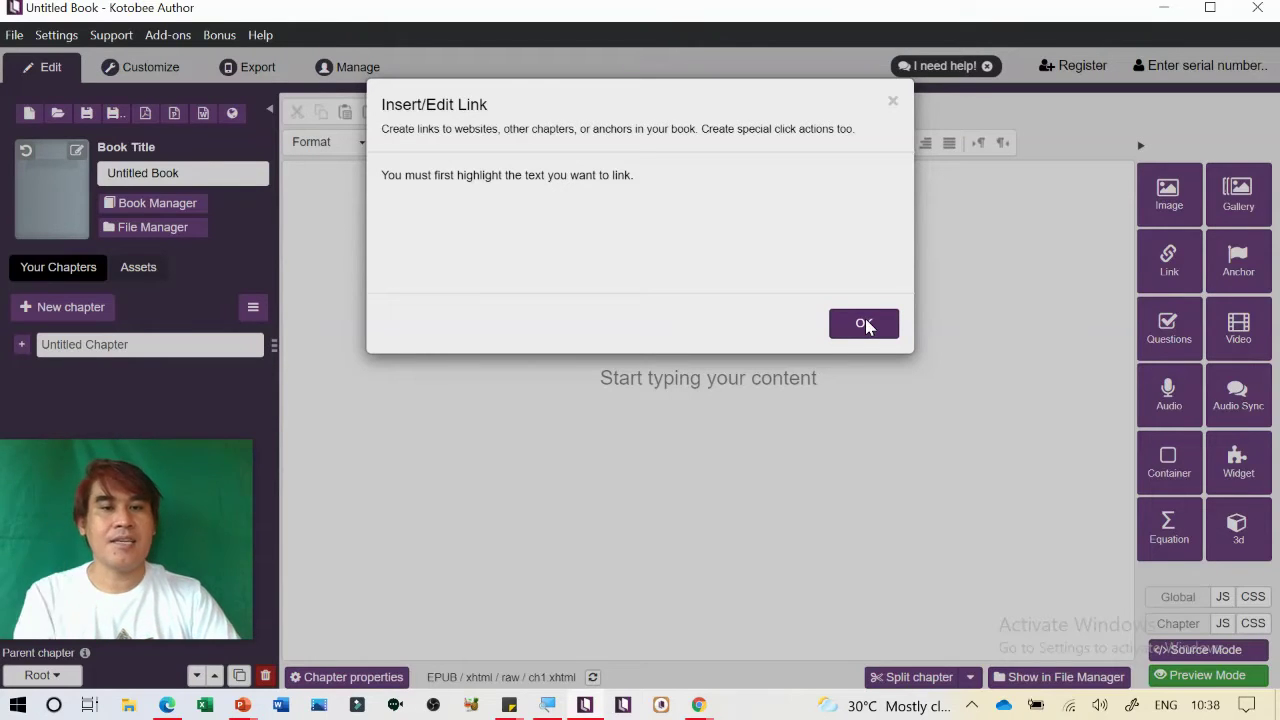
{"action": "left_click", "coordinate": [430, 203]}
{"action": "left_click_drag", "start_coordinate": [430, 203], "coordinate": [622, 185]}
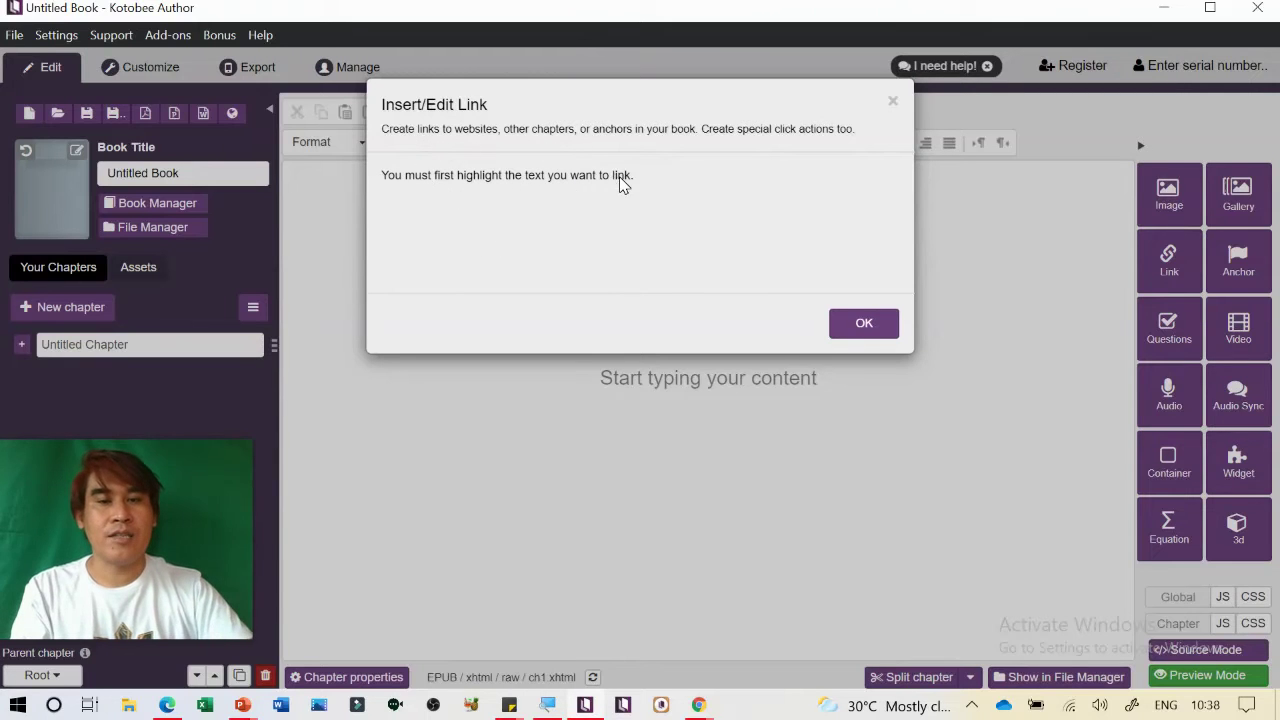
{"action": "left_click", "coordinate": [860, 326]}
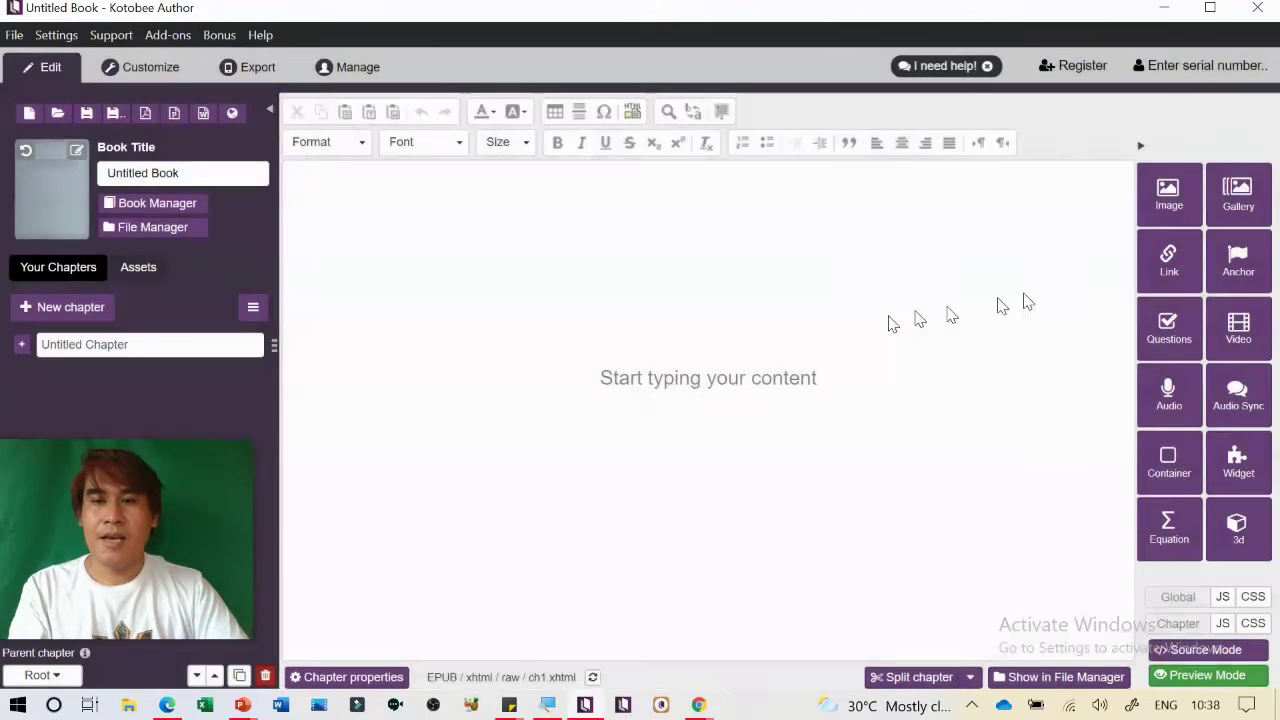
{"action": "left_click", "coordinate": [1241, 267]}
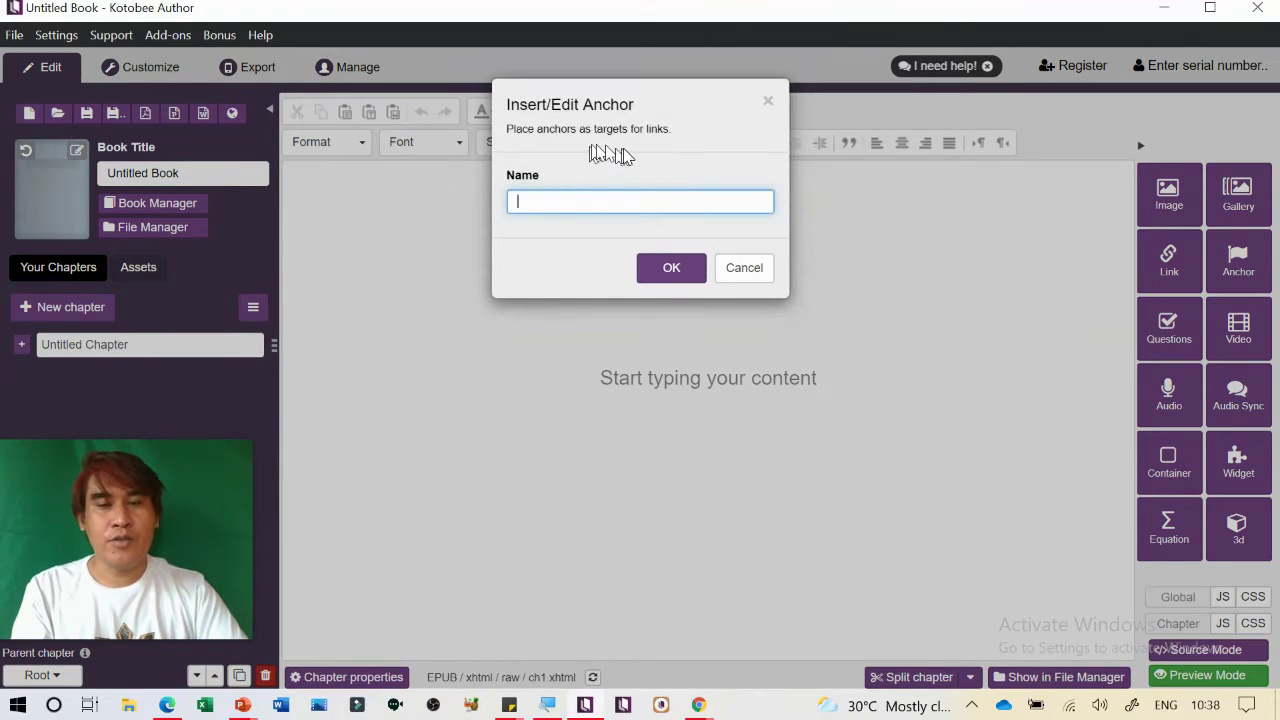
{"action": "left_click", "coordinate": [755, 268]}
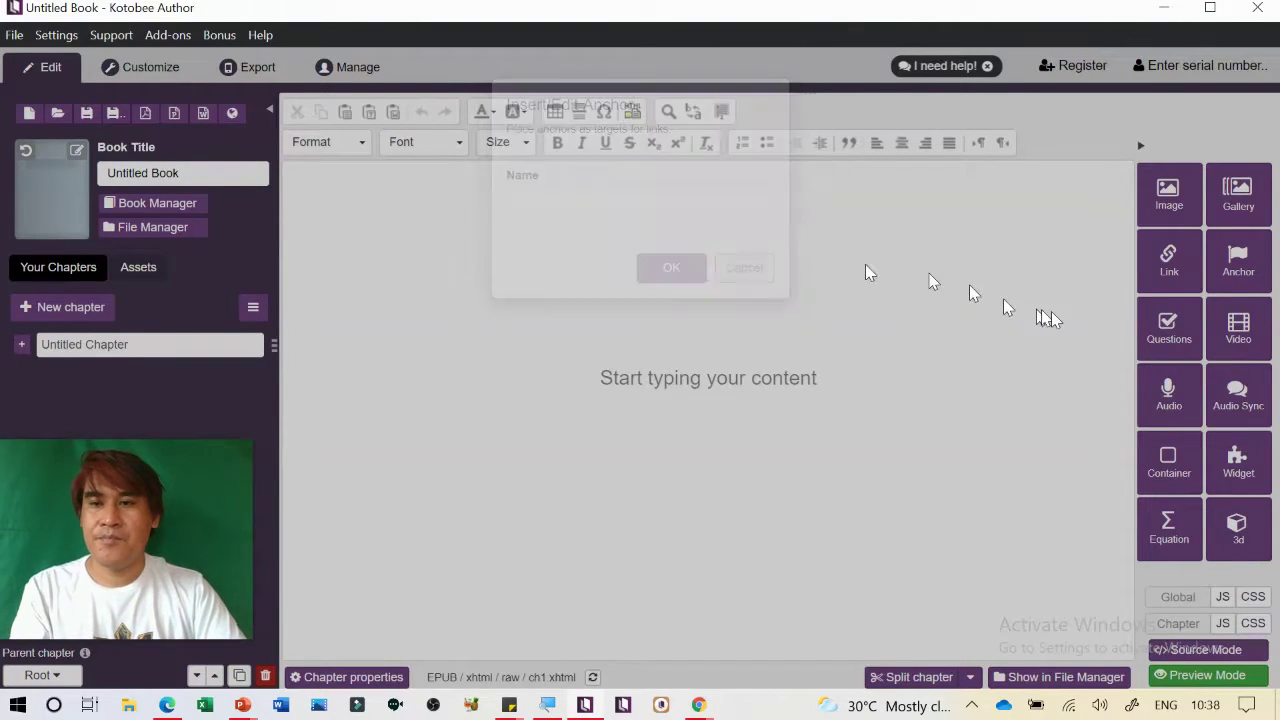
Review the question set title, response options and question types for inserting questions, and cancel without creating a set
{"action": "left_click", "coordinate": [1170, 330]}
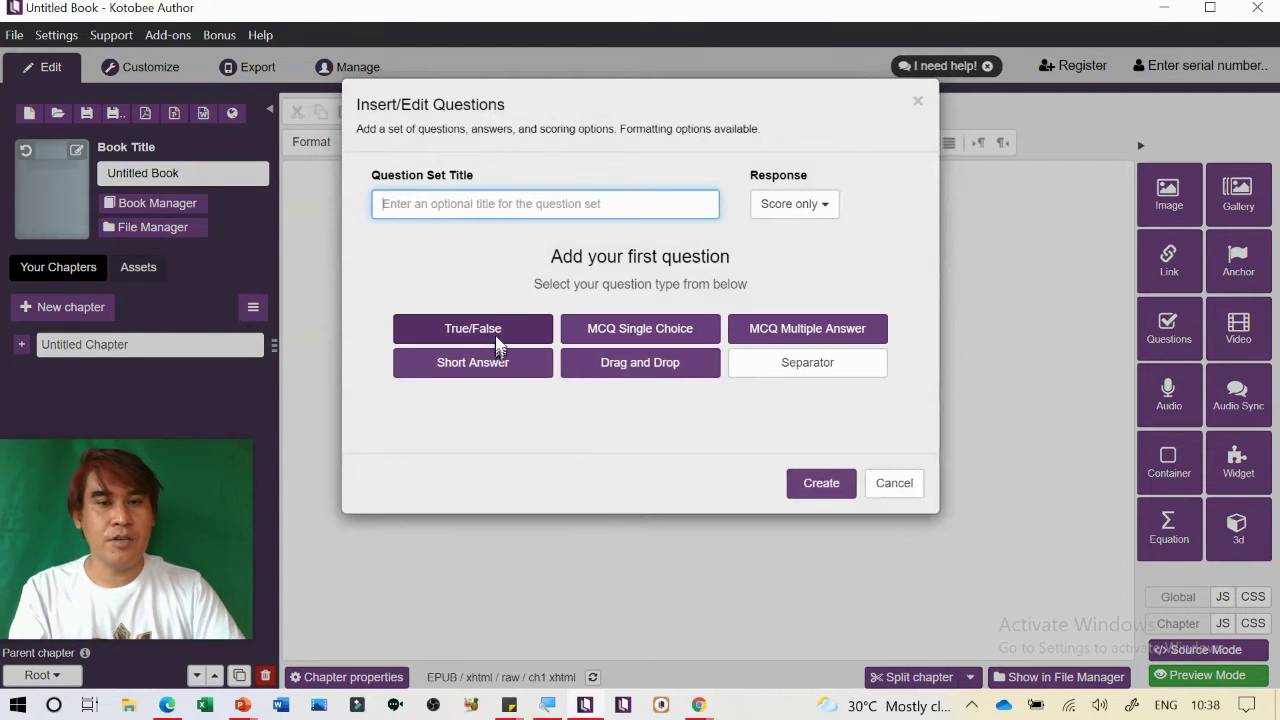
{"action": "left_click", "coordinate": [430, 192]}
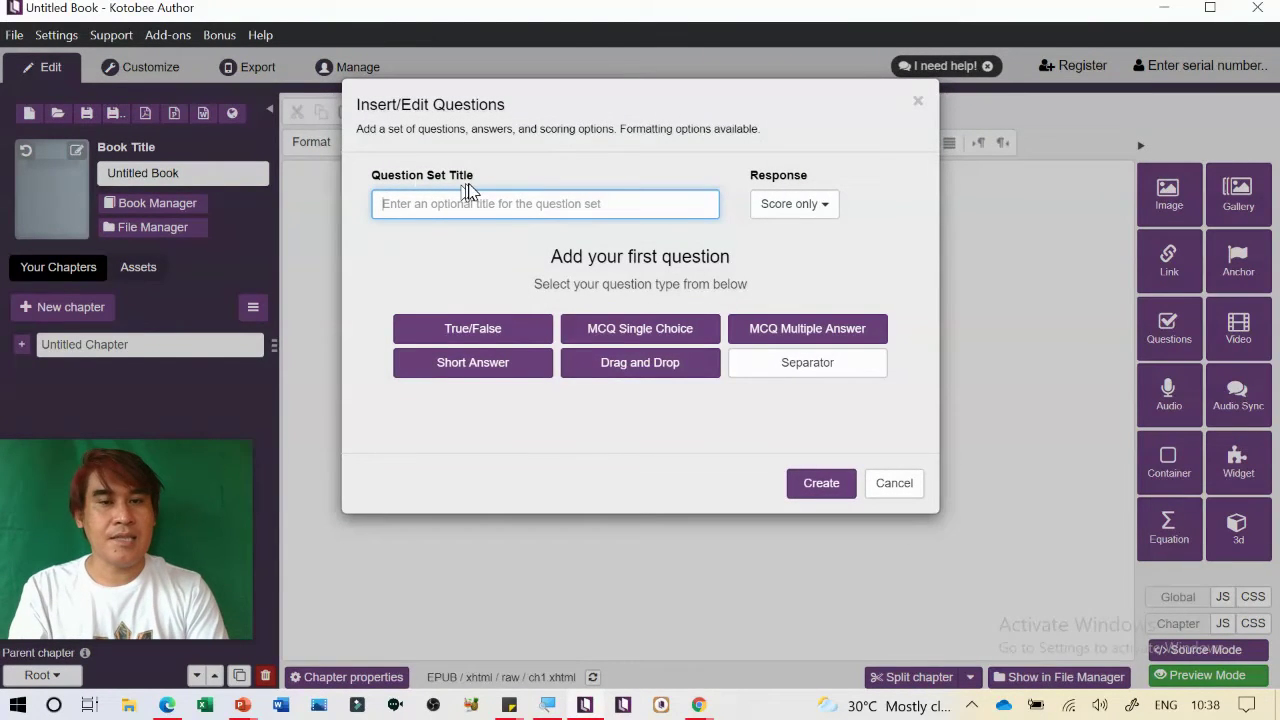
{"action": "left_click", "coordinate": [818, 203]}
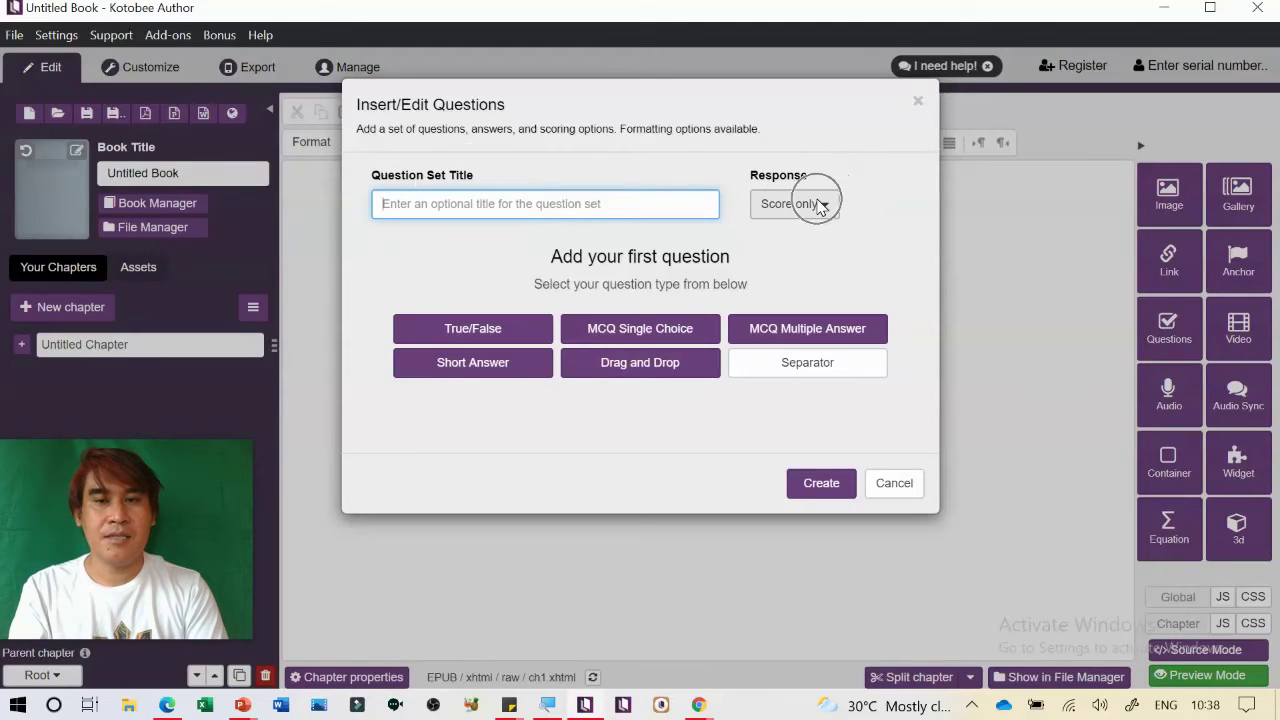
{"action": "left_click", "coordinate": [819, 204]}
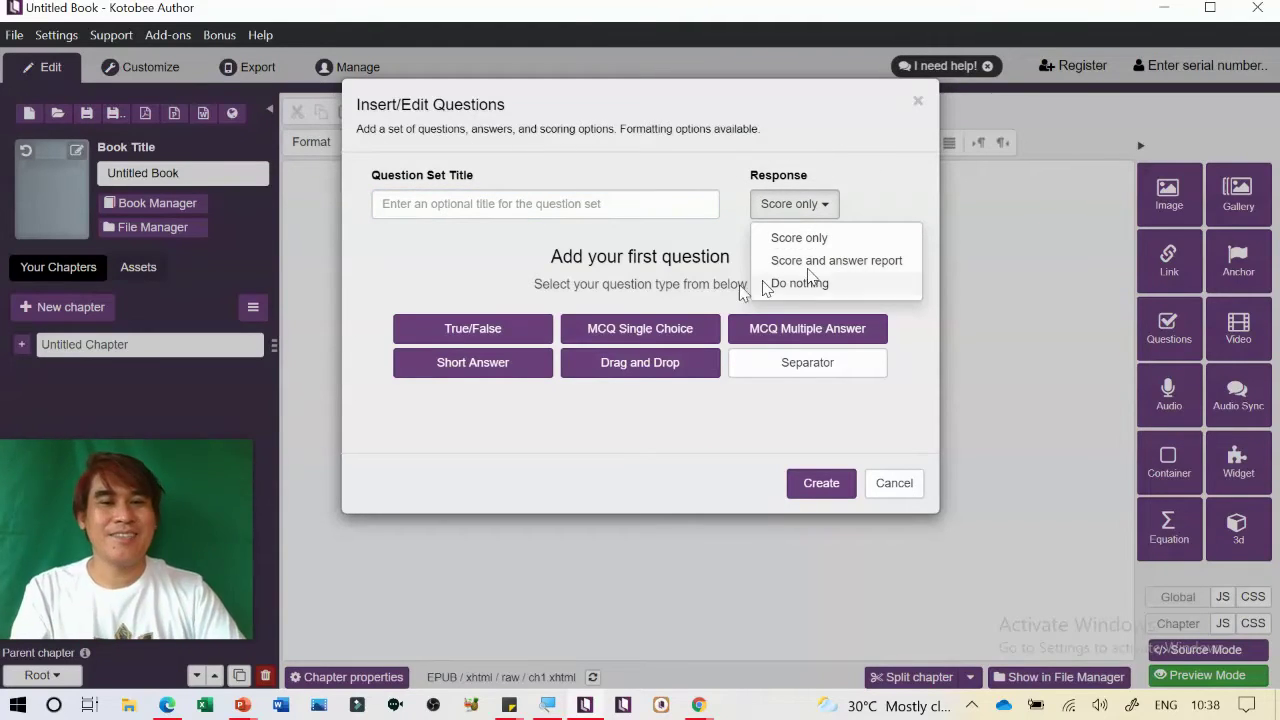
{"action": "left_click", "coordinate": [473, 258]}
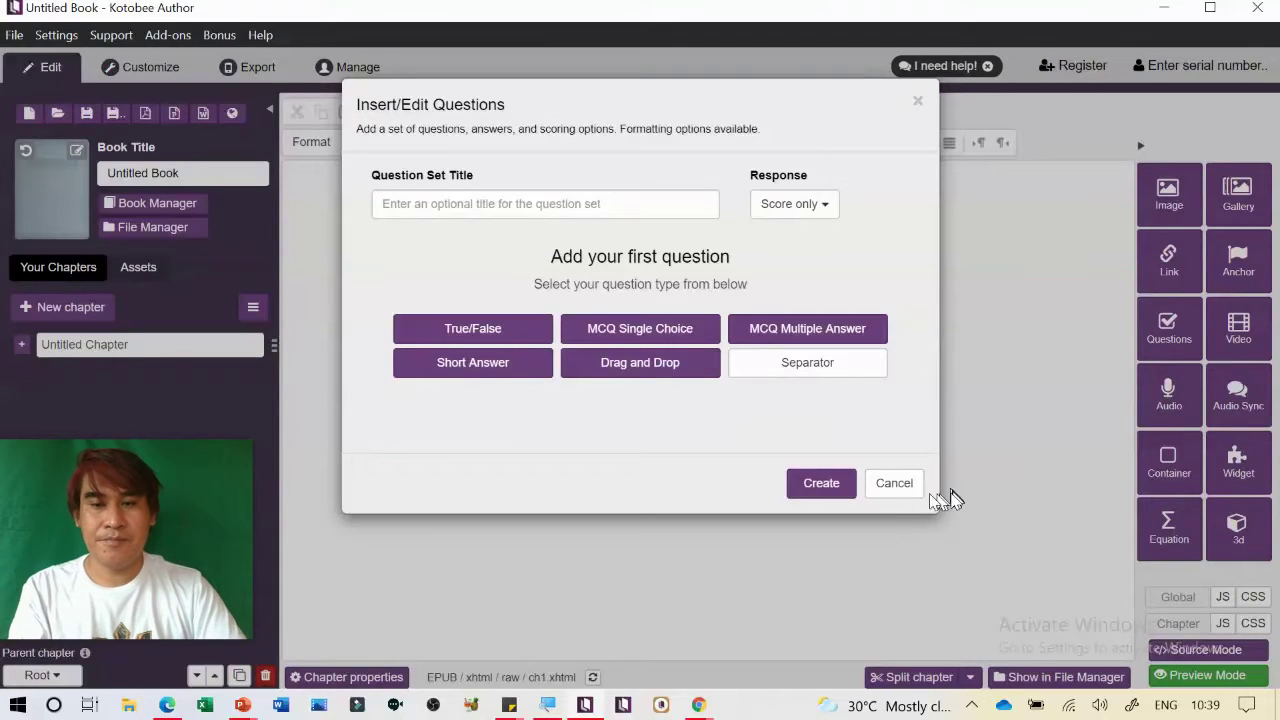
{"action": "left_click", "coordinate": [894, 483]}
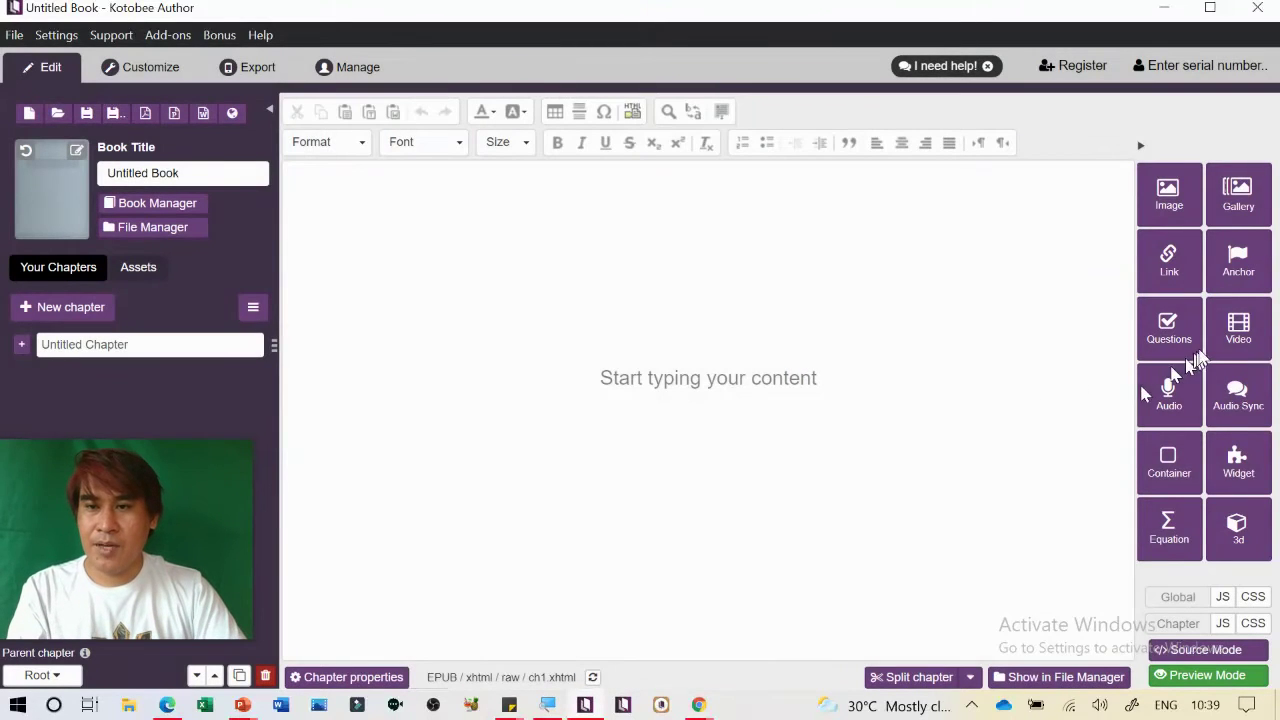
Review the layout, text-wrap, design and playback settings for inserting a video, and cancel without adding one
{"action": "left_click", "coordinate": [1238, 328]}
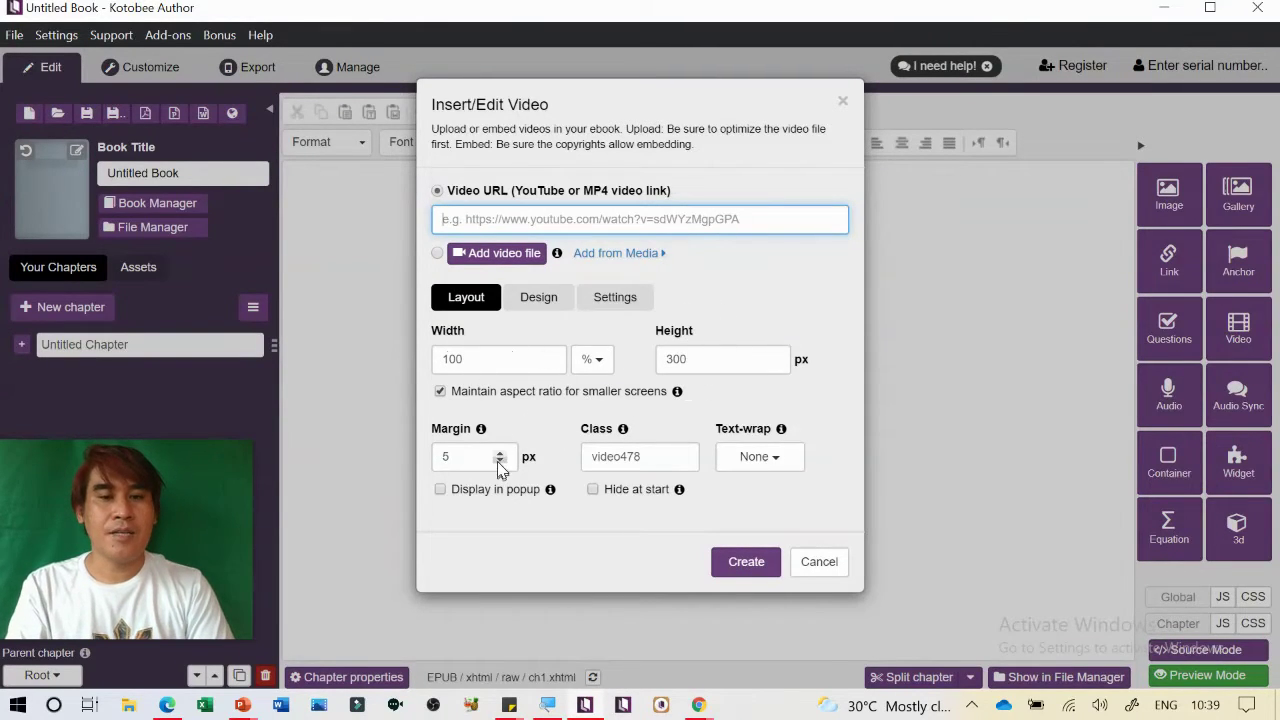
{"action": "left_click", "coordinate": [768, 456]}
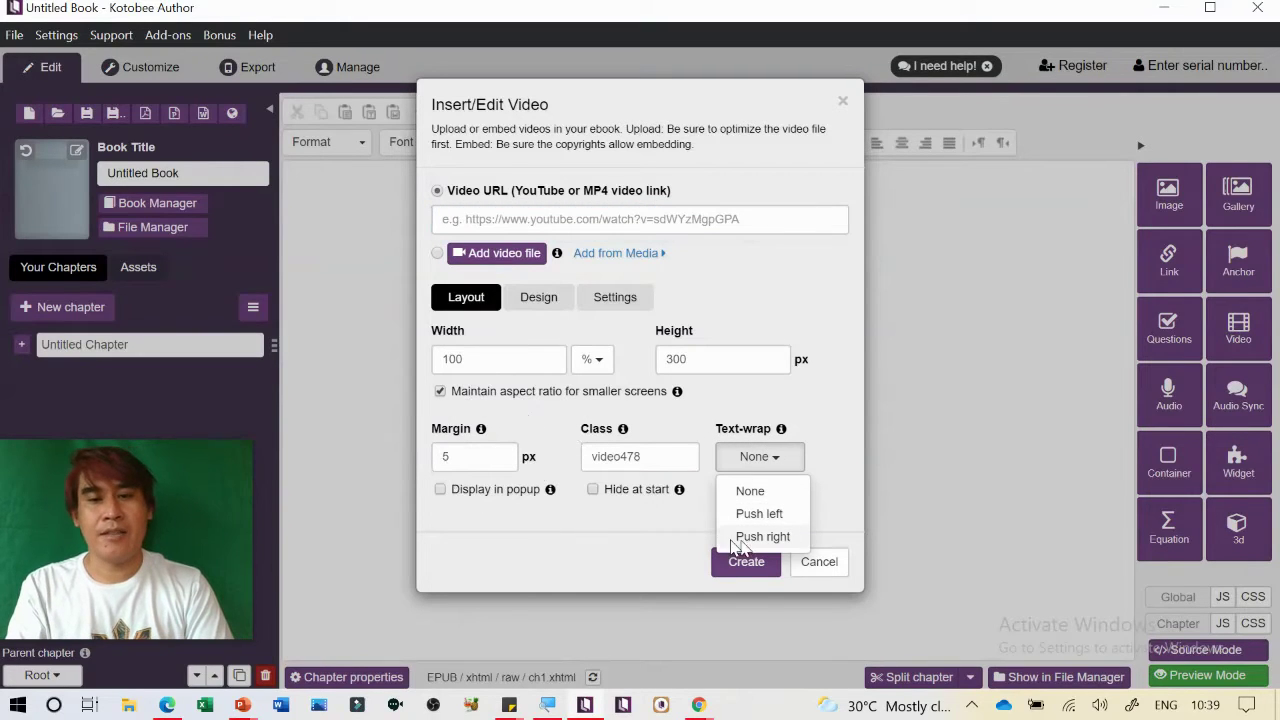
{"action": "left_click", "coordinate": [513, 532]}
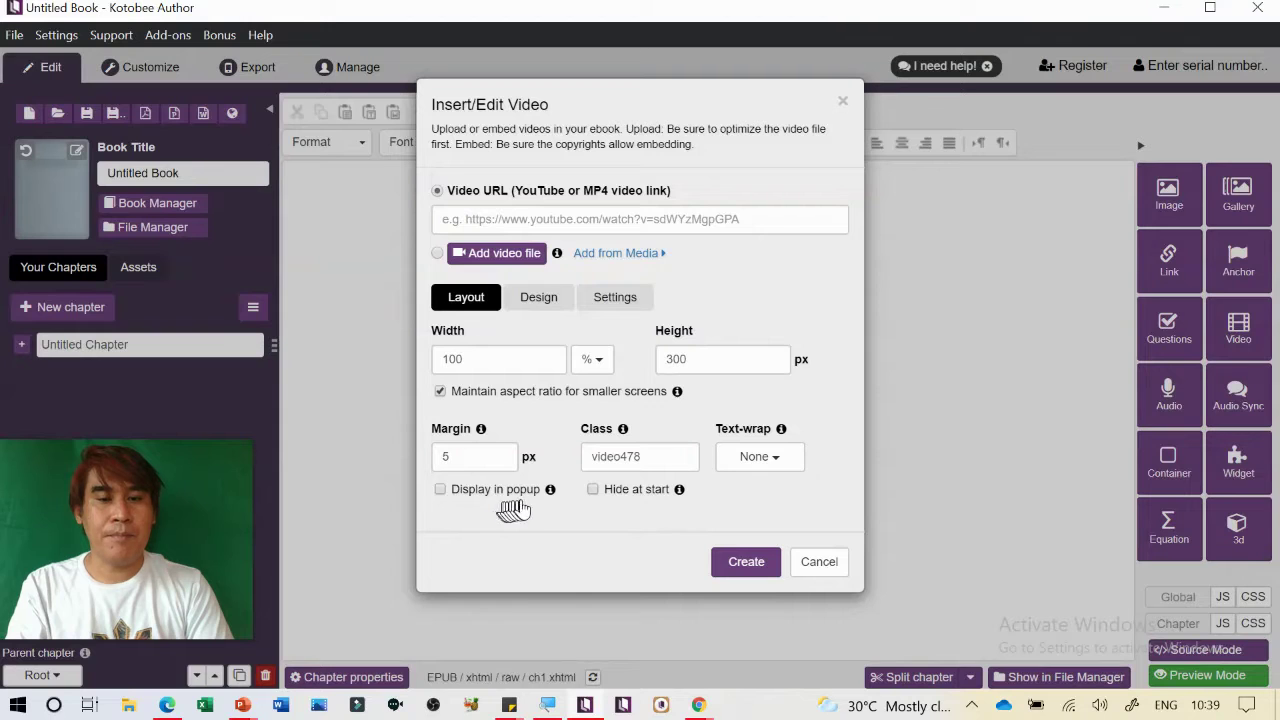
{"action": "left_click", "coordinate": [538, 305]}
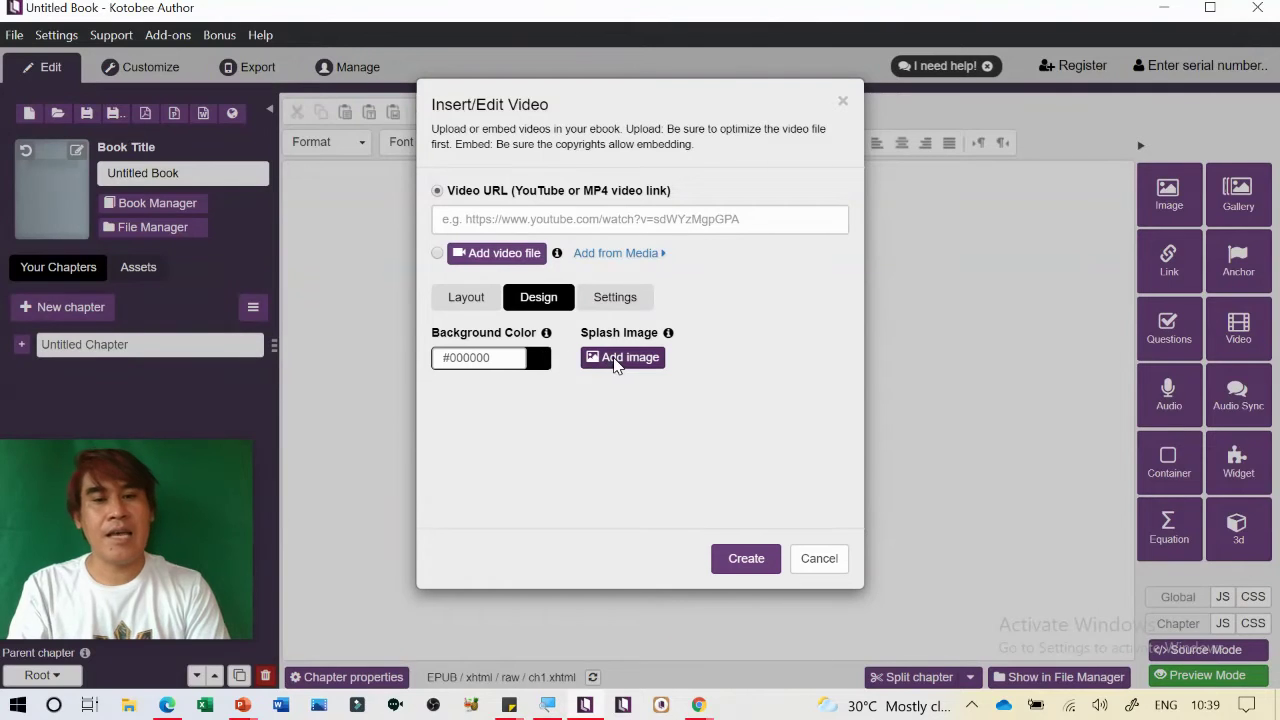
{"action": "left_click", "coordinate": [618, 297]}
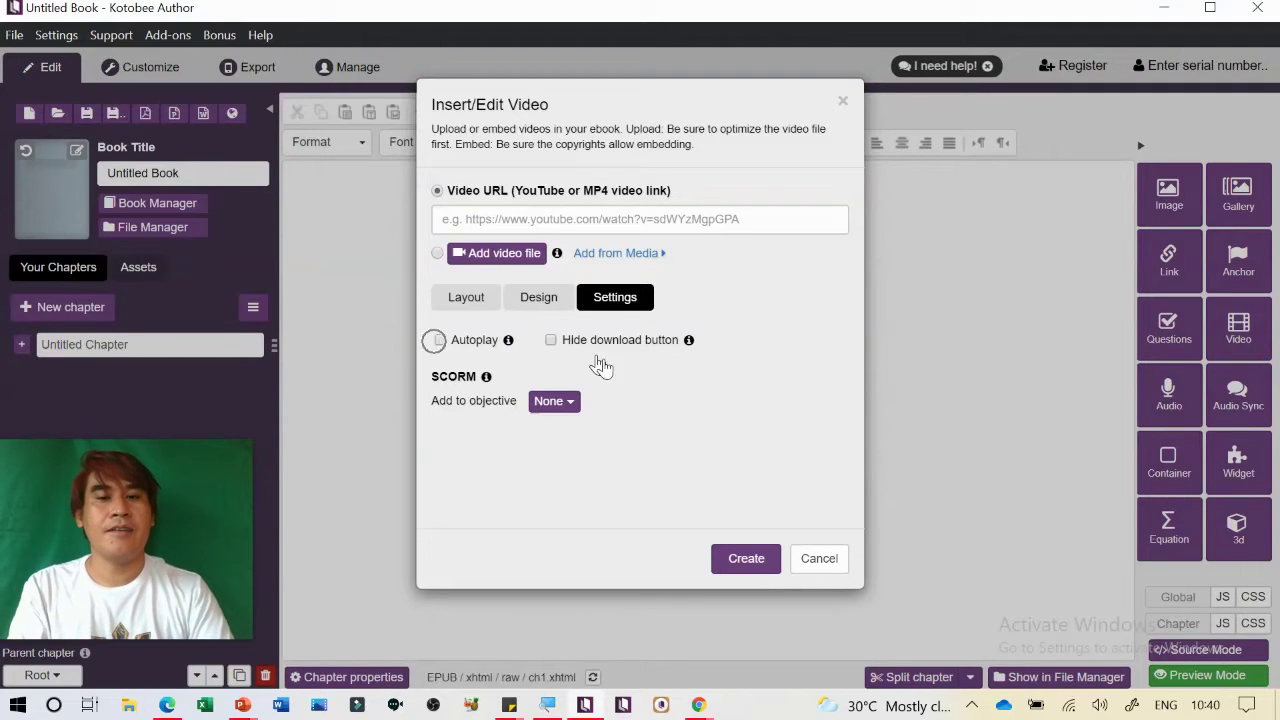
{"action": "left_click", "coordinate": [818, 558]}
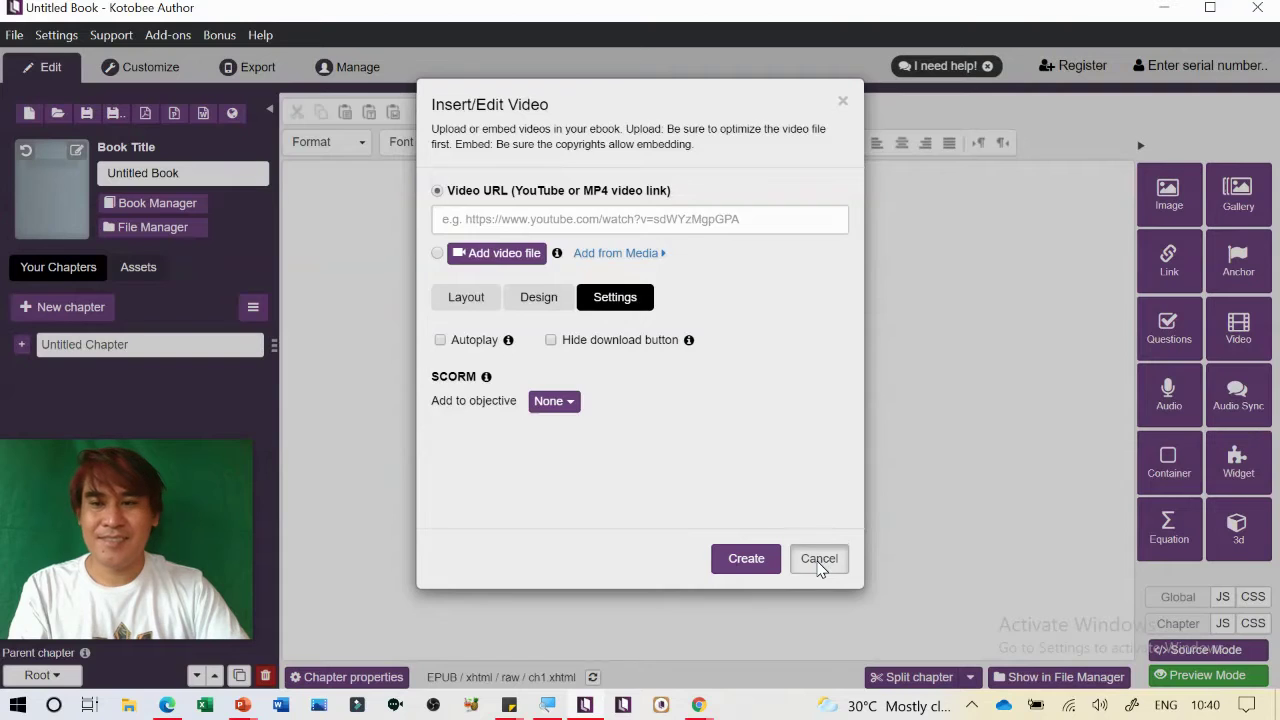
Check the source and content options for inserting audio and synced audio, closing both dialogs without creating anything
{"action": "left_click", "coordinate": [1169, 395]}
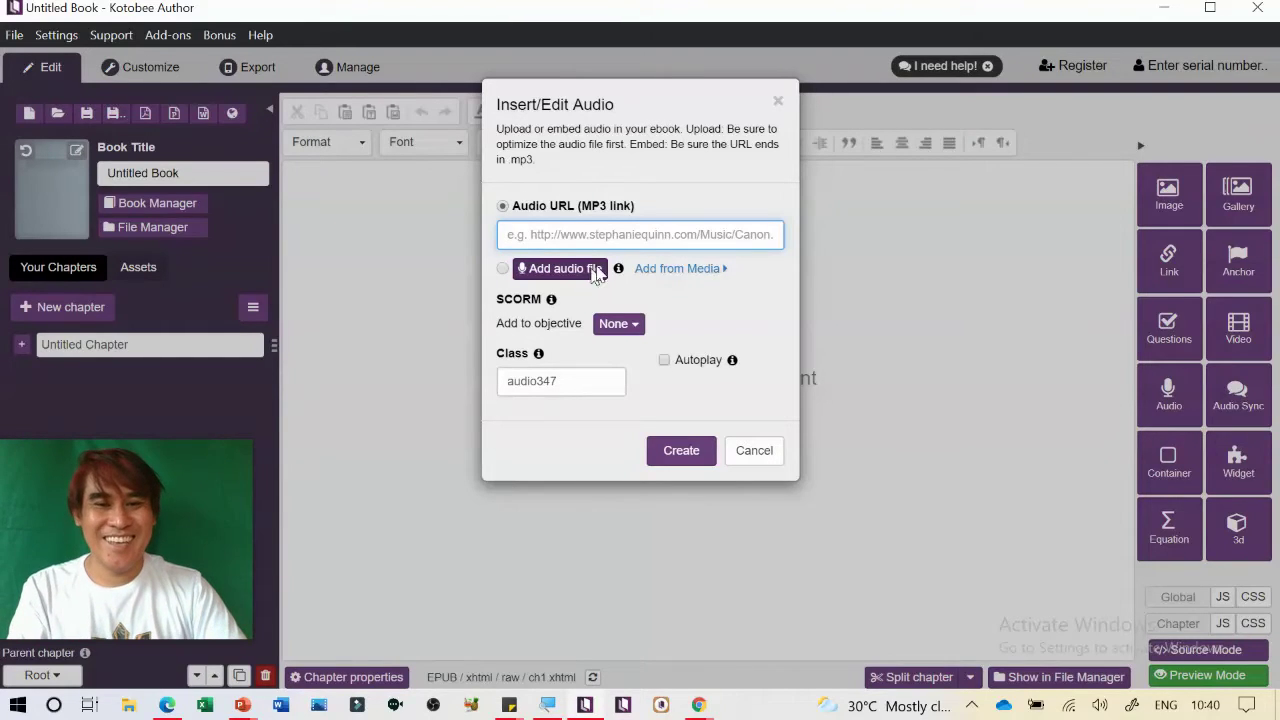
{"action": "key", "text": "ctrl"}
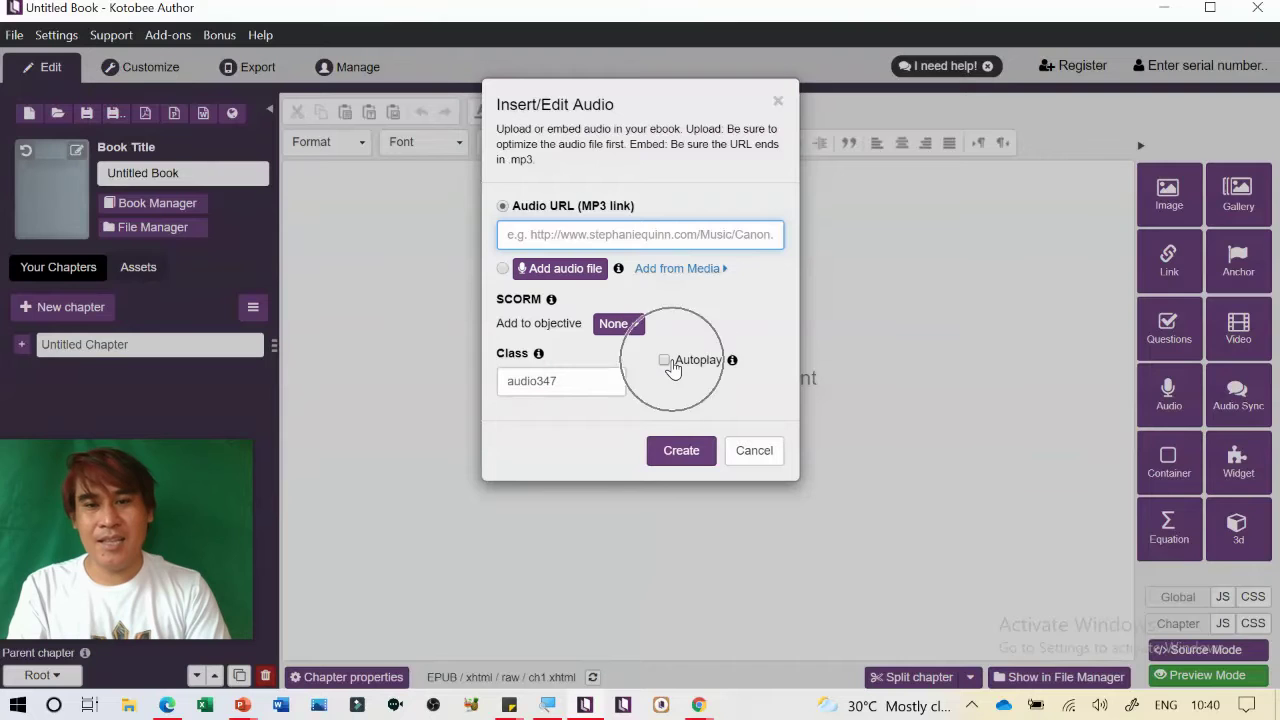
{"action": "left_click", "coordinate": [751, 451]}
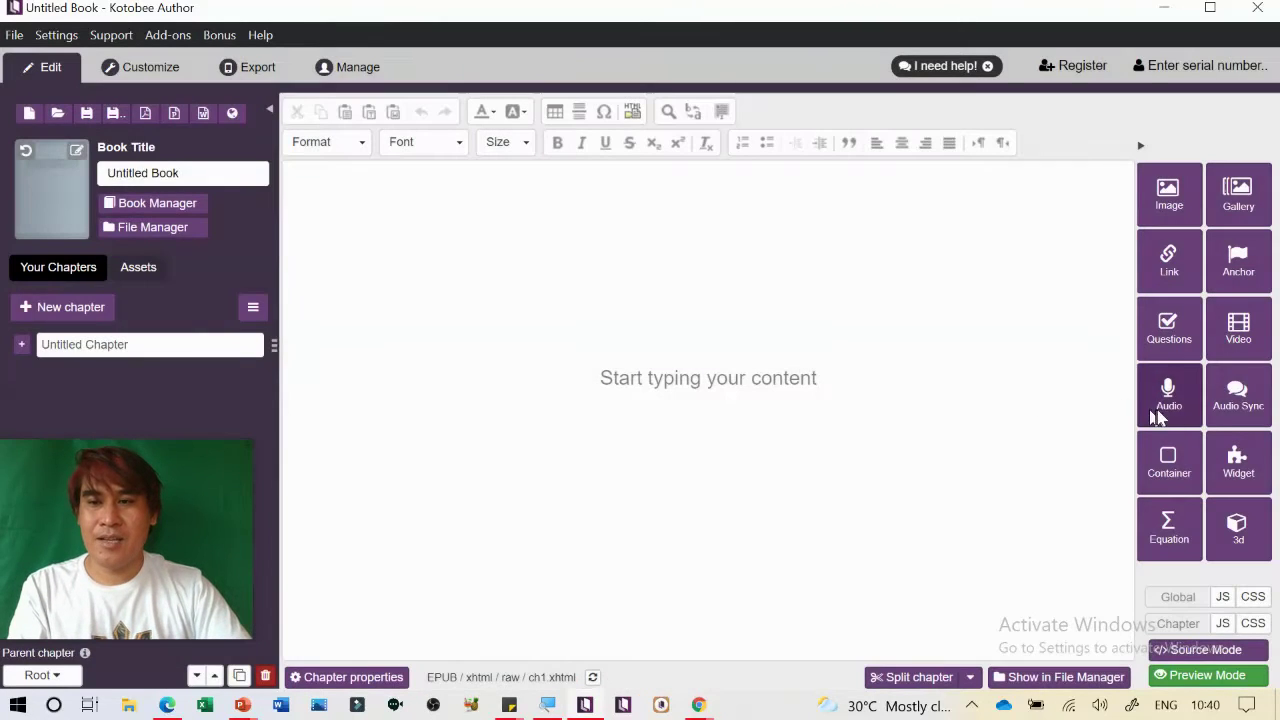
{"action": "left_click", "coordinate": [1236, 398]}
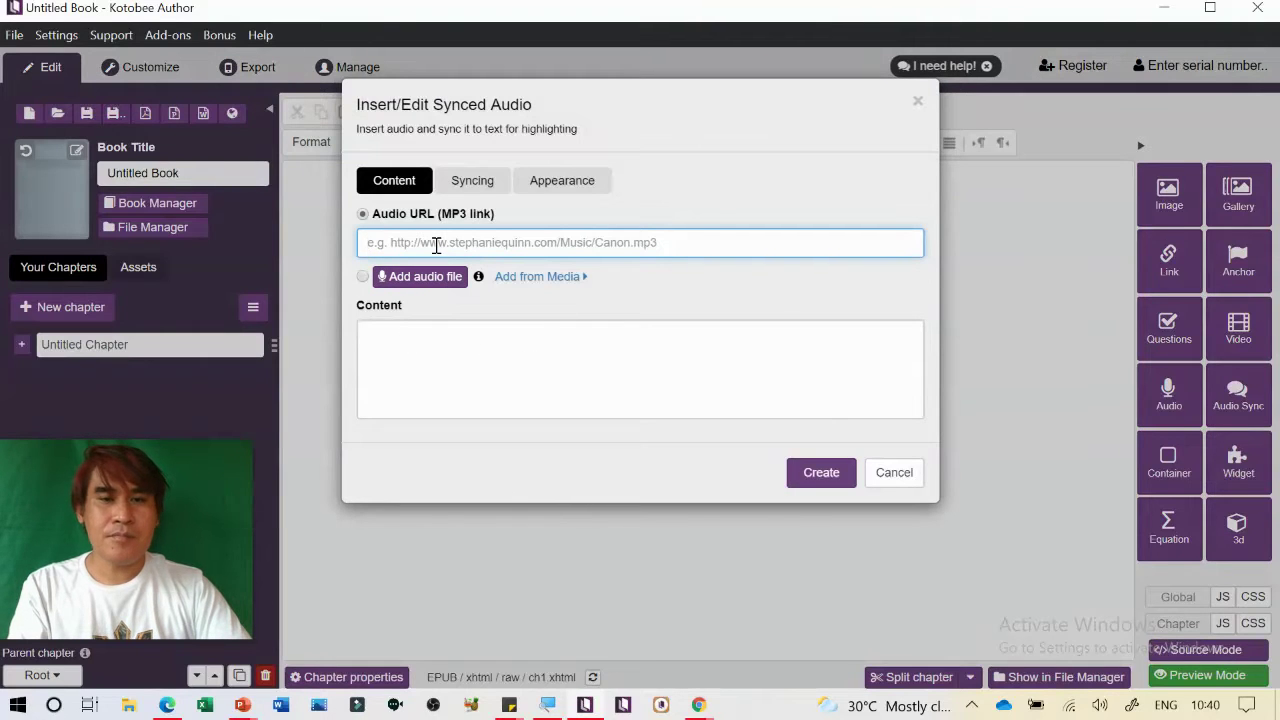
{"action": "left_click", "coordinate": [419, 348]}
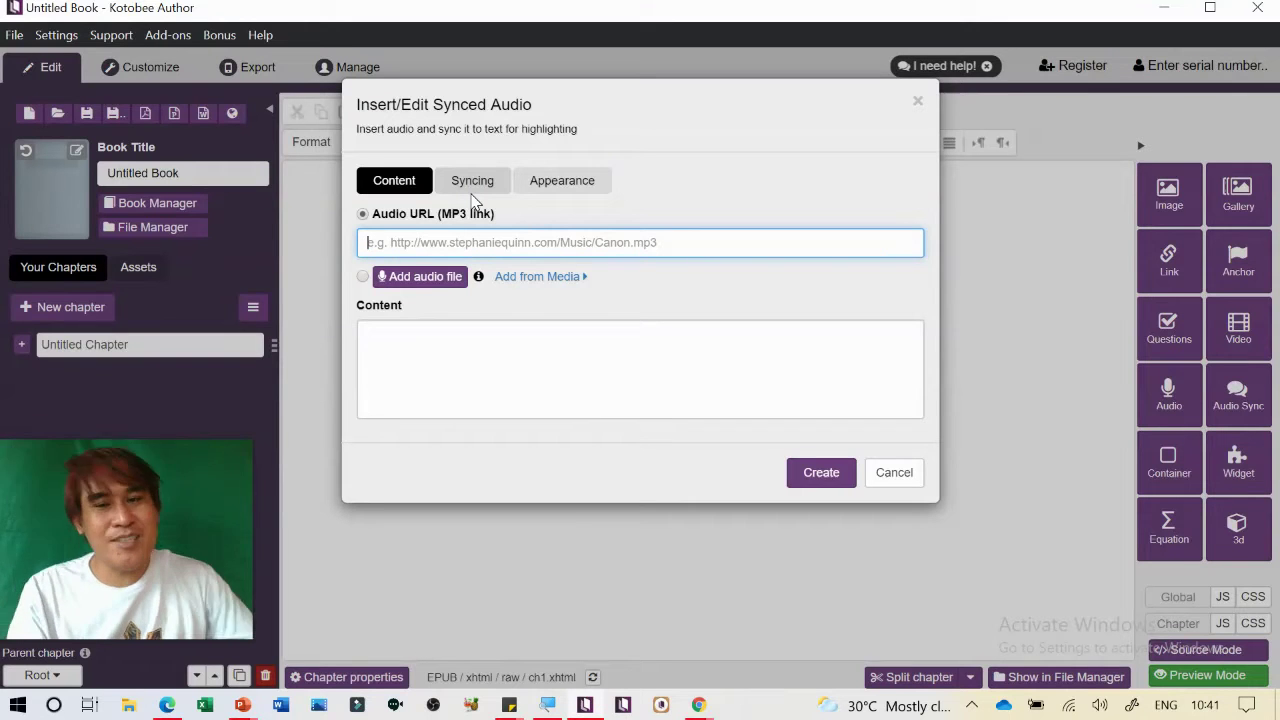
{"action": "left_click", "coordinate": [880, 478]}
Look at the container layout options and the popup and page widget types, cancelling both without inserting anything
{"action": "left_click", "coordinate": [1165, 466]}
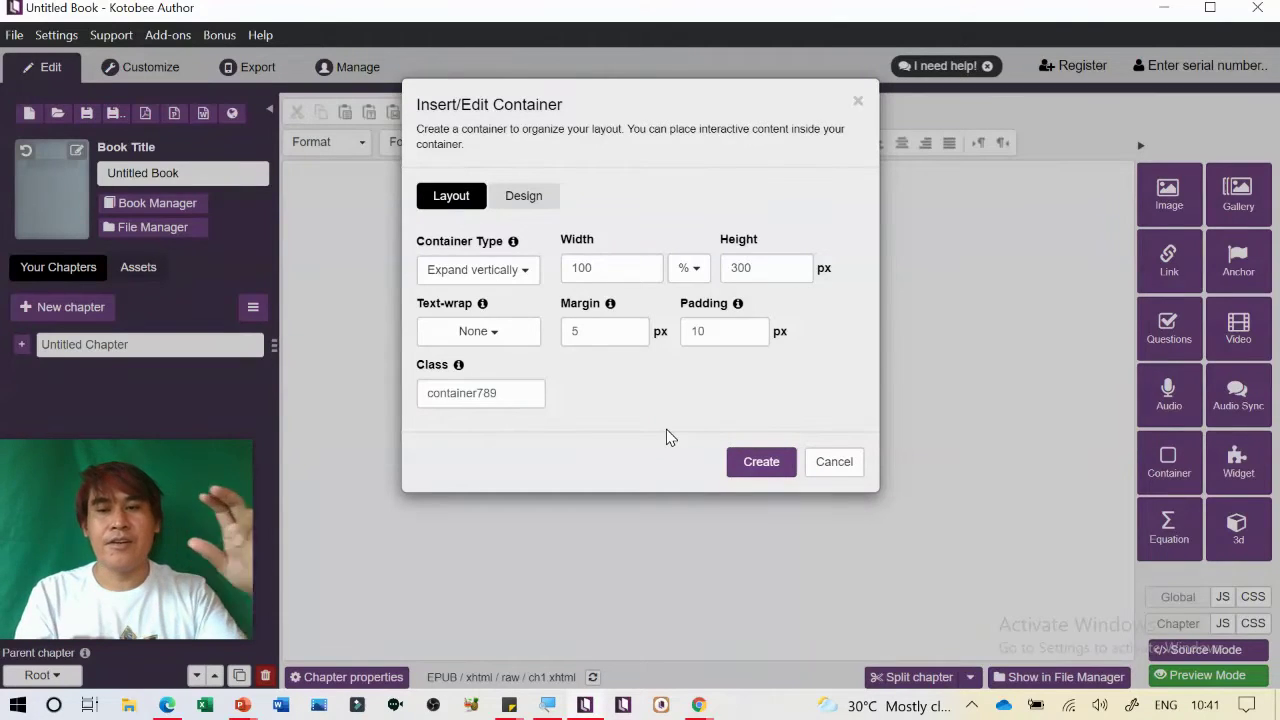
{"action": "left_click", "coordinate": [834, 466]}
{"action": "left_click", "coordinate": [1236, 466]}
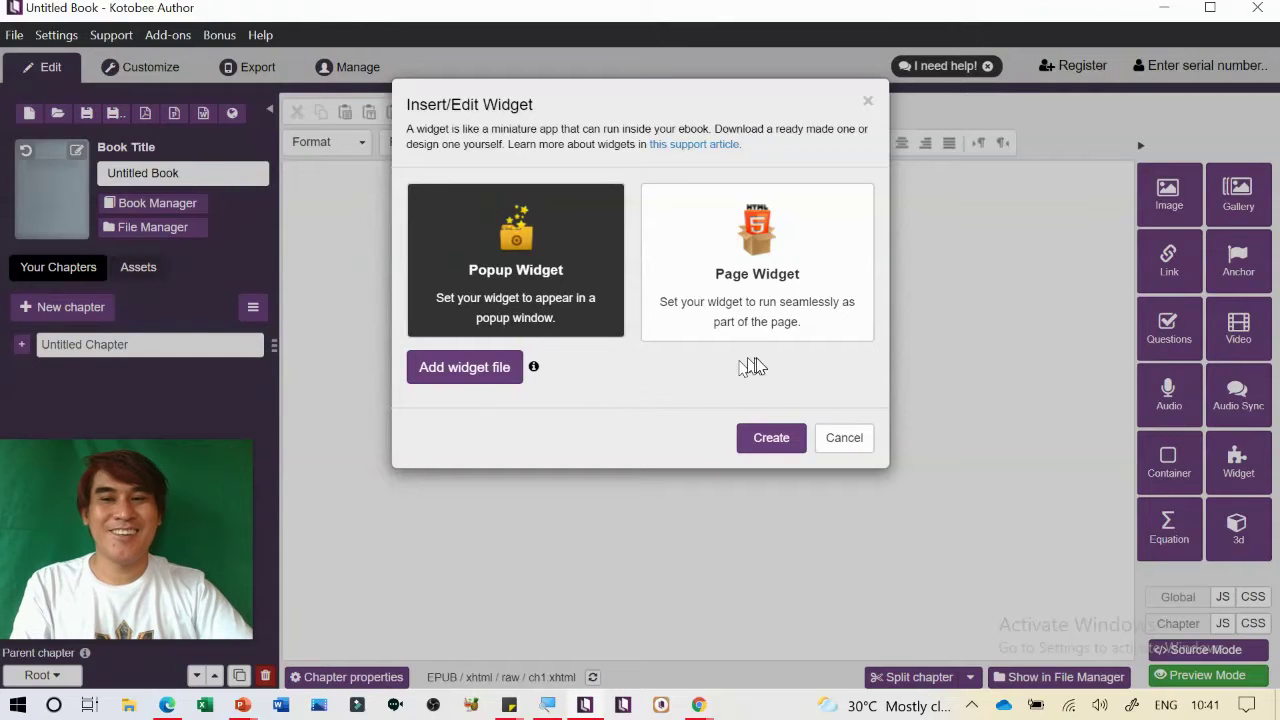
{"action": "left_click", "coordinate": [844, 437]}
Check the AsciiMath, MathML and LaTeX formats for inserting an equation, and cancel without creating one
{"action": "left_click", "coordinate": [1168, 525]}
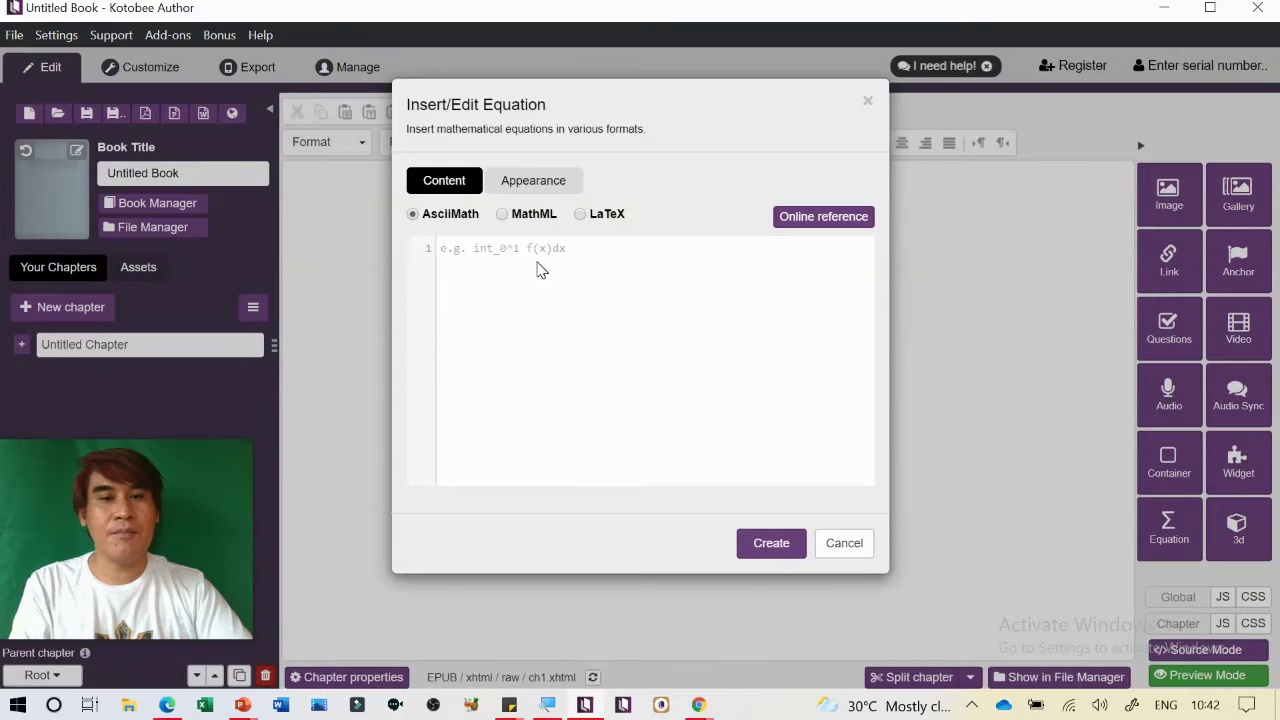
{"action": "left_click", "coordinate": [432, 224]}
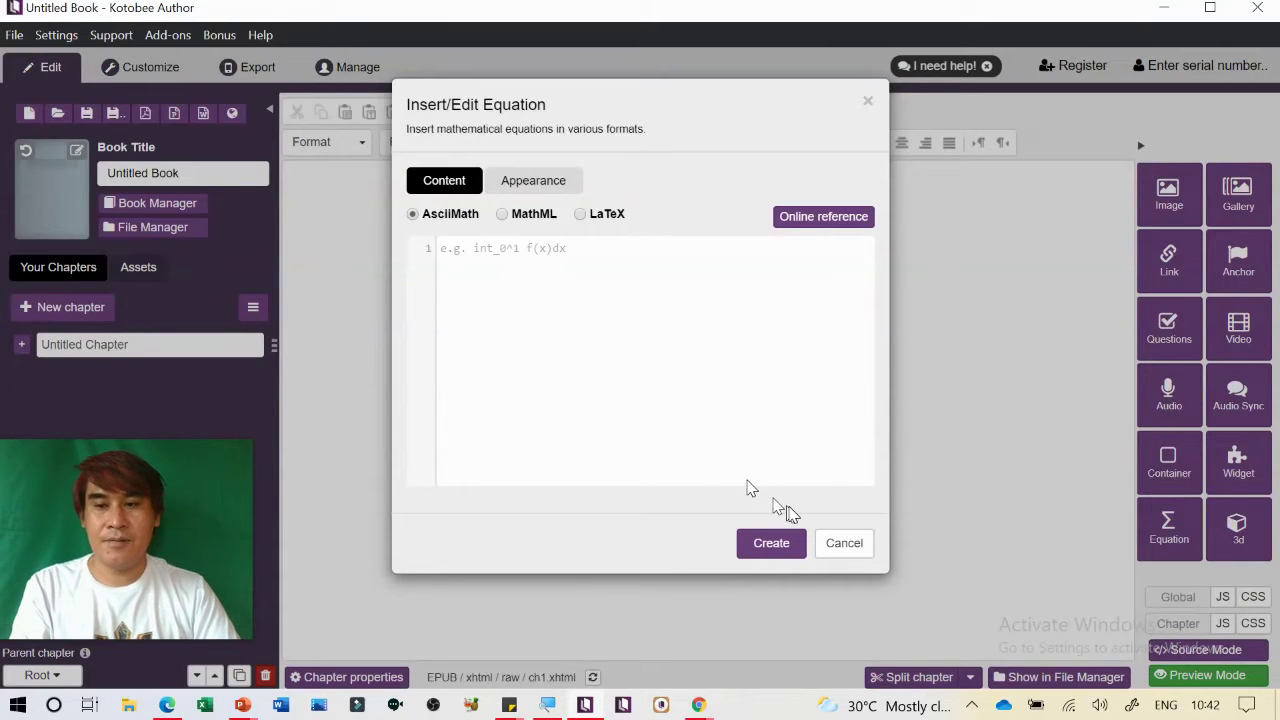
{"action": "left_click", "coordinate": [845, 545]}
Review the interaction, scene, object import, camera and lighting options for inserting a 3D model, and cancel
{"action": "left_click", "coordinate": [1238, 530]}
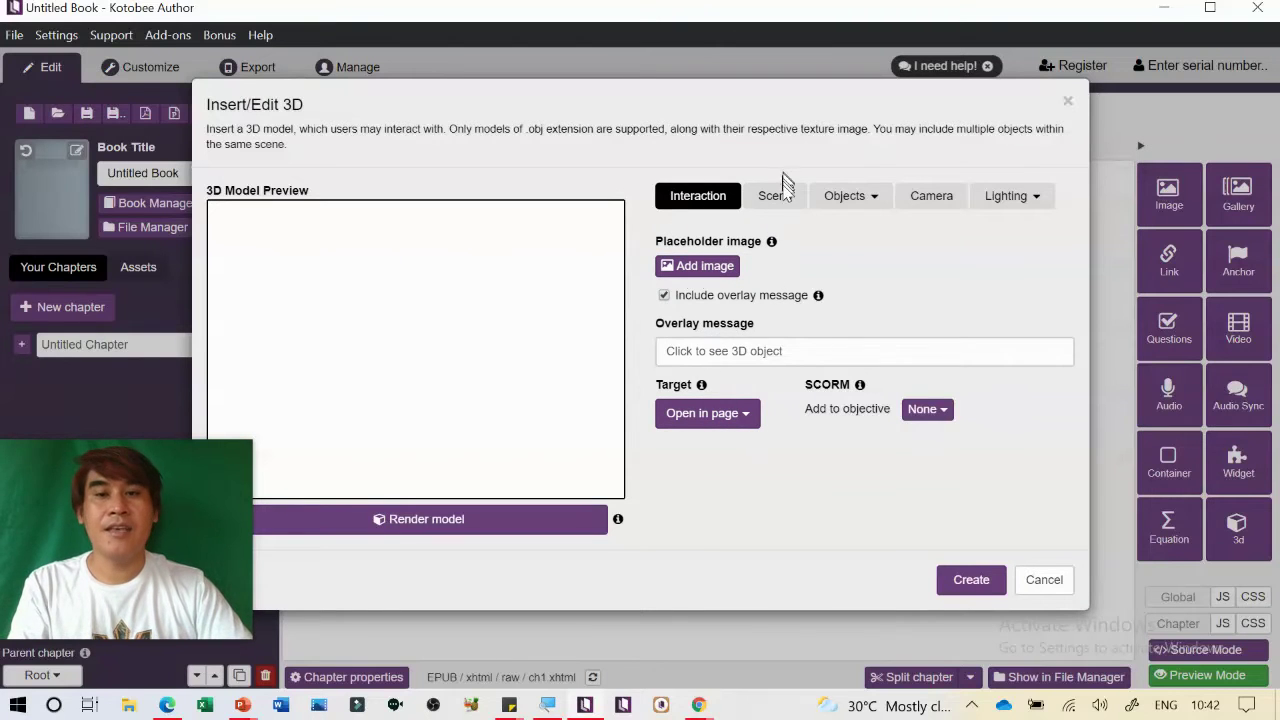
{"action": "left_click", "coordinate": [778, 205]}
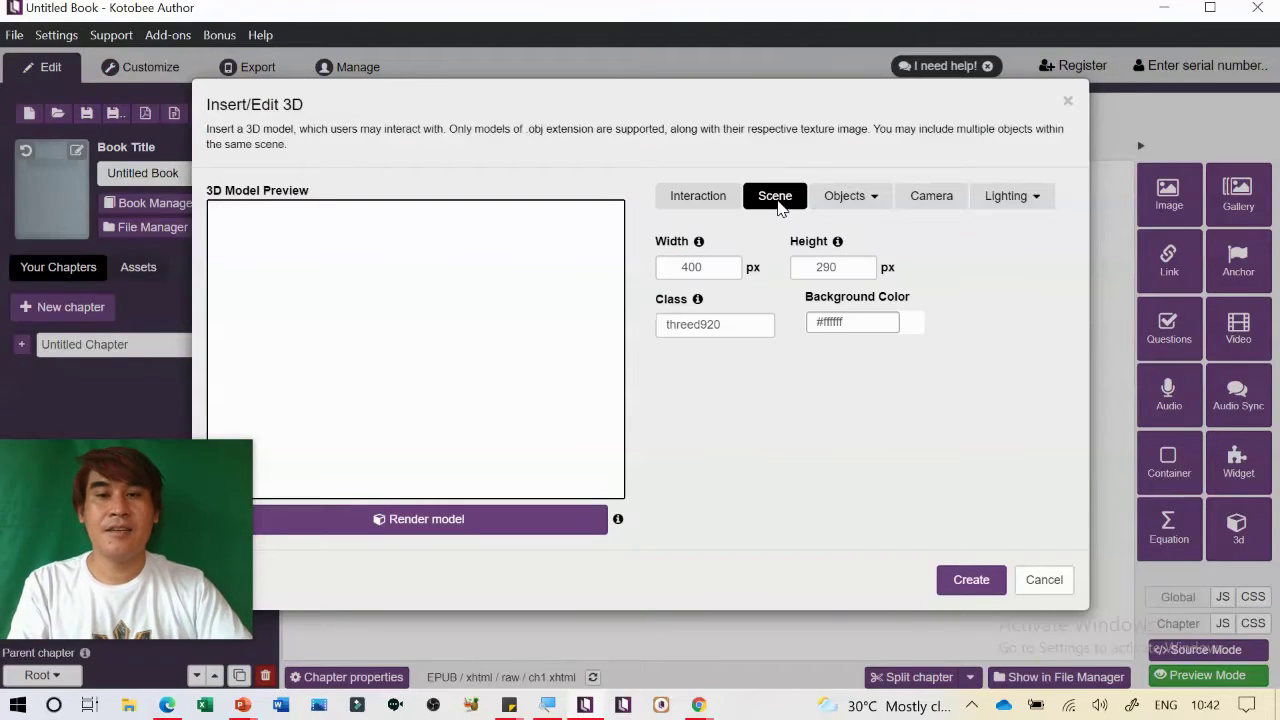
{"action": "left_click", "coordinate": [871, 201]}
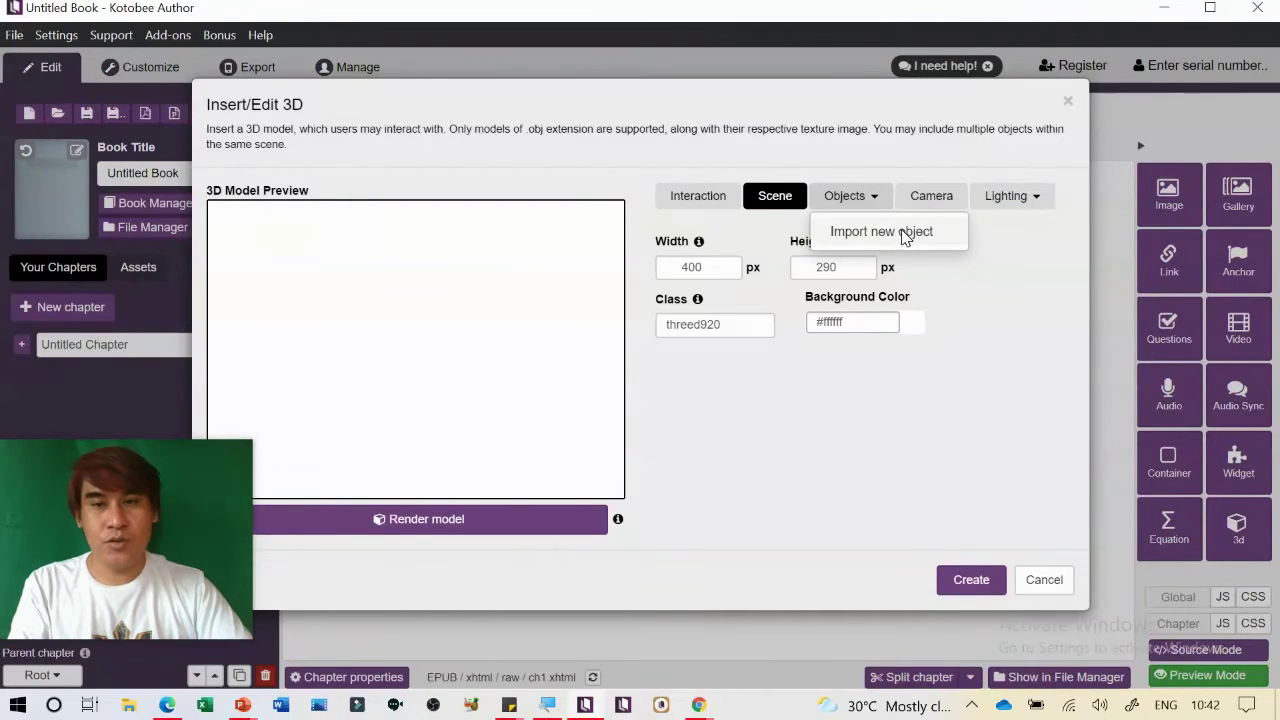
{"action": "left_click", "coordinate": [933, 196]}
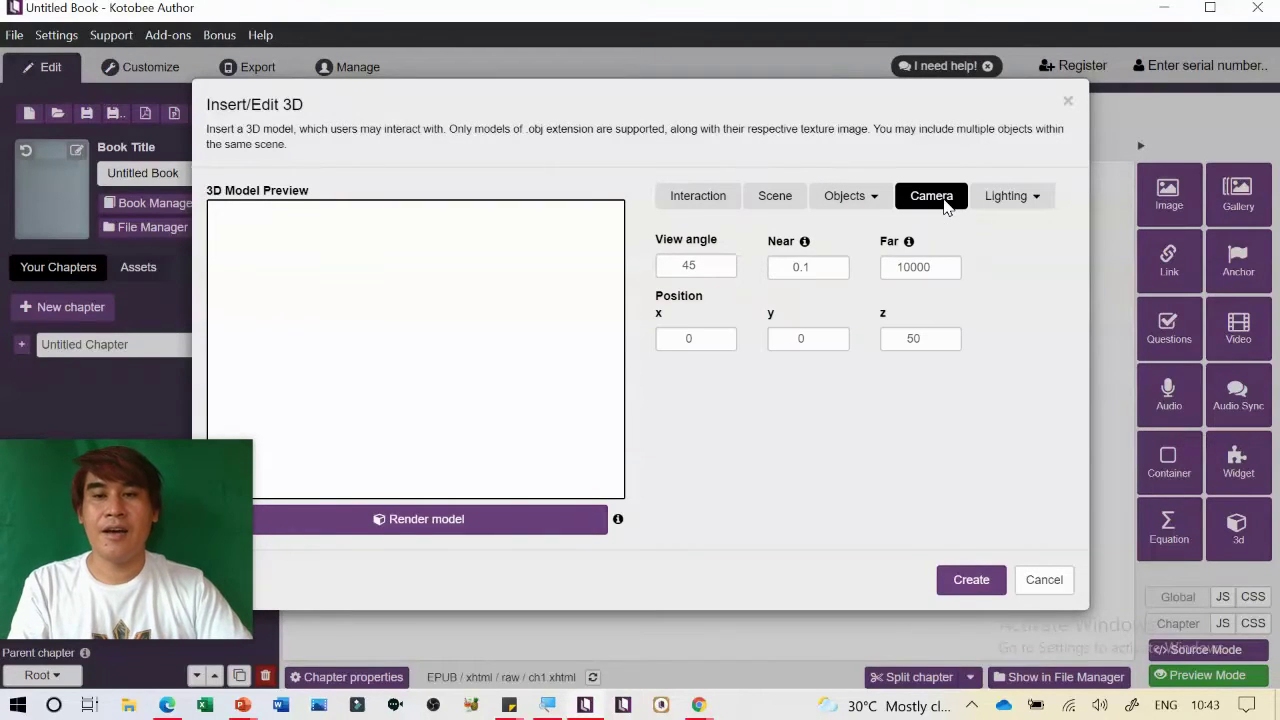
{"action": "left_click", "coordinate": [1020, 196]}
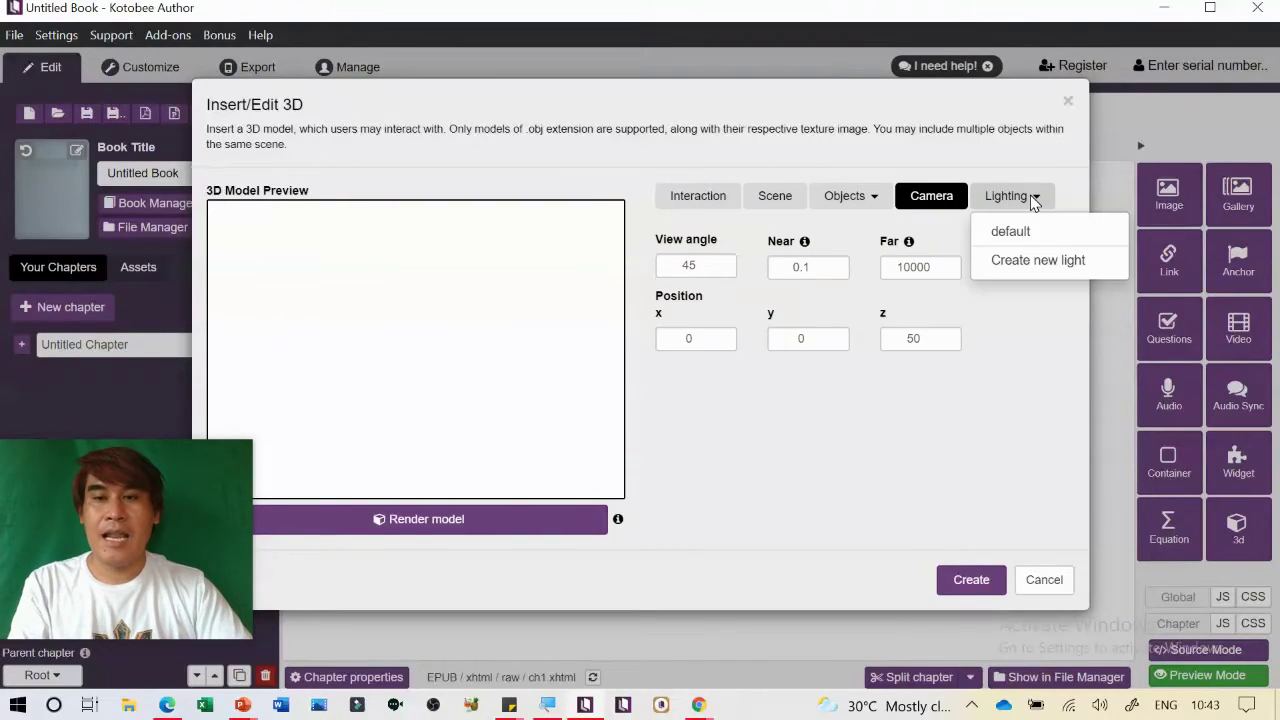
{"action": "left_click", "coordinate": [860, 524]}
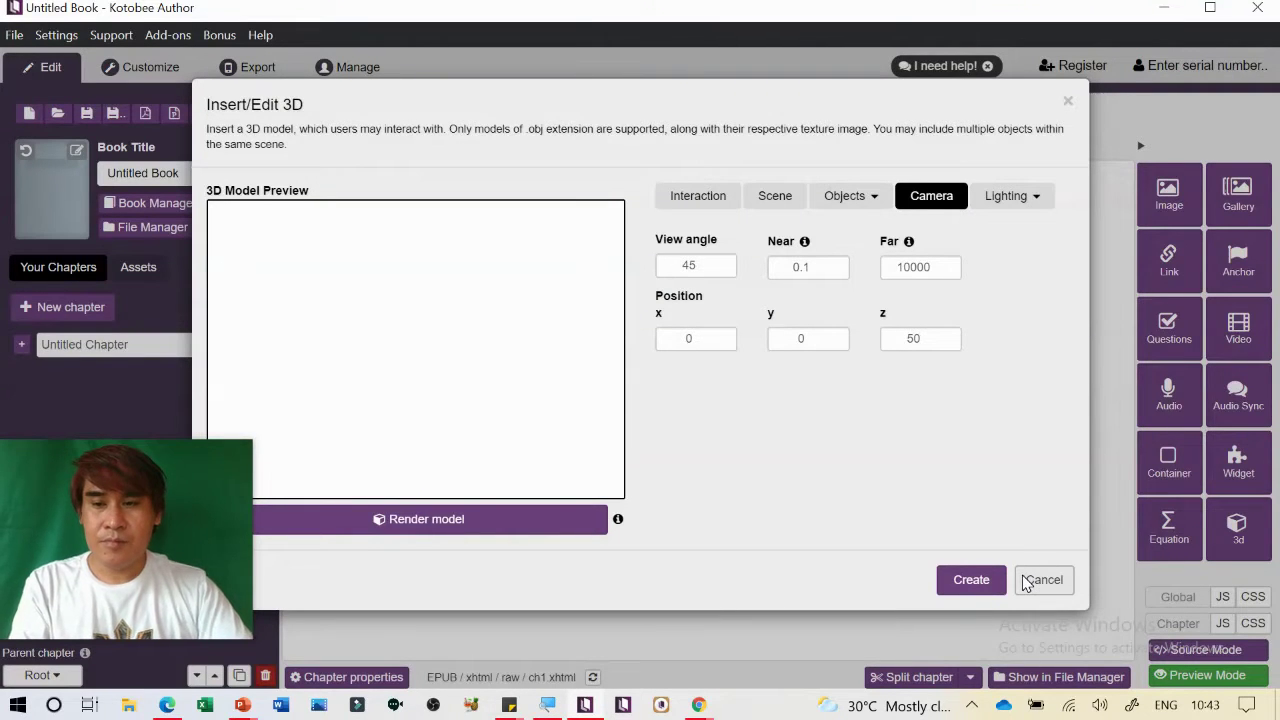
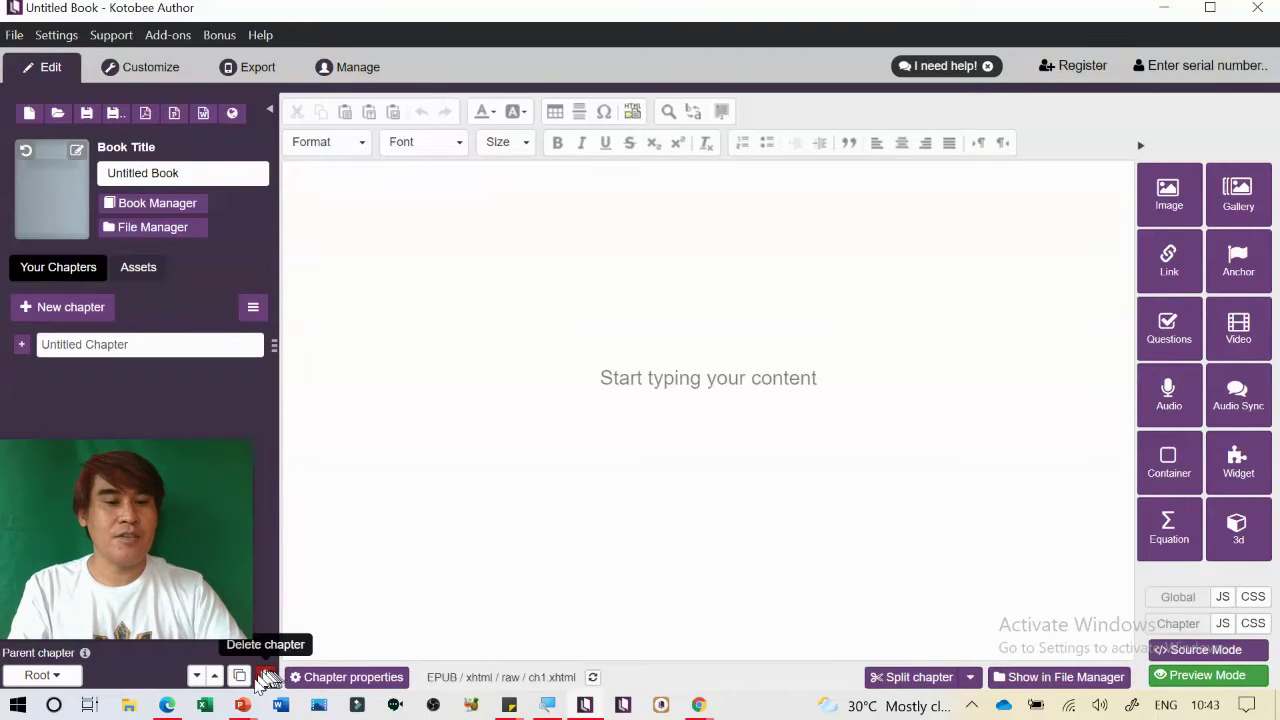
Switch to PowerPoint, open the recent presentation WEEK 1 (1) and dismiss the recovered files list
{"action": "mouse_move", "coordinate": [243, 706]}
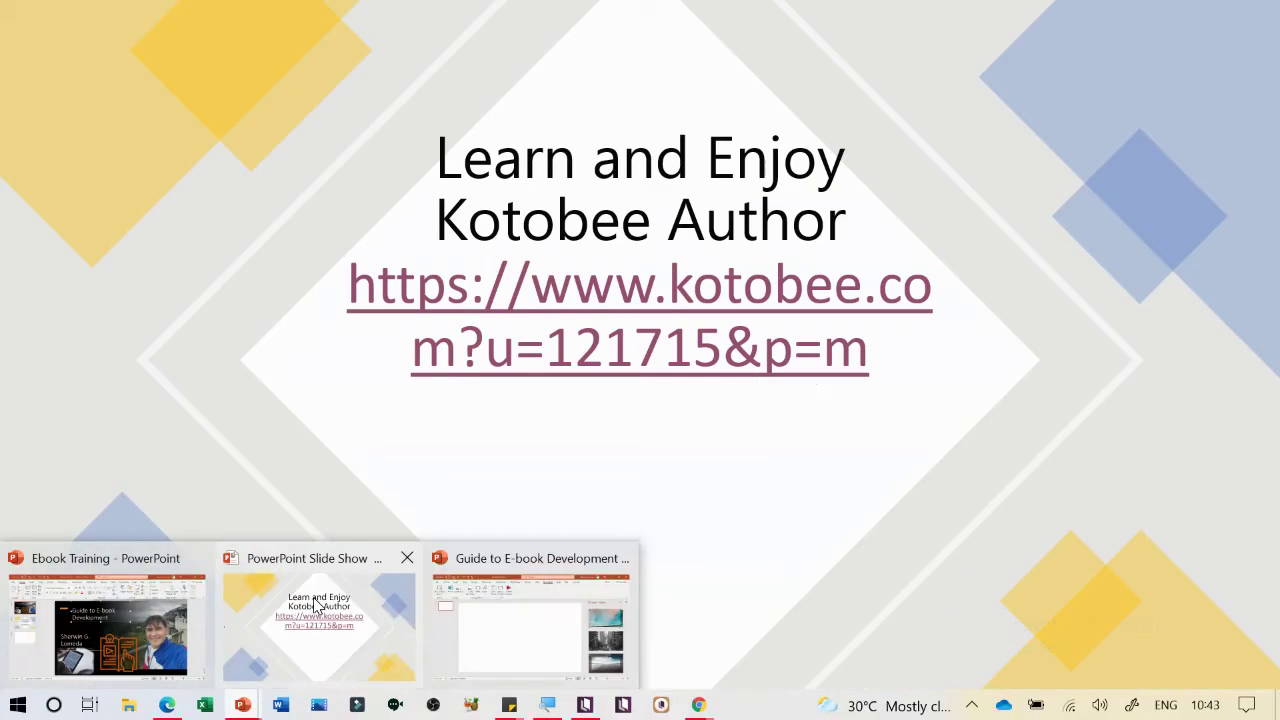
{"action": "left_click", "coordinate": [316, 604]}
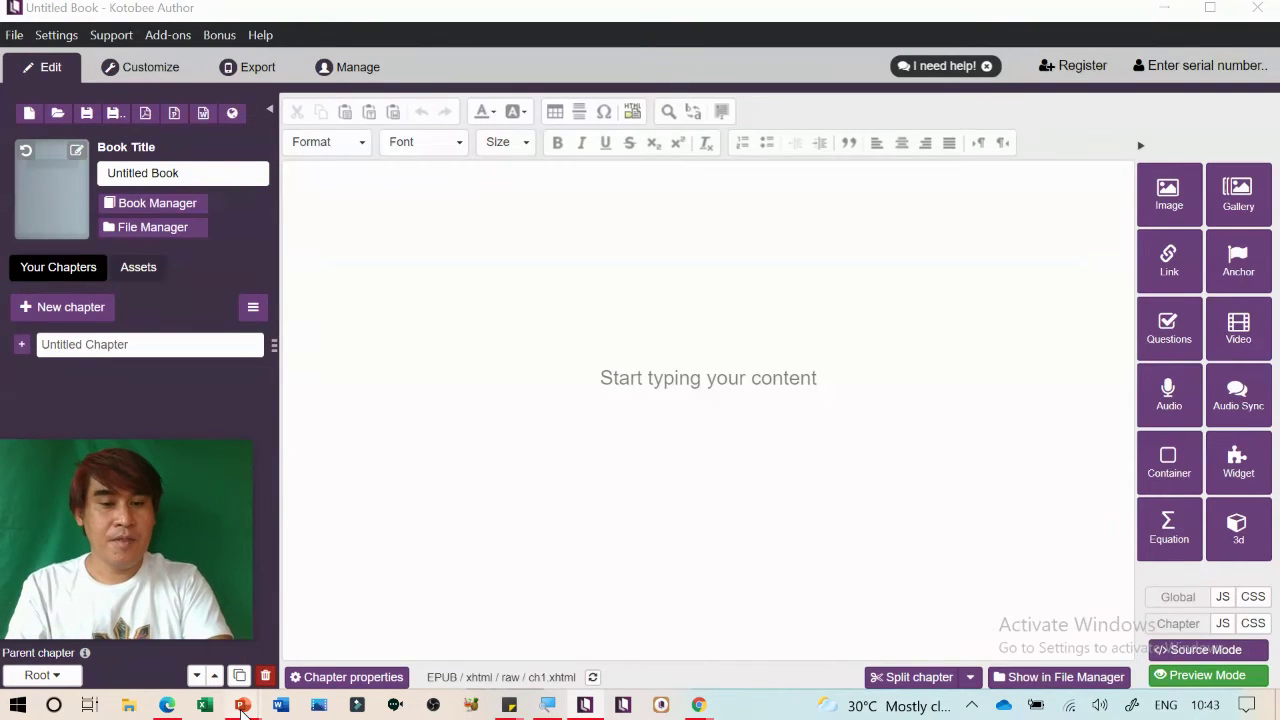
{"action": "mouse_move", "coordinate": [241, 706]}
{"action": "left_click", "coordinate": [331, 651]}
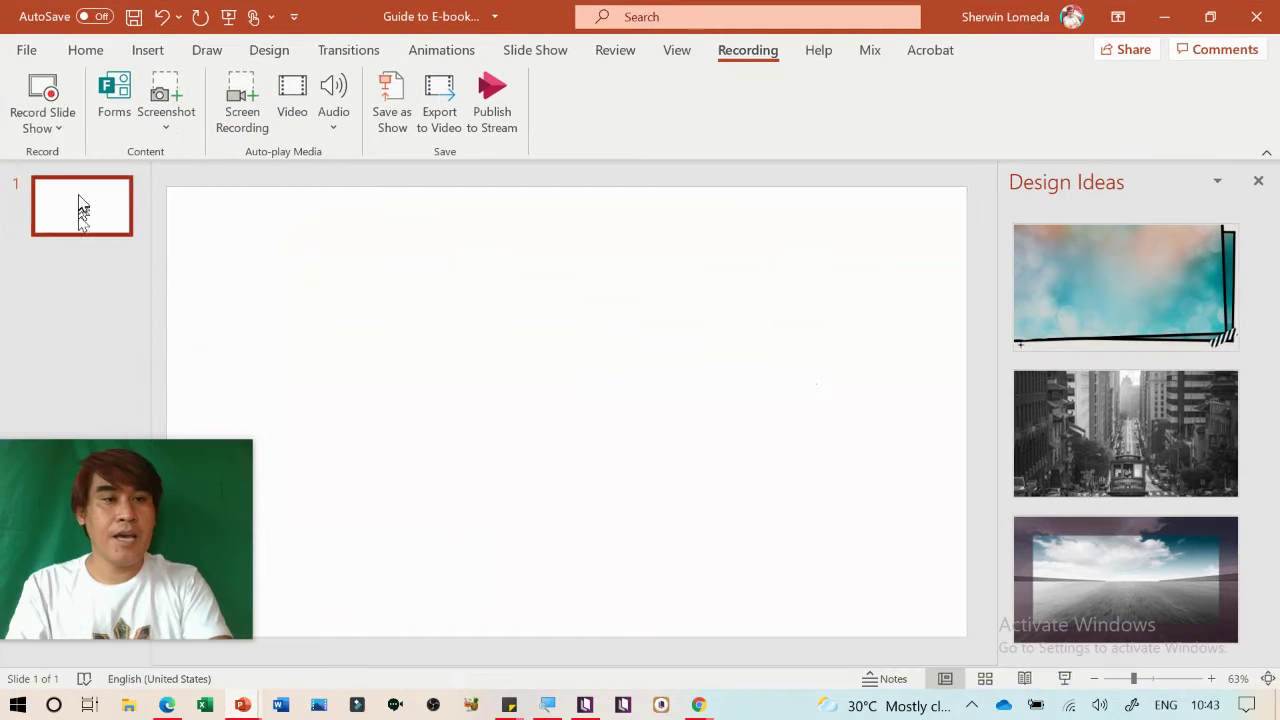
{"action": "left_click", "coordinate": [42, 48]}
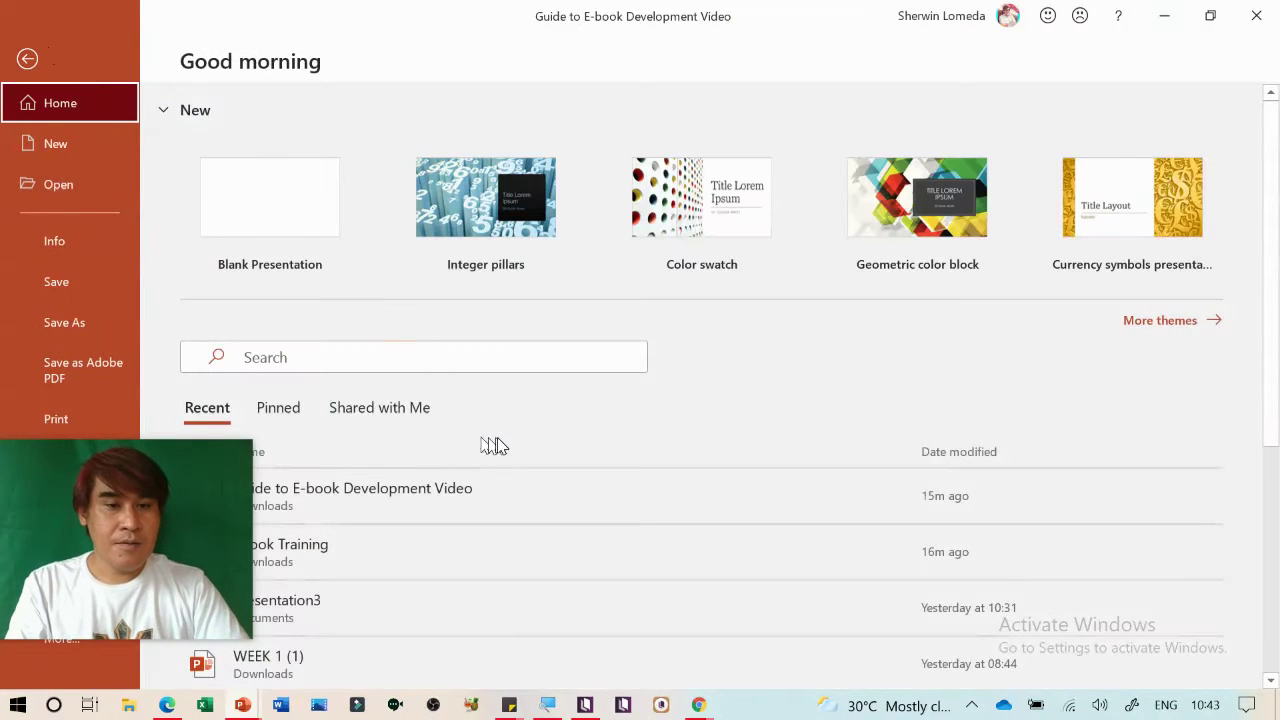
{"action": "scroll", "coordinate": [491, 443], "scroll_direction": "down", "scroll_amount": 5}
{"action": "scroll", "coordinate": [497, 441], "scroll_direction": "down", "scroll_amount": 1}
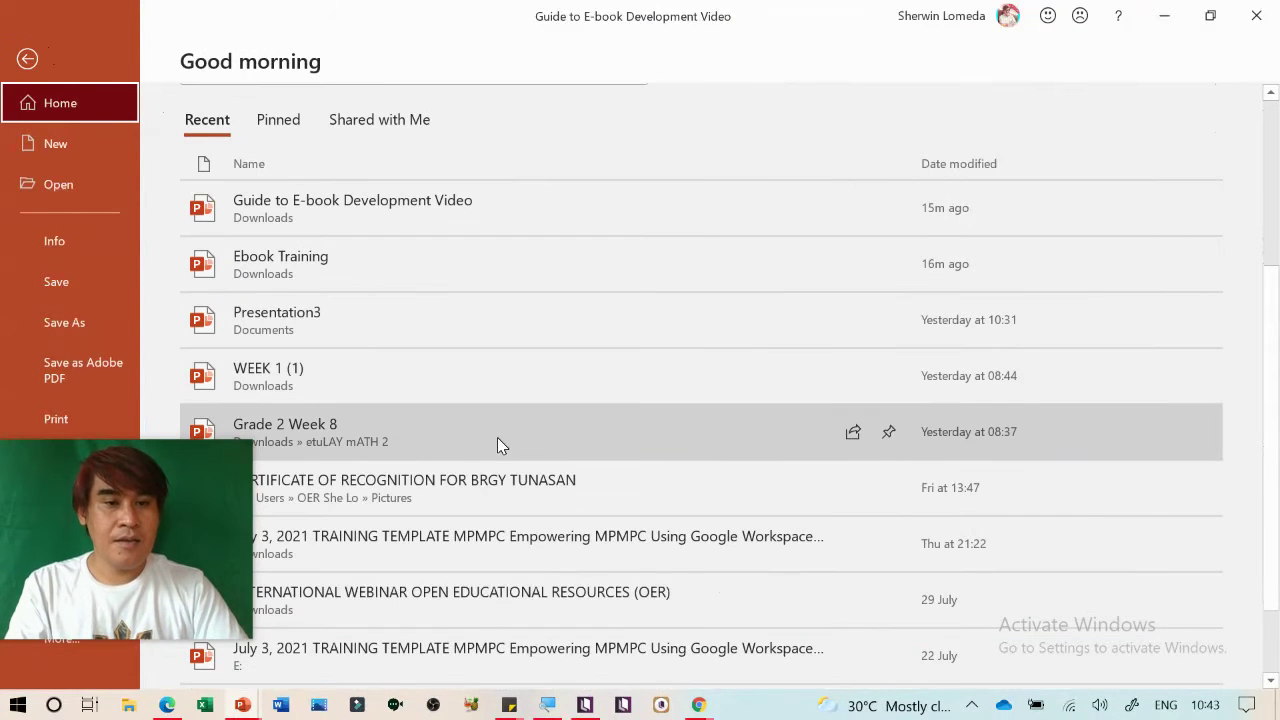
{"action": "left_click", "coordinate": [414, 374]}
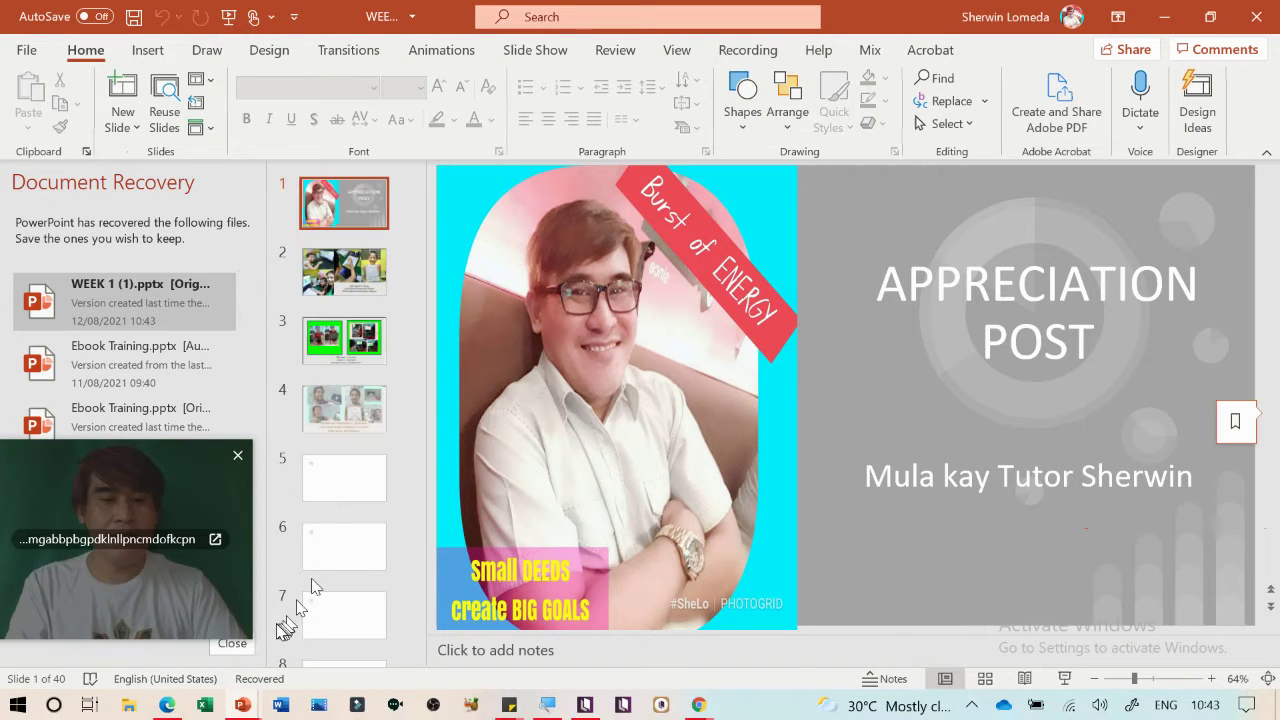
{"action": "left_click", "coordinate": [233, 646]}
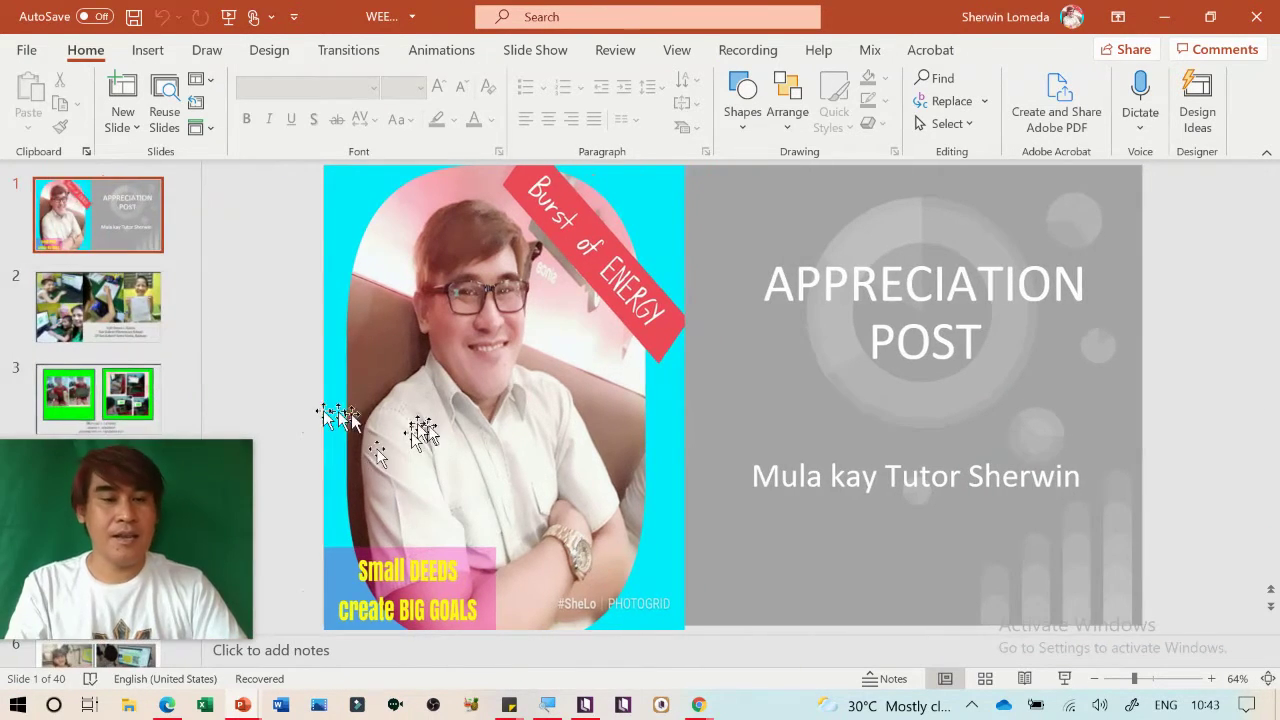
Delete the first eleven slides so the presentation starts with the Q3 Week 8 title slide
{"action": "scroll", "coordinate": [47, 303], "scroll_direction": "down", "scroll_amount": 4}
{"action": "scroll", "coordinate": [47, 303], "scroll_direction": "down", "scroll_amount": 2}
{"action": "scroll", "coordinate": [47, 300], "scroll_direction": "up", "scroll_amount": 6}
{"action": "scroll", "coordinate": [105, 310], "scroll_direction": "down", "scroll_amount": 9}
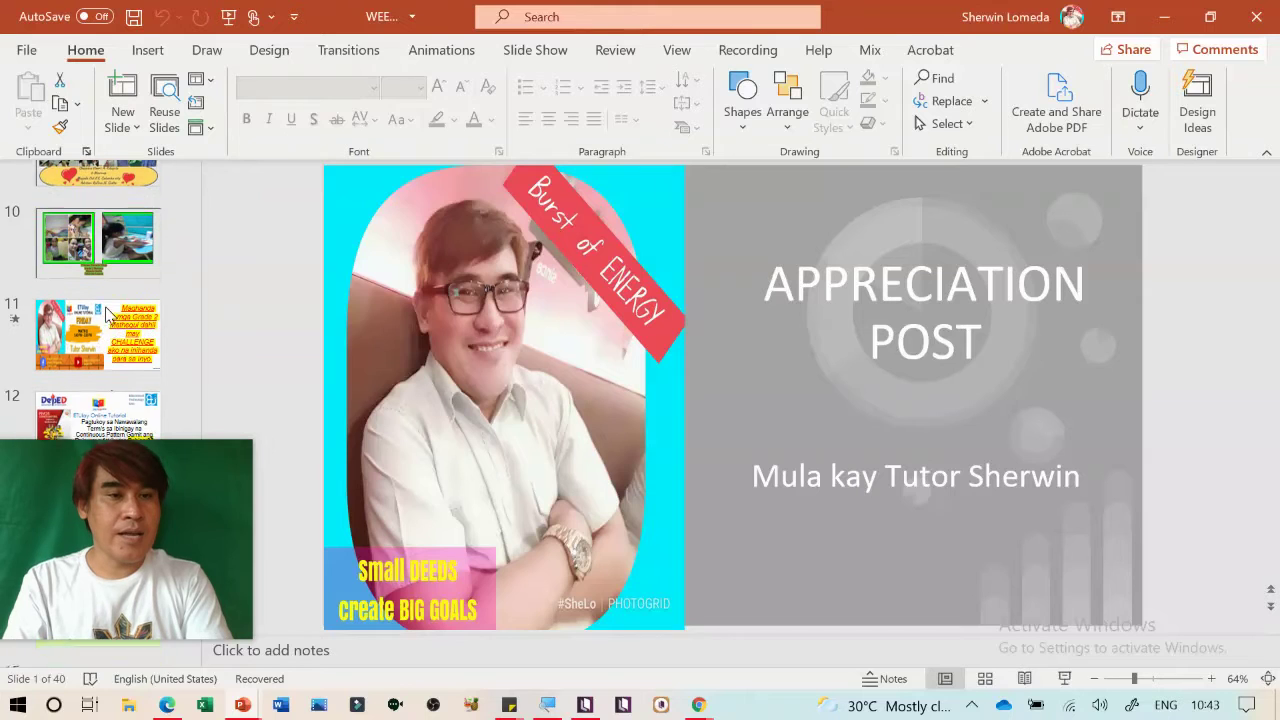
{"action": "left_click", "coordinate": [117, 364], "text": "shift"}
{"action": "key", "text": "Delete"}
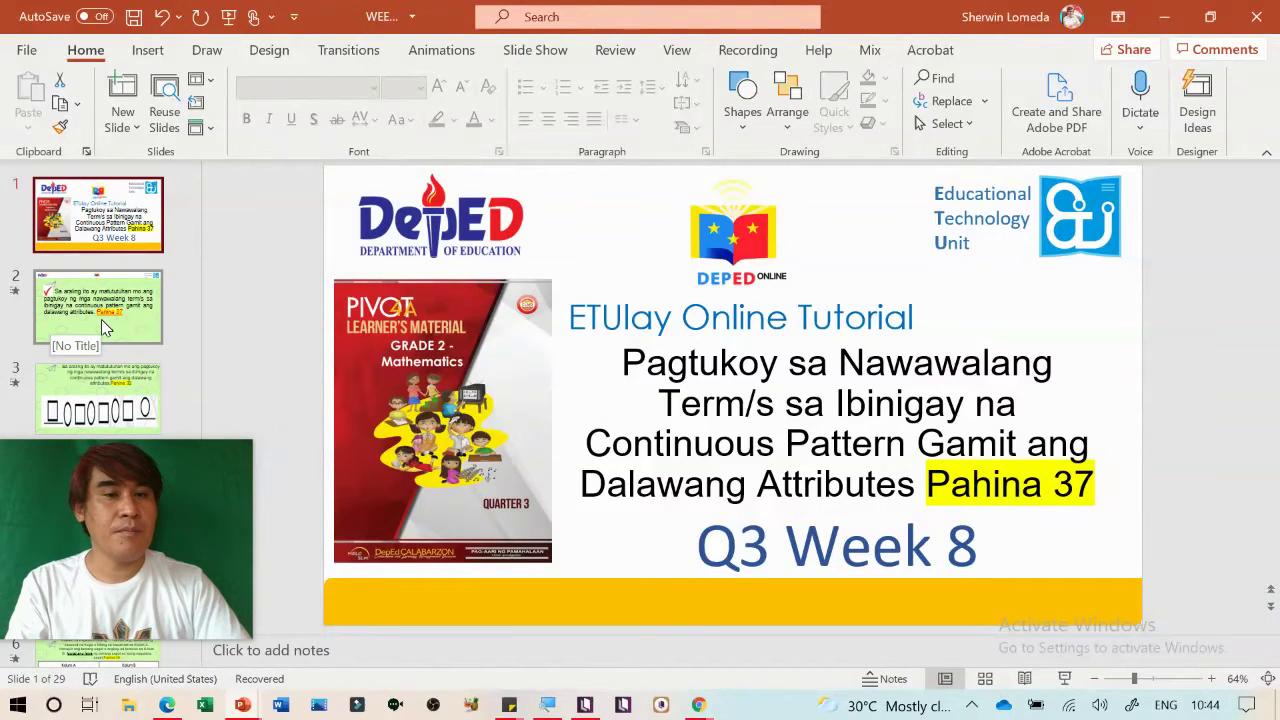
Look through the remaining lesson slides to examine which pages make up the Q3 Week 8 tutorial
{"action": "scroll", "coordinate": [104, 315], "scroll_direction": "down", "scroll_amount": 3}
{"action": "scroll", "coordinate": [104, 326], "scroll_direction": "down", "scroll_amount": 12}
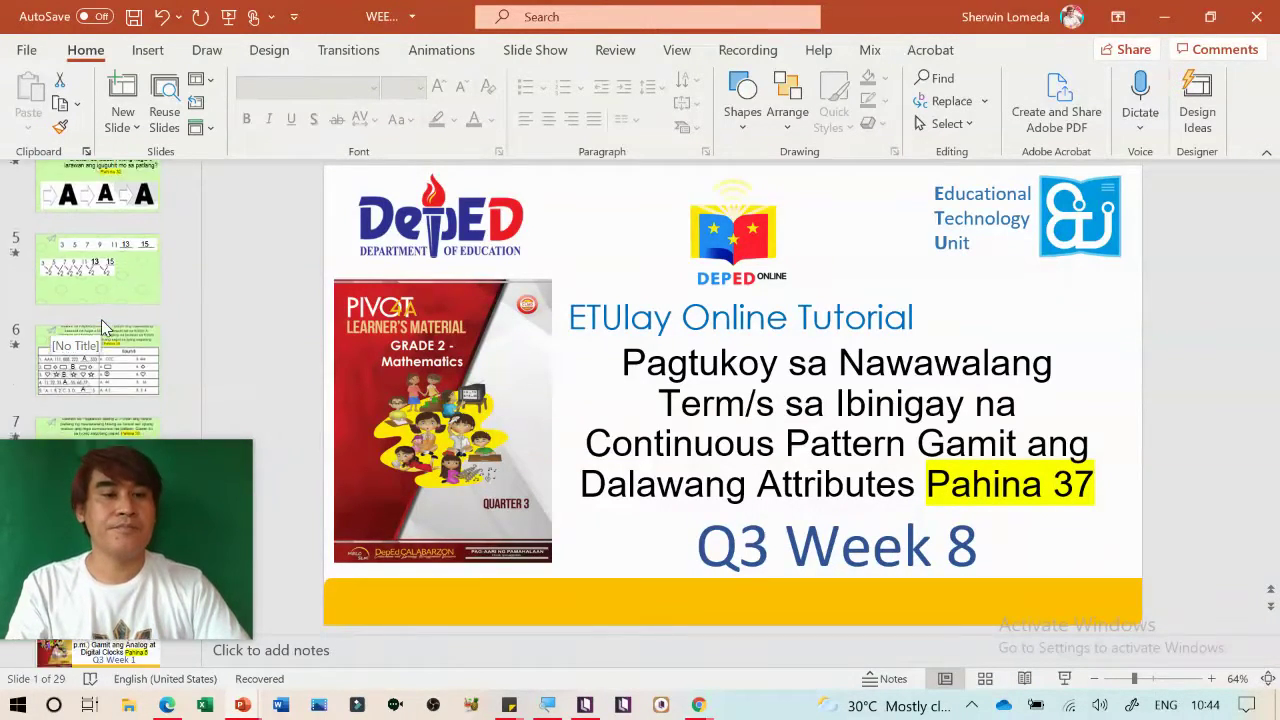
{"action": "scroll", "coordinate": [103, 325], "scroll_direction": "down", "scroll_amount": 5}
{"action": "scroll", "coordinate": [103, 326], "scroll_direction": "up", "scroll_amount": 10}
{"action": "scroll", "coordinate": [101, 319], "scroll_direction": "up", "scroll_amount": 4}
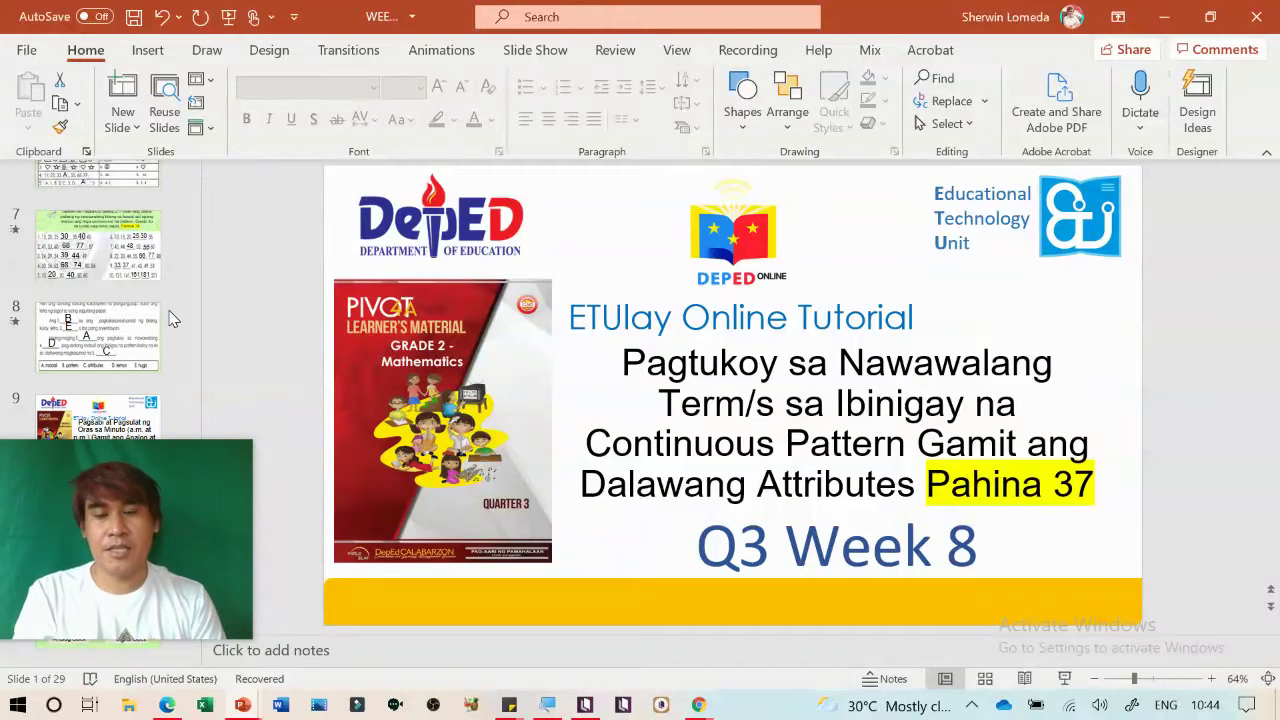
{"action": "scroll", "coordinate": [66, 265], "scroll_direction": "up", "scroll_amount": 8}
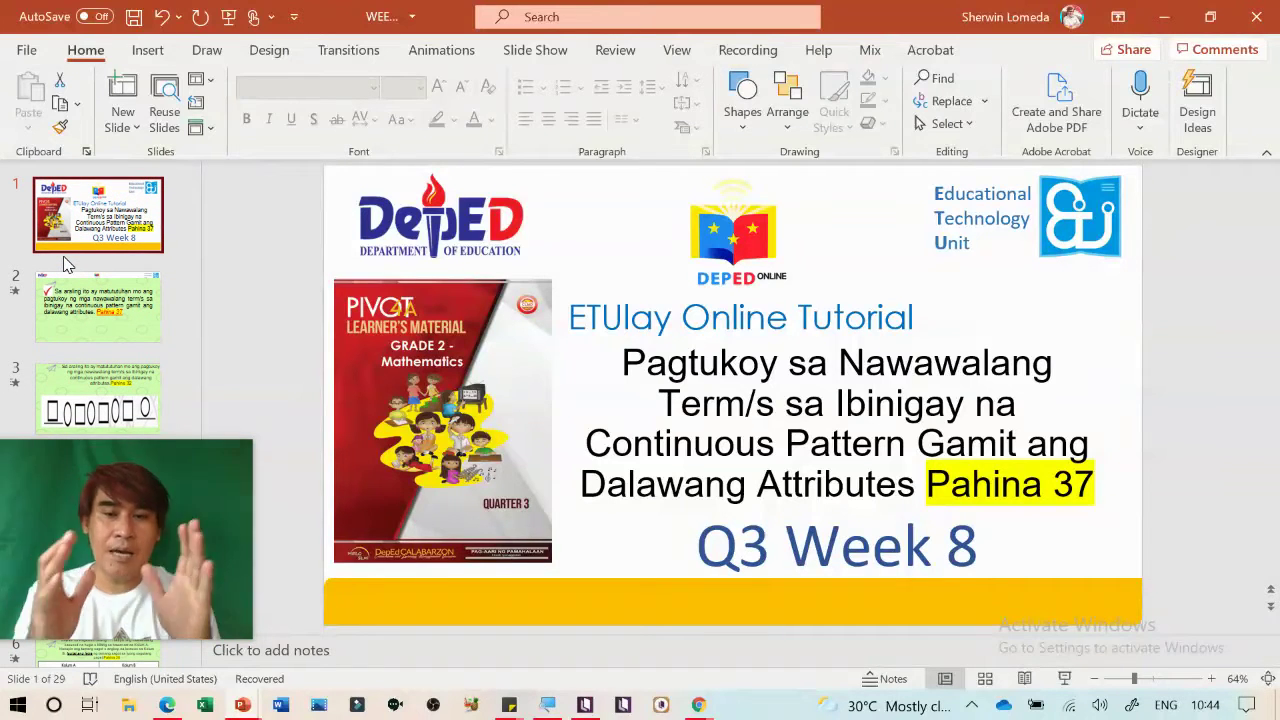
{"action": "scroll", "coordinate": [66, 265], "scroll_direction": "down", "scroll_amount": 5}
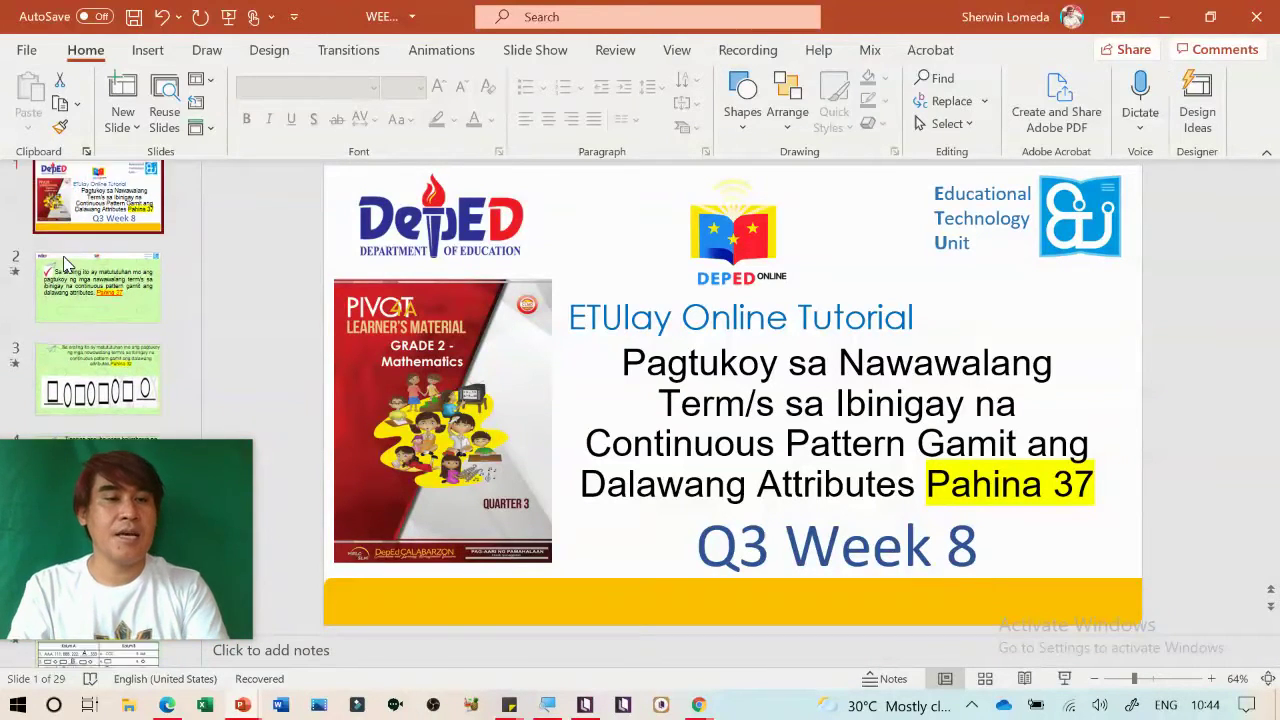
Delete the first eight slides so the presentation starts with the Q3 Week 1 title slide
{"action": "scroll", "coordinate": [66, 262], "scroll_direction": "down", "scroll_amount": 3}
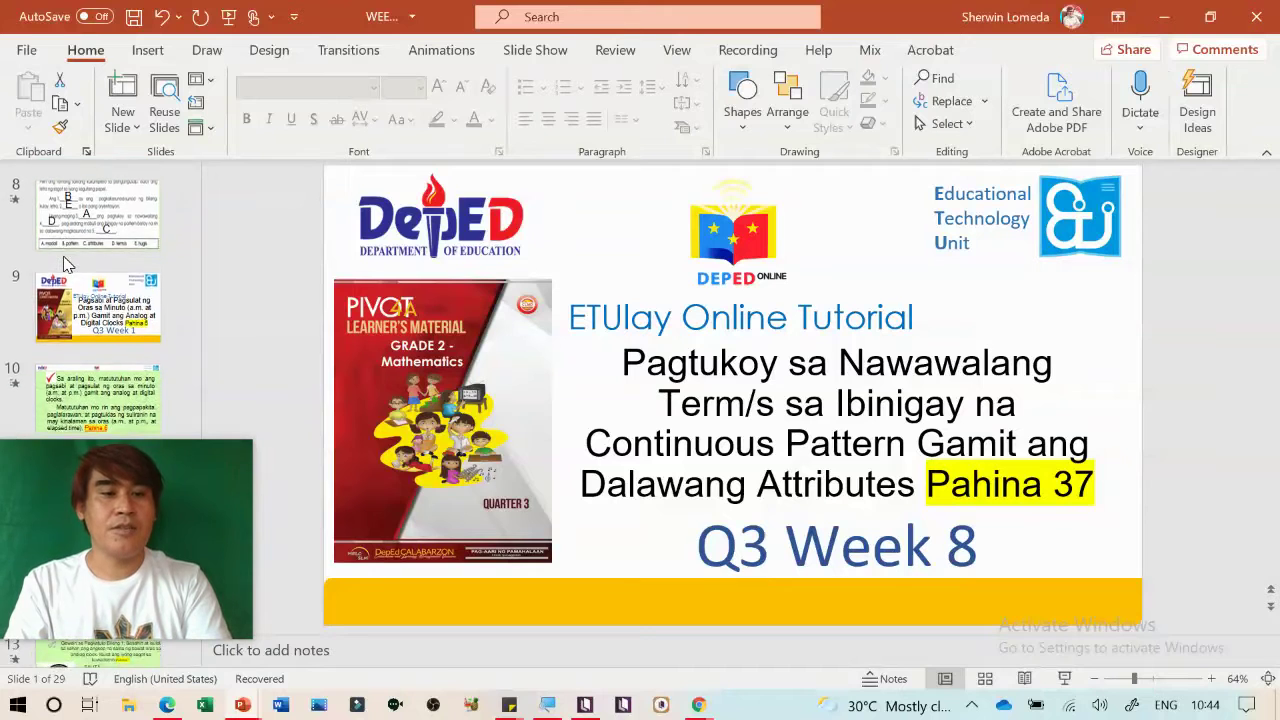
{"action": "scroll", "coordinate": [100, 215], "scroll_direction": "up", "scroll_amount": 3}
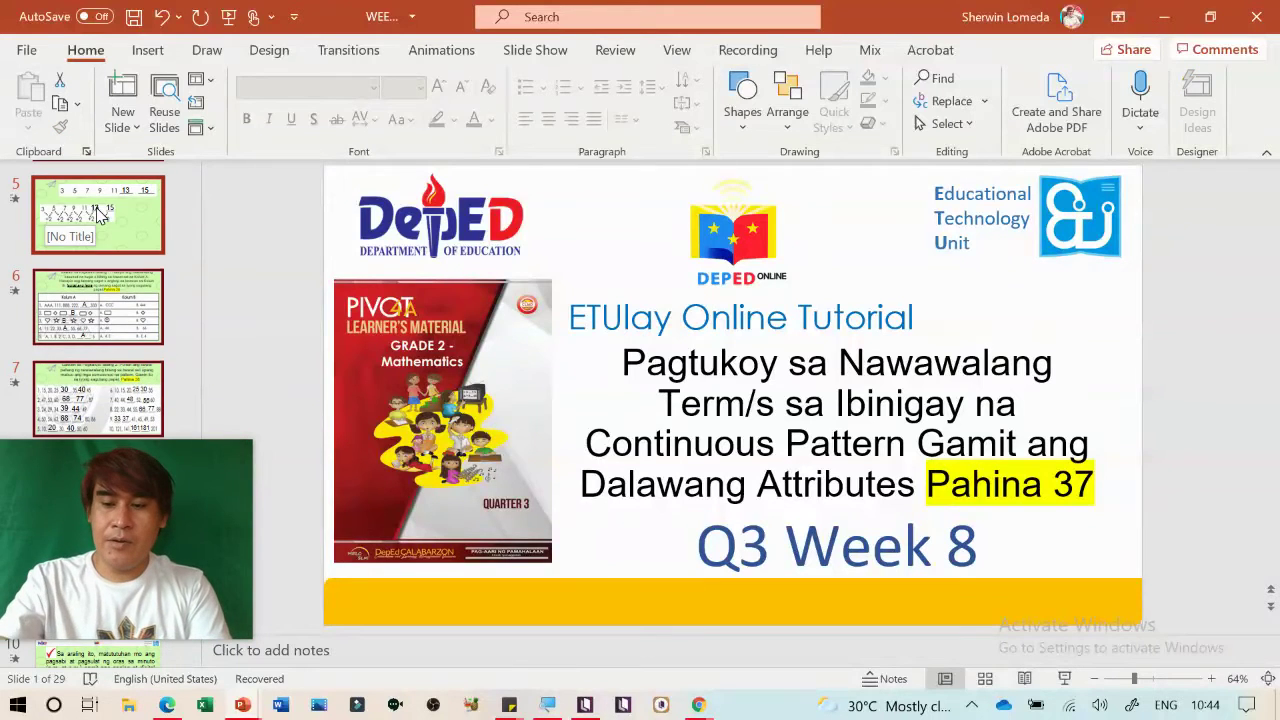
{"action": "key", "text": "alt+Tab"}
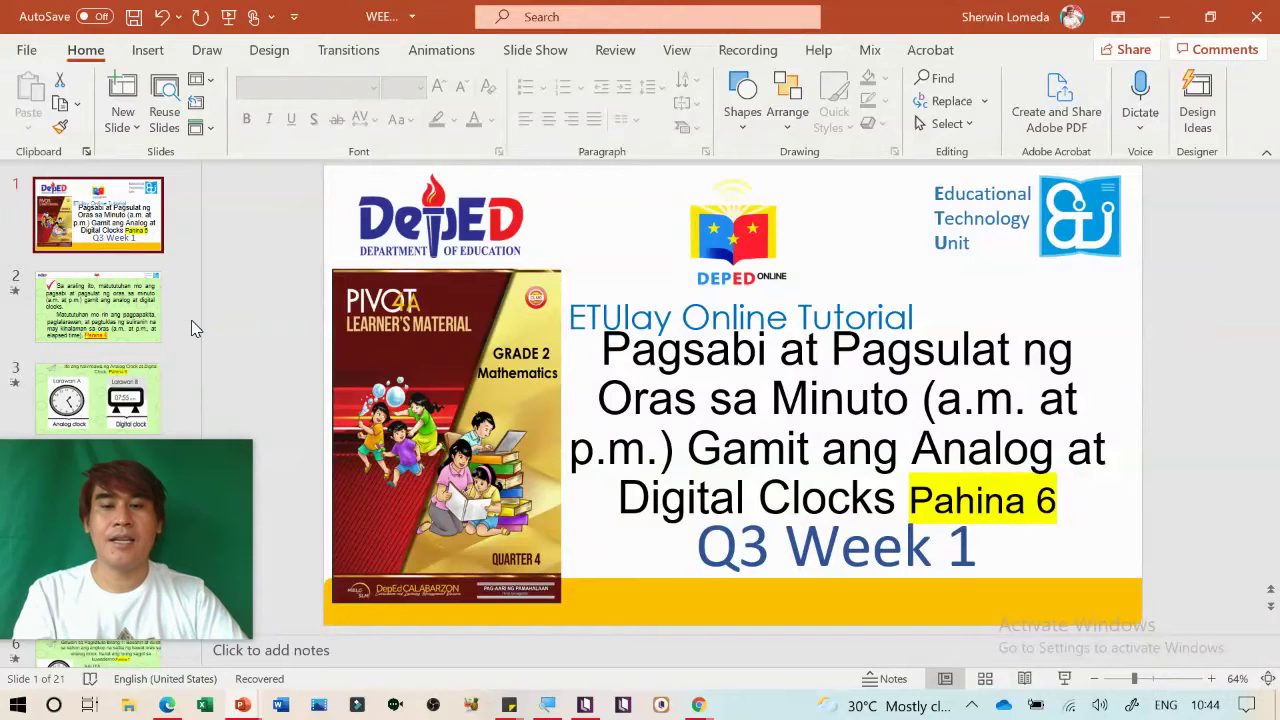
Change the quarter label on the title slide to Q4 and look through the remaining slides to the end
{"action": "double_click", "coordinate": [736, 545]}
{"action": "type", "text": "Q4"}
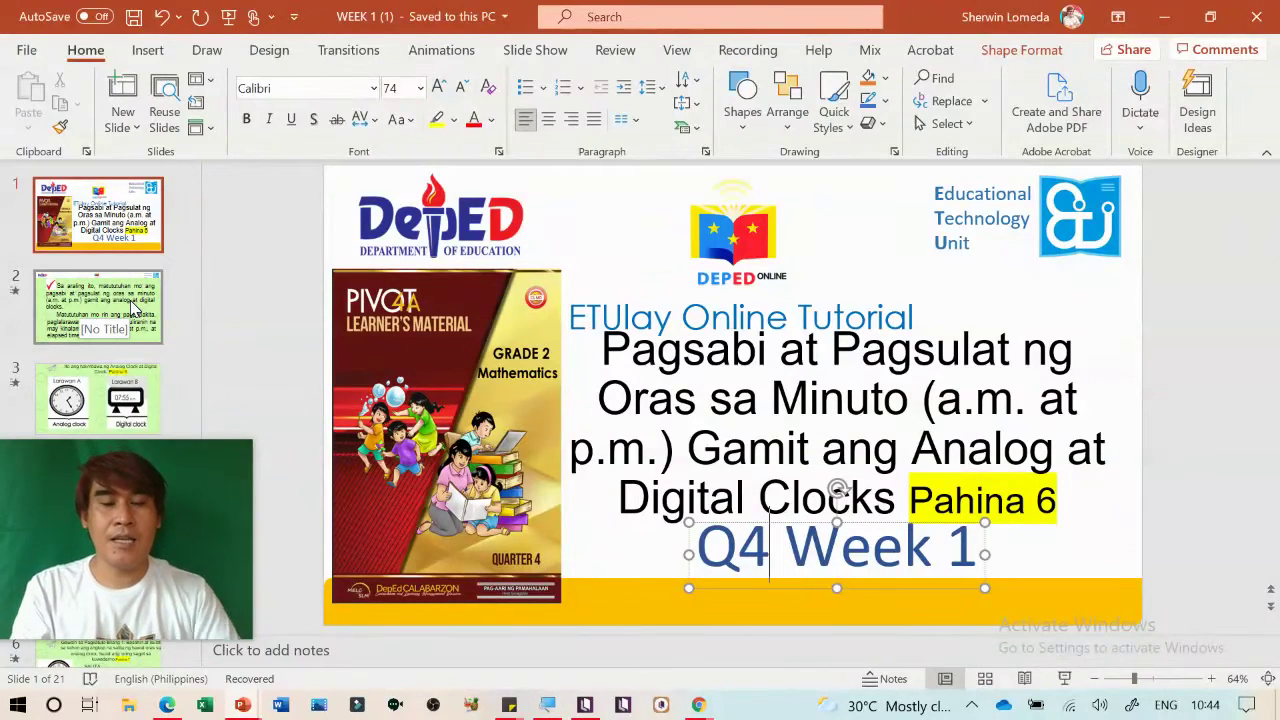
{"action": "scroll", "coordinate": [133, 308], "scroll_direction": "down", "scroll_amount": 5}
{"action": "scroll", "coordinate": [133, 308], "scroll_direction": "down", "scroll_amount": 3}
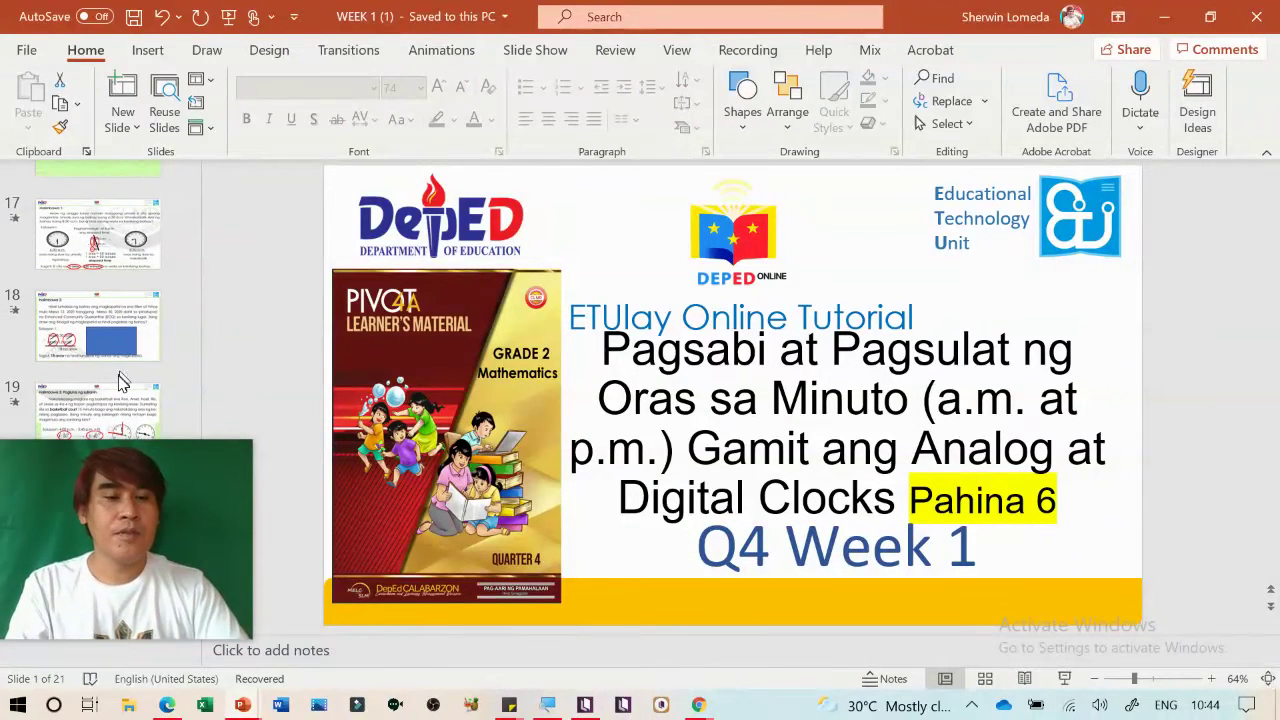
{"action": "mouse_move", "coordinate": [160, 556]}
{"action": "left_click_drag", "start_coordinate": [168, 492], "coordinate": [1220, 496]}
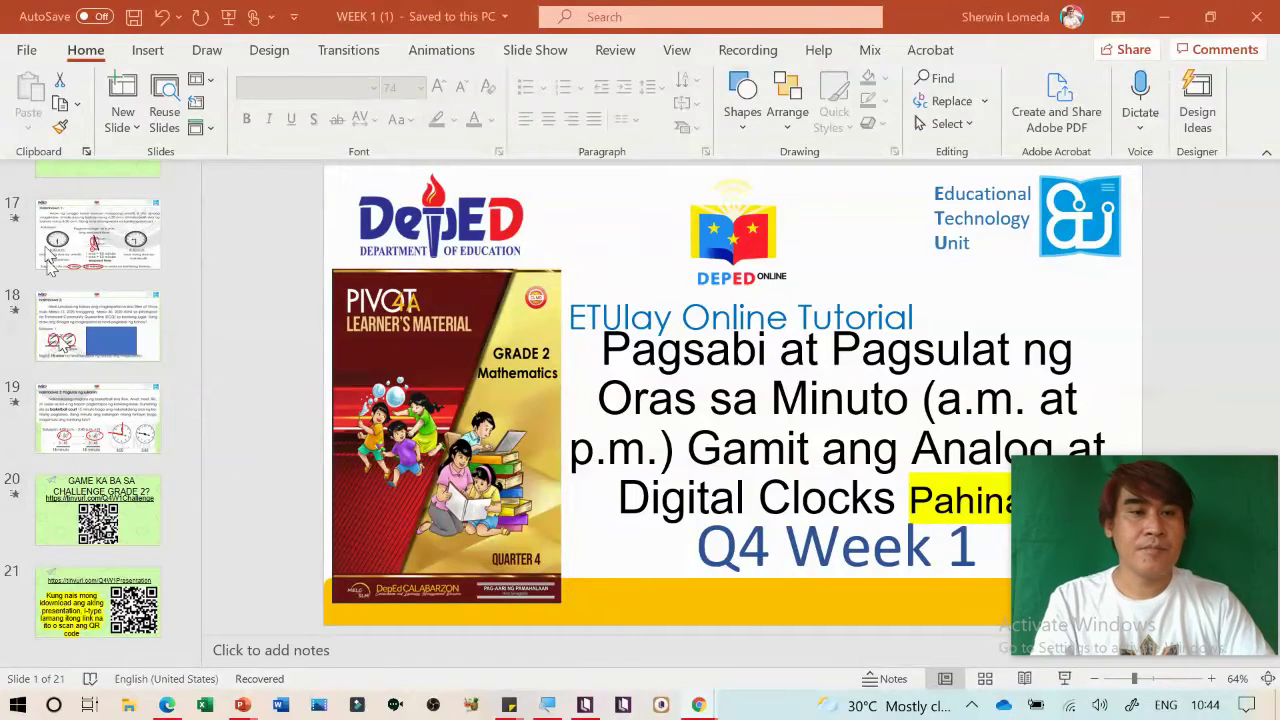
Save a copy of the presentation as a PDF named WEEK 1 (1) in the Downloads folder
{"action": "left_click", "coordinate": [27, 50]}
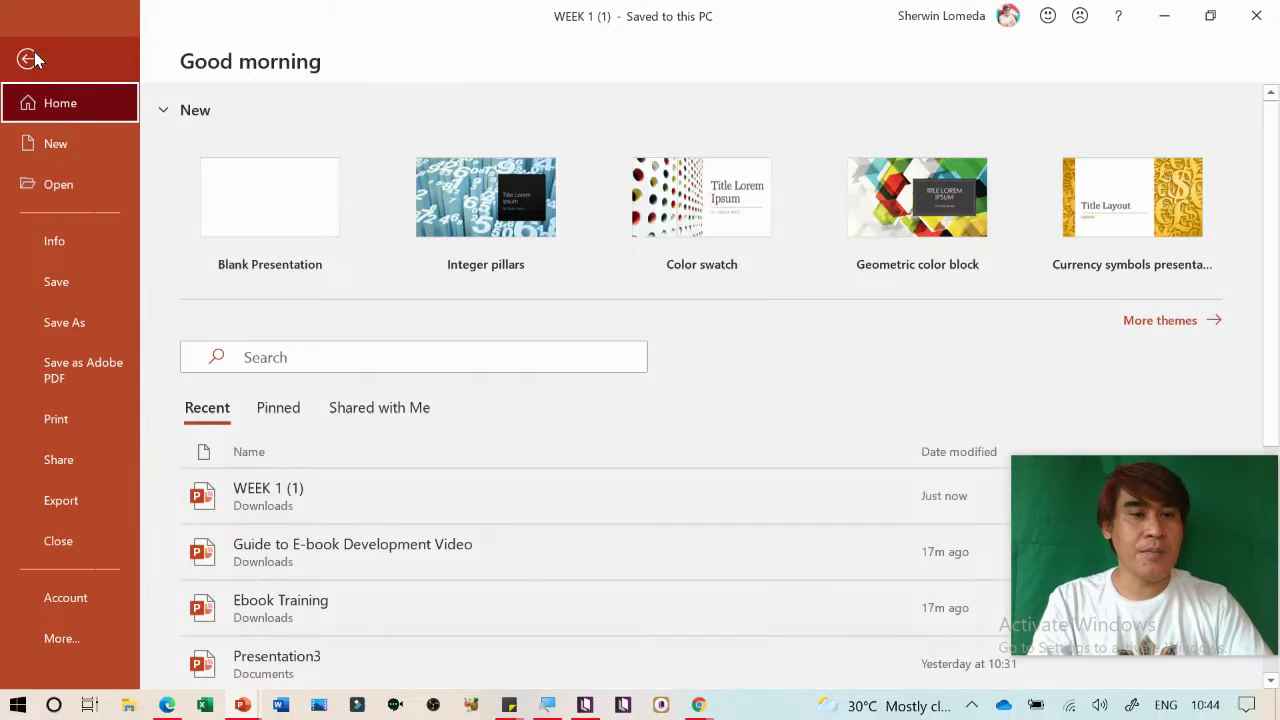
{"action": "left_click", "coordinate": [92, 320]}
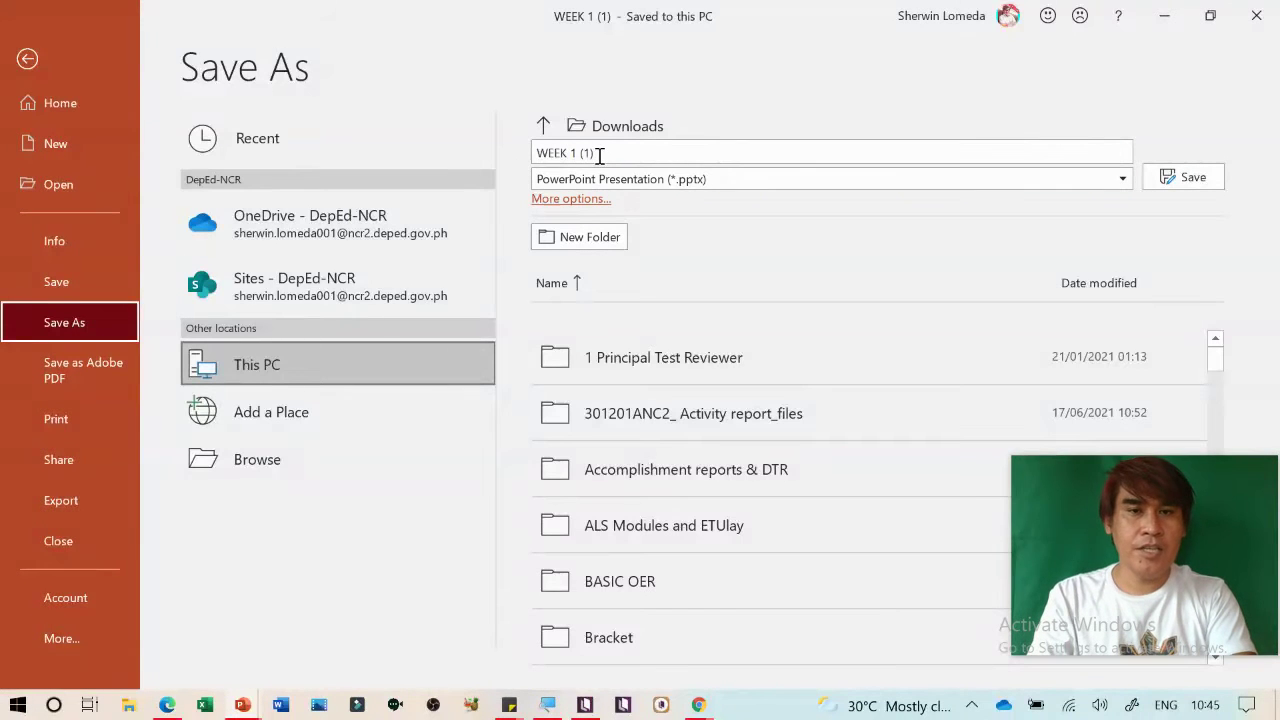
{"action": "left_click", "coordinate": [630, 179]}
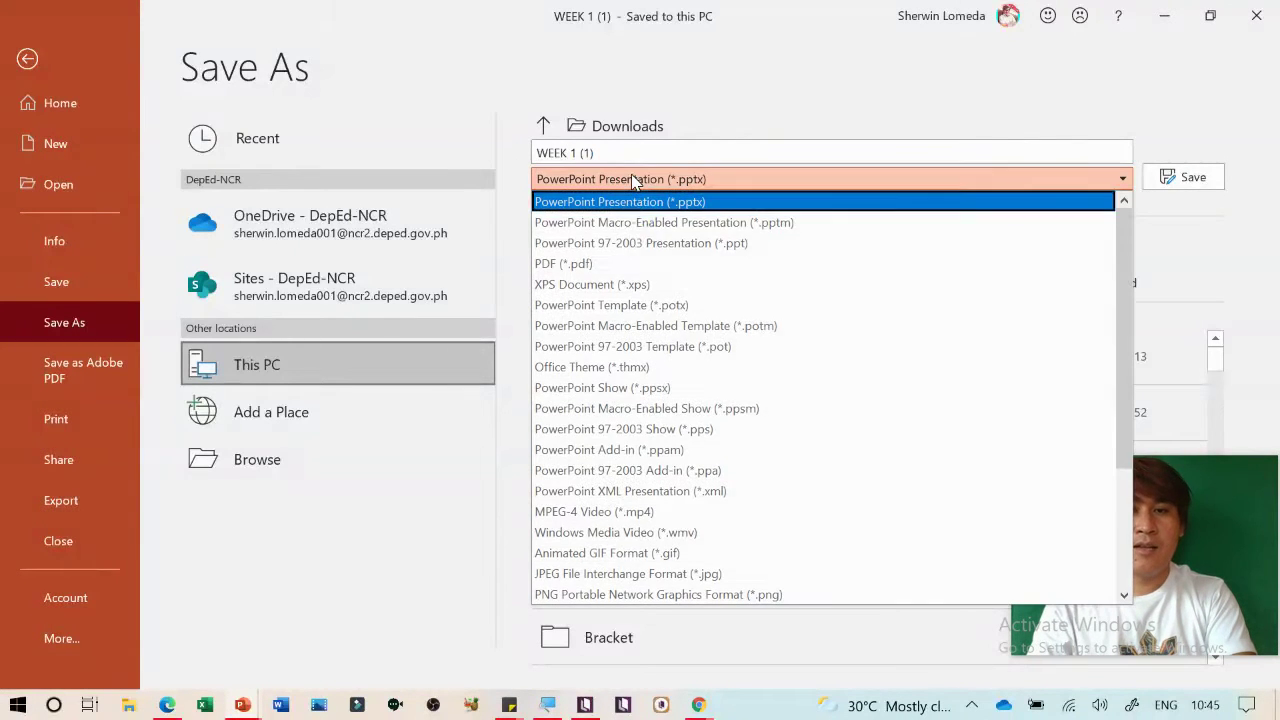
{"action": "left_click", "coordinate": [645, 264]}
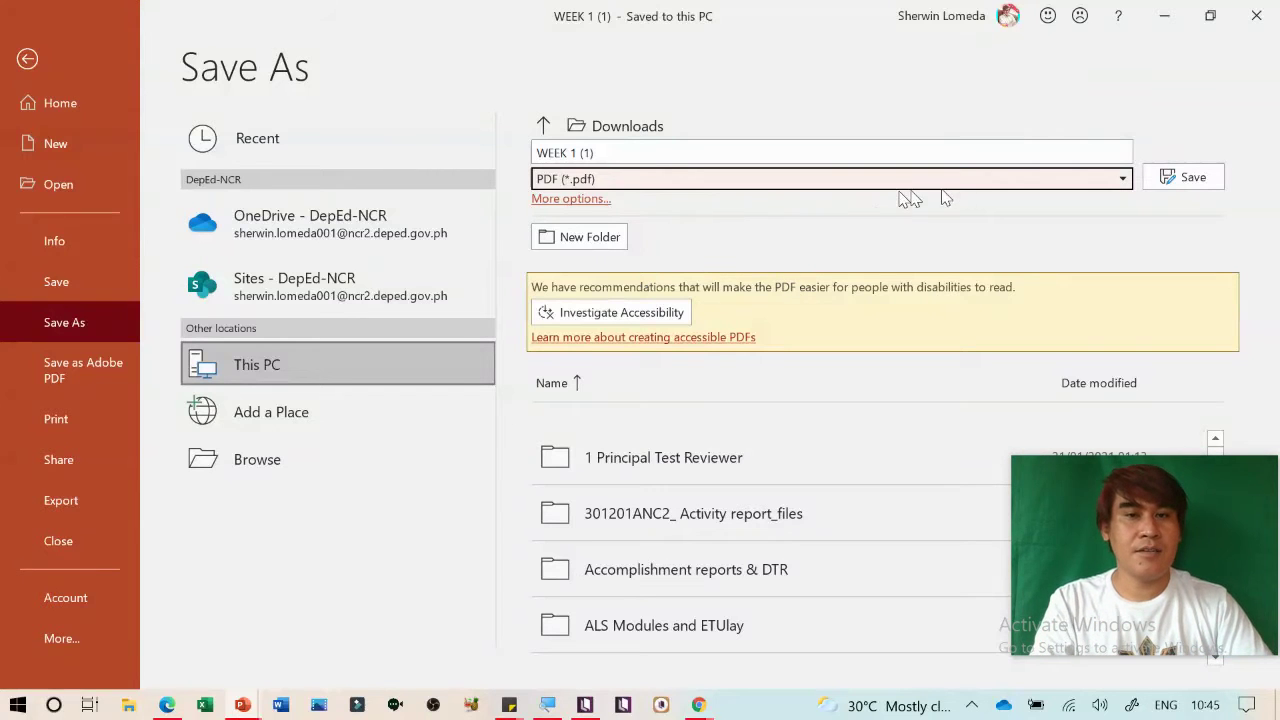
{"action": "left_click", "coordinate": [1172, 180]}
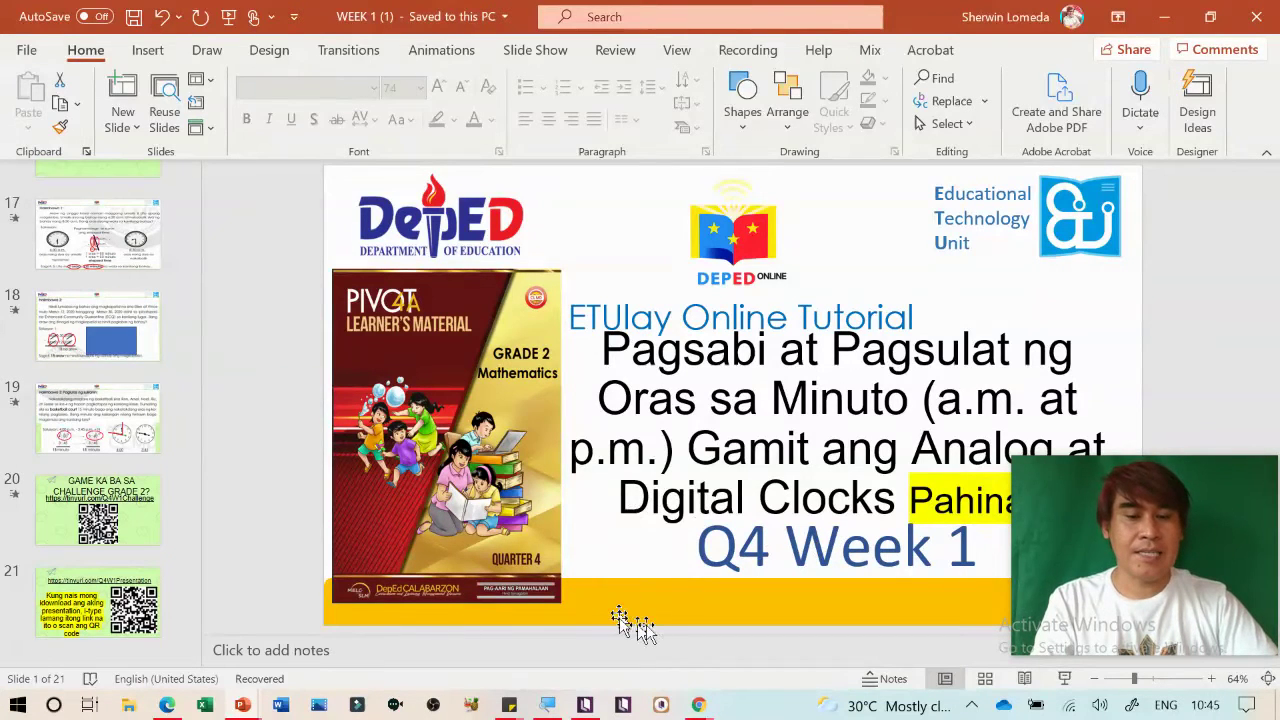
Switch to Kotobee Author and open the options for importing a PDF into the untitled book
{"action": "left_click", "coordinate": [586, 705]}
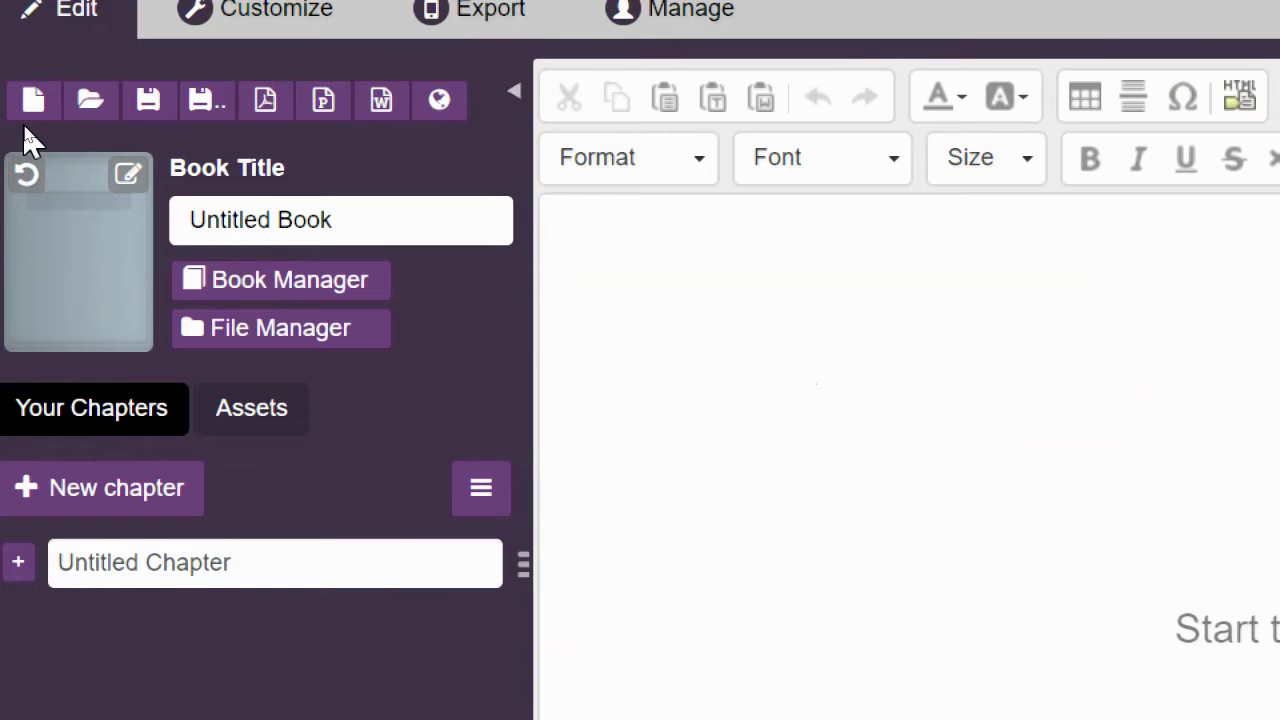
{"action": "left_click", "coordinate": [34, 100]}
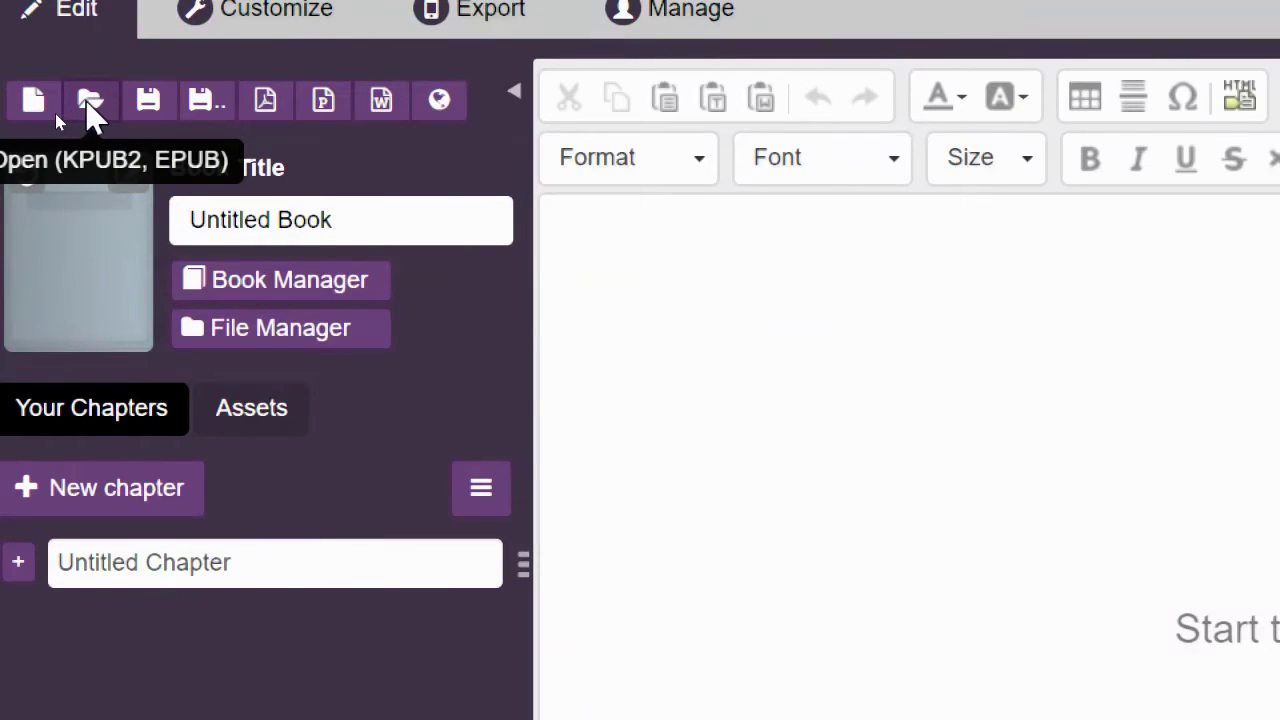
{"action": "left_click", "coordinate": [267, 100]}
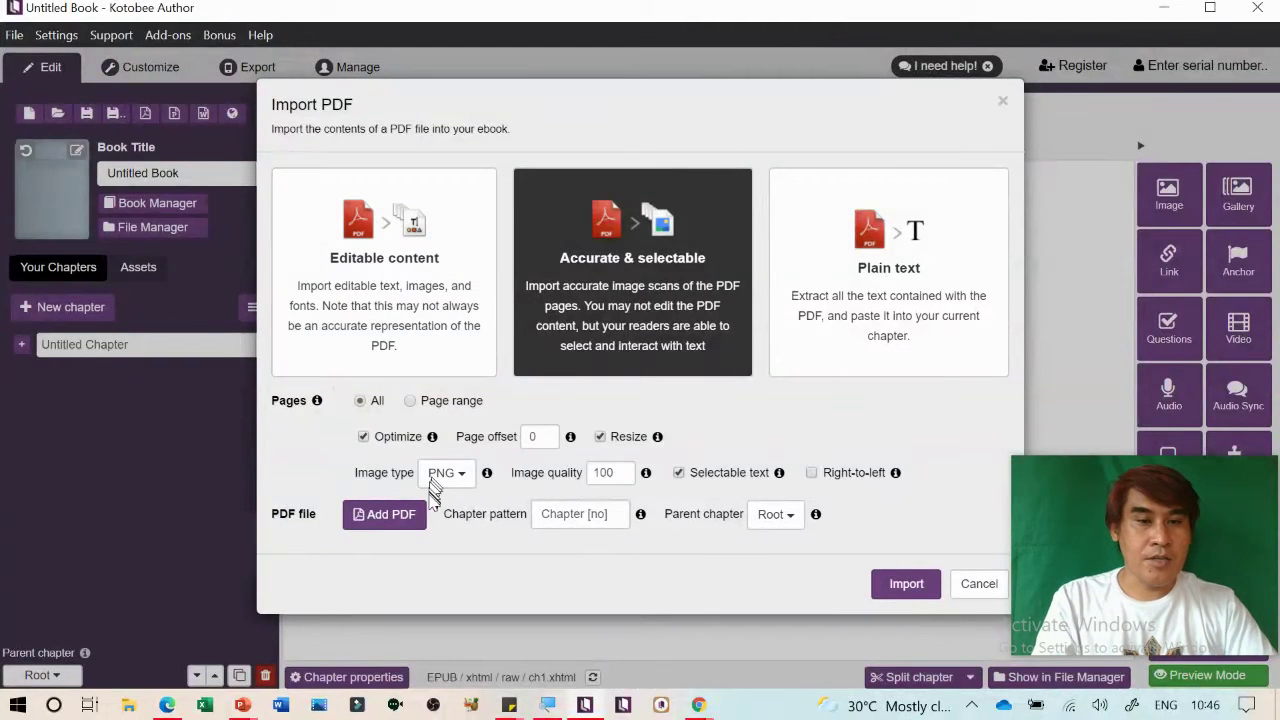
Import all pages of the WEEK 1 (1) PDF from Downloads as accurate, selectable PNG page scans
{"action": "left_click", "coordinate": [381, 524]}
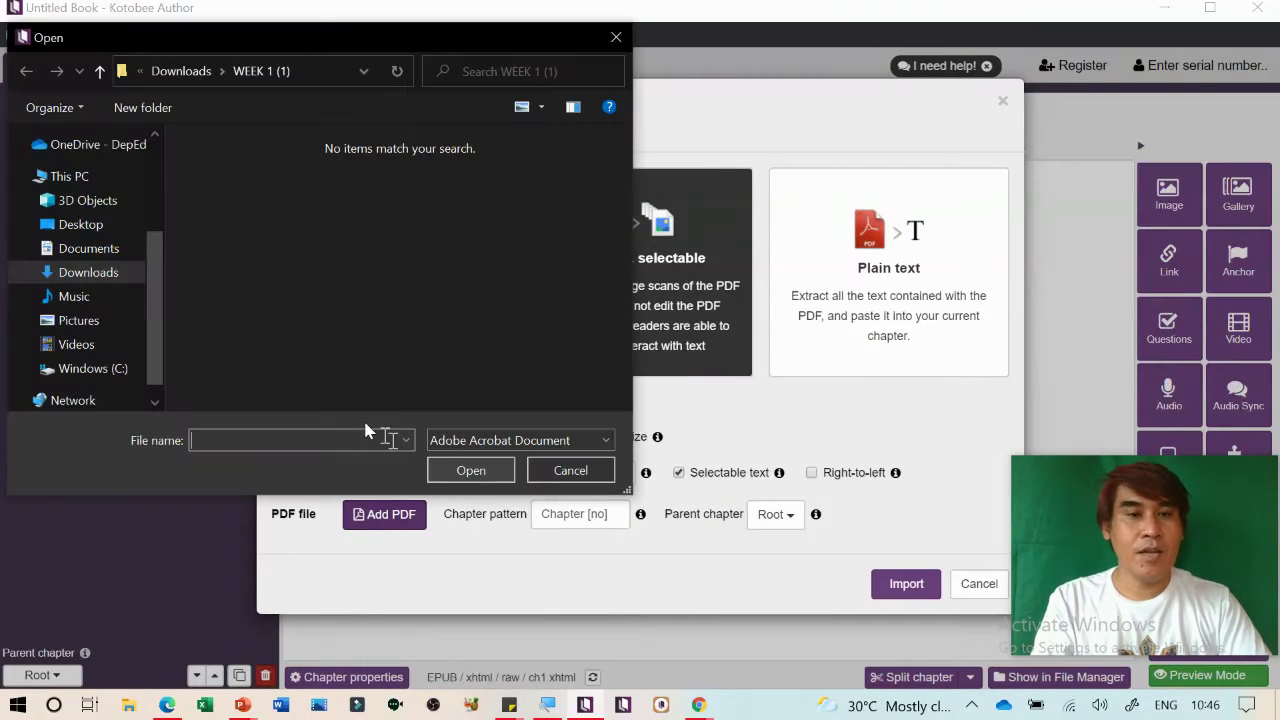
{"action": "left_click", "coordinate": [120, 285]}
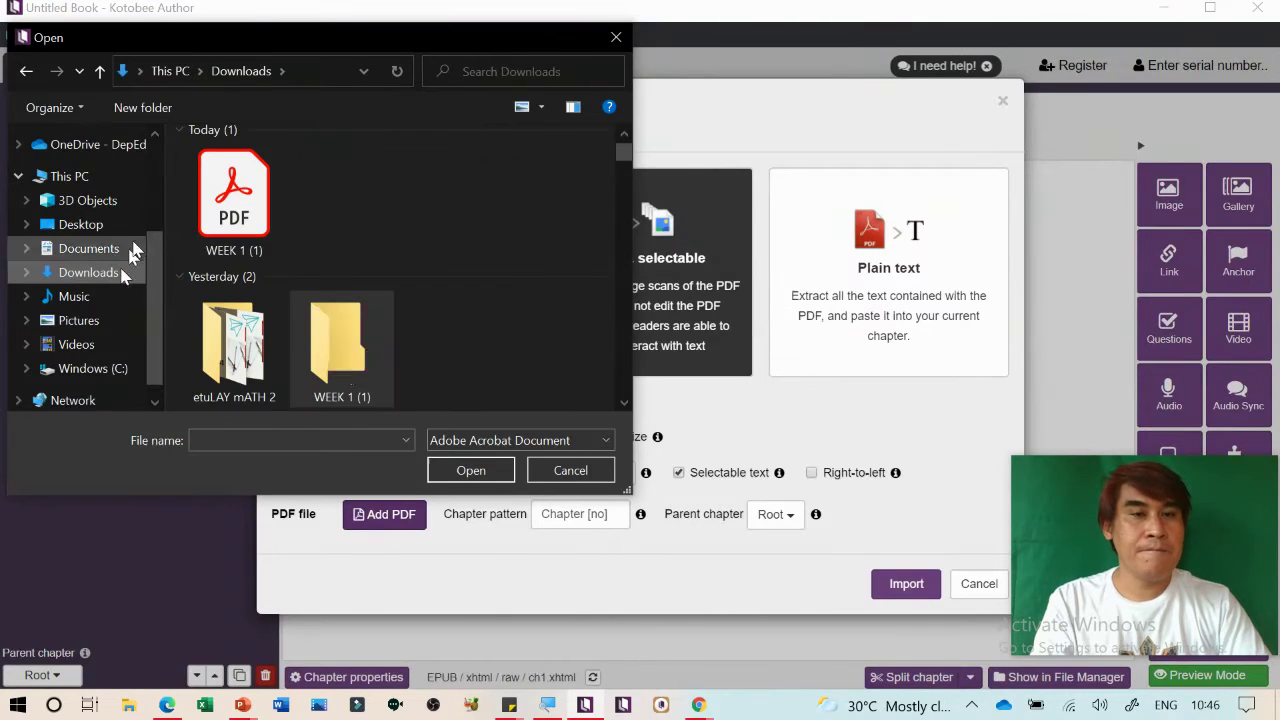
{"action": "left_click", "coordinate": [238, 214]}
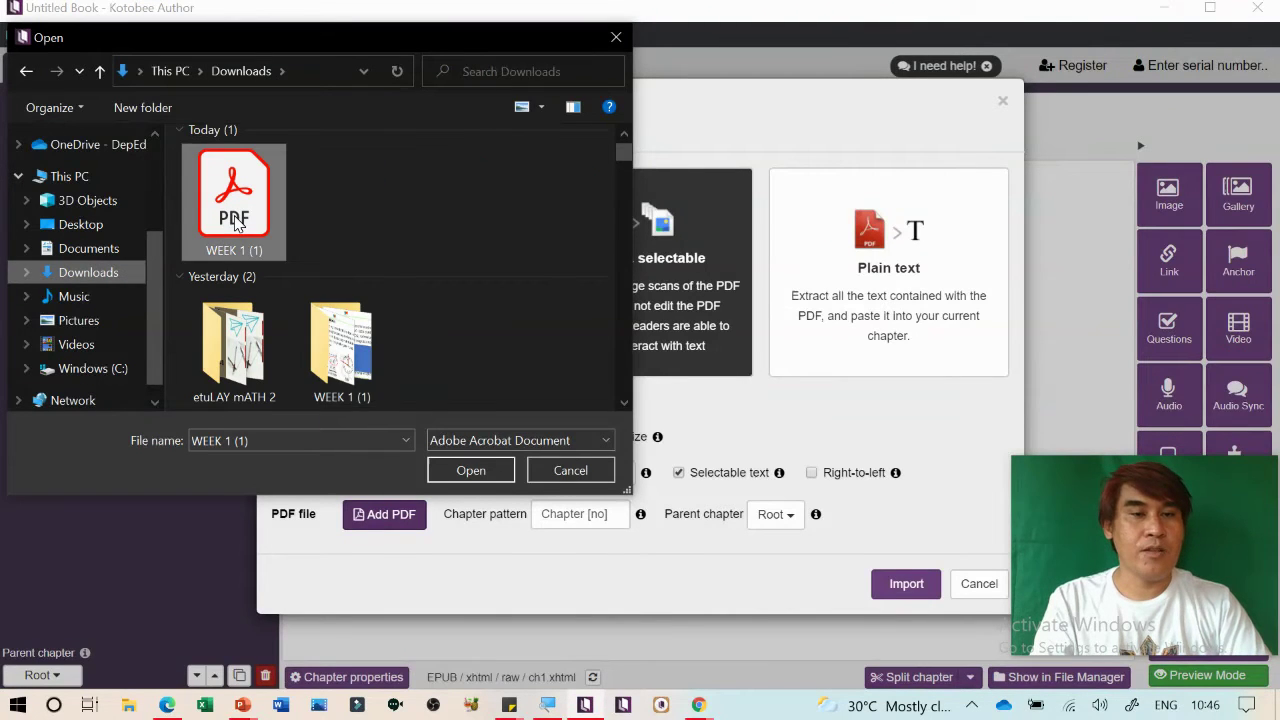
{"action": "left_click", "coordinate": [471, 470]}
{"action": "left_click", "coordinate": [891, 582]}
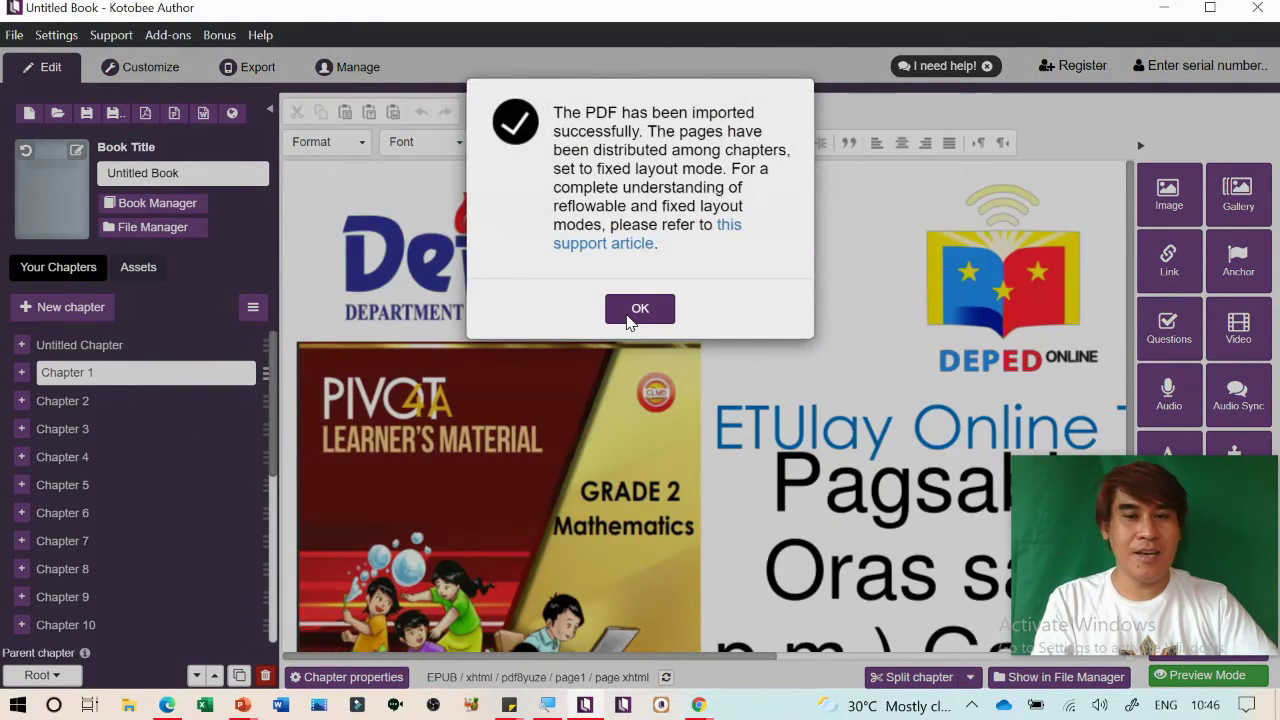
{"action": "left_click", "coordinate": [630, 312]}
Delete the empty Untitled Chapter above the imported chapters
{"action": "scroll", "coordinate": [540, 425], "scroll_direction": "down", "scroll_amount": 3}
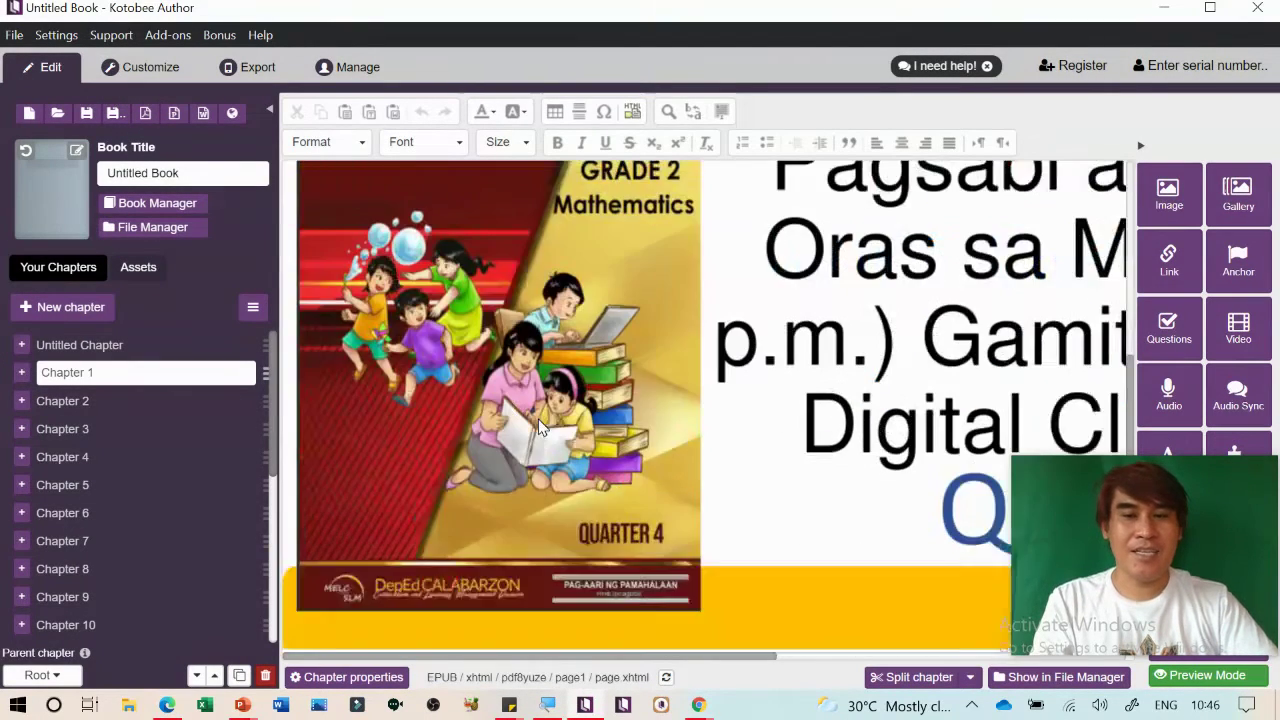
{"action": "scroll", "coordinate": [540, 425], "scroll_direction": "up", "scroll_amount": 3}
{"action": "left_click_drag", "start_coordinate": [137, 333], "coordinate": [90, 350]}
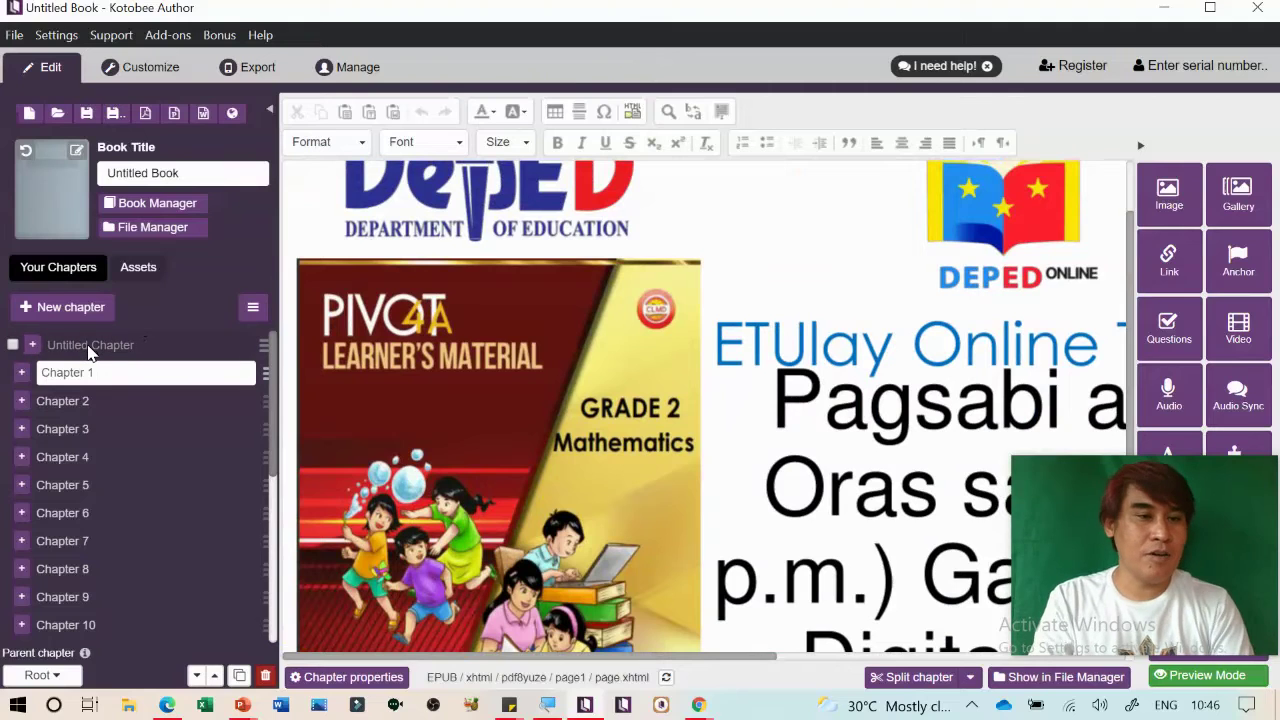
{"action": "left_click", "coordinate": [89, 346]}
{"action": "left_click", "coordinate": [89, 345]}
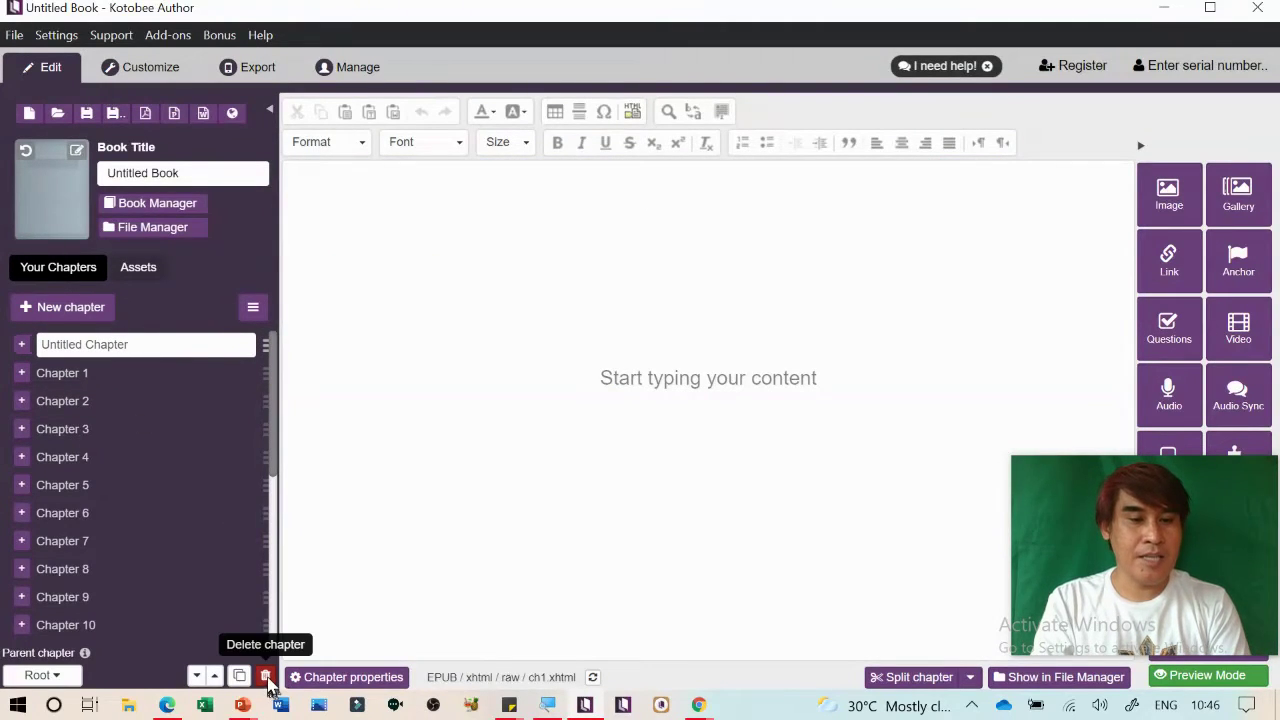
{"action": "left_click", "coordinate": [266, 677]}
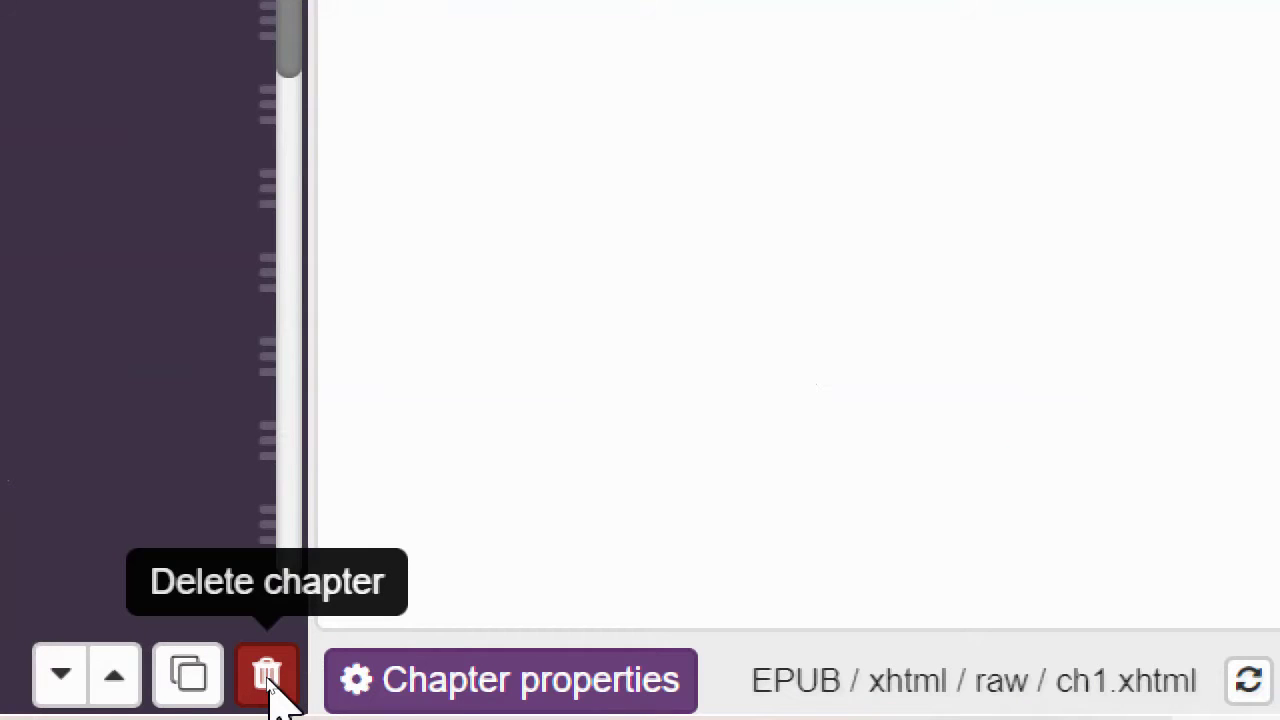
{"action": "left_click", "coordinate": [266, 677]}
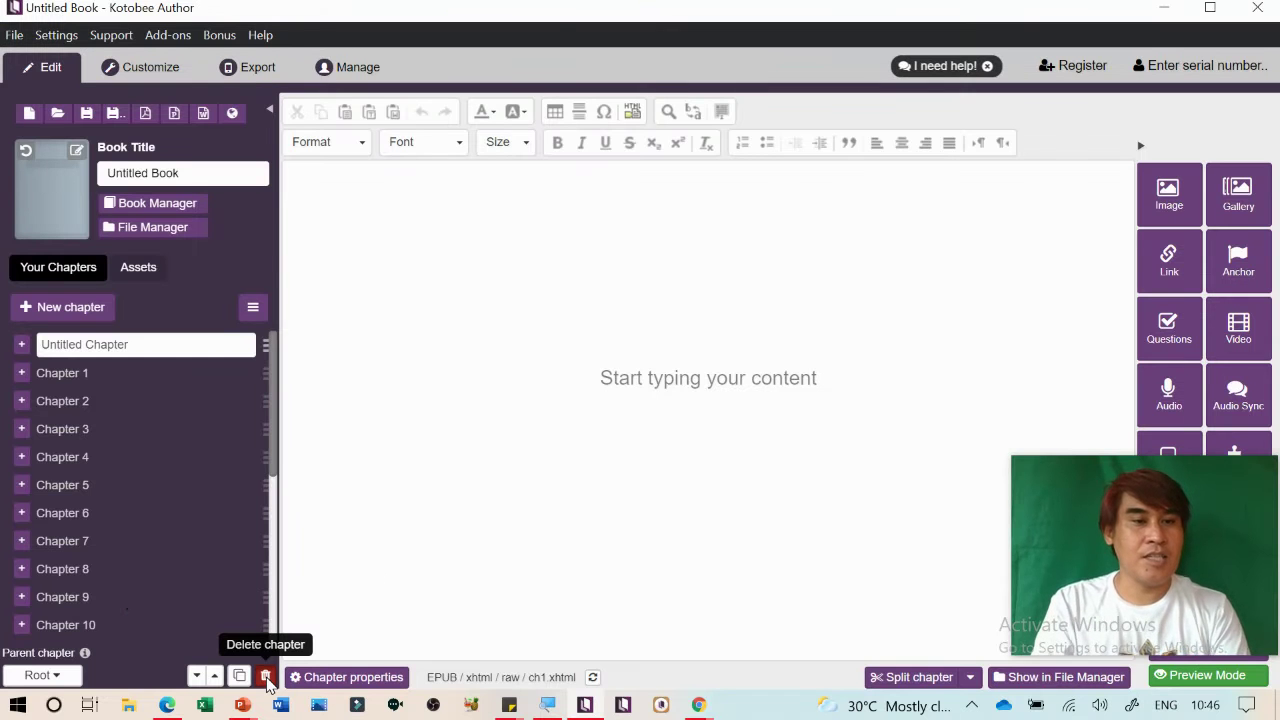
{"action": "left_click", "coordinate": [266, 677]}
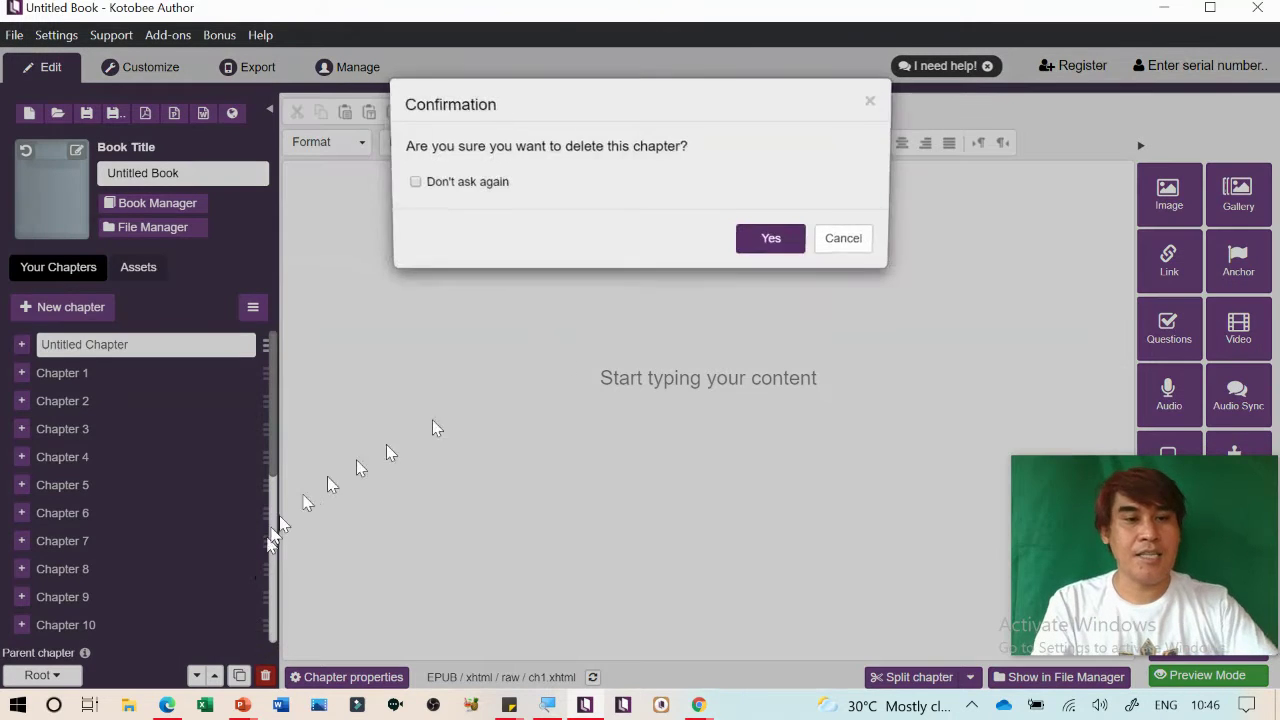
{"action": "left_click", "coordinate": [771, 240]}
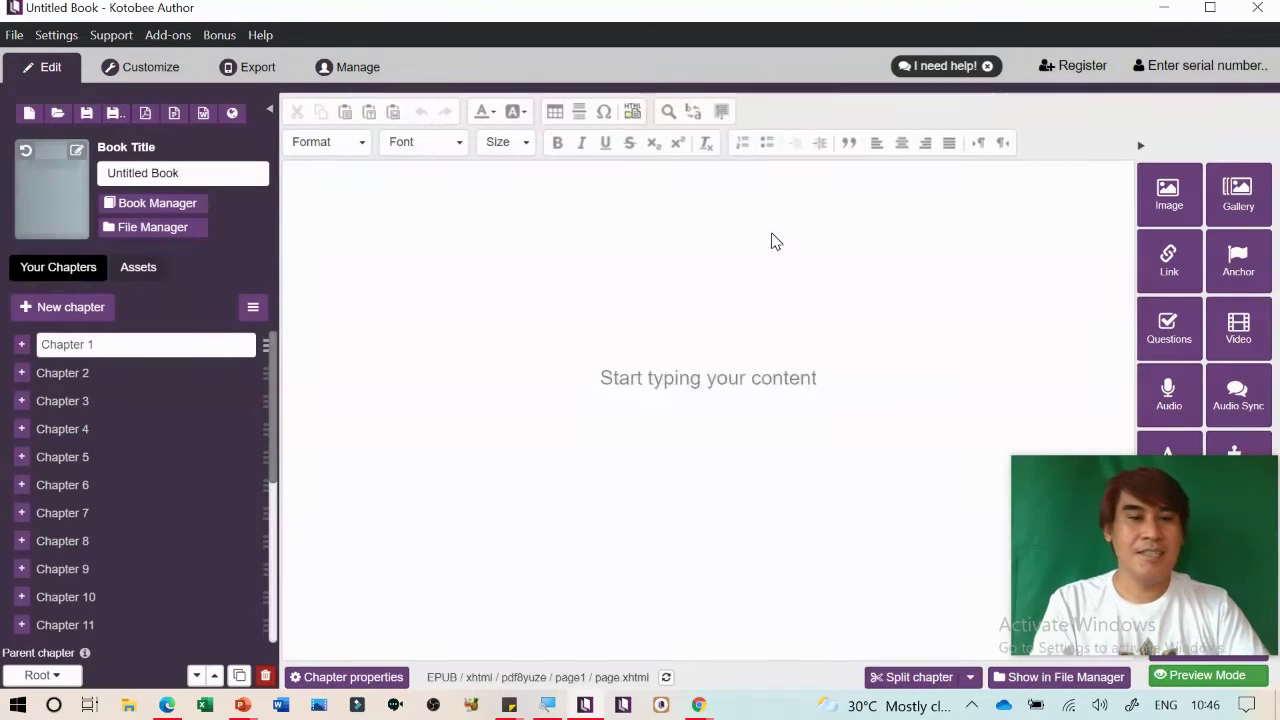
Look over the imported title page in Chapter 1 to examine how the slide's logos, cover and text came through
{"action": "scroll", "coordinate": [528, 341], "scroll_direction": "down", "scroll_amount": 2}
{"action": "scroll", "coordinate": [528, 341], "scroll_direction": "down", "scroll_amount": 3}
{"action": "scroll", "coordinate": [523, 337], "scroll_direction": "up", "scroll_amount": 4}
{"action": "scroll", "coordinate": [600, 360], "scroll_direction": "down", "scroll_amount": 2}
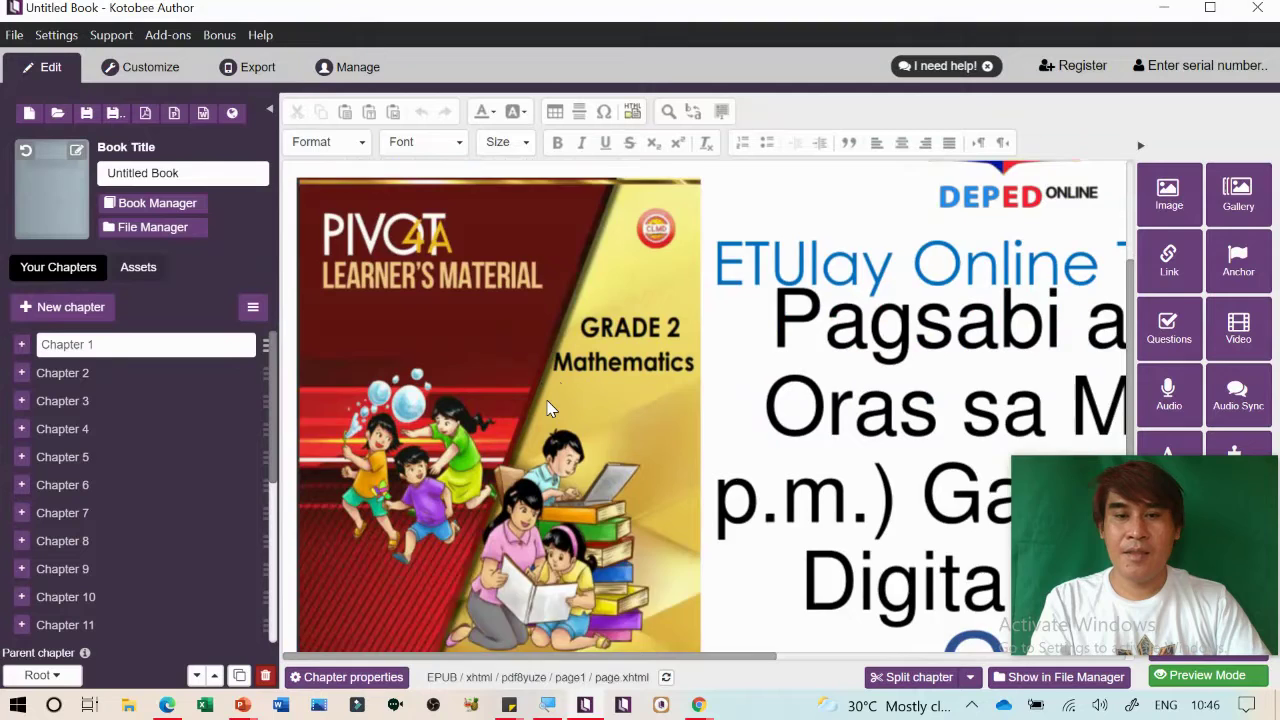
{"action": "scroll", "coordinate": [600, 380], "scroll_direction": "down", "scroll_amount": 3}
{"action": "scroll", "coordinate": [548, 408], "scroll_direction": "up", "scroll_amount": 3}
{"action": "scroll", "coordinate": [548, 408], "scroll_direction": "down", "scroll_amount": 2}
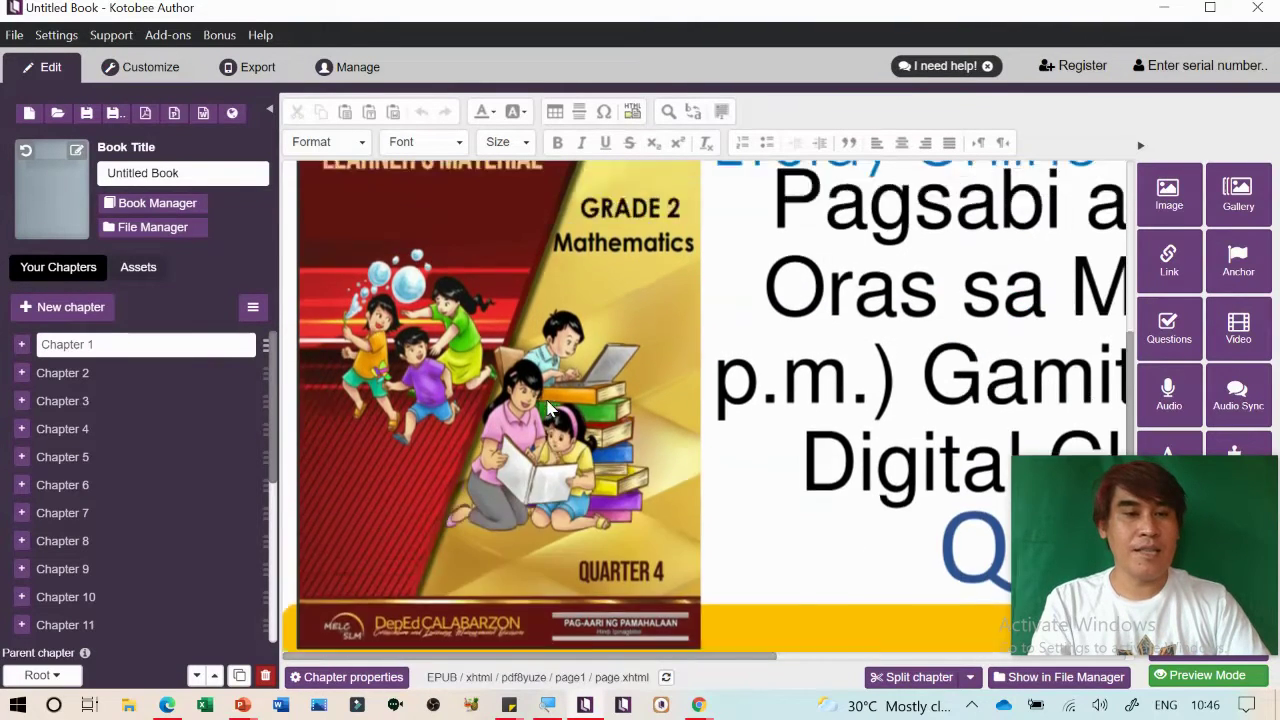
{"action": "scroll", "coordinate": [548, 408], "scroll_direction": "up", "scroll_amount": 3}
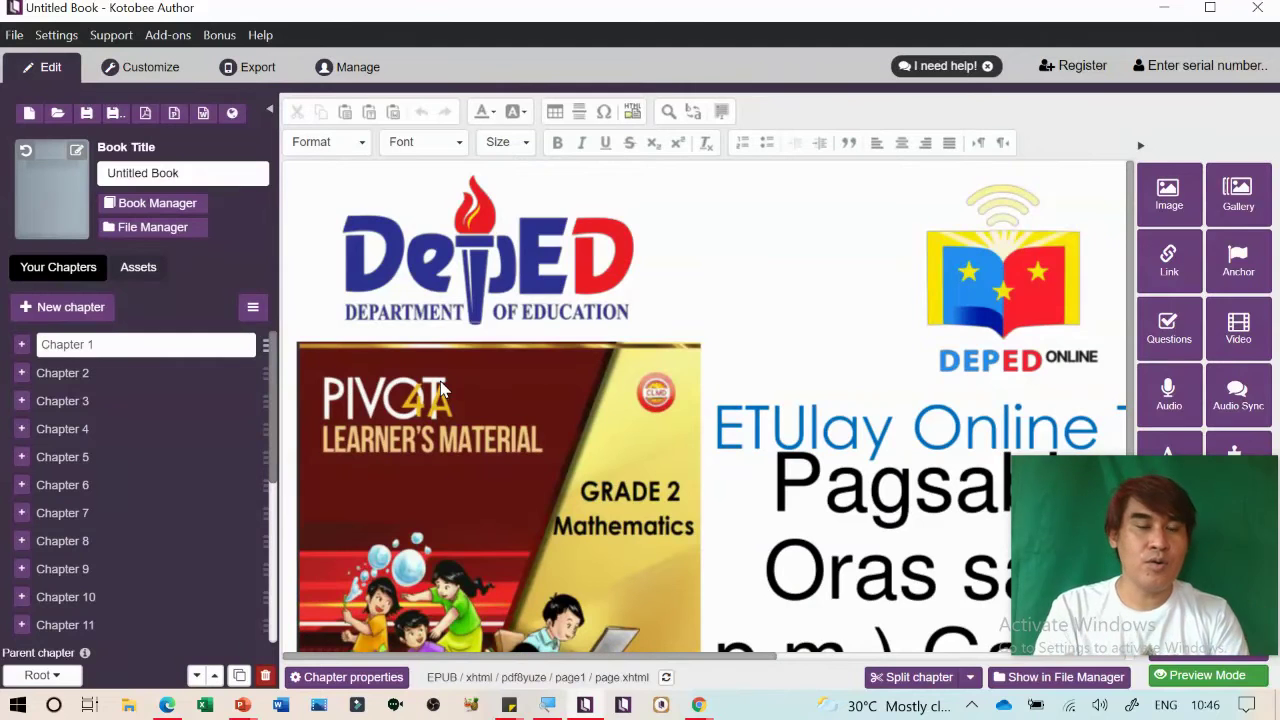
Open the ebook app's customization screen and dismiss its How to customize introduction with the Don't show again option
{"action": "left_click", "coordinate": [44, 82]}
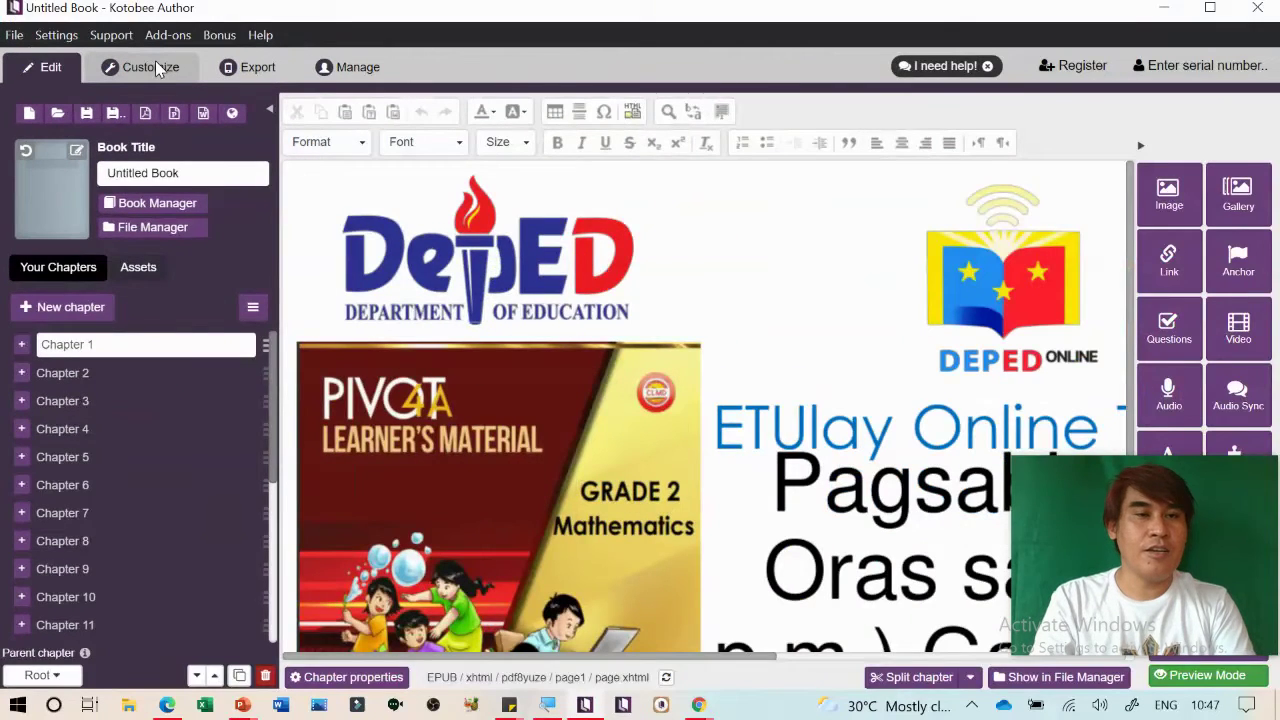
{"action": "left_click", "coordinate": [260, 61]}
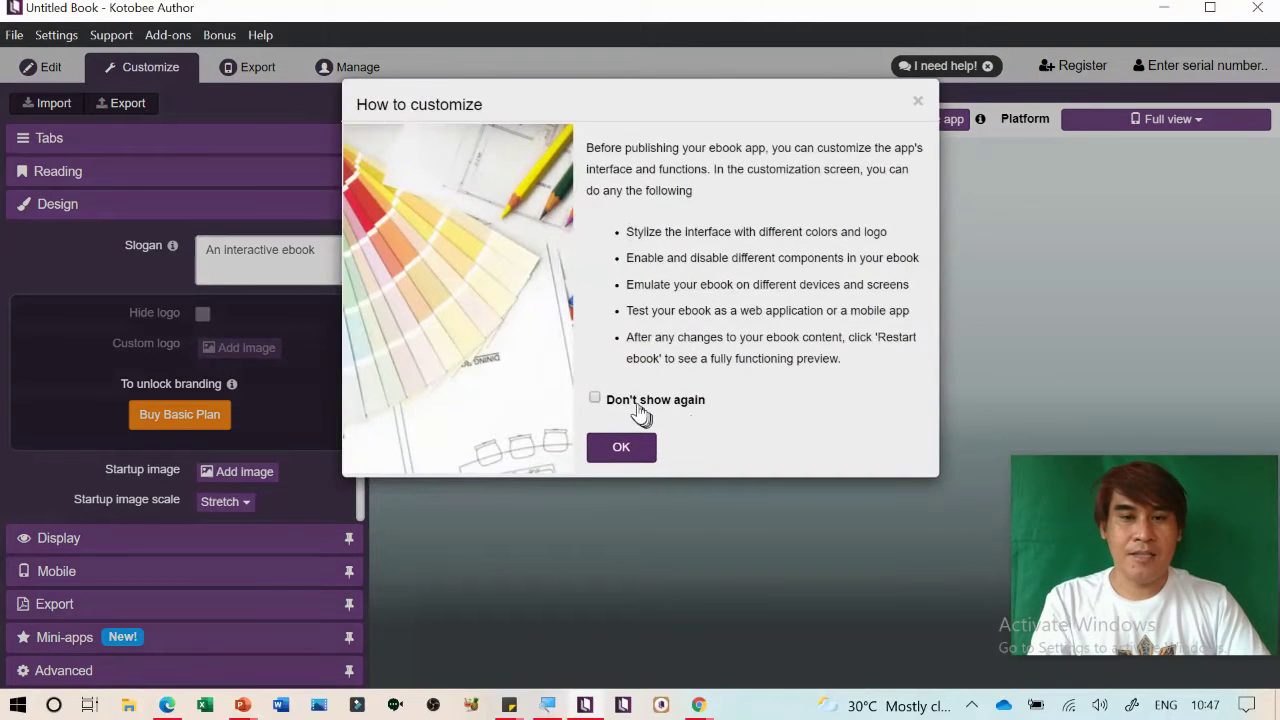
{"action": "left_click", "coordinate": [637, 405]}
{"action": "left_click", "coordinate": [624, 447]}
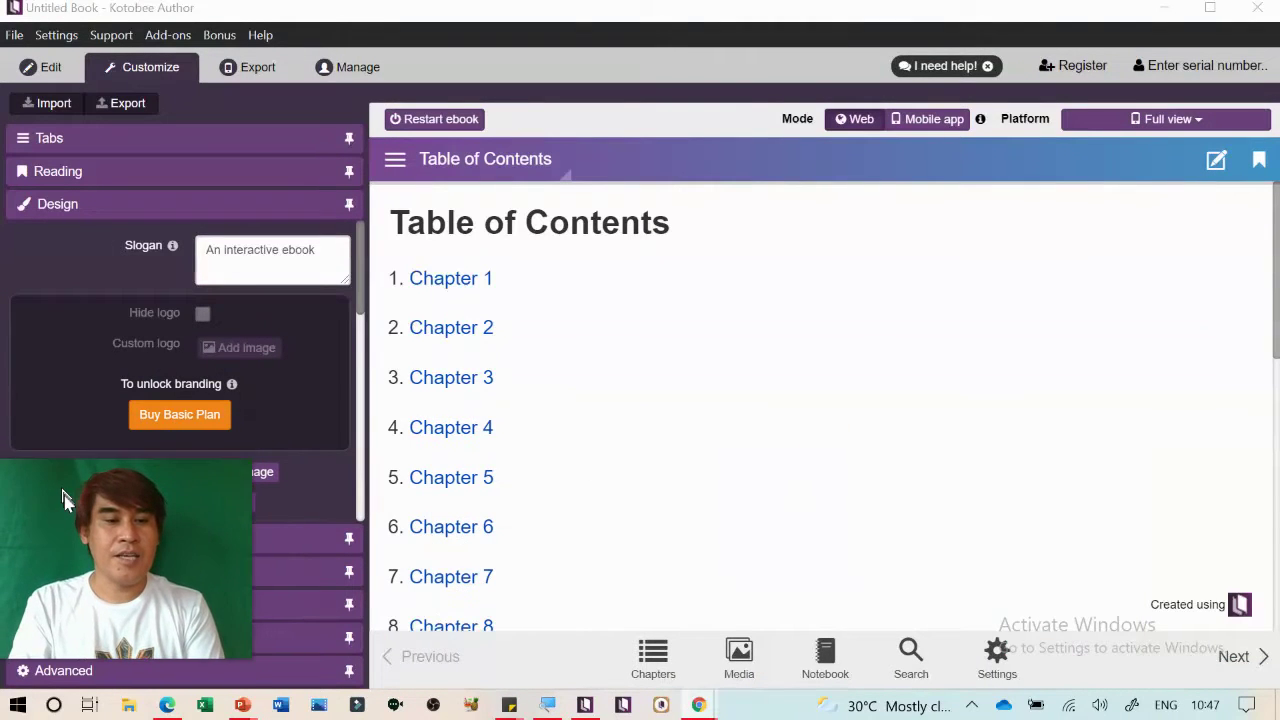
Look through the ebook's table of contents and set the preview platform to Desktop Screen
{"action": "left_click", "coordinate": [537, 247]}
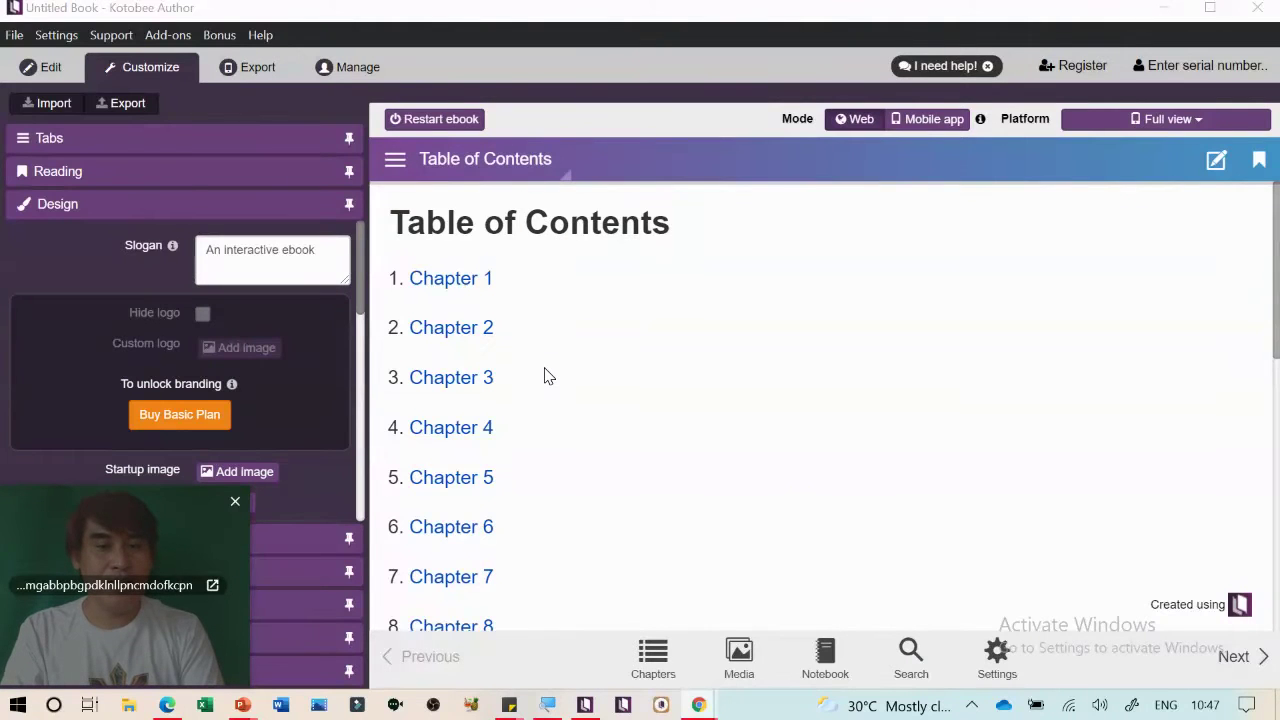
{"action": "scroll", "coordinate": [547, 375], "scroll_direction": "down", "scroll_amount": 4}
{"action": "scroll", "coordinate": [547, 375], "scroll_direction": "up", "scroll_amount": 4}
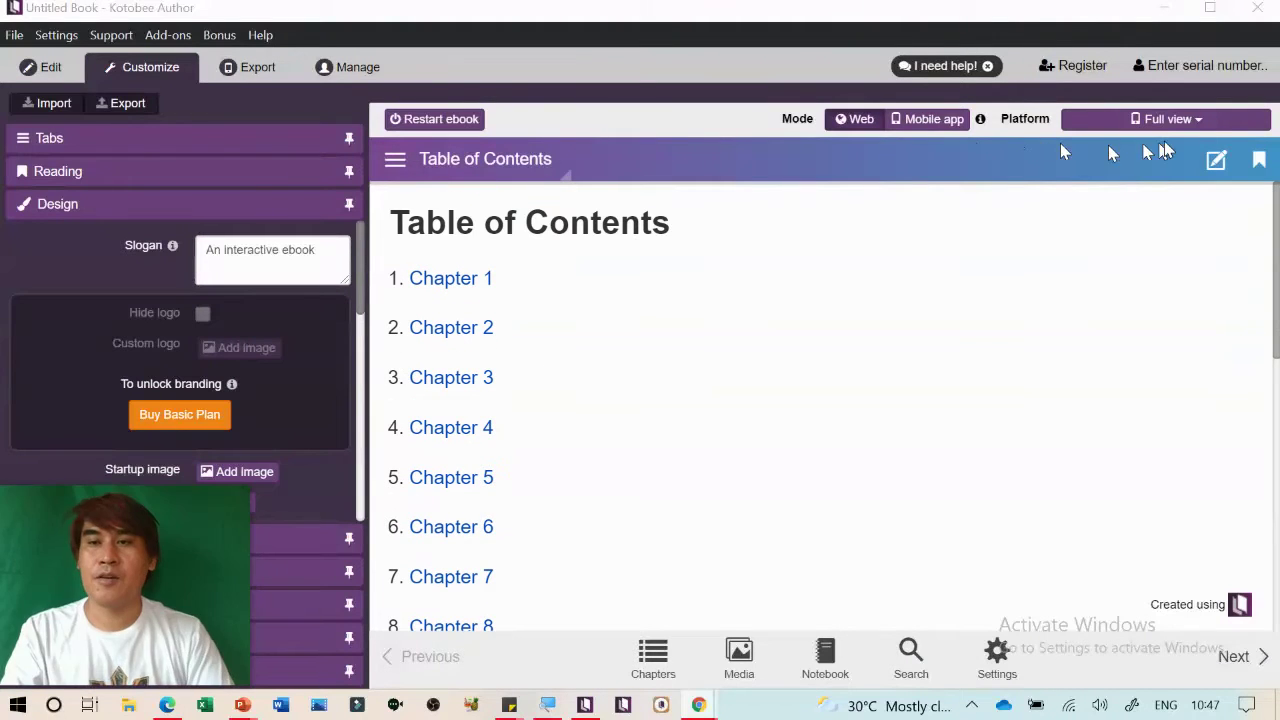
{"action": "left_click", "coordinate": [1214, 122]}
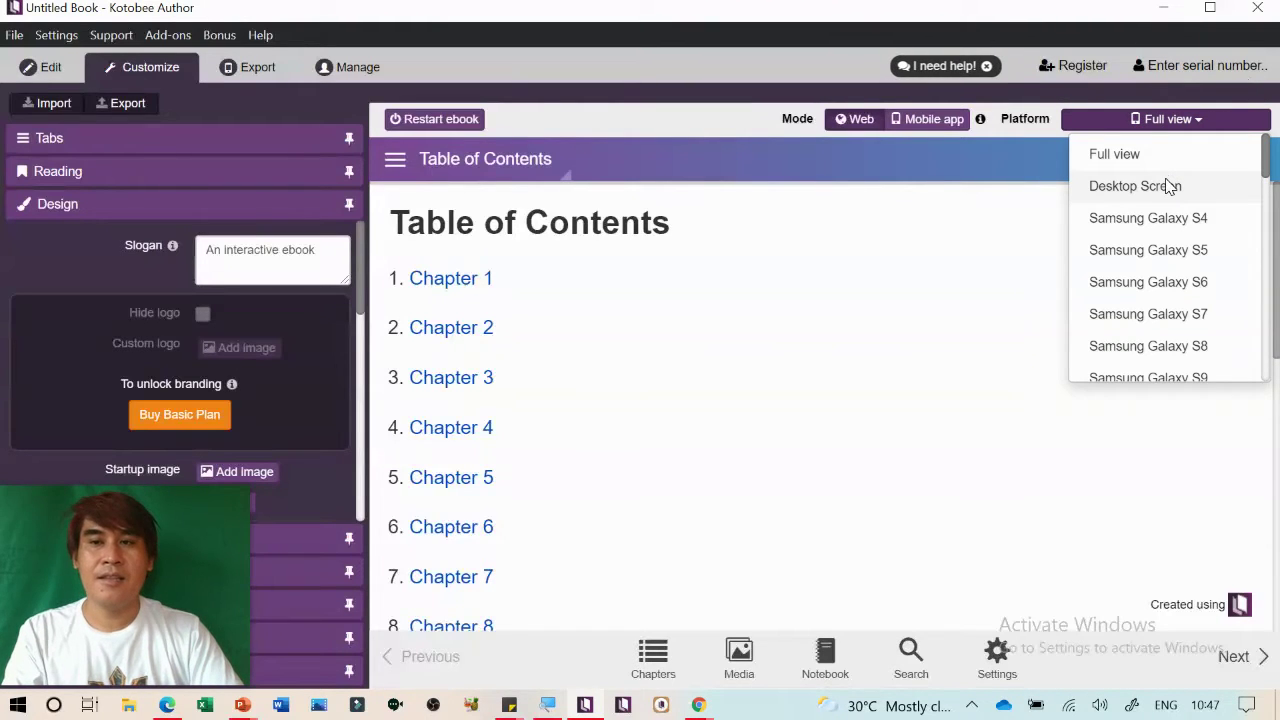
{"action": "left_click", "coordinate": [1135, 186]}
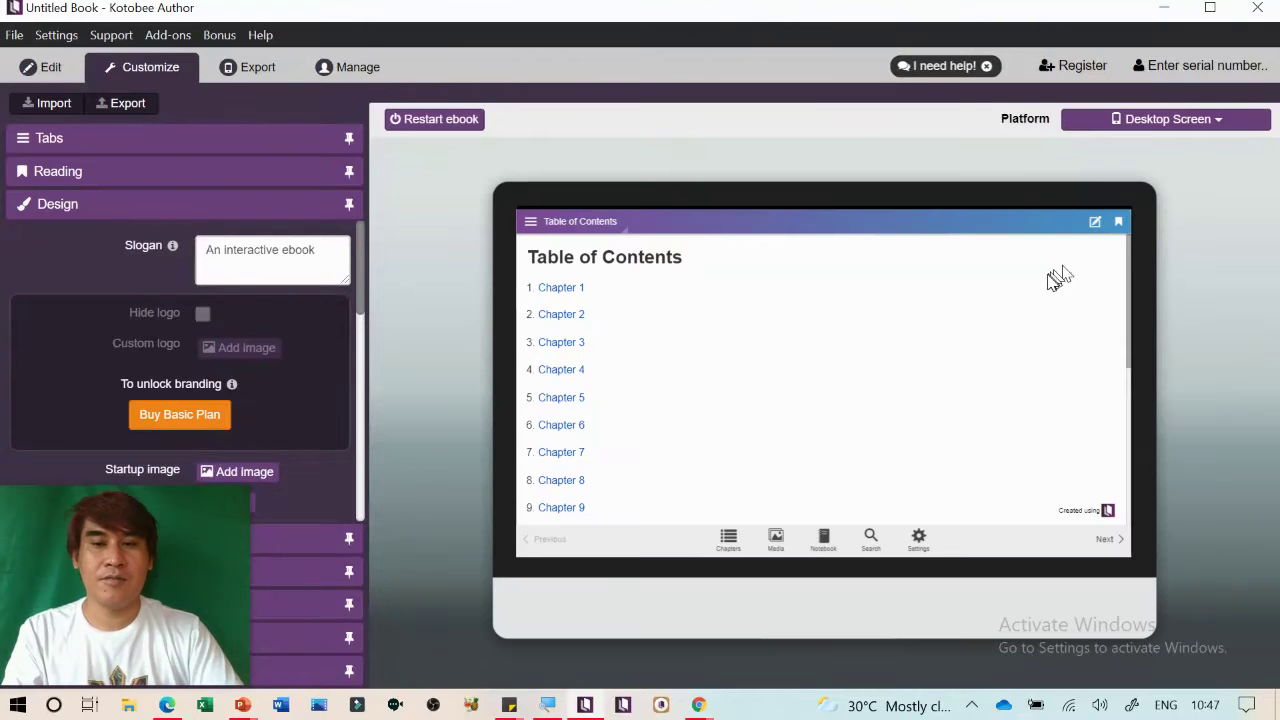
Preview the ebook's table of contents on the Samsung Galaxy S5, Samsung Galaxy Tab 10.1 and iPad platforms
{"action": "left_click", "coordinate": [1219, 122]}
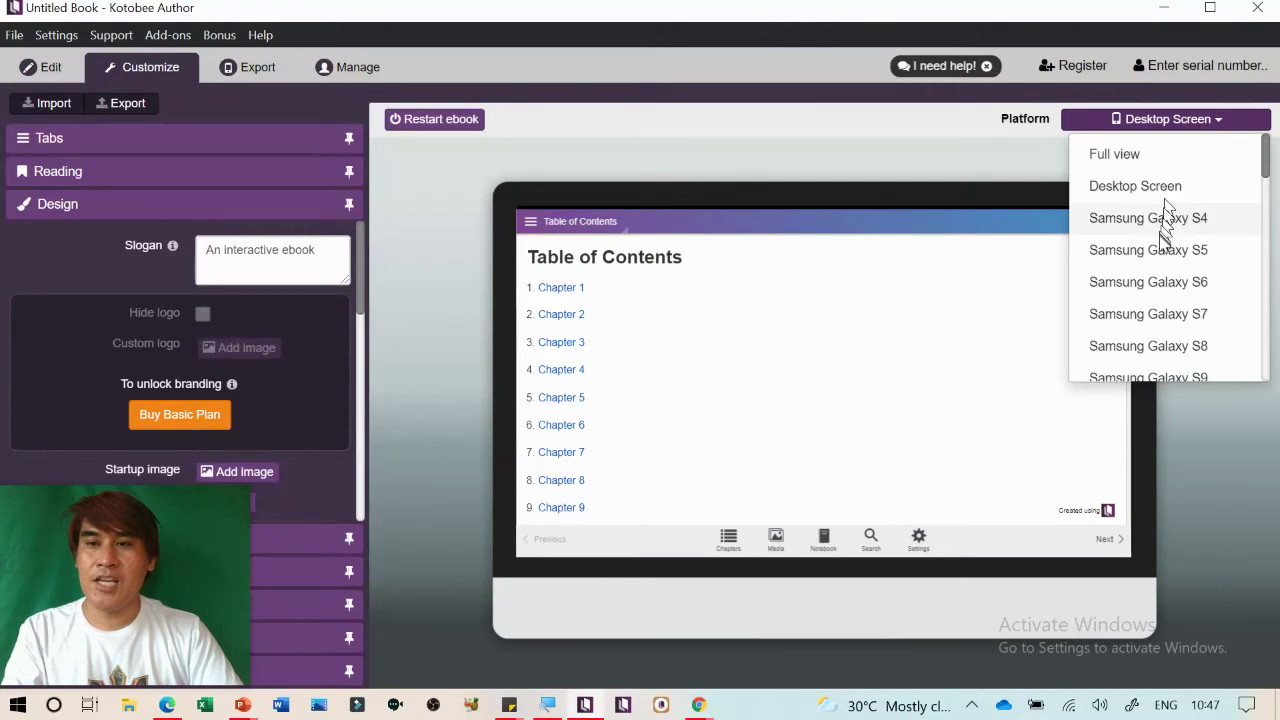
{"action": "left_click", "coordinate": [1160, 238]}
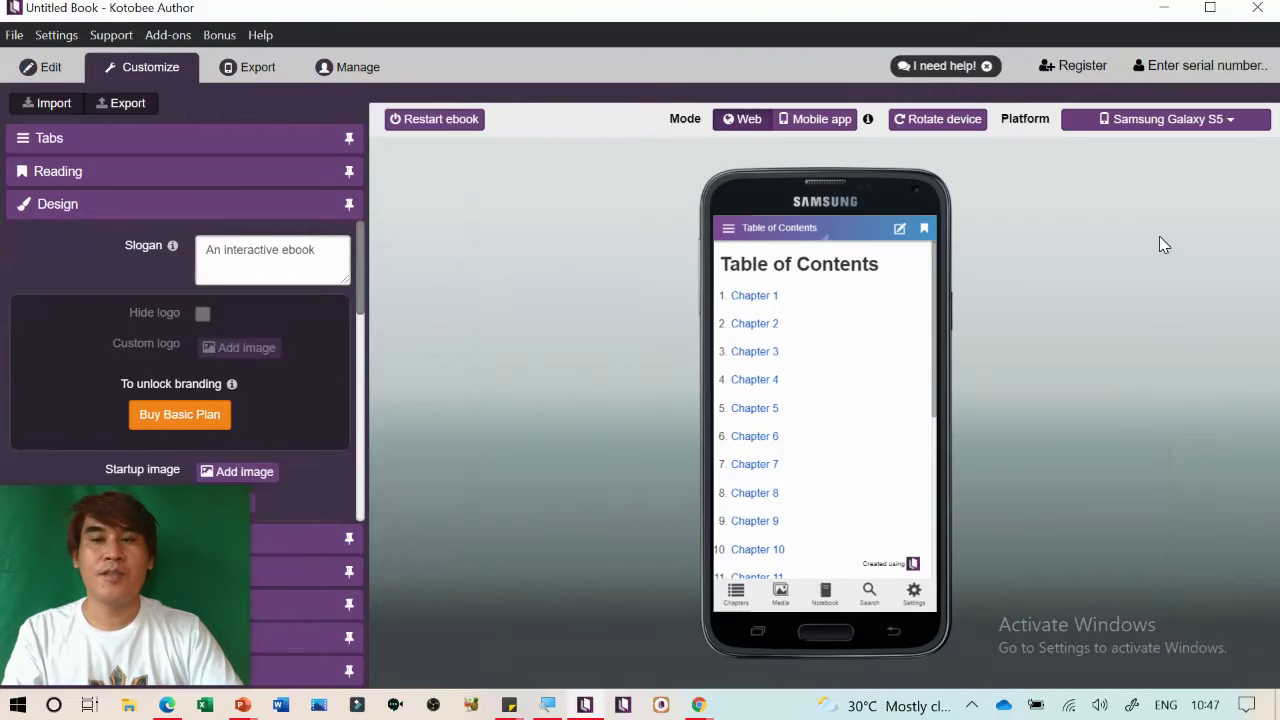
{"action": "left_click", "coordinate": [1216, 120]}
{"action": "scroll", "coordinate": [1143, 286], "scroll_direction": "down", "scroll_amount": 4}
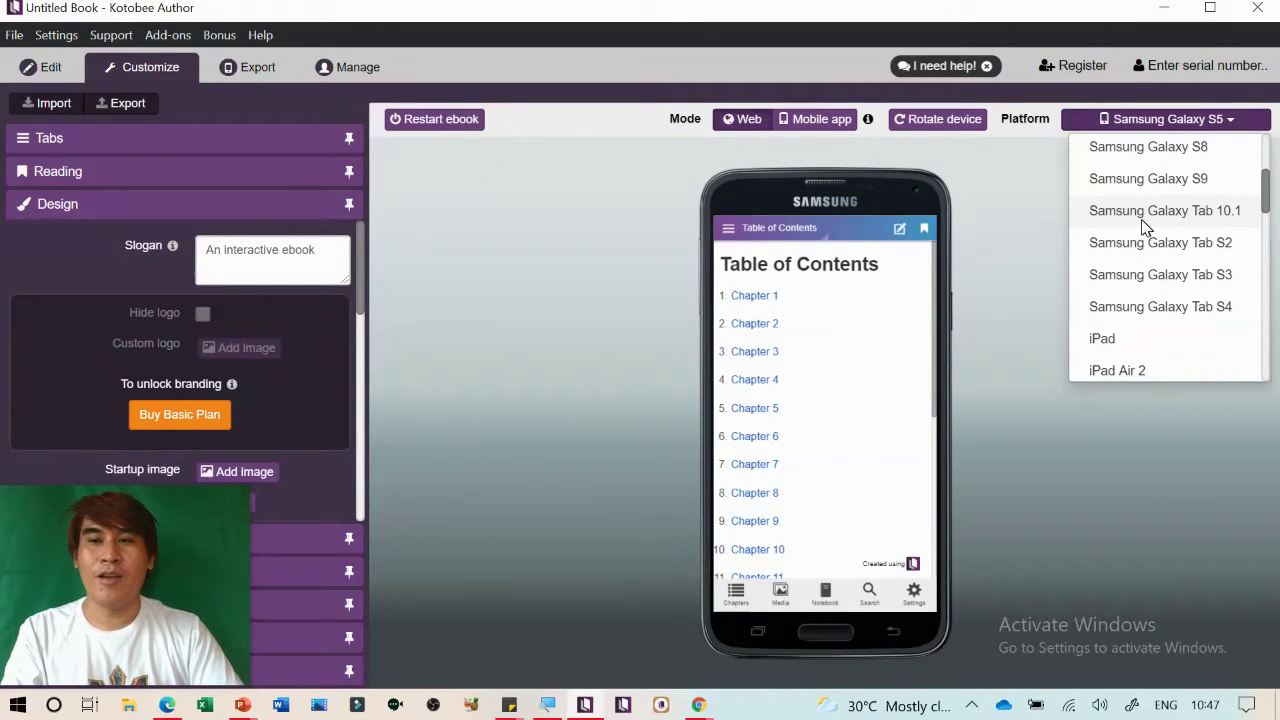
{"action": "left_click", "coordinate": [1145, 212]}
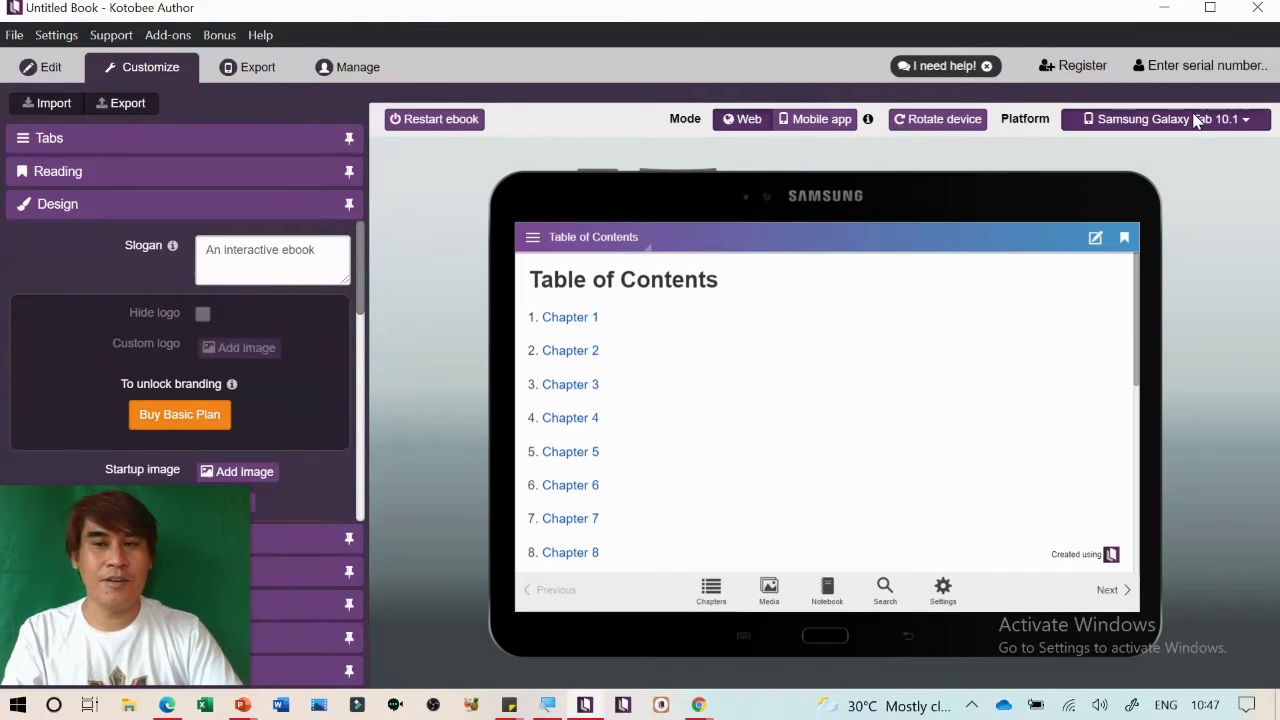
{"action": "left_click", "coordinate": [1196, 120]}
{"action": "scroll", "coordinate": [1170, 272], "scroll_direction": "down", "scroll_amount": 3}
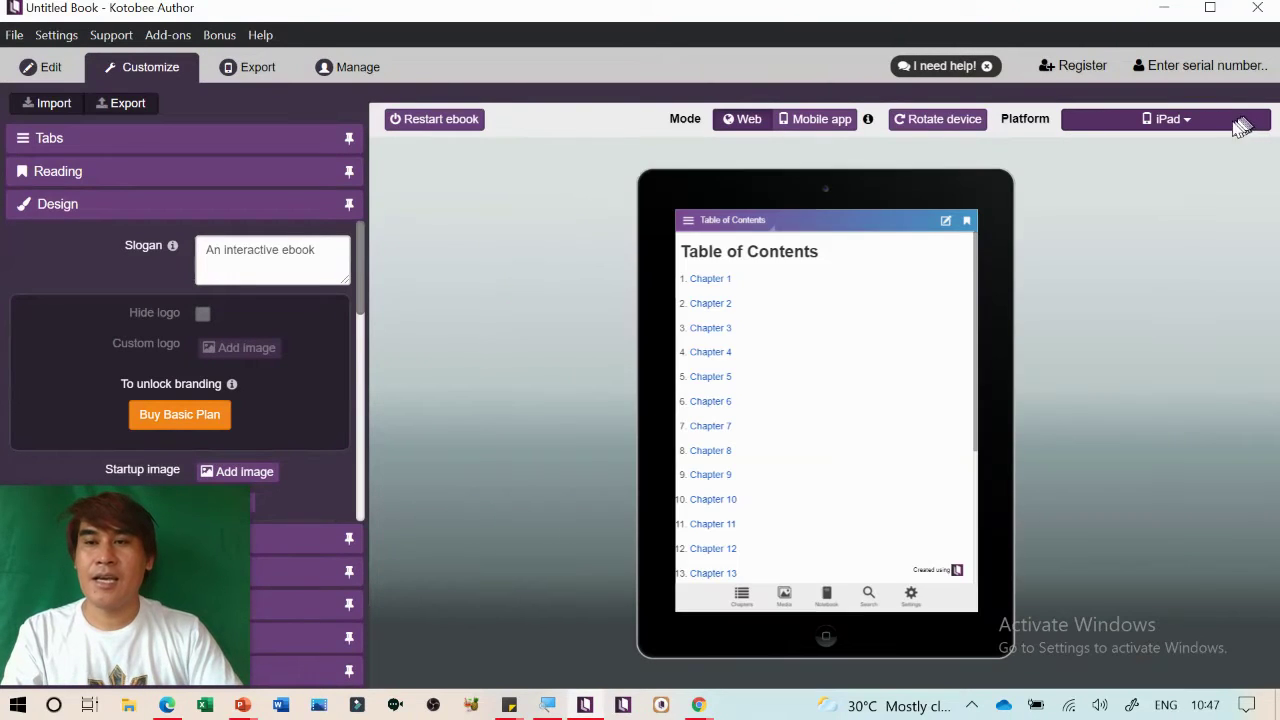
Preview the ebook on the Nexus 6 platform and return the preview to Desktop Screen
{"action": "left_click", "coordinate": [1226, 126]}
{"action": "scroll", "coordinate": [1143, 260], "scroll_direction": "down", "scroll_amount": 5}
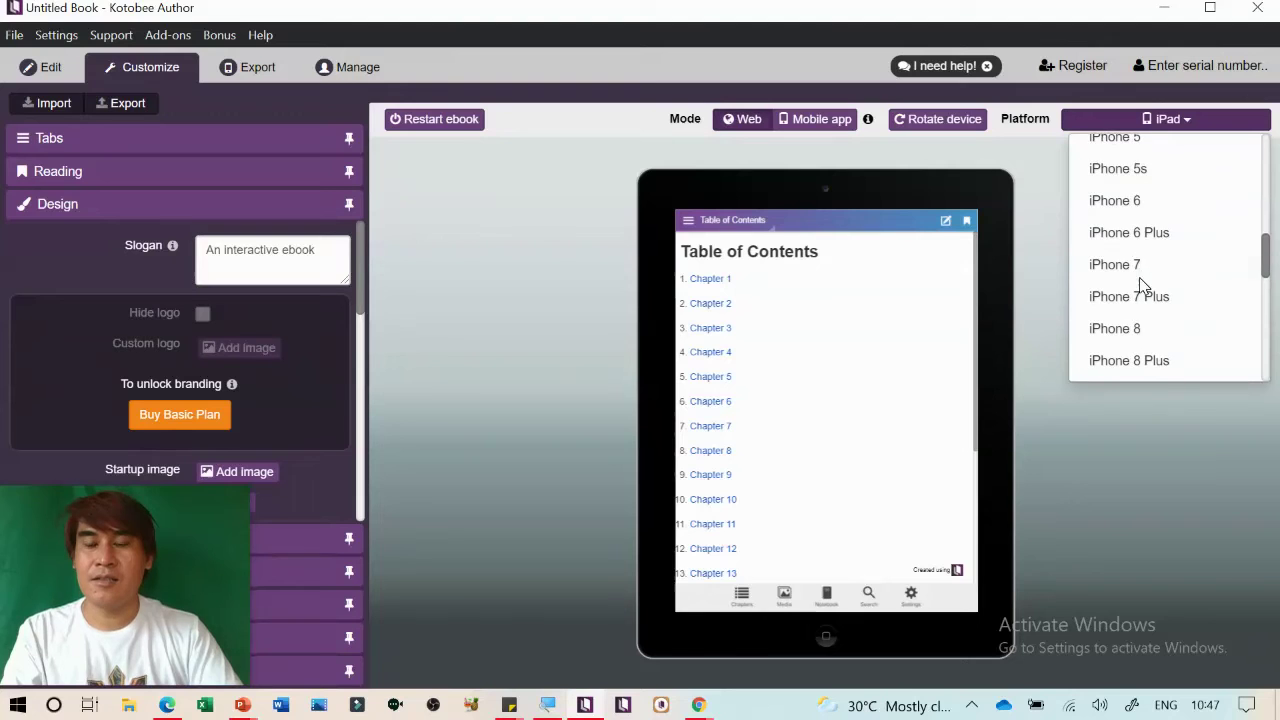
{"action": "scroll", "coordinate": [1141, 281], "scroll_direction": "down", "scroll_amount": 2}
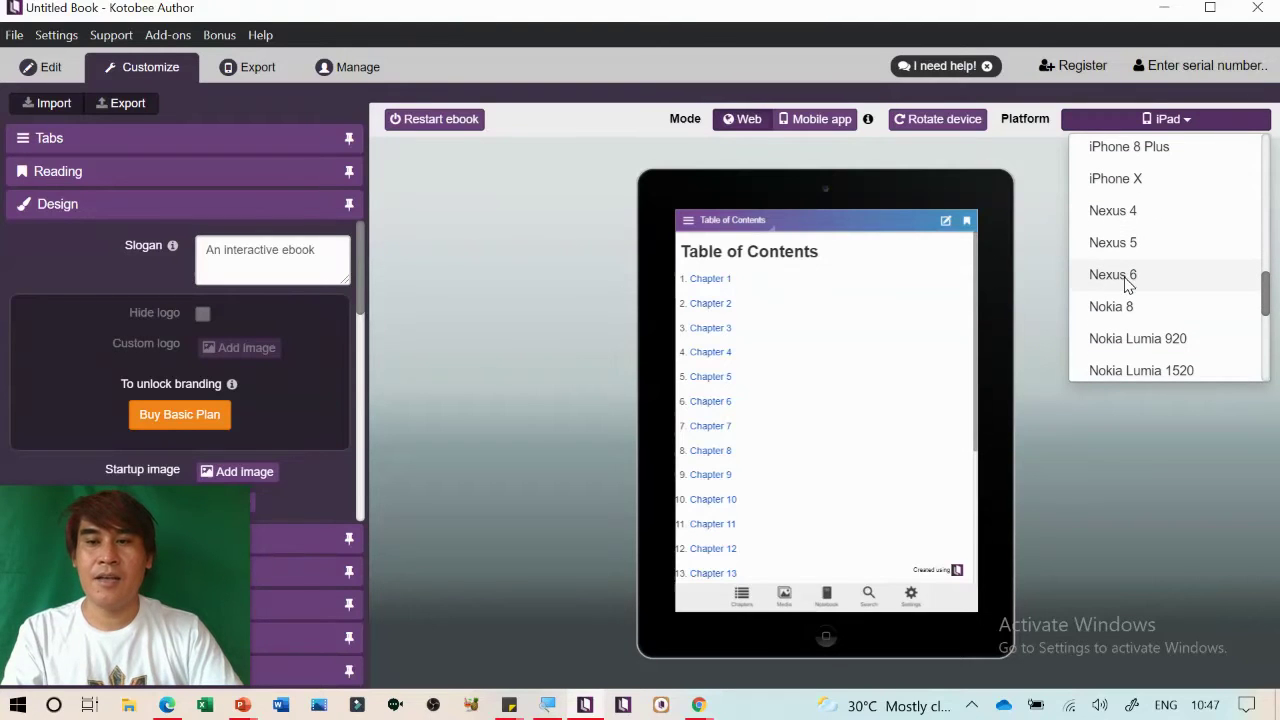
{"action": "left_click", "coordinate": [1113, 275]}
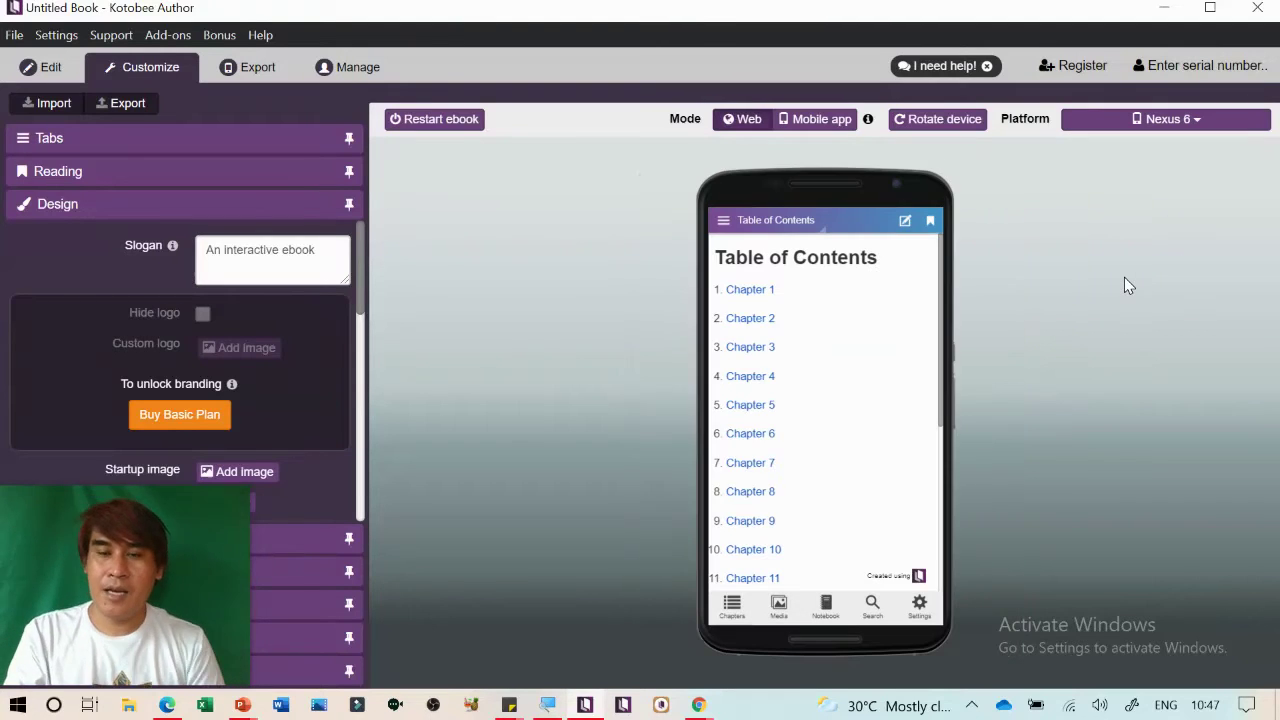
{"action": "left_click", "coordinate": [1192, 128]}
{"action": "scroll", "coordinate": [1151, 216], "scroll_direction": "up", "scroll_amount": 8}
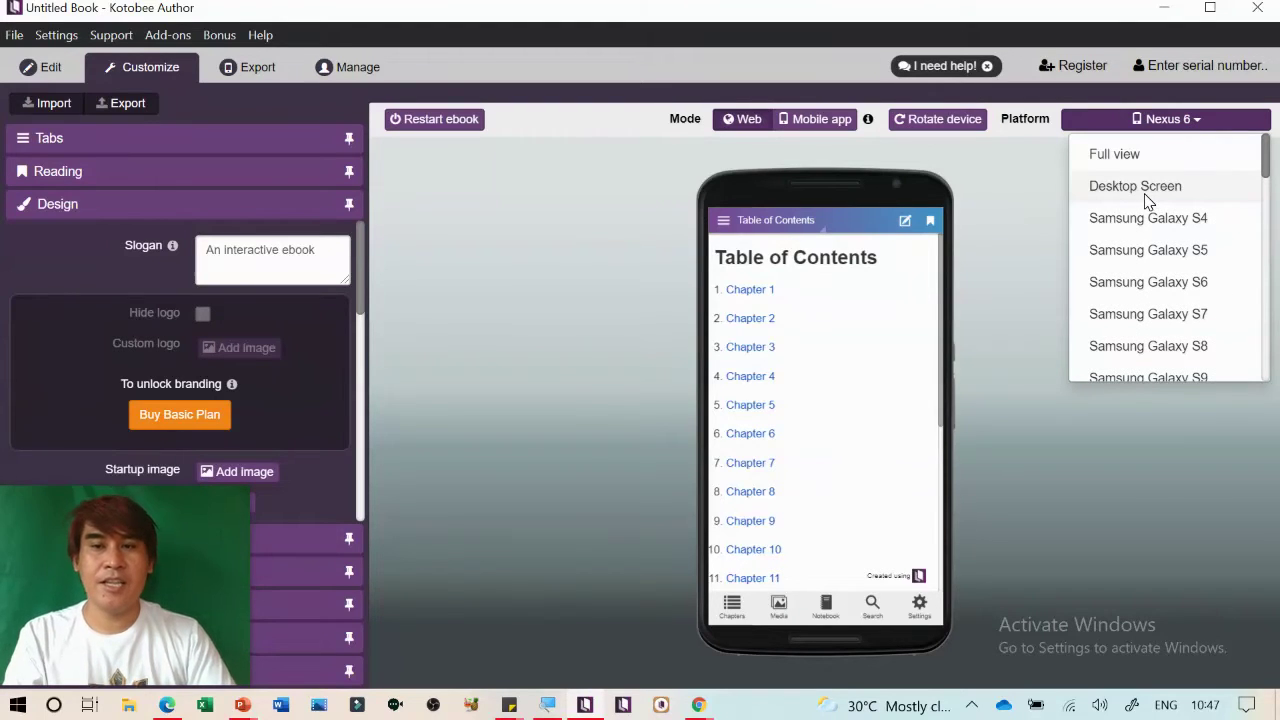
{"action": "left_click", "coordinate": [1146, 197]}
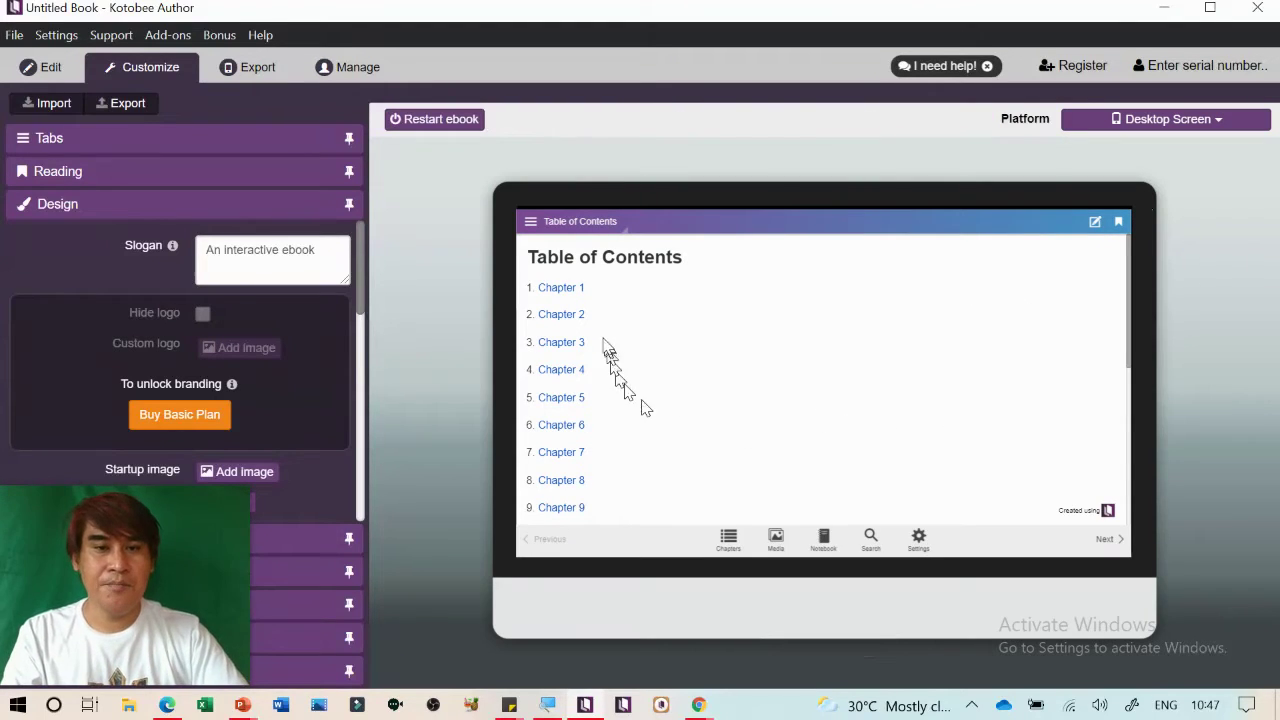
Open Chapter 1 in the preview, look through the side chapter list, and page forward to Chapter 3
{"action": "left_click", "coordinate": [557, 290]}
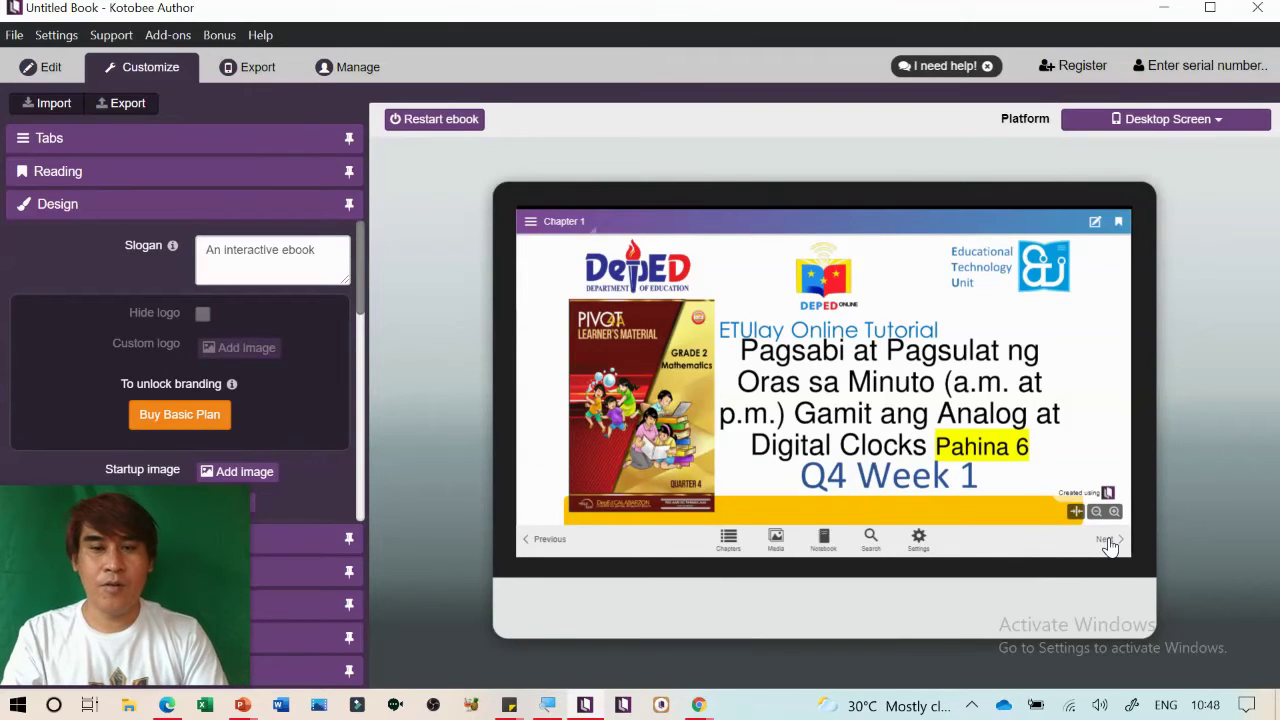
{"action": "left_click", "coordinate": [534, 228]}
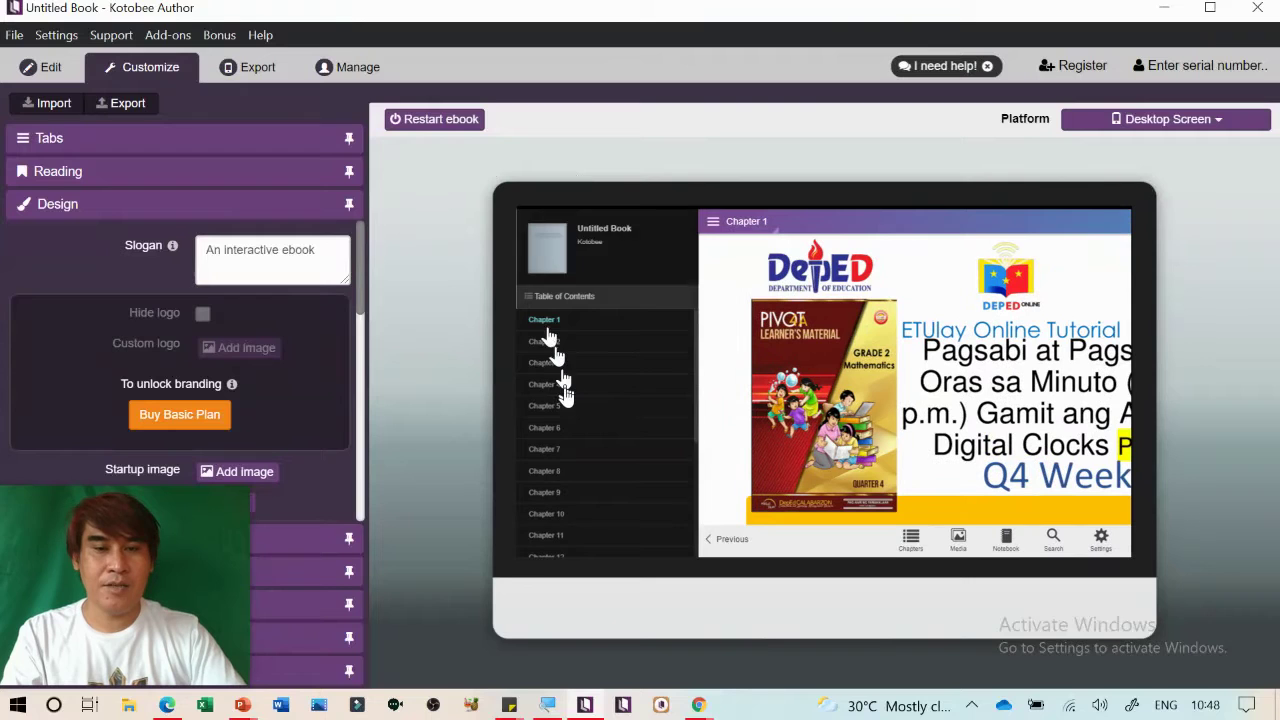
{"action": "scroll", "coordinate": [566, 402], "scroll_direction": "down", "scroll_amount": 5}
{"action": "scroll", "coordinate": [566, 402], "scroll_direction": "down", "scroll_amount": 1}
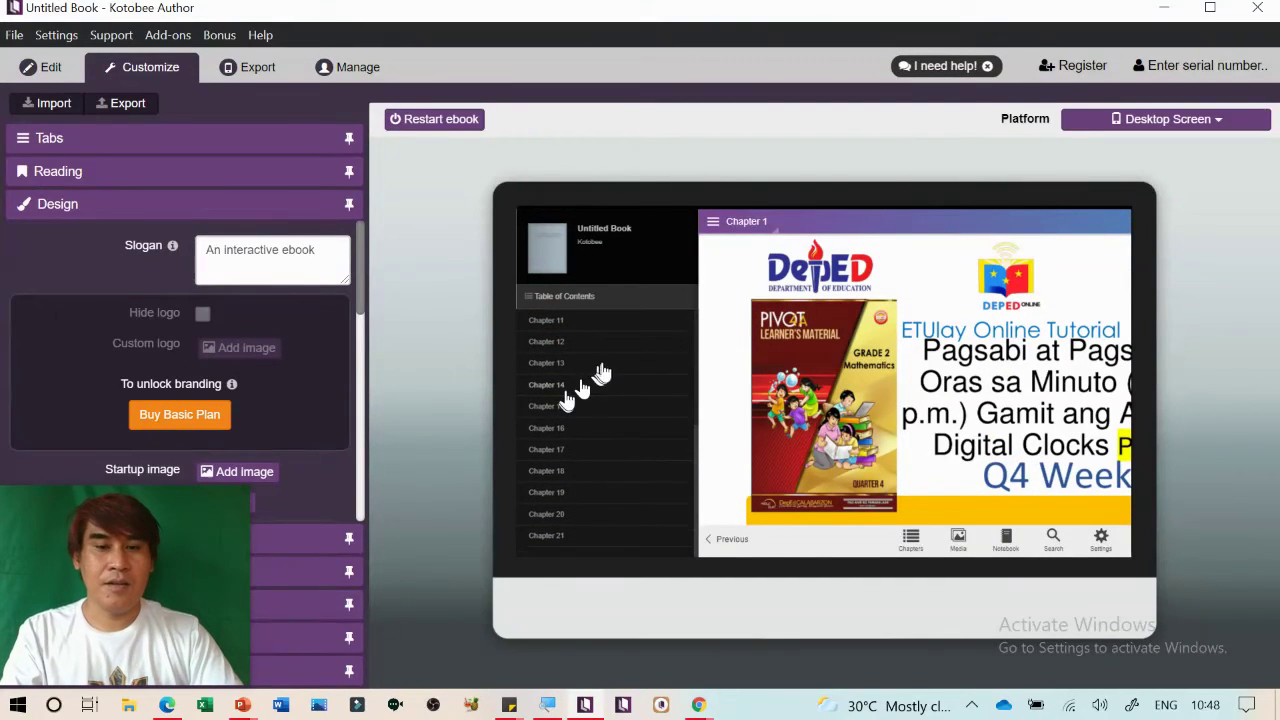
{"action": "scroll", "coordinate": [603, 372], "scroll_direction": "up", "scroll_amount": 5}
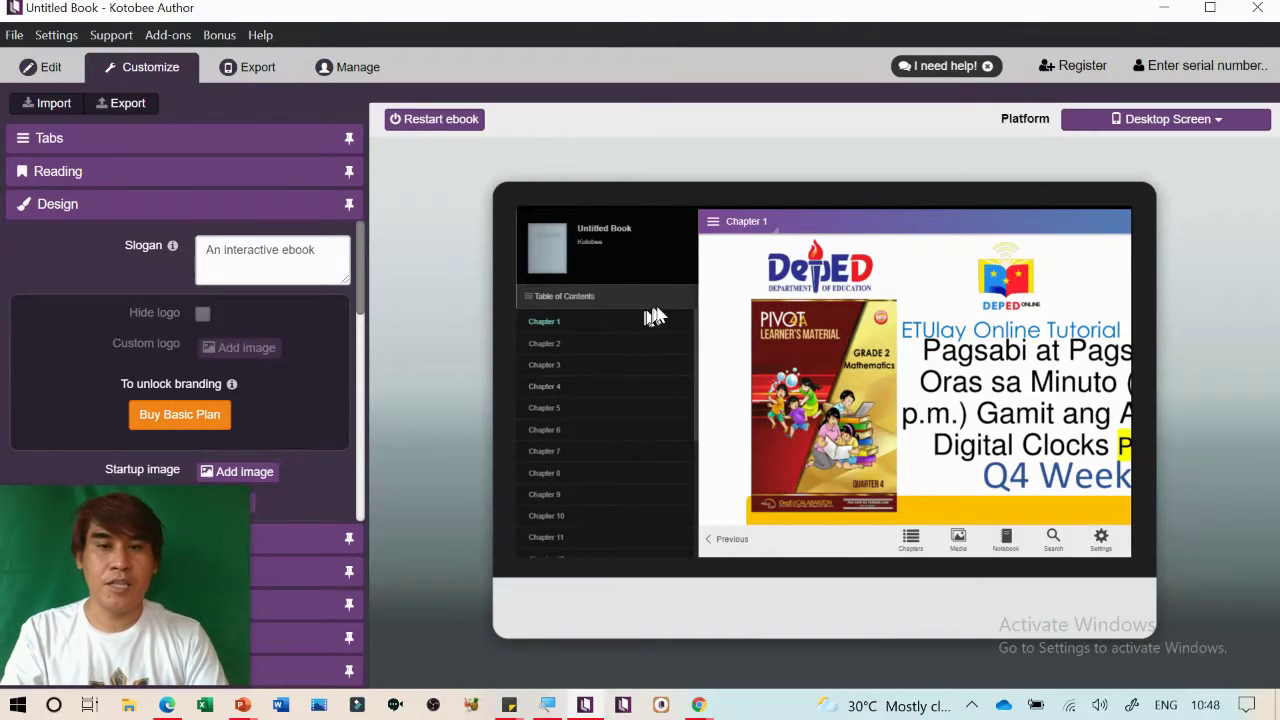
{"action": "left_click", "coordinate": [714, 224]}
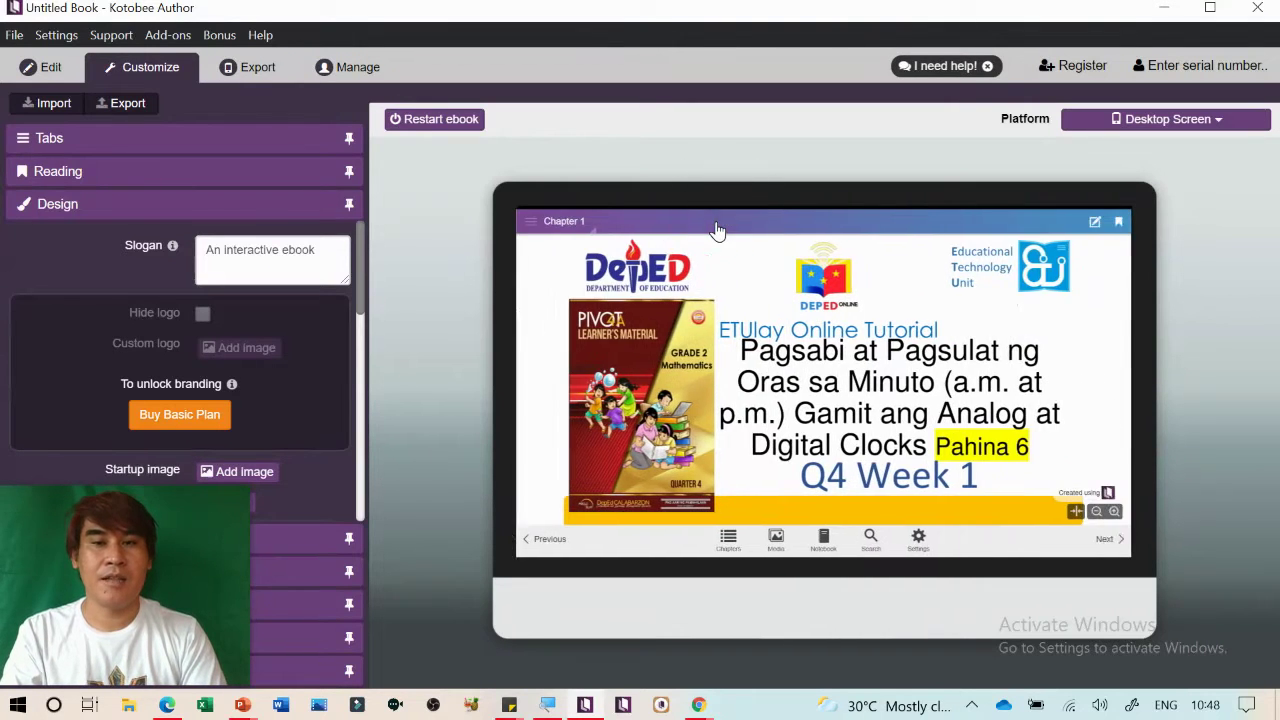
{"action": "left_click", "coordinate": [1105, 541]}
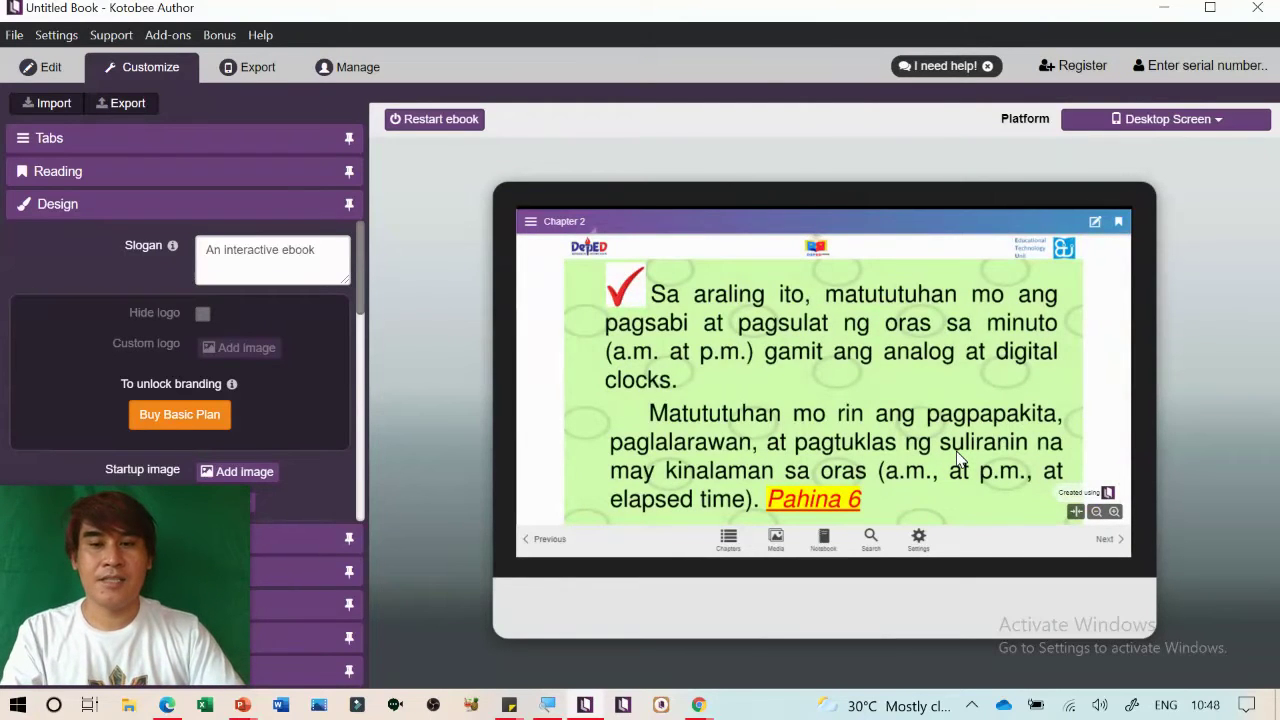
{"action": "left_click", "coordinate": [1116, 541]}
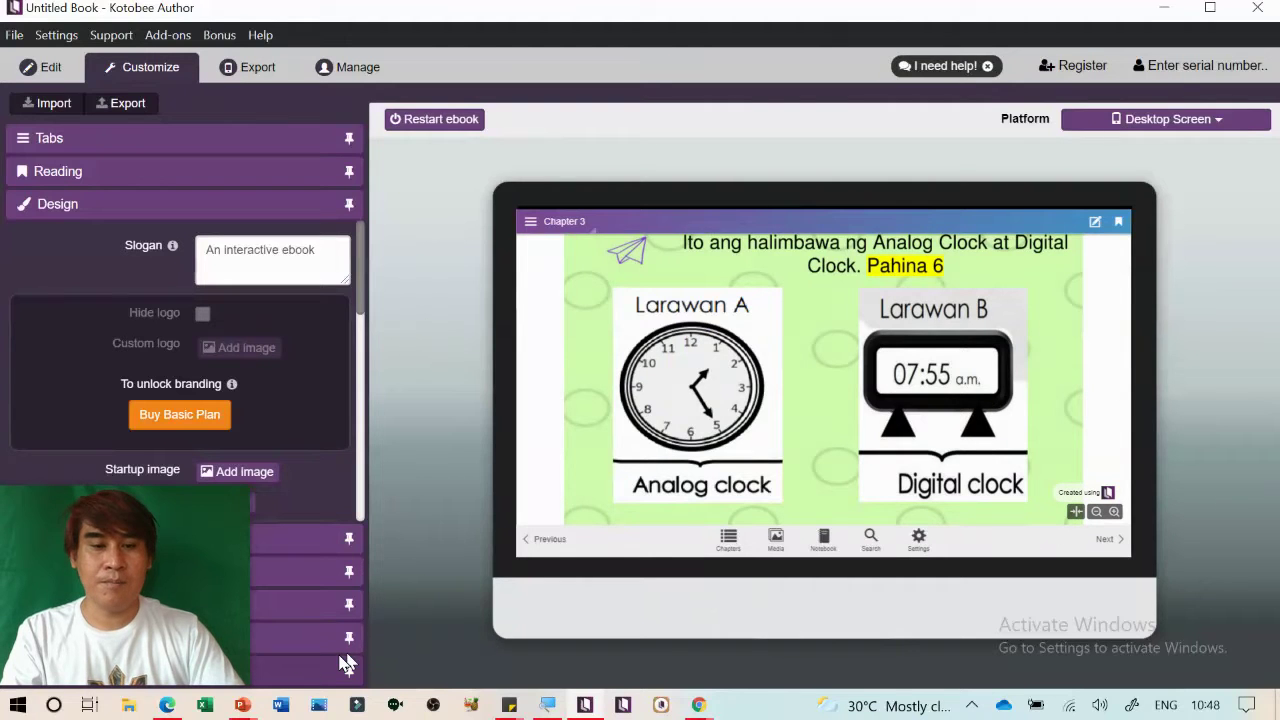
Switch to the WEEK 1 (1) presentation in PowerPoint, look through slides 2 to 5 for comparison, and return to Kotobee Author
{"action": "left_click", "coordinate": [240, 705]}
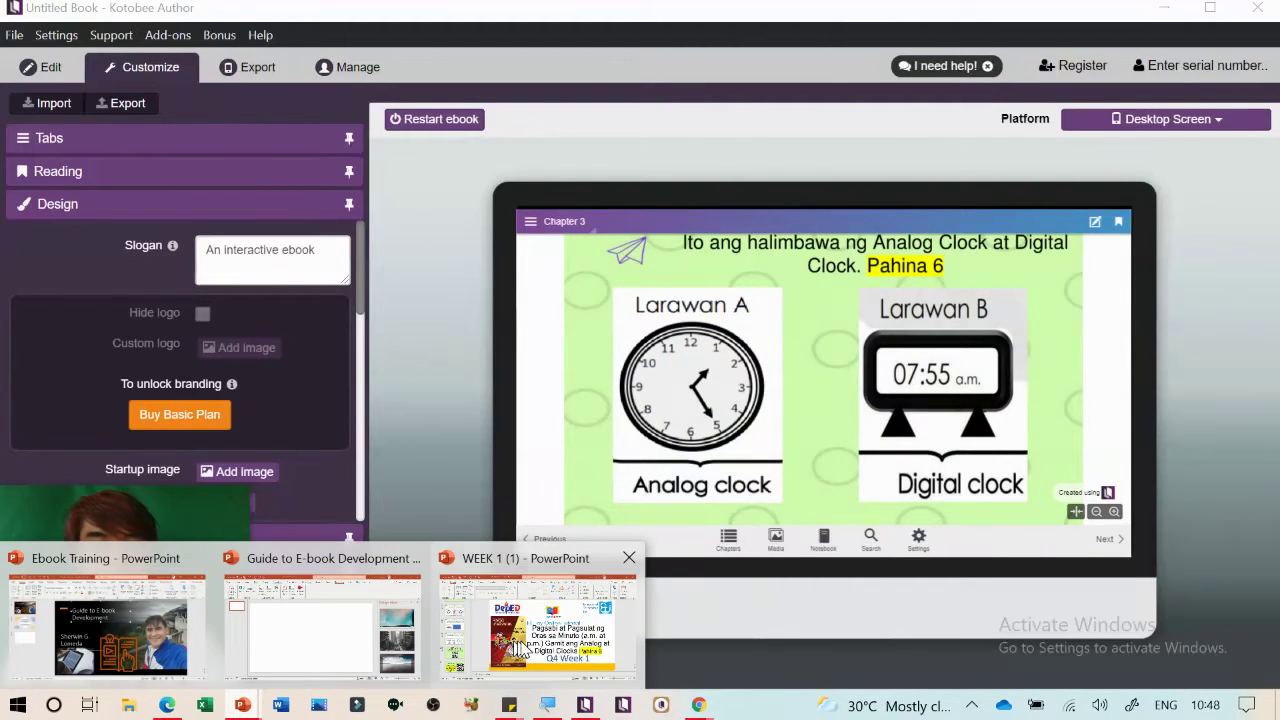
{"action": "left_click", "coordinate": [505, 645]}
{"action": "left_click_drag", "start_coordinate": [168, 550], "coordinate": [1192, 534]}
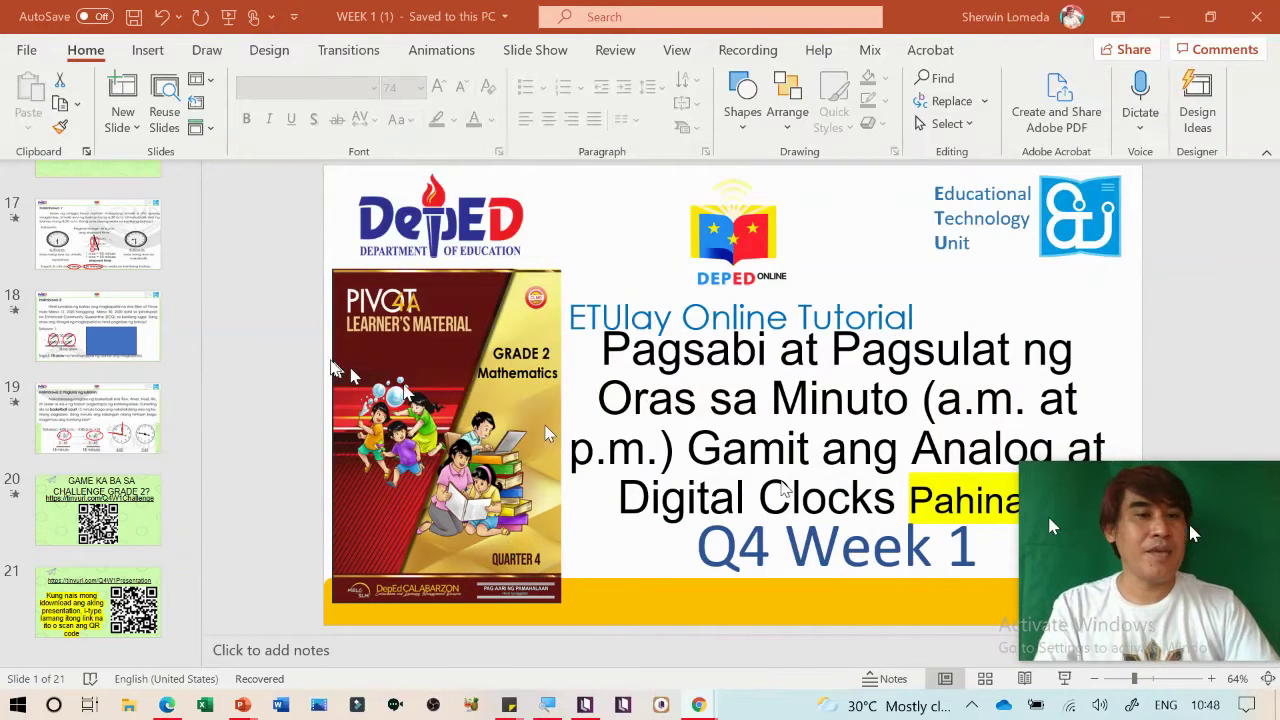
{"action": "scroll", "coordinate": [140, 265], "scroll_direction": "up", "scroll_amount": 15}
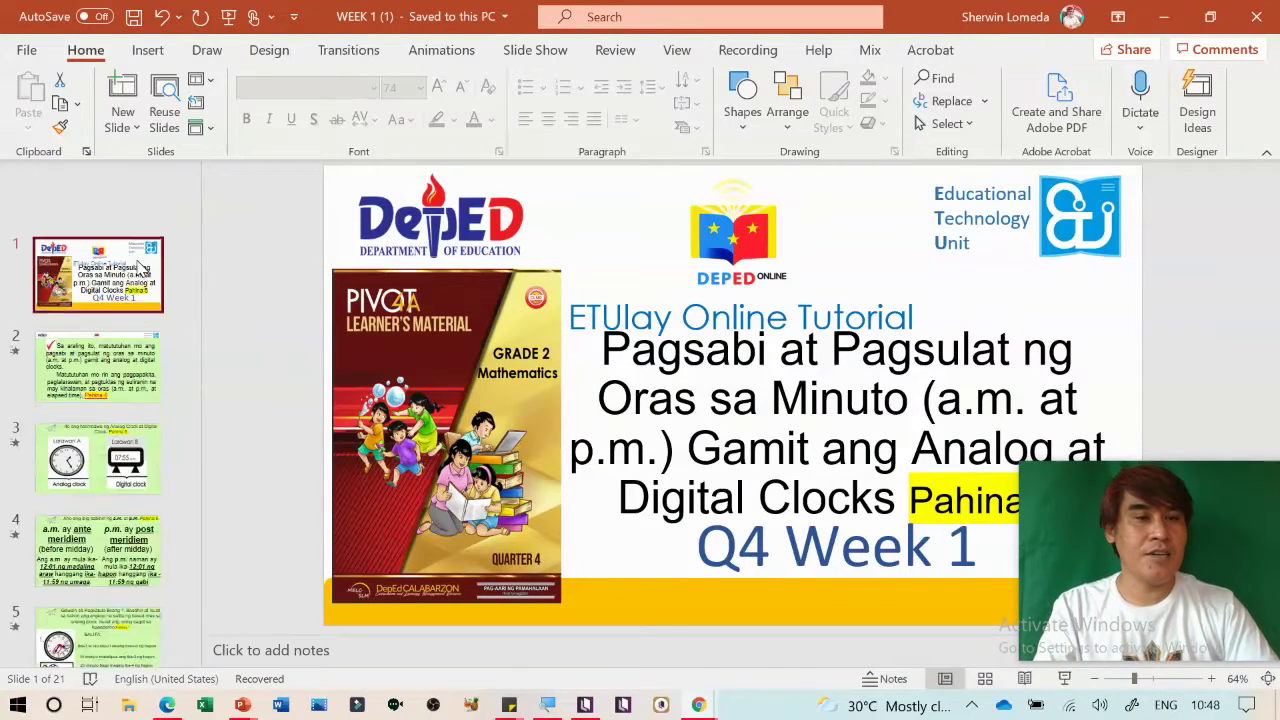
{"action": "left_click", "coordinate": [120, 297]}
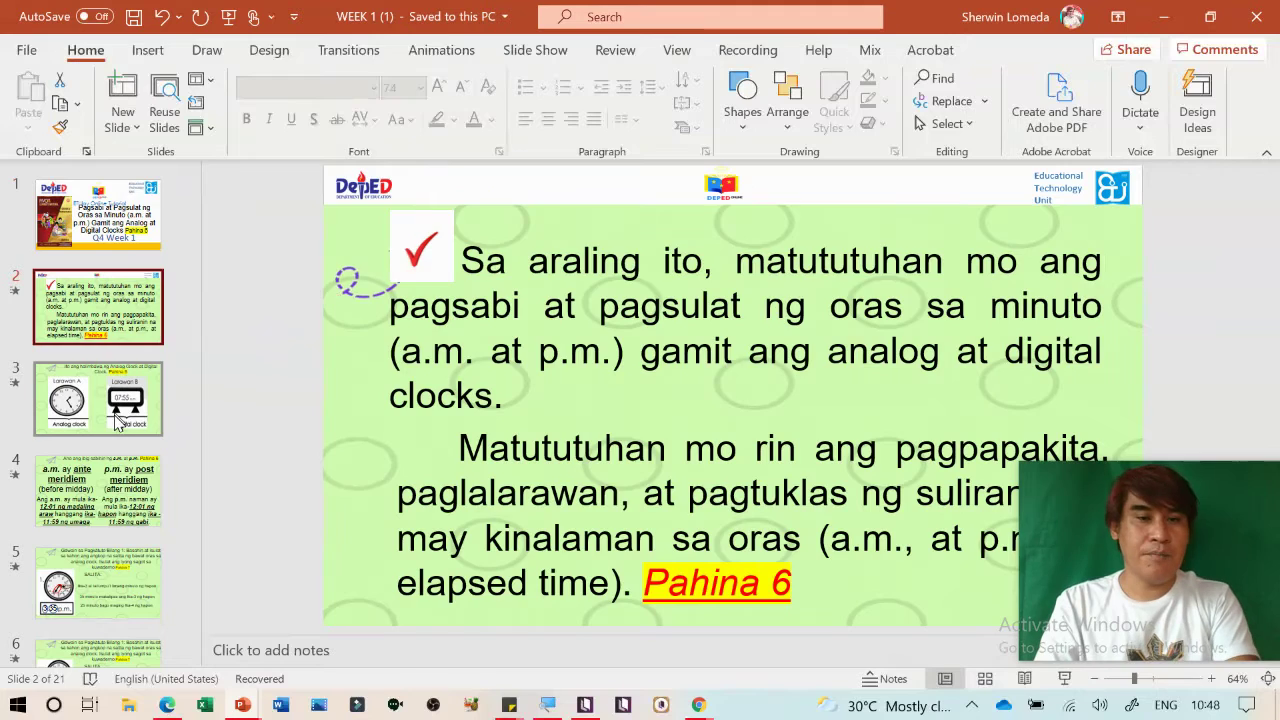
{"action": "left_click", "coordinate": [118, 425]}
{"action": "left_click", "coordinate": [120, 468]}
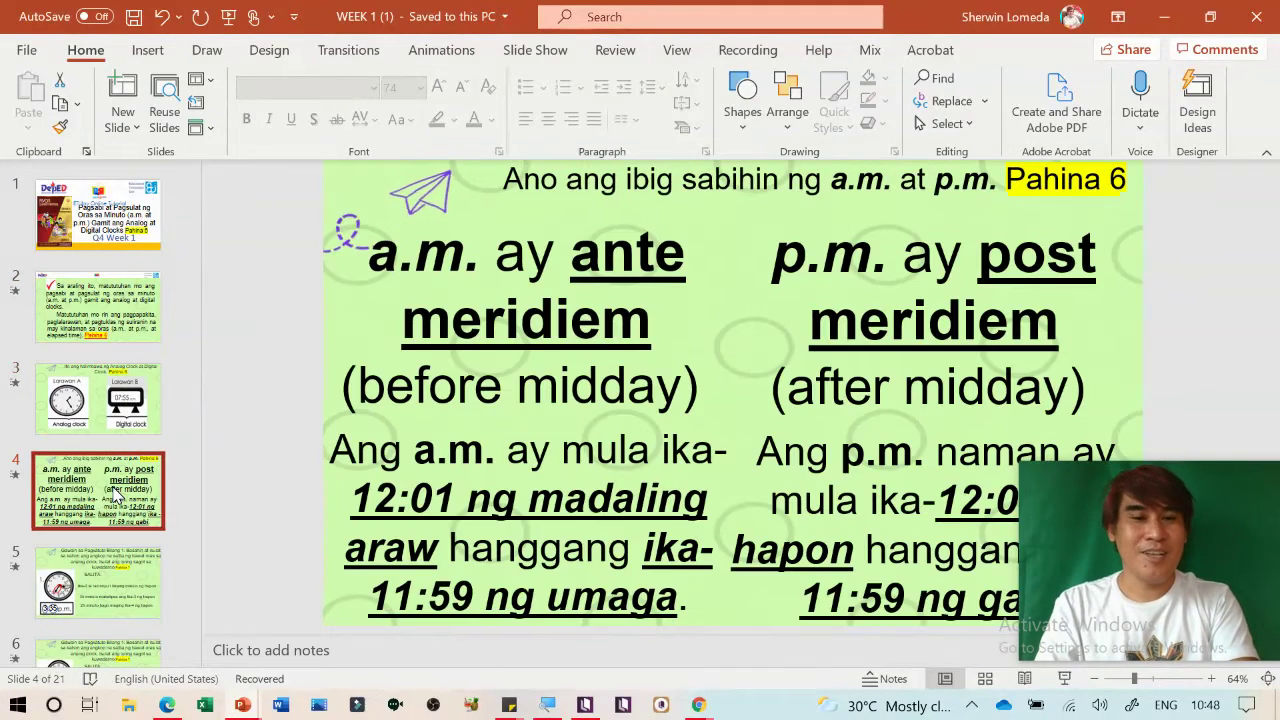
{"action": "left_click", "coordinate": [112, 562]}
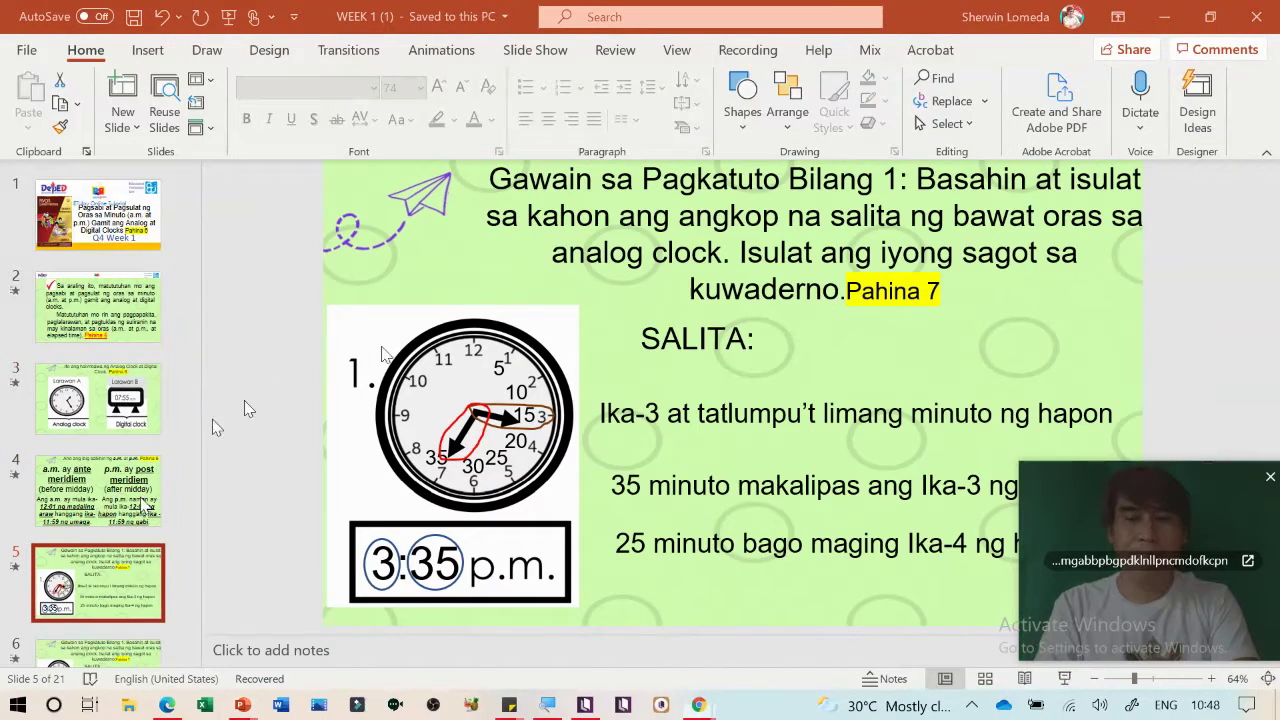
{"action": "key", "text": "alt+Tab"}
{"action": "key", "text": "alt+Tab"}
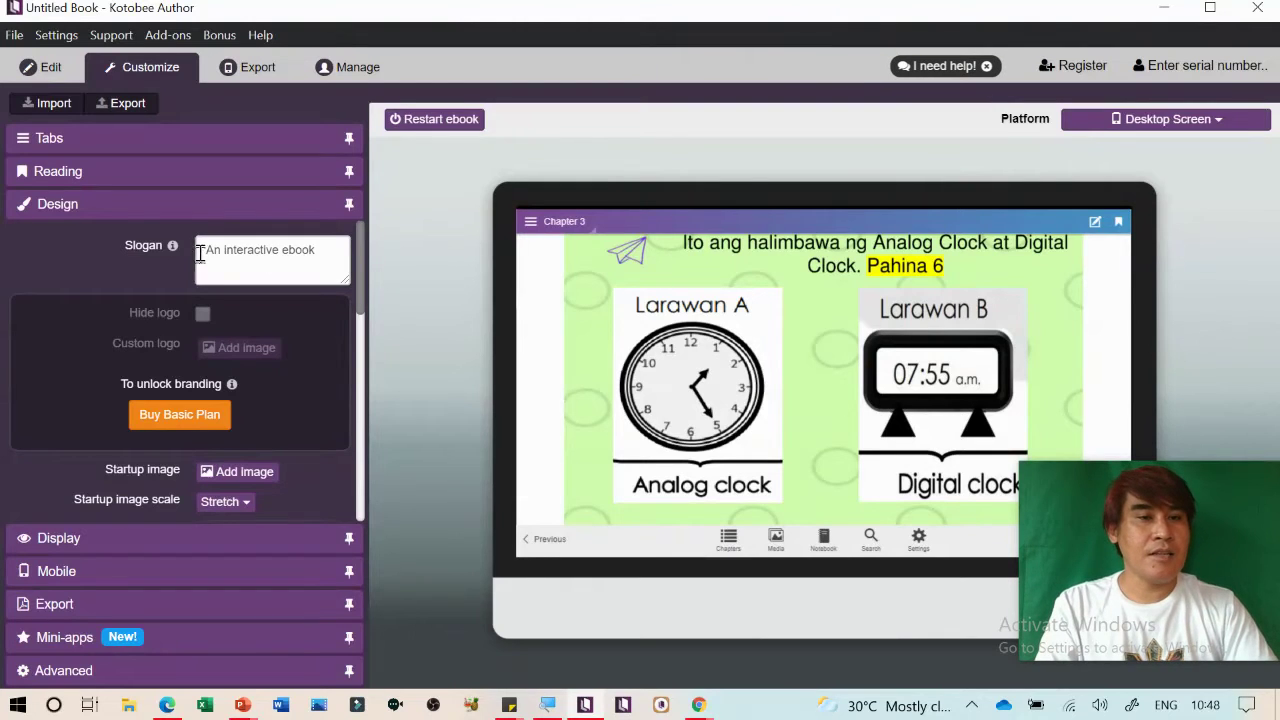
Replace the ebook app's slogan with "Learning is Caring" and restart the ebook preview
{"action": "left_click_drag", "start_coordinate": [201, 252], "coordinate": [342, 254]}
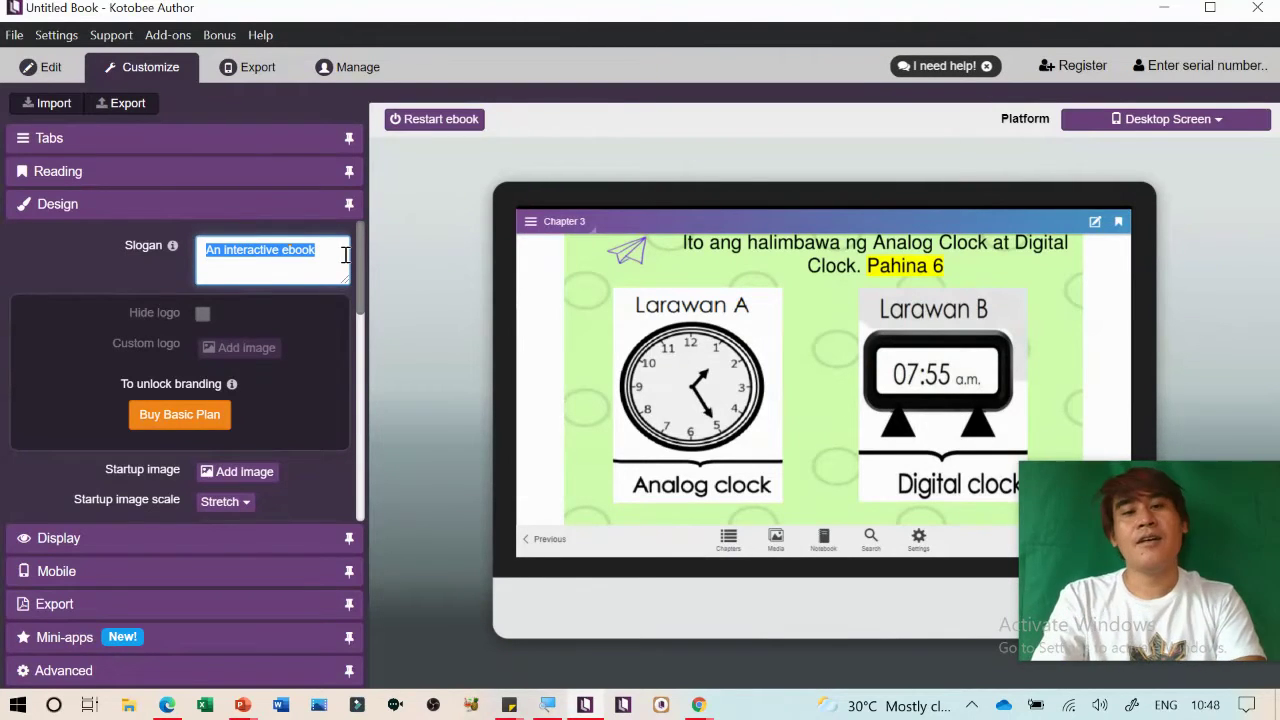
{"action": "left_click", "coordinate": [243, 705]}
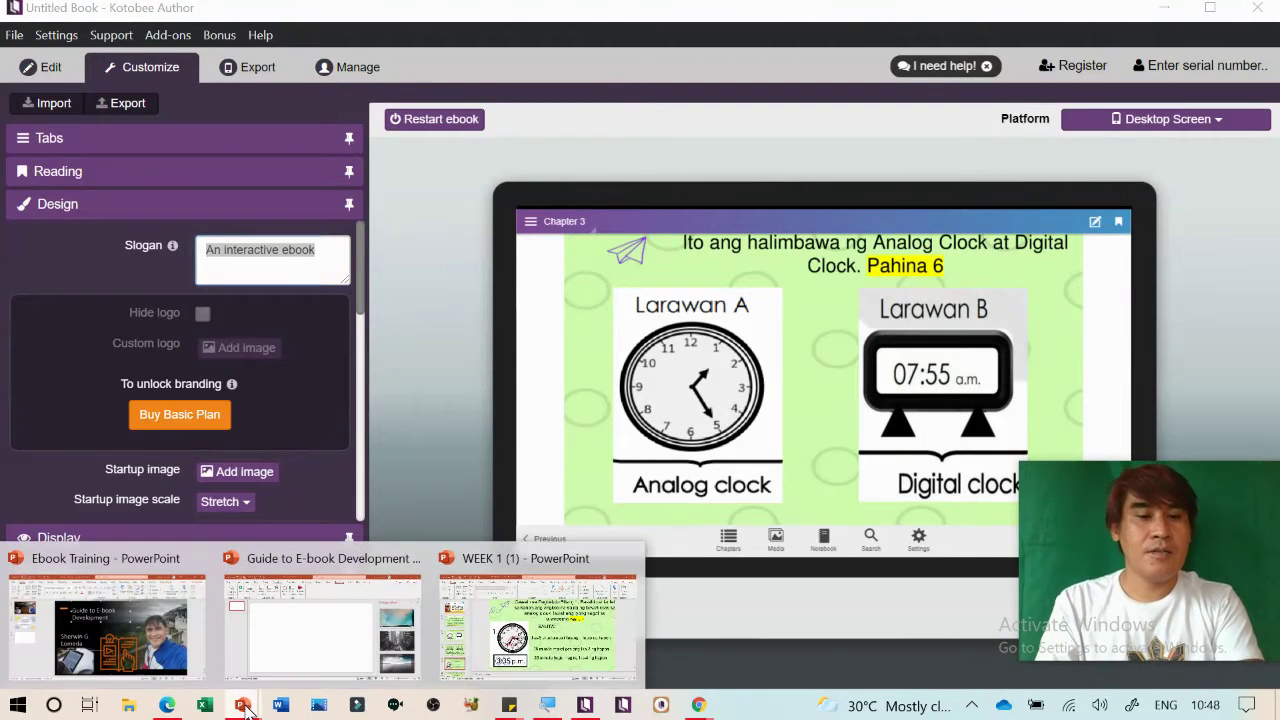
{"action": "left_click", "coordinate": [290, 252]}
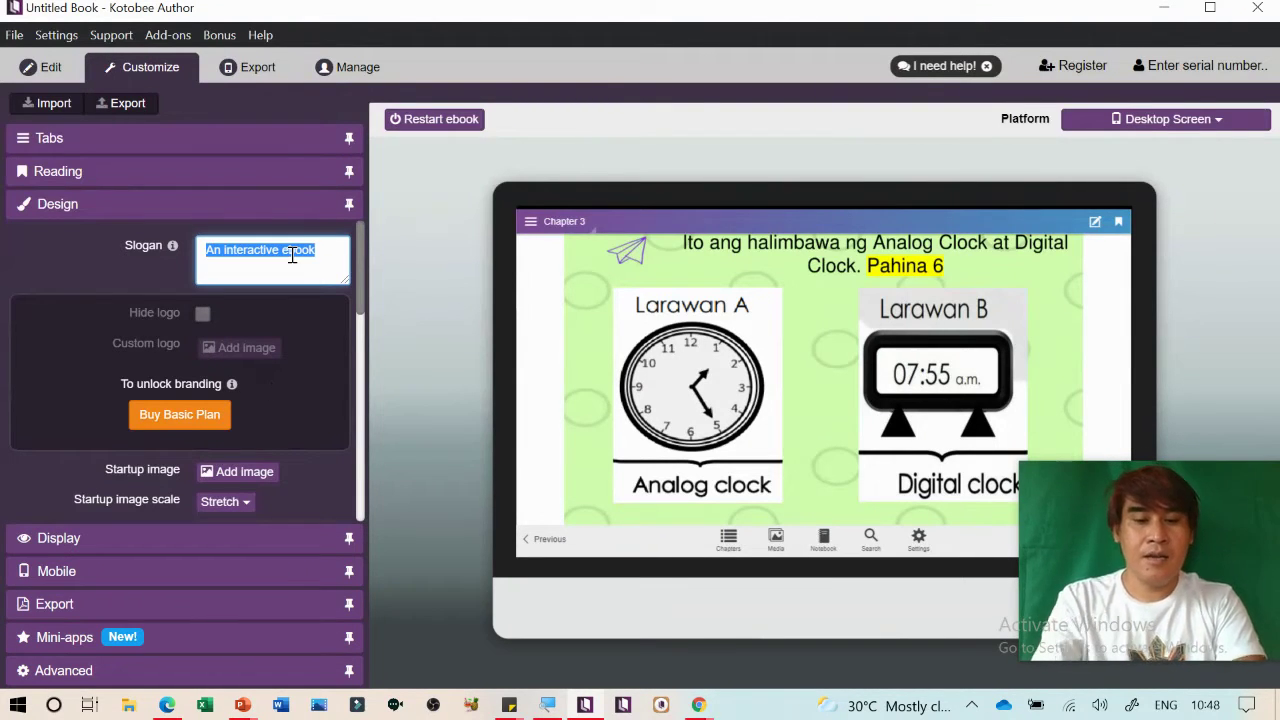
{"action": "type", "text": "Learning is Caring"}
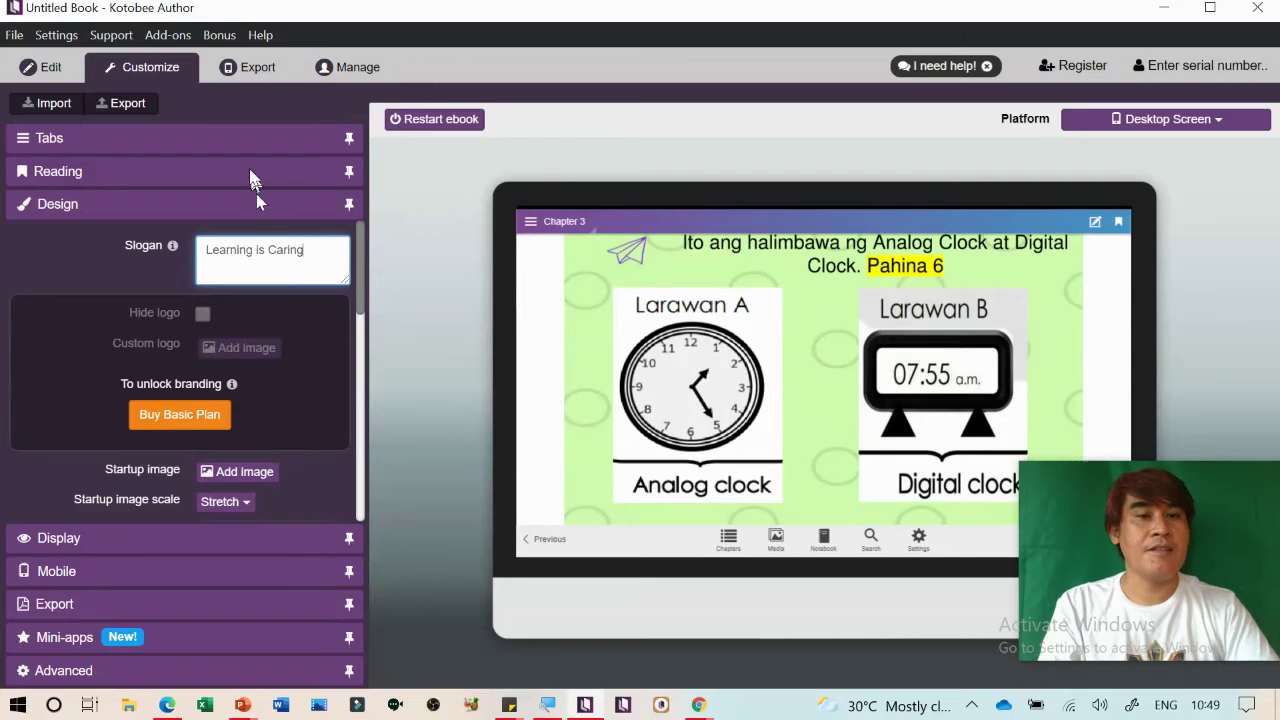
{"action": "left_click", "coordinate": [433, 120]}
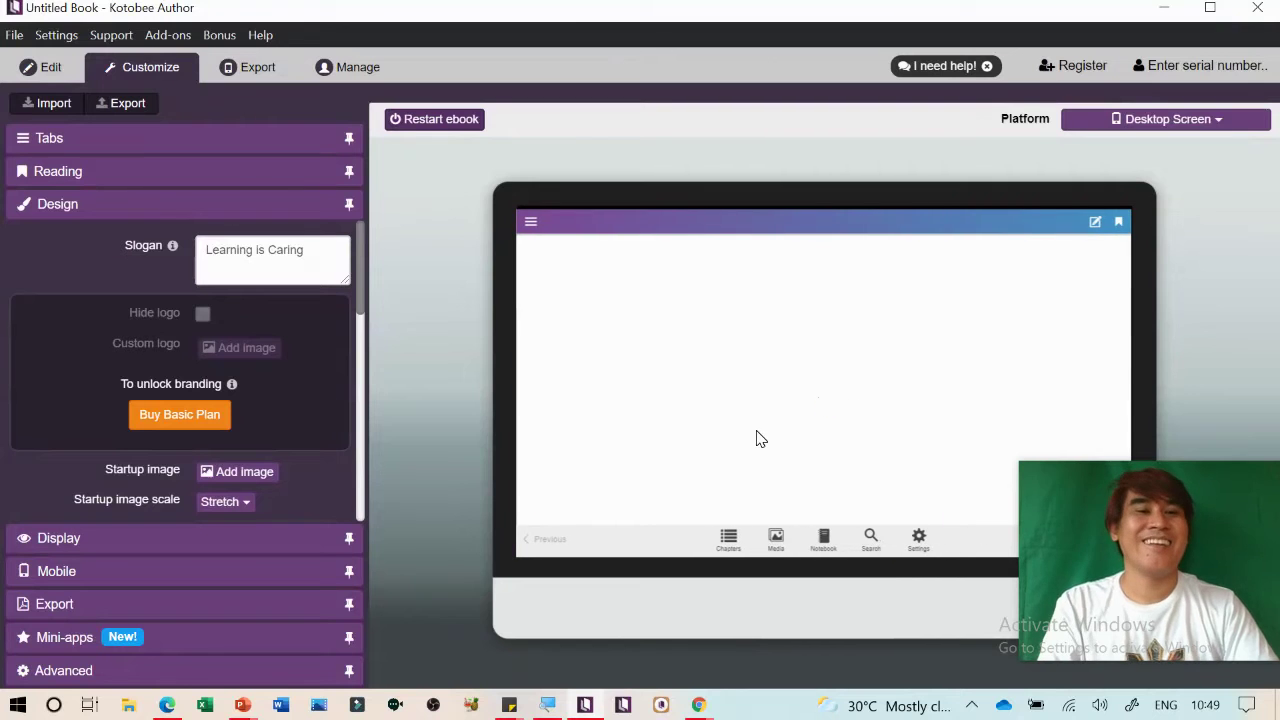
{"action": "left_click", "coordinate": [240, 262]}
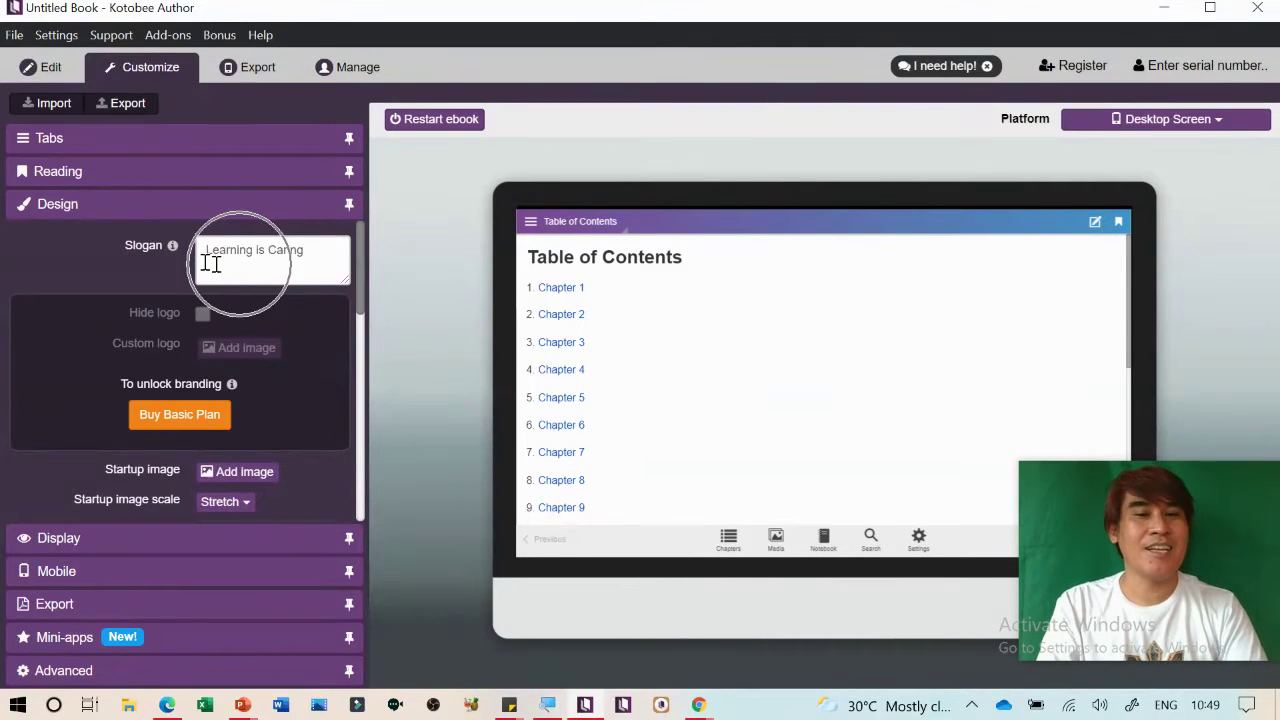
Return to editing the book and rename Chapter 1 as Cover Page and Chapter 2 as Objectives
{"action": "left_click", "coordinate": [46, 69]}
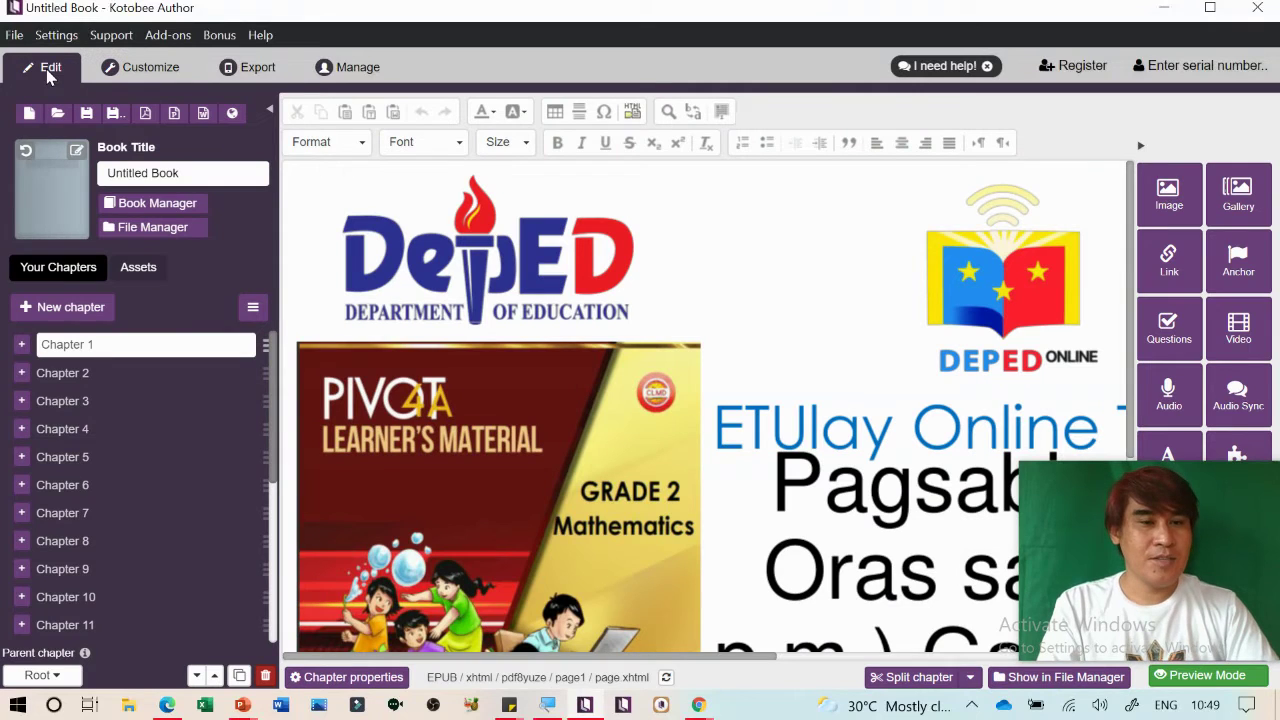
{"action": "left_click", "coordinate": [134, 345]}
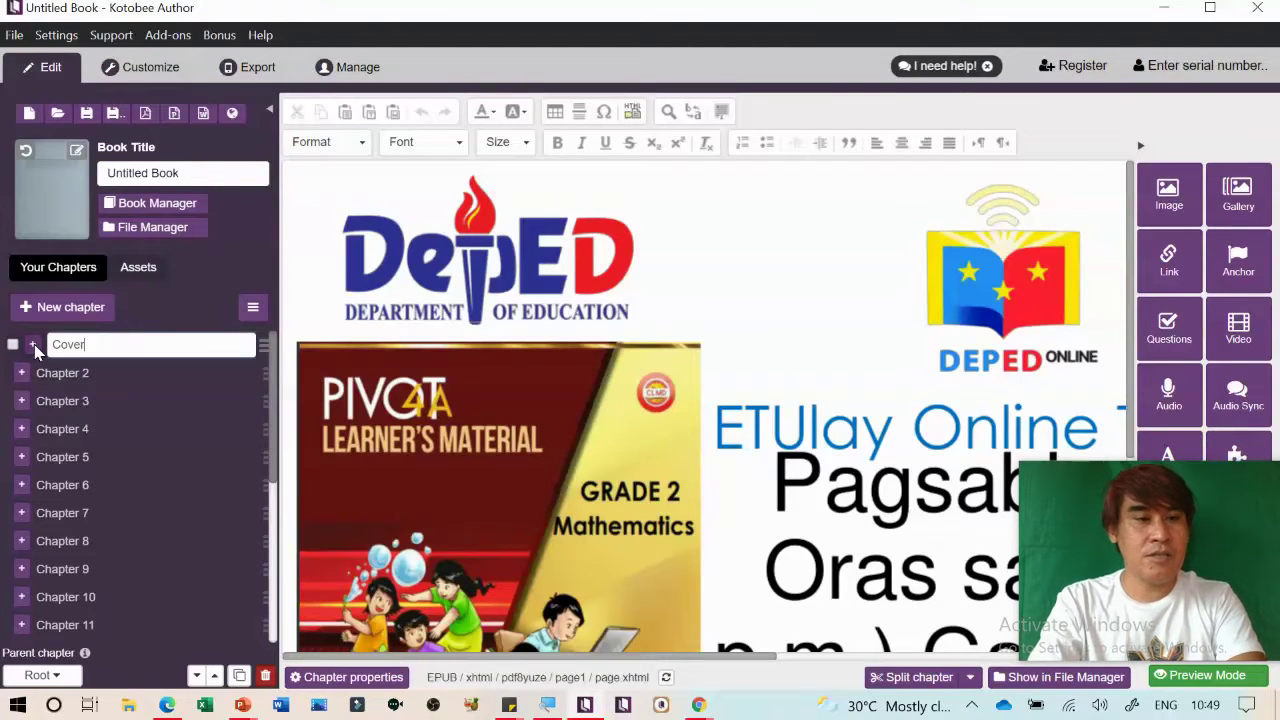
{"action": "left_click", "coordinate": [88, 373]}
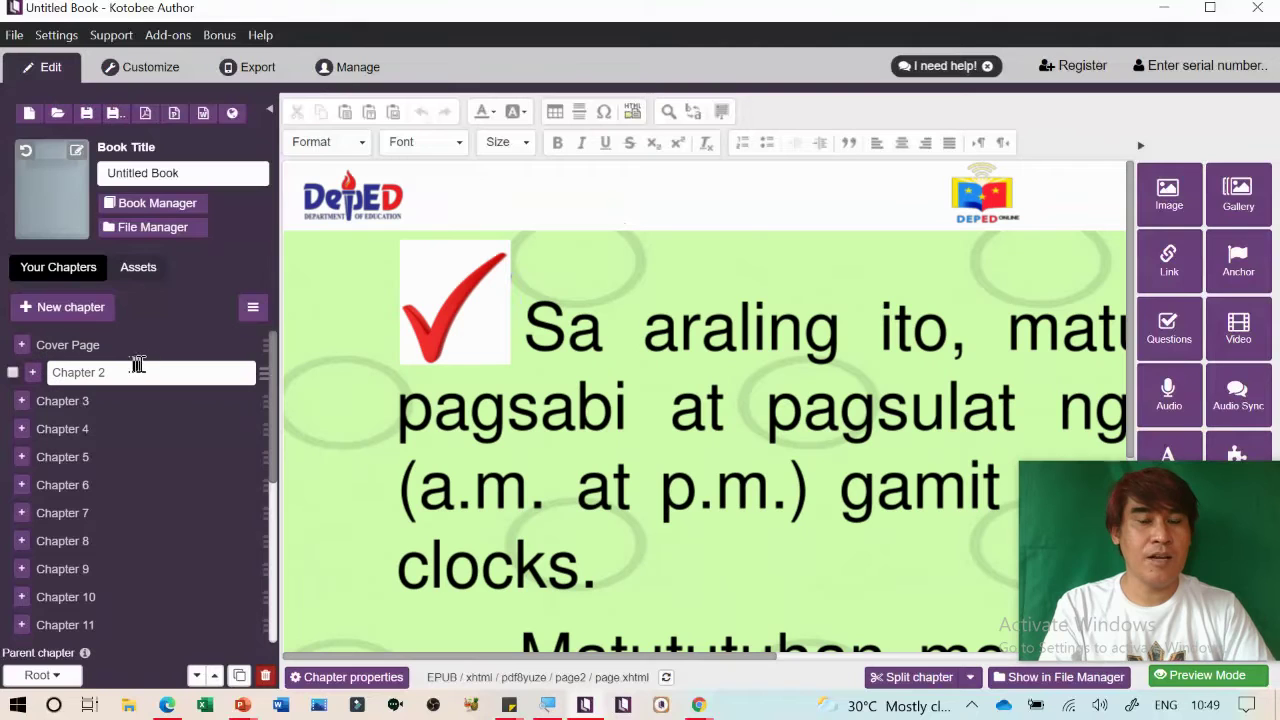
{"action": "left_click_drag", "start_coordinate": [153, 365], "coordinate": [3, 377]}
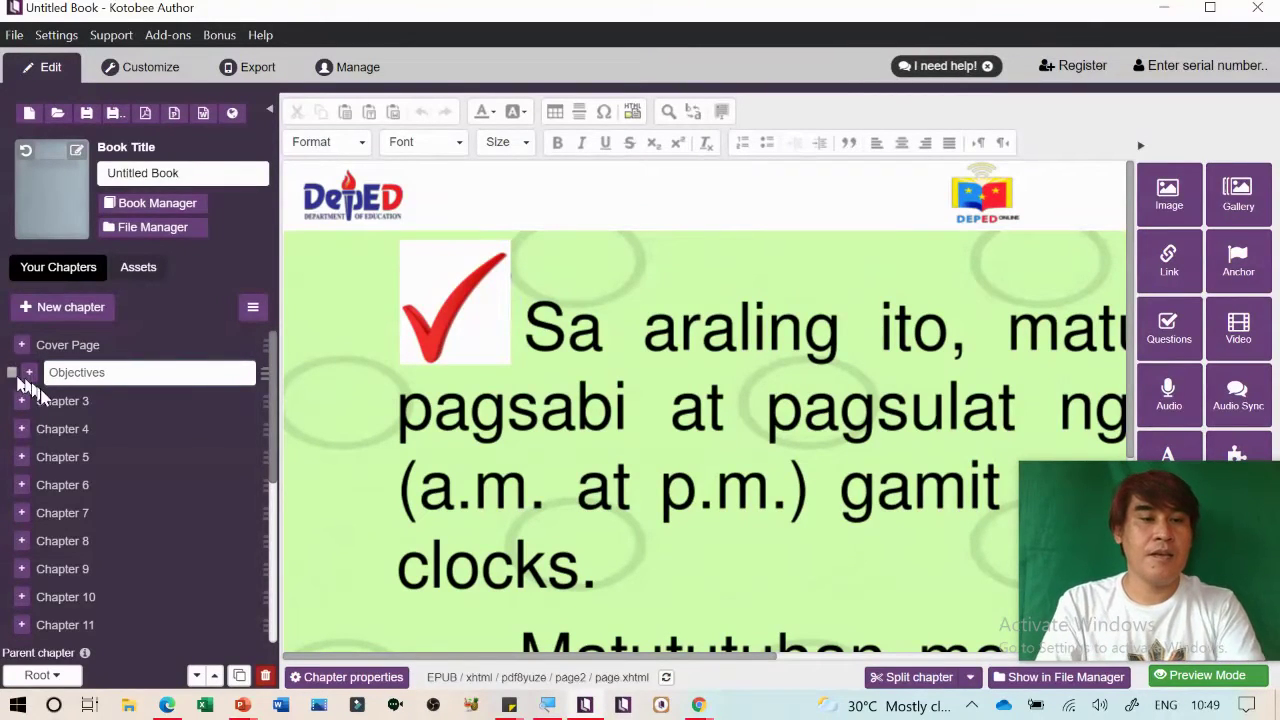
Check slide 3 of the WEEK 1 (1) presentation in PowerPoint, then return to Kotobee Author and rename Chapter 3 as Examples
{"action": "left_click", "coordinate": [70, 405]}
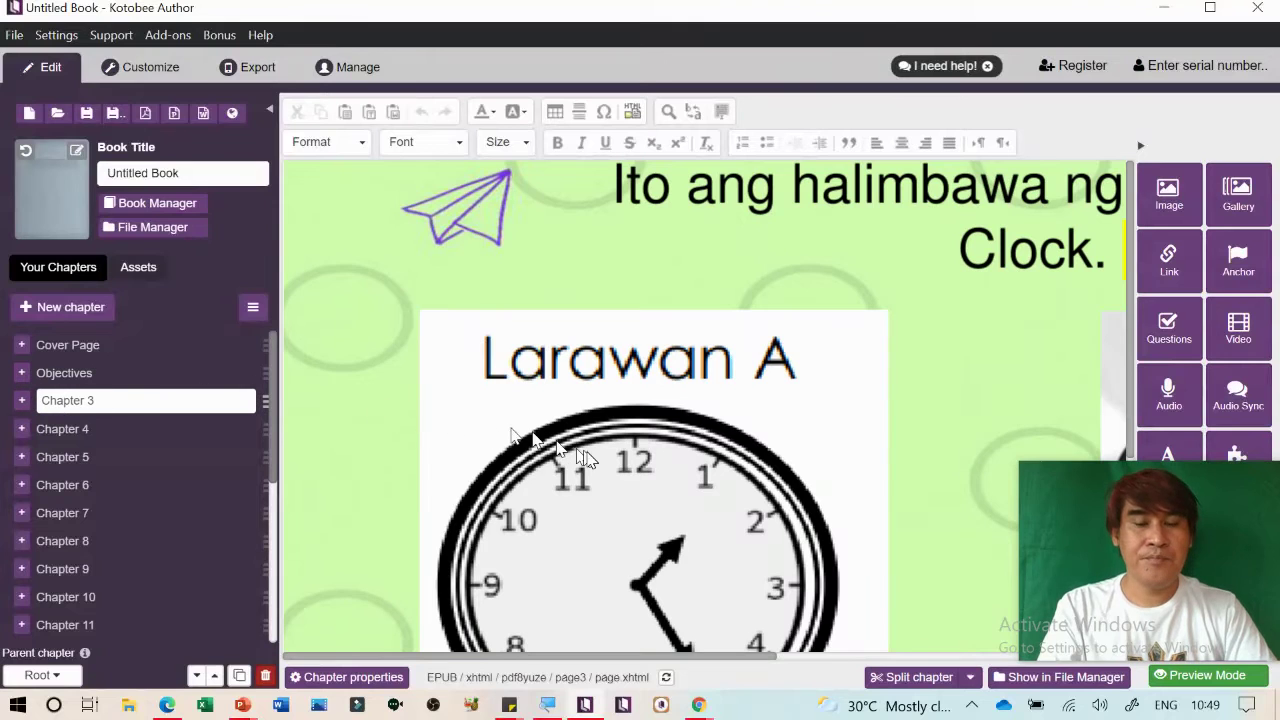
{"action": "scroll", "coordinate": [590, 460], "scroll_direction": "down", "scroll_amount": 1}
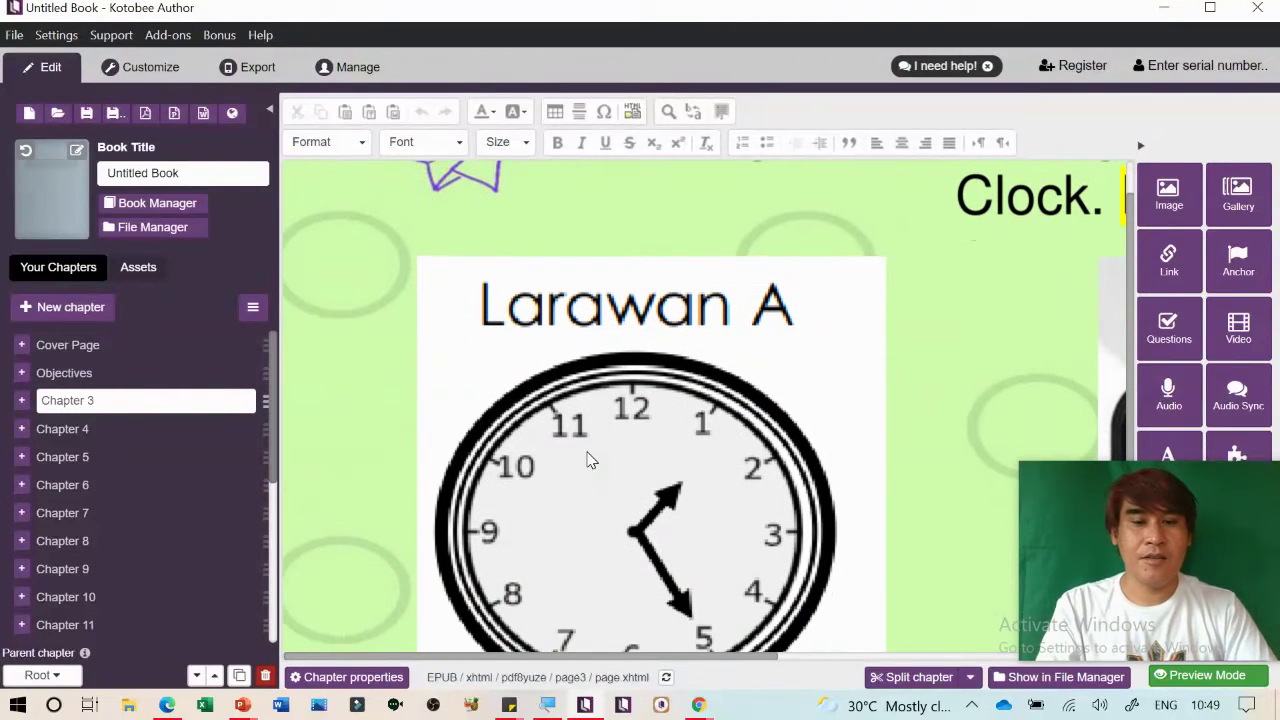
{"action": "left_click", "coordinate": [241, 705]}
{"action": "left_click", "coordinate": [537, 622]}
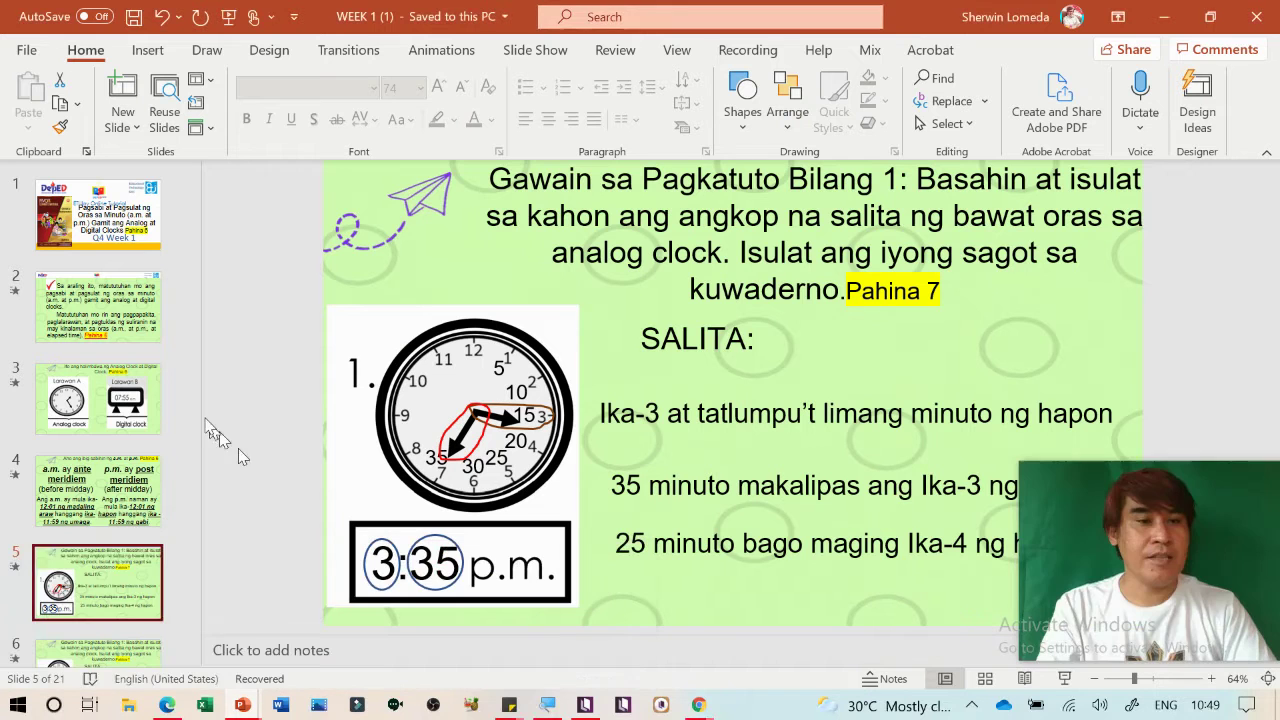
{"action": "left_click", "coordinate": [107, 408]}
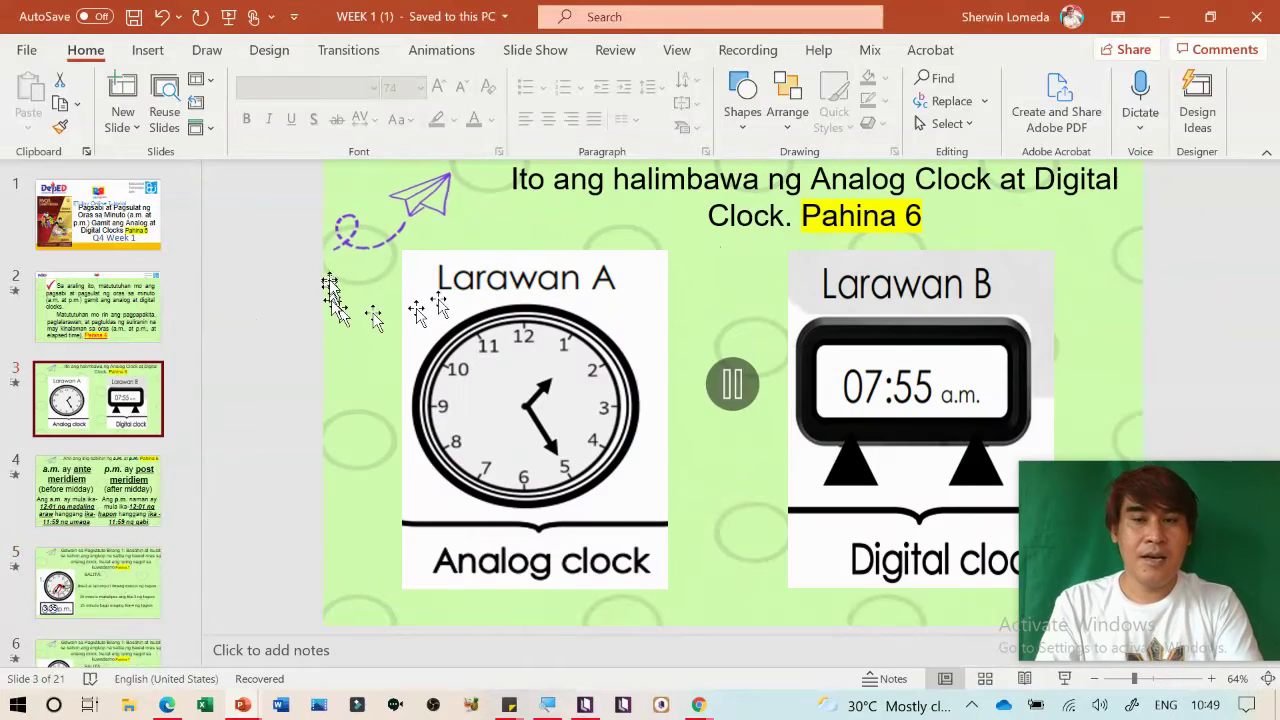
{"action": "key", "text": "alt+Tab"}
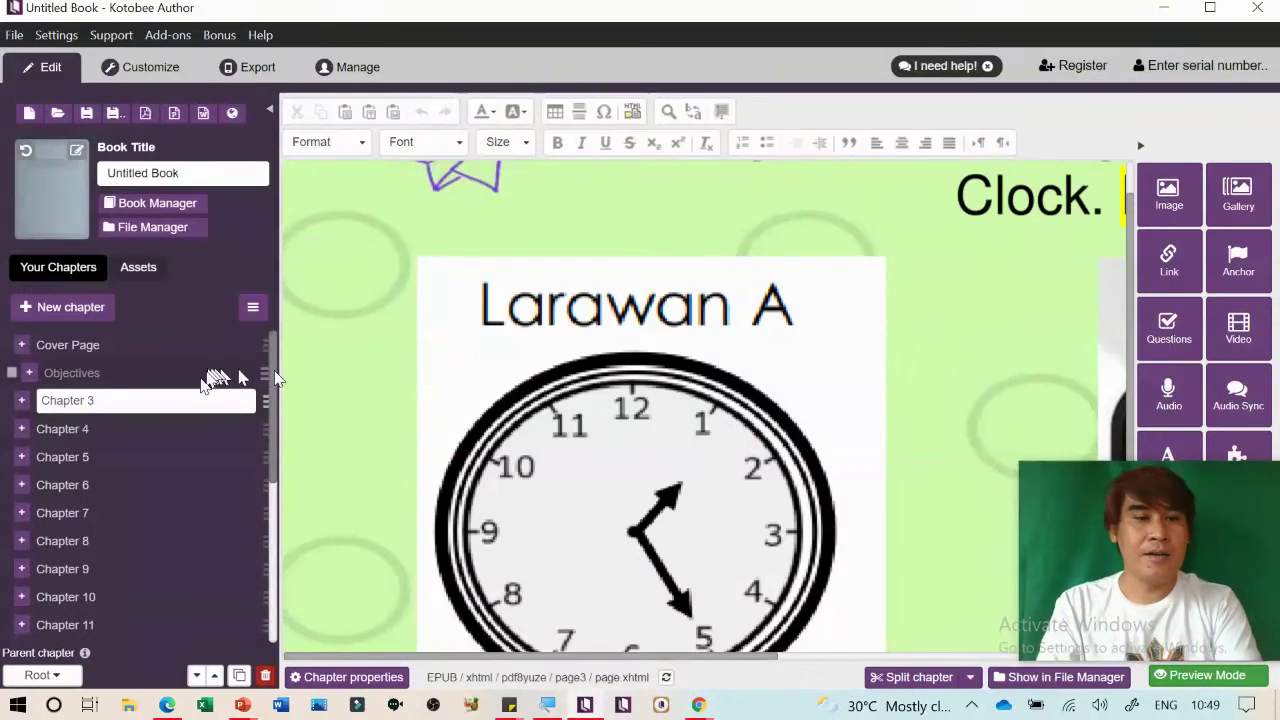
{"action": "double_click", "coordinate": [162, 400]}
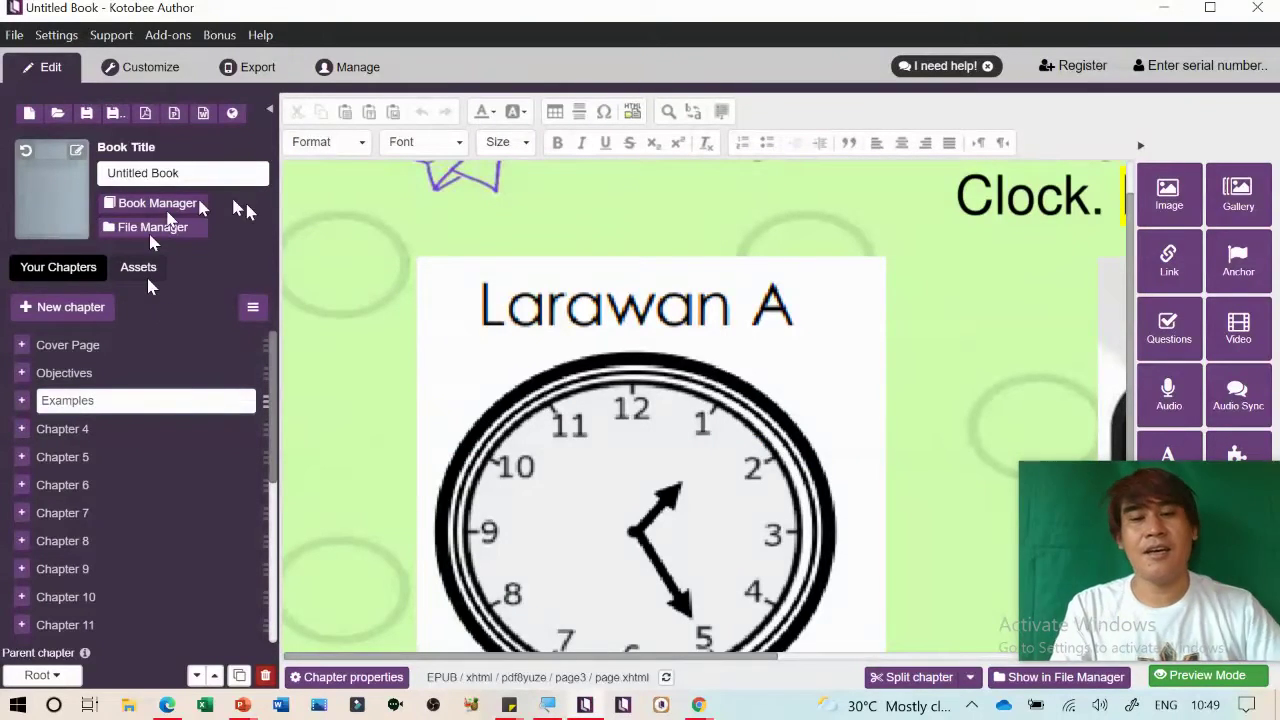
Set the book's cover image to the Cover Page Digital Magazine picture from the Downloads folder
{"action": "left_click", "coordinate": [77, 152]}
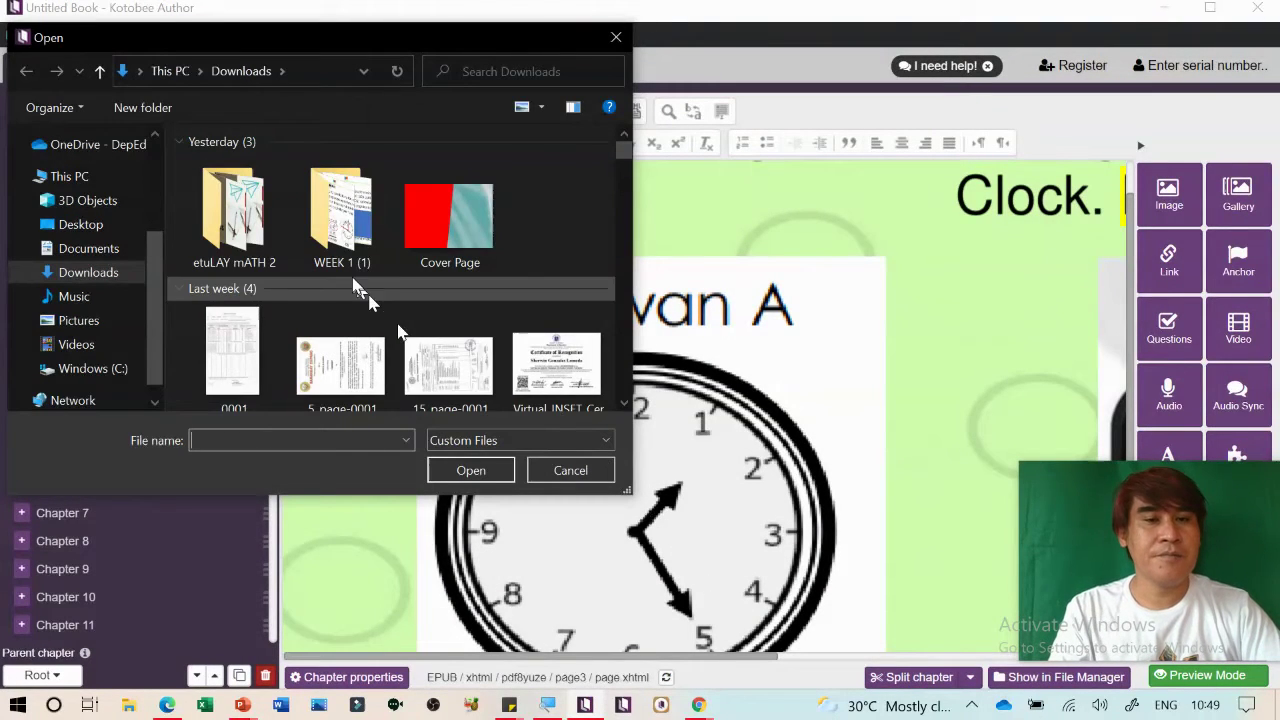
{"action": "scroll", "coordinate": [355, 287], "scroll_direction": "down", "scroll_amount": 10}
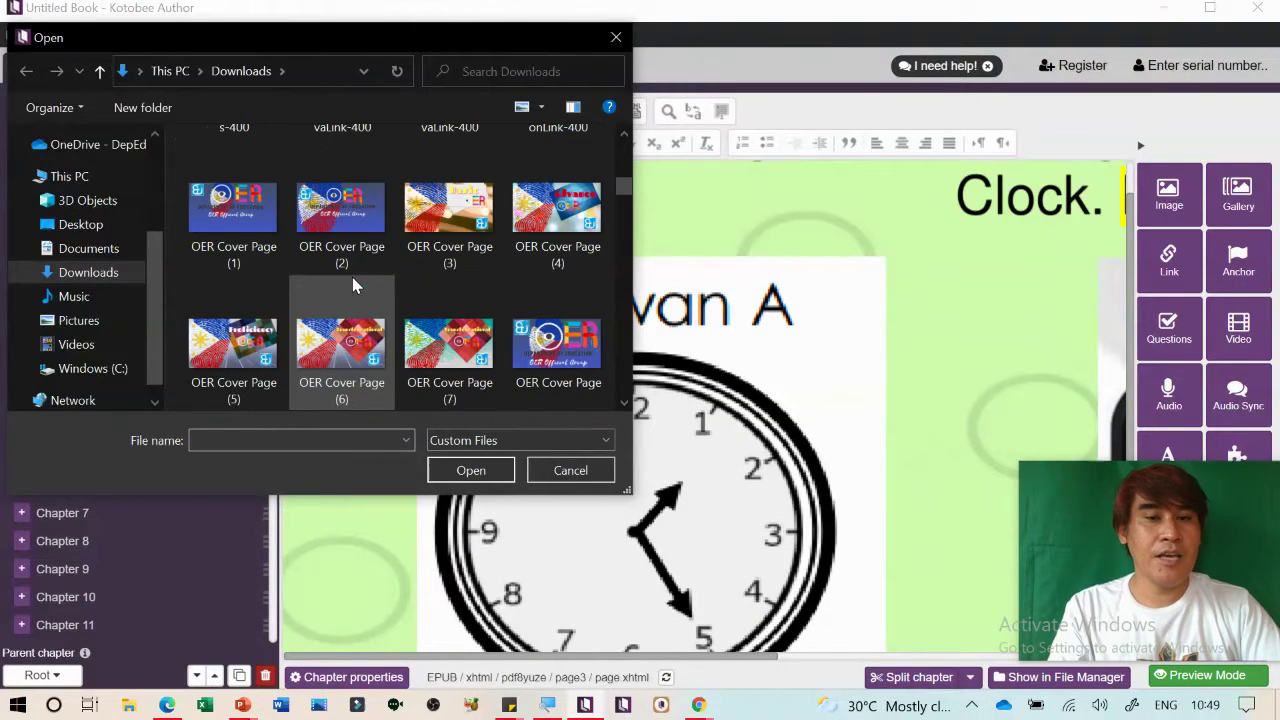
{"action": "scroll", "coordinate": [355, 287], "scroll_direction": "down", "scroll_amount": 3}
{"action": "scroll", "coordinate": [354, 285], "scroll_direction": "down", "scroll_amount": 5}
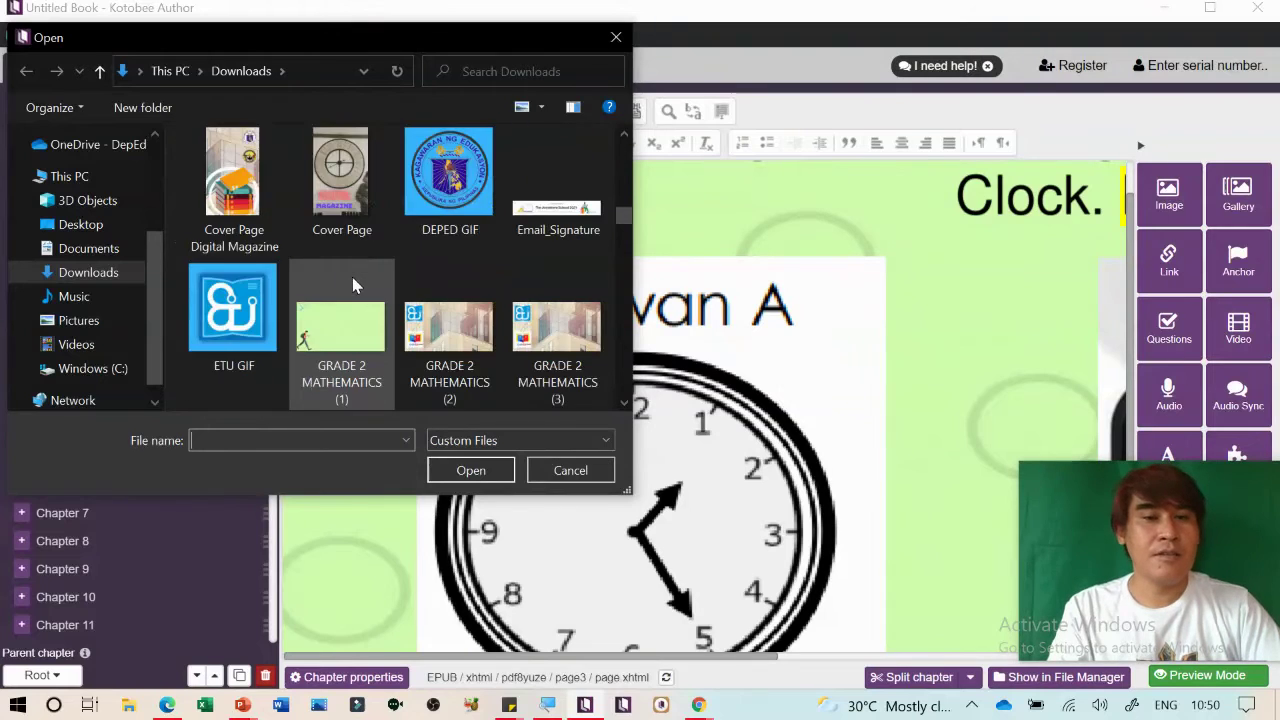
{"action": "scroll", "coordinate": [352, 286], "scroll_direction": "down", "scroll_amount": 1}
{"action": "scroll", "coordinate": [352, 286], "scroll_direction": "up", "scroll_amount": 1}
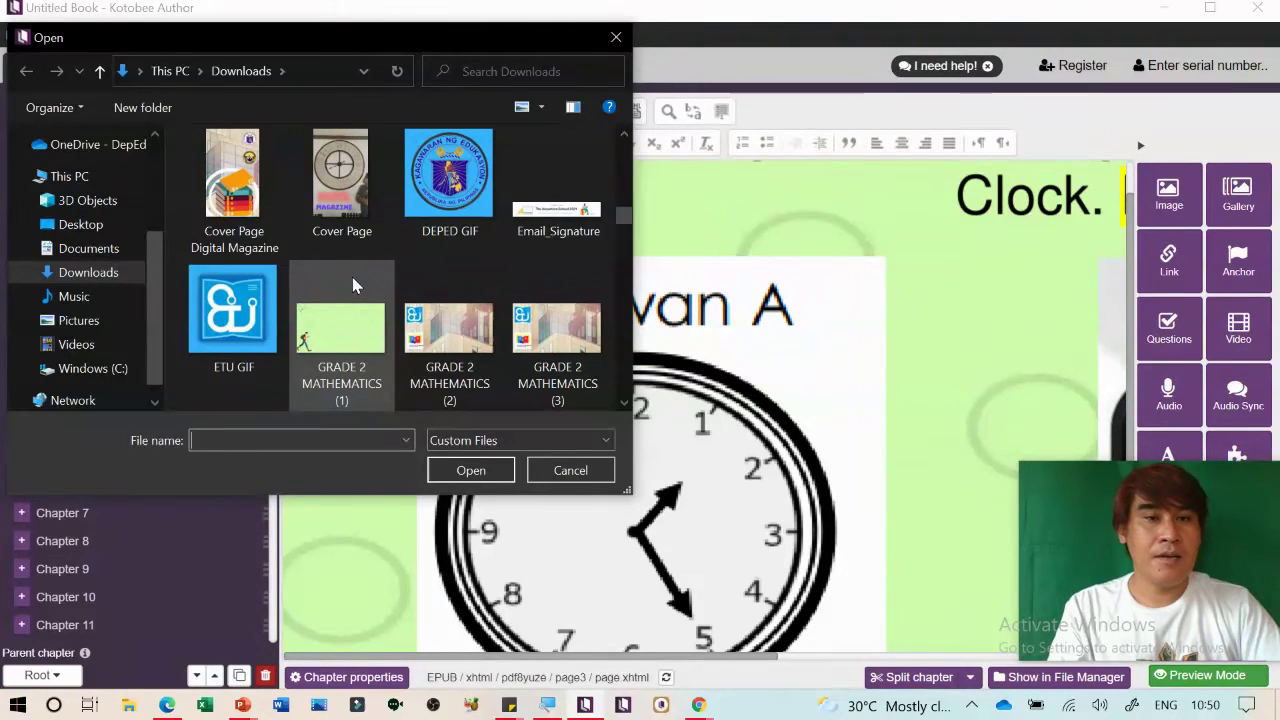
{"action": "left_click", "coordinate": [243, 200]}
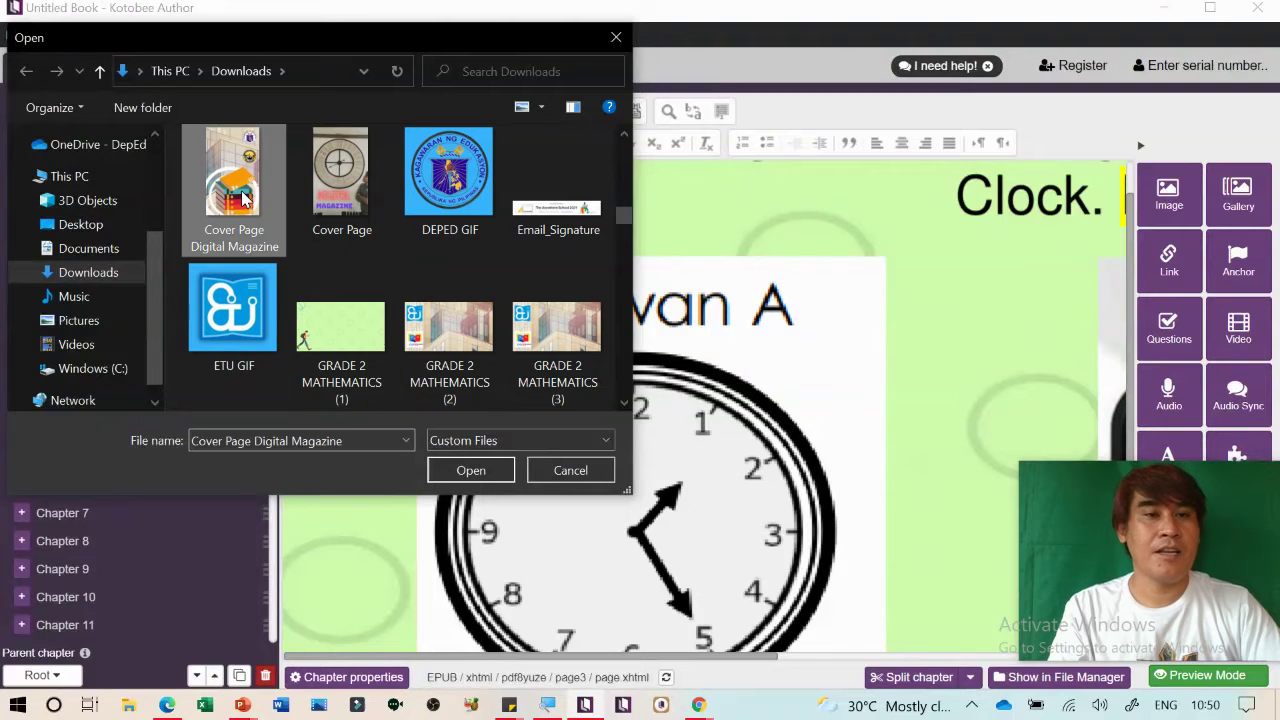
{"action": "double_click", "coordinate": [243, 200]}
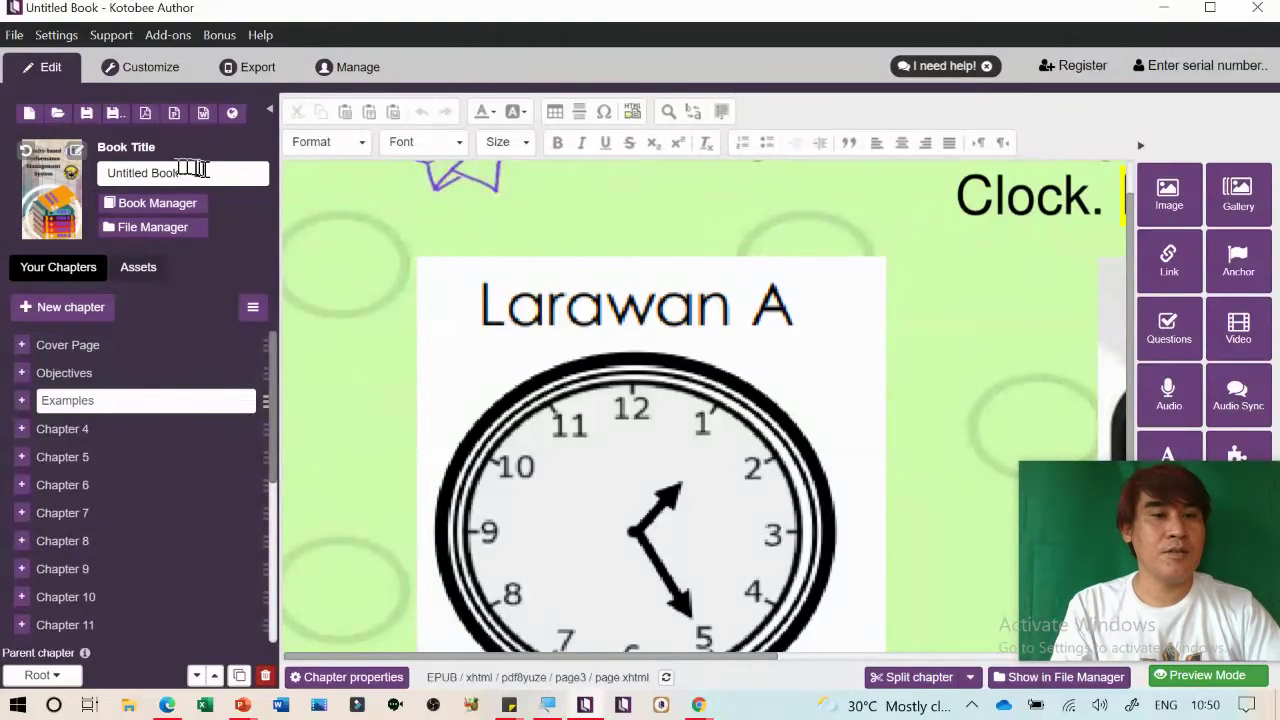
Replace the book title with "Pagsabi at Pagsulat ng Oras sa Minuto (a.m. at p.m.) Gamit ang Analog at Digital Clocks", copied from slide 1 in PowerPoint
{"action": "left_click_drag", "start_coordinate": [100, 175], "coordinate": [10, 188]}
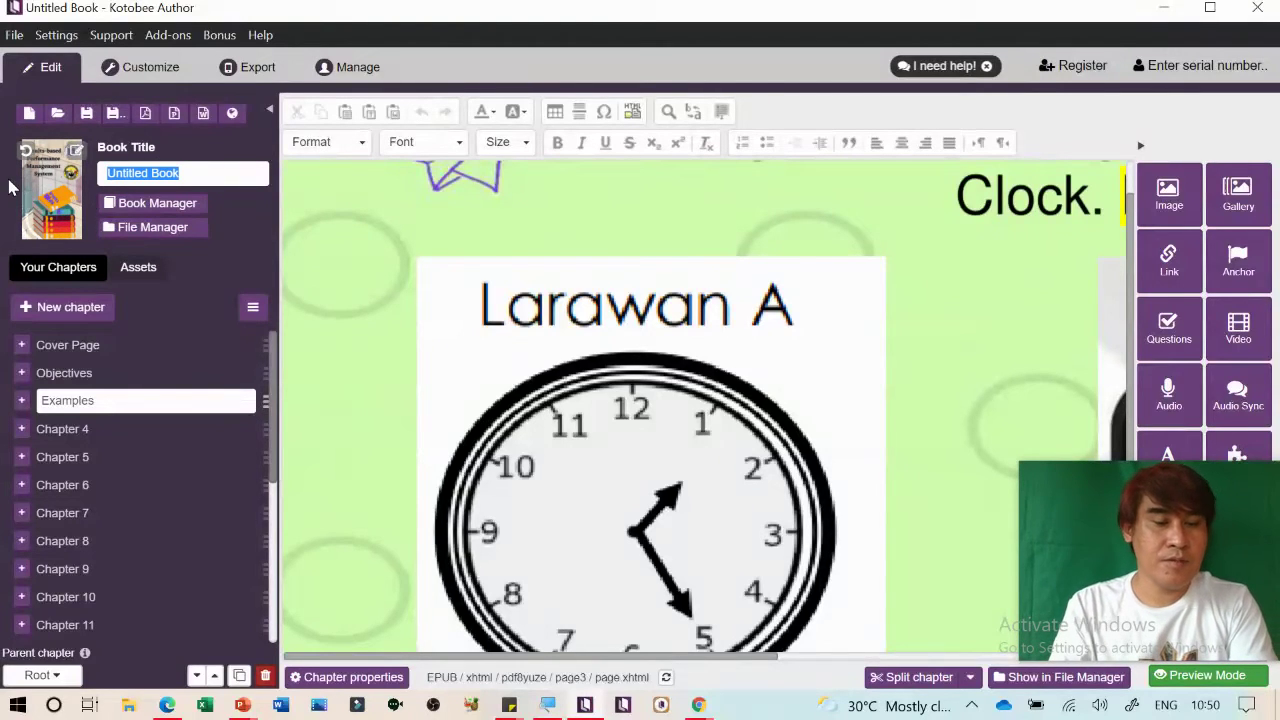
{"action": "left_click", "coordinate": [243, 705]}
{"action": "left_click", "coordinate": [460, 630]}
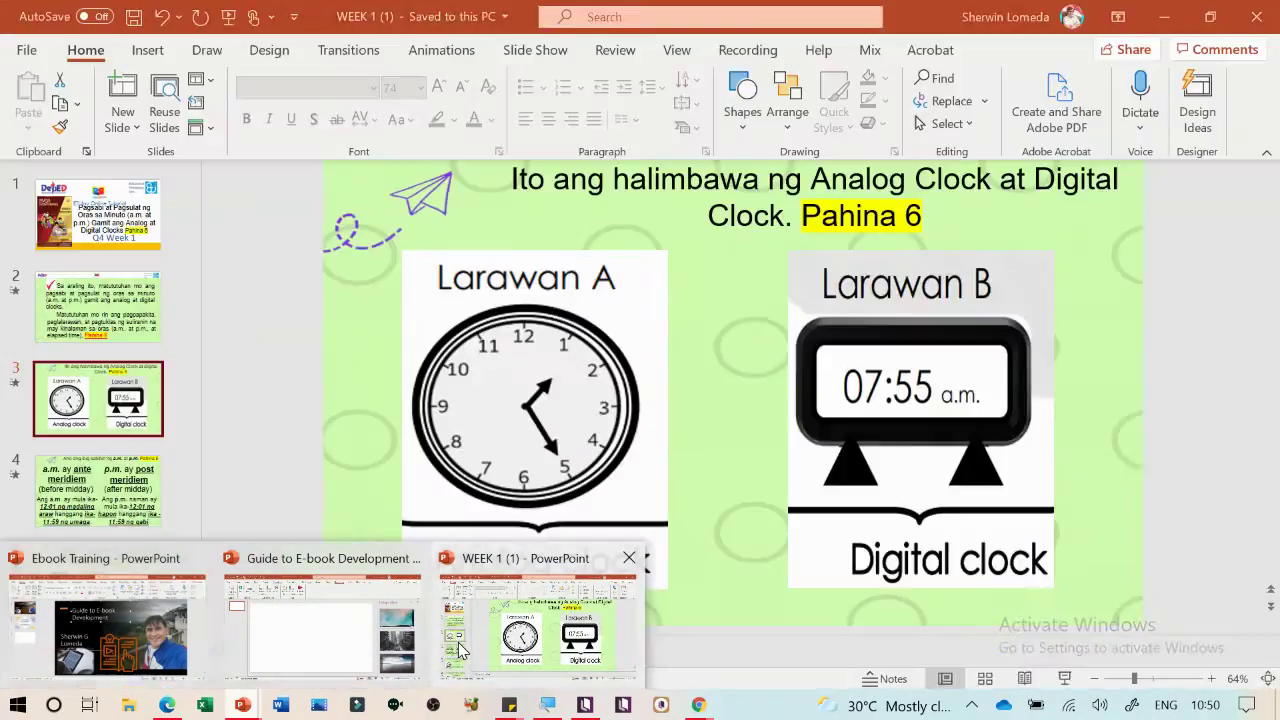
{"action": "left_click", "coordinate": [120, 232]}
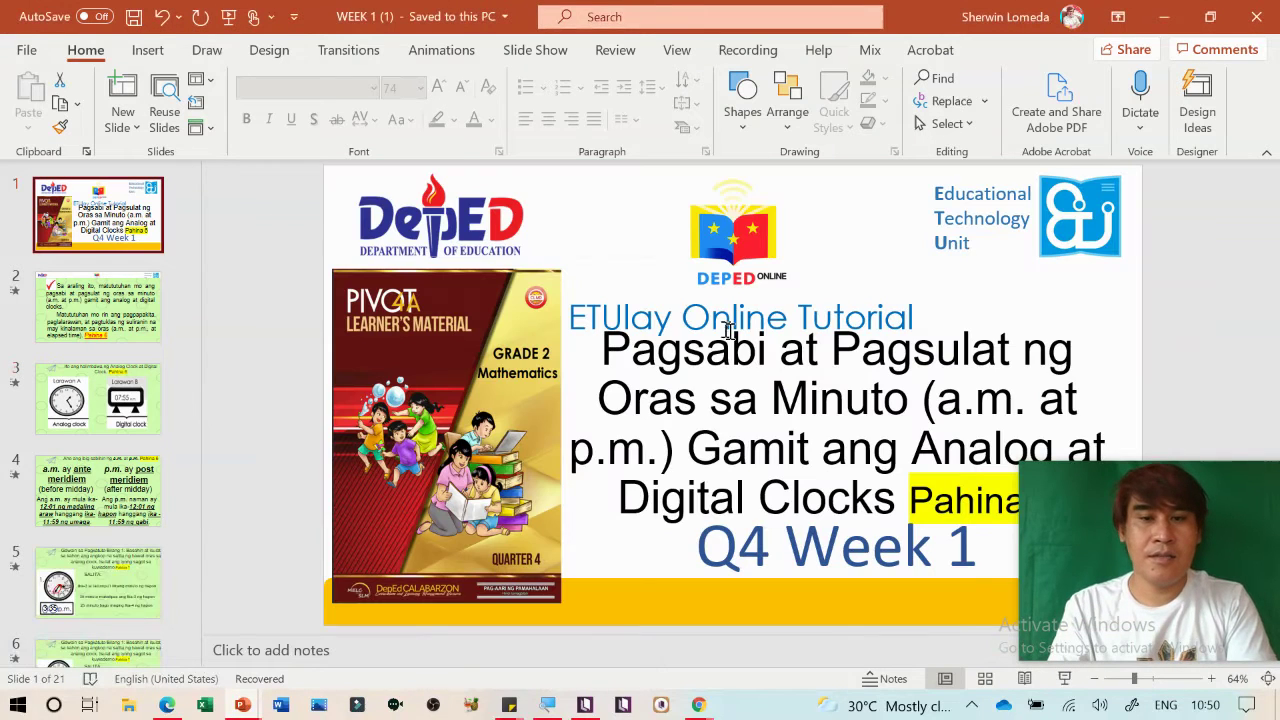
{"action": "left_click_drag", "start_coordinate": [614, 344], "coordinate": [880, 500]}
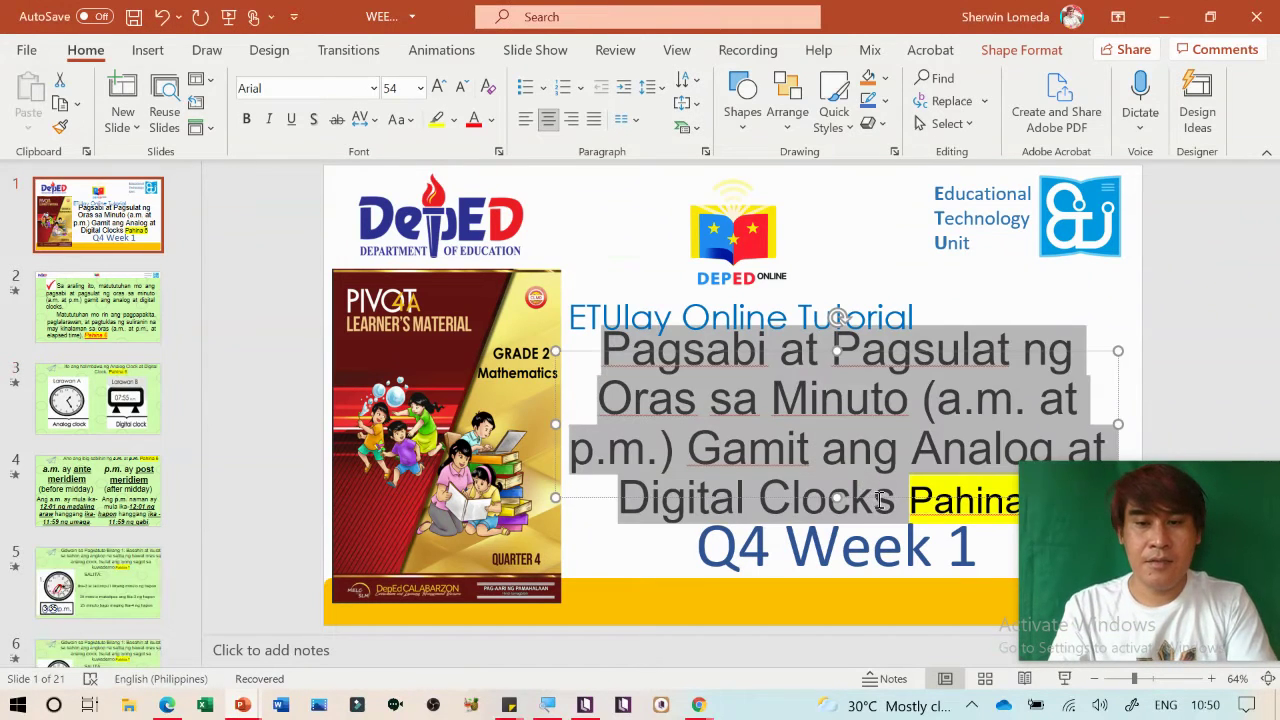
{"action": "key", "text": "alt+Tab"}
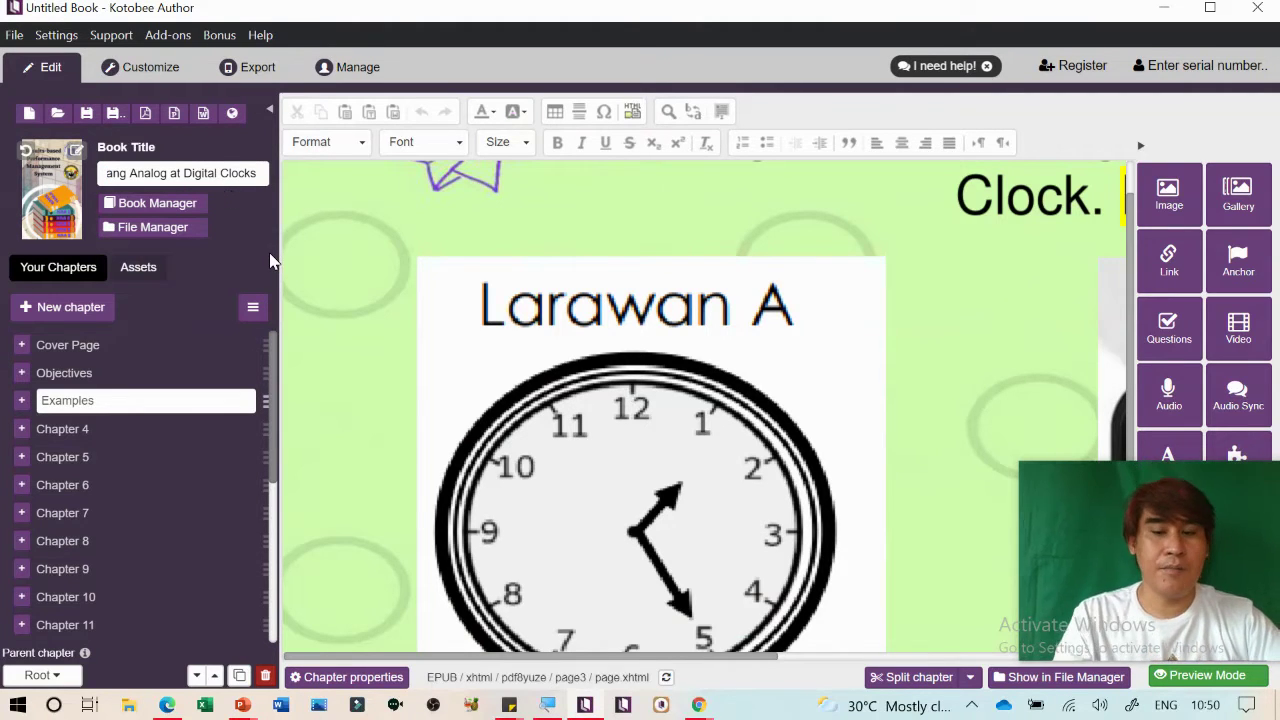
Check the new cover, title and chapter names in the ebook preview's side chapter list and return to editing the book
{"action": "left_click", "coordinate": [145, 68]}
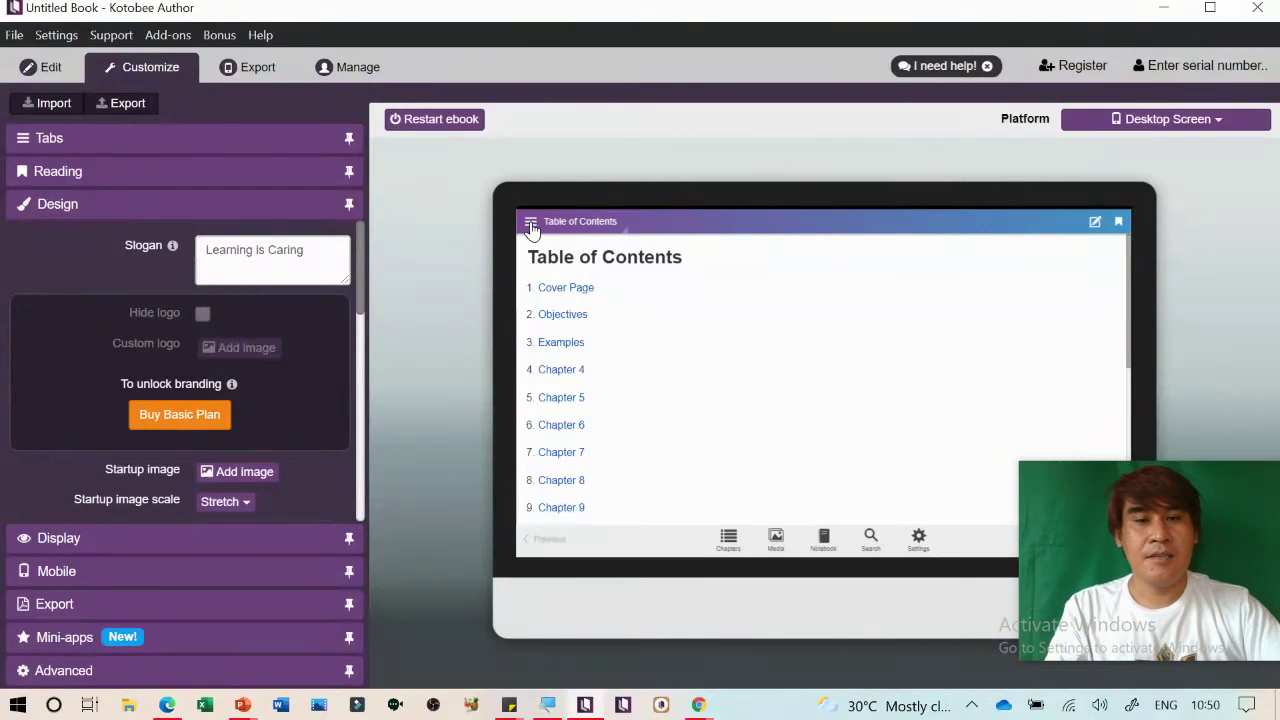
{"action": "left_click", "coordinate": [530, 223]}
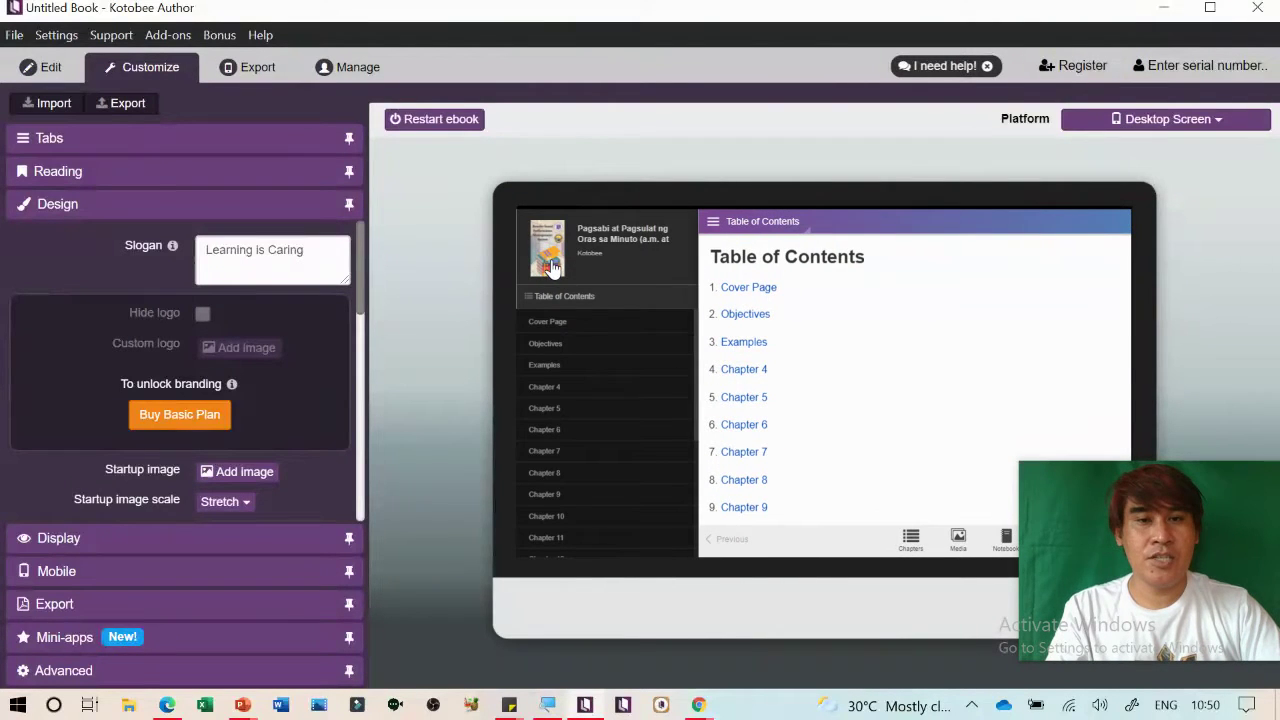
{"action": "left_click", "coordinate": [45, 70]}
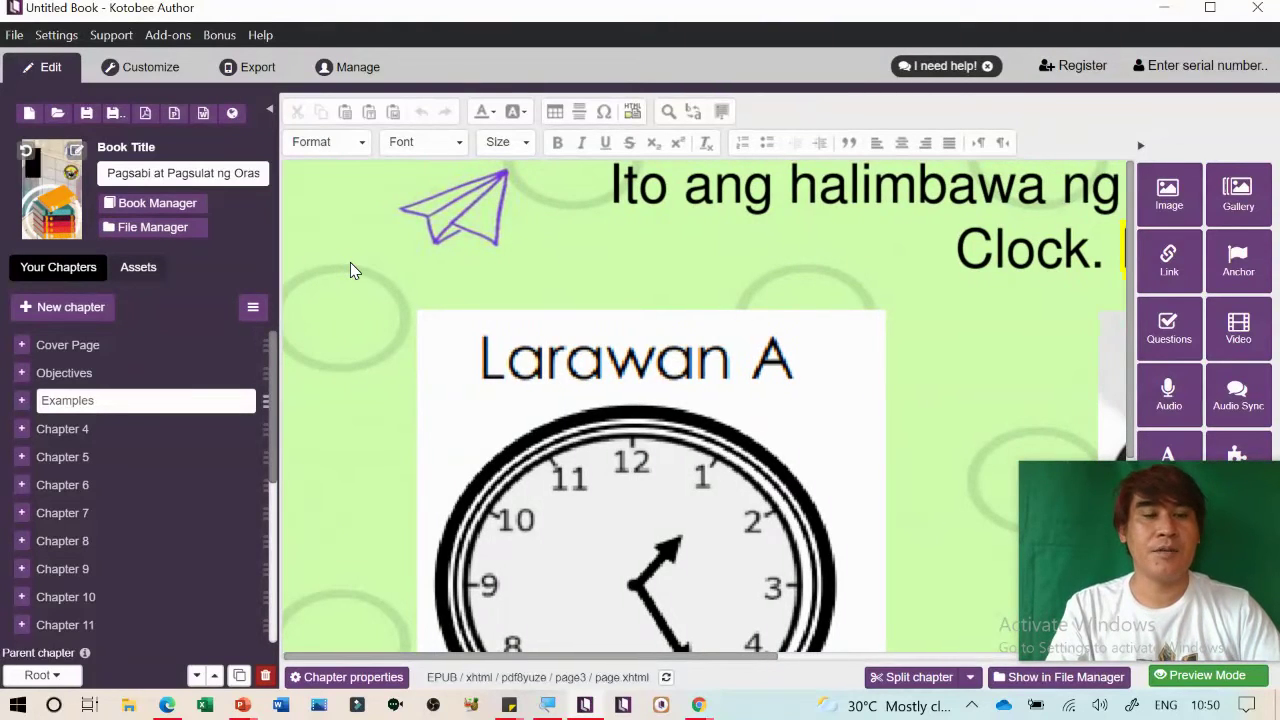
Open the Cover Page chapter, switch to the WEEK 1 (1) presentation in PowerPoint, and apply the Appear animation to slide 1's lesson title
{"action": "left_click", "coordinate": [87, 350]}
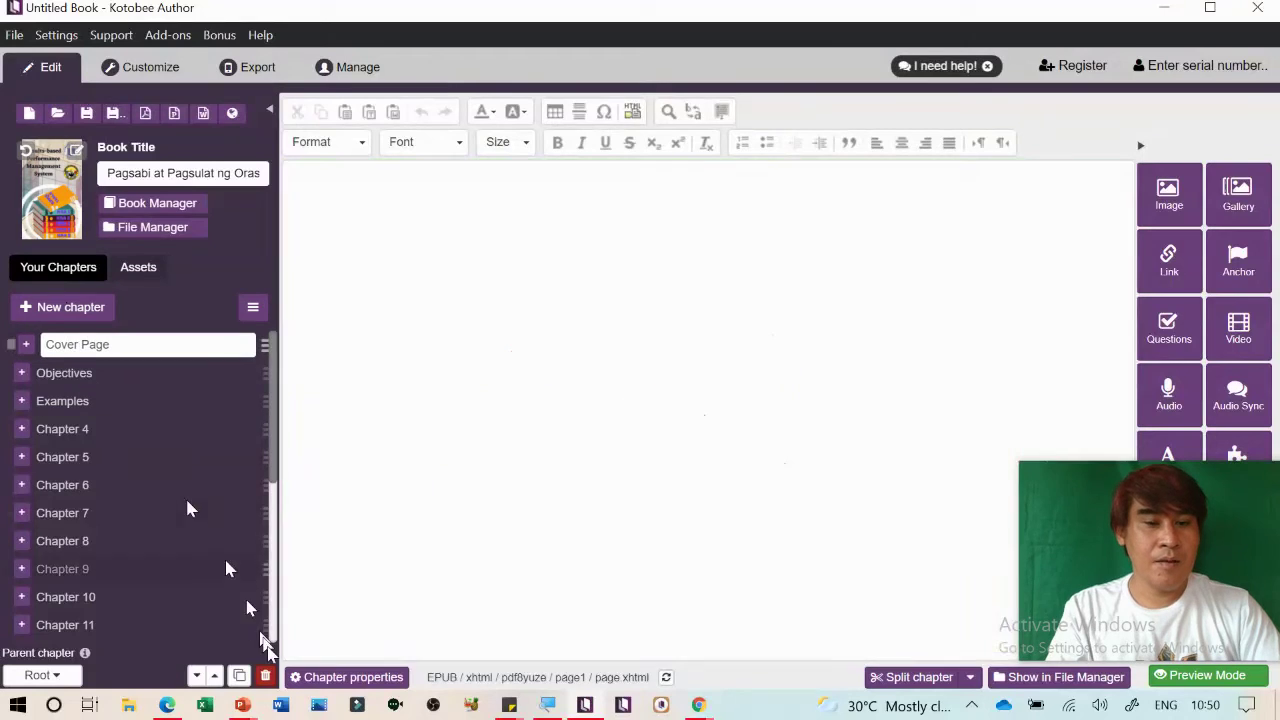
{"action": "mouse_move", "coordinate": [241, 704]}
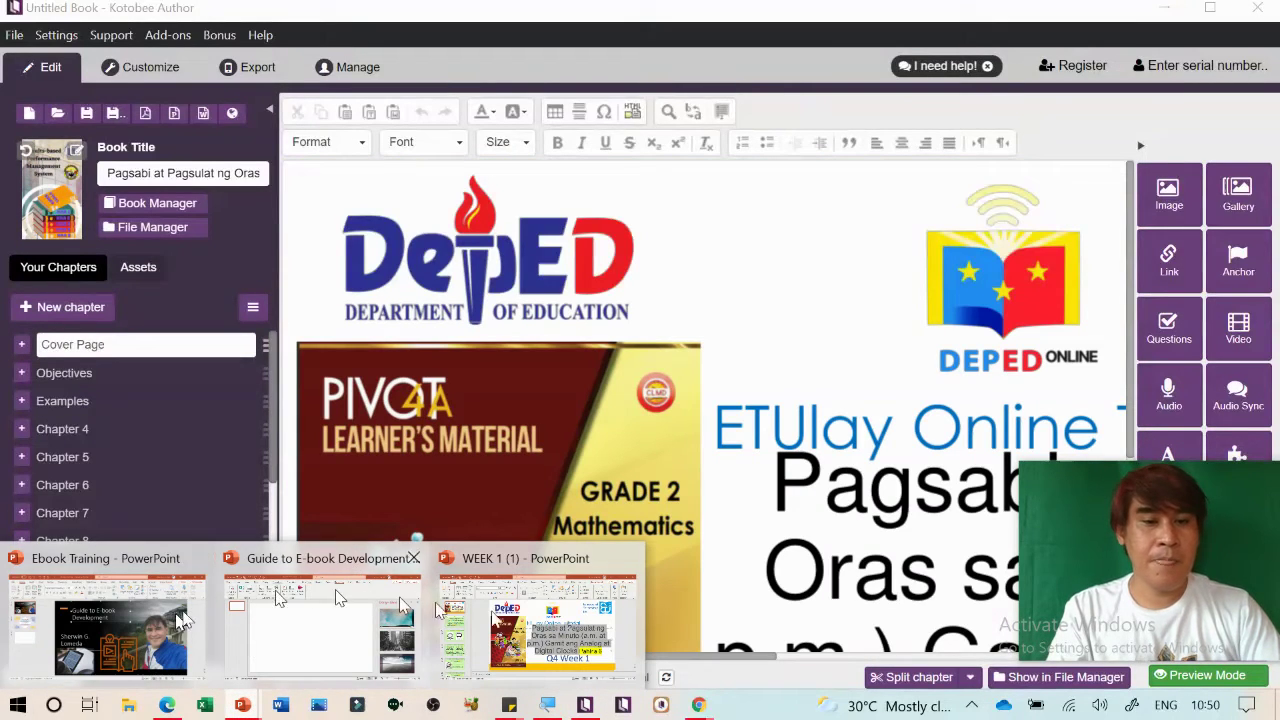
{"action": "left_click", "coordinate": [530, 600]}
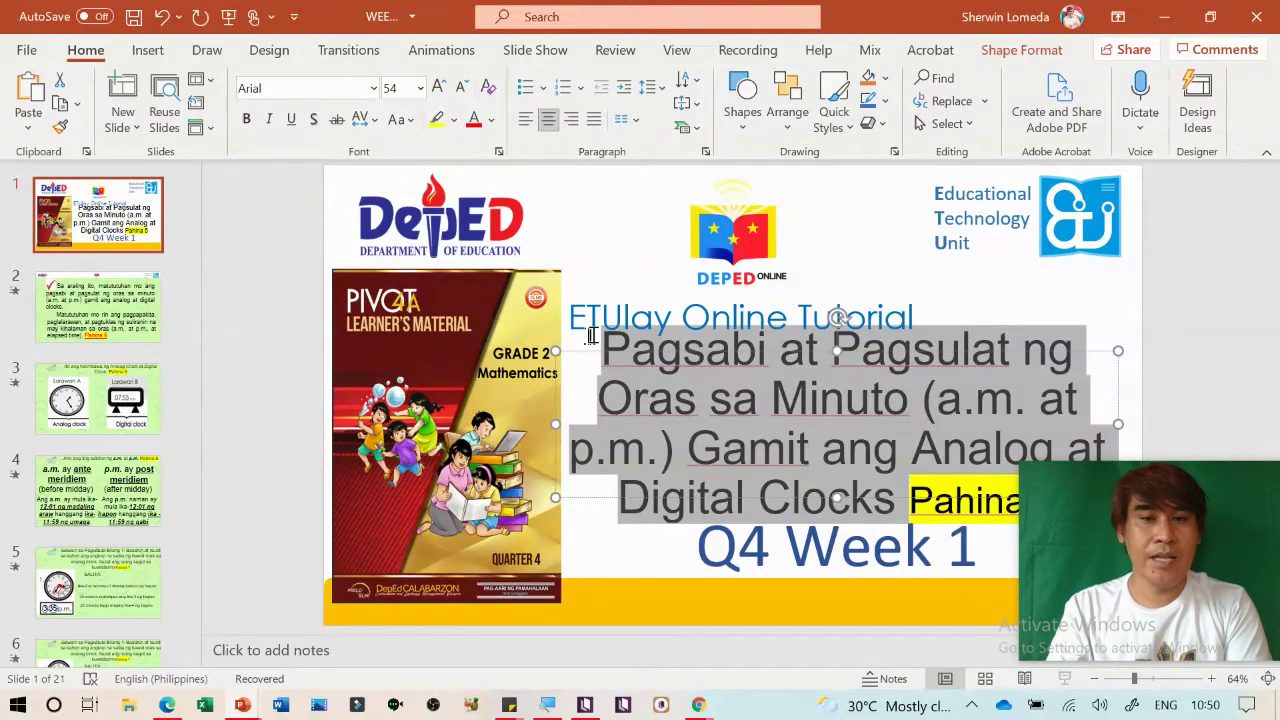
{"action": "left_click", "coordinate": [650, 316]}
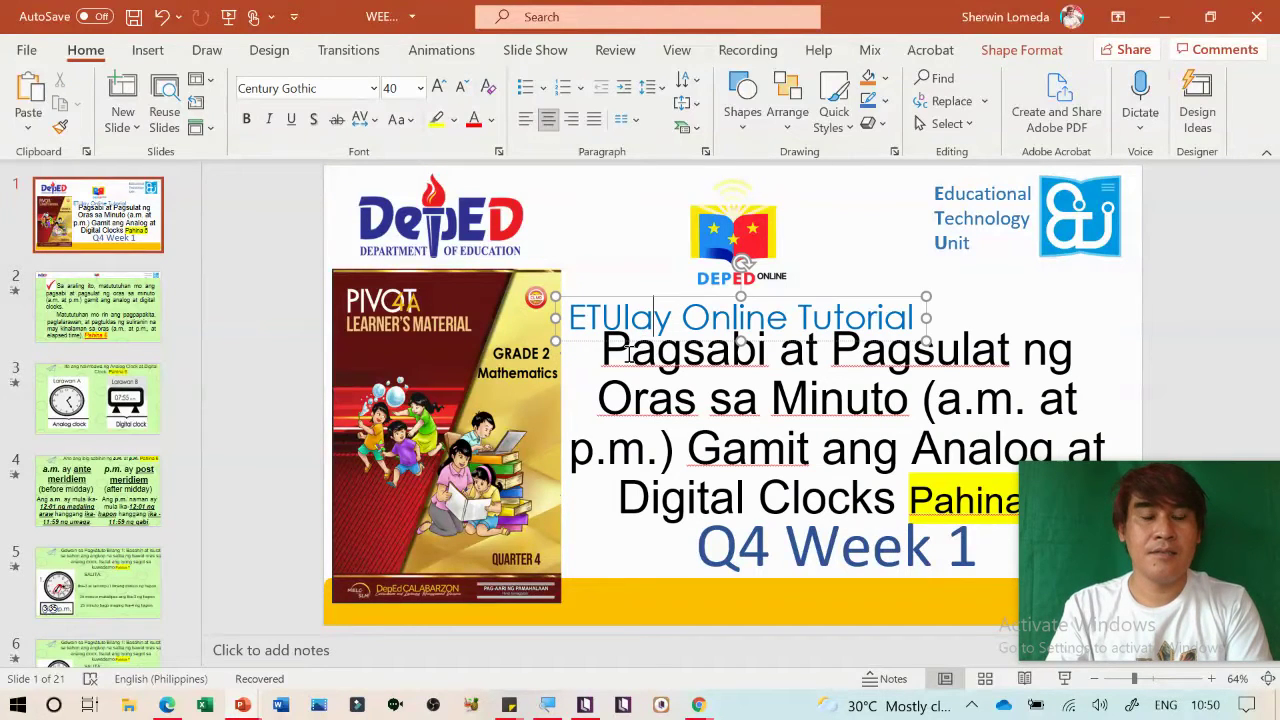
{"action": "left_click", "coordinate": [630, 351]}
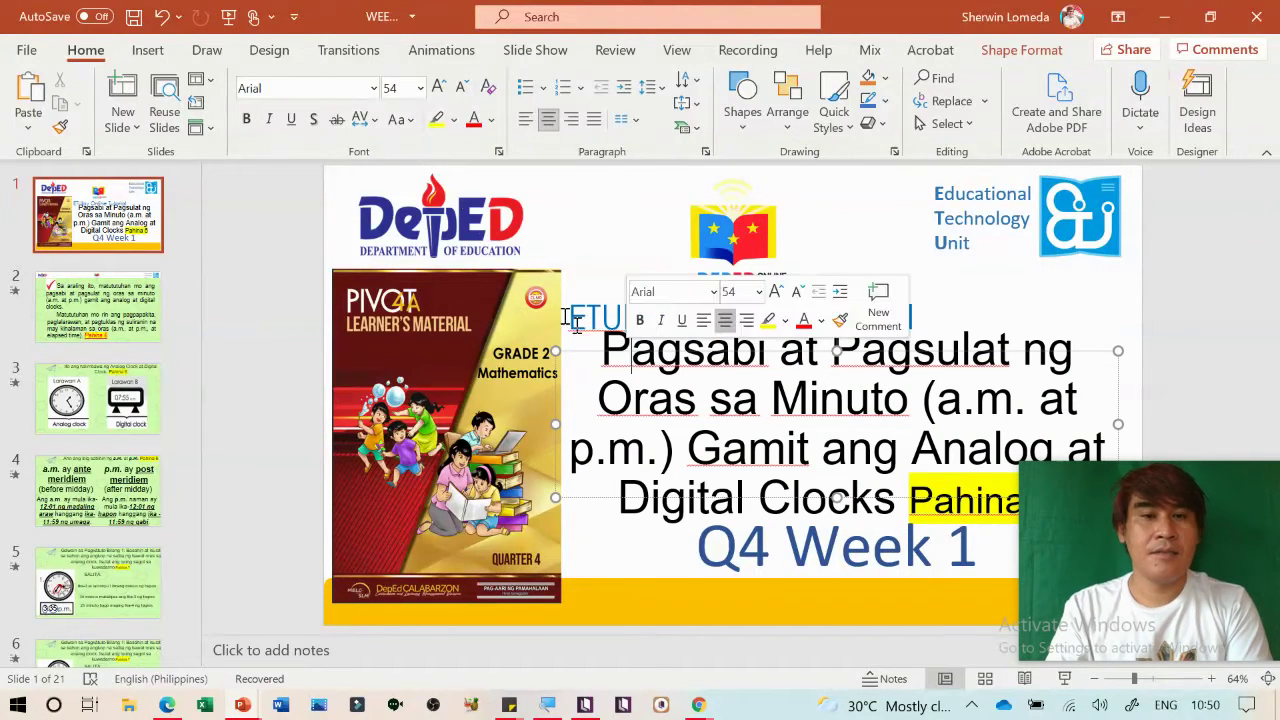
{"action": "left_click", "coordinate": [430, 56]}
{"action": "left_click", "coordinate": [195, 105]}
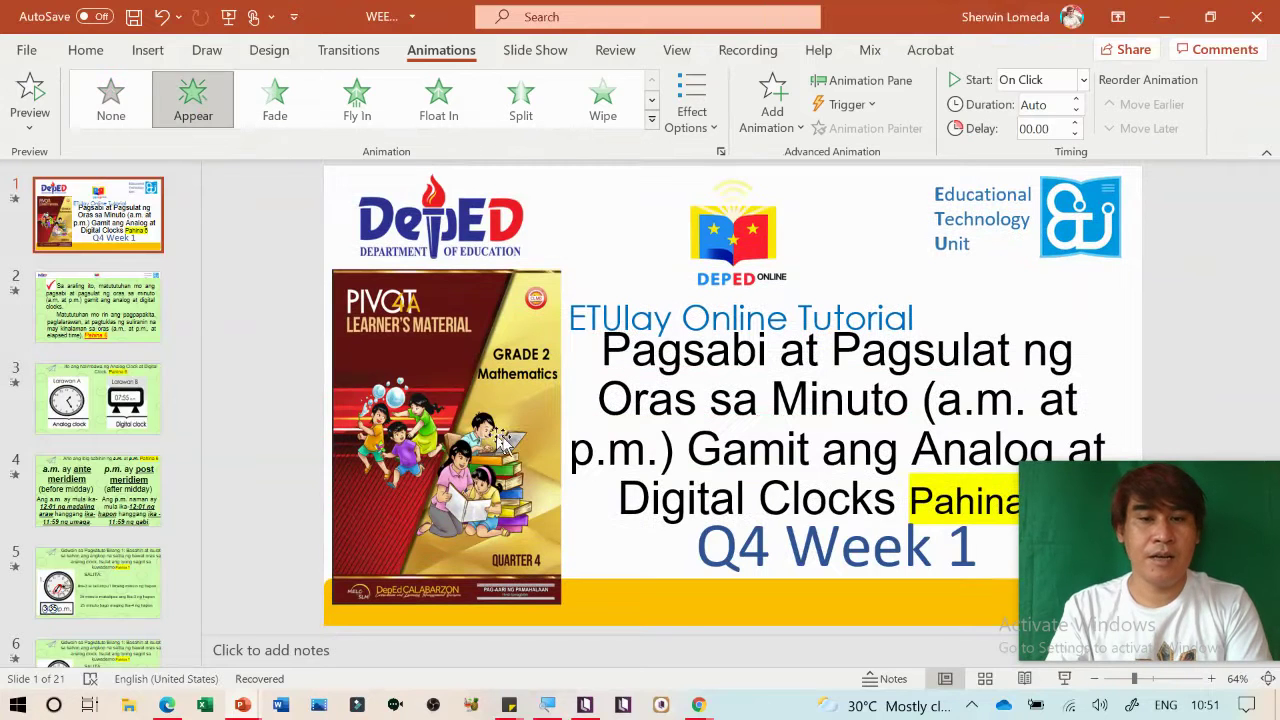
Apply the Appear animation to the "Q4 Week 1" text and the learner's material cover picture on slide 1
{"action": "left_click", "coordinate": [800, 562]}
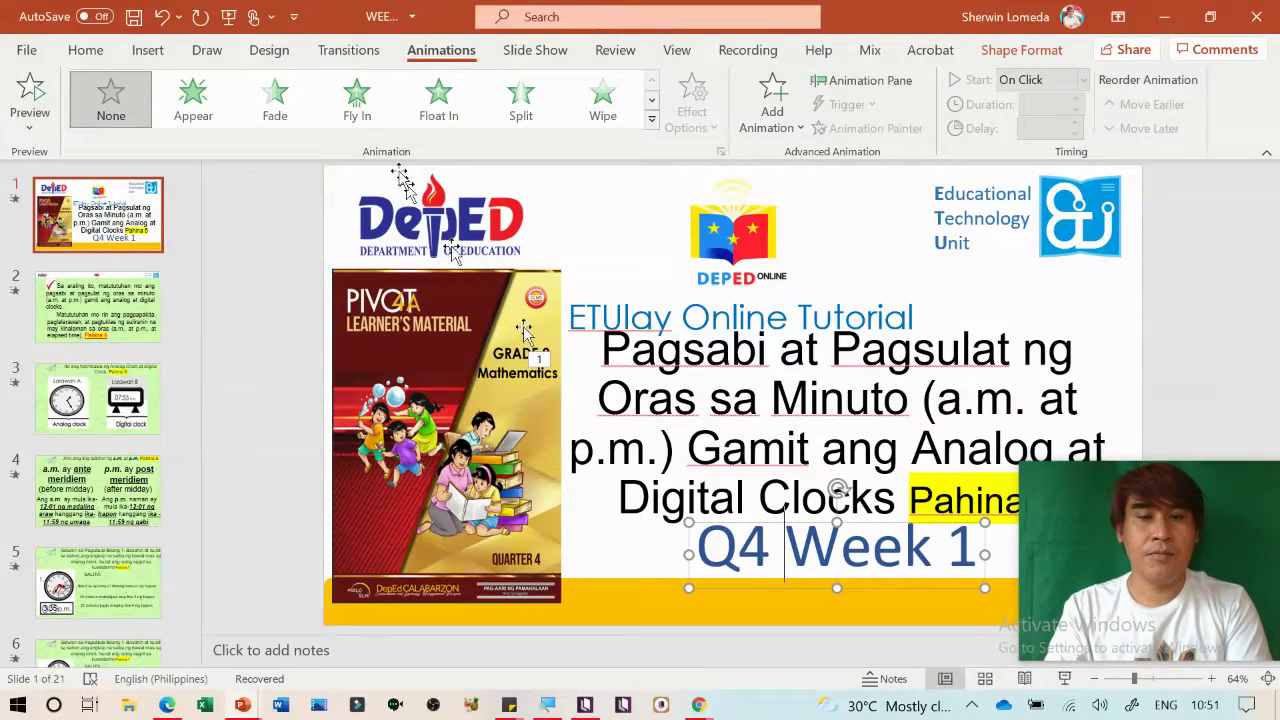
{"action": "left_click", "coordinate": [193, 100]}
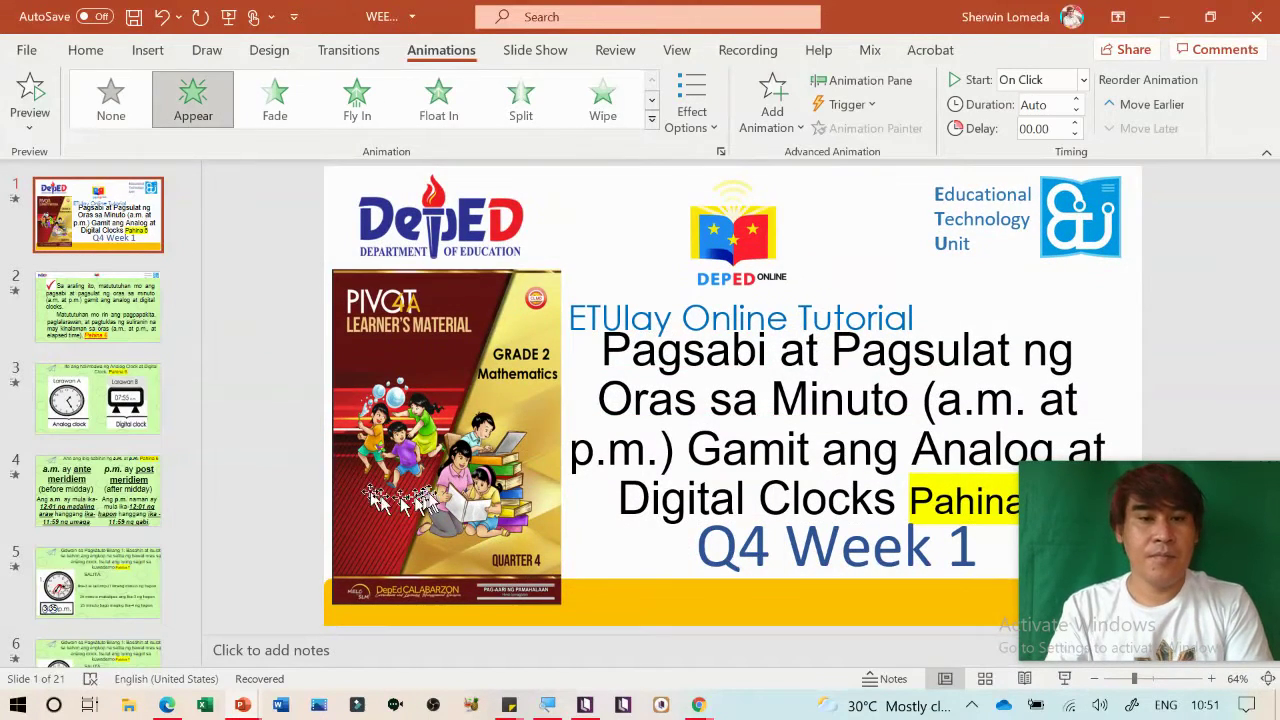
{"action": "left_click", "coordinate": [385, 400]}
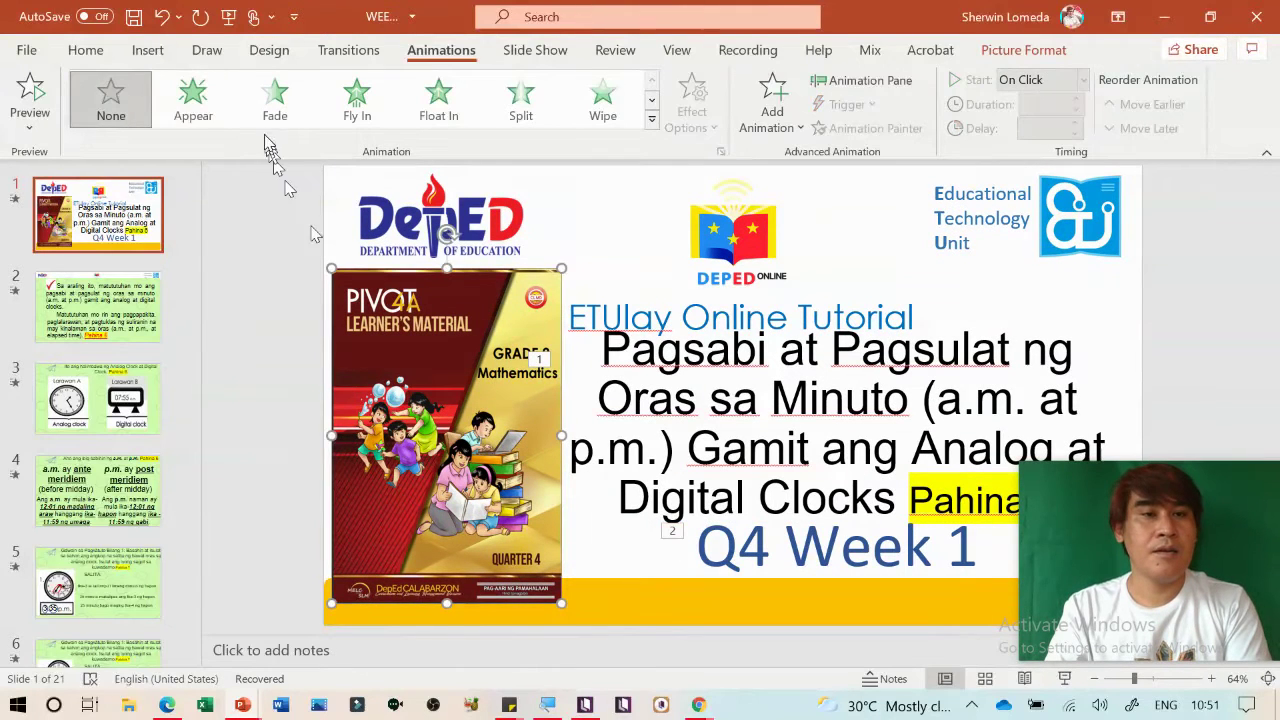
{"action": "left_click", "coordinate": [185, 115]}
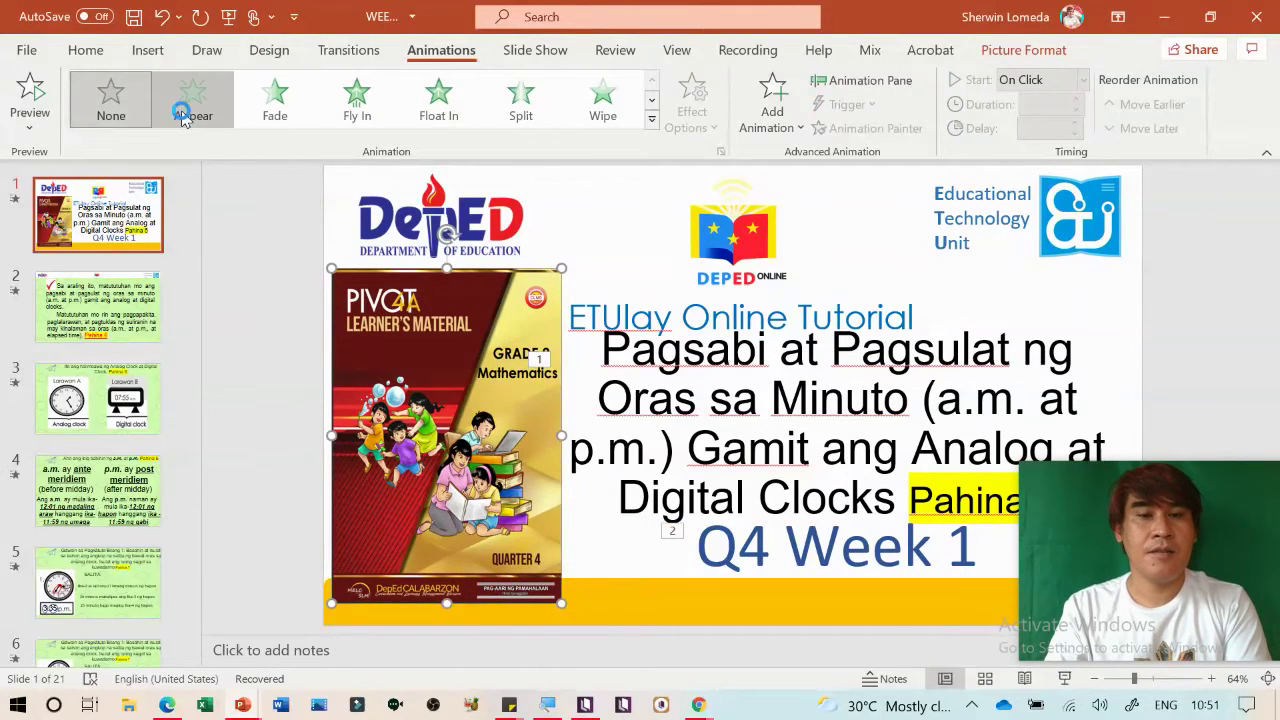
Apply the Appear animation to the DepEd, DepEd Online and Educational Technology Unit logos on slide 1 together
{"action": "left_click", "coordinate": [506, 227]}
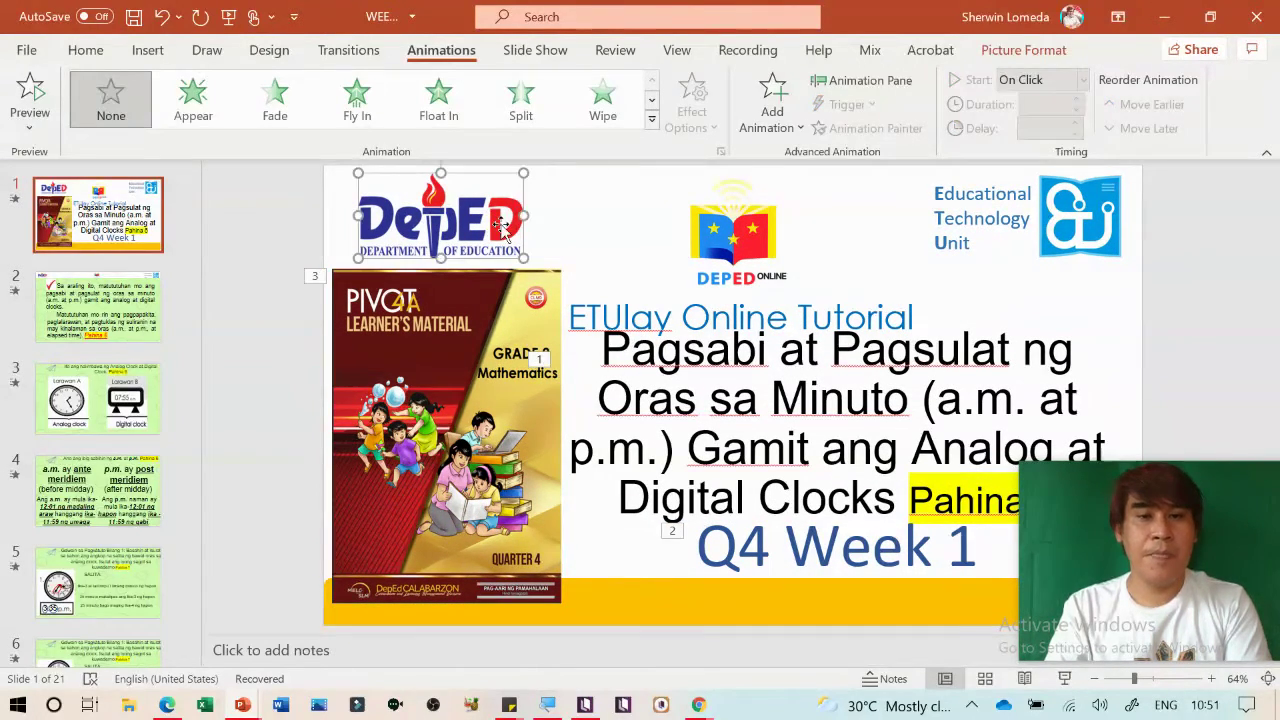
{"action": "left_click", "coordinate": [730, 225], "text": "ctrl"}
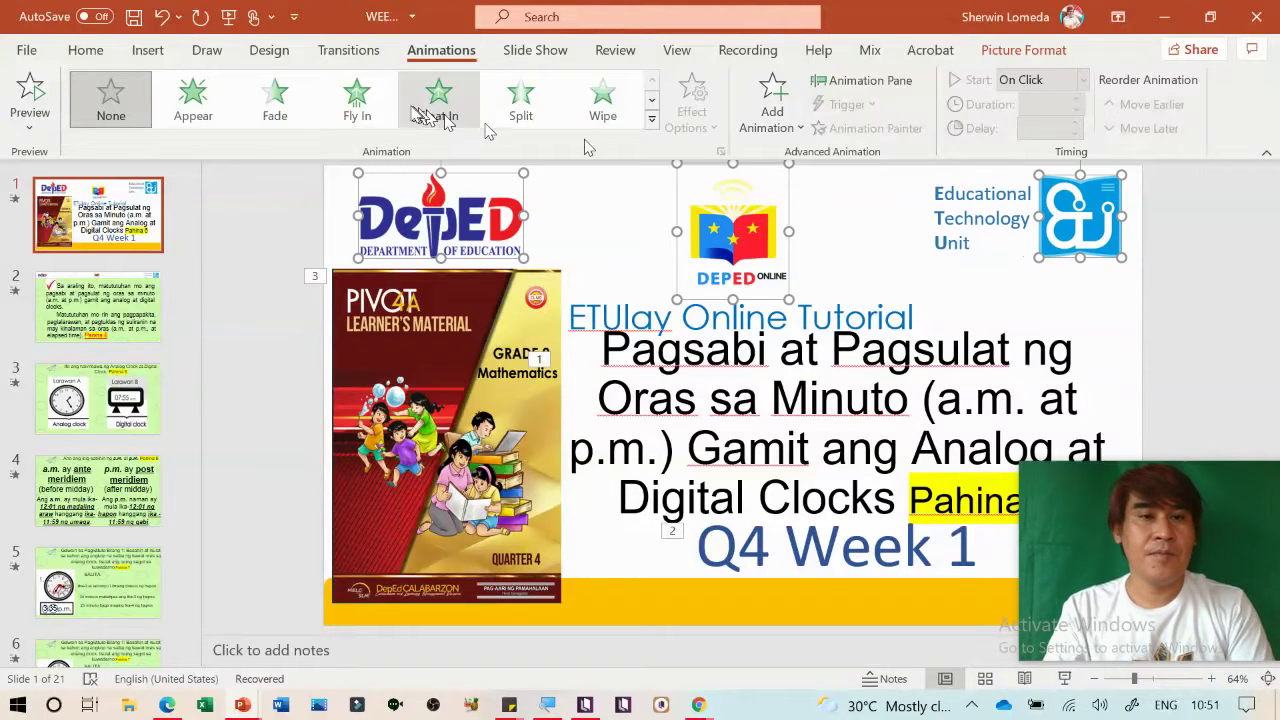
{"action": "left_click", "coordinate": [193, 100]}
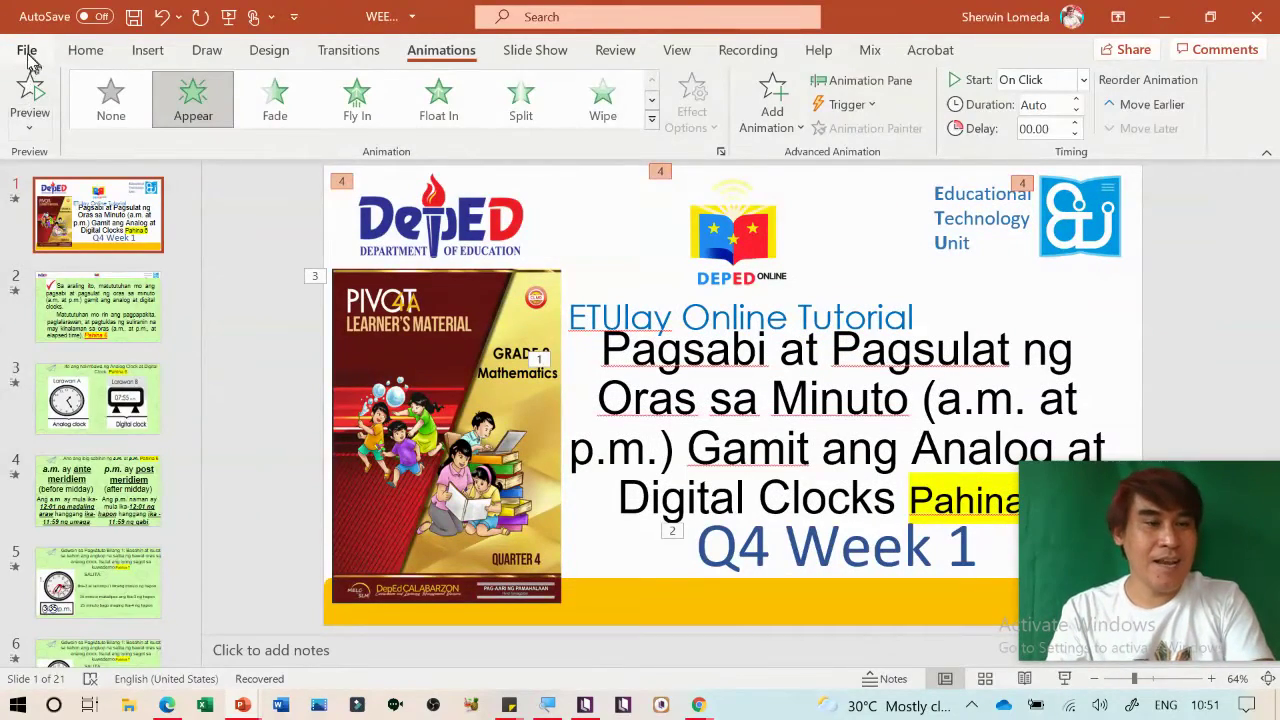
{"action": "left_click", "coordinate": [27, 53]}
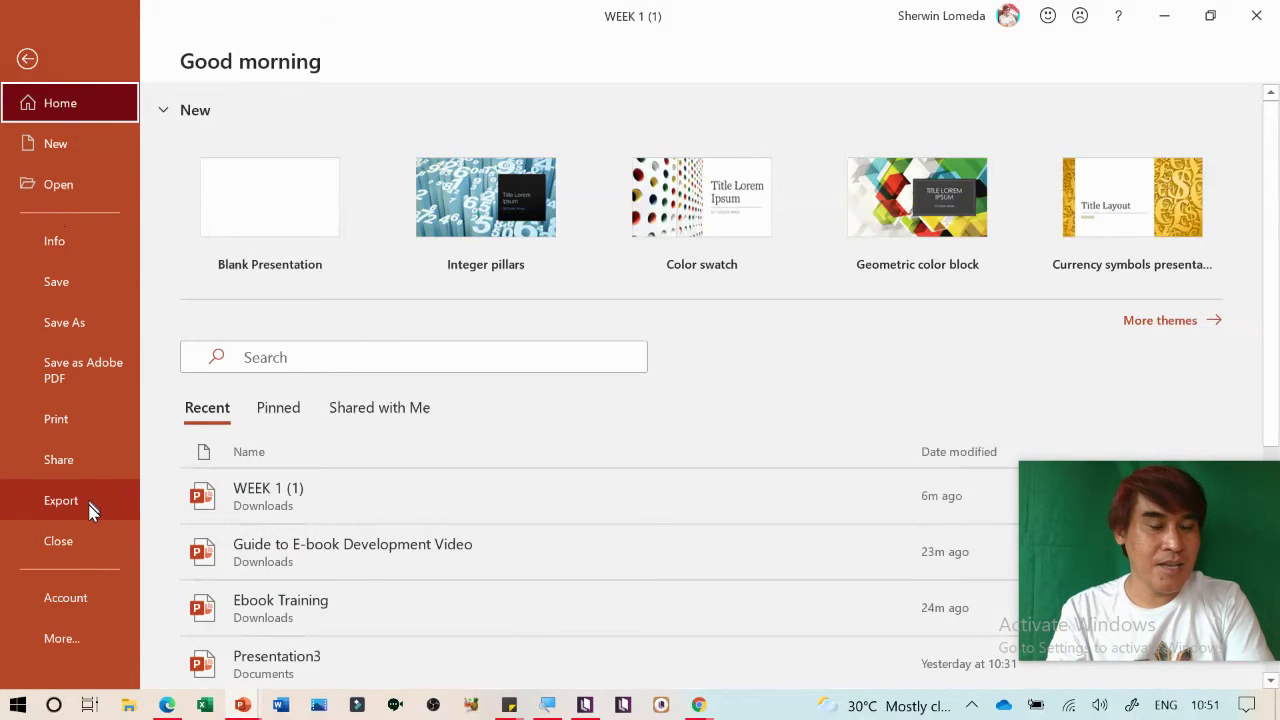
{"action": "left_click", "coordinate": [90, 510]}
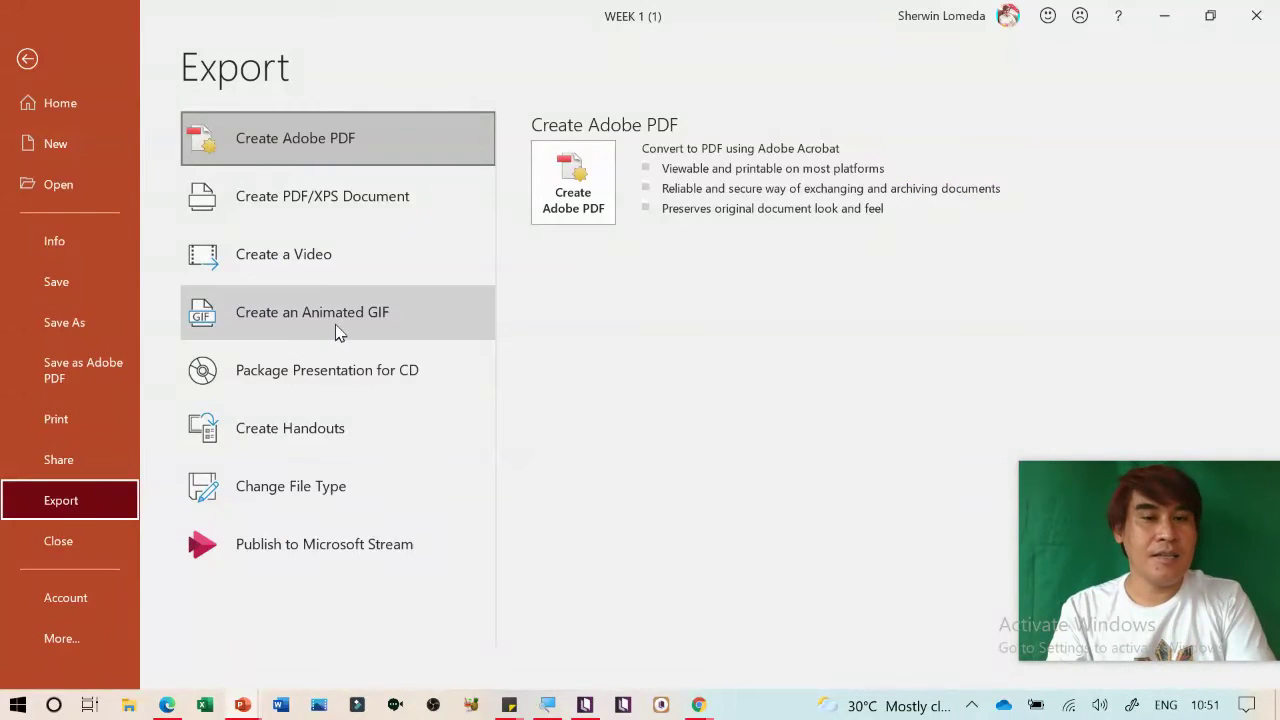
{"action": "key", "text": "Escape"}
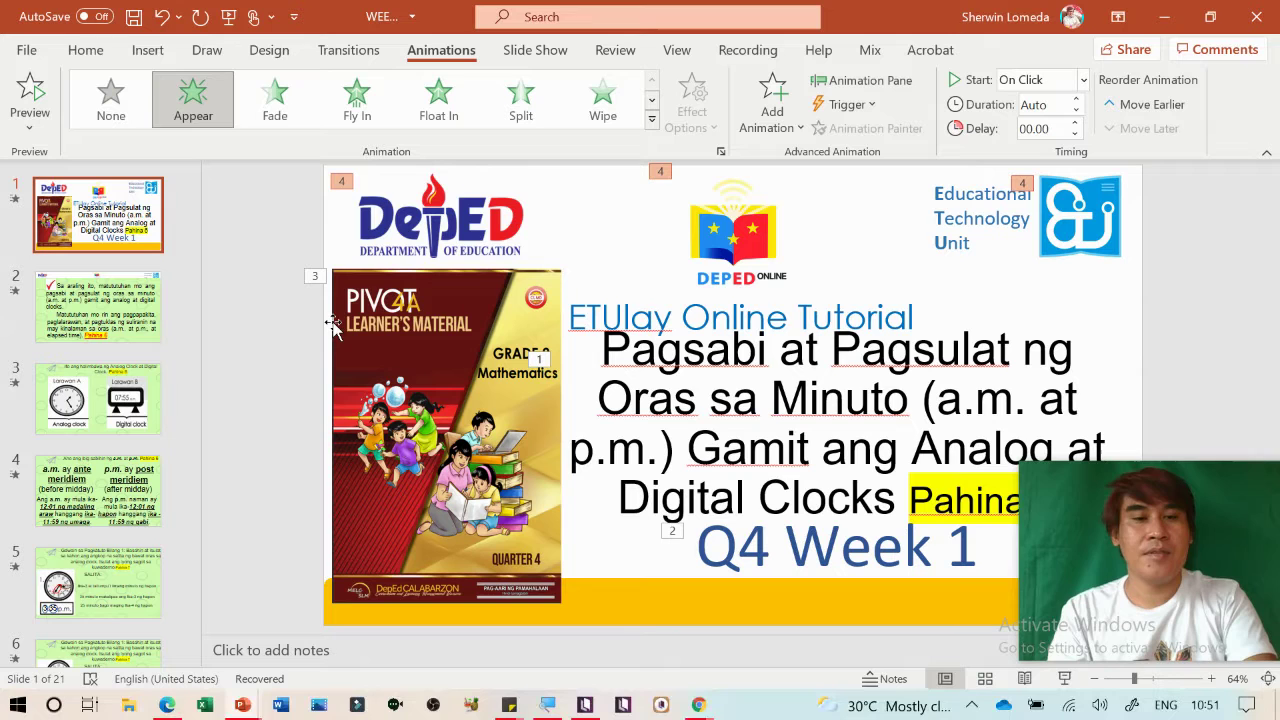
Create a new blank presentation and copy slide 1 of the WEEK 1 (1) presentation into it
{"action": "key", "text": "ctrl+n"}
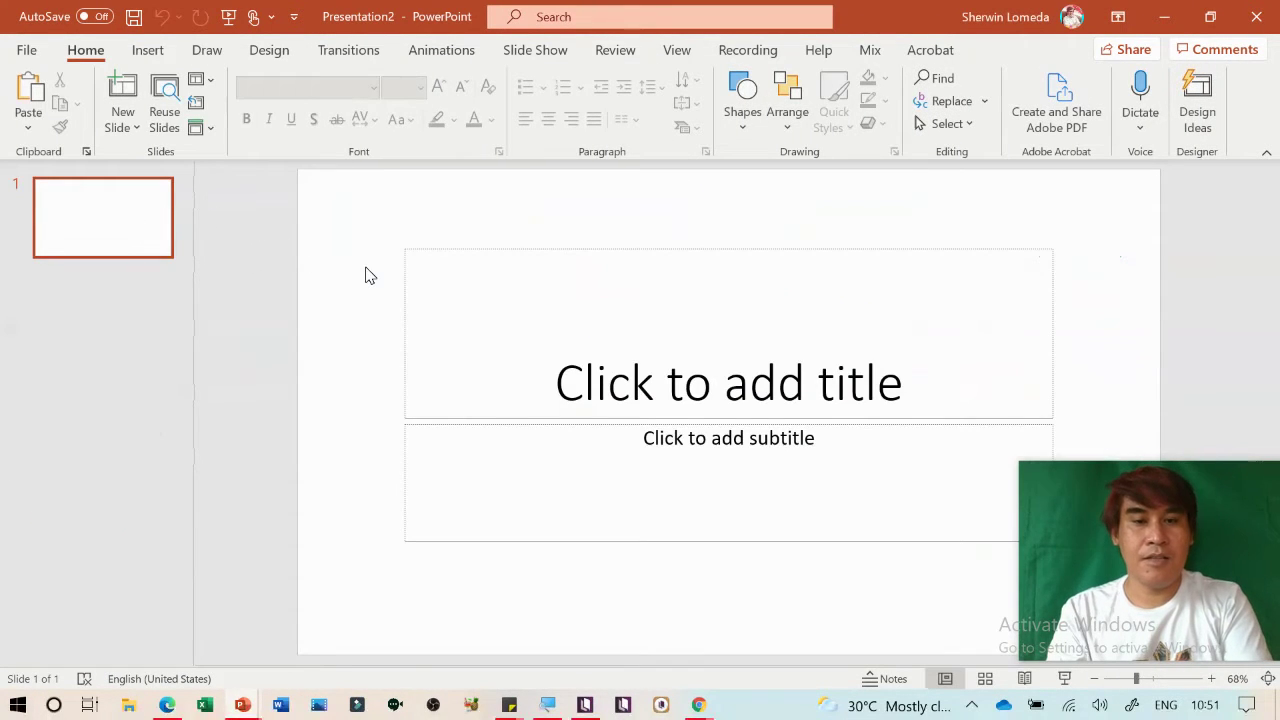
{"action": "type", "text": "Pagsabi at Pagsulat ng Oras sa Minuto (a.m. at p.m.) Gamit ang Analog at Digital Clocks"}
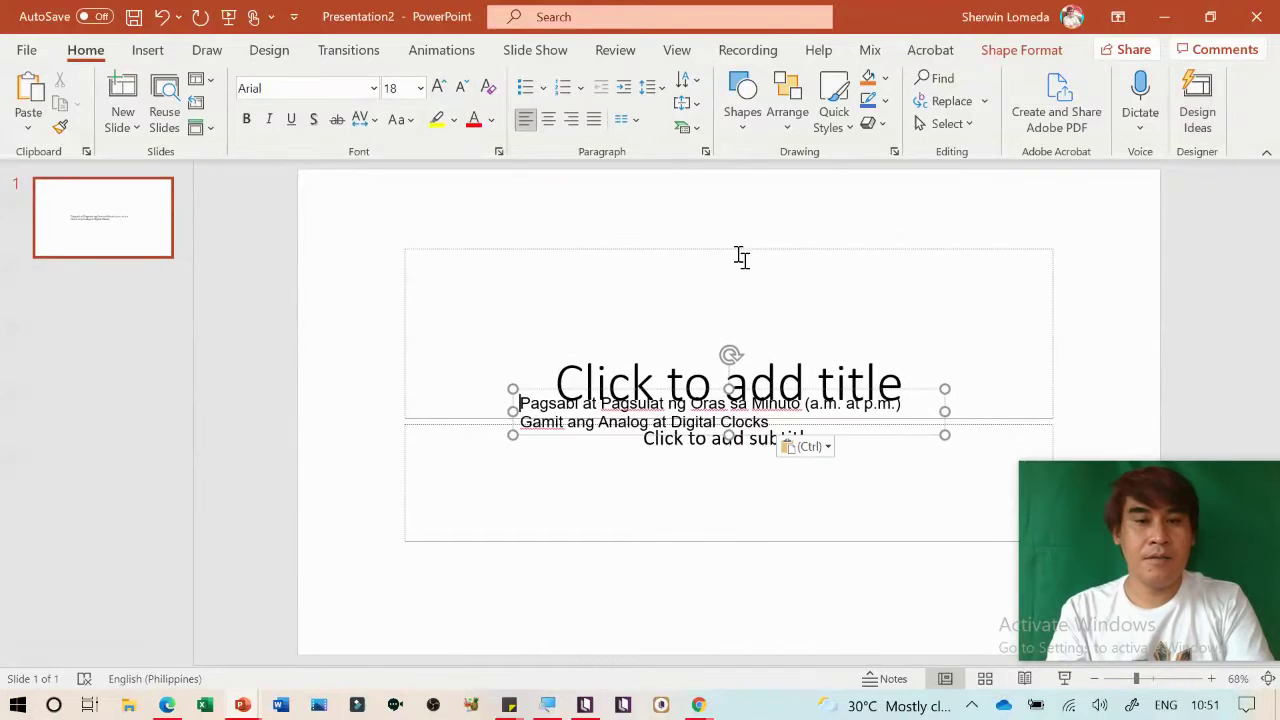
{"action": "key", "text": "ctrl+z"}
{"action": "key", "text": "ctrl+w"}
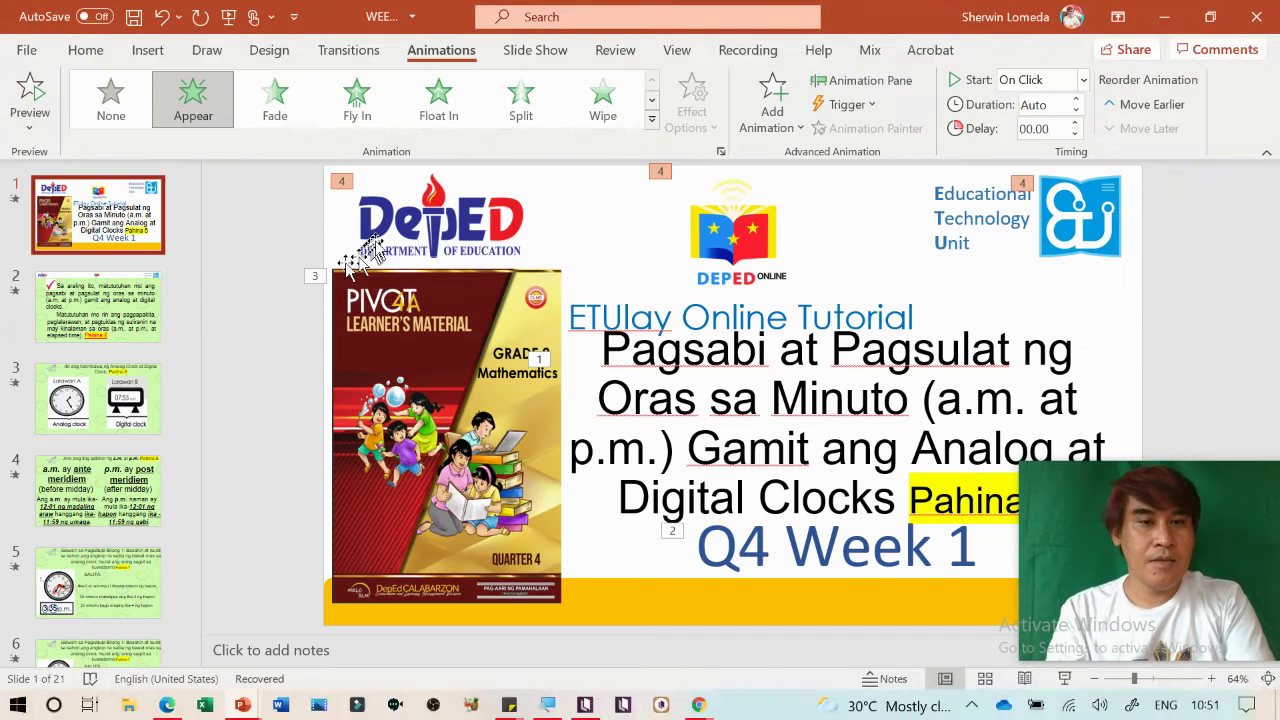
{"action": "left_click", "coordinate": [130, 228]}
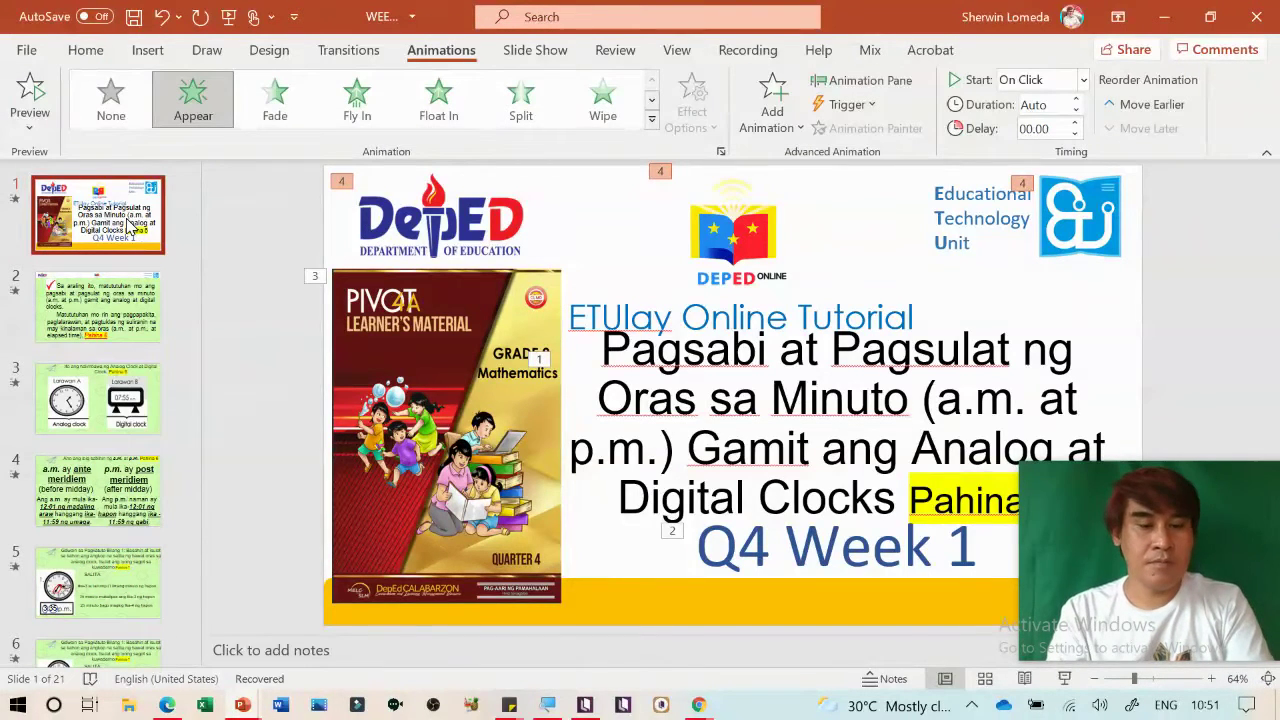
{"action": "key", "text": "alt+Tab"}
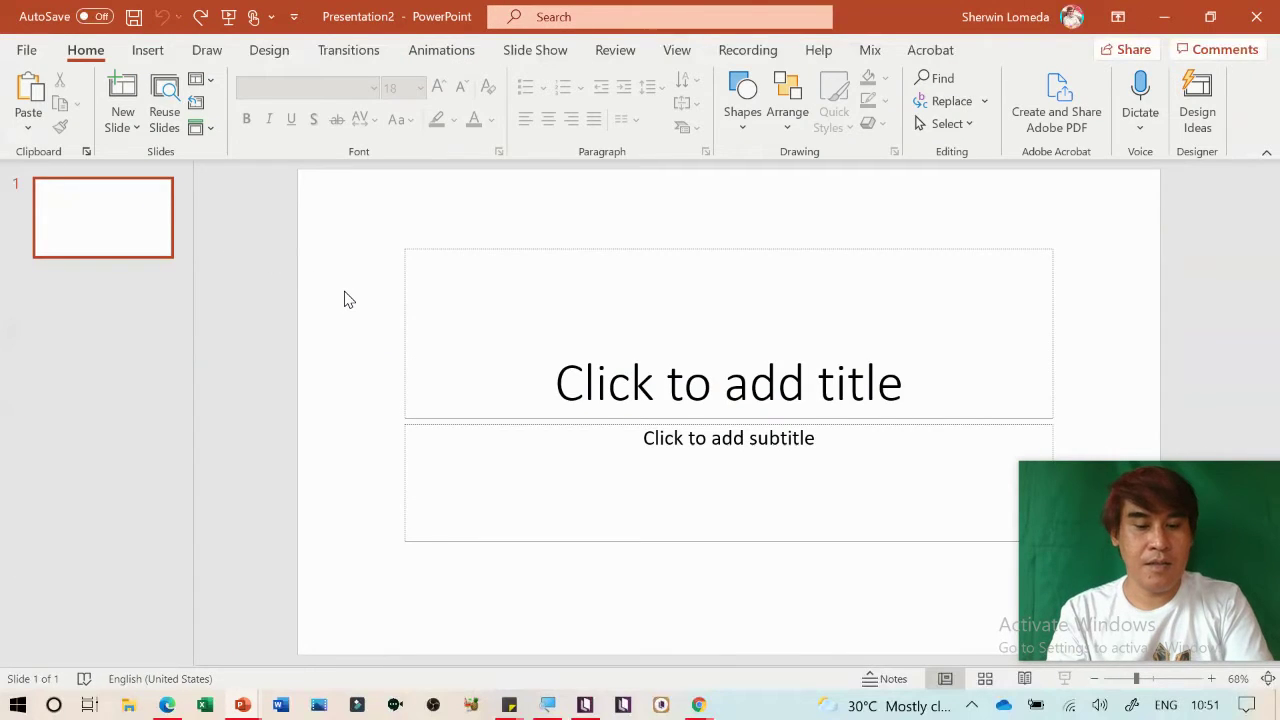
{"action": "key", "text": "ctrl+v"}
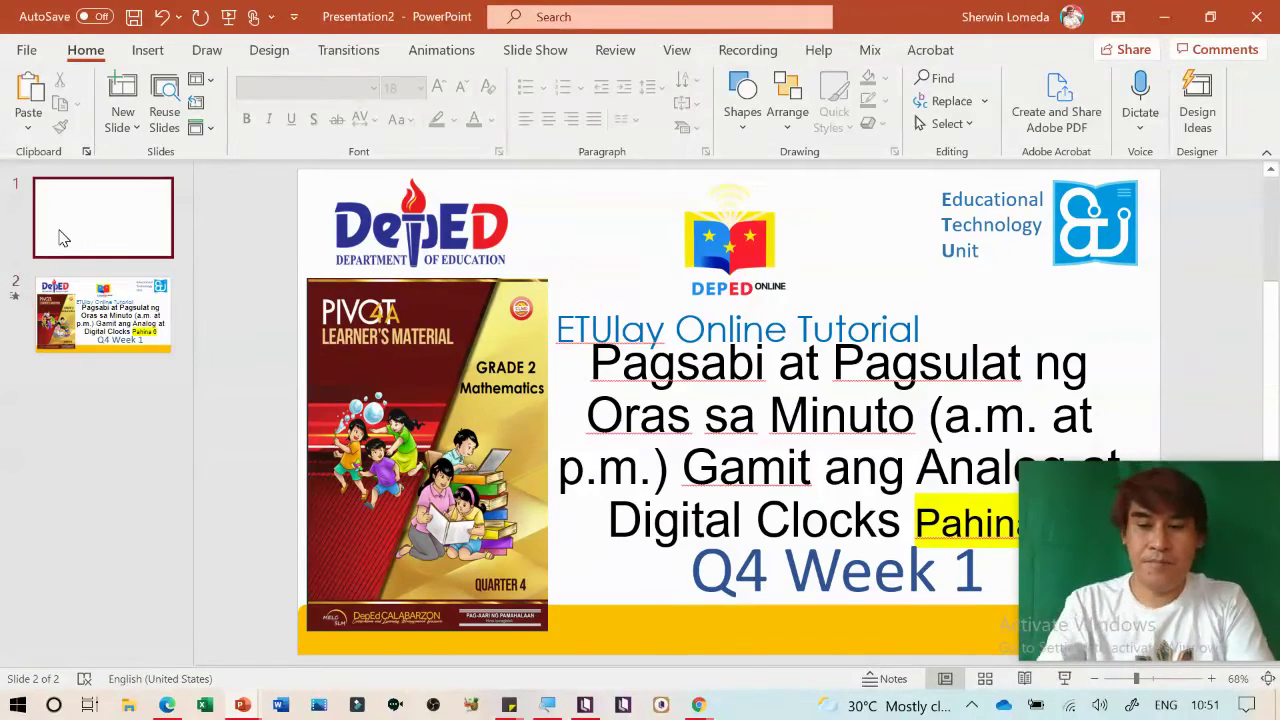
Delete the empty first slide from the new presentation and preview the remaining lesson slide as a slide show
{"action": "left_click", "coordinate": [60, 237]}
{"action": "key", "text": "Delete"}
{"action": "left_click", "coordinate": [1066, 679]}
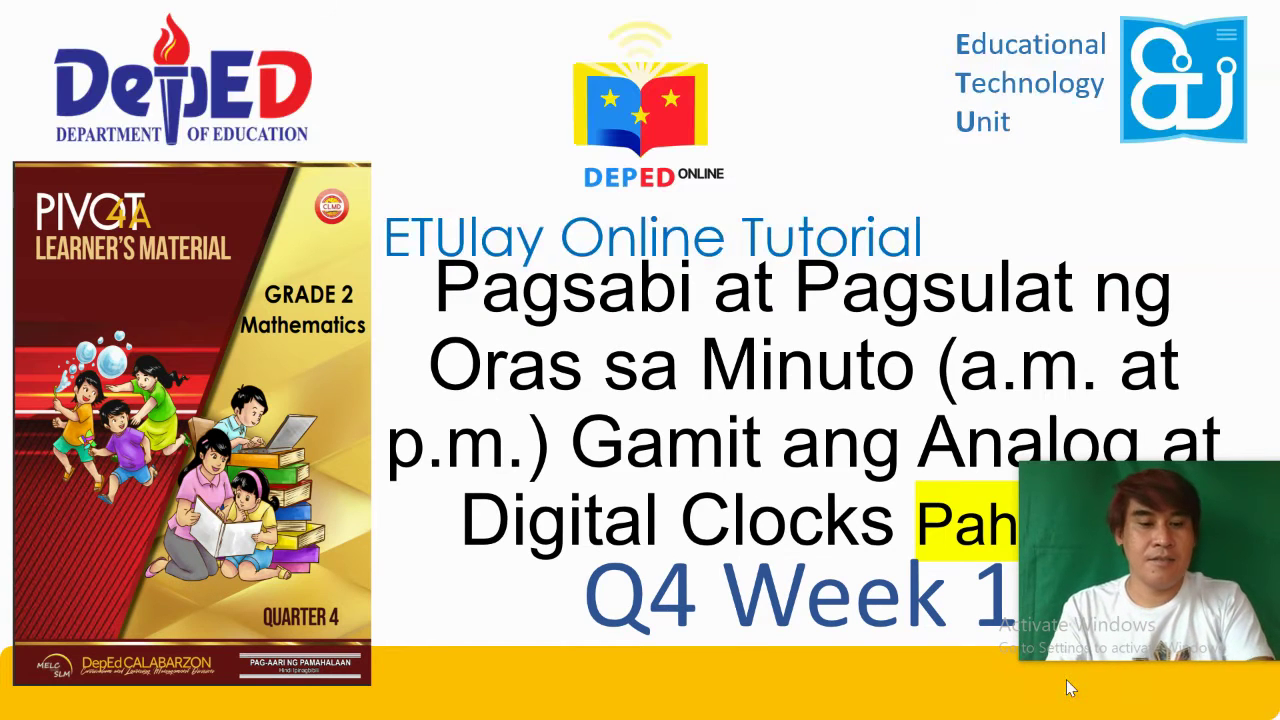
{"action": "key", "text": "Escape"}
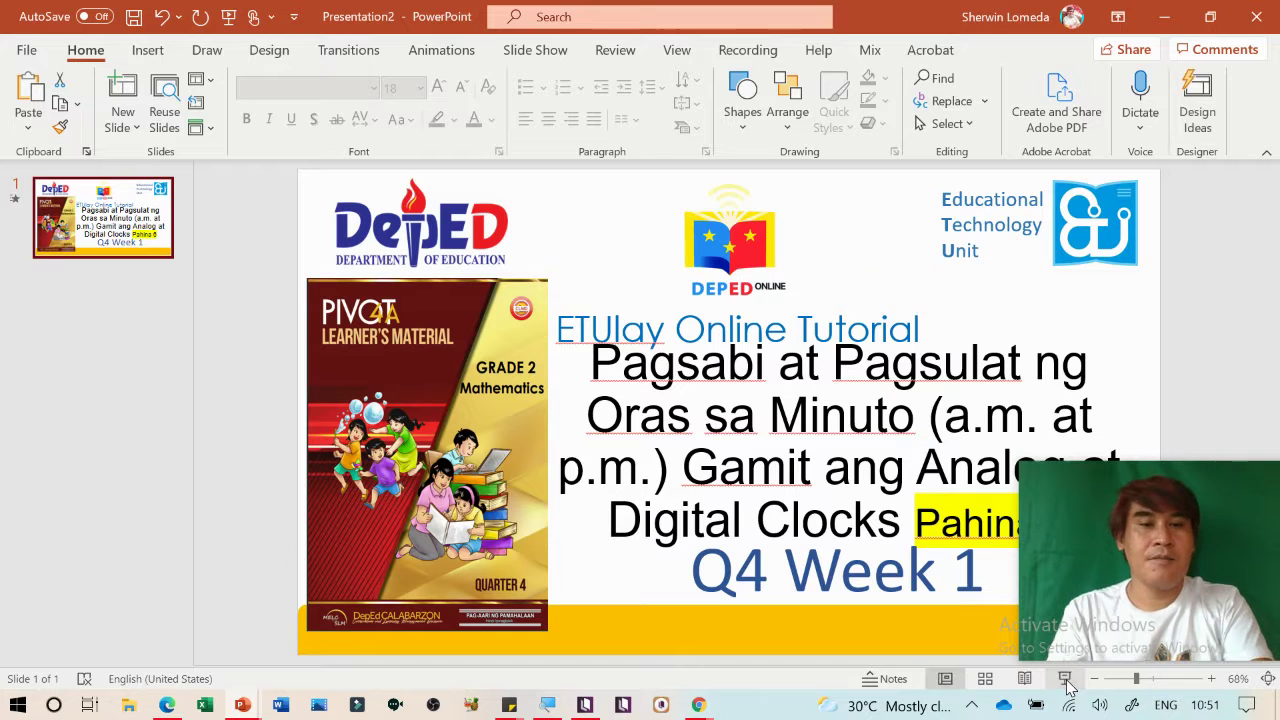
Export the one-slide presentation as an animated GIF named GIF in the Videos folder
{"action": "left_click", "coordinate": [27, 50]}
{"action": "left_click", "coordinate": [87, 500]}
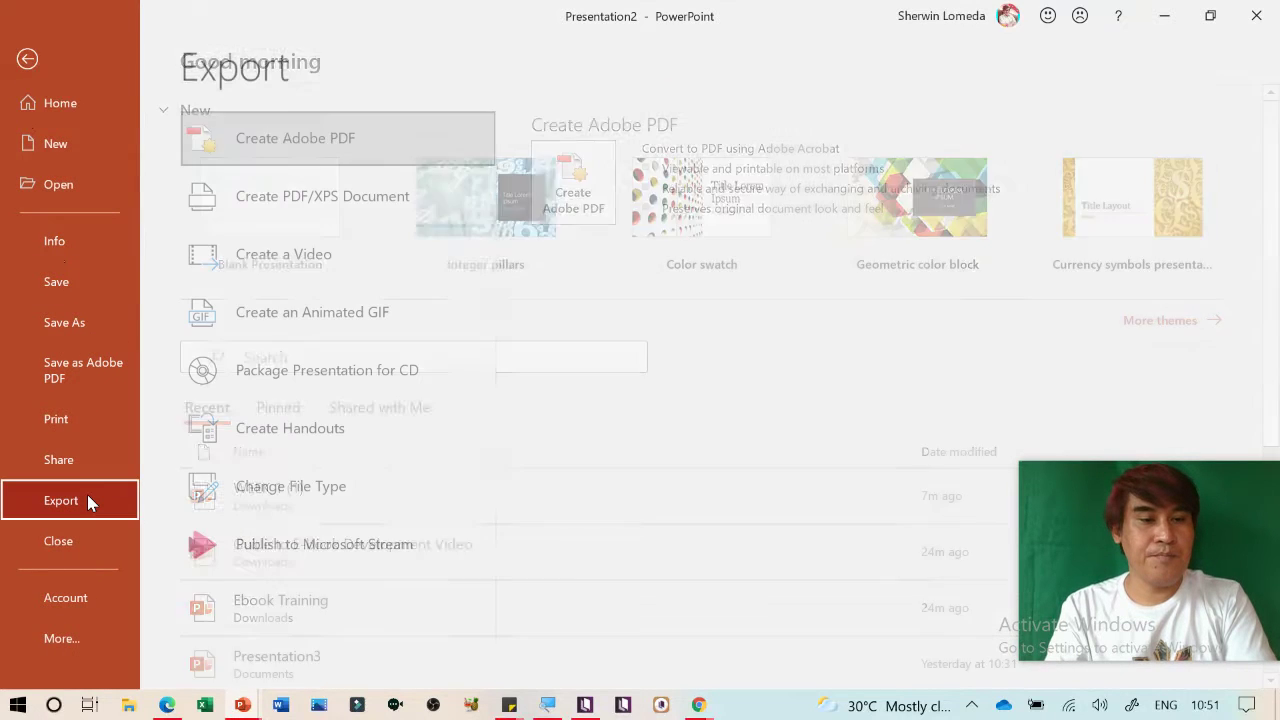
{"action": "left_click", "coordinate": [338, 323]}
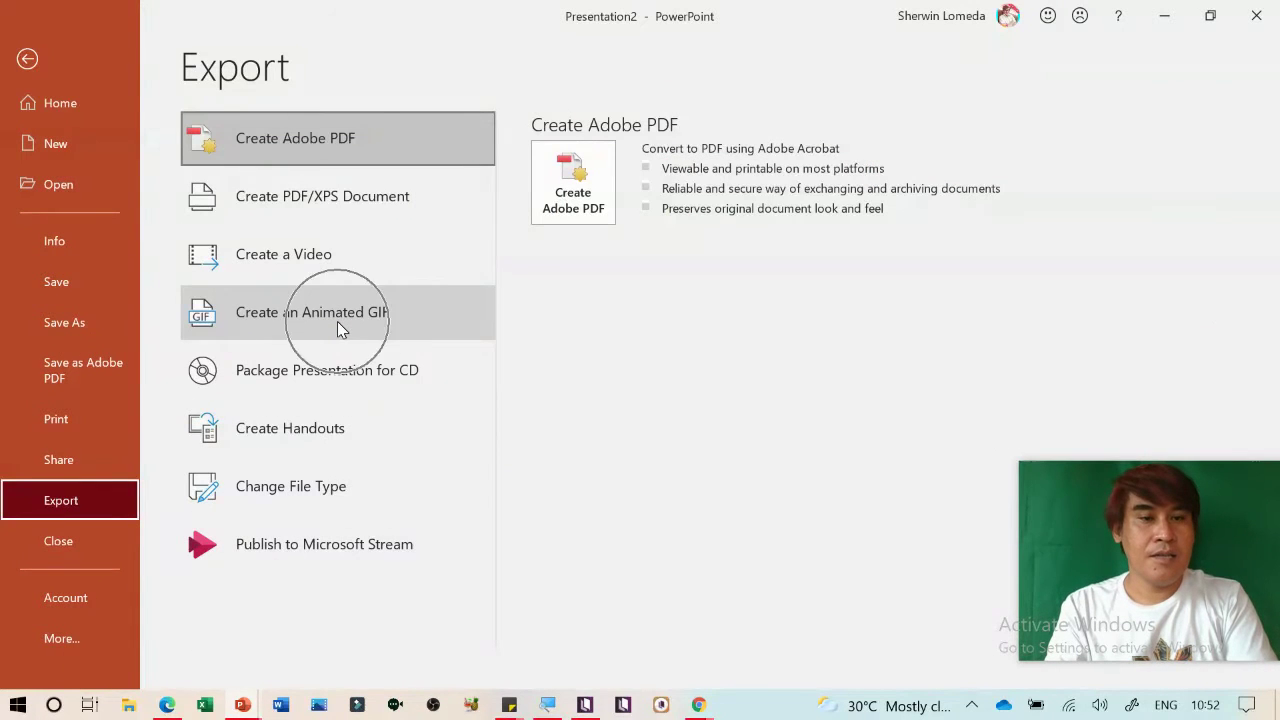
{"action": "left_click", "coordinate": [567, 470]}
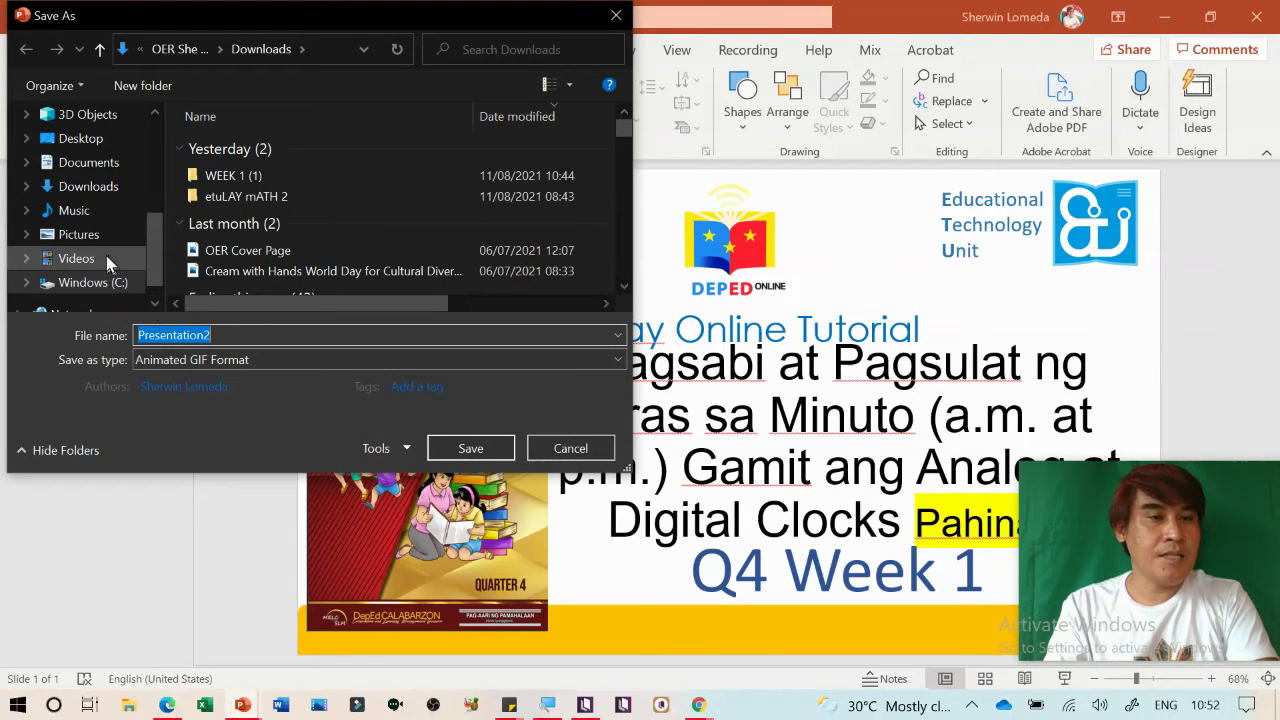
{"action": "left_click", "coordinate": [106, 257]}
{"action": "double_click", "coordinate": [239, 333]}
{"action": "type", "text": "GIF"}
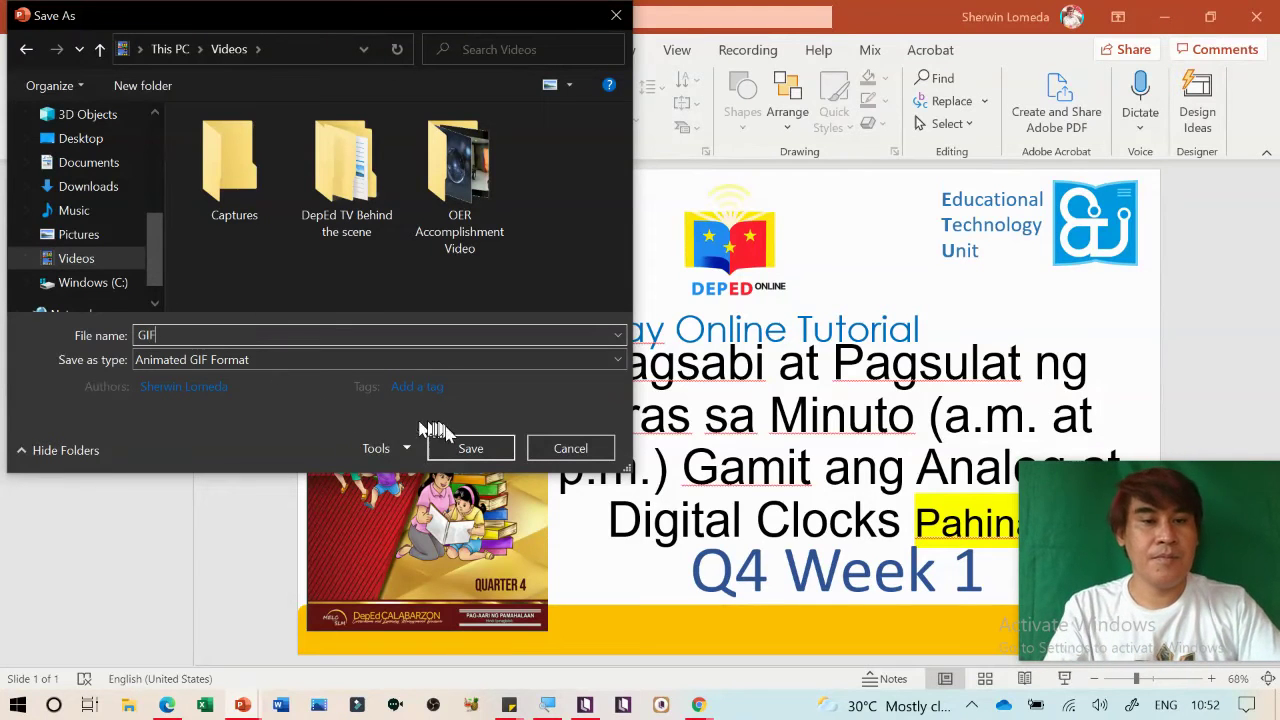
{"action": "left_click", "coordinate": [470, 448]}
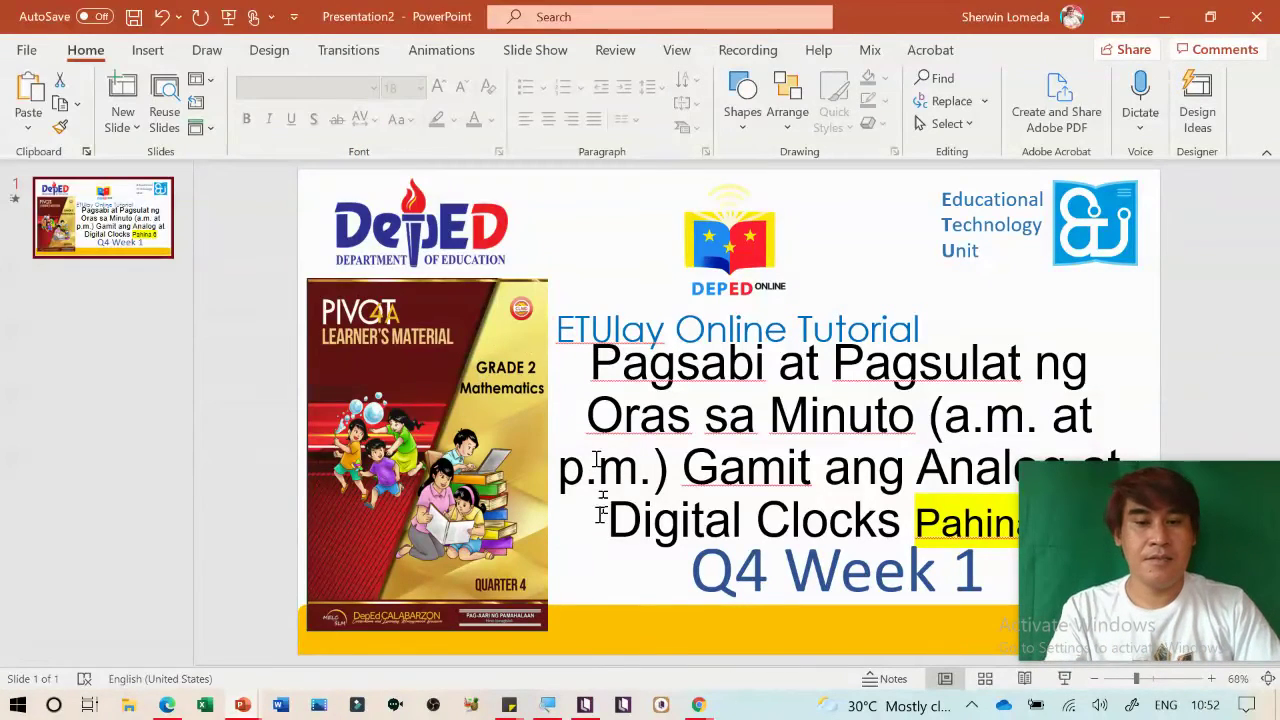
Switch to Kotobee Author and delete all existing content from the Cover Page chapter
{"action": "left_click", "coordinate": [586, 705]}
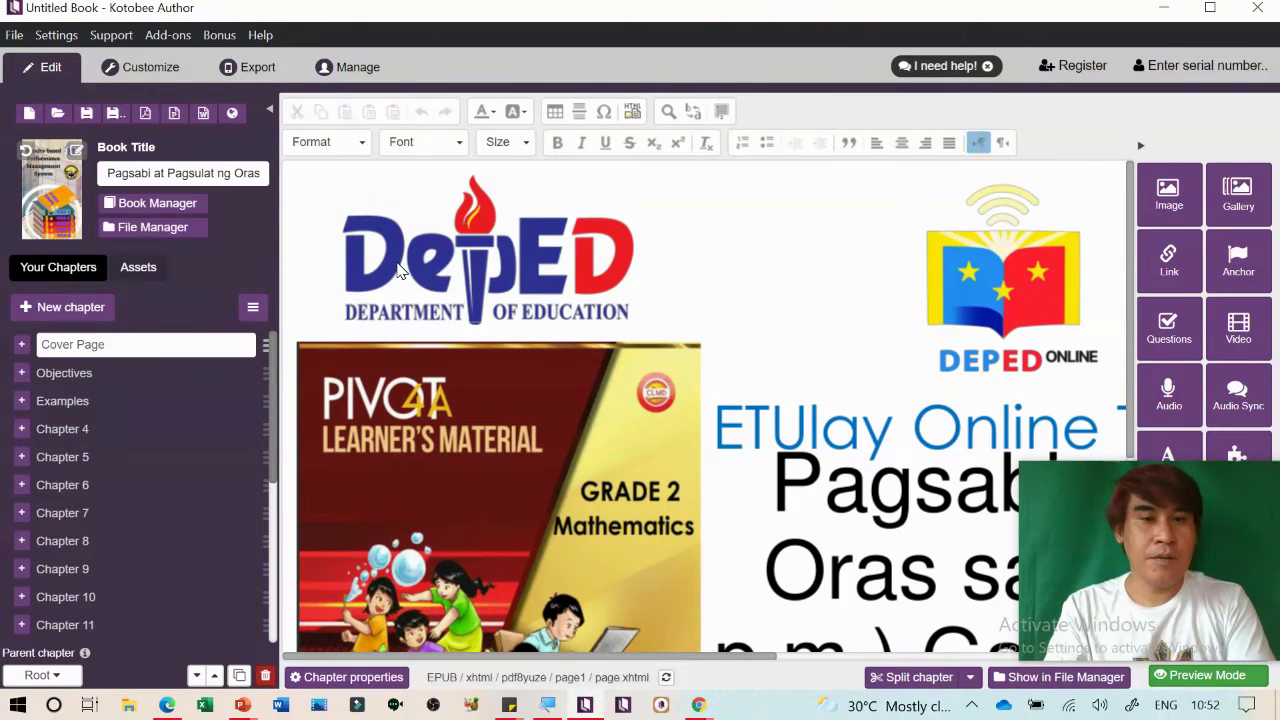
{"action": "key", "text": "ctrl+a"}
{"action": "key", "text": "Delete"}
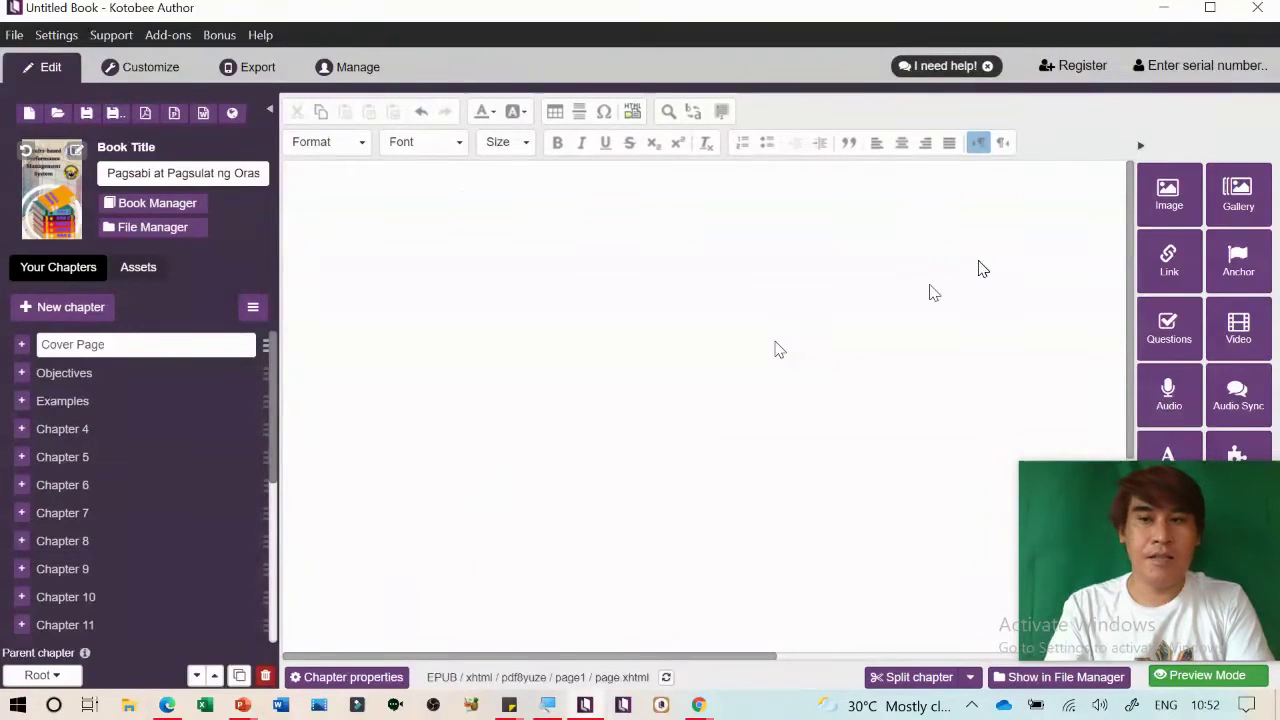
Insert the GIF image from the Videos folder into the empty Cover Page chapter
{"action": "left_click", "coordinate": [1179, 200]}
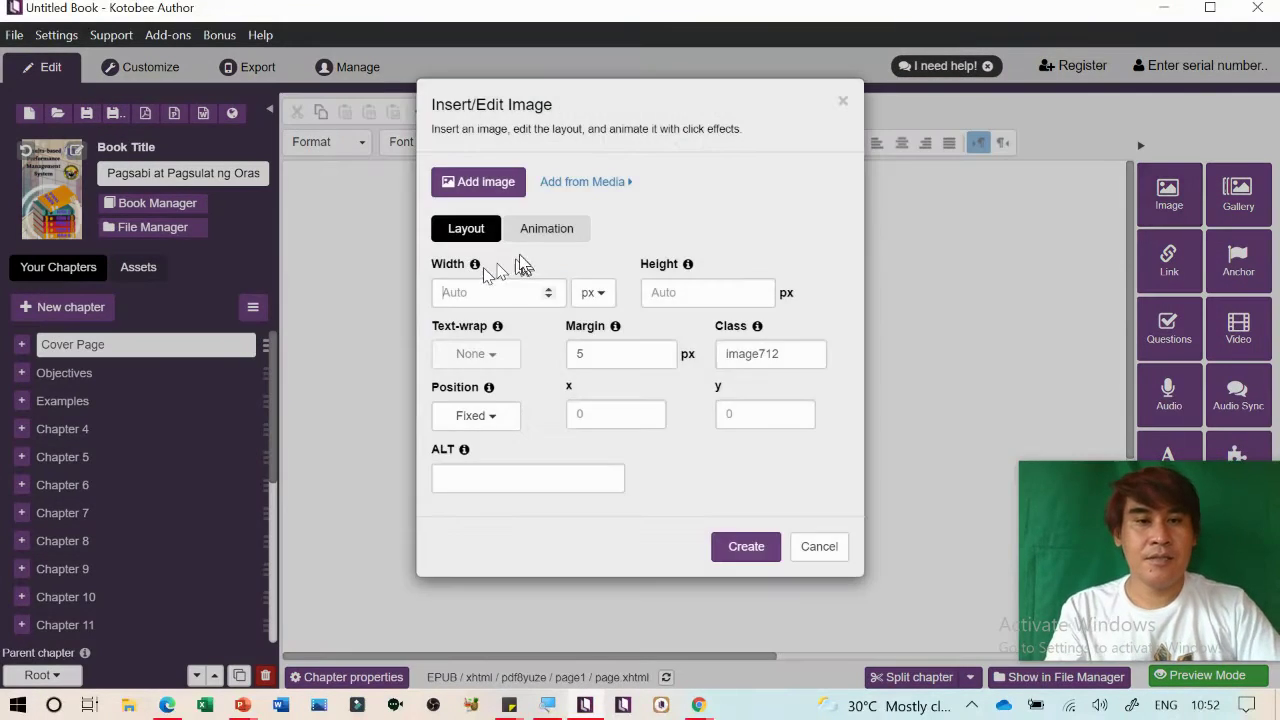
{"action": "left_click", "coordinate": [477, 190]}
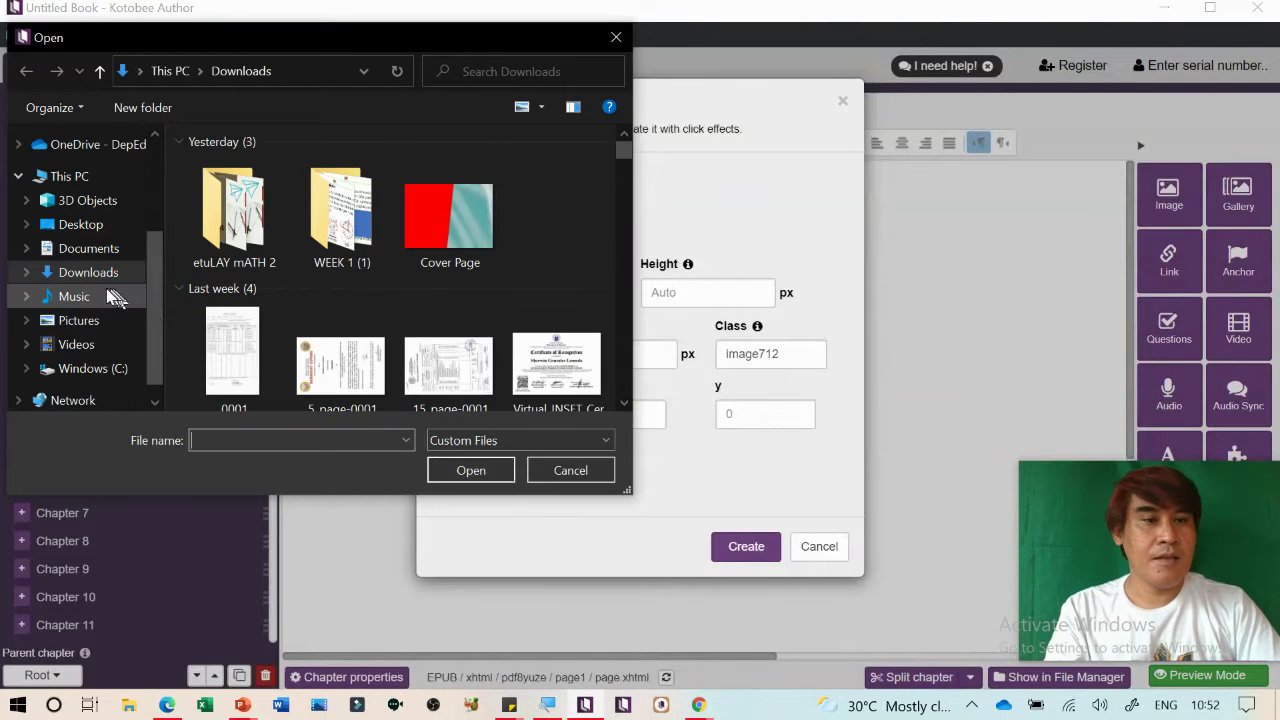
{"action": "left_click", "coordinate": [95, 354]}
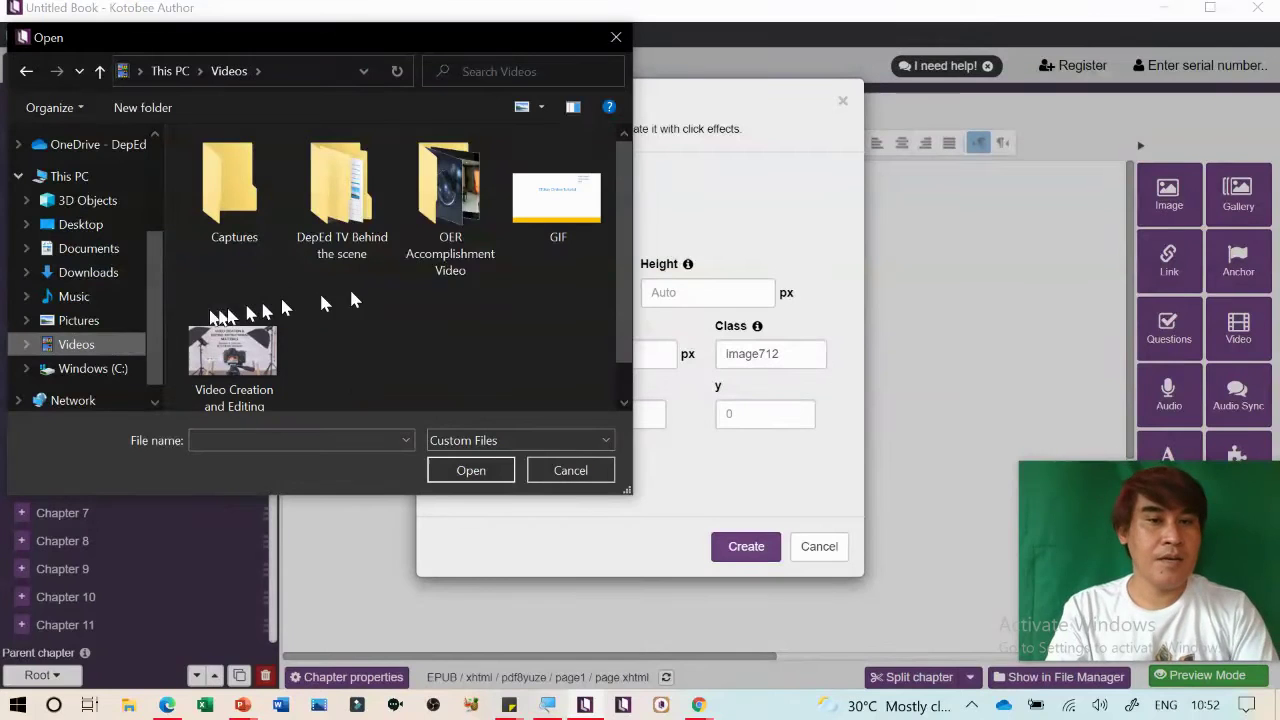
{"action": "left_click", "coordinate": [555, 202]}
{"action": "left_click", "coordinate": [494, 467]}
{"action": "left_click", "coordinate": [750, 576]}
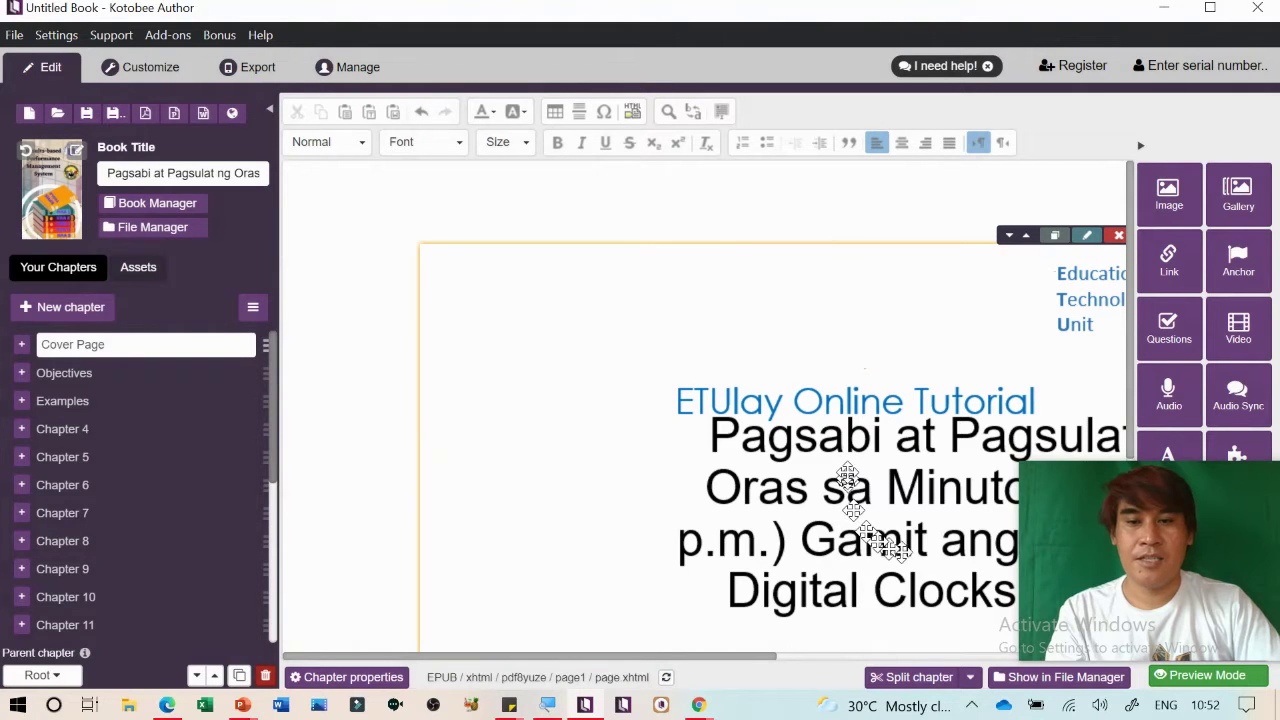
Check the animated GIF on the Cover Page chapter in the ebook preview and return to editing the book
{"action": "left_click", "coordinate": [165, 77]}
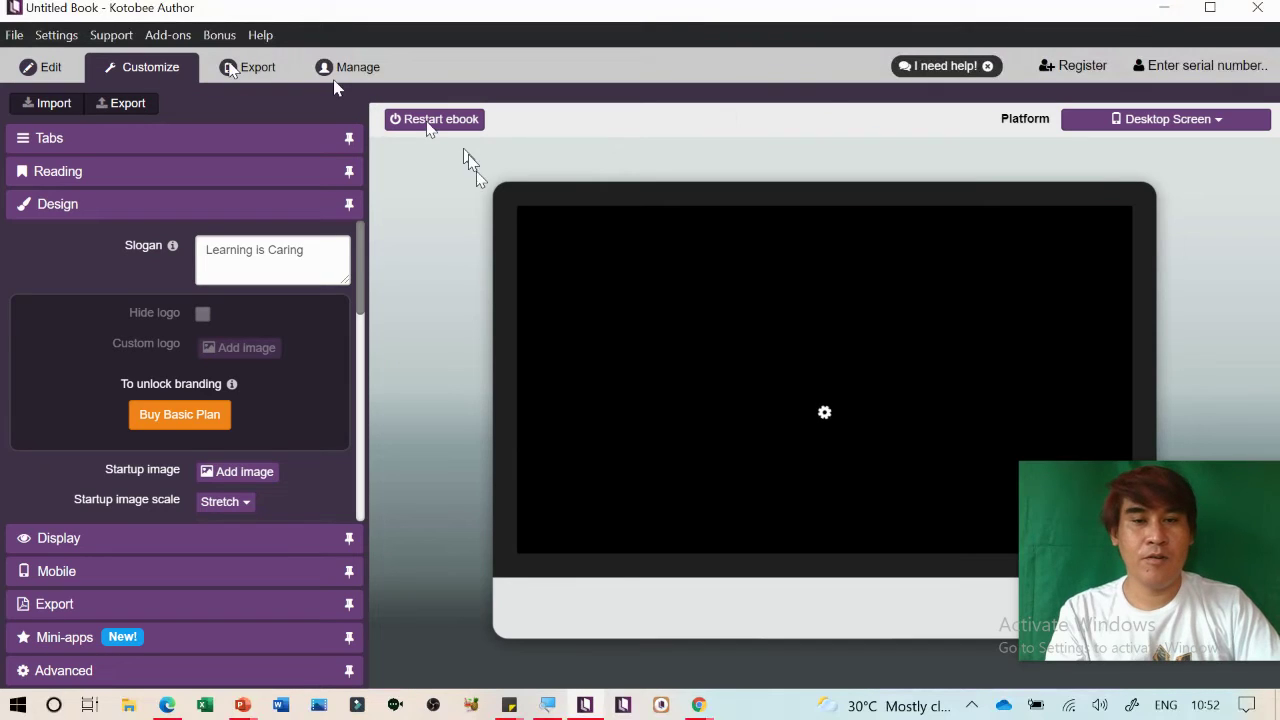
{"action": "left_click_drag", "start_coordinate": [1143, 500], "coordinate": [127, 557]}
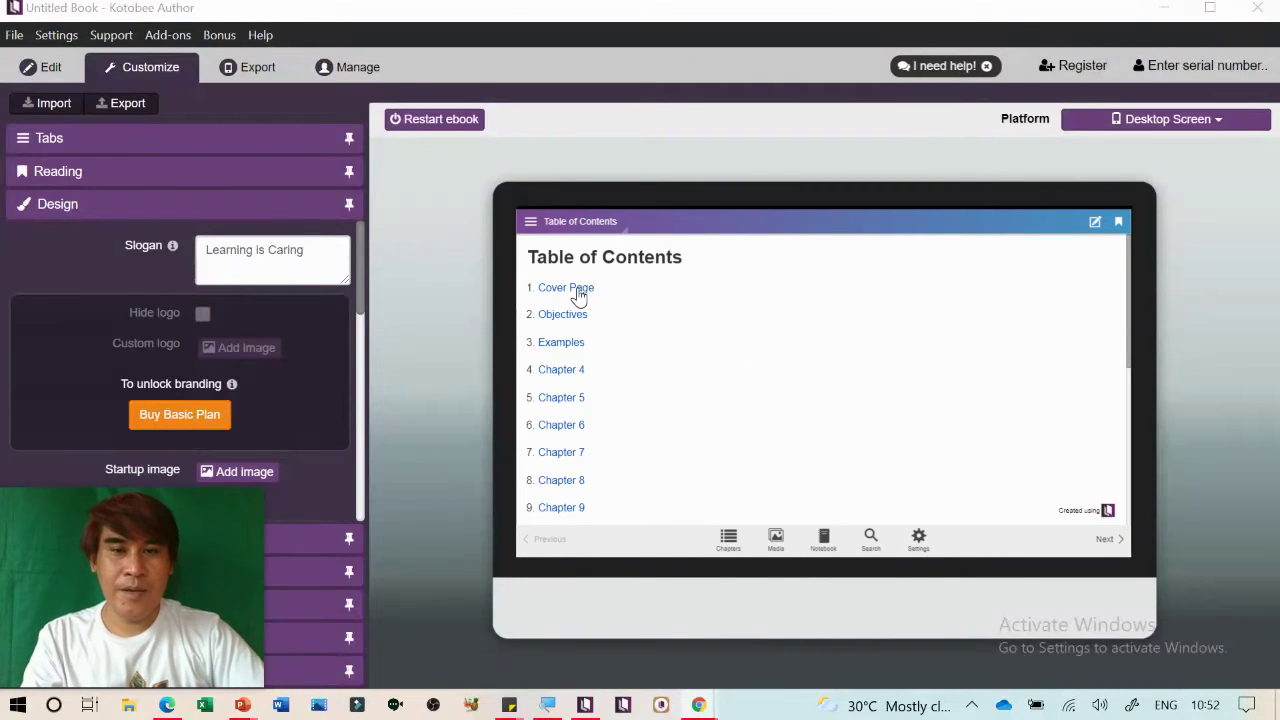
{"action": "left_click", "coordinate": [578, 289]}
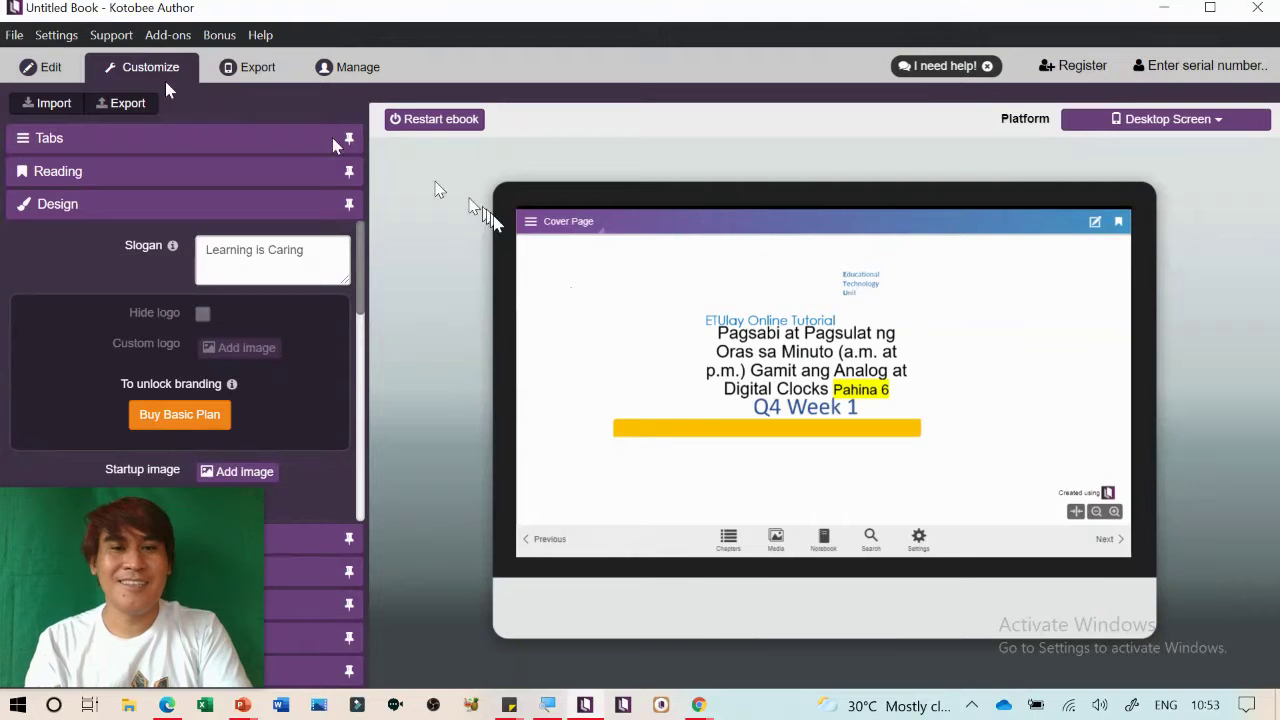
{"action": "left_click", "coordinate": [52, 66]}
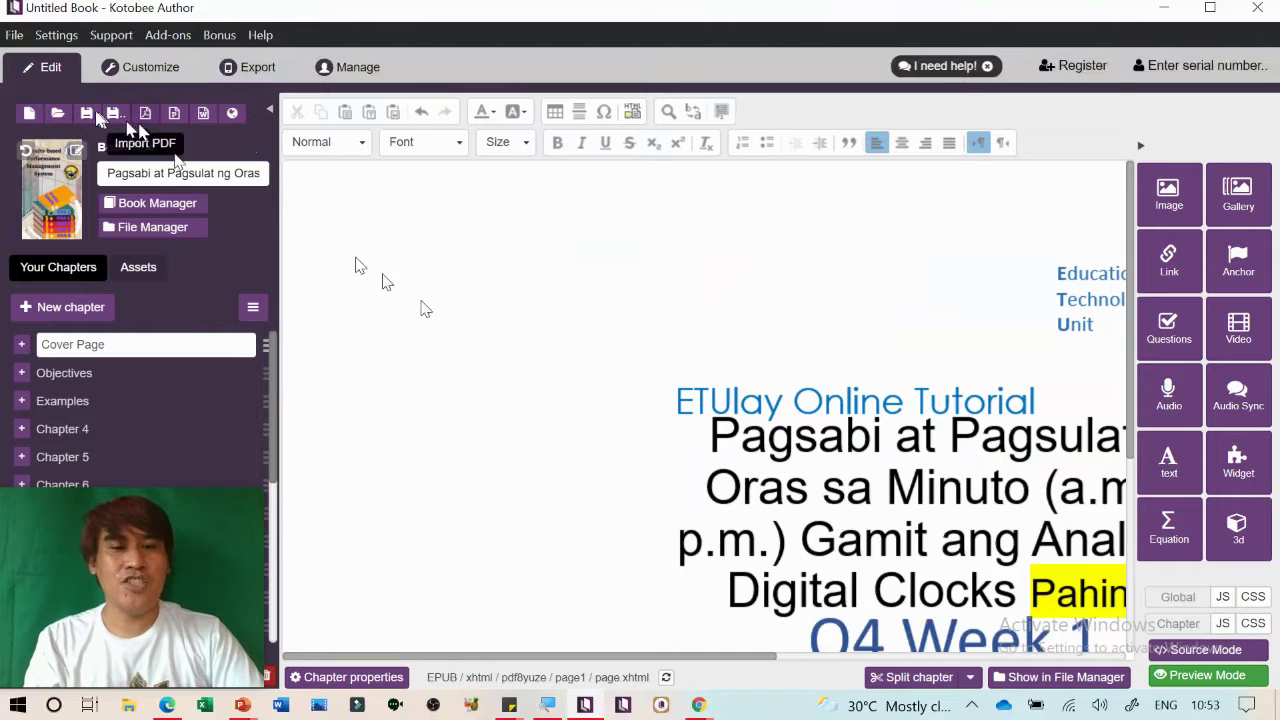
{"action": "left_click", "coordinate": [518, 458]}
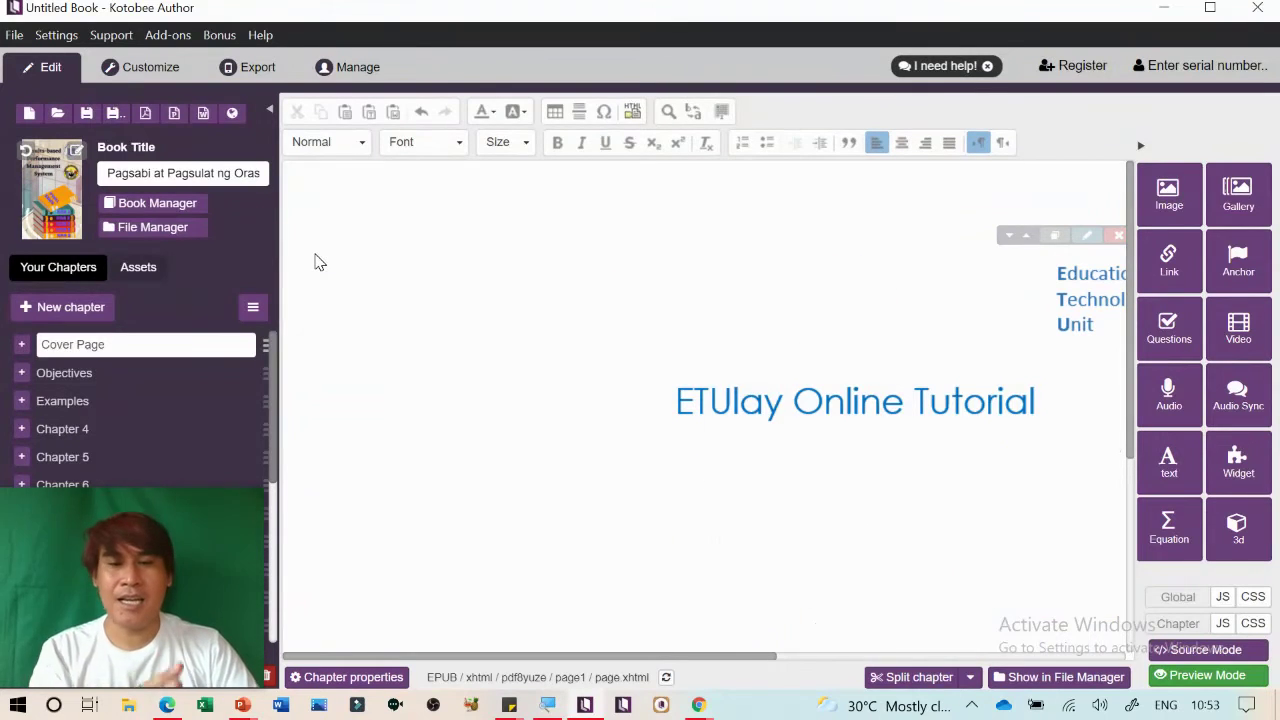
{"action": "mouse_move", "coordinate": [157, 529]}
{"action": "left_click_drag", "start_coordinate": [147, 553], "coordinate": [1170, 540]}
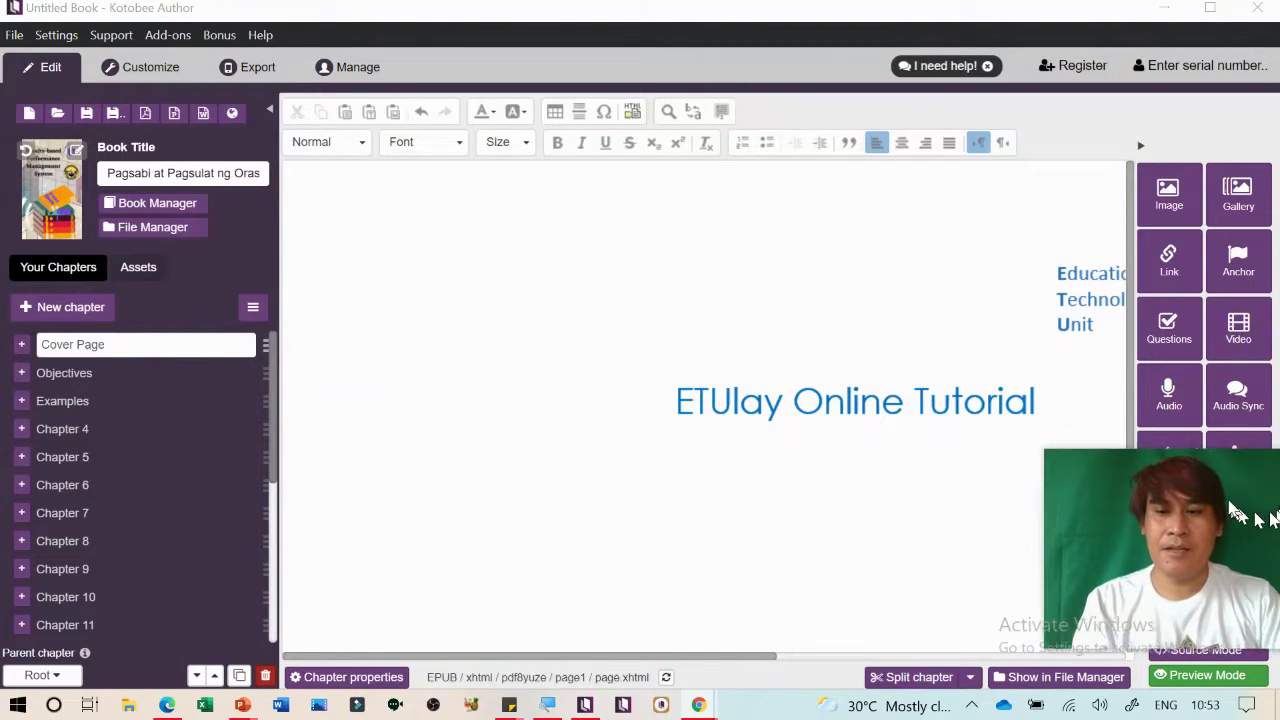
Open Chapter 4 and save the book project in Videos as "Pagsabi at Pagsulat ng Oras sa Minuto (a.m. at p.m.) Gamit ang Analog at Digital Clocks"
{"action": "left_click", "coordinate": [86, 400]}
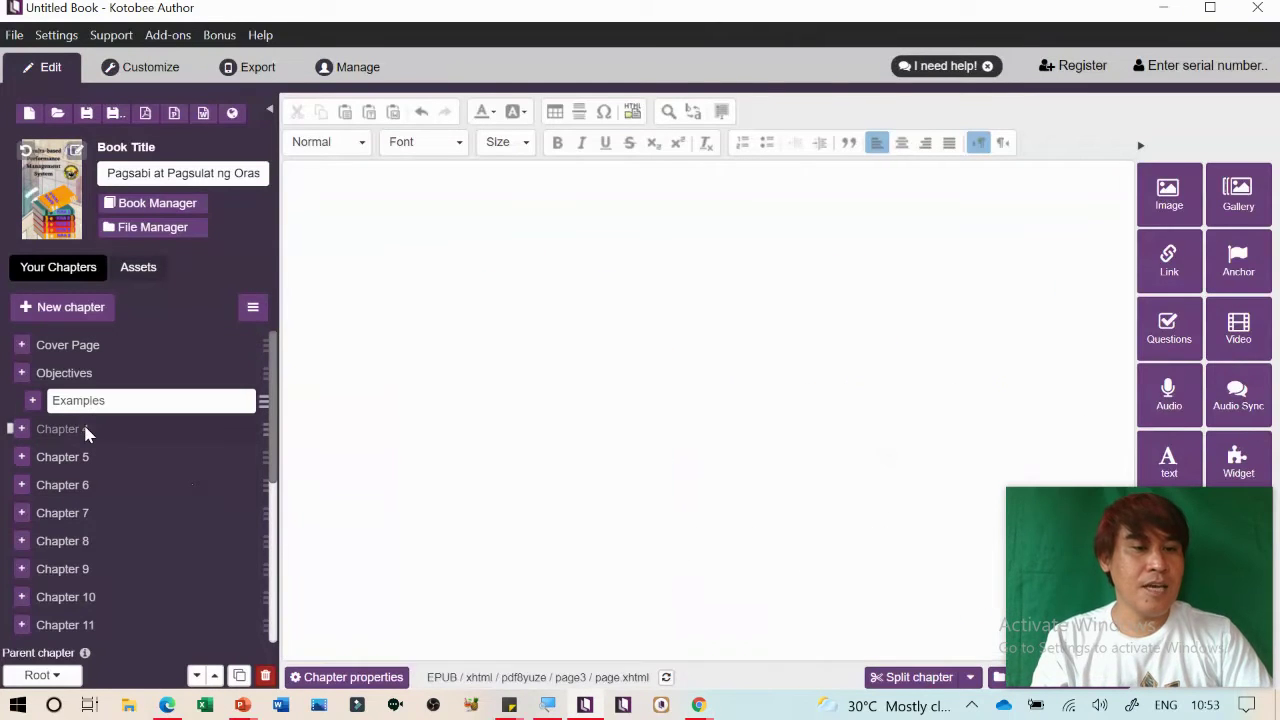
{"action": "left_click", "coordinate": [88, 429]}
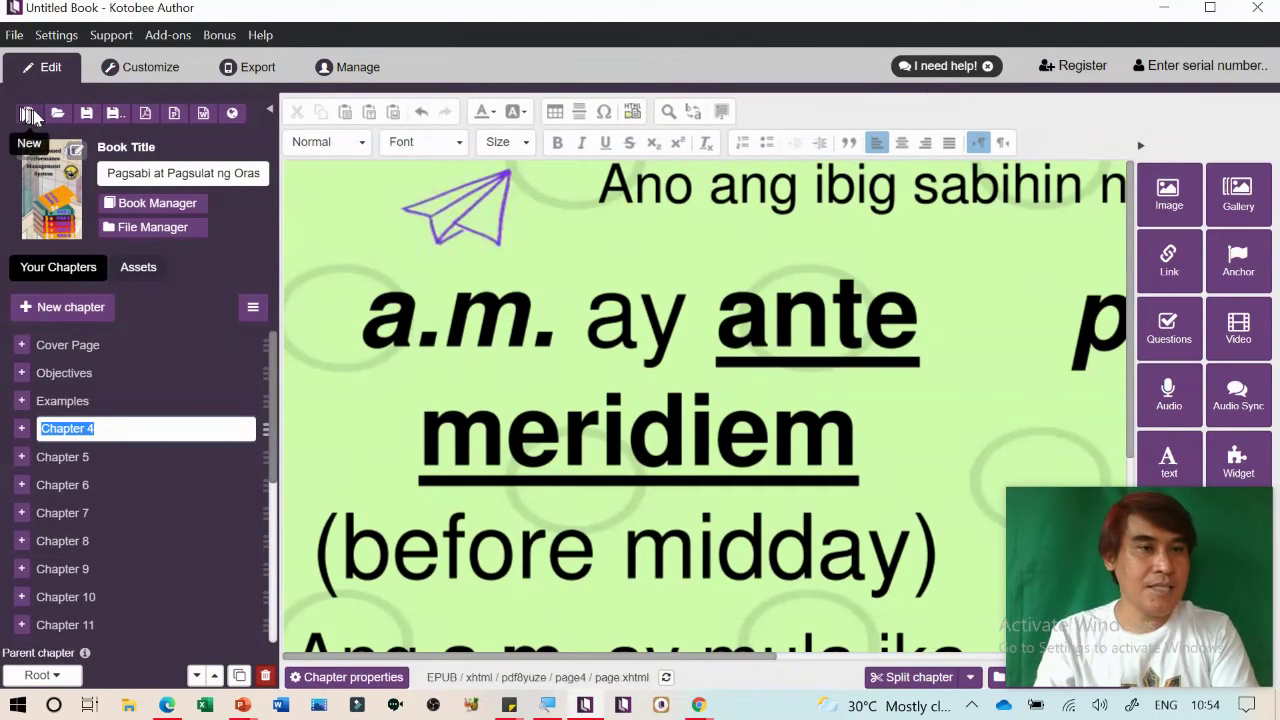
{"action": "left_click", "coordinate": [86, 115]}
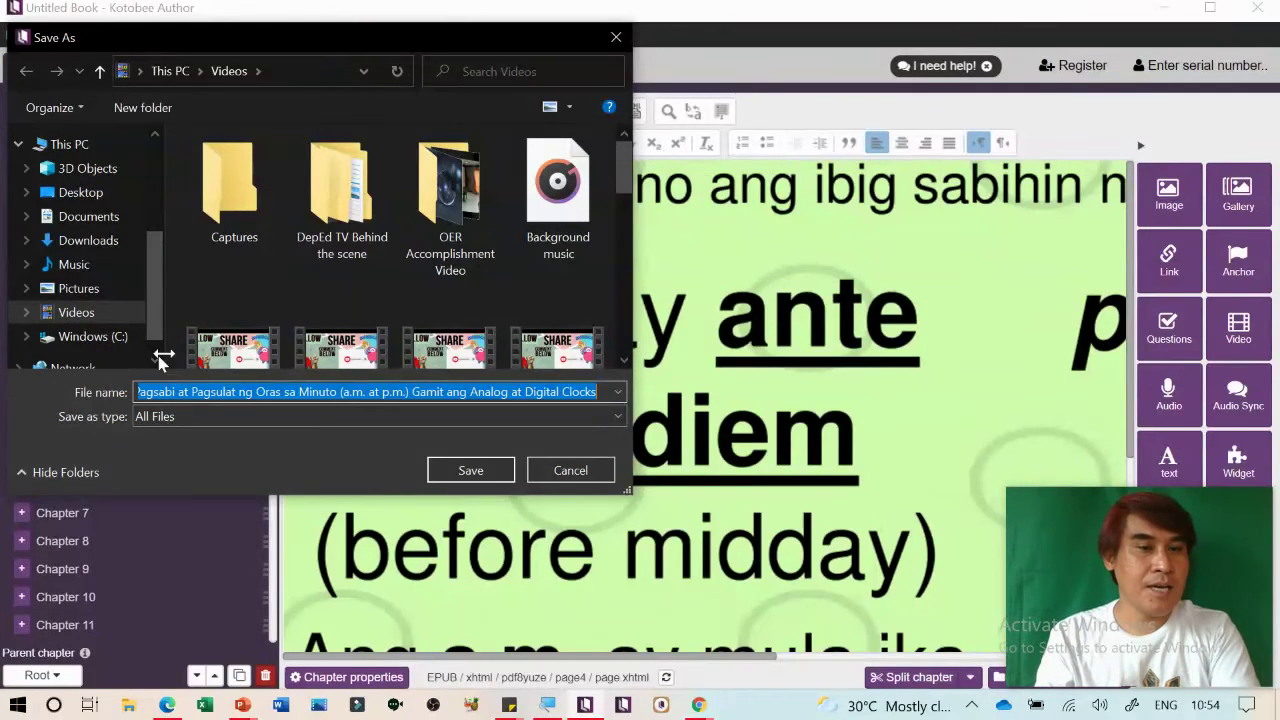
{"action": "left_click", "coordinate": [470, 470]}
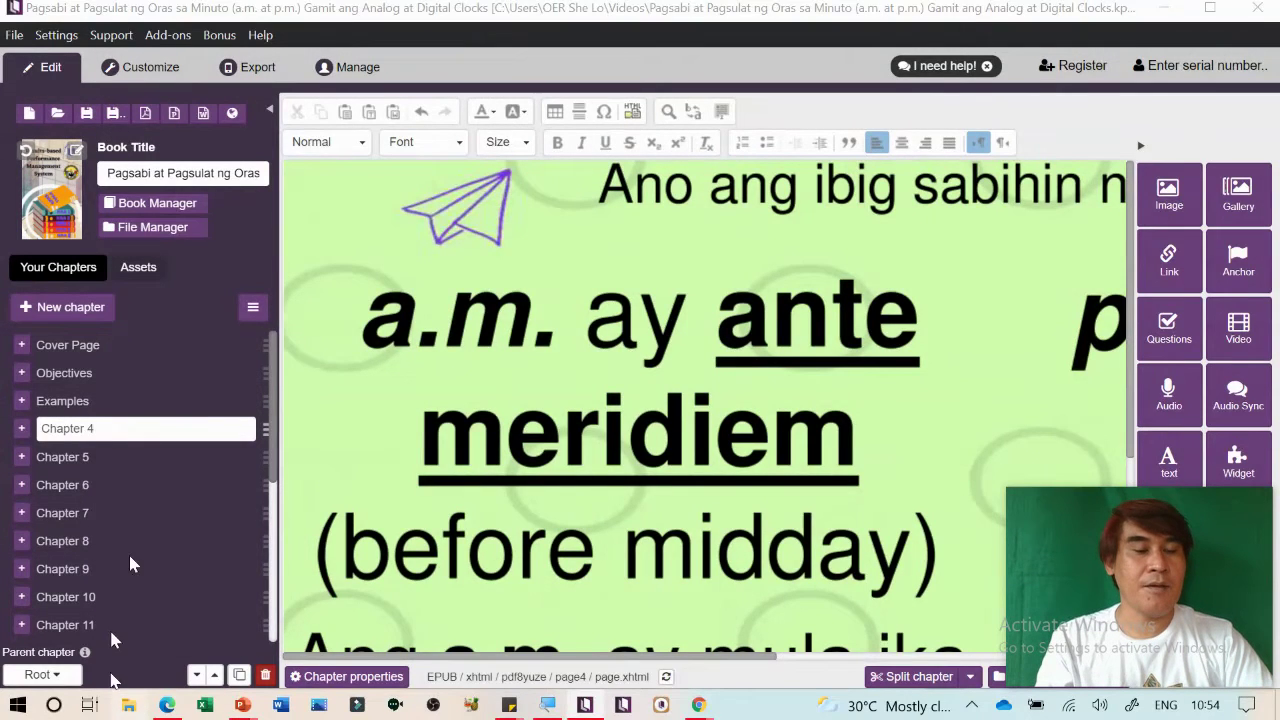
Open the Videos folder in File Explorer and locate the saved Kotobee book file
{"action": "key", "text": "super+e"}
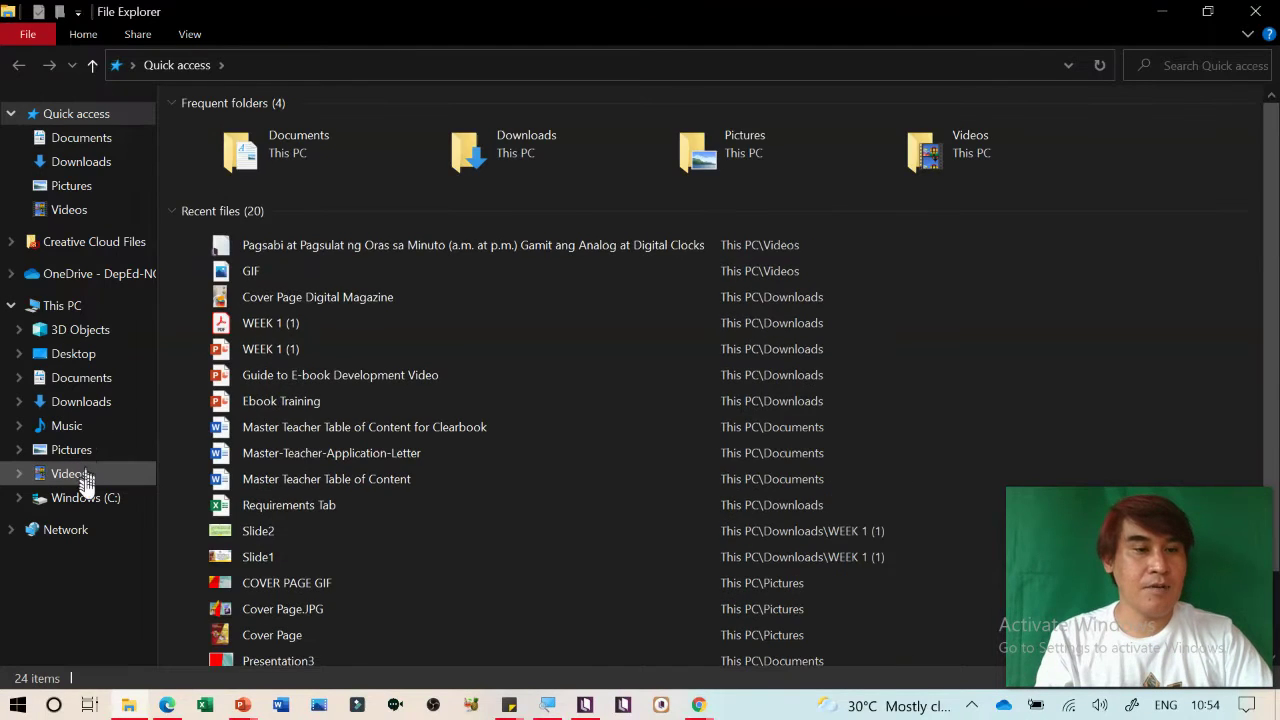
{"action": "left_click", "coordinate": [84, 478]}
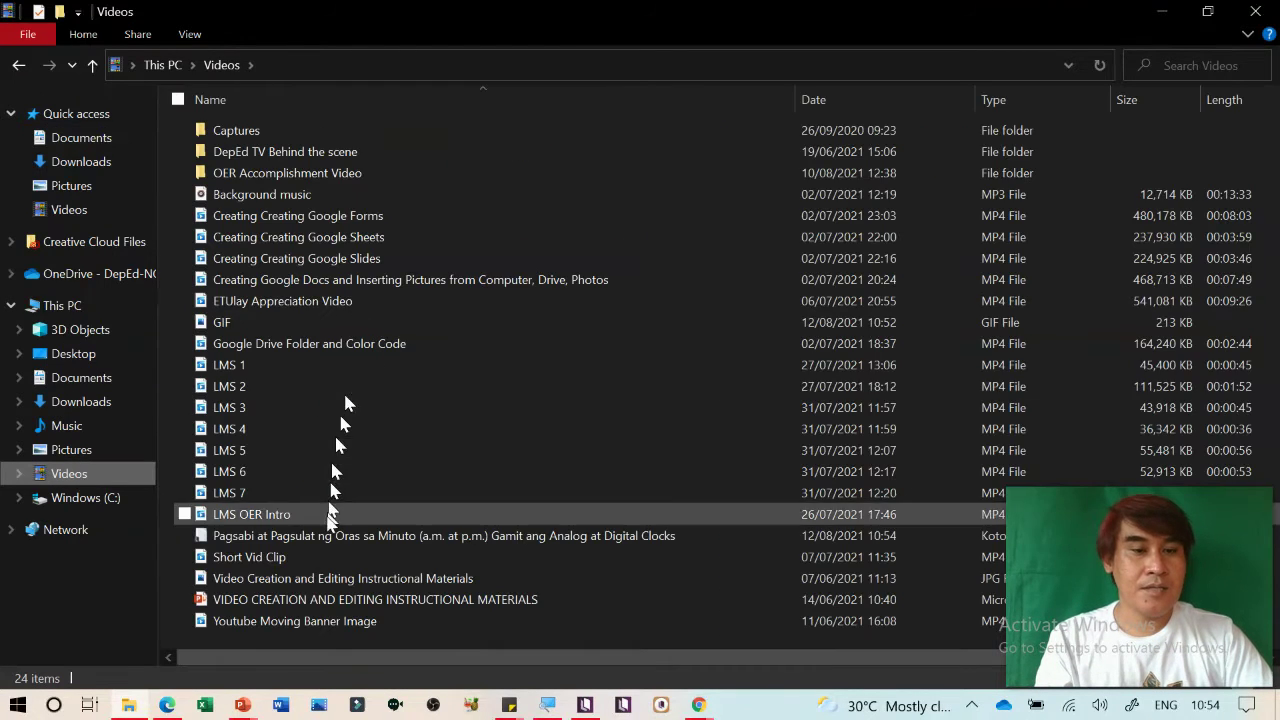
{"action": "left_click", "coordinate": [310, 537]}
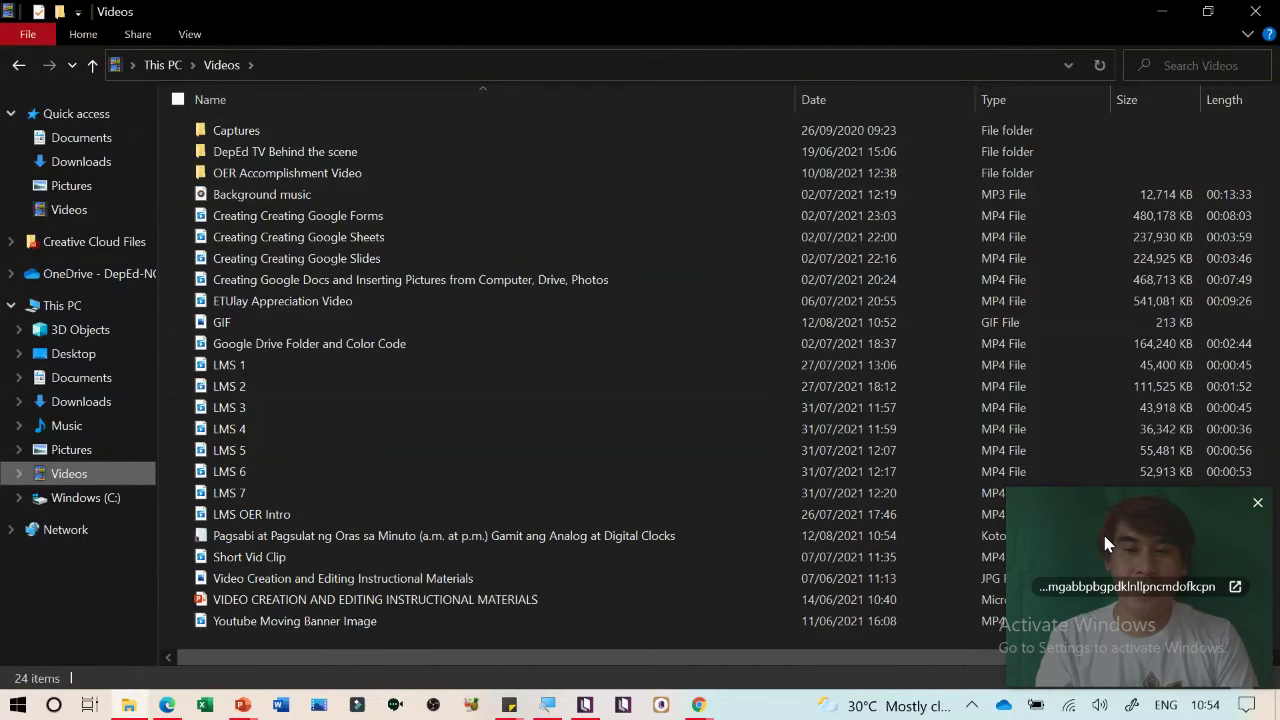
{"action": "left_click_drag", "start_coordinate": [1102, 531], "coordinate": [435, 557]}
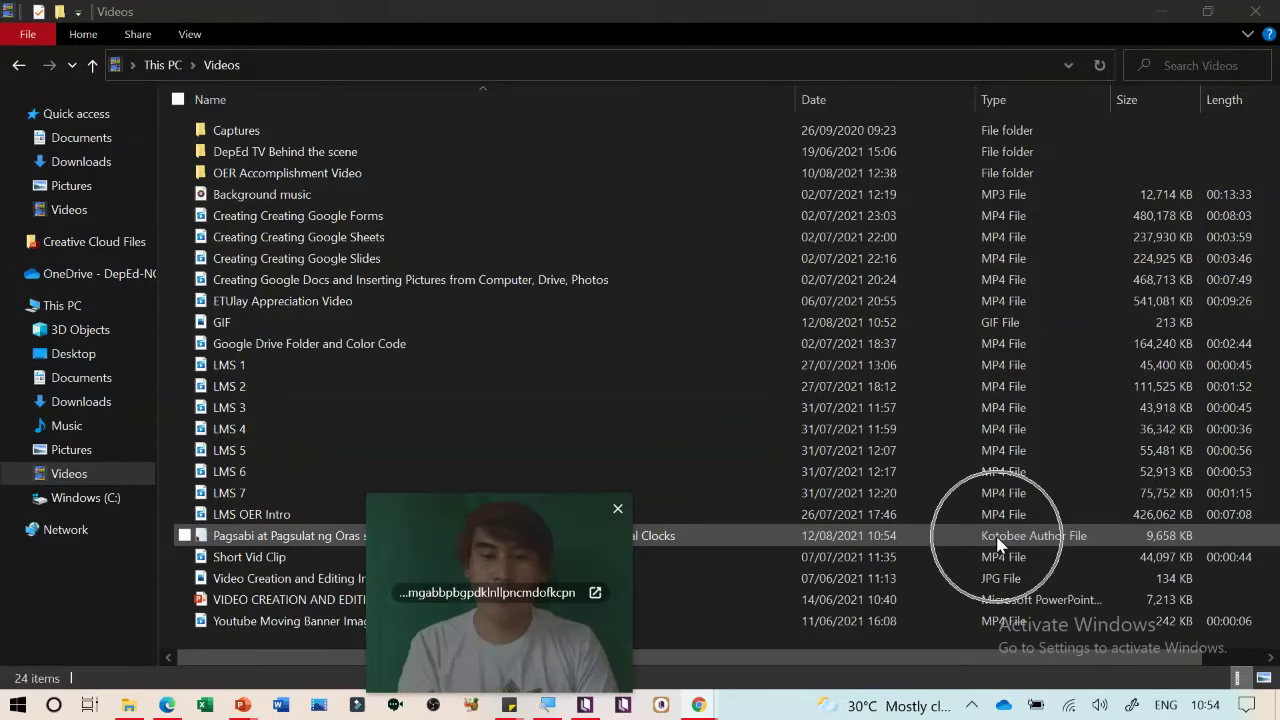
{"action": "left_click_drag", "start_coordinate": [538, 546], "coordinate": [1127, 544]}
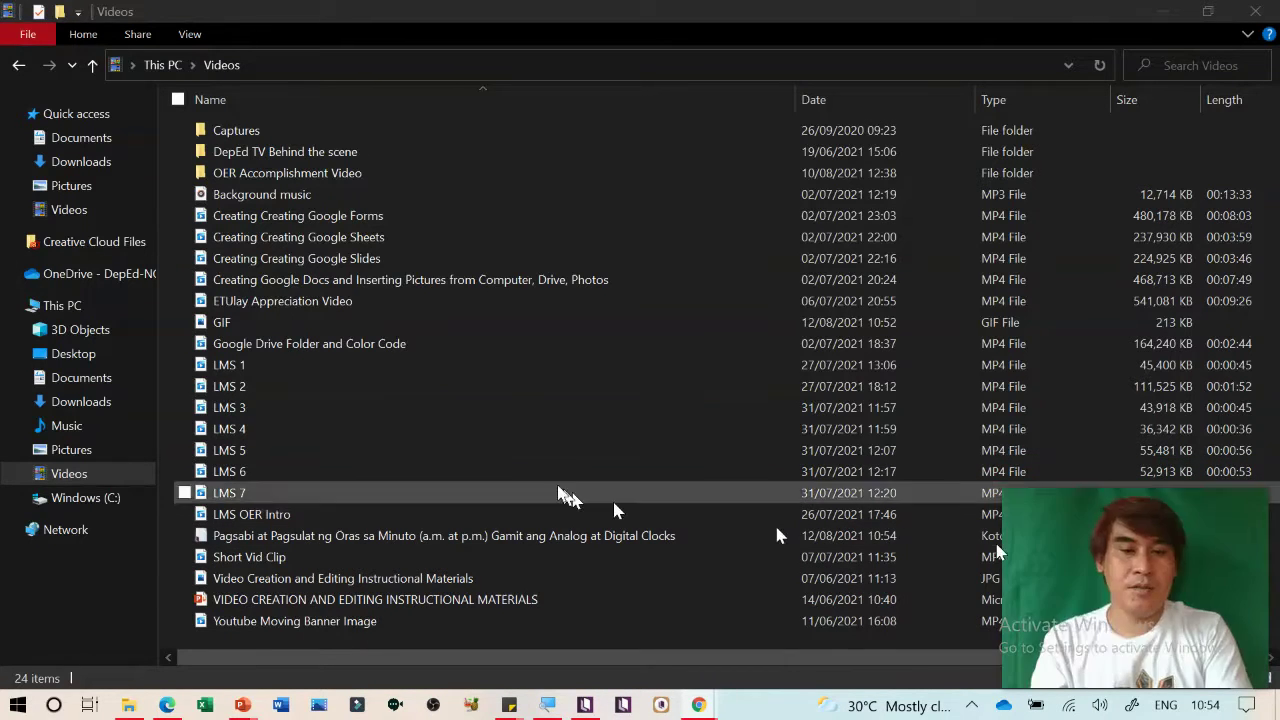
Switch back to Kotobee Author and show the export options for standard files, dismissing the introductory export message
{"action": "key", "text": "alt+Tab"}
{"action": "key", "text": "alt+Tab"}
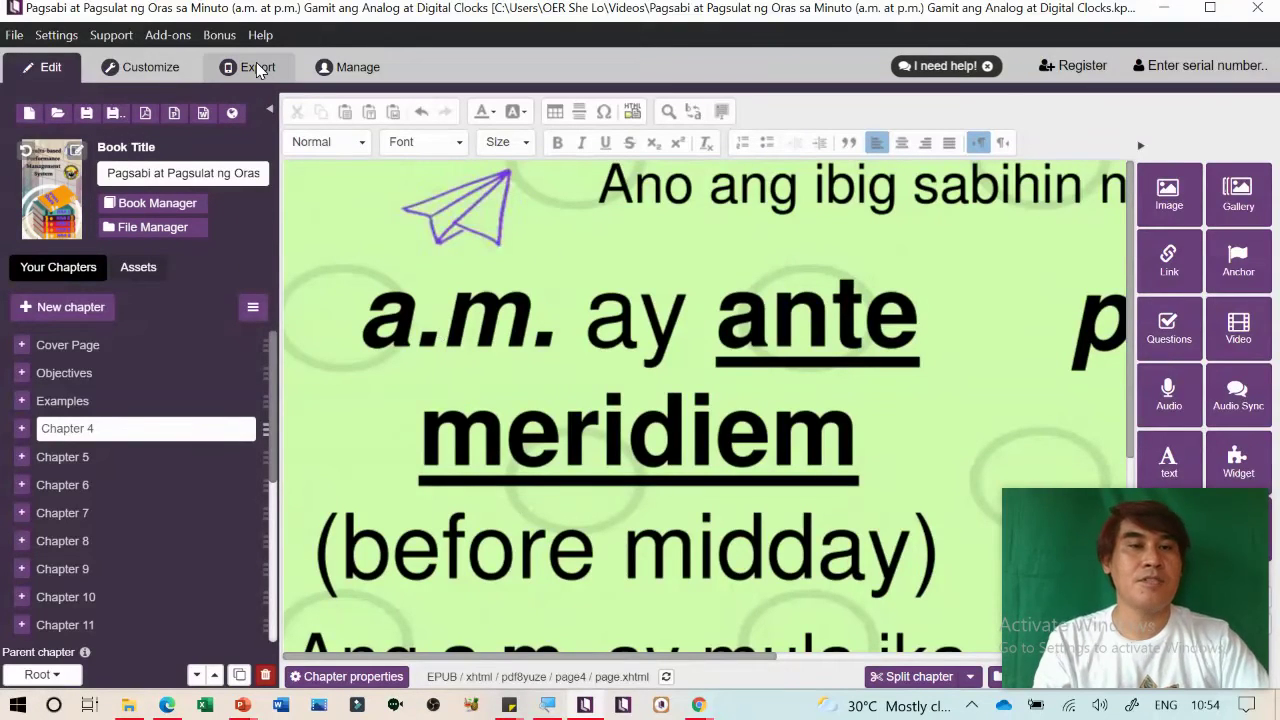
{"action": "left_click", "coordinate": [257, 68]}
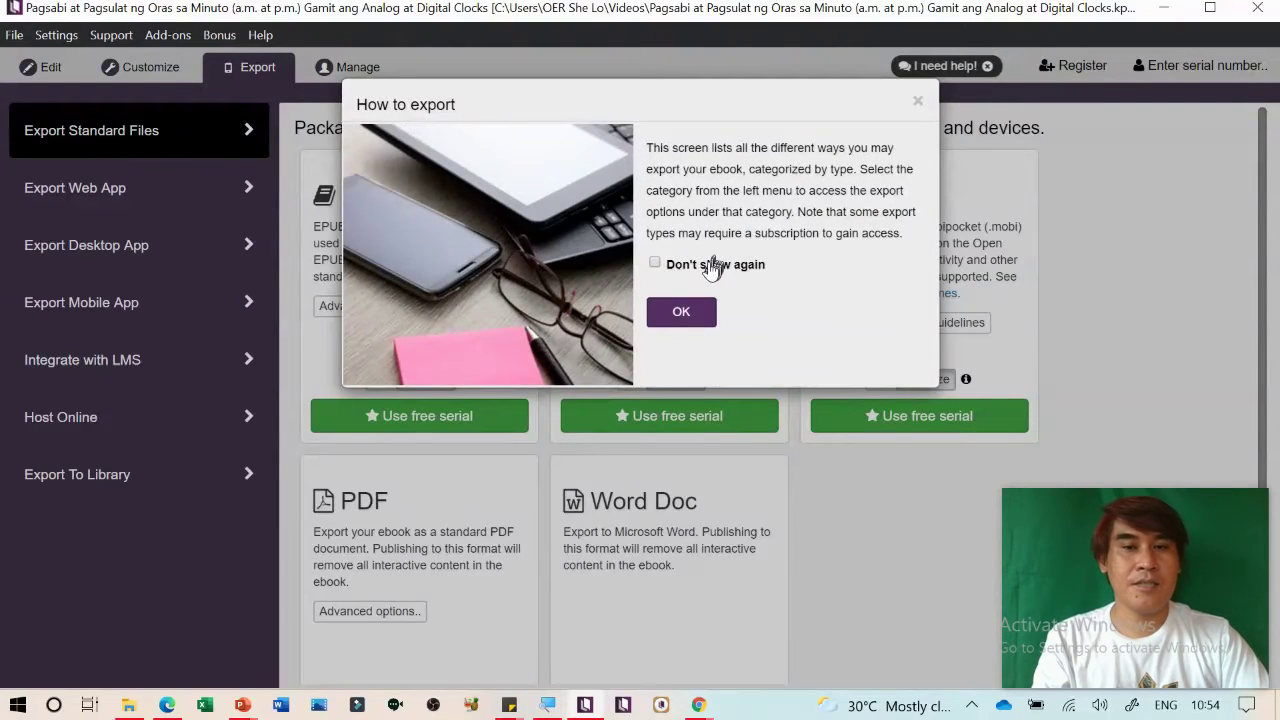
{"action": "left_click", "coordinate": [681, 312]}
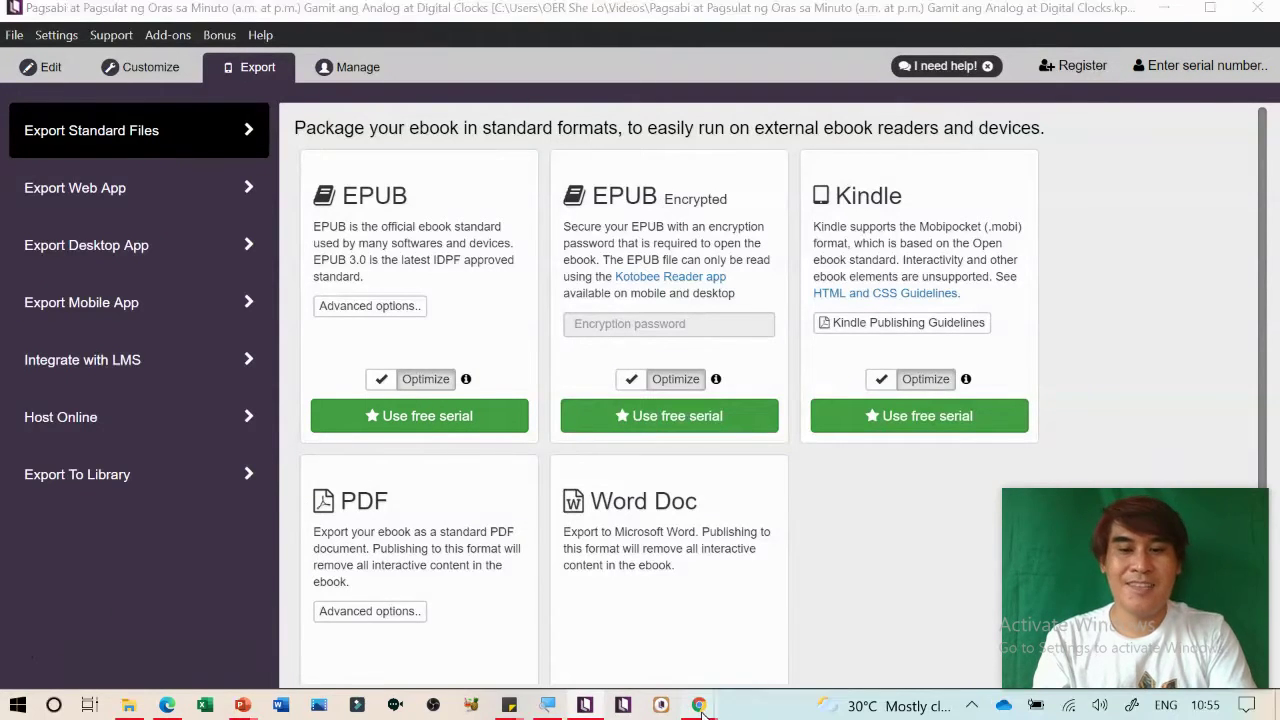
Switch to Chrome, open the Google home page, change to the personal Google account and open its Gmail inbox
{"action": "mouse_move", "coordinate": [698, 703]}
{"action": "left_click", "coordinate": [560, 652]}
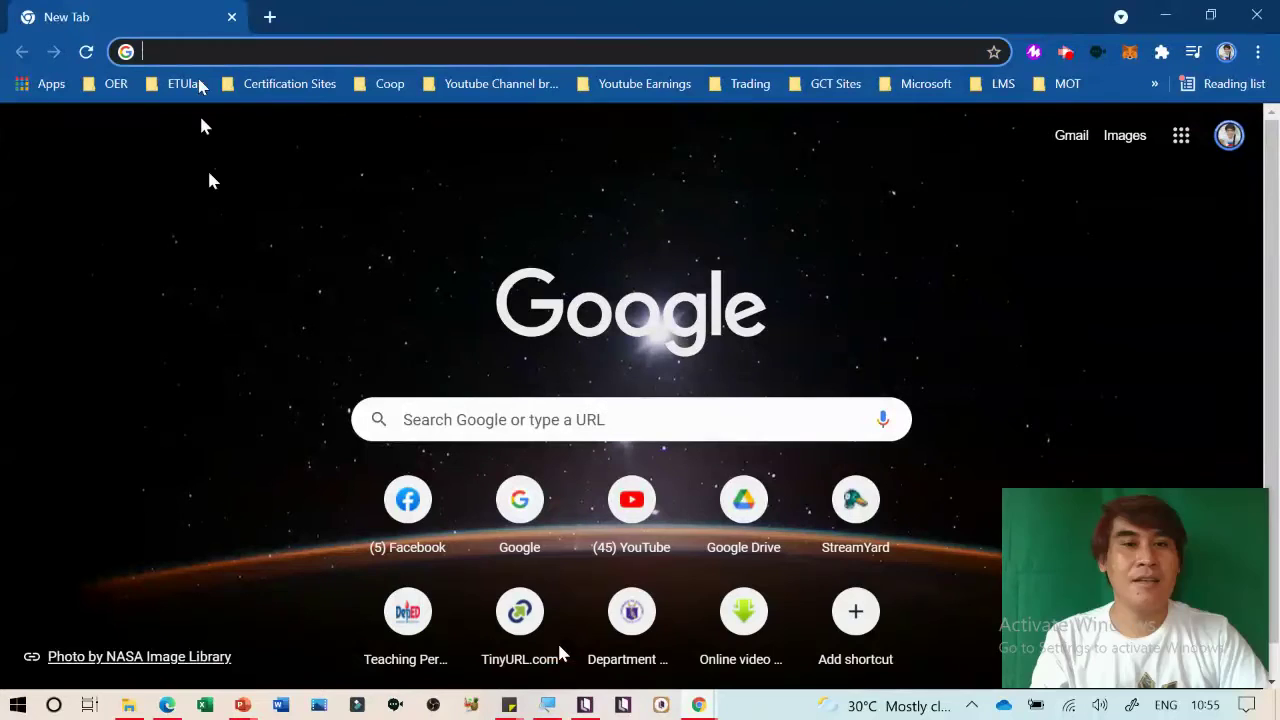
{"action": "type", "text": "g"}
{"action": "key", "text": "Return"}
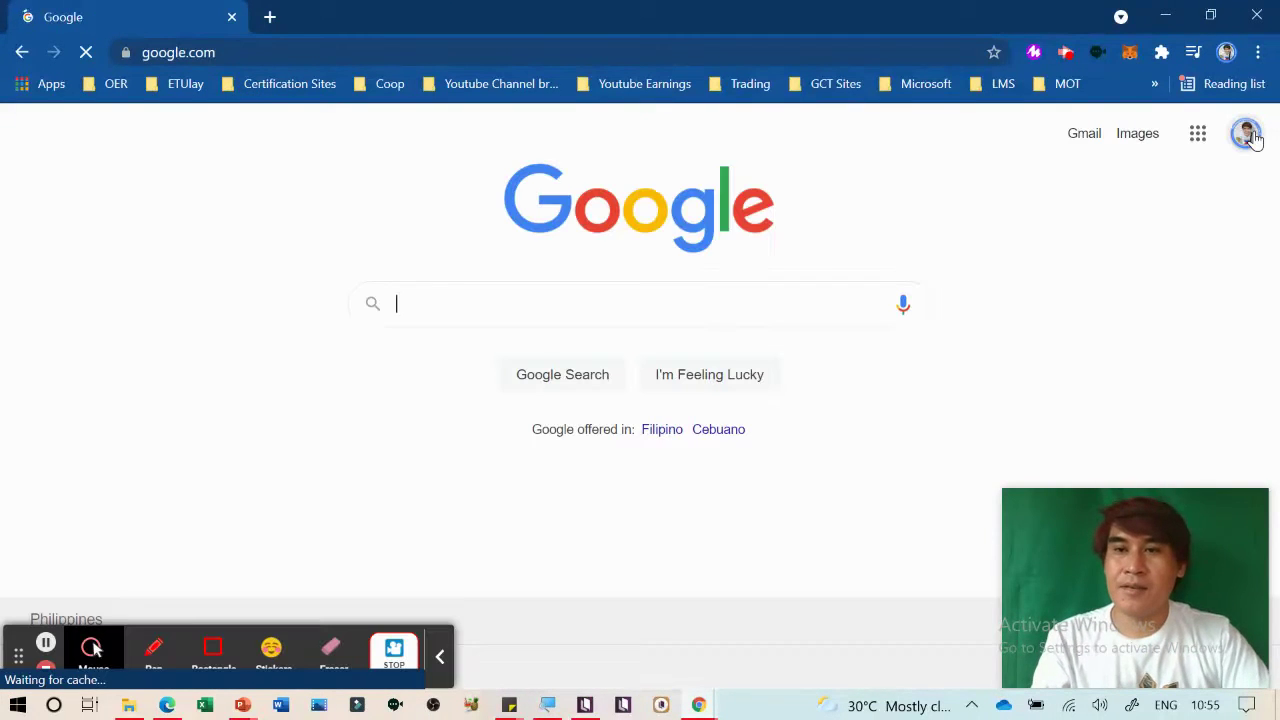
{"action": "left_click", "coordinate": [1246, 134]}
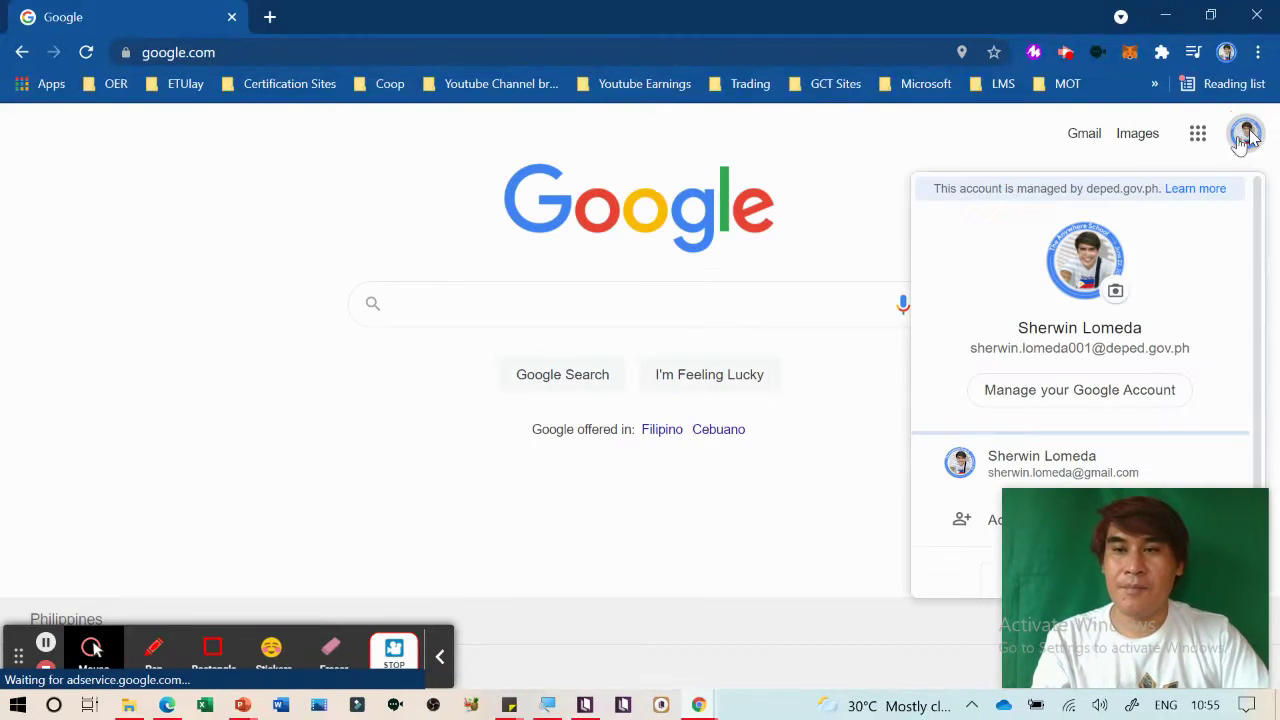
{"action": "left_click", "coordinate": [1000, 463]}
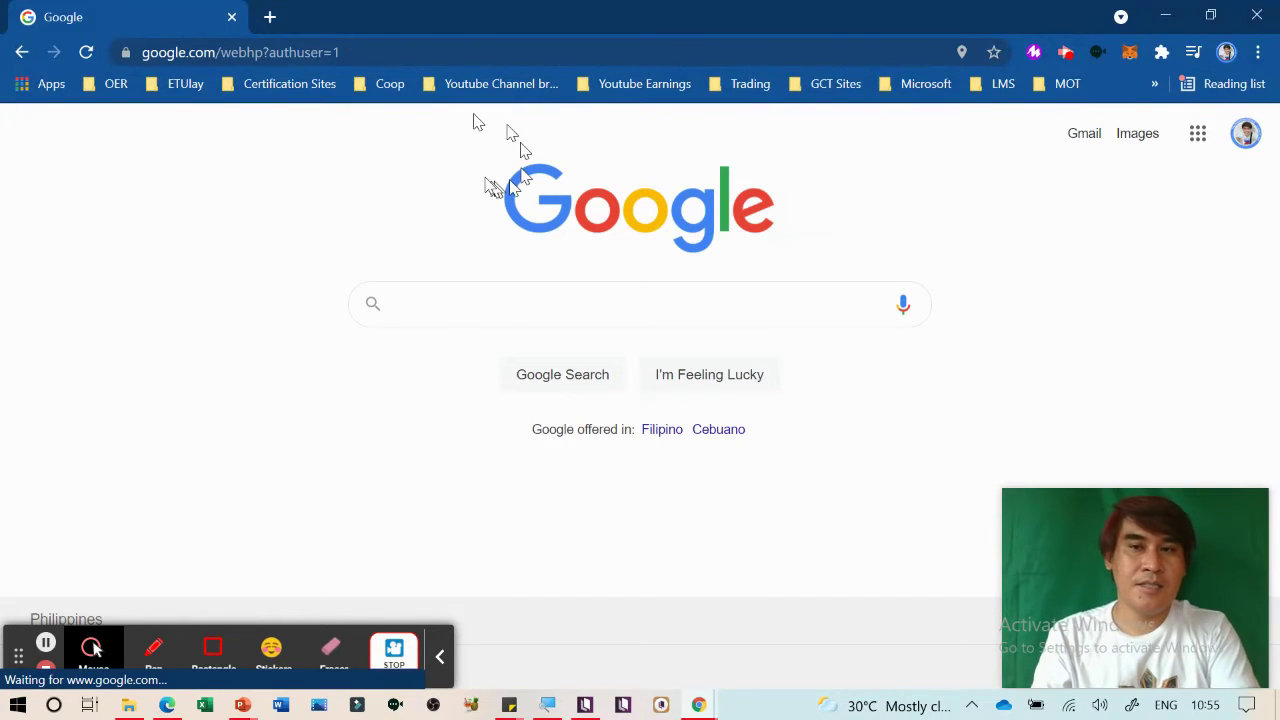
{"action": "left_click", "coordinate": [1085, 136]}
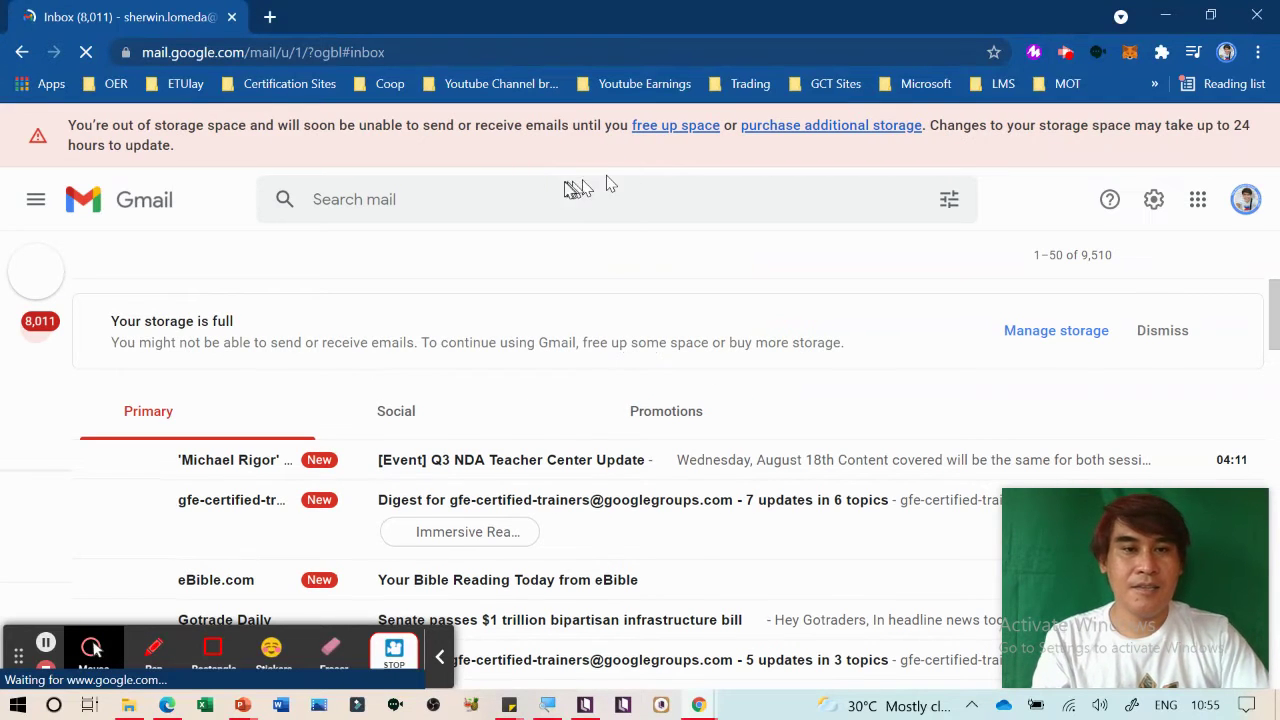
Search the mailbox for "kotobee license" and check the "One-on-one workshop availability" message for a licence
{"action": "left_click", "coordinate": [550, 199]}
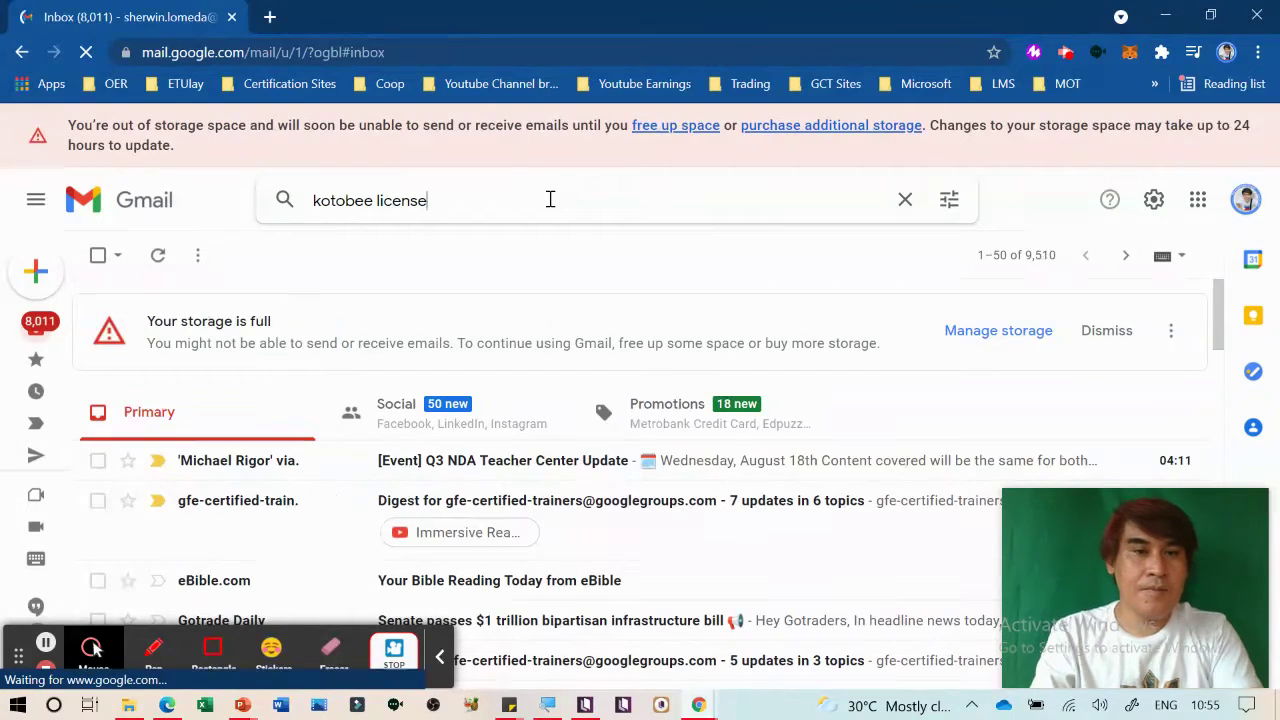
{"action": "key", "text": "Return"}
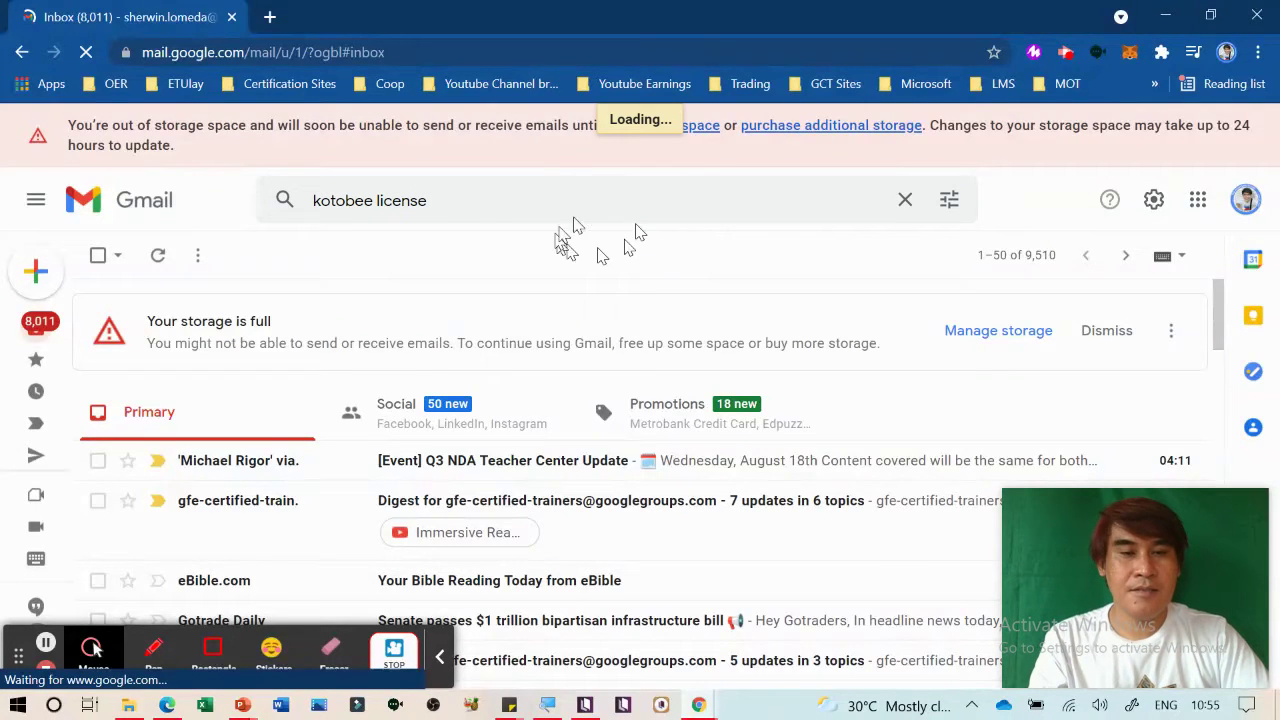
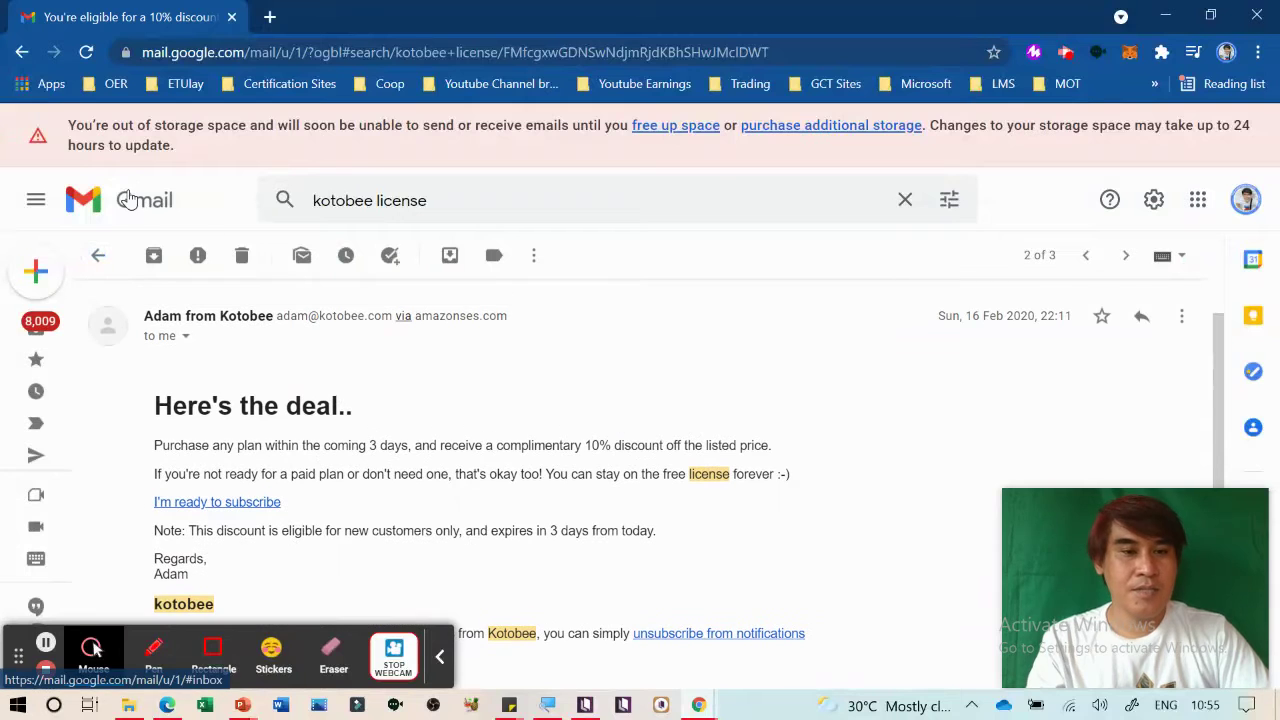
{"action": "left_click", "coordinate": [22, 51]}
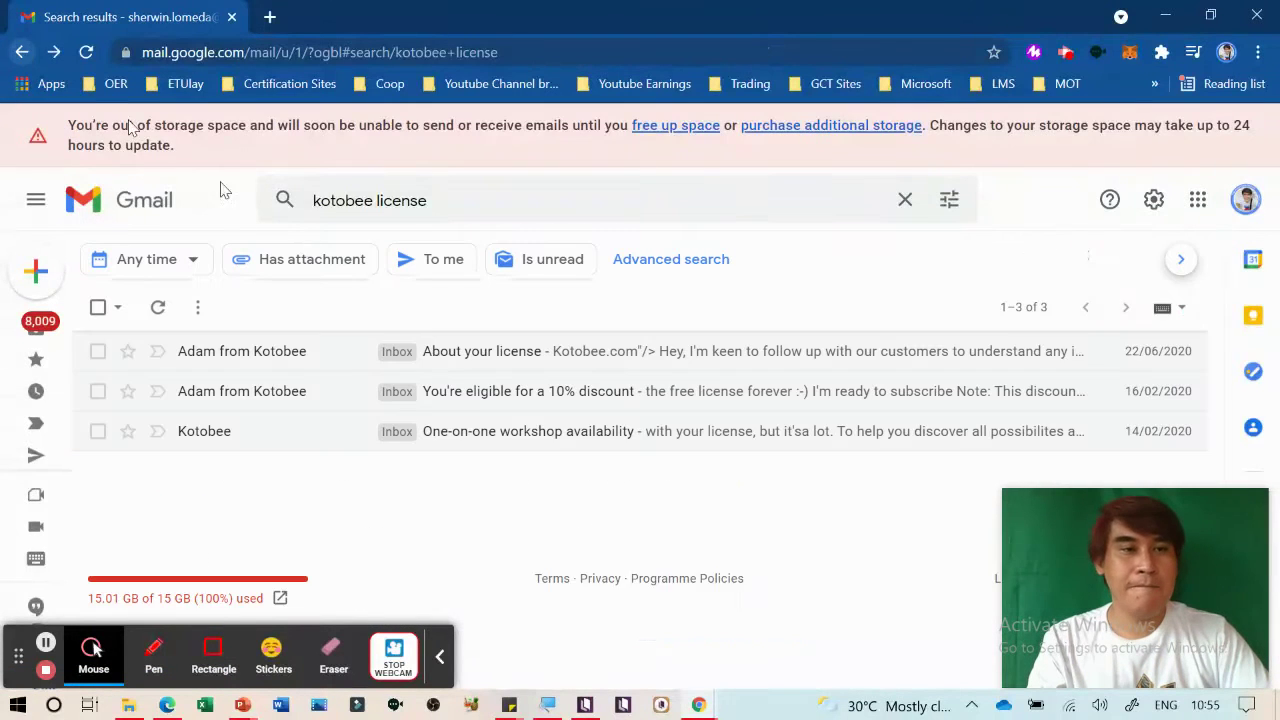
{"action": "left_click", "coordinate": [566, 452]}
{"action": "scroll", "coordinate": [612, 452], "scroll_direction": "down", "scroll_amount": 2}
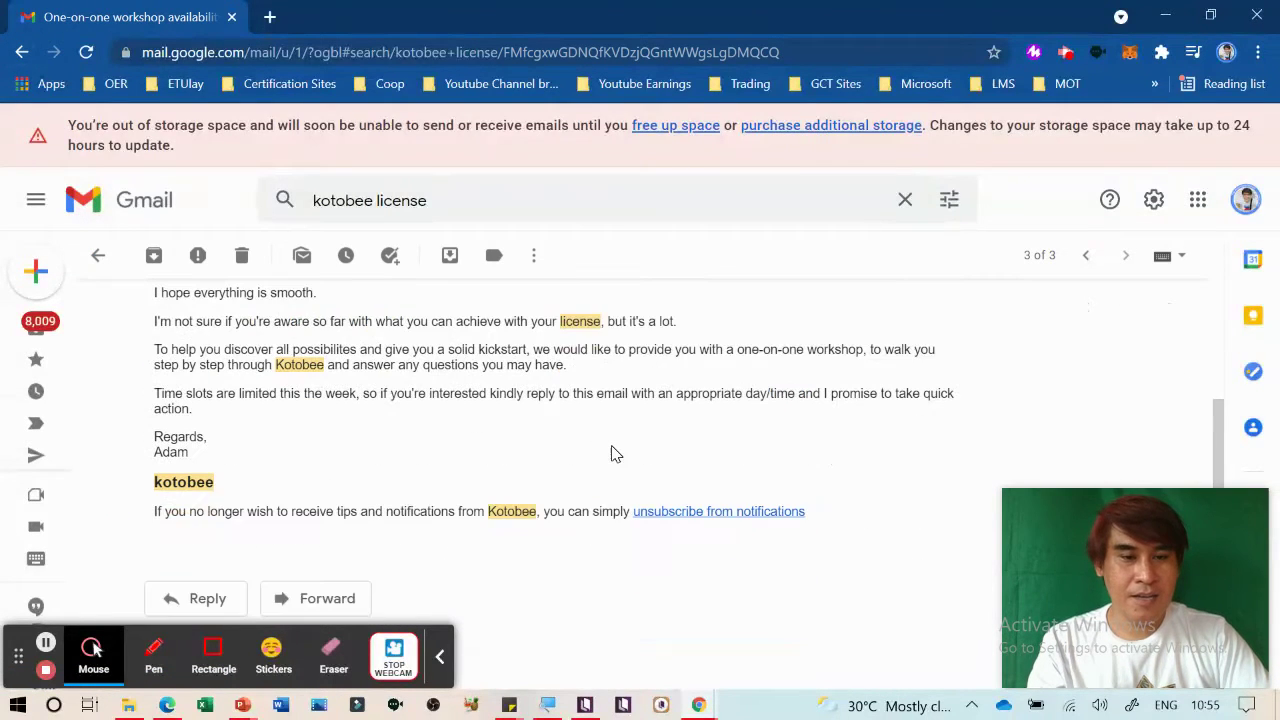
{"action": "scroll", "coordinate": [615, 454], "scroll_direction": "up", "scroll_amount": 2}
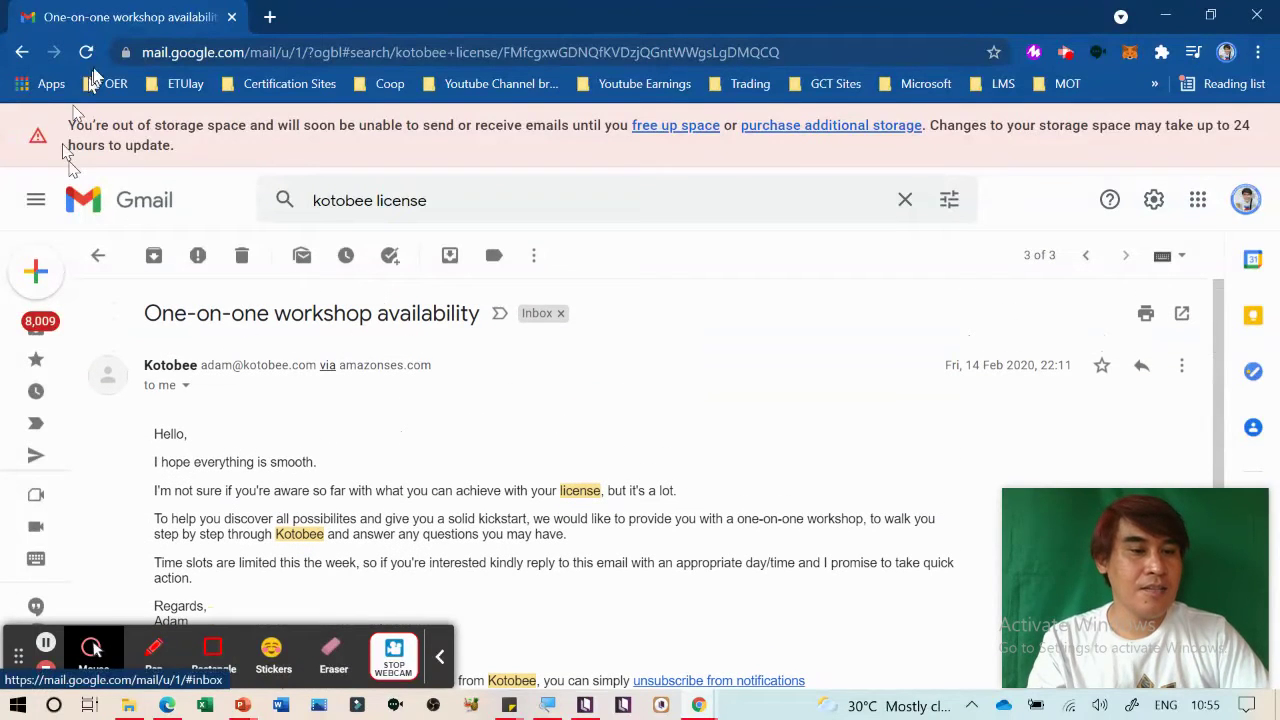
{"action": "left_click", "coordinate": [22, 53]}
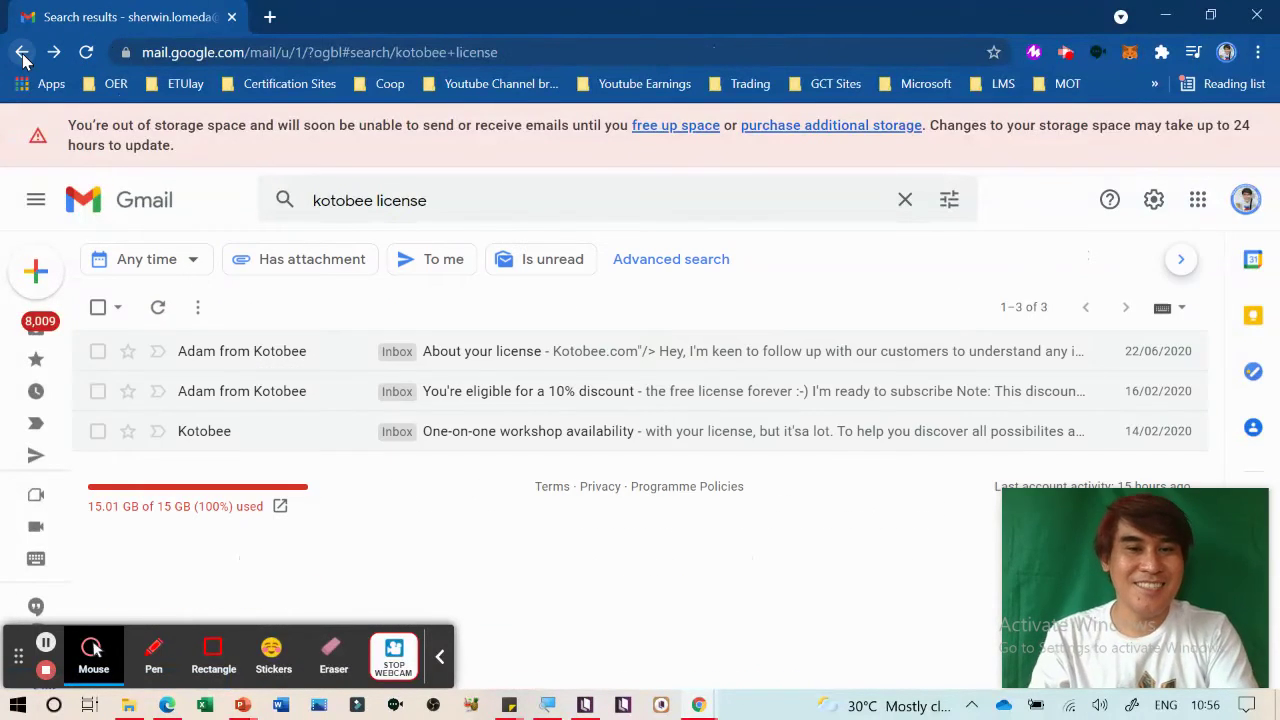
Read through the "About your license" and "You're eligible for a 10% discount" messages, returning to the search results after each
{"action": "left_click", "coordinate": [505, 362]}
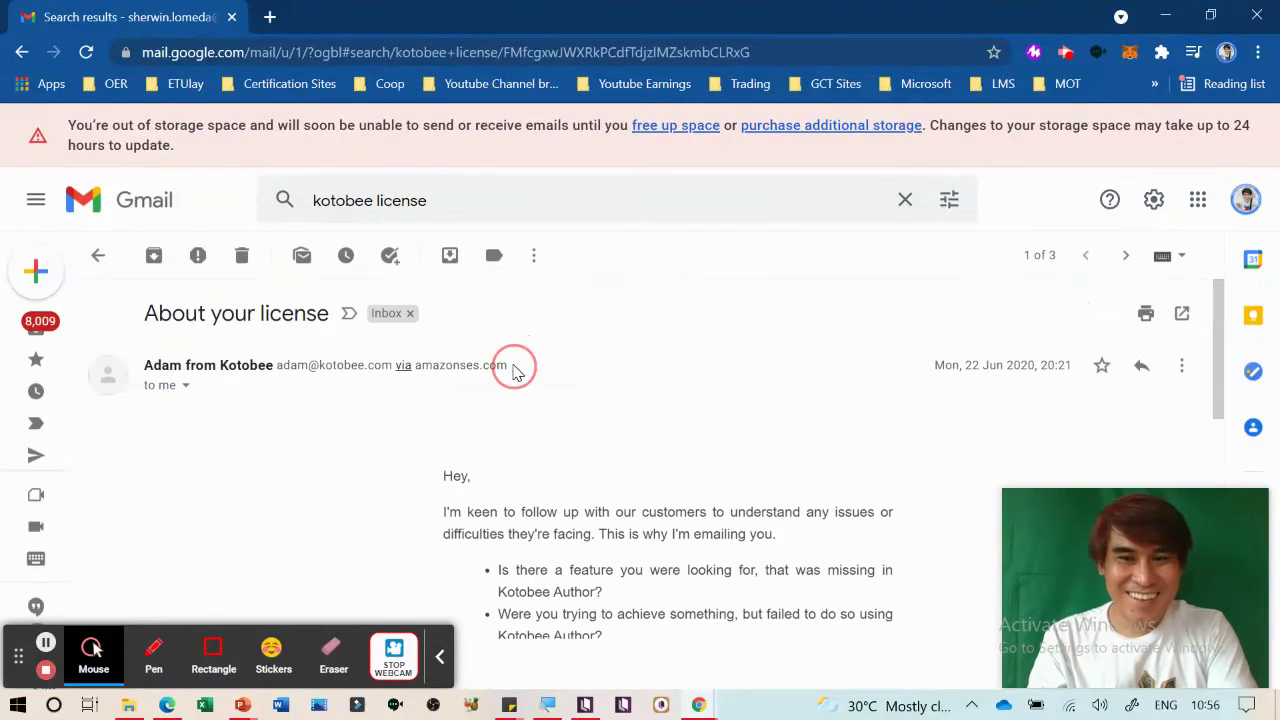
{"action": "scroll", "coordinate": [620, 428], "scroll_direction": "down", "scroll_amount": 4}
{"action": "scroll", "coordinate": [620, 428], "scroll_direction": "down", "scroll_amount": 2}
{"action": "scroll", "coordinate": [620, 428], "scroll_direction": "up", "scroll_amount": 6}
{"action": "left_click", "coordinate": [22, 52]}
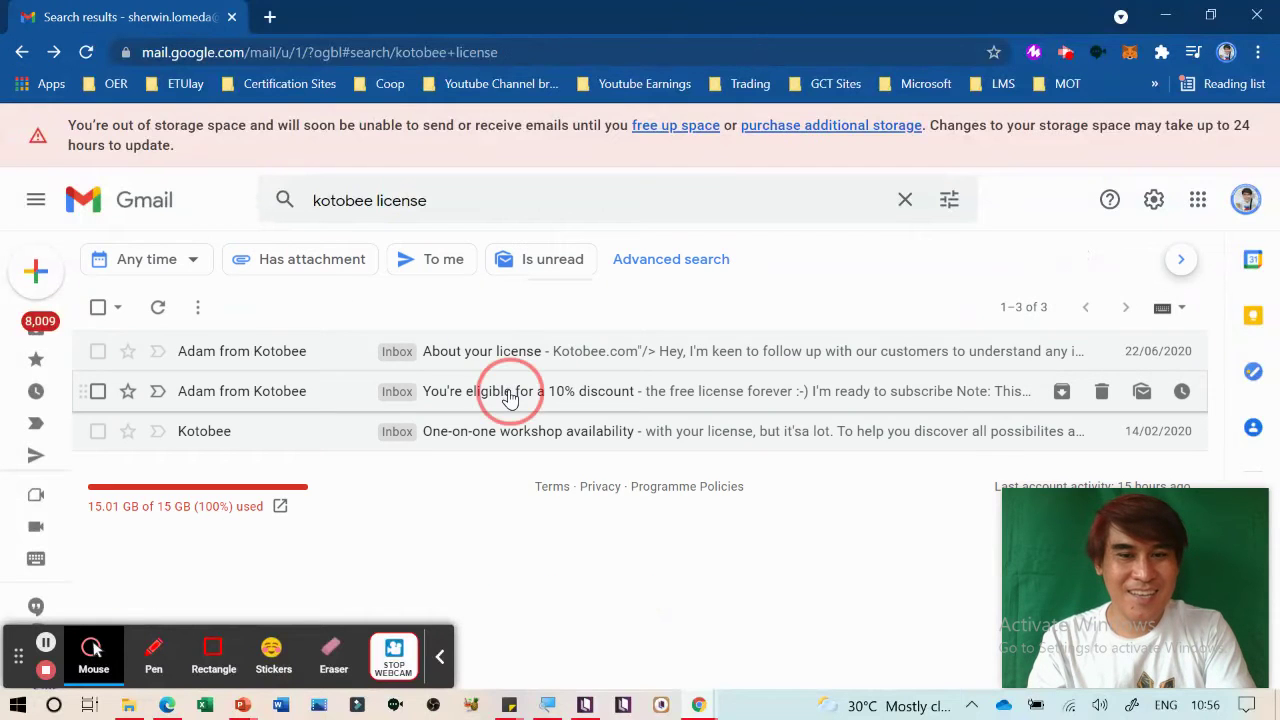
{"action": "left_click", "coordinate": [510, 394]}
{"action": "scroll", "coordinate": [558, 440], "scroll_direction": "down", "scroll_amount": 2}
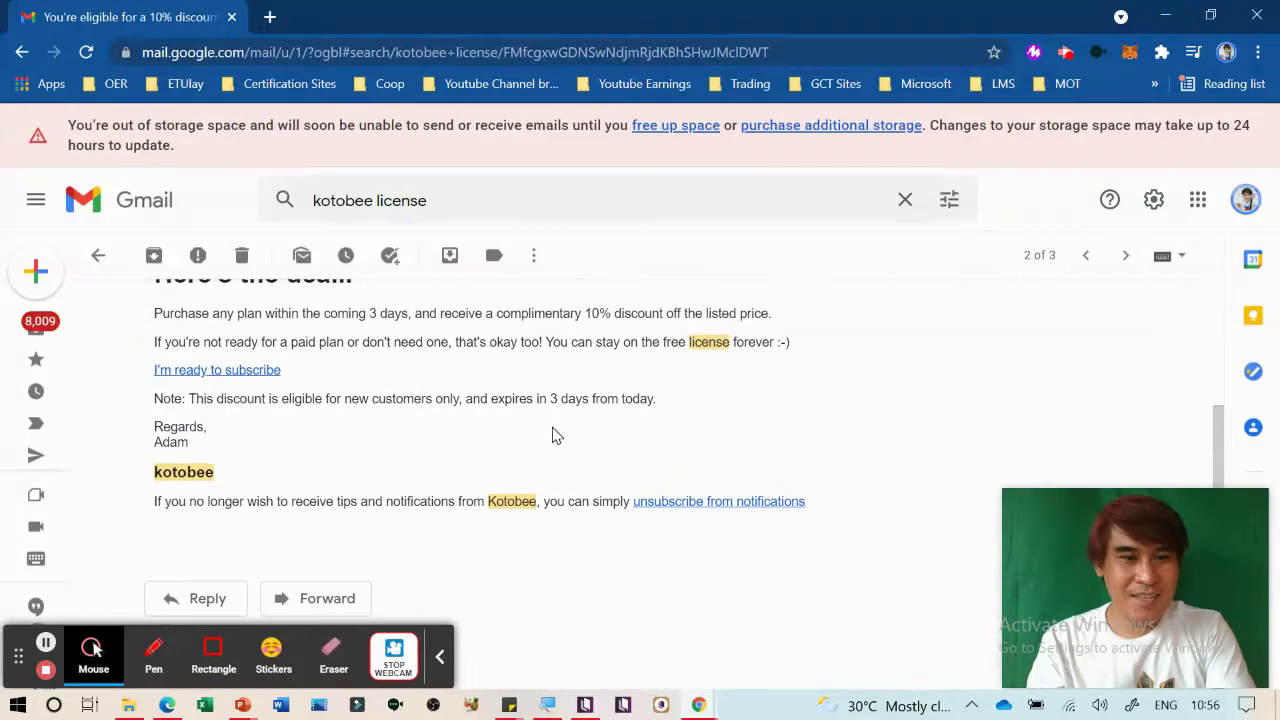
{"action": "scroll", "coordinate": [557, 435], "scroll_direction": "up", "scroll_amount": 3}
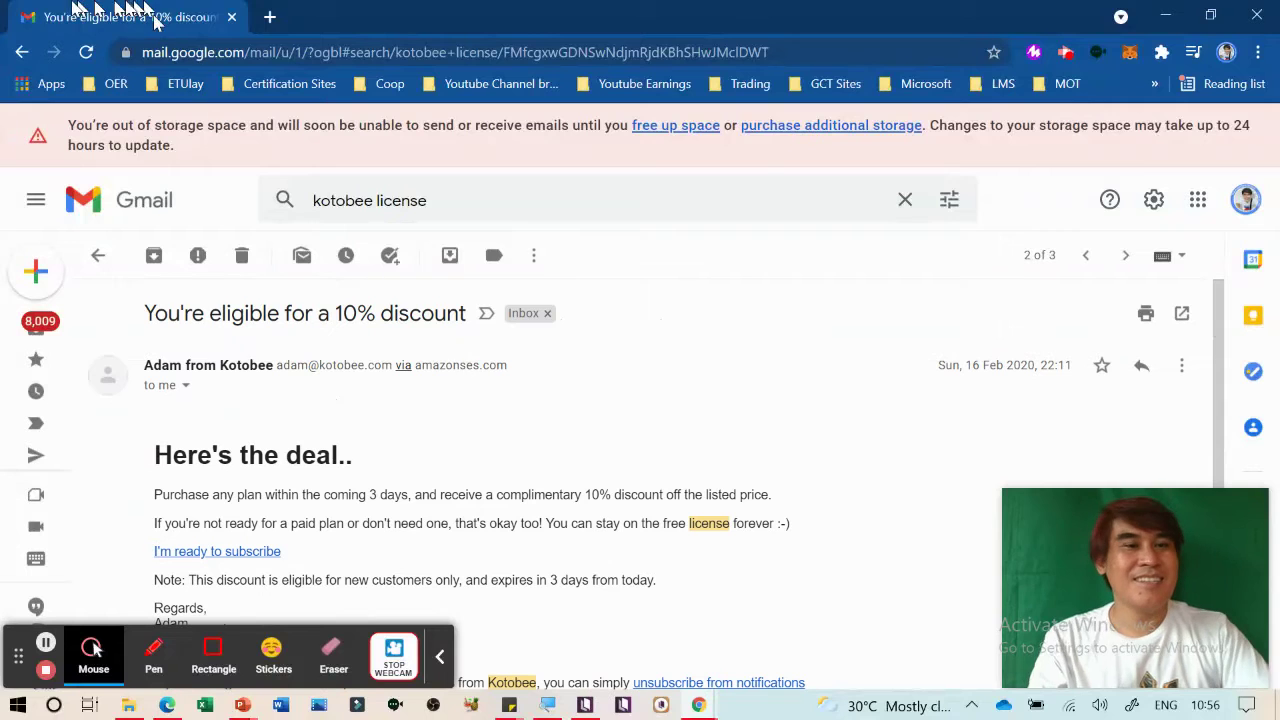
{"action": "left_click", "coordinate": [22, 52]}
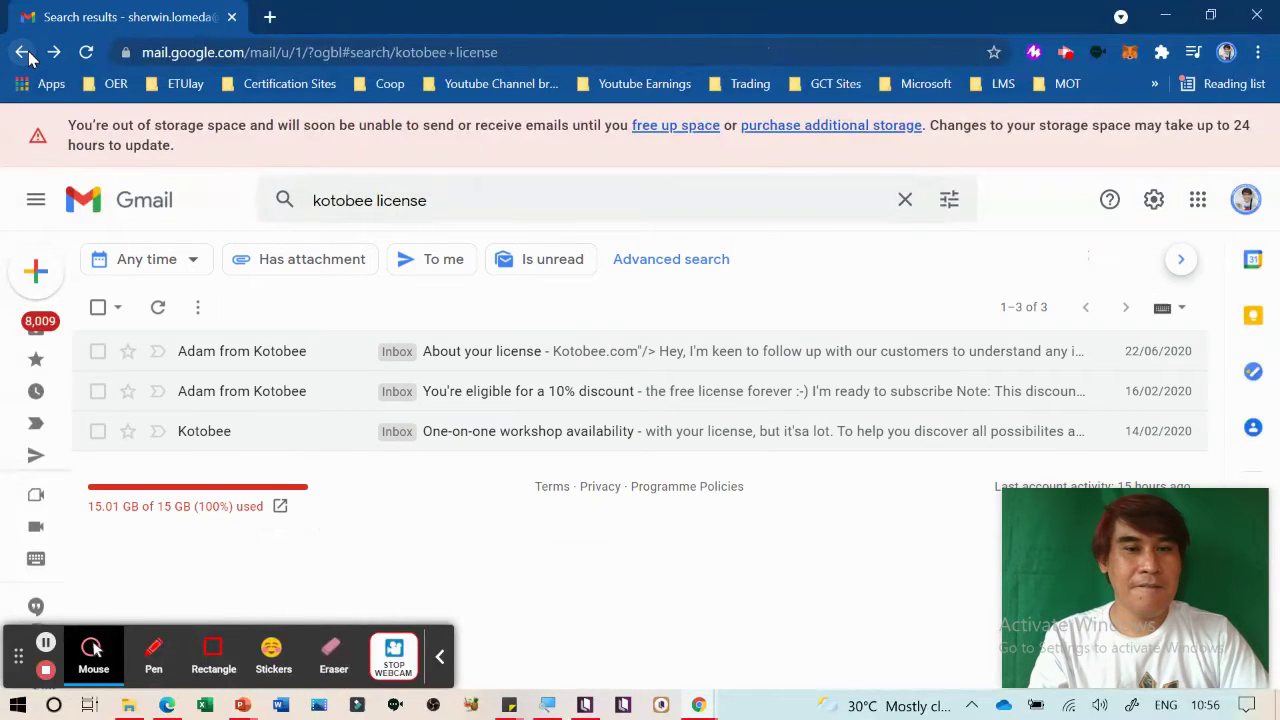
Open the Department of Education Gmail account and close the personal mailbox's tab
{"action": "left_click", "coordinate": [1246, 200]}
{"action": "left_click", "coordinate": [990, 484]}
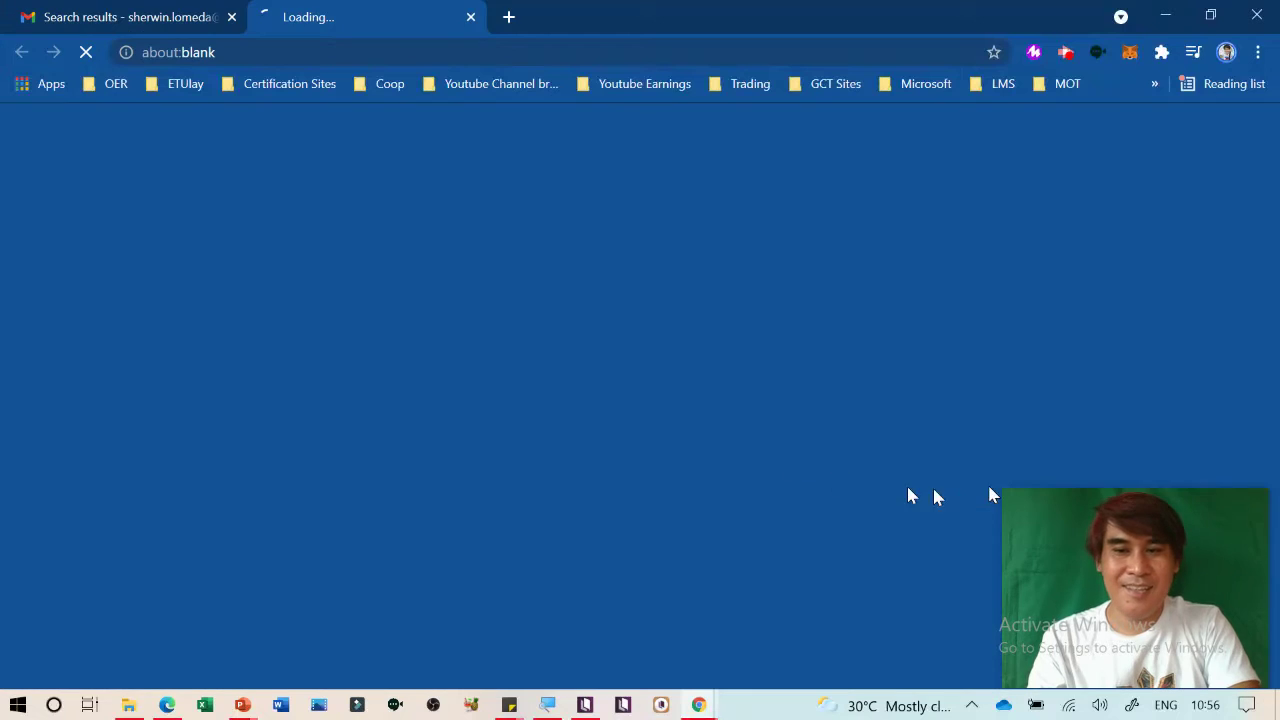
{"action": "left_click", "coordinate": [231, 18]}
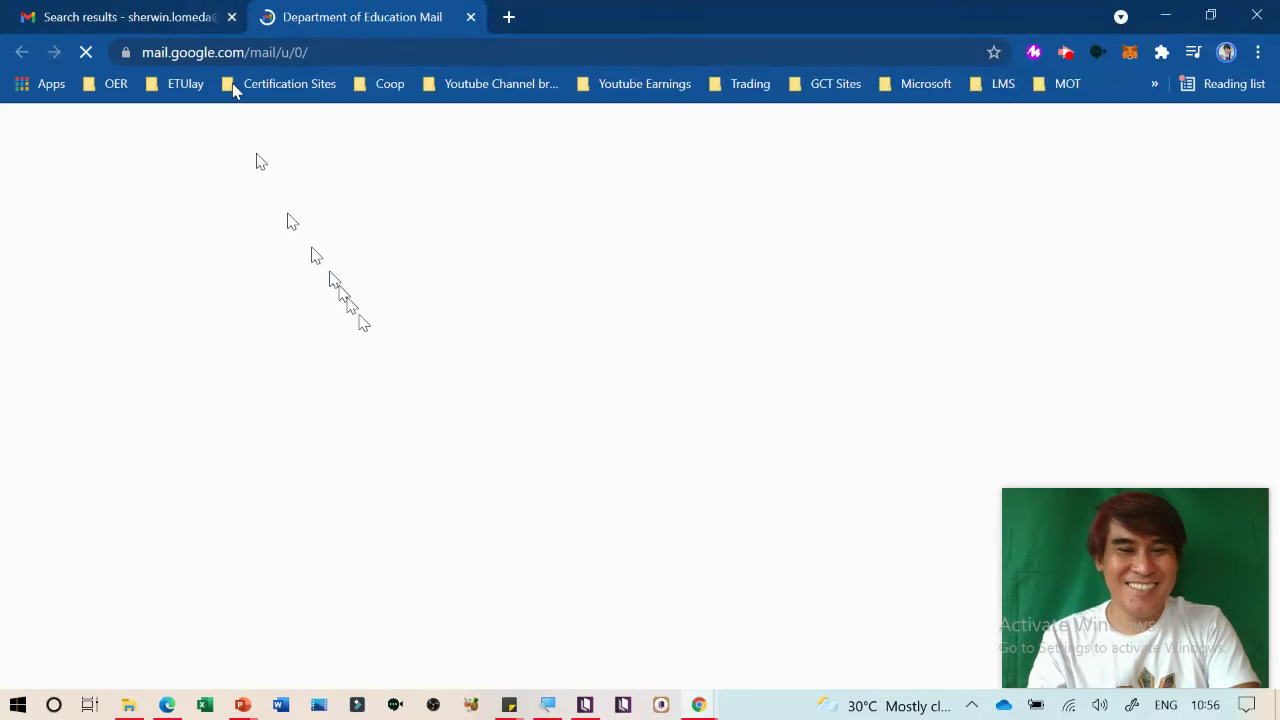
{"action": "left_click", "coordinate": [1066, 53]}
{"action": "left_click", "coordinate": [771, 10]}
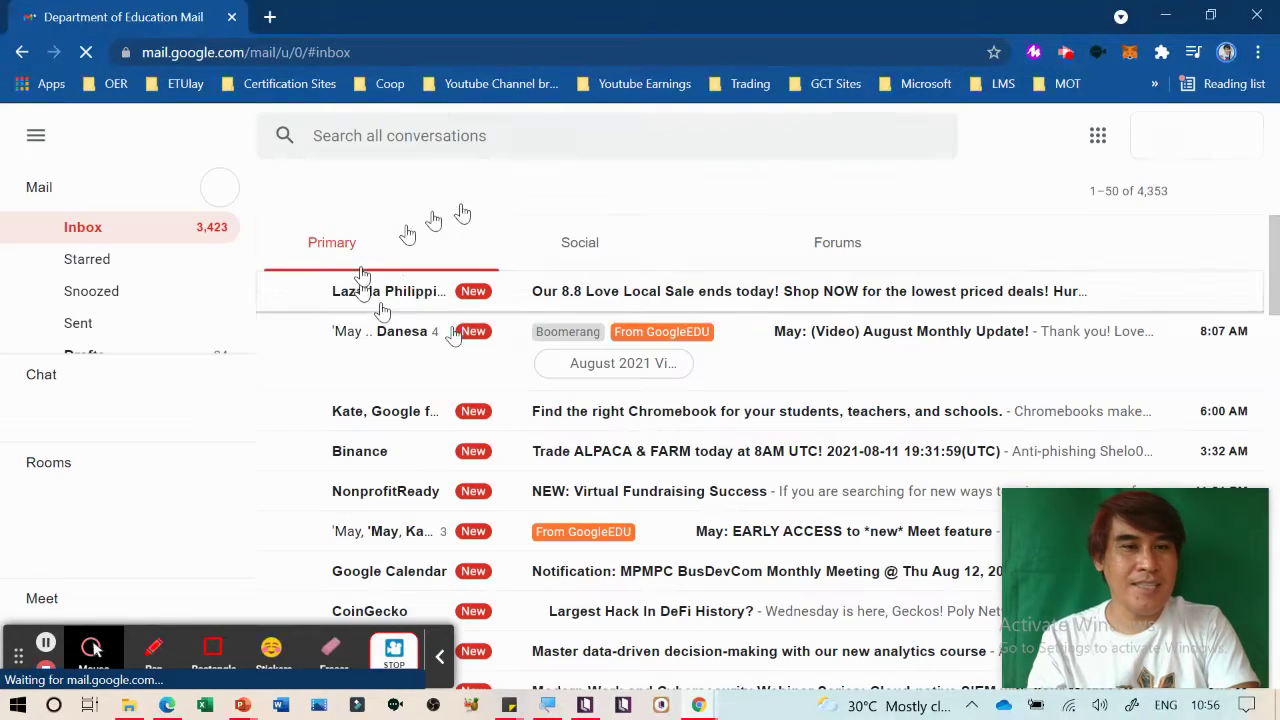
Search the Department of Education mailbox for "kotobee license", allowing Gmail to open email links and closing the Windows Settings window
{"action": "left_click", "coordinate": [490, 138]}
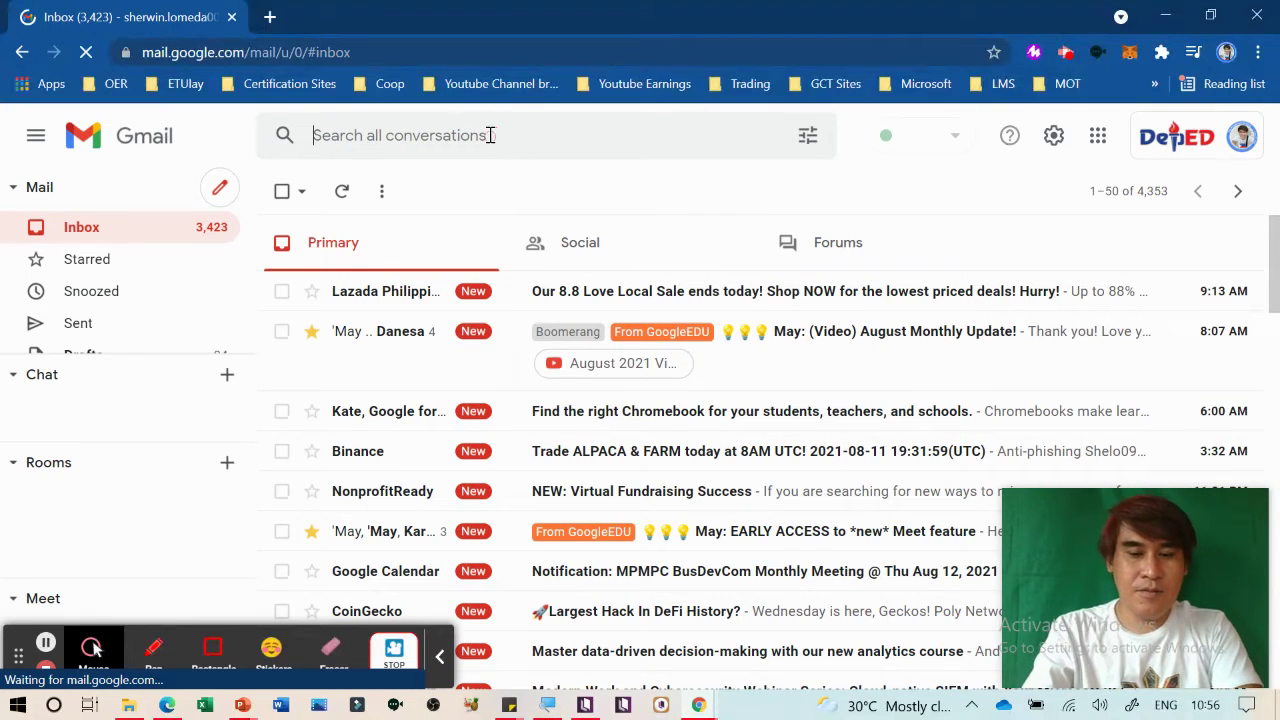
{"action": "type", "text": "kotobee license"}
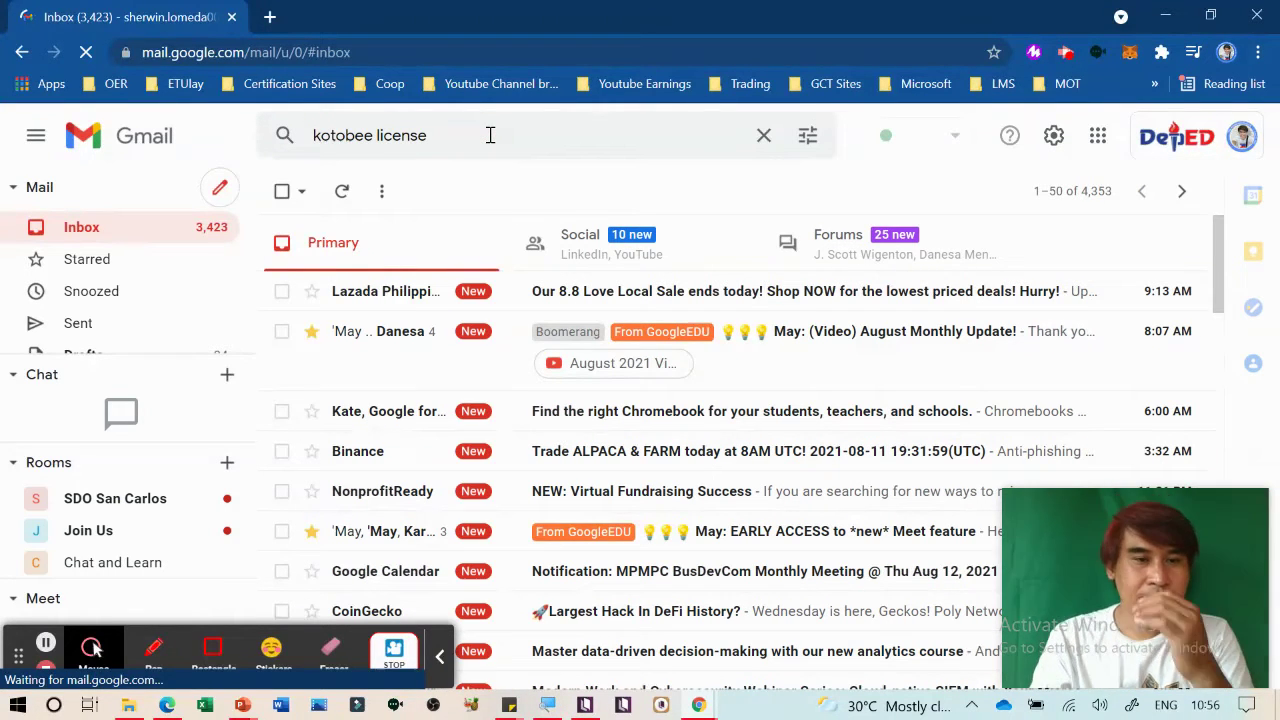
{"action": "key", "text": "Return"}
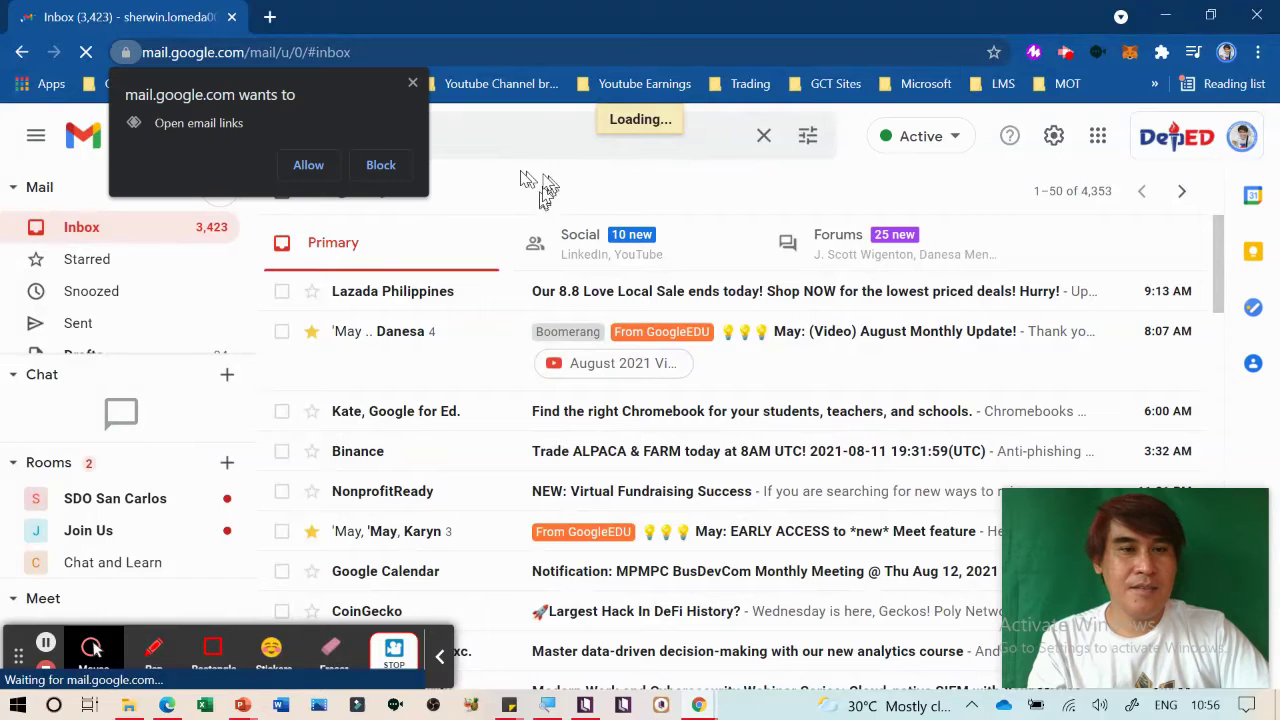
{"action": "left_click", "coordinate": [308, 165]}
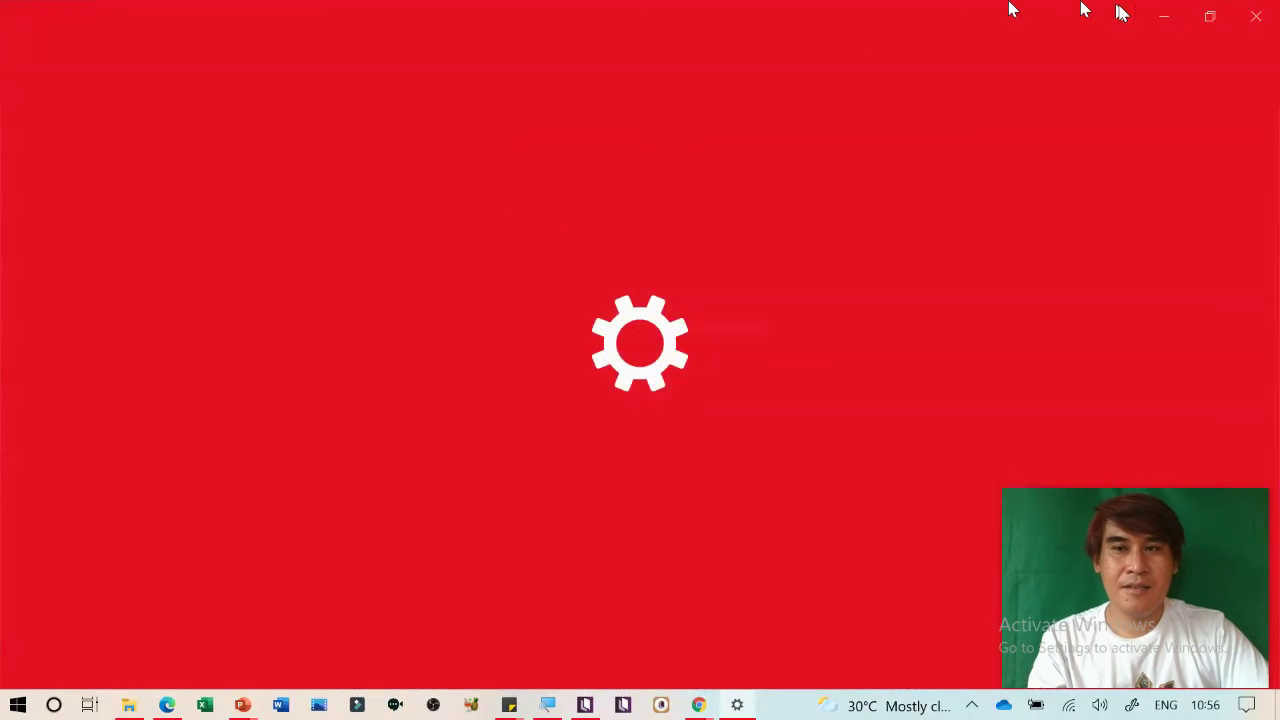
{"action": "left_click", "coordinate": [1256, 16]}
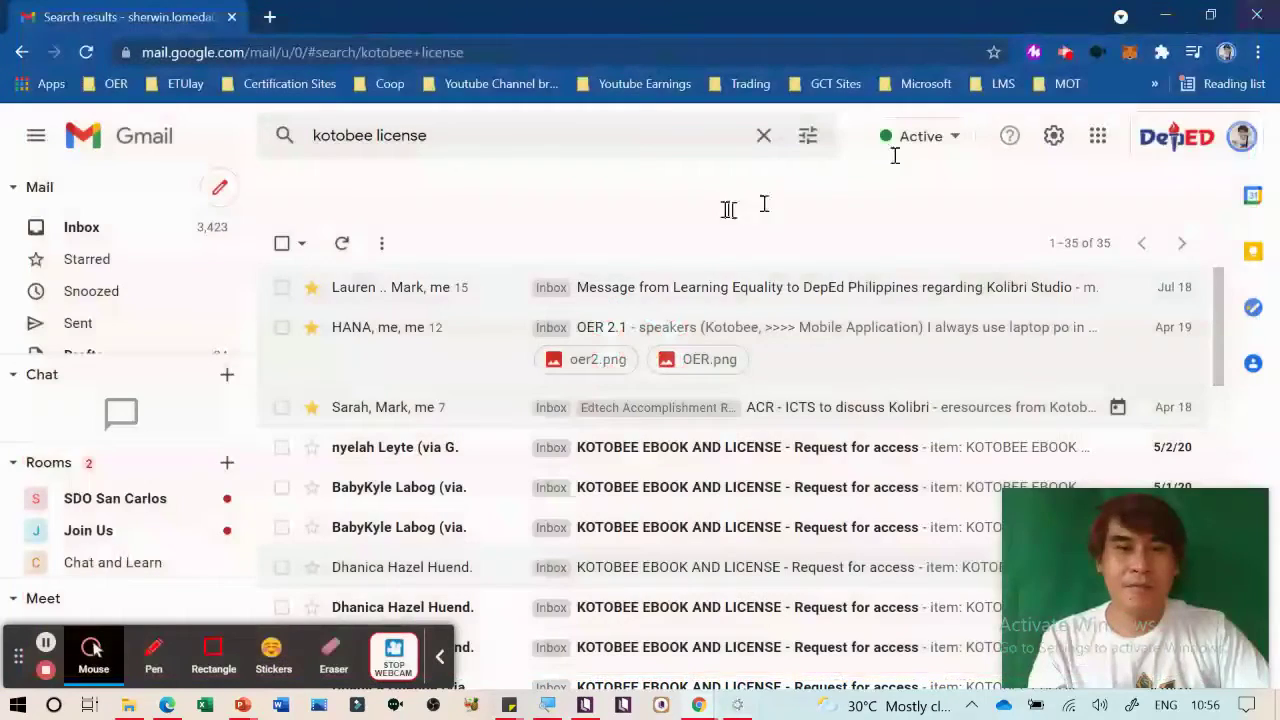
{"action": "left_click", "coordinate": [510, 136]}
{"action": "key", "text": "Return"}
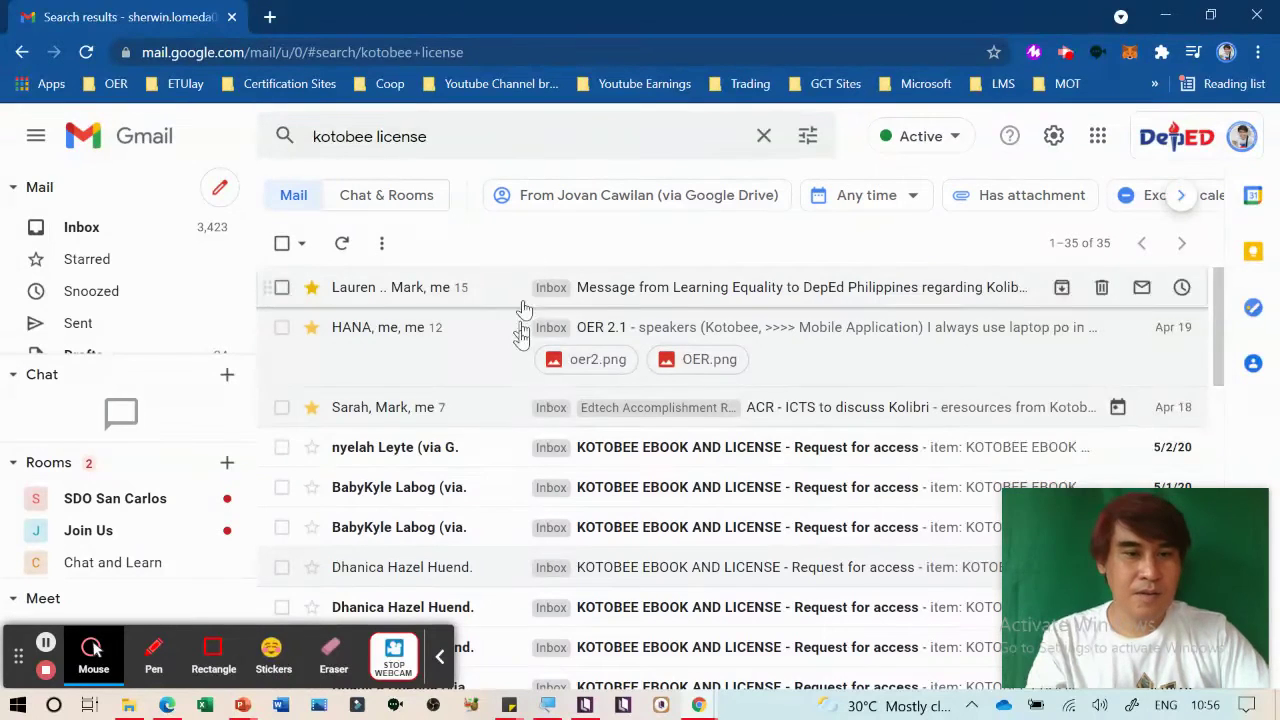
Open the personal Gmail account again and close the Department of Education mailbox's tab
{"action": "left_click", "coordinate": [1200, 145]}
{"action": "left_click", "coordinate": [1013, 455]}
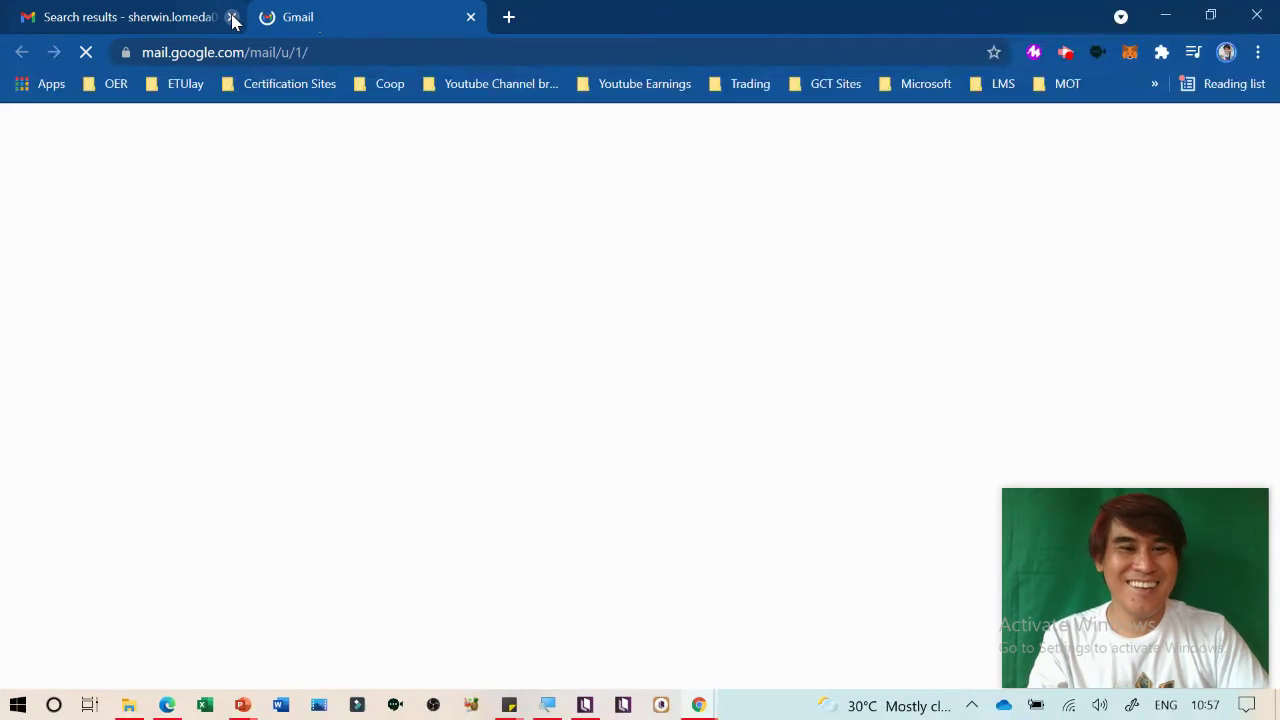
{"action": "left_click", "coordinate": [232, 17]}
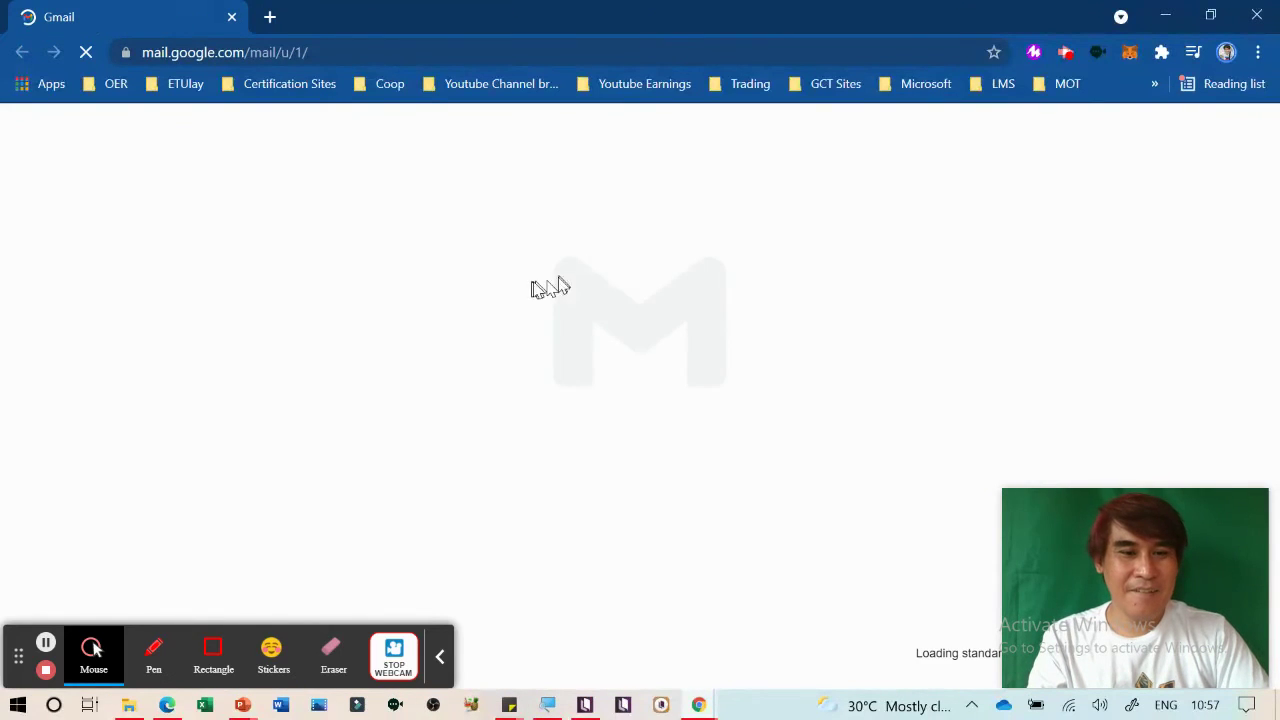
Switch to Kotobee Author, open the User Login dialog for the serial number, and return to the Gmail mailbox in Chrome
{"action": "left_click", "coordinate": [598, 703]}
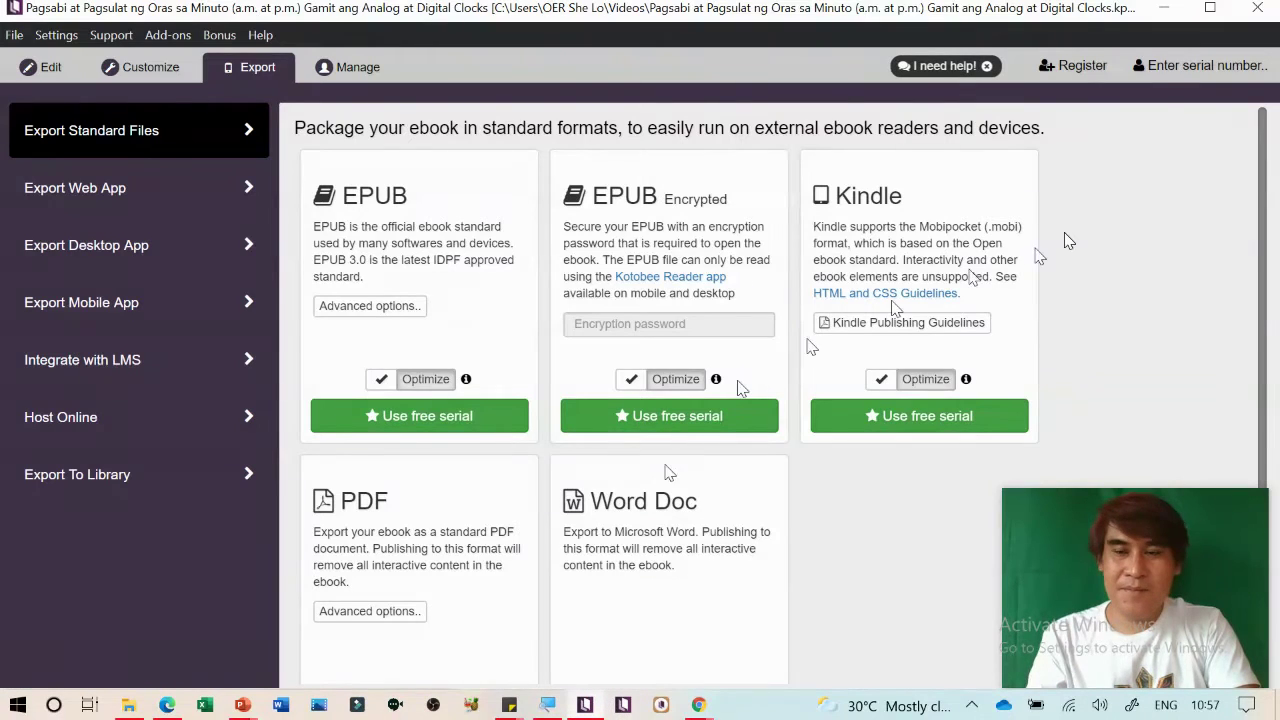
{"action": "left_click", "coordinate": [1200, 67]}
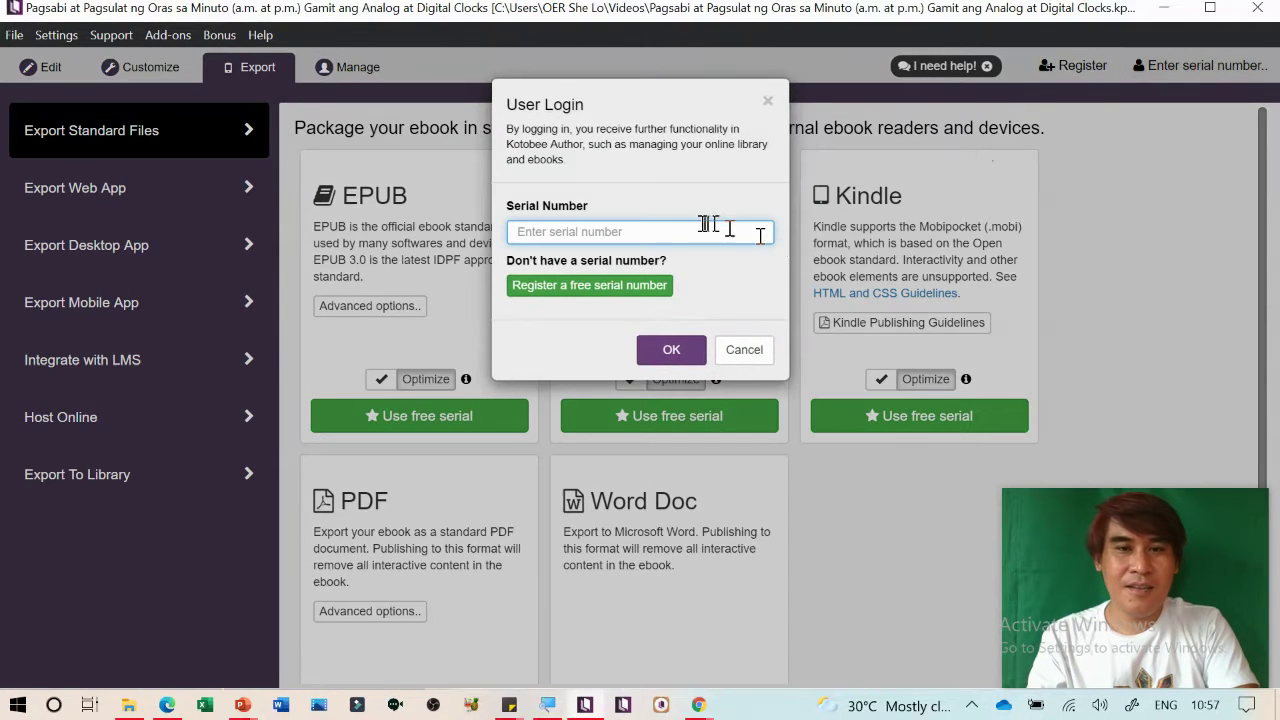
{"action": "key", "text": "alt+Tab"}
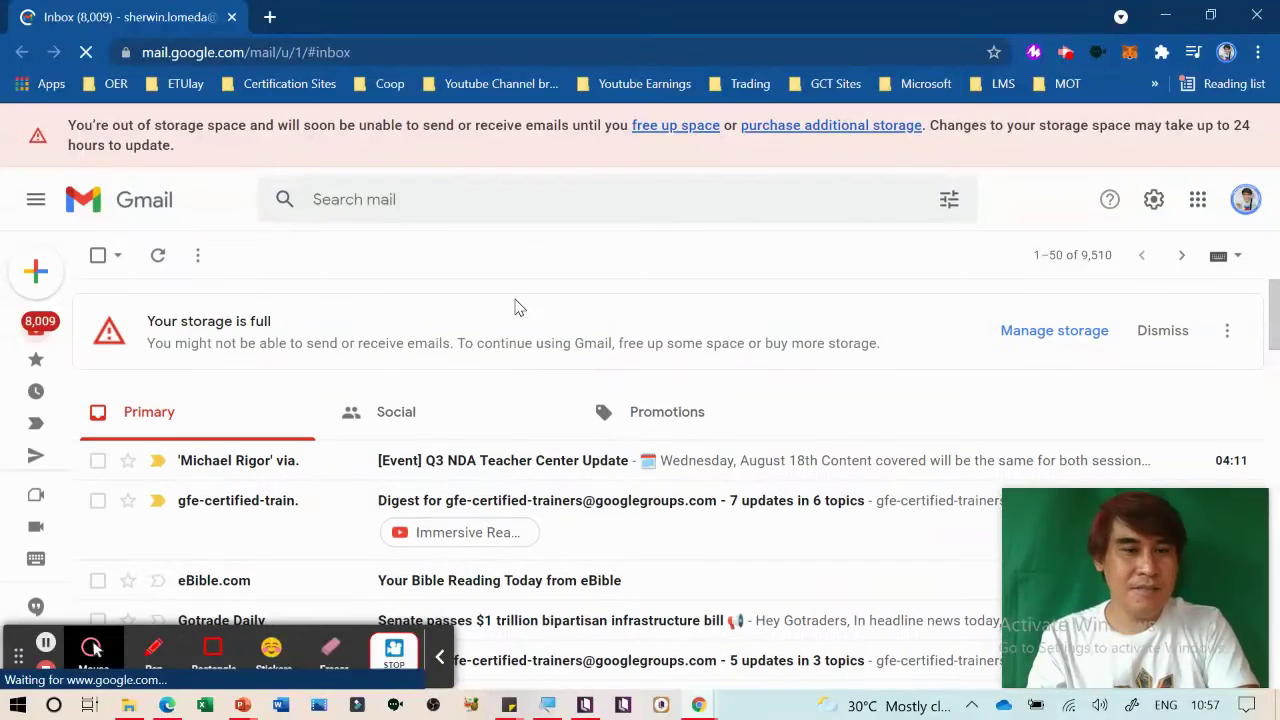
Search the mailbox for "kotobee license"
{"action": "left_click", "coordinate": [451, 197]}
{"action": "type", "text": "kotobee "}
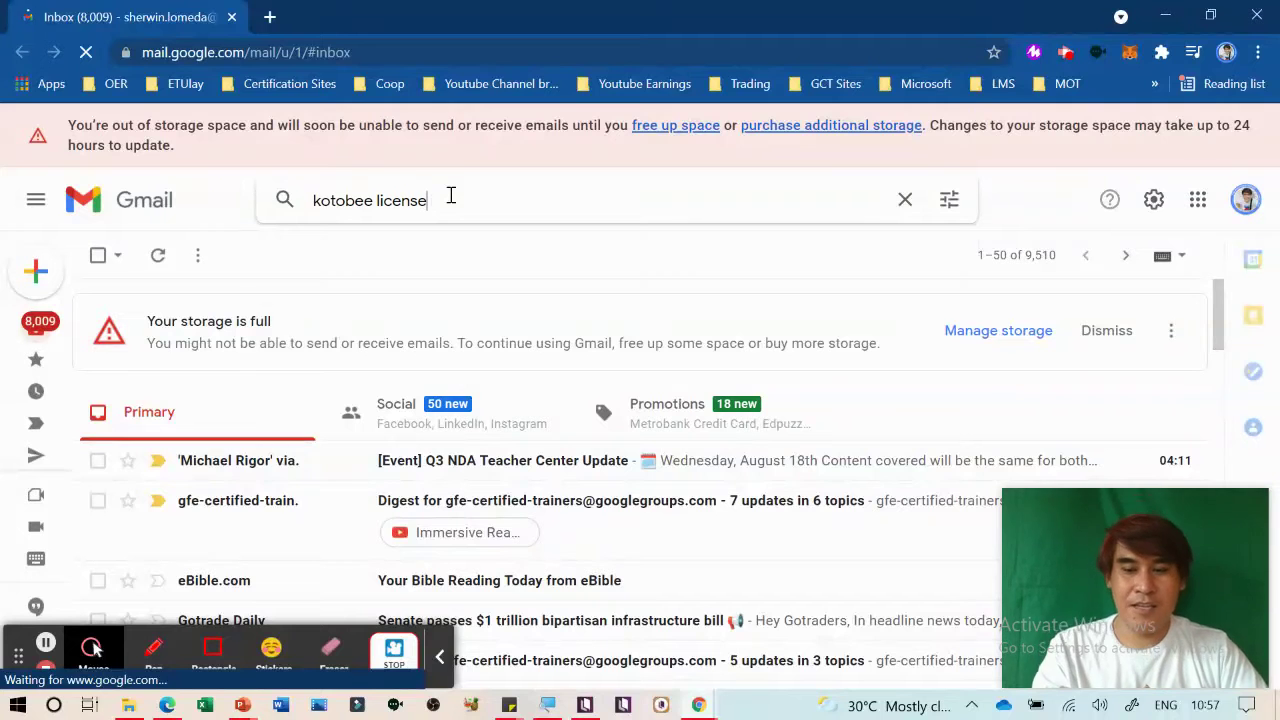
{"action": "type", "text": "license"}
{"action": "key", "text": "Return"}
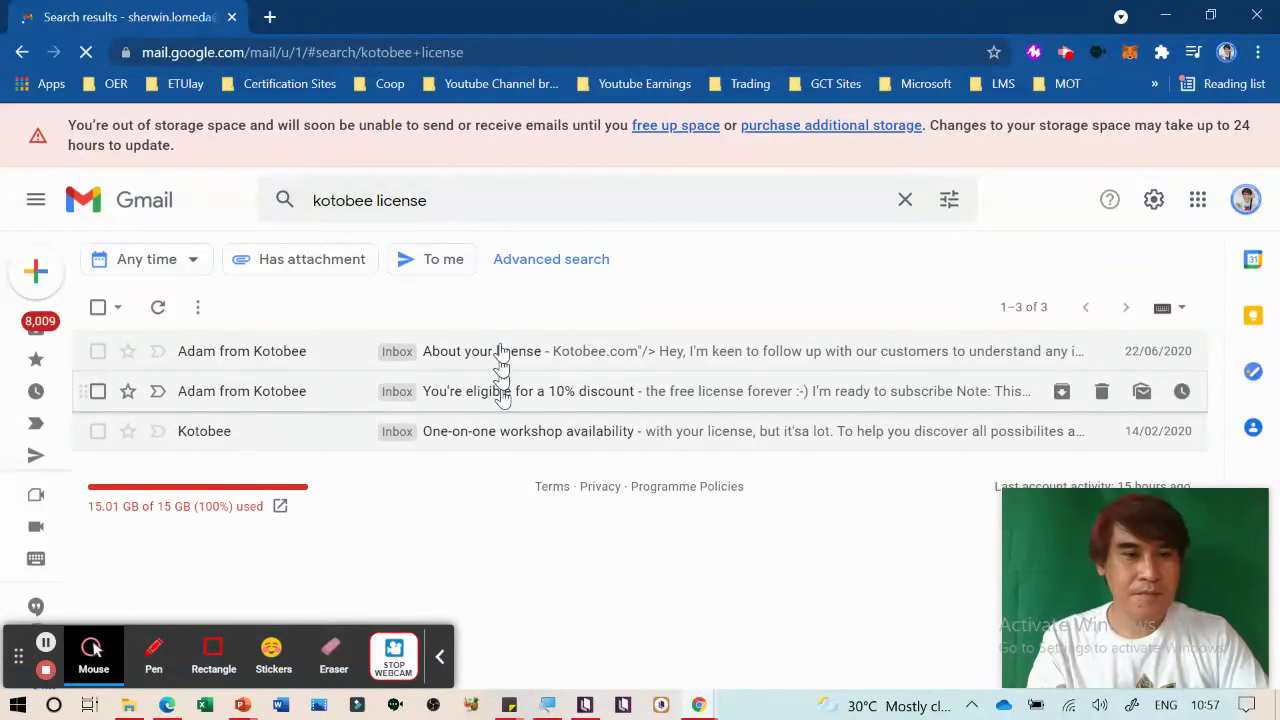
Shorten the mailbox search to "kotobee" and run it again
{"action": "left_click", "coordinate": [494, 200]}
{"action": "key", "text": "BackSpace"}
{"action": "key", "text": "BackSpace"}
{"action": "key", "text": "BackSpace"}
{"action": "key", "text": "BackSpace"}
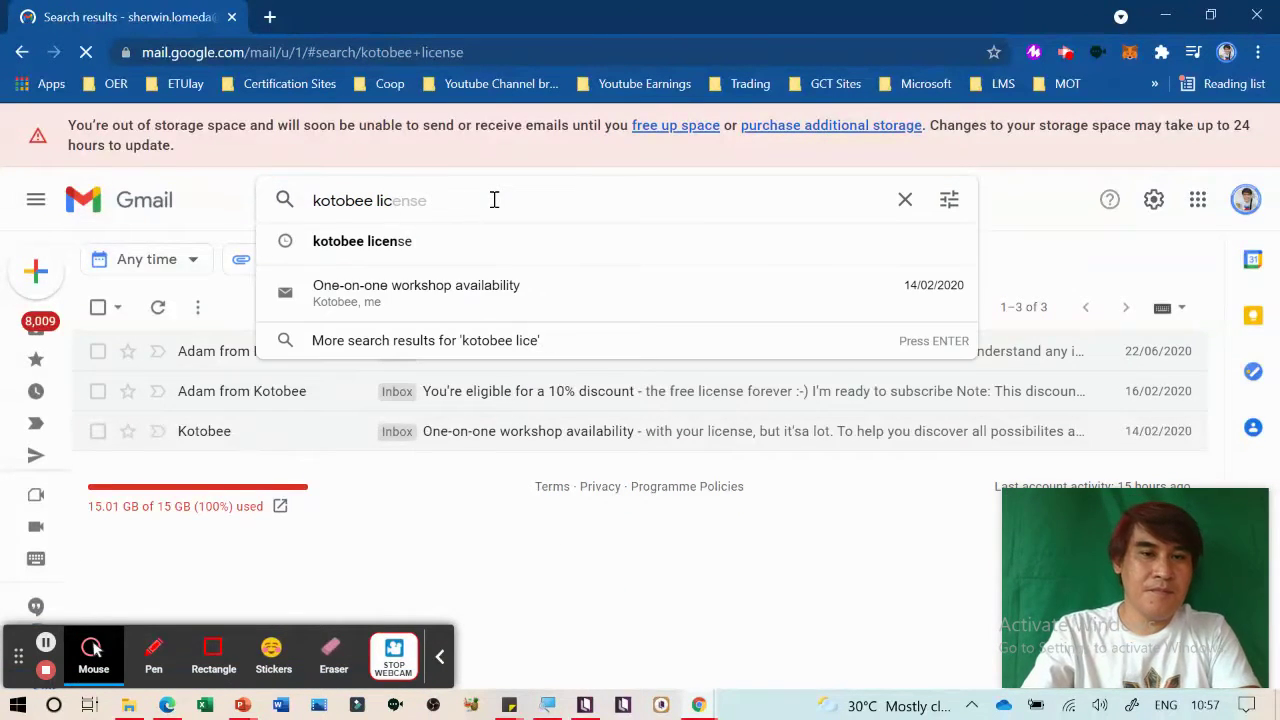
{"action": "key", "text": "BackSpace"}
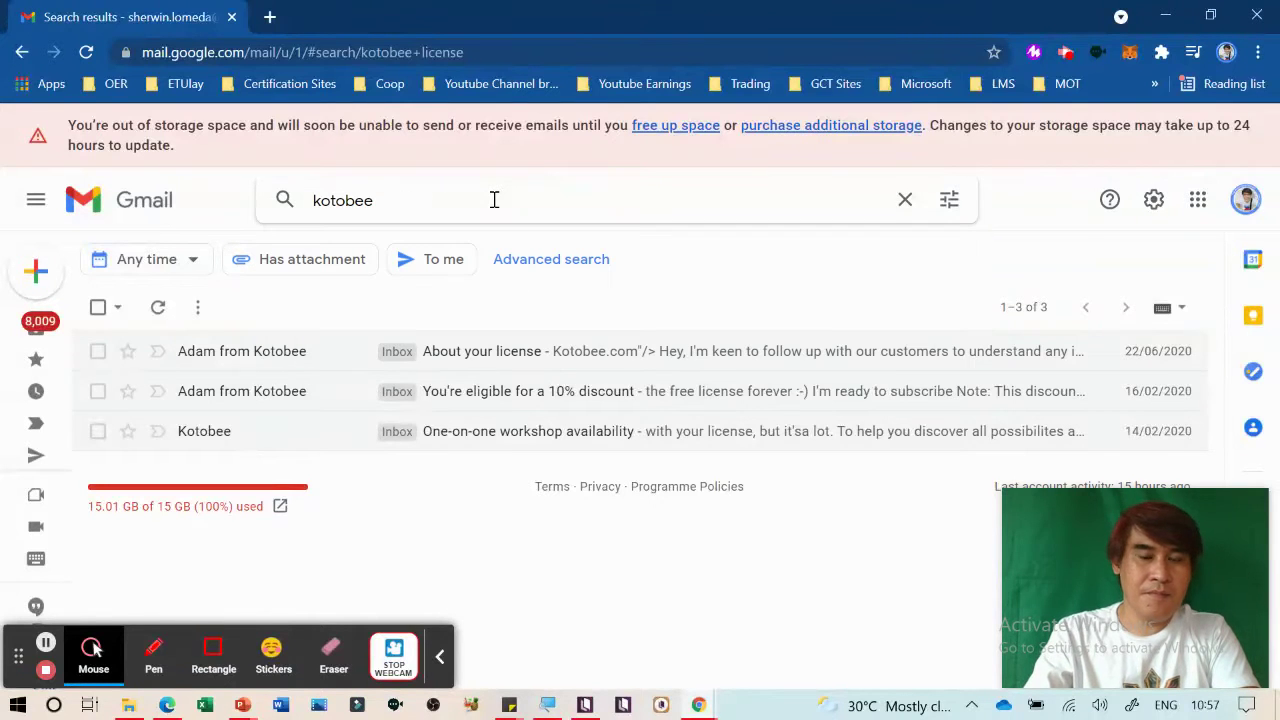
{"action": "key", "text": "Return"}
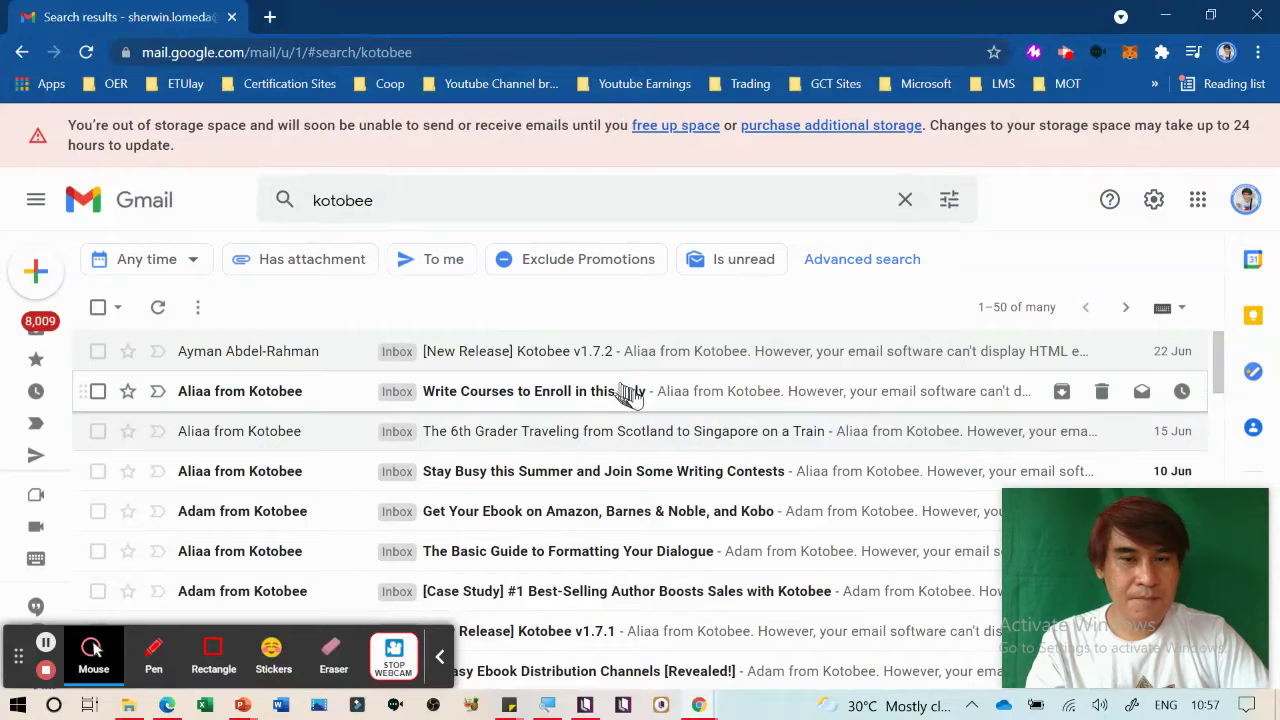
Open the suggested Kotobee message "Your serial number" and bring its serial number into view
{"action": "left_click", "coordinate": [500, 190]}
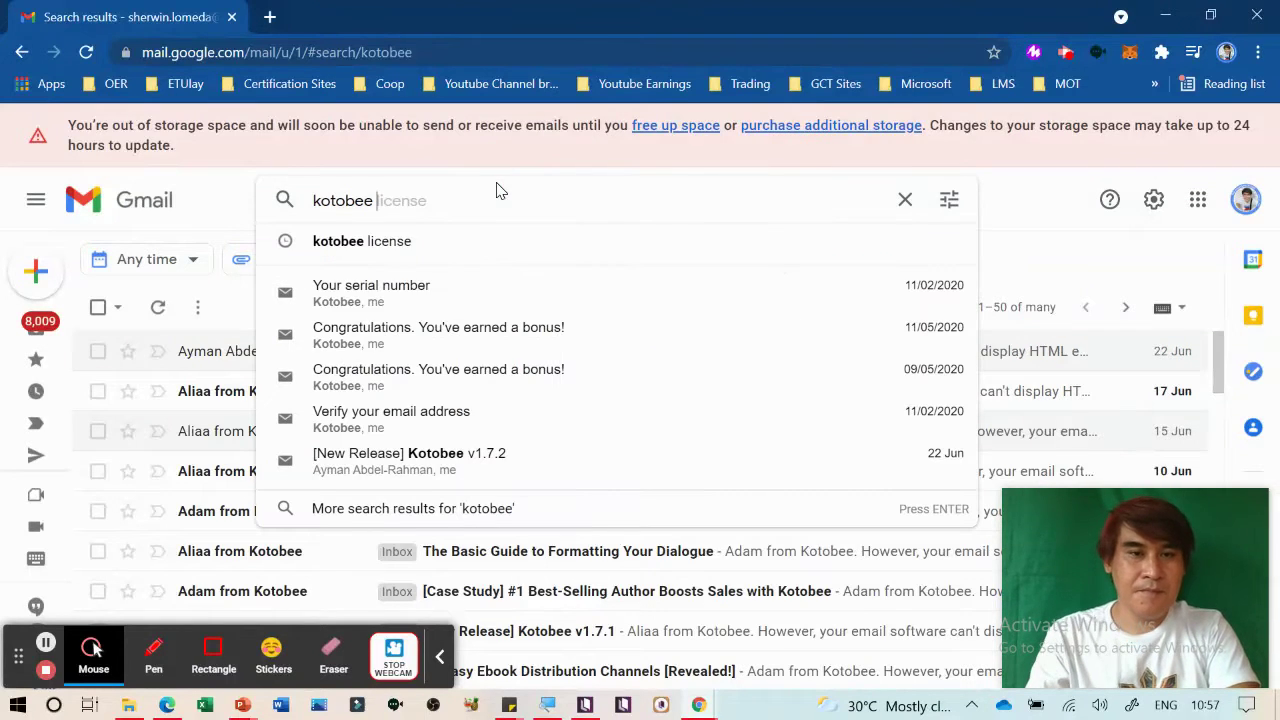
{"action": "left_click", "coordinate": [459, 290]}
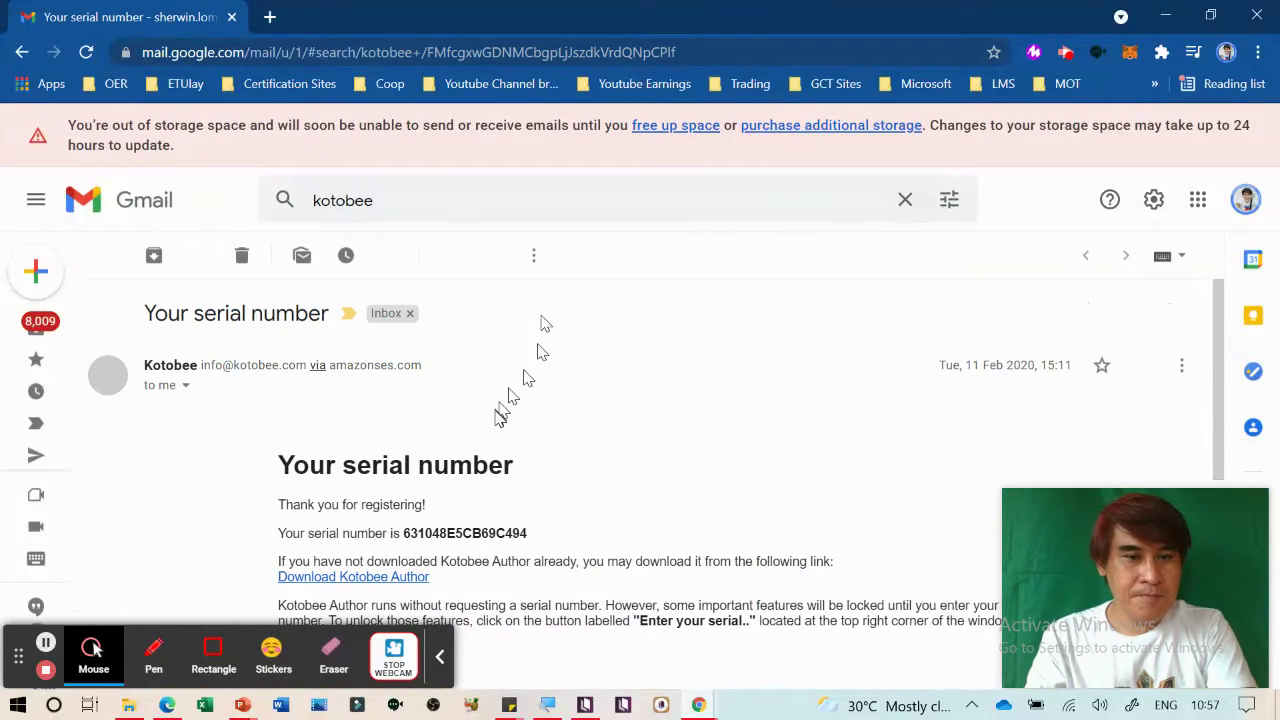
{"action": "scroll", "coordinate": [500, 420], "scroll_direction": "down", "scroll_amount": 2}
{"action": "scroll", "coordinate": [372, 328], "scroll_direction": "up", "scroll_amount": 1}
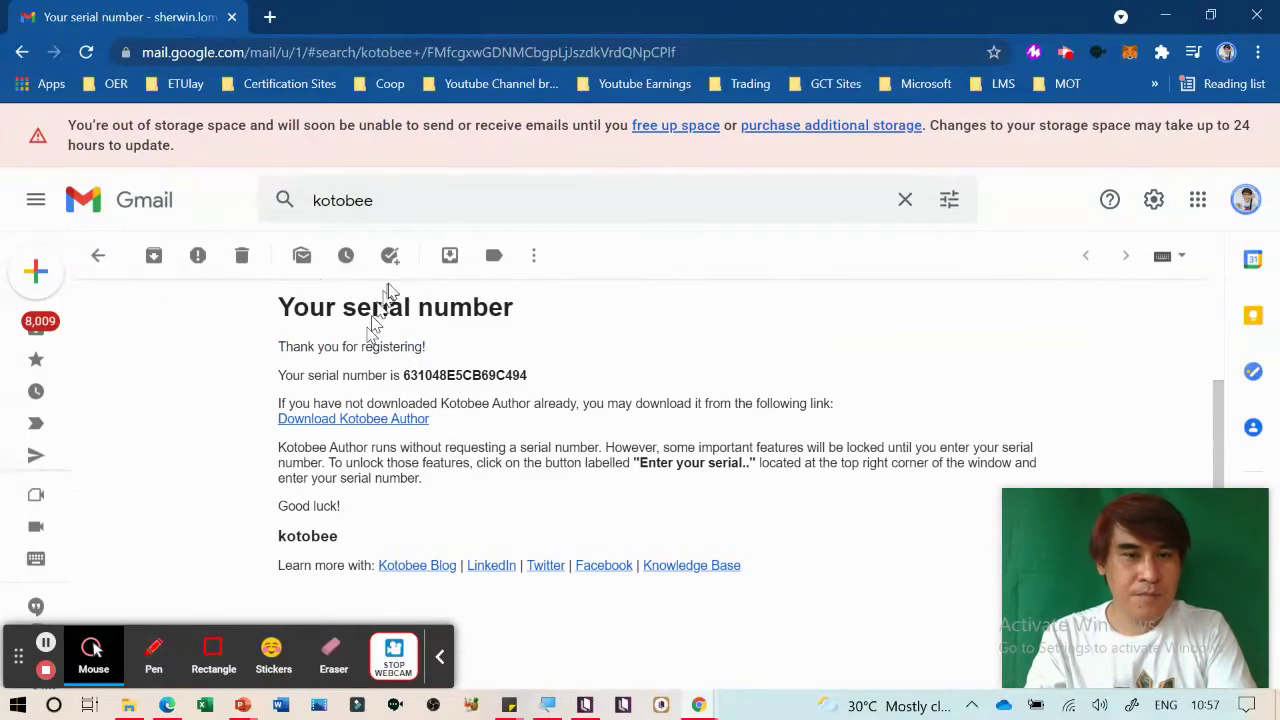
Copy the serial number from the message and log in to Kotobee Author by pasting it into the Serial Number field
{"action": "left_click_drag", "start_coordinate": [406, 374], "coordinate": [530, 388]}
{"action": "key", "text": "ctrl+c"}
{"action": "key", "text": "alt+Tab"}
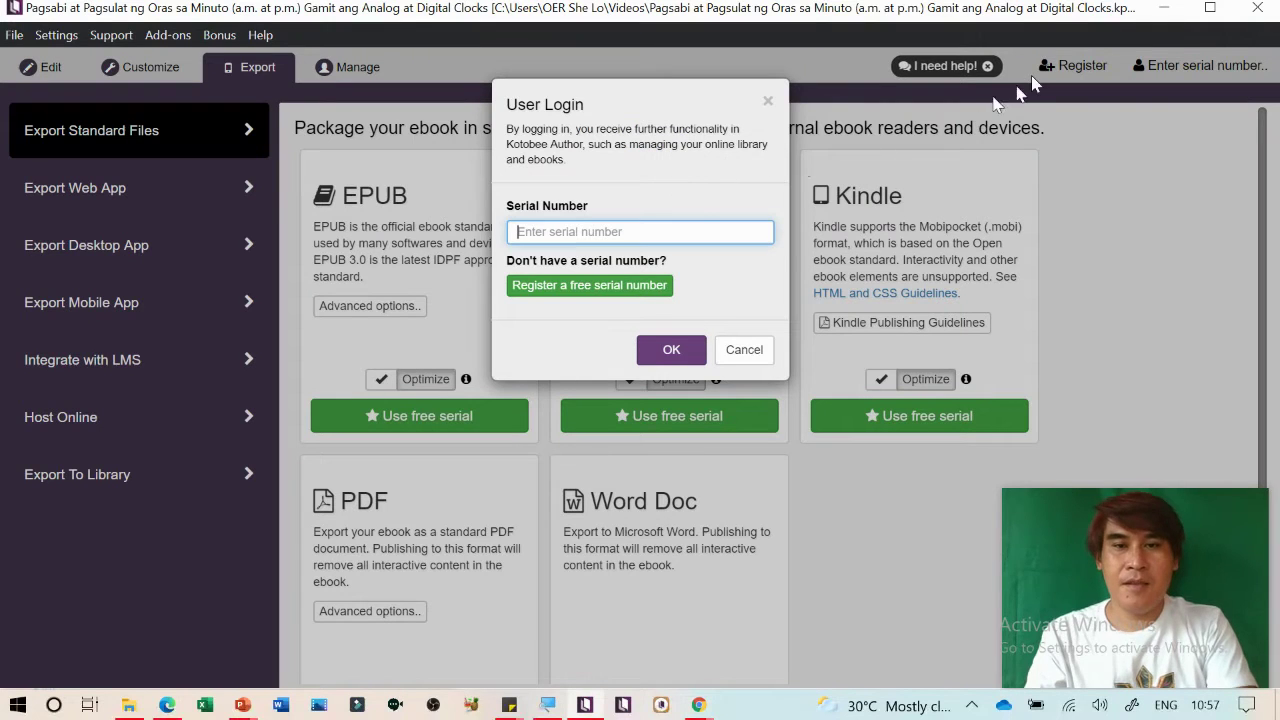
{"action": "key", "text": "ctrl+v"}
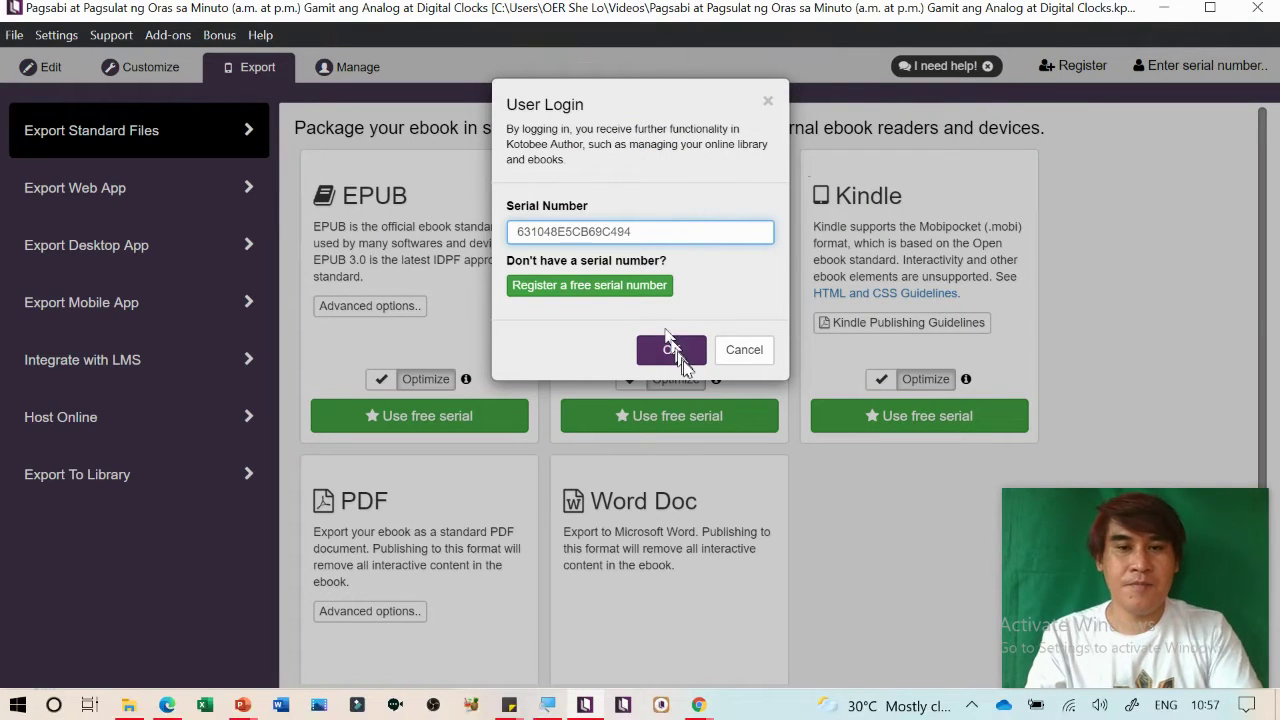
{"action": "left_click", "coordinate": [684, 362]}
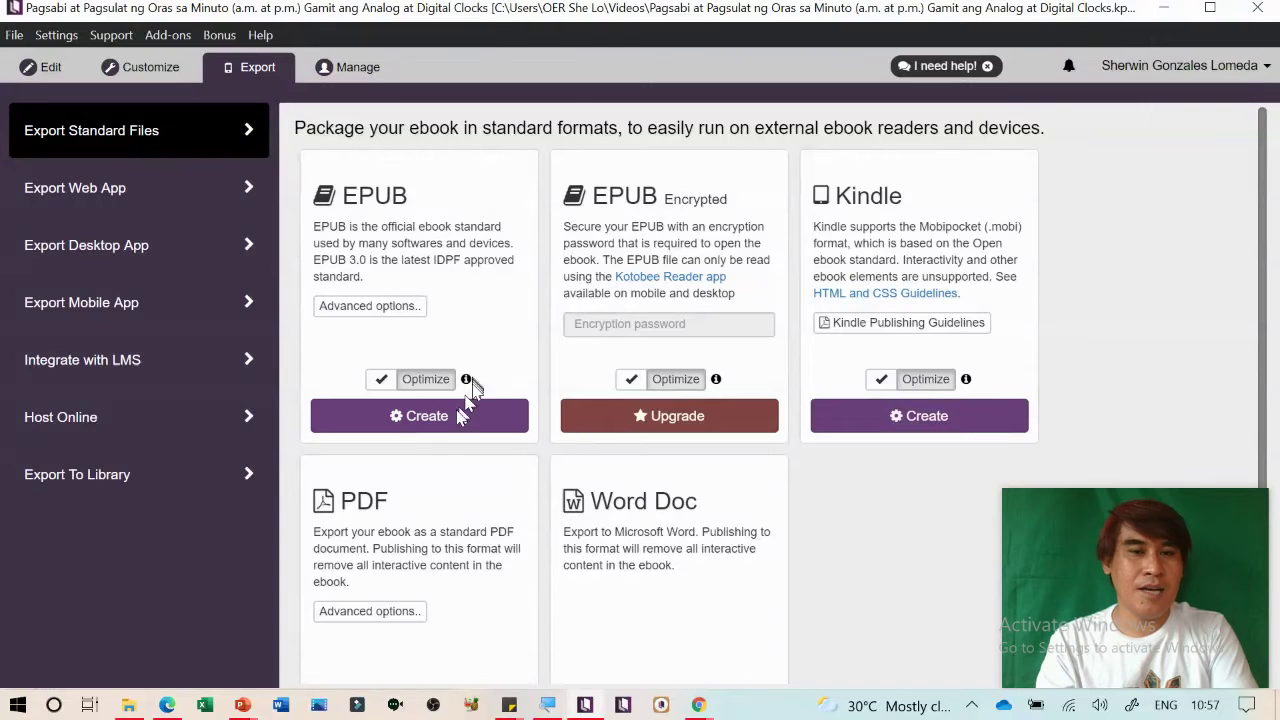
Review the standard export formats and try to create the unencrypted EPUB version of the ebook
{"action": "left_click", "coordinate": [455, 415]}
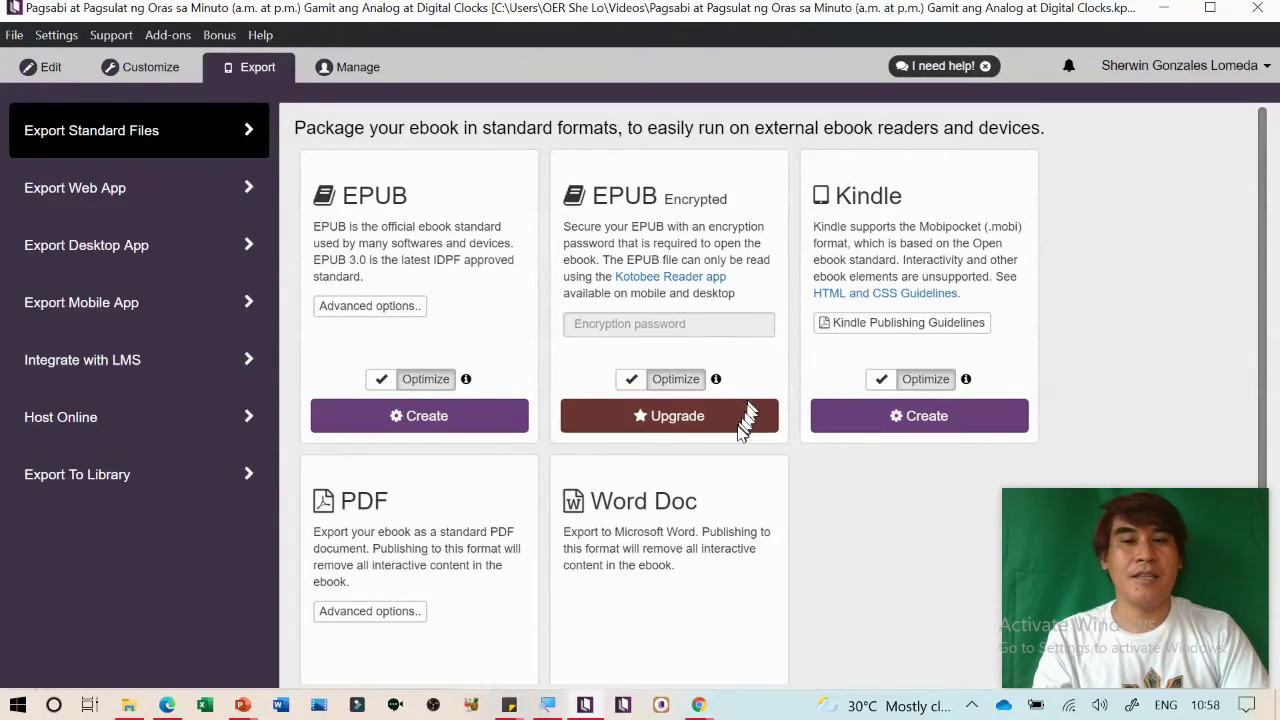
{"action": "scroll", "coordinate": [896, 243], "scroll_direction": "down", "scroll_amount": 1}
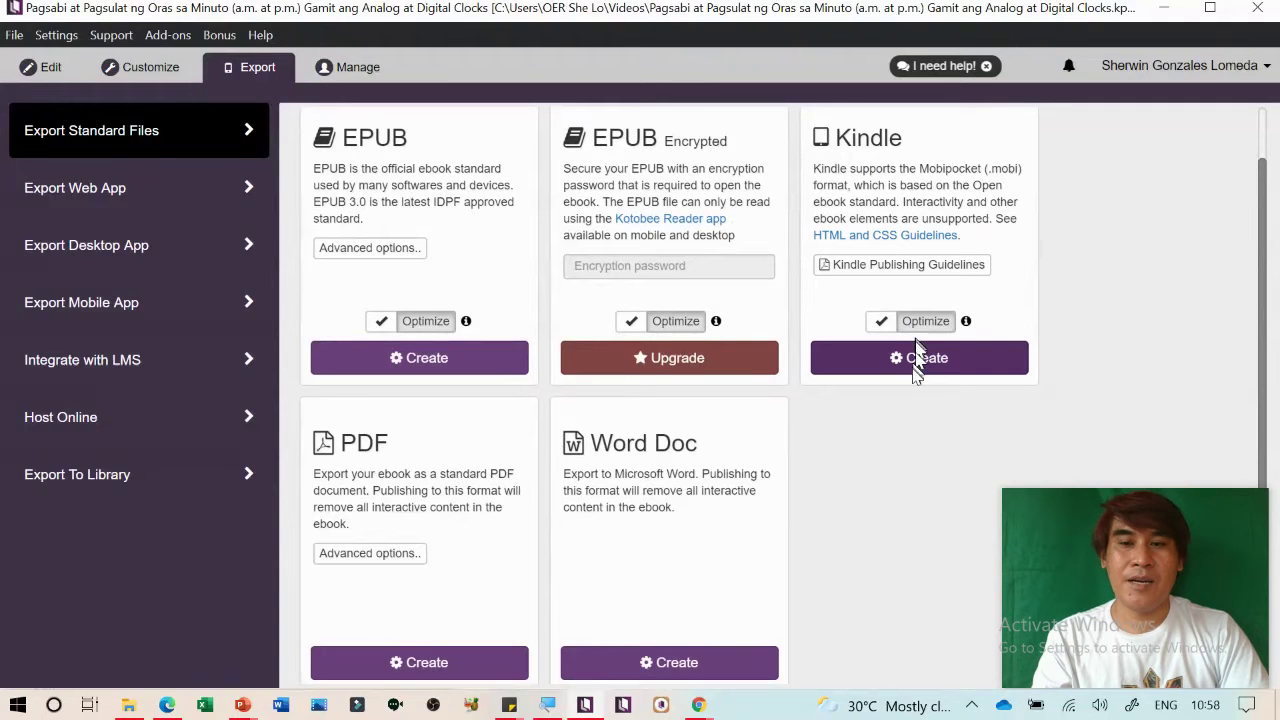
{"action": "scroll", "coordinate": [738, 520], "scroll_direction": "down", "scroll_amount": 1}
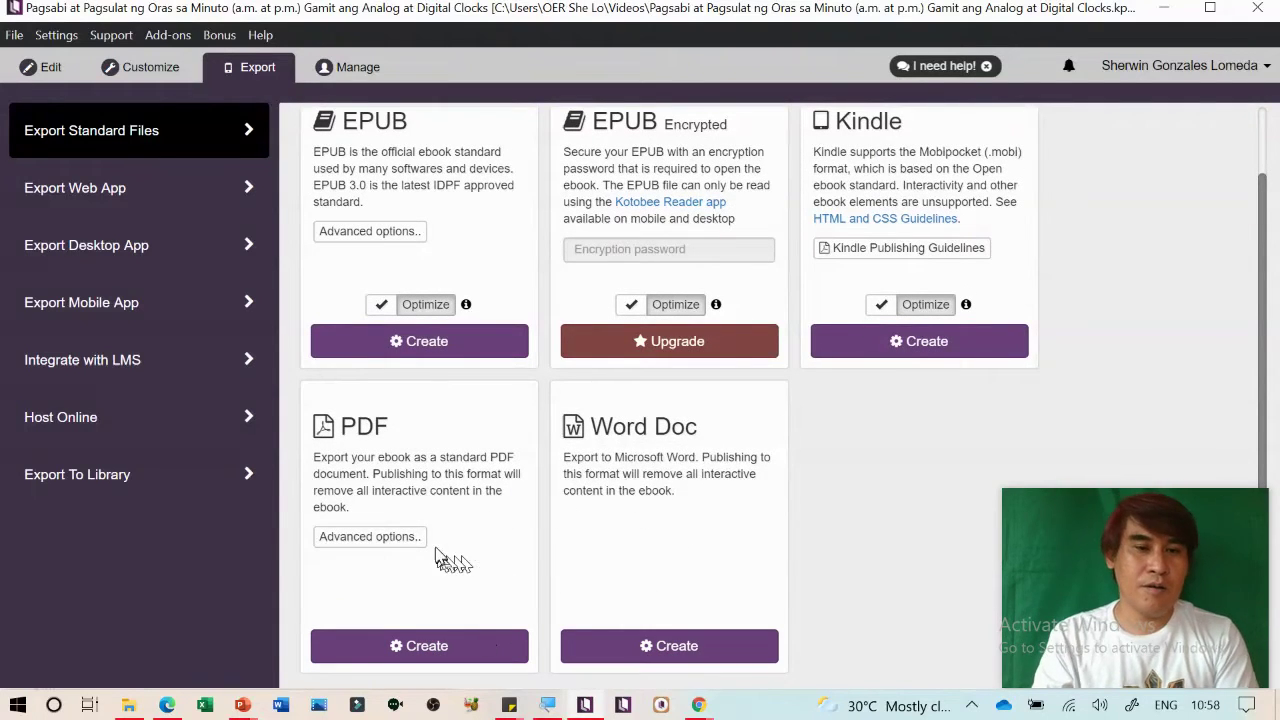
{"action": "scroll", "coordinate": [540, 473], "scroll_direction": "up", "scroll_amount": 1}
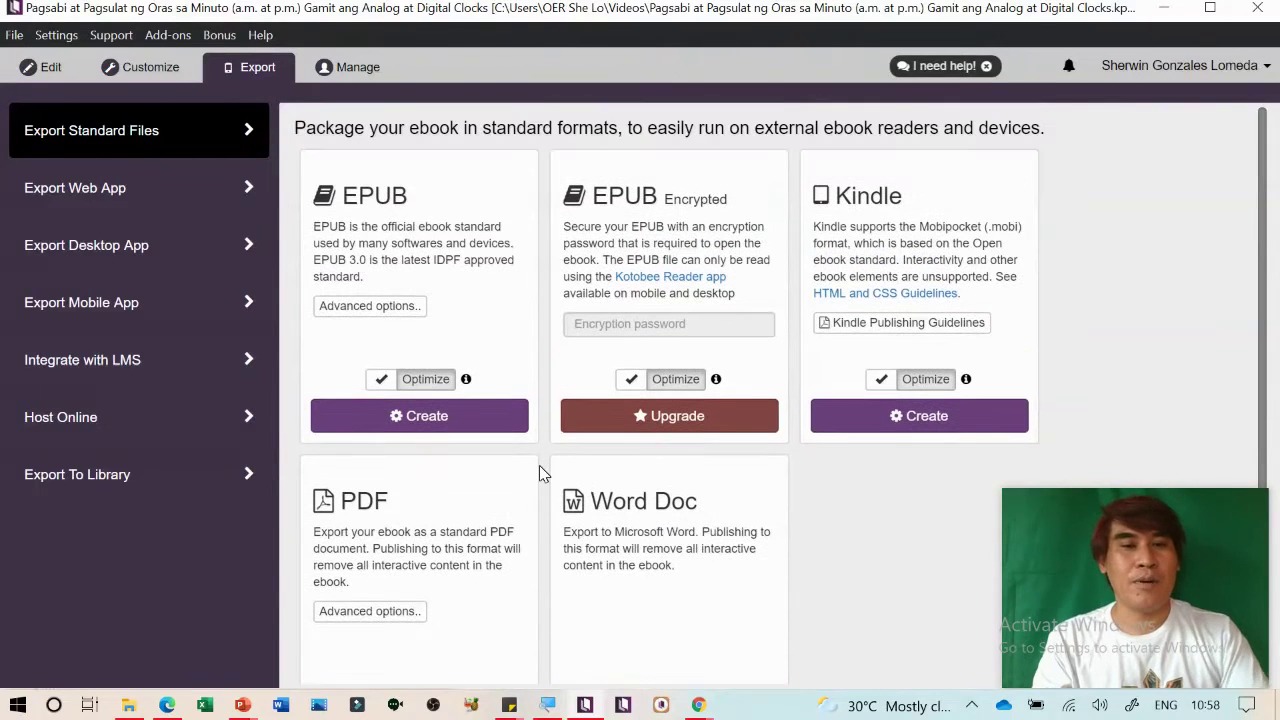
{"action": "left_click", "coordinate": [448, 421]}
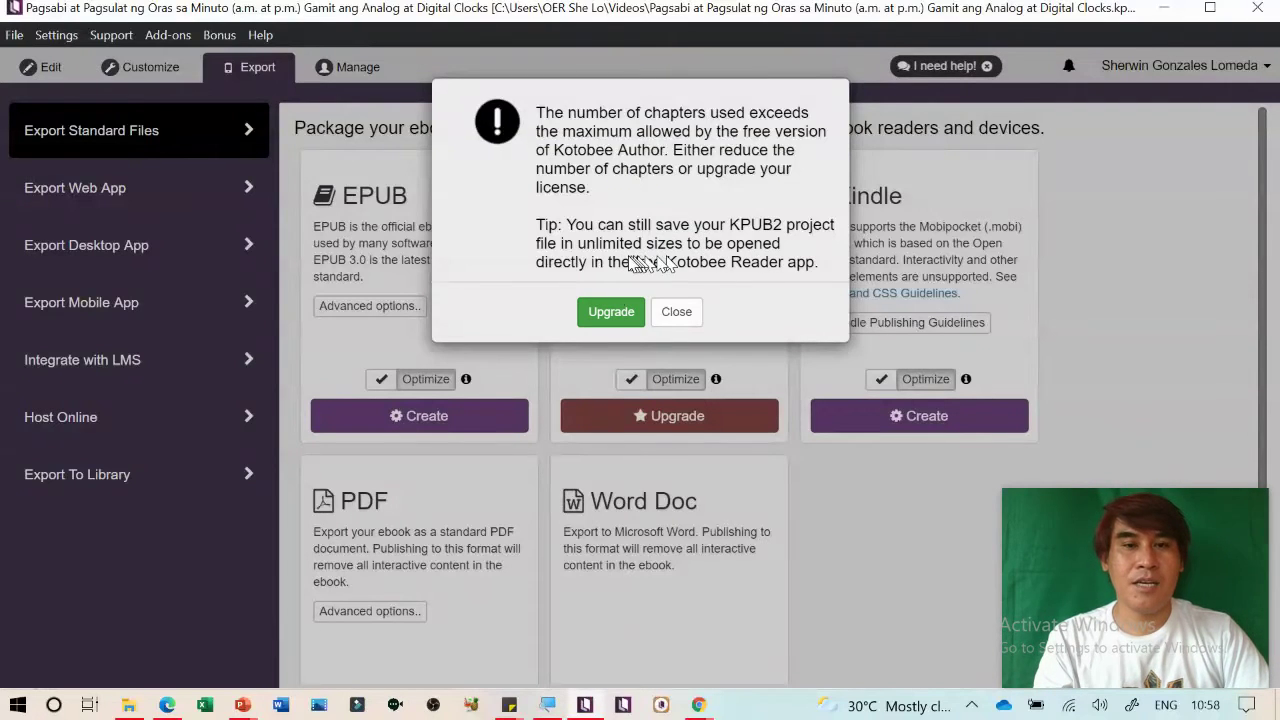
Open the Kotobee upgrade pricing page, close its tab, and return to Kotobee Author
{"action": "left_click", "coordinate": [610, 312]}
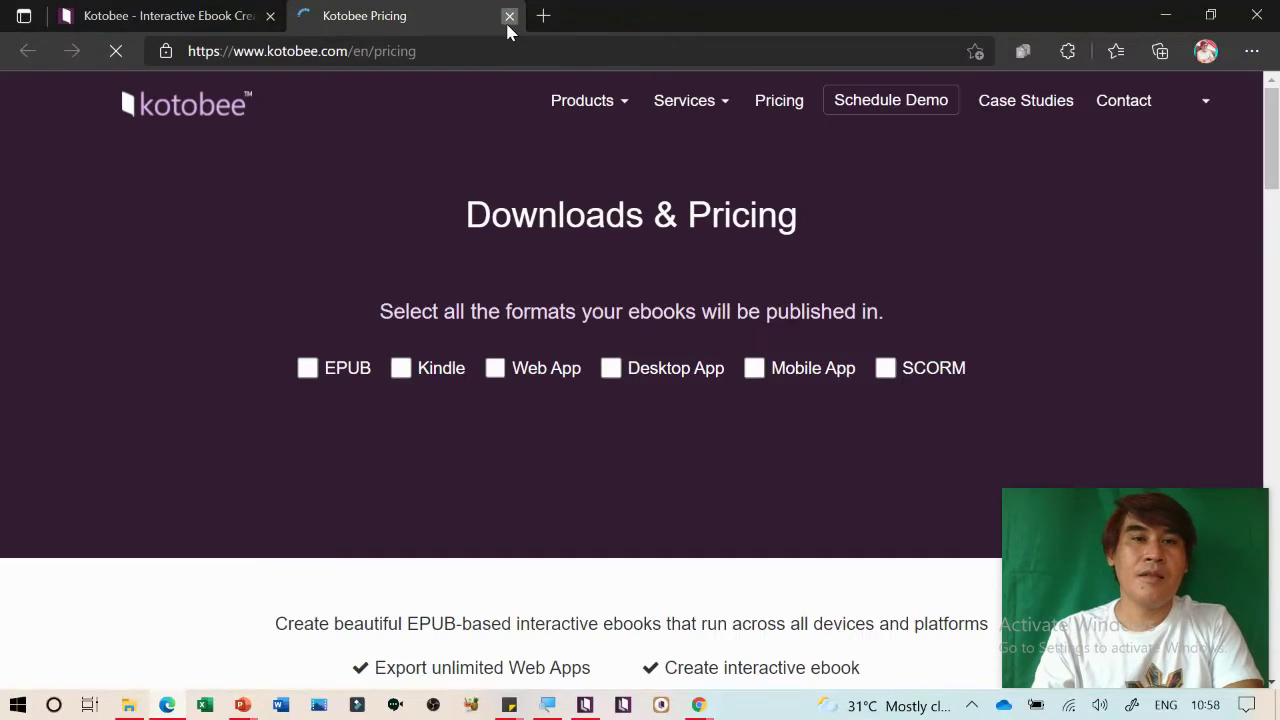
{"action": "left_click", "coordinate": [509, 16]}
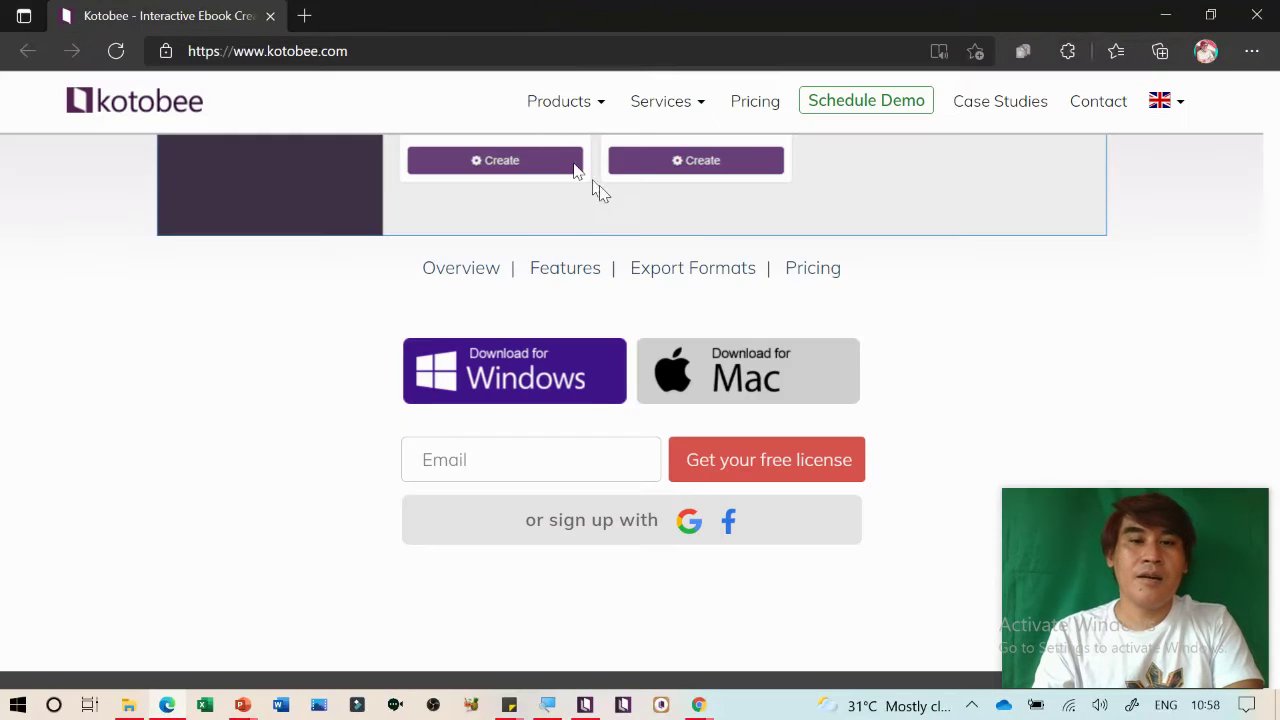
{"action": "key", "text": "alt+Tab"}
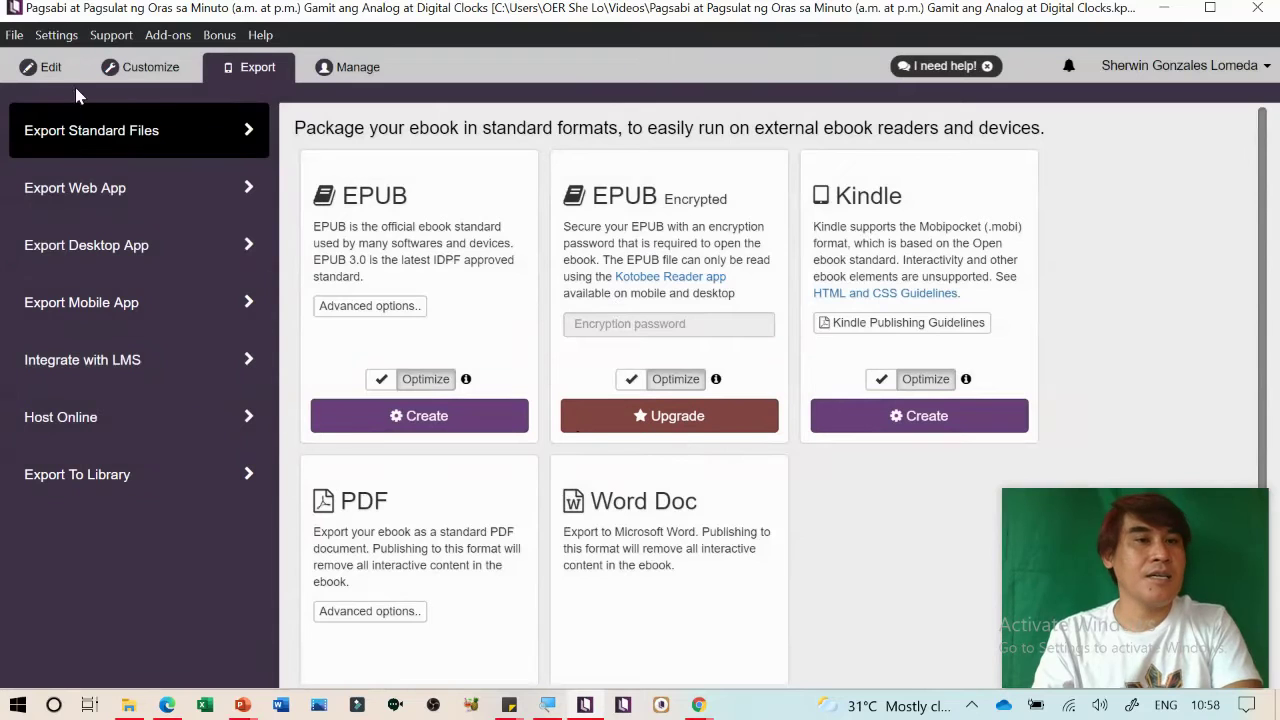
Return to editing the ebook and look through its whole chapter list, opening Chapter 17 along the way
{"action": "left_click", "coordinate": [26, 76]}
{"action": "scroll", "coordinate": [114, 400], "scroll_direction": "down", "scroll_amount": 5}
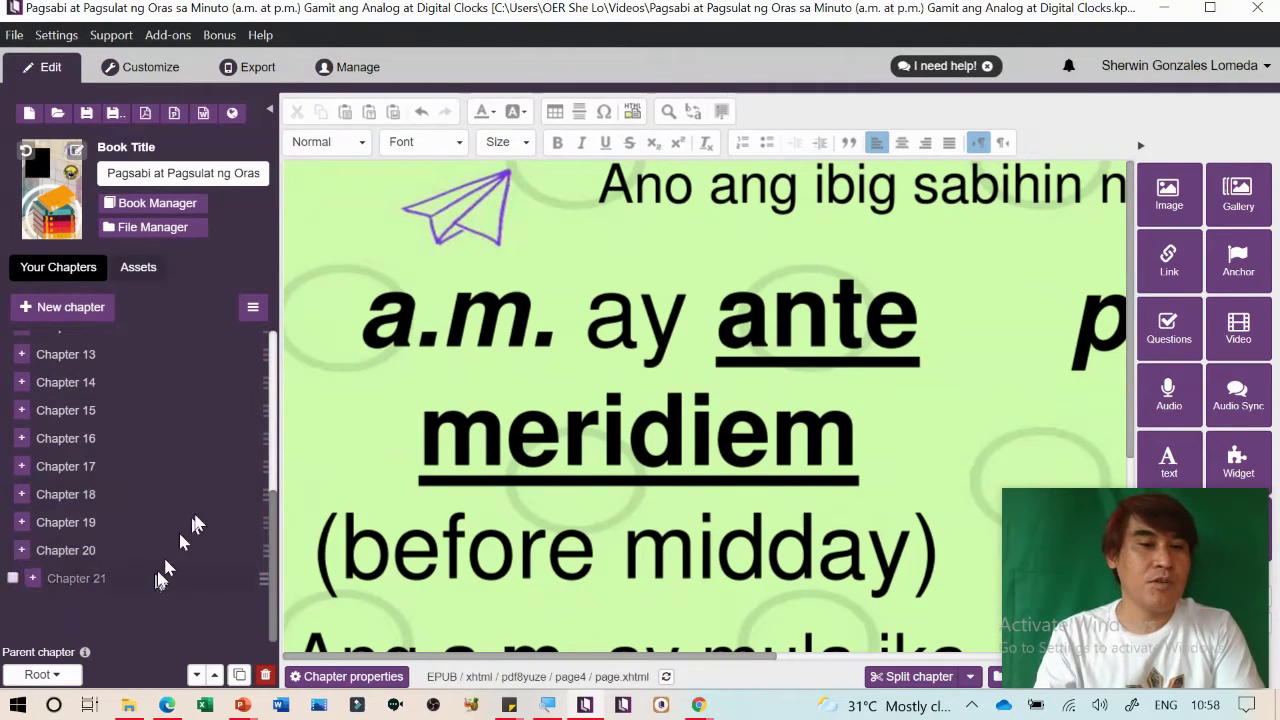
{"action": "left_click", "coordinate": [250, 468]}
{"action": "scroll", "coordinate": [195, 495], "scroll_direction": "up", "scroll_amount": 5}
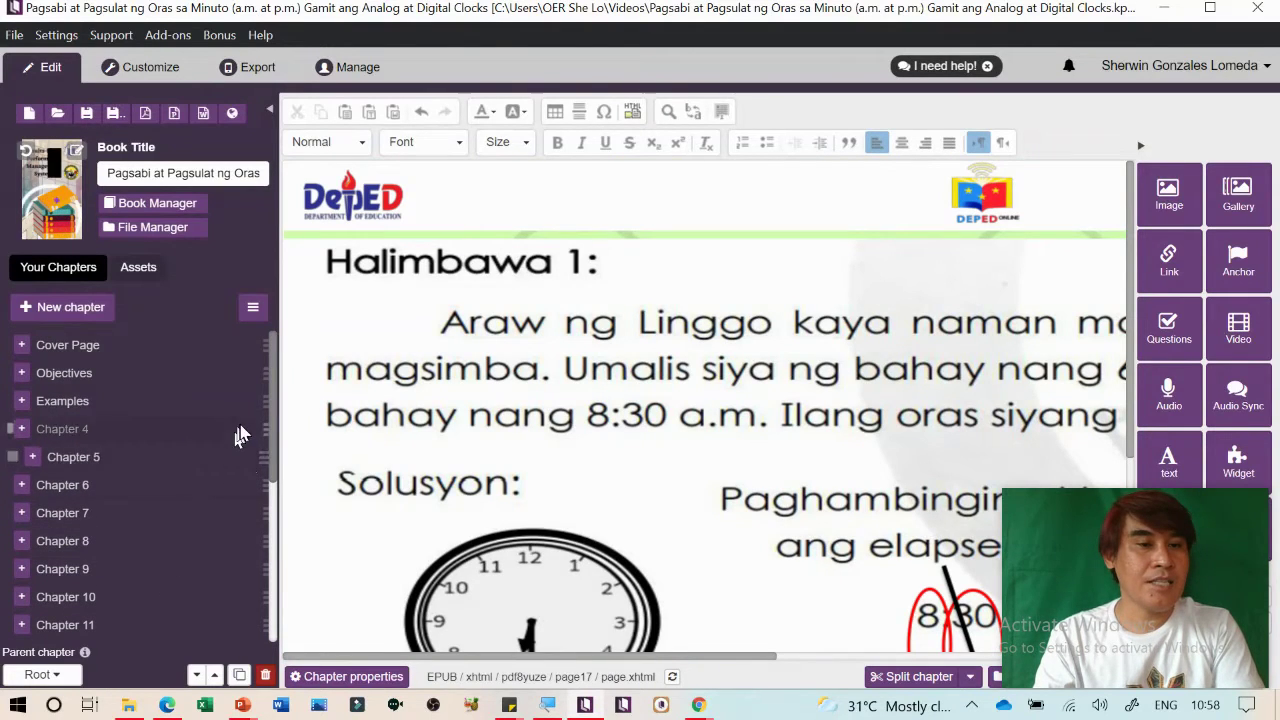
{"action": "mouse_move", "coordinate": [264, 463]}
{"action": "left_mouse_down"}
{"action": "mouse_move", "coordinate": [258, 432]}
{"action": "mouse_move", "coordinate": [263, 478]}
{"action": "mouse_move", "coordinate": [251, 485]}
{"action": "left_mouse_up"}
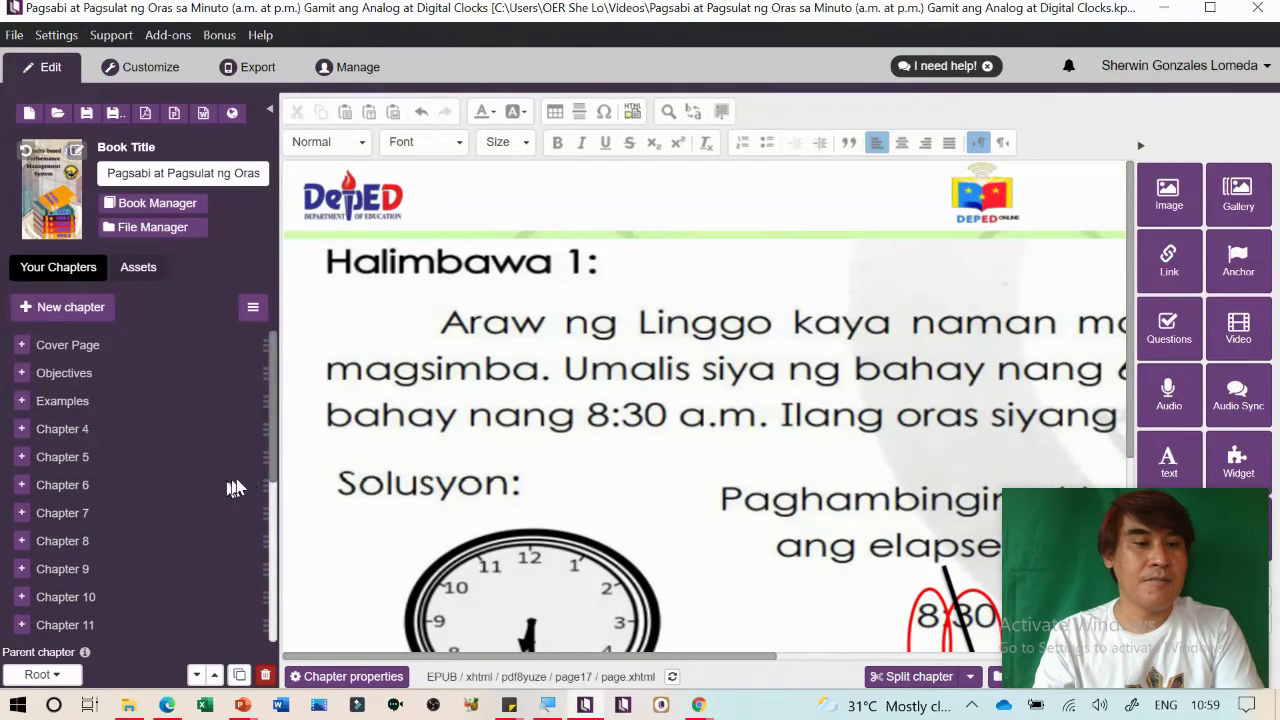
{"action": "scroll", "coordinate": [197, 488], "scroll_direction": "up", "scroll_amount": 3}
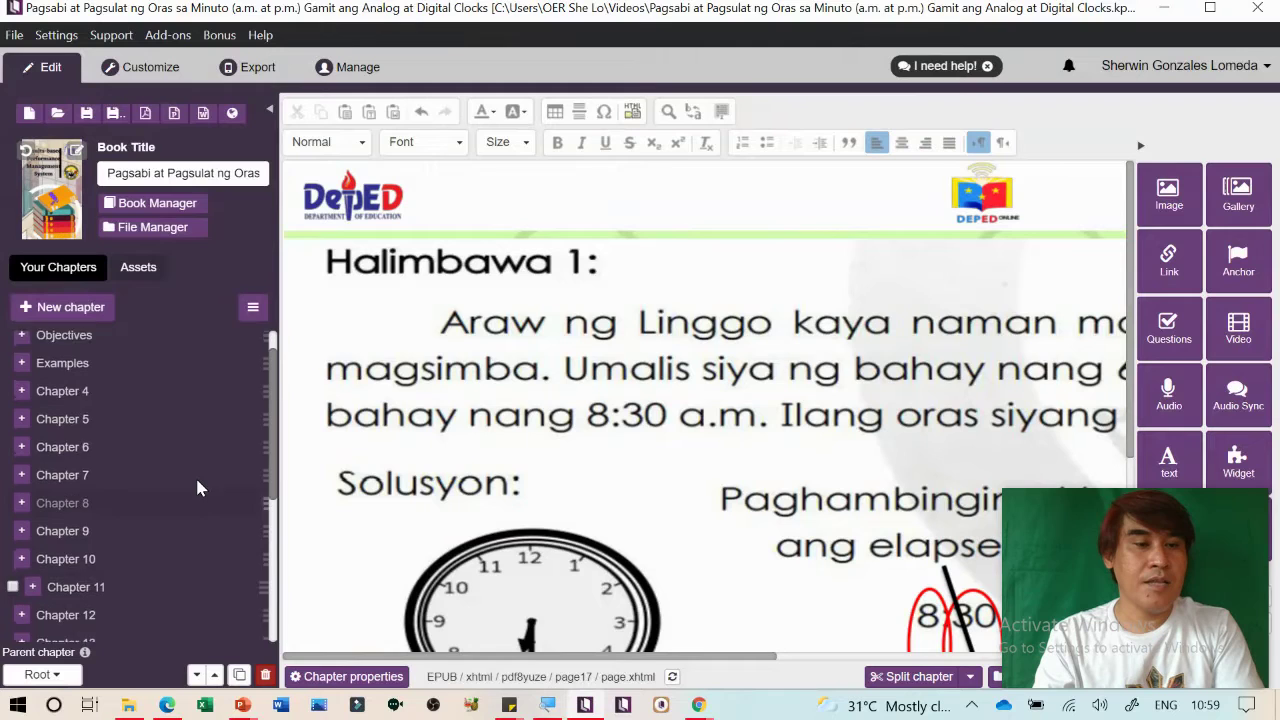
{"action": "scroll", "coordinate": [197, 488], "scroll_direction": "down", "scroll_amount": 5}
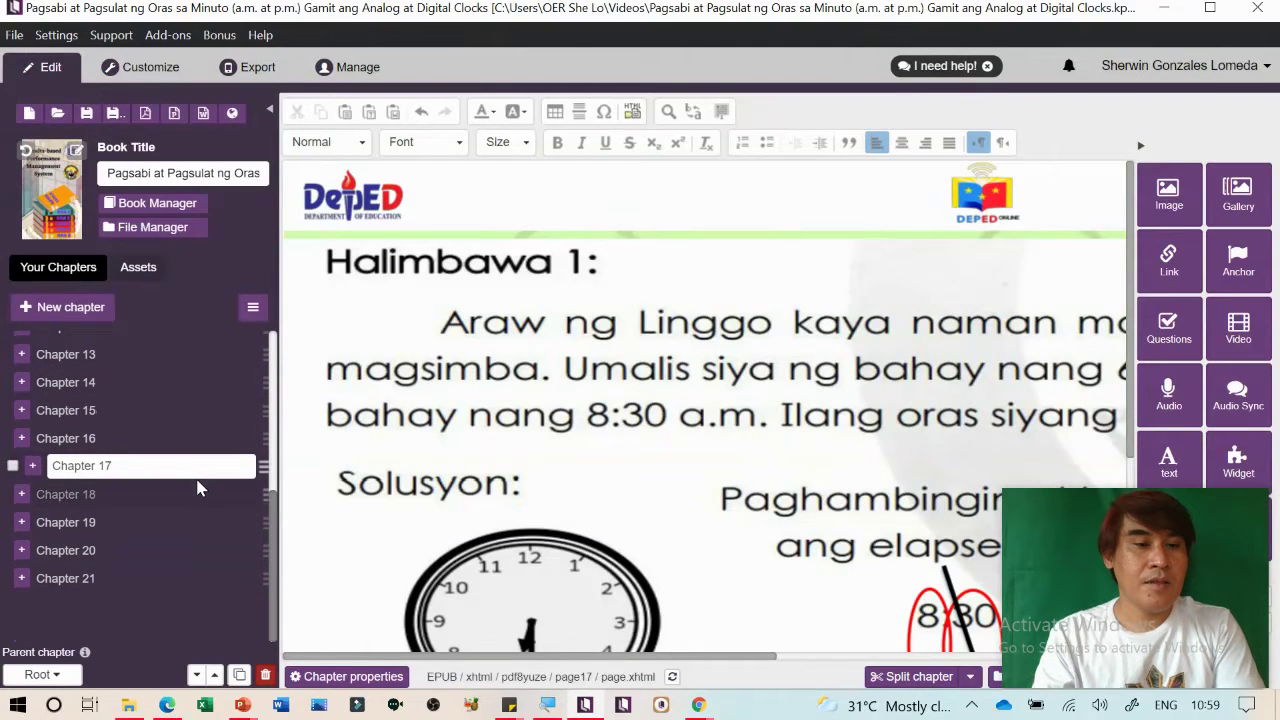
{"action": "left_click", "coordinate": [163, 579]}
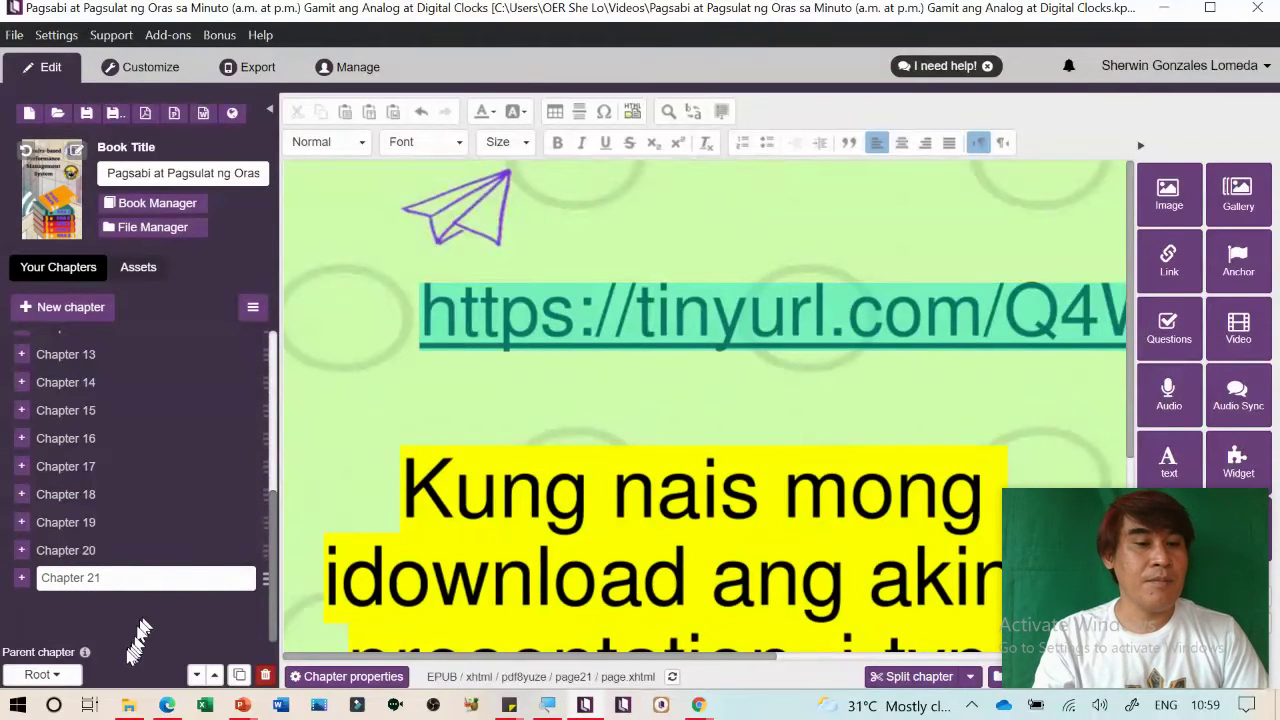
{"action": "left_click", "coordinate": [40, 675]}
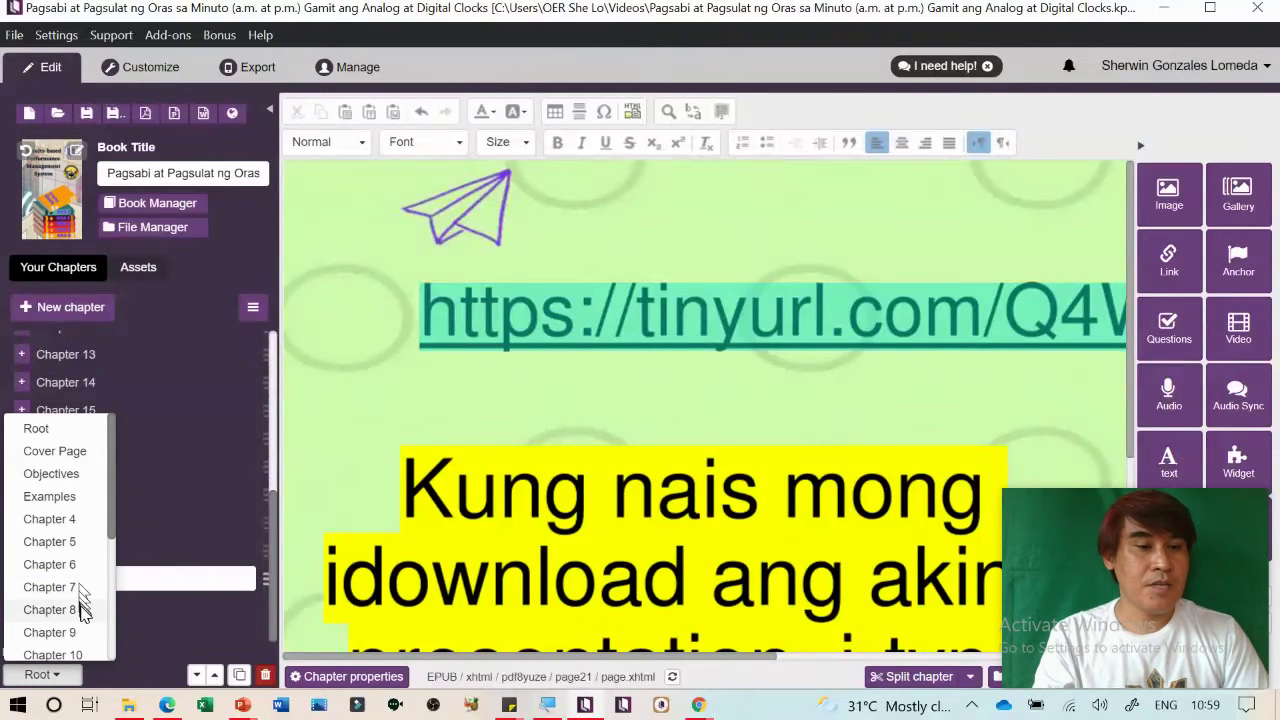
{"action": "scroll", "coordinate": [82, 605], "scroll_direction": "down", "scroll_amount": 3}
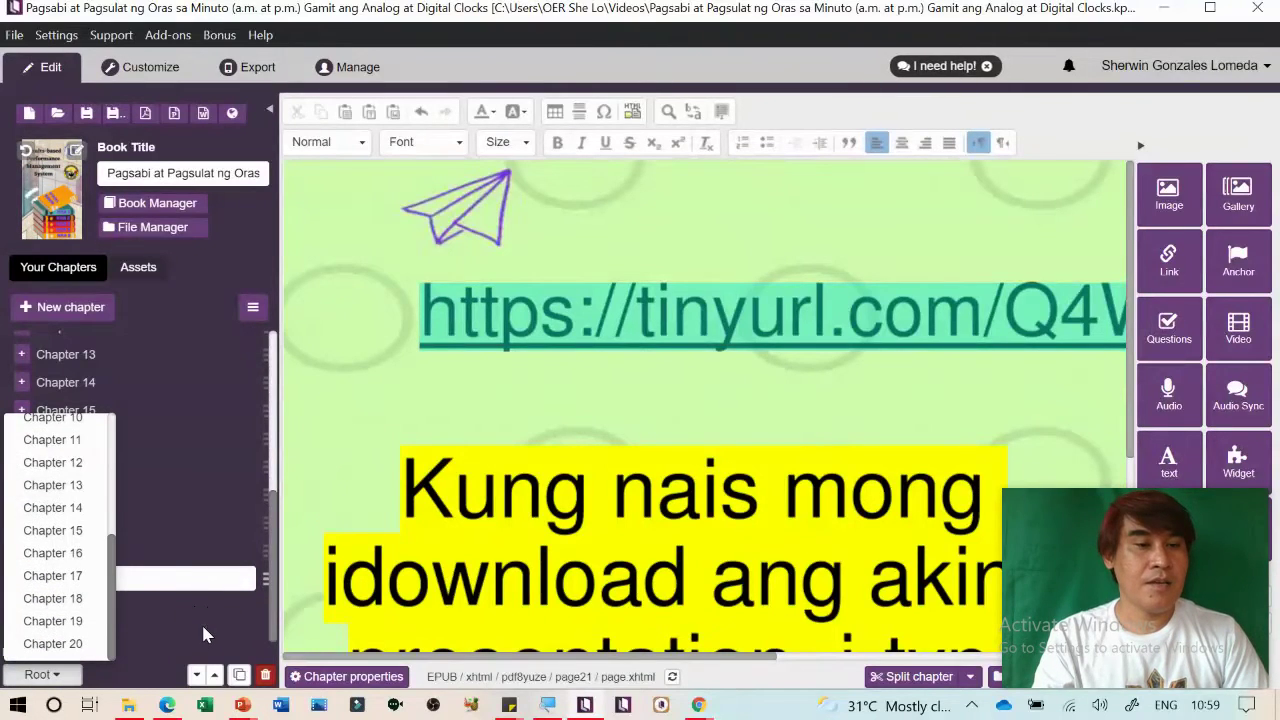
{"action": "left_click", "coordinate": [203, 628]}
{"action": "scroll", "coordinate": [182, 519], "scroll_direction": "up", "scroll_amount": 5}
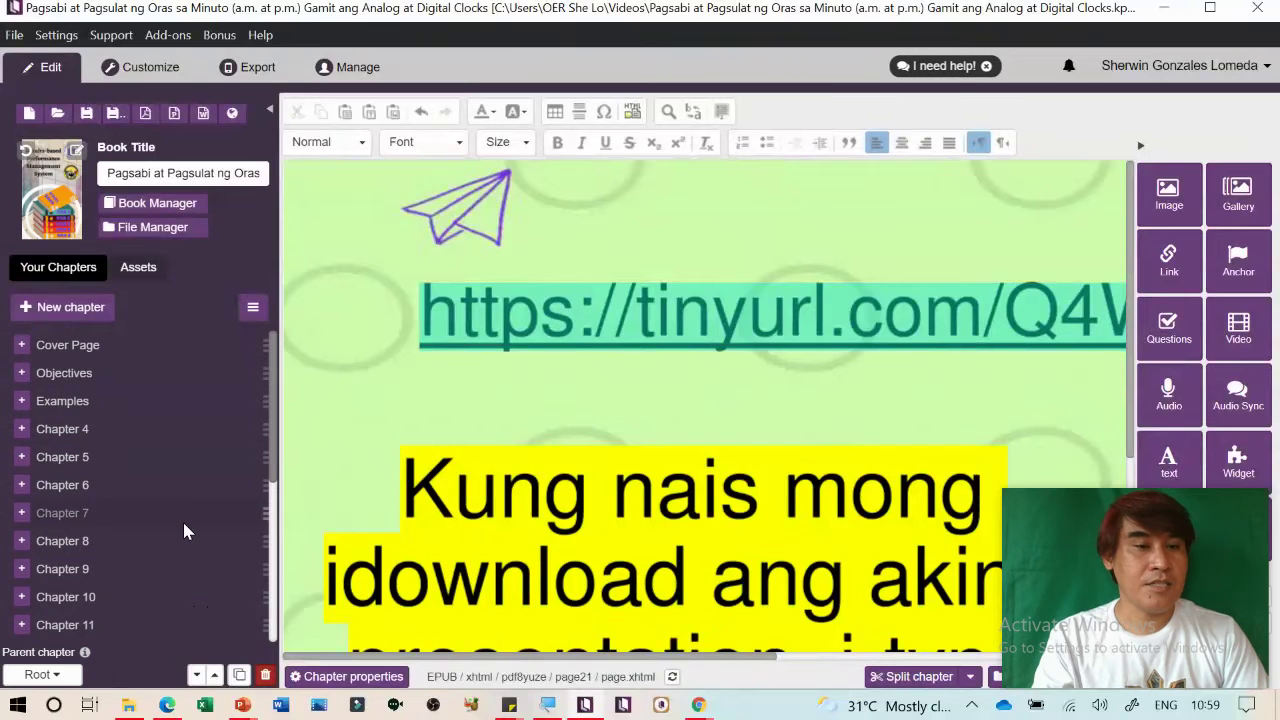
Nest Chapter 4 under the Examples chapter by setting Examples as its parent chapter
{"action": "left_click", "coordinate": [127, 428]}
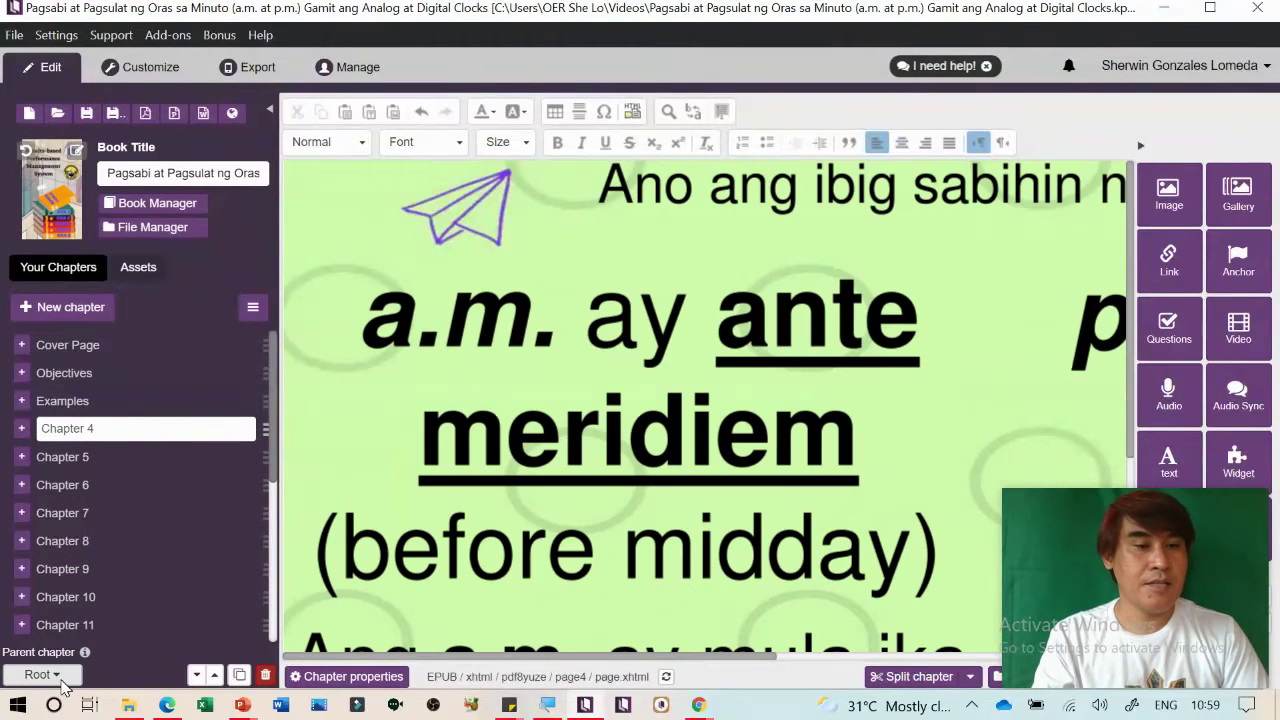
{"action": "left_click", "coordinate": [40, 675]}
{"action": "scroll", "coordinate": [70, 470], "scroll_direction": "up", "scroll_amount": 3}
{"action": "scroll", "coordinate": [74, 452], "scroll_direction": "up", "scroll_amount": 2}
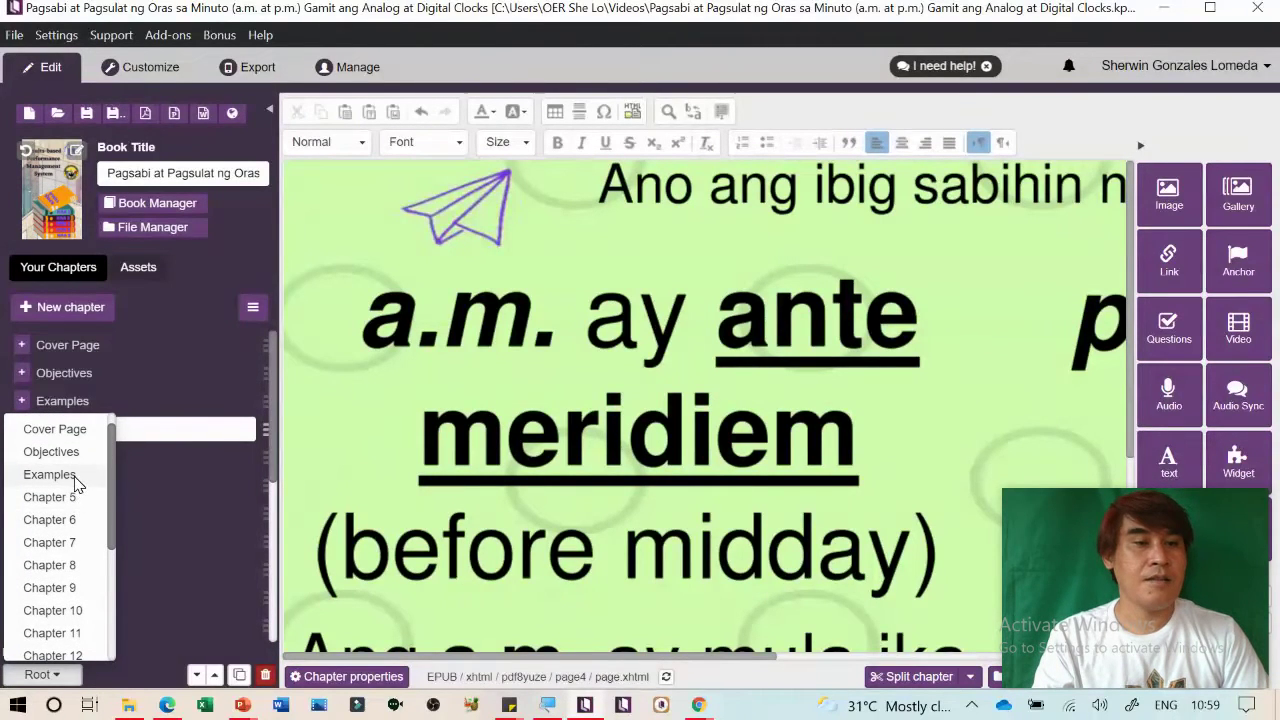
{"action": "left_click", "coordinate": [82, 476]}
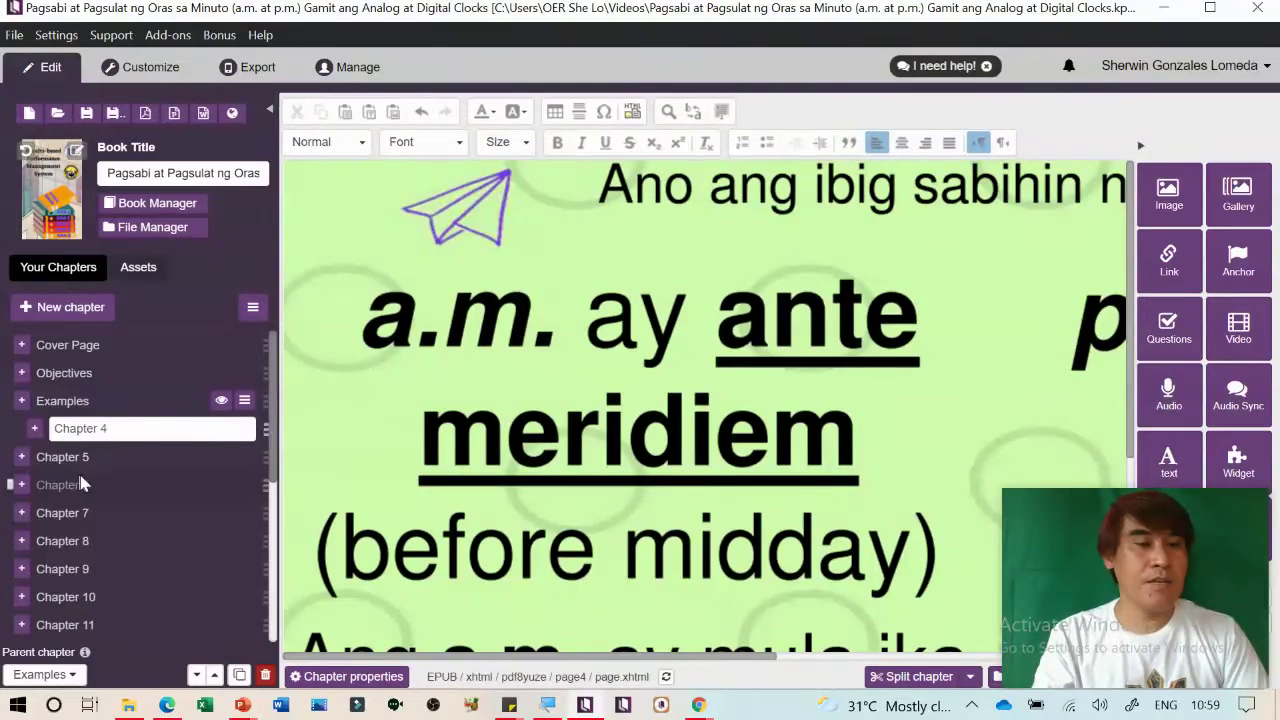
Nest Chapter 5 under Chapter 4 by setting Chapter 4 as its parent chapter
{"action": "left_click", "coordinate": [103, 458]}
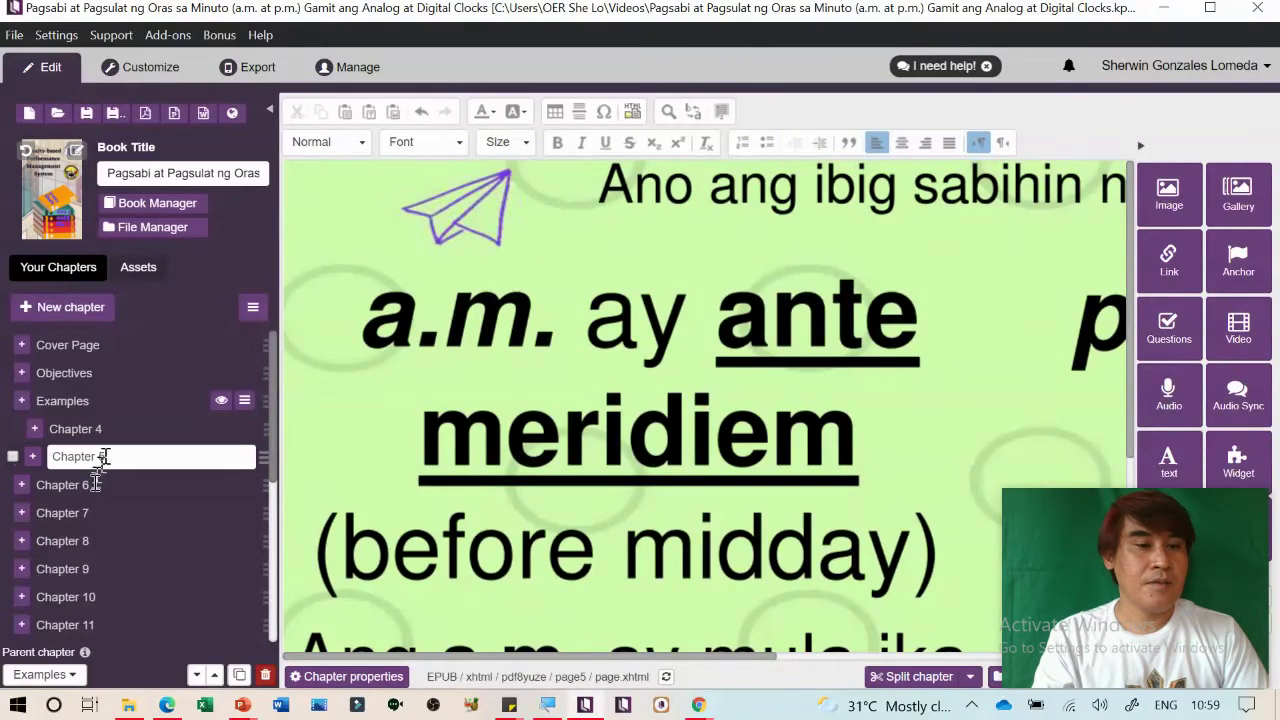
{"action": "left_click", "coordinate": [40, 675]}
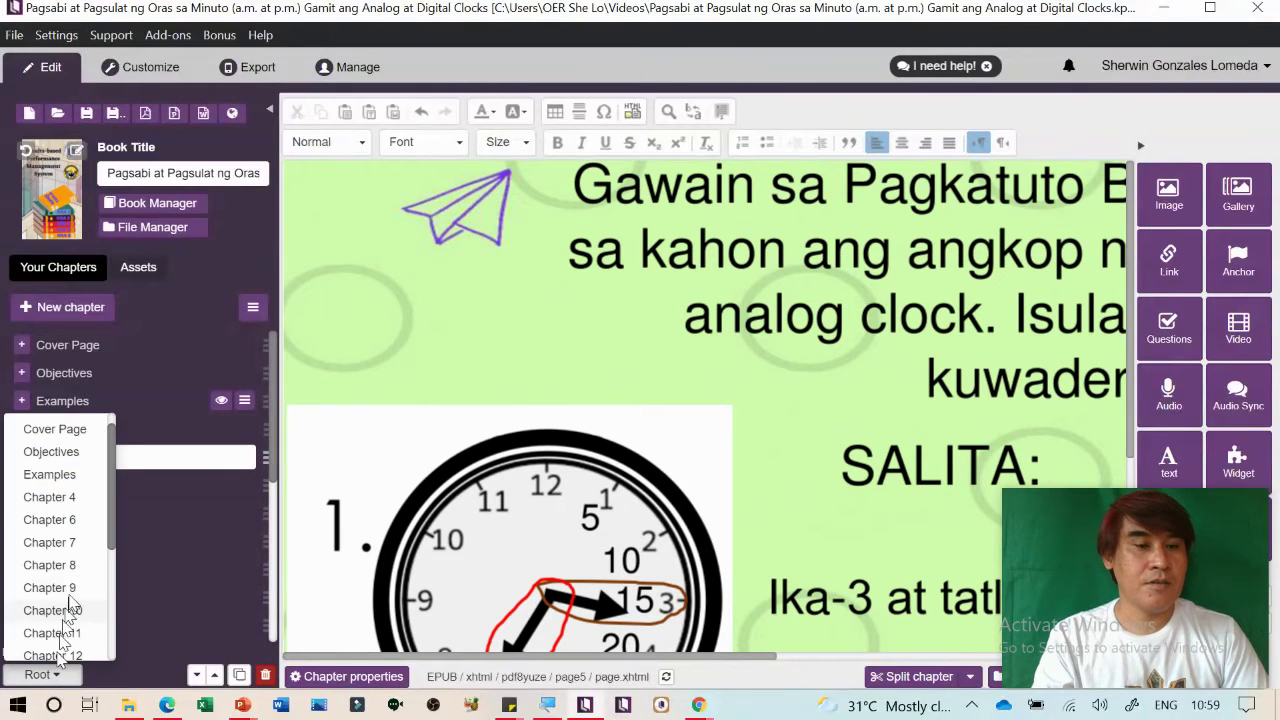
{"action": "left_click", "coordinate": [74, 505]}
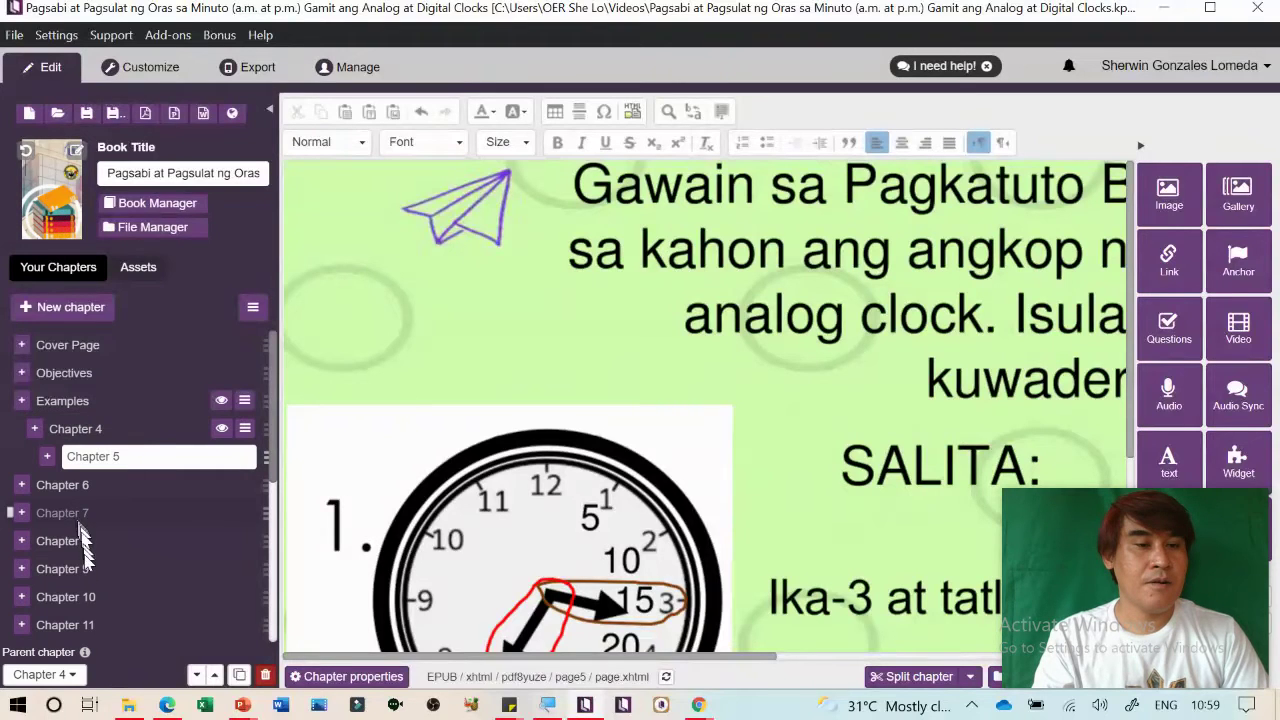
{"action": "left_click", "coordinate": [42, 675]}
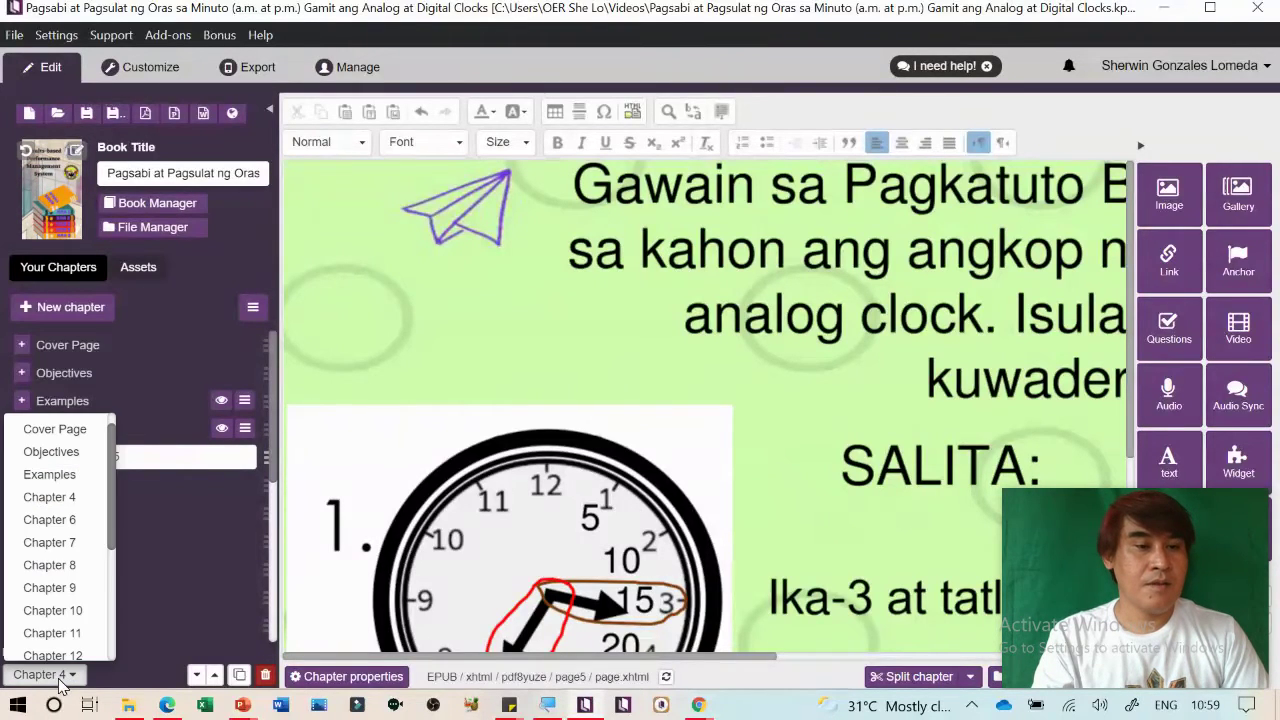
{"action": "left_click", "coordinate": [60, 498]}
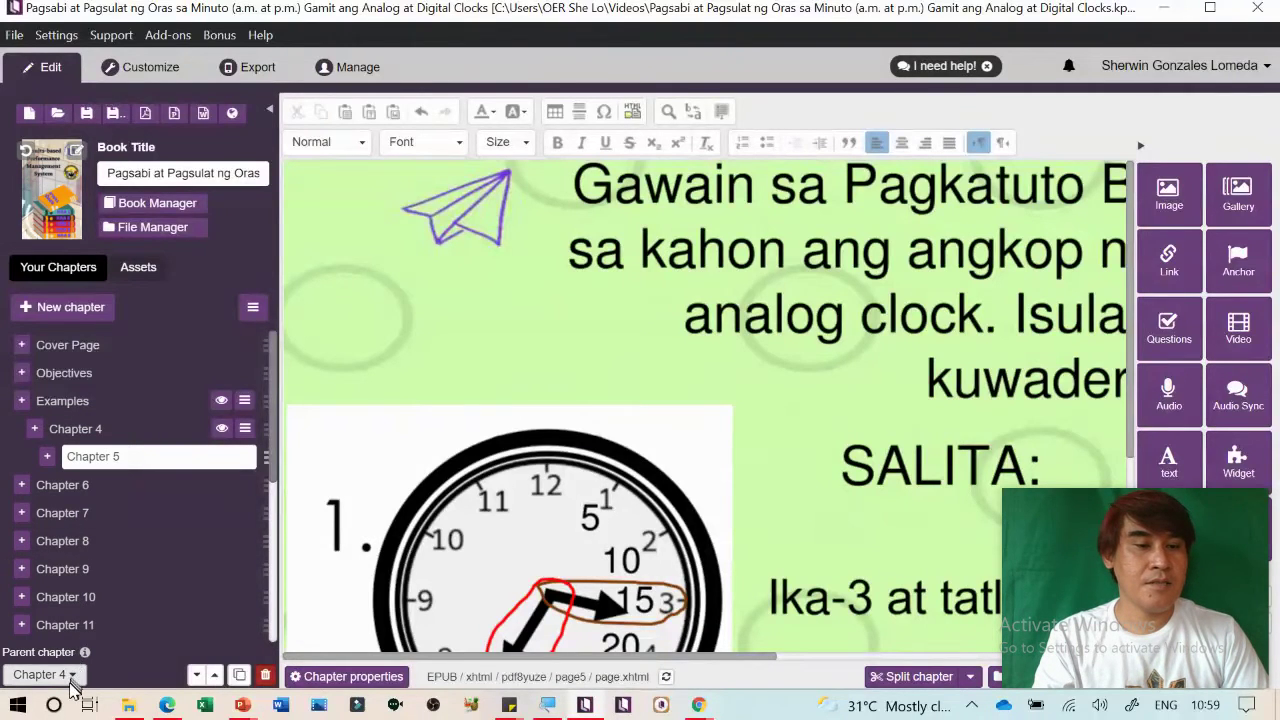
Nest Chapter 6 and Chapter 7 under Chapter 4 by setting Chapter 4 as the parent chapter of each
{"action": "left_click_drag", "start_coordinate": [71, 511], "coordinate": [63, 486]}
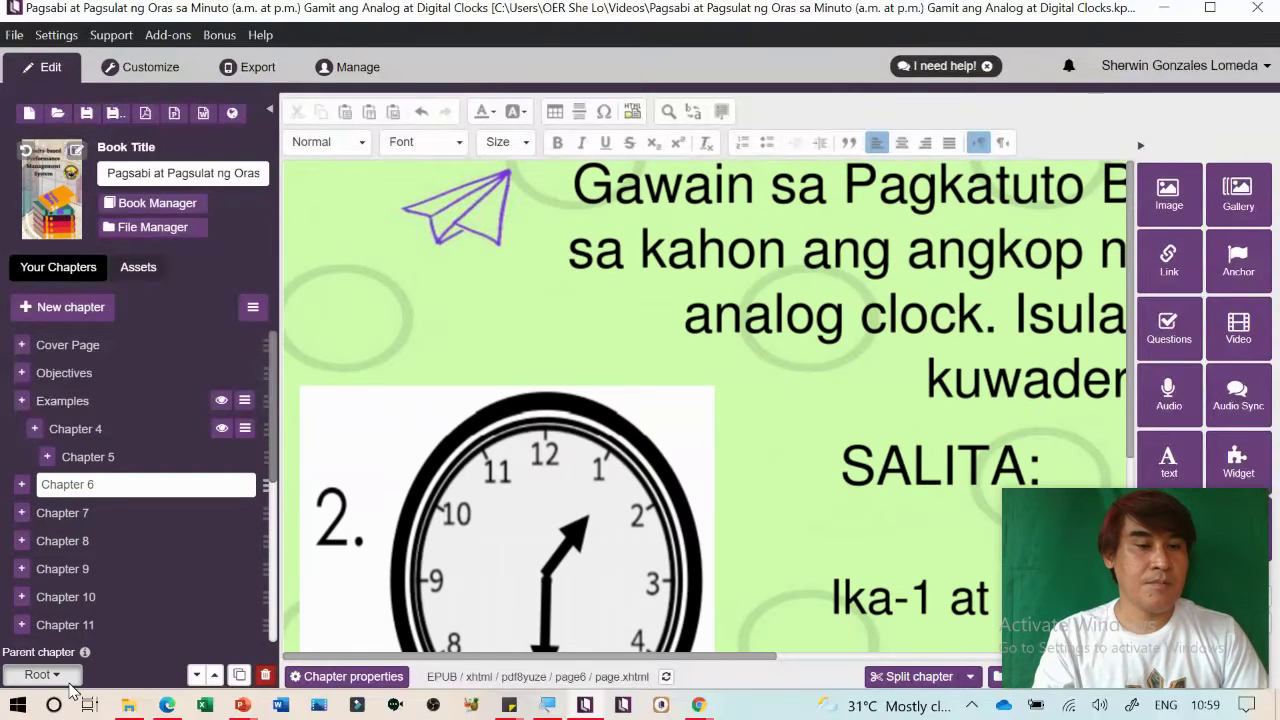
{"action": "left_click", "coordinate": [68, 678]}
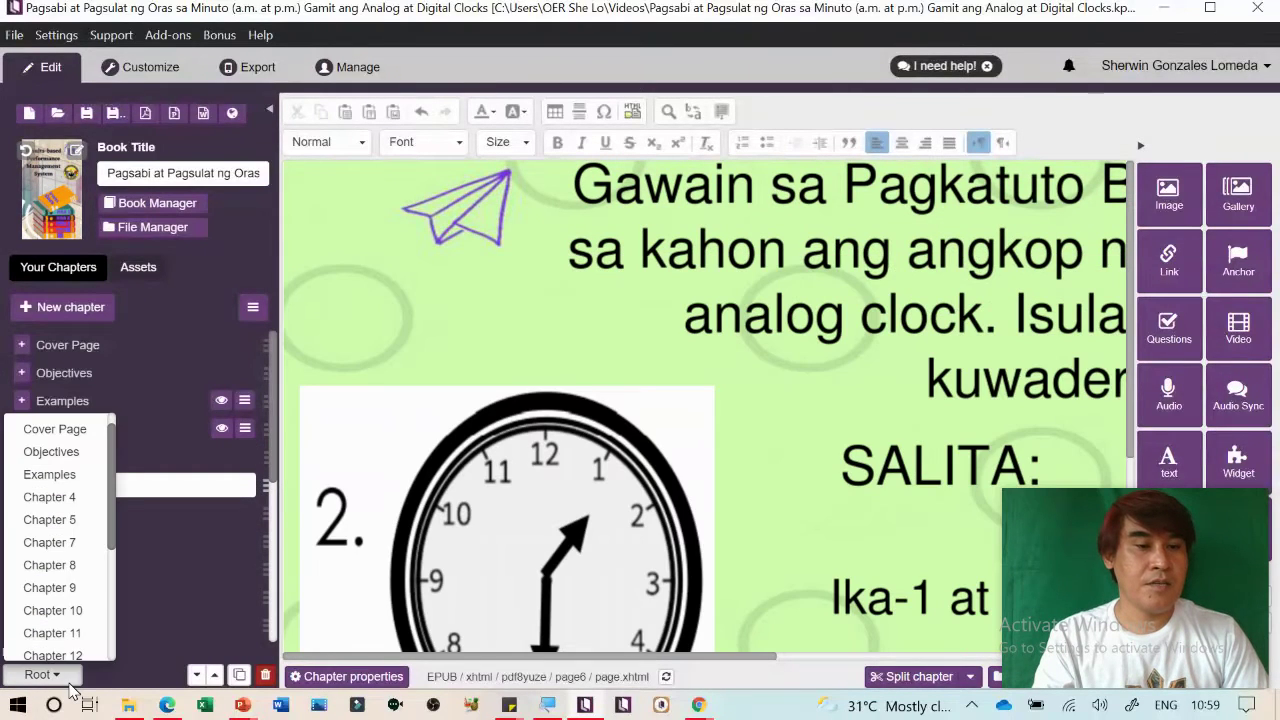
{"action": "left_click", "coordinate": [50, 497]}
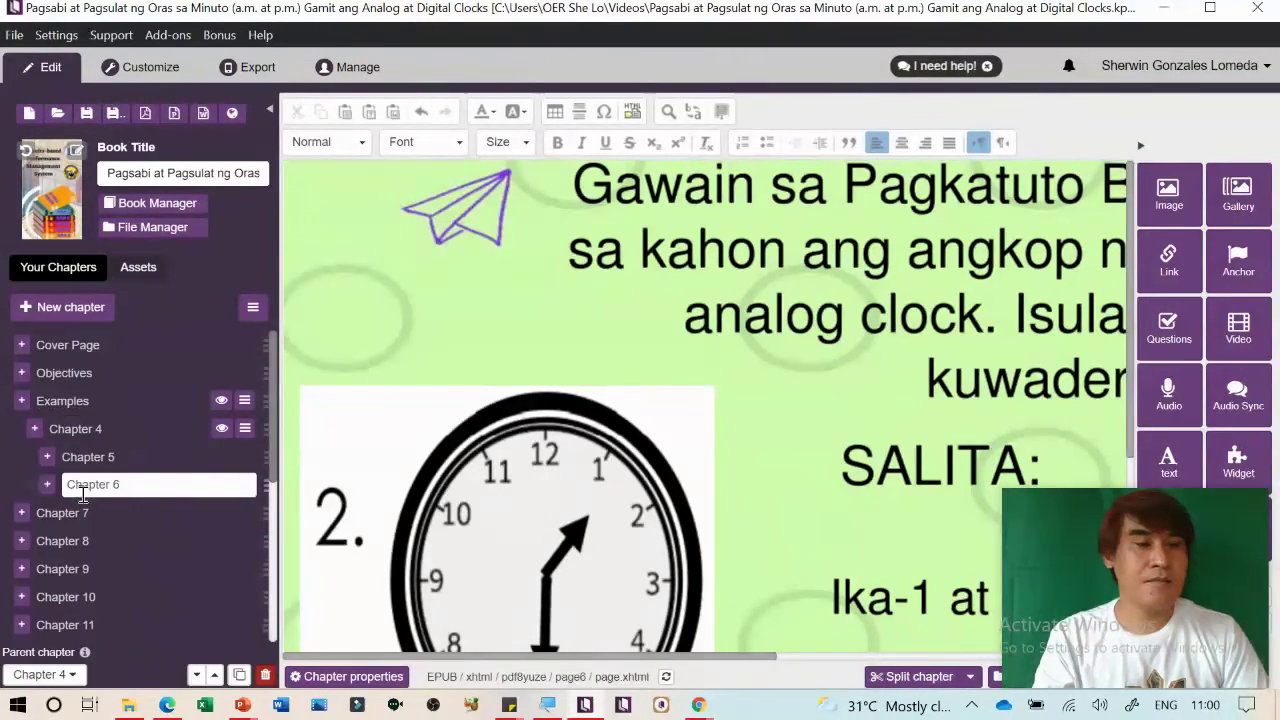
{"action": "left_click", "coordinate": [92, 512]}
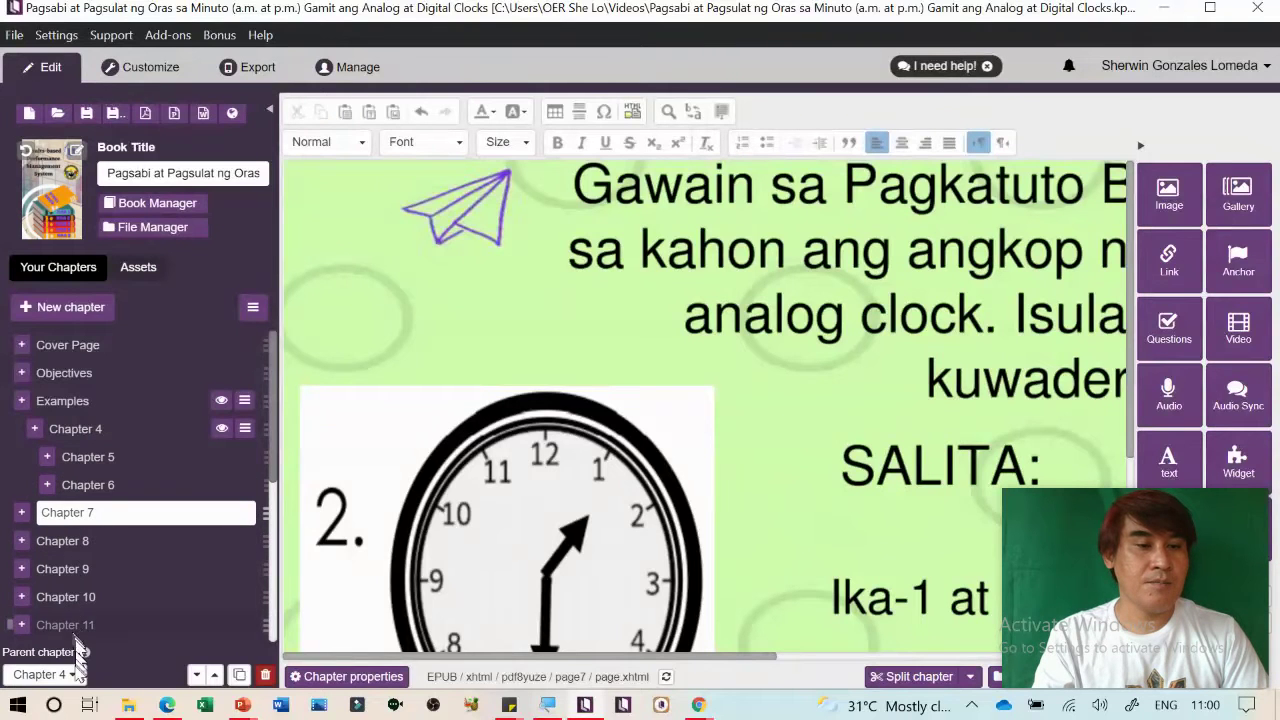
{"action": "left_click", "coordinate": [72, 677]}
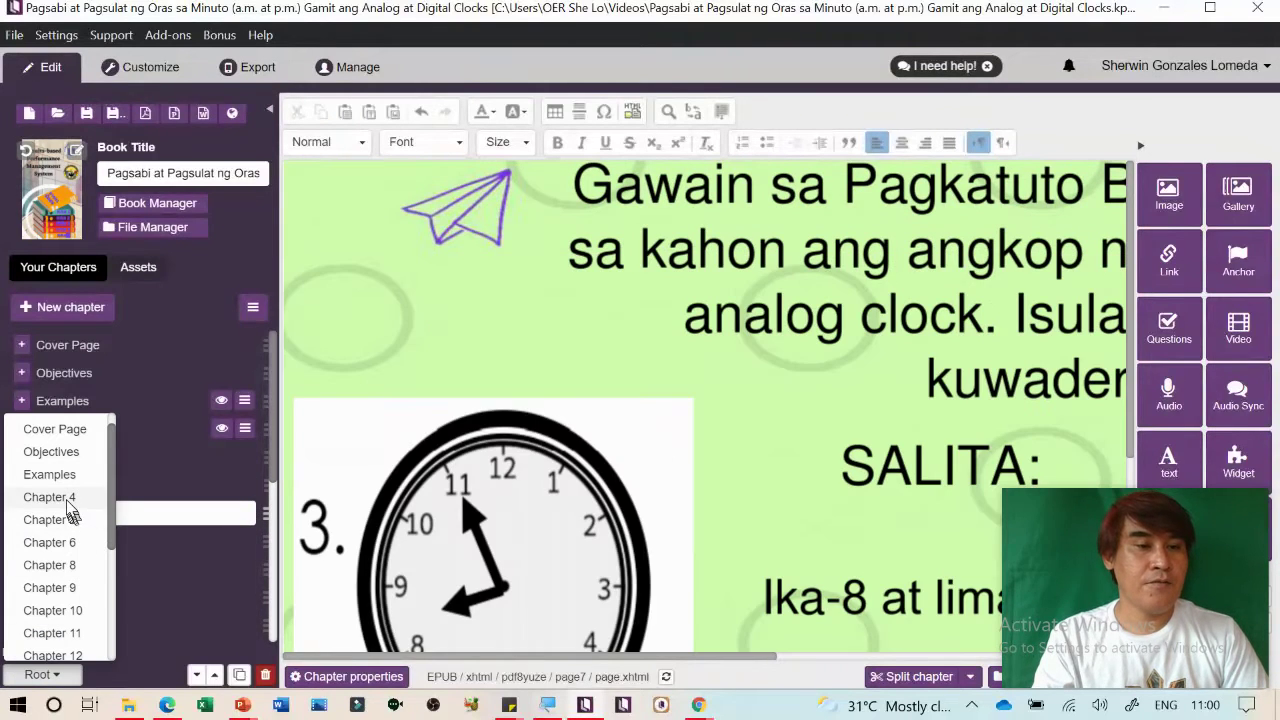
{"action": "left_click", "coordinate": [50, 497]}
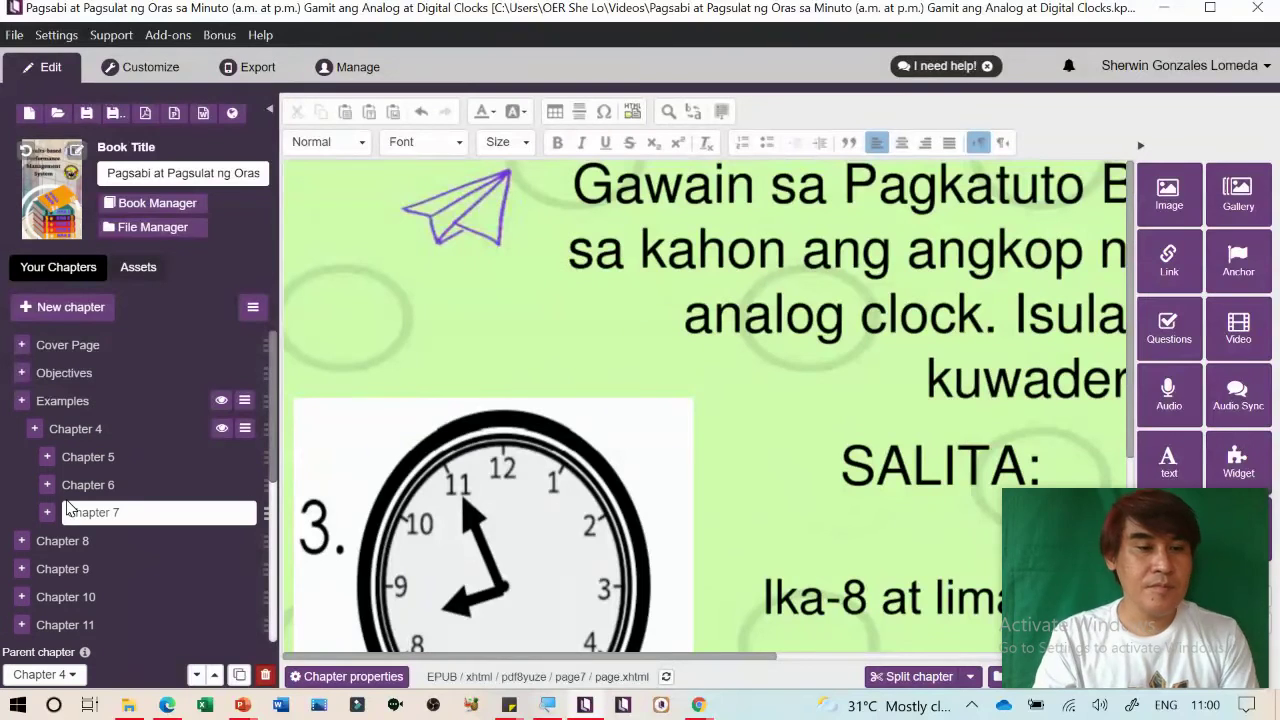
Nest Chapter 8 and Chapter 9 under Chapter 4 by setting Chapter 4 as the parent chapter of each
{"action": "left_click", "coordinate": [84, 545]}
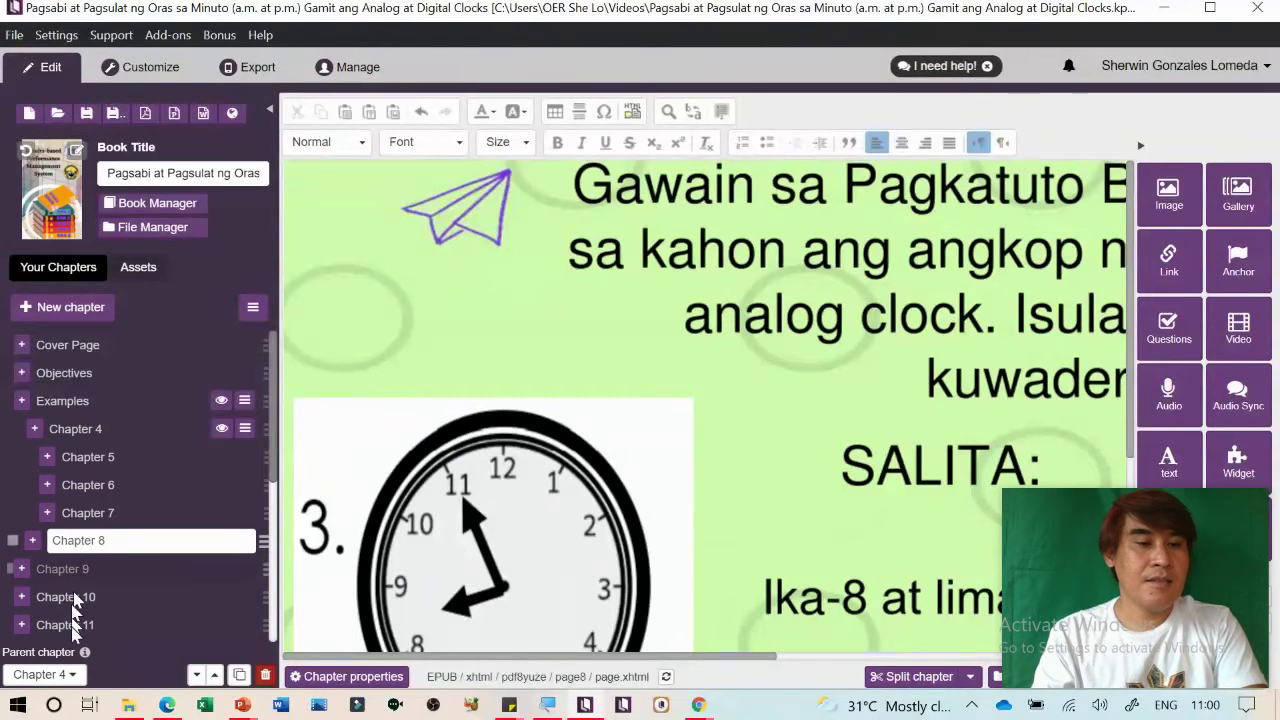
{"action": "left_click", "coordinate": [45, 674]}
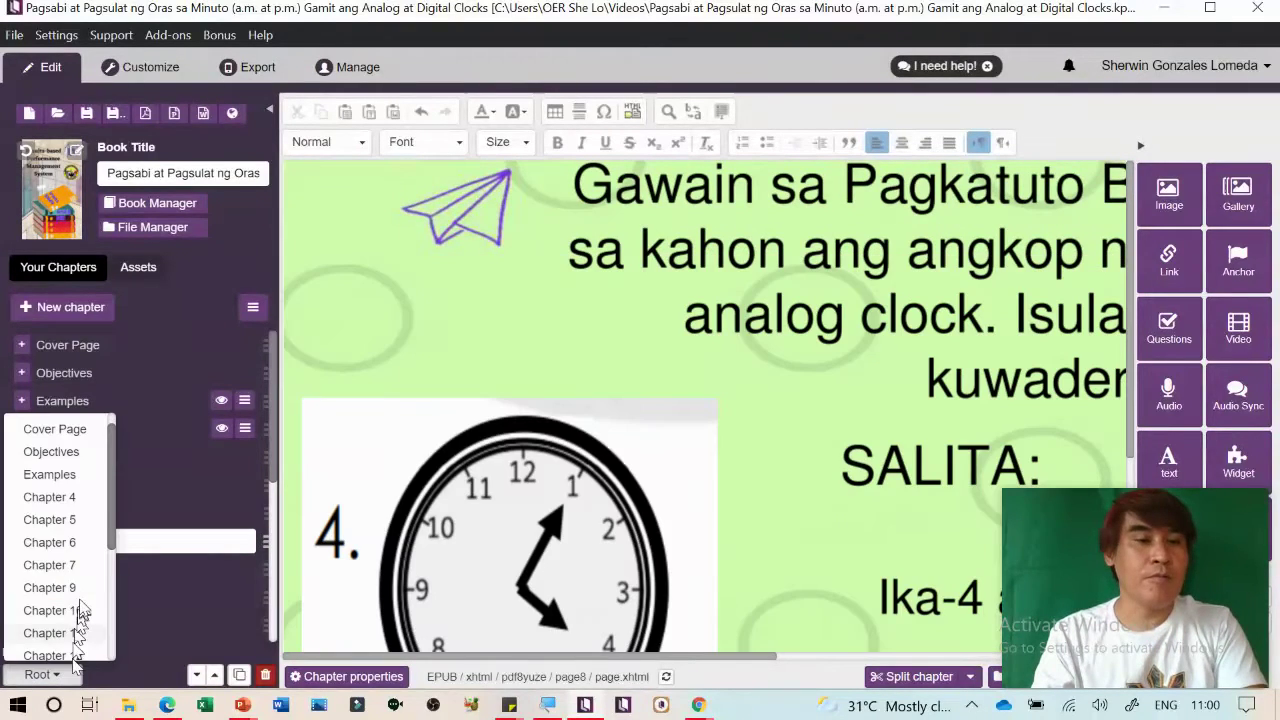
{"action": "left_click", "coordinate": [80, 500]}
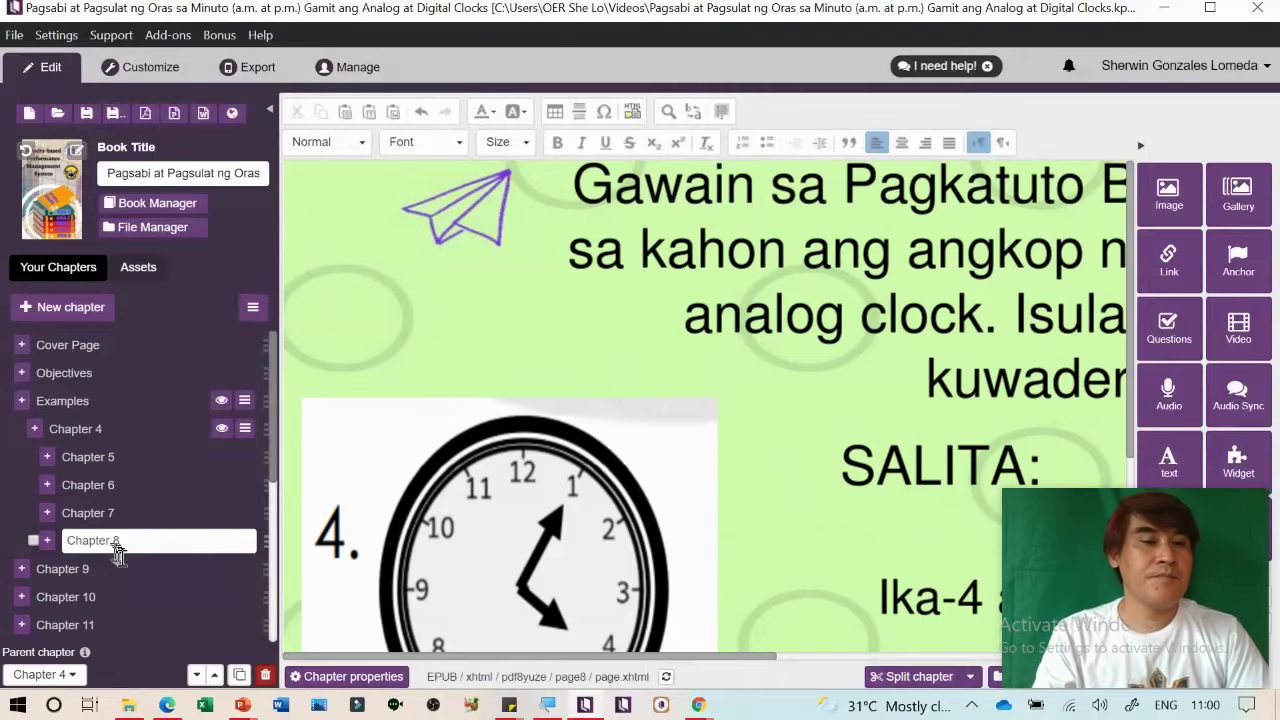
{"action": "scroll", "coordinate": [126, 558], "scroll_direction": "down", "scroll_amount": 3}
{"action": "left_click_drag", "start_coordinate": [85, 387], "coordinate": [94, 390]}
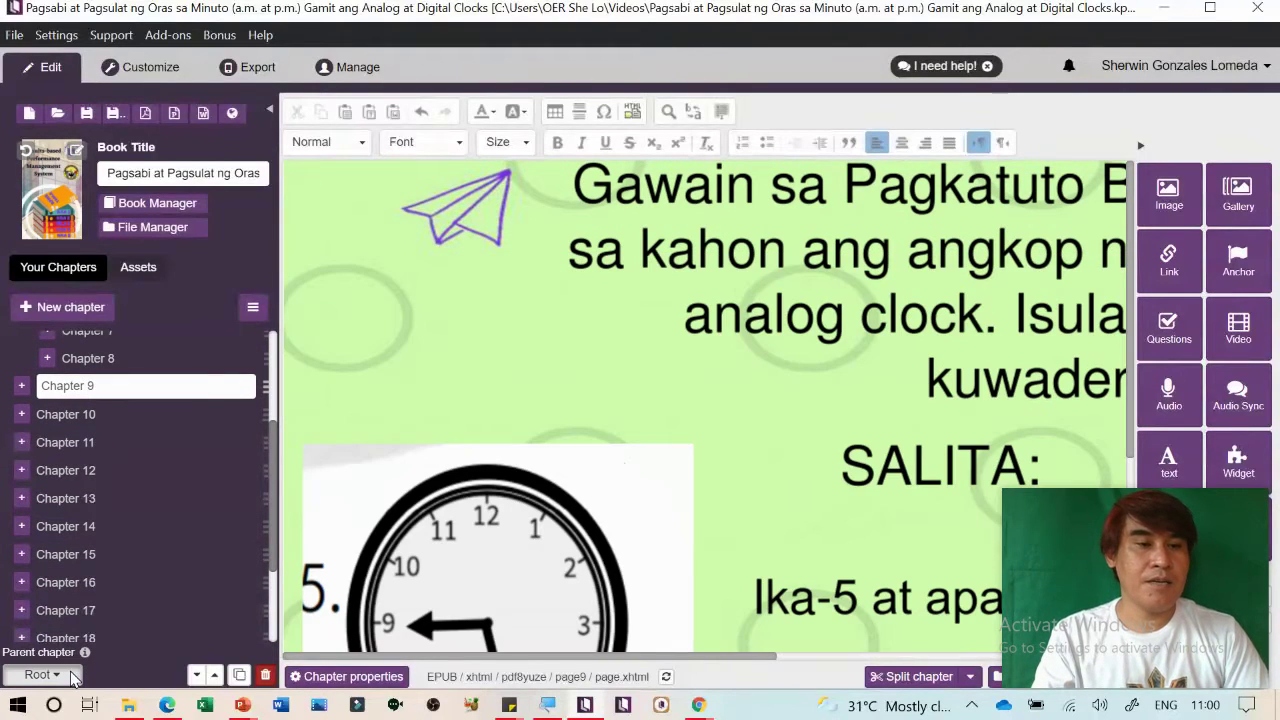
{"action": "left_click", "coordinate": [40, 674]}
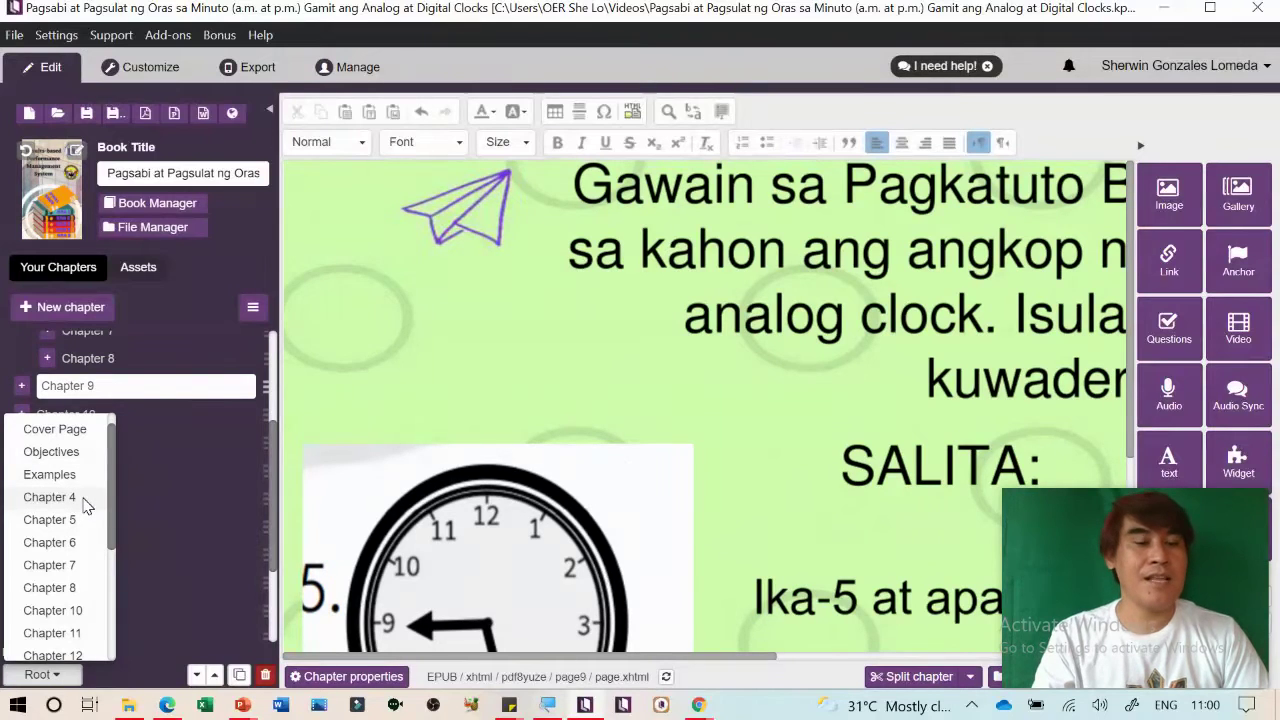
{"action": "left_click", "coordinate": [60, 497]}
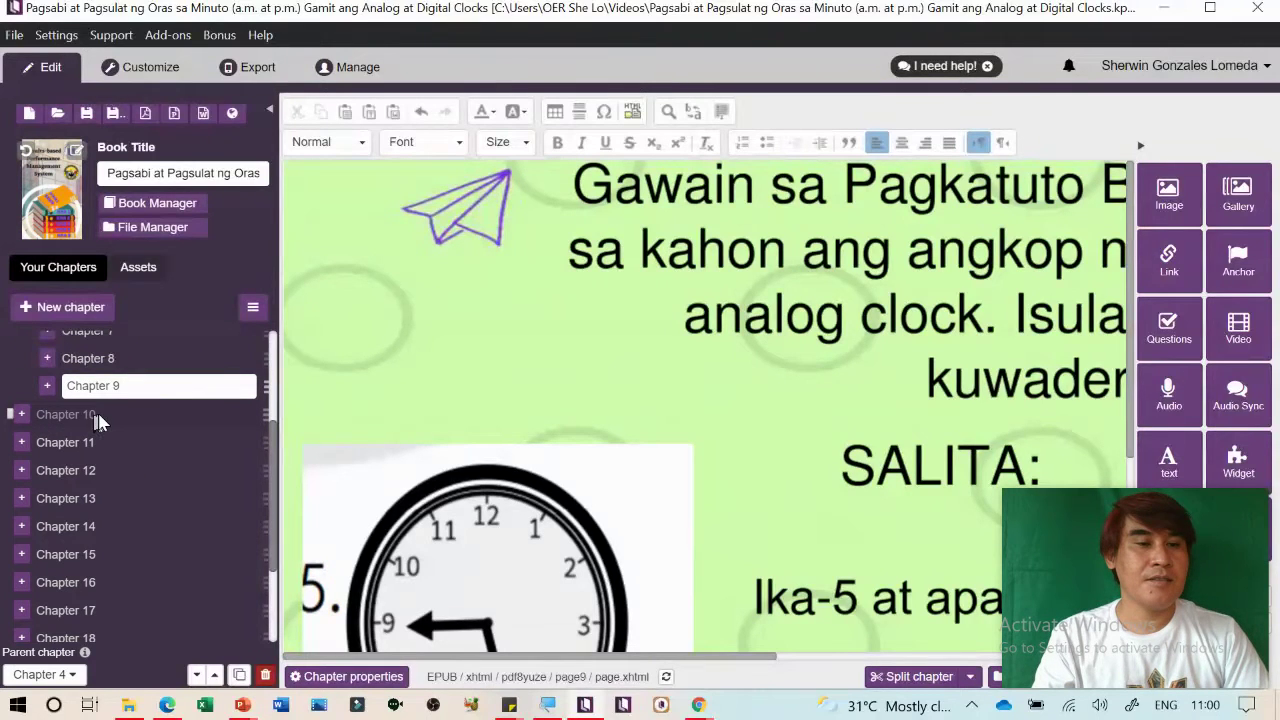
Nest Chapter 10 and Chapter 11 under Chapter 4 by setting Chapter 4 as the parent chapter of each
{"action": "left_click", "coordinate": [45, 413]}
{"action": "left_click", "coordinate": [77, 676]}
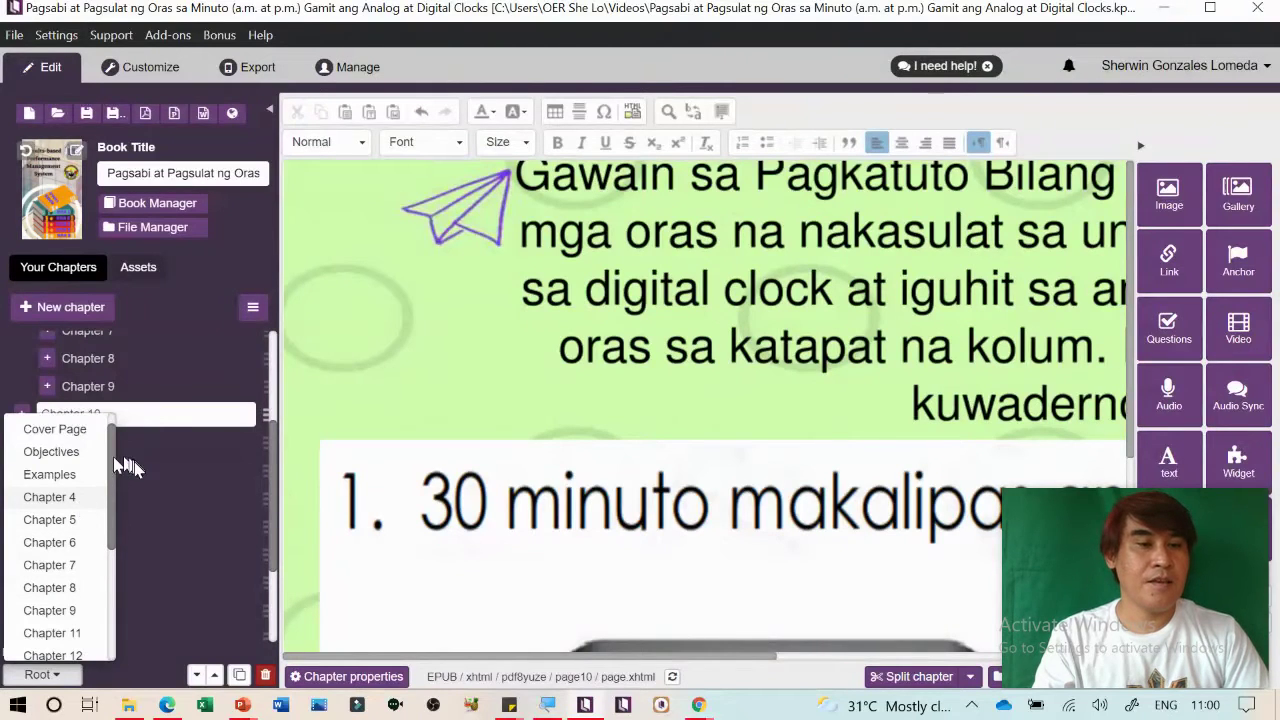
{"action": "left_click", "coordinate": [60, 497]}
{"action": "left_click", "coordinate": [70, 442]}
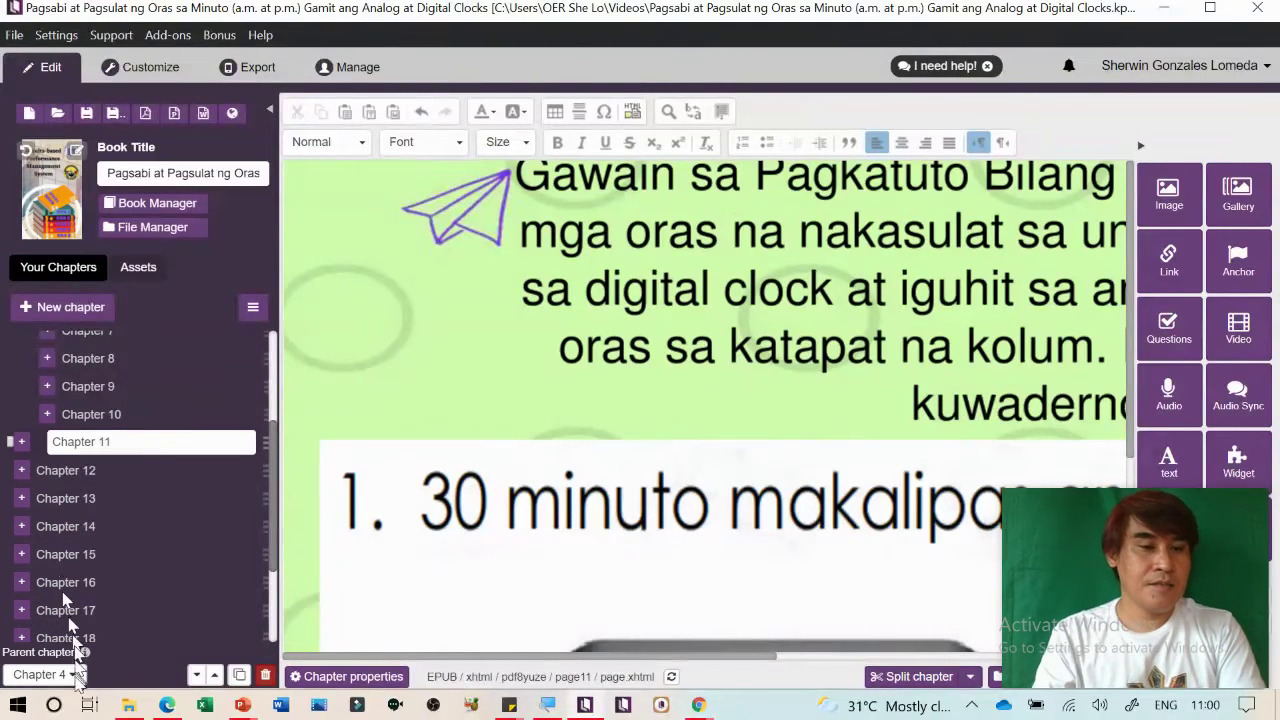
{"action": "left_click", "coordinate": [70, 678]}
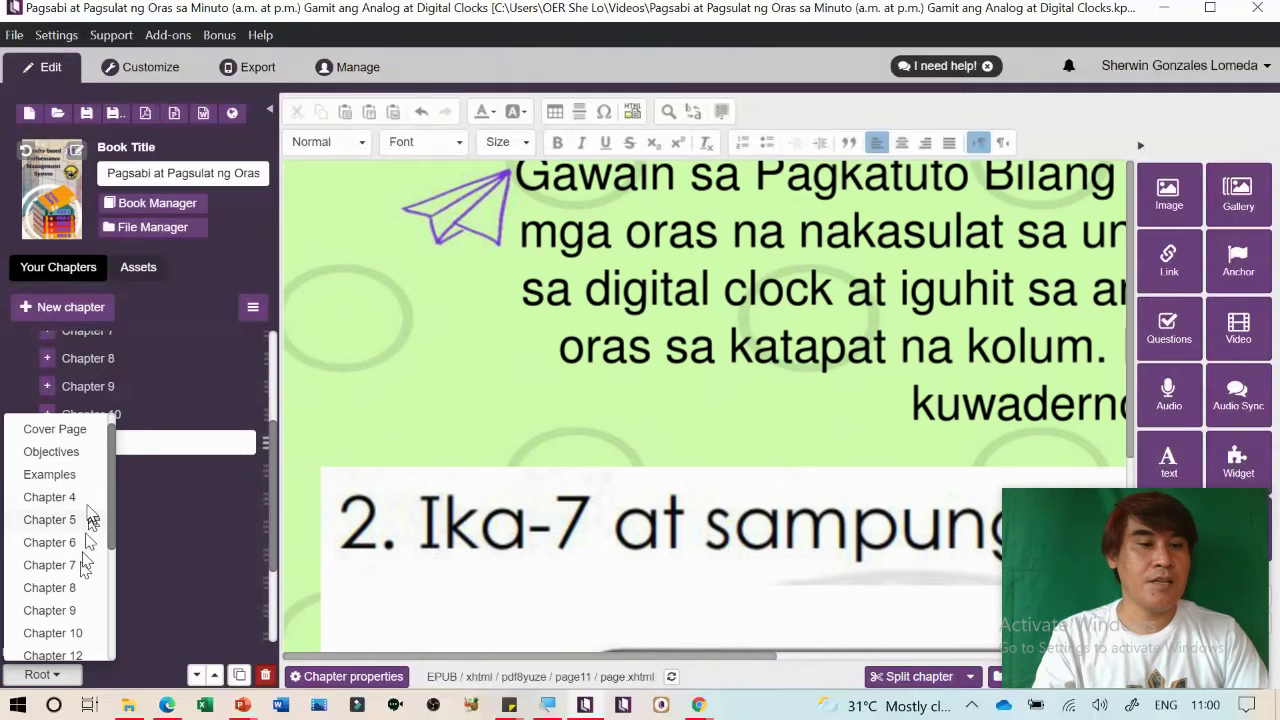
{"action": "left_click", "coordinate": [100, 497]}
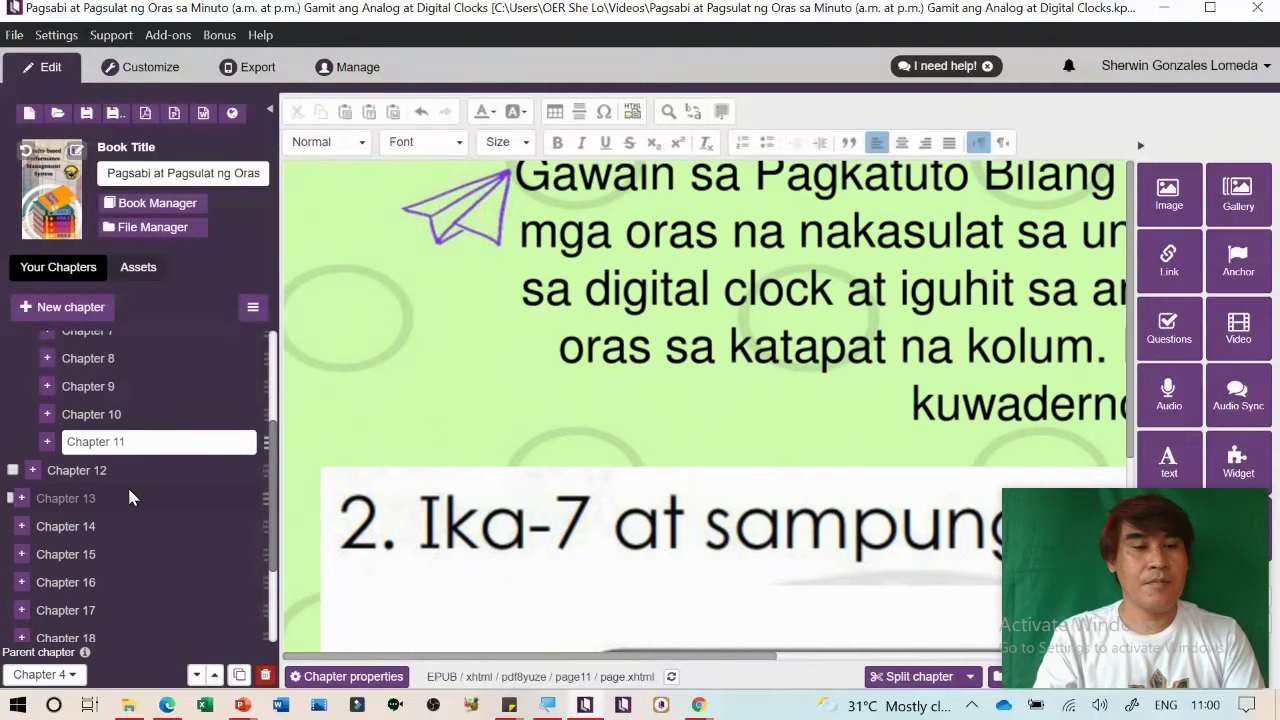
Nest Chapter 12 under Chapter 4 by setting Chapter 4 as its parent chapter
{"action": "scroll", "coordinate": [100, 485], "scroll_direction": "down", "scroll_amount": 3}
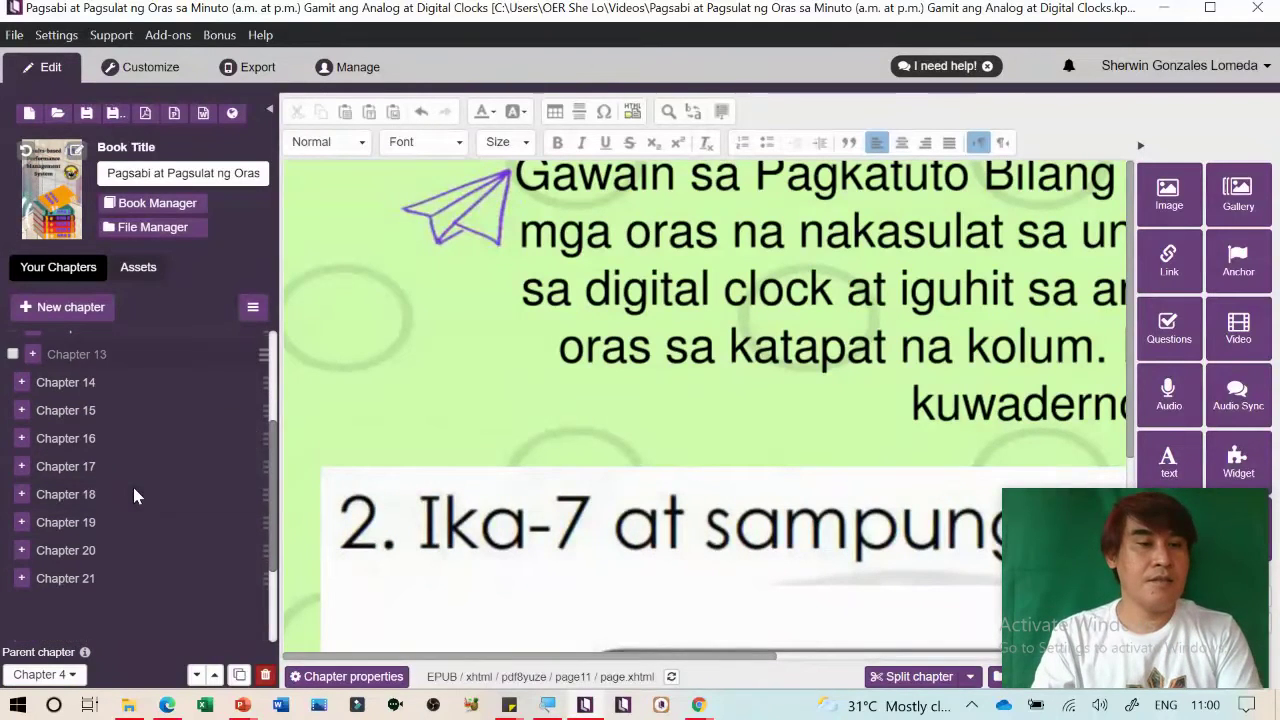
{"action": "scroll", "coordinate": [88, 470], "scroll_direction": "up", "scroll_amount": 3}
{"action": "left_click", "coordinate": [82, 459]}
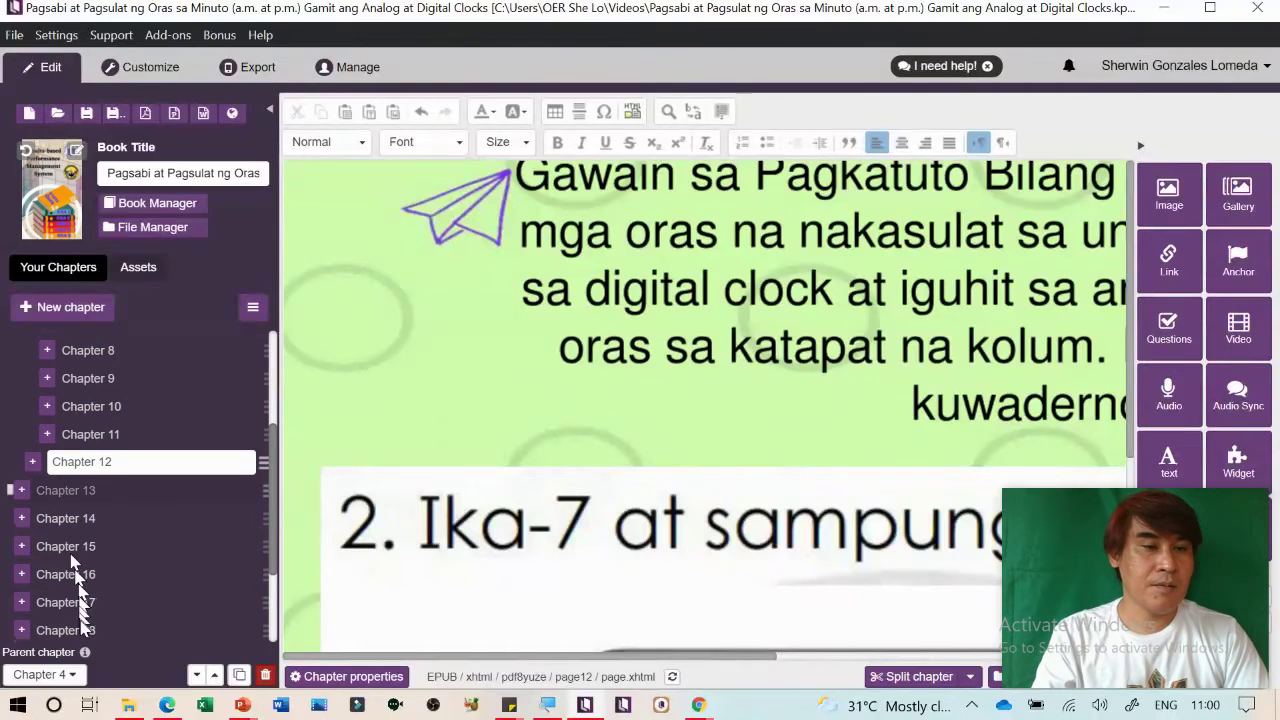
{"action": "left_click", "coordinate": [70, 674]}
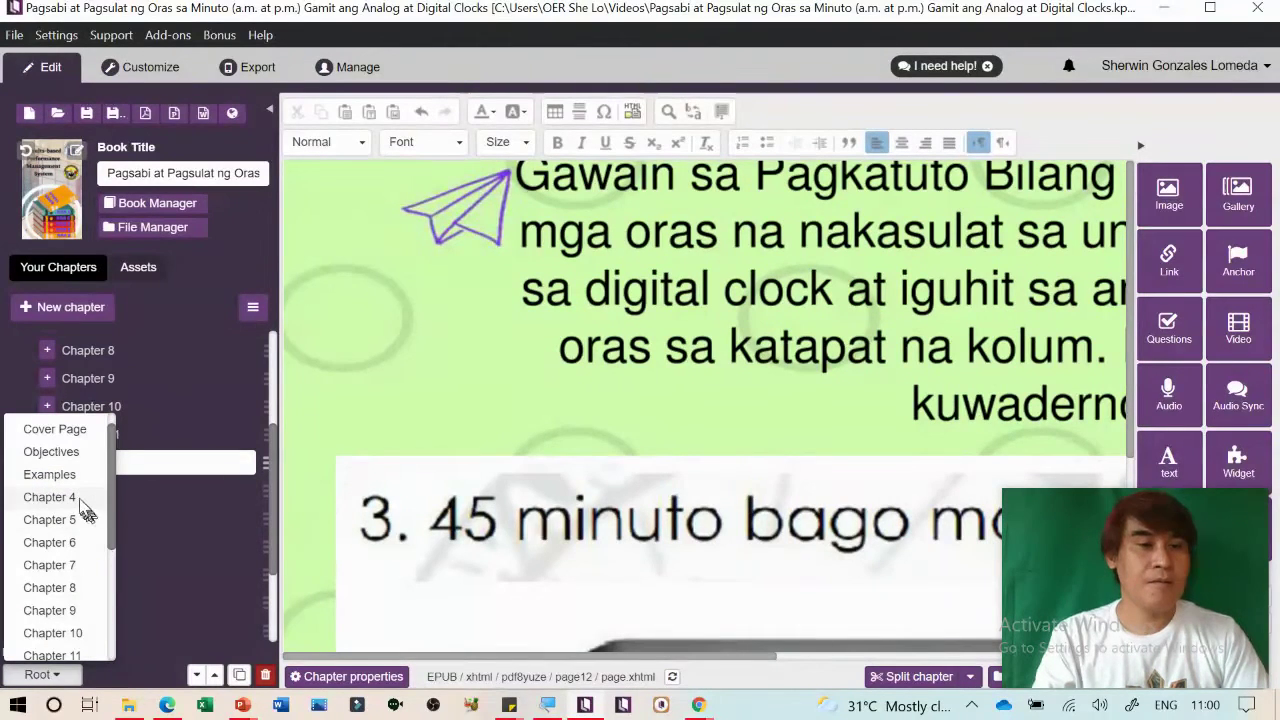
{"action": "left_click", "coordinate": [85, 500]}
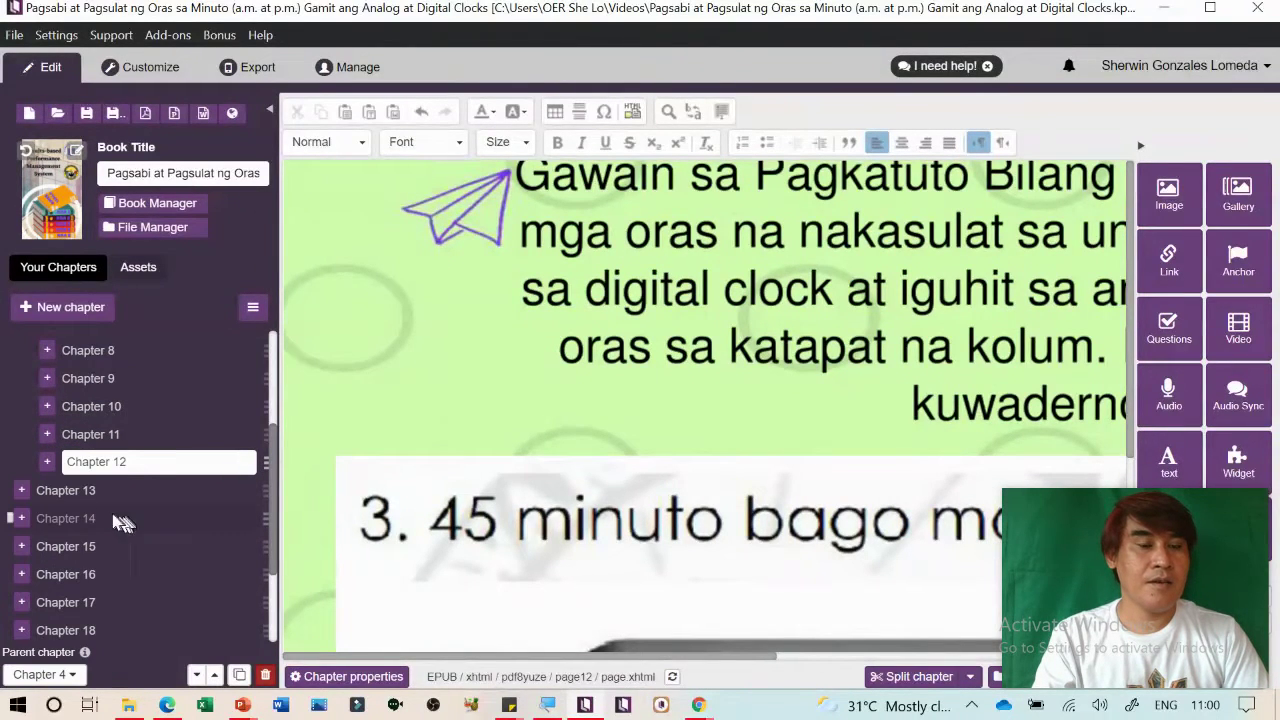
Nest Chapter 14 under Chapter 13 by setting Chapter 13 as its parent chapter
{"action": "left_click", "coordinate": [87, 516]}
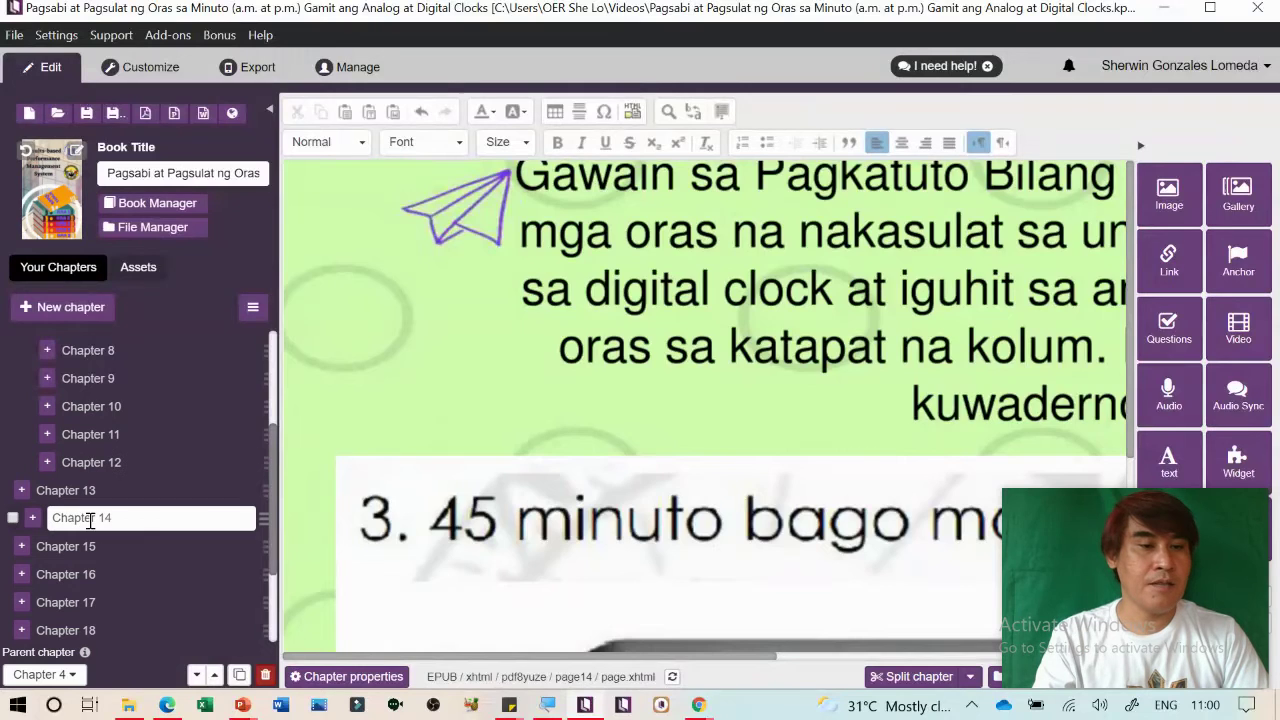
{"action": "left_click", "coordinate": [60, 680]}
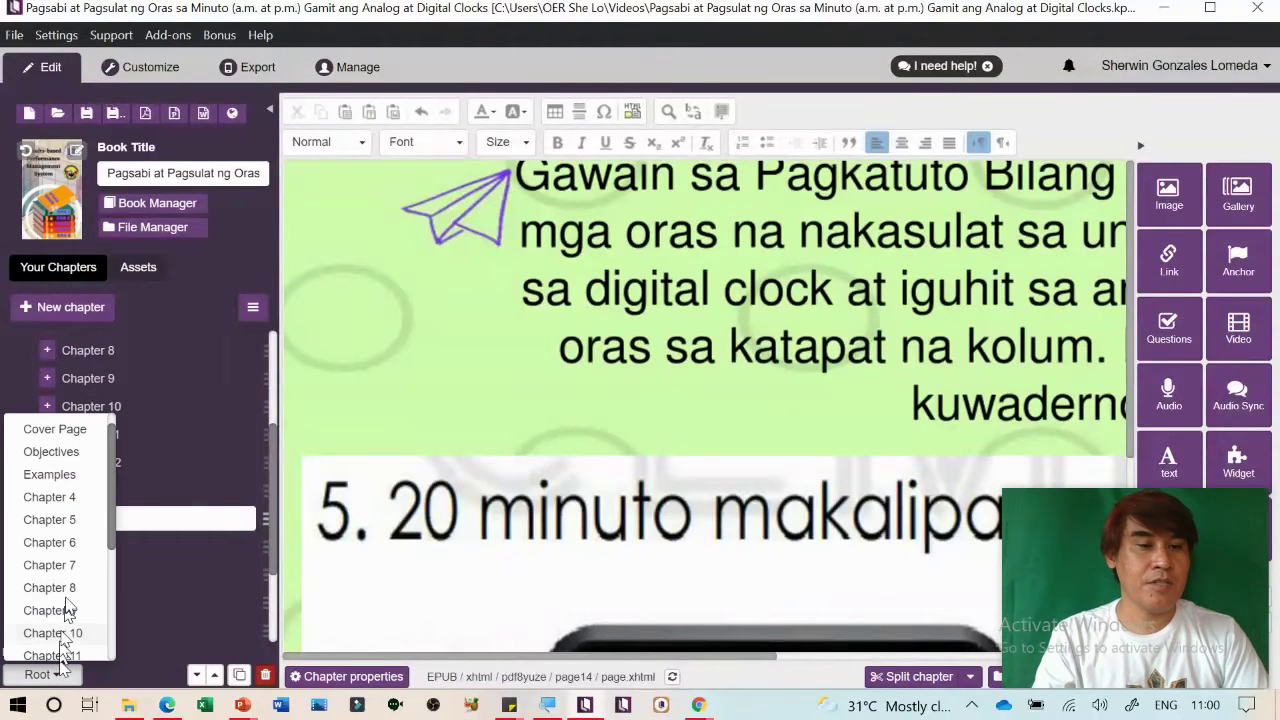
{"action": "scroll", "coordinate": [85, 598], "scroll_direction": "down", "scroll_amount": 3}
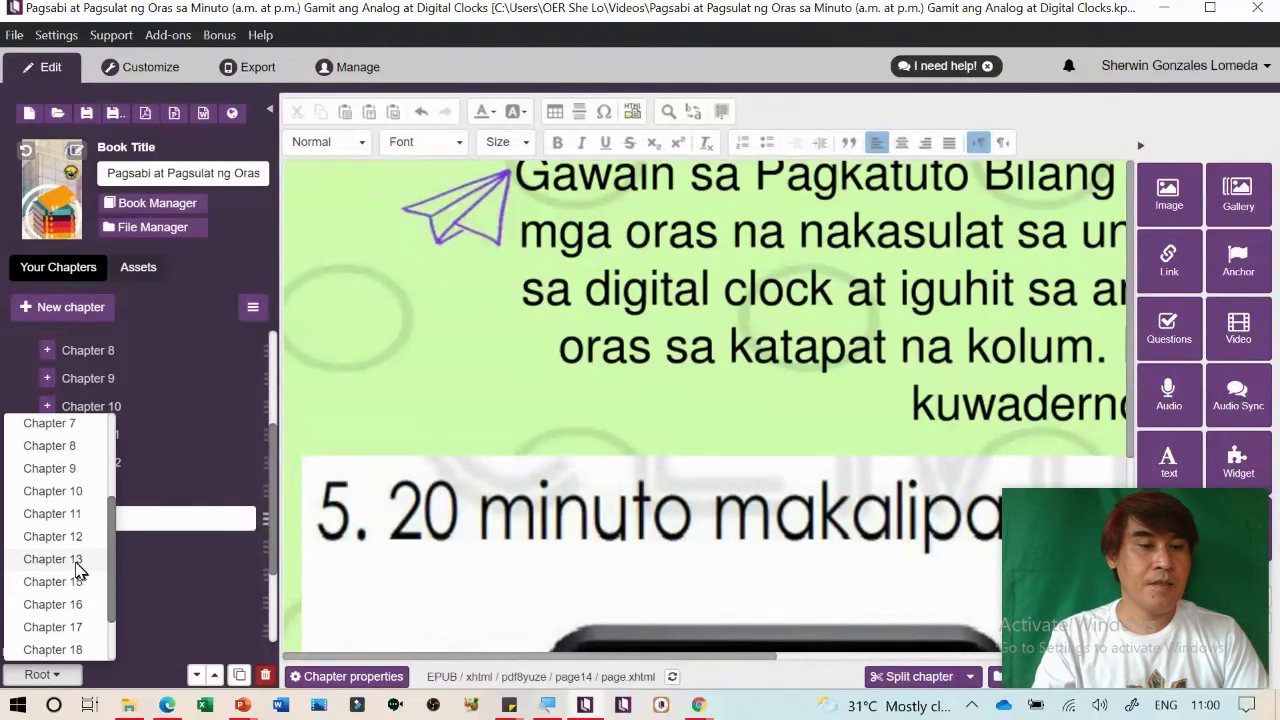
{"action": "left_click", "coordinate": [72, 560]}
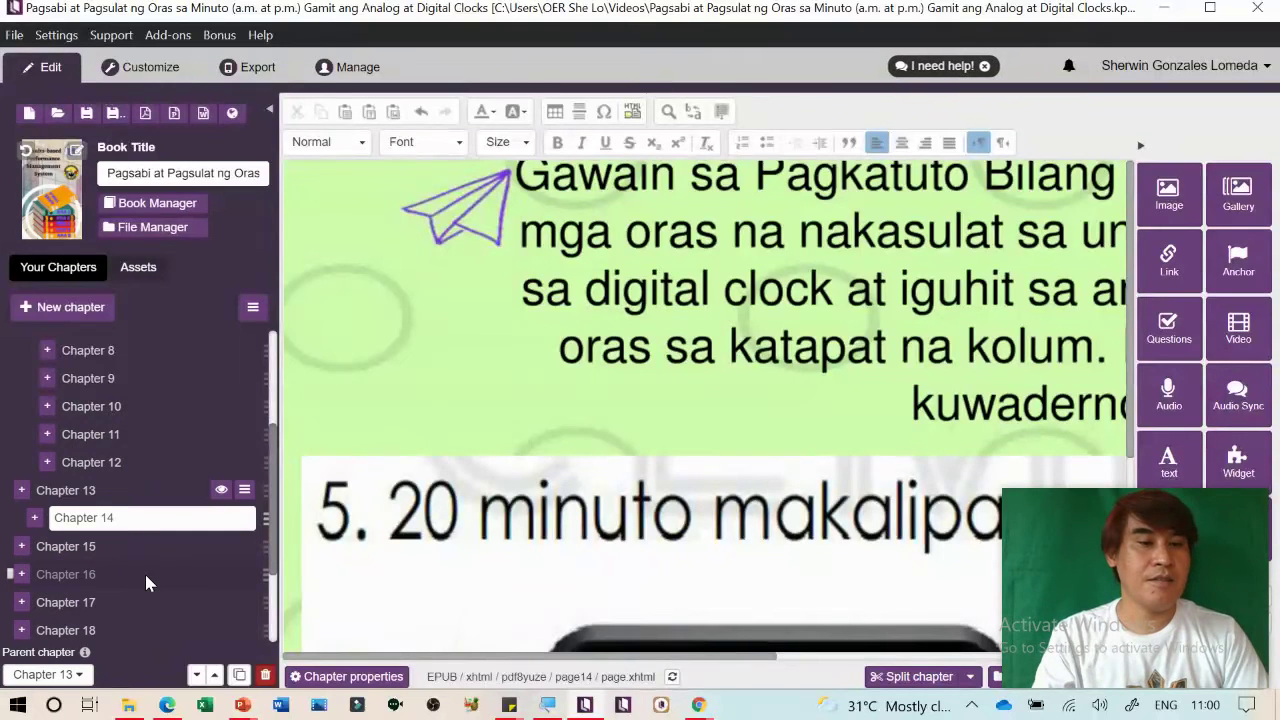
Nest Chapter 15 and Chapter 16 under Chapter 13 by setting Chapter 13 as the parent chapter of each
{"action": "left_click", "coordinate": [97, 411]}
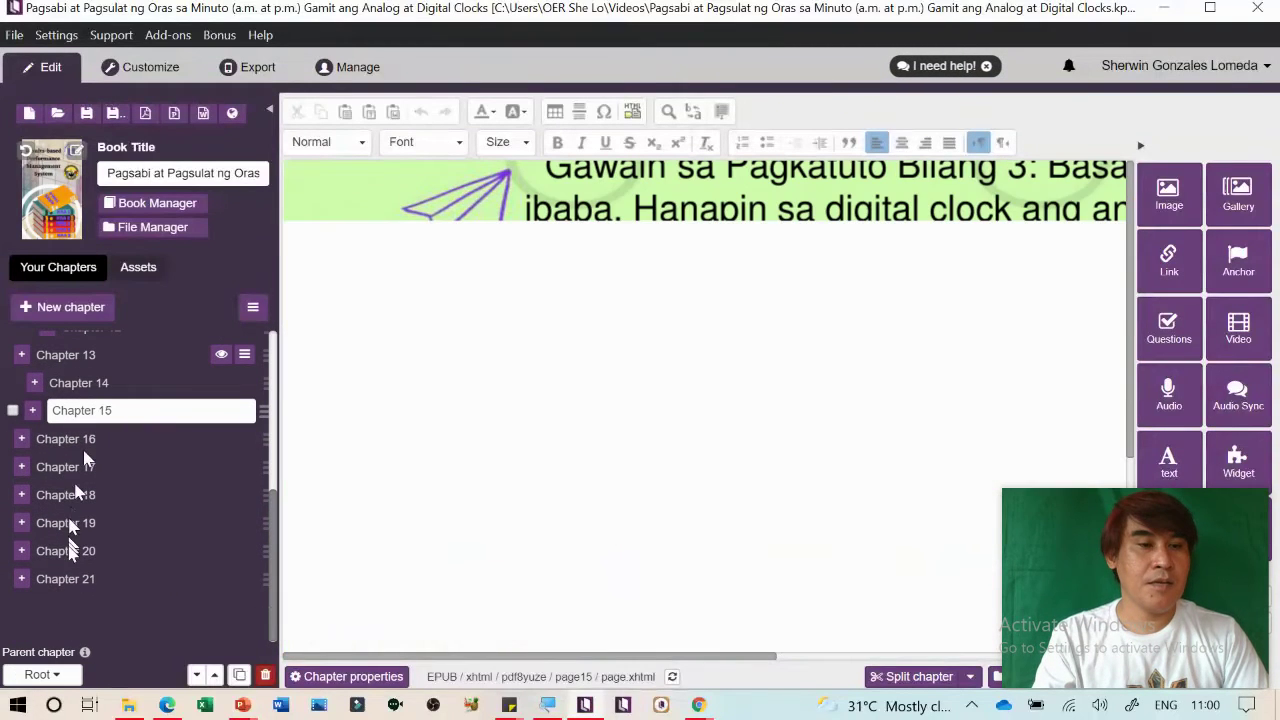
{"action": "left_click", "coordinate": [42, 674]}
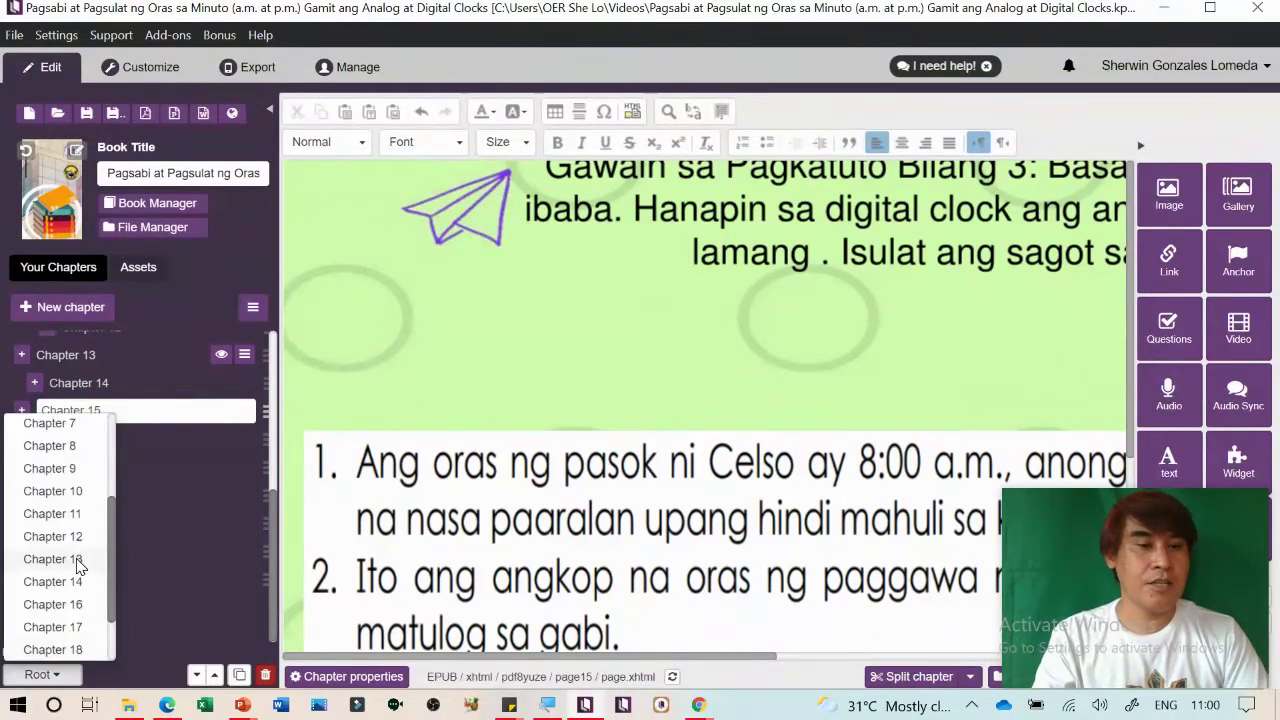
{"action": "left_click", "coordinate": [76, 560]}
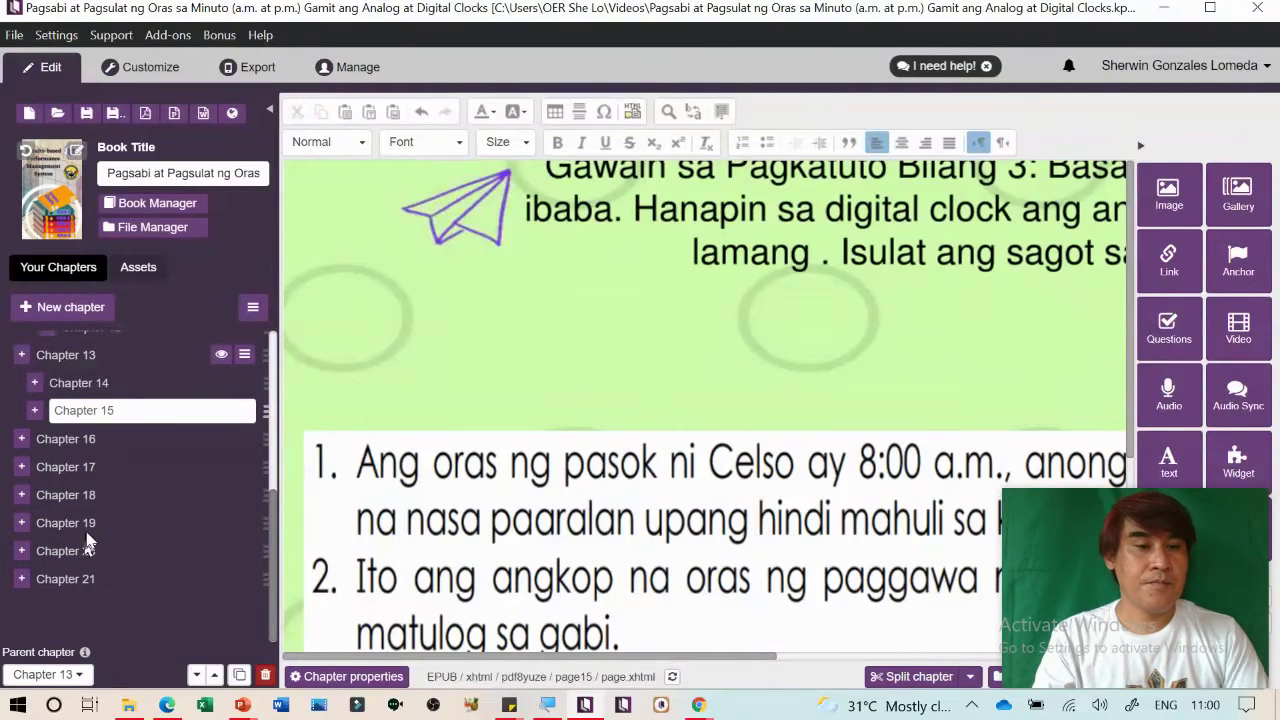
{"action": "left_click", "coordinate": [78, 442]}
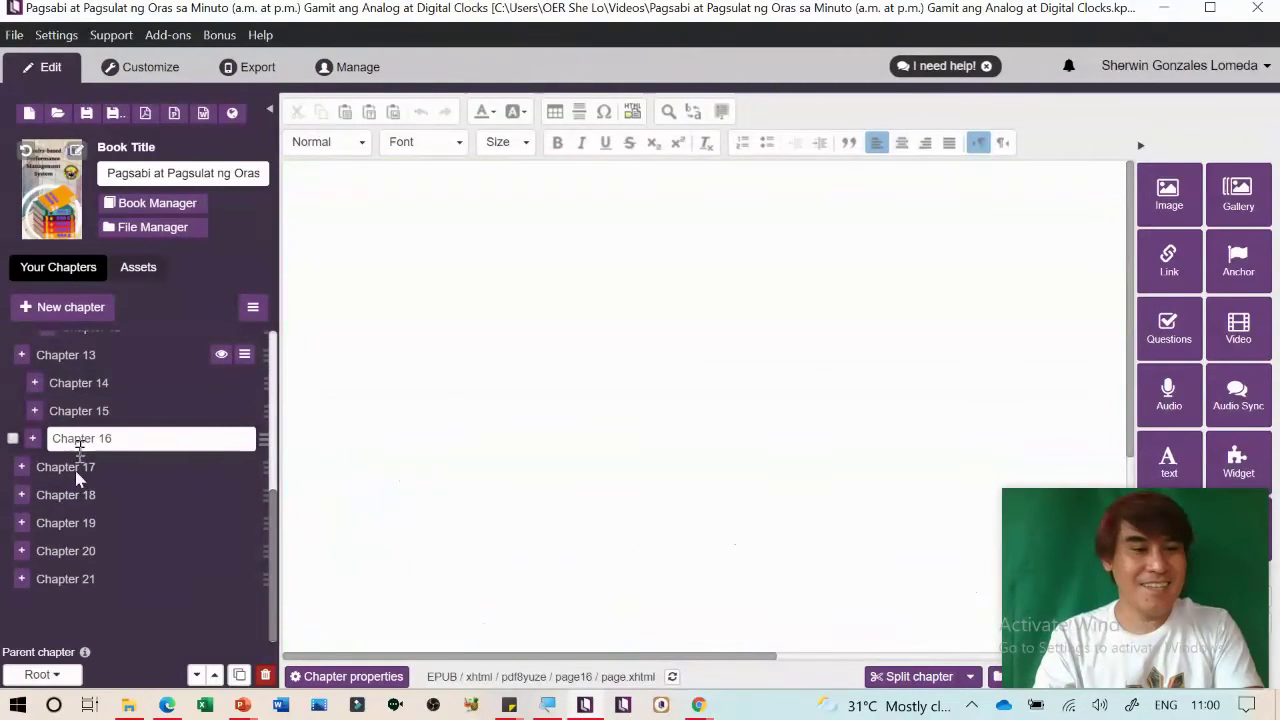
{"action": "left_click", "coordinate": [58, 672]}
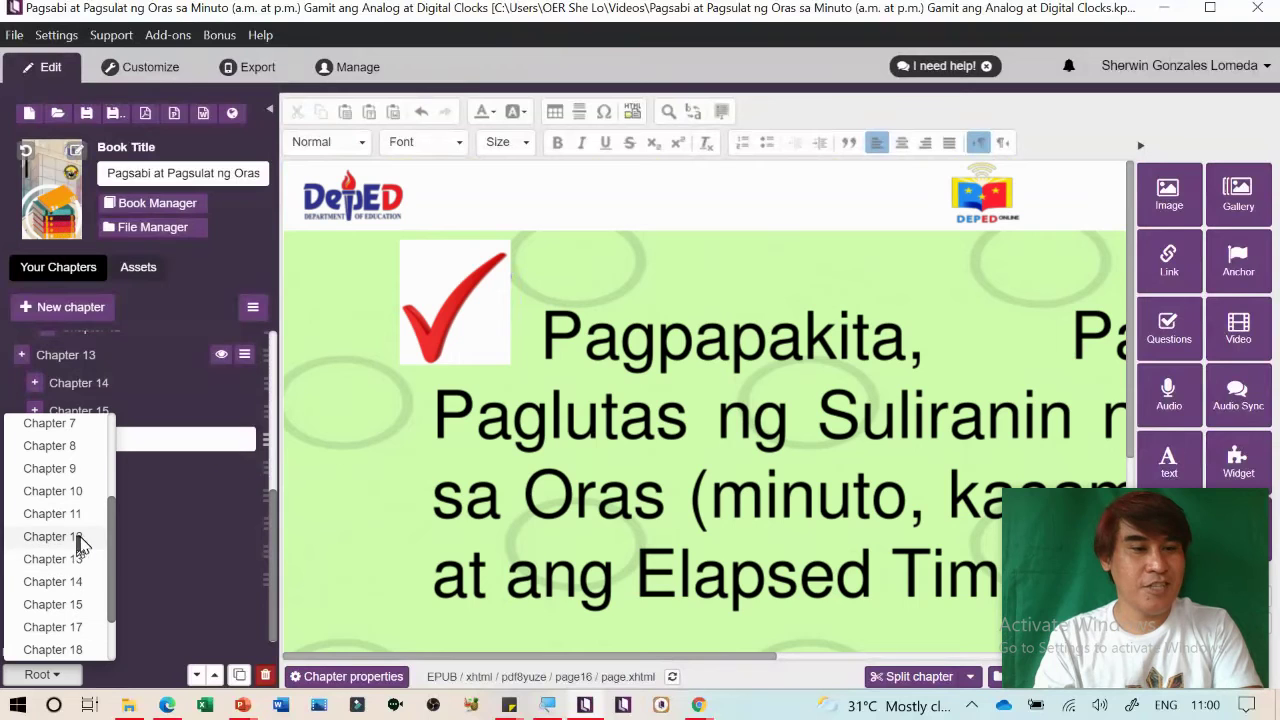
{"action": "left_click", "coordinate": [53, 559]}
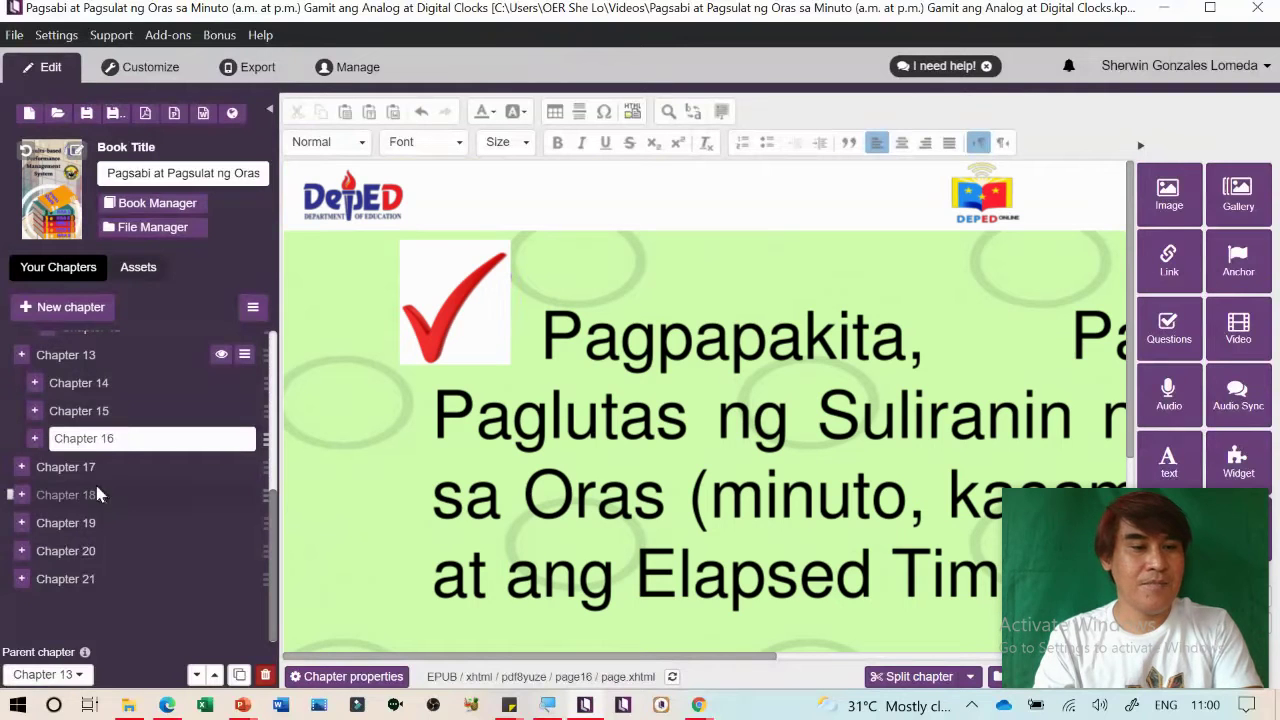
Nest Chapter 17 under Chapter 13 by setting Chapter 13 as its parent chapter
{"action": "left_click", "coordinate": [70, 466]}
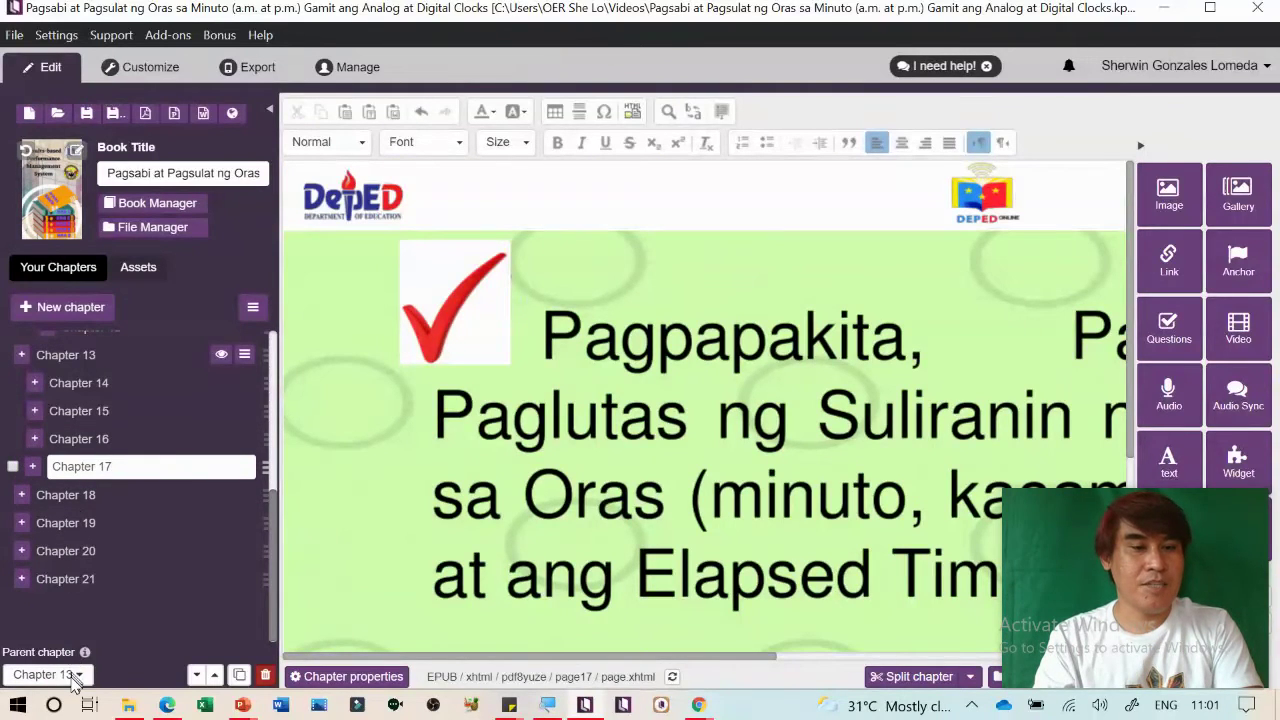
{"action": "left_click", "coordinate": [43, 674]}
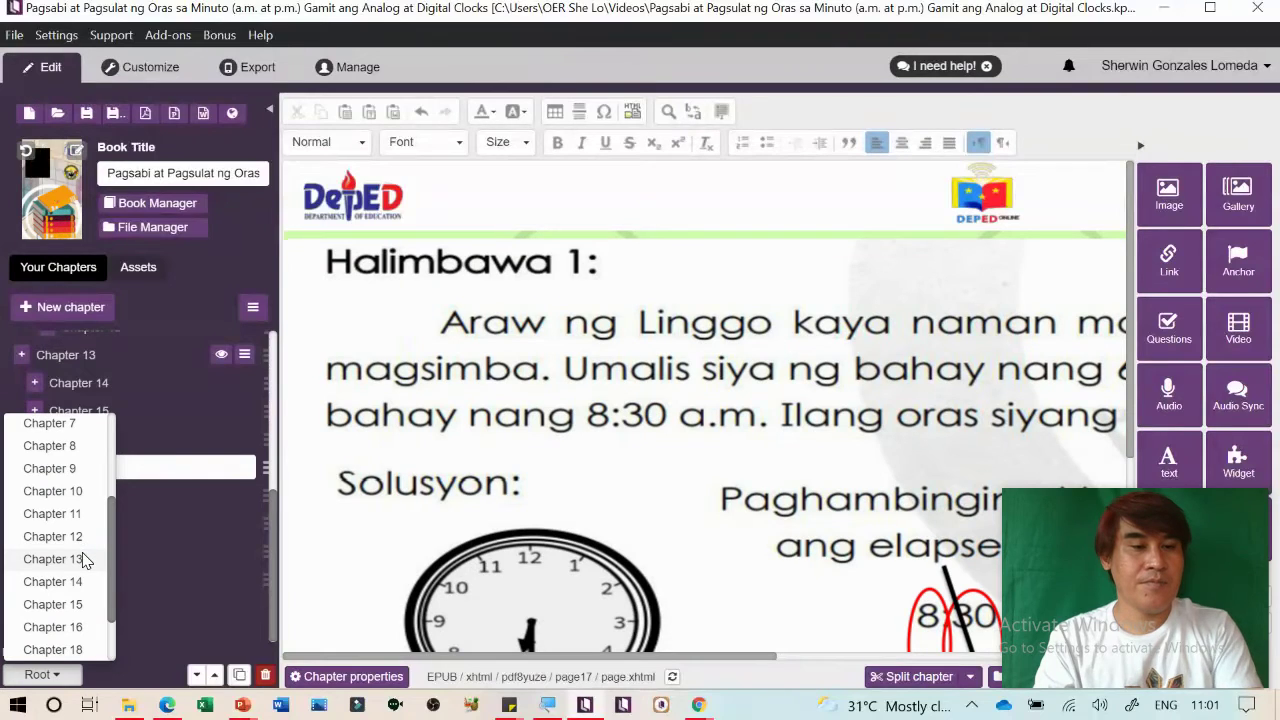
{"action": "left_click", "coordinate": [84, 560]}
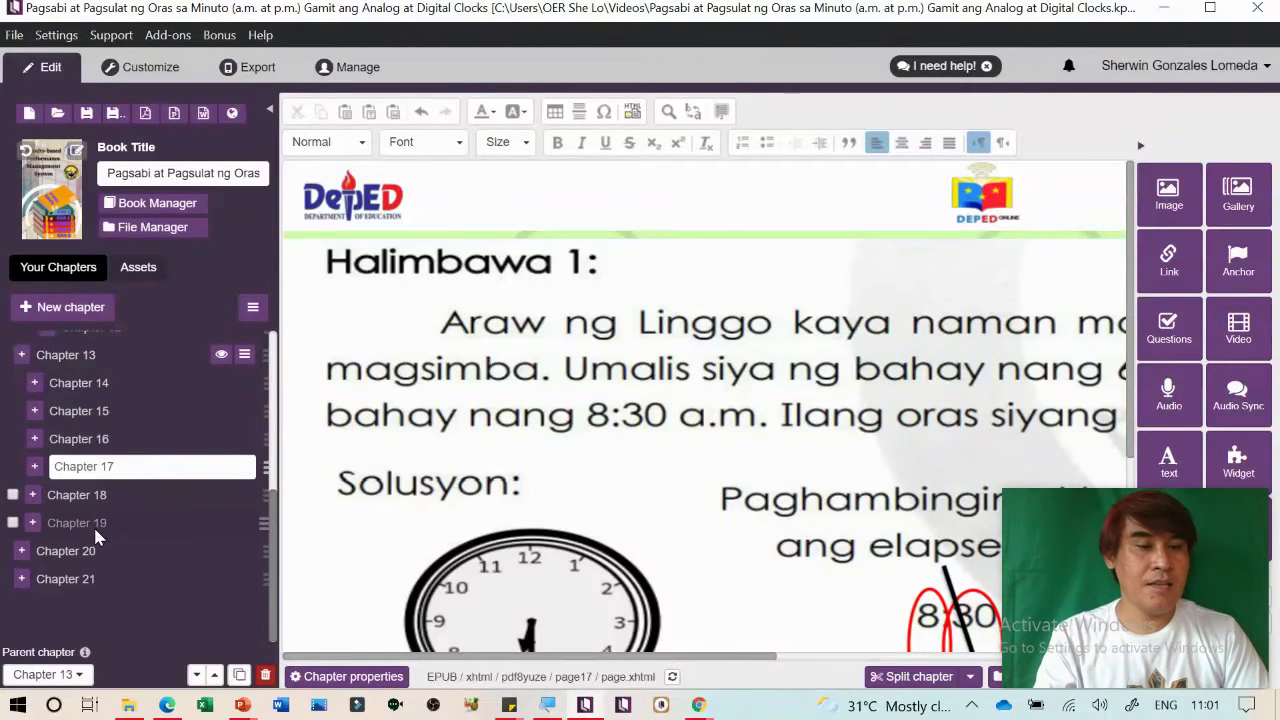
Open the list of available parent chapters for Chapter 20
{"action": "left_click", "coordinate": [97, 526]}
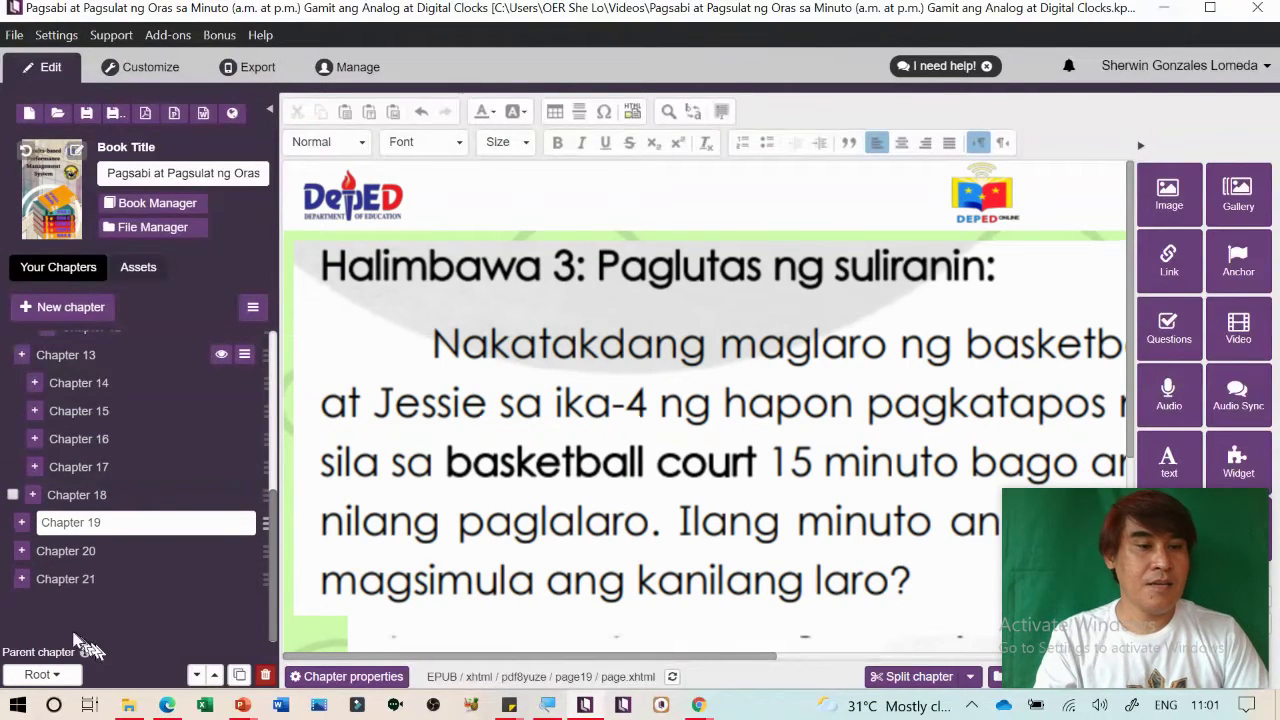
{"action": "left_click", "coordinate": [75, 560]}
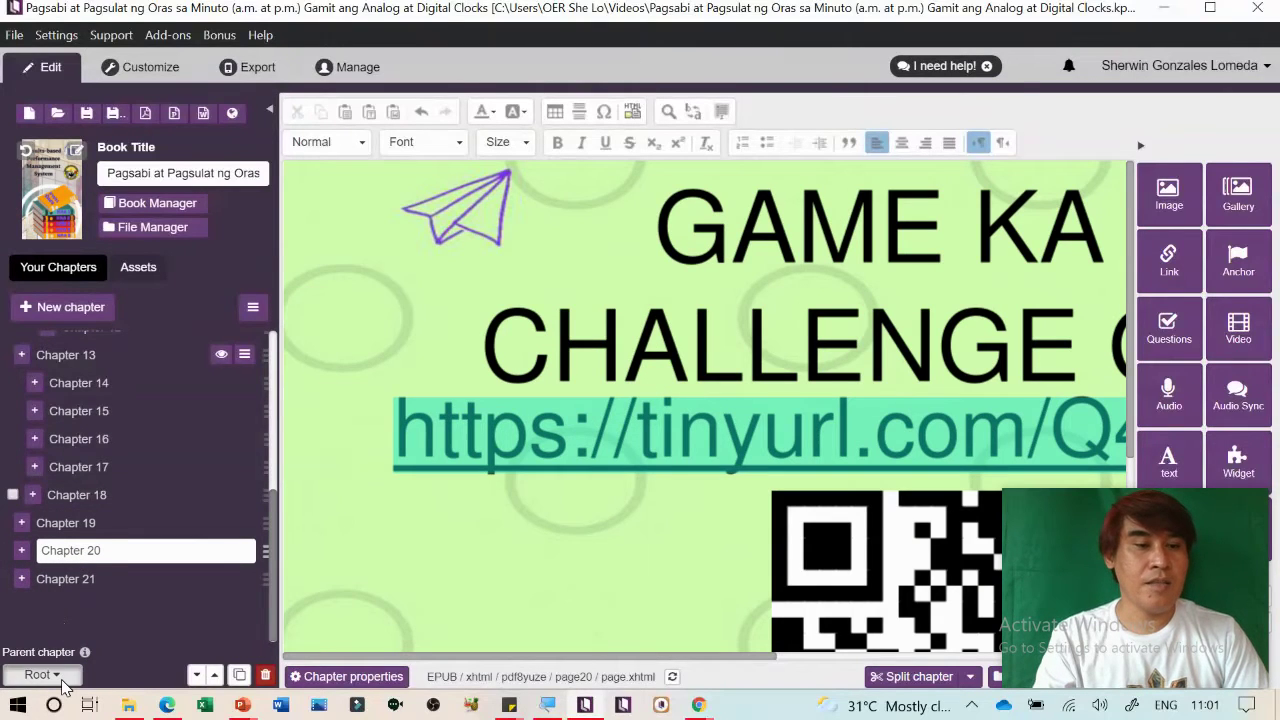
{"action": "left_click", "coordinate": [62, 681]}
{"action": "scroll", "coordinate": [74, 605], "scroll_direction": "down", "scroll_amount": 2}
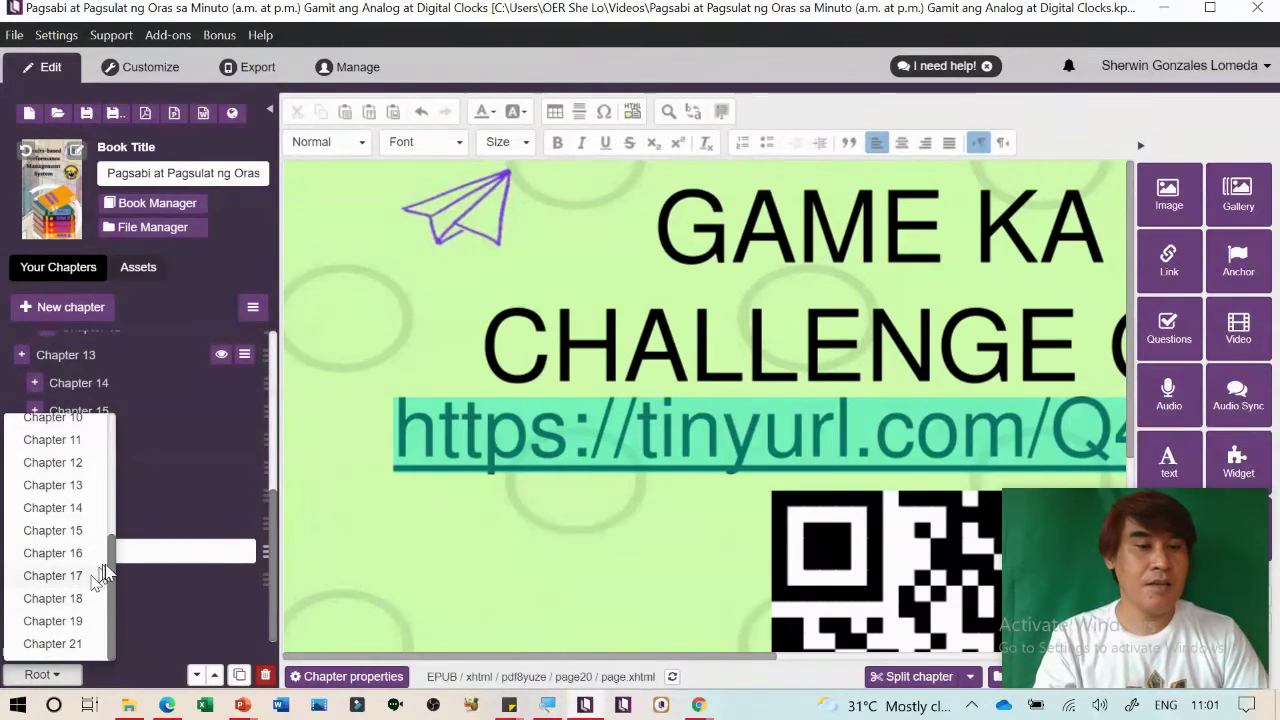
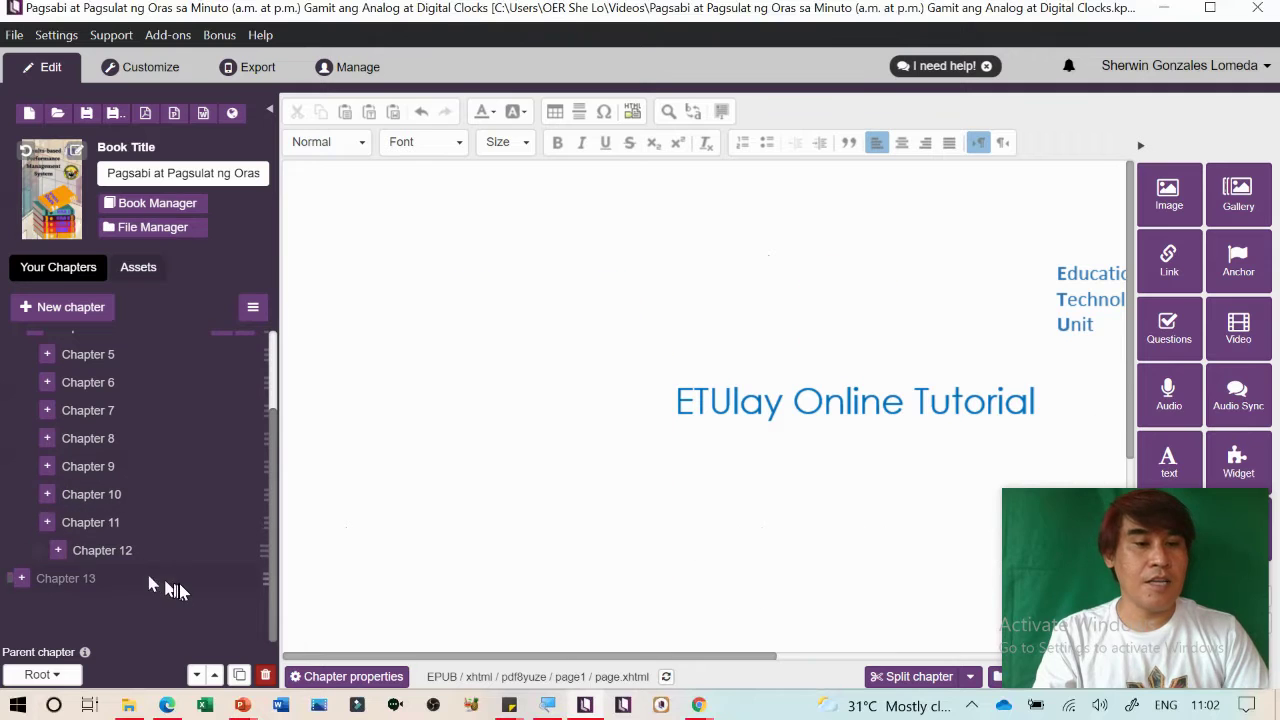
Delete Chapter 13, Chapter 12 and Chapter 11 from the ebook
{"action": "left_click", "coordinate": [175, 580]}
{"action": "left_click", "coordinate": [265, 676]}
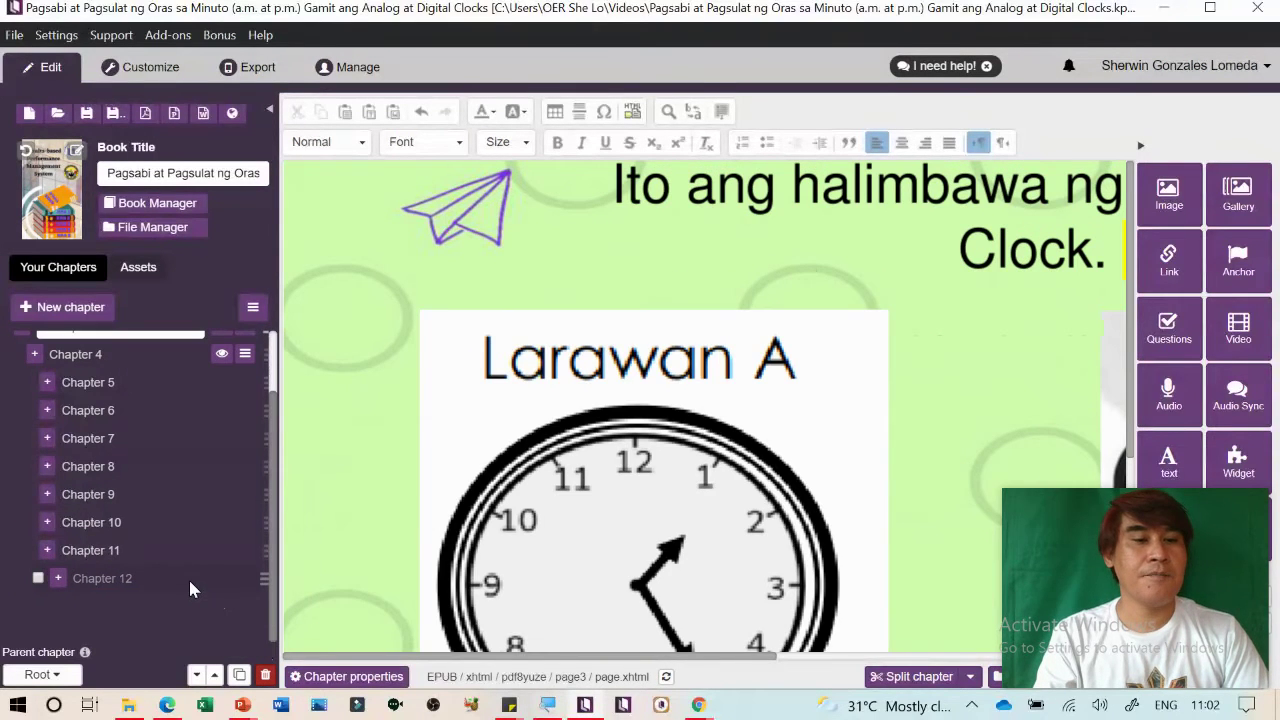
{"action": "left_click", "coordinate": [190, 588]}
{"action": "left_click", "coordinate": [265, 676]}
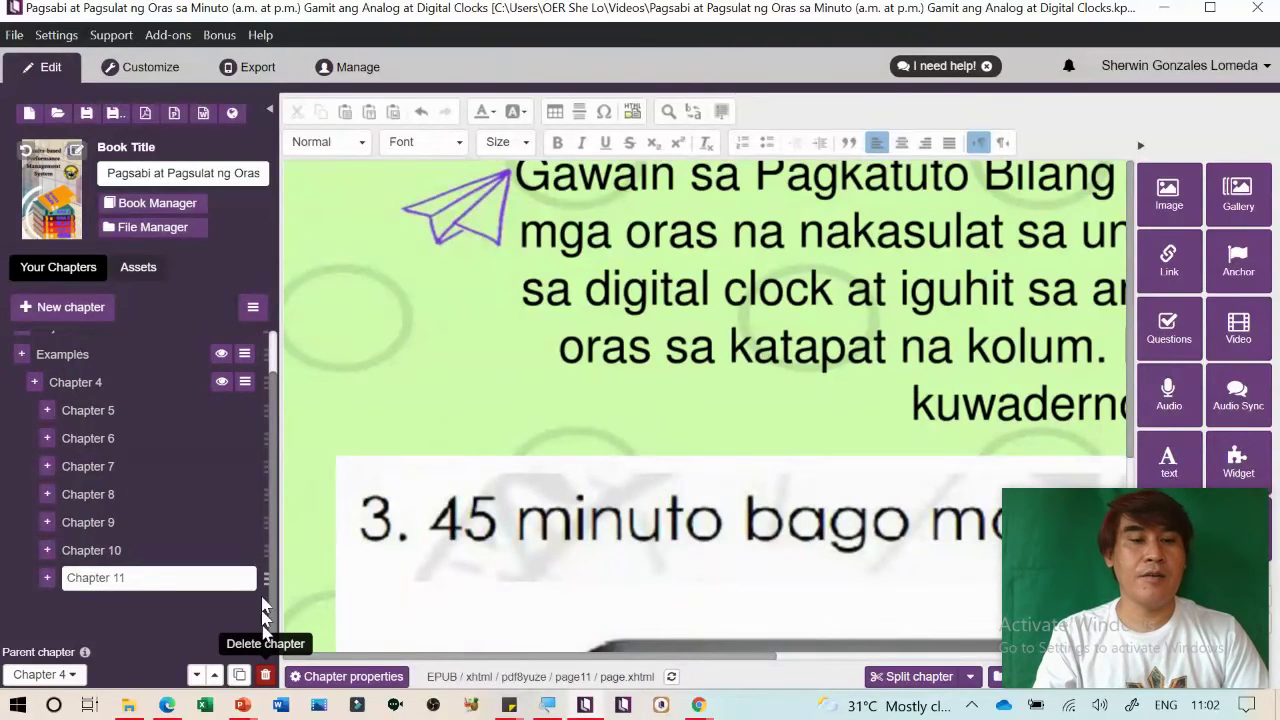
{"action": "left_click", "coordinate": [265, 676]}
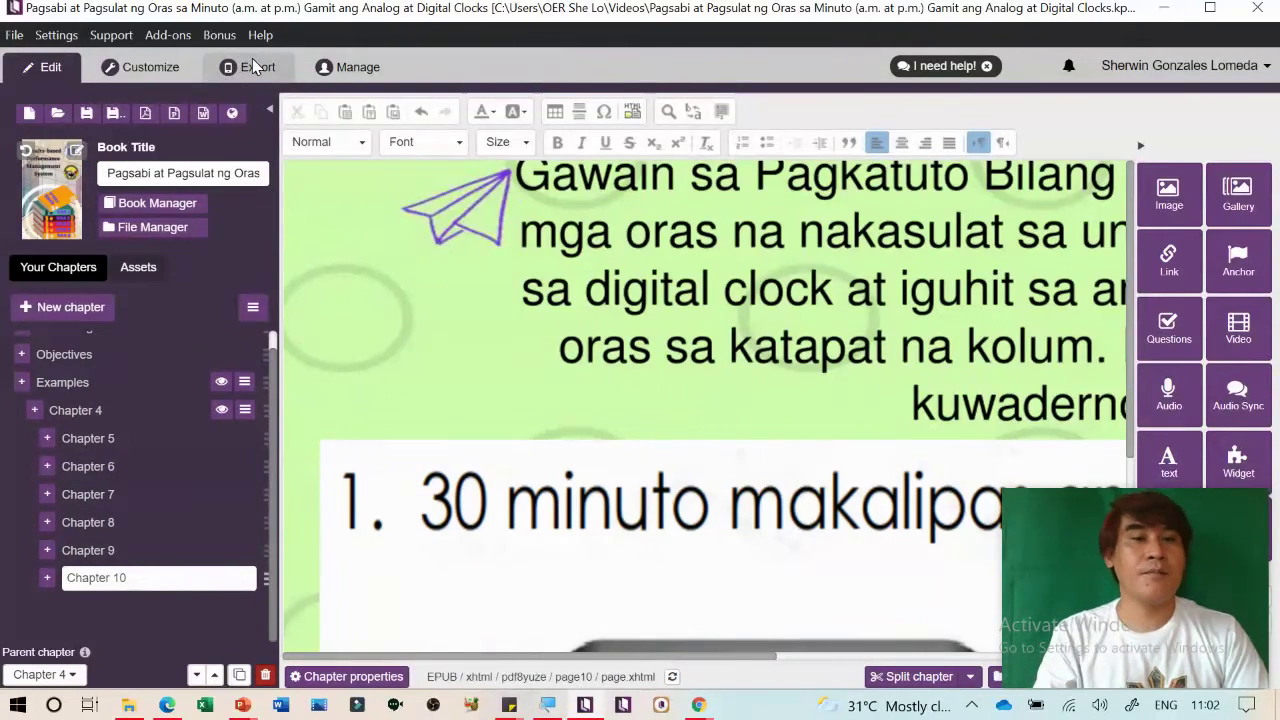
Check whether the ebook can be exported as a standard EPUB, and close the save dialog without saving
{"action": "left_click", "coordinate": [255, 66]}
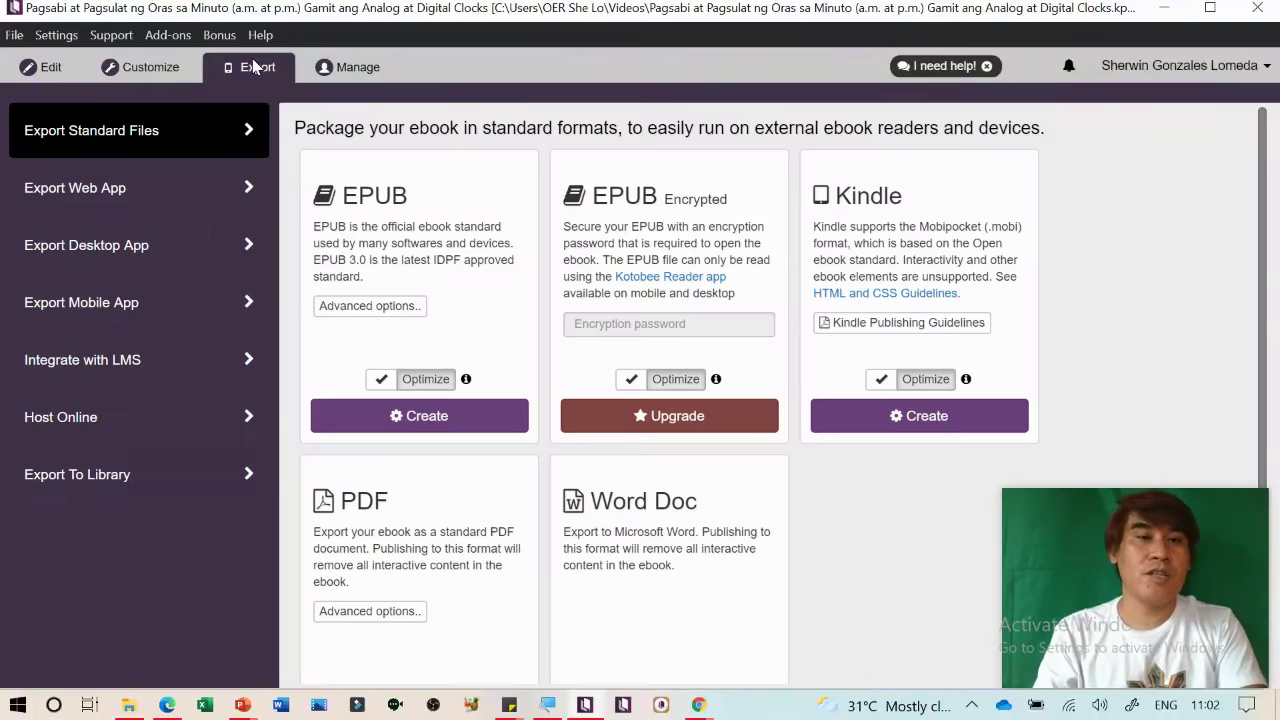
{"action": "left_click", "coordinate": [398, 417]}
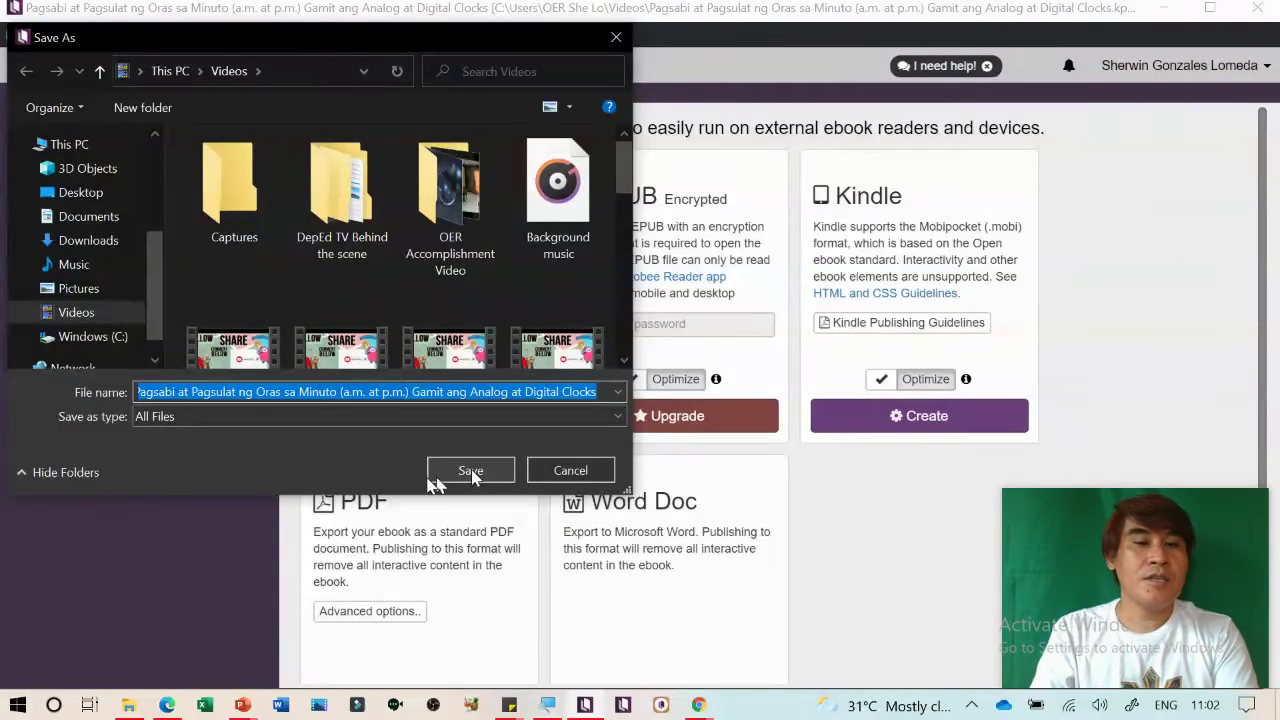
{"action": "left_click", "coordinate": [568, 470]}
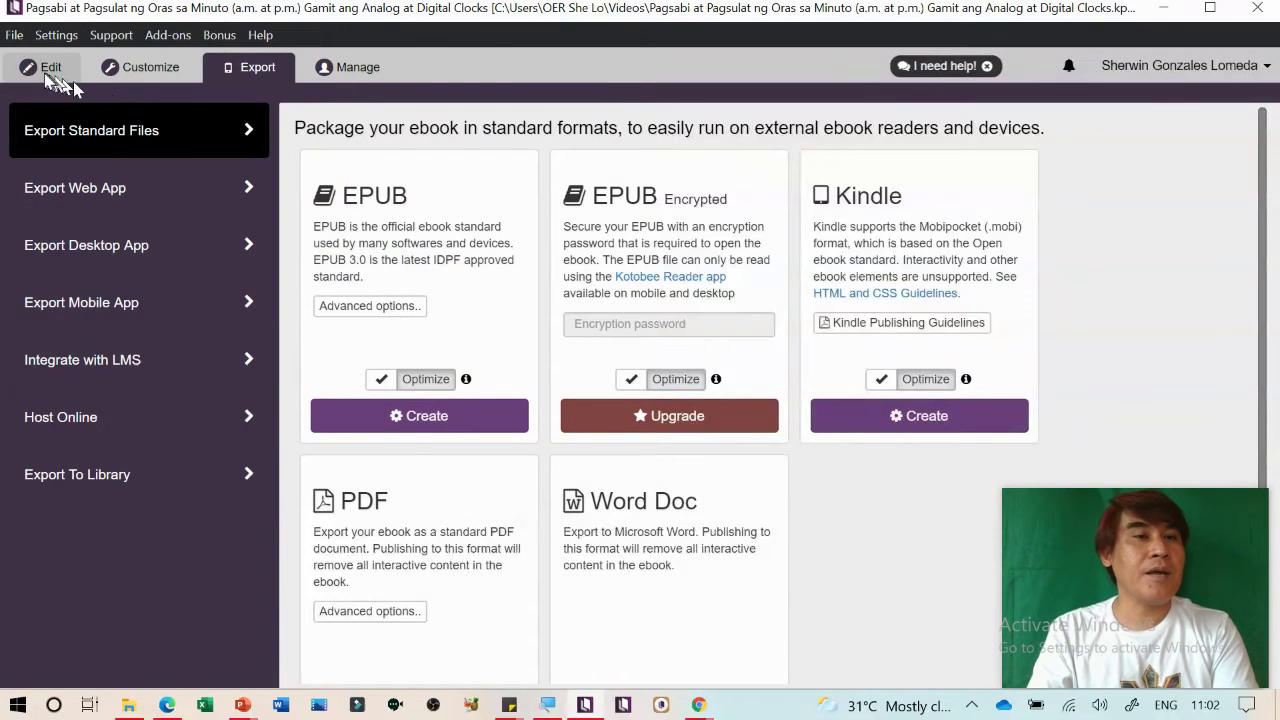
Return to editing the ebook and start adding a new chapter
{"action": "left_click", "coordinate": [45, 72]}
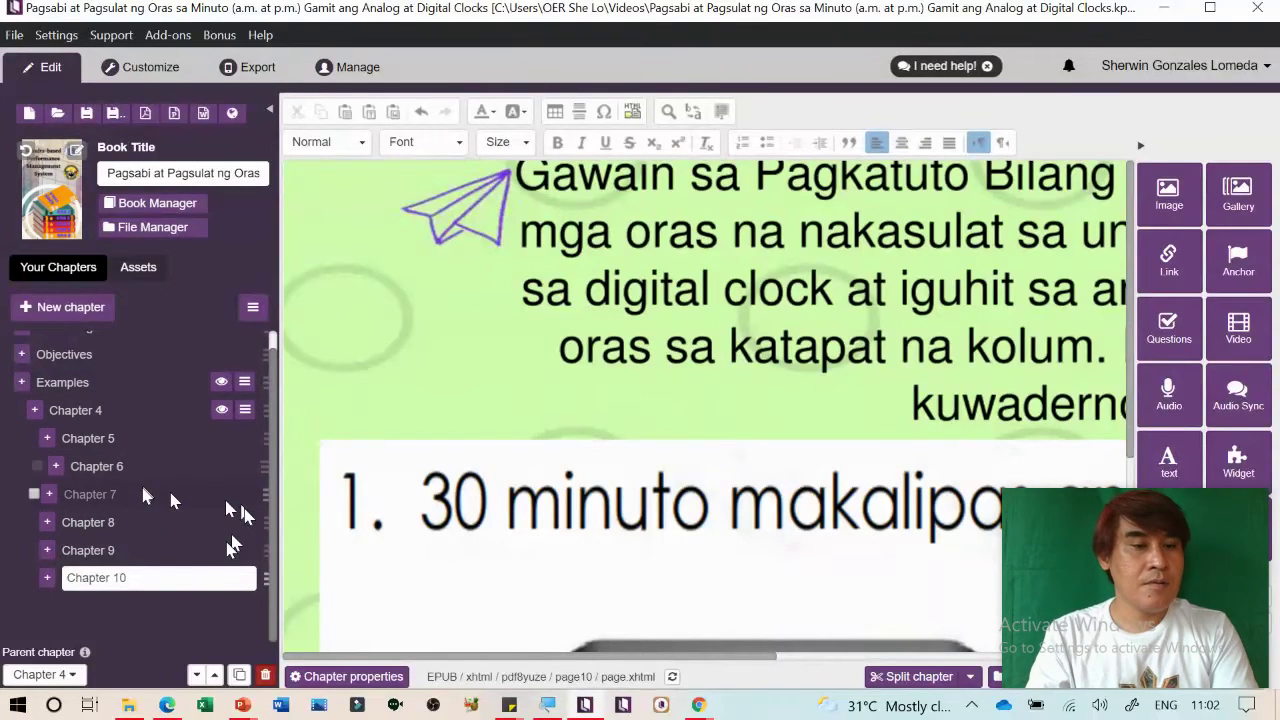
{"action": "left_click", "coordinate": [72, 312]}
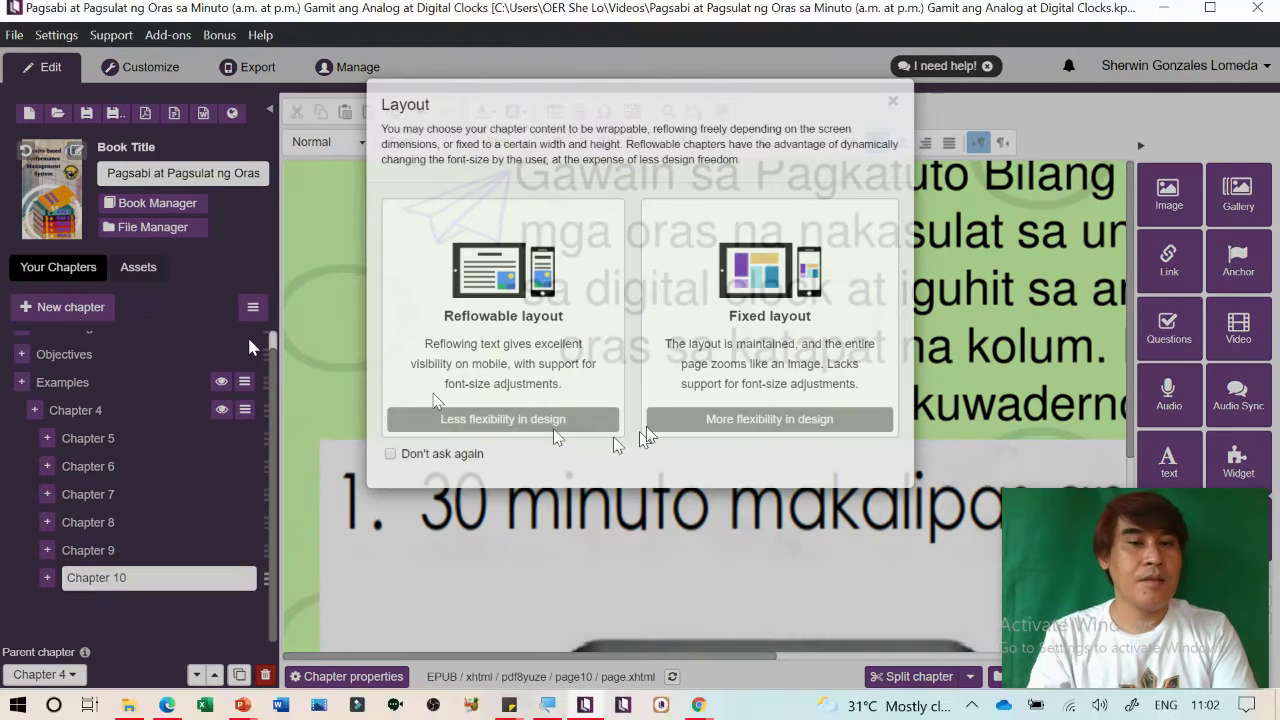
{"action": "left_click", "coordinate": [470, 420]}
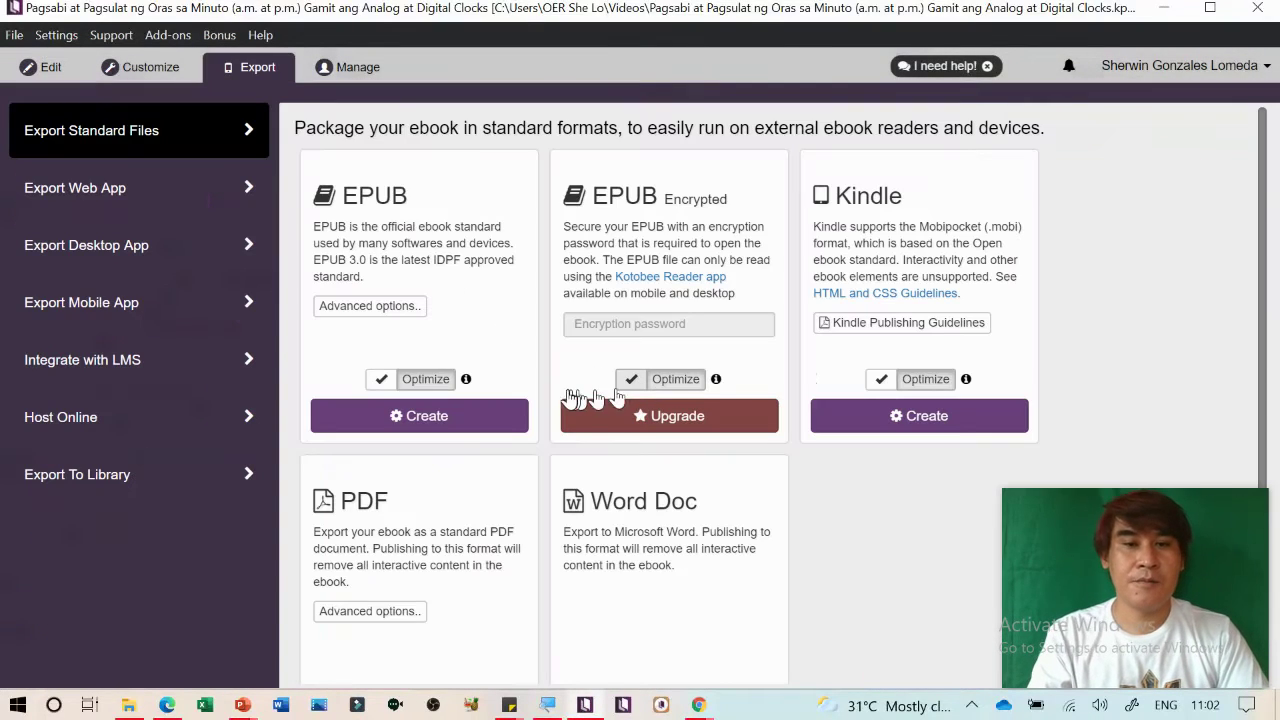
{"action": "left_click", "coordinate": [457, 420]}
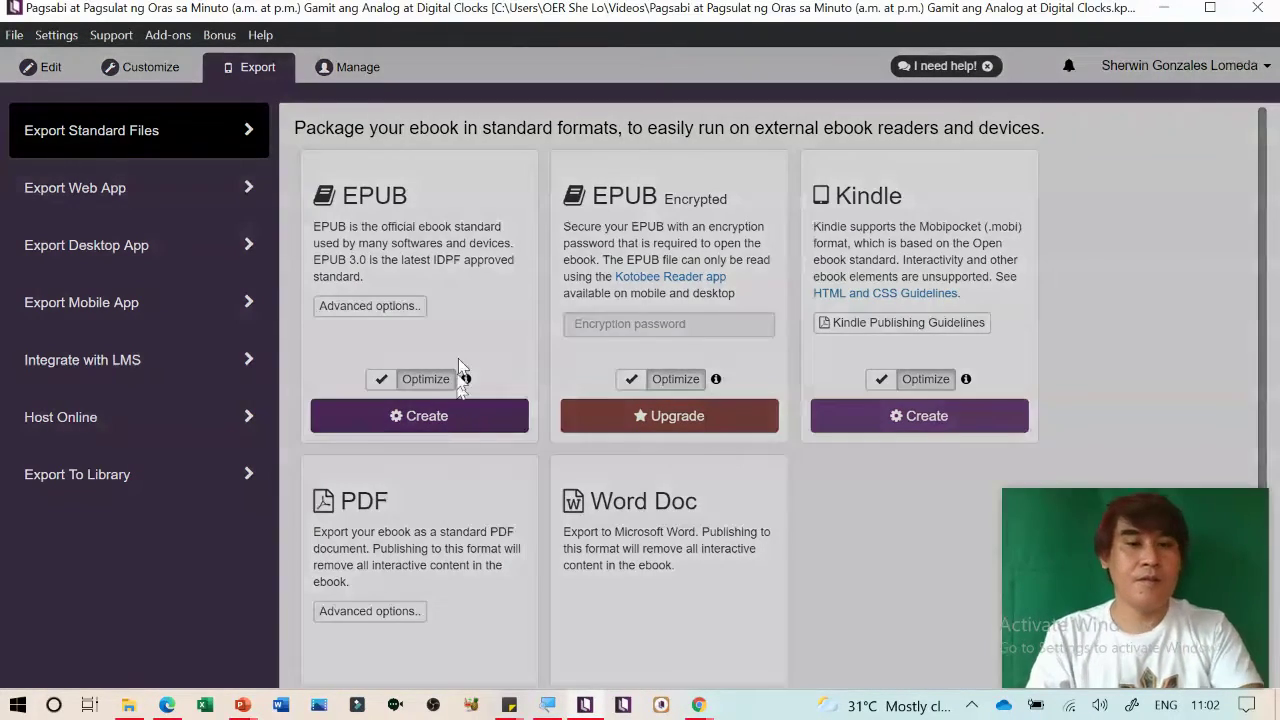
{"action": "left_click", "coordinate": [676, 314]}
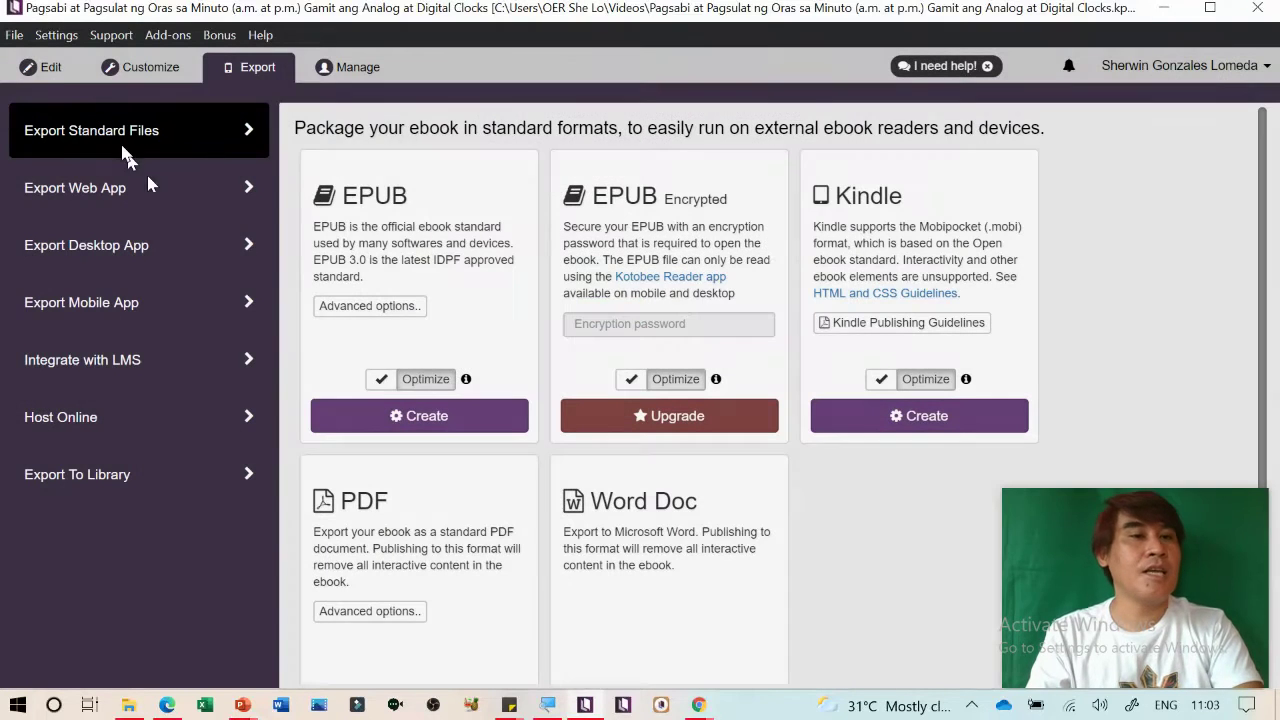
{"action": "left_click", "coordinate": [45, 66]}
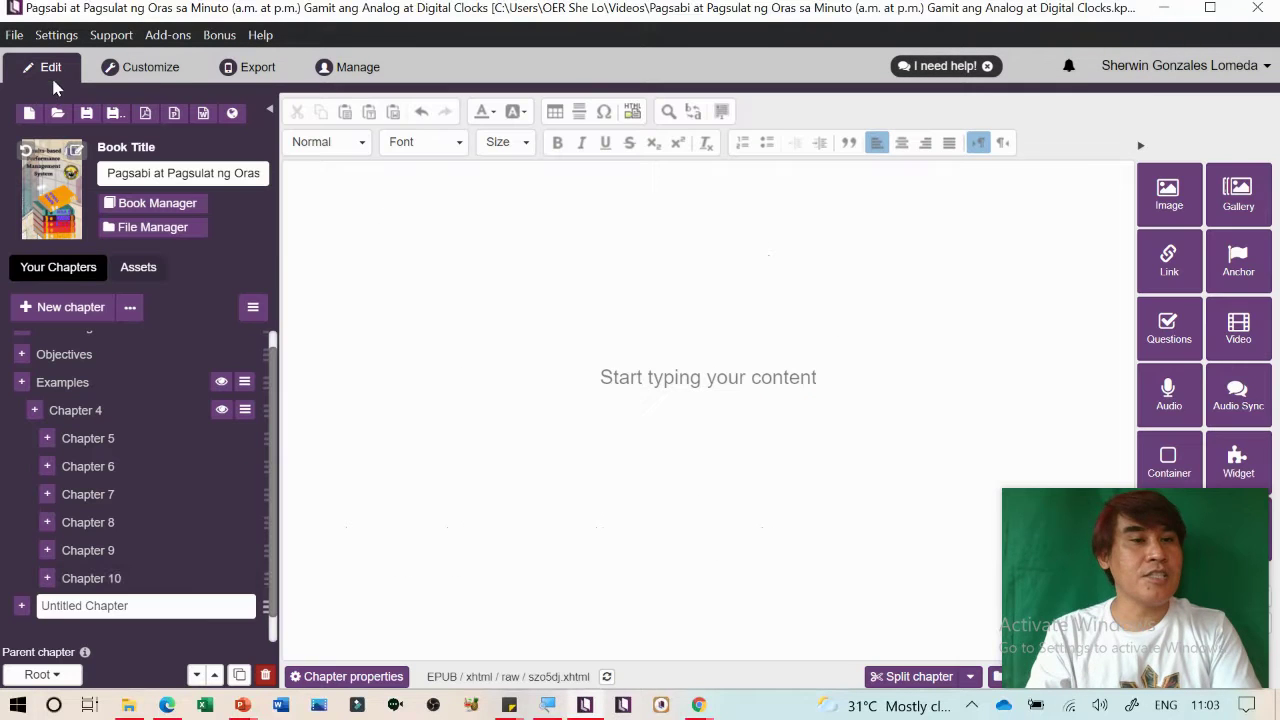
{"action": "left_click", "coordinate": [265, 677]}
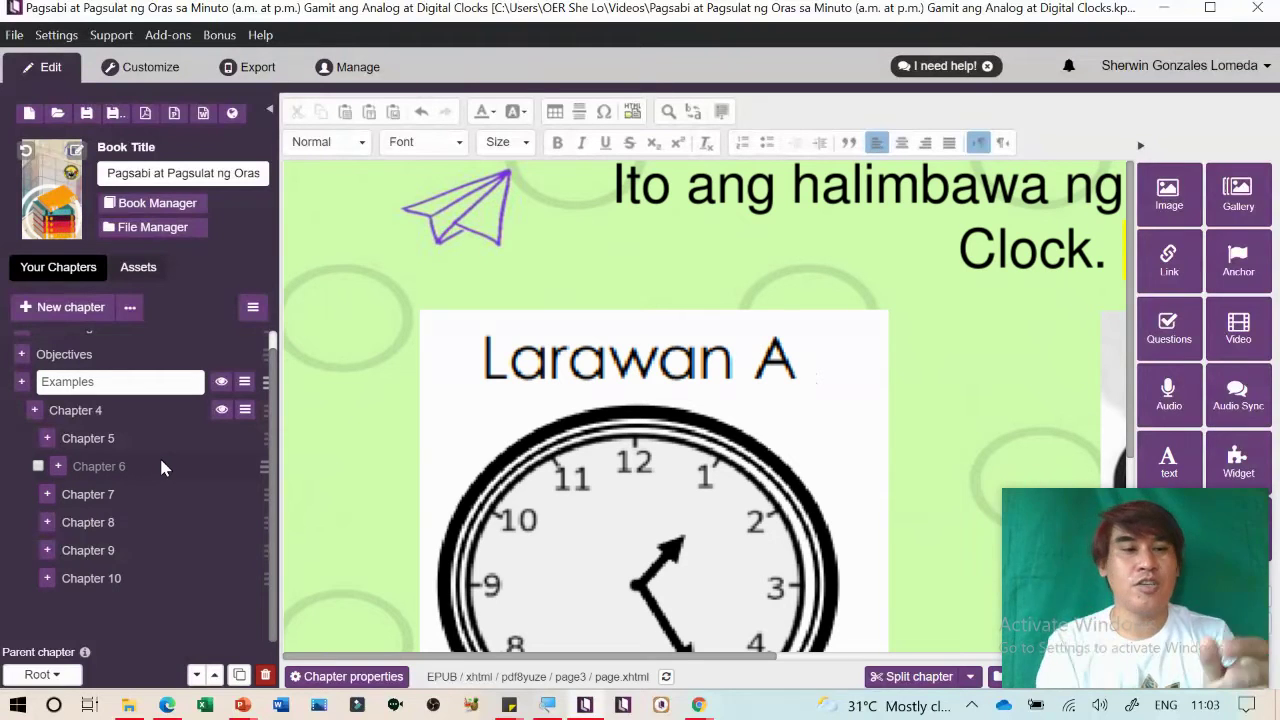
Export the ebook as a standard EPUB into the Videos folder, adding the prefix "EPUB" to the suggested file name
{"action": "left_click", "coordinate": [257, 67]}
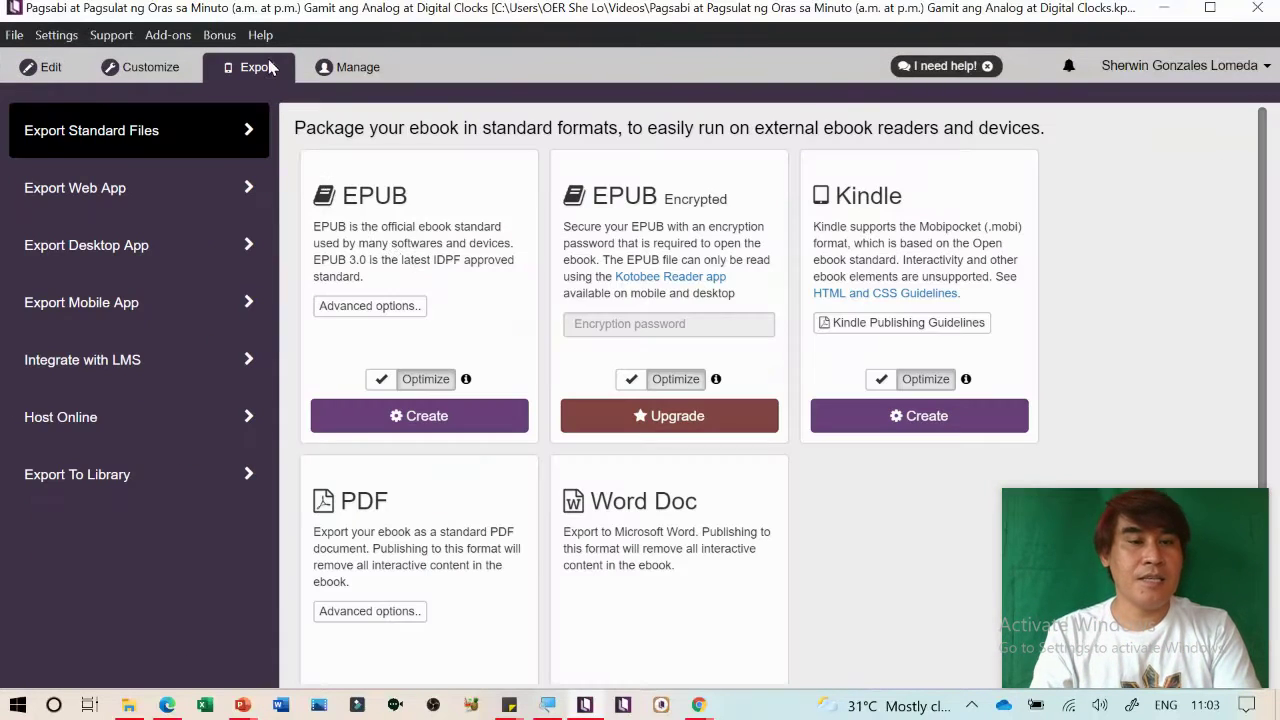
{"action": "left_click", "coordinate": [450, 420]}
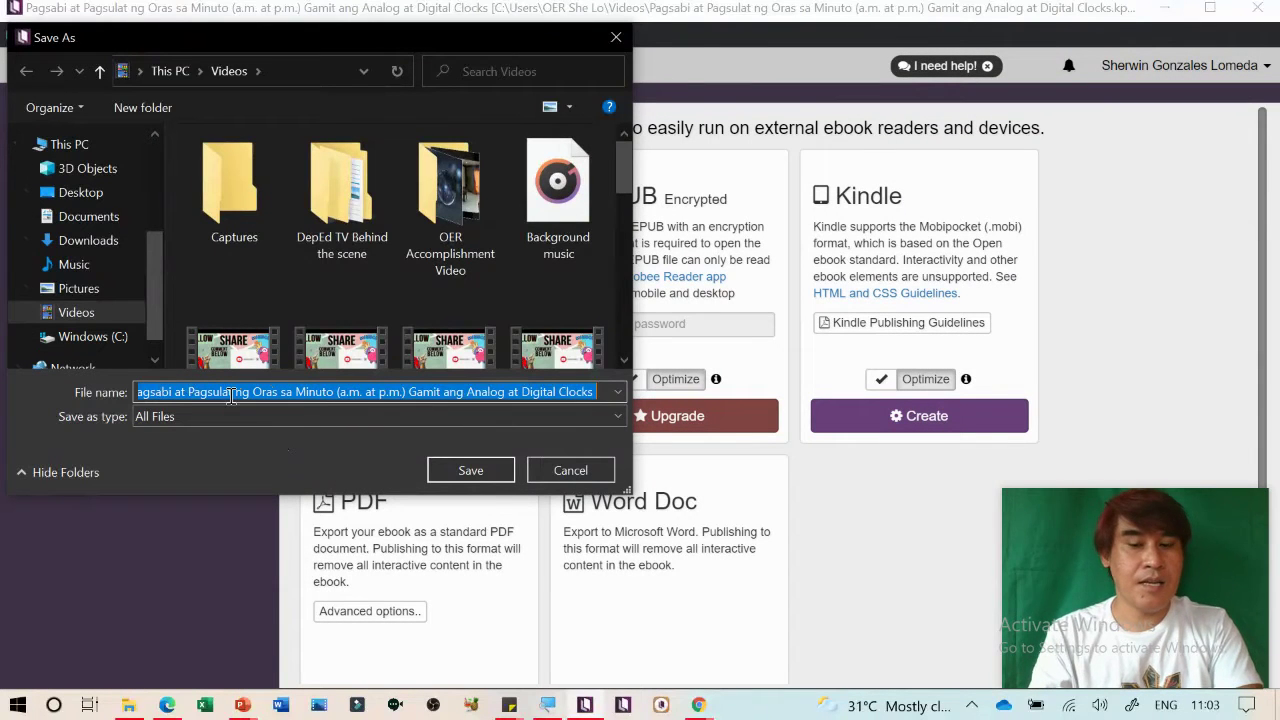
{"action": "key", "text": "Home"}
{"action": "type", "text": "EPUB"}
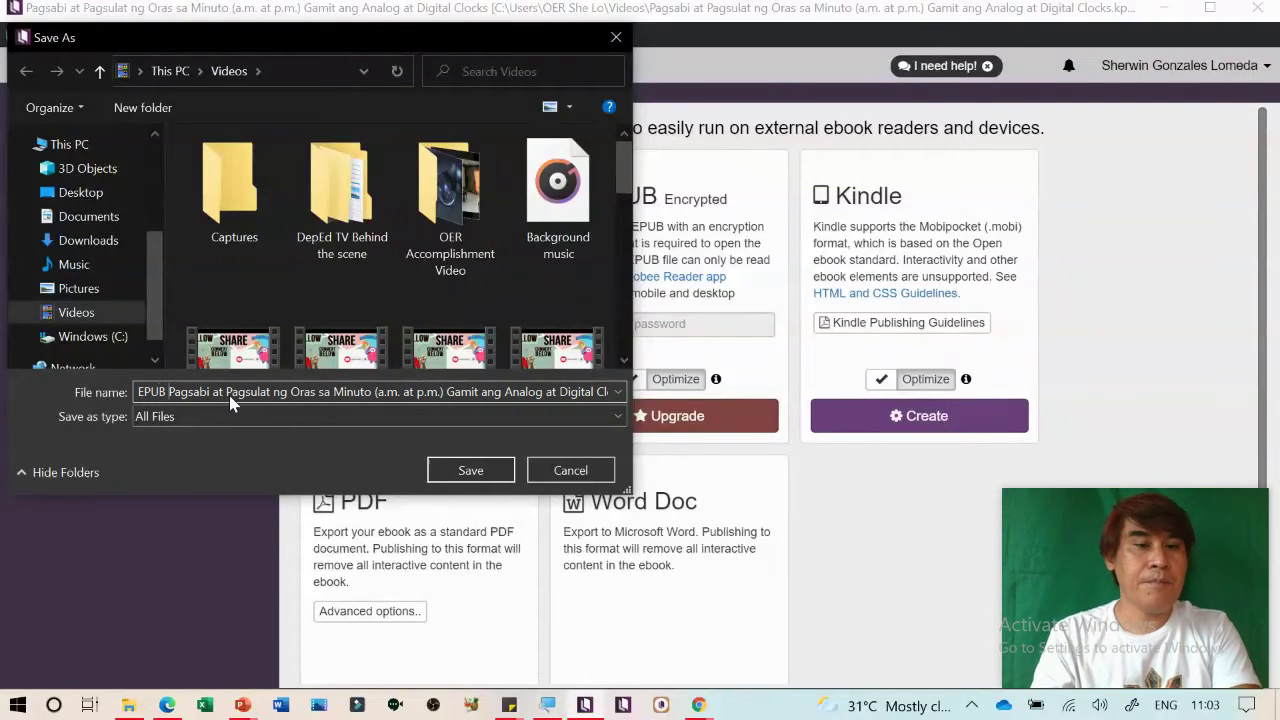
{"action": "left_click", "coordinate": [462, 472]}
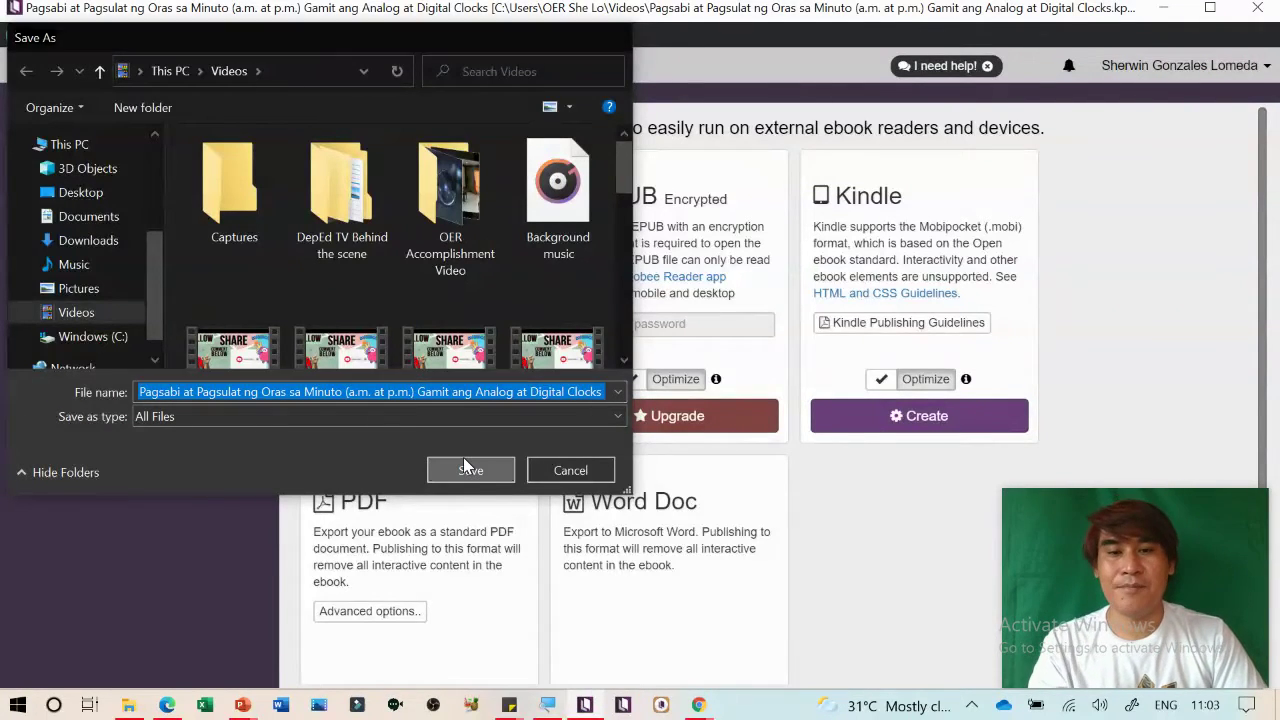
Check the Videos folder in File Explorer, and continue the EPUB export despite the mixed reflowable and fixed chapter layouts
{"action": "left_click", "coordinate": [130, 708]}
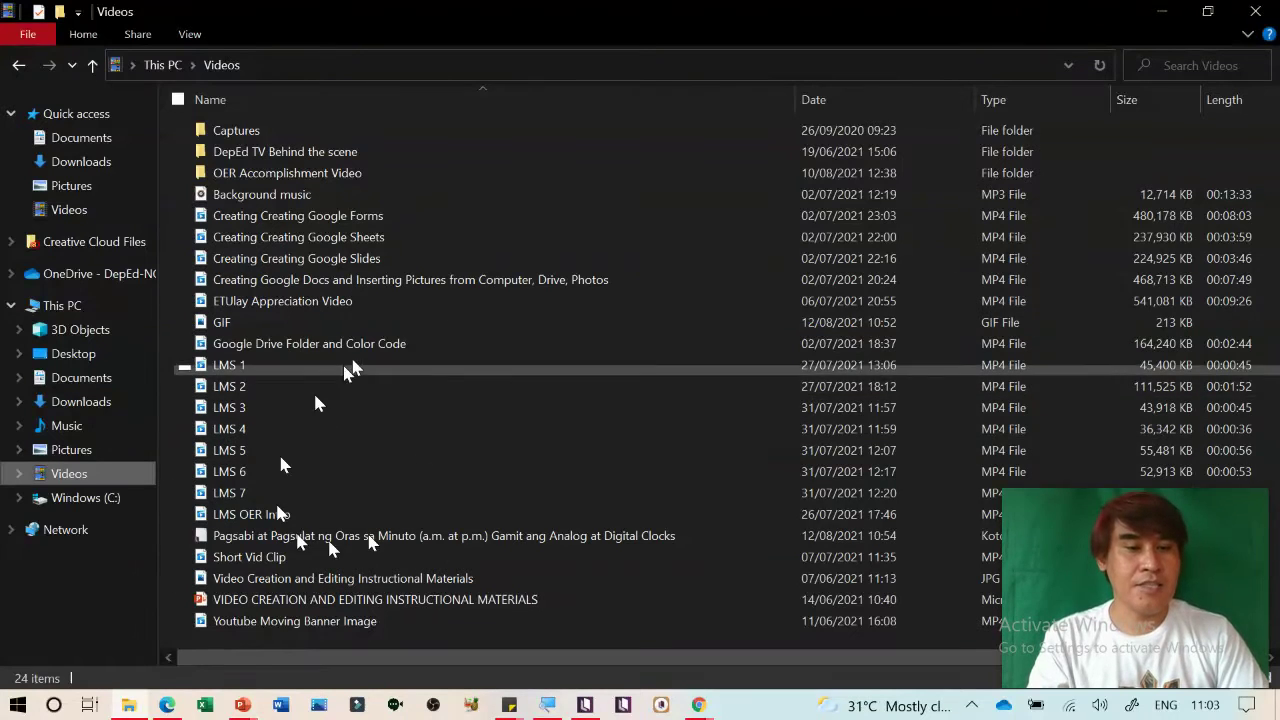
{"action": "key", "text": "alt+Tab"}
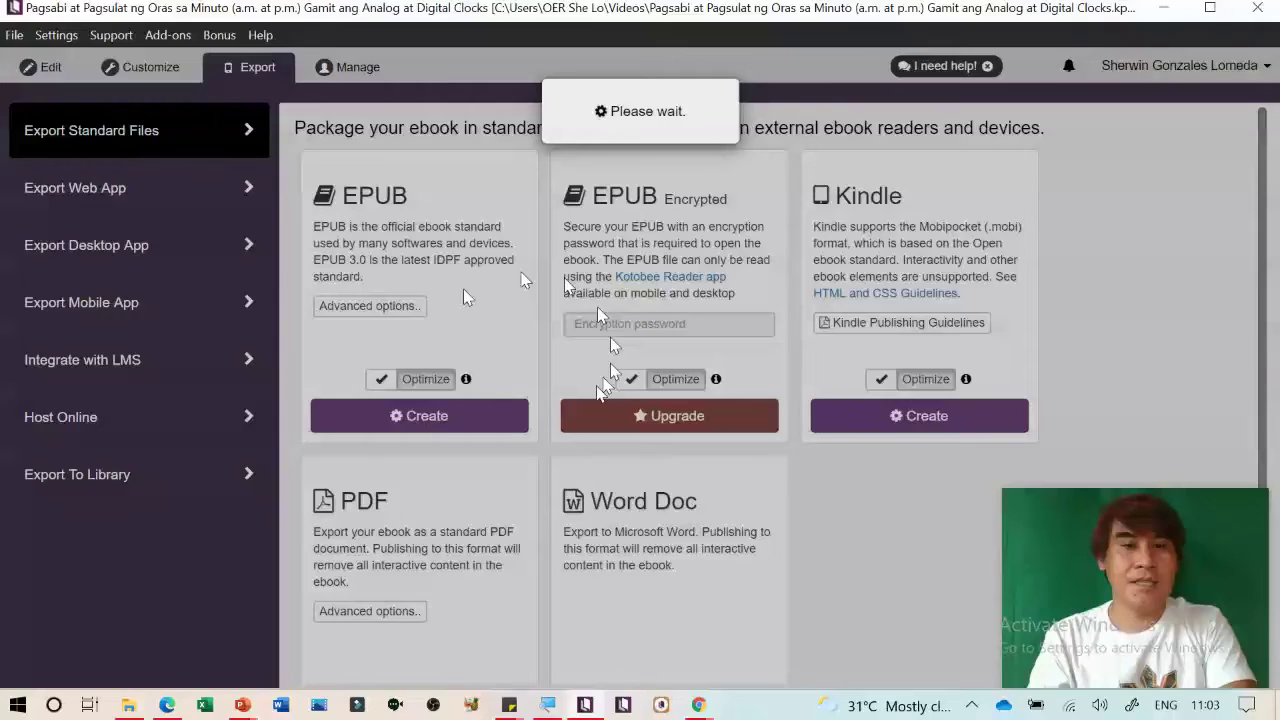
{"action": "key", "text": "alt+Tab"}
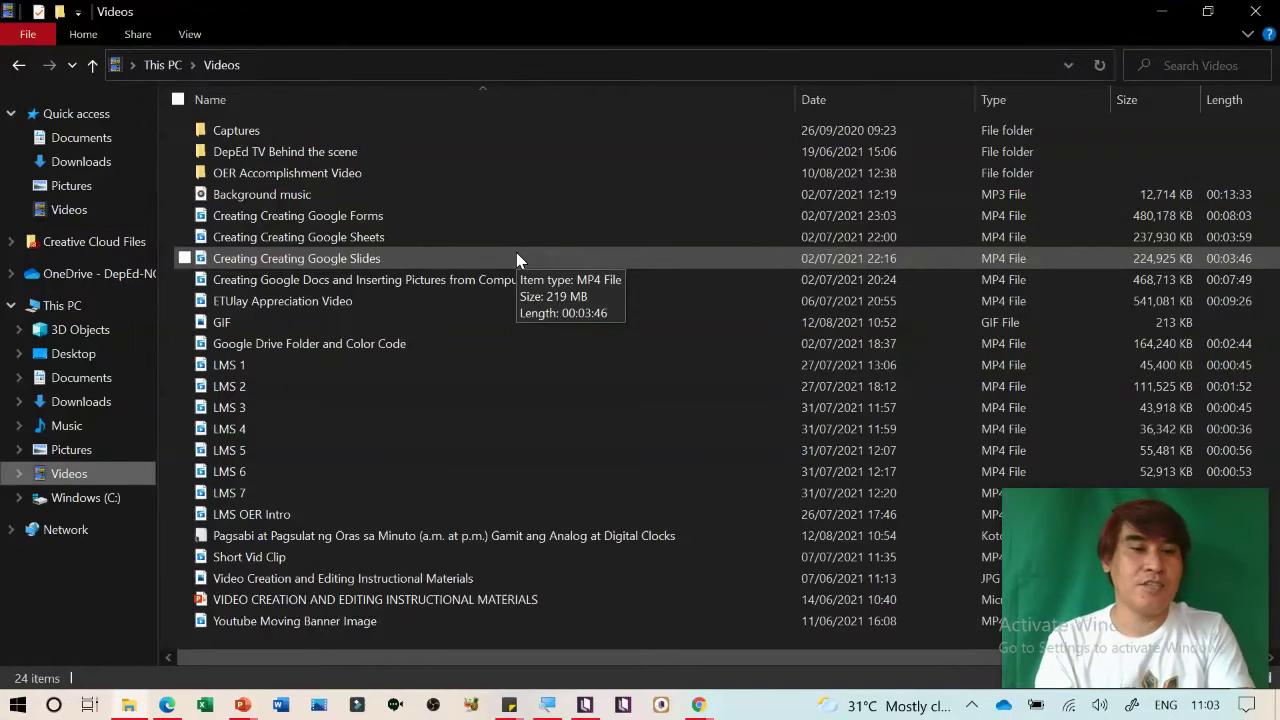
{"action": "key", "text": "alt+Tab"}
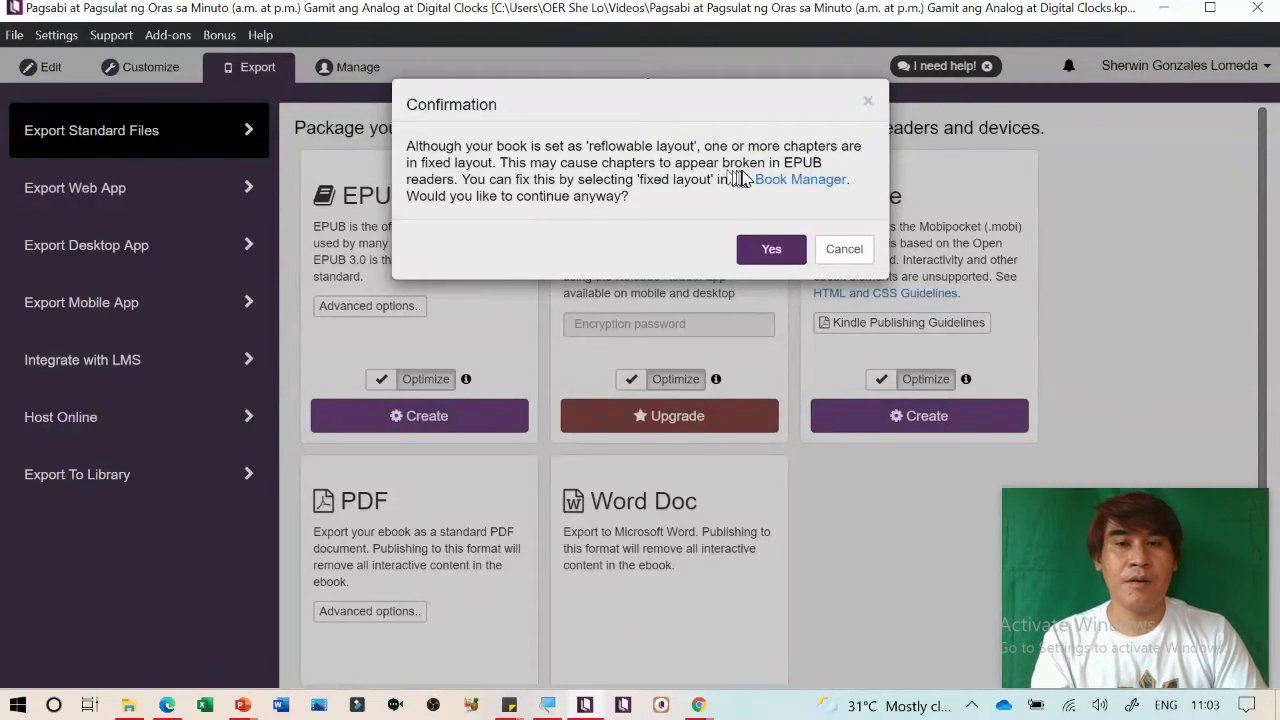
{"action": "left_click", "coordinate": [772, 251]}
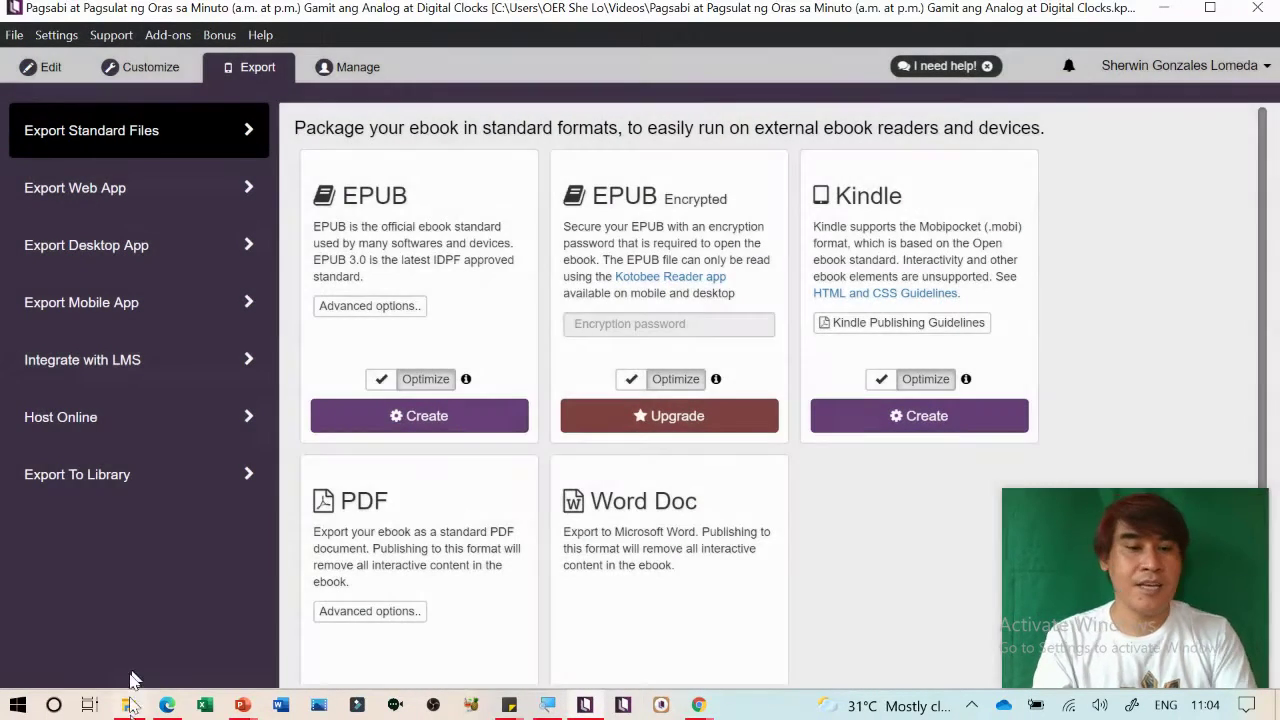
Open the export's destination folder in a maximized window and locate the exported EPUB file in the list
{"action": "mouse_move", "coordinate": [129, 703]}
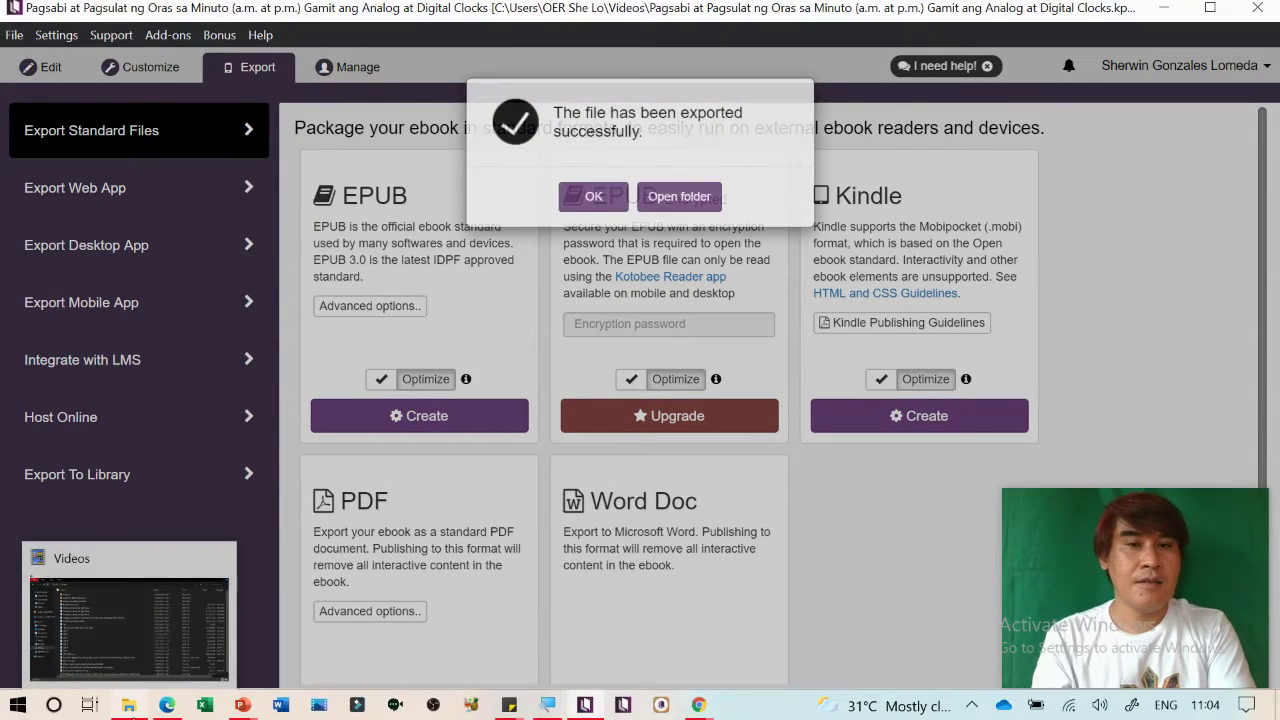
{"action": "left_click", "coordinate": [661, 197]}
{"action": "scroll", "coordinate": [533, 471], "scroll_direction": "down", "scroll_amount": 2}
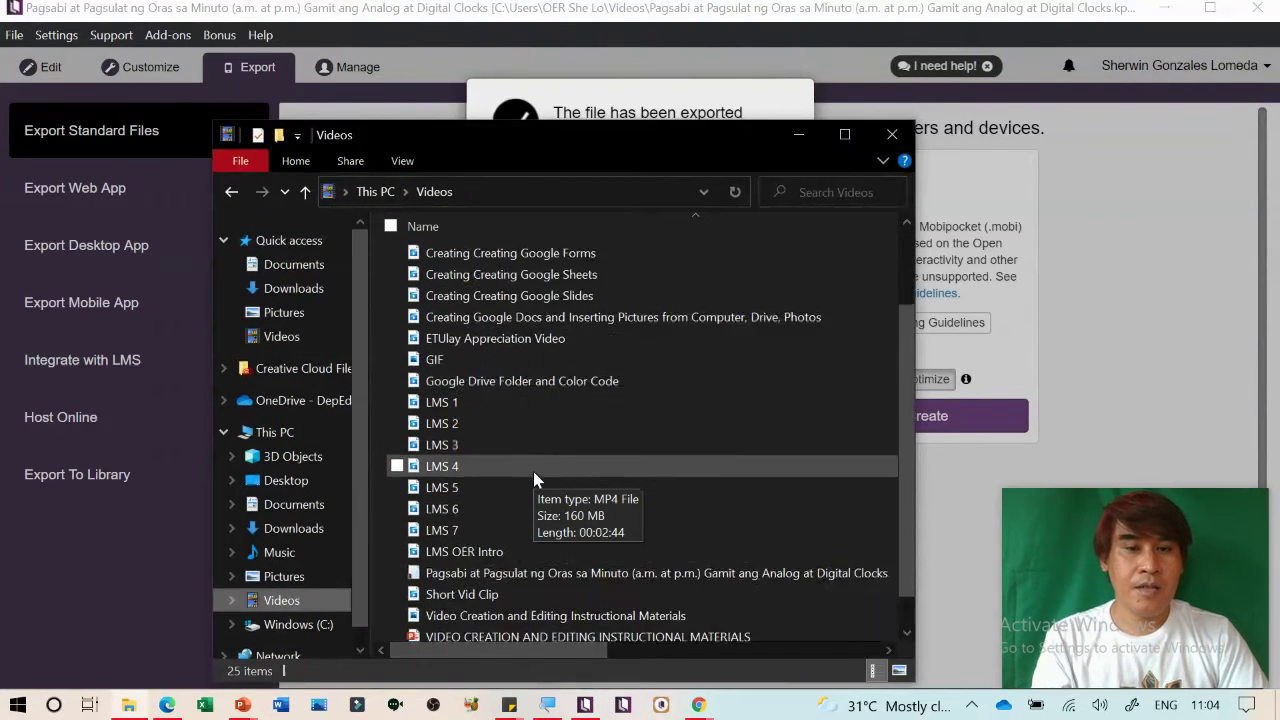
{"action": "scroll", "coordinate": [533, 471], "scroll_direction": "down", "scroll_amount": 1}
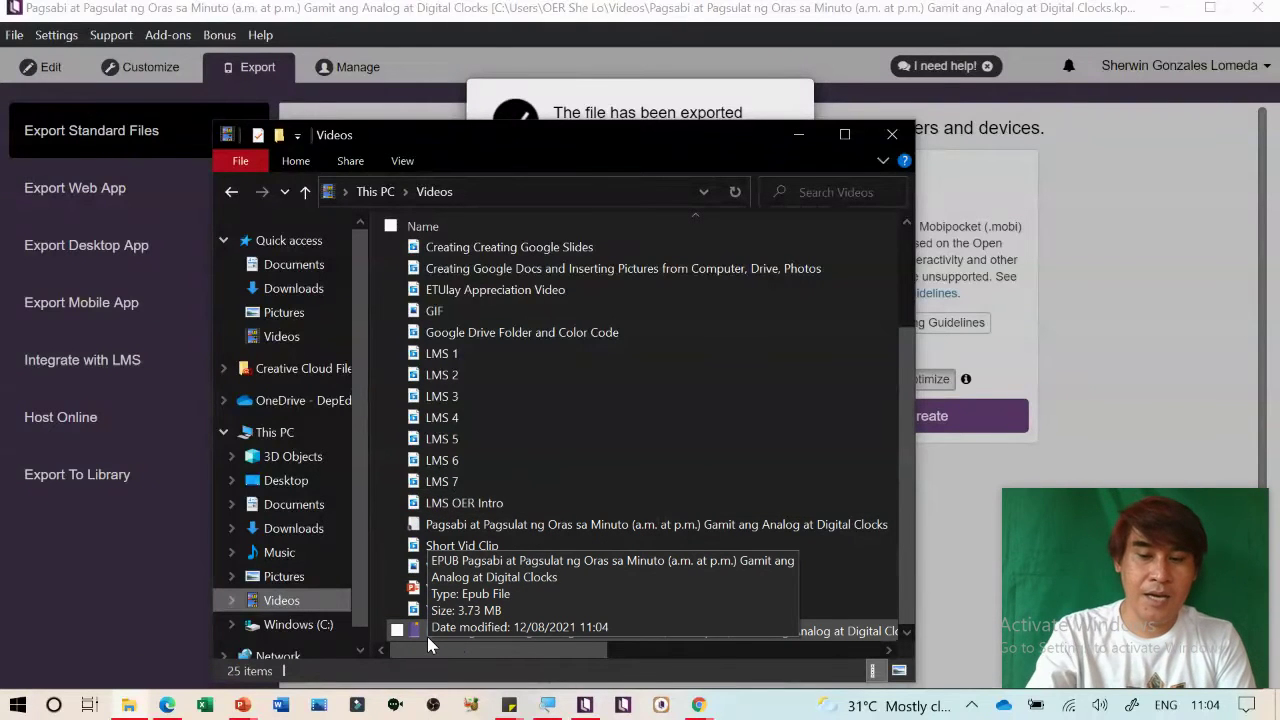
{"action": "key", "text": "super"}
{"action": "left_click", "coordinate": [848, 137]}
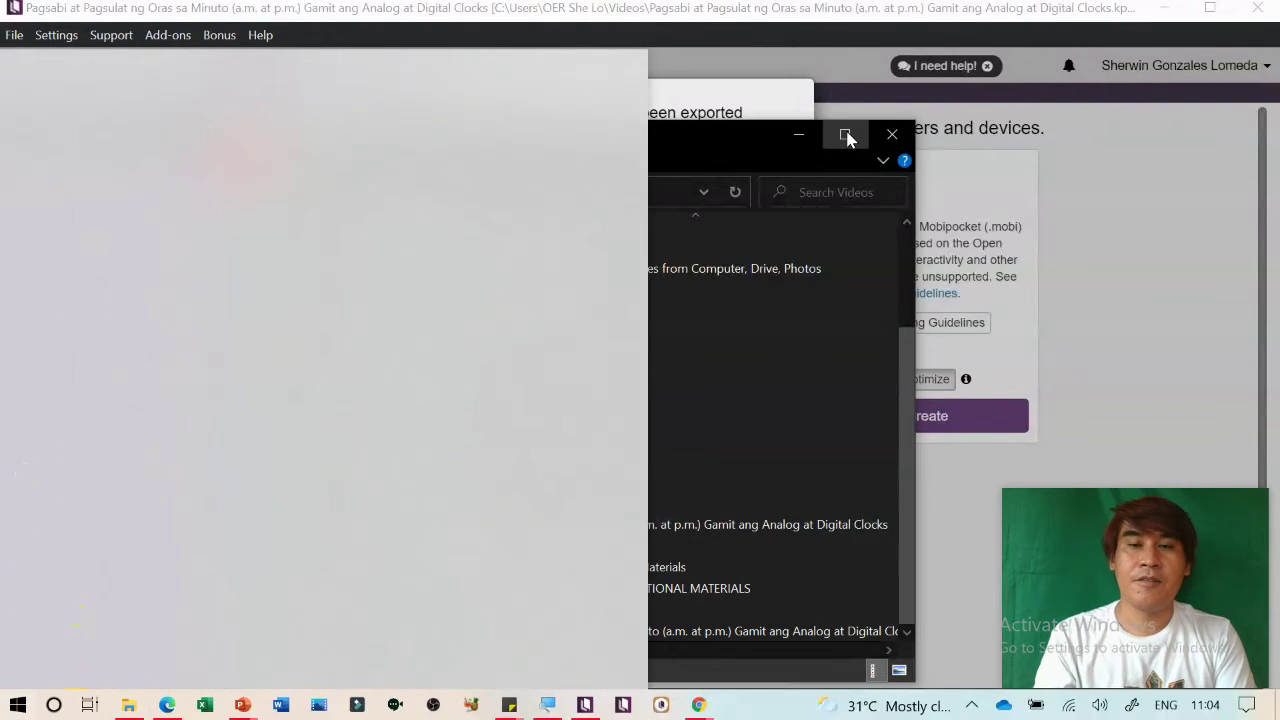
{"action": "left_click", "coordinate": [848, 137]}
{"action": "key", "text": "super"}
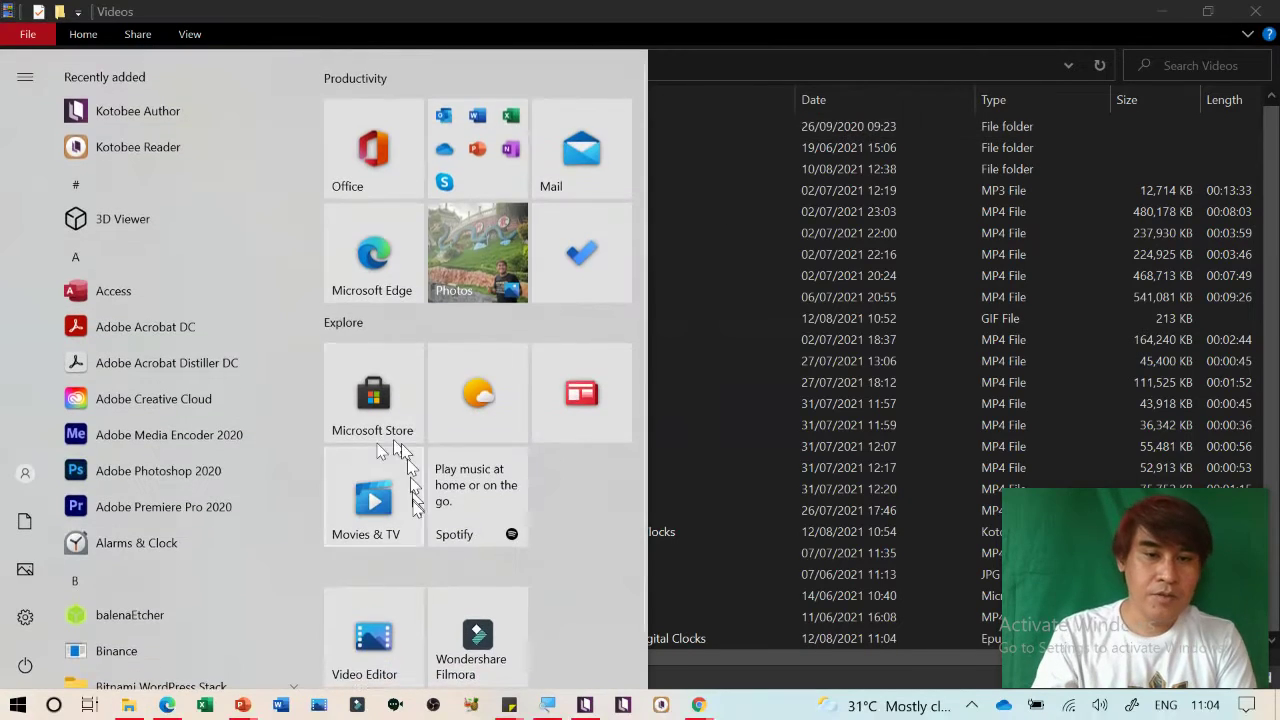
{"action": "left_click", "coordinate": [733, 385]}
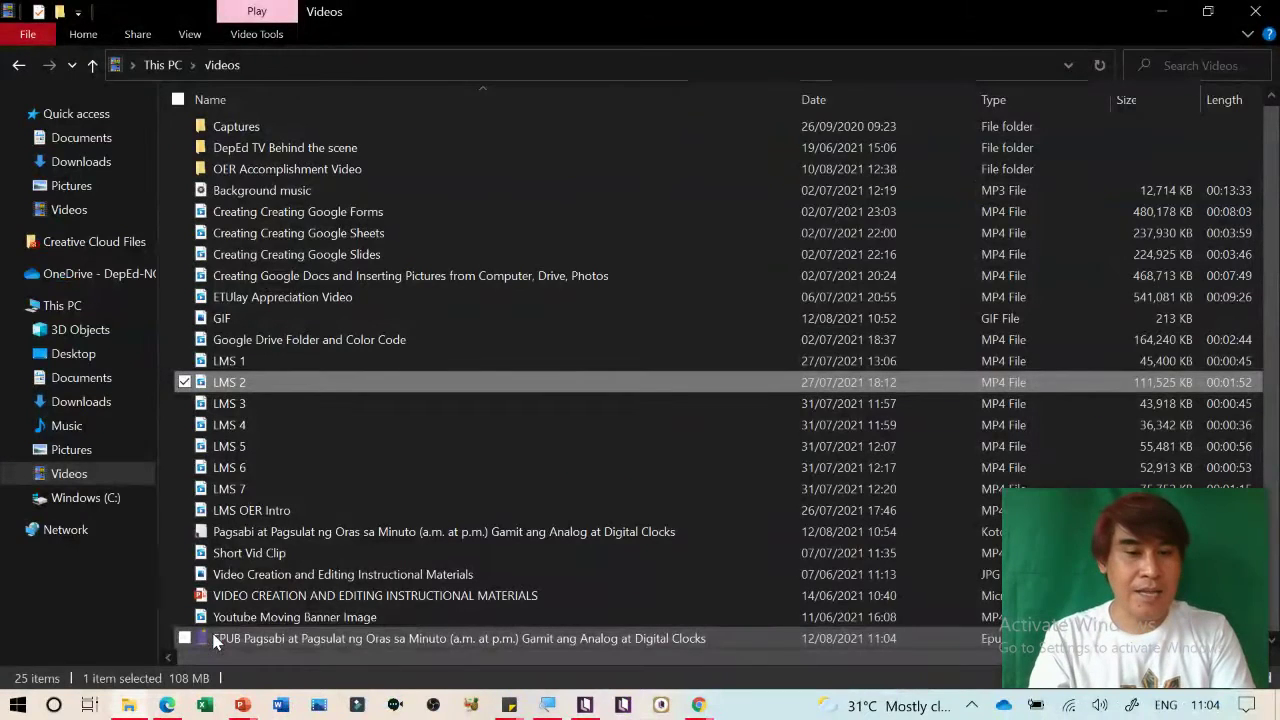
Switch to the Ebook Training presentation in PowerPoint, follow slide 2's Kotobee Reader link to view the Windows download page, and close the browser
{"action": "left_click", "coordinate": [245, 703]}
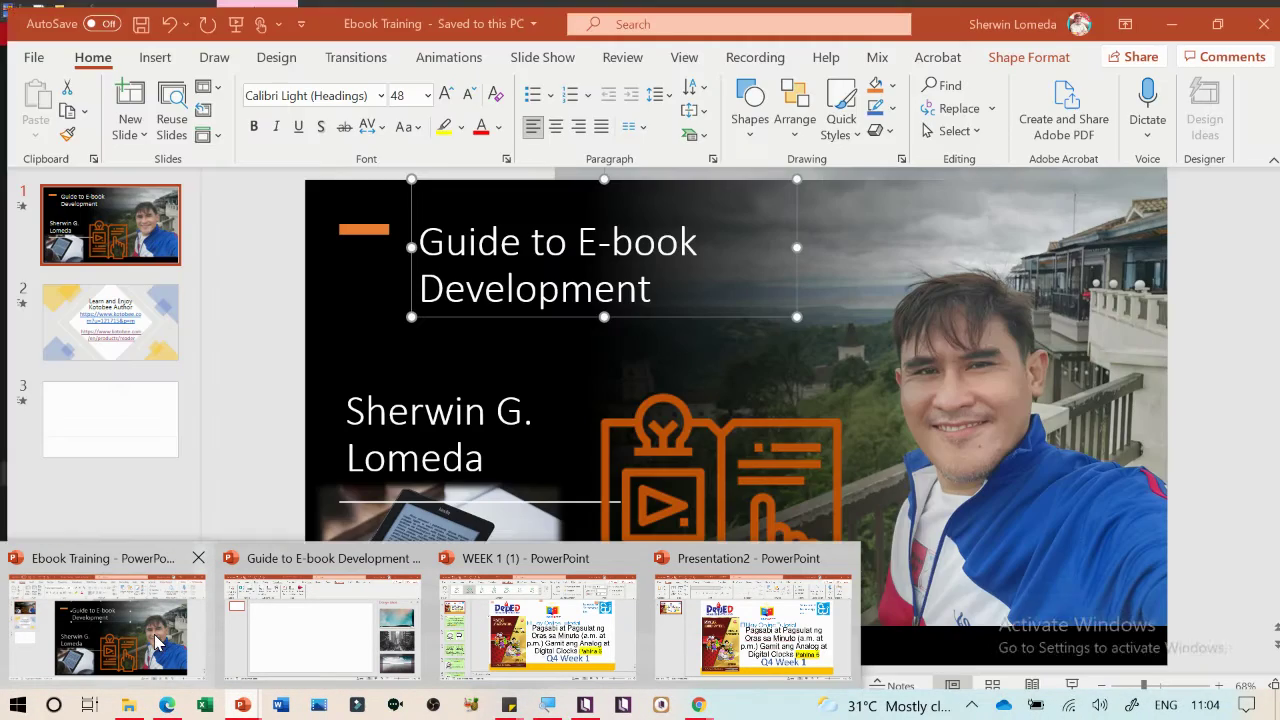
{"action": "left_click", "coordinate": [155, 642]}
{"action": "scroll", "coordinate": [391, 319], "scroll_direction": "down", "scroll_amount": 1}
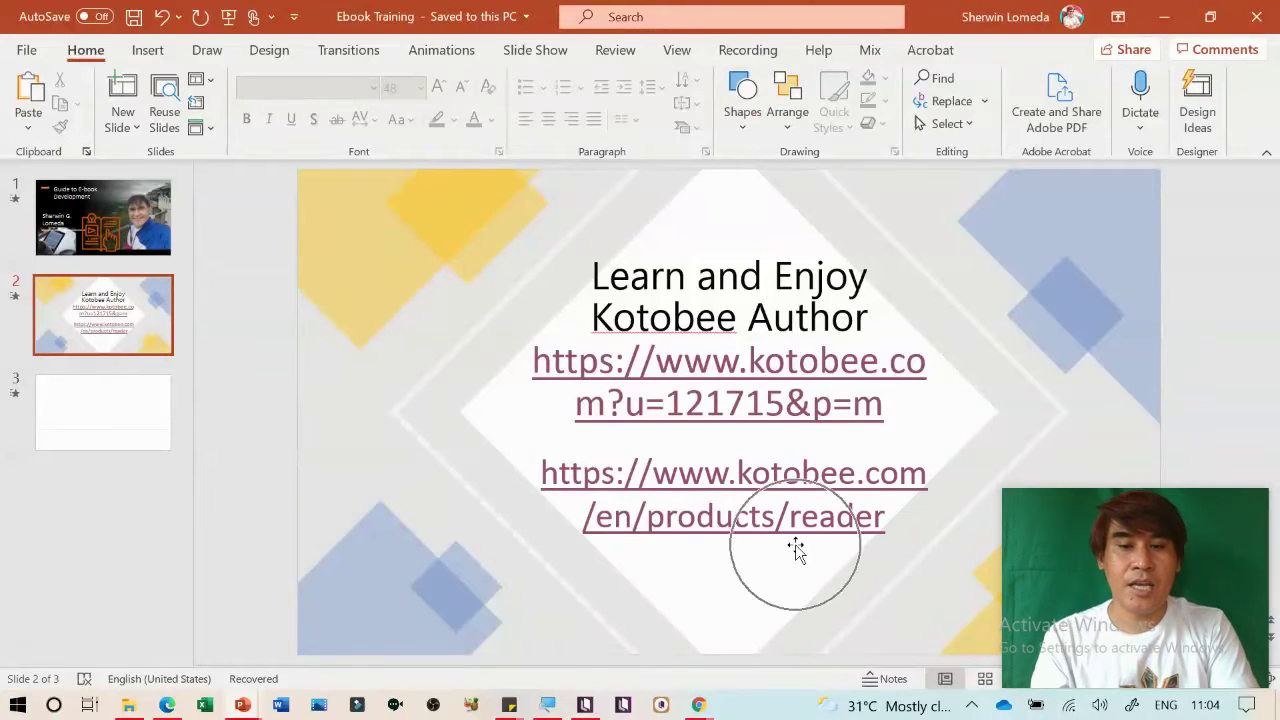
{"action": "left_click", "coordinate": [753, 492], "text": "ctrl"}
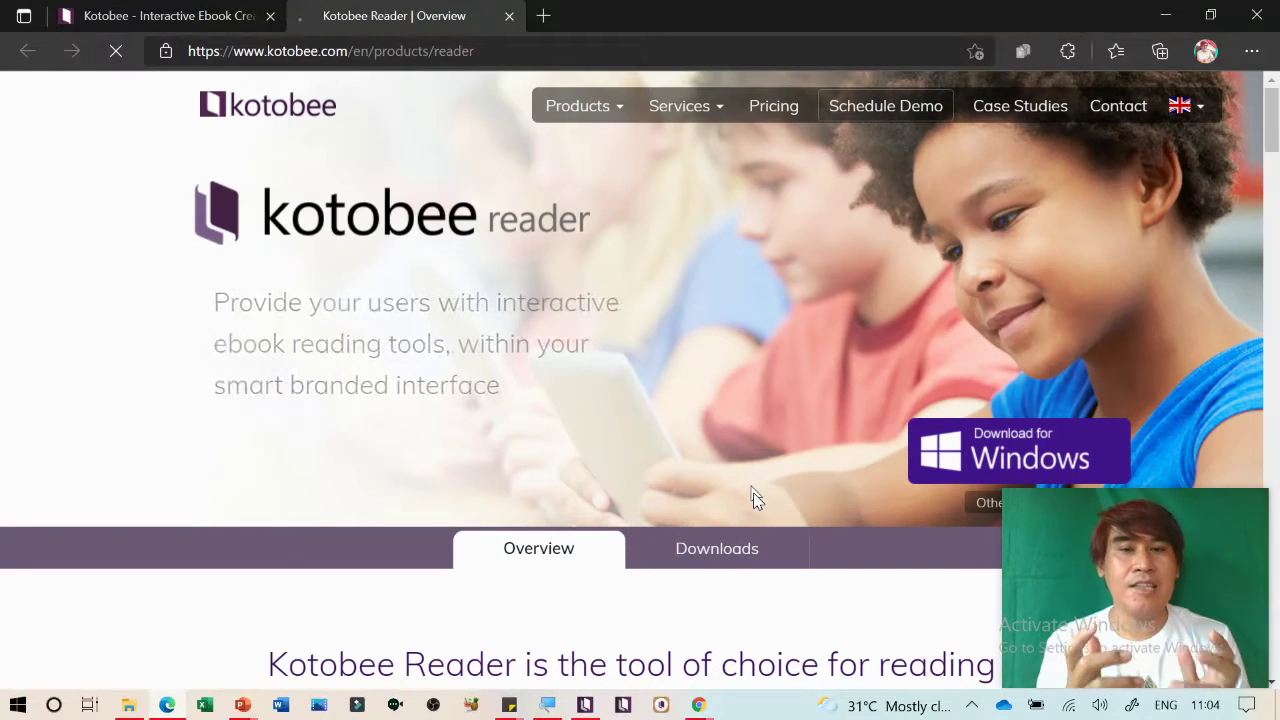
{"action": "left_click", "coordinate": [976, 452]}
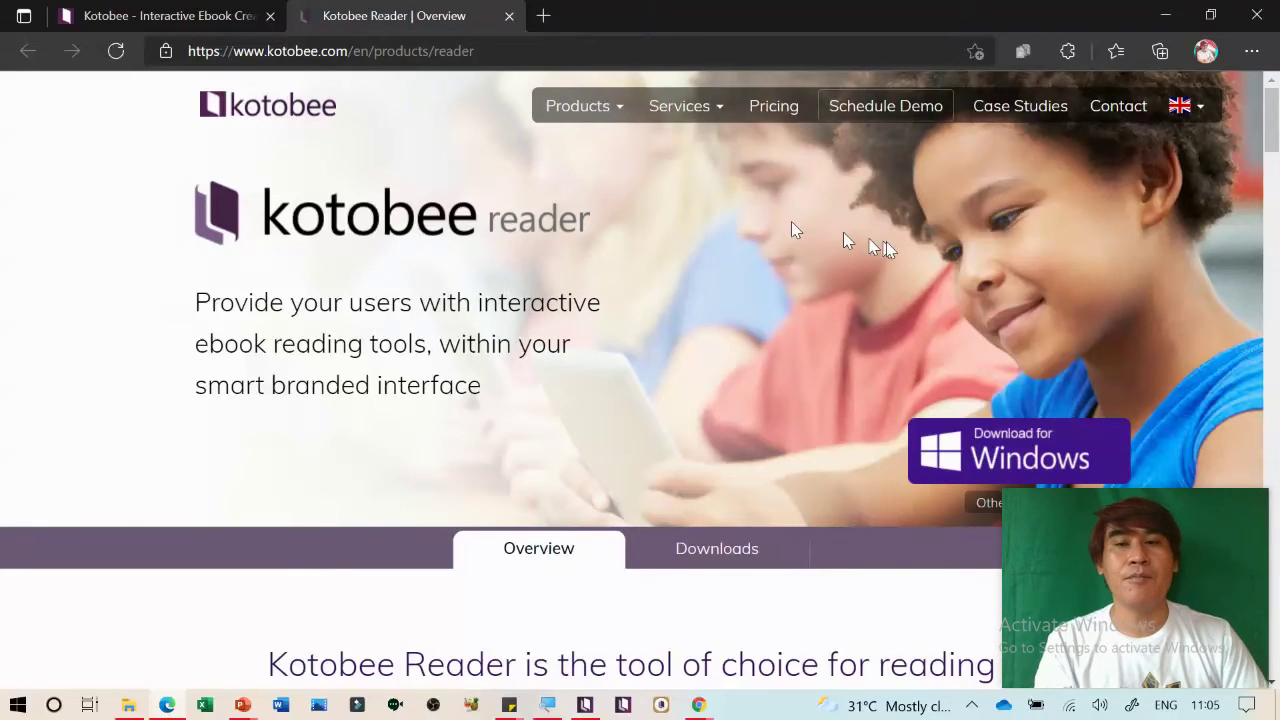
{"action": "left_click", "coordinate": [1258, 12]}
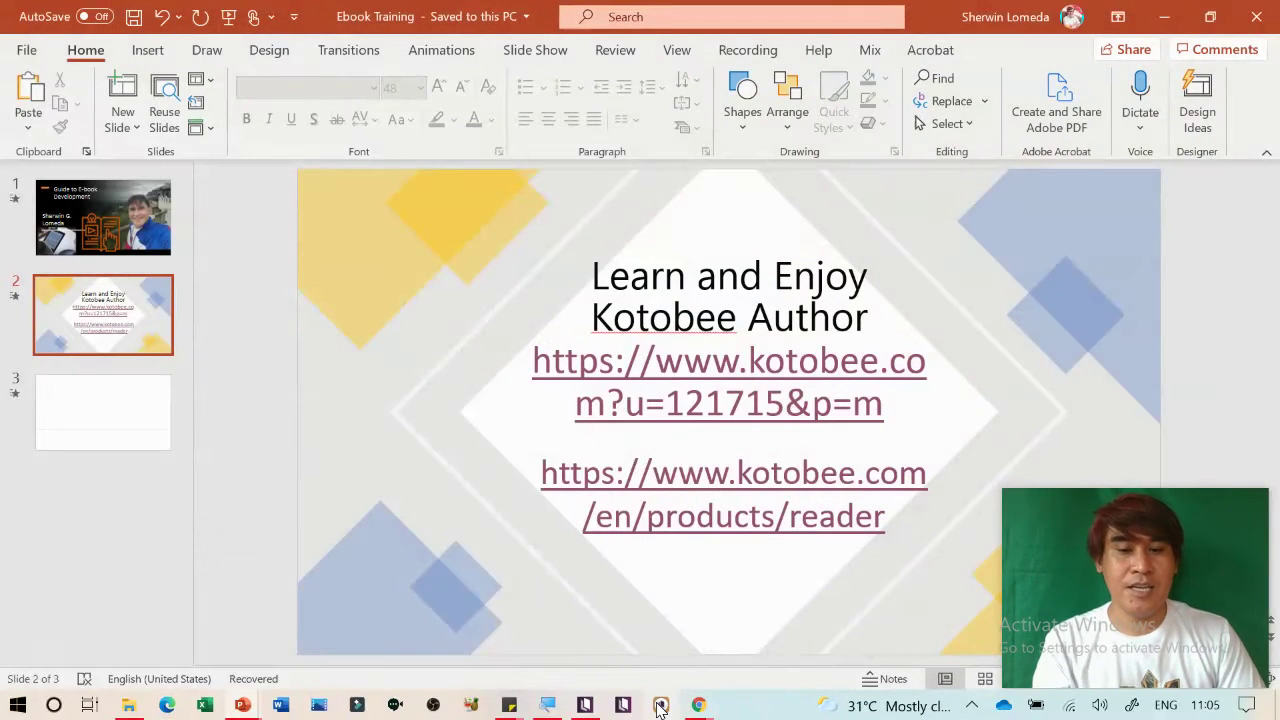
Launch Kotobee Reader, minimize the presentation, and maximize the reader window
{"action": "left_click", "coordinate": [660, 706]}
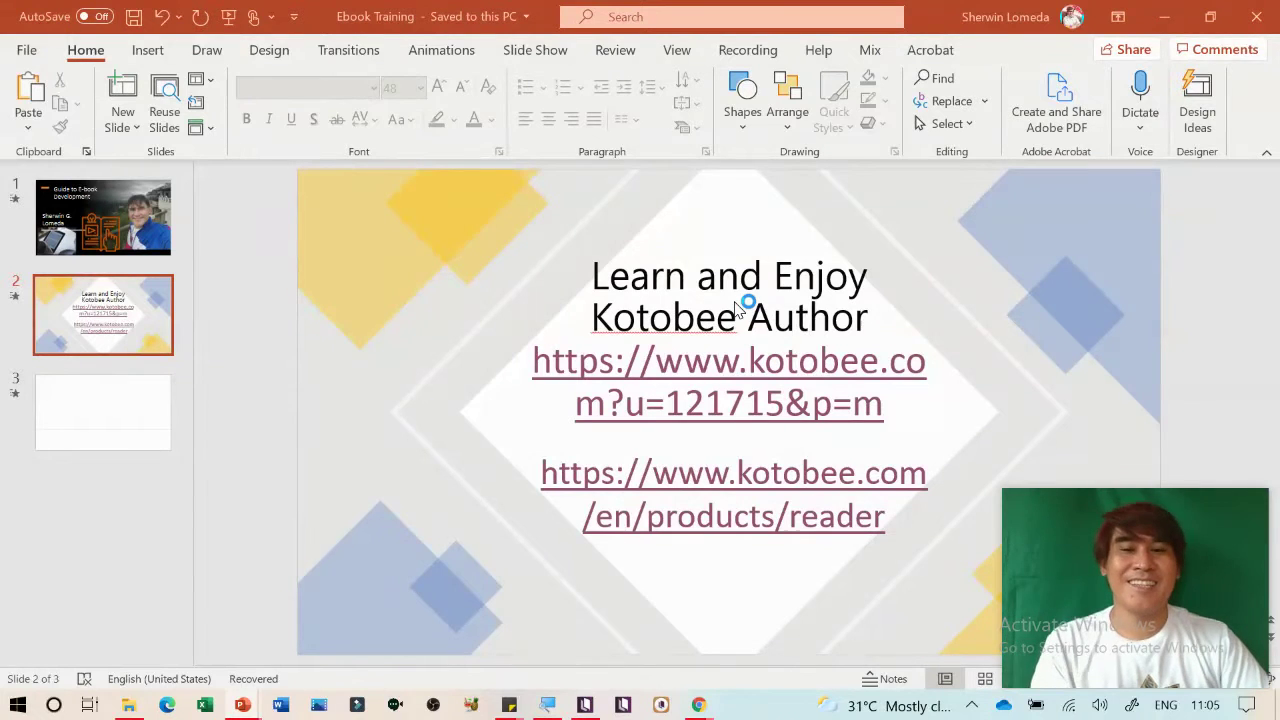
{"action": "left_click", "coordinate": [1165, 18]}
{"action": "left_click", "coordinate": [268, 645]}
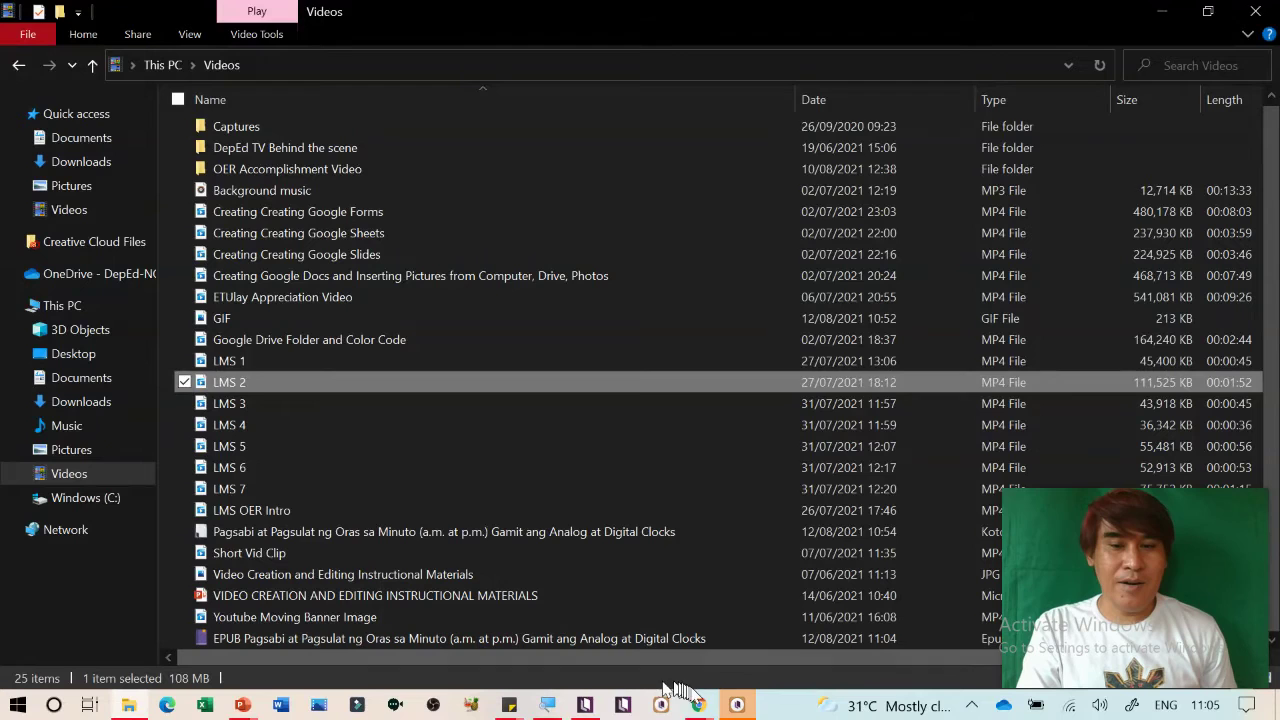
{"action": "left_click", "coordinate": [737, 705]}
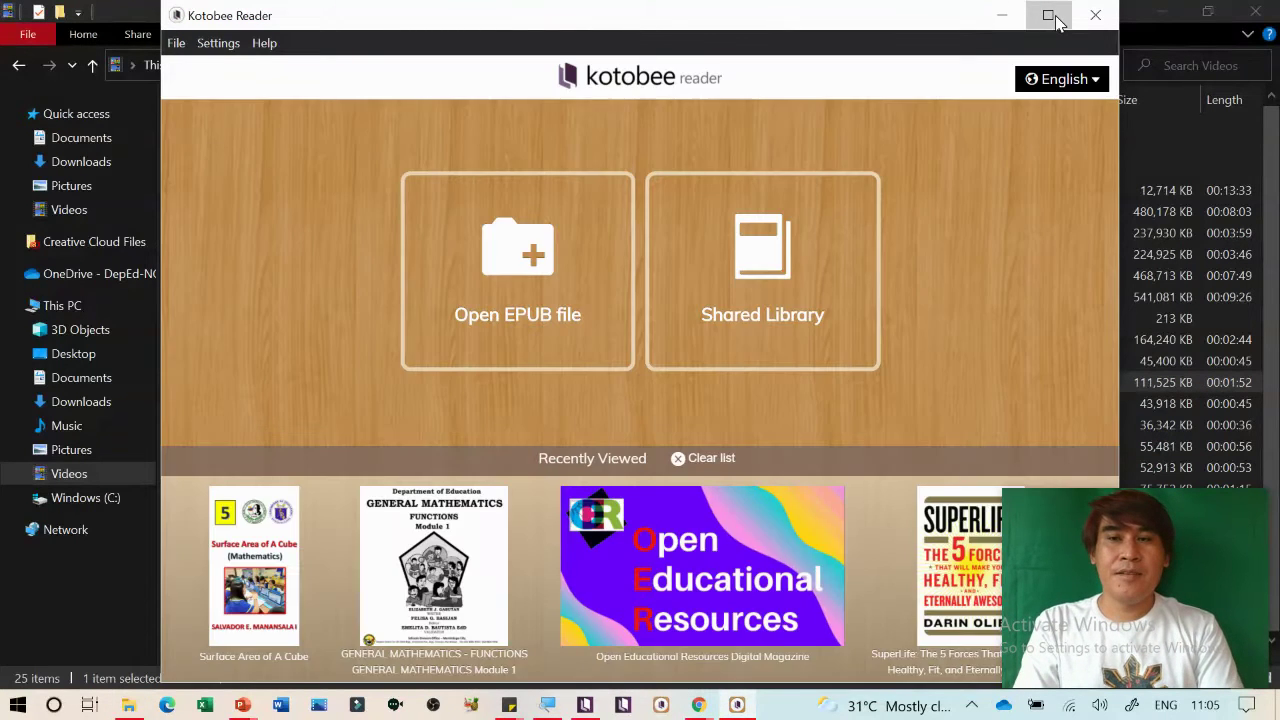
{"action": "left_click", "coordinate": [1048, 15]}
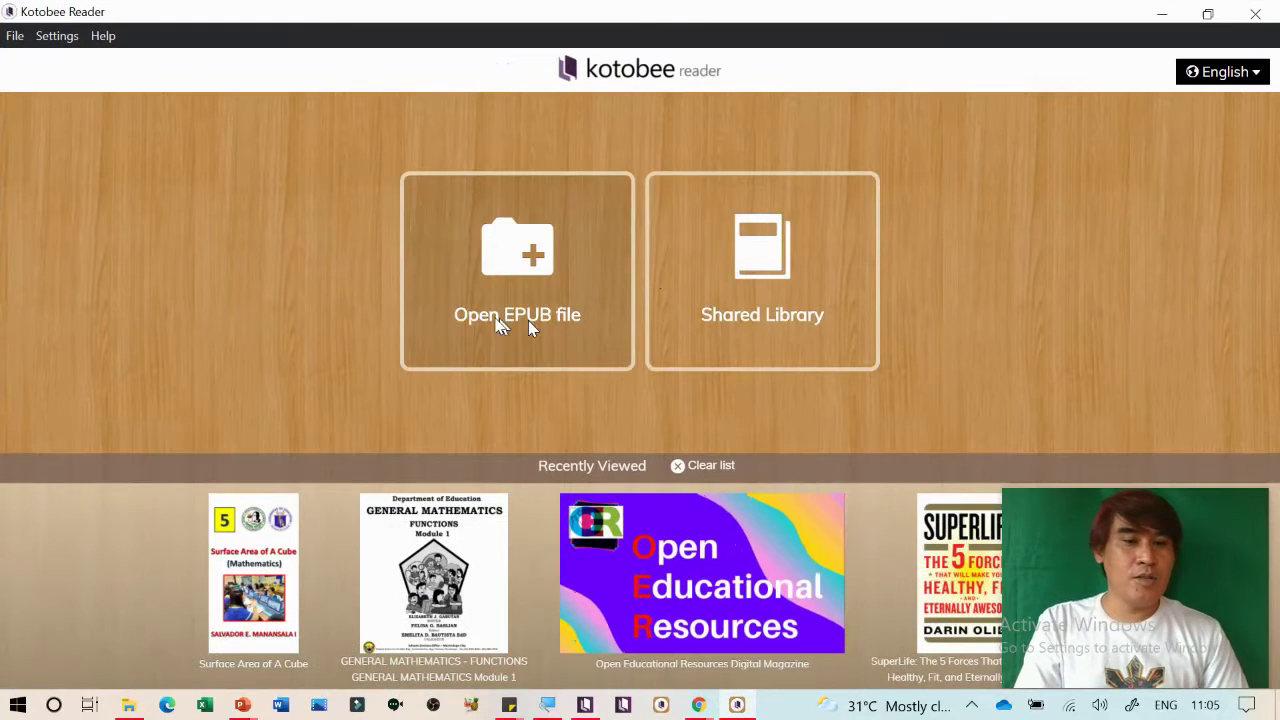
Open the "EPUB Pagsabi at Pagsulat ng Oras" file from the Videos folder and display its Cover Page
{"action": "left_click", "coordinate": [514, 279]}
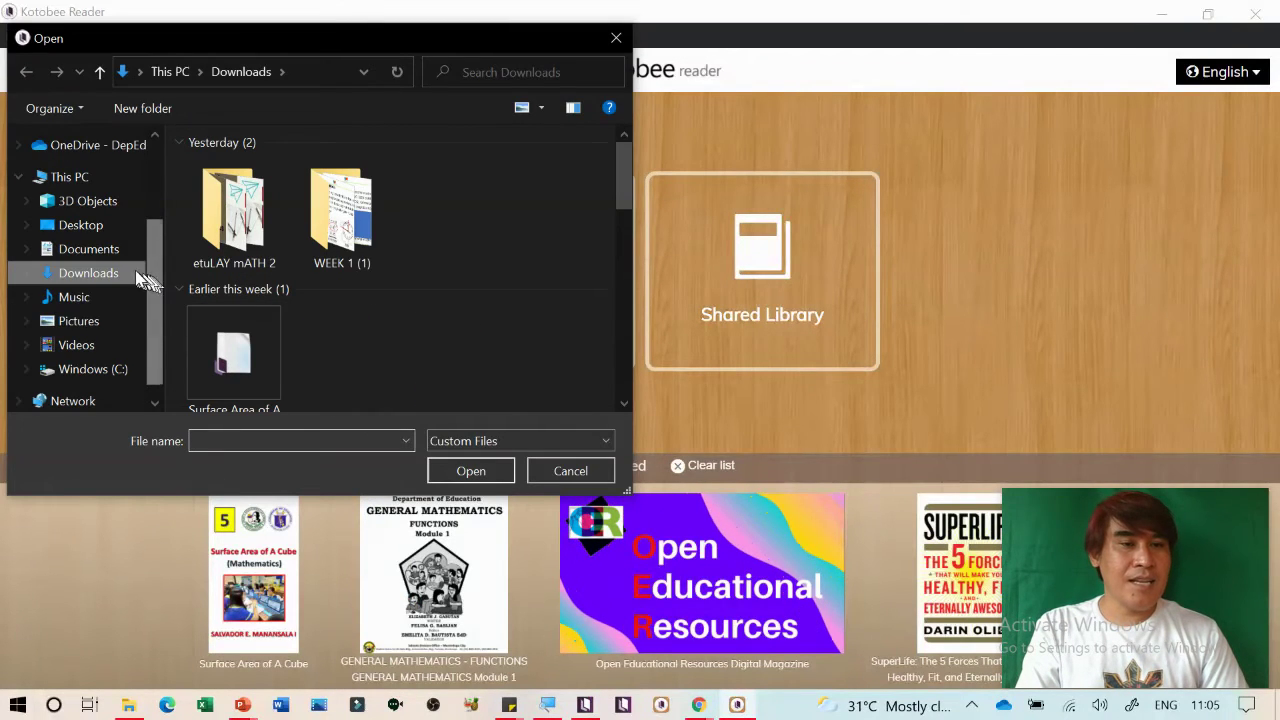
{"action": "left_click", "coordinate": [102, 344]}
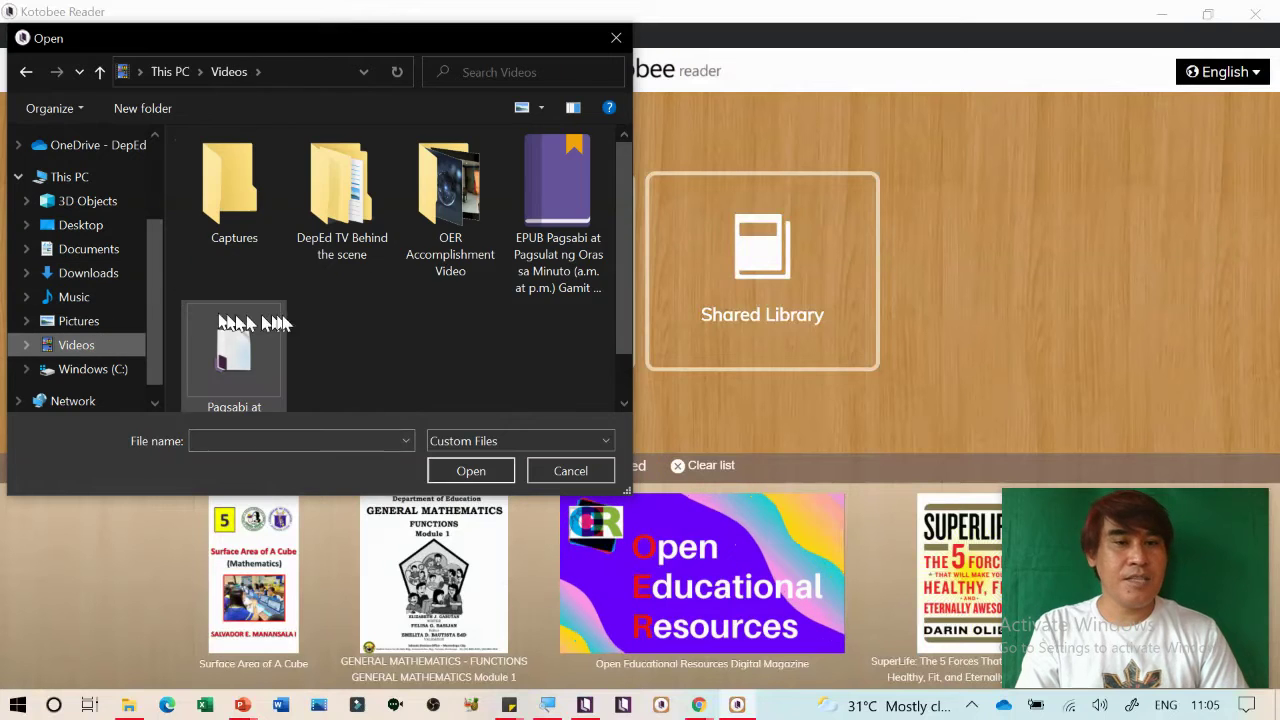
{"action": "left_click", "coordinate": [549, 236]}
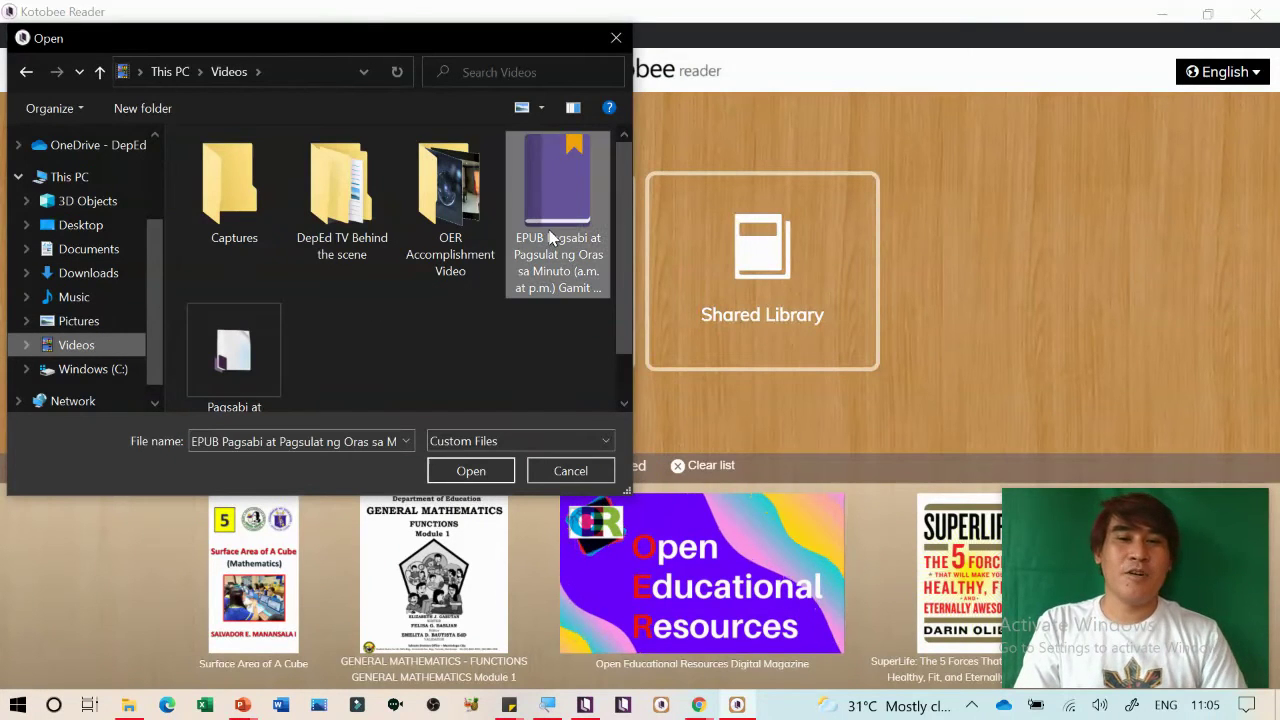
{"action": "left_click", "coordinate": [470, 472]}
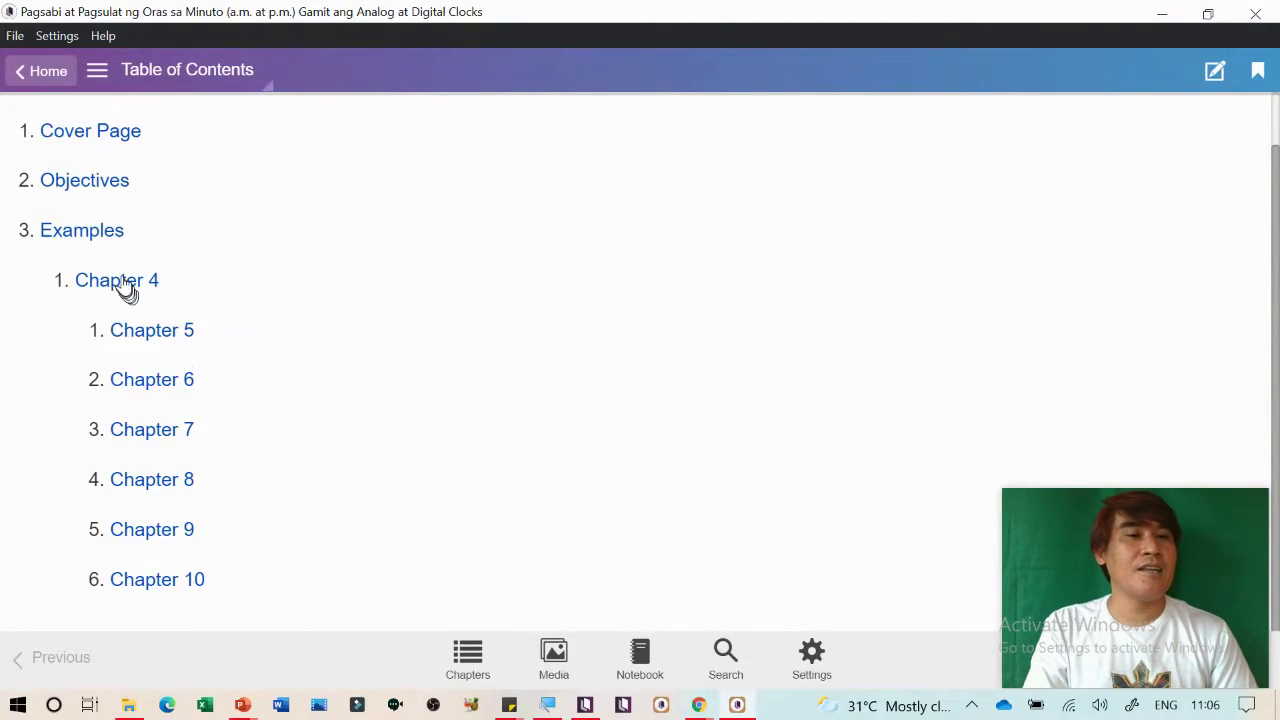
{"action": "left_click", "coordinate": [107, 145]}
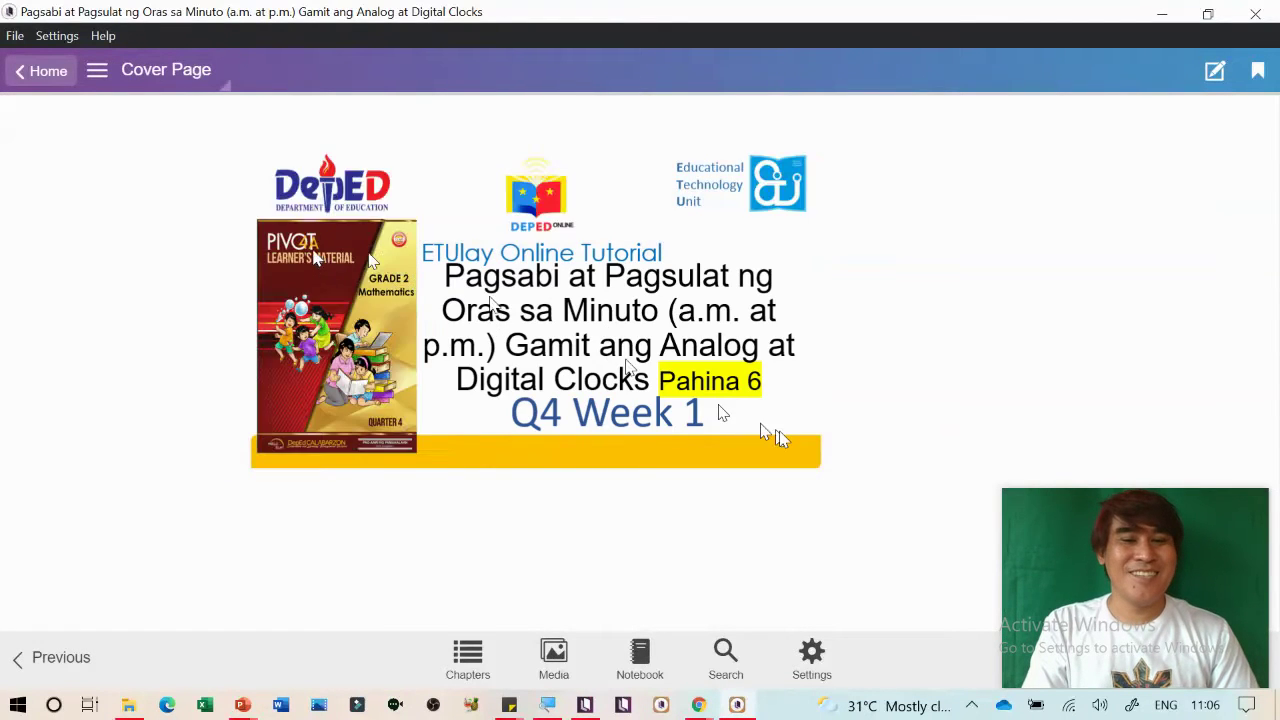
{"action": "left_click_drag", "start_coordinate": [1047, 576], "coordinate": [138, 571]}
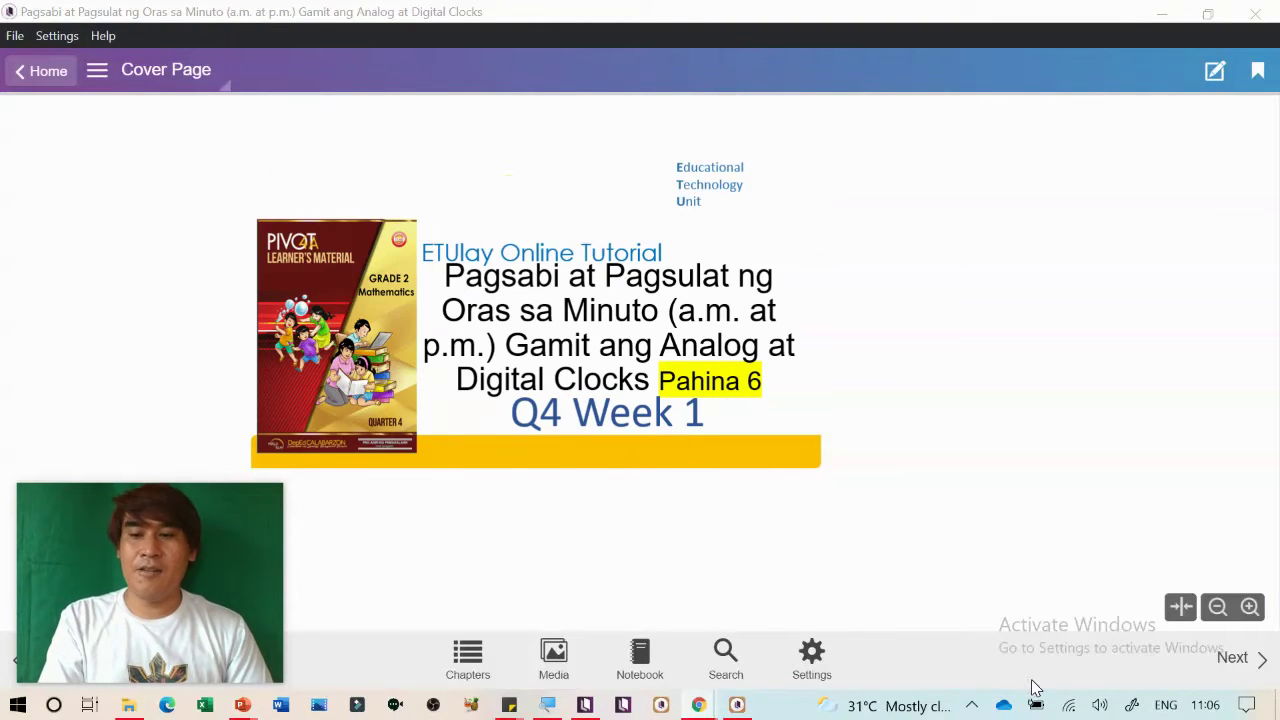
Page through the ebook from the Cover Page to Chapter 10 to review how the exported chapters display
{"action": "left_click_drag", "start_coordinate": [194, 543], "coordinate": [180, 472]}
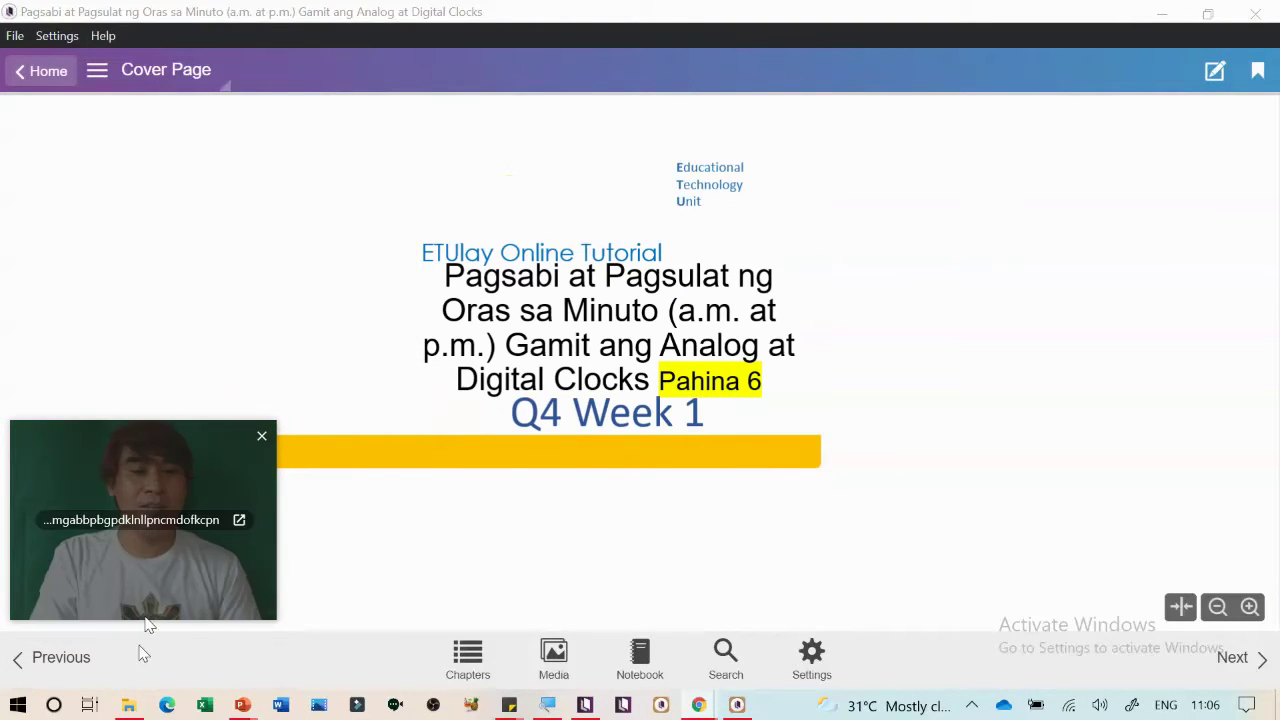
{"action": "left_click", "coordinate": [1233, 660]}
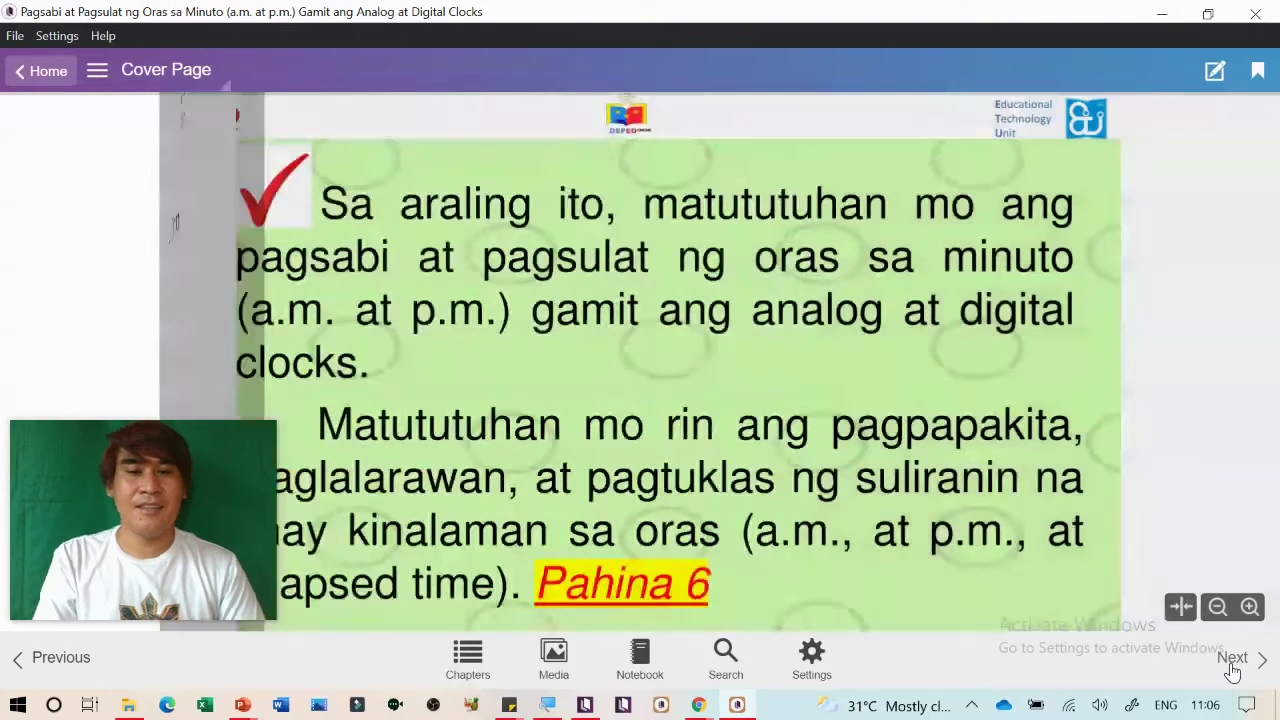
{"action": "left_click", "coordinate": [1233, 660]}
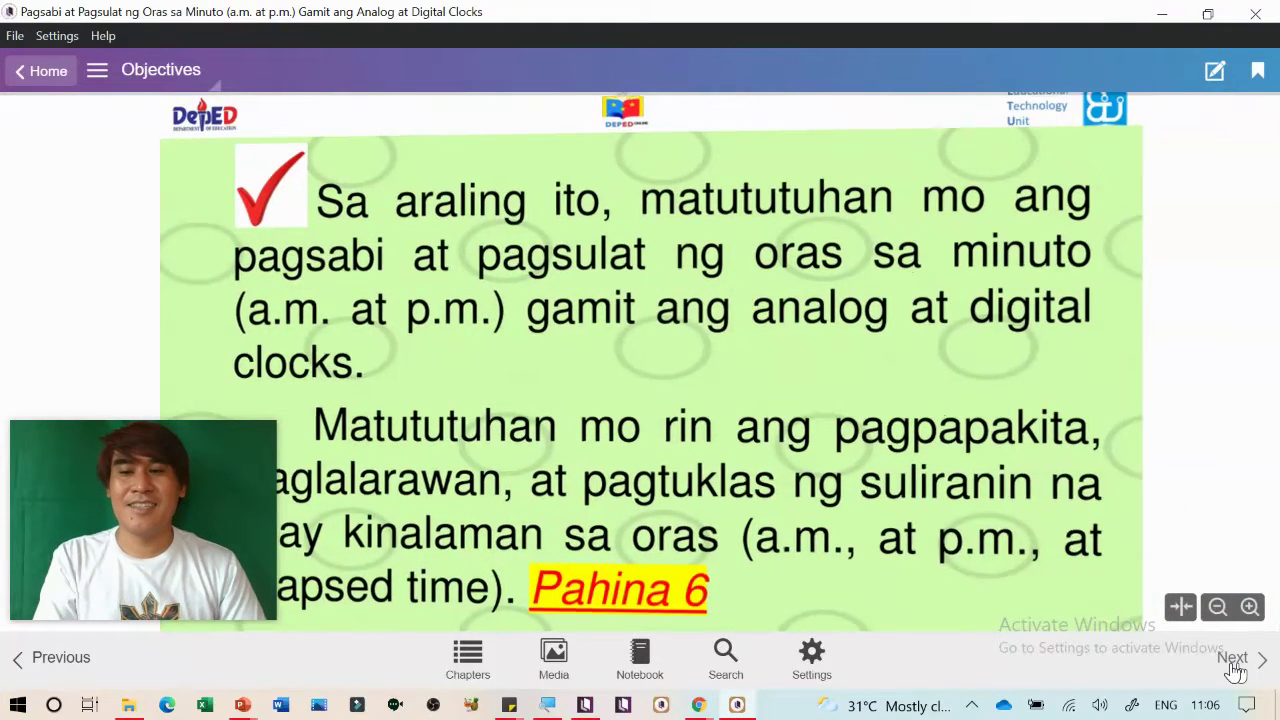
{"action": "left_click", "coordinate": [1233, 660]}
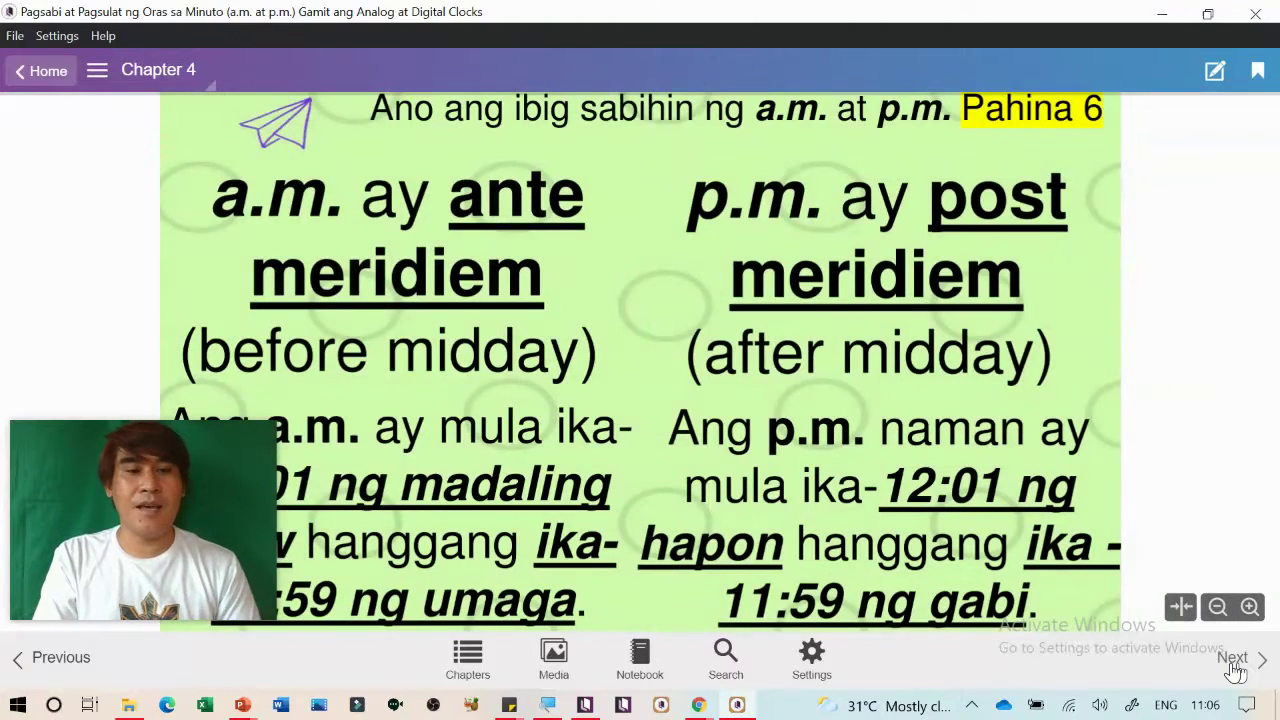
{"action": "left_click", "coordinate": [1233, 660]}
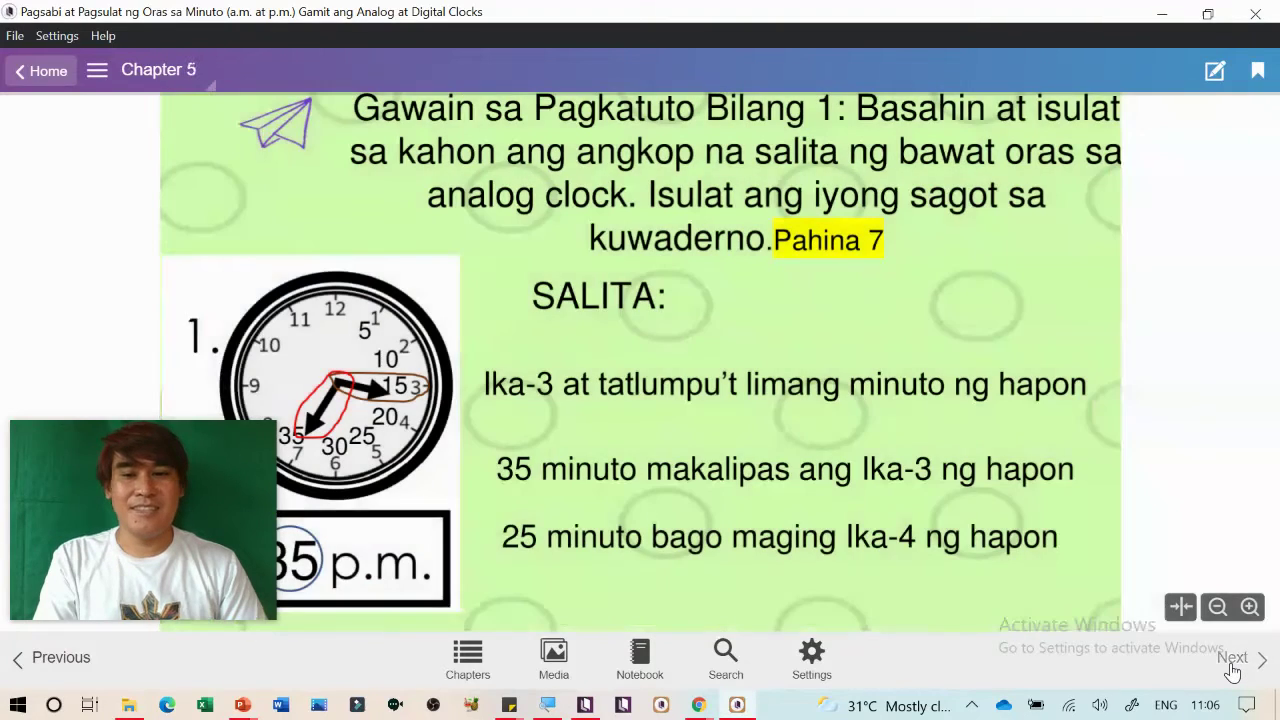
{"action": "left_click", "coordinate": [1233, 660]}
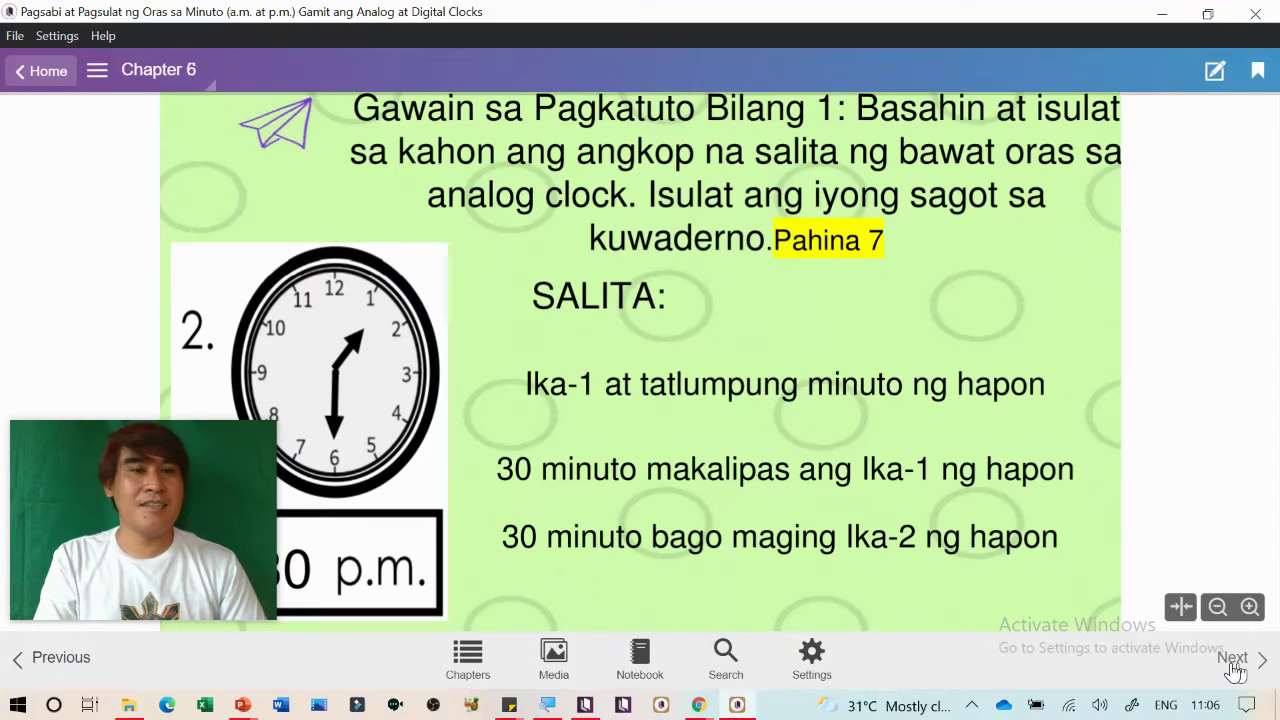
{"action": "left_click", "coordinate": [1235, 662]}
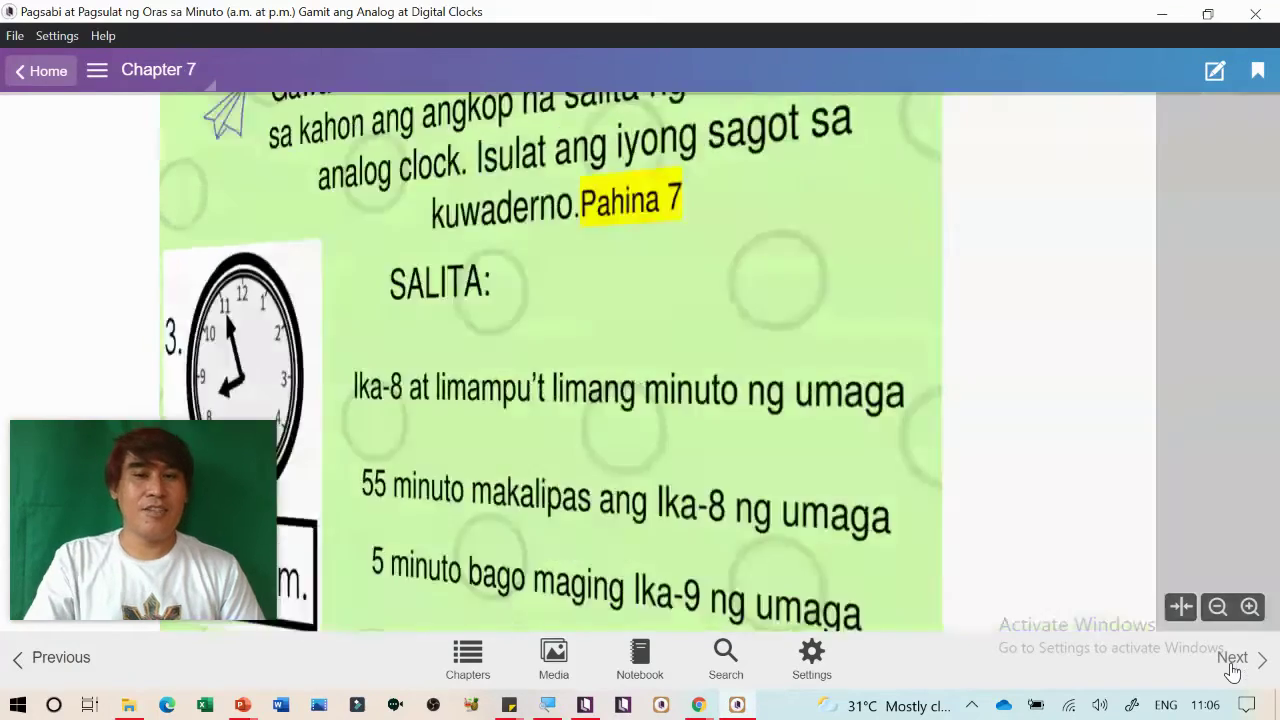
{"action": "left_click", "coordinate": [1231, 664]}
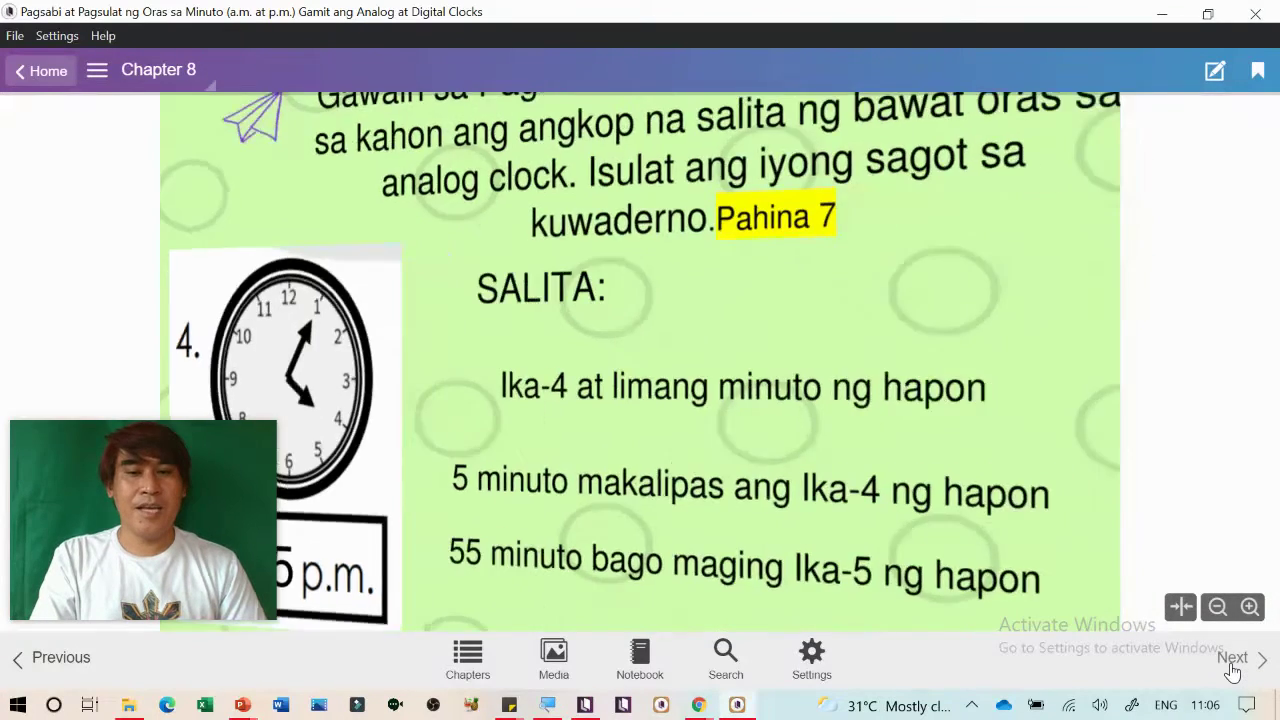
{"action": "left_click", "coordinate": [1231, 664]}
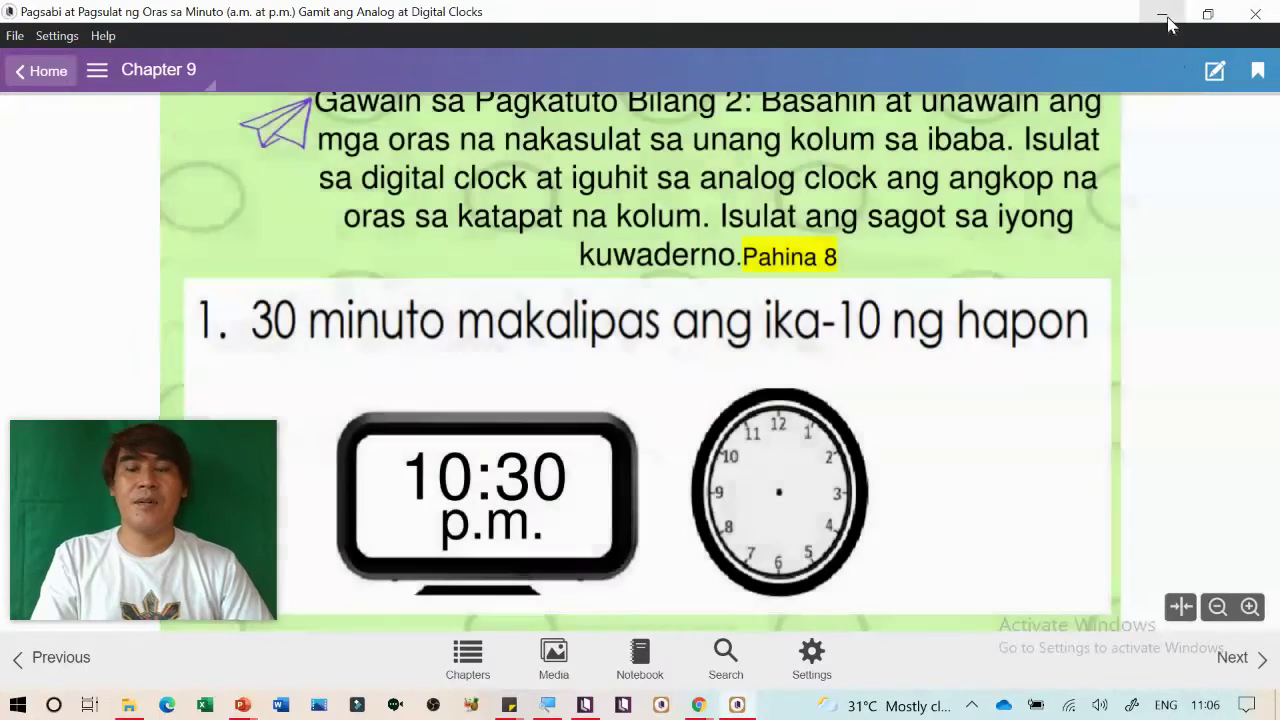
Minimize the reader, switch to Kotobee Author, dismiss the export and upgrade messages, and return to the ebook's chapter editing view
{"action": "left_click", "coordinate": [1162, 14]}
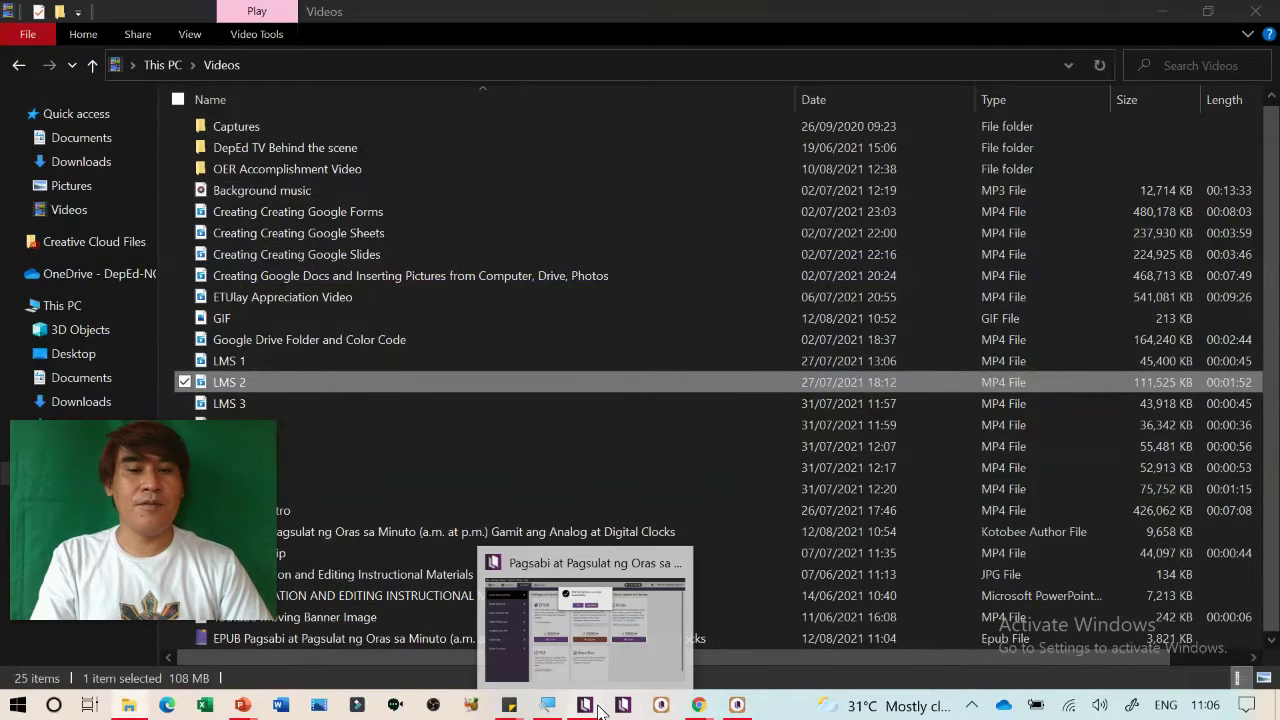
{"action": "left_click", "coordinate": [505, 685]}
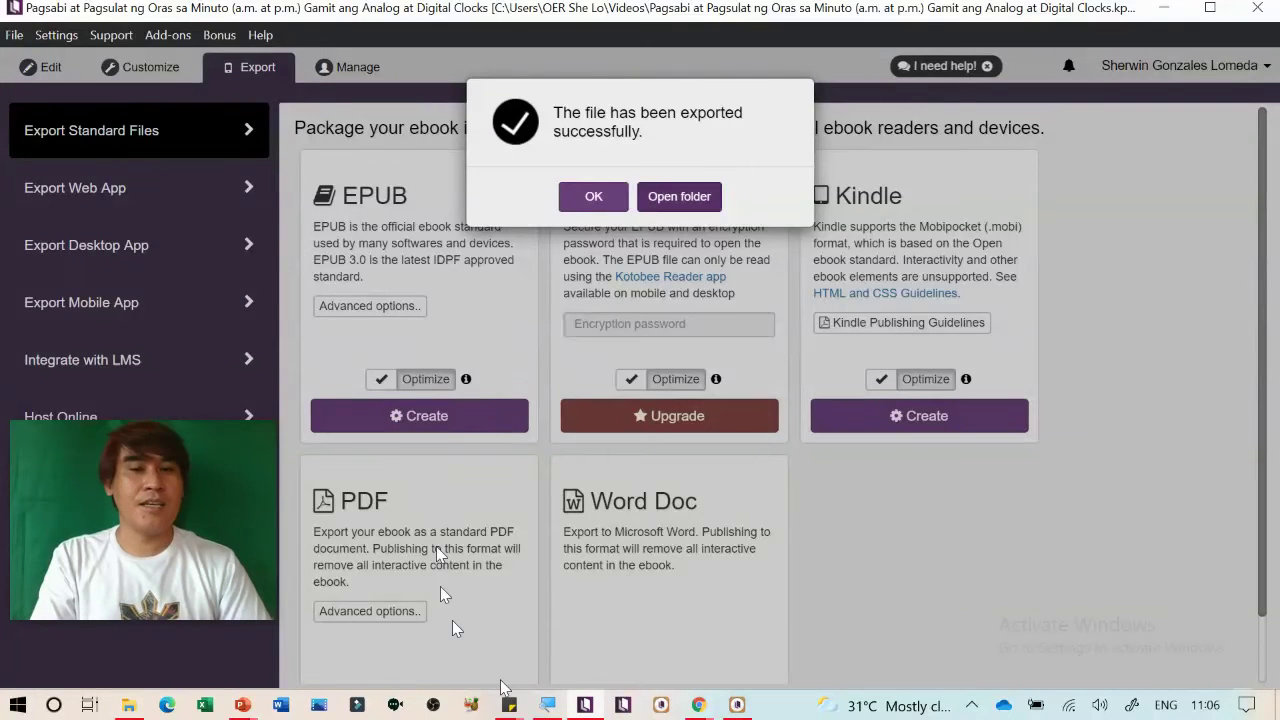
{"action": "left_click", "coordinate": [594, 197]}
{"action": "left_click", "coordinate": [50, 69]}
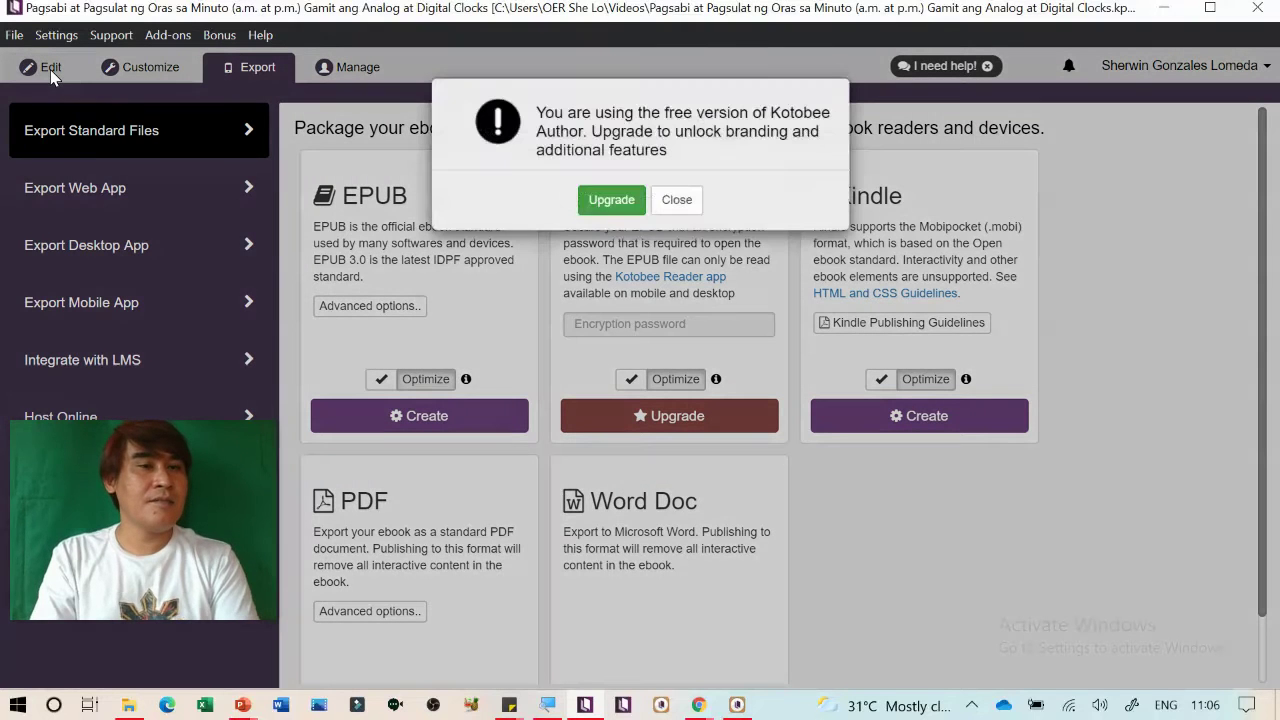
{"action": "left_click", "coordinate": [677, 199]}
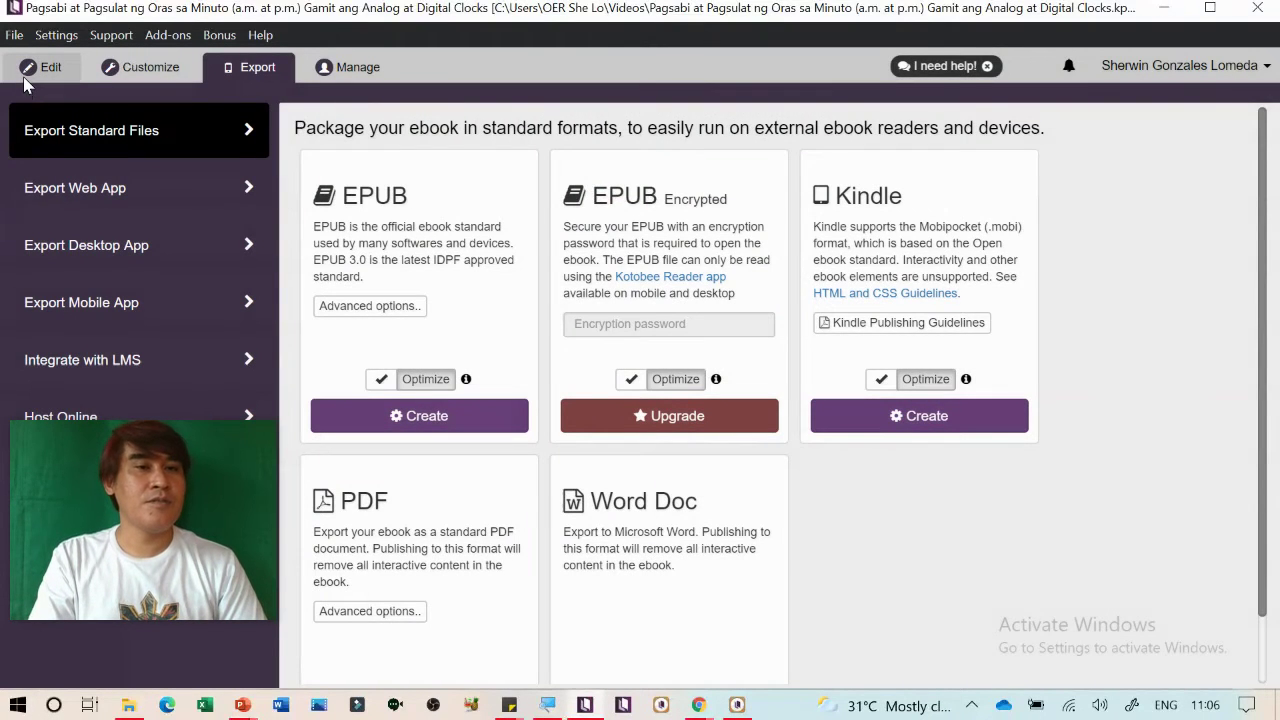
{"action": "left_click", "coordinate": [30, 72]}
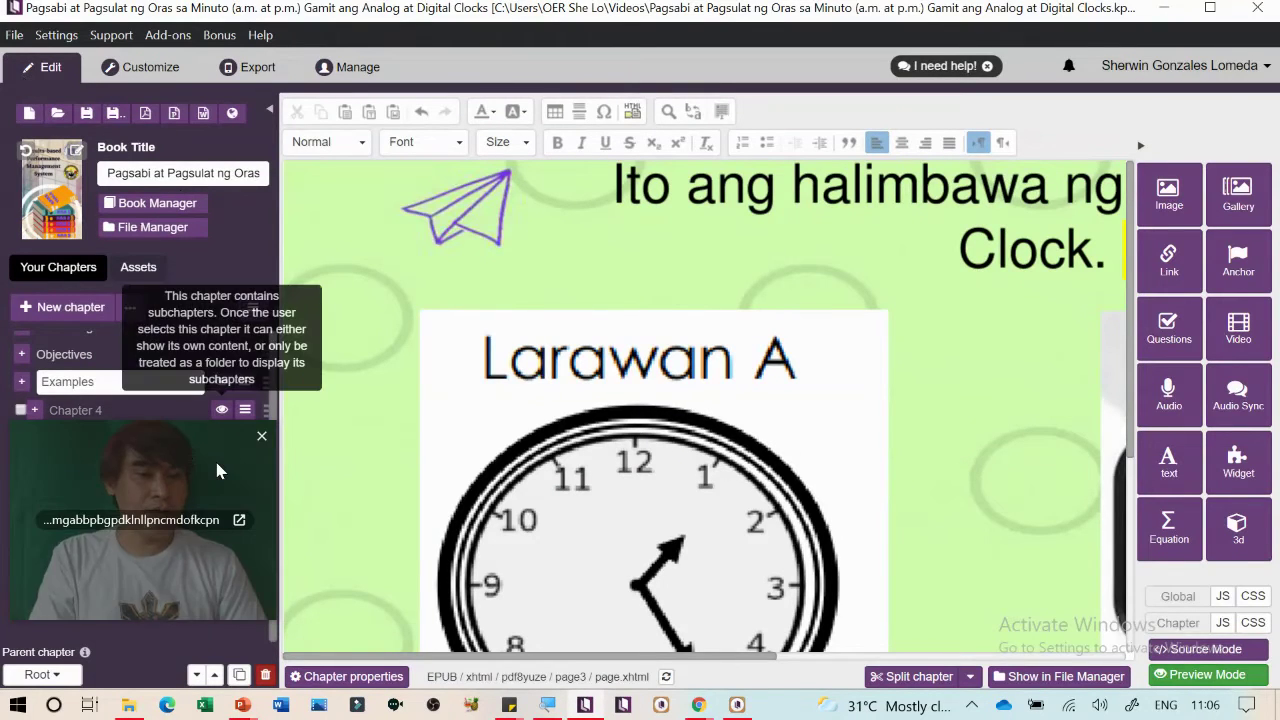
{"action": "left_click_drag", "start_coordinate": [170, 483], "coordinate": [1130, 458]}
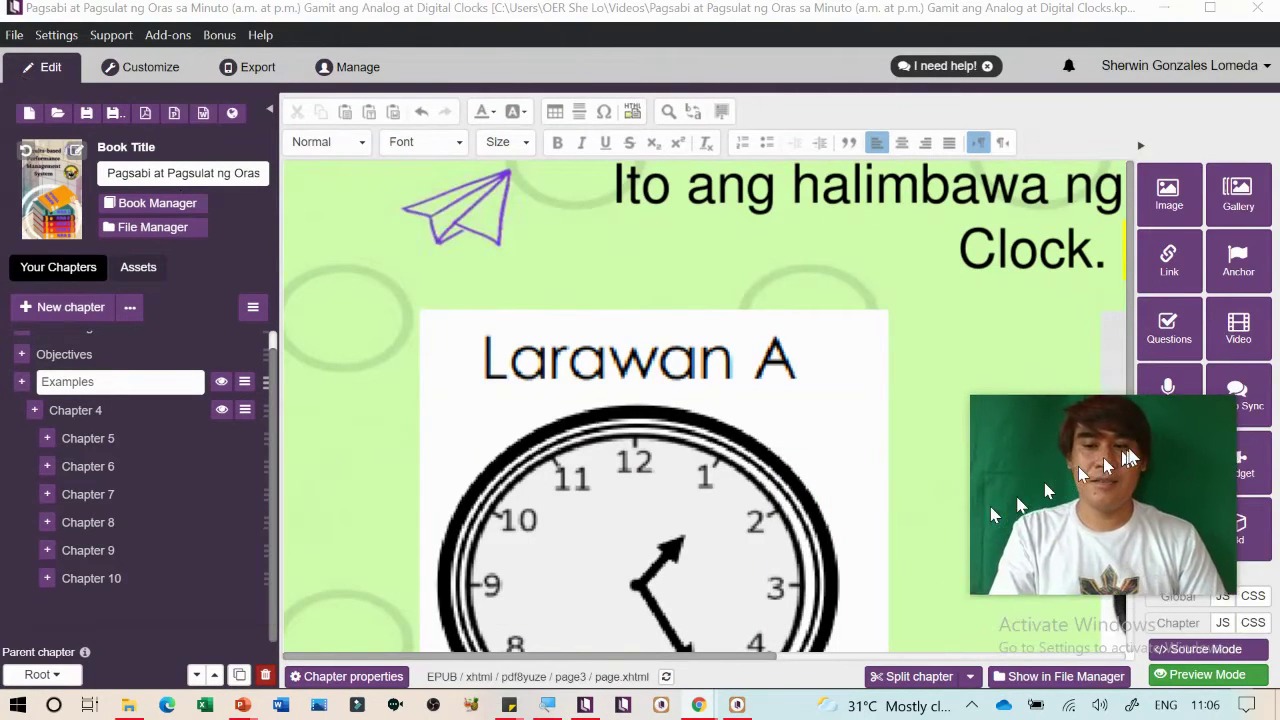
Start a new untitled book in place of the open ebook
{"action": "left_click", "coordinate": [29, 114]}
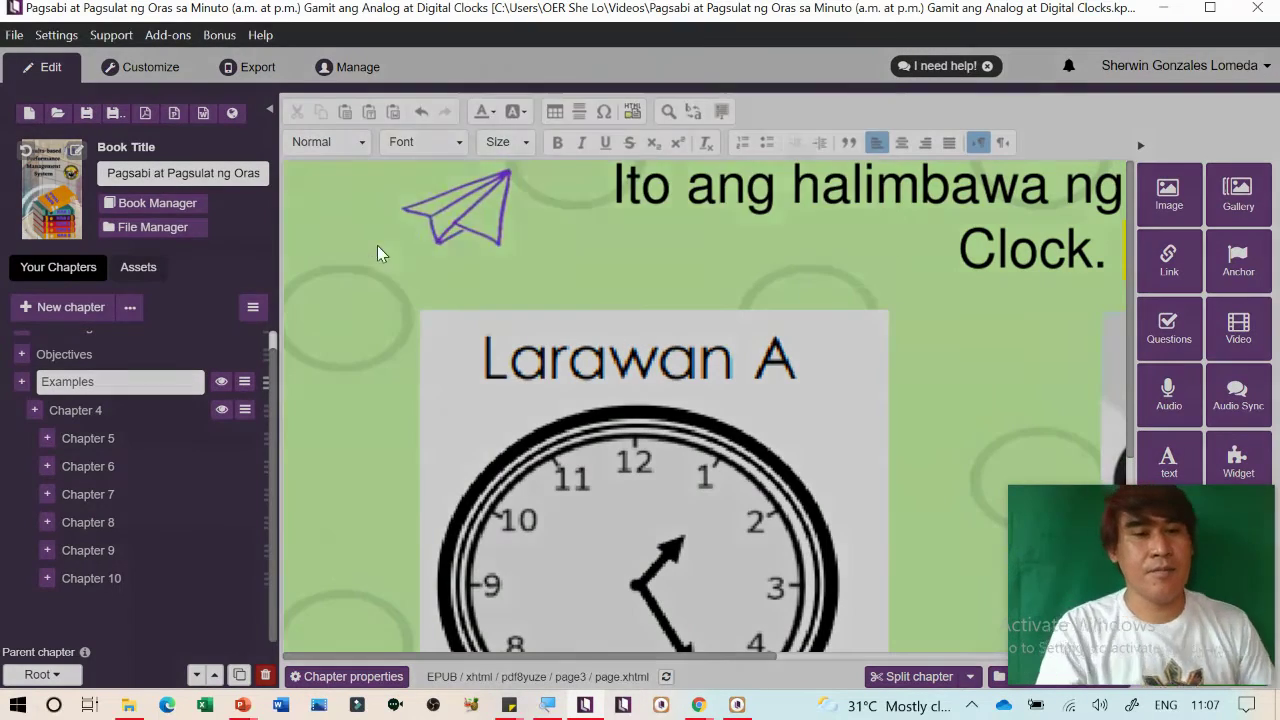
{"action": "left_click", "coordinate": [762, 216]}
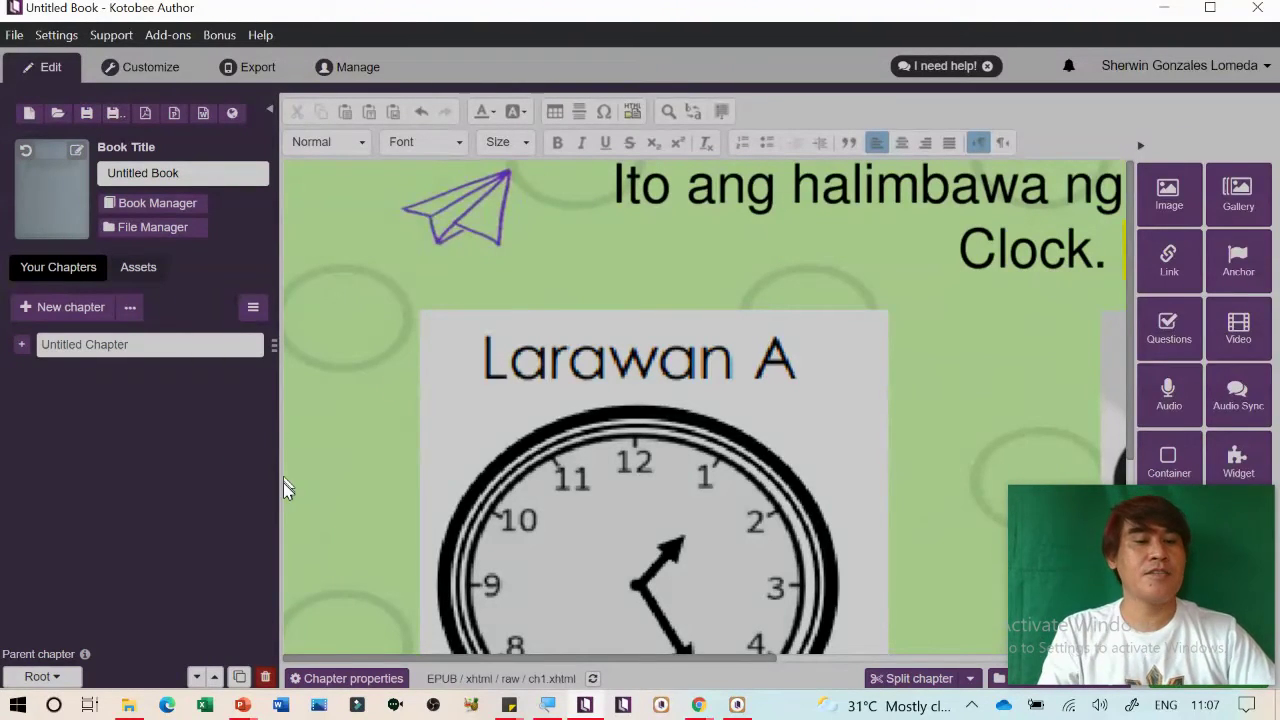
{"action": "mouse_move", "coordinate": [245, 706]}
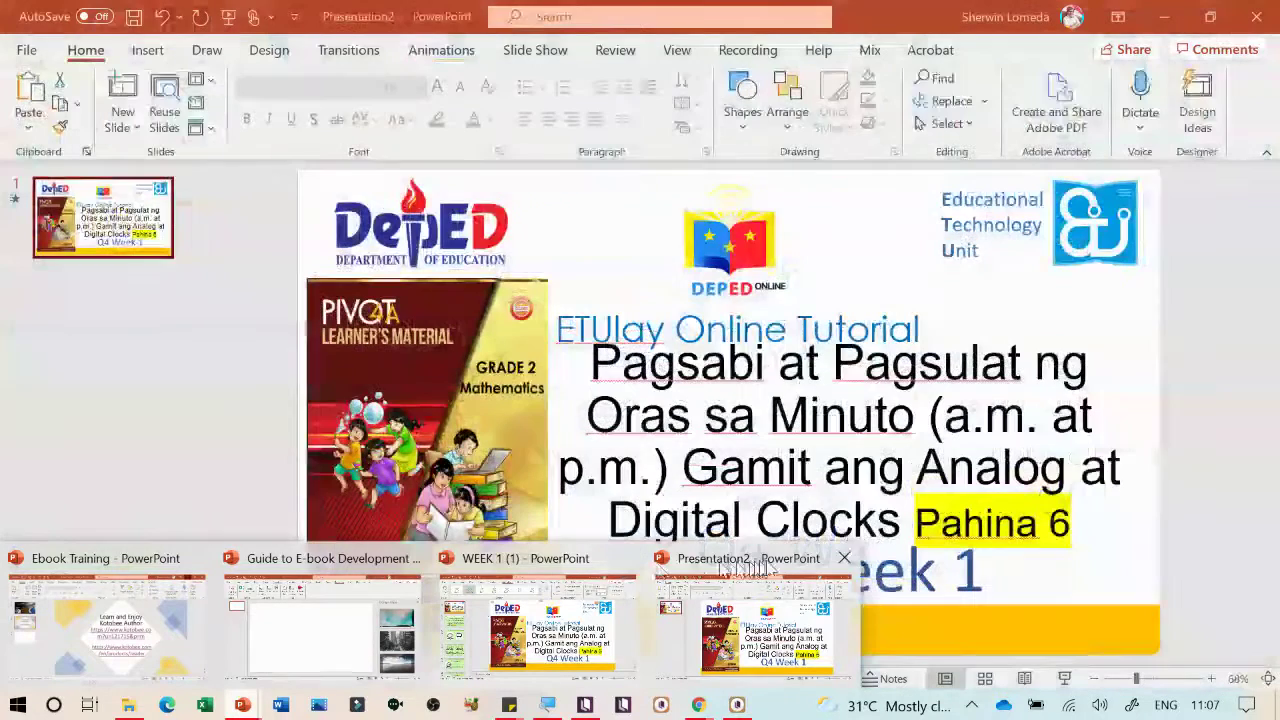
{"action": "left_click", "coordinate": [845, 562]}
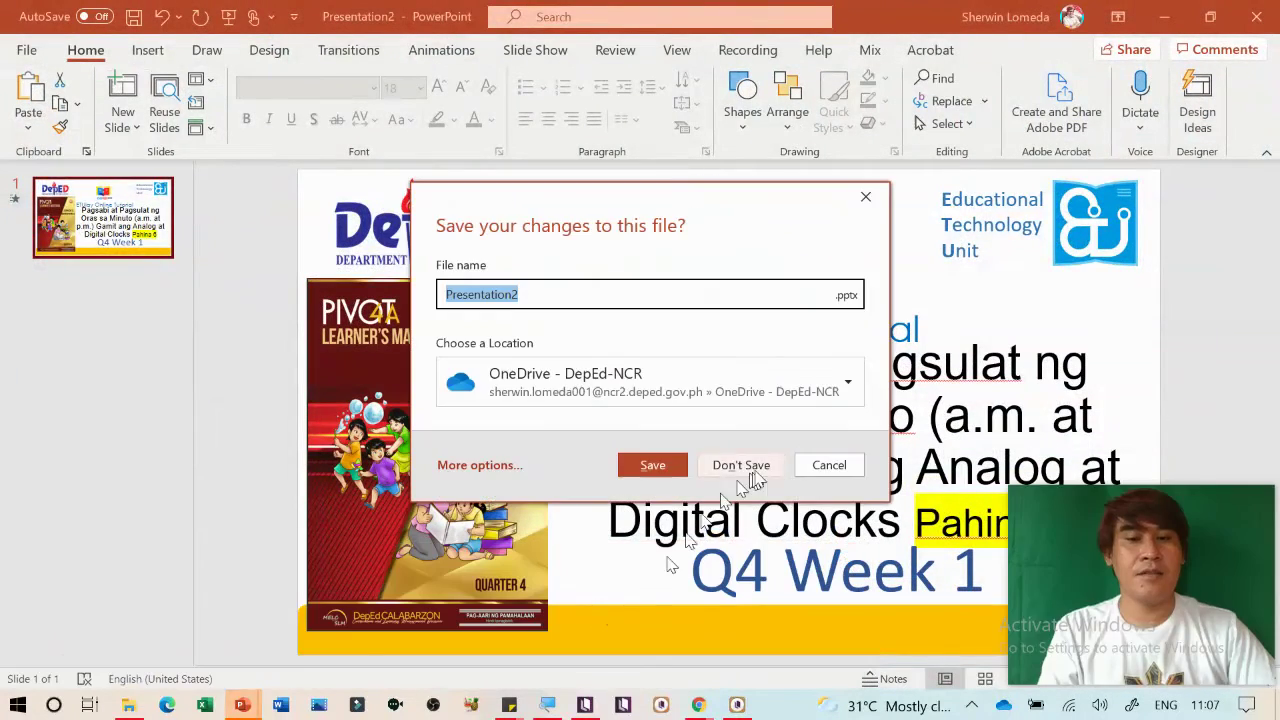
{"action": "left_click", "coordinate": [828, 467]}
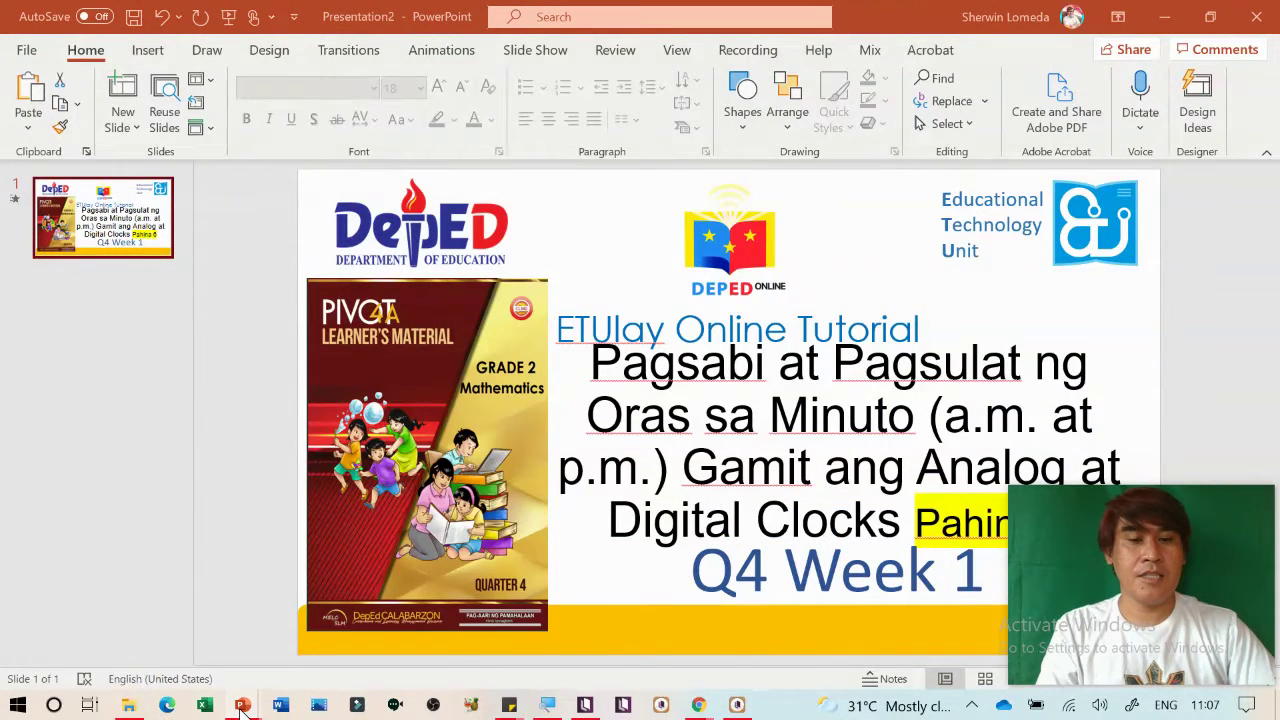
{"action": "mouse_move", "coordinate": [240, 708]}
{"action": "left_click", "coordinate": [560, 632]}
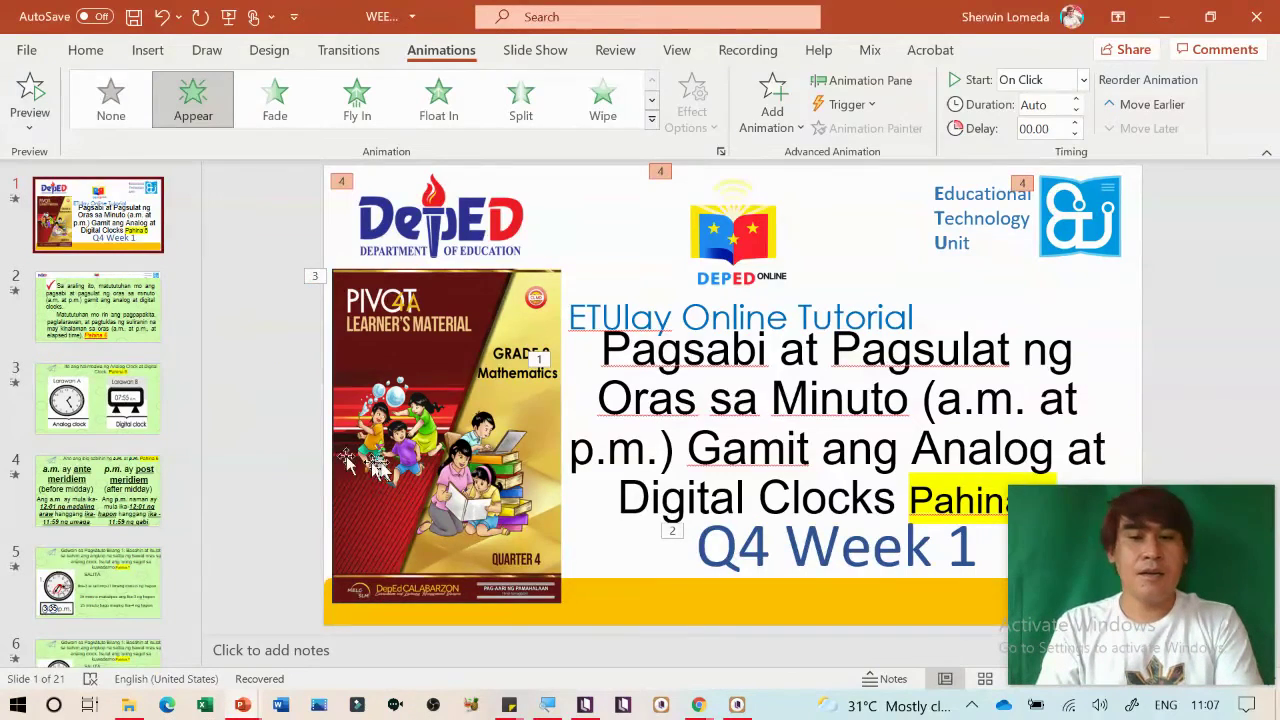
{"action": "key", "text": "alt+Tab"}
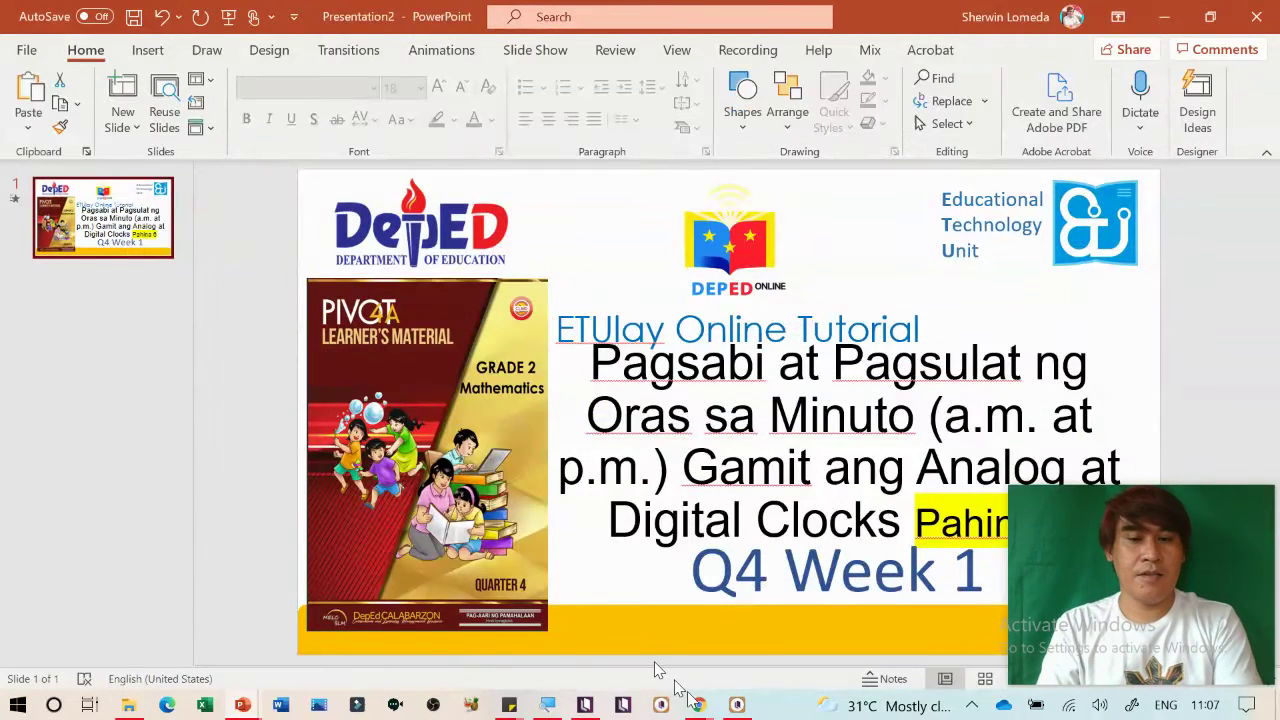
{"action": "left_click", "coordinate": [737, 705]}
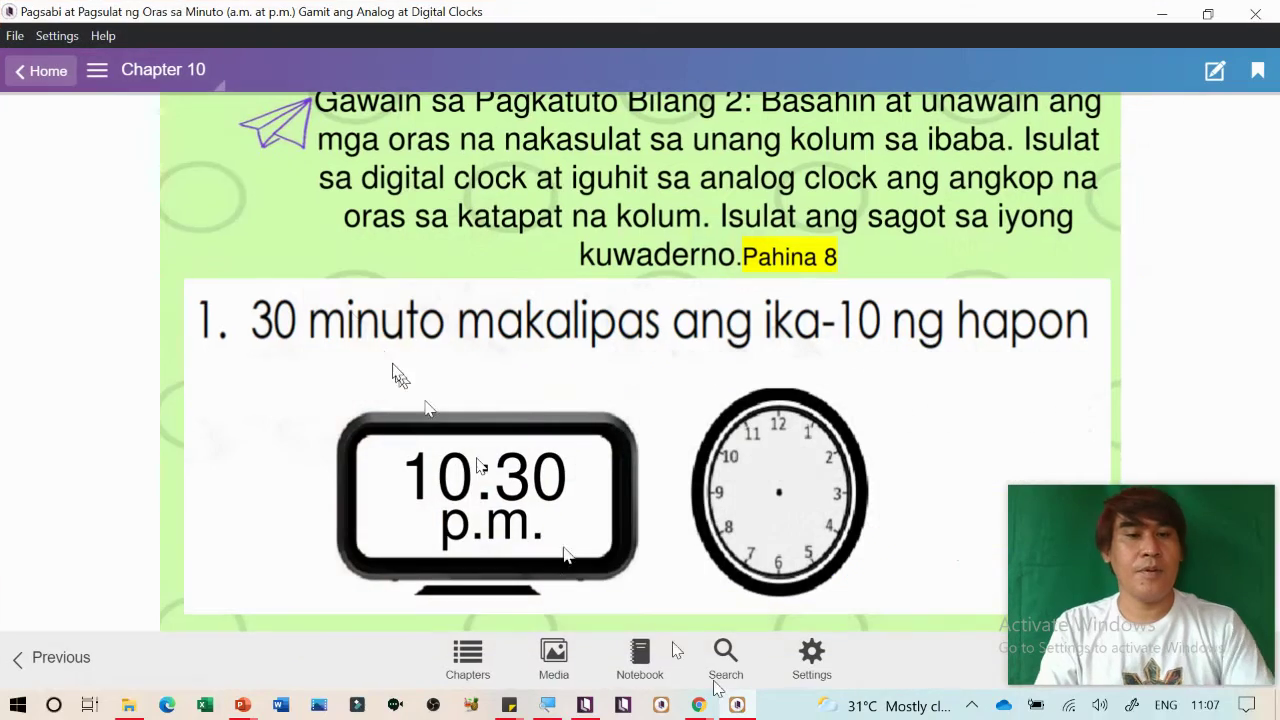
{"action": "left_click", "coordinate": [1162, 12]}
Switch to Kotobee Author, choose the Reflowable layout for the new book, and use the GIF image from the Videos folder as its cover
{"action": "left_click", "coordinate": [585, 705]}
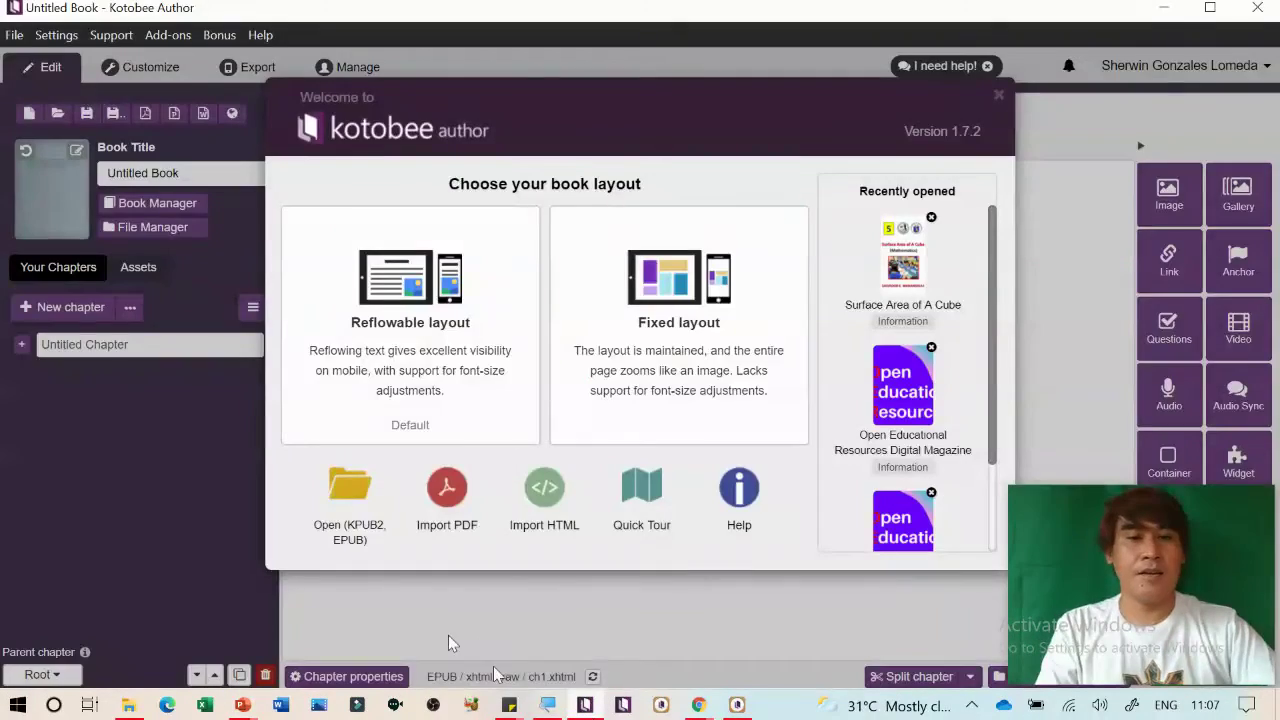
{"action": "left_click", "coordinate": [407, 380]}
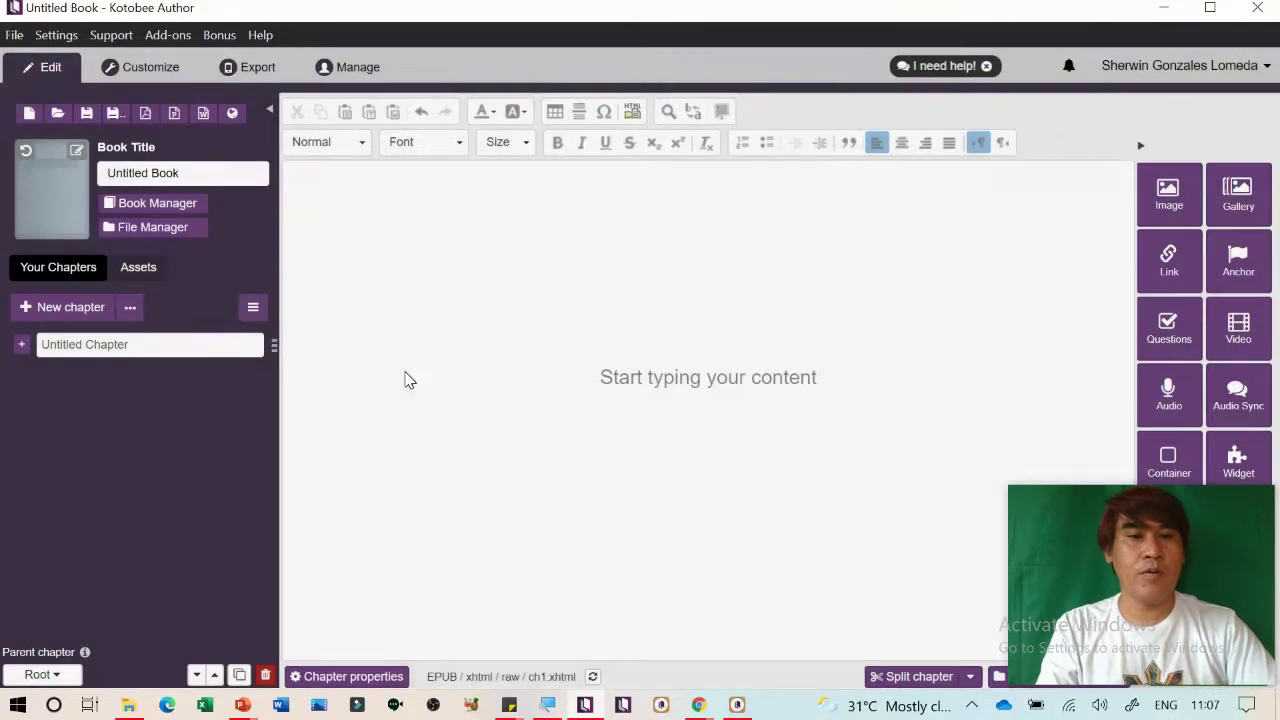
{"action": "left_click", "coordinate": [79, 152]}
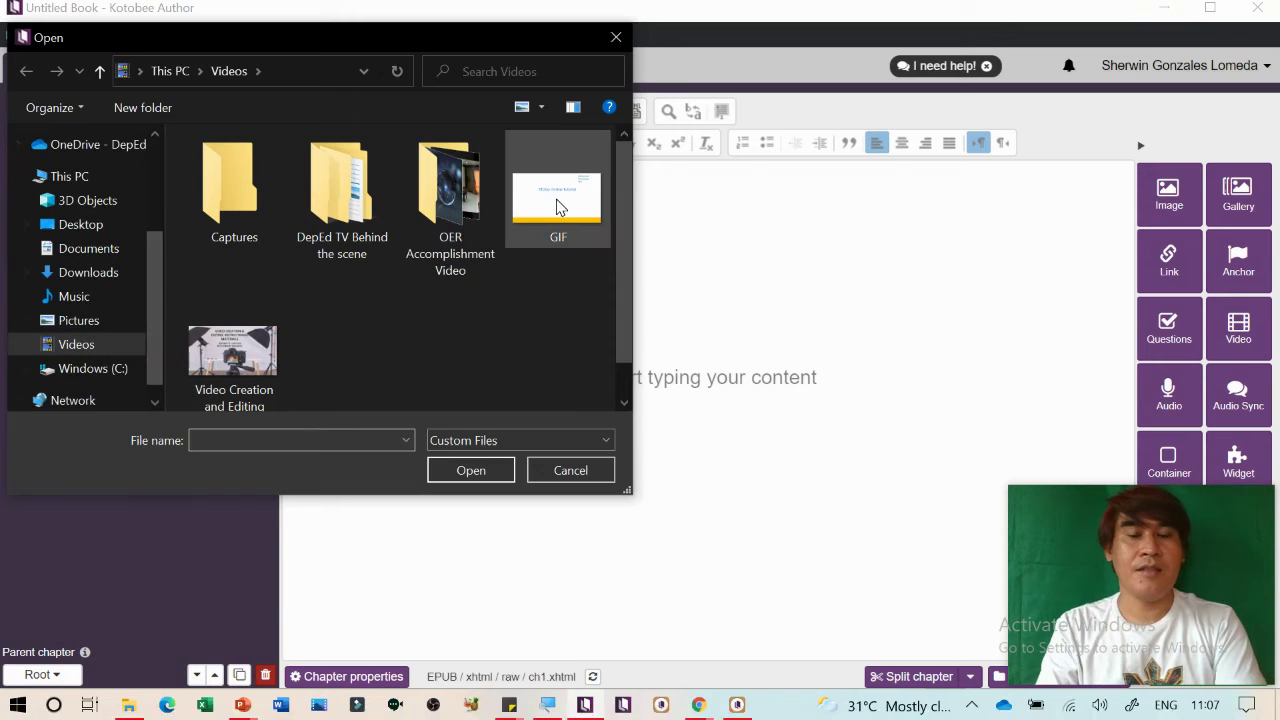
{"action": "double_click", "coordinate": [558, 207]}
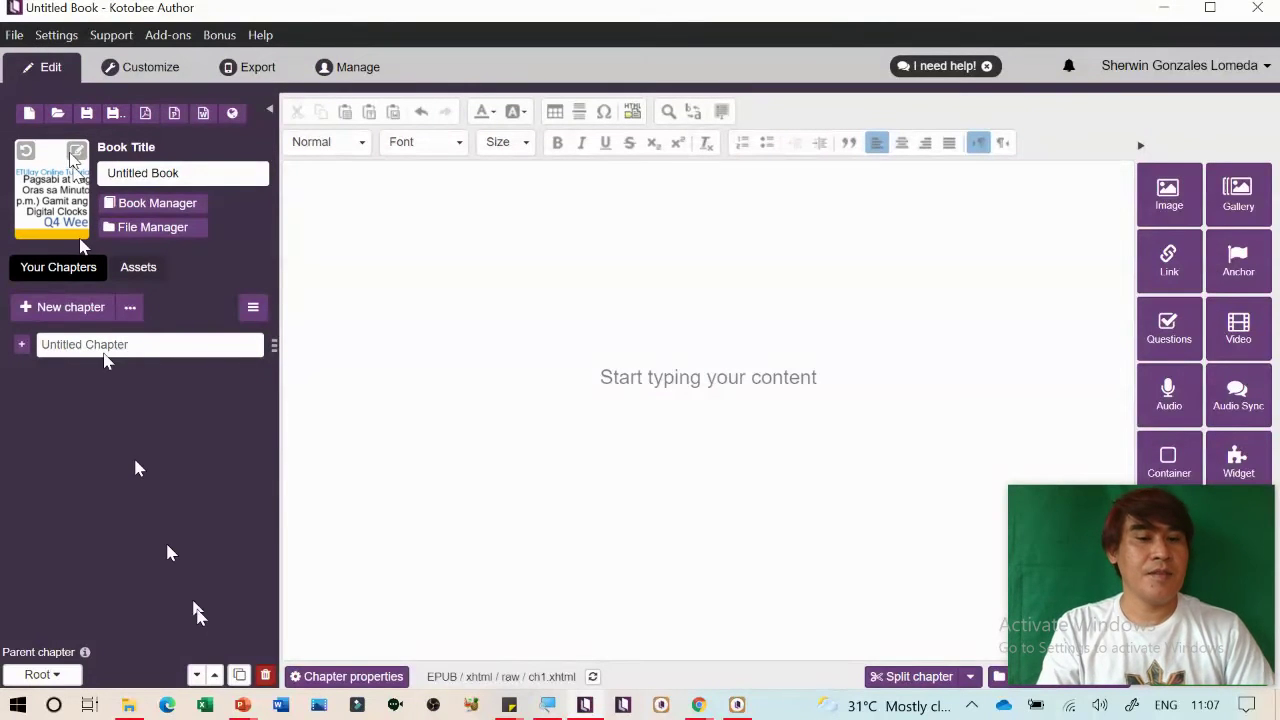
Switch to Presentation2 in PowerPoint and set its slides to portrait, 19.05 cm by 33.867 cm, with the content scaled to Maximize
{"action": "left_click", "coordinate": [245, 706]}
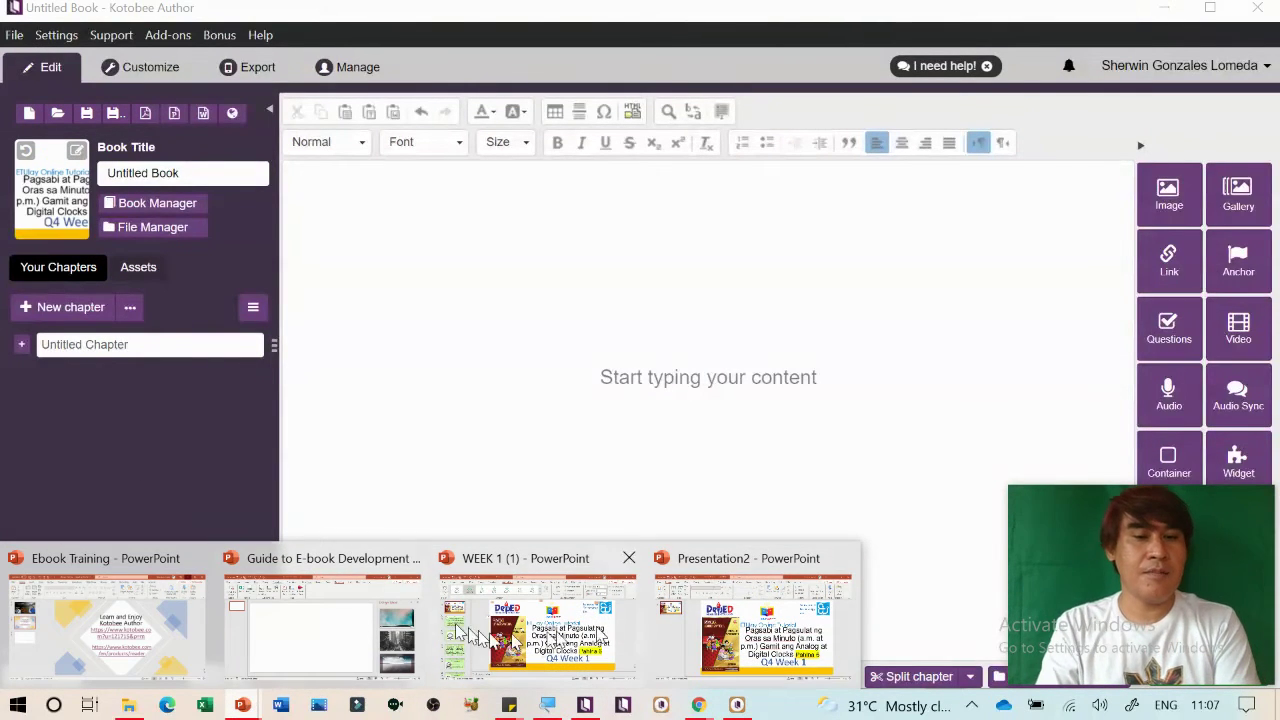
{"action": "left_click", "coordinate": [752, 628]}
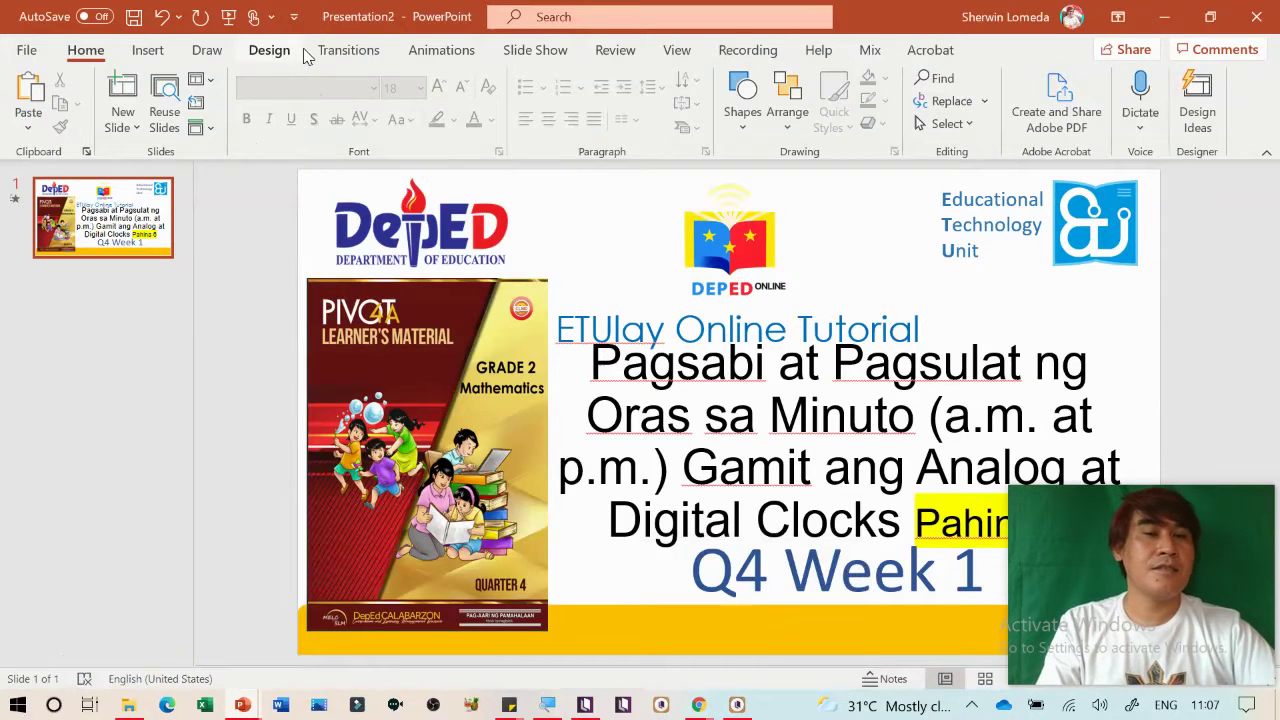
{"action": "left_click", "coordinate": [270, 50]}
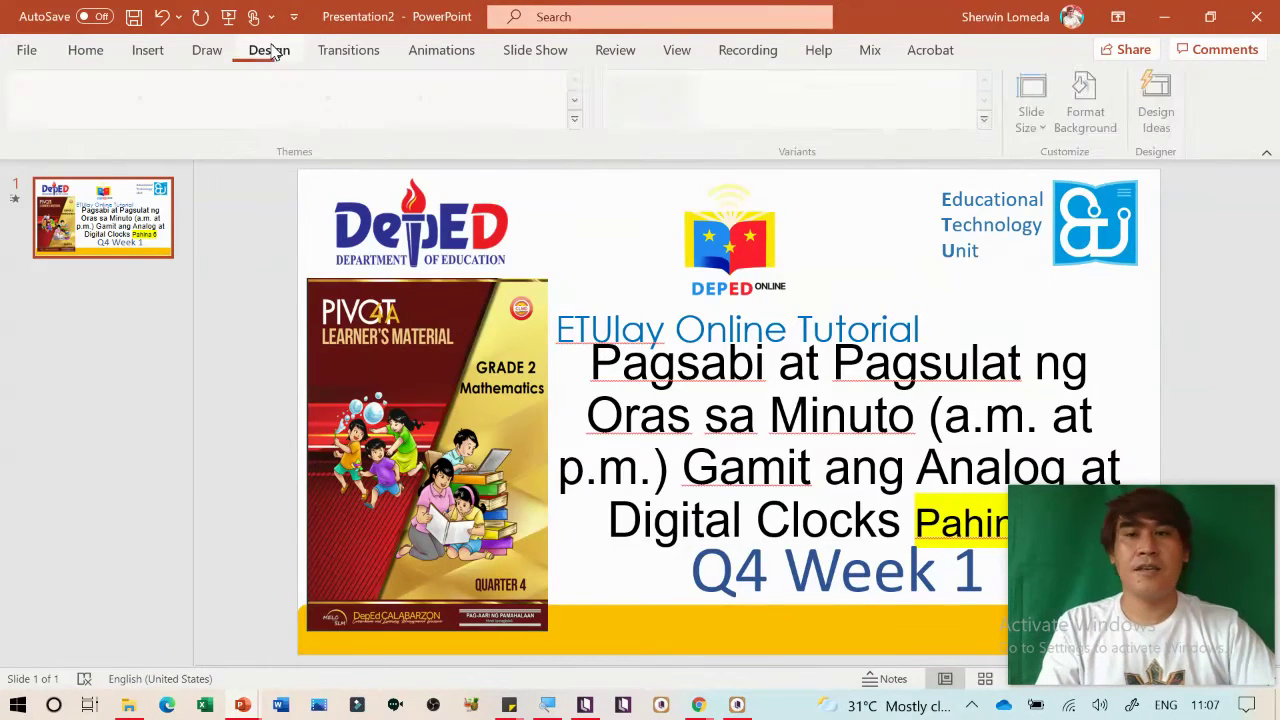
{"action": "left_click", "coordinate": [1036, 118]}
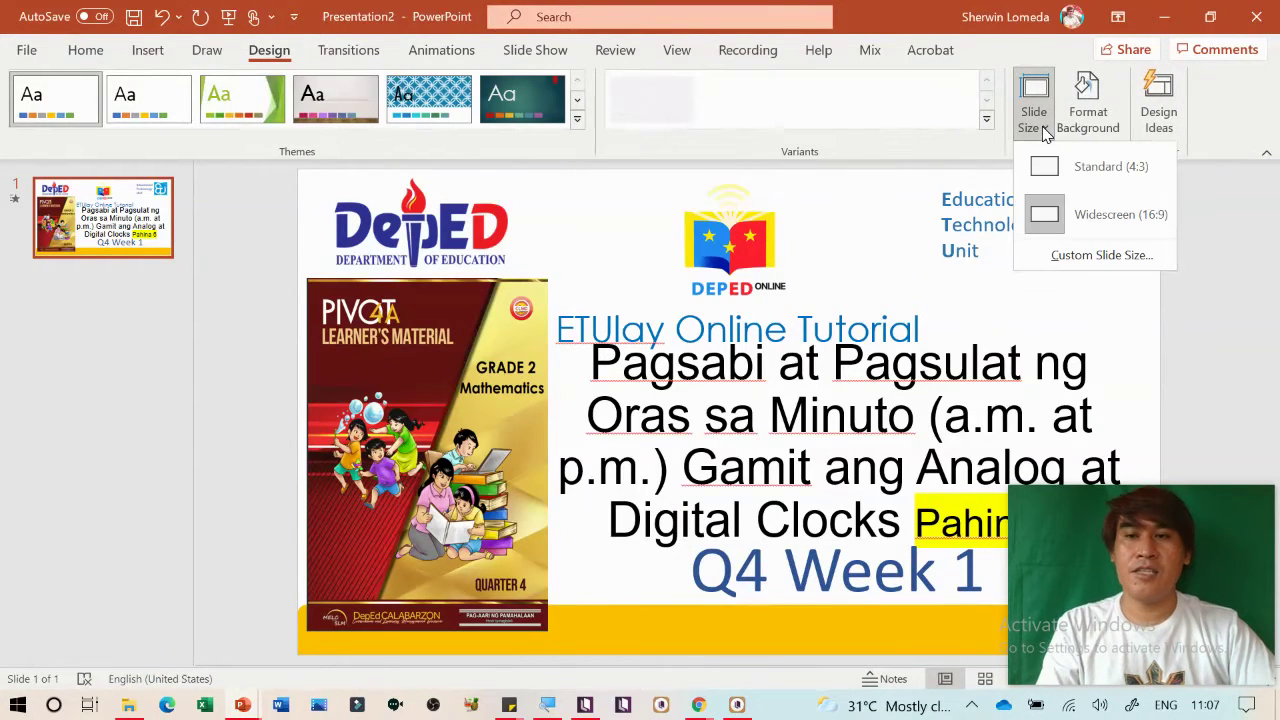
{"action": "left_click", "coordinate": [1093, 256]}
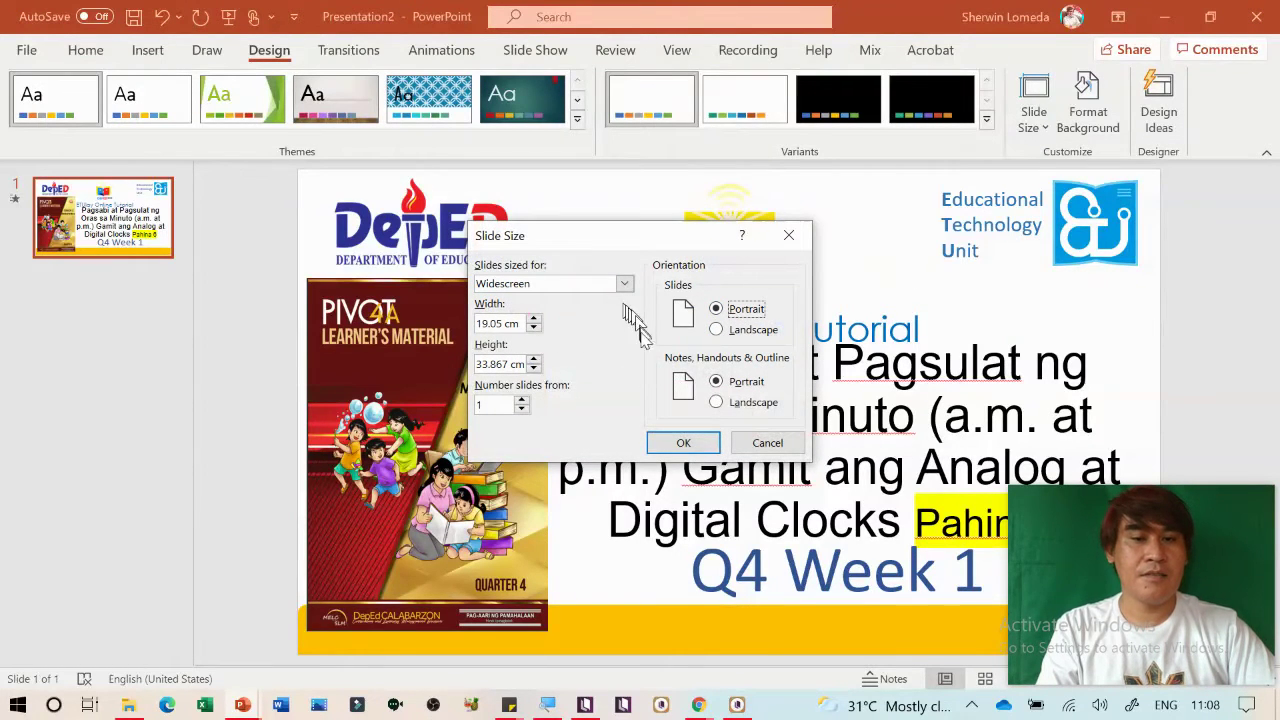
{"action": "left_click", "coordinate": [684, 444]}
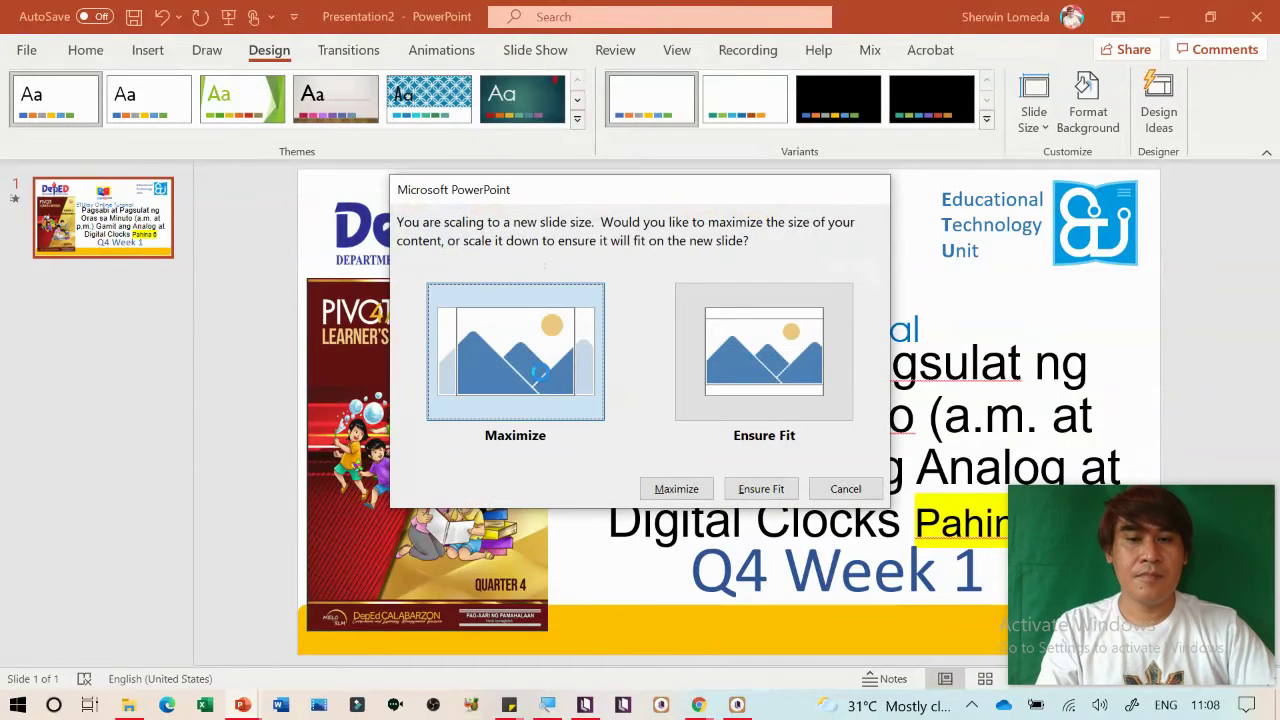
{"action": "left_click", "coordinate": [537, 372]}
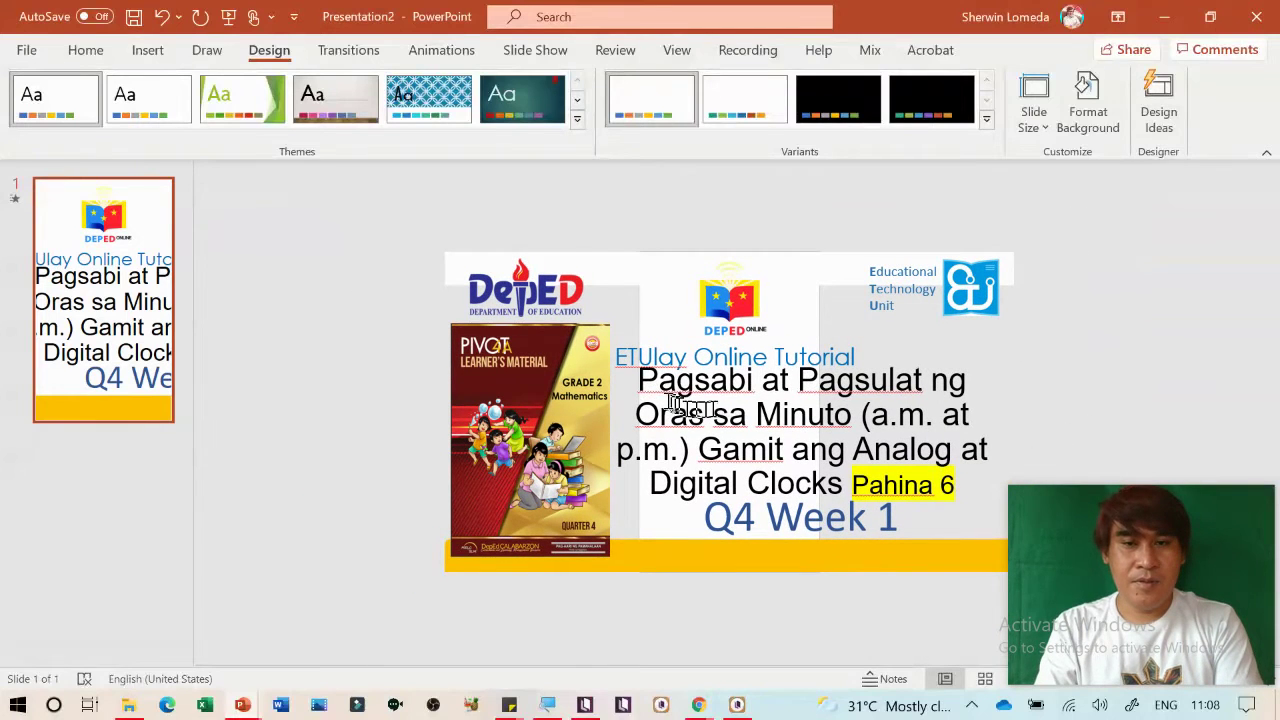
Fit all the cover elements within the portrait slide and save it as an animated GIF, replacing the GIF file in Videos
{"action": "left_click", "coordinate": [567, 410]}
{"action": "key", "text": "ctrl+a"}
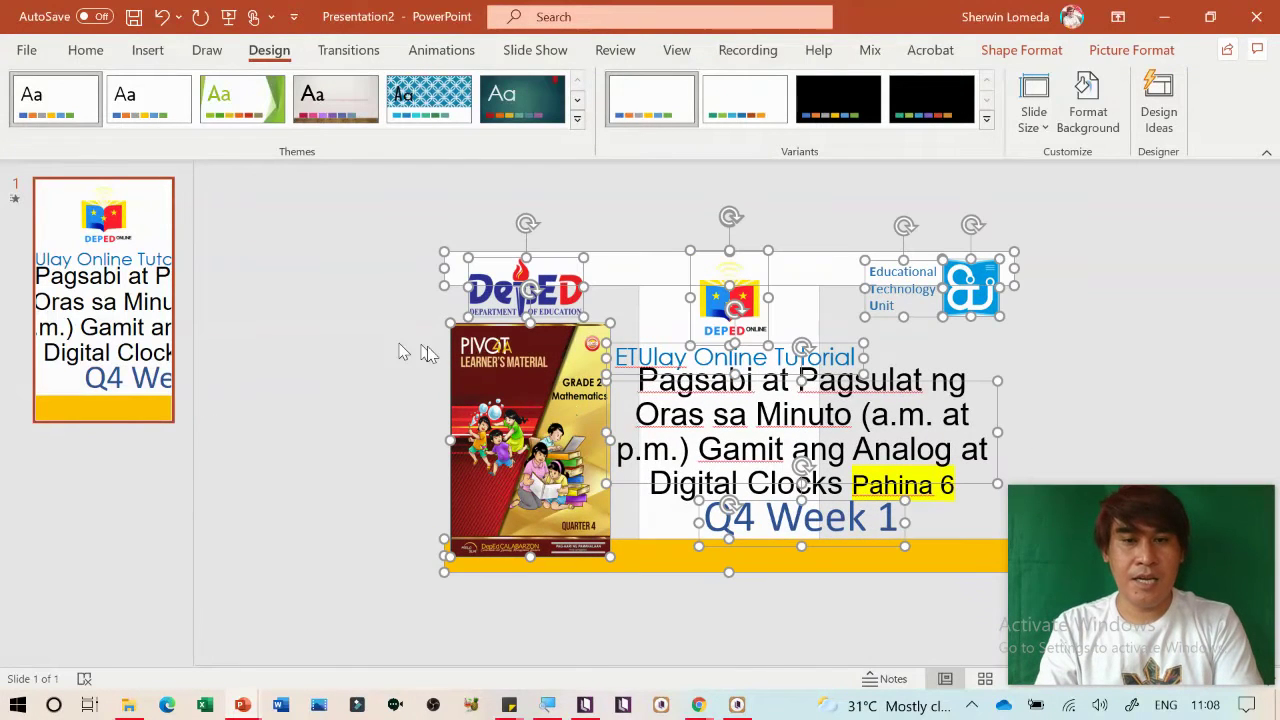
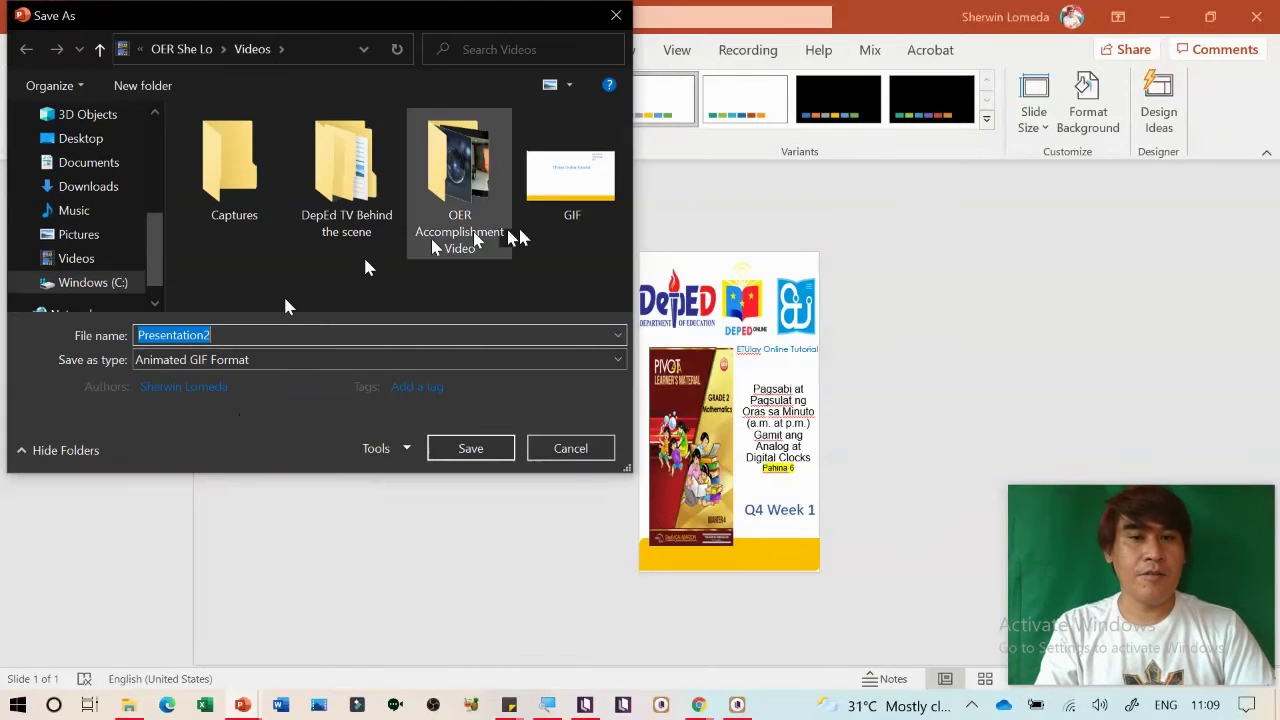
{"action": "left_click", "coordinate": [569, 174]}
{"action": "left_click", "coordinate": [480, 442]}
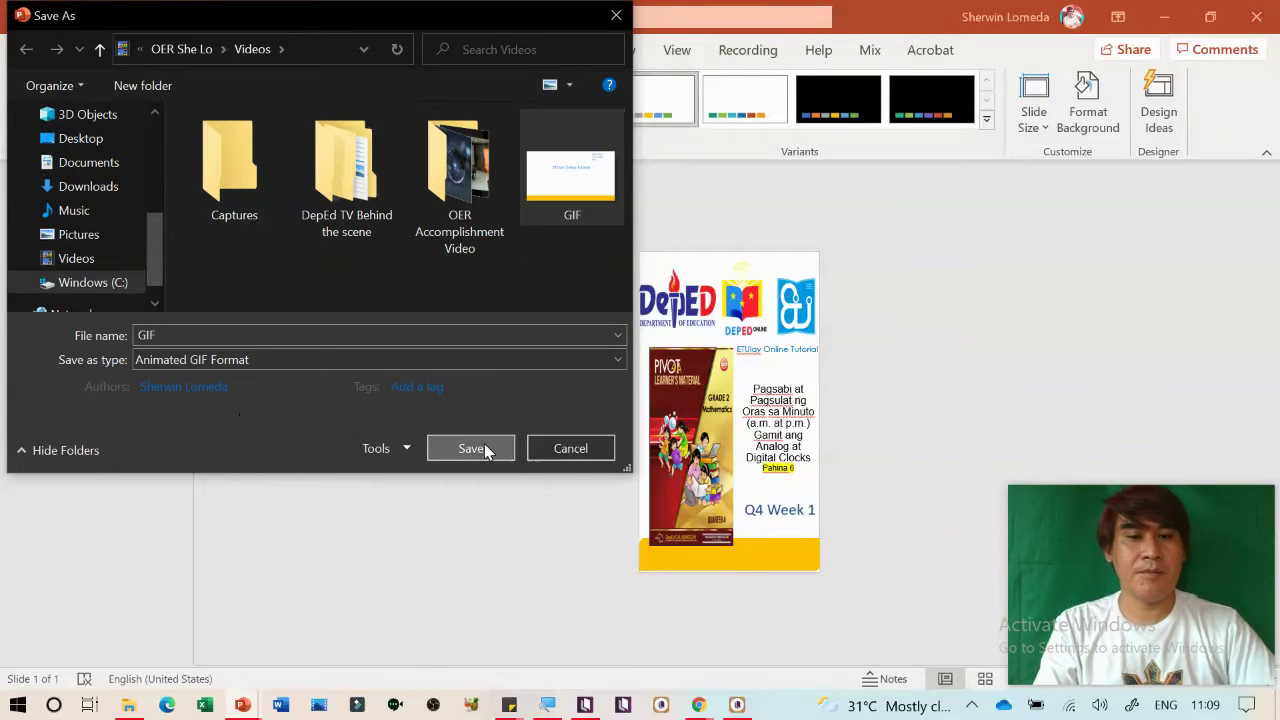
{"action": "left_click", "coordinate": [667, 362]}
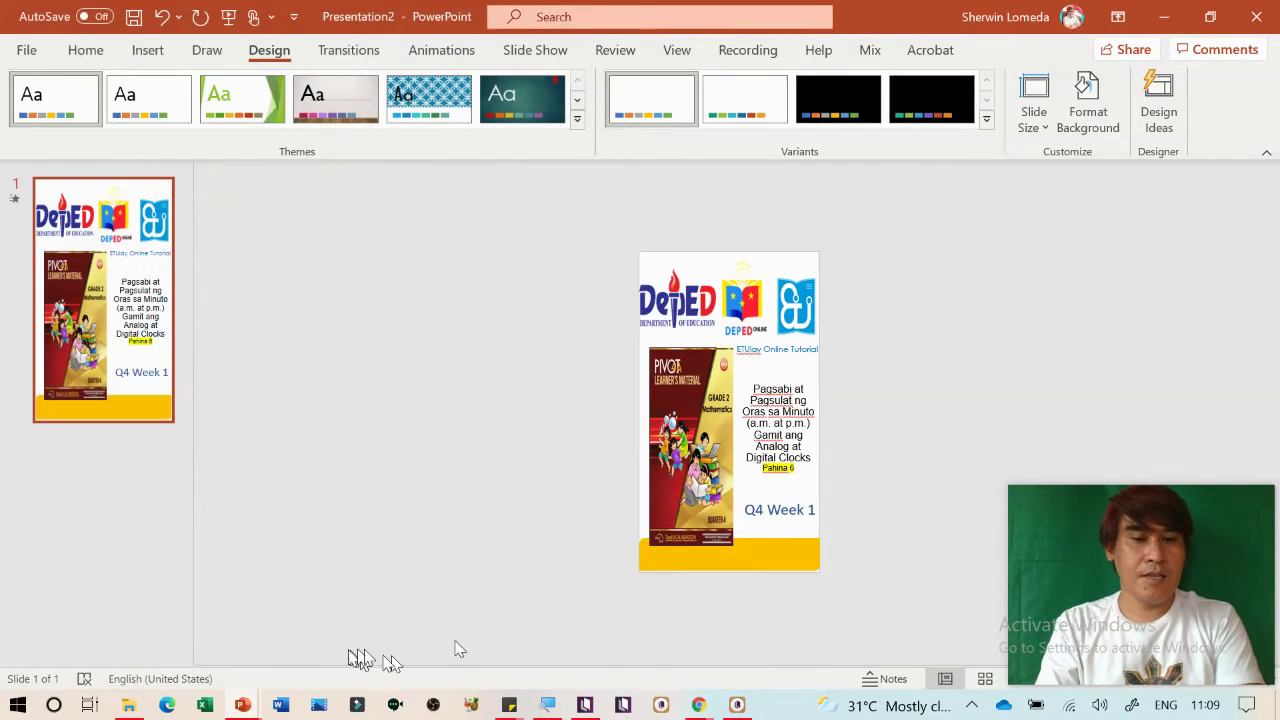
Switch to Kotobee Author and replace the book's cover image with the updated portrait GIF from the Videos folder
{"action": "left_click", "coordinate": [589, 705]}
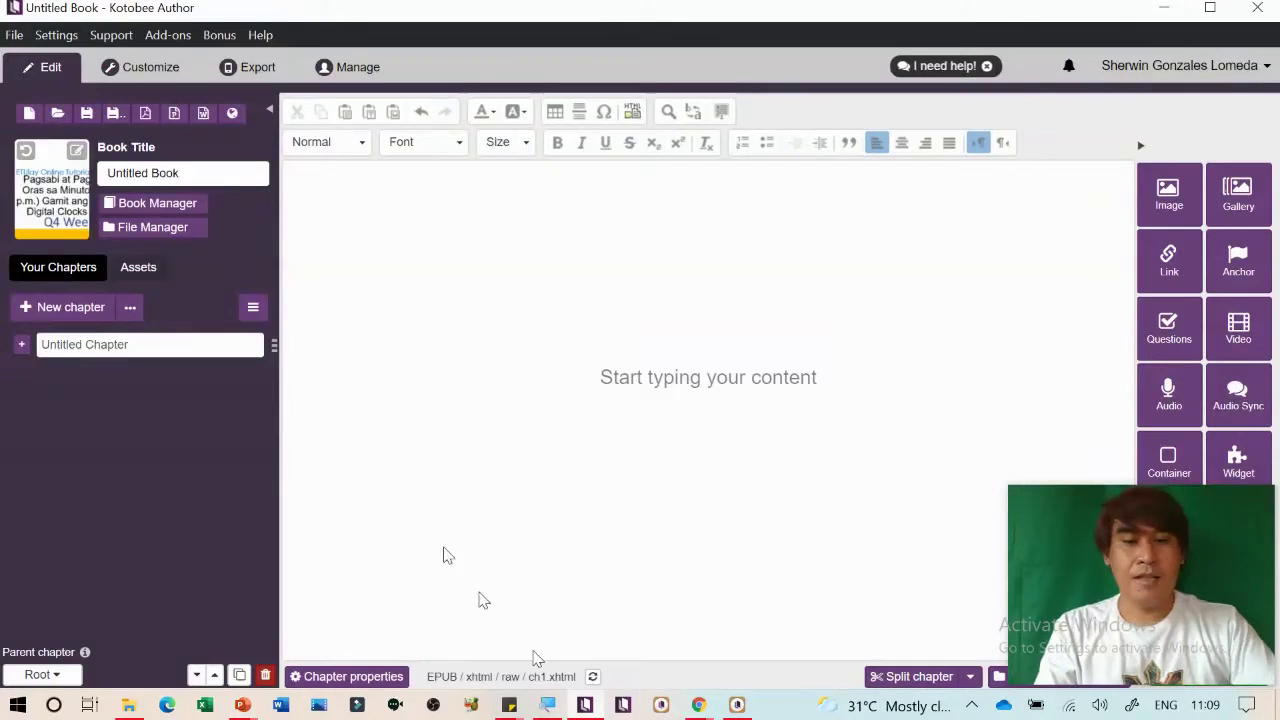
{"action": "left_click", "coordinate": [76, 152]}
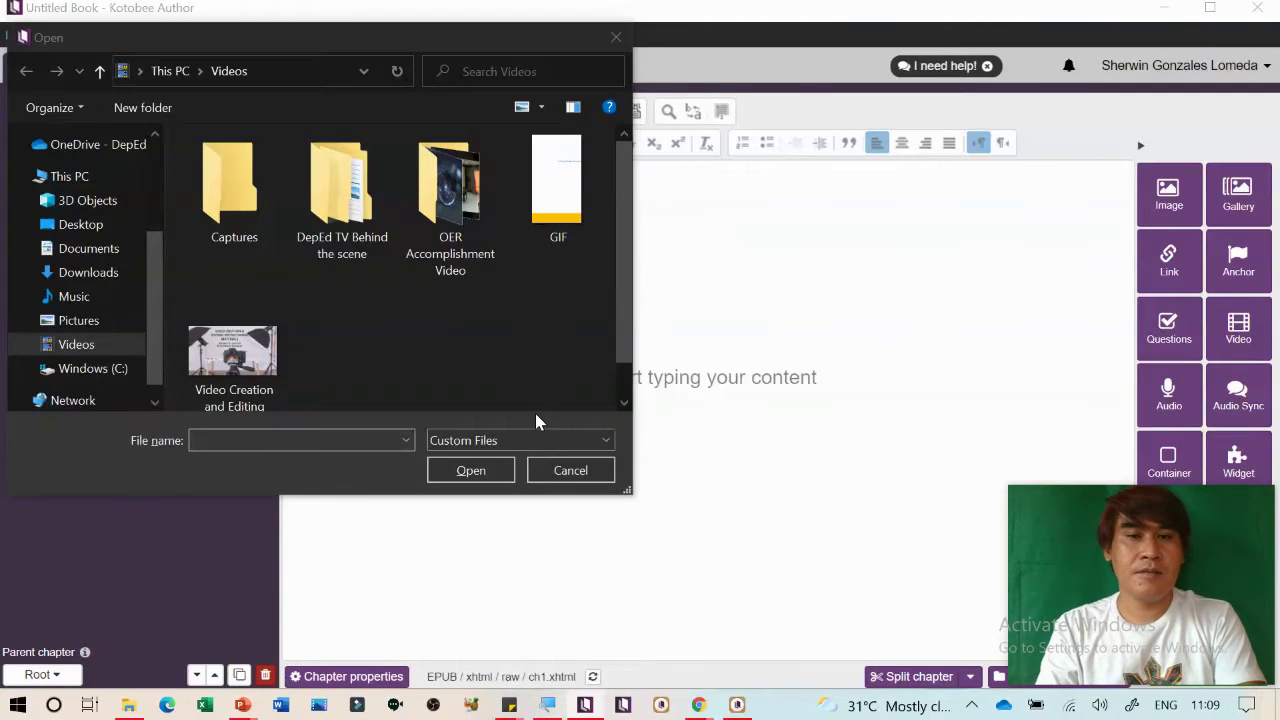
{"action": "key", "text": "alt+Tab"}
{"action": "key", "text": "alt+Tab"}
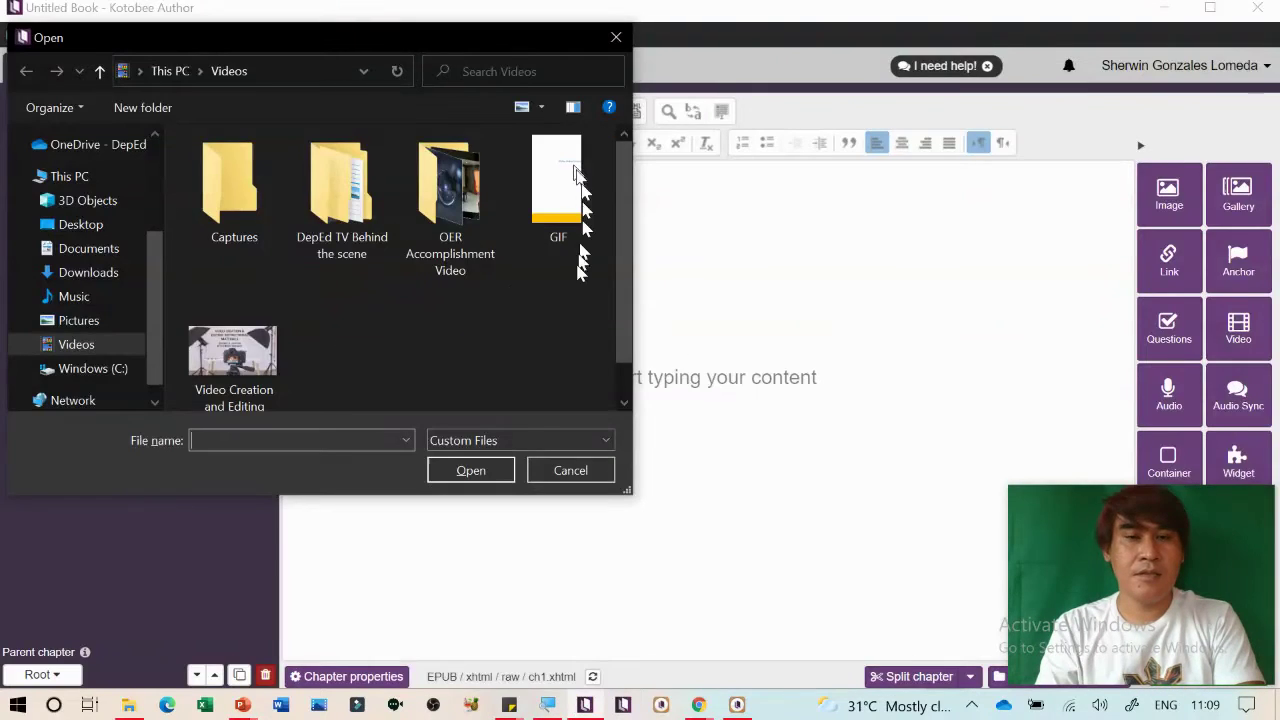
{"action": "left_click", "coordinate": [563, 471]}
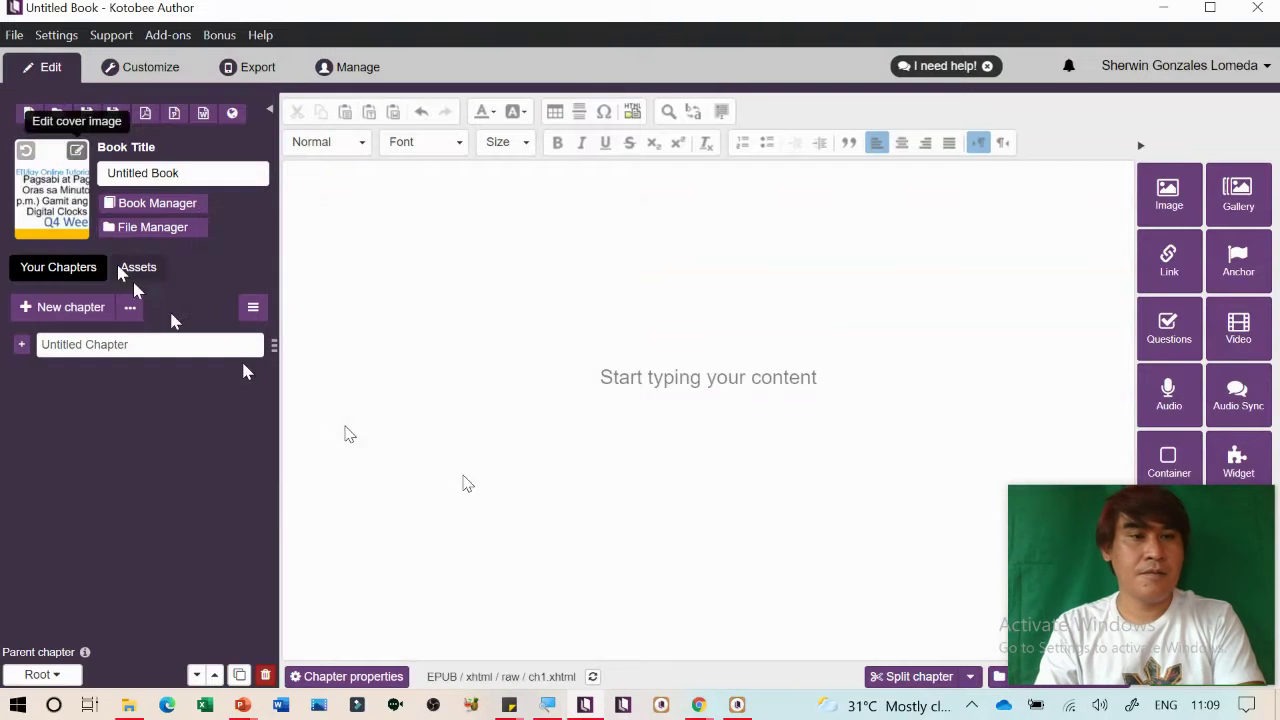
{"action": "left_click", "coordinate": [79, 153]}
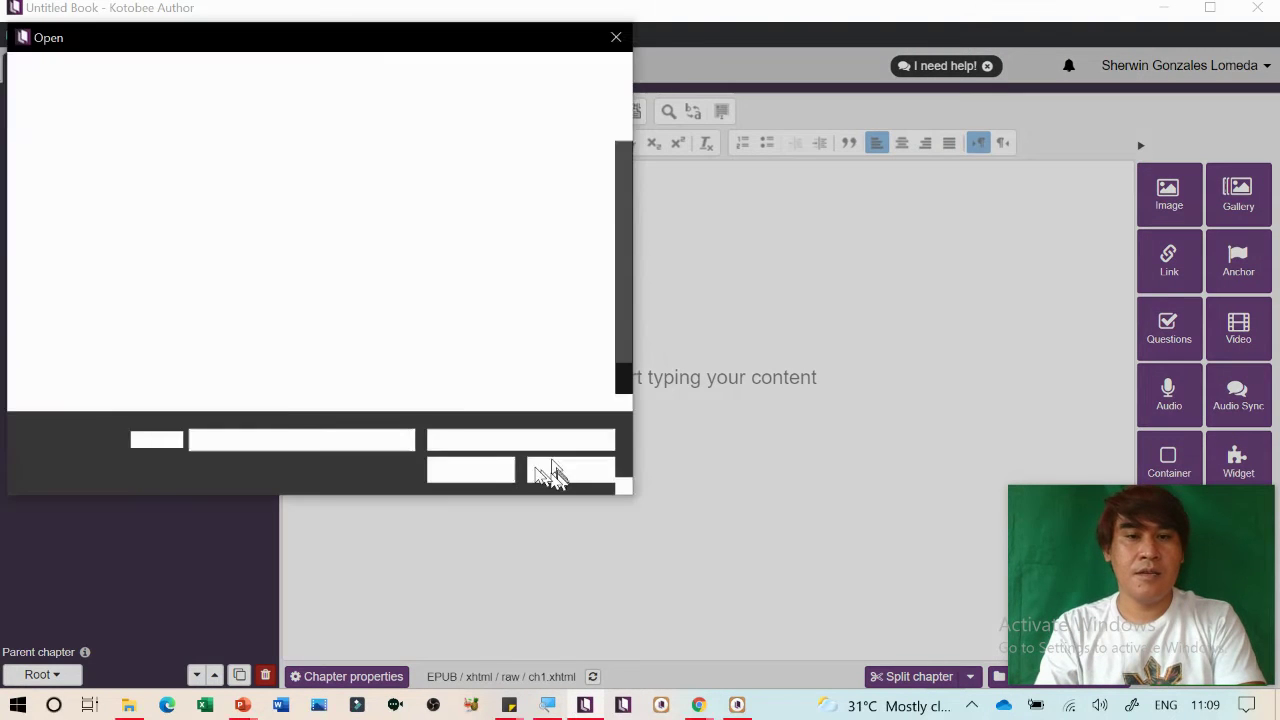
{"action": "double_click", "coordinate": [555, 190]}
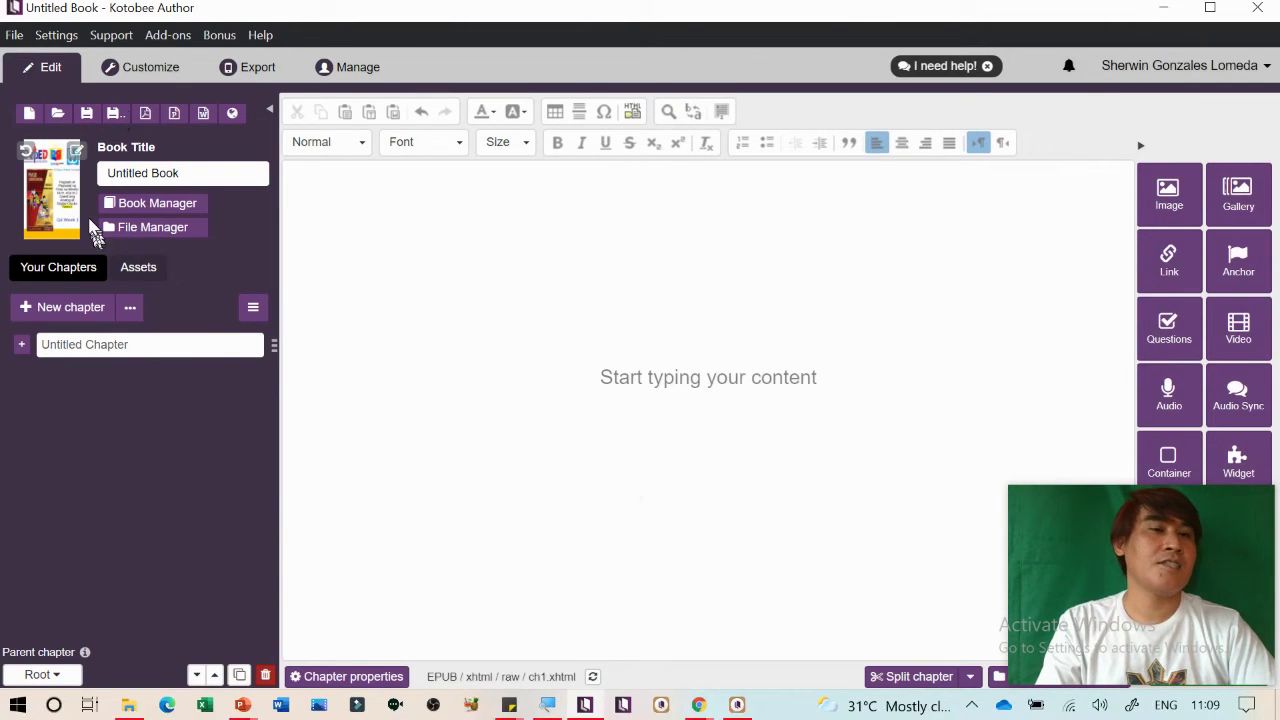
Switch to File Explorer and insert the GIF from the Videos folder into the empty chapter page in Kotobee Author
{"action": "left_click", "coordinate": [128, 706]}
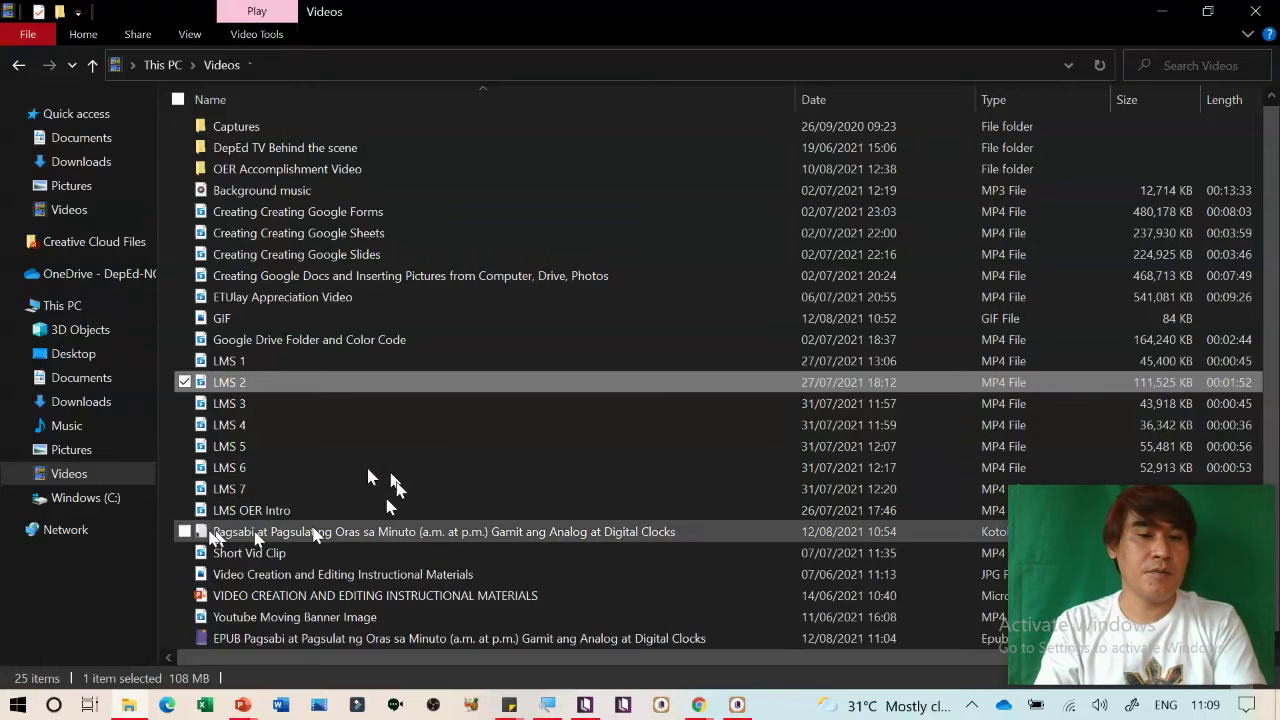
{"action": "left_click", "coordinate": [97, 474]}
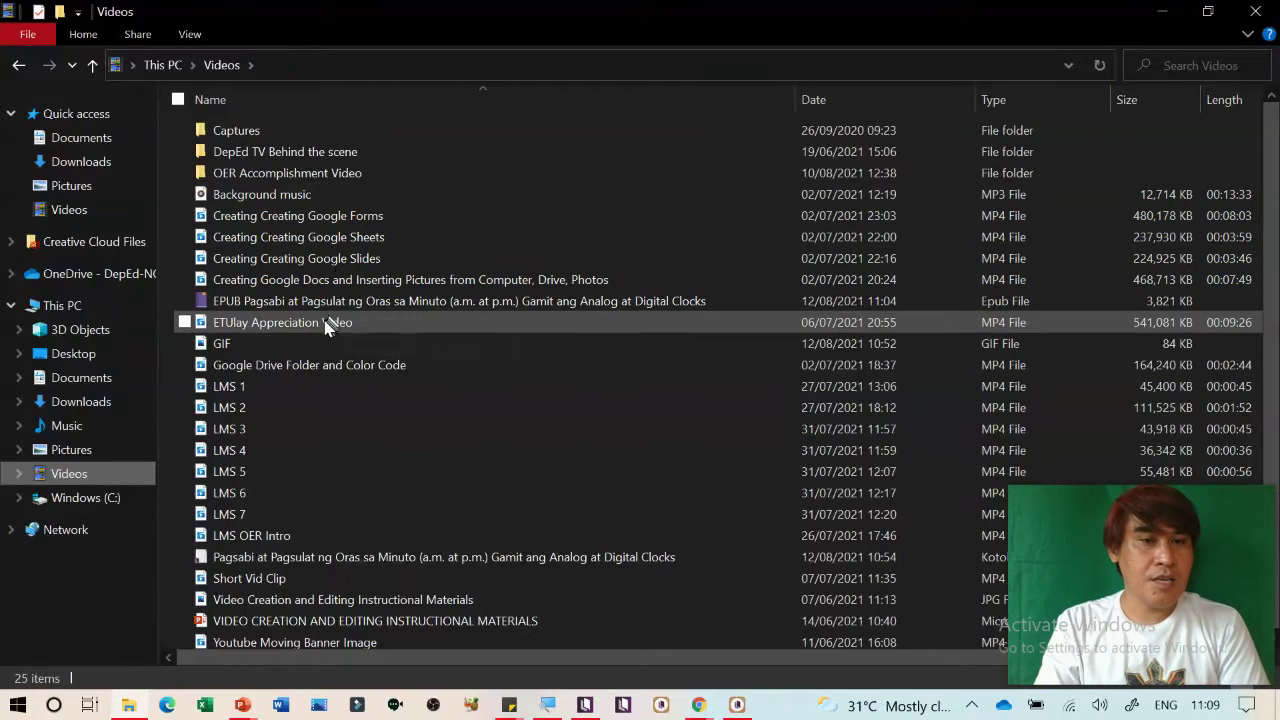
{"action": "left_click", "coordinate": [283, 348]}
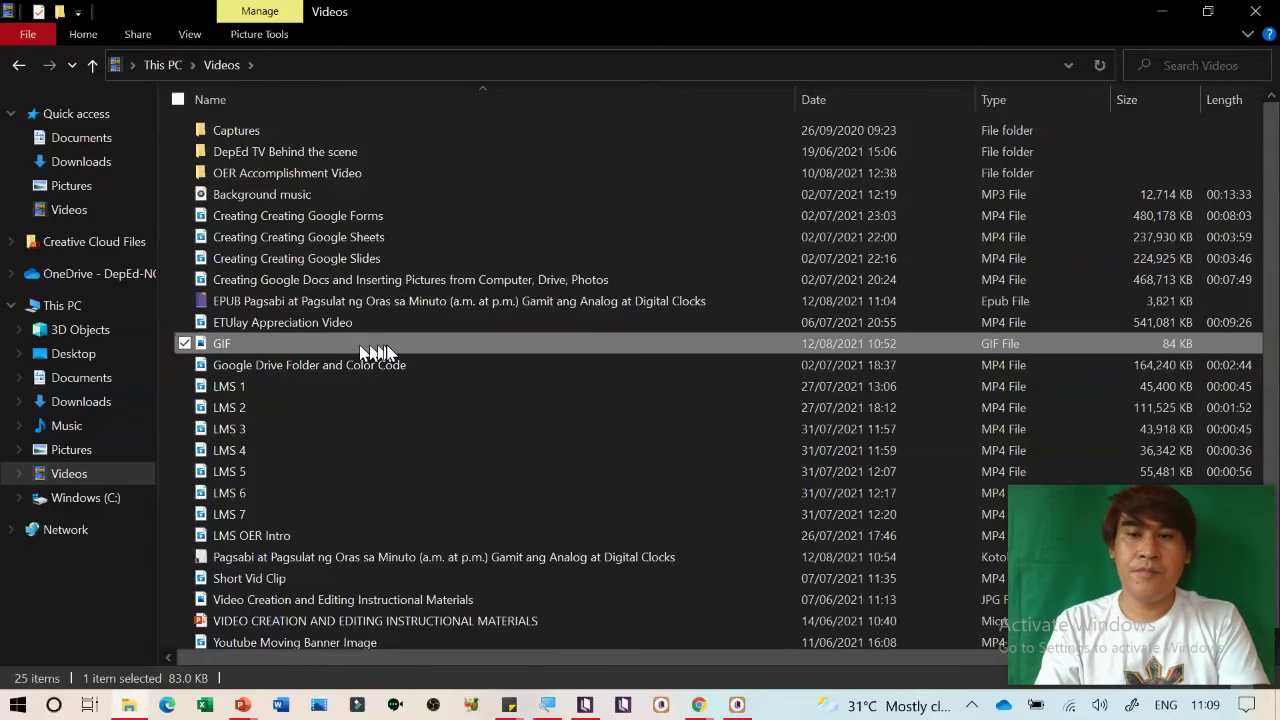
{"action": "key", "text": "alt+Tab"}
{"action": "left_click_drag", "start_coordinate": [383, 343], "coordinate": [657, 317]}
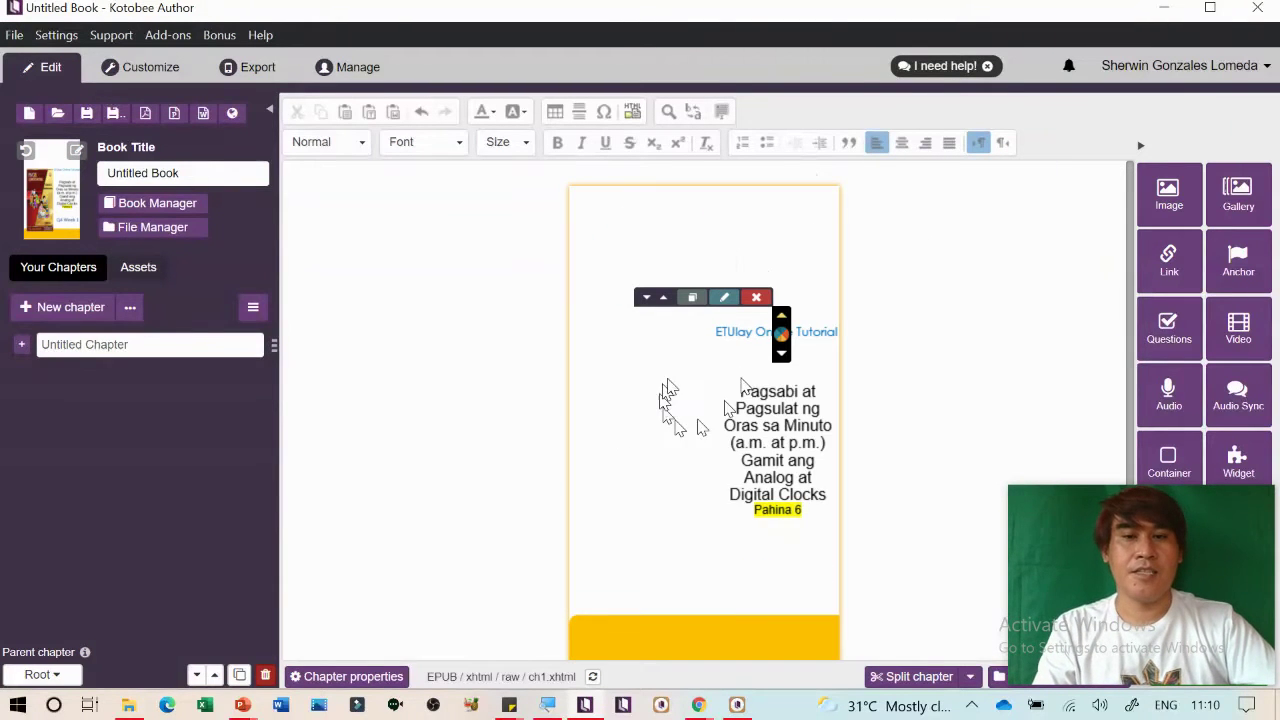
Set the width of the inserted GIF image in the chapter to 500 px
{"action": "scroll", "coordinate": [636, 415], "scroll_direction": "down", "scroll_amount": 1}
{"action": "scroll", "coordinate": [636, 412], "scroll_direction": "up", "scroll_amount": 1}
{"action": "scroll", "coordinate": [645, 415], "scroll_direction": "down", "scroll_amount": 1}
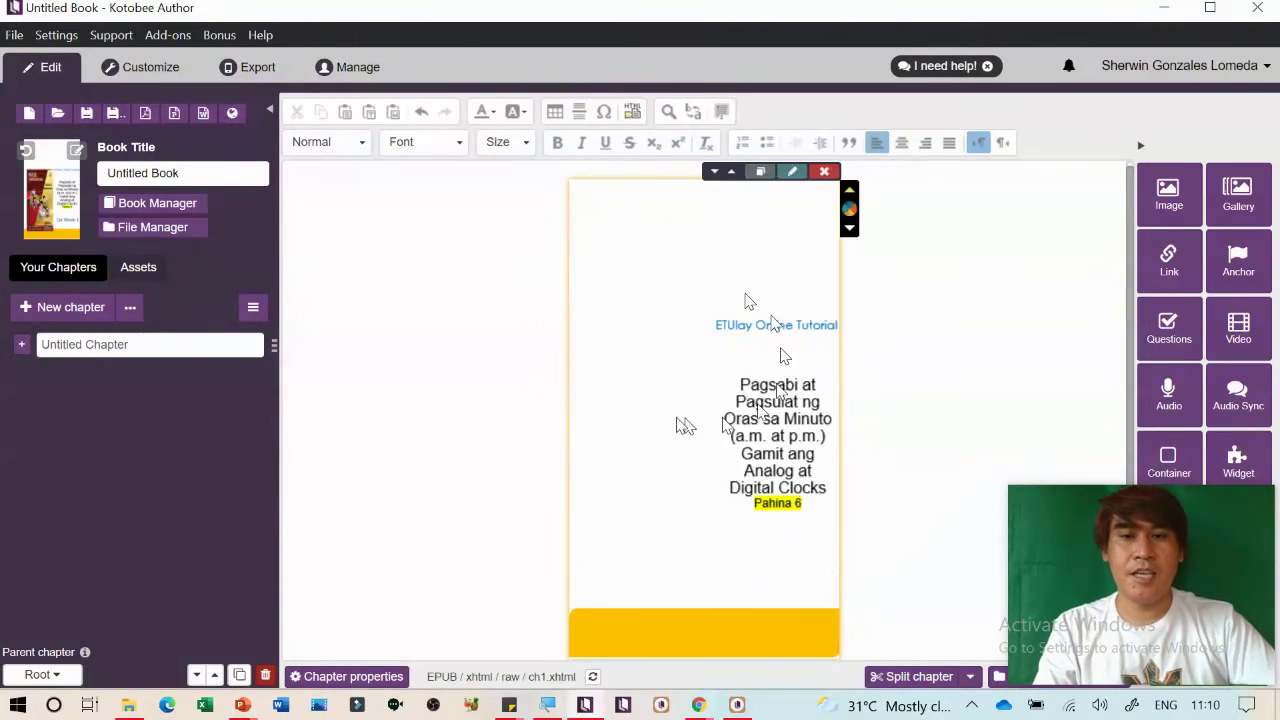
{"action": "scroll", "coordinate": [660, 420], "scroll_direction": "up", "scroll_amount": 1}
{"action": "left_click", "coordinate": [711, 362]}
{"action": "double_click", "coordinate": [688, 358]}
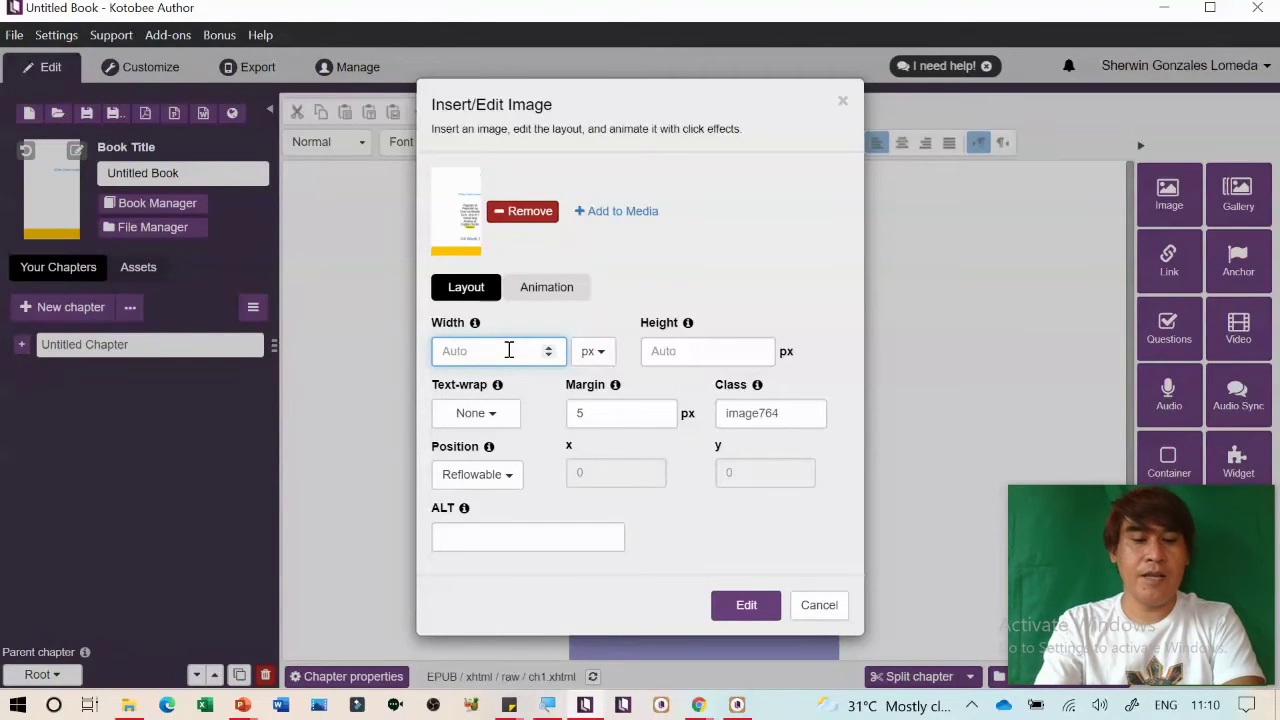
{"action": "type", "text": "500"}
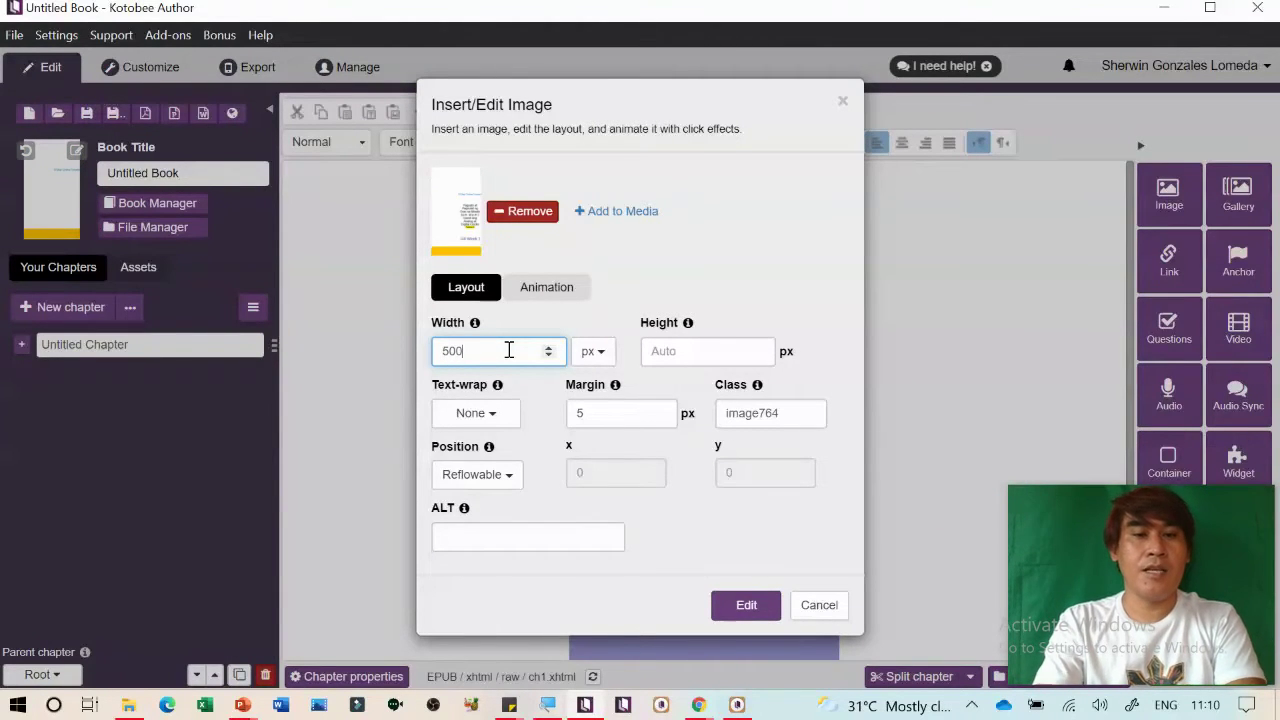
{"action": "left_click", "coordinate": [748, 605]}
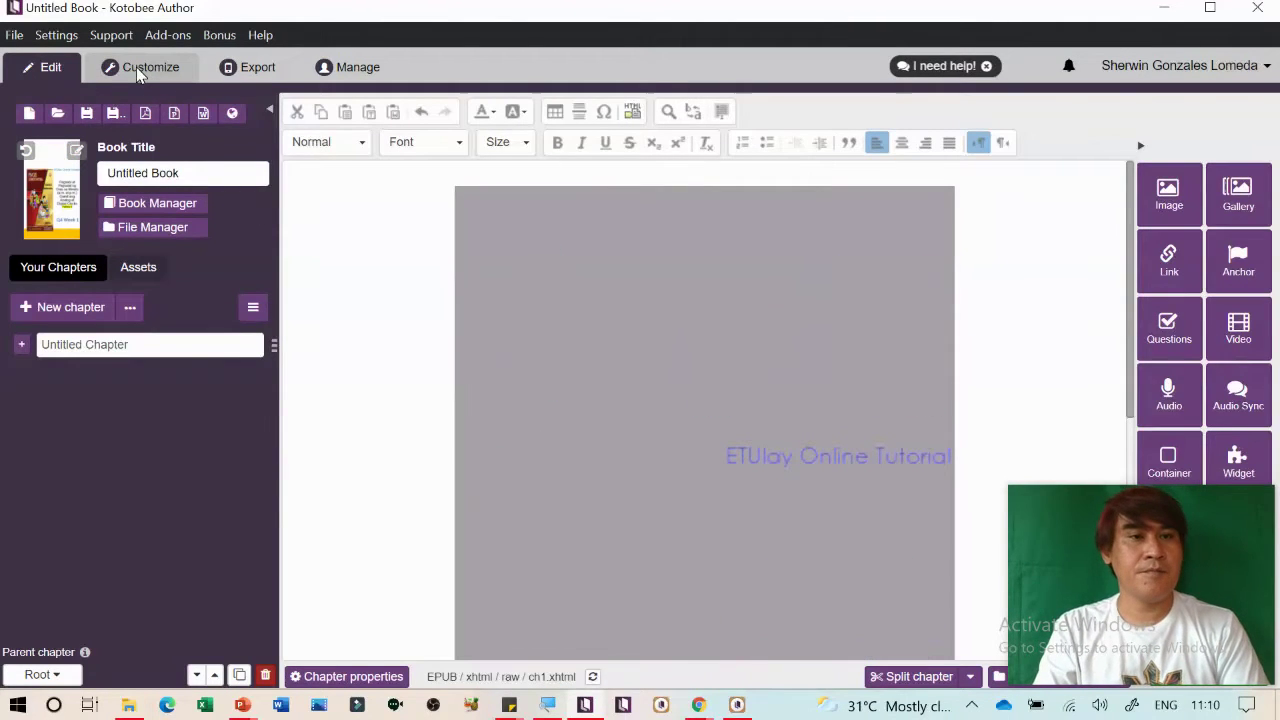
Preview the customized ebook on the Samsung Galaxy S4 platform
{"action": "left_click", "coordinate": [136, 67]}
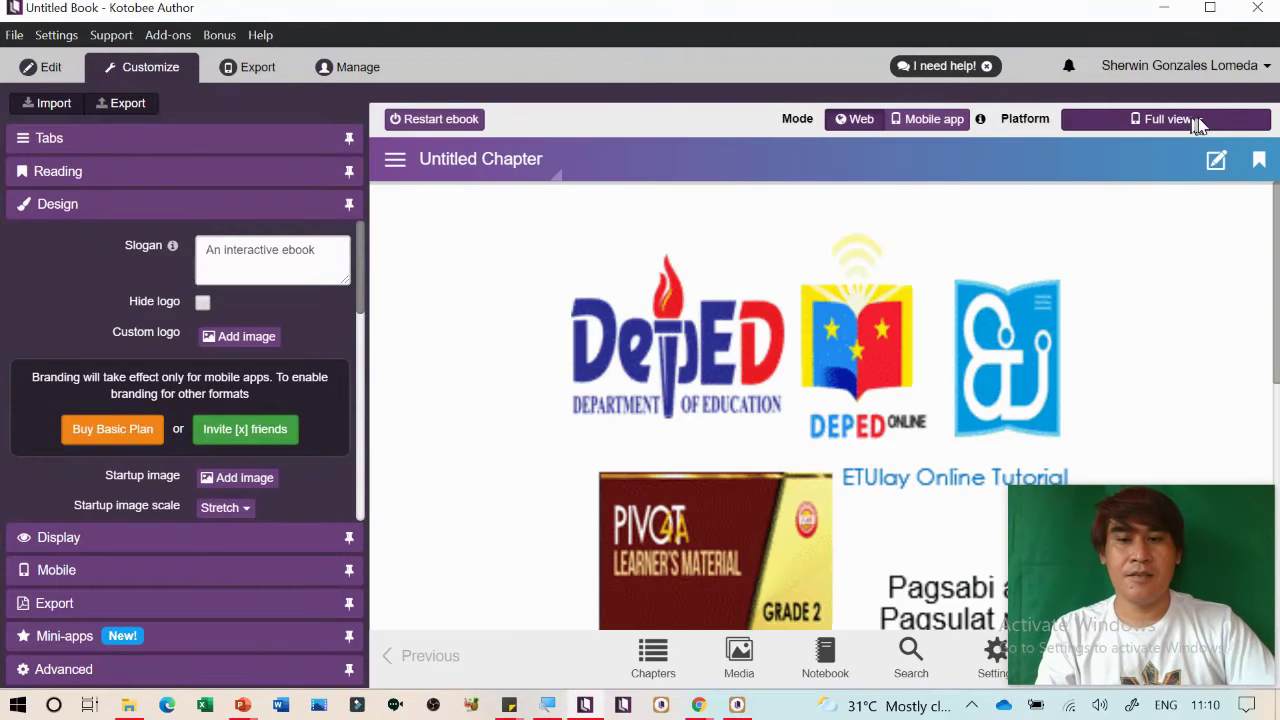
{"action": "left_click", "coordinate": [1190, 121]}
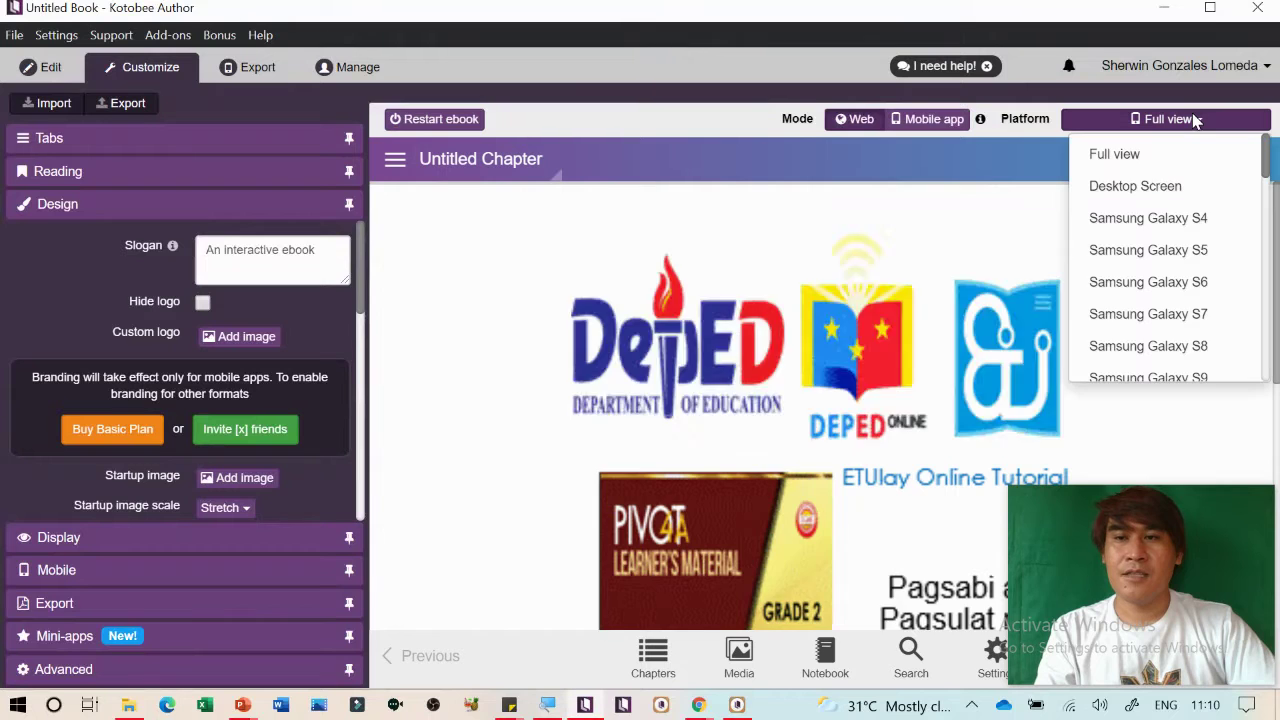
{"action": "left_click", "coordinate": [1148, 220]}
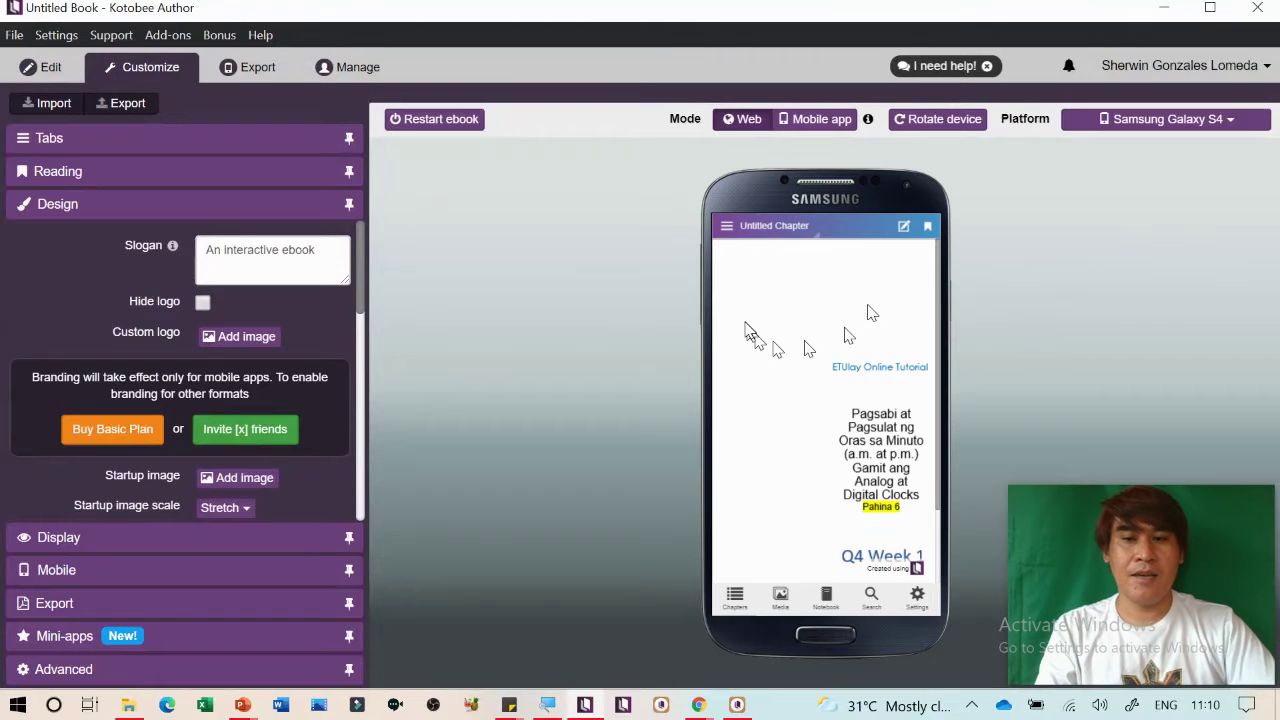
Return to editing the chapter and set the height of the GIF image to 500 px
{"action": "left_click", "coordinate": [42, 67]}
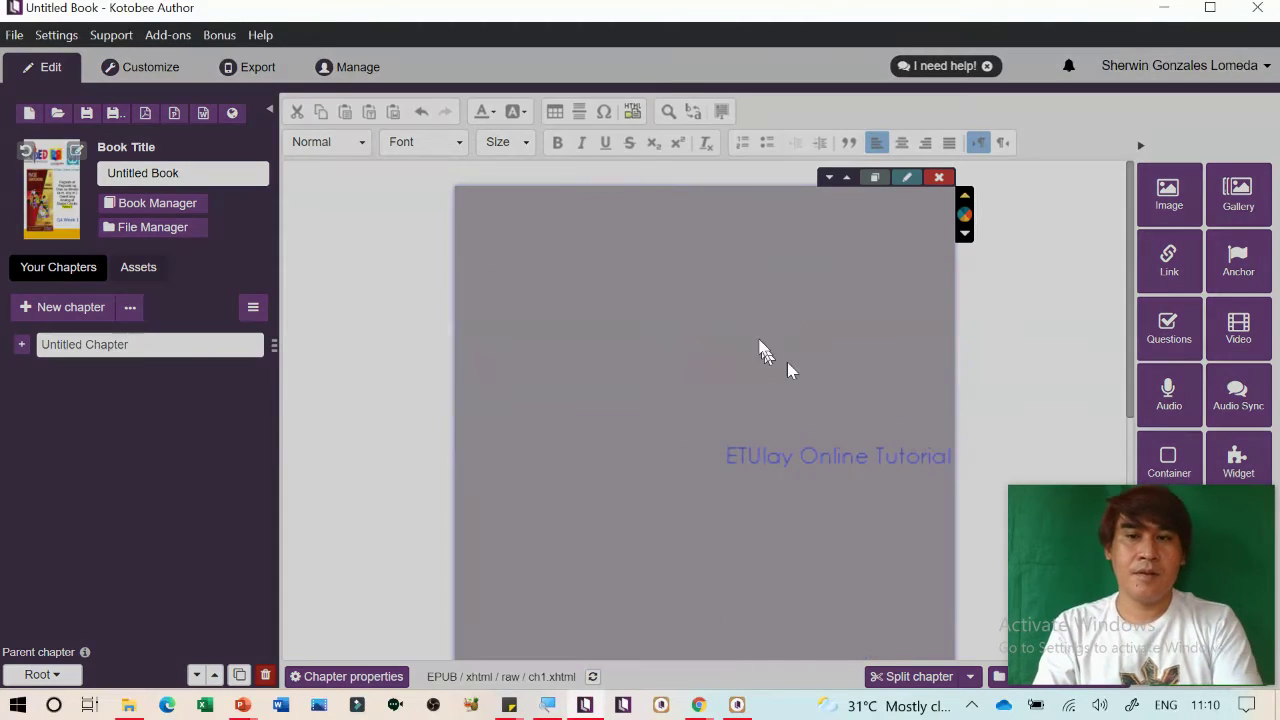
{"action": "double_click", "coordinate": [760, 350]}
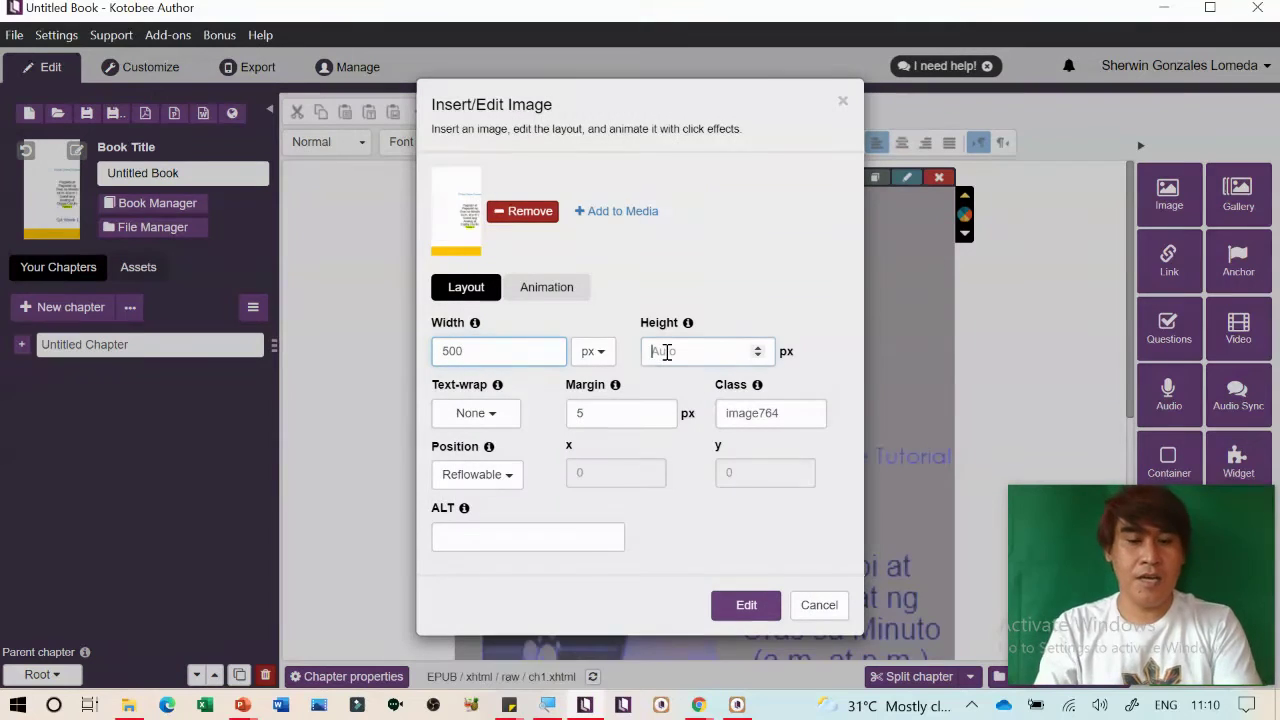
{"action": "left_click", "coordinate": [665, 352]}
{"action": "type", "text": "500"}
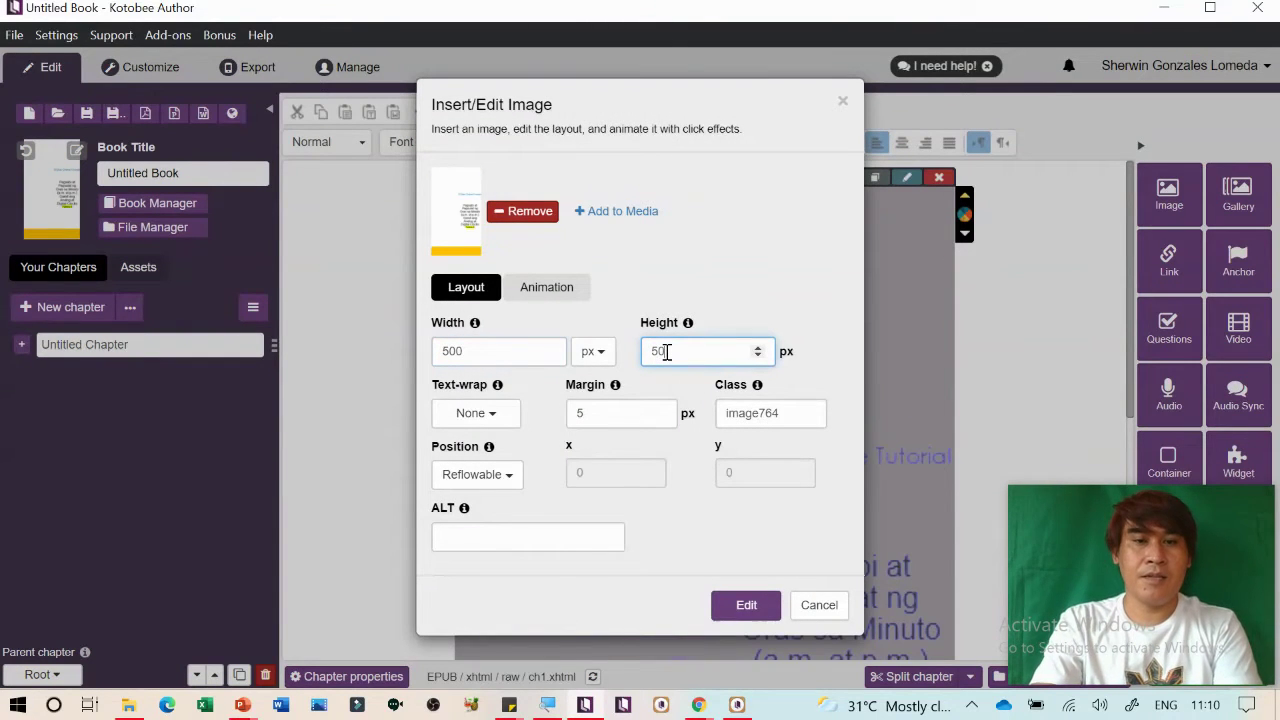
{"action": "left_click", "coordinate": [754, 605]}
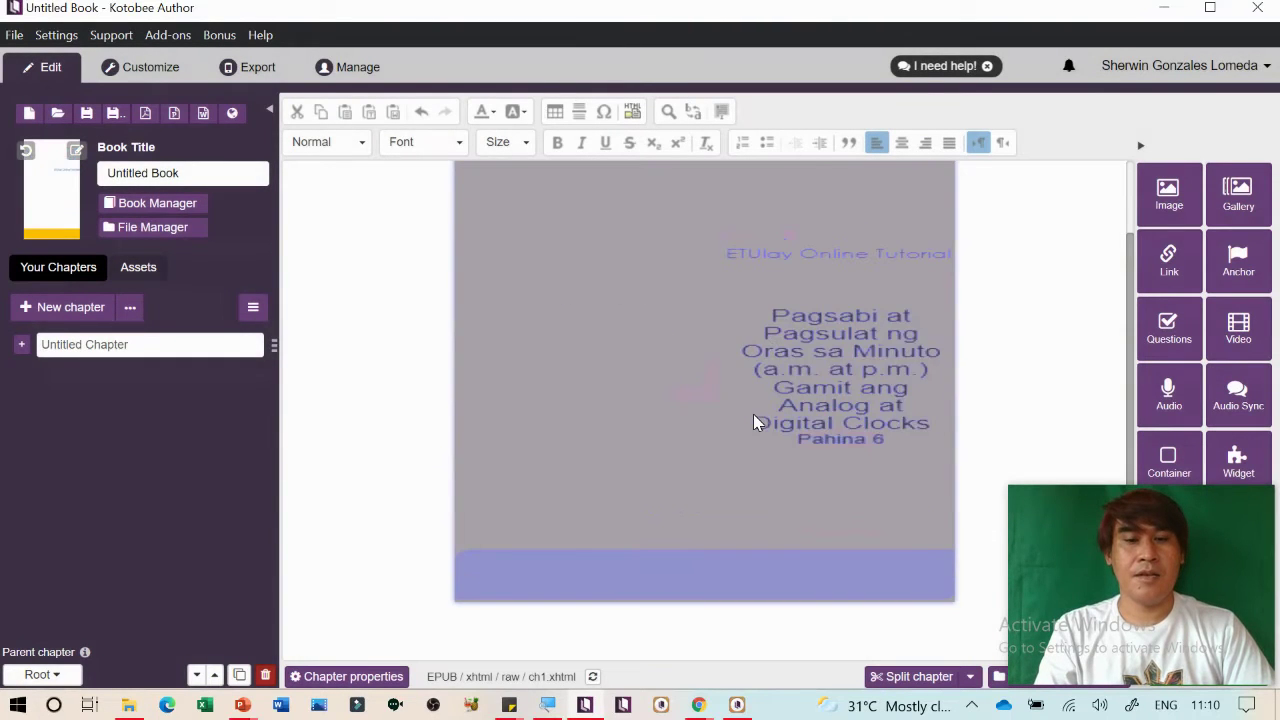
Preview the resized cover page on the Samsung Galaxy S4 and iPad Mini platforms, and return to editing the chapter
{"action": "left_click", "coordinate": [143, 67]}
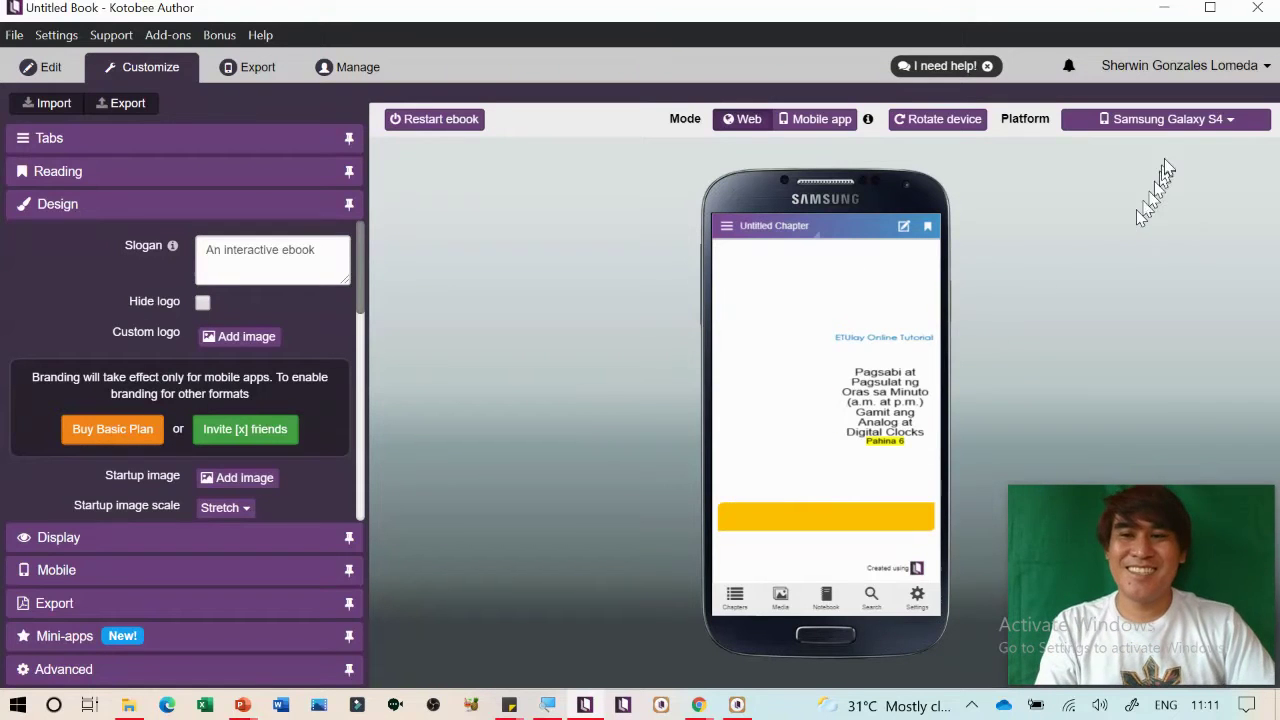
{"action": "left_click", "coordinate": [1188, 122]}
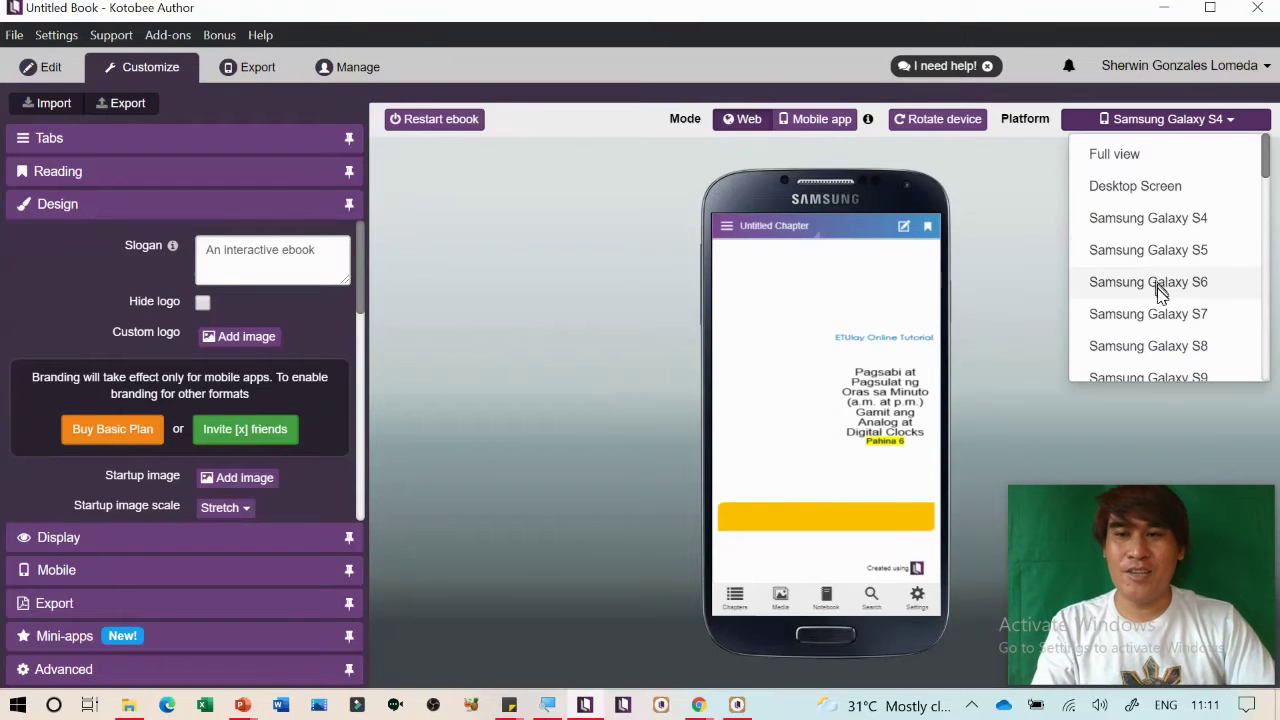
{"action": "scroll", "coordinate": [1160, 295], "scroll_direction": "down", "scroll_amount": 3}
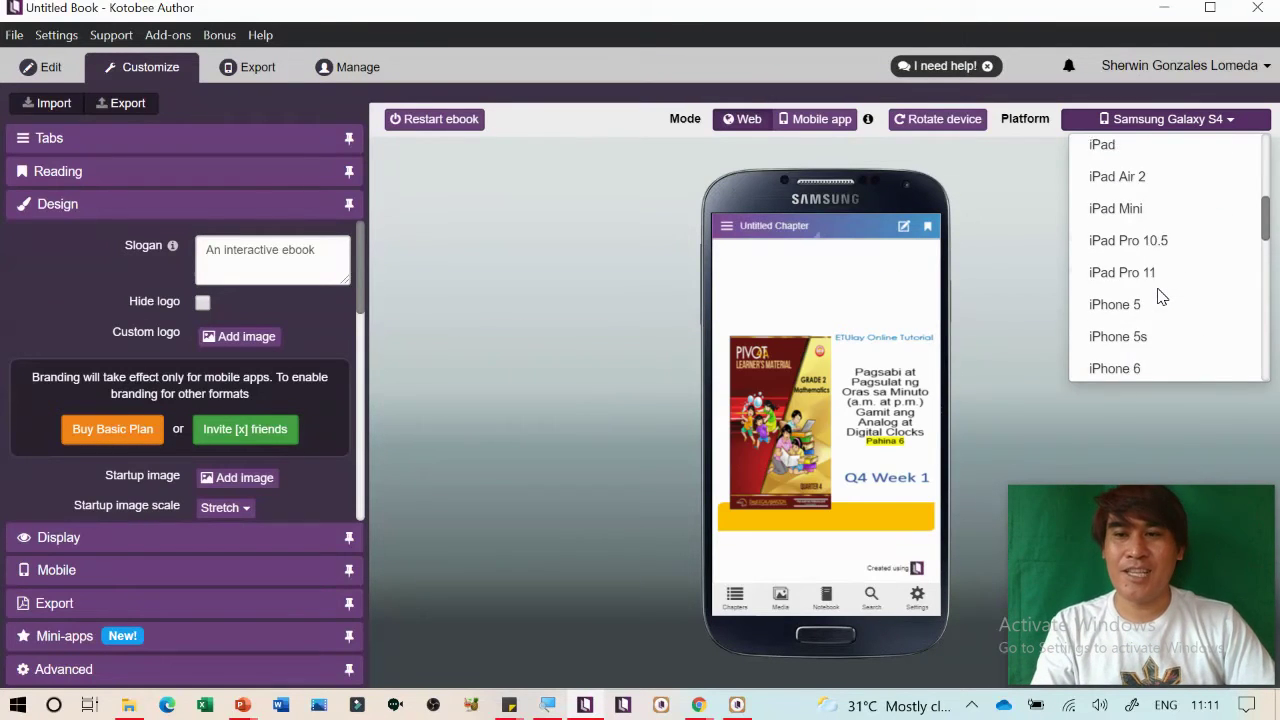
{"action": "left_click", "coordinate": [1128, 198]}
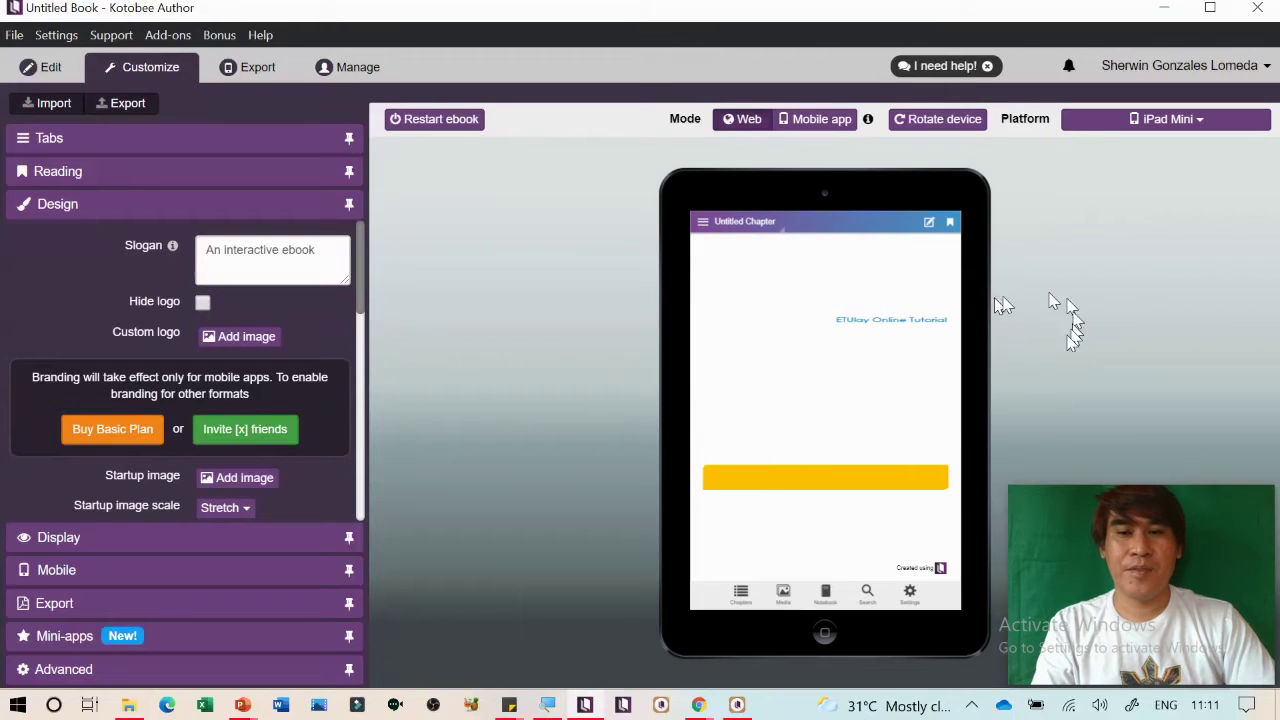
{"action": "left_click", "coordinate": [47, 68]}
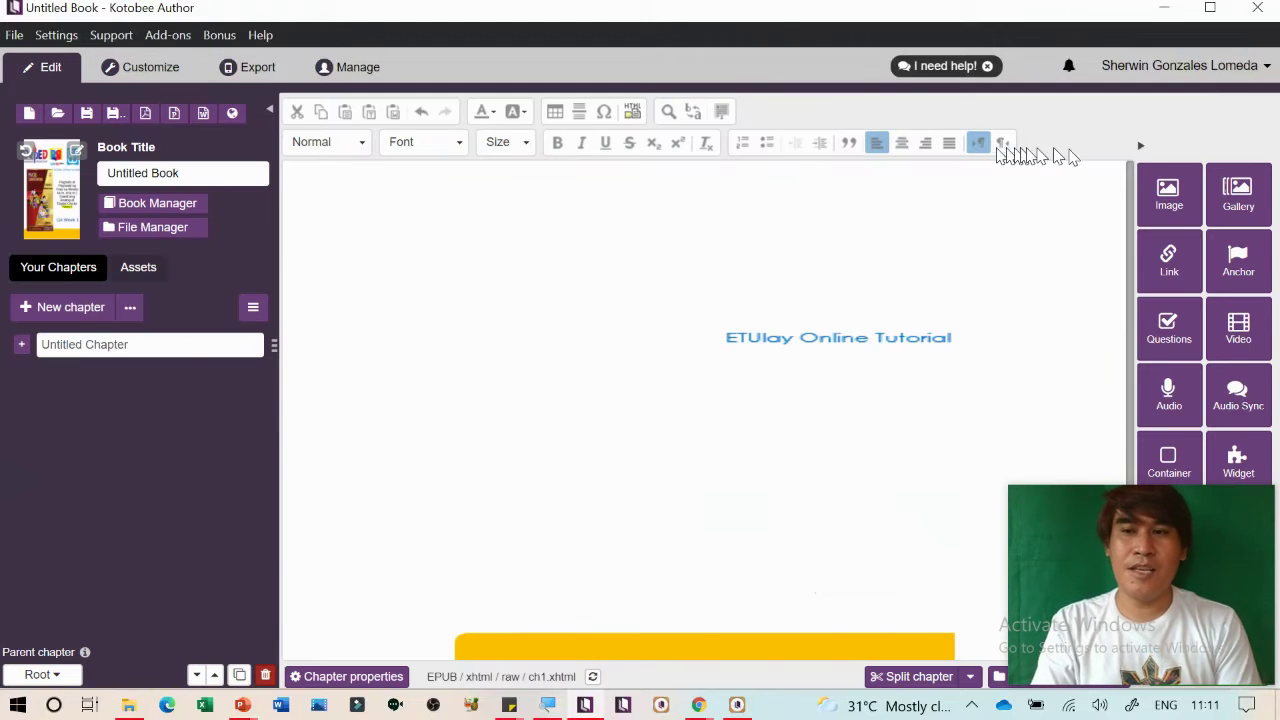
{"action": "left_click", "coordinate": [1166, 186]}
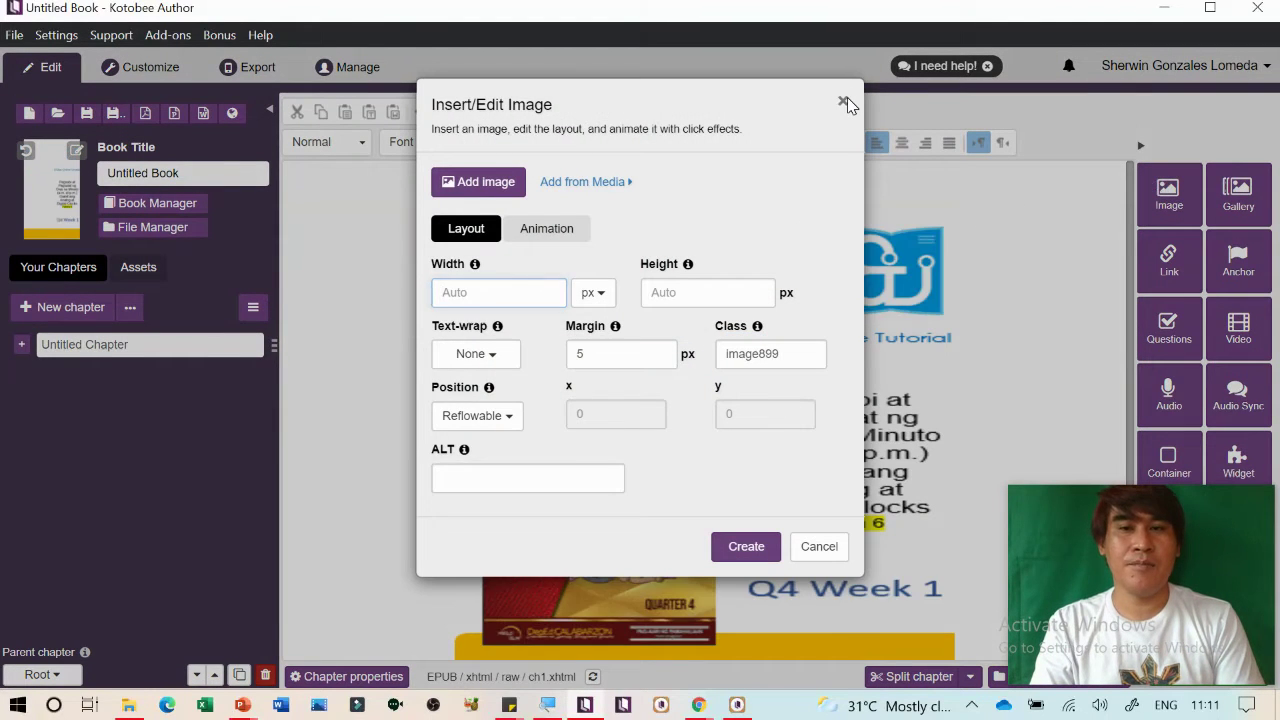
{"action": "left_click", "coordinate": [847, 97]}
{"action": "key", "text": "alt+Tab"}
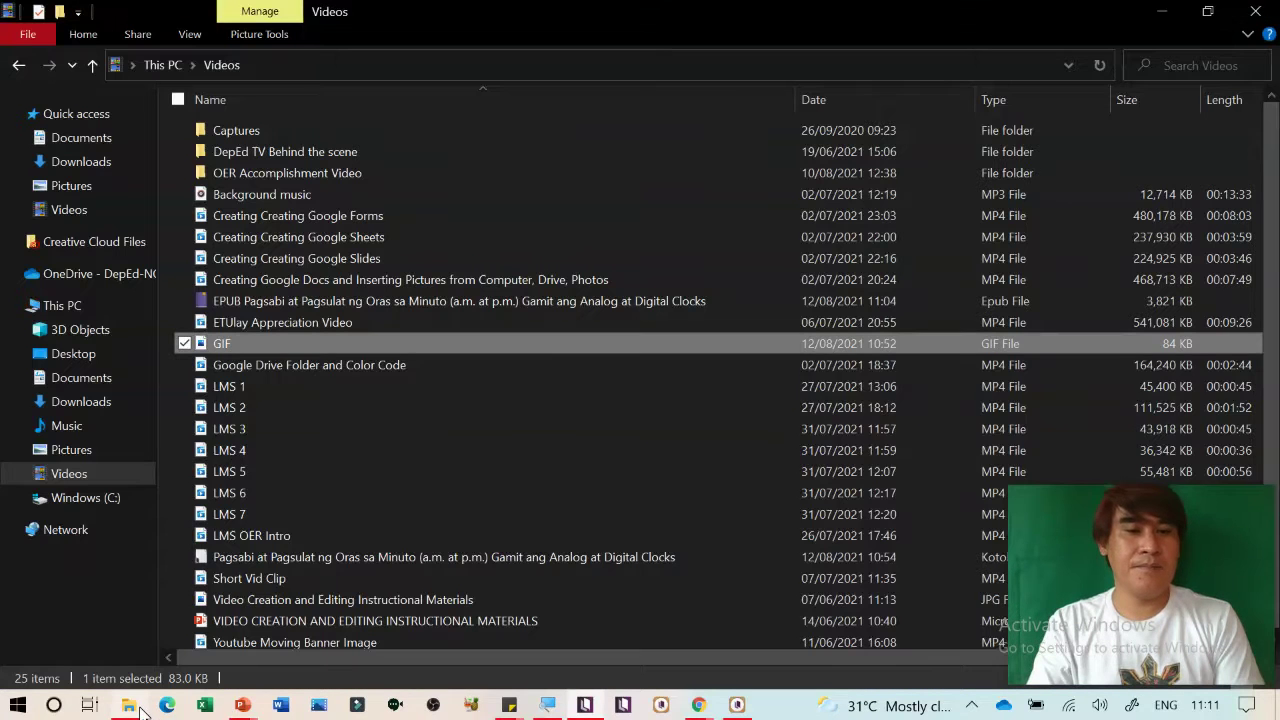
{"action": "left_click_drag", "start_coordinate": [392, 349], "coordinate": [395, 555]}
{"action": "key", "text": "alt+Tab"}
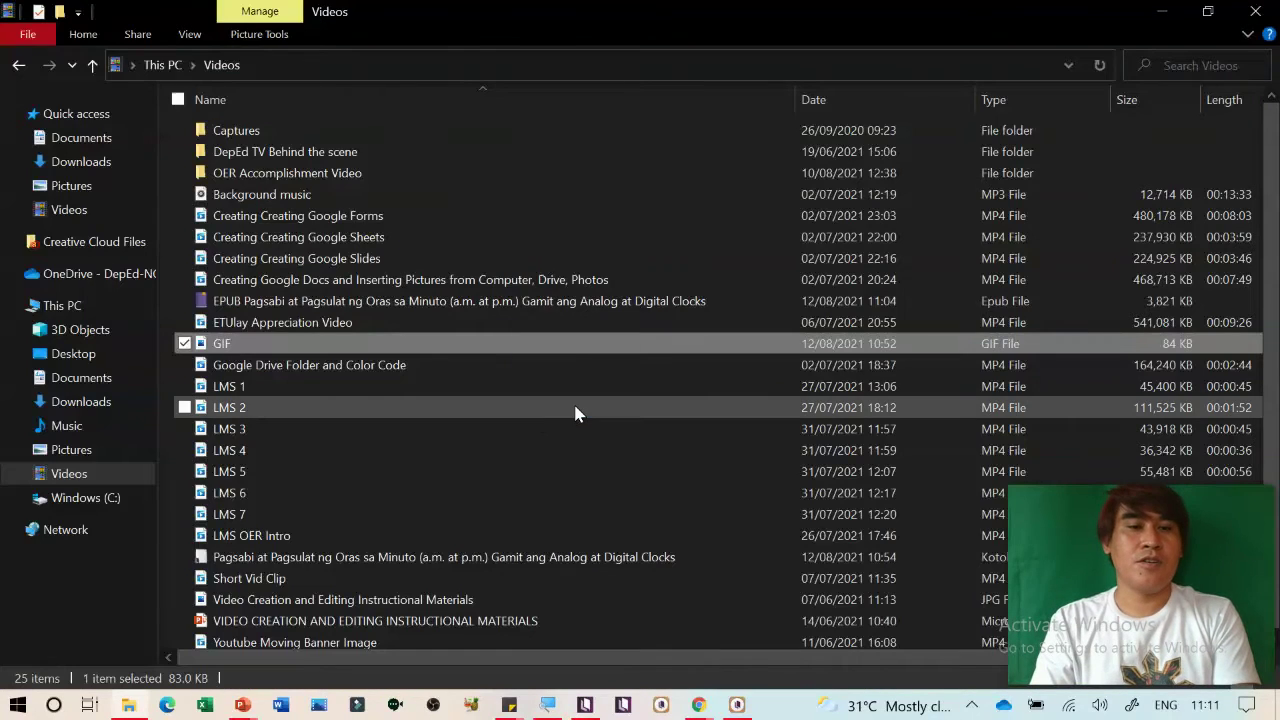
{"action": "key", "text": "alt+Tab"}
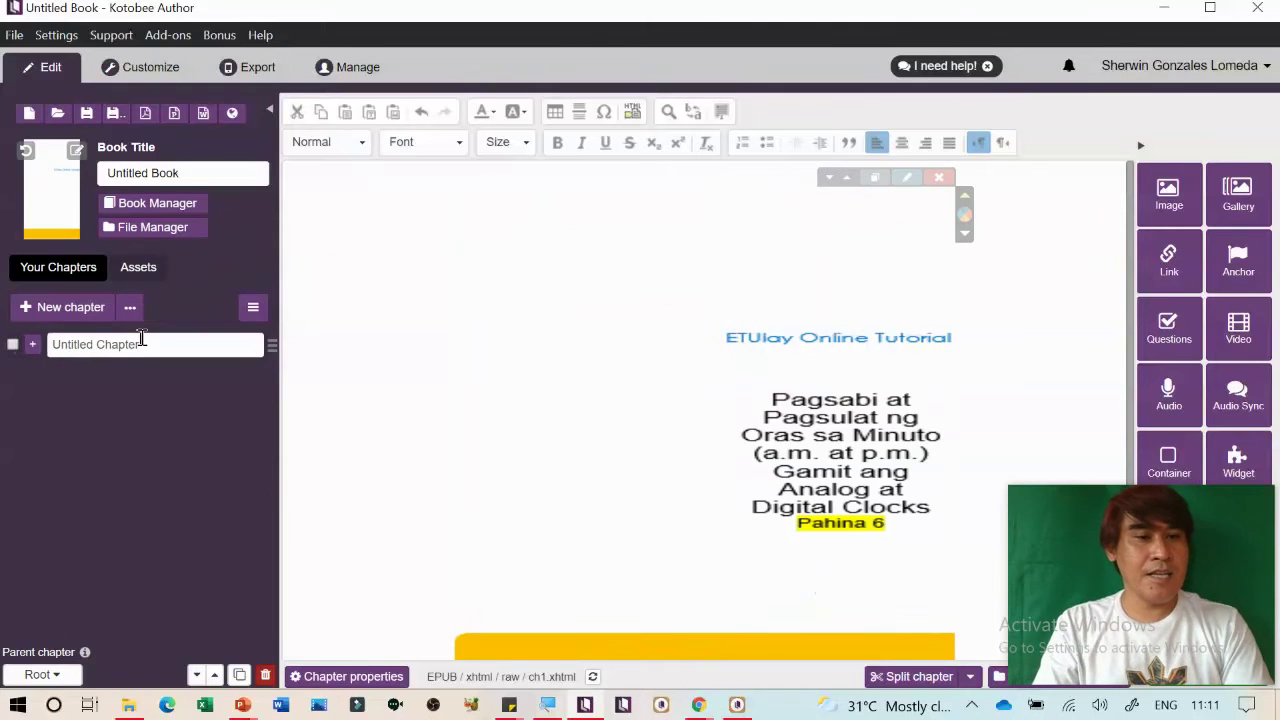
Rename the untitled chapter as Cover
{"action": "double_click", "coordinate": [137, 344]}
{"action": "type", "text": "Cover"}
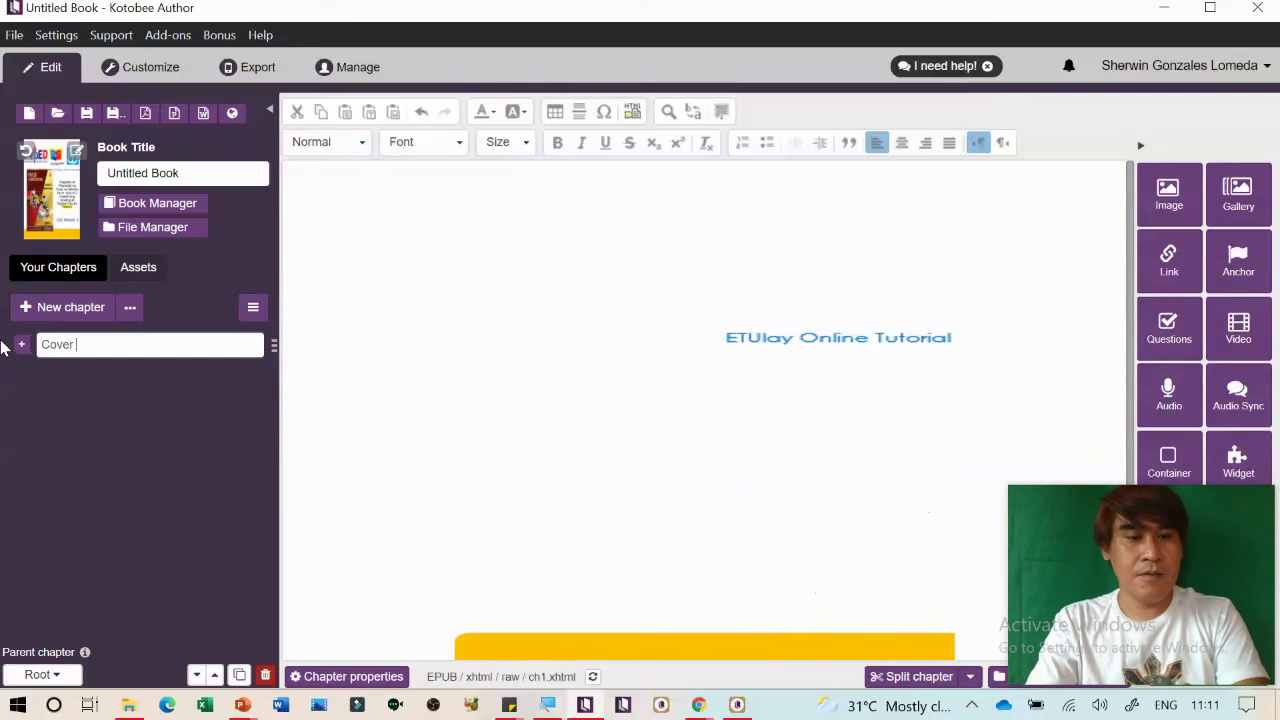
Complete the chapter name as Cover Page and add a new chapter below it
{"action": "type", "text": " Page"}
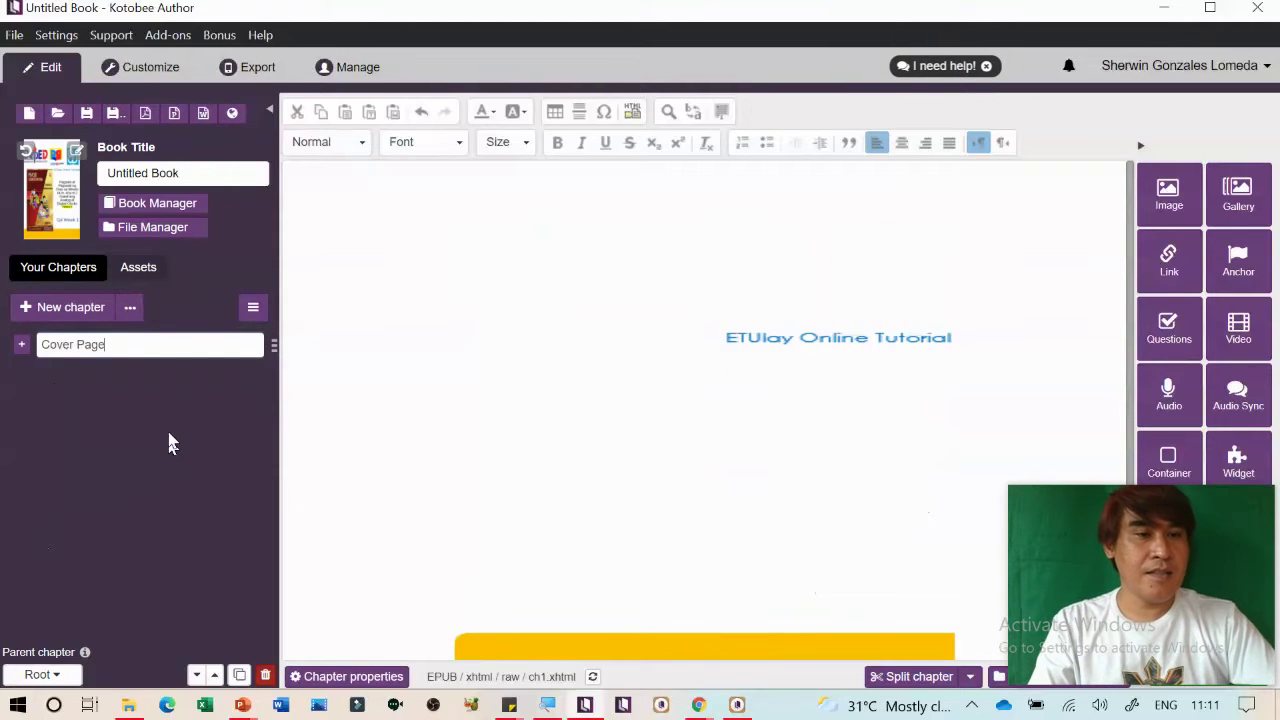
{"action": "left_click", "coordinate": [85, 313]}
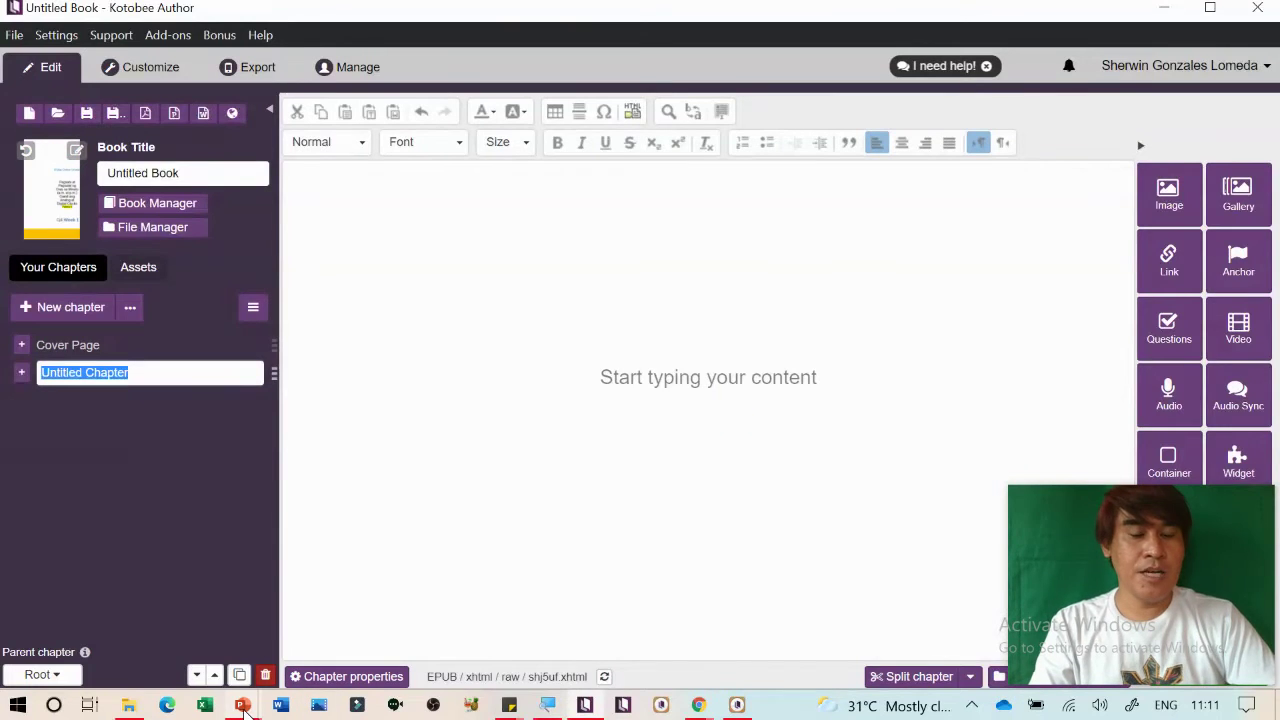
Switch to PowerPoint, open slide 2 and select the text of its first paragraph
{"action": "mouse_move", "coordinate": [243, 708]}
{"action": "left_click", "coordinate": [527, 660]}
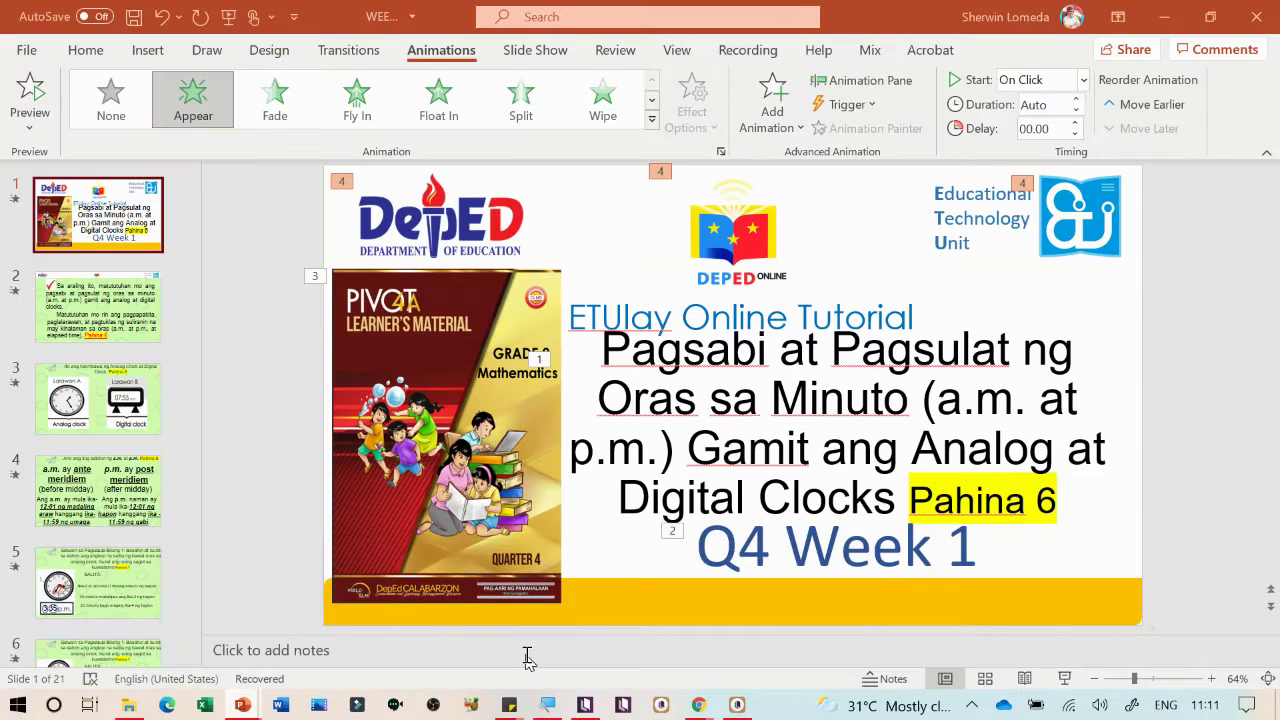
{"action": "left_click", "coordinate": [118, 298]}
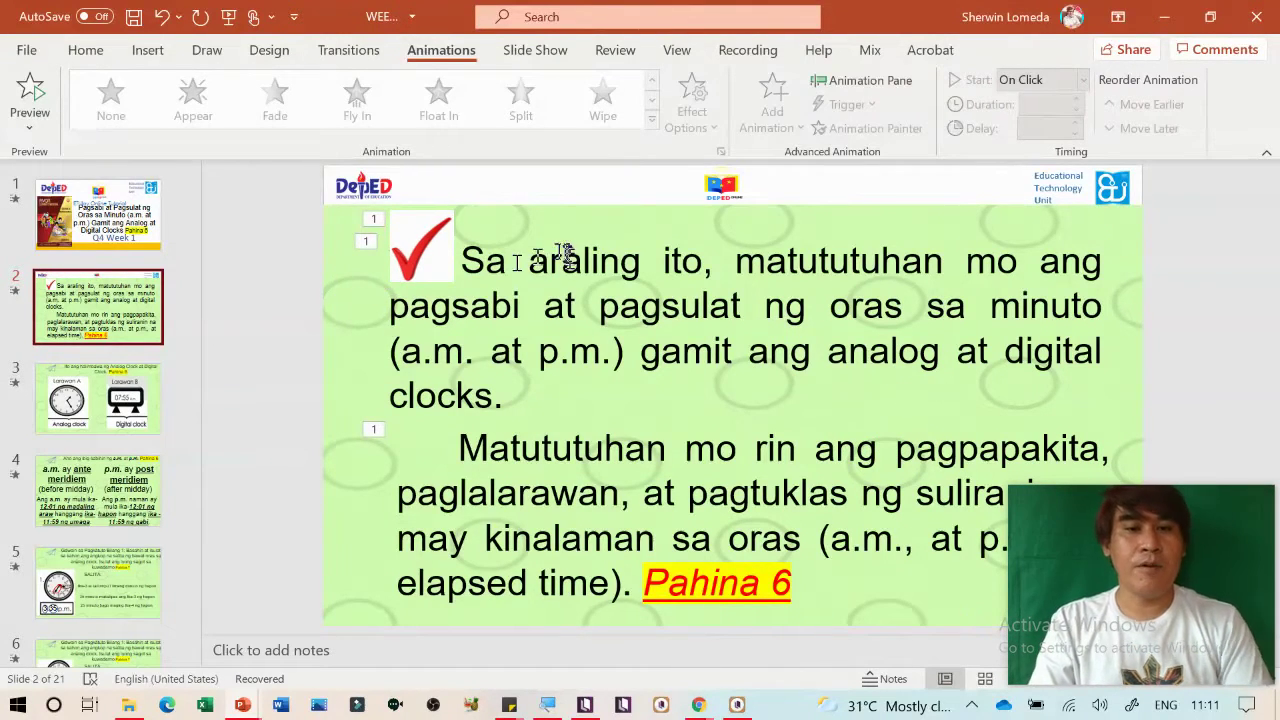
{"action": "left_click_drag", "start_coordinate": [466, 258], "coordinate": [510, 395]}
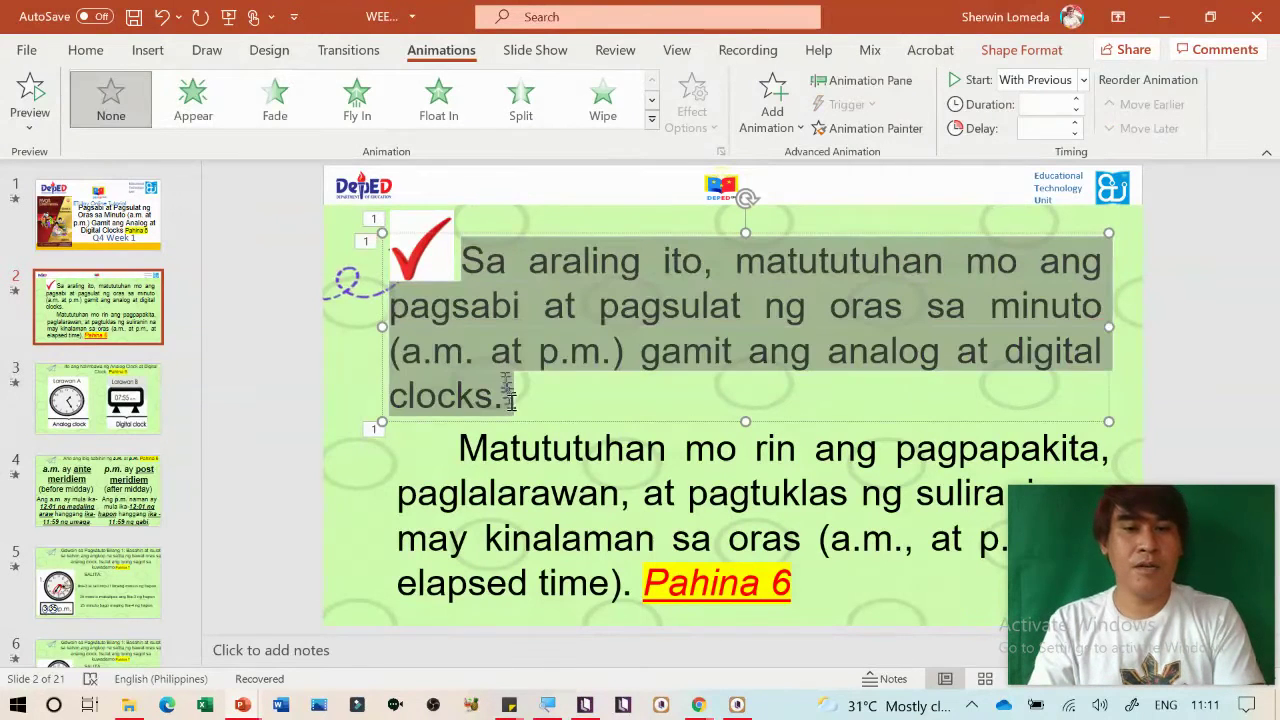
{"action": "left_click", "coordinate": [425, 228]}
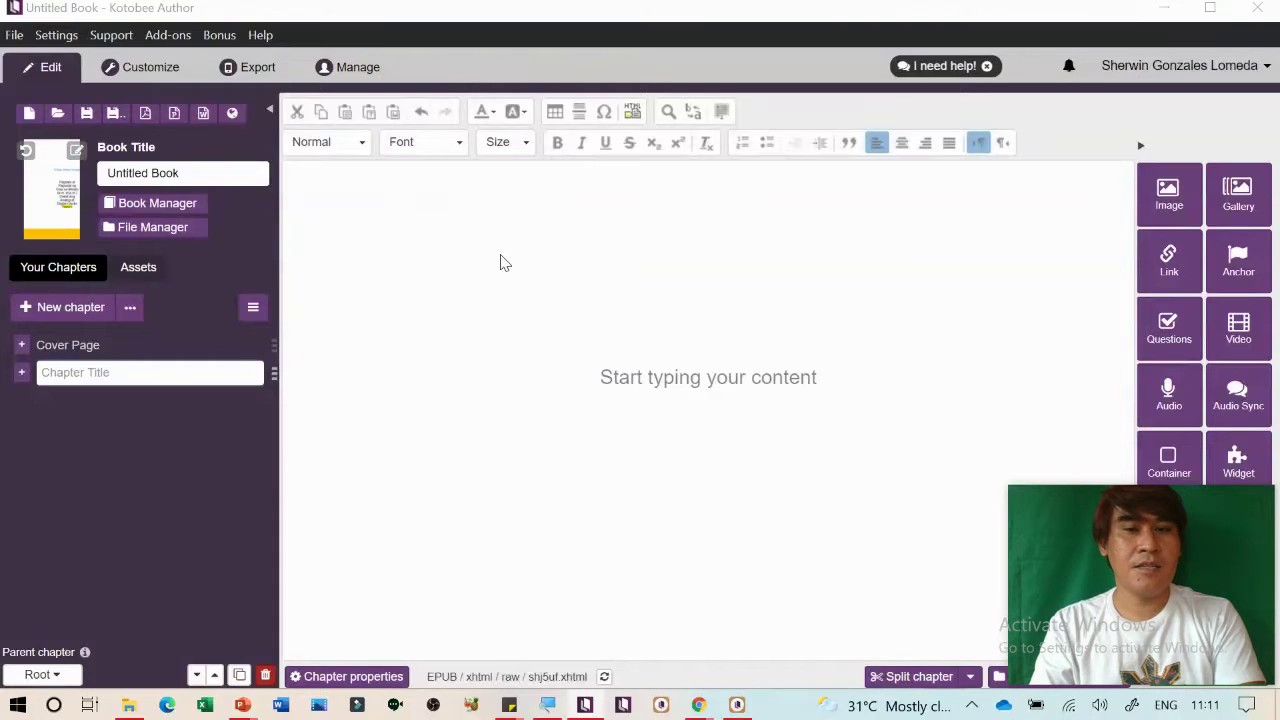
Copy the red check mark picture from slide 2 in PowerPoint and insert it into the new, empty Kotobee chapter
{"action": "key", "text": "alt+Tab"}
{"action": "left_click", "coordinate": [422, 244]}
{"action": "right_click", "coordinate": [428, 240]}
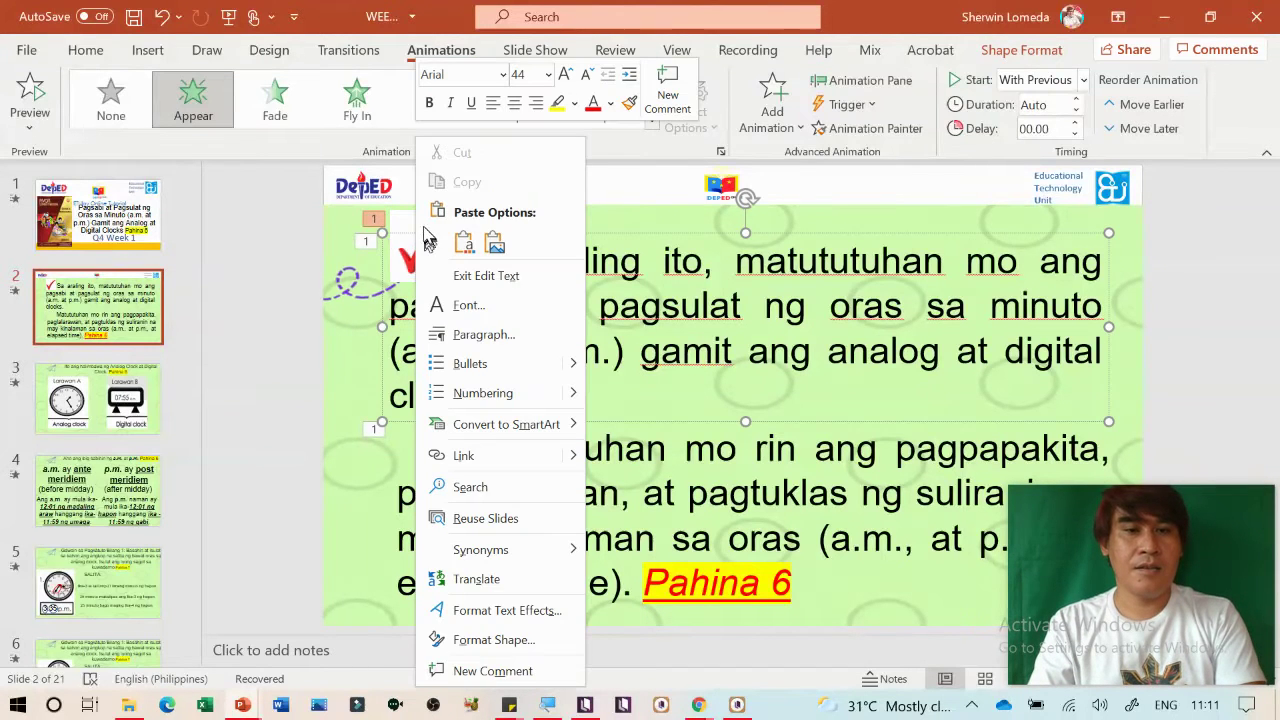
{"action": "key", "text": "Escape"}
{"action": "left_click", "coordinate": [410, 230]}
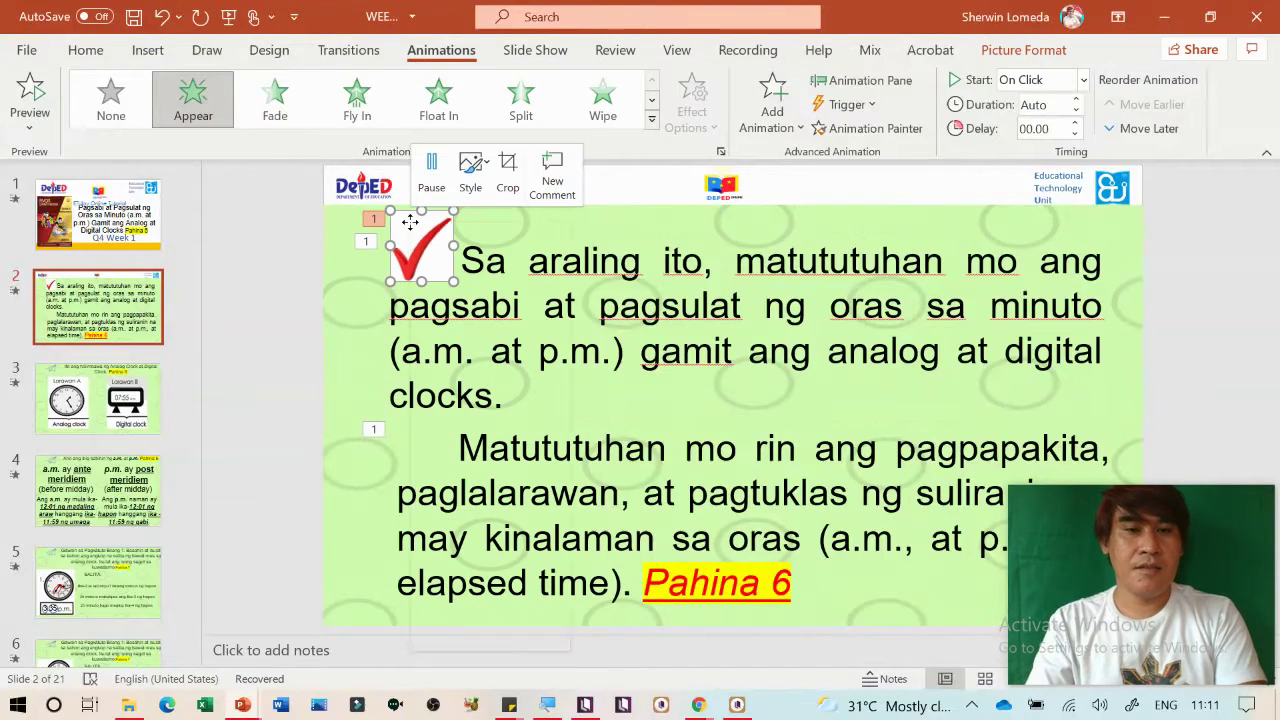
{"action": "right_click", "coordinate": [412, 228]}
{"action": "left_click", "coordinate": [460, 267]}
{"action": "key", "text": "alt+Tab"}
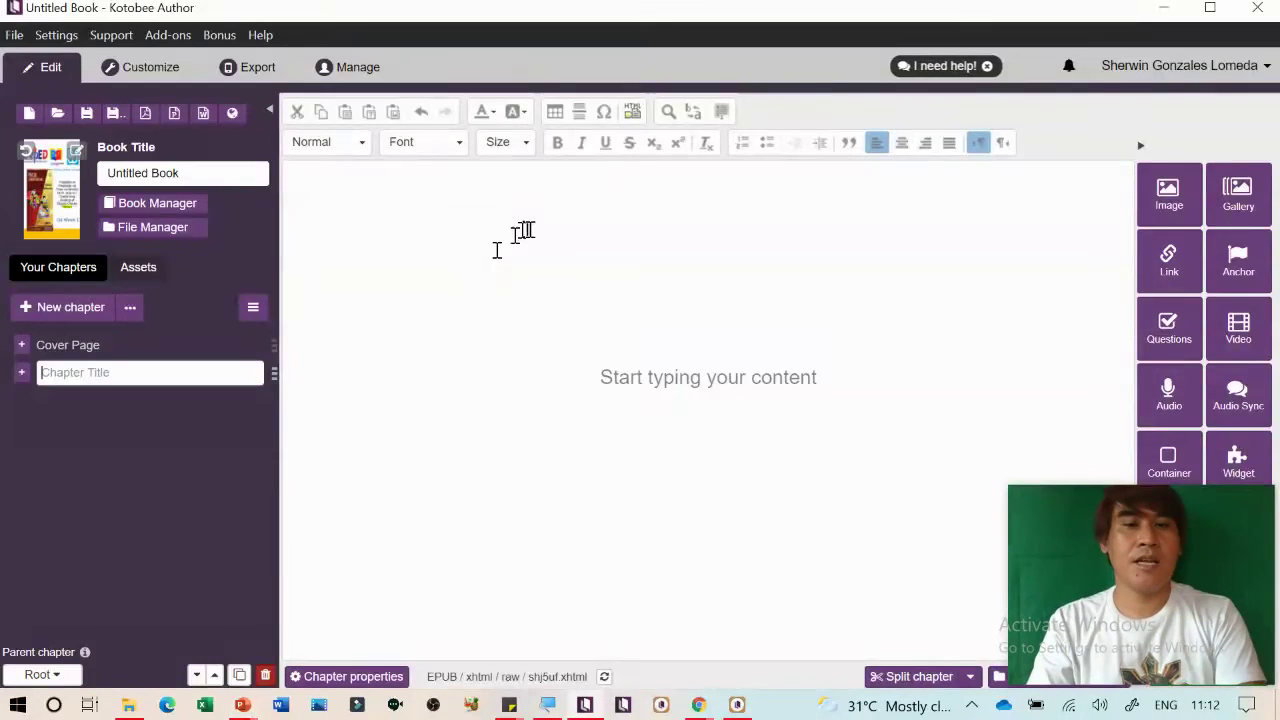
{"action": "key", "text": "ctrl+v"}
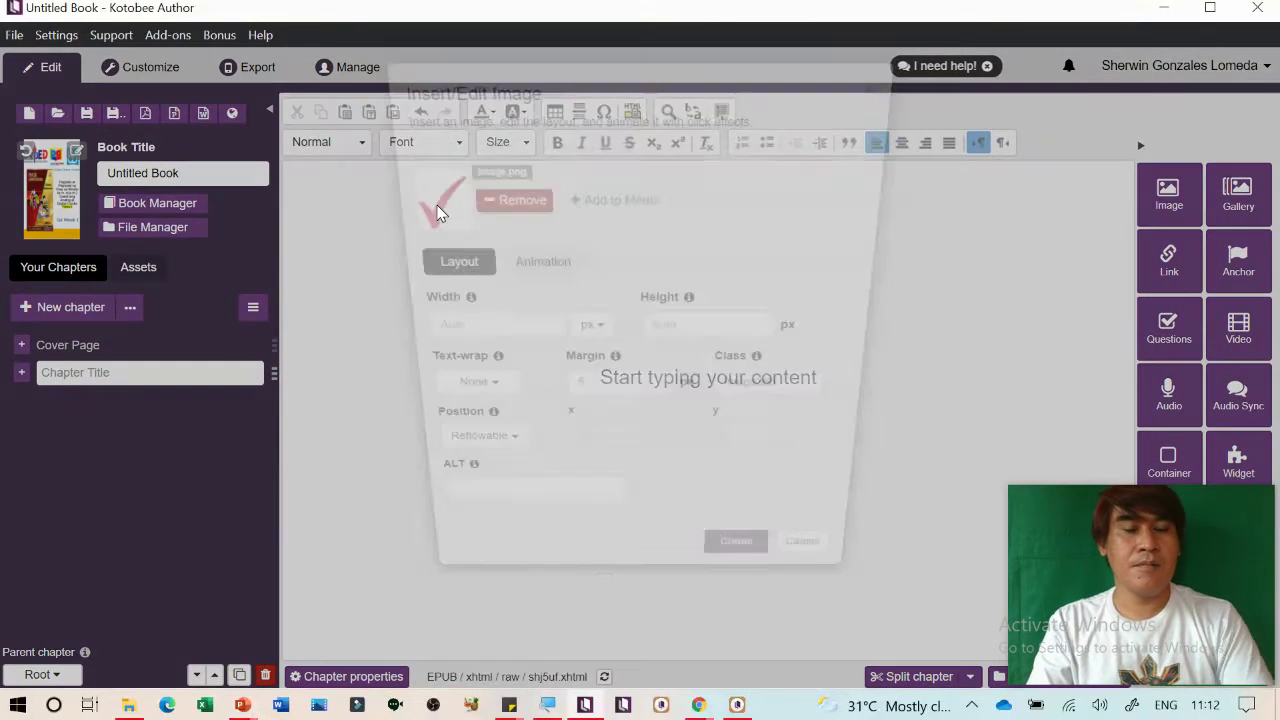
{"action": "left_click", "coordinate": [742, 580]}
Set the text-wrap of the check mark image to Push left
{"action": "left_click", "coordinate": [698, 262]}
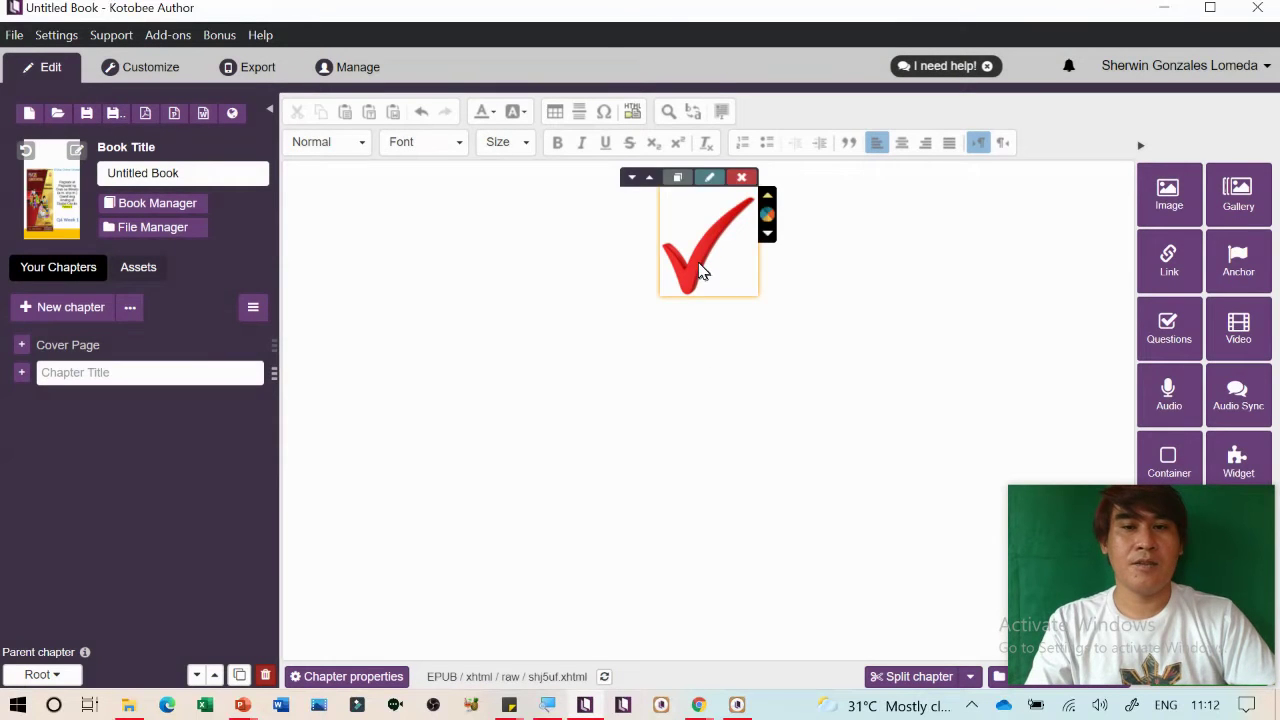
{"action": "double_click", "coordinate": [698, 262]}
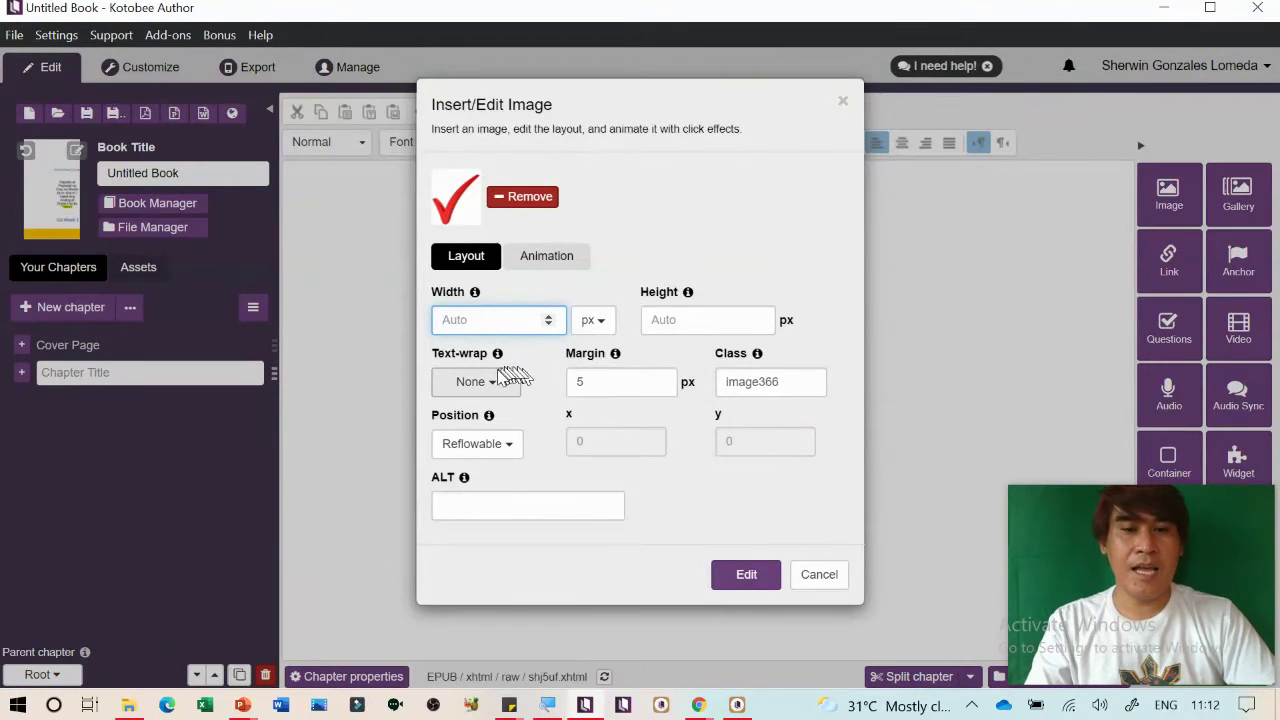
{"action": "left_click", "coordinate": [497, 386]}
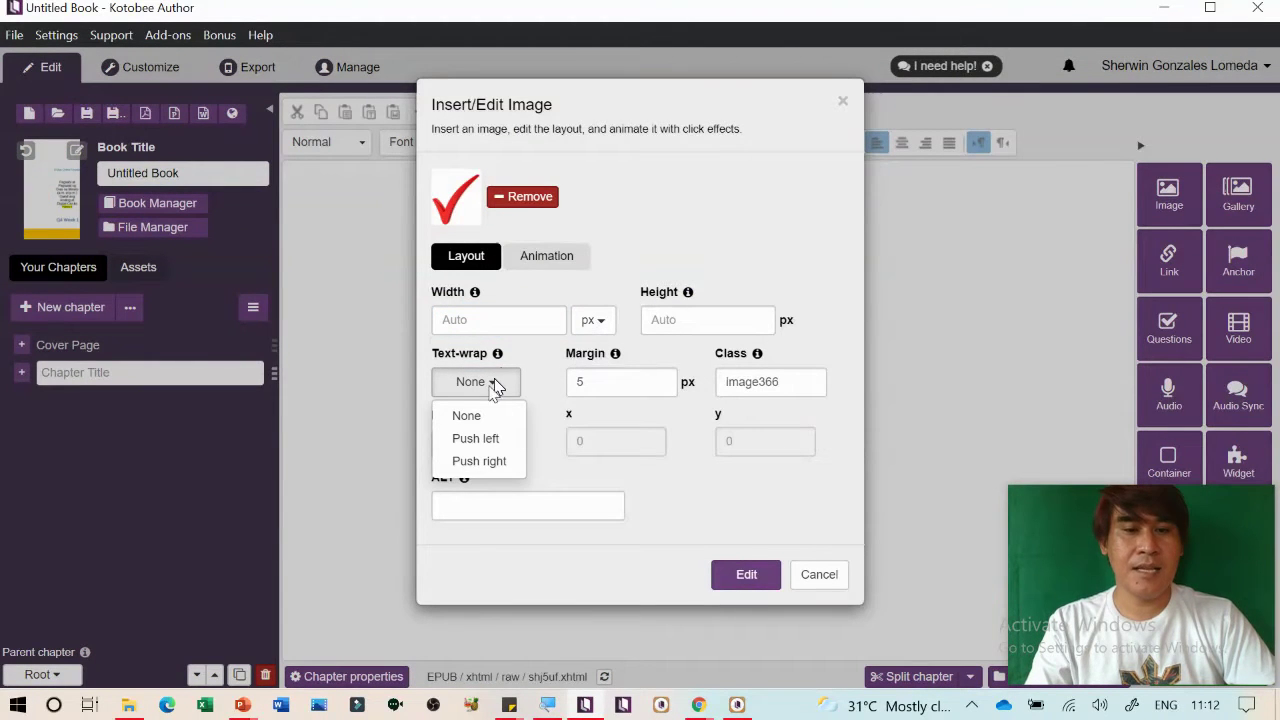
{"action": "left_click", "coordinate": [474, 440]}
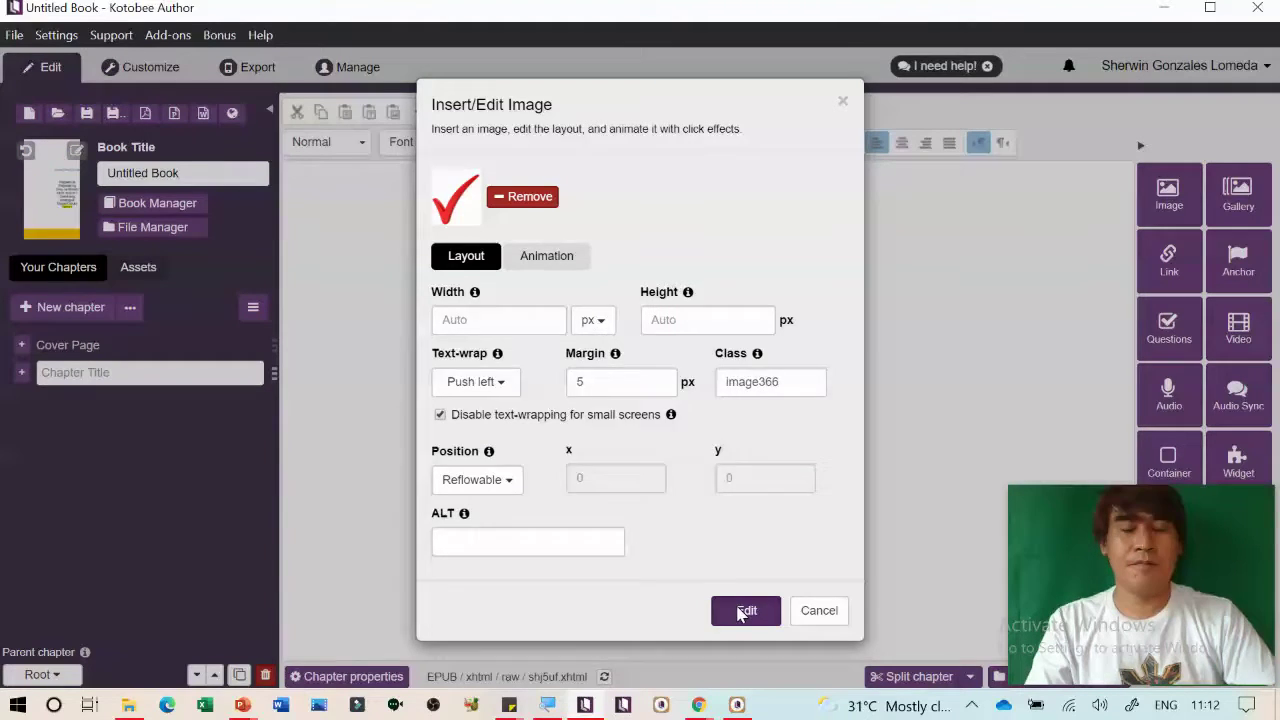
{"action": "left_click", "coordinate": [745, 610]}
Copy the first paragraph of slide 2 from PowerPoint and paste it beside the check mark in the Kotobee chapter
{"action": "left_click", "coordinate": [548, 293]}
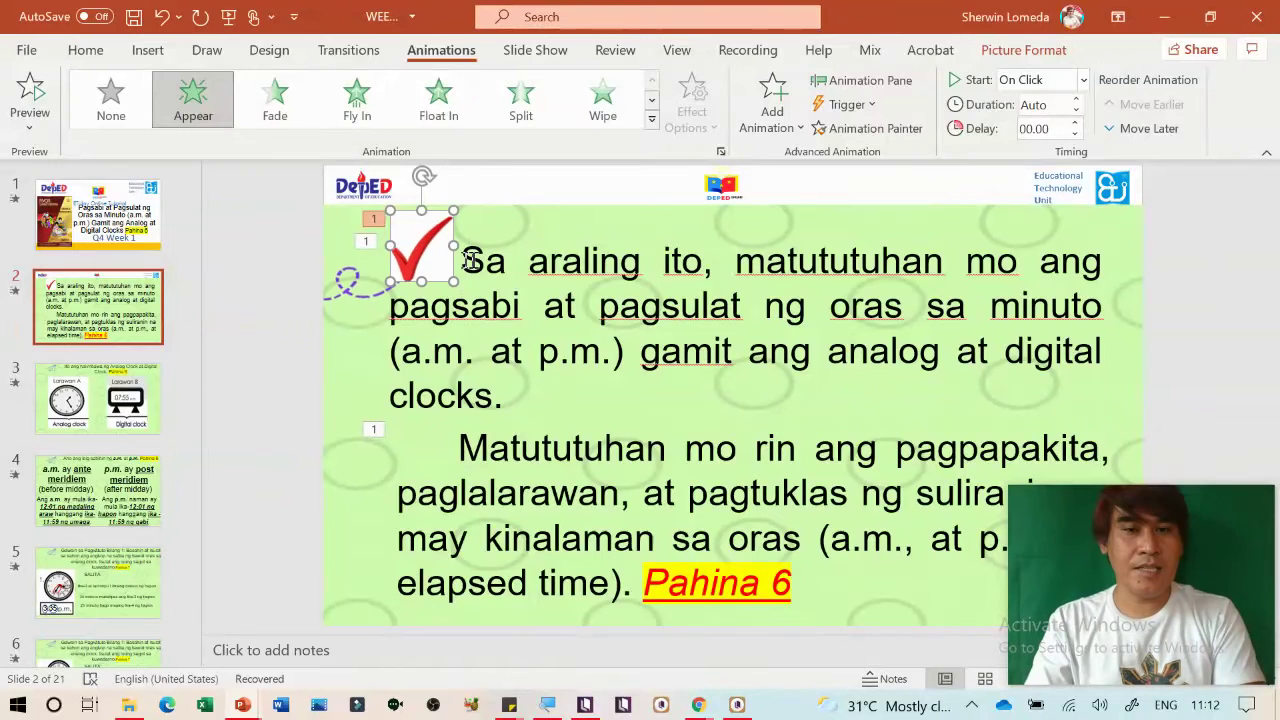
{"action": "left_click_drag", "start_coordinate": [471, 260], "coordinate": [503, 400]}
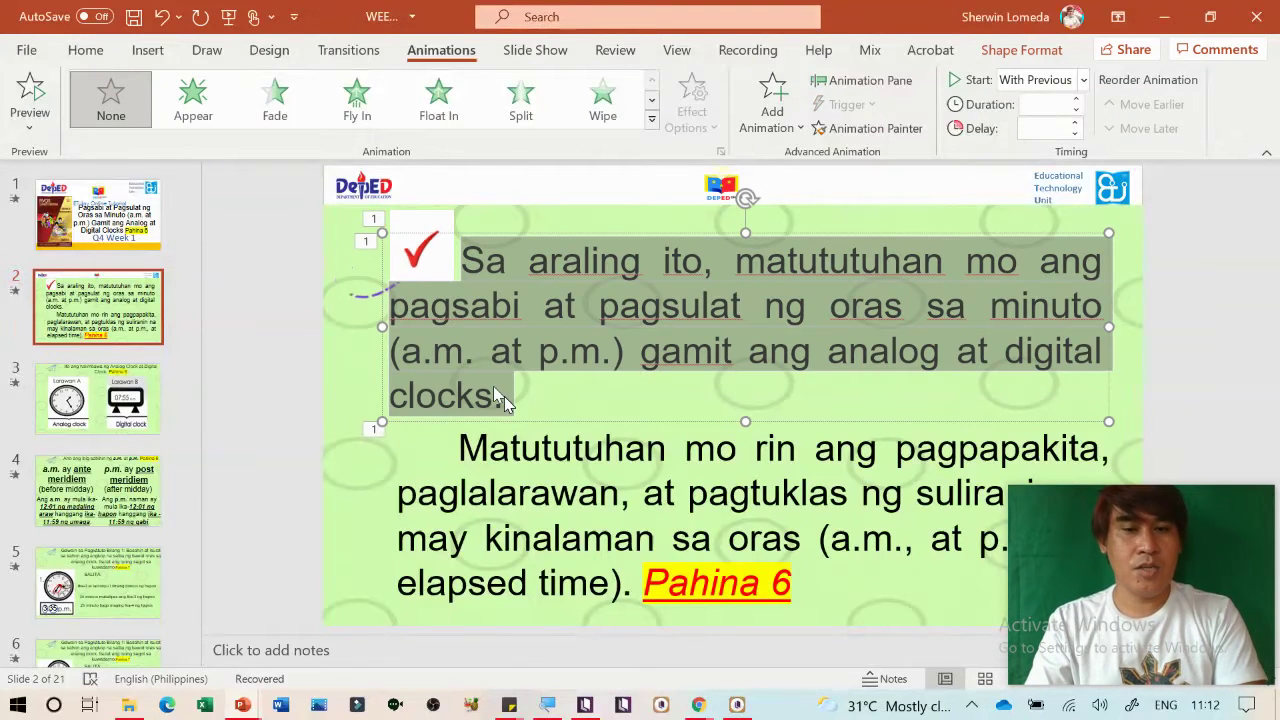
{"action": "key", "text": "alt+Tab"}
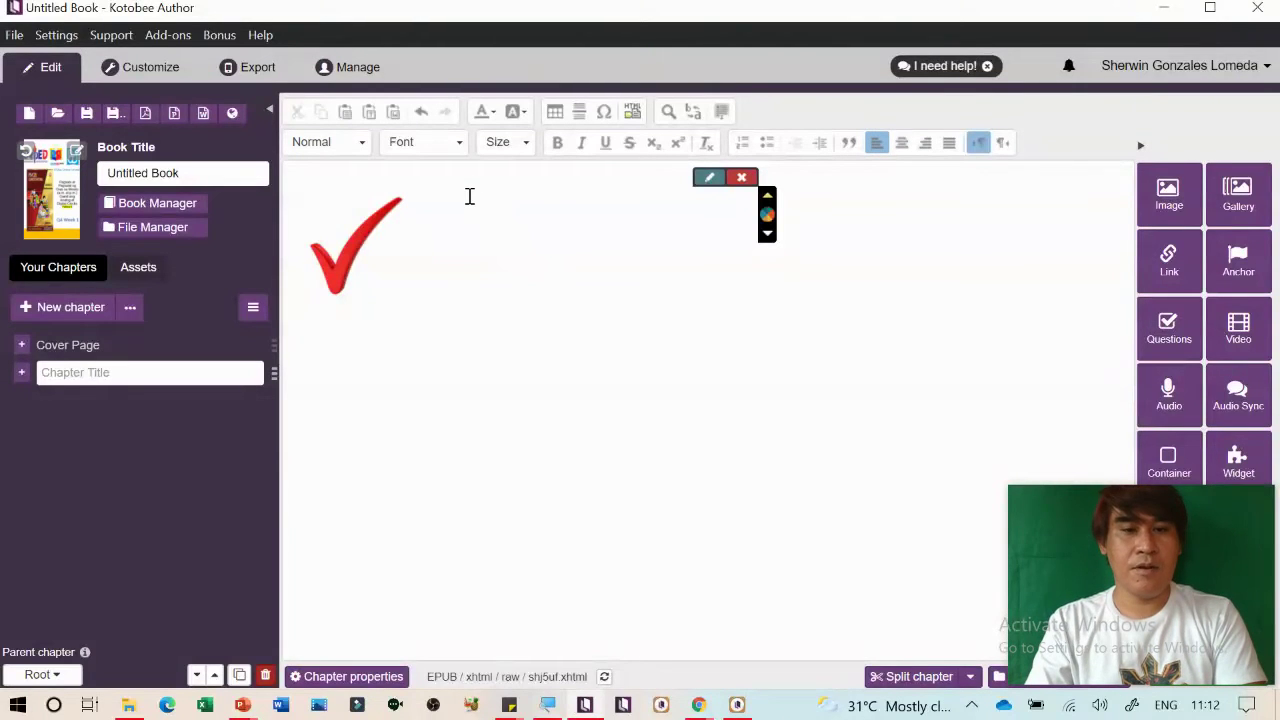
{"action": "key", "text": "ctrl+v"}
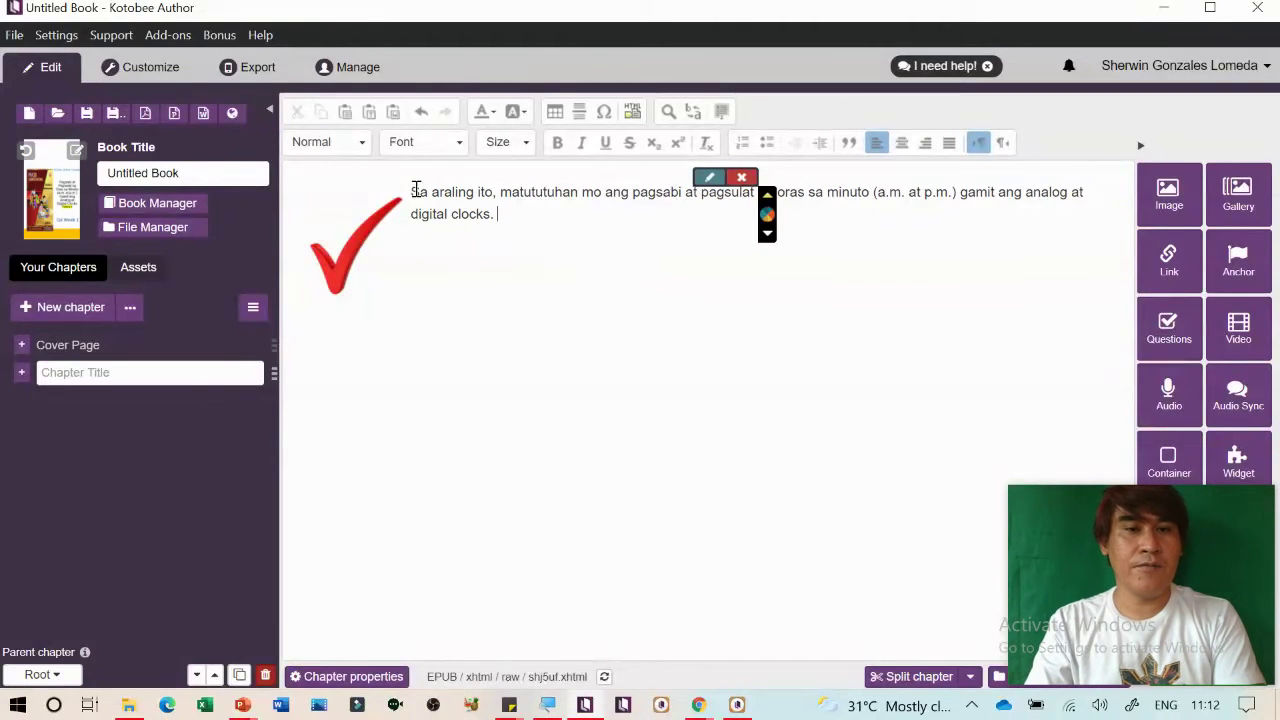
Format the pasted paragraph as Heading 2 in Century Gothic with font size 14
{"action": "left_click_drag", "start_coordinate": [412, 190], "coordinate": [503, 217]}
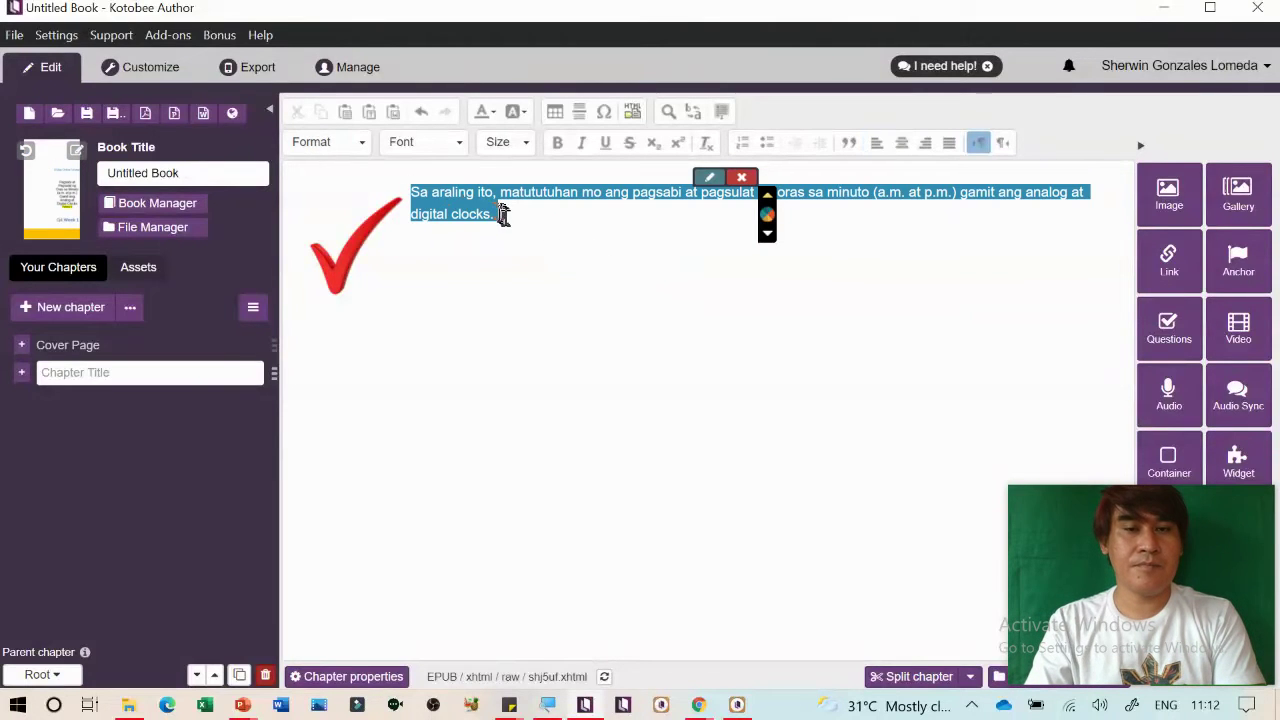
{"action": "left_click", "coordinate": [355, 142]}
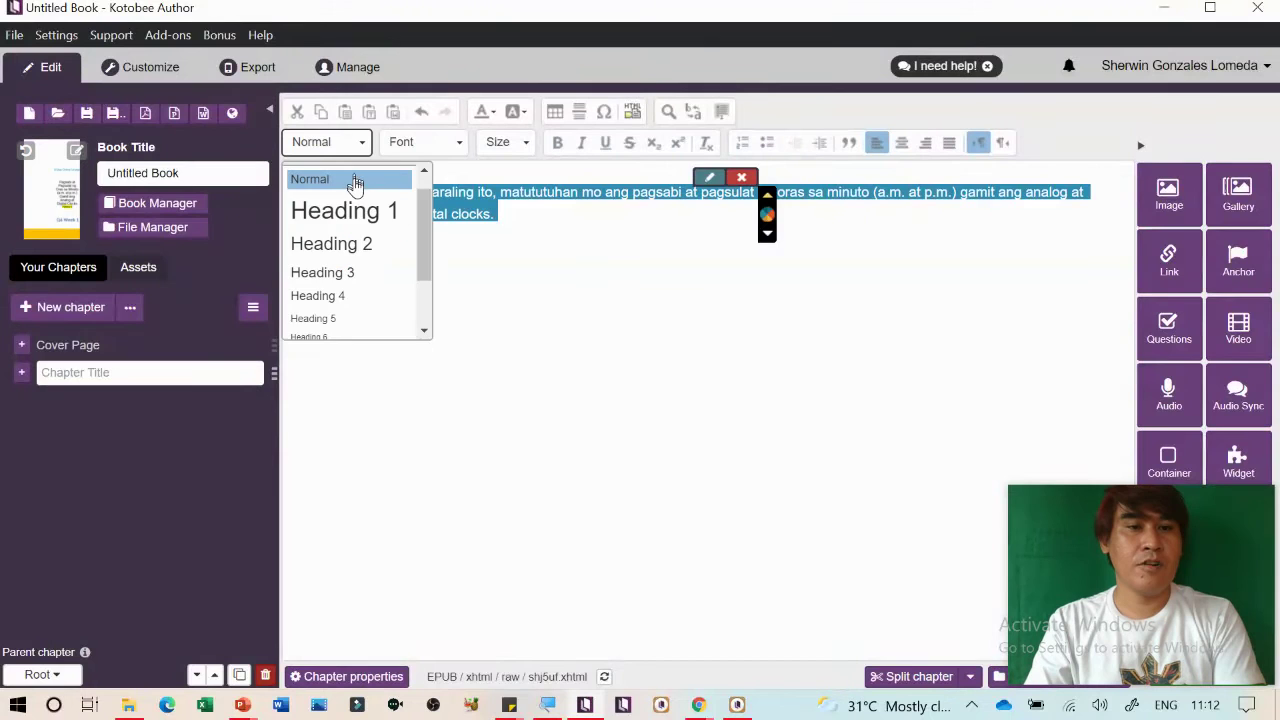
{"action": "left_click", "coordinate": [362, 245]}
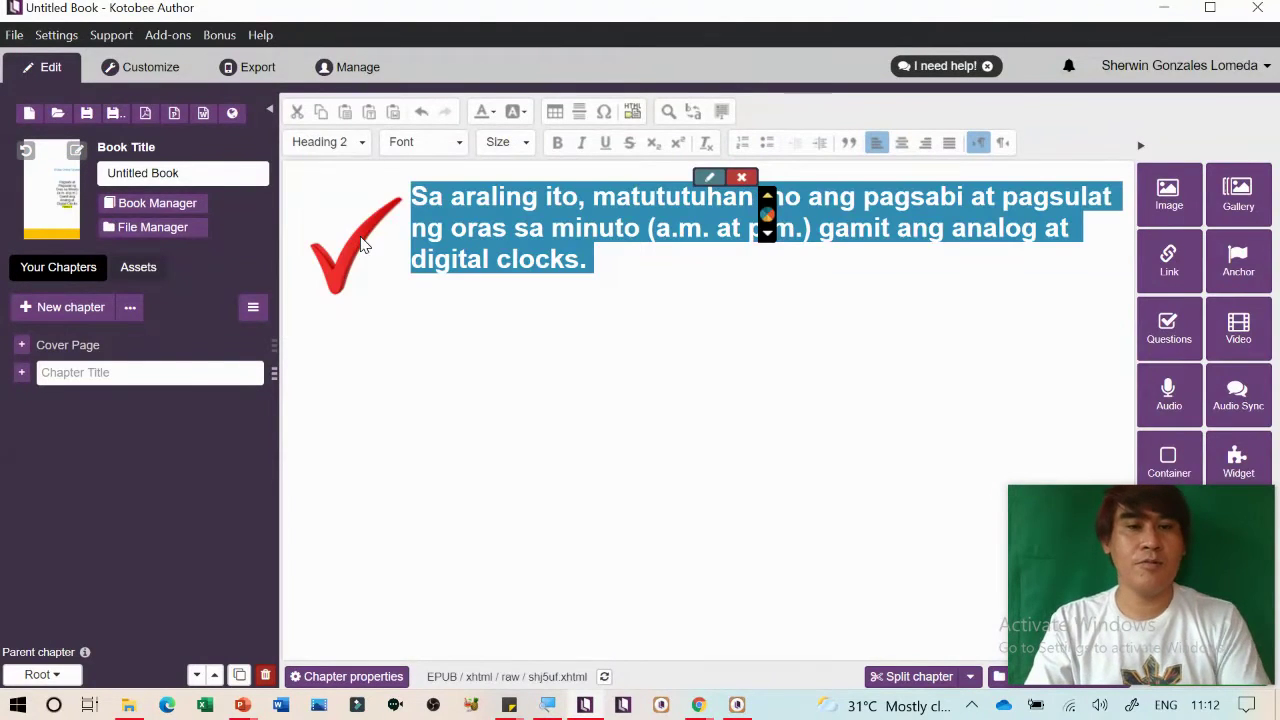
{"action": "left_click", "coordinate": [462, 145]}
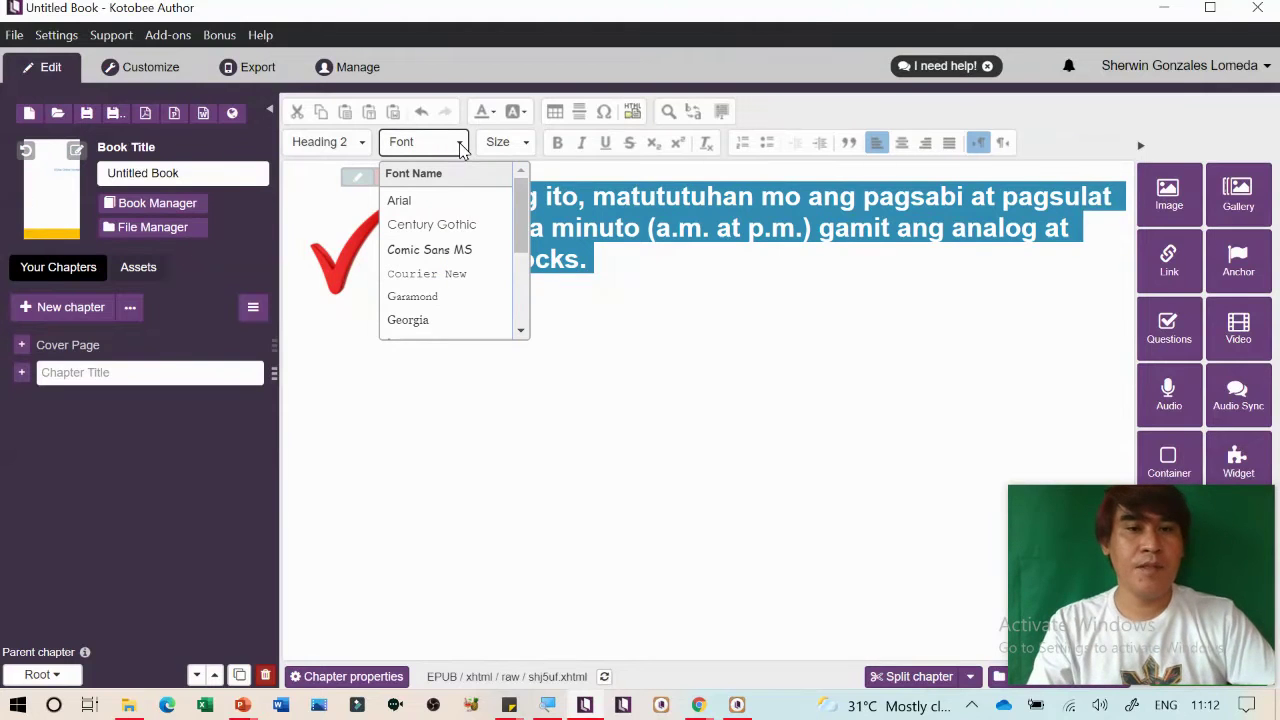
{"action": "left_click", "coordinate": [449, 225]}
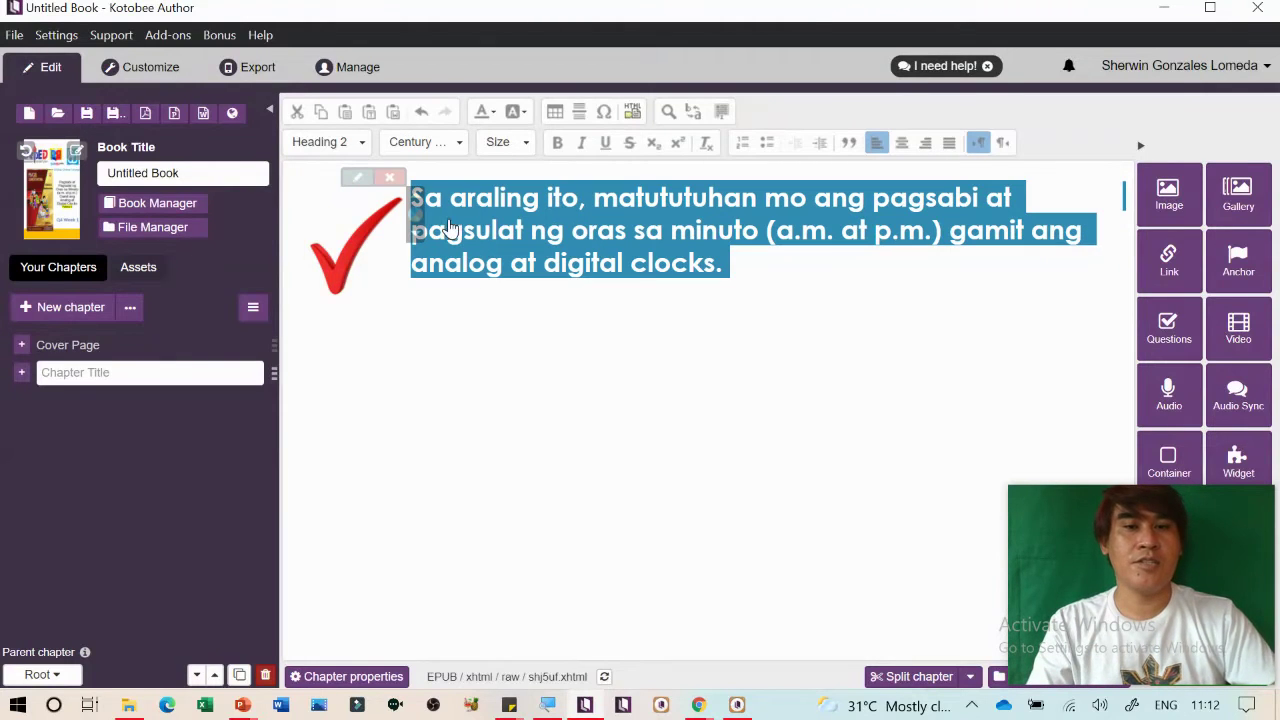
{"action": "left_click", "coordinate": [510, 143]}
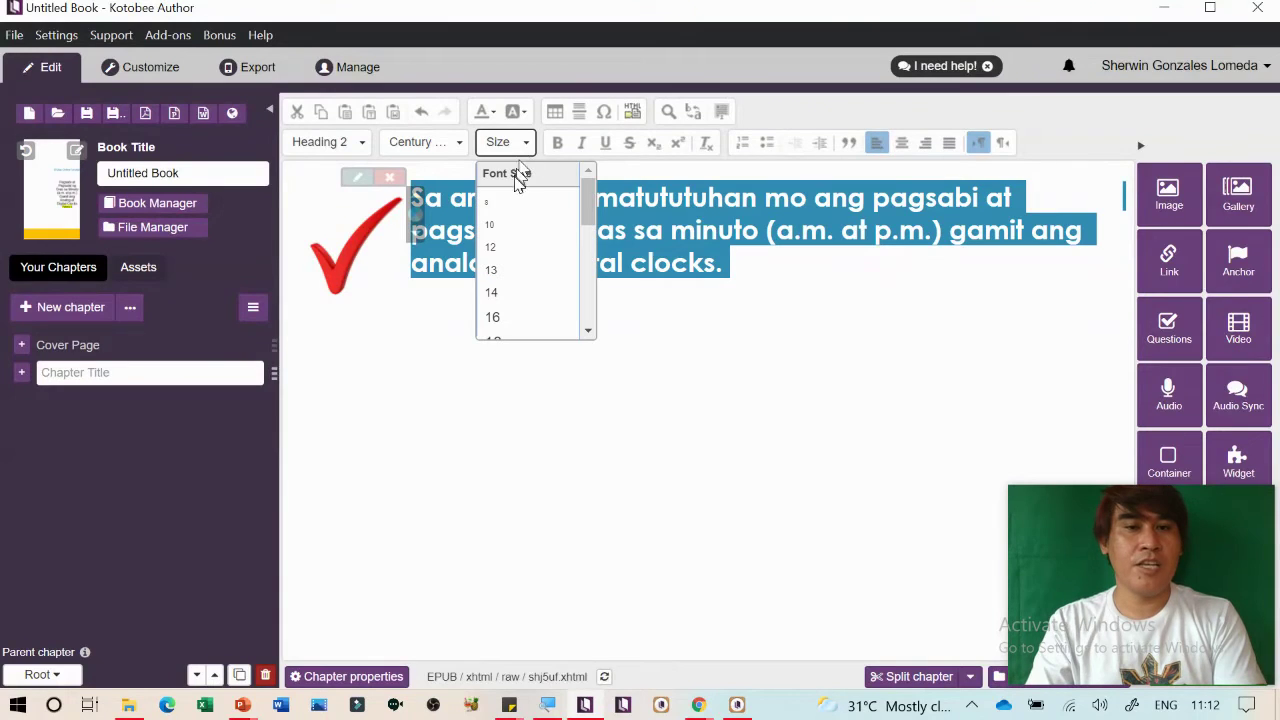
{"action": "left_click", "coordinate": [514, 293]}
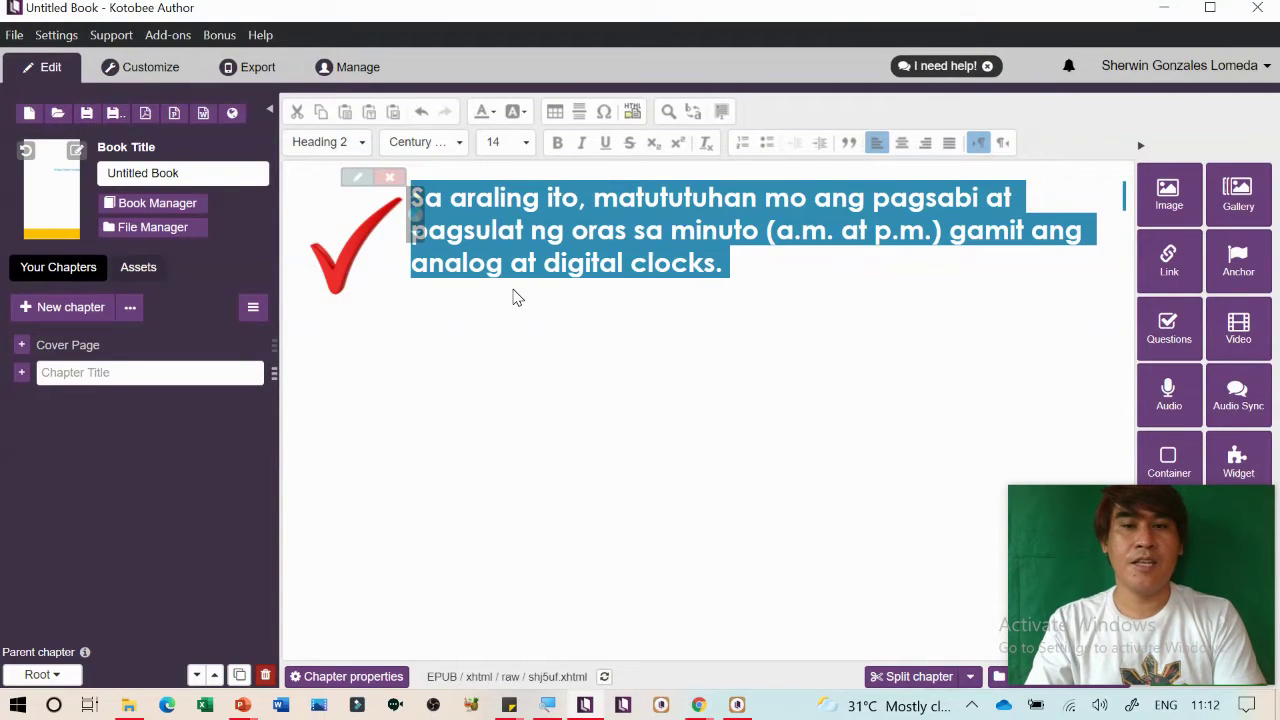
Try right and justified alignment on the first paragraph, and settle on centered alignment
{"action": "left_click", "coordinate": [902, 143]}
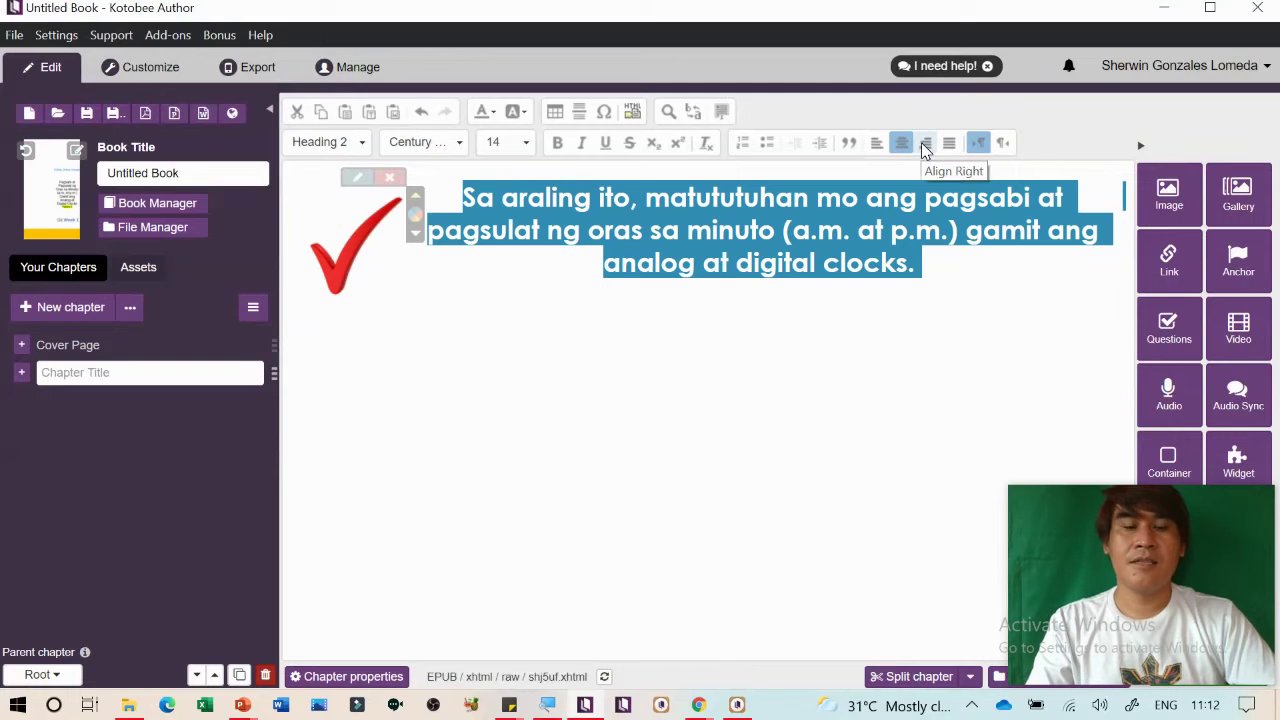
{"action": "left_click", "coordinate": [925, 143]}
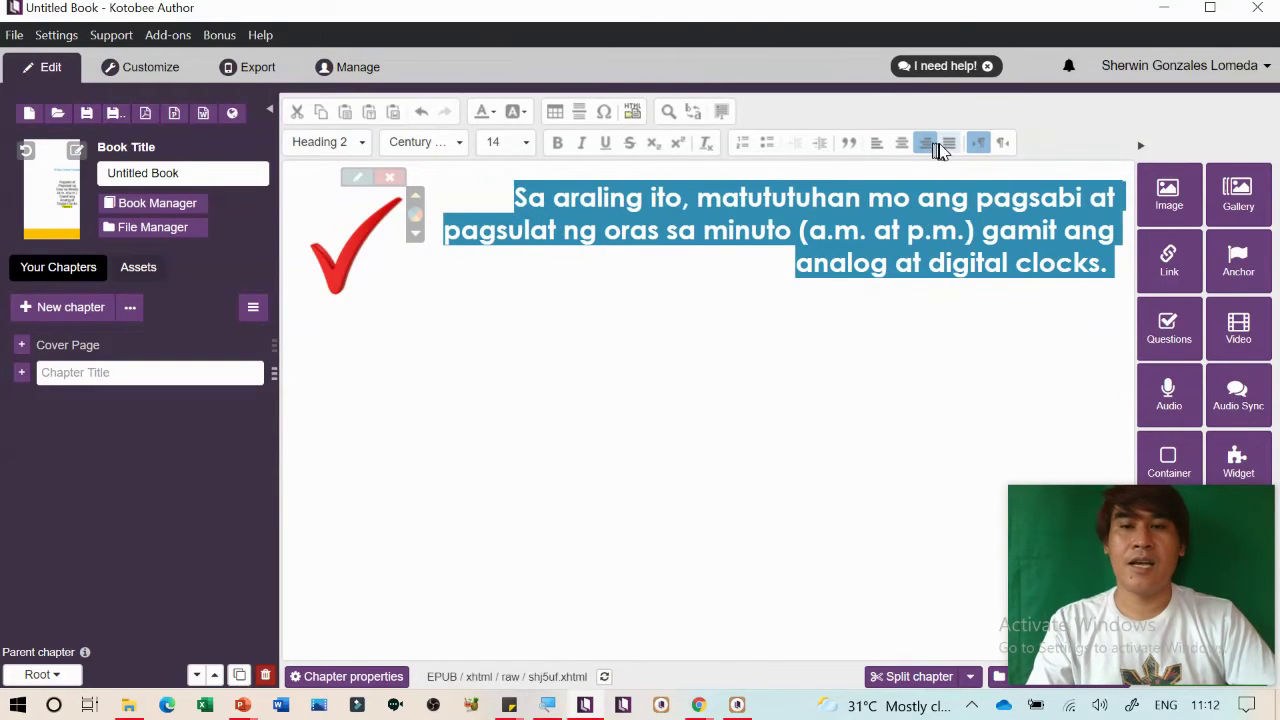
{"action": "left_click", "coordinate": [949, 143]}
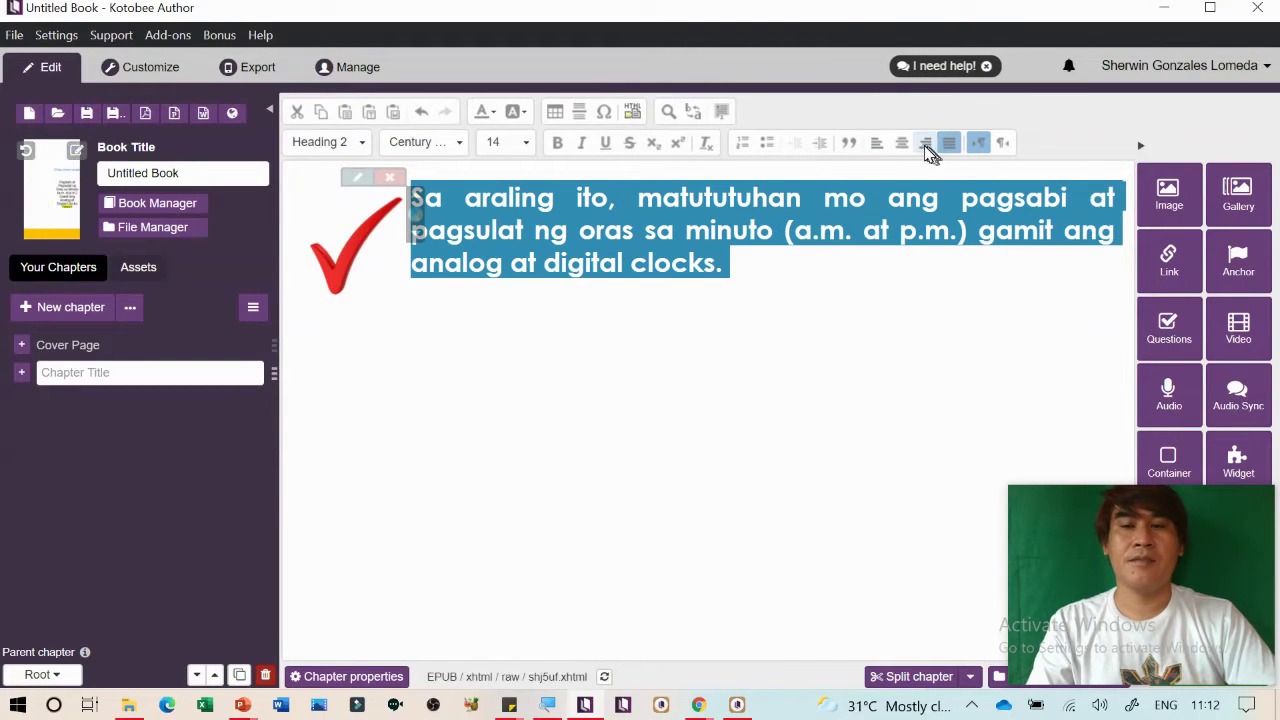
{"action": "left_click", "coordinate": [901, 143]}
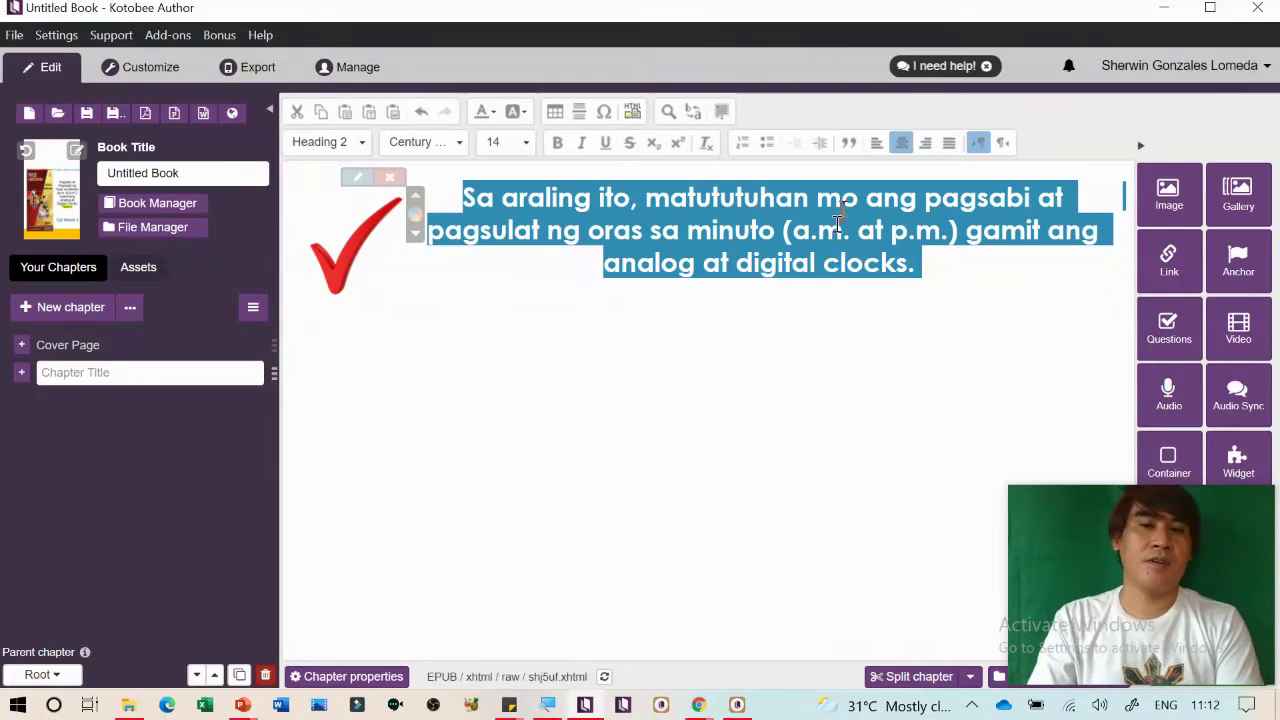
Copy the second paragraph of slide 2, including Pahina 6, from PowerPoint and paste it below the first paragraph in the Kotobee chapter
{"action": "left_click", "coordinate": [961, 270]}
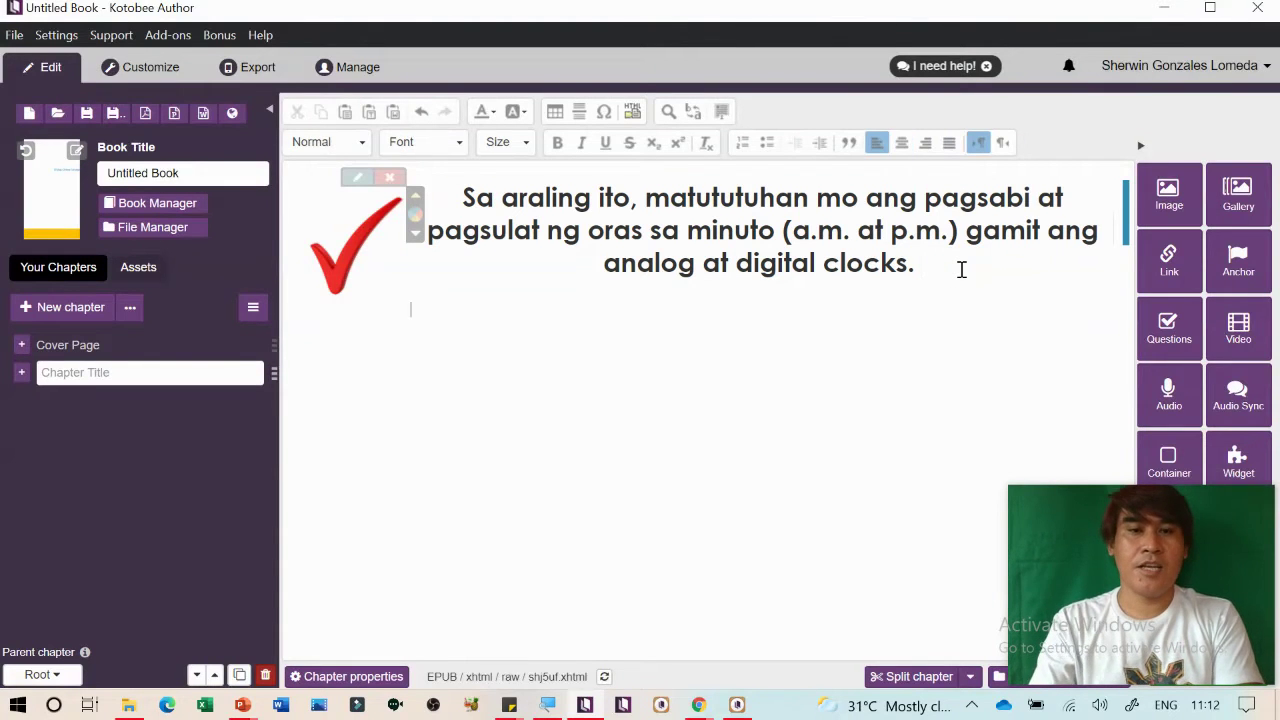
{"action": "key", "text": "alt+Tab"}
{"action": "left_click_drag", "start_coordinate": [460, 450], "coordinate": [797, 588]}
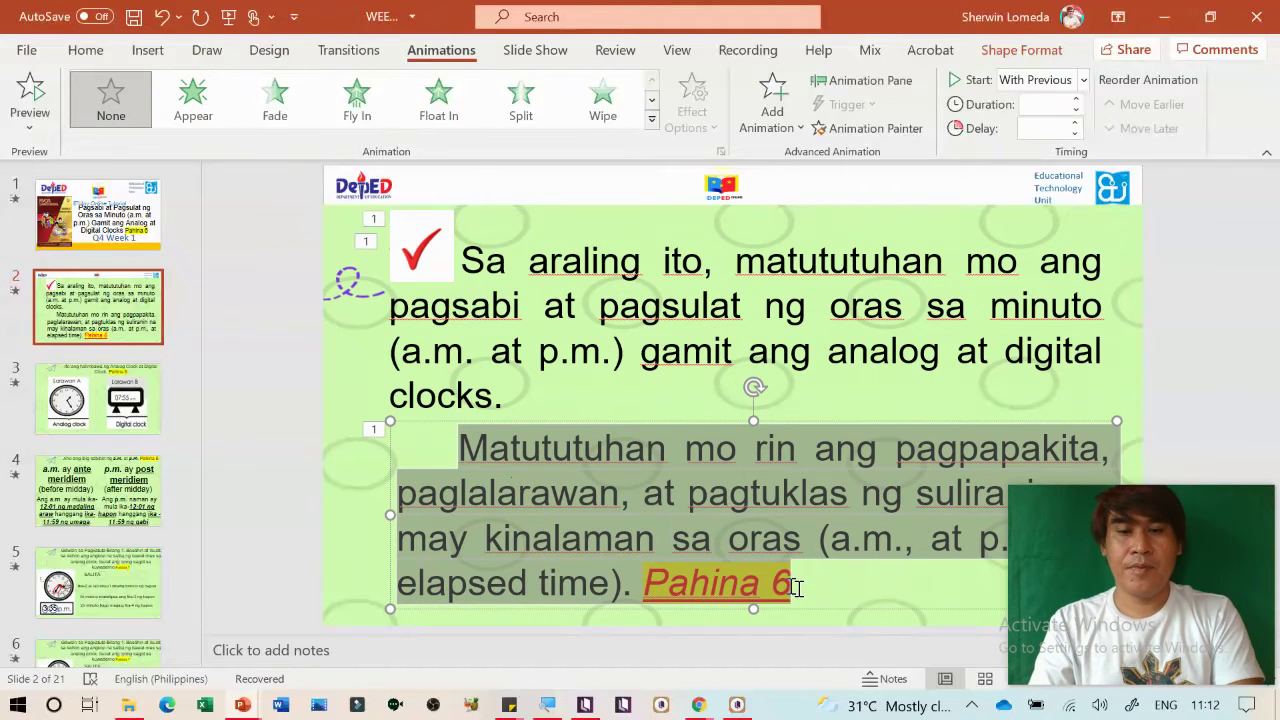
{"action": "key", "text": "alt+Tab"}
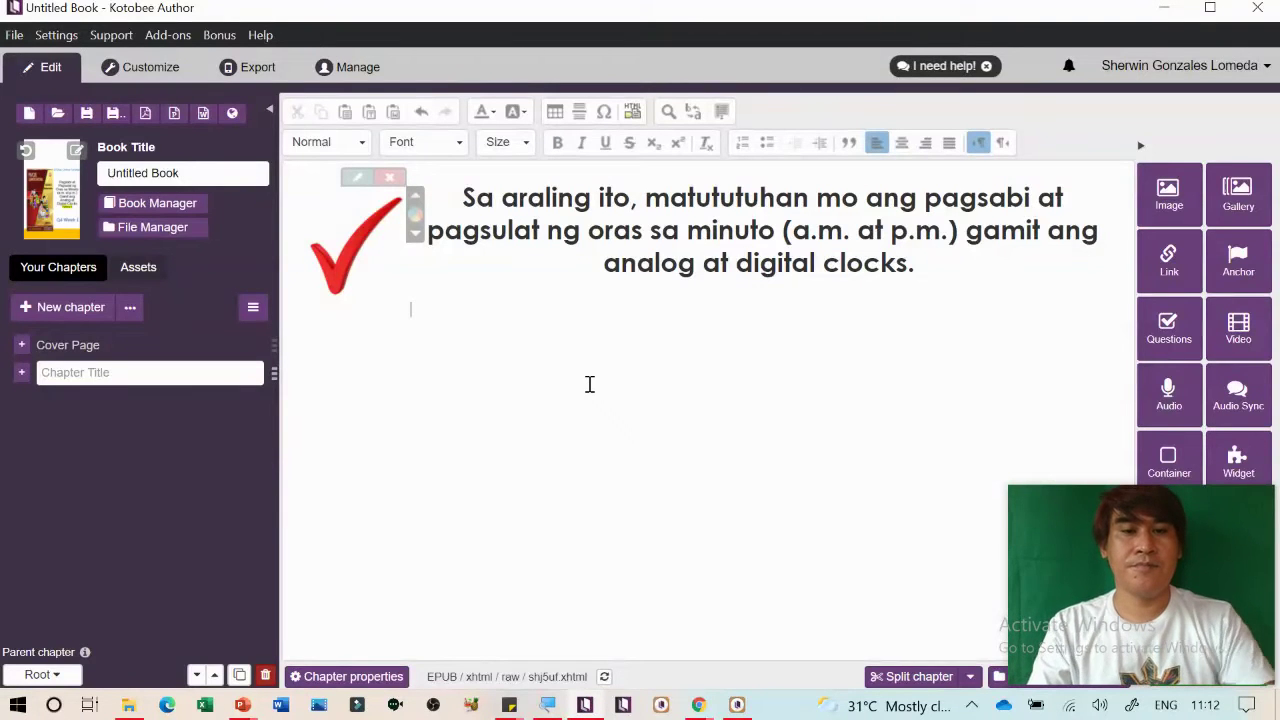
{"action": "type", "text": "Matututuhan mo rin ang pagpapakita, paglalarawan, at pagtuklas ng suliranin na may kinalaman sa oras (a.m., at p.m., at elapsed time). Pahina 6"}
Format the second paragraph, starting with Matututuhan, as Heading 2
{"action": "left_click_drag", "start_coordinate": [410, 311], "coordinate": [502, 332]}
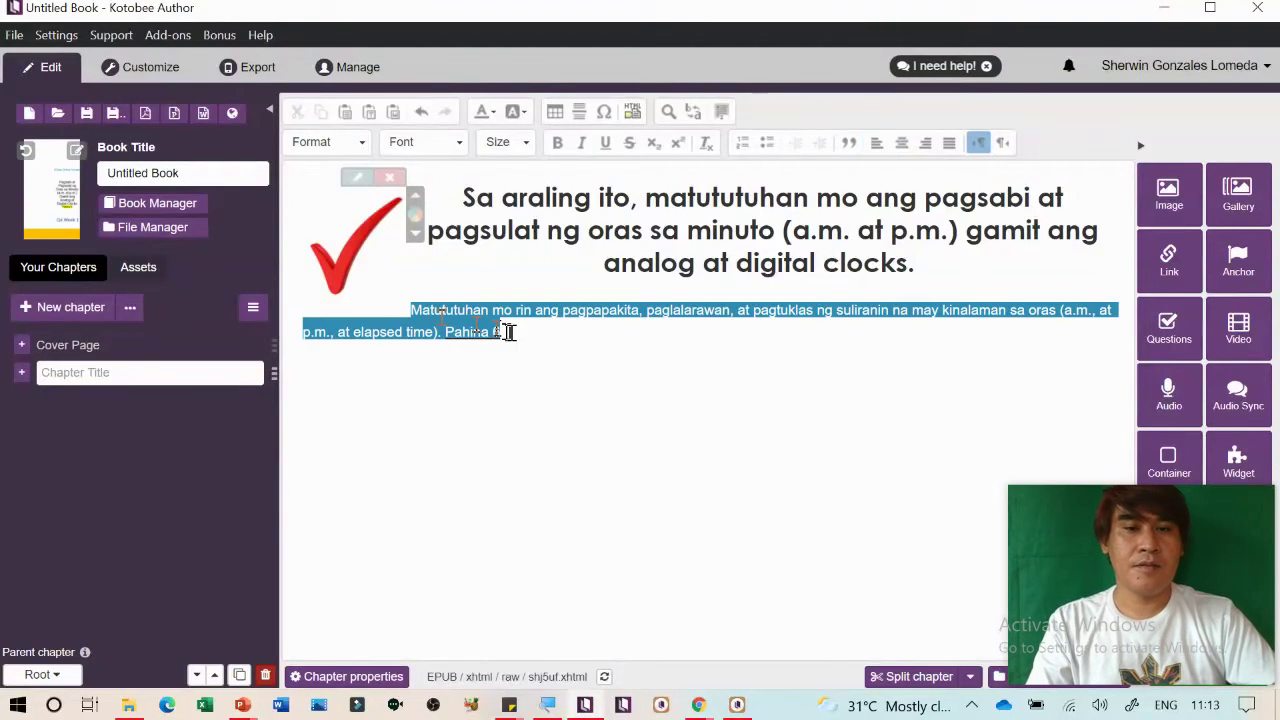
{"action": "left_click", "coordinate": [352, 145]}
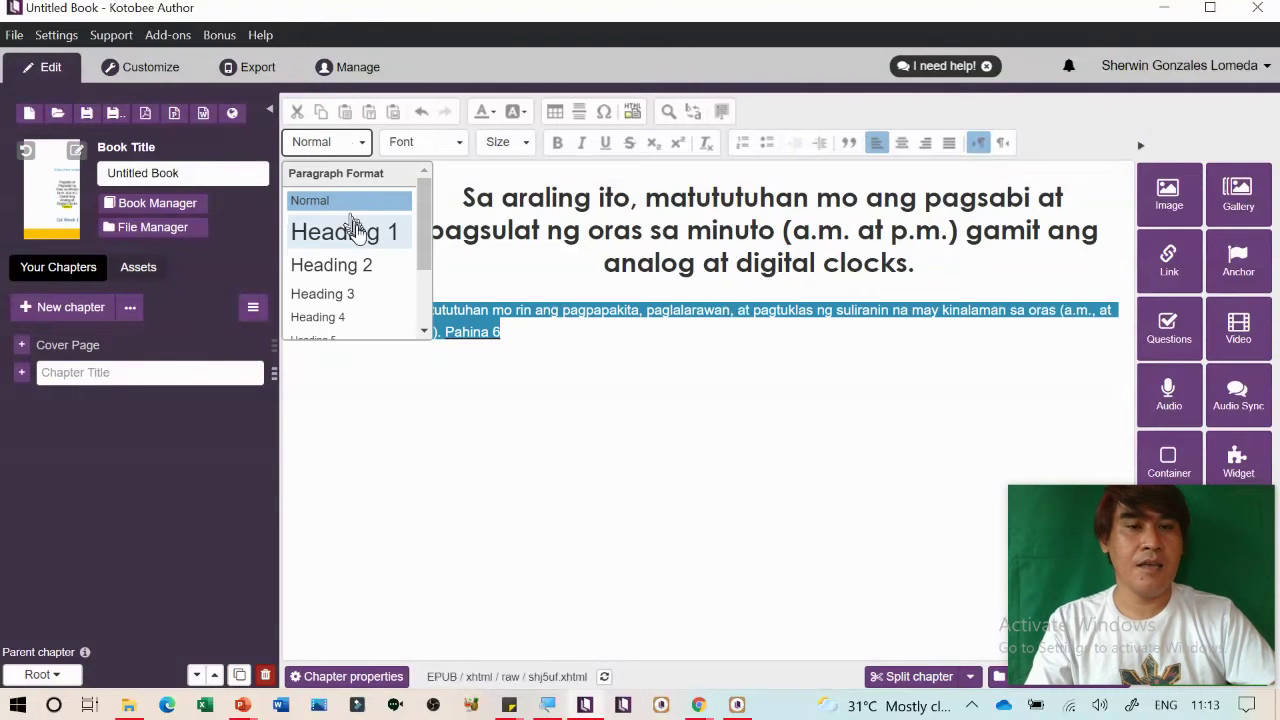
{"action": "left_click", "coordinate": [370, 264]}
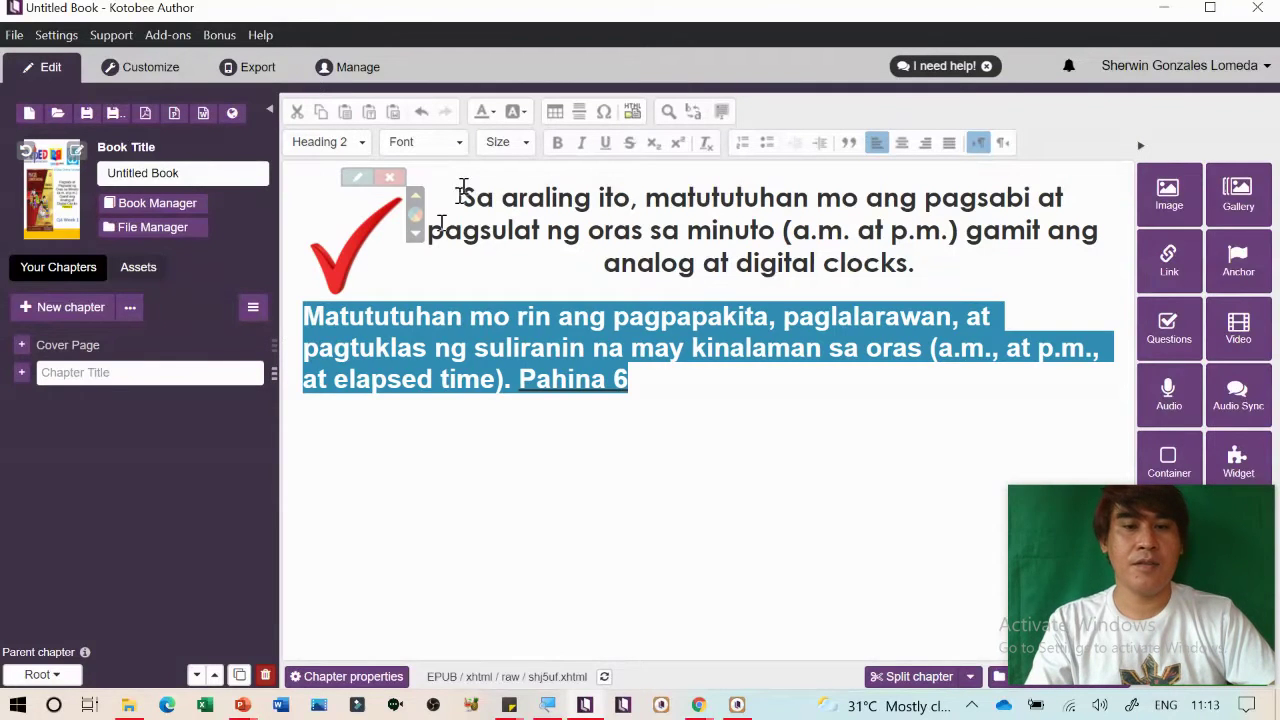
Set the second paragraph, starting with Matututuhan, in Century Gothic and center it
{"action": "left_click", "coordinate": [457, 143]}
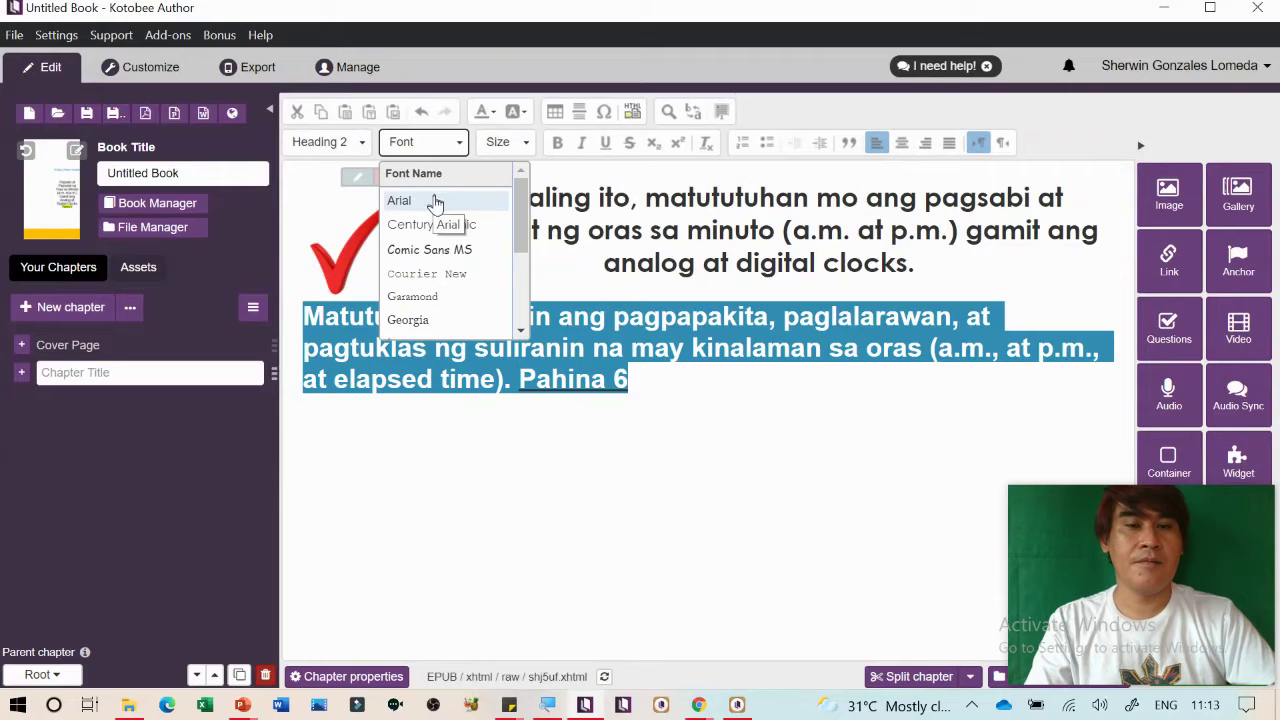
{"action": "left_click", "coordinate": [435, 224]}
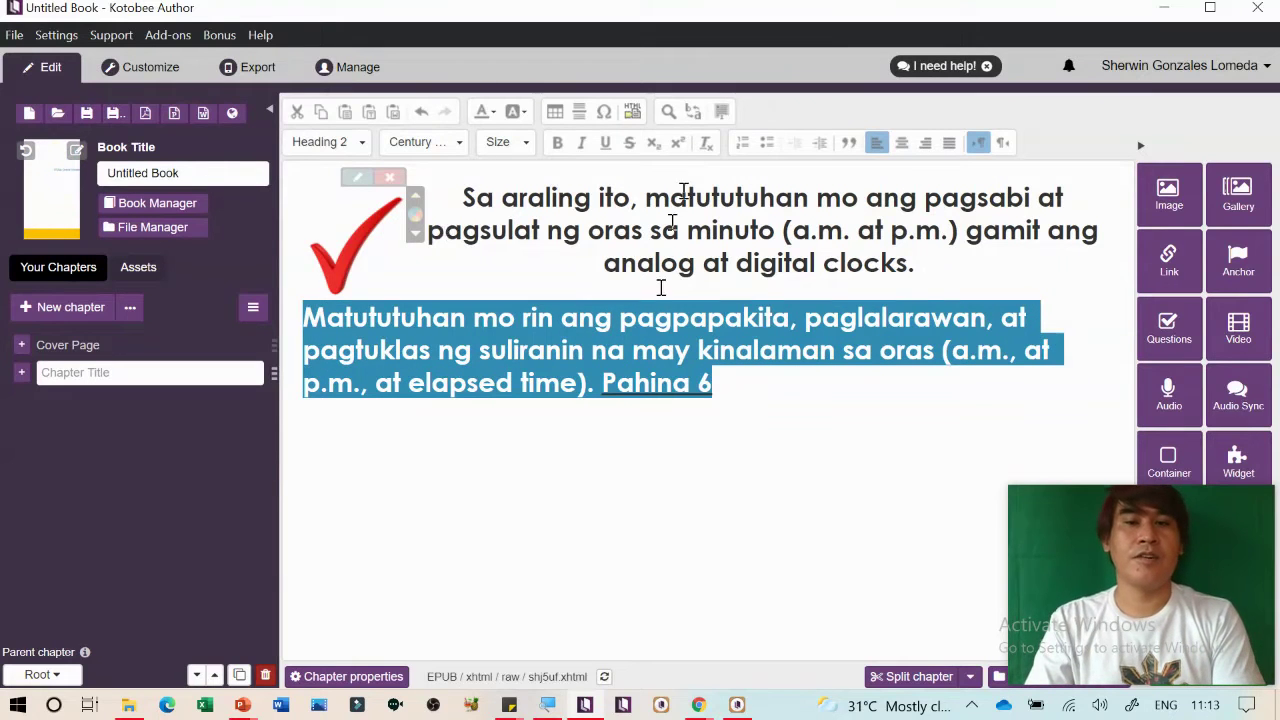
{"action": "left_click", "coordinate": [903, 145]}
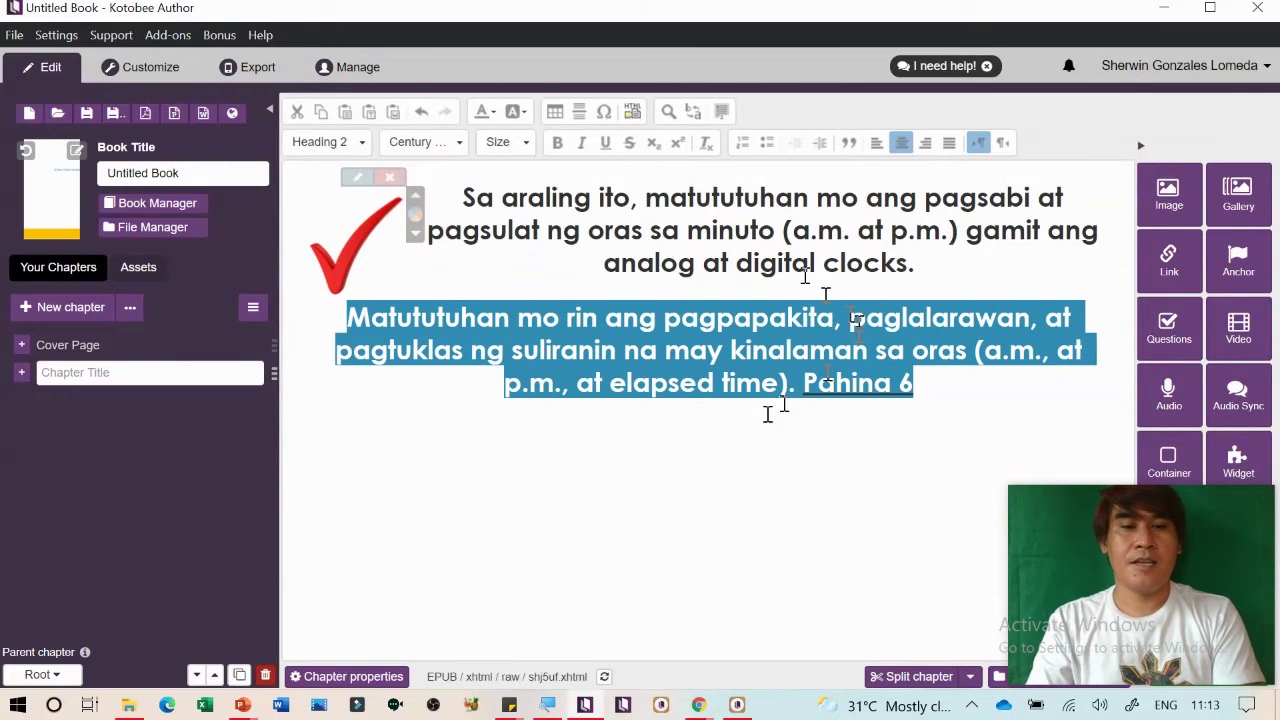
Title the second chapter Objectives
{"action": "left_click", "coordinate": [978, 376]}
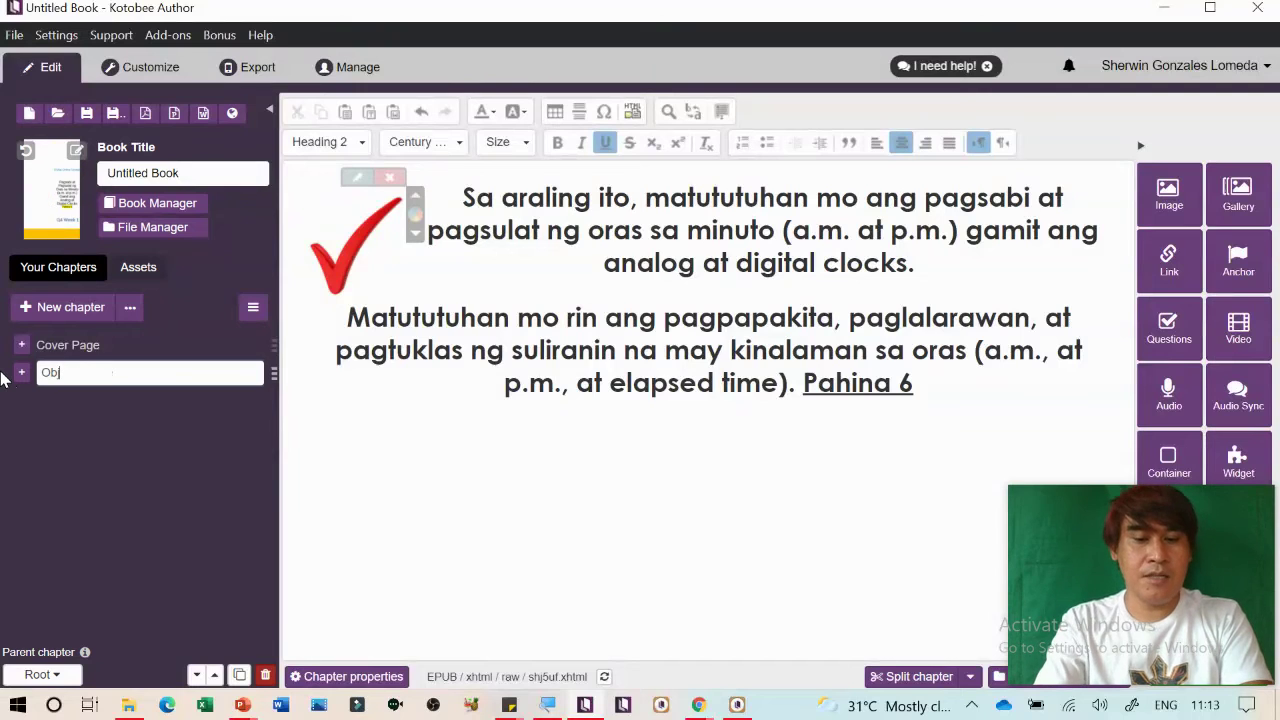
{"action": "type", "text": "6"}
{"action": "left_click", "coordinate": [830, 486]}
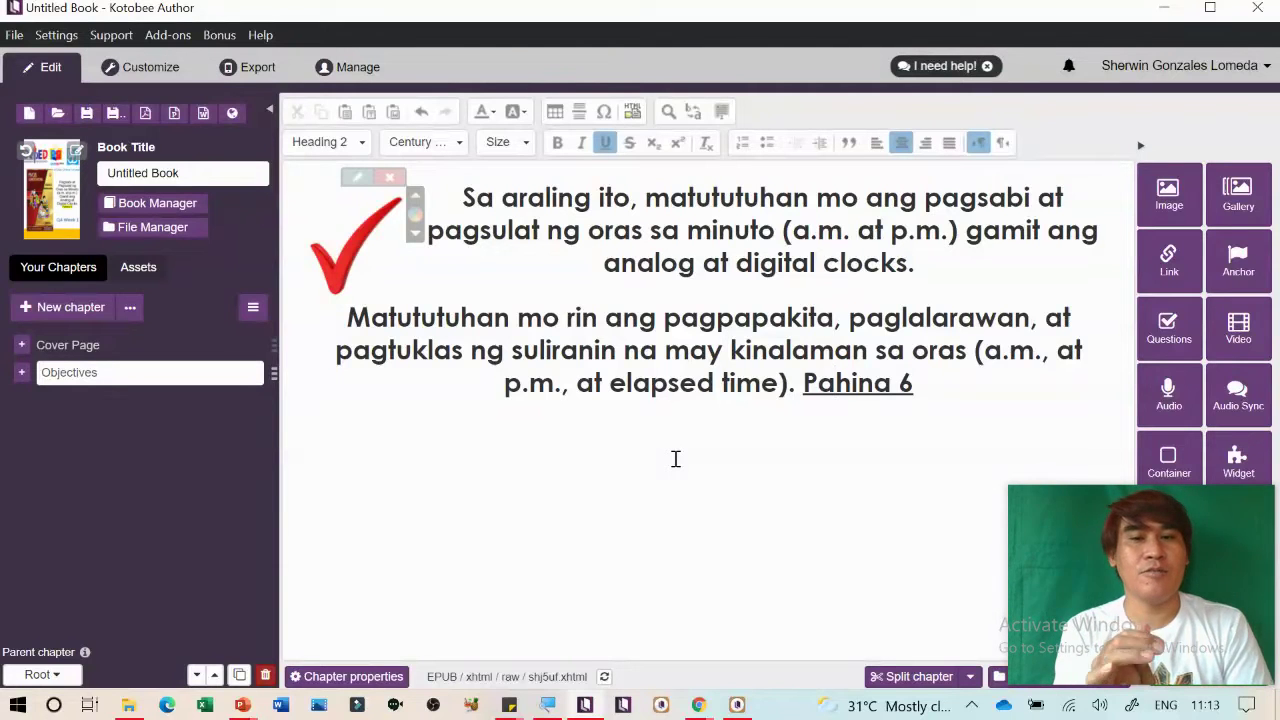
Preview the Objectives chapter in the simulated iPad Mini ebook reader and return to editing
{"action": "left_click", "coordinate": [140, 67]}
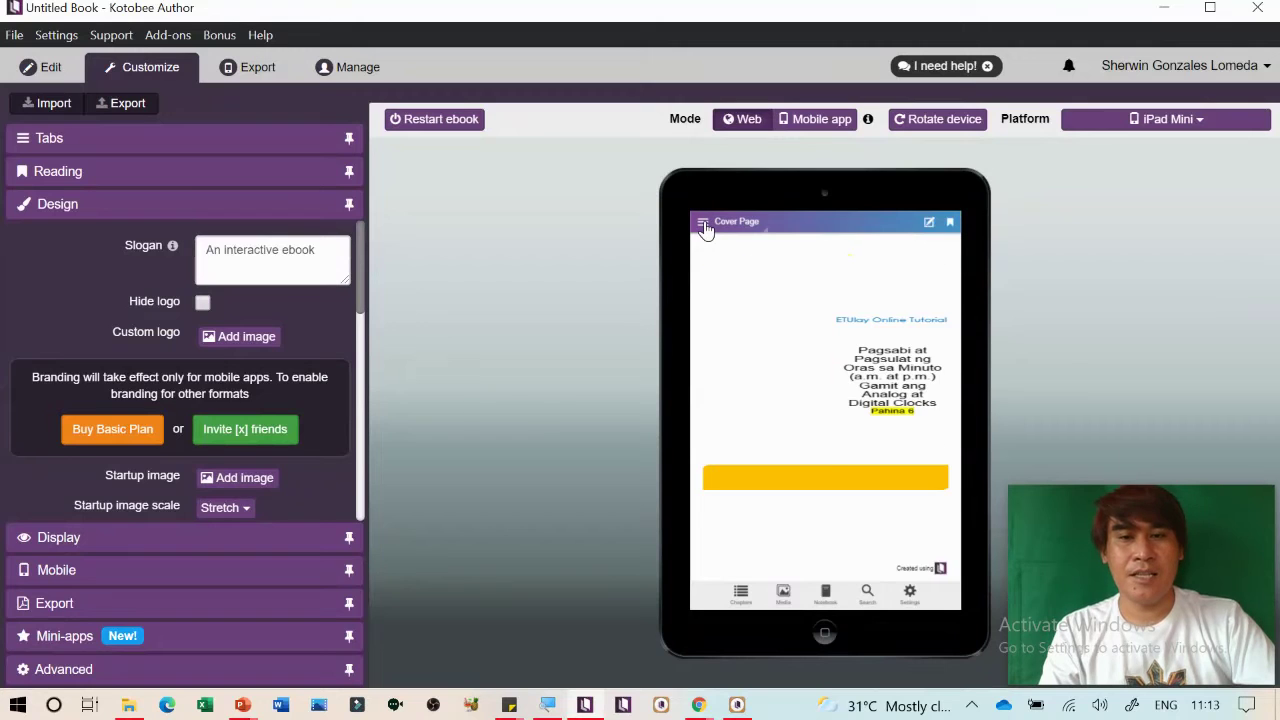
{"action": "left_click", "coordinate": [704, 224]}
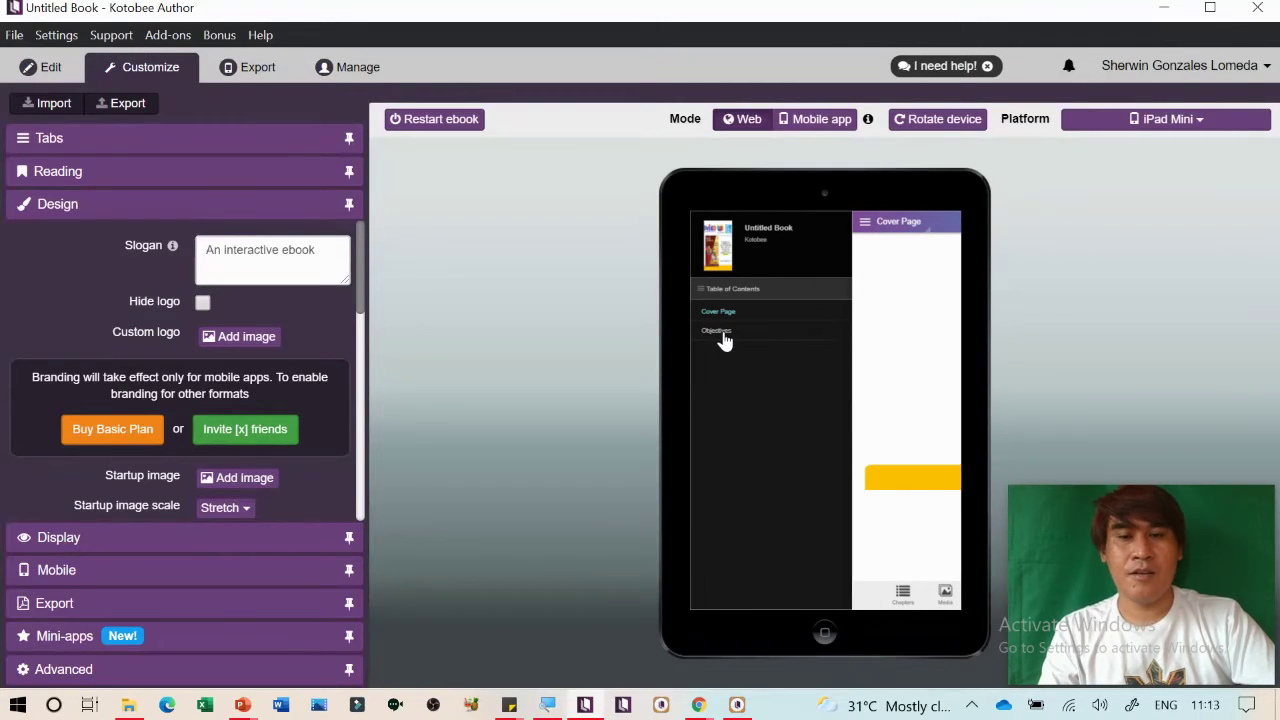
{"action": "left_click", "coordinate": [718, 331]}
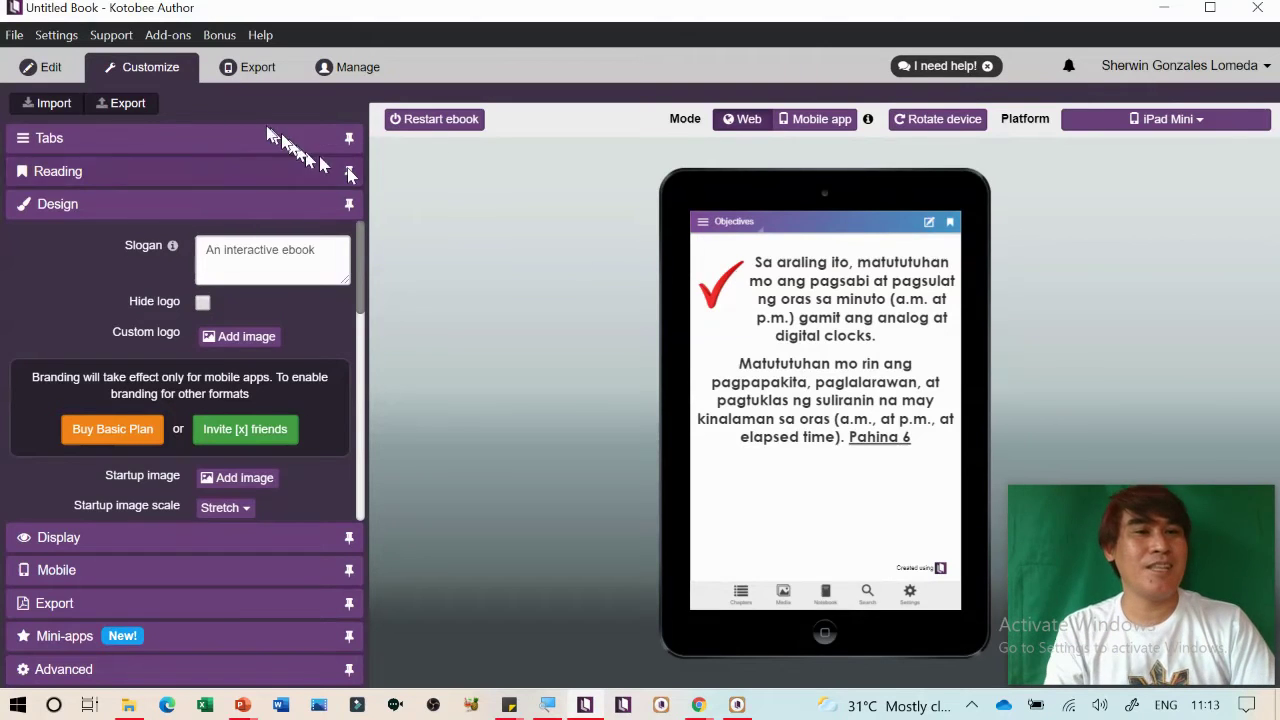
{"action": "left_click", "coordinate": [51, 67]}
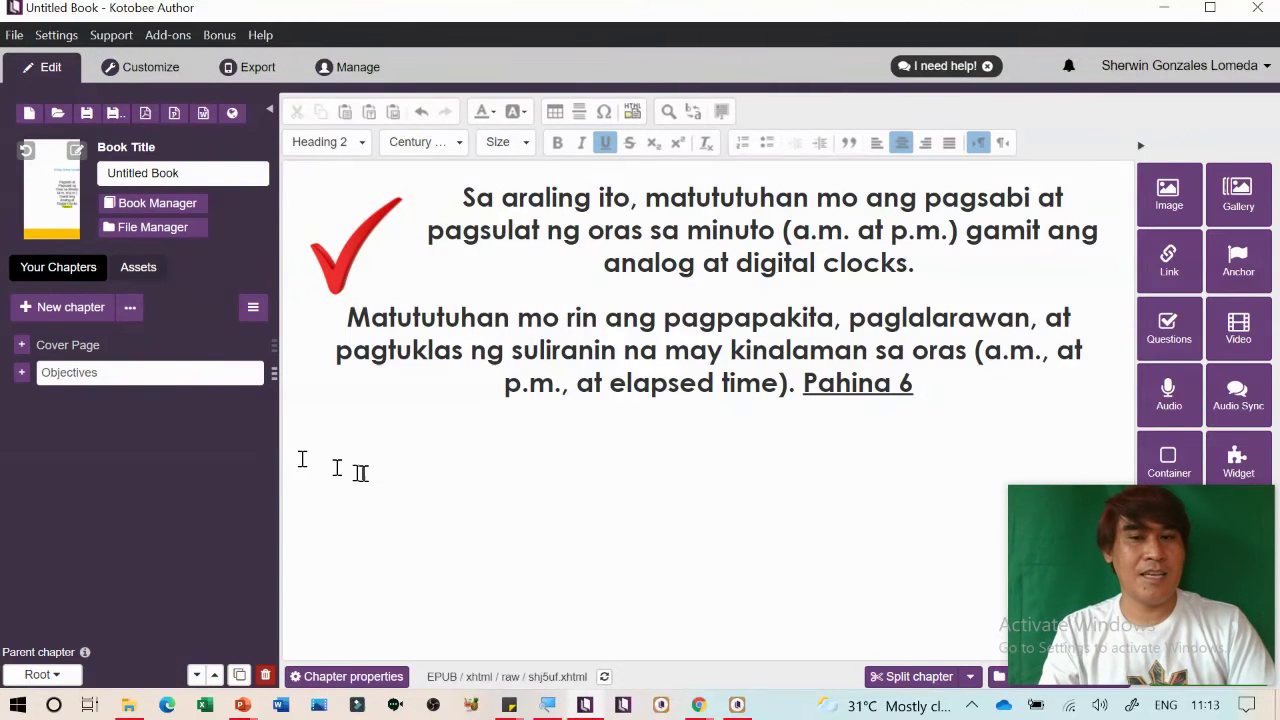
Add a new chapter and paste into it the heading text of slide 3, including Pahina 6, copied from PowerPoint
{"action": "left_click", "coordinate": [60, 307]}
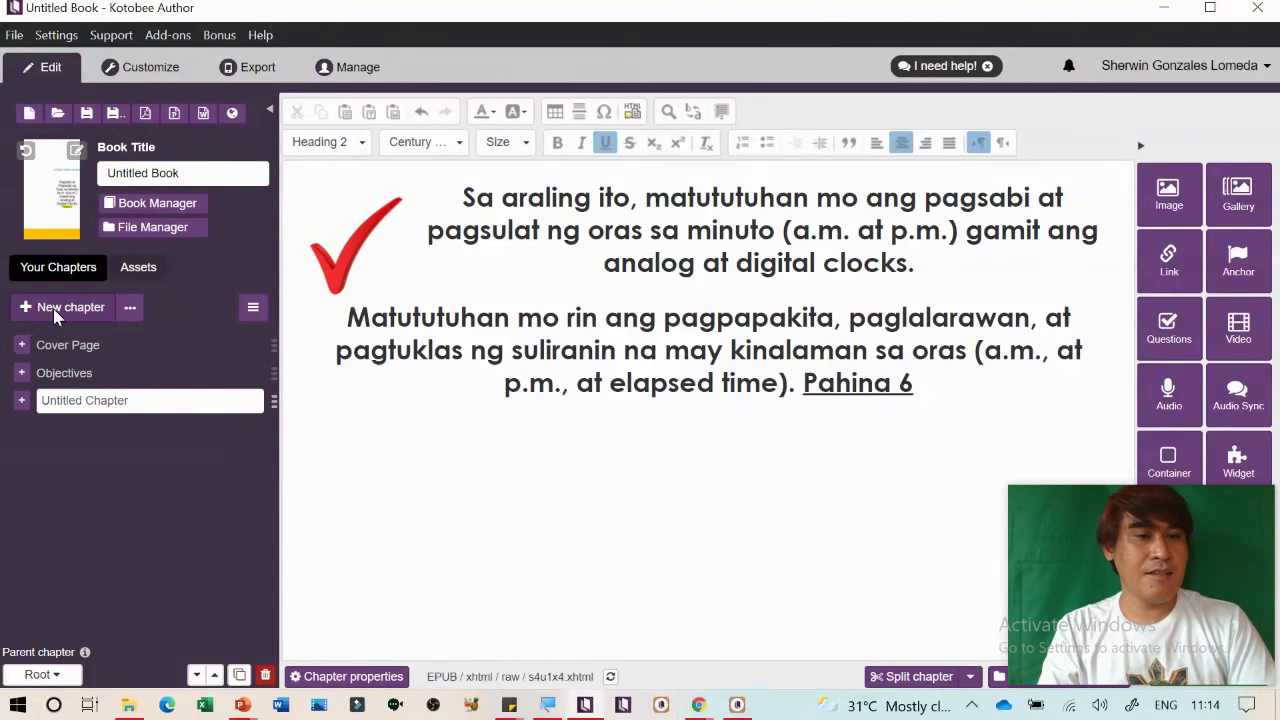
{"action": "left_click", "coordinate": [240, 706]}
{"action": "left_click", "coordinate": [503, 641]}
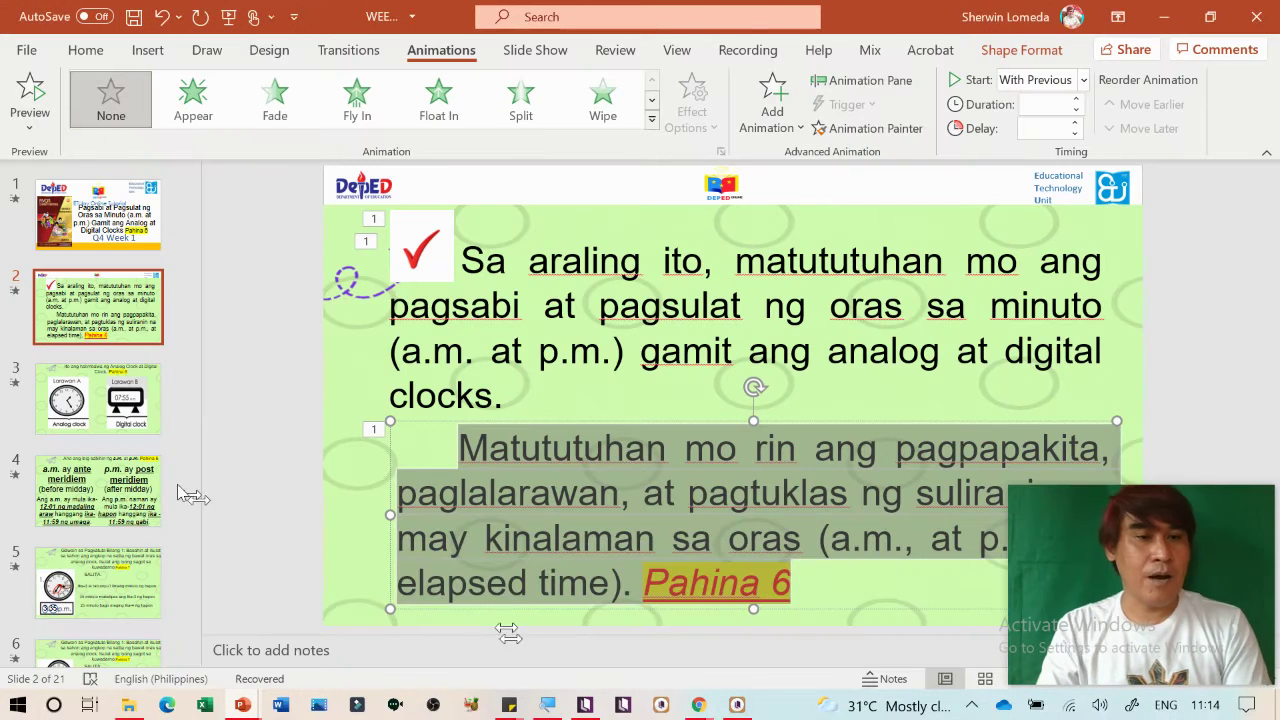
{"action": "left_click", "coordinate": [104, 404]}
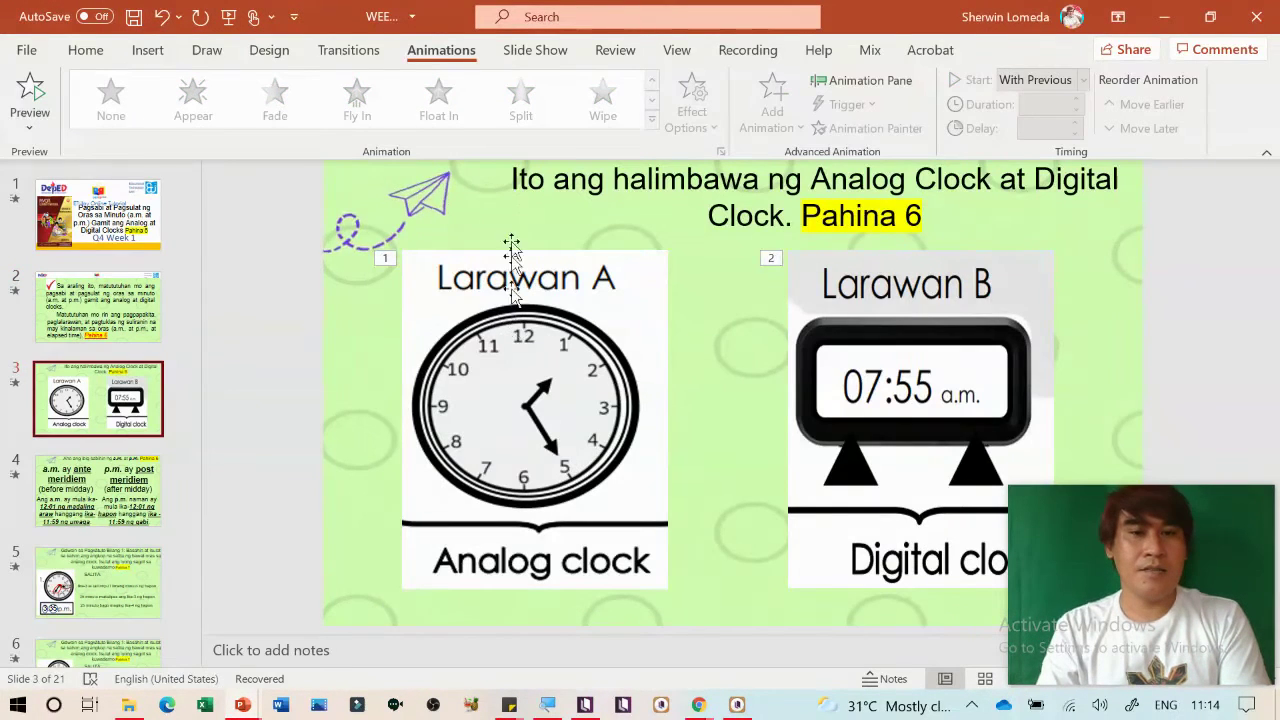
{"action": "left_click_drag", "start_coordinate": [510, 180], "coordinate": [931, 277]}
{"action": "key", "text": "ctrl+c"}
{"action": "key", "text": "alt+Tab"}
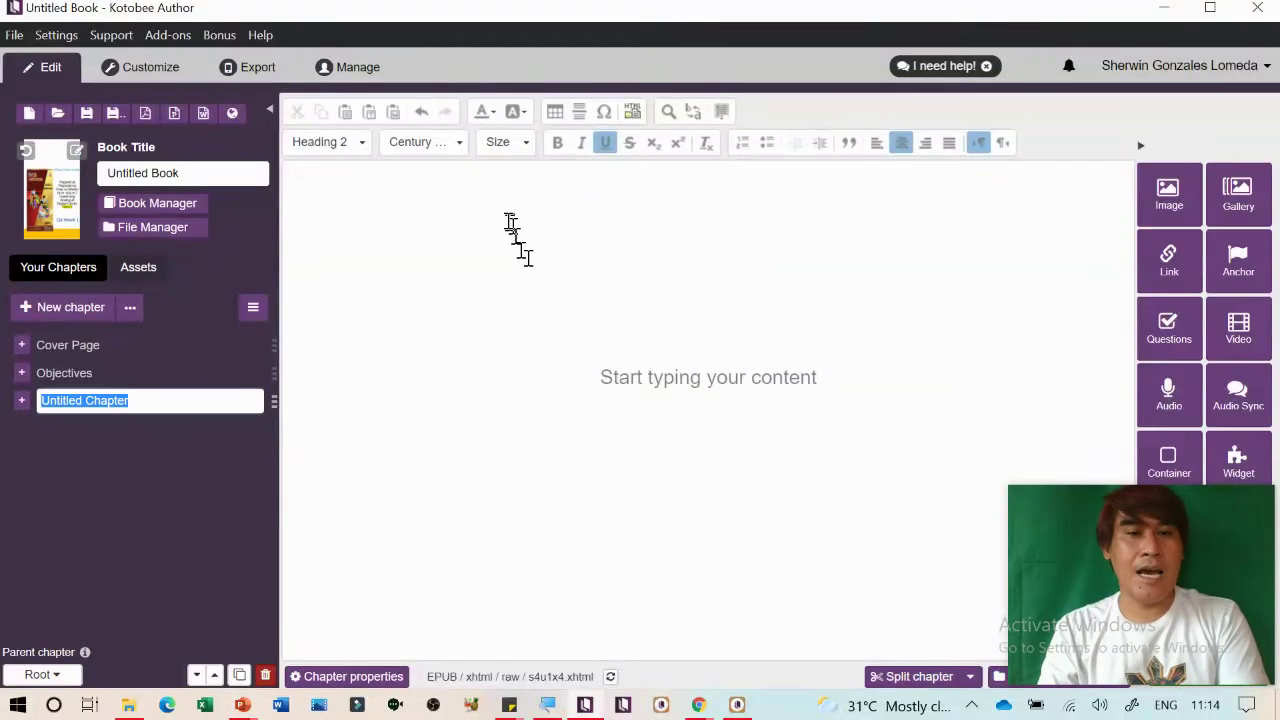
{"action": "key", "text": "ctrl+v"}
Format the pasted heading of the new chapter as centered Heading 2
{"action": "key", "text": "ctrl+a"}
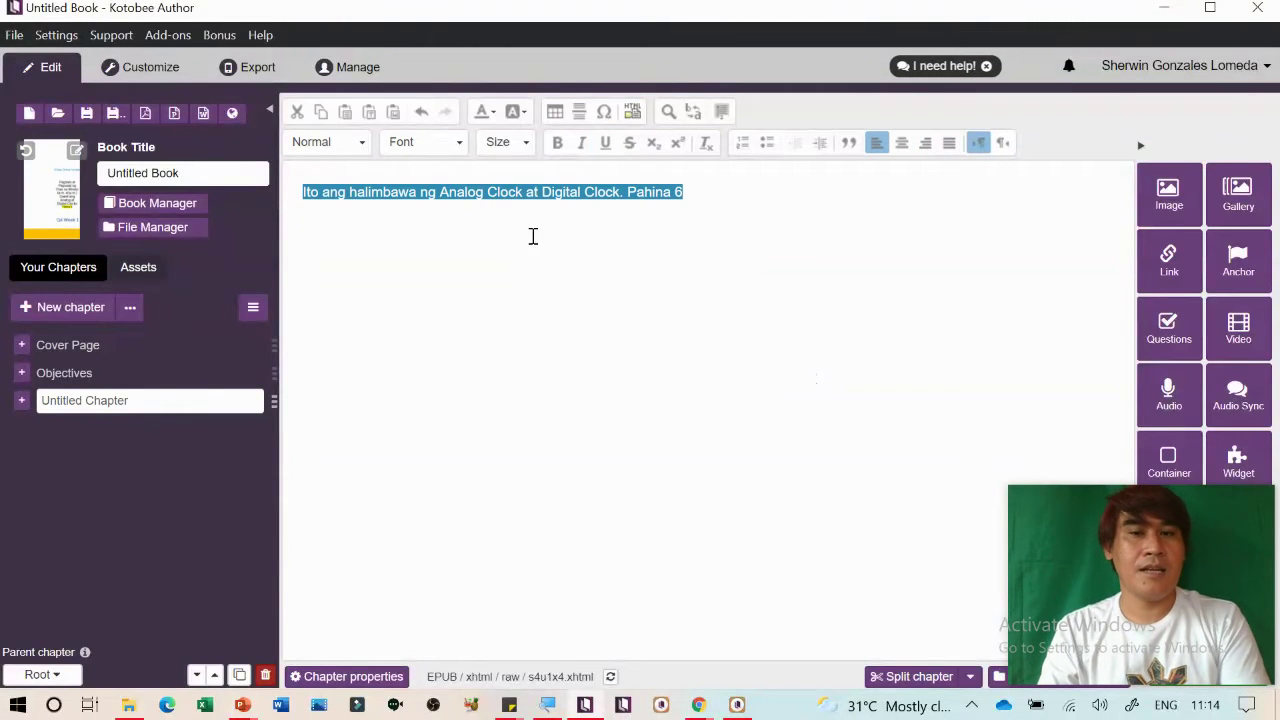
{"action": "left_click", "coordinate": [357, 140]}
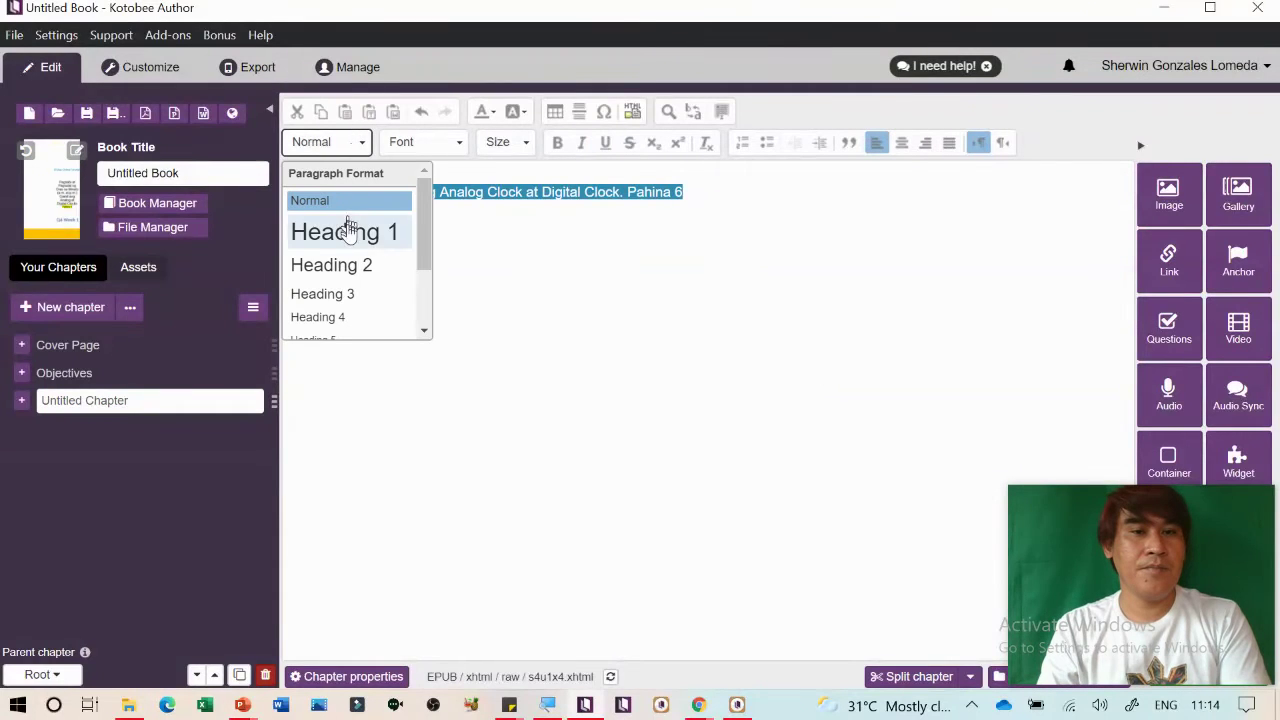
{"action": "left_click", "coordinate": [353, 268]}
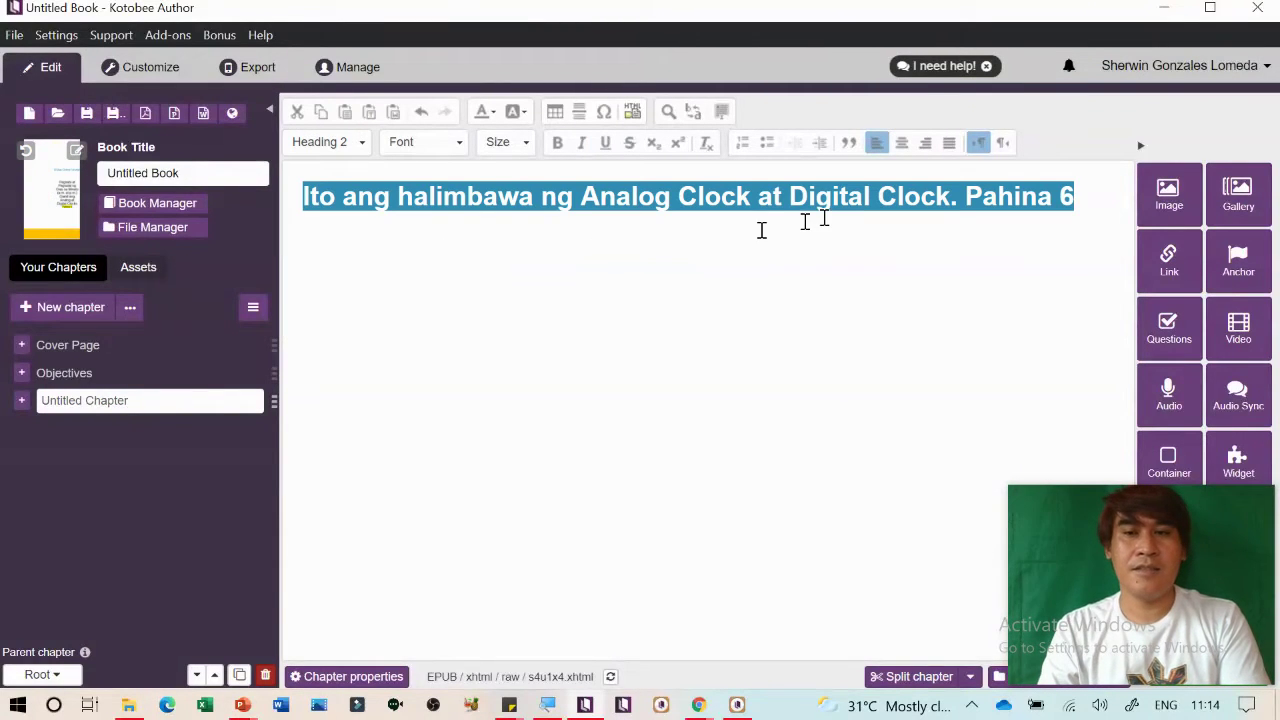
{"action": "left_click", "coordinate": [901, 143]}
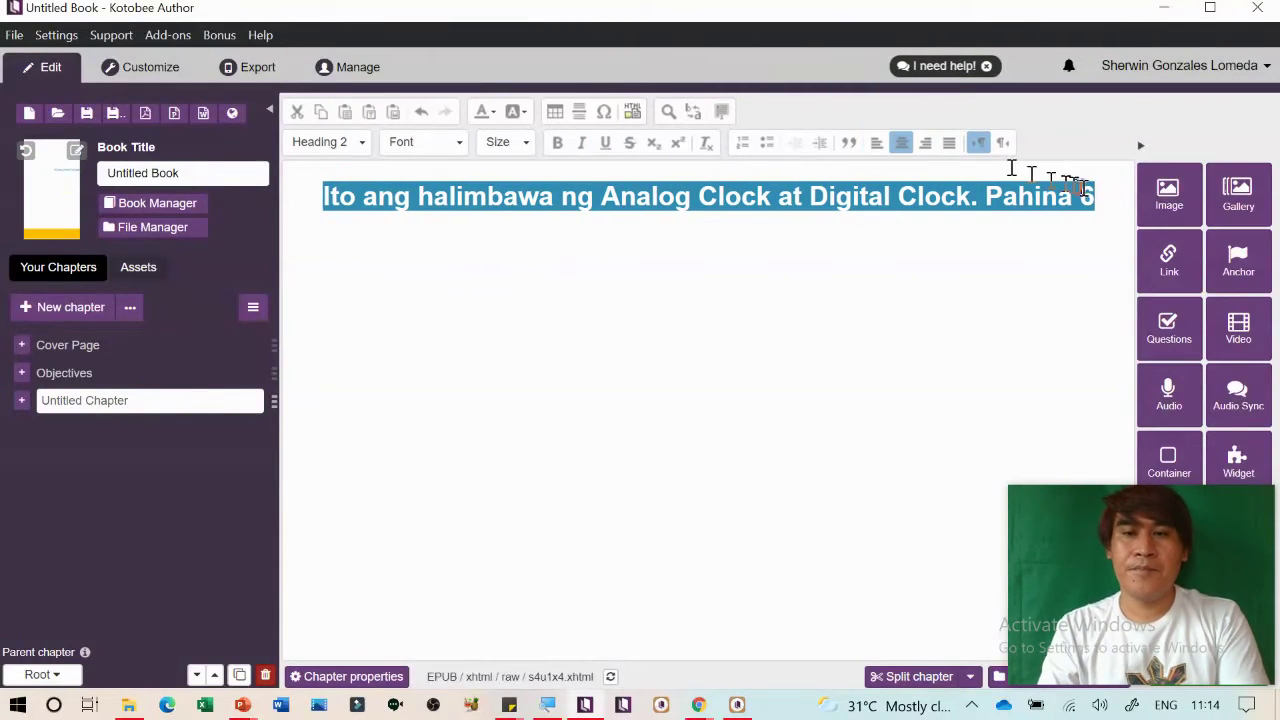
Copy the words Analog Clock at Digital Clock from the heading and paste them on a new line below it
{"action": "left_click", "coordinate": [1111, 199]}
{"action": "key", "text": "Return"}
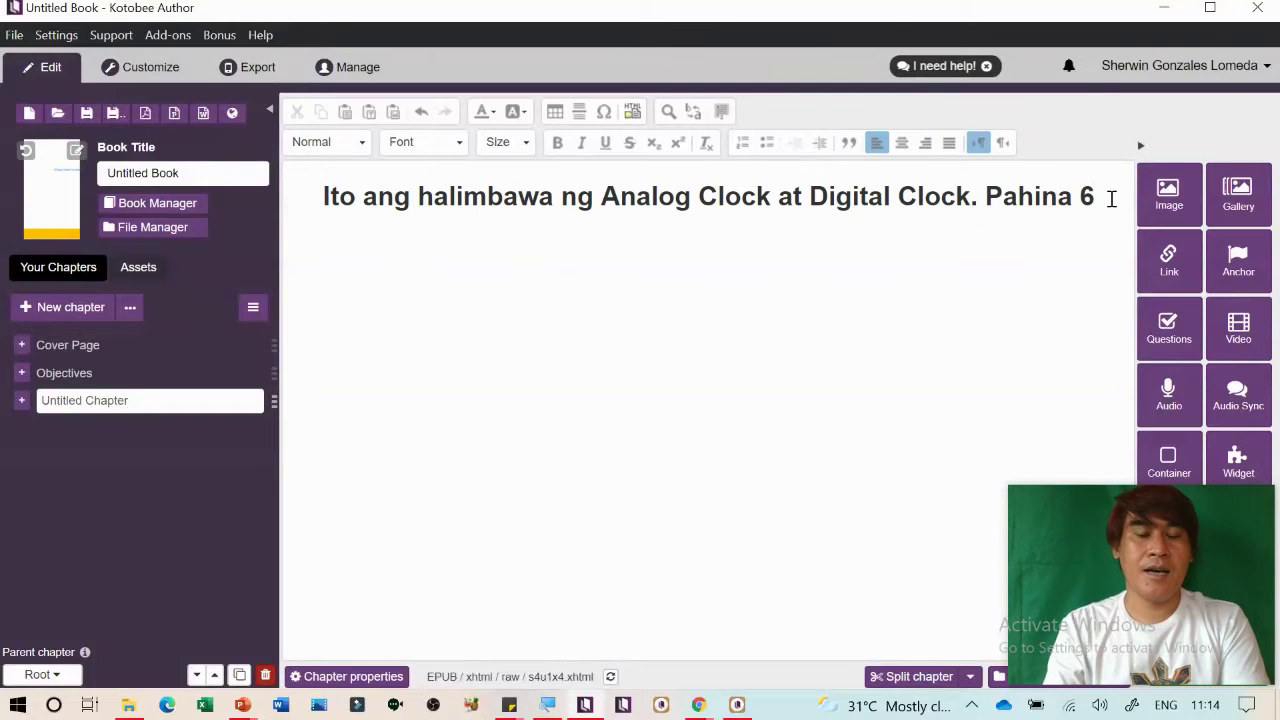
{"action": "left_click_drag", "start_coordinate": [601, 197], "coordinate": [961, 206]}
{"action": "key", "text": "ctrl+c"}
{"action": "left_click", "coordinate": [672, 254]}
{"action": "key", "text": "ctrl+v"}
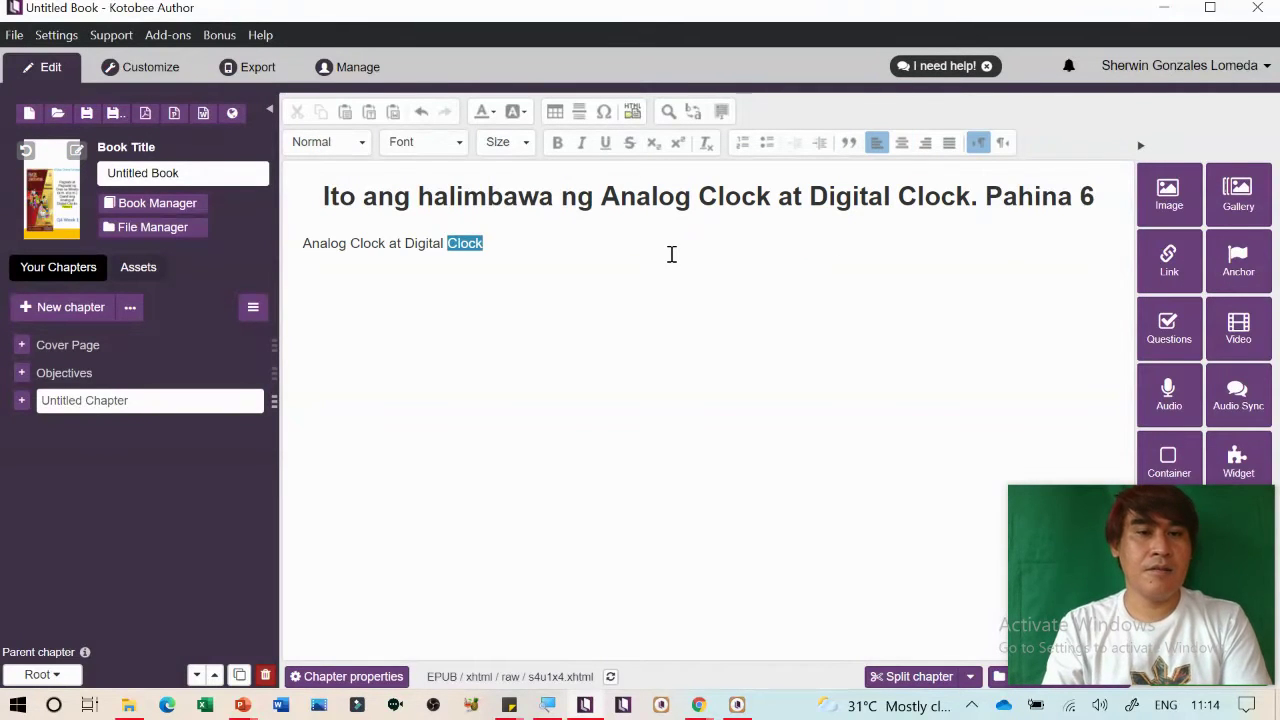
Format the new line Analog Clock at Digital Clock as Heading 2
{"action": "key", "text": "shift+Up"}
{"action": "key", "text": "Left"}
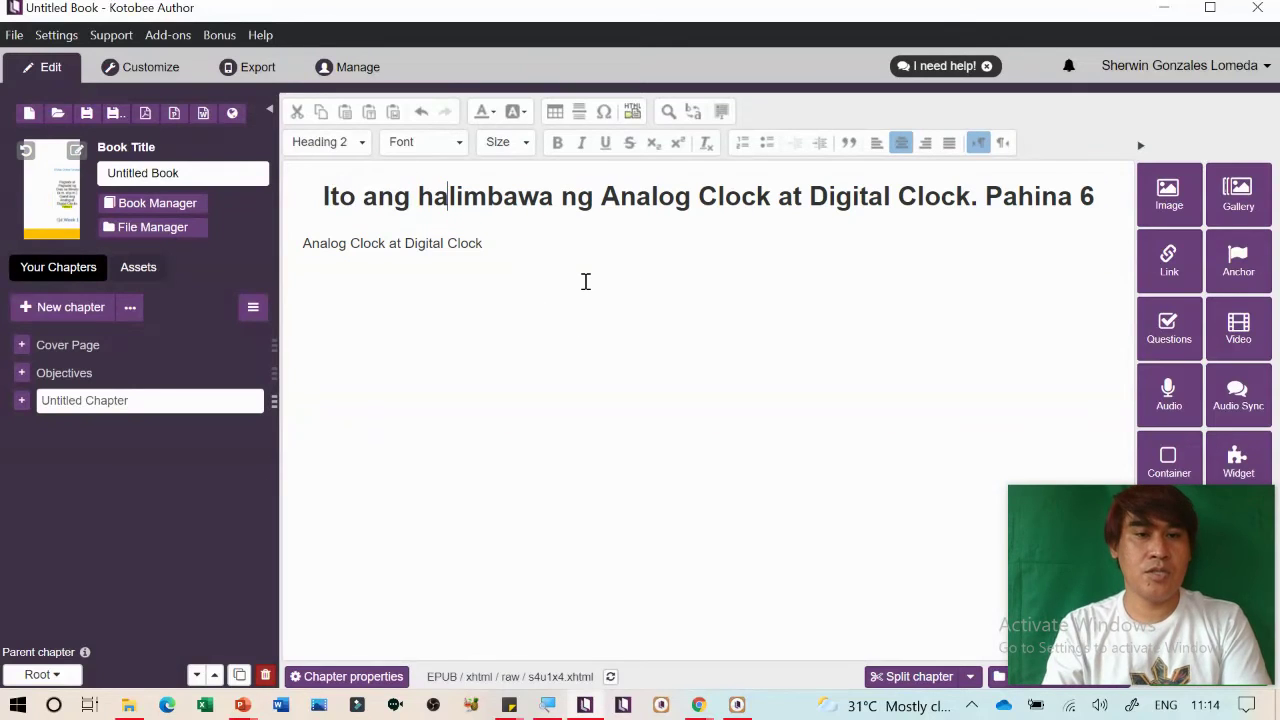
{"action": "key", "text": "Down"}
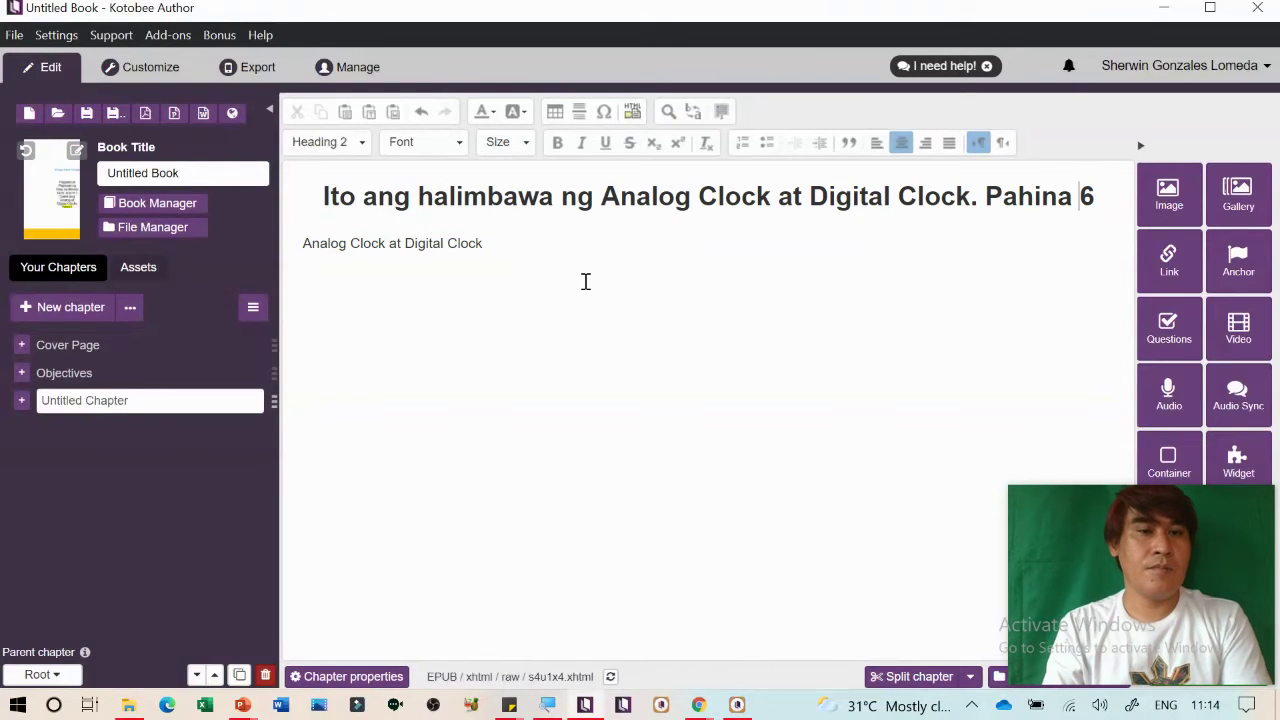
{"action": "key", "text": "Down"}
{"action": "key", "text": "shift+Home"}
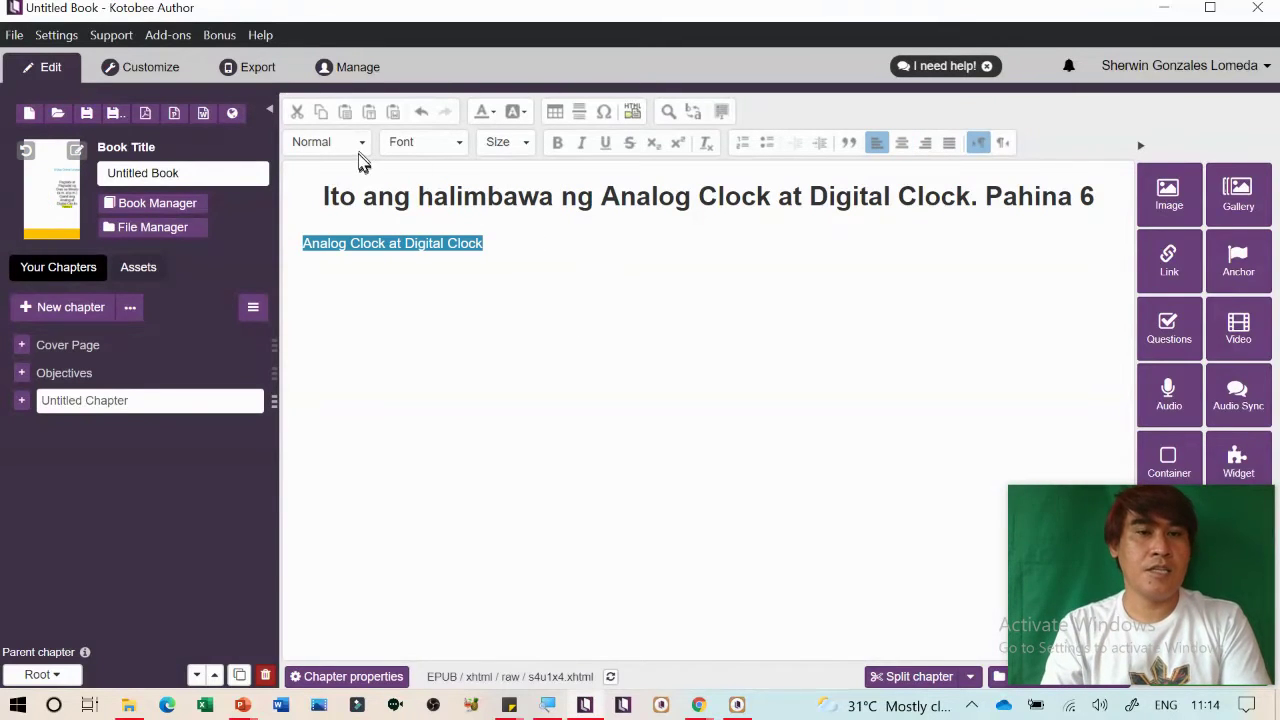
{"action": "left_click", "coordinate": [356, 150]}
{"action": "left_click", "coordinate": [350, 270]}
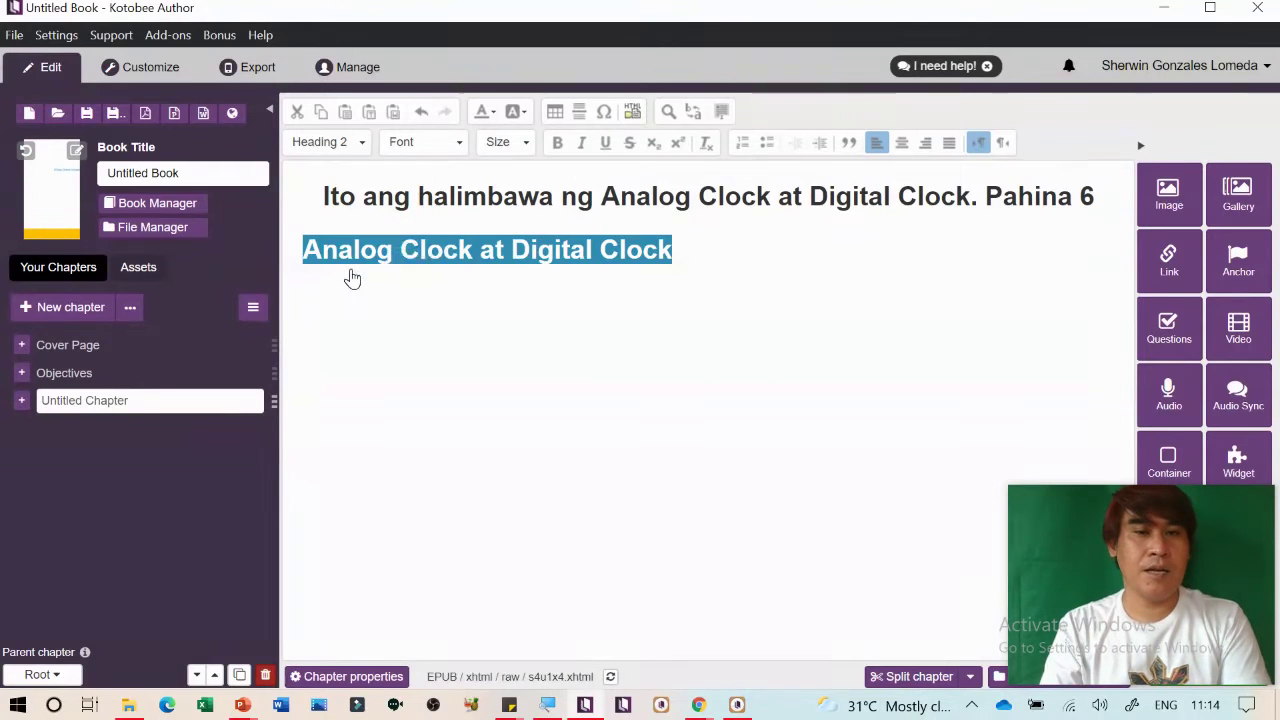
Remove the word at and split the line into Analog Clock and Digital Clock, with an empty line between them
{"action": "left_click", "coordinate": [489, 258]}
{"action": "key", "text": "shift+Left"}
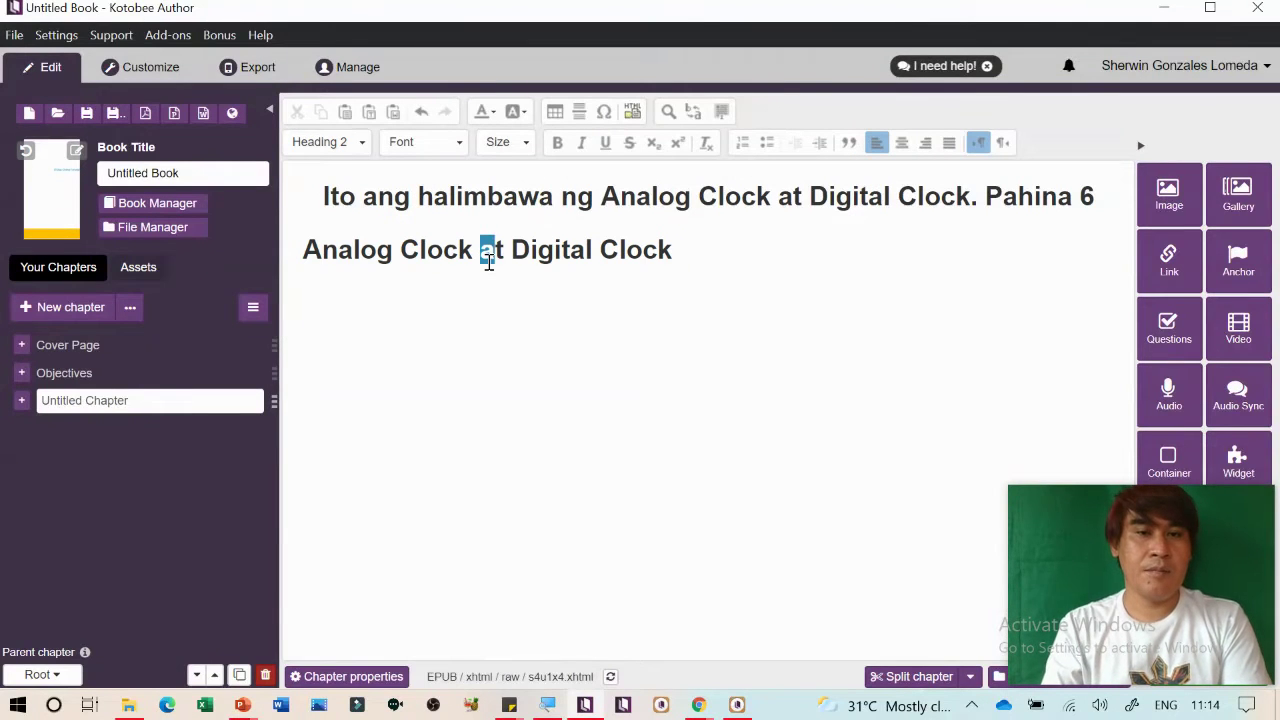
{"action": "key", "text": "BackSpace"}
{"action": "key", "text": "Return"}
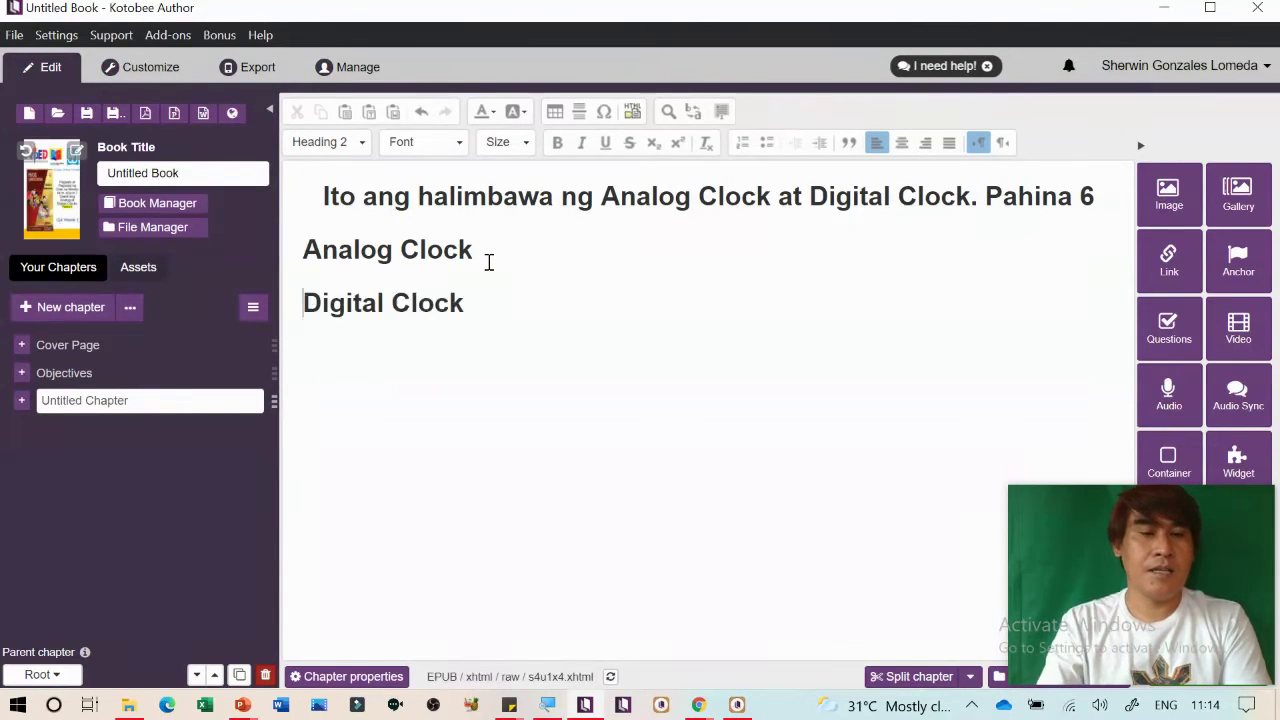
{"action": "key", "text": "Return"}
Look over the clock pictures on slide 3 in PowerPoint and return to the Kotobee chapter
{"action": "key", "text": "alt+Tab"}
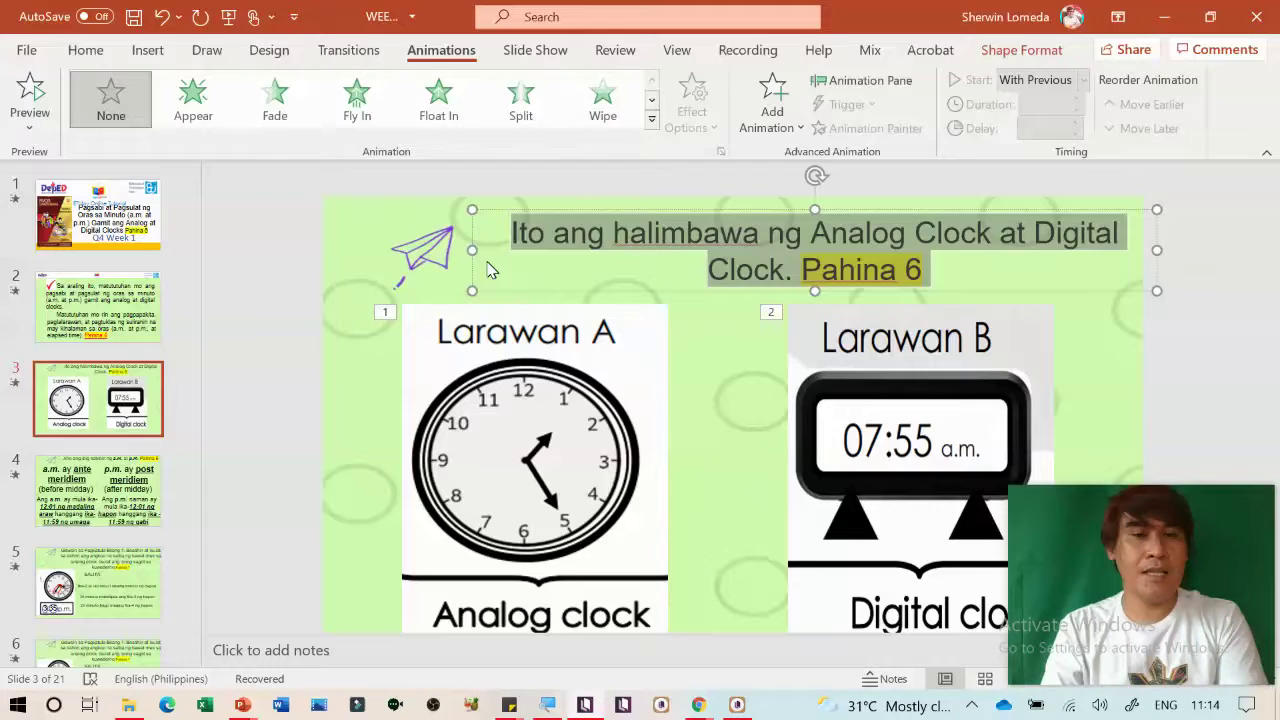
{"action": "scroll", "coordinate": [562, 377], "scroll_direction": "down", "scroll_amount": 2}
{"action": "scroll", "coordinate": [562, 377], "scroll_direction": "down", "scroll_amount": 5}
{"action": "scroll", "coordinate": [562, 377], "scroll_direction": "up", "scroll_amount": 3}
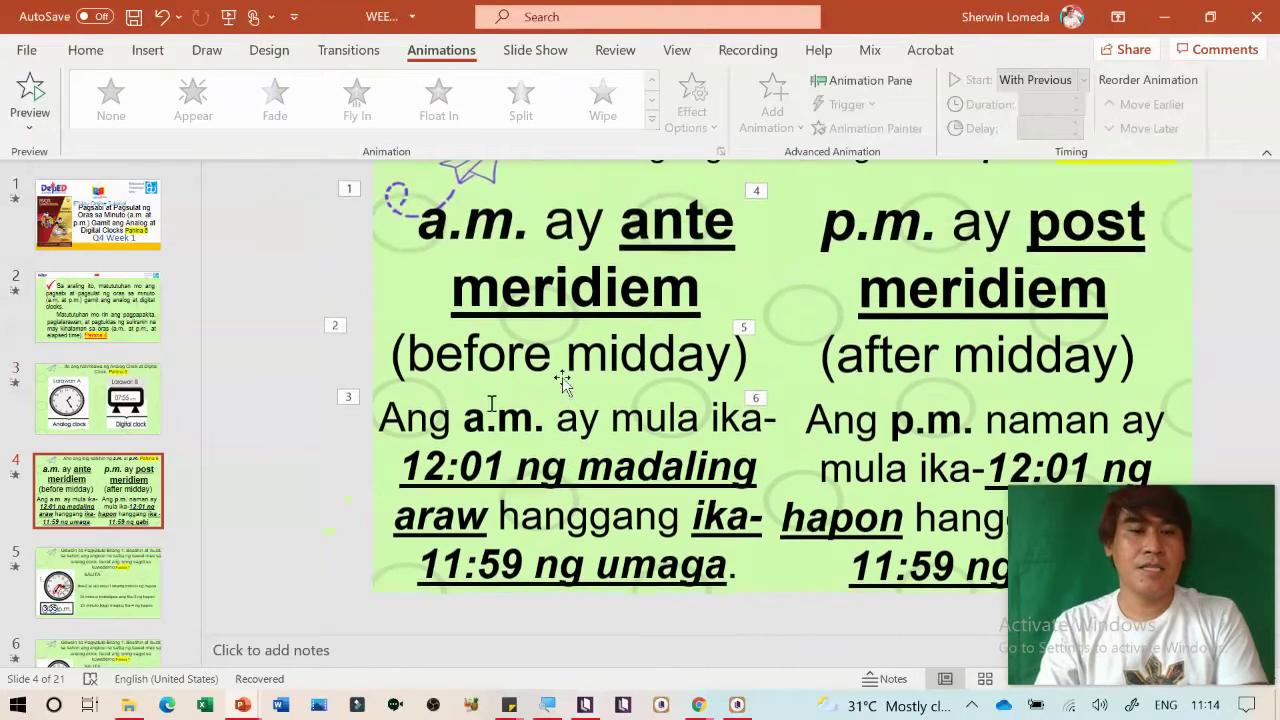
{"action": "left_click", "coordinate": [115, 415]}
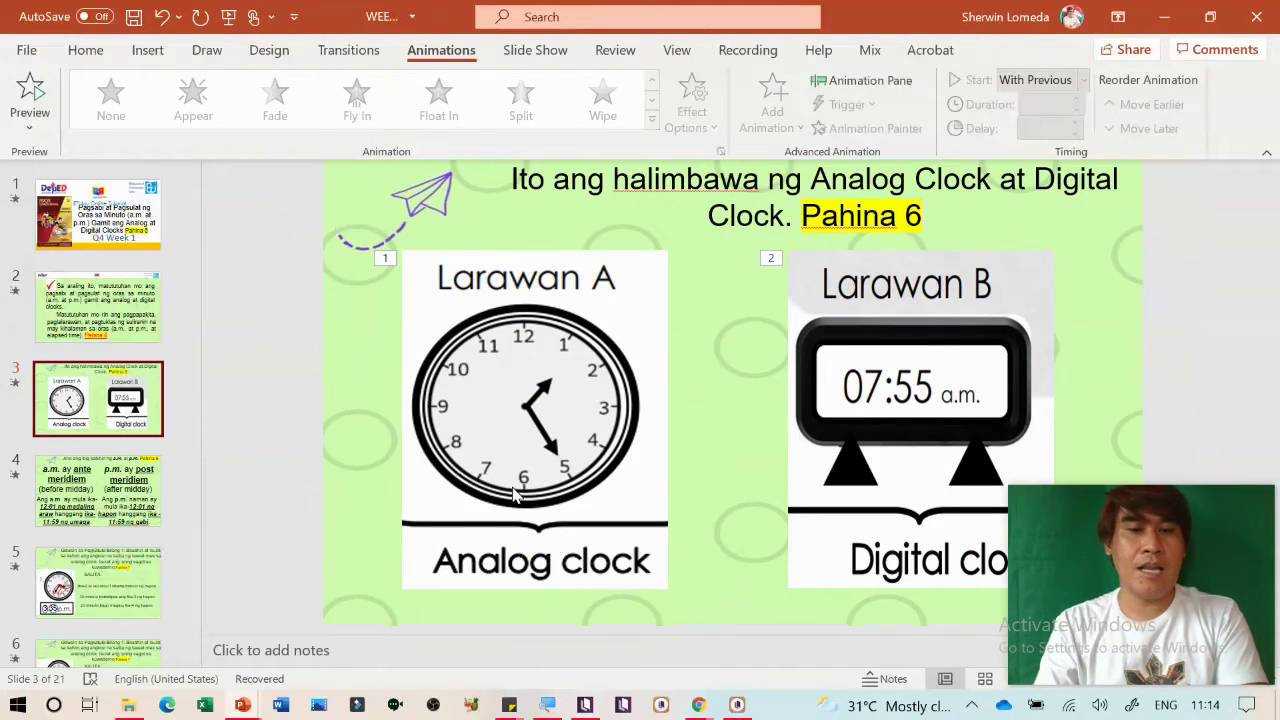
{"action": "key", "text": "alt+Tab"}
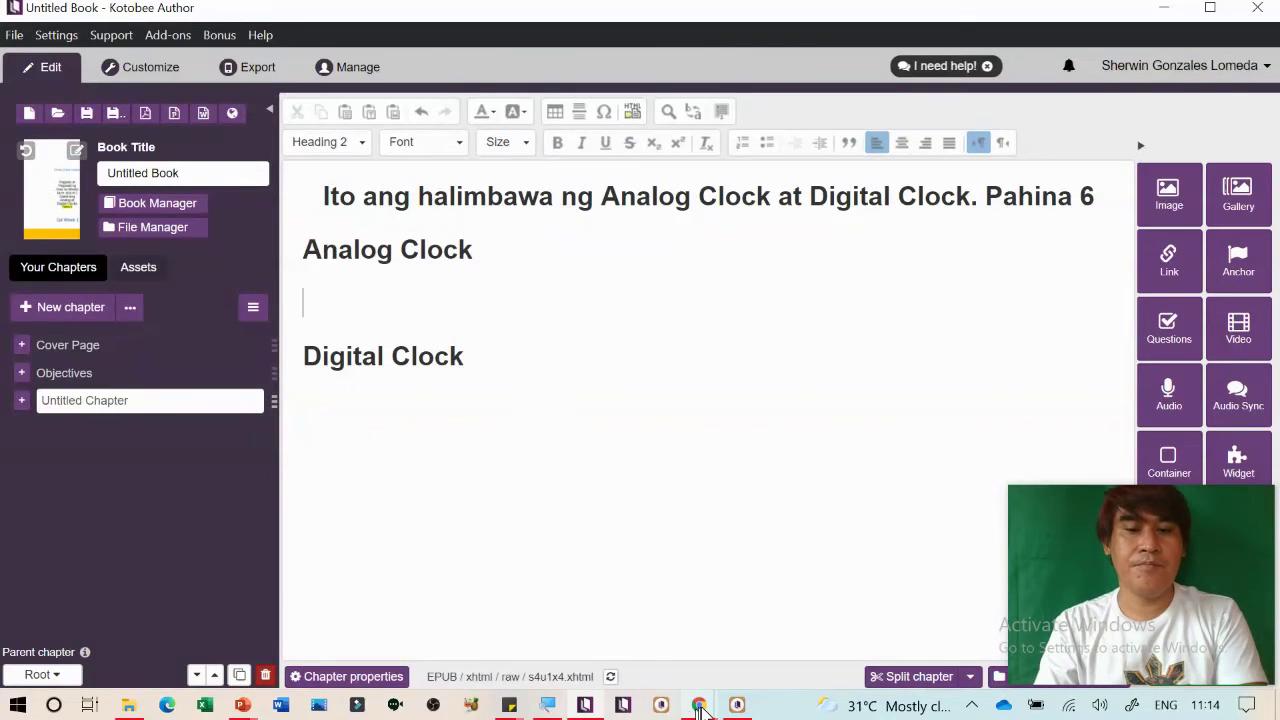
Switch to Chrome and go to google.com
{"action": "mouse_move", "coordinate": [698, 705]}
{"action": "left_click", "coordinate": [574, 643]}
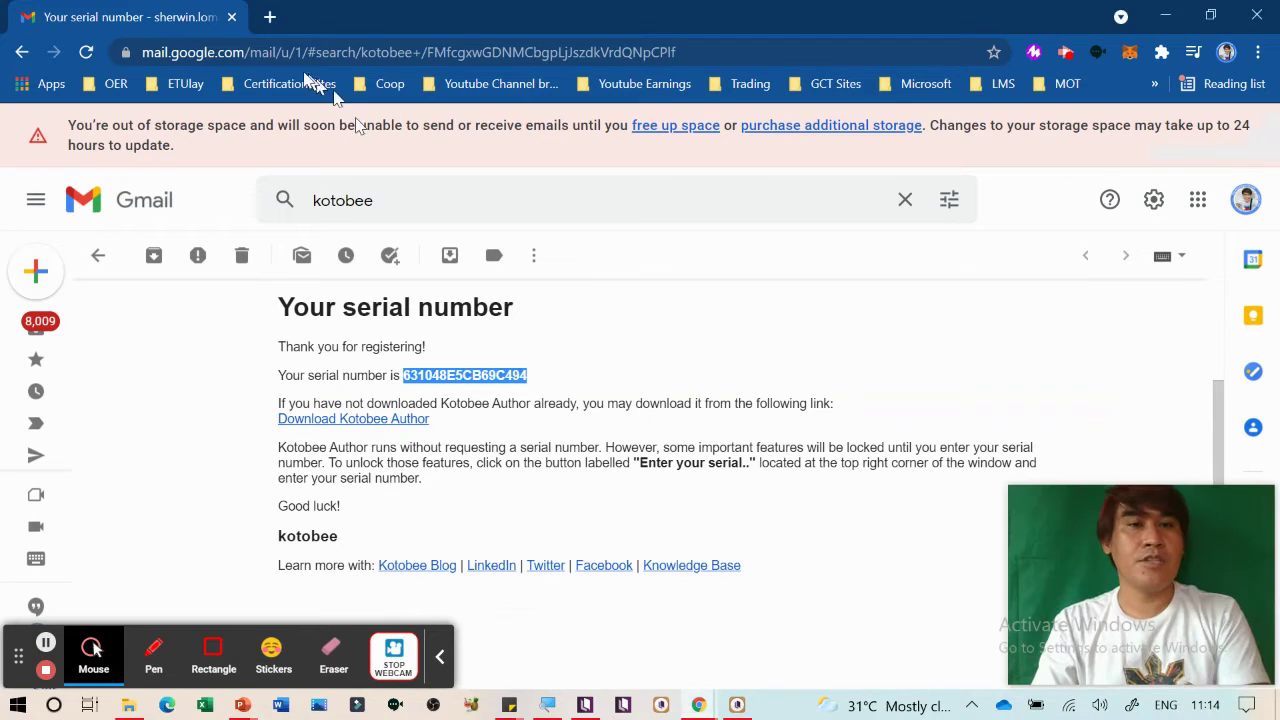
{"action": "left_click", "coordinate": [268, 52]}
{"action": "type", "text": "google.com"}
{"action": "key", "text": "Return"}
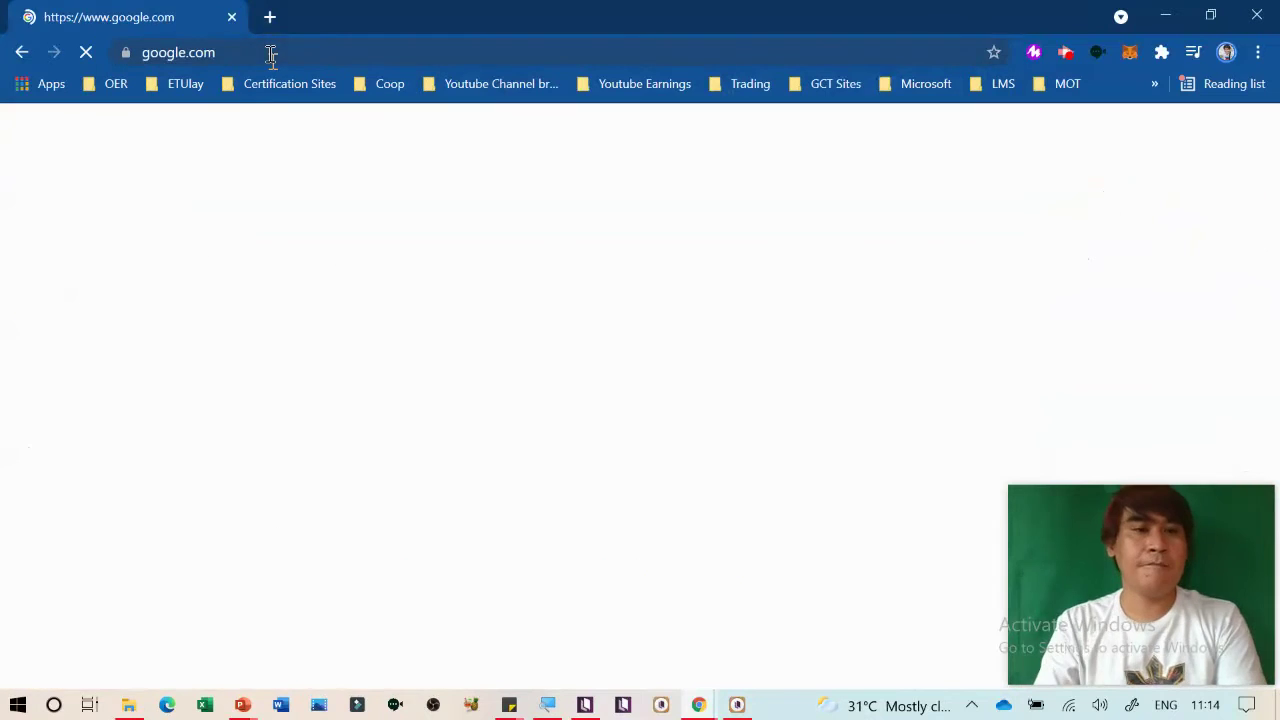
Search Google for Analog clock
{"action": "left_click", "coordinate": [462, 289]}
{"action": "type", "text": "A"}
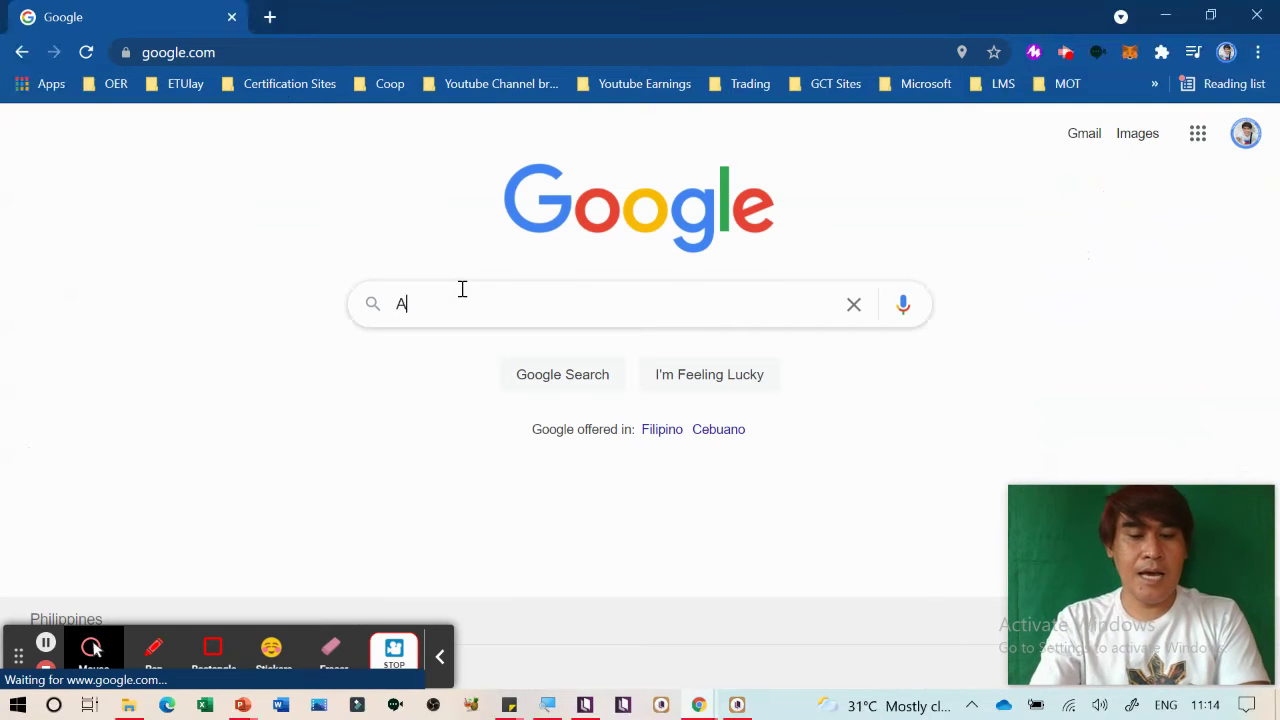
{"action": "type", "text": "nlaog Cl"}
{"action": "key", "text": "BackSpace"}
{"action": "key", "text": "BackSpace"}
{"action": "key", "text": "BackSpace"}
{"action": "key", "text": "BackSpace"}
{"action": "key", "text": "BackSpace"}
{"action": "key", "text": "BackSpace"}
{"action": "key", "text": "BackSpace"}
{"action": "type", "text": "alog clock"}
{"action": "key", "text": "Return"}
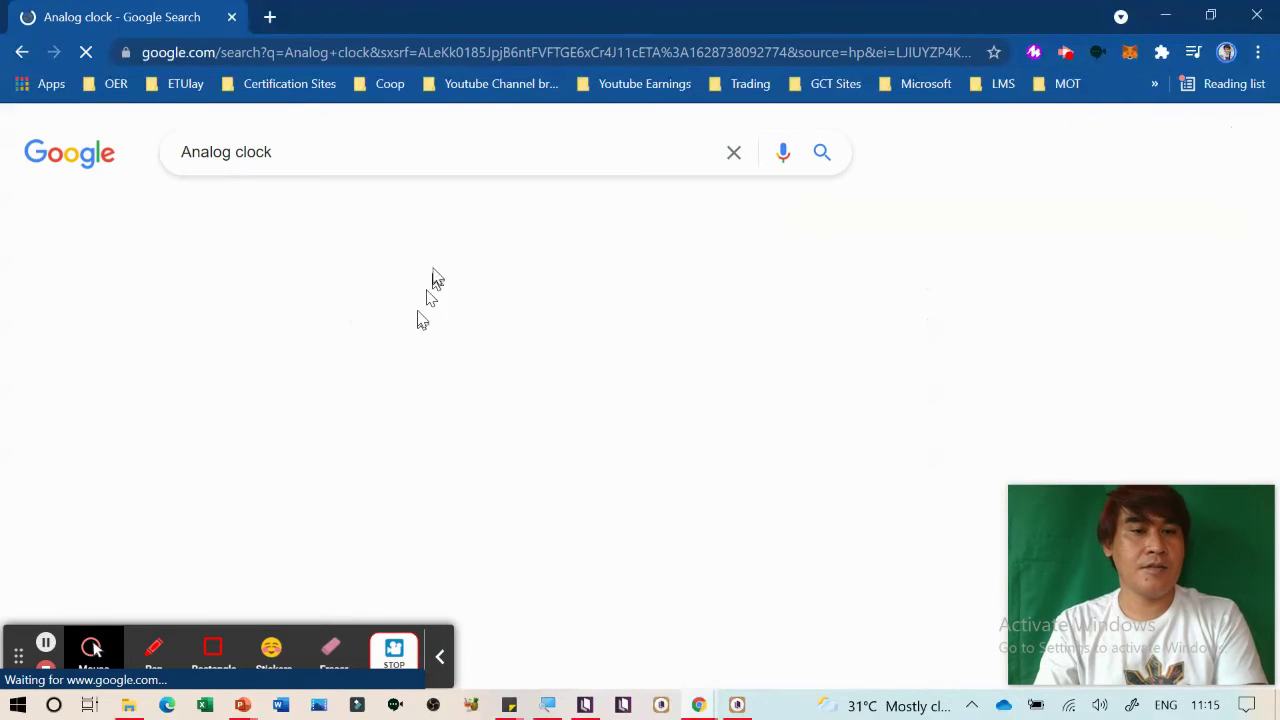
Show the image results for Analog clock and filter them by usage rights to Creative Commons licenses
{"action": "left_click", "coordinate": [278, 222]}
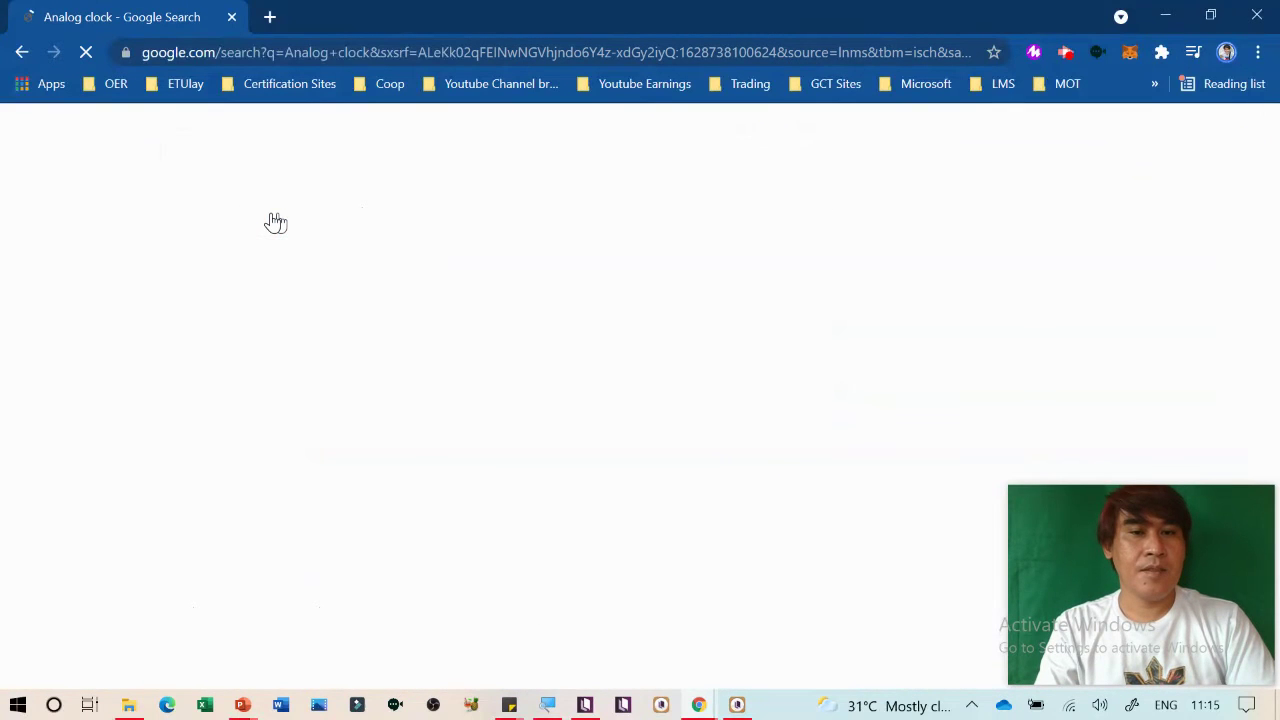
{"action": "left_click", "coordinate": [812, 204]}
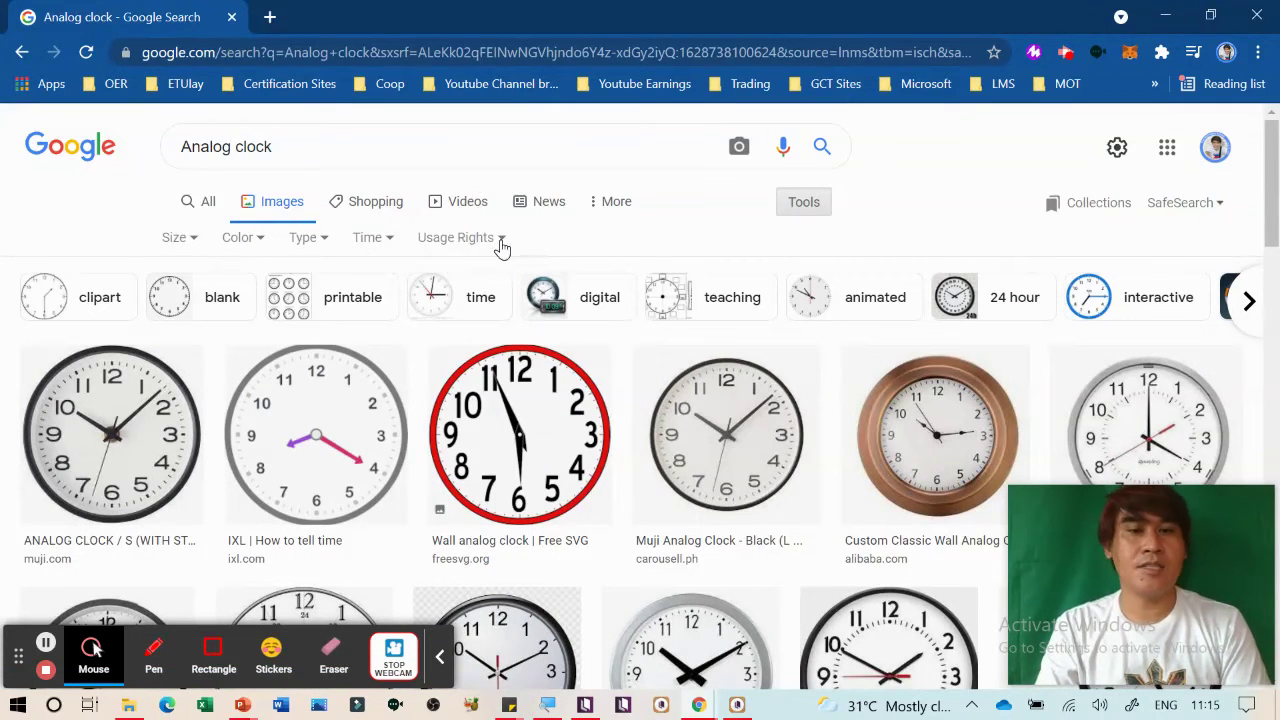
{"action": "left_click", "coordinate": [502, 247]}
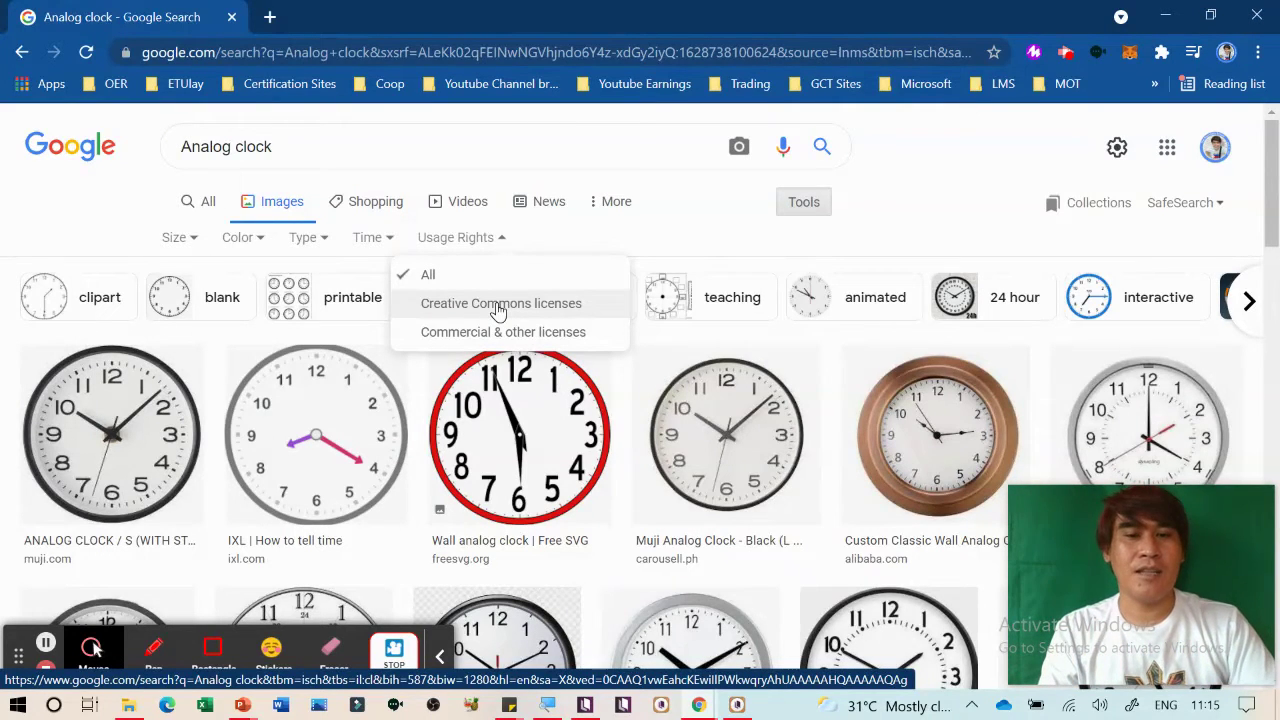
{"action": "left_click", "coordinate": [501, 305]}
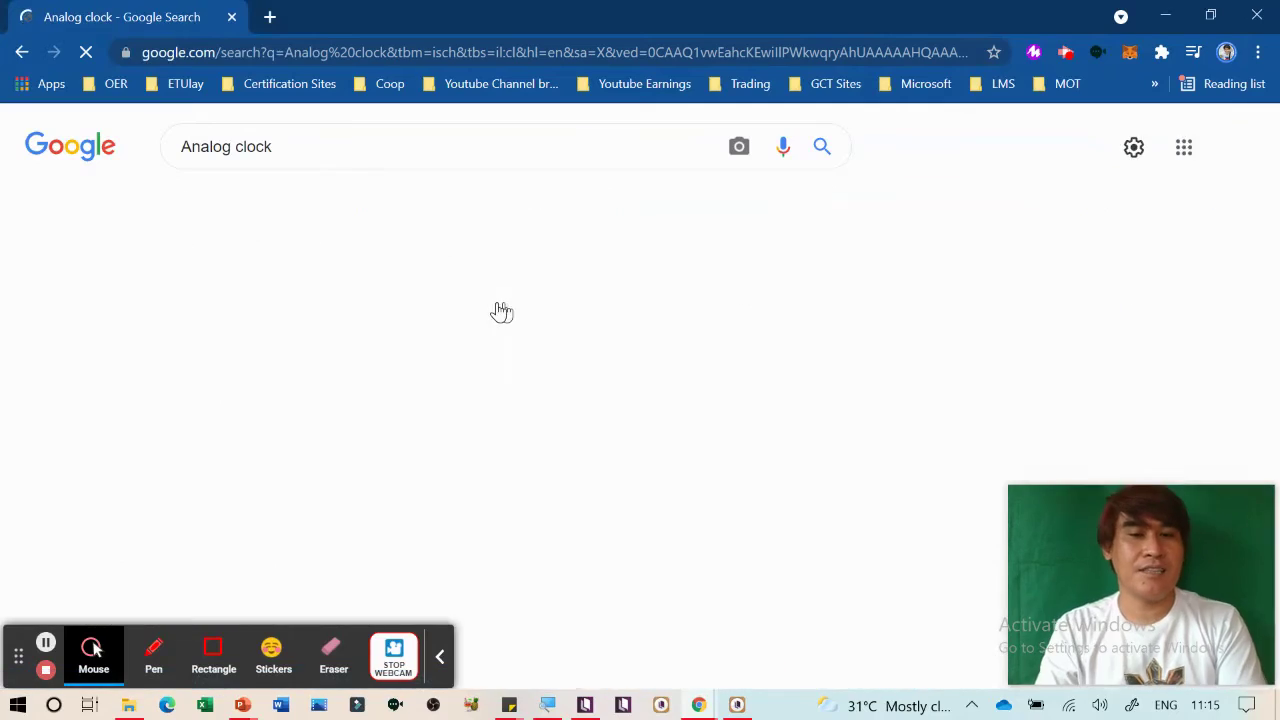
Save the red-rimmed wall clock image from publicdomainvectors.org to the Pictures folder as 1
{"action": "scroll", "coordinate": [527, 383], "scroll_direction": "down", "scroll_amount": 2}
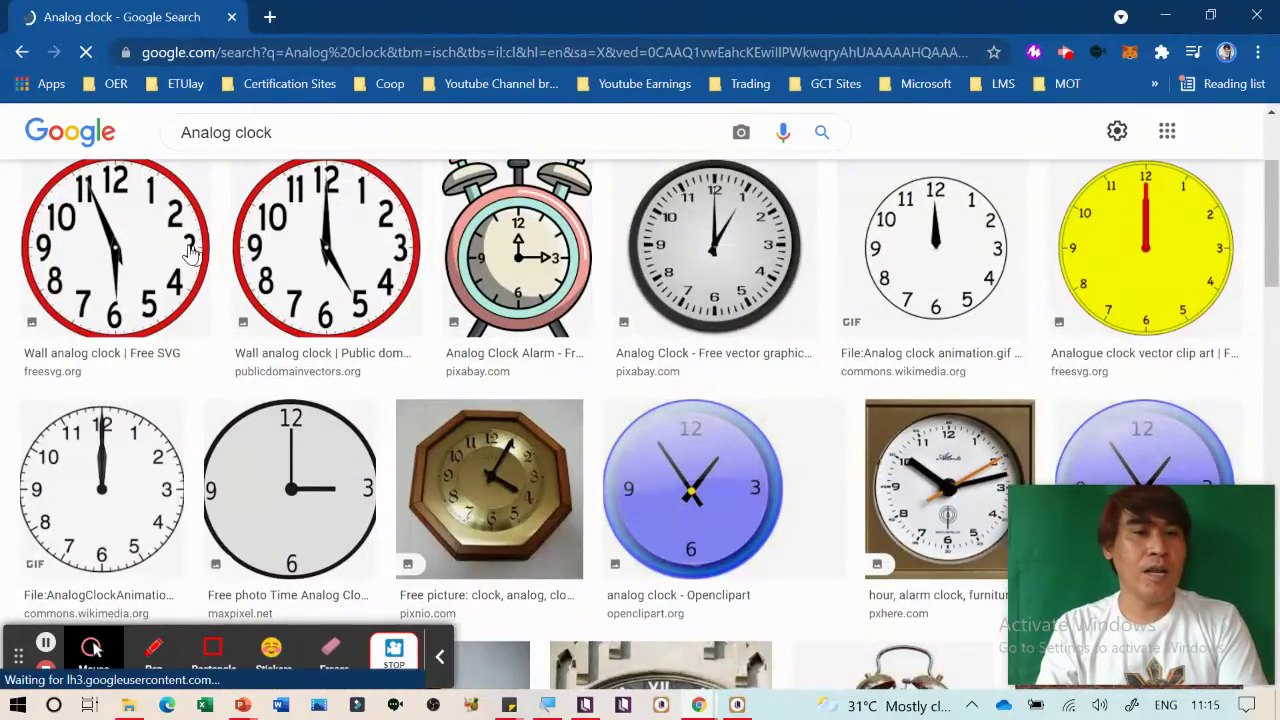
{"action": "left_click", "coordinate": [305, 265]}
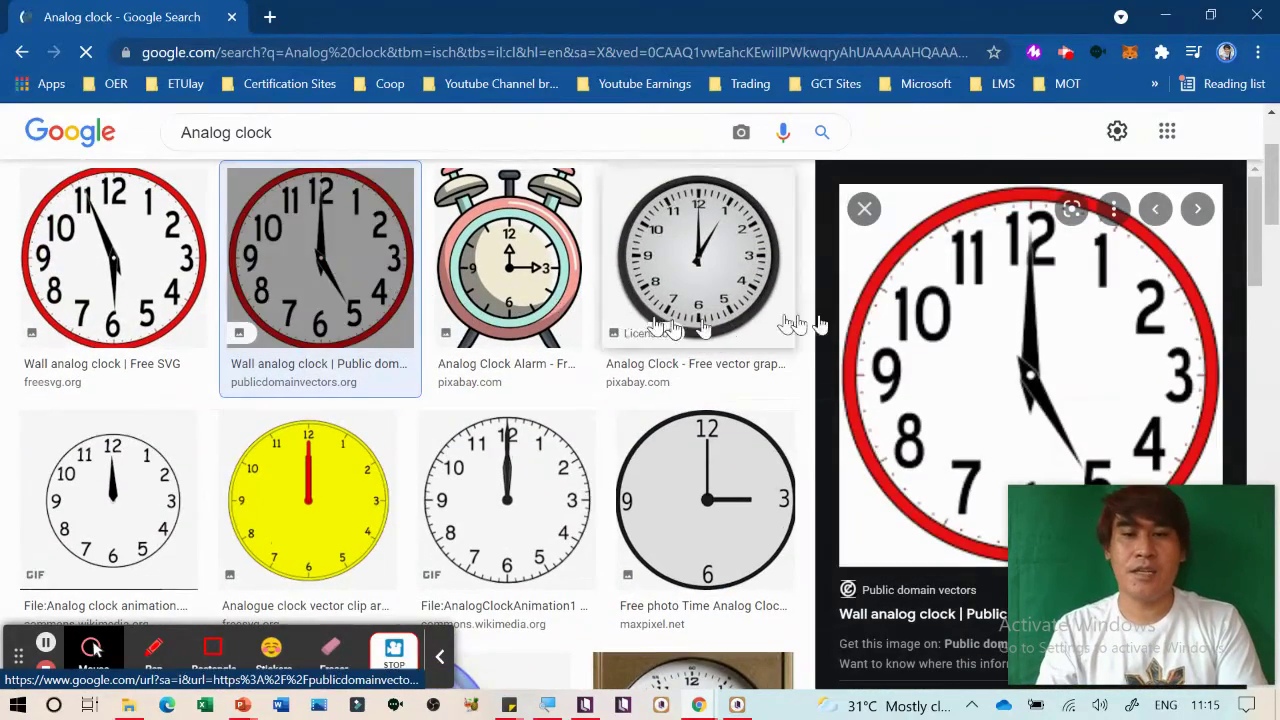
{"action": "right_click", "coordinate": [858, 322]}
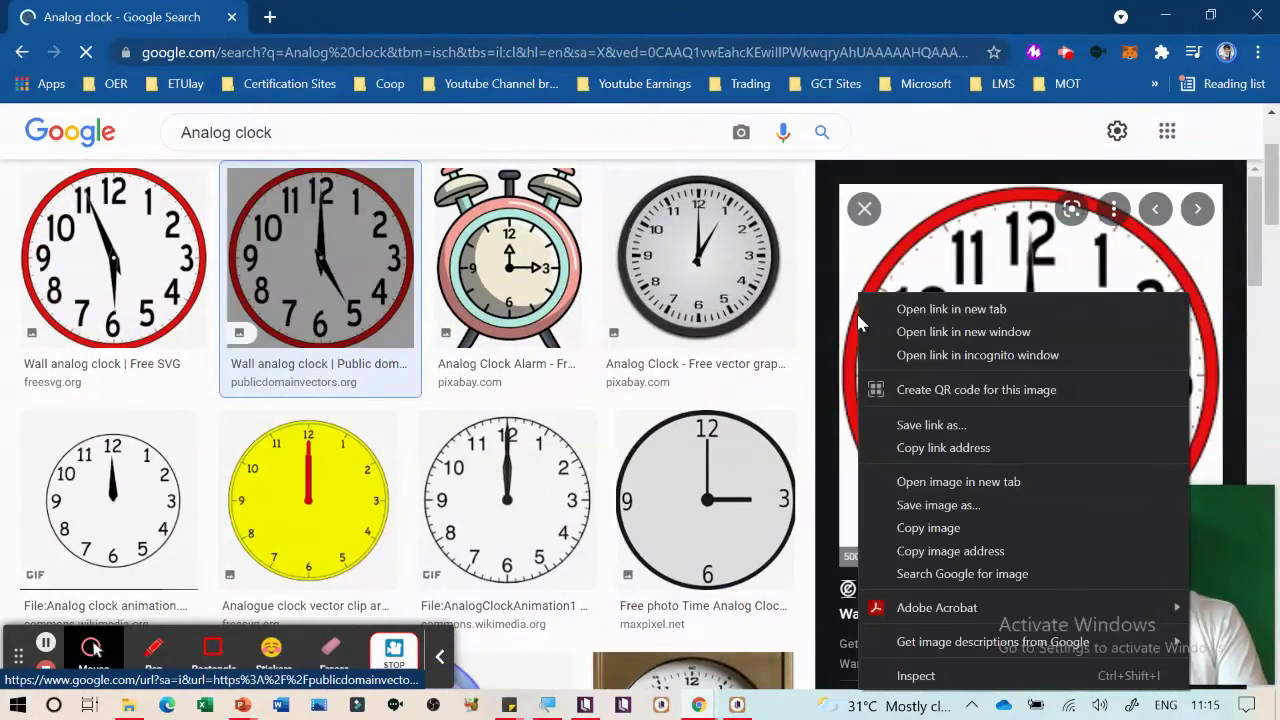
{"action": "left_click", "coordinate": [938, 505]}
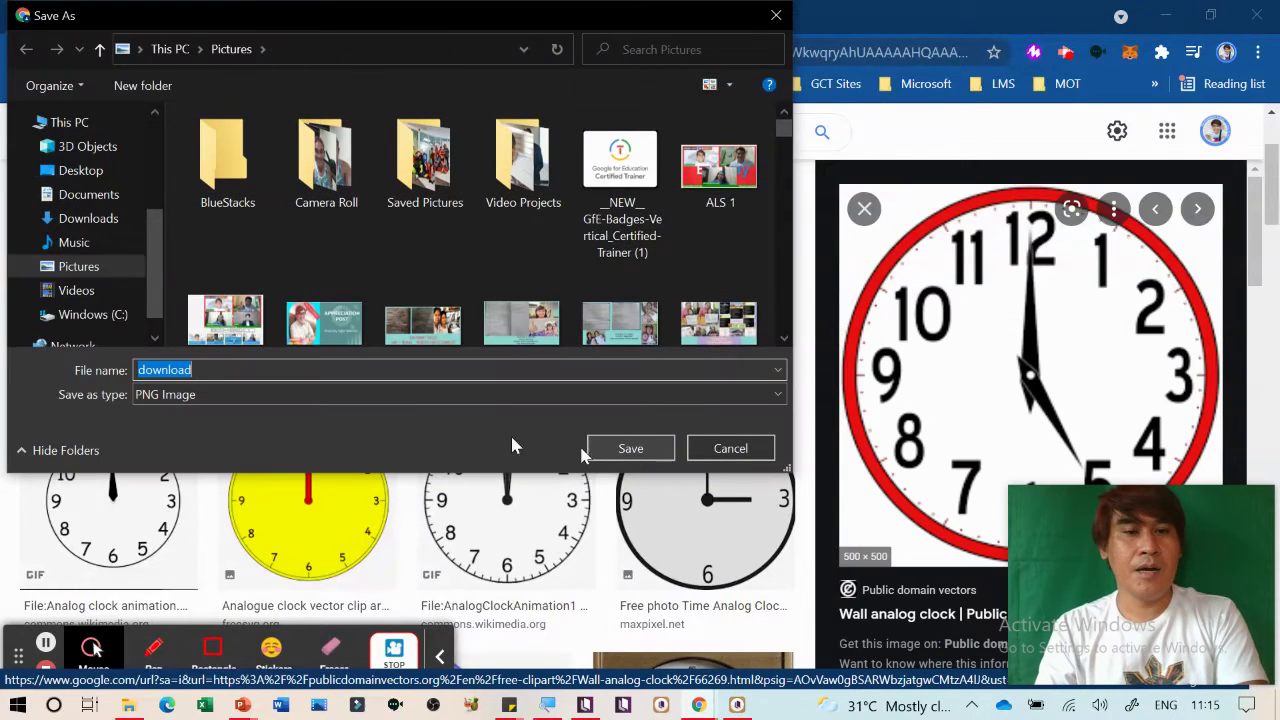
{"action": "type", "text": "1"}
{"action": "left_click", "coordinate": [631, 449]}
Save the Pixabay alarm clock image to the Pictures folder as 2
{"action": "left_click", "coordinate": [507, 258]}
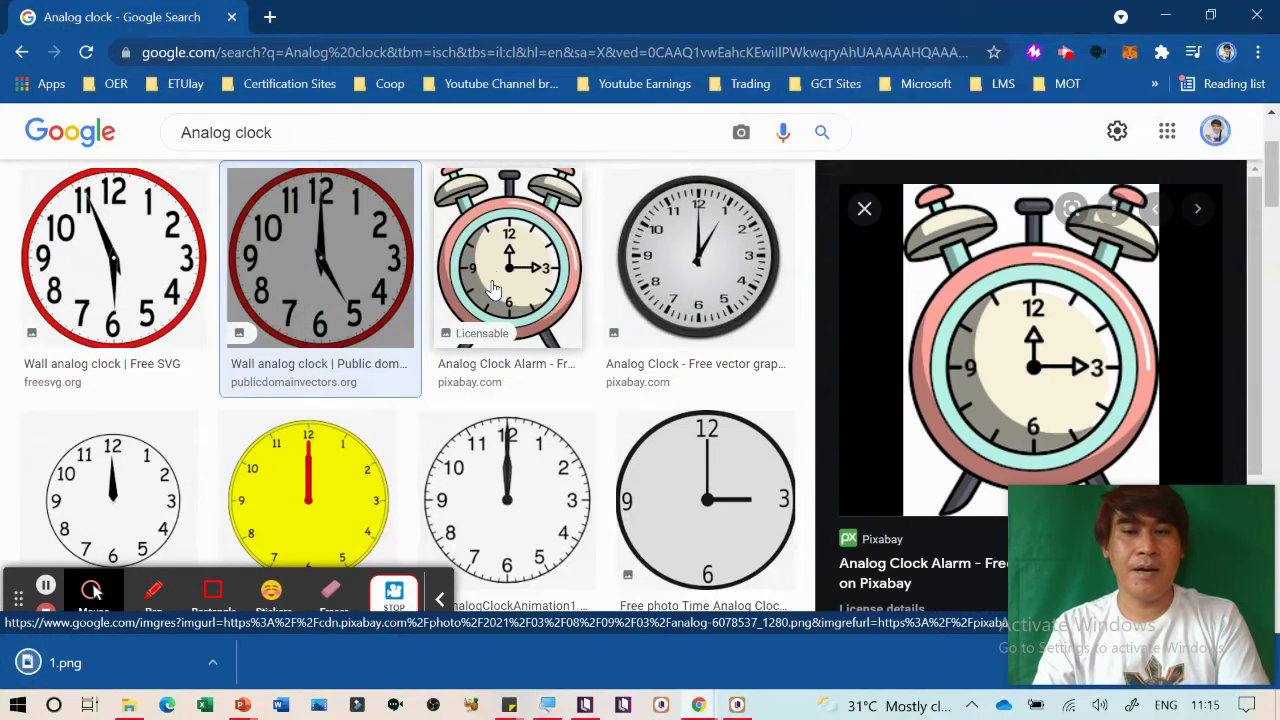
{"action": "right_click", "coordinate": [965, 372]}
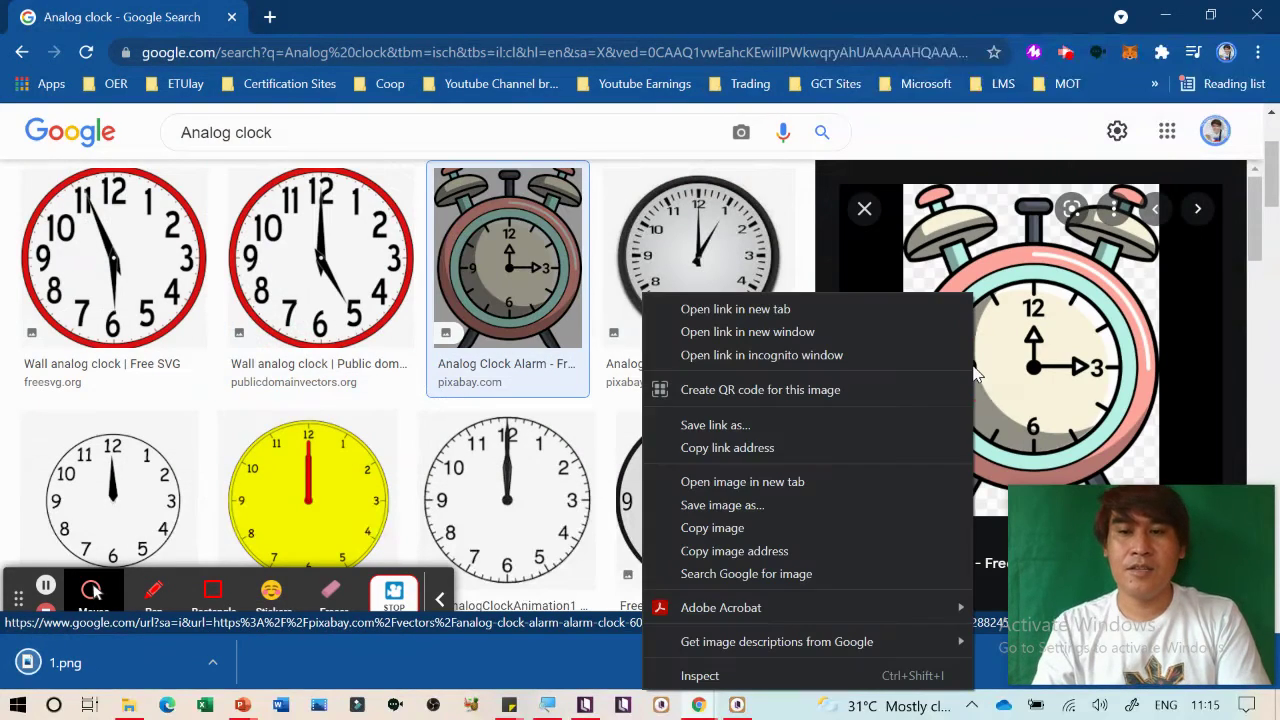
{"action": "left_click", "coordinate": [771, 510]}
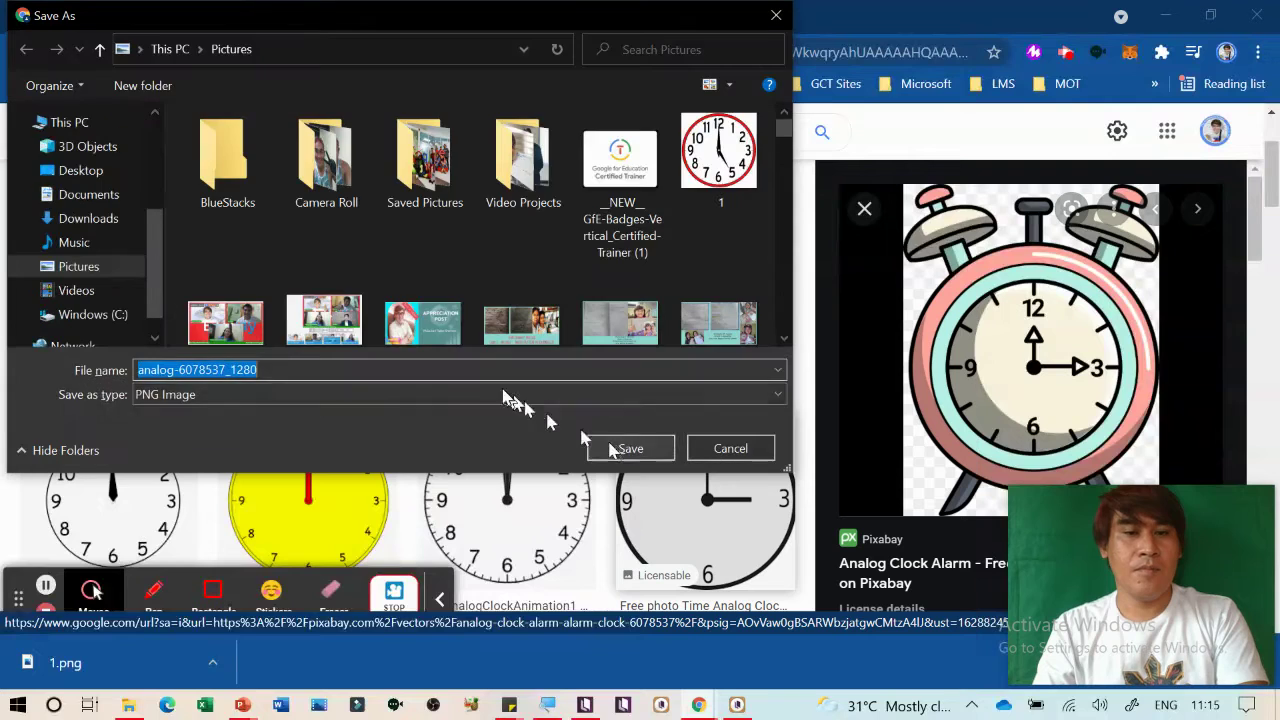
{"action": "type", "text": "2"}
{"action": "left_click", "coordinate": [628, 448]}
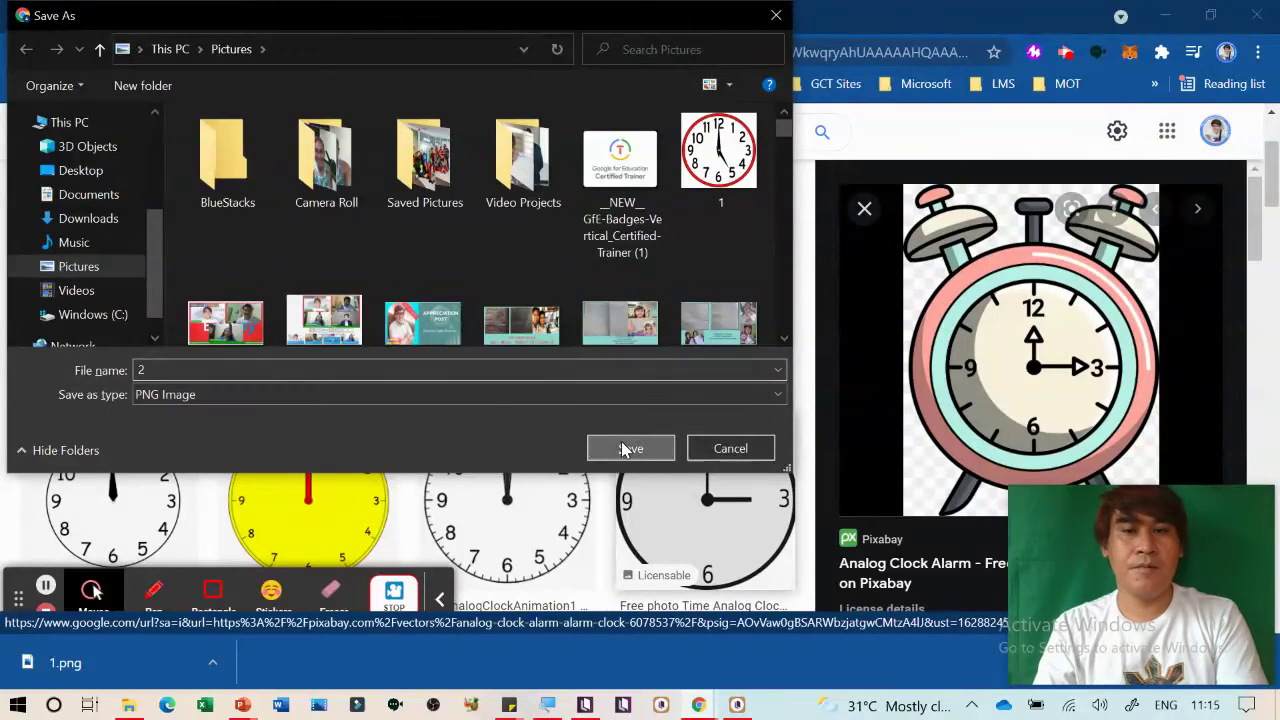
Save the yellow analogue clock image from freesvg.org to the Pictures folder as 3
{"action": "scroll", "coordinate": [500, 428], "scroll_direction": "down", "scroll_amount": 2}
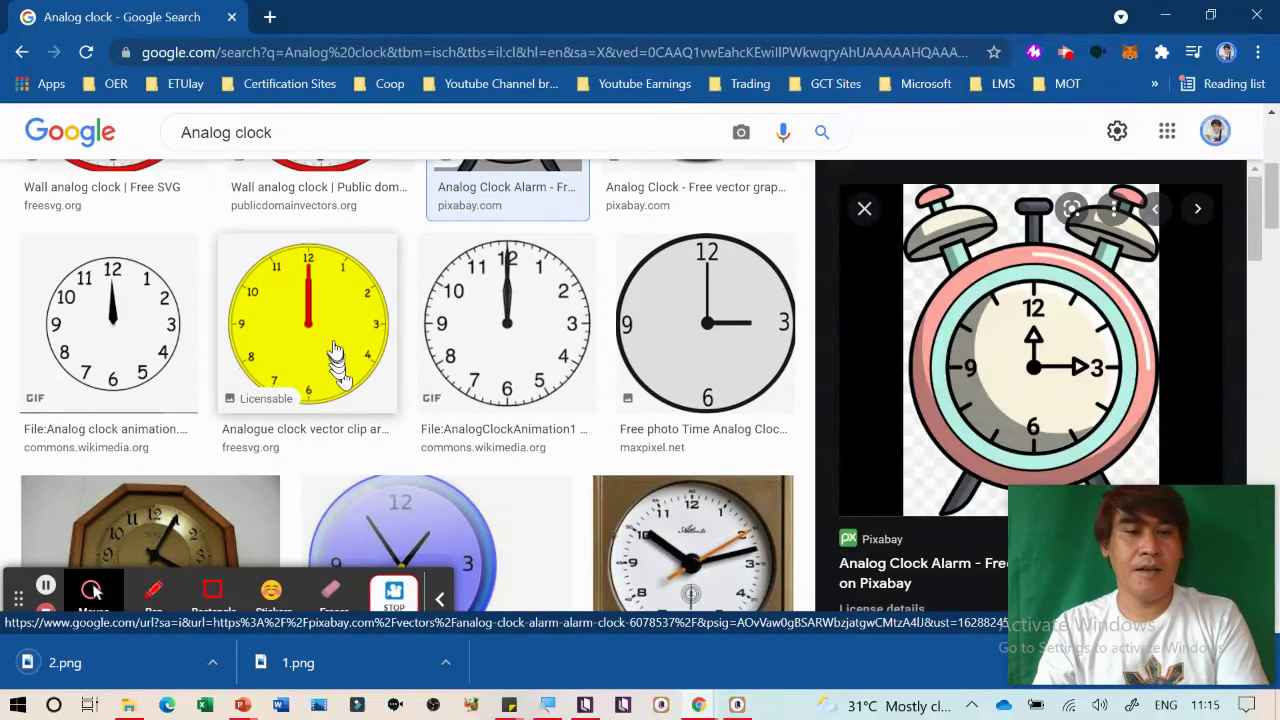
{"action": "left_click", "coordinate": [334, 350]}
{"action": "right_click", "coordinate": [331, 293]}
{"action": "right_click", "coordinate": [994, 360]}
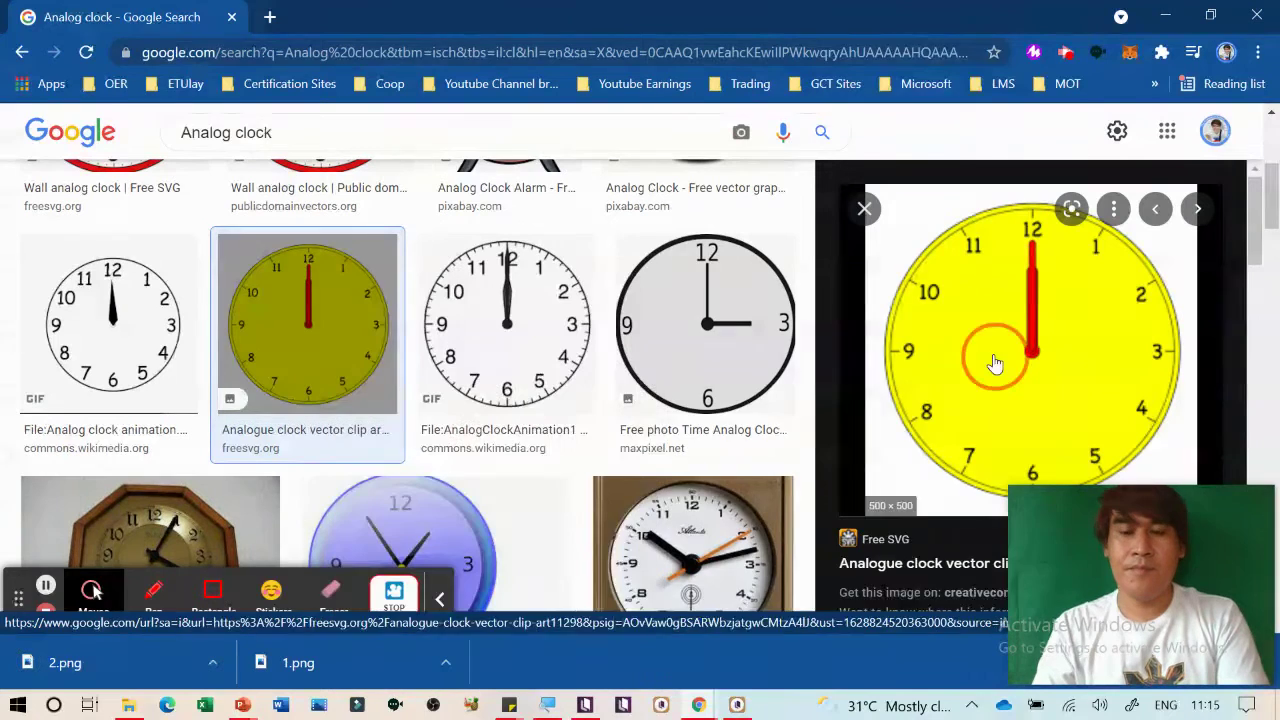
{"action": "left_click", "coordinate": [877, 505]}
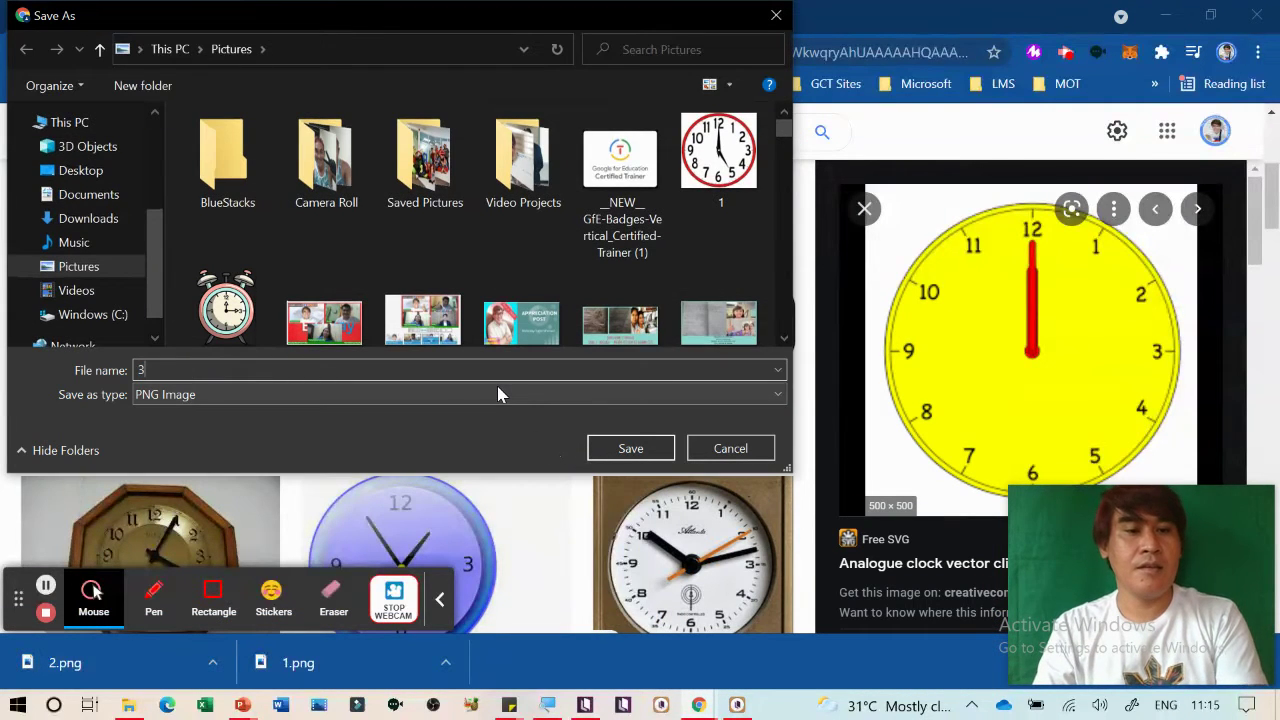
{"action": "left_click", "coordinate": [623, 447]}
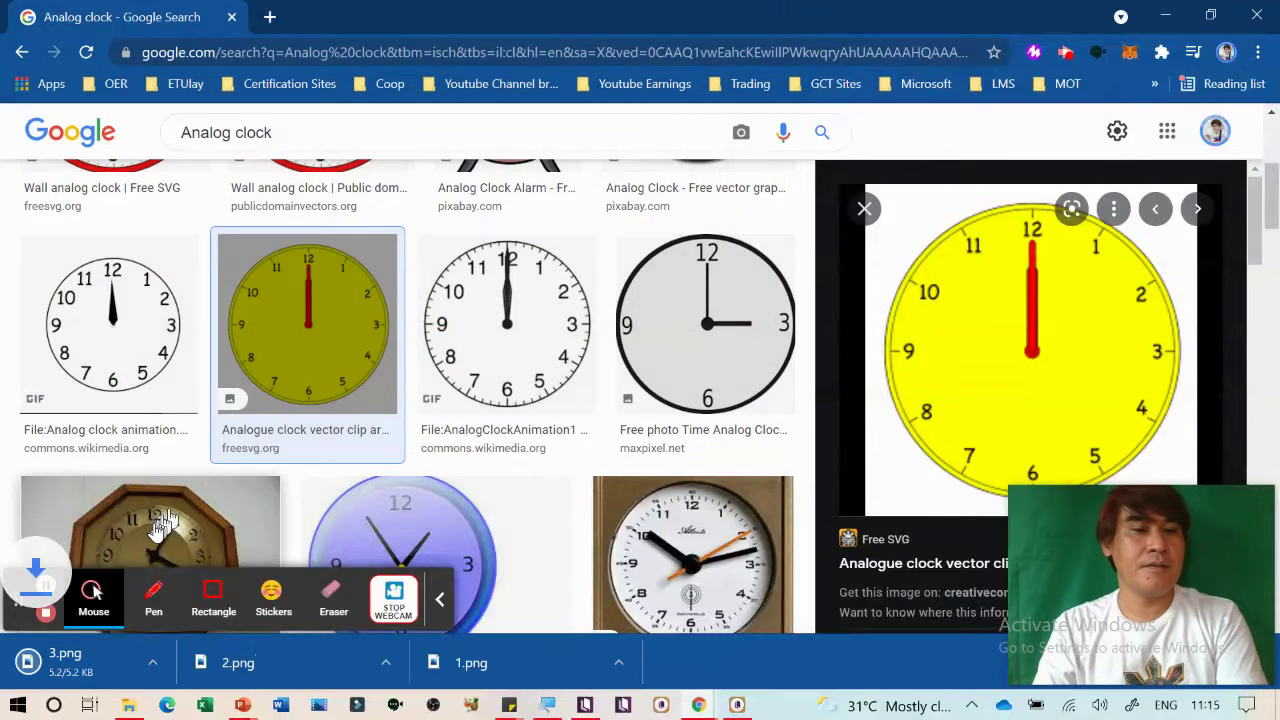
Save the octagonal wooden clock image to the Pictures folder as 4
{"action": "left_click", "coordinate": [155, 532]}
{"action": "right_click", "coordinate": [1015, 294]}
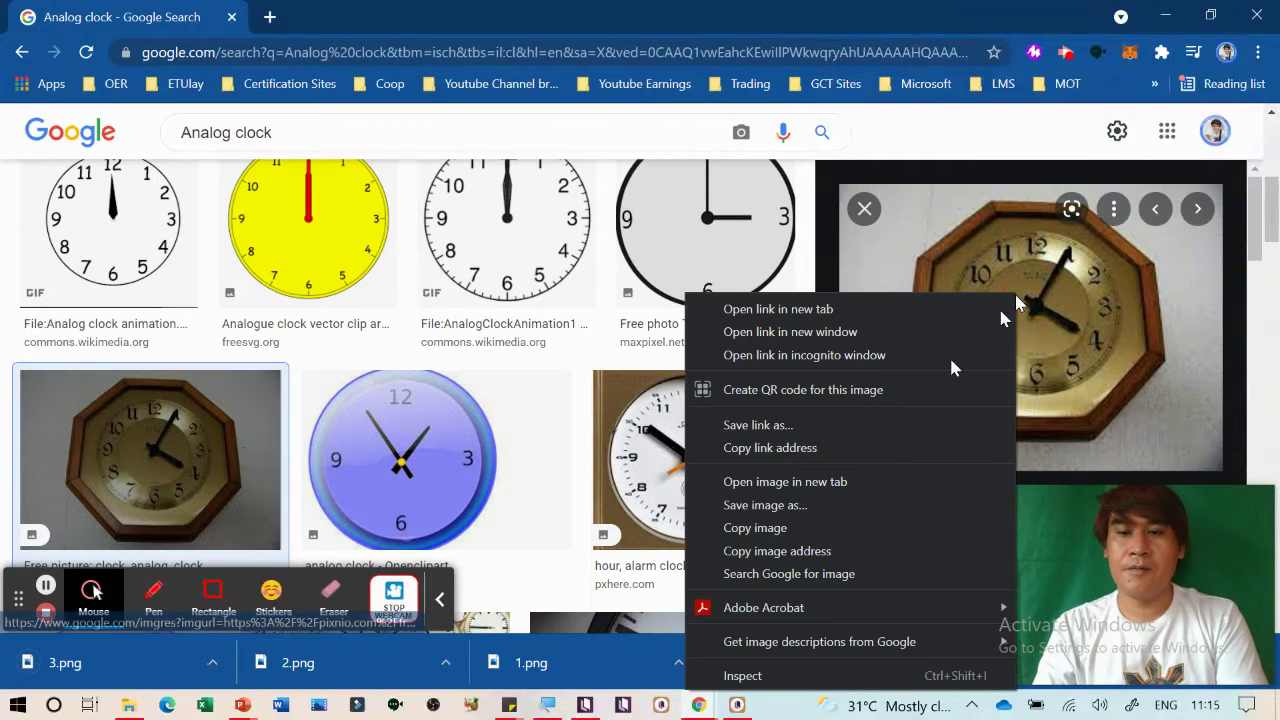
{"action": "left_click", "coordinate": [801, 507]}
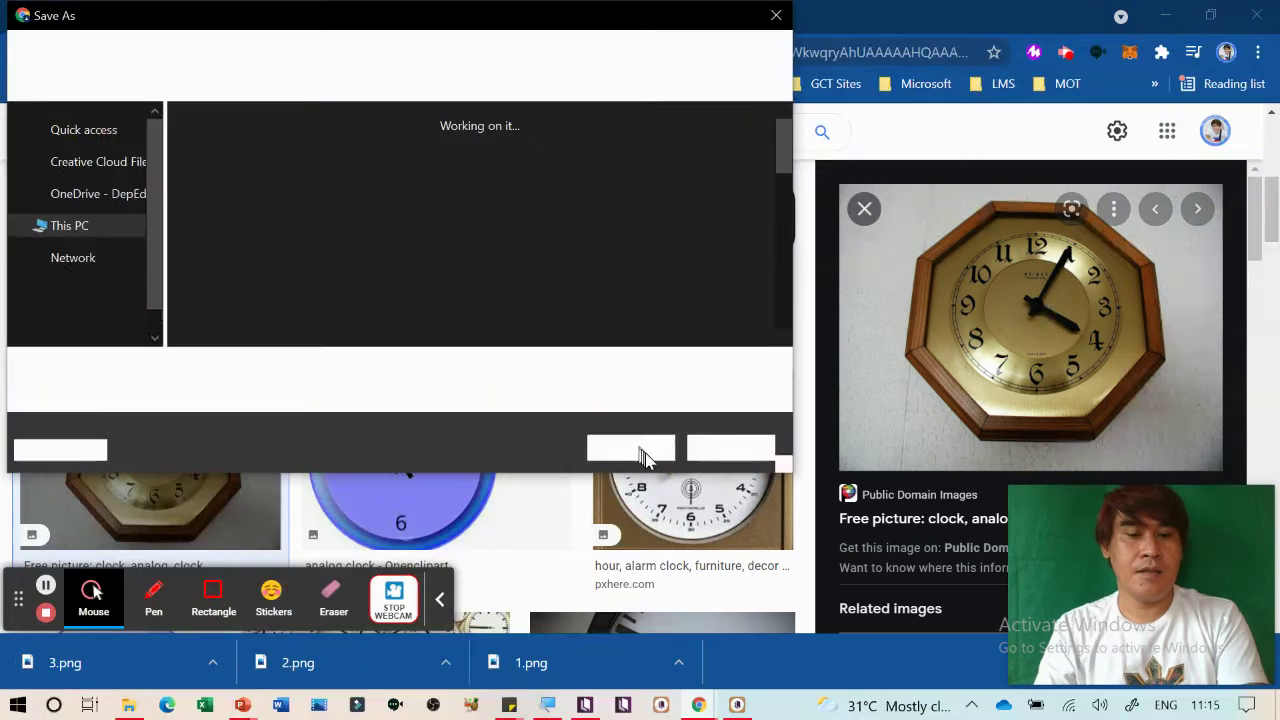
{"action": "type", "text": "4"}
{"action": "left_click", "coordinate": [631, 449]}
Save the brown-framed alarm clock image from pxhere.com to the Pictures folder as 5
{"action": "left_click", "coordinate": [649, 441]}
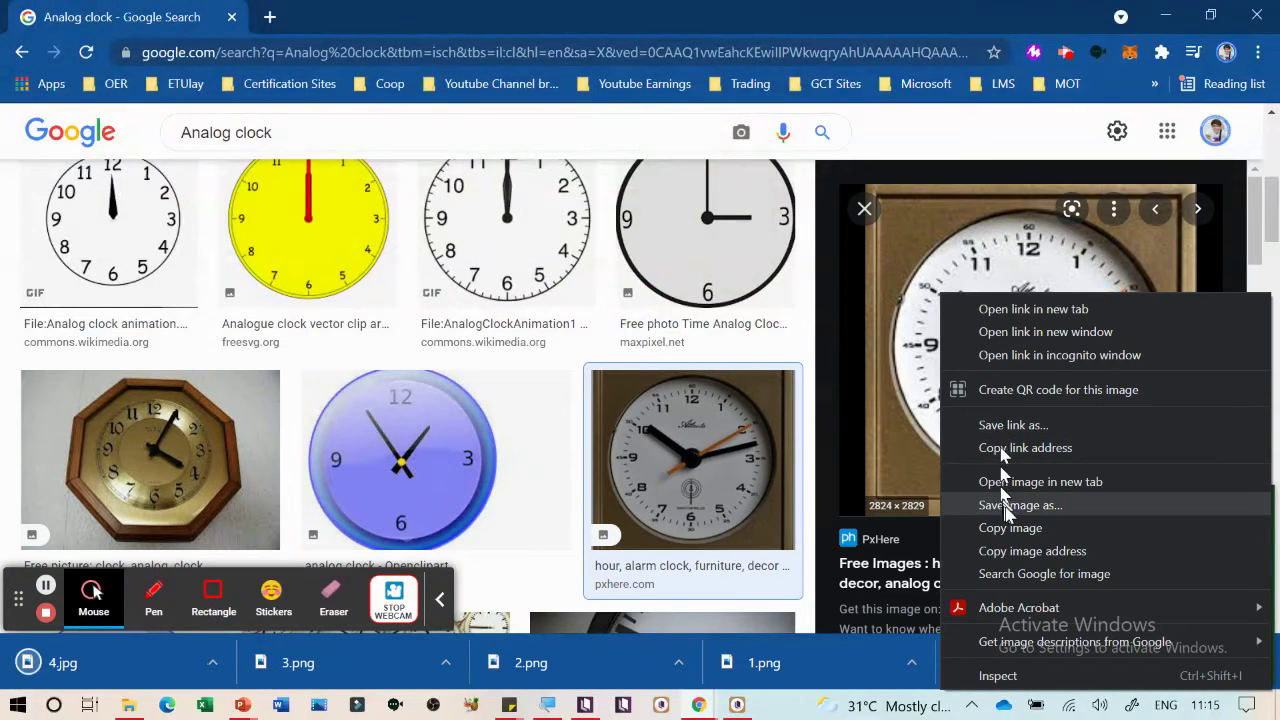
{"action": "left_click", "coordinate": [708, 415]}
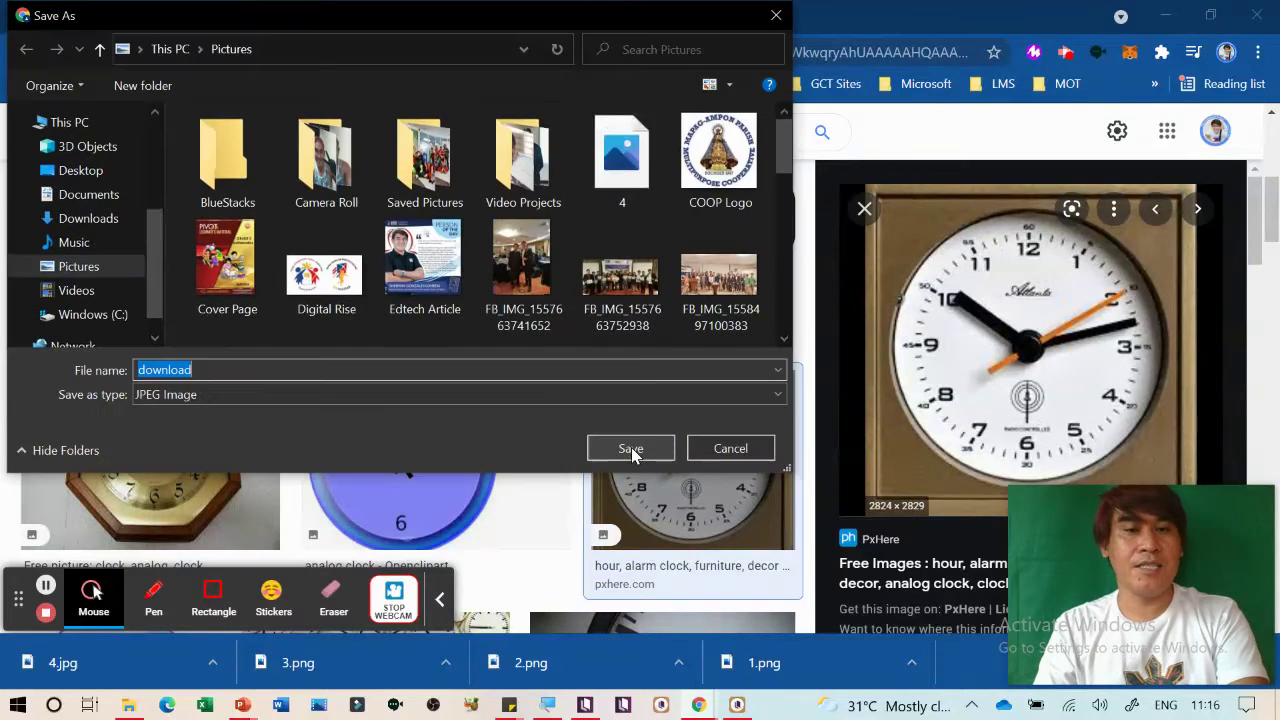
{"action": "type", "text": "5"}
{"action": "left_click", "coordinate": [631, 447]}
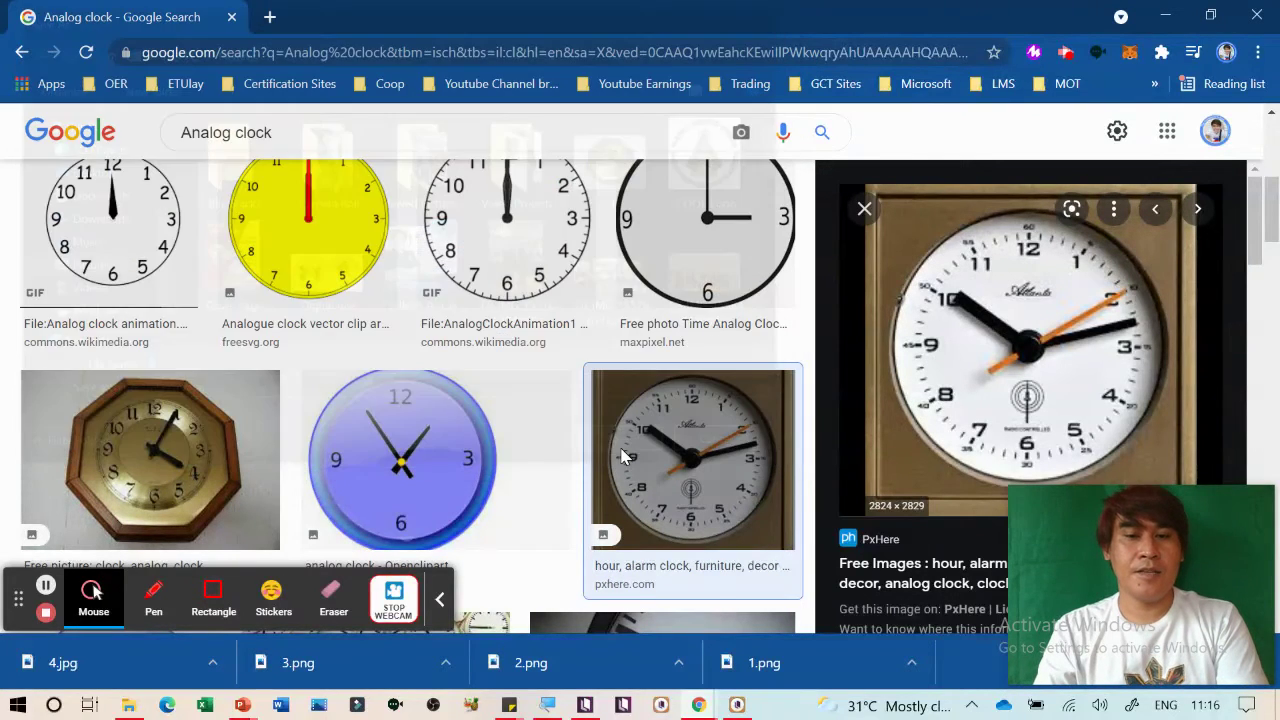
Switch back to Kotobee Author and start inserting an image gallery in the clock examples chapter
{"action": "left_click", "coordinate": [738, 706]}
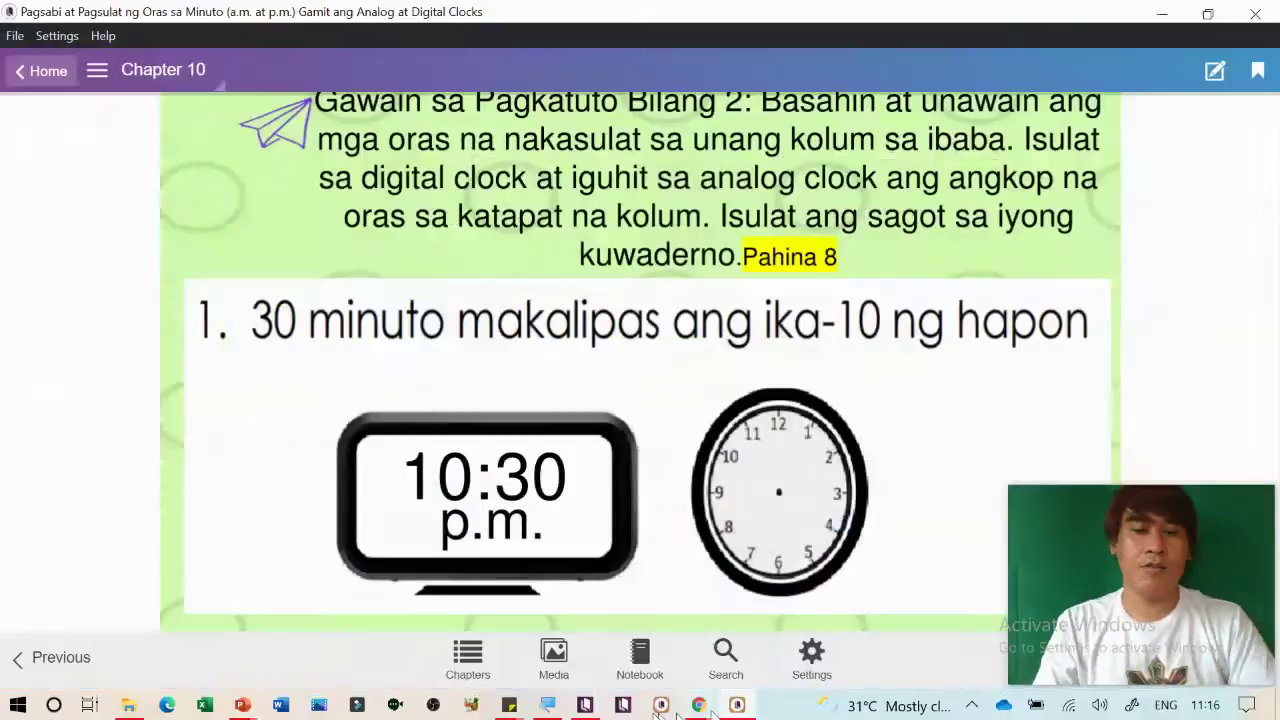
{"action": "left_click", "coordinate": [585, 705]}
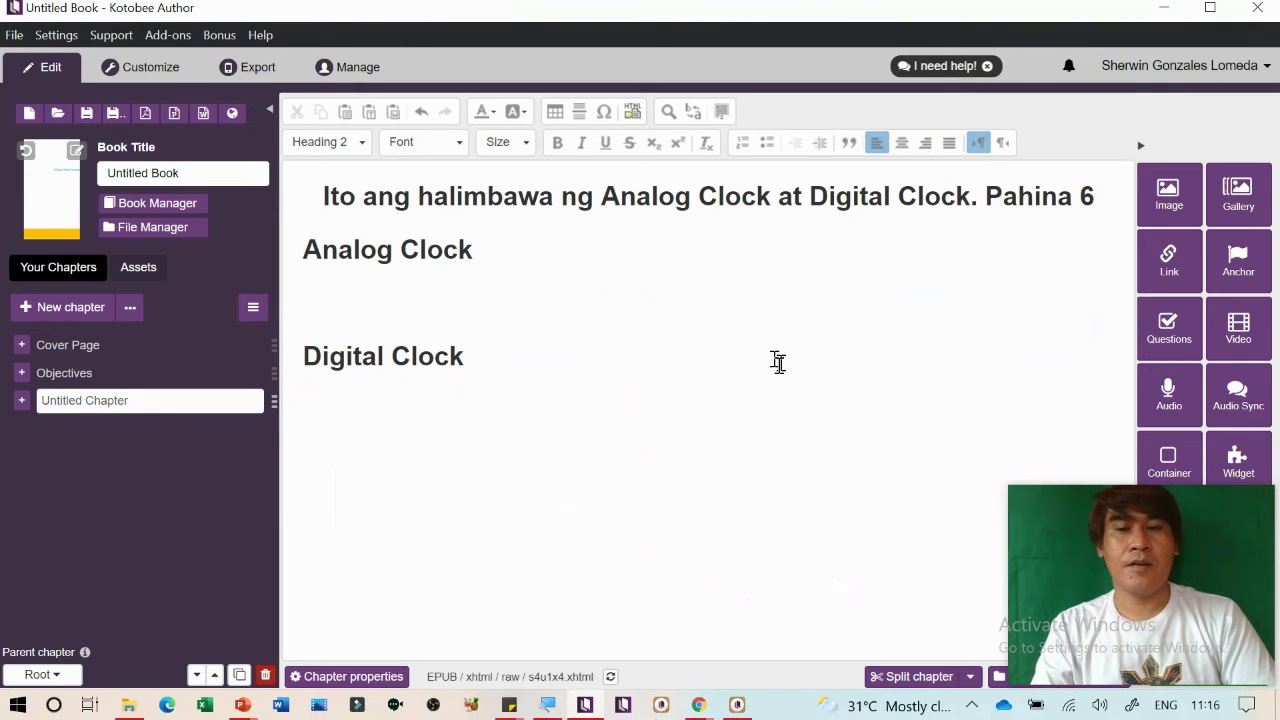
{"action": "left_click", "coordinate": [1238, 193]}
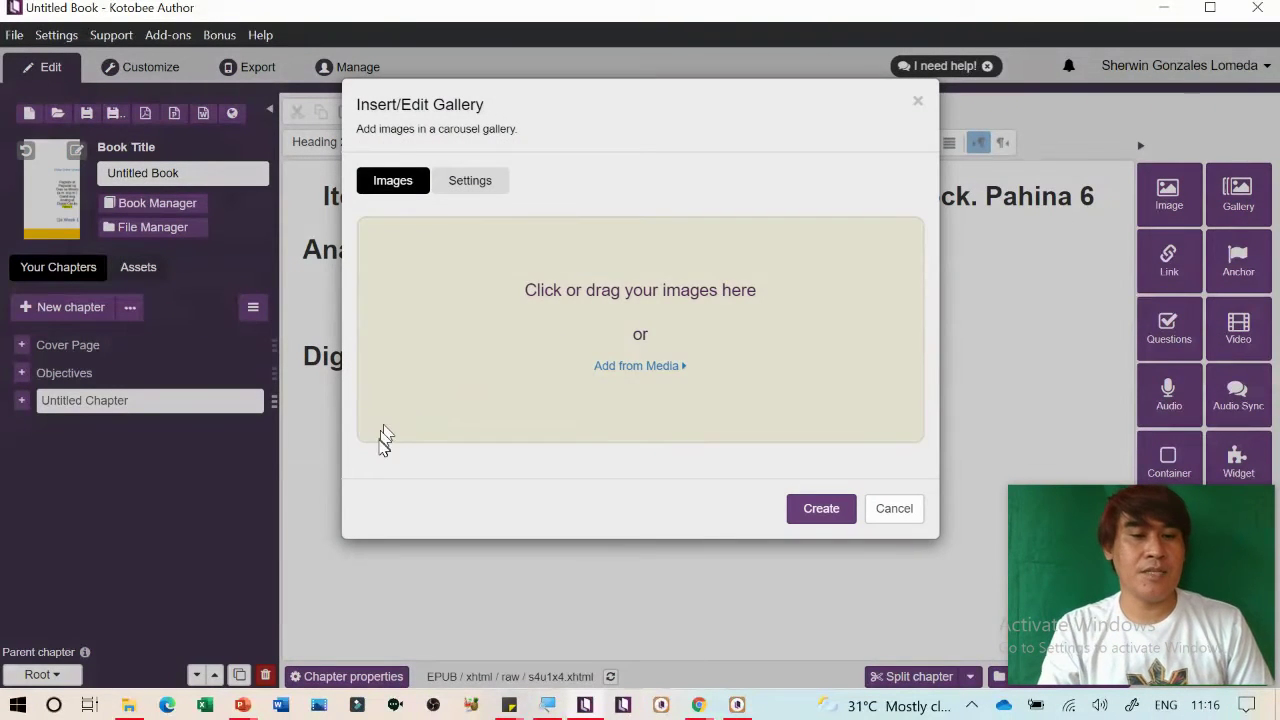
Add the clock pictures 1 to 5 from the Pictures folder in File Explorer to the new gallery
{"action": "left_click", "coordinate": [130, 705]}
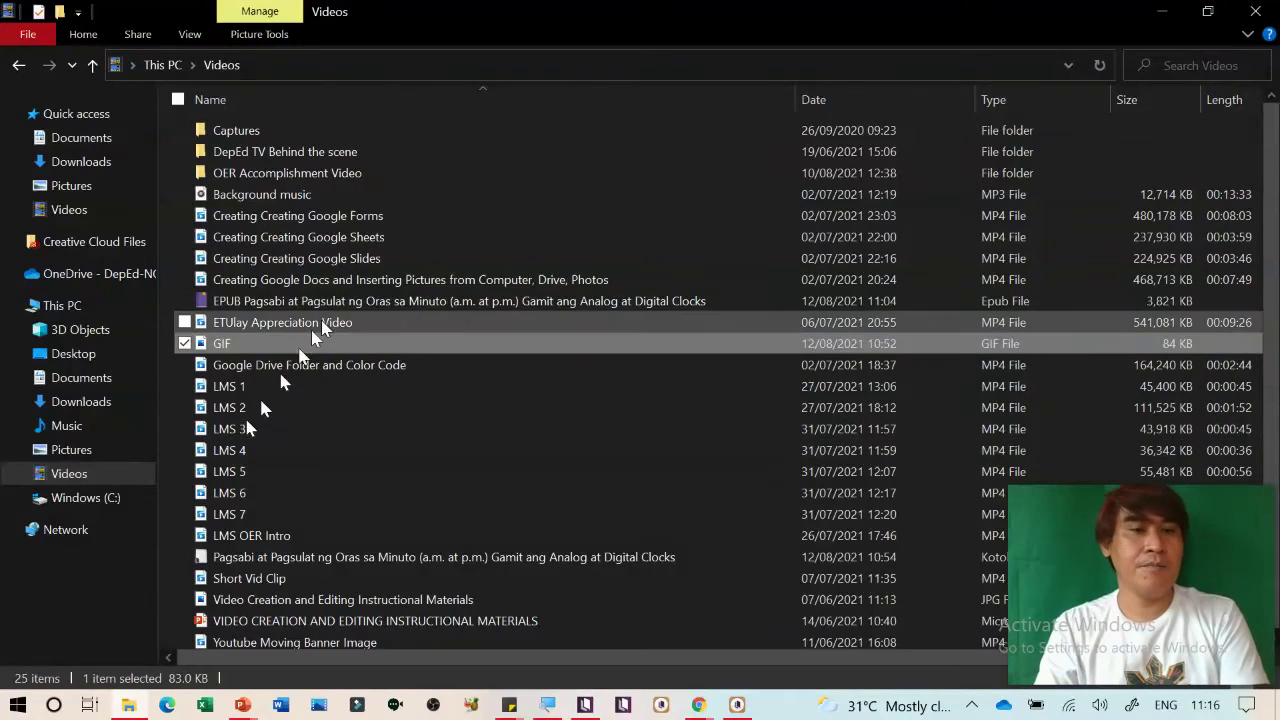
{"action": "left_click", "coordinate": [103, 451]}
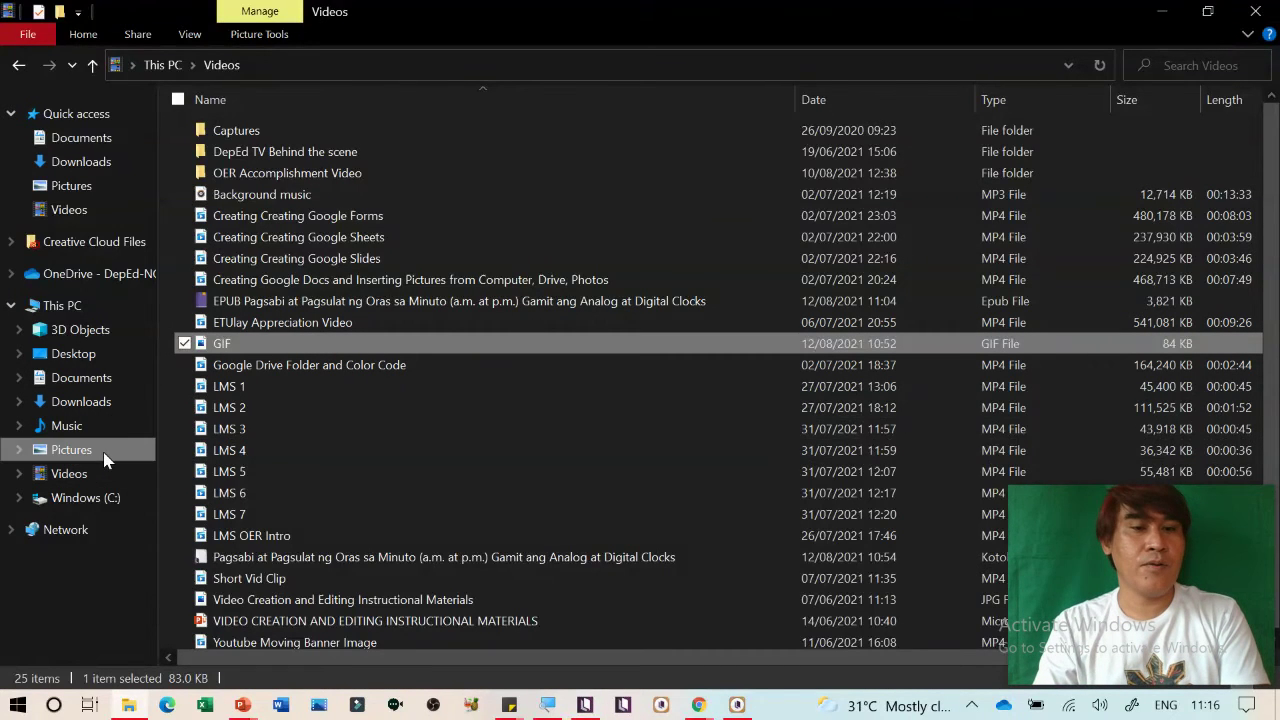
{"action": "left_click", "coordinate": [805, 140]}
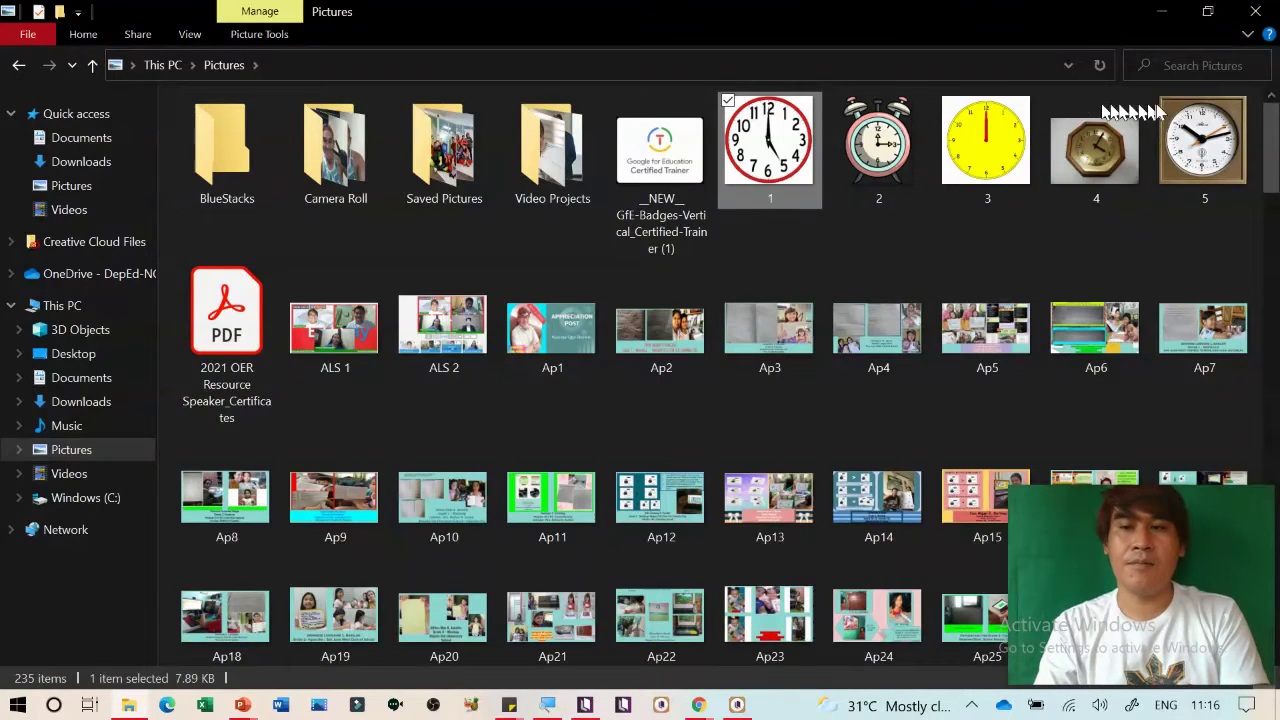
{"action": "left_click", "coordinate": [1186, 134], "text": "shift"}
{"action": "left_click_drag", "start_coordinate": [967, 152], "coordinate": [629, 395]}
{"action": "key", "text": "alt+Tab"}
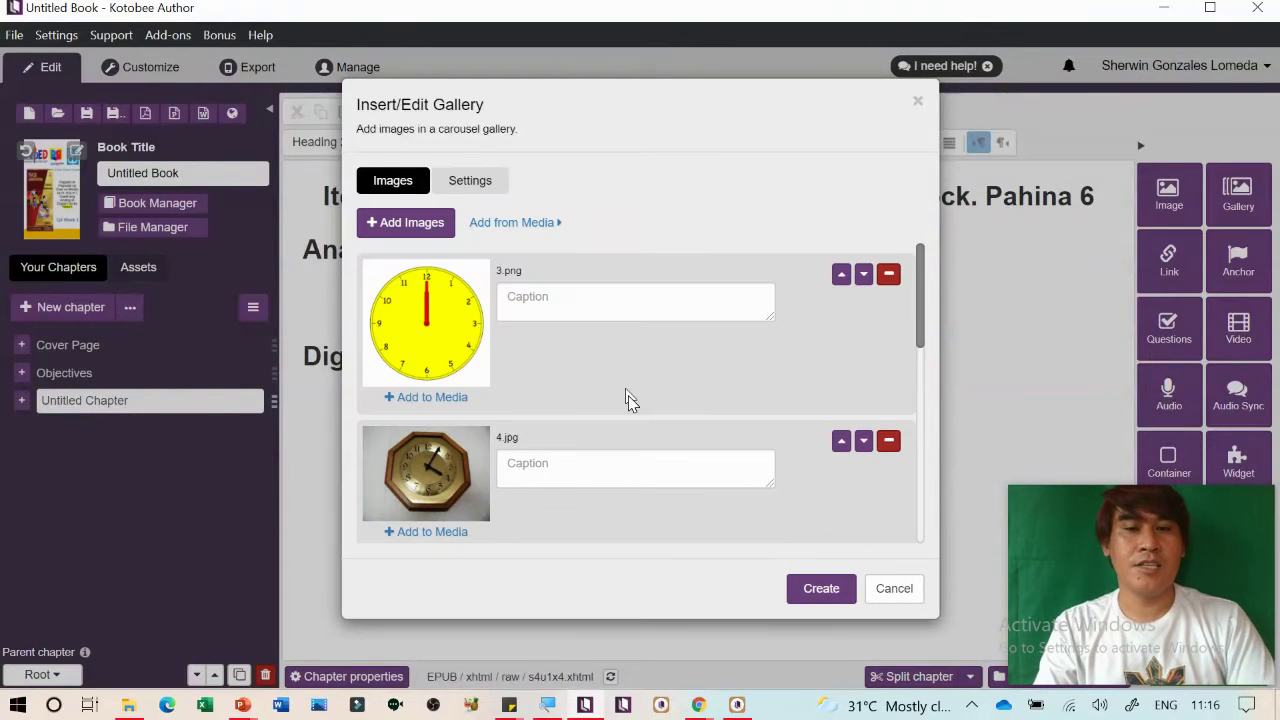
Move 1.png up to the first position in the gallery's image order
{"action": "scroll", "coordinate": [629, 398], "scroll_direction": "down", "scroll_amount": 1}
{"action": "scroll", "coordinate": [629, 398], "scroll_direction": "up", "scroll_amount": 1}
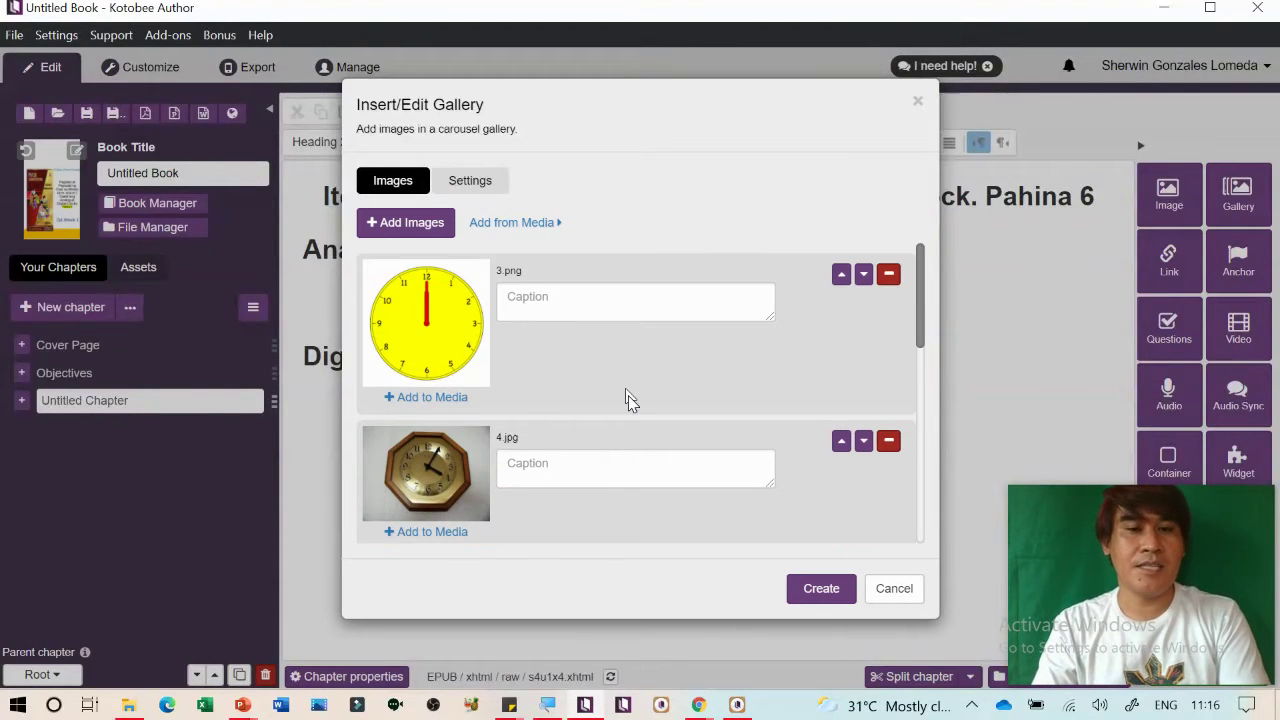
{"action": "scroll", "coordinate": [629, 398], "scroll_direction": "down", "scroll_amount": 1}
{"action": "scroll", "coordinate": [629, 398], "scroll_direction": "down", "scroll_amount": 2}
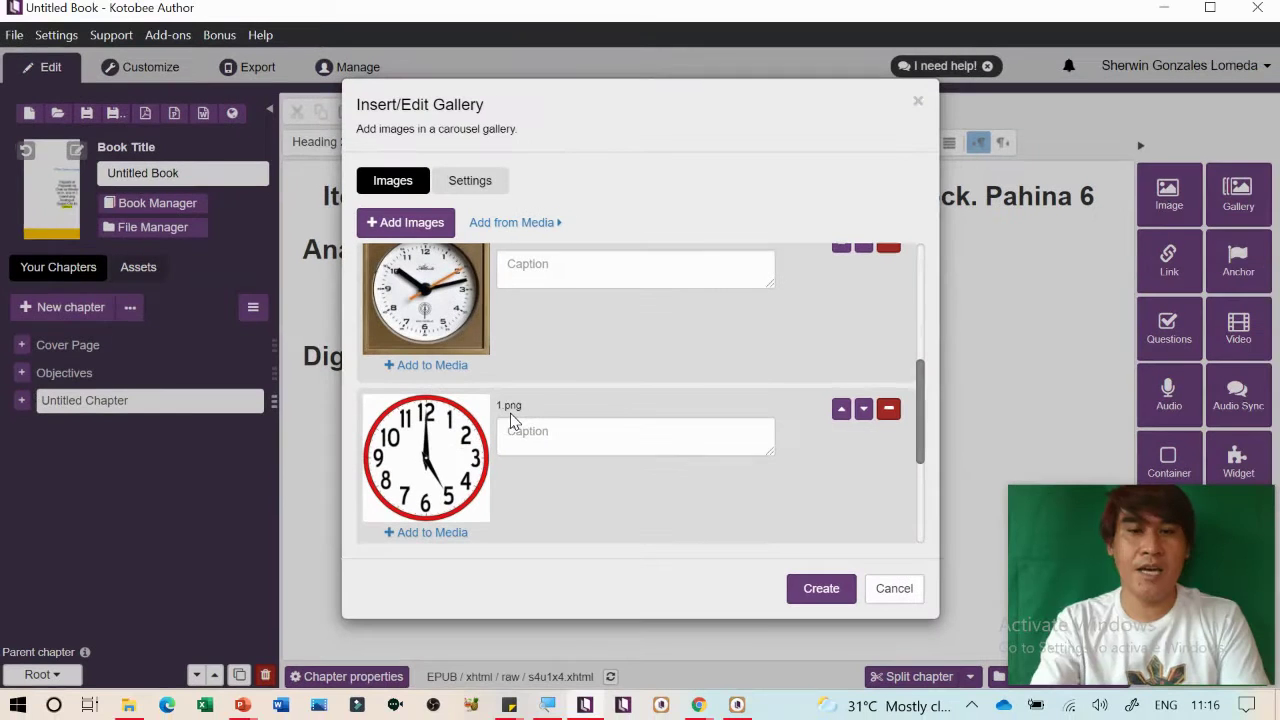
{"action": "left_click", "coordinate": [842, 410]}
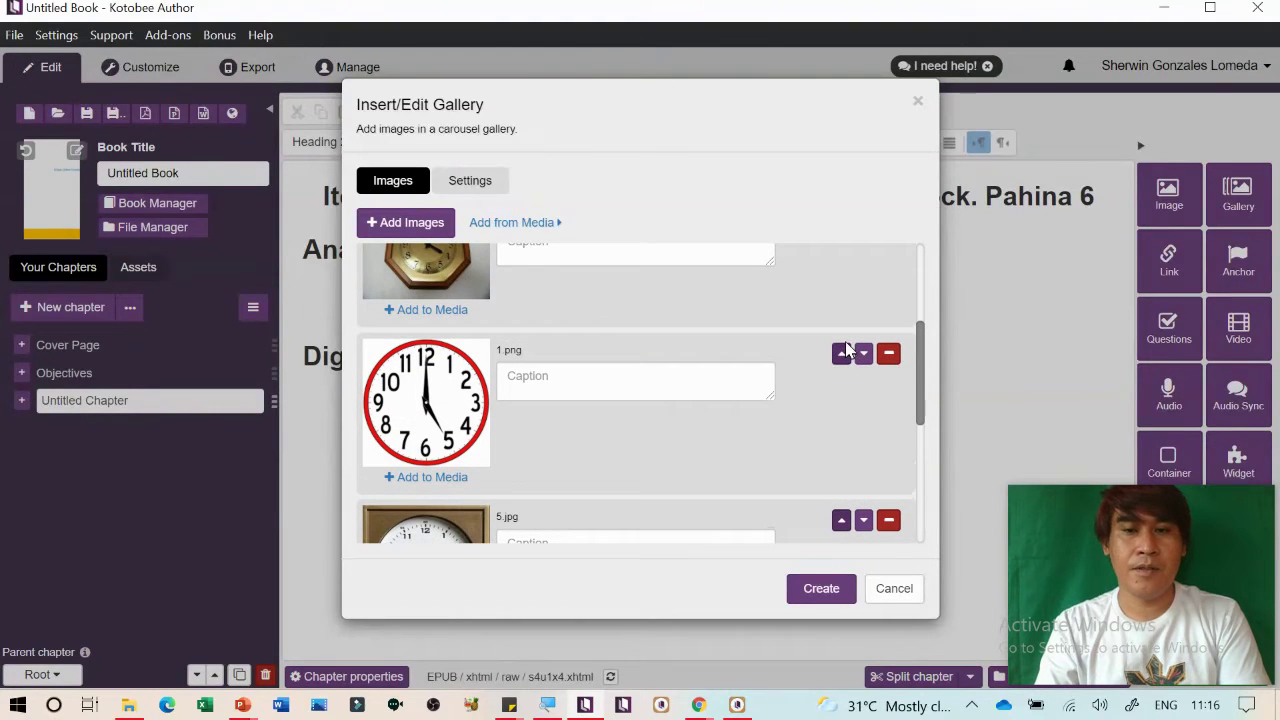
{"action": "left_click", "coordinate": [842, 354]}
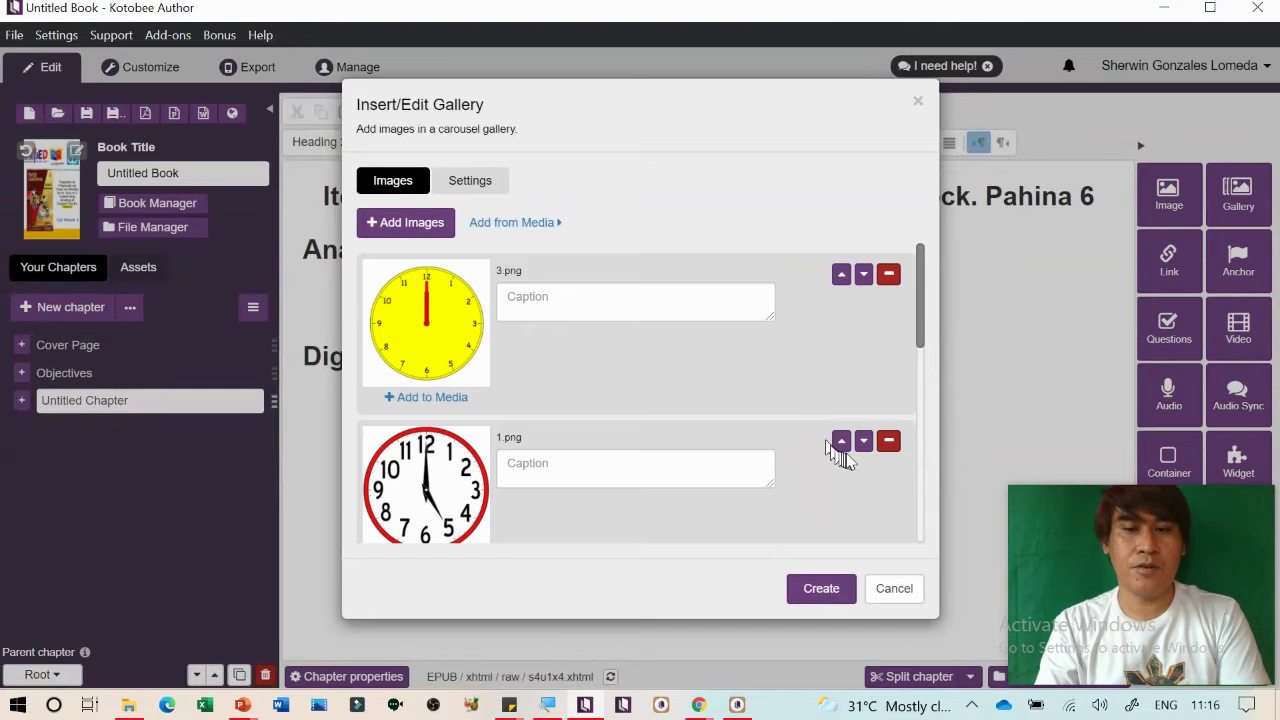
{"action": "left_click", "coordinate": [842, 444]}
Move 2.png up to the second position in the gallery's image order, directly after 1.png
{"action": "scroll", "coordinate": [796, 359], "scroll_direction": "down", "scroll_amount": 6}
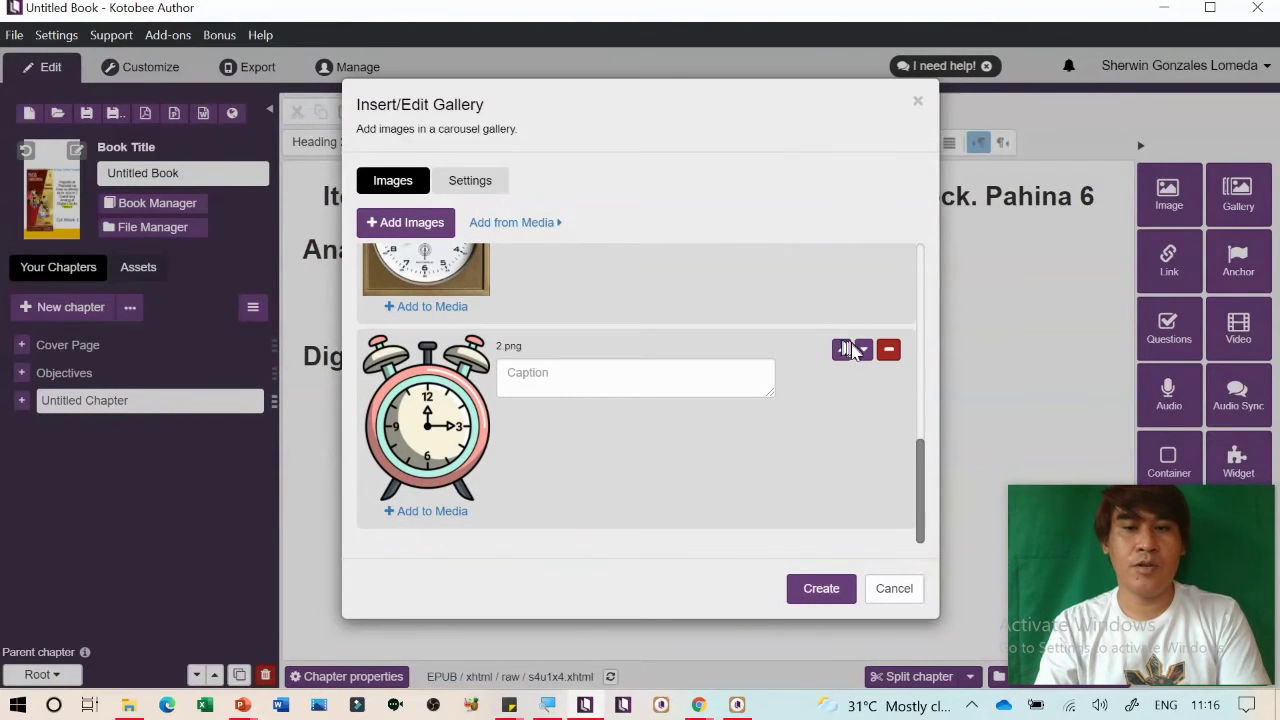
{"action": "left_click", "coordinate": [842, 350]}
{"action": "scroll", "coordinate": [843, 346], "scroll_direction": "up", "scroll_amount": 1}
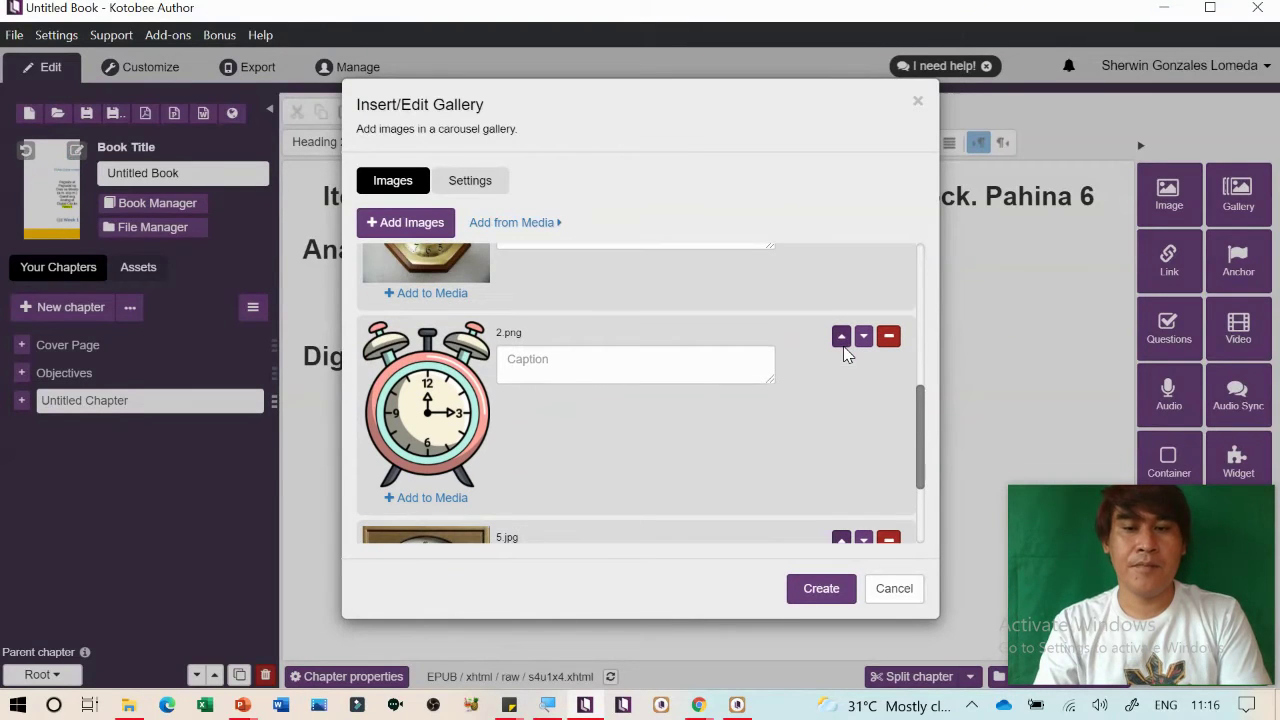
{"action": "left_click", "coordinate": [843, 337]}
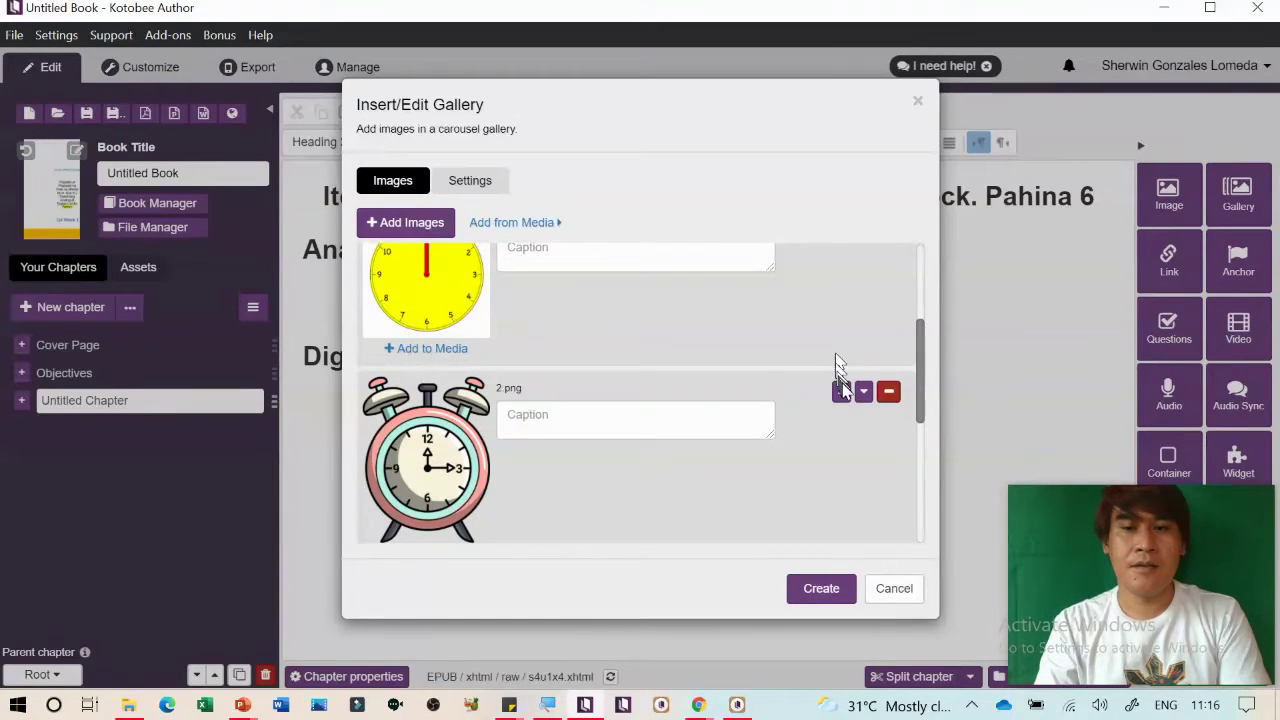
{"action": "left_click", "coordinate": [845, 384]}
{"action": "scroll", "coordinate": [697, 363], "scroll_direction": "up", "scroll_amount": 3}
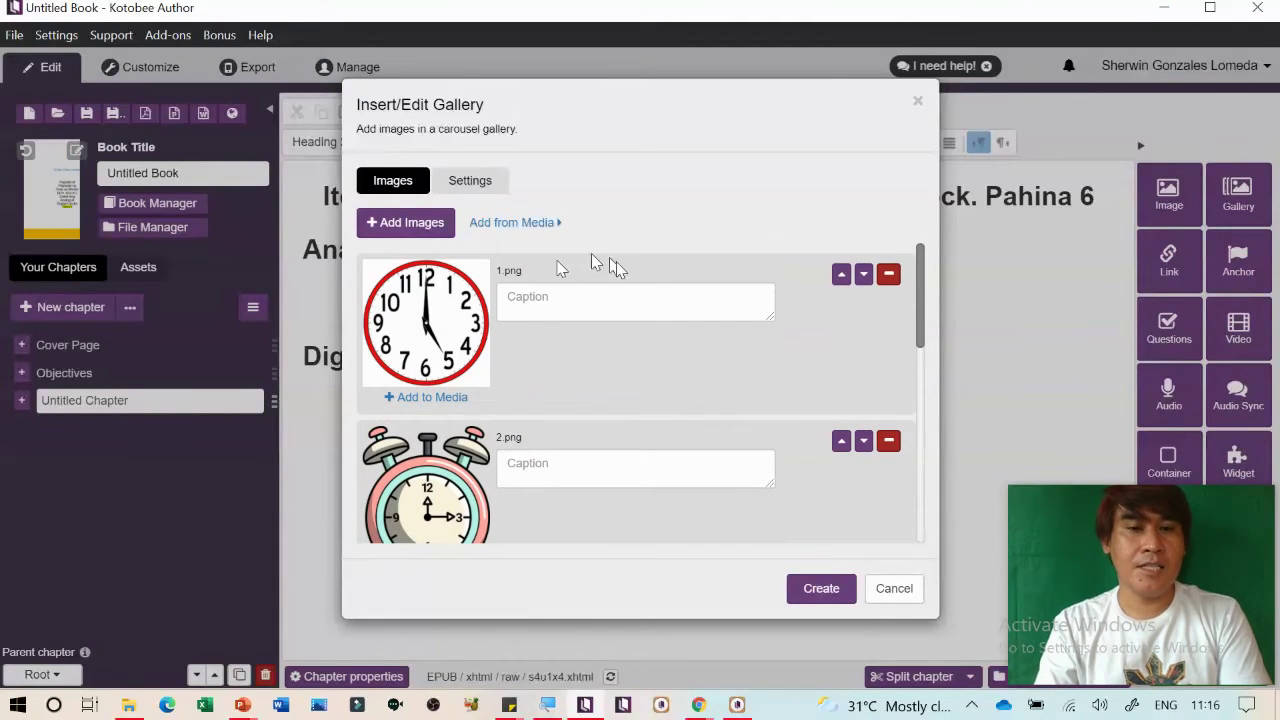
Caption the first two gallery images, 1.png and 2.png, as Analog Clock 1 and Analog Clock 2
{"action": "left_click", "coordinate": [564, 305]}
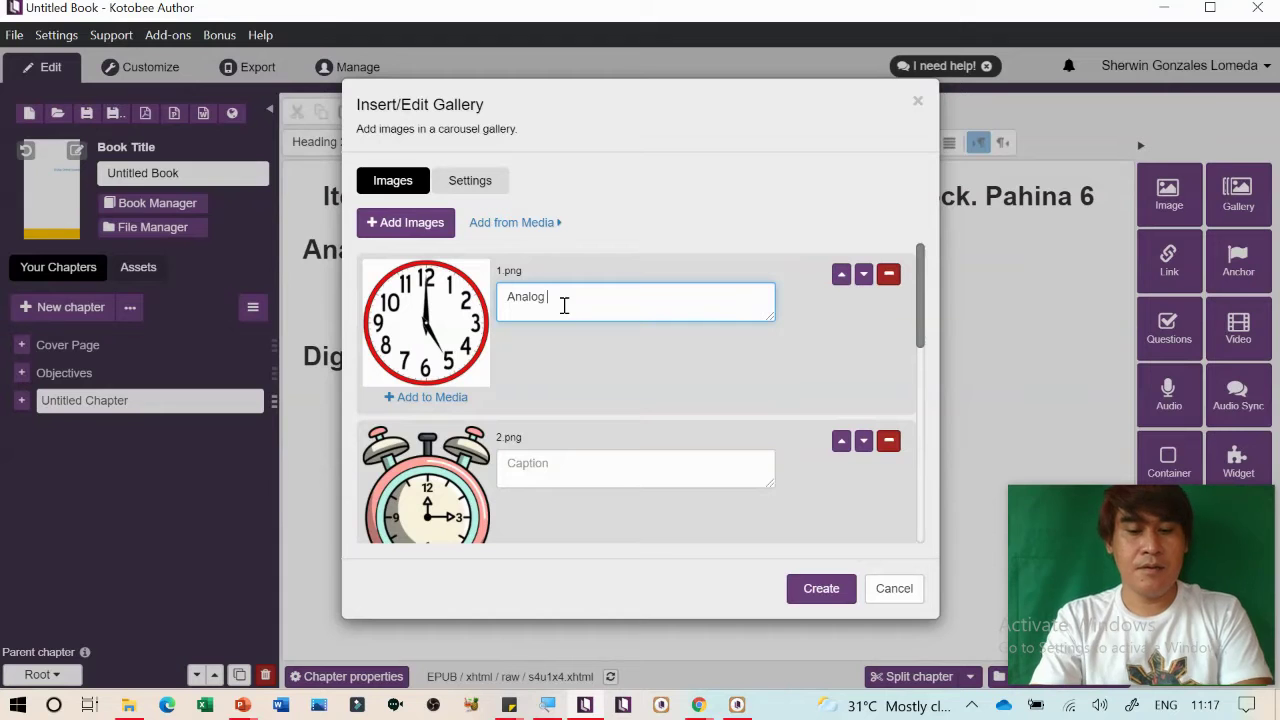
{"action": "type", "text": "Analog Clock 1"}
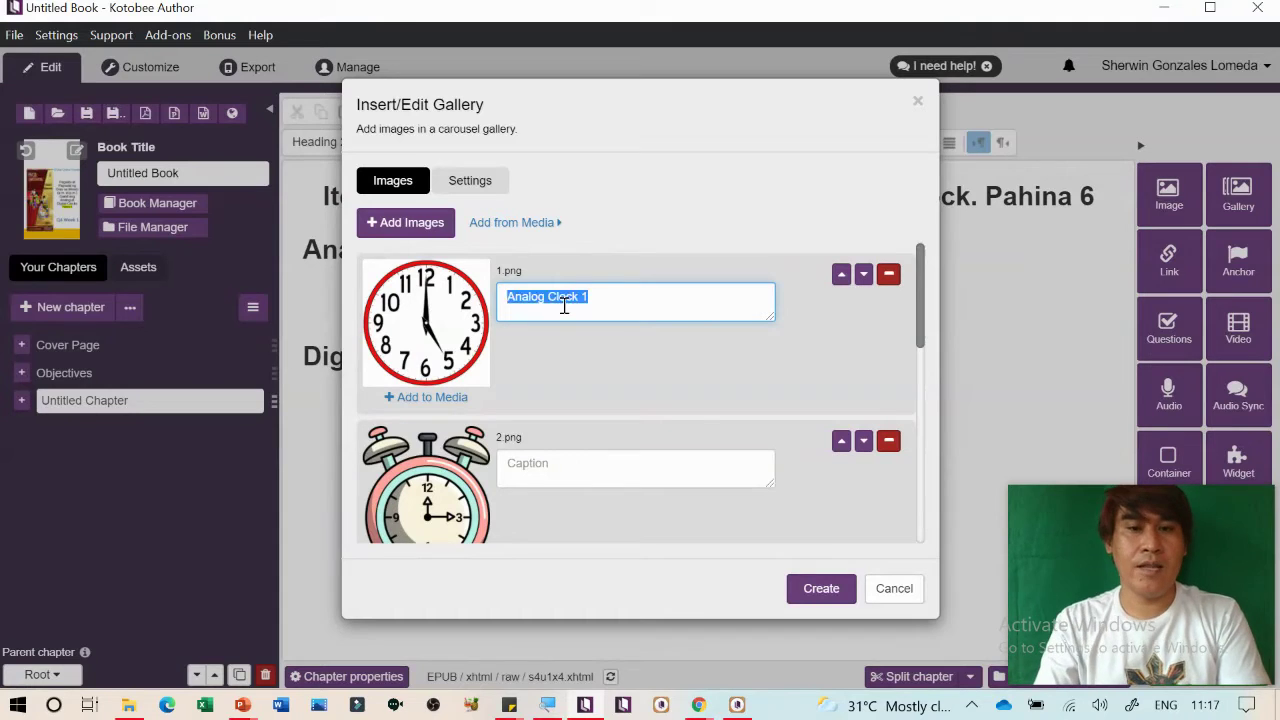
{"action": "left_click", "coordinate": [574, 465]}
{"action": "type", "text": "Analog Clock 1"}
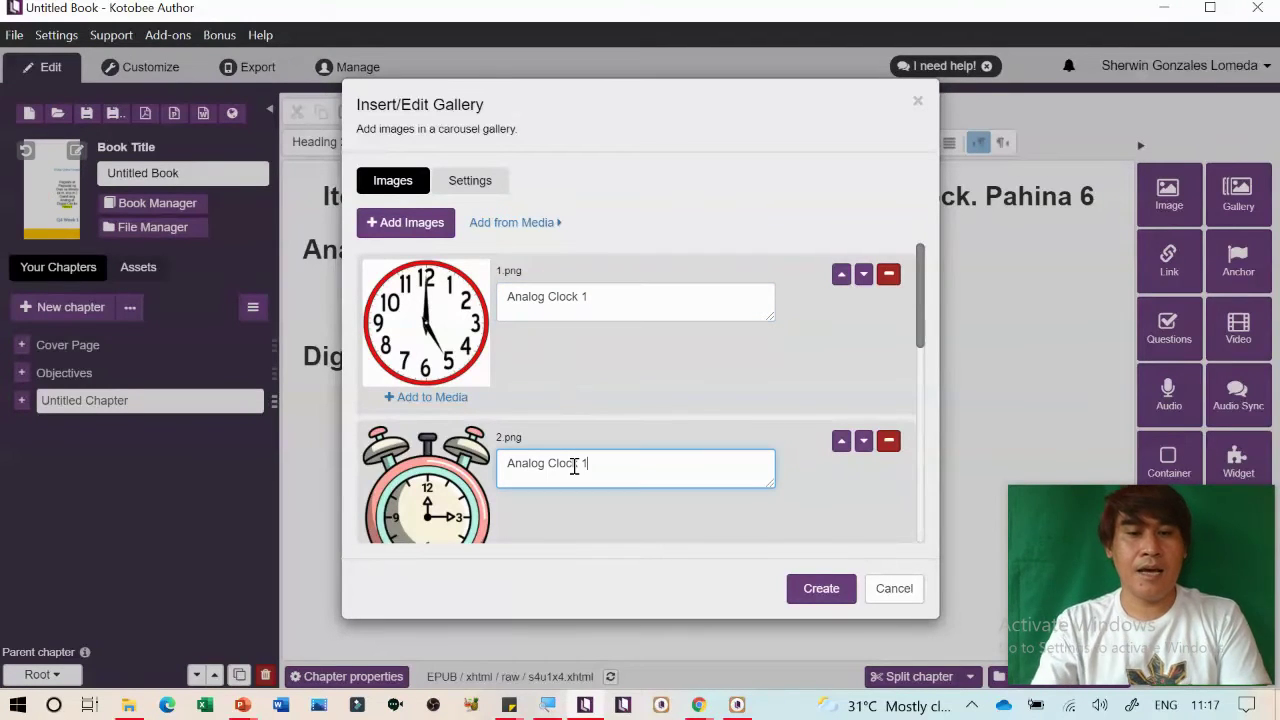
Caption 3.png, 4.jpg and 5.jpg as Analog Clock 3, Analog Clock 4 and Analog Clock 5, and create the gallery
{"action": "scroll", "coordinate": [574, 465], "scroll_direction": "down", "scroll_amount": 3}
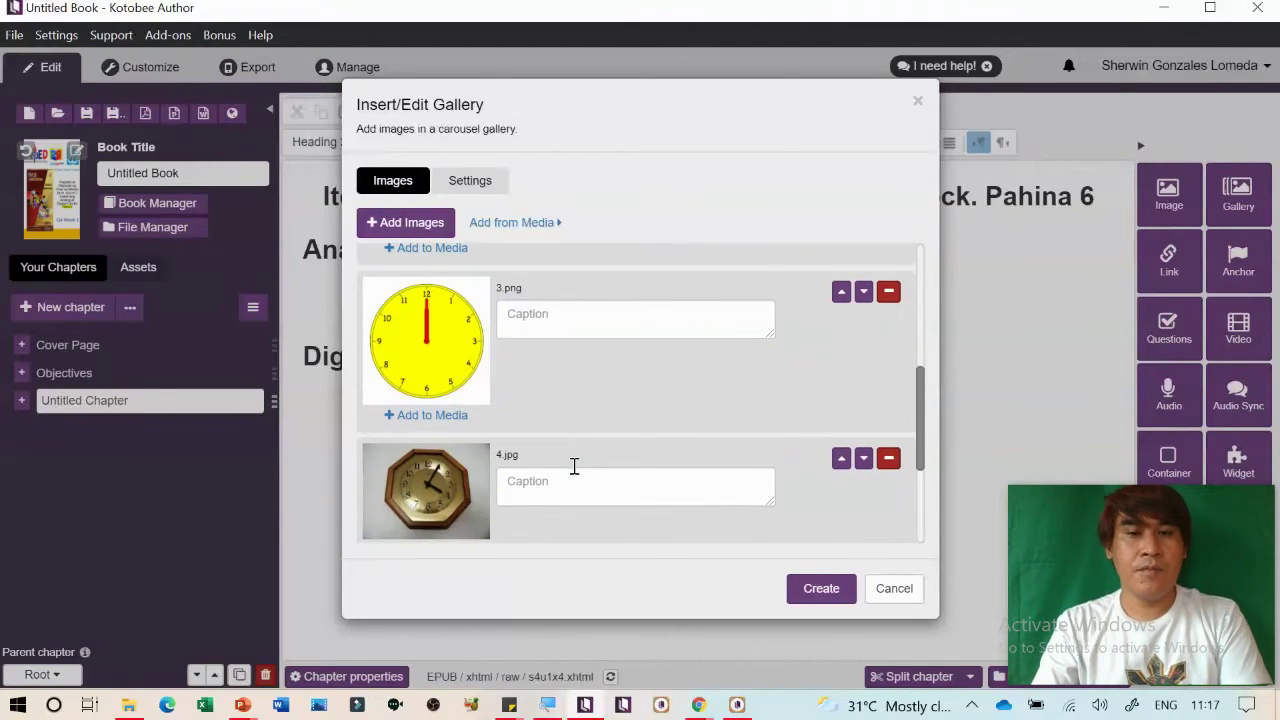
{"action": "left_click", "coordinate": [569, 317]}
{"action": "type", "text": "Analog Clock 1"}
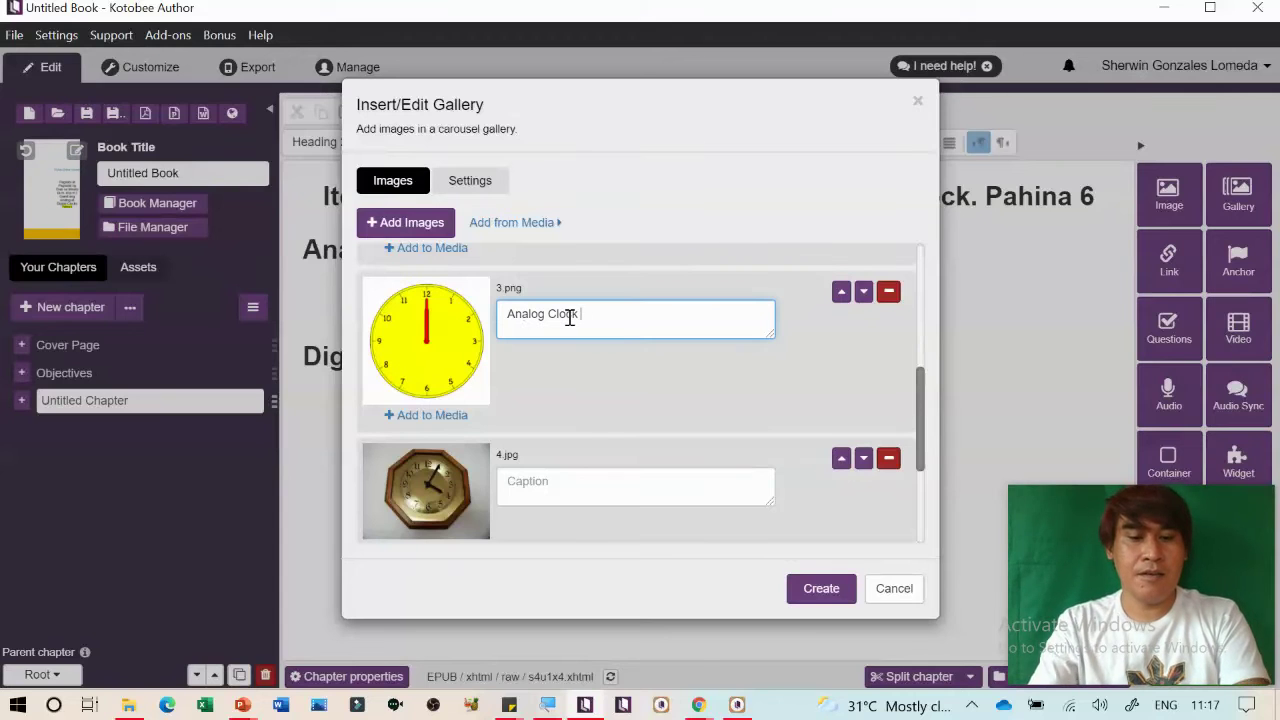
{"action": "left_click", "coordinate": [575, 484]}
{"action": "type", "text": "Analog Clock 1"}
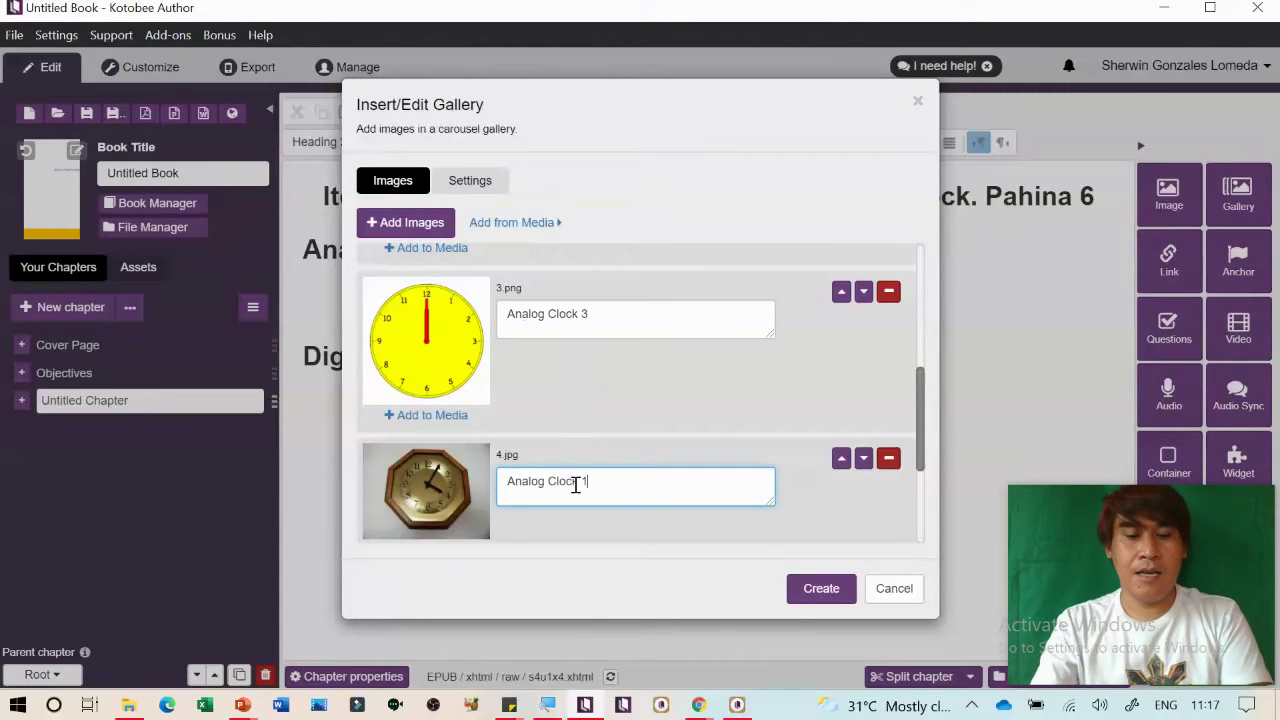
{"action": "scroll", "coordinate": [574, 484], "scroll_direction": "down", "scroll_amount": 2}
{"action": "left_click", "coordinate": [571, 413]}
{"action": "type", "text": "Analog Clock 1"}
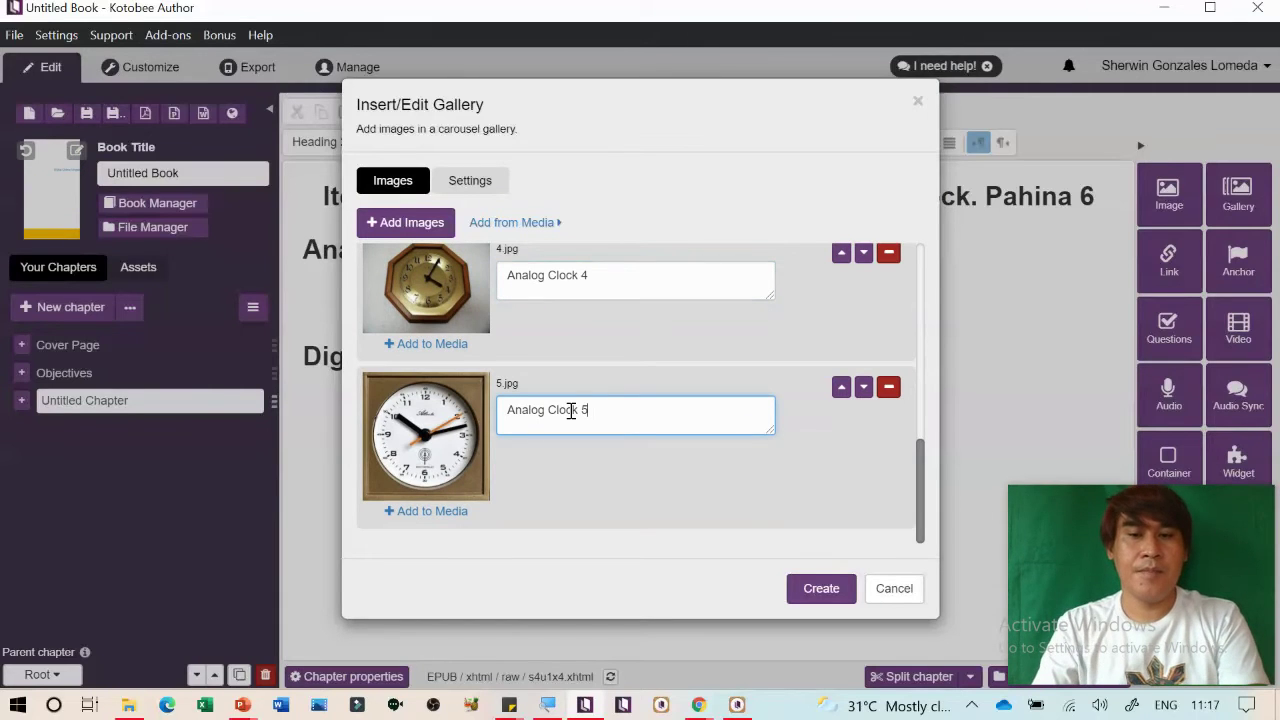
{"action": "left_click", "coordinate": [813, 592]}
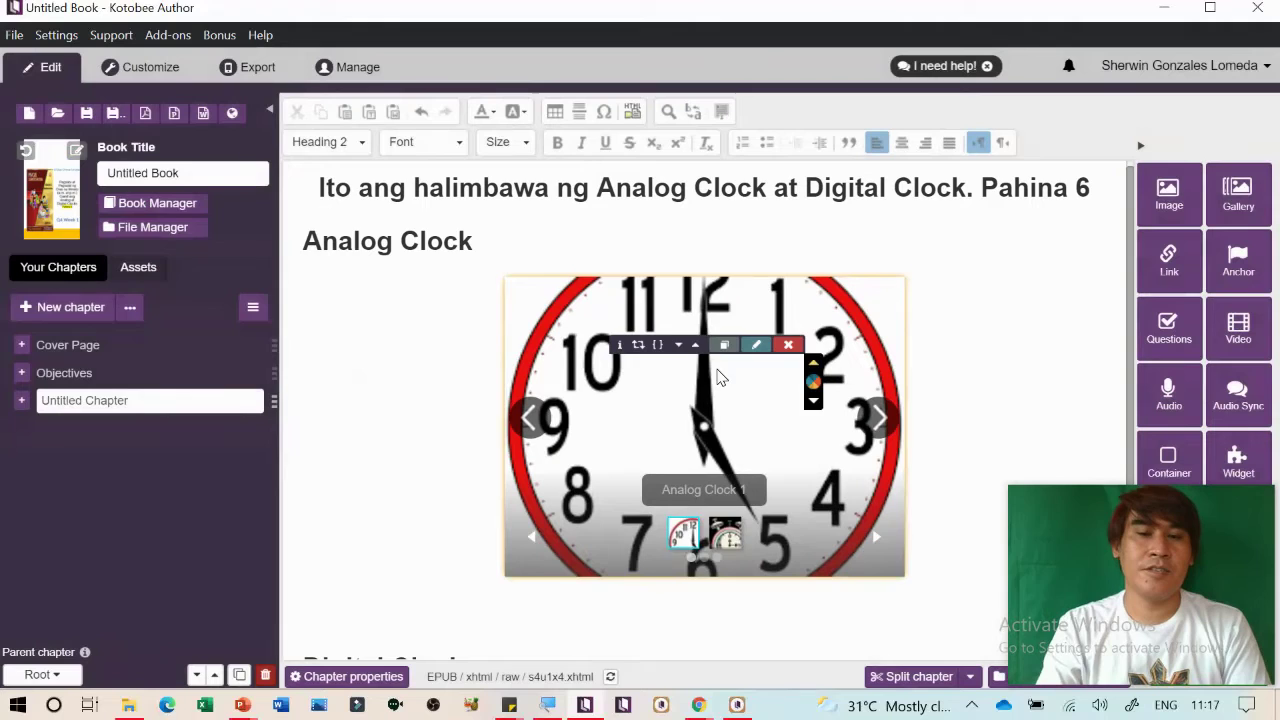
Check the new gallery on the page by trying its forward and backward navigation
{"action": "left_click", "coordinate": [875, 420]}
{"action": "left_click", "coordinate": [531, 418]}
{"action": "left_click", "coordinate": [800, 440]}
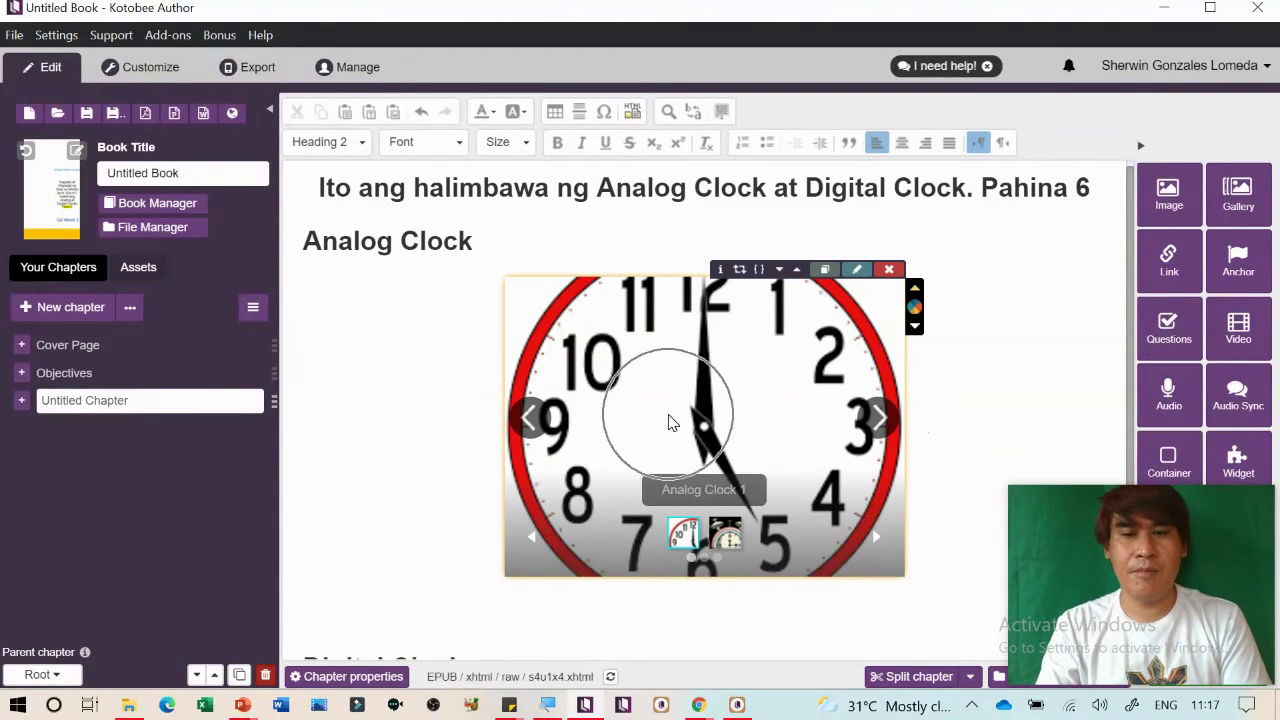
Edit the analog clock gallery's settings, changing the image scale to Contain and clearing the margin value
{"action": "double_click", "coordinate": [711, 372]}
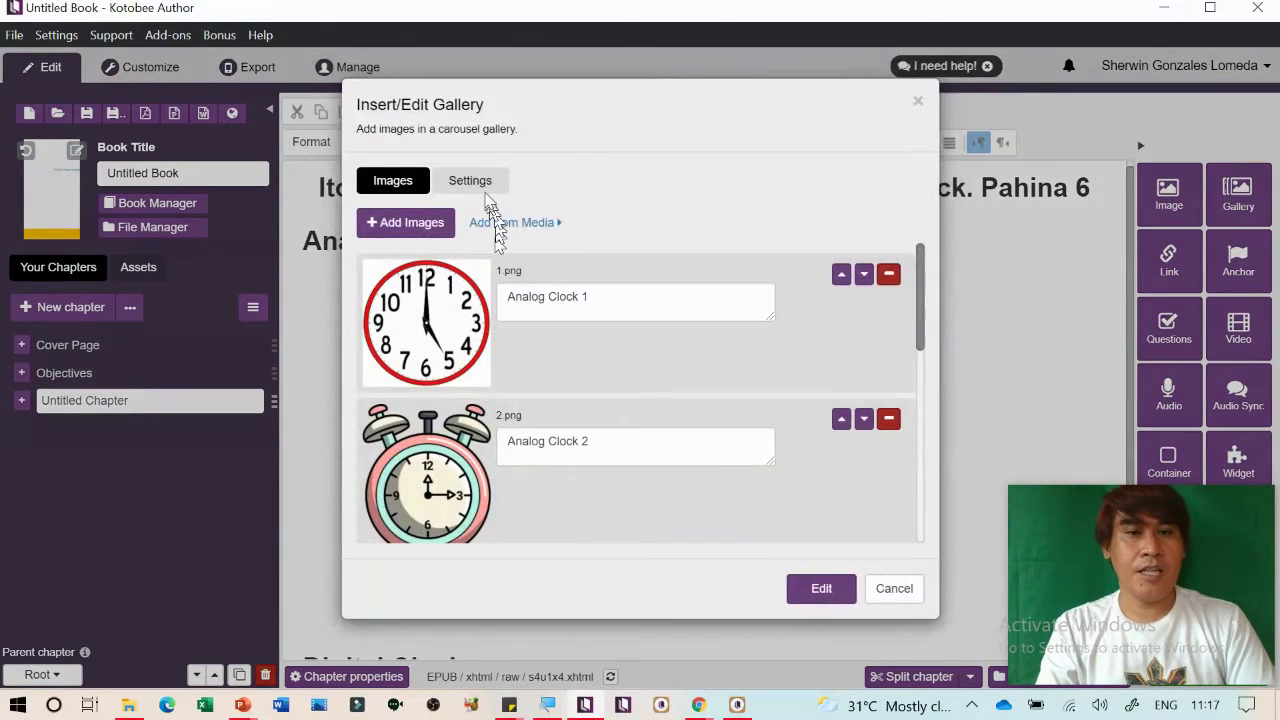
{"action": "left_click", "coordinate": [480, 180]}
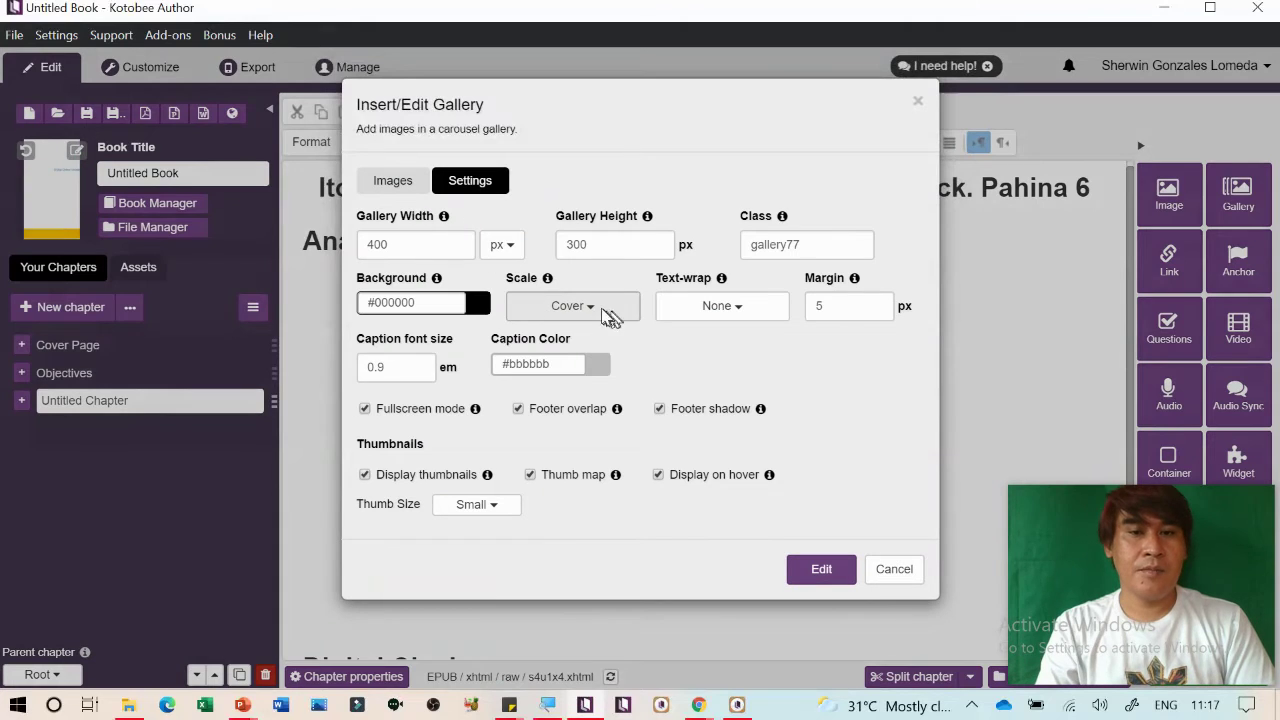
{"action": "left_click", "coordinate": [596, 310]}
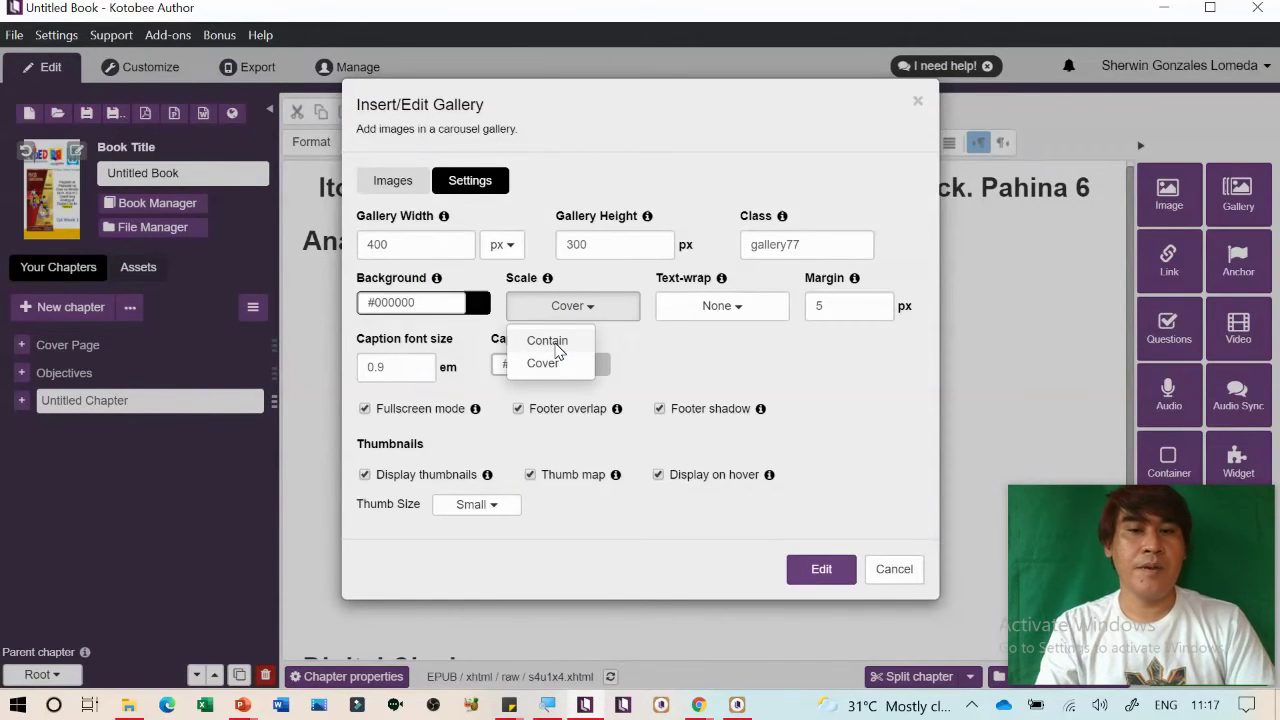
{"action": "left_click", "coordinate": [548, 341]}
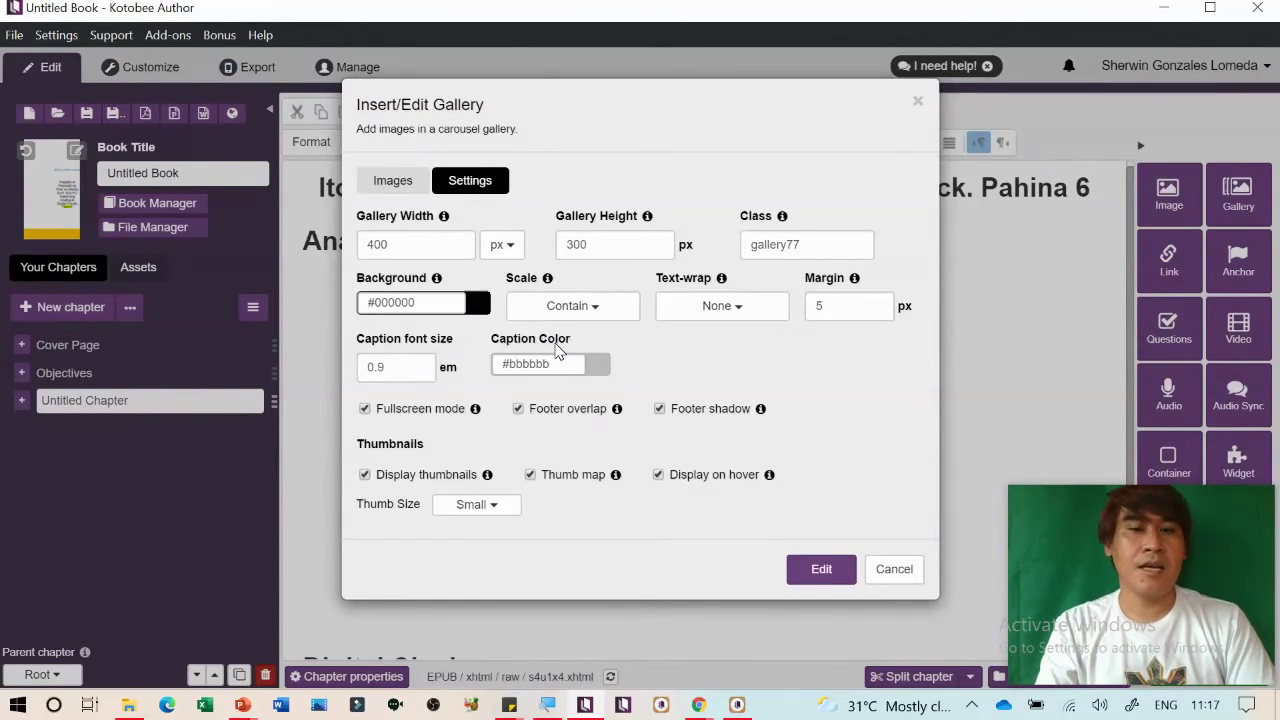
{"action": "left_click", "coordinate": [748, 318]}
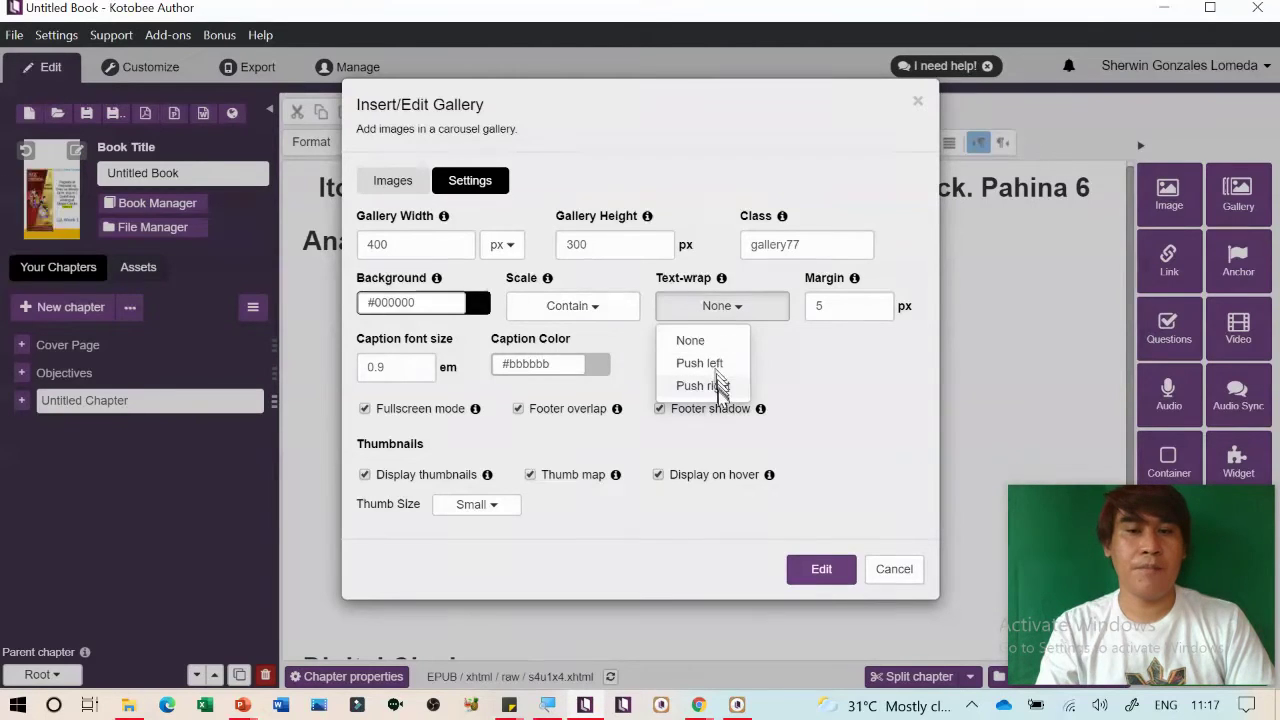
{"action": "left_click", "coordinate": [800, 343]}
{"action": "double_click", "coordinate": [841, 312]}
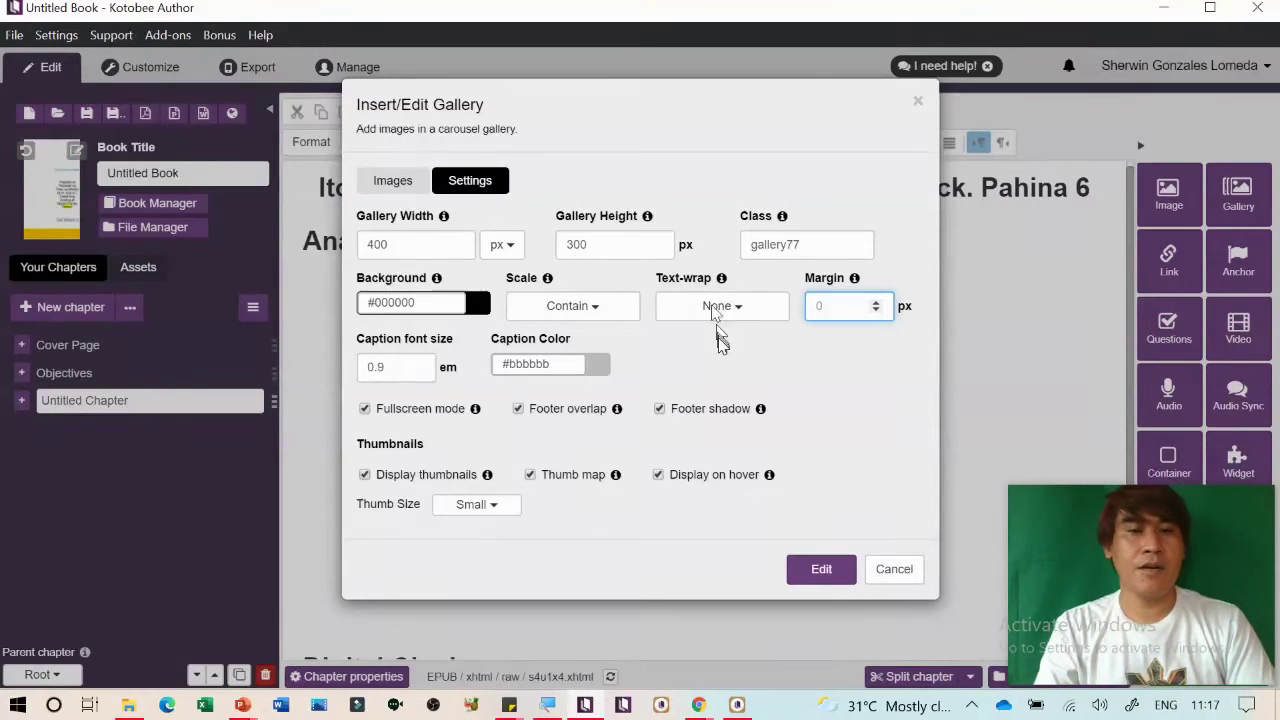
{"action": "left_click", "coordinate": [821, 570]}
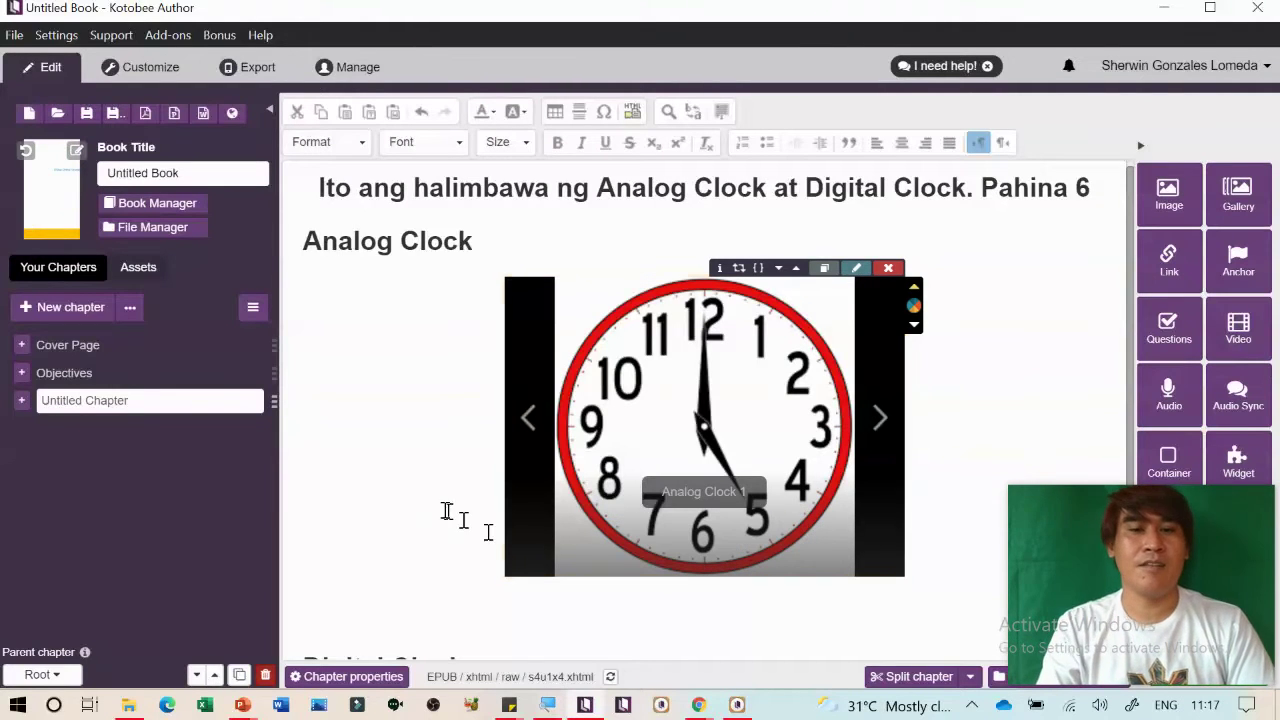
Add a new line below the Digital Clock heading
{"action": "scroll", "coordinate": [423, 498], "scroll_direction": "down", "scroll_amount": 1}
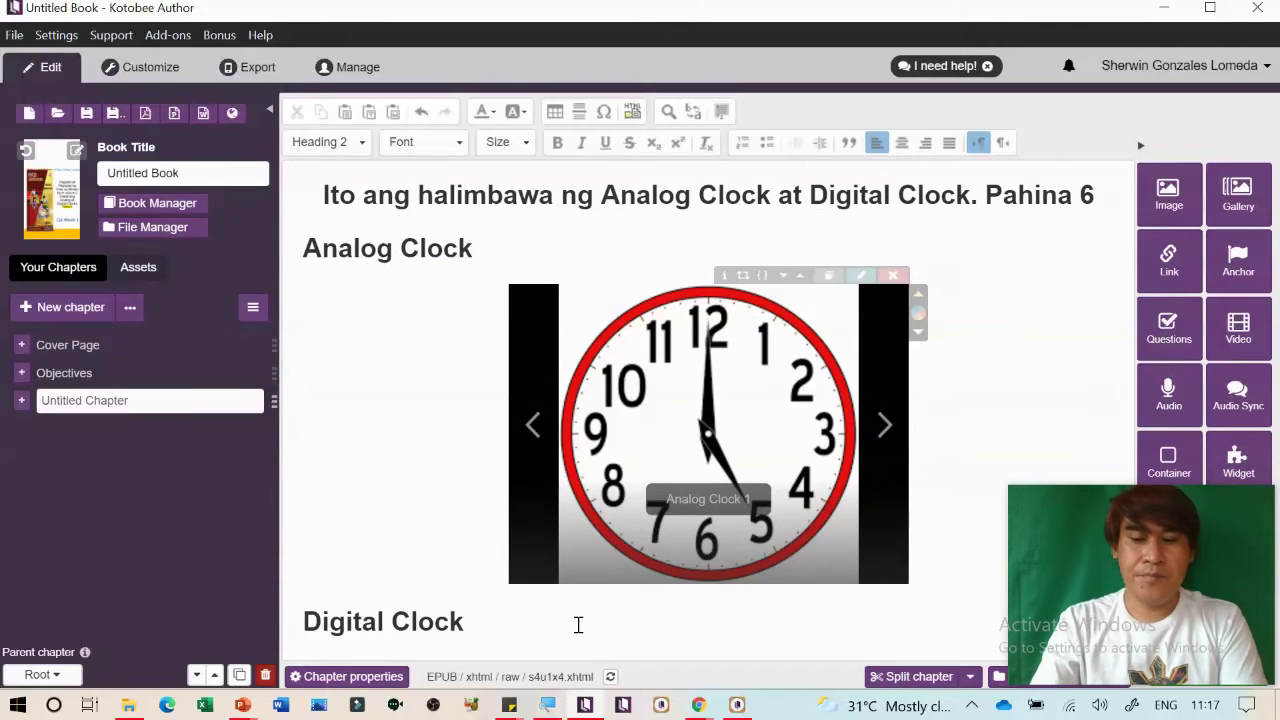
{"action": "key", "text": "Return"}
Switch to the Google Images window in Chrome and search for "Digital clock"
{"action": "key", "text": "alt+Tab"}
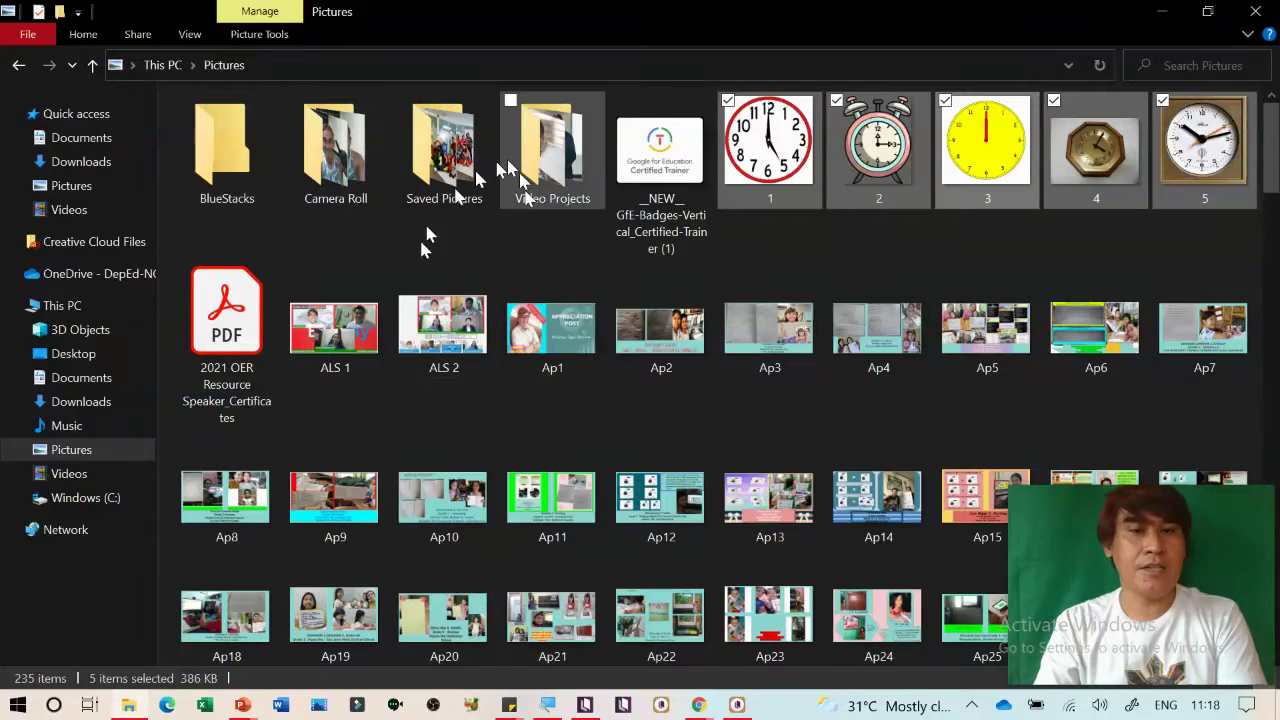
{"action": "key", "text": "alt+Tab"}
{"action": "mouse_move", "coordinate": [697, 706]}
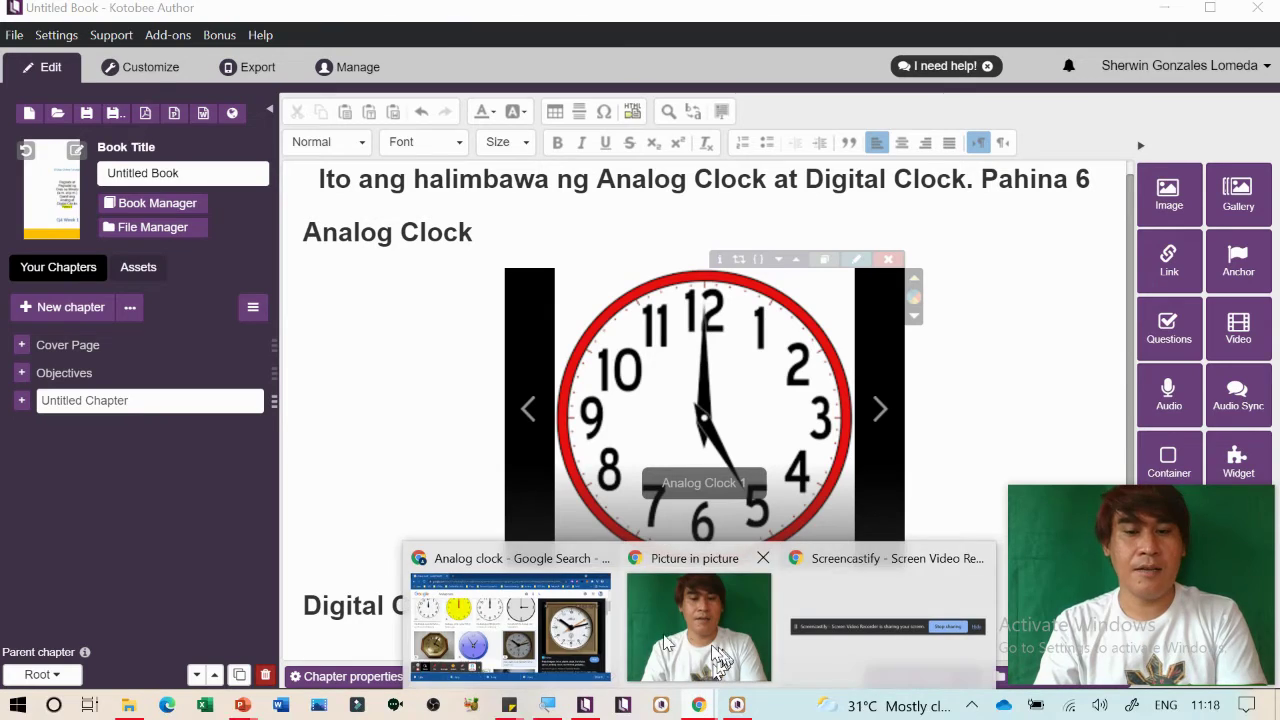
{"action": "left_click", "coordinate": [500, 630]}
{"action": "scroll", "coordinate": [334, 262], "scroll_direction": "up", "scroll_amount": 5}
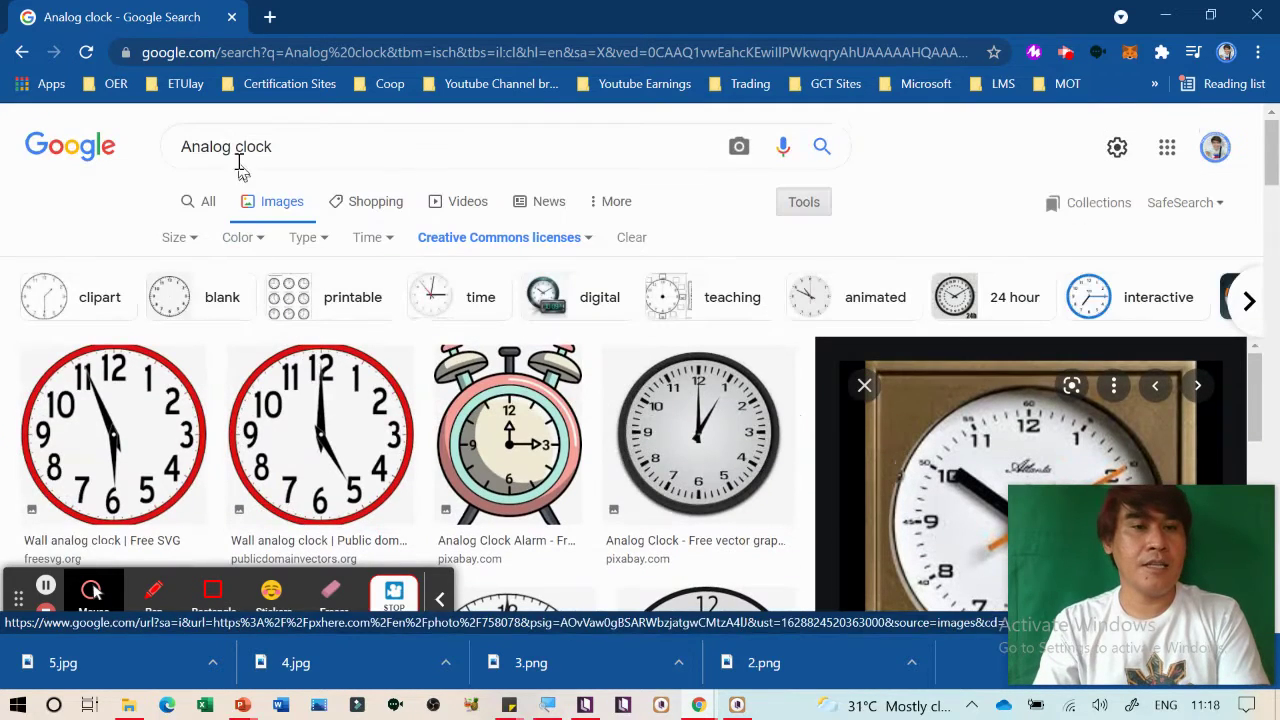
{"action": "left_click_drag", "start_coordinate": [222, 146], "coordinate": [120, 147]}
{"action": "key", "text": "BackSpace"}
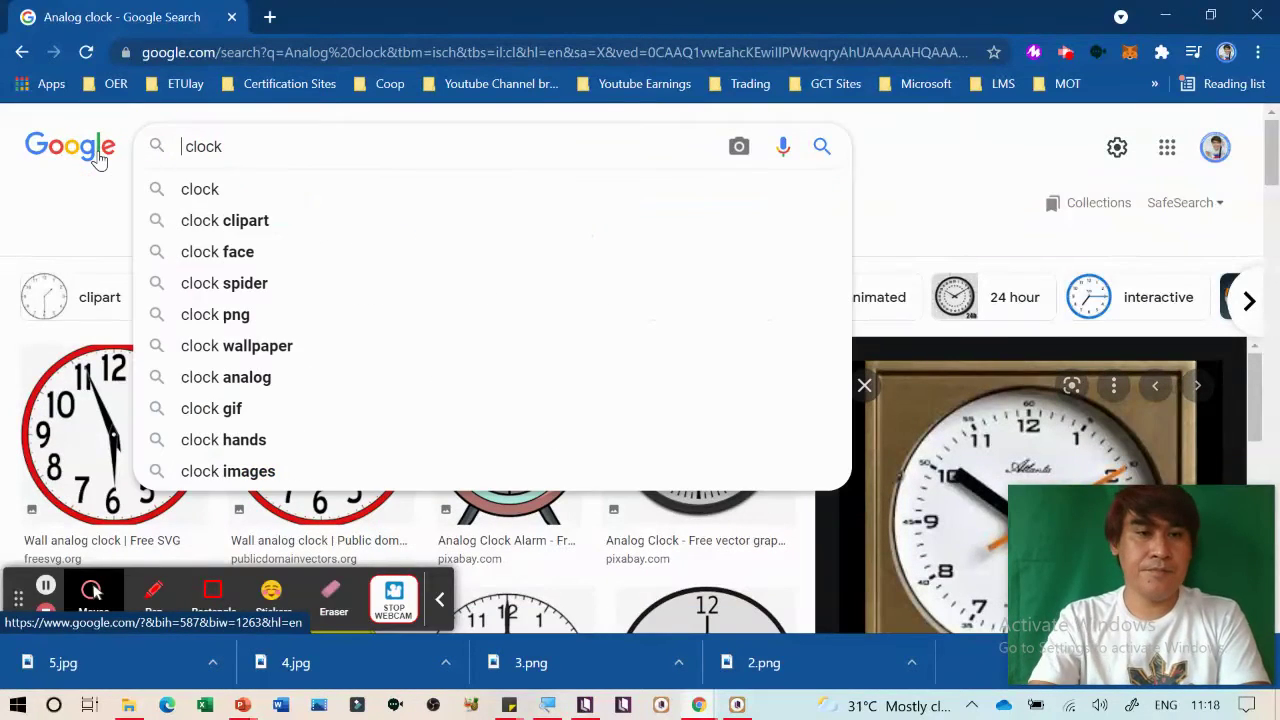
{"action": "type", "text": "Digital"}
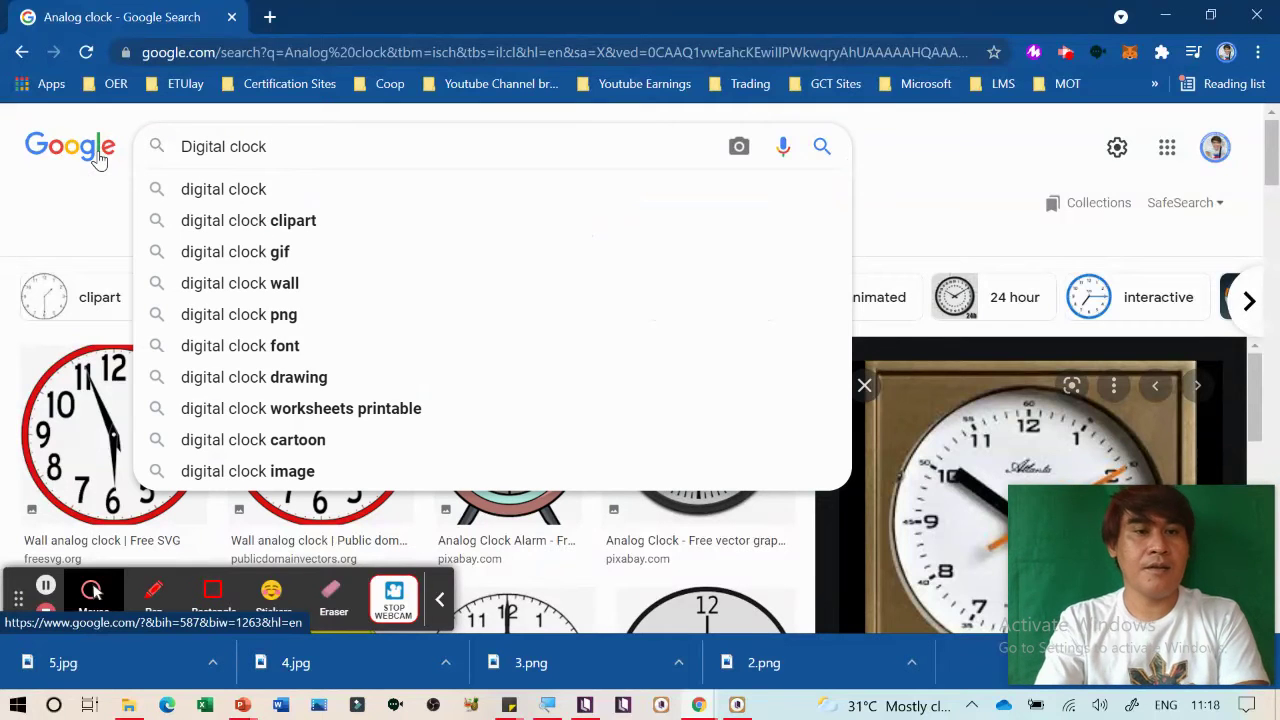
{"action": "key", "text": "Return"}
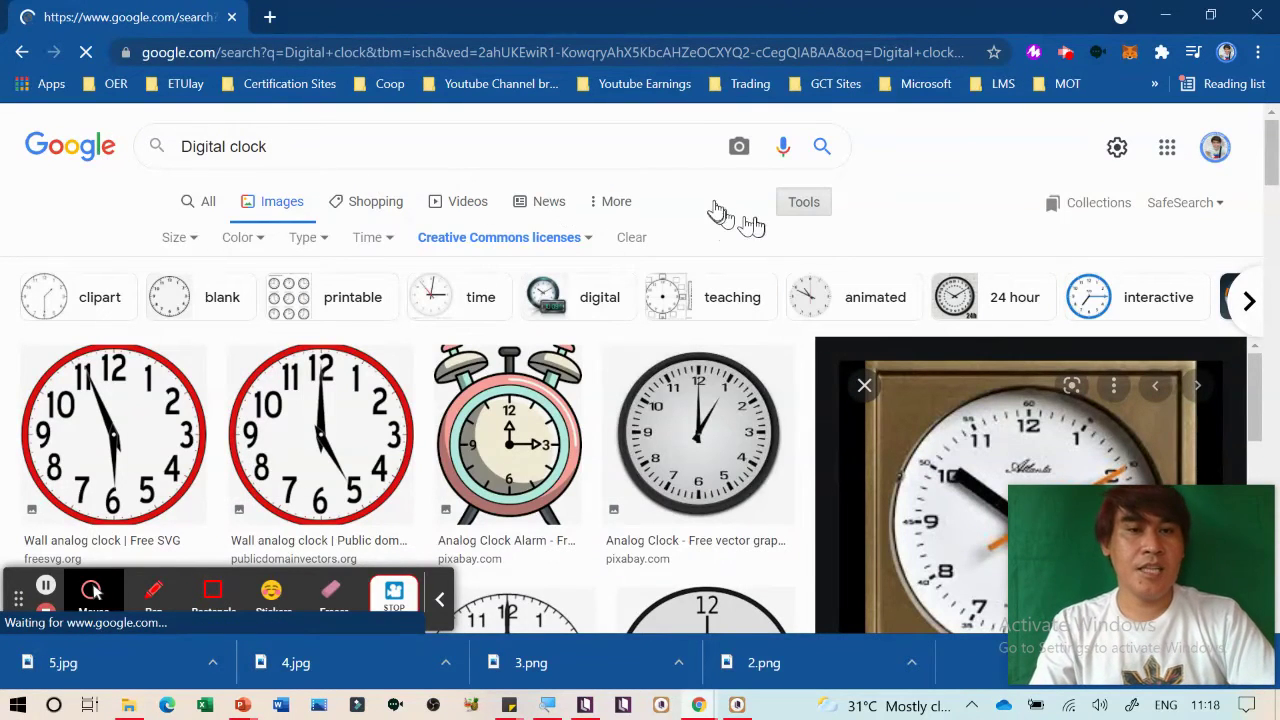
Filter the digital clock image results to Creative Commons licenses
{"action": "left_click", "coordinate": [805, 203]}
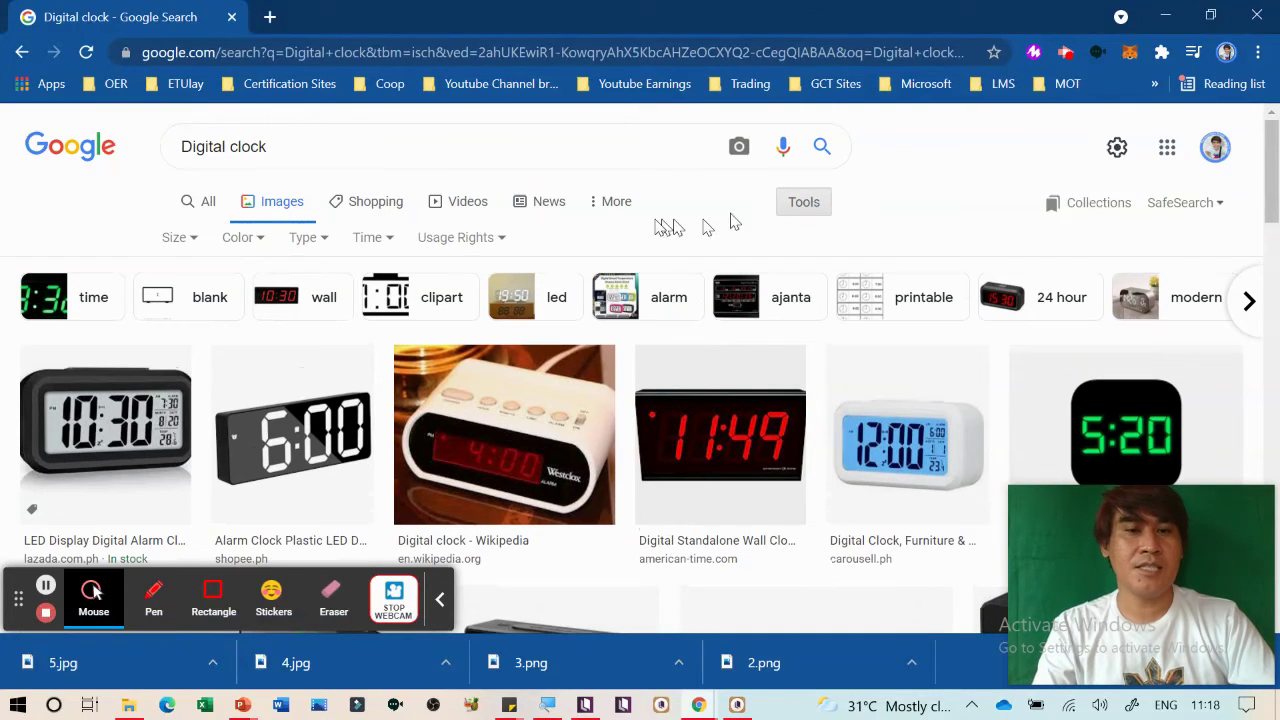
{"action": "left_click", "coordinate": [505, 244]}
{"action": "left_click", "coordinate": [501, 306]}
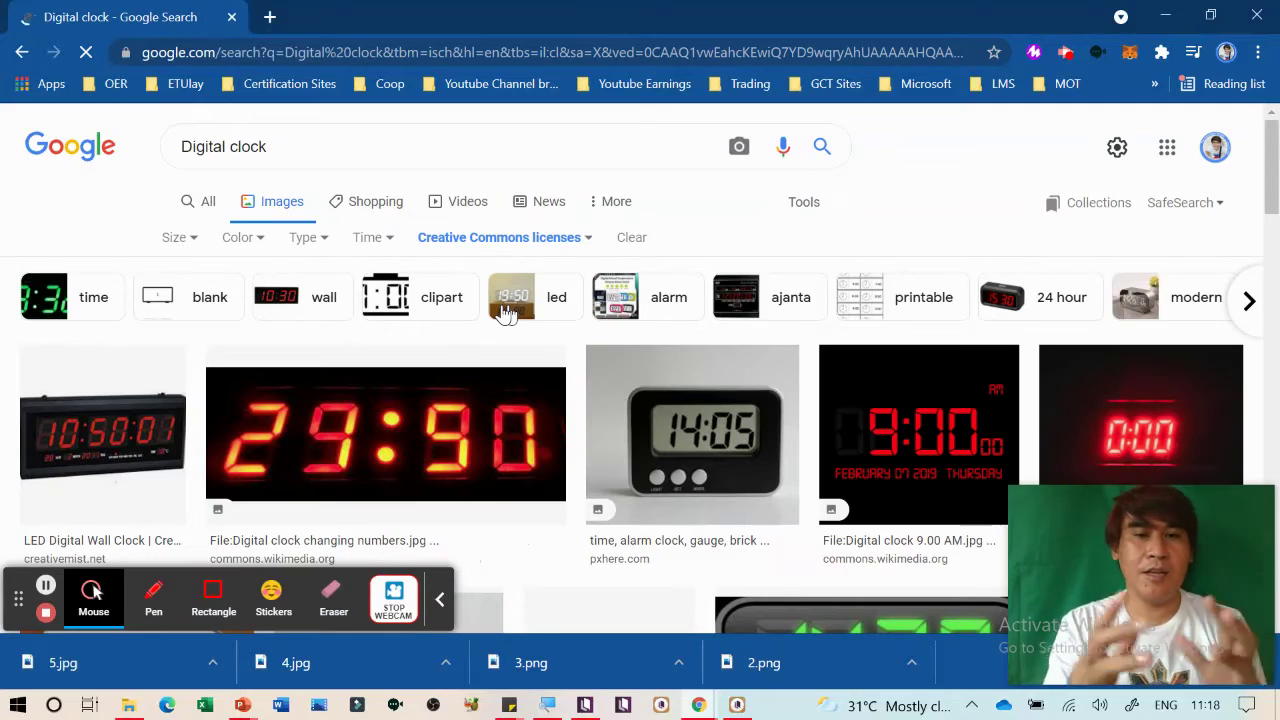
Save the orange 20.0°C digital clock image from PxHere to the Pictures folder as "a"
{"action": "scroll", "coordinate": [371, 531], "scroll_direction": "down", "scroll_amount": 3}
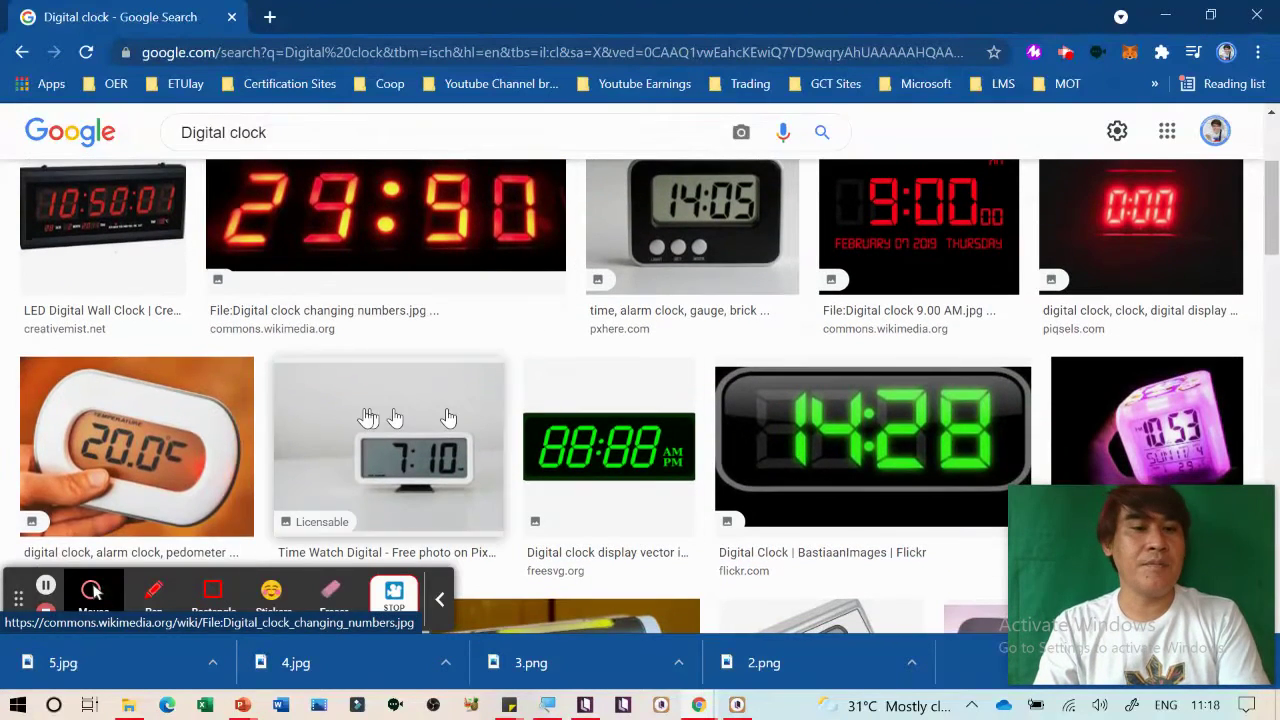
{"action": "left_click", "coordinate": [190, 435]}
{"action": "right_click", "coordinate": [924, 313]}
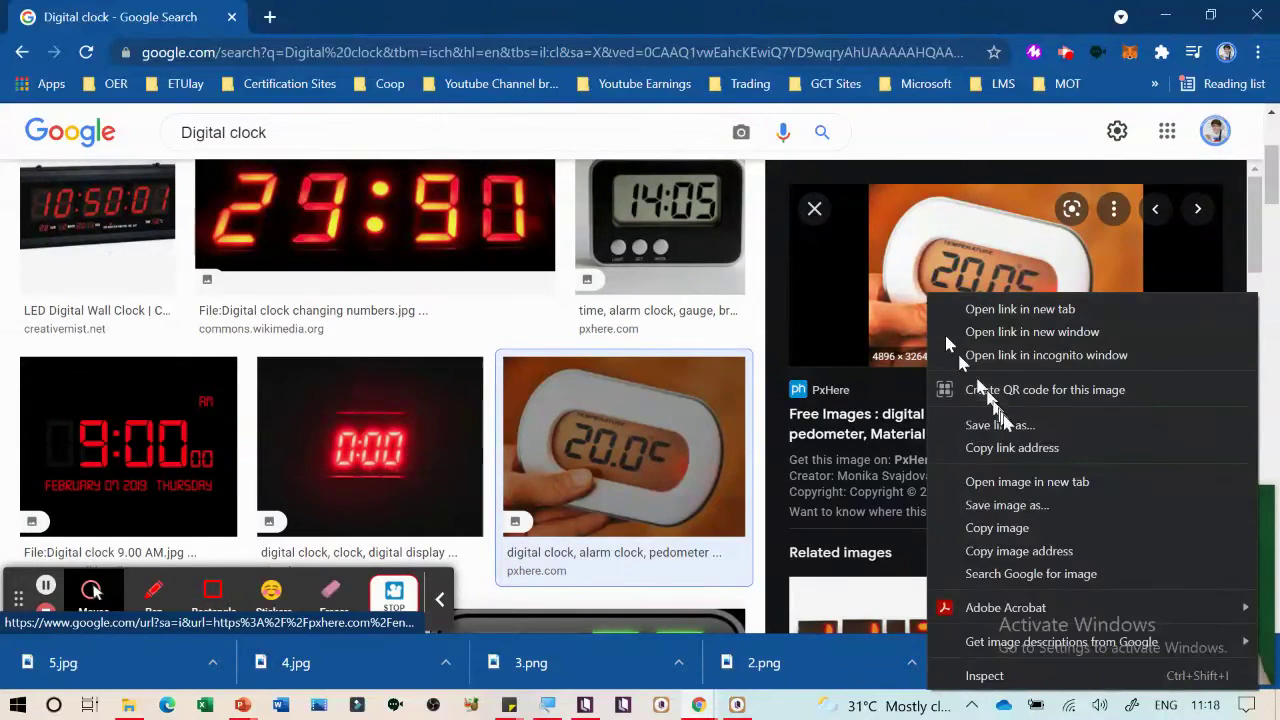
{"action": "left_click", "coordinate": [1004, 515]}
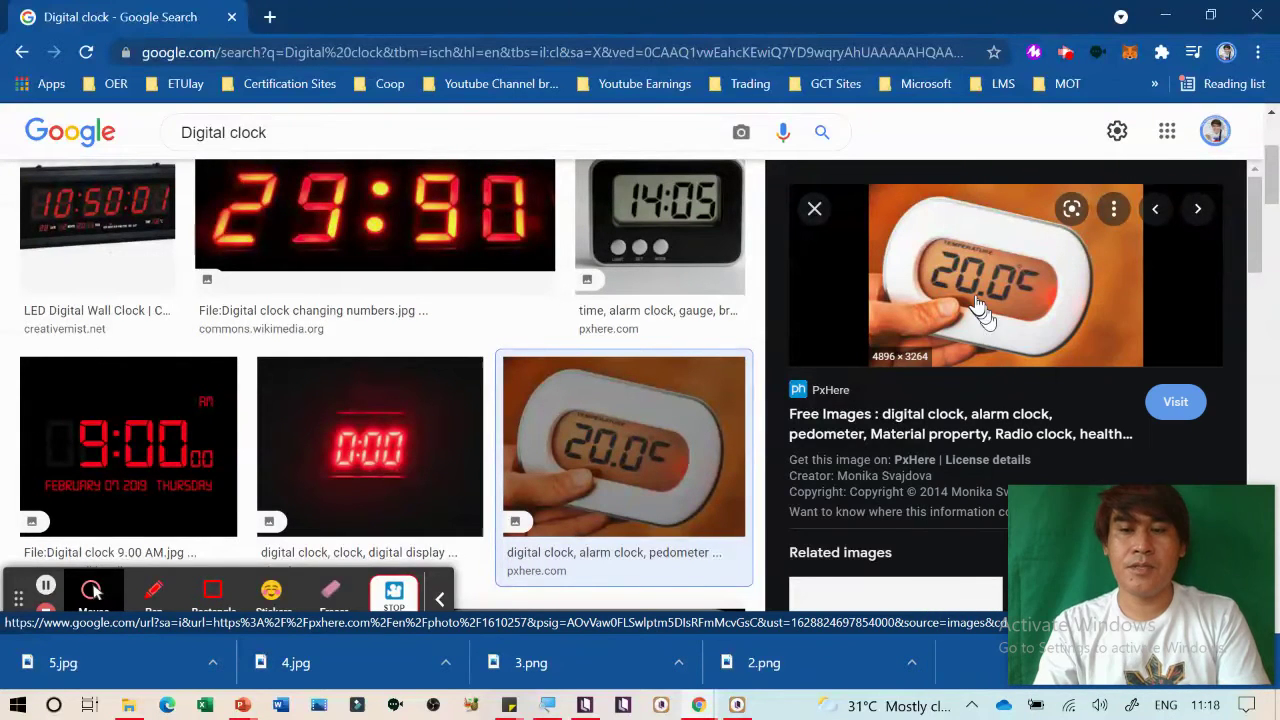
{"action": "right_click", "coordinate": [986, 330]}
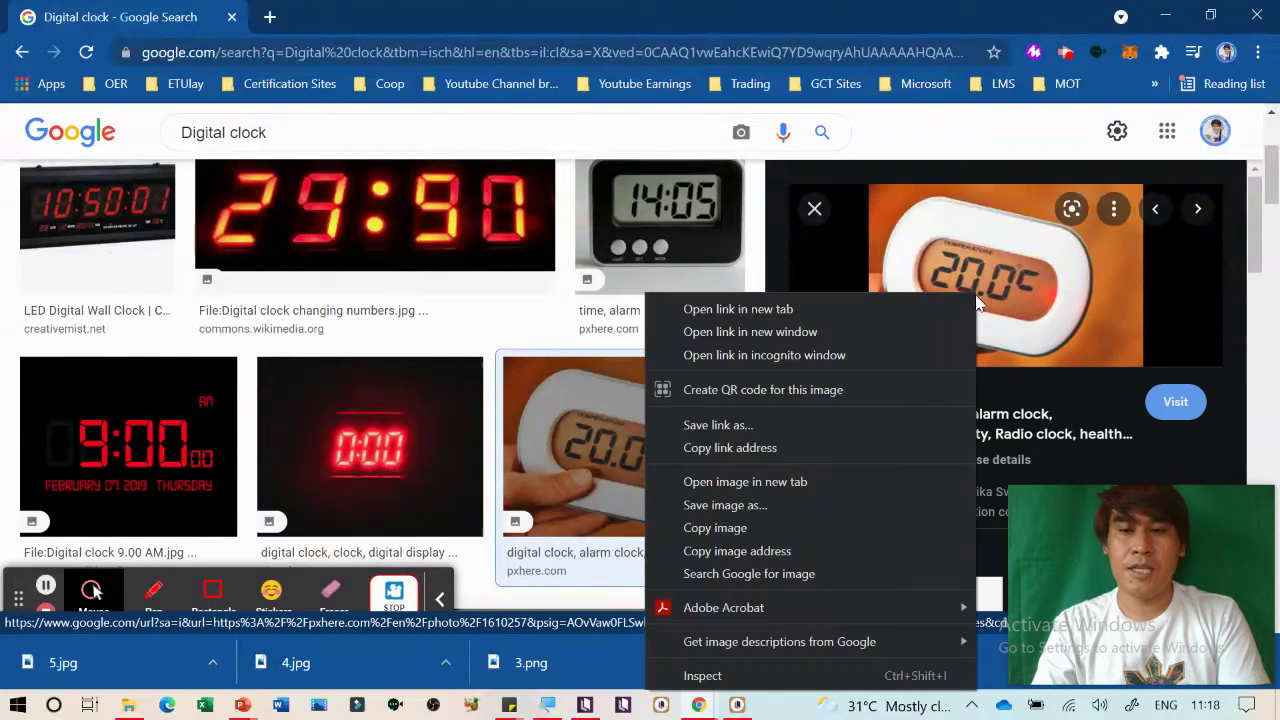
{"action": "left_click", "coordinate": [796, 505]}
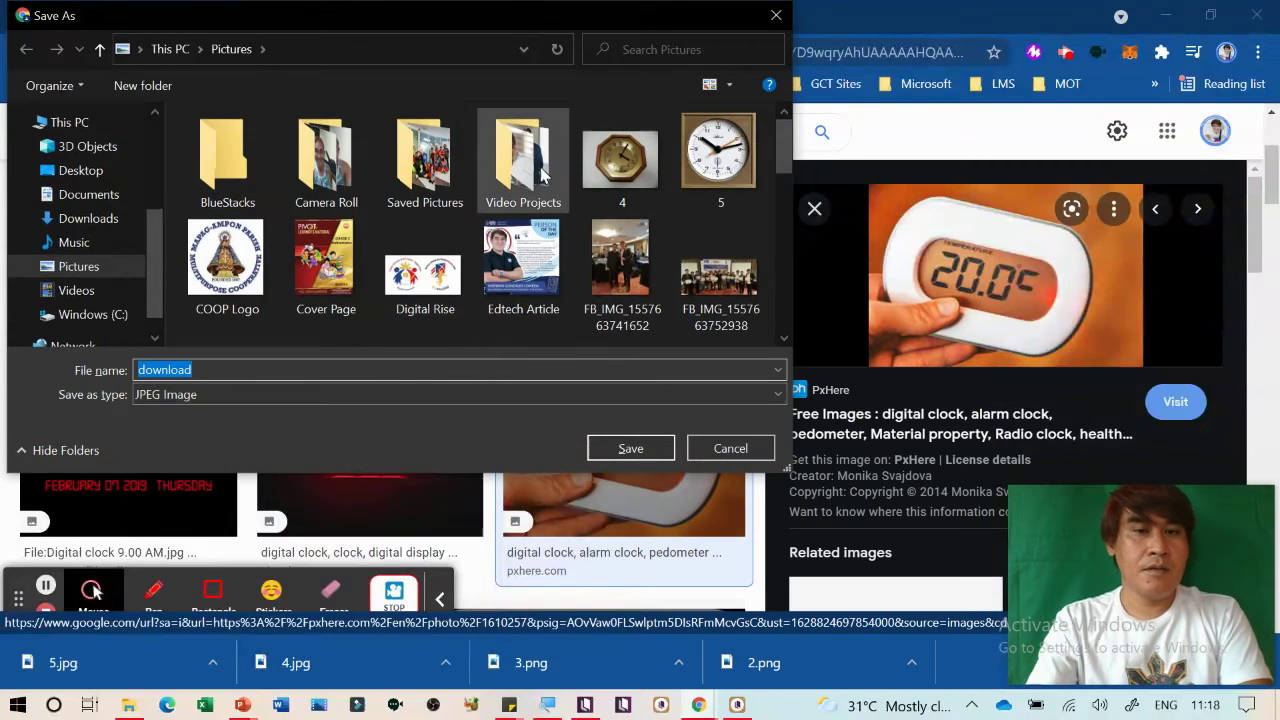
{"action": "type", "text": "1.1"}
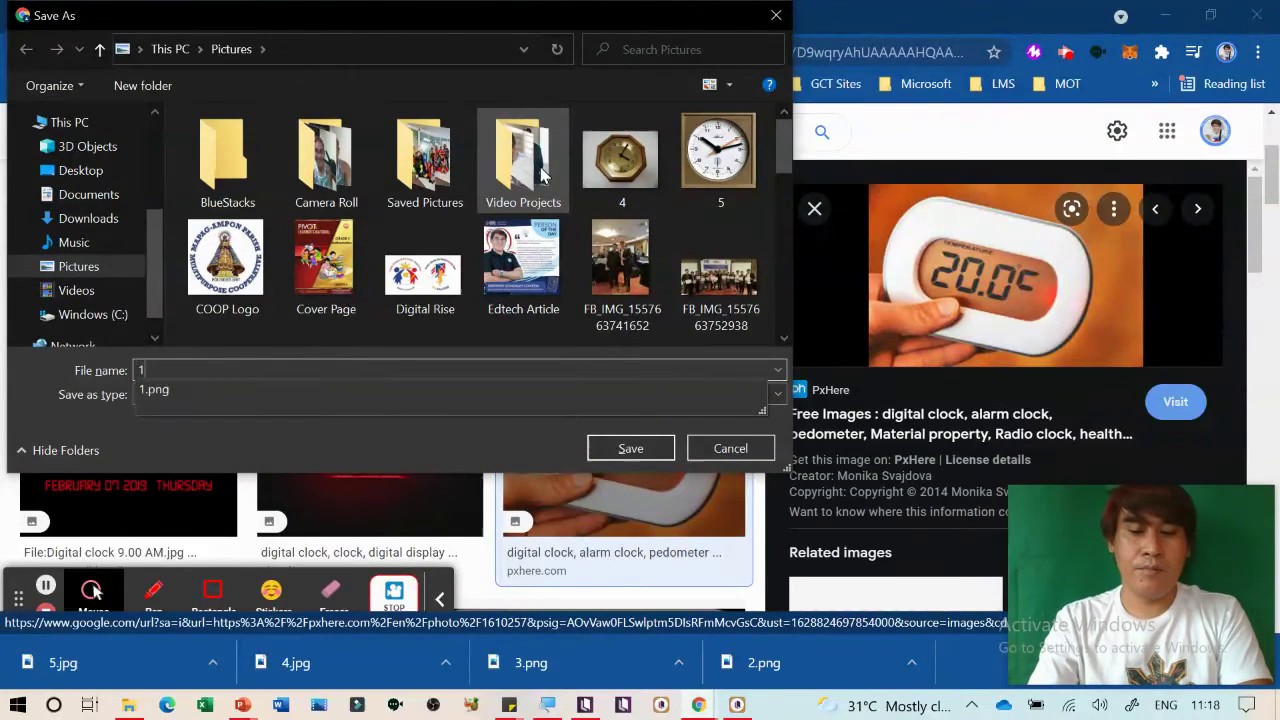
{"action": "key", "text": "BackSpace"}
{"action": "key", "text": "BackSpace"}
{"action": "key", "text": "BackSpace"}
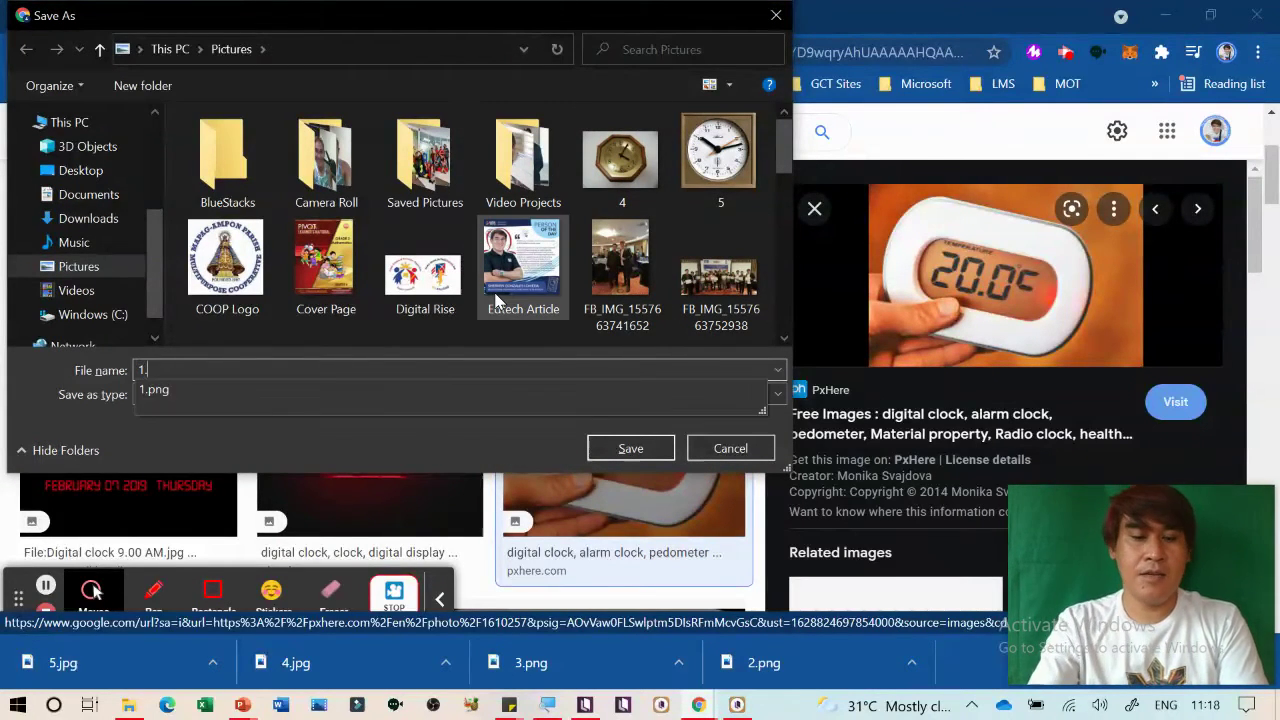
{"action": "type", "text": "a"}
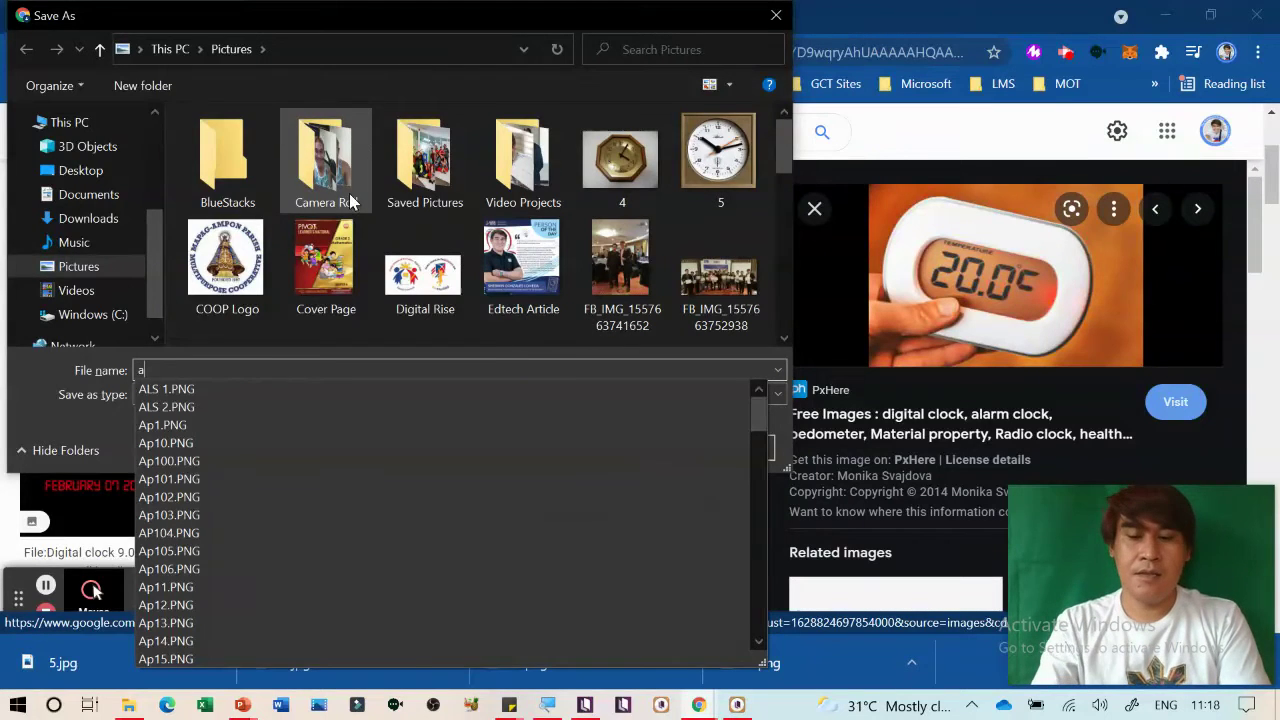
{"action": "key", "text": "Return"}
Save the LED Digital Wall Clock image showing 10:50:01 to the Pictures folder as "b"
{"action": "scroll", "coordinate": [340, 430], "scroll_direction": "up", "scroll_amount": 3}
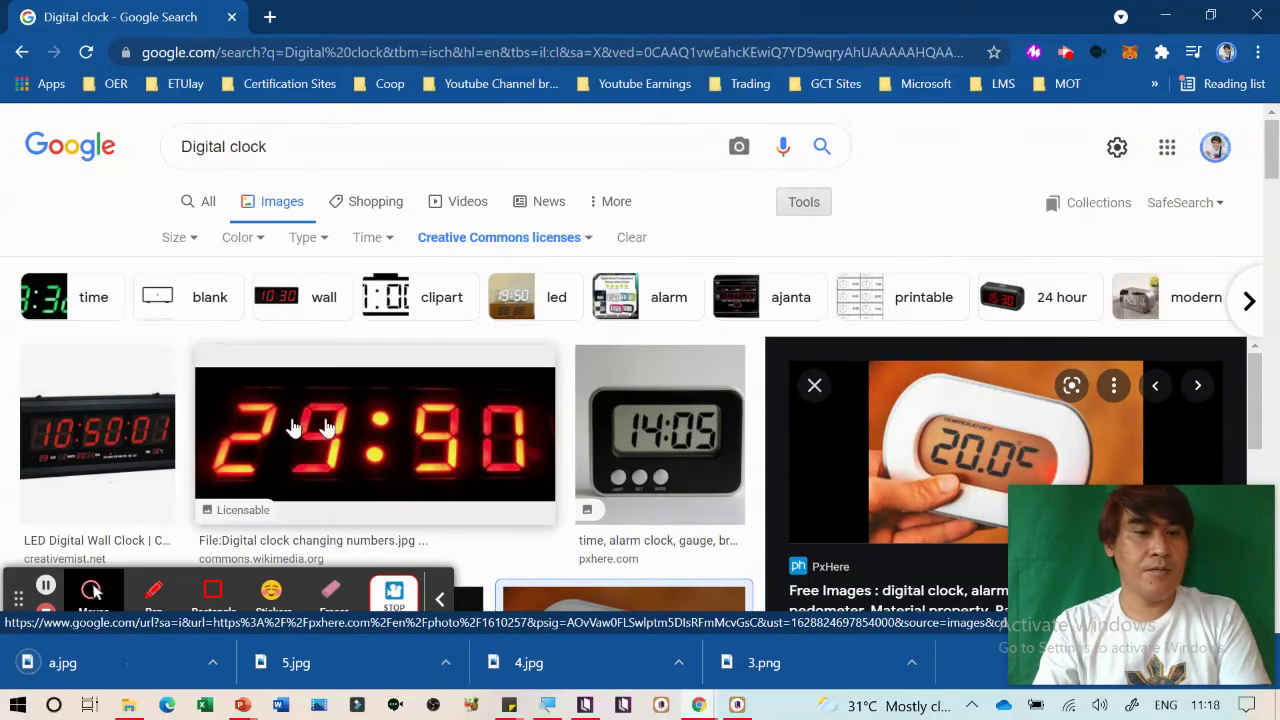
{"action": "left_click", "coordinate": [86, 457]}
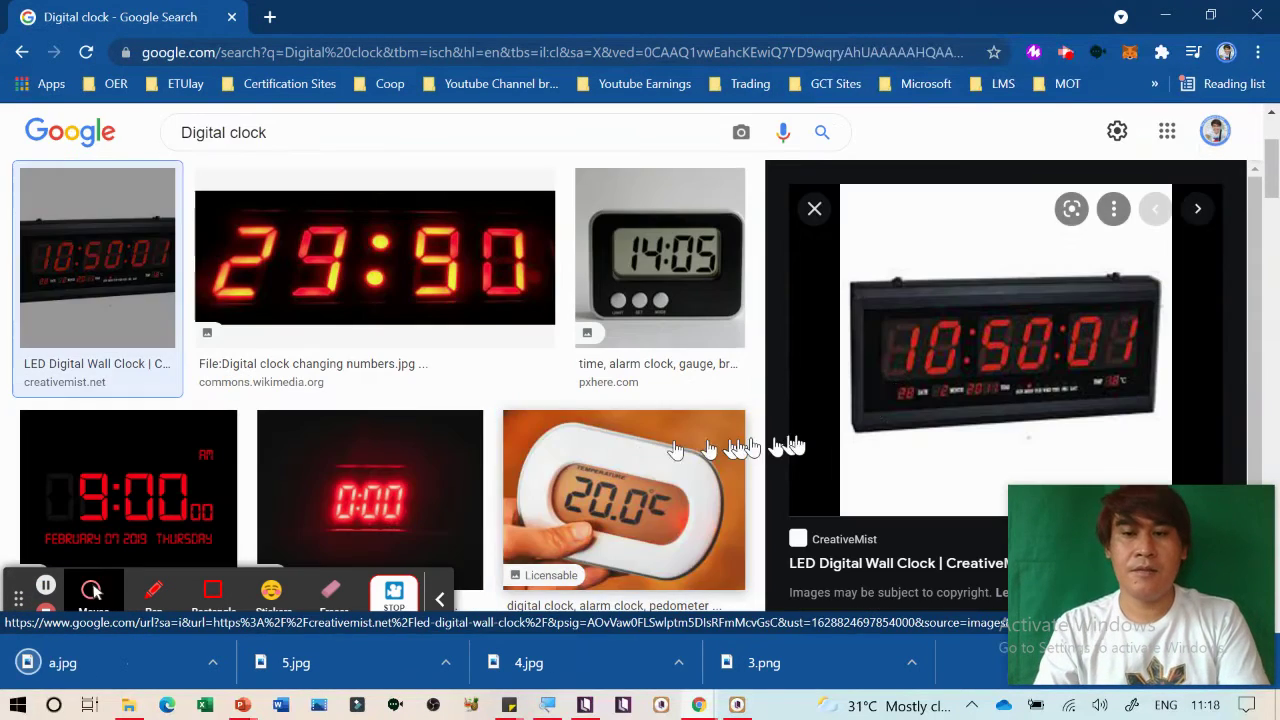
{"action": "right_click", "coordinate": [975, 360]}
{"action": "left_click", "coordinate": [812, 514]}
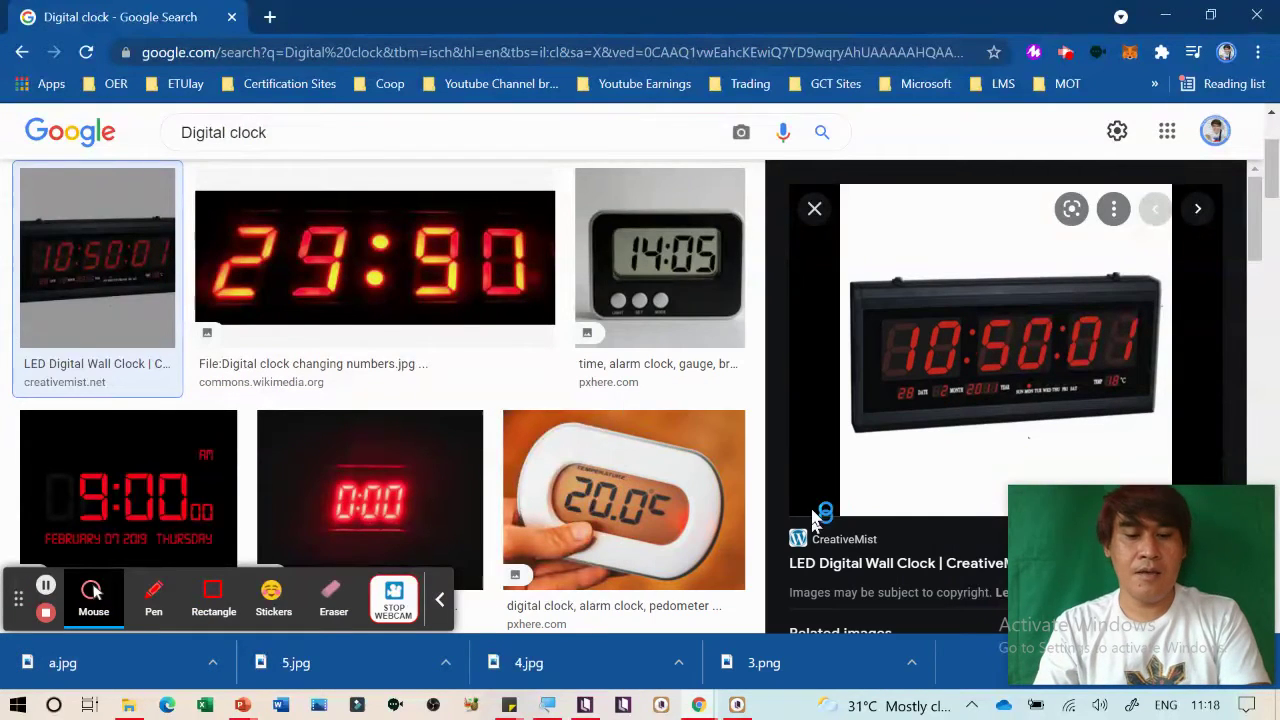
{"action": "type", "text": "b"}
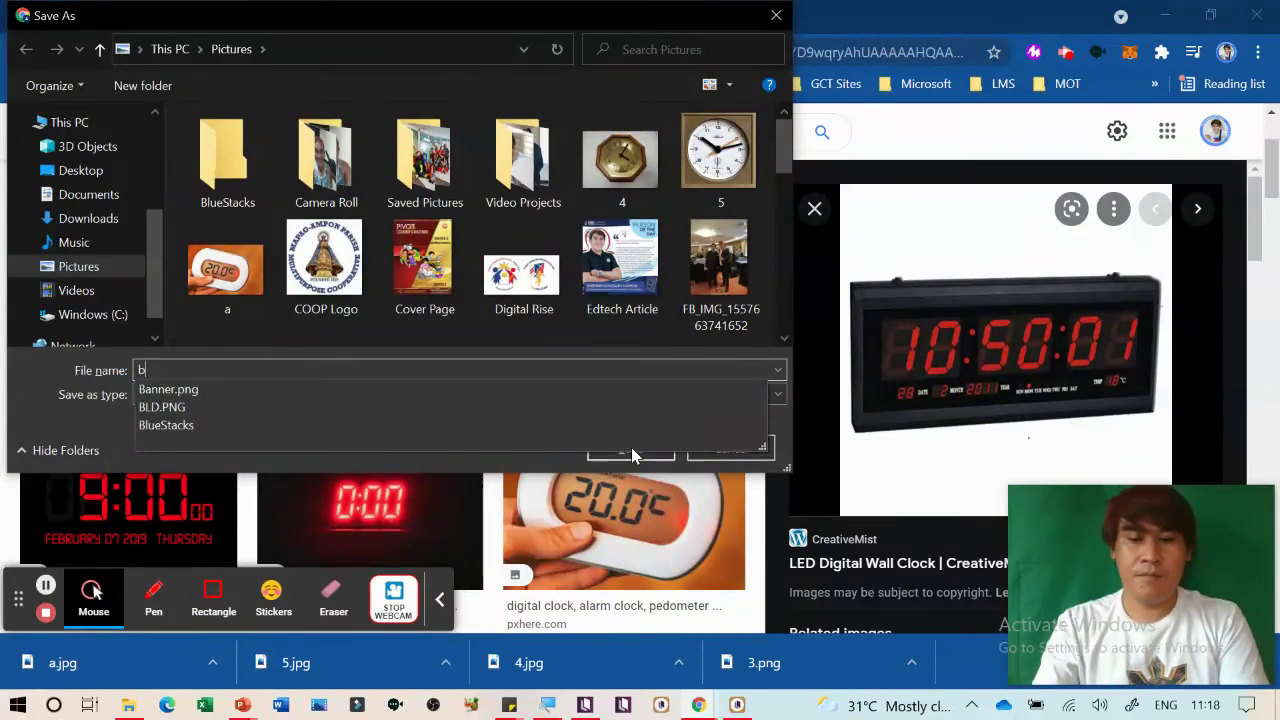
{"action": "left_click", "coordinate": [631, 447]}
Save the green 14:28 digital clock image from Flickr to the Pictures folder as "c"
{"action": "scroll", "coordinate": [497, 349], "scroll_direction": "down", "scroll_amount": 5}
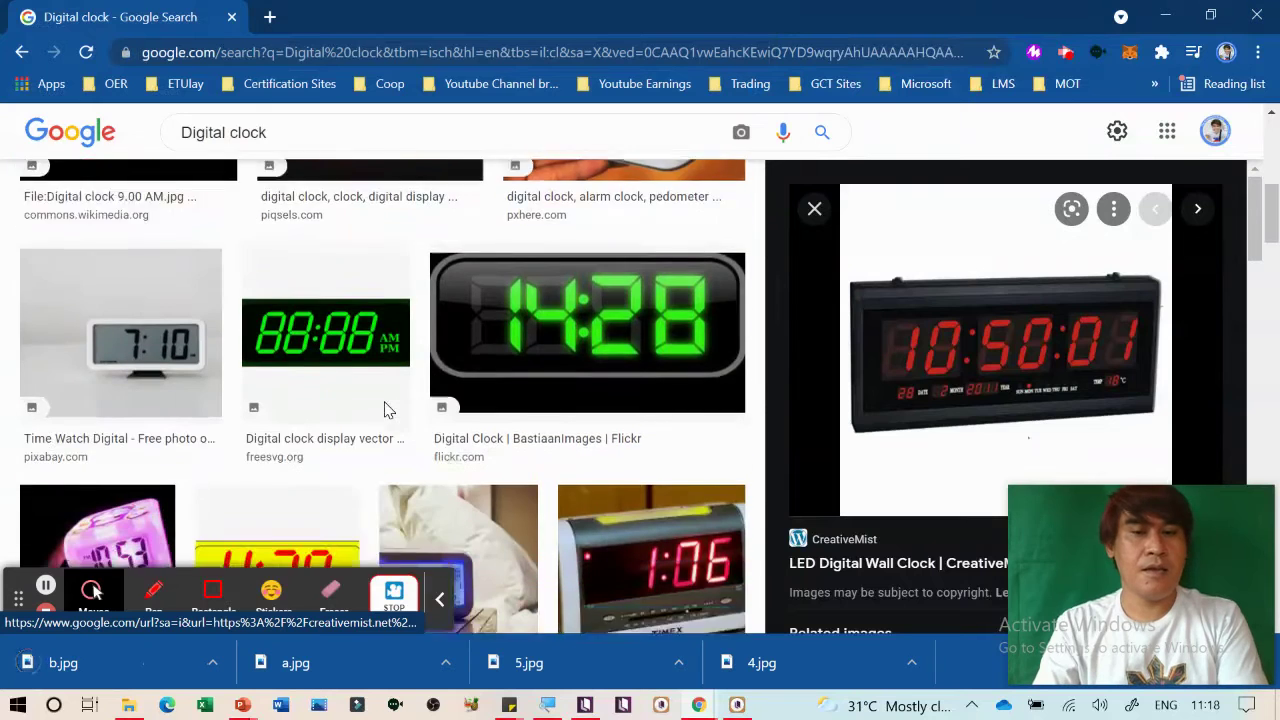
{"action": "left_click", "coordinate": [557, 306]}
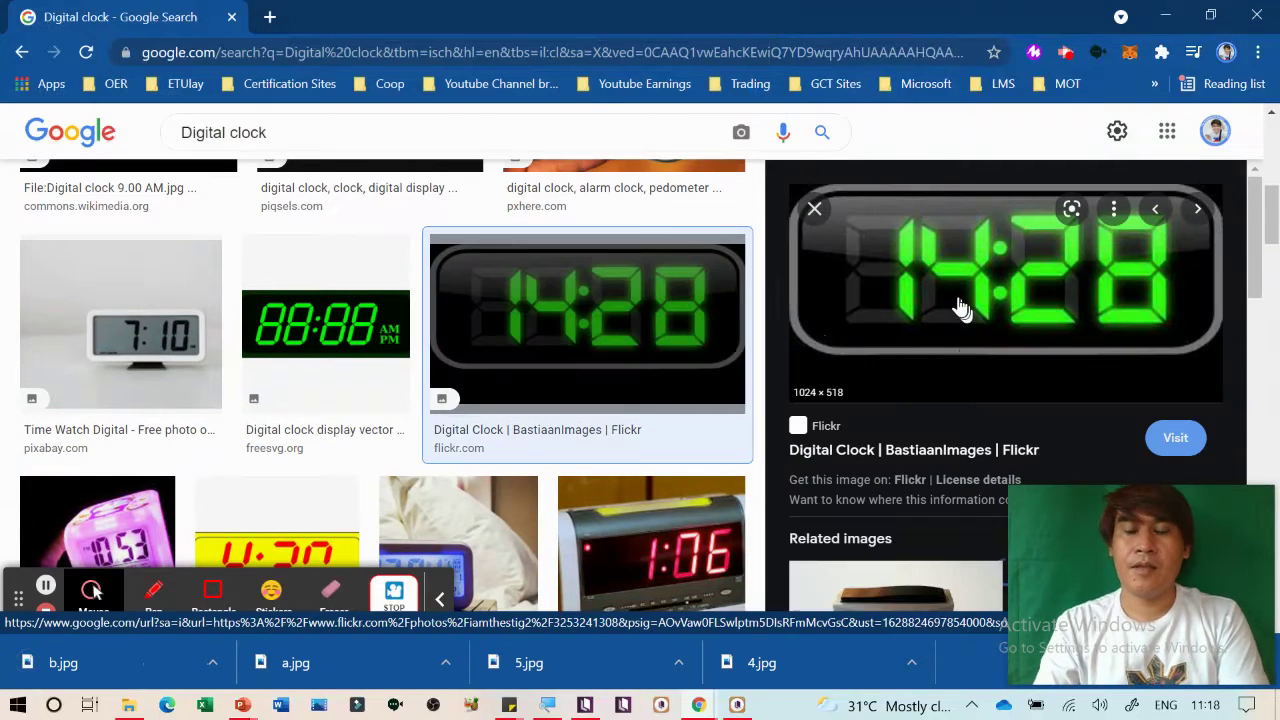
{"action": "right_click", "coordinate": [956, 292]}
{"action": "left_click", "coordinate": [745, 506]}
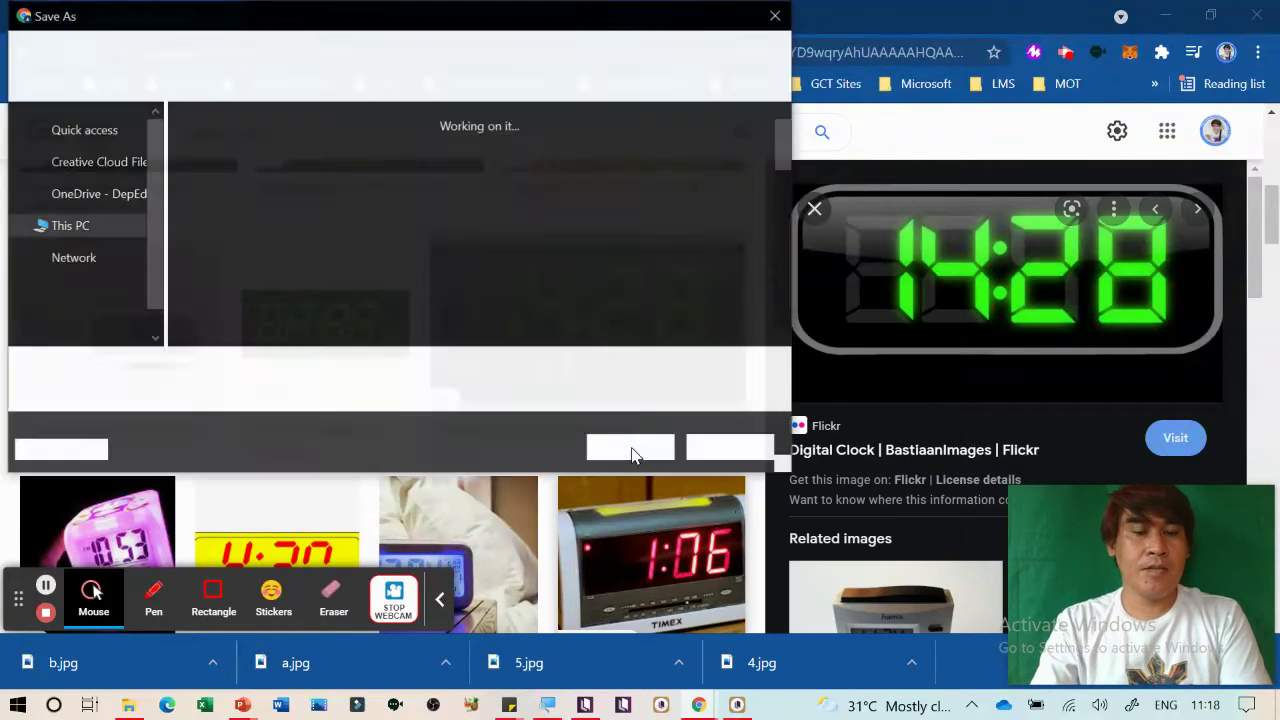
{"action": "type", "text": "c"}
{"action": "left_click", "coordinate": [631, 447]}
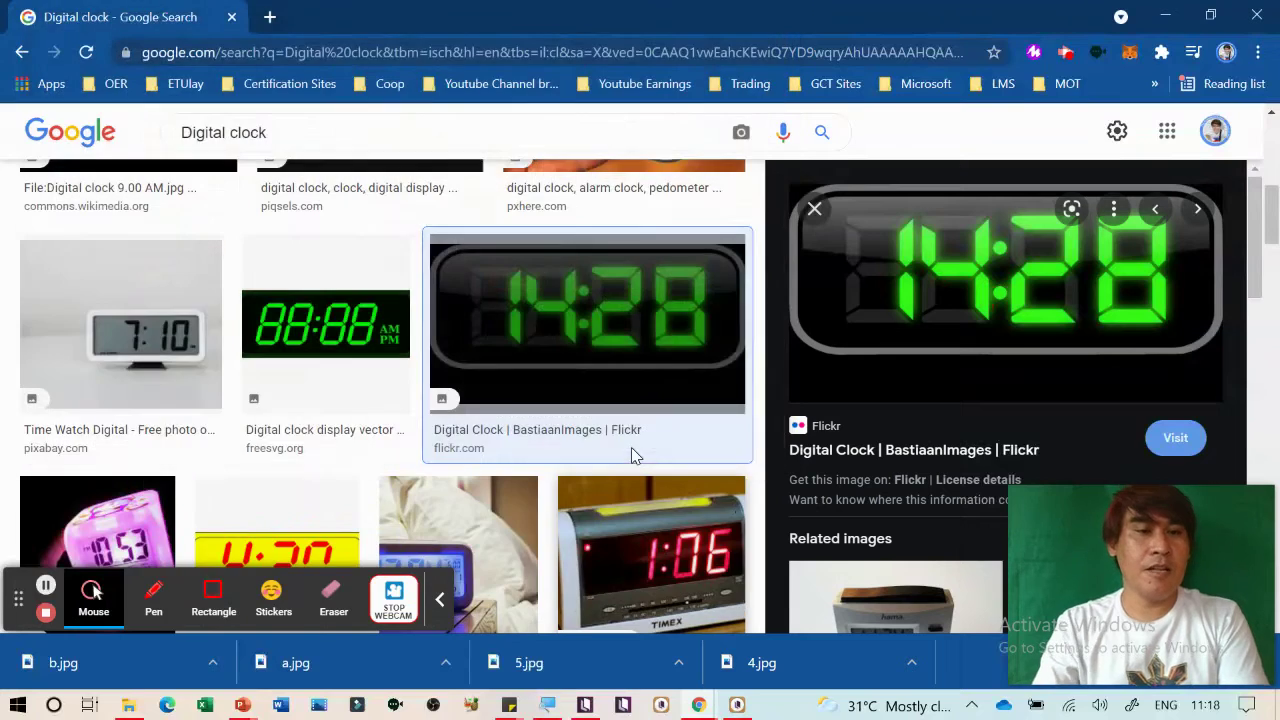
Save the pink digital cube light clock image from Wikimedia Commons to the Pictures folder as "d"
{"action": "scroll", "coordinate": [250, 480], "scroll_direction": "down", "scroll_amount": 2}
{"action": "left_click", "coordinate": [100, 400]}
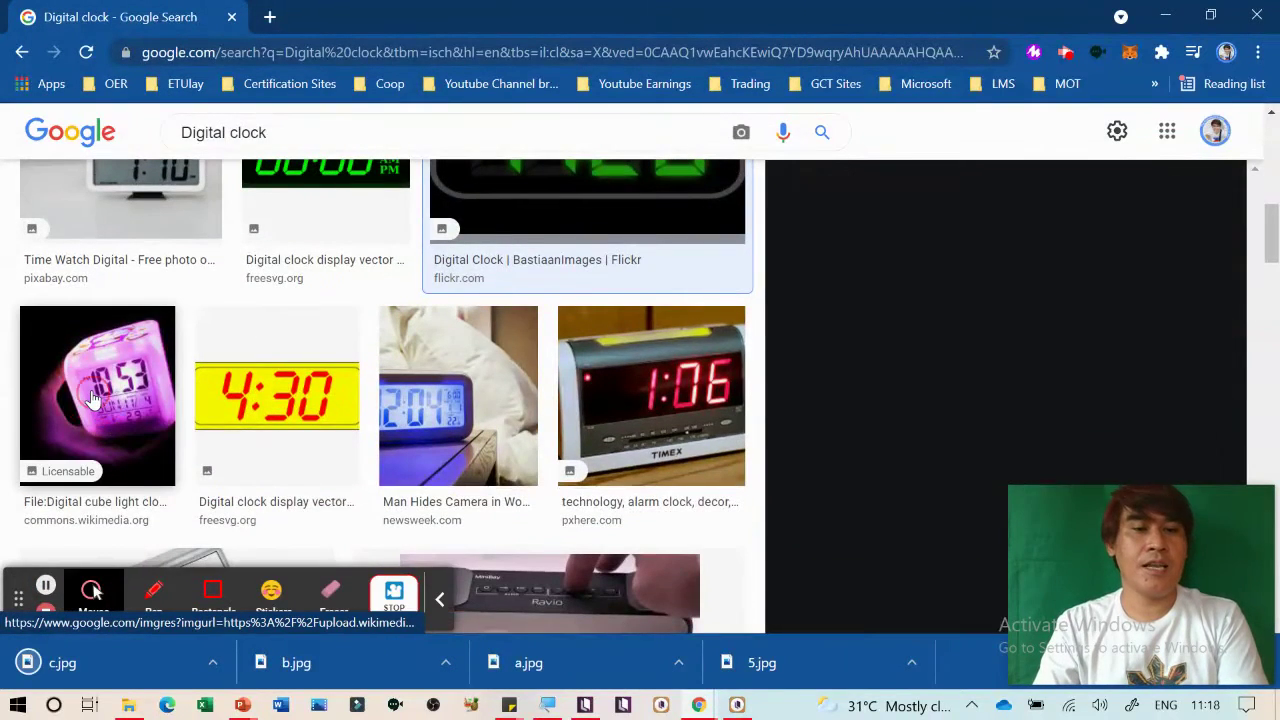
{"action": "right_click", "coordinate": [1005, 352]}
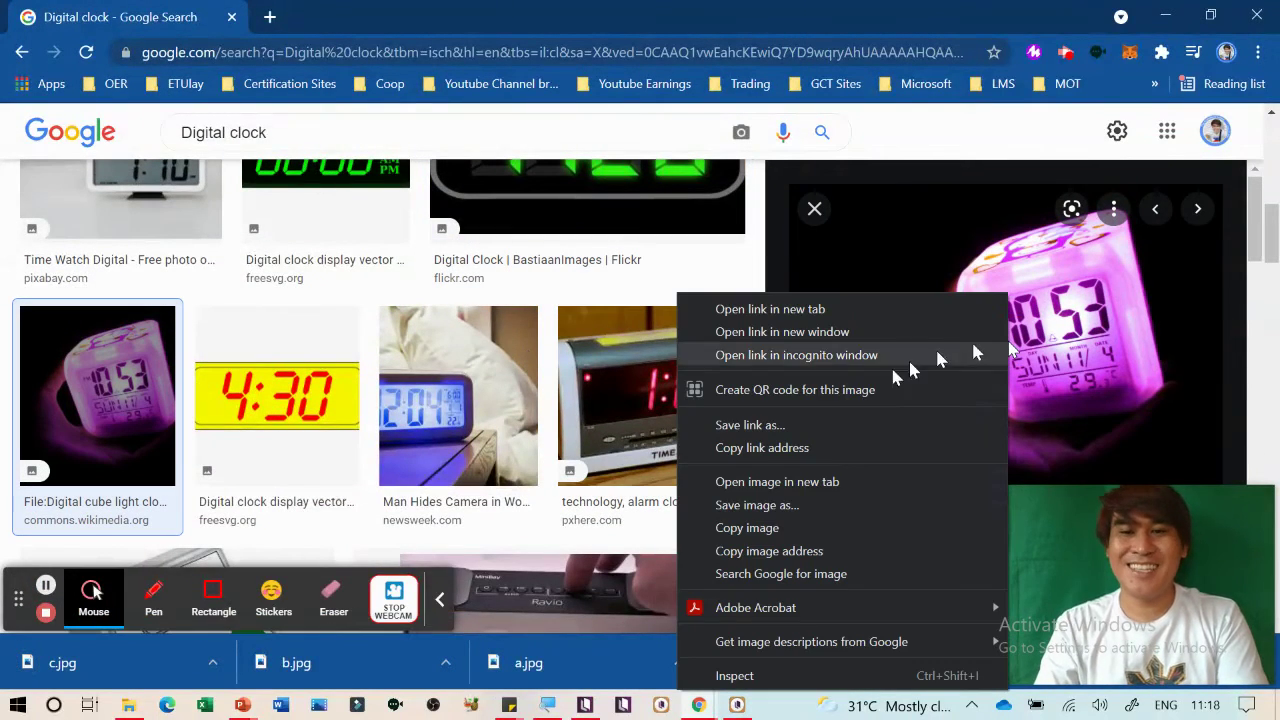
{"action": "left_click", "coordinate": [799, 505]}
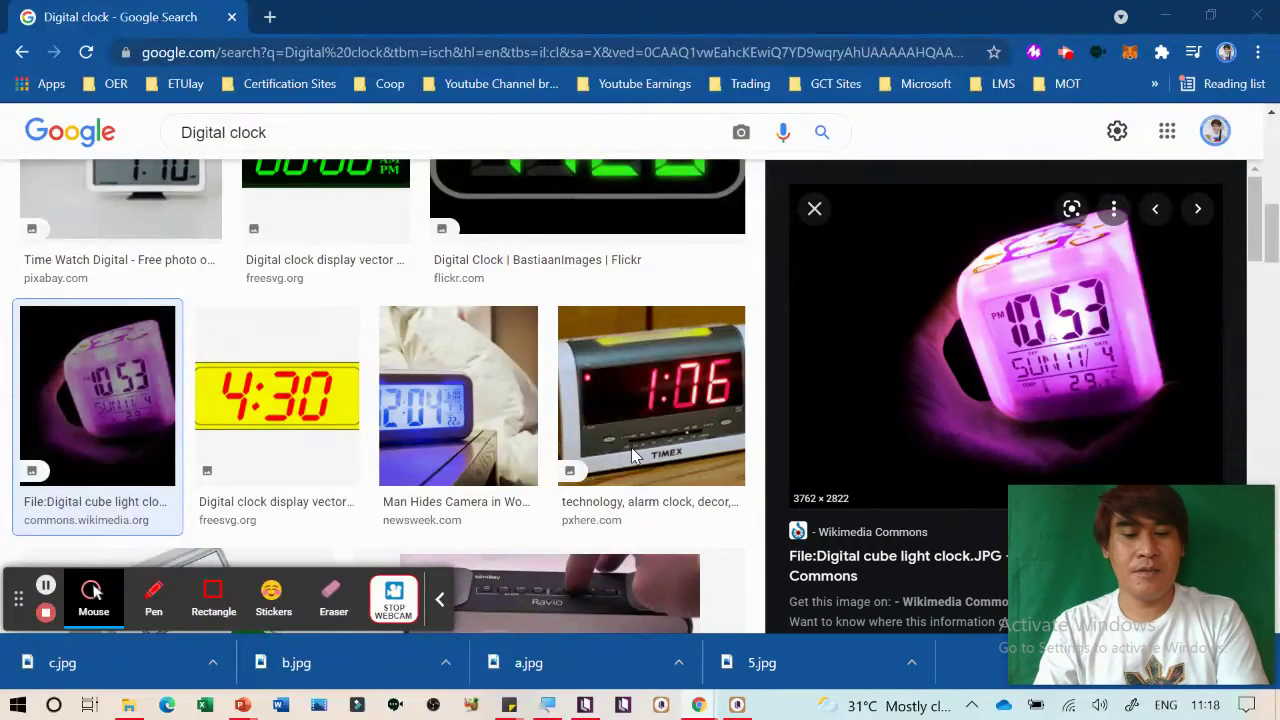
{"action": "type", "text": "d"}
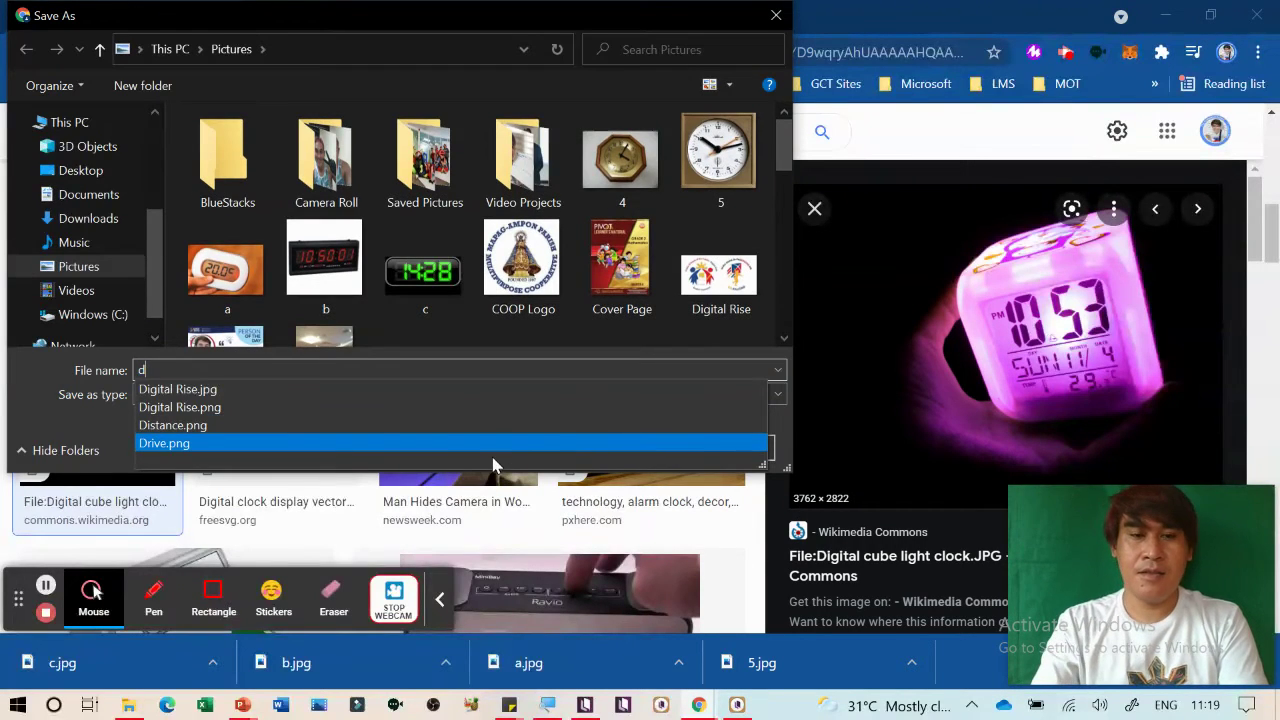
{"action": "key", "text": "Return"}
Save the Timex alarm clock image showing 1:06 to the Pictures folder as "e"
{"action": "scroll", "coordinate": [480, 350], "scroll_direction": "down", "scroll_amount": 3}
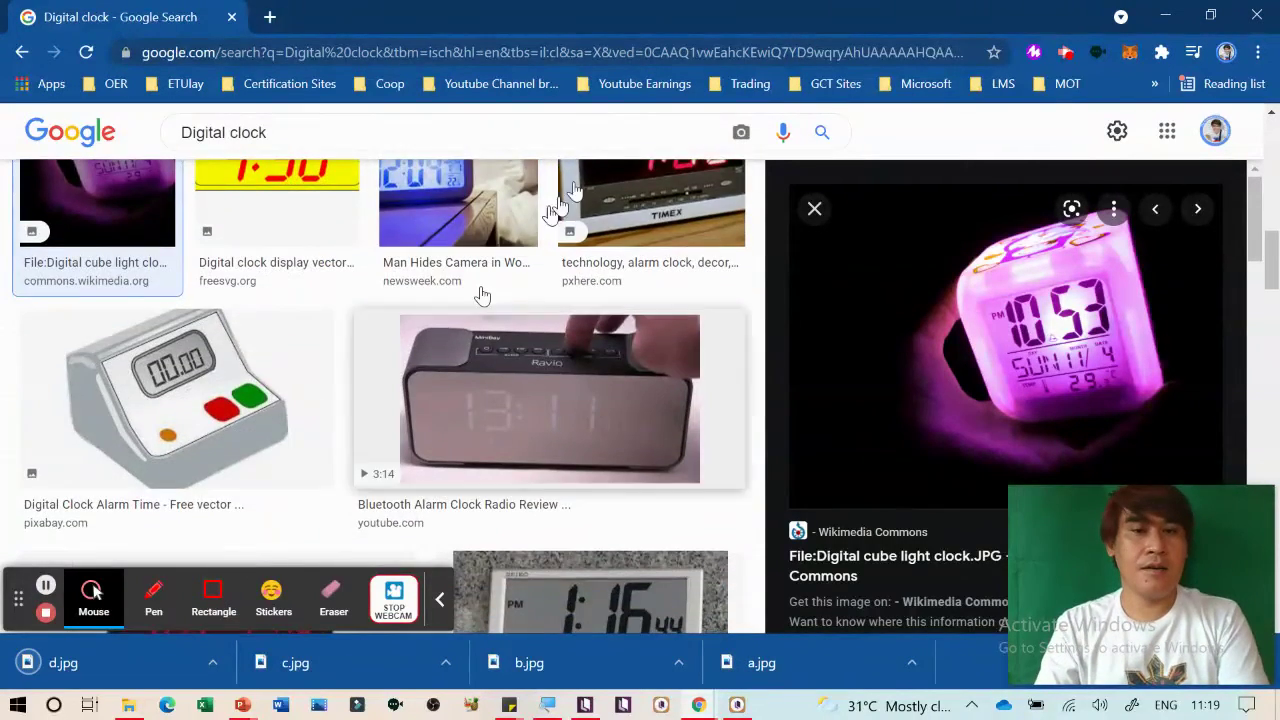
{"action": "left_click", "coordinate": [640, 205]}
{"action": "right_click", "coordinate": [963, 352]}
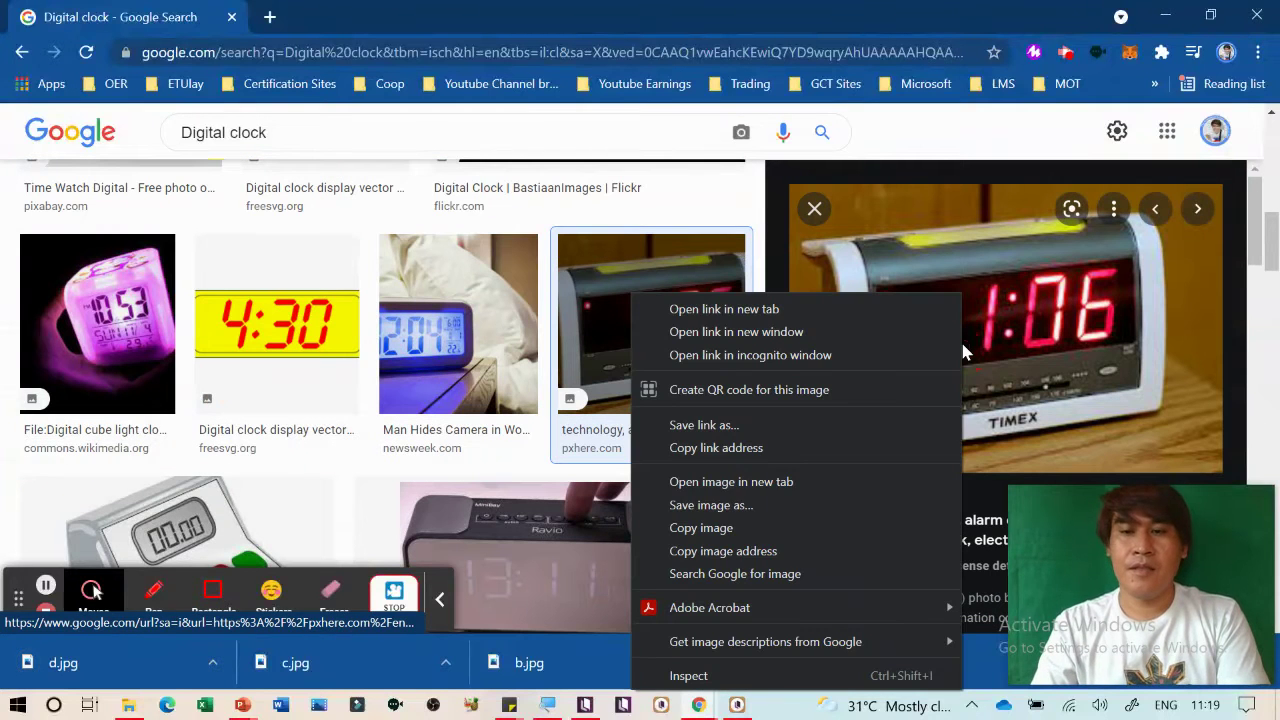
{"action": "left_click", "coordinate": [758, 507]}
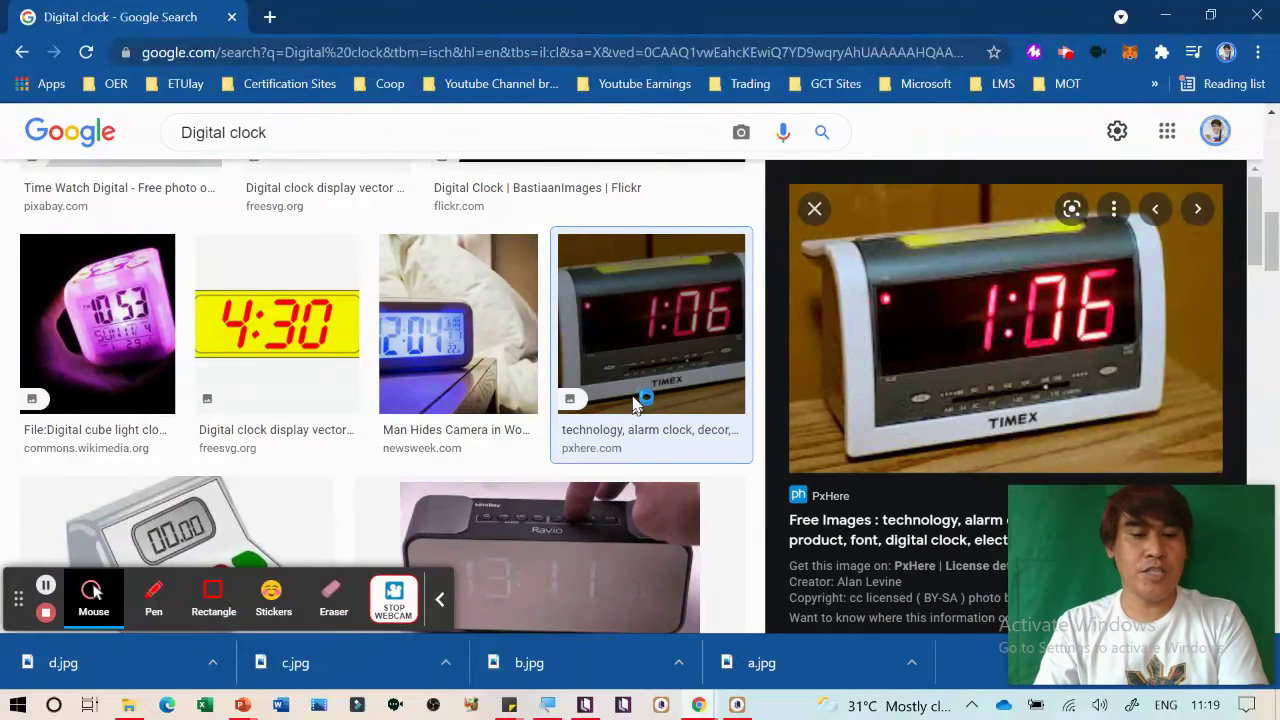
{"action": "type", "text": "e"}
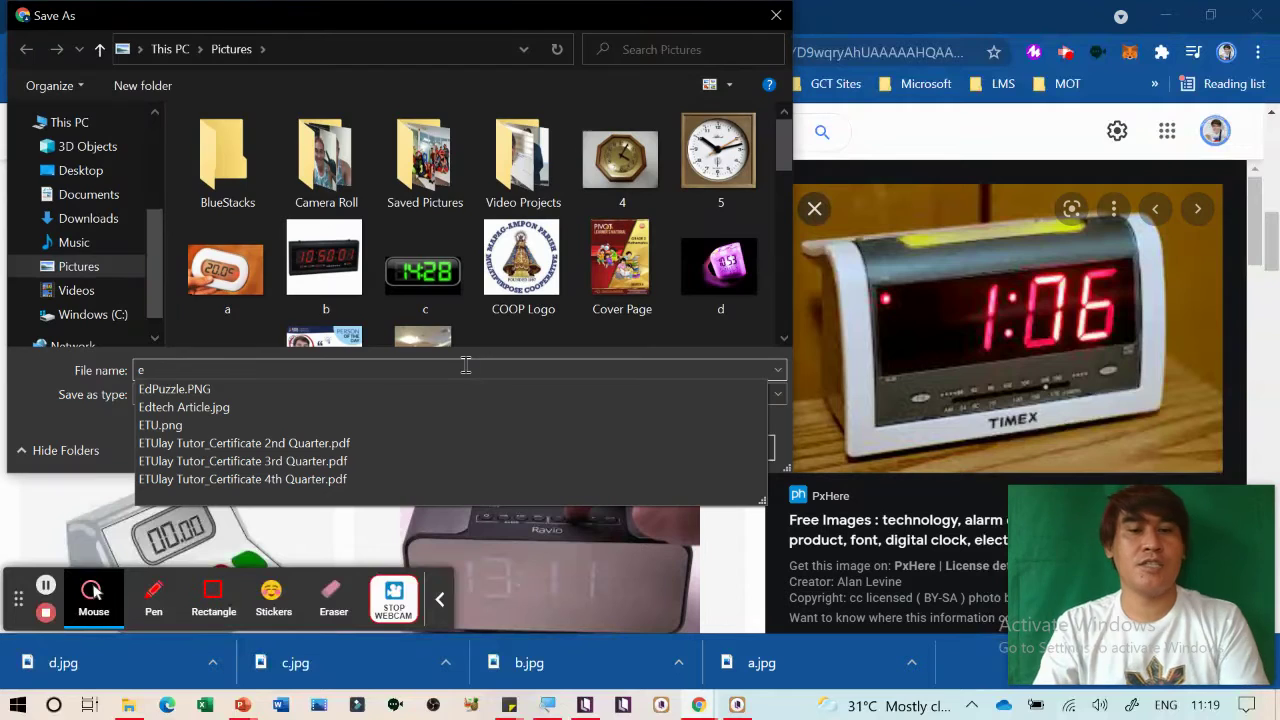
{"action": "key", "text": "Return"}
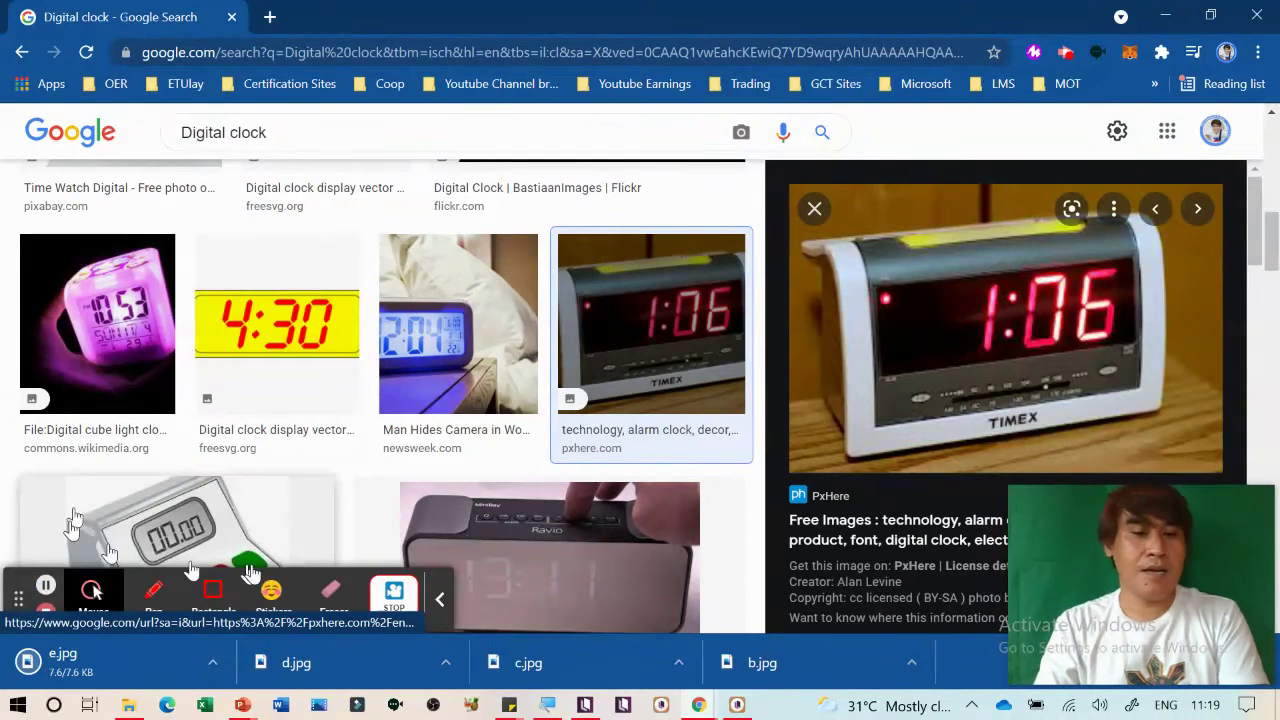
Switch back to Kotobee Author and start inserting a new gallery below the Digital Clock heading
{"action": "left_click", "coordinate": [585, 705]}
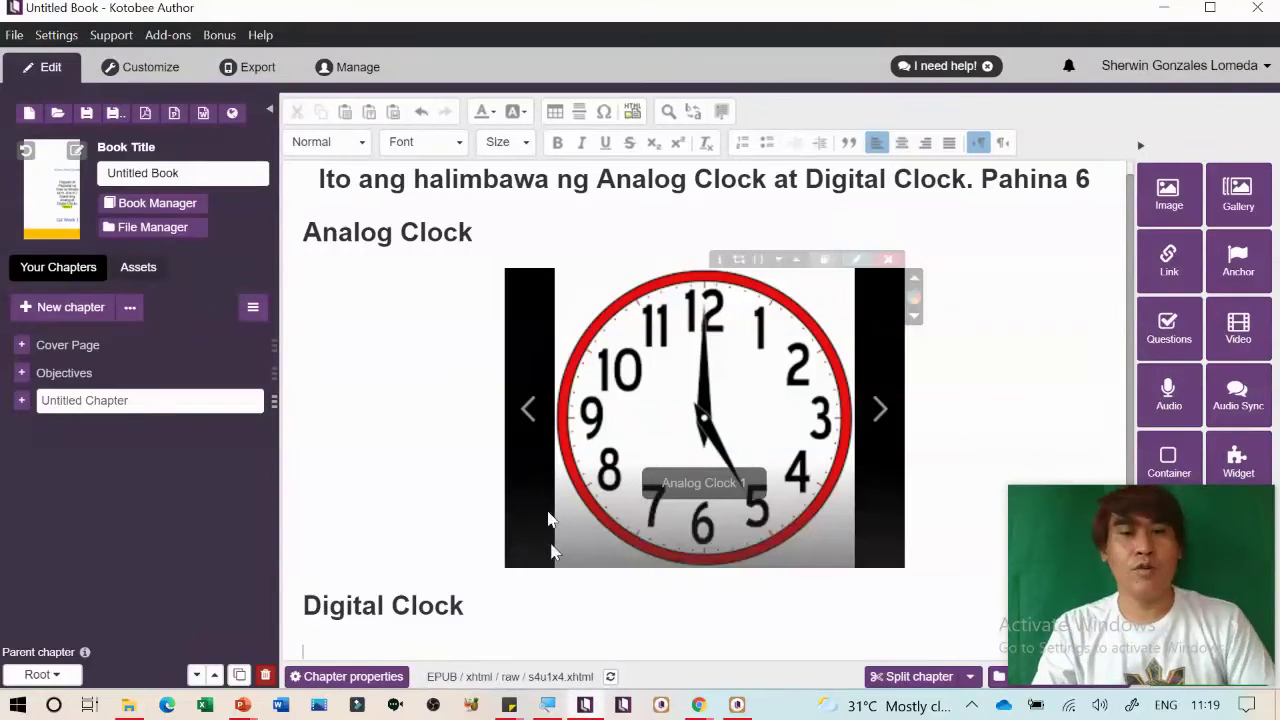
{"action": "scroll", "coordinate": [471, 449], "scroll_direction": "down", "scroll_amount": 1}
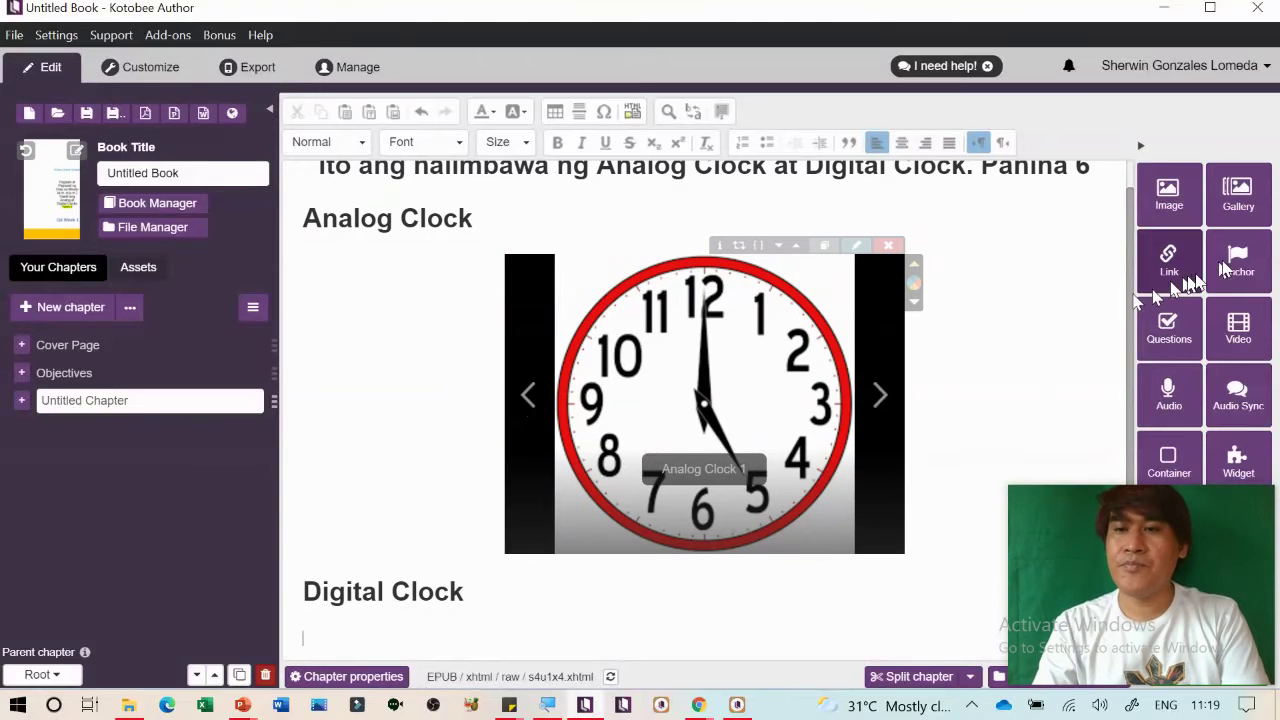
{"action": "left_click", "coordinate": [1239, 200]}
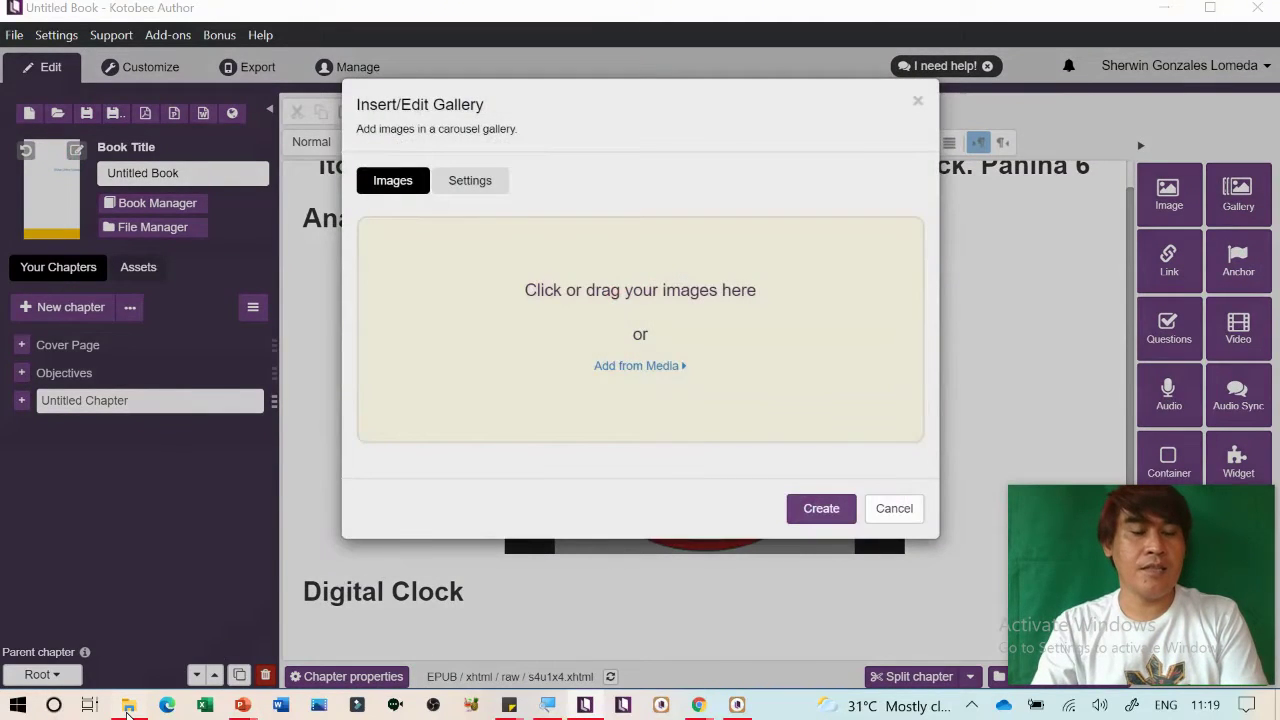
Switch to File Explorer and reload the Pictures folder so the newly saved clock images are listed
{"action": "left_click", "coordinate": [133, 707]}
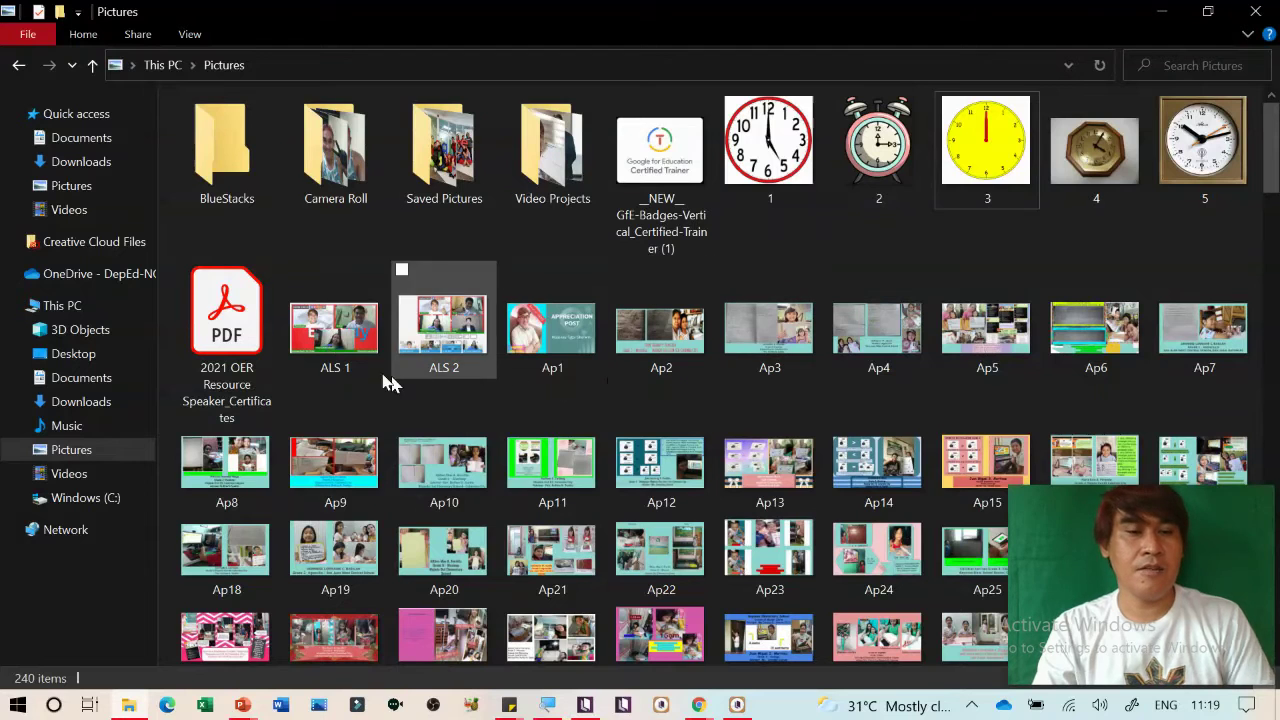
{"action": "left_click", "coordinate": [335, 328]}
{"action": "left_click", "coordinate": [425, 325]}
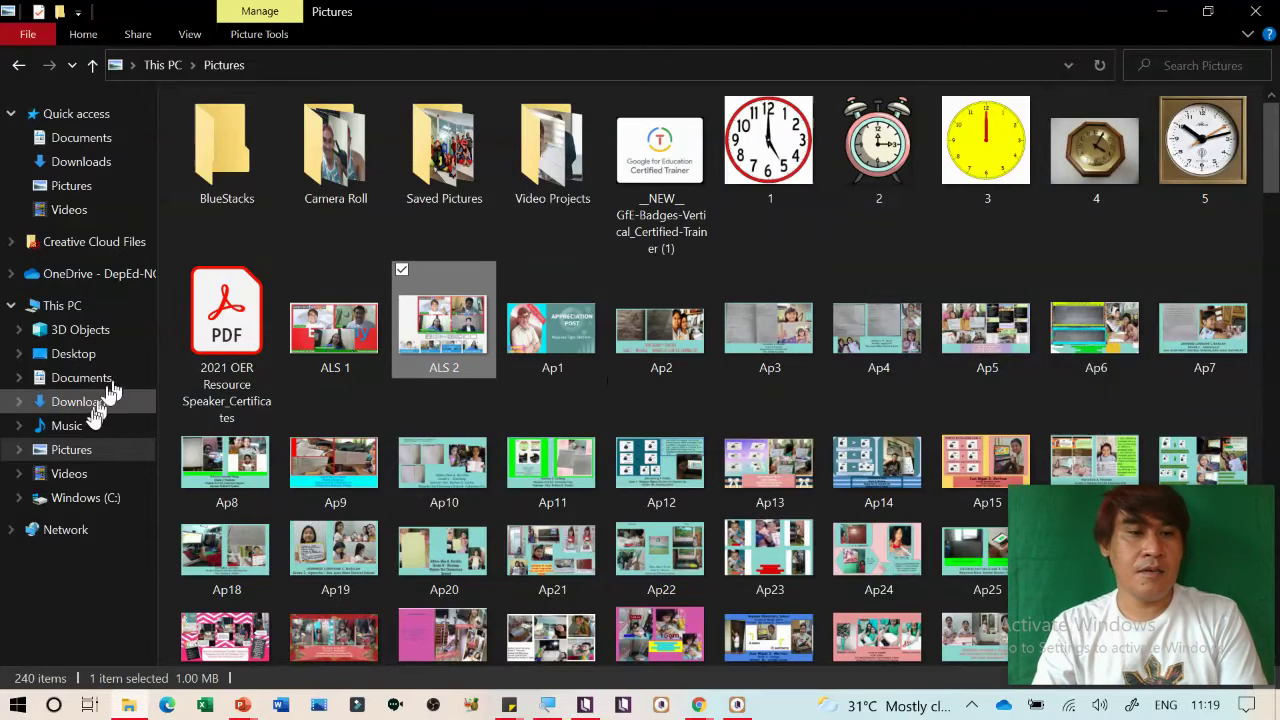
{"action": "left_click", "coordinate": [88, 455]}
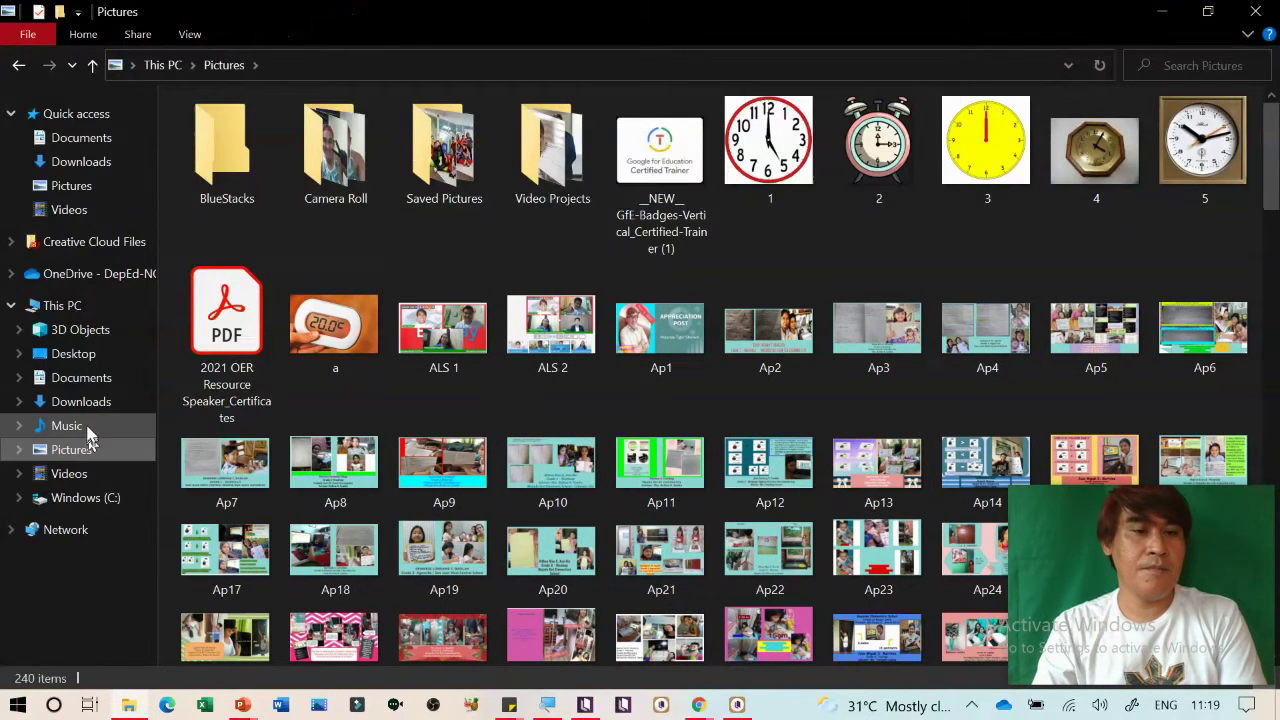
{"action": "left_click", "coordinate": [84, 428]}
{"action": "left_click", "coordinate": [95, 452]}
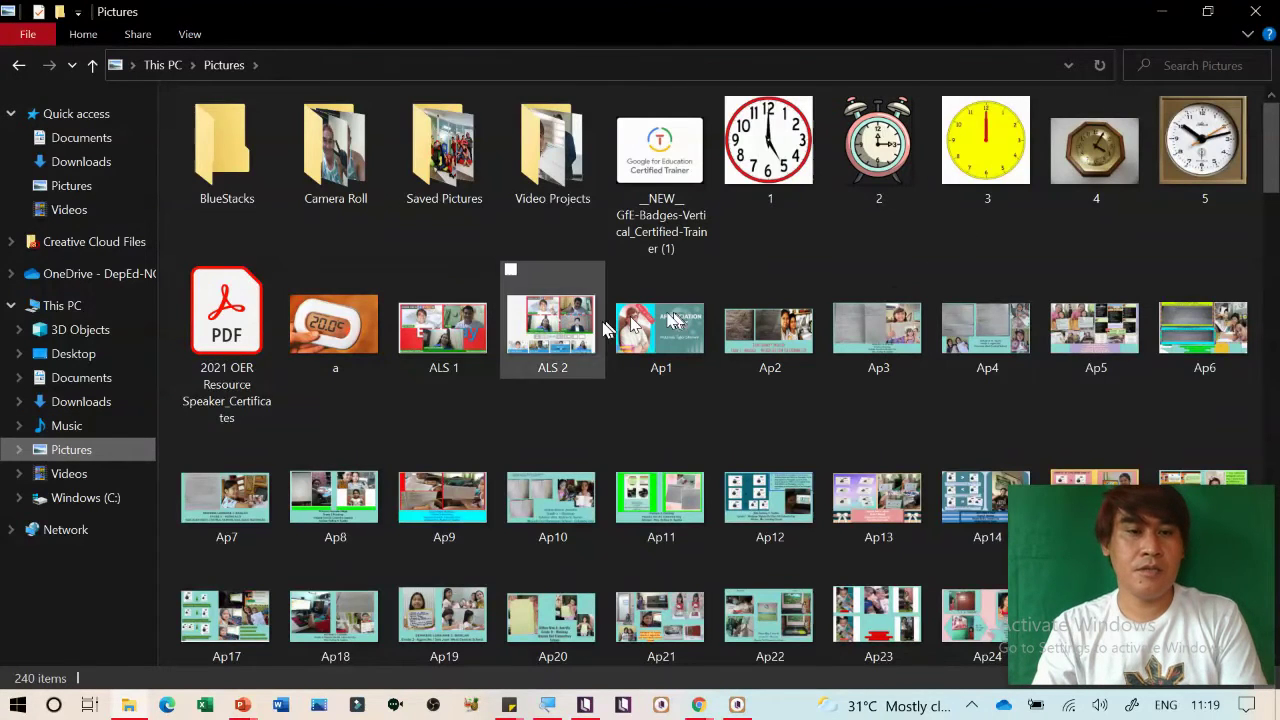
Select the digital clock images a, b, c, d and e in Pictures and add them to the new gallery in Kotobee Author
{"action": "left_click", "coordinate": [382, 352]}
{"action": "scroll", "coordinate": [771, 415], "scroll_direction": "down", "scroll_amount": 4}
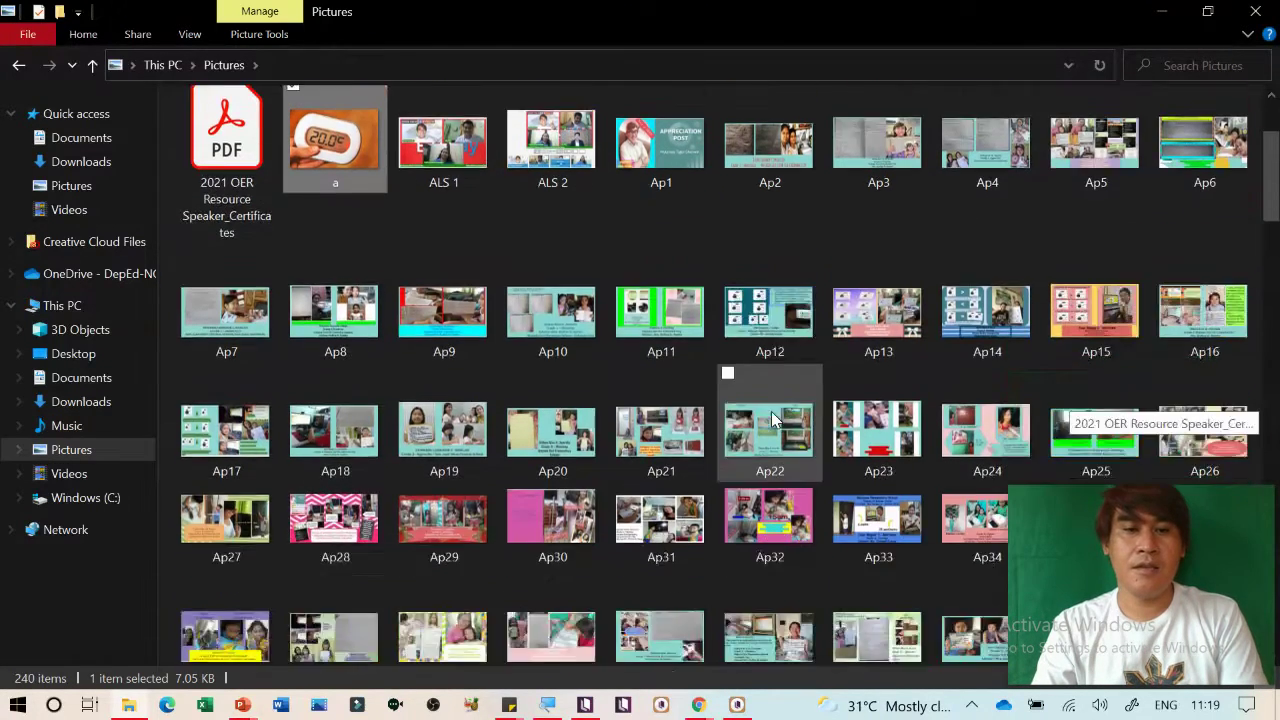
{"action": "scroll", "coordinate": [775, 418], "scroll_direction": "down", "scroll_amount": 6}
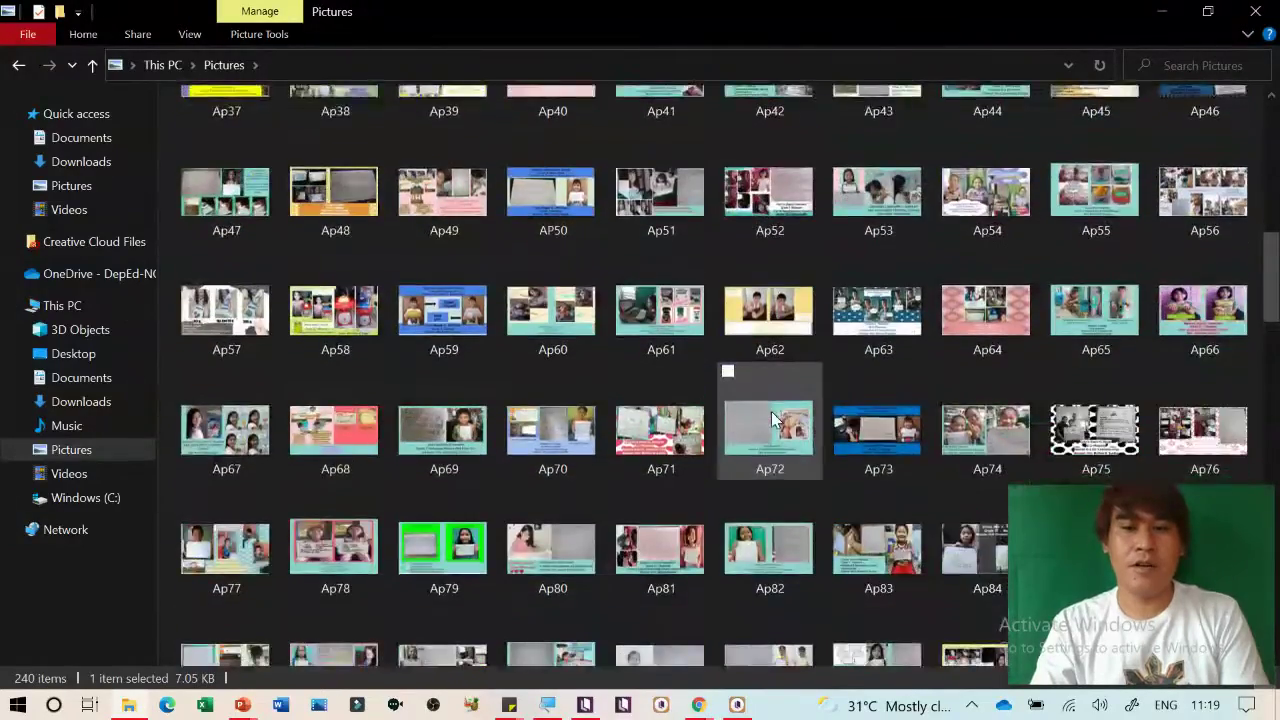
{"action": "scroll", "coordinate": [771, 418], "scroll_direction": "down", "scroll_amount": 5}
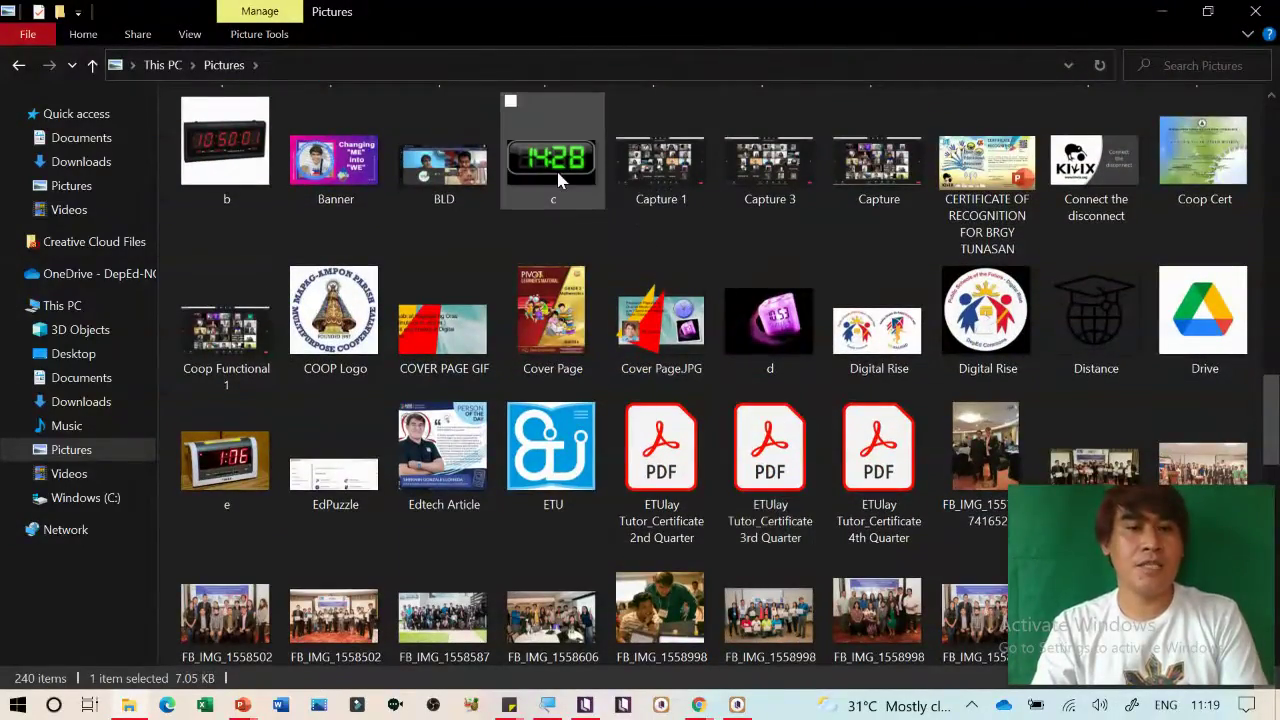
{"action": "left_click", "coordinate": [214, 150], "text": "ctrl"}
{"action": "left_click", "coordinate": [648, 300], "text": "ctrl"}
{"action": "scroll", "coordinate": [648, 300], "scroll_direction": "down", "scroll_amount": 1}
{"action": "scroll", "coordinate": [648, 300], "scroll_direction": "down", "scroll_amount": 1}
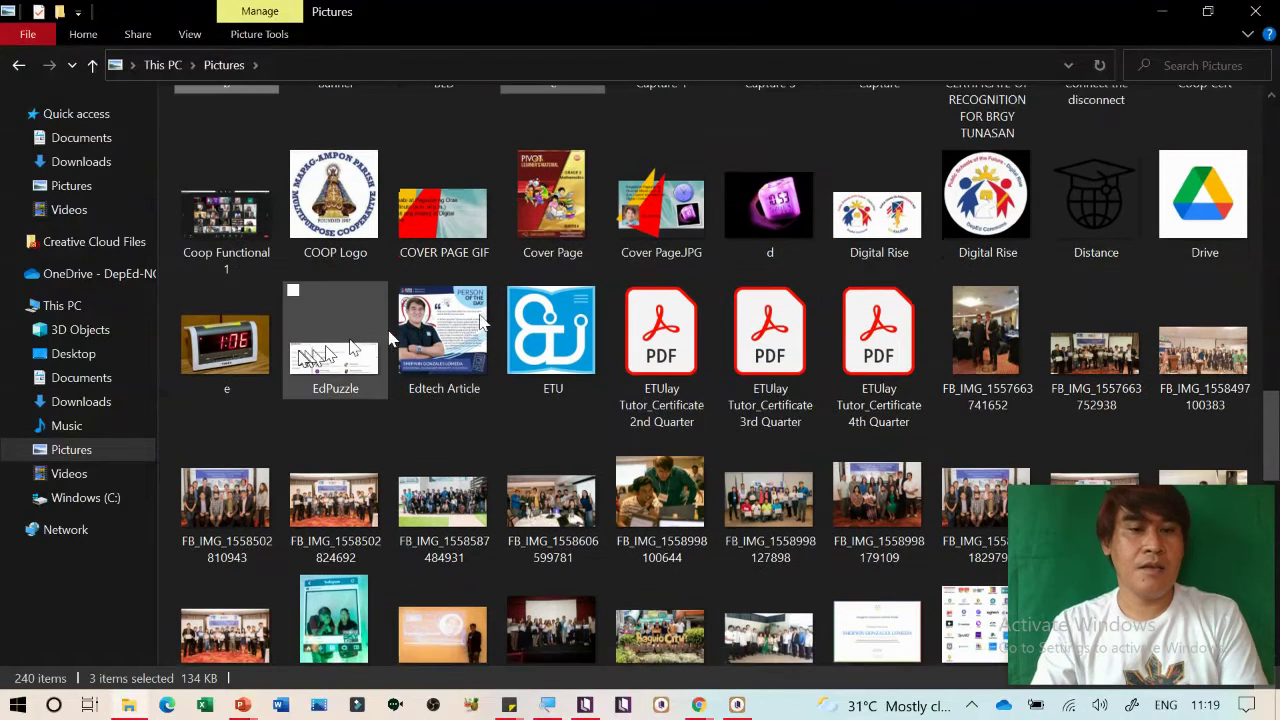
{"action": "left_click", "coordinate": [240, 355], "text": "ctrl"}
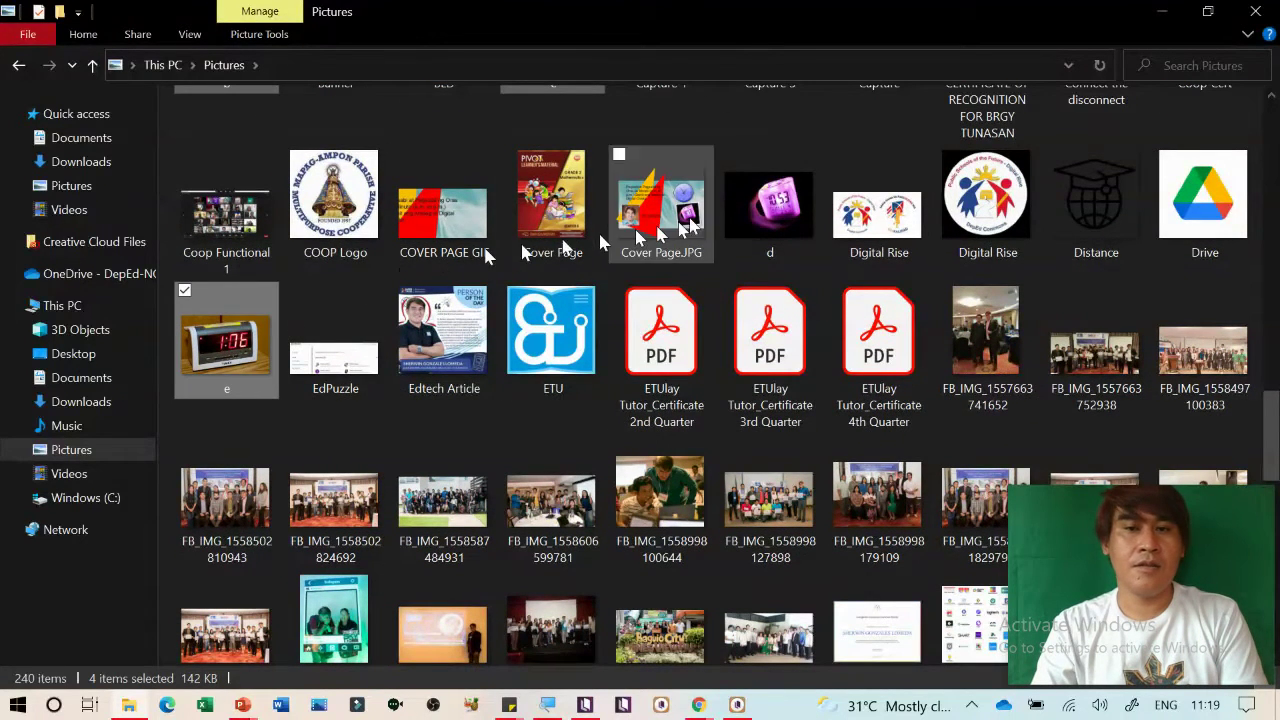
{"action": "left_click", "coordinate": [769, 205], "text": "ctrl"}
{"action": "scroll", "coordinate": [761, 313], "scroll_direction": "up", "scroll_amount": 2}
{"action": "scroll", "coordinate": [760, 318], "scroll_direction": "up", "scroll_amount": 1}
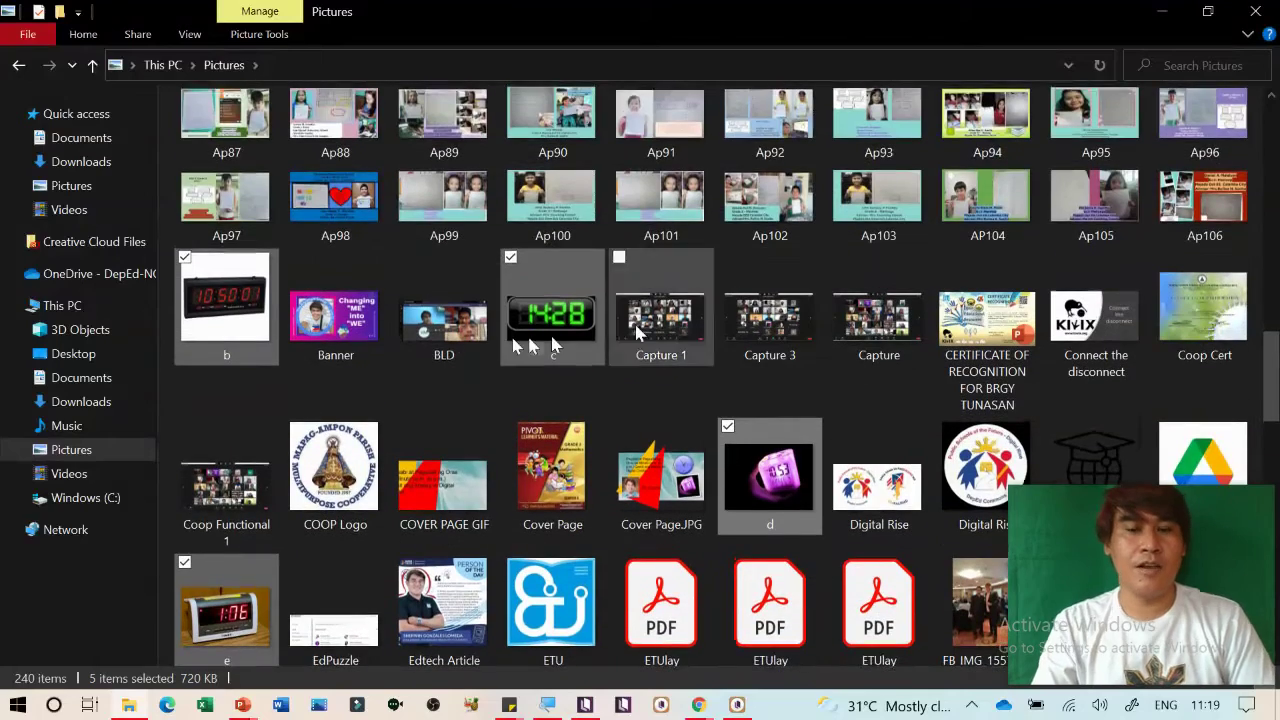
{"action": "left_click_drag", "start_coordinate": [543, 318], "coordinate": [657, 386]}
{"action": "key", "text": "alt+Tab"}
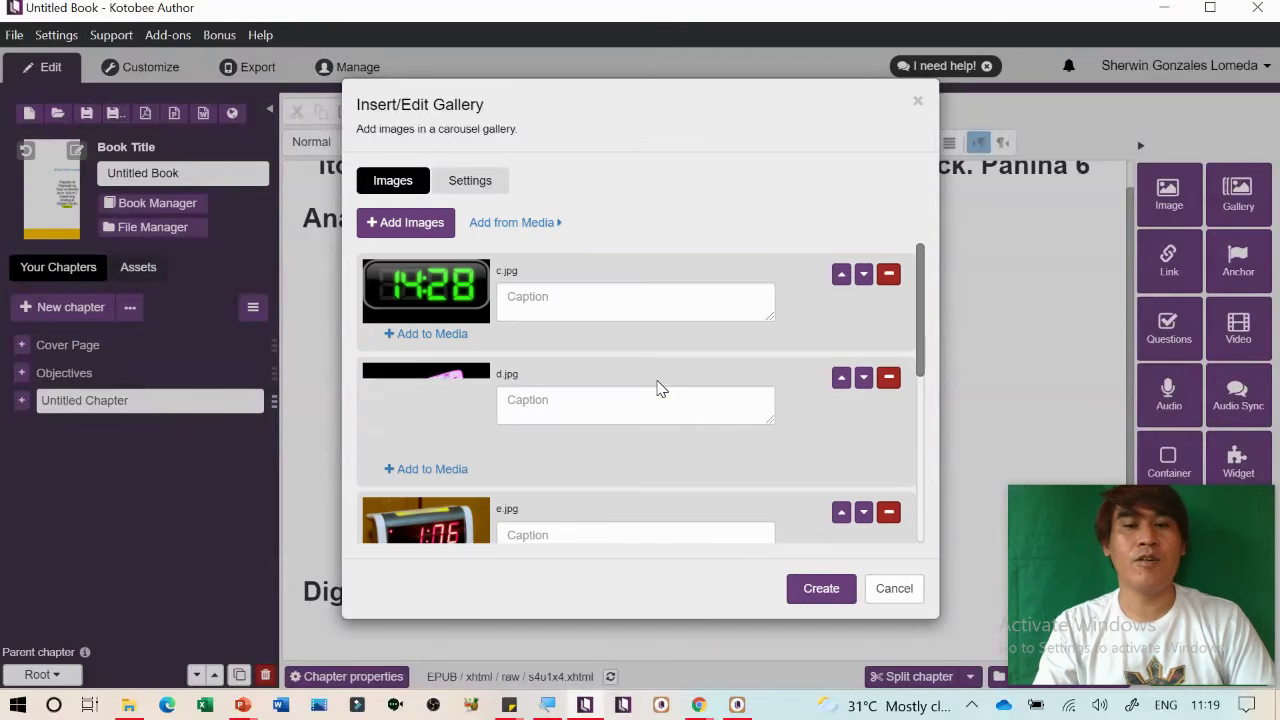
Reorder the gallery images alphabetically as a.jpg, b.jpg, c.jpg, d.jpg and e.jpg
{"action": "scroll", "coordinate": [532, 450], "scroll_direction": "down", "scroll_amount": 5}
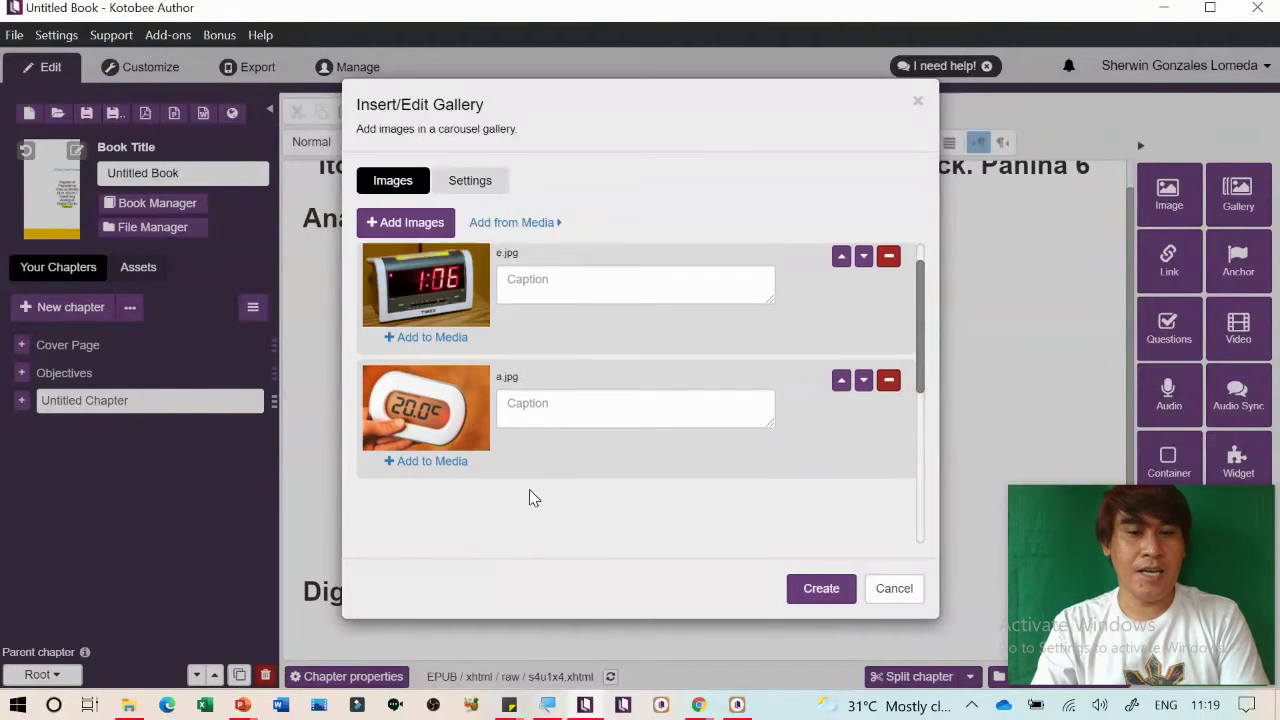
{"action": "left_click", "coordinate": [841, 264]}
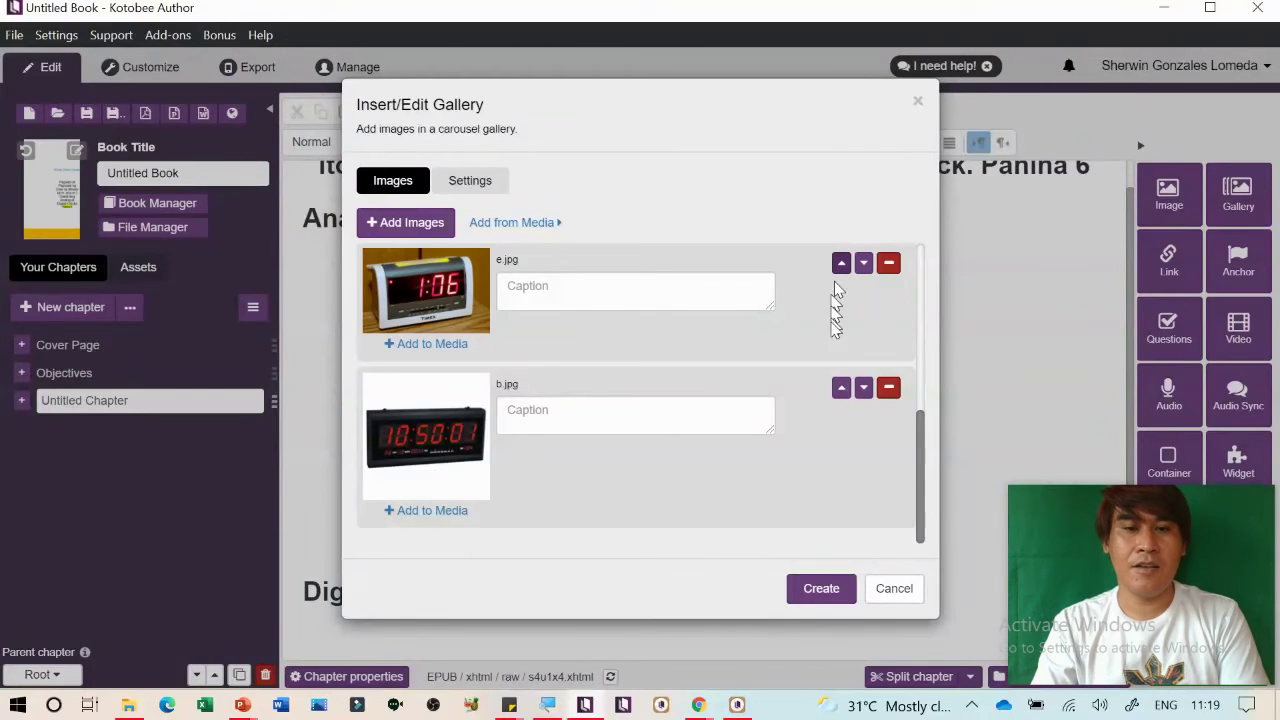
{"action": "left_click", "coordinate": [841, 389]}
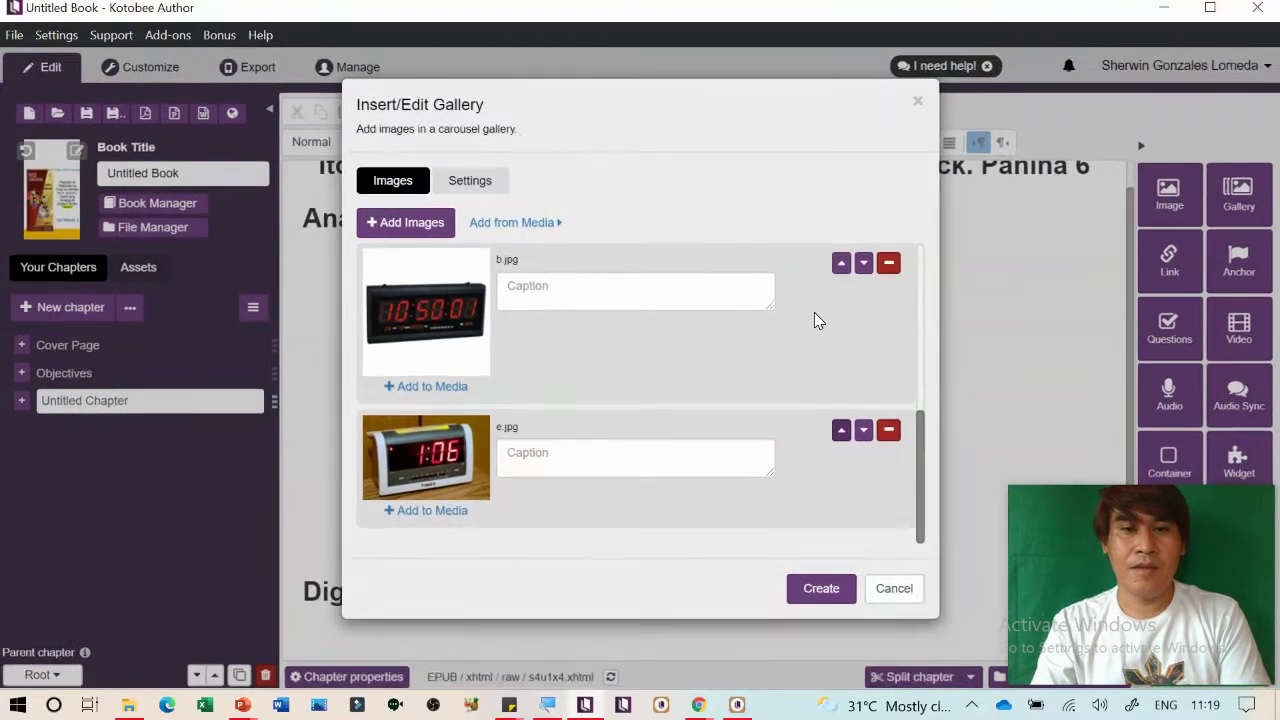
{"action": "scroll", "coordinate": [814, 318], "scroll_direction": "up", "scroll_amount": 2}
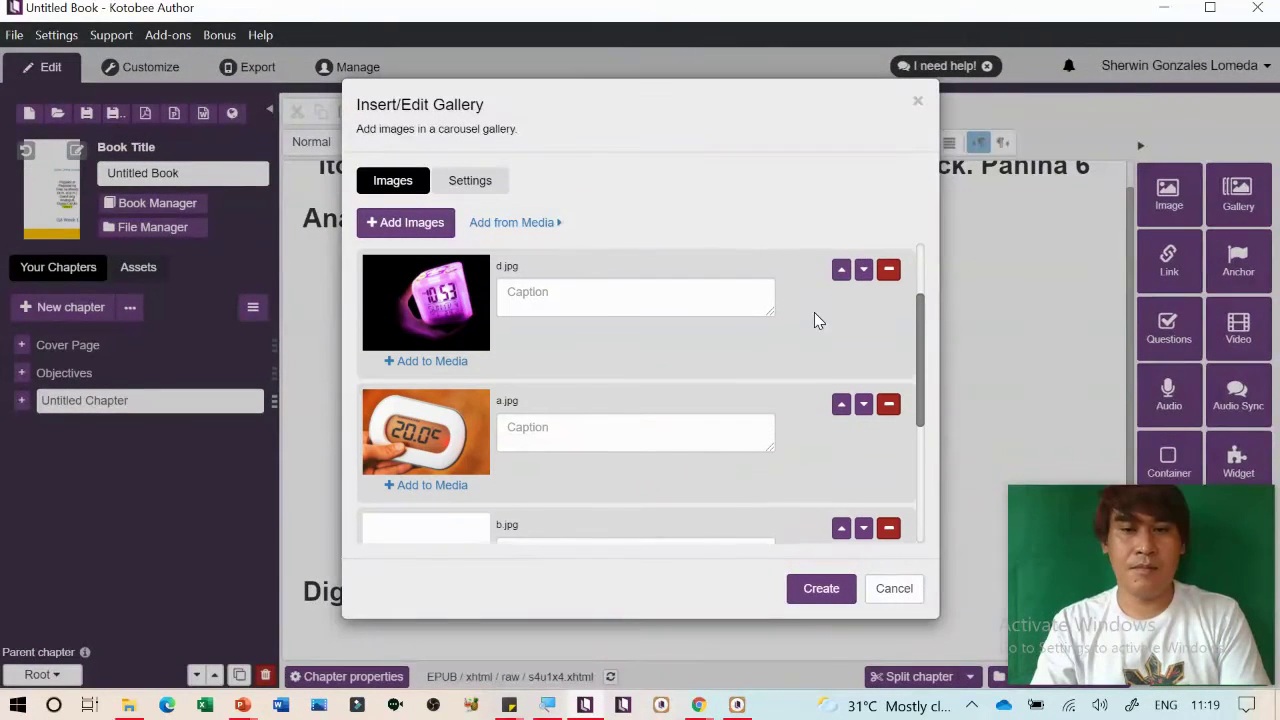
{"action": "left_click", "coordinate": [841, 406]}
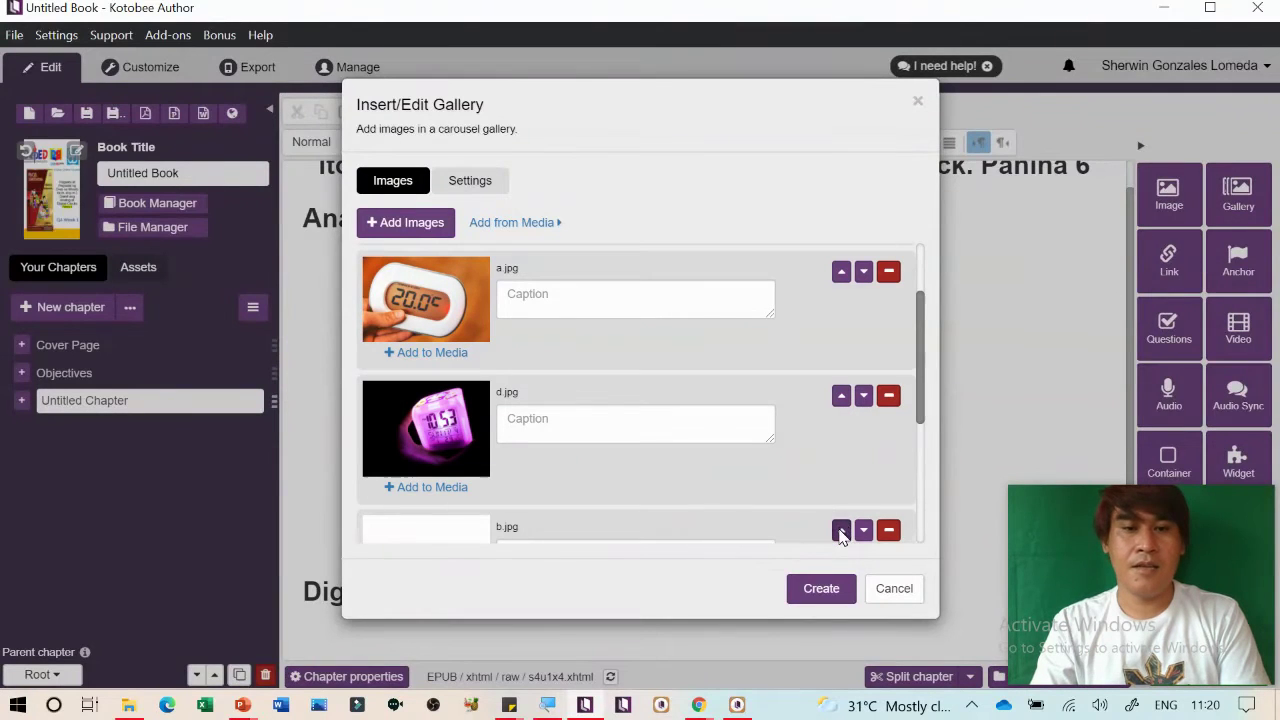
{"action": "left_click", "coordinate": [841, 530]}
{"action": "scroll", "coordinate": [815, 430], "scroll_direction": "up", "scroll_amount": 2}
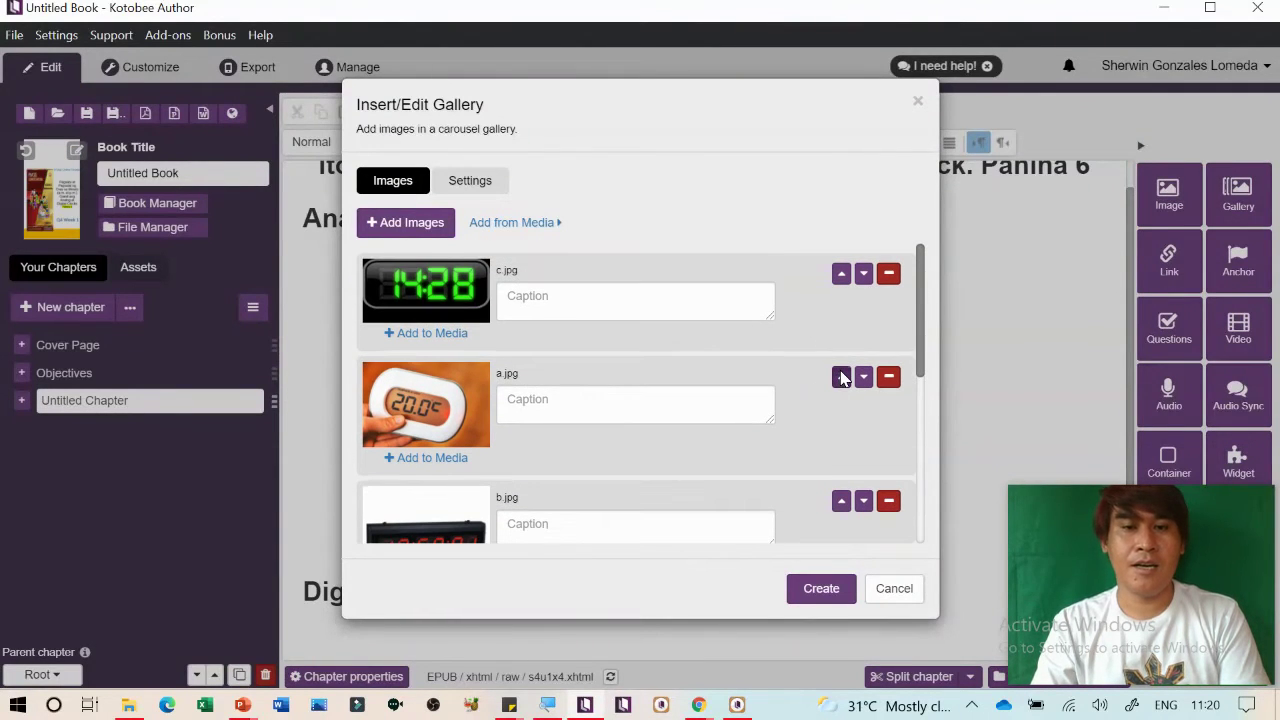
{"action": "left_click", "coordinate": [841, 377]}
{"action": "left_click", "coordinate": [841, 500]}
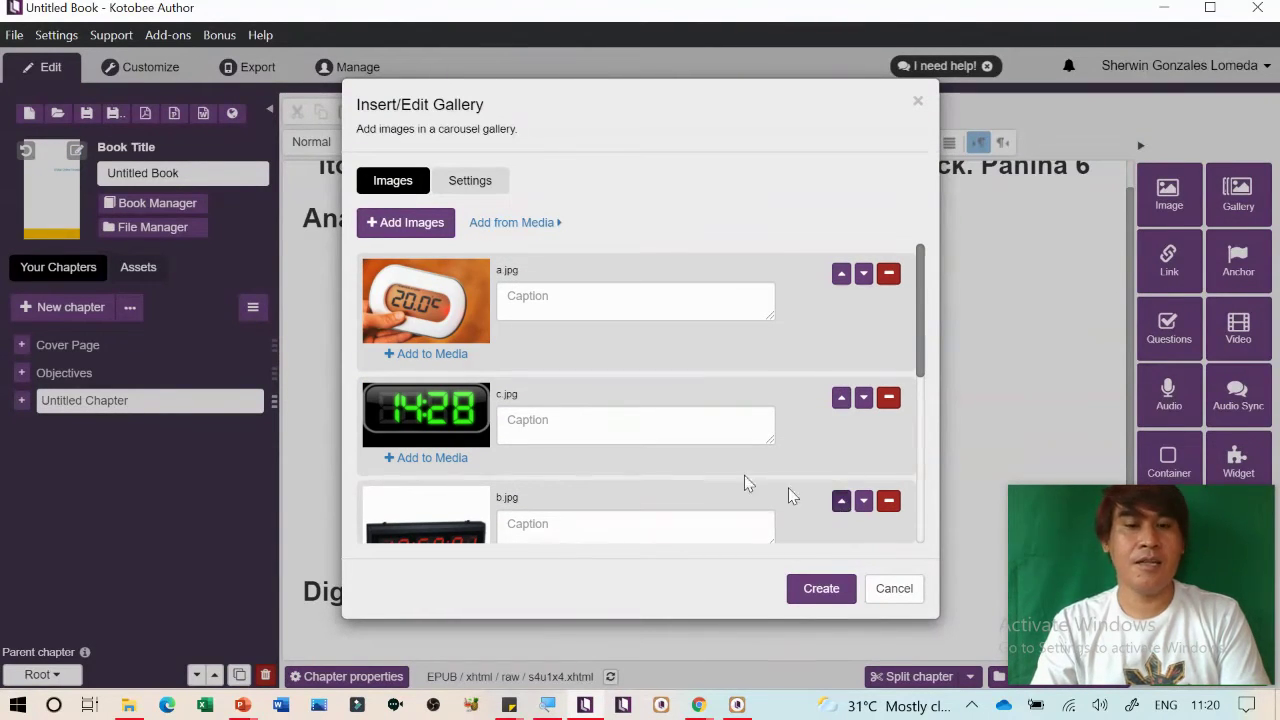
Caption the images a.jpg, b.jpg and c.jpg as "Digital Clock 1", "Digital Clock 2" and "Digital Clock 3"
{"action": "left_click", "coordinate": [574, 305]}
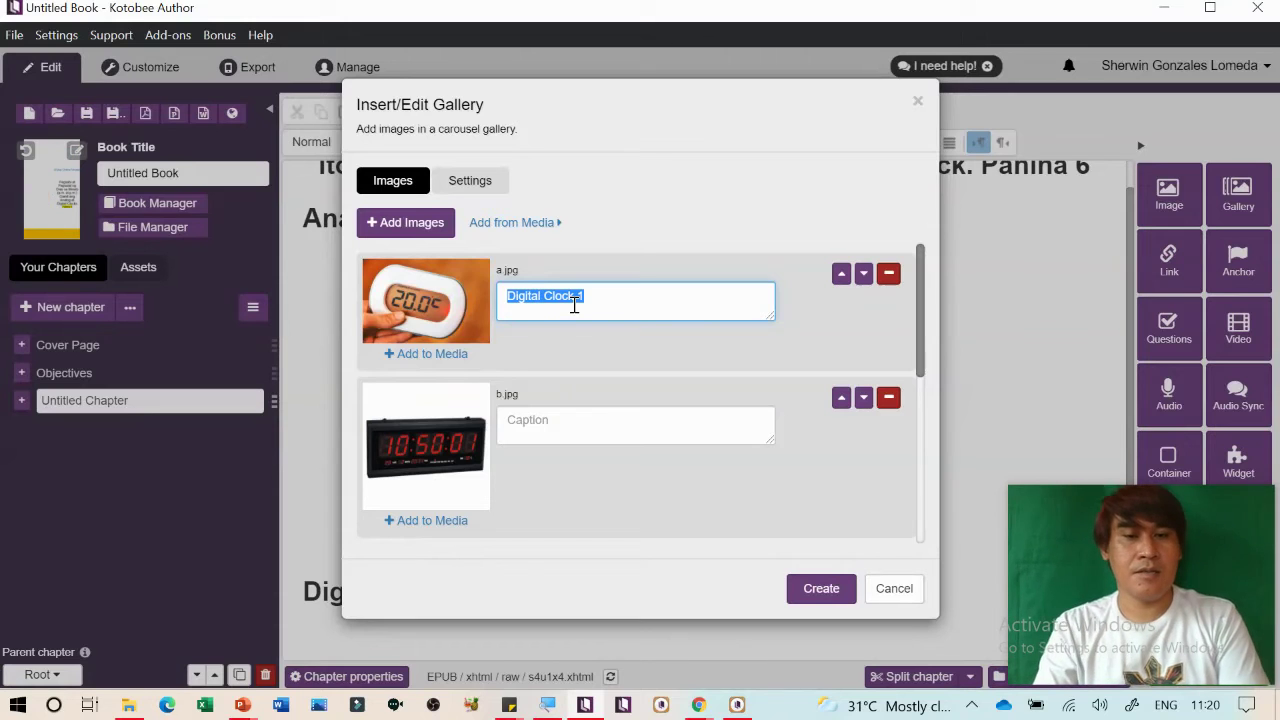
{"action": "left_click", "coordinate": [555, 418]}
{"action": "type", "text": "Digital Clock 1"}
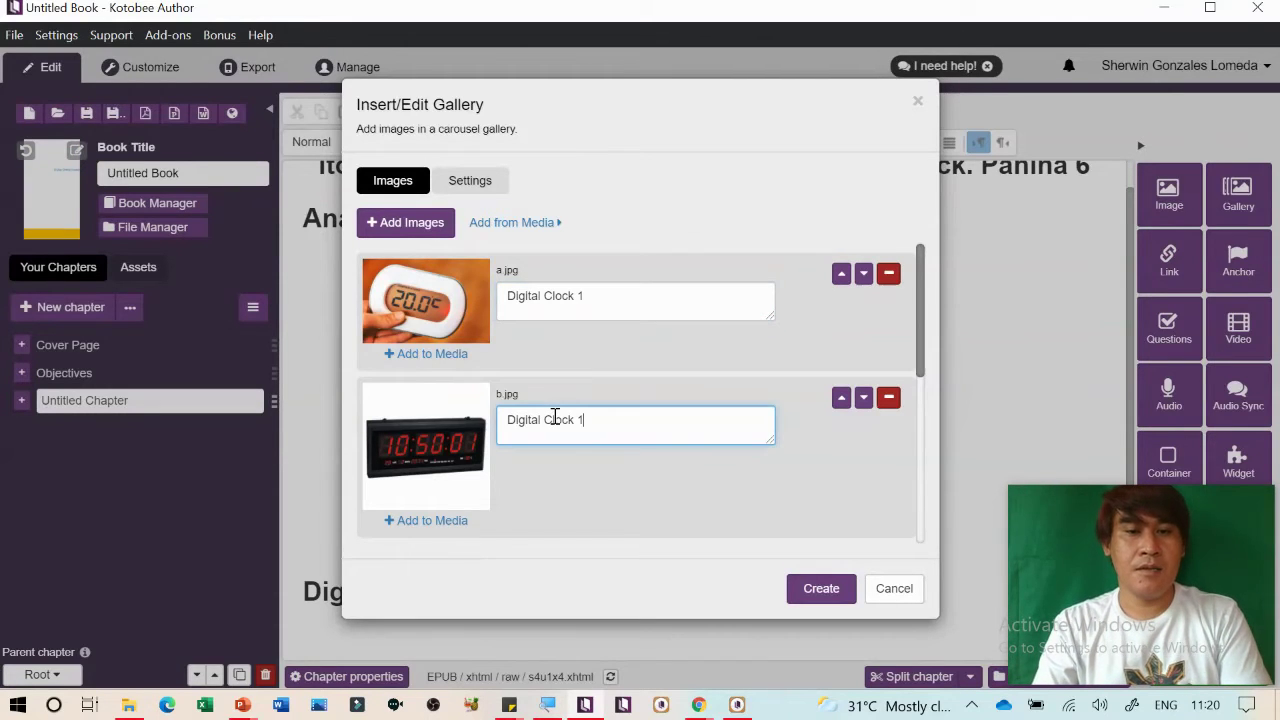
{"action": "type", "text": "2"}
{"action": "scroll", "coordinate": [558, 390], "scroll_direction": "down", "scroll_amount": 3}
{"action": "left_click", "coordinate": [559, 330]}
{"action": "type", "text": "Digital Clock 1"}
{"action": "key", "text": "BackSpace"}
{"action": "type", "text": "3"}
Caption d.jpg as "Digital Clock 4" and e.jpg as "Digital Clock 5", and create the gallery
{"action": "scroll", "coordinate": [559, 330], "scroll_direction": "down", "scroll_amount": 2}
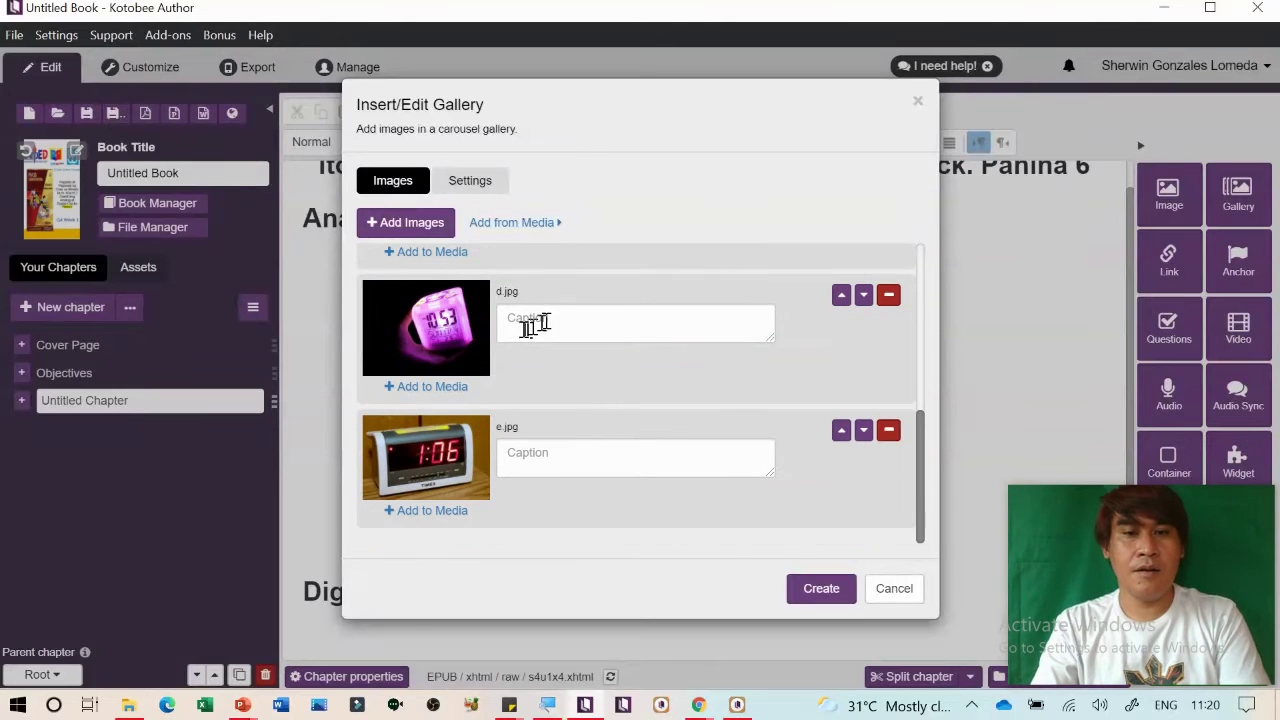
{"action": "type", "text": "Digital Clock 1"}
{"action": "key", "text": "BackSpace"}
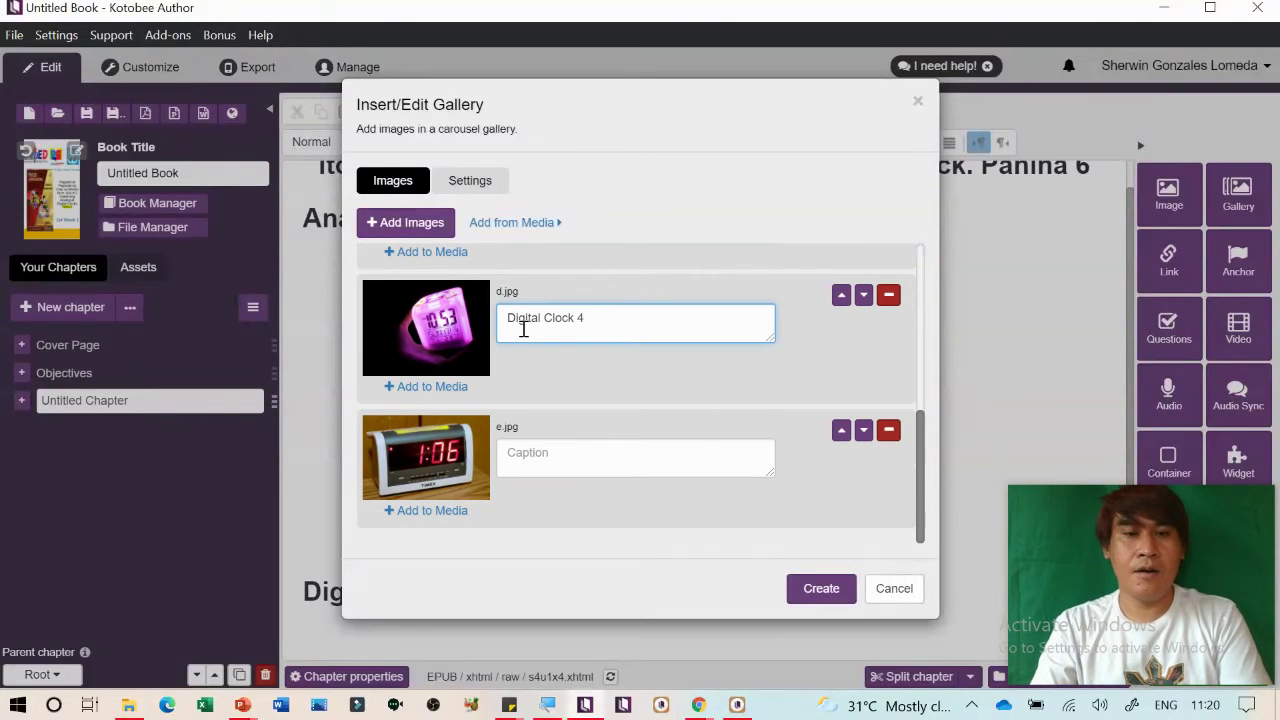
{"action": "left_click", "coordinate": [549, 458]}
{"action": "type", "text": "Digital Clock 1"}
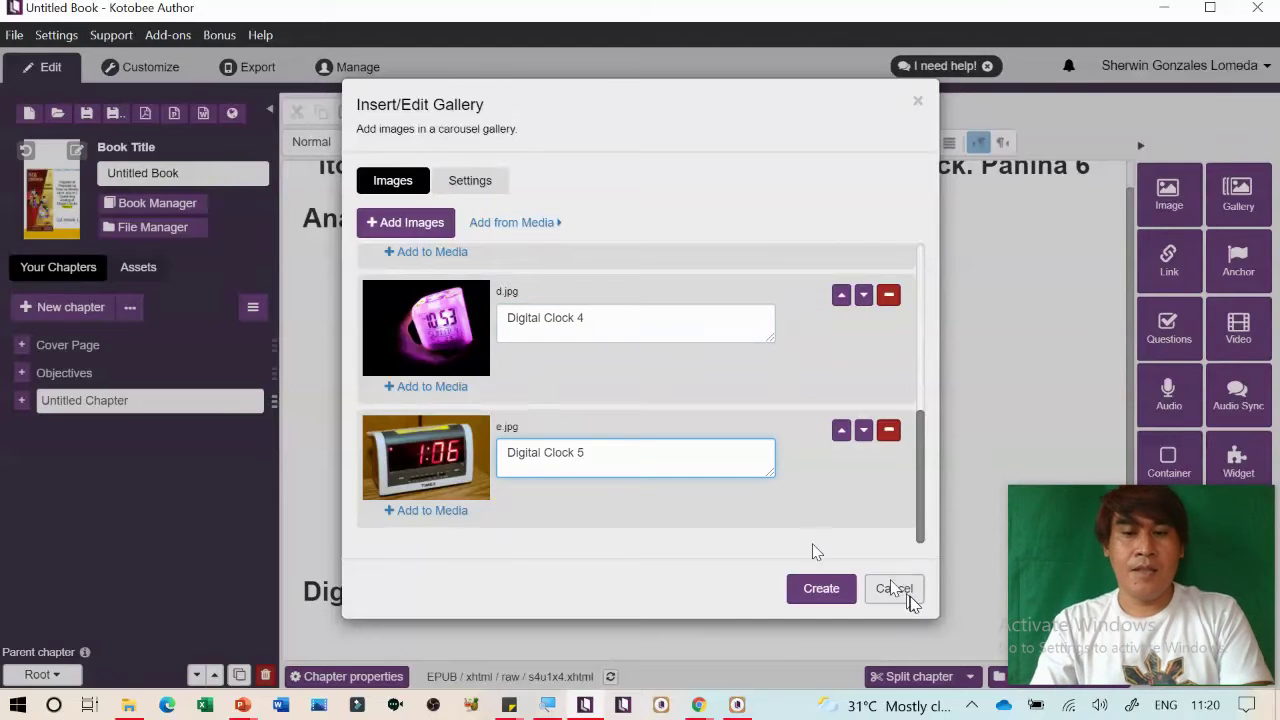
{"action": "left_click", "coordinate": [831, 597]}
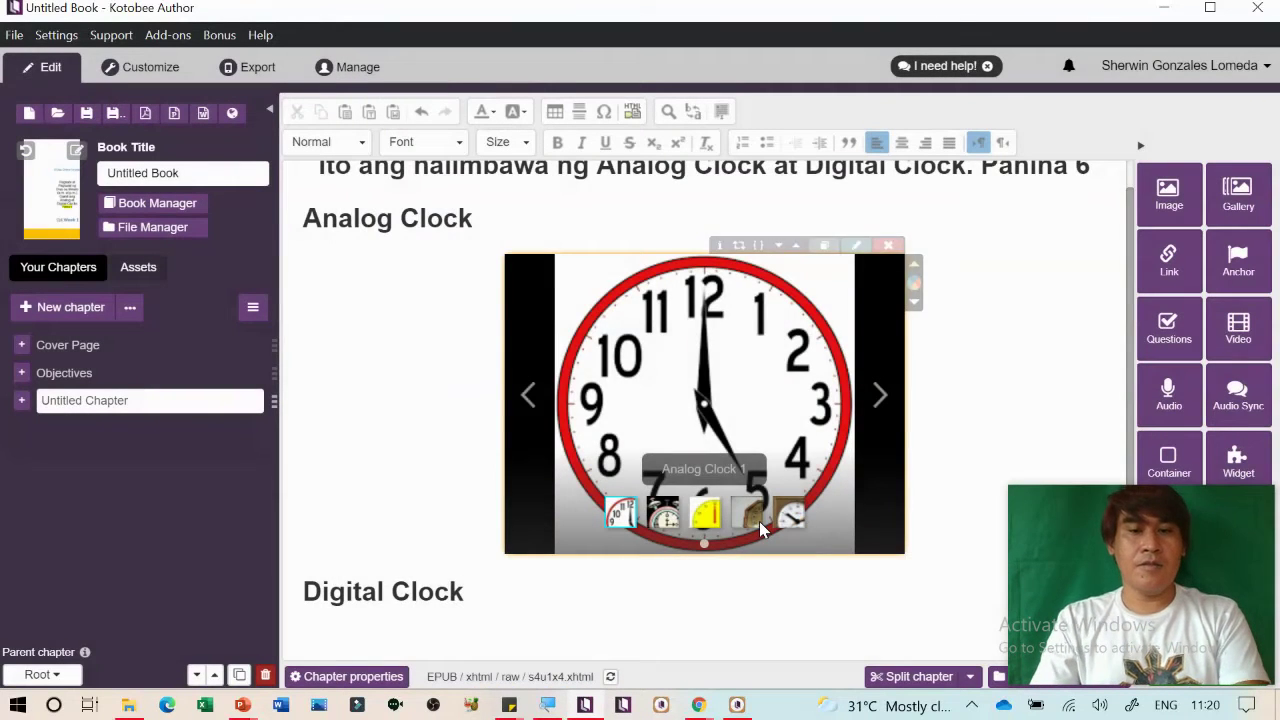
Reopen the digital clock gallery for editing and set its image scale to Contain
{"action": "scroll", "coordinate": [759, 521], "scroll_direction": "down", "scroll_amount": 3}
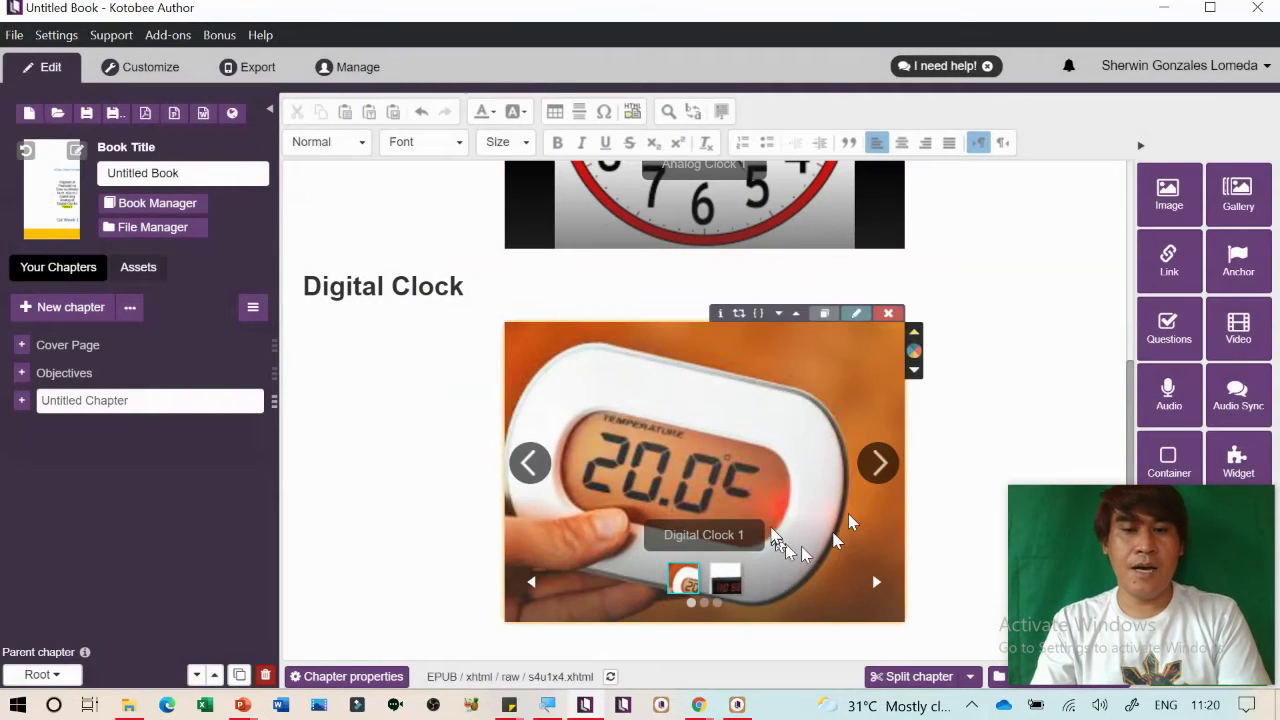
{"action": "left_click", "coordinate": [729, 444]}
{"action": "double_click", "coordinate": [677, 429]}
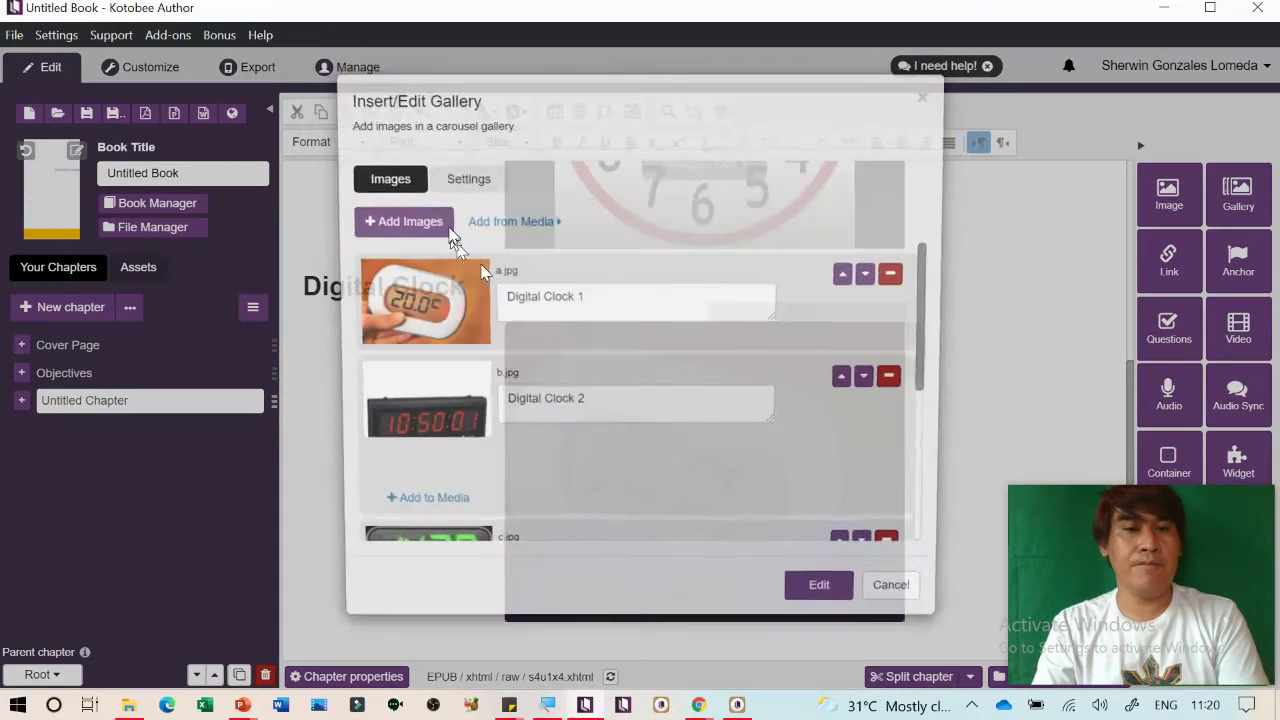
{"action": "left_click", "coordinate": [476, 184]}
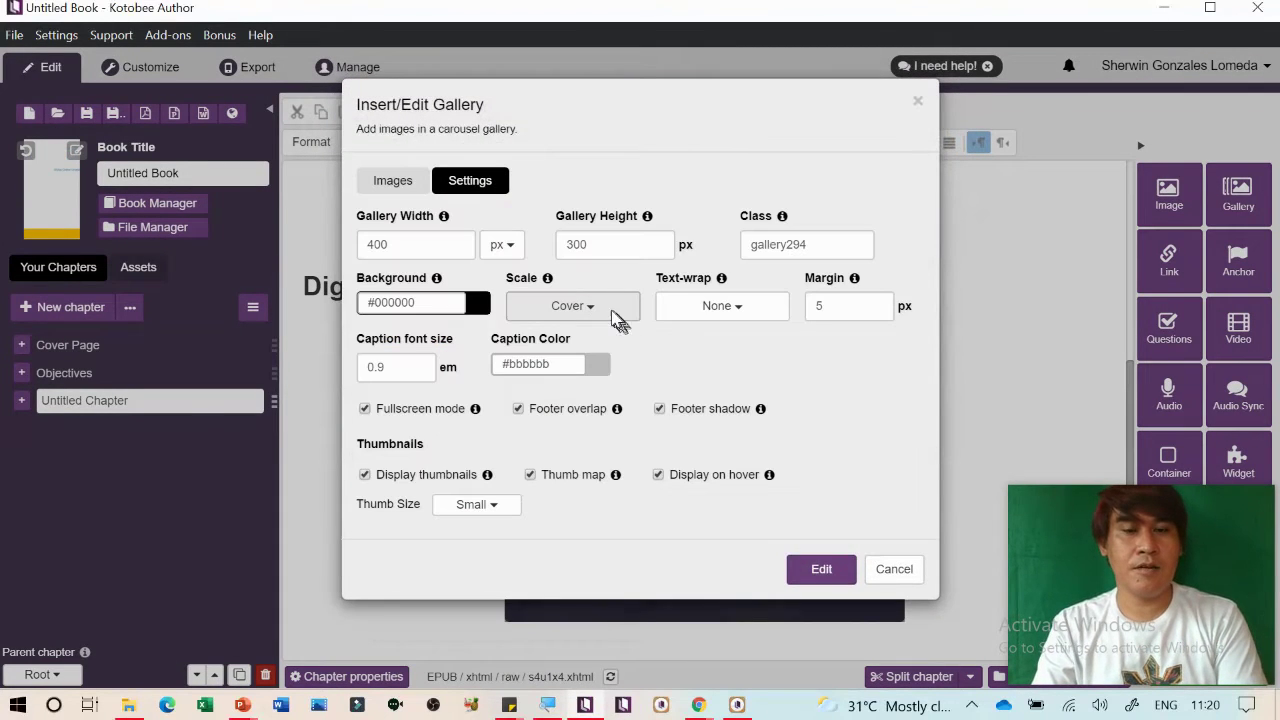
{"action": "left_click", "coordinate": [608, 309]}
{"action": "left_click", "coordinate": [564, 343]}
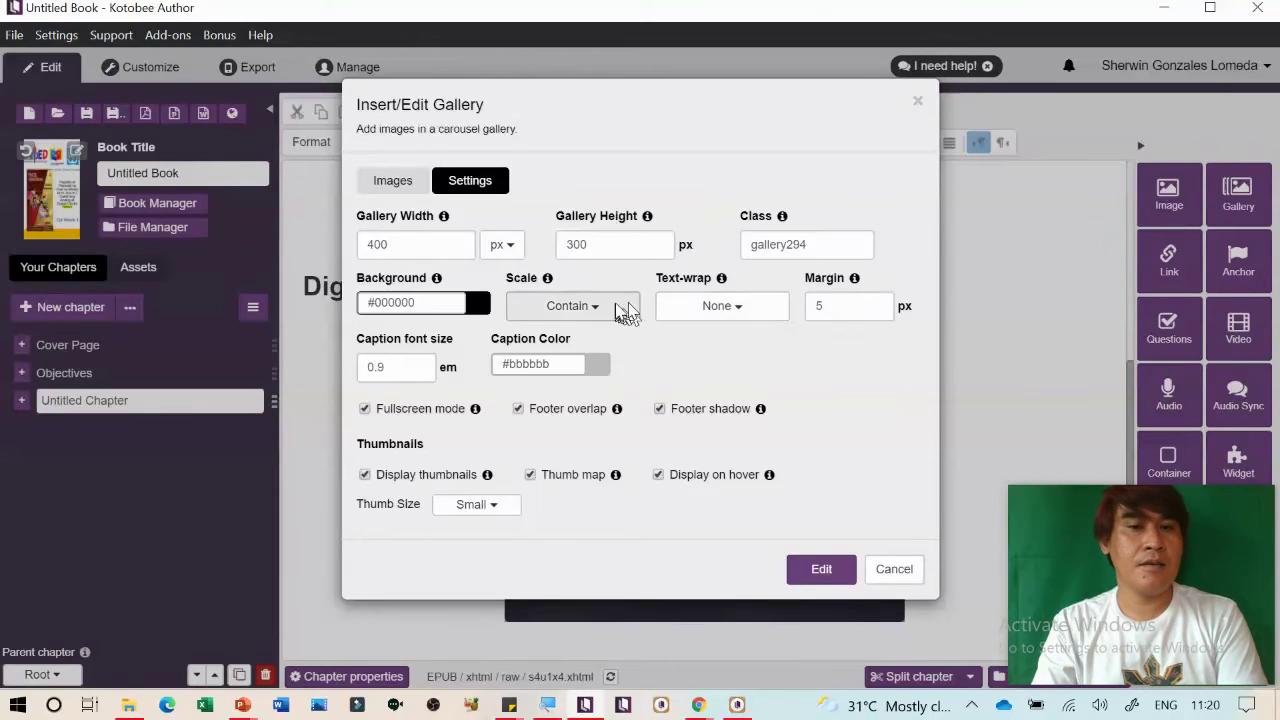
Set the digital clock gallery's margin to 0 px and apply the edited settings
{"action": "left_click", "coordinate": [757, 309]}
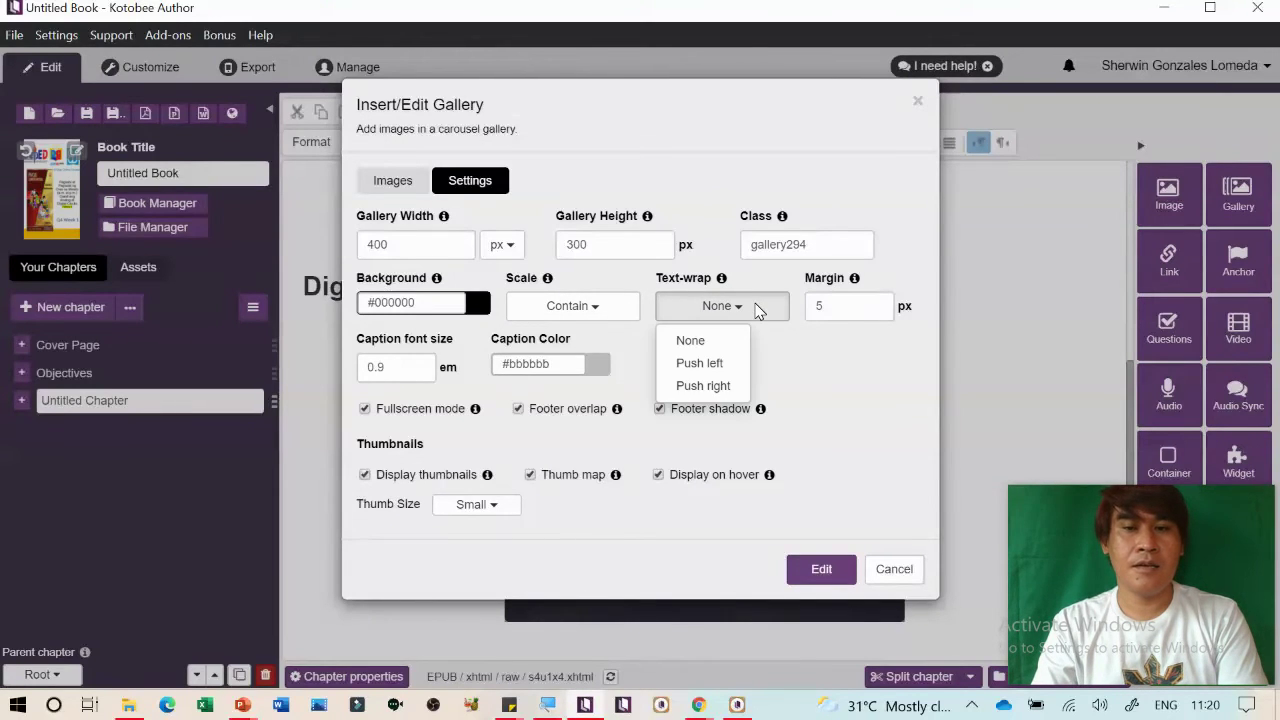
{"action": "left_click", "coordinate": [840, 315]}
{"action": "double_click", "coordinate": [843, 314]}
{"action": "type", "text": "0"}
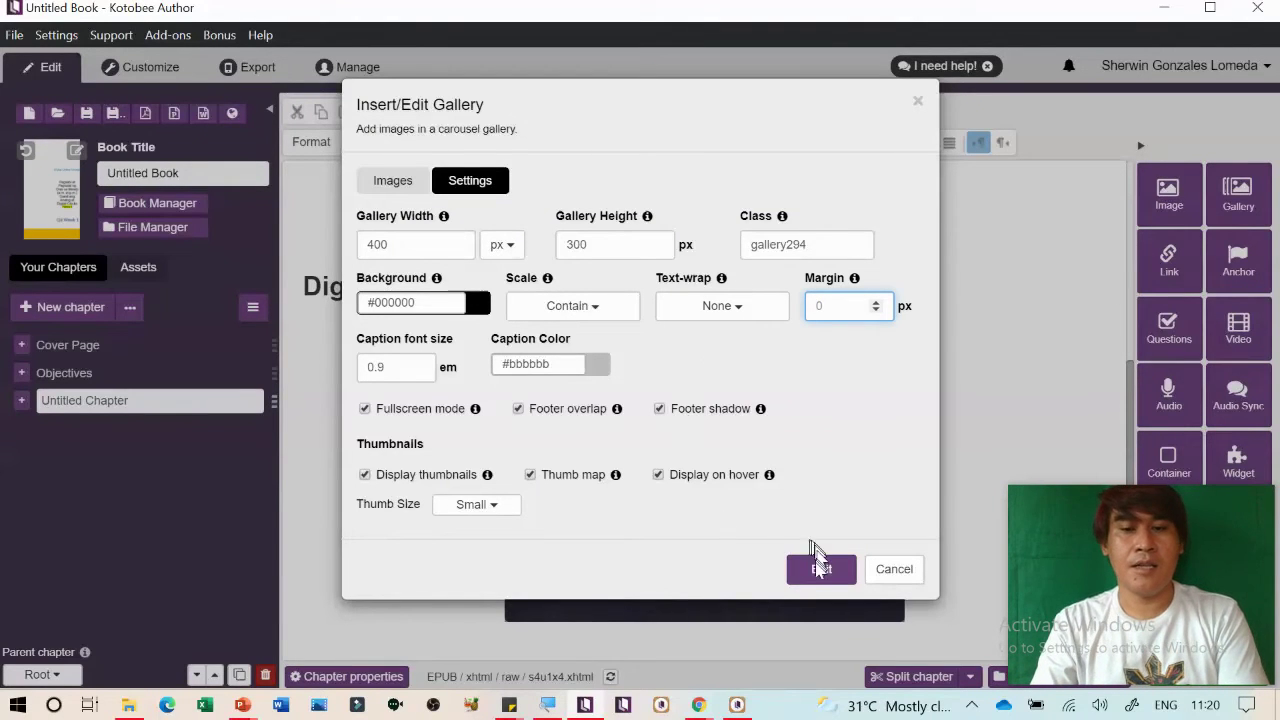
{"action": "left_click", "coordinate": [818, 566]}
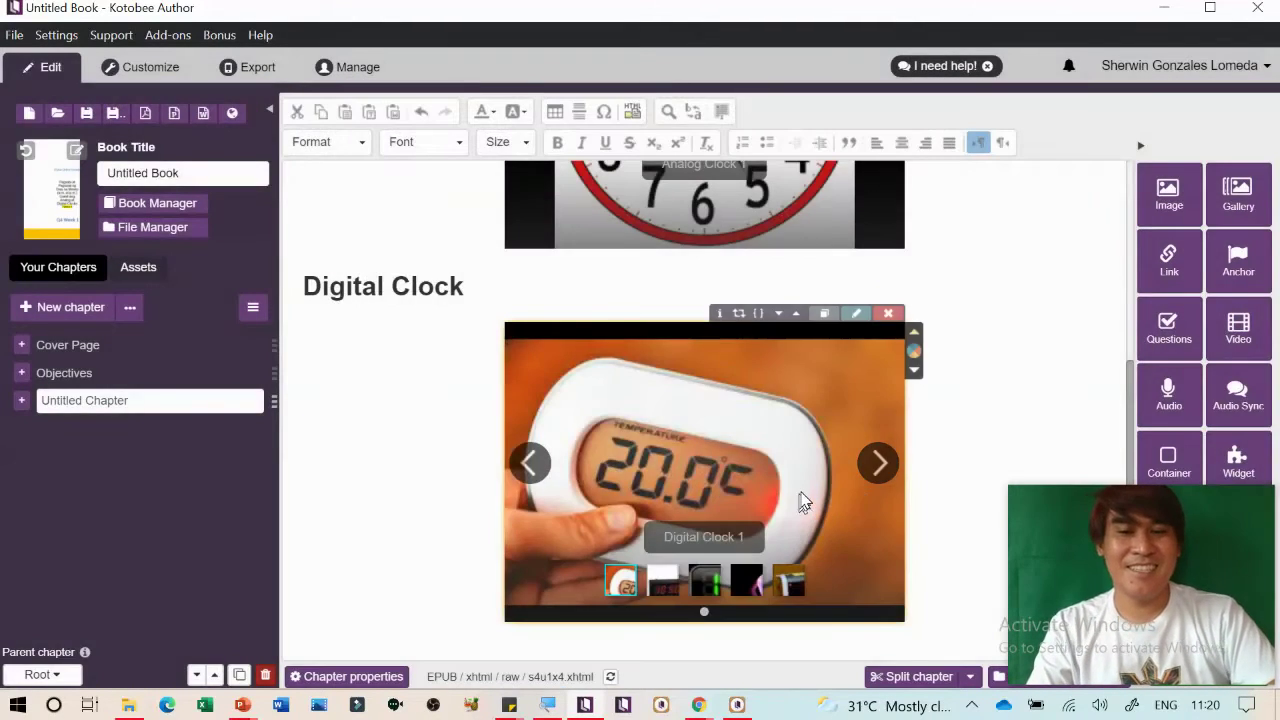
Preview the book on the simulated iPad Mini and open Untitled Chapter from its table of contents
{"action": "scroll", "coordinate": [801, 491], "scroll_direction": "up", "scroll_amount": 4}
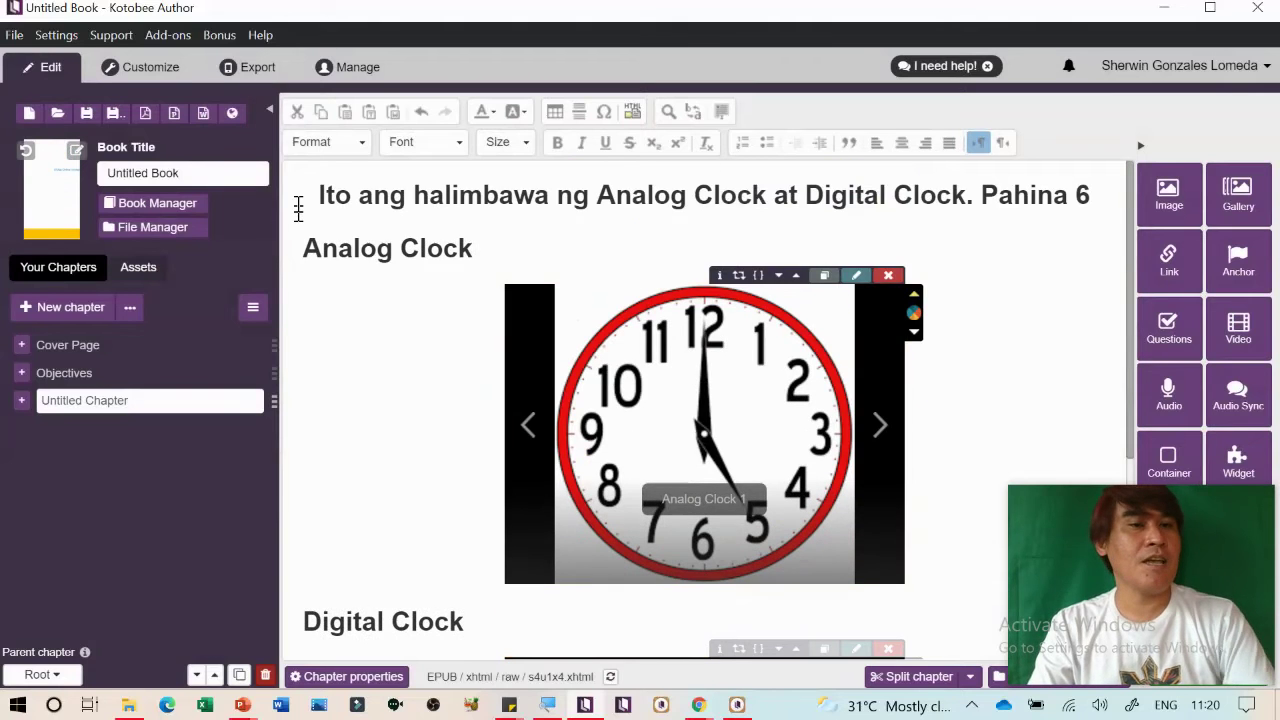
{"action": "left_click", "coordinate": [150, 67]}
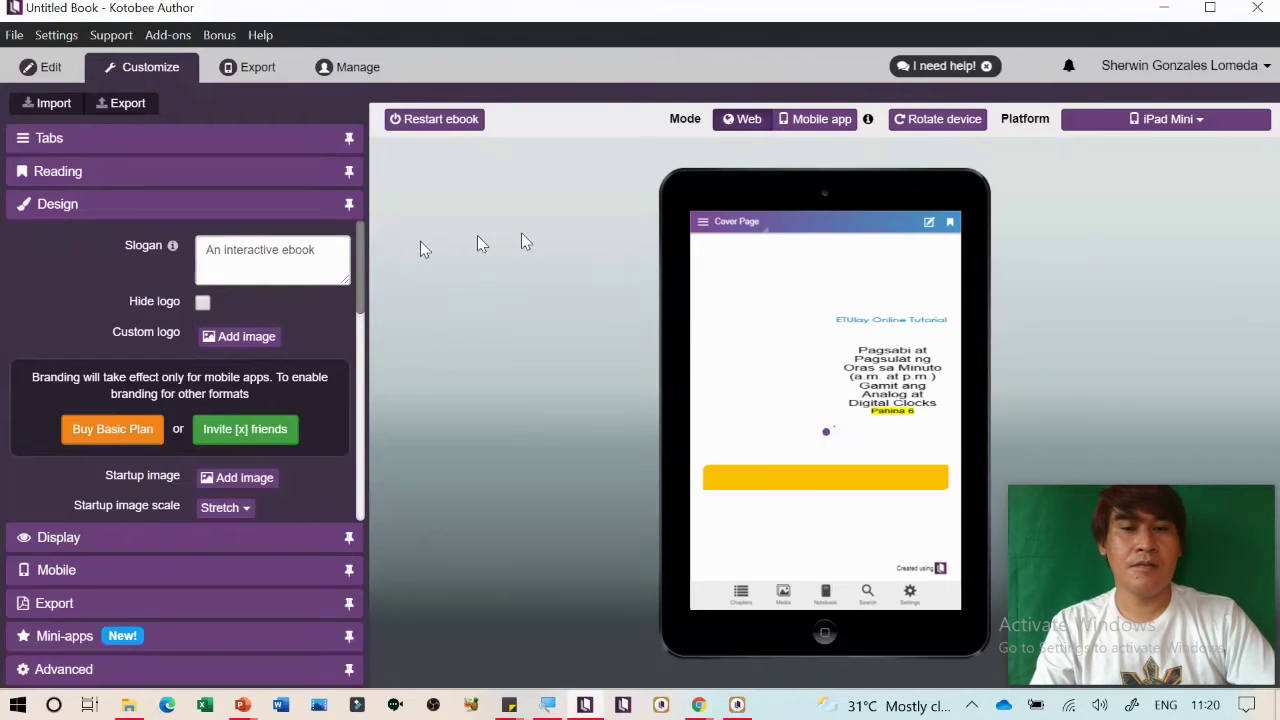
{"action": "left_click", "coordinate": [701, 222]}
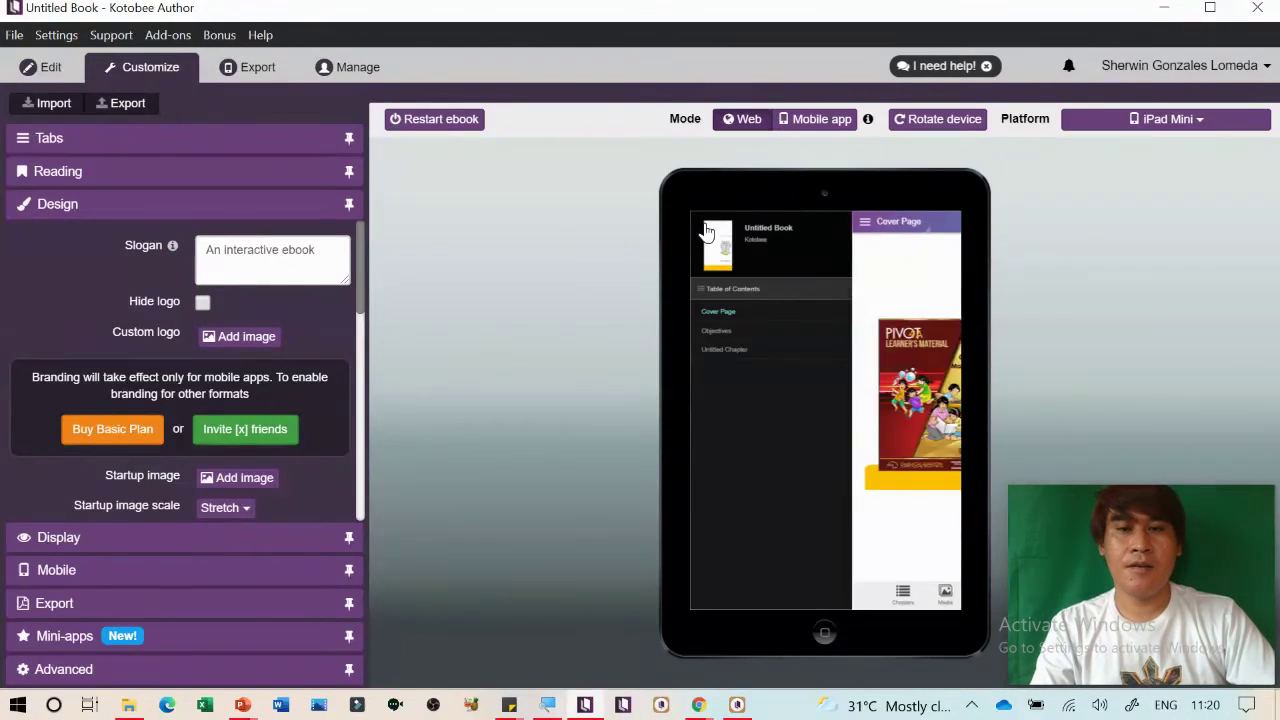
{"action": "left_click", "coordinate": [725, 350]}
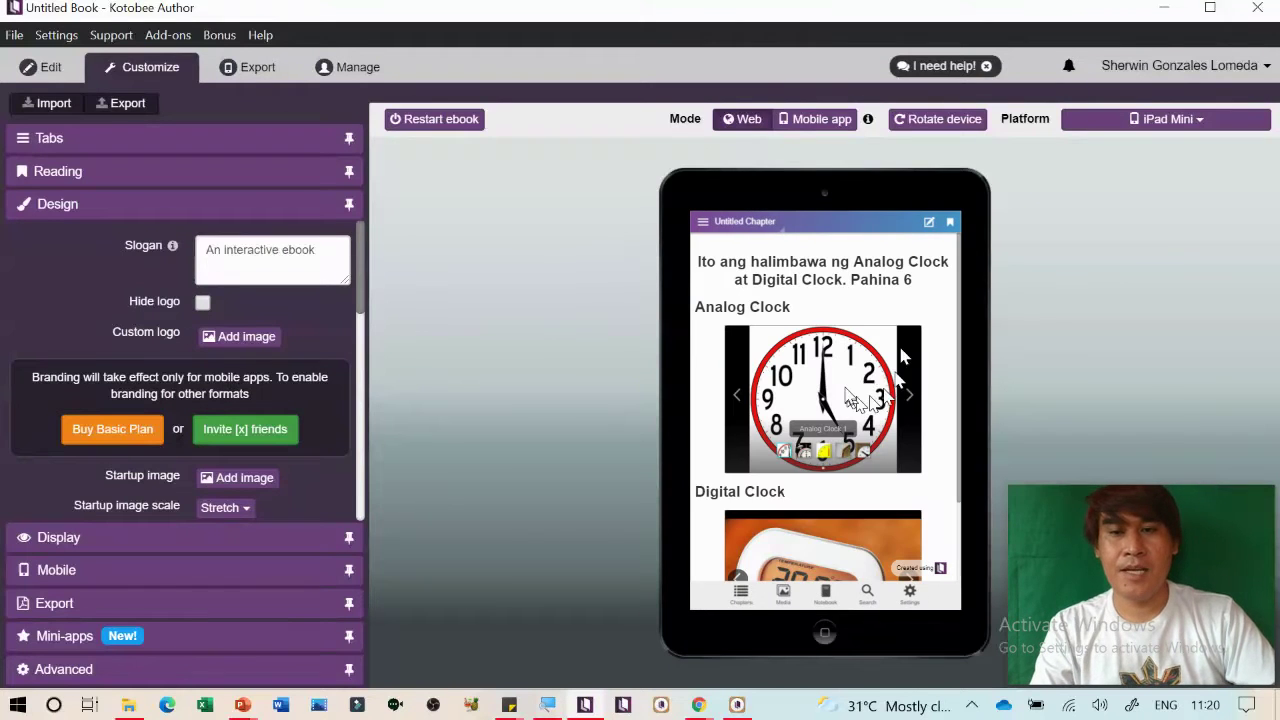
Browse the images and captions of the analog and digital clock galleries in the iPad Mini preview
{"action": "left_click", "coordinate": [909, 397]}
{"action": "left_click", "coordinate": [908, 397]}
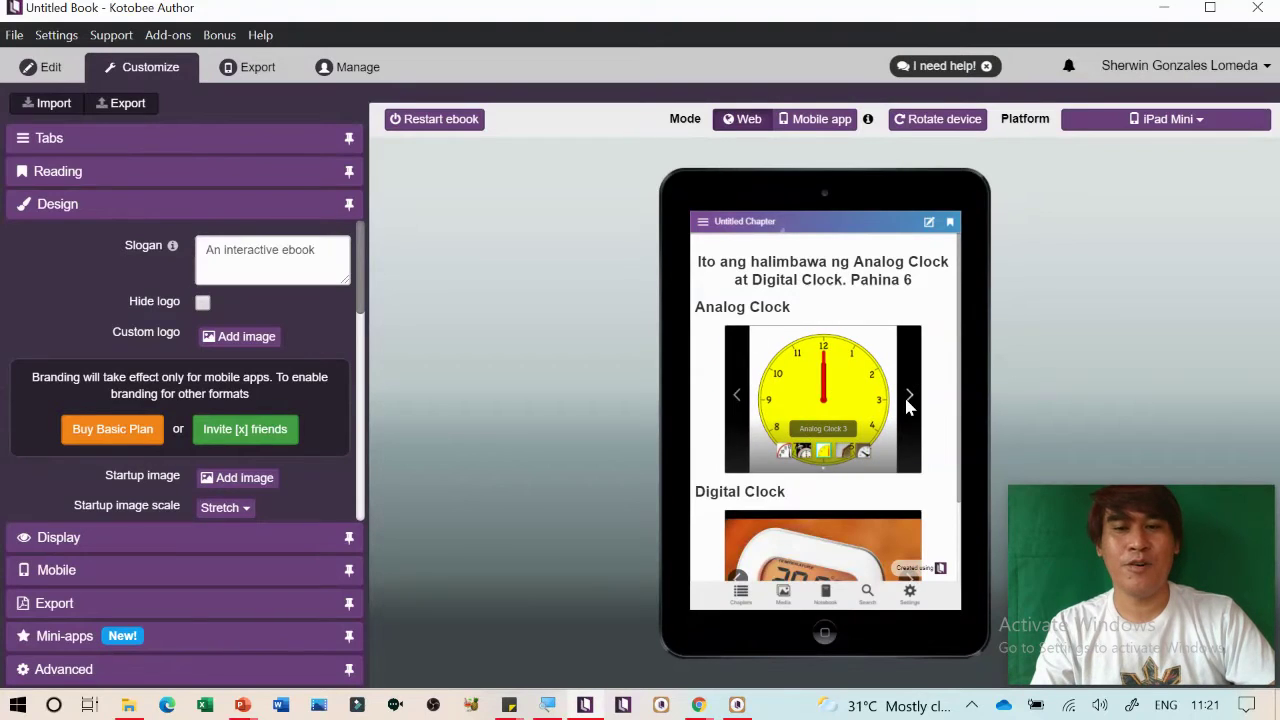
{"action": "left_click", "coordinate": [908, 400]}
{"action": "left_click", "coordinate": [908, 400]}
{"action": "scroll", "coordinate": [907, 404], "scroll_direction": "down", "scroll_amount": 2}
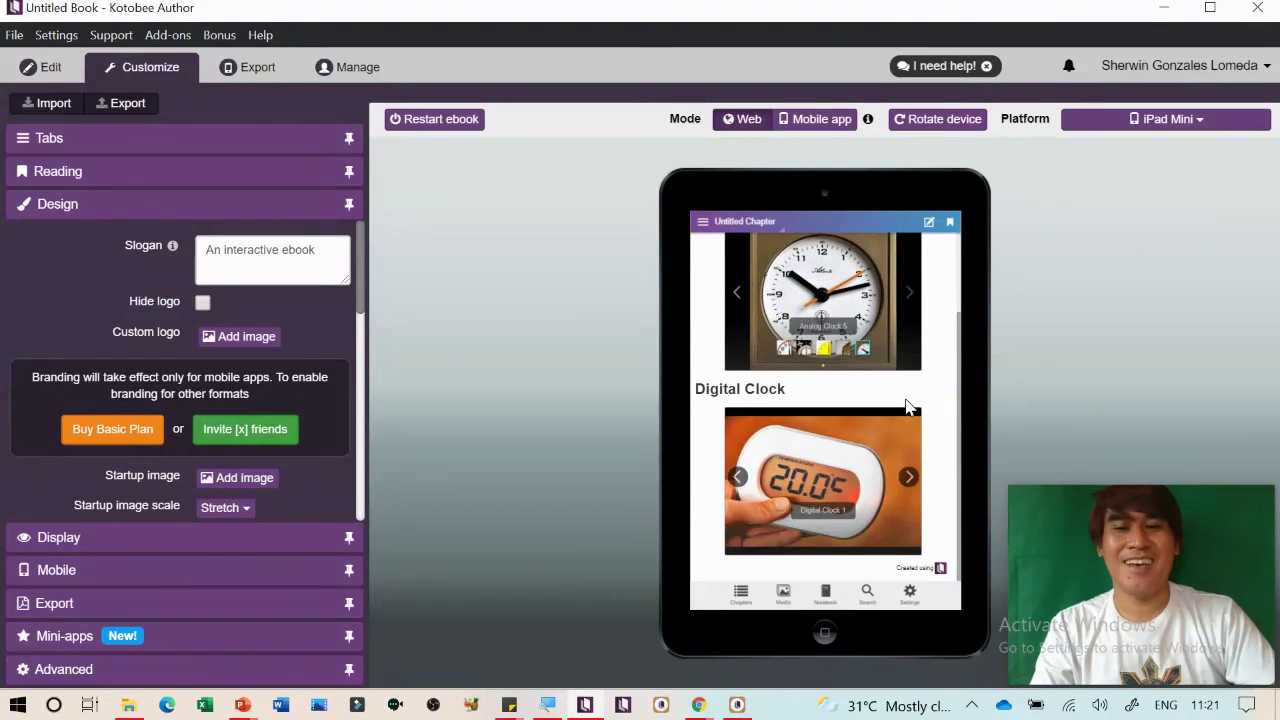
{"action": "left_click", "coordinate": [908, 478]}
{"action": "left_click", "coordinate": [908, 478]}
{"action": "left_click", "coordinate": [908, 478]}
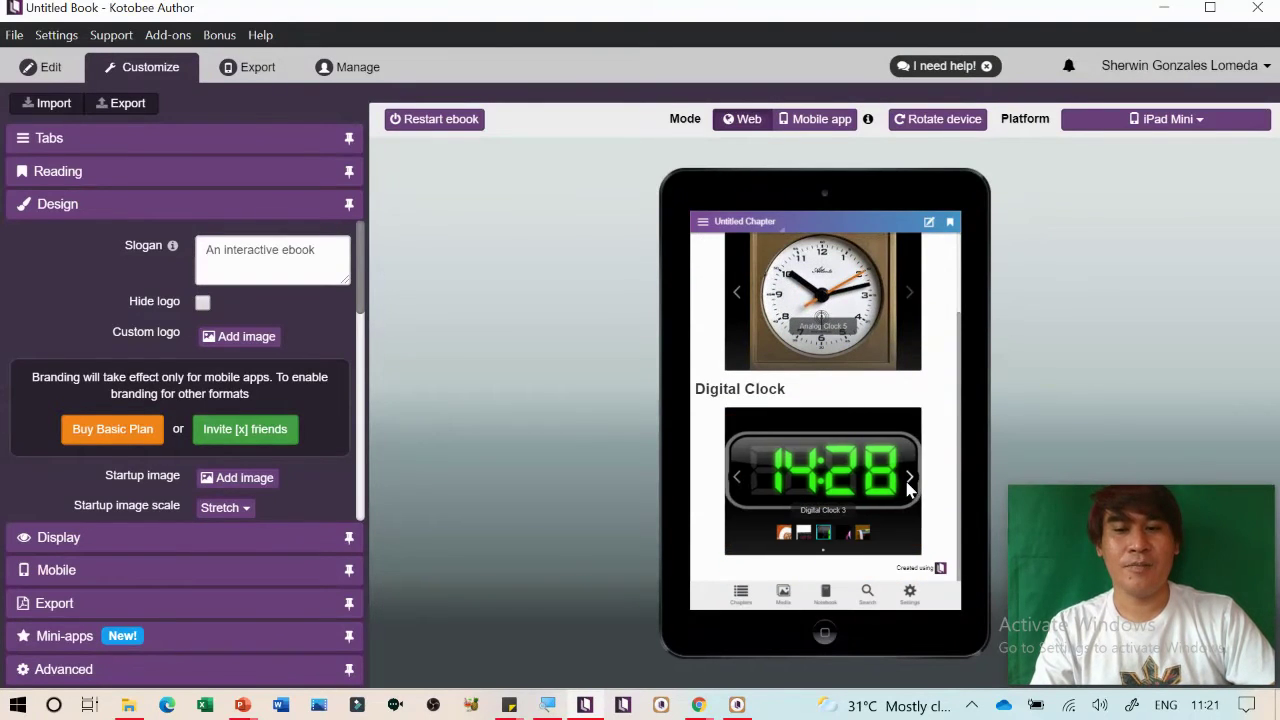
{"action": "left_click", "coordinate": [908, 480]}
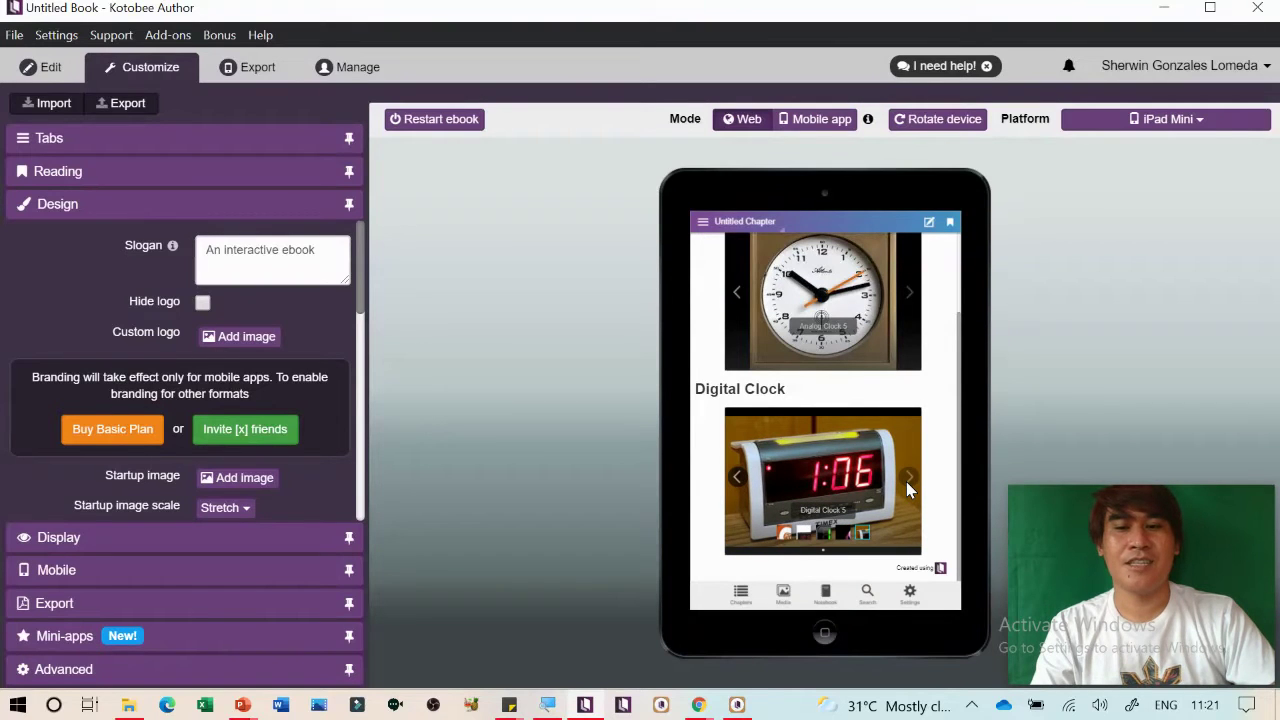
Set the book title to "Pagsabi at Pagsulat ng Oras sa Minuto (a.m. at p.m.) Gamit ang Analog at Digital Clocks Pahina 6" from the PowerPoint title slide
{"action": "left_click", "coordinate": [35, 76]}
{"action": "triple_click", "coordinate": [192, 173]}
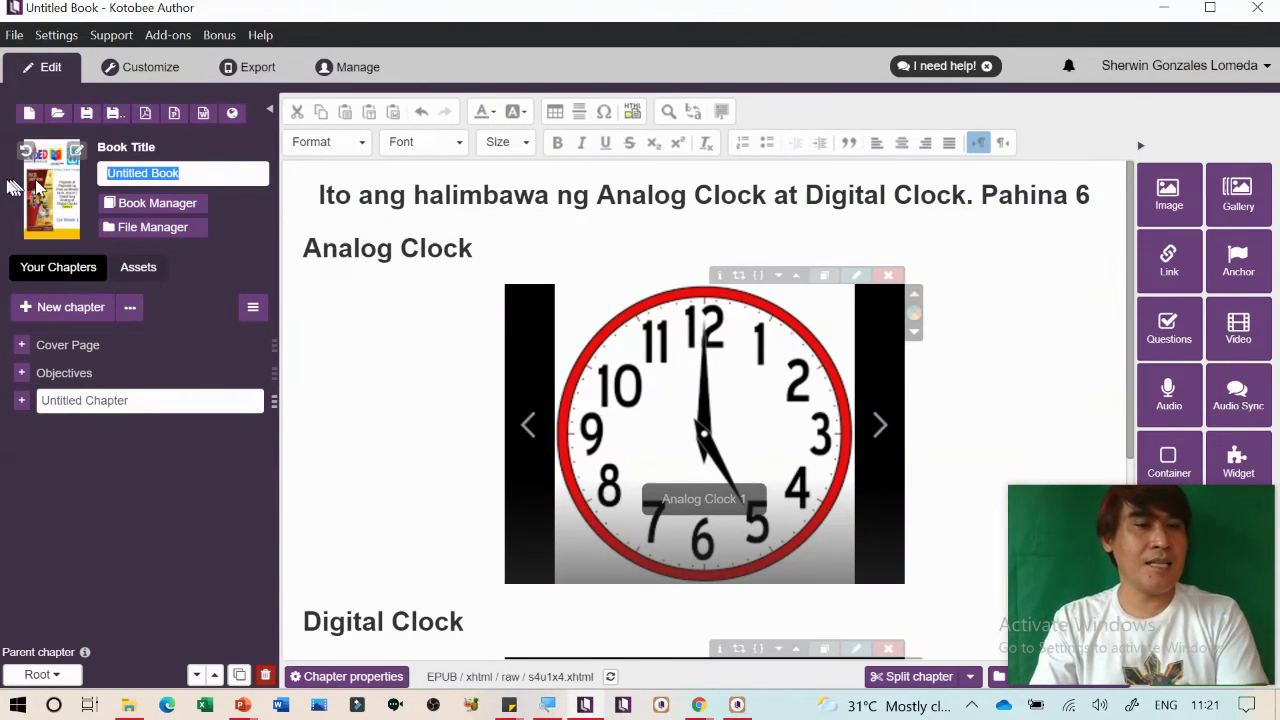
{"action": "mouse_move", "coordinate": [242, 705]}
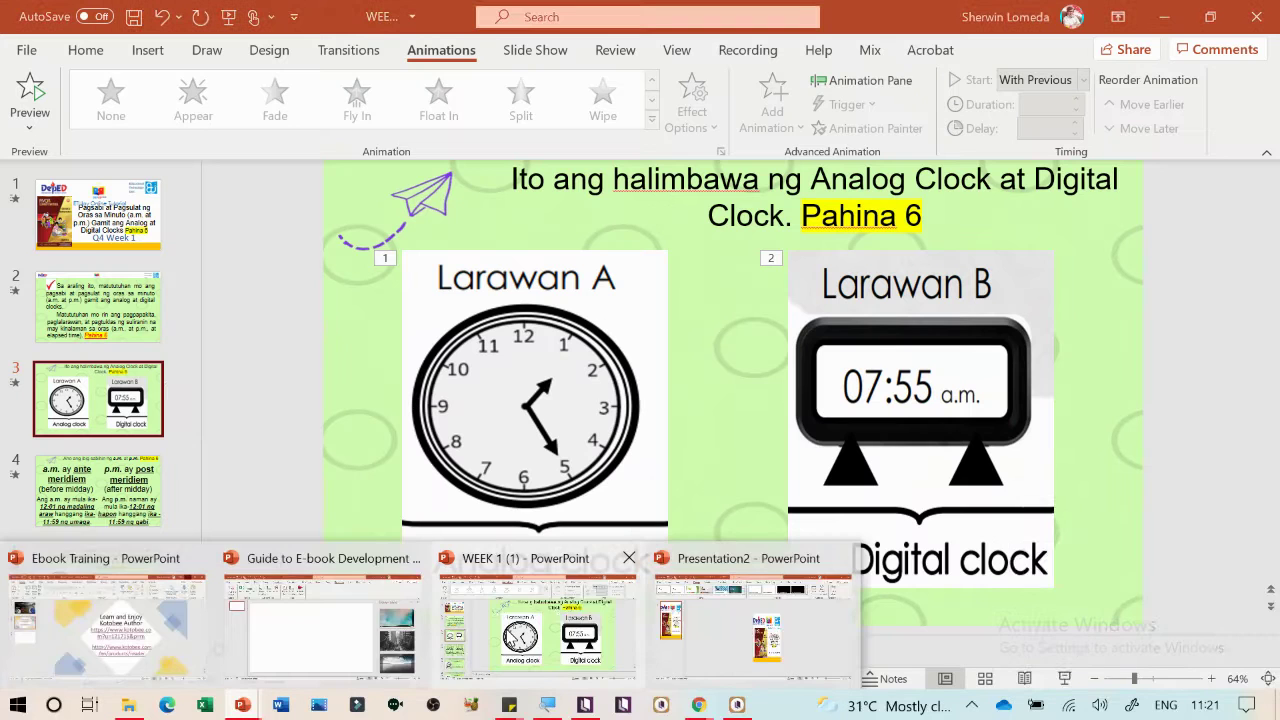
{"action": "left_click", "coordinate": [450, 628]}
{"action": "left_click", "coordinate": [98, 215]}
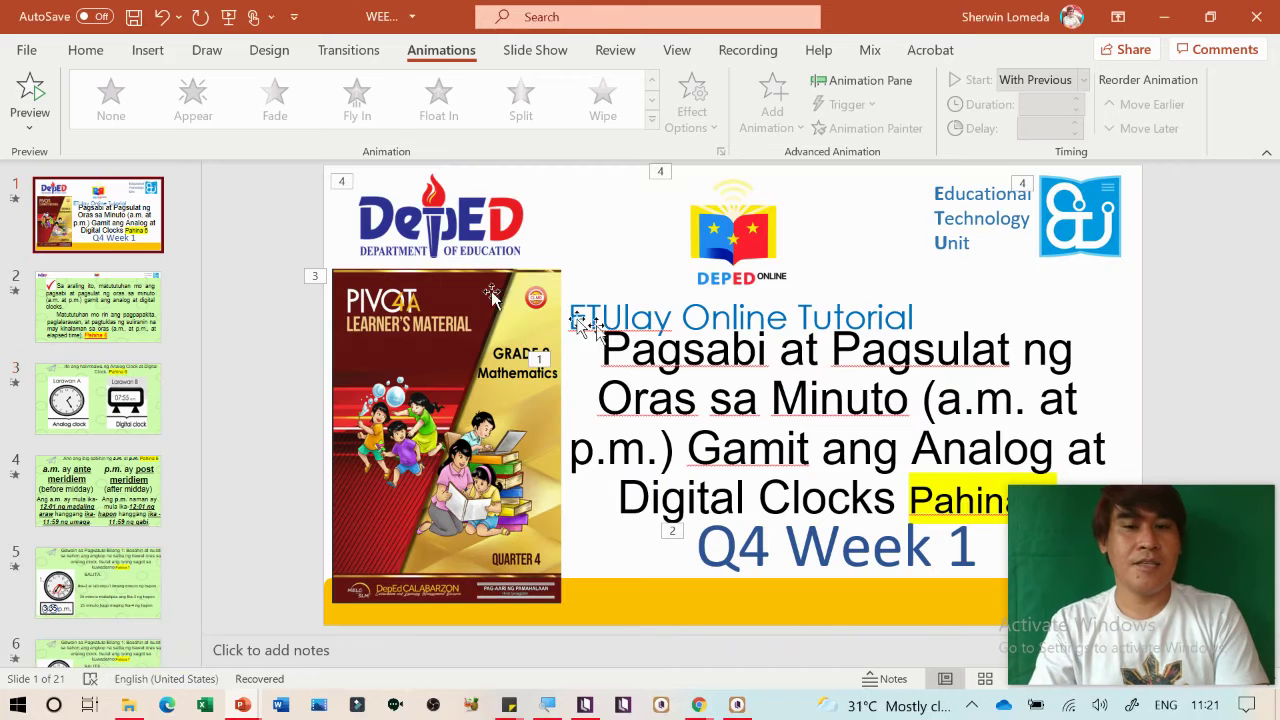
{"action": "left_click_drag", "start_coordinate": [603, 352], "coordinate": [775, 522]}
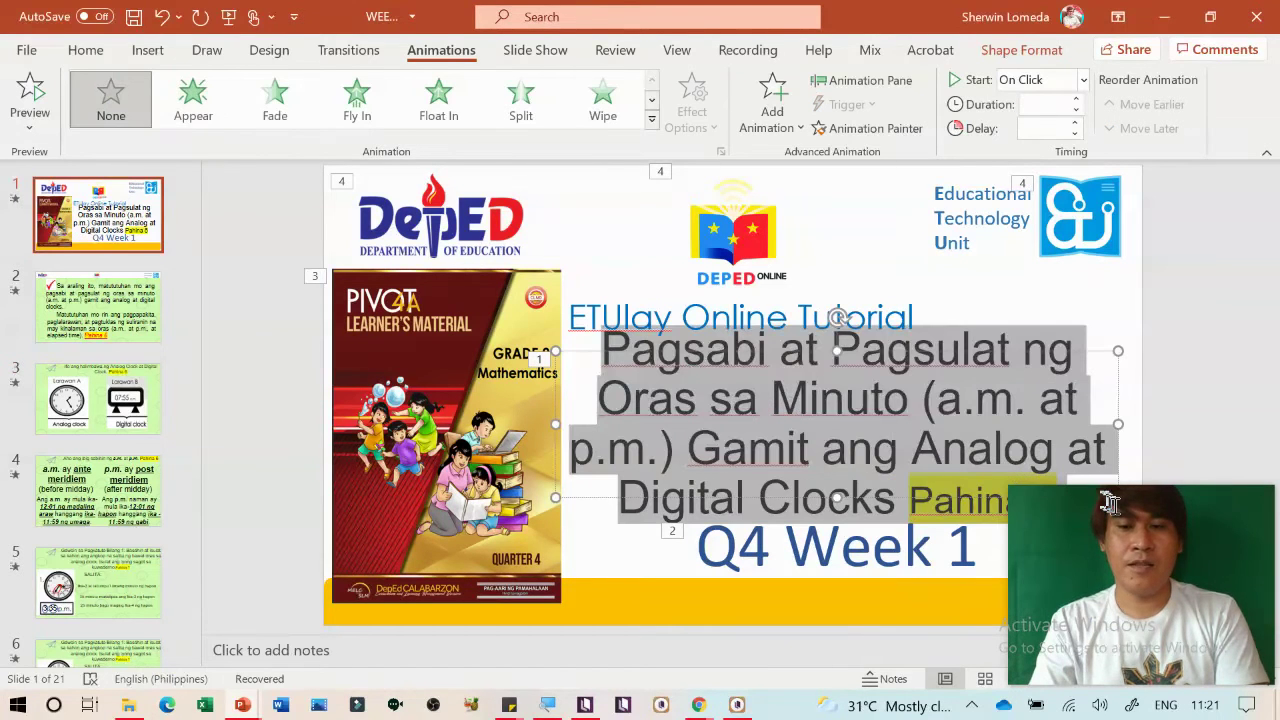
{"action": "key", "text": "ctrl+c"}
{"action": "key", "text": "alt+Tab"}
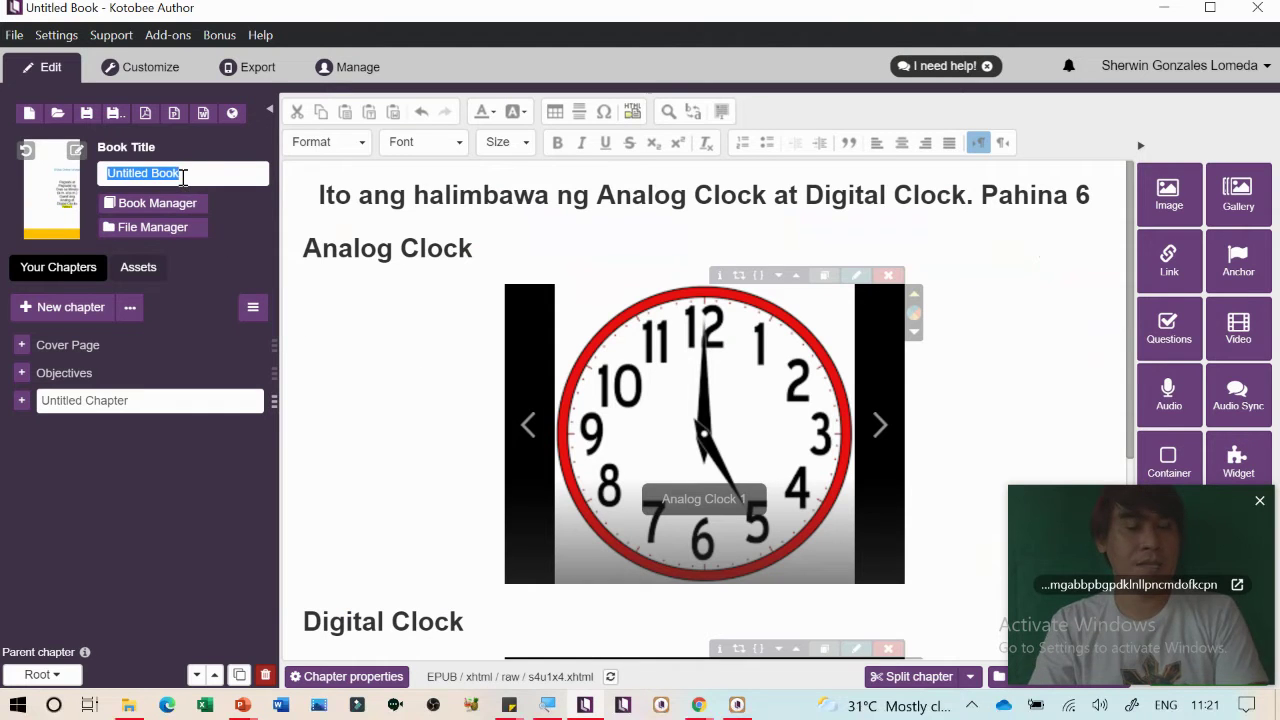
{"action": "key", "text": "ctrl+v"}
In the Book Manager, enter the author's full name and set both the publisher and the rights to "Deped"
{"action": "left_click", "coordinate": [180, 204]}
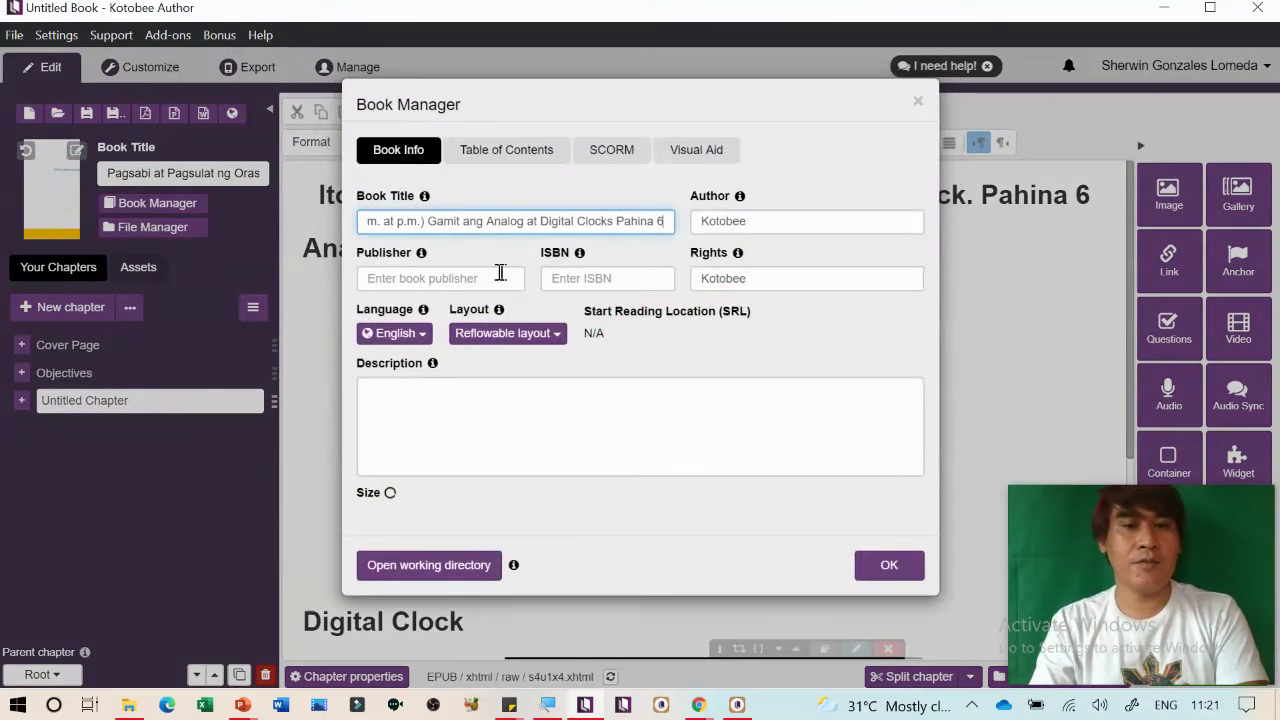
{"action": "left_click", "coordinate": [741, 228]}
{"action": "double_click", "coordinate": [741, 228]}
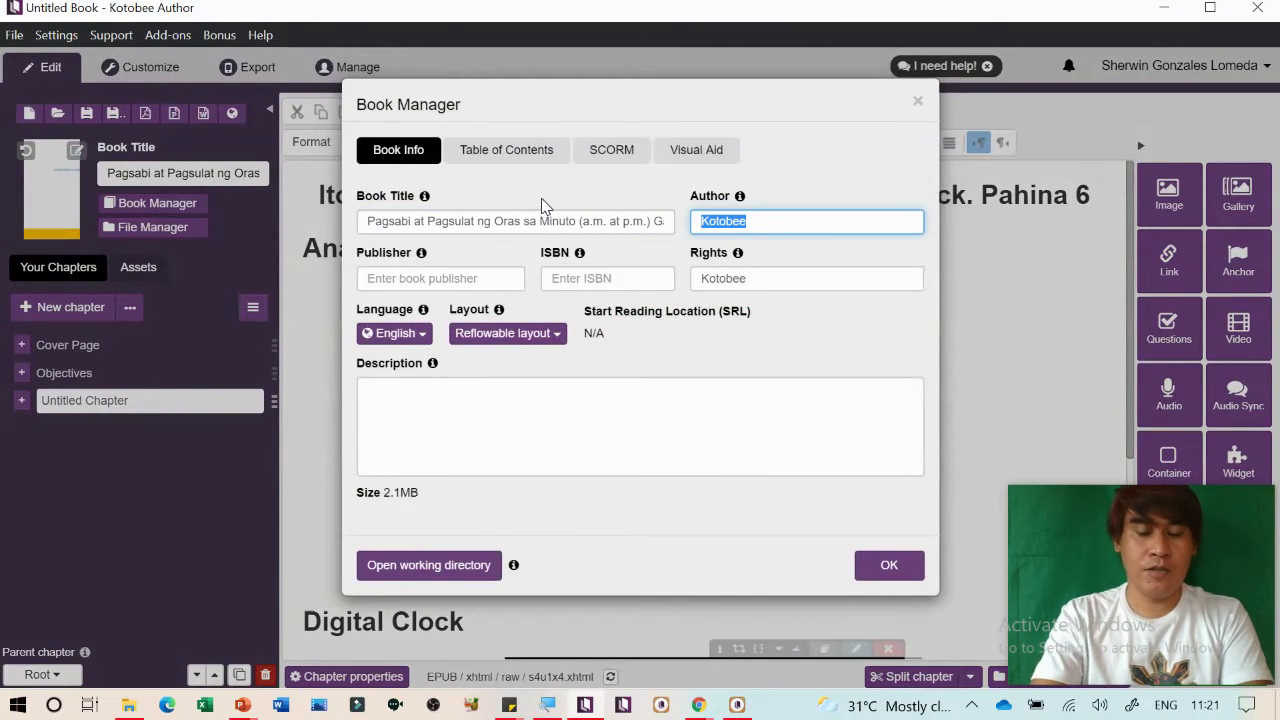
{"action": "type", "text": "Sherwin Lomeda"}
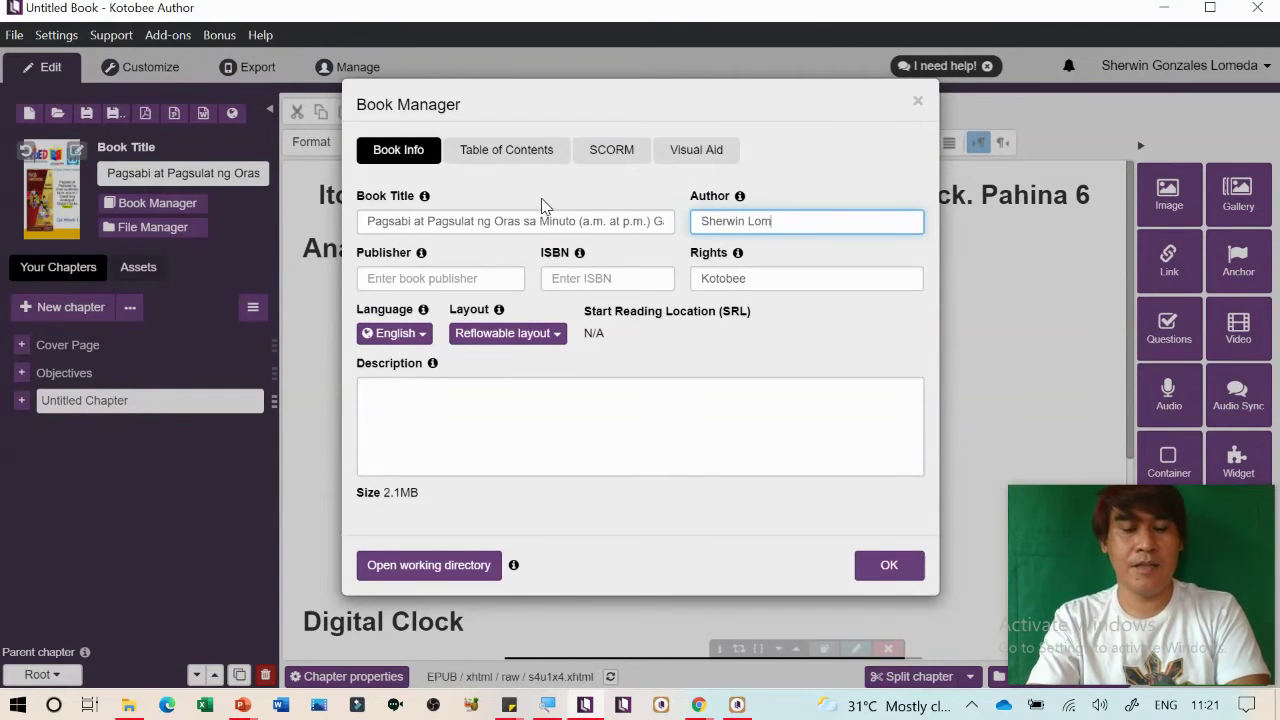
{"action": "left_click", "coordinate": [433, 280]}
{"action": "type", "text": "Deped"}
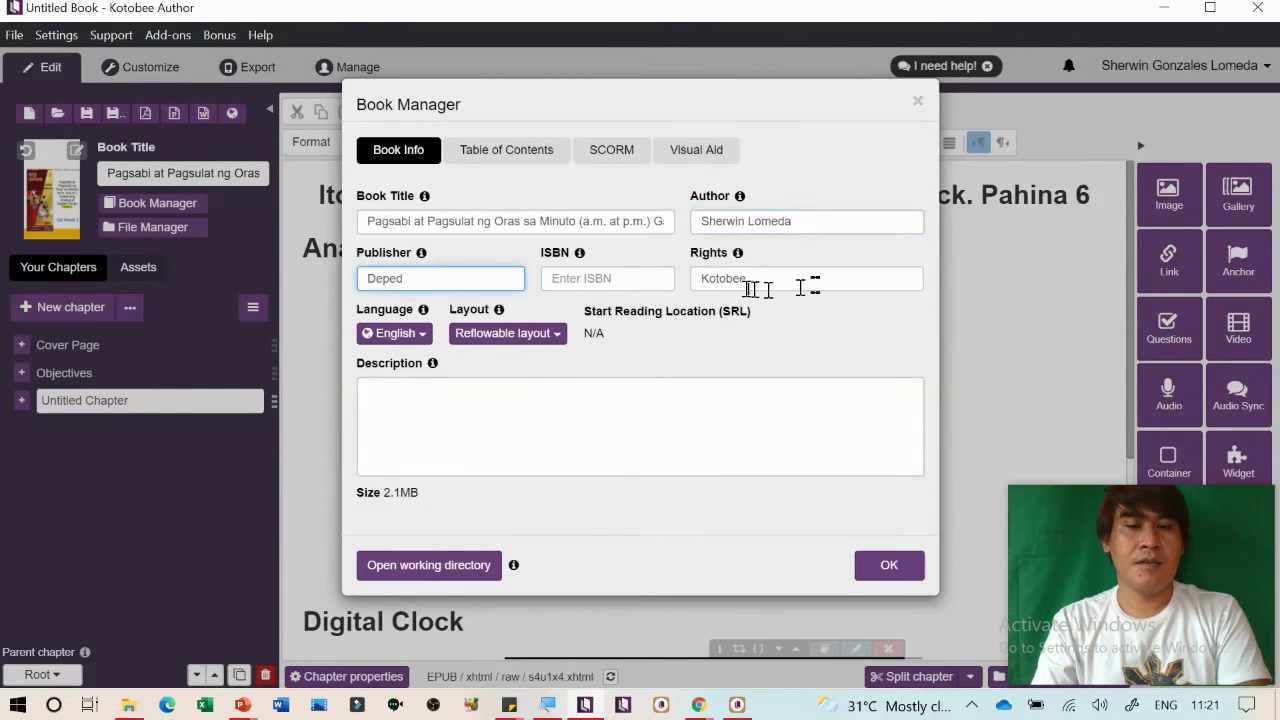
{"action": "double_click", "coordinate": [755, 281]}
{"action": "type", "text": "Deped"}
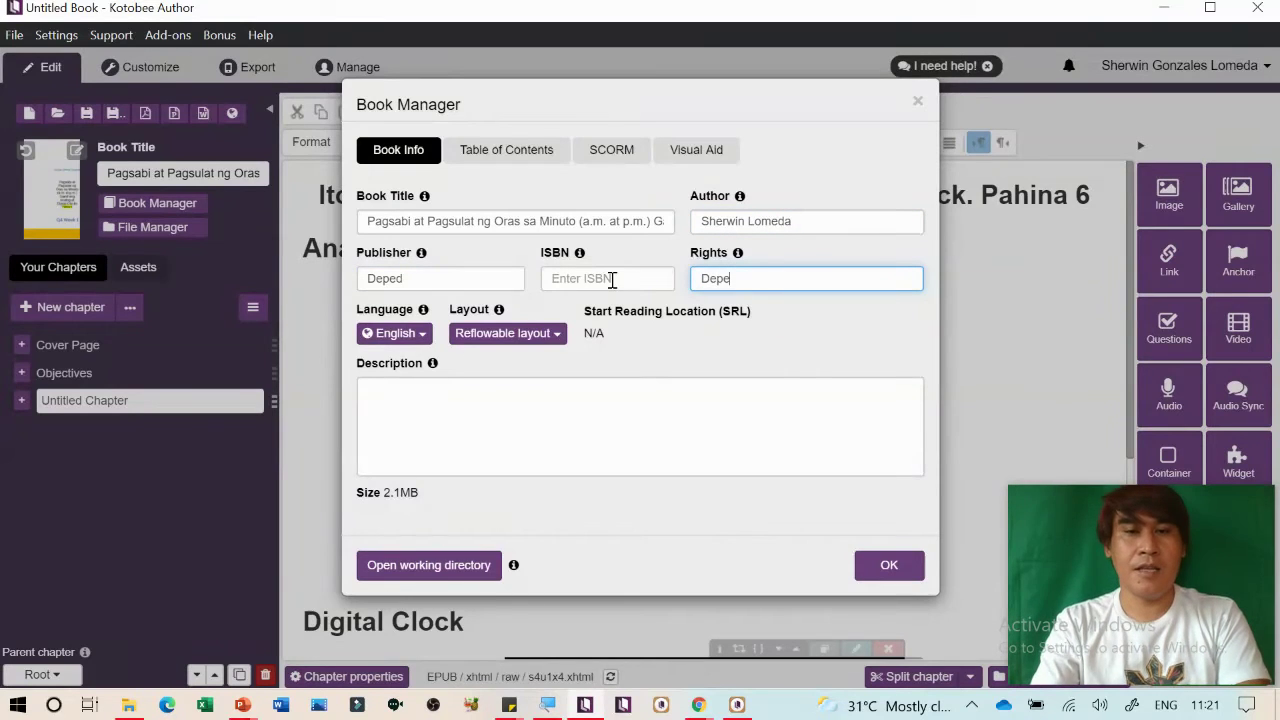
Enable the autogenerated Table of Contents page and apply the Book Manager settings
{"action": "left_click", "coordinate": [504, 147]}
{"action": "left_click", "coordinate": [363, 197]}
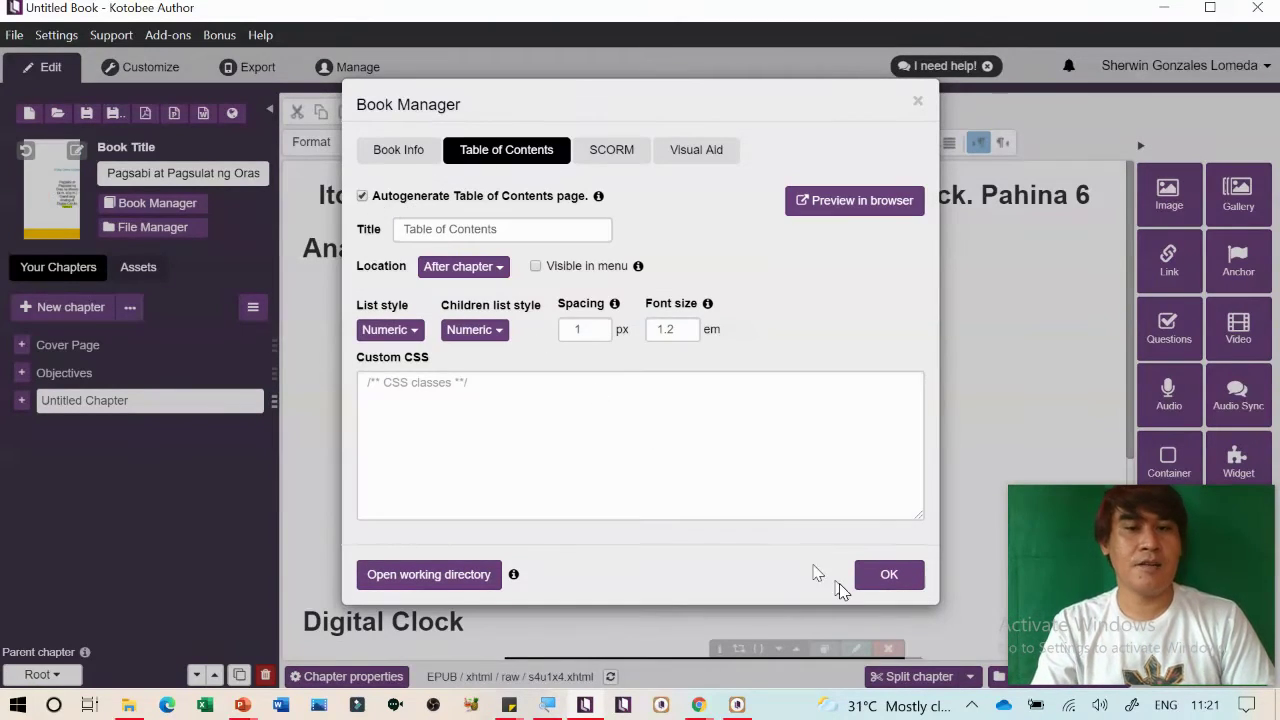
{"action": "left_click", "coordinate": [899, 582]}
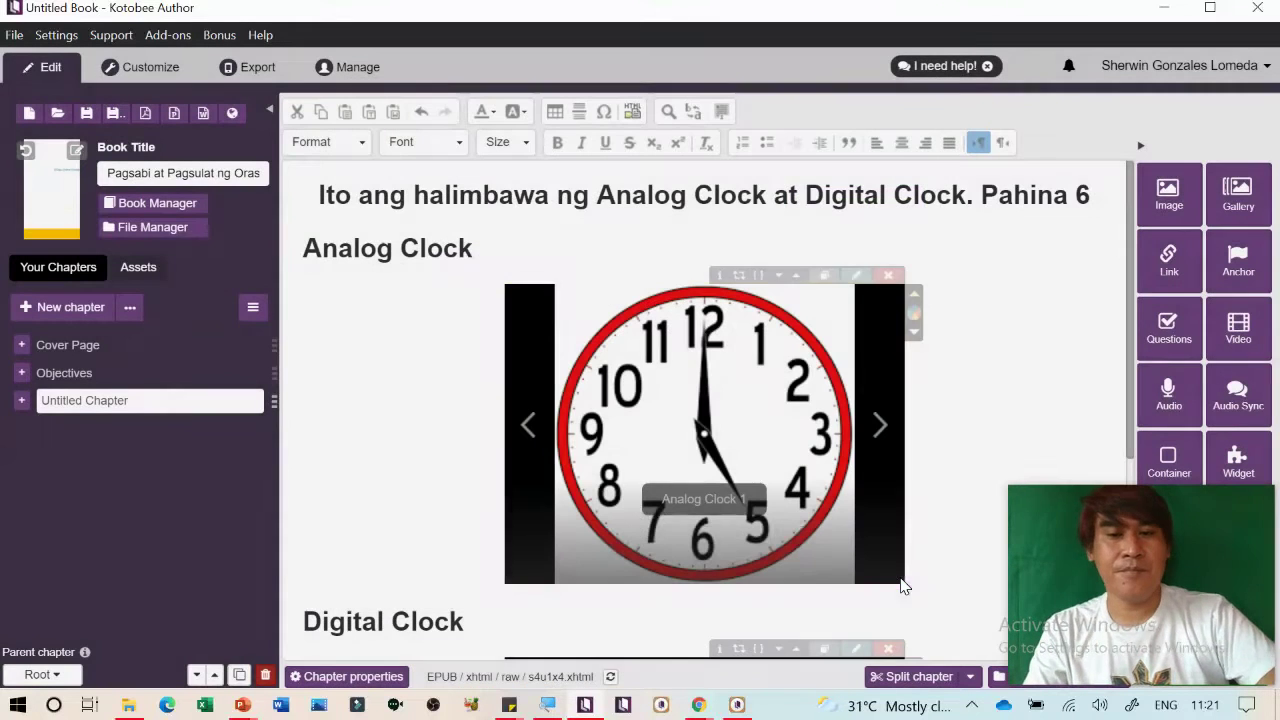
Rename the clock galleries' untitled chapter as "Example of Analog and Digital Clock"
{"action": "scroll", "coordinate": [434, 443], "scroll_direction": "down", "scroll_amount": 5}
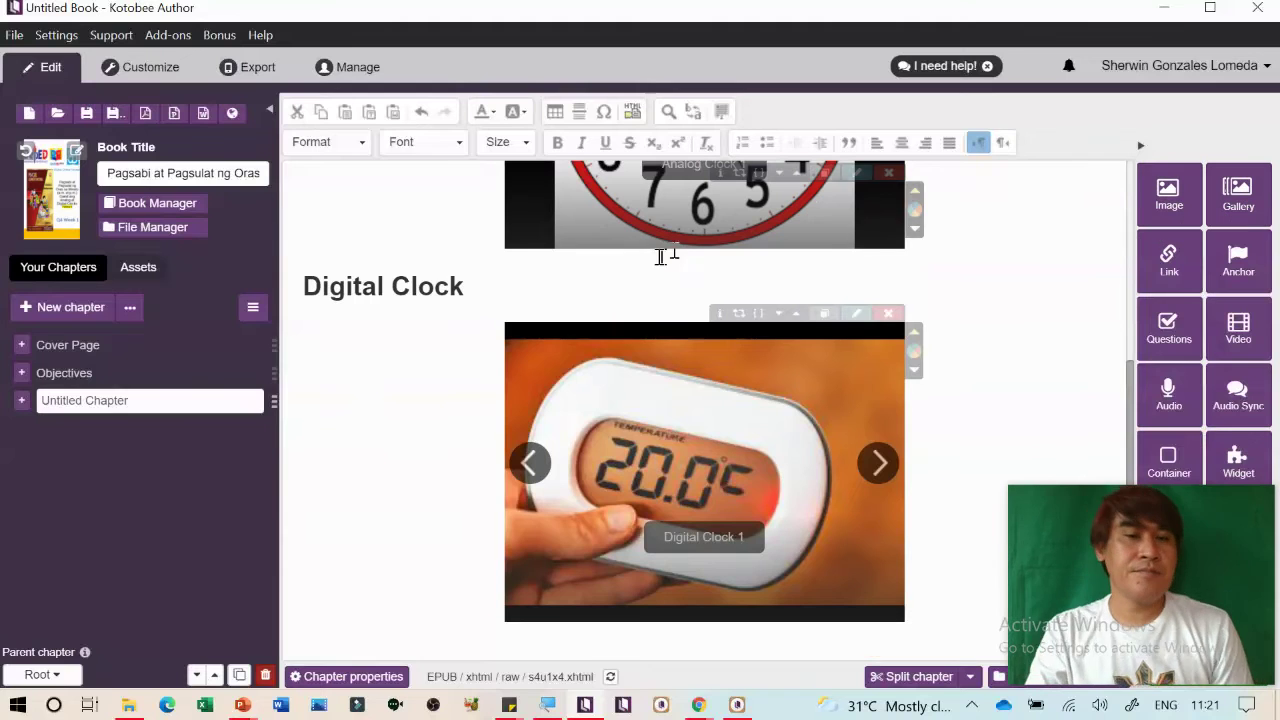
{"action": "double_click", "coordinate": [137, 400]}
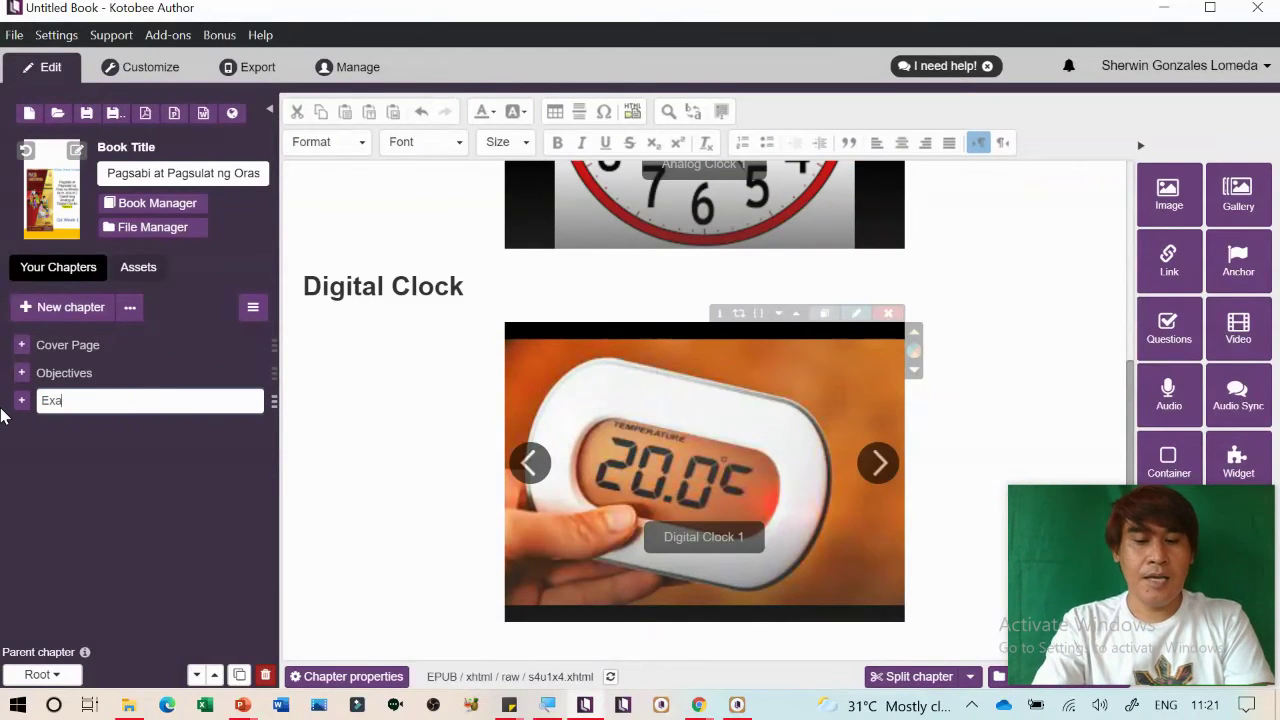
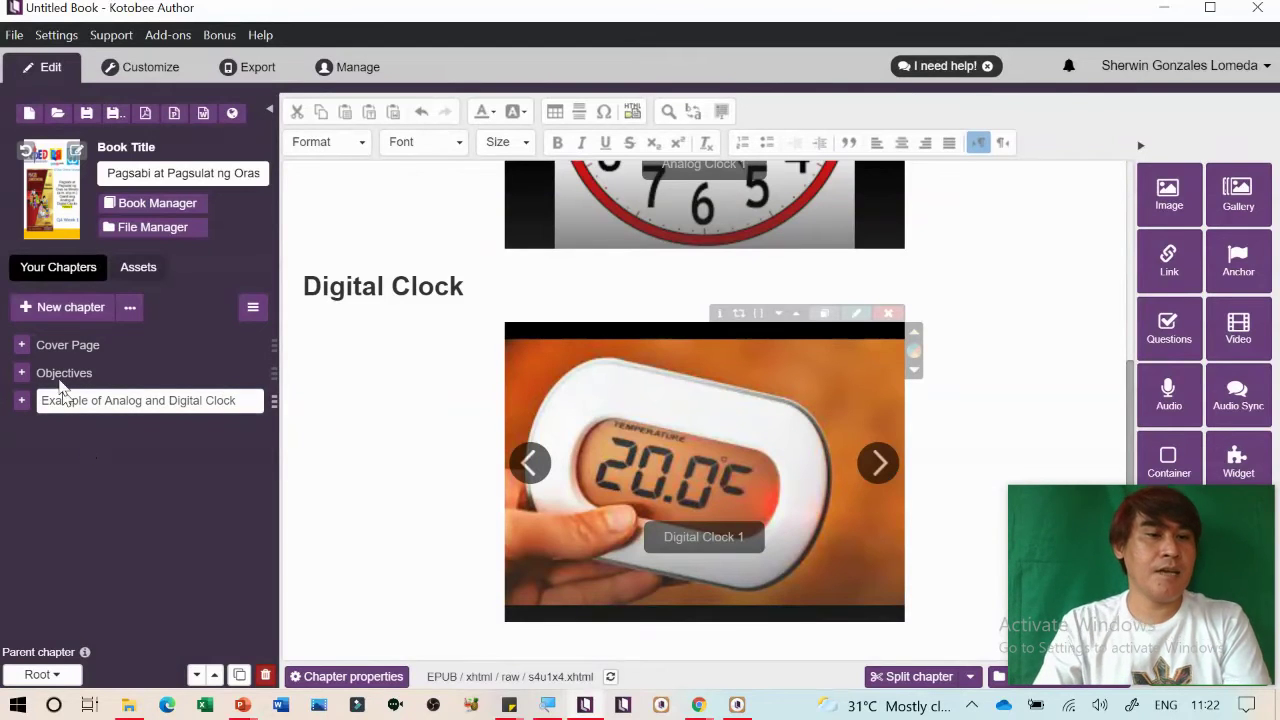
Add a new chapter headed "Ano ang ibig sabihin ng a.m. at p.m. Pahina 6", copied from PowerPoint slide 4 and formatted as Heading 2
{"action": "left_click", "coordinate": [65, 311]}
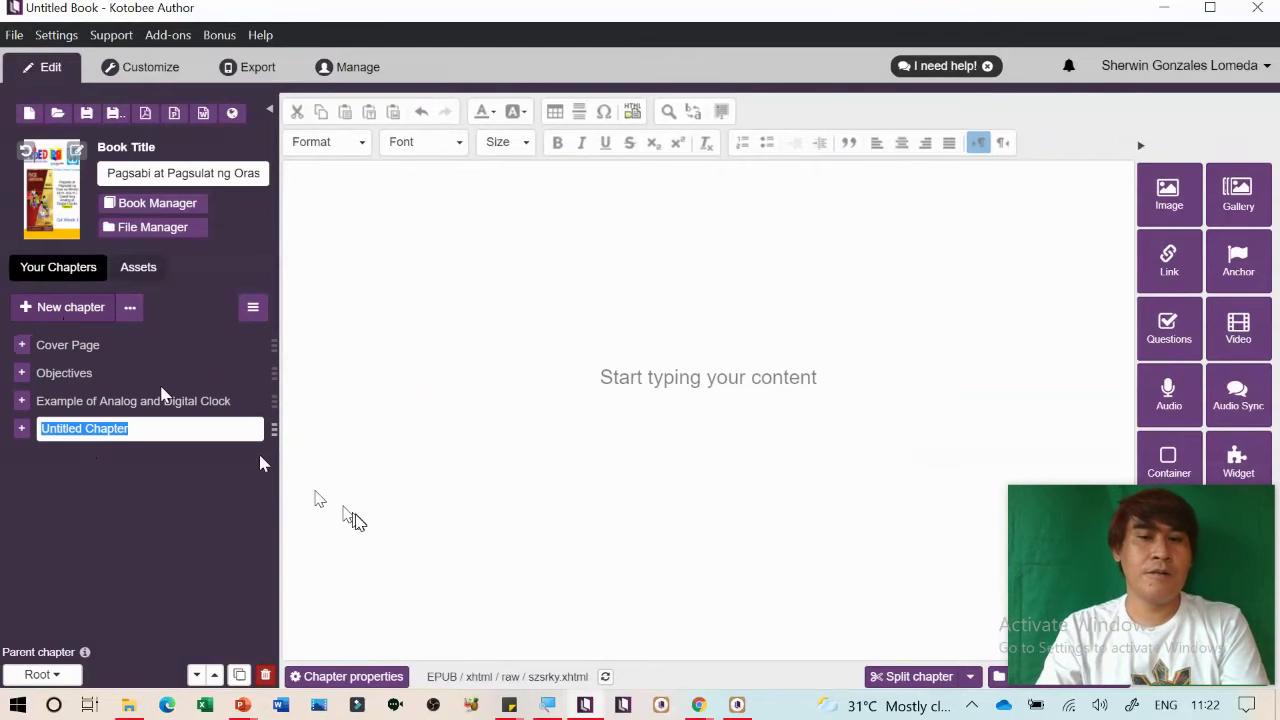
{"action": "key", "text": "alt+Tab"}
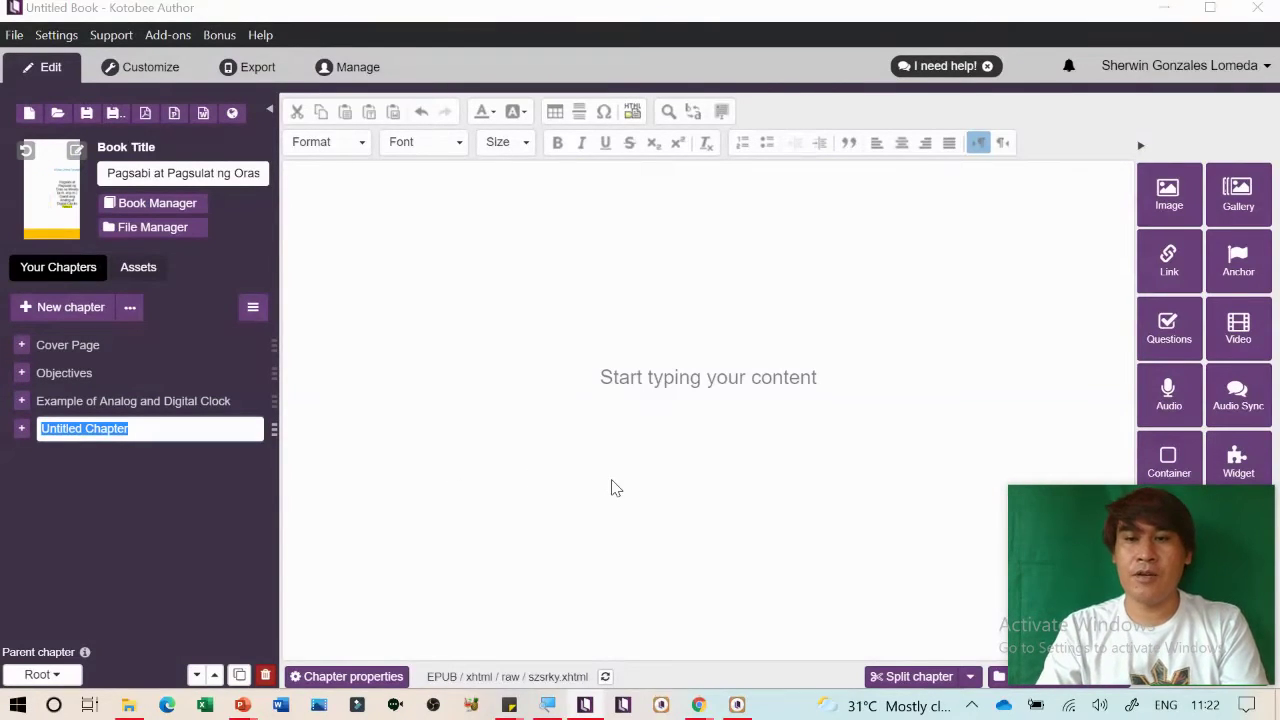
{"action": "left_click", "coordinate": [97, 488]}
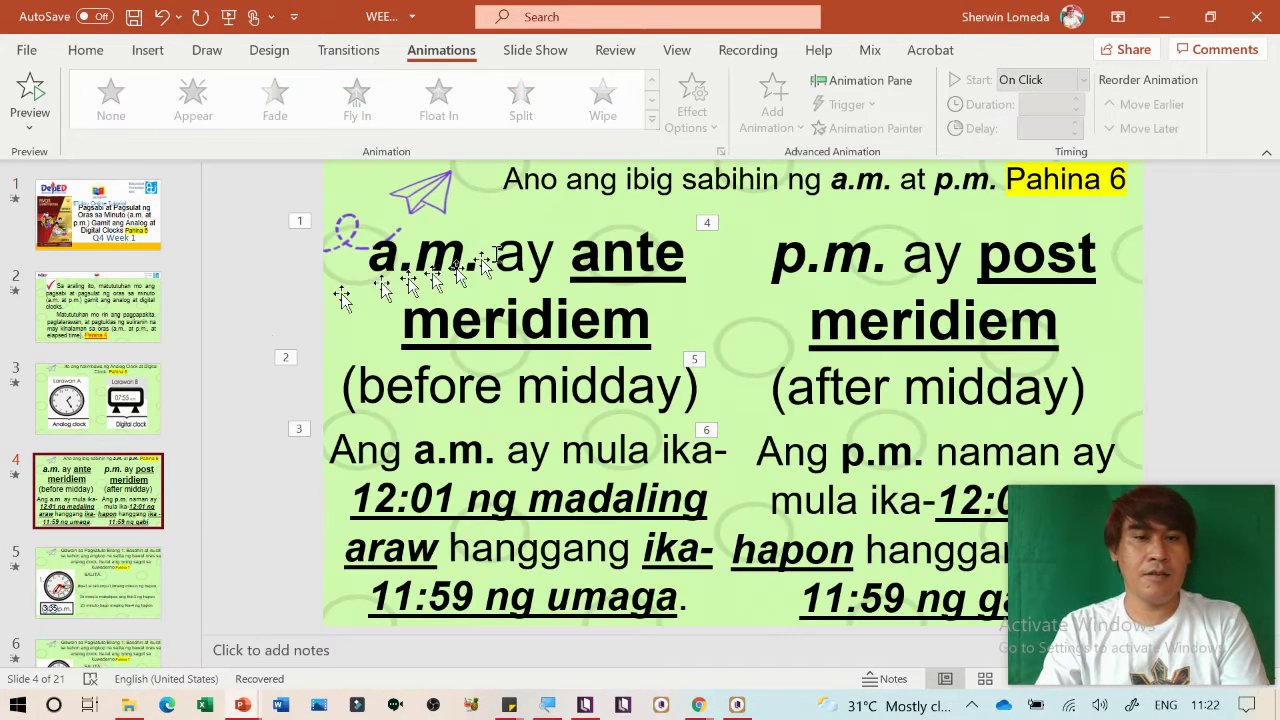
{"action": "left_click_drag", "start_coordinate": [510, 178], "coordinate": [1130, 243]}
{"action": "key", "text": "ctrl+c"}
{"action": "key", "text": "alt+Tab"}
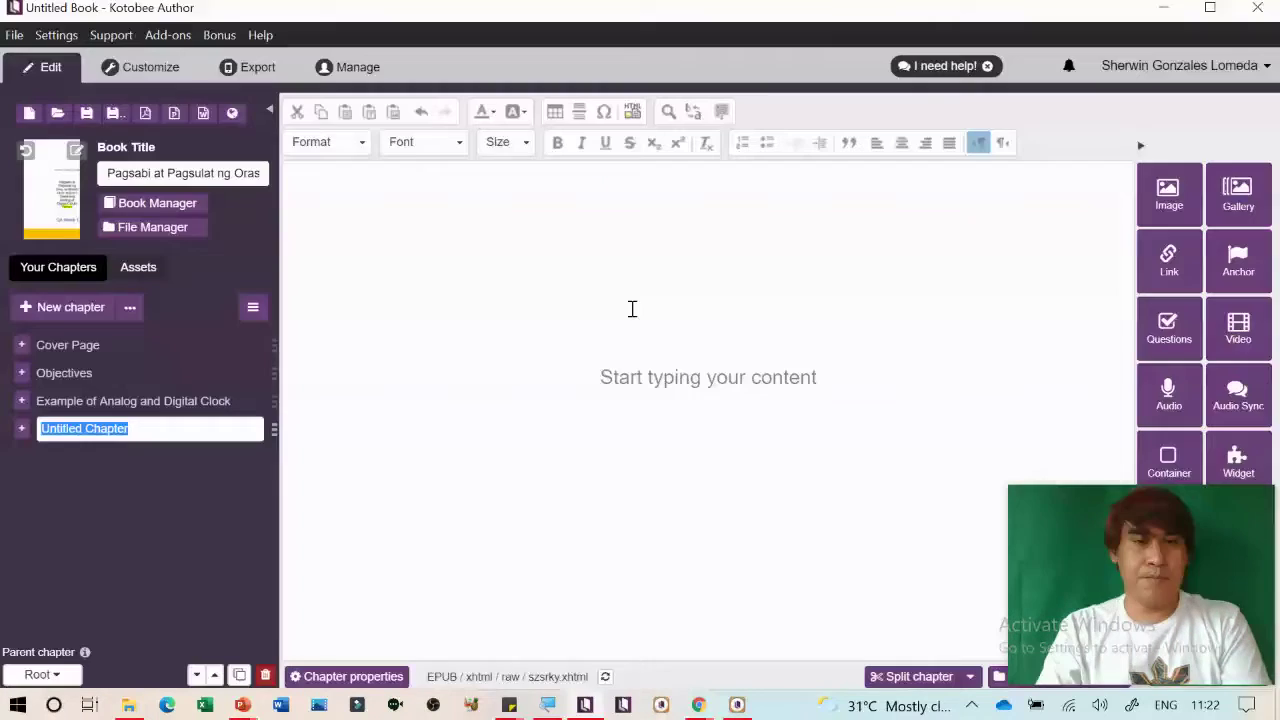
{"action": "left_click", "coordinate": [450, 203]}
{"action": "key", "text": "ctrl+v"}
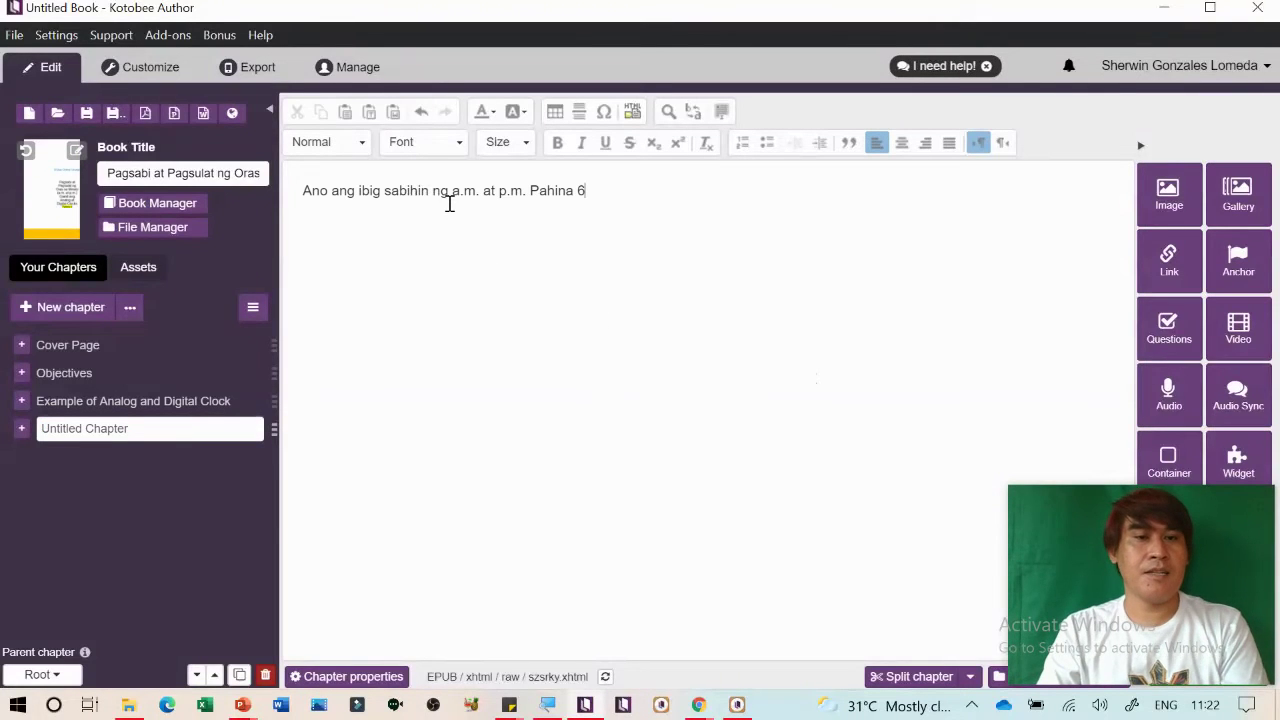
{"action": "left_click", "coordinate": [338, 143]}
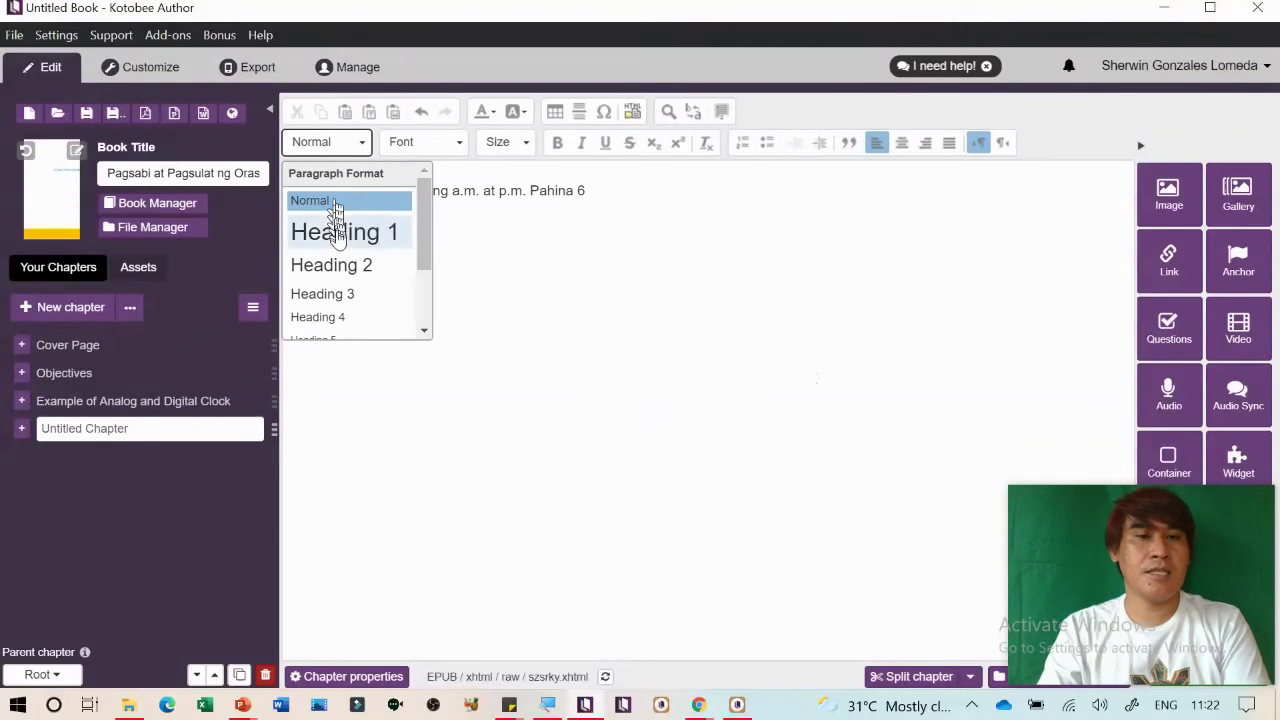
{"action": "left_click", "coordinate": [341, 263]}
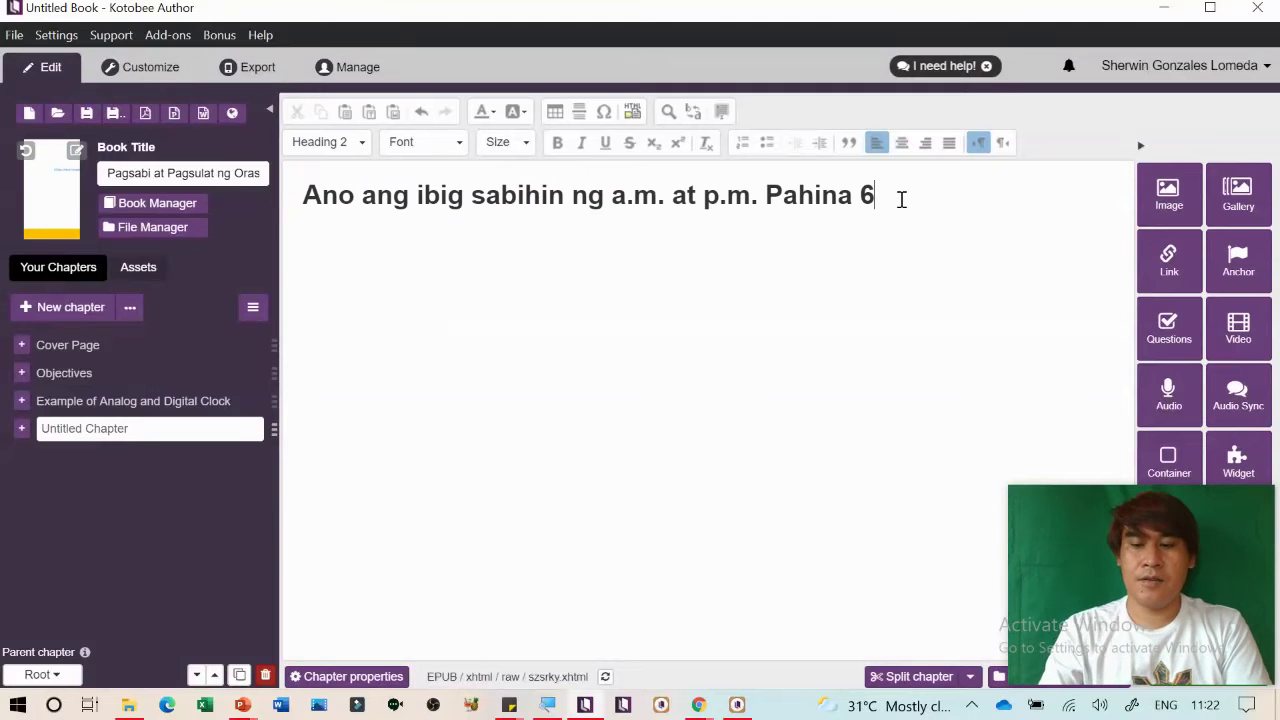
Copy "a.m. ay" from PowerPoint slide 4 and paste it on a new line below the chapter heading
{"action": "key", "text": "alt+Tab"}
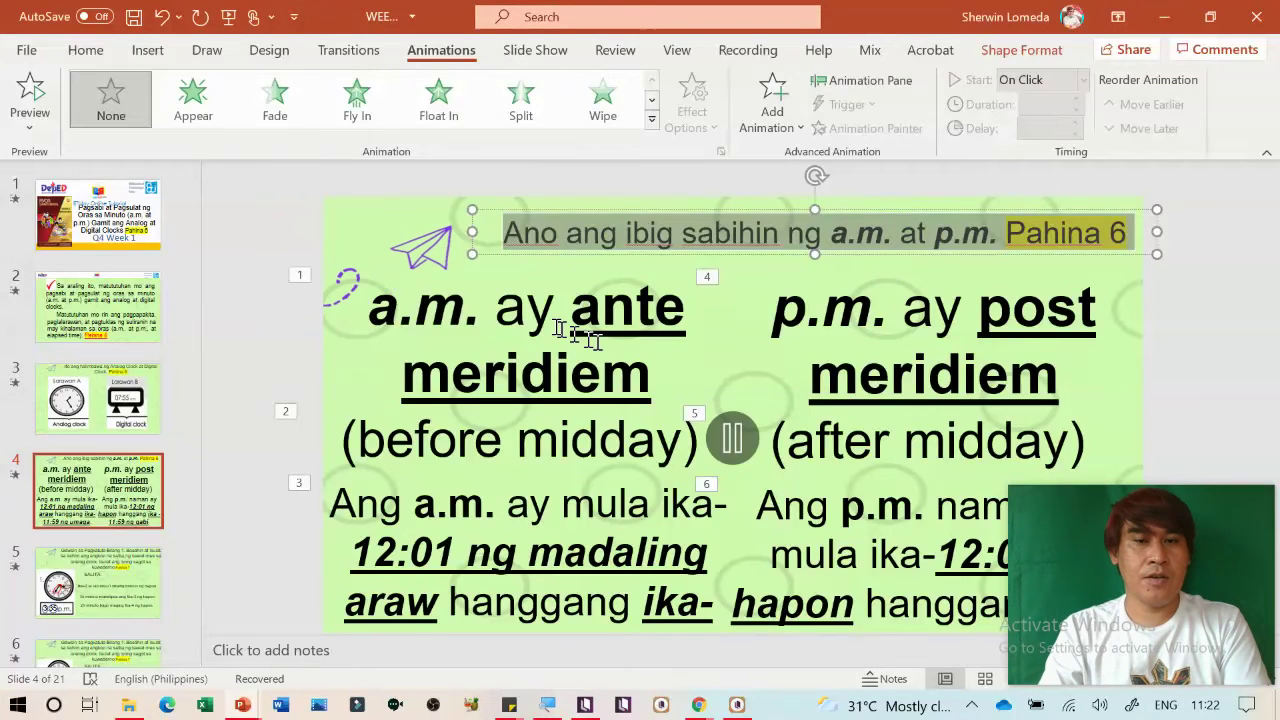
{"action": "scroll", "coordinate": [393, 318], "scroll_direction": "down", "scroll_amount": 1}
{"action": "left_click_drag", "start_coordinate": [370, 276], "coordinate": [549, 293]}
{"action": "key", "text": "ctrl+c"}
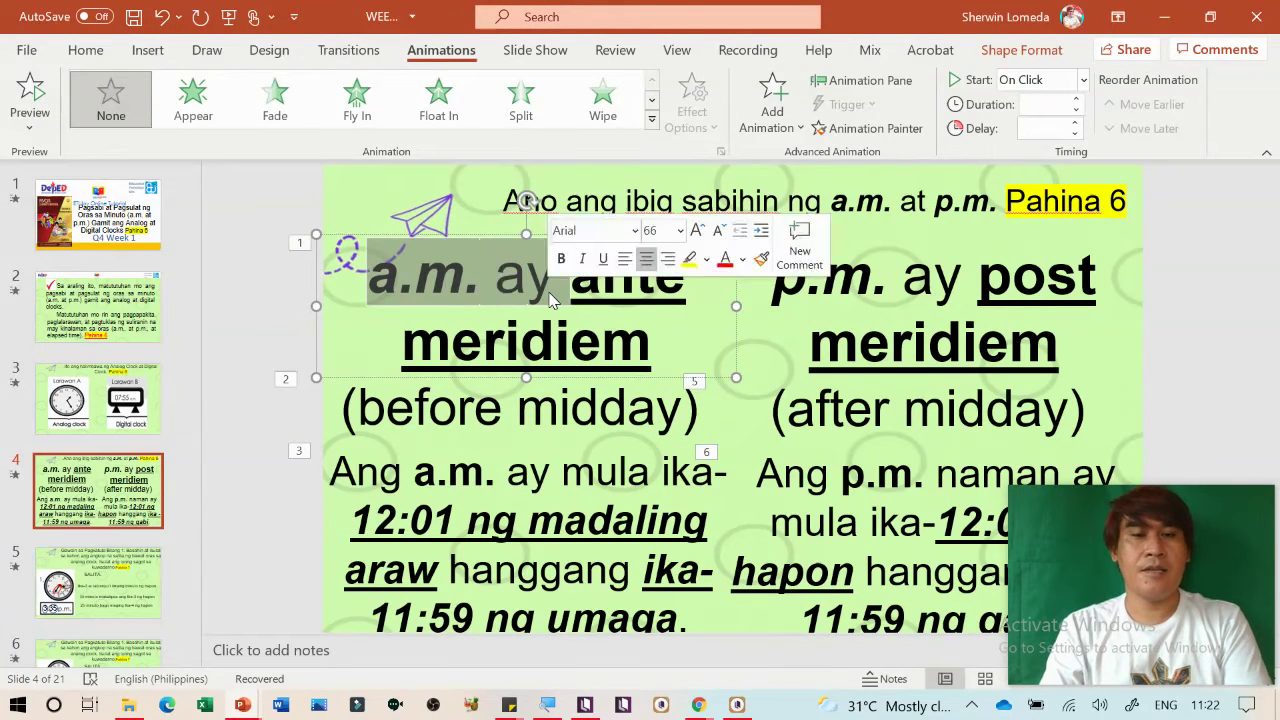
{"action": "key", "text": "alt+Tab"}
{"action": "key", "text": "ctrl+v"}
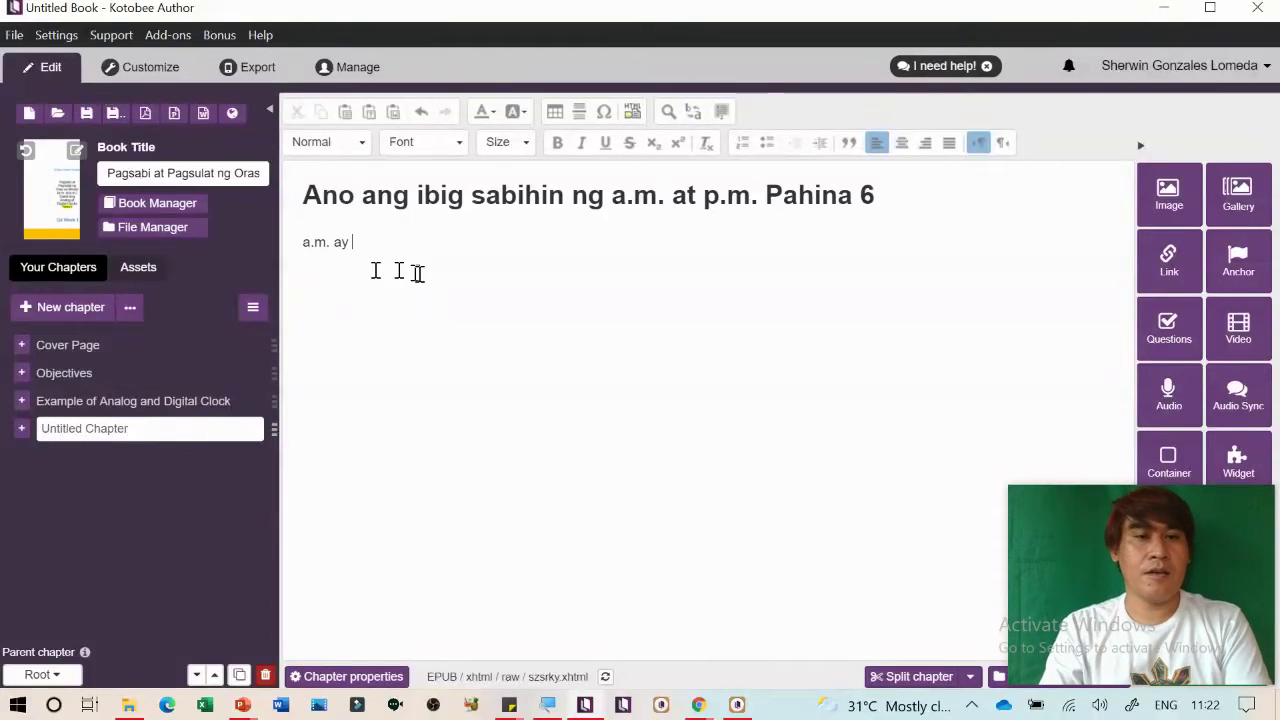
Set the font size of the "a.m. ay" line to 22
{"action": "key", "text": "shift+Up"}
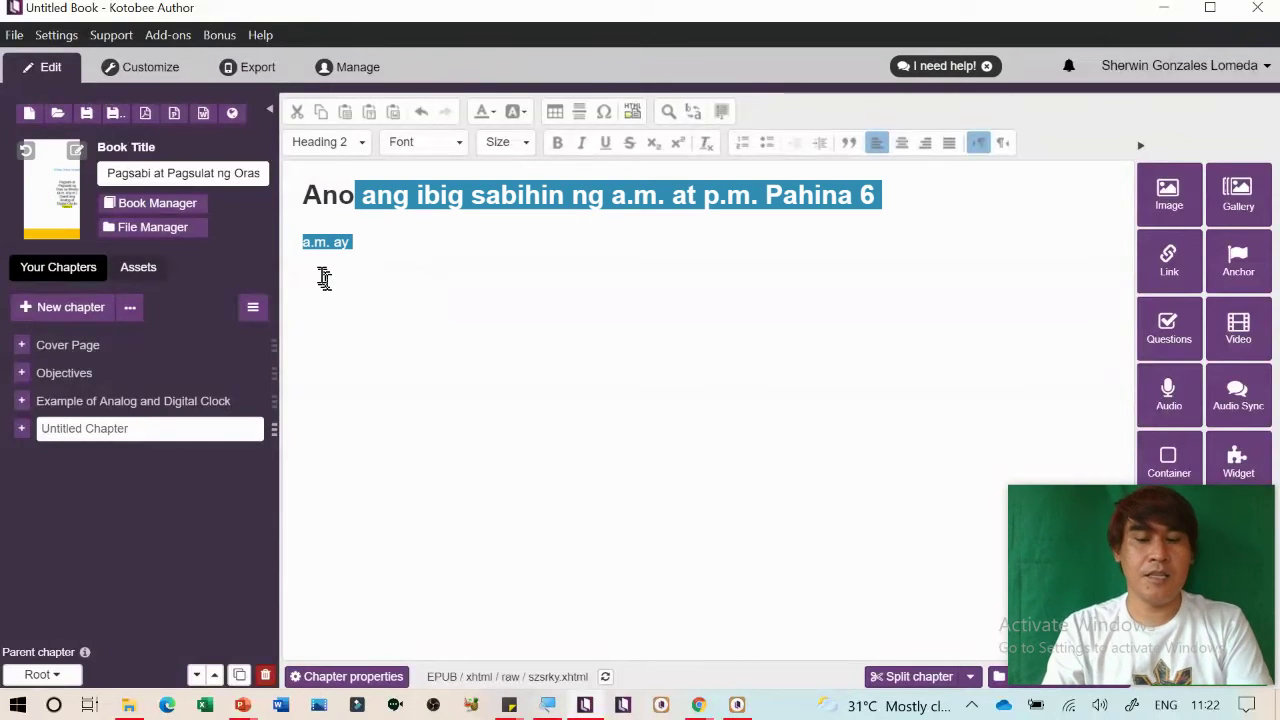
{"action": "left_click", "coordinate": [321, 275]}
{"action": "key", "text": "shift+Left"}
{"action": "key", "text": "shift+Left"}
{"action": "key", "text": "shift+Left"}
{"action": "key", "text": "shift+Left"}
{"action": "key", "text": "shift+Left"}
{"action": "key", "text": "shift+Left"}
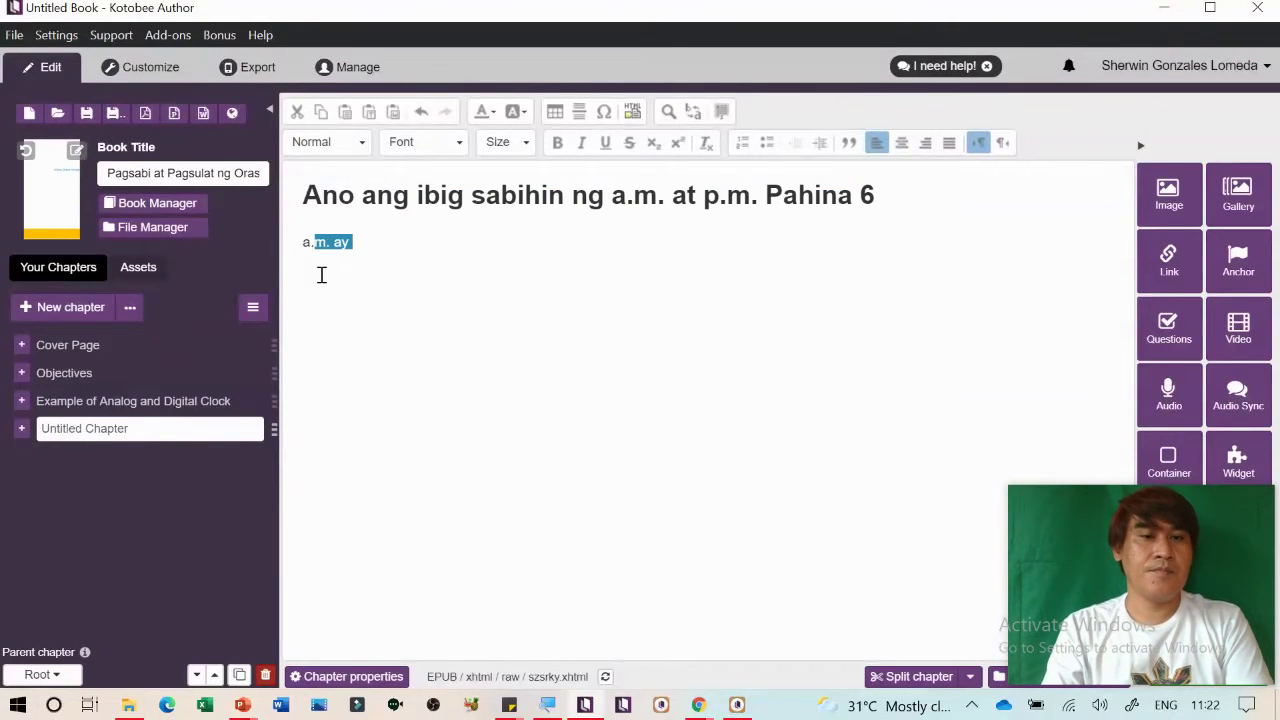
{"action": "left_click", "coordinate": [505, 145]}
{"action": "scroll", "coordinate": [508, 340], "scroll_direction": "down", "scroll_amount": 2}
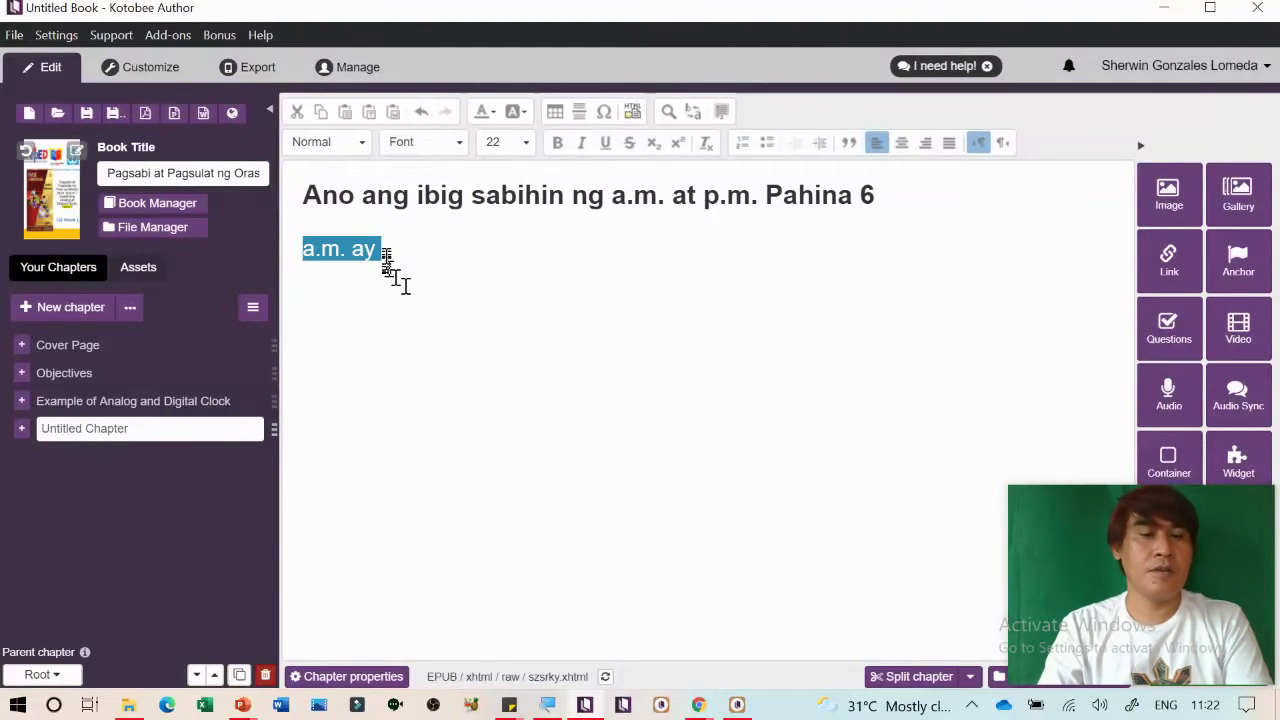
{"action": "left_click", "coordinate": [381, 248]}
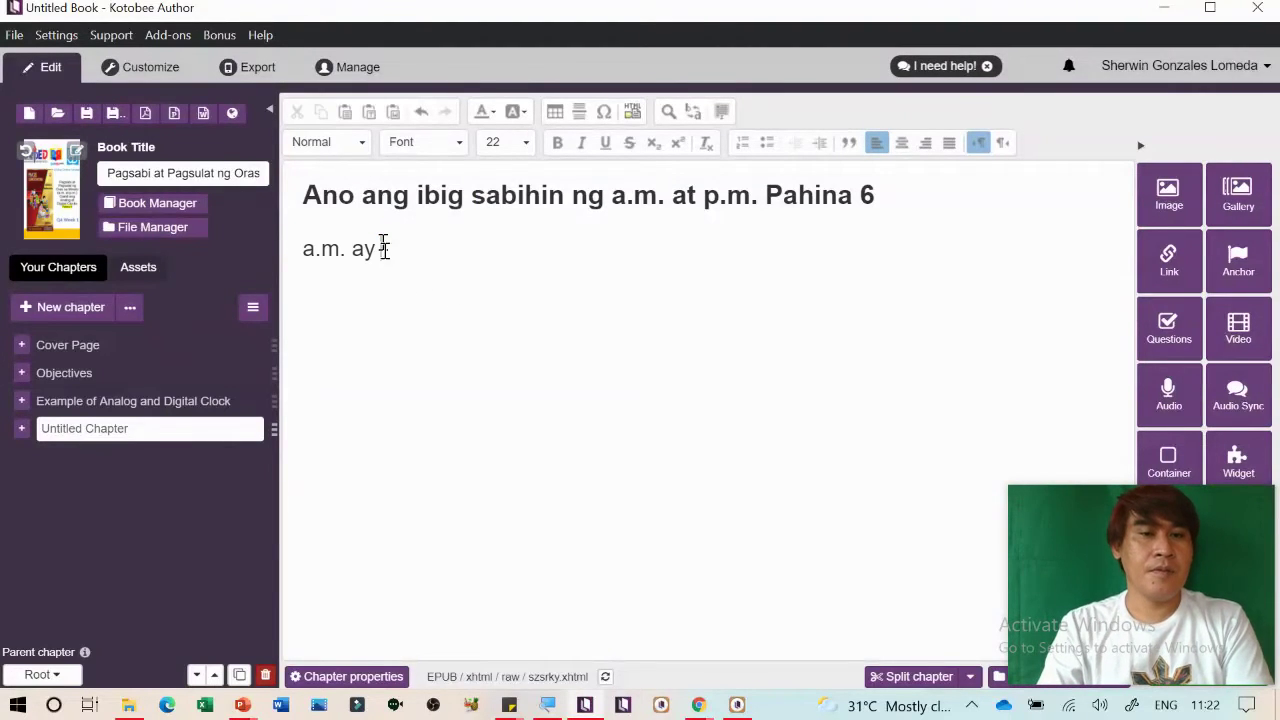
Select "a.m." in the line below the chapter heading and start inserting a website link on it
{"action": "double_click", "coordinate": [330, 250]}
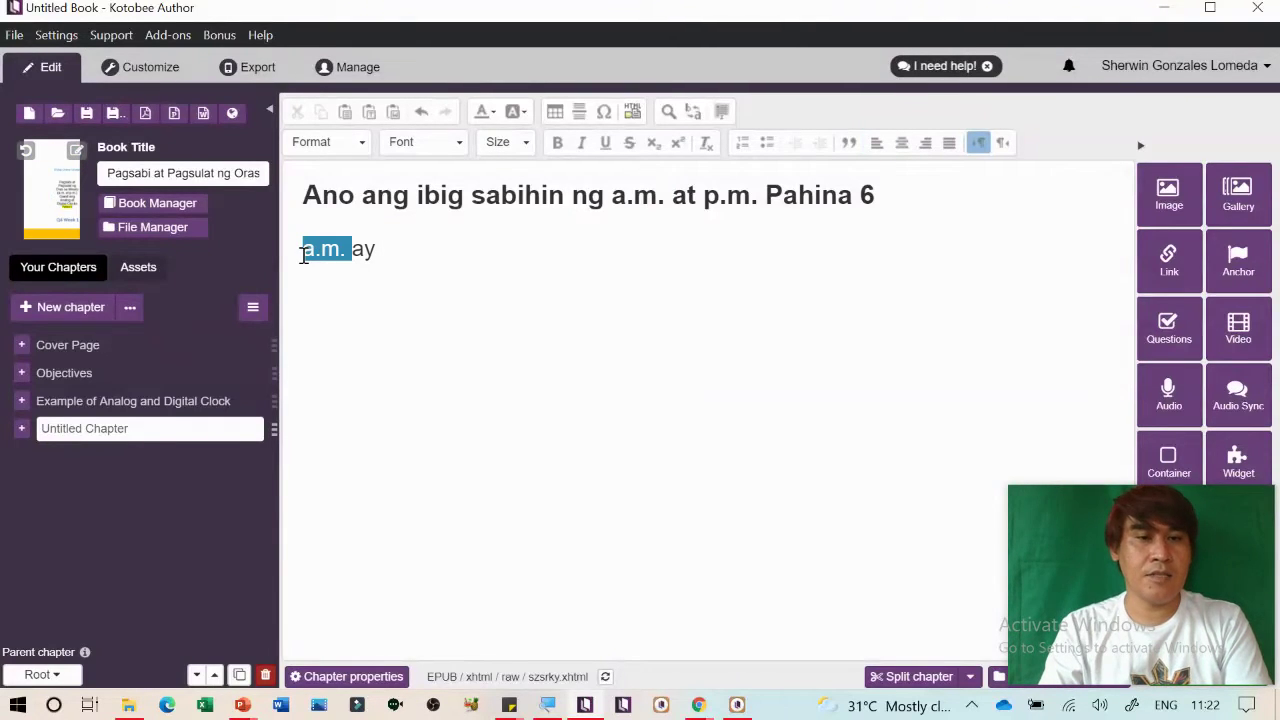
{"action": "left_click_drag", "start_coordinate": [303, 255], "coordinate": [303, 252]}
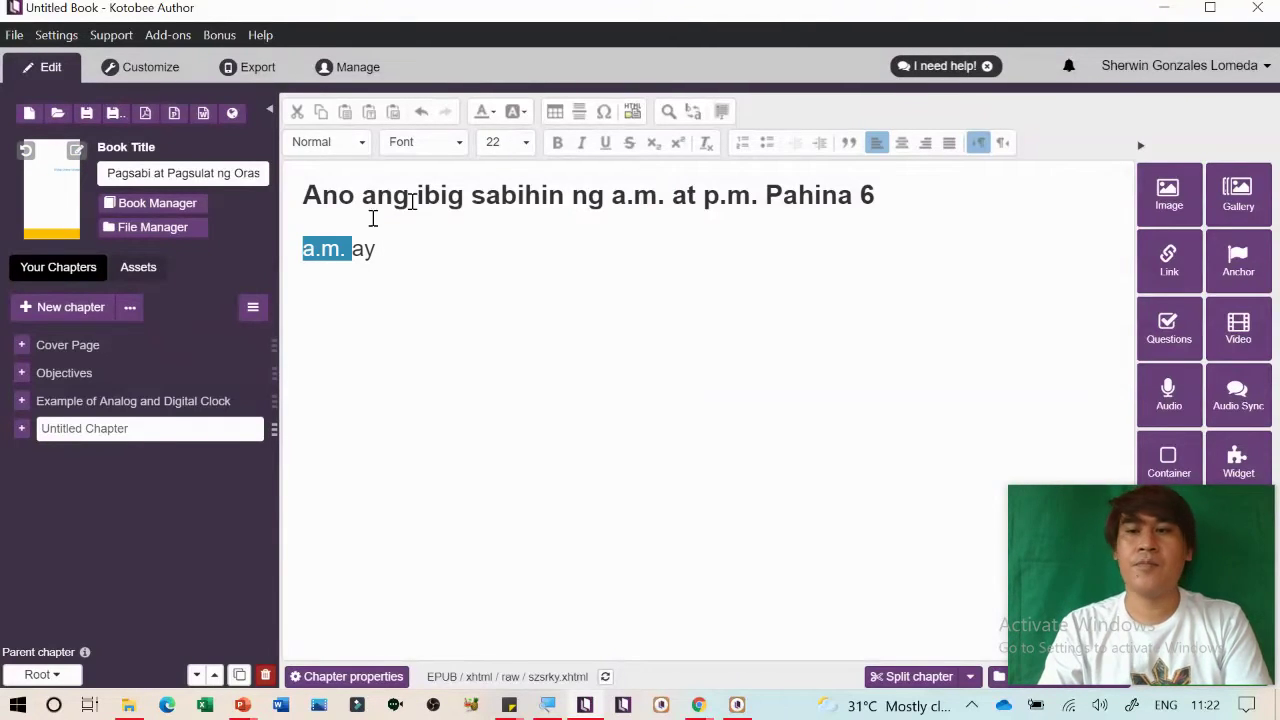
{"action": "left_click", "coordinate": [1168, 268]}
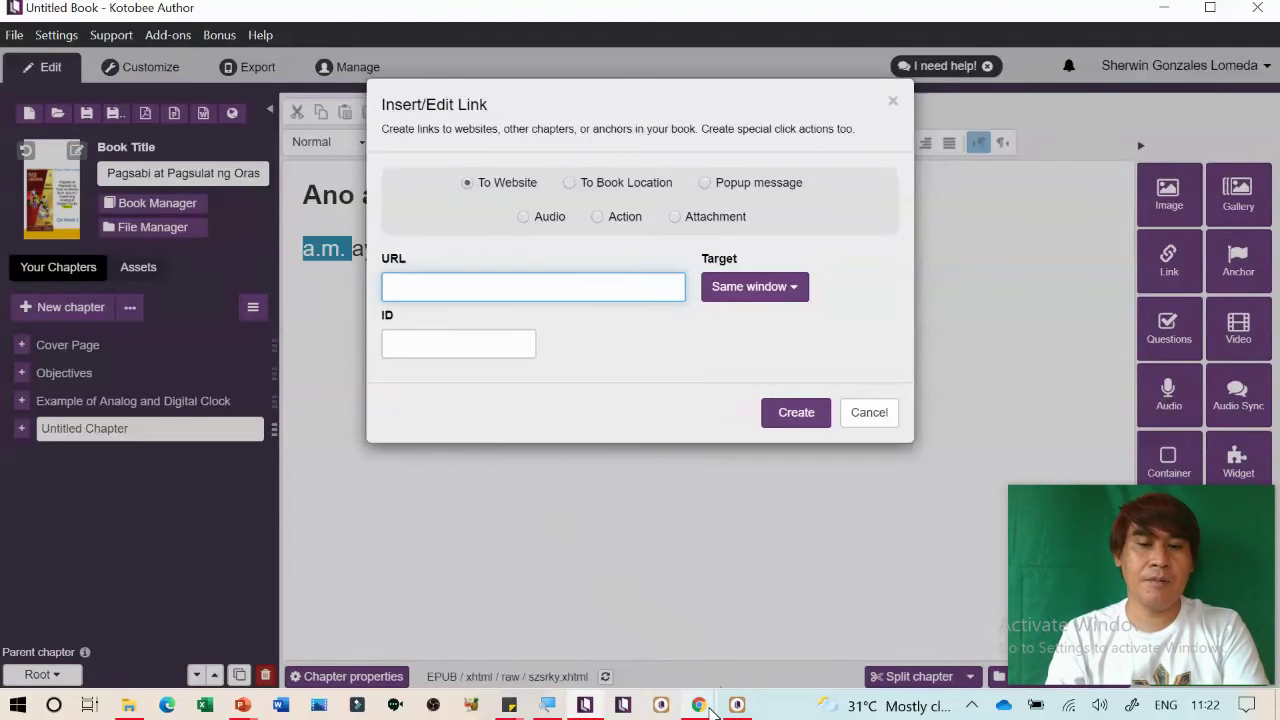
Switch to Chrome and search Google for "a.m. meaning" in place of the digital clock query
{"action": "mouse_move", "coordinate": [705, 708]}
{"action": "left_click", "coordinate": [557, 630]}
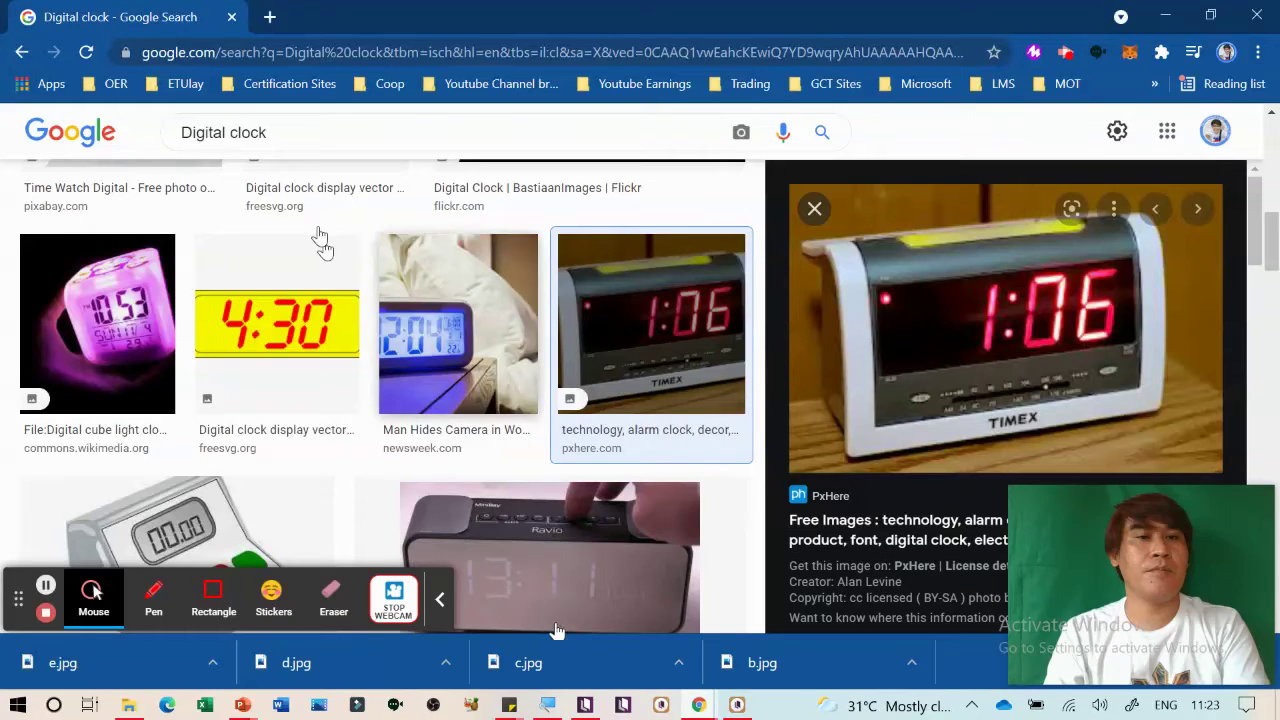
{"action": "scroll", "coordinate": [320, 240], "scroll_direction": "up", "scroll_amount": 5}
{"action": "left_click_drag", "start_coordinate": [268, 146], "coordinate": [116, 155]}
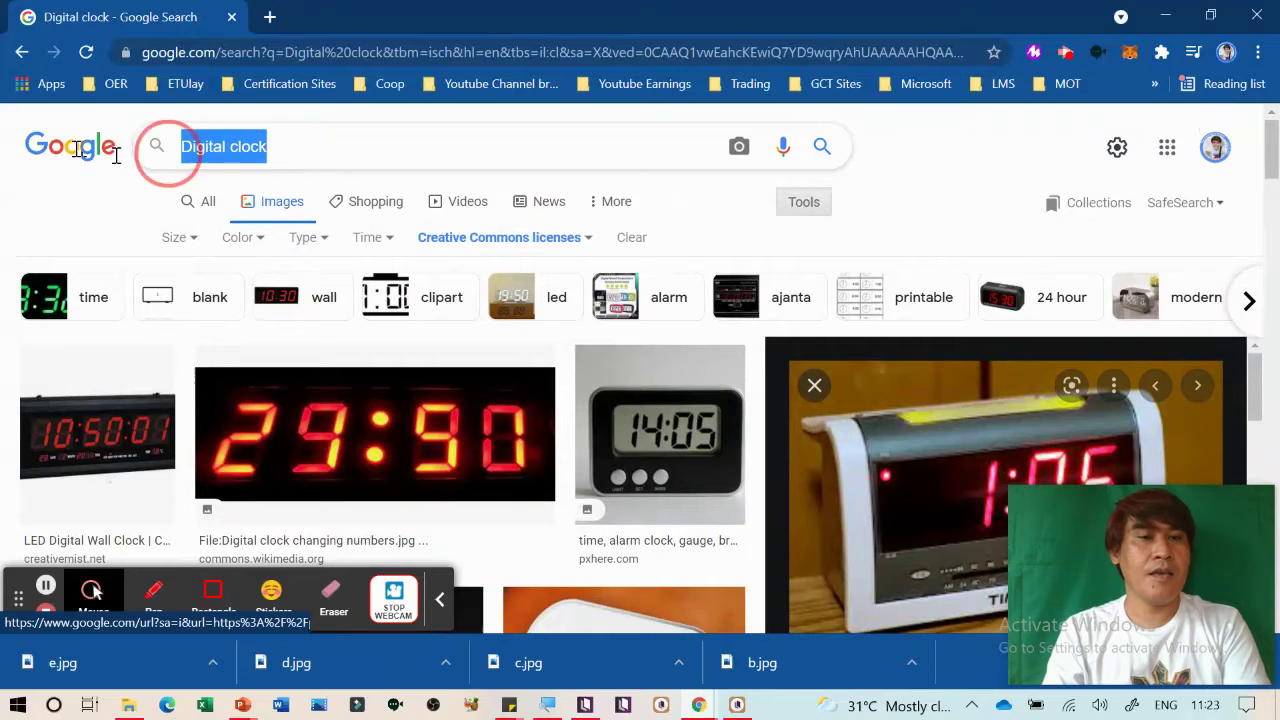
{"action": "type", "text": "a.m. ay"}
{"action": "key", "text": "BackSpace"}
{"action": "key", "text": "BackSpace"}
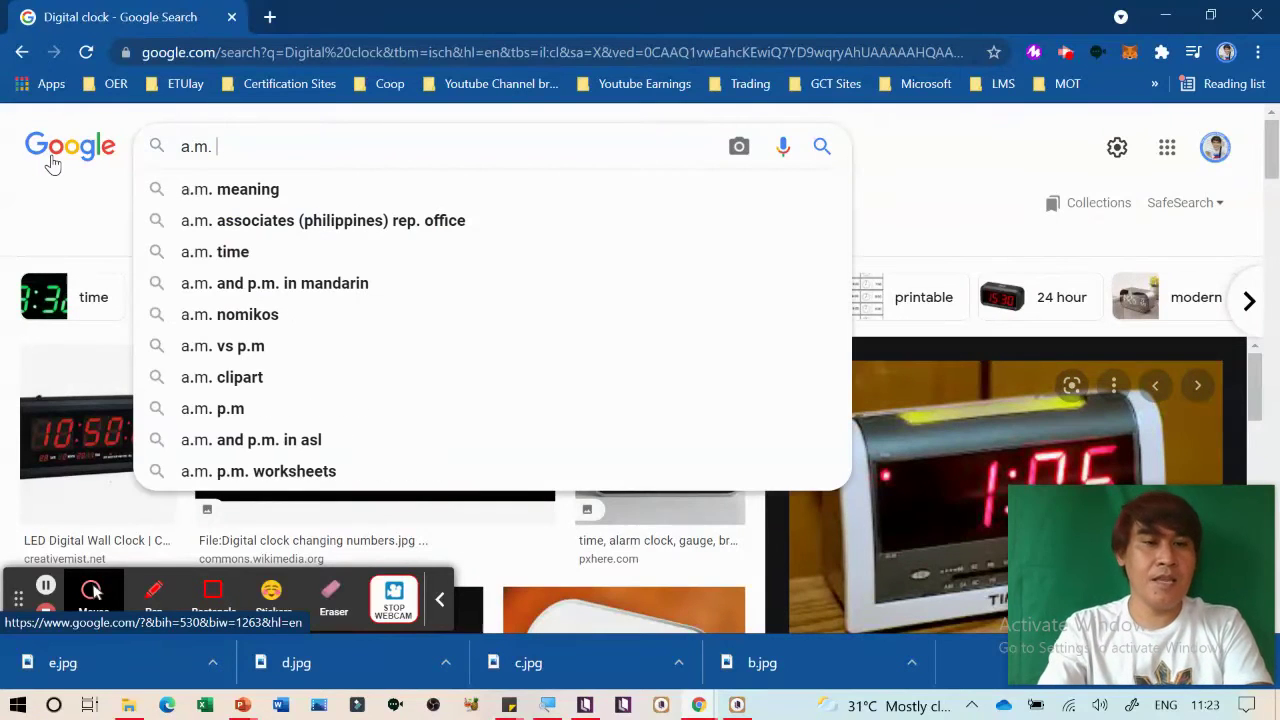
{"action": "type", "text": "meaning"}
{"action": "key", "text": "Return"}
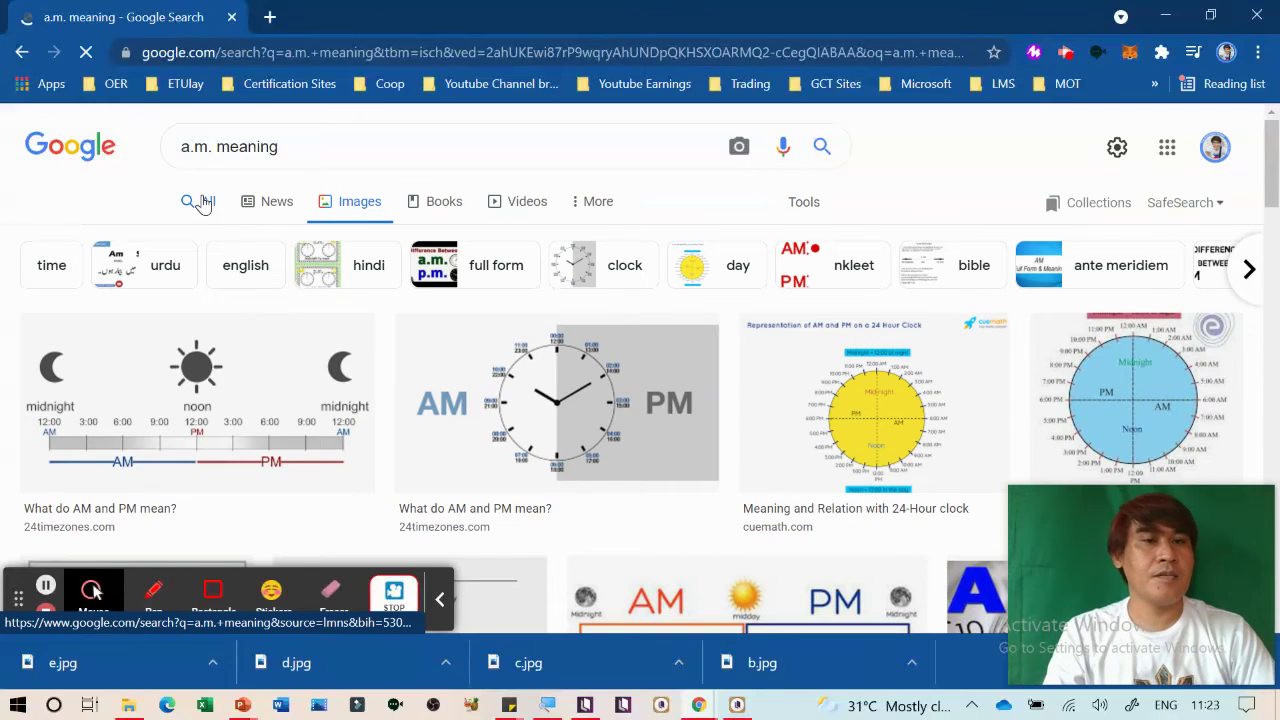
Show all result types, open the Merriam-Webster definition of "Am" and copy its page address
{"action": "left_click", "coordinate": [199, 203]}
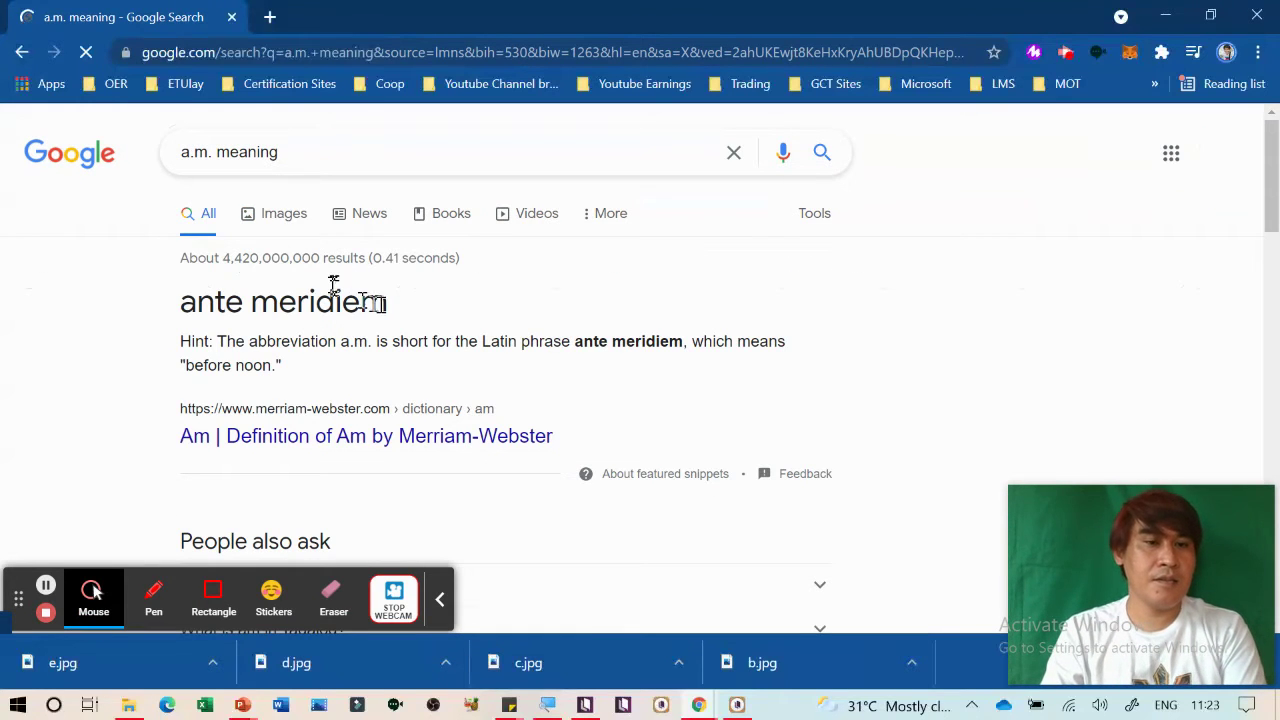
{"action": "scroll", "coordinate": [330, 372], "scroll_direction": "down", "scroll_amount": 1}
{"action": "left_click", "coordinate": [314, 377]}
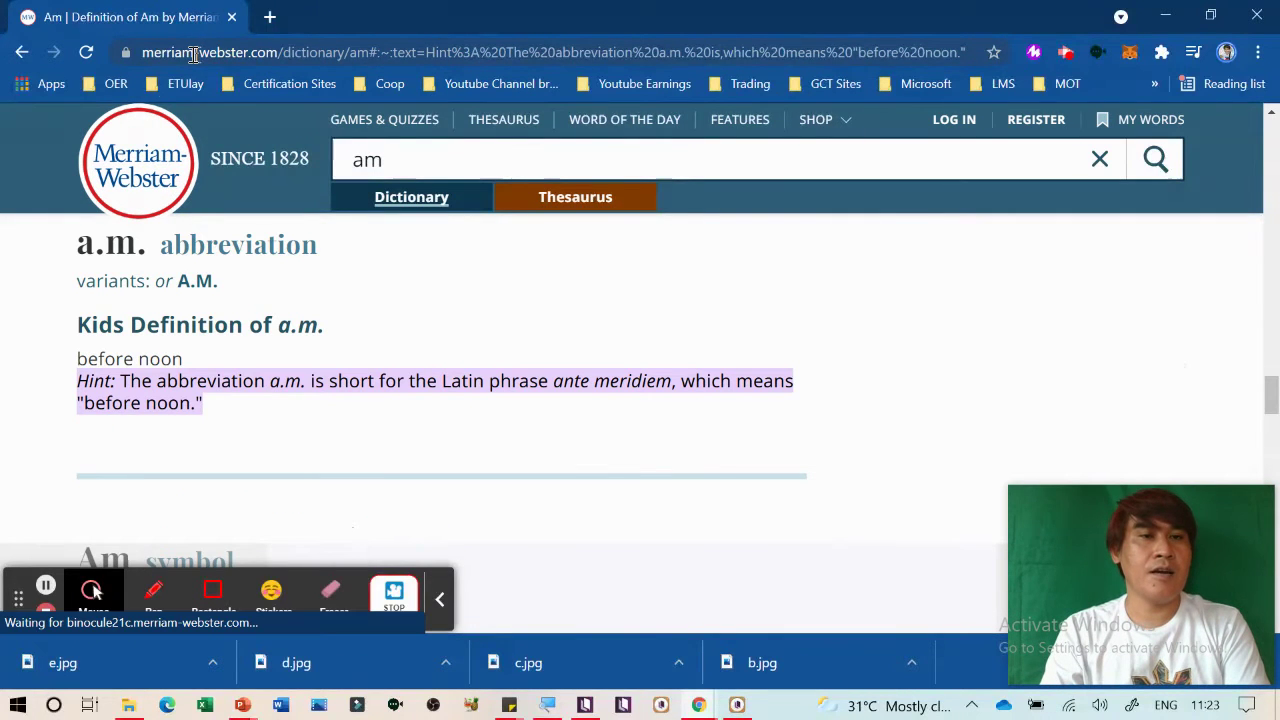
{"action": "left_click", "coordinate": [191, 54]}
{"action": "key", "text": "ctrl+c"}
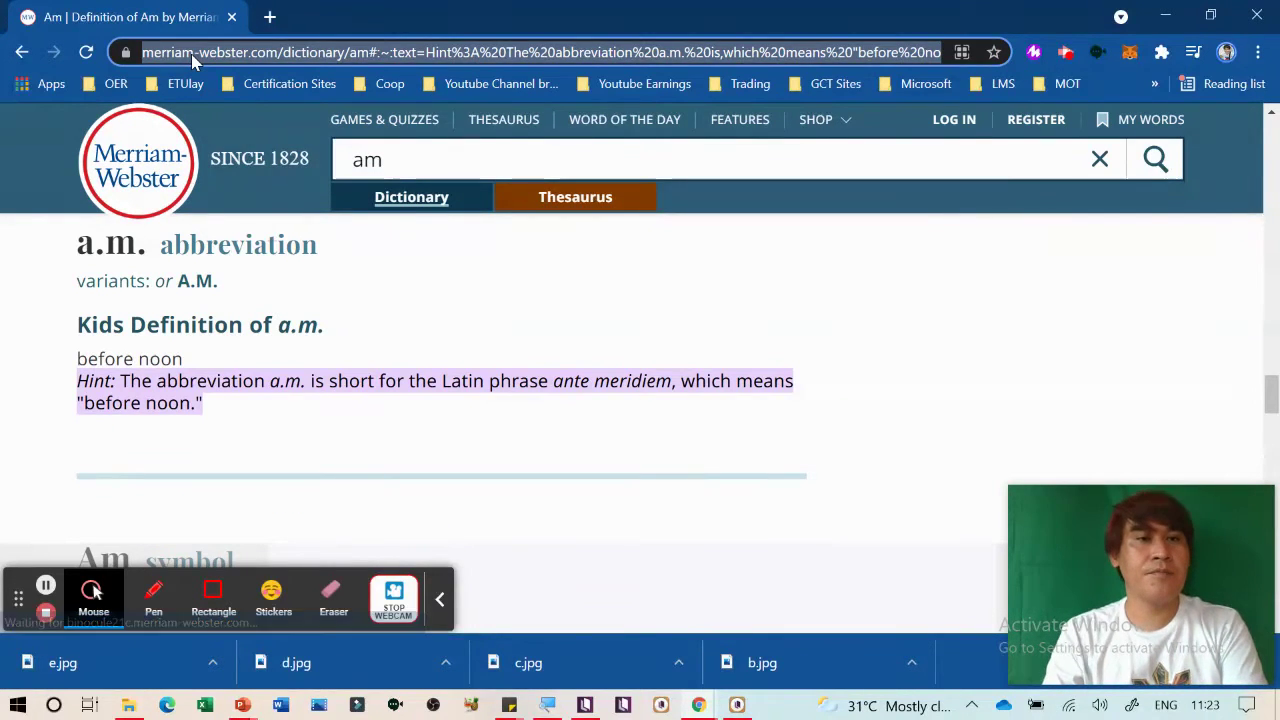
Return to Kotobee Author and create the "a.m." website link with the copied Merriam-Webster URL, opening in the same window
{"action": "key", "text": "alt+Tab"}
{"action": "left_click", "coordinate": [480, 288]}
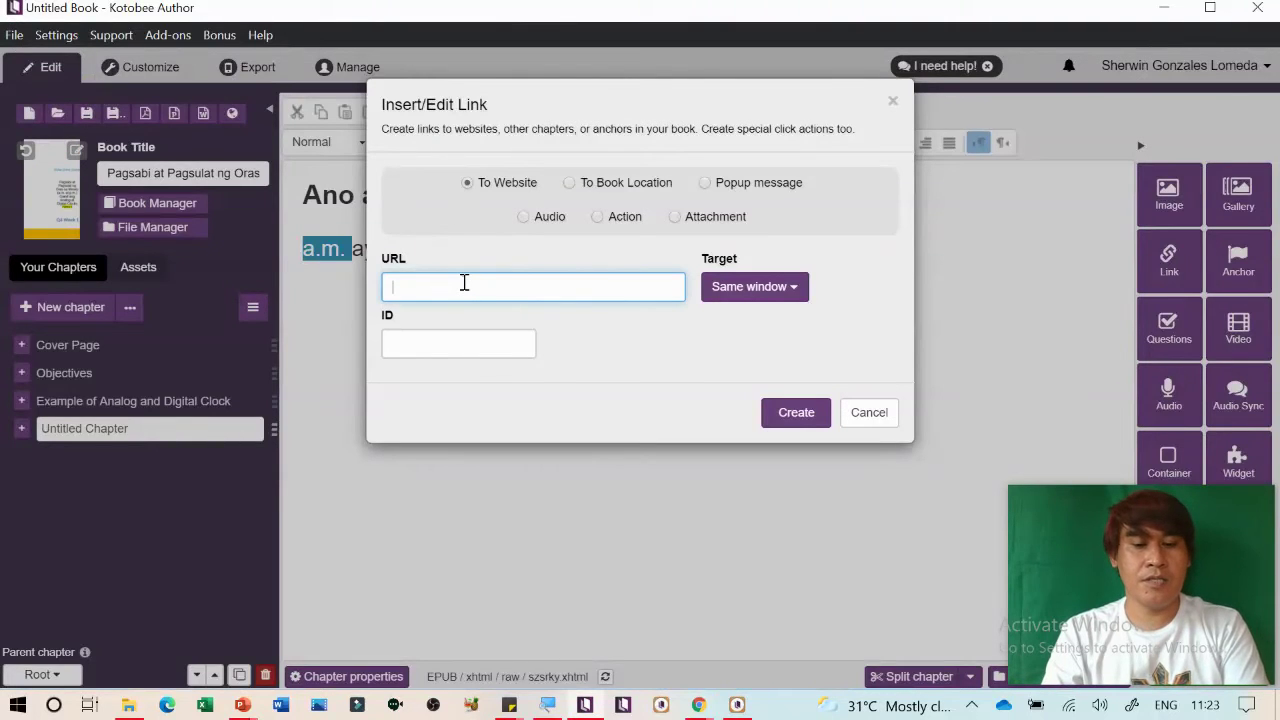
{"action": "left_click", "coordinate": [464, 283]}
{"action": "key", "text": "ctrl+v"}
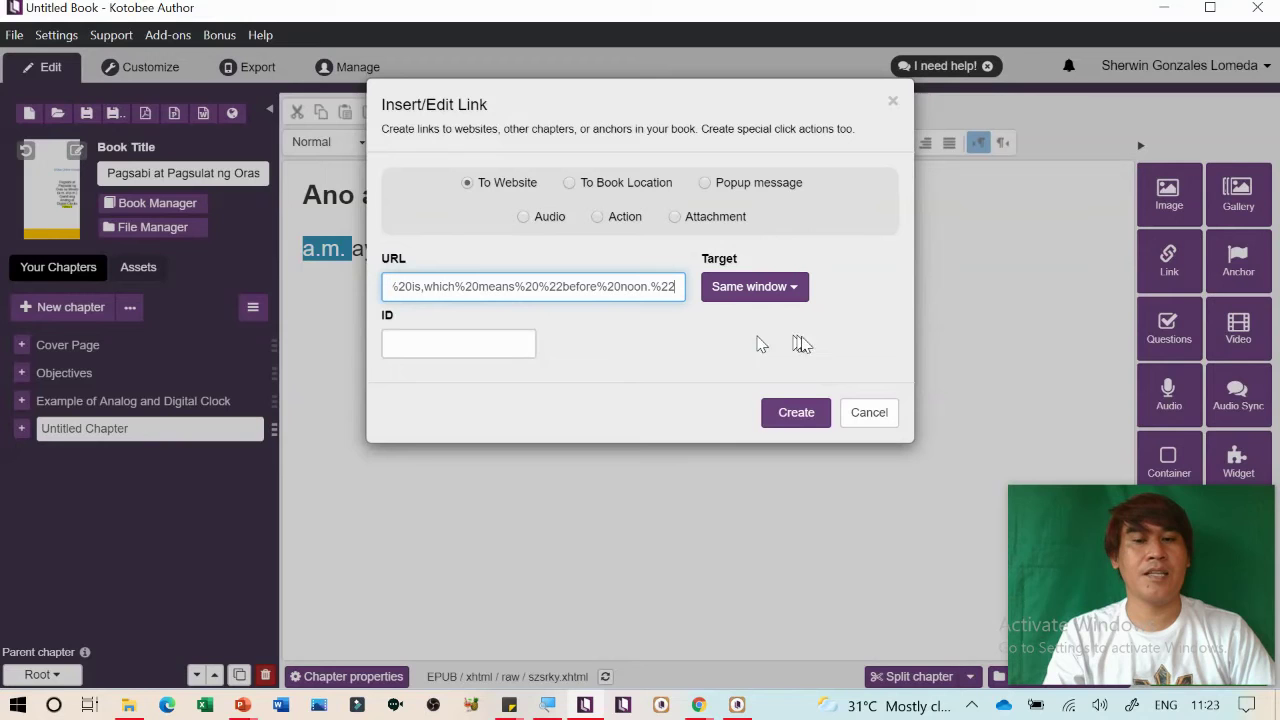
{"action": "left_click", "coordinate": [802, 420]}
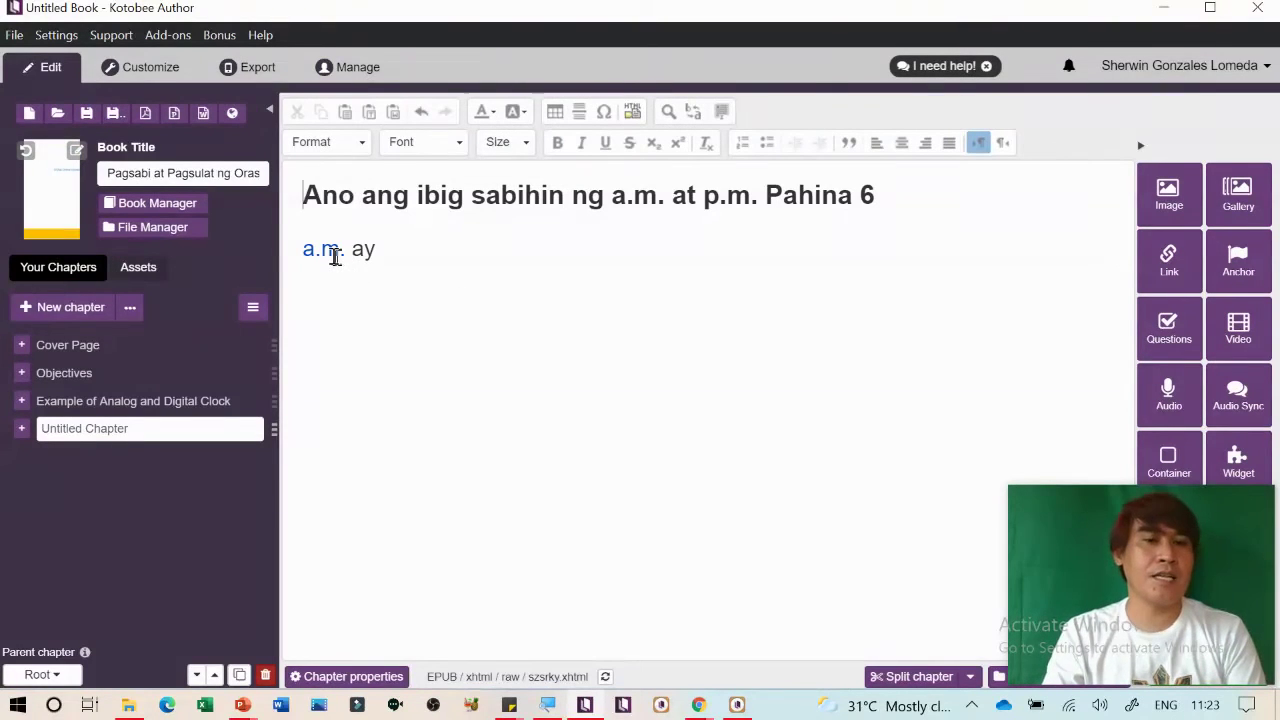
Add "- according to Meriam Website" after "a.m. ay" on the line below the chapter heading
{"action": "left_click", "coordinate": [332, 253]}
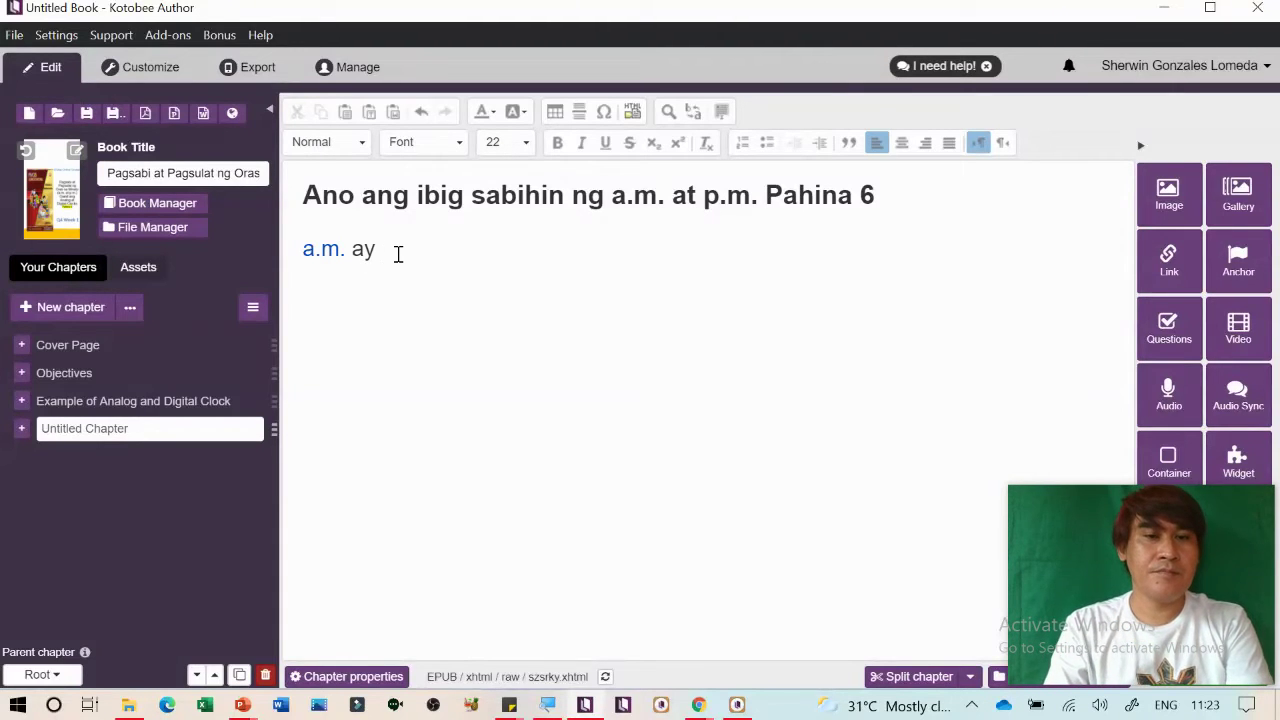
{"action": "type", "text": "-"}
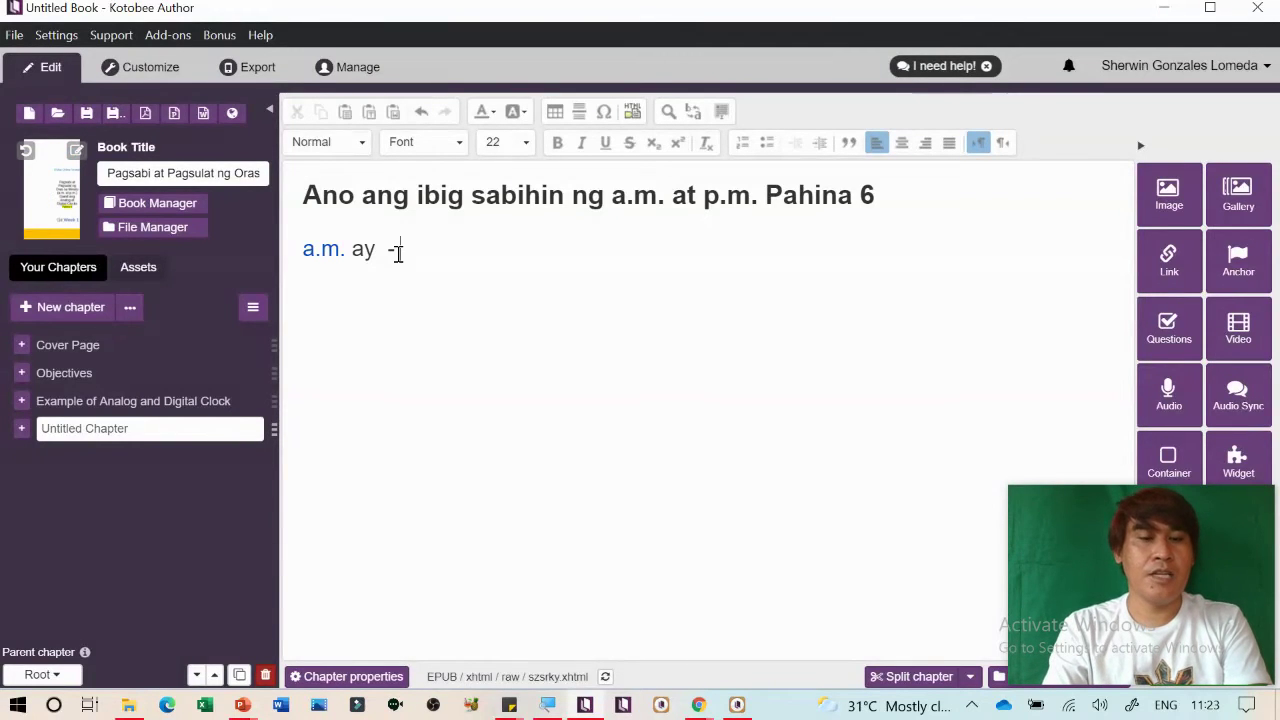
{"action": "type", "text": "according to"}
{"action": "key", "text": "alt+Tab"}
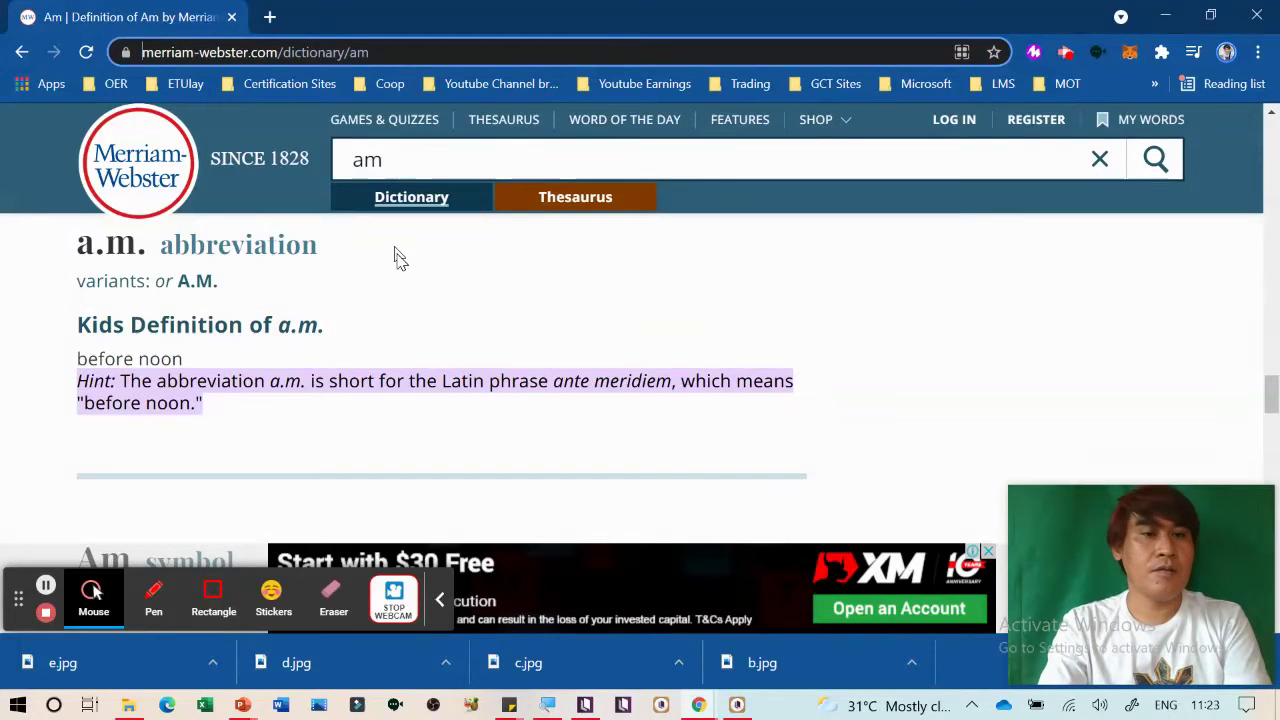
{"action": "key", "text": "alt+Tab"}
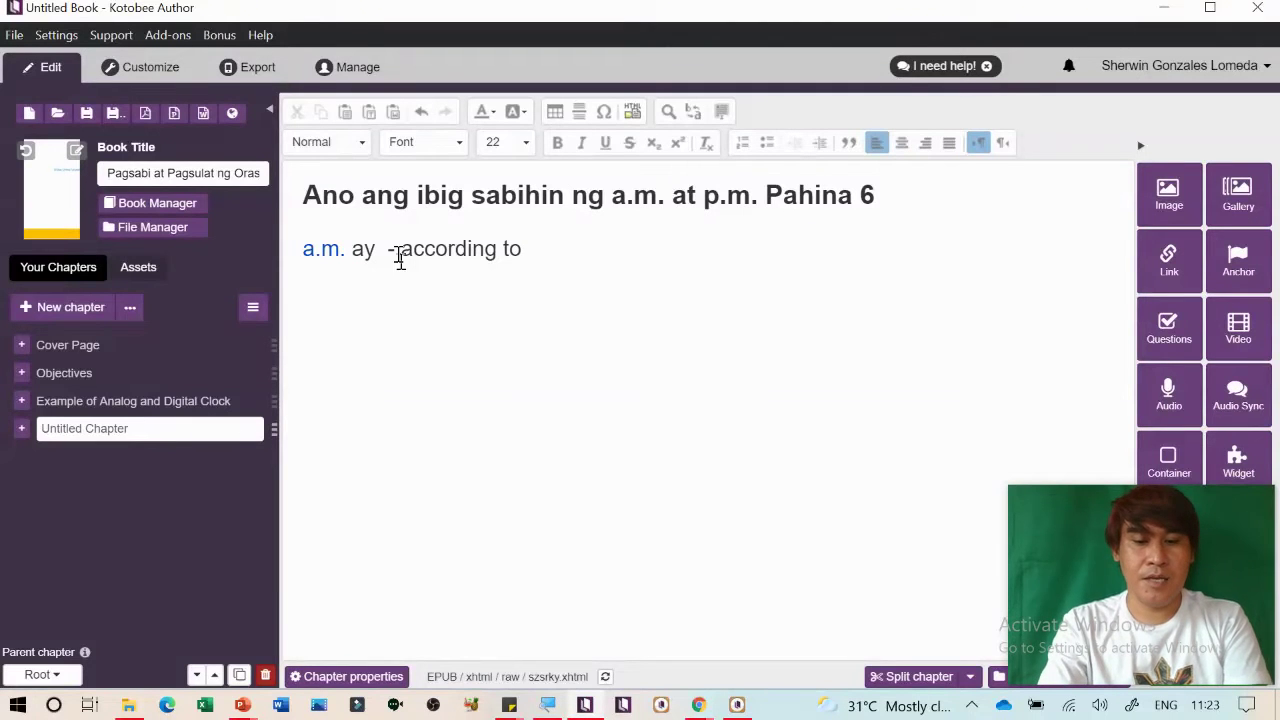
{"action": "type", "text": "Meriam Webi"}
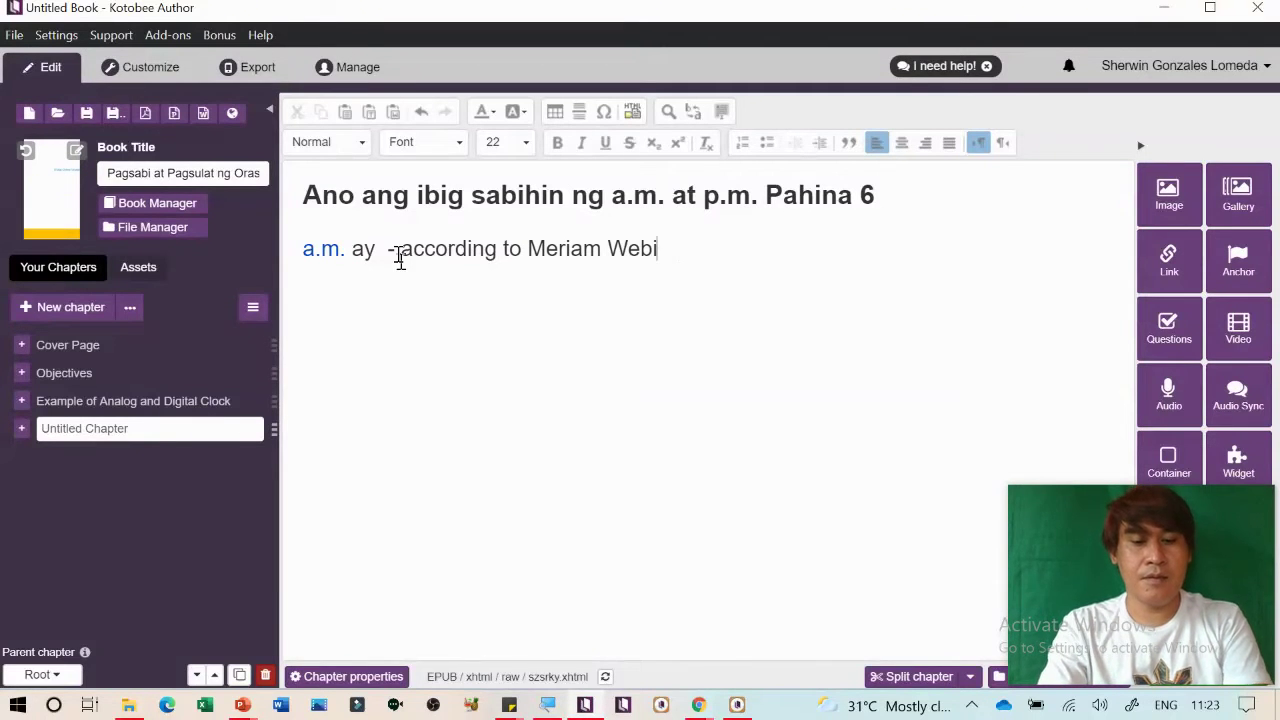
{"action": "key", "text": "BackSpace"}
{"action": "key", "text": "BackSpace"}
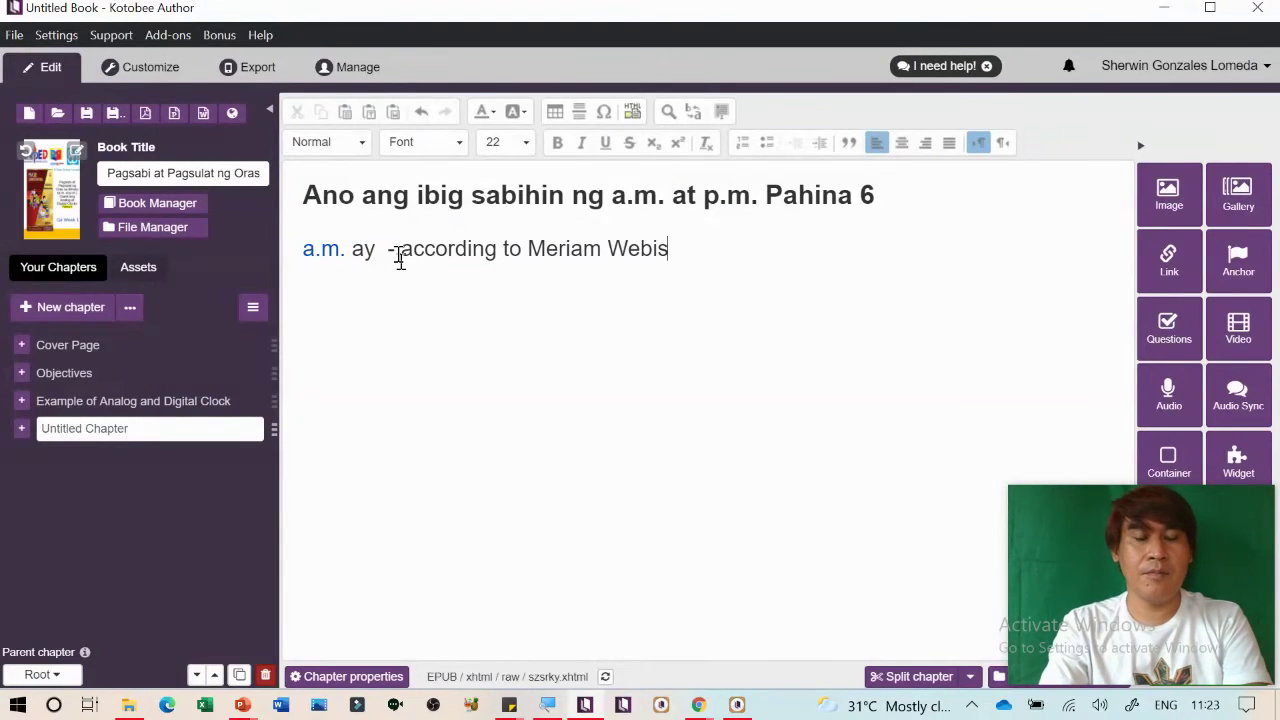
{"action": "key", "text": "BackSpace"}
{"action": "key", "text": "BackSpace"}
{"action": "type", "text": "sir"}
{"action": "key", "text": "BackSpace"}
{"action": "type", "text": "te"}
{"action": "key", "text": "Return"}
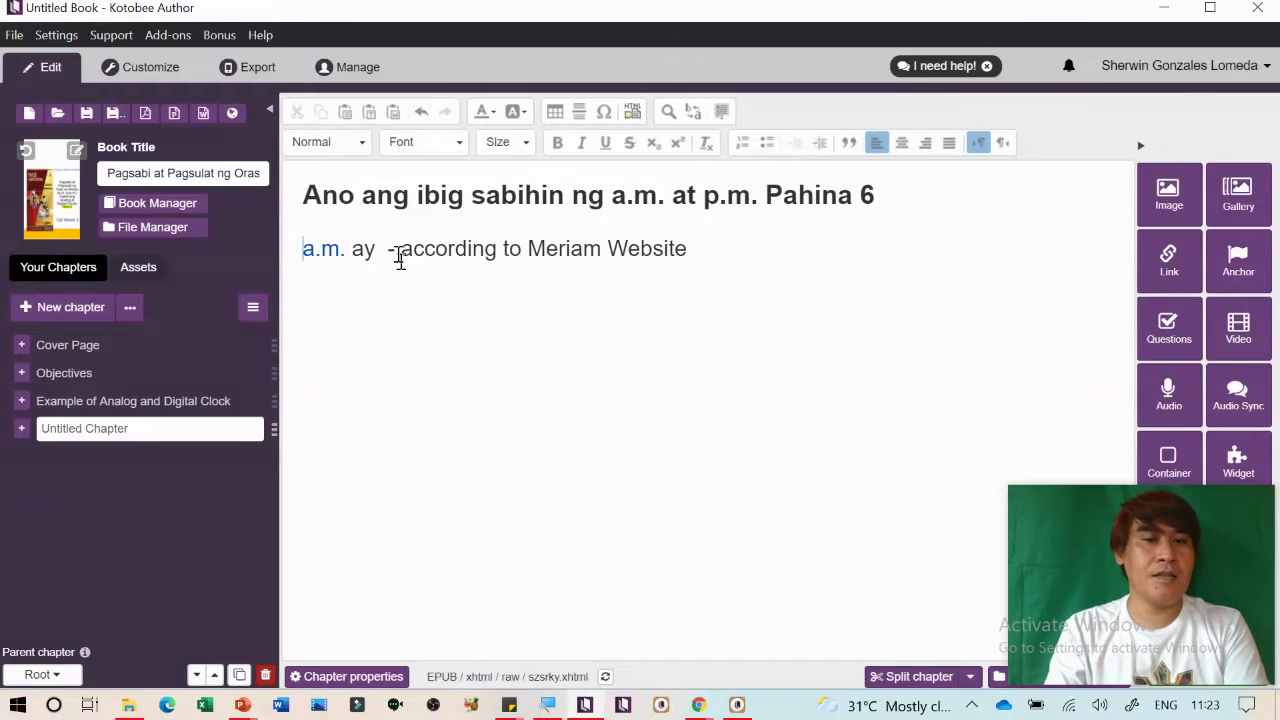
Select the text "a.m. ay" at the start of the line below the chapter heading
{"action": "key", "text": "shift+Right"}
{"action": "key", "text": "shift+Right"}
{"action": "key", "text": "shift+Right"}
{"action": "key", "text": "shift+Right"}
{"action": "key", "text": "shift+Right"}
{"action": "key", "text": "shift+Right"}
{"action": "key", "text": "shift+Right"}
{"action": "key", "text": "shift+Right"}
{"action": "key", "text": "shift+Right"}
{"action": "left_click", "coordinate": [400, 257]}
{"action": "key", "text": "alt+Tab"}
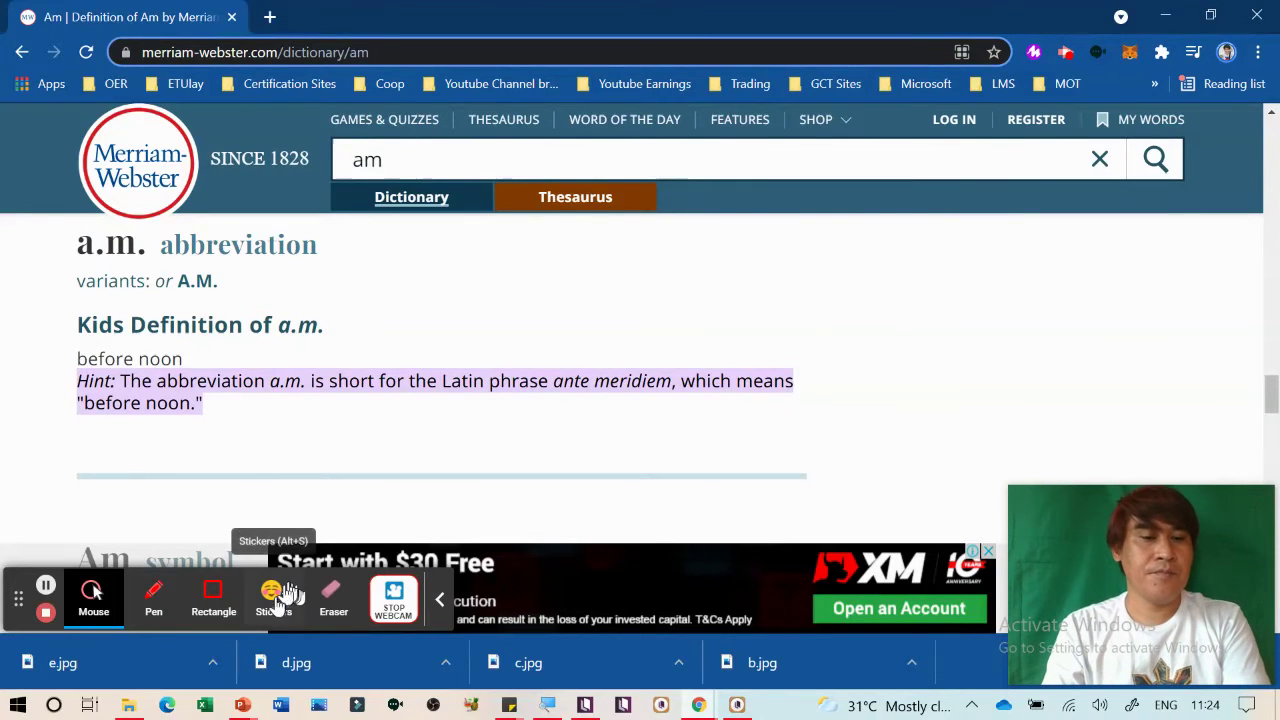
{"action": "key", "text": "alt+Tab"}
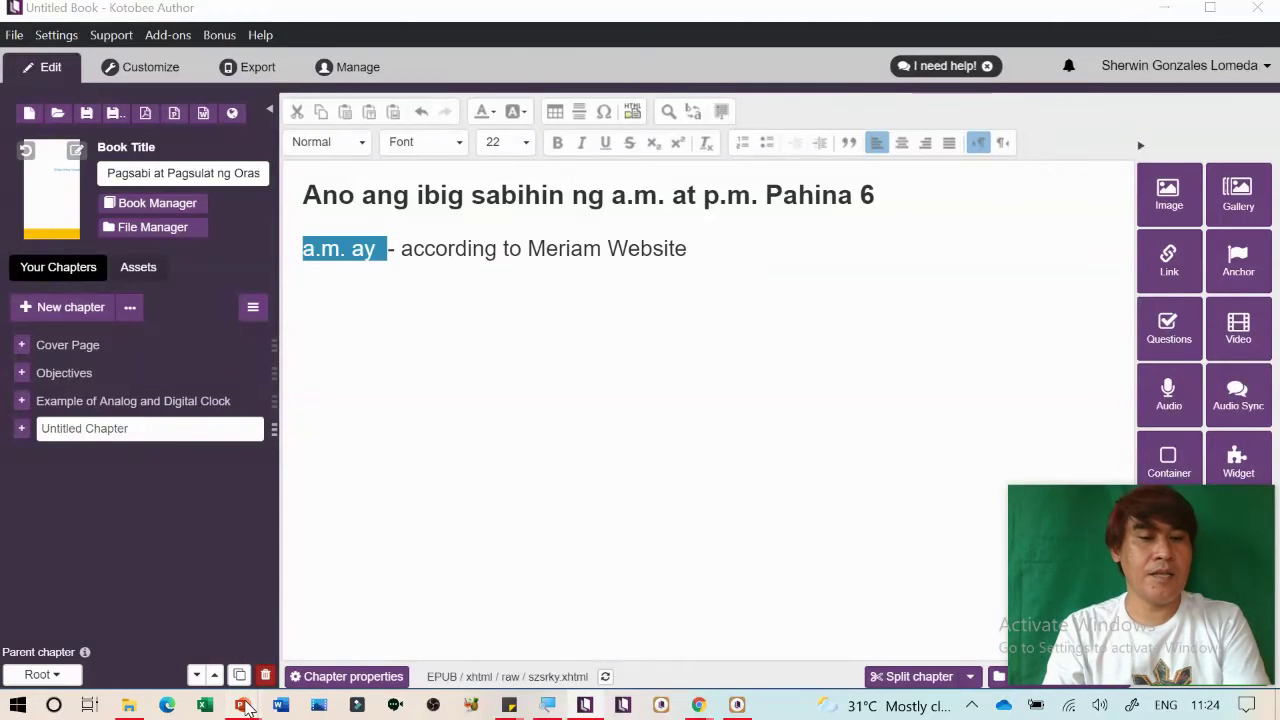
Copy "a.m. ay" from slide 4 of the WEEK 1 (1) PowerPoint deck and paste it in Kotobee Author as a second line
{"action": "mouse_move", "coordinate": [241, 705]}
{"action": "left_click", "coordinate": [502, 636]}
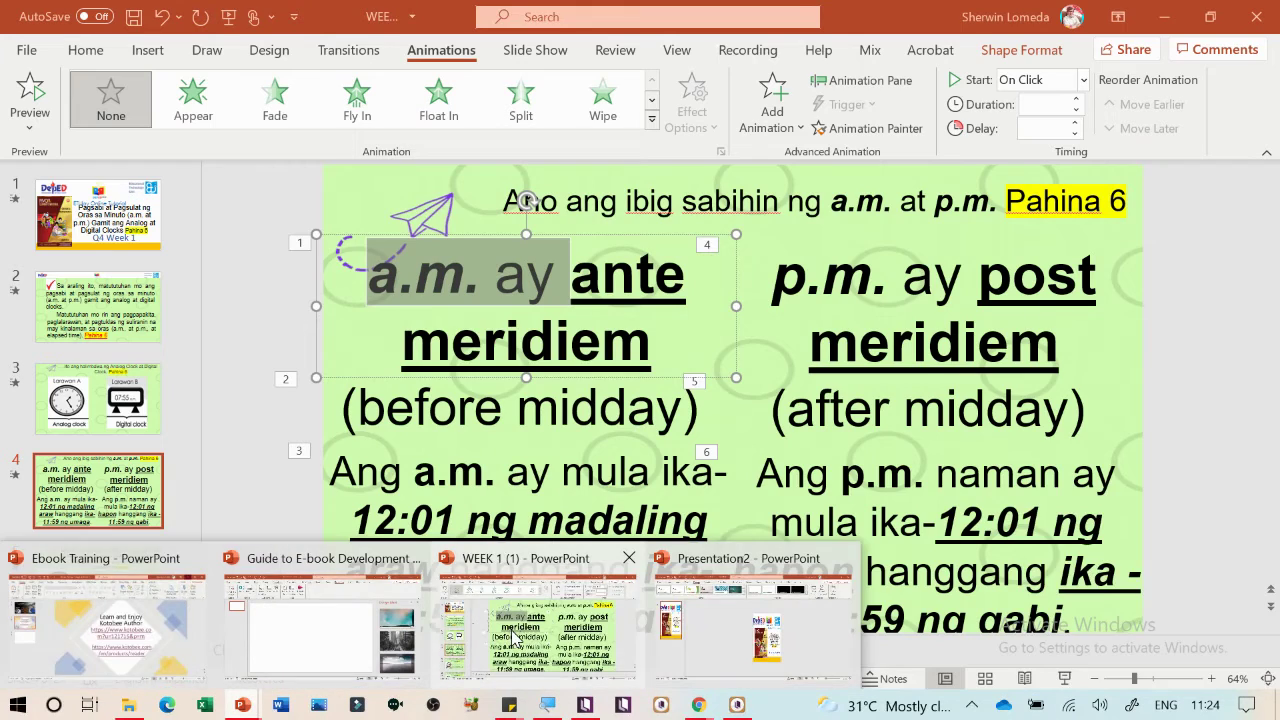
{"action": "key", "text": "alt+Tab"}
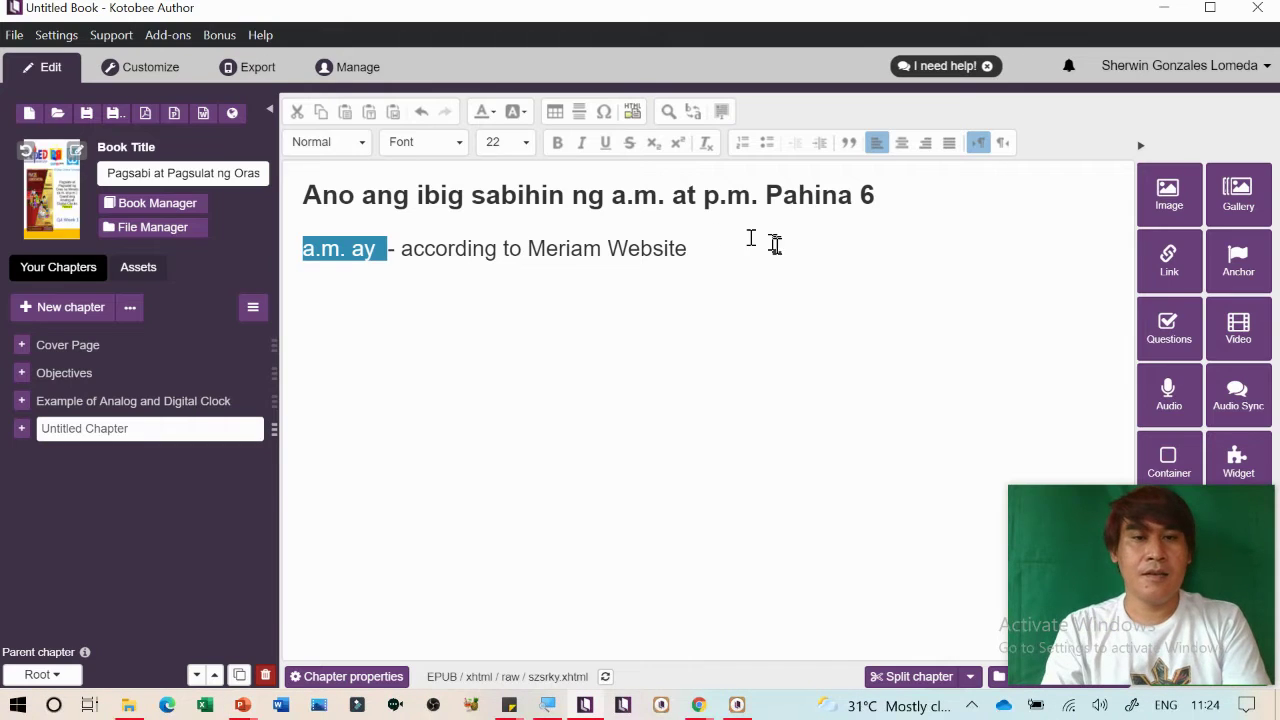
{"action": "left_click", "coordinate": [766, 266]}
{"action": "key", "text": "Return"}
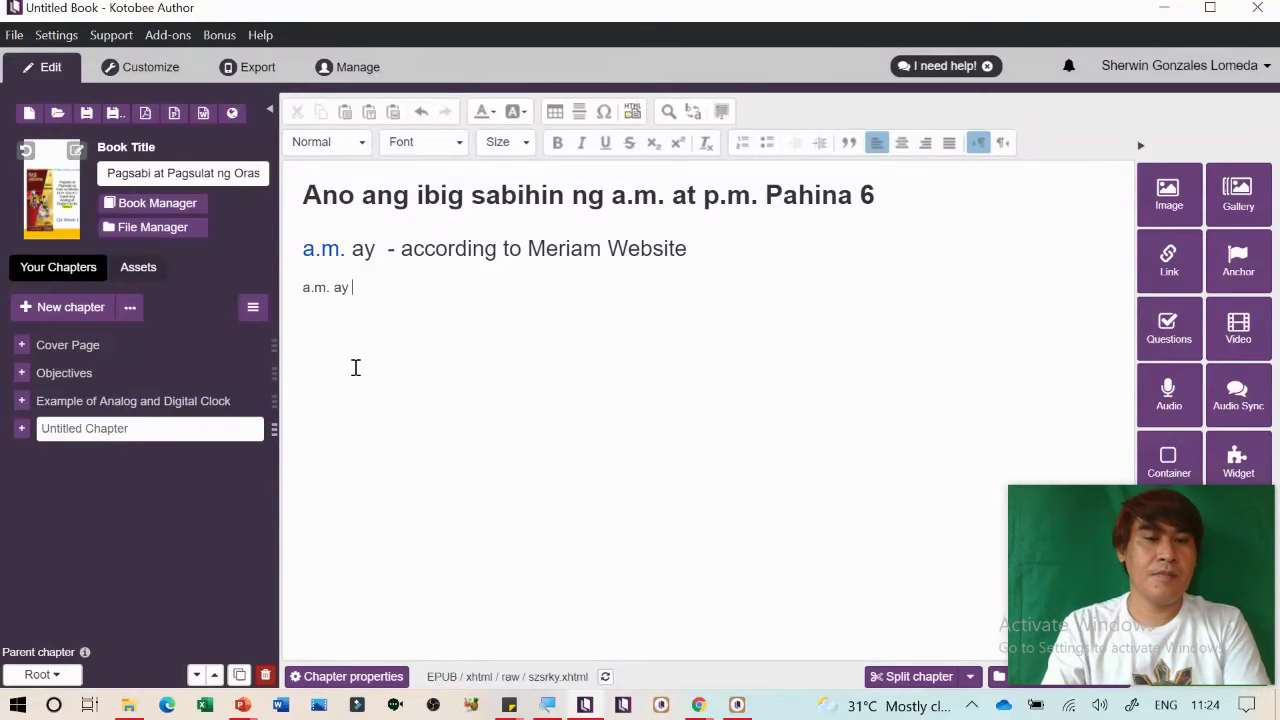
Set the pasted "a.m. ay" on the second line to font size 22
{"action": "key", "text": "ctrl+shift+Left"}
{"action": "key", "text": "ctrl+shift+Left"}
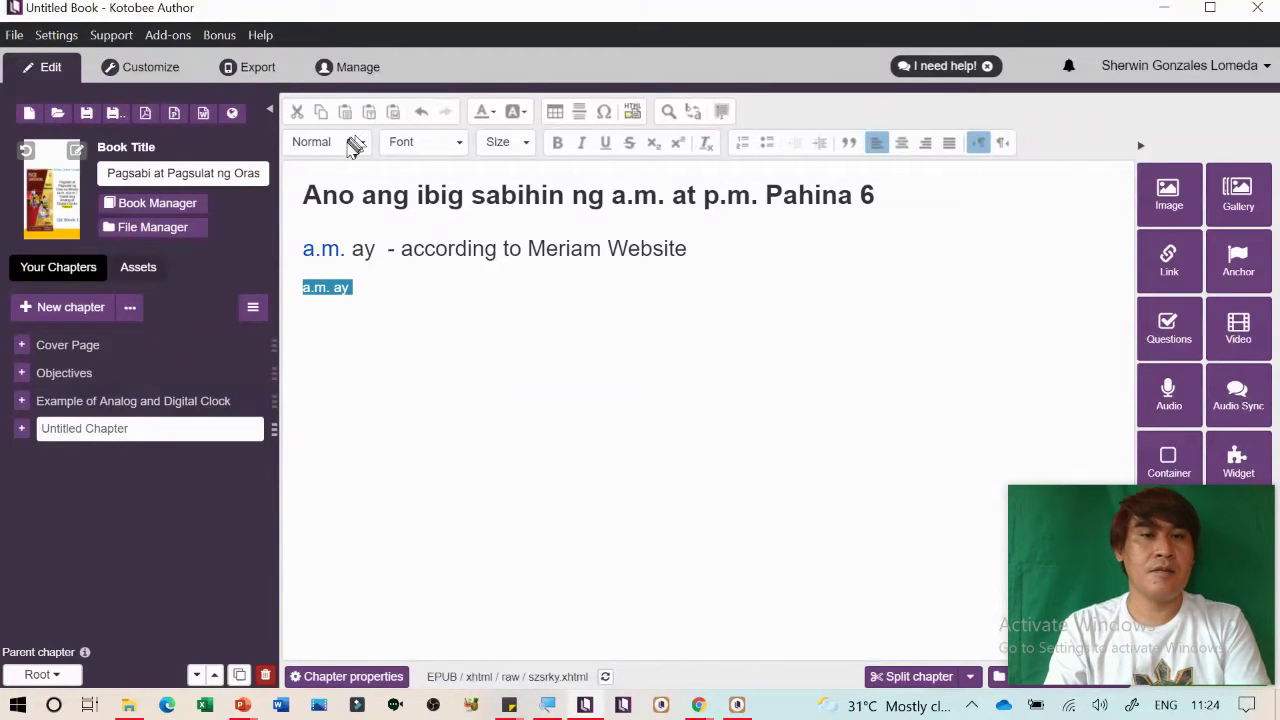
{"action": "left_click", "coordinate": [492, 143]}
{"action": "scroll", "coordinate": [510, 300], "scroll_direction": "down", "scroll_amount": 3}
{"action": "left_click", "coordinate": [509, 240]}
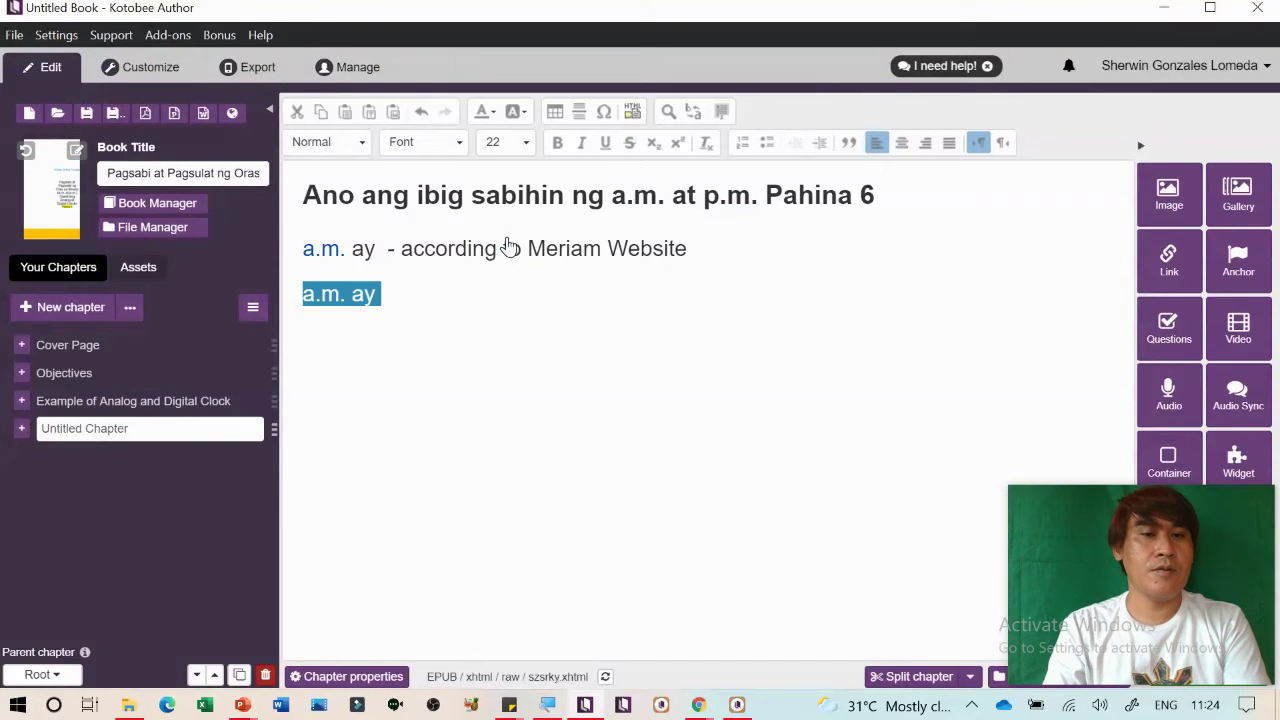
Start a link on "a.m." in the second line and make it a text popup message
{"action": "left_click", "coordinate": [349, 293]}
{"action": "double_click", "coordinate": [347, 293]}
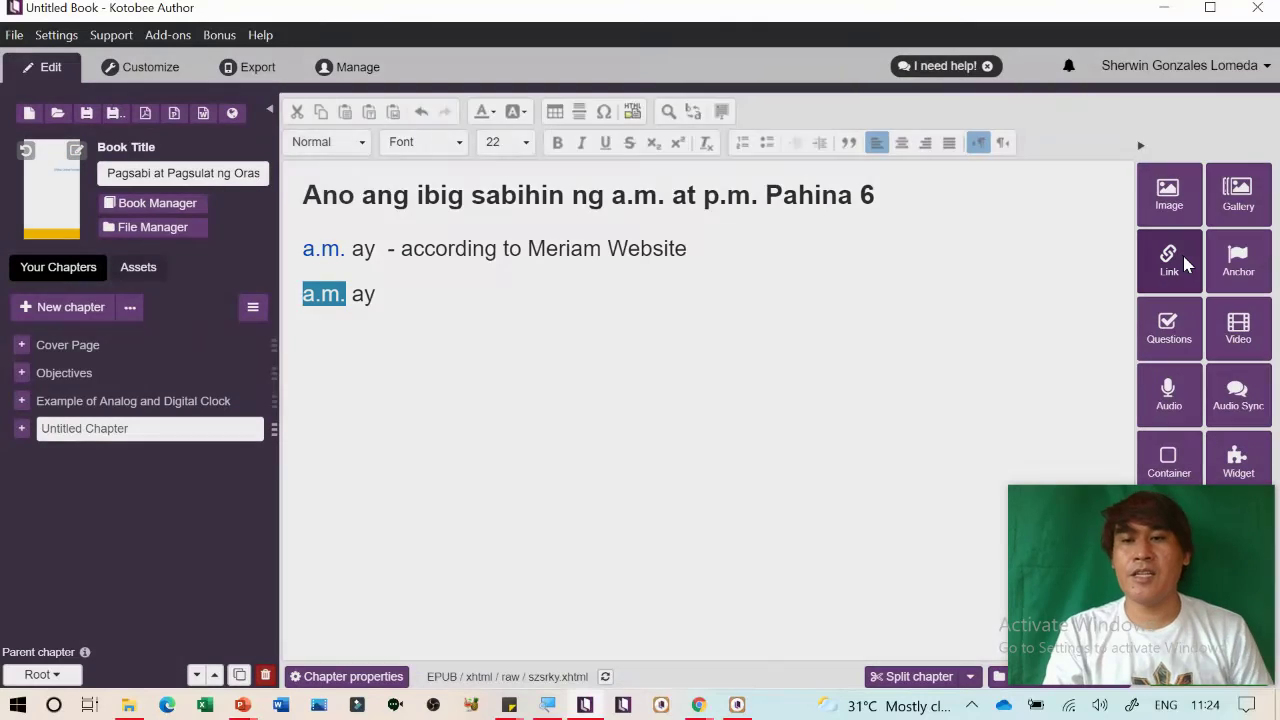
{"action": "left_click", "coordinate": [1177, 255]}
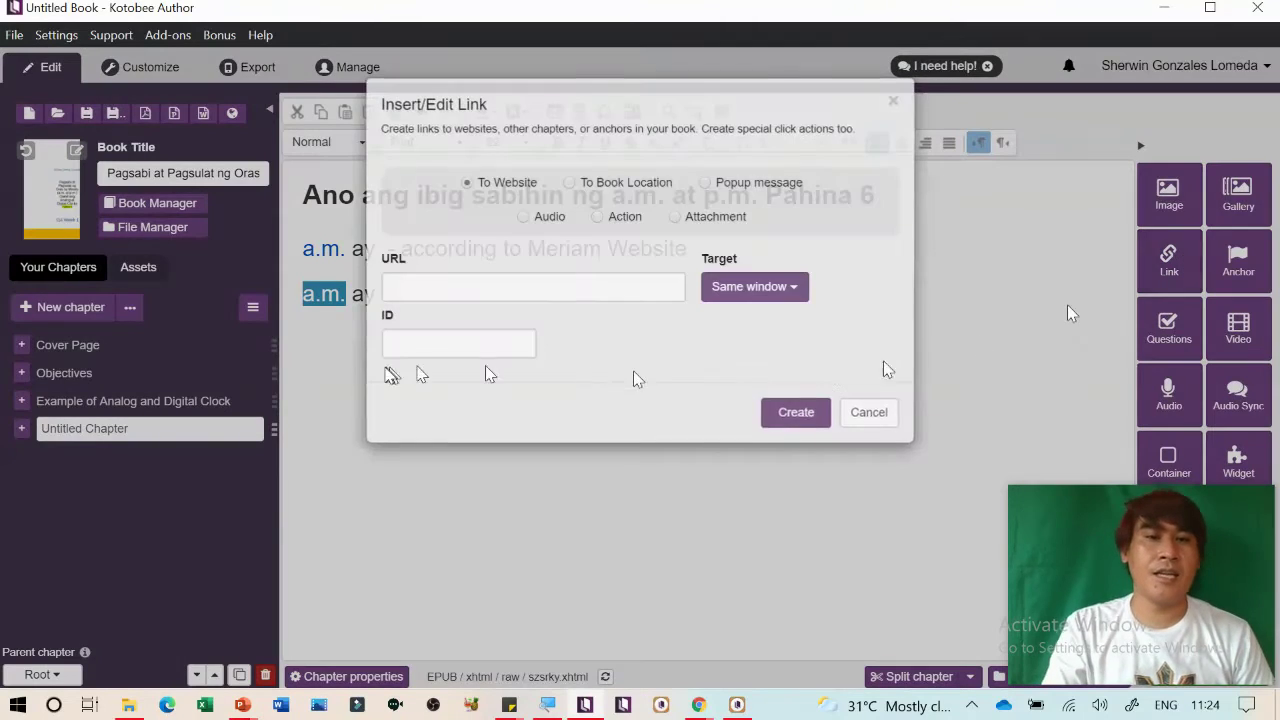
{"action": "left_click", "coordinate": [636, 191]}
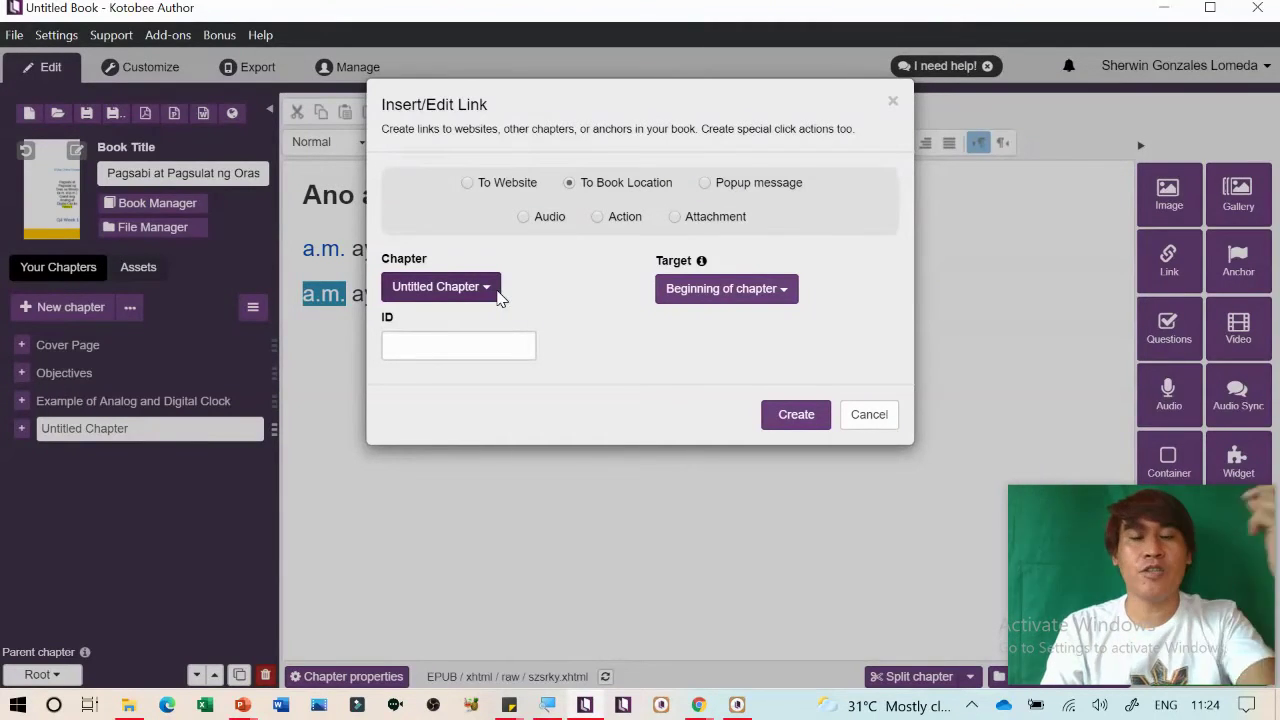
{"action": "left_click", "coordinate": [748, 186]}
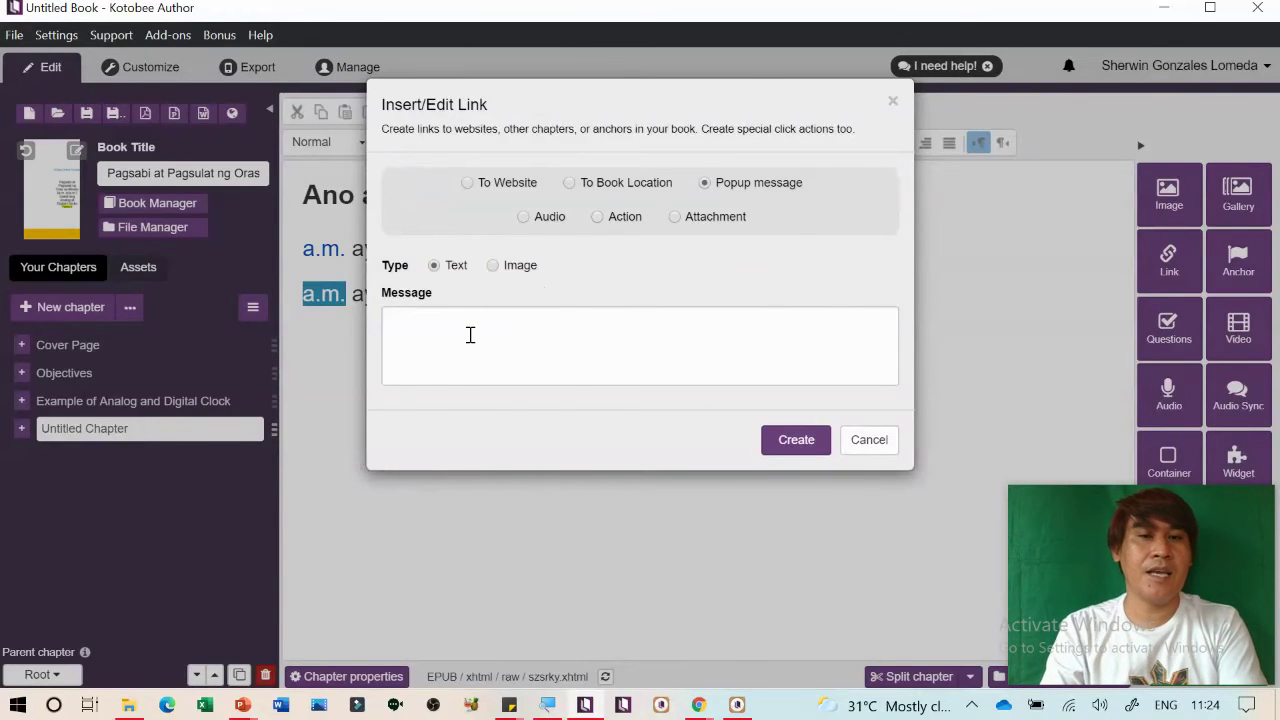
Copy "ante meridiem" from the PowerPoint slide into the popup message in Kotobee Author and create the link
{"action": "key", "text": "alt+Tab"}
{"action": "left_click_drag", "start_coordinate": [572, 272], "coordinate": [665, 372]}
{"action": "key", "text": "ctrl+c"}
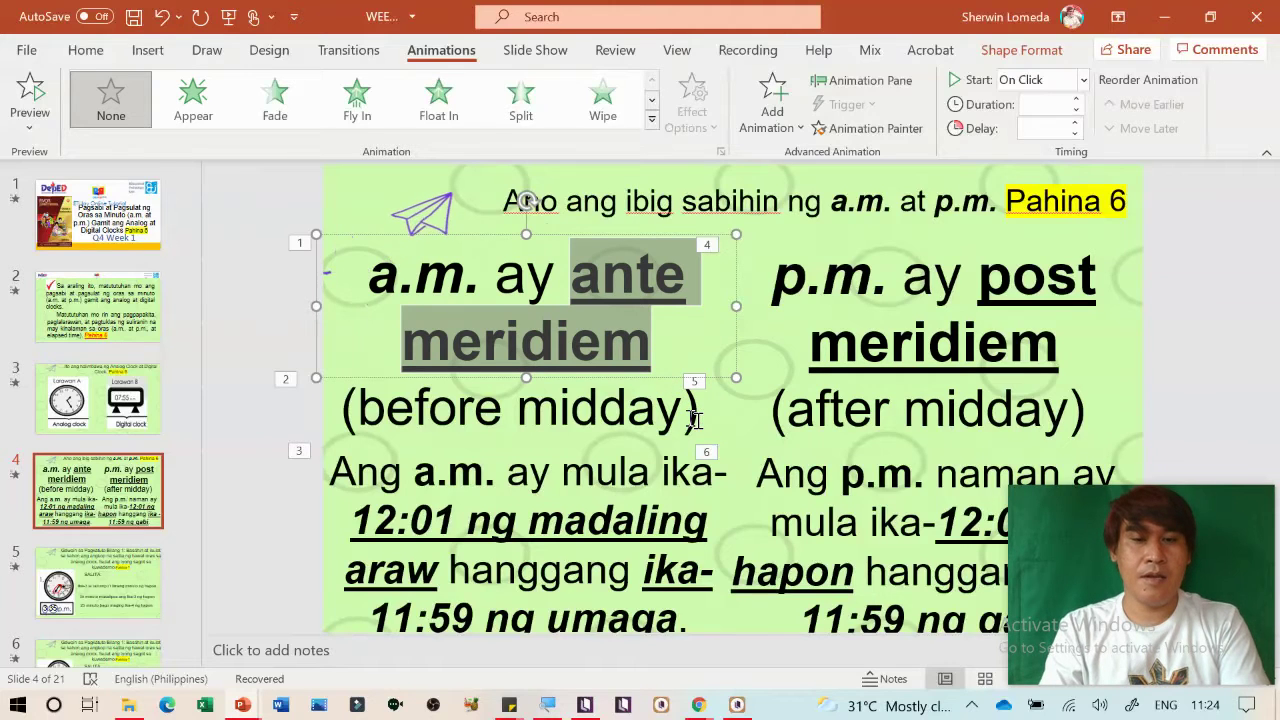
{"action": "key", "text": "alt+Tab"}
{"action": "left_click", "coordinate": [487, 343]}
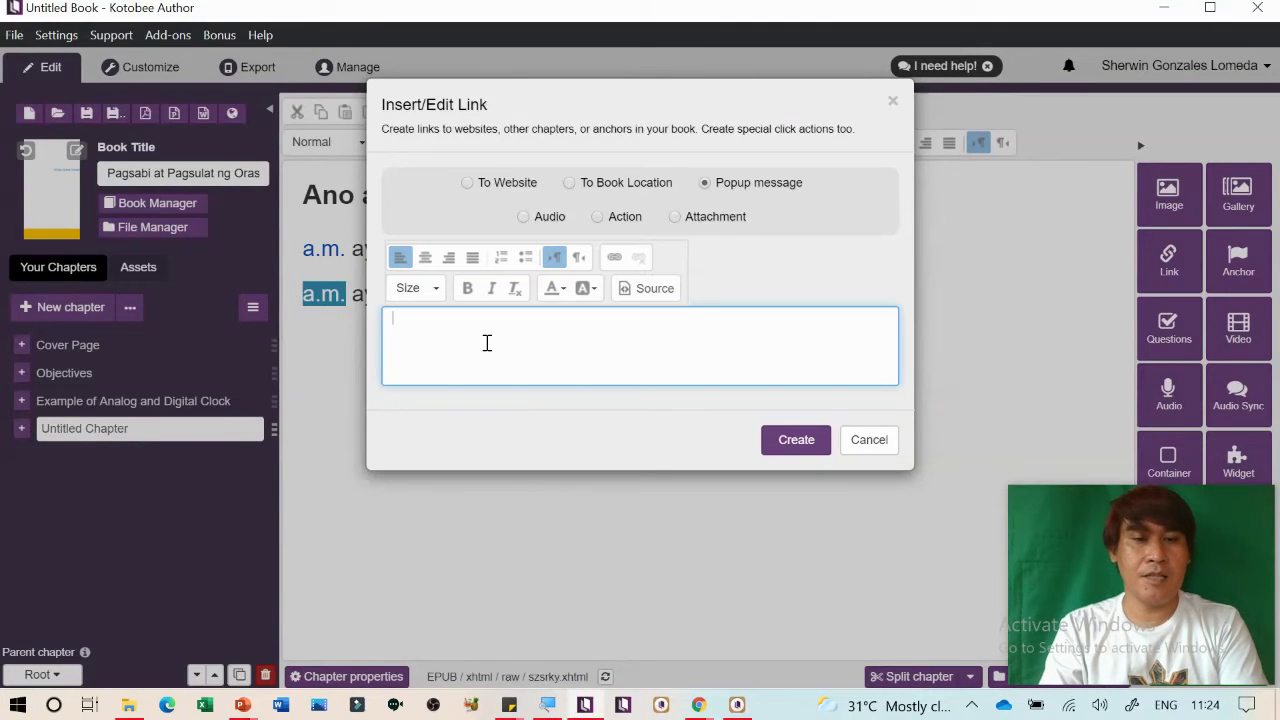
{"action": "key", "text": "ctrl+v"}
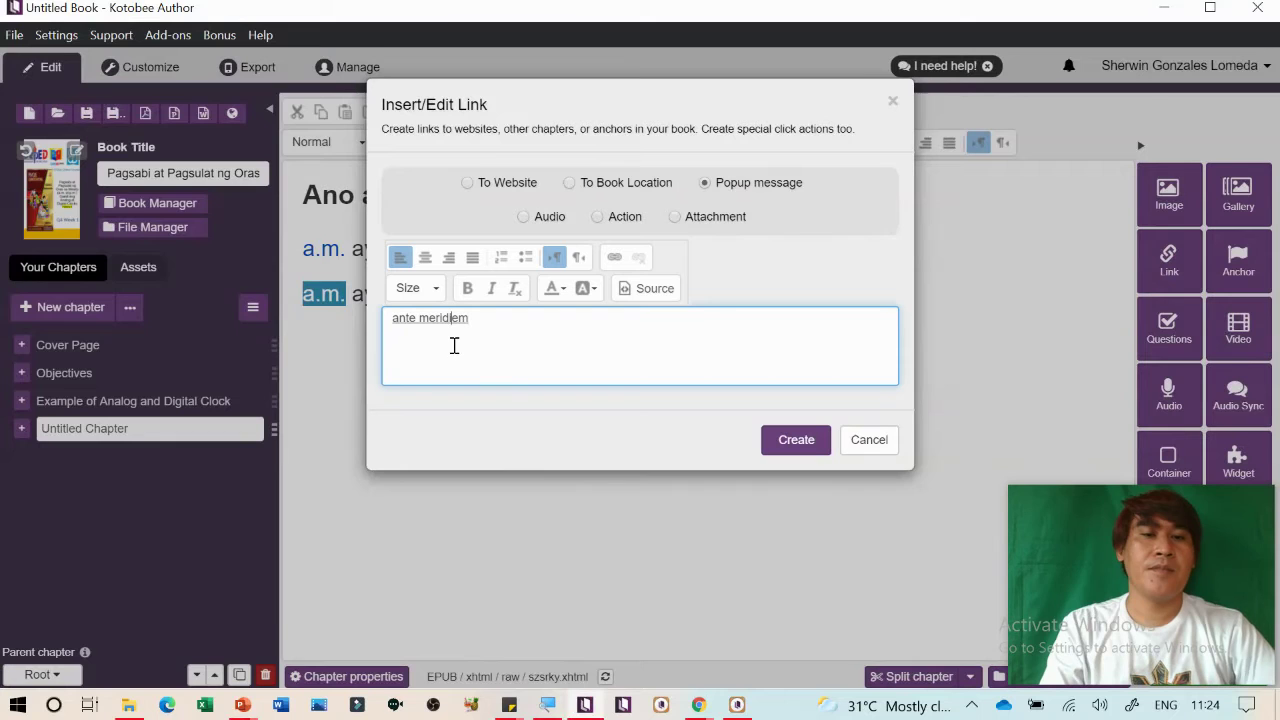
{"action": "left_click", "coordinate": [742, 298]}
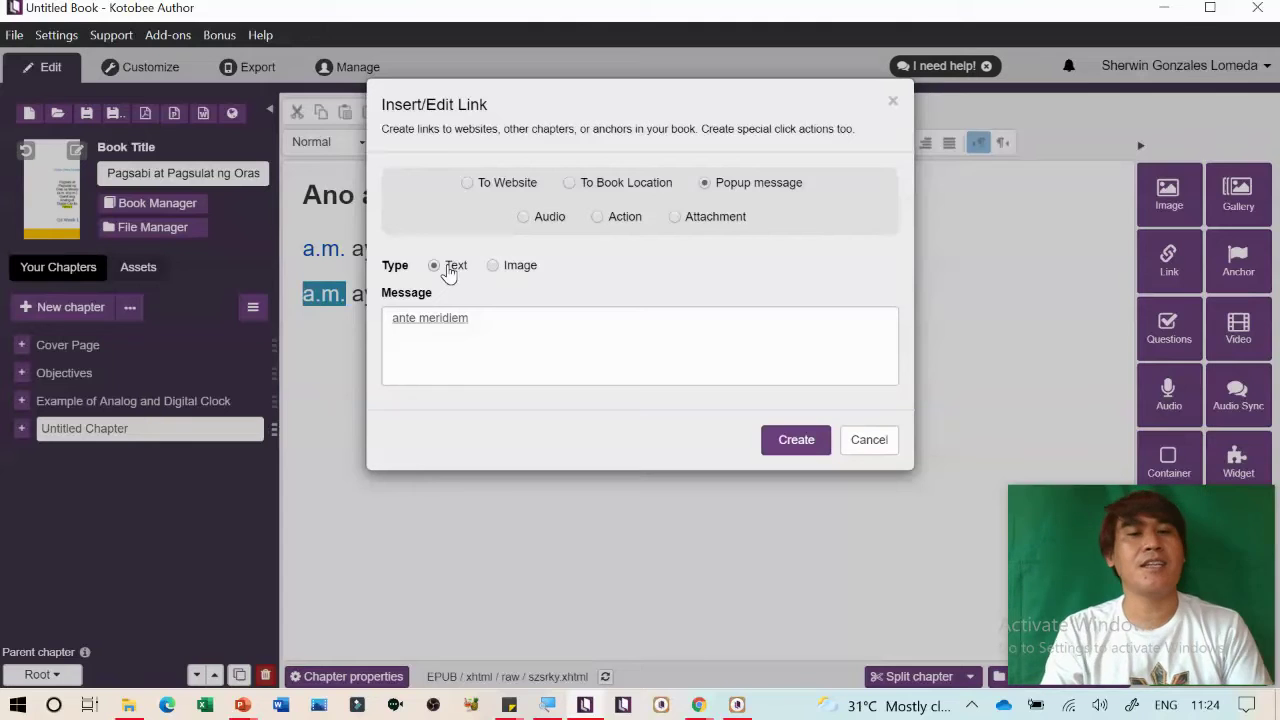
{"action": "left_click", "coordinate": [792, 446]}
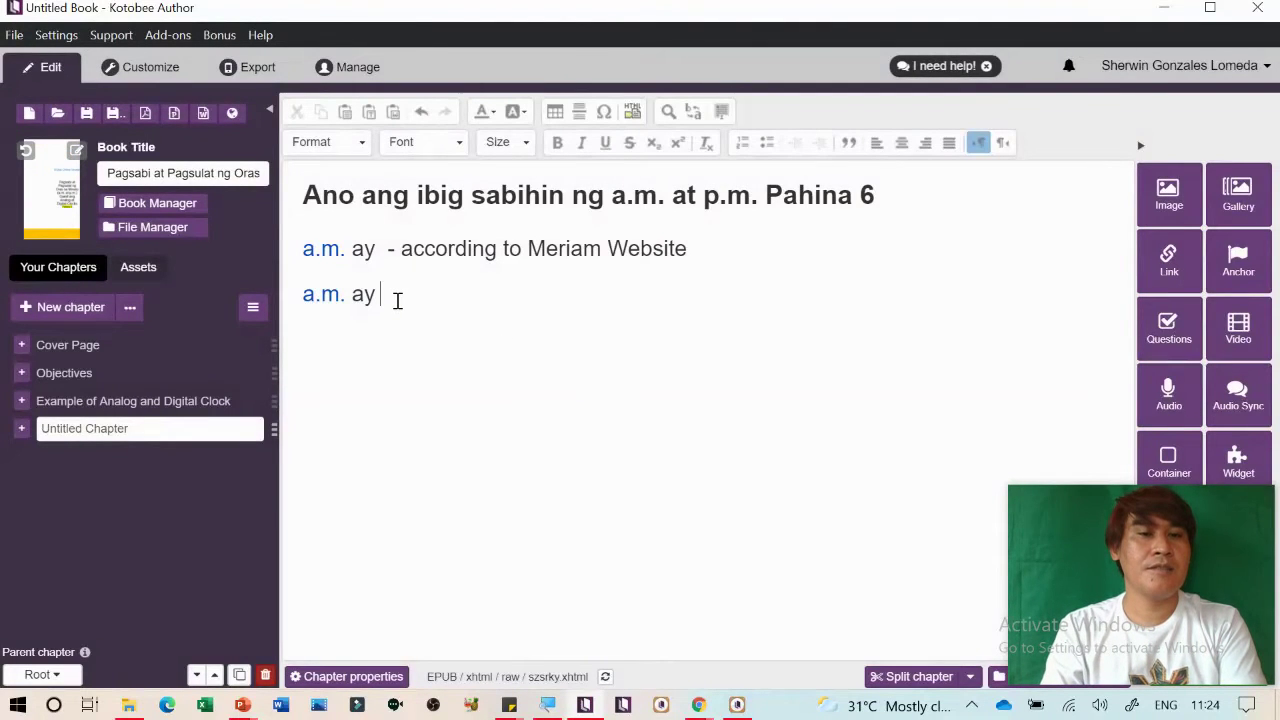
Add a blank made of underscores after "a.m. ay" on the second line and begin a new line below it
{"action": "left_click", "coordinate": [398, 301]}
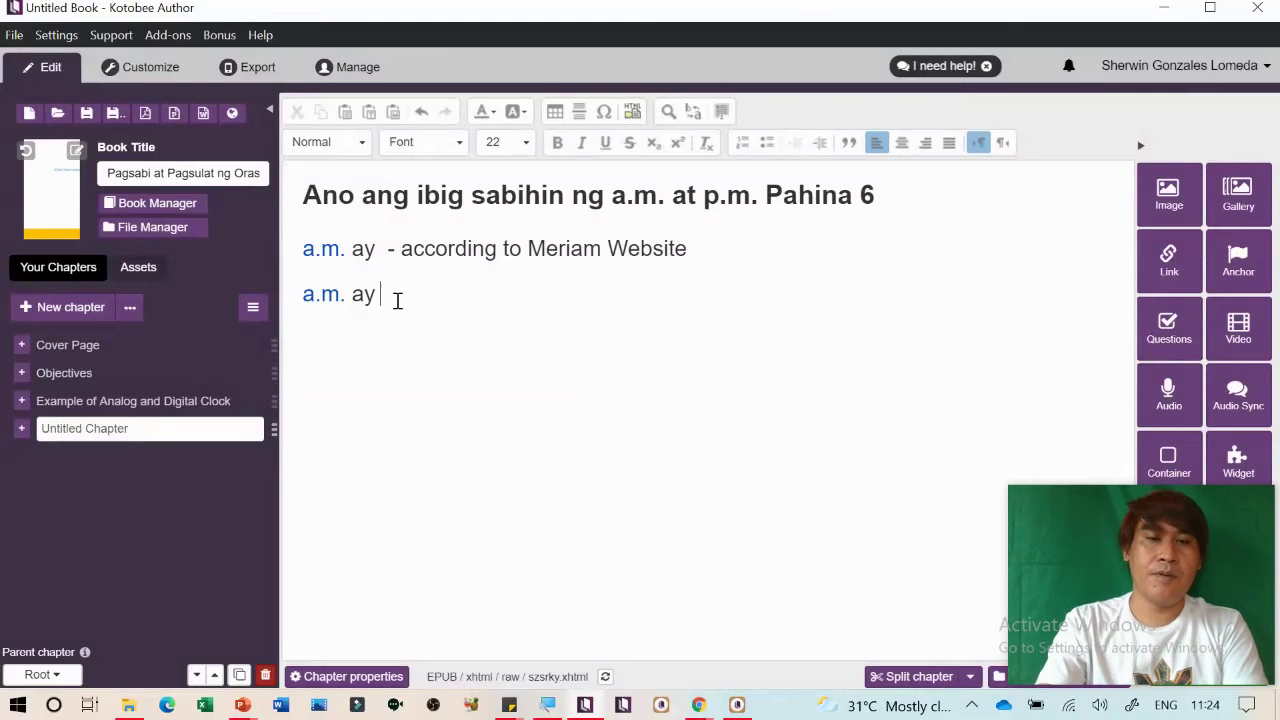
{"action": "type", "text": "_____________________"}
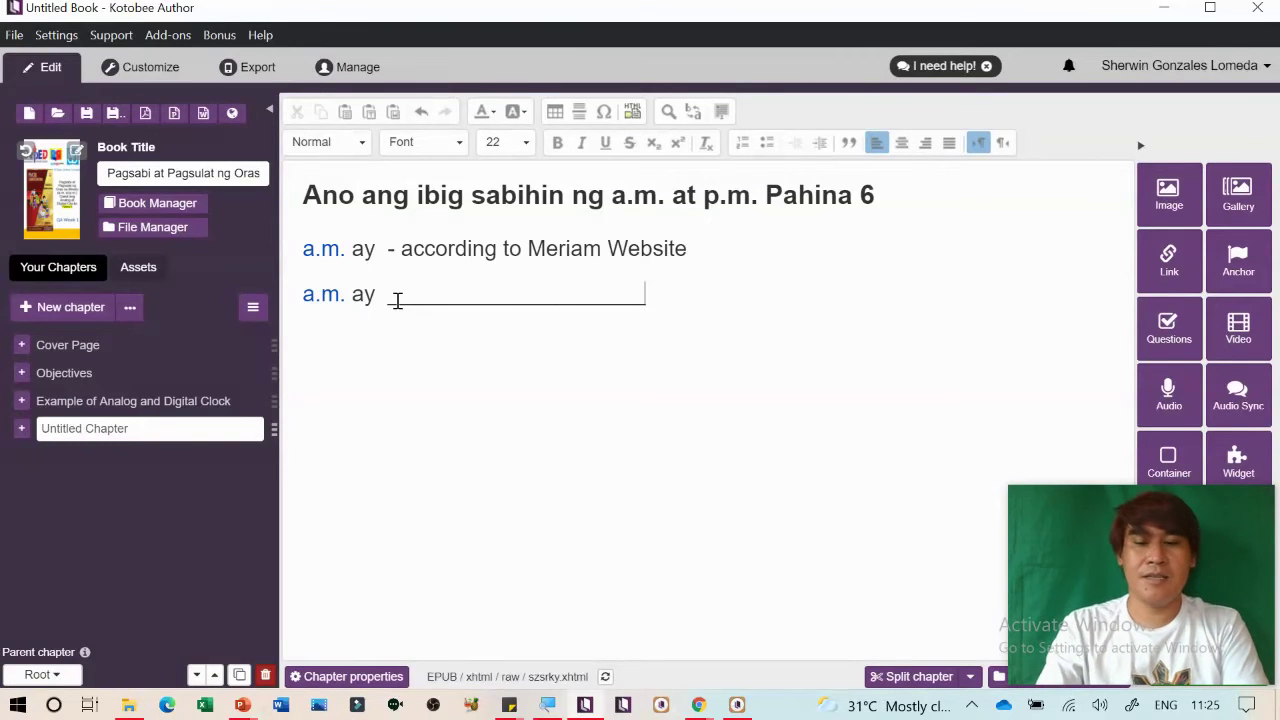
{"action": "key", "text": "Return"}
Switch to PowerPoint and capture the a.m. explanation, from "(before midday)" to "11:59 ng umaga", with the Snipping Tool
{"action": "key", "text": "alt+Tab"}
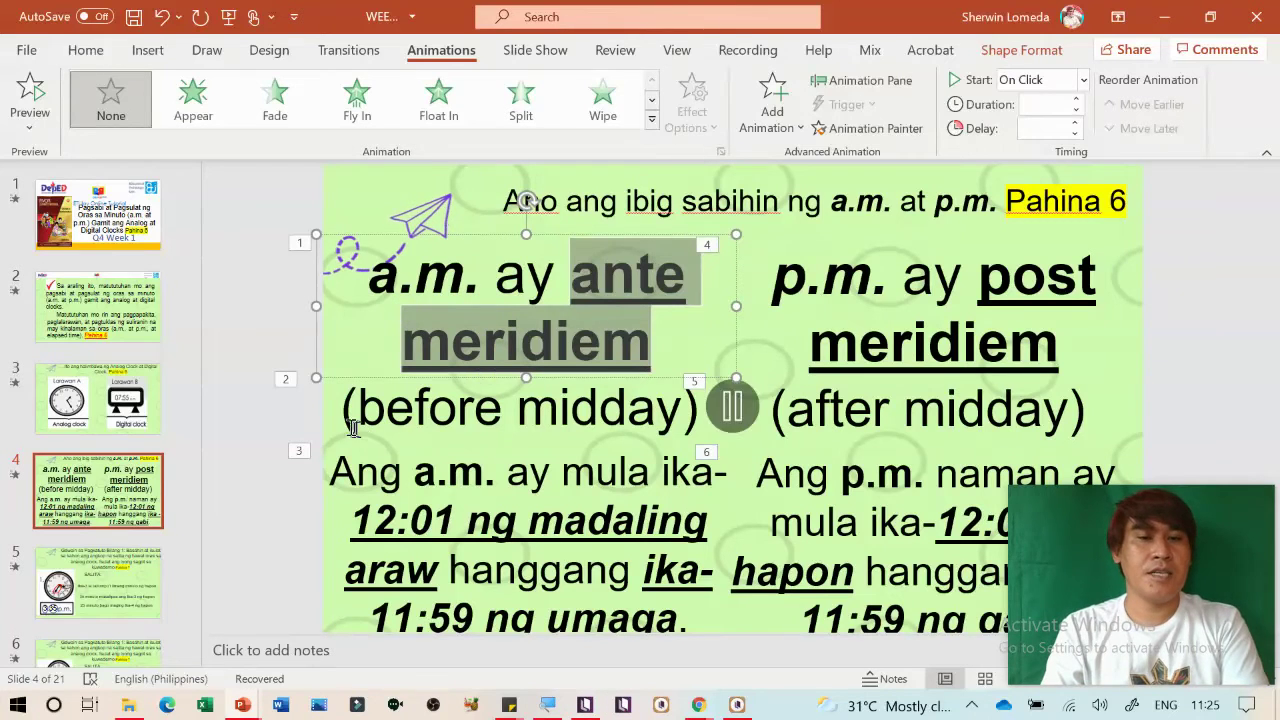
{"action": "scroll", "coordinate": [408, 430], "scroll_direction": "down", "scroll_amount": 2}
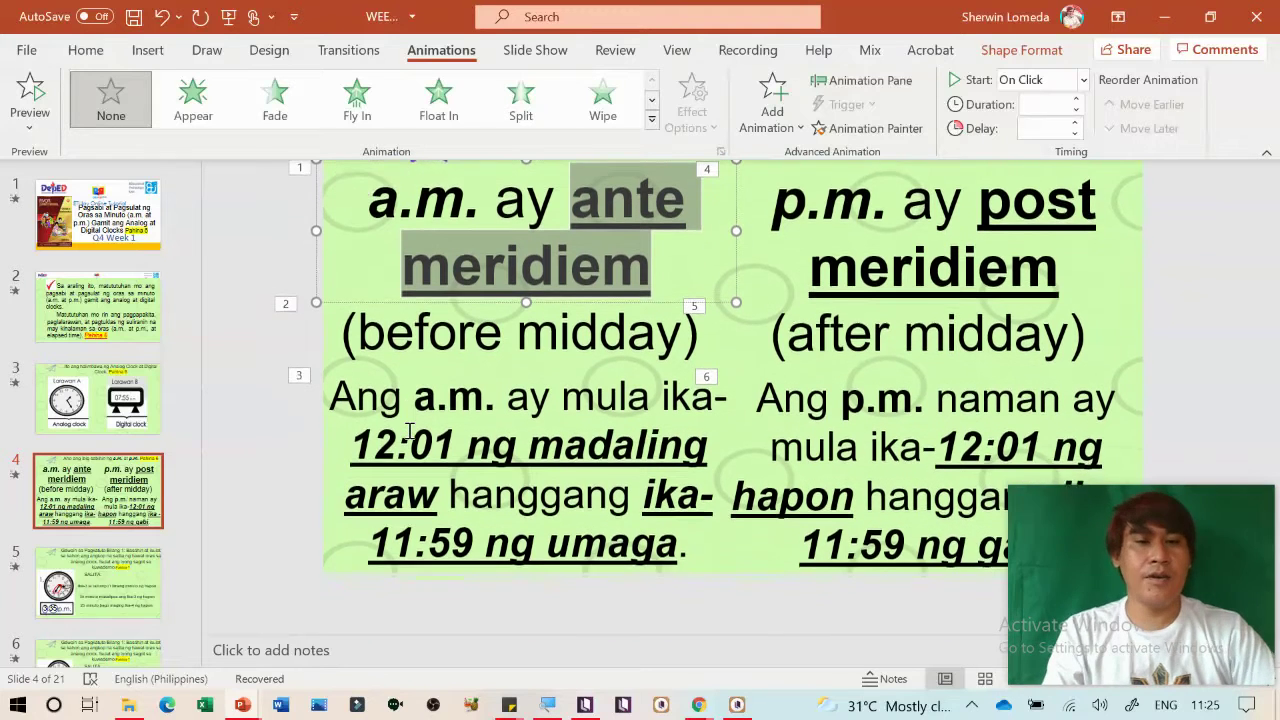
{"action": "scroll", "coordinate": [408, 430], "scroll_direction": "up", "scroll_amount": 1}
{"action": "left_click", "coordinate": [251, 526]}
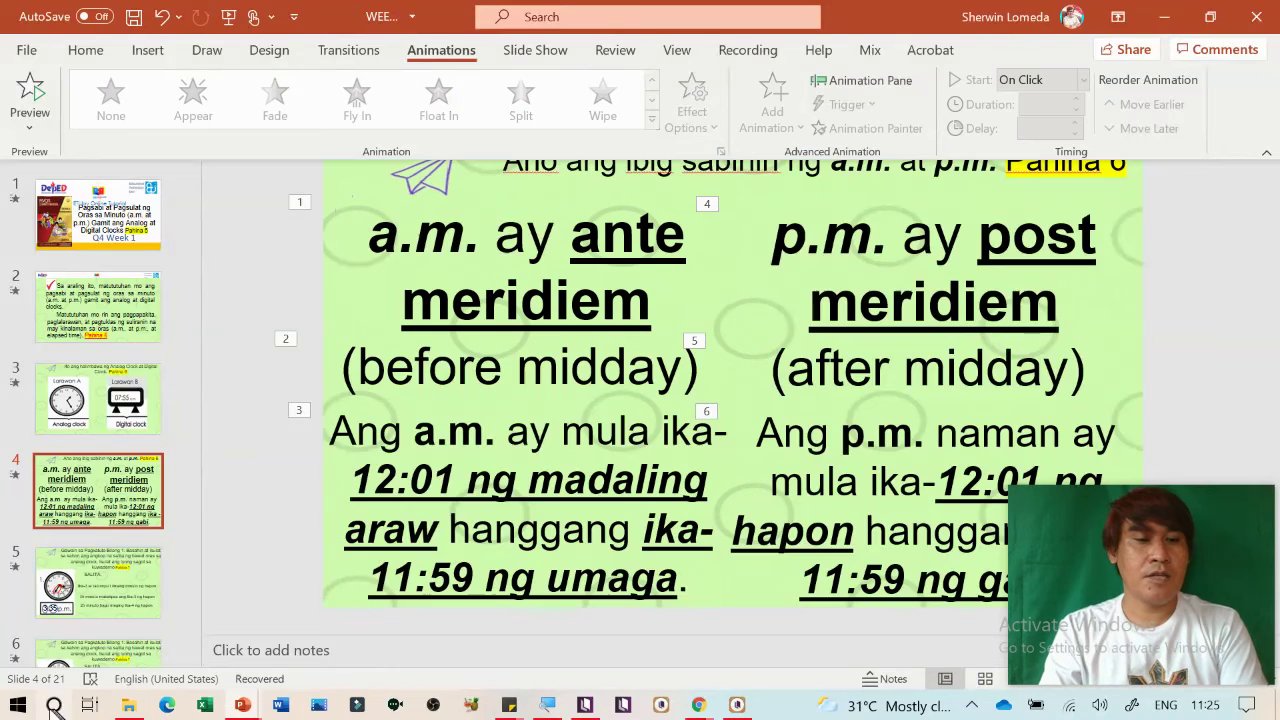
{"action": "left_click", "coordinate": [19, 707]}
{"action": "type", "text": "snip"}
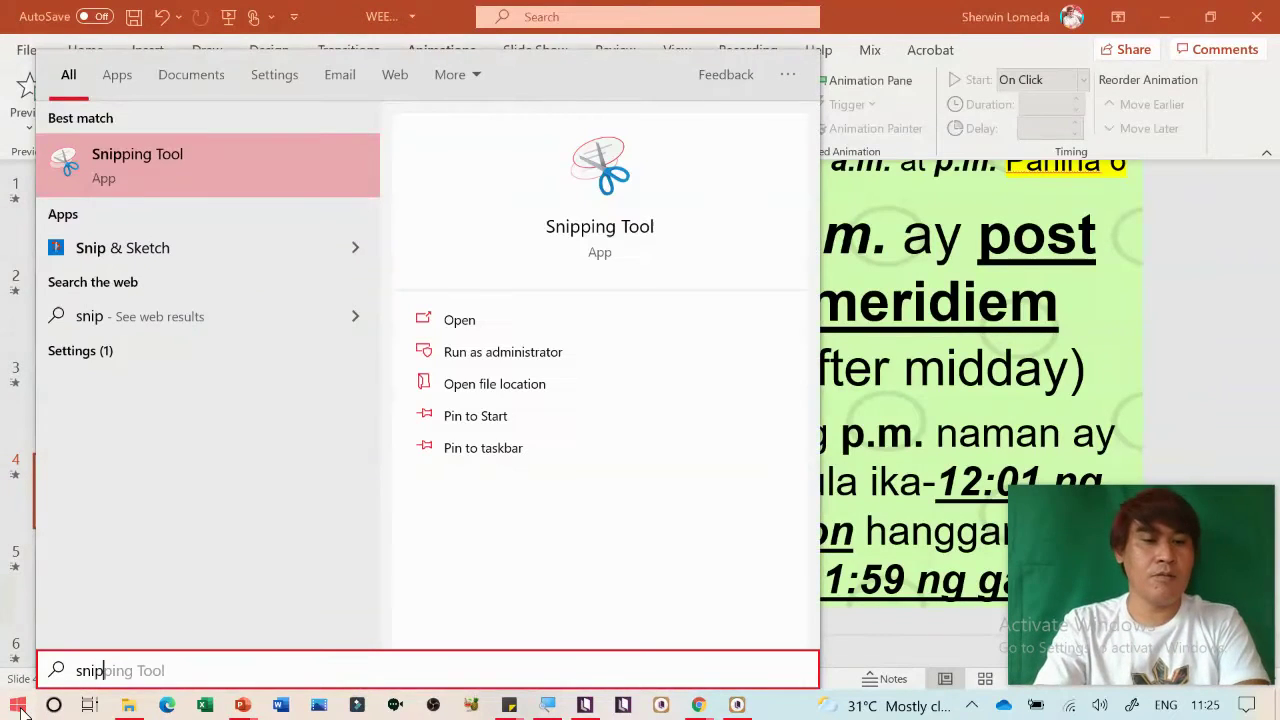
{"action": "left_click", "coordinate": [177, 160]}
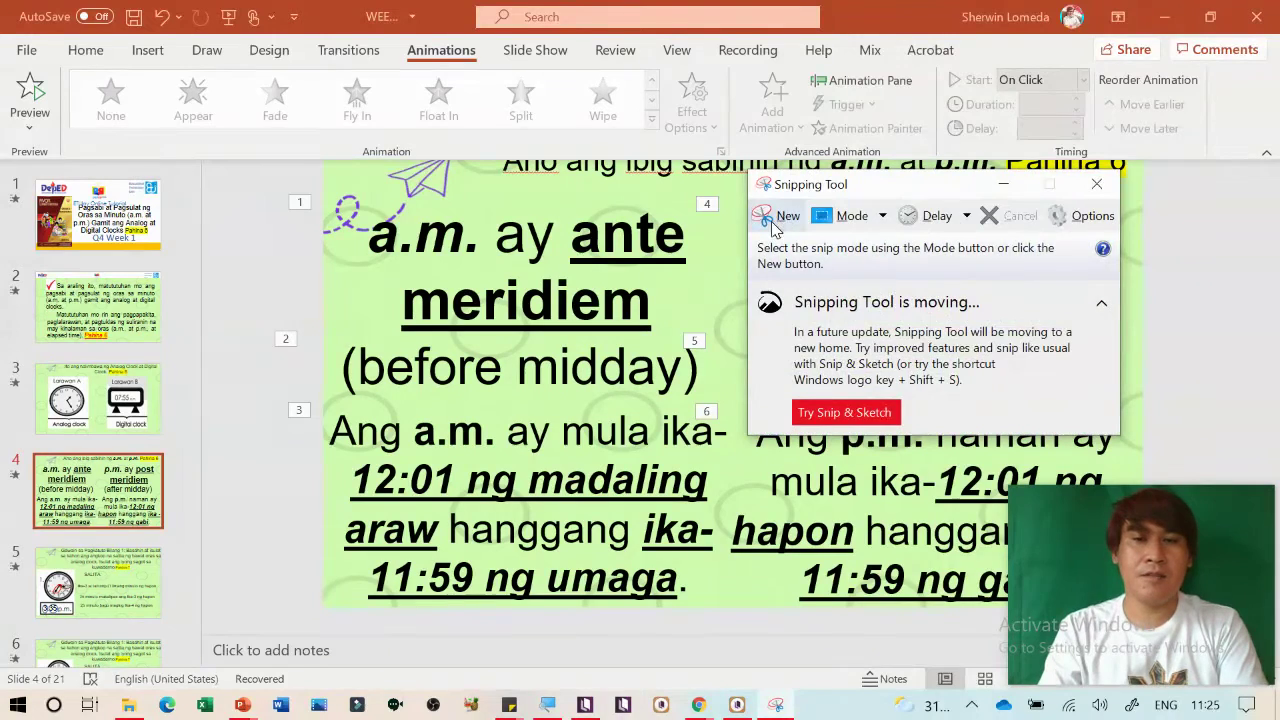
{"action": "left_click", "coordinate": [768, 215]}
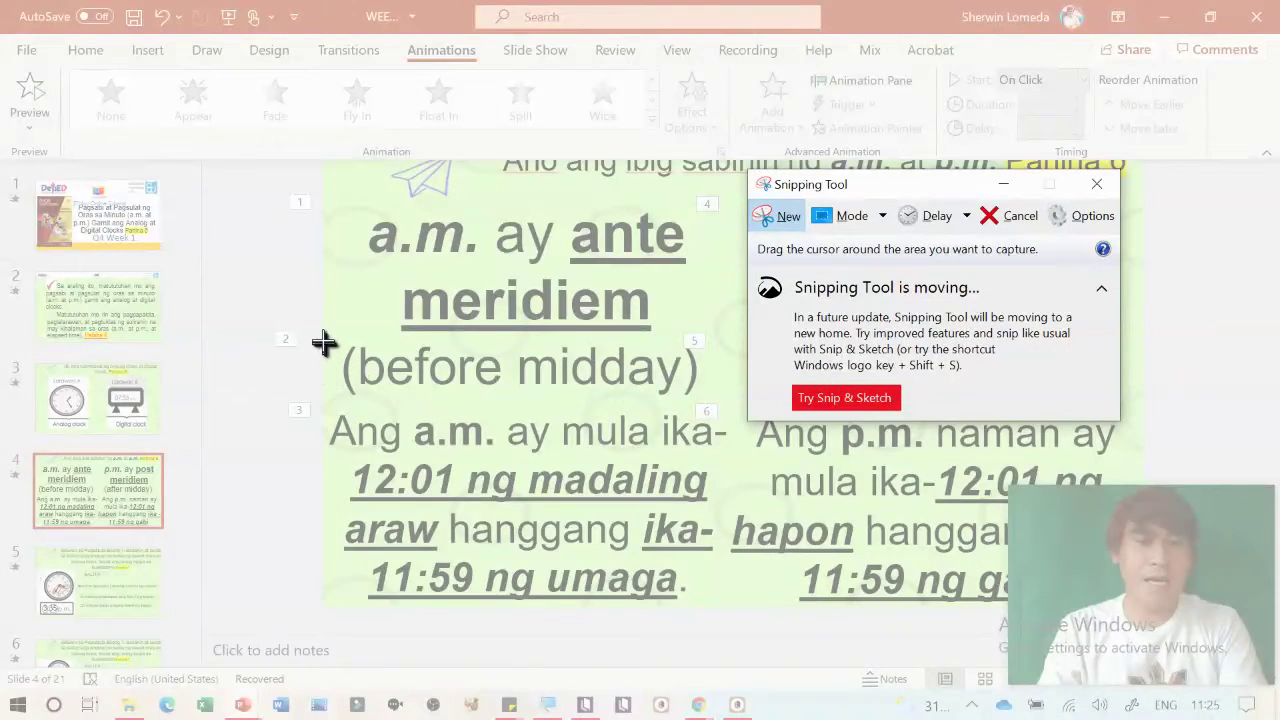
{"action": "left_click_drag", "start_coordinate": [321, 339], "coordinate": [727, 606]}
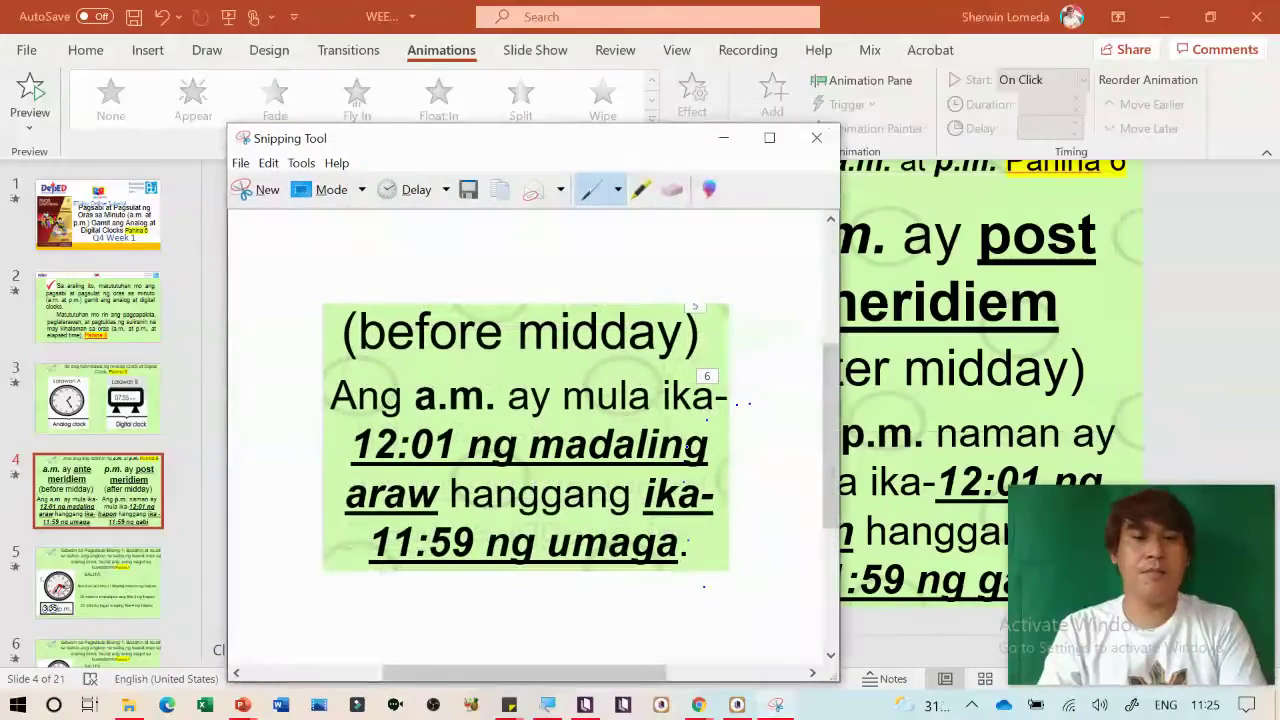
Save the snip as a JPEG file named AM in the Pictures folder
{"action": "key", "text": "ctrl+s"}
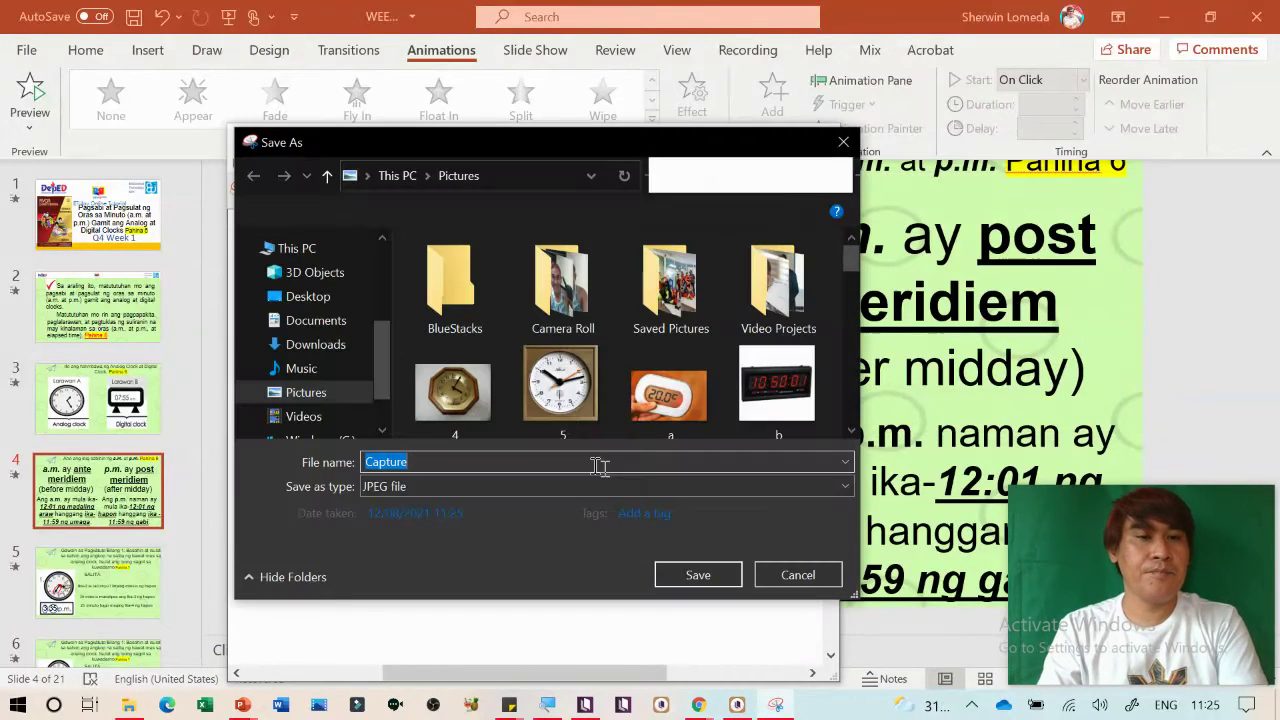
{"action": "type", "text": "AM"}
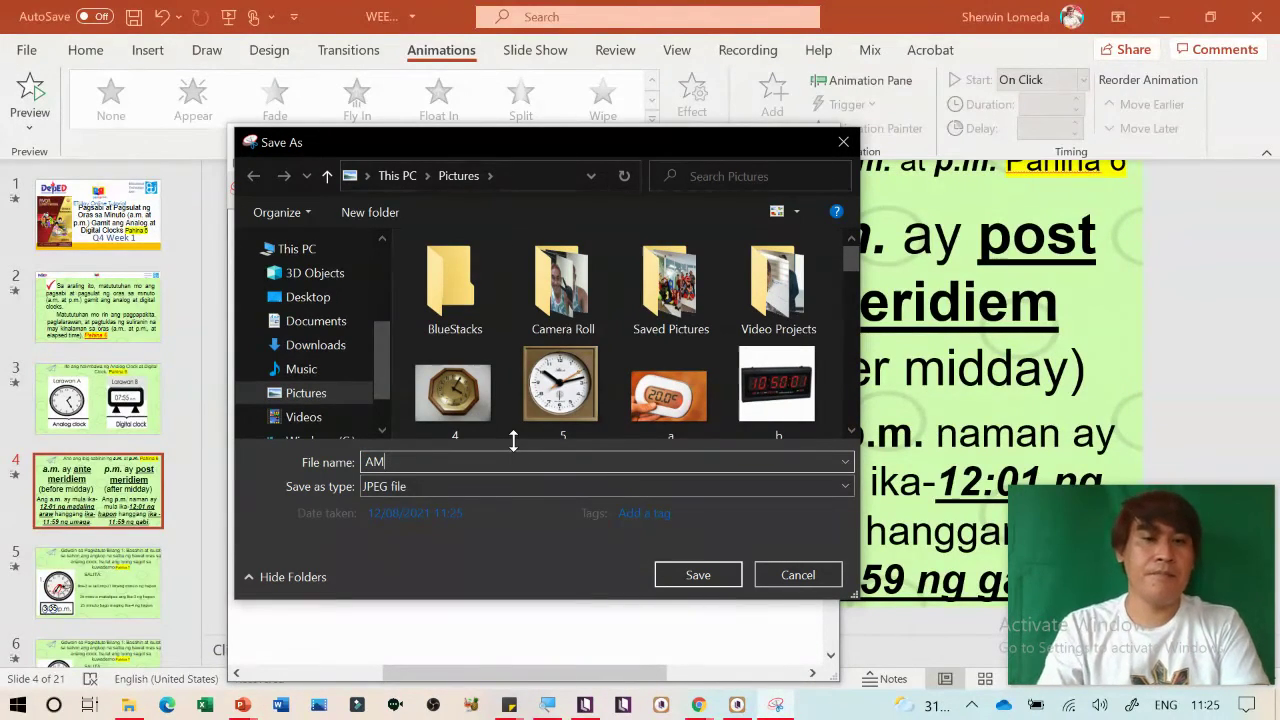
{"action": "left_click", "coordinate": [698, 575]}
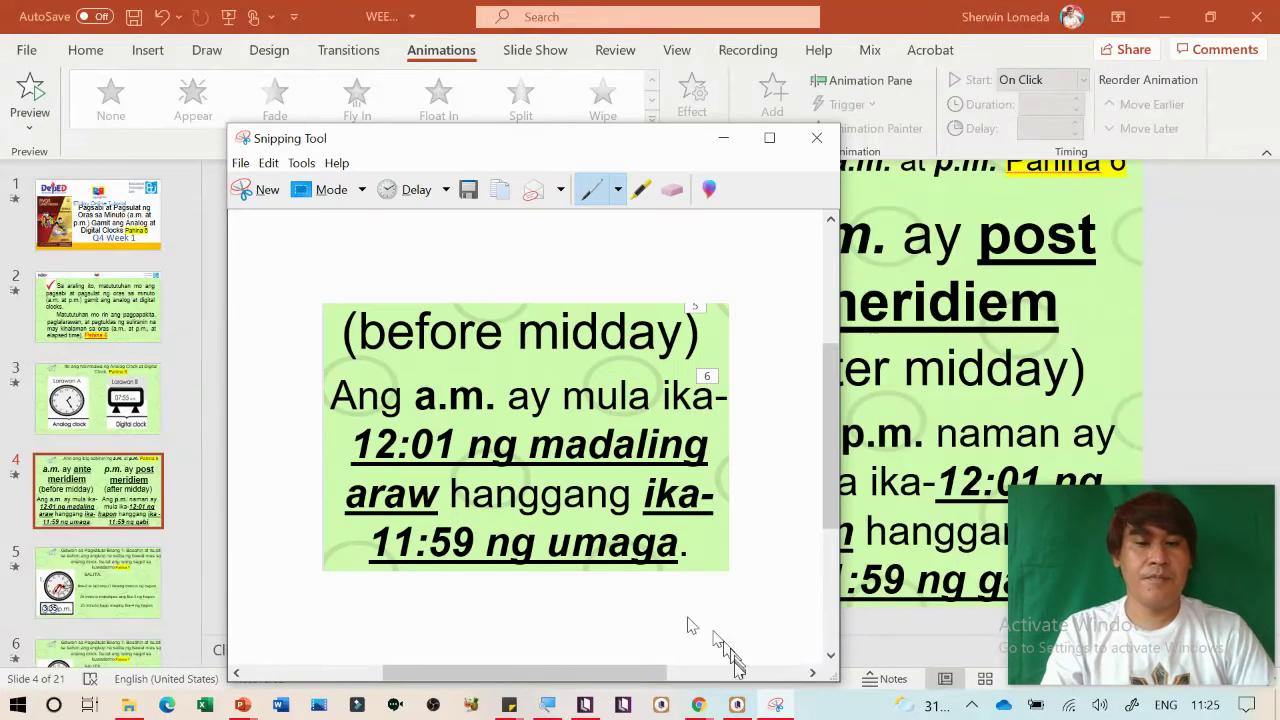
Copy "a.m. ay" from the PowerPoint slide and paste it in Kotobee Author as a third line
{"action": "left_click", "coordinate": [585, 705]}
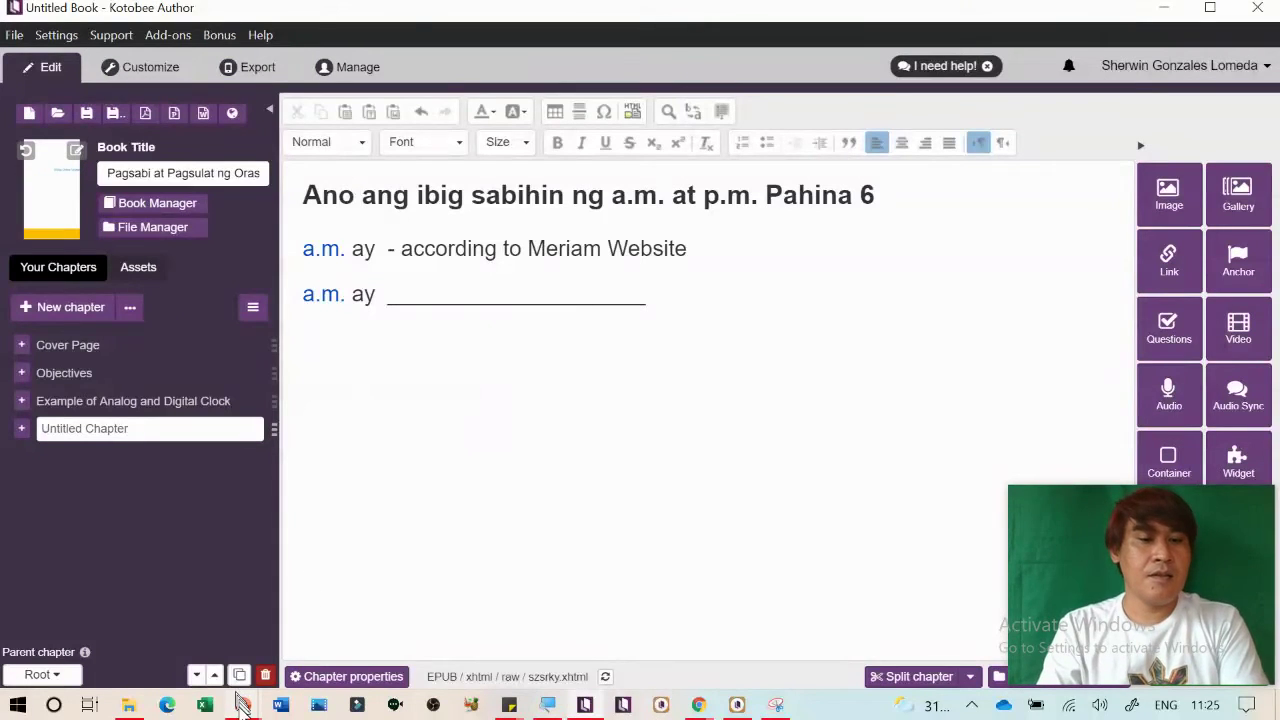
{"action": "mouse_move", "coordinate": [242, 705]}
{"action": "left_click", "coordinate": [533, 618]}
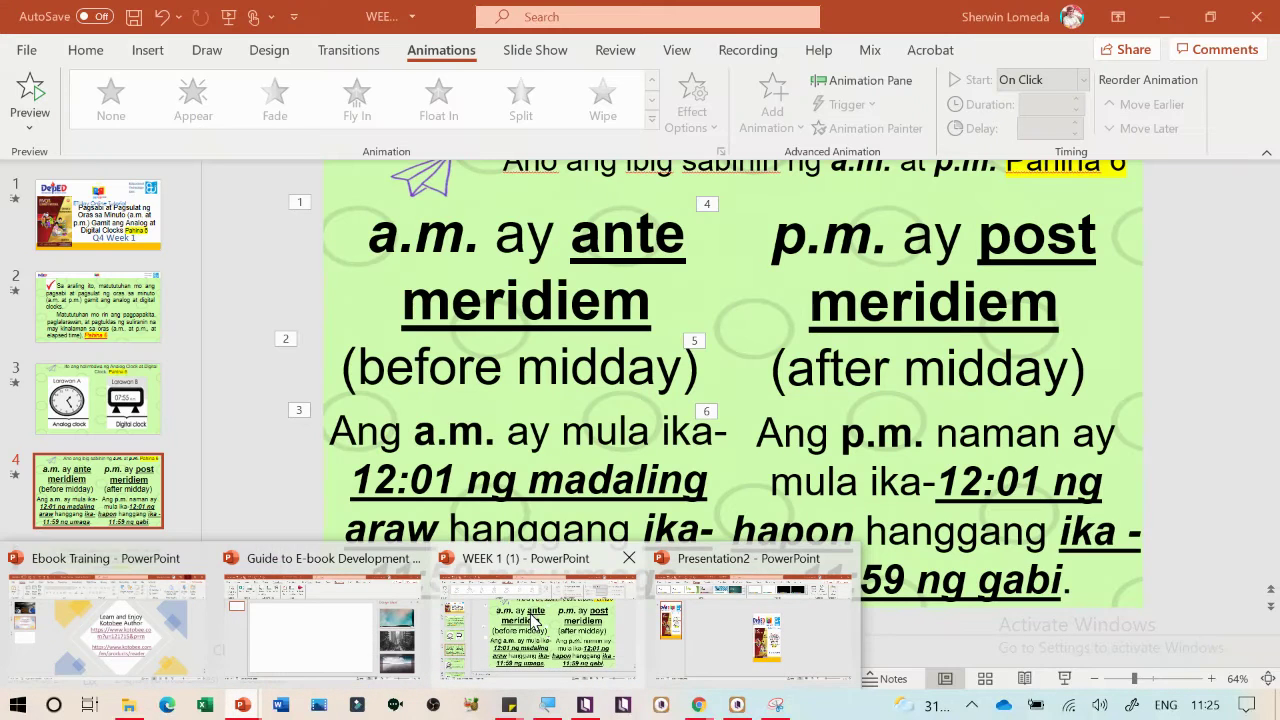
{"action": "left_click_drag", "start_coordinate": [368, 232], "coordinate": [551, 234]}
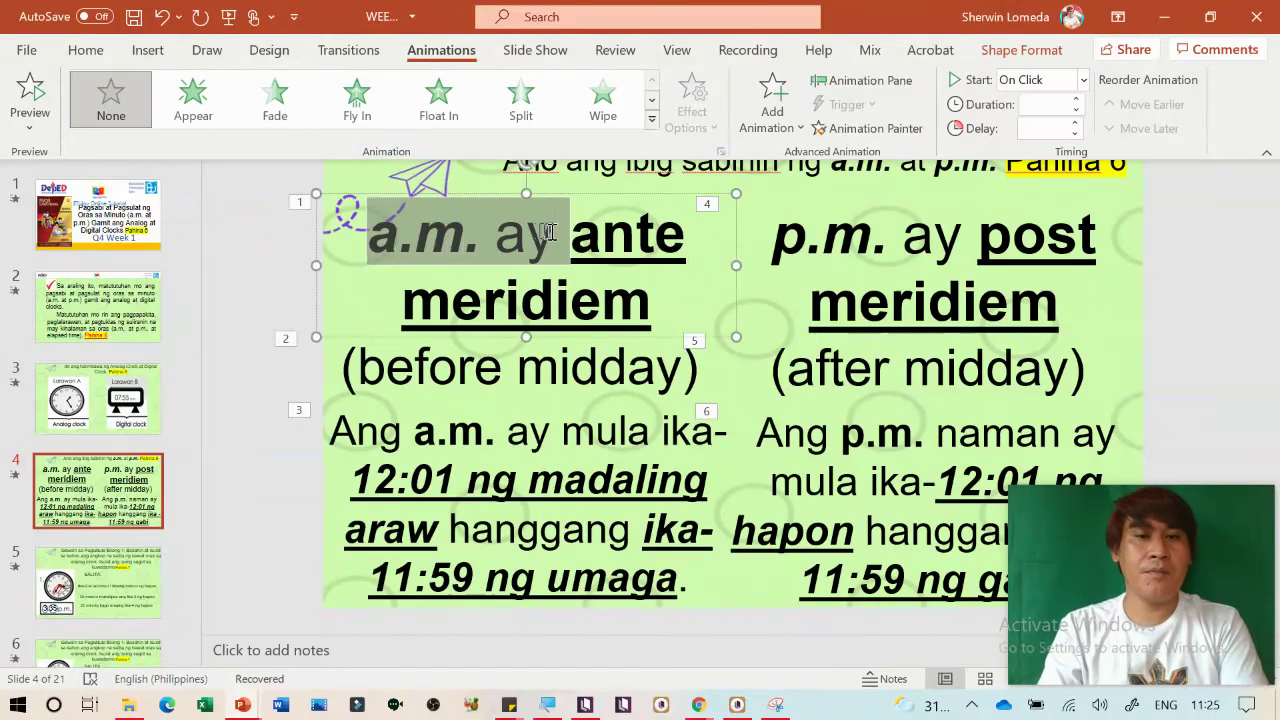
{"action": "key", "text": "alt+Tab"}
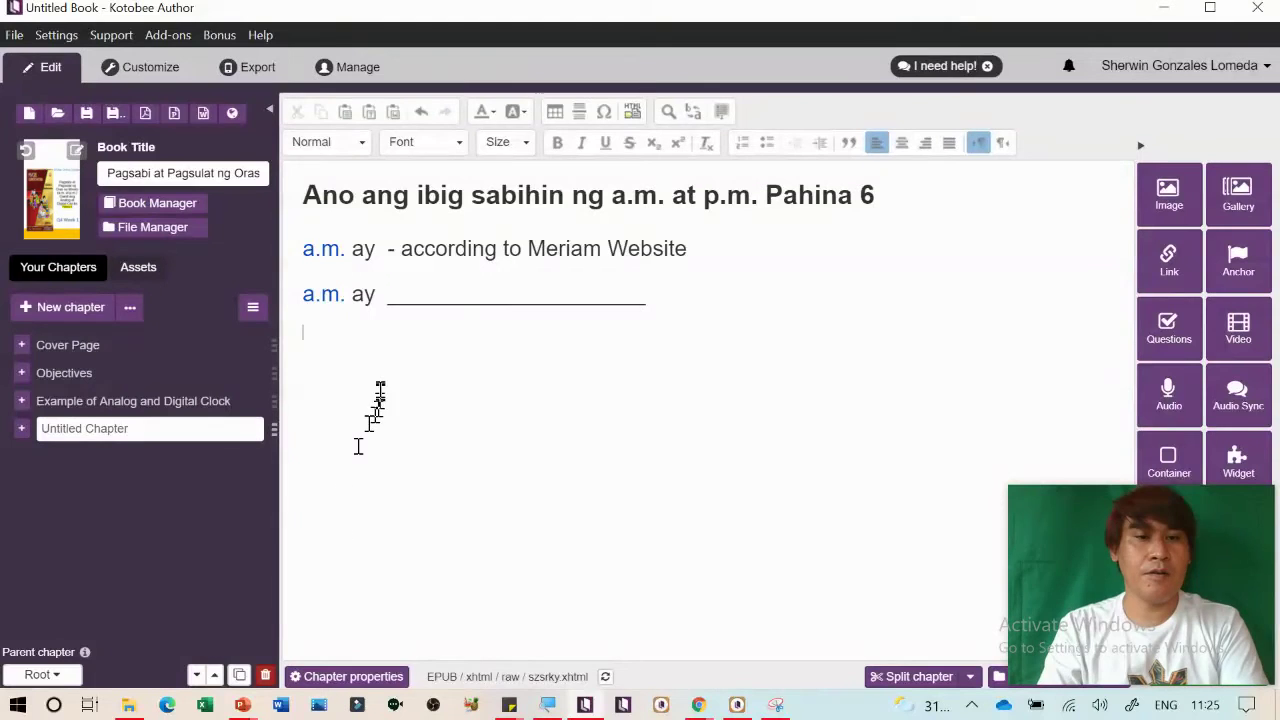
Set the "a.m. ay" text on the third line to font size 22
{"action": "left_click_drag", "start_coordinate": [355, 332], "coordinate": [297, 330]}
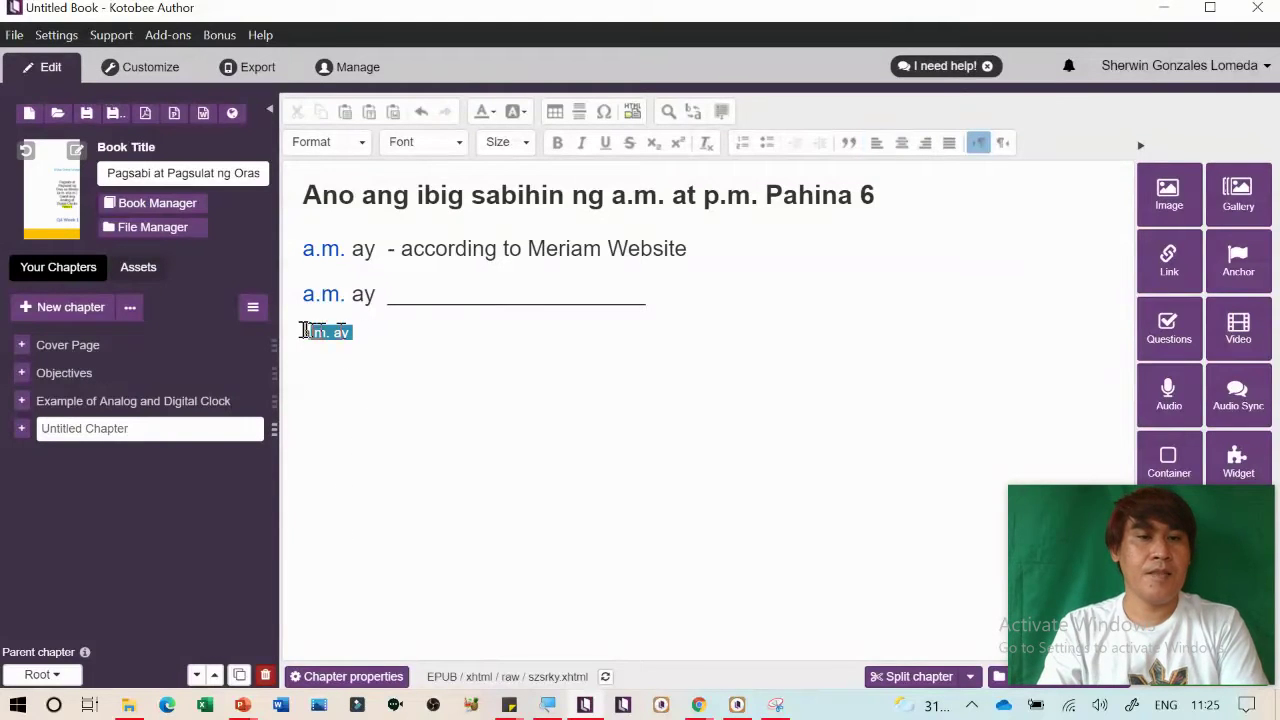
{"action": "left_click", "coordinate": [507, 142]}
{"action": "scroll", "coordinate": [540, 290], "scroll_direction": "down", "scroll_amount": 2}
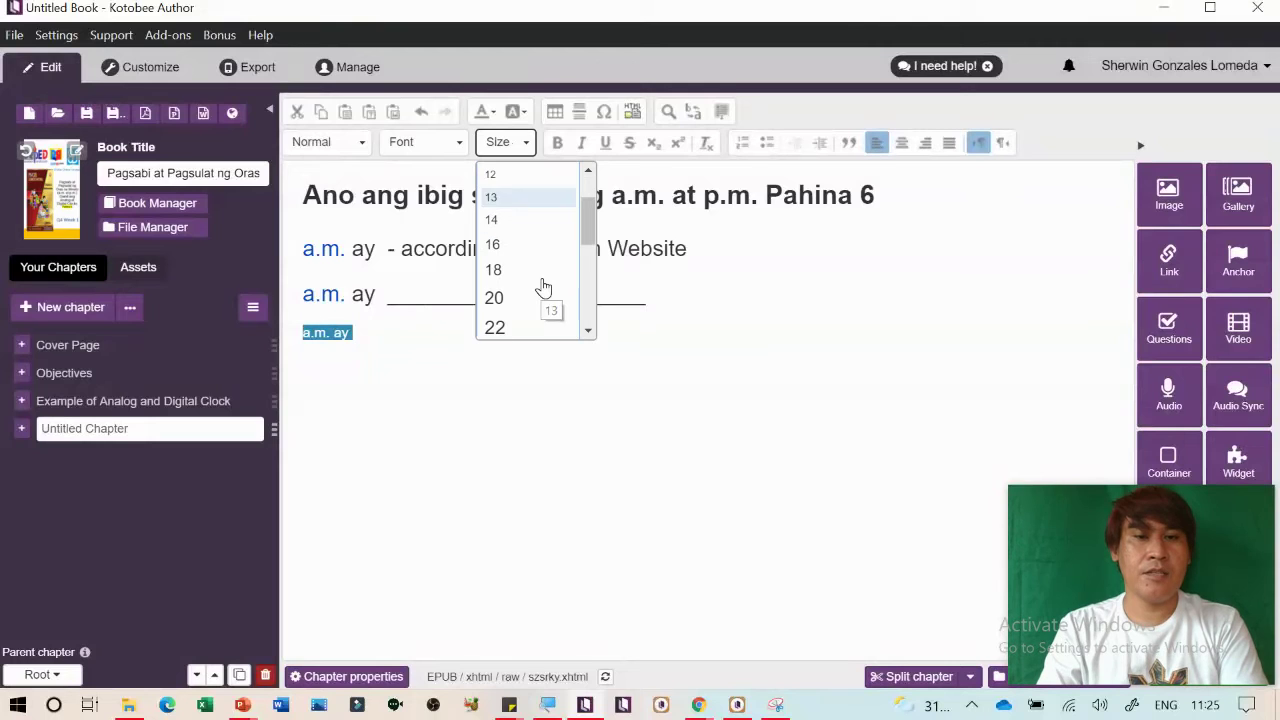
{"action": "left_click", "coordinate": [510, 328]}
Start a popup message link of type Image on the "a.m." of the third line
{"action": "key", "text": "Home"}
{"action": "key", "text": "shift+Right"}
{"action": "key", "text": "shift+Right"}
{"action": "key", "text": "shift+Right"}
{"action": "key", "text": "shift+Right"}
{"action": "key", "text": "shift+Right"}
{"action": "key", "text": "shift+Right"}
{"action": "key", "text": "shift+Right"}
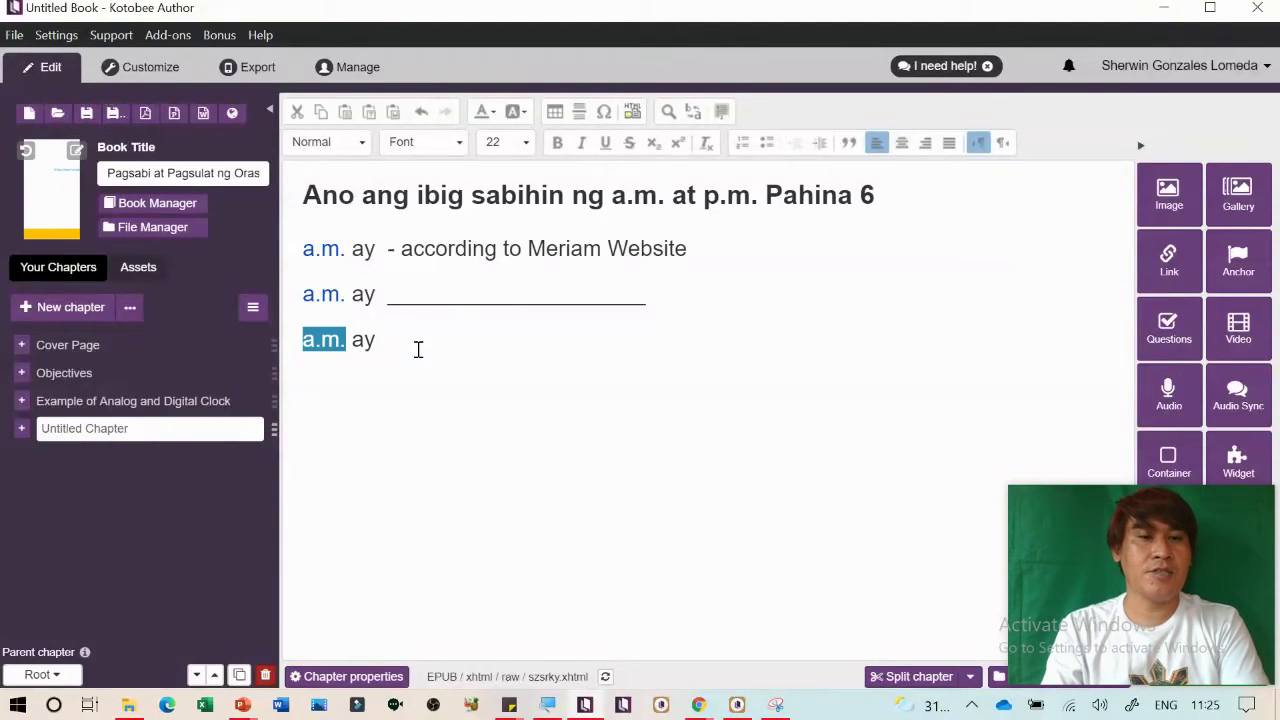
{"action": "left_click", "coordinate": [1169, 262]}
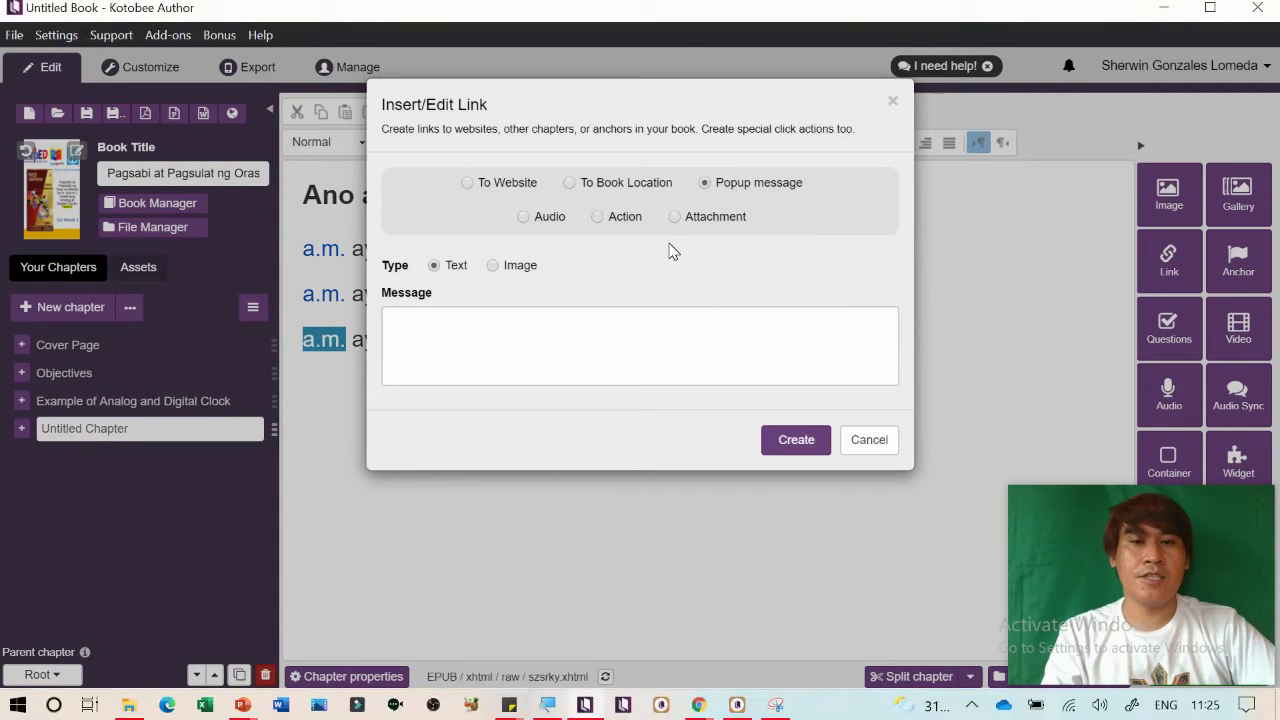
{"action": "left_click", "coordinate": [493, 266]}
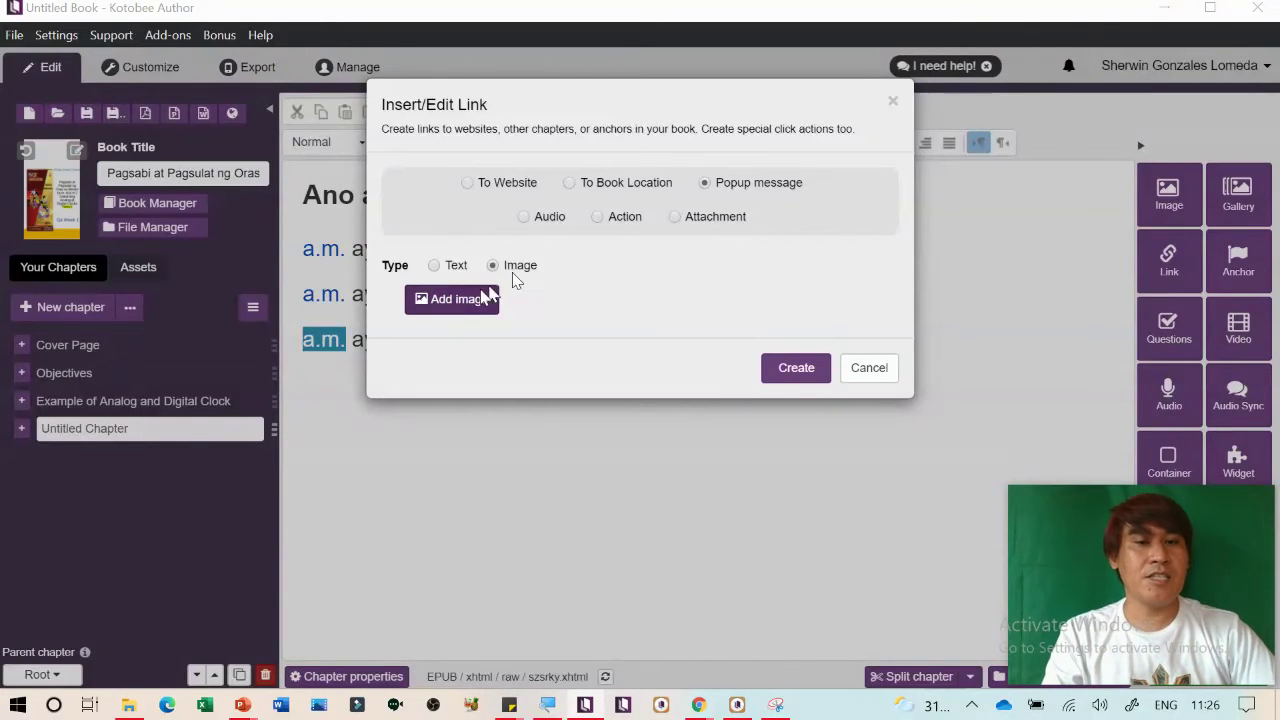
Add the AM image from the Pictures folder as the popup image and create the link
{"action": "left_click", "coordinate": [452, 299]}
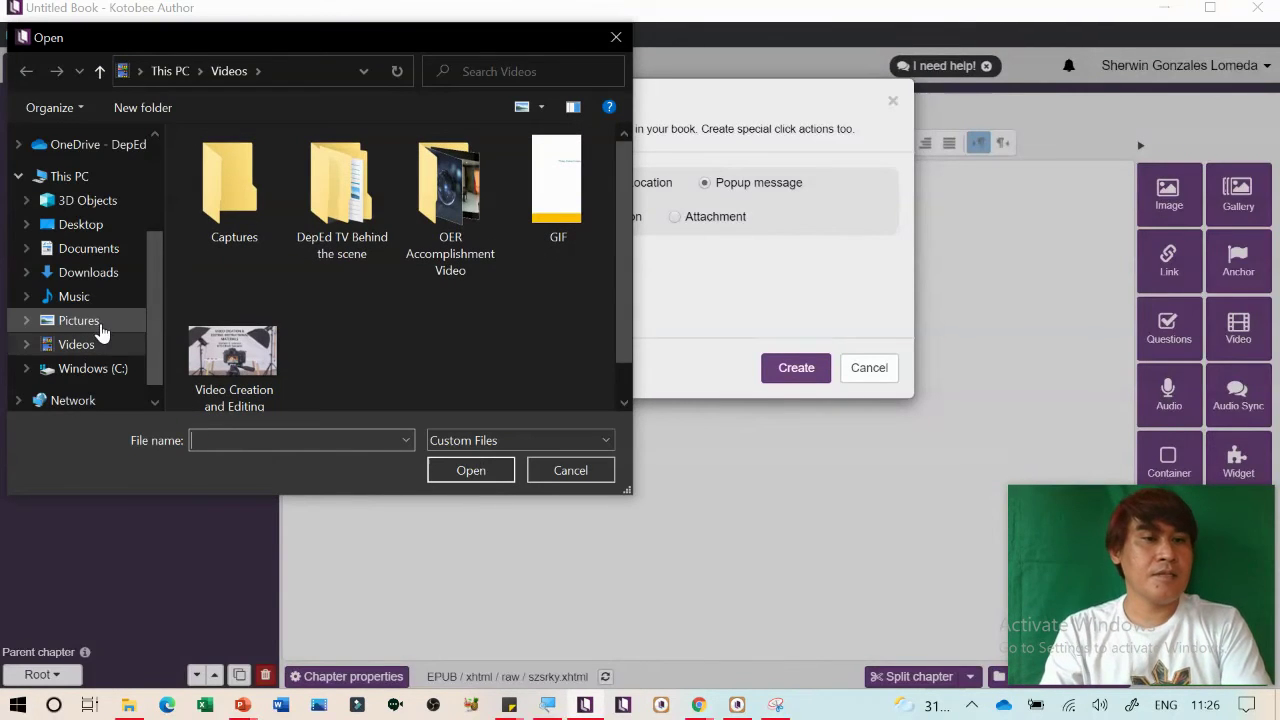
{"action": "left_click", "coordinate": [80, 321]}
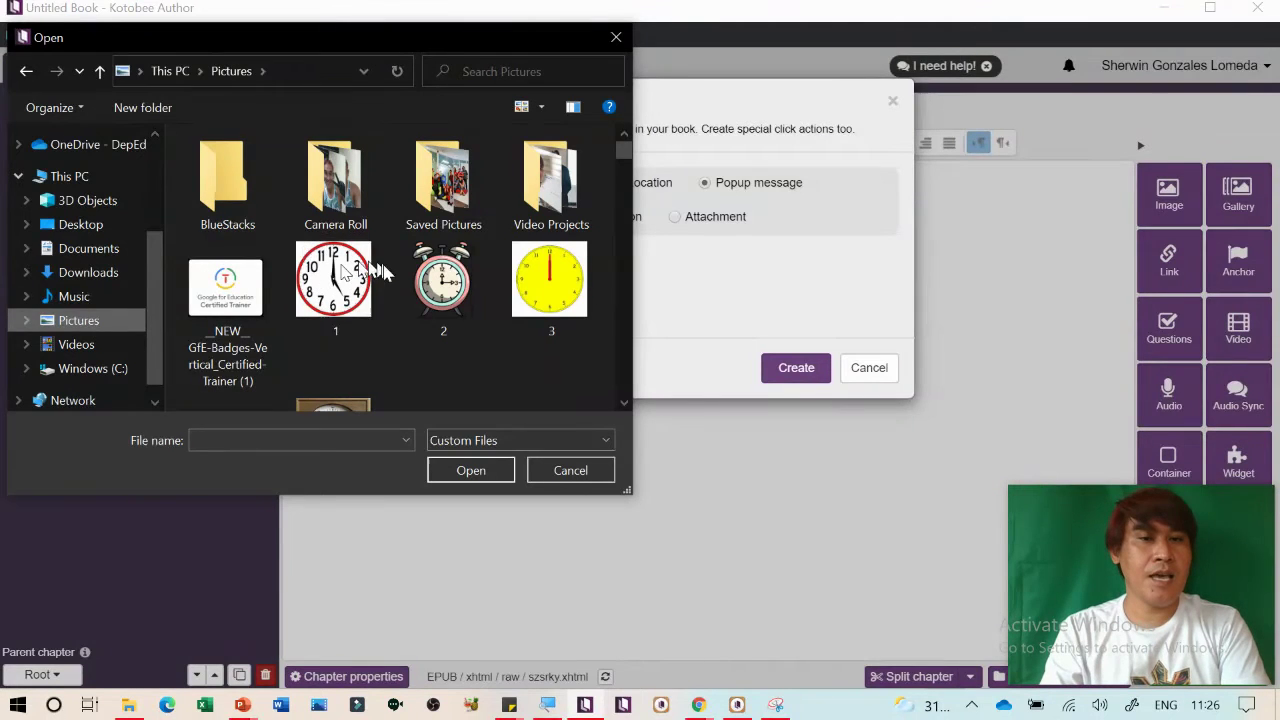
{"action": "key", "text": "a"}
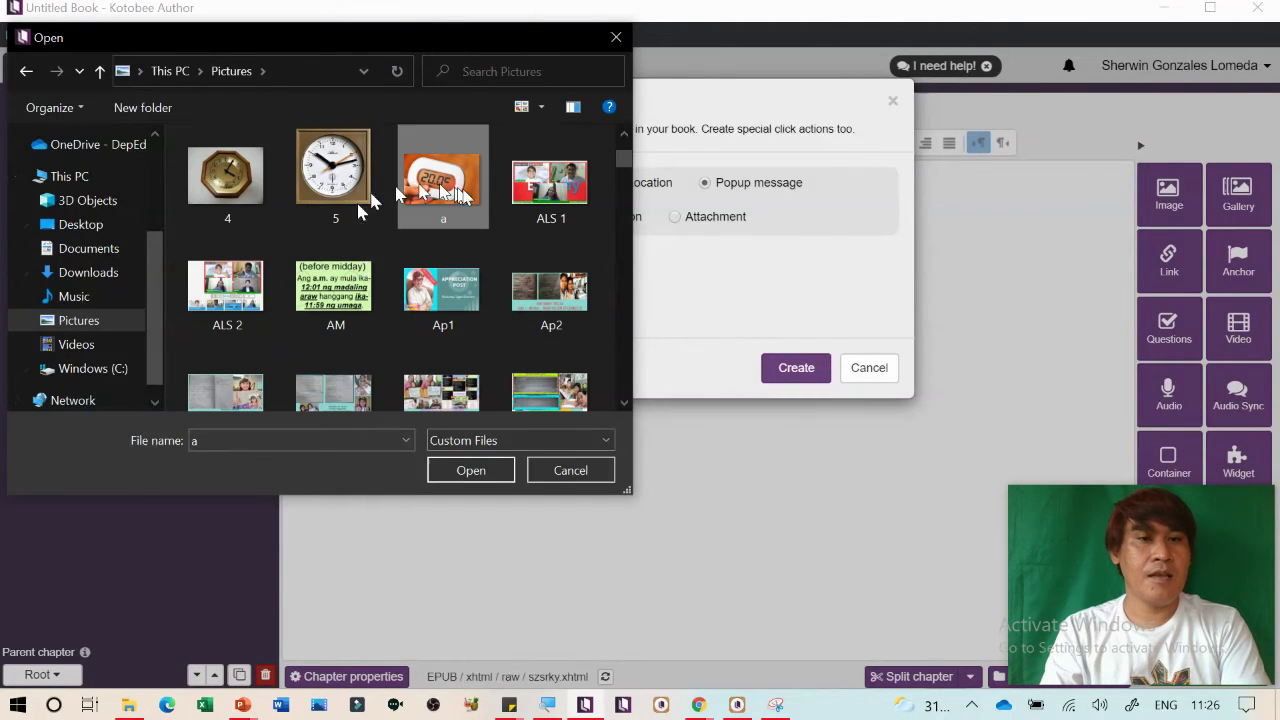
{"action": "left_click", "coordinate": [330, 290]}
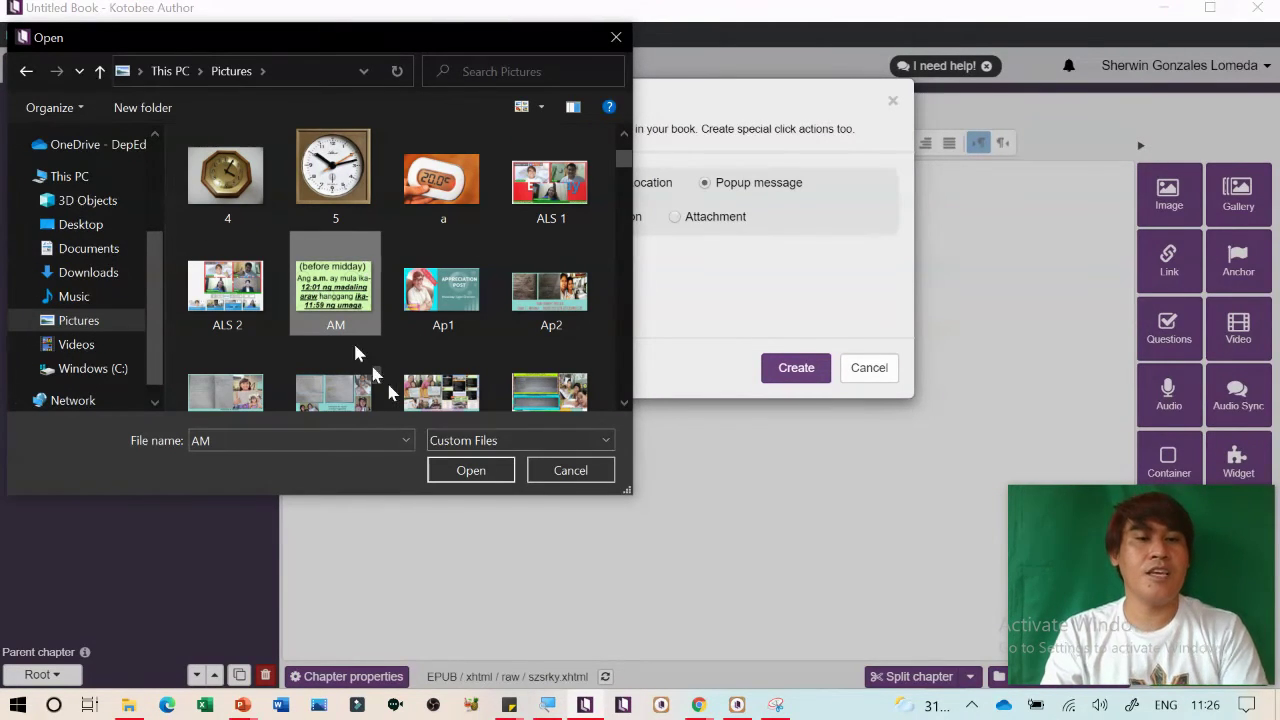
{"action": "left_click", "coordinate": [470, 470]}
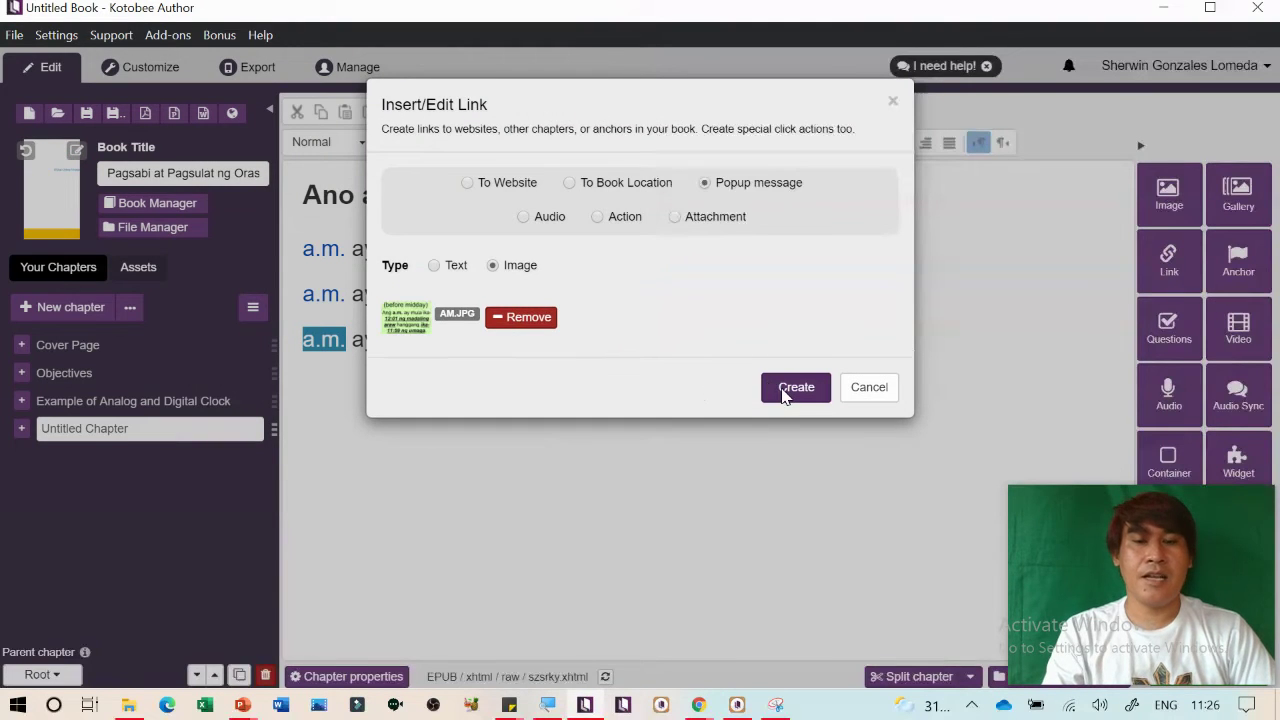
{"action": "left_click", "coordinate": [783, 390]}
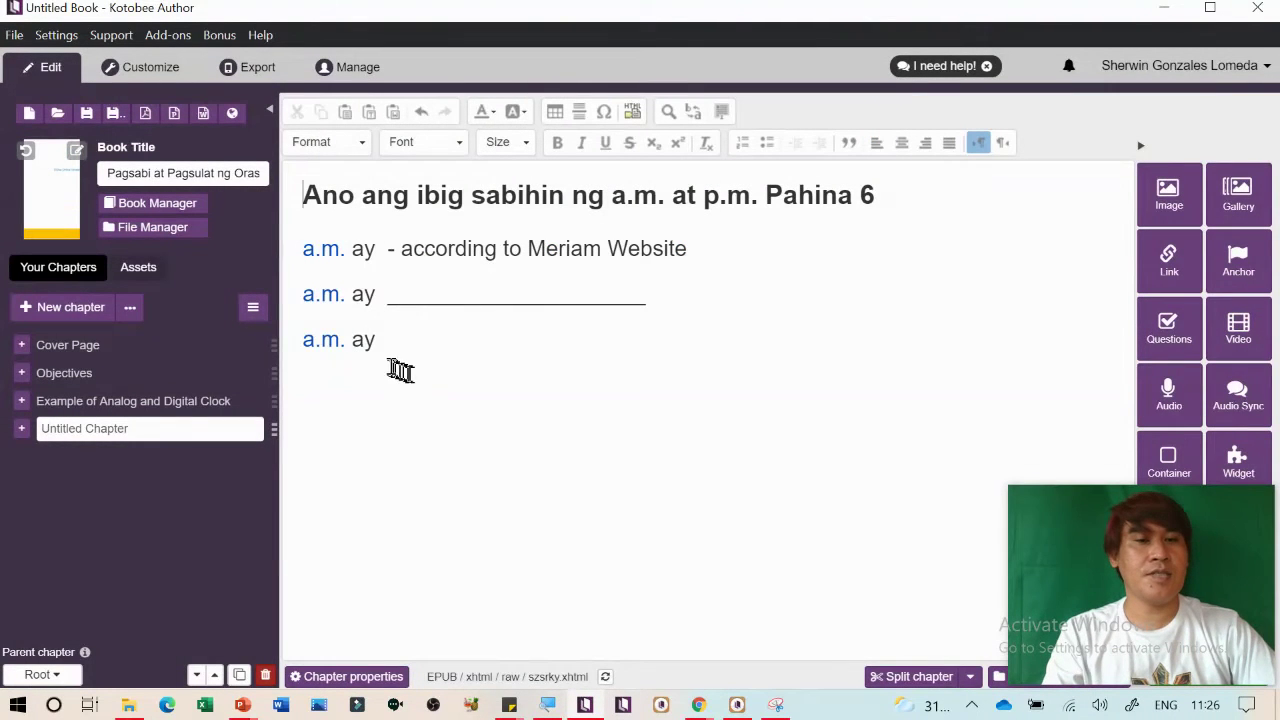
Preview Untitled Chapter in the e-book reader and test the website link on the first "a.m."
{"action": "left_click", "coordinate": [140, 70]}
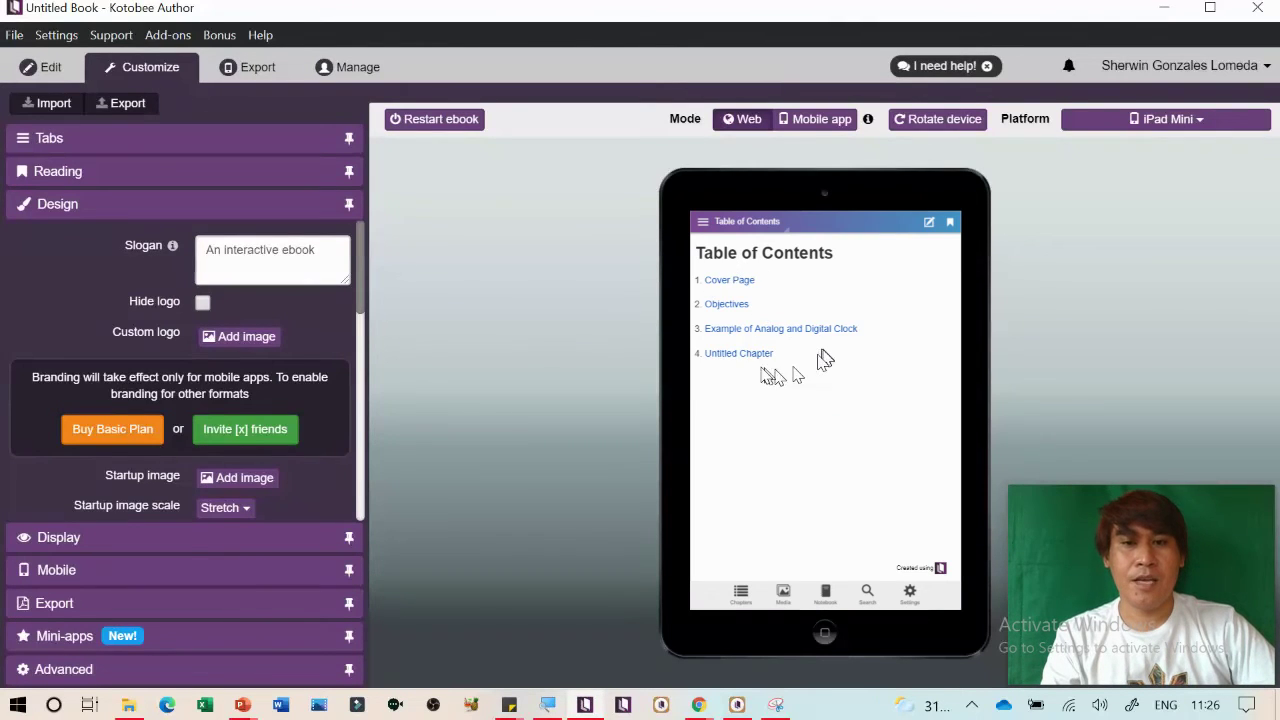
{"action": "left_click", "coordinate": [728, 356]}
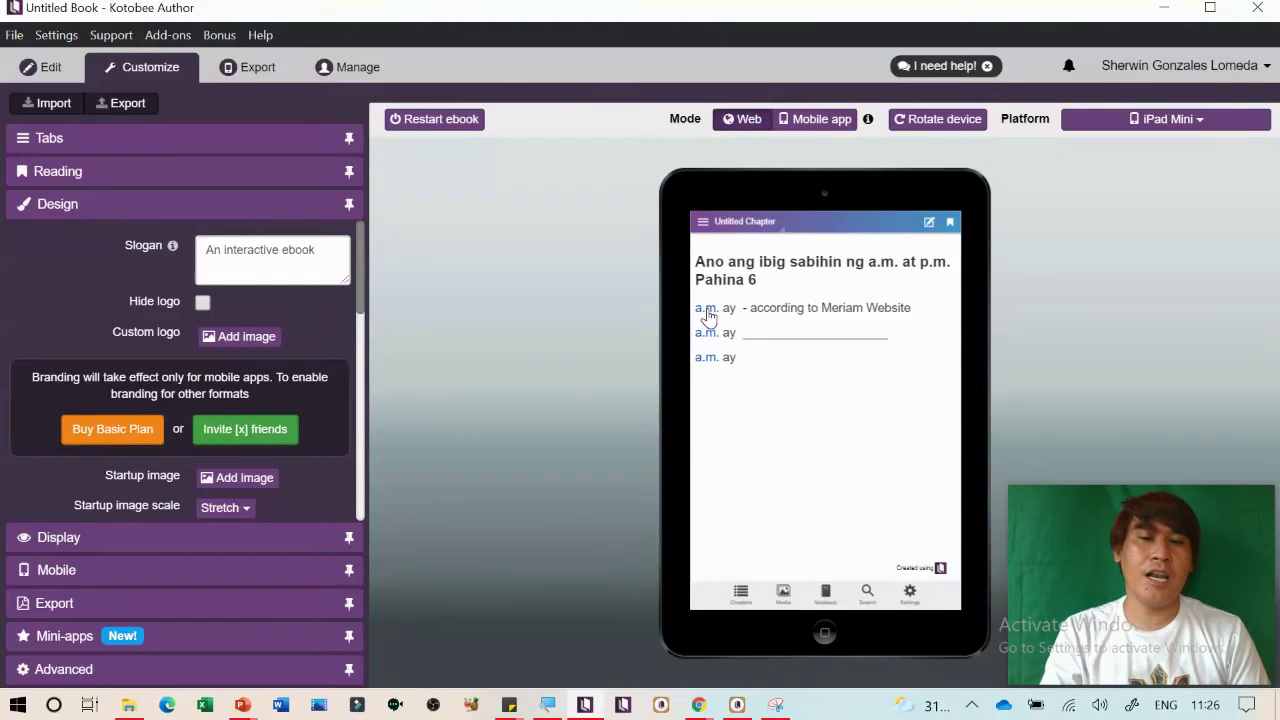
{"action": "left_click", "coordinate": [706, 310]}
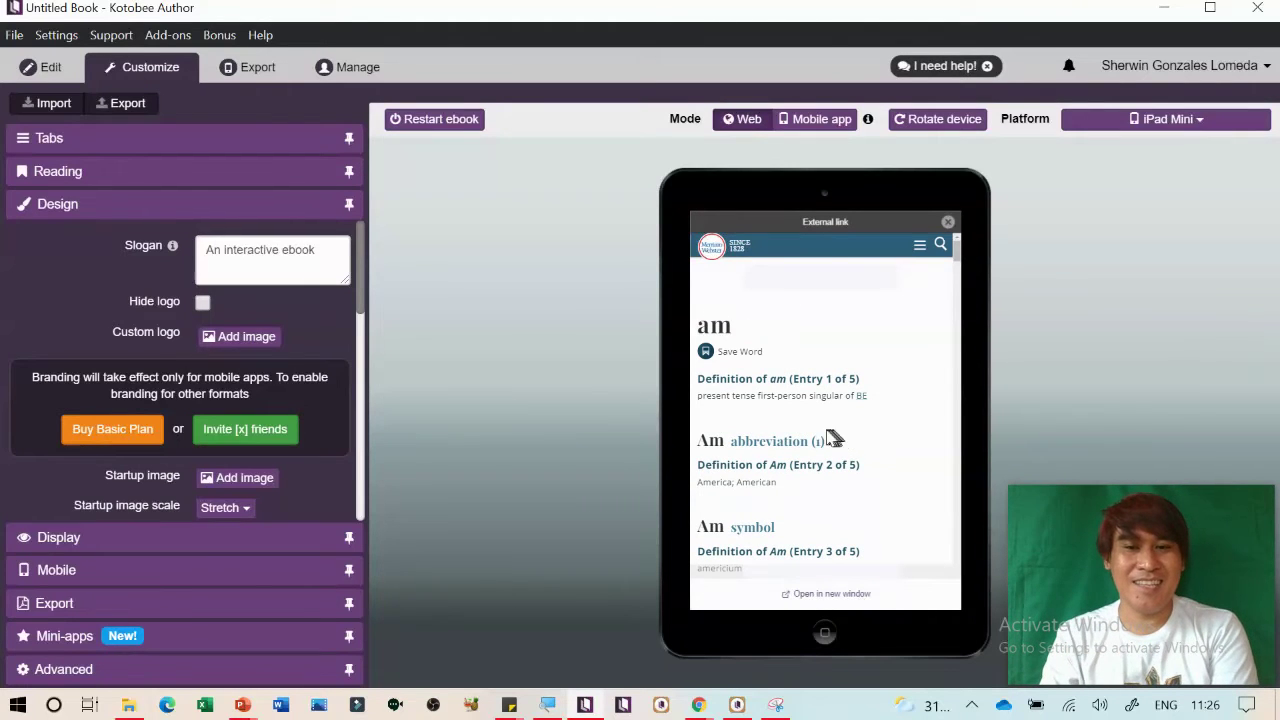
{"action": "scroll", "coordinate": [808, 388], "scroll_direction": "down", "scroll_amount": 5}
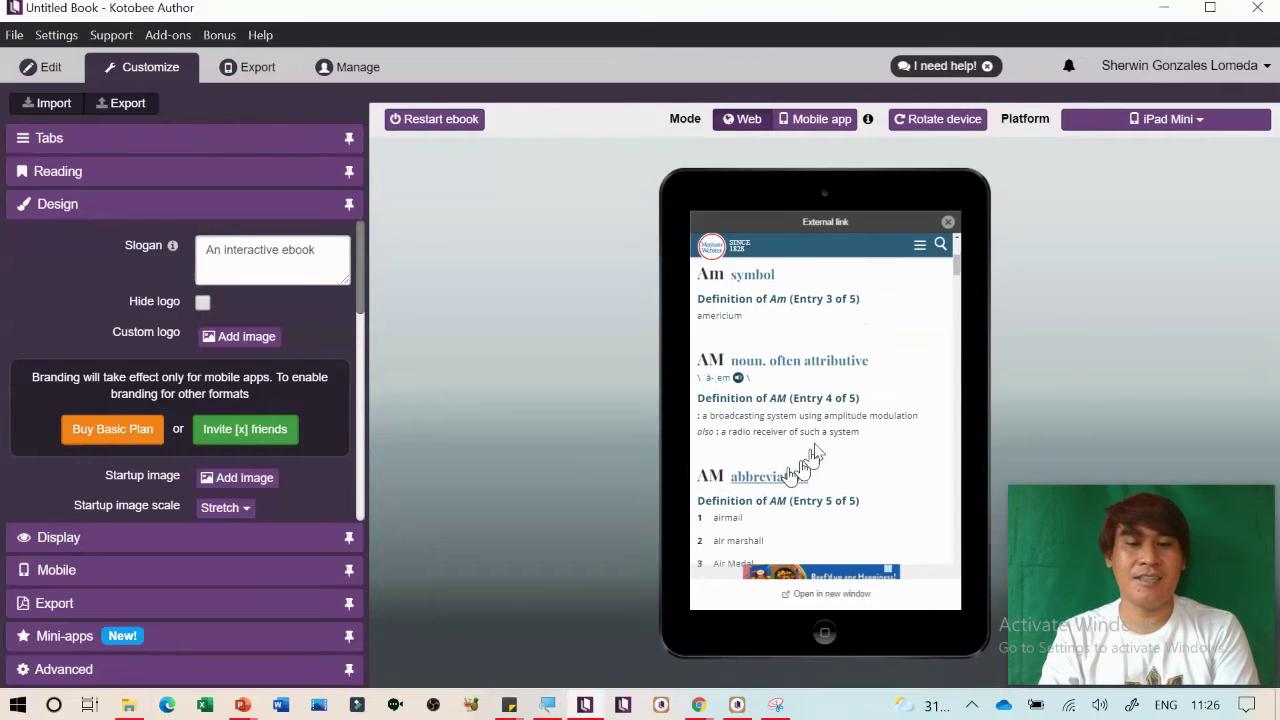
{"action": "left_click", "coordinate": [948, 222]}
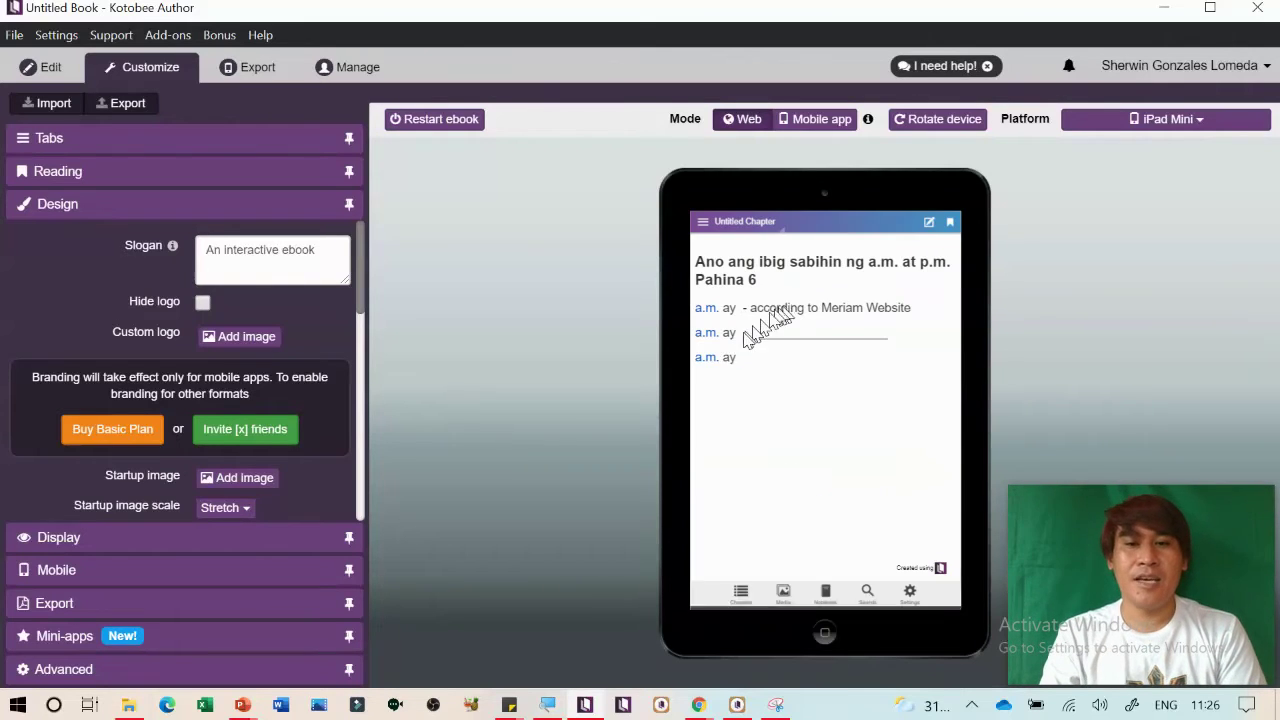
Test the text popup on the second "a.m." and the image popup on the third, closing each
{"action": "left_click", "coordinate": [705, 336]}
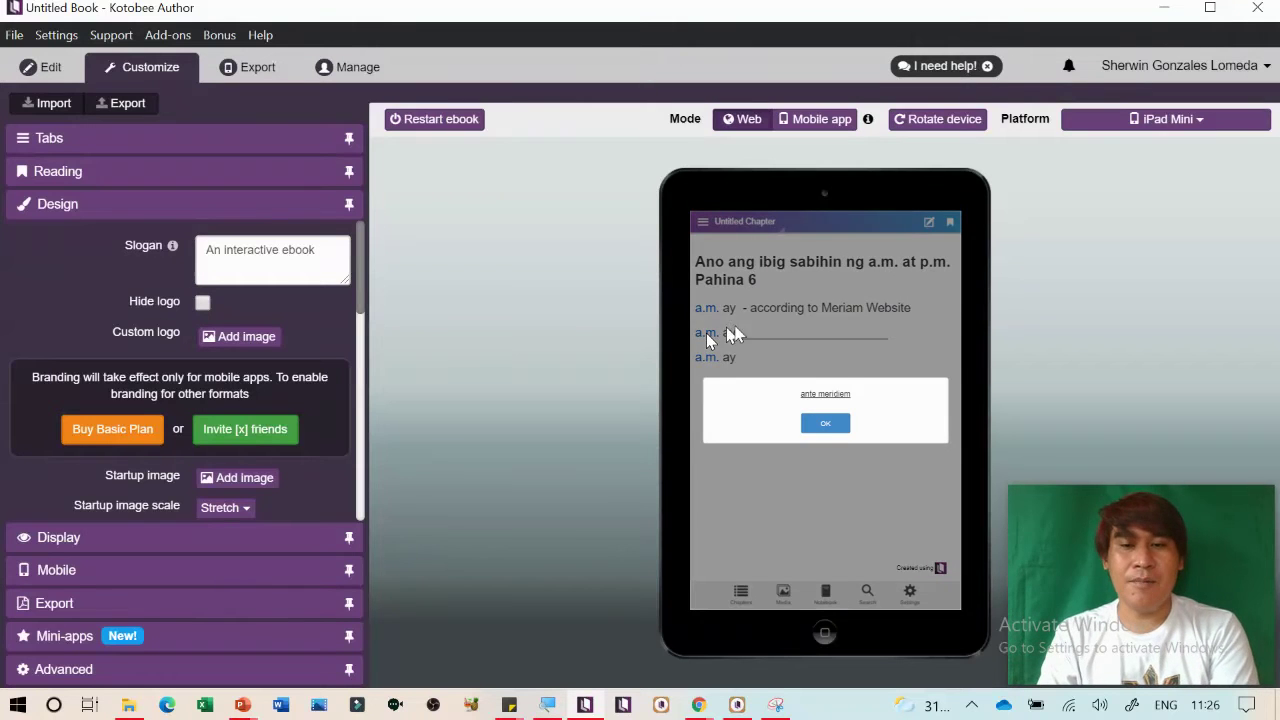
{"action": "left_click", "coordinate": [823, 425]}
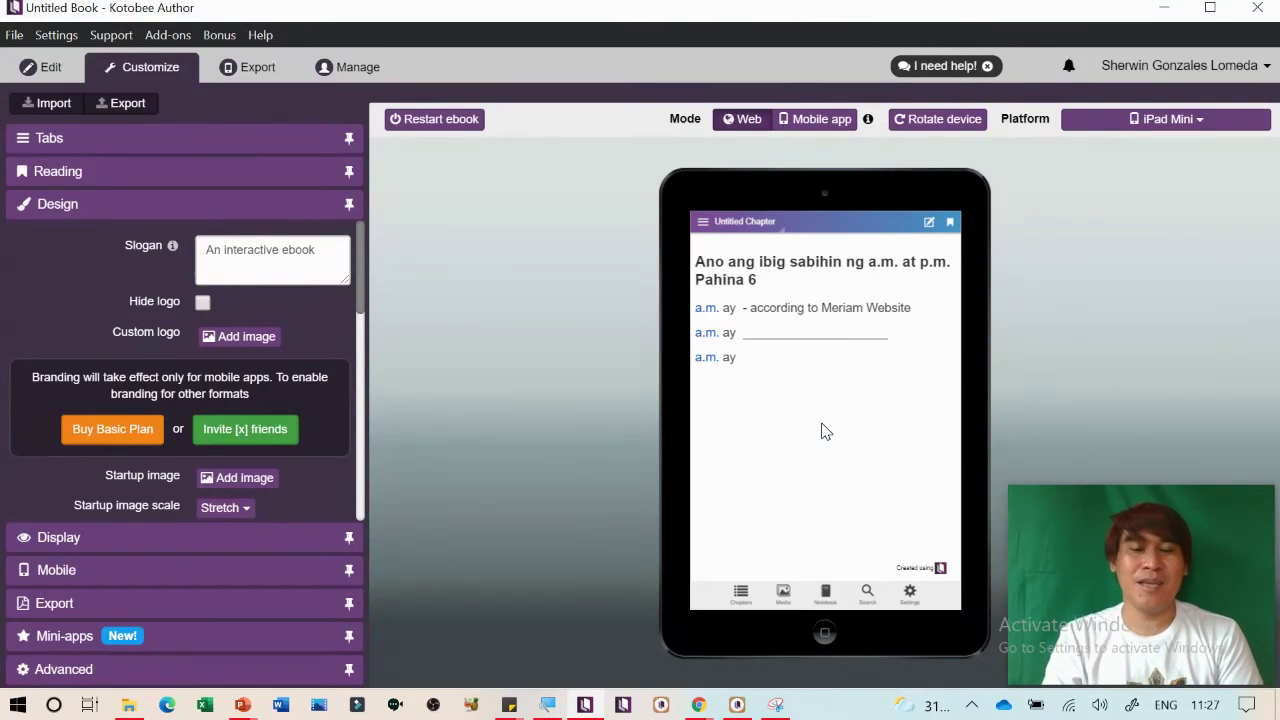
{"action": "left_click", "coordinate": [707, 360]}
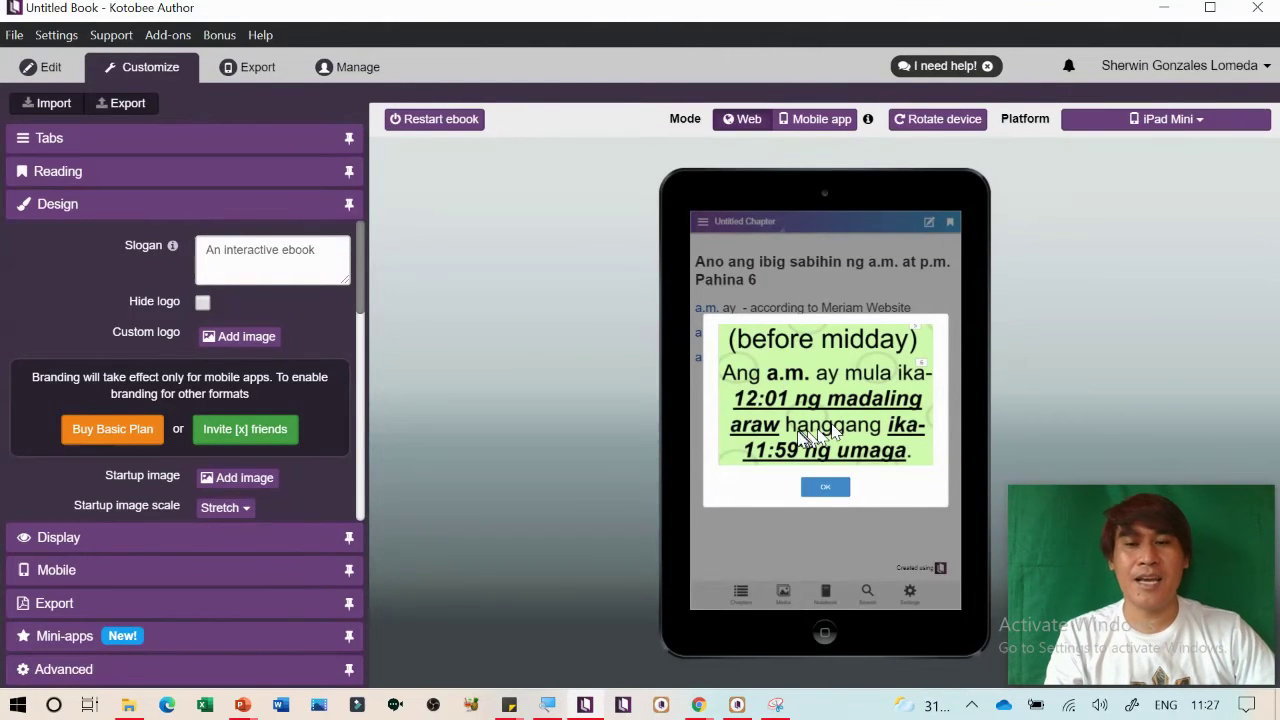
{"action": "left_click", "coordinate": [826, 488]}
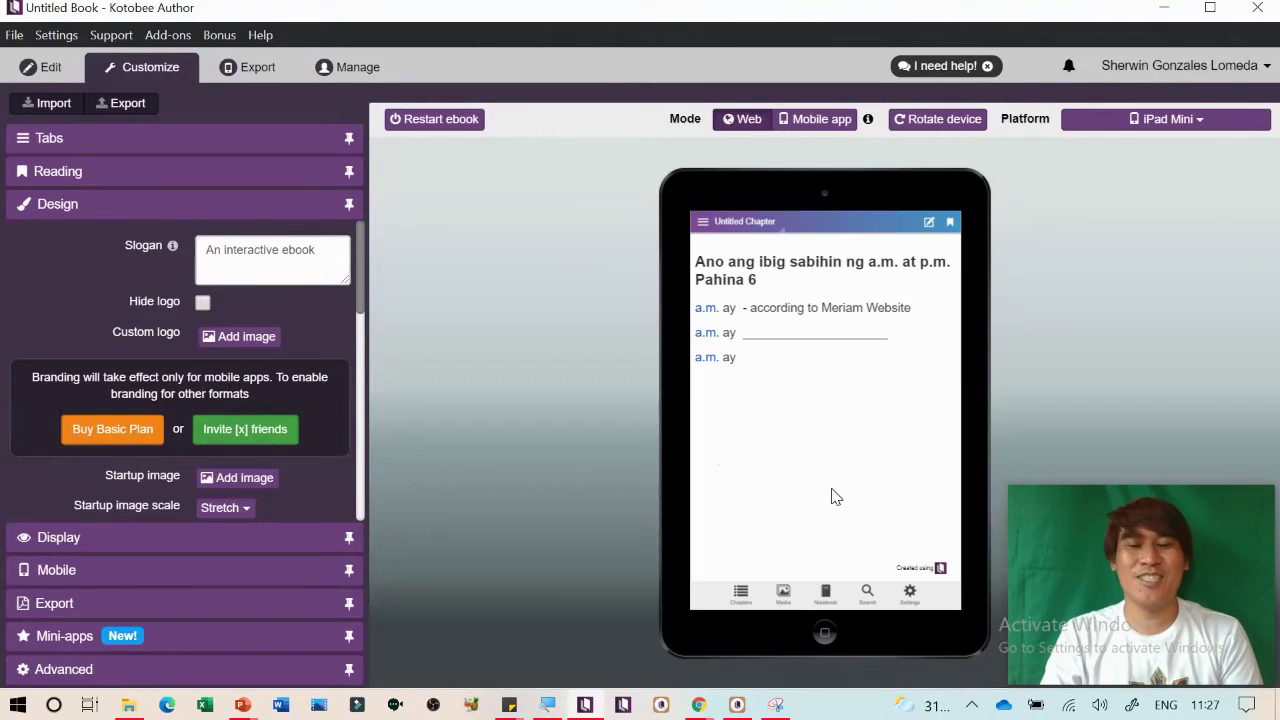
Return to editing the chapter and add "a.m. ay" as a fourth line
{"action": "left_click", "coordinate": [43, 66]}
{"action": "left_click", "coordinate": [430, 345]}
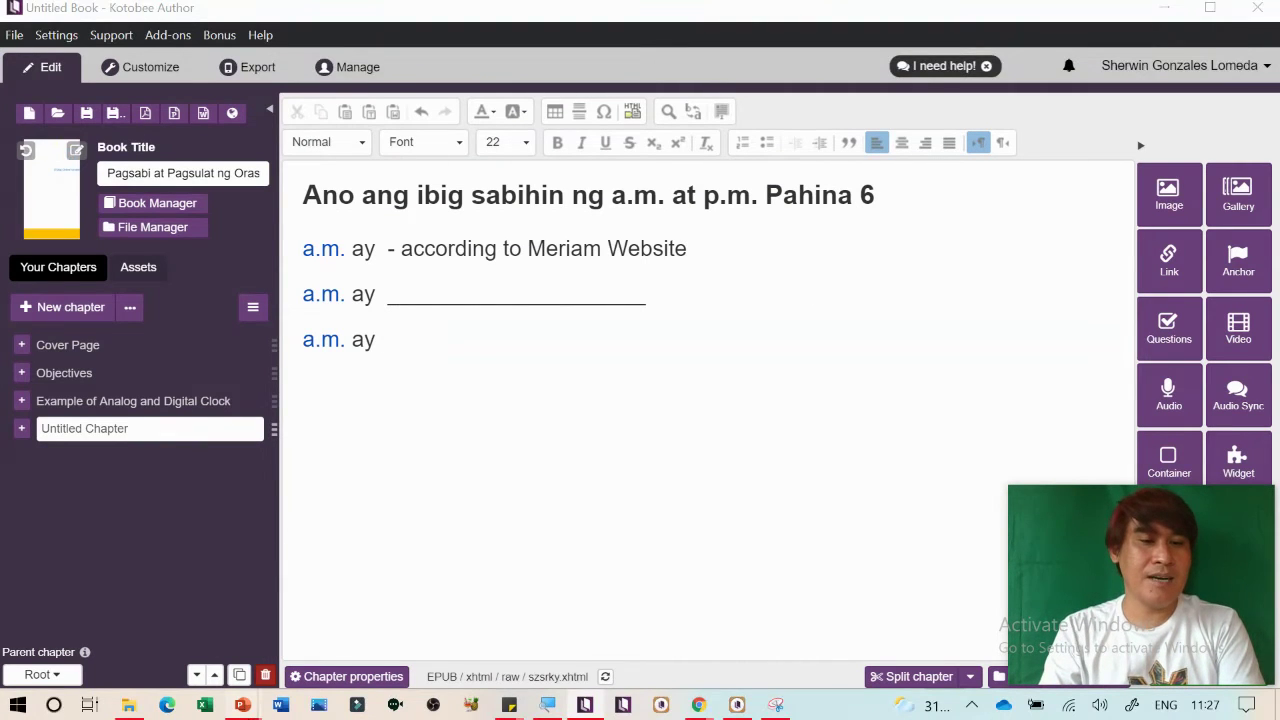
{"action": "mouse_move", "coordinate": [243, 705]}
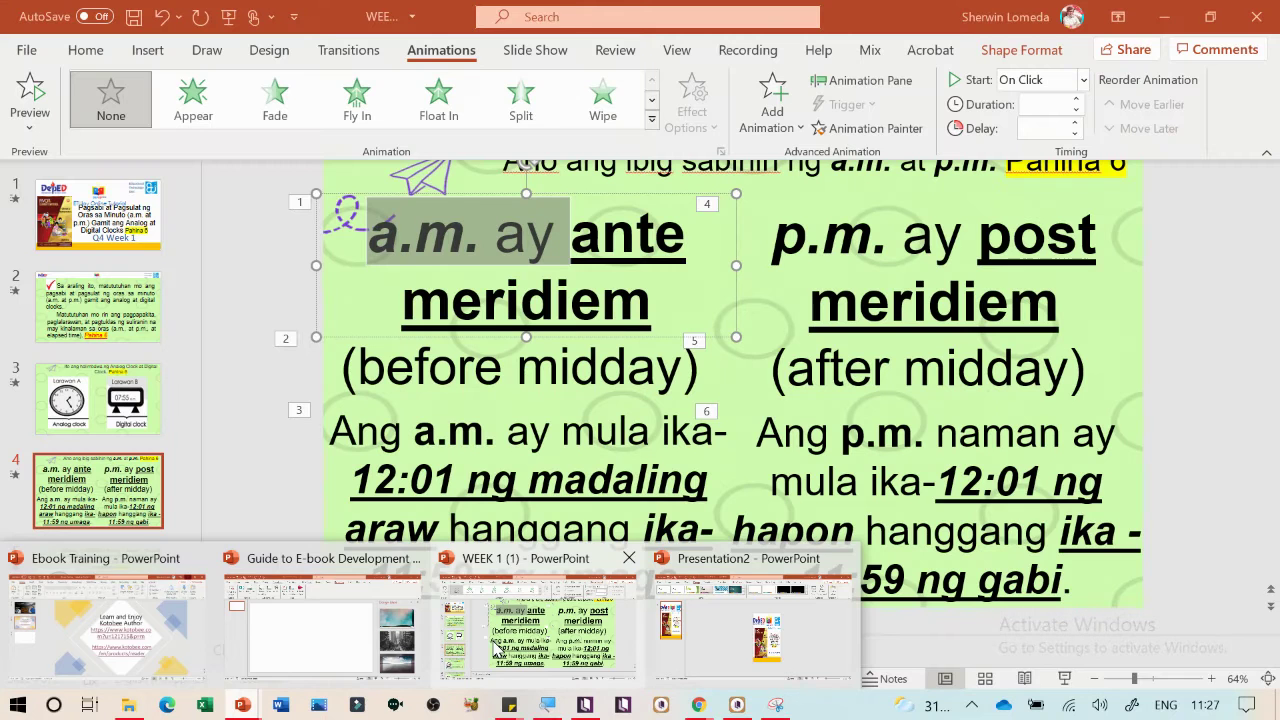
{"action": "left_click", "coordinate": [495, 645]}
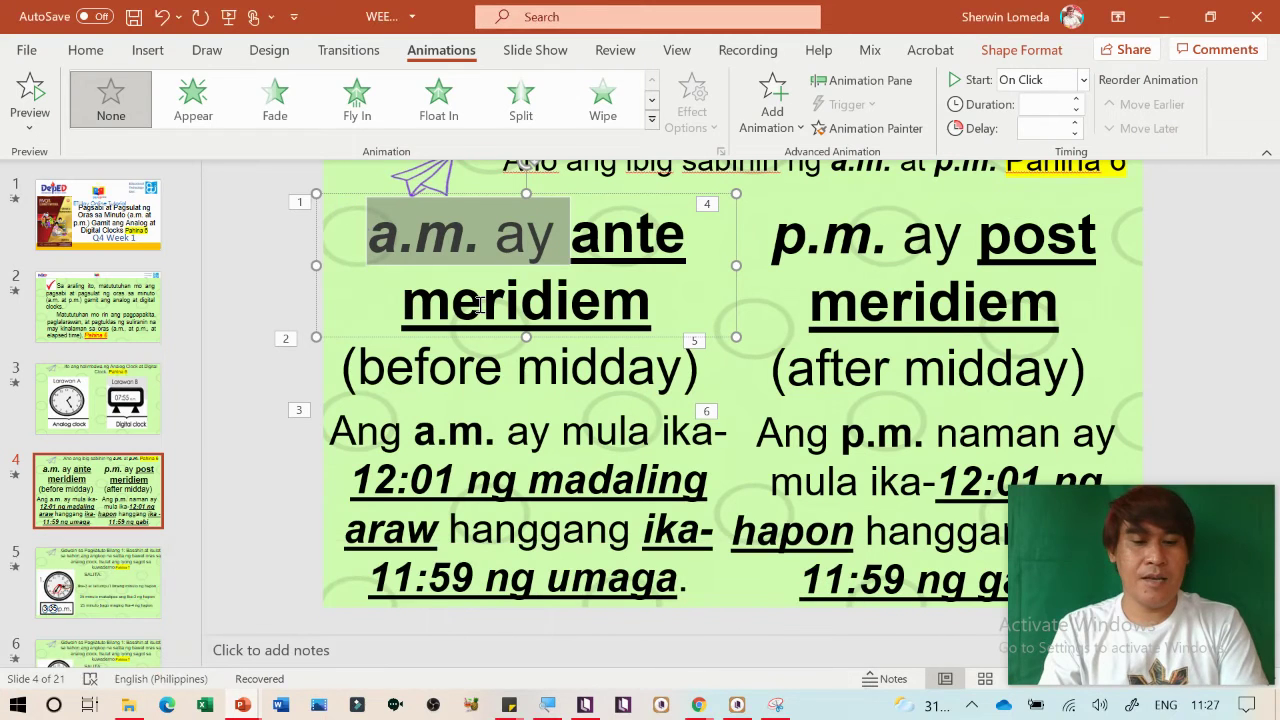
{"action": "key", "text": "alt+Tab"}
{"action": "key", "text": "Return"}
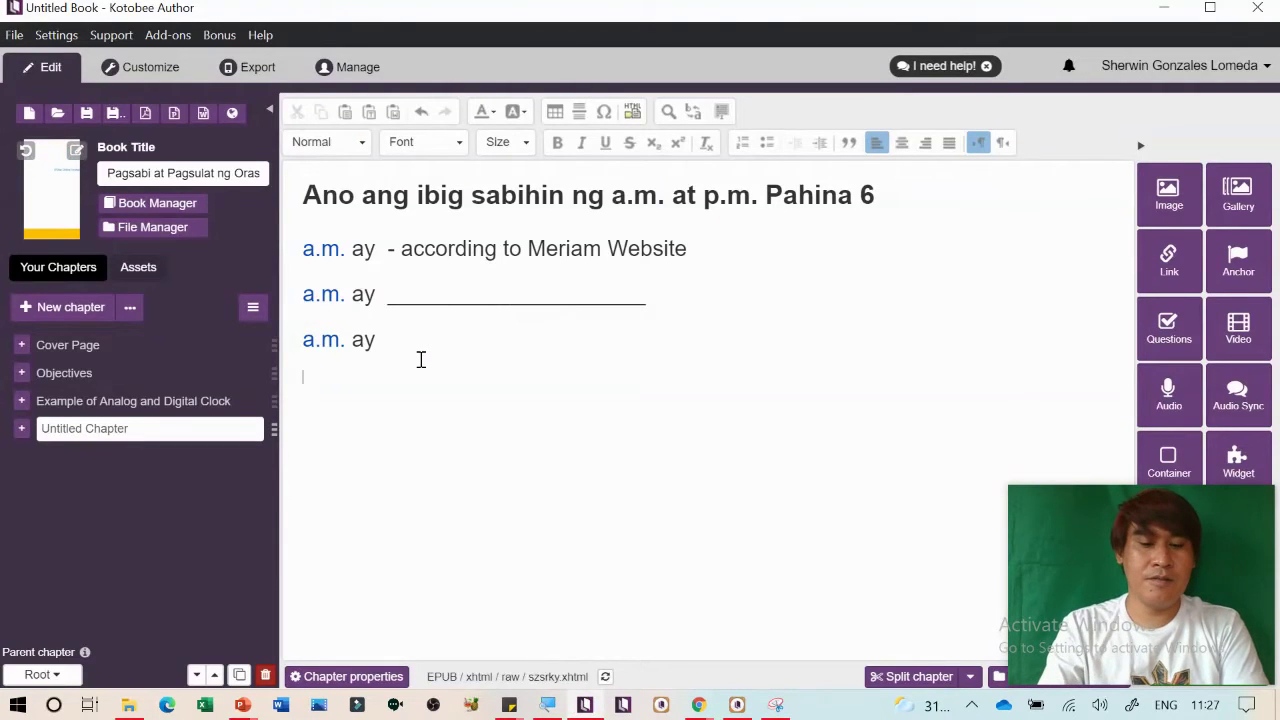
{"action": "type", "text": "a.m. ay"}
Set the "a.m. ay" text on the fourth line to font size 22
{"action": "key", "text": "shift+Up"}
{"action": "key", "text": "Left"}
{"action": "key", "text": "Right"}
{"action": "key", "text": "Right"}
{"action": "key", "text": "Right"}
{"action": "key", "text": "Right"}
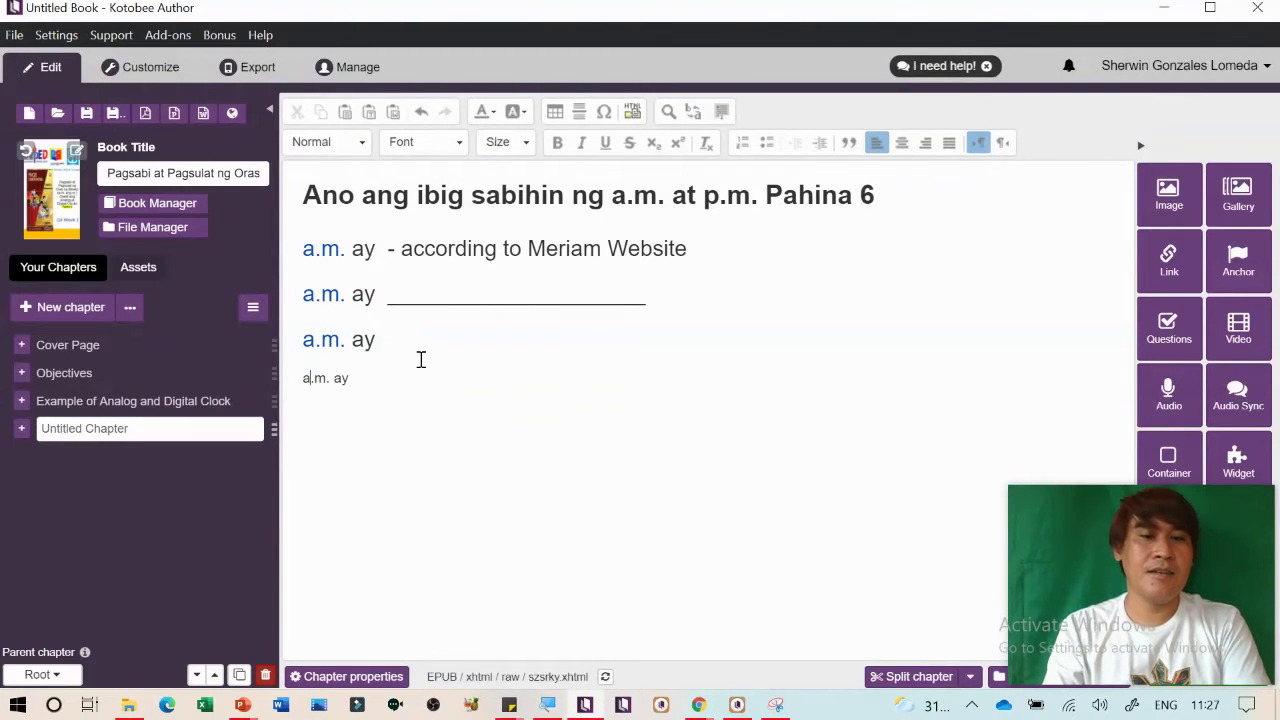
{"action": "key", "text": "shift+Right"}
{"action": "key", "text": "shift+Right"}
{"action": "key", "text": "shift+Right"}
{"action": "key", "text": "shift+Right"}
{"action": "key", "text": "shift+Right"}
{"action": "key", "text": "shift+Right"}
{"action": "key", "text": "shift+Right"}
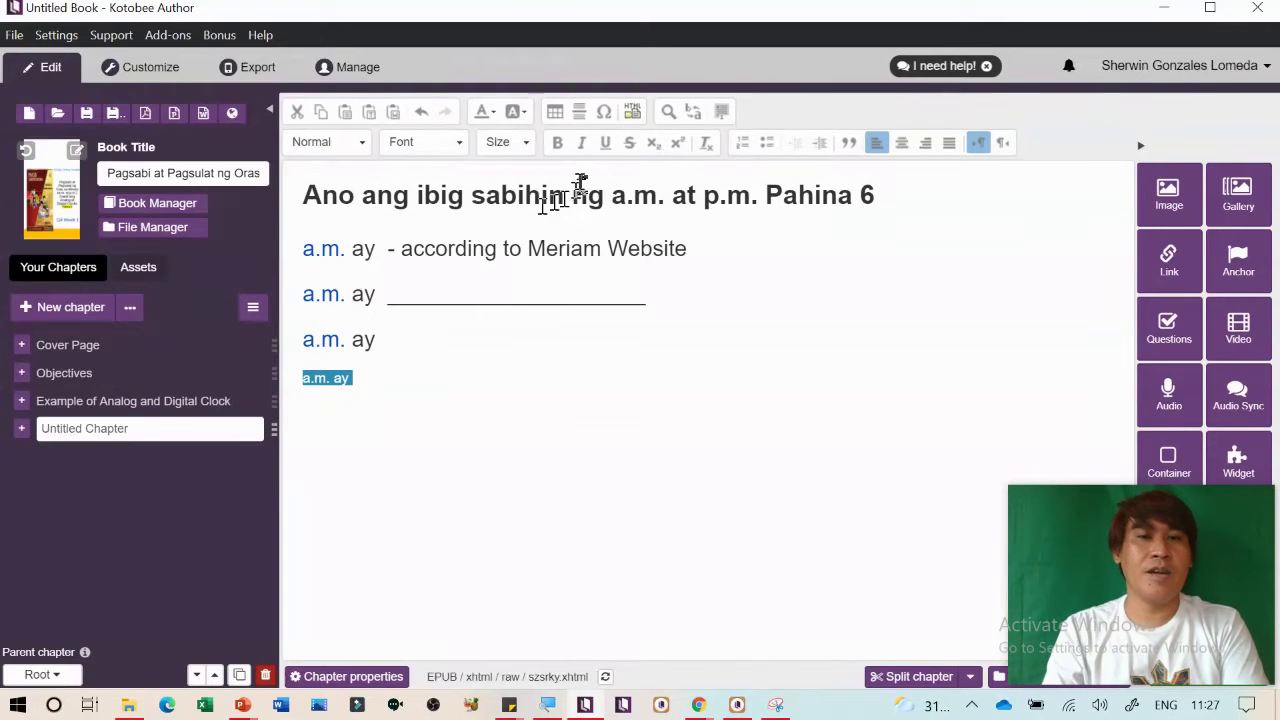
{"action": "left_click", "coordinate": [505, 142]}
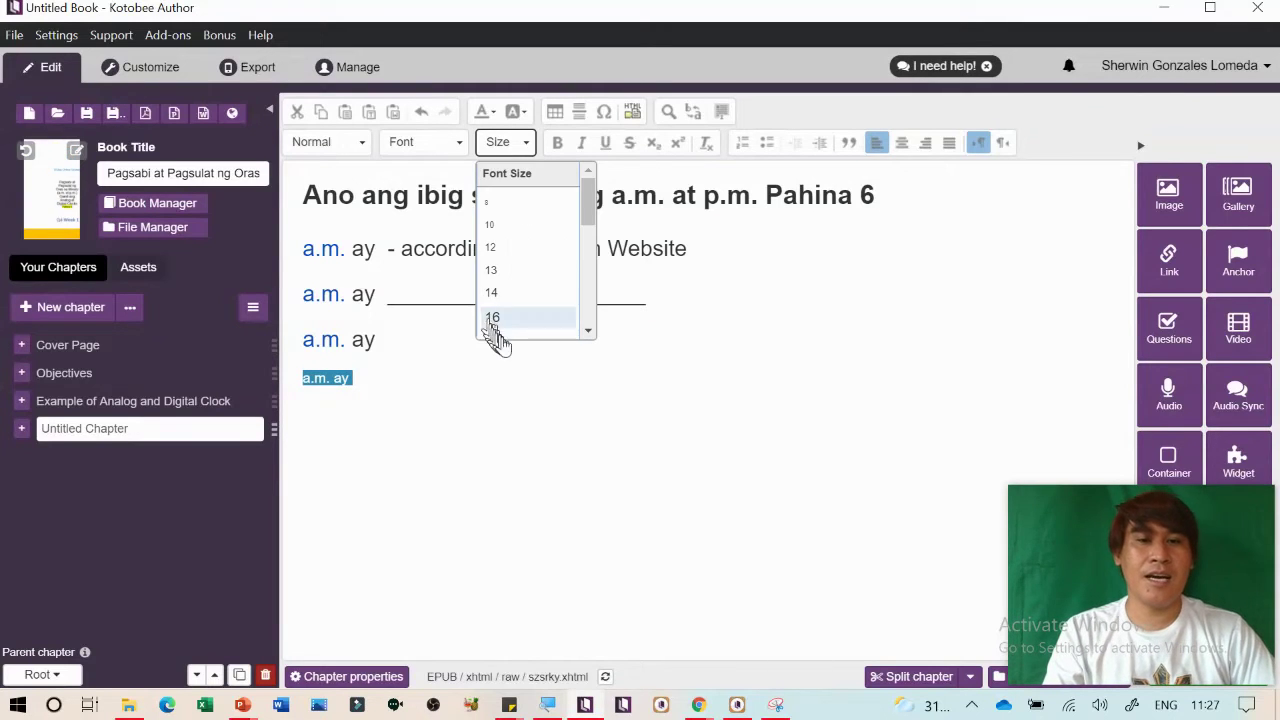
{"action": "scroll", "coordinate": [505, 320], "scroll_direction": "down", "scroll_amount": 1}
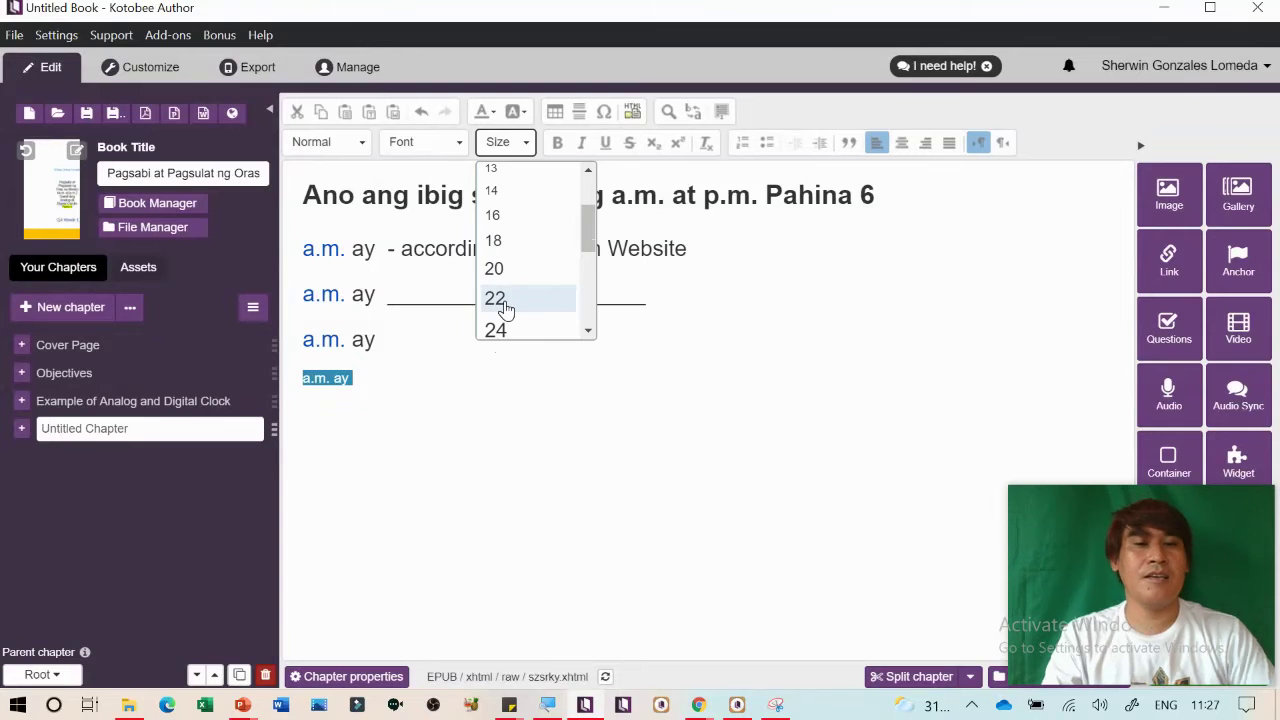
{"action": "left_click", "coordinate": [503, 296]}
Start inserting a link on only the "a.m." of the fourth line
{"action": "key", "text": "Left"}
{"action": "key", "text": "shift+Right"}
{"action": "key", "text": "shift+Right"}
{"action": "key", "text": "shift+Right"}
{"action": "key", "text": "shift+Right"}
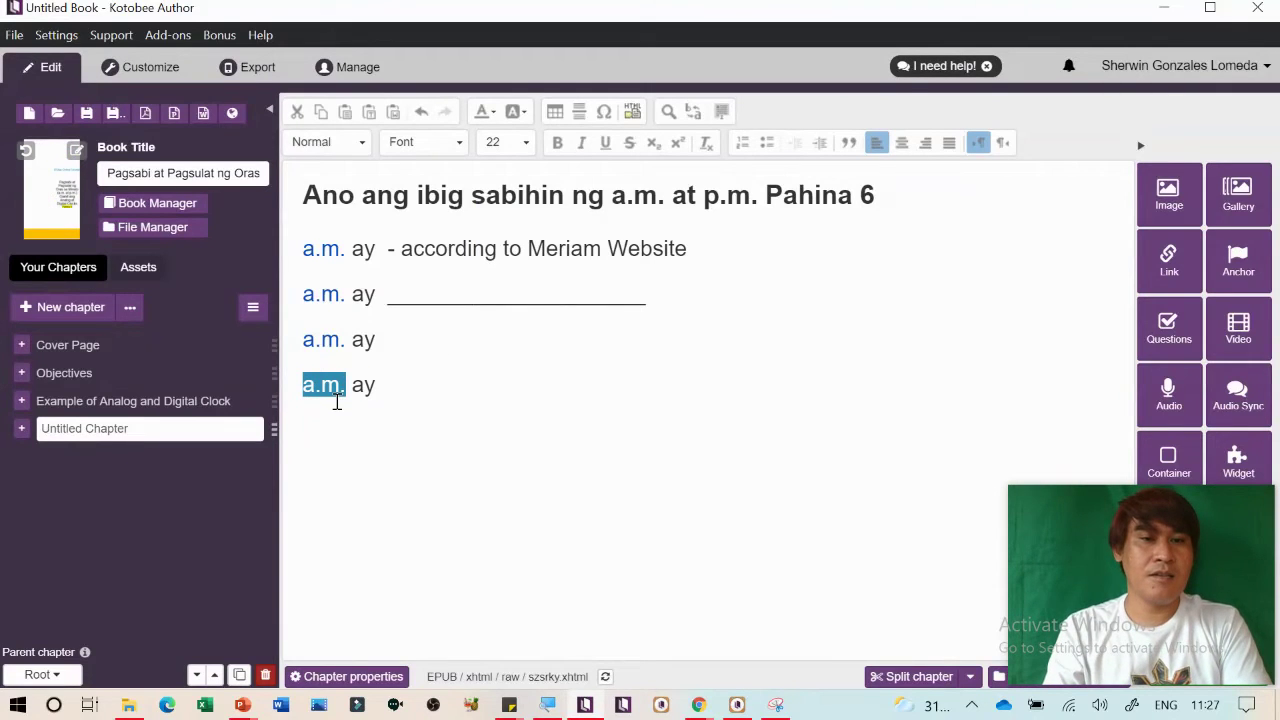
{"action": "left_click", "coordinate": [1151, 264]}
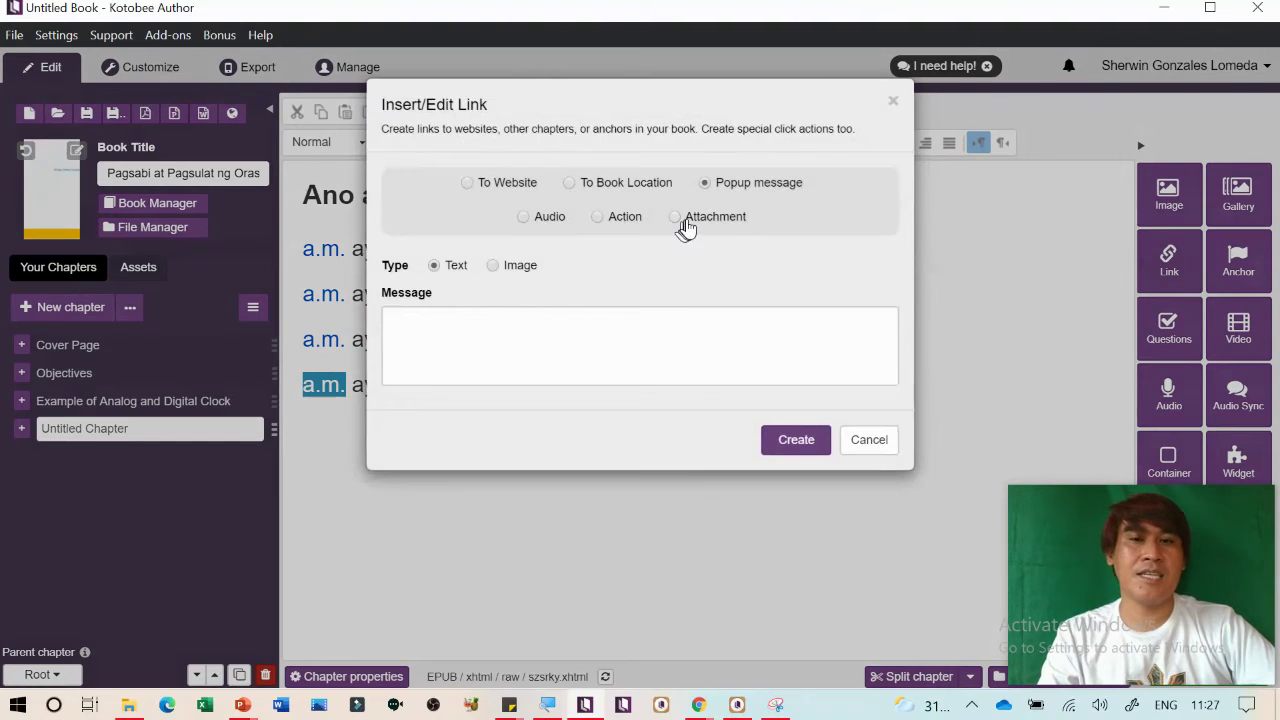
Try to make the link an audio link that uses an added audio file
{"action": "left_click", "coordinate": [549, 222]}
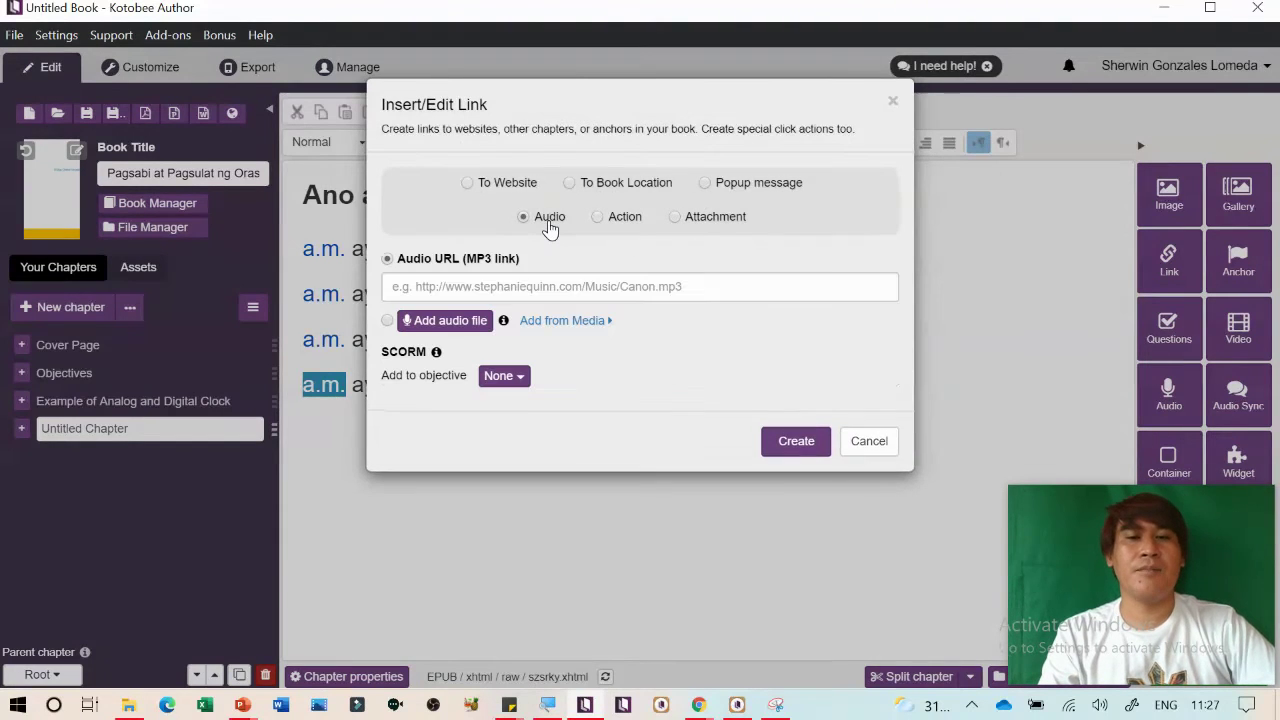
{"action": "left_click", "coordinate": [450, 322]}
{"action": "left_click", "coordinate": [450, 322]}
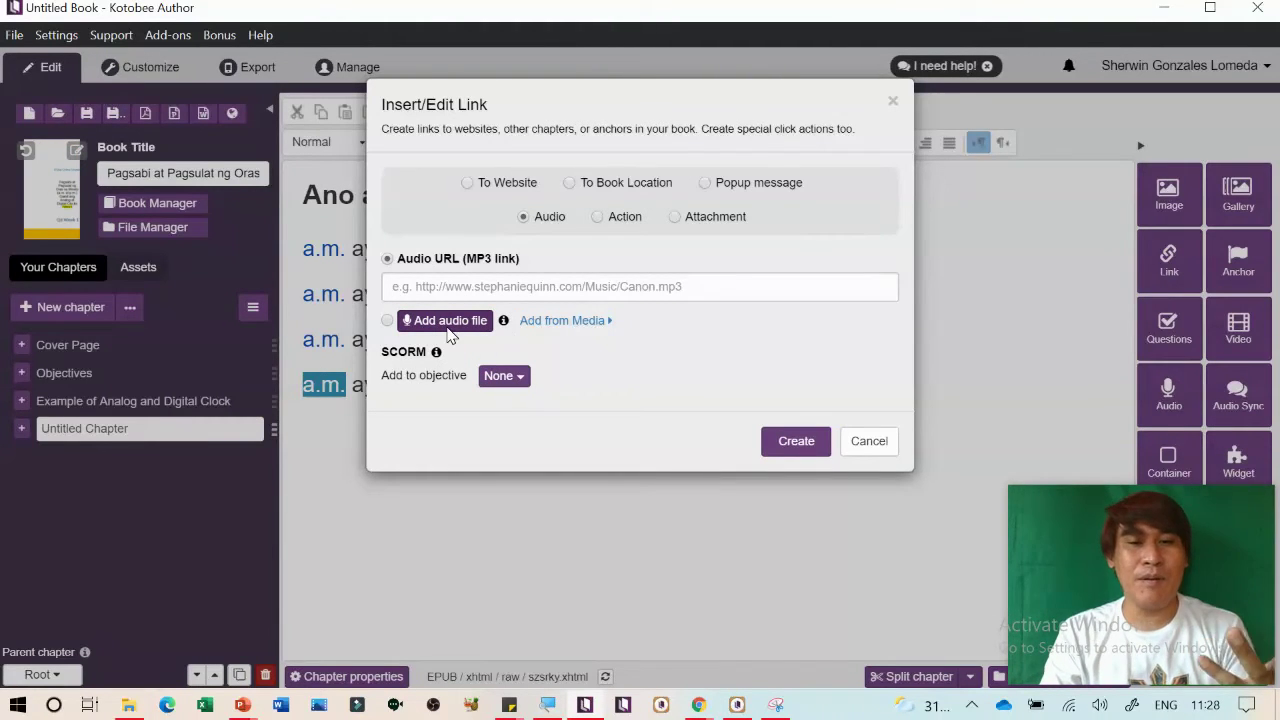
{"action": "left_click", "coordinate": [470, 322]}
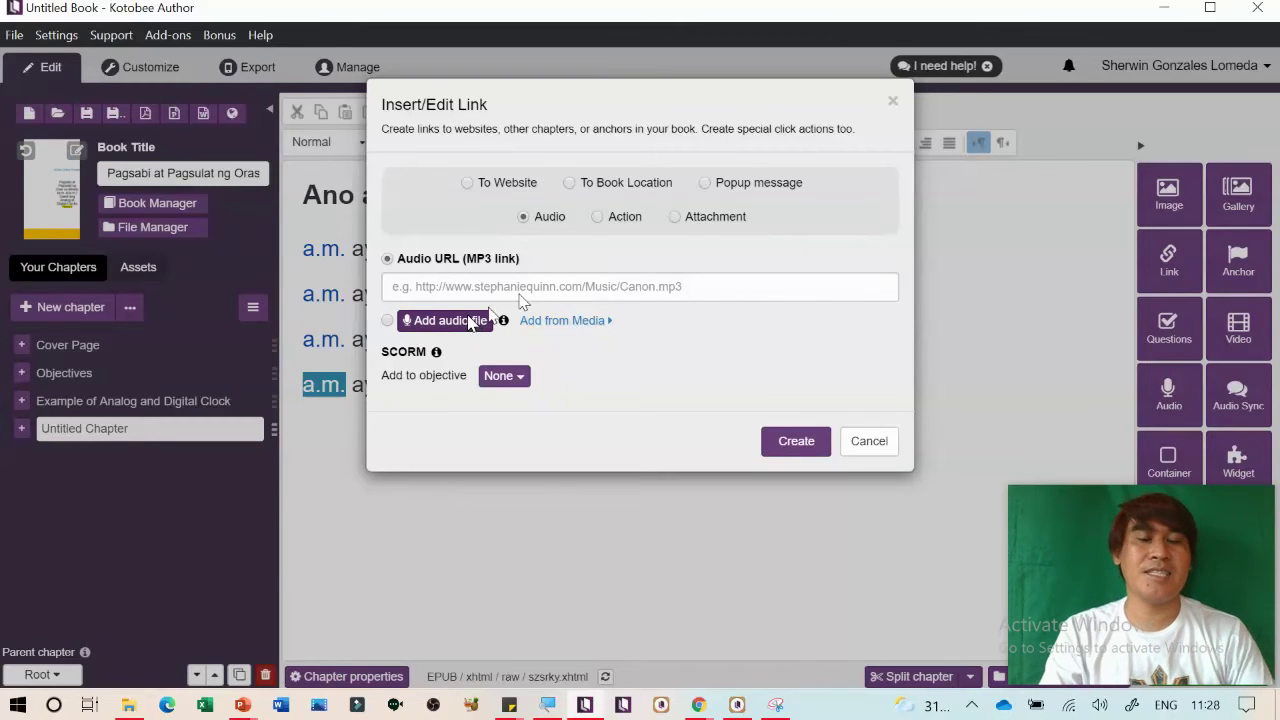
Make the fourth line's "a.m." link an attachment link to the AM image from the Pictures folder
{"action": "left_click", "coordinate": [675, 217]}
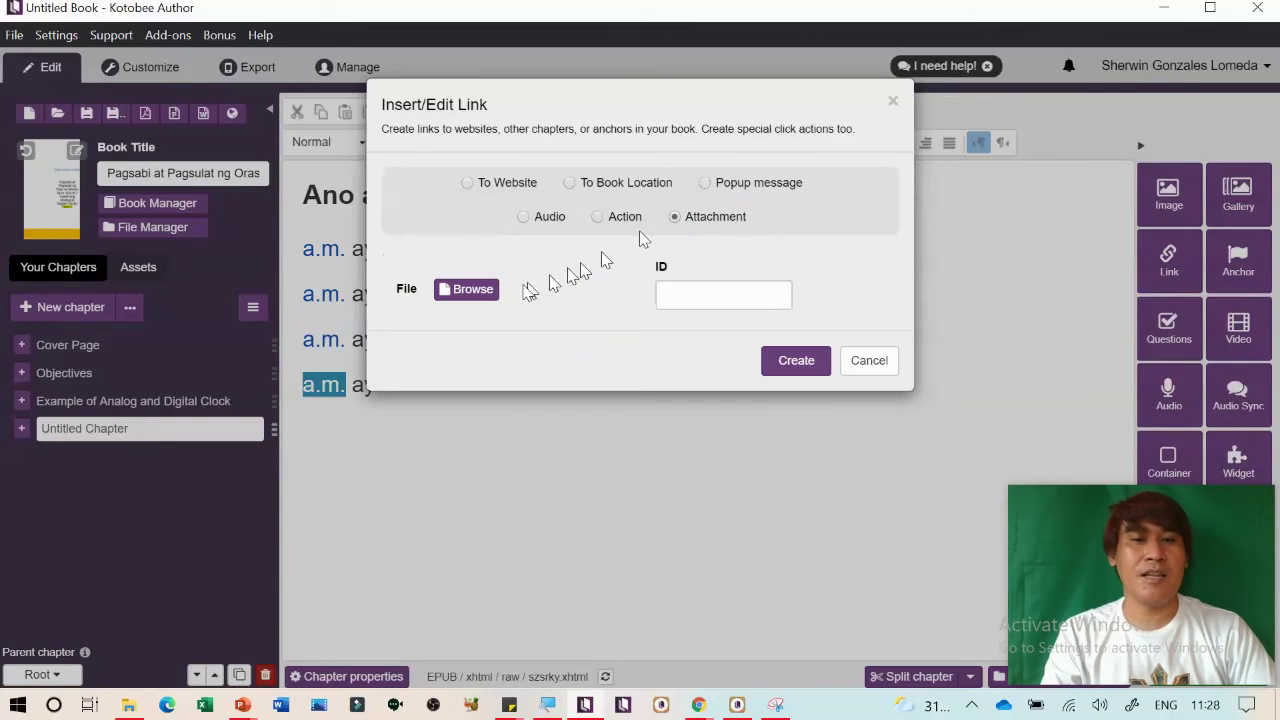
{"action": "left_click", "coordinate": [473, 290]}
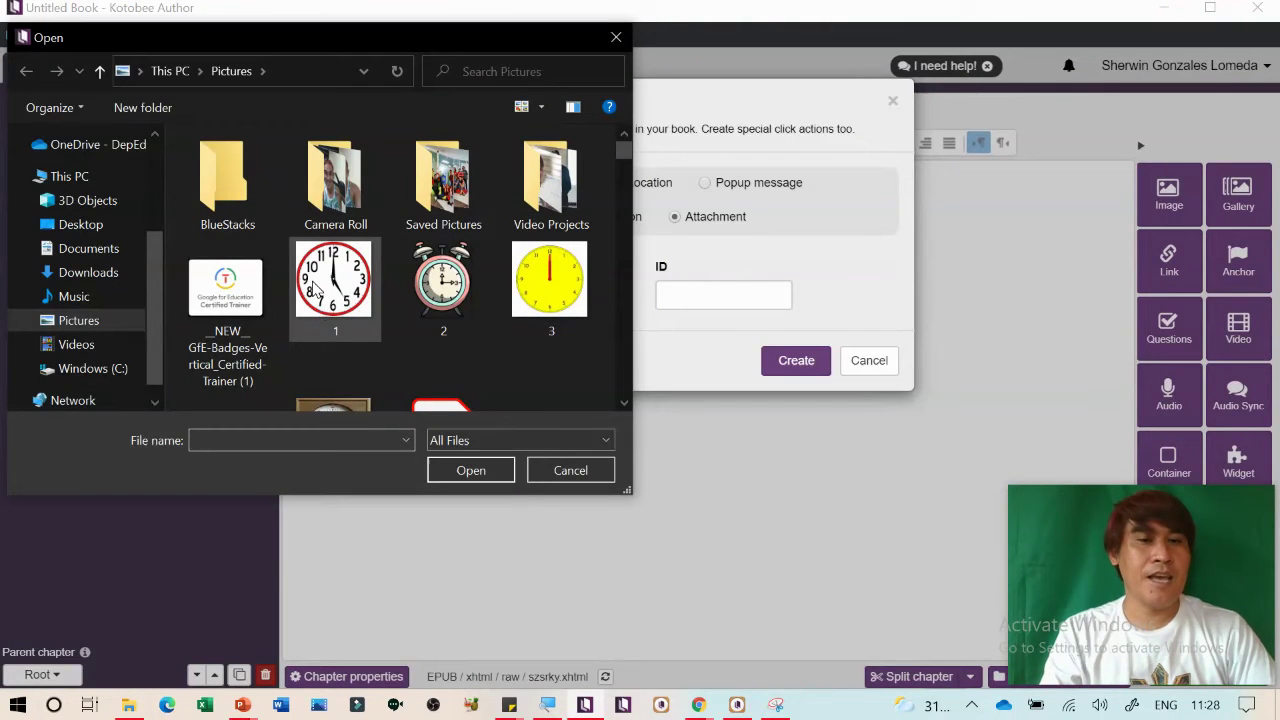
{"action": "left_click", "coordinate": [313, 292]}
{"action": "scroll", "coordinate": [340, 328], "scroll_direction": "down", "scroll_amount": 5}
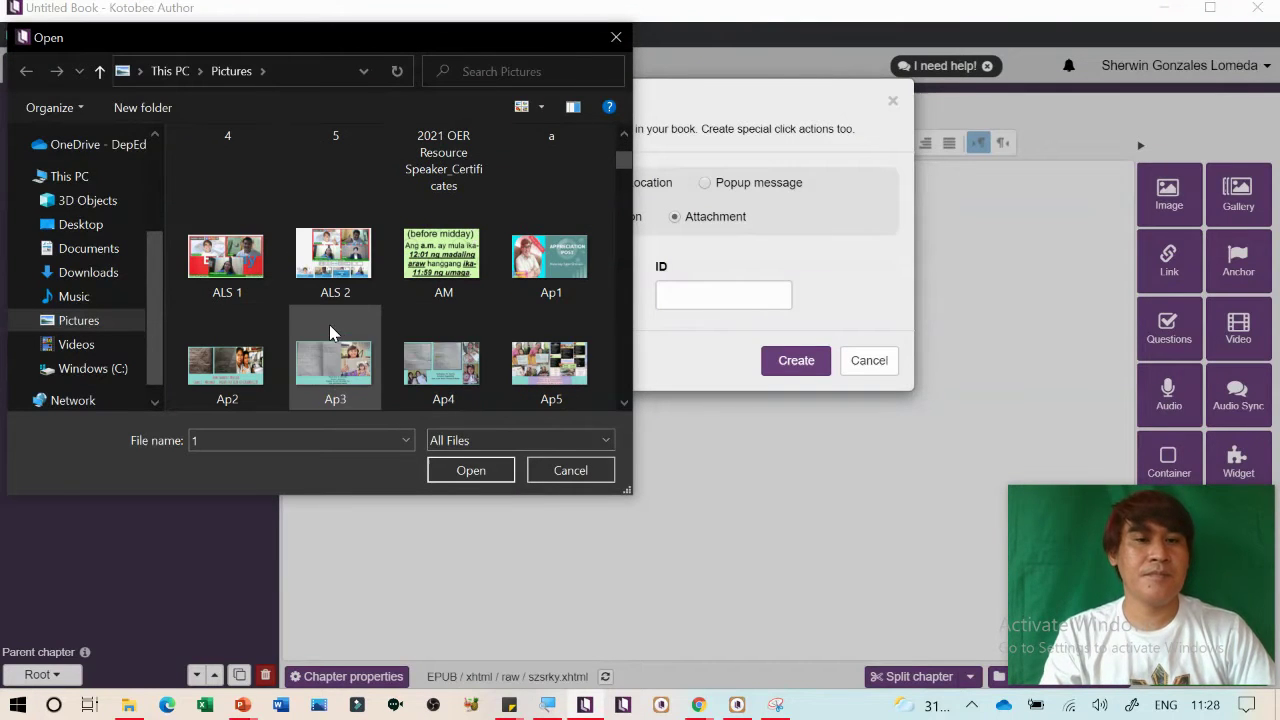
{"action": "left_click", "coordinate": [421, 254]}
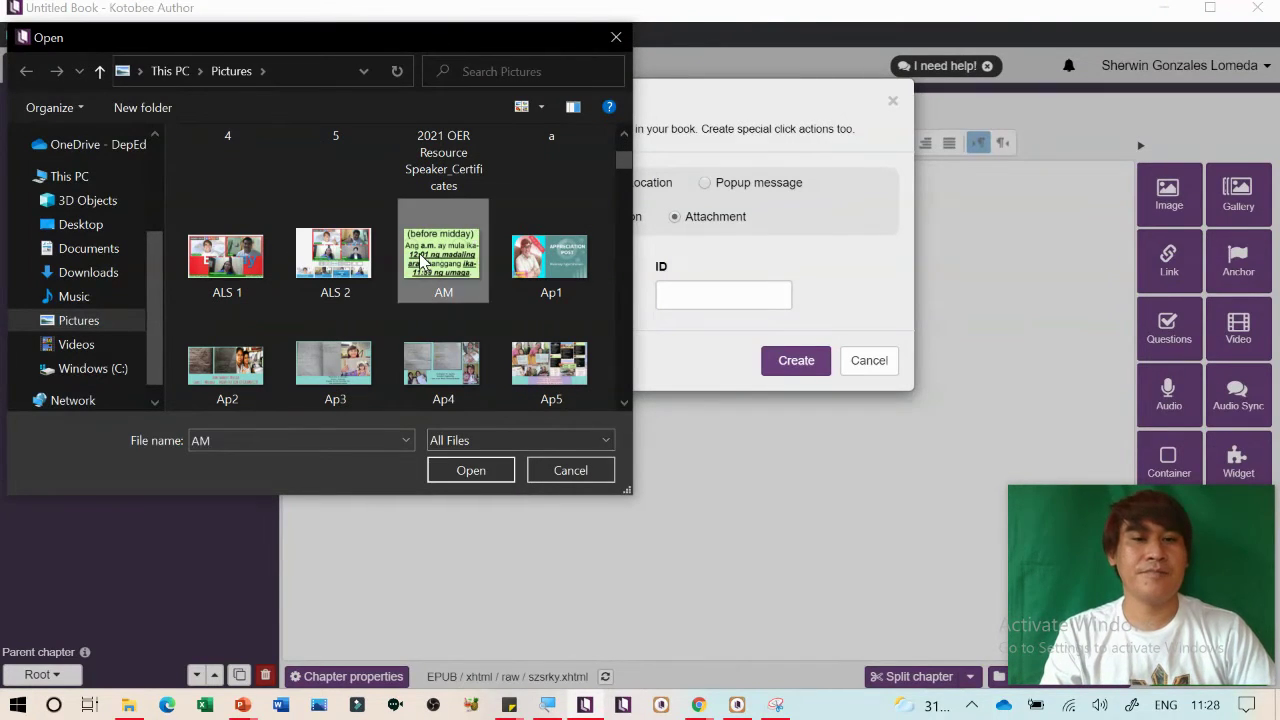
{"action": "left_click", "coordinate": [470, 469]}
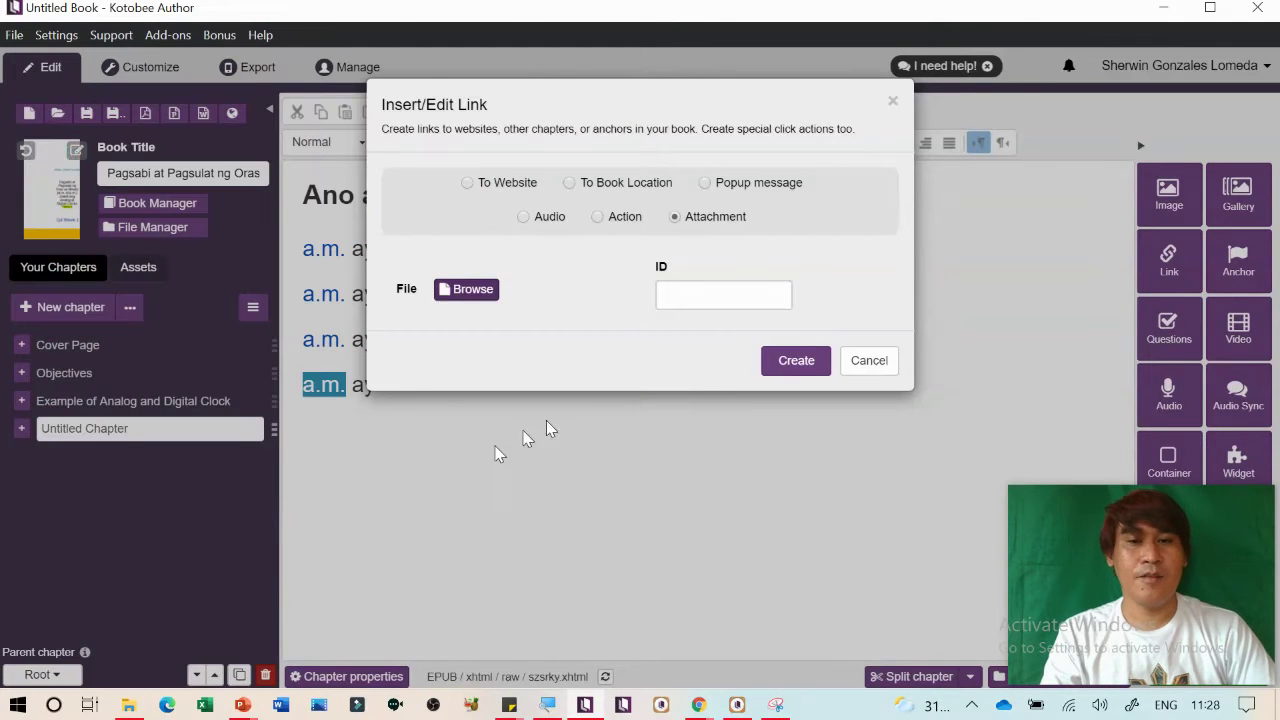
{"action": "left_click", "coordinate": [790, 360]}
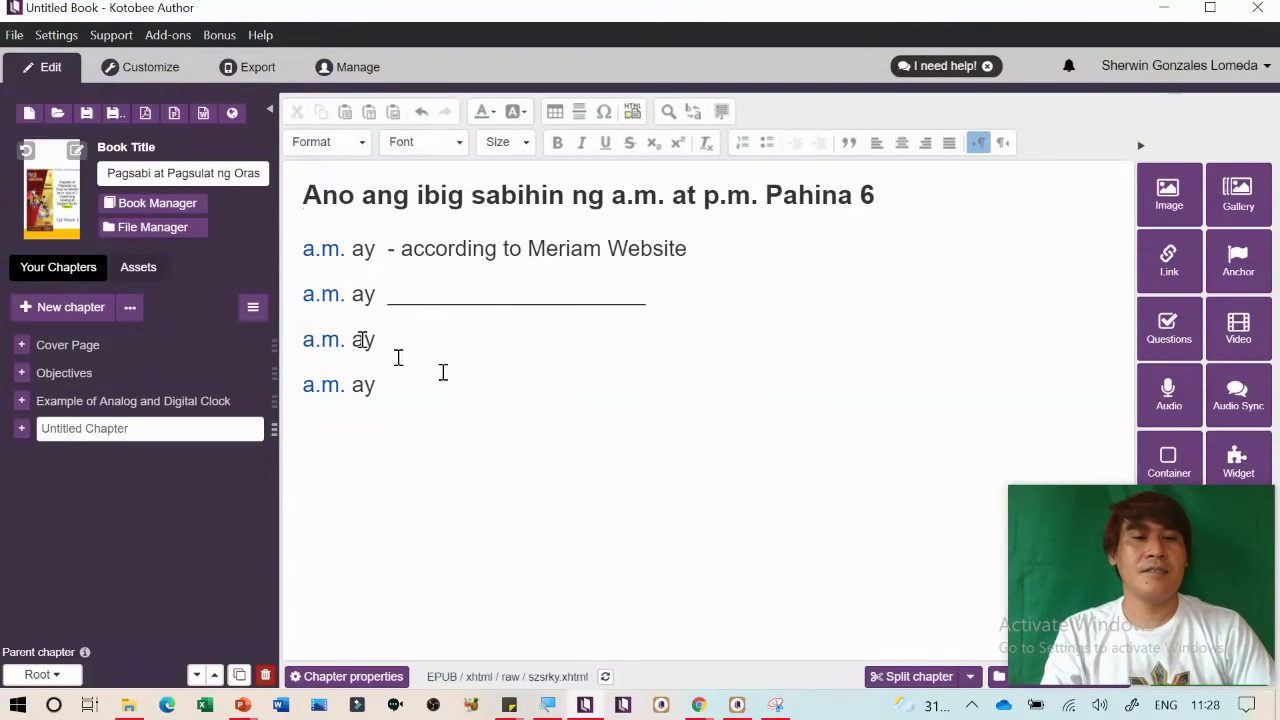
Preview Untitled Chapter and test the fourth line's "a.m." attachment link, dismissing the save dialog
{"action": "left_click", "coordinate": [161, 64]}
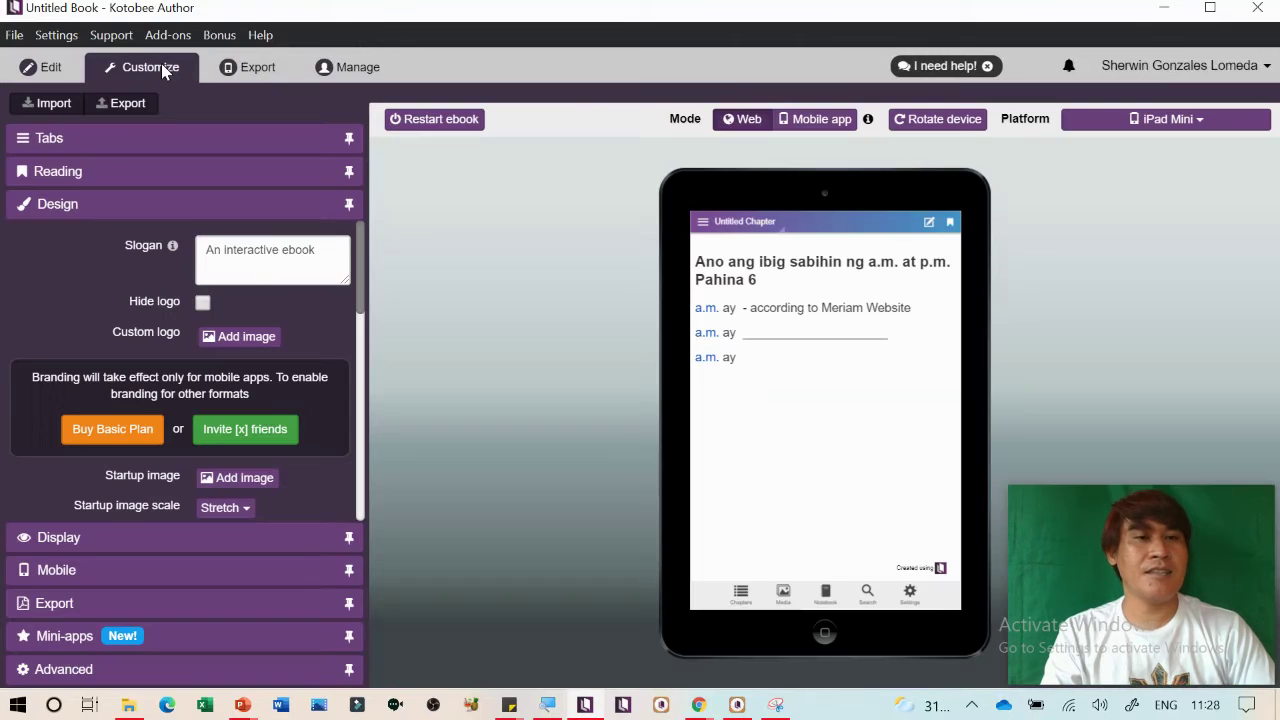
{"action": "left_click", "coordinate": [706, 308]}
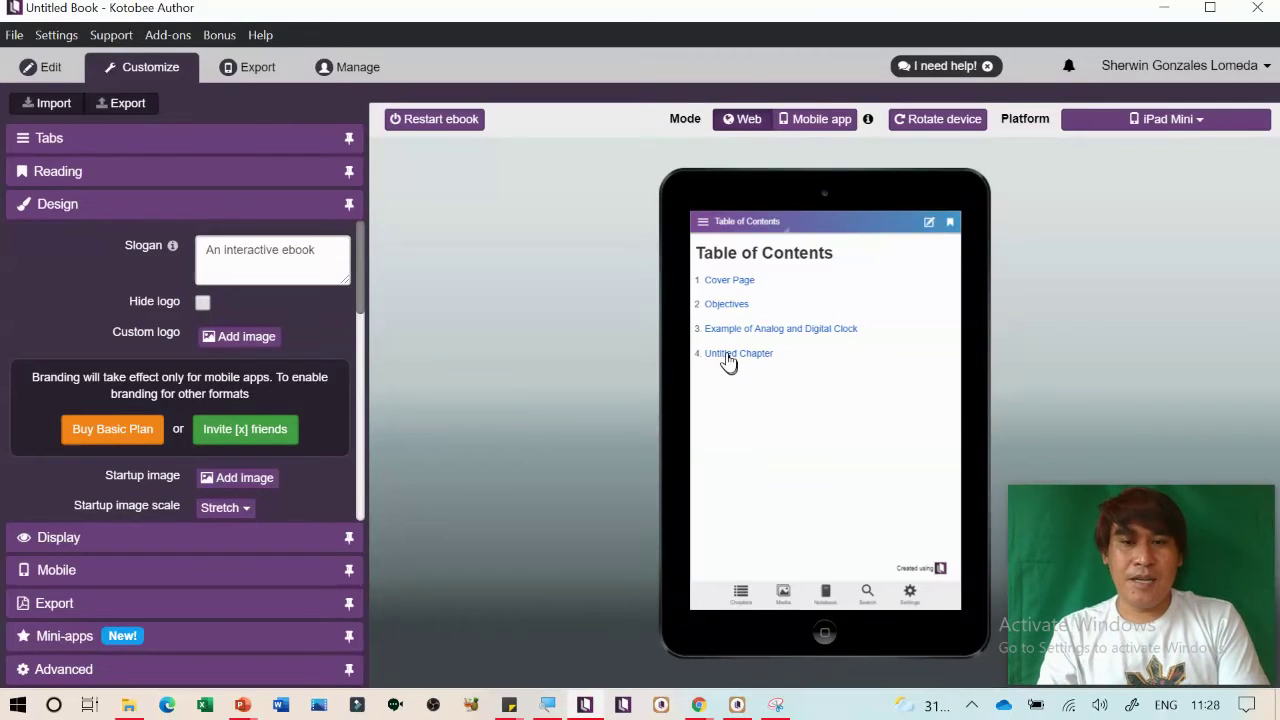
{"action": "left_click", "coordinate": [728, 358]}
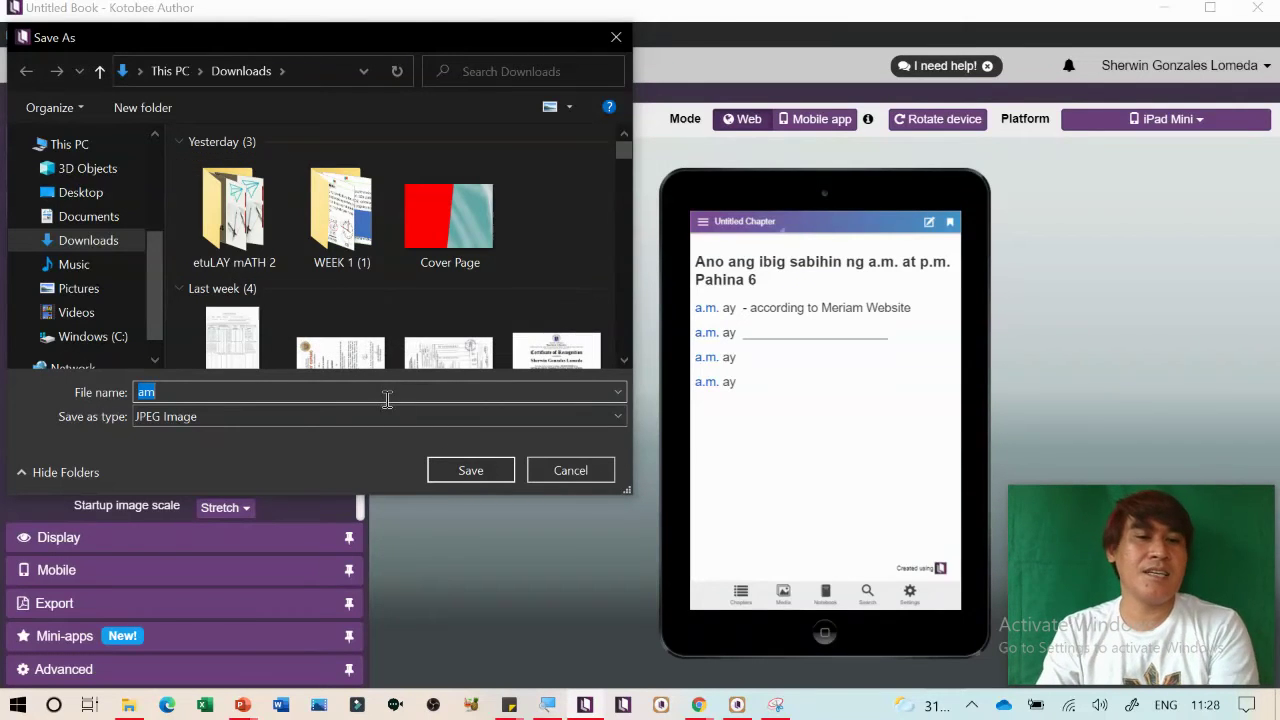
{"action": "left_click", "coordinate": [568, 470]}
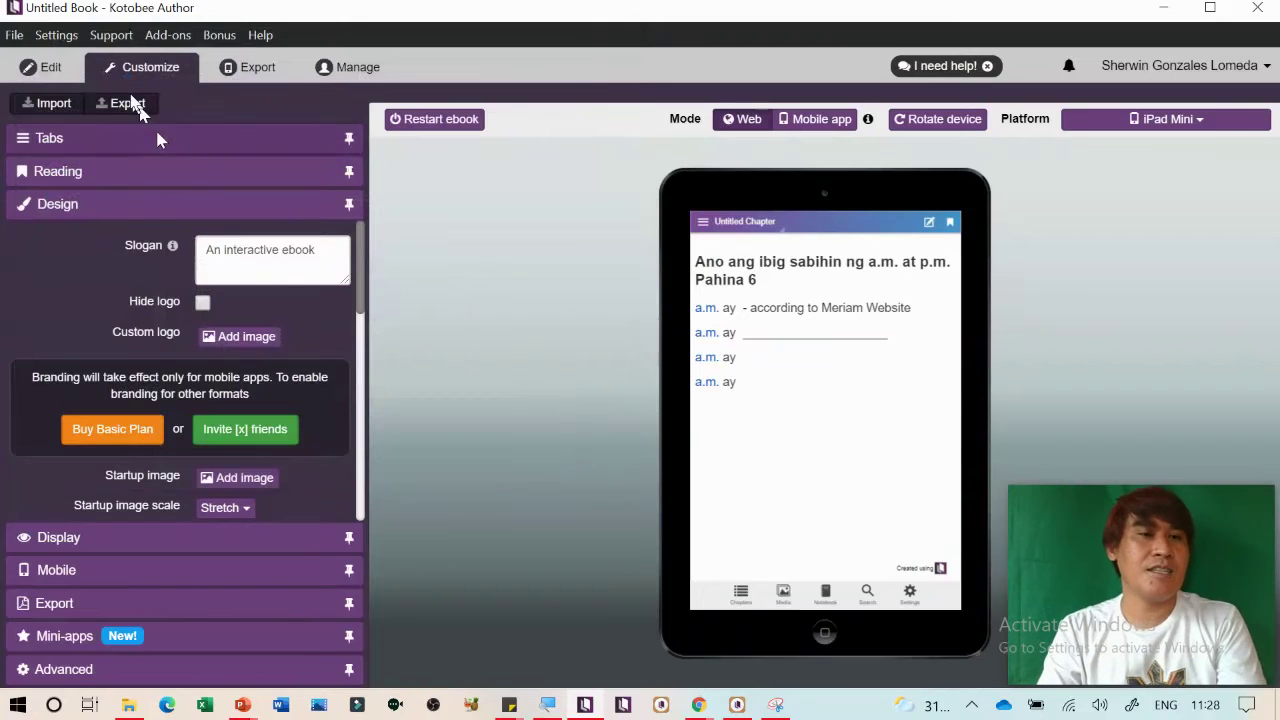
Return to editing the chapter and append "- (i-click ito para maidownload ang activity sheet)" to the fourth line, followed by a new line
{"action": "left_click", "coordinate": [58, 69]}
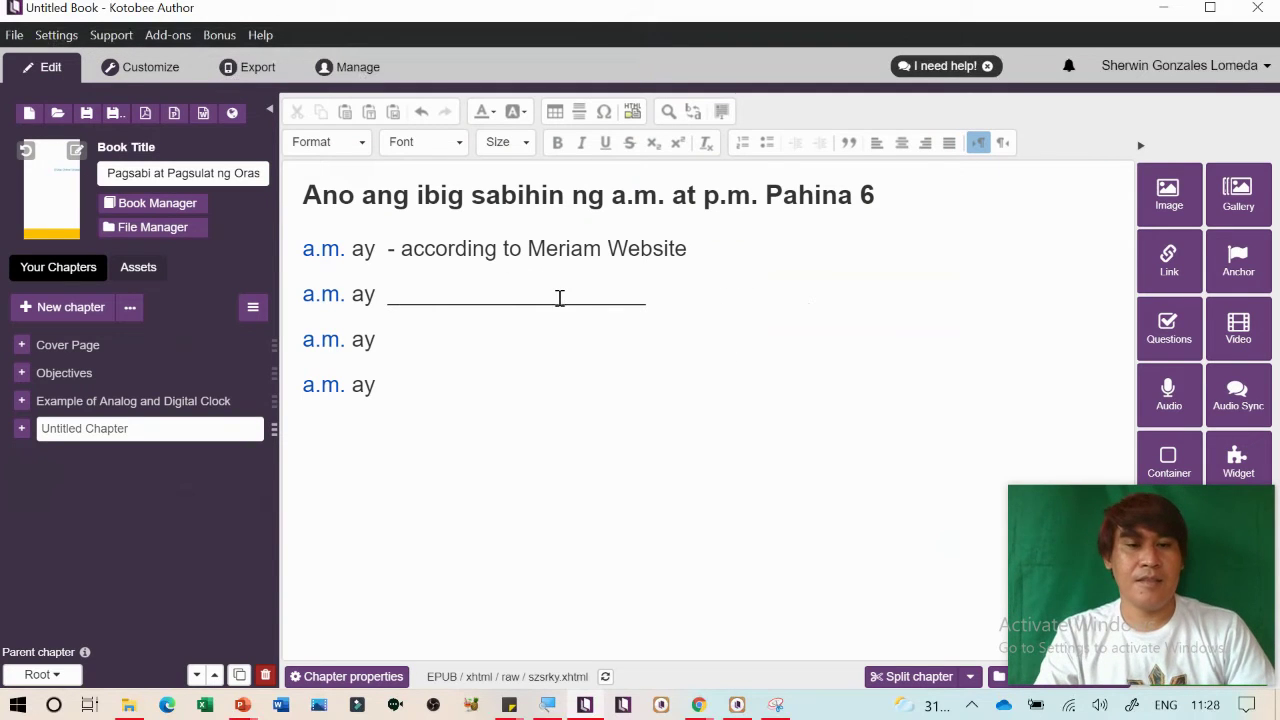
{"action": "left_click", "coordinate": [557, 384]}
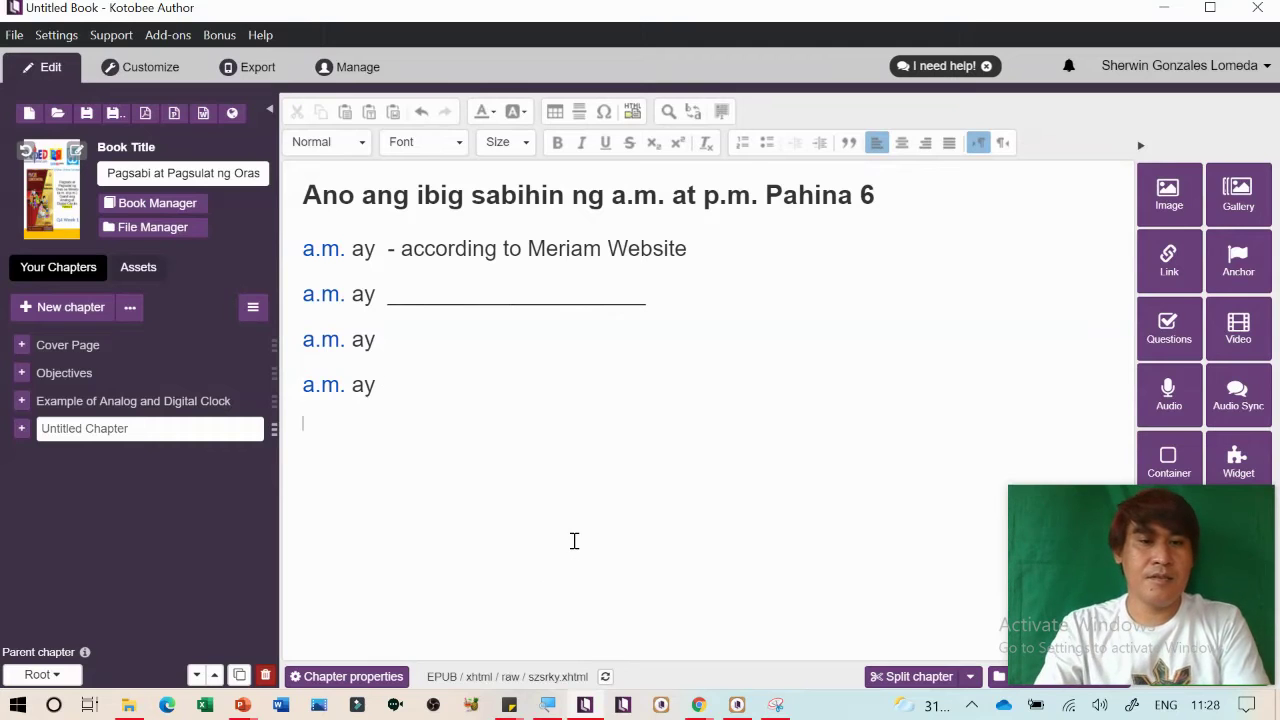
{"action": "left_click", "coordinate": [472, 379]}
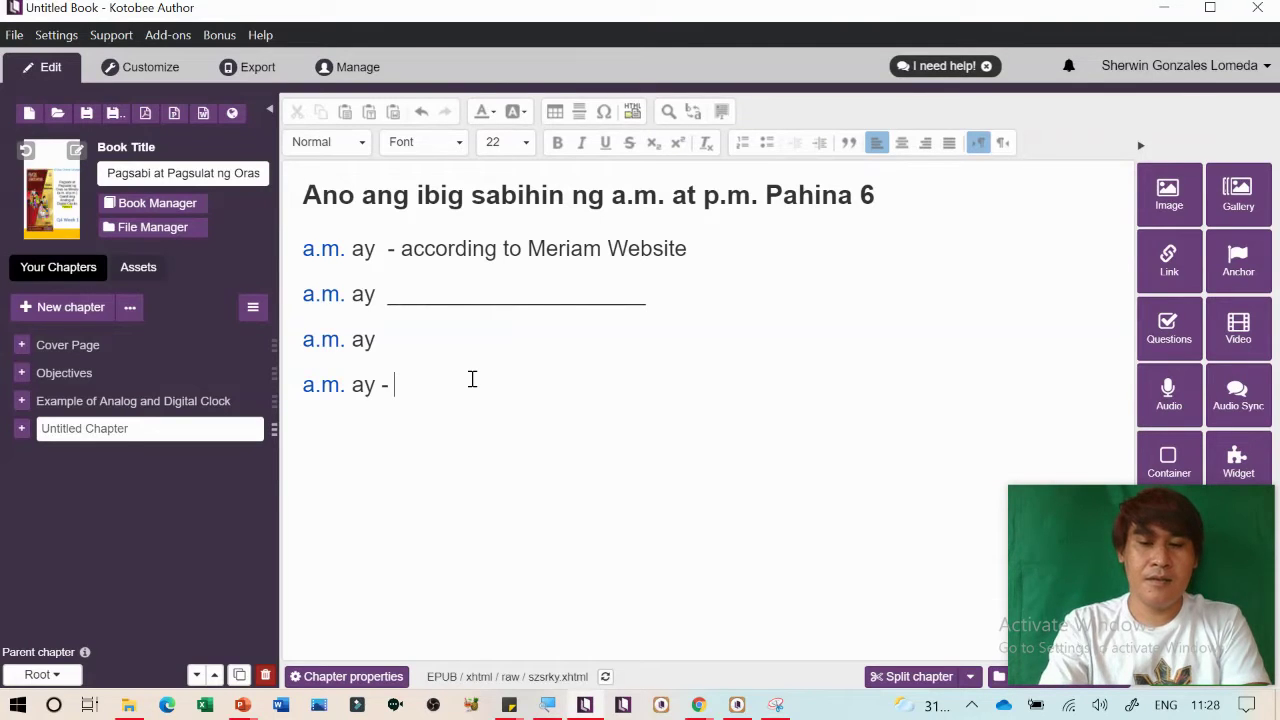
{"action": "type", "text": "(i-click ito "}
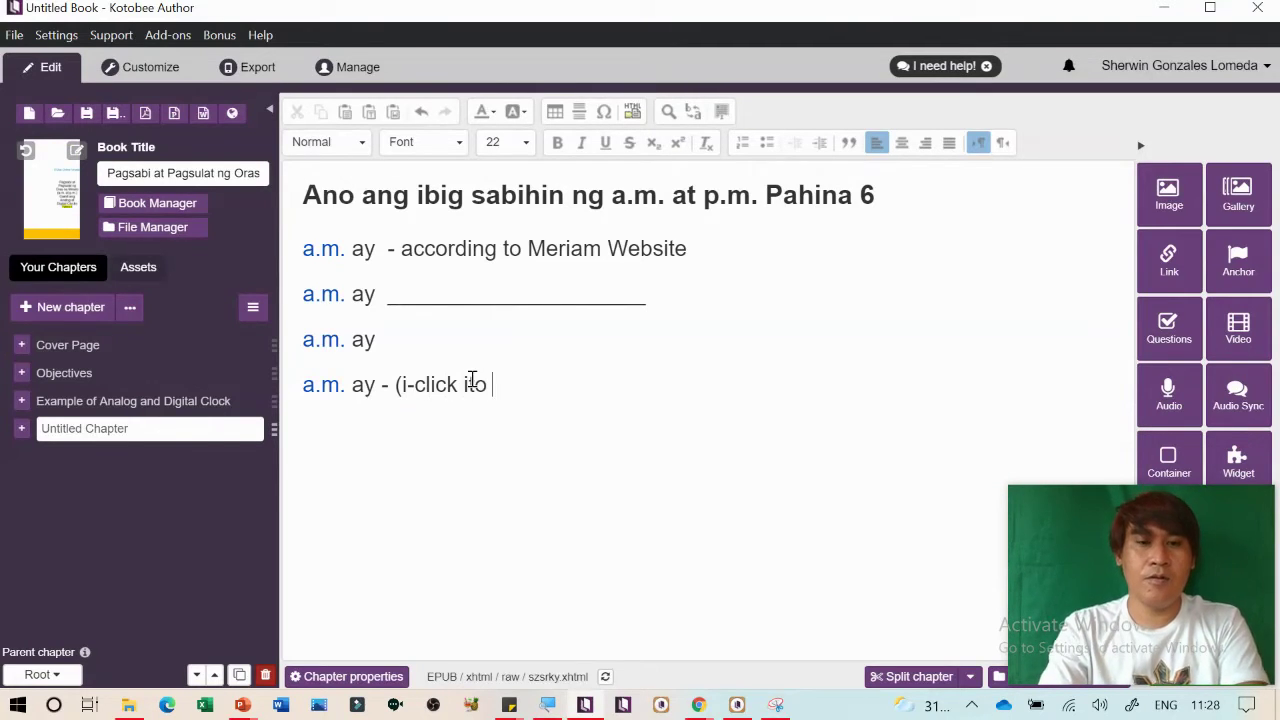
{"action": "type", "text": "para maidownload ang act"}
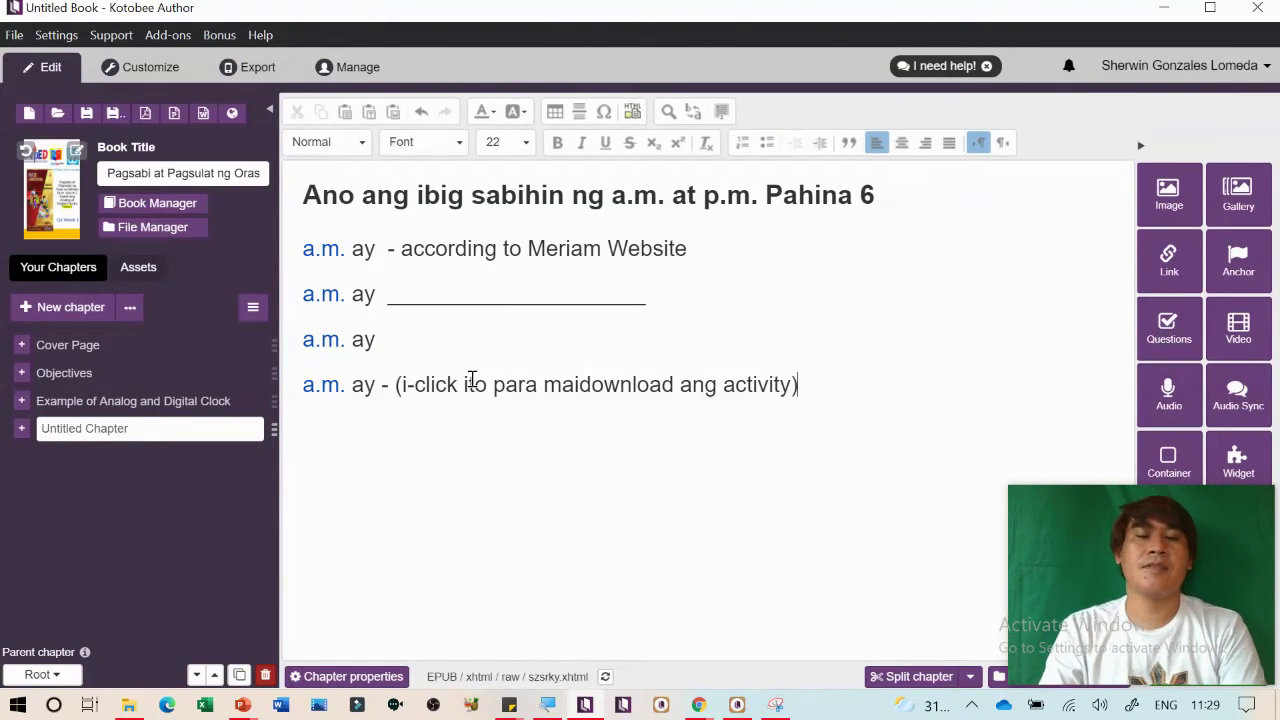
{"action": "type", "text": "ivity sheet"}
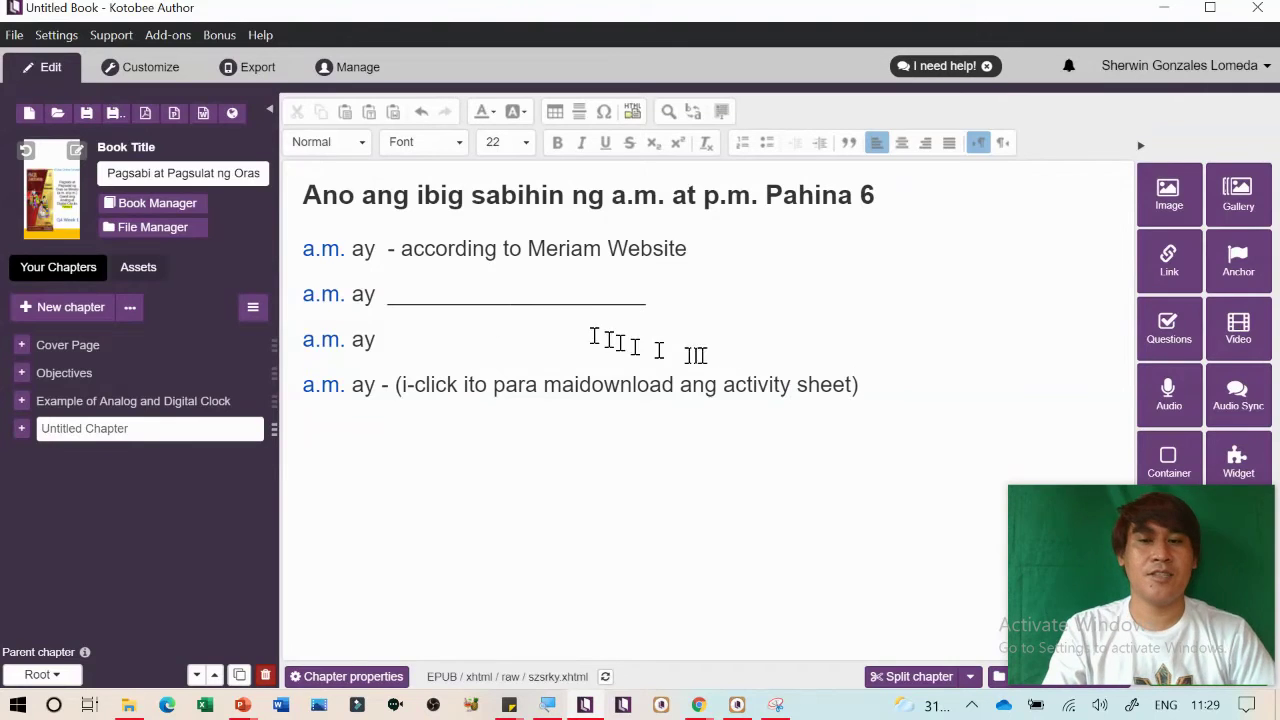
{"action": "left_click", "coordinate": [870, 386]}
{"action": "key", "text": "Return"}
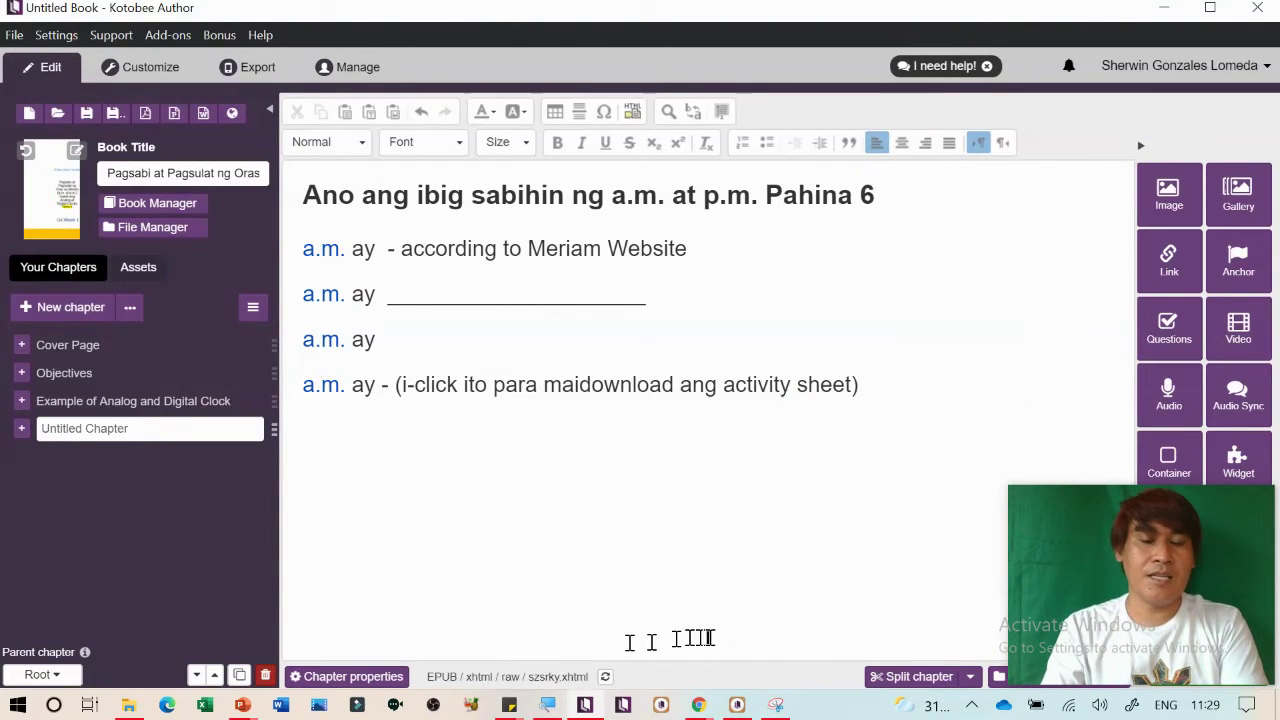
Switch to Chrome and search Google for "voice recorder online"
{"action": "mouse_move", "coordinate": [700, 705]}
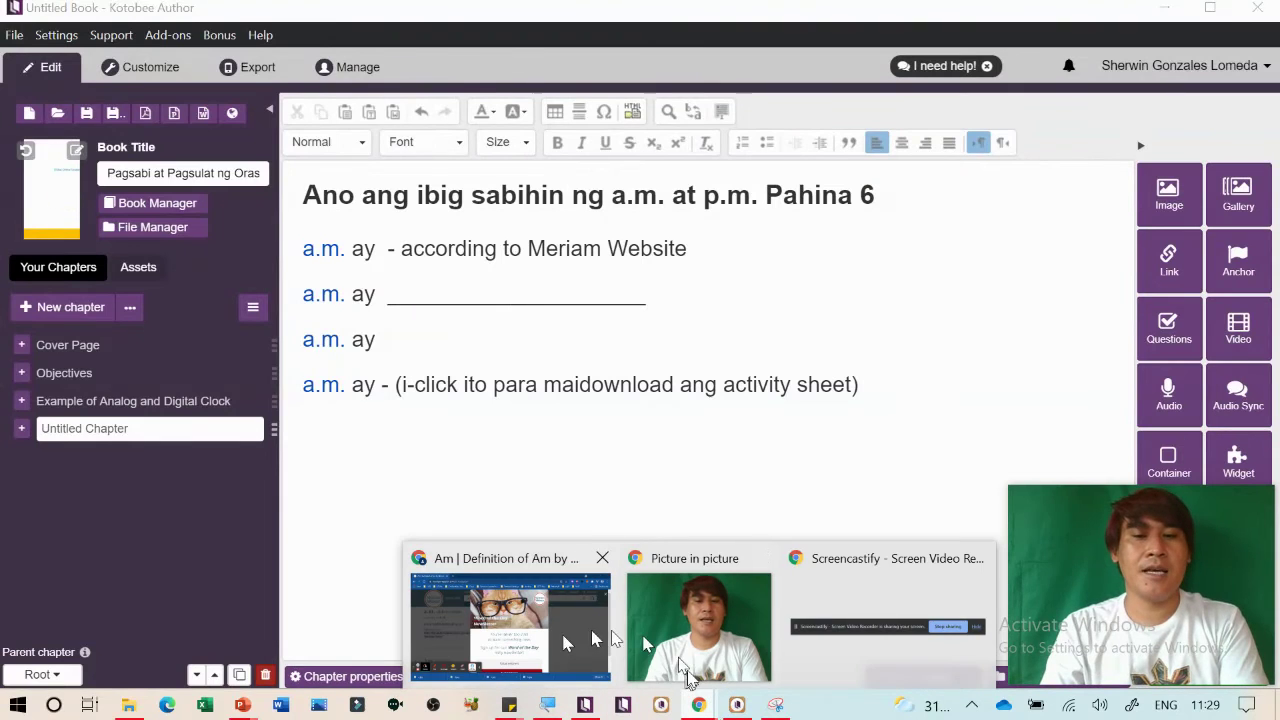
{"action": "left_click", "coordinate": [561, 631]}
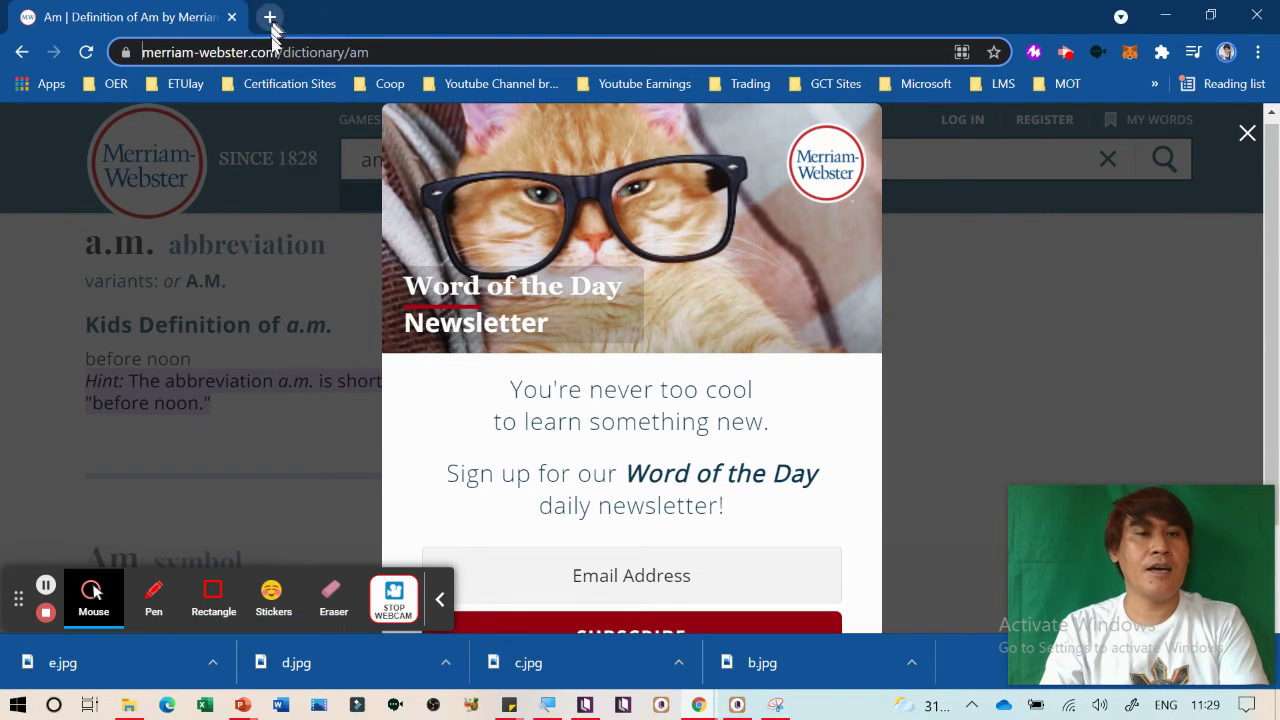
{"action": "left_click", "coordinate": [385, 50]}
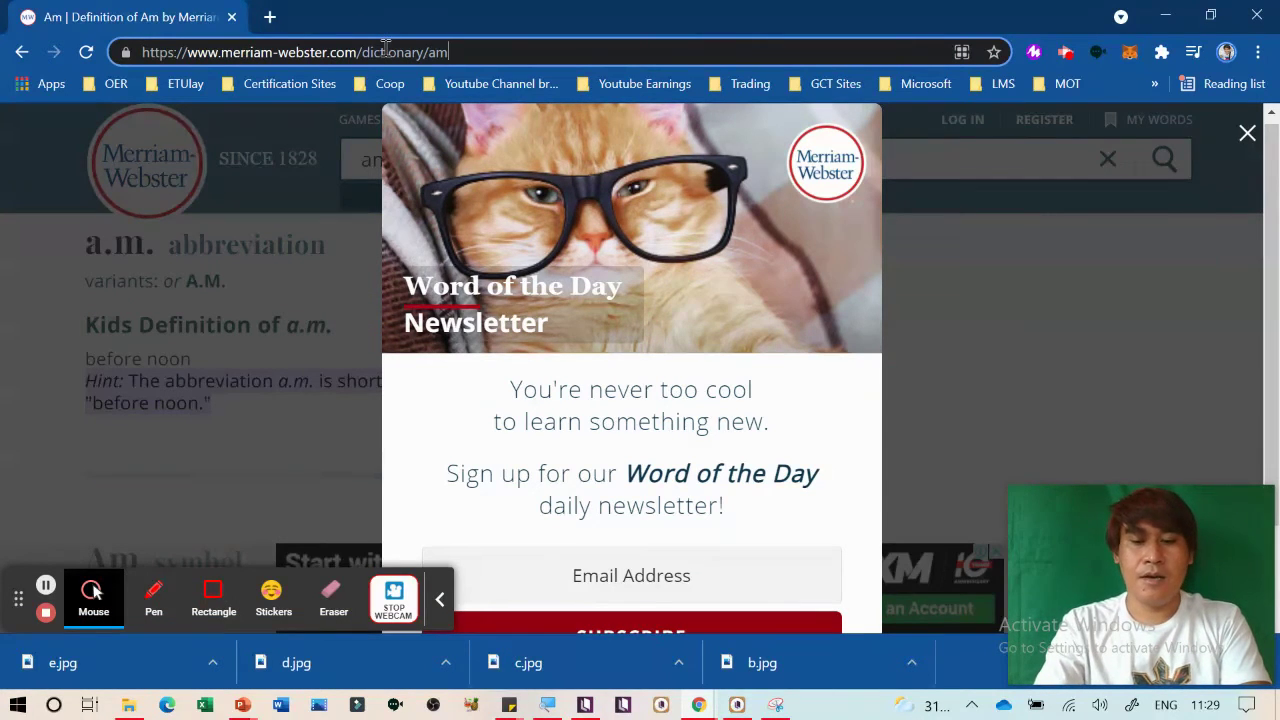
{"action": "type", "text": "voice"}
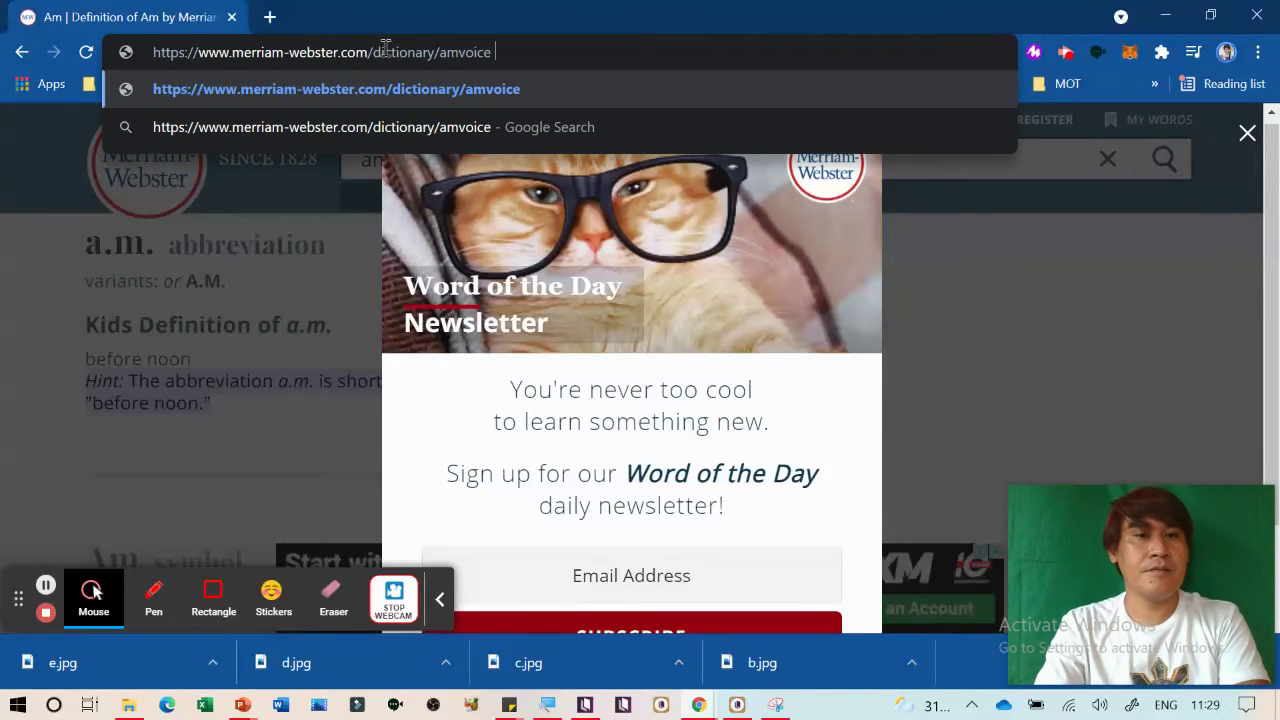
{"action": "key", "text": "ctrl+a"}
{"action": "type", "text": "vio"}
{"action": "key", "text": "BackSpace"}
{"action": "key", "text": "BackSpace"}
{"action": "type", "text": "oice re"}
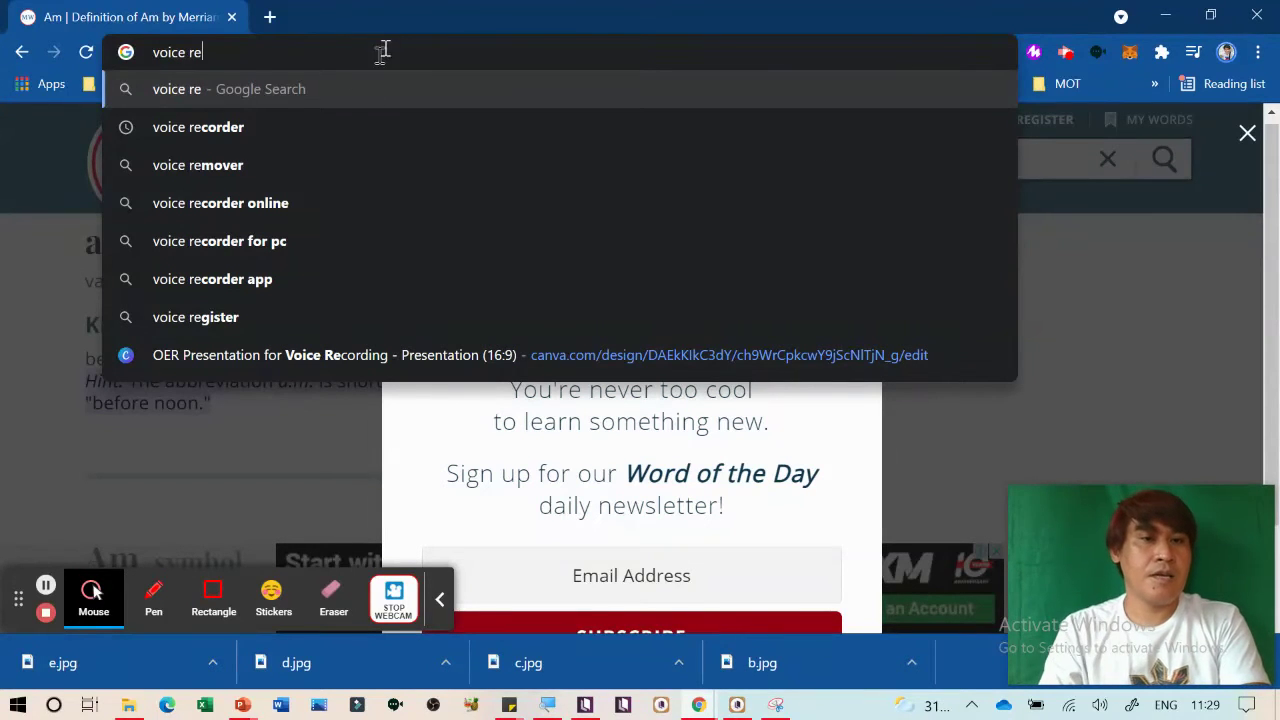
{"action": "left_click", "coordinate": [320, 211]}
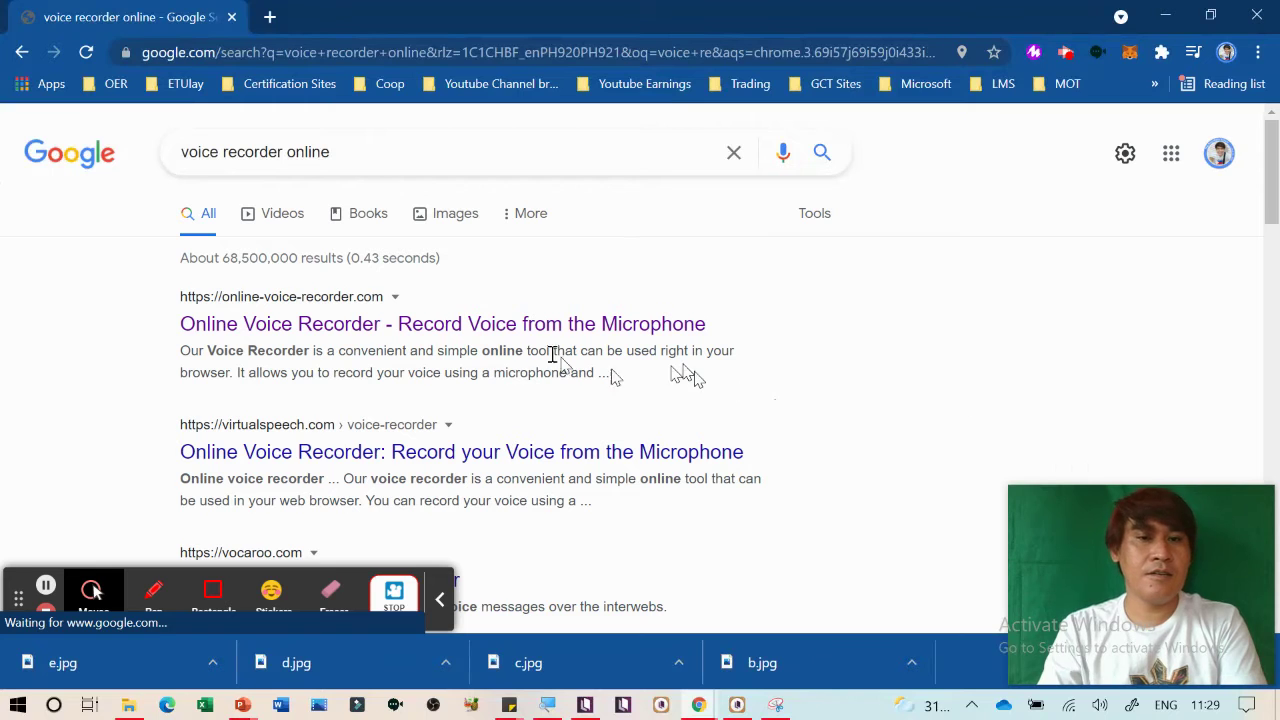
Open the online-voice-recorder.com result and clear the downloads bar to expose the recorder
{"action": "left_click", "coordinate": [418, 328]}
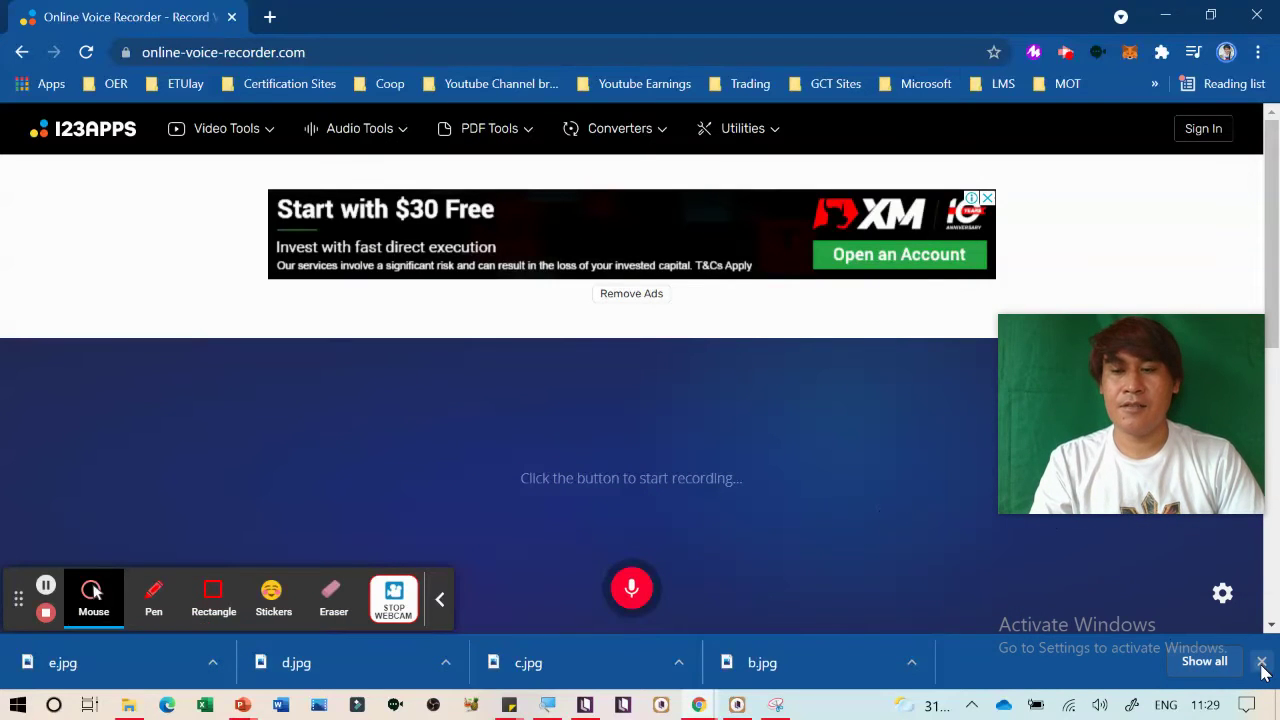
{"action": "left_click", "coordinate": [1261, 661]}
{"action": "left_click_drag", "start_coordinate": [1160, 414], "coordinate": [1160, 570]}
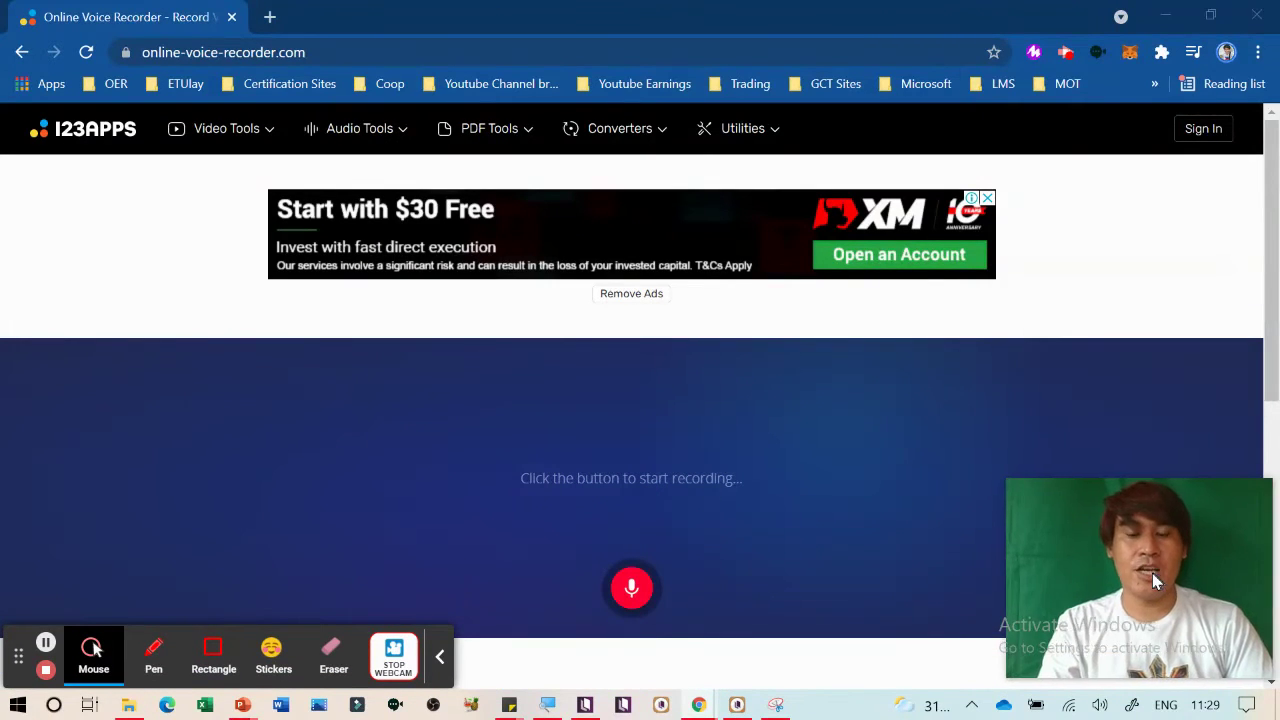
{"action": "scroll", "coordinate": [703, 503], "scroll_direction": "down", "scroll_amount": 1}
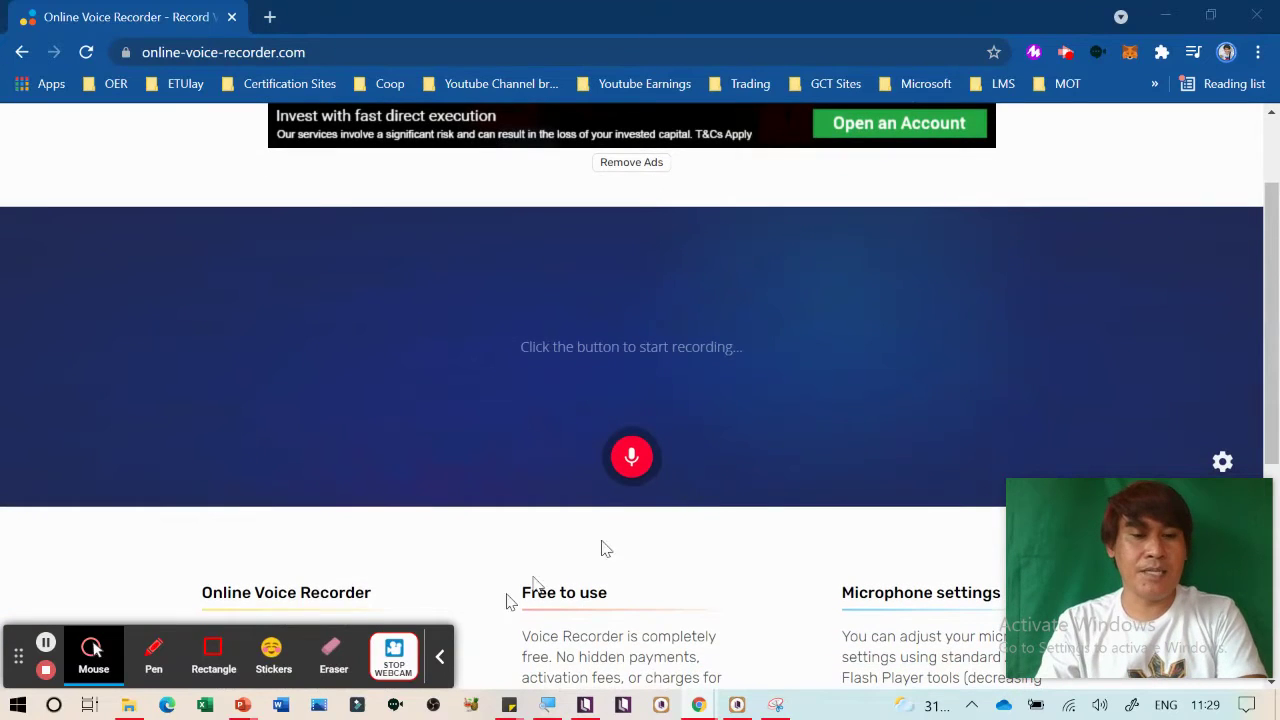
Bring up the a.m. and p.m. definitions slide of the WEEK 1 (1) presentation in PowerPoint, and return to the voice recorder in Chrome
{"action": "mouse_move", "coordinate": [241, 708]}
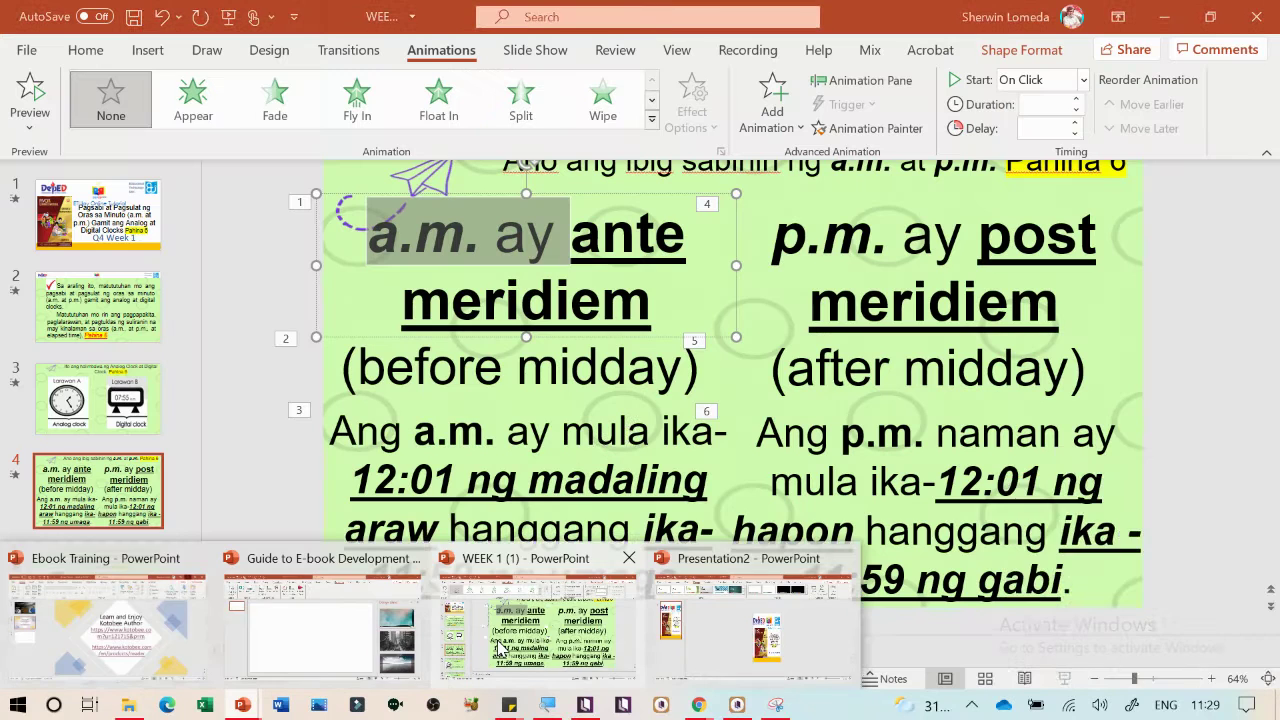
{"action": "left_click", "coordinate": [537, 625]}
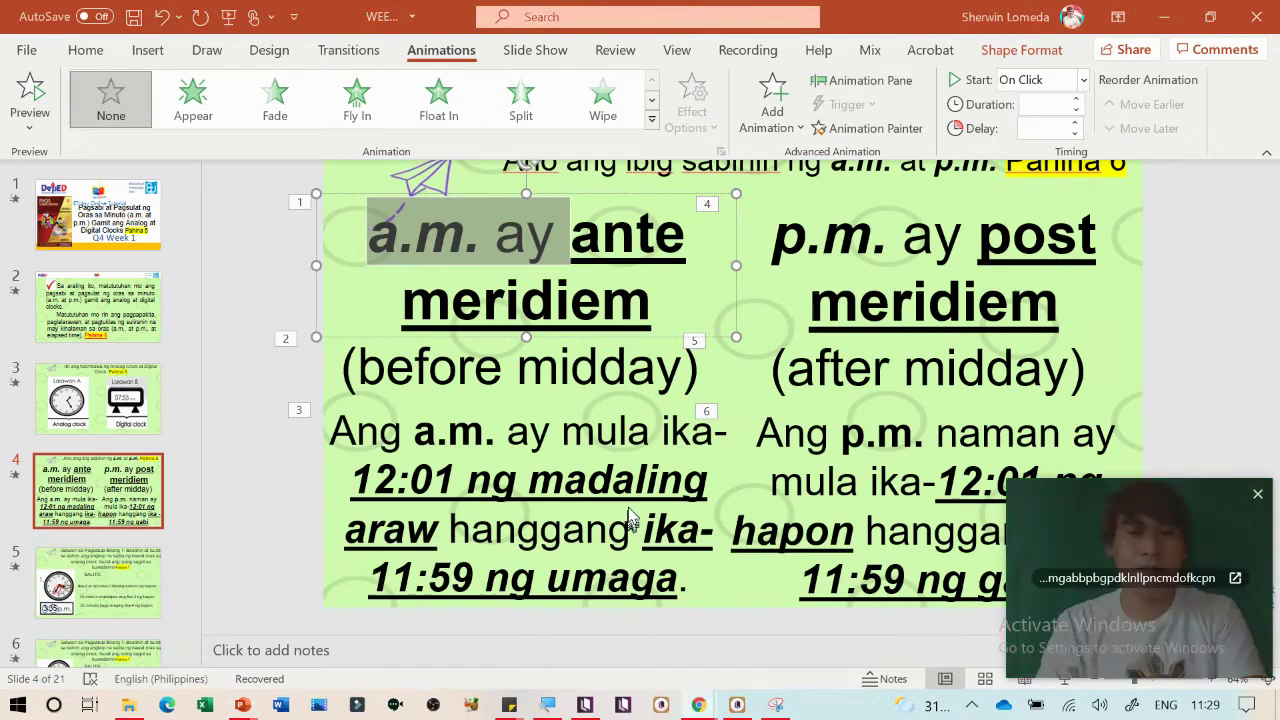
{"action": "key", "text": "alt+Tab"}
{"action": "key", "text": "alt+Tab"}
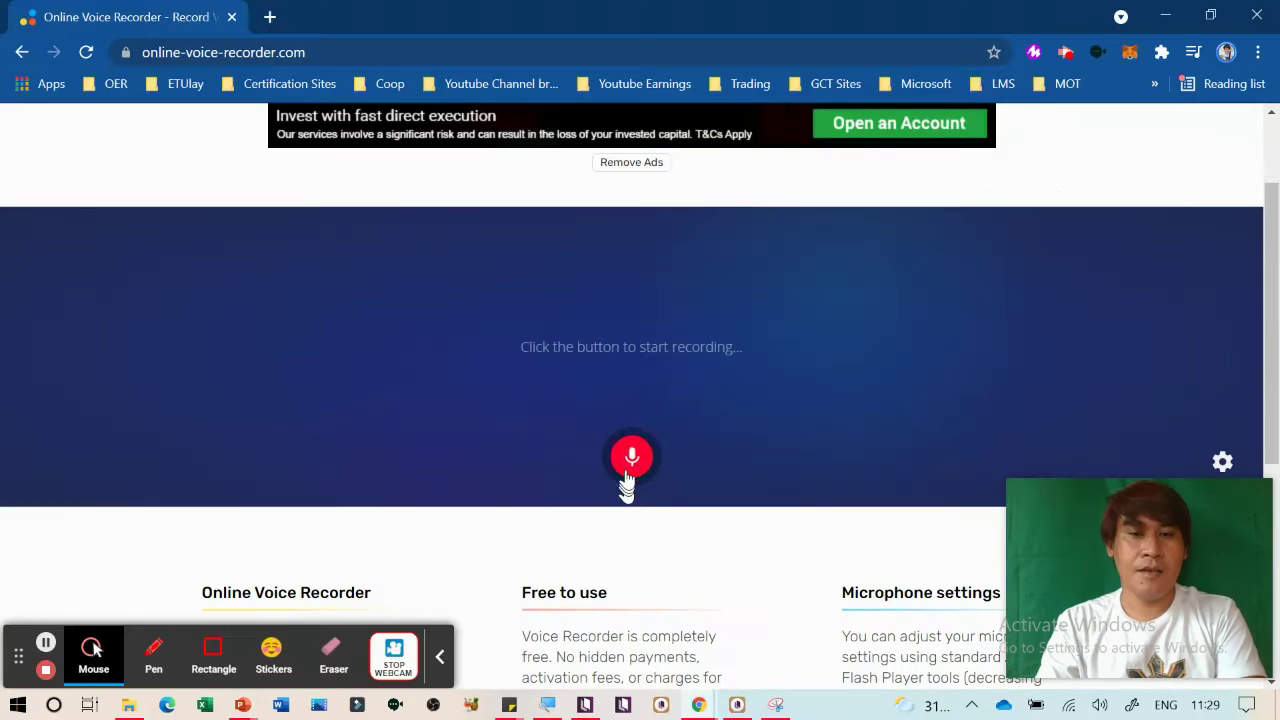
Record a voice clip with the online recorder while consulting the a.m. slide in PowerPoint, and stop the recording
{"action": "left_click", "coordinate": [633, 462]}
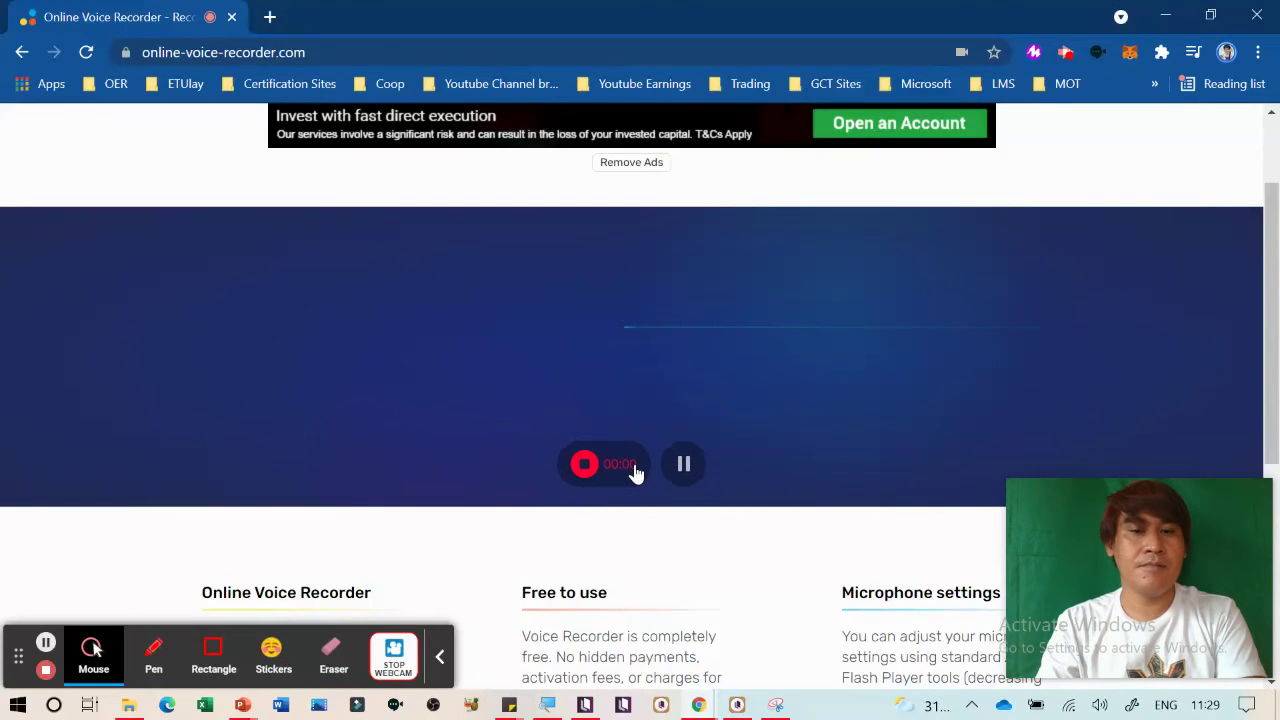
{"action": "key", "text": "alt+Tab"}
{"action": "key", "text": "alt+Tab"}
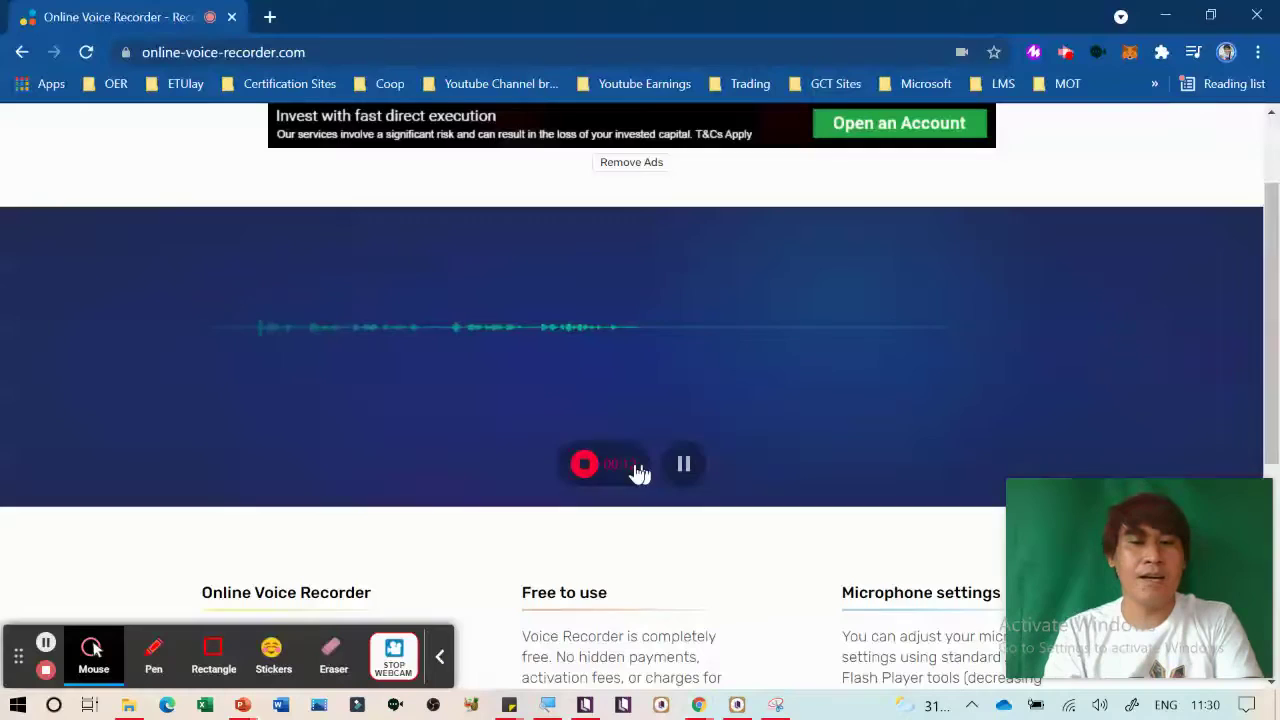
{"action": "key", "text": "alt+Tab"}
{"action": "left_click", "coordinate": [605, 460]}
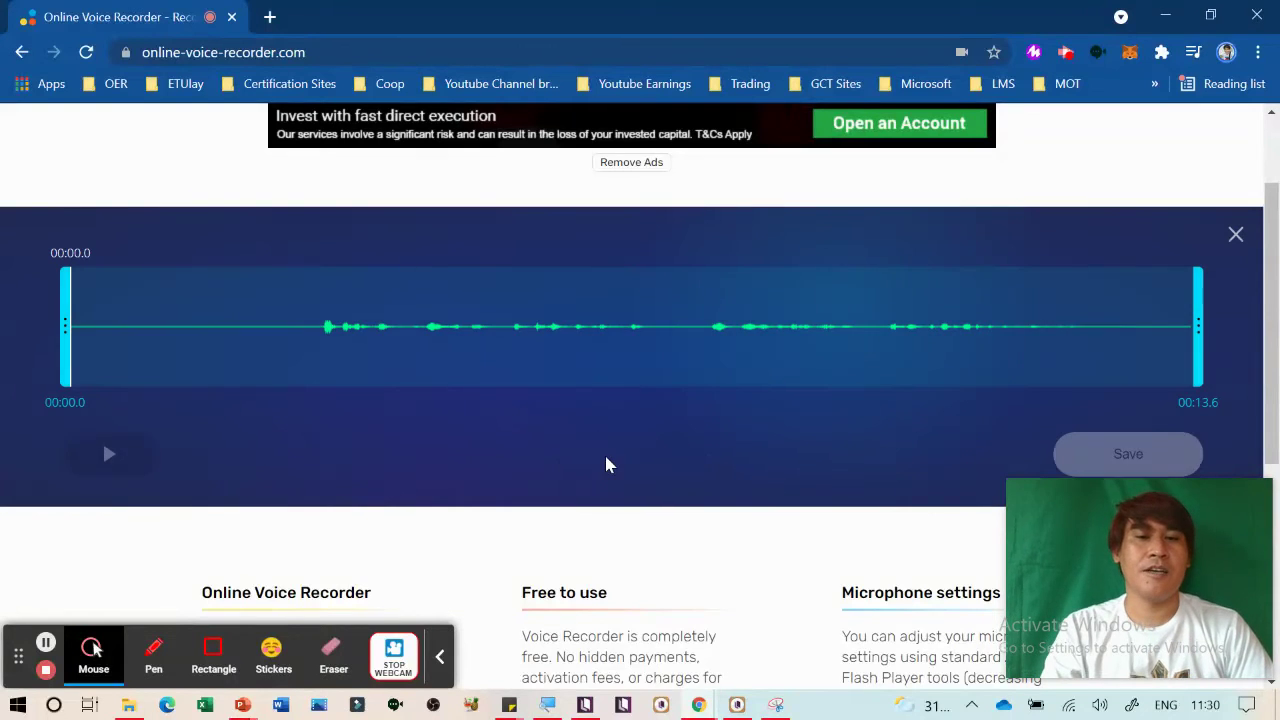
Trim the voice recording to the range from 00:03.0 to 00:12.2 and play it back
{"action": "left_click_drag", "start_coordinate": [60, 354], "coordinate": [311, 353]}
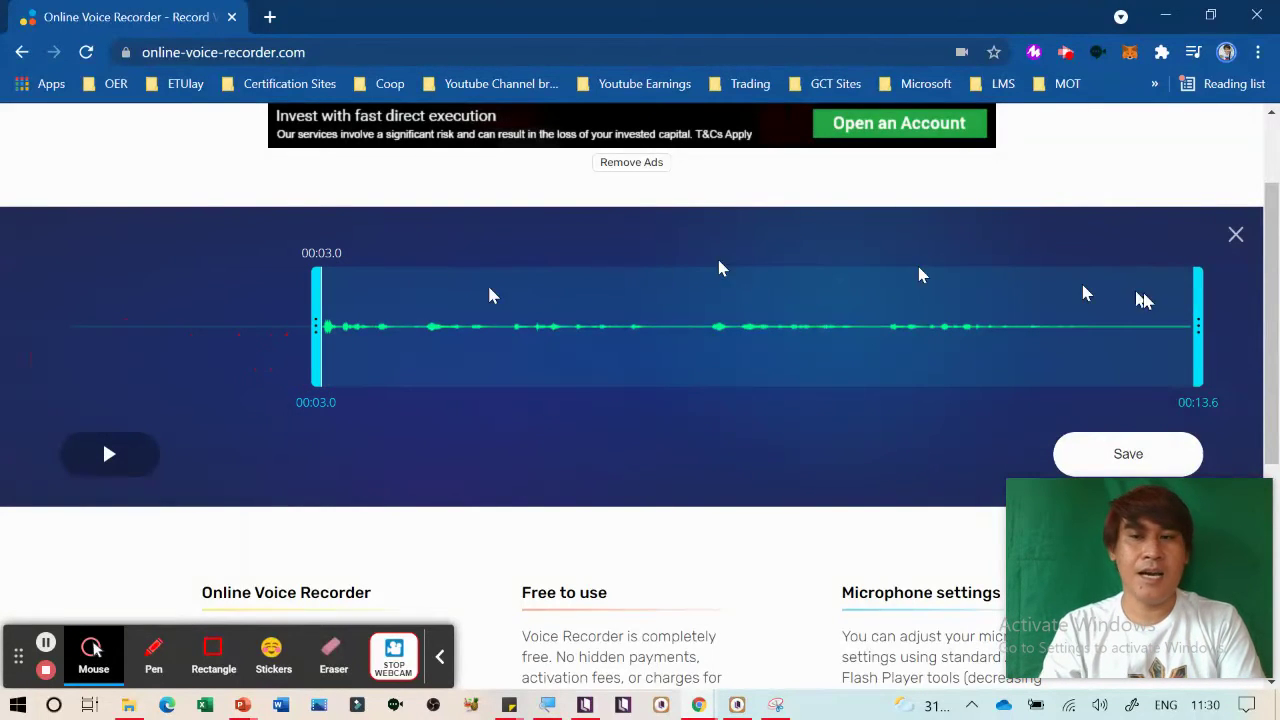
{"action": "left_click_drag", "start_coordinate": [1200, 325], "coordinate": [1080, 325]}
{"action": "left_click", "coordinate": [114, 461]}
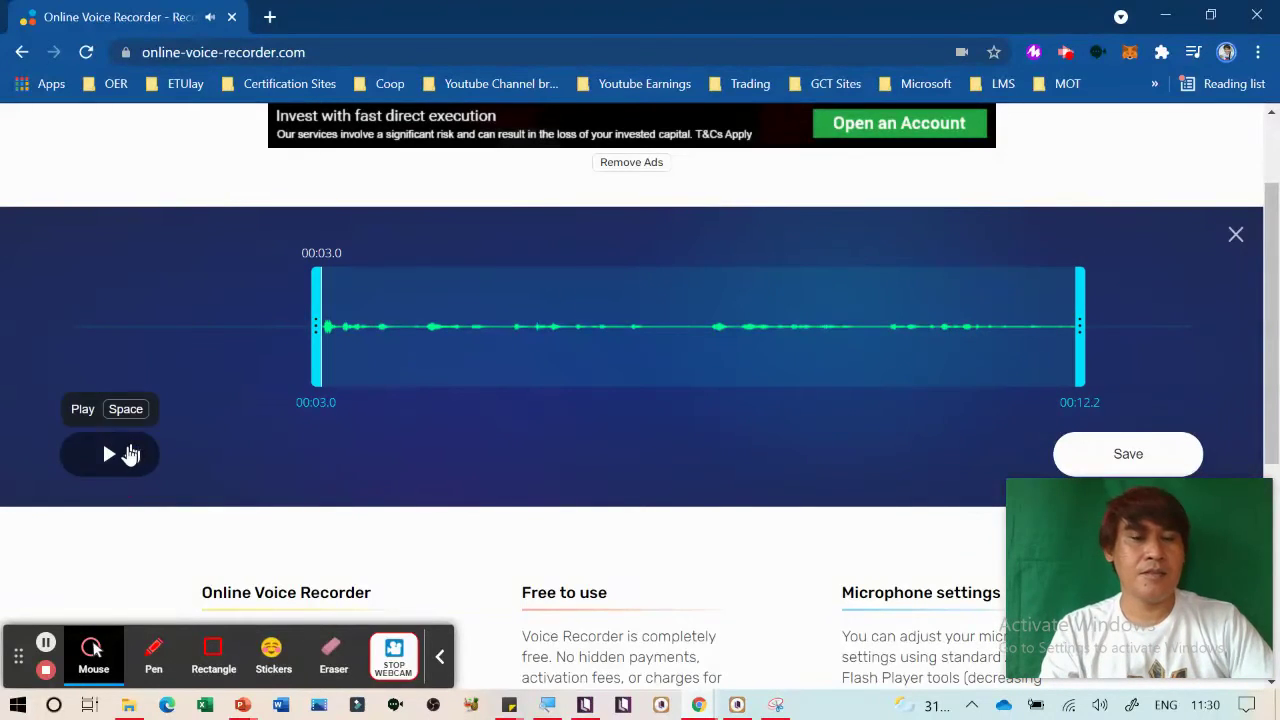
{"action": "left_click", "coordinate": [126, 455]}
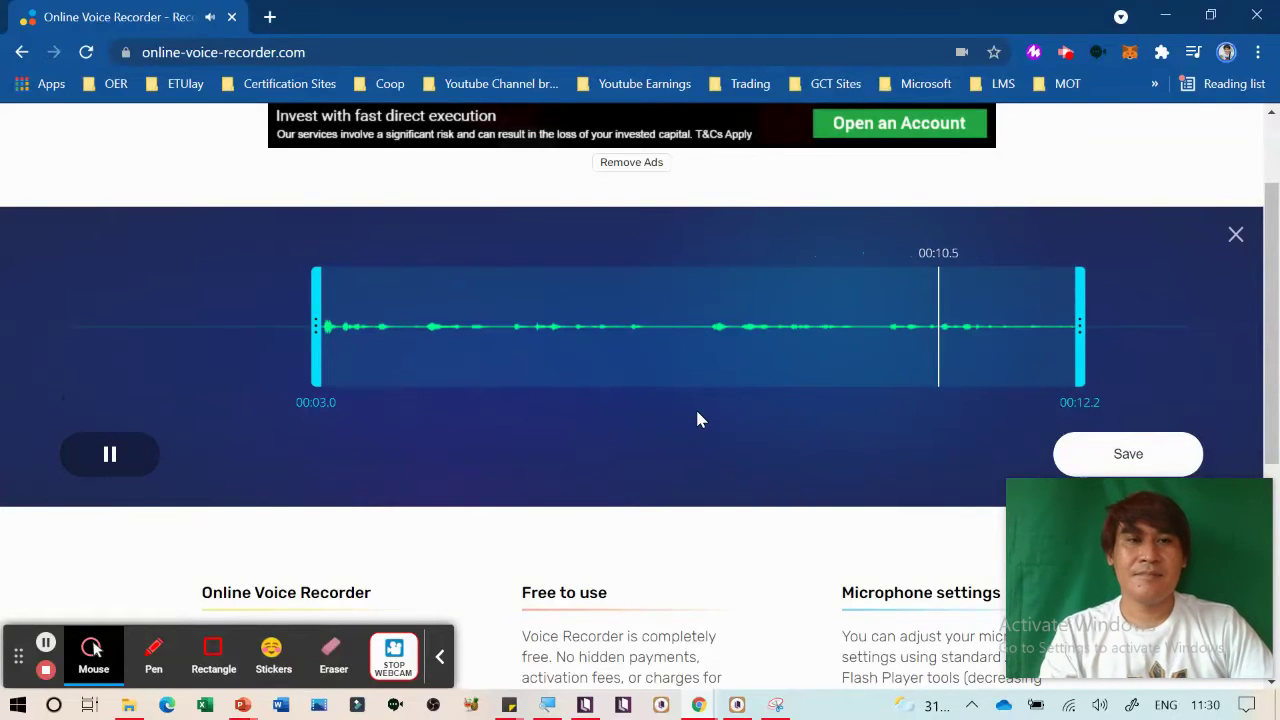
Save the trimmed voice recording as an MP3 and view it in the Downloads folder before closing that folder
{"action": "left_click", "coordinate": [1107, 460]}
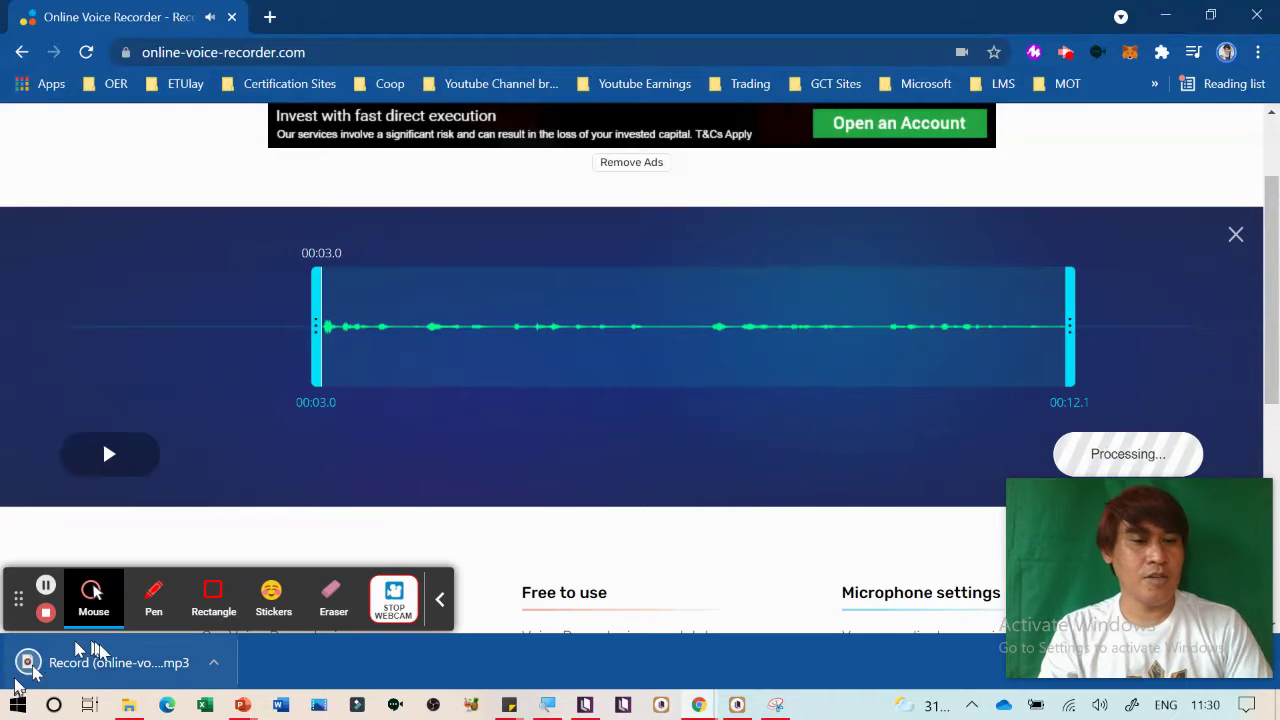
{"action": "left_click", "coordinate": [213, 662]}
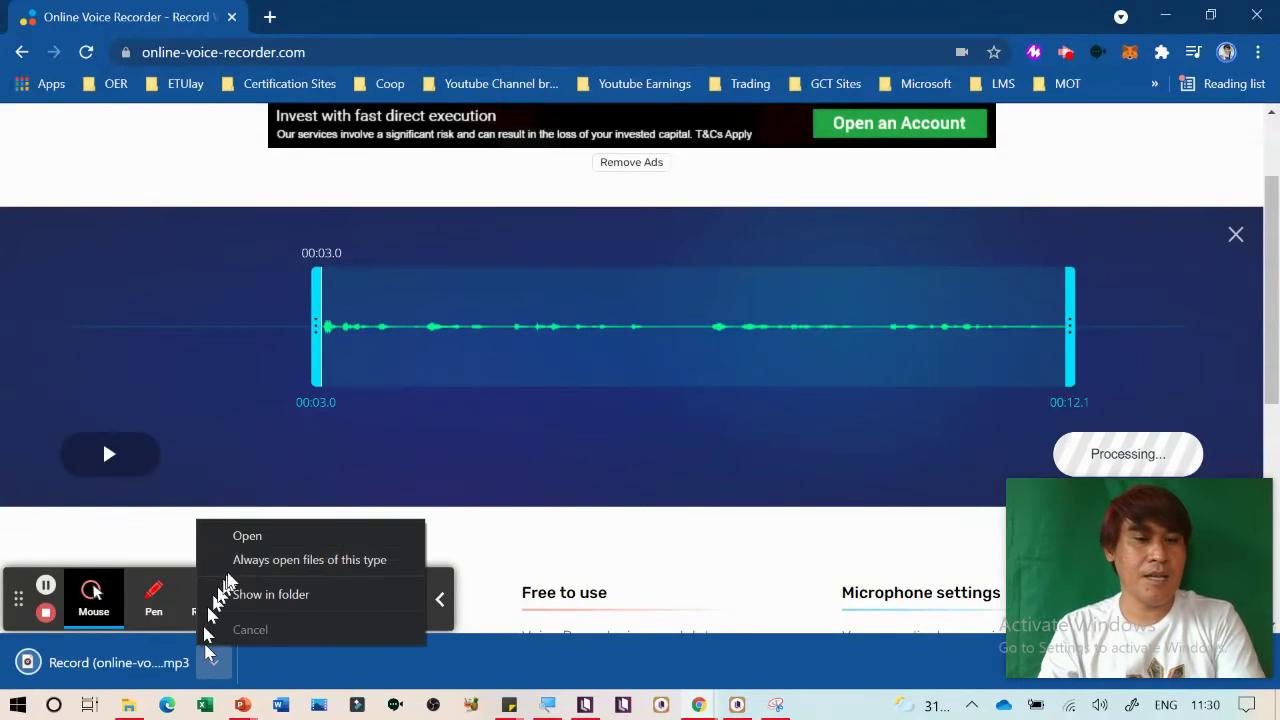
{"action": "left_click", "coordinate": [250, 594]}
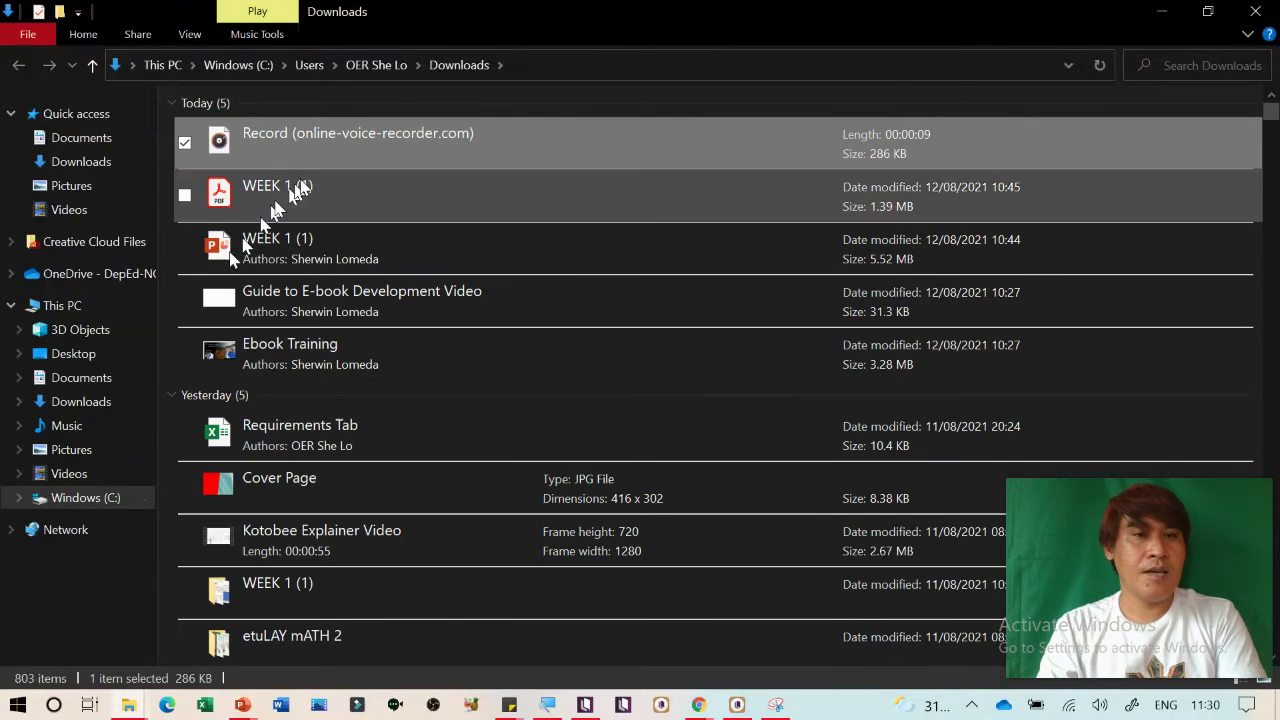
{"action": "left_click", "coordinate": [1262, 10]}
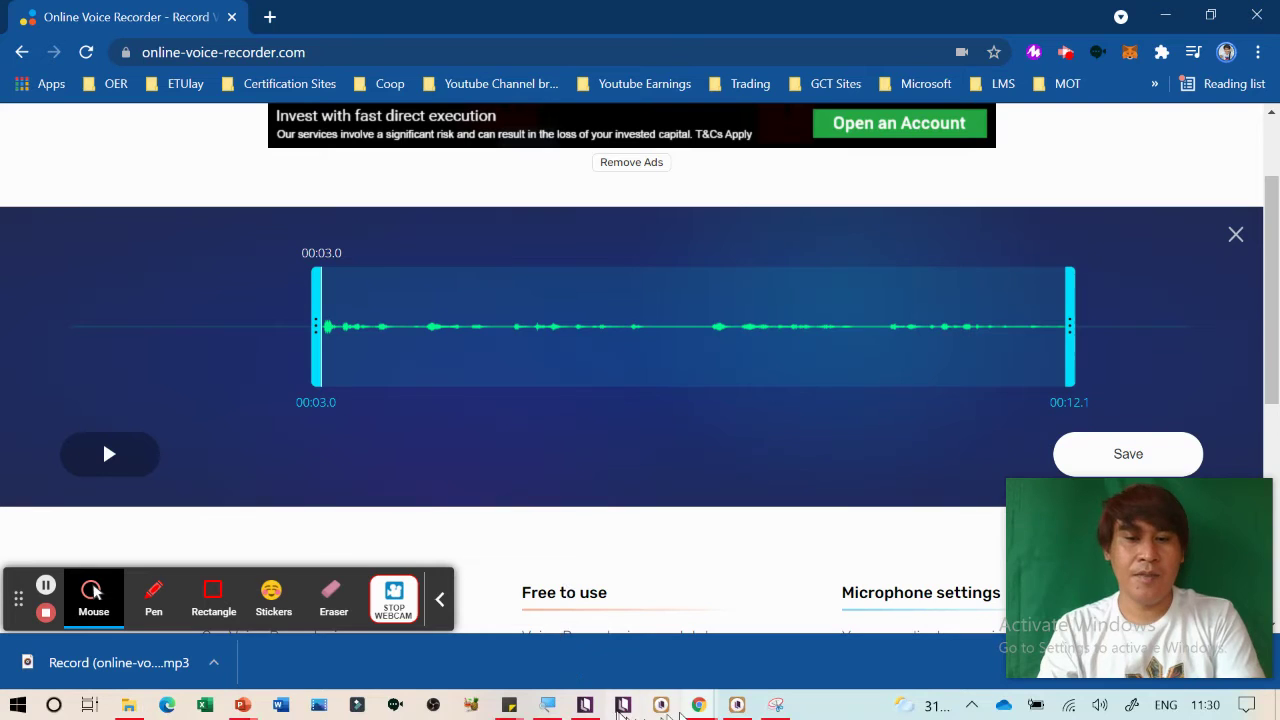
Switch to Kotobee Author and copy "a.m. ay" from the activity sheet line onto a new line below it
{"action": "left_click", "coordinate": [737, 705]}
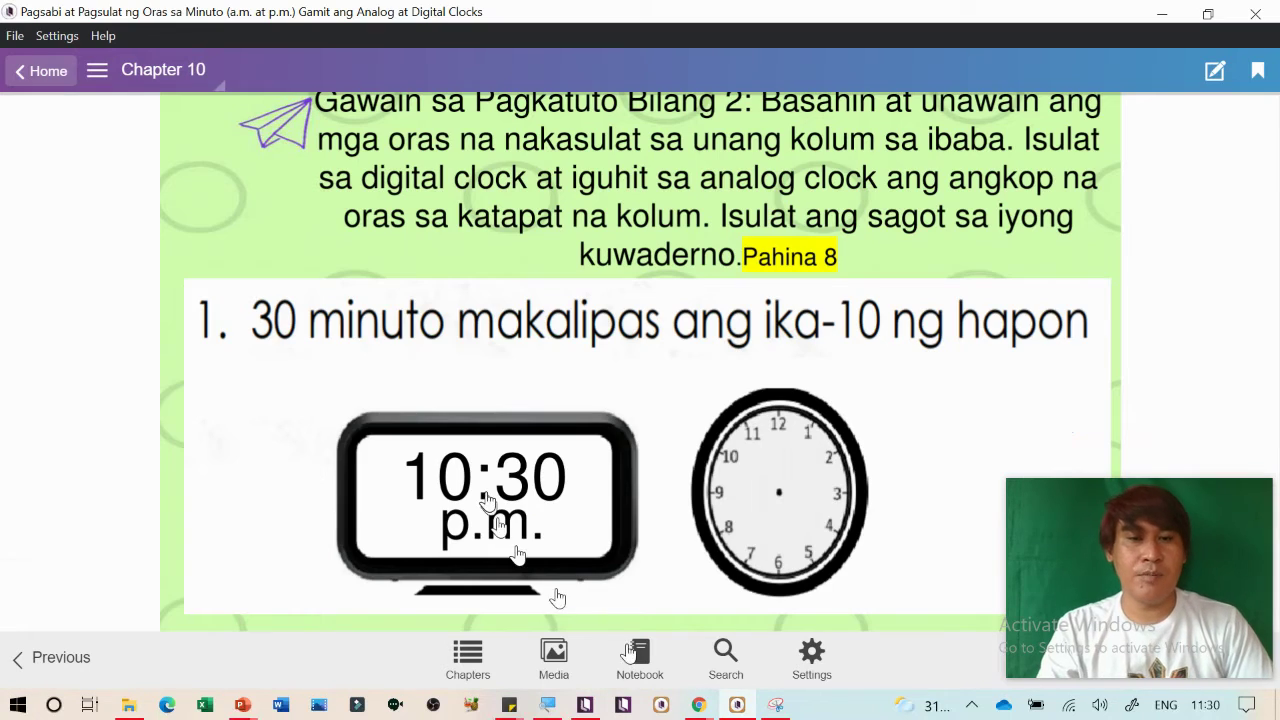
{"action": "left_click", "coordinate": [588, 705]}
{"action": "double_click", "coordinate": [307, 384]}
{"action": "left_click", "coordinate": [307, 384]}
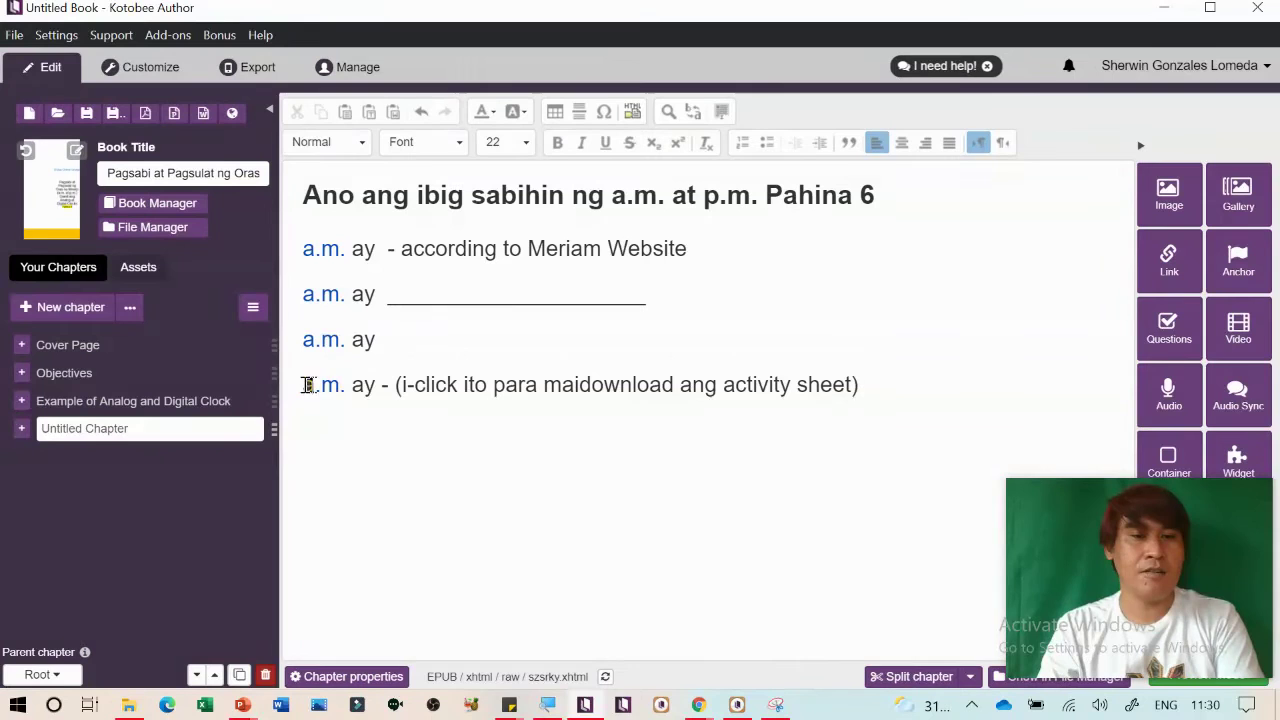
{"action": "left_click_drag", "start_coordinate": [306, 384], "coordinate": [345, 384]}
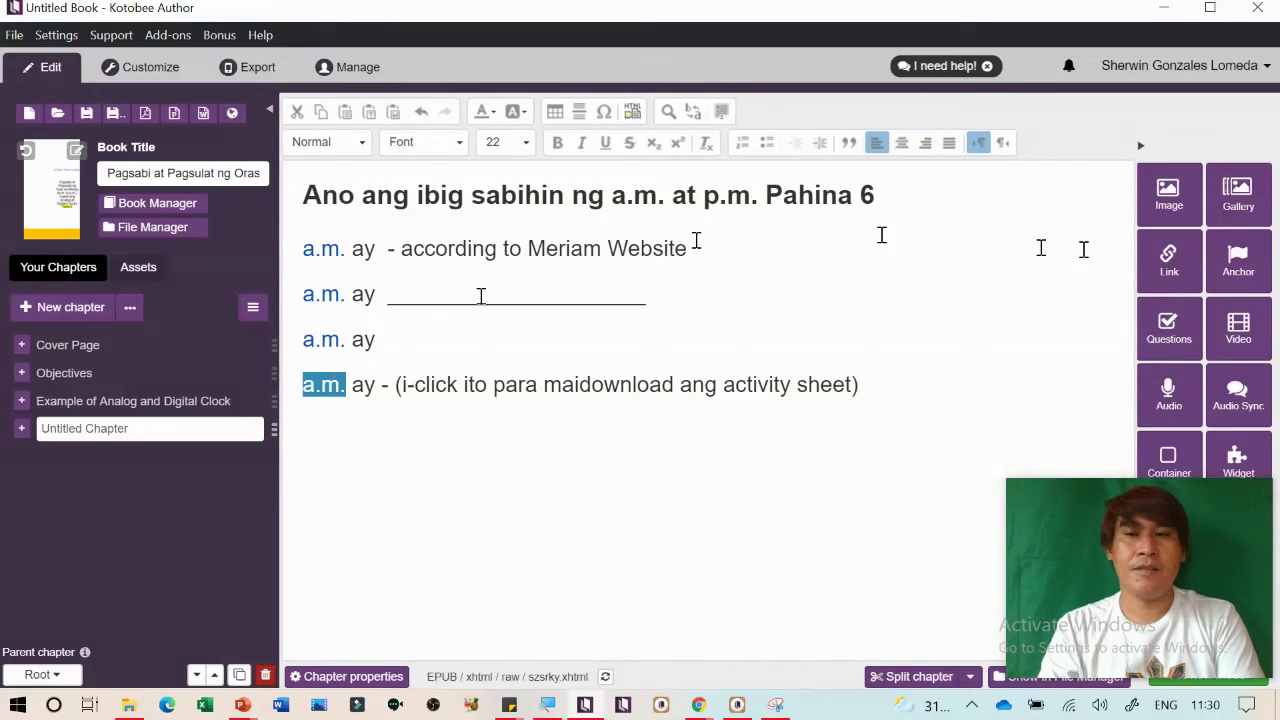
{"action": "left_click", "coordinate": [302, 388]}
{"action": "key", "text": "shift+Right"}
{"action": "key", "text": "shift+Right"}
{"action": "key", "text": "shift+Right"}
{"action": "key", "text": "shift+Right"}
{"action": "key", "text": "shift+Right"}
{"action": "key", "text": "shift+Right"}
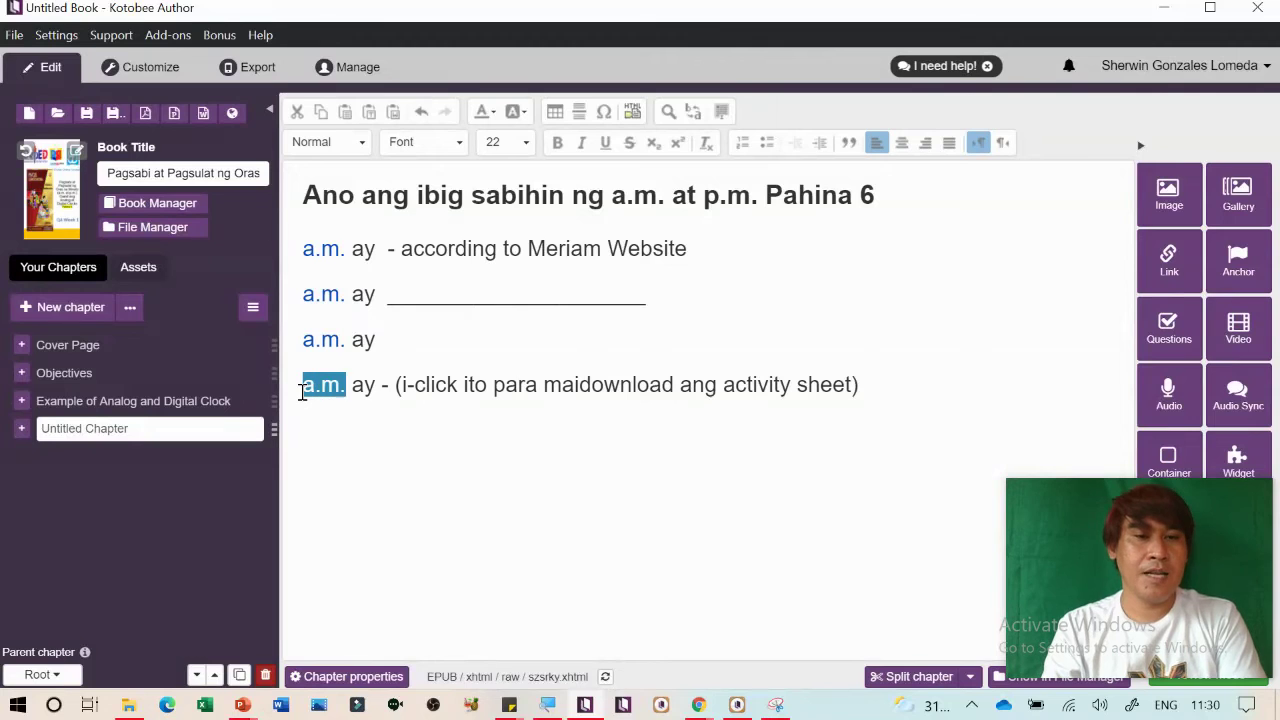
{"action": "key", "text": "ctrl+c"}
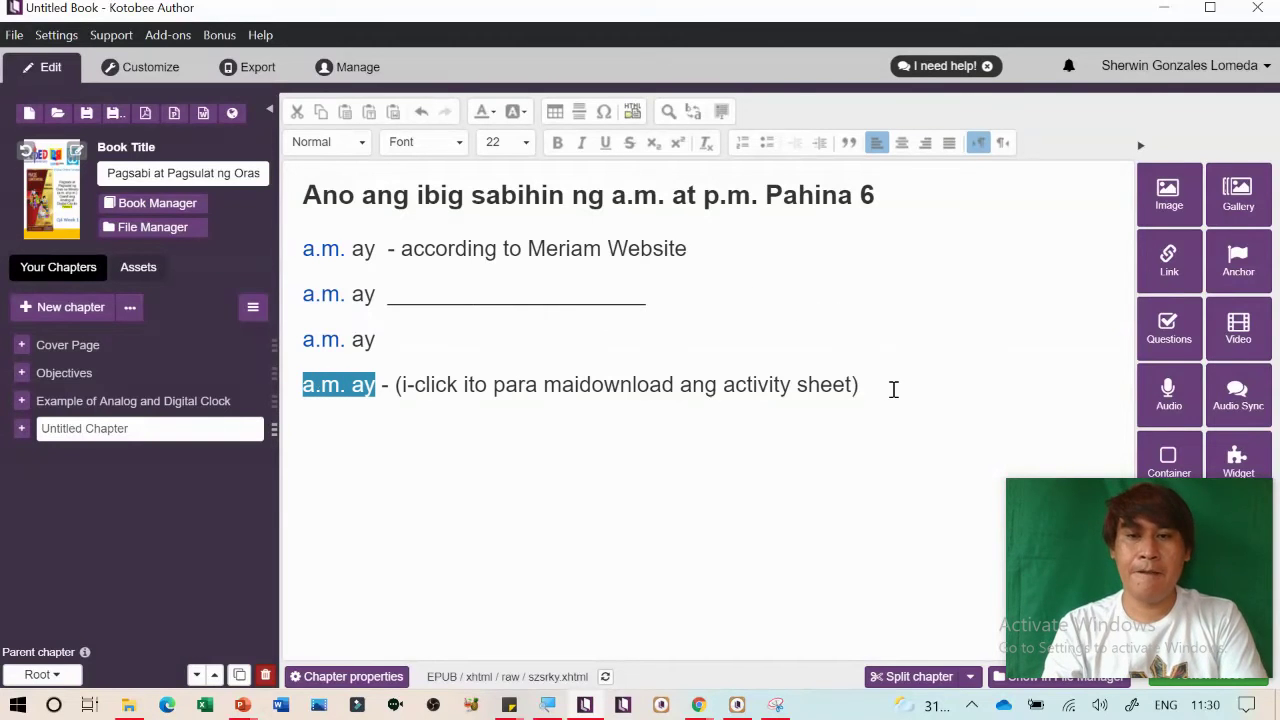
{"action": "left_click", "coordinate": [891, 385]}
{"action": "key", "text": "Return"}
{"action": "key", "text": "ctrl+v"}
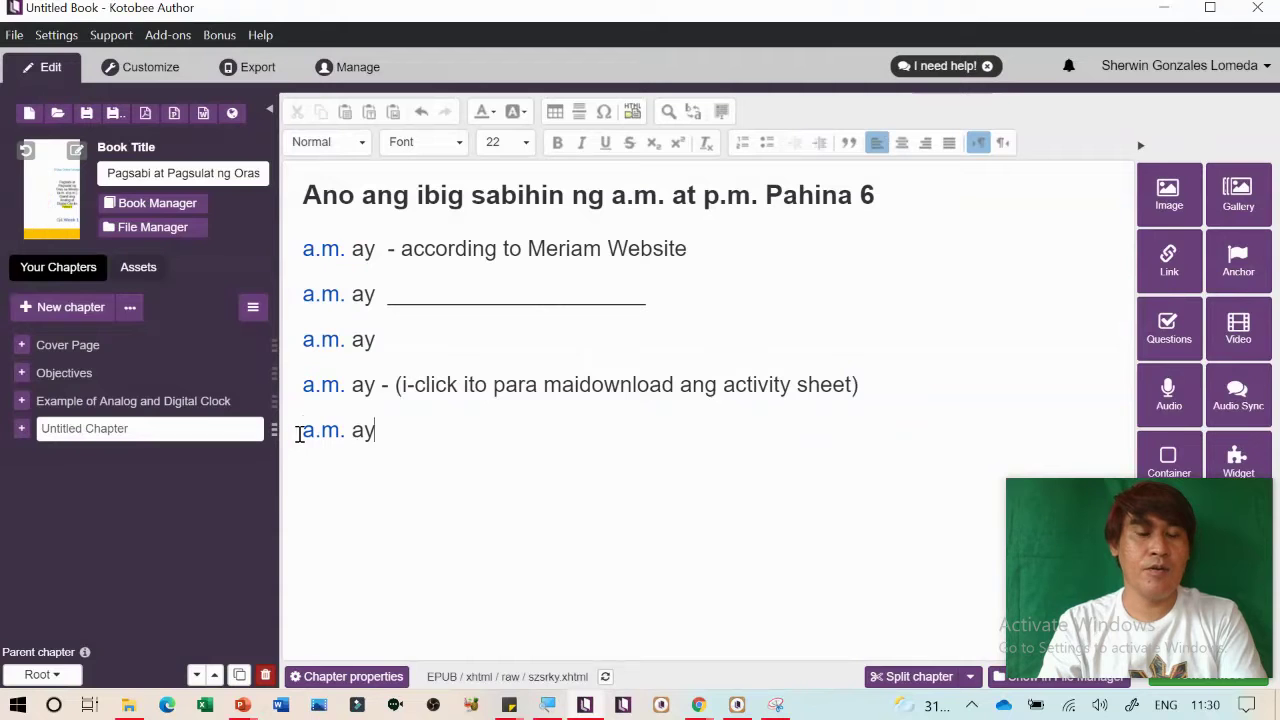
Edit the link on the new line's "a.m.", removing the am.JPG attachment and changing the link type to Audio
{"action": "double_click", "coordinate": [334, 433]}
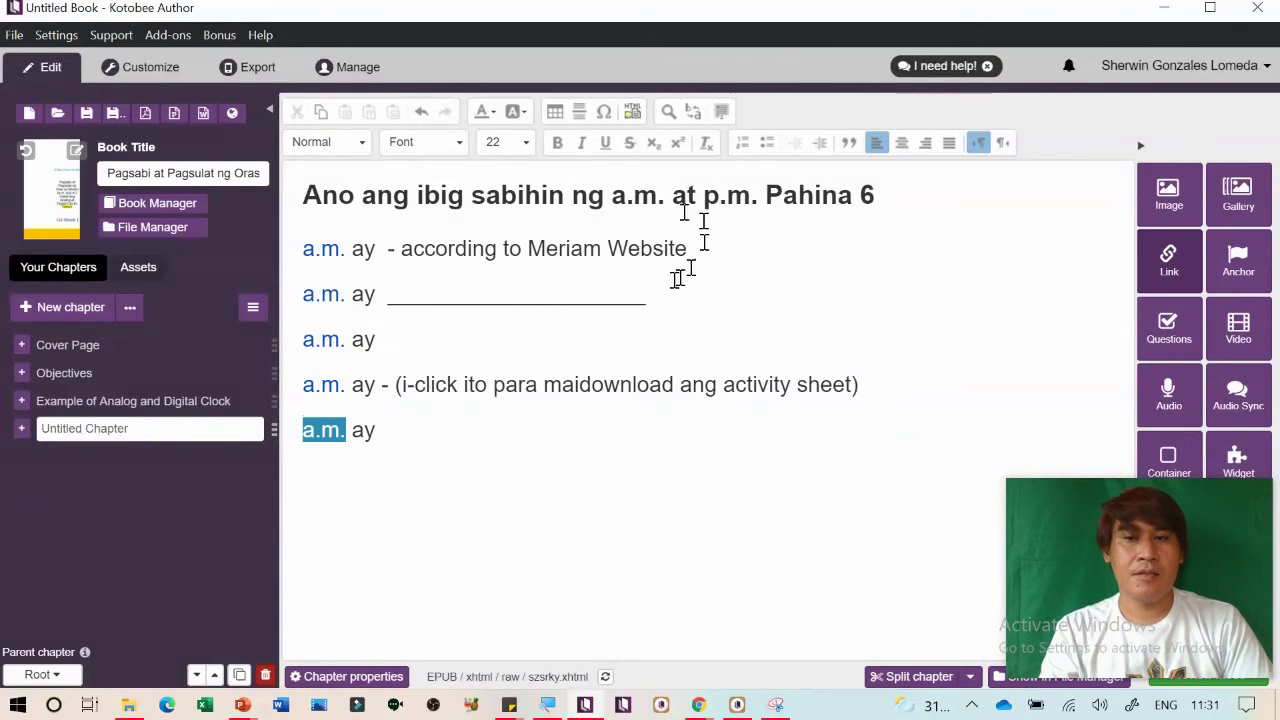
{"action": "left_click", "coordinate": [1169, 262]}
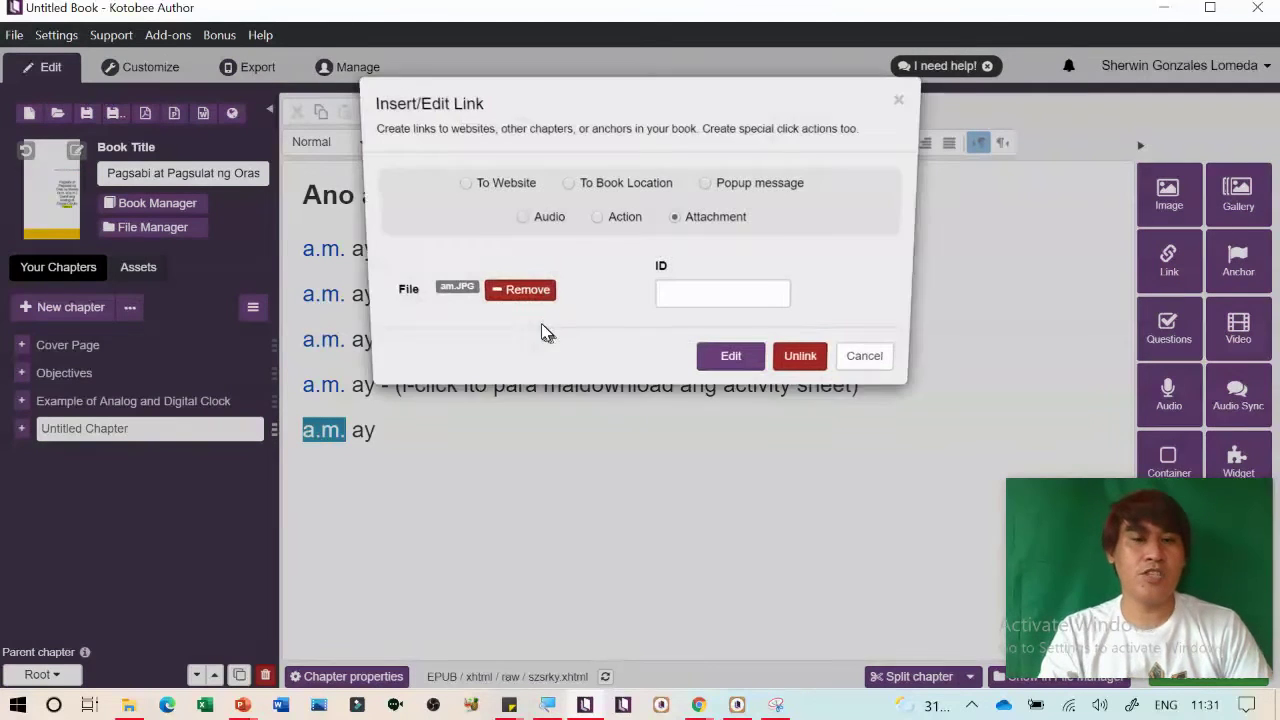
{"action": "left_click", "coordinate": [530, 291]}
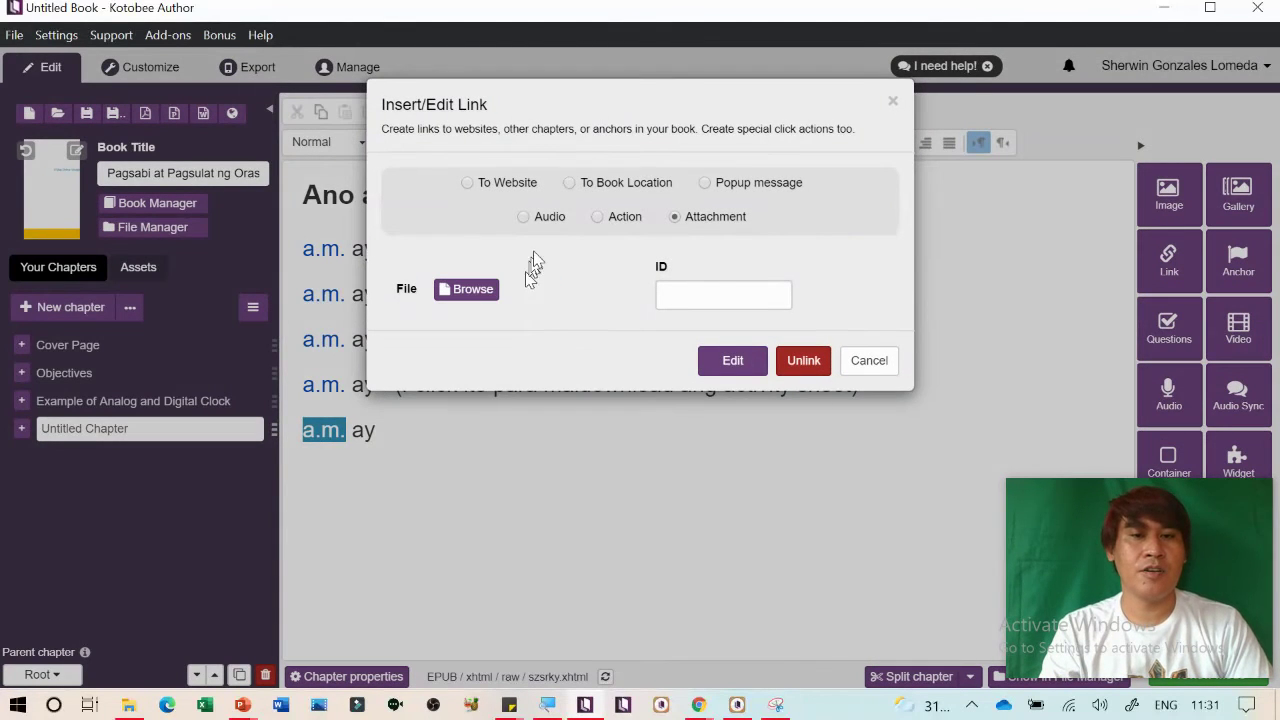
{"action": "left_click", "coordinate": [550, 220]}
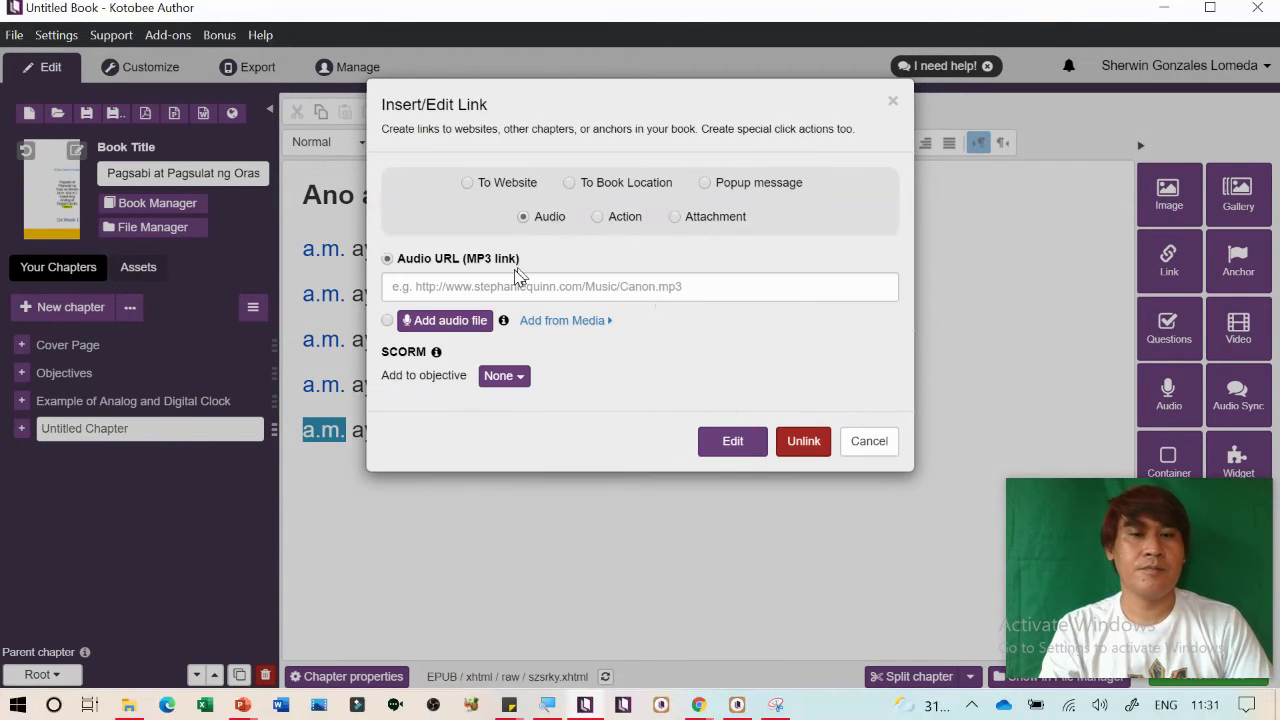
Try to apply the Record (online-voice-recorder.com) MP3 from Downloads as the audio file of the "a.m." link
{"action": "left_click", "coordinate": [444, 322]}
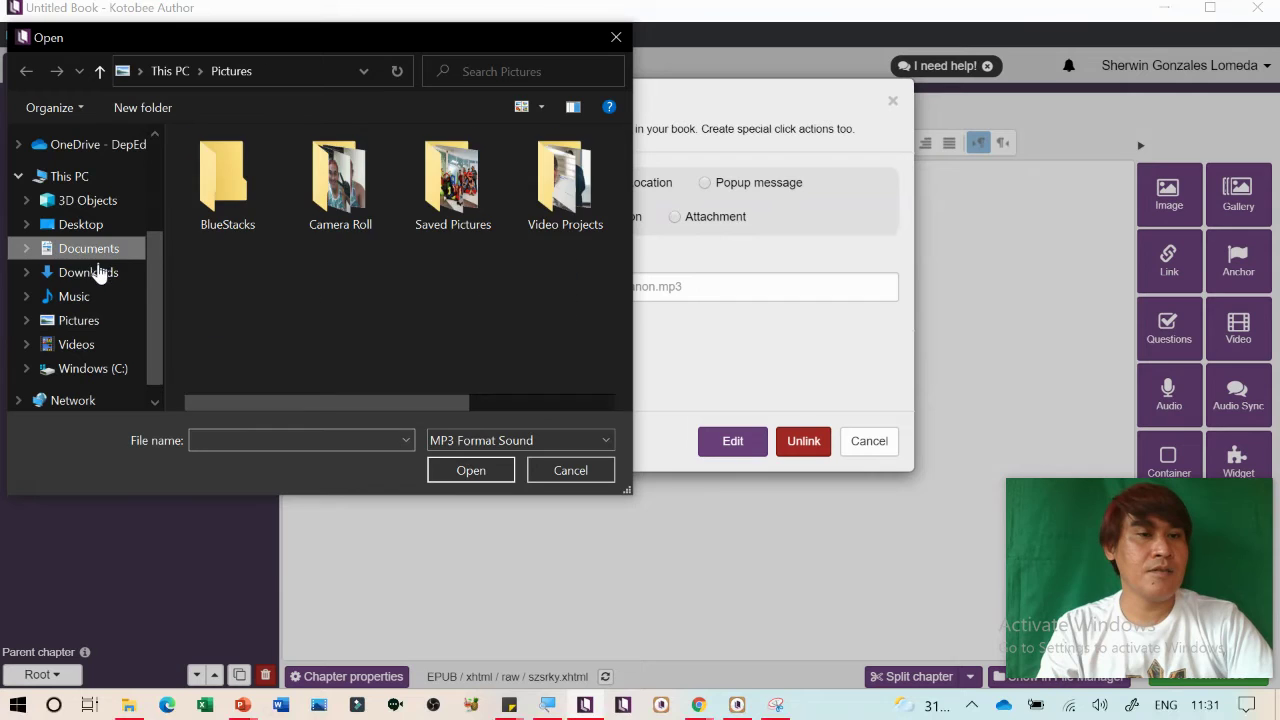
{"action": "left_click", "coordinate": [97, 252]}
{"action": "left_click", "coordinate": [98, 272]}
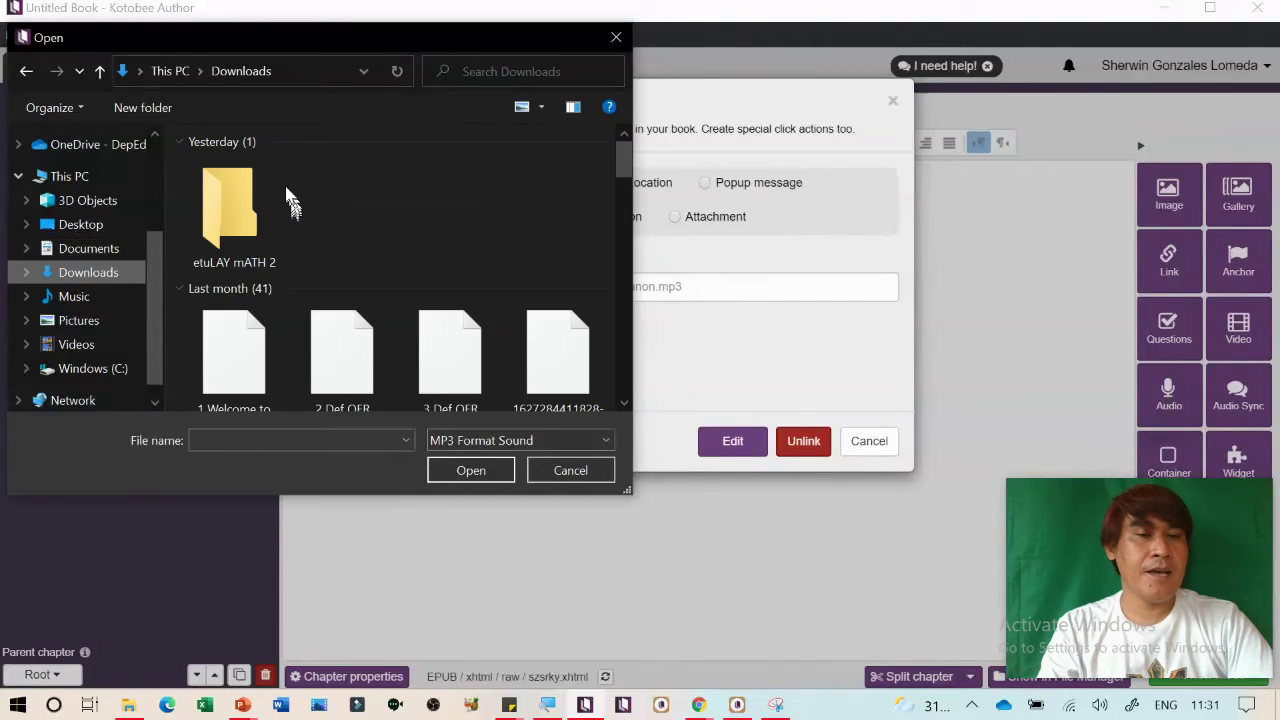
{"action": "left_click", "coordinate": [270, 280]}
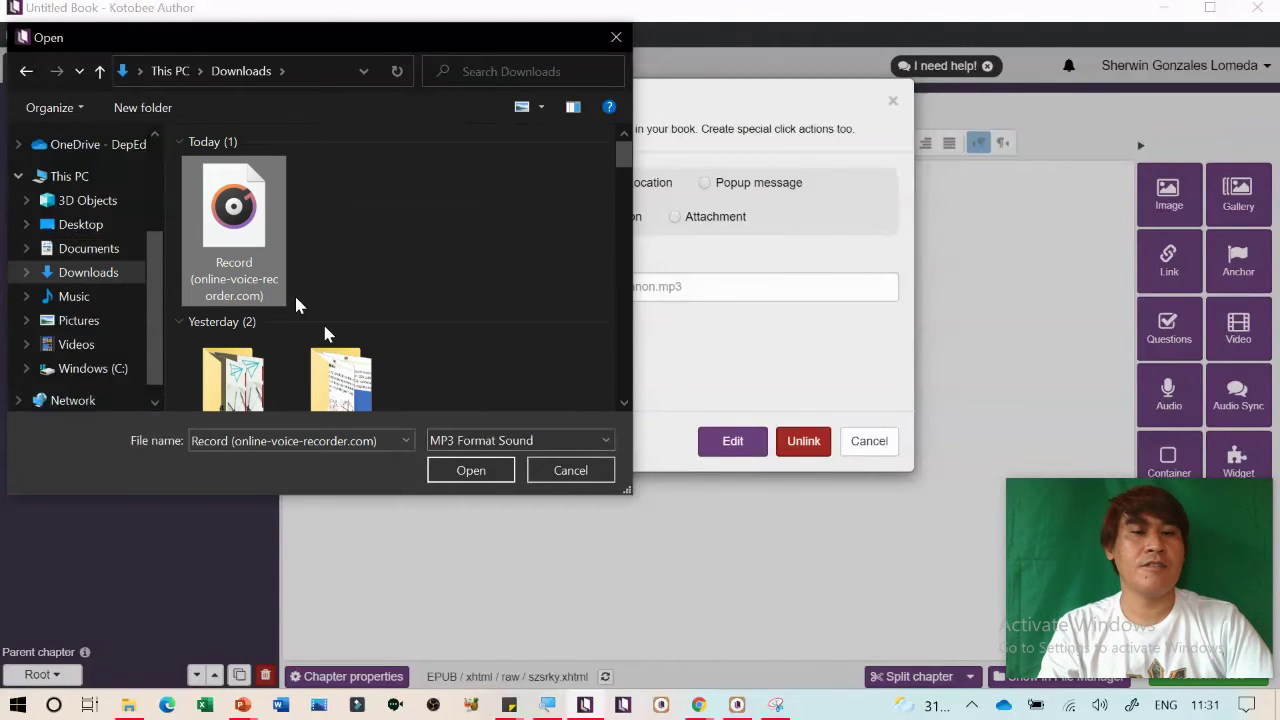
{"action": "left_click", "coordinate": [484, 468]}
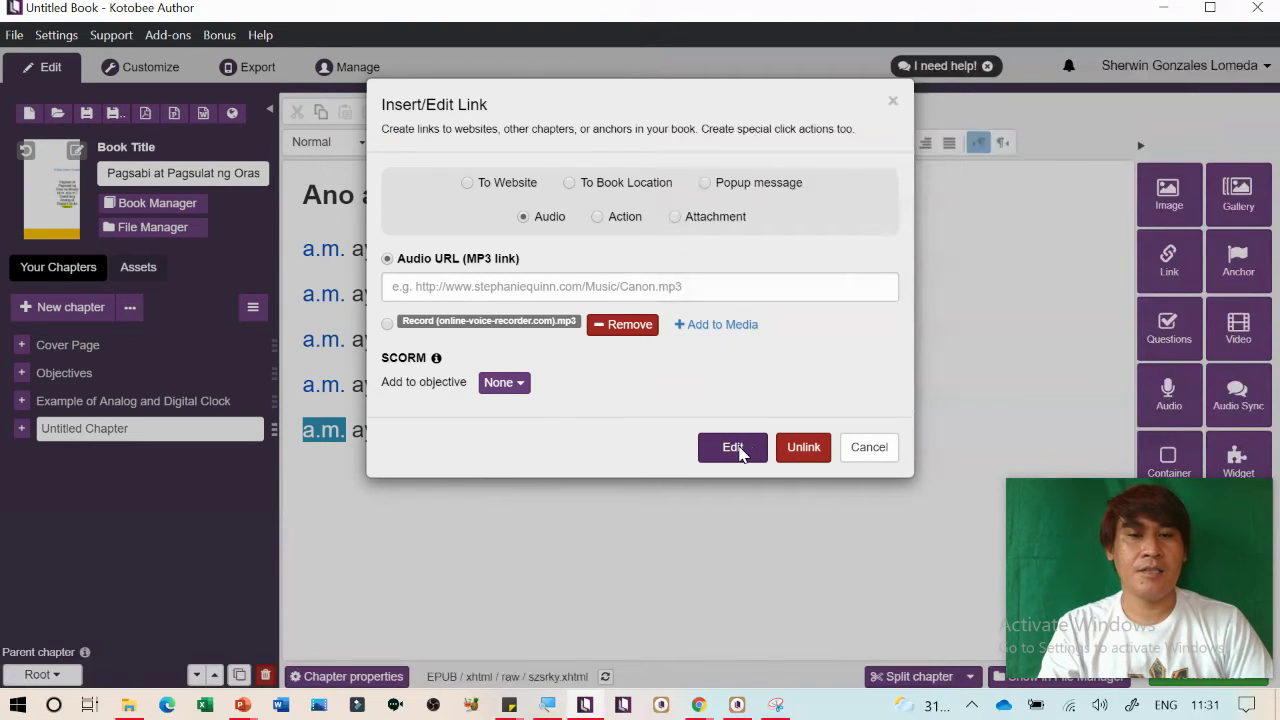
{"action": "left_click", "coordinate": [733, 447]}
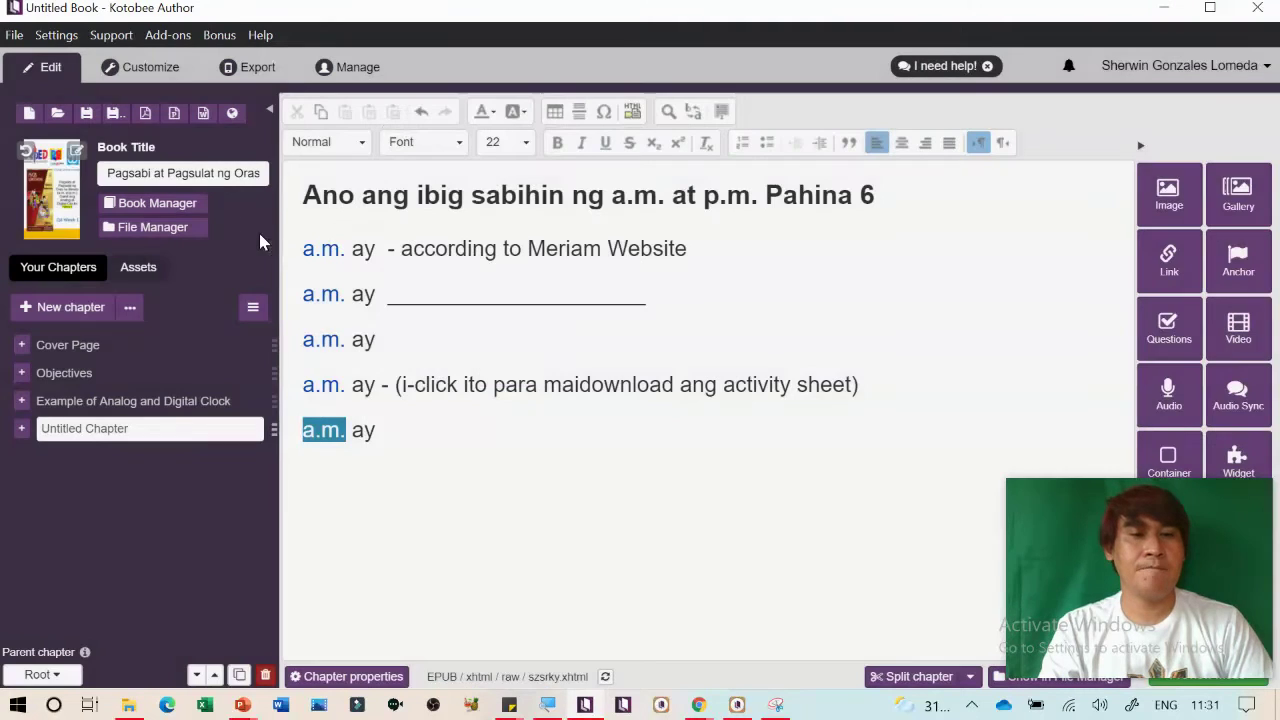
Preview the book in the Customize view, dismissing the audio alert and restarting the e-book preview
{"action": "left_click", "coordinate": [141, 67]}
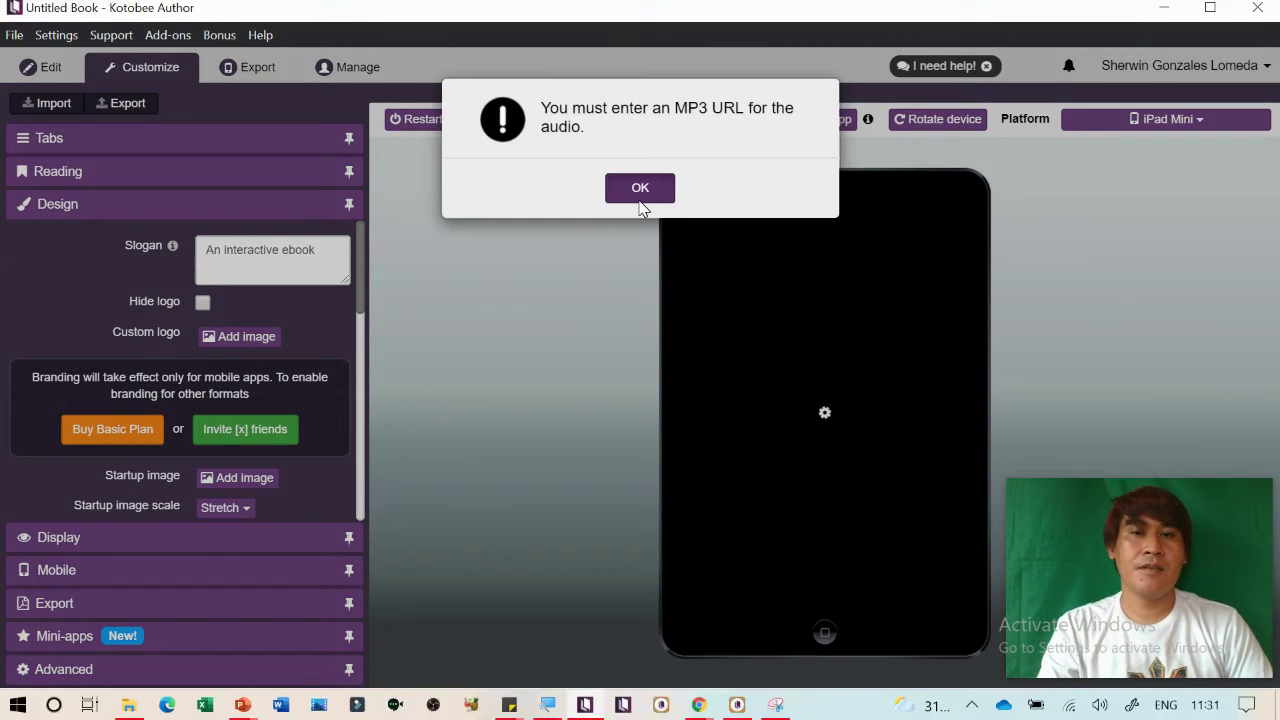
{"action": "left_click", "coordinate": [640, 190]}
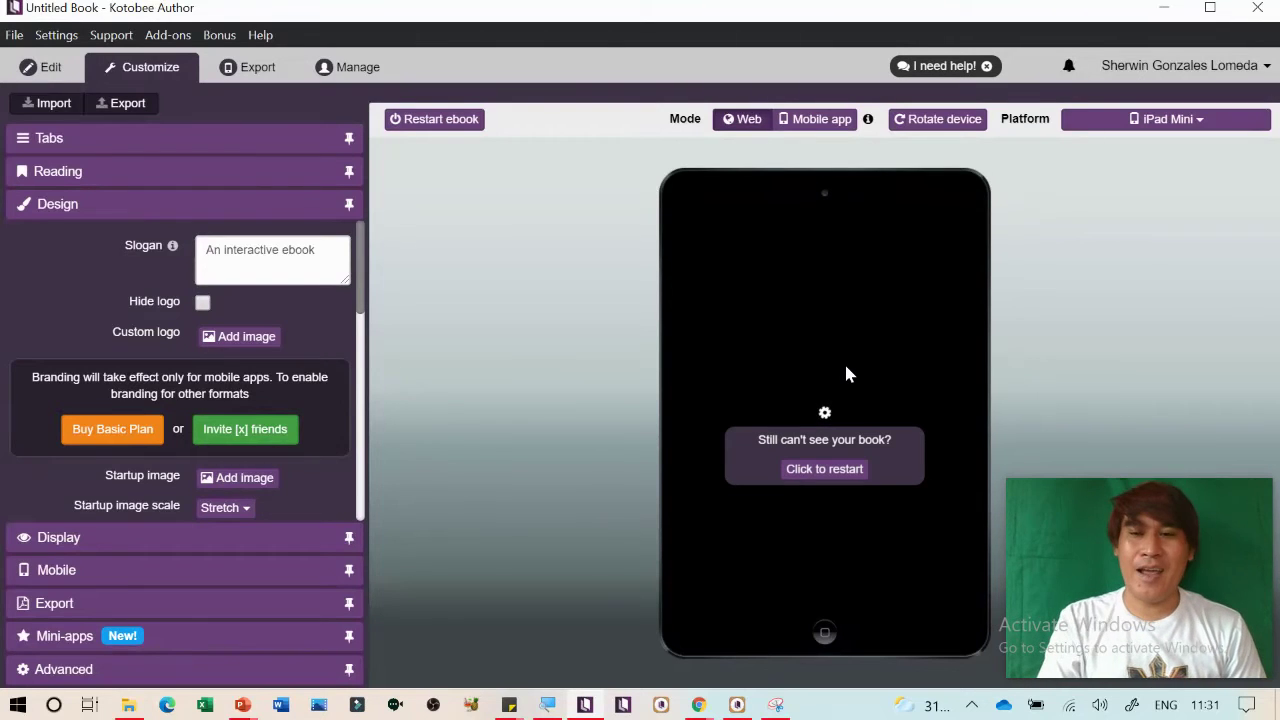
{"action": "left_click", "coordinate": [818, 470]}
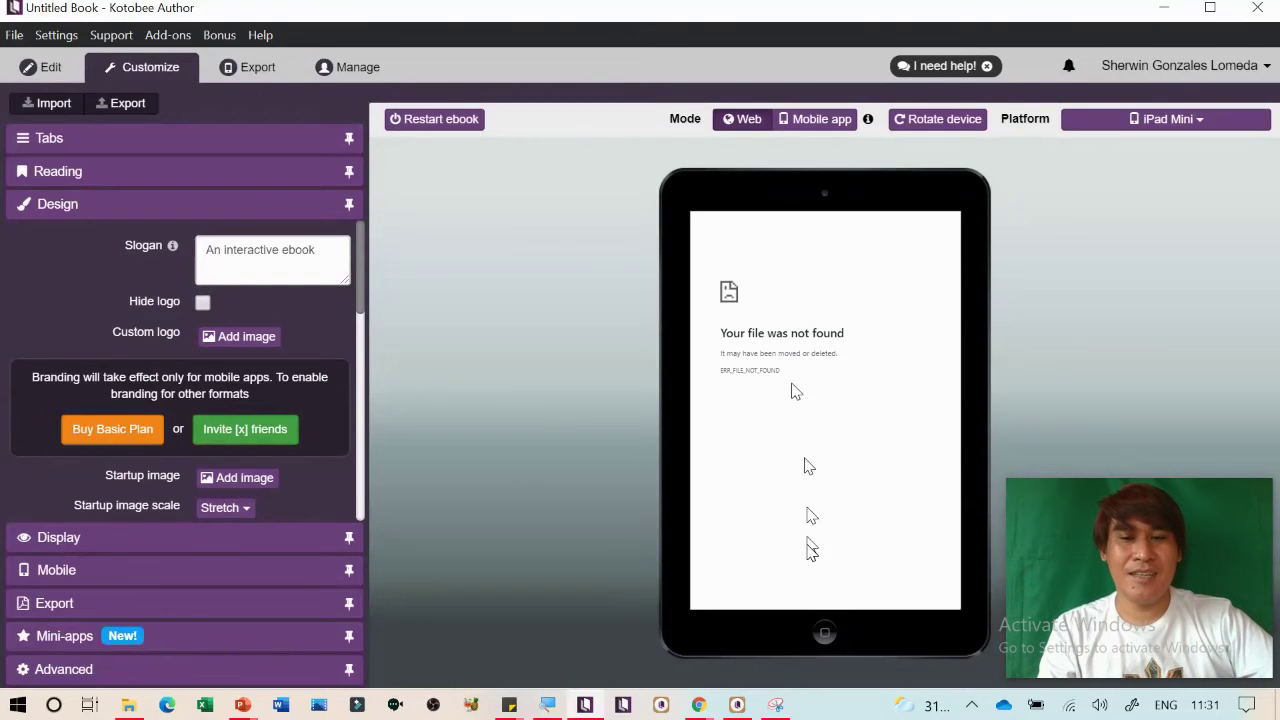
{"action": "left_click", "coordinate": [424, 121]}
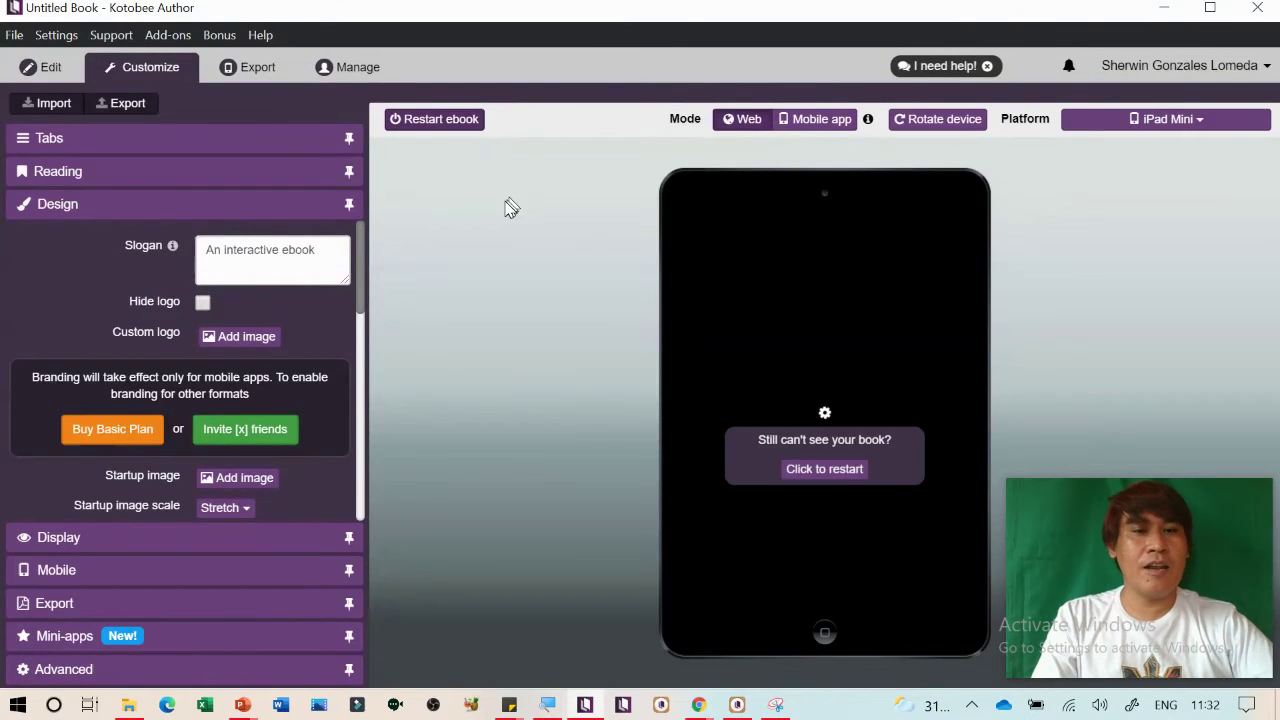
Delete the third "a.m. ay" line and the activity sheet line from the chapter, and restart the book preview
{"action": "left_click", "coordinate": [49, 70]}
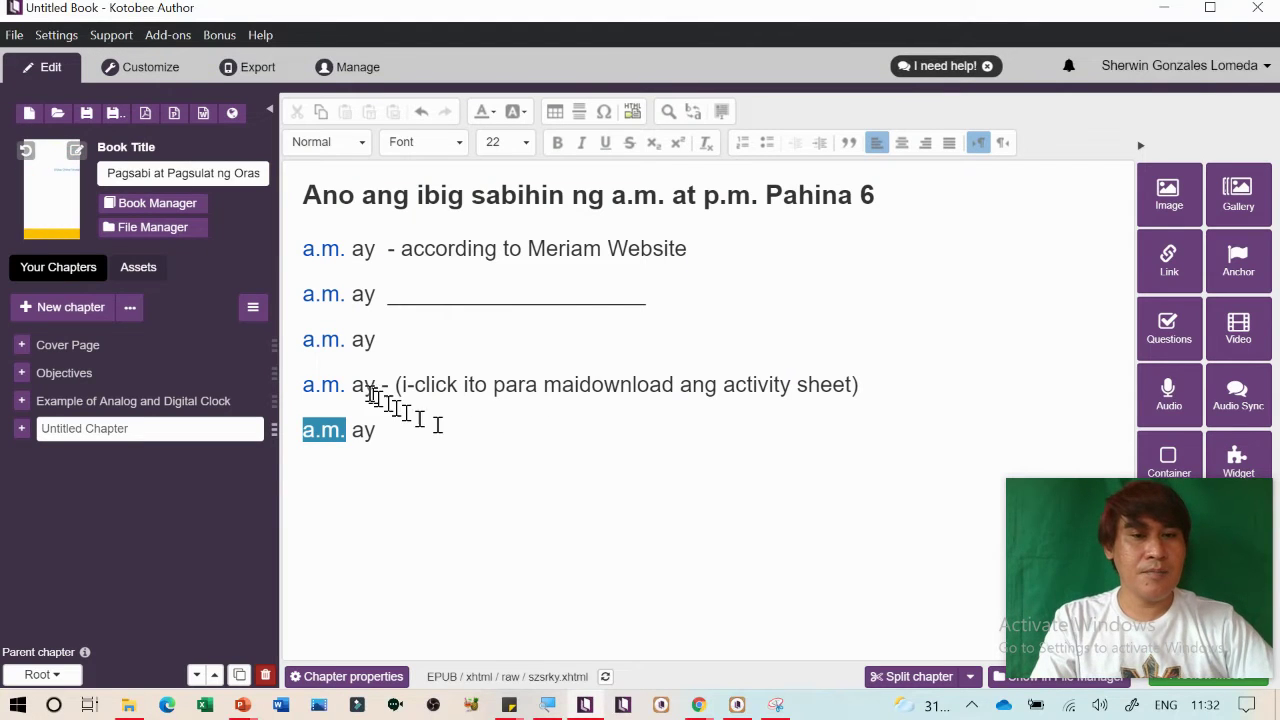
{"action": "left_click_drag", "start_coordinate": [303, 340], "coordinate": [857, 380]}
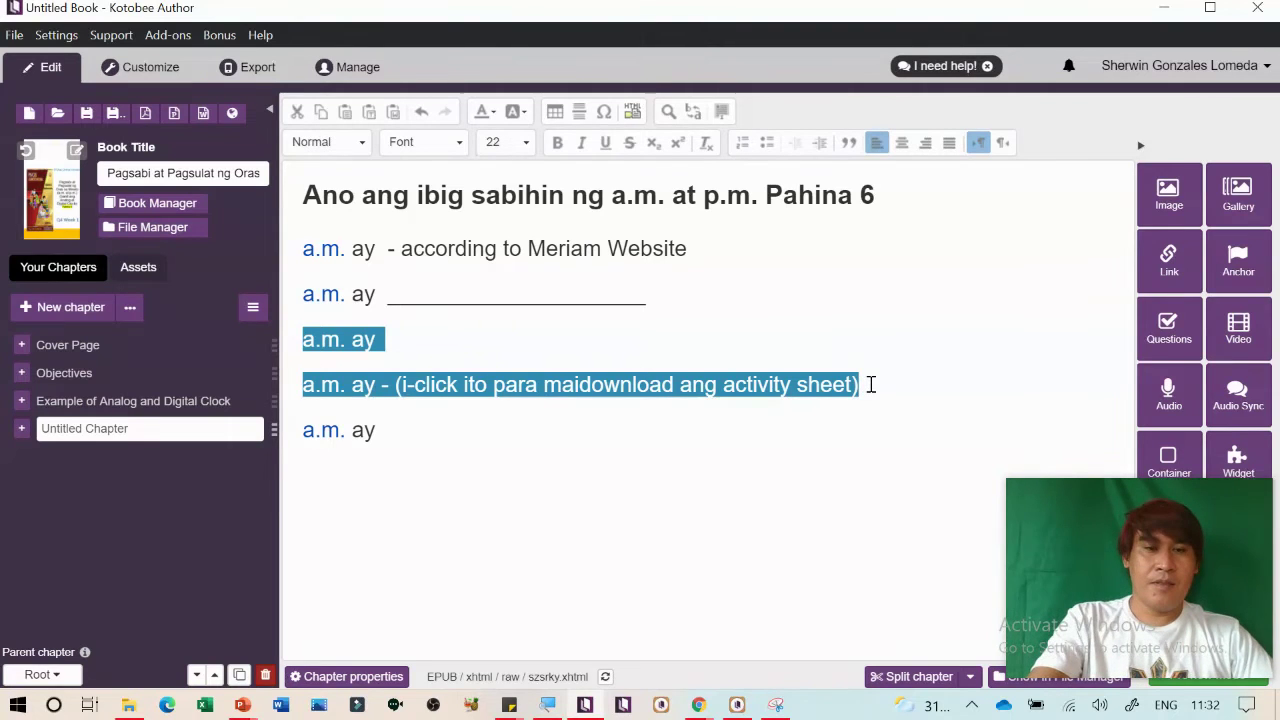
{"action": "key", "text": "BackSpace"}
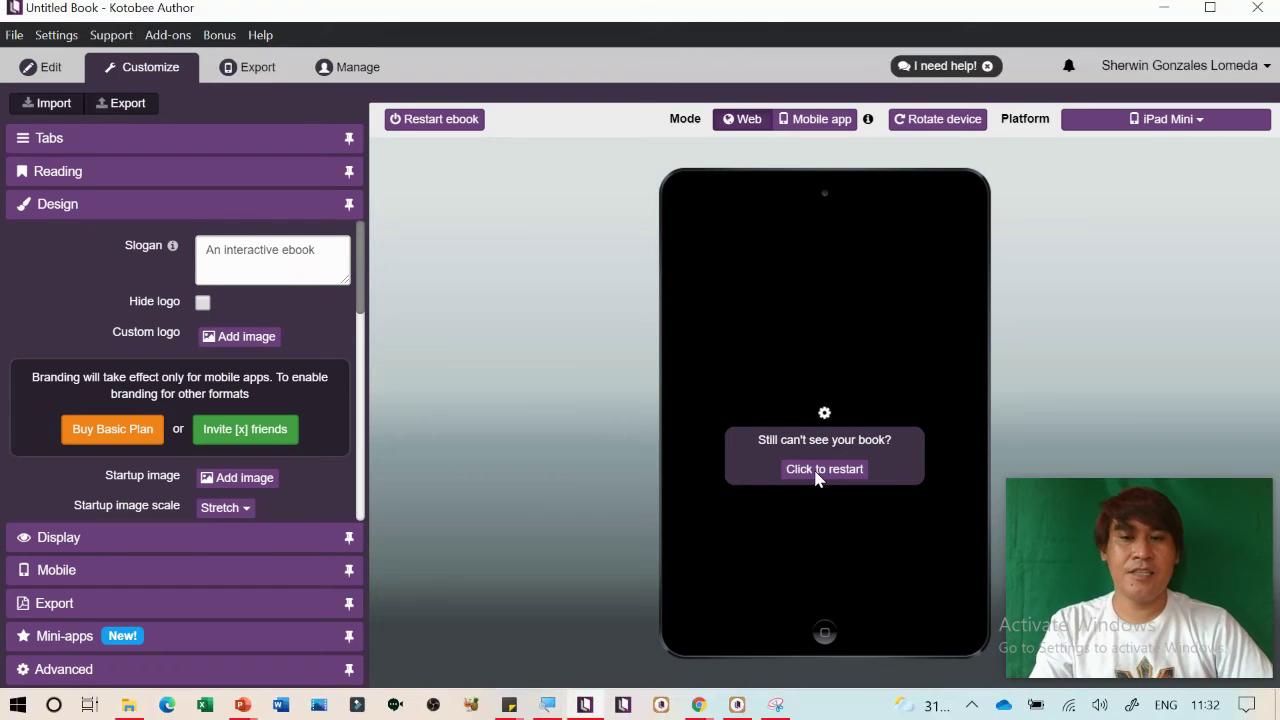
{"action": "left_click", "coordinate": [815, 470]}
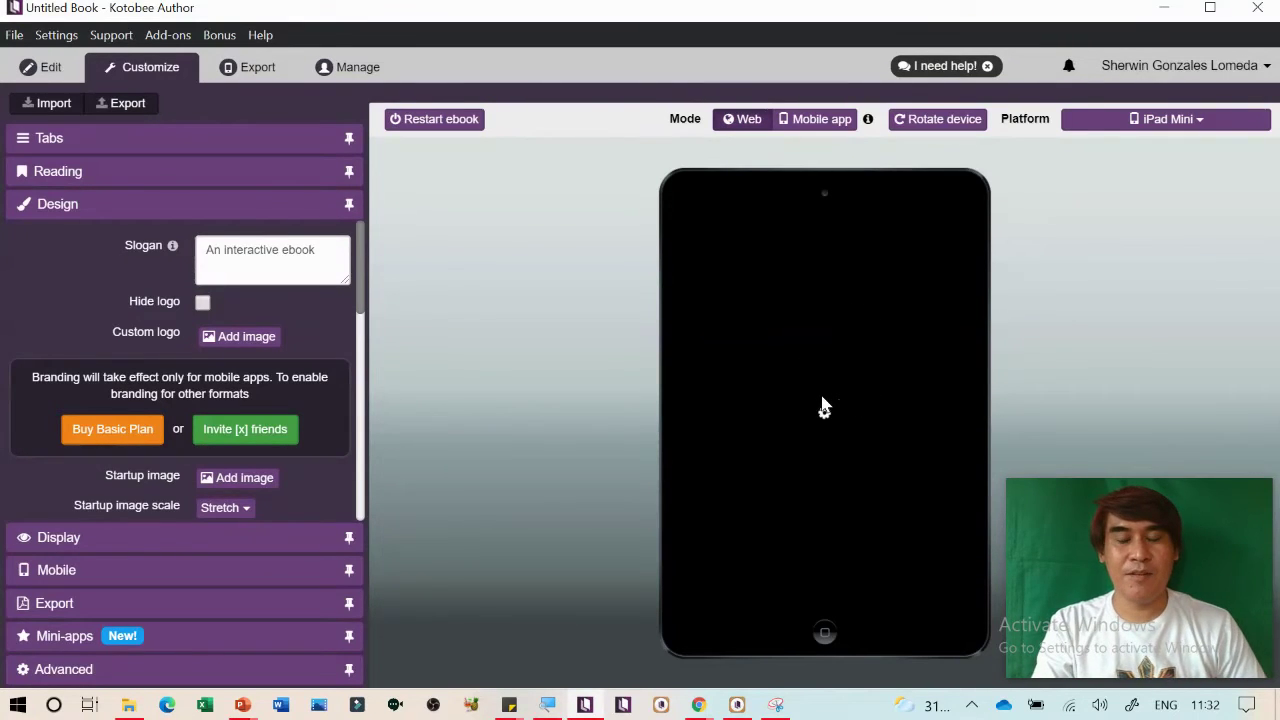
Replace the e-book's slogan with "Learning about caring"
{"action": "triple_click", "coordinate": [301, 251]}
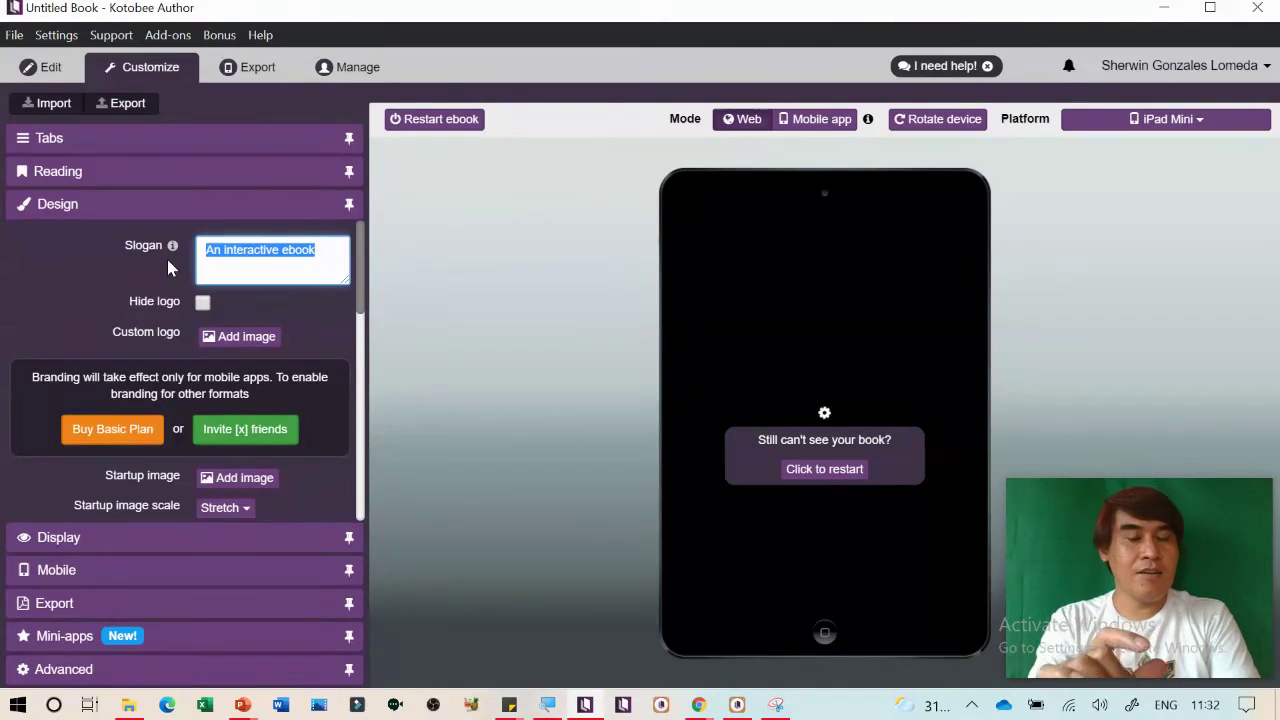
{"action": "type", "text": "Learn"}
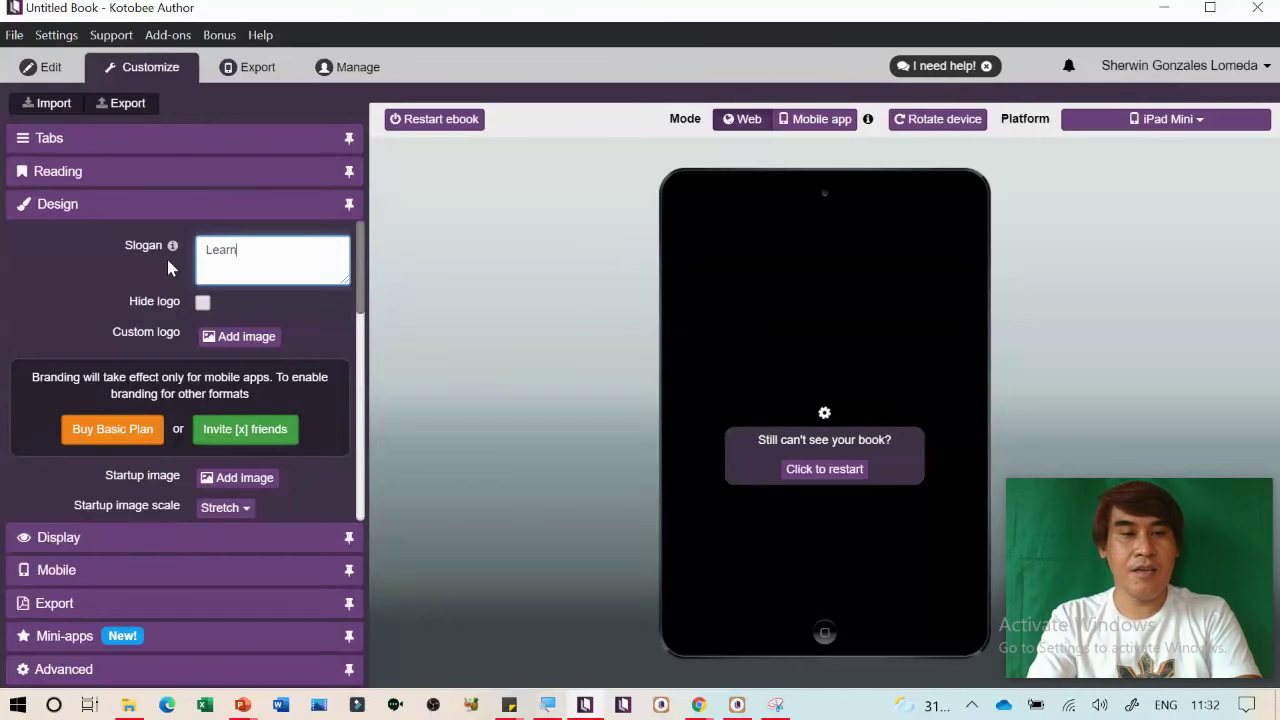
{"action": "type", "text": "ing about"}
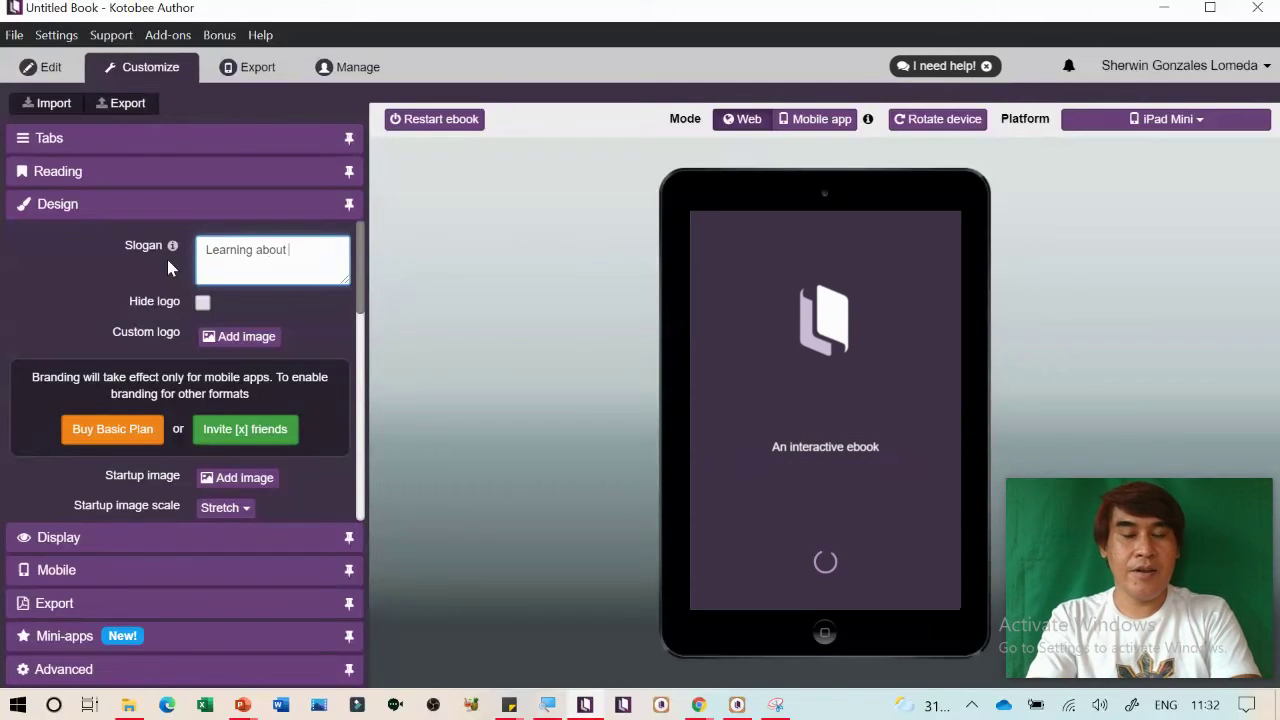
{"action": "type", "text": " caring"}
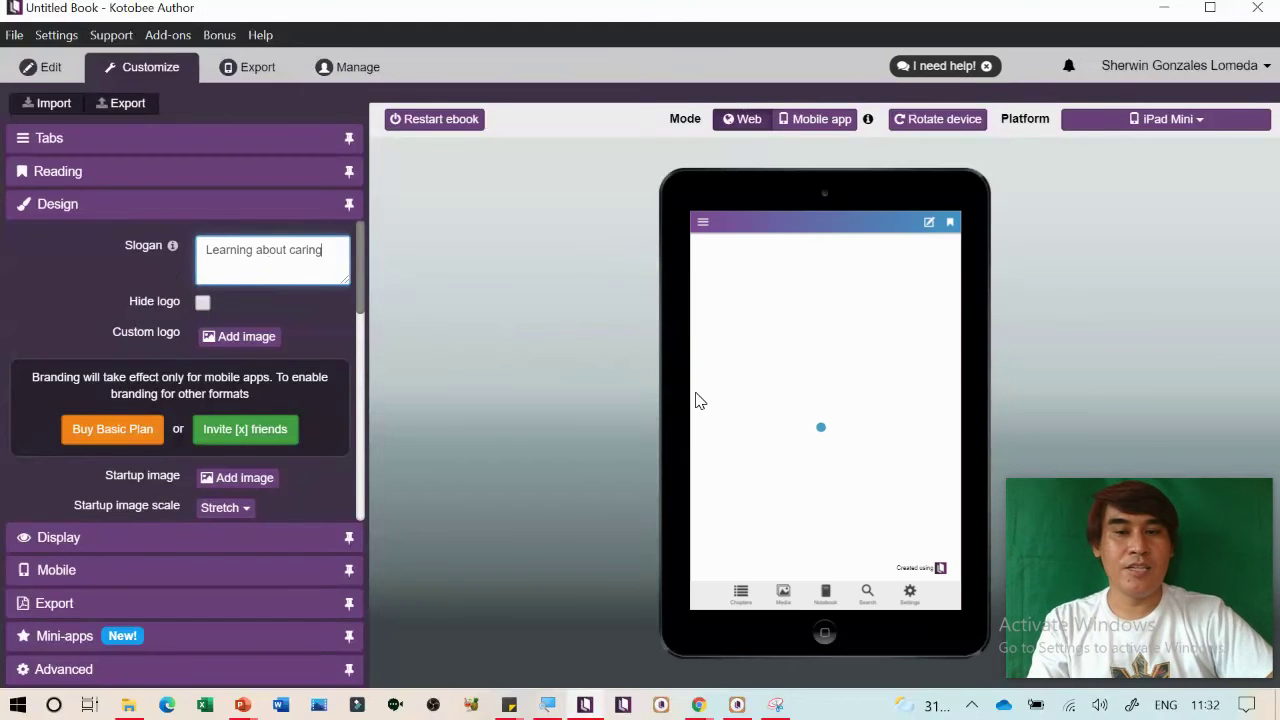
Open Untitled Chapter in the preview, test its last "a.m." link, cancel saving the am image, and return to chapter editing
{"action": "left_click", "coordinate": [745, 330]}
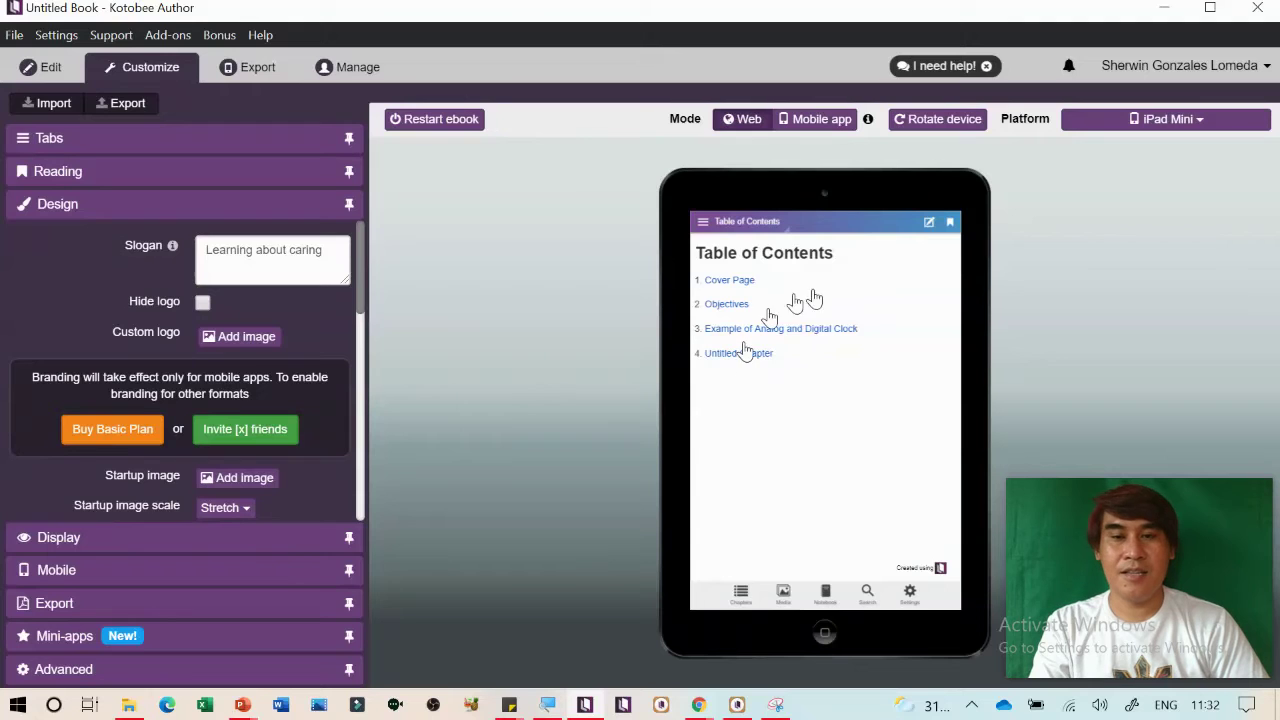
{"action": "left_click", "coordinate": [742, 358]}
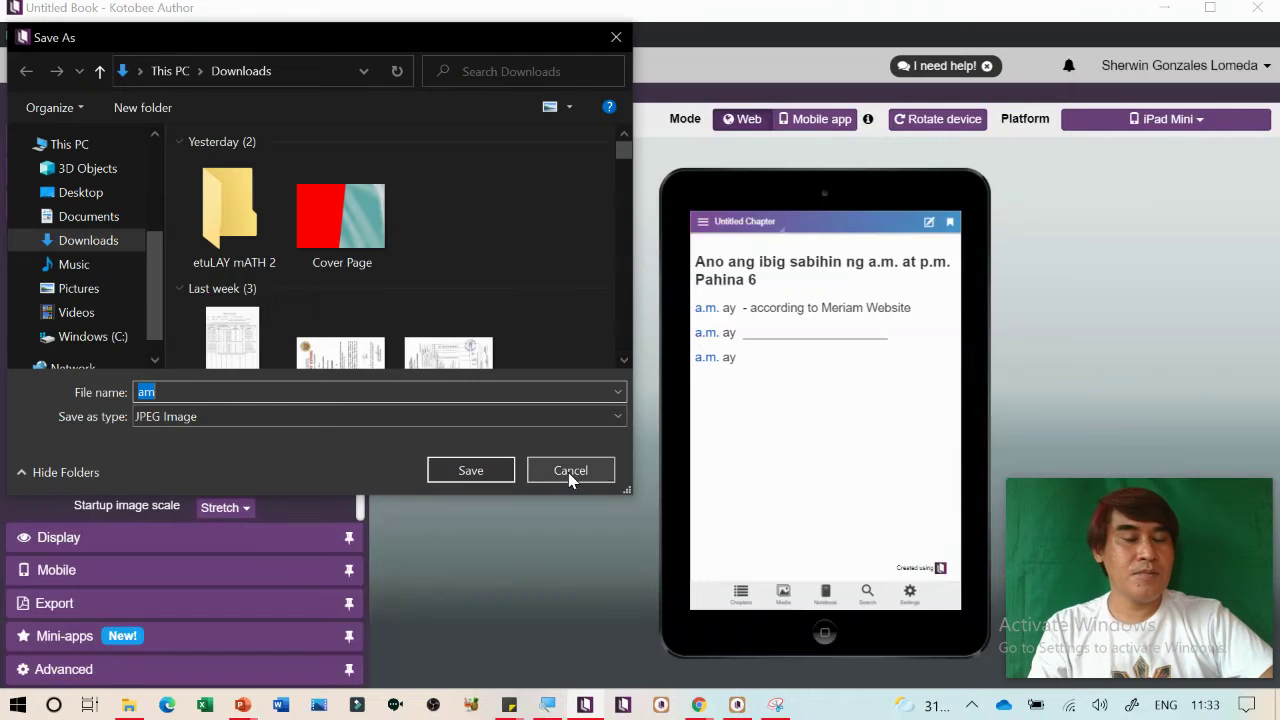
{"action": "left_click", "coordinate": [568, 472]}
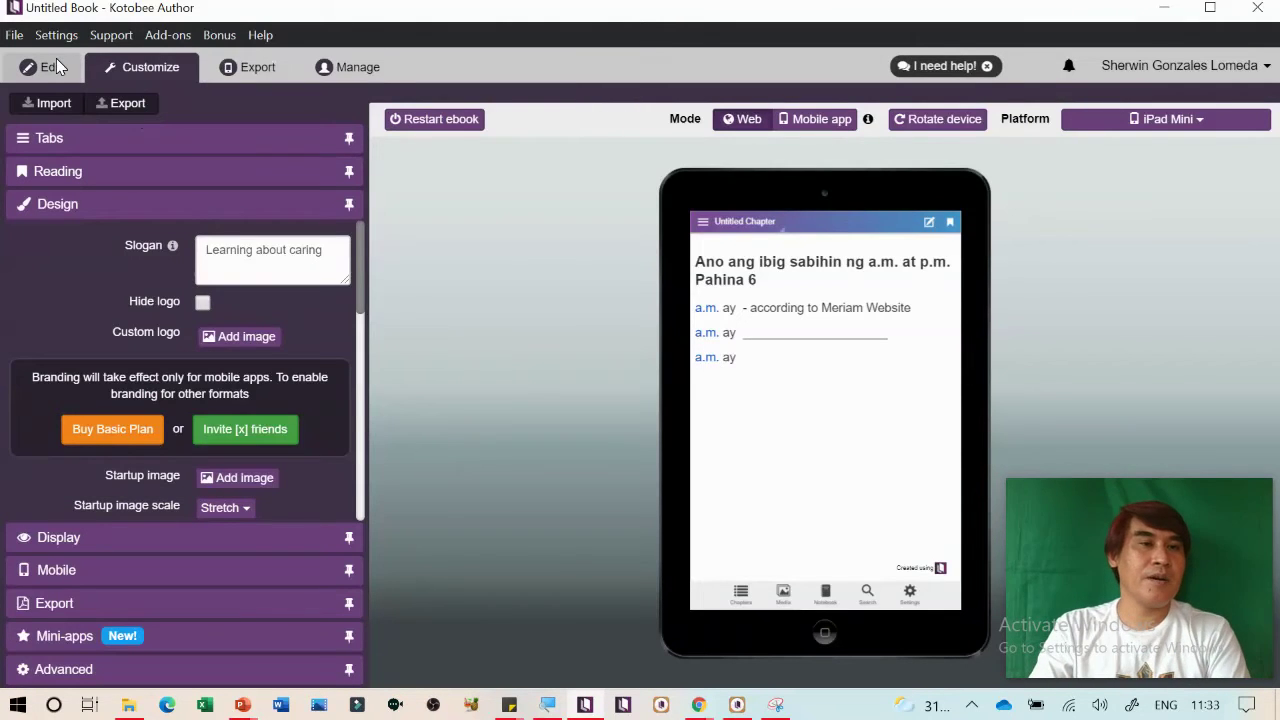
{"action": "left_click", "coordinate": [56, 60]}
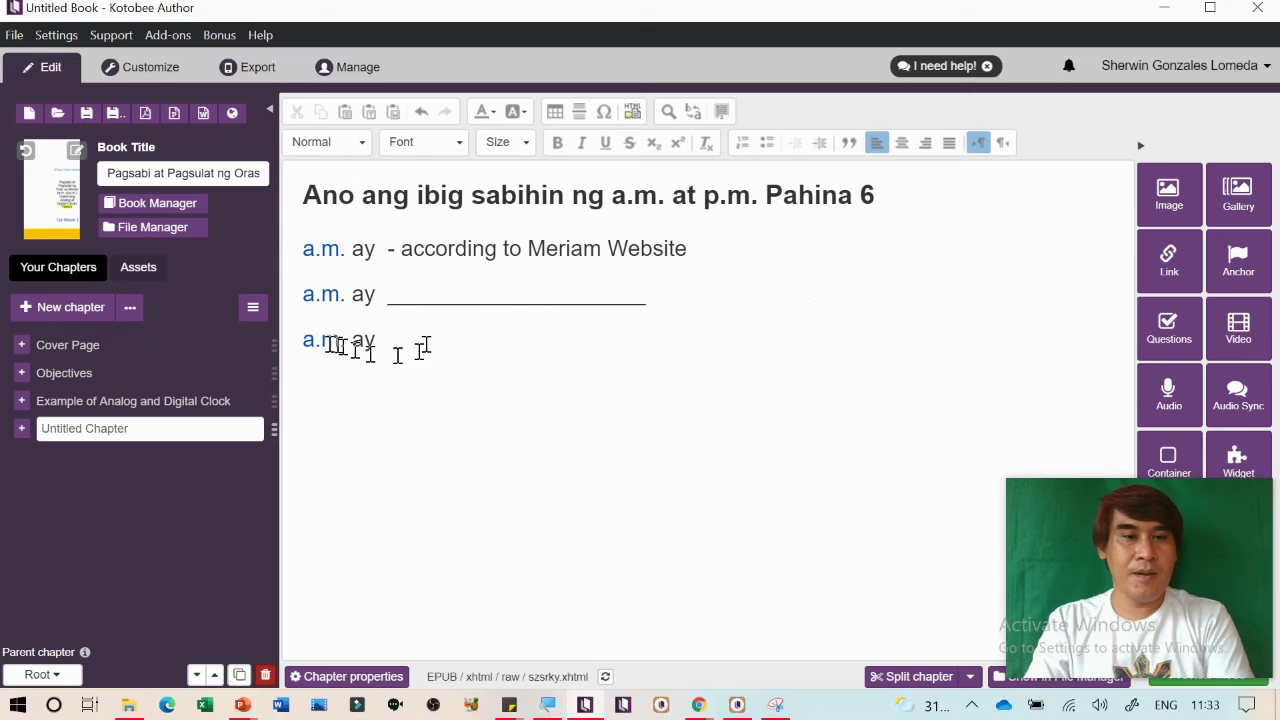
Try to replace the am.JPG attachment link on the third "a.m." with an audio link to Record (online-voice-recorder.com).mp3
{"action": "left_click", "coordinate": [342, 347]}
{"action": "double_click", "coordinate": [342, 347]}
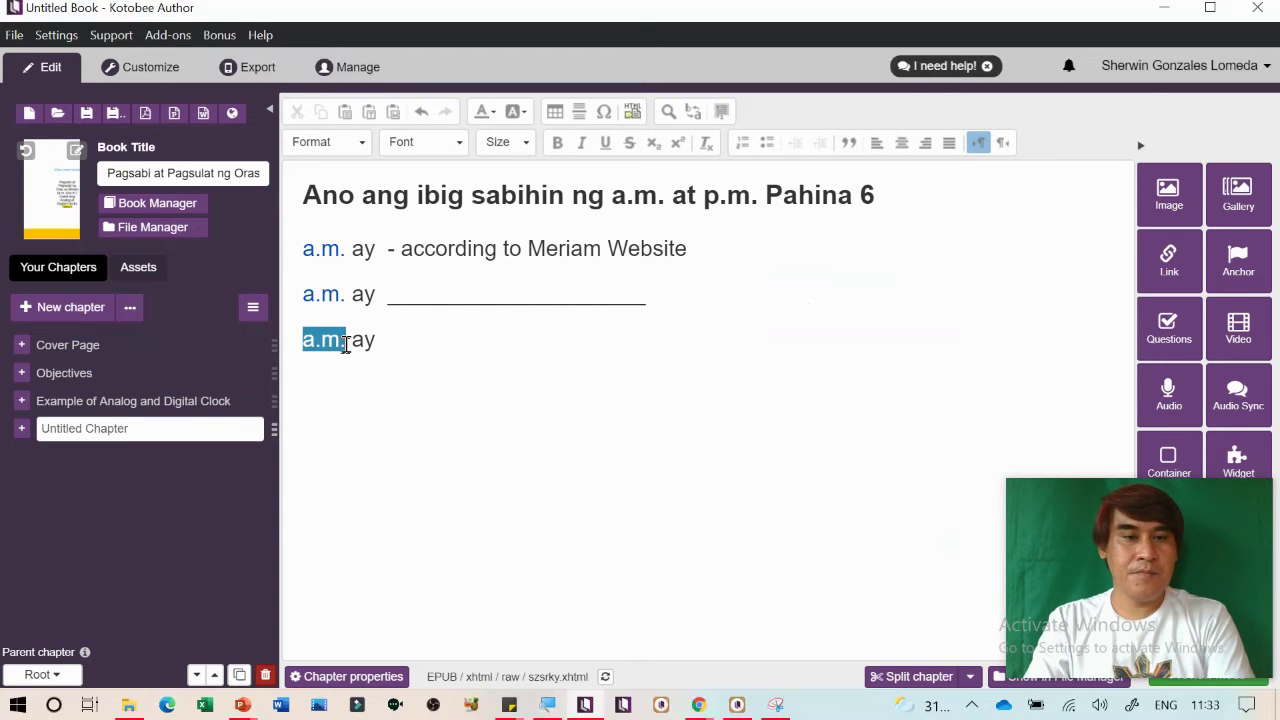
{"action": "left_click", "coordinate": [1178, 268]}
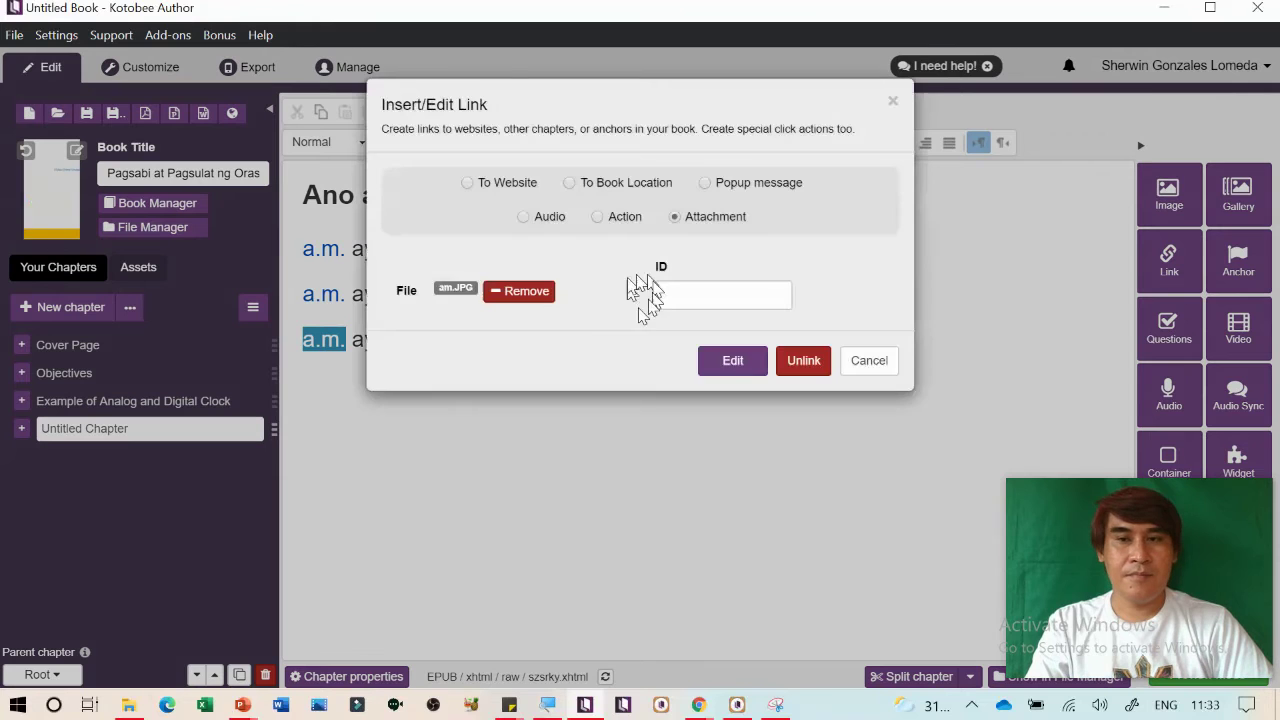
{"action": "left_click", "coordinate": [510, 292]}
{"action": "left_click", "coordinate": [545, 220]}
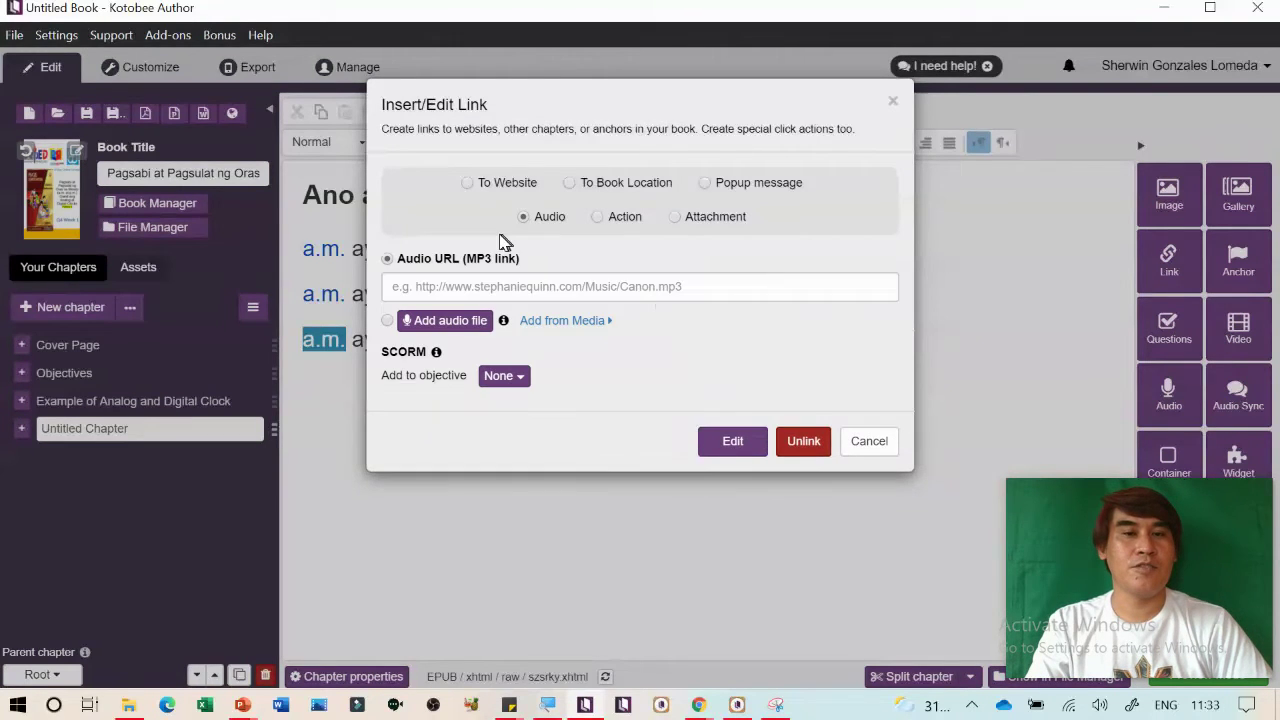
{"action": "left_click", "coordinate": [445, 322]}
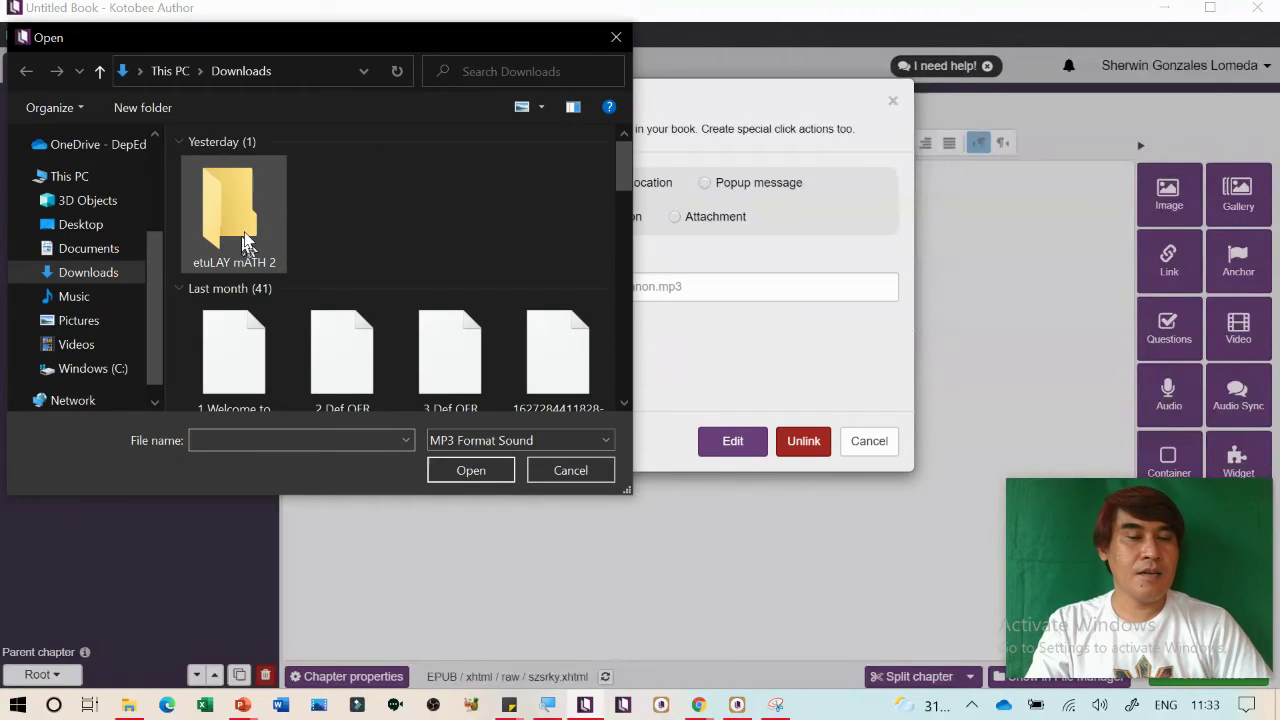
{"action": "left_click", "coordinate": [252, 214]}
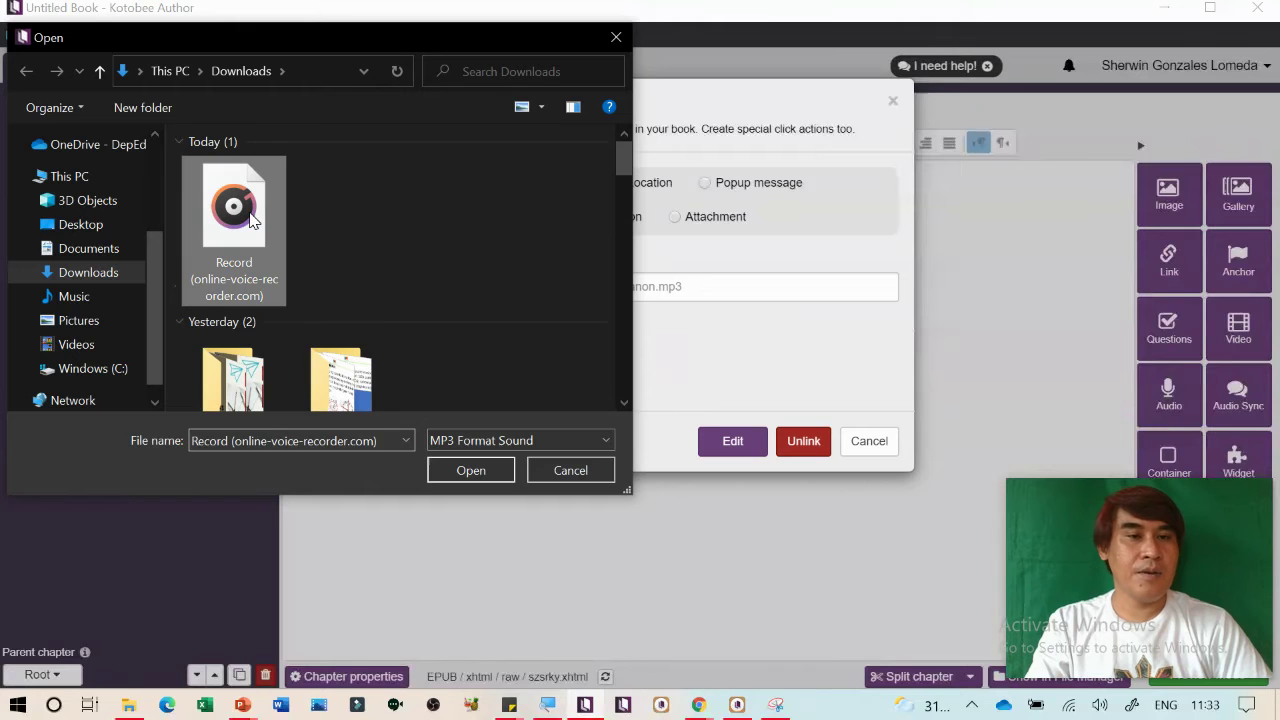
{"action": "left_click", "coordinate": [466, 472]}
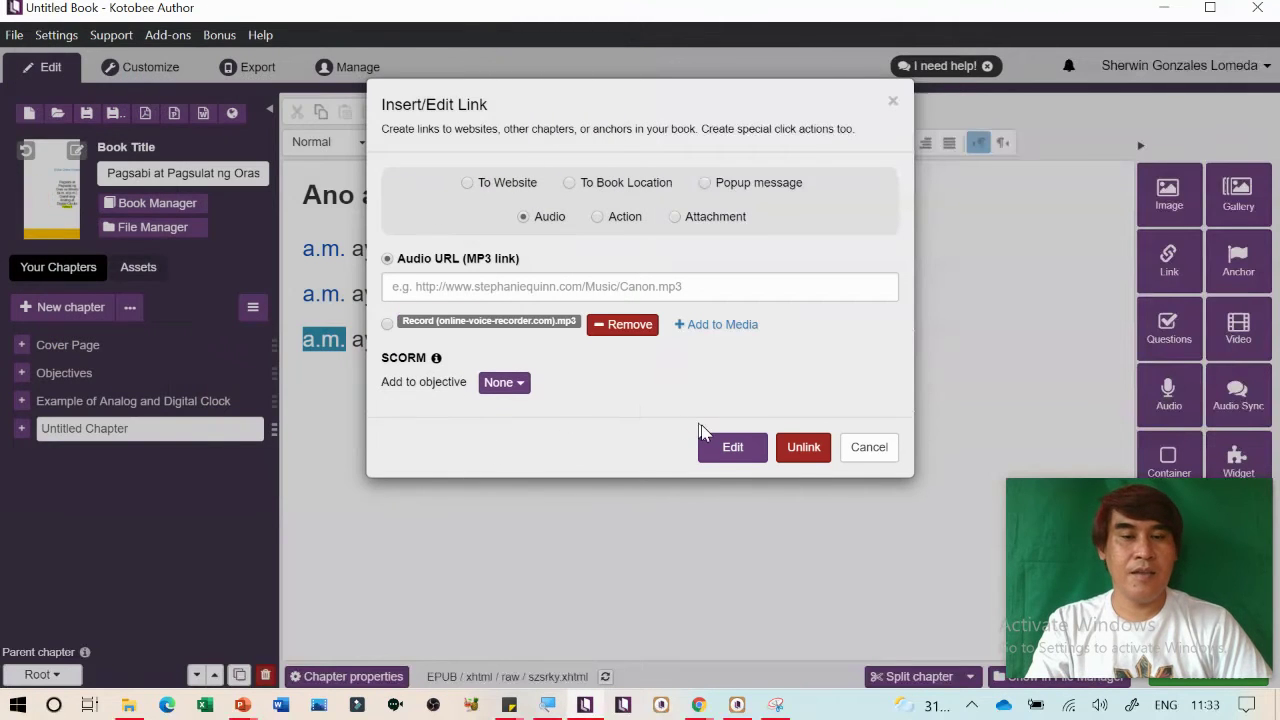
{"action": "left_click", "coordinate": [731, 445]}
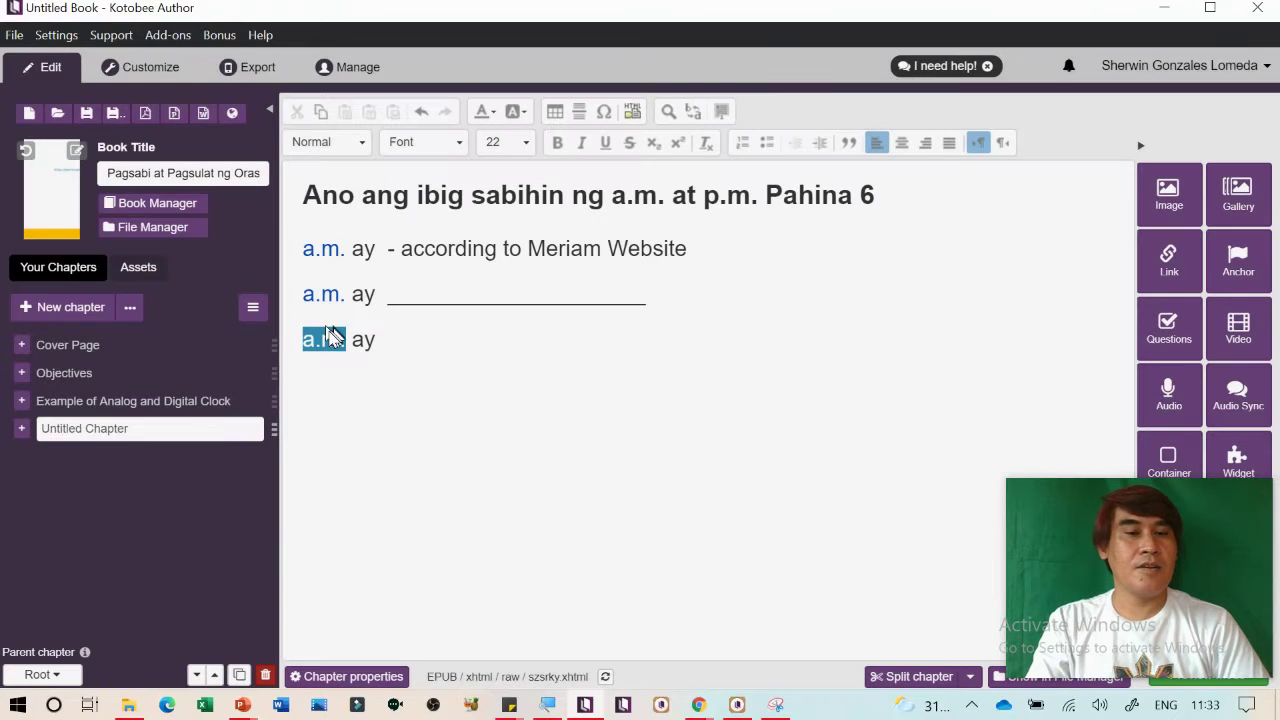
{"action": "left_click", "coordinate": [88, 119]}
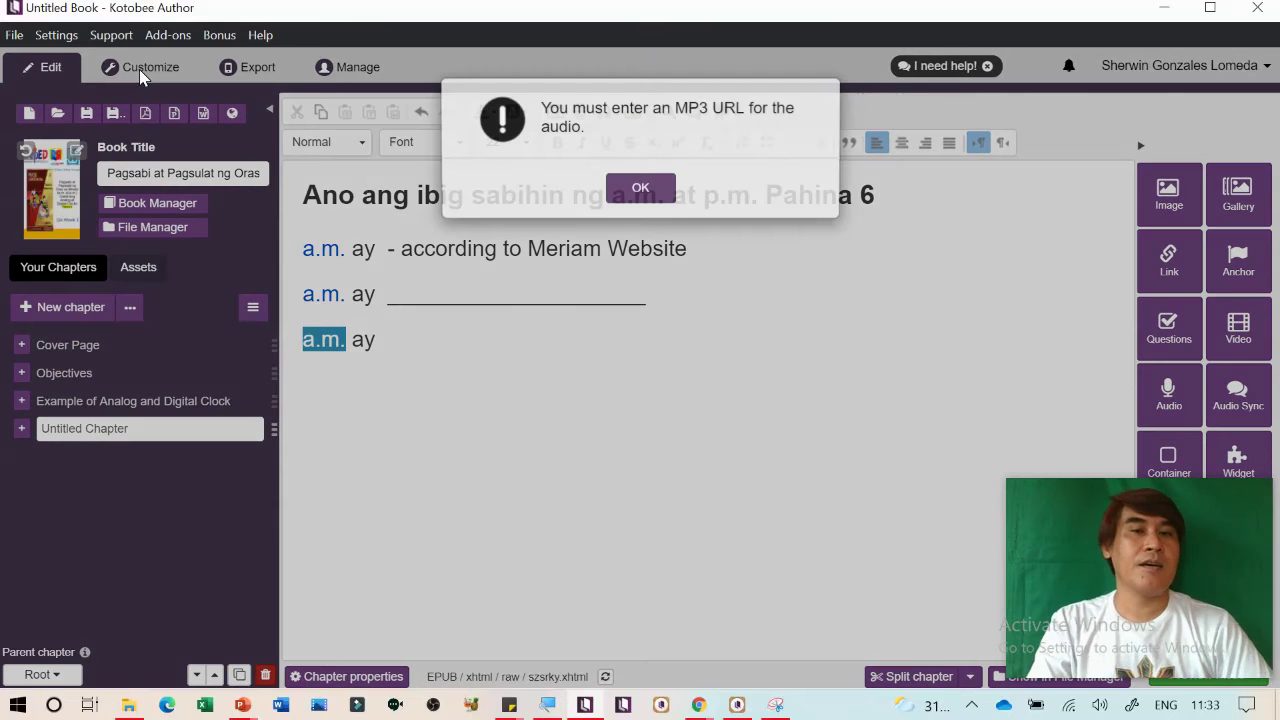
{"action": "left_click", "coordinate": [640, 190]}
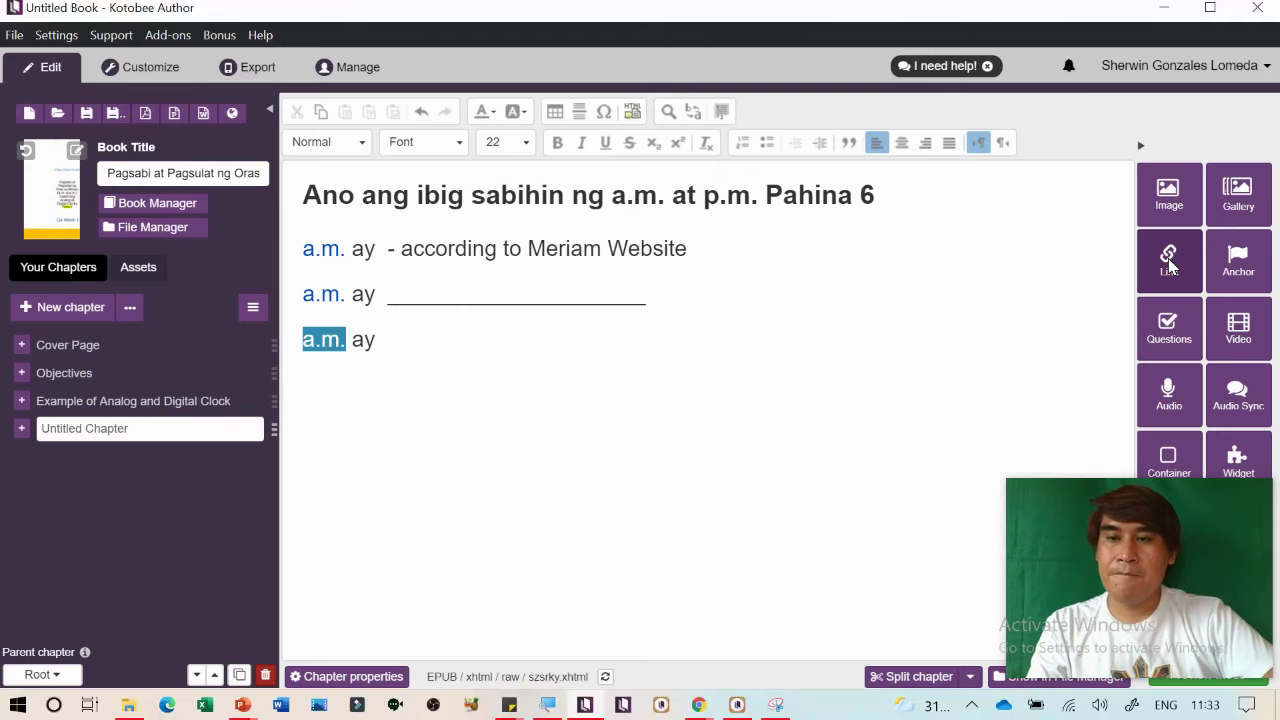
Unlink the third "a.m." and insert an audio player with Record (online-voice-recorder.com).mp3 after its "a.m. ay" line
{"action": "left_click", "coordinate": [1169, 262]}
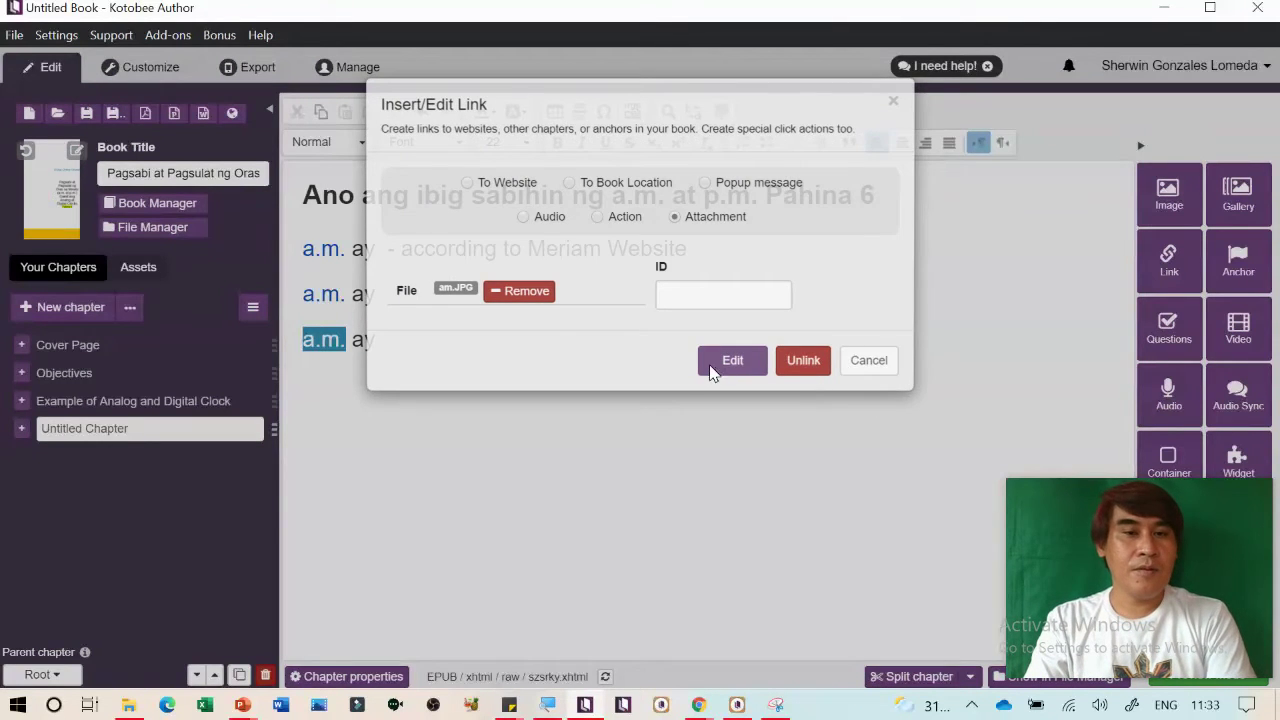
{"action": "left_click", "coordinate": [801, 366]}
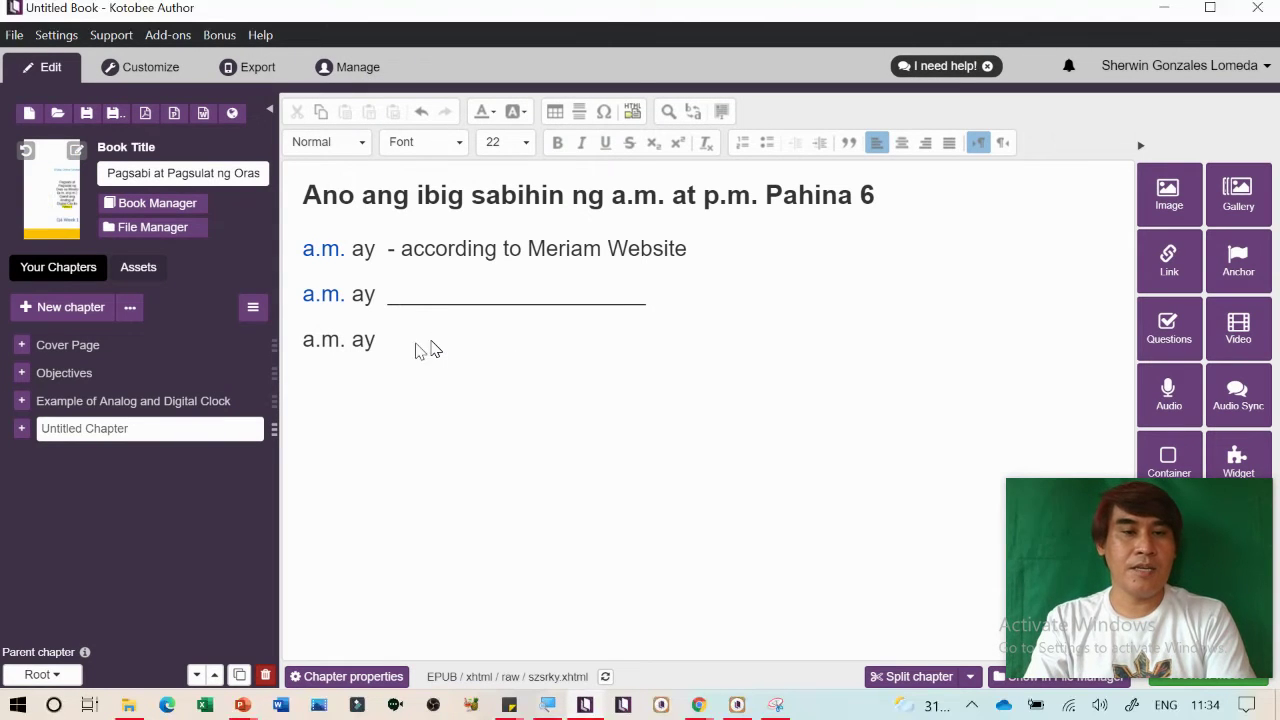
{"action": "left_click", "coordinate": [380, 340]}
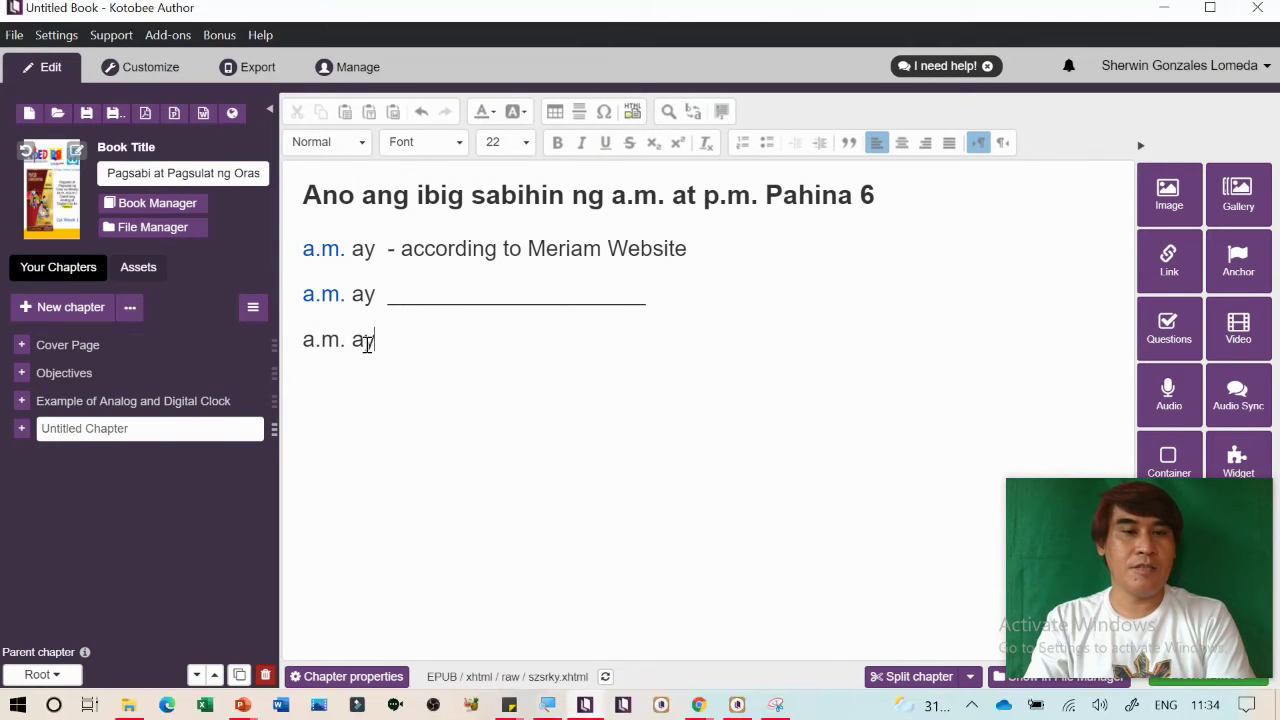
{"action": "left_click", "coordinate": [1176, 403]}
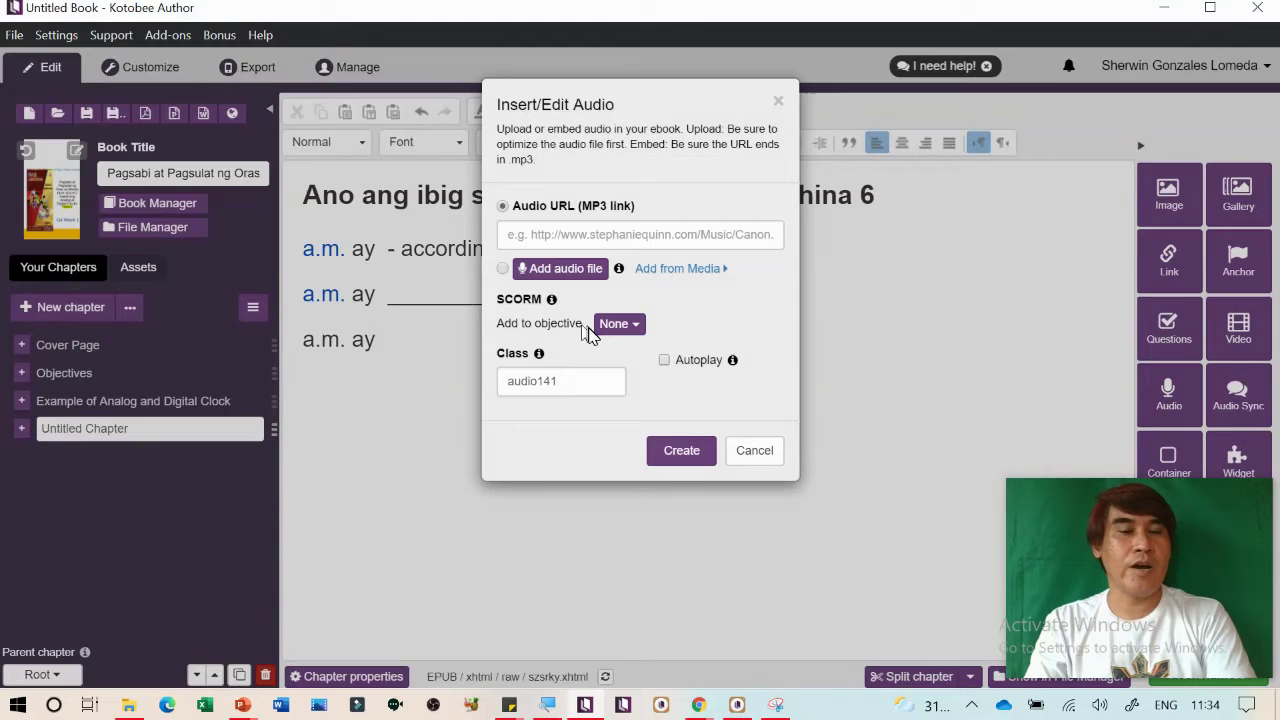
{"action": "left_click", "coordinate": [563, 270]}
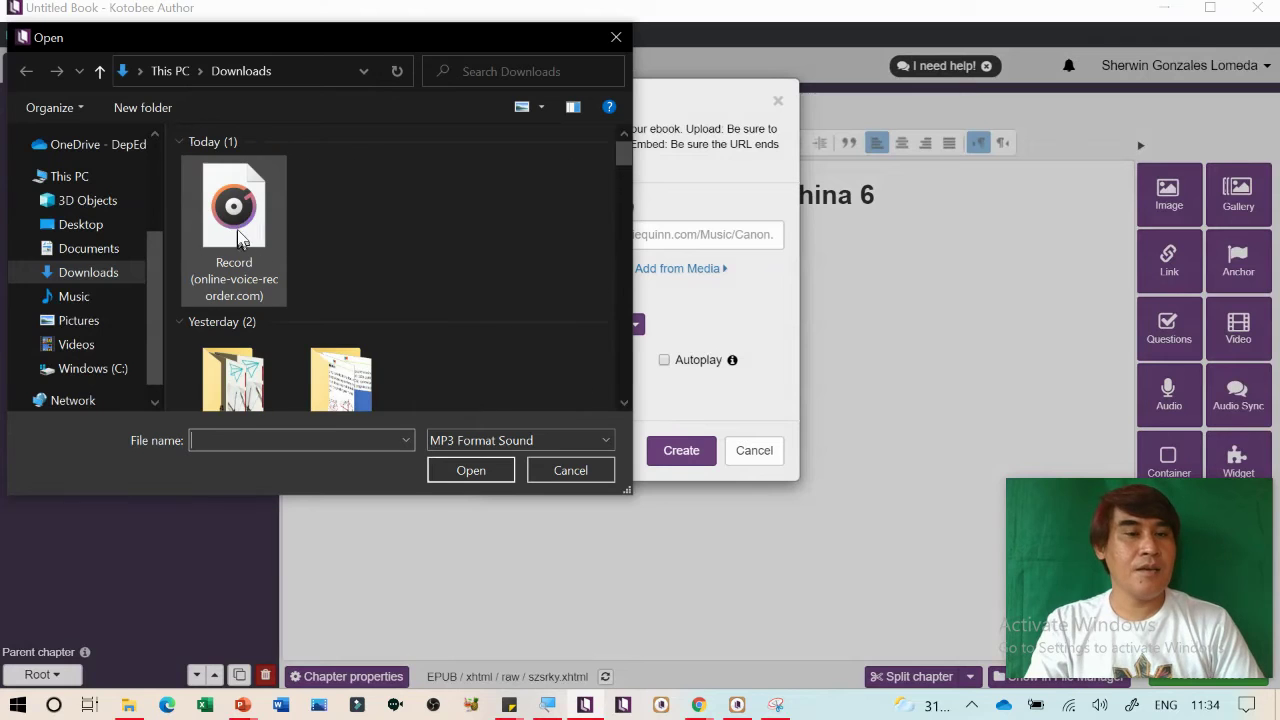
{"action": "left_click", "coordinate": [237, 225]}
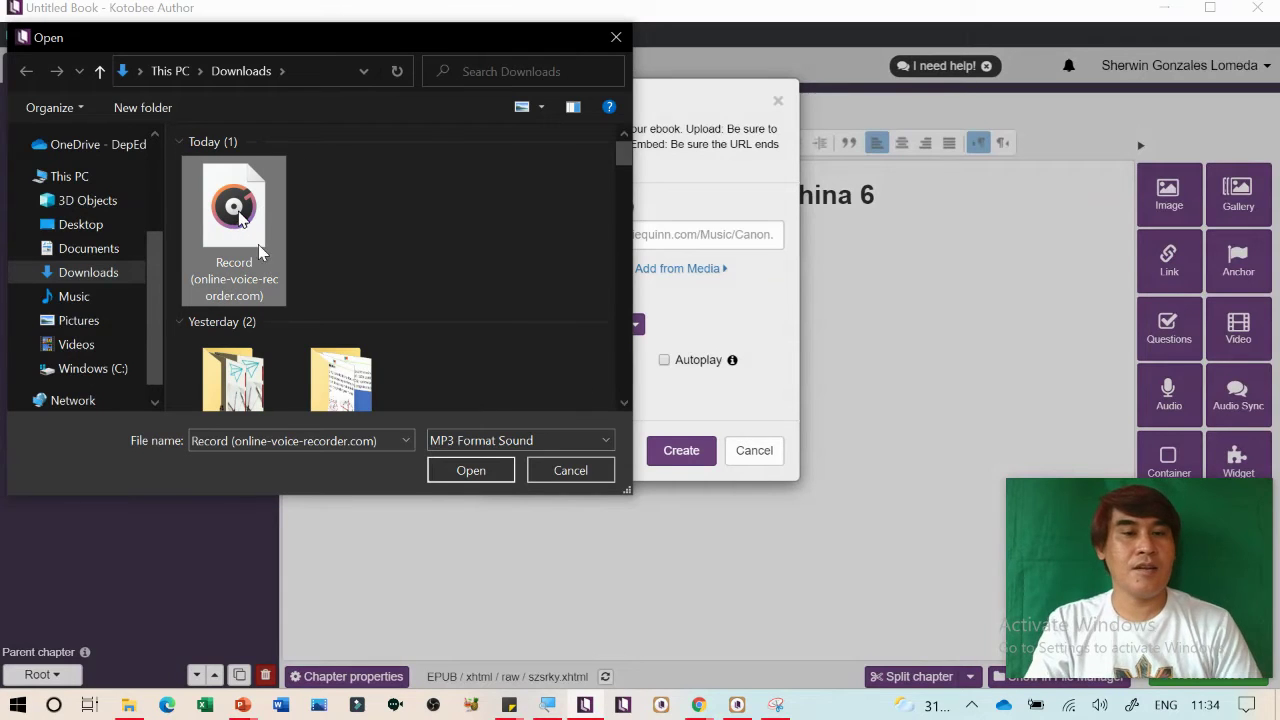
{"action": "left_click", "coordinate": [470, 472]}
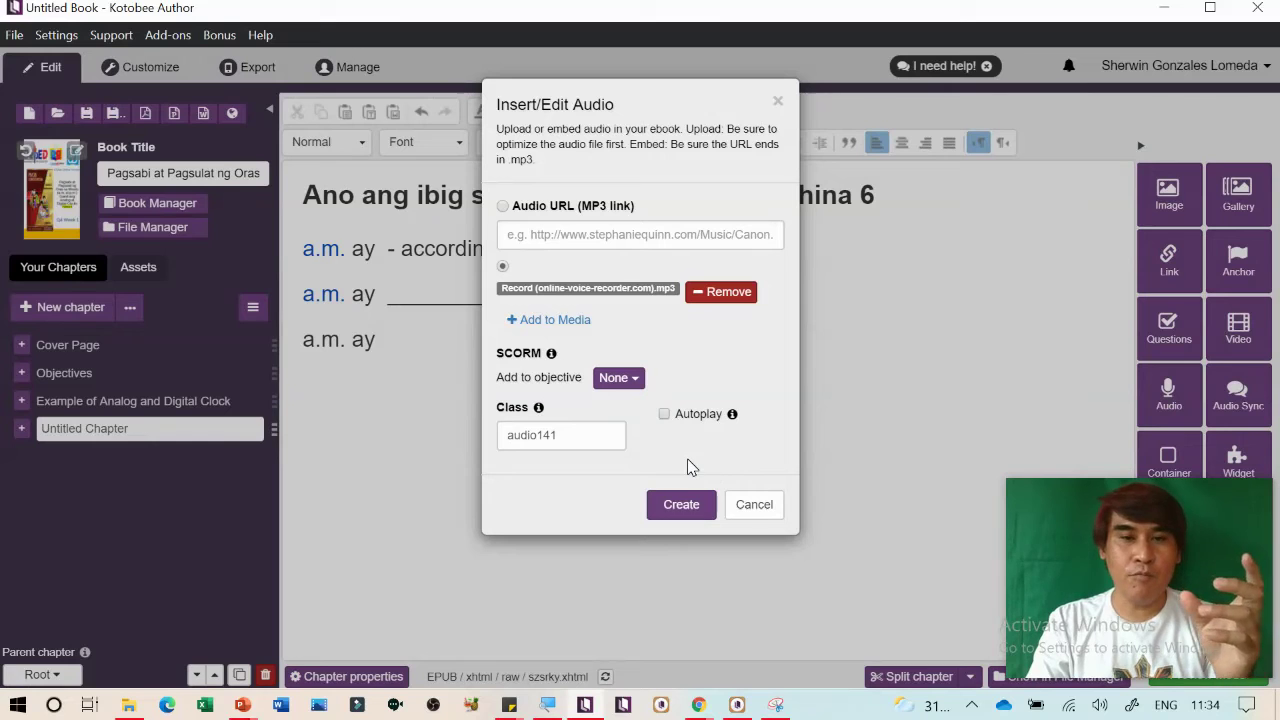
{"action": "left_click", "coordinate": [688, 506]}
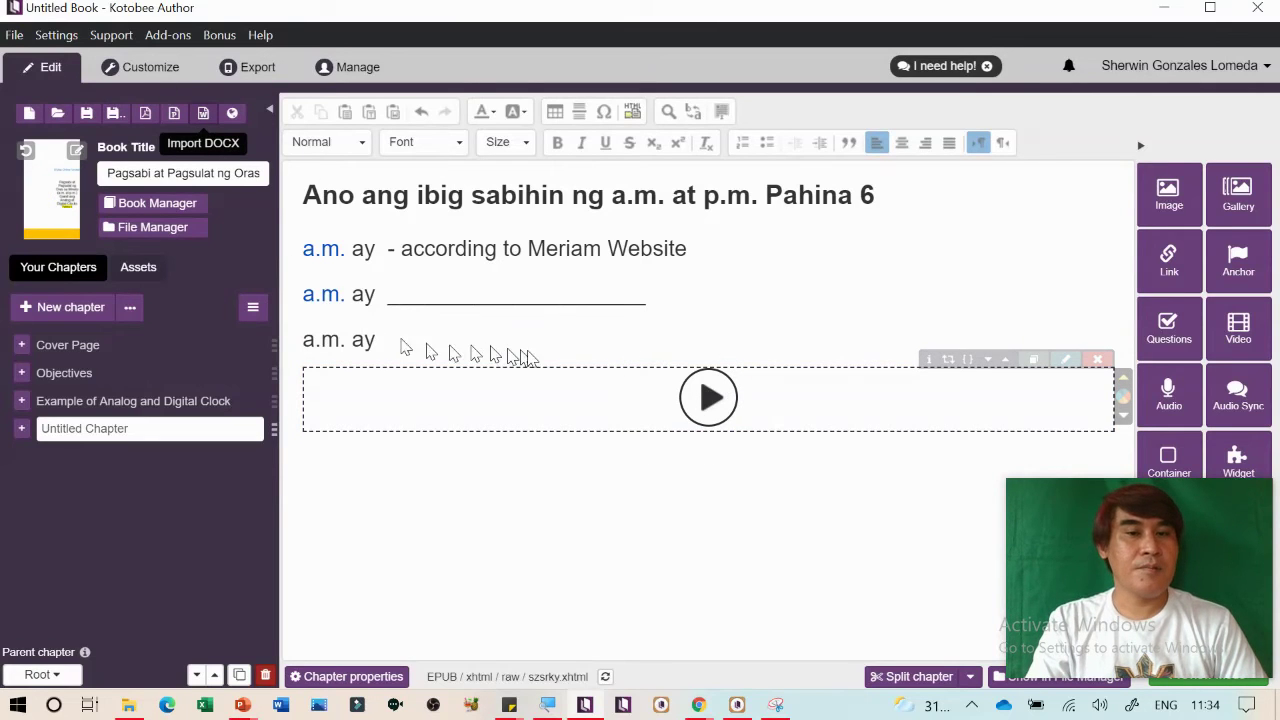
Add the round Digital Rise image from the Pictures folder as the e-book's custom logo
{"action": "left_click", "coordinate": [140, 67]}
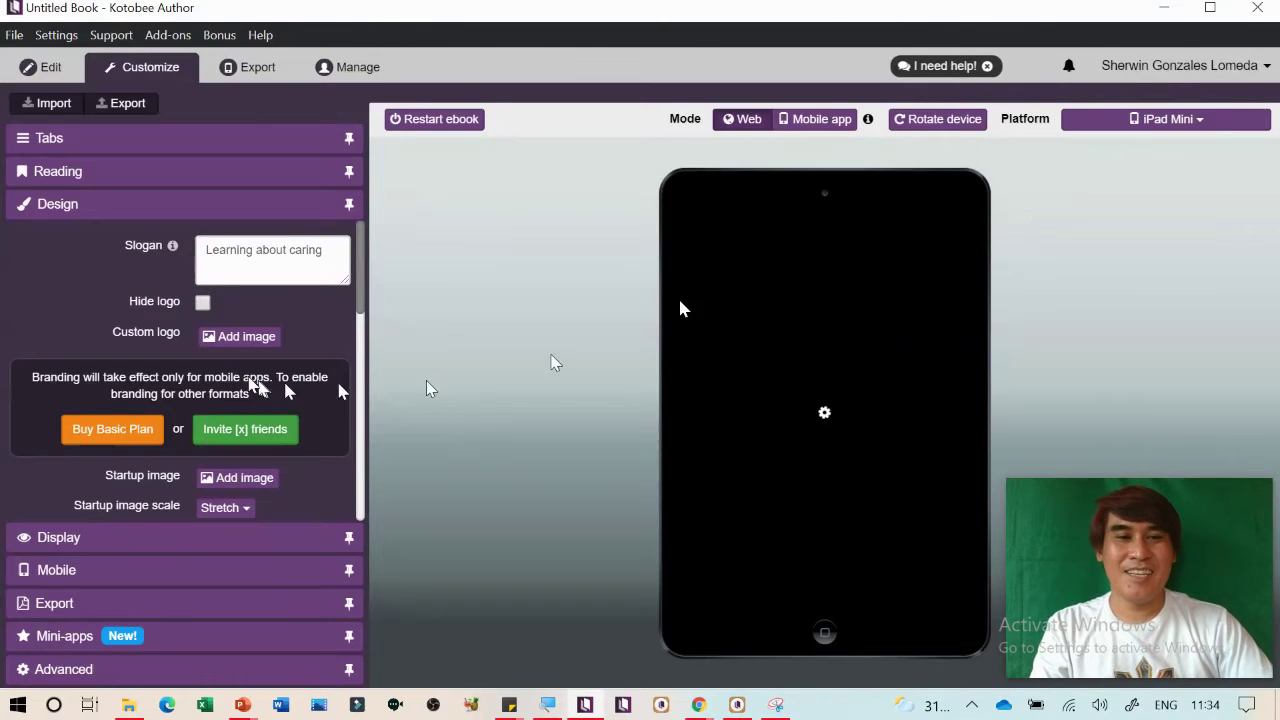
{"action": "left_click", "coordinate": [215, 337]}
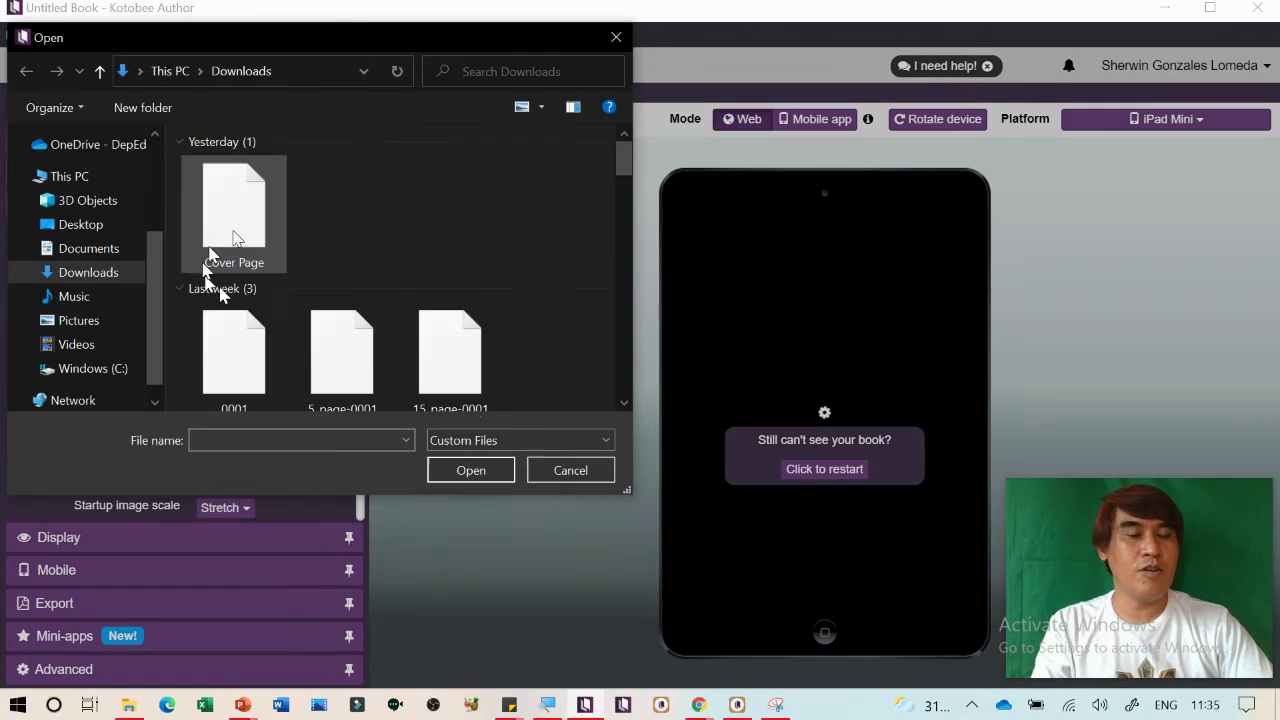
{"action": "left_click", "coordinate": [97, 327]}
{"action": "scroll", "coordinate": [323, 292], "scroll_direction": "down", "scroll_amount": 2}
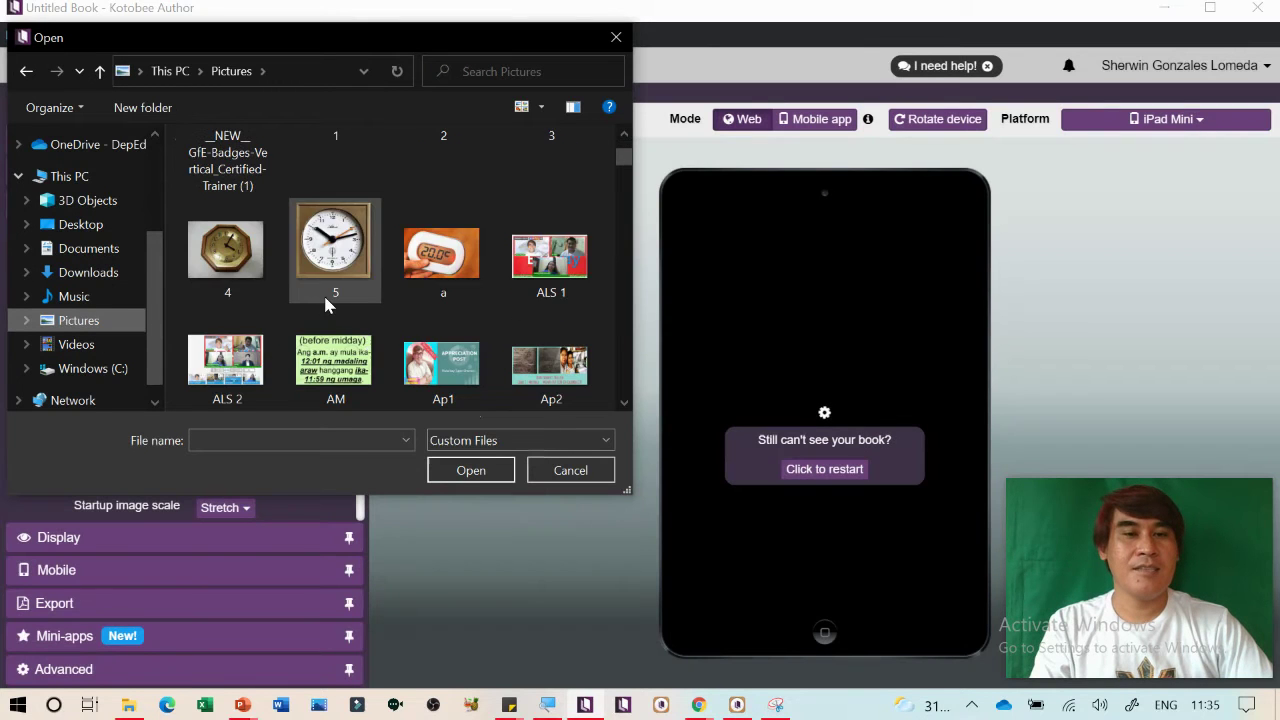
{"action": "scroll", "coordinate": [325, 300], "scroll_direction": "down", "scroll_amount": 13}
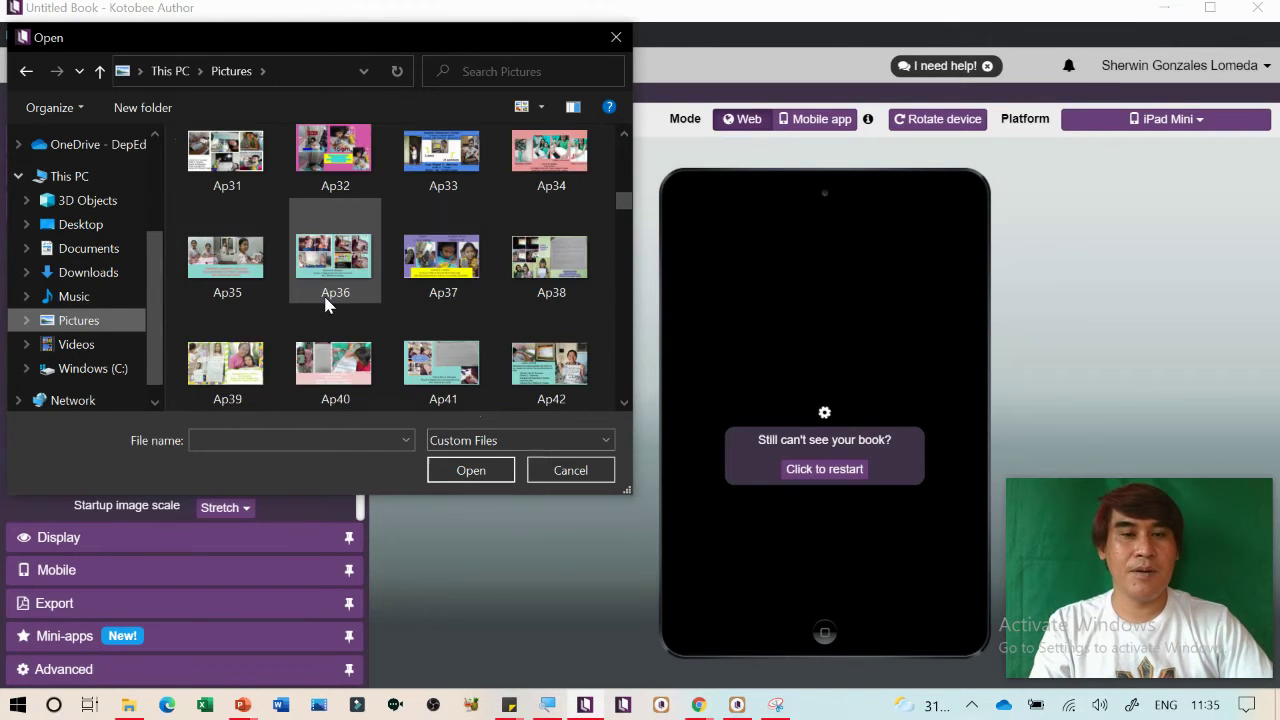
{"action": "scroll", "coordinate": [325, 305], "scroll_direction": "down", "scroll_amount": 9}
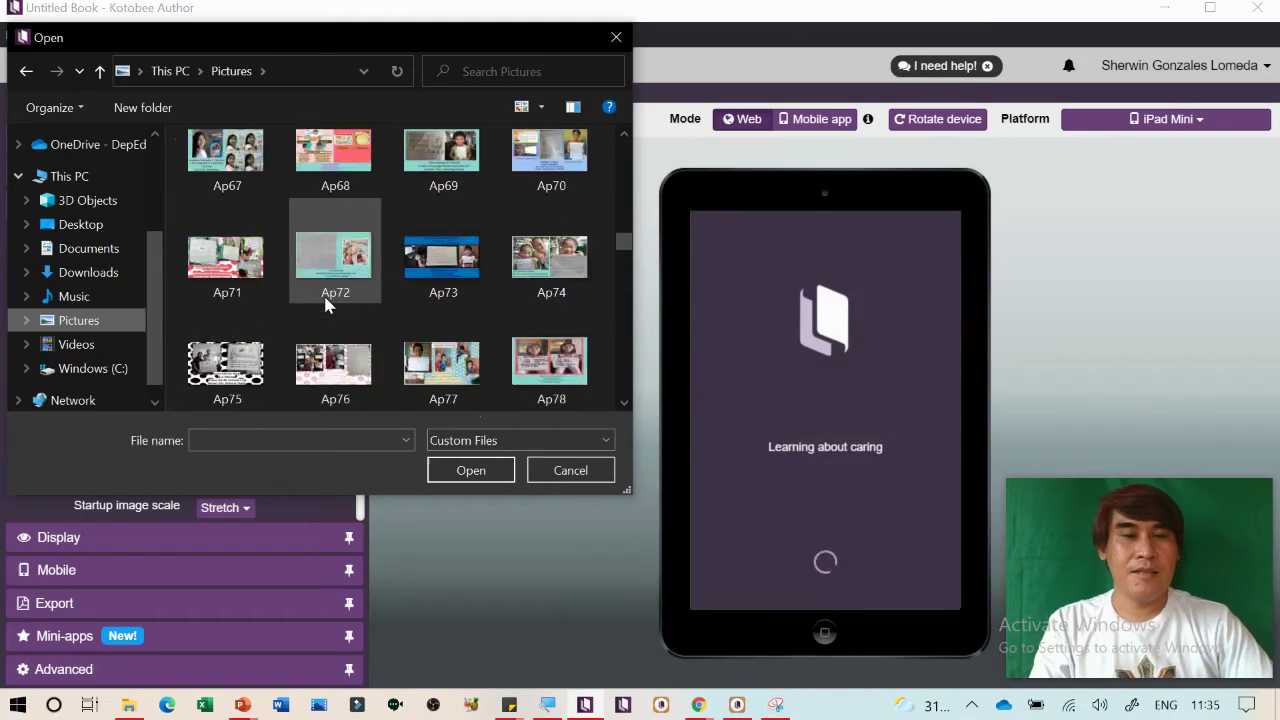
{"action": "scroll", "coordinate": [325, 305], "scroll_direction": "down", "scroll_amount": 8}
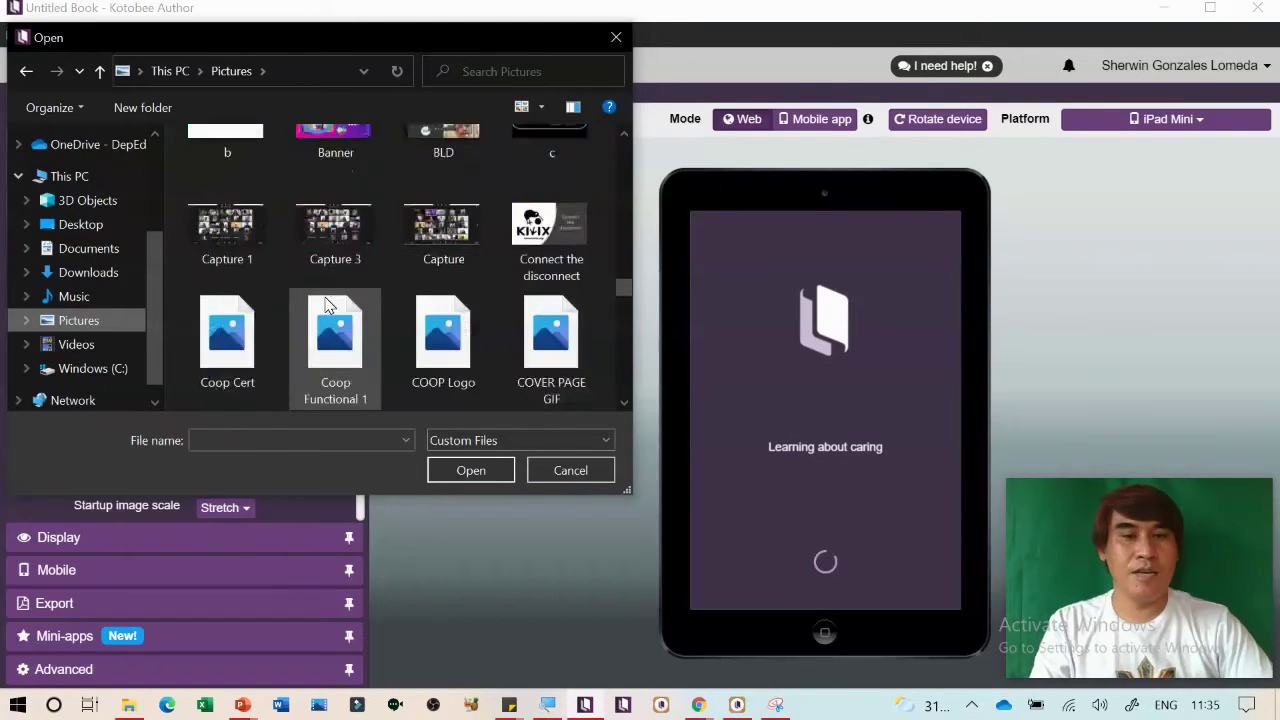
{"action": "scroll", "coordinate": [325, 300], "scroll_direction": "down", "scroll_amount": 4}
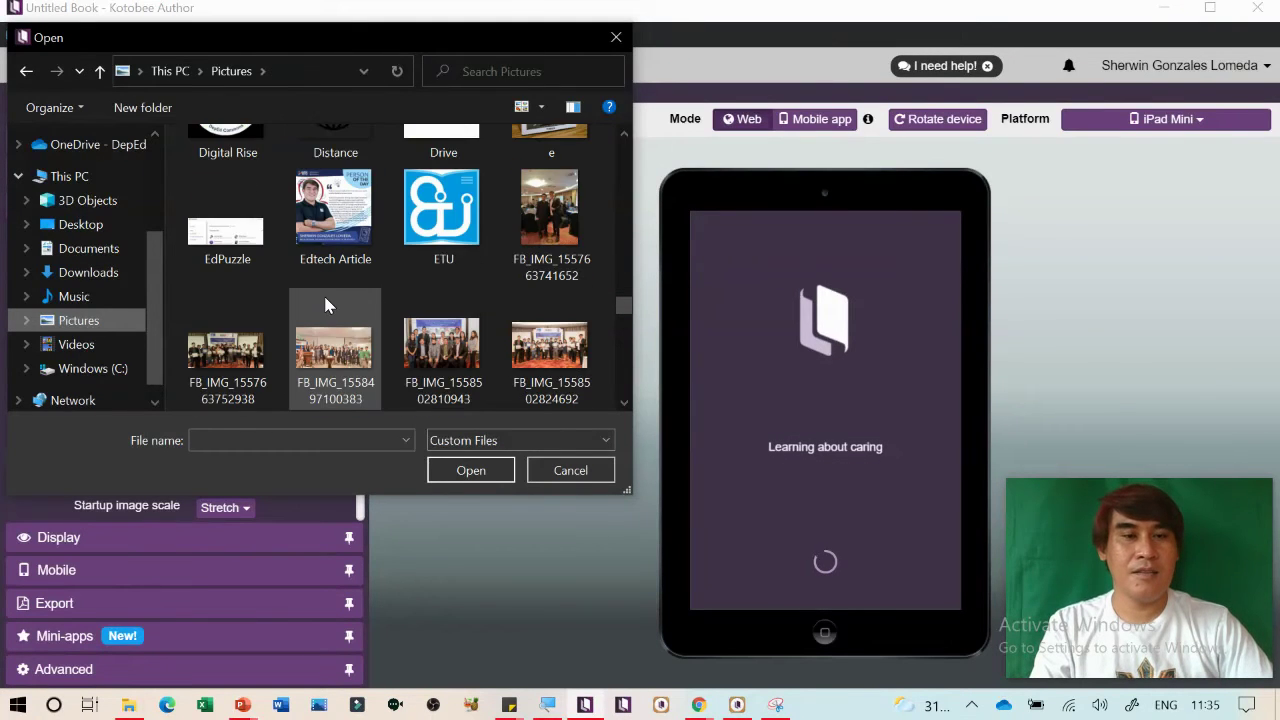
{"action": "scroll", "coordinate": [323, 293], "scroll_direction": "up", "scroll_amount": 4}
{"action": "scroll", "coordinate": [280, 340], "scroll_direction": "down", "scroll_amount": 1}
{"action": "left_click", "coordinate": [228, 345]}
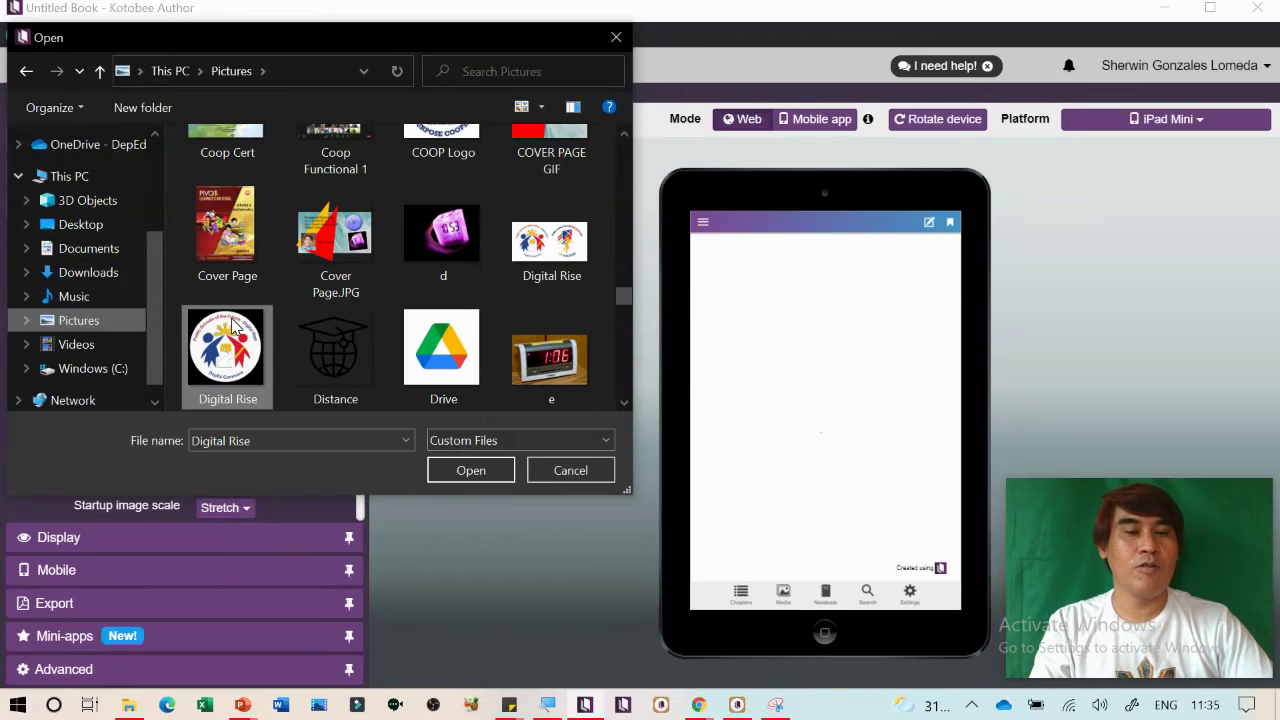
{"action": "left_click", "coordinate": [477, 470]}
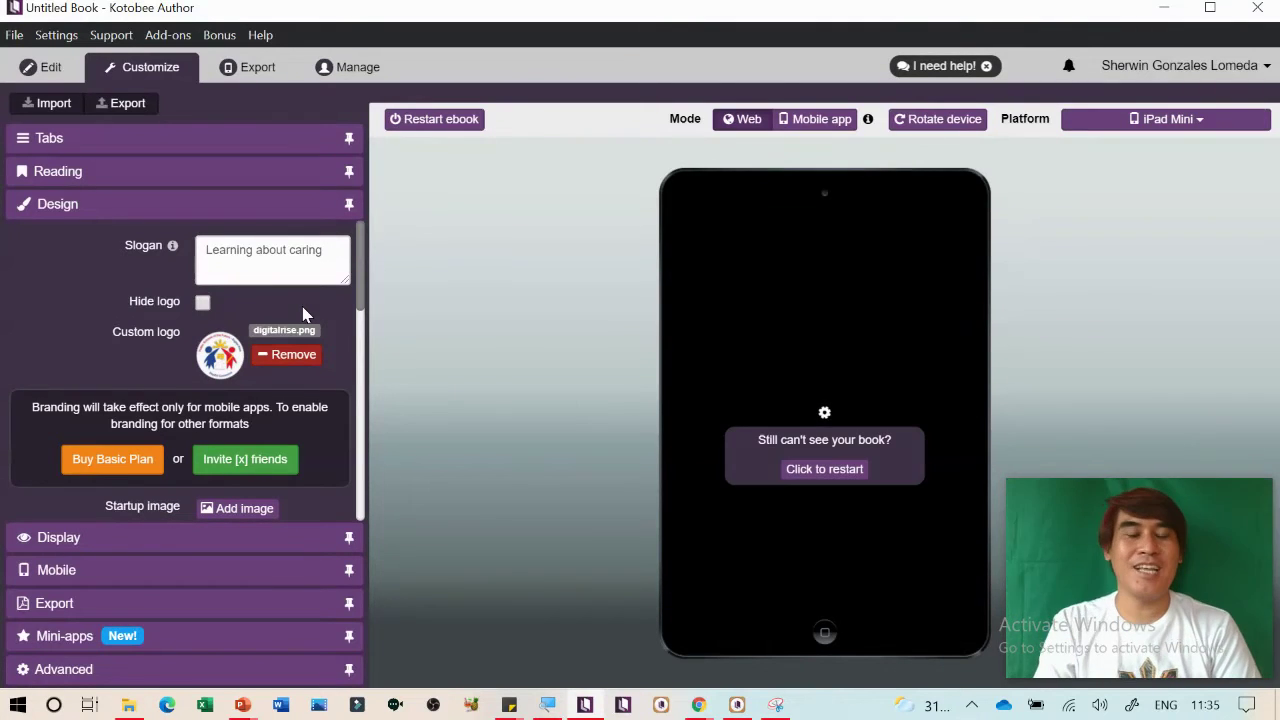
Restart the iPad Mini preview of the e-book, briefly returning to the chapter editor before reloading the preview
{"action": "left_click", "coordinate": [824, 469]}
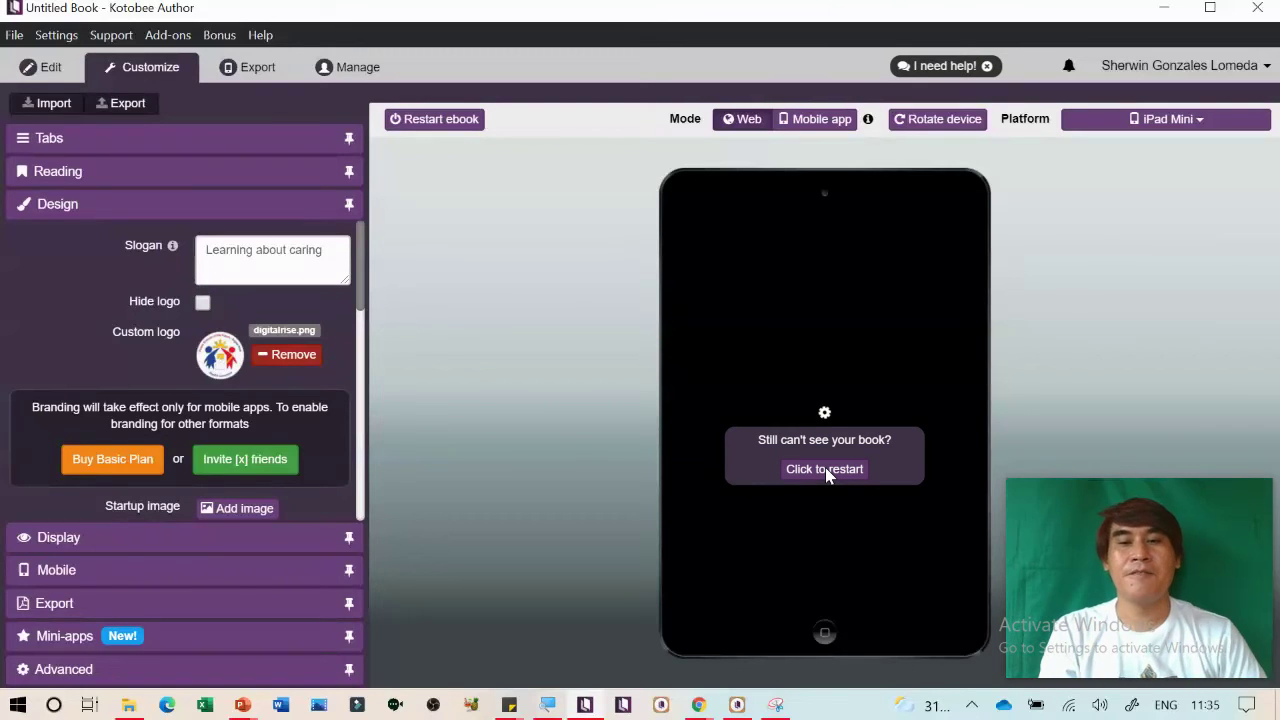
{"action": "left_click", "coordinate": [841, 472]}
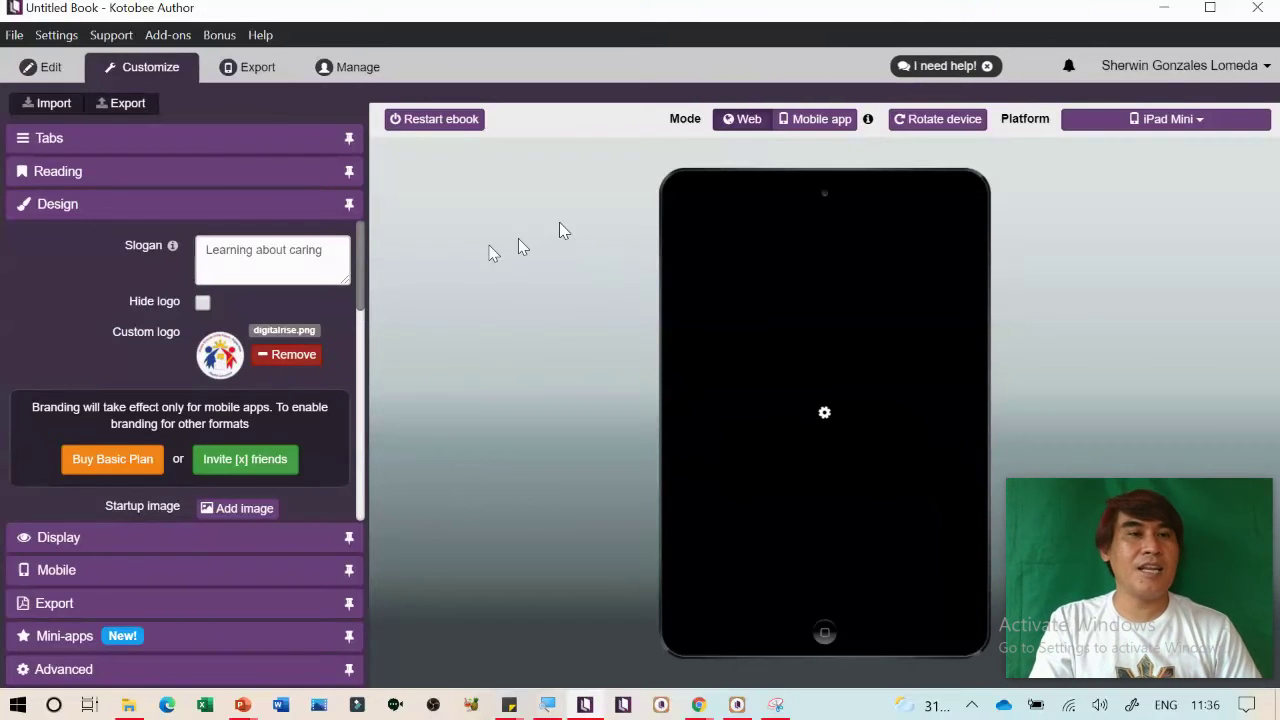
{"action": "left_click", "coordinate": [50, 67]}
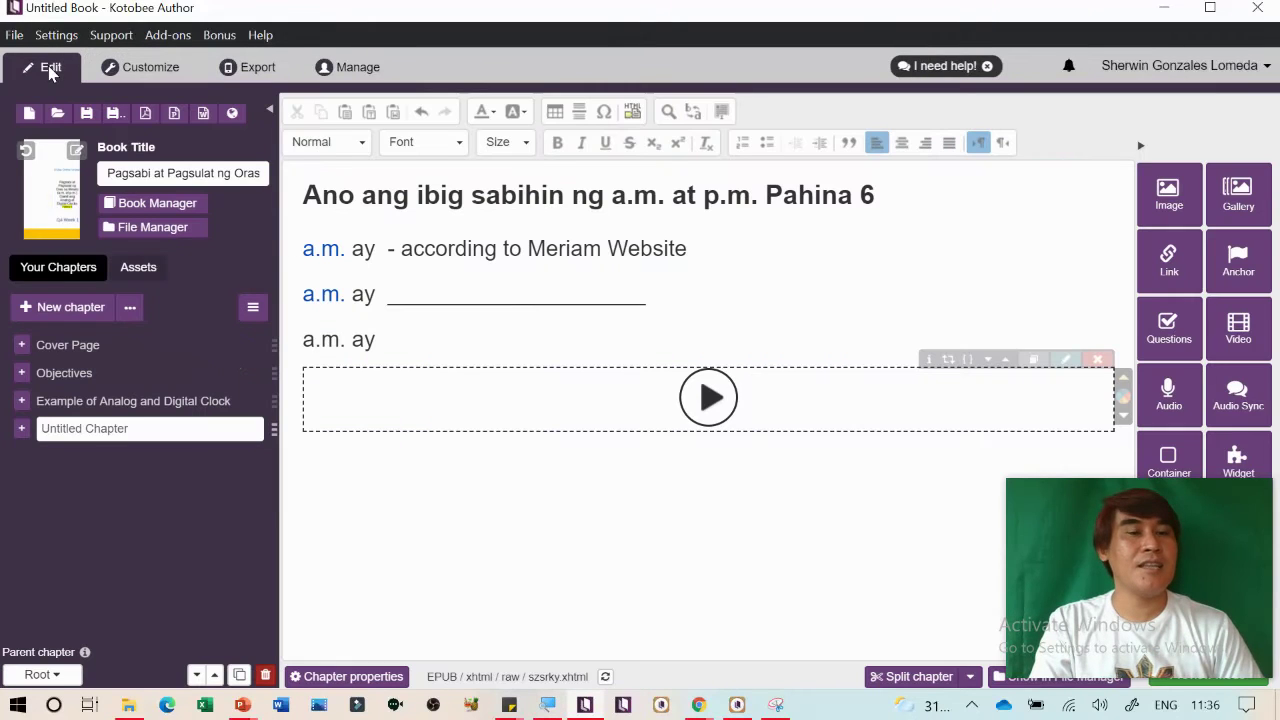
{"action": "left_click", "coordinate": [151, 67]}
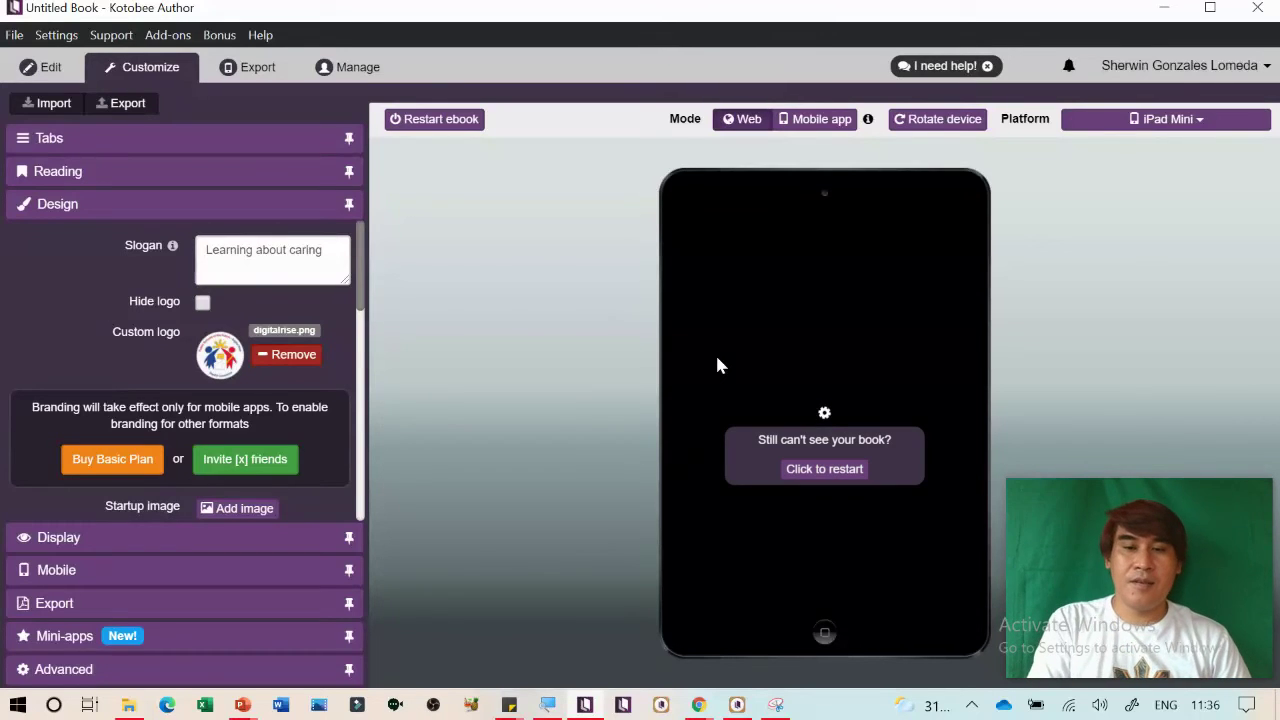
{"action": "left_click", "coordinate": [831, 470]}
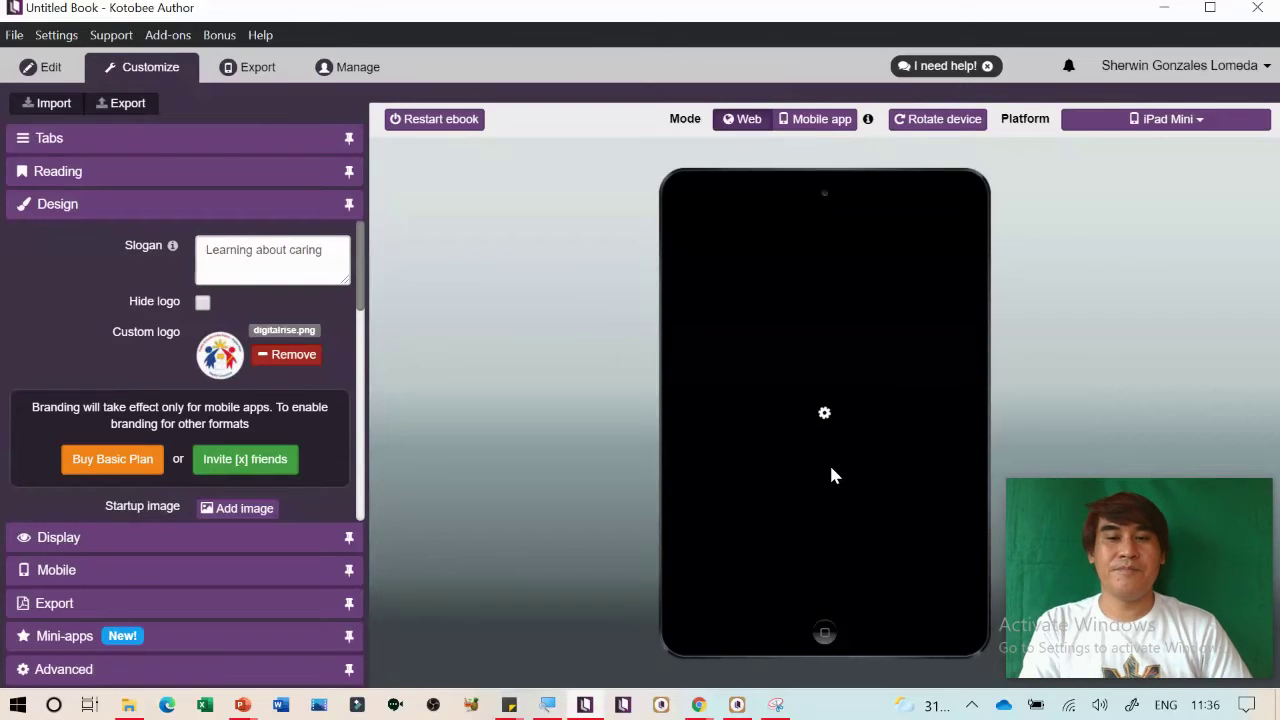
Switch the preview platform to Desktop Screen and restart the e-book preview
{"action": "left_click", "coordinate": [1188, 122]}
{"action": "scroll", "coordinate": [1148, 200], "scroll_direction": "up", "scroll_amount": 5}
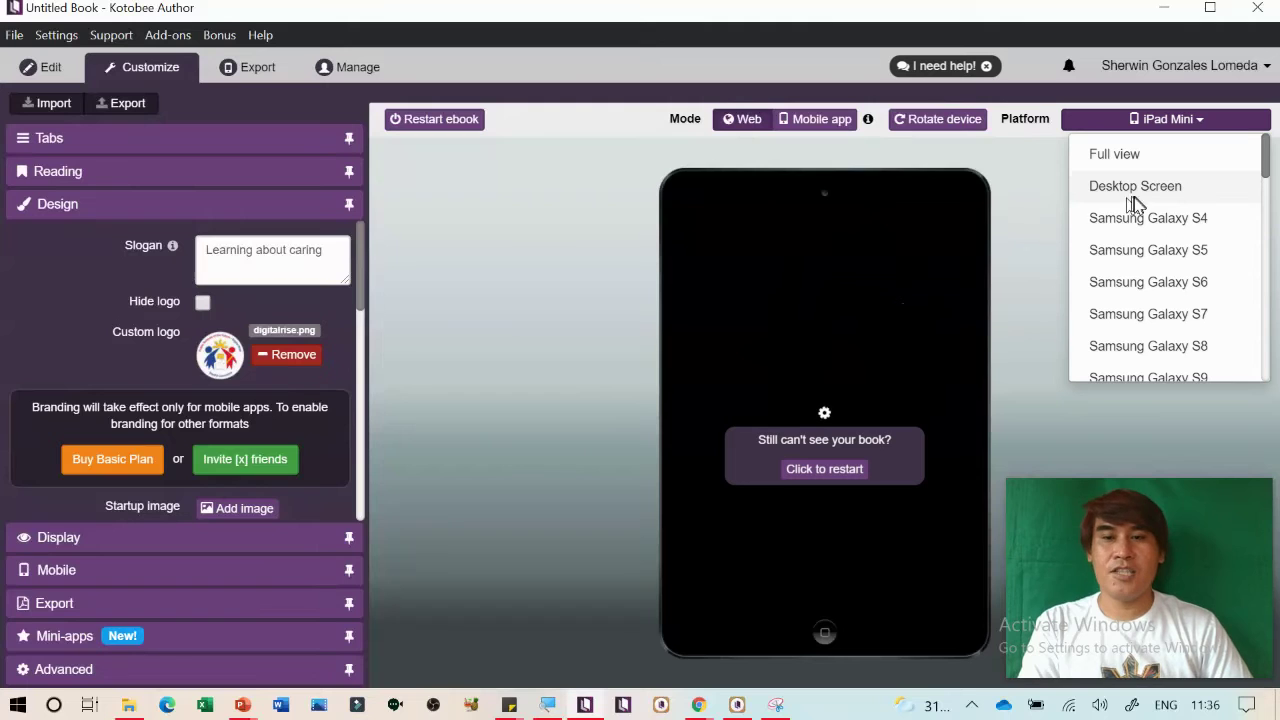
{"action": "left_click", "coordinate": [1120, 186]}
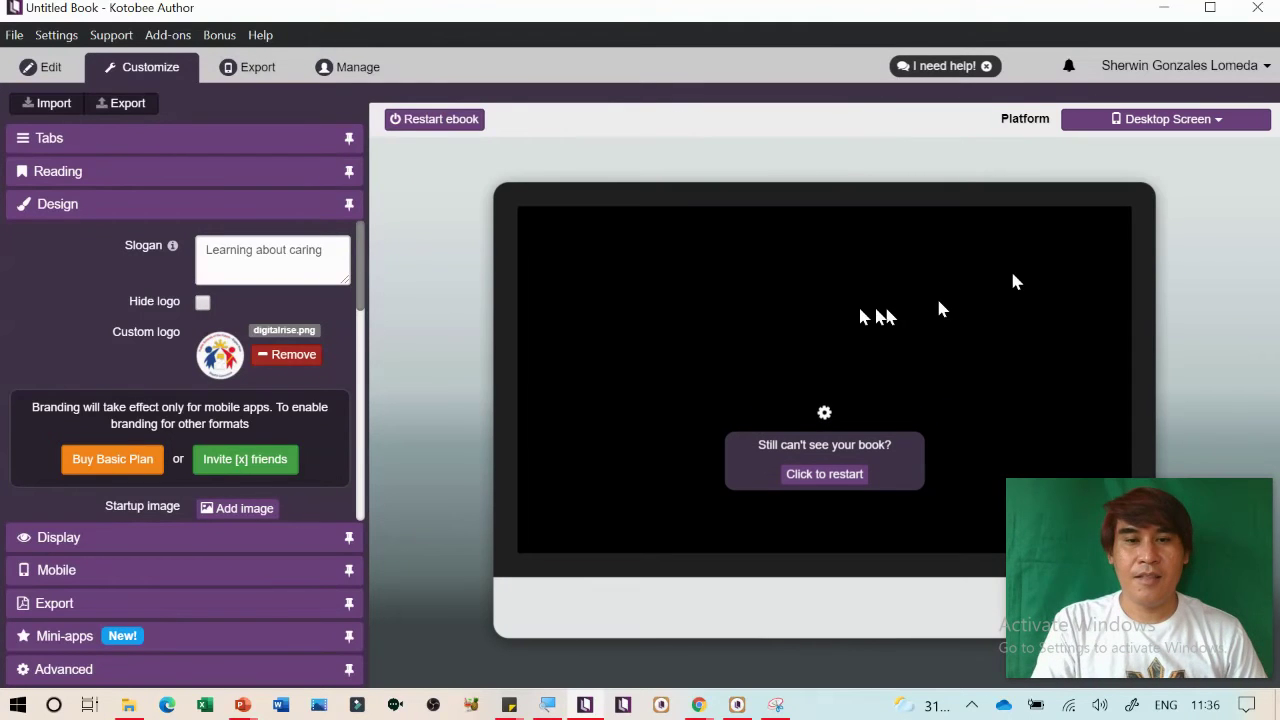
{"action": "left_click", "coordinate": [823, 472]}
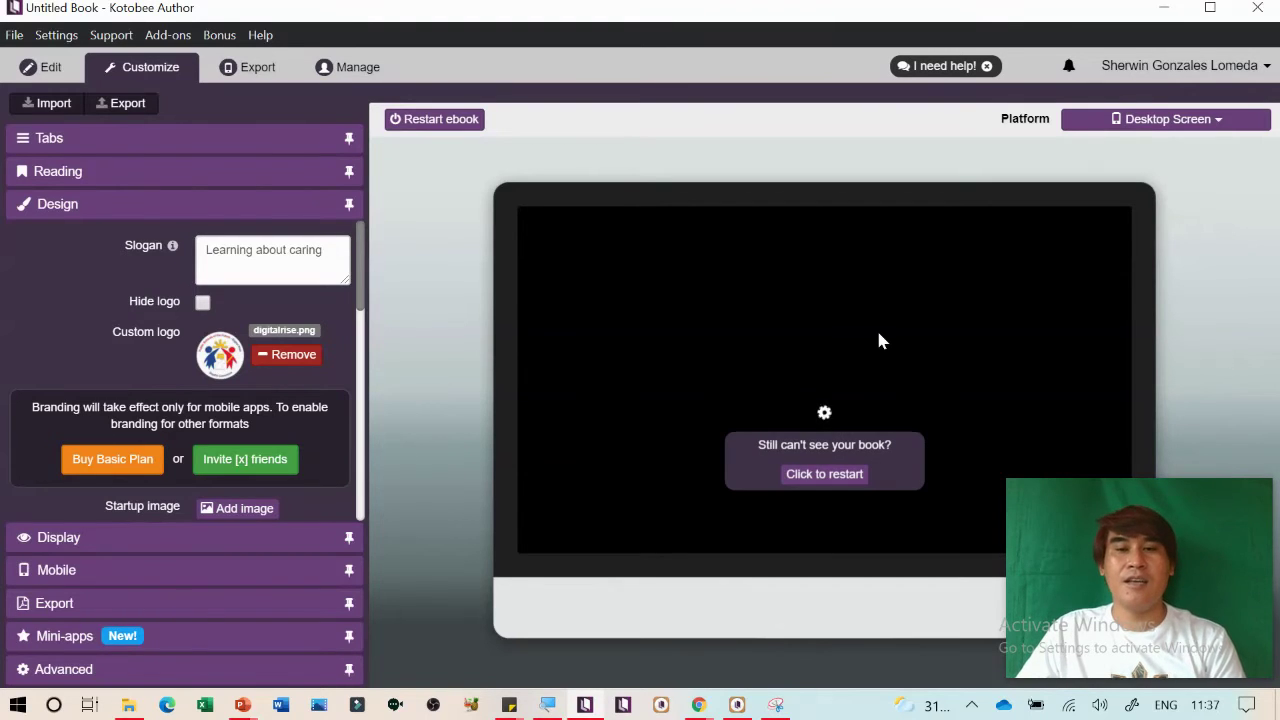
{"action": "left_click", "coordinate": [824, 476]}
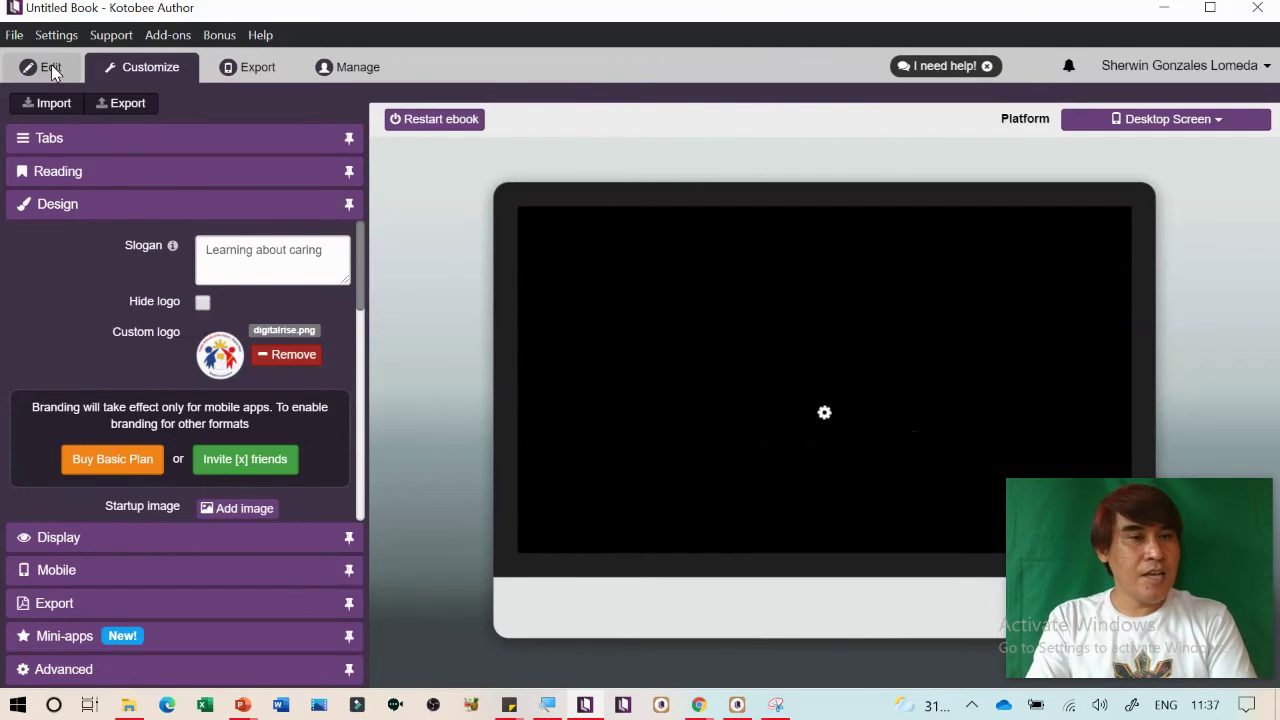
Delete the first two "a.m. ay" lines from the chapter, keeping the one above the audio player
{"action": "left_click", "coordinate": [52, 68]}
{"action": "left_click_drag", "start_coordinate": [302, 249], "coordinate": [654, 291]}
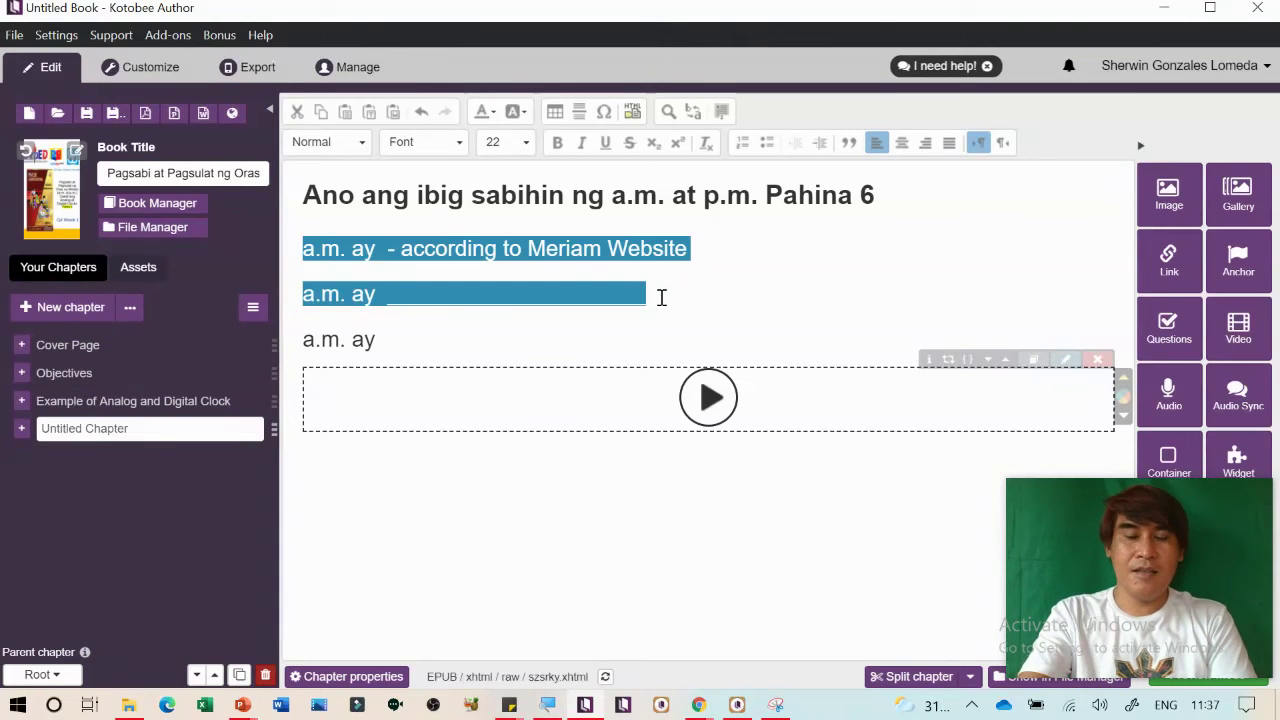
{"action": "key", "text": "BackSpace"}
{"action": "key", "text": "BackSpace"}
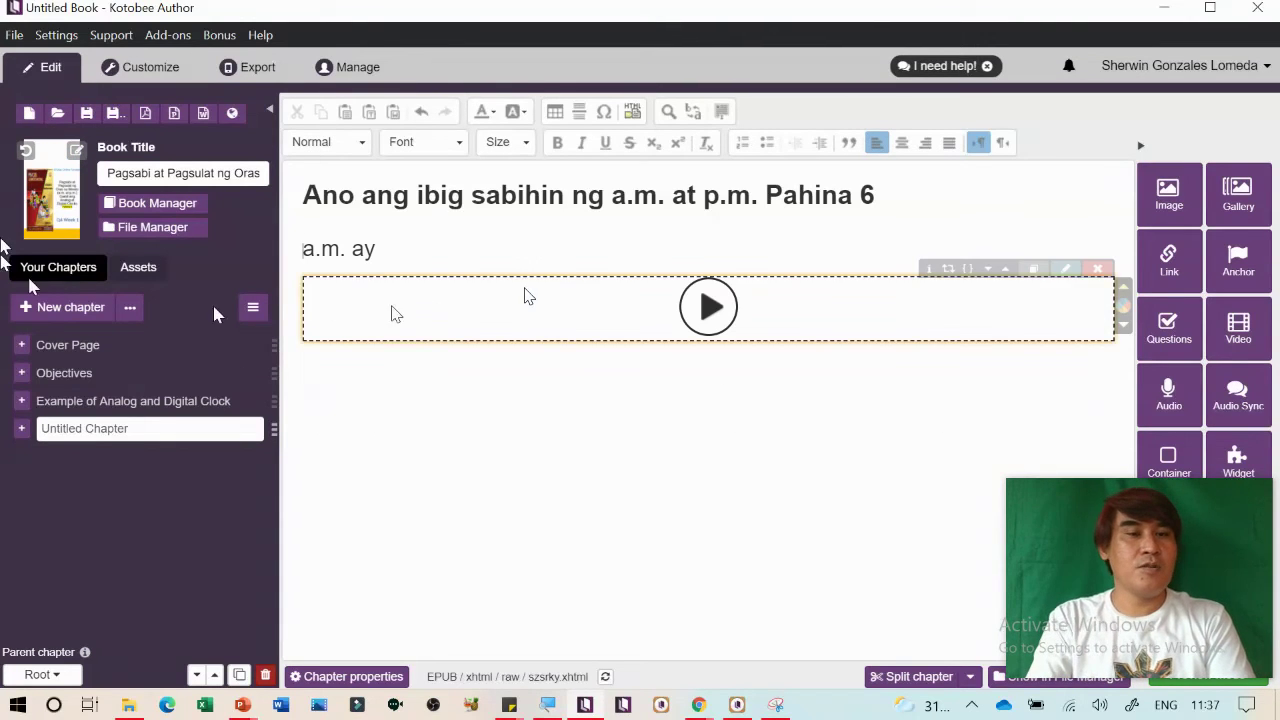
Remove the digitalrise.png custom logo from the e-book's design settings
{"action": "left_click", "coordinate": [141, 67]}
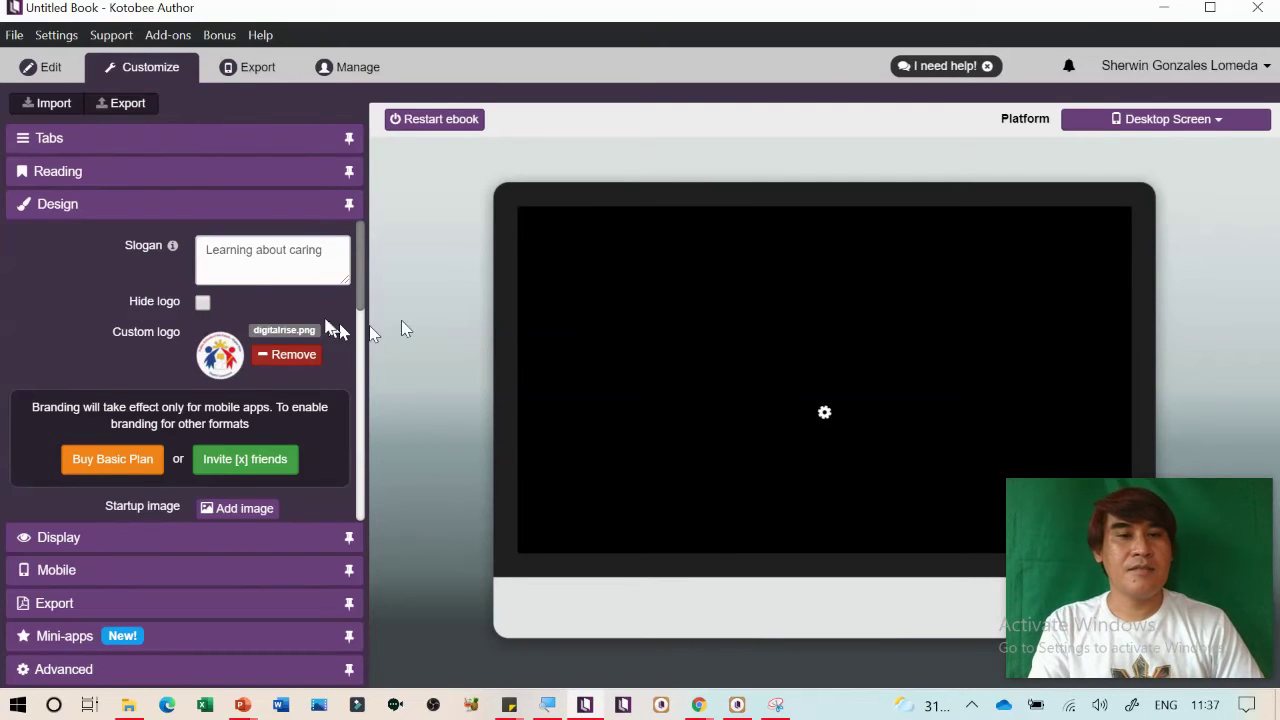
{"action": "left_click", "coordinate": [284, 362]}
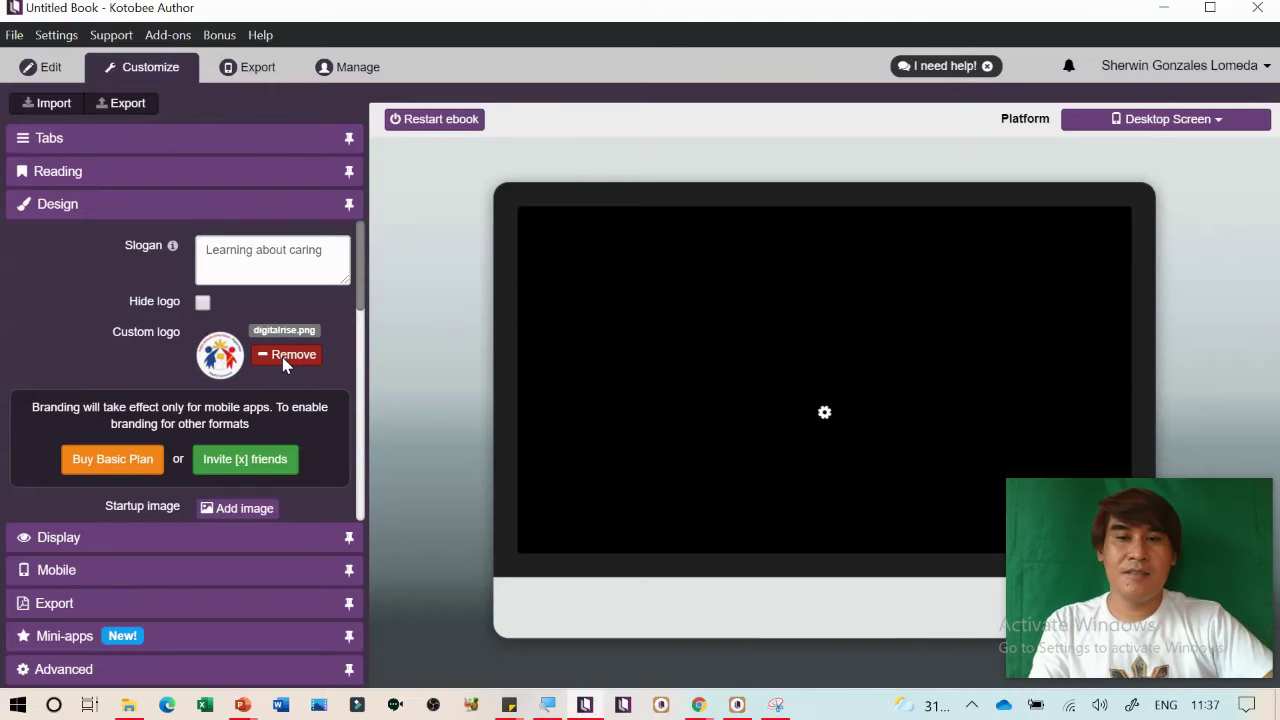
{"action": "left_click", "coordinate": [284, 362]}
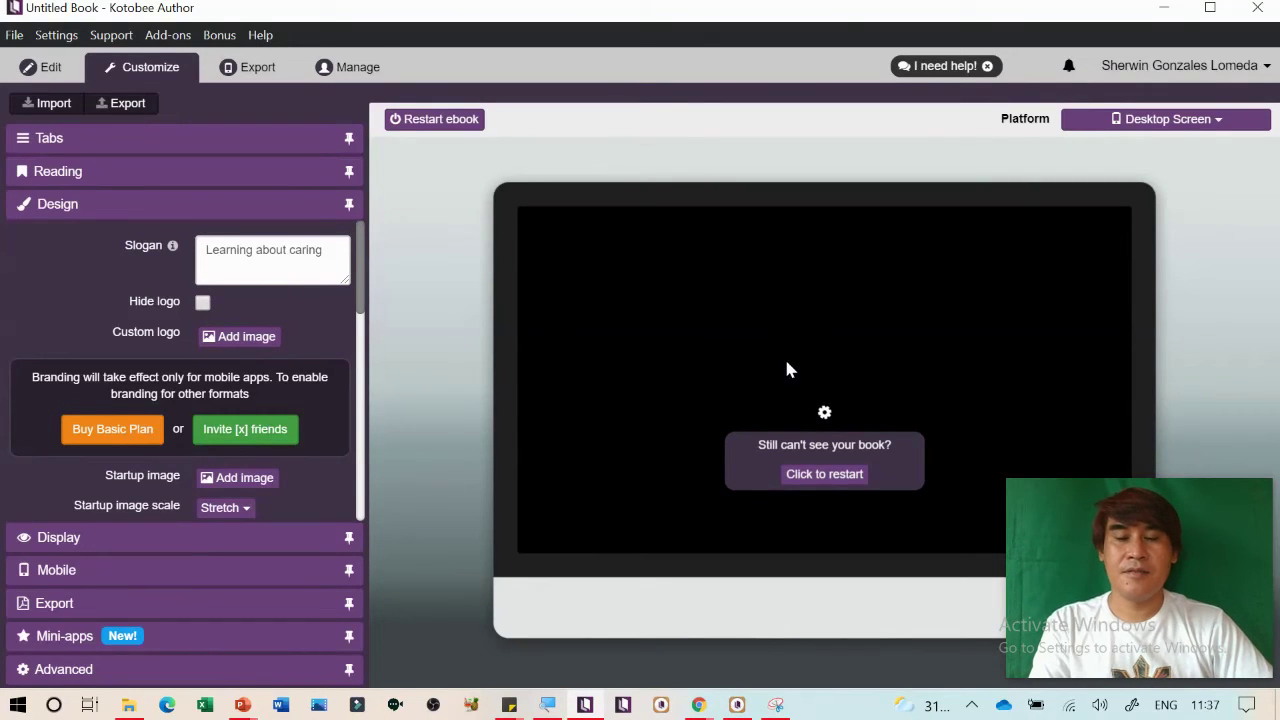
Restart the desktop preview, play the chapter's audio clip, and return to the chapter editor
{"action": "left_click", "coordinate": [805, 476]}
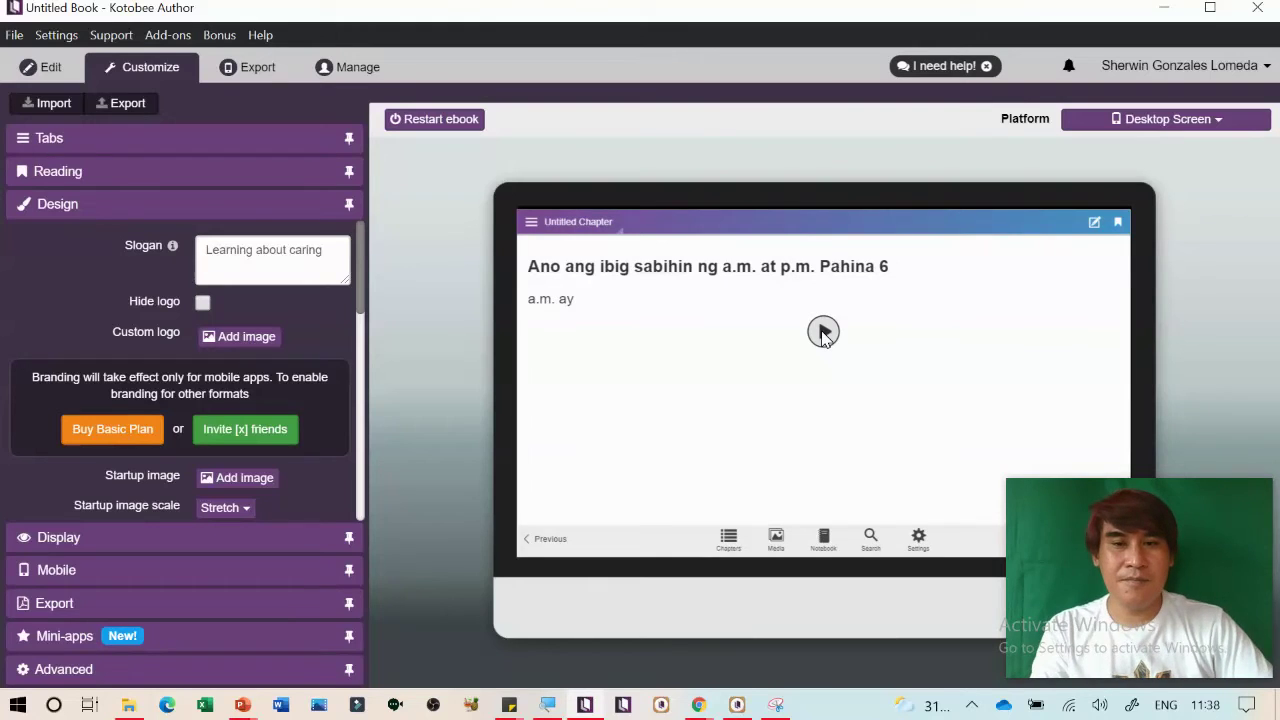
{"action": "left_click", "coordinate": [823, 334]}
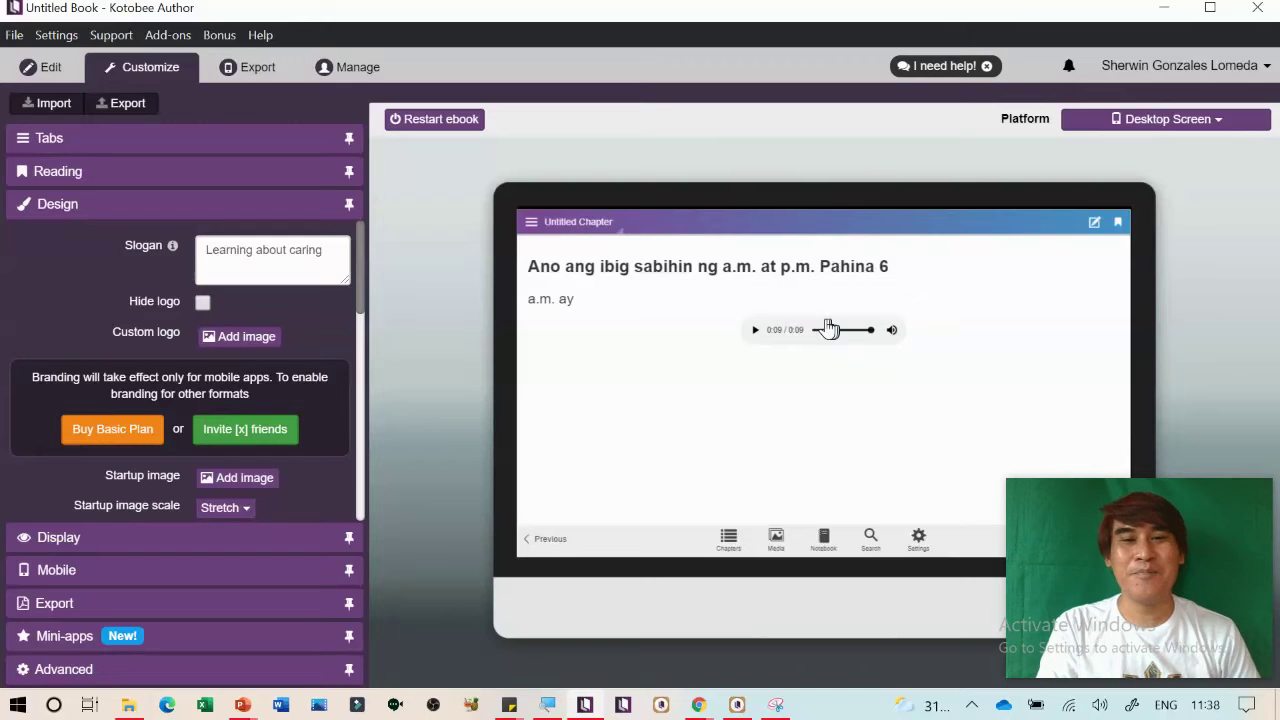
{"action": "left_click", "coordinate": [44, 72]}
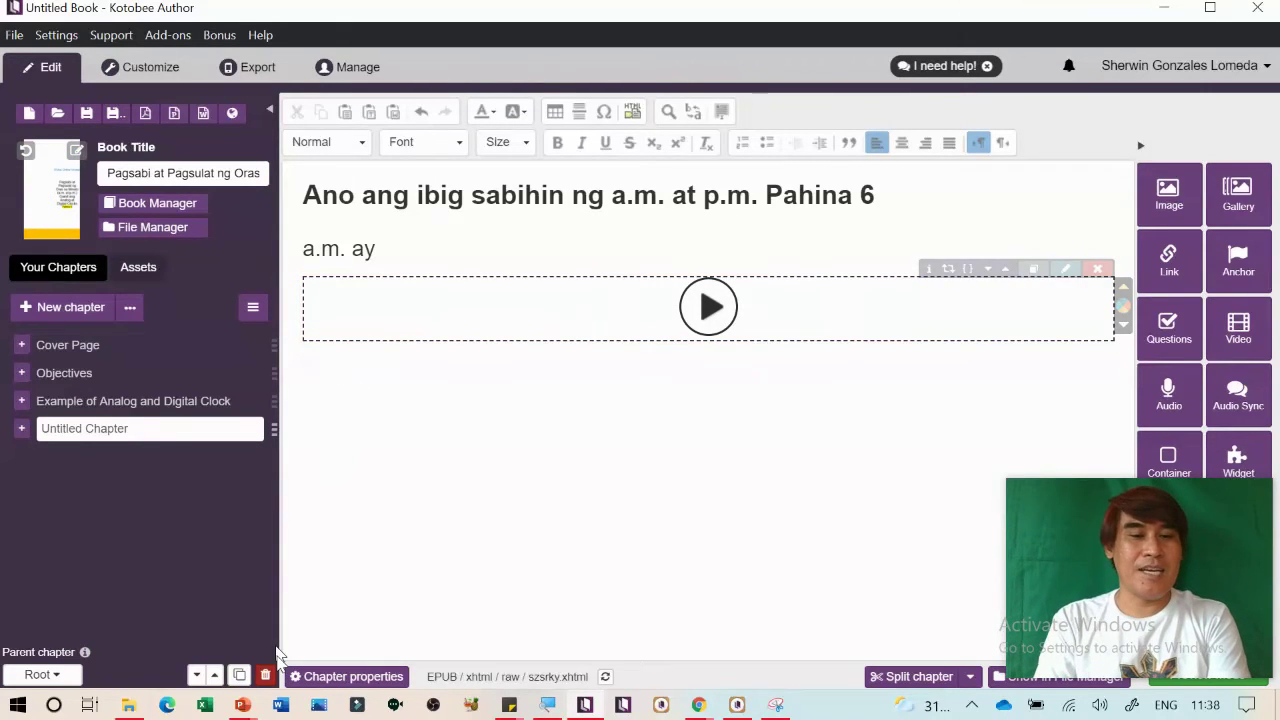
{"action": "left_click", "coordinate": [242, 705]}
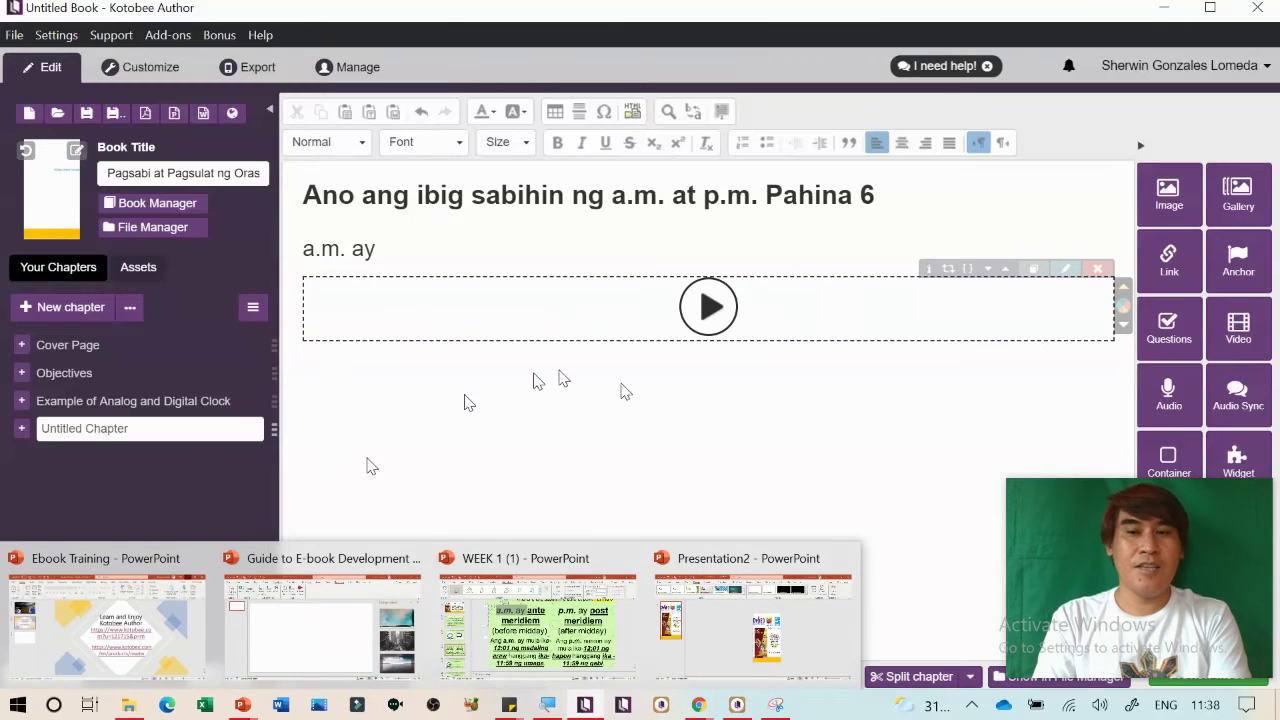
{"action": "left_click", "coordinate": [1235, 212]}
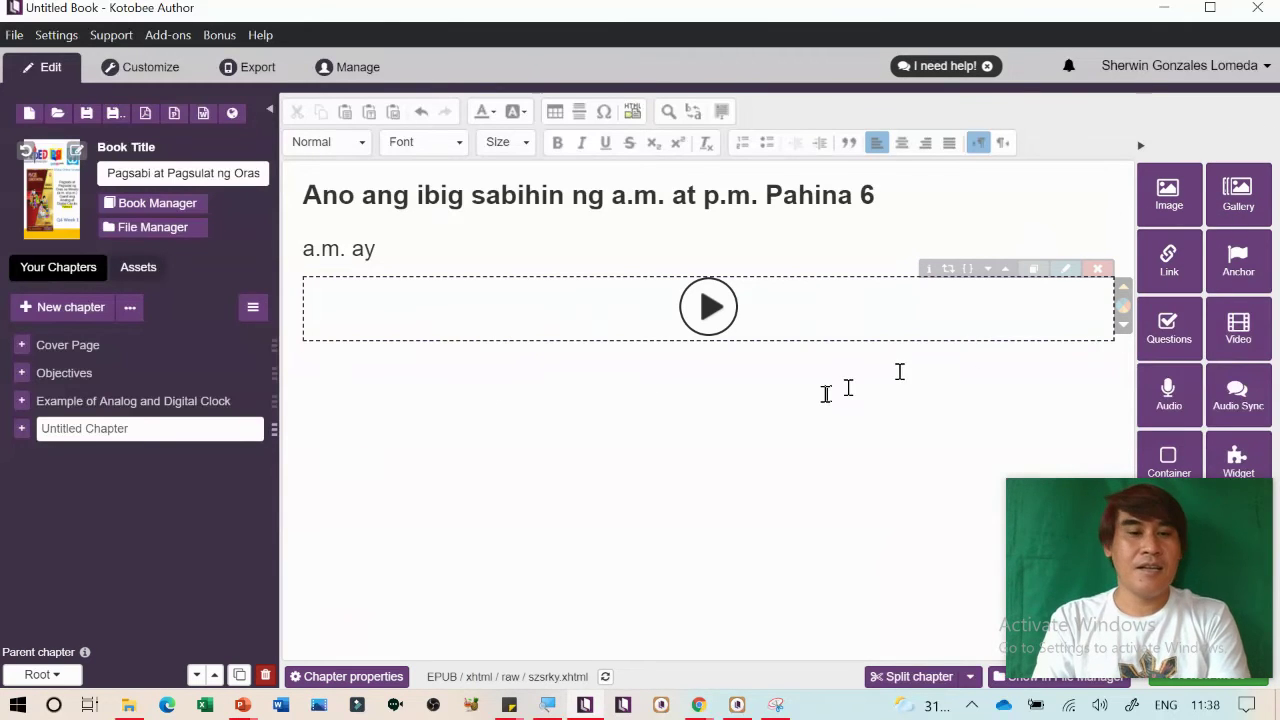
{"action": "left_click", "coordinate": [1170, 388]}
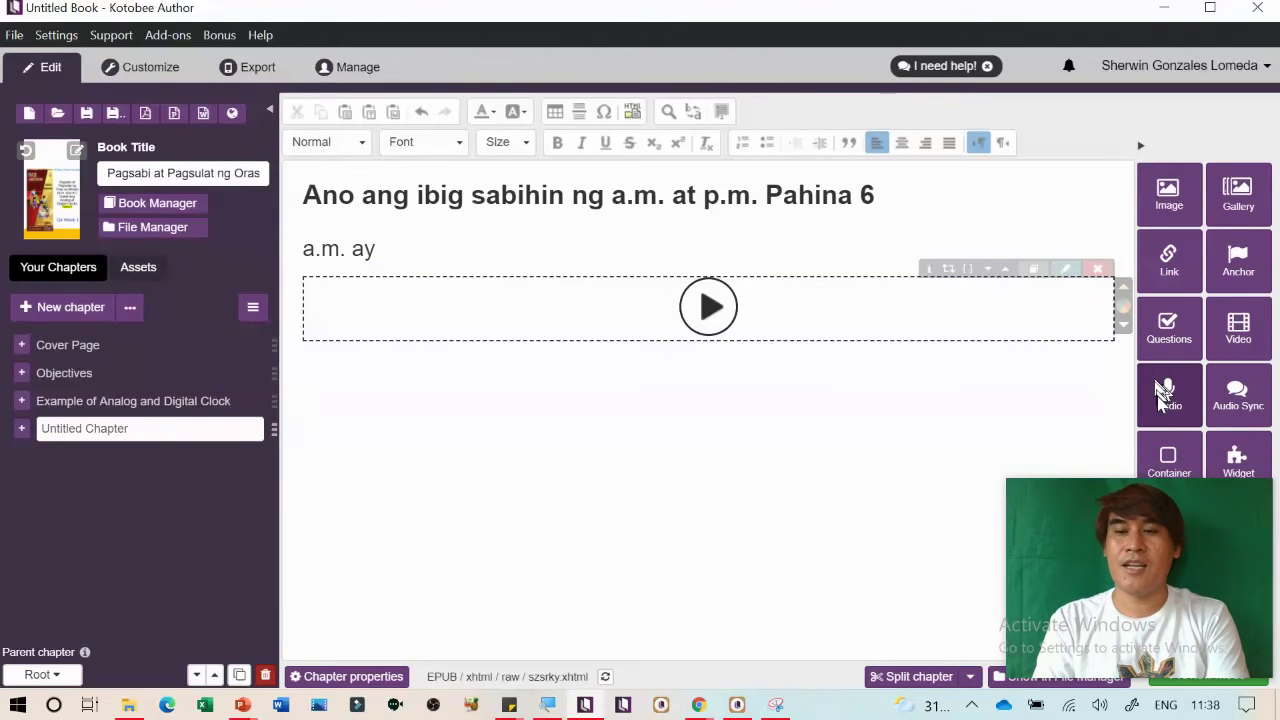
{"action": "left_click_drag", "start_coordinate": [1223, 494], "coordinate": [897, 491]}
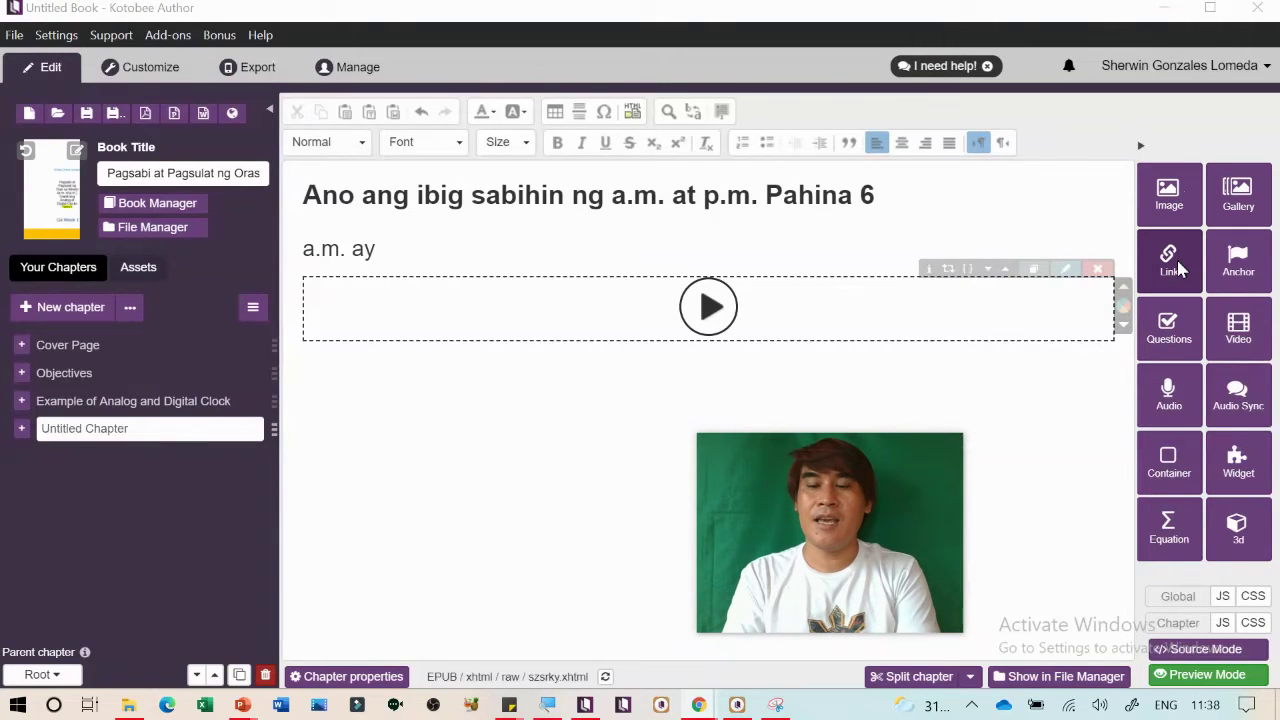
{"action": "left_click_drag", "start_coordinate": [933, 484], "coordinate": [1194, 446]}
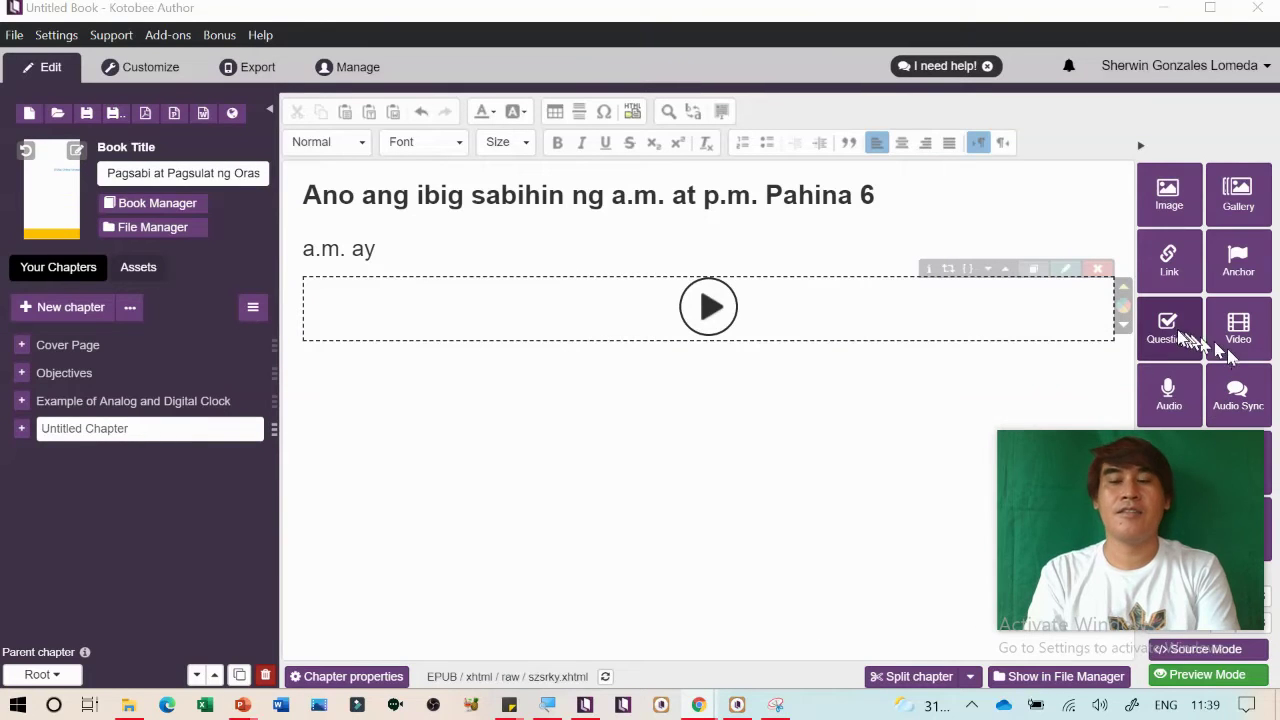
Rename the untitled a.m./p.m. chapter as "Kahulugan ang AM at PM"
{"action": "left_click", "coordinate": [300, 411]}
{"action": "left_click", "coordinate": [187, 423]}
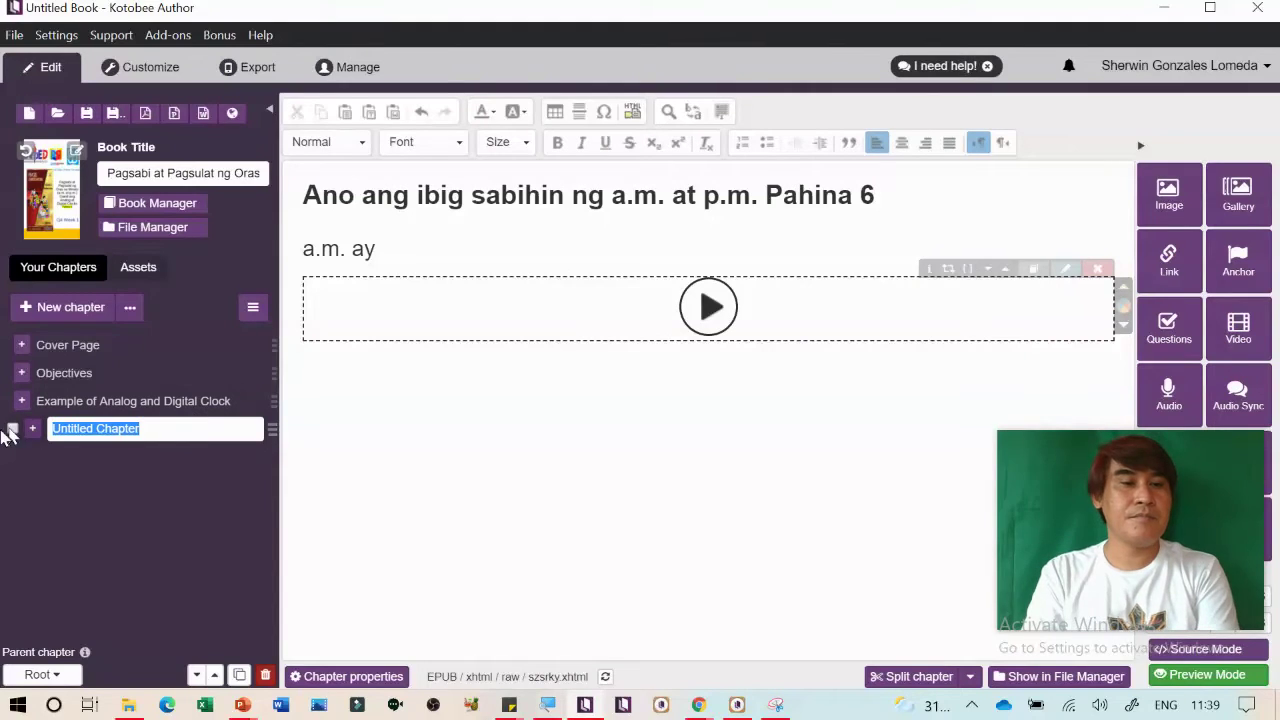
{"action": "type", "text": "Kahulu"}
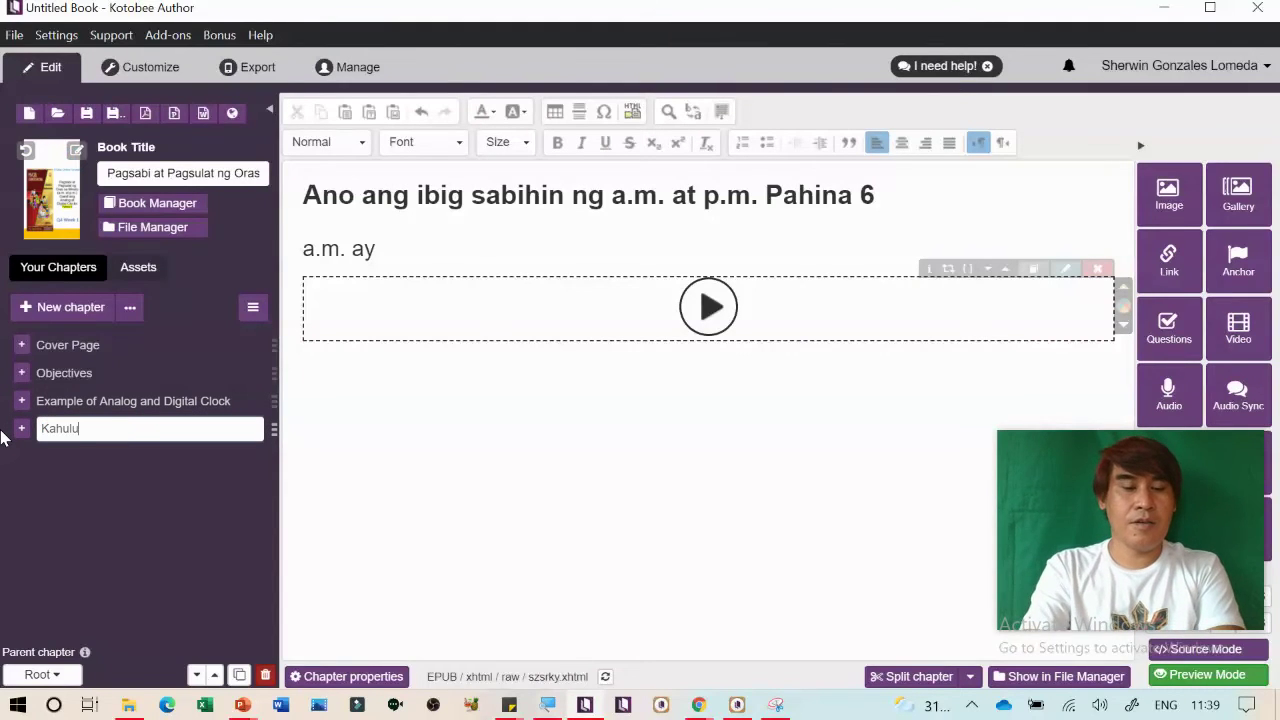
{"action": "type", "text": "gan ang AM "}
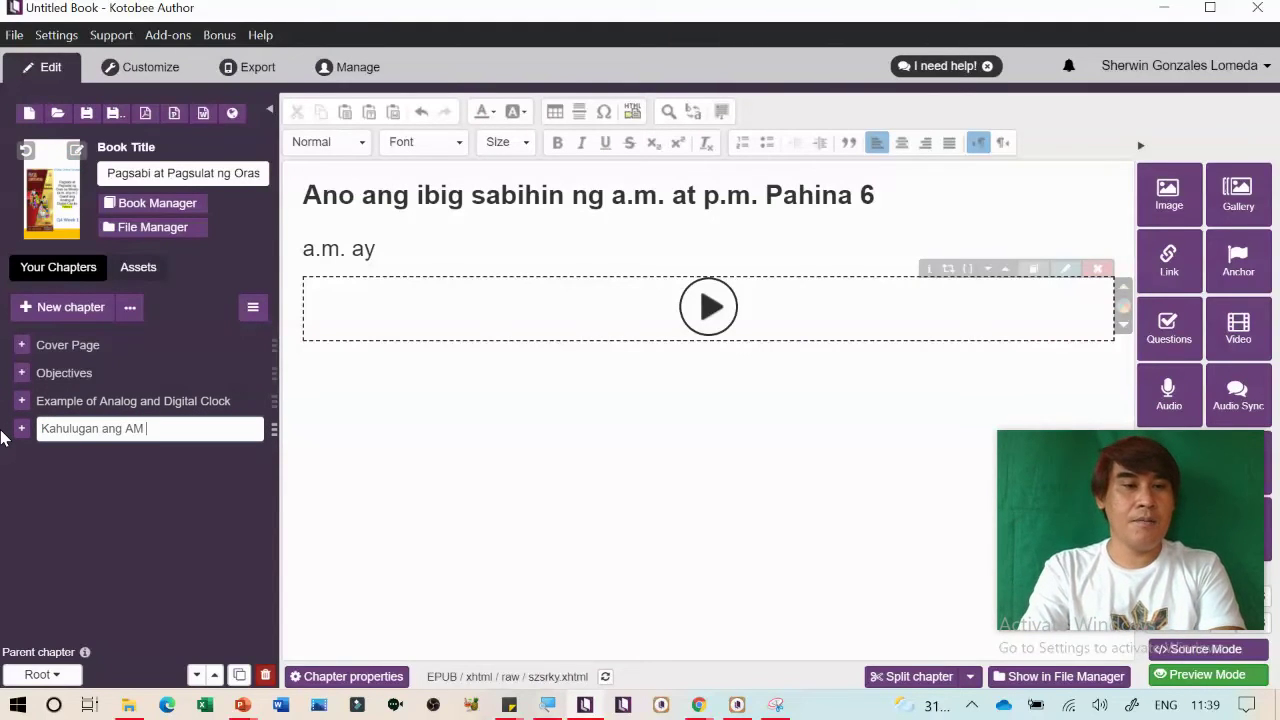
{"action": "type", "text": "at PM"}
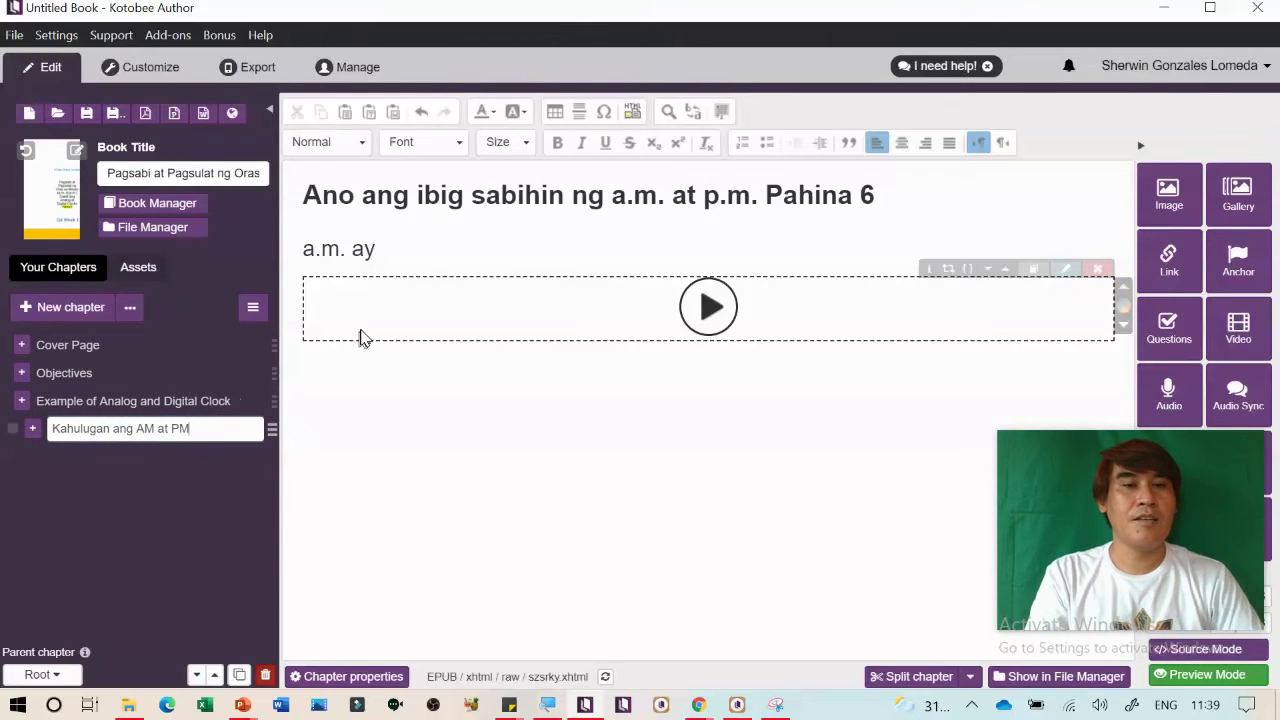
Add a new chapter named "Activity", consulting the activity on slide 5 of the WEEK 1 (1) presentation in PowerPoint
{"action": "left_click_drag", "start_coordinate": [200, 378], "coordinate": [115, 305]}
{"action": "left_click", "coordinate": [100, 456]}
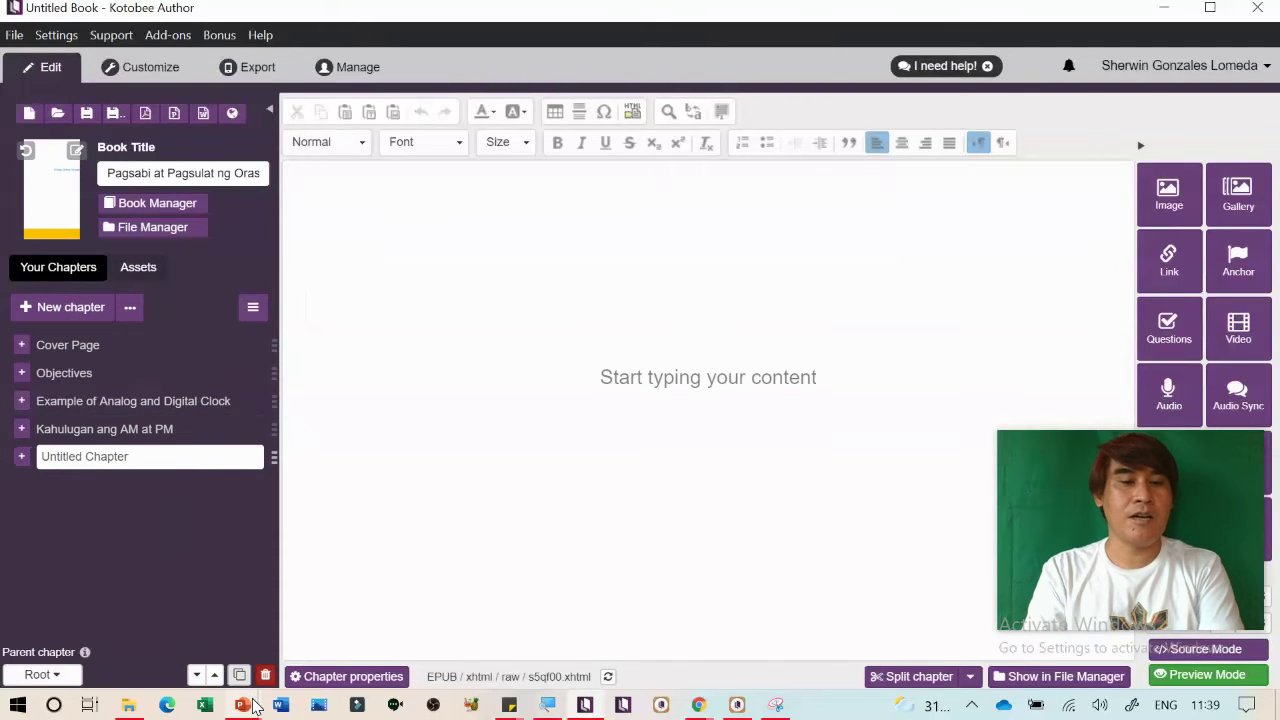
{"action": "mouse_move", "coordinate": [242, 705]}
{"action": "left_click", "coordinate": [535, 628]}
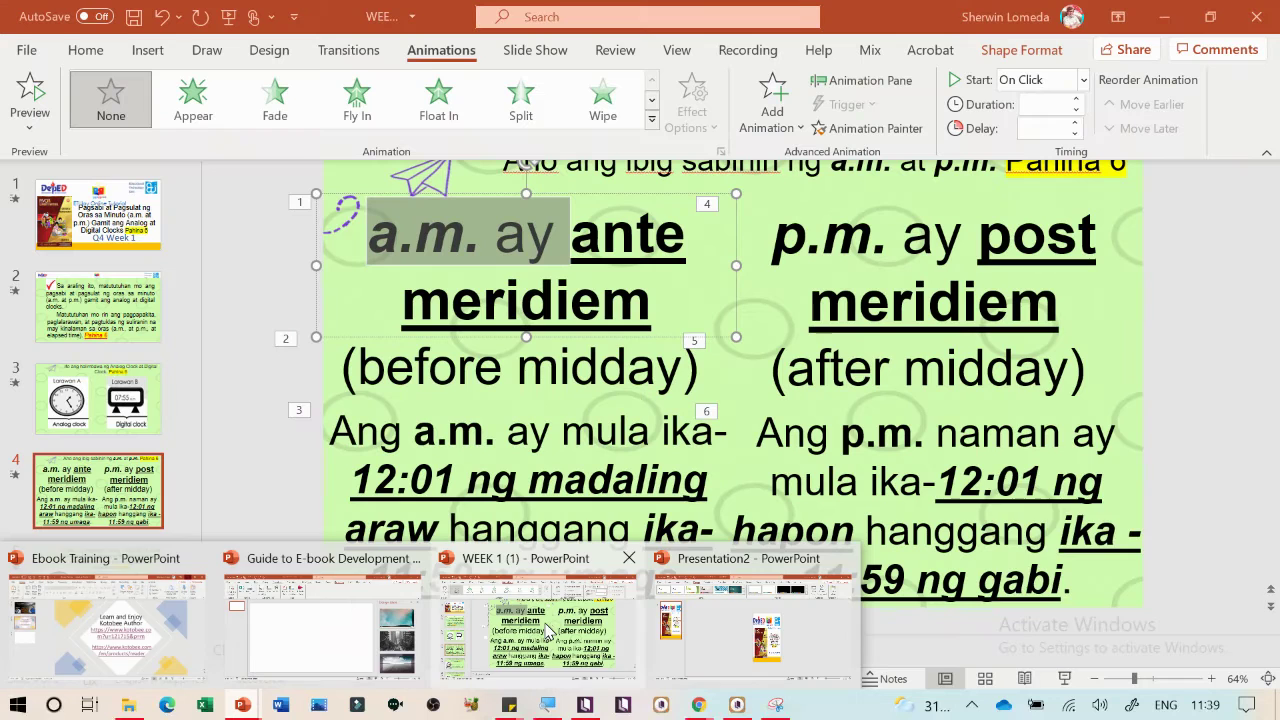
{"action": "scroll", "coordinate": [110, 520], "scroll_direction": "down", "scroll_amount": 5}
{"action": "scroll", "coordinate": [113, 535], "scroll_direction": "up", "scroll_amount": 2}
{"action": "scroll", "coordinate": [113, 535], "scroll_direction": "up", "scroll_amount": 3}
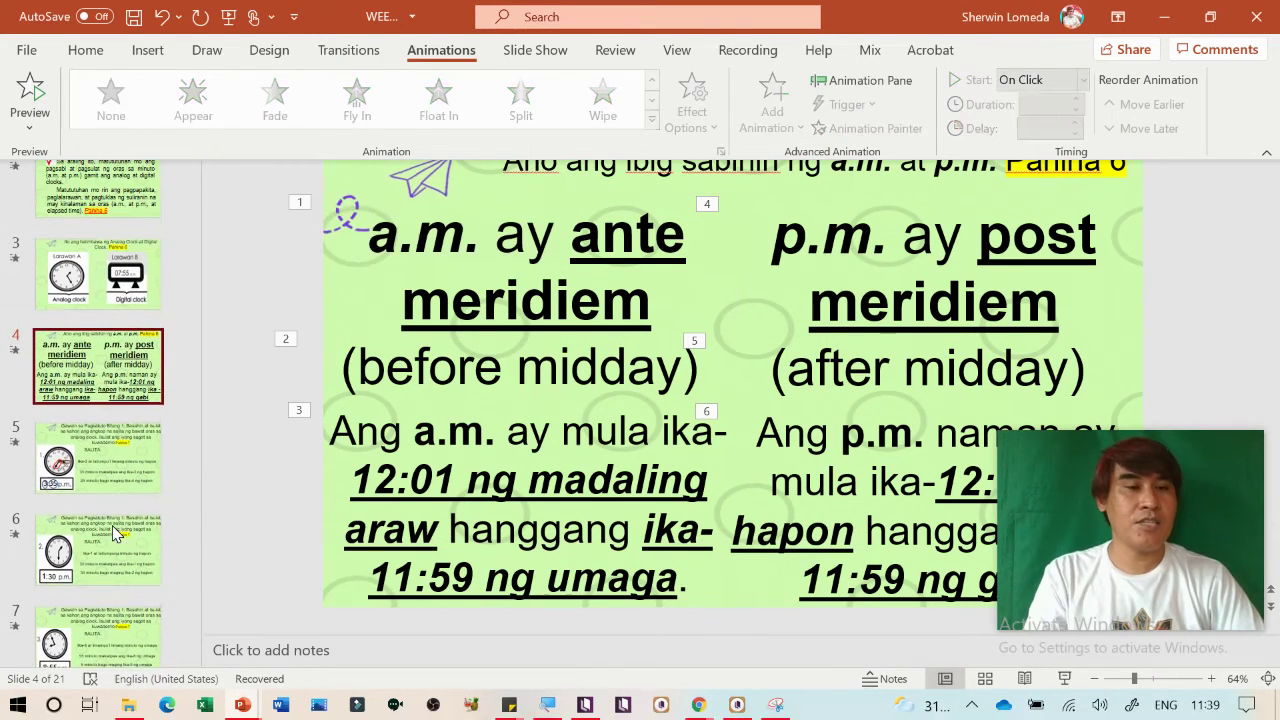
{"action": "left_click", "coordinate": [101, 470]}
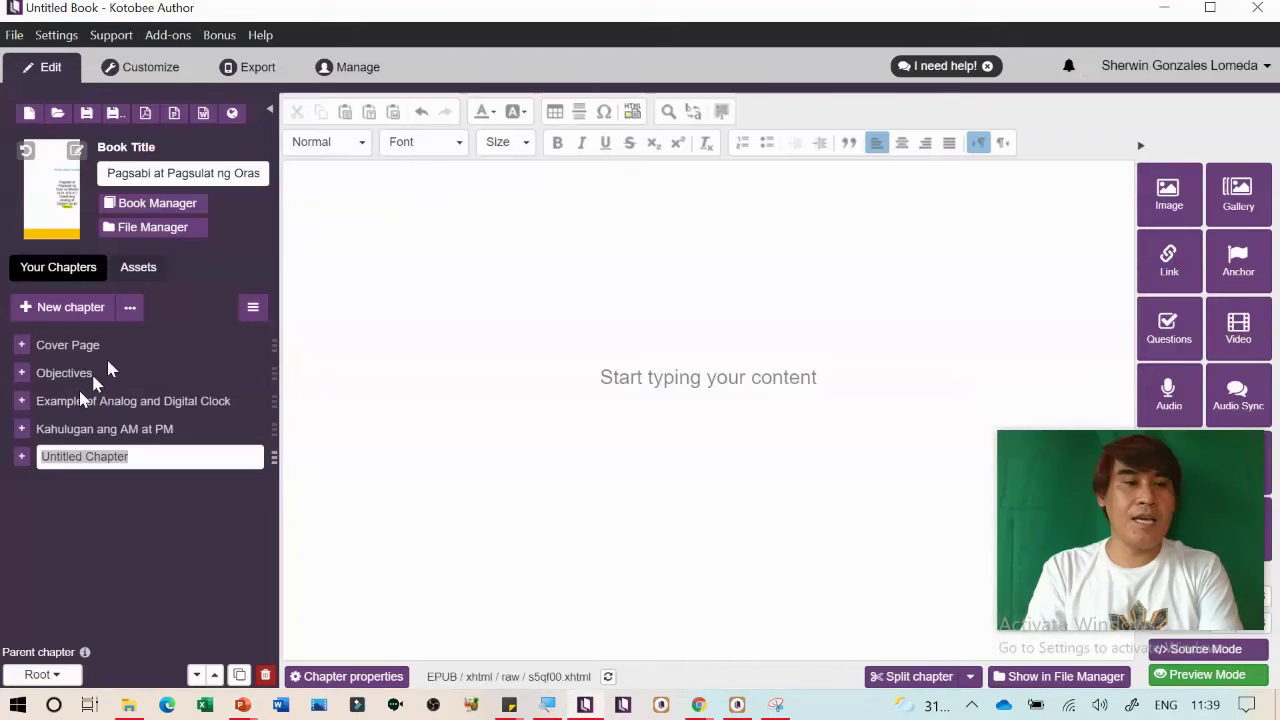
{"action": "type", "text": "Activity"}
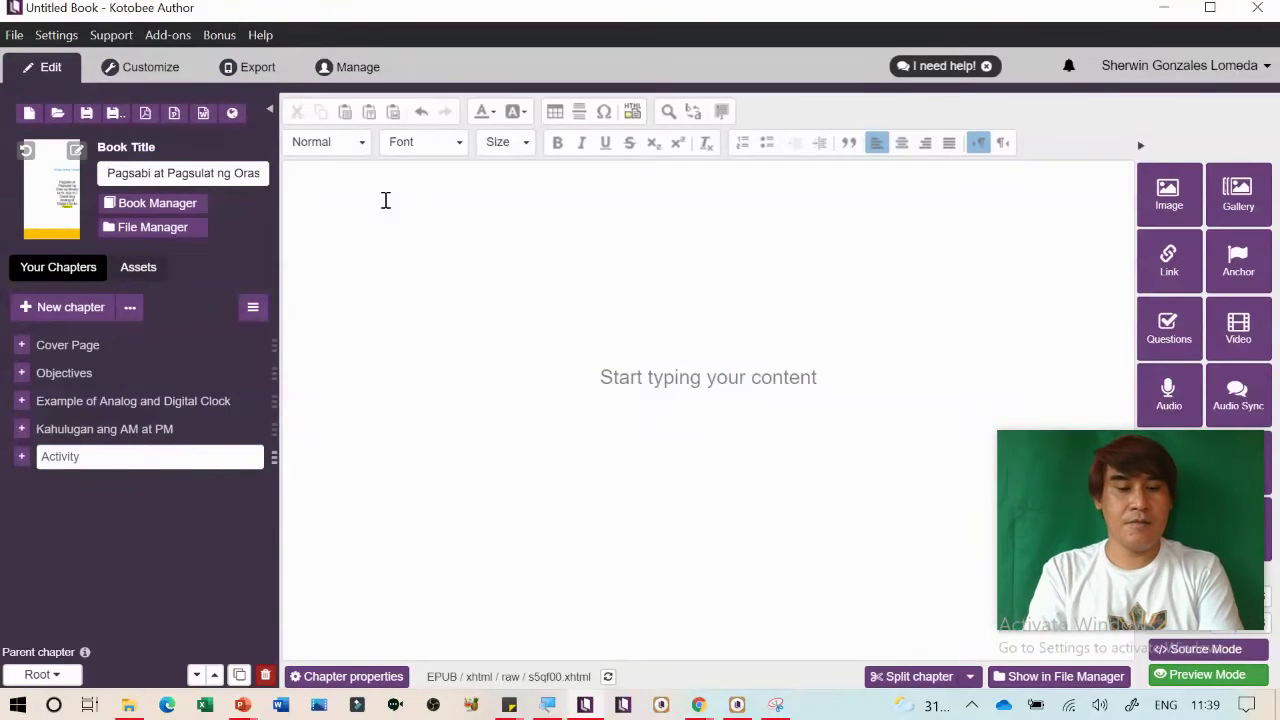
Copy the "Gawain sa Pagkatuto Bilang 1" instructions from slide 5 in PowerPoint into the Activity chapter as its only text
{"action": "type", "text": "ctv"}
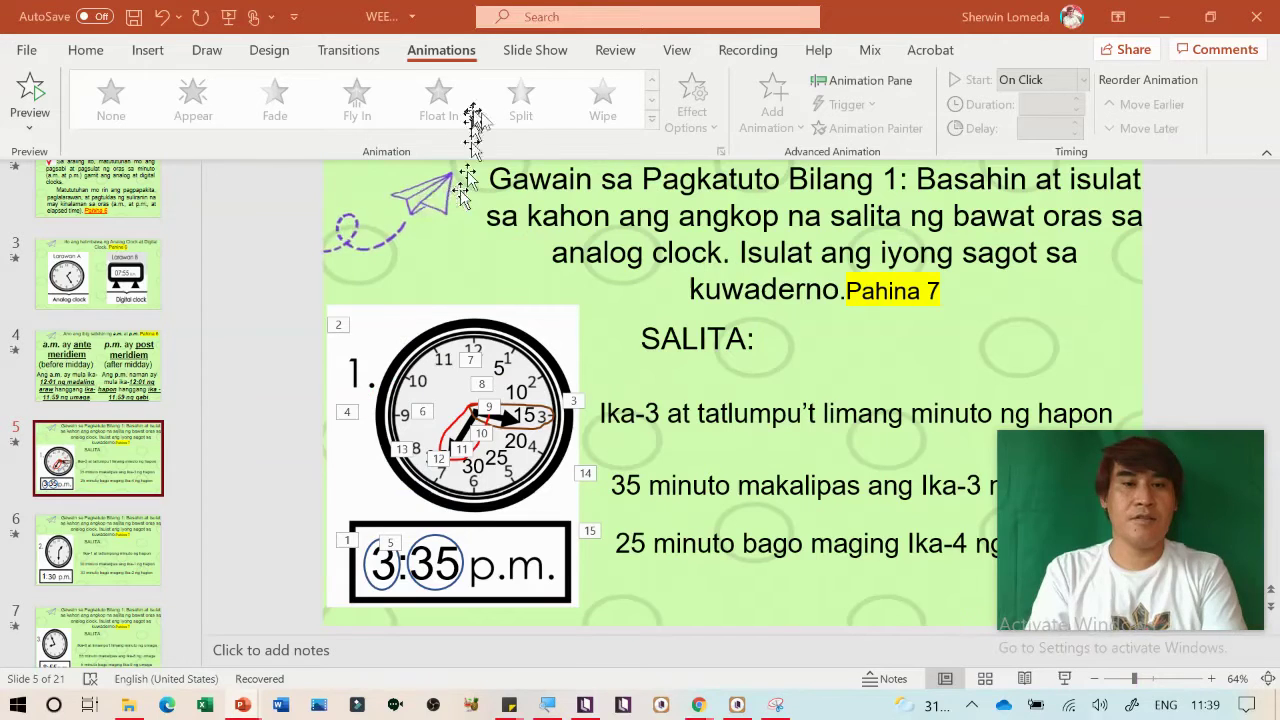
{"action": "left_click", "coordinate": [494, 186]}
{"action": "left_click_drag", "start_coordinate": [490, 232], "coordinate": [952, 342]}
{"action": "key", "text": "ctrl+c"}
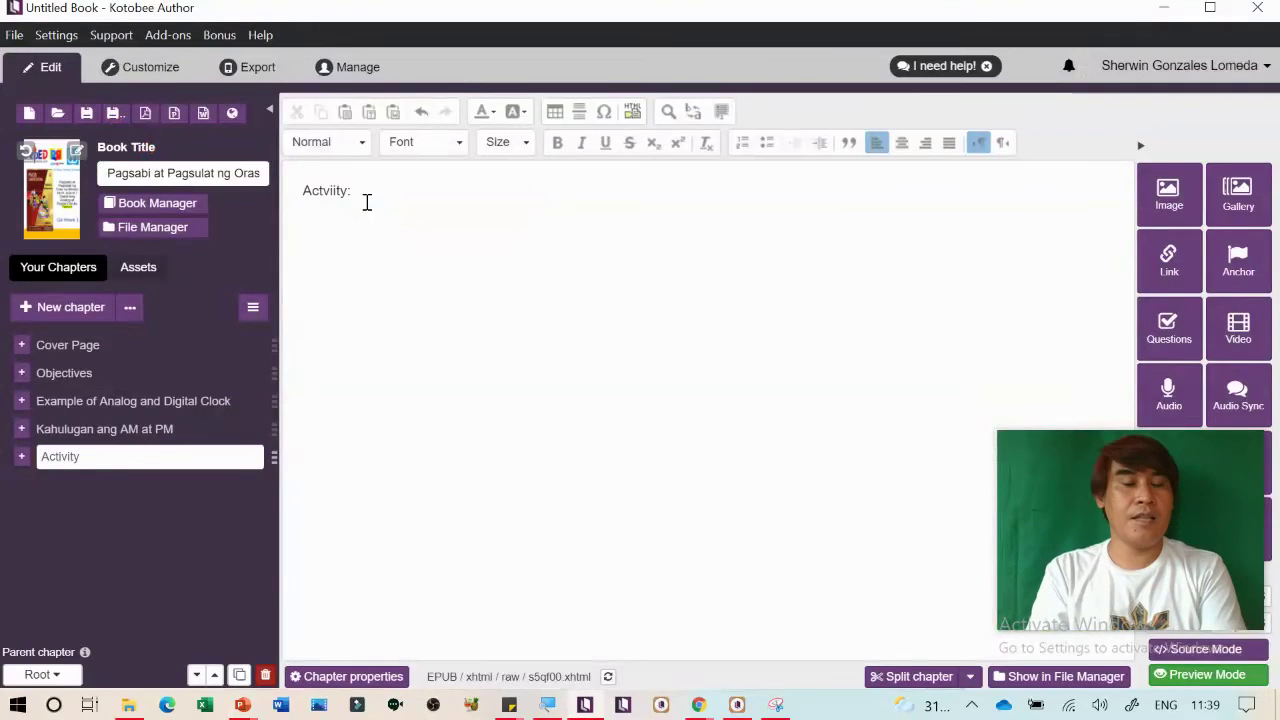
{"action": "key", "text": "ctrl+a"}
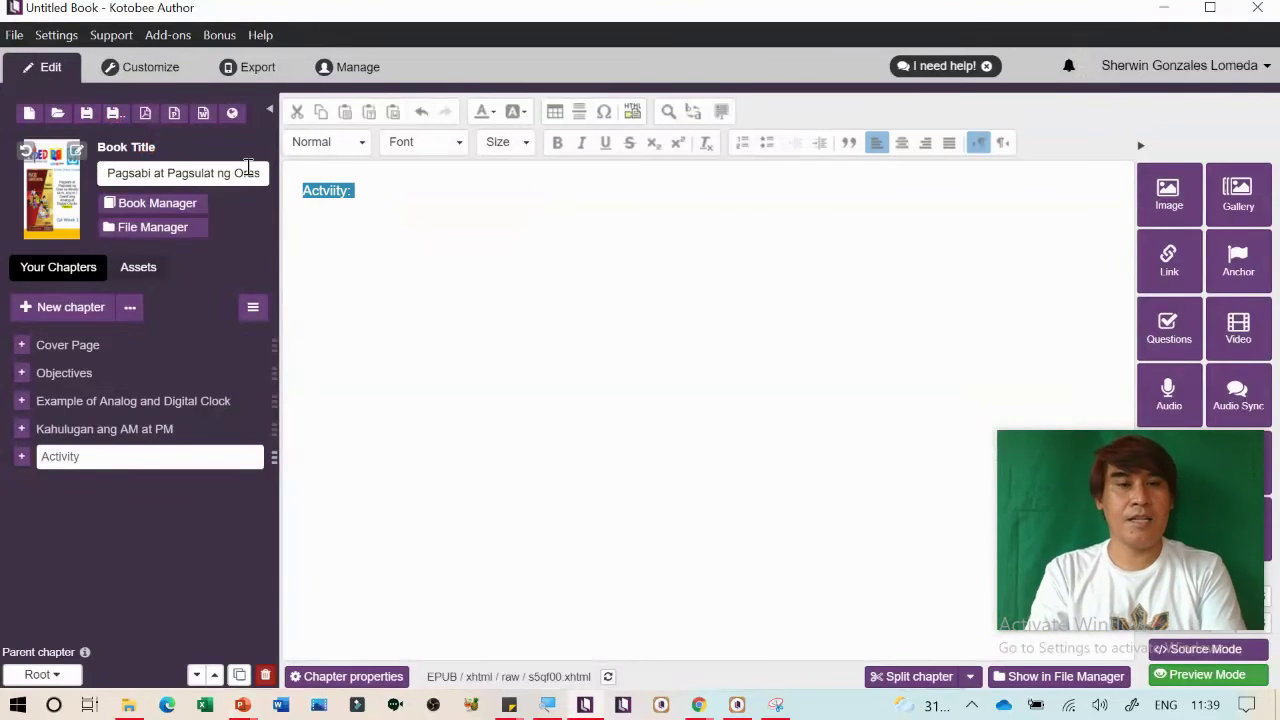
{"action": "key", "text": "ctrl+v"}
Format the pasted activity instructions as Heading 1 and start a new line below them
{"action": "key", "text": "ctrl+a"}
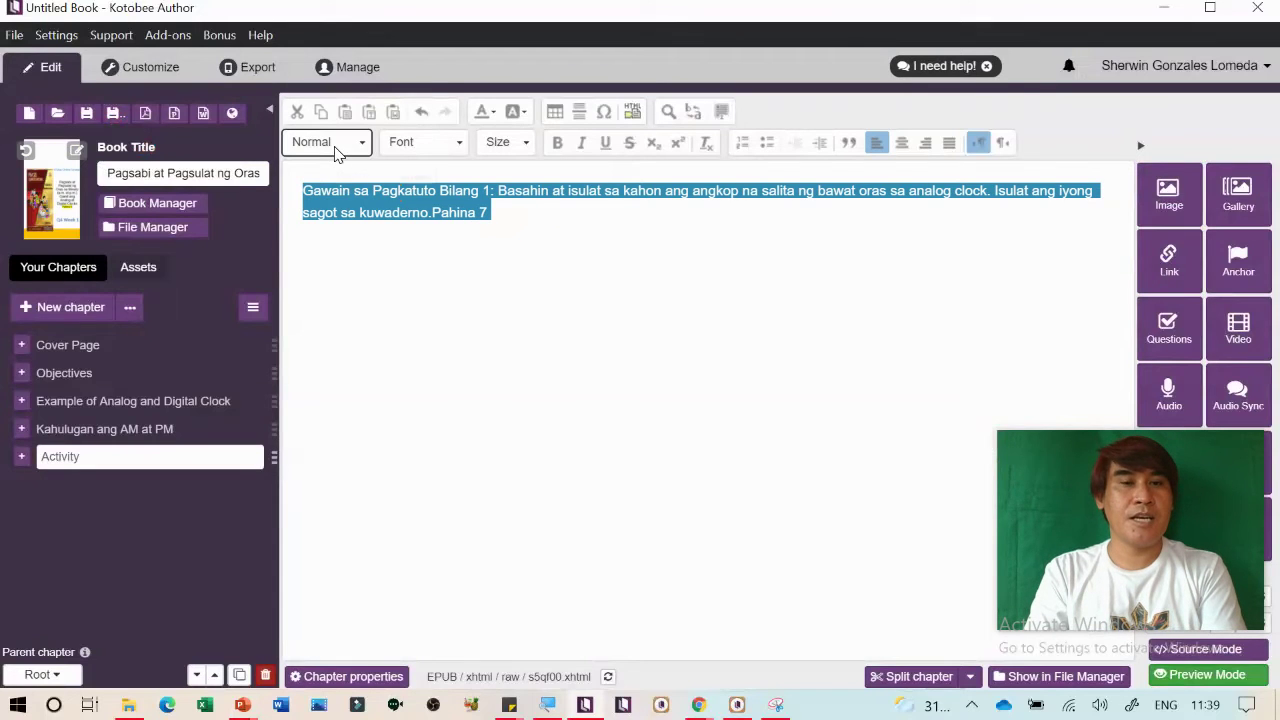
{"action": "left_click", "coordinate": [338, 150]}
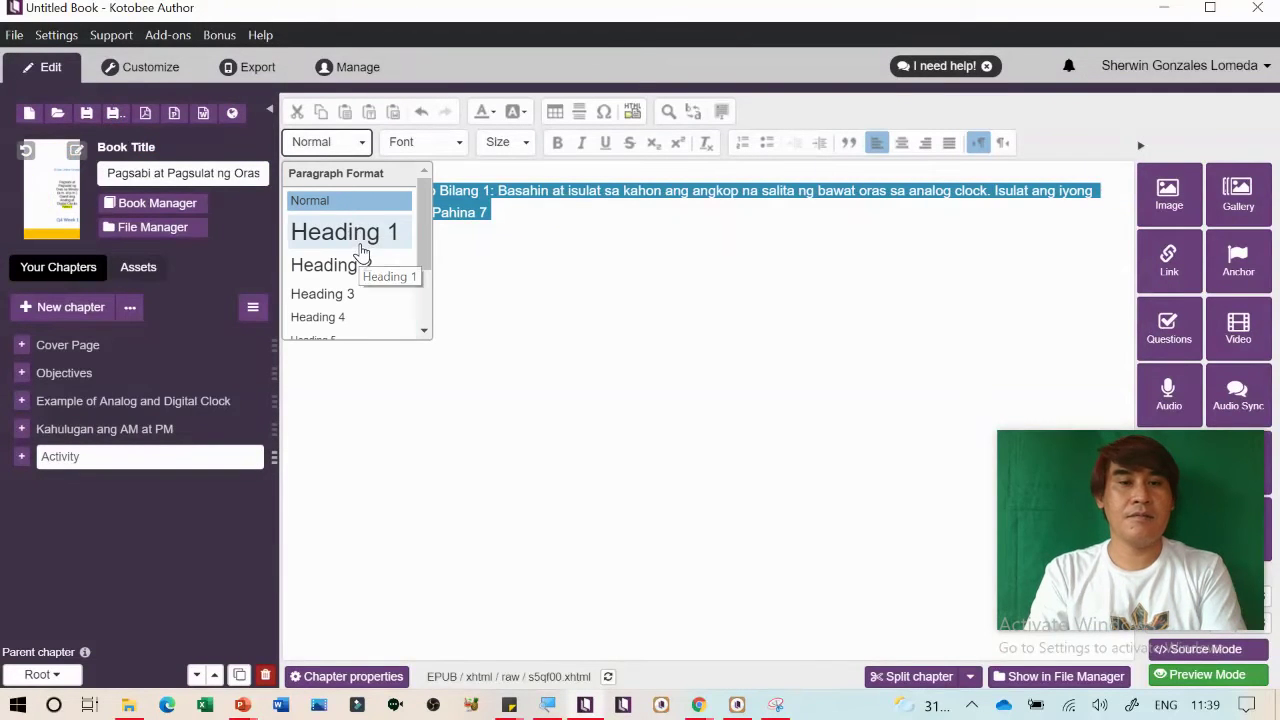
{"action": "left_click", "coordinate": [345, 234]}
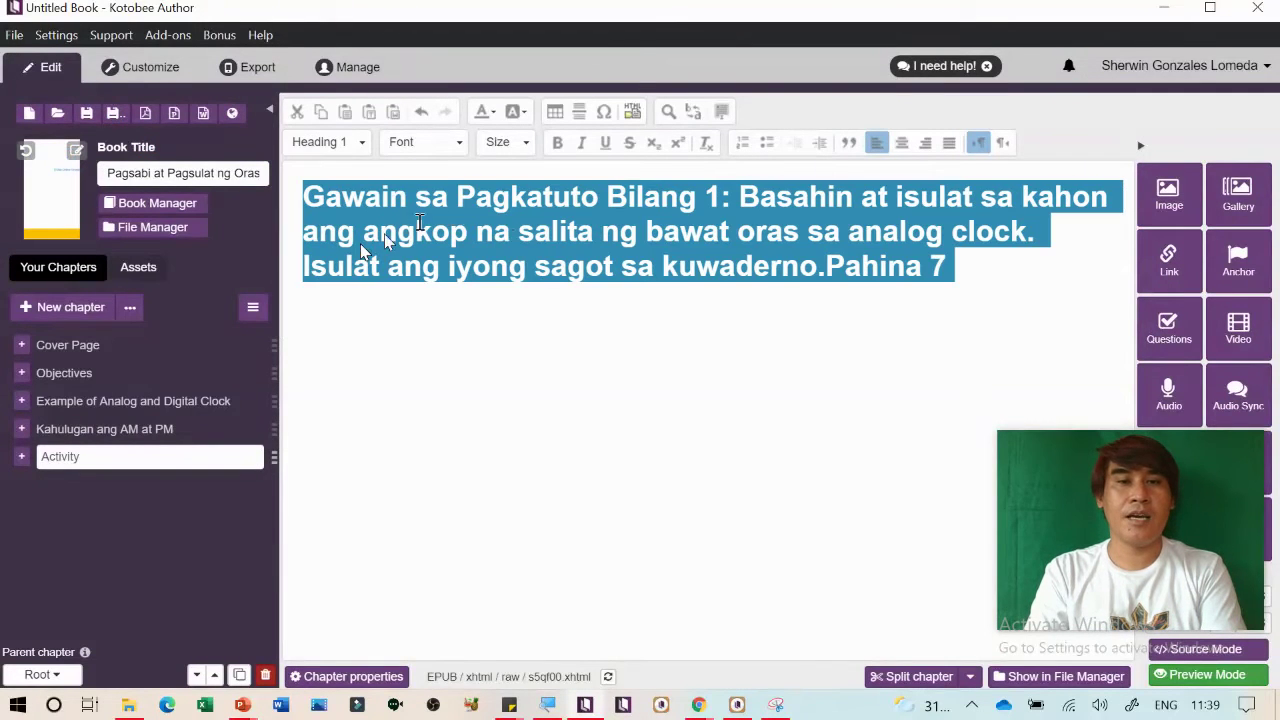
{"action": "left_click", "coordinate": [966, 277]}
{"action": "key", "text": "Return"}
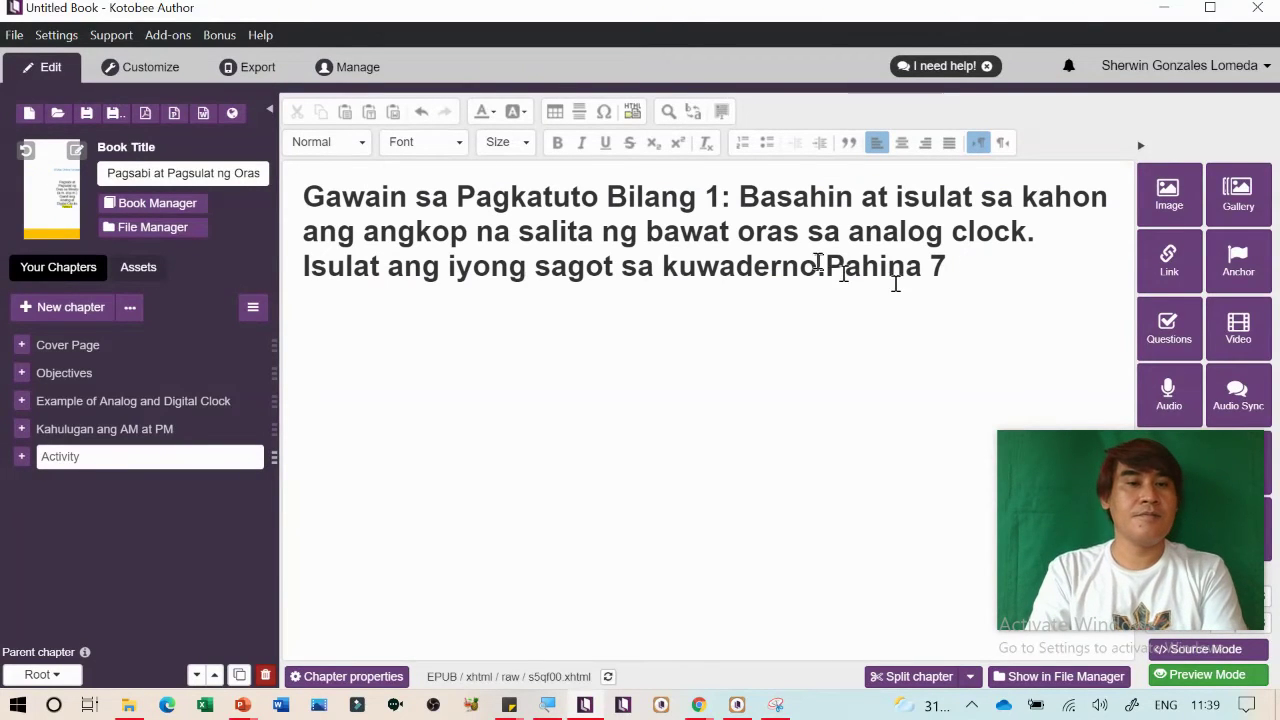
Consult the activity on slides 5 and 6 in PowerPoint, and start a question set below the Activity chapter's instructions
{"action": "key", "text": "alt+Tab"}
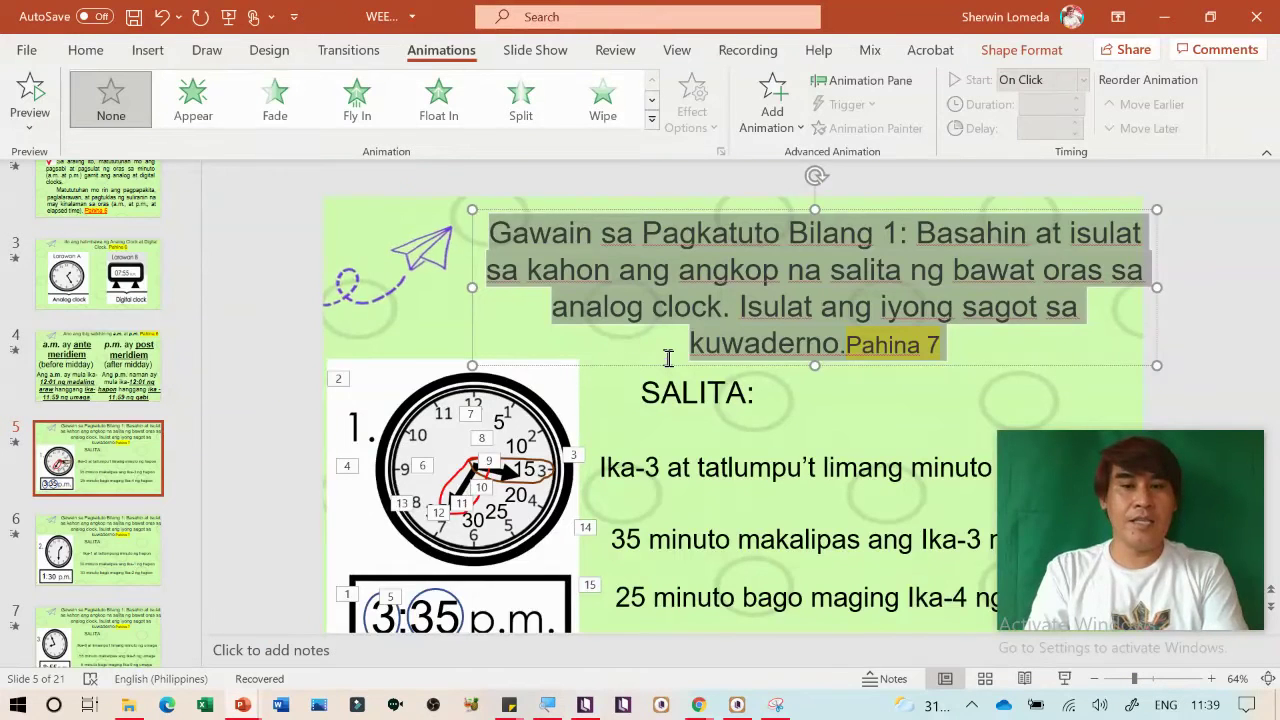
{"action": "scroll", "coordinate": [668, 358], "scroll_direction": "down", "scroll_amount": 5}
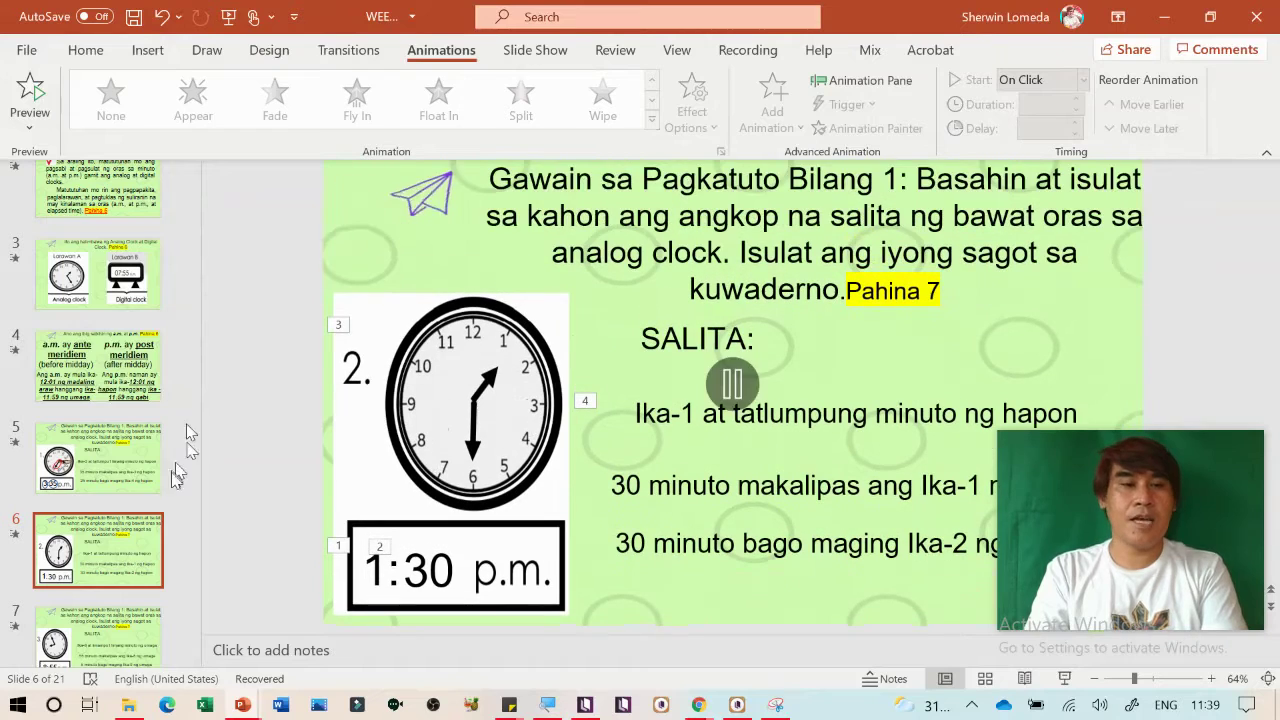
{"action": "left_click", "coordinate": [150, 465]}
{"action": "key", "text": "alt+Tab"}
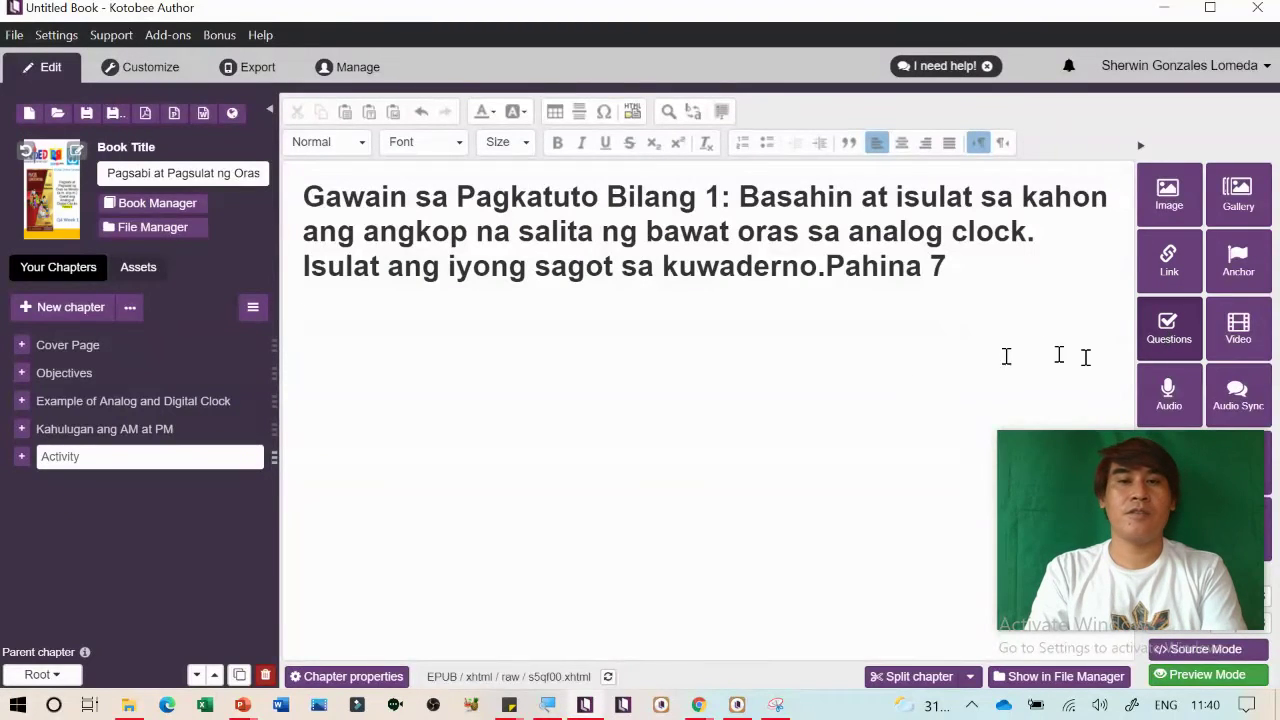
{"action": "left_click", "coordinate": [1167, 338]}
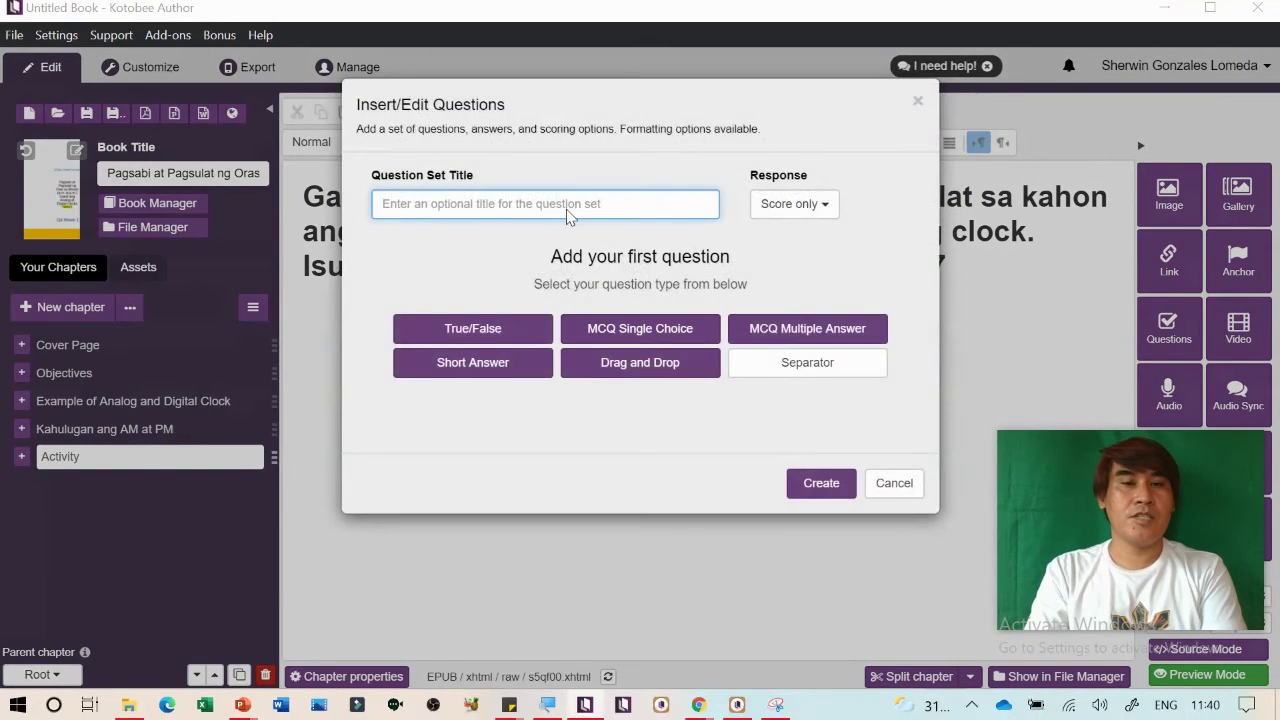
Copy the sentence "Isulat ang iyong sagot sa kuwaderno" from slide 5 in PowerPoint into the question set title
{"action": "key", "text": "alt+Tab"}
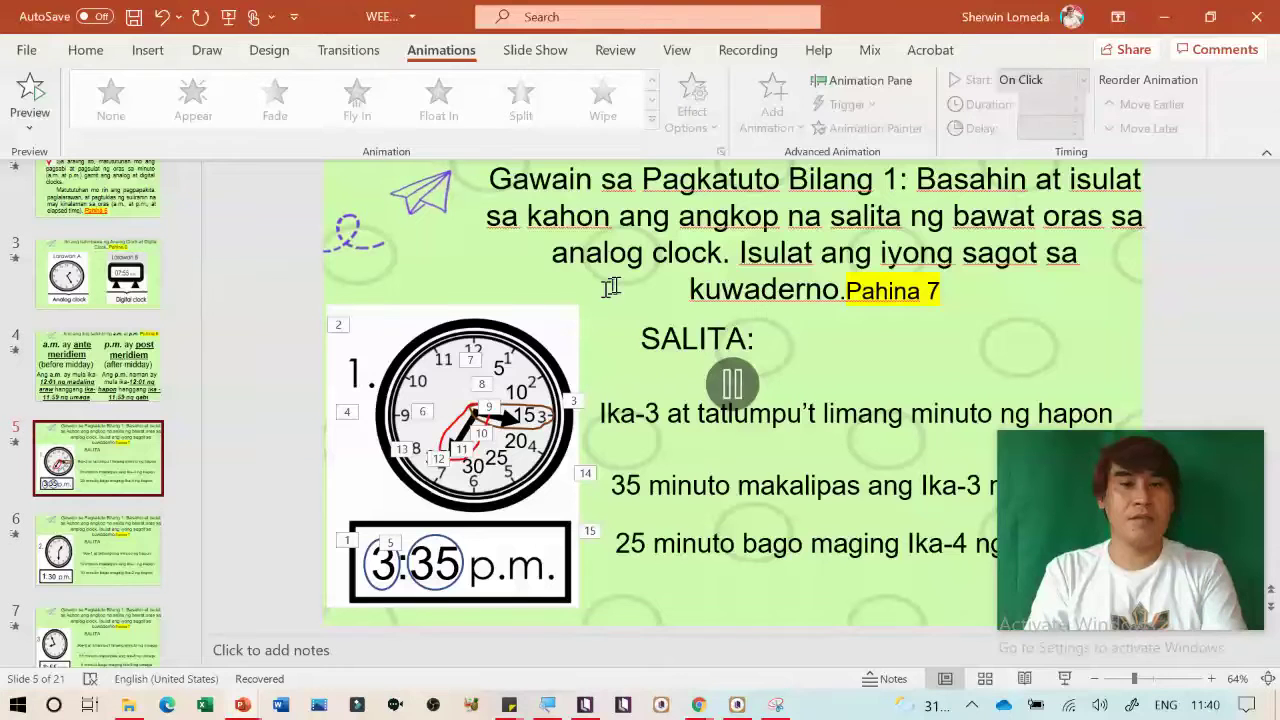
{"action": "left_click", "coordinate": [916, 177]}
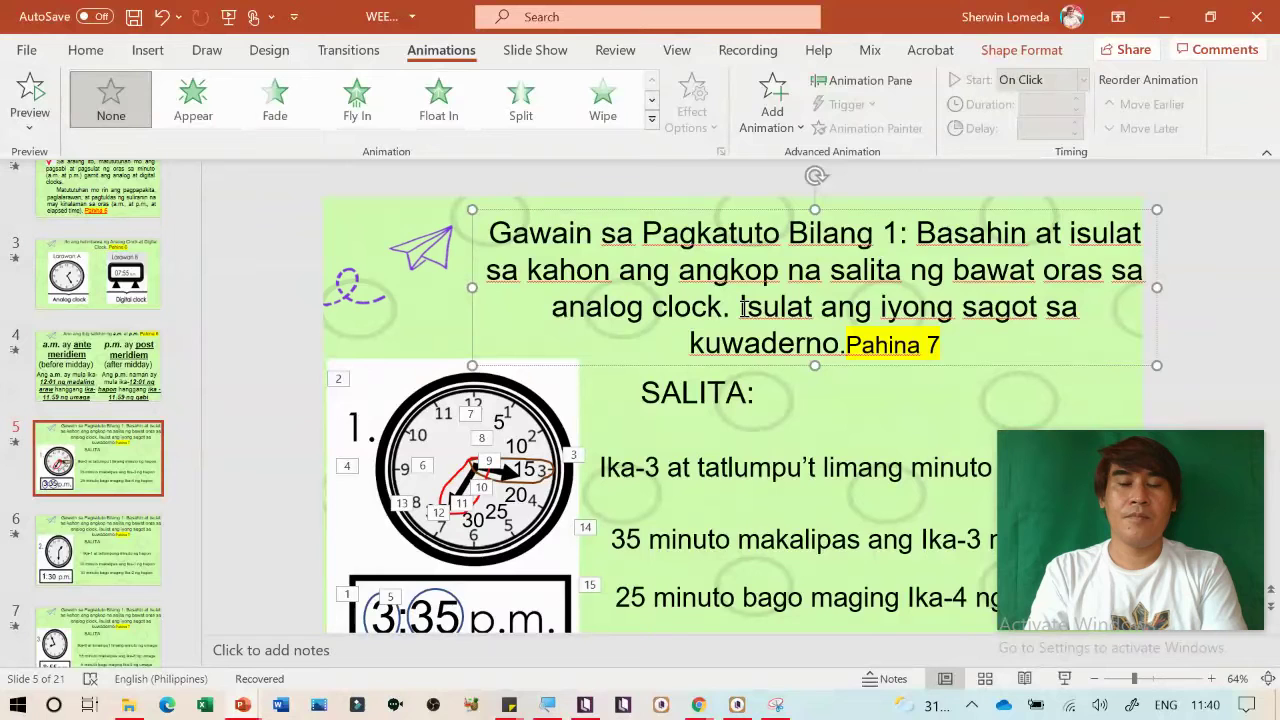
{"action": "left_click_drag", "start_coordinate": [742, 308], "coordinate": [840, 343]}
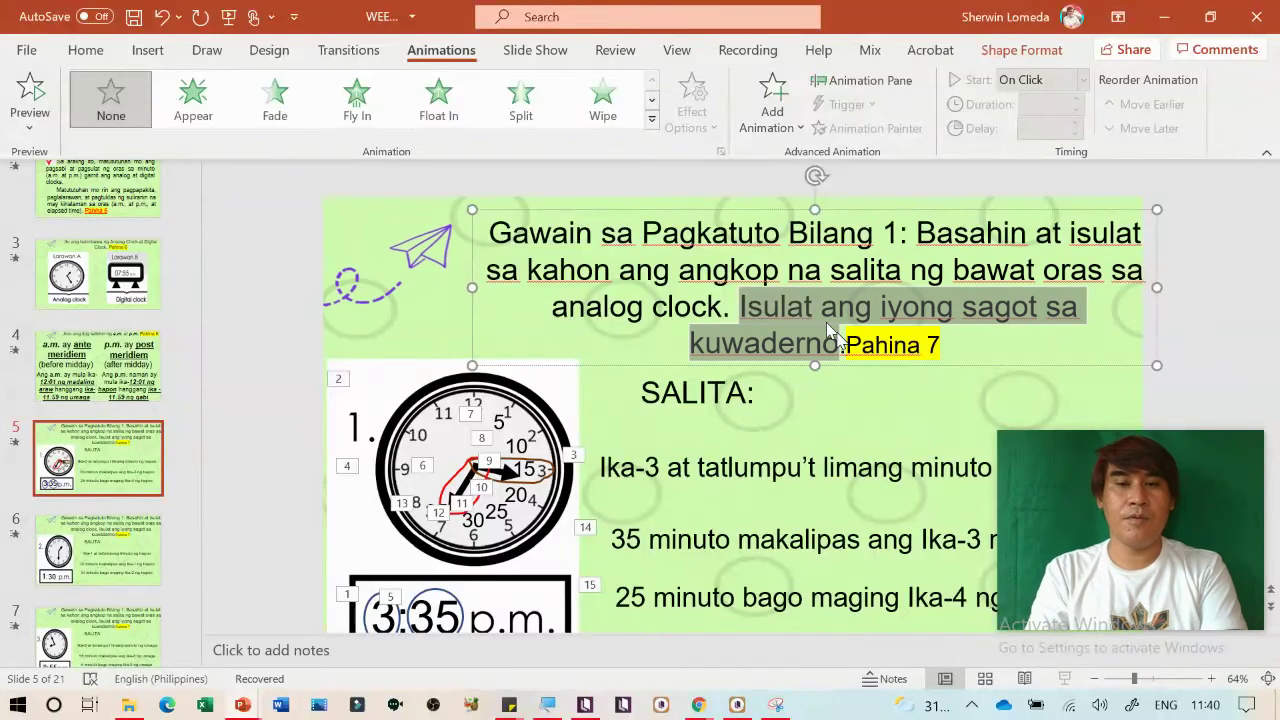
{"action": "key", "text": "ctrl+c"}
{"action": "key", "text": "alt+Tab"}
{"action": "left_click", "coordinate": [491, 203]}
{"action": "key", "text": "ctrl+v"}
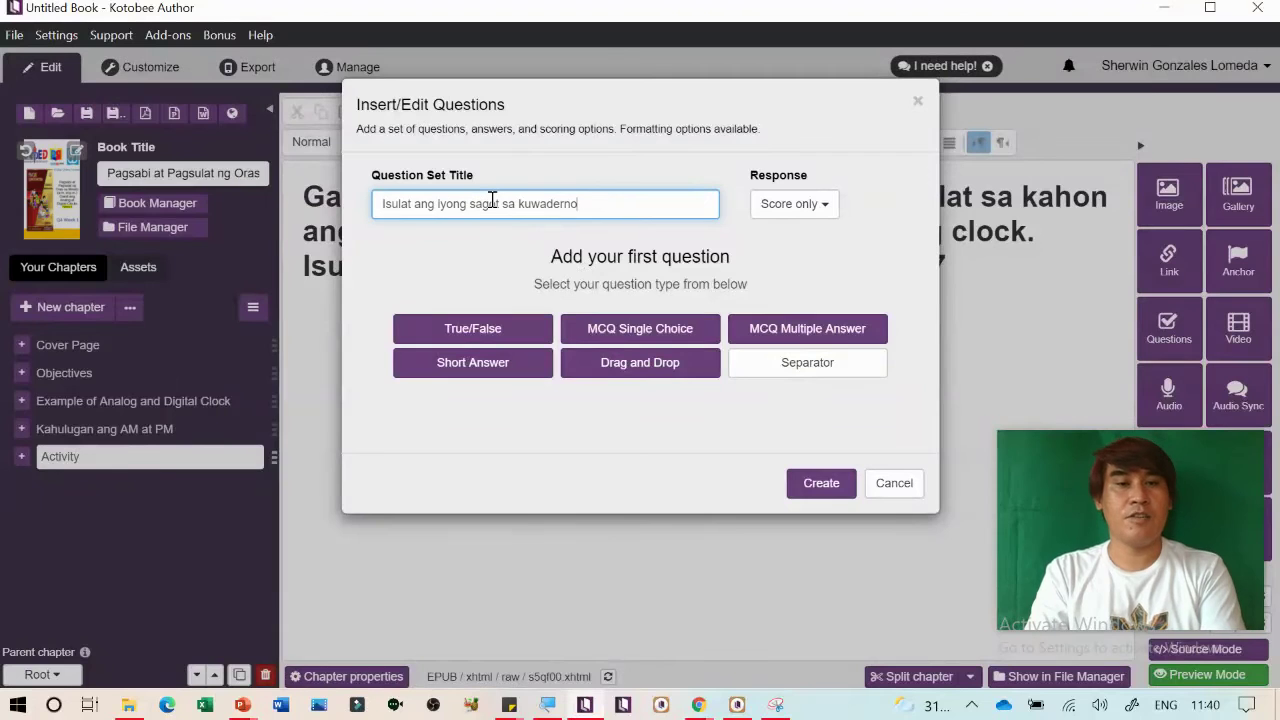
Reword the question set title to "I-type kung tama or mali ang iyong sagot"
{"action": "key", "text": "ctrl+Left"}
{"action": "key", "text": "ctrl+Left"}
{"action": "key", "text": "ctrl+Left"}
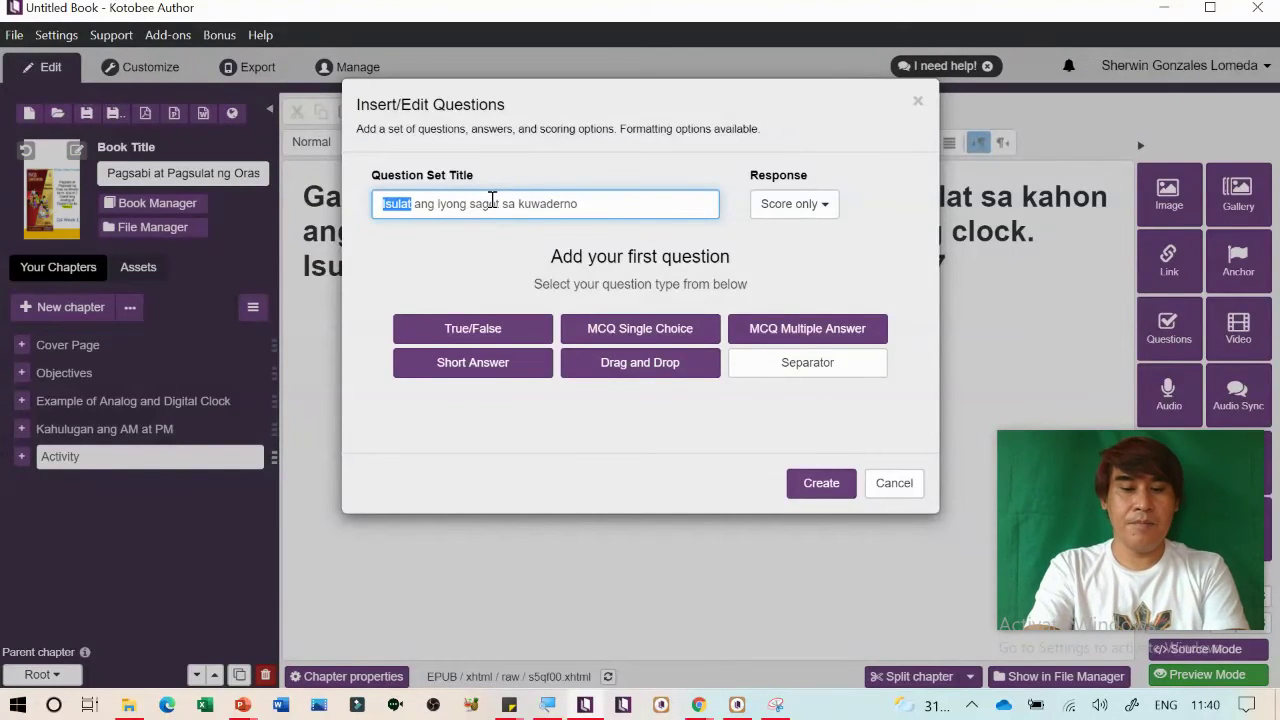
{"action": "type", "text": "I-type kung tama or mali"}
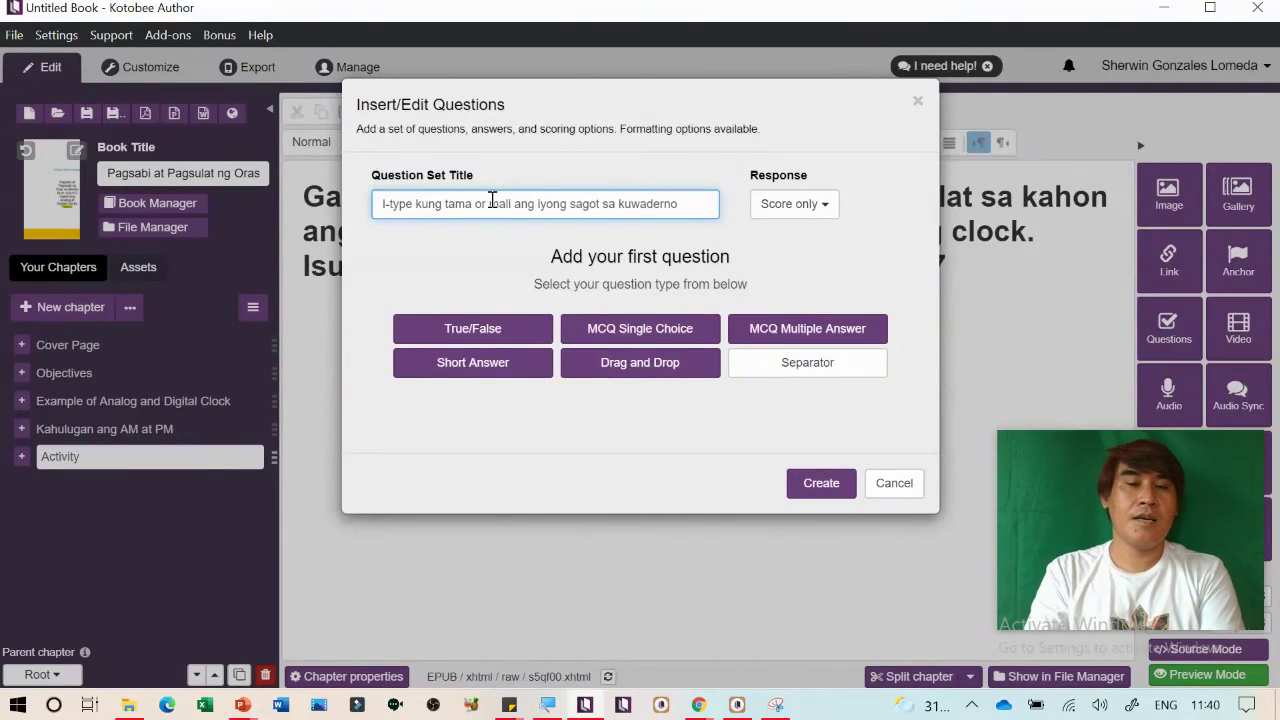
{"action": "left_click_drag", "start_coordinate": [603, 204], "coordinate": [757, 217]}
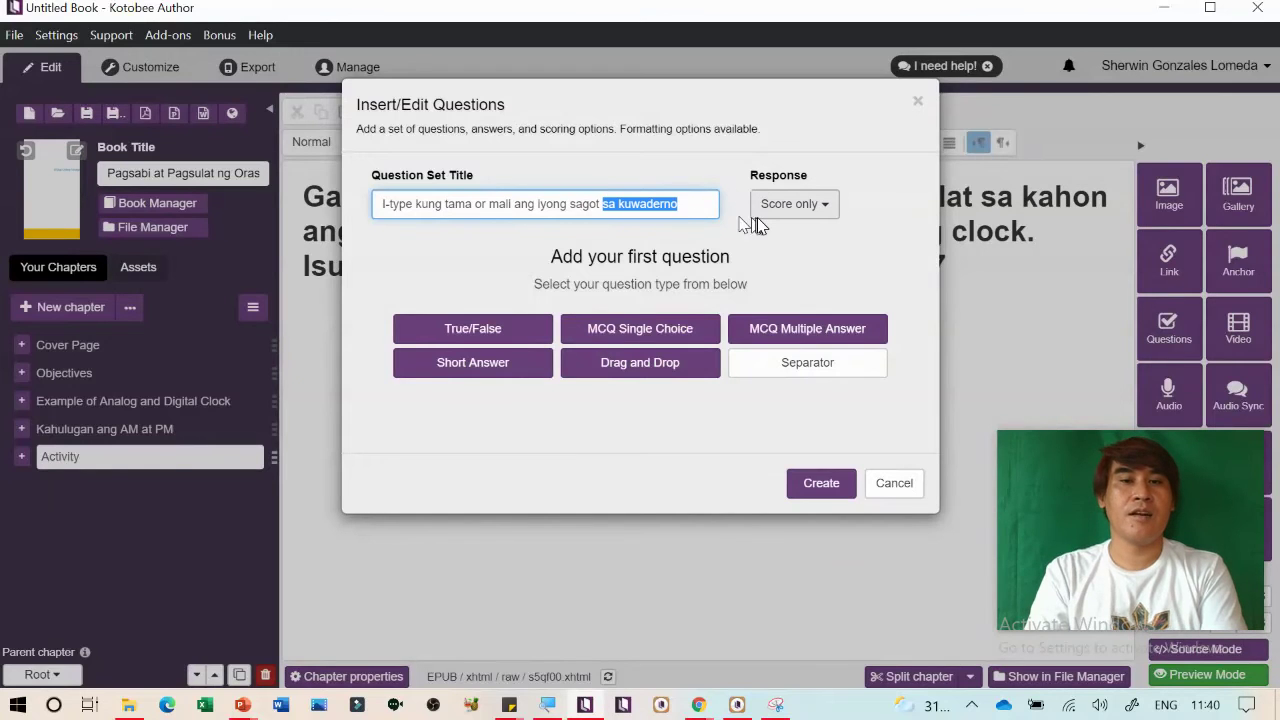
{"action": "key", "text": "BackSpace"}
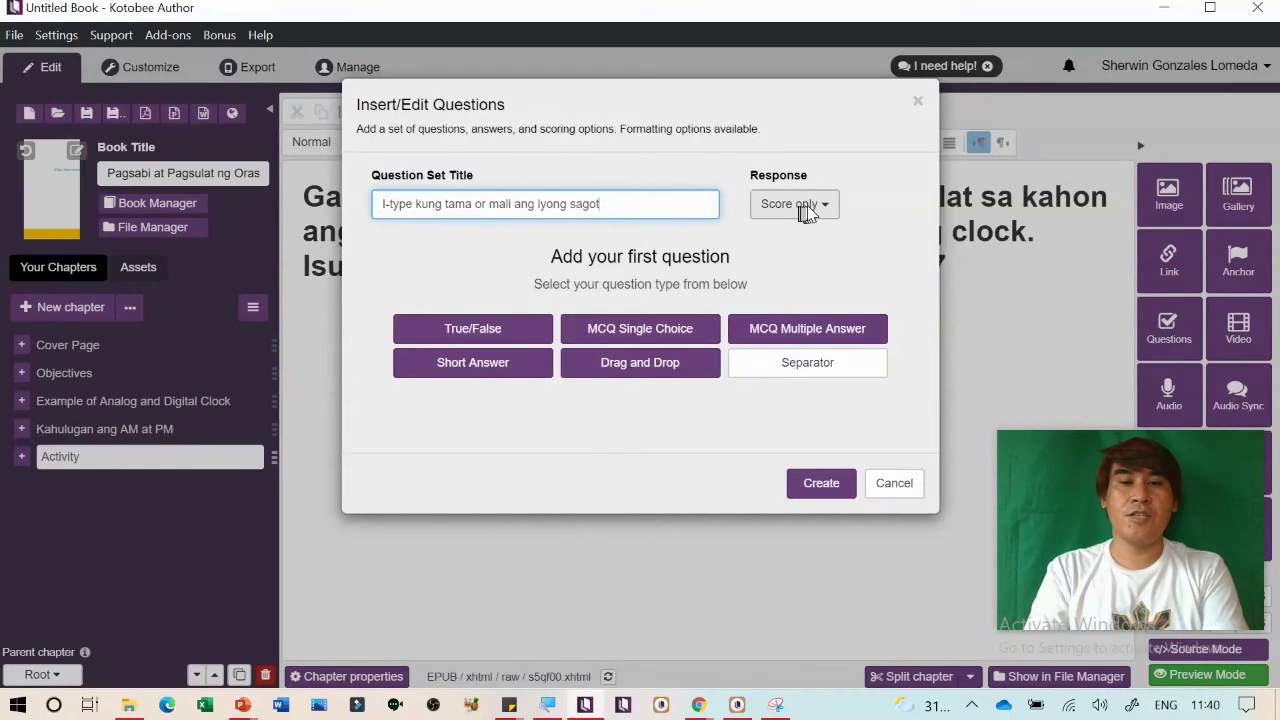
Set the question set's response to "Score and answer report" and add a True/False question
{"action": "left_click", "coordinate": [806, 205]}
{"action": "left_click", "coordinate": [825, 262]}
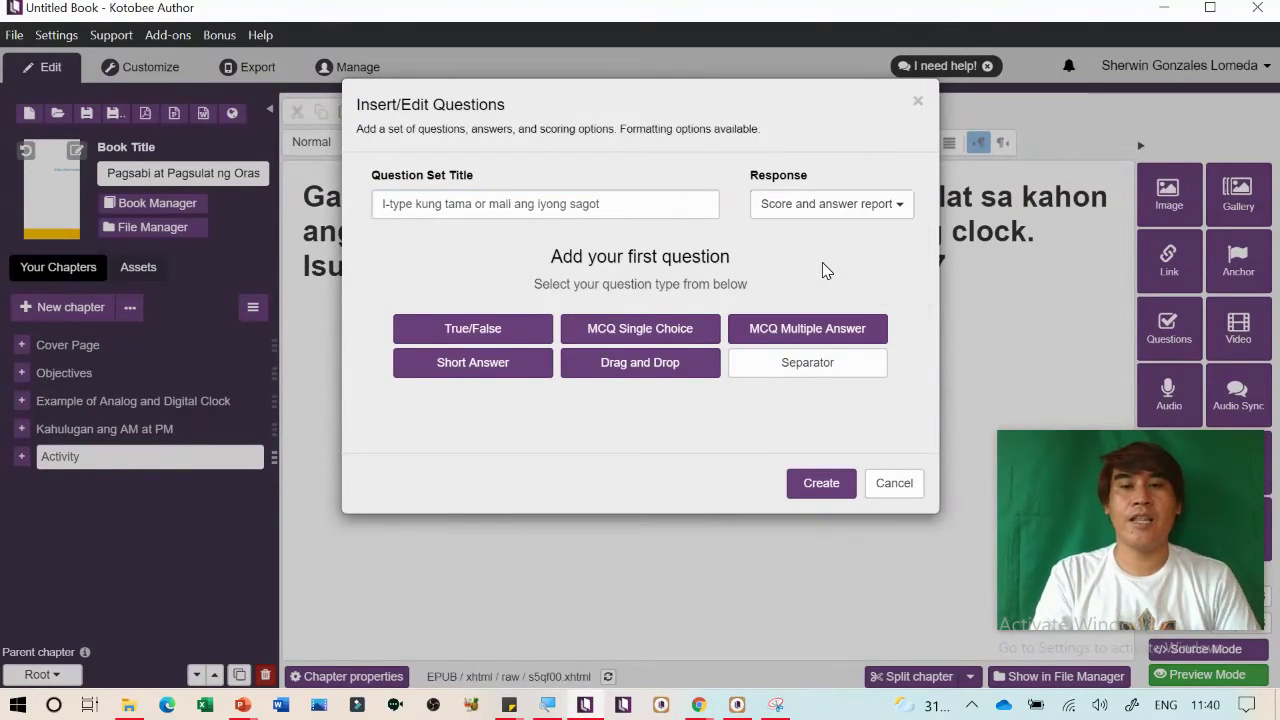
{"action": "left_click", "coordinate": [512, 337]}
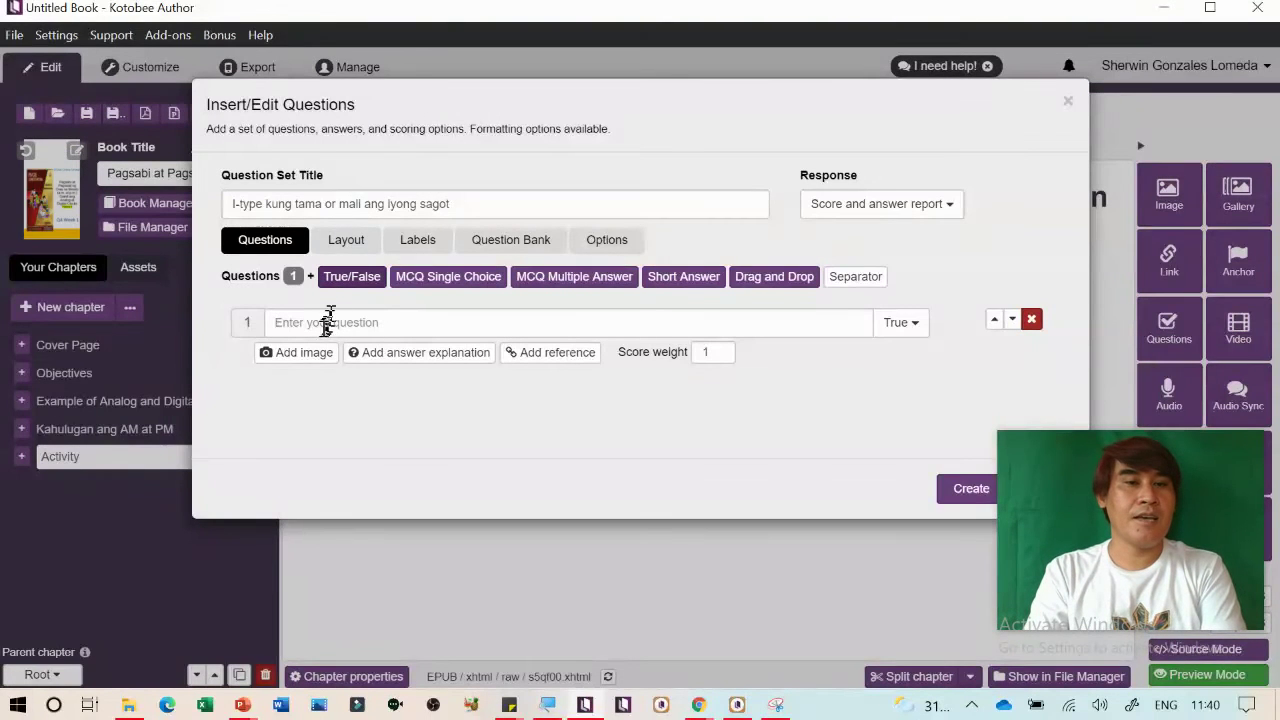
Copy "Basahin at isulat sa kahon ang angkop na salita ng bawat oras sa analog clock" from slide 5 in PowerPoint into question 1
{"action": "key", "text": "alt+Tab"}
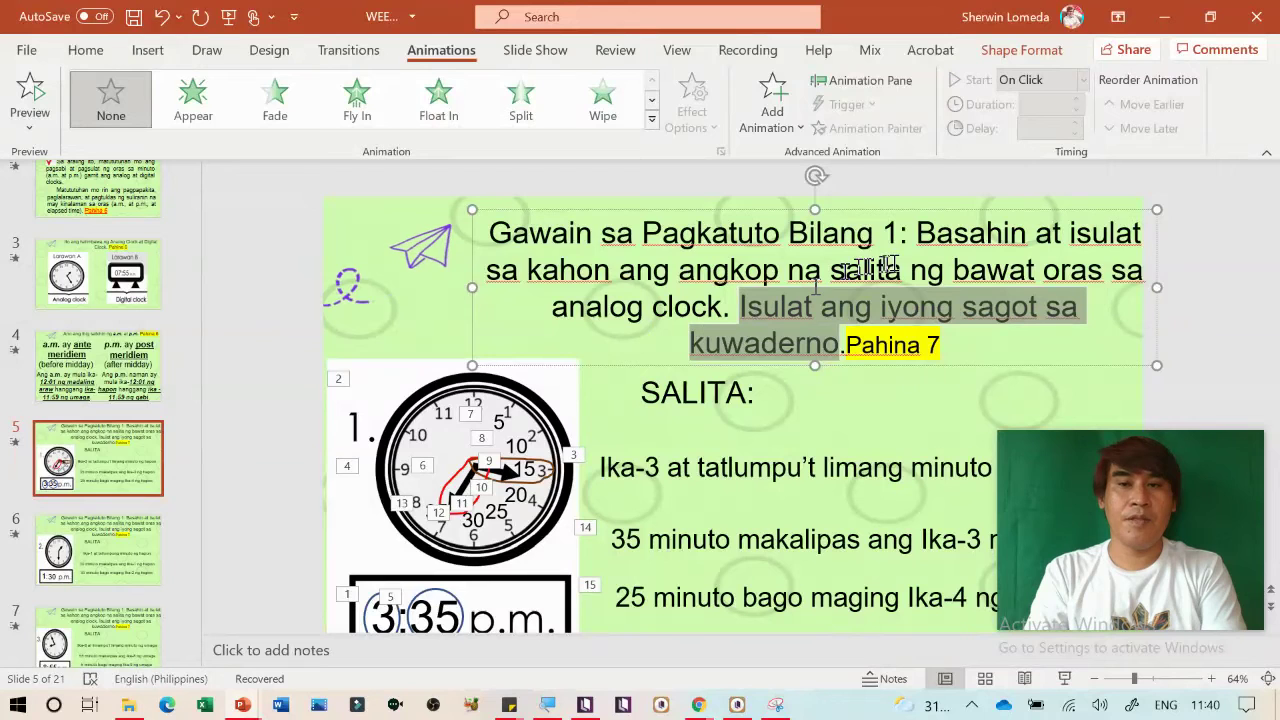
{"action": "left_click_drag", "start_coordinate": [917, 238], "coordinate": [722, 305]}
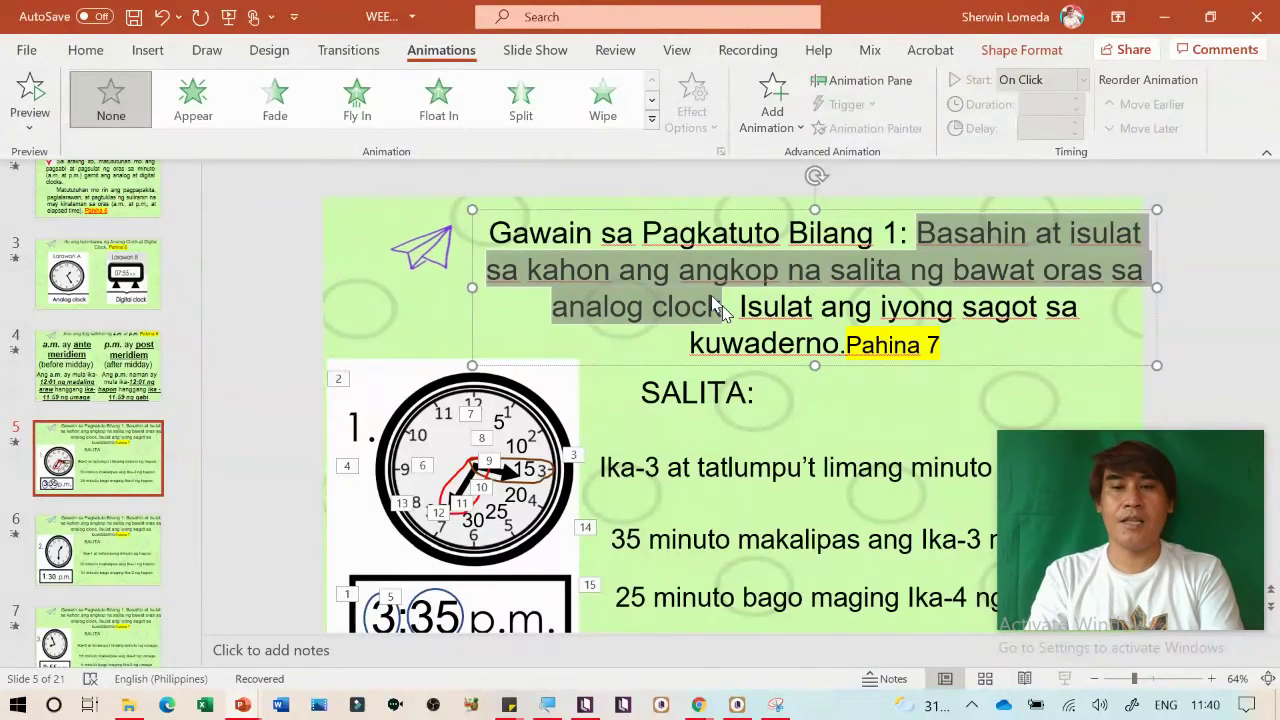
{"action": "key", "text": "alt+Tab"}
{"action": "left_click", "coordinate": [449, 330]}
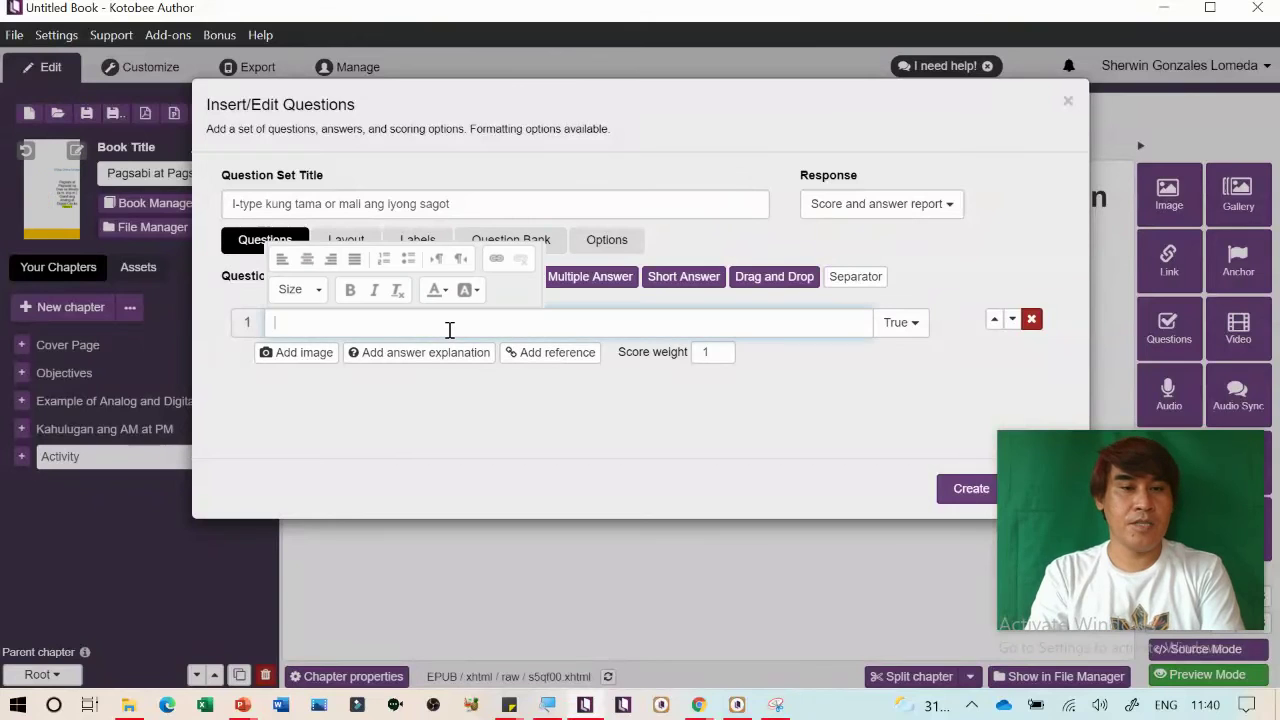
{"action": "key", "text": "ctrl+v"}
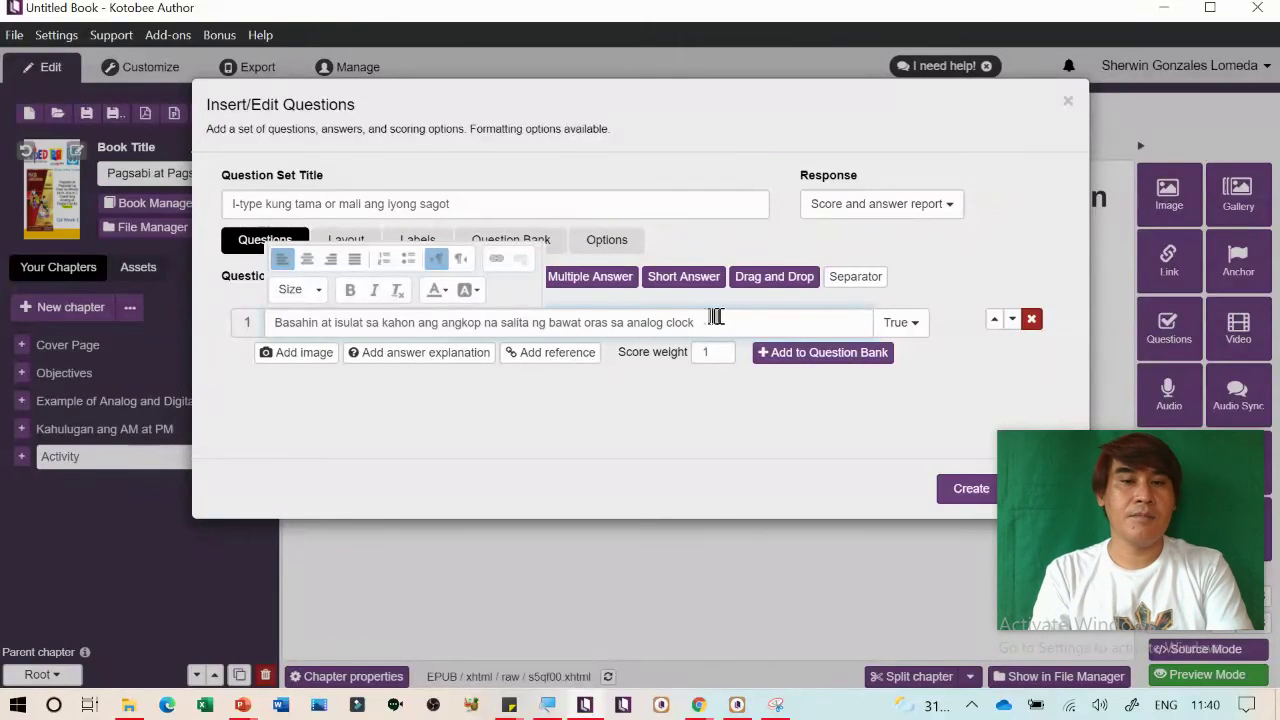
Delete the pasted instruction text from question 1
{"action": "left_click_drag", "start_coordinate": [723, 319], "coordinate": [216, 325]}
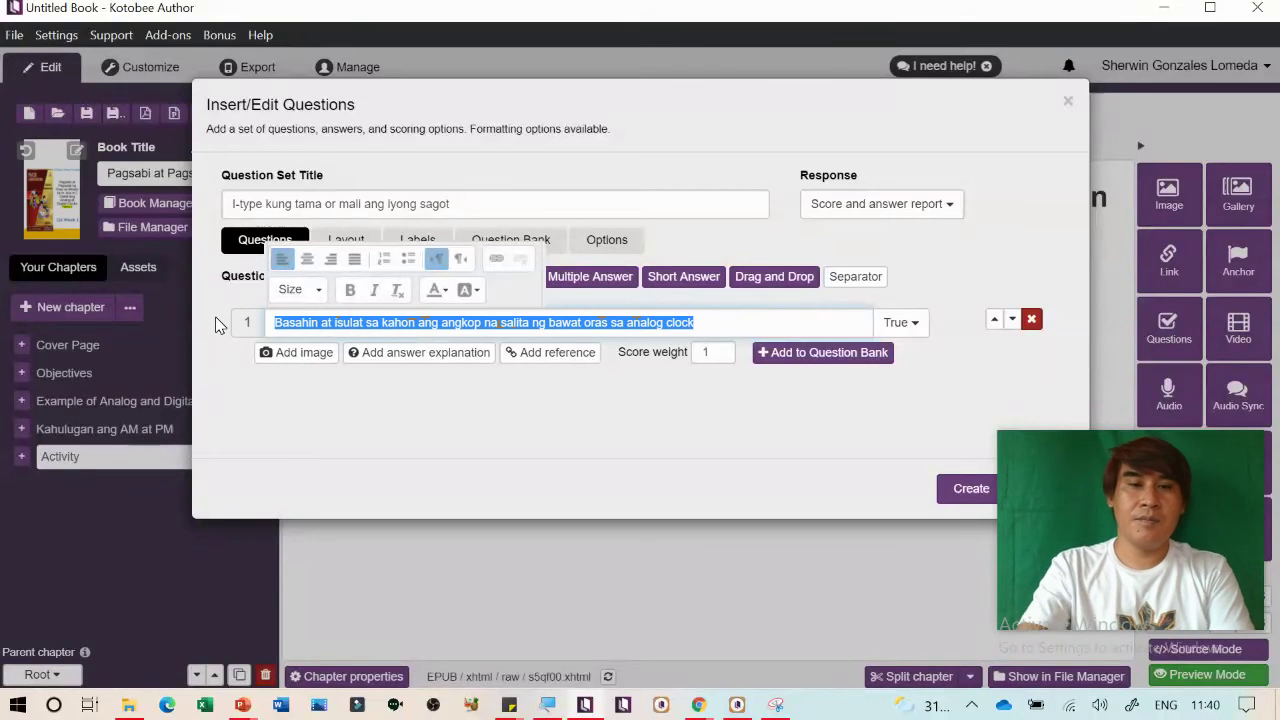
{"action": "key", "text": "BackSpace"}
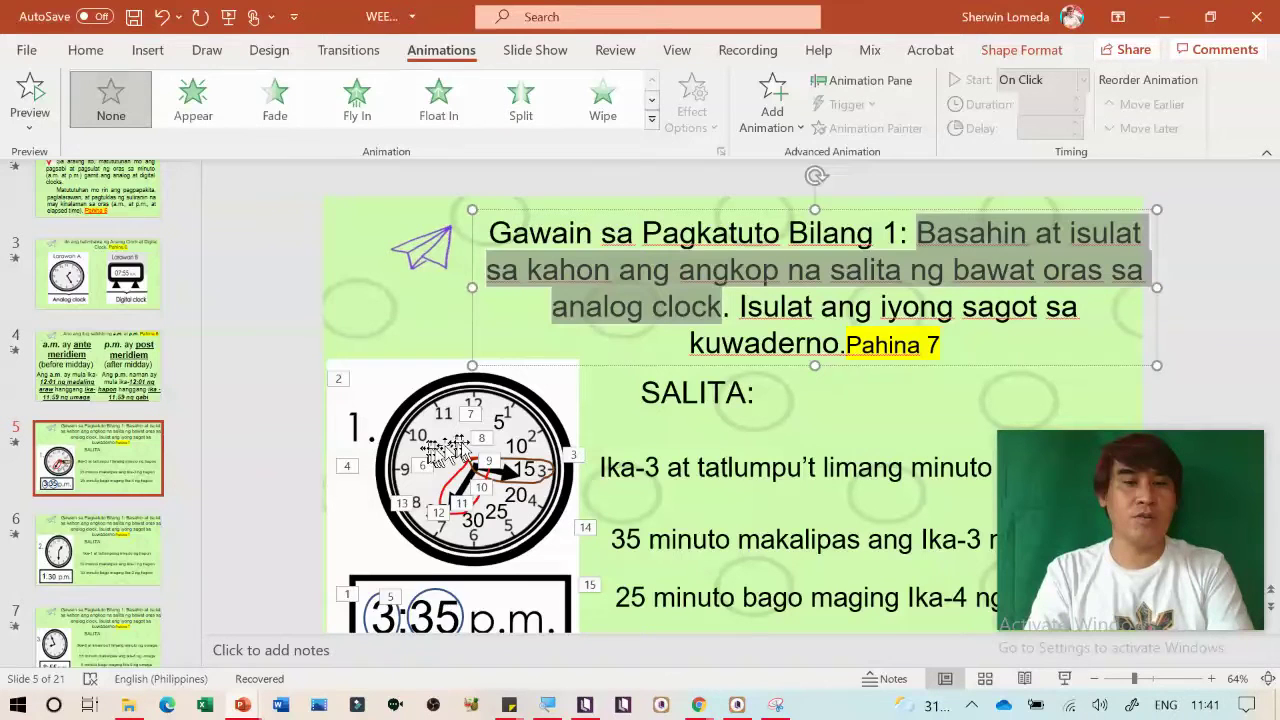
Save the clock picture on slide 5 in PowerPoint as a PNG named "1" in the Music folder
{"action": "scroll", "coordinate": [484, 425], "scroll_direction": "down", "scroll_amount": 1}
{"action": "left_click", "coordinate": [484, 425]}
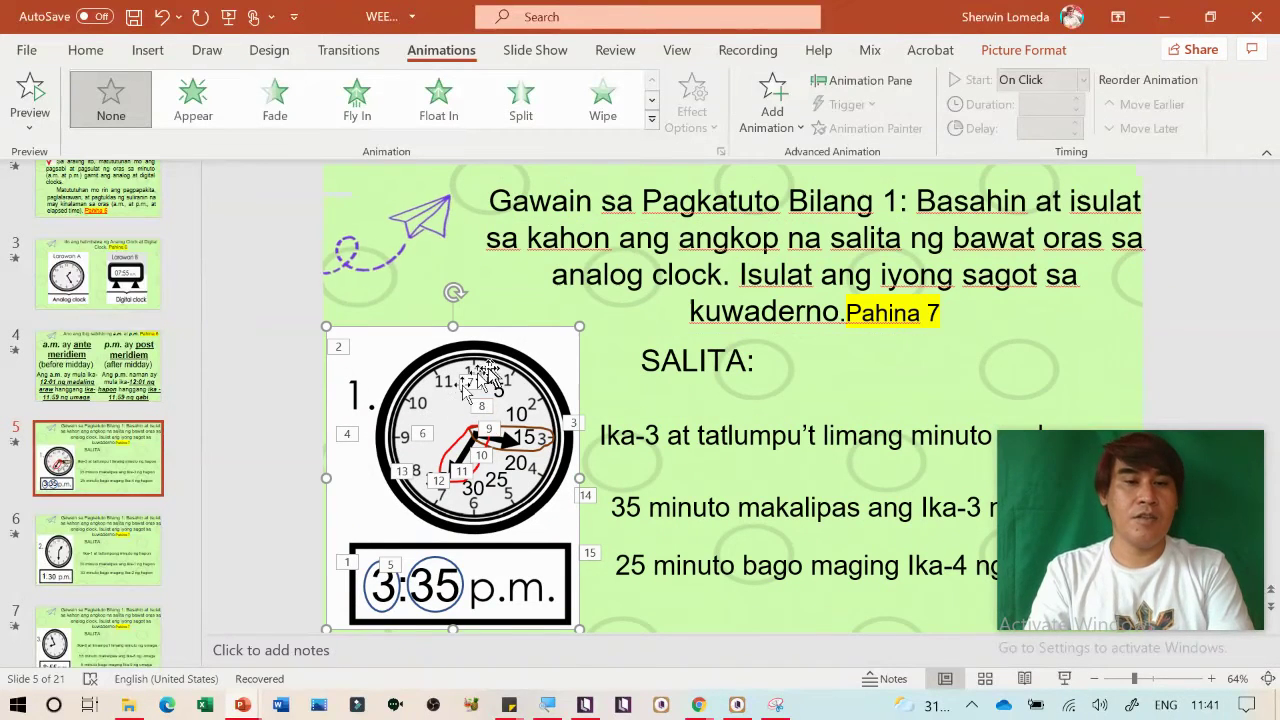
{"action": "left_click", "coordinate": [490, 374]}
{"action": "right_click", "coordinate": [490, 374]}
{"action": "left_click", "coordinate": [359, 463]}
{"action": "right_click", "coordinate": [359, 463]}
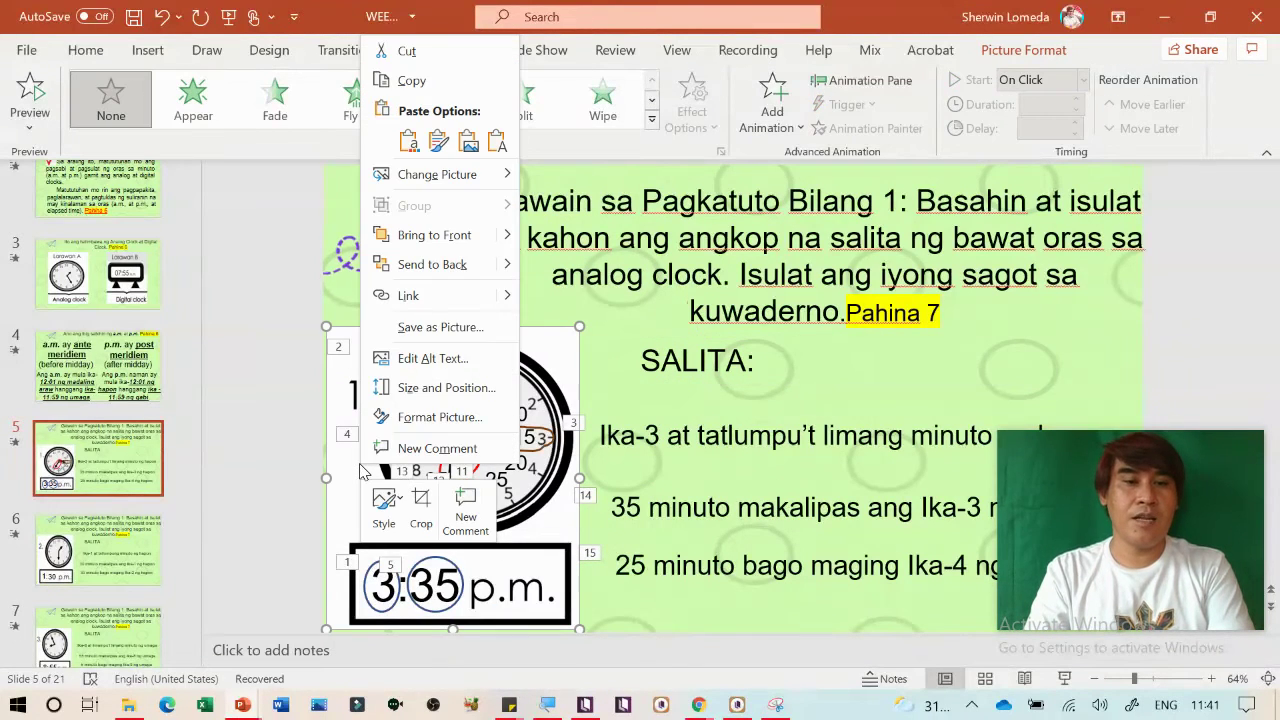
{"action": "left_click", "coordinate": [484, 338]}
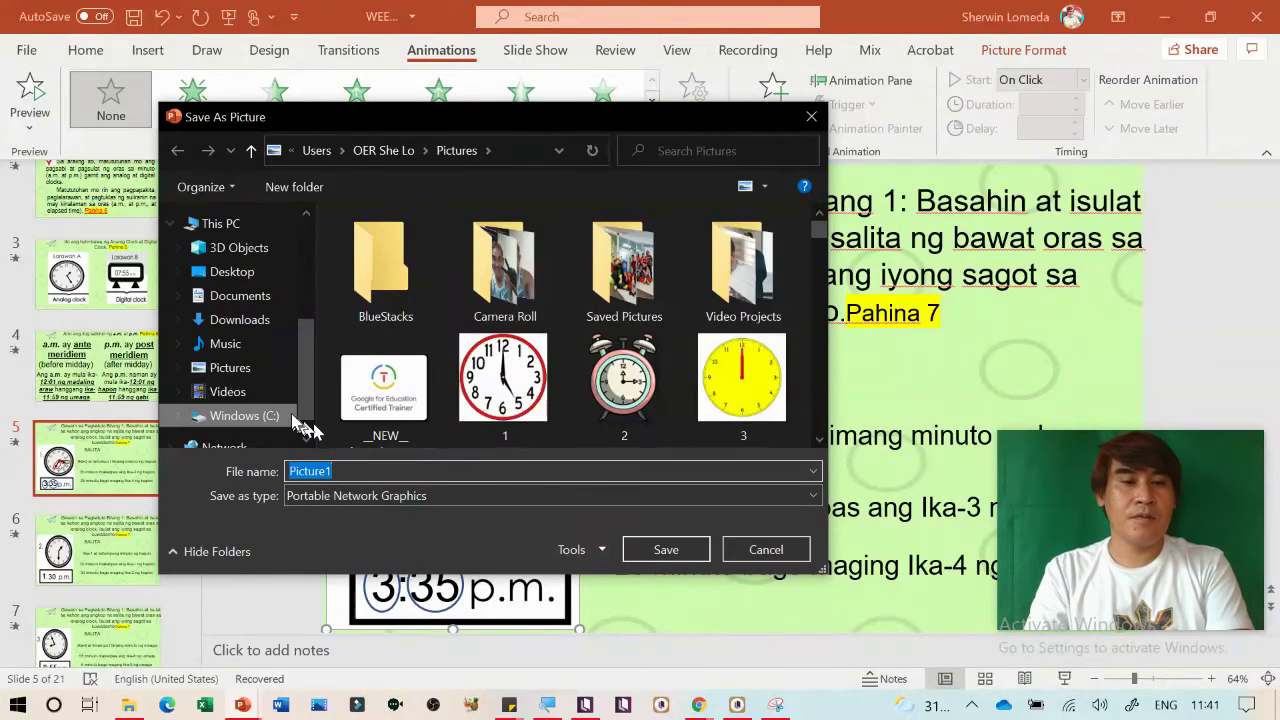
{"action": "left_click", "coordinate": [262, 342]}
{"action": "left_click", "coordinate": [354, 470]}
{"action": "type", "text": "1"}
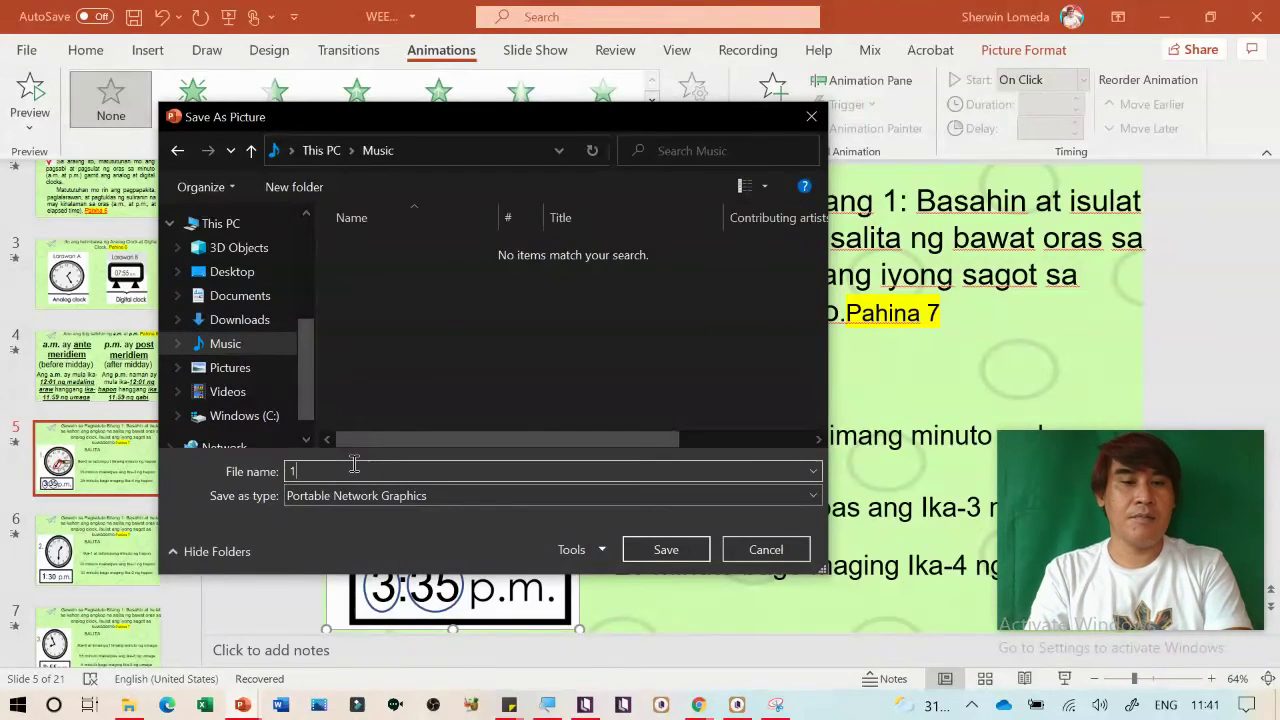
{"action": "left_click", "coordinate": [677, 561]}
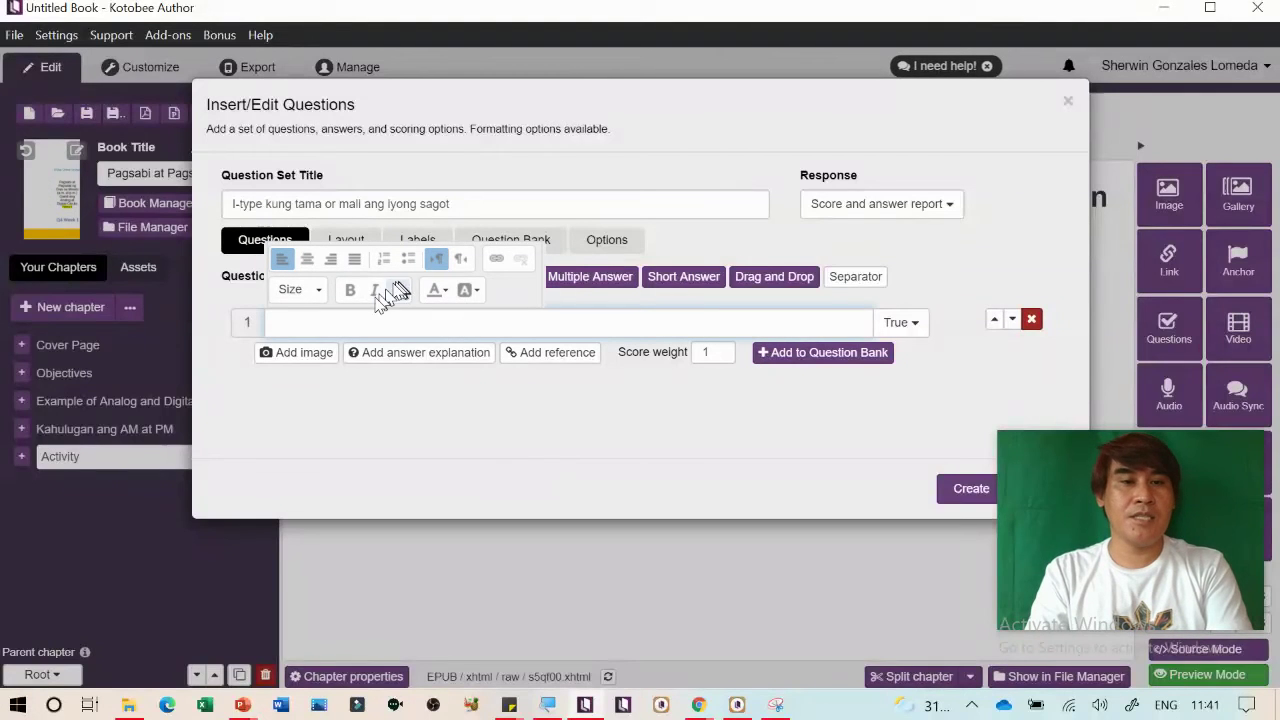
Add the clock image "1" from the Music folder to question 1
{"action": "left_click", "coordinate": [297, 353]}
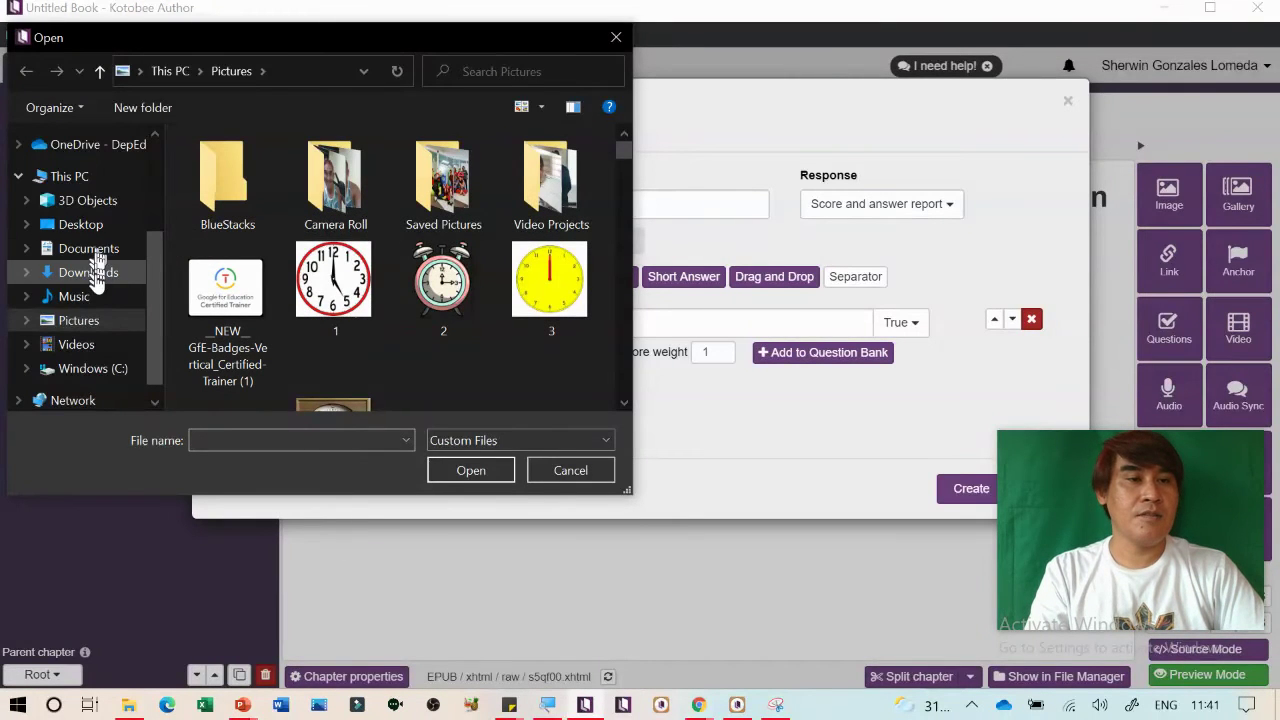
{"action": "left_click", "coordinate": [97, 298]}
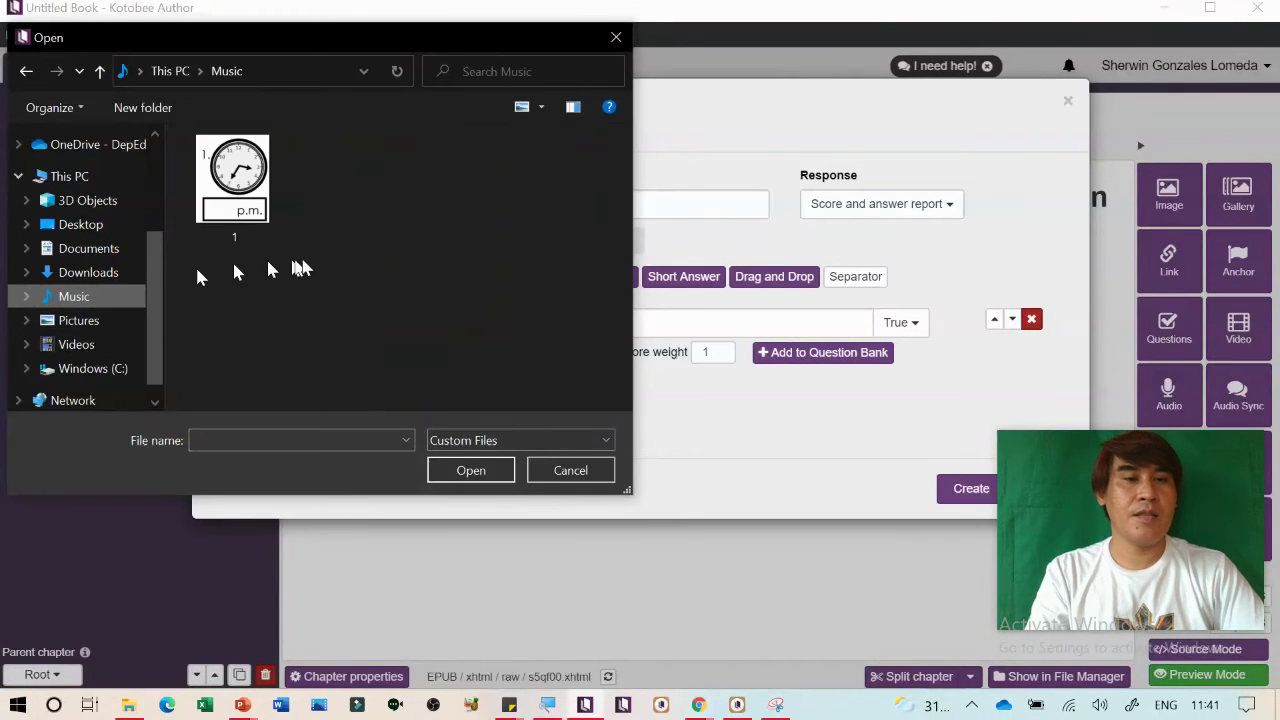
{"action": "double_click", "coordinate": [240, 205]}
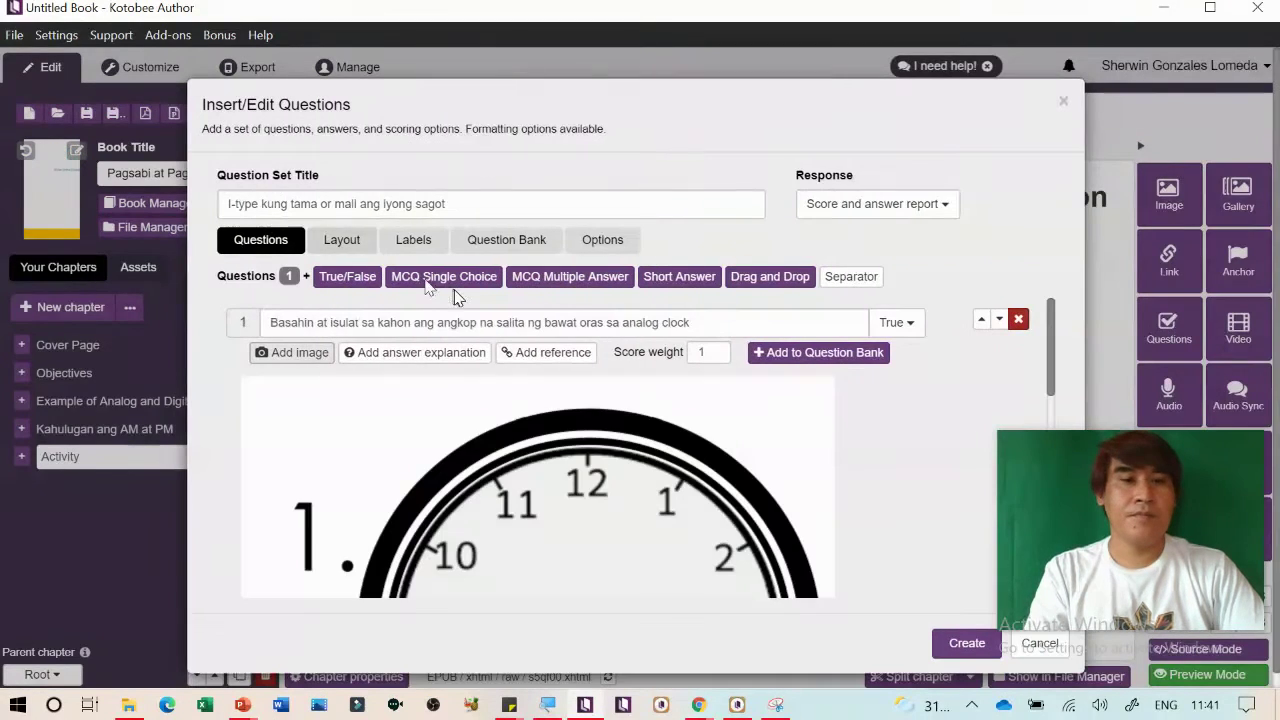
{"action": "scroll", "coordinate": [928, 397], "scroll_direction": "down", "scroll_amount": 2}
{"action": "scroll", "coordinate": [928, 397], "scroll_direction": "up", "scroll_amount": 2}
Rename question 1's answer choices to "Tama" for the first and "Mali" for the second
{"action": "left_click", "coordinate": [903, 322]}
{"action": "left_click", "coordinate": [906, 324]}
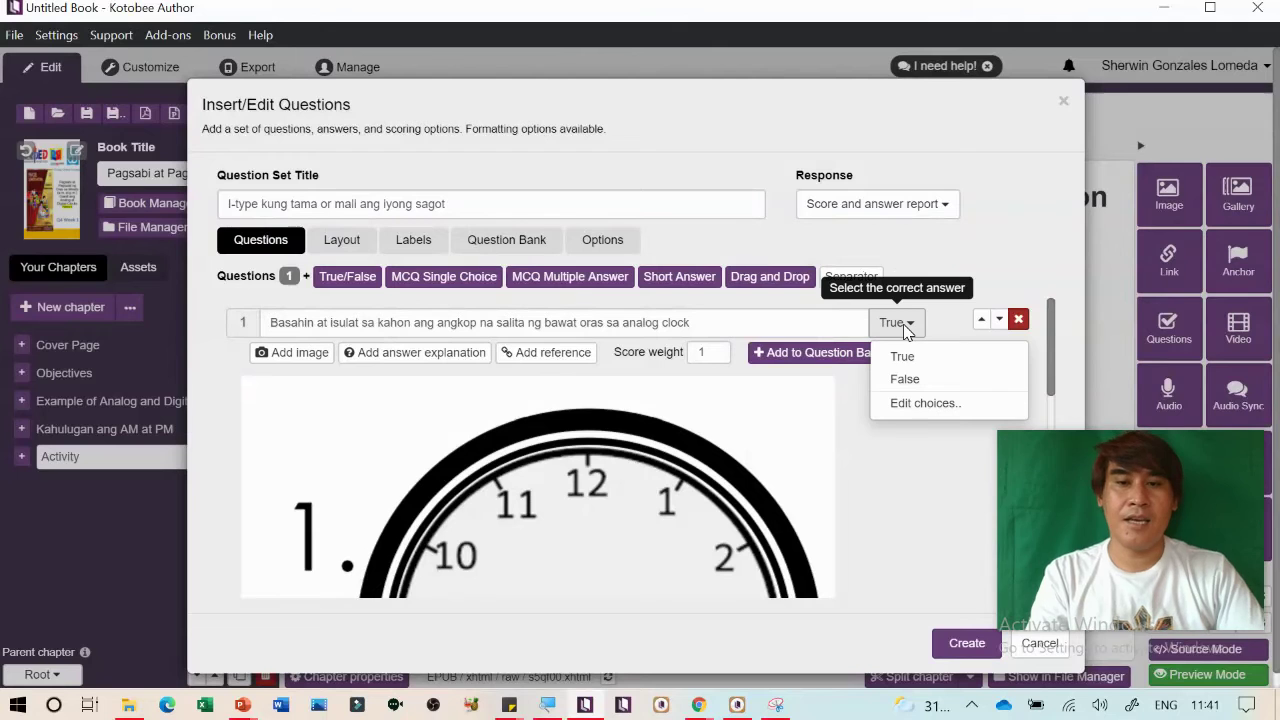
{"action": "left_click", "coordinate": [922, 404]}
{"action": "double_click", "coordinate": [419, 325]}
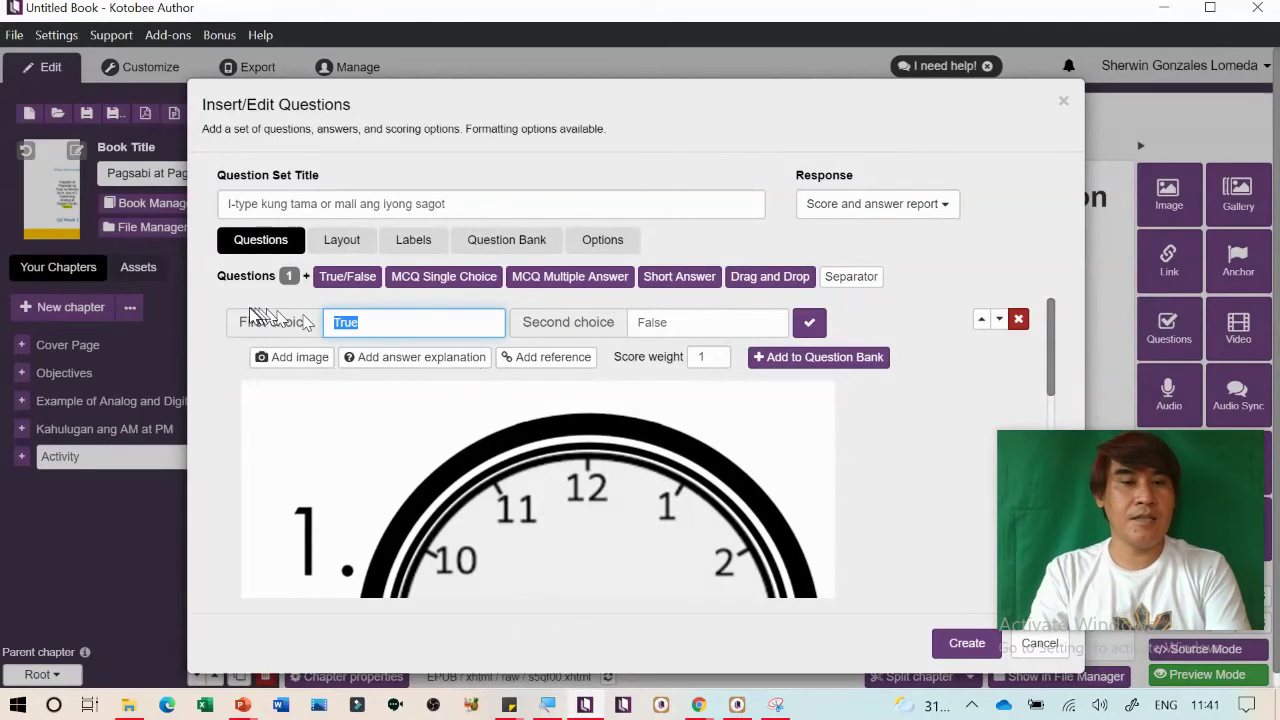
{"action": "type", "text": "Tama"}
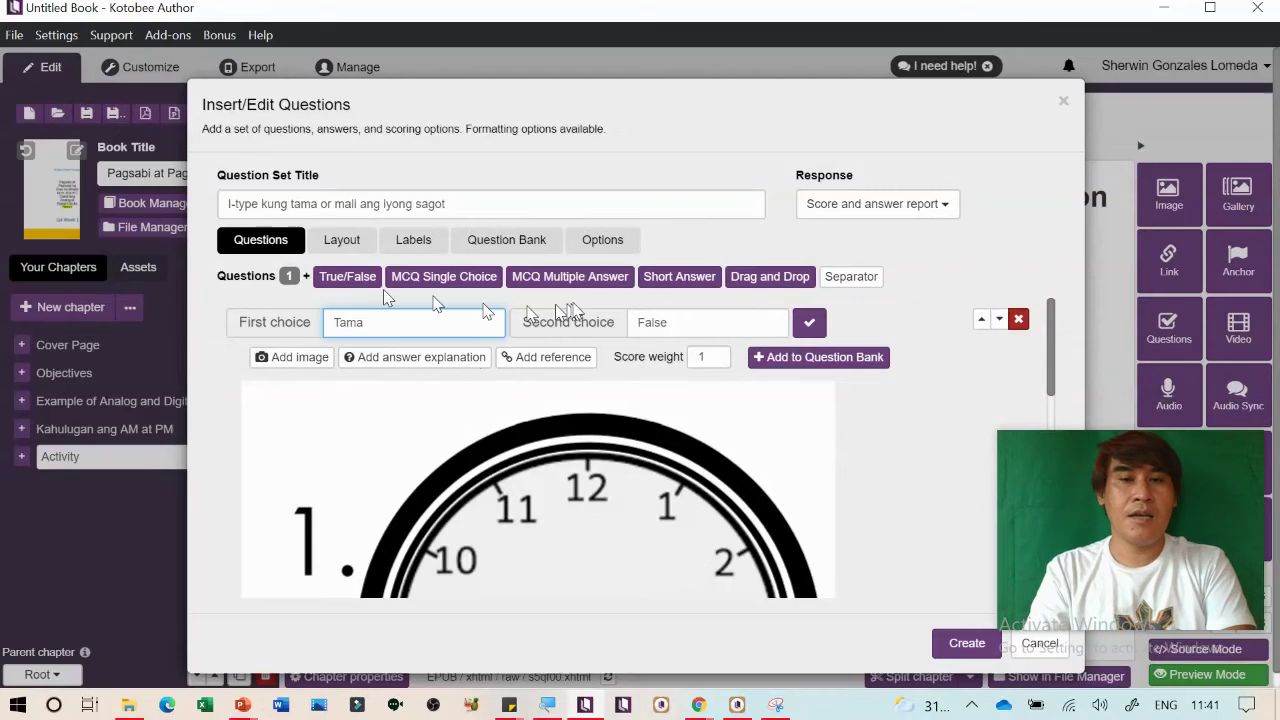
{"action": "double_click", "coordinate": [648, 323]}
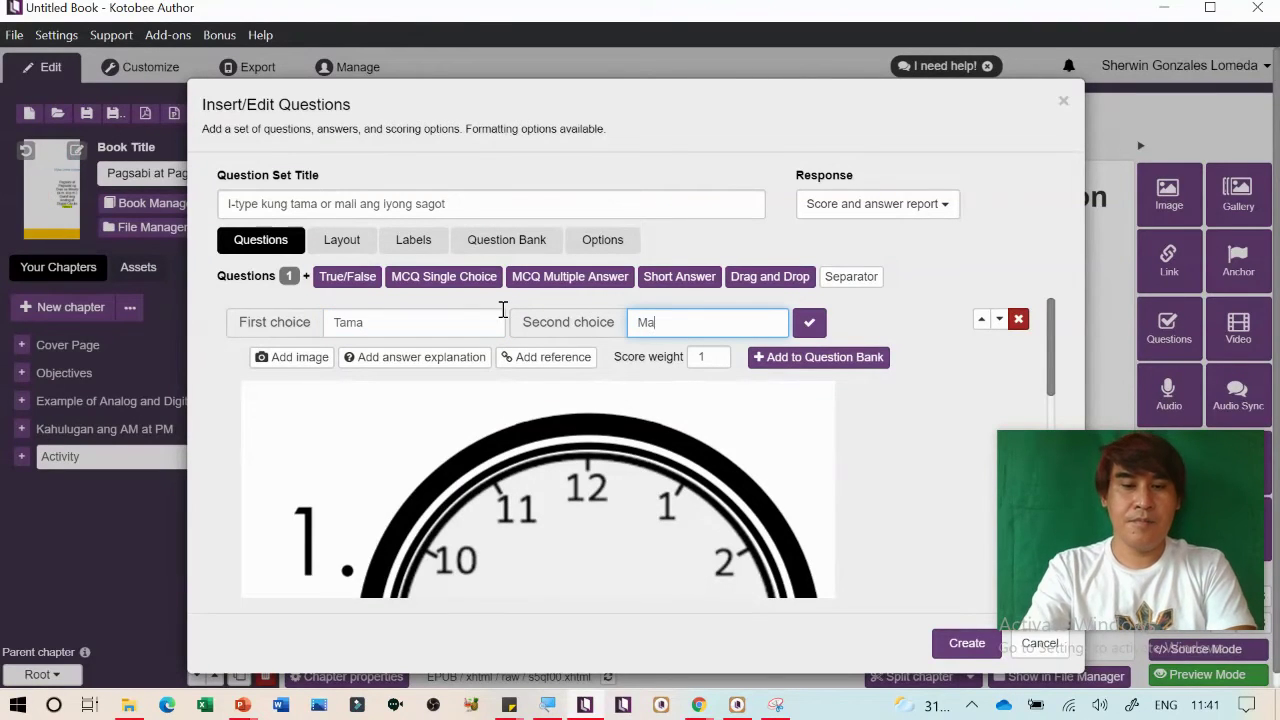
{"action": "left_click", "coordinate": [937, 365]}
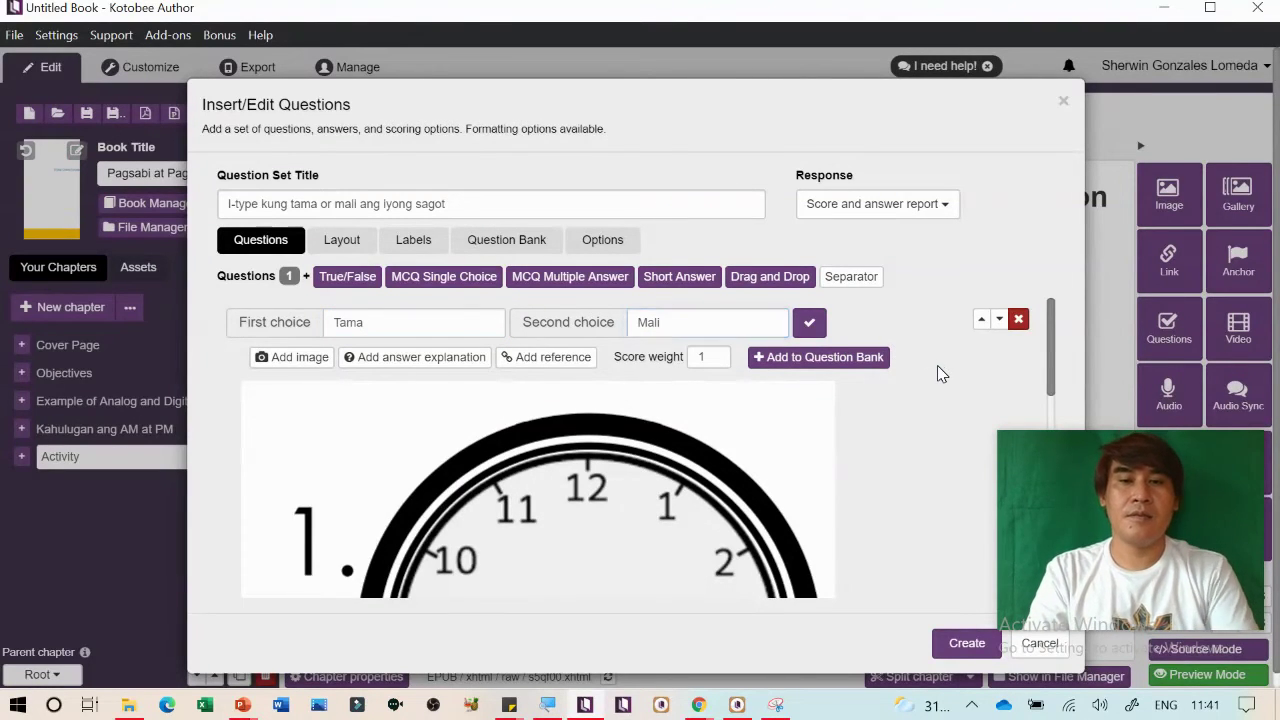
{"action": "left_click", "coordinate": [809, 324]}
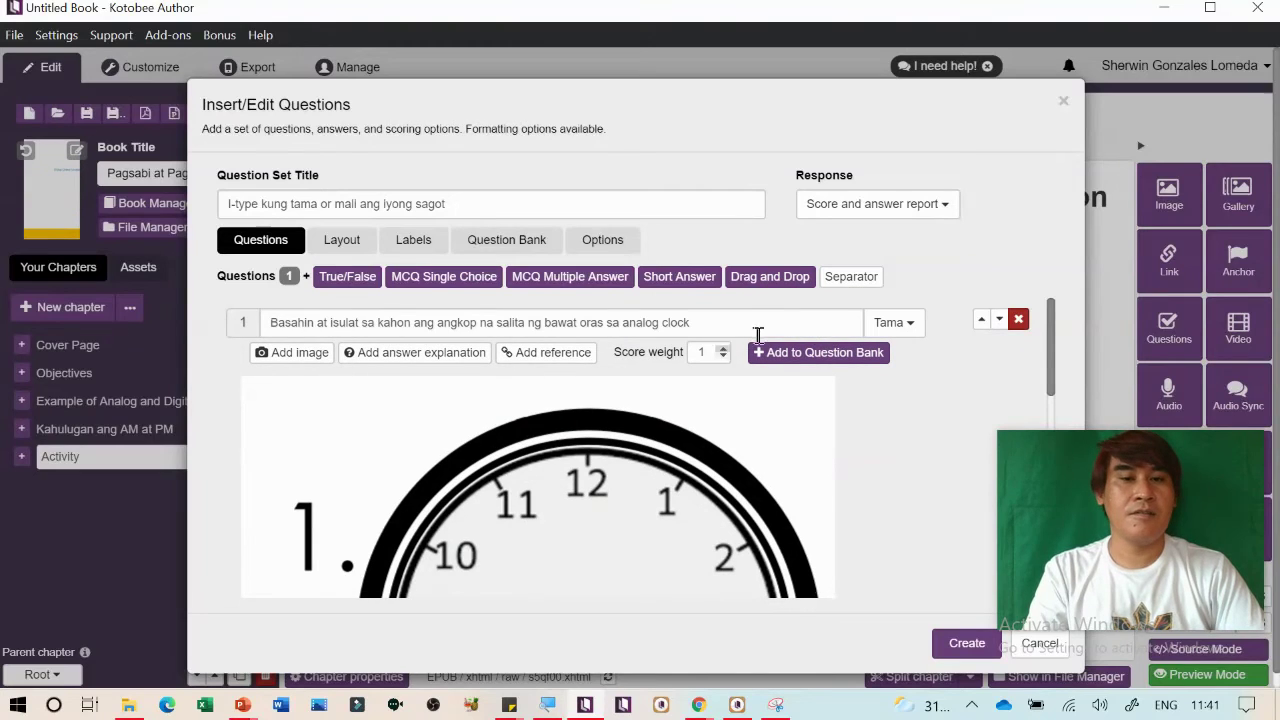
Clear the instruction text from question 1's question field
{"action": "left_click", "coordinate": [768, 321]}
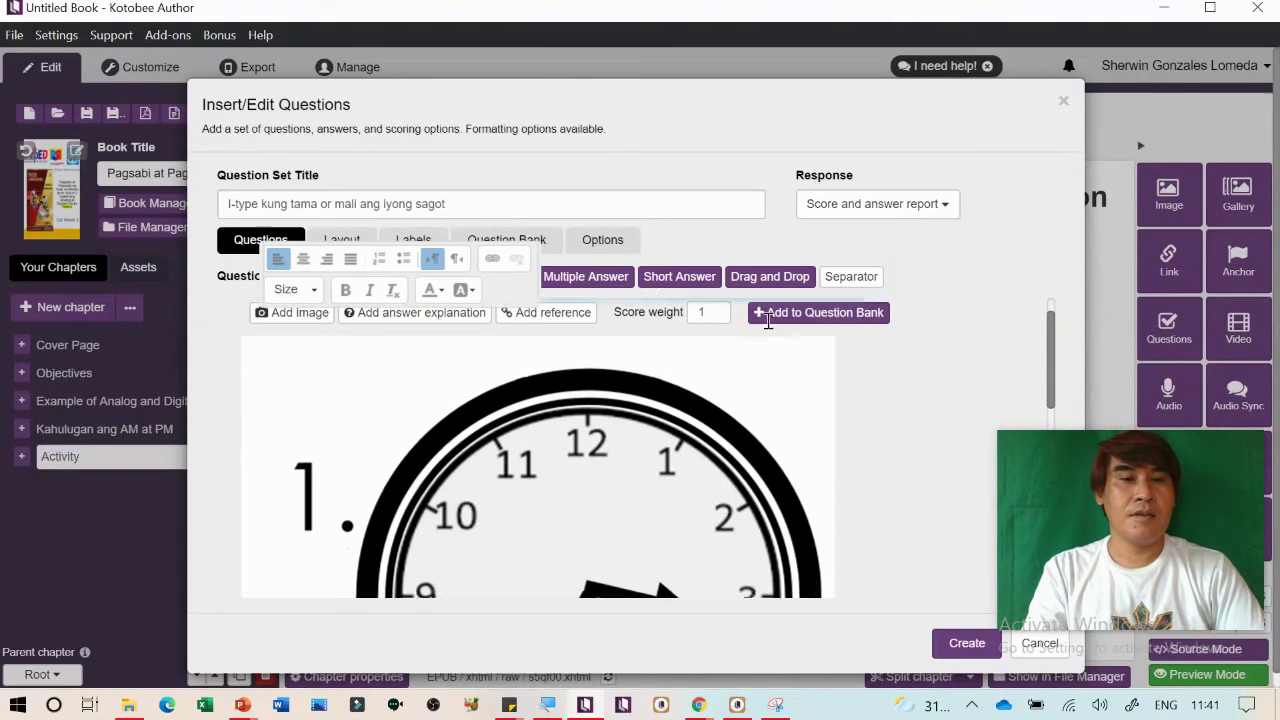
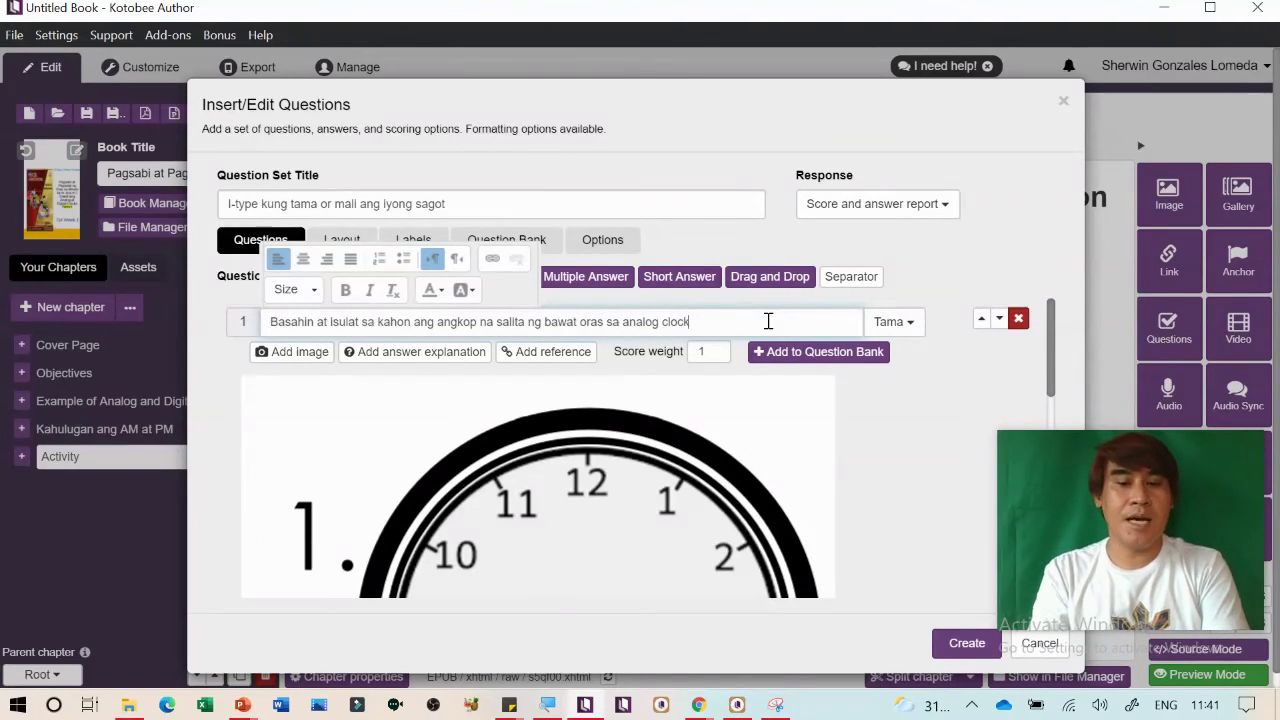
{"action": "key", "text": "ctrl+shift+Left"}
{"action": "key", "text": "ctrl+shift+Left"}
{"action": "key", "text": "ctrl+shift+Left"}
{"action": "key", "text": "ctrl+shift+Left"}
{"action": "key", "text": "ctrl+shift+Left"}
{"action": "key", "text": "ctrl+shift+Left"}
{"action": "key", "text": "ctrl+shift+Left"}
{"action": "key", "text": "ctrl+shift+Left"}
{"action": "key", "text": "ctrl+shift+Left"}
{"action": "key", "text": "ctrl+shift+Left"}
{"action": "key", "text": "ctrl+shift+Left"}
{"action": "key", "text": "ctrl+shift+Left"}
{"action": "key", "text": "ctrl+shift+Left"}
{"action": "key", "text": "ctrl+shift+Left"}
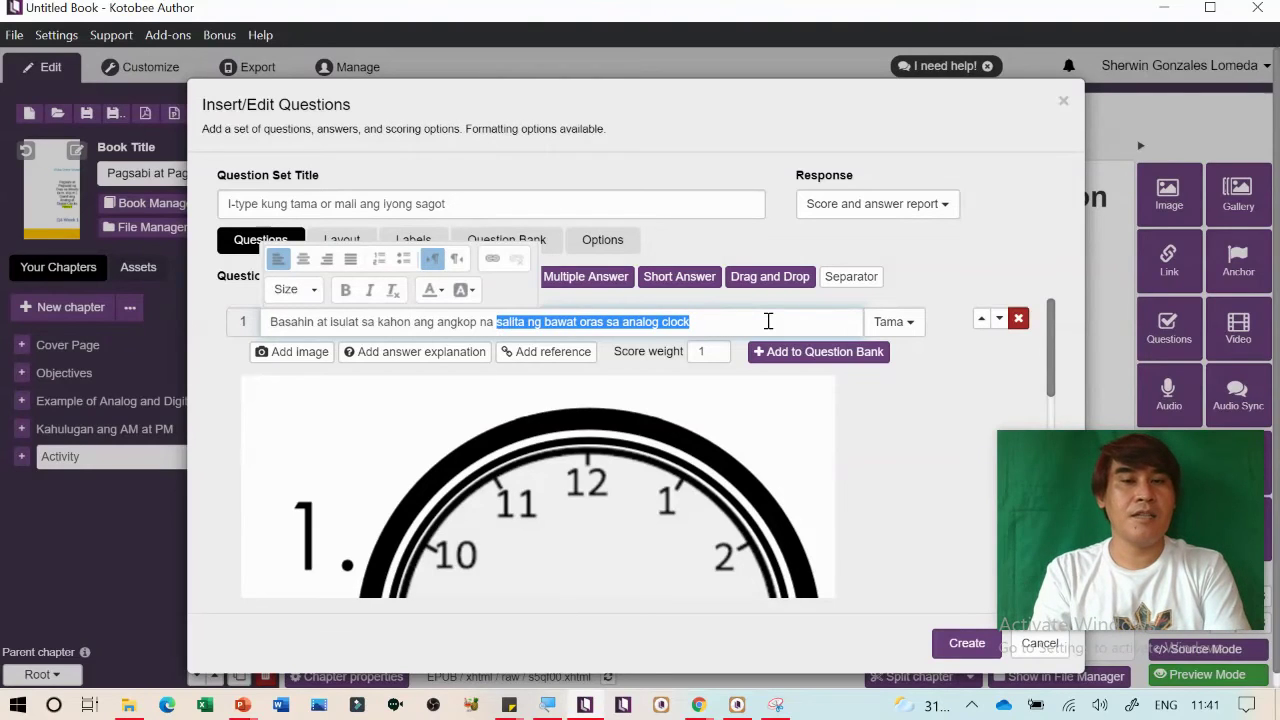
{"action": "type", "text": "Ta"}
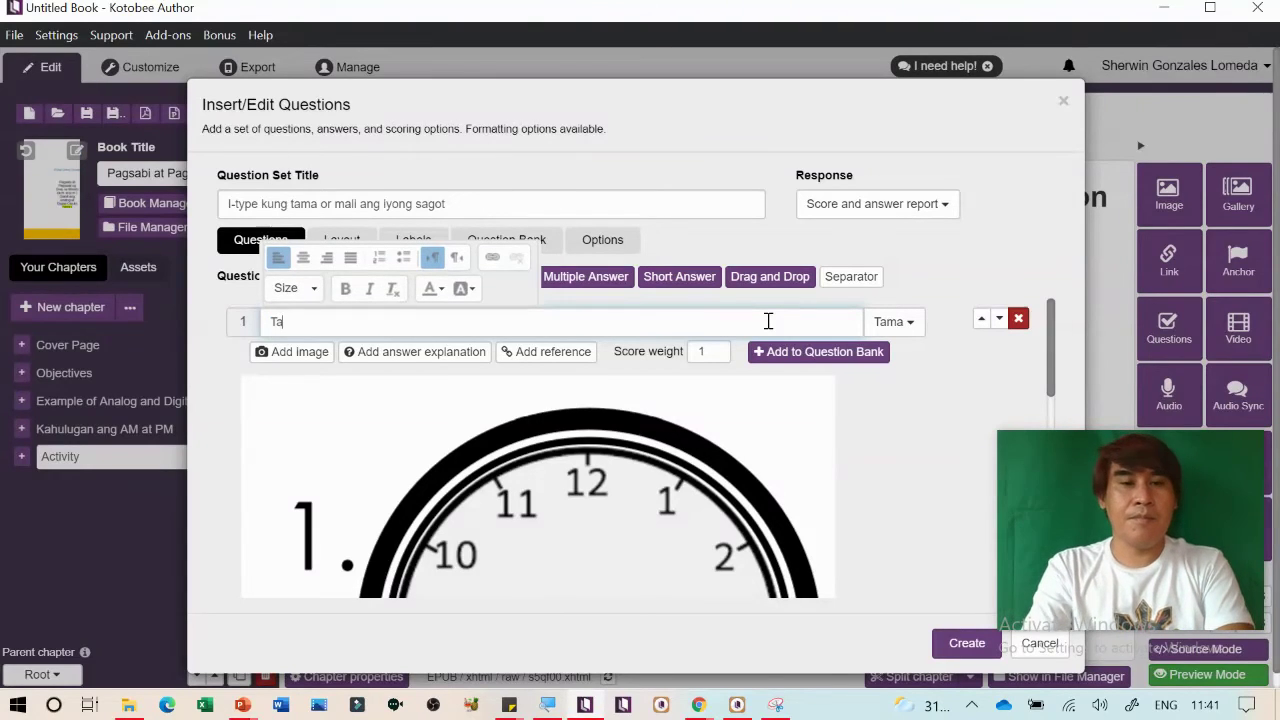
{"action": "key", "text": "BackSpace"}
{"action": "key", "text": "BackSpace"}
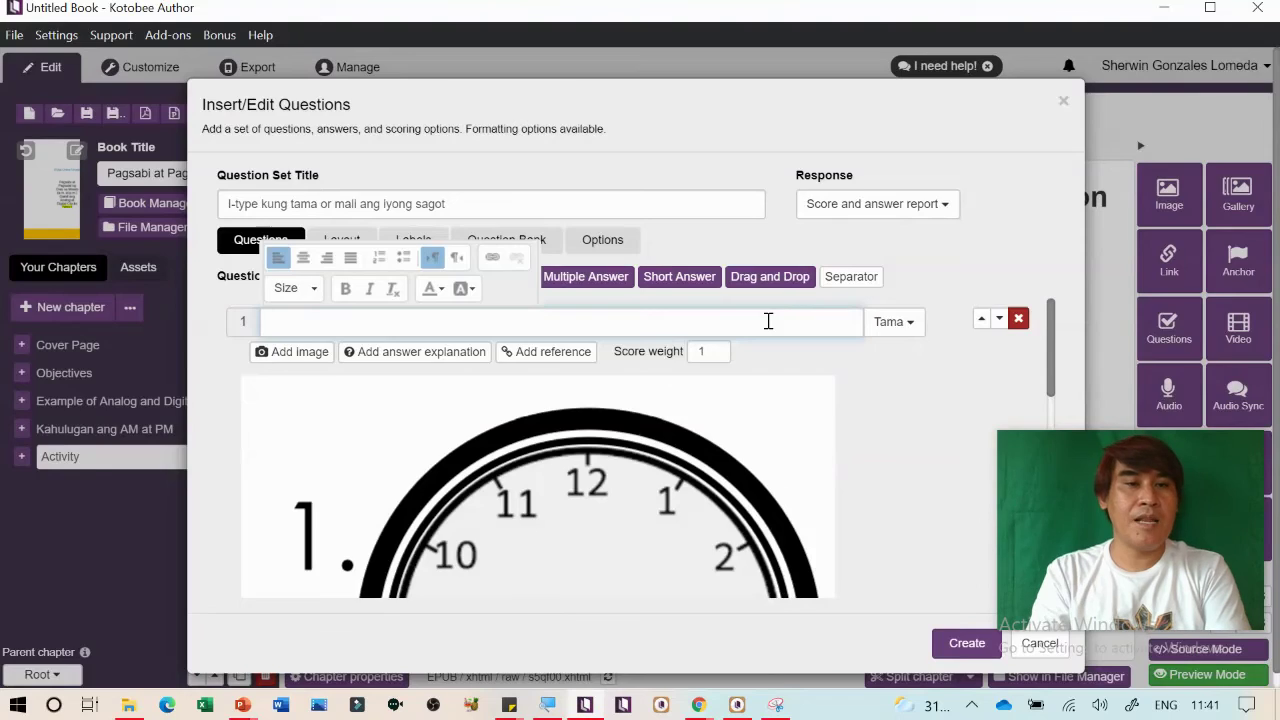
Copy the first answer phrase from PowerPoint slide 5 into question 1 as "Ika-3 at tatlumpu't limang minuto ng hapon."
{"action": "key", "text": "alt+Tab"}
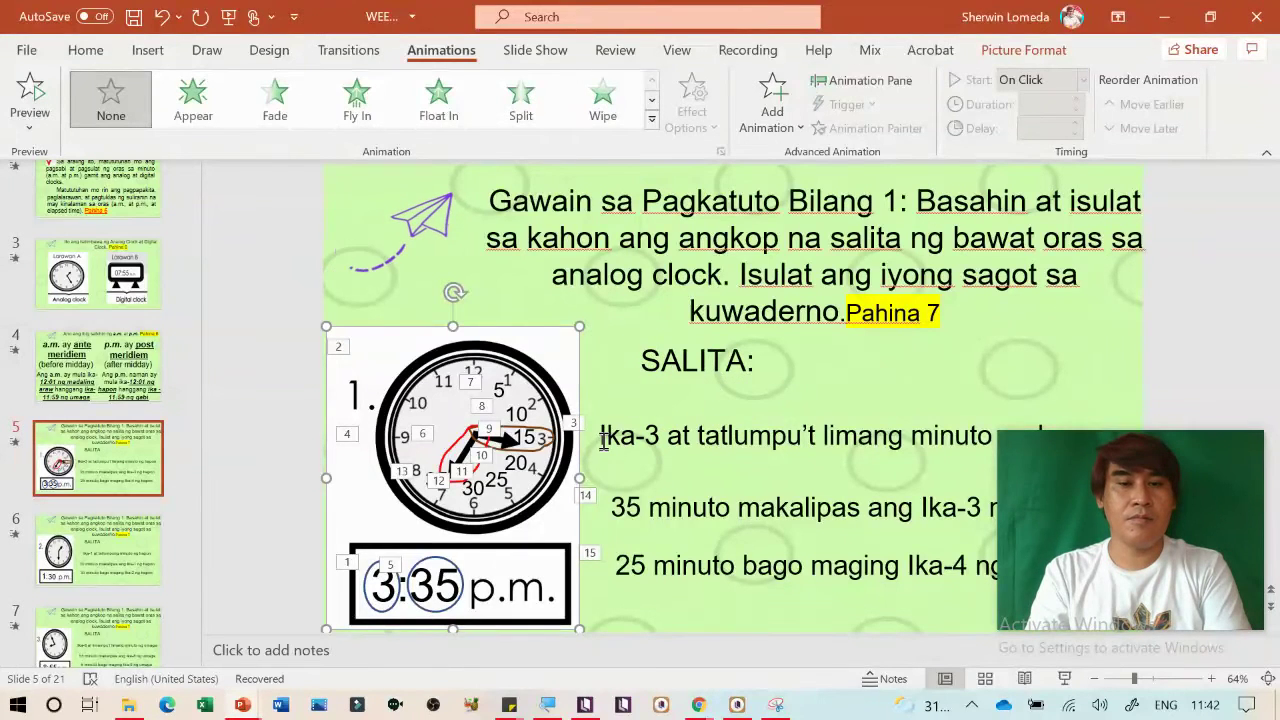
{"action": "left_click_drag", "start_coordinate": [603, 440], "coordinate": [1084, 428]}
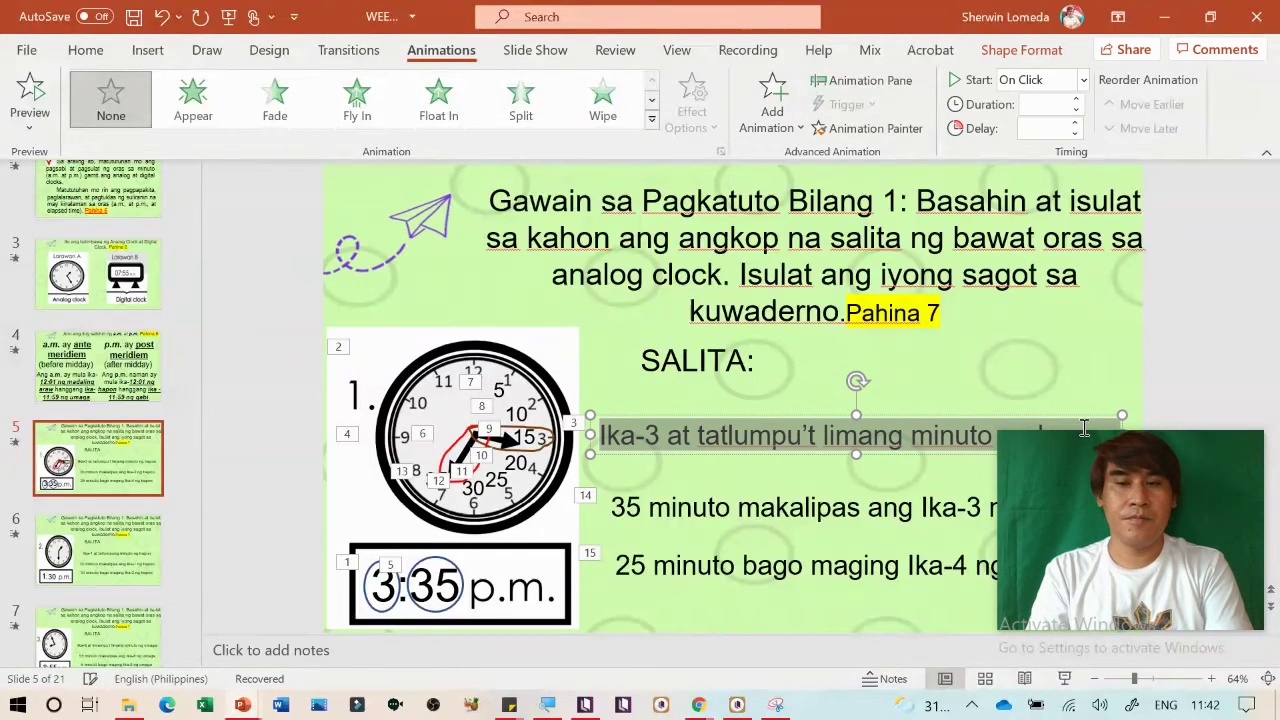
{"action": "key", "text": "alt+Tab"}
{"action": "left_click", "coordinate": [497, 322]}
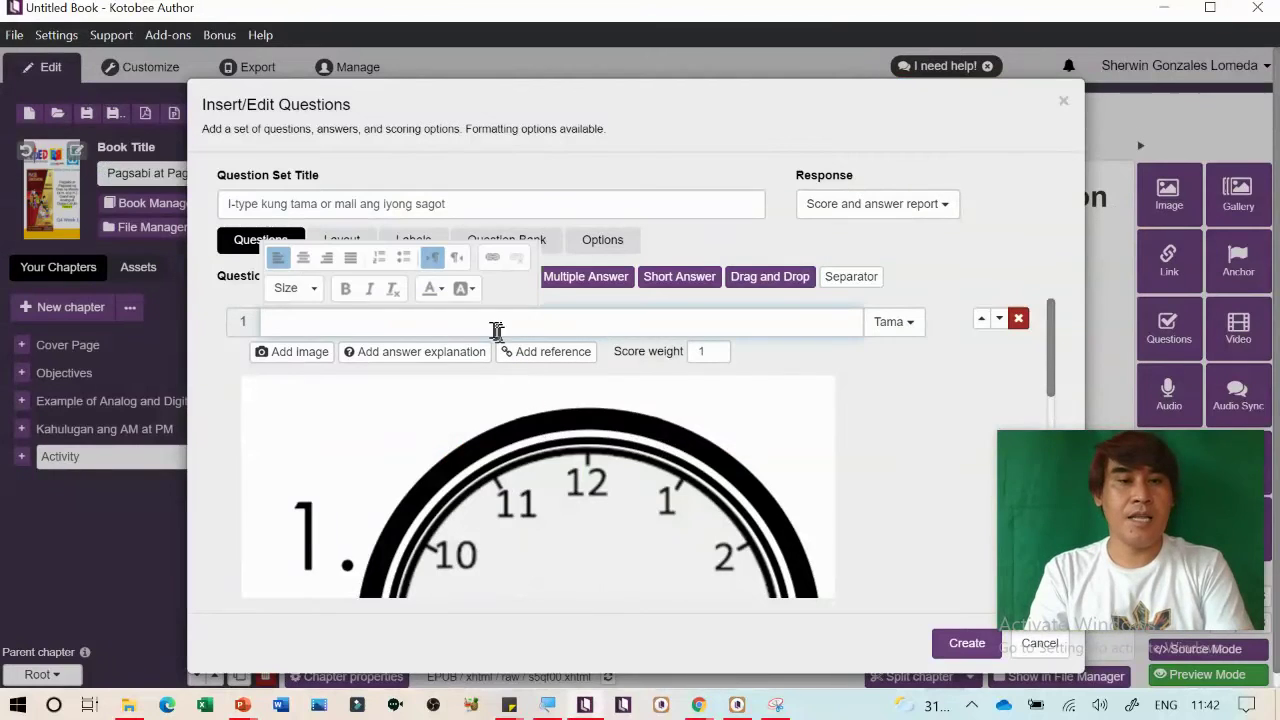
{"action": "type", "text": "Ika-3 at tatlumpu’t limang minuto ng hapon"}
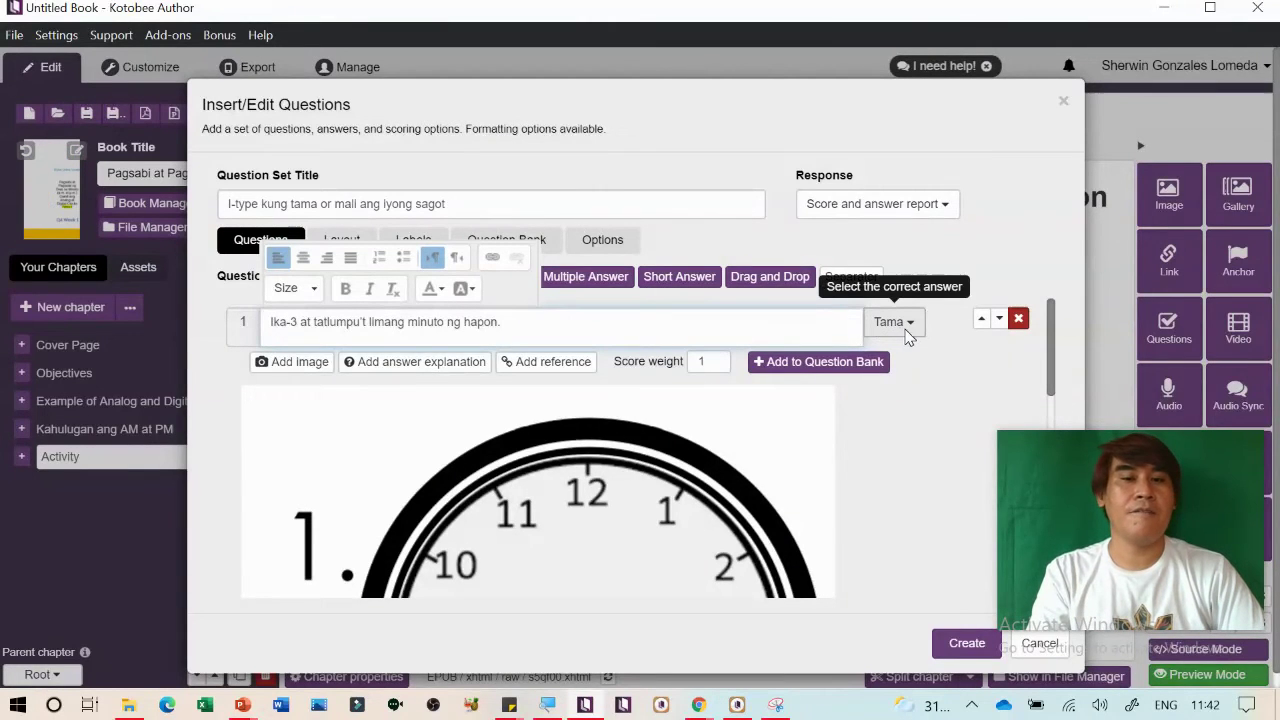
Create the Tama/Mali question set in the Activity chapter and look over the inserted question
{"action": "scroll", "coordinate": [880, 460], "scroll_direction": "down", "scroll_amount": 5}
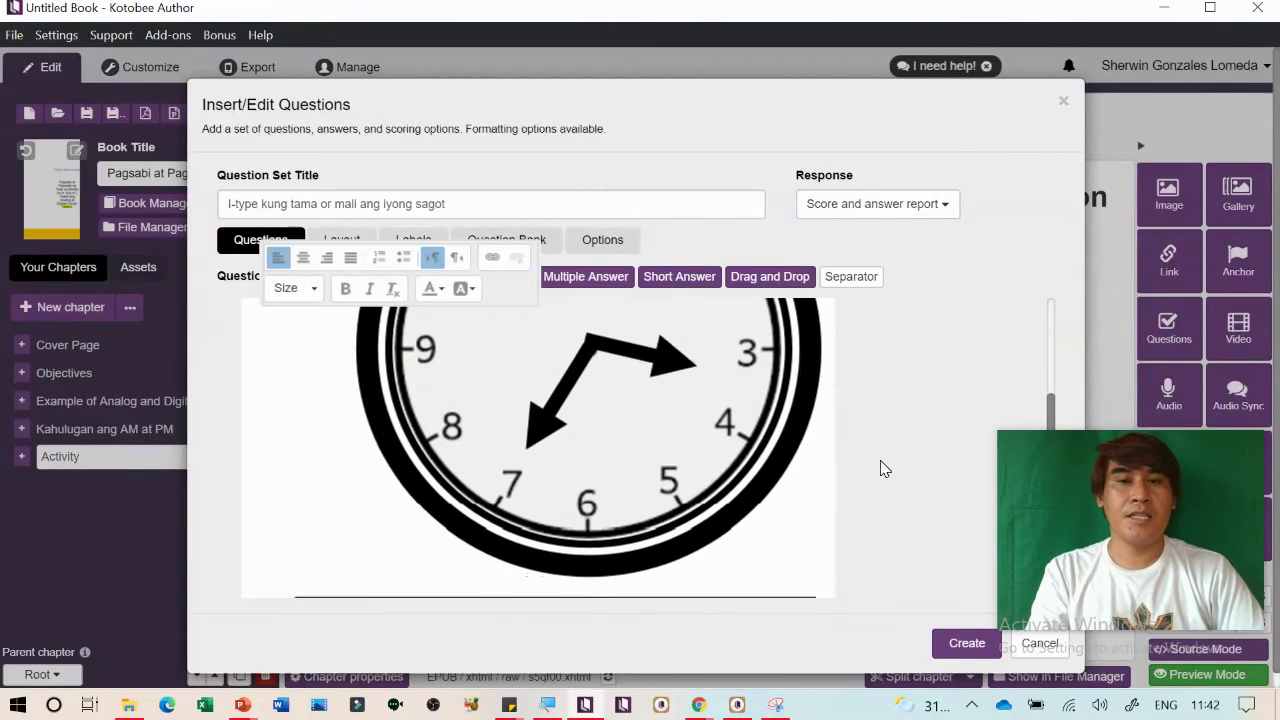
{"action": "scroll", "coordinate": [880, 460], "scroll_direction": "up", "scroll_amount": 5}
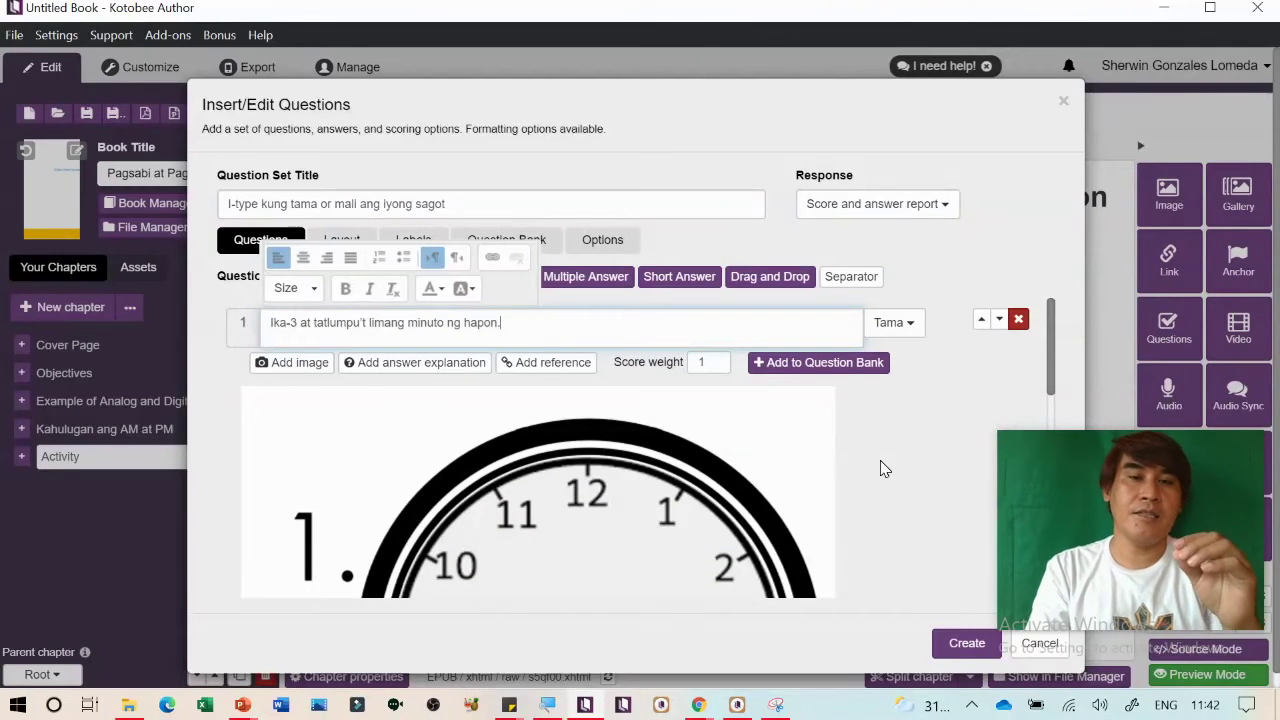
{"action": "left_click", "coordinate": [966, 643]}
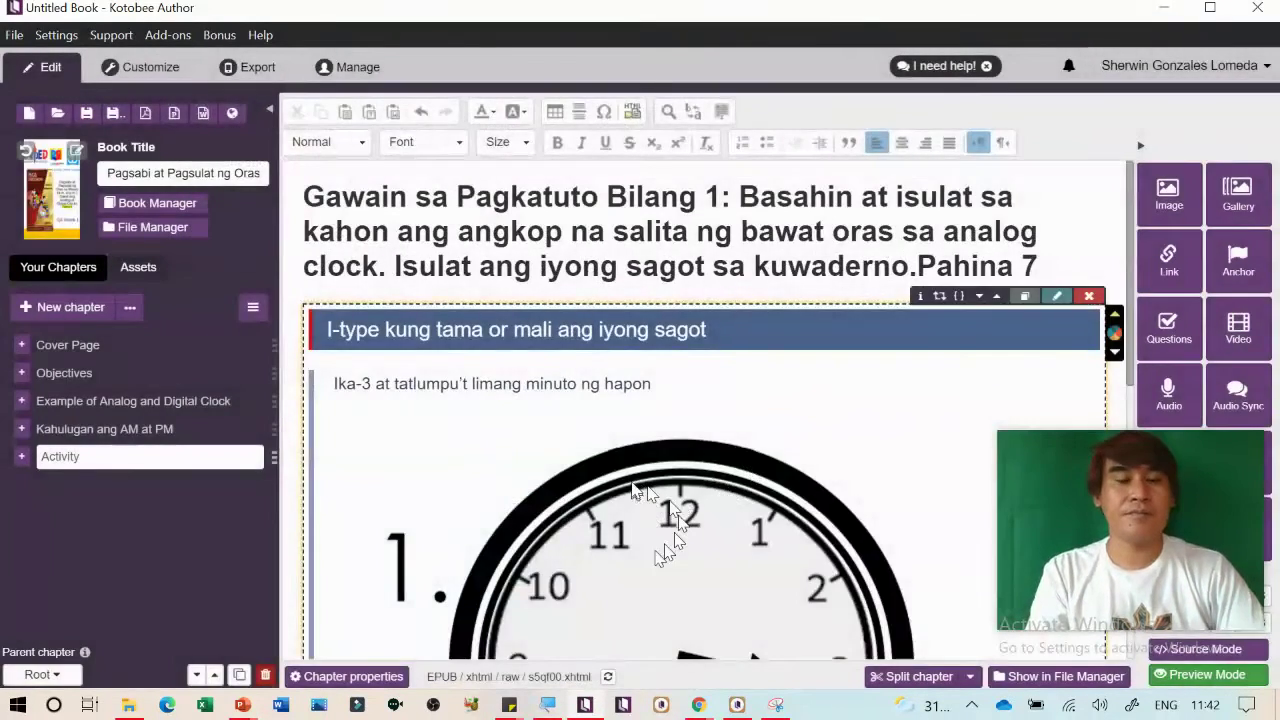
{"action": "scroll", "coordinate": [657, 500], "scroll_direction": "down", "scroll_amount": 6}
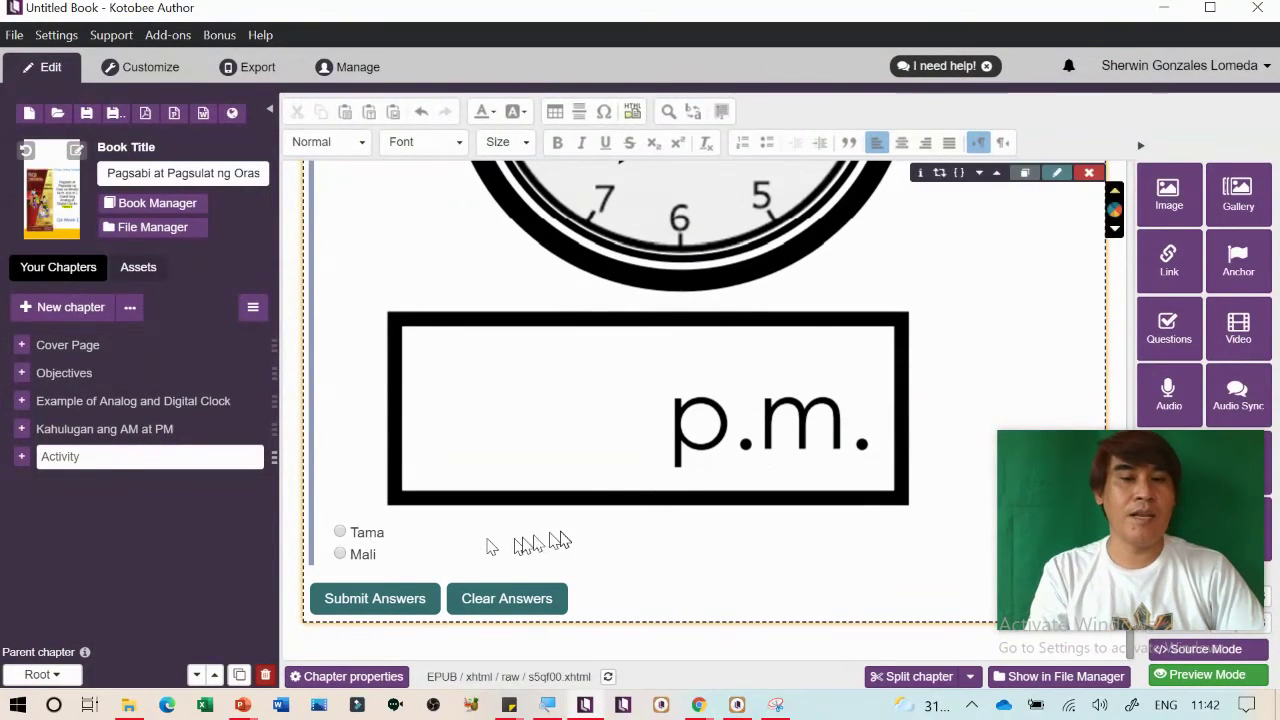
{"action": "scroll", "coordinate": [632, 541], "scroll_direction": "up", "scroll_amount": 6}
{"action": "scroll", "coordinate": [634, 537], "scroll_direction": "down", "scroll_amount": 6}
Start a new single-answer multiple-choice question set below the Tama/Mali set
{"action": "left_click", "coordinate": [535, 645]}
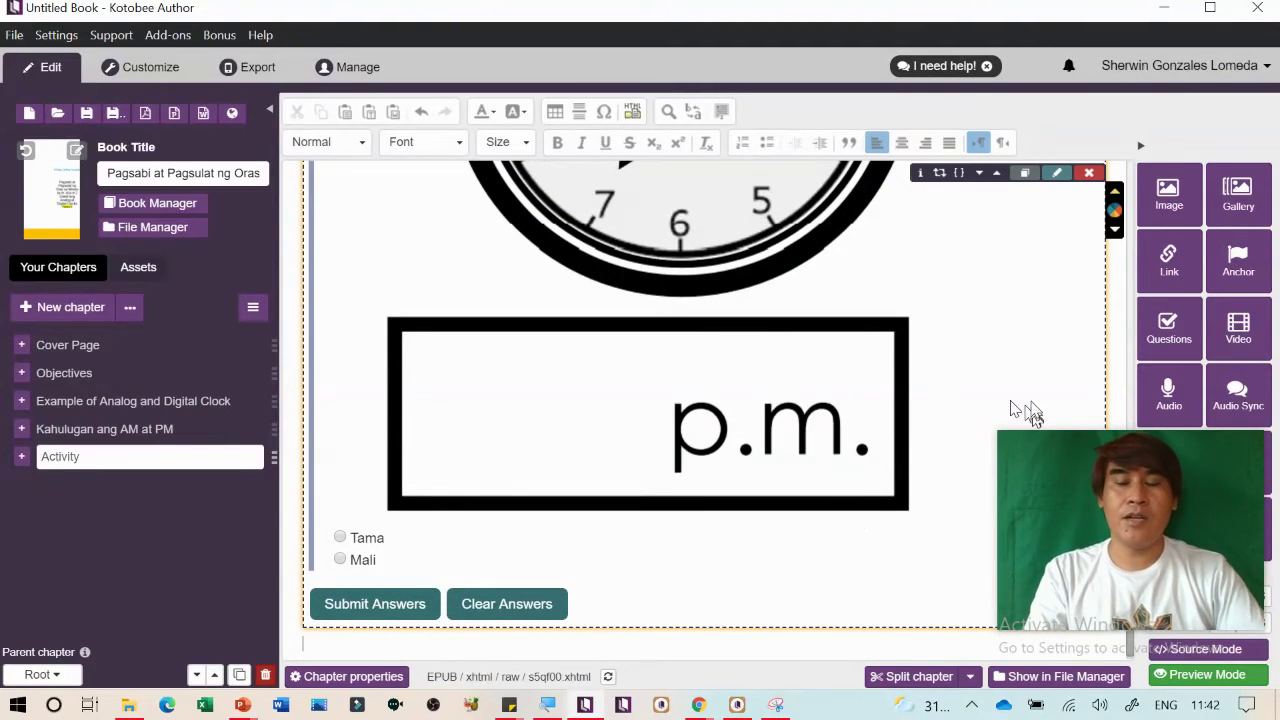
{"action": "left_click", "coordinate": [1150, 340]}
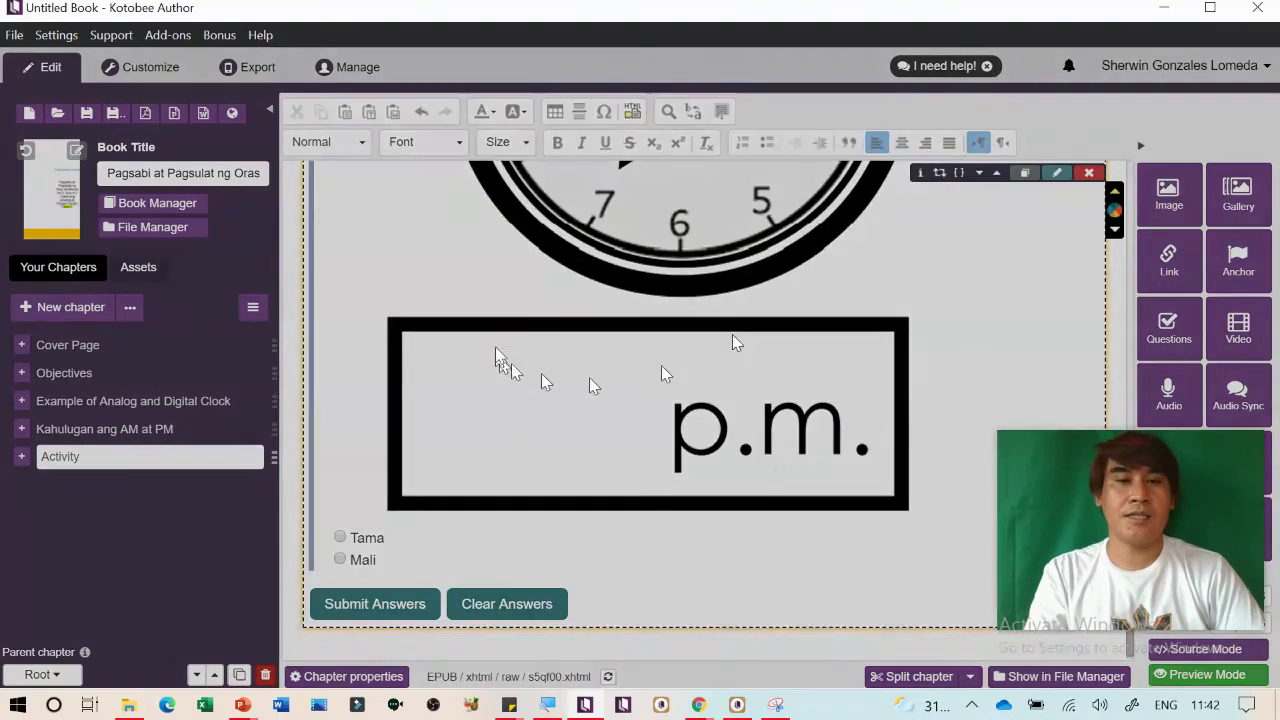
{"action": "left_click", "coordinate": [630, 336]}
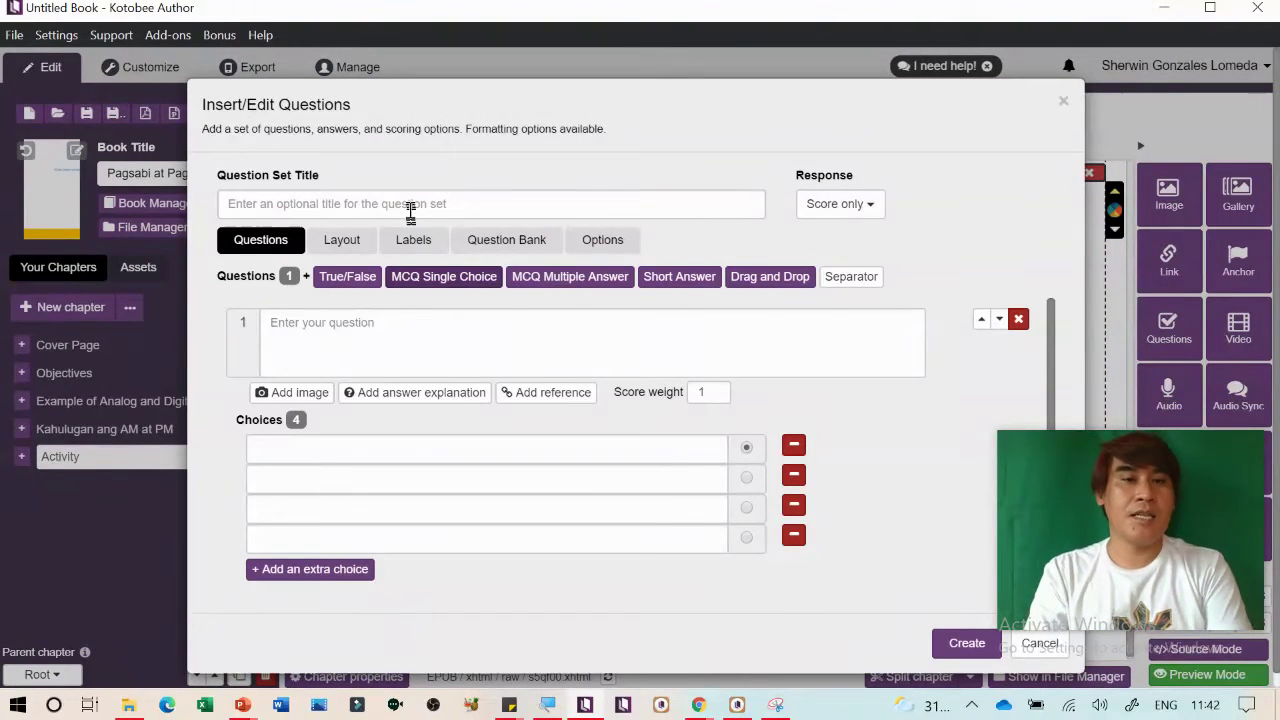
Title the new question set "Piliin ang tamang oras base sa larawan." and set its response to Score and answer report
{"action": "left_click", "coordinate": [407, 204]}
{"action": "type", "text": "Piliin ang tamang"}
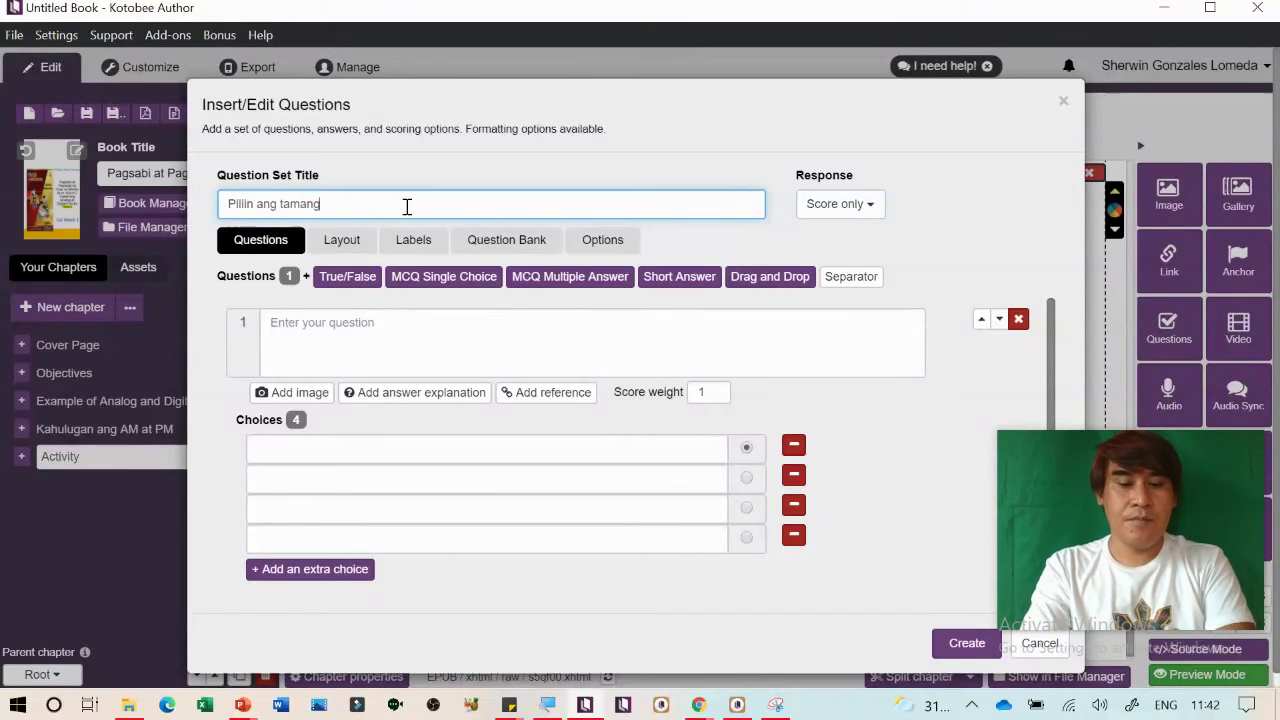
{"action": "type", "text": "sa larawana"}
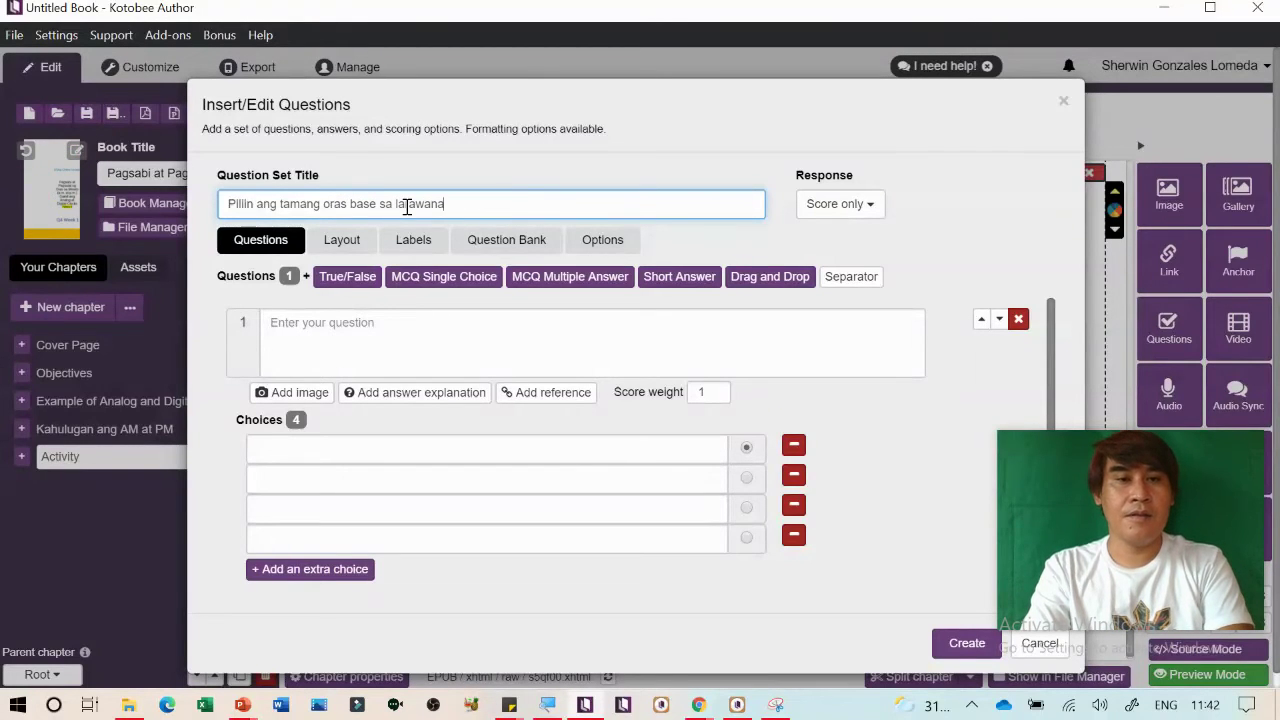
{"action": "key", "text": "BackSpace"}
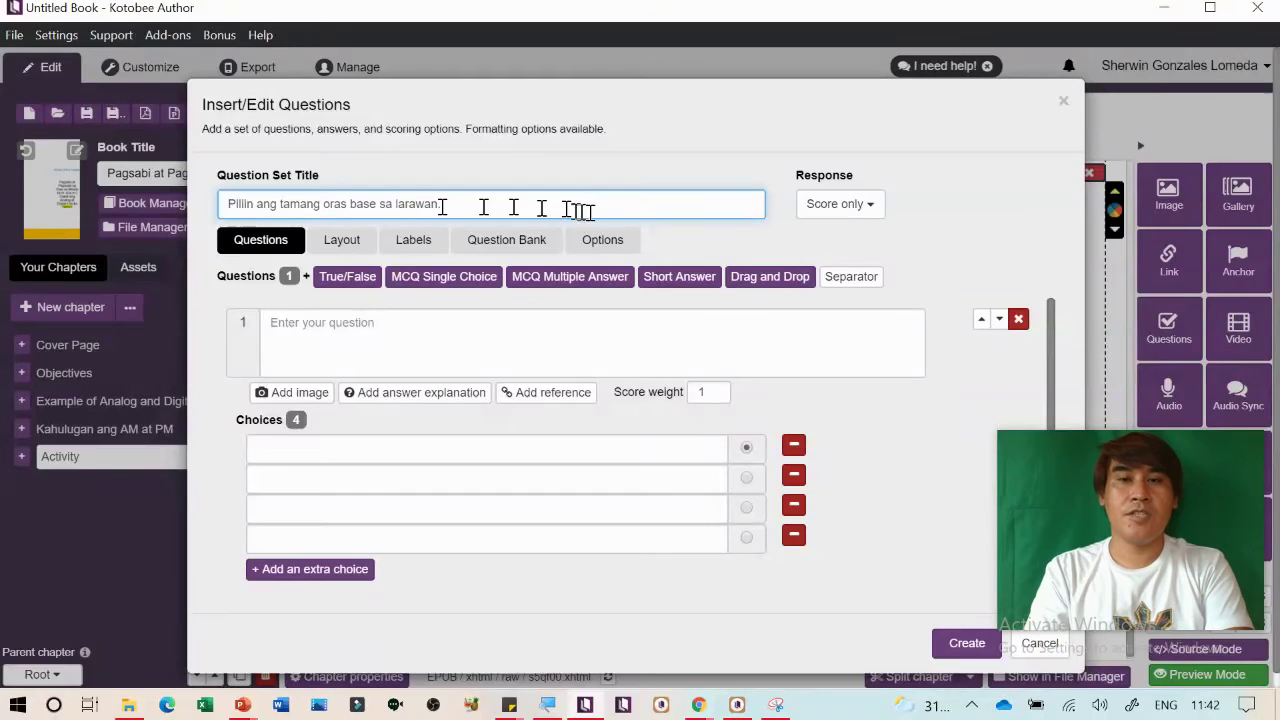
{"action": "left_click", "coordinate": [867, 205]}
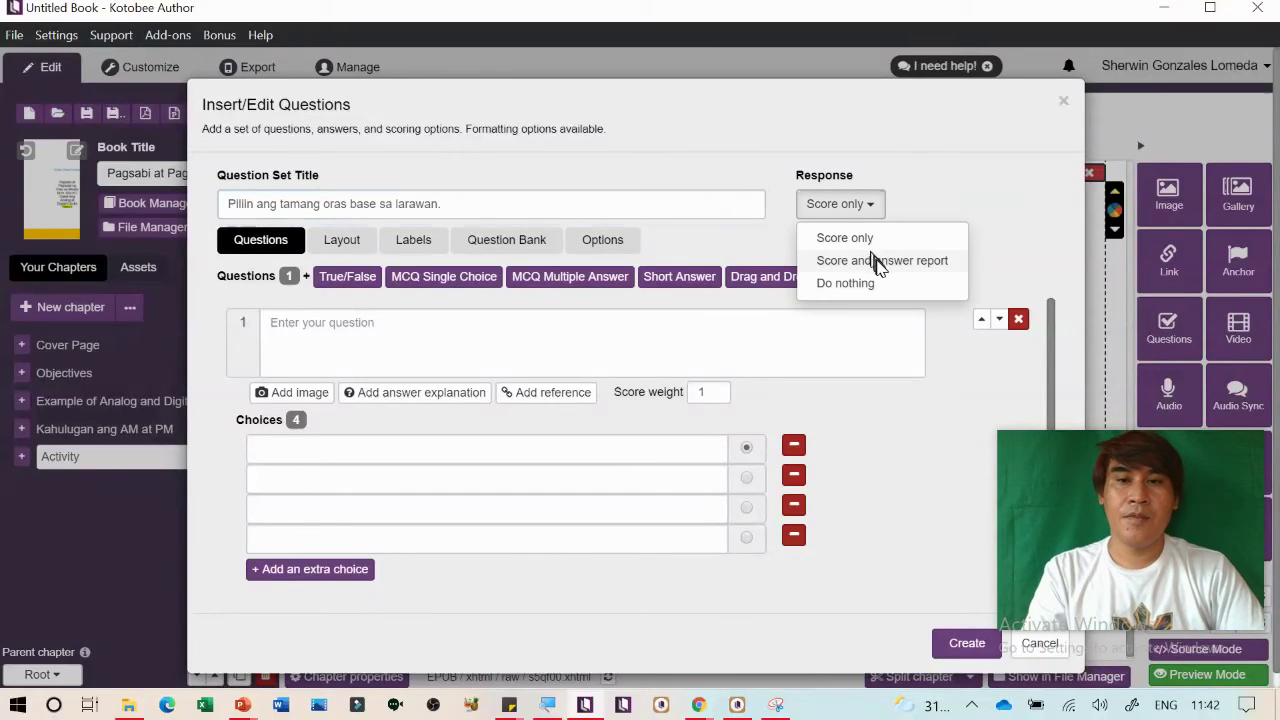
{"action": "left_click", "coordinate": [880, 262]}
Save the clock picture on slide 6 in PowerPoint as a PNG named "2" in the Music folder
{"action": "left_click", "coordinate": [380, 320]}
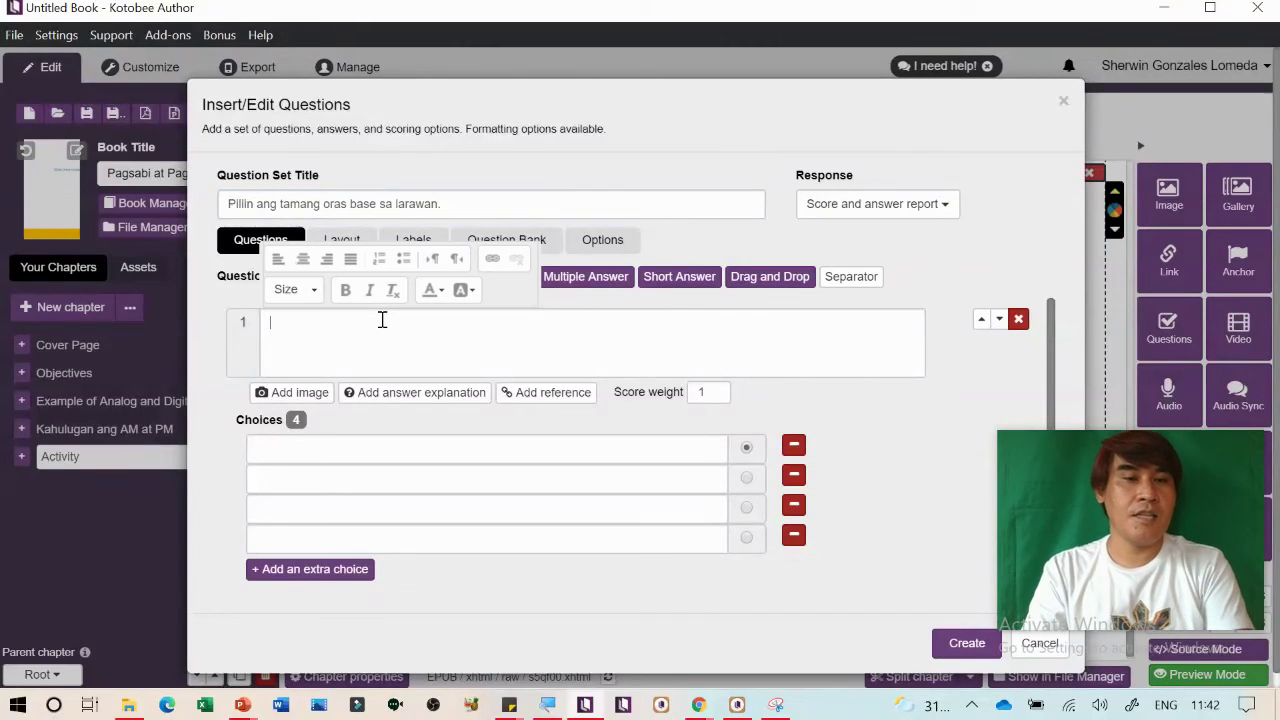
{"action": "key", "text": "alt+Tab"}
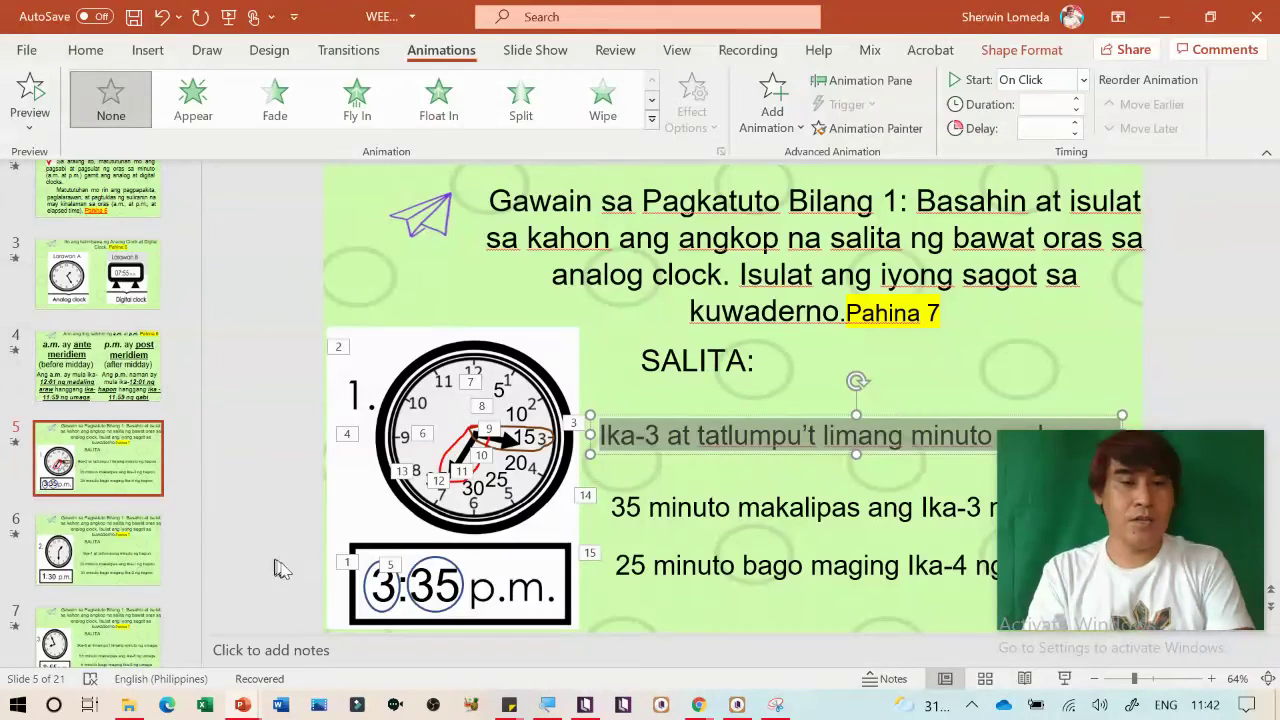
{"action": "left_click", "coordinate": [107, 545]}
{"action": "left_click", "coordinate": [460, 388]}
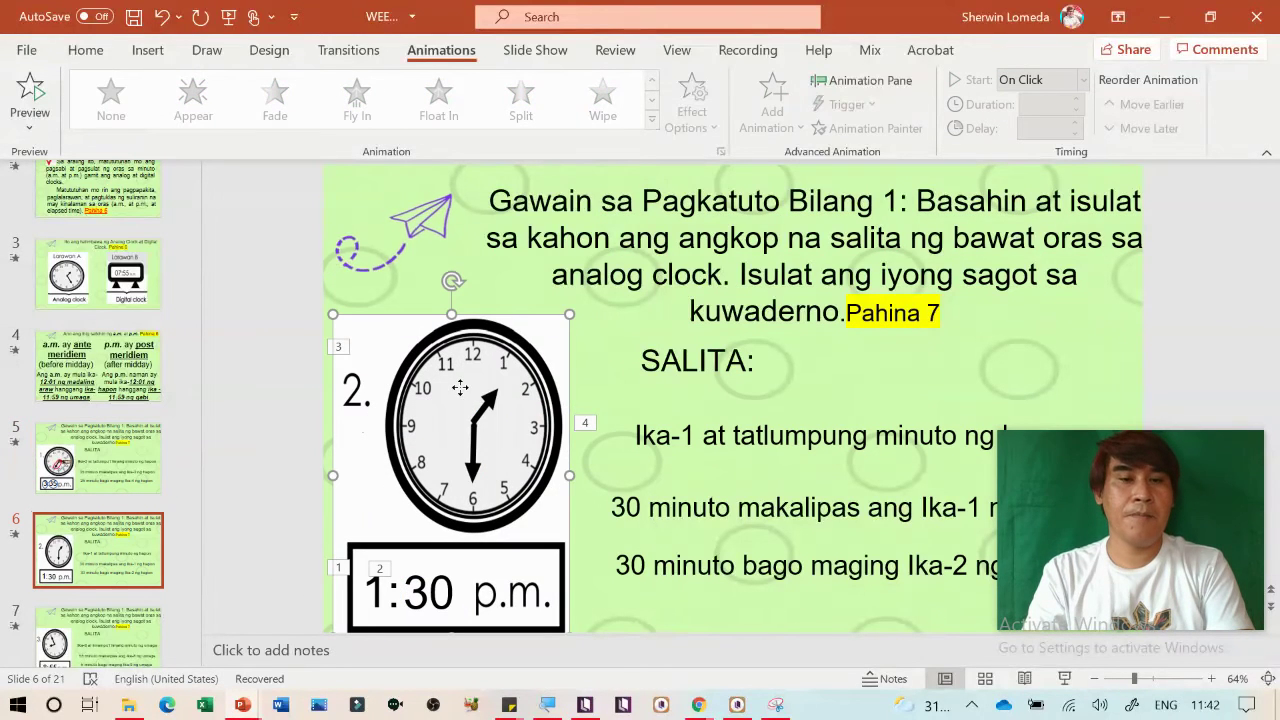
{"action": "right_click", "coordinate": [460, 388]}
{"action": "mouse_move", "coordinate": [580, 397]}
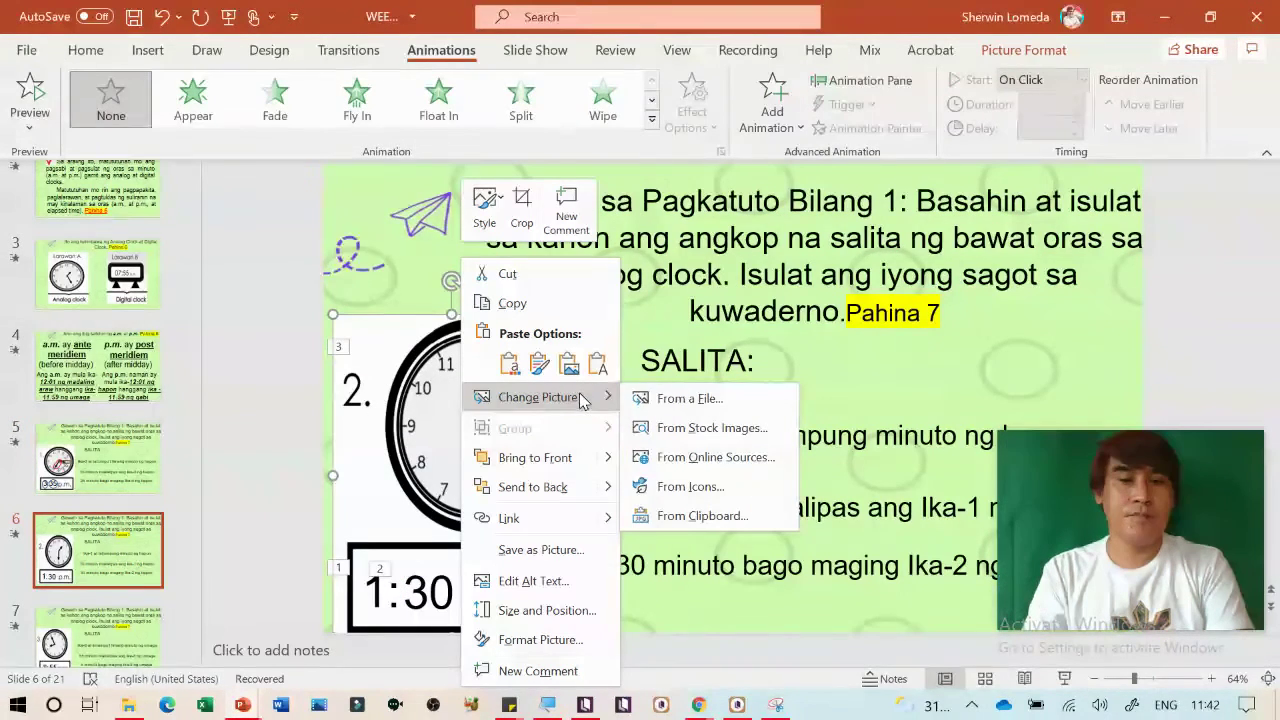
{"action": "left_click", "coordinate": [582, 553]}
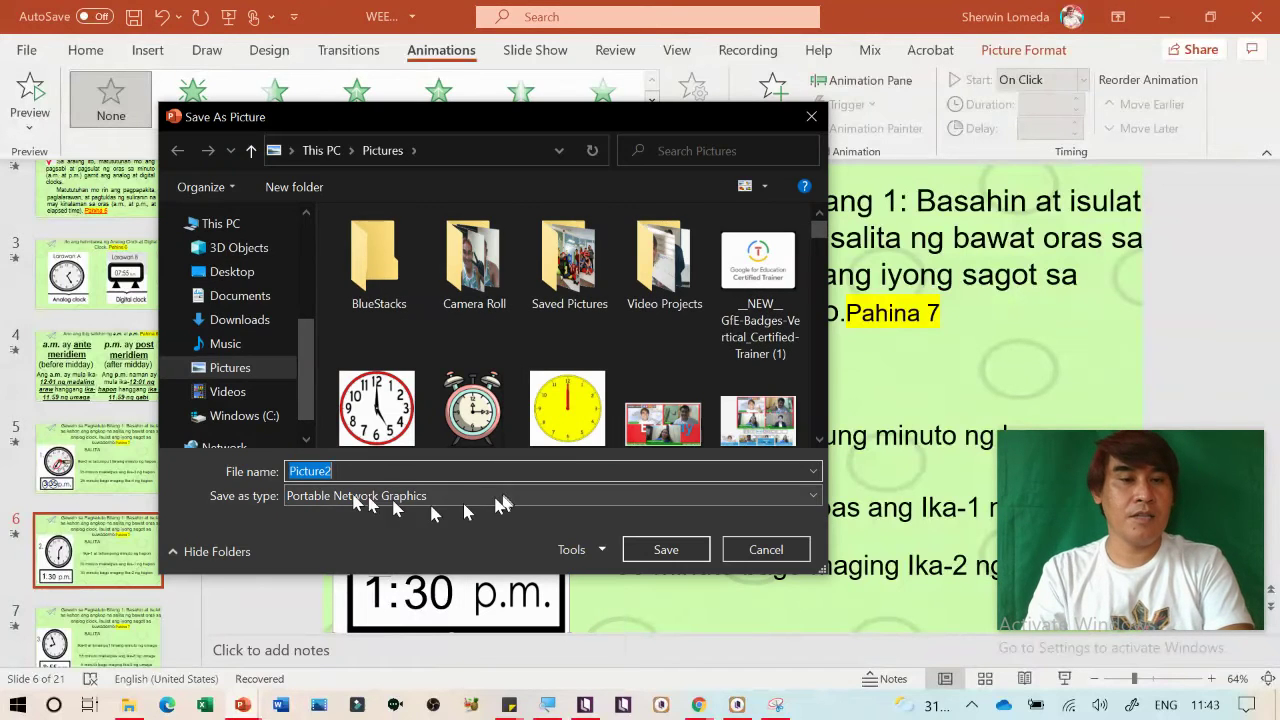
{"action": "left_click", "coordinate": [252, 342]}
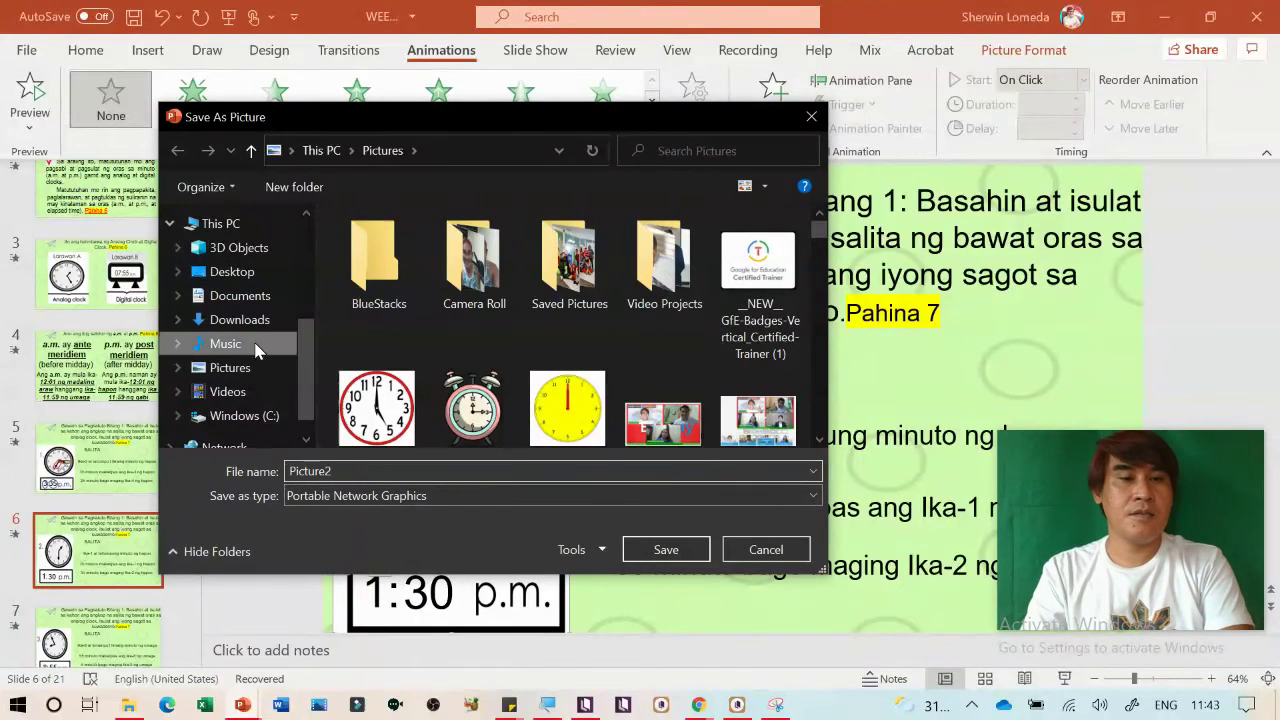
{"action": "double_click", "coordinate": [388, 467]}
{"action": "type", "text": "2"}
{"action": "left_click", "coordinate": [697, 563]}
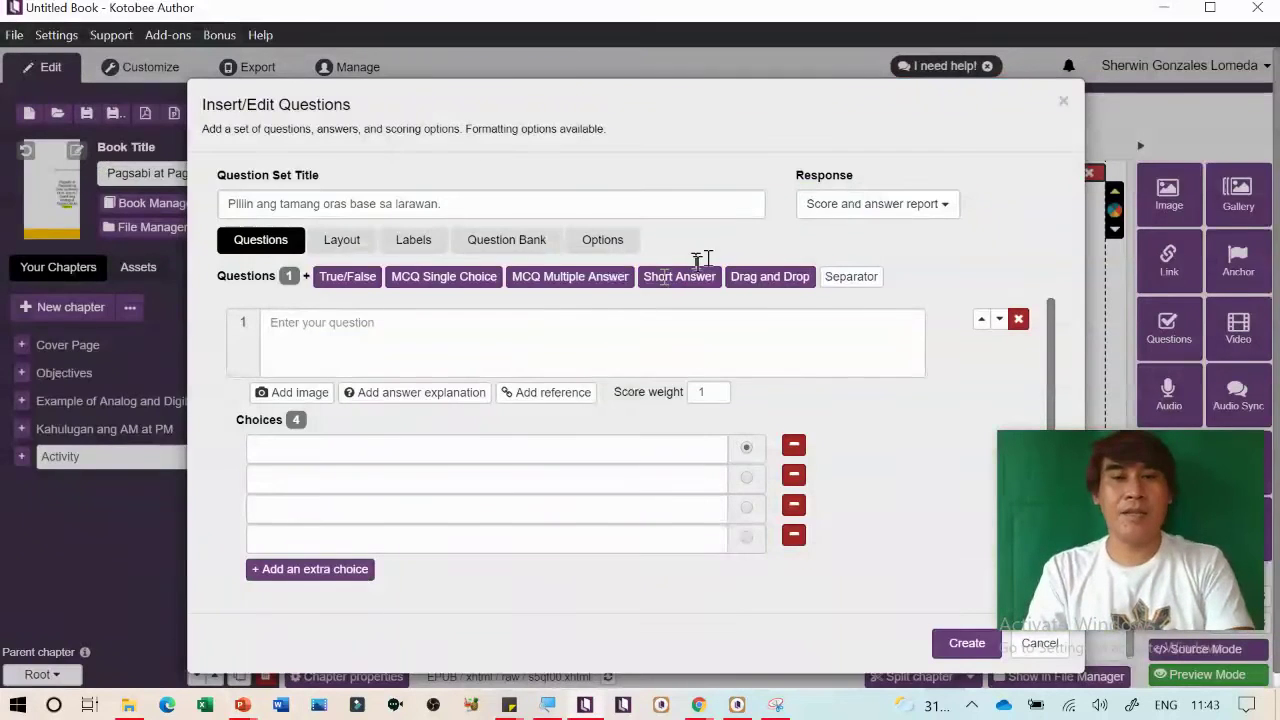
Add the clock image "2" from the Music folder to the new multiple-choice question
{"action": "left_click", "coordinate": [480, 334]}
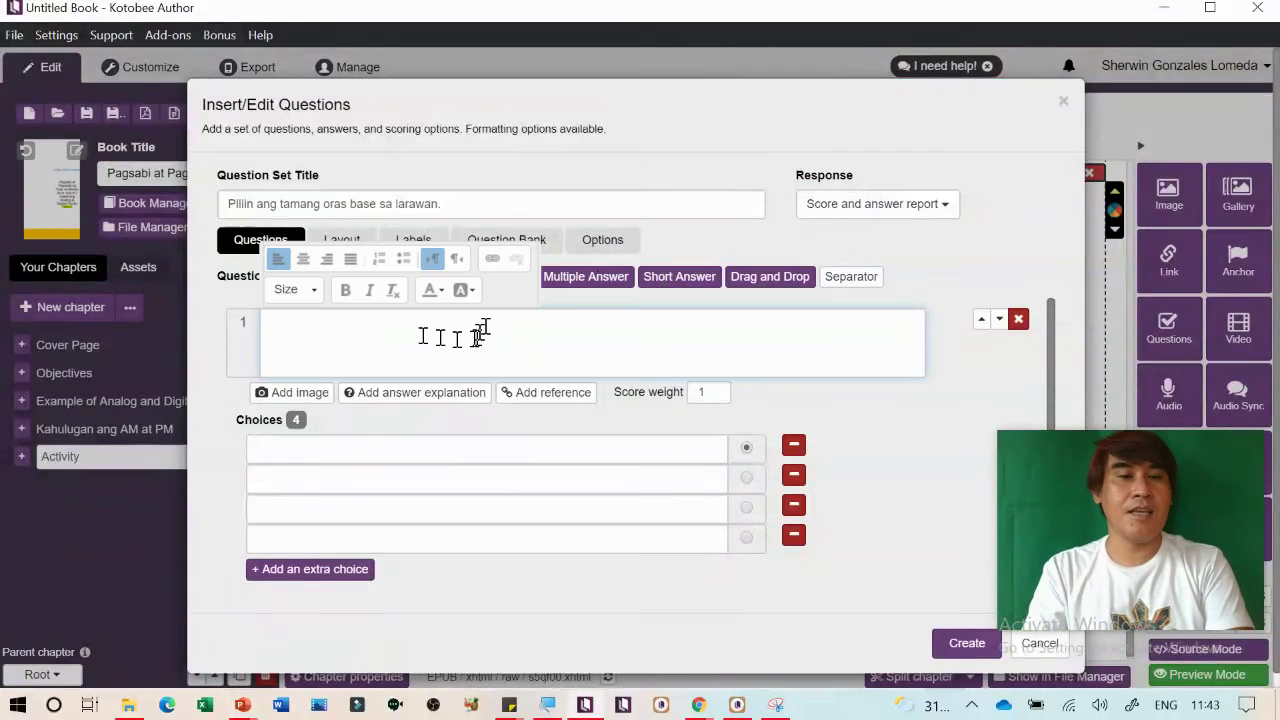
{"action": "left_click", "coordinate": [300, 392]}
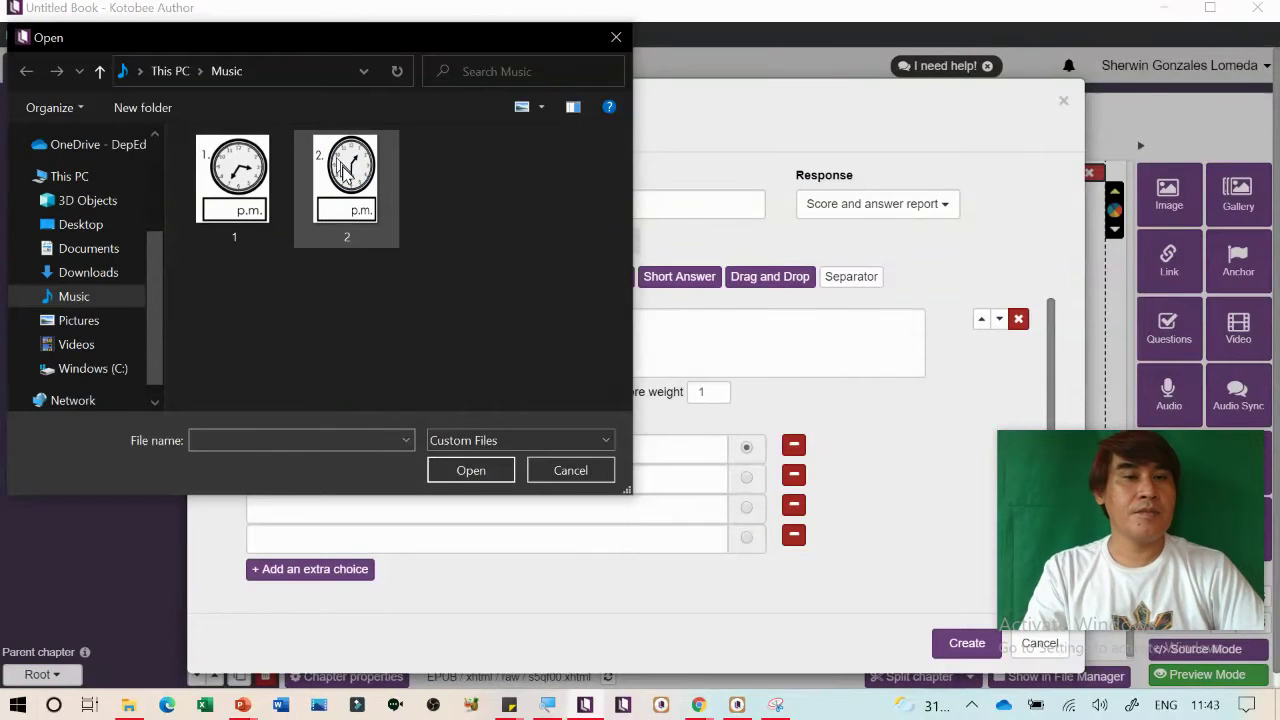
{"action": "double_click", "coordinate": [343, 170]}
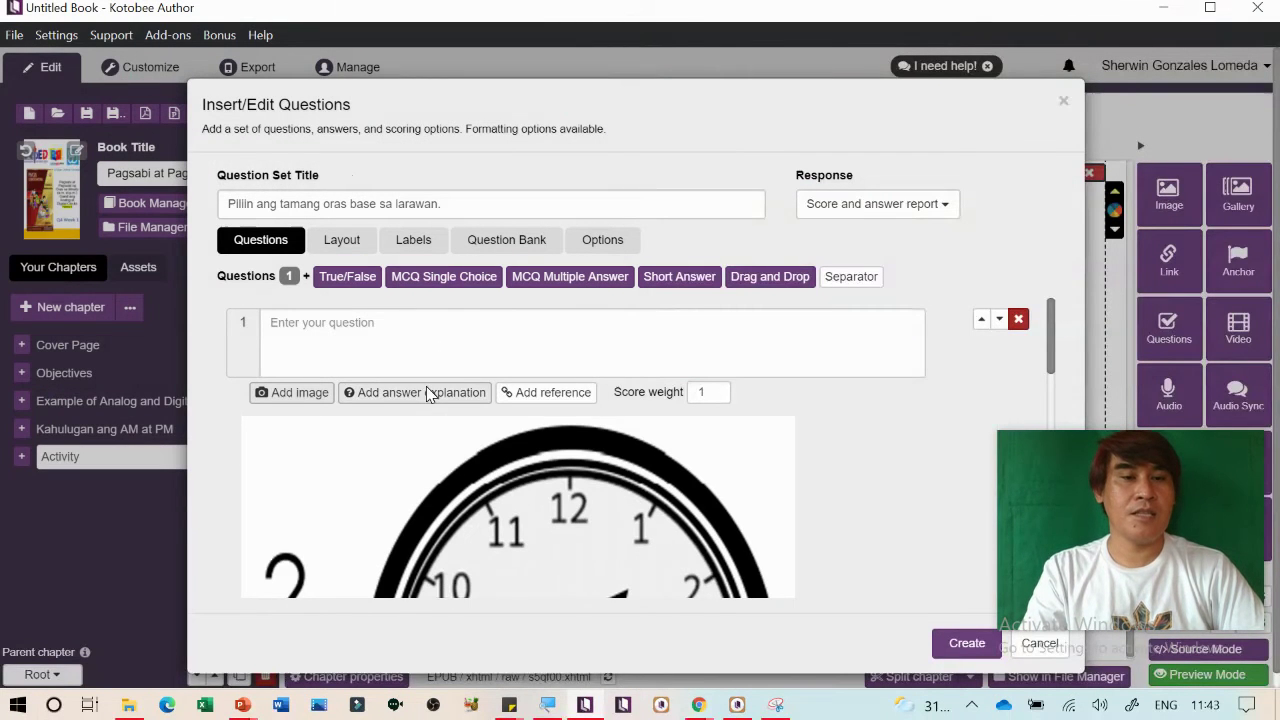
{"action": "scroll", "coordinate": [426, 392], "scroll_direction": "down", "scroll_amount": 5}
{"action": "scroll", "coordinate": [426, 392], "scroll_direction": "up", "scroll_amount": 5}
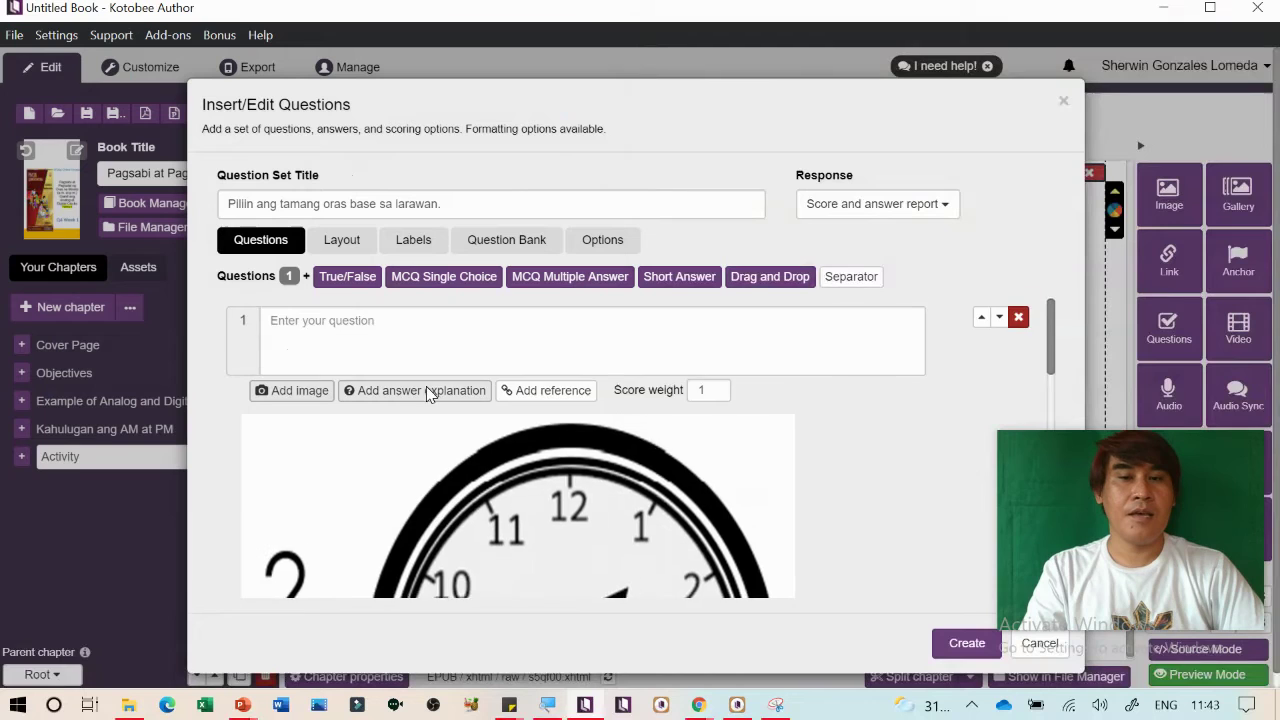
Copy the "Ika-1 at tatlumpung minuto" phrase from PowerPoint slide 6 into the question's first choice and return to the slide
{"action": "scroll", "coordinate": [427, 390], "scroll_direction": "down", "scroll_amount": 8}
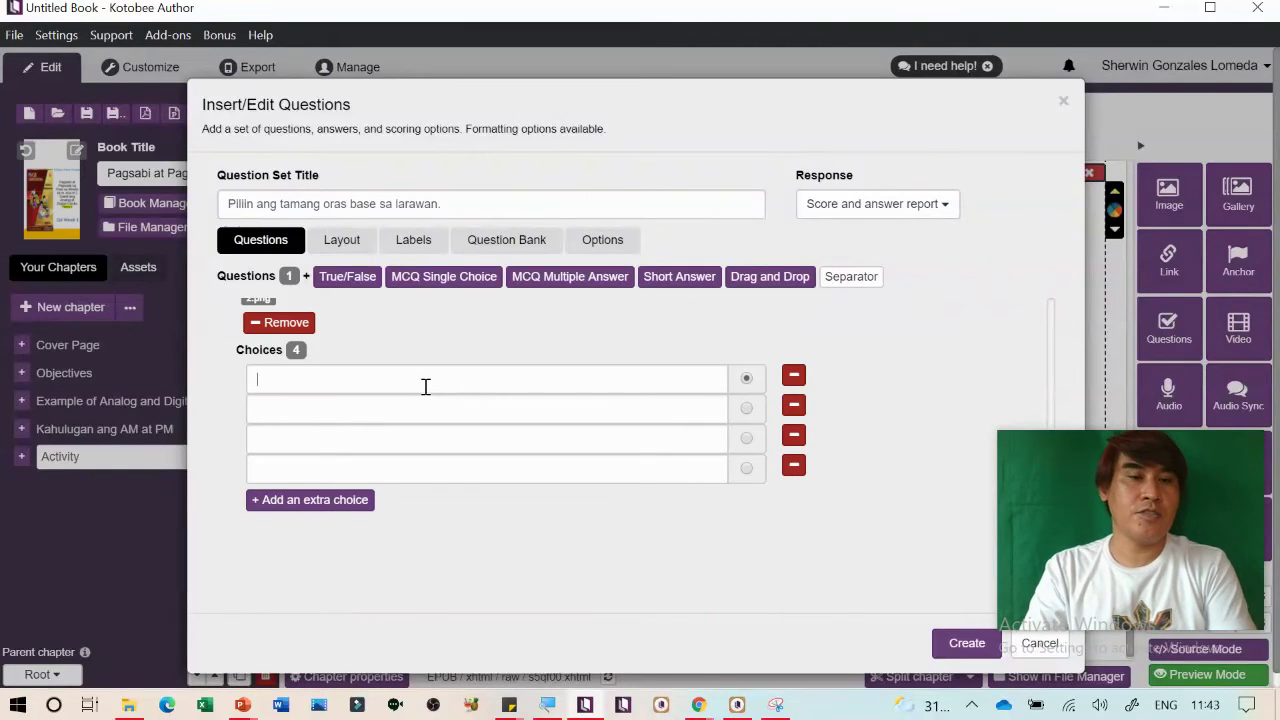
{"action": "key", "text": "alt+Tab"}
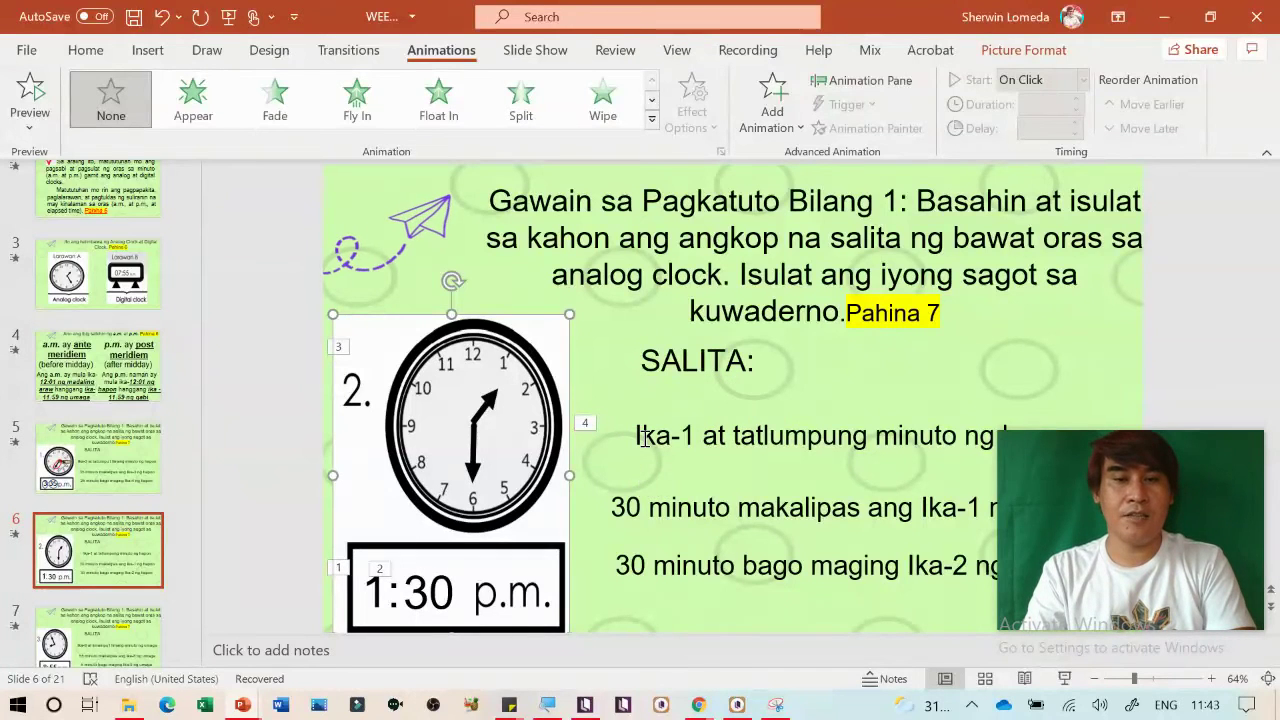
{"action": "left_click_drag", "start_coordinate": [637, 437], "coordinate": [1060, 437]}
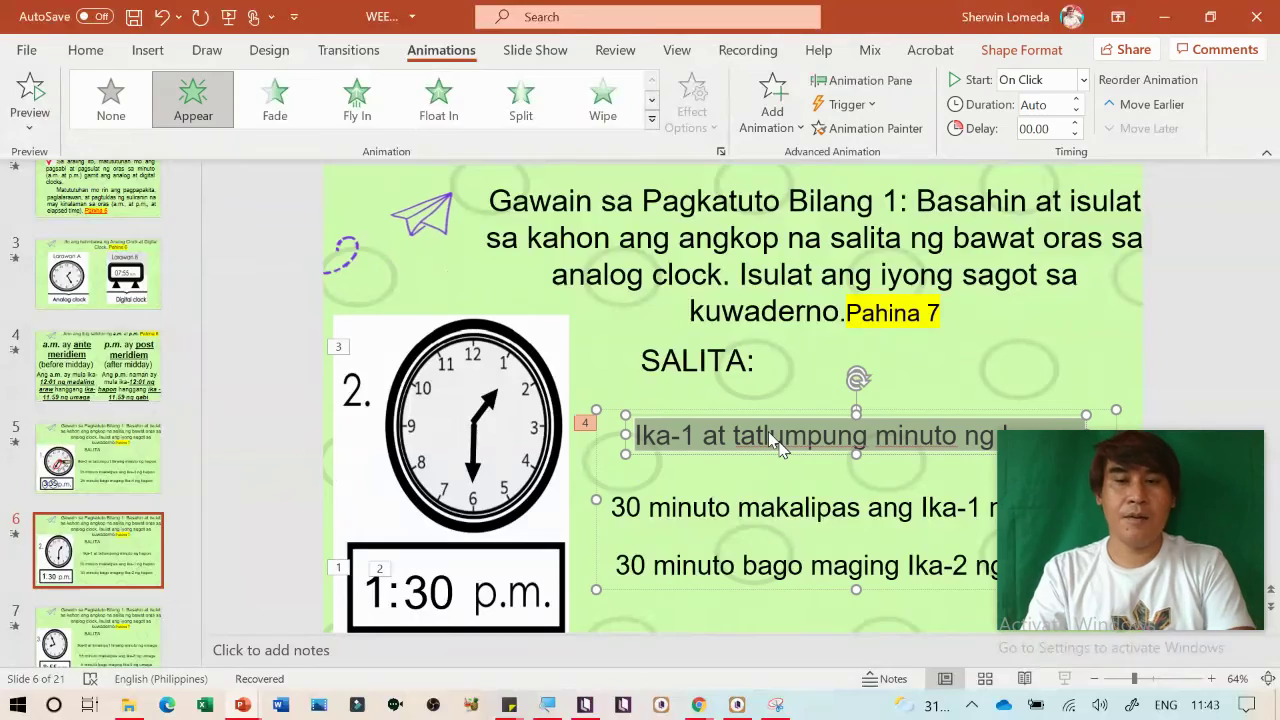
{"action": "key", "text": "ctrl+c"}
{"action": "key", "text": "alt+Tab"}
{"action": "key", "text": "ctrl+v"}
{"action": "key", "text": "alt+Tab"}
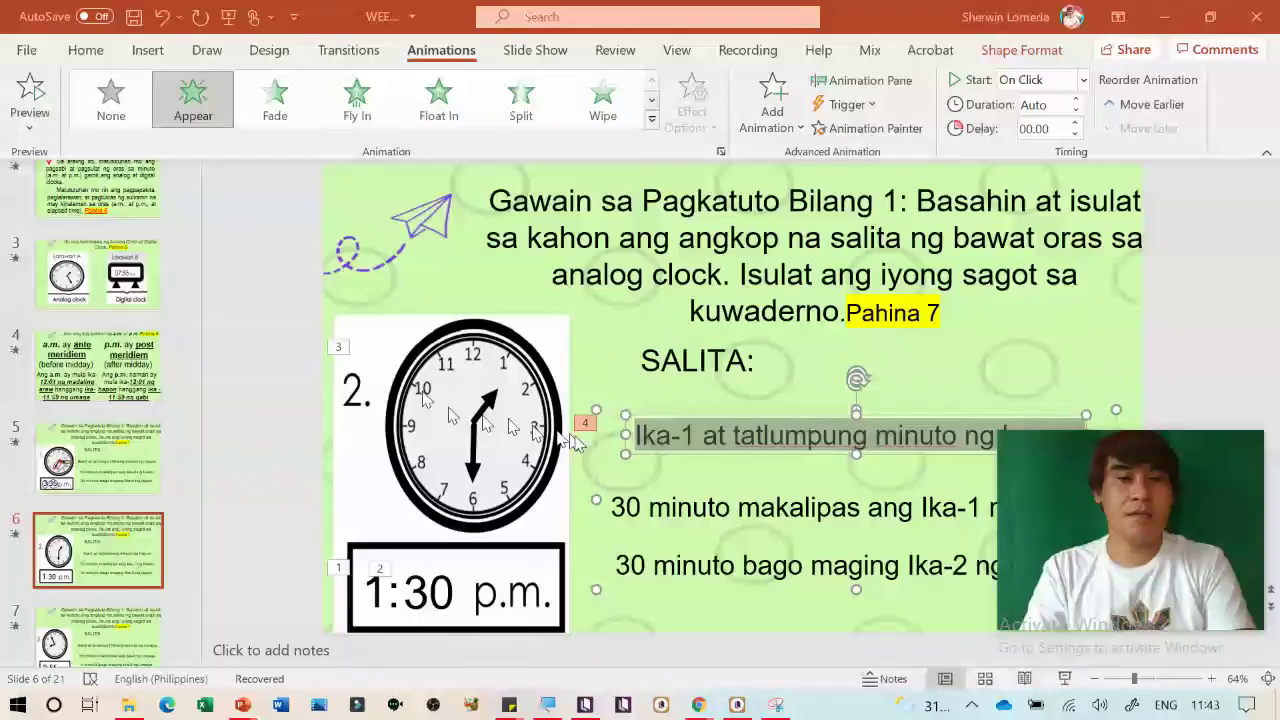
Copy the "30 minuto makalipas ang Ika-1 ng hapon" phrase from PowerPoint slide 6 into the question's second choice
{"action": "triple_click", "coordinate": [634, 505]}
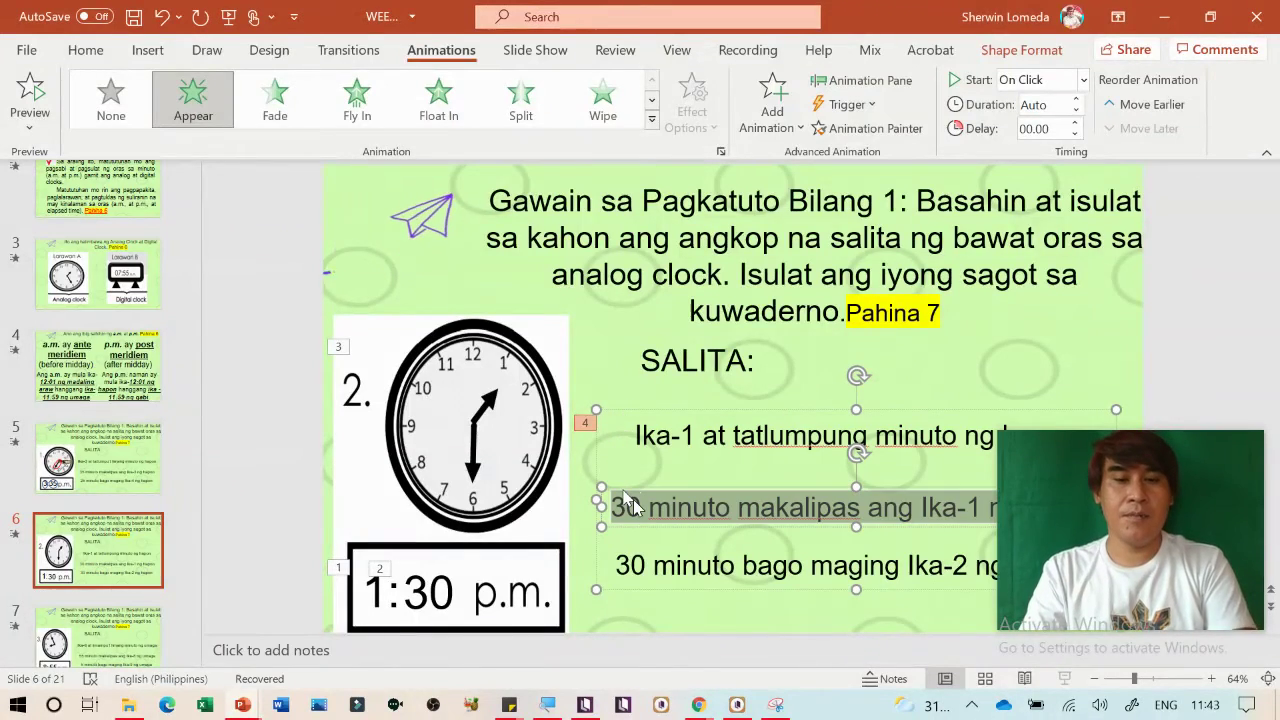
{"action": "key", "text": "ctrl+c"}
{"action": "key", "text": "alt+Tab"}
{"action": "left_click", "coordinate": [438, 418]}
{"action": "key", "text": "ctrl+v"}
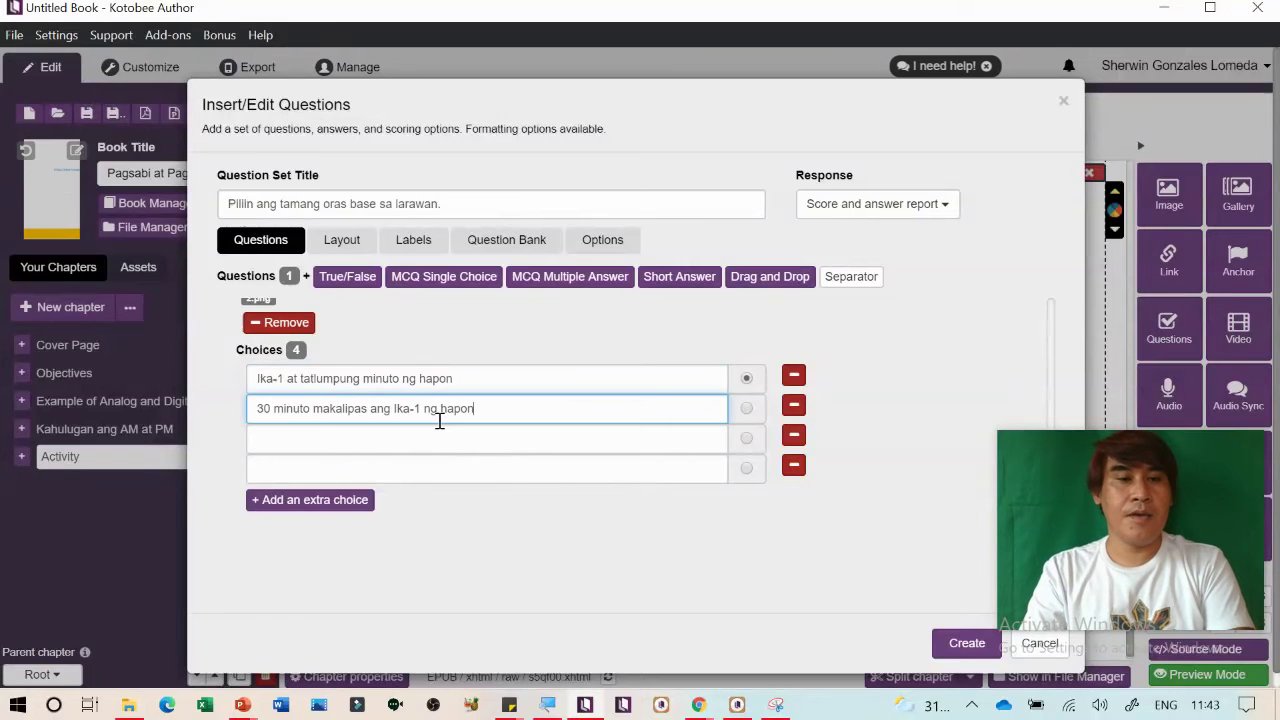
Copy the "30 minuto bago maging Ika-2 ng hapon" phrase from PowerPoint slide 6 into the question's third choice
{"action": "key", "text": "alt+Tab"}
{"action": "triple_click", "coordinate": [665, 567]}
{"action": "key", "text": "ctrl+c"}
{"action": "key", "text": "alt+Tab"}
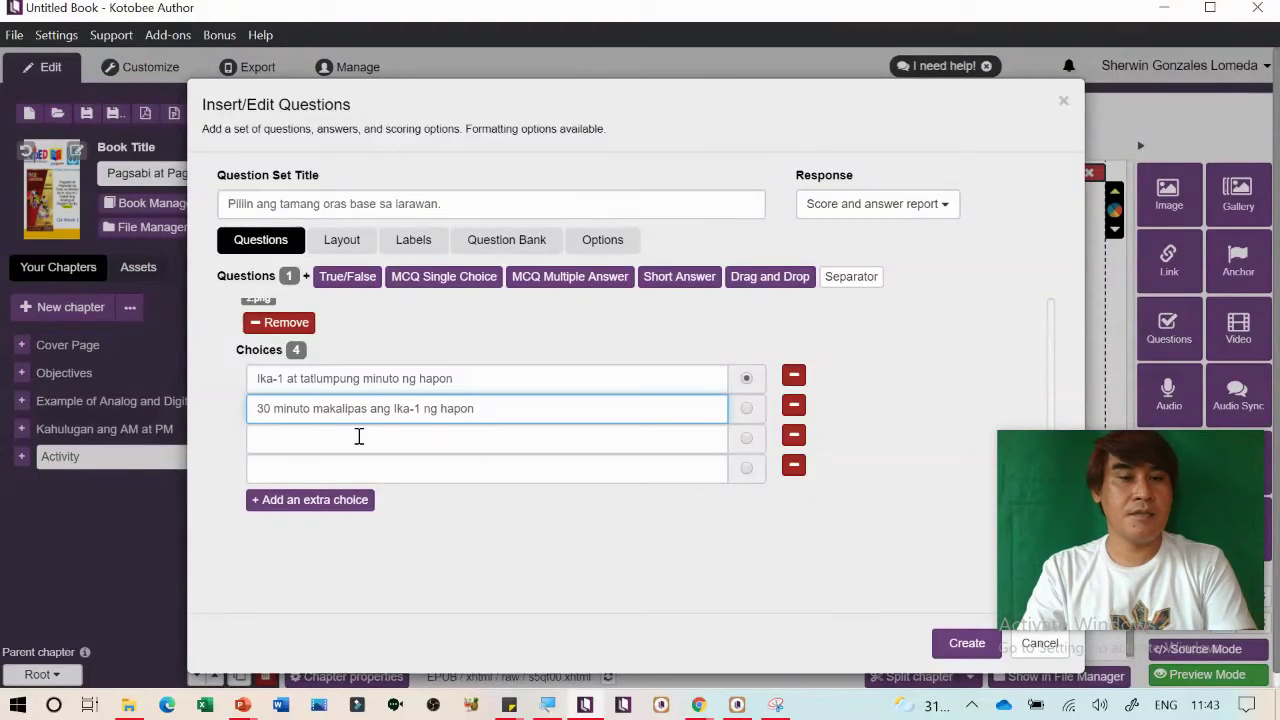
{"action": "left_click", "coordinate": [359, 437]}
{"action": "key", "text": "ctrl+v"}
Change the second choice to 20 minuto and the third to 40 minuto, keeping the first choice marked as correct
{"action": "left_click", "coordinate": [269, 410]}
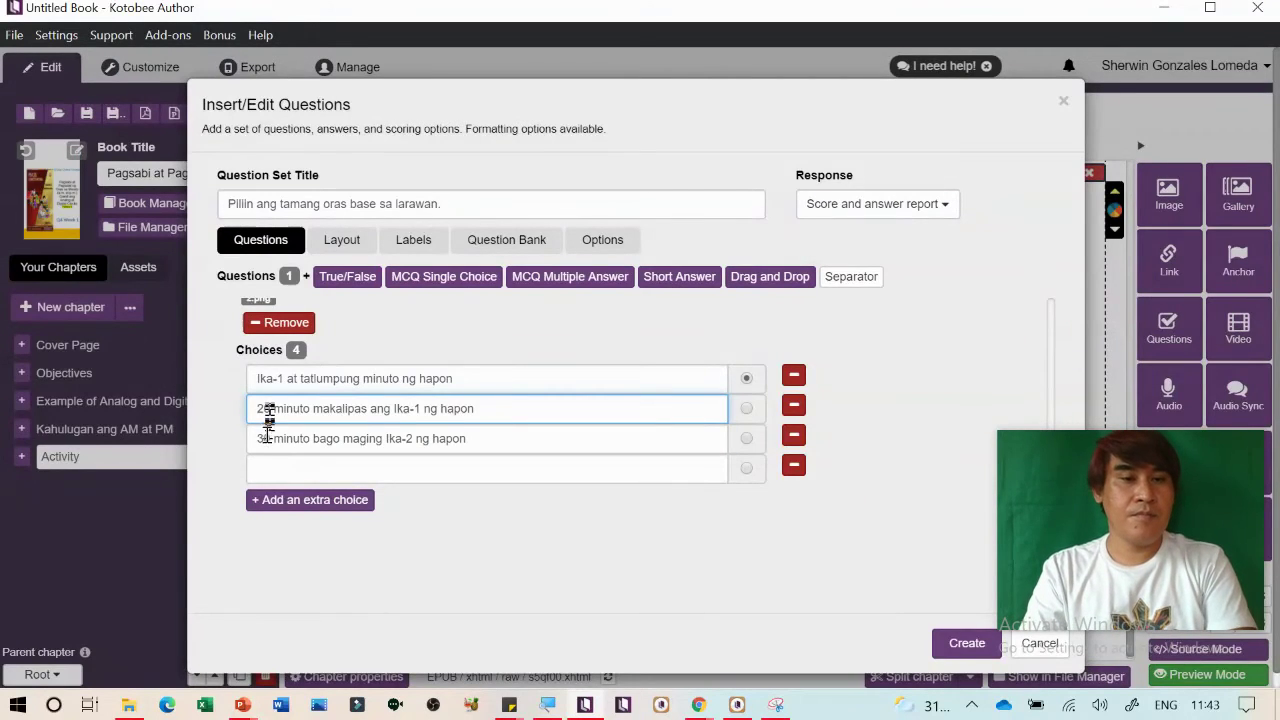
{"action": "left_click", "coordinate": [265, 442]}
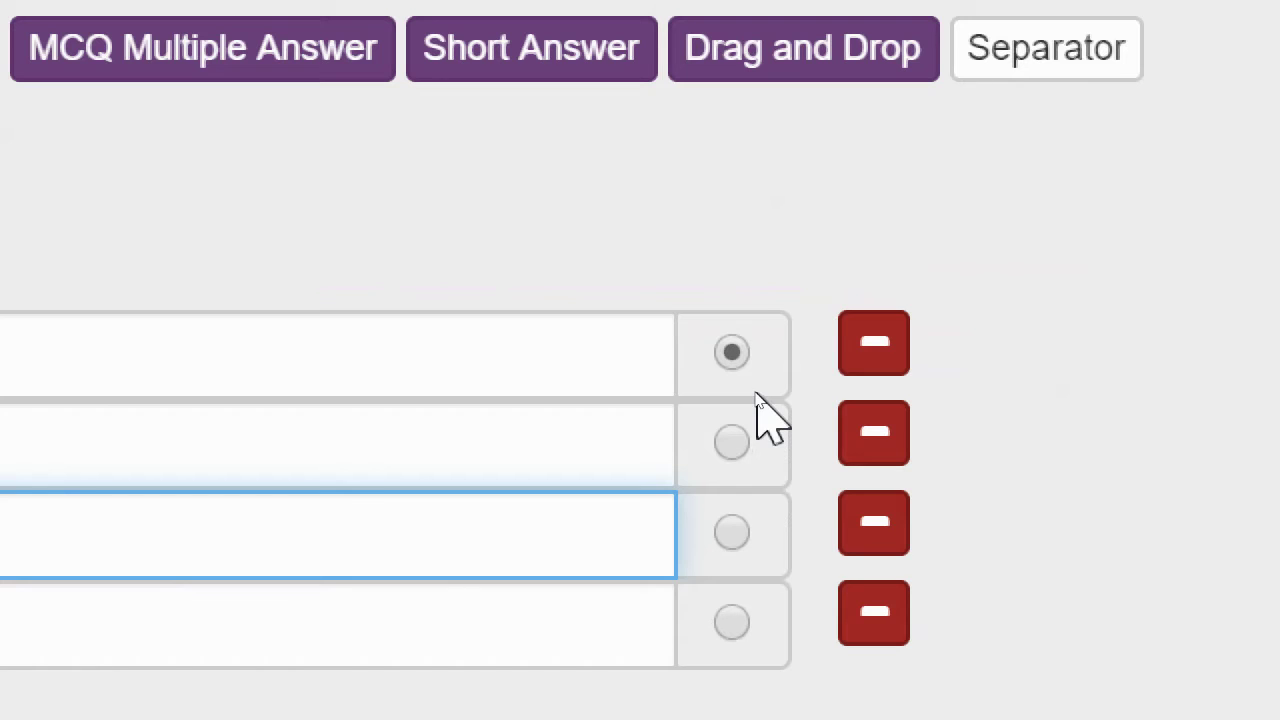
{"action": "left_click", "coordinate": [731, 350]}
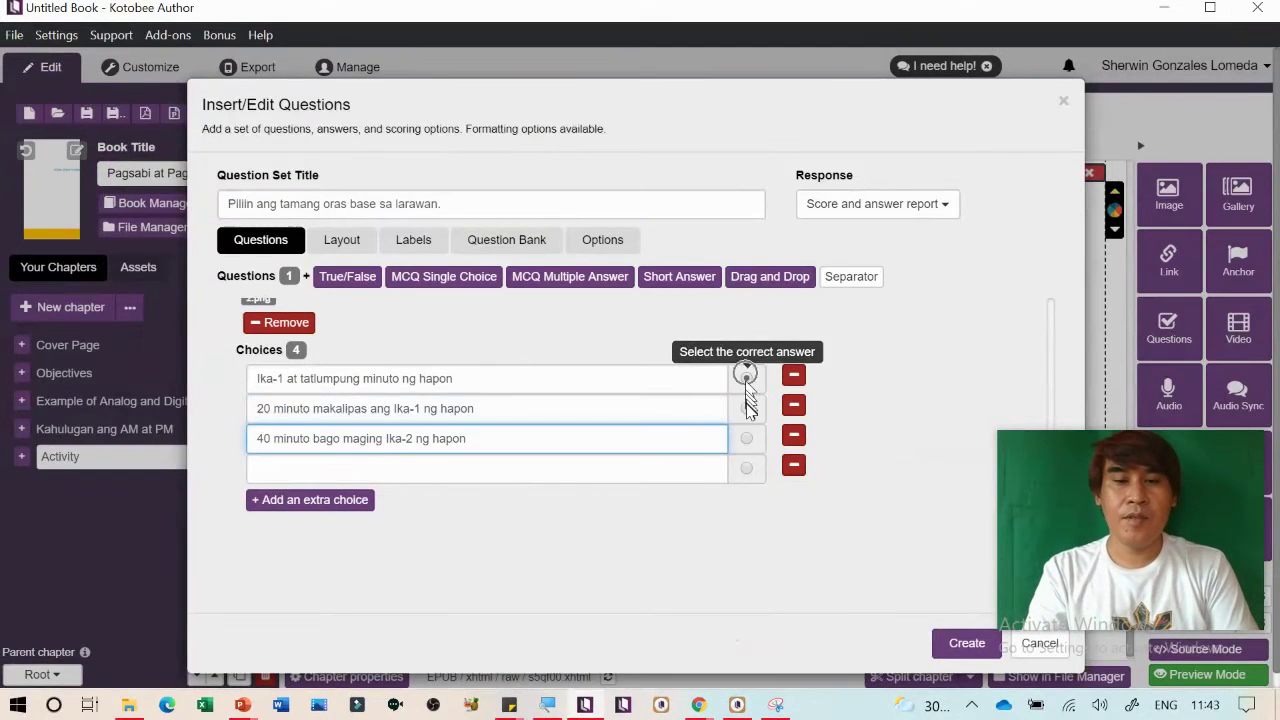
{"action": "left_click", "coordinate": [747, 378]}
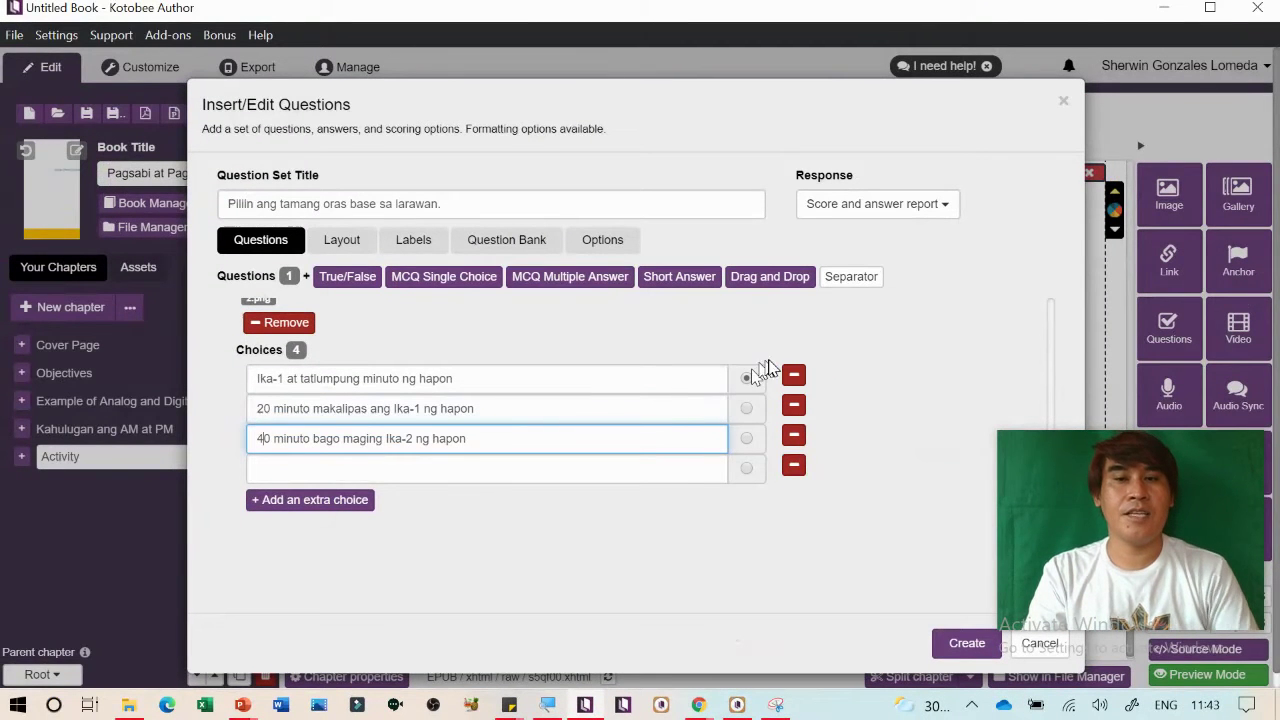
Try to create the question set, and enter "Alin ang tamang sagot" as the question text above the clock image
{"action": "left_click", "coordinate": [960, 645]}
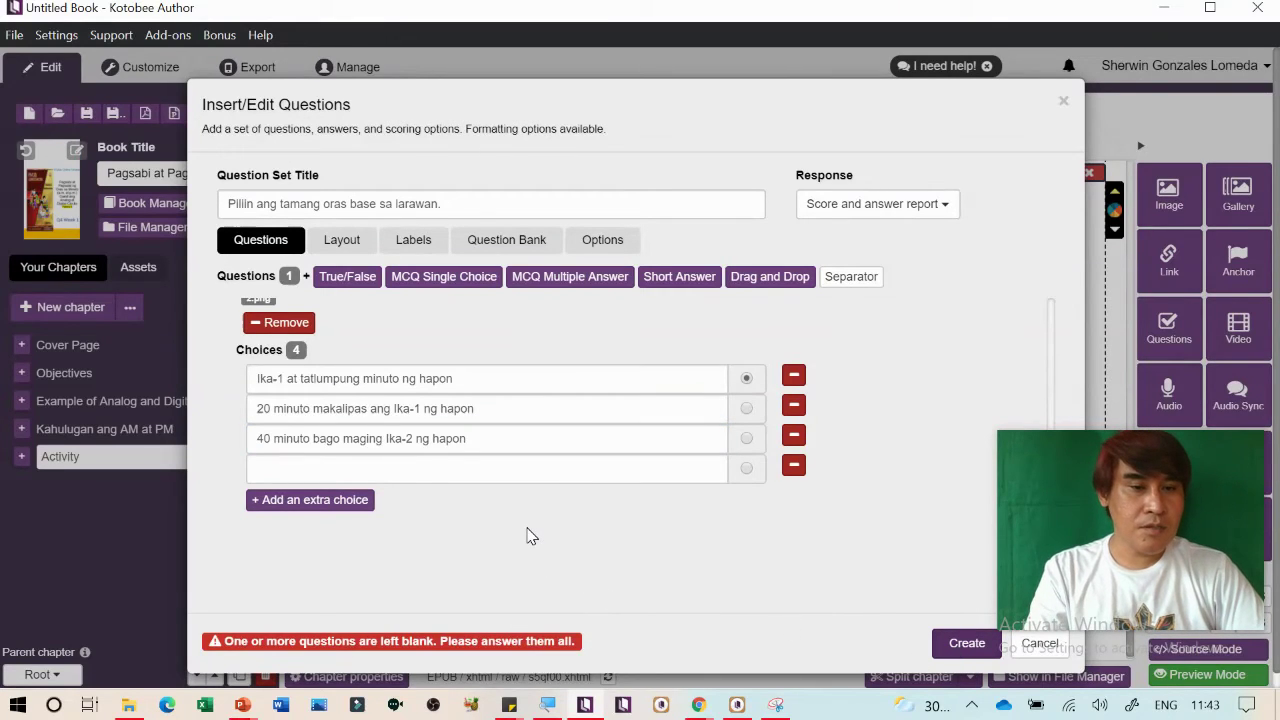
{"action": "scroll", "coordinate": [530, 537], "scroll_direction": "up", "scroll_amount": 10}
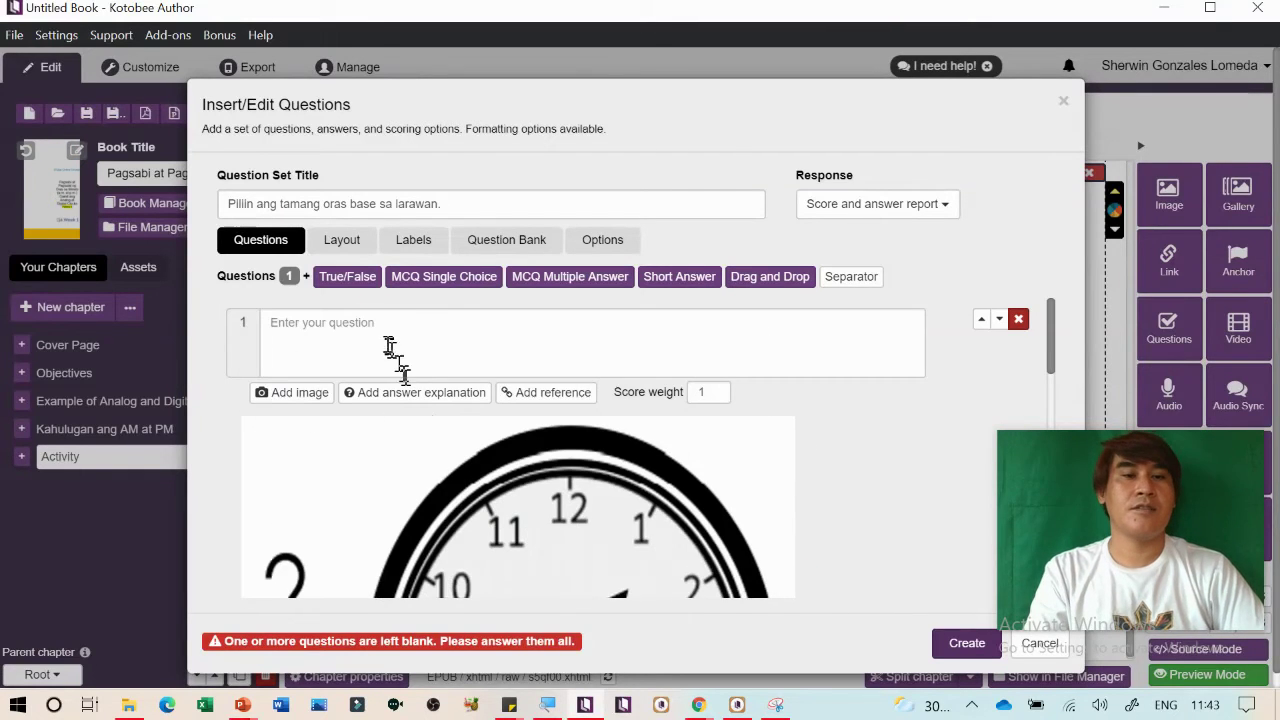
{"action": "left_click", "coordinate": [381, 337]}
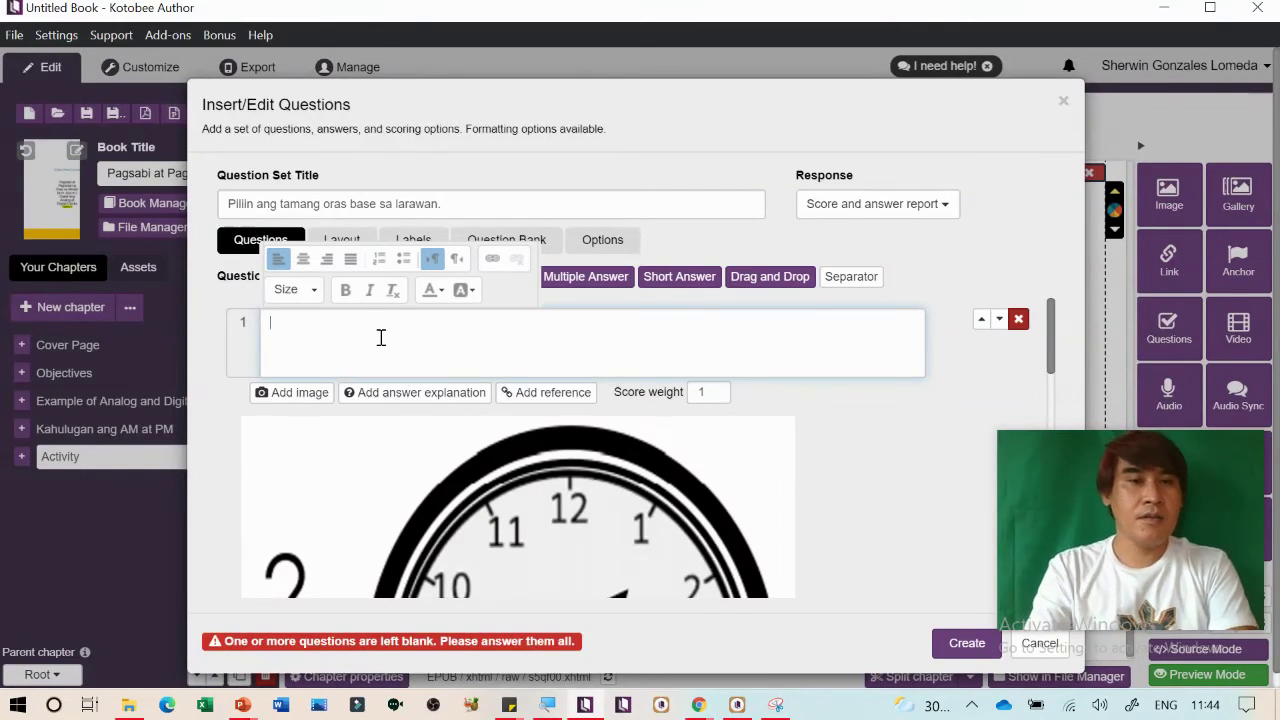
{"action": "type", "text": "Pl"}
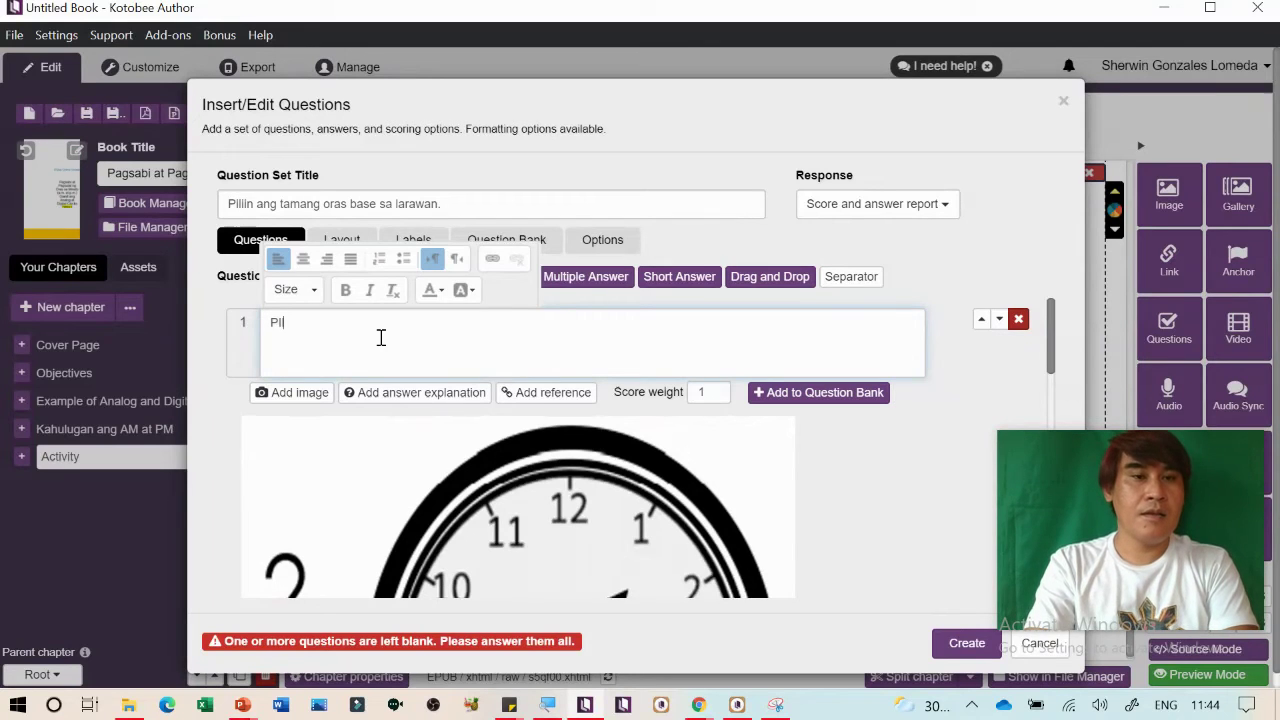
{"action": "key", "text": "BackSpace"}
{"action": "key", "text": "BackSpace"}
{"action": "type", "text": "Alin ang tamang sagot"}
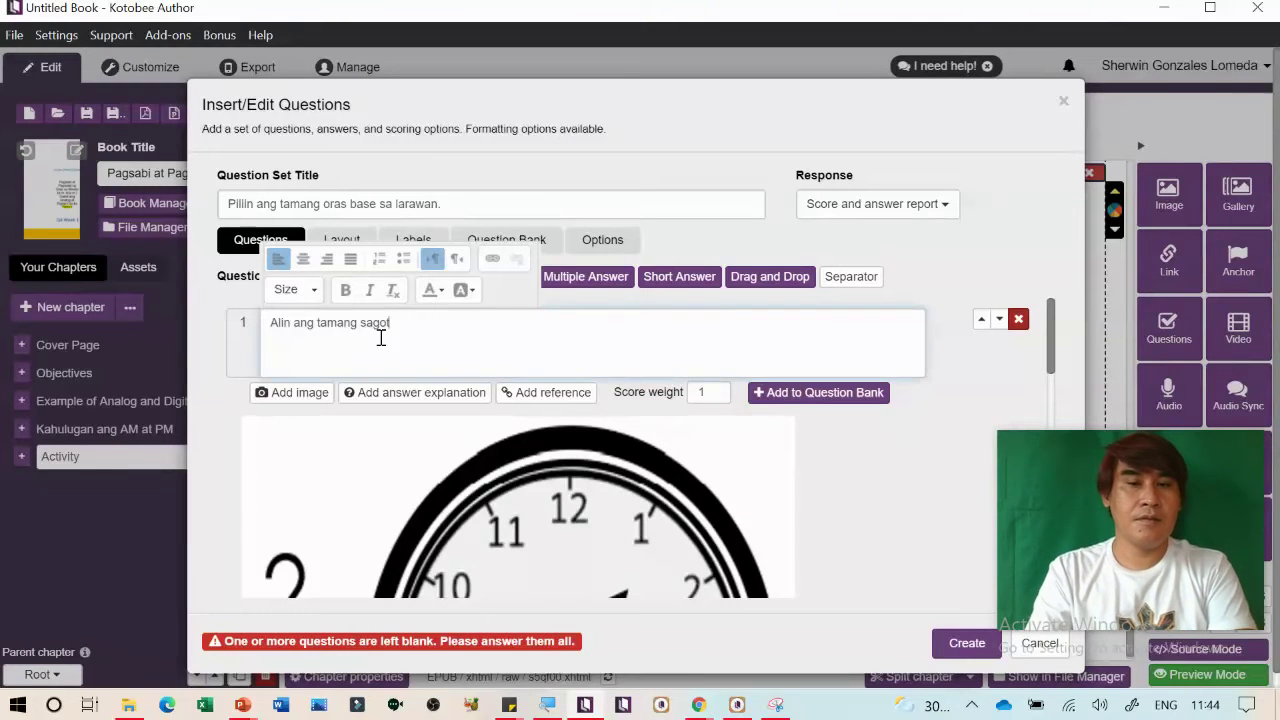
Reword the question text to "I-click ang tamang sagot" and create the question set
{"action": "scroll", "coordinate": [380, 340], "scroll_direction": "down", "scroll_amount": 6}
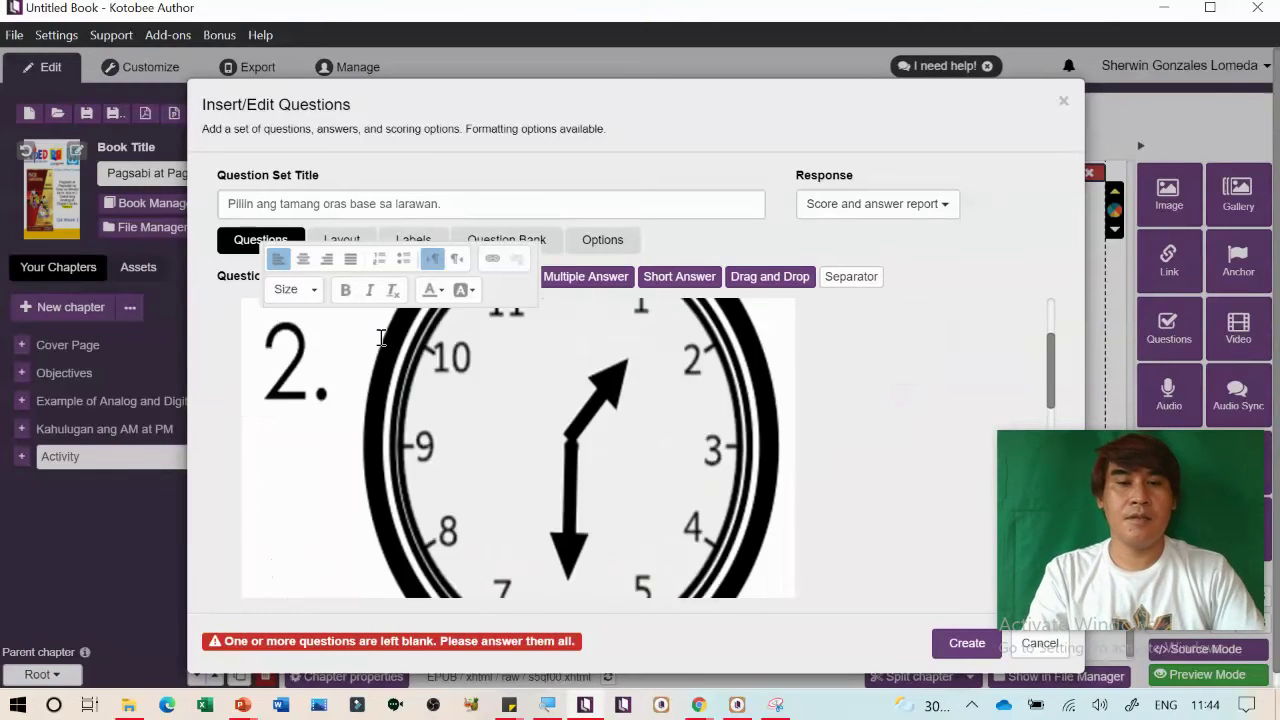
{"action": "scroll", "coordinate": [381, 342], "scroll_direction": "up", "scroll_amount": 6}
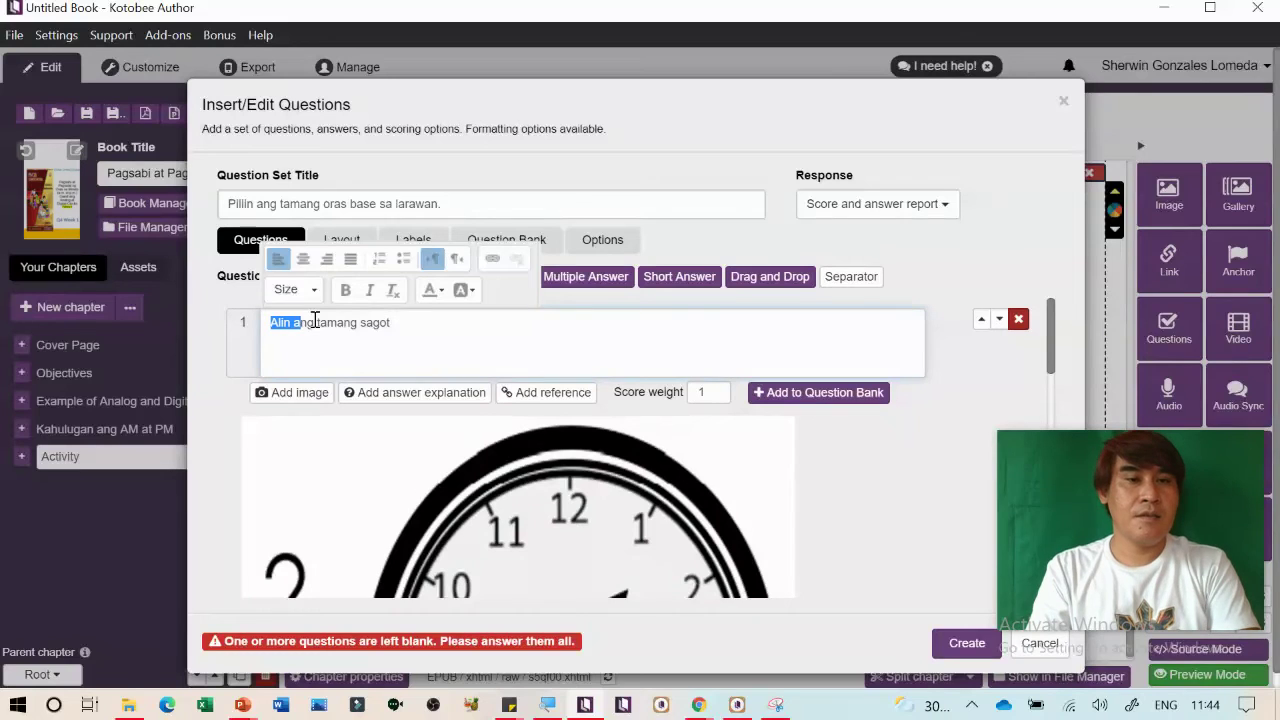
{"action": "key", "text": "BackSpace"}
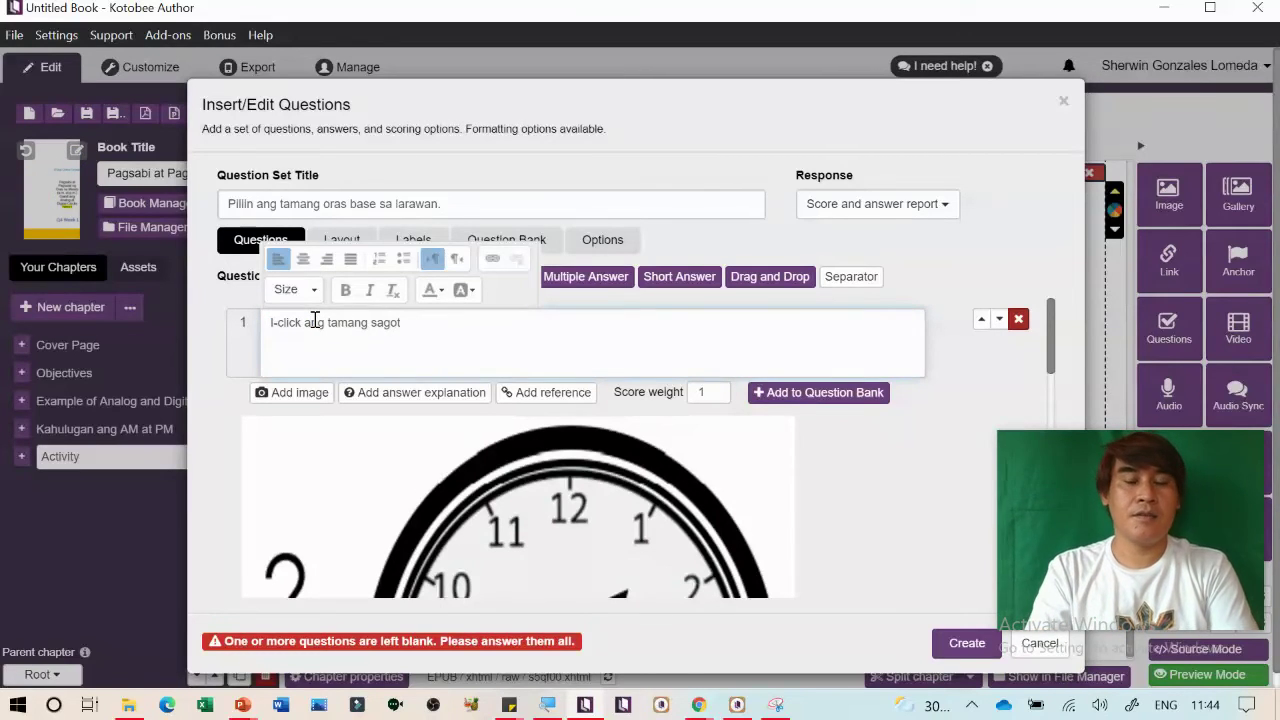
{"action": "scroll", "coordinate": [894, 457], "scroll_direction": "down", "scroll_amount": 5}
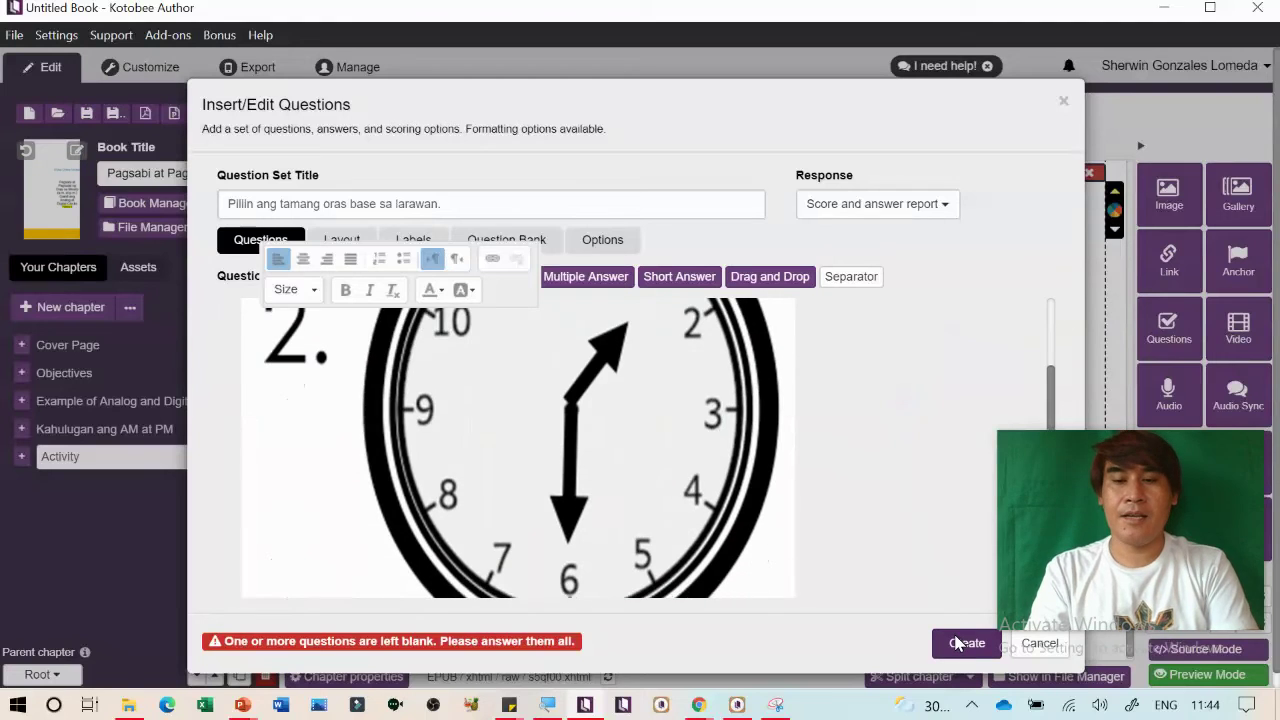
{"action": "left_click", "coordinate": [957, 642]}
Review the Activity chapter's question sets and start a new set below them with an MCQ Multiple Answer question
{"action": "scroll", "coordinate": [823, 509], "scroll_direction": "down", "scroll_amount": 5}
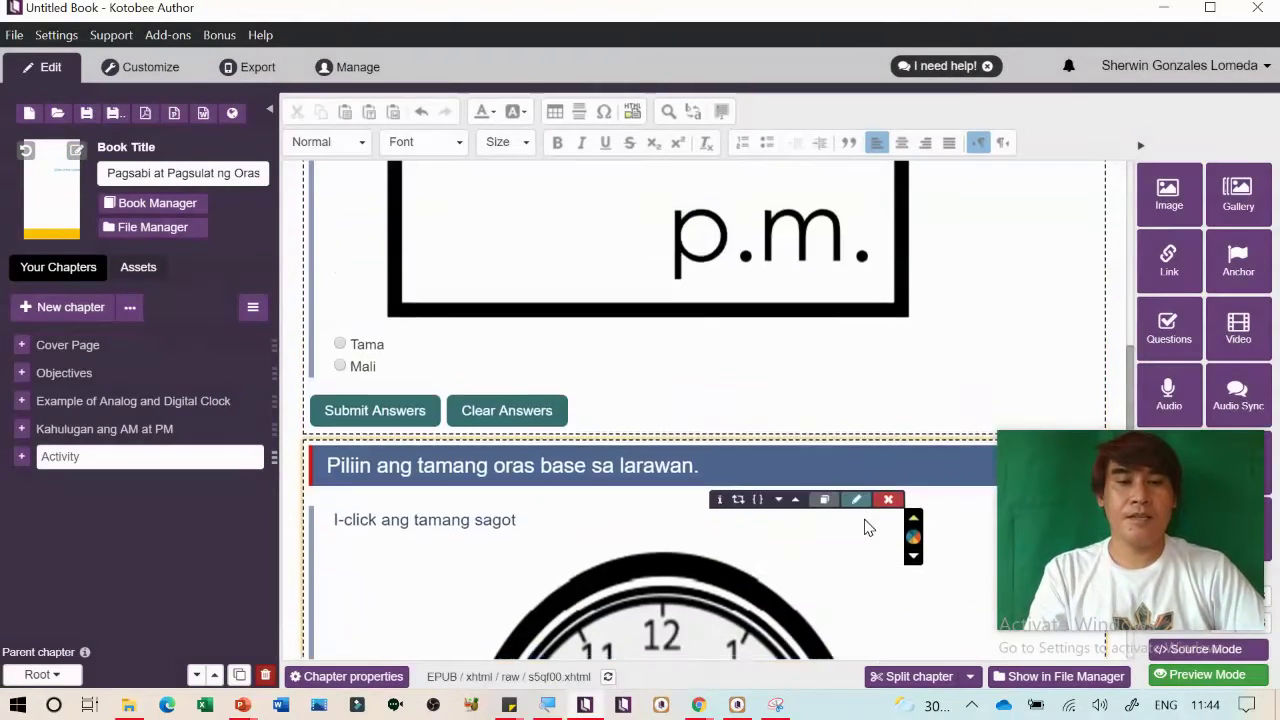
{"action": "scroll", "coordinate": [868, 528], "scroll_direction": "up", "scroll_amount": 7}
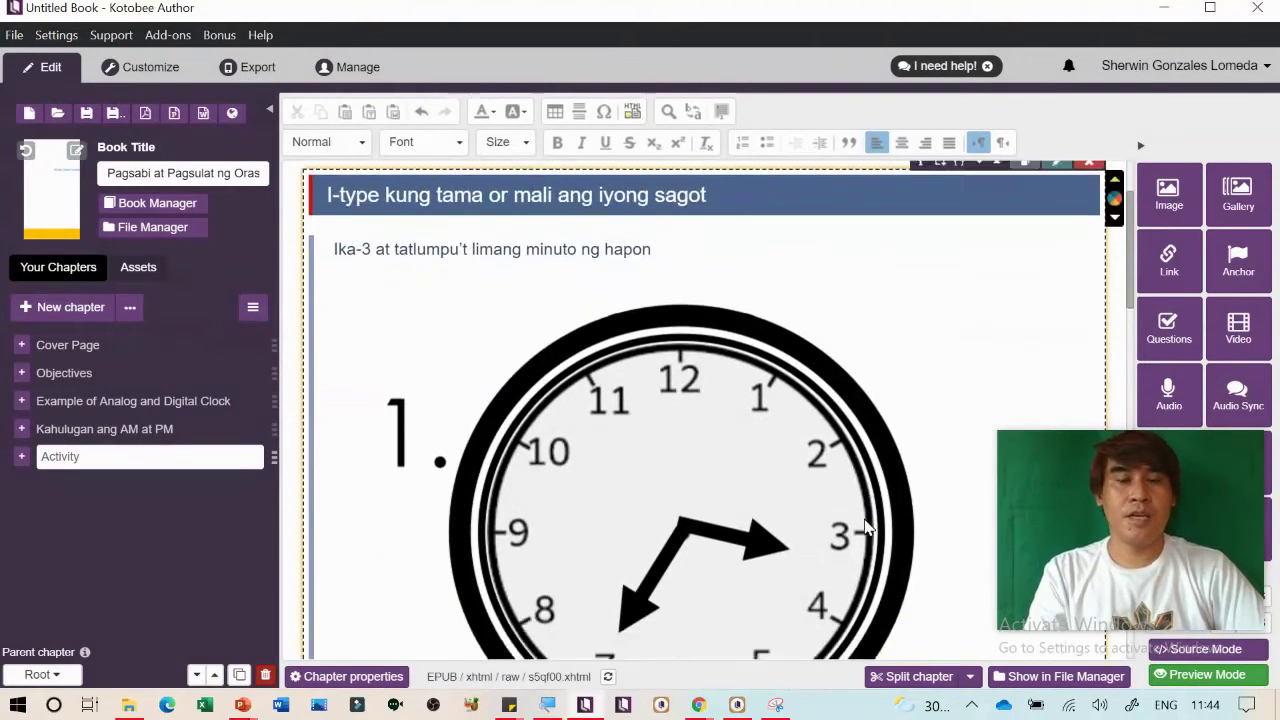
{"action": "scroll", "coordinate": [868, 528], "scroll_direction": "down", "scroll_amount": 3}
{"action": "scroll", "coordinate": [866, 528], "scroll_direction": "down", "scroll_amount": 3}
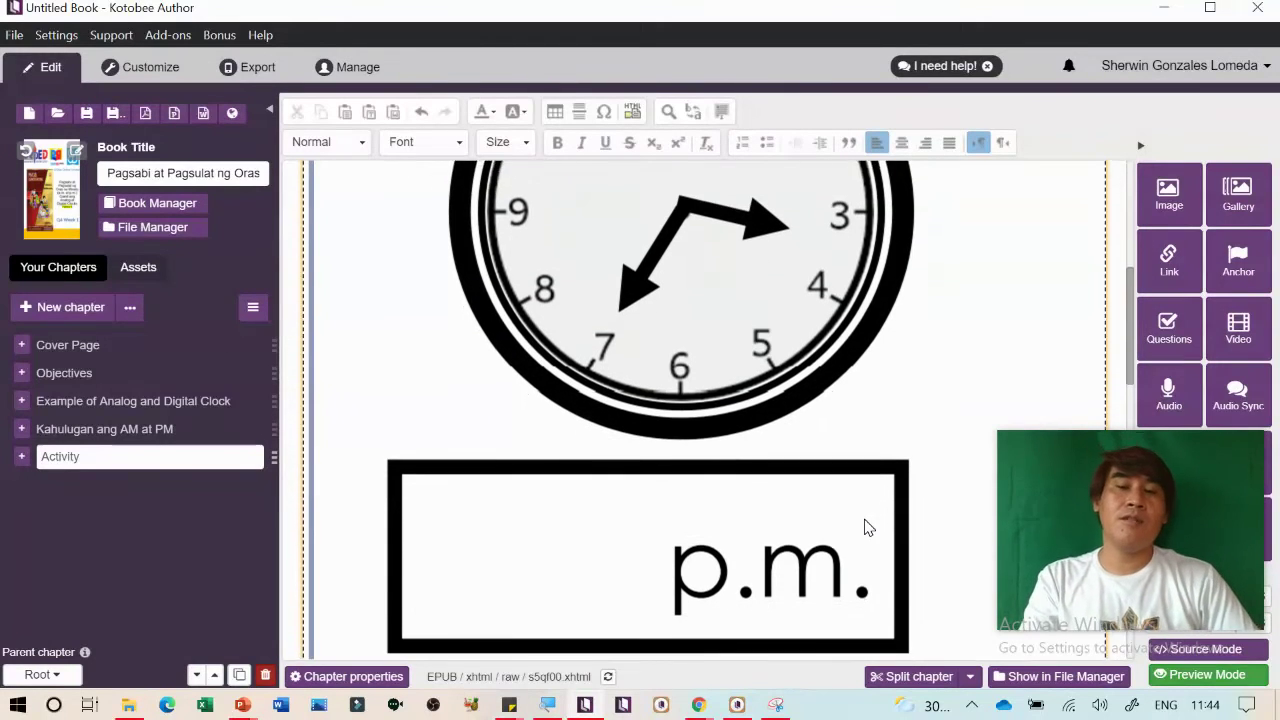
{"action": "scroll", "coordinate": [866, 528], "scroll_direction": "down", "scroll_amount": 7}
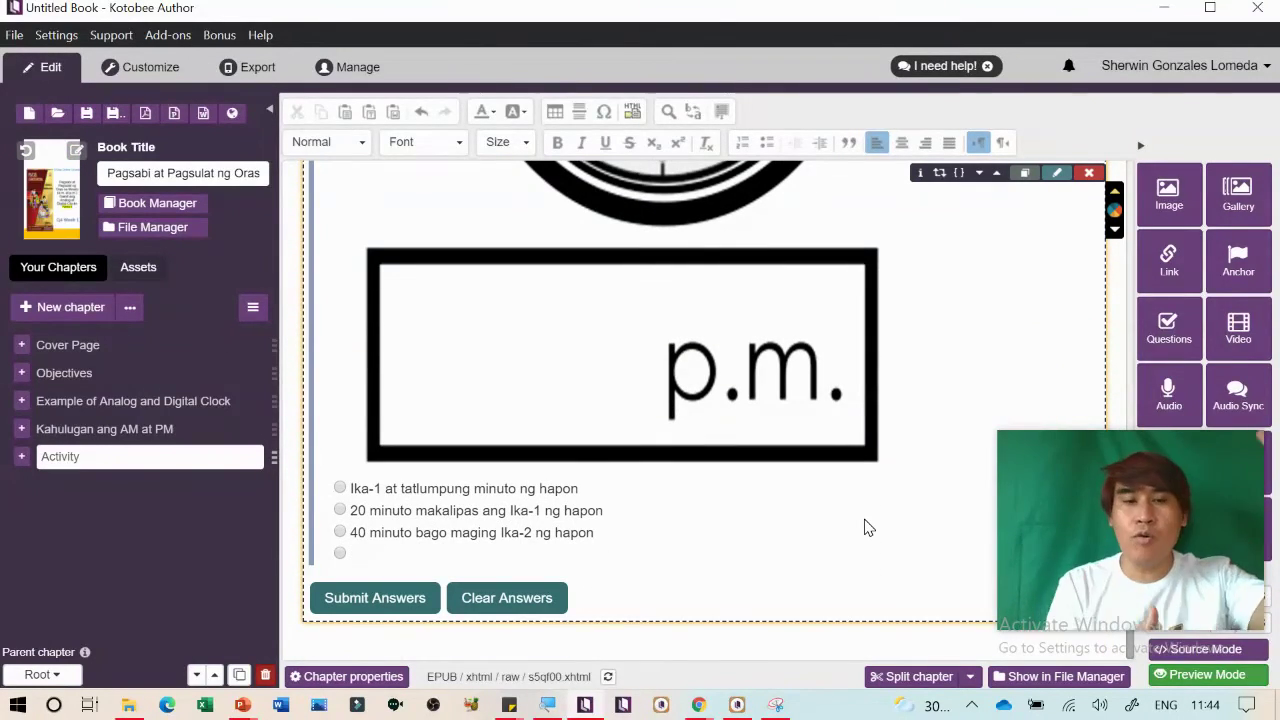
{"action": "left_click", "coordinate": [432, 637]}
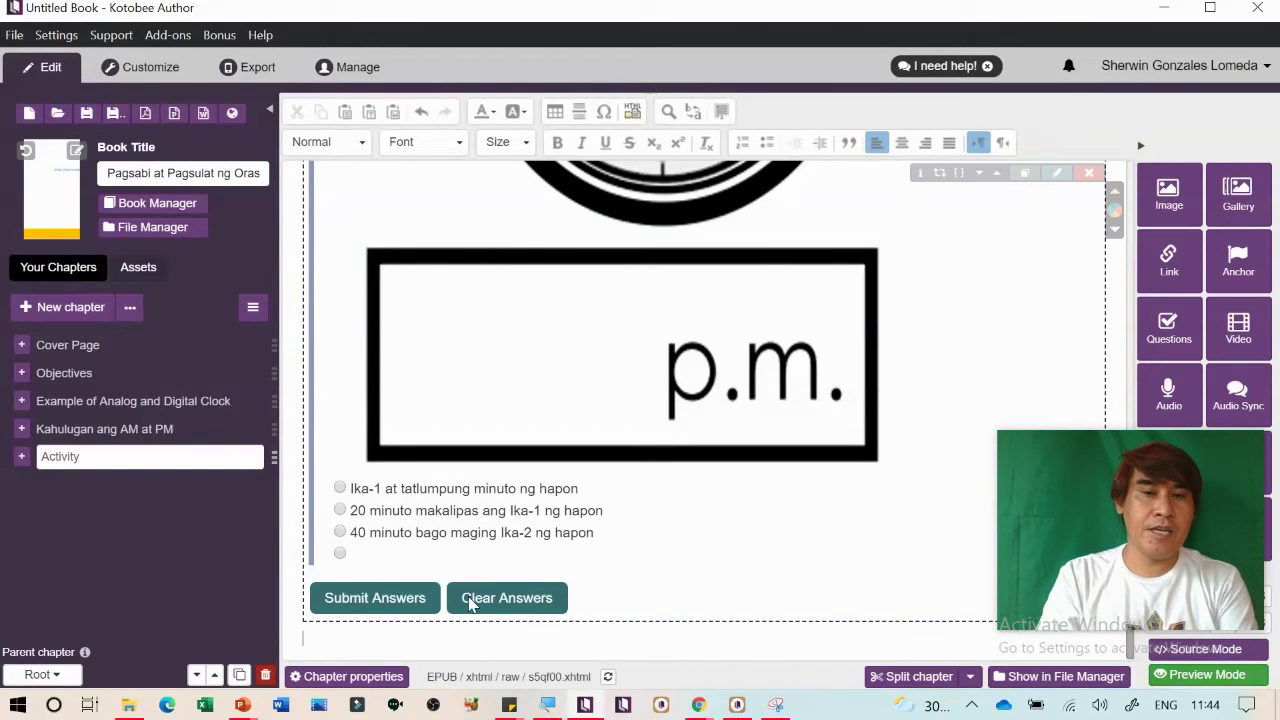
{"action": "left_click", "coordinate": [1169, 340]}
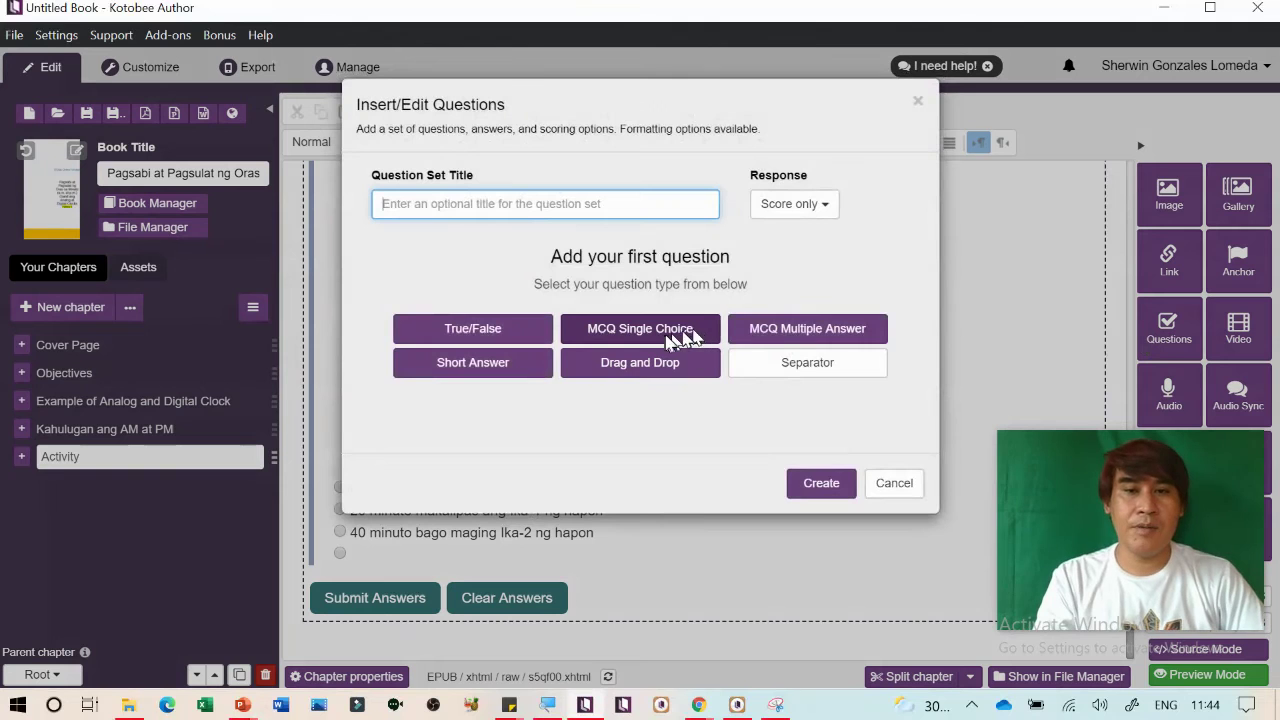
{"action": "left_click", "coordinate": [806, 330]}
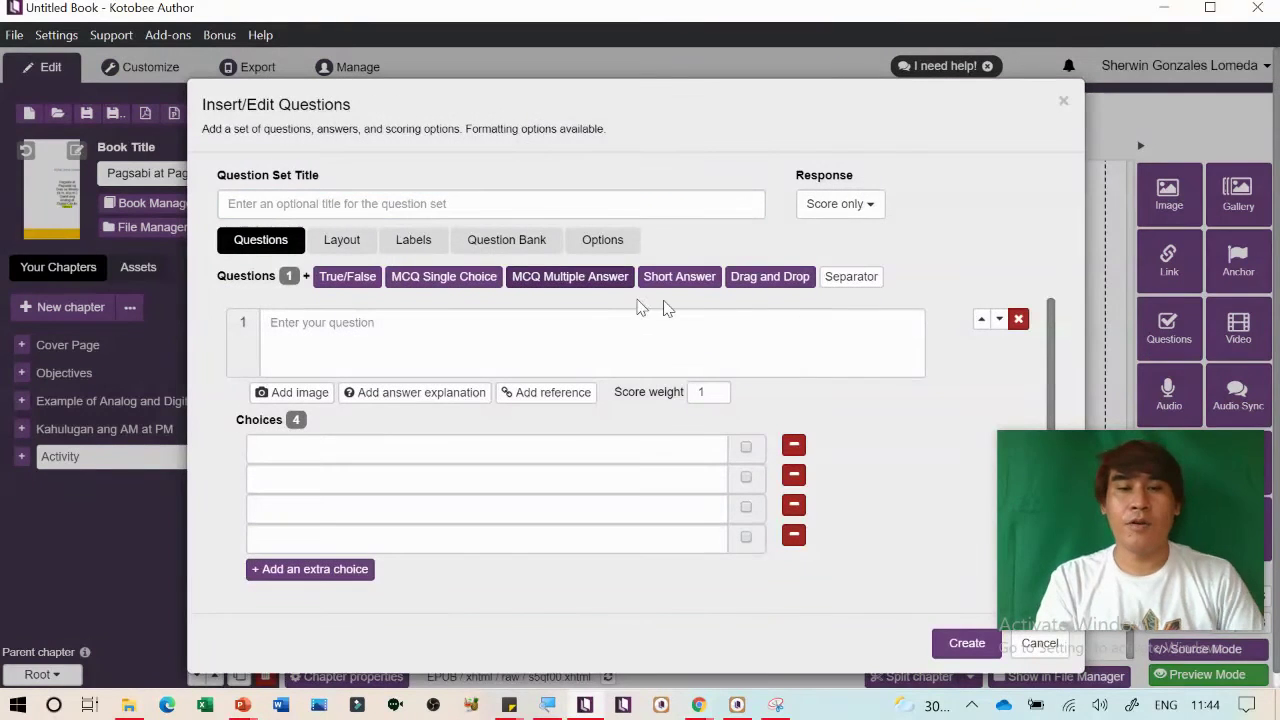
Show slide 7 in PowerPoint and title the new question set "Anu-ano ang tamang sagot sa larawan" in Kotobee Author
{"action": "key", "text": "alt+Tab"}
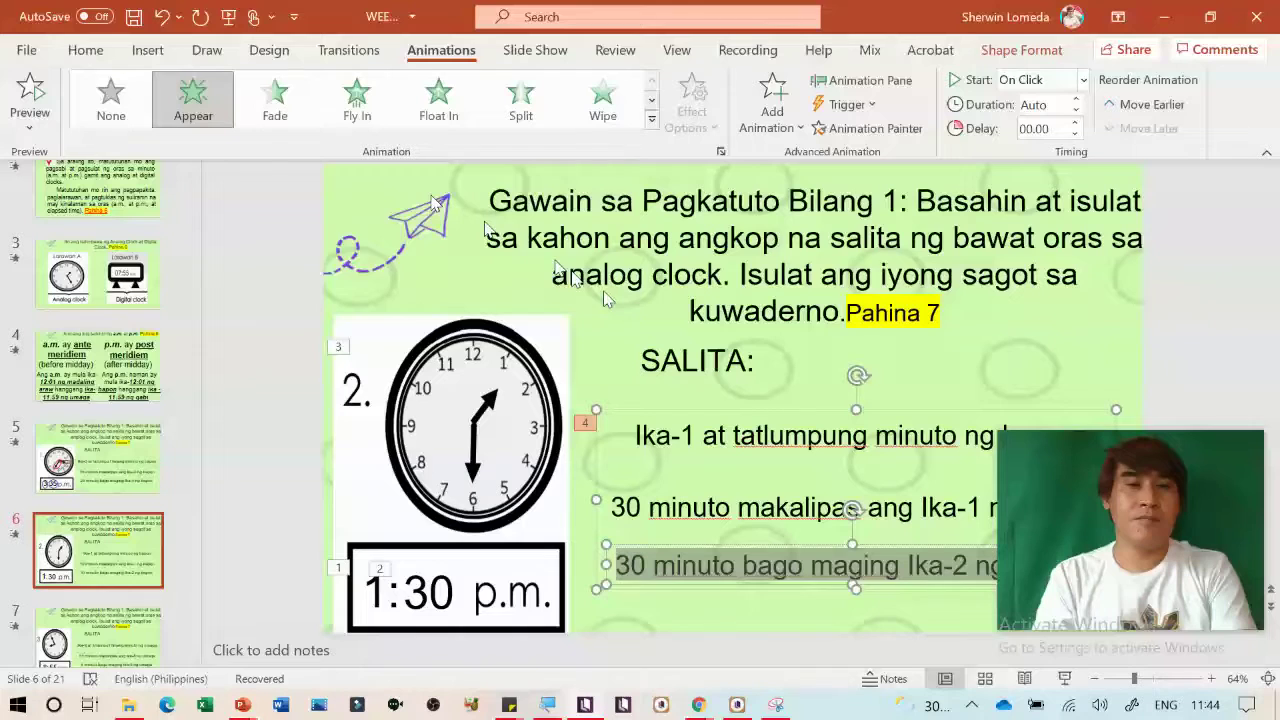
{"action": "left_click", "coordinate": [110, 598]}
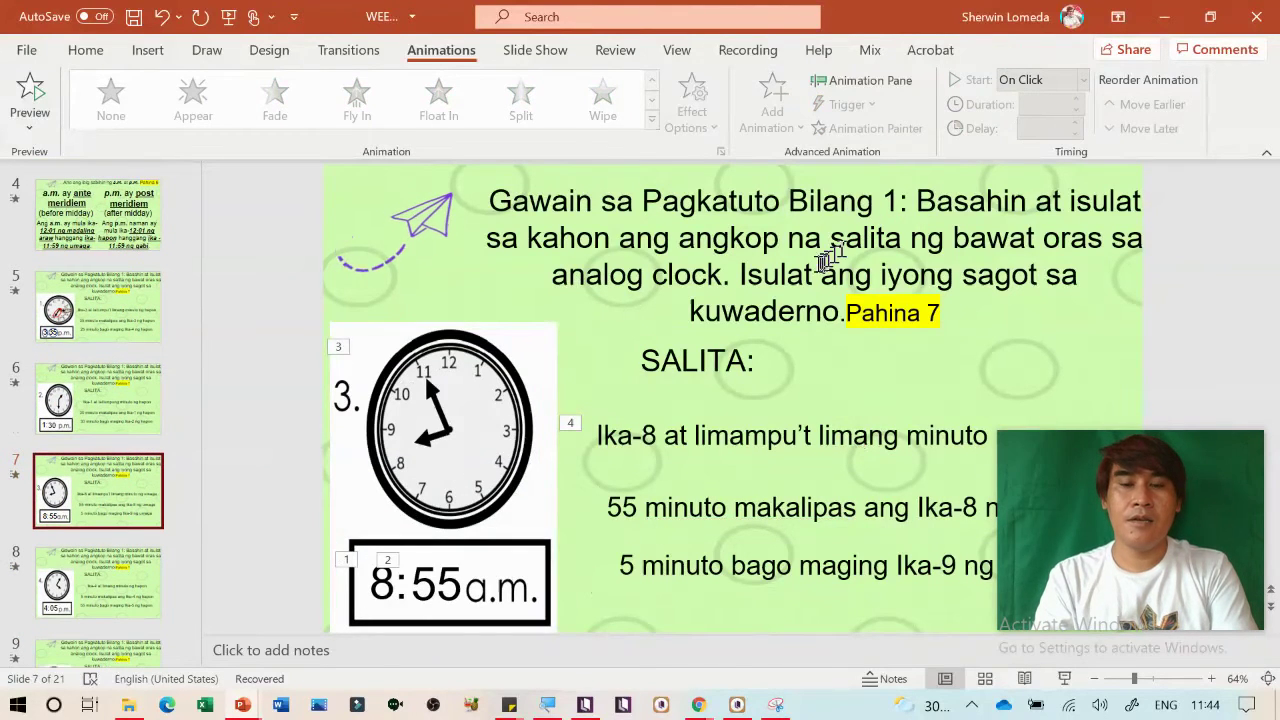
{"action": "key", "text": "alt+Tab"}
{"action": "type", "text": "P"}
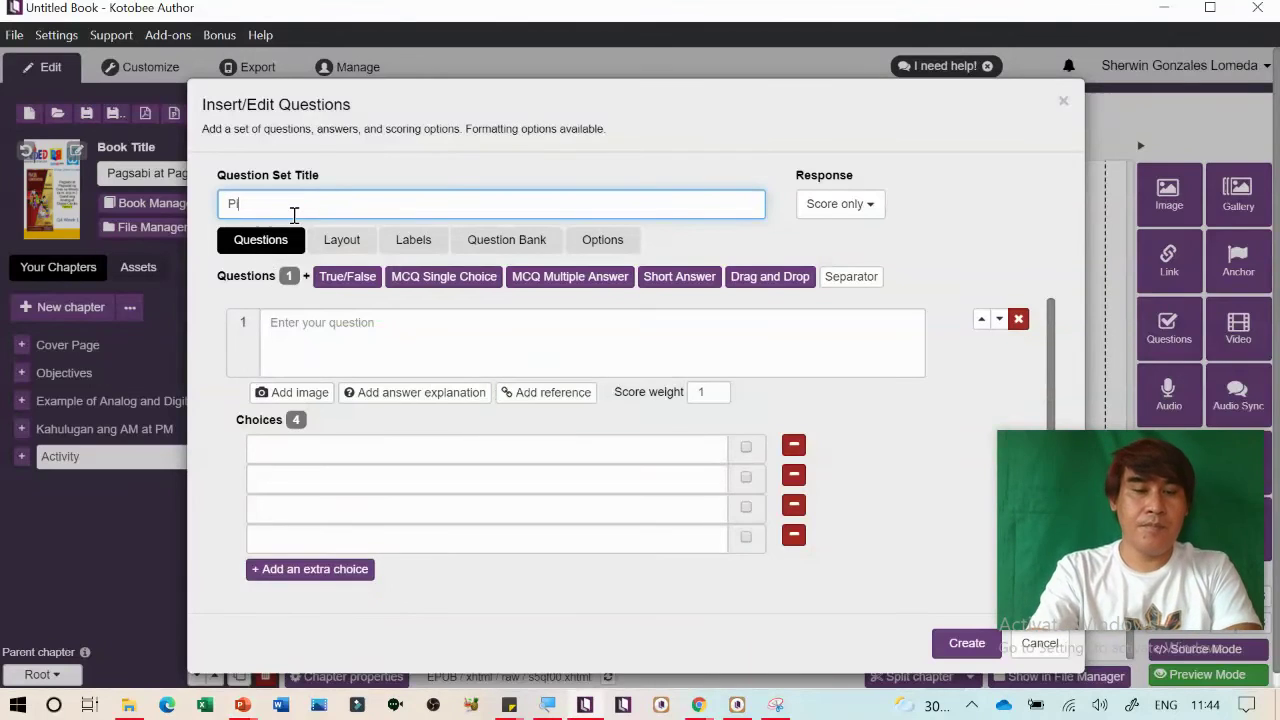
{"action": "key", "text": "BackSpace"}
{"action": "key", "text": "BackSpace"}
{"action": "type", "text": "Anu-ano ang tamang sagot s"}
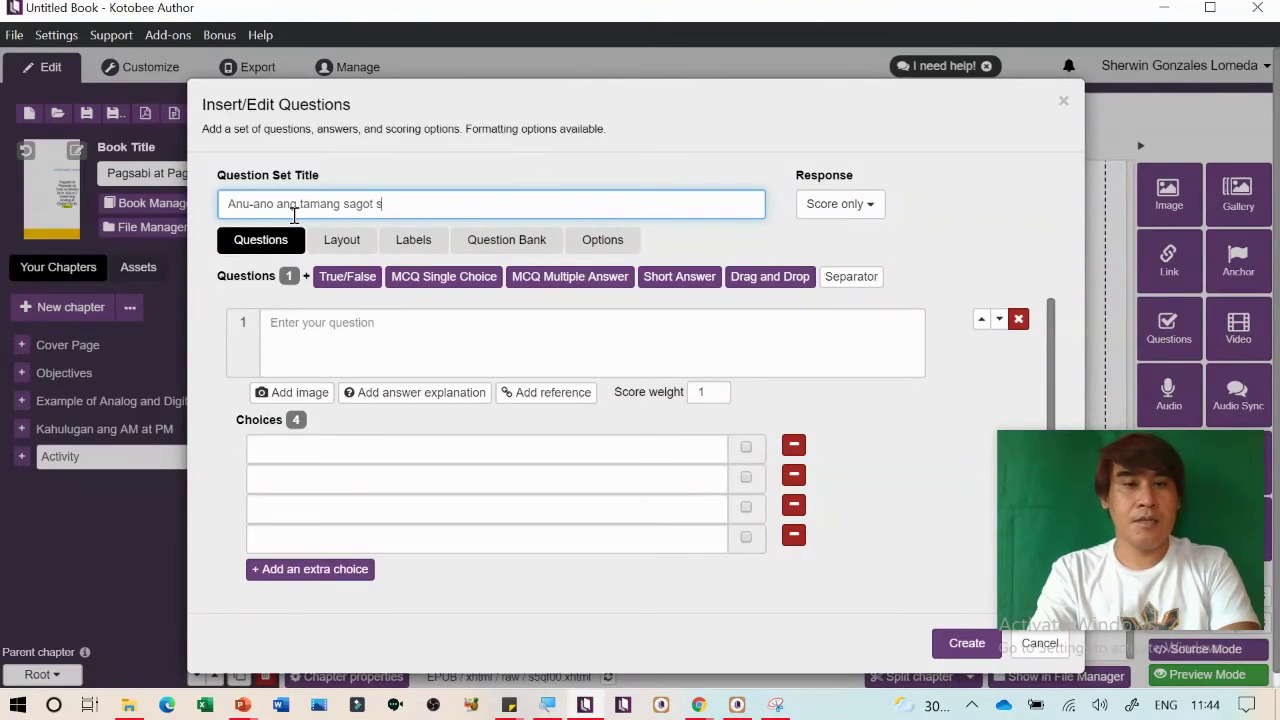
{"action": "type", "text": "awan"}
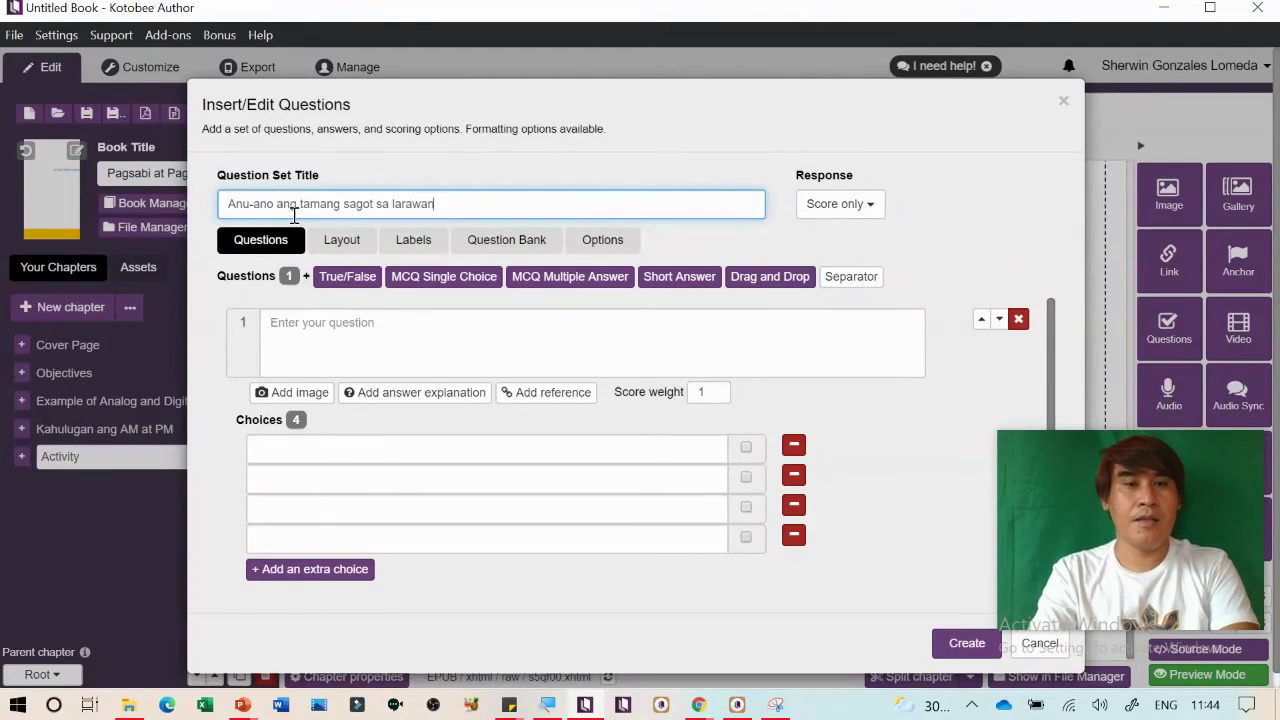
Enter "Piliin lahat ng tamang sagot" as the text of the multiple-answer question
{"action": "left_click", "coordinate": [410, 350]}
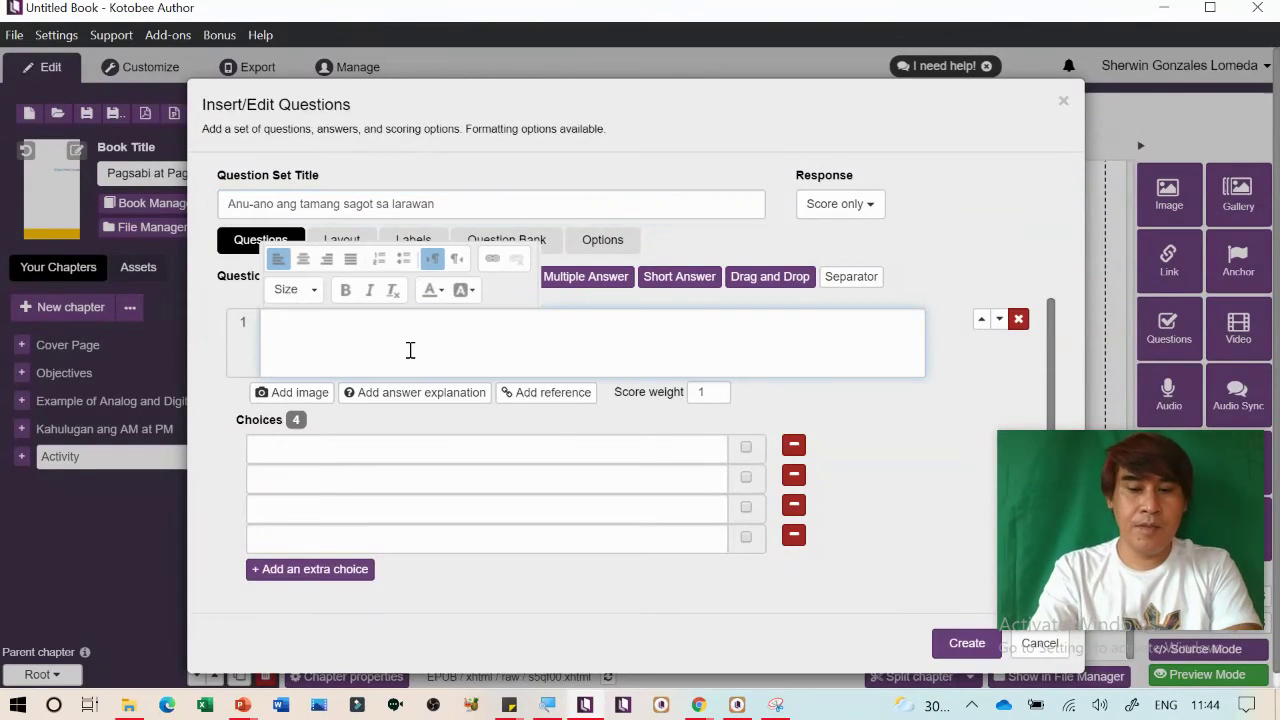
{"action": "type", "text": "Piciliin lahat ng tamana"}
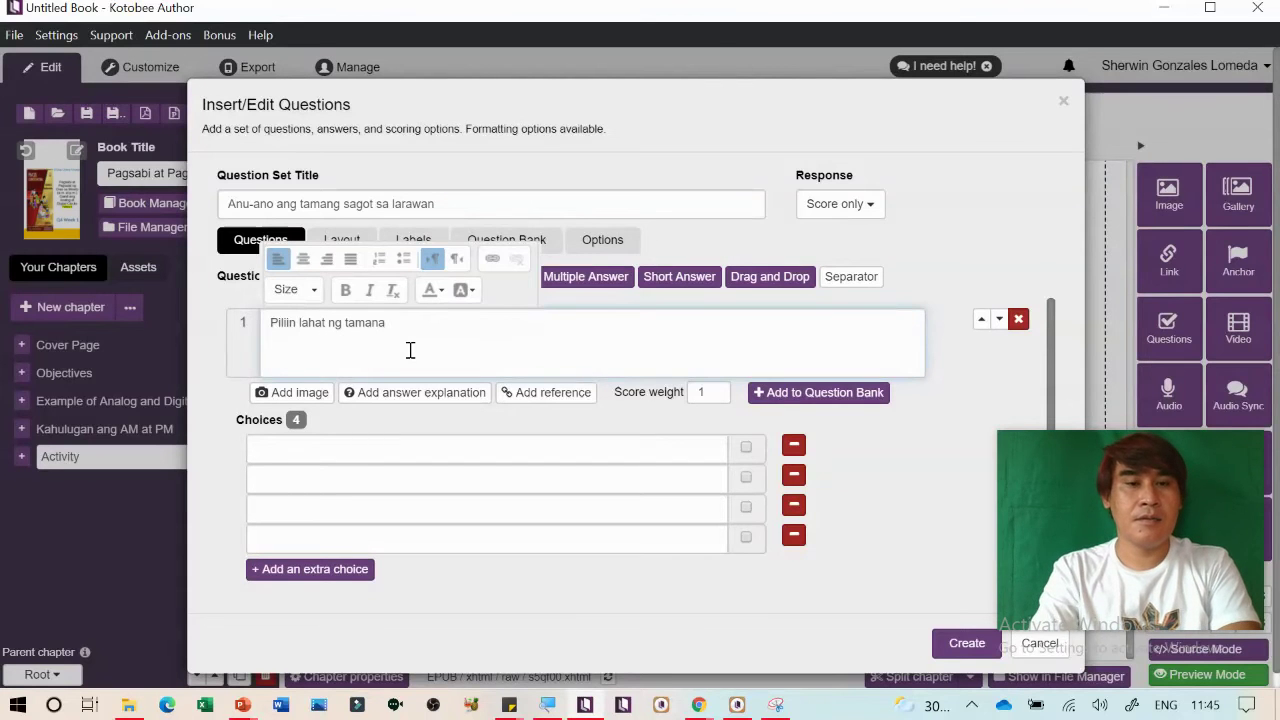
{"action": "key", "text": "BackSpace"}
{"action": "type", "text": "g sagot"}
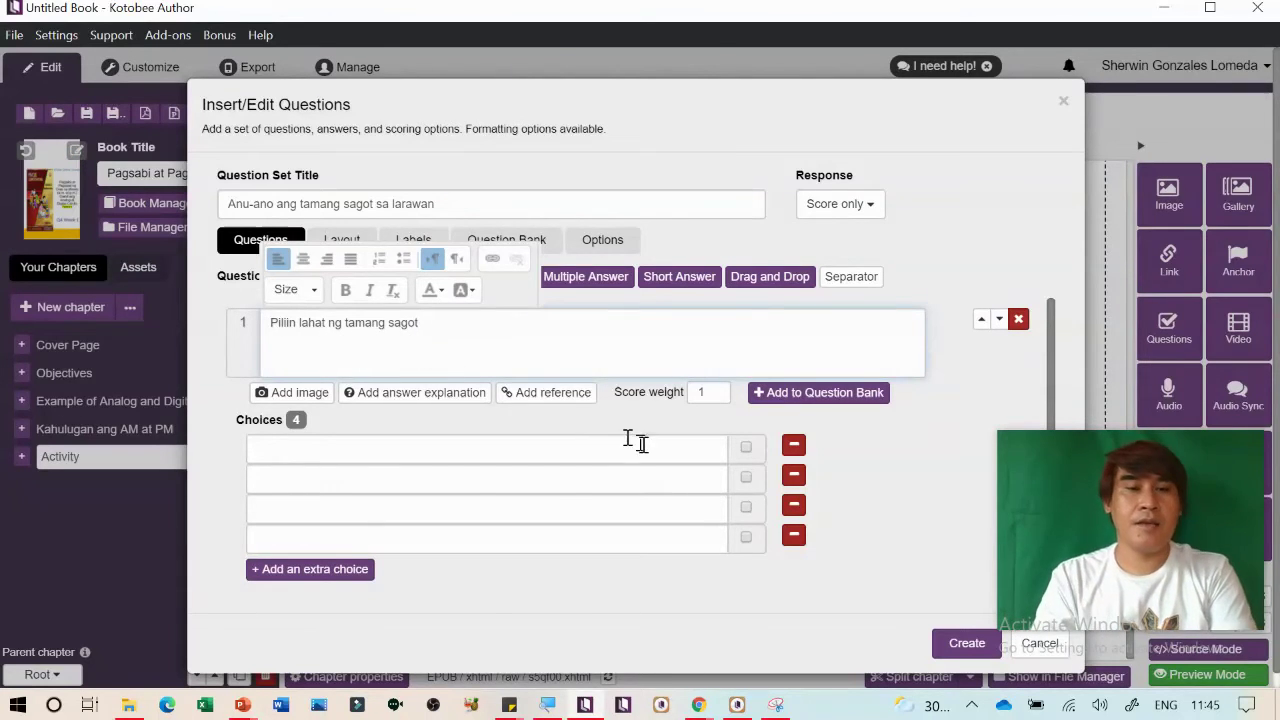
In PowerPoint, save slide 7's clock picture as a PNG named 3 in the Music folder
{"action": "key", "text": "alt+Tab"}
{"action": "left_click", "coordinate": [381, 432]}
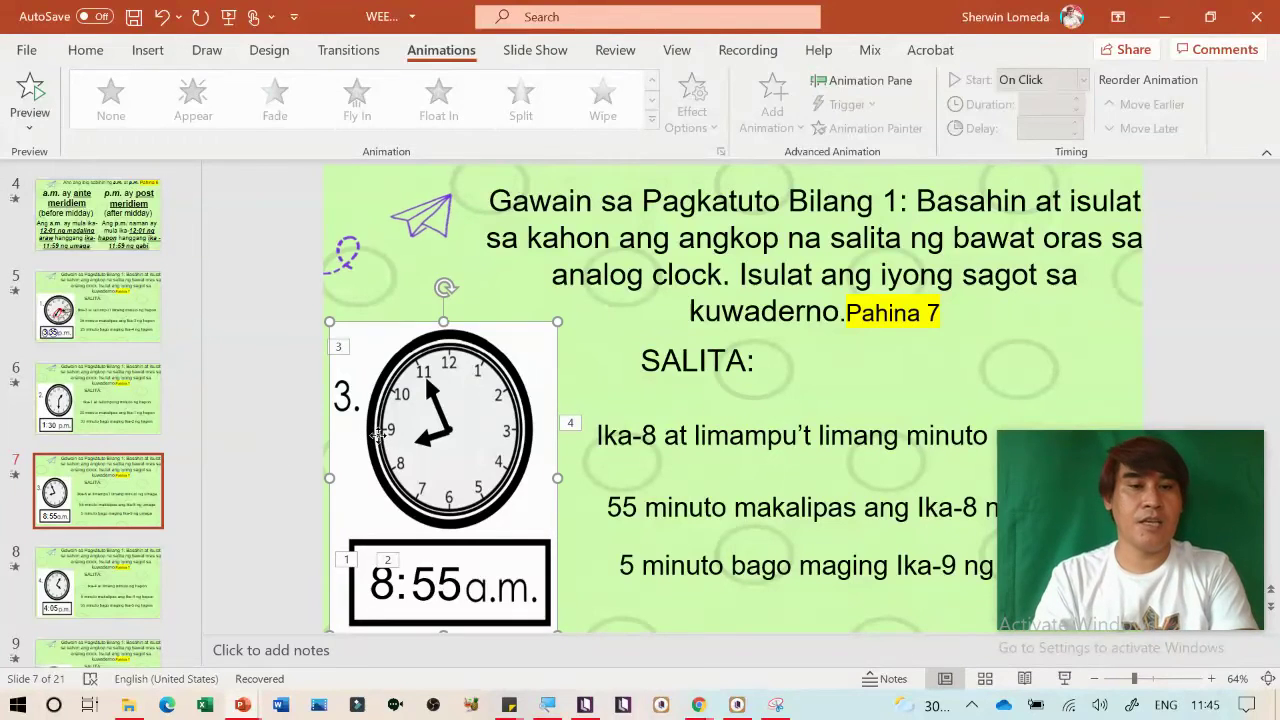
{"action": "right_click", "coordinate": [381, 432]}
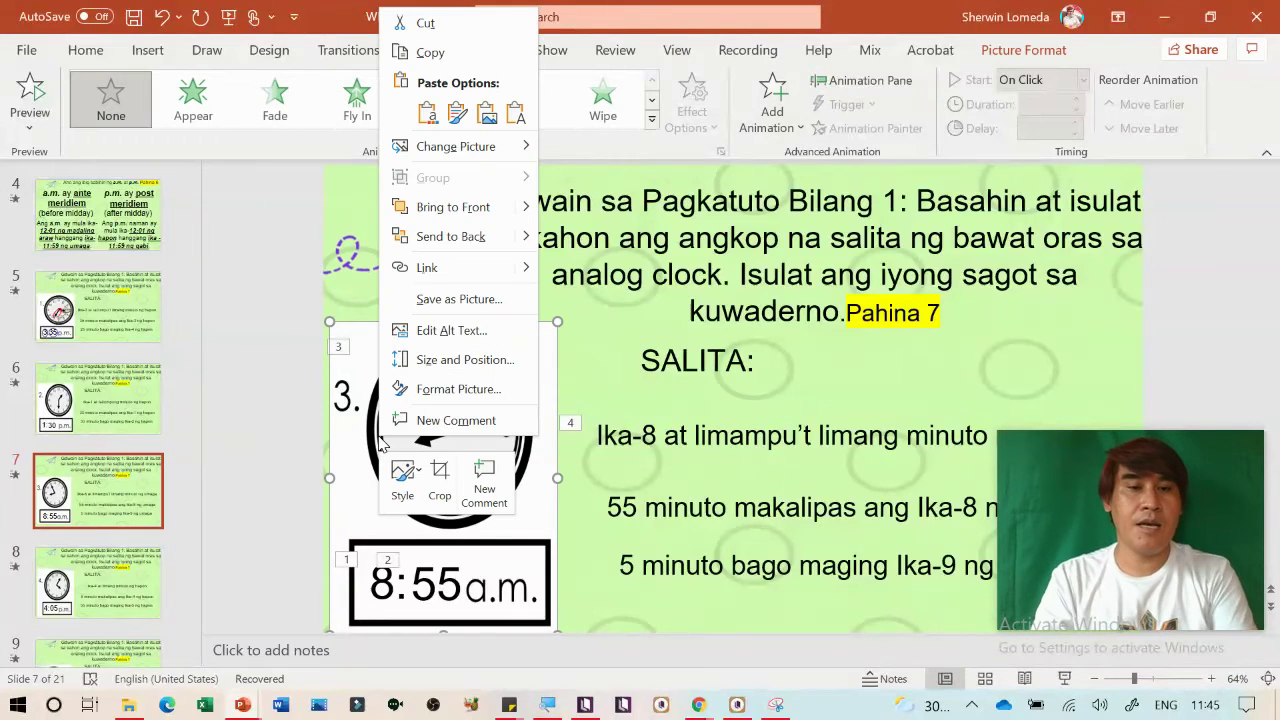
{"action": "left_click", "coordinate": [460, 299]}
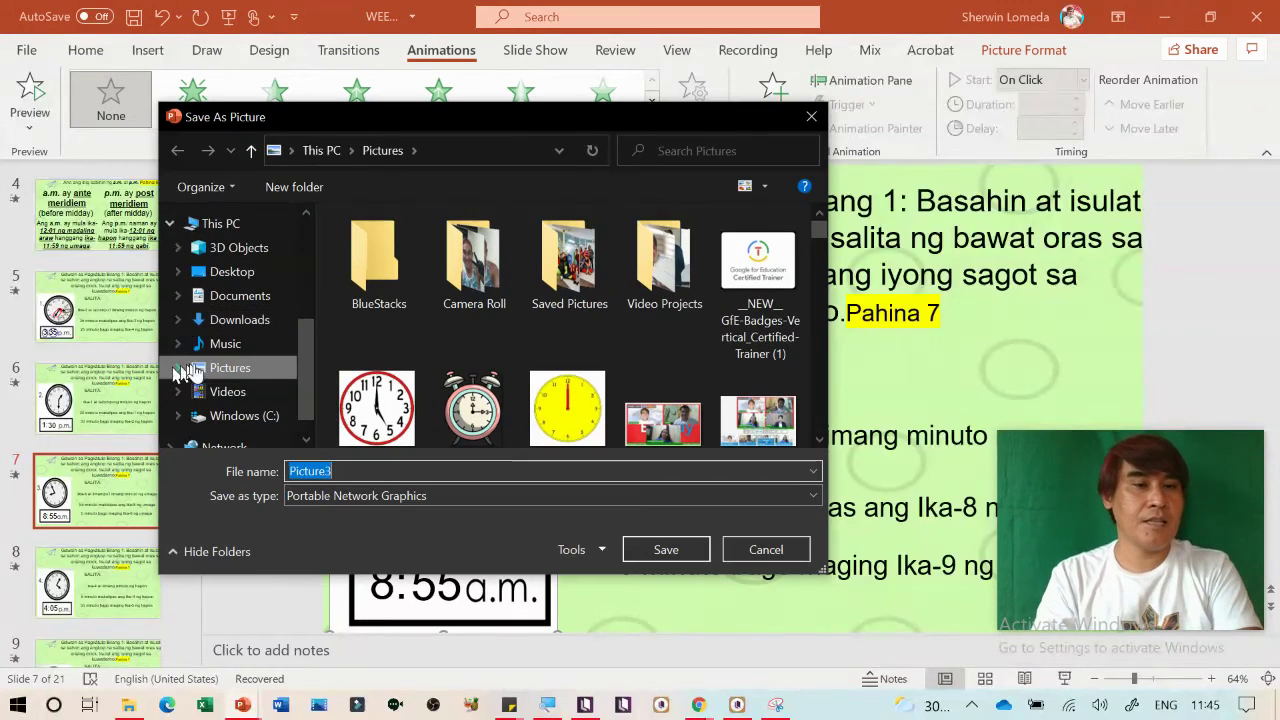
{"action": "left_click", "coordinate": [225, 343]}
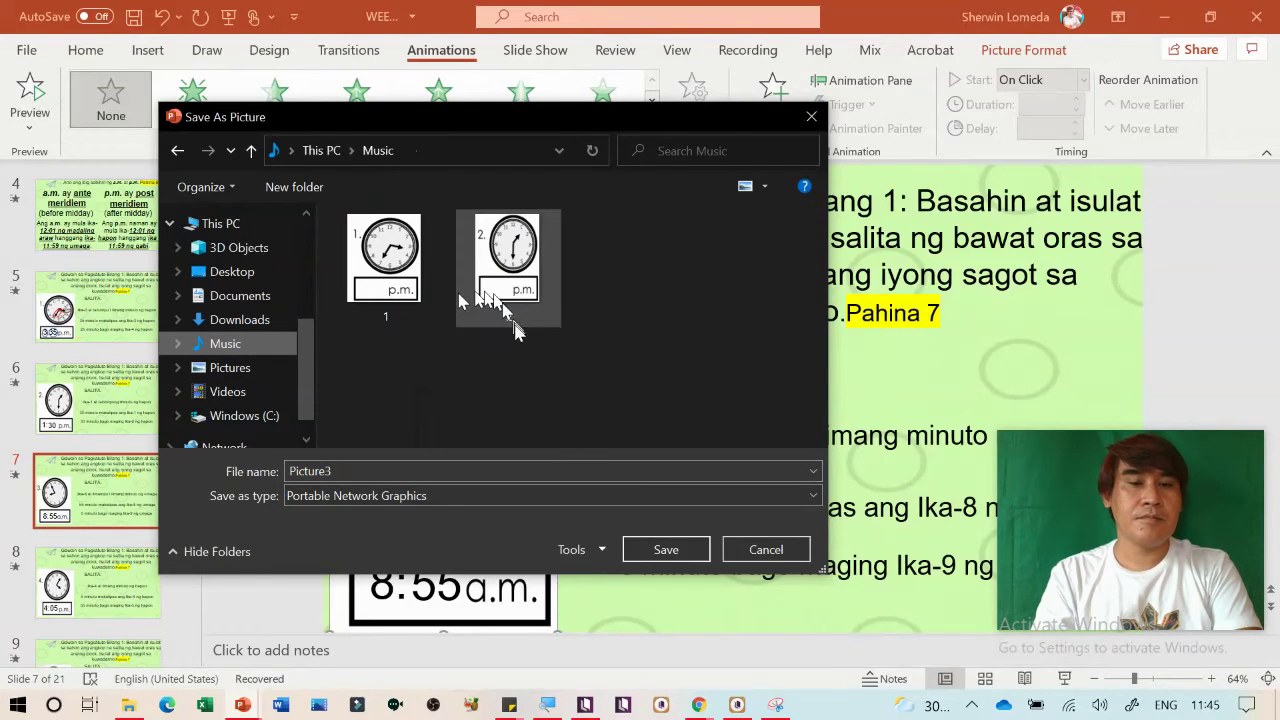
{"action": "left_click", "coordinate": [449, 474]}
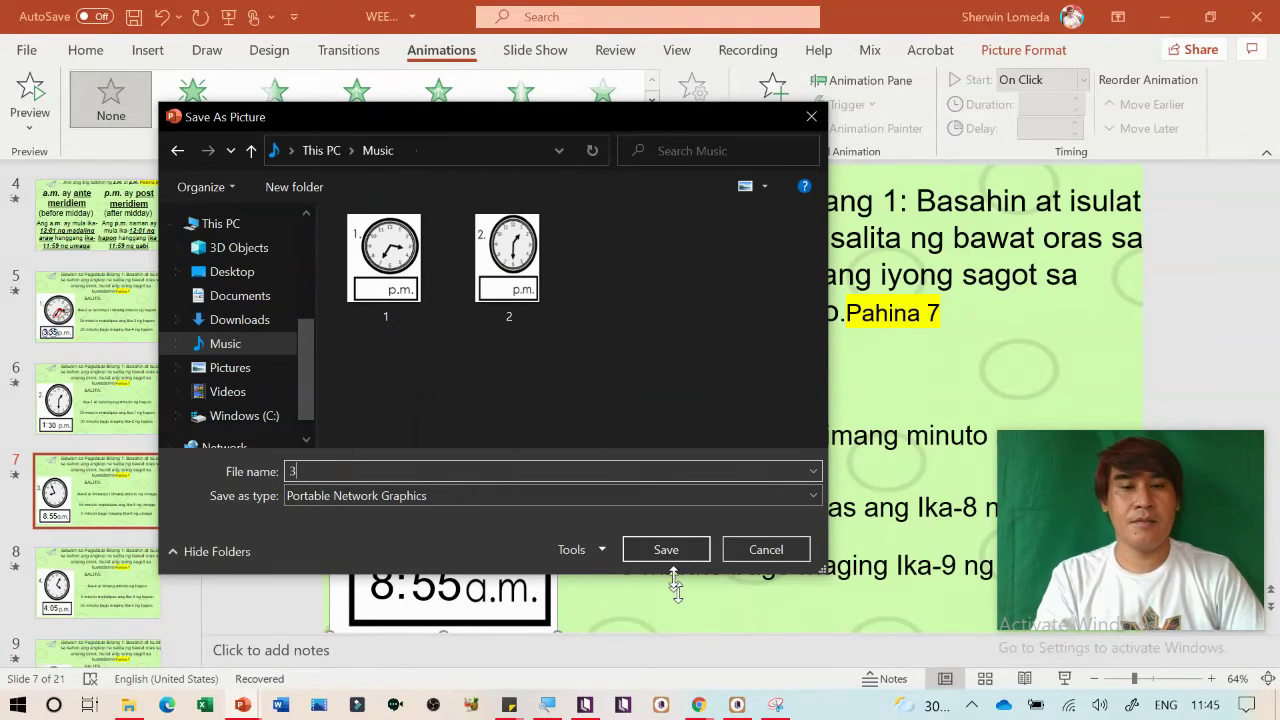
{"action": "left_click", "coordinate": [667, 551]}
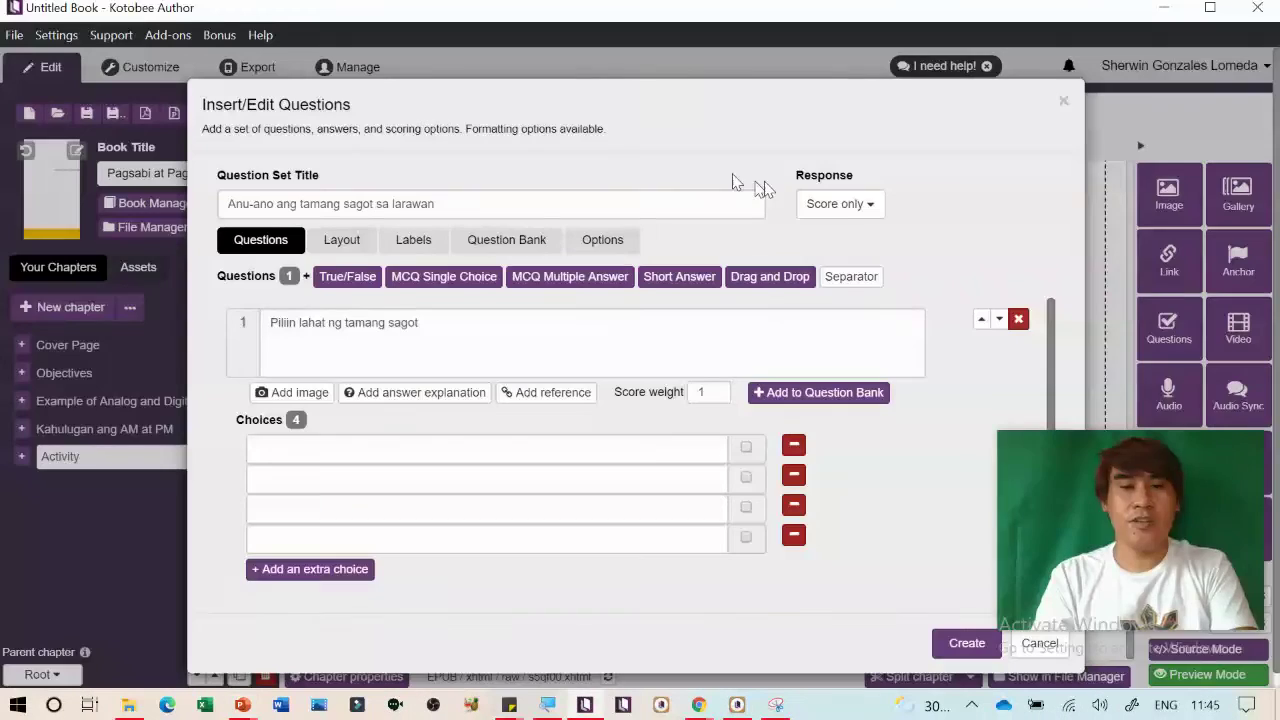
In Kotobee Author, add picture 3 from the Music folder to the multiple-answer question
{"action": "left_click", "coordinate": [460, 345]}
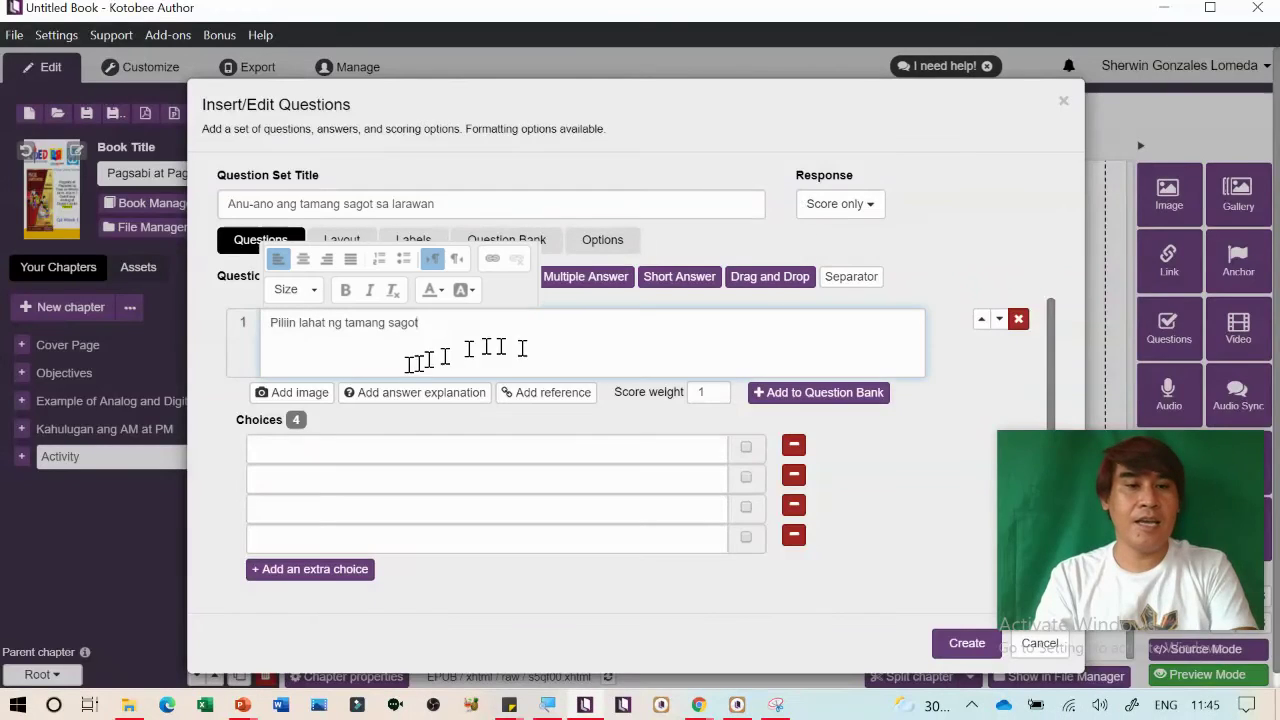
{"action": "left_click", "coordinate": [290, 393]}
{"action": "left_click", "coordinate": [455, 185]}
{"action": "left_click", "coordinate": [490, 467]}
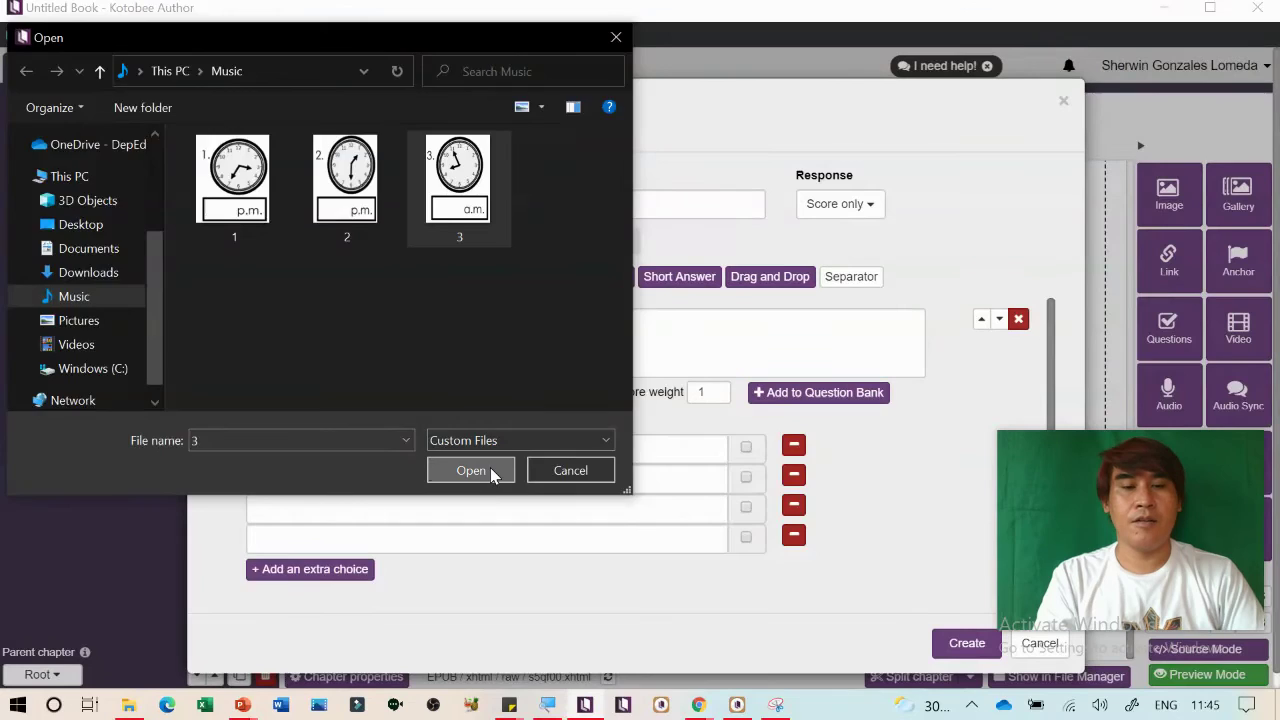
Copy the first phrase on PowerPoint slide 7, "Ika-8 at limampu't limang minuto ng umaga", into the question's first choice
{"action": "scroll", "coordinate": [513, 455], "scroll_direction": "down", "scroll_amount": 5}
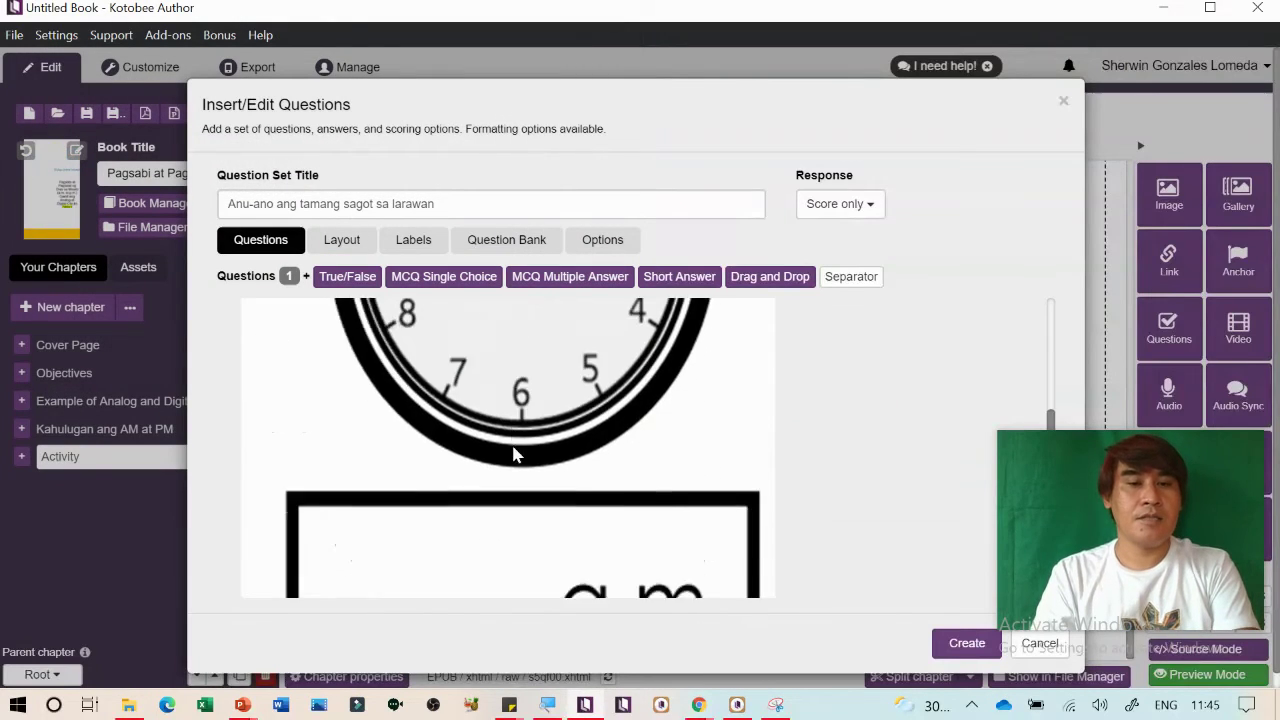
{"action": "scroll", "coordinate": [513, 455], "scroll_direction": "down", "scroll_amount": 3}
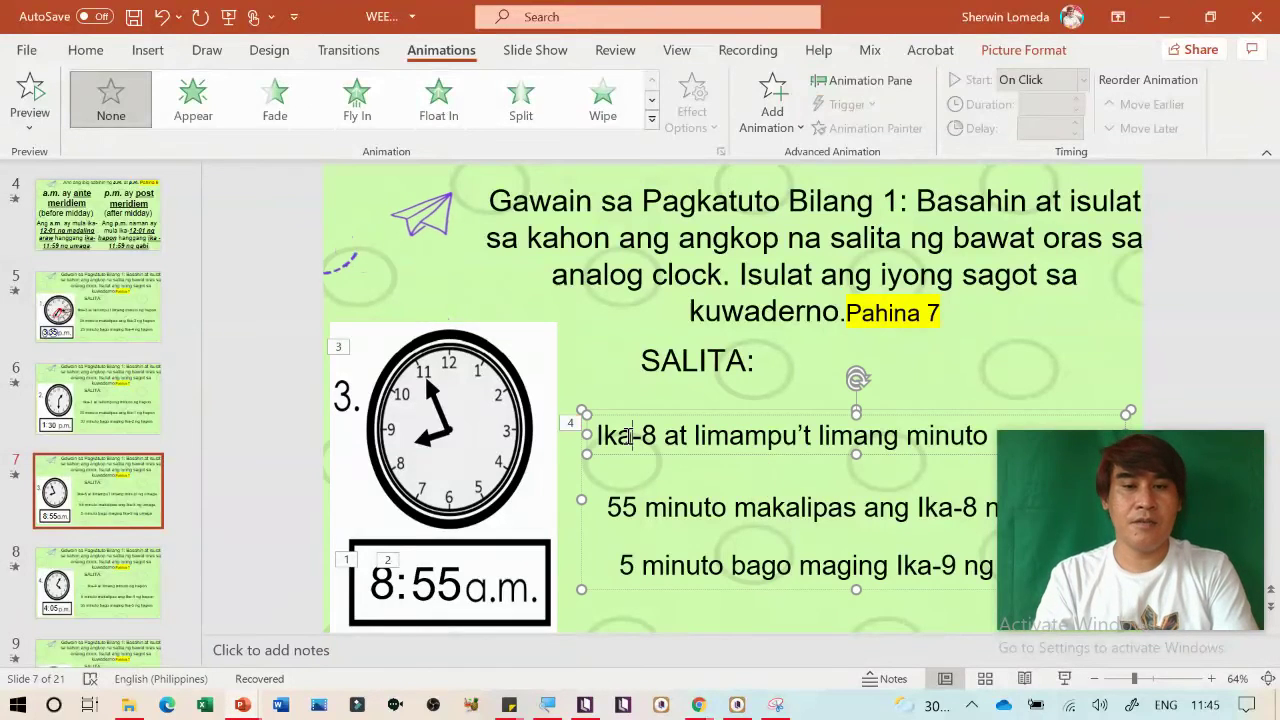
{"action": "triple_click", "coordinate": [630, 435]}
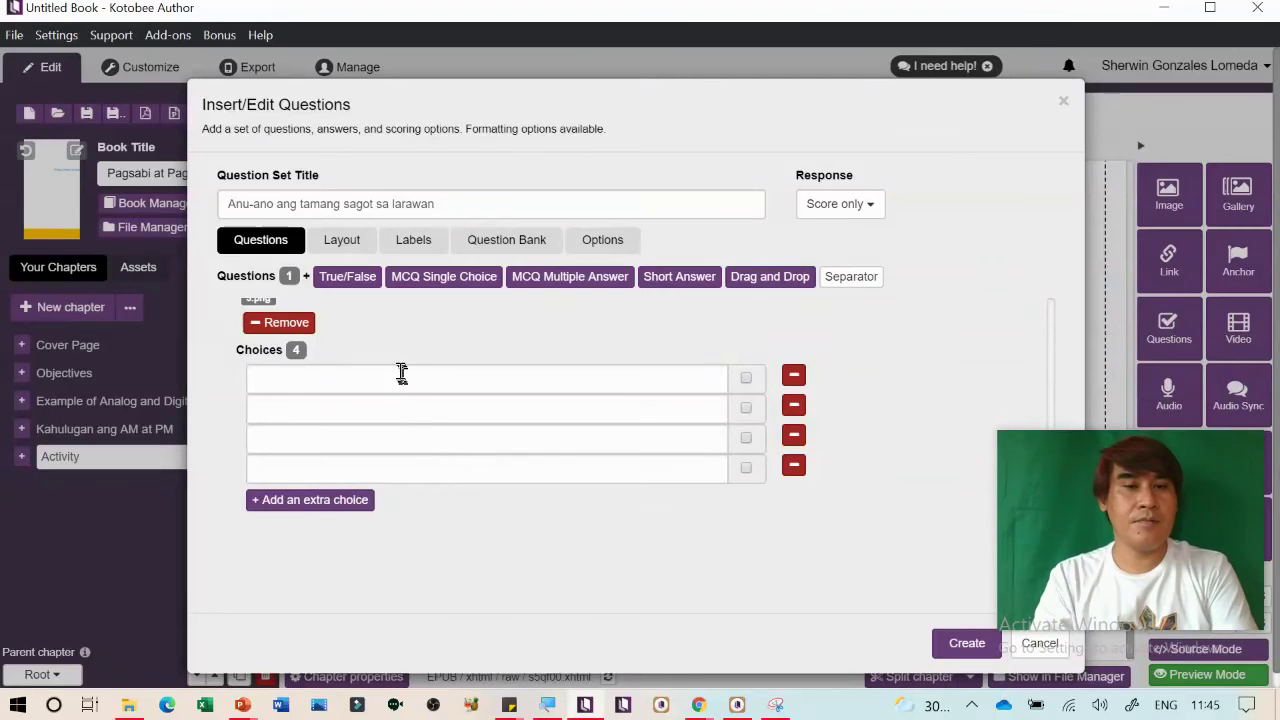
{"action": "left_click", "coordinate": [401, 373]}
{"action": "type", "text": "Ika-8 at limampu’t limang minuto ng umaga"}
Copy the second phrase on slide 7, "55 minuto makalipas ang Ika-8 ng umaga", into the second choice
{"action": "key", "text": "alt+Tab"}
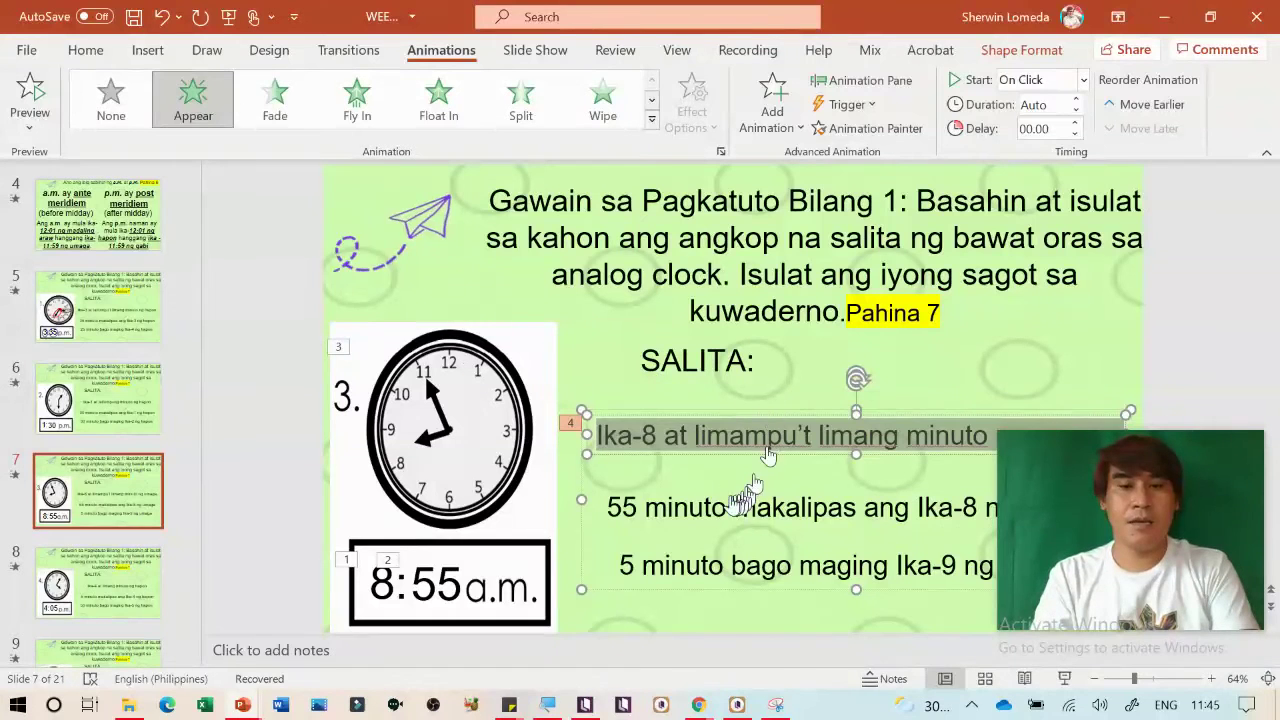
{"action": "triple_click", "coordinate": [714, 505]}
{"action": "key", "text": "alt+Tab"}
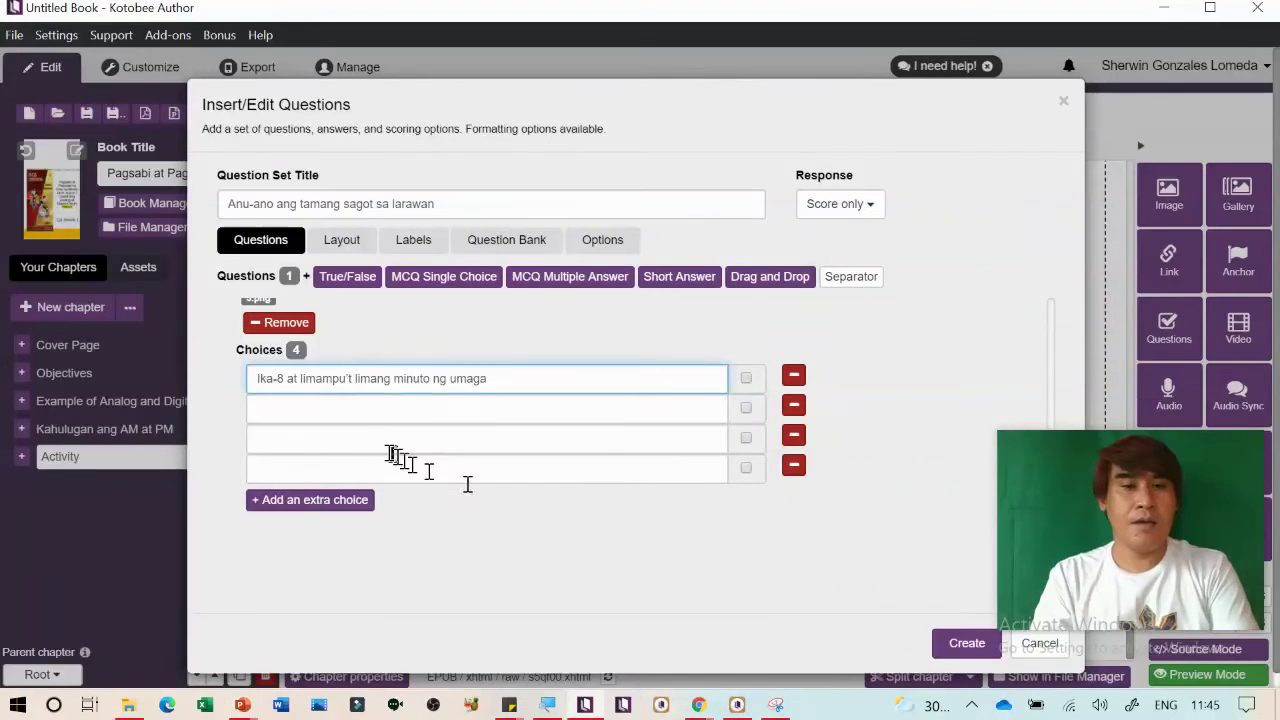
{"action": "left_click", "coordinate": [359, 408]}
{"action": "type", "text": "55 minuto makalipas ang Ika-8 ng umaga"}
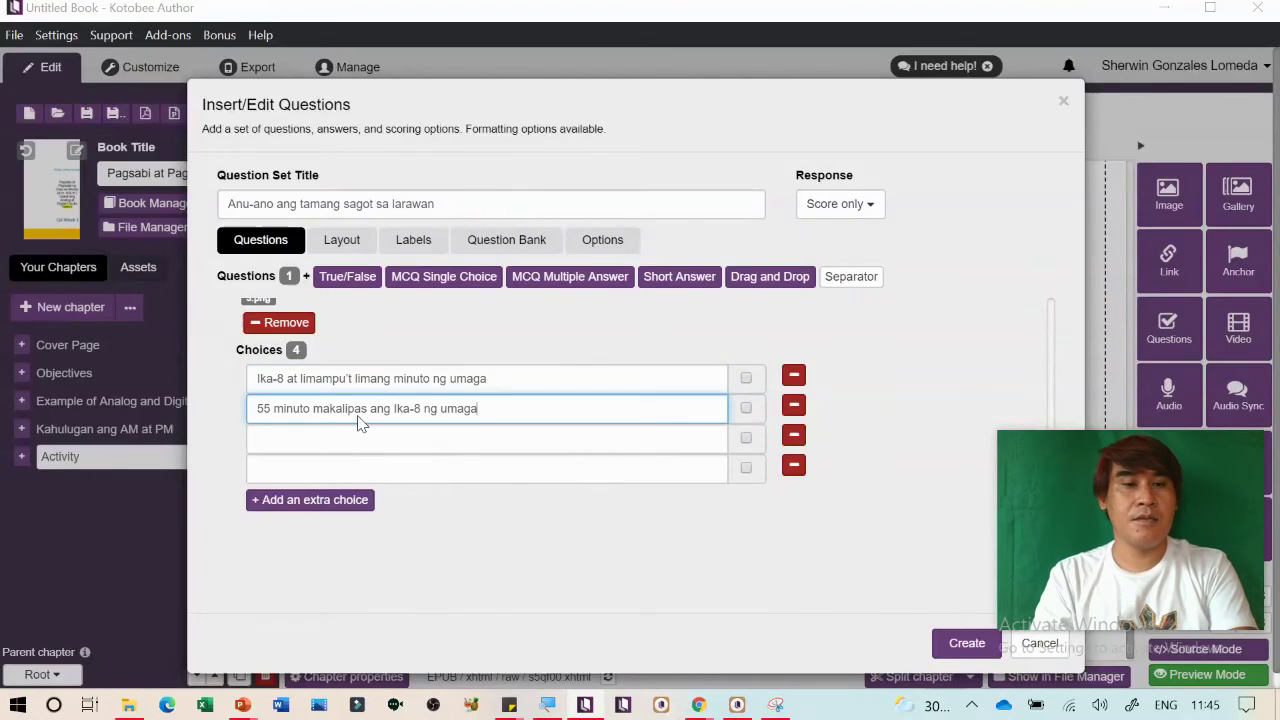
{"action": "key", "text": "alt+Tab"}
{"action": "left_click", "coordinate": [667, 567]}
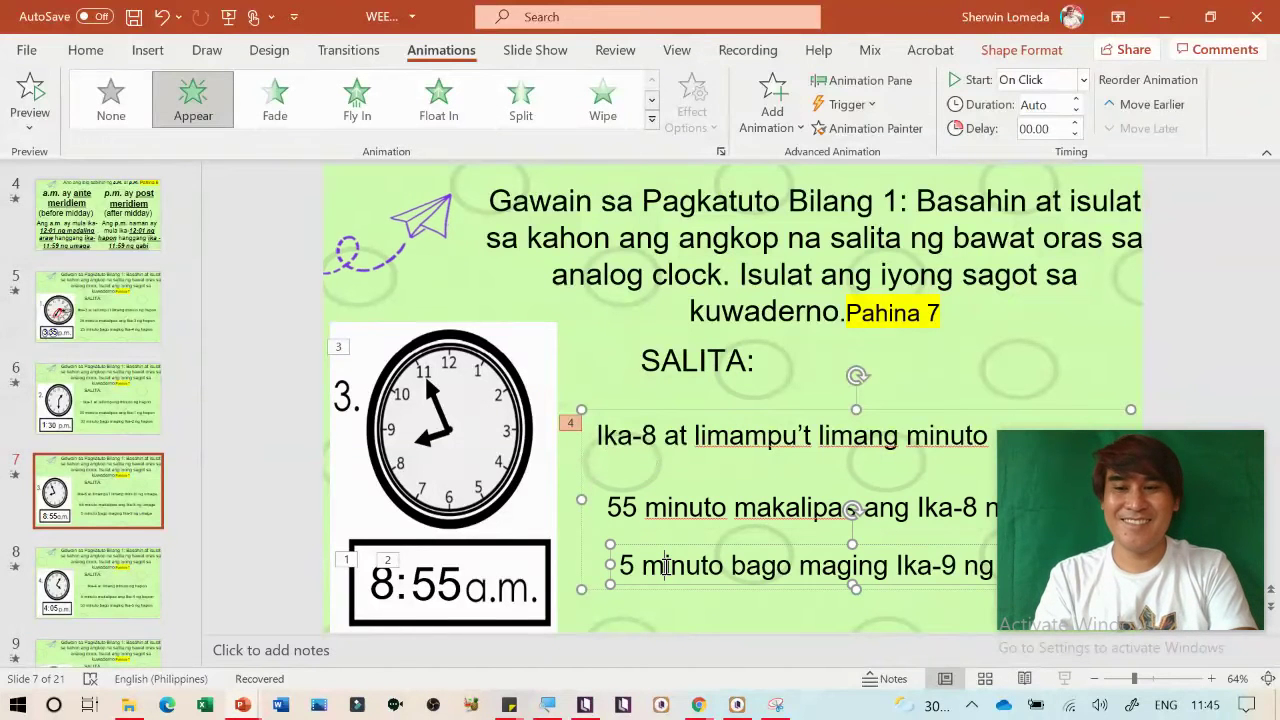
{"action": "key", "text": "alt+Tab"}
{"action": "left_click", "coordinate": [418, 438]}
{"action": "type", "text": "55 minuto makalipas ang Ika-8 ng umaga"}
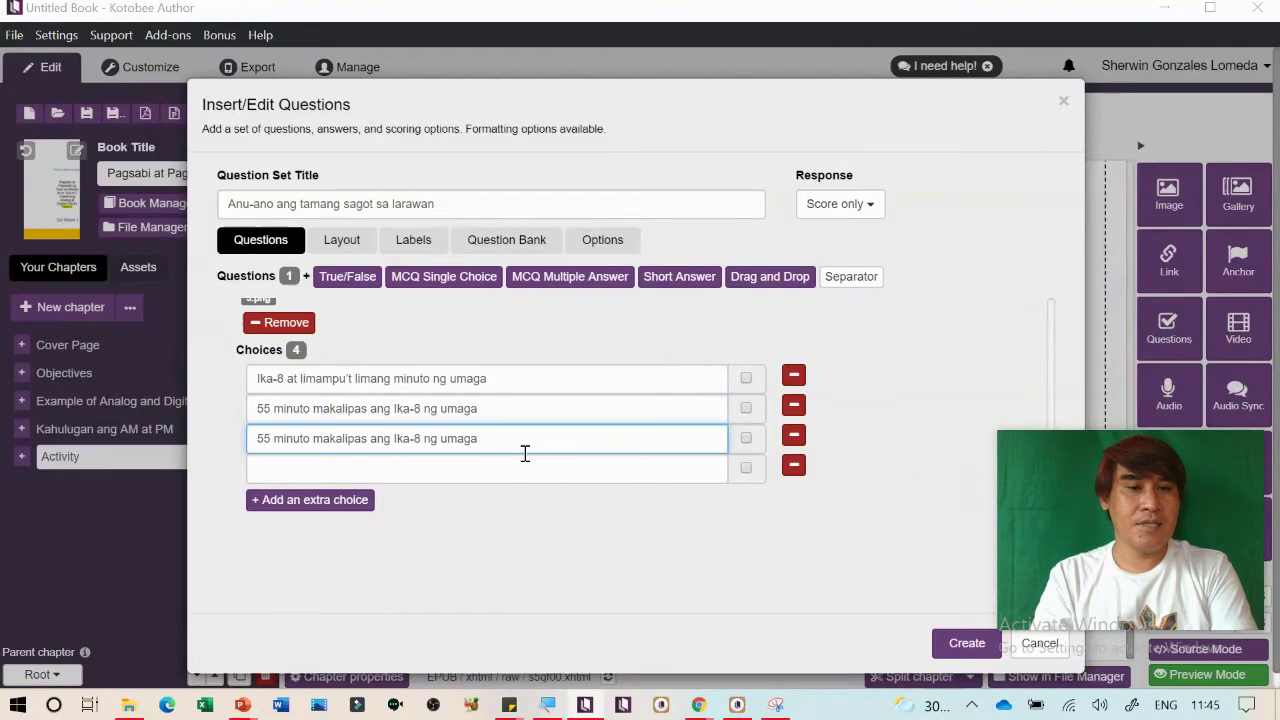
Replace the third choice's text with slide 7's third phrase, "5 minuto bago maging Ika-9 ng umaga"
{"action": "key", "text": "alt+Tab"}
{"action": "triple_click", "coordinate": [690, 562]}
{"action": "key", "text": "ctrl+c"}
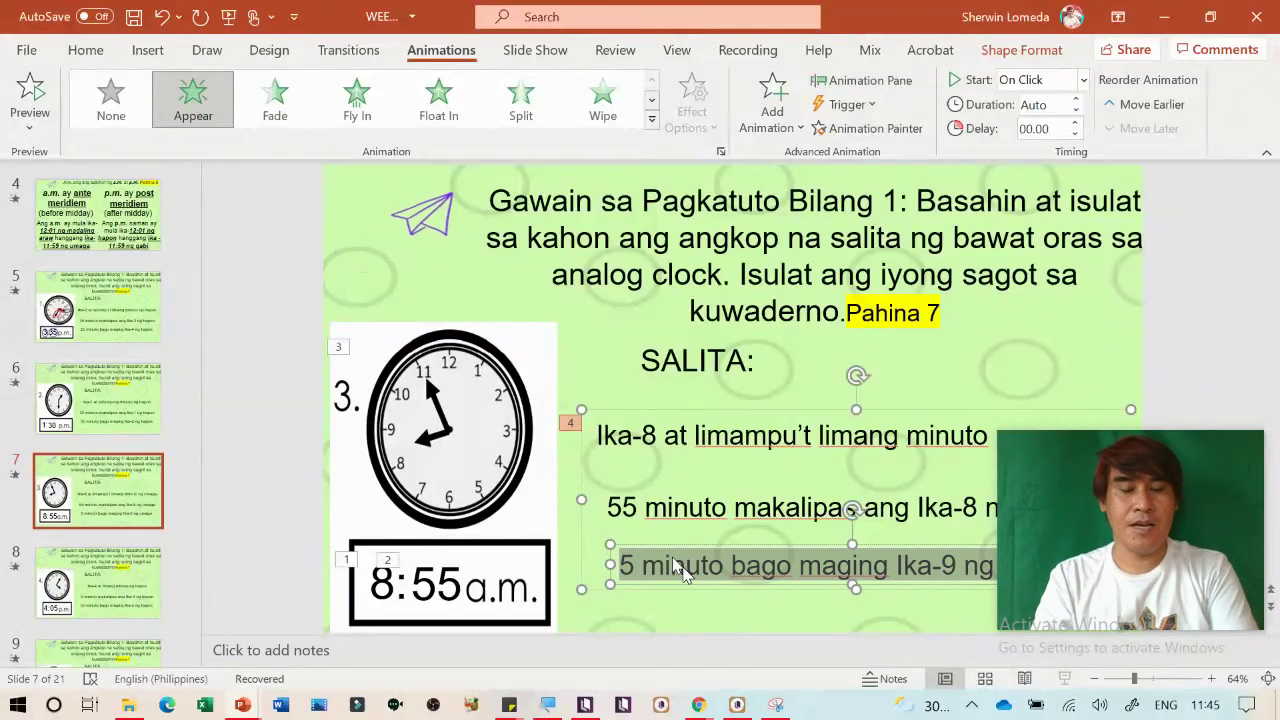
{"action": "key", "text": "alt+Tab"}
{"action": "key", "text": "ctrl+a"}
{"action": "key", "text": "ctrl+v"}
Enter "15 minuto bago maging Ika-9 ng umaga" as the fourth choice and mark the first three choices as correct answers
{"action": "left_click", "coordinate": [438, 466]}
{"action": "key", "text": "ctrl+v"}
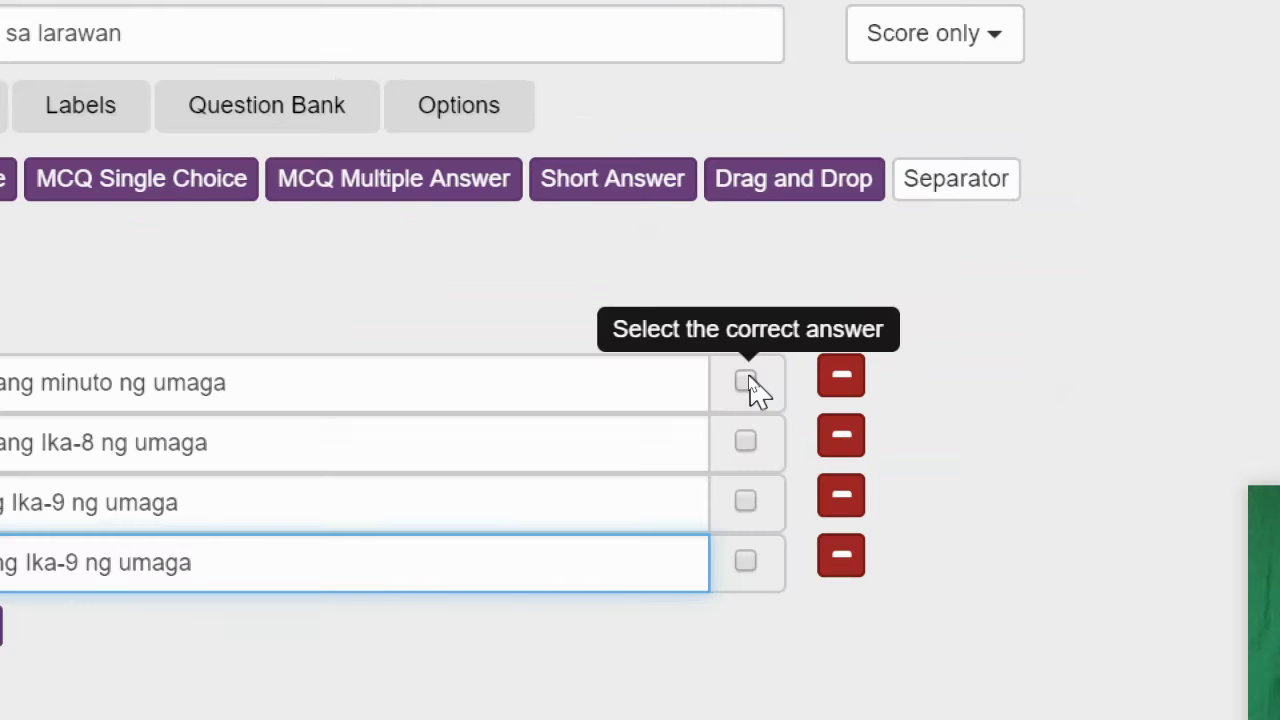
{"action": "left_click", "coordinate": [748, 382]}
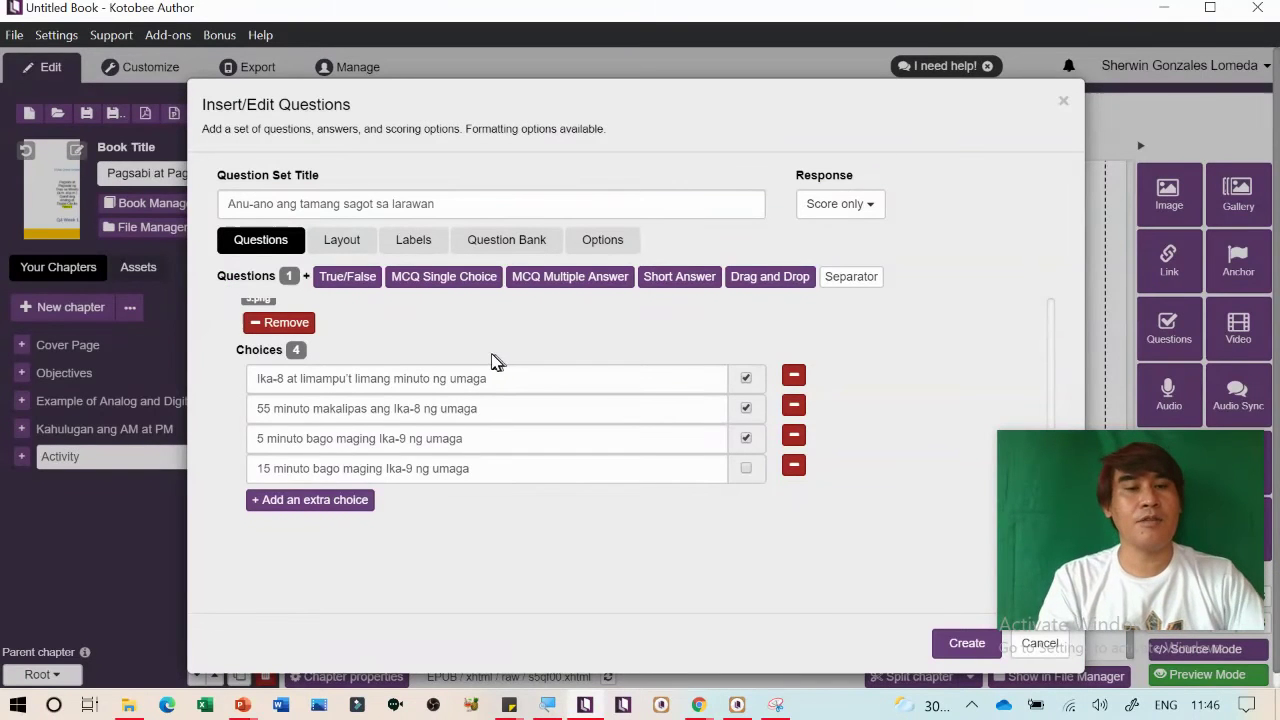
Look through the question set's Layout, Labels and Question Bank settings
{"action": "left_click", "coordinate": [360, 247]}
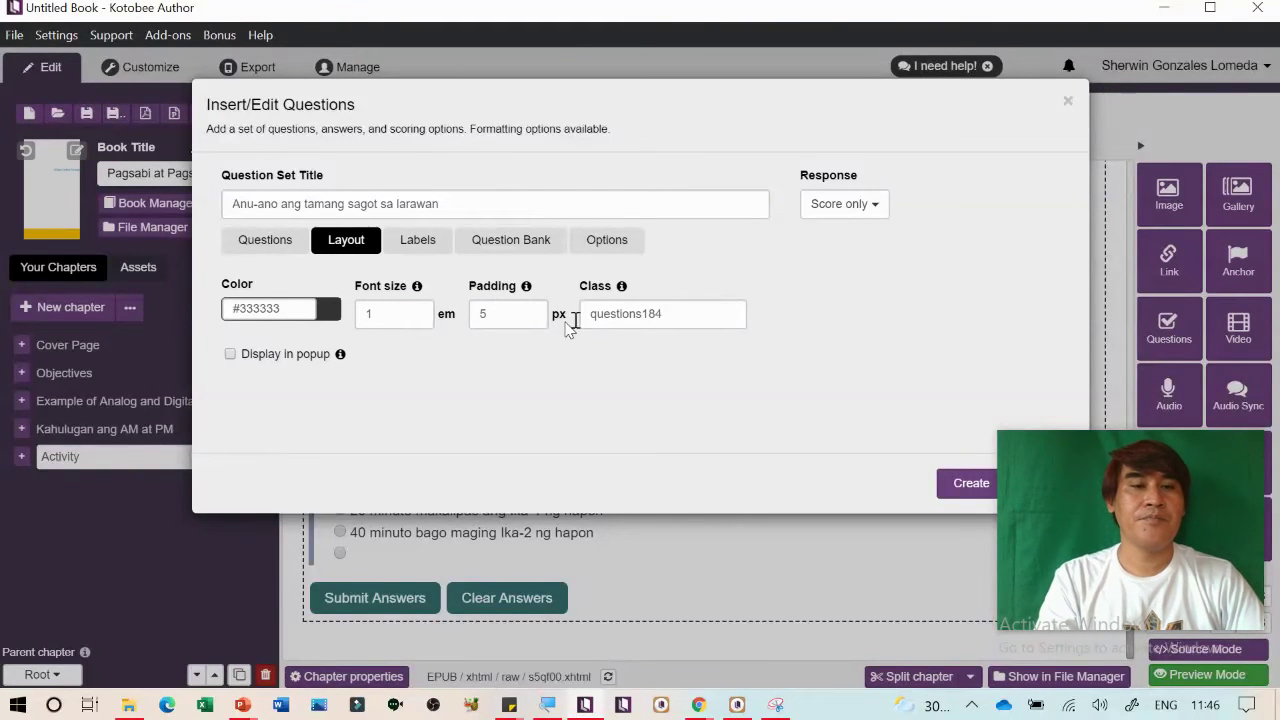
{"action": "left_click", "coordinate": [418, 241]}
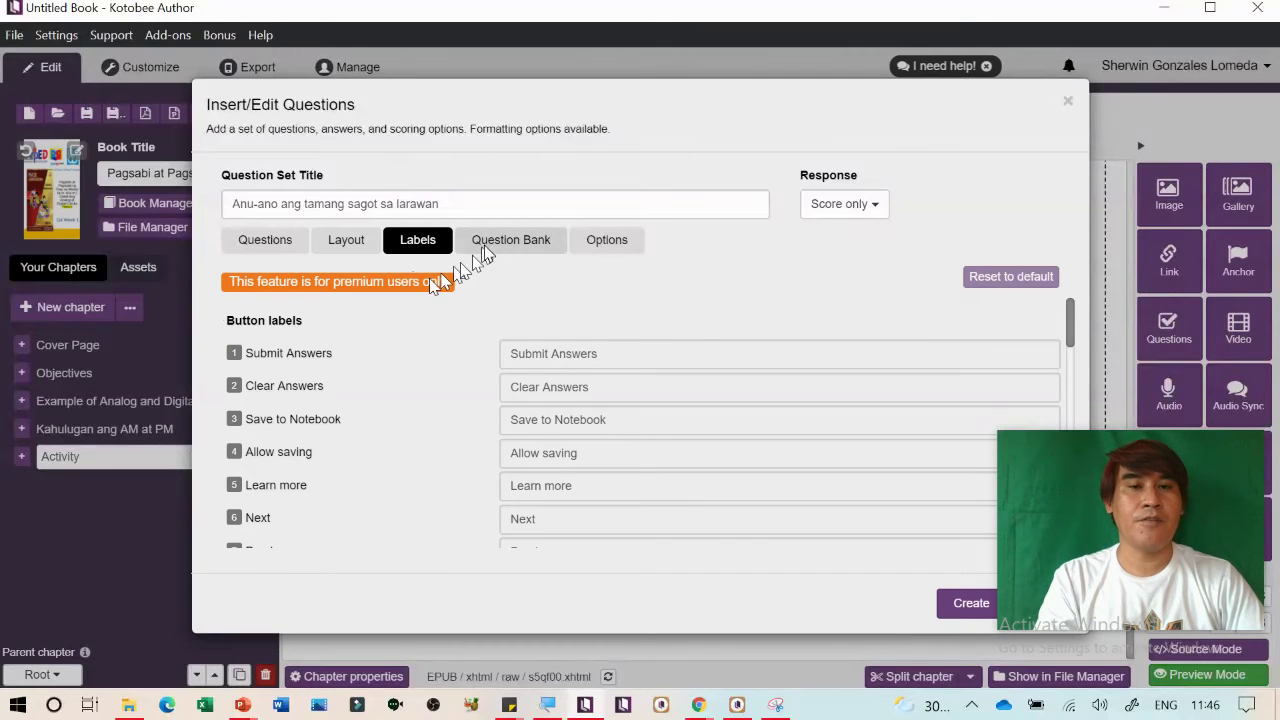
{"action": "left_click", "coordinate": [510, 241]}
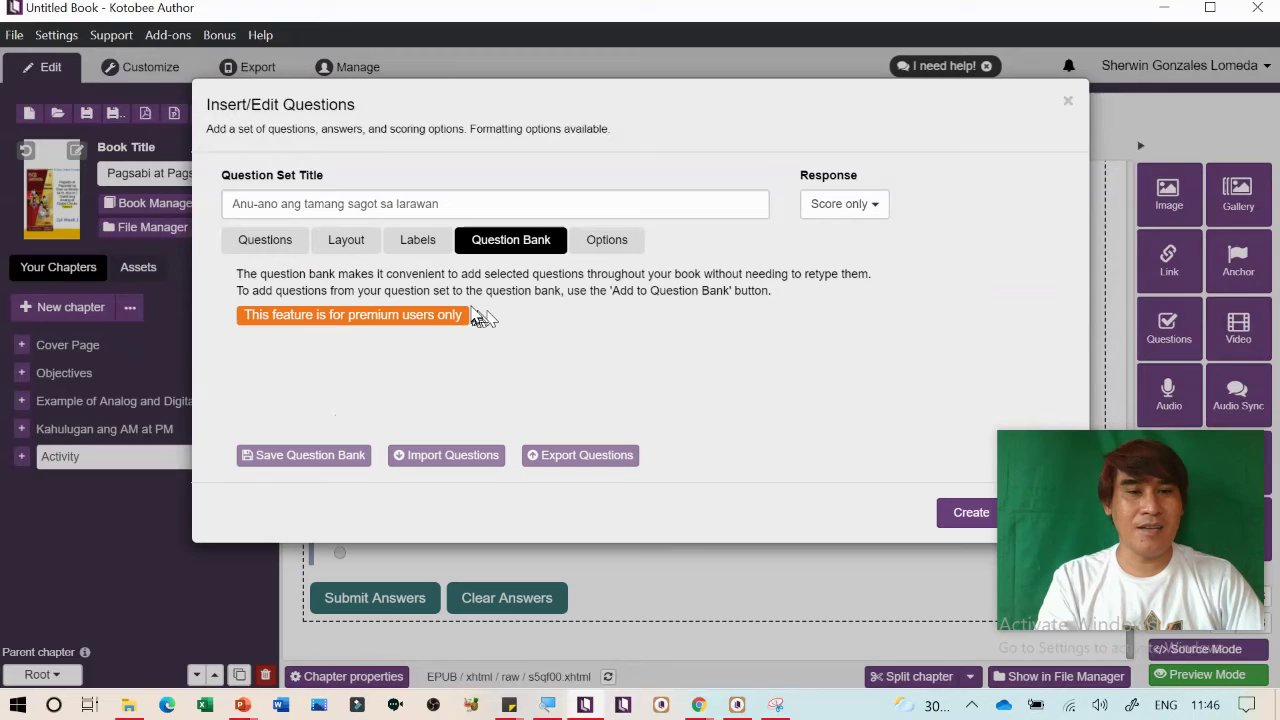
Turn on Randomize for the question set and set its total score to 3 and passing score to 2
{"action": "left_click", "coordinate": [629, 239]}
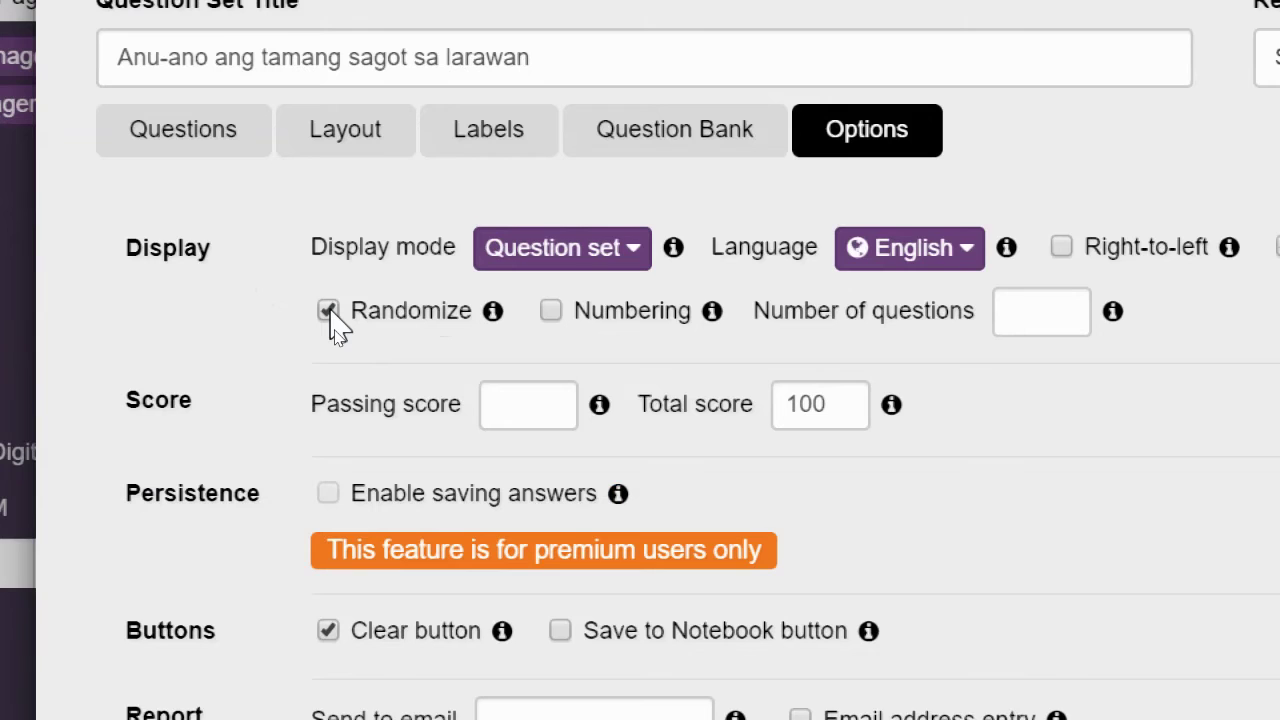
{"action": "left_click", "coordinate": [515, 404]}
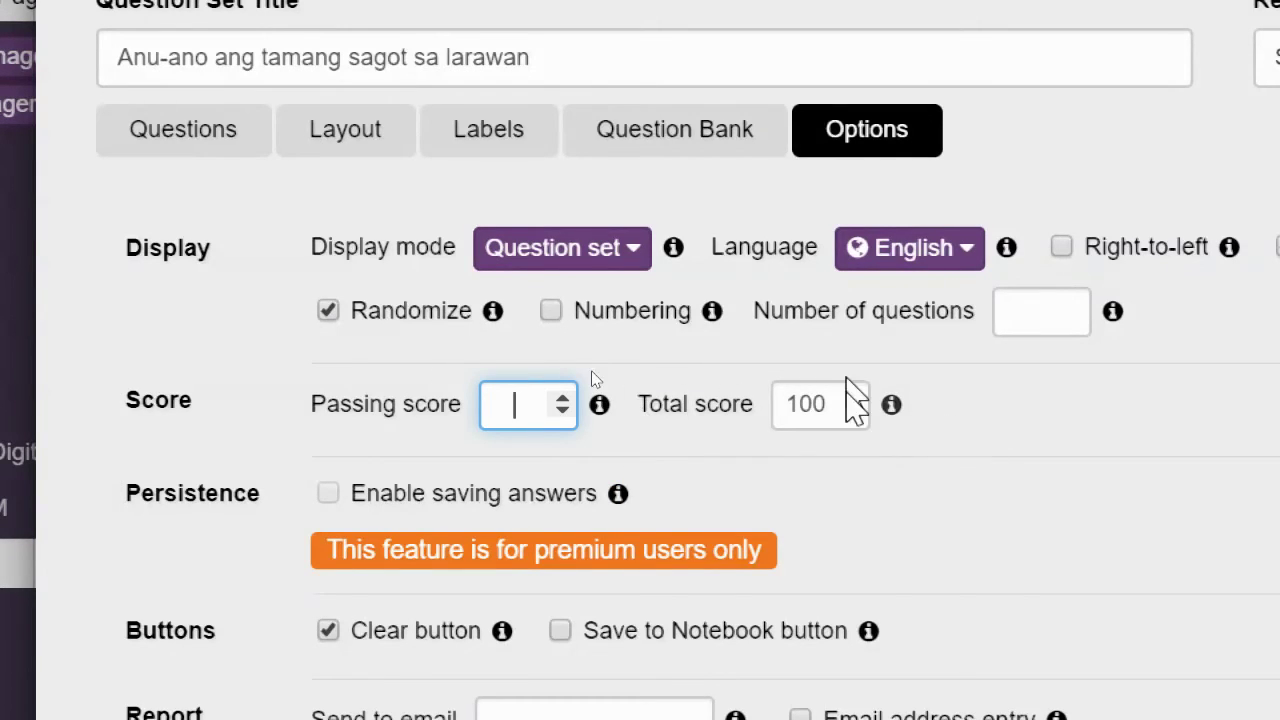
{"action": "key", "text": "Tab"}
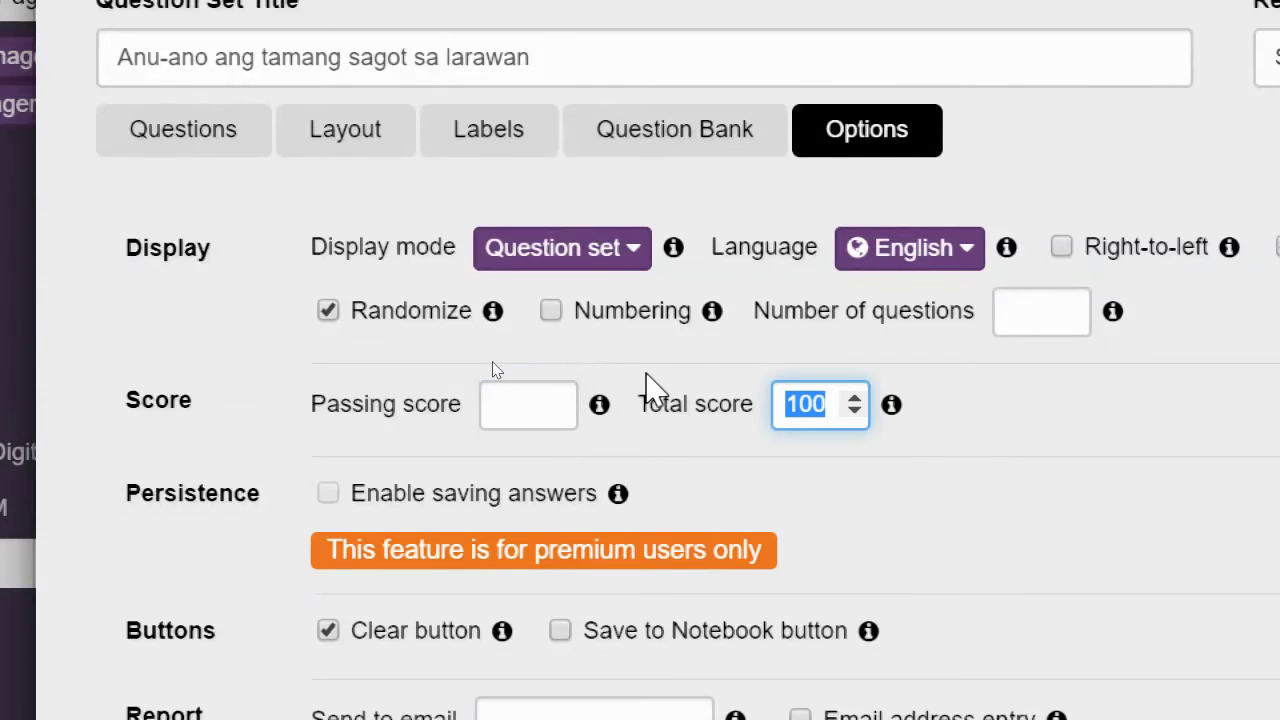
{"action": "key", "text": "BackSpace"}
{"action": "type", "text": "3"}
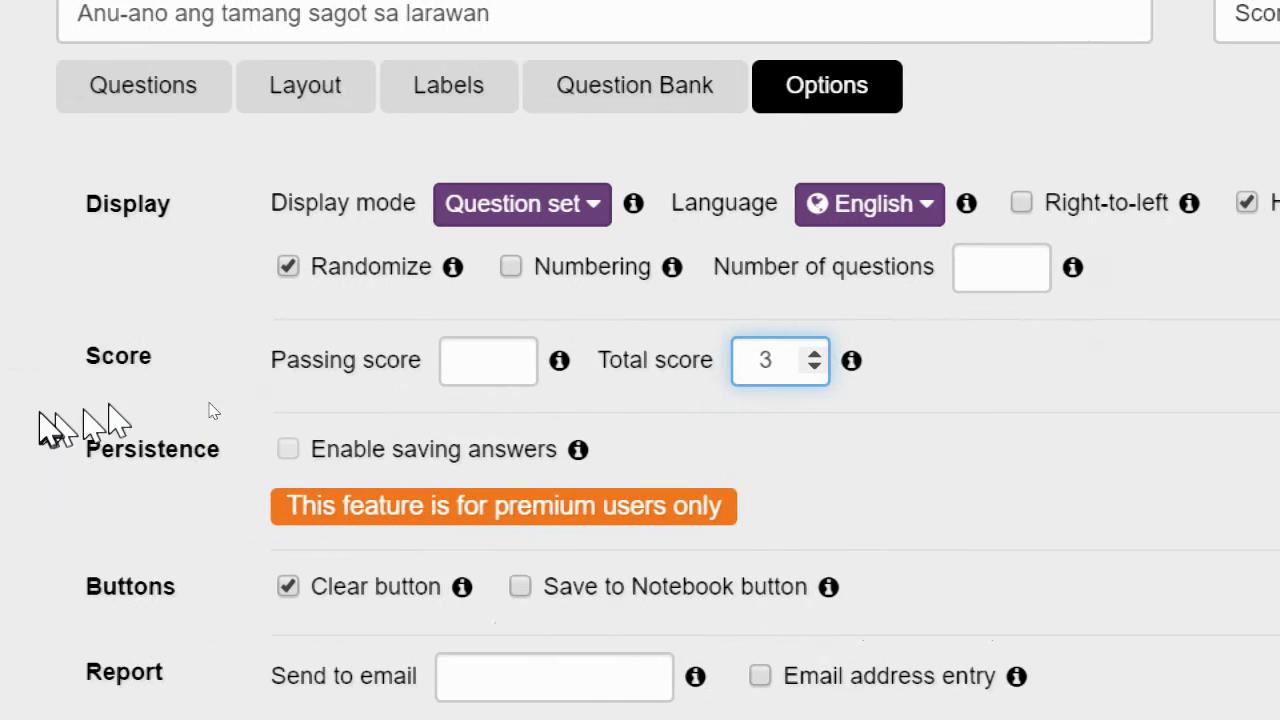
{"action": "left_click", "coordinate": [465, 368]}
{"action": "type", "text": "2"}
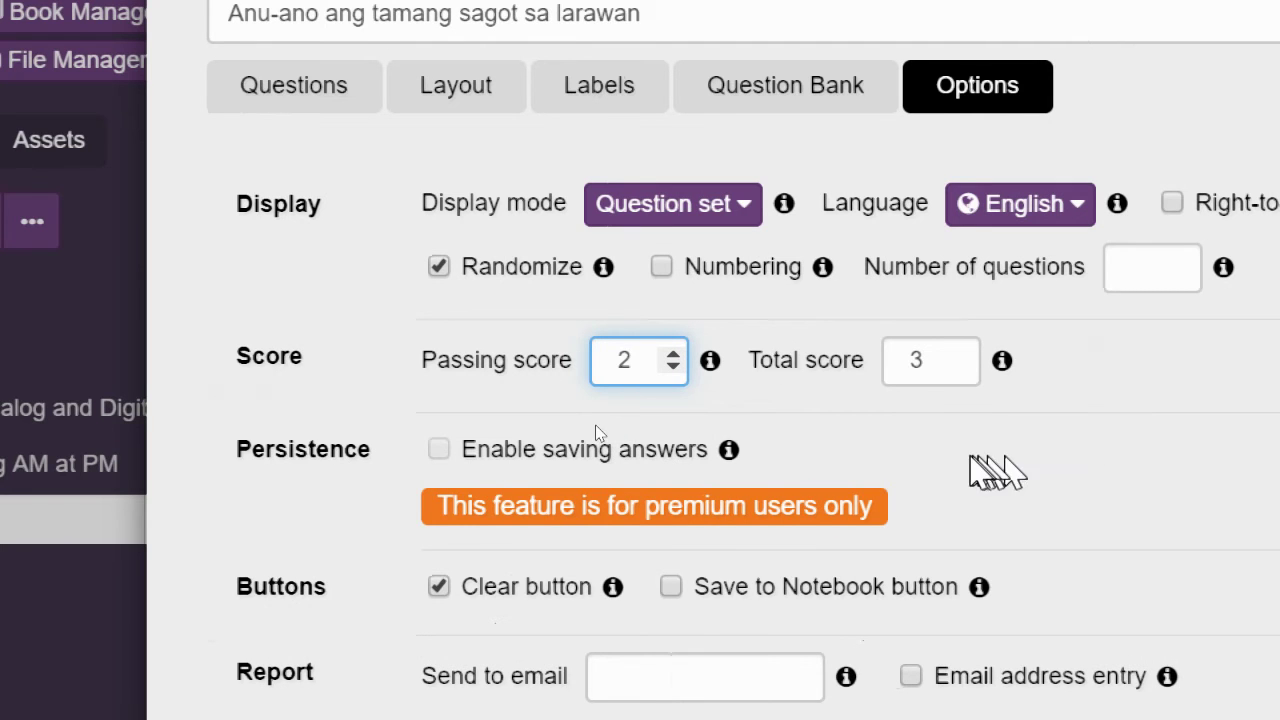
{"action": "key", "text": "super"}
{"action": "key", "text": "Escape"}
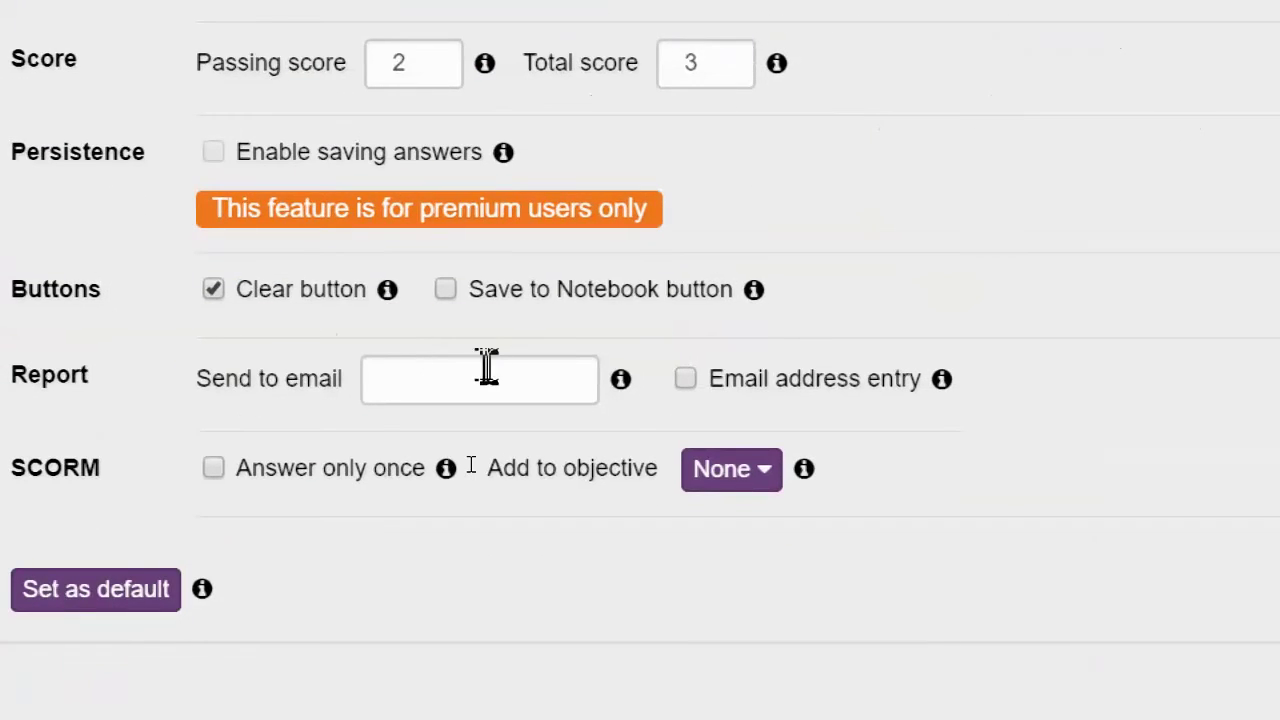
Set the response to "Score and answer report" and create the question set
{"action": "left_click", "coordinate": [488, 424]}
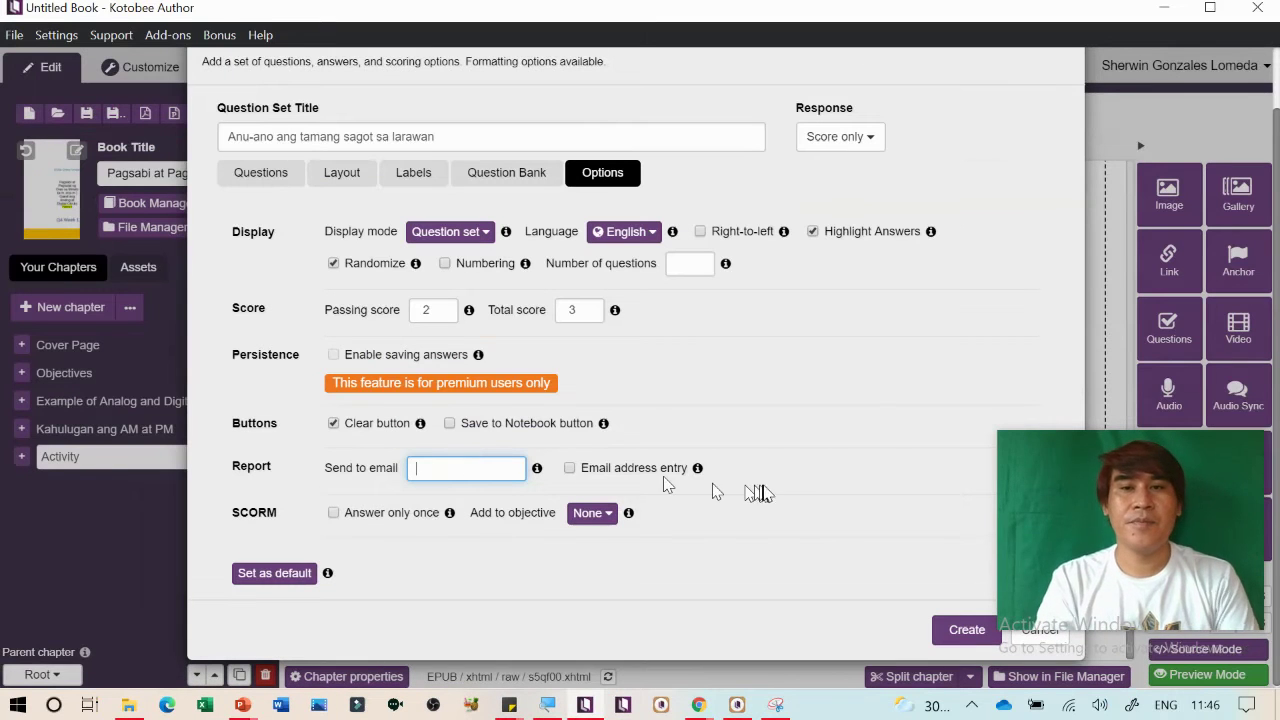
{"action": "left_click", "coordinate": [865, 146]}
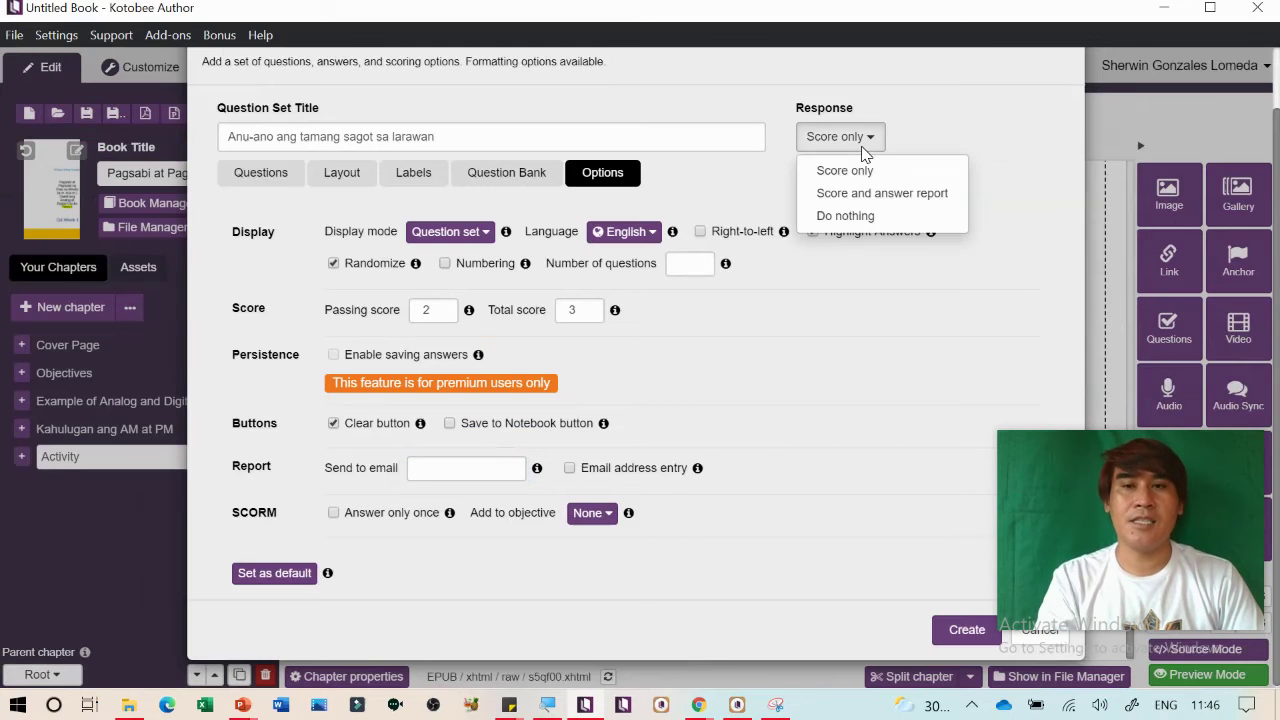
{"action": "left_click", "coordinate": [865, 193]}
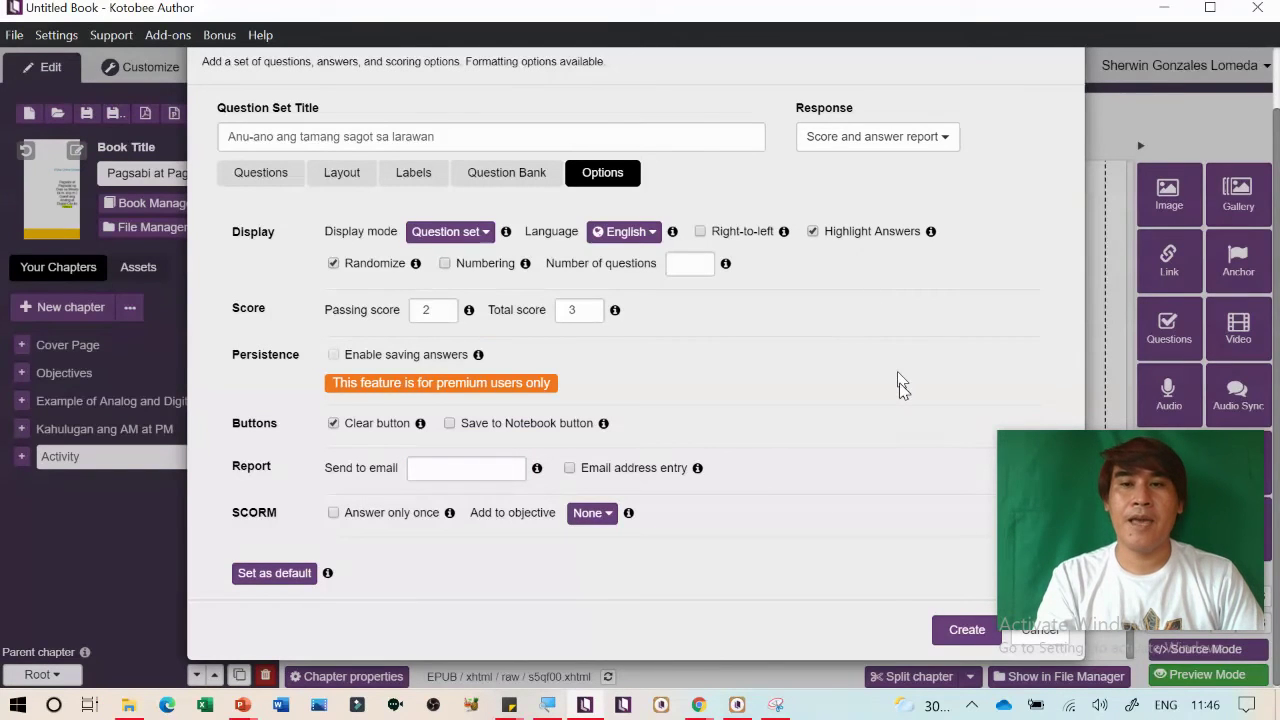
{"action": "left_click", "coordinate": [966, 628]}
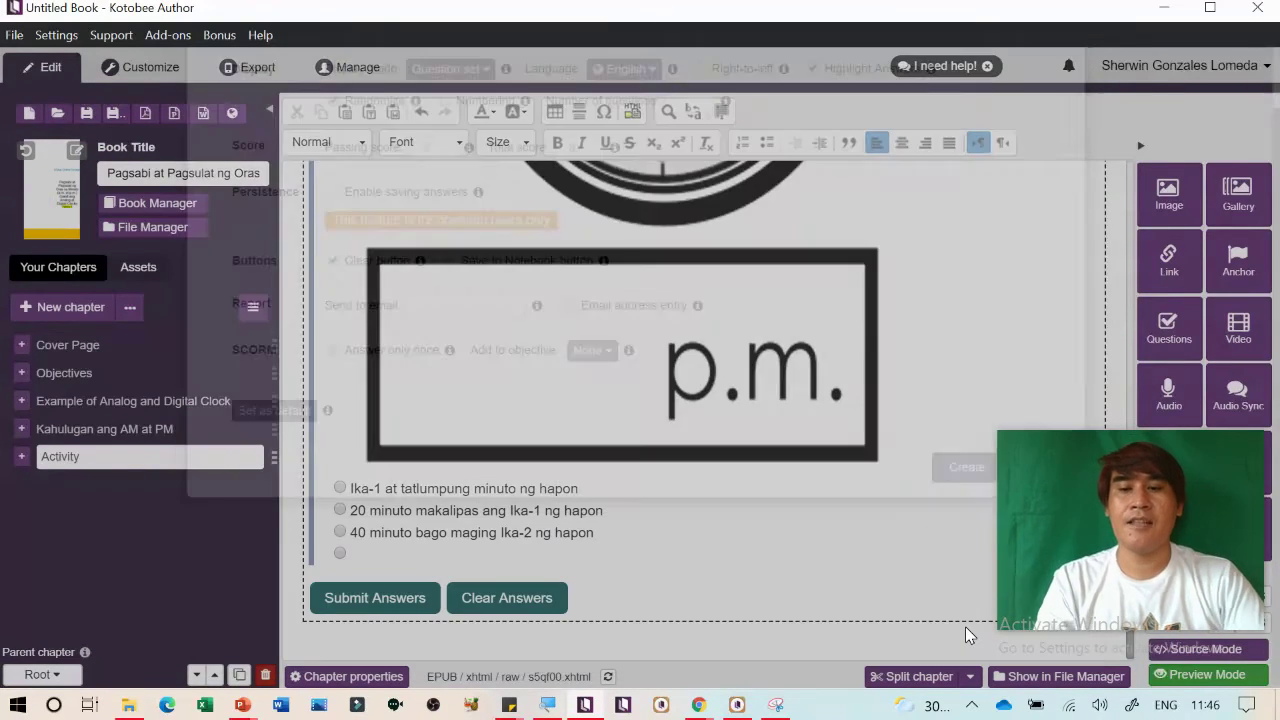
Preview the e-book's Activity chapter and submit Tama as the answer to the true/false question
{"action": "left_click", "coordinate": [138, 67]}
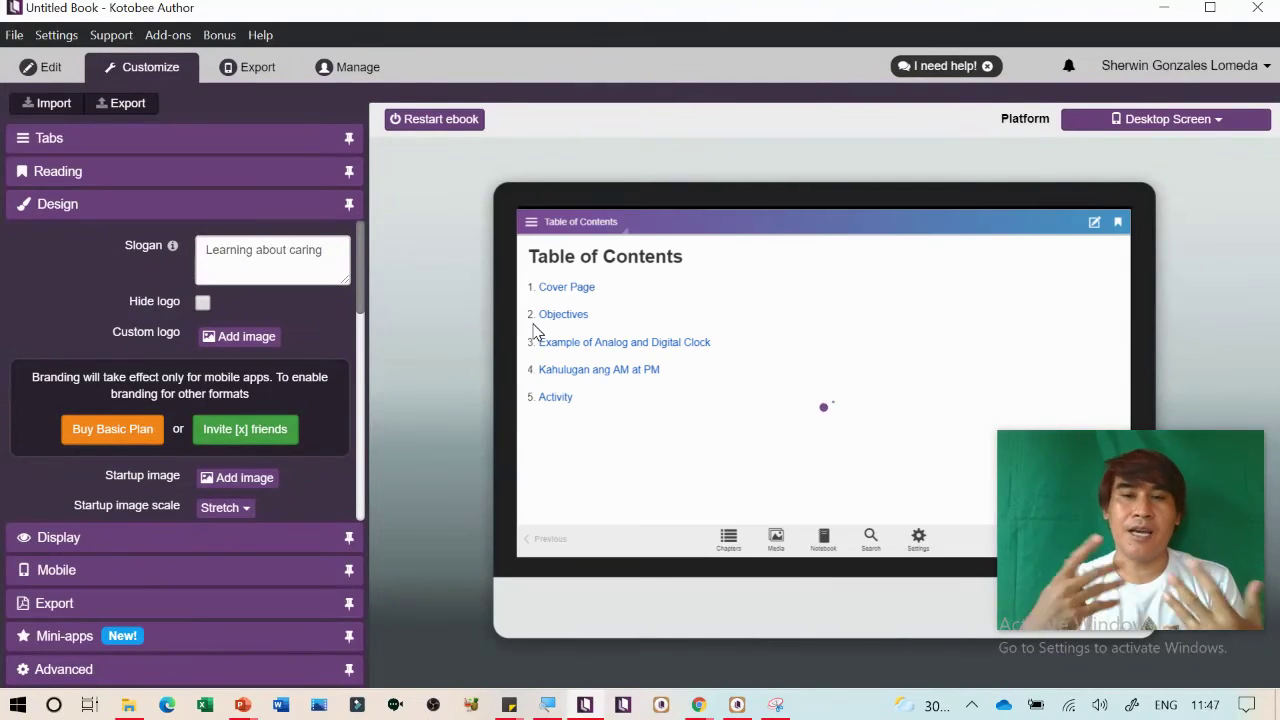
{"action": "left_click", "coordinate": [556, 402]}
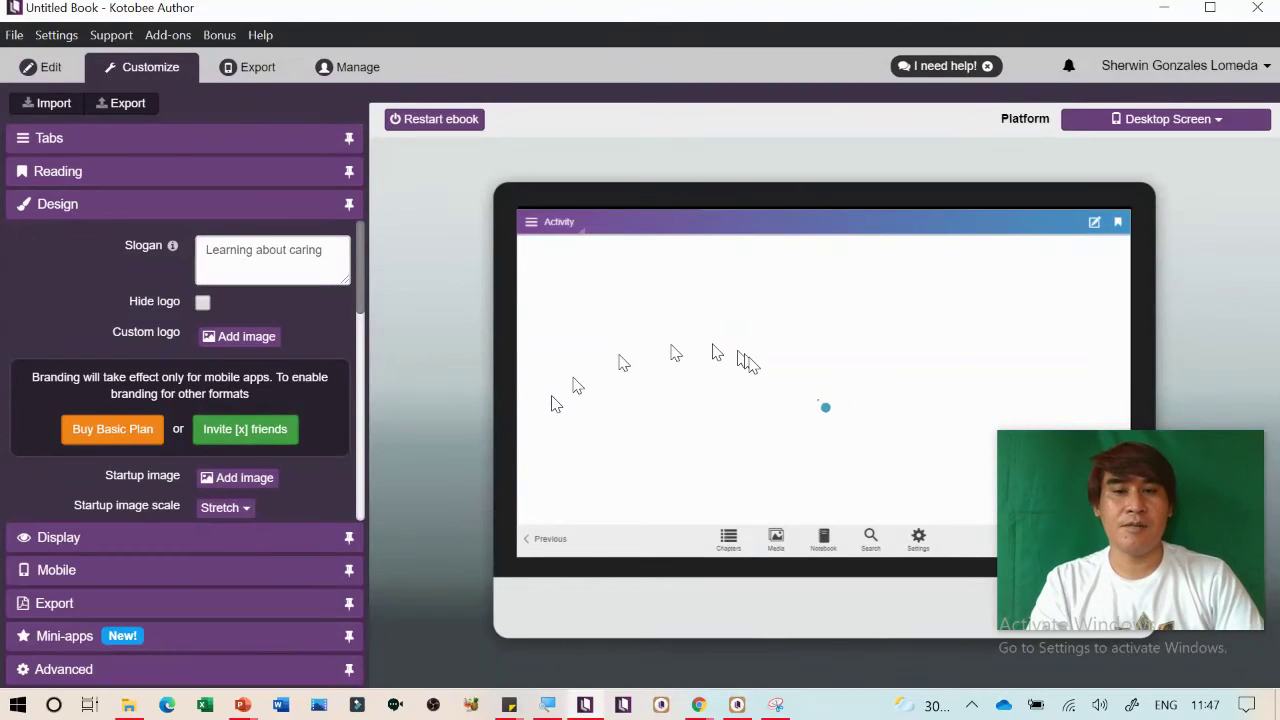
{"action": "scroll", "coordinate": [675, 393], "scroll_direction": "down", "scroll_amount": 6}
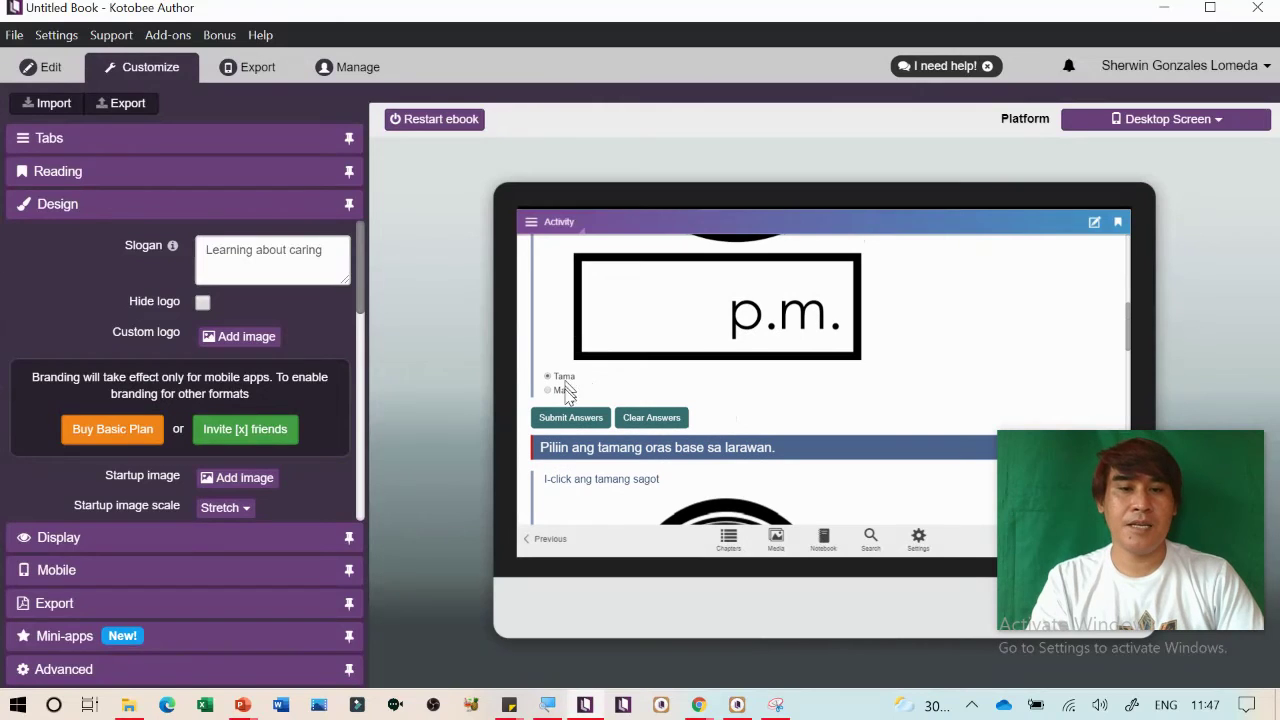
{"action": "left_click", "coordinate": [567, 420]}
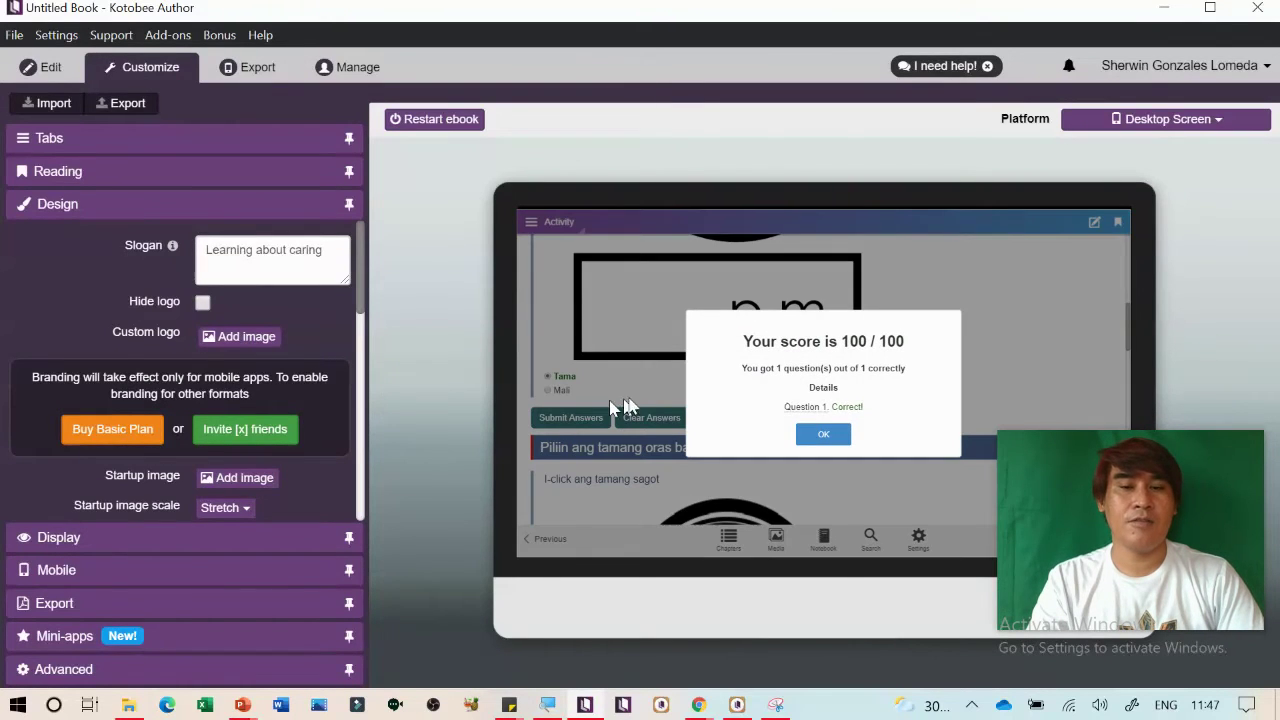
{"action": "left_click", "coordinate": [824, 436]}
Clear the true/false answer in the preview and test the question again with Mali
{"action": "left_click", "coordinate": [648, 420]}
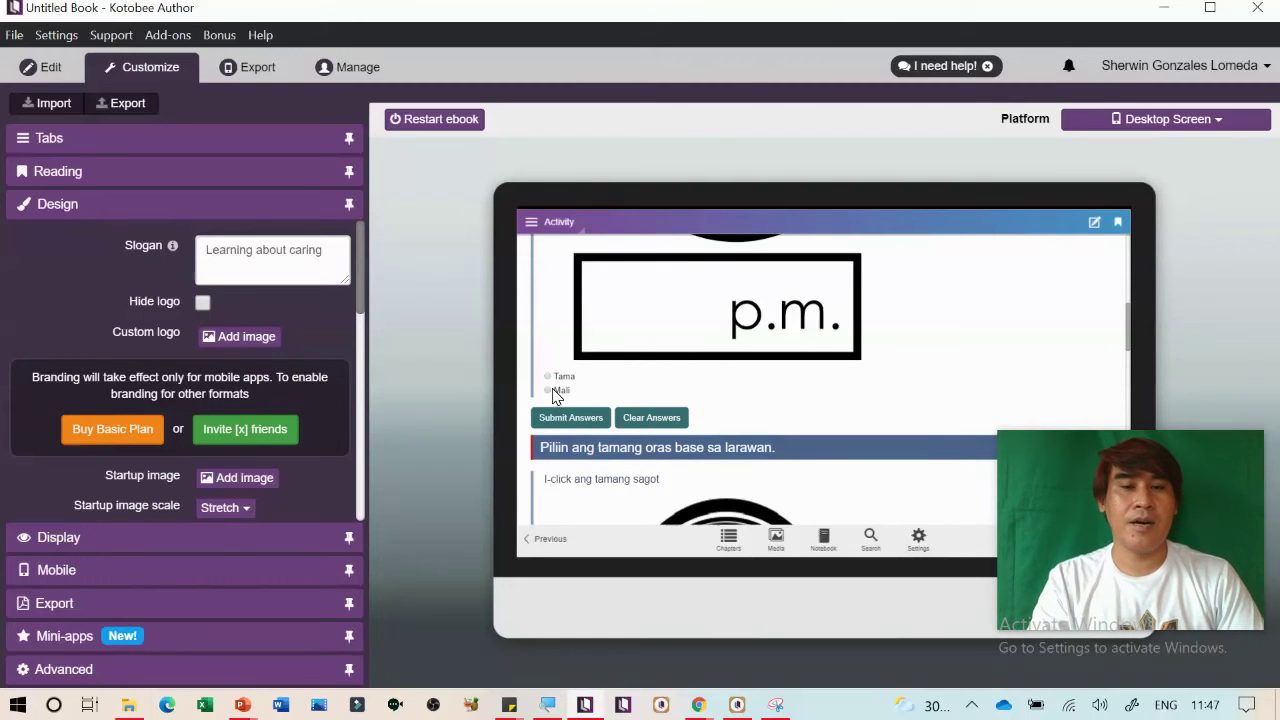
{"action": "left_click", "coordinate": [569, 420]}
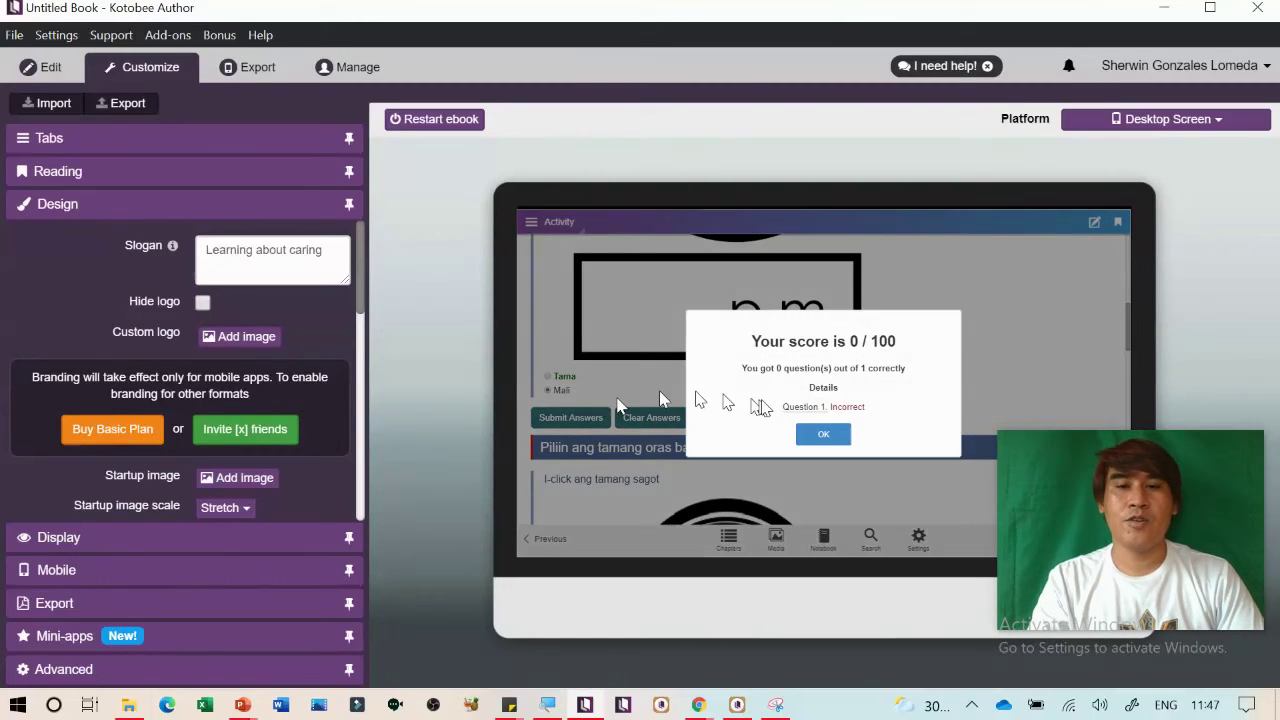
{"action": "left_click", "coordinate": [820, 436]}
Test the single-choice question in the preview by submitting "20 minuto makalipas ang Ika-1 ng hapon"
{"action": "scroll", "coordinate": [768, 437], "scroll_direction": "down", "scroll_amount": 5}
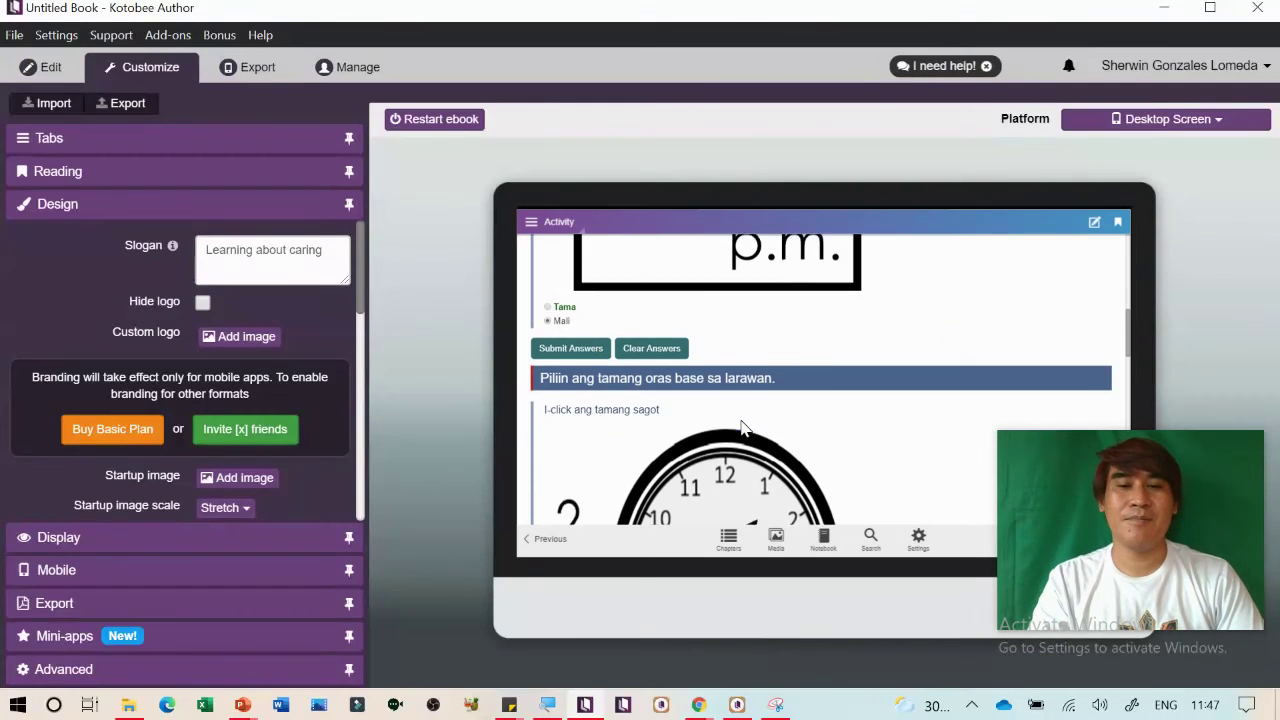
{"action": "scroll", "coordinate": [713, 428], "scroll_direction": "down", "scroll_amount": 3}
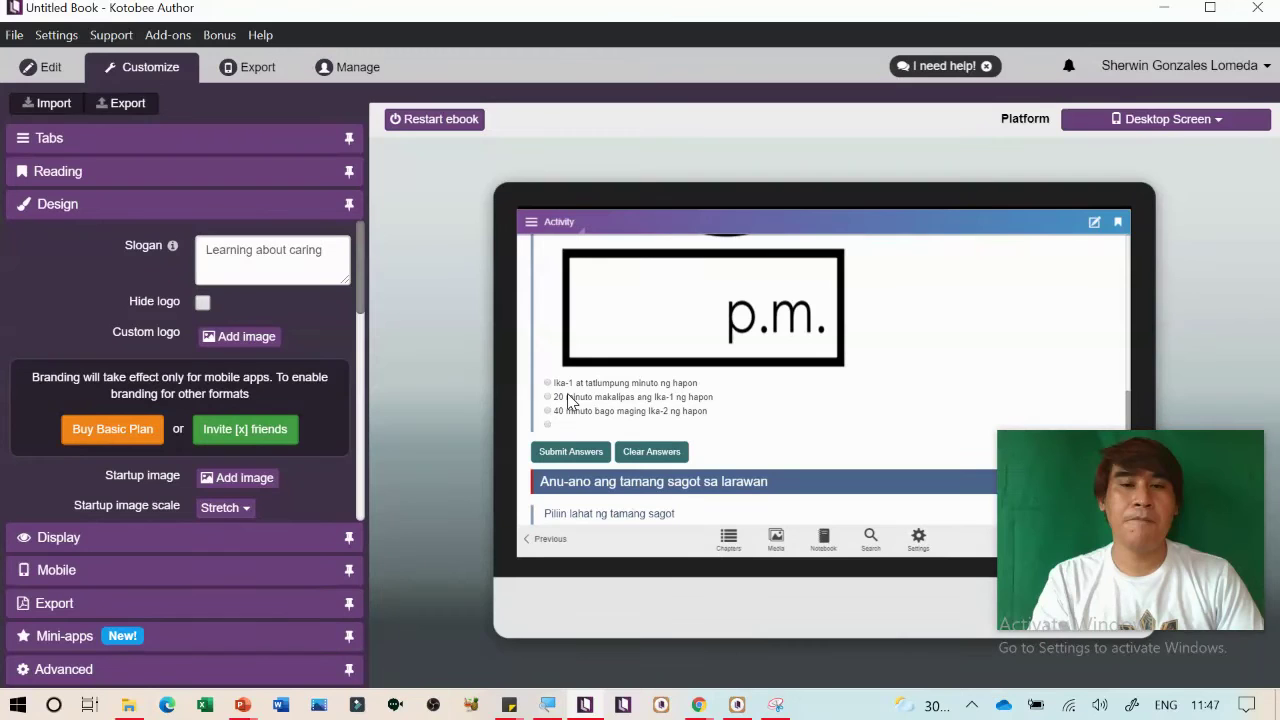
{"action": "left_click", "coordinate": [548, 436]}
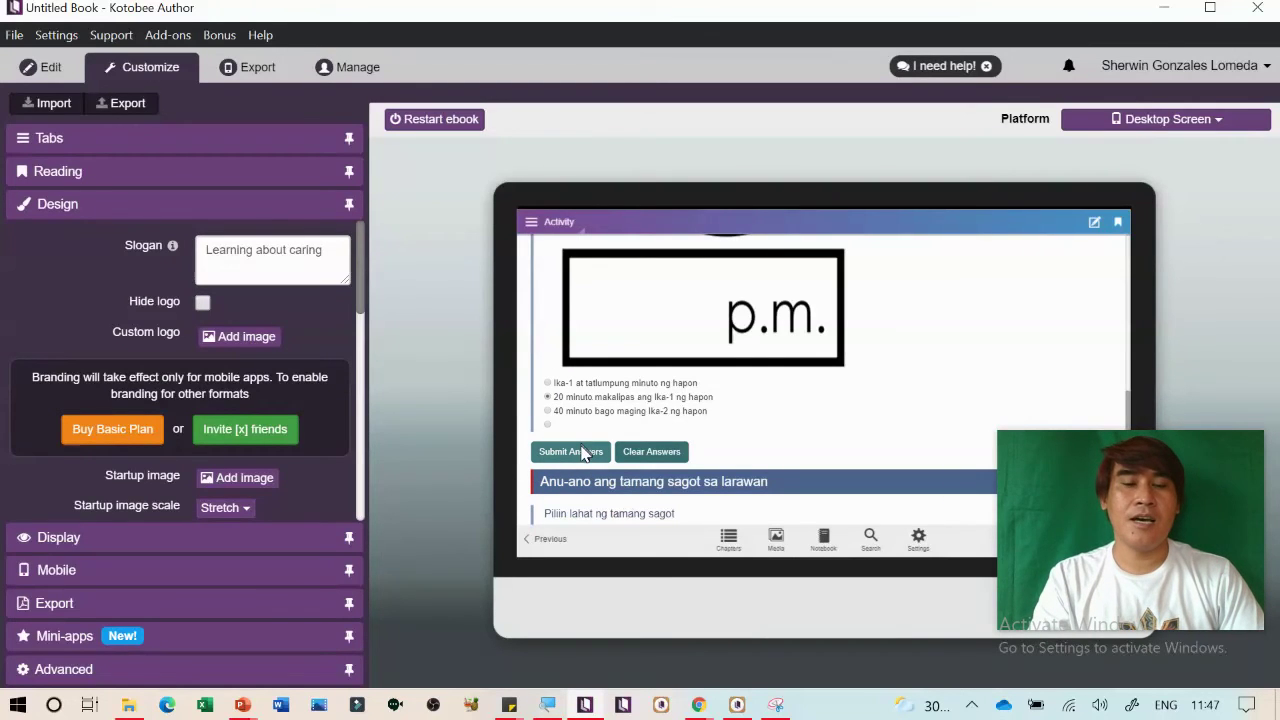
{"action": "left_click", "coordinate": [583, 453]}
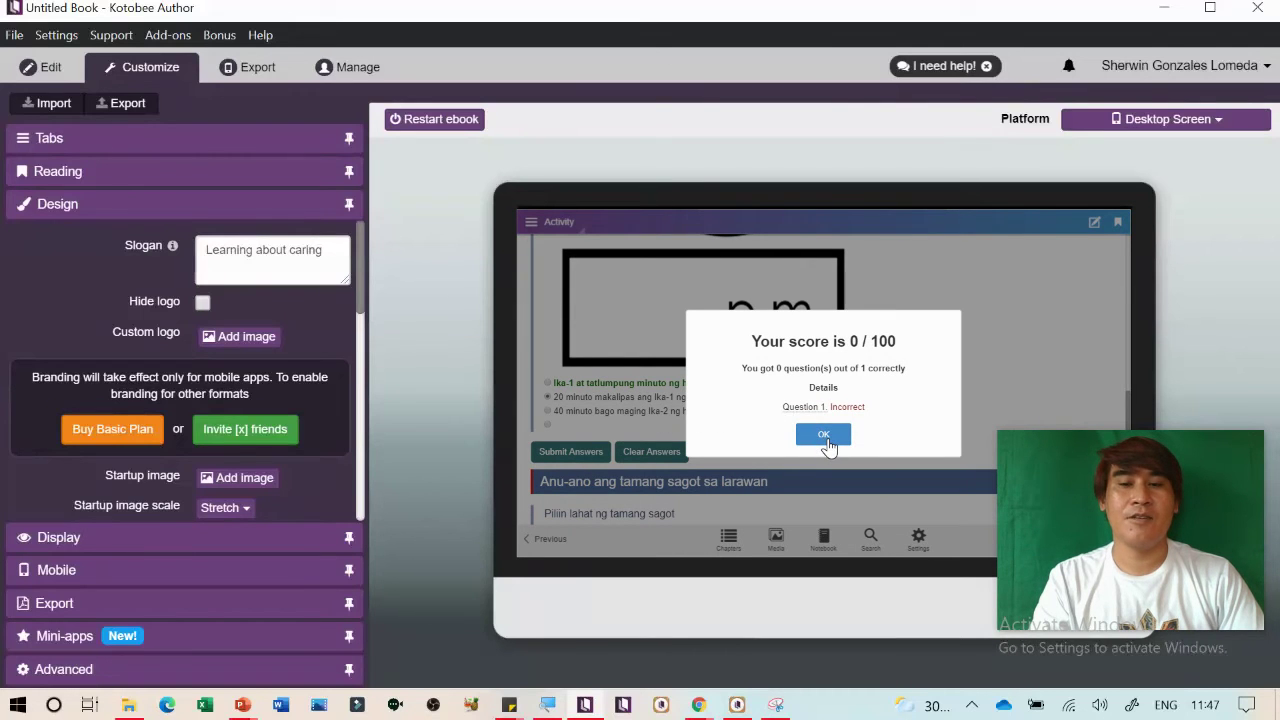
{"action": "left_click", "coordinate": [825, 440]}
Test the multiple-answer question in the preview by submitting its first three choices
{"action": "scroll", "coordinate": [749, 449], "scroll_direction": "down", "scroll_amount": 3}
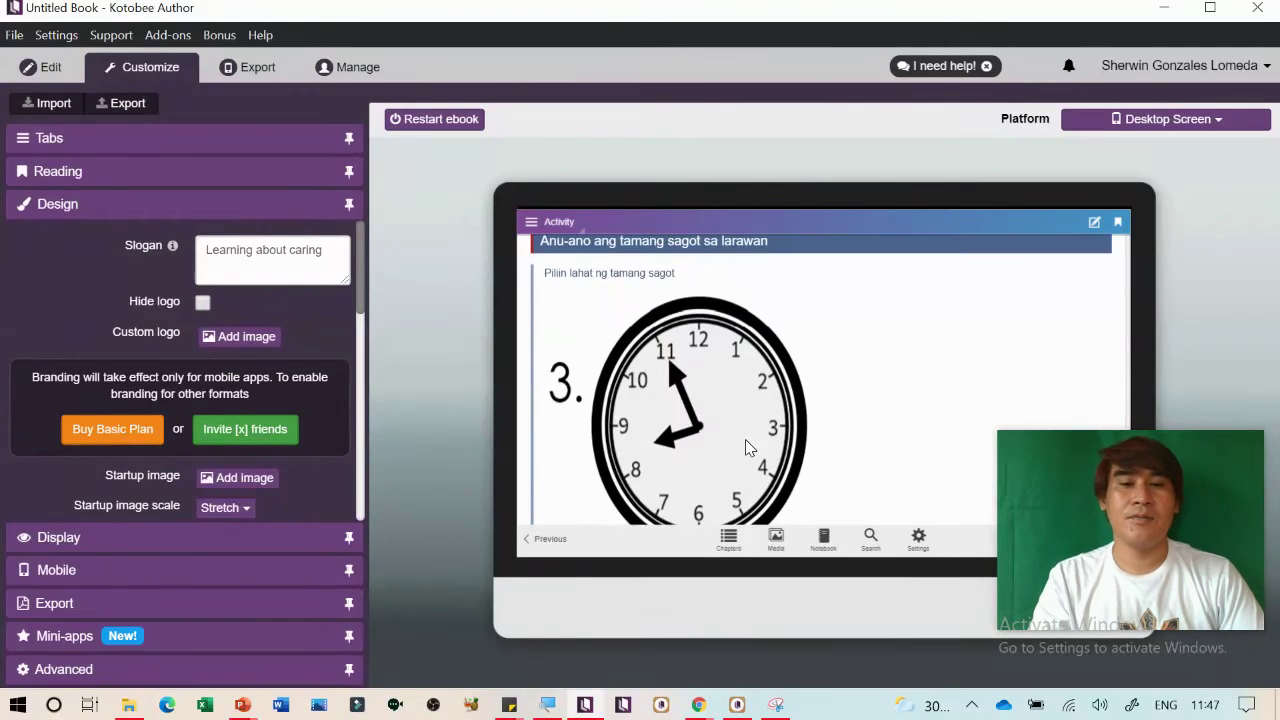
{"action": "scroll", "coordinate": [748, 409], "scroll_direction": "down", "scroll_amount": 3}
{"action": "scroll", "coordinate": [643, 430], "scroll_direction": "down", "scroll_amount": 2}
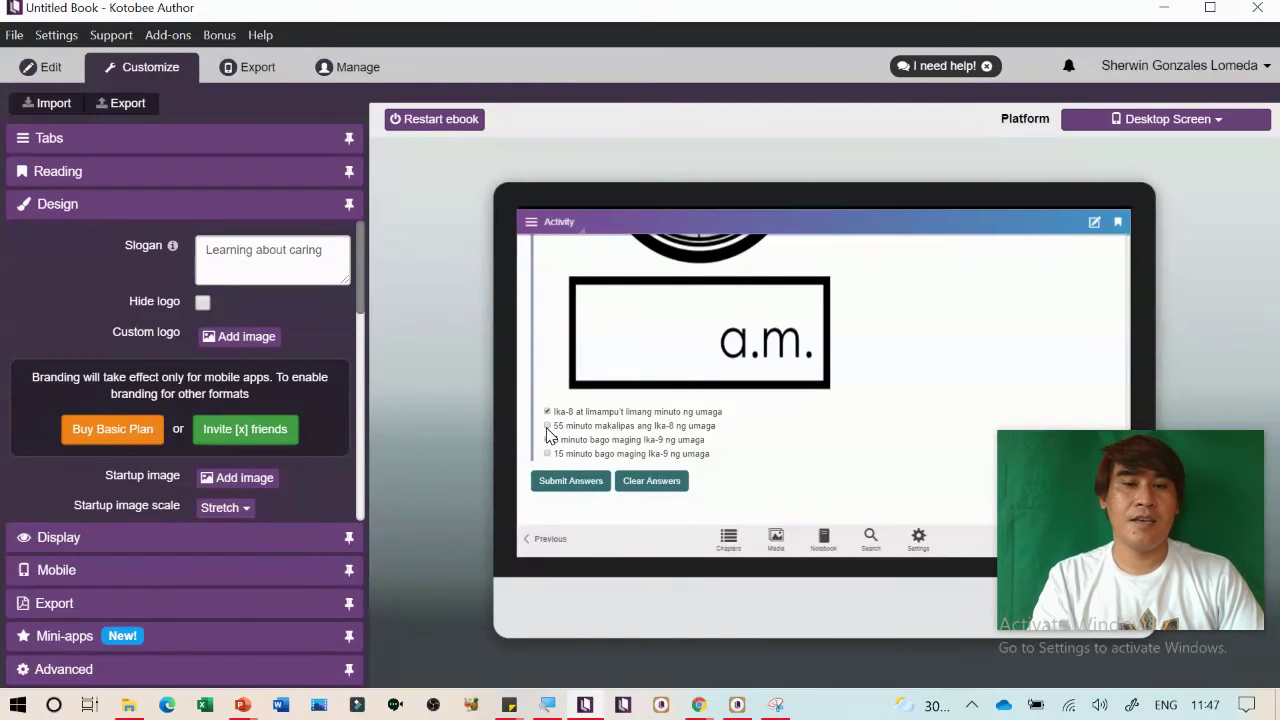
{"action": "left_click", "coordinate": [580, 481]}
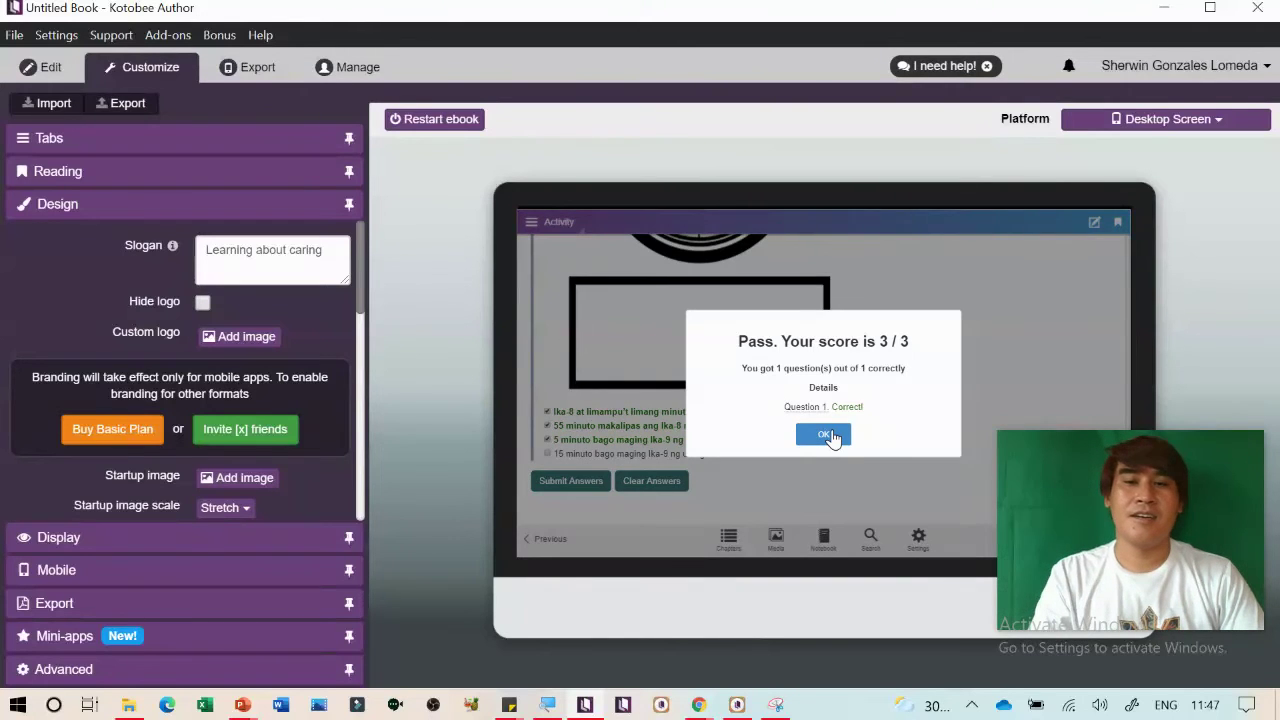
{"action": "left_click", "coordinate": [824, 435]}
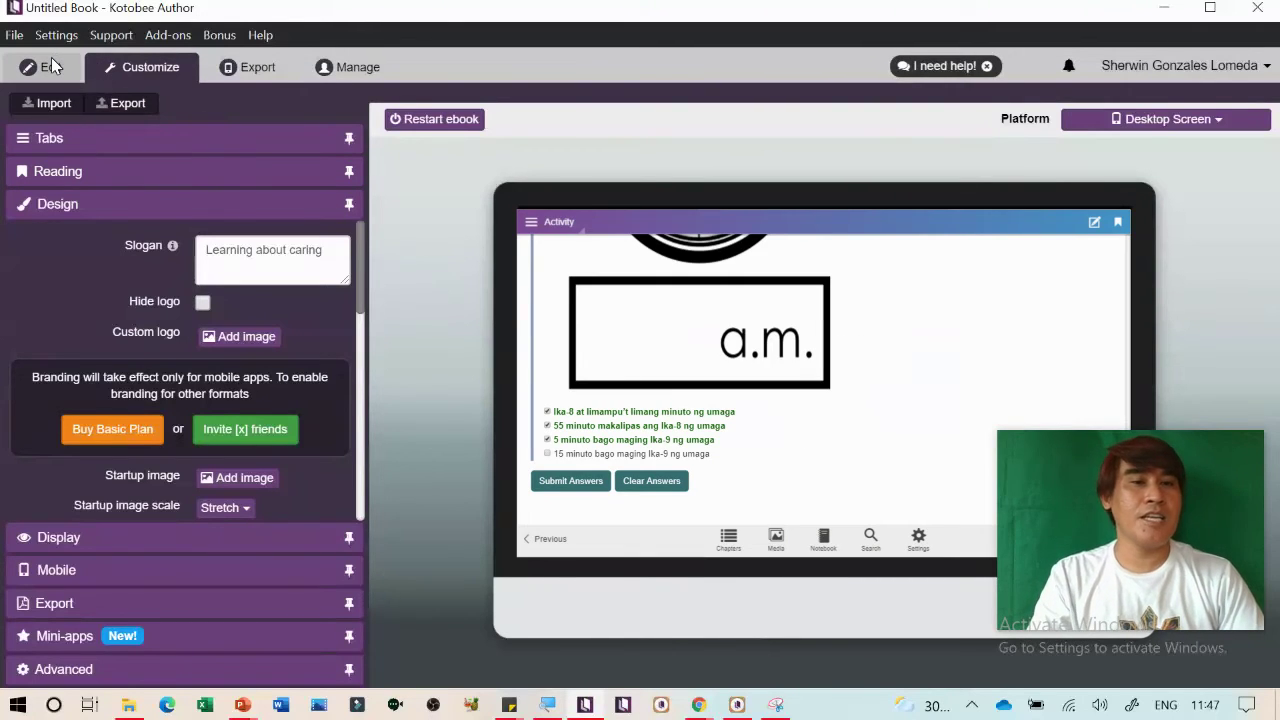
Return to editing and remove the empty fourth choice from the "Piliin ang tamang oras base sa larawan." question set
{"action": "left_click", "coordinate": [50, 67]}
{"action": "scroll", "coordinate": [573, 372], "scroll_direction": "down", "scroll_amount": 10}
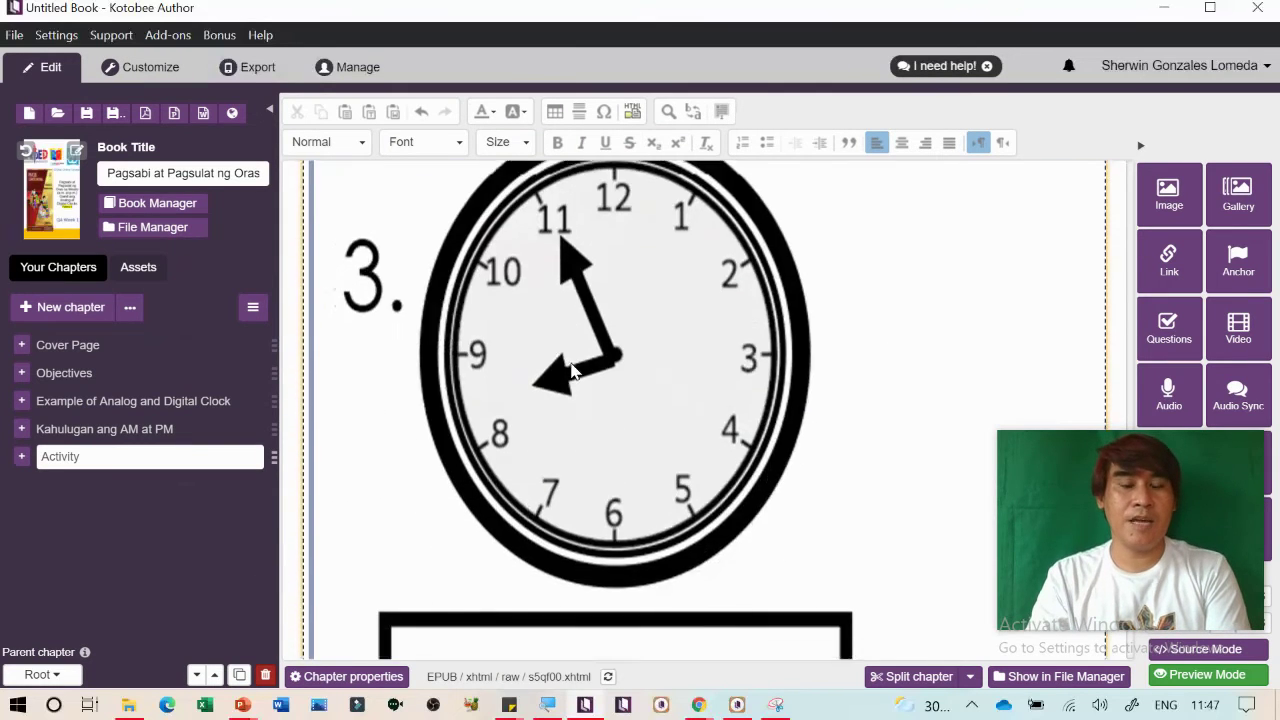
{"action": "scroll", "coordinate": [573, 372], "scroll_direction": "down", "scroll_amount": 6}
{"action": "scroll", "coordinate": [571, 371], "scroll_direction": "up", "scroll_amount": 4}
{"action": "scroll", "coordinate": [565, 373], "scroll_direction": "down", "scroll_amount": 3}
{"action": "left_click", "coordinate": [340, 430]}
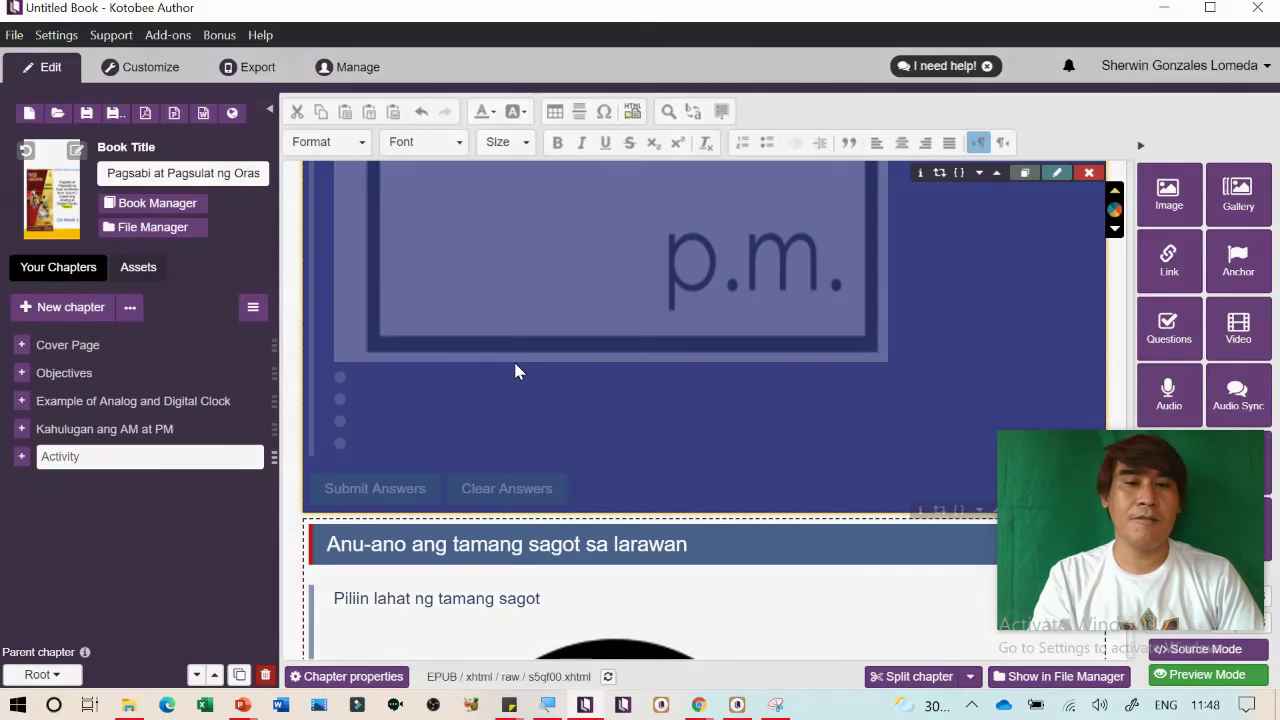
{"action": "double_click", "coordinate": [515, 371]}
{"action": "scroll", "coordinate": [657, 408], "scroll_direction": "down", "scroll_amount": 5}
{"action": "scroll", "coordinate": [658, 405], "scroll_direction": "down", "scroll_amount": 5}
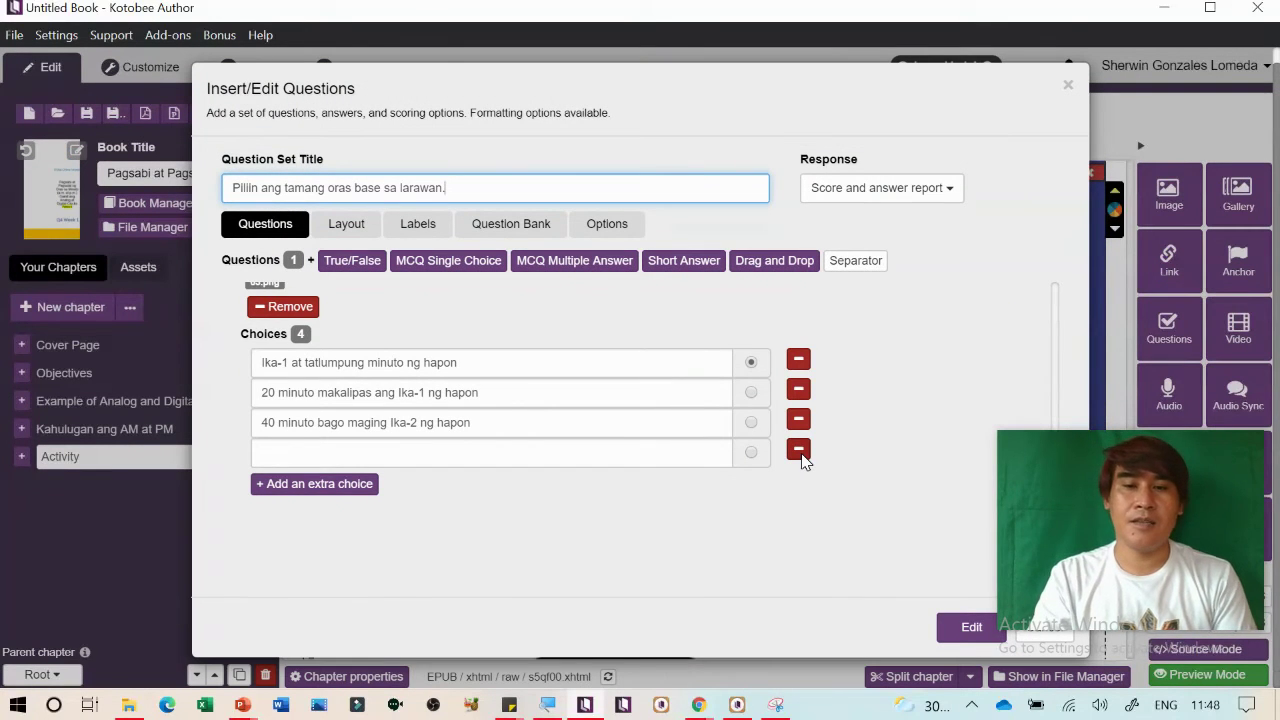
{"action": "left_click", "coordinate": [799, 451]}
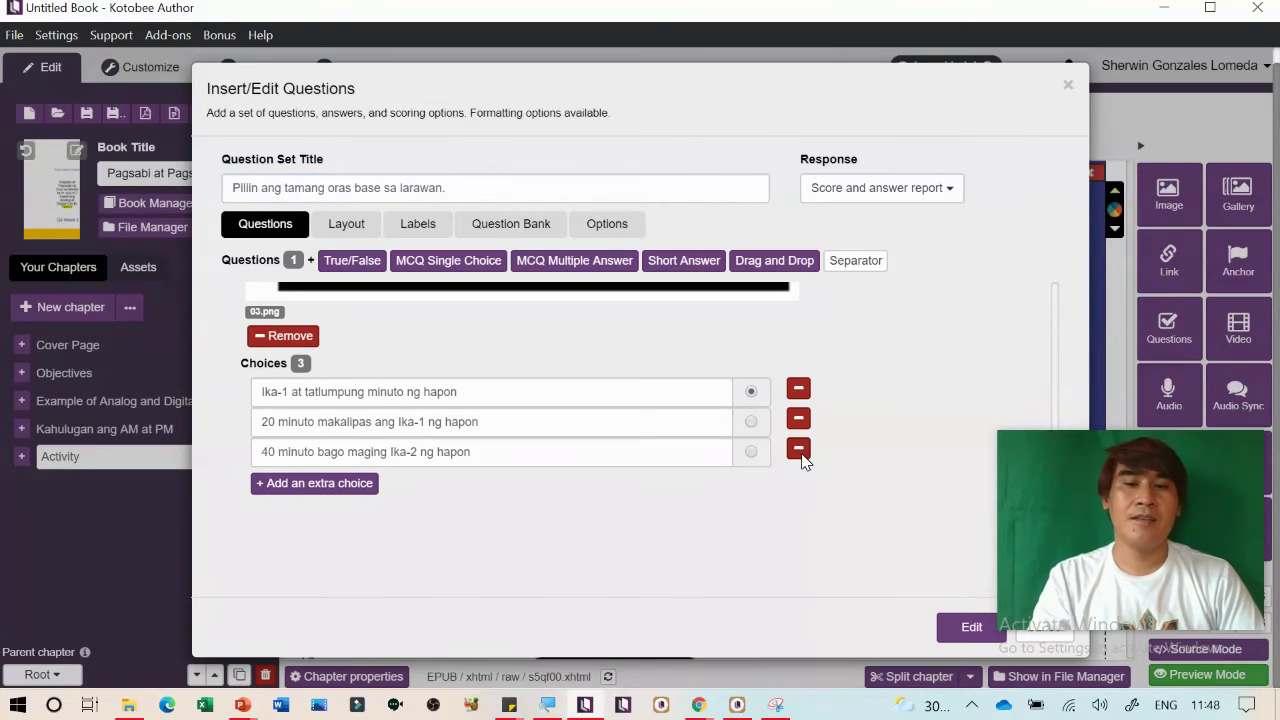
{"action": "left_click", "coordinate": [970, 627]}
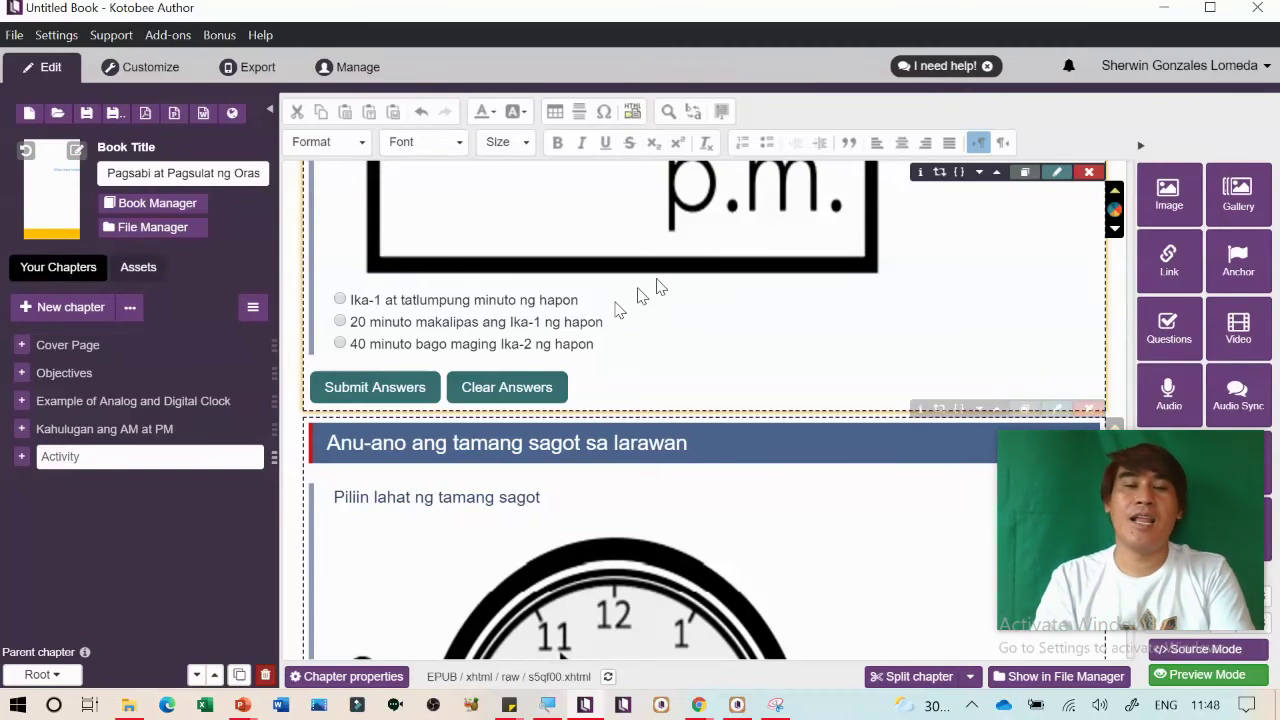
Add a new chapter after Activity and name it "Video"
{"action": "left_click", "coordinate": [76, 312]}
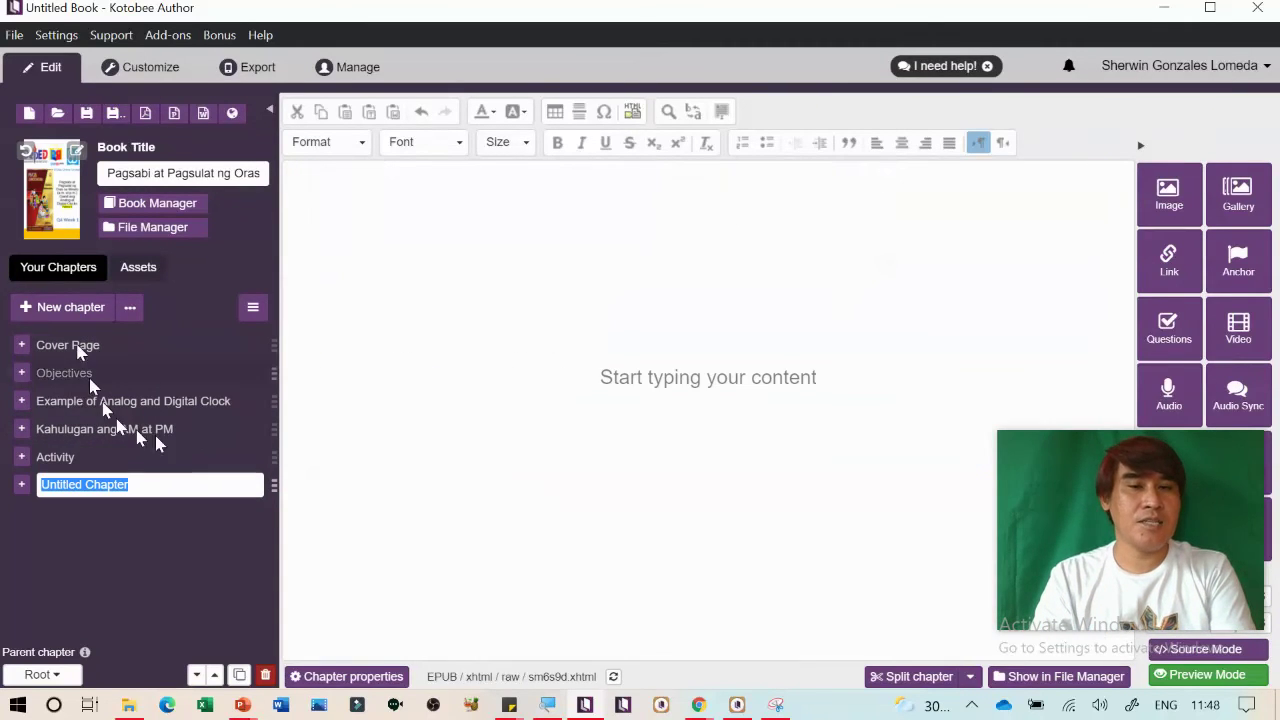
{"action": "type", "text": "Video"}
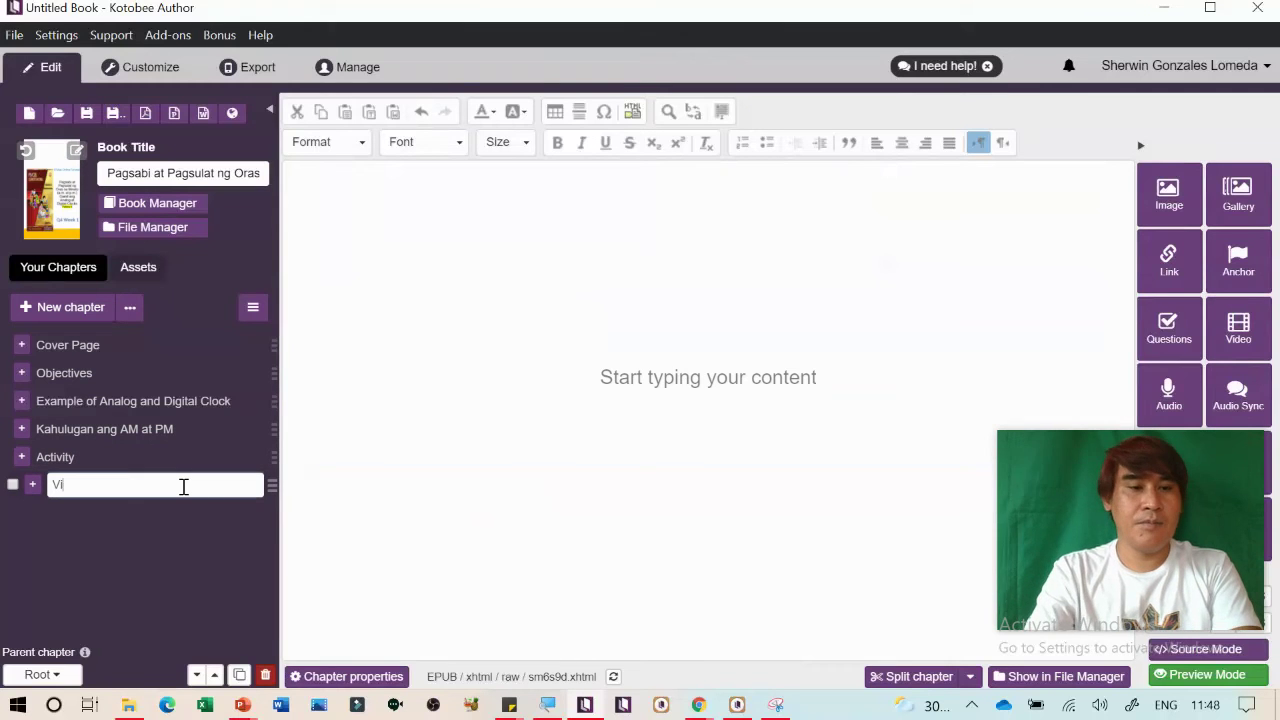
Insert the MP4 file "Creating Creating Google Forms" from the Videos folder into the Video chapter with the default layout
{"action": "left_click", "coordinate": [1238, 326]}
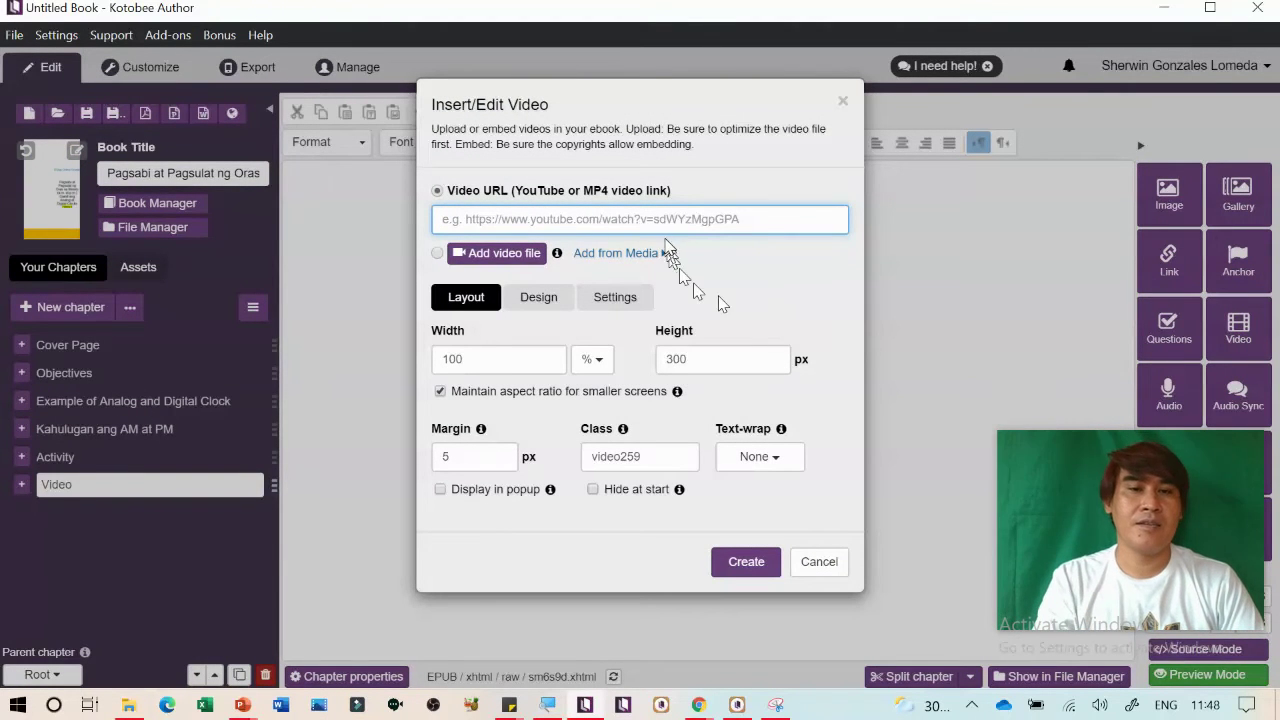
{"action": "left_click", "coordinate": [481, 255]}
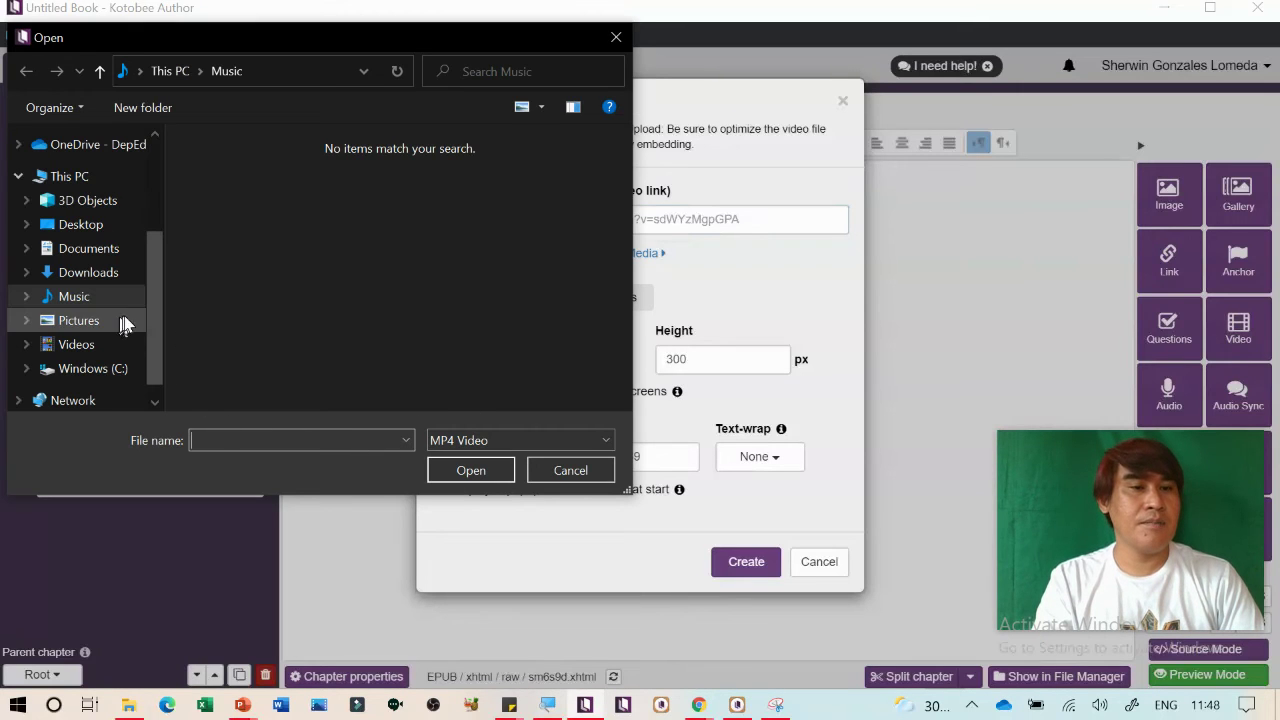
{"action": "left_click", "coordinate": [97, 347]}
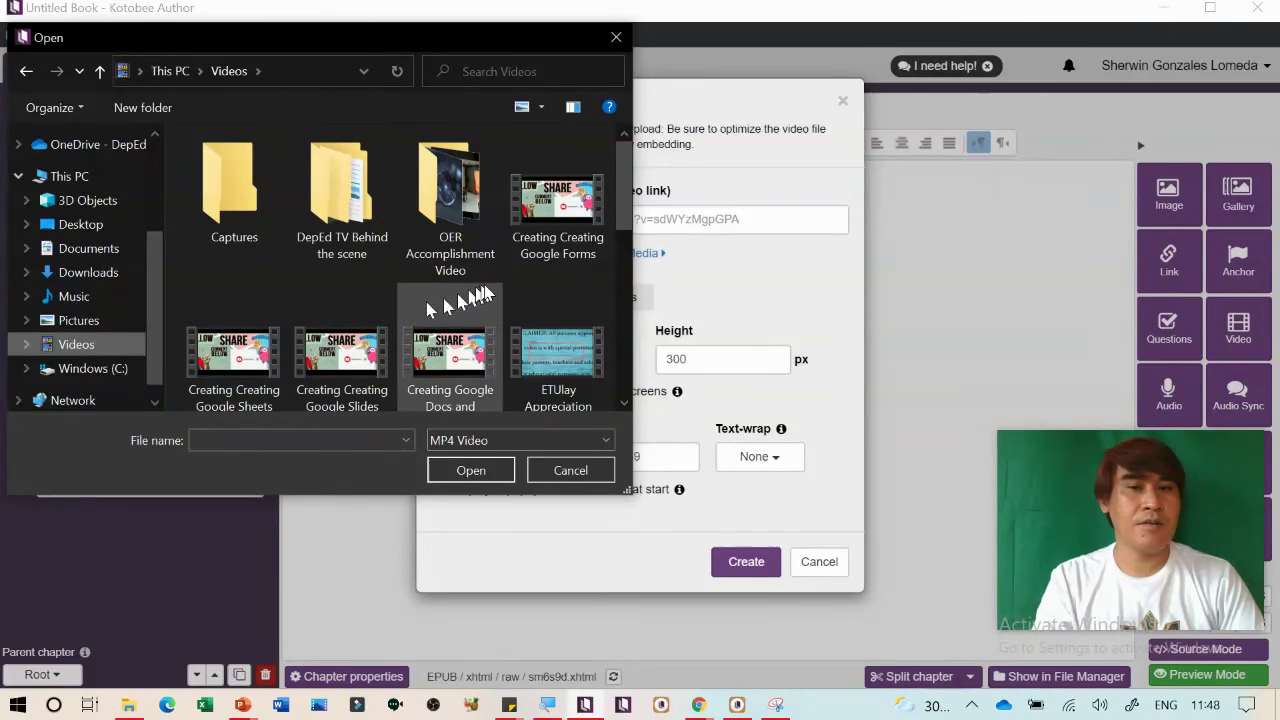
{"action": "scroll", "coordinate": [532, 269], "scroll_direction": "down", "scroll_amount": 1}
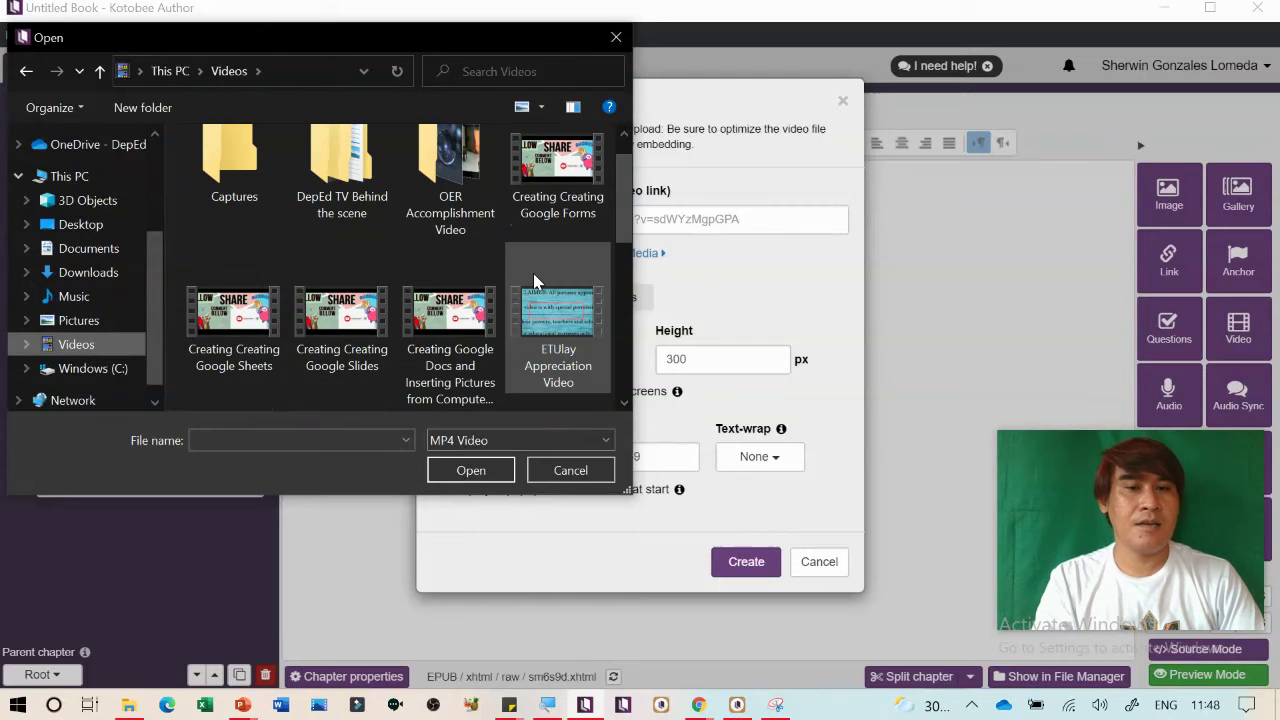
{"action": "left_click", "coordinate": [562, 186]}
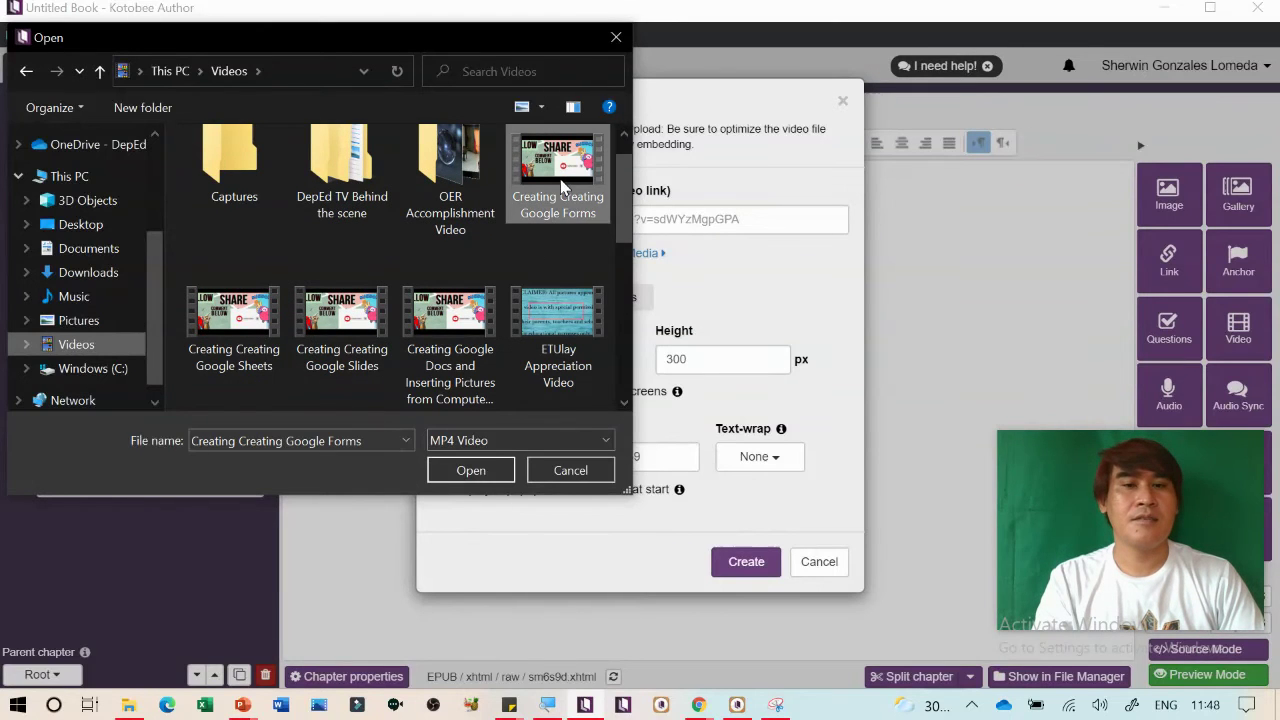
{"action": "left_click", "coordinate": [465, 470]}
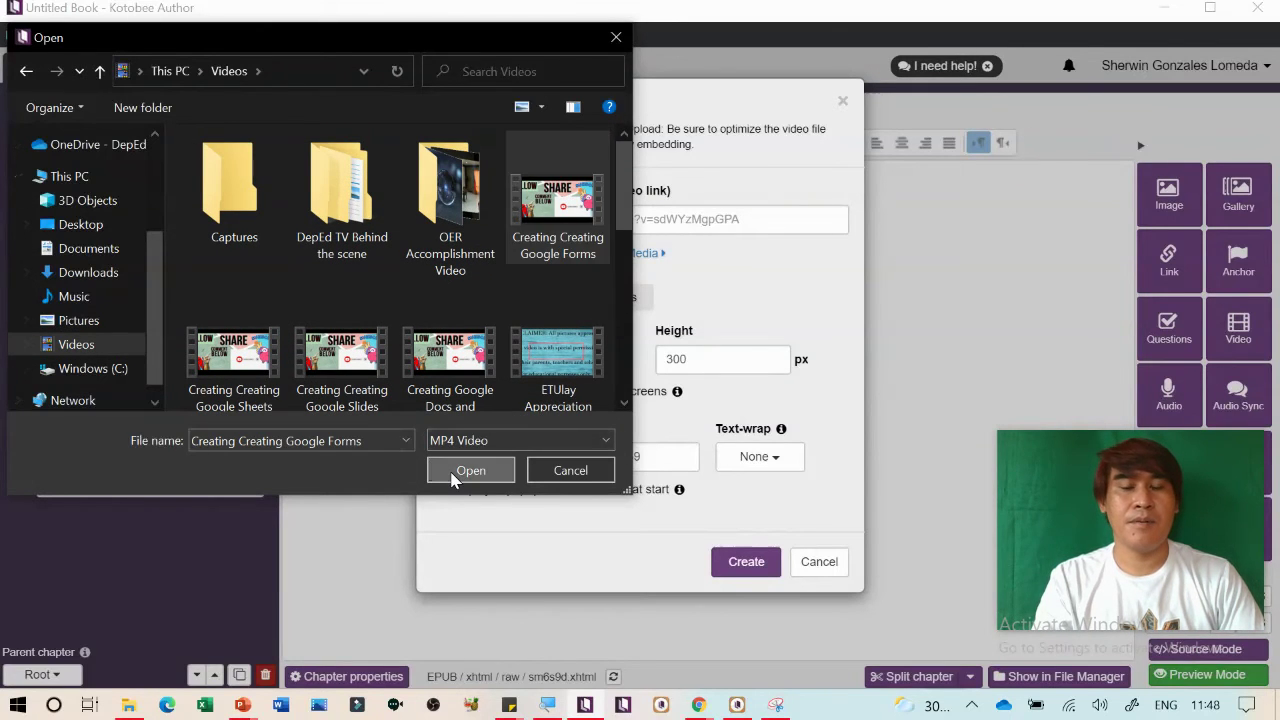
{"action": "left_click", "coordinate": [746, 568]}
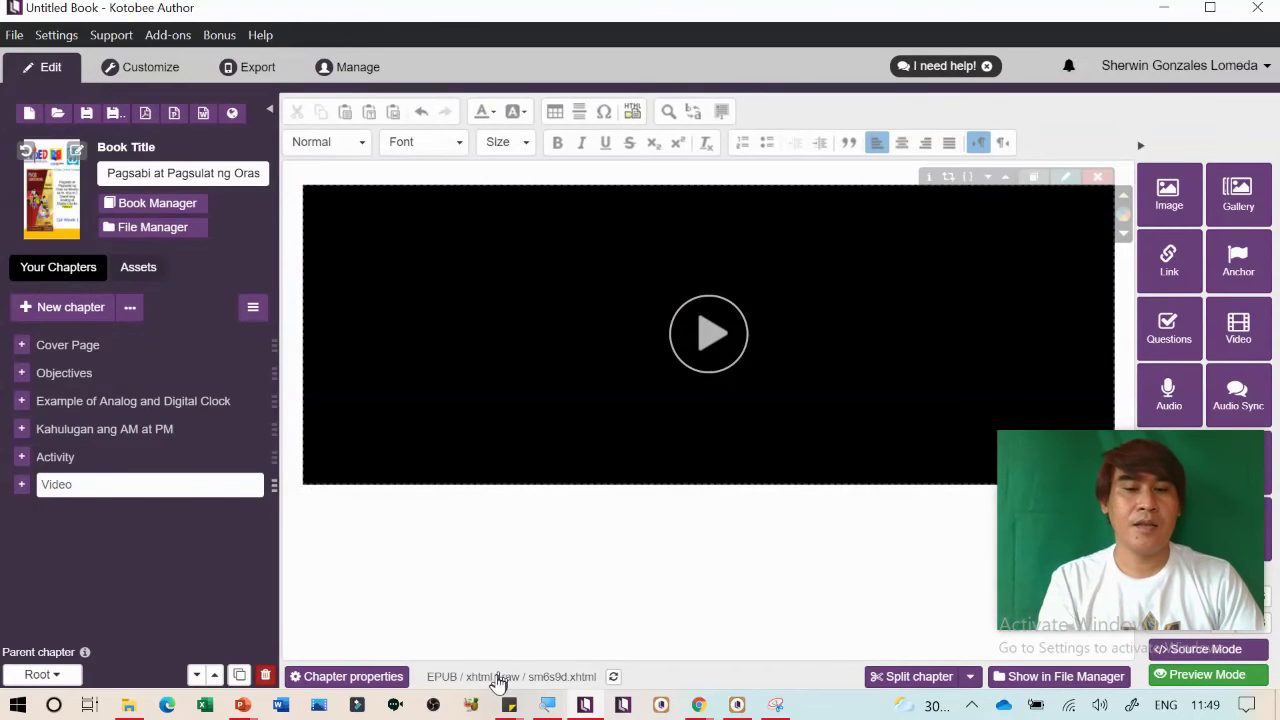
Open HandBrake and recover all unfinished queue jobs
{"action": "left_click", "coordinate": [470, 705]}
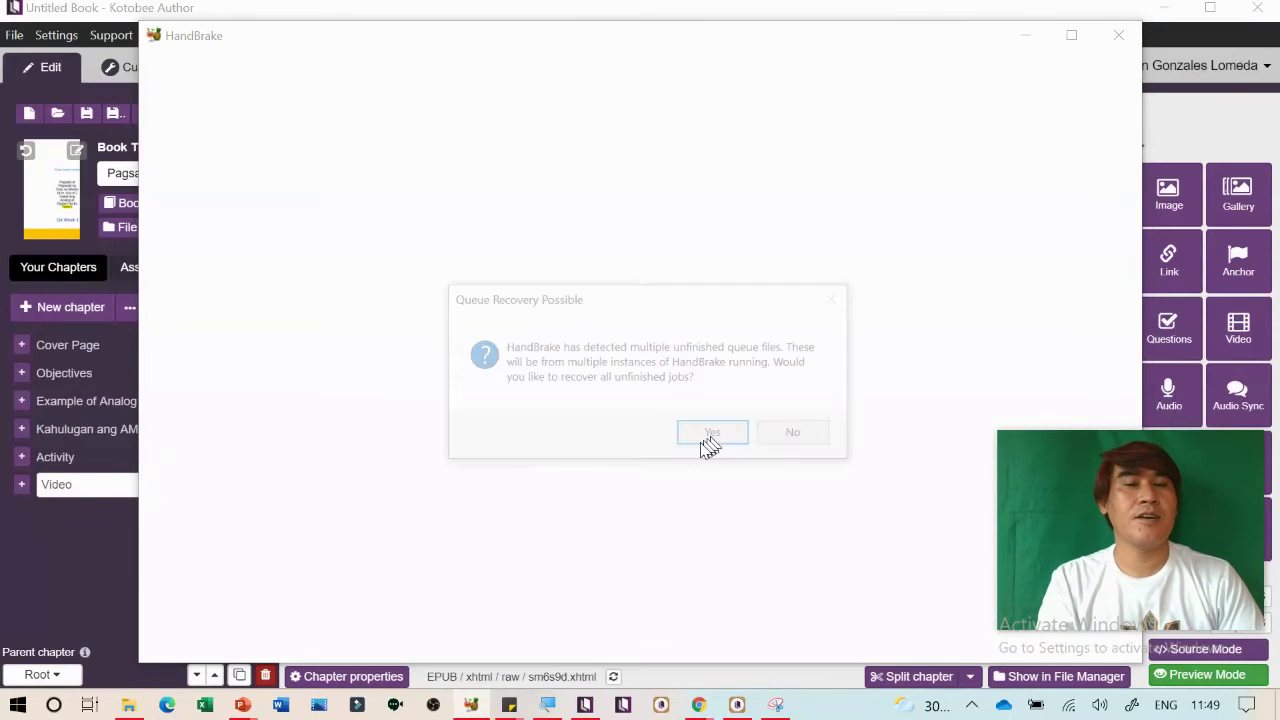
{"action": "left_click", "coordinate": [715, 436]}
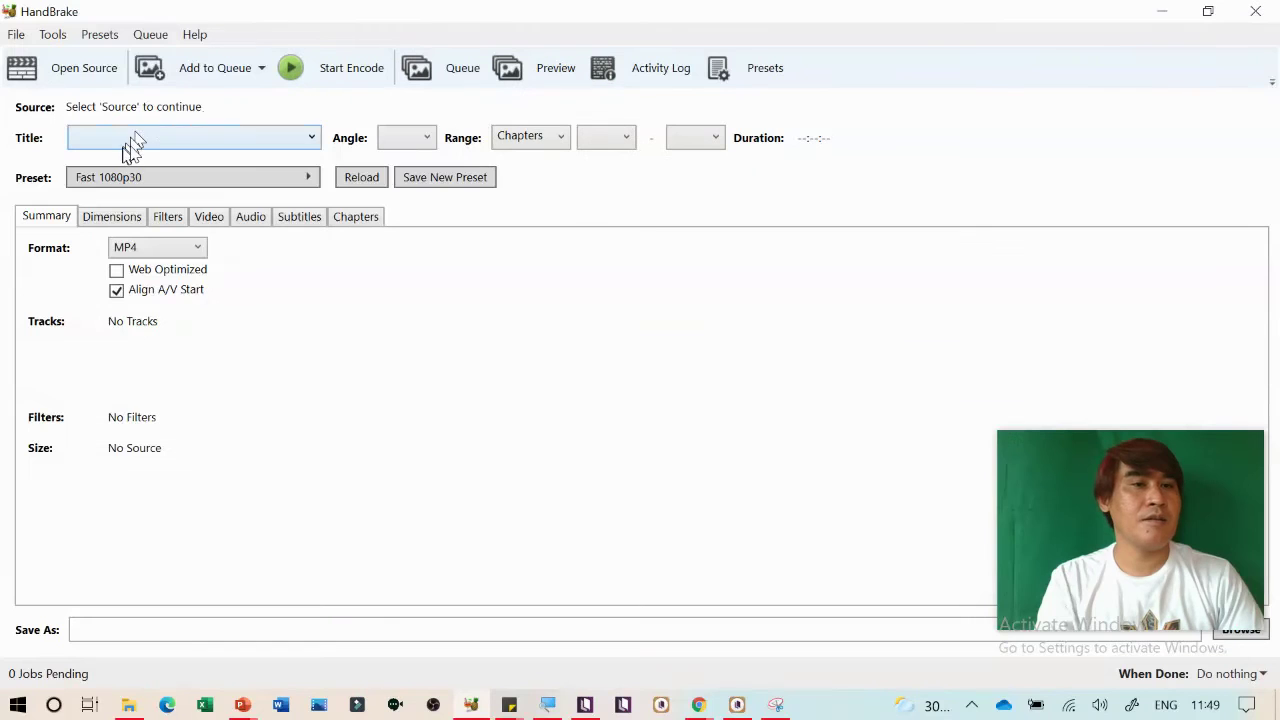
{"action": "left_click", "coordinate": [168, 138]}
{"action": "left_click", "coordinate": [168, 138]}
Choose the Web preset Gmail Small 10 Minutes 288p30 for the conversion
{"action": "left_click", "coordinate": [157, 183]}
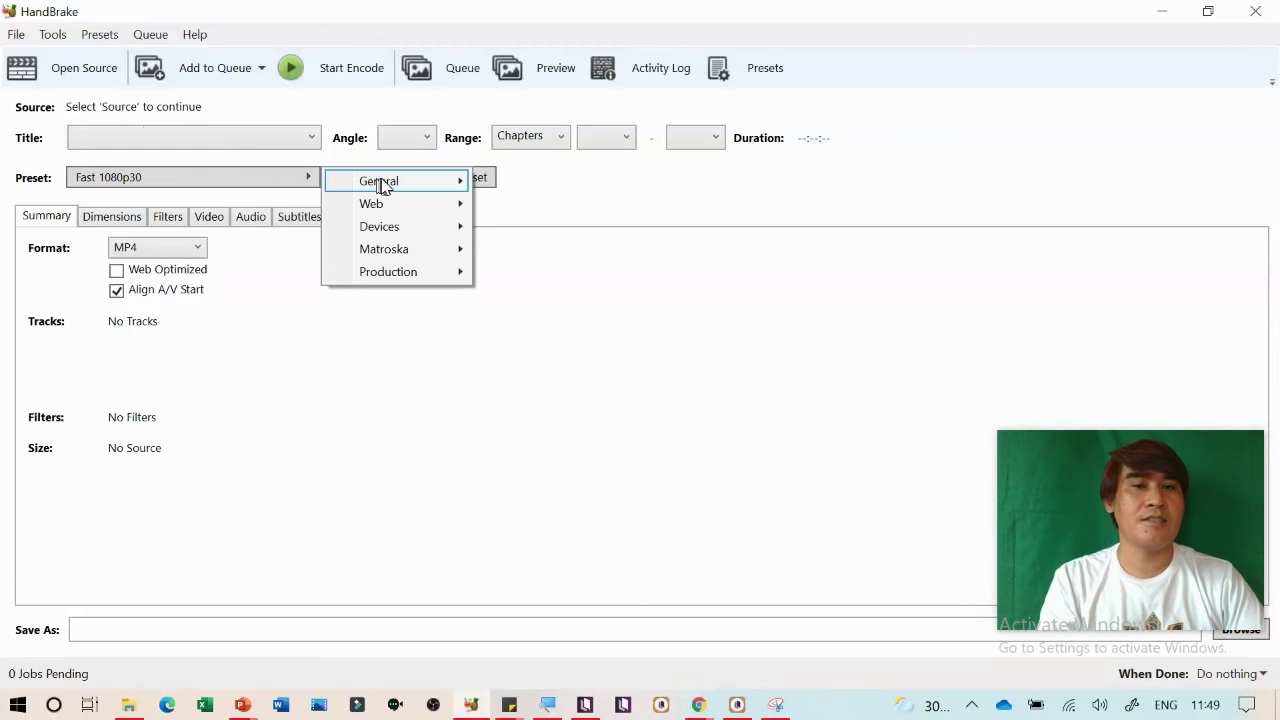
{"action": "mouse_move", "coordinate": [383, 185]}
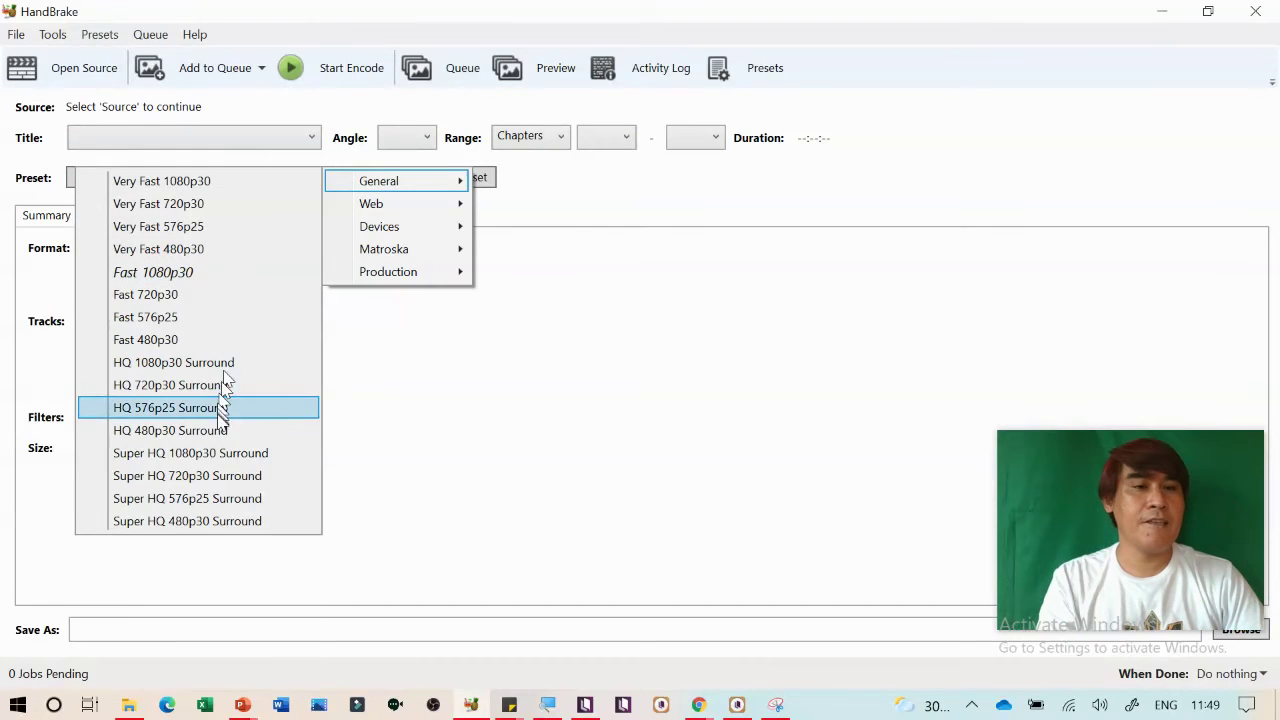
{"action": "mouse_move", "coordinate": [370, 214]}
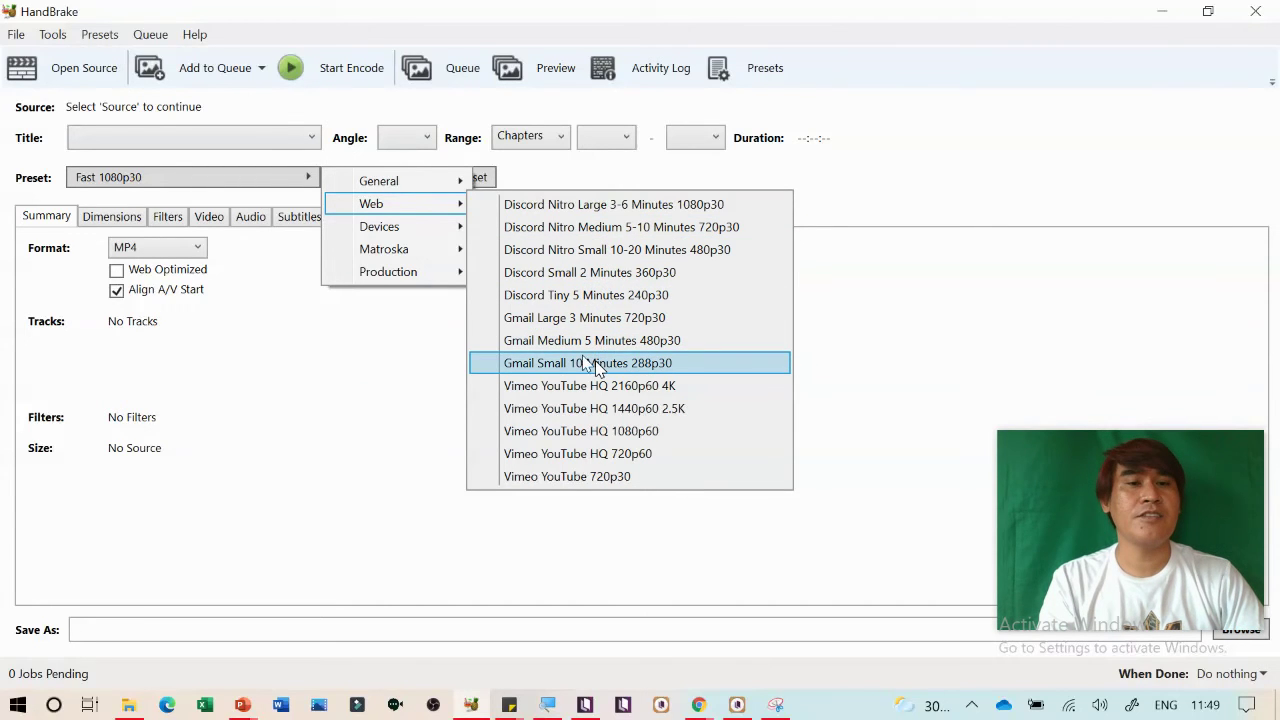
{"action": "mouse_move", "coordinate": [447, 232]}
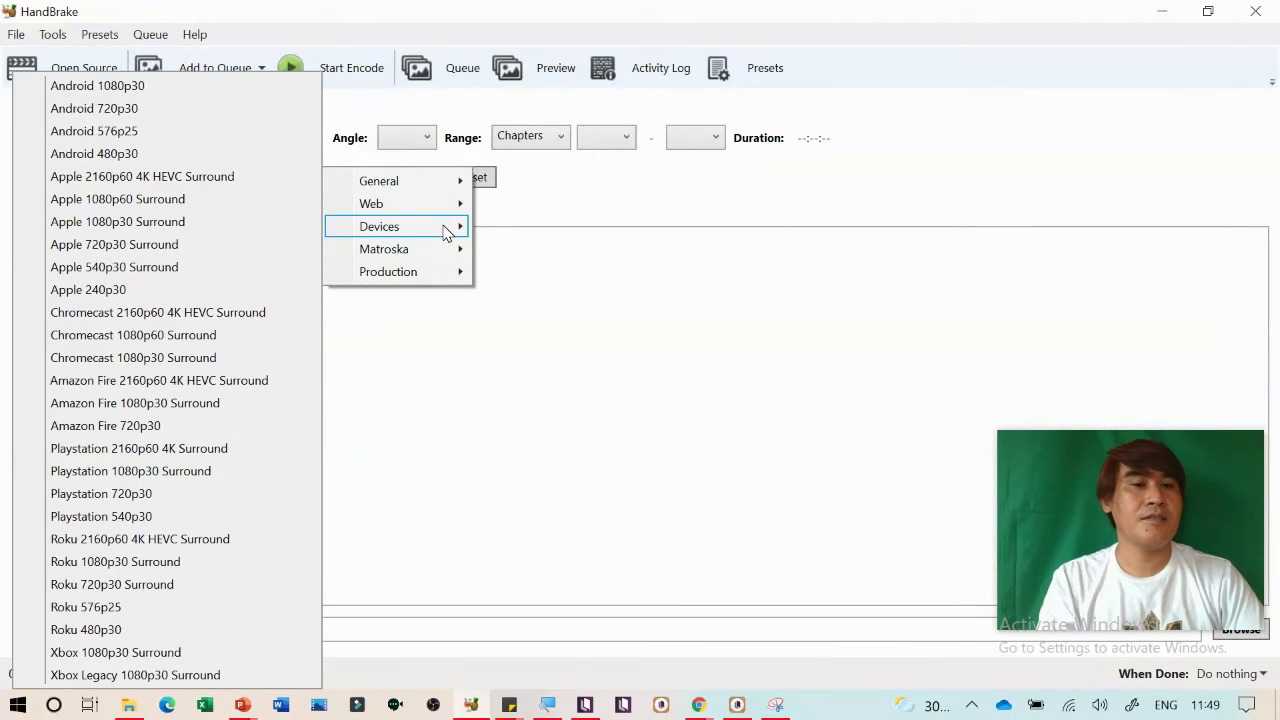
{"action": "mouse_move", "coordinate": [372, 254]}
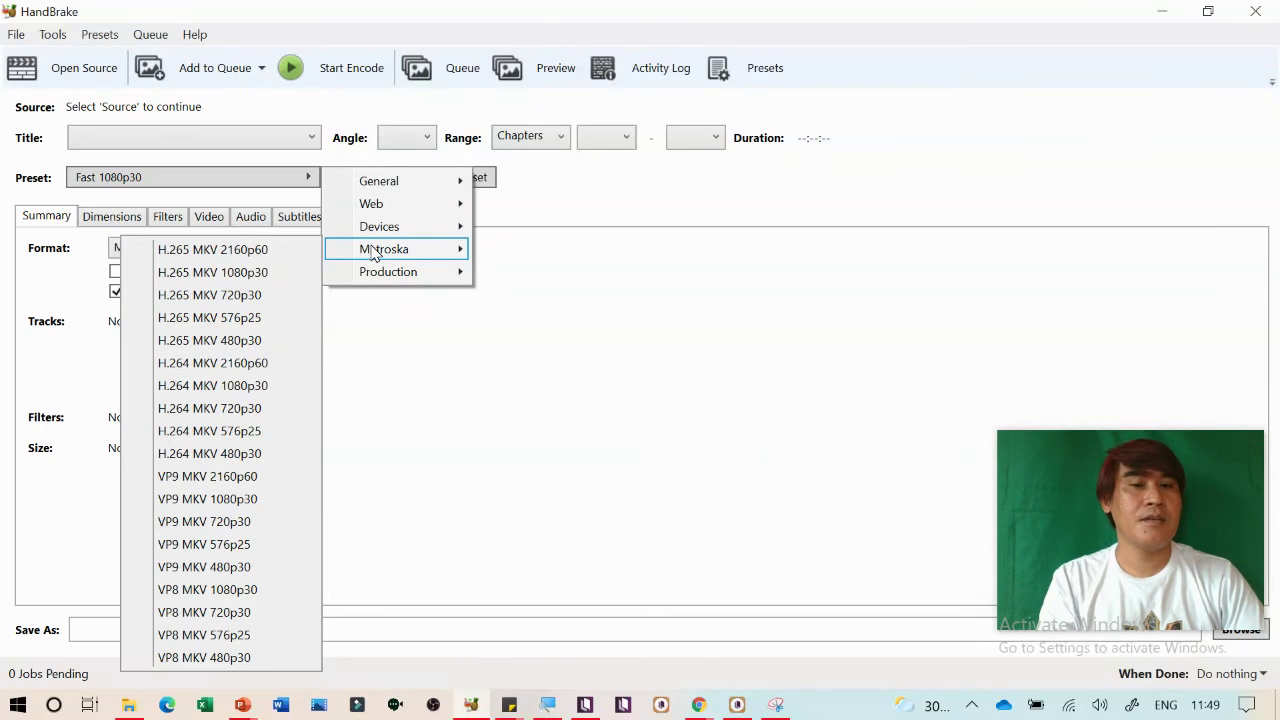
{"action": "mouse_move", "coordinate": [394, 281]}
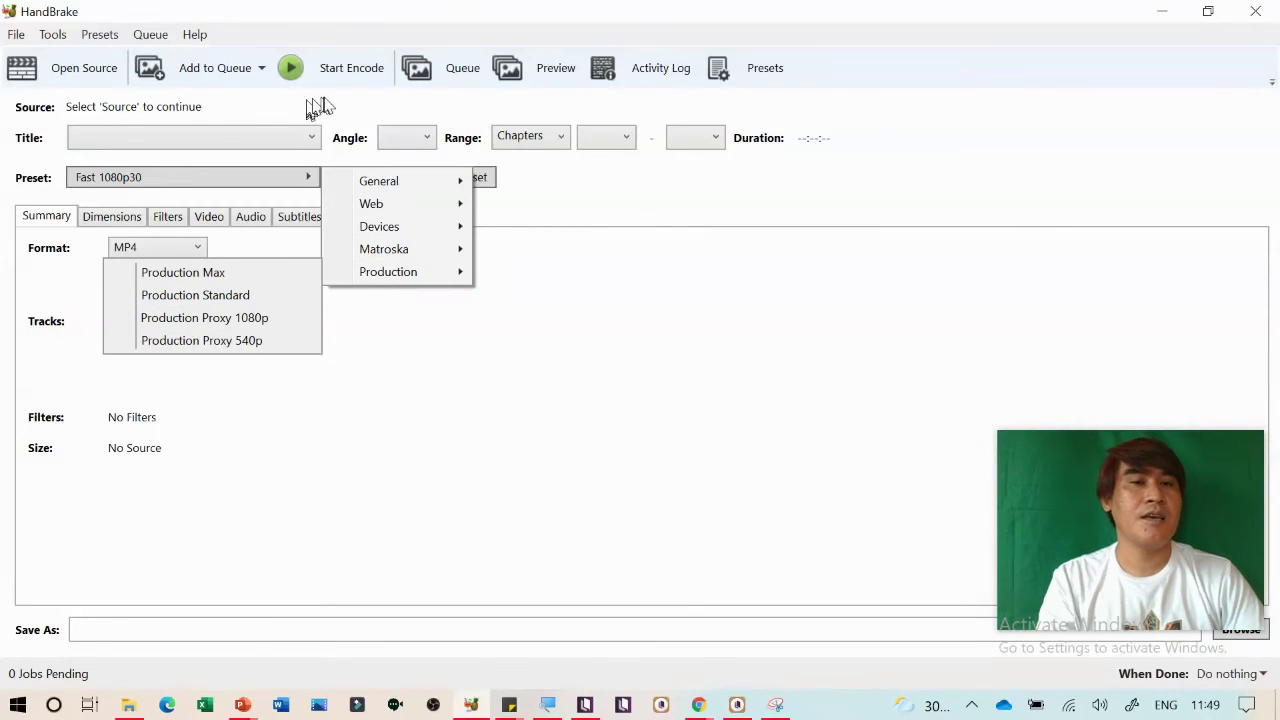
{"action": "mouse_move", "coordinate": [437, 203]}
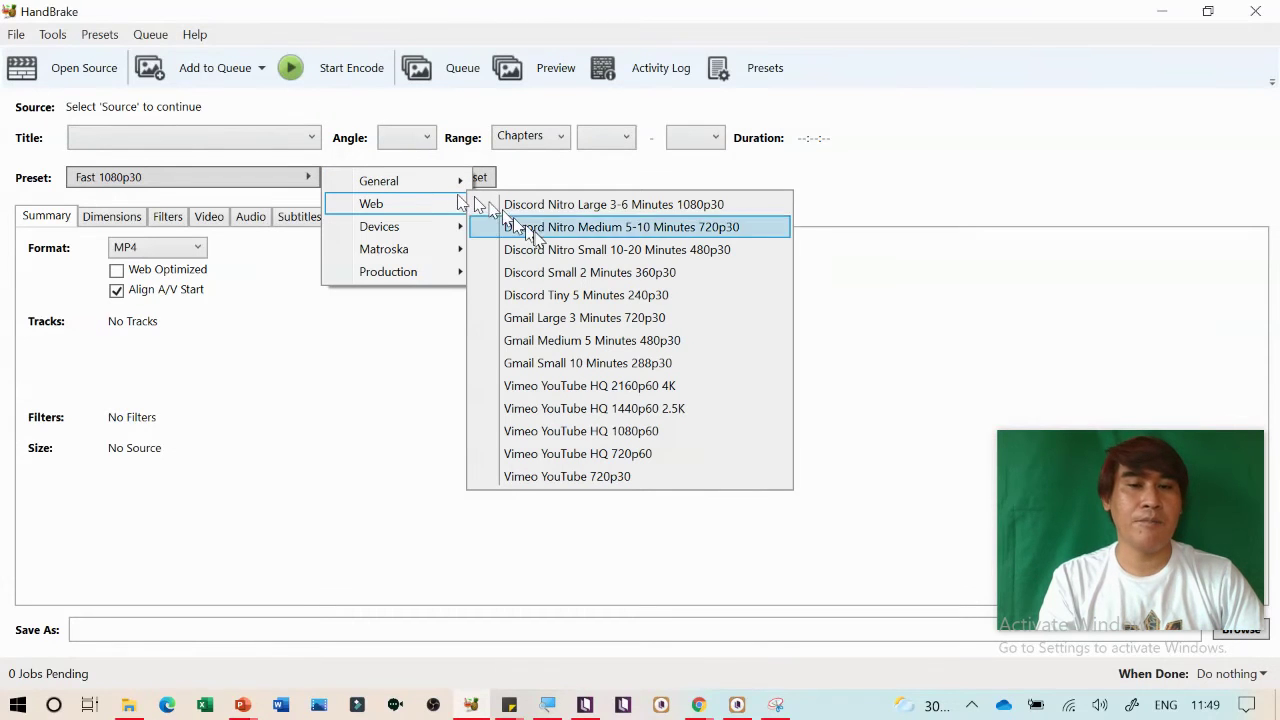
{"action": "left_click", "coordinate": [570, 363]}
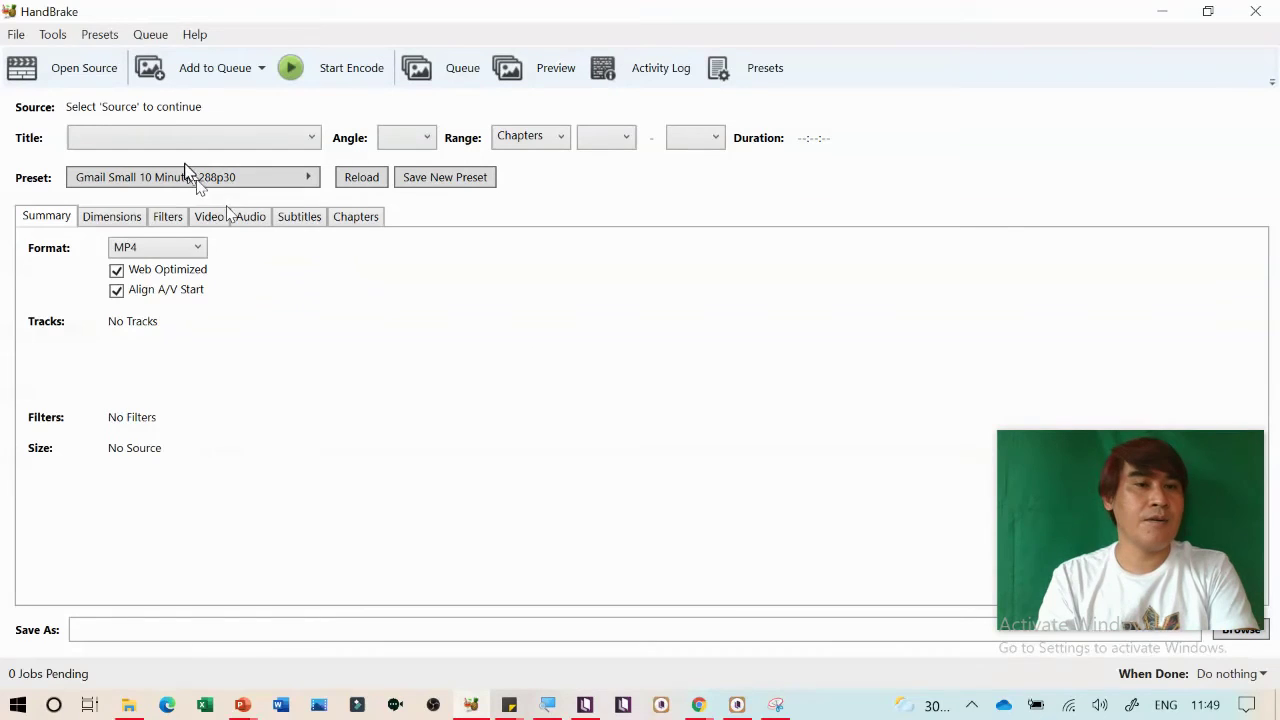
Load "Creating Creating Google Forms" from the Videos folder in File Explorer into HandBrake as the source video
{"action": "left_click", "coordinate": [129, 705]}
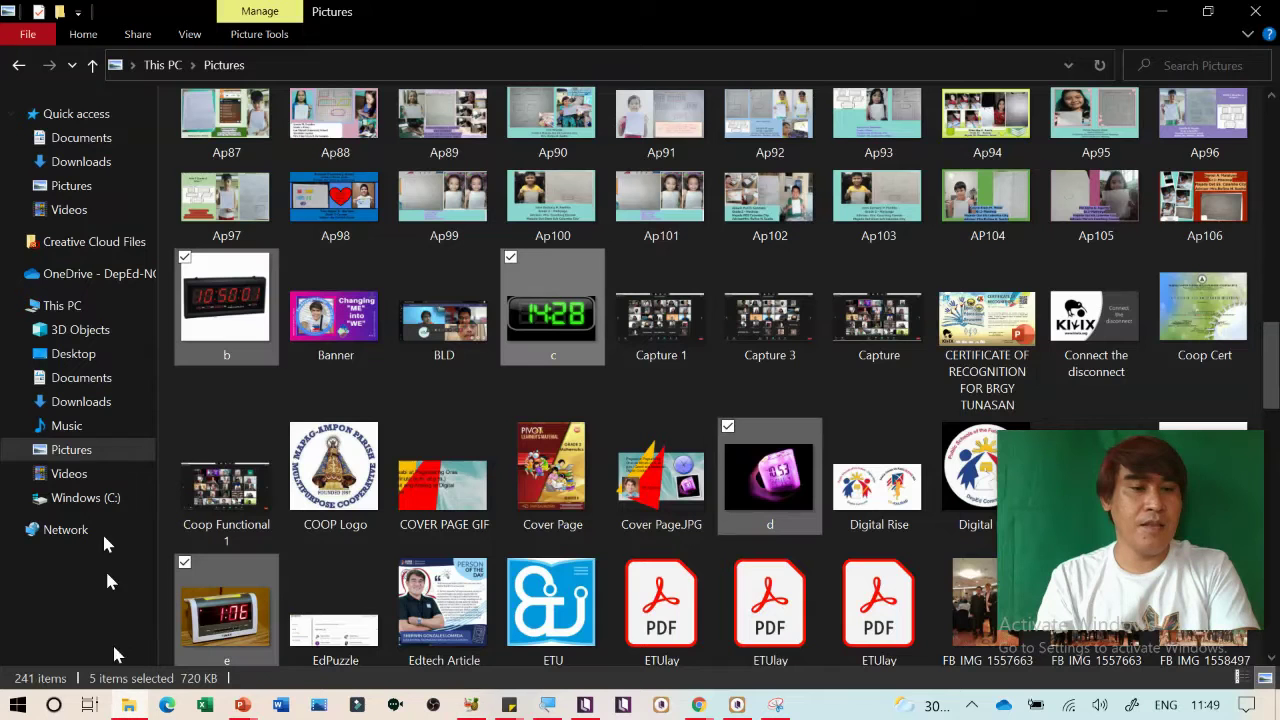
{"action": "left_click", "coordinate": [91, 474]}
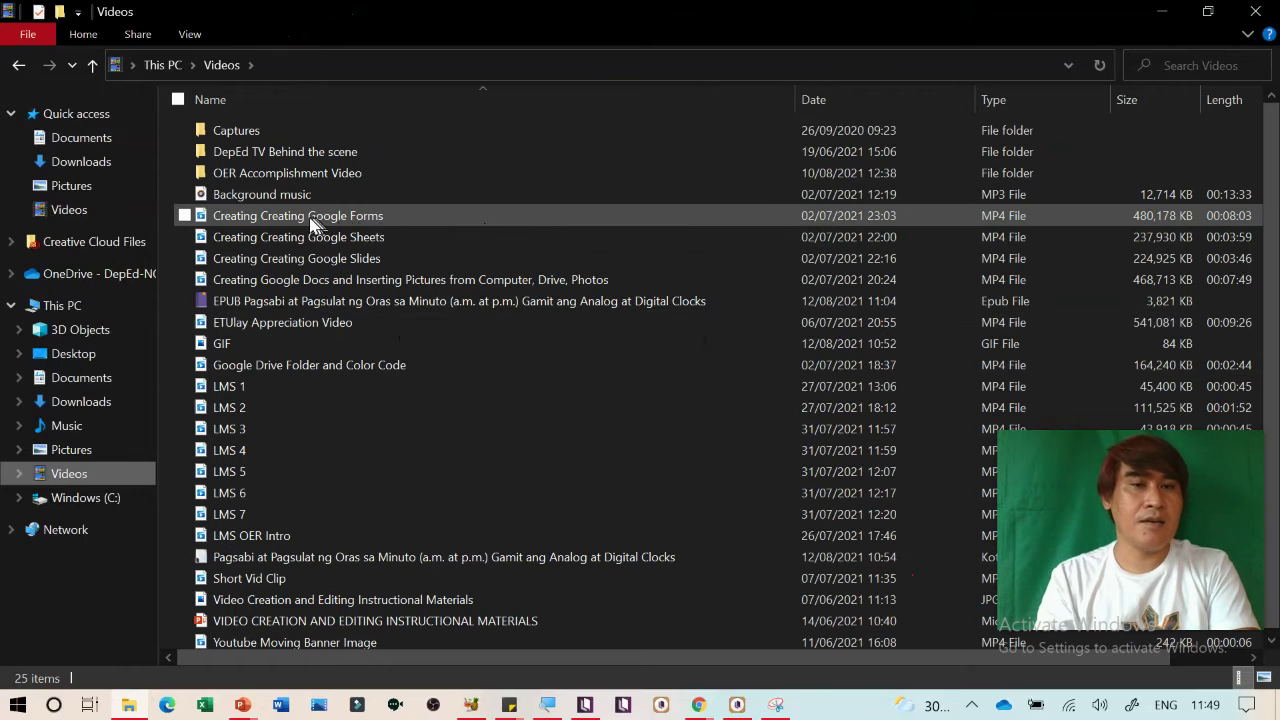
{"action": "left_click_drag", "start_coordinate": [305, 215], "coordinate": [624, 330]}
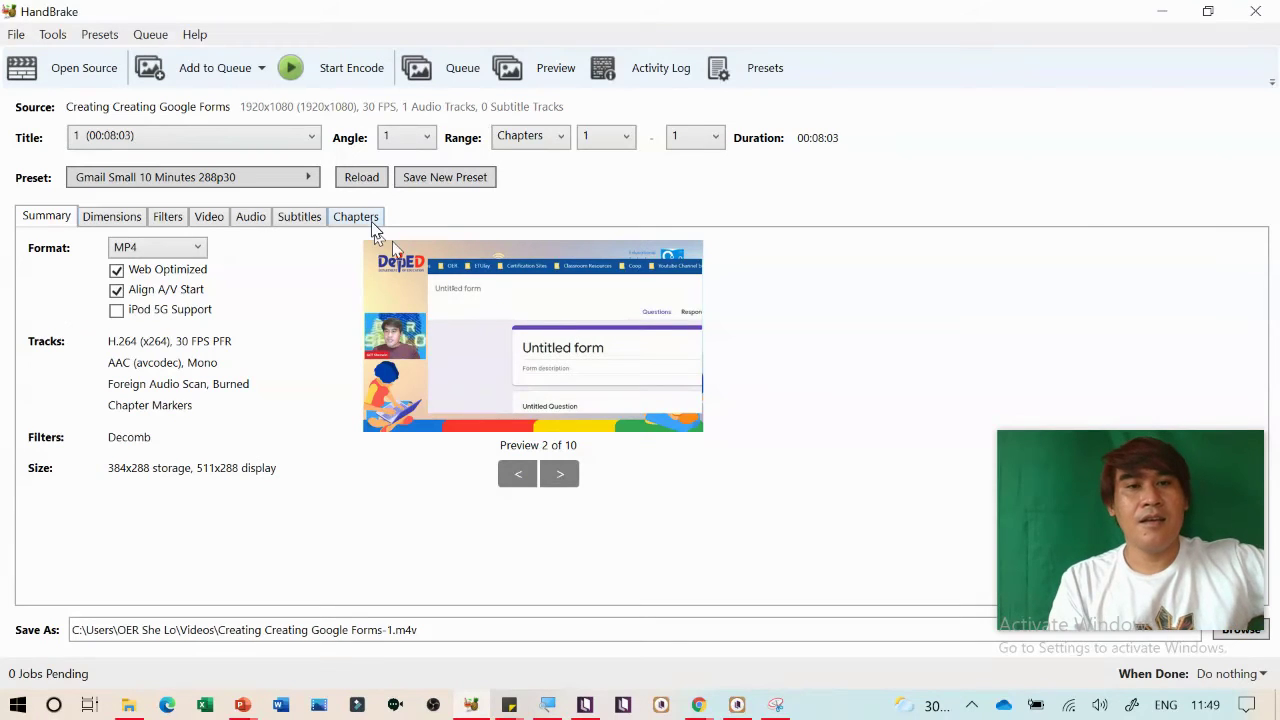
{"action": "left_click", "coordinate": [342, 78]}
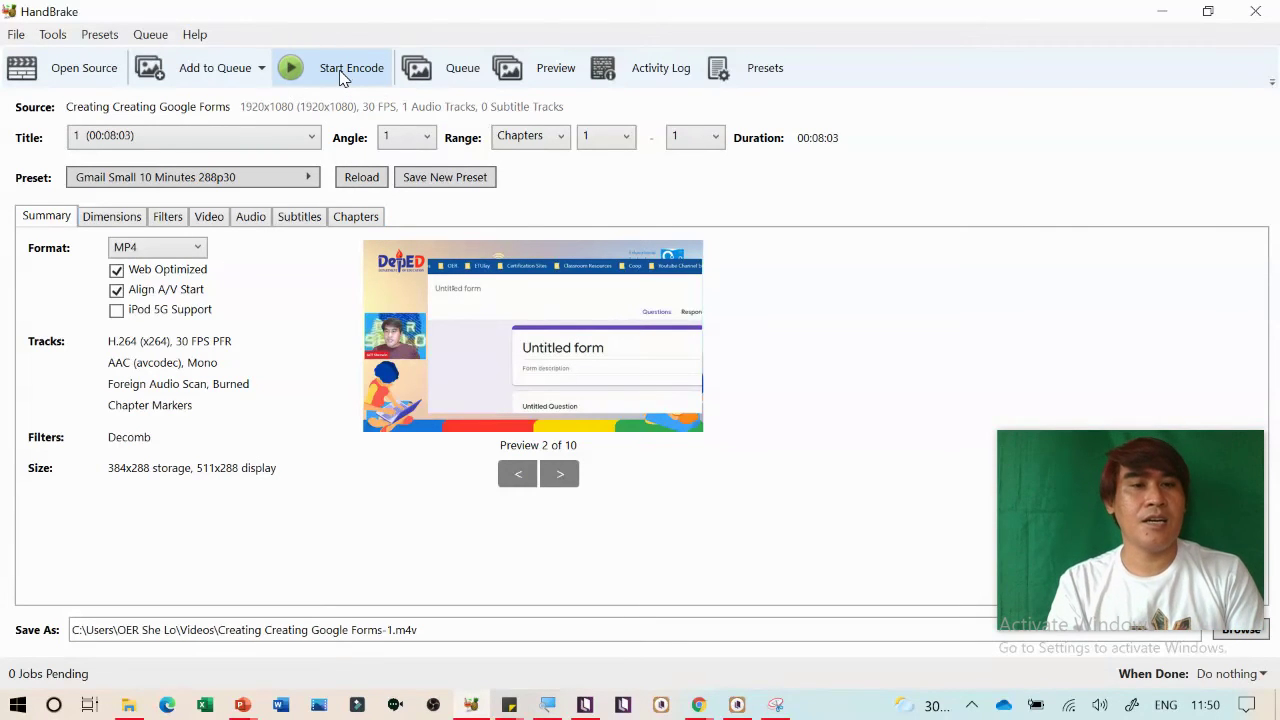
{"action": "mouse_move", "coordinate": [1030, 460]}
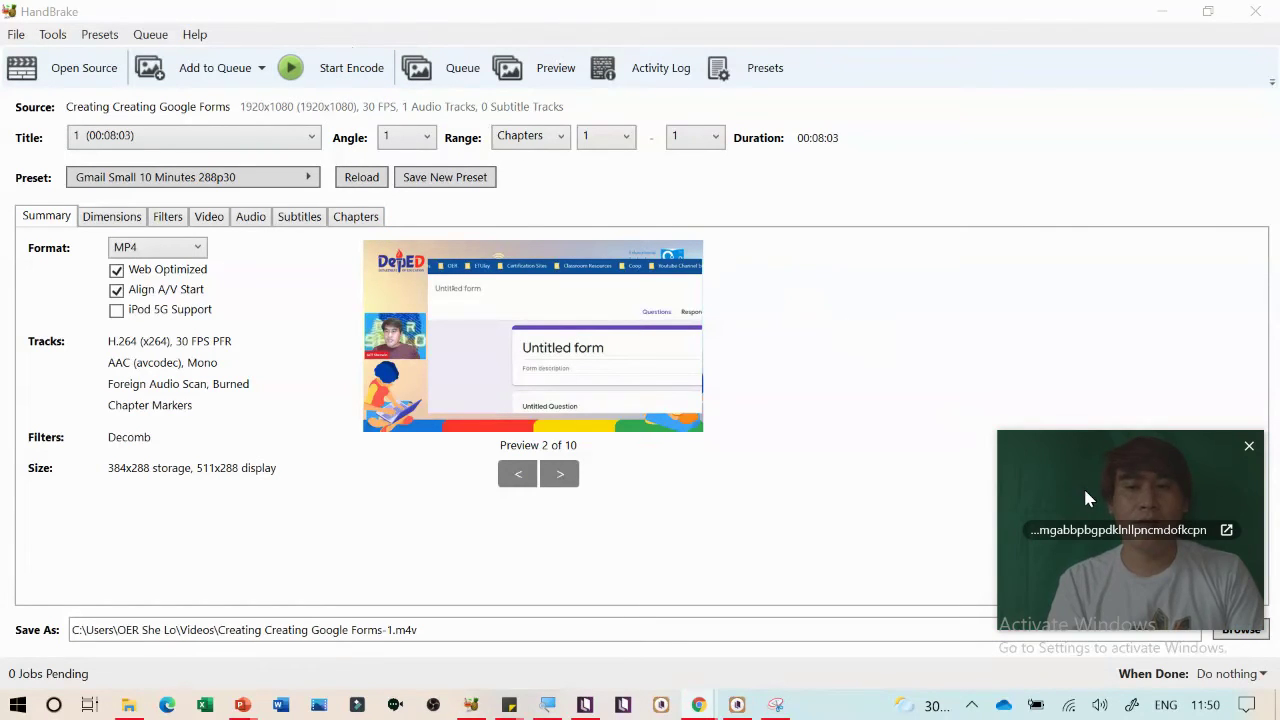
{"action": "left_click_drag", "start_coordinate": [1085, 492], "coordinate": [1062, 302]}
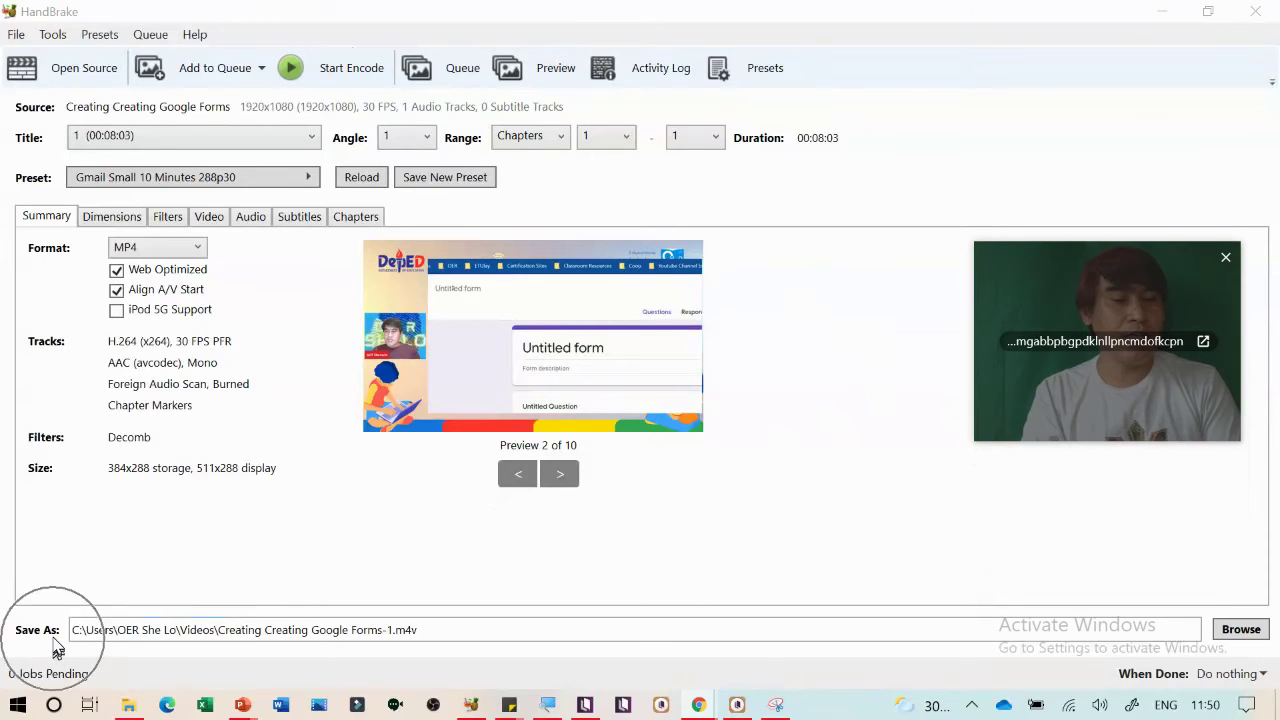
{"action": "left_click", "coordinate": [238, 636]}
{"action": "left_click", "coordinate": [218, 628]}
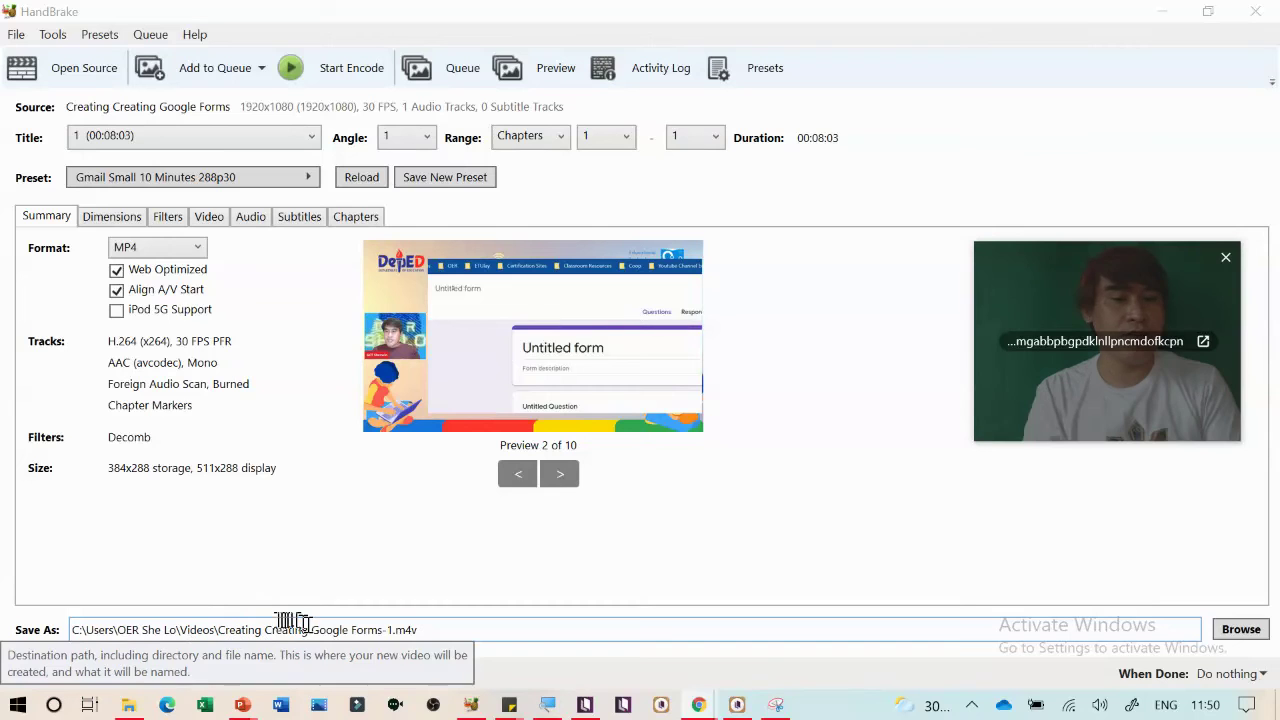
{"action": "left_click_drag", "start_coordinate": [1093, 273], "coordinate": [1136, 389]}
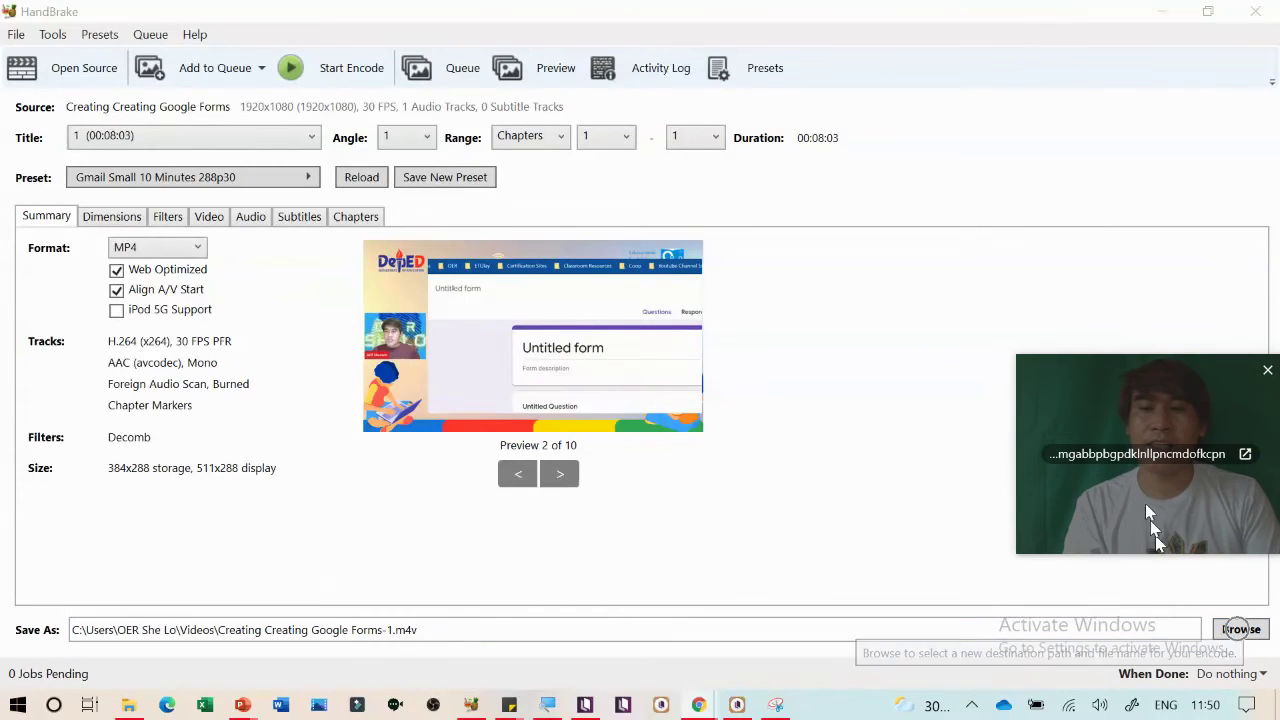
{"action": "left_click_drag", "start_coordinate": [1134, 419], "coordinate": [1123, 552]}
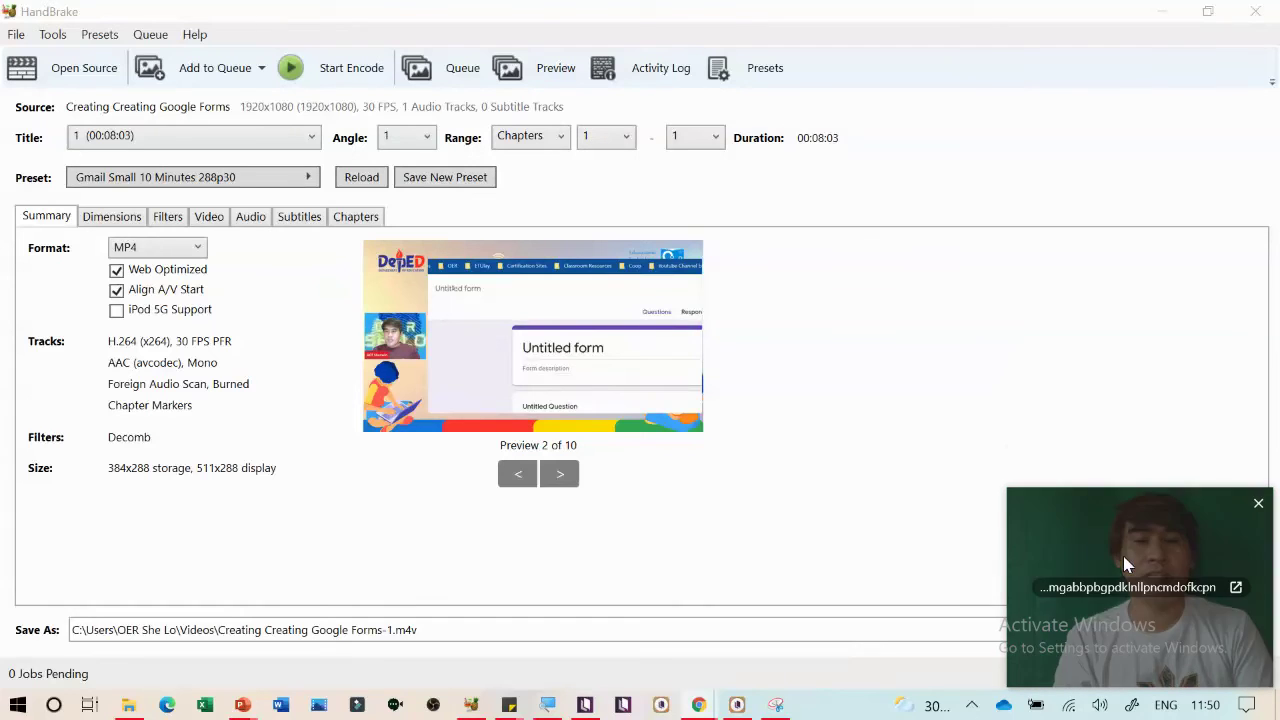
{"action": "left_click", "coordinate": [318, 70]}
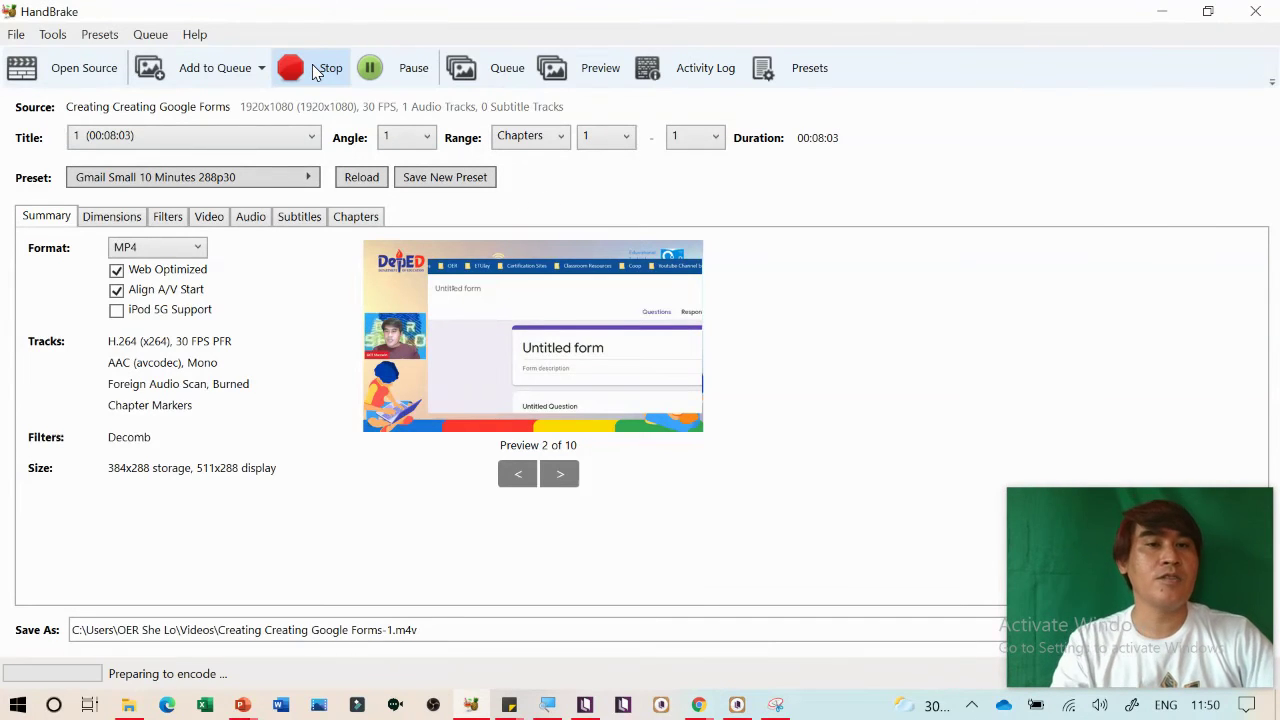
{"action": "left_click", "coordinate": [60, 682]}
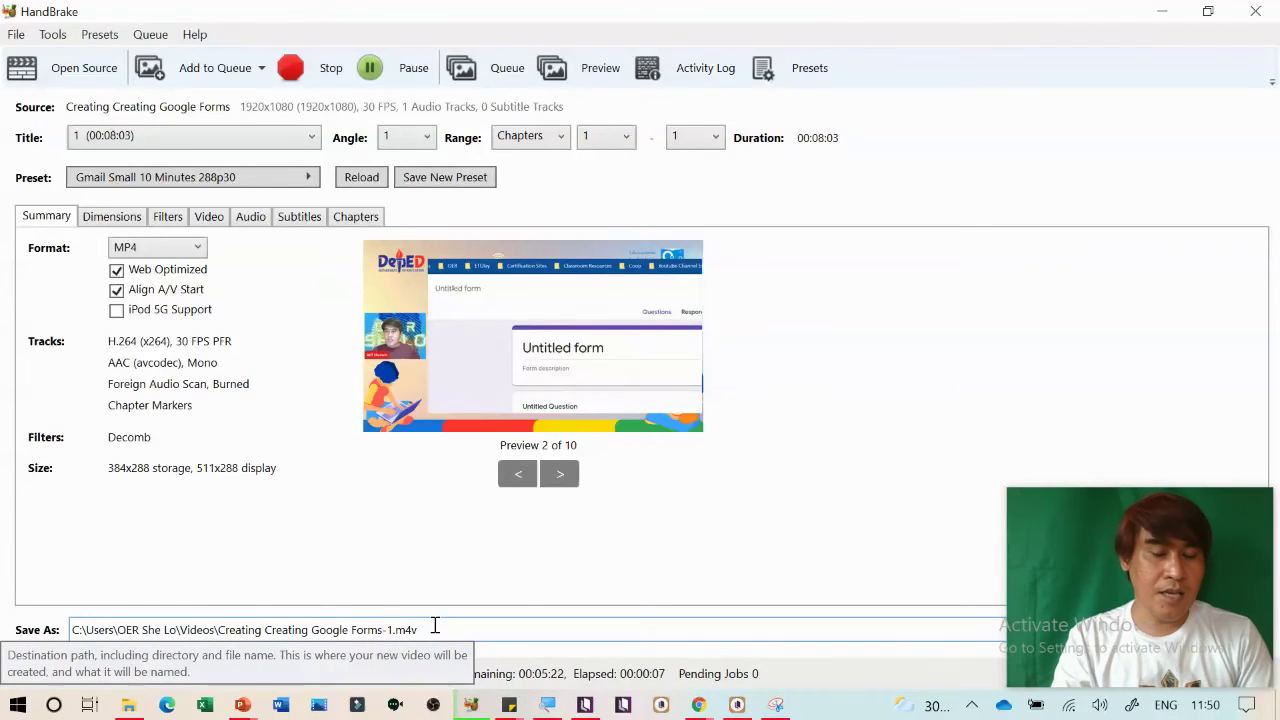
{"action": "left_click", "coordinate": [333, 74]}
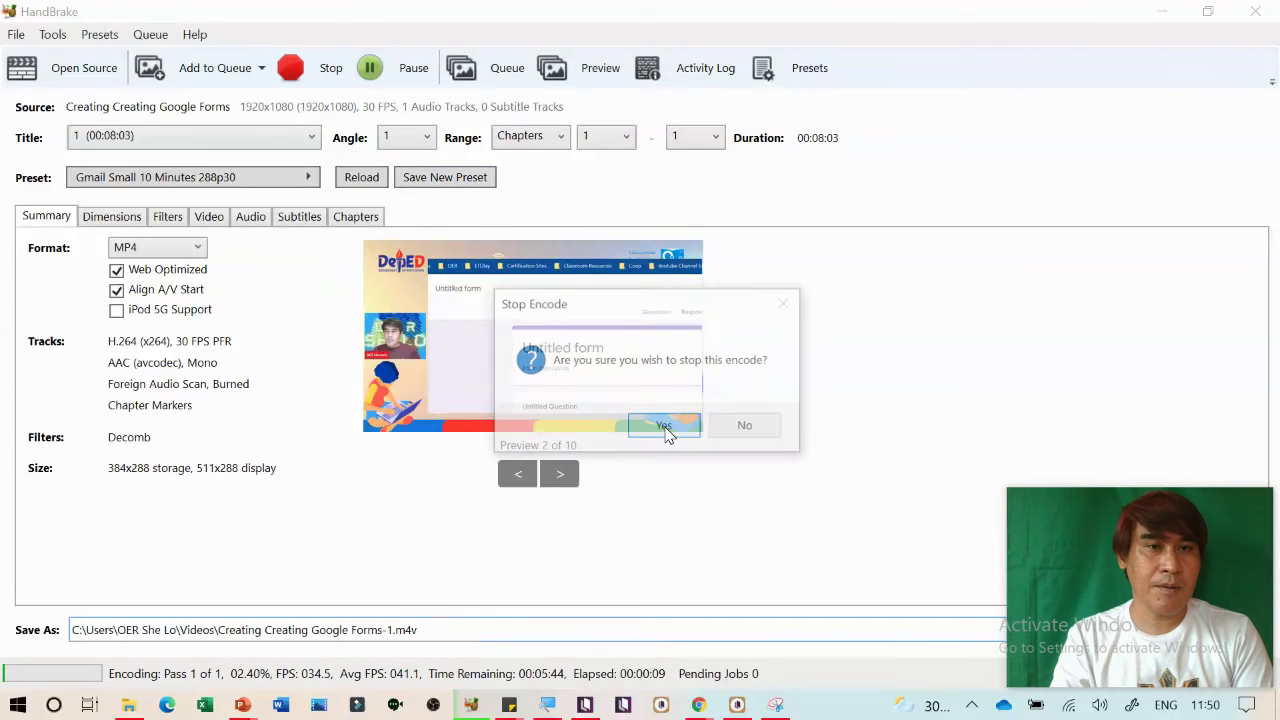
{"action": "left_click", "coordinate": [689, 431]}
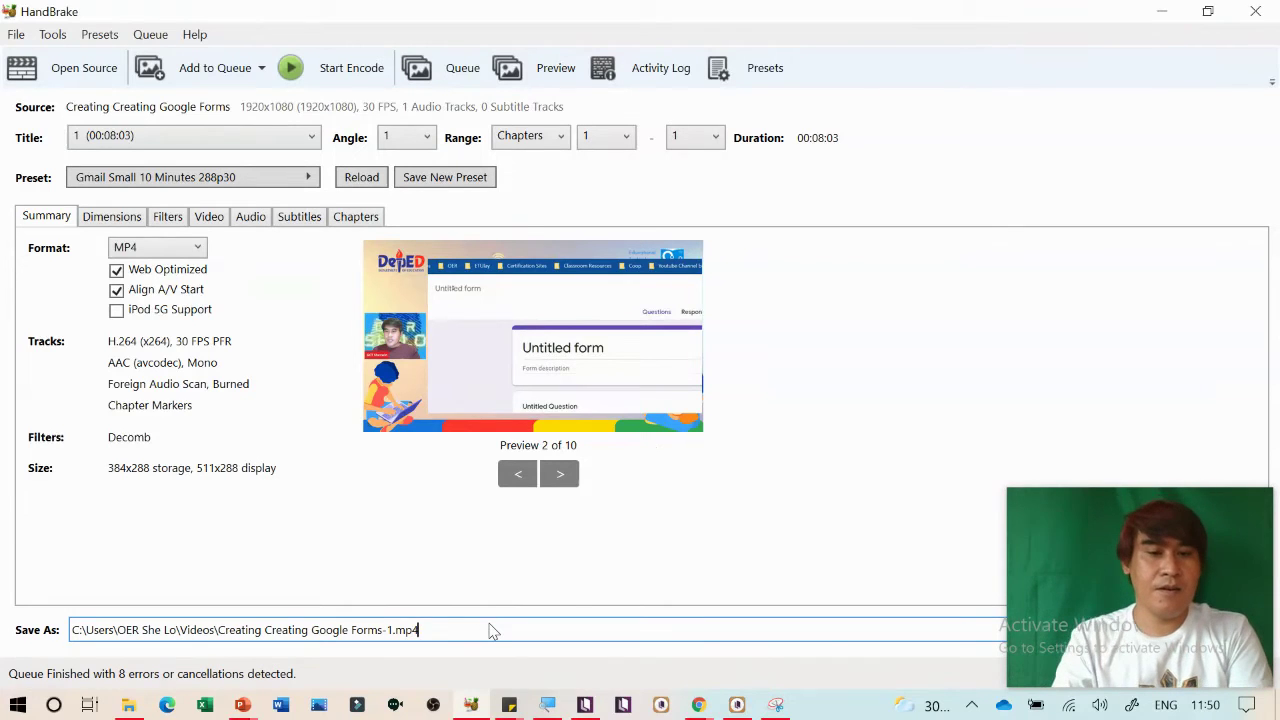
Change the output file name to "Creating Creating Google Forms-1.mp4" and start the encode
{"action": "left_click", "coordinate": [423, 623]}
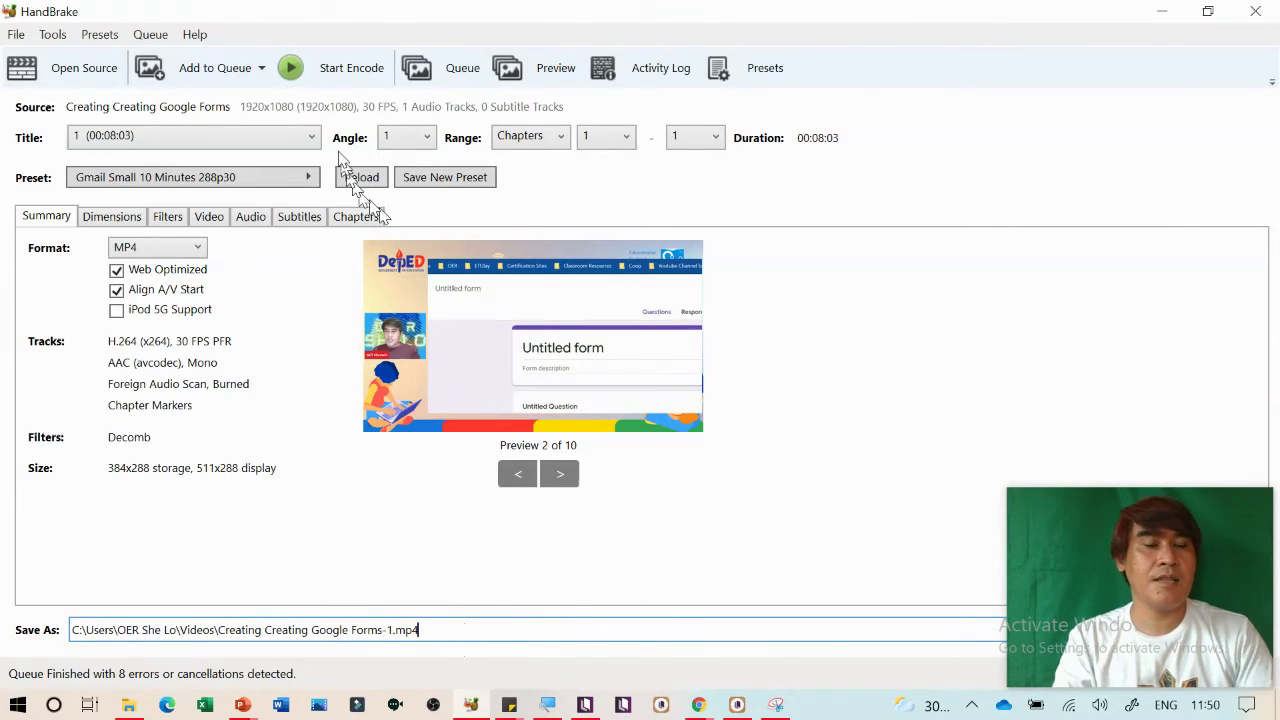
{"action": "left_click", "coordinate": [331, 69]}
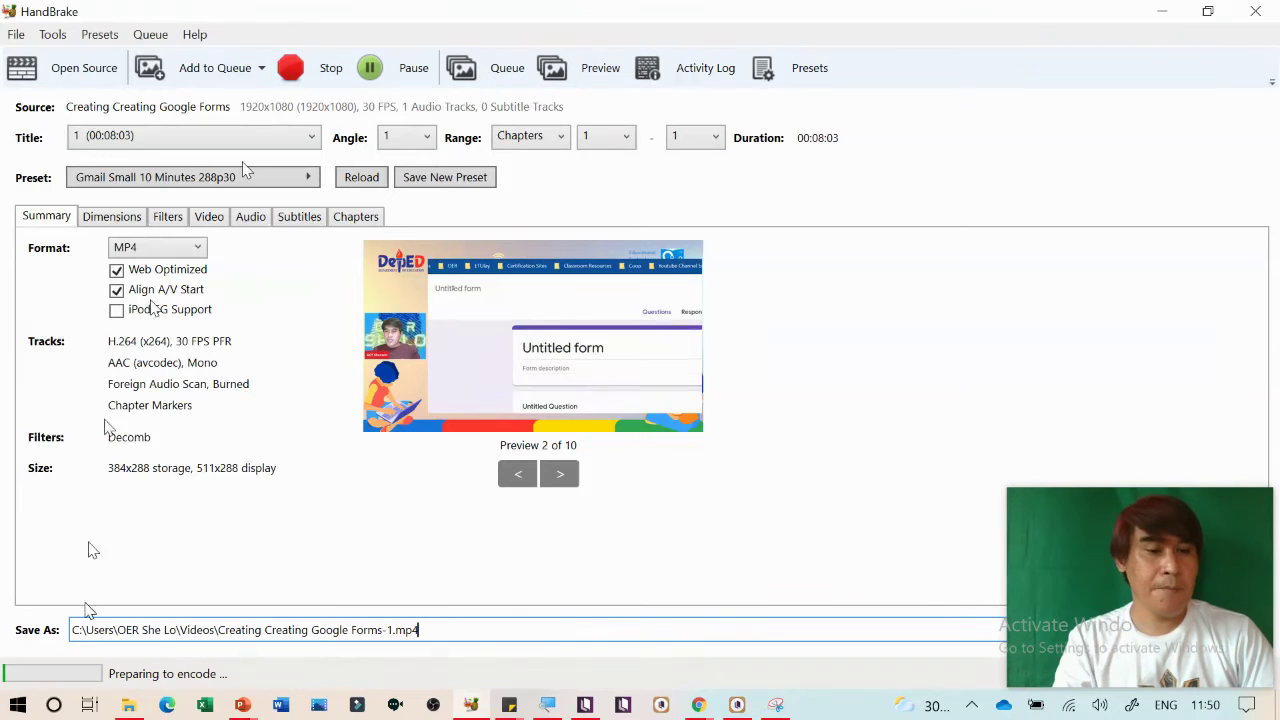
Switch to File Explorer and check the Videos folder for the encoded output file
{"action": "left_click", "coordinate": [128, 705]}
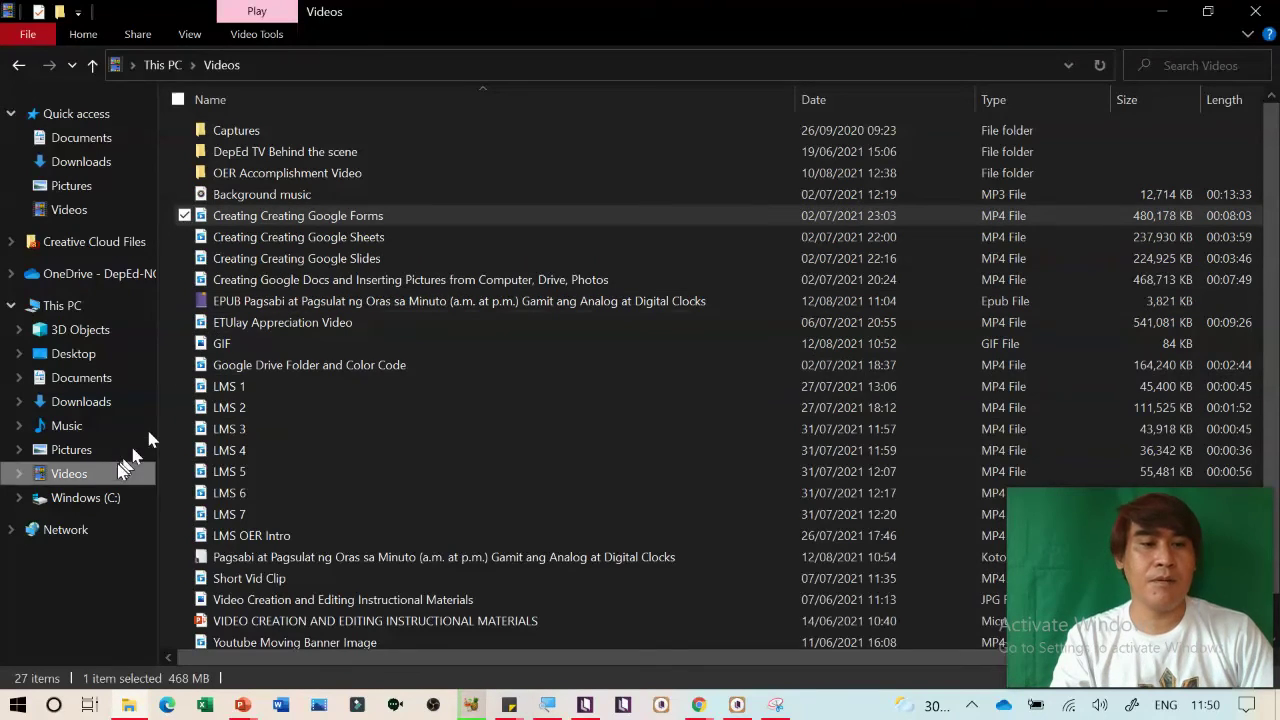
{"action": "left_click", "coordinate": [103, 445]}
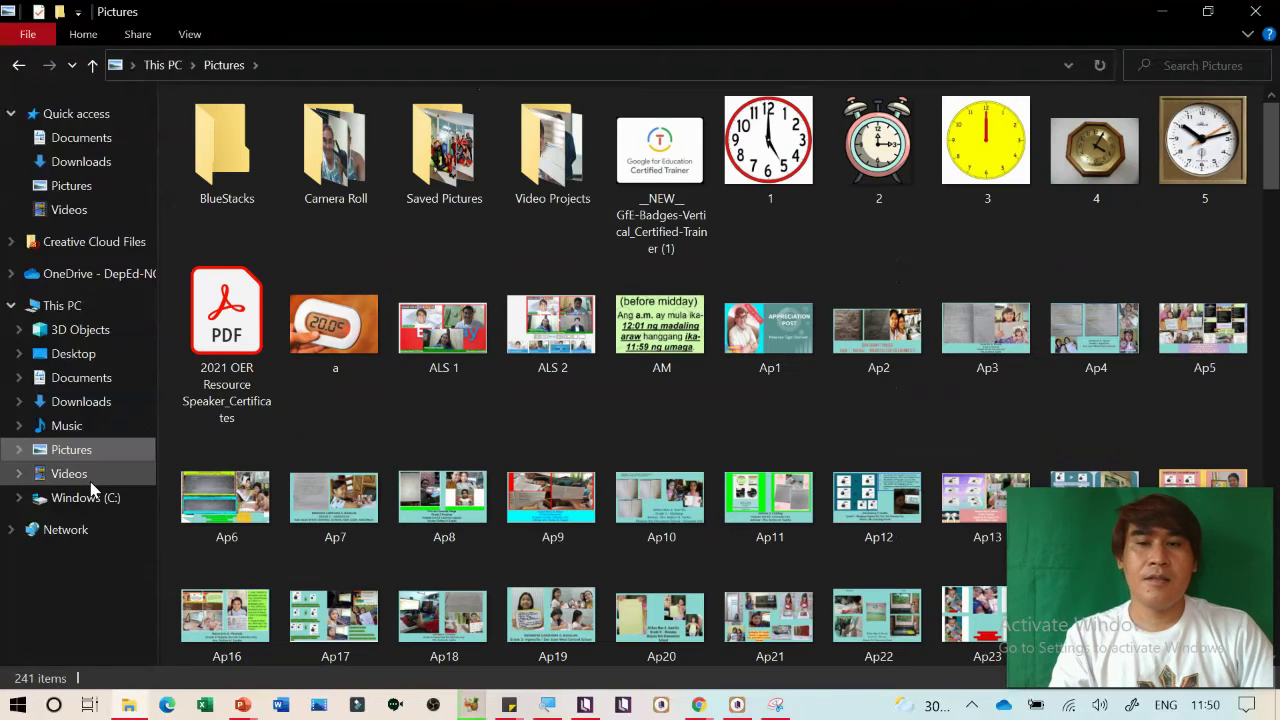
{"action": "left_click", "coordinate": [80, 475]}
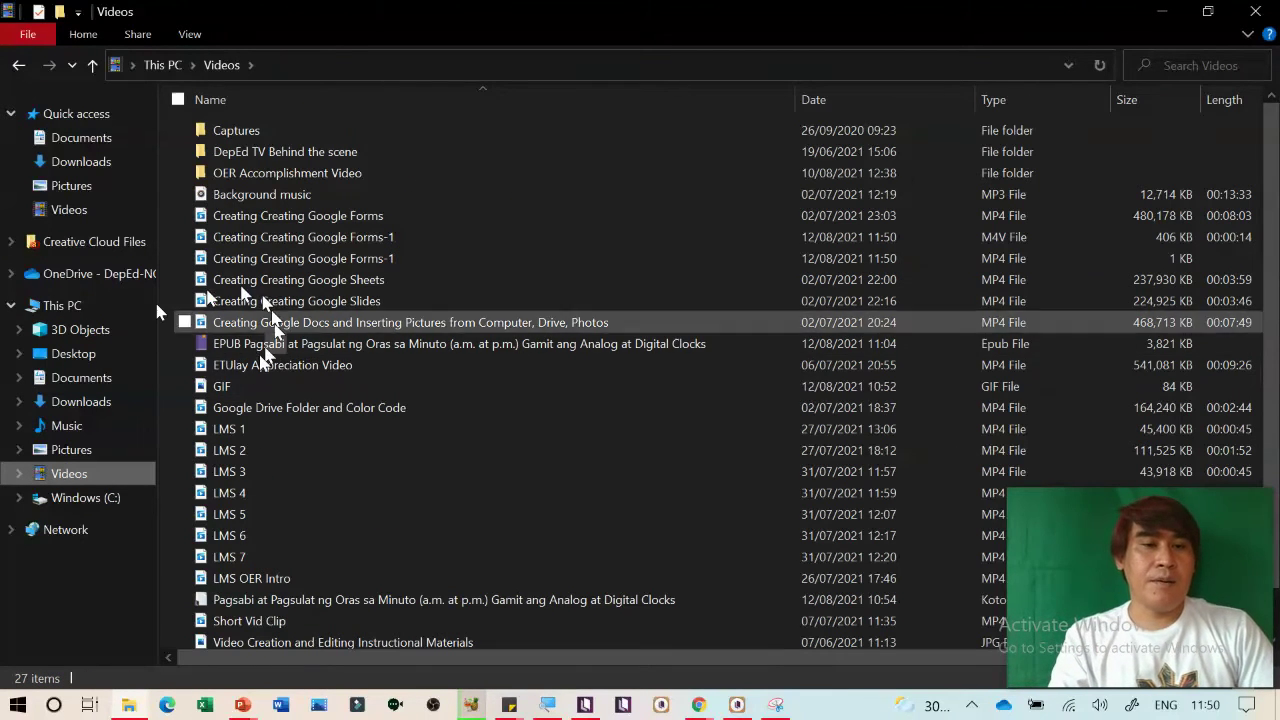
Switch to Kotobee Author, restart the e-book preview in the Customize view and return to the chapter editor
{"action": "key", "text": "alt+Tab"}
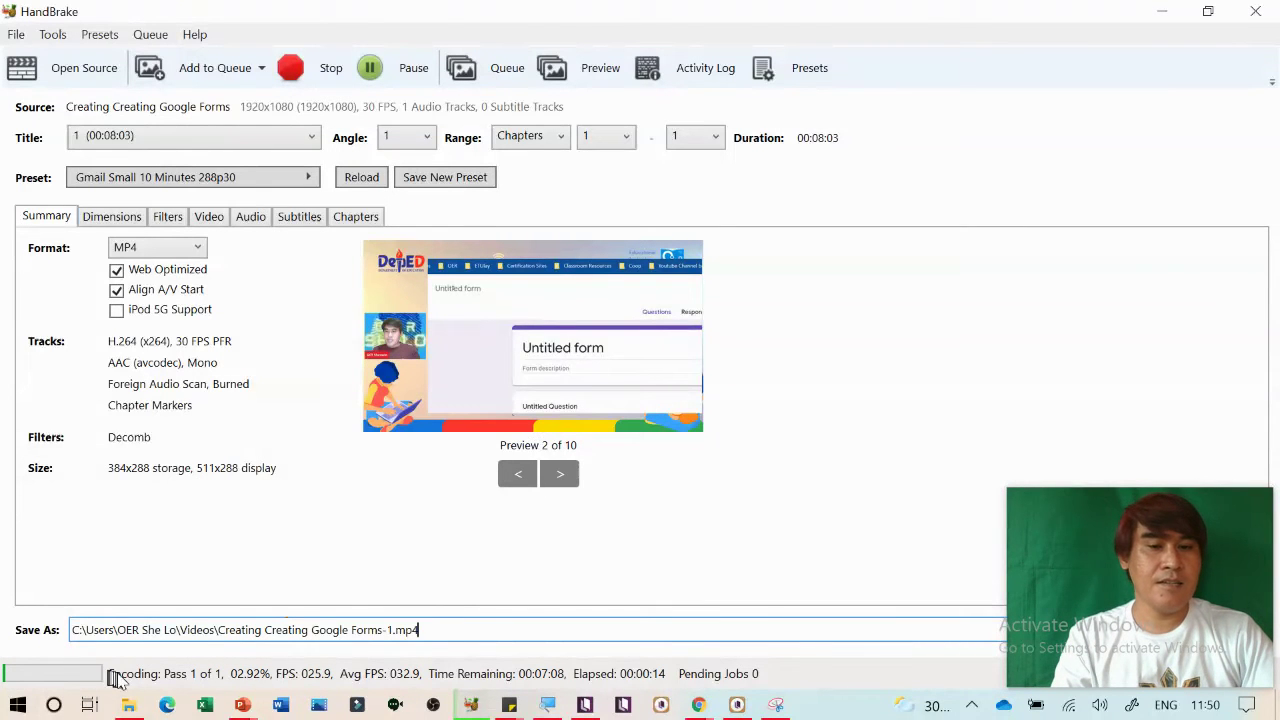
{"action": "left_click", "coordinate": [733, 703]}
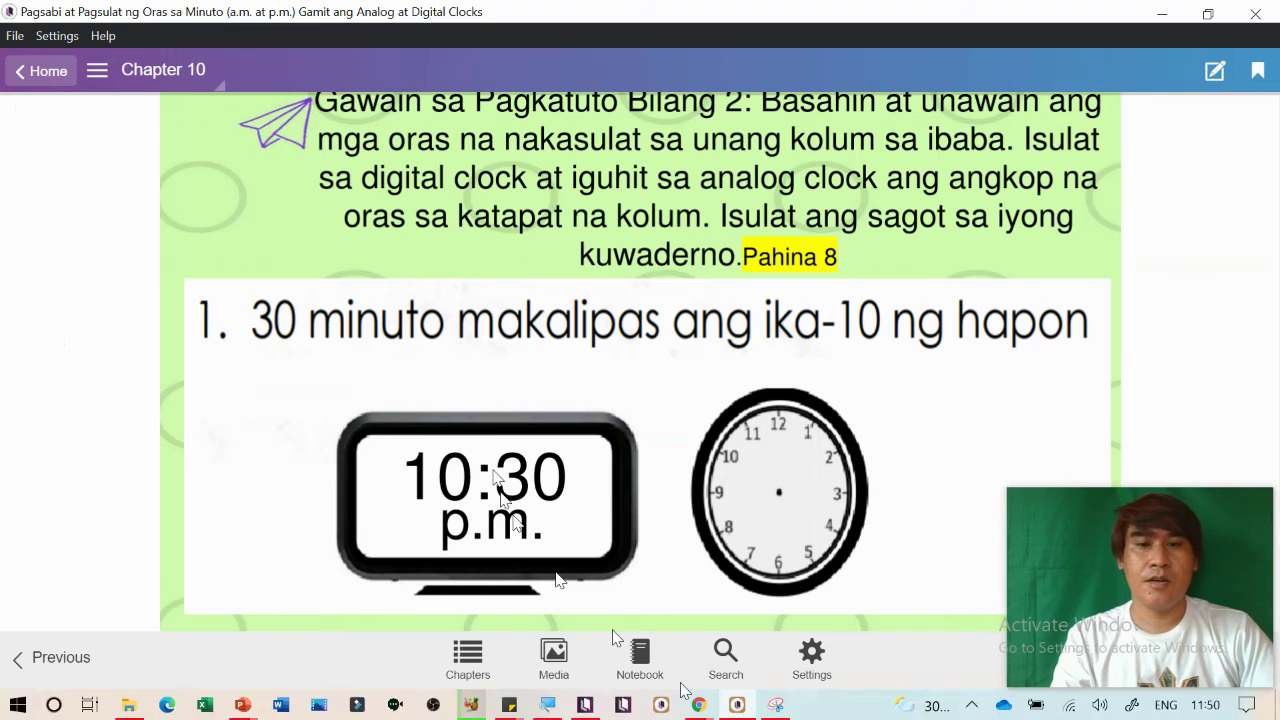
{"action": "left_click", "coordinate": [585, 704]}
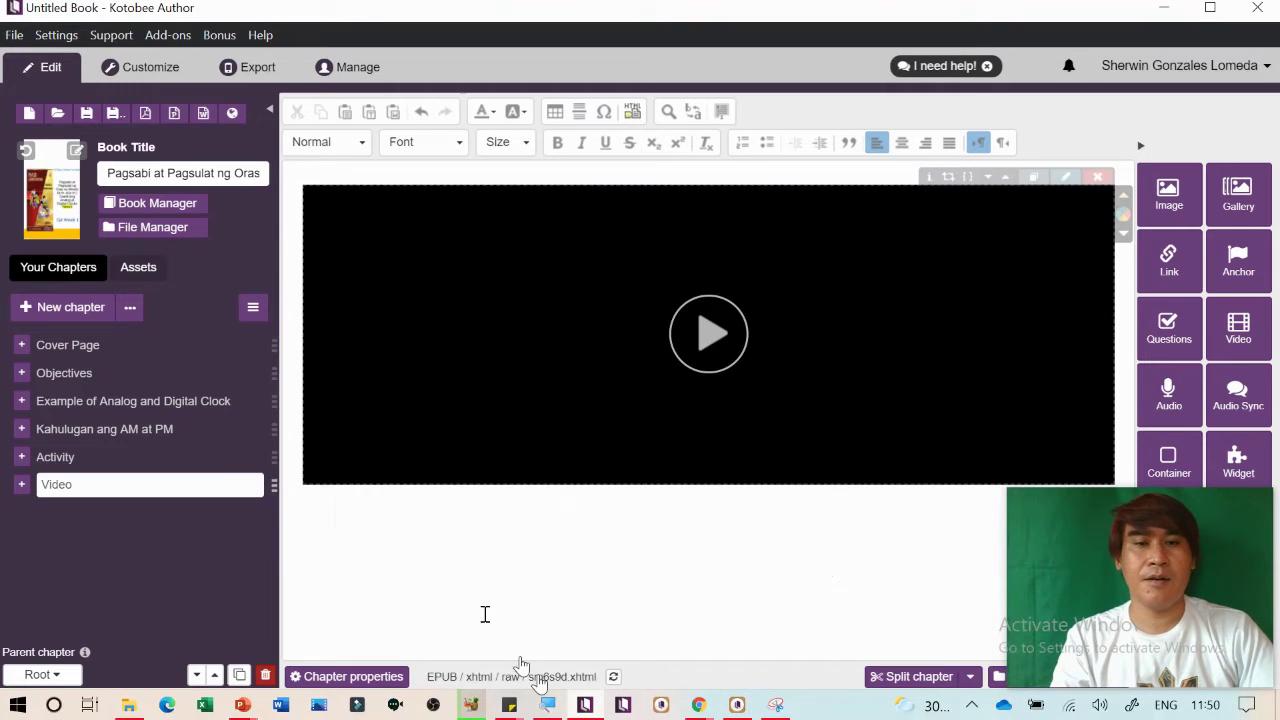
{"action": "left_click", "coordinate": [137, 71]}
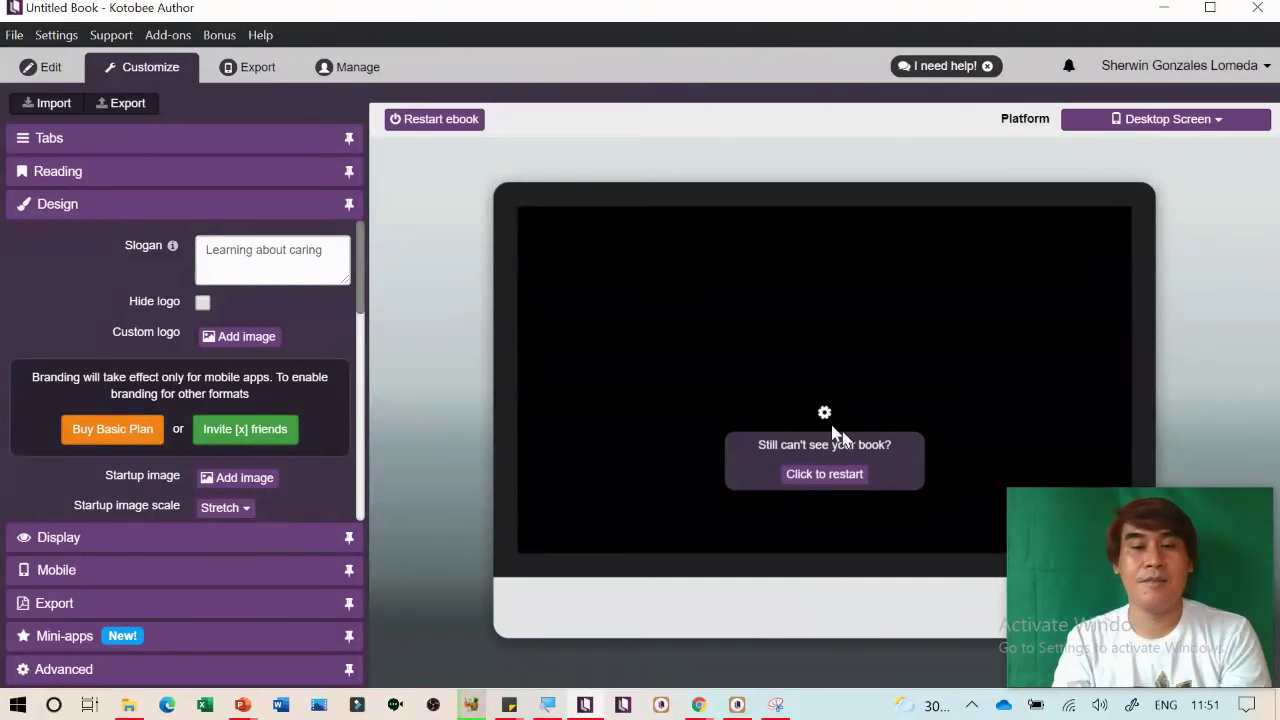
{"action": "left_click", "coordinate": [817, 478]}
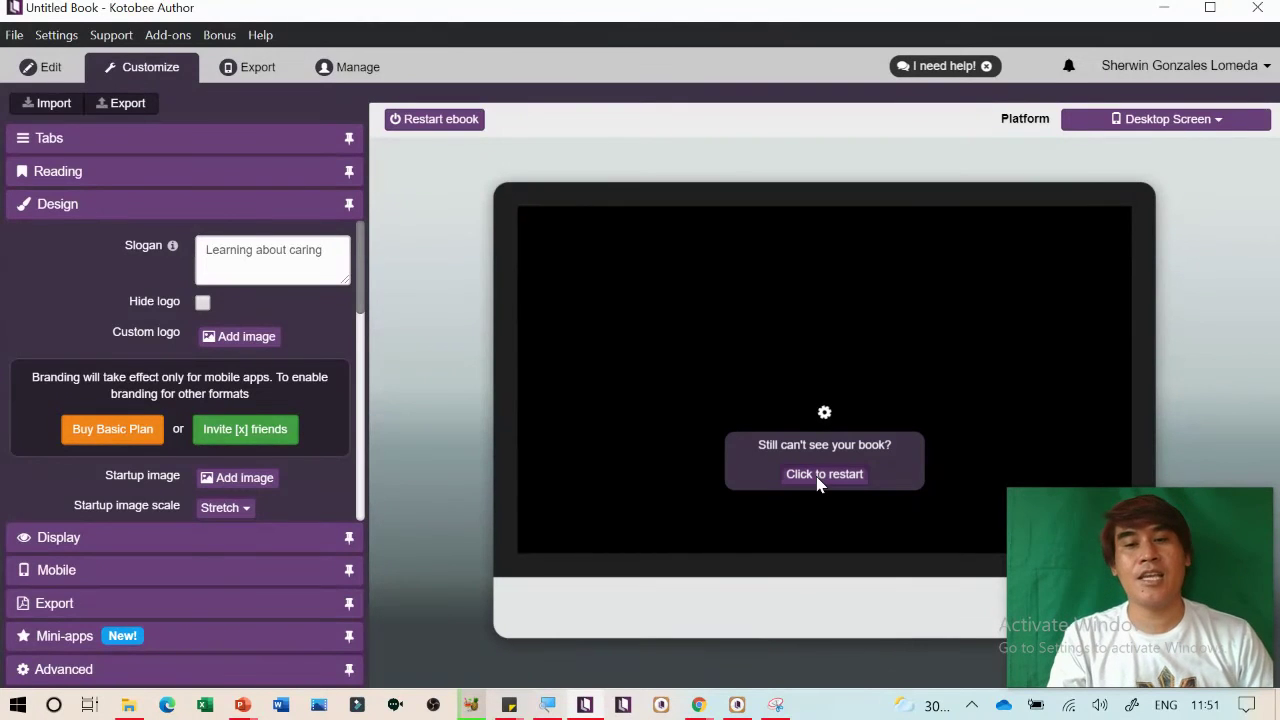
{"action": "left_click", "coordinate": [818, 477]}
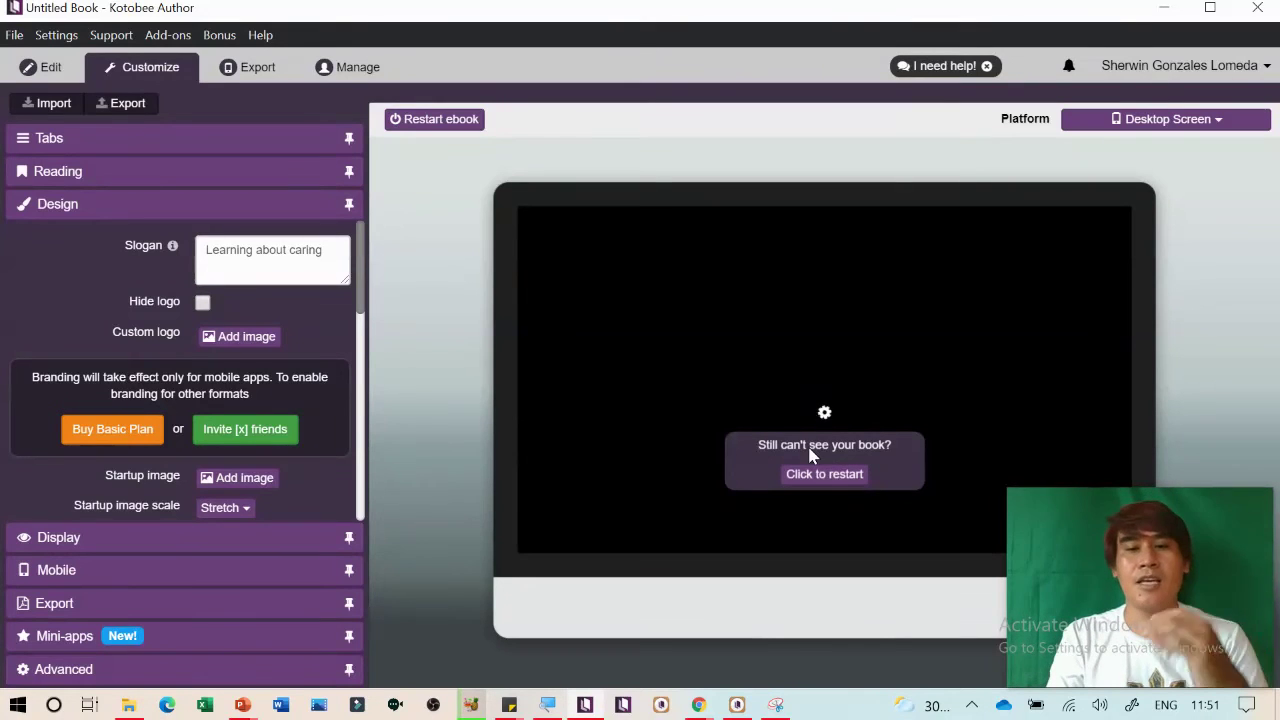
{"action": "left_click", "coordinate": [824, 475]}
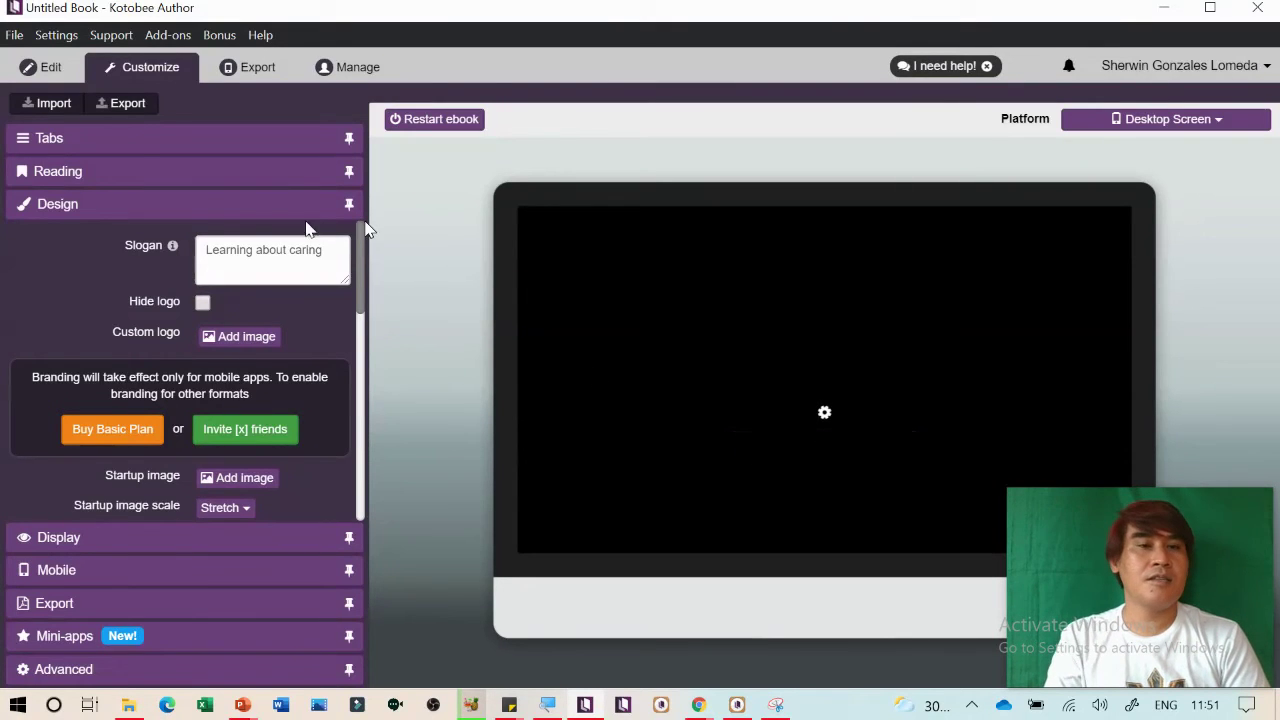
{"action": "left_click", "coordinate": [50, 67]}
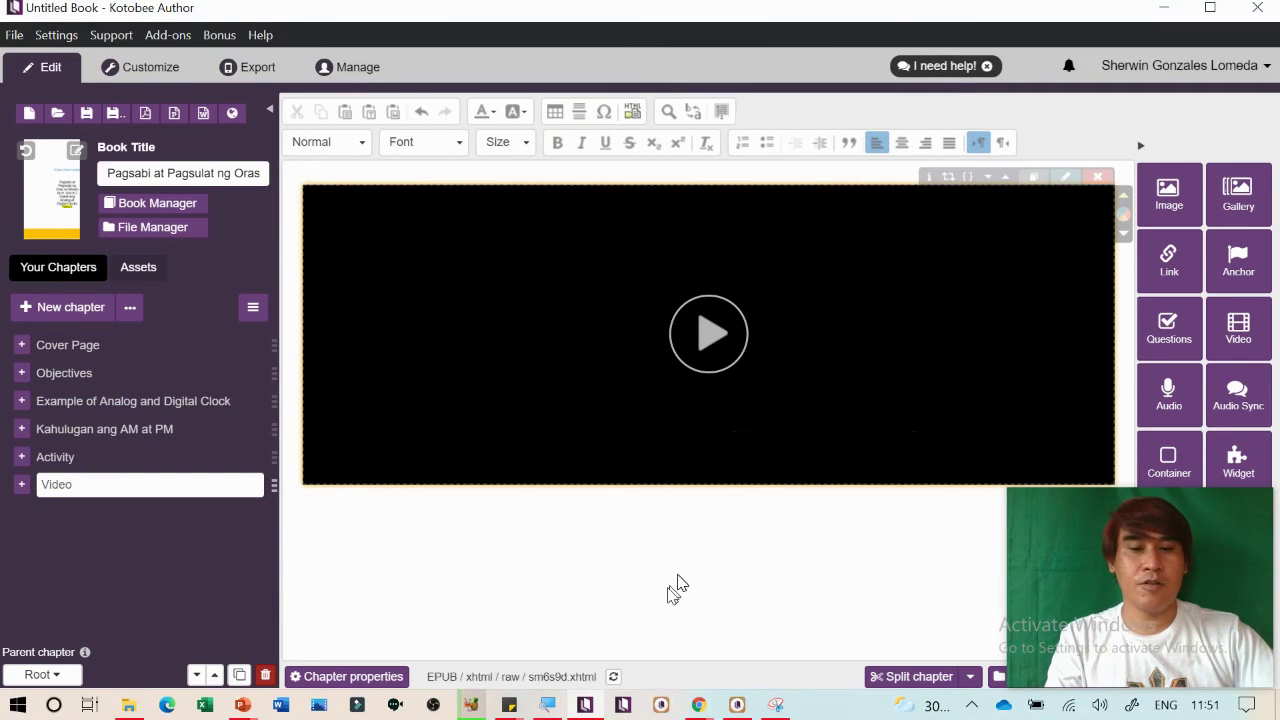
{"action": "left_click", "coordinate": [470, 705]}
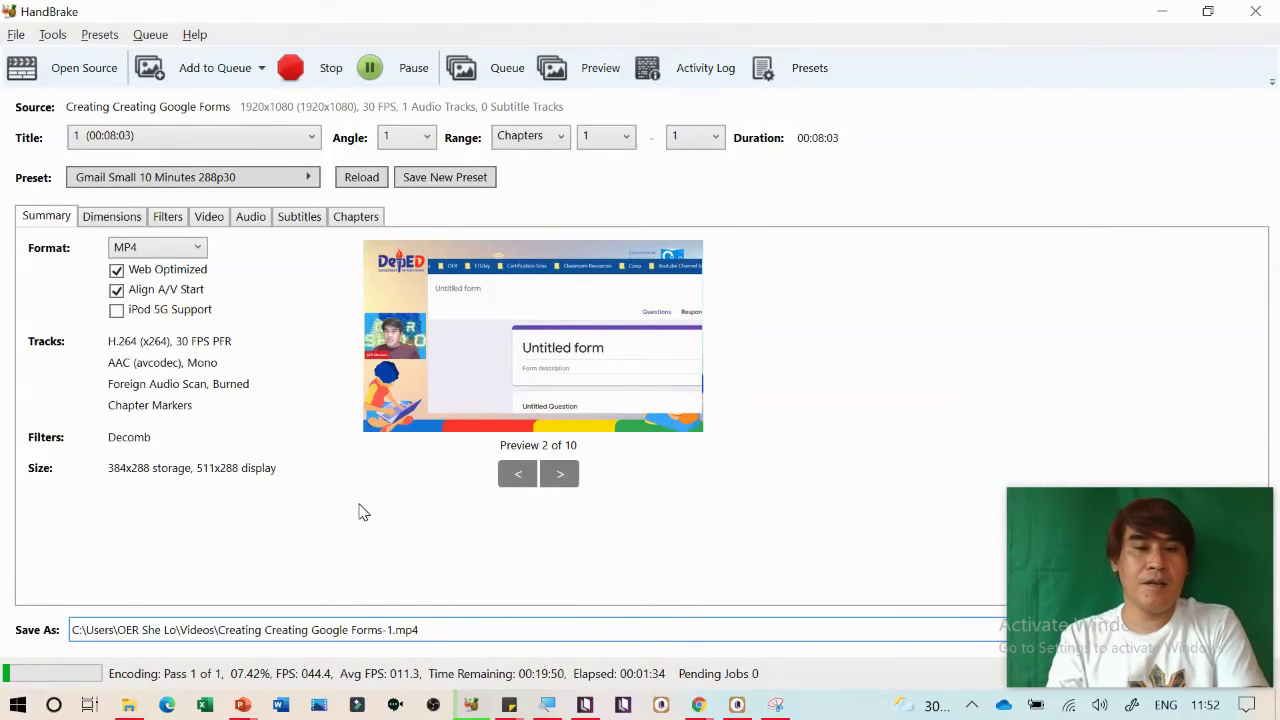
{"action": "key", "text": "alt+Tab"}
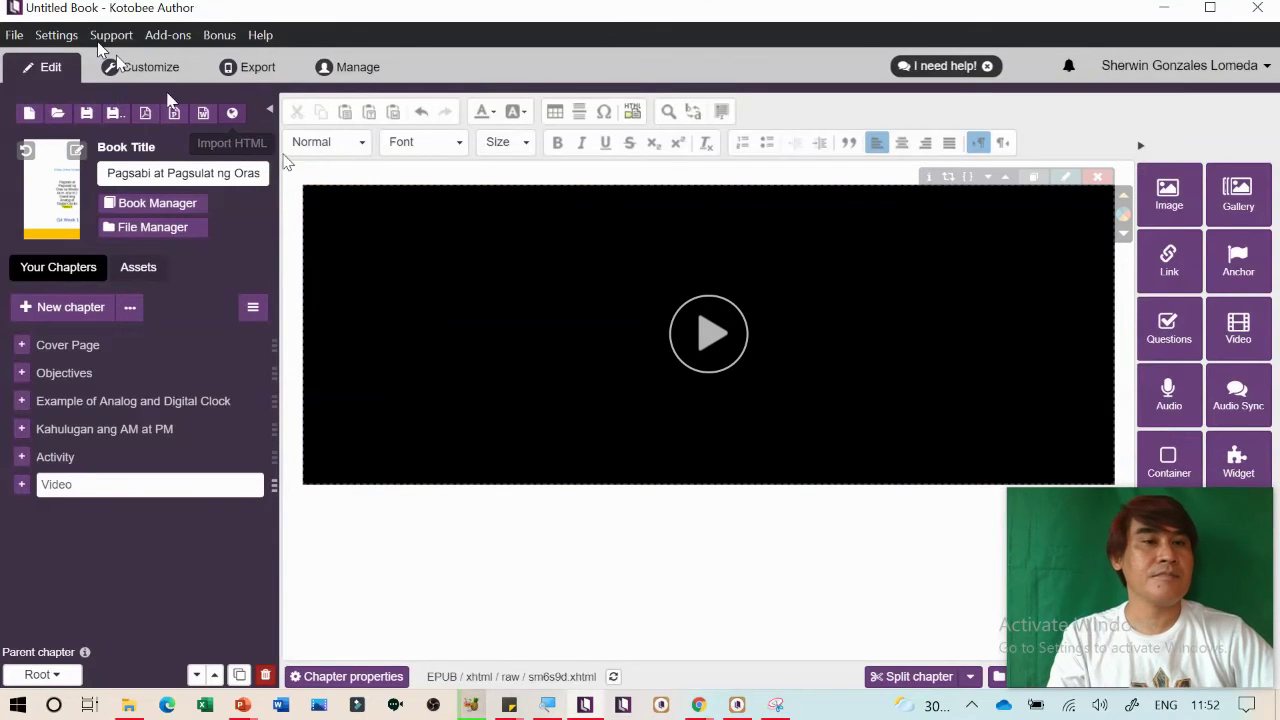
{"action": "left_click", "coordinate": [137, 71]}
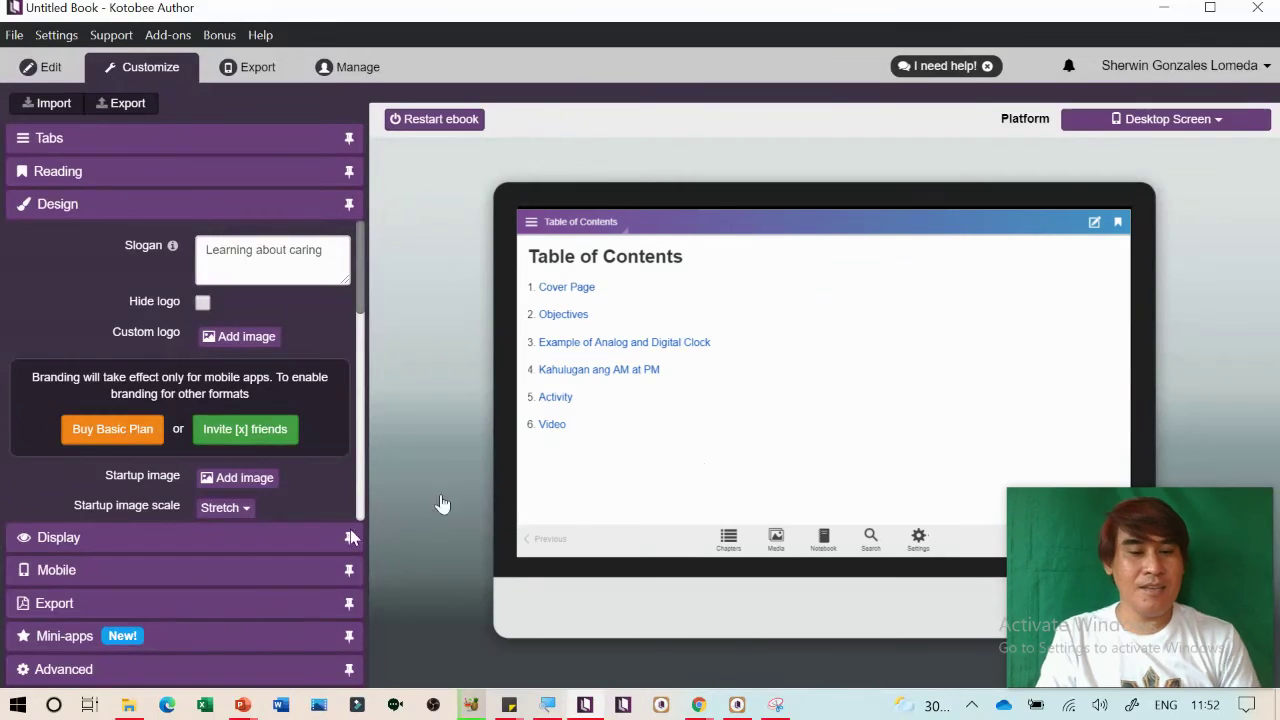
{"action": "left_click", "coordinate": [50, 70]}
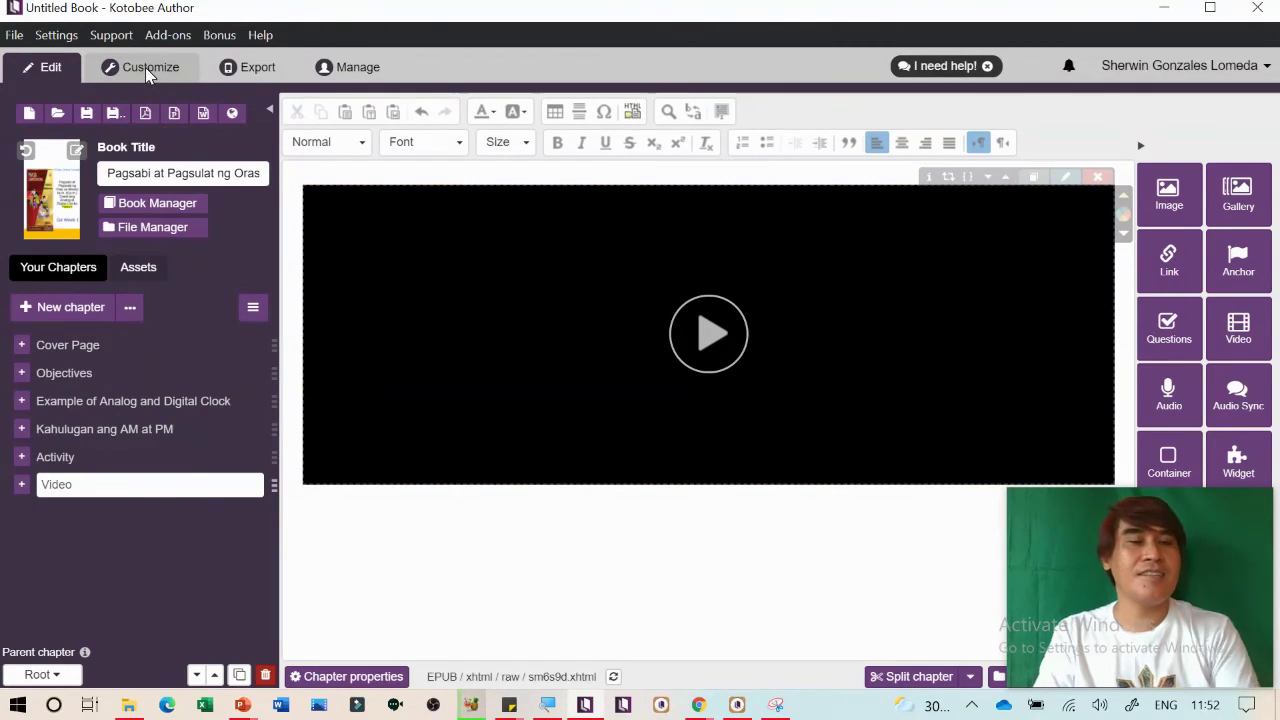
{"action": "left_click", "coordinate": [148, 70]}
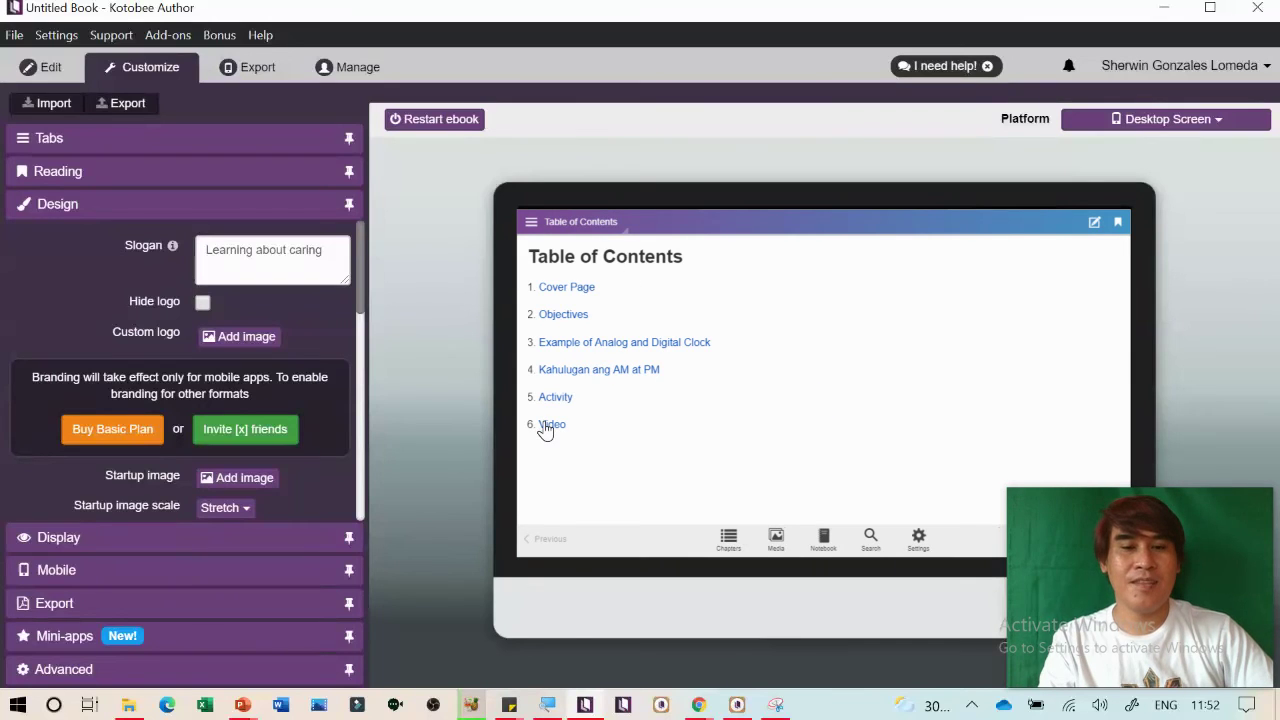
{"action": "left_click", "coordinate": [547, 425]}
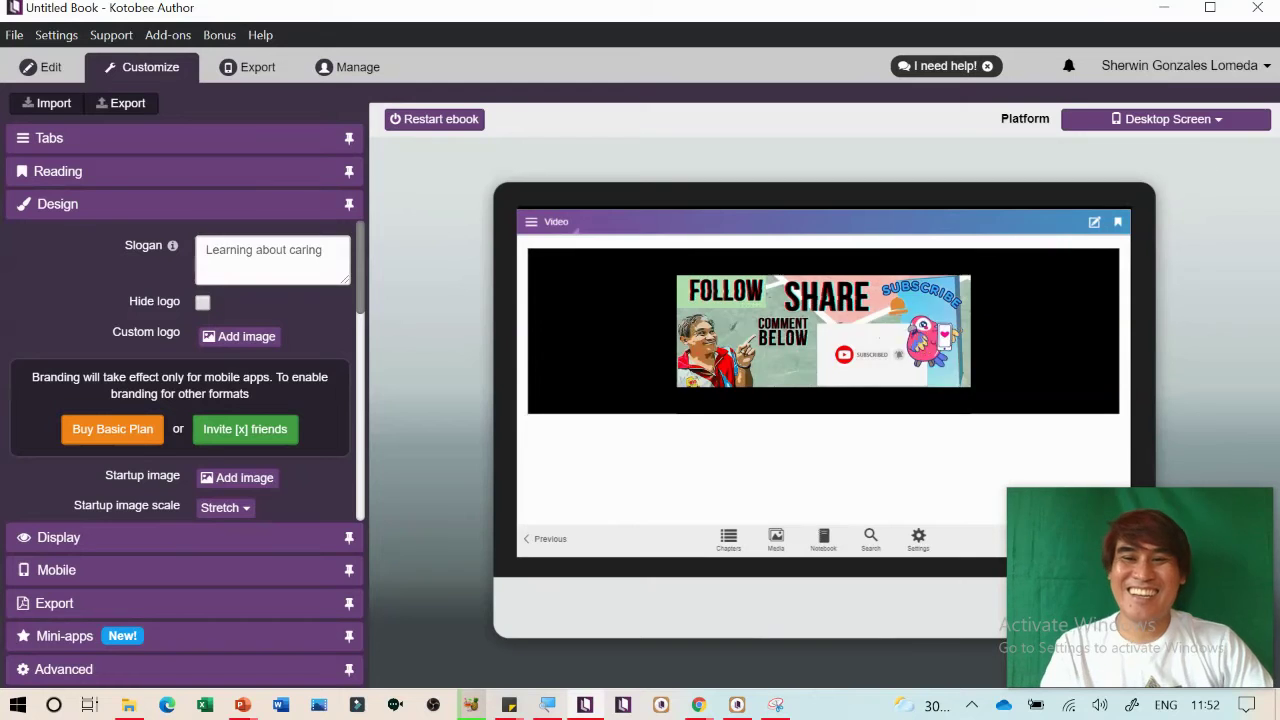
Set the preview platform to Samsung Galaxy S4 and view the Video chapter on it
{"action": "left_click", "coordinate": [1210, 122]}
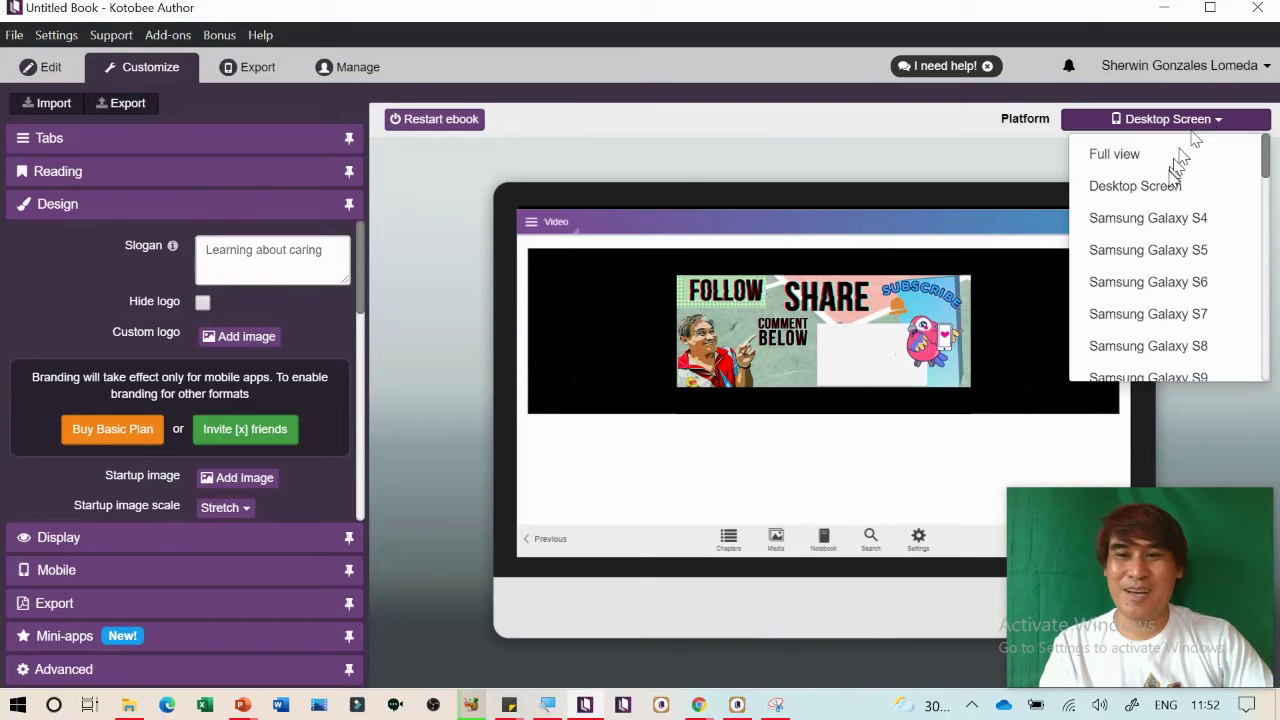
{"action": "left_click", "coordinate": [1162, 222]}
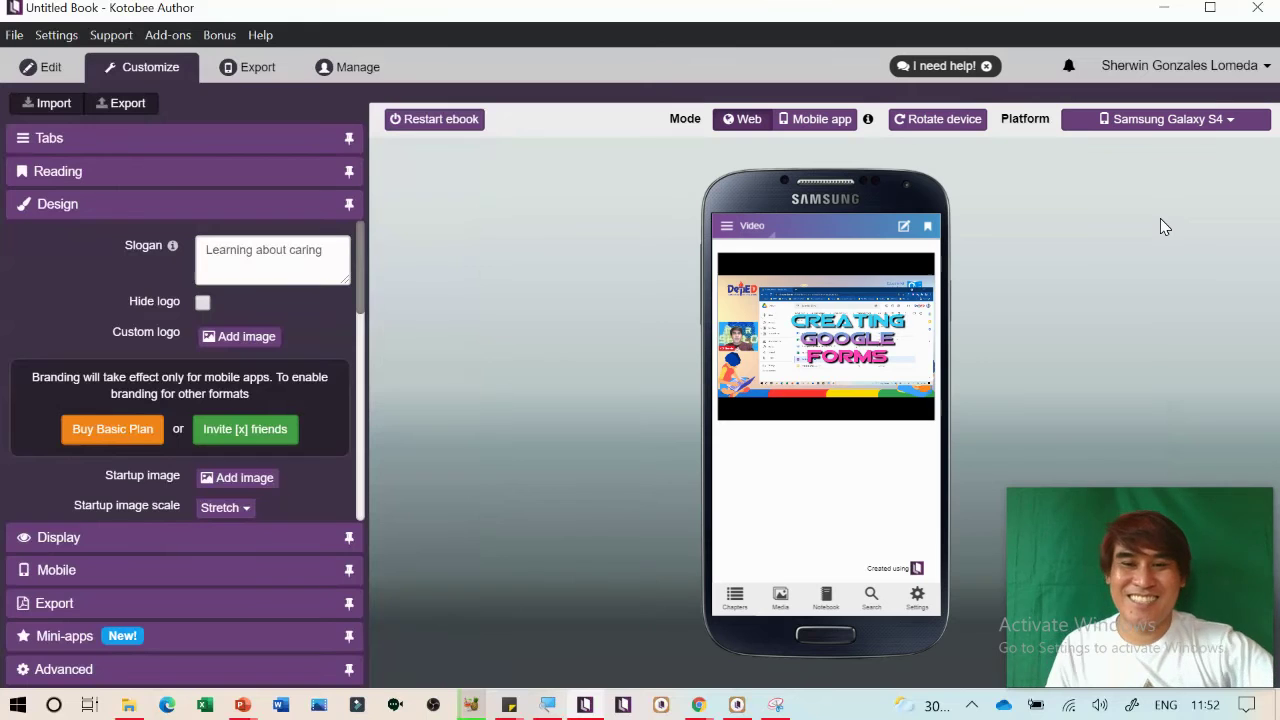
{"action": "left_click", "coordinate": [1227, 119]}
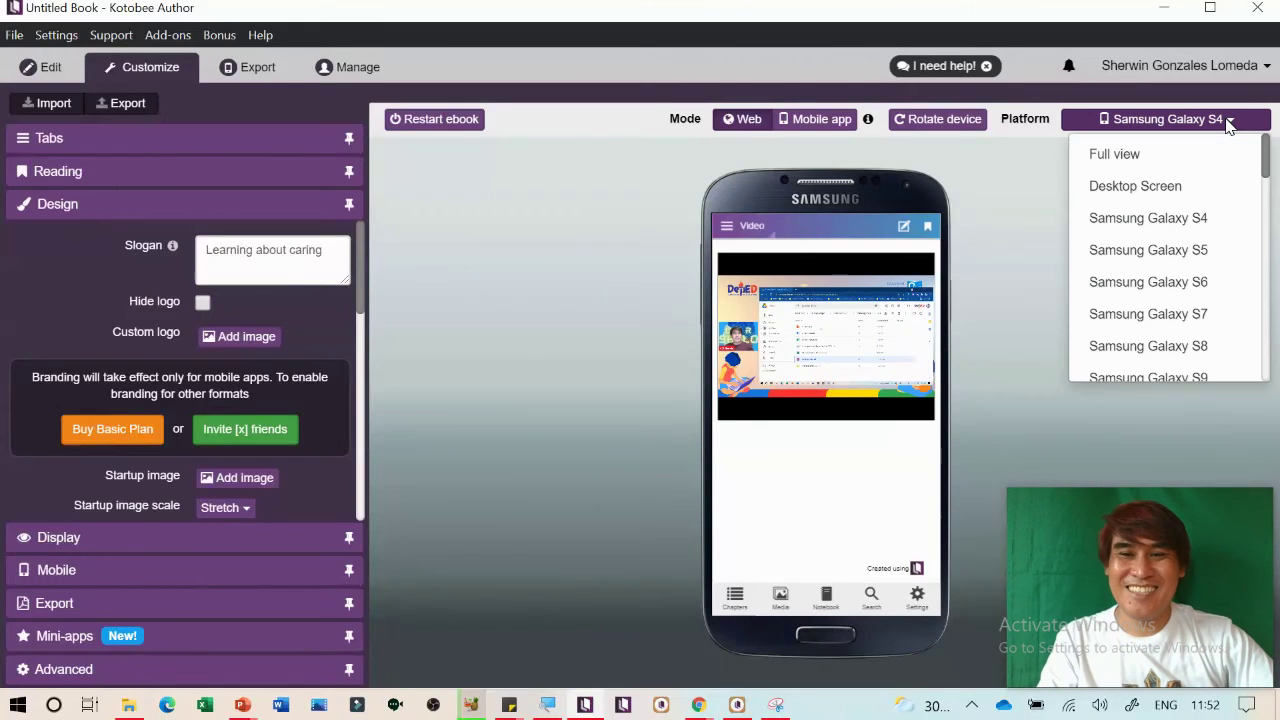
{"action": "left_click", "coordinate": [1000, 286]}
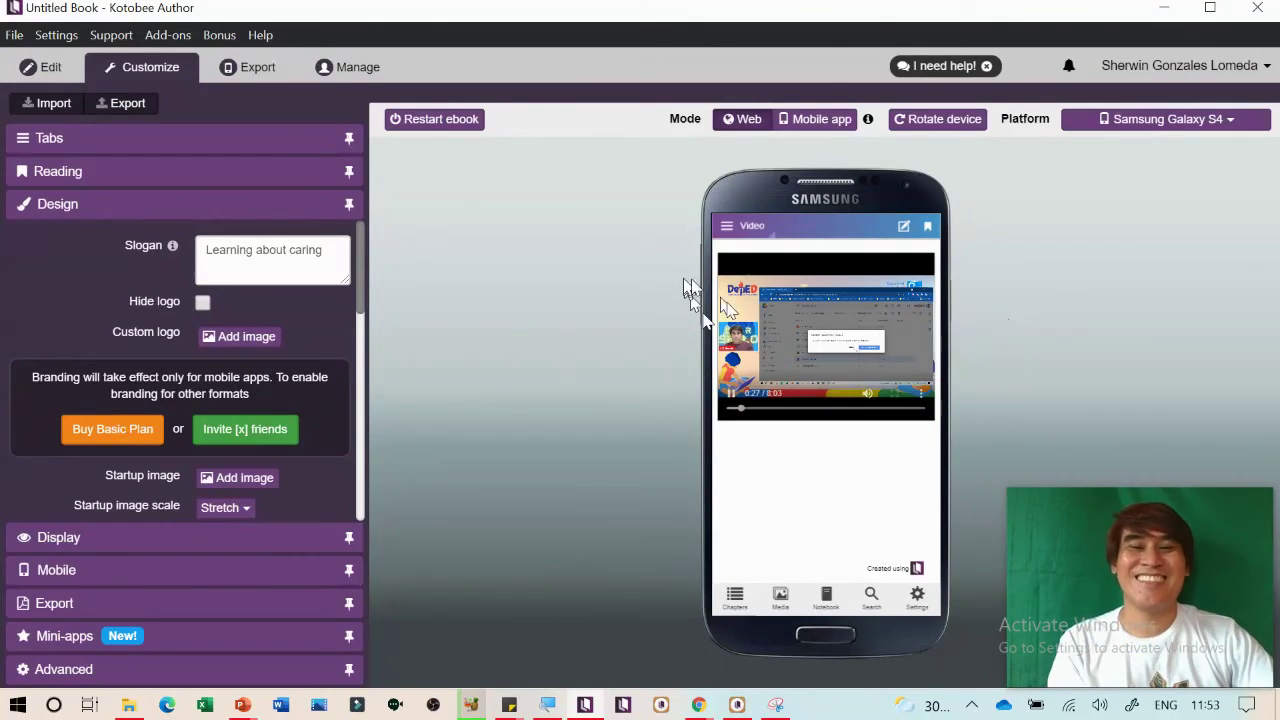
Check the encoding progress in HandBrake and return to the chapter editor in Kotobee Author
{"action": "left_click", "coordinate": [42, 67]}
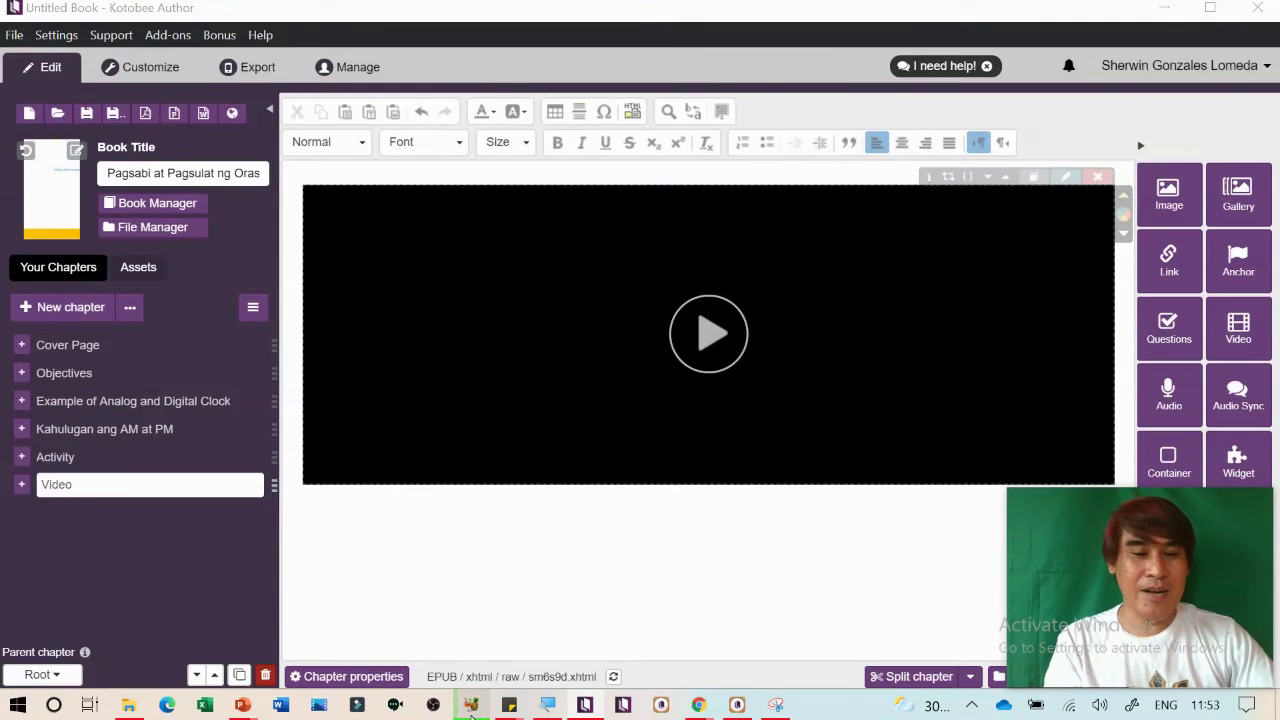
{"action": "left_click", "coordinate": [471, 705]}
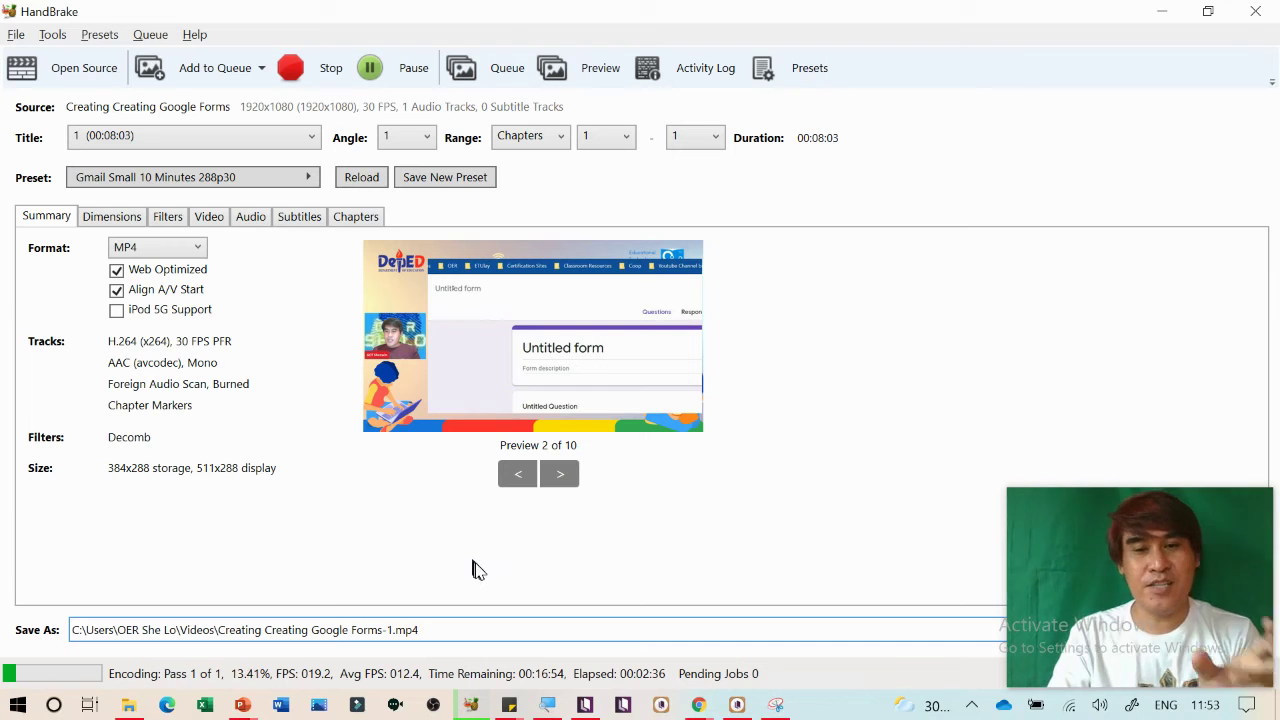
{"action": "left_click", "coordinate": [737, 705]}
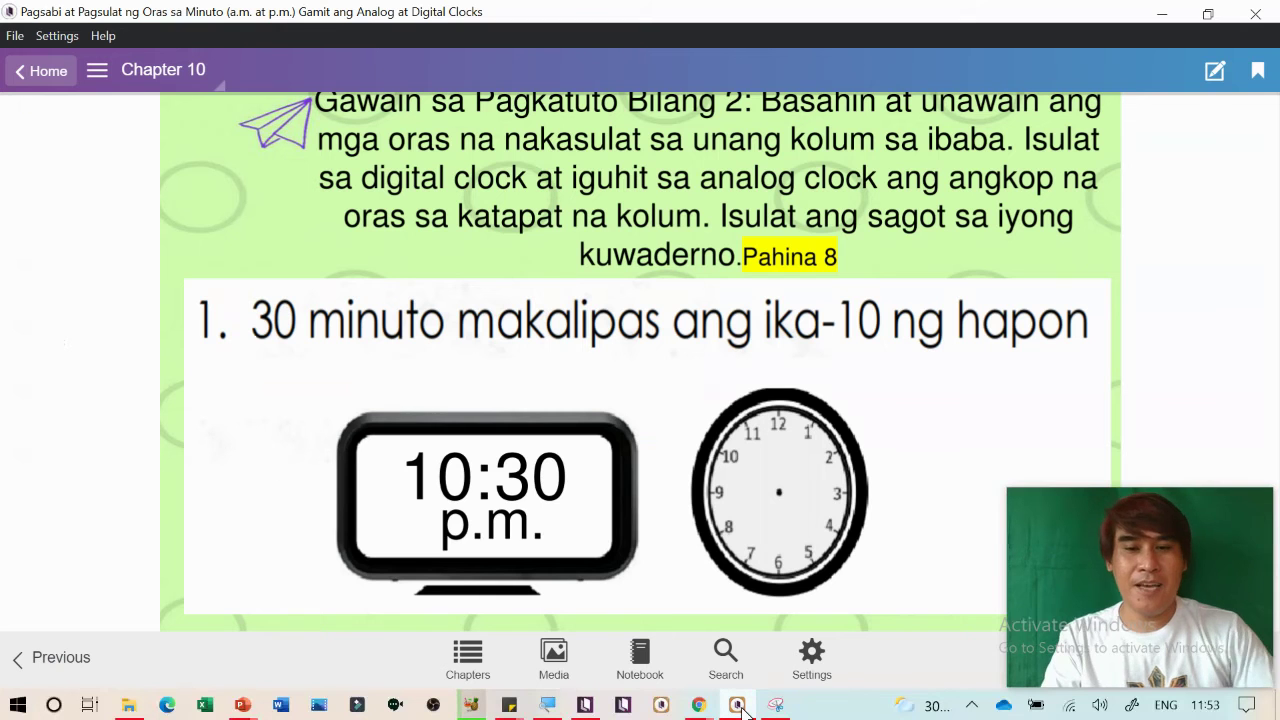
{"action": "left_click", "coordinate": [585, 705]}
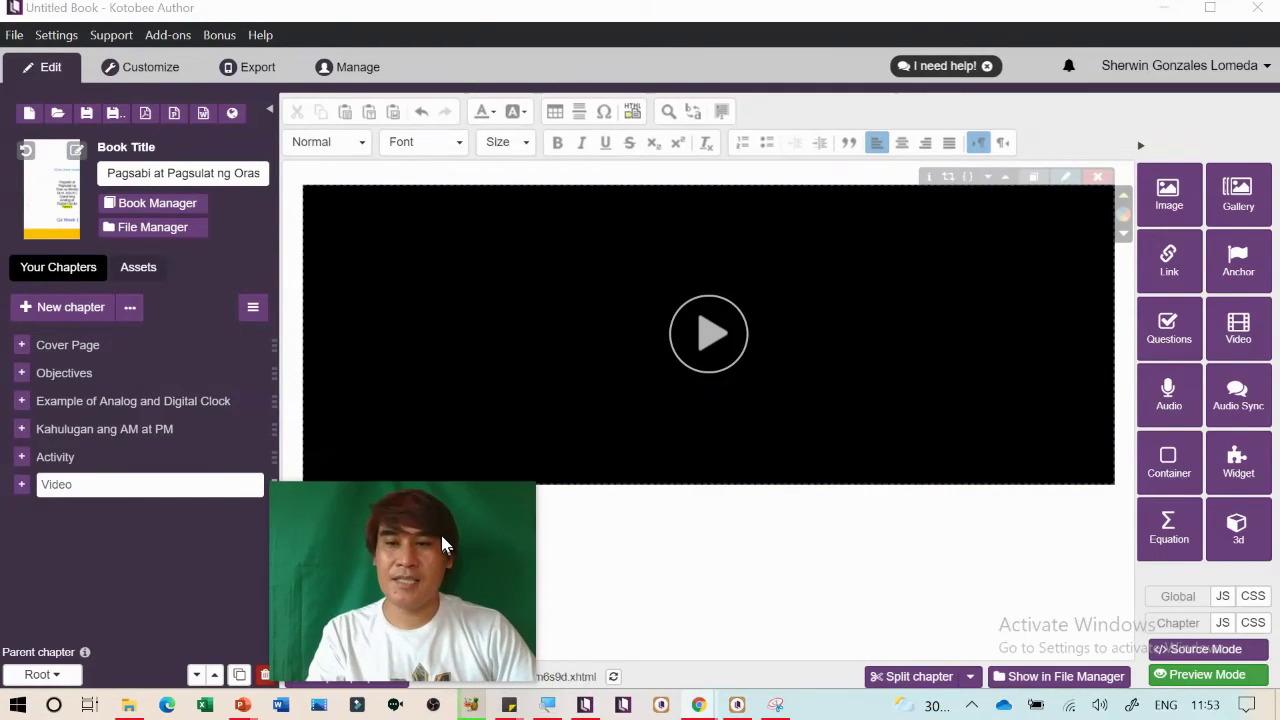
Add a new chapter below the Video chapter in the chapter list
{"action": "left_click", "coordinate": [994, 466]}
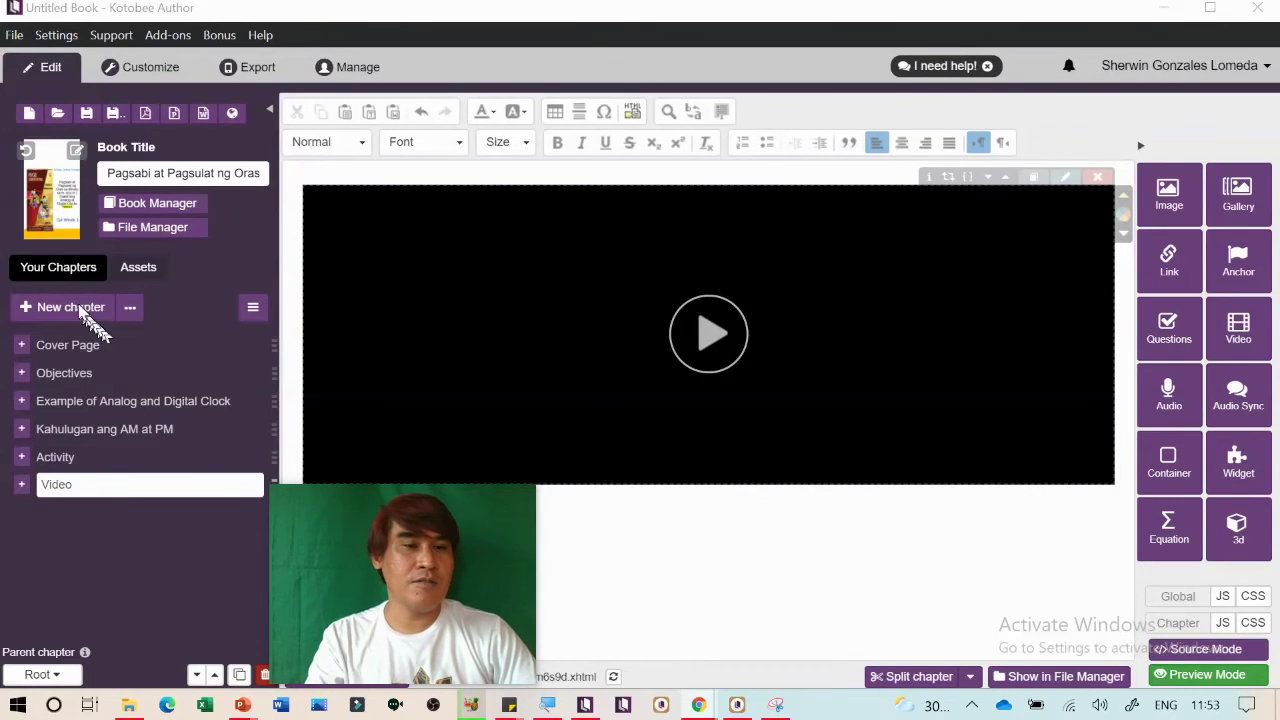
{"action": "left_click_drag", "start_coordinate": [400, 540], "coordinate": [1157, 534]}
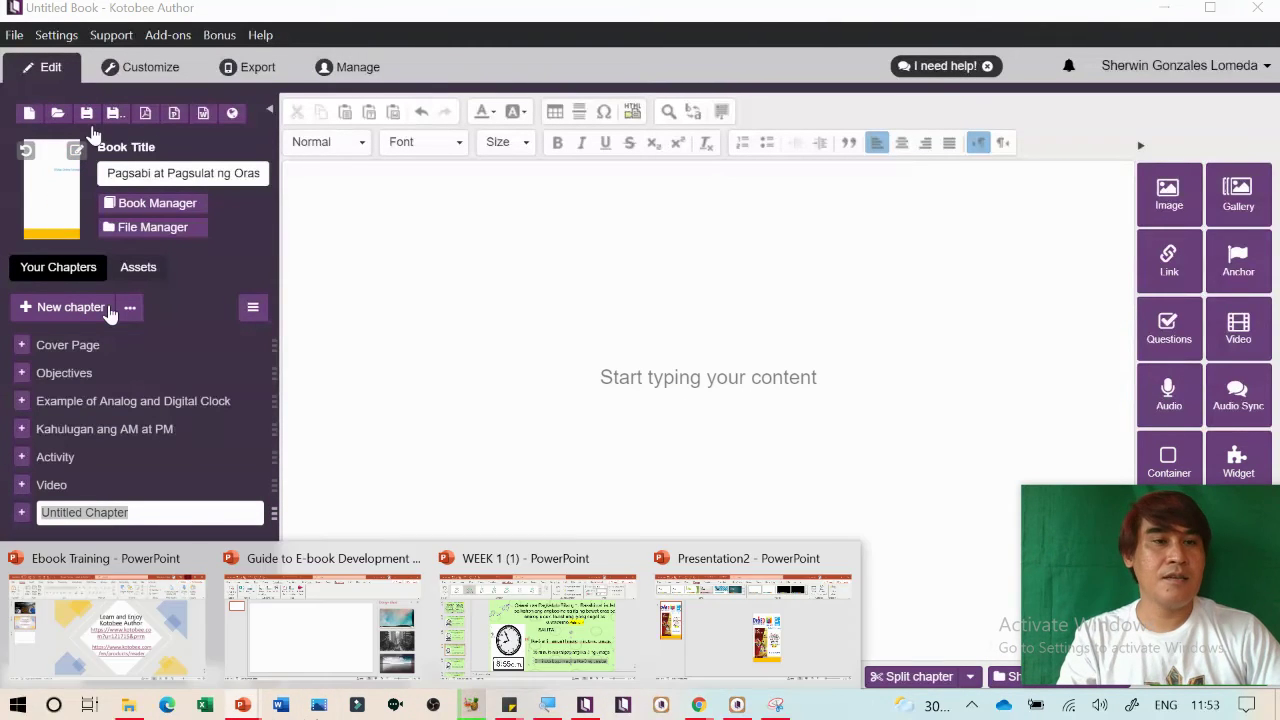
Check the e-book's chapter navigation in the Samsung Galaxy S4 preview and return to the chapter editor
{"action": "left_click", "coordinate": [140, 68]}
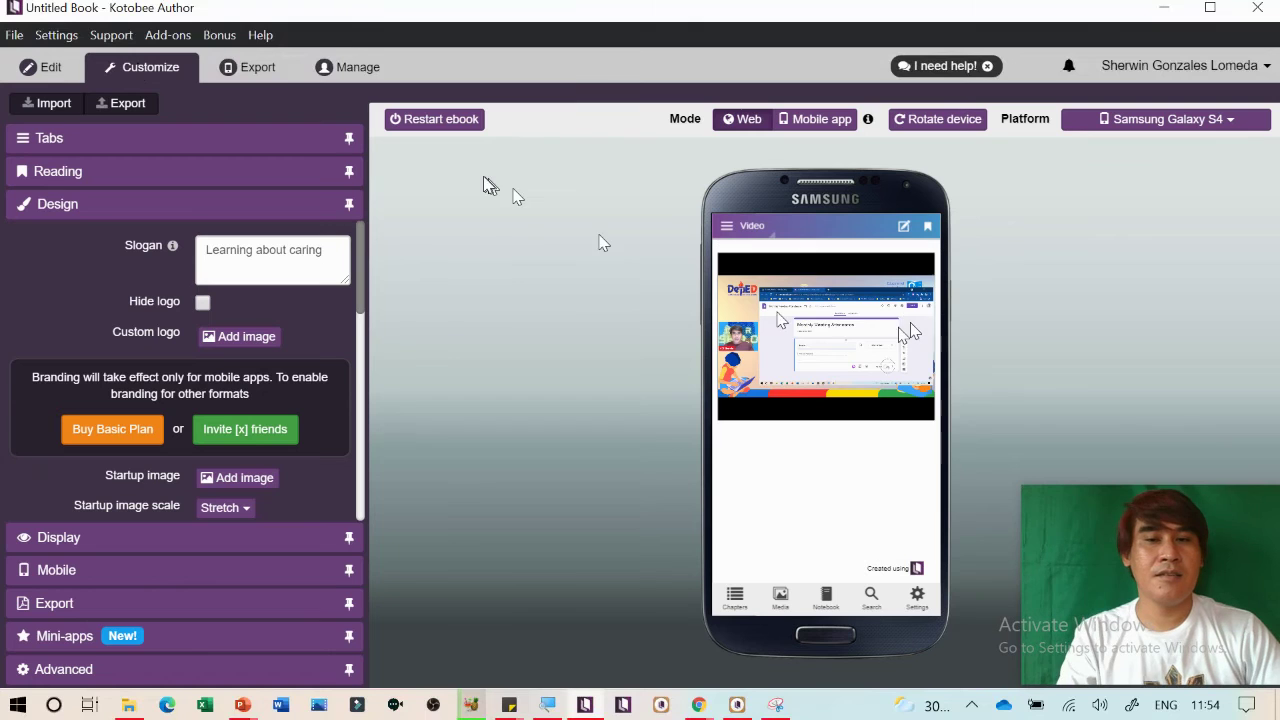
{"action": "left_click", "coordinate": [728, 230]}
{"action": "left_click", "coordinate": [768, 348]}
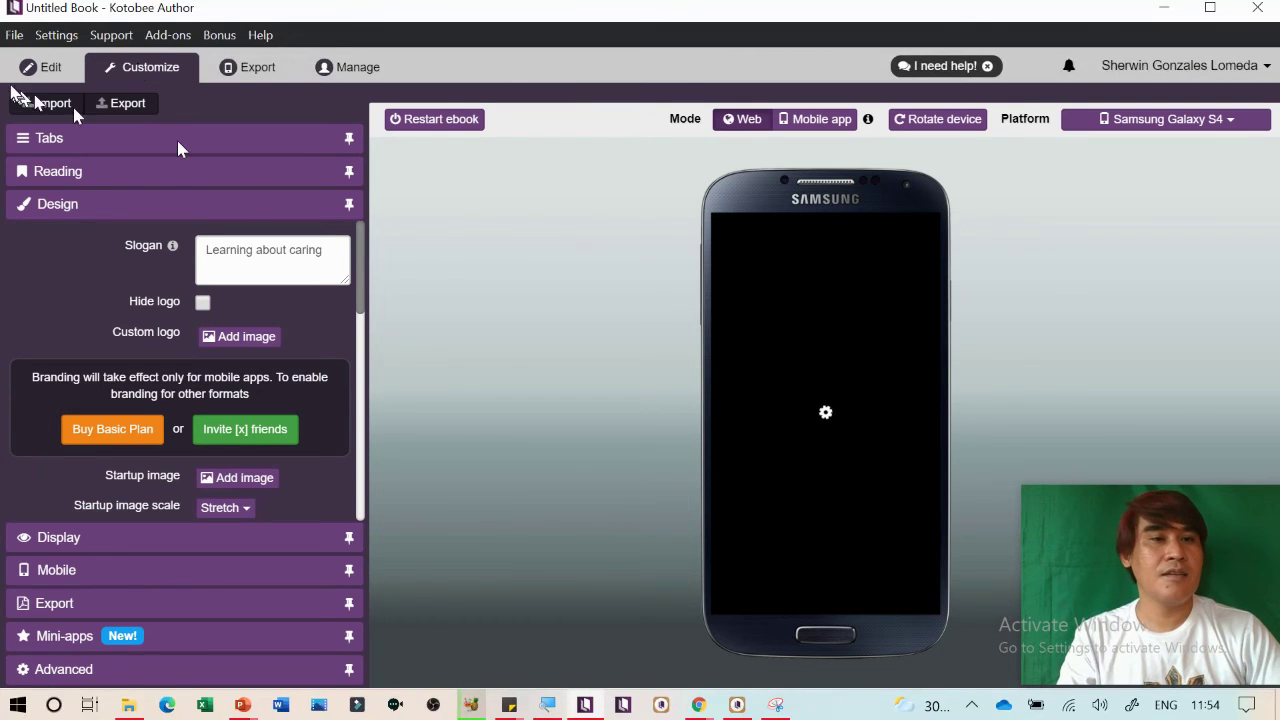
{"action": "left_click", "coordinate": [40, 68]}
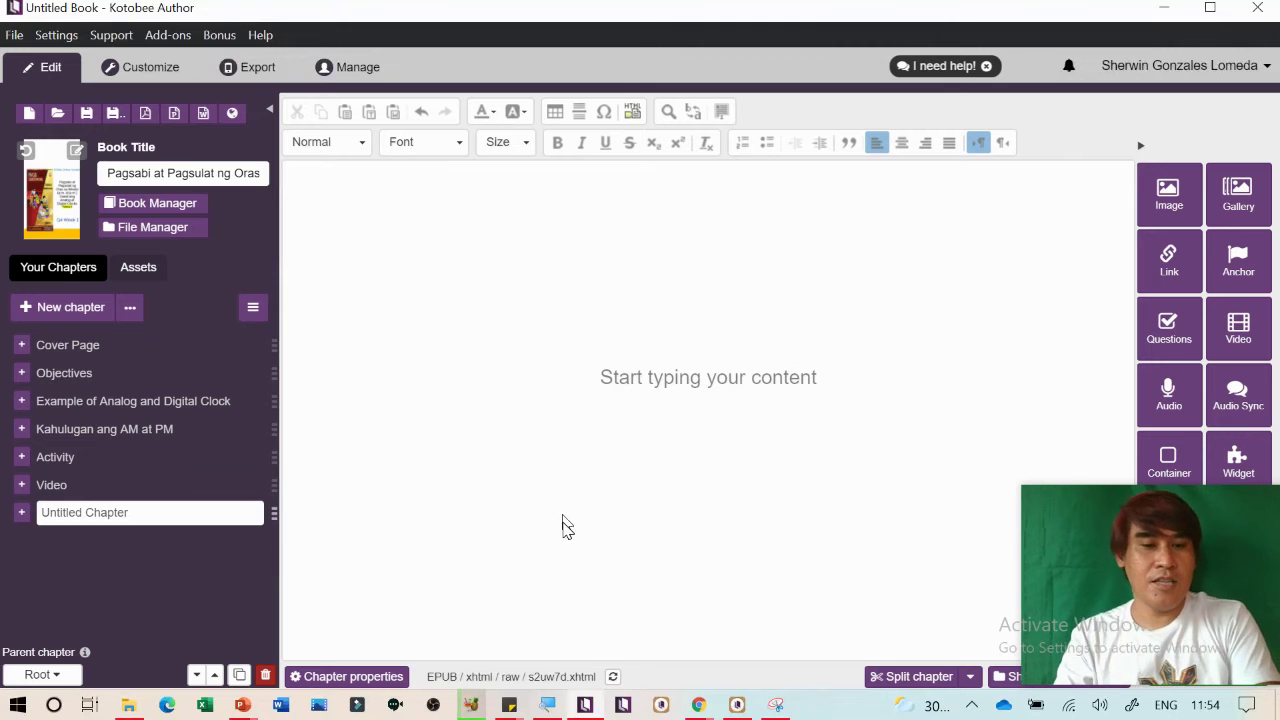
Switch to the WEEK 1 (1) presentation in PowerPoint and open slide 15 with Gawain sa Pagkatuto Bilang 3
{"action": "left_click", "coordinate": [243, 705]}
{"action": "left_click", "coordinate": [514, 620]}
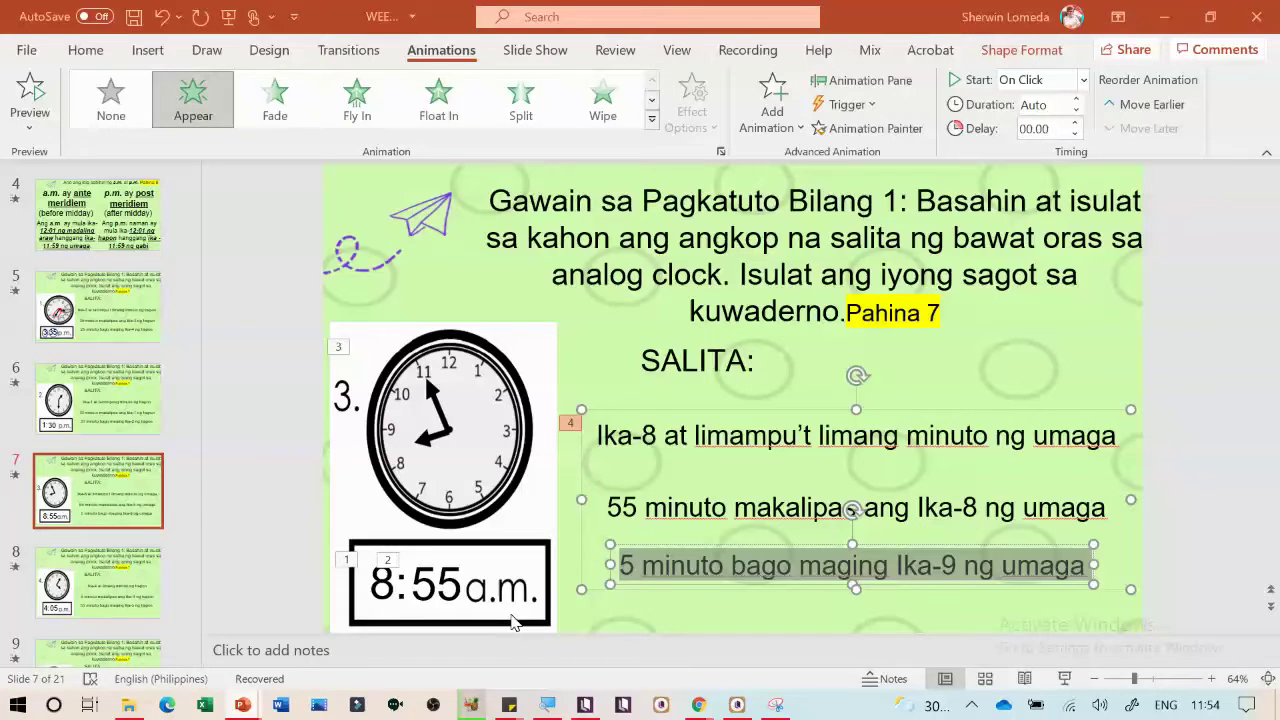
{"action": "left_click", "coordinate": [100, 491]}
{"action": "scroll", "coordinate": [100, 491], "scroll_direction": "down", "scroll_amount": 10}
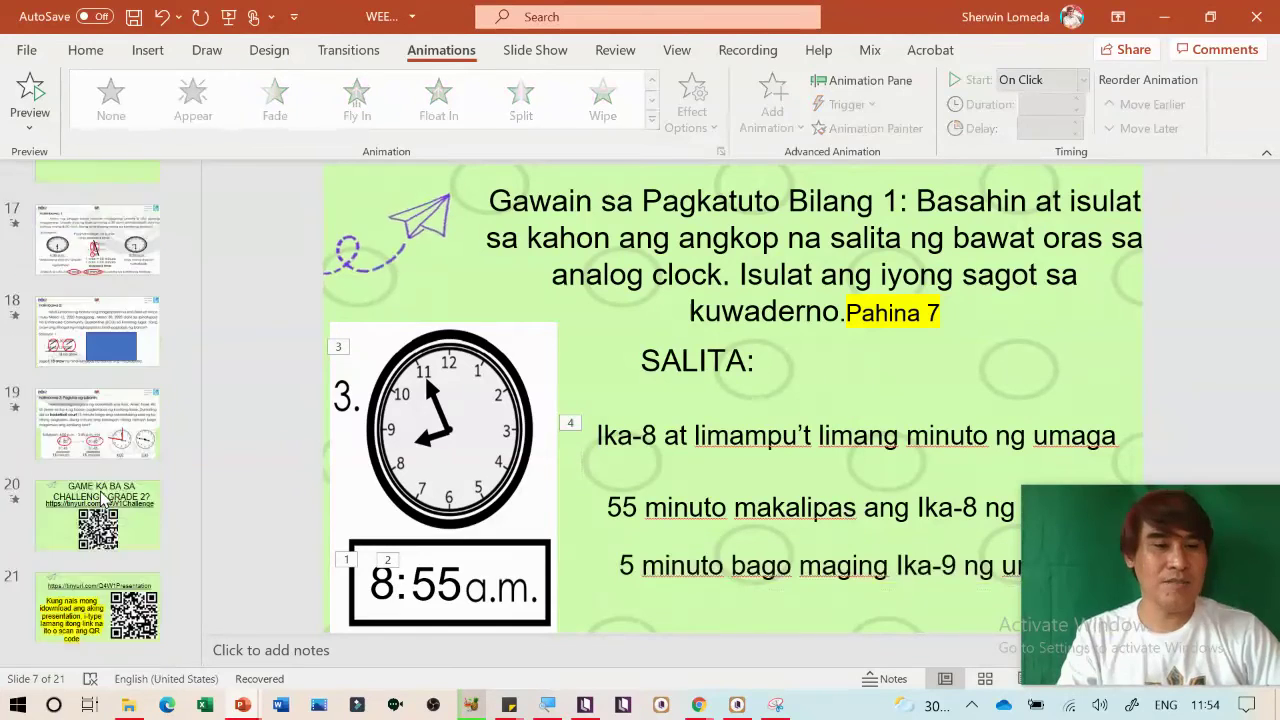
{"action": "left_click", "coordinate": [103, 446]}
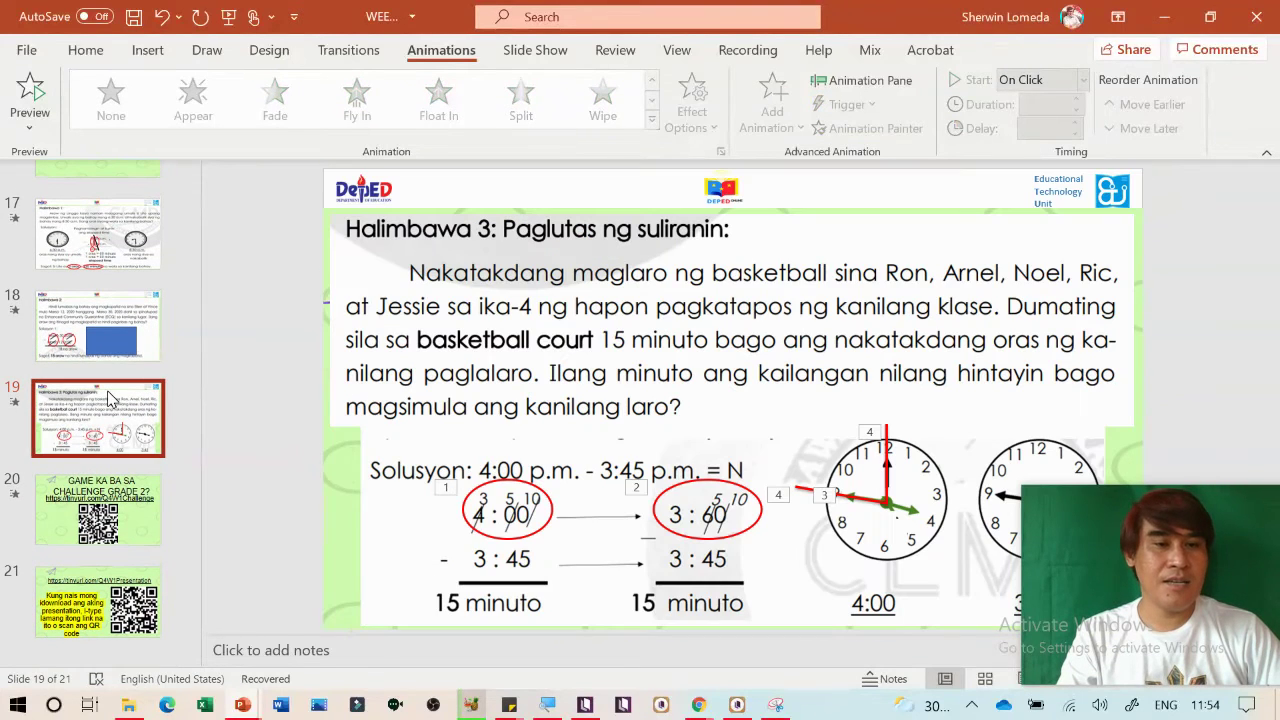
{"action": "left_click", "coordinate": [105, 345]}
{"action": "scroll", "coordinate": [100, 340], "scroll_direction": "up", "scroll_amount": 3}
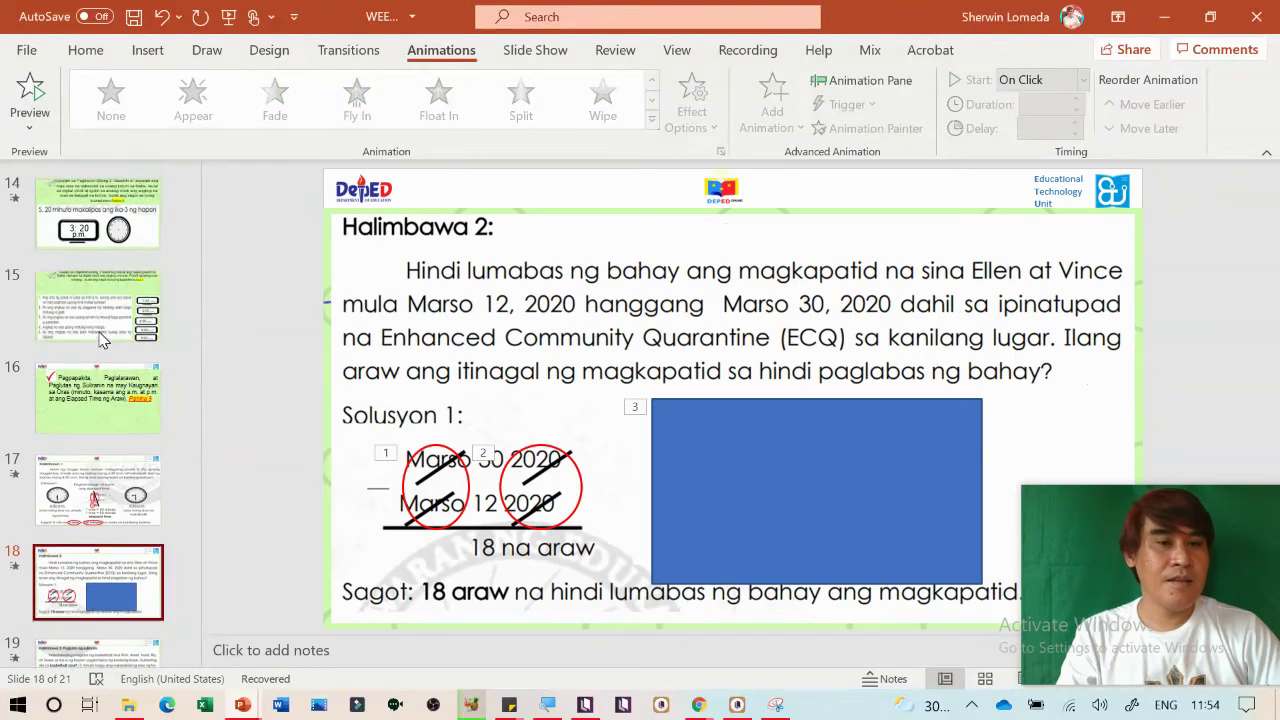
{"action": "left_click", "coordinate": [102, 340]}
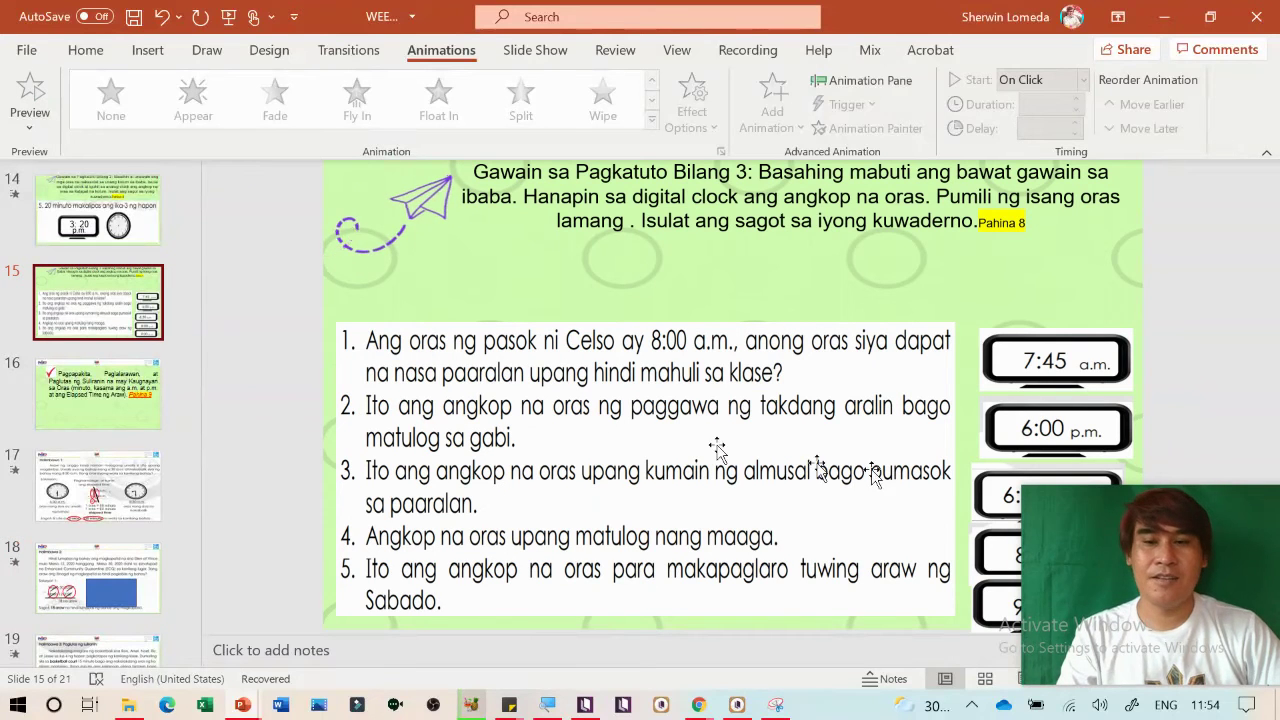
{"action": "left_click_drag", "start_coordinate": [290, 583], "coordinate": [65, 513]}
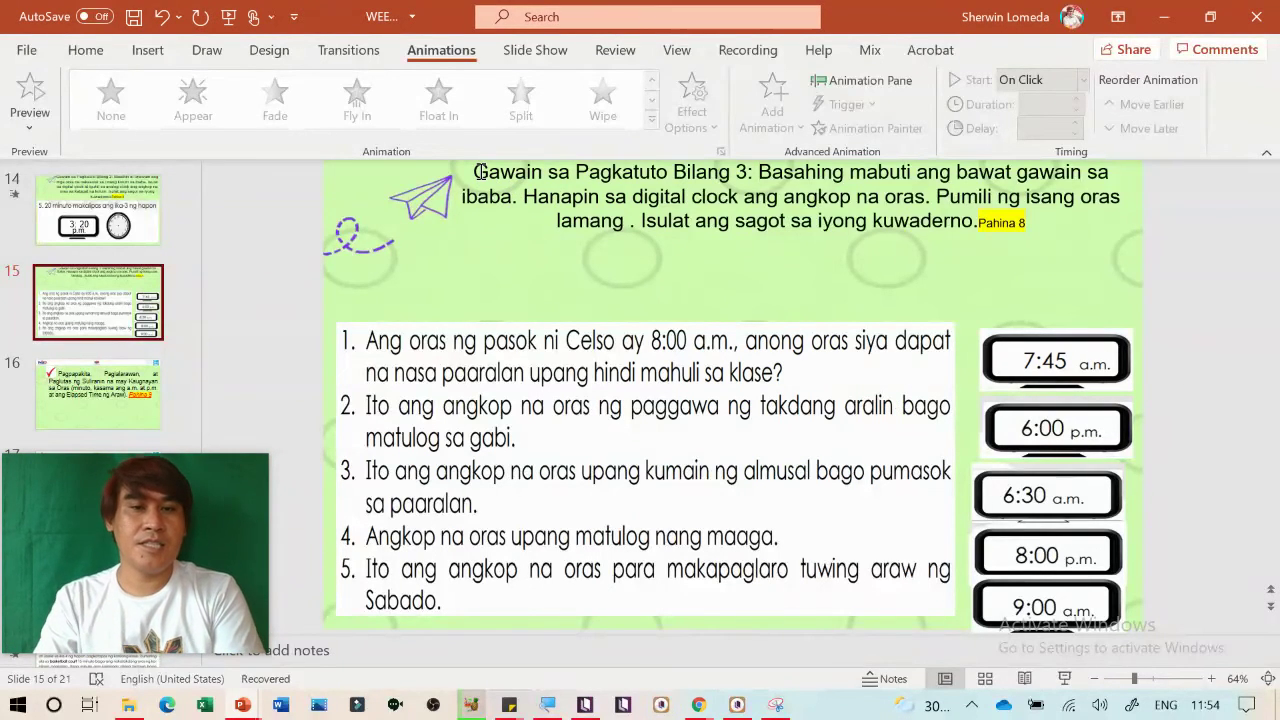
Copy the Gawain sa Pagkatuto Bilang 3 instruction text from slide 15 and return to the empty new chapter in Kotobee Author
{"action": "triple_click", "coordinate": [534, 172]}
{"action": "key", "text": "ctrl+c"}
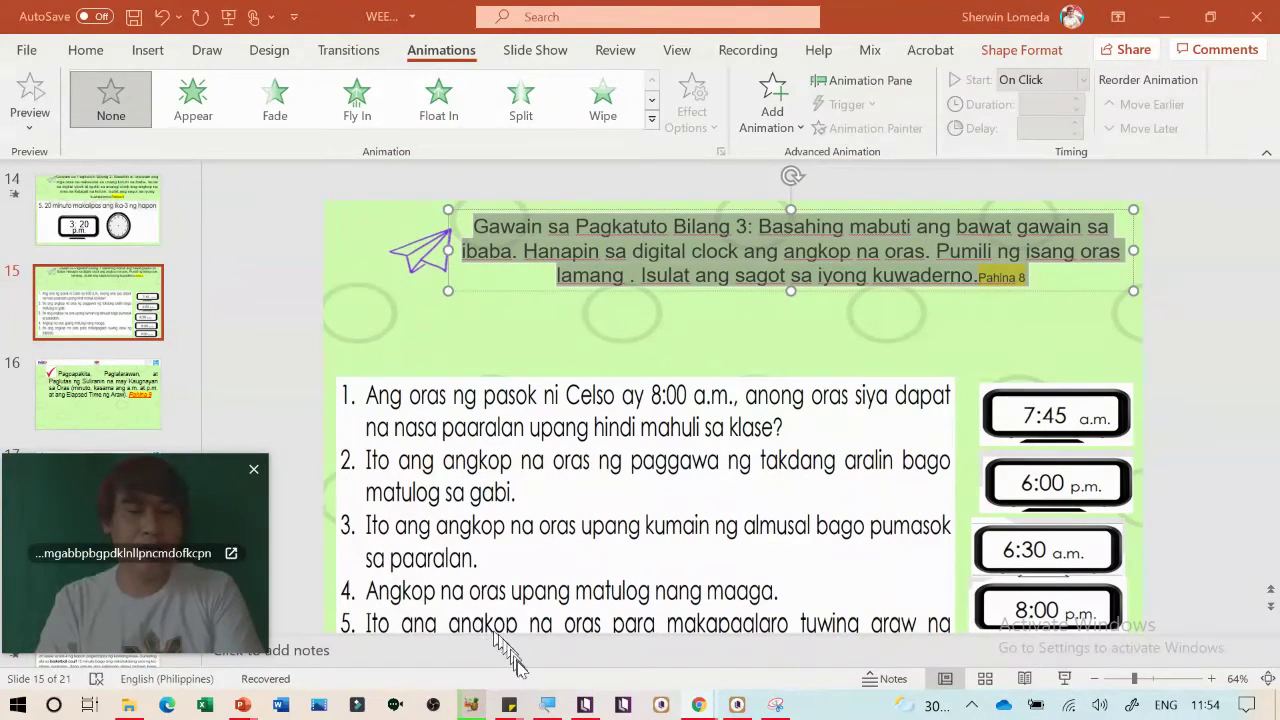
{"action": "left_click", "coordinate": [585, 704]}
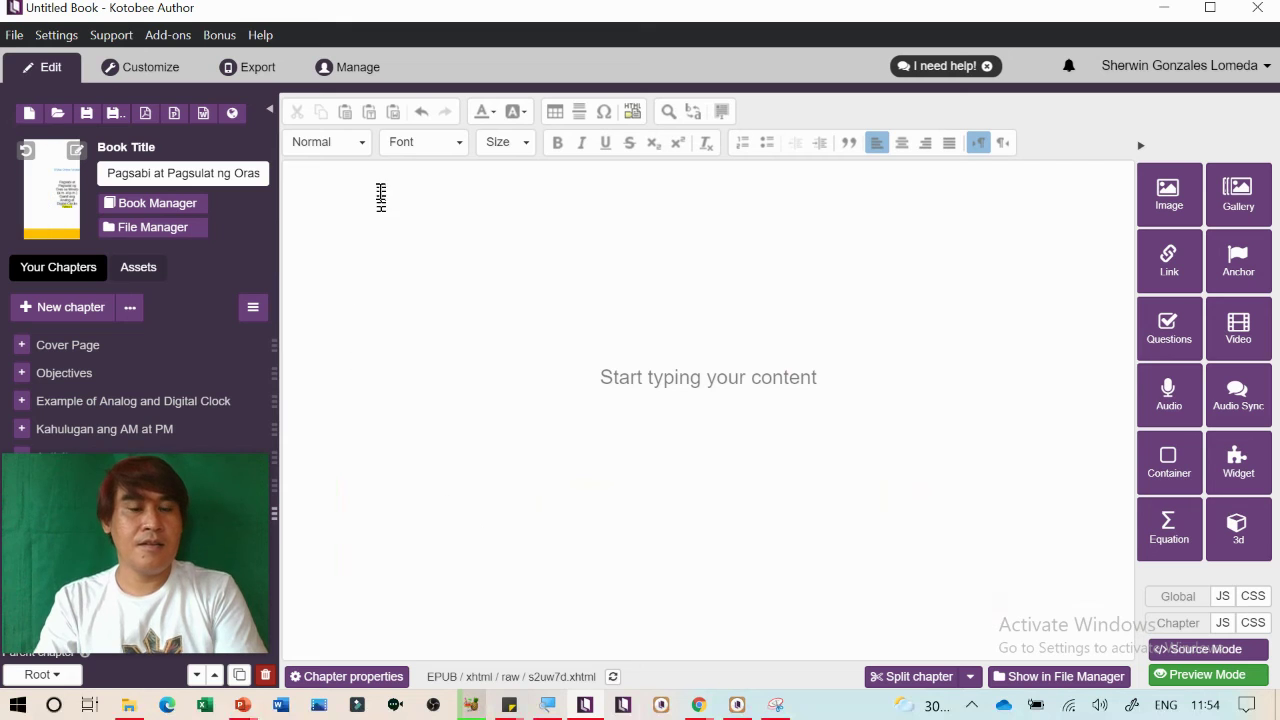
Paste the copied Gawain sa Pagkatuto Bilang 3 instructions into the new chapter and format them as Heading 2
{"action": "key", "text": "ctrl+v"}
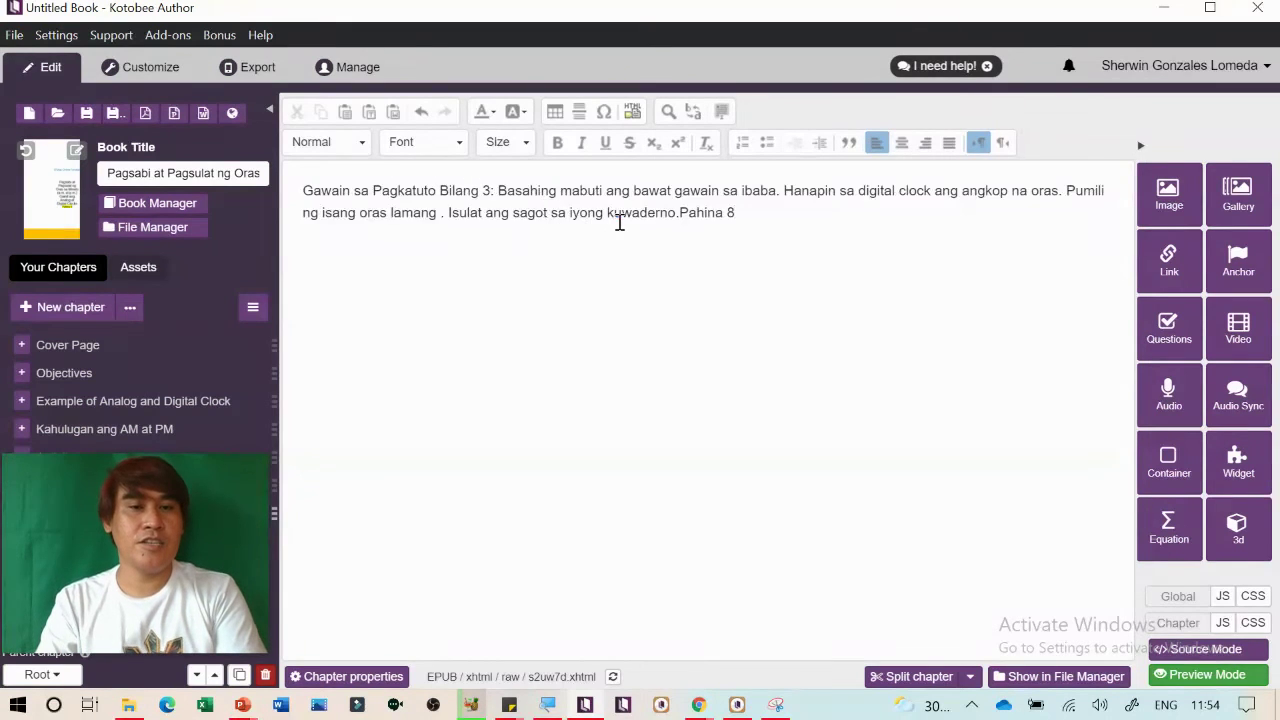
{"action": "key", "text": "ctrl+a"}
{"action": "left_click", "coordinate": [362, 142]}
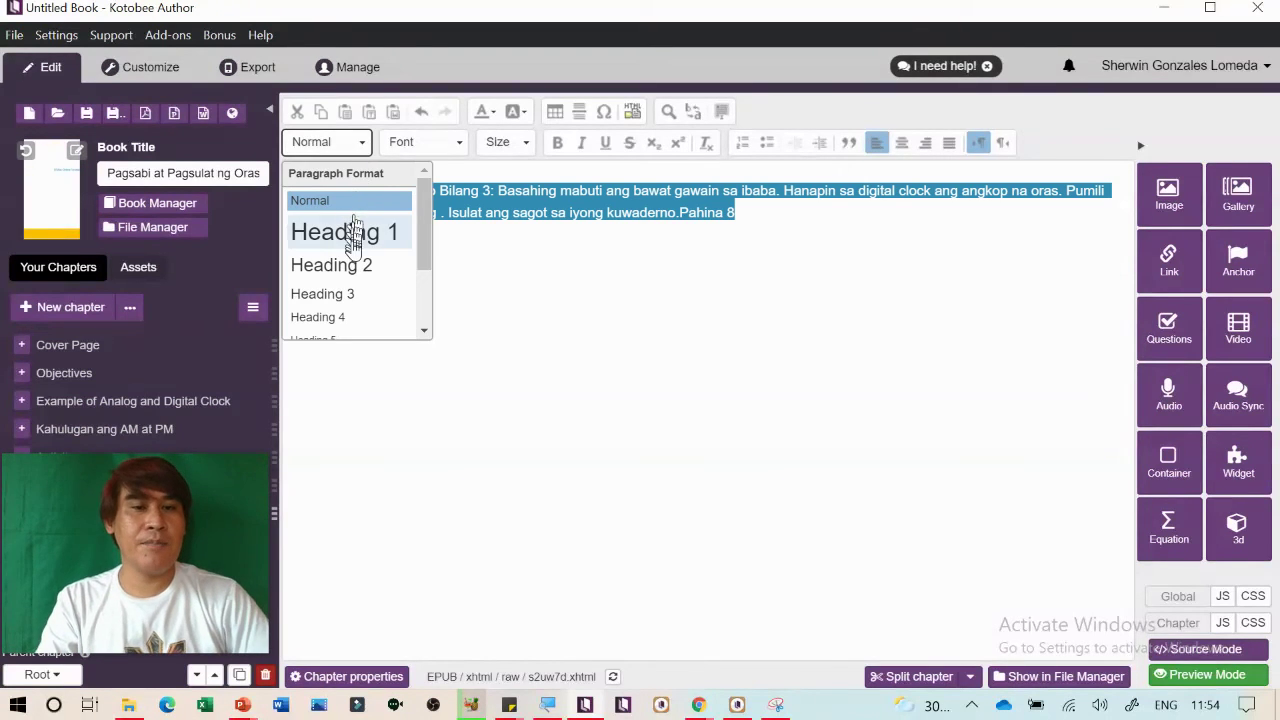
{"action": "left_click", "coordinate": [349, 266]}
{"action": "left_click", "coordinate": [760, 289]}
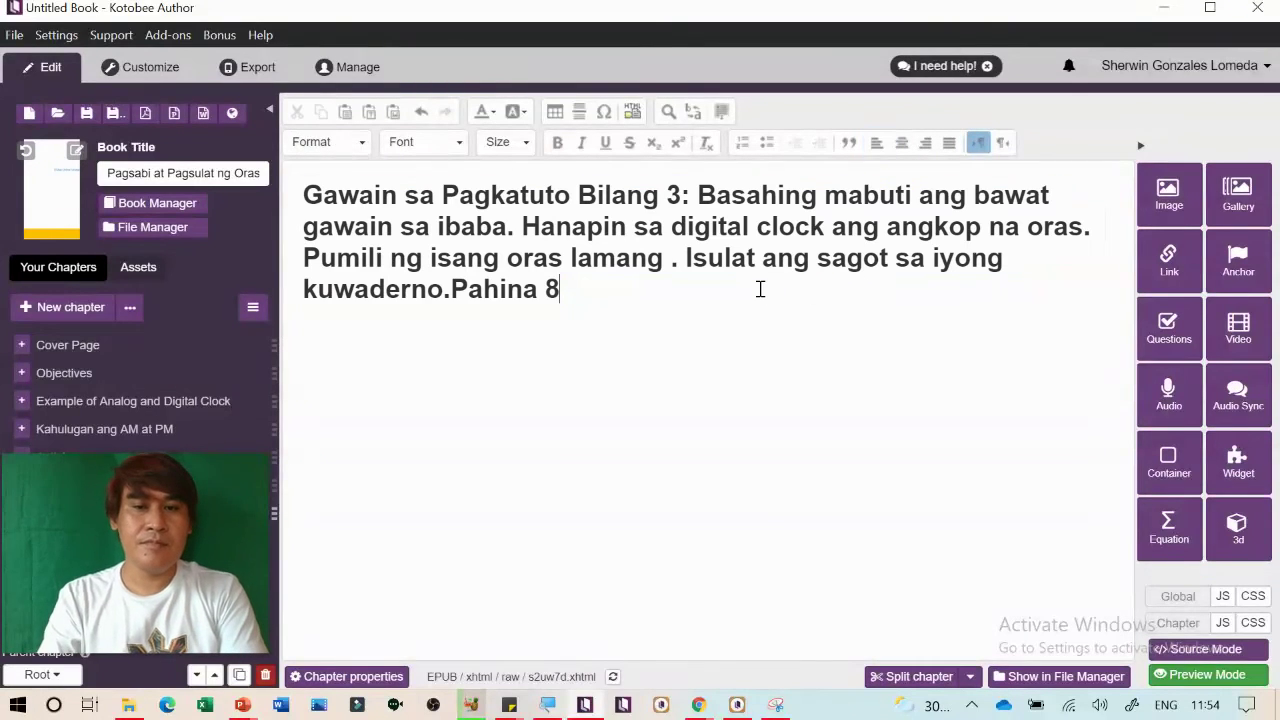
Start a question set titled "Pillin ang tamang sagot" with Score and answer report as response, and add a True/False question
{"action": "left_click", "coordinate": [1170, 326]}
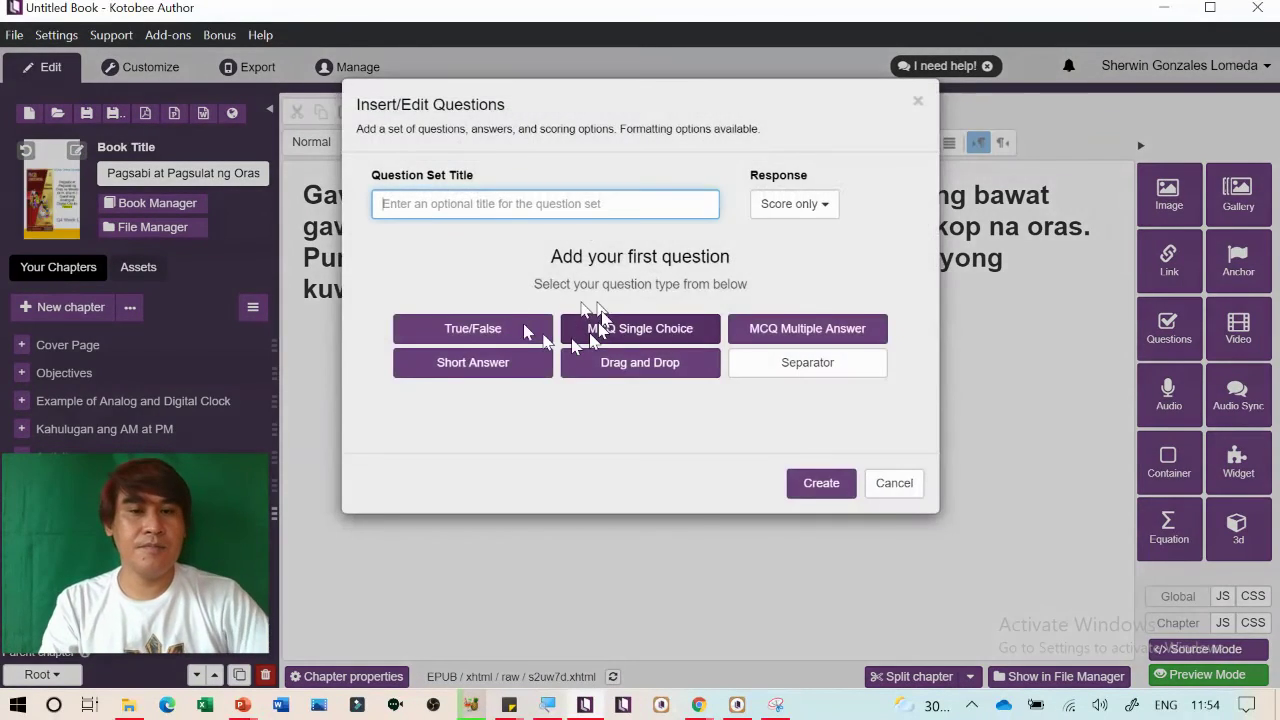
{"action": "left_click", "coordinate": [490, 211]}
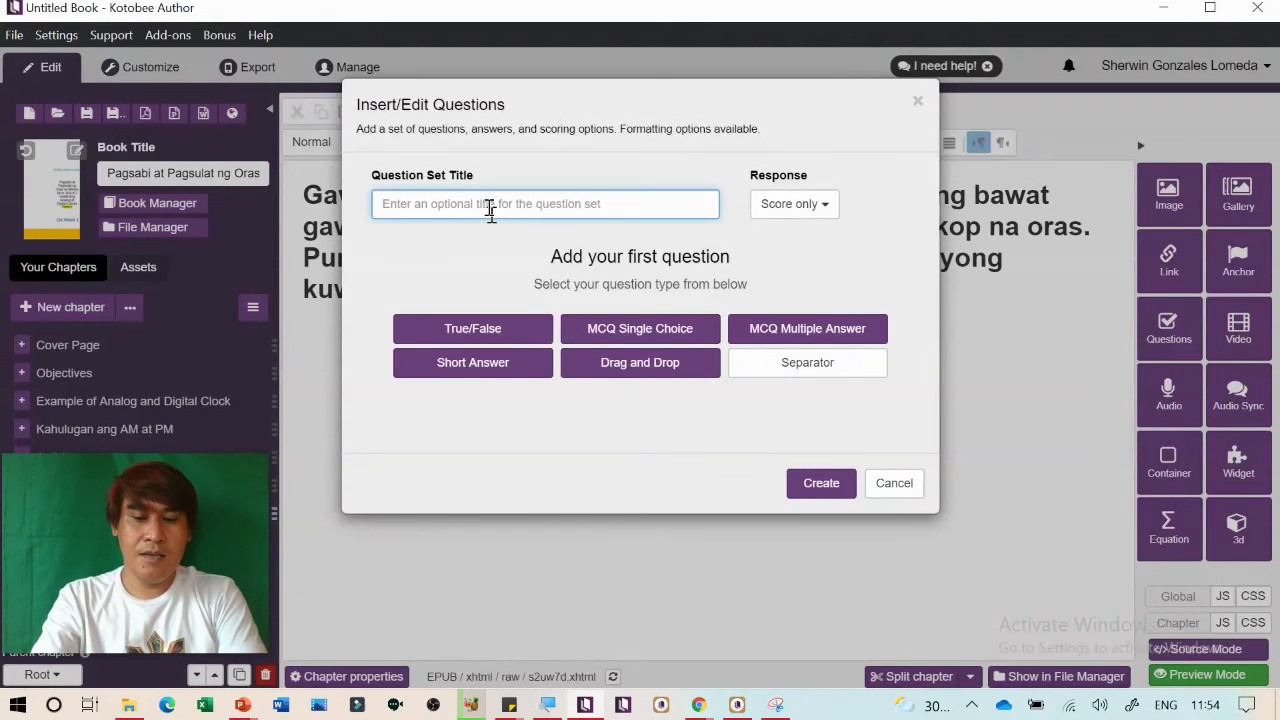
{"action": "type", "text": "Piliin ang tamang sagot"}
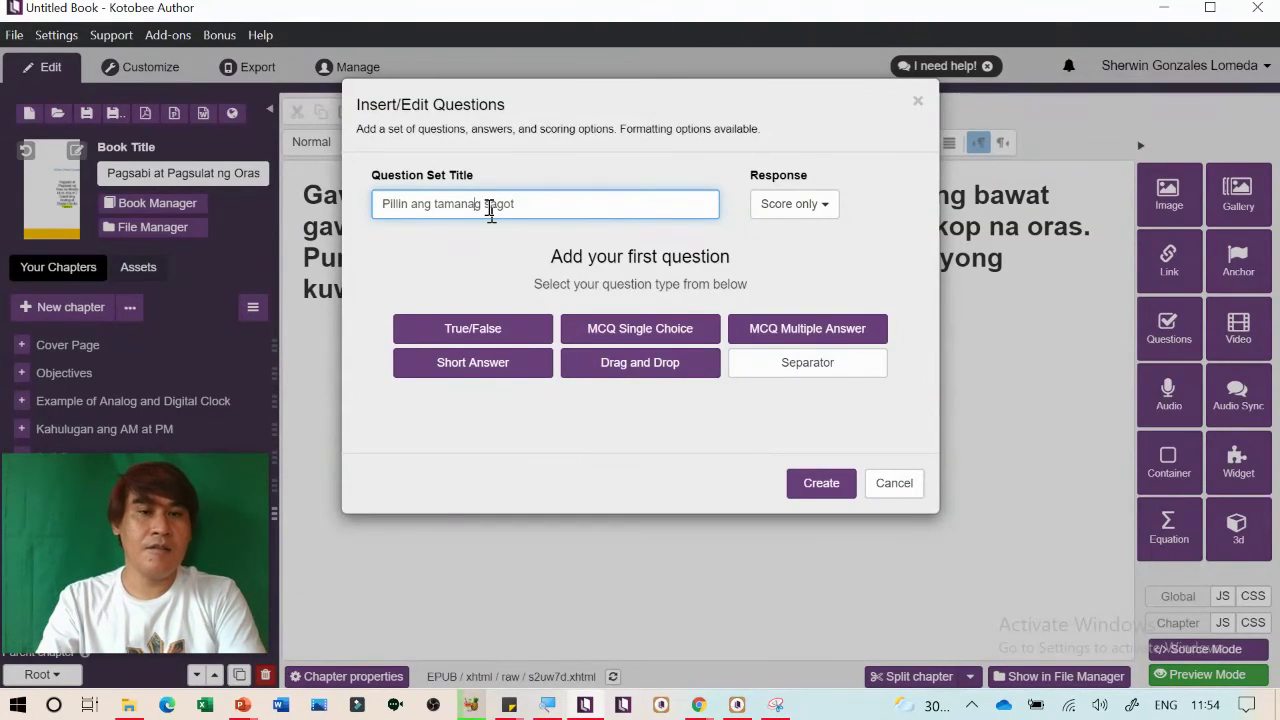
{"action": "left_click", "coordinate": [815, 204]}
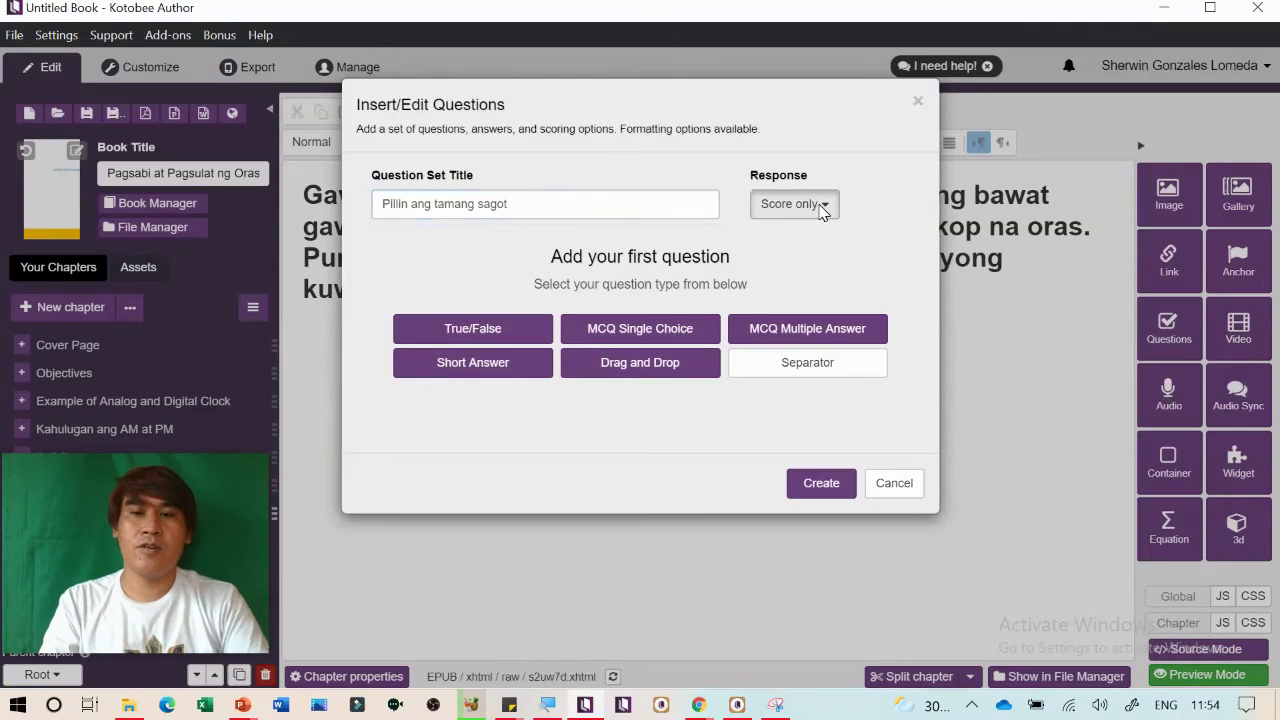
{"action": "left_click", "coordinate": [818, 262]}
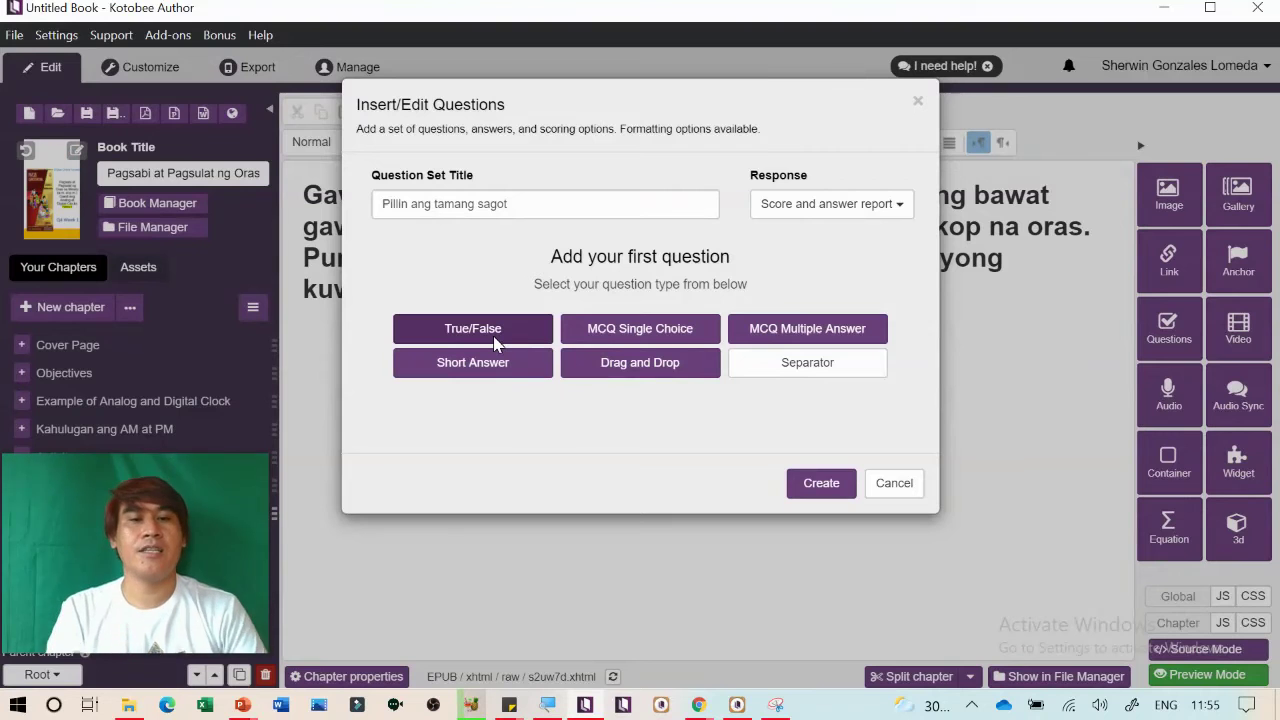
{"action": "left_click", "coordinate": [495, 343]}
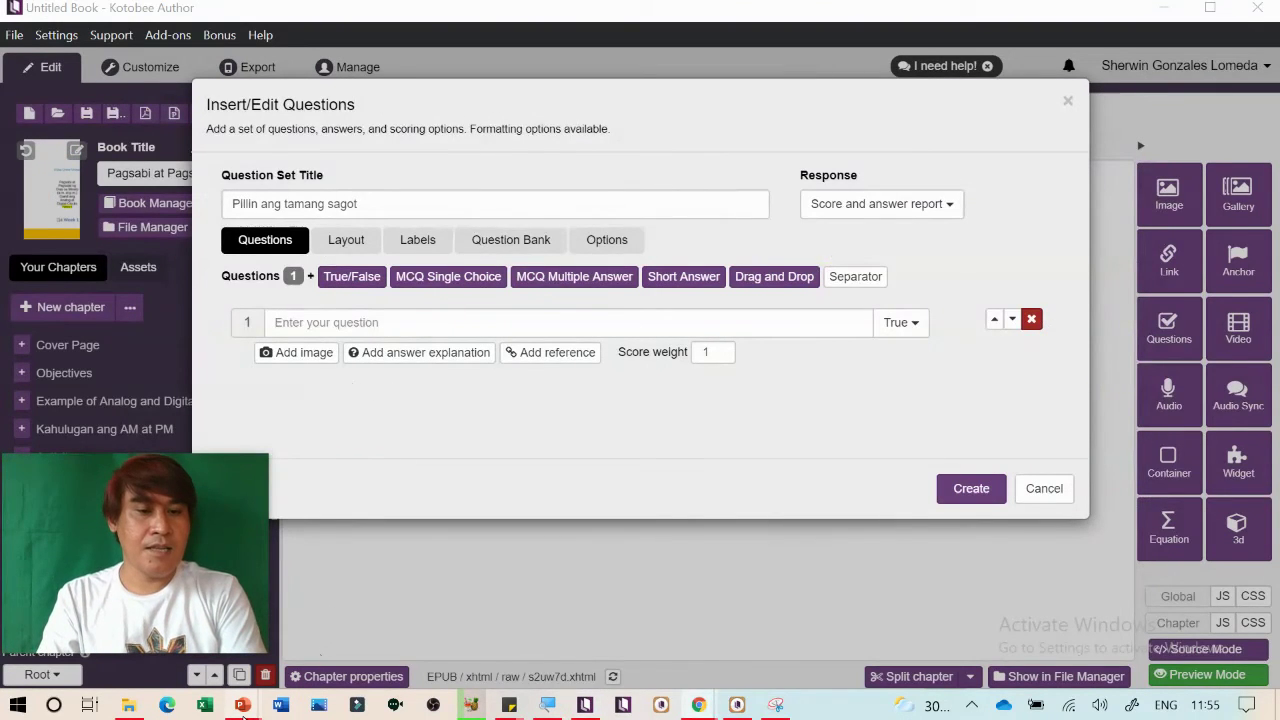
Switch to the WEEK 1 (1) presentation in PowerPoint and select the picture of the numbered questions on slide 15
{"action": "mouse_move", "coordinate": [243, 705]}
{"action": "left_click", "coordinate": [500, 630]}
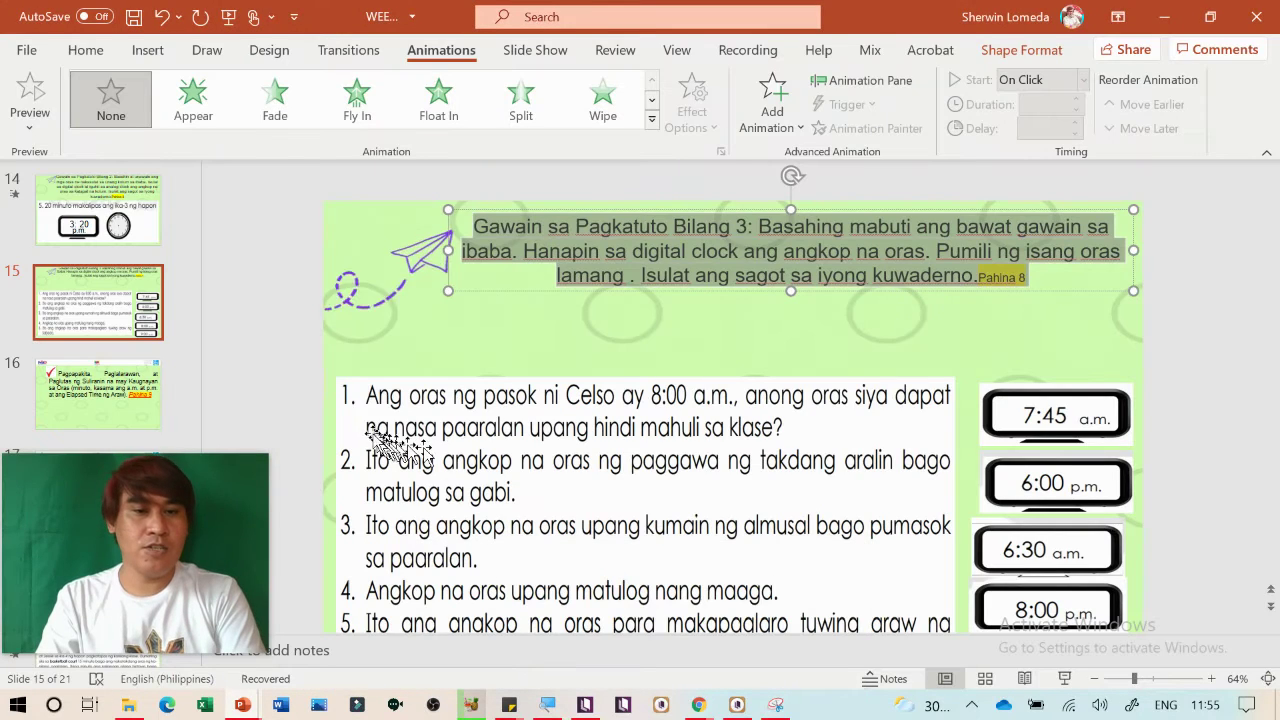
{"action": "left_click", "coordinate": [375, 400]}
{"action": "scroll", "coordinate": [375, 400], "scroll_direction": "down", "scroll_amount": 1}
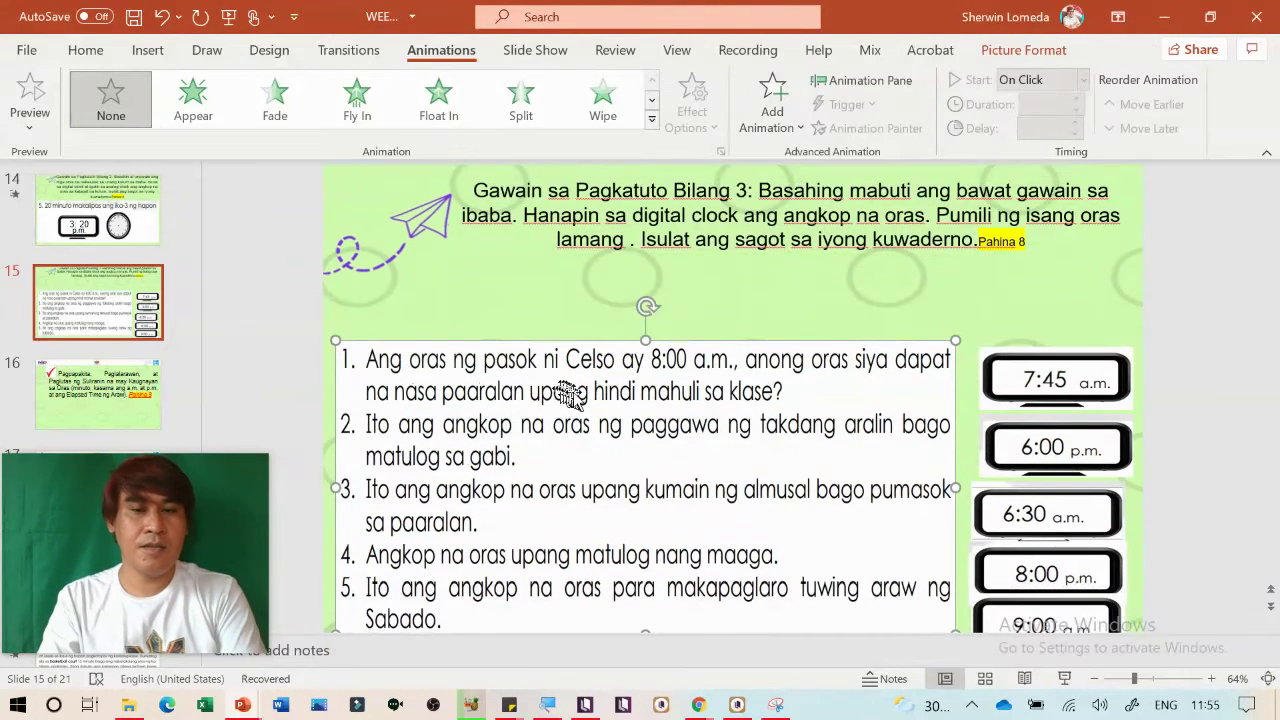
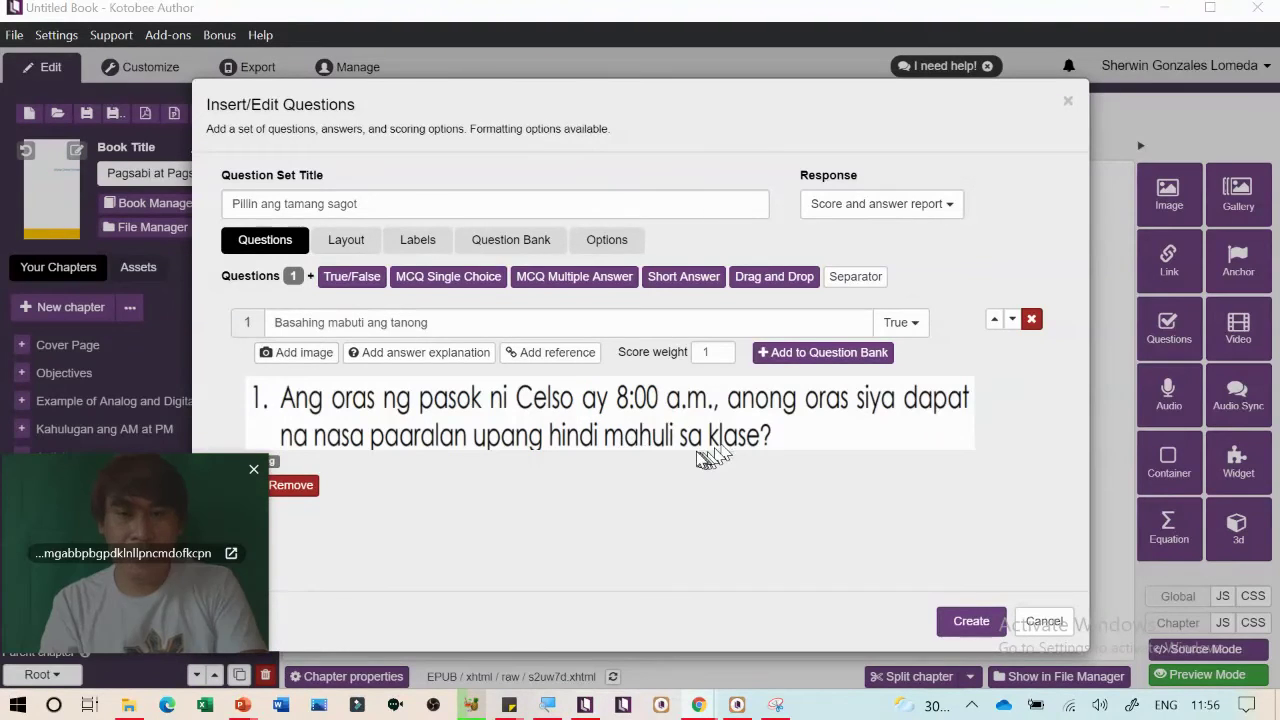
Switch to PowerPoint and move the 7:45 a.m. clock picture directly below the question 1 picture on slide 15
{"action": "key", "text": "alt+Tab"}
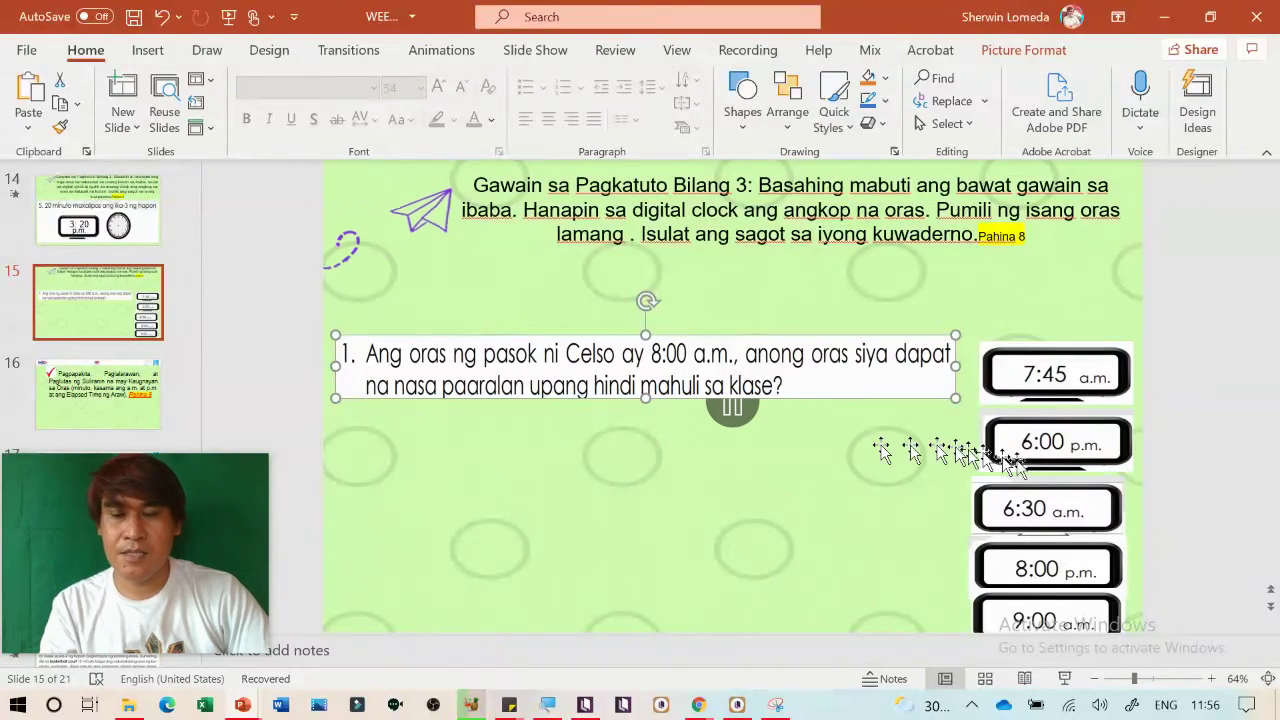
{"action": "left_click", "coordinate": [1085, 372]}
{"action": "left_click_drag", "start_coordinate": [1085, 372], "coordinate": [650, 450]}
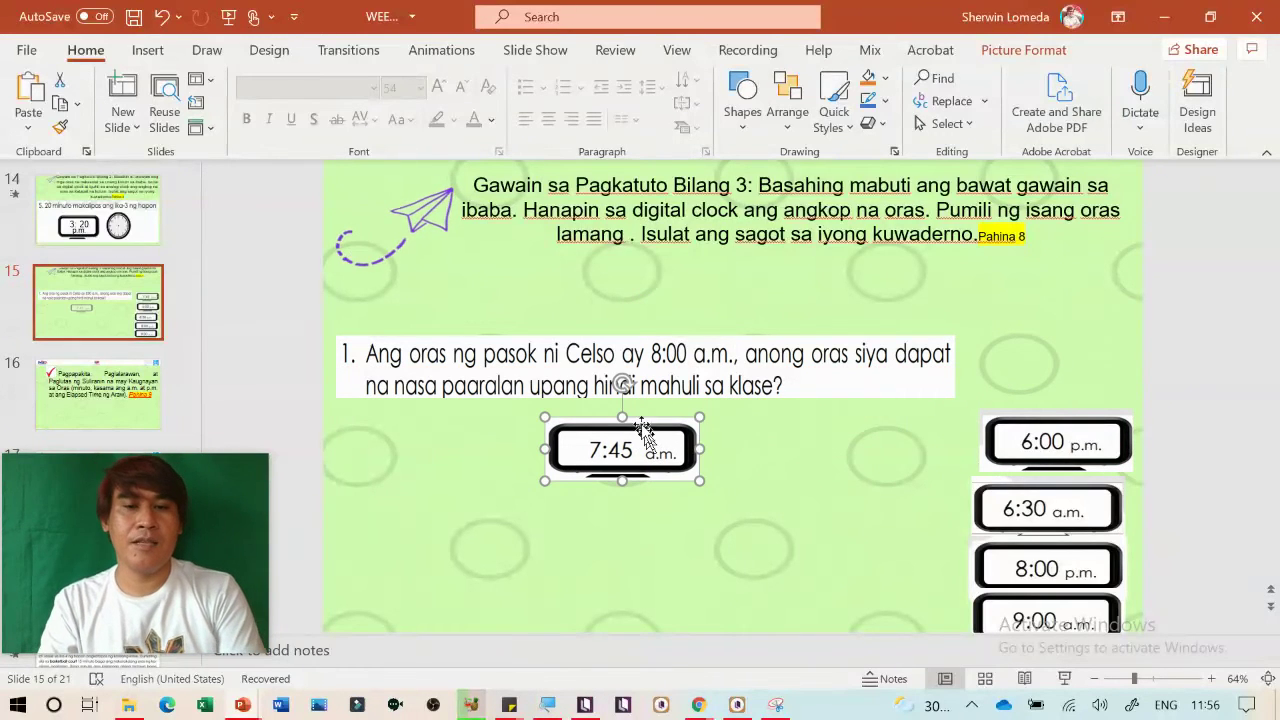
Save the selected question 1 and 7:45 a.m. clock pictures together as PNG file a in the Music folder, replacing the existing file
{"action": "right_click", "coordinate": [645, 386]}
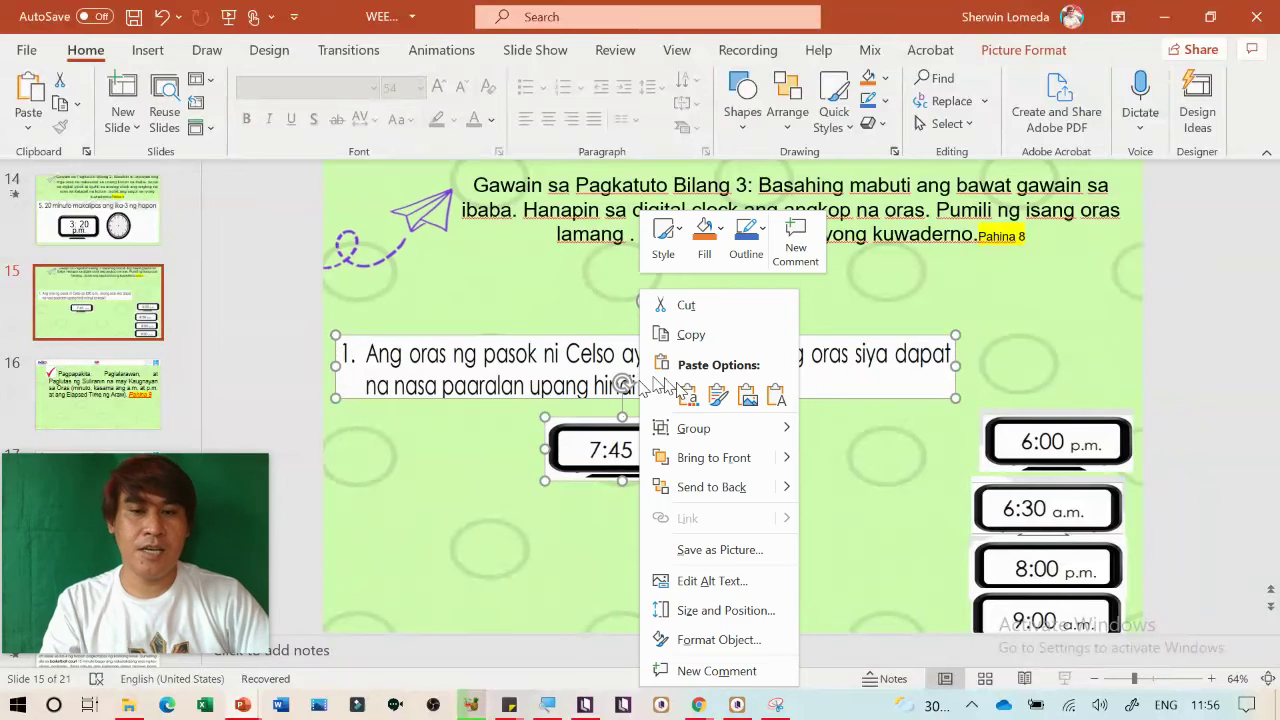
{"action": "left_click", "coordinate": [720, 550]}
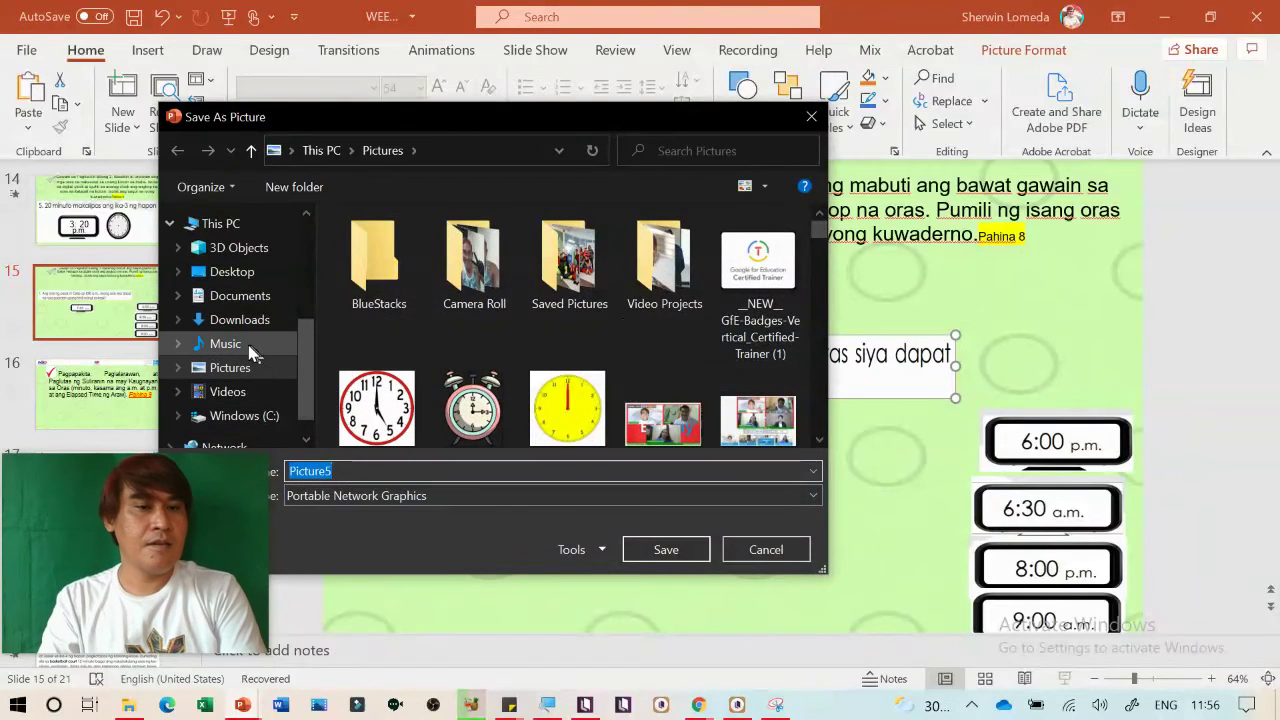
{"action": "left_click", "coordinate": [250, 348]}
{"action": "double_click", "coordinate": [738, 296]}
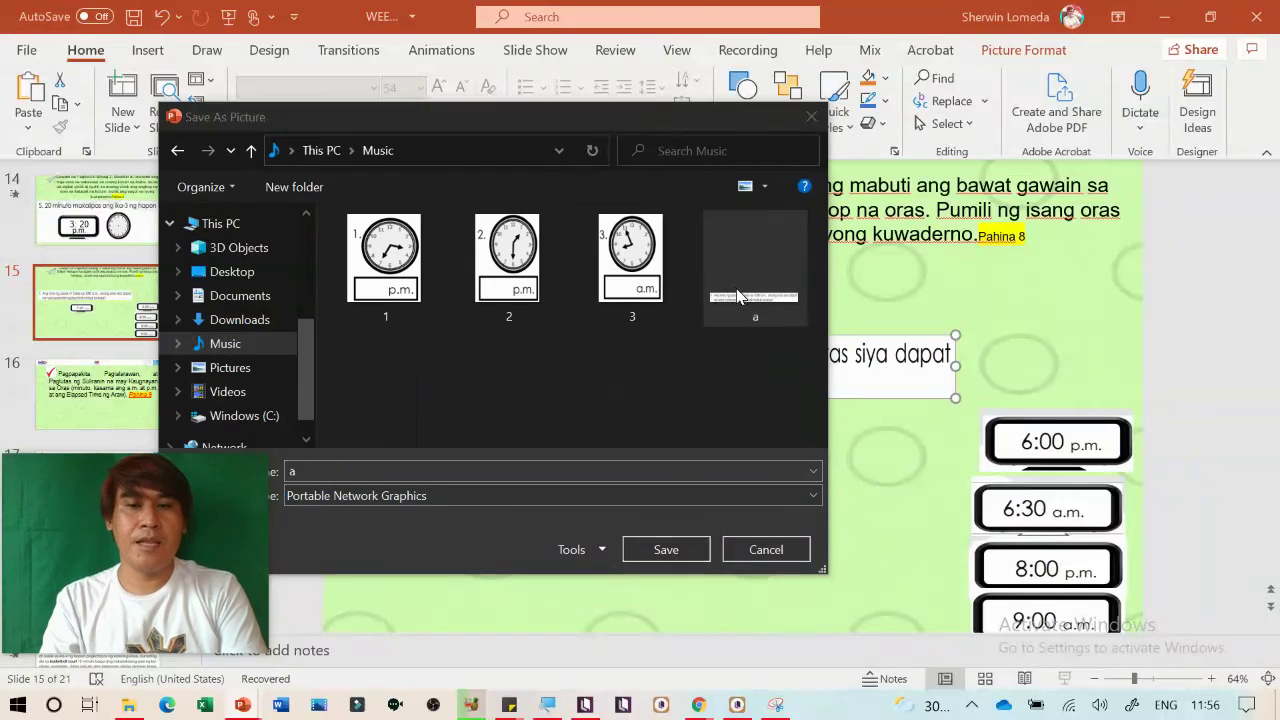
{"action": "left_click", "coordinate": [686, 358]}
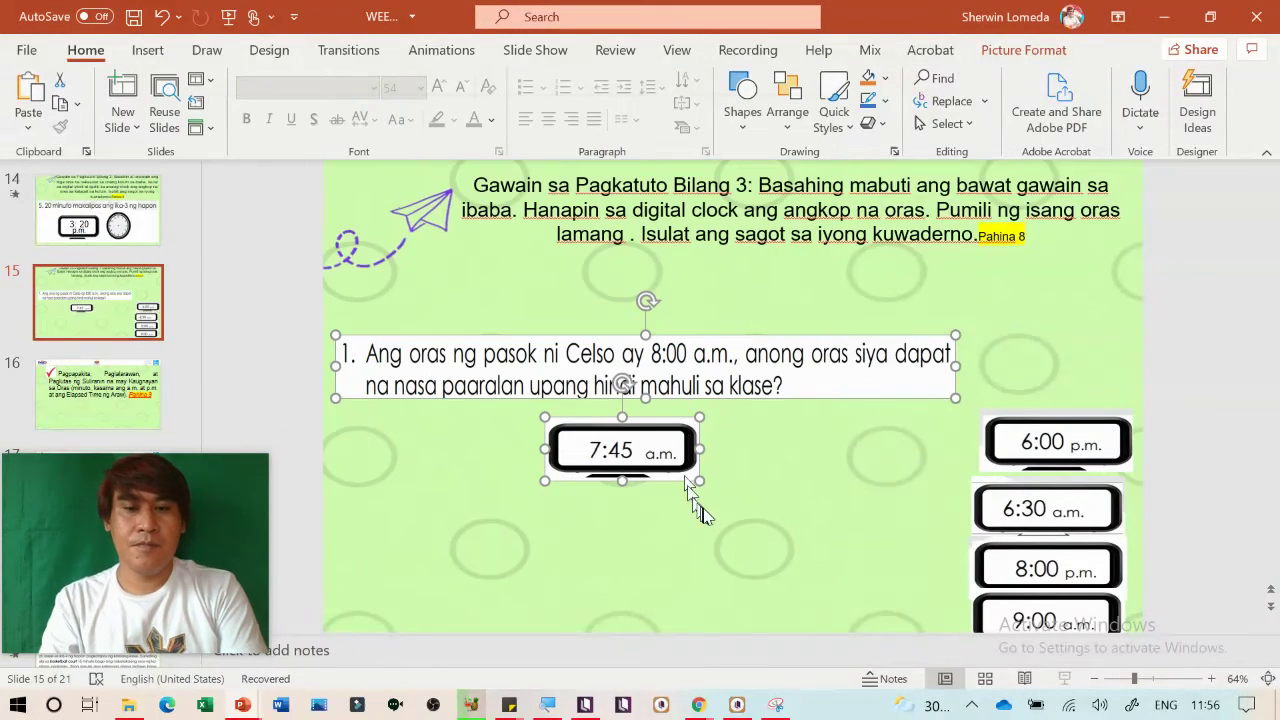
Return to Kotobee Author and load picture a from the Music folder as the image of the True/False question
{"action": "key", "text": "alt+Tab"}
{"action": "key", "text": "alt+Tab"}
{"action": "key", "text": "alt+Tab"}
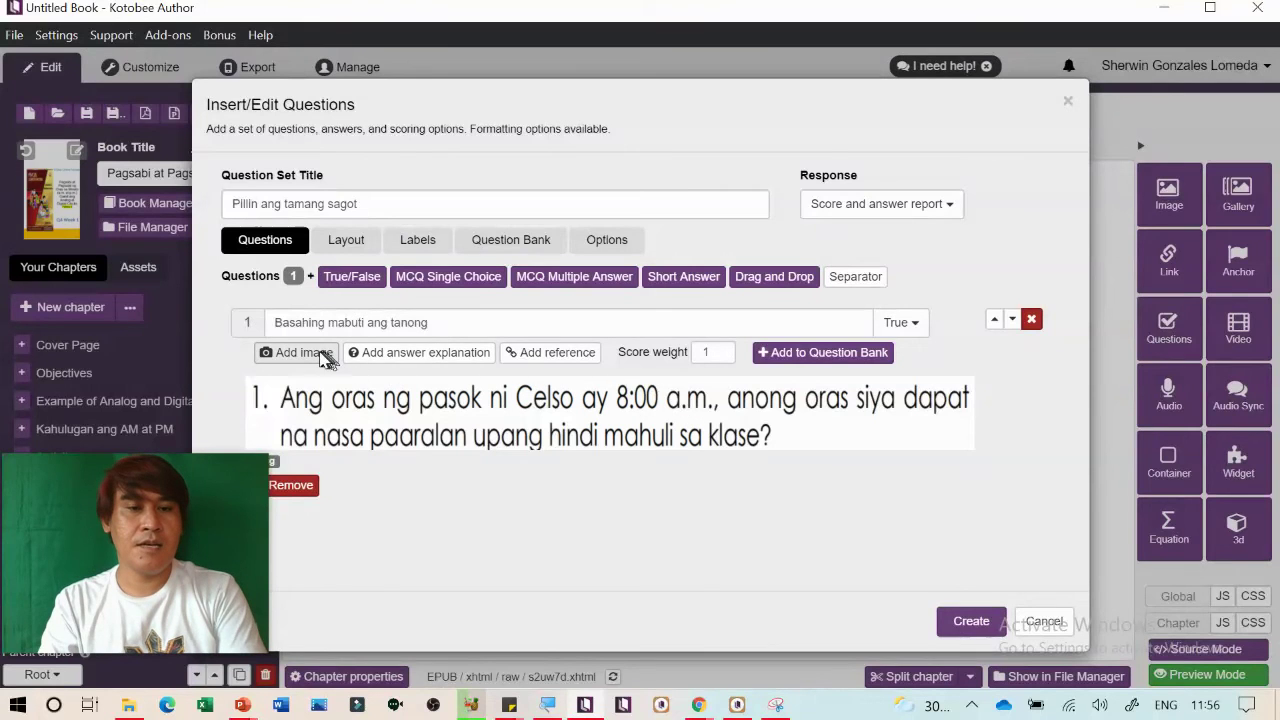
{"action": "left_click", "coordinate": [322, 355]}
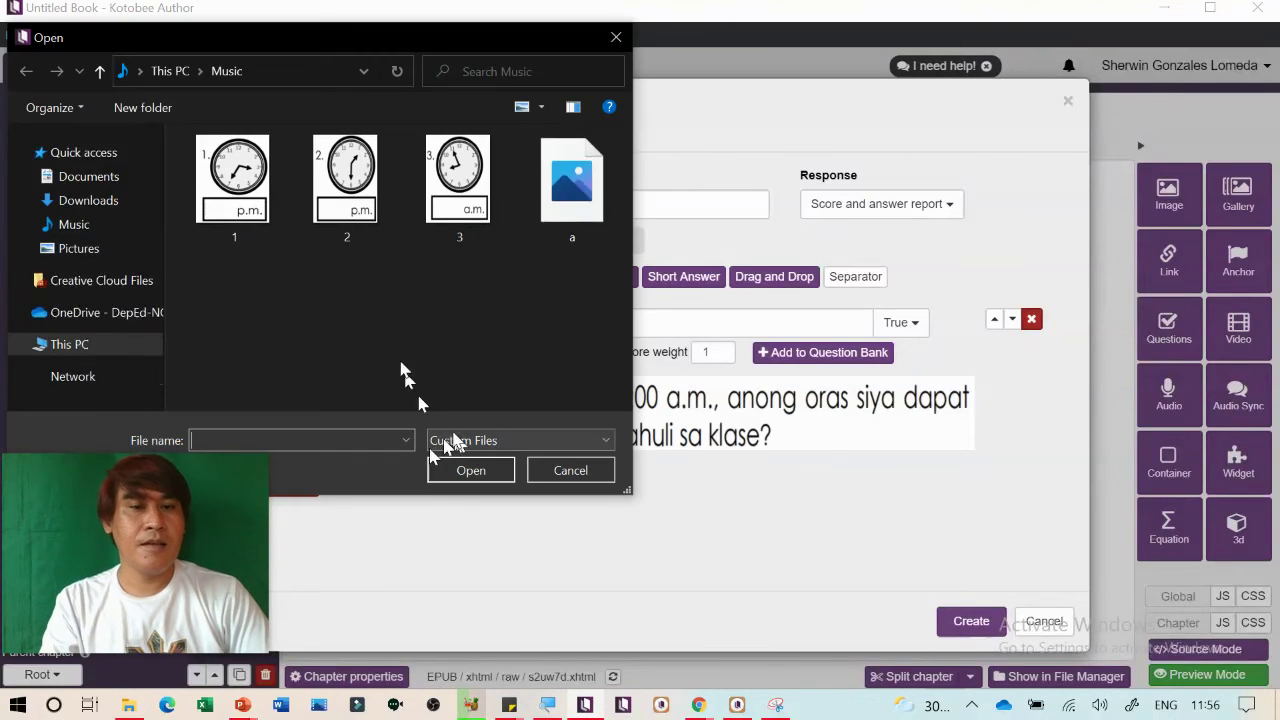
{"action": "left_click", "coordinate": [583, 211]}
{"action": "double_click", "coordinate": [583, 211]}
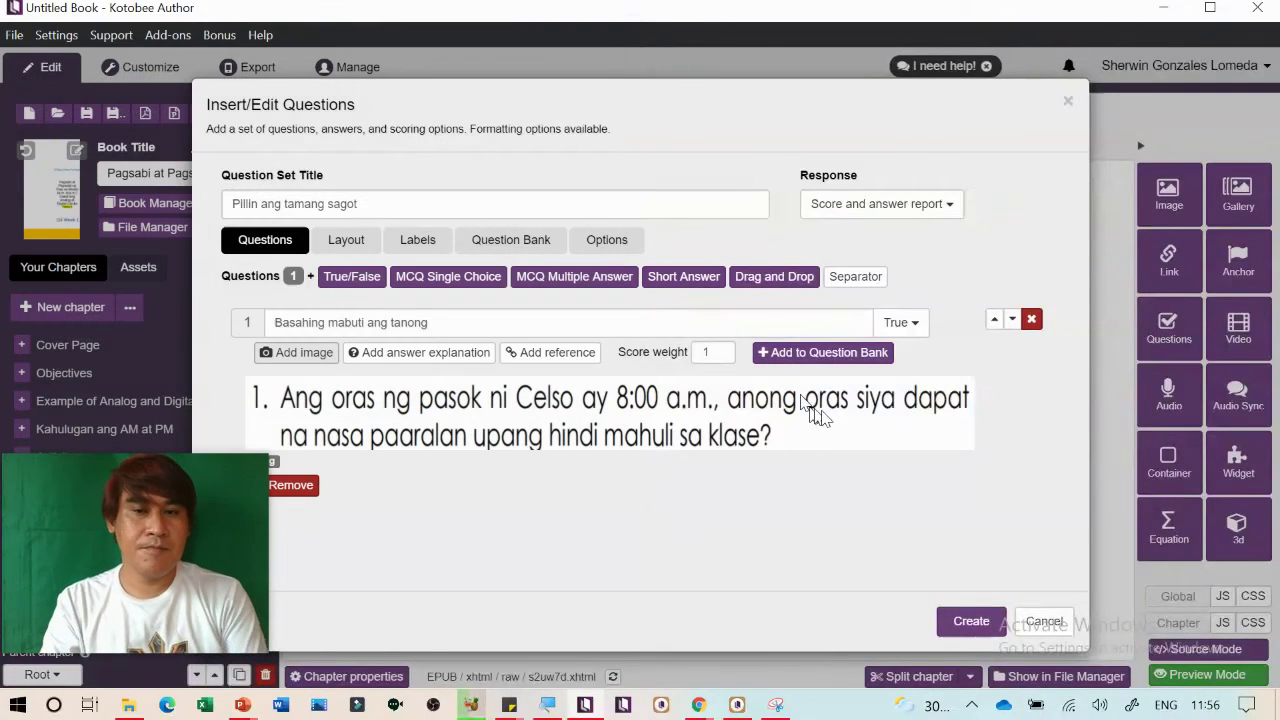
Remove the image from the True/False question and add picture a from the Music folder again
{"action": "left_click", "coordinate": [300, 486]}
{"action": "left_click", "coordinate": [323, 355]}
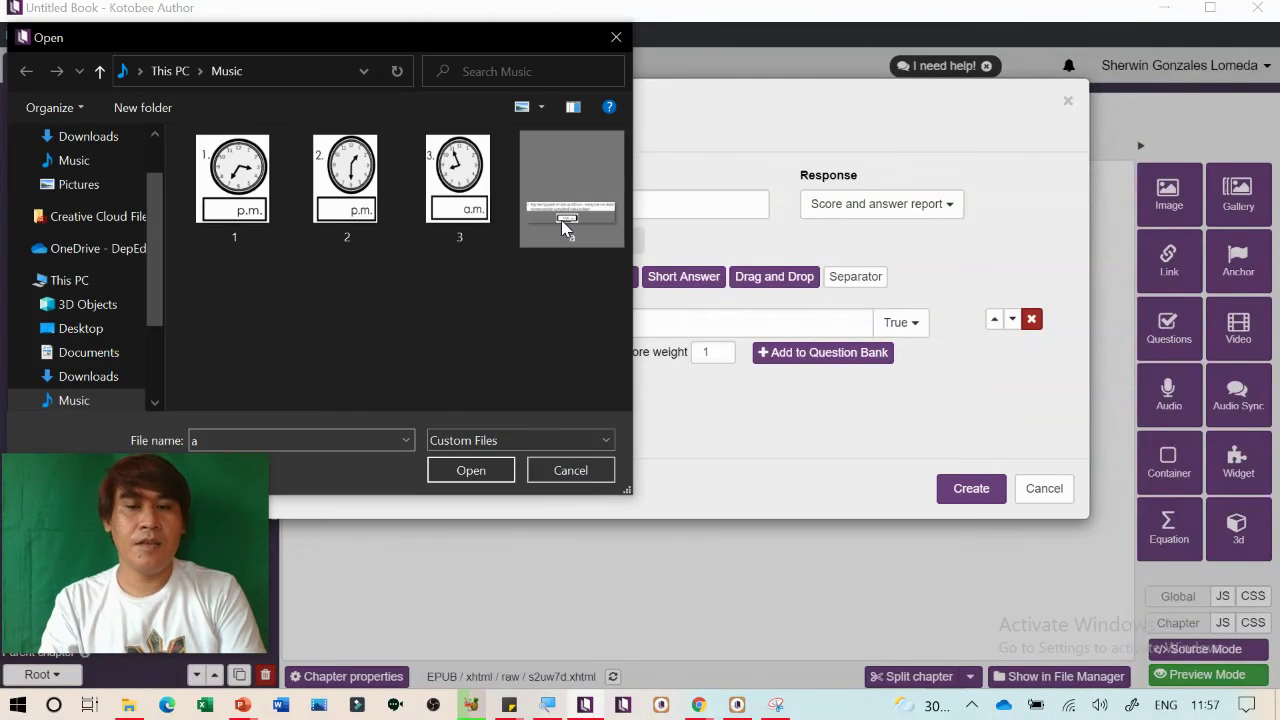
{"action": "double_click", "coordinate": [564, 228]}
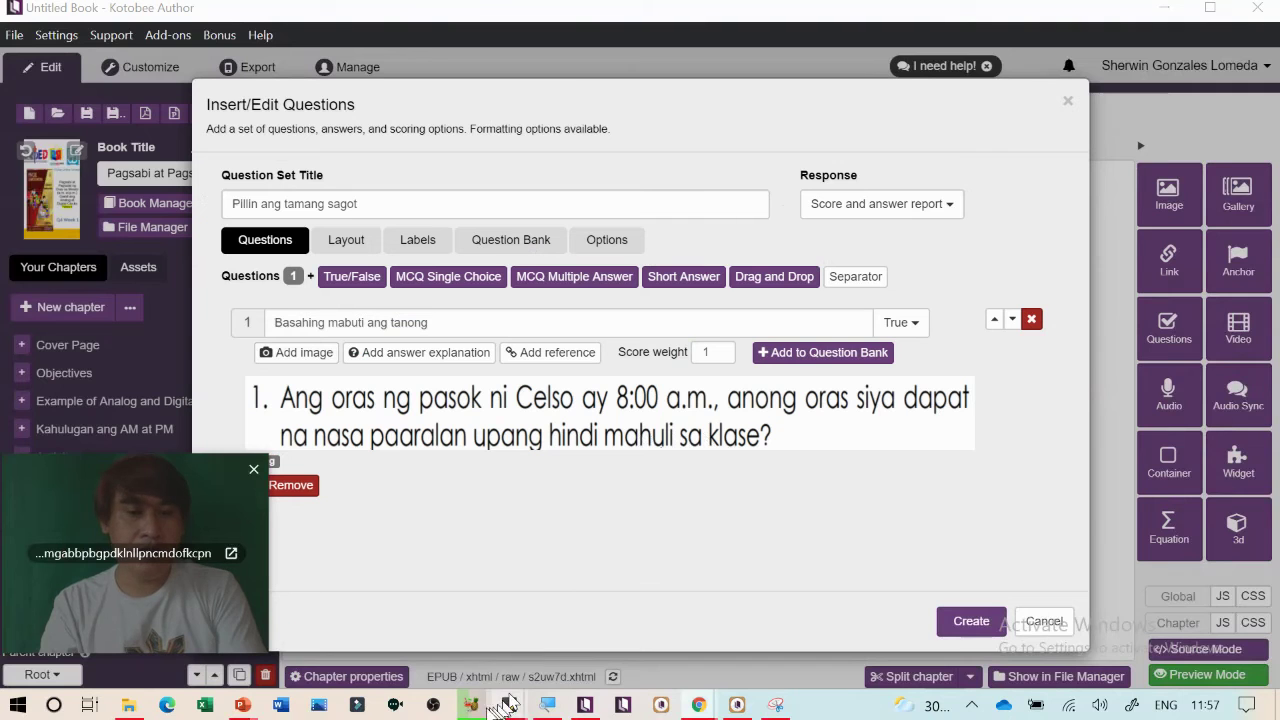
Switch to the WEEK 1 (1) presentation, bring the 7:45 a.m. clock to the front and fit it inside the question 1 picture after its second line
{"action": "mouse_move", "coordinate": [242, 705]}
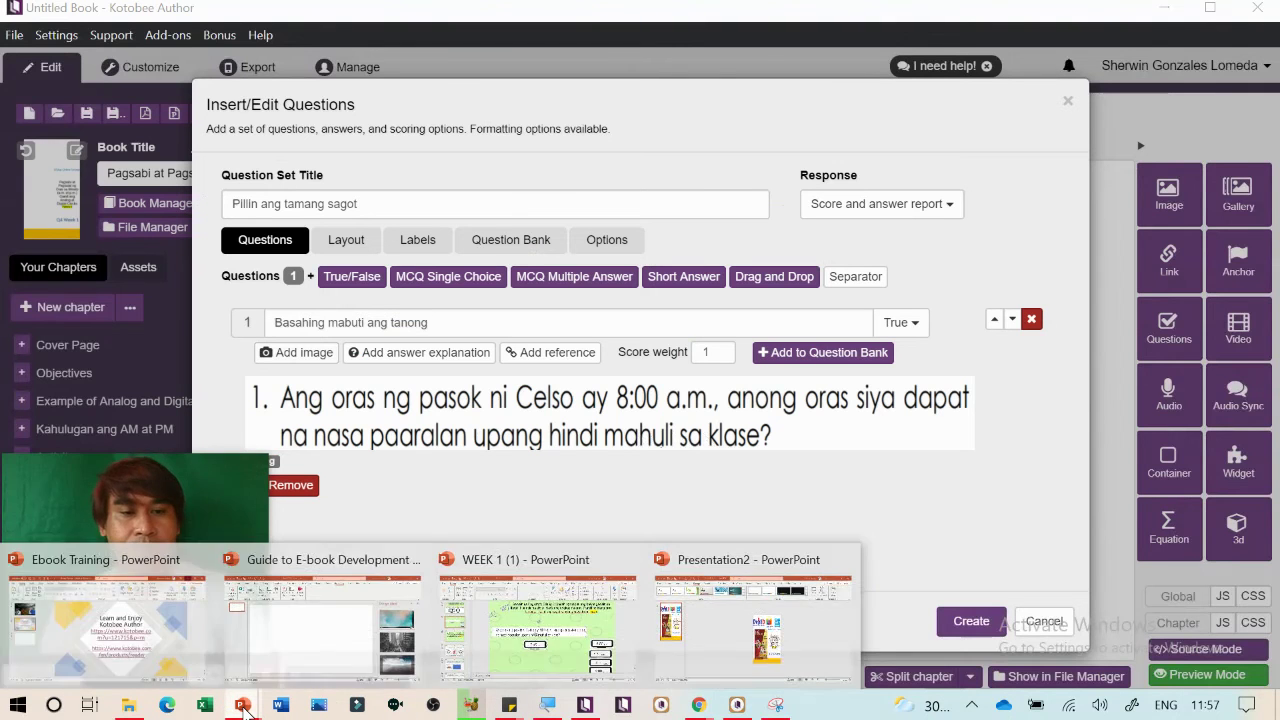
{"action": "left_click", "coordinate": [459, 612]}
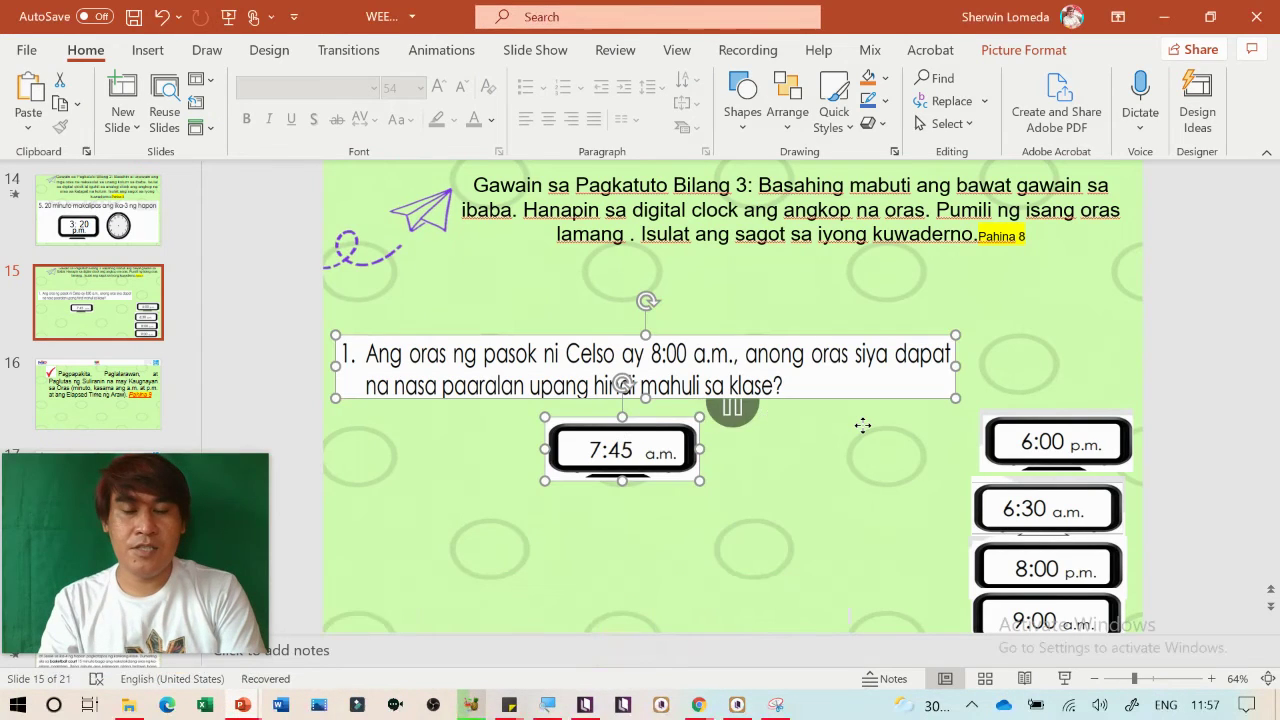
{"action": "left_click_drag", "start_coordinate": [657, 445], "coordinate": [897, 410]}
{"action": "right_click", "coordinate": [897, 410]}
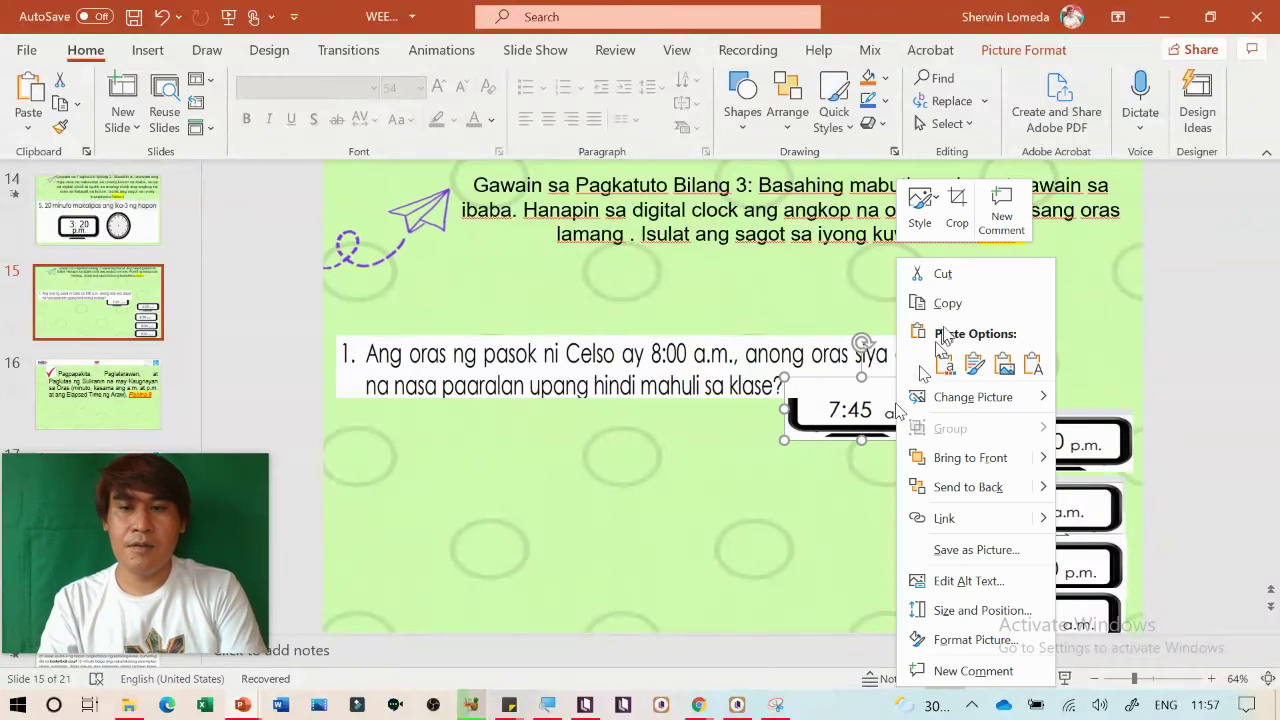
{"action": "mouse_move", "coordinate": [1037, 462]}
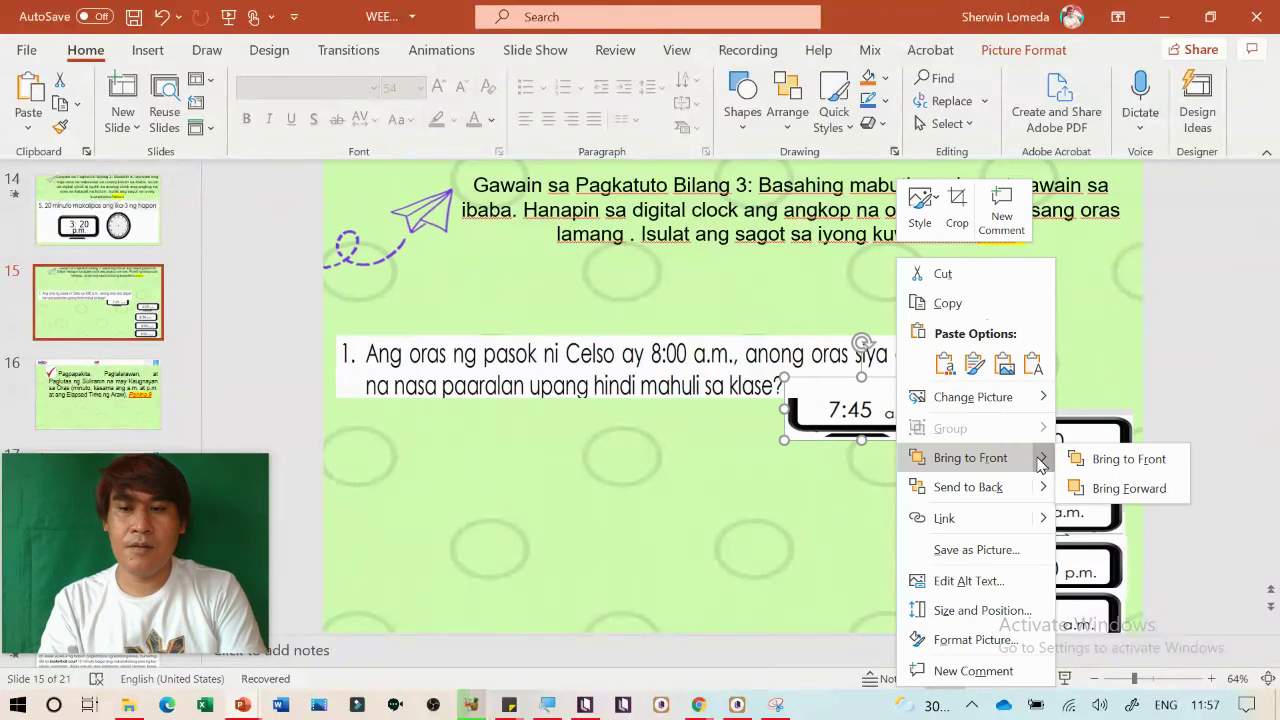
{"action": "left_click", "coordinate": [1105, 460]}
{"action": "left_click_drag", "start_coordinate": [873, 423], "coordinate": [937, 398]}
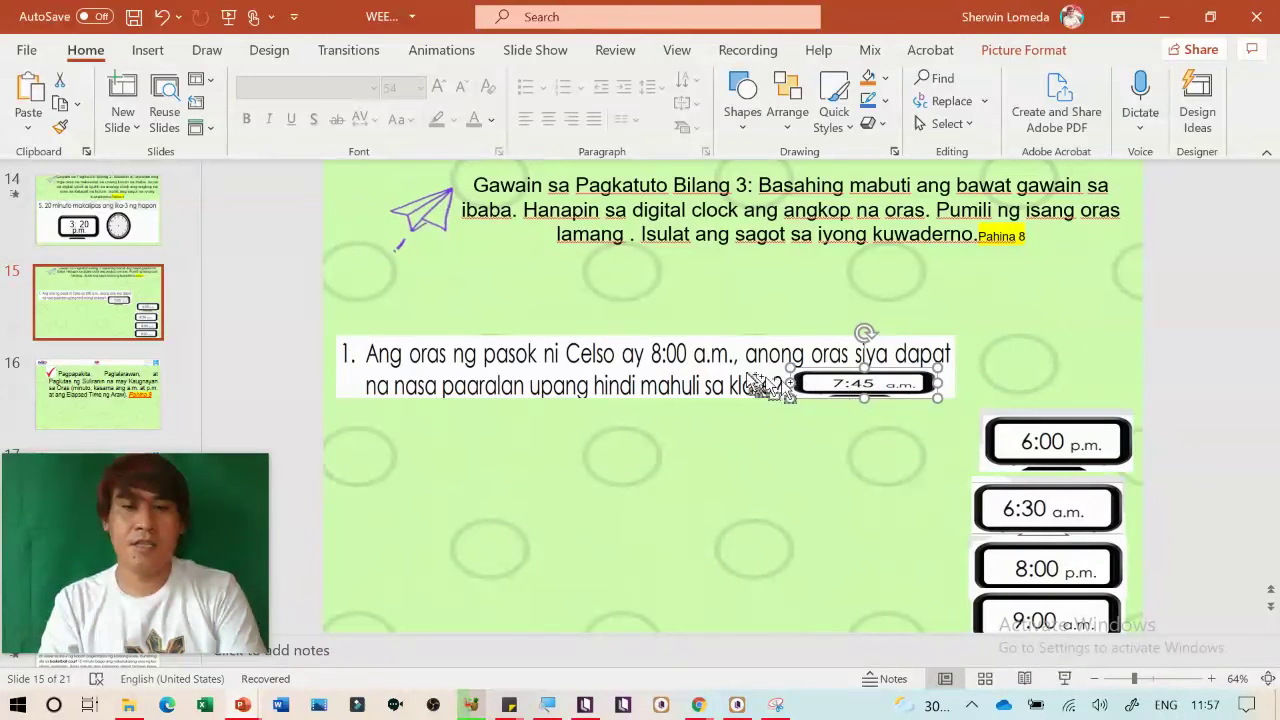
Save the question 1 picture and its overlaid clock together as PNG file a in the Music folder, overwriting the existing file
{"action": "left_click", "coordinate": [757, 381]}
{"action": "right_click", "coordinate": [728, 382]}
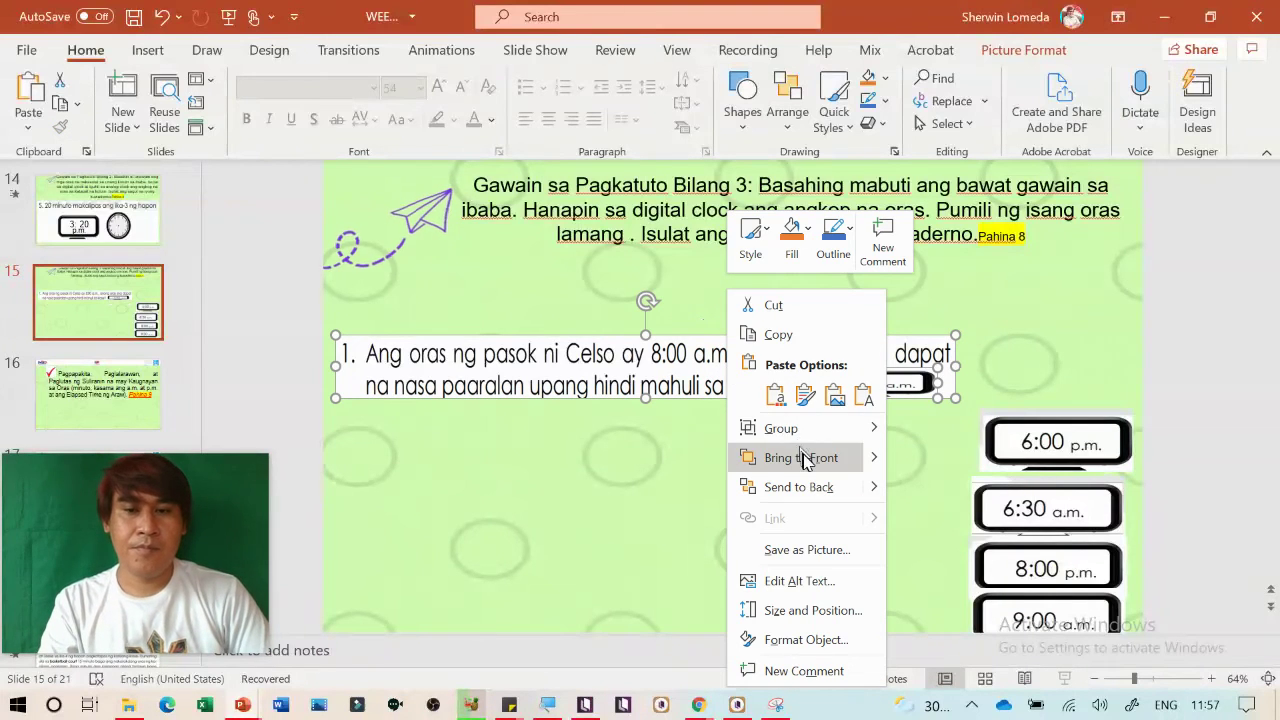
{"action": "left_click", "coordinate": [819, 548]}
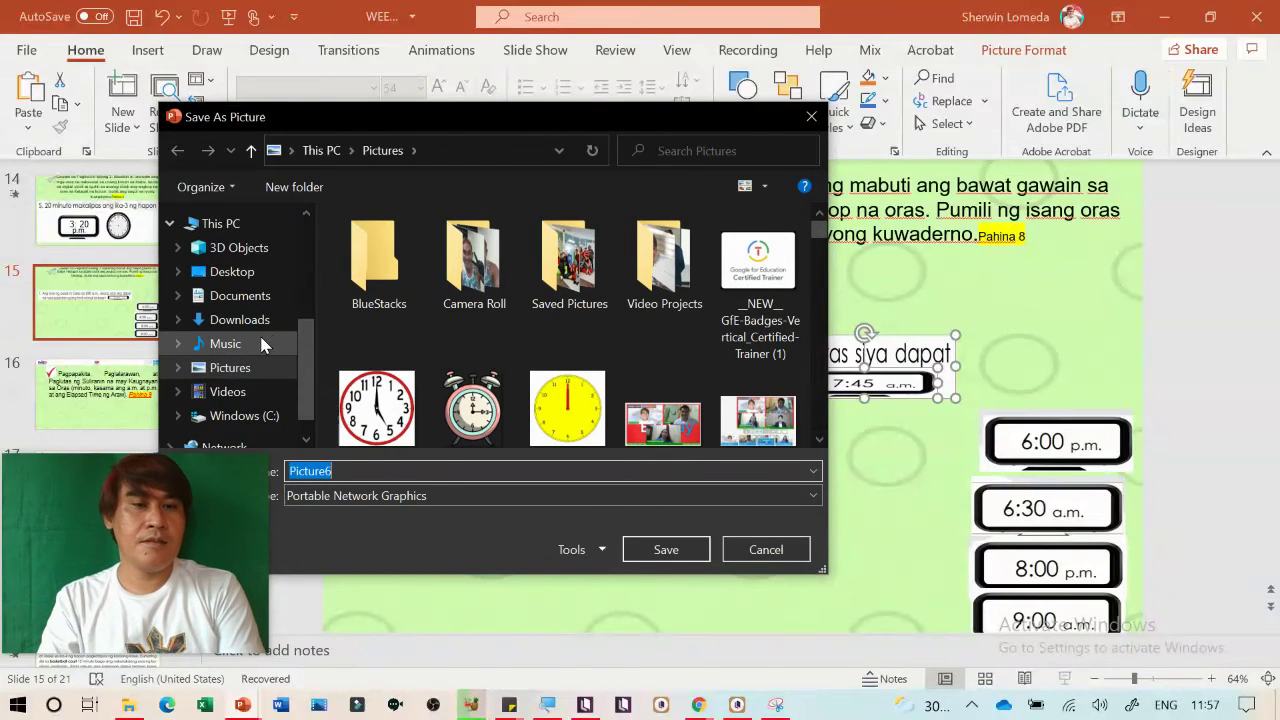
{"action": "left_click", "coordinate": [263, 344]}
{"action": "double_click", "coordinate": [755, 262]}
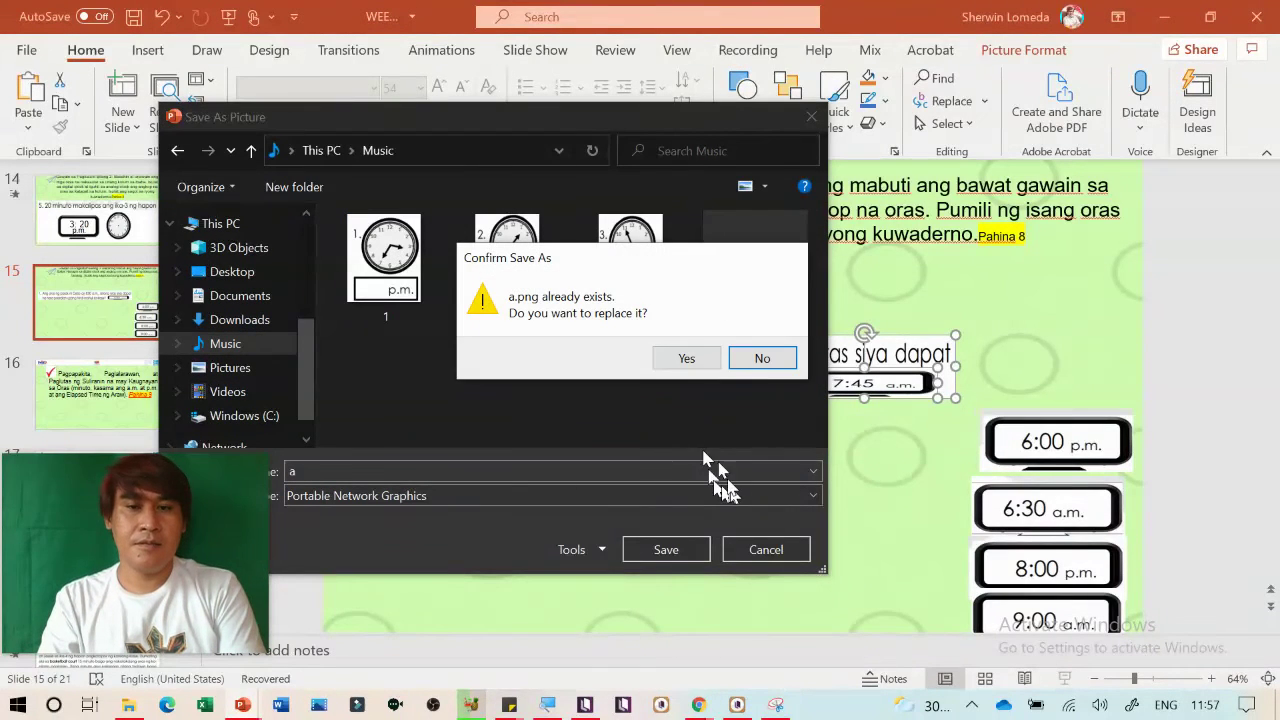
{"action": "left_click", "coordinate": [686, 359]}
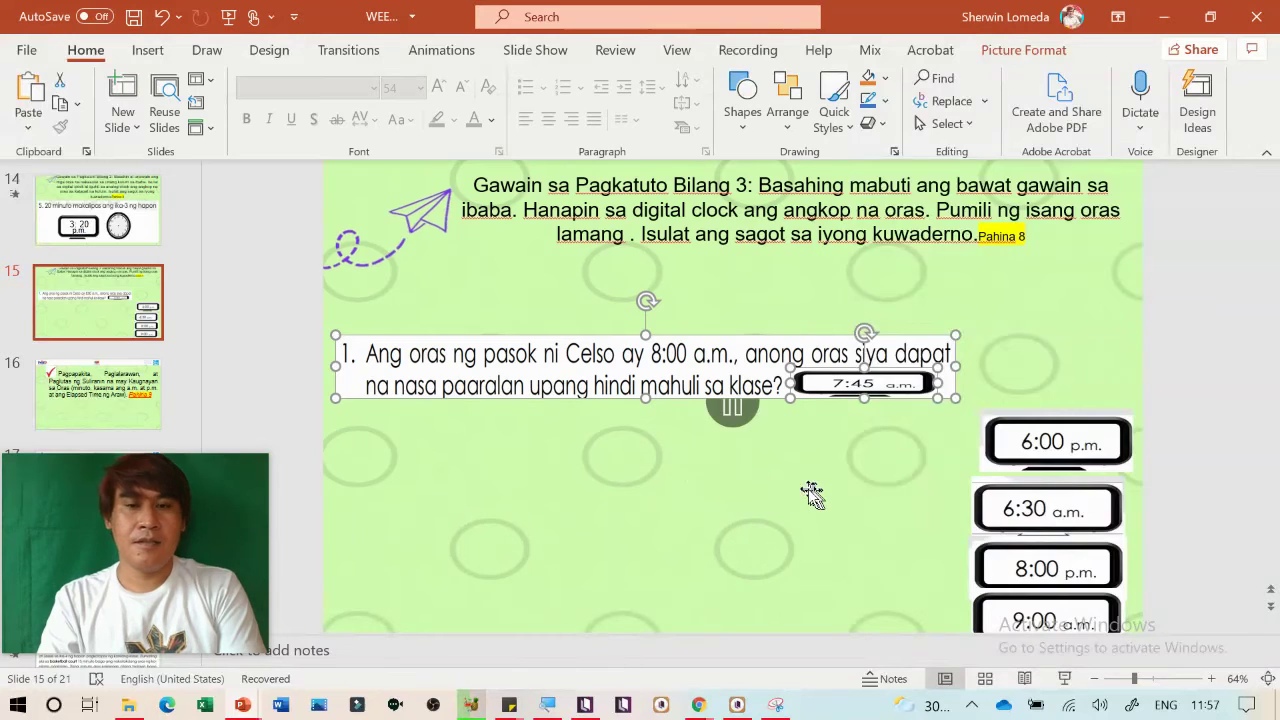
Return to Kotobee Author, reload picture a from the Music folder on the True/False question, and discard the question set
{"action": "key", "text": "alt+Tab"}
{"action": "key", "text": "Tab"}
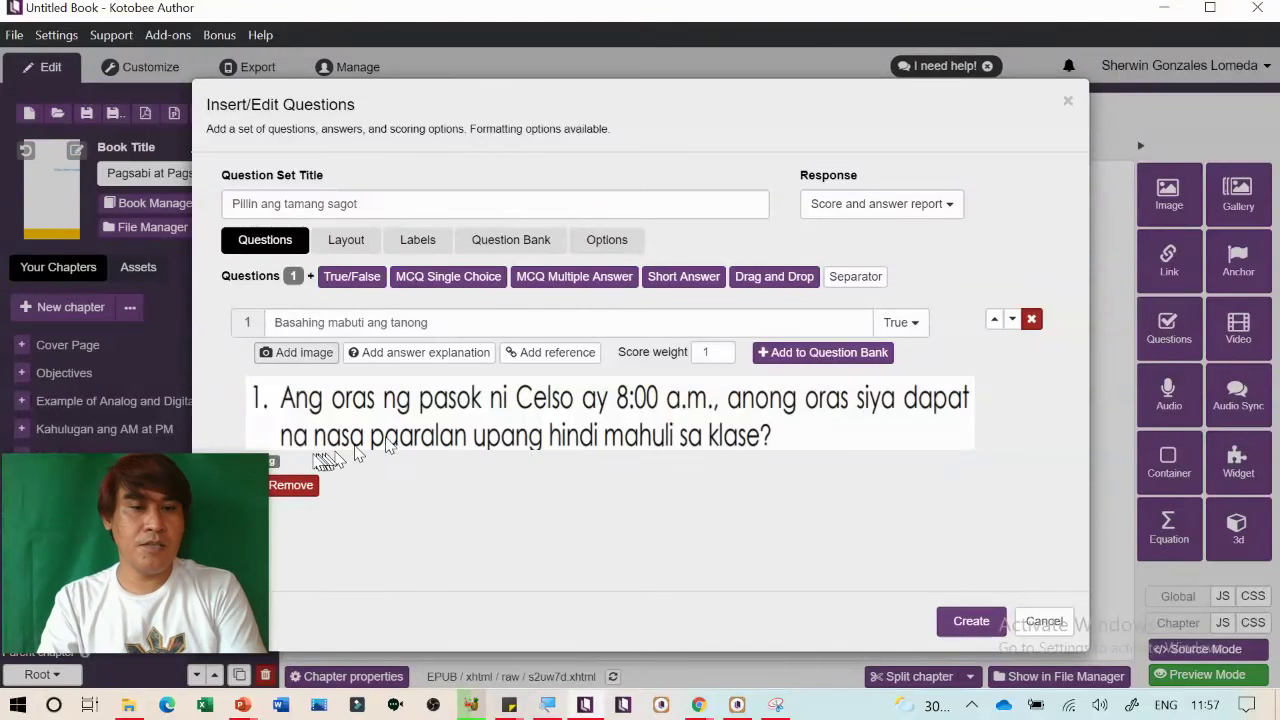
{"action": "left_click", "coordinate": [280, 487]}
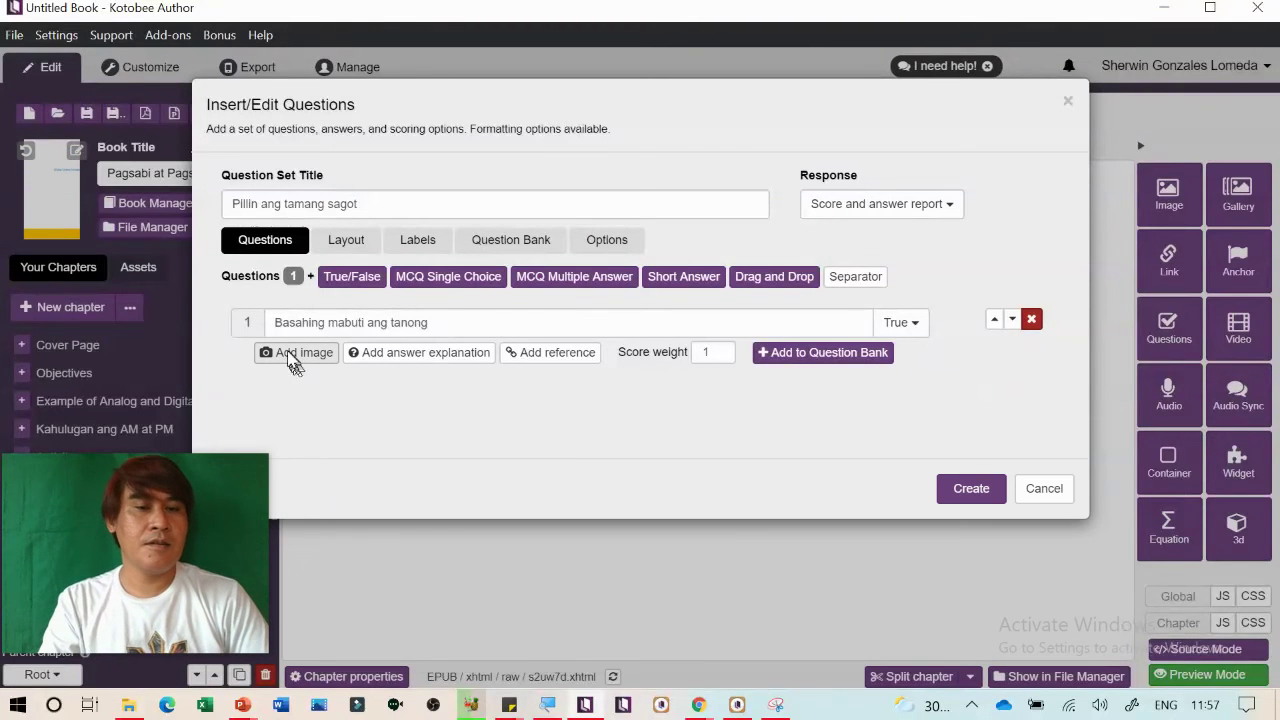
{"action": "left_click", "coordinate": [298, 353]}
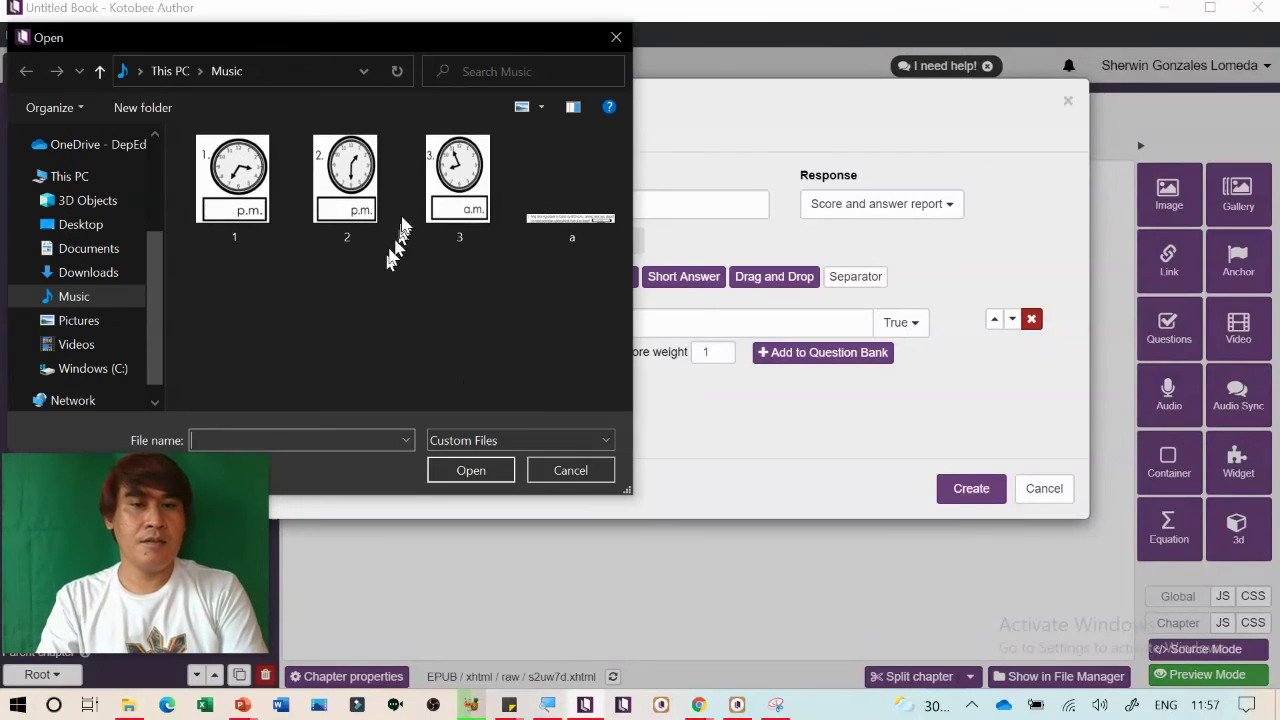
{"action": "double_click", "coordinate": [570, 213]}
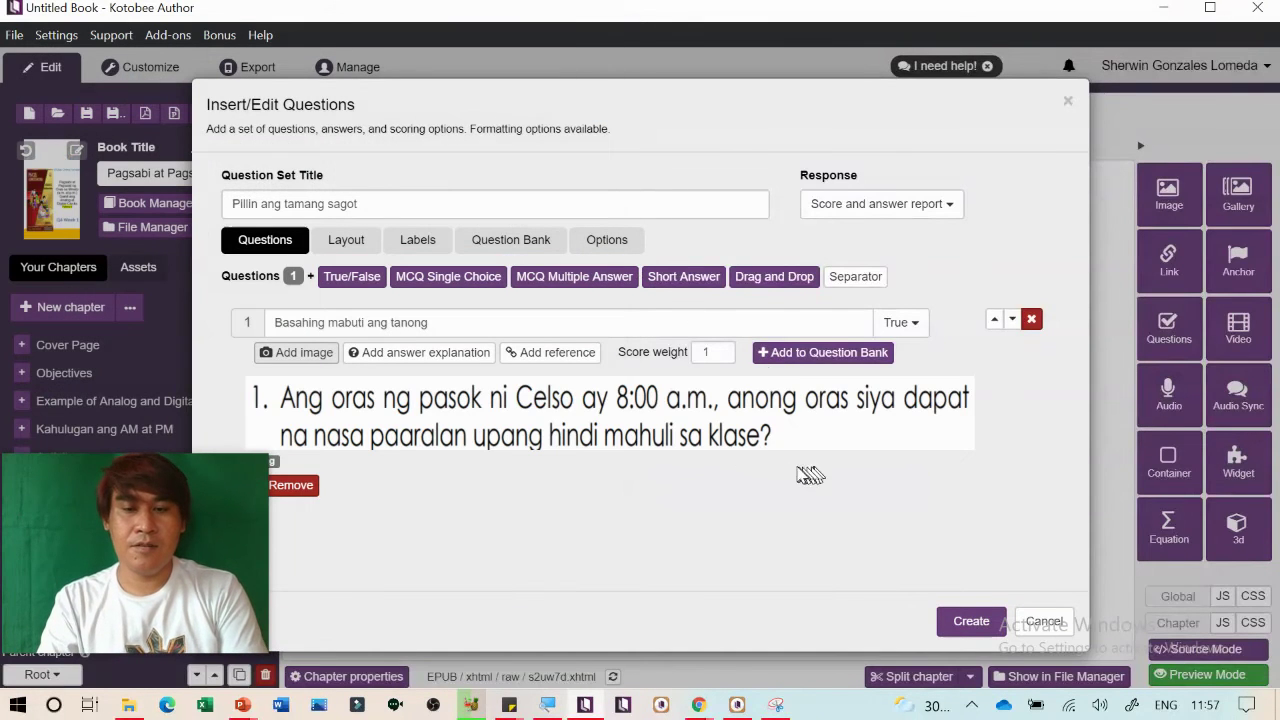
{"action": "left_click", "coordinate": [1045, 622]}
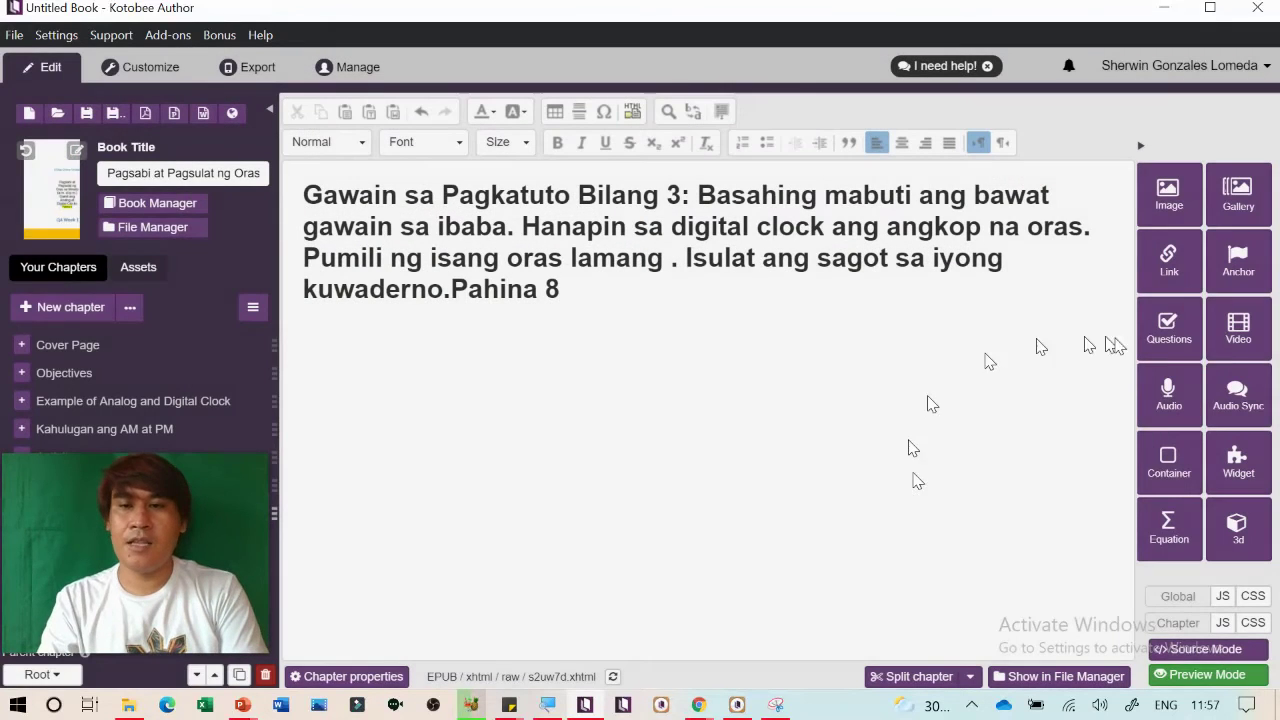
Start a new question set titled "Basahing maigi ang mga situasyon" with the Score and answer report response
{"action": "left_click", "coordinate": [1162, 328]}
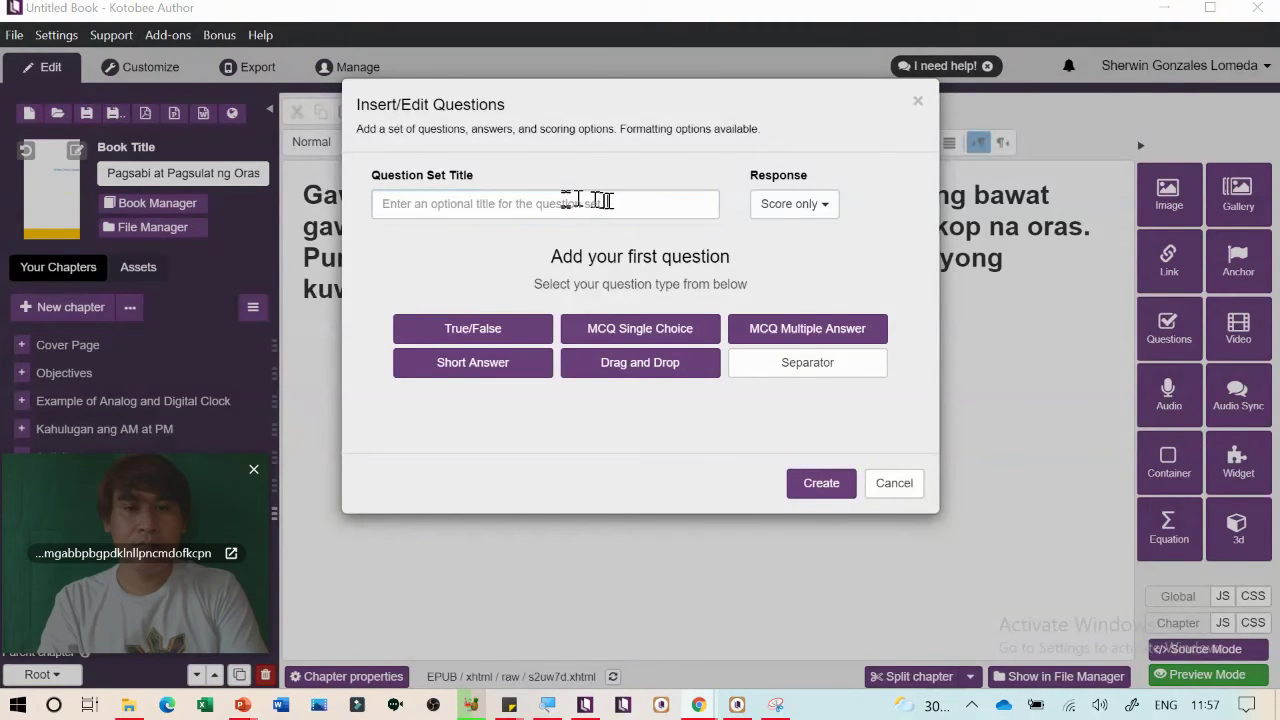
{"action": "left_click", "coordinate": [587, 203]}
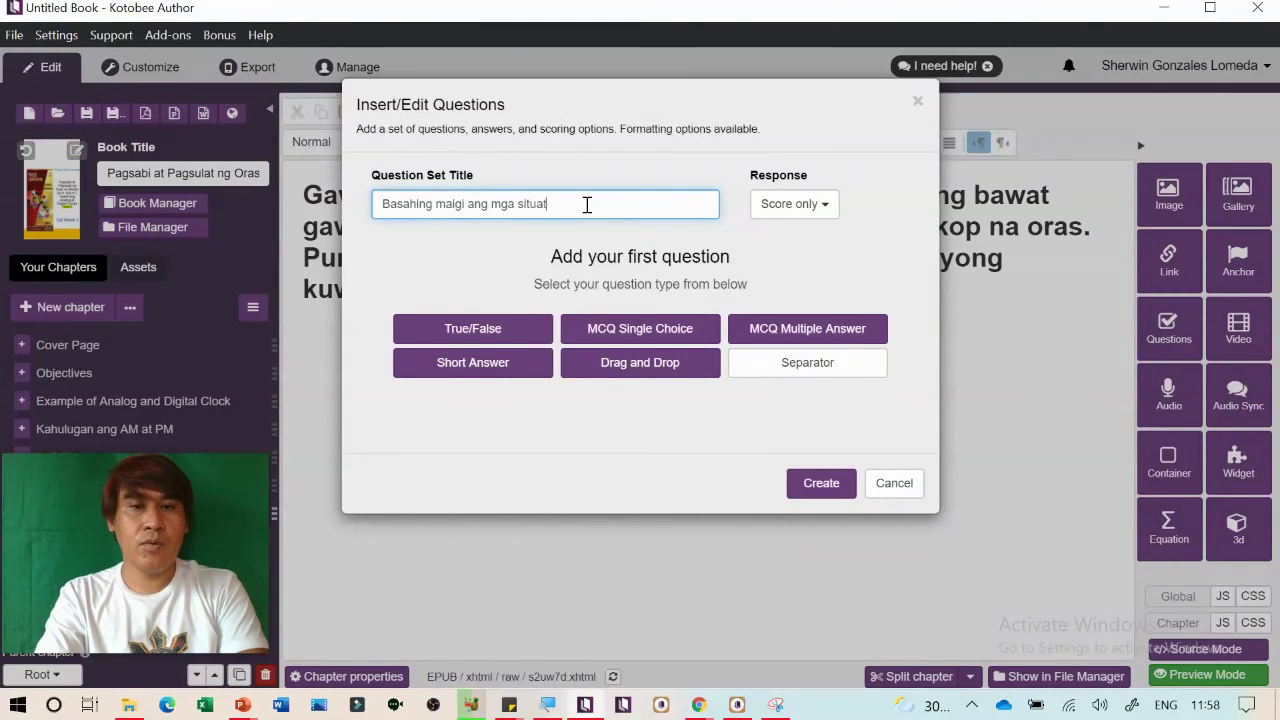
{"action": "left_click", "coordinate": [822, 204]}
{"action": "left_click", "coordinate": [805, 262]}
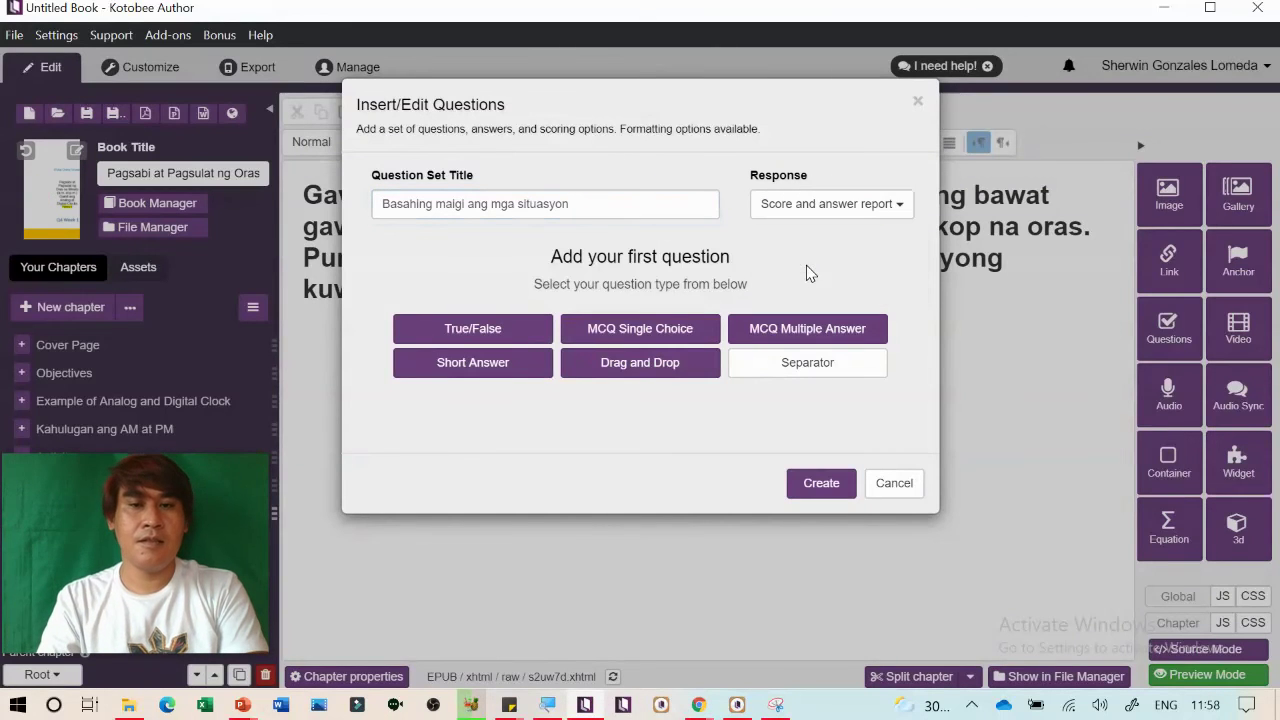
Add a True/False question reading "Tama o Mali" with picture a from the Music folder as its image
{"action": "left_click", "coordinate": [509, 336]}
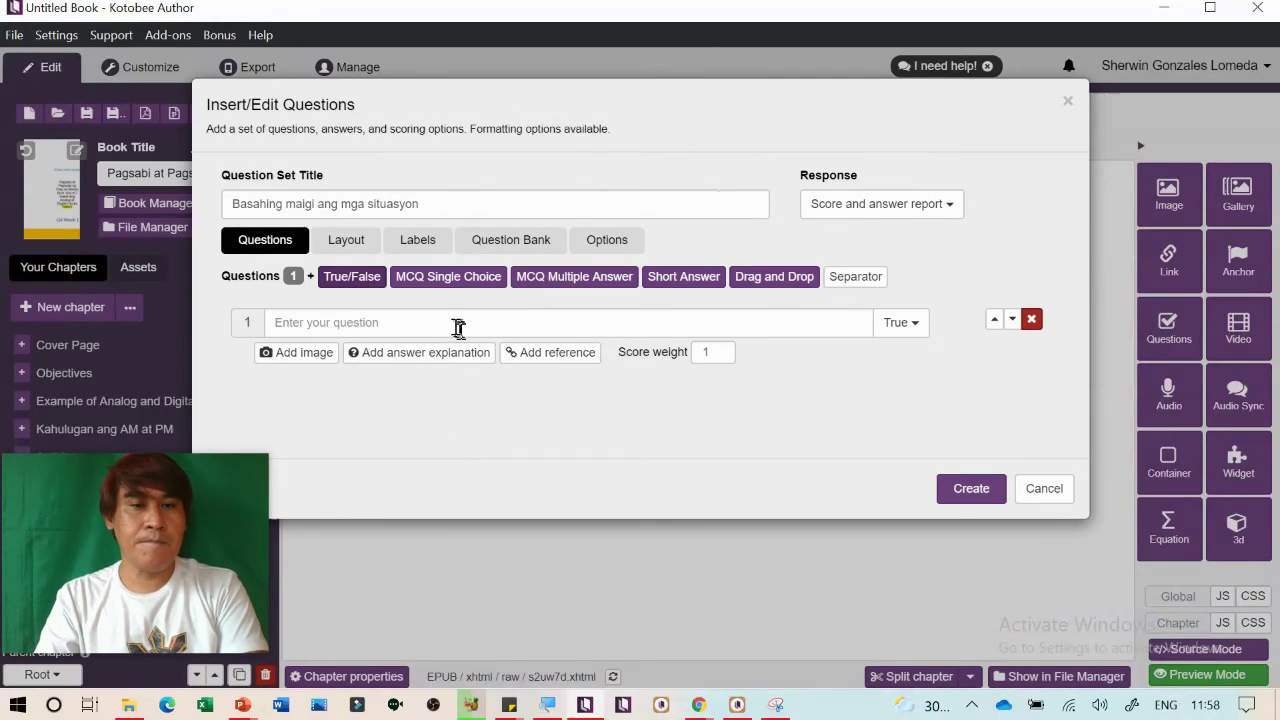
{"action": "left_click", "coordinate": [452, 323]}
{"action": "type", "text": "Tama o Mali"}
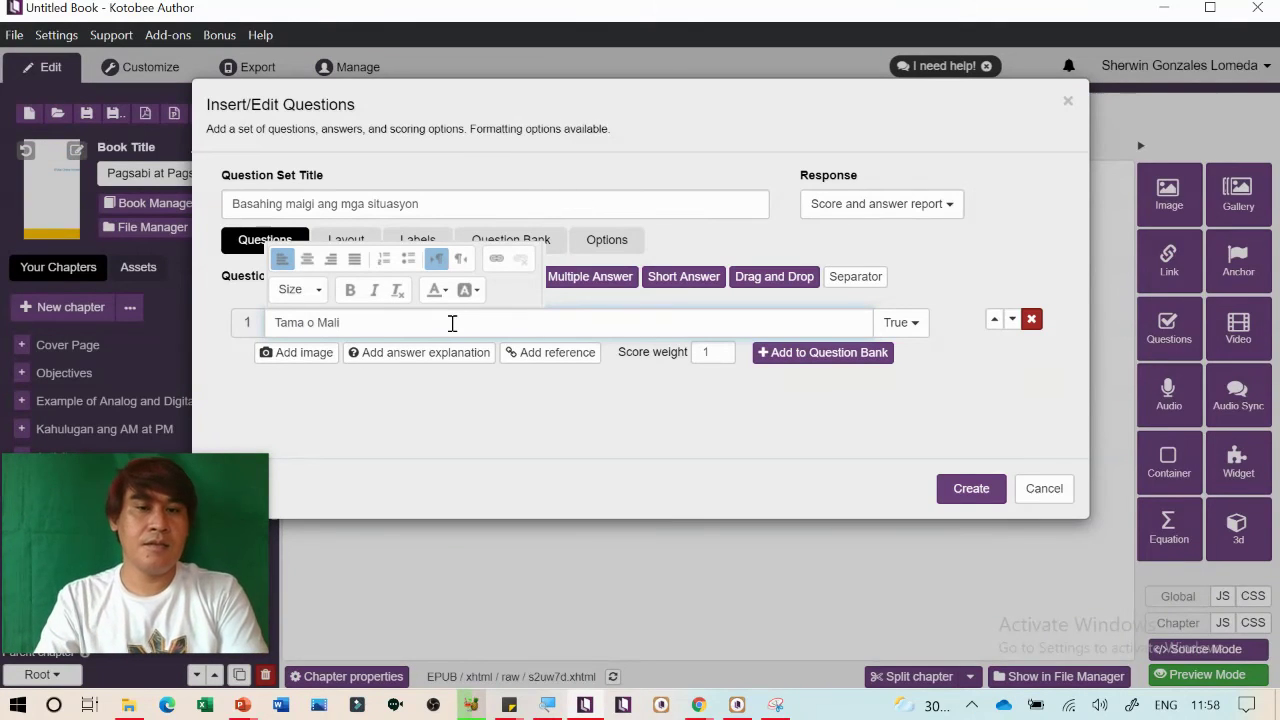
{"action": "left_click", "coordinate": [305, 357]}
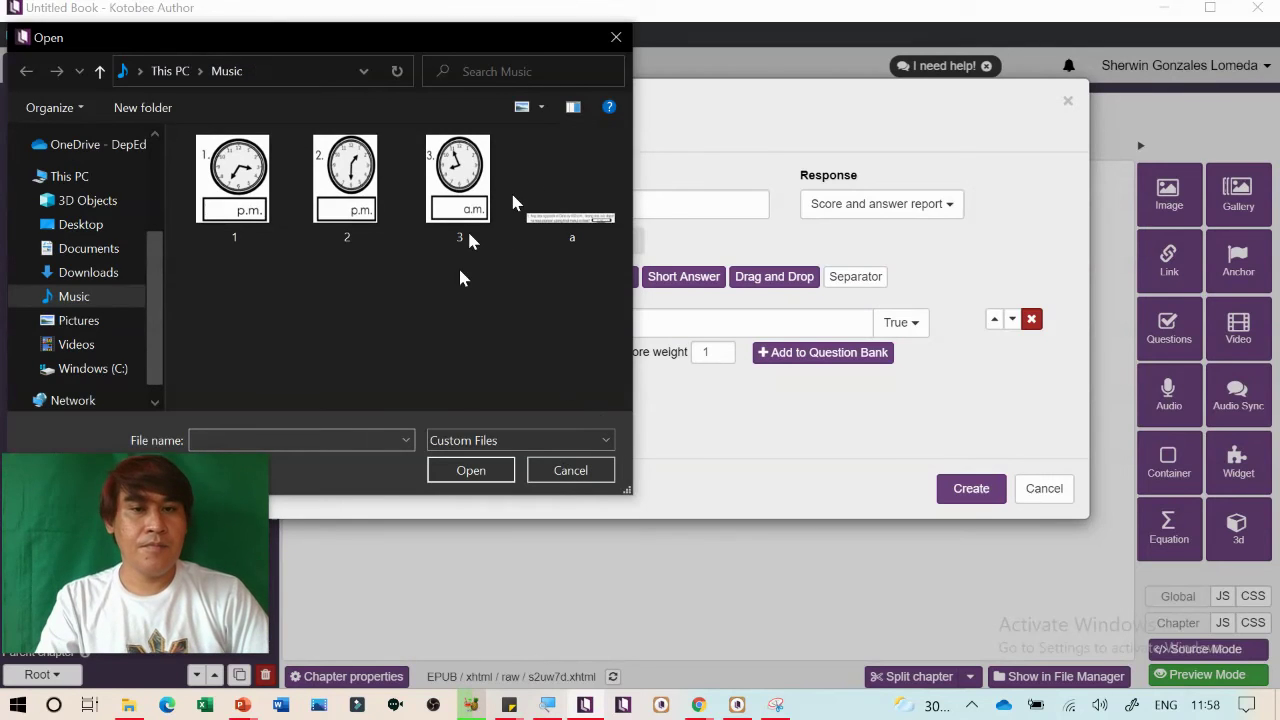
{"action": "double_click", "coordinate": [571, 216]}
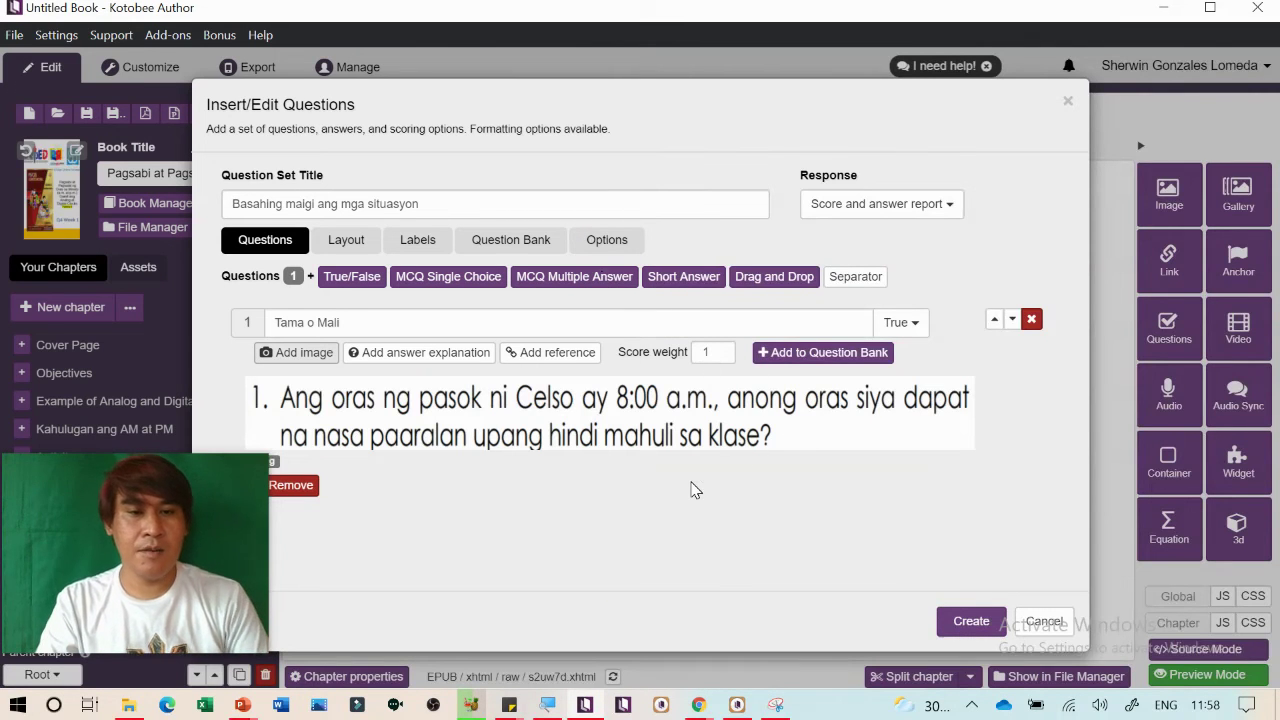
Rename the True/False question's first choice to "Tama" and its second choice to "Mali"
{"action": "left_click", "coordinate": [920, 319]}
{"action": "left_click", "coordinate": [930, 404]}
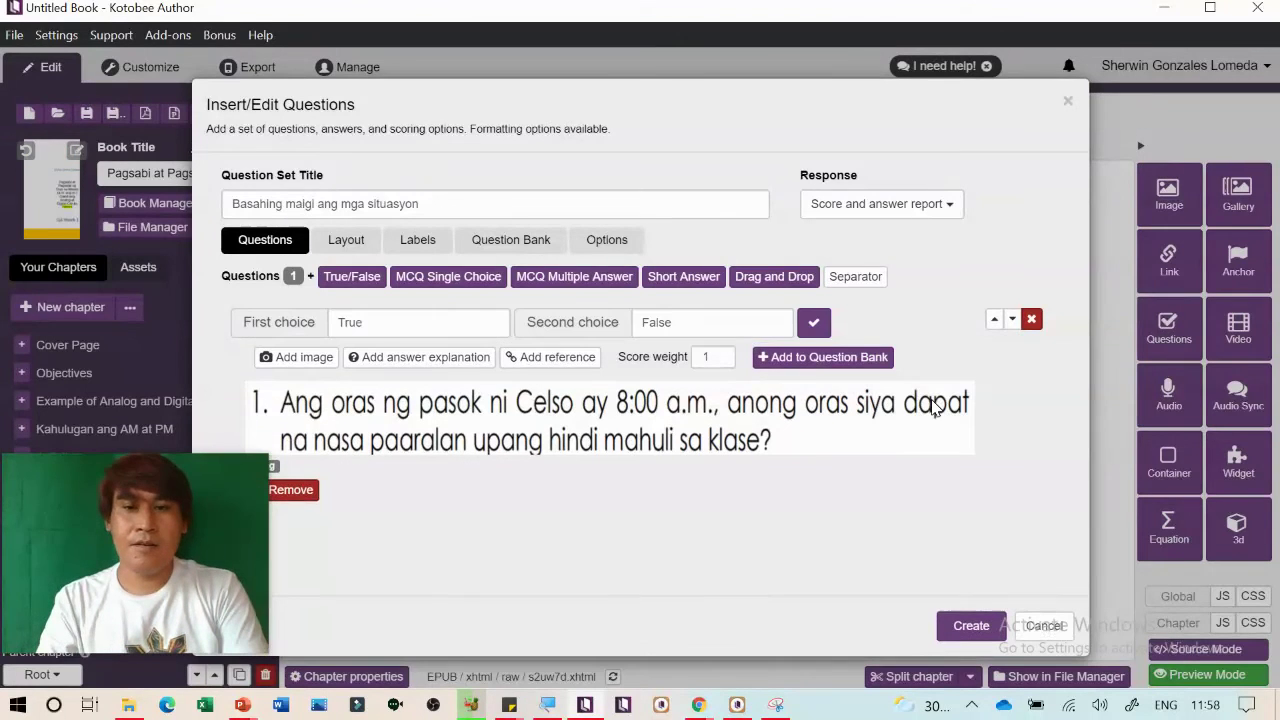
{"action": "left_click_drag", "start_coordinate": [440, 325], "coordinate": [282, 322]}
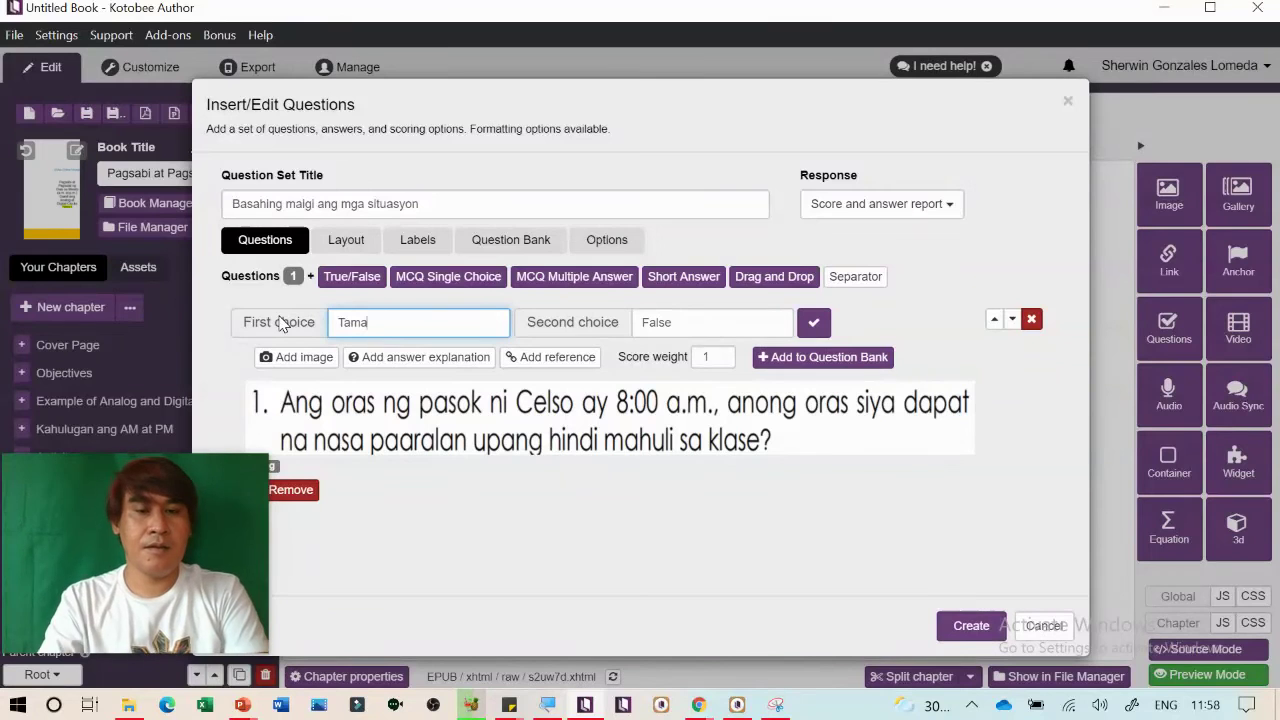
{"action": "left_click", "coordinate": [691, 324]}
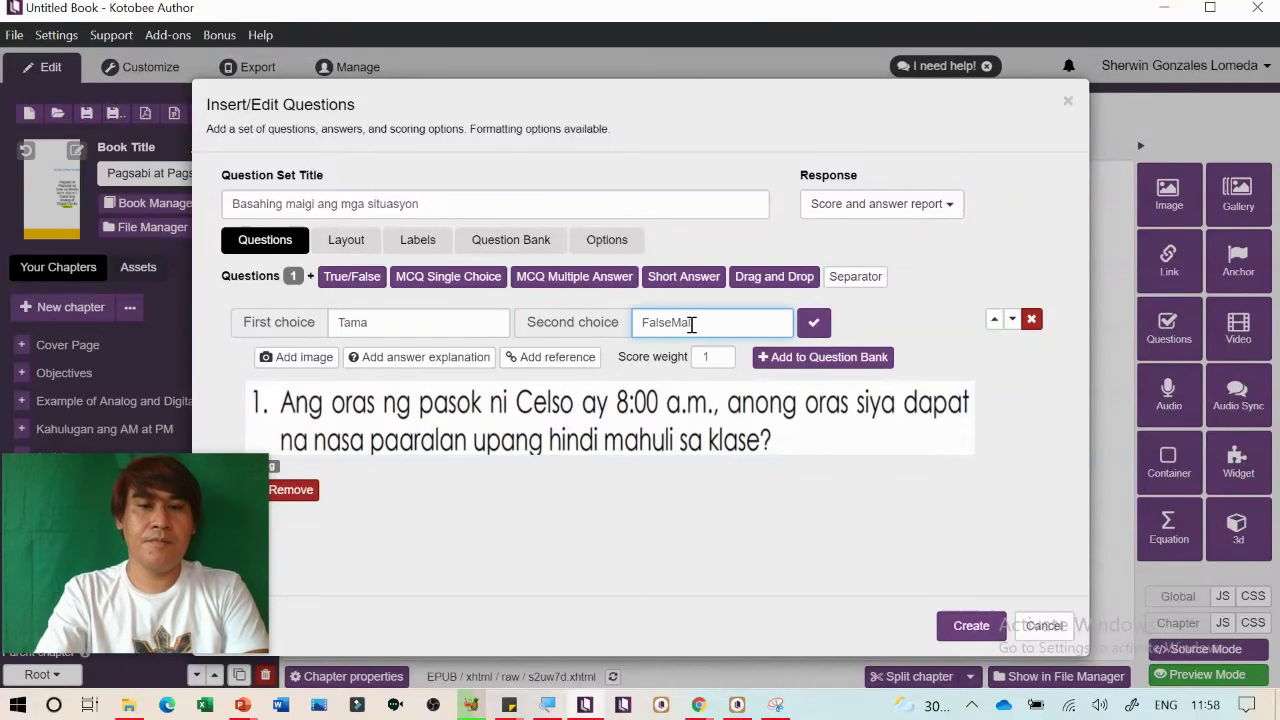
{"action": "left_click", "coordinate": [814, 322]}
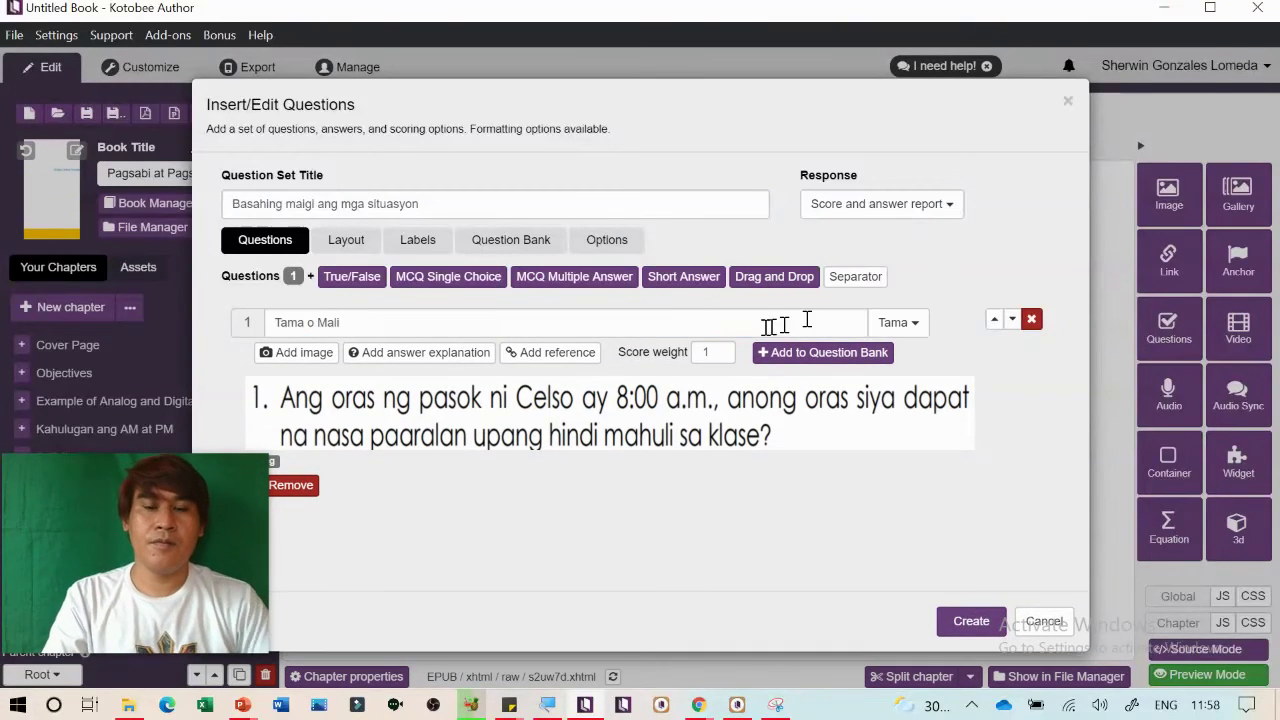
{"action": "left_click", "coordinate": [916, 322]}
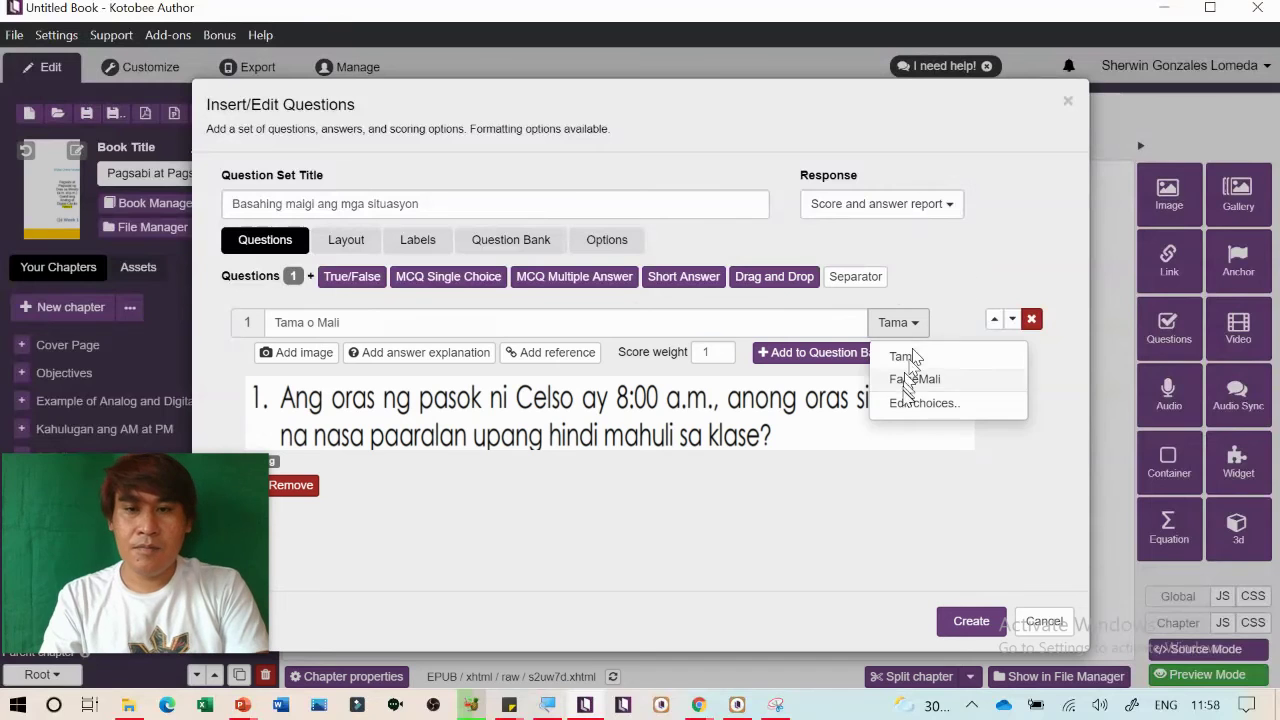
{"action": "left_click", "coordinate": [910, 402]}
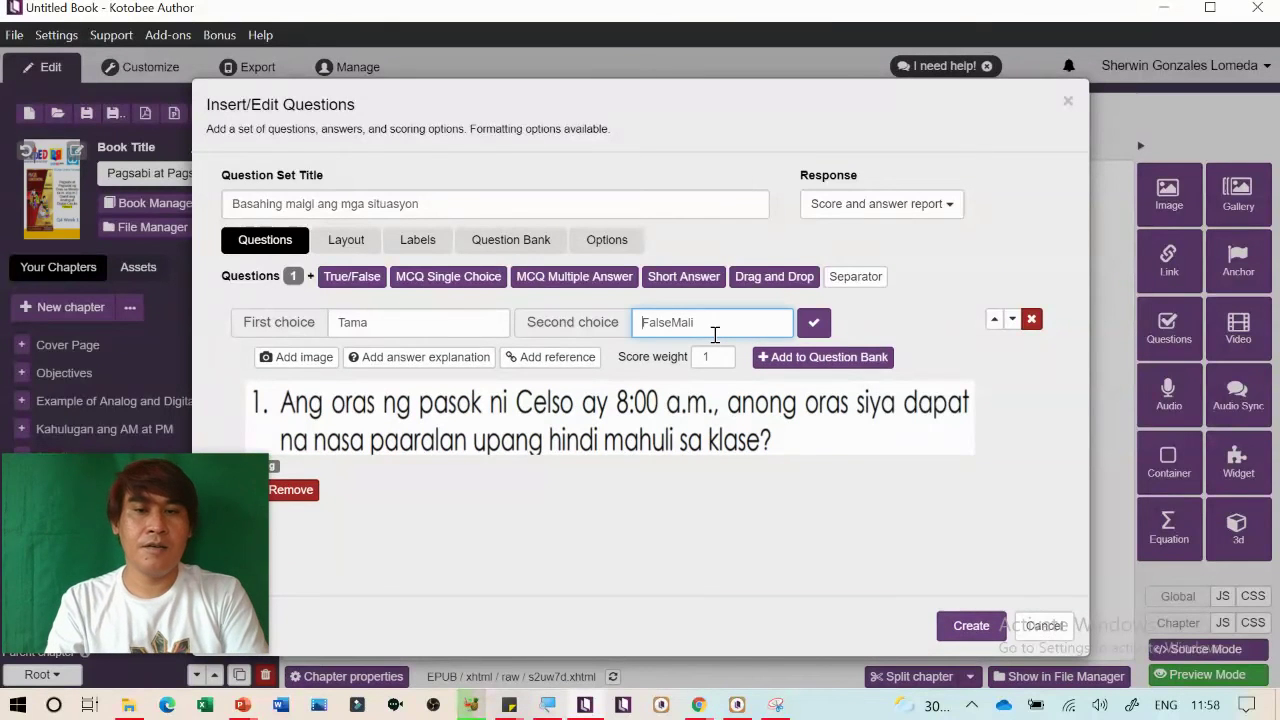
{"action": "key", "text": "BackSpace"}
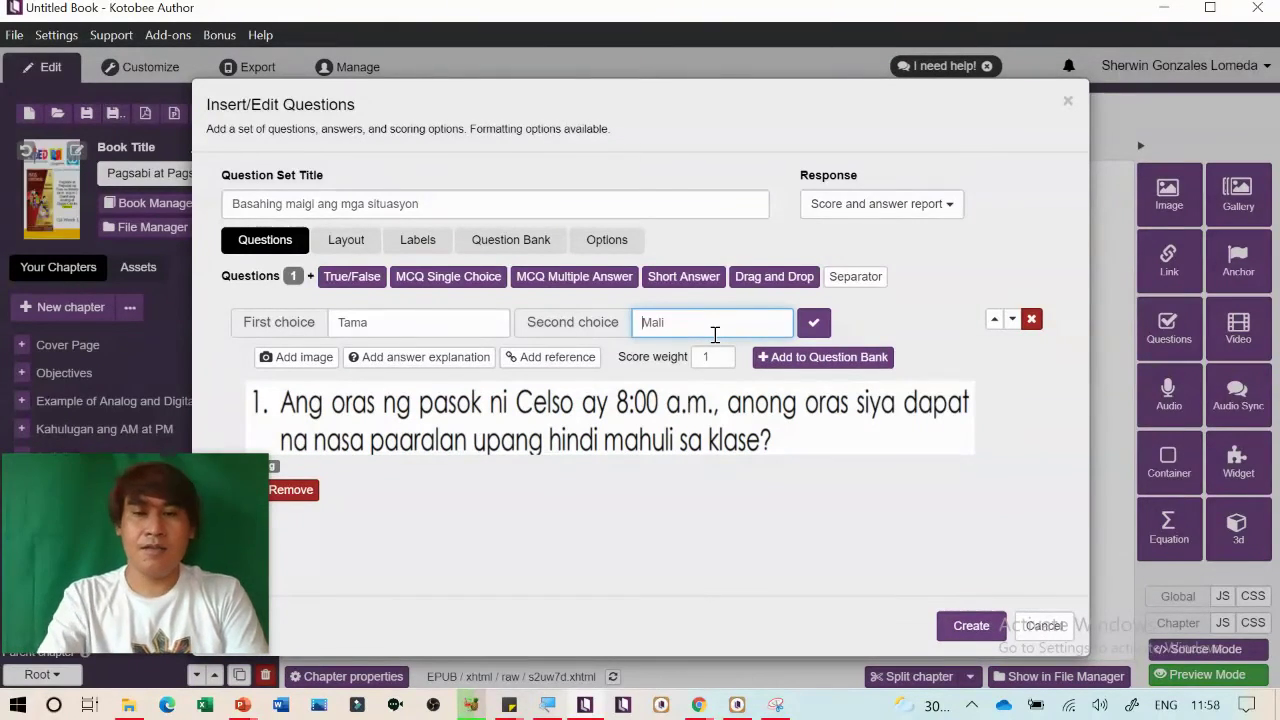
{"action": "left_click", "coordinate": [816, 325]}
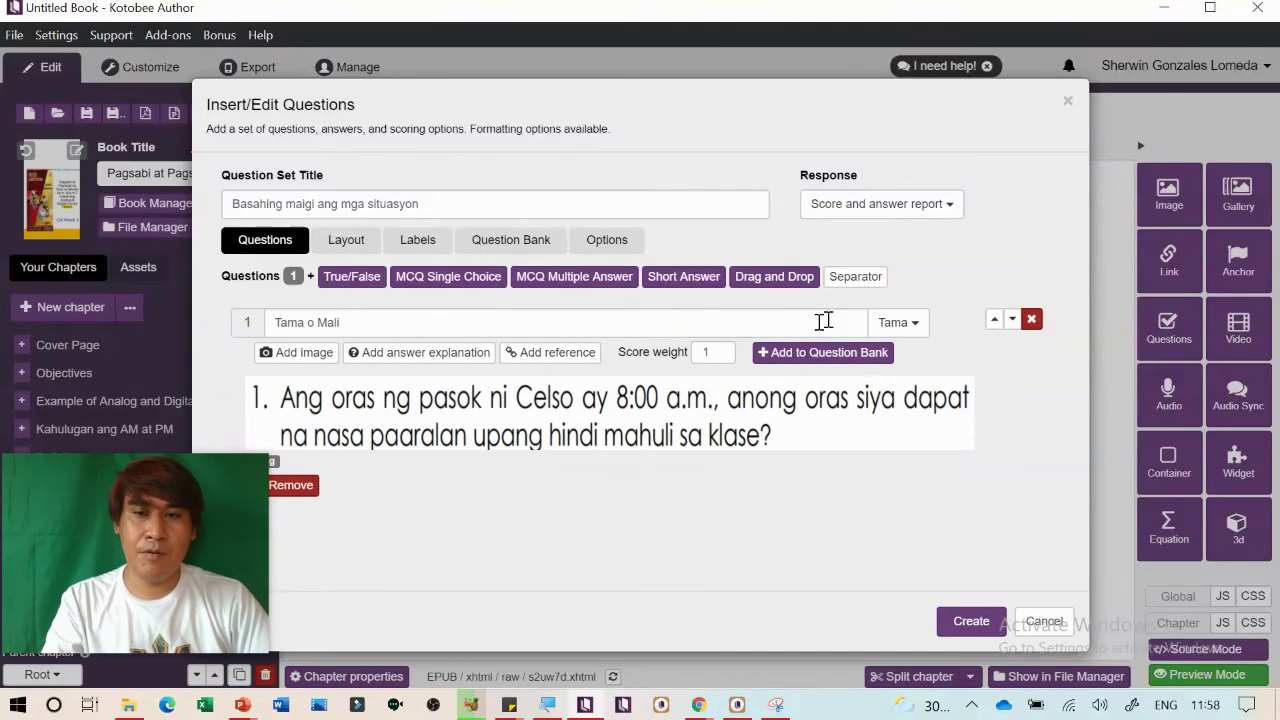
Set Tama as the question's correct answer and create the question set in the chapter
{"action": "left_click", "coordinate": [914, 324]}
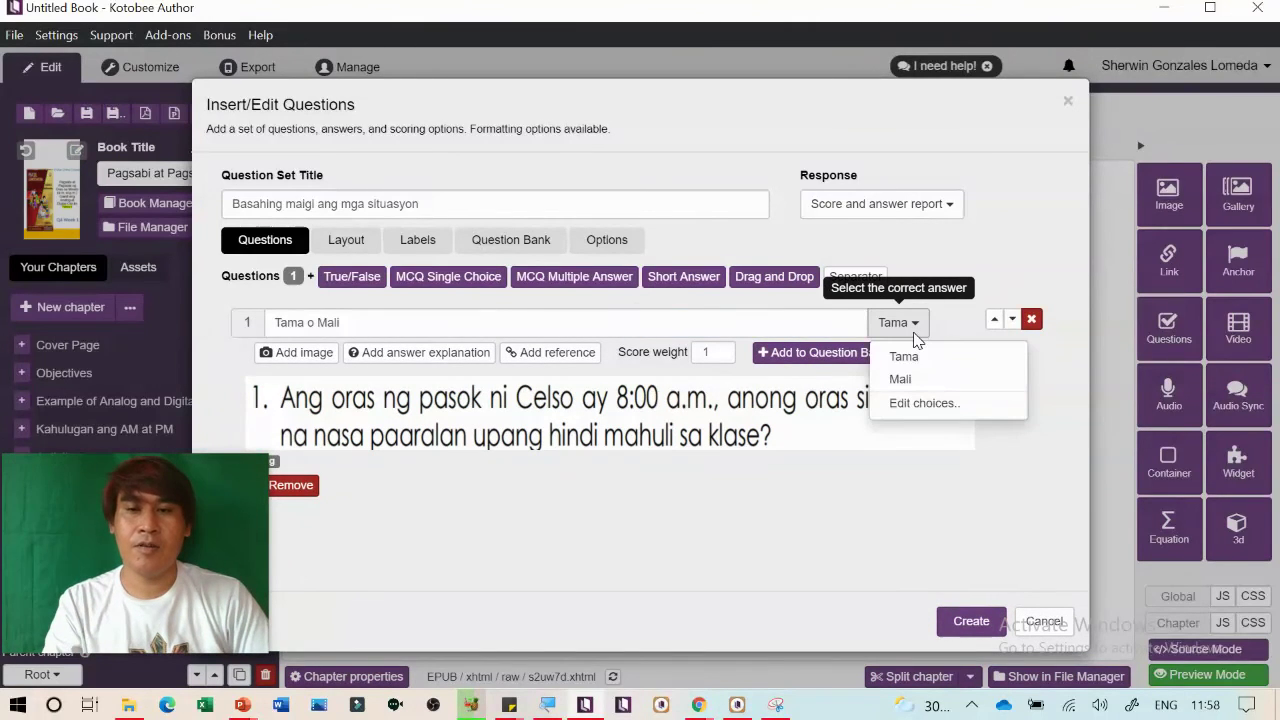
{"action": "left_click", "coordinate": [914, 380]}
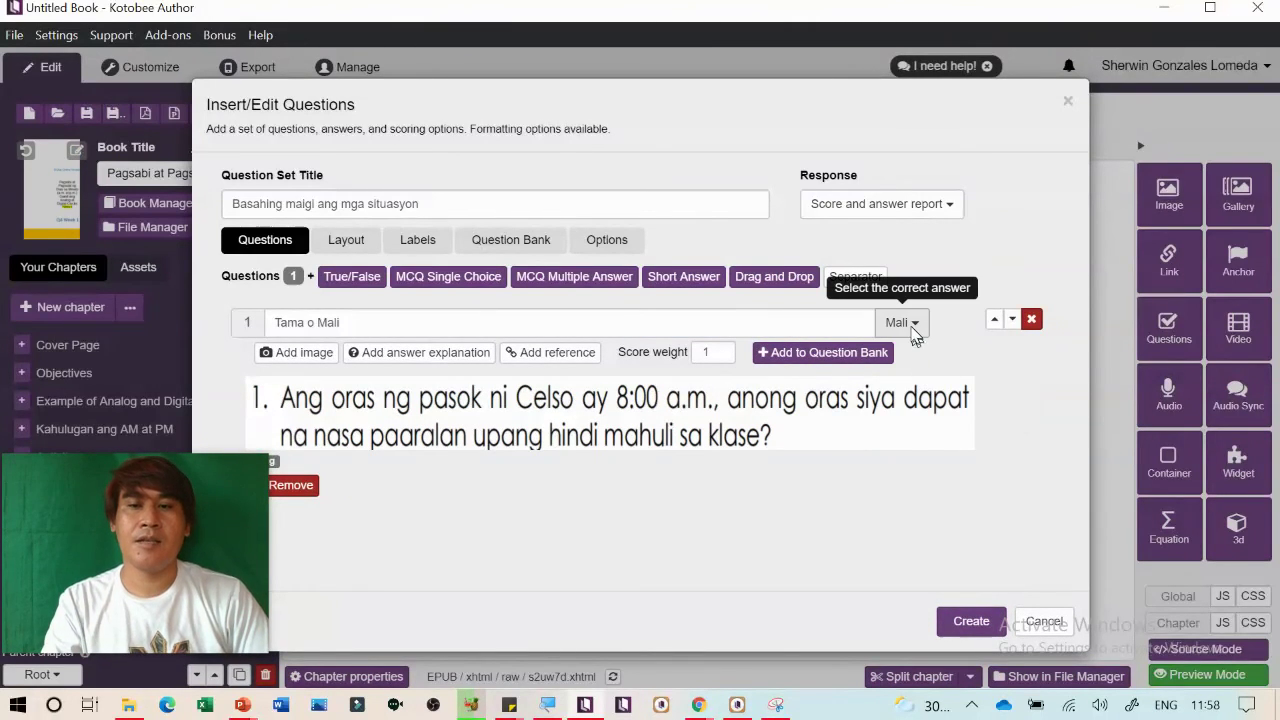
{"action": "left_click", "coordinate": [912, 330]}
{"action": "left_click", "coordinate": [916, 358]}
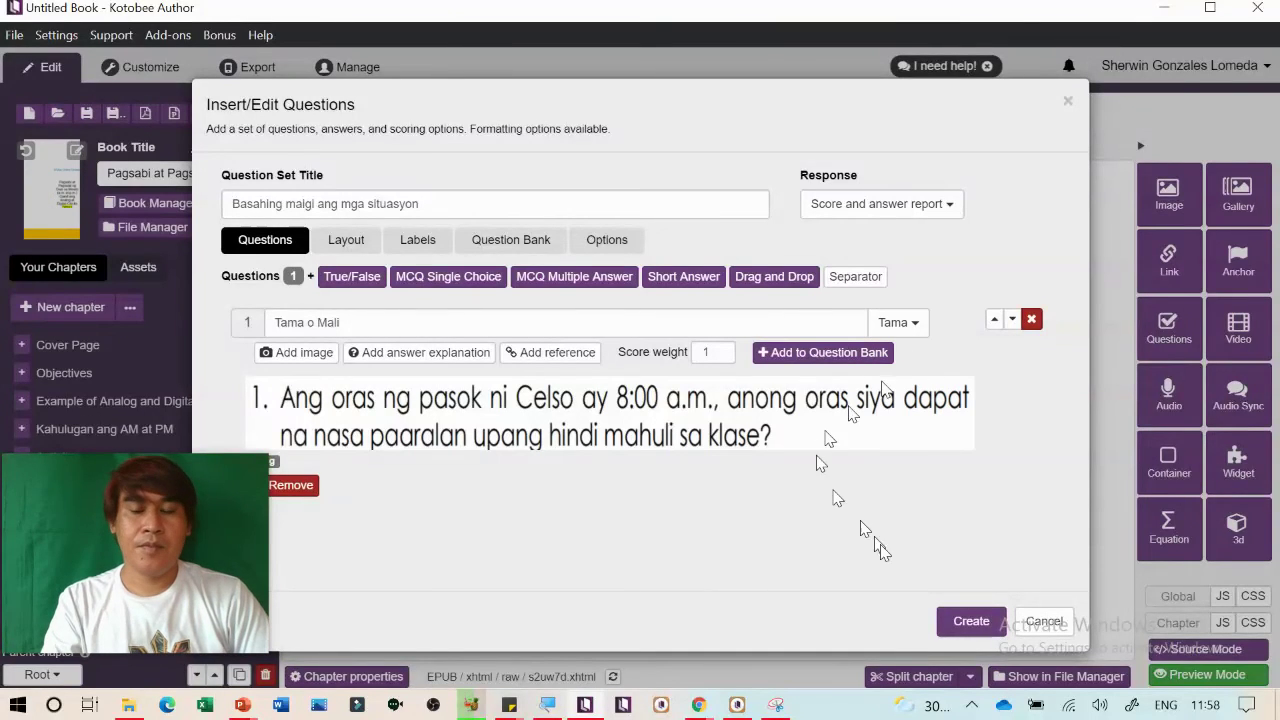
{"action": "left_click", "coordinate": [968, 621]}
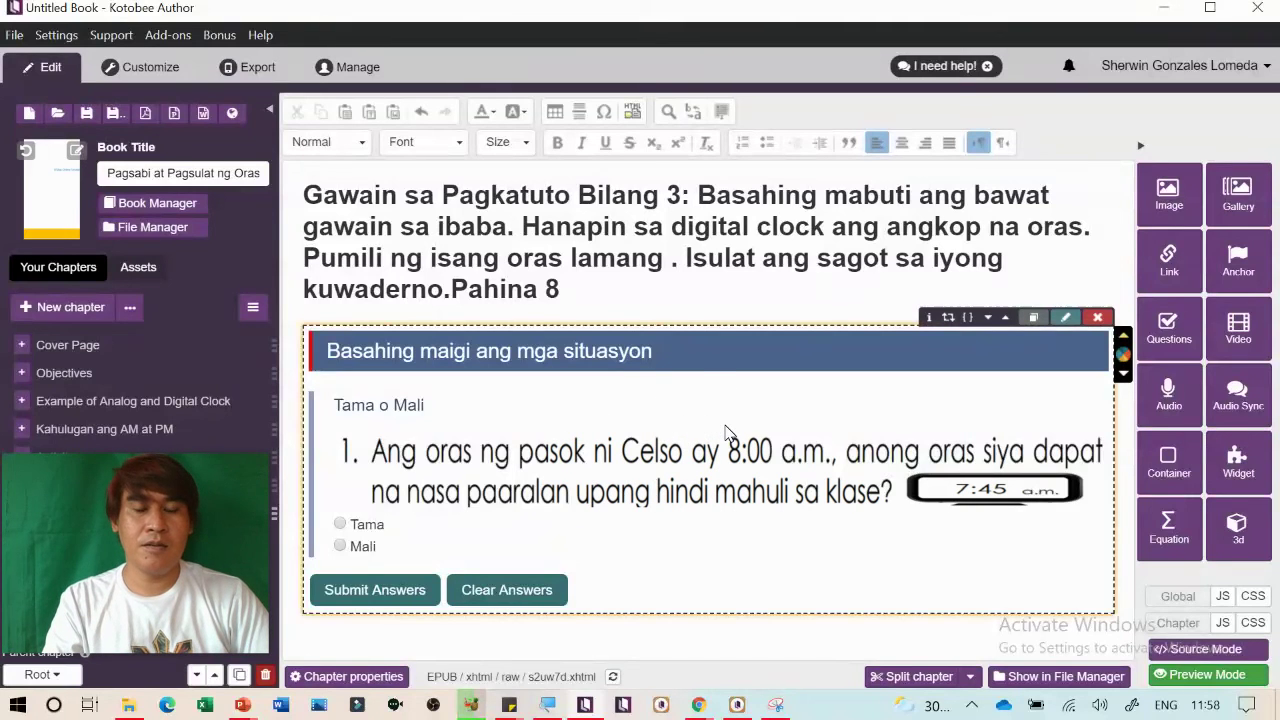
Reopen the inserted question set for editing and add an MCQ Single Choice question as question 2
{"action": "left_click", "coordinate": [726, 432]}
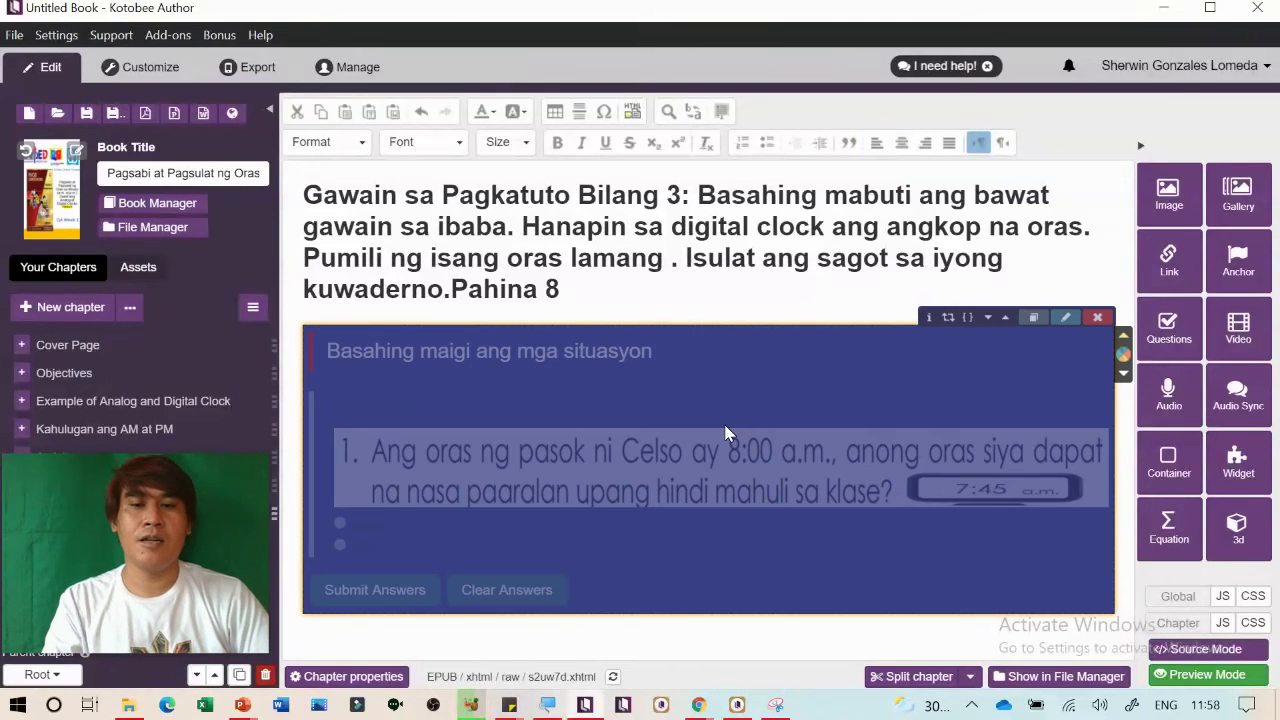
{"action": "double_click", "coordinate": [699, 377]}
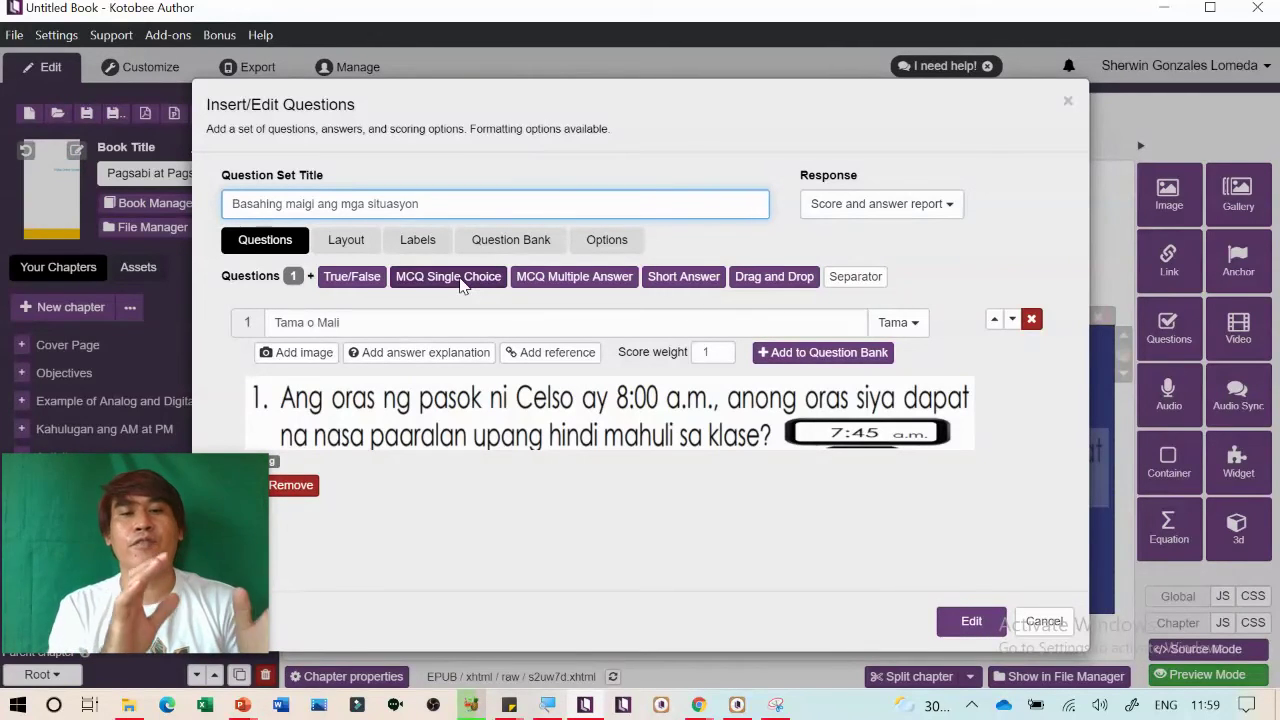
{"action": "left_click", "coordinate": [462, 277]}
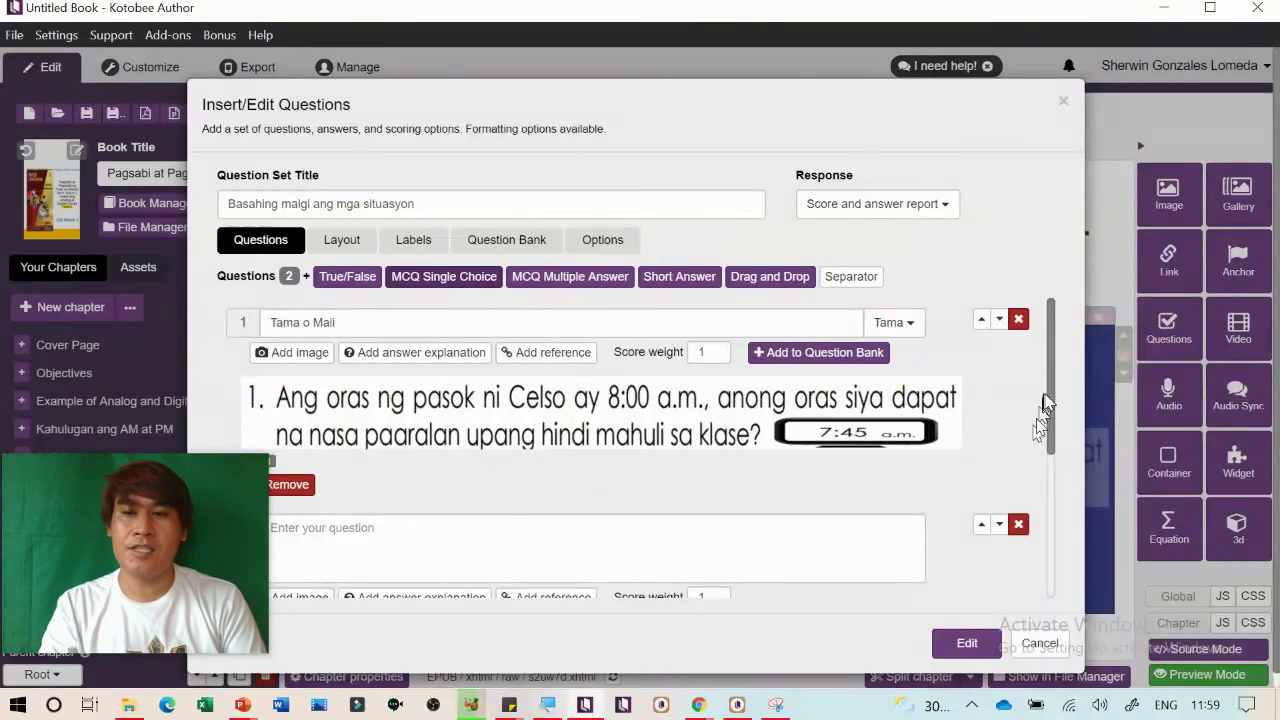
{"action": "left_click", "coordinate": [1019, 522]}
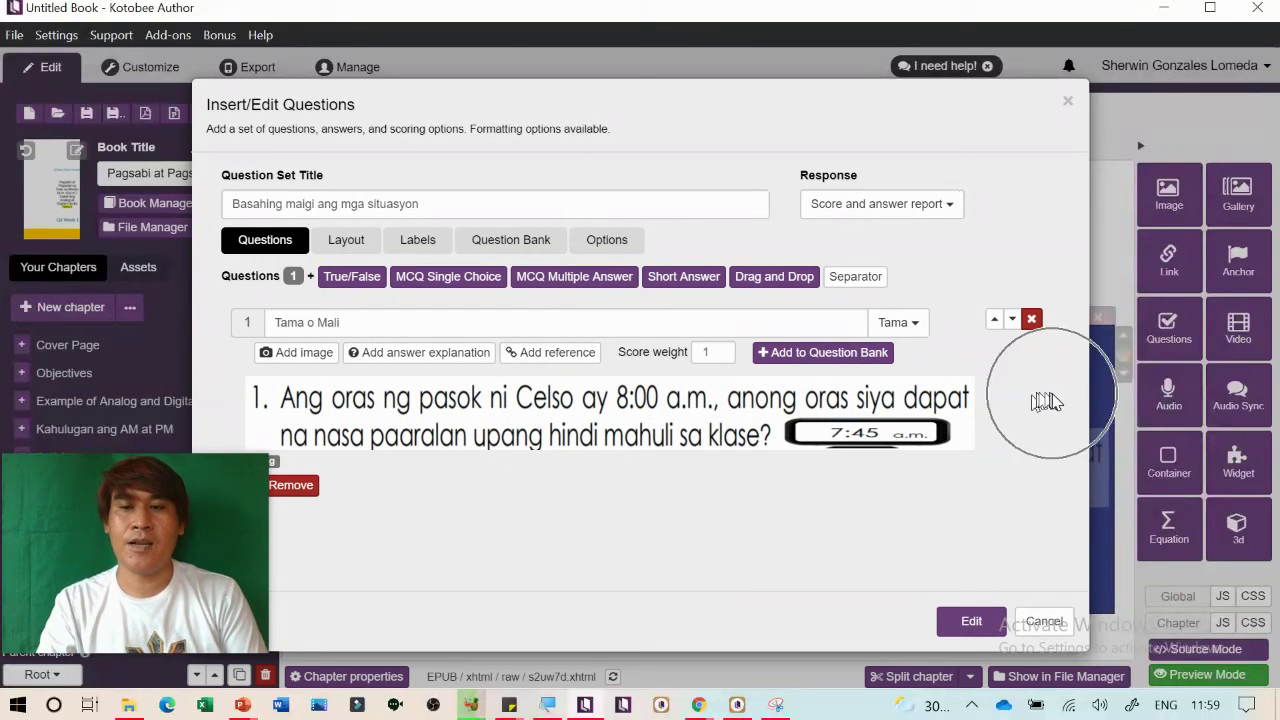
{"action": "left_click", "coordinate": [427, 281]}
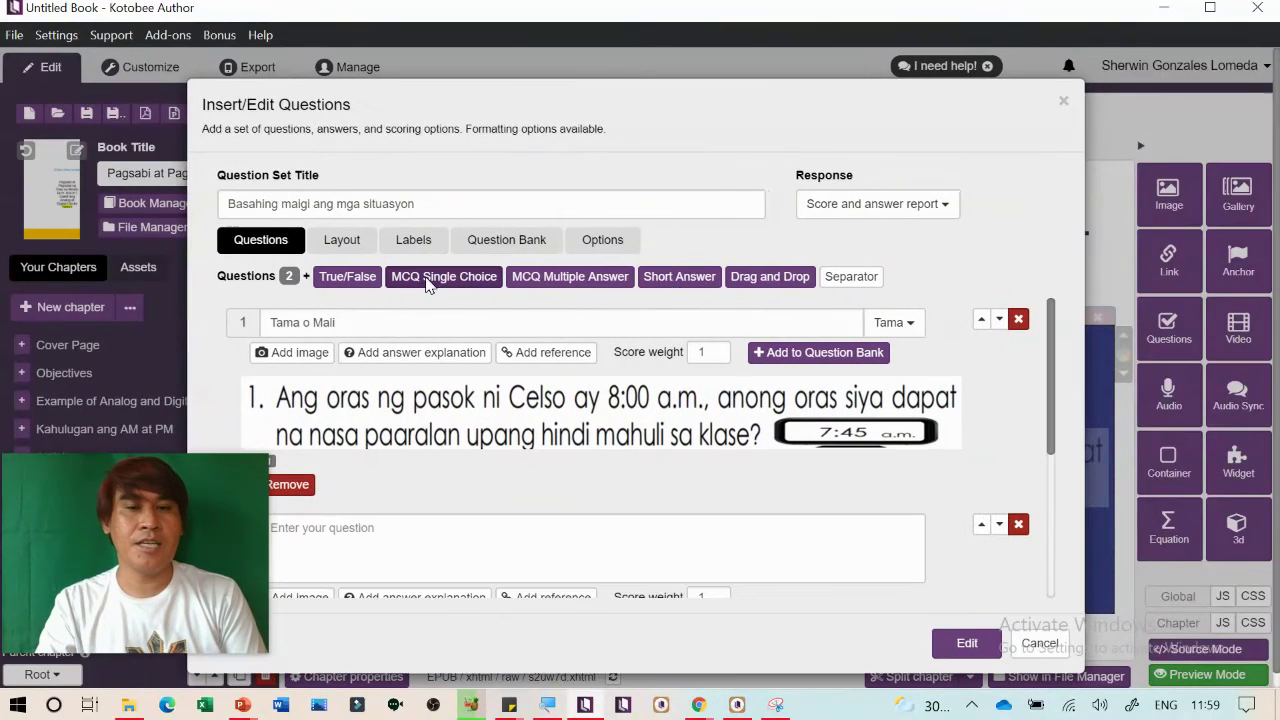
{"action": "left_click_drag", "start_coordinate": [1050, 404], "coordinate": [1063, 486]}
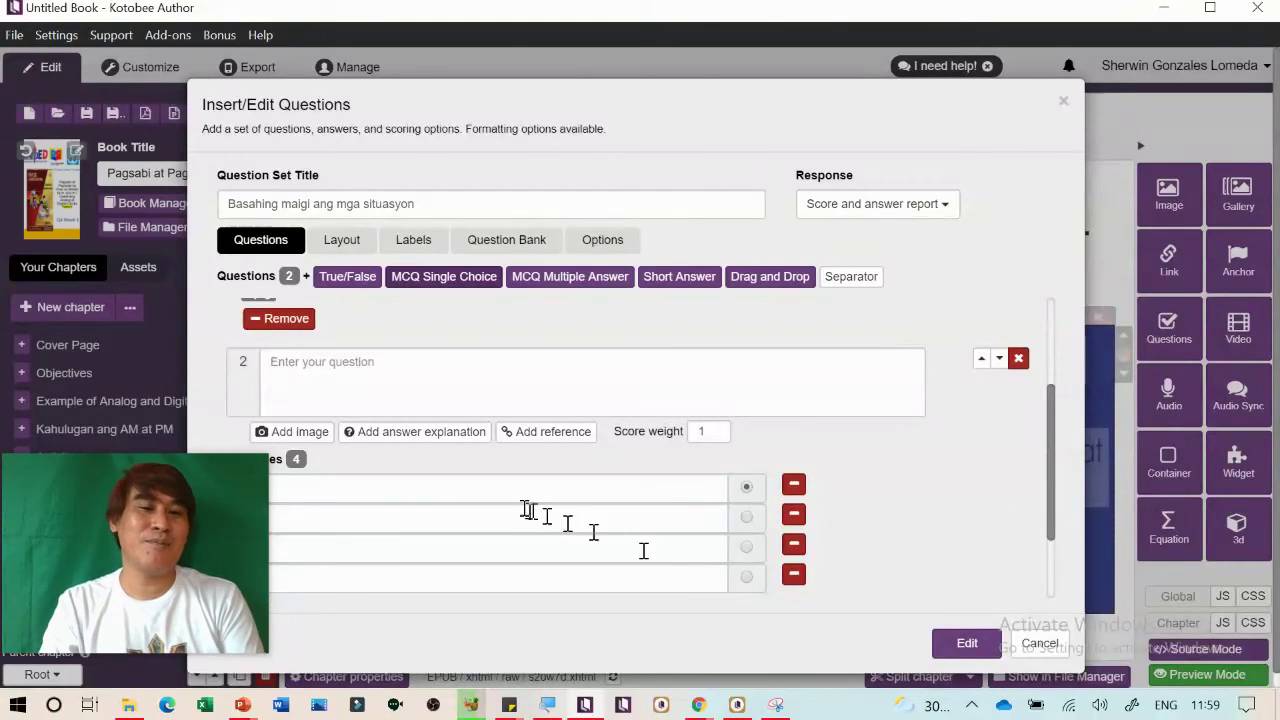
{"action": "left_click", "coordinate": [1051, 441]}
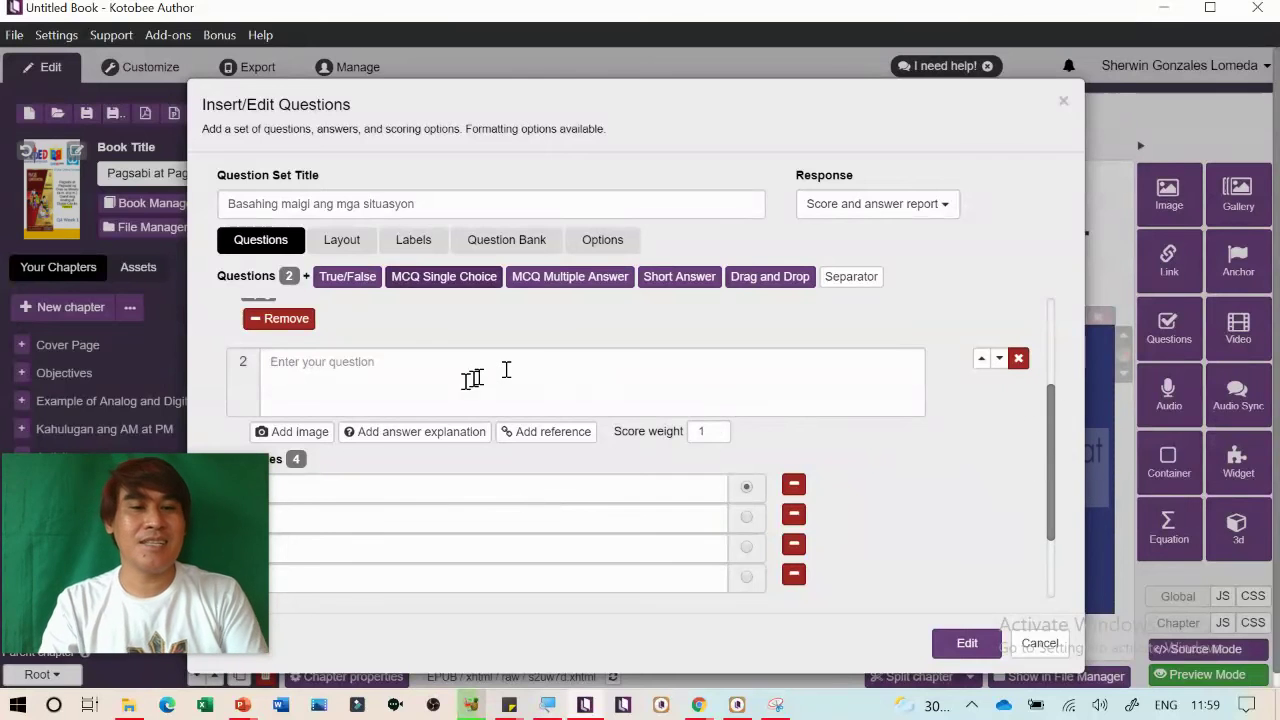
Switch to the PowerPoint presentation and undo the 7:45 a.m. clock placement and the cropping of the questions picture on slide 15
{"action": "key", "text": "alt+Tab"}
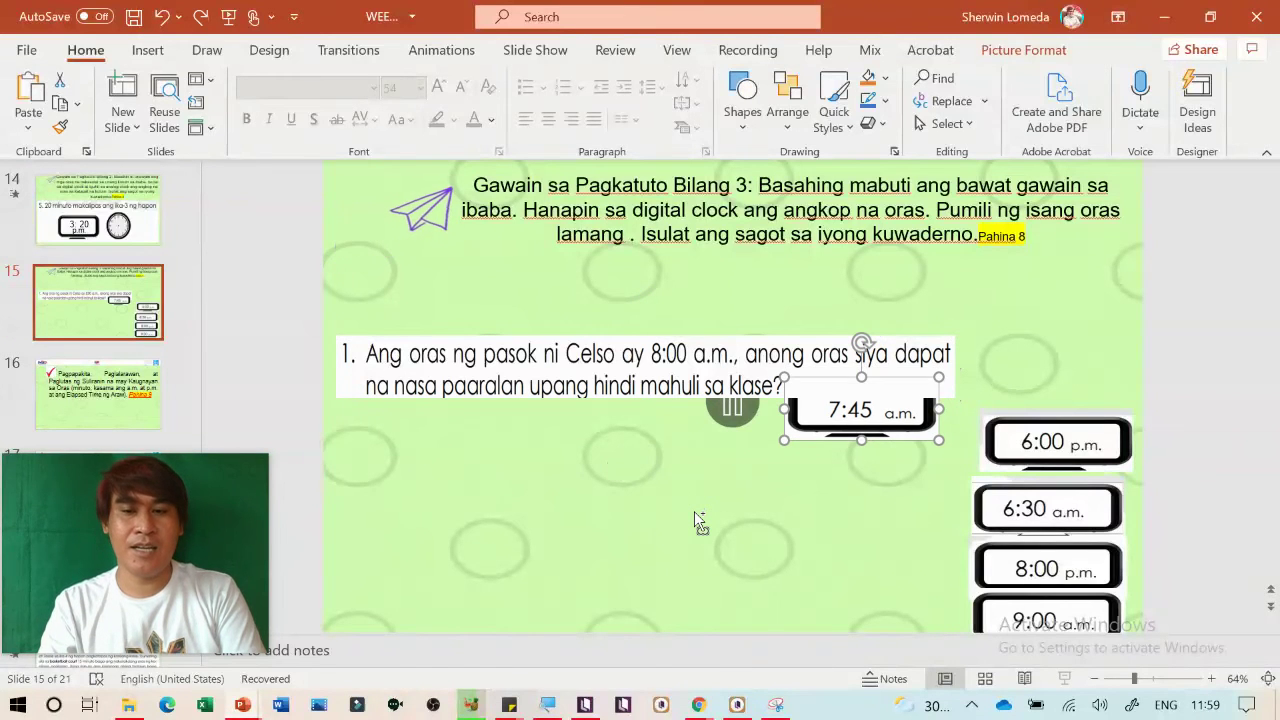
{"action": "key", "text": "ctrl+z"}
{"action": "key", "text": "ctrl+z"}
{"action": "key", "text": "ctrl+z"}
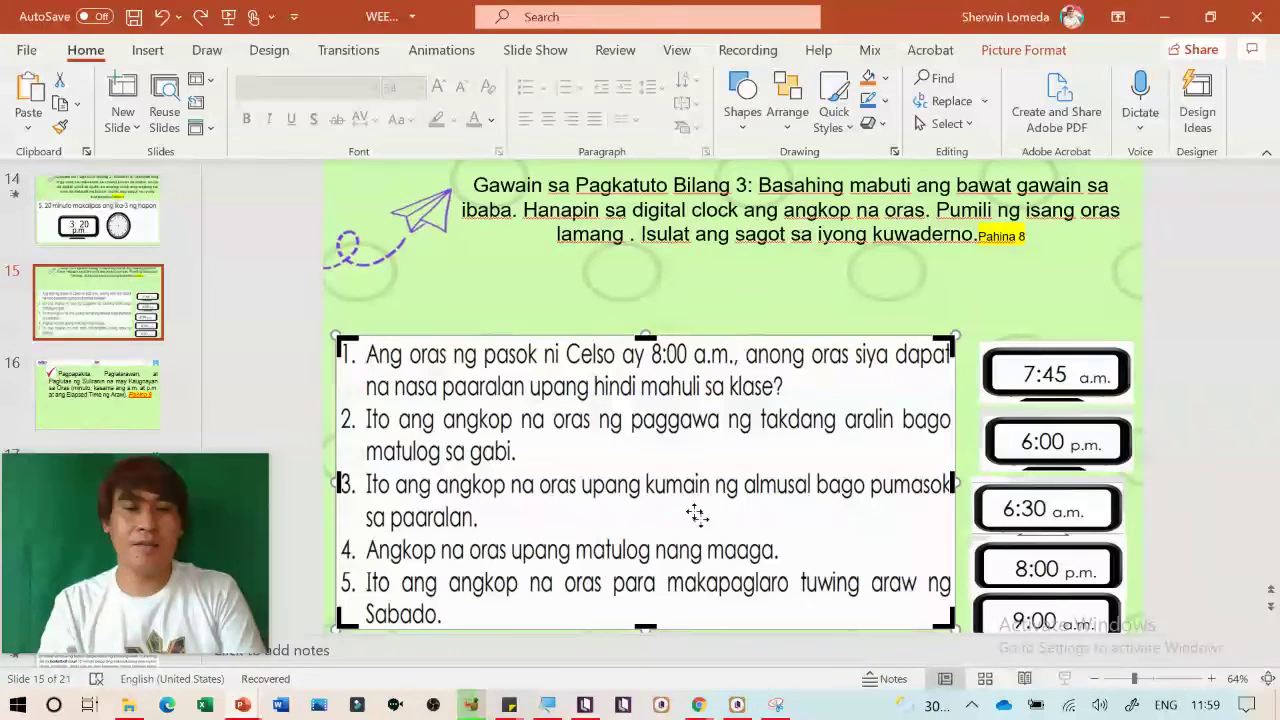
Crop the questions picture on slide 15 so that only question 2 about the takdang aralin remains
{"action": "left_click_drag", "start_coordinate": [647, 337], "coordinate": [651, 396]}
{"action": "left_click", "coordinate": [655, 403]}
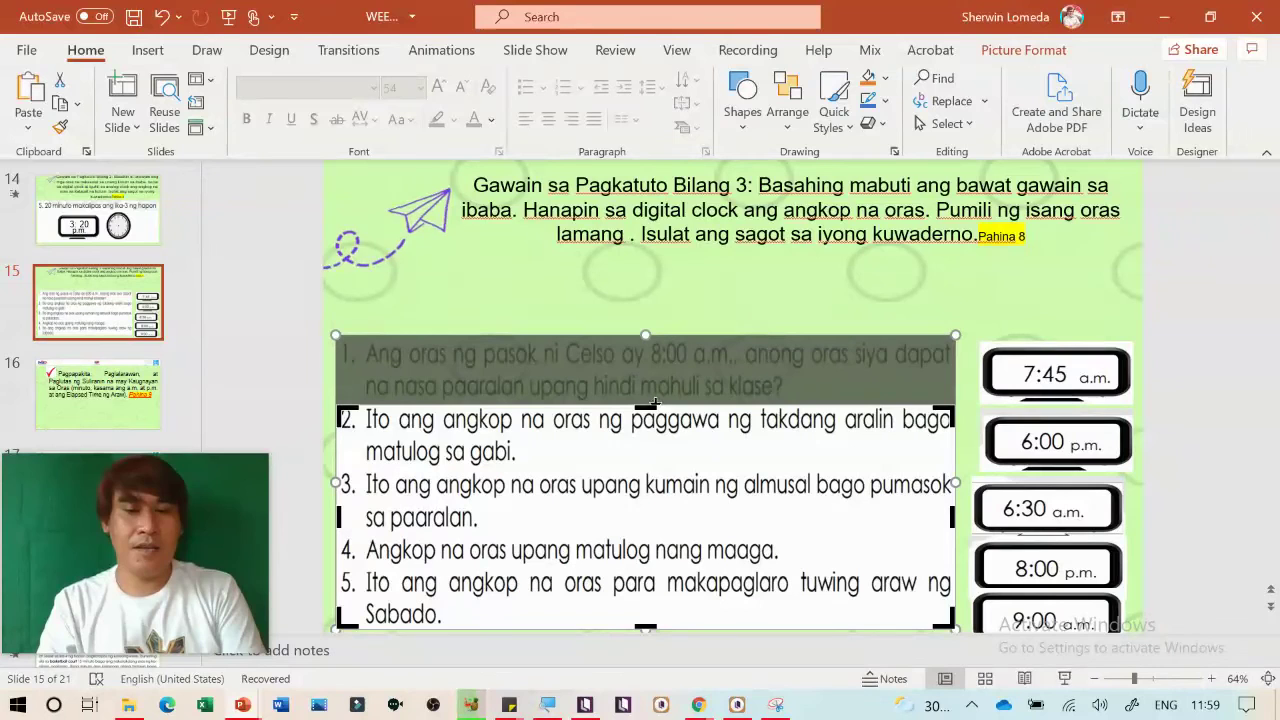
{"action": "left_click_drag", "start_coordinate": [652, 625], "coordinate": [632, 467]}
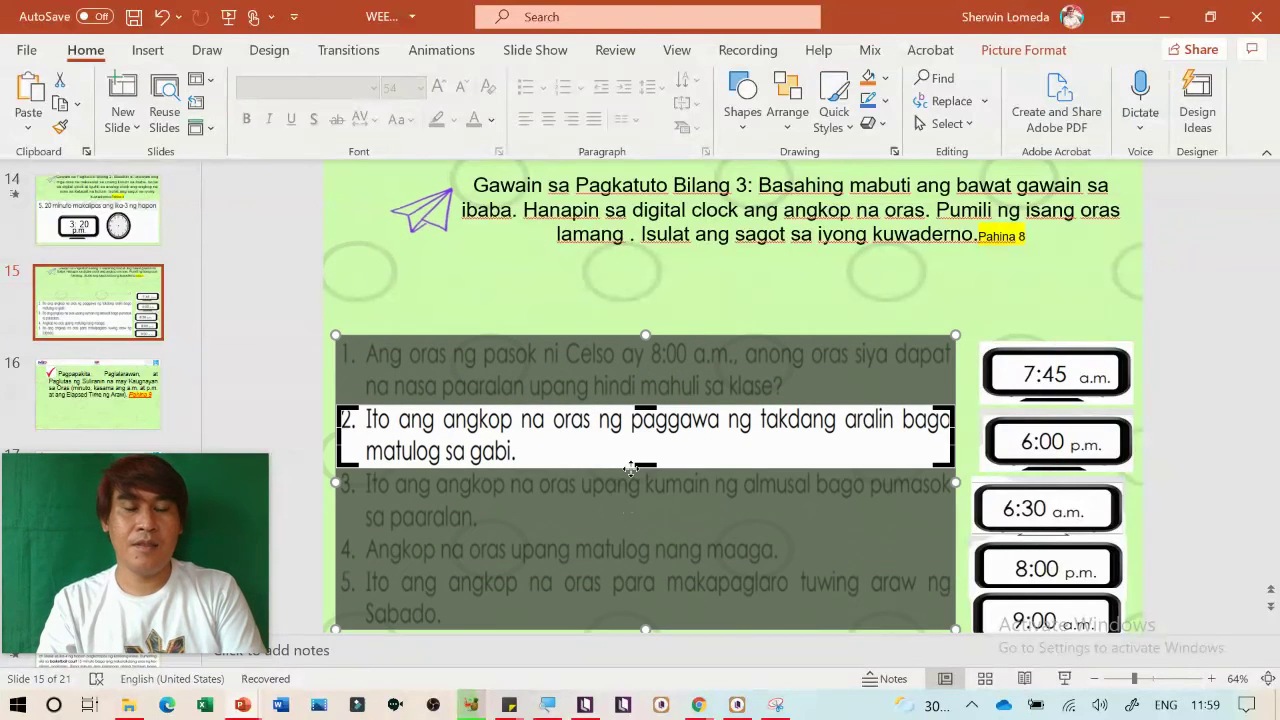
{"action": "left_click", "coordinate": [271, 380]}
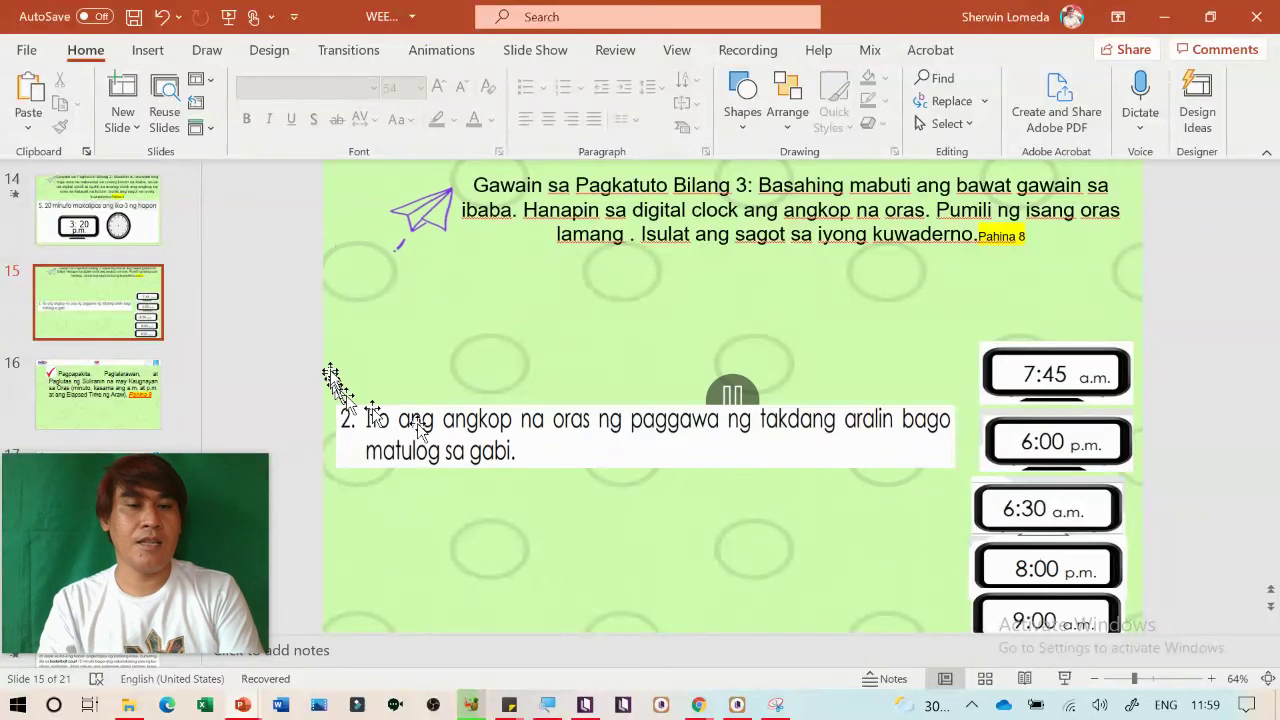
Save the cropped question 2 together with the 6:00 p.m., 6:30 a.m. and 8:00 p.m. clocks as PNG picture "b" in the Music folder
{"action": "left_click", "coordinate": [450, 445]}
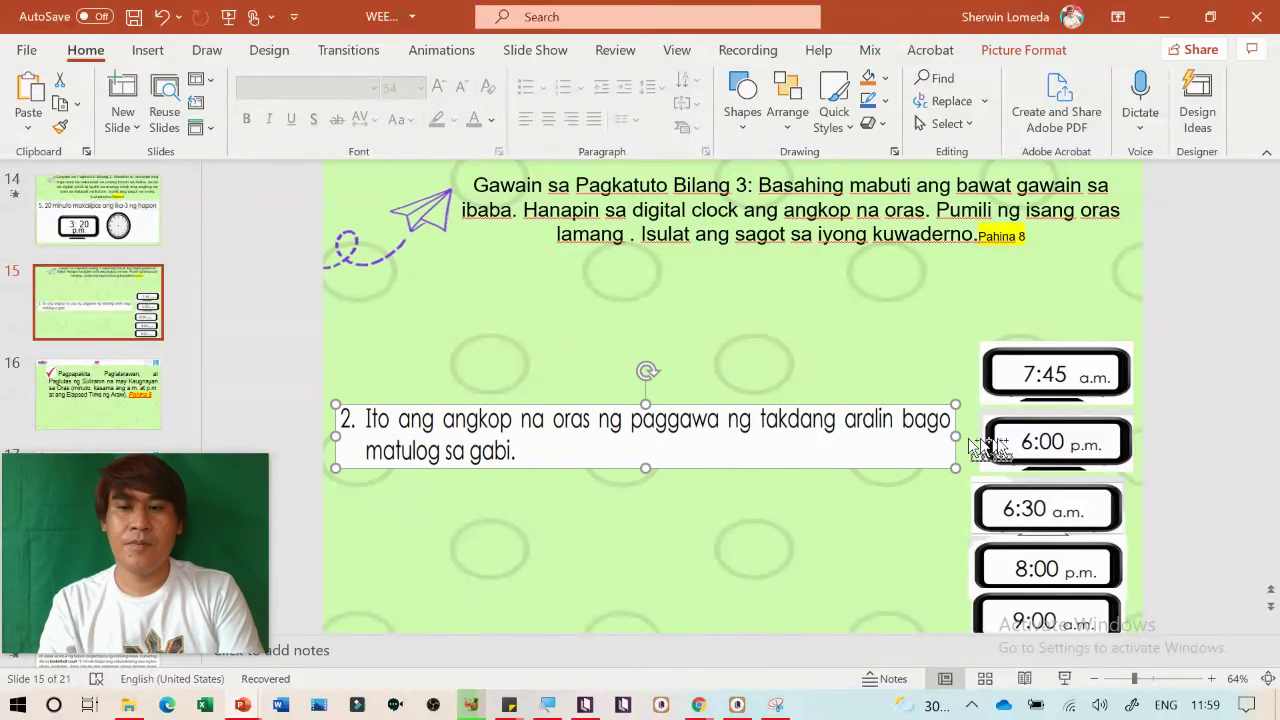
{"action": "left_click", "coordinate": [1022, 445], "text": "ctrl"}
{"action": "left_click", "coordinate": [1043, 497], "text": "ctrl"}
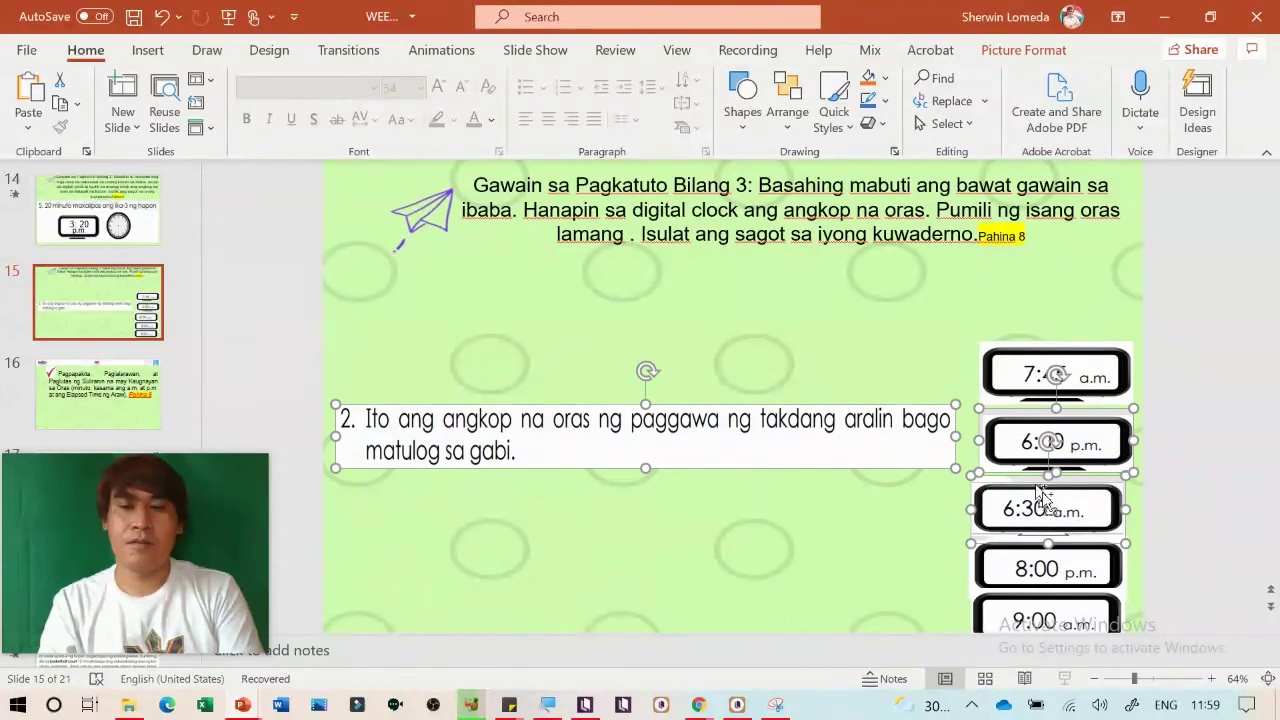
{"action": "left_click", "coordinate": [1058, 565], "text": "ctrl"}
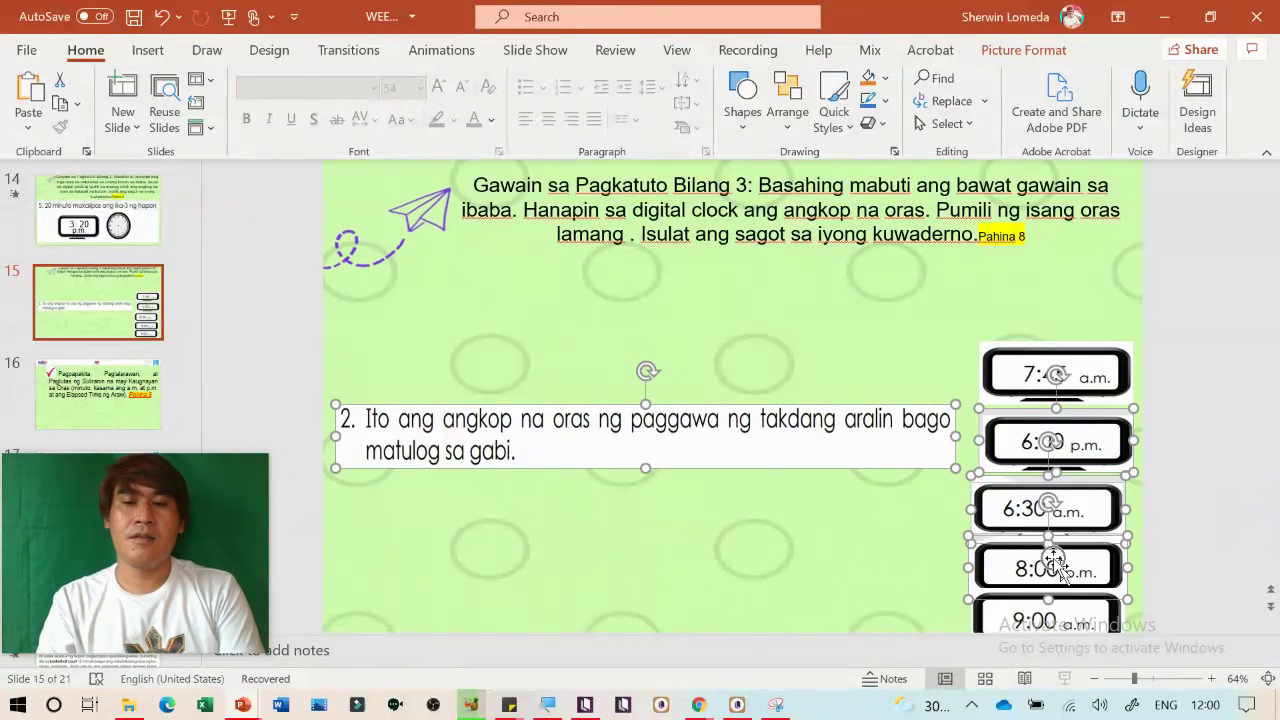
{"action": "right_click", "coordinate": [1053, 557]}
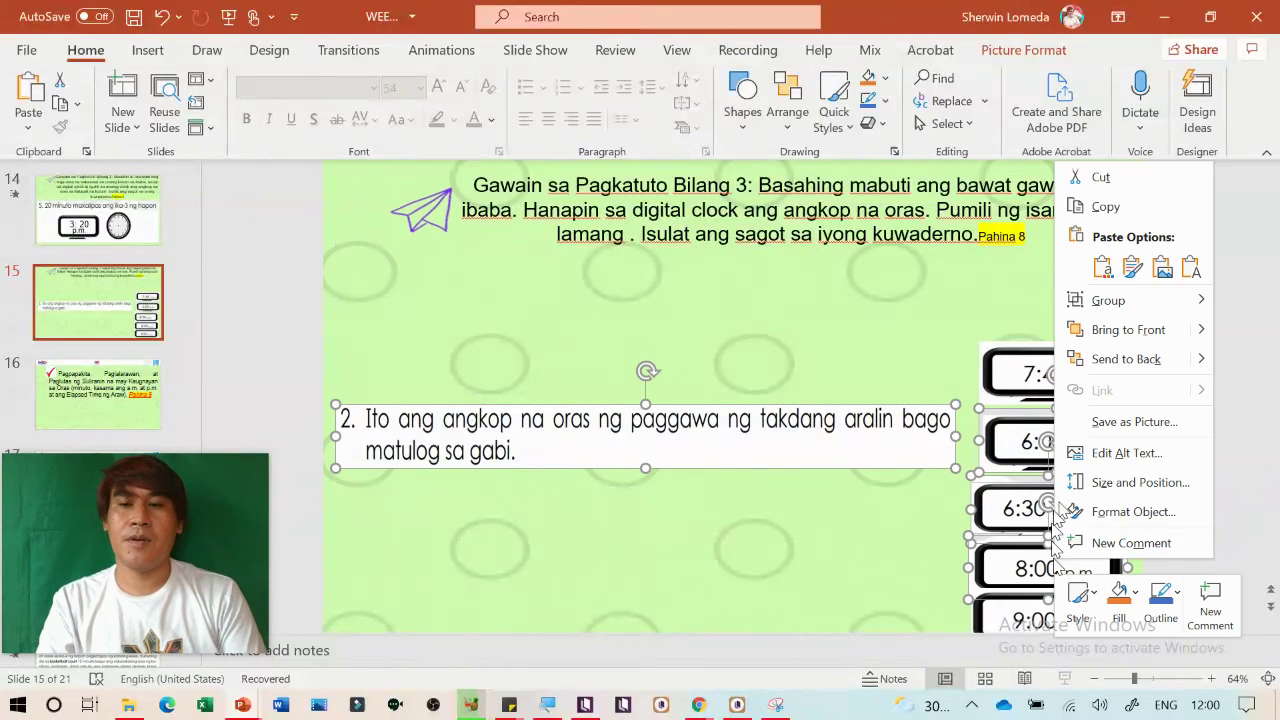
{"action": "left_click", "coordinate": [1123, 420]}
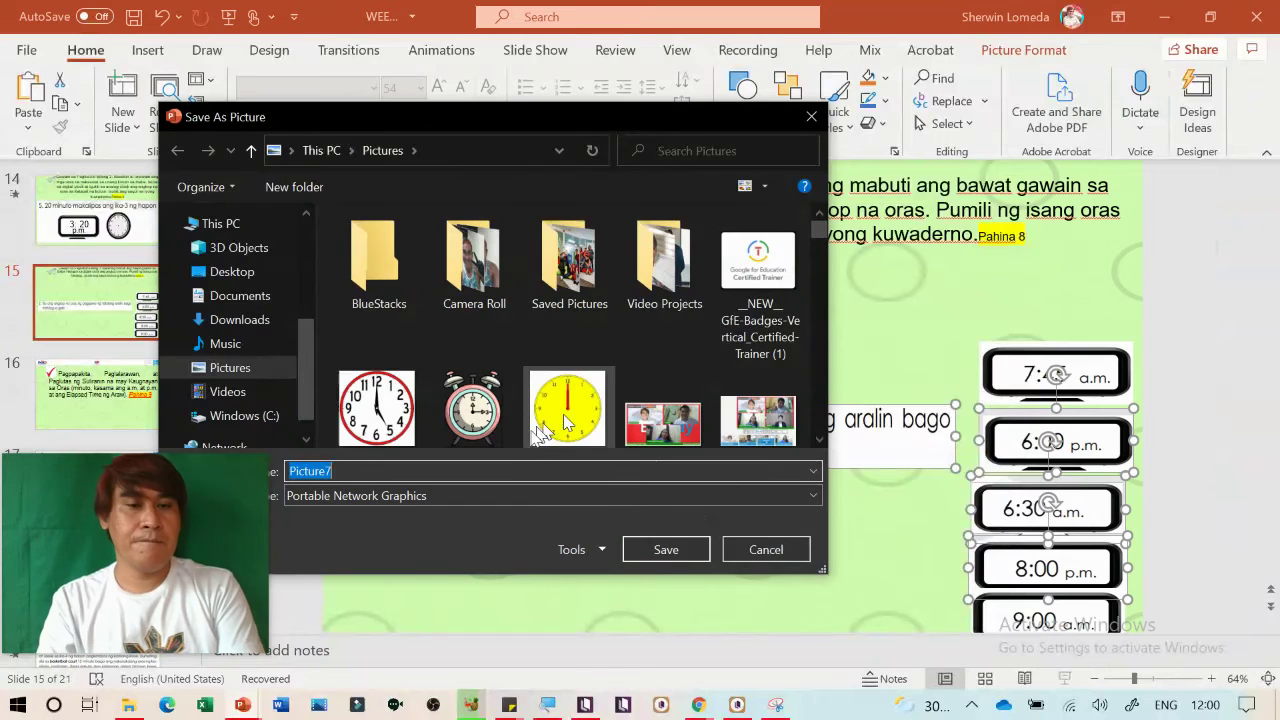
{"action": "left_click", "coordinate": [245, 346]}
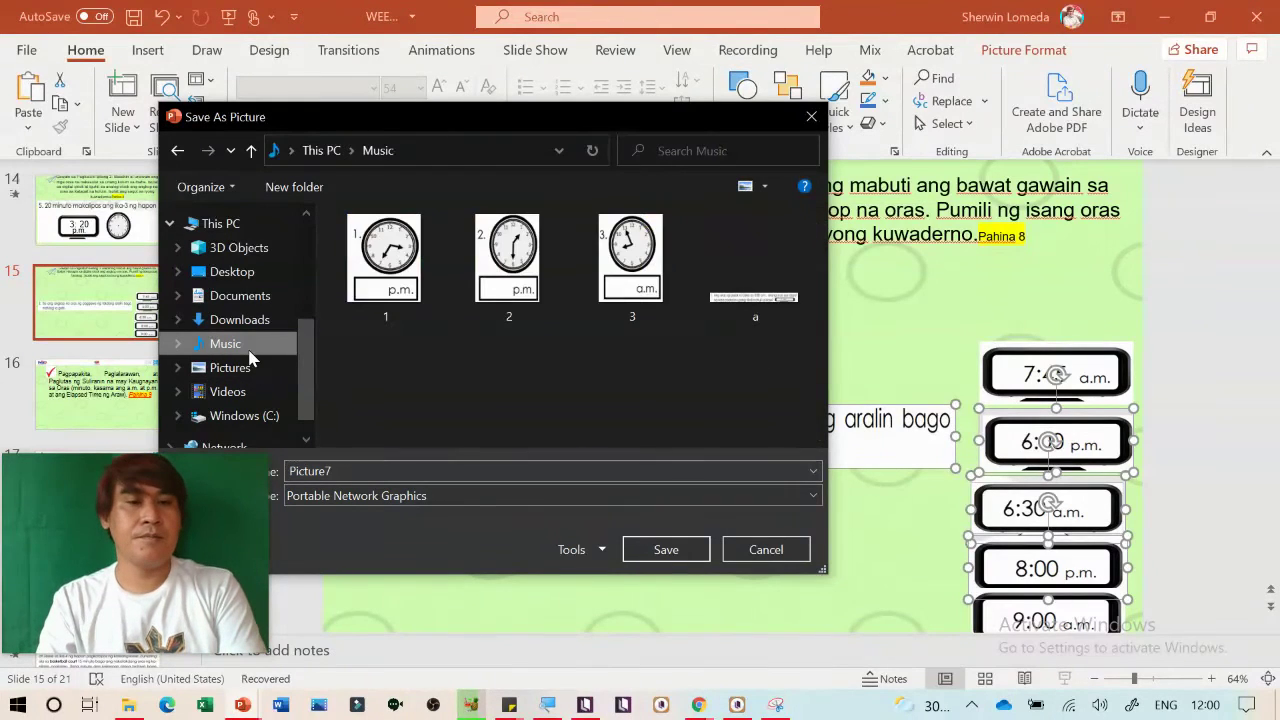
{"action": "double_click", "coordinate": [335, 470]}
{"action": "type", "text": "b"}
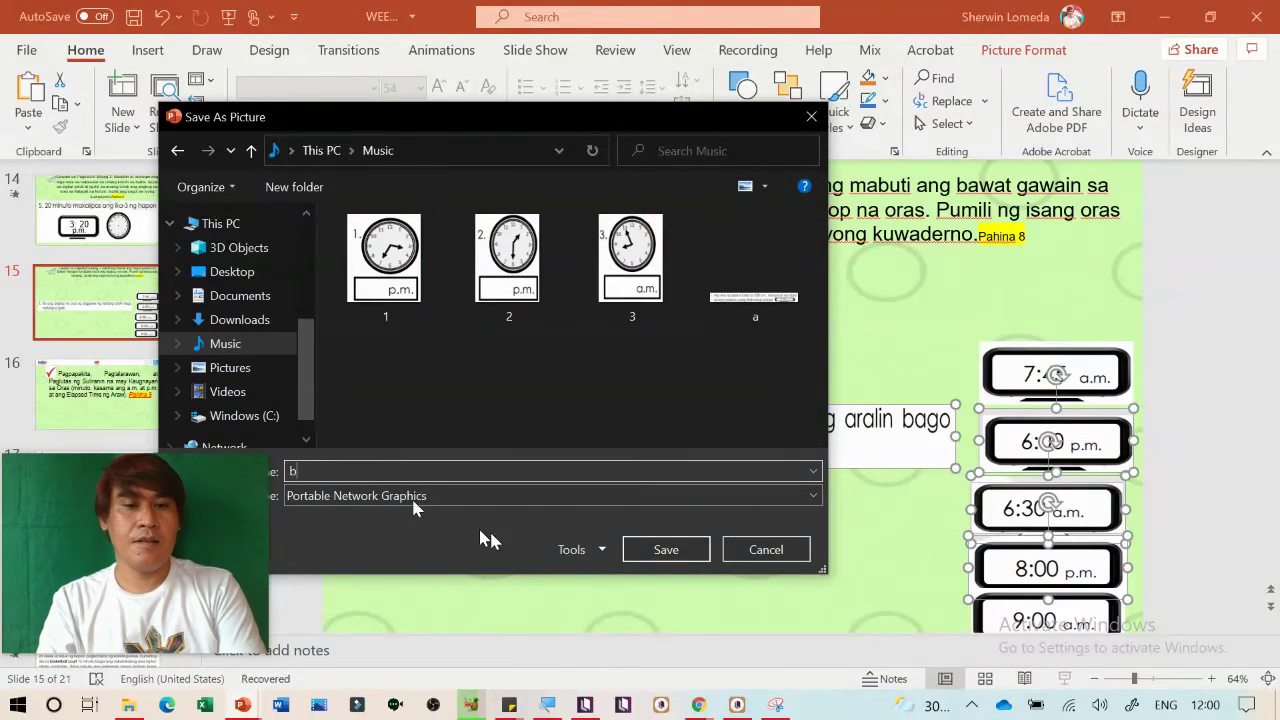
{"action": "left_click", "coordinate": [640, 552]}
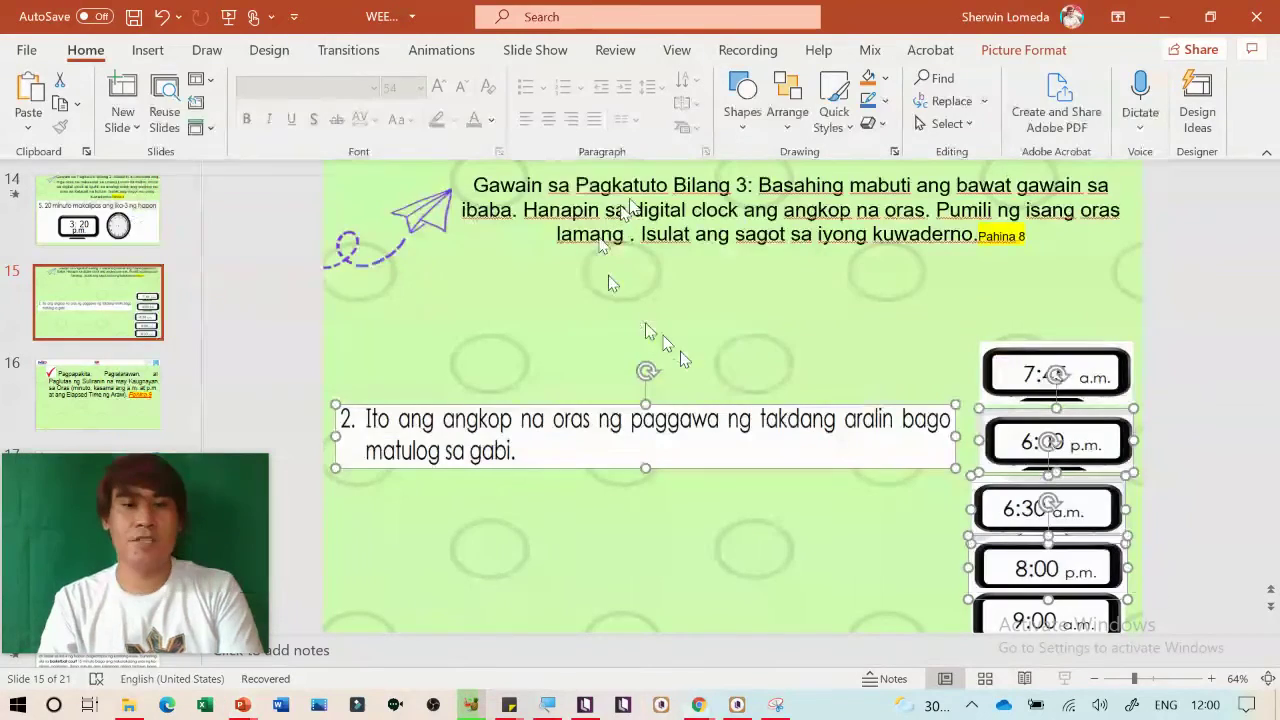
Switch to Kotobee Author, enter "Piliin ang tamang sagot" as question 2's text and add picture b from the Music folder to it
{"action": "key", "text": "alt+Tab"}
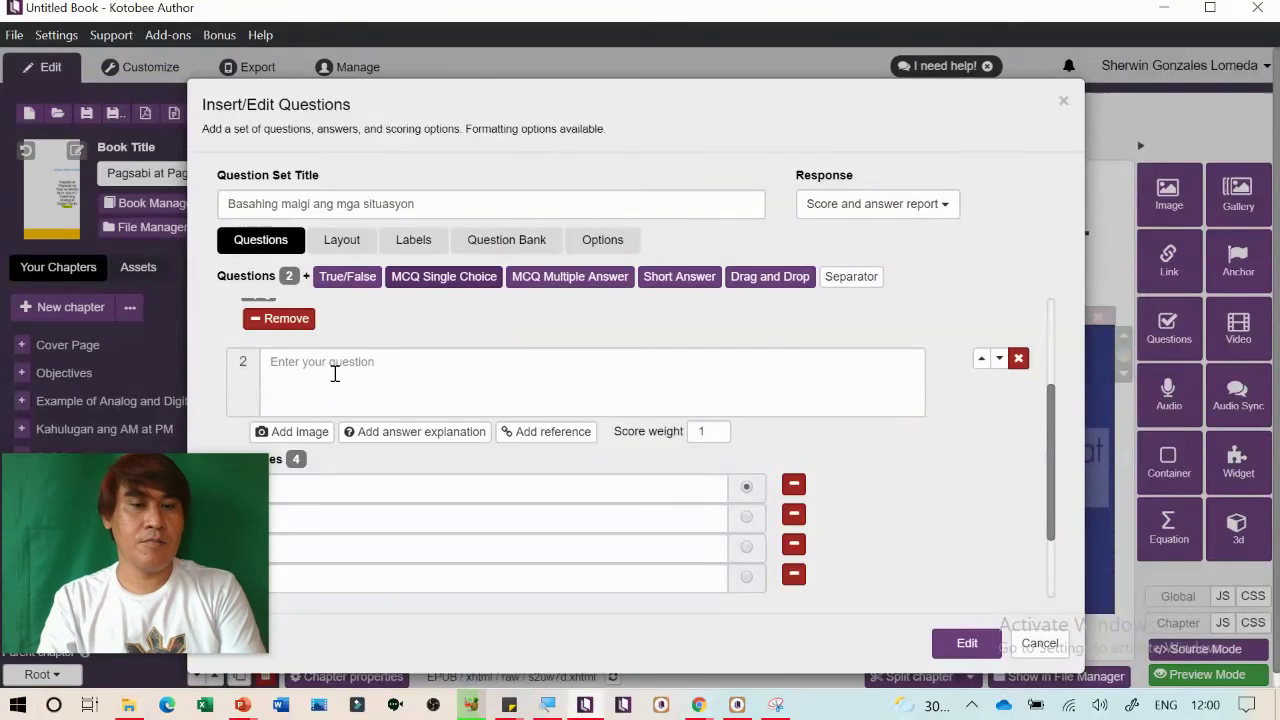
{"action": "left_click", "coordinate": [335, 373]}
{"action": "type", "text": "Pil"}
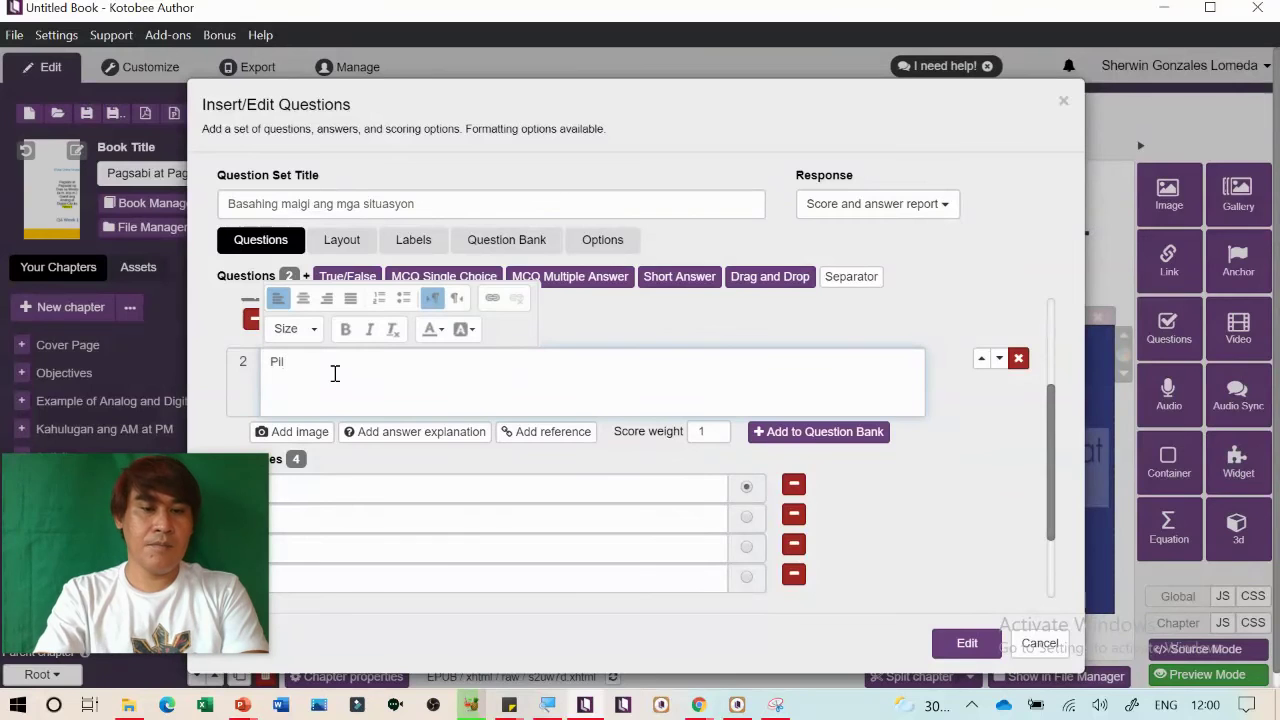
{"action": "key", "text": "BackSpace"}
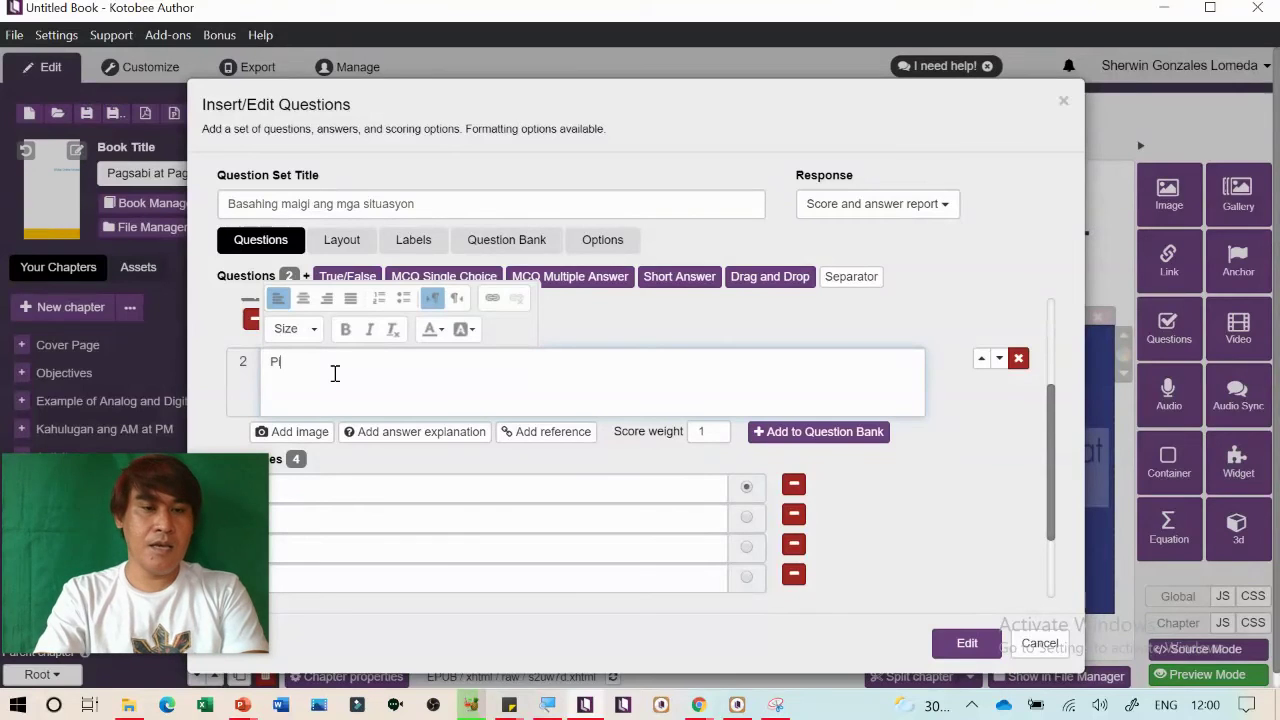
{"action": "type", "text": "liin ang tamang sagot"}
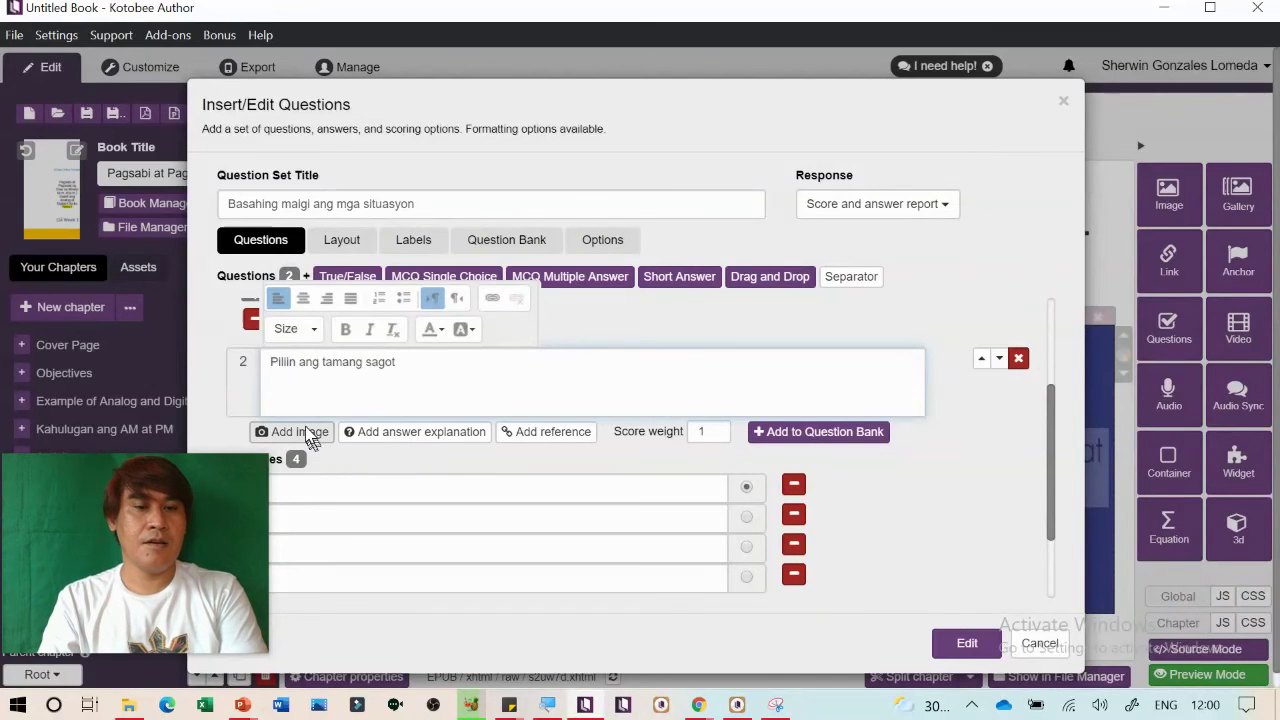
{"action": "left_click", "coordinate": [307, 432]}
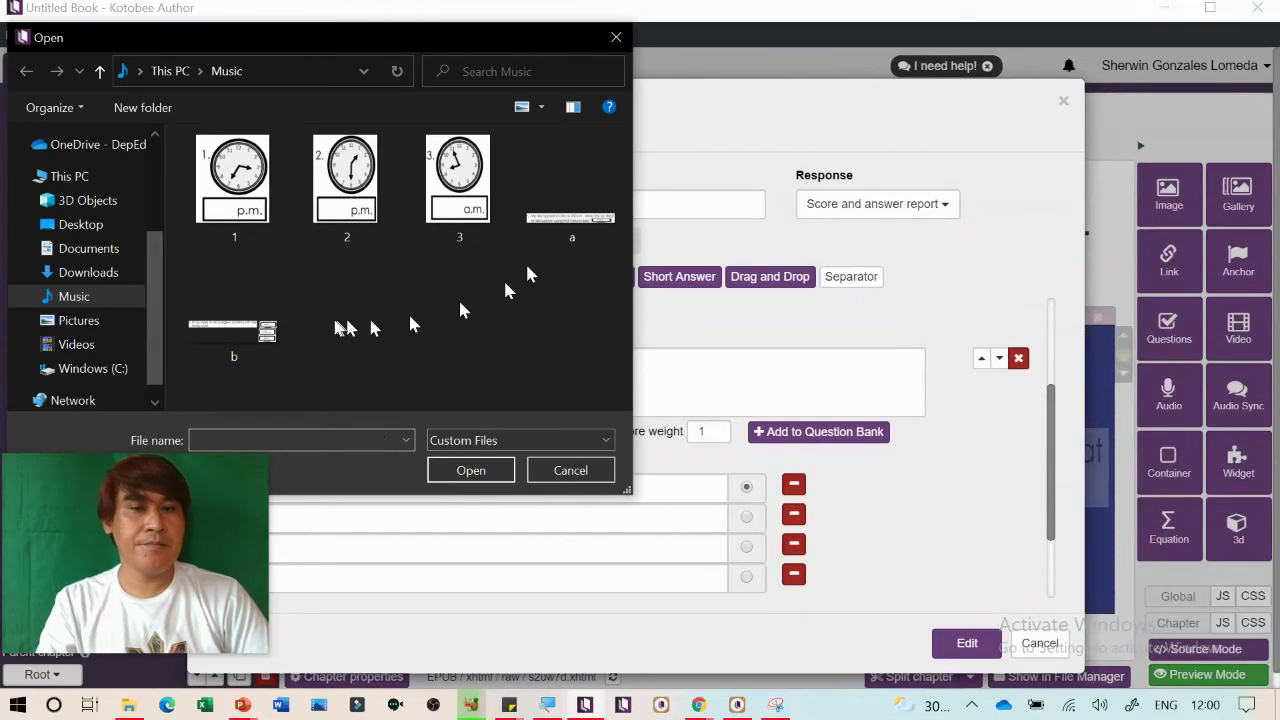
{"action": "double_click", "coordinate": [240, 330]}
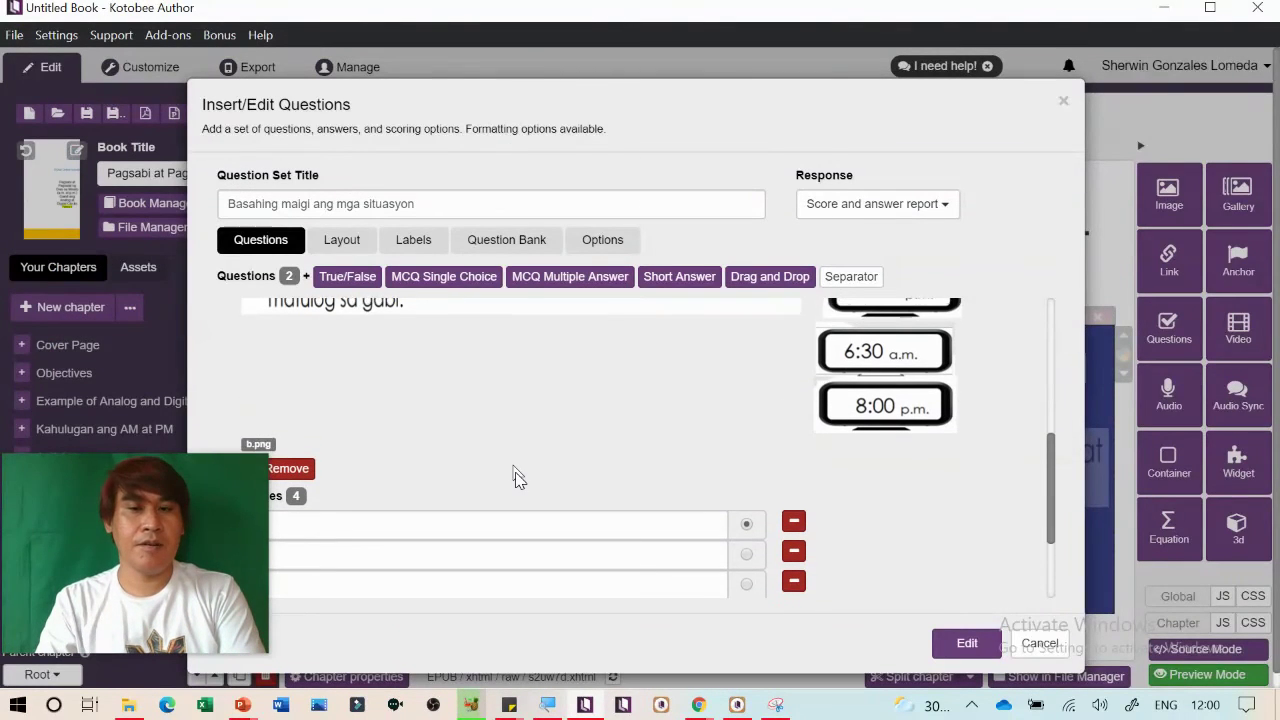
Fill in question 2's first choice as "6:00pm" and its second choice as "6:30am", matching the clocks in the picture
{"action": "left_click", "coordinate": [481, 539]}
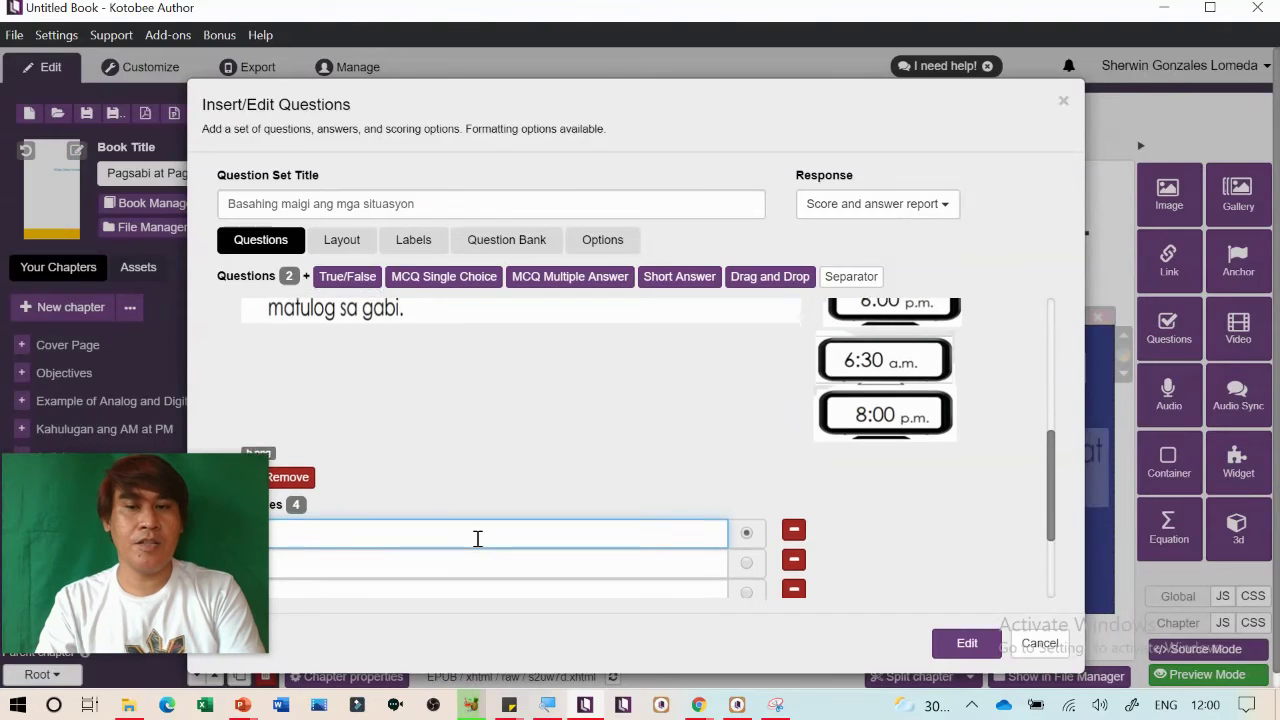
{"action": "scroll", "coordinate": [477, 539], "scroll_direction": "down", "scroll_amount": 2}
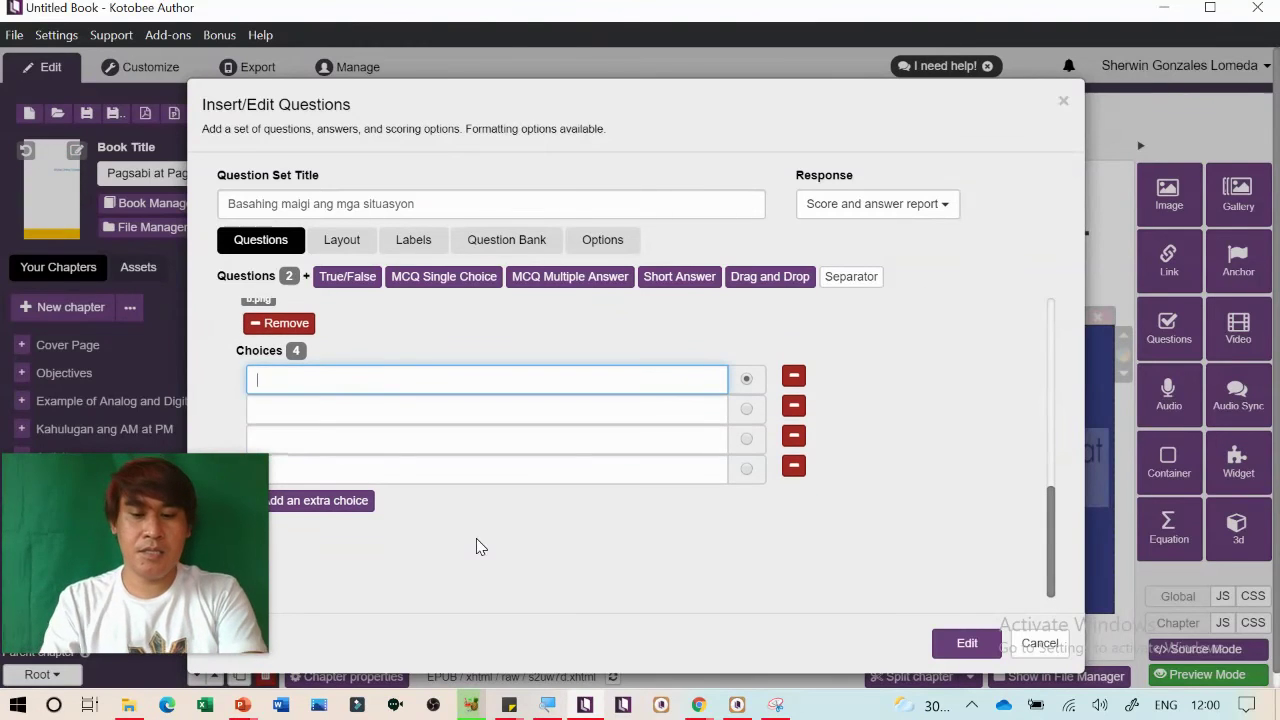
{"action": "type", "text": "6:00pm"}
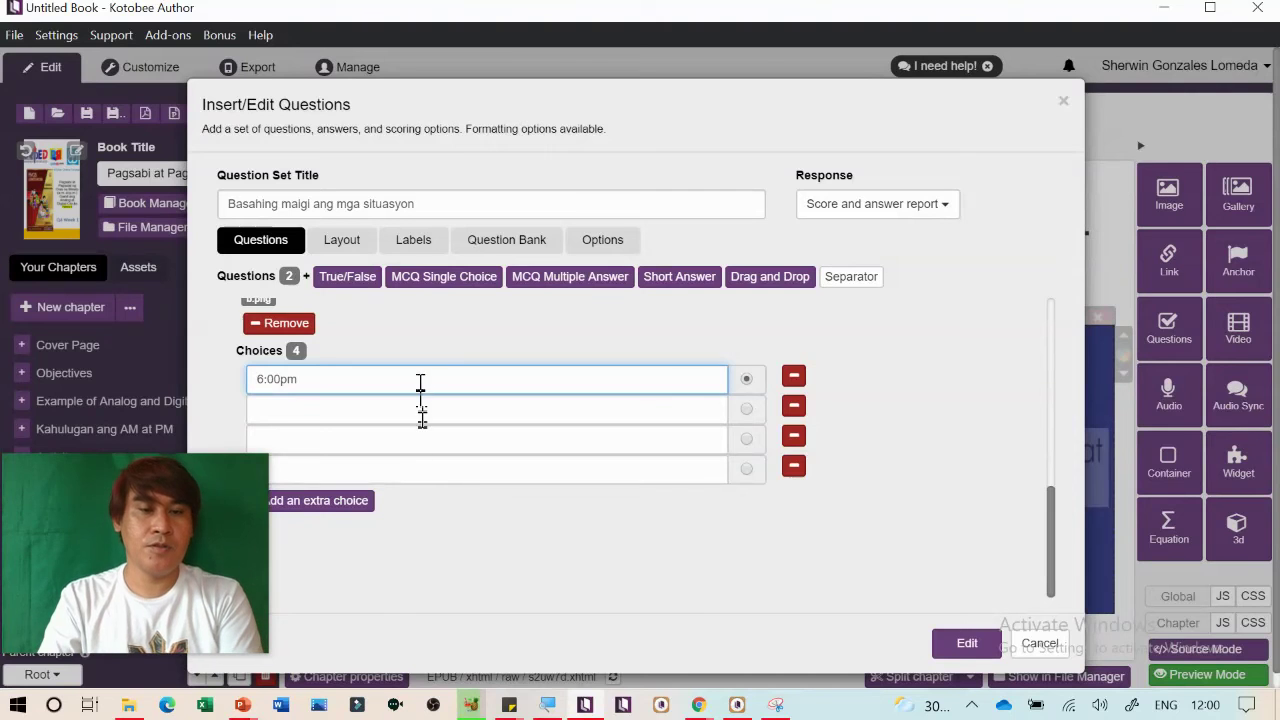
{"action": "key", "text": "alt+Tab"}
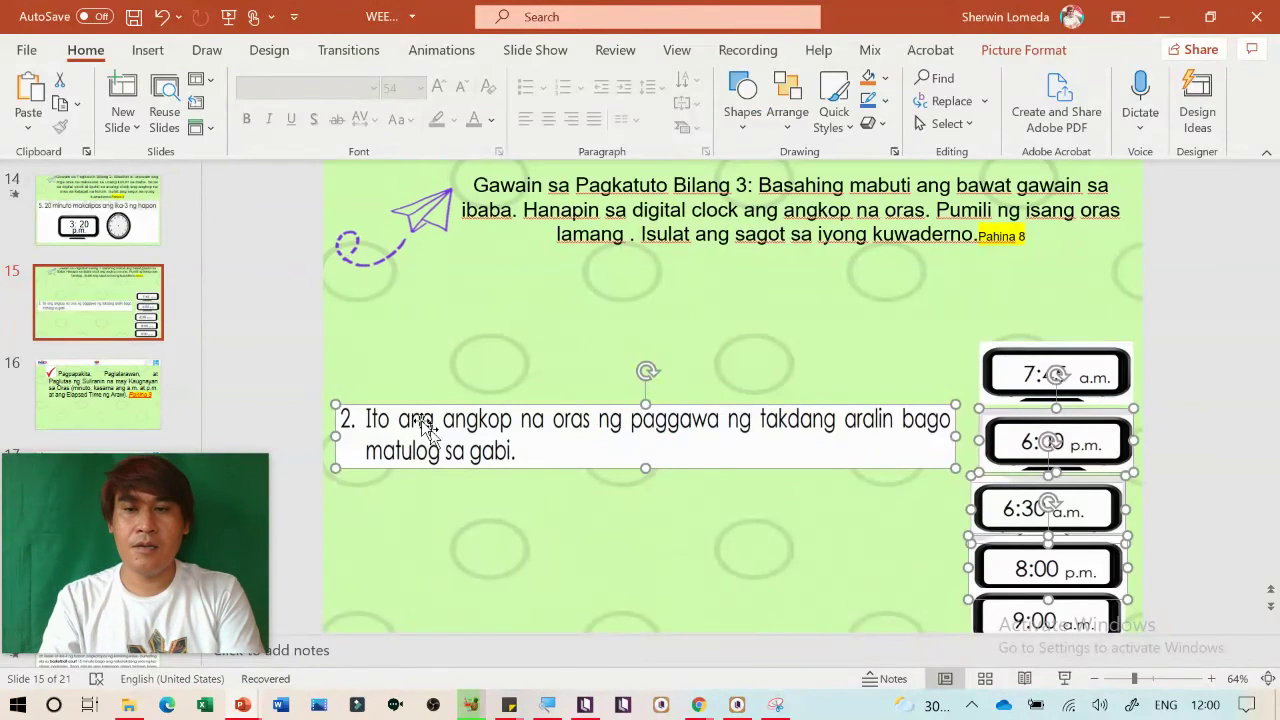
{"action": "key", "text": "alt+Tab"}
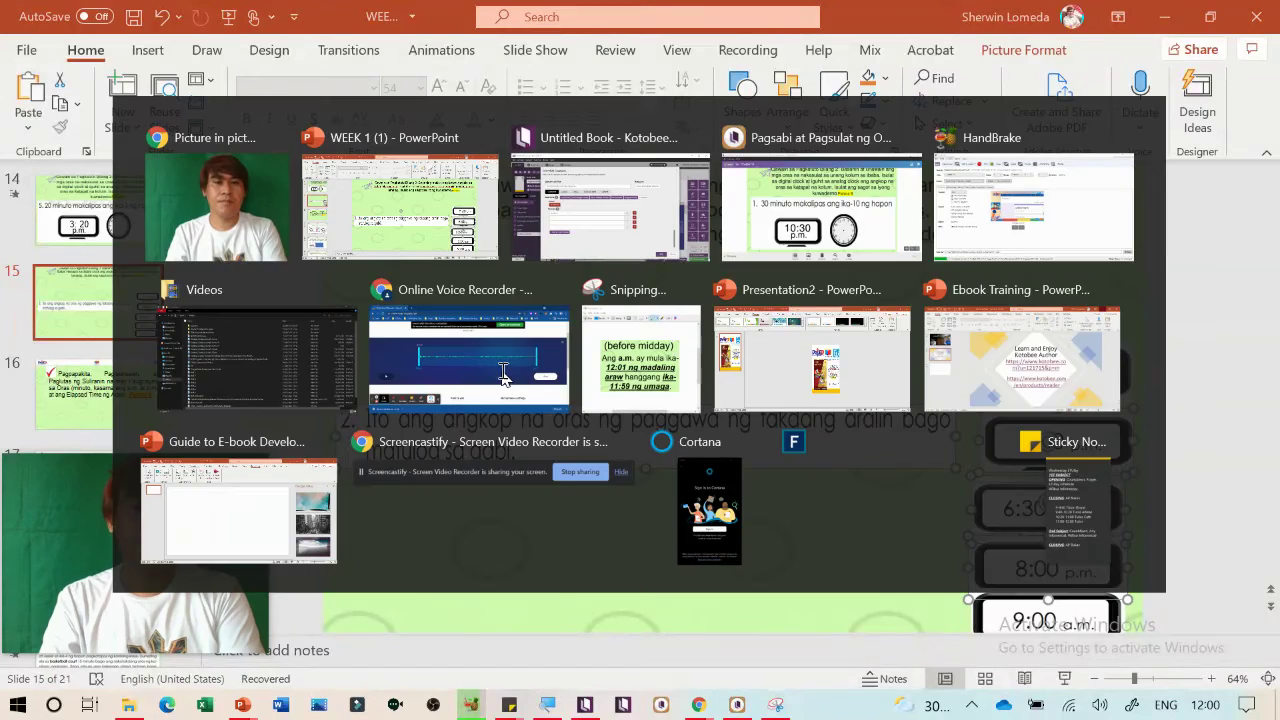
{"action": "type", "text": "7:00am"}
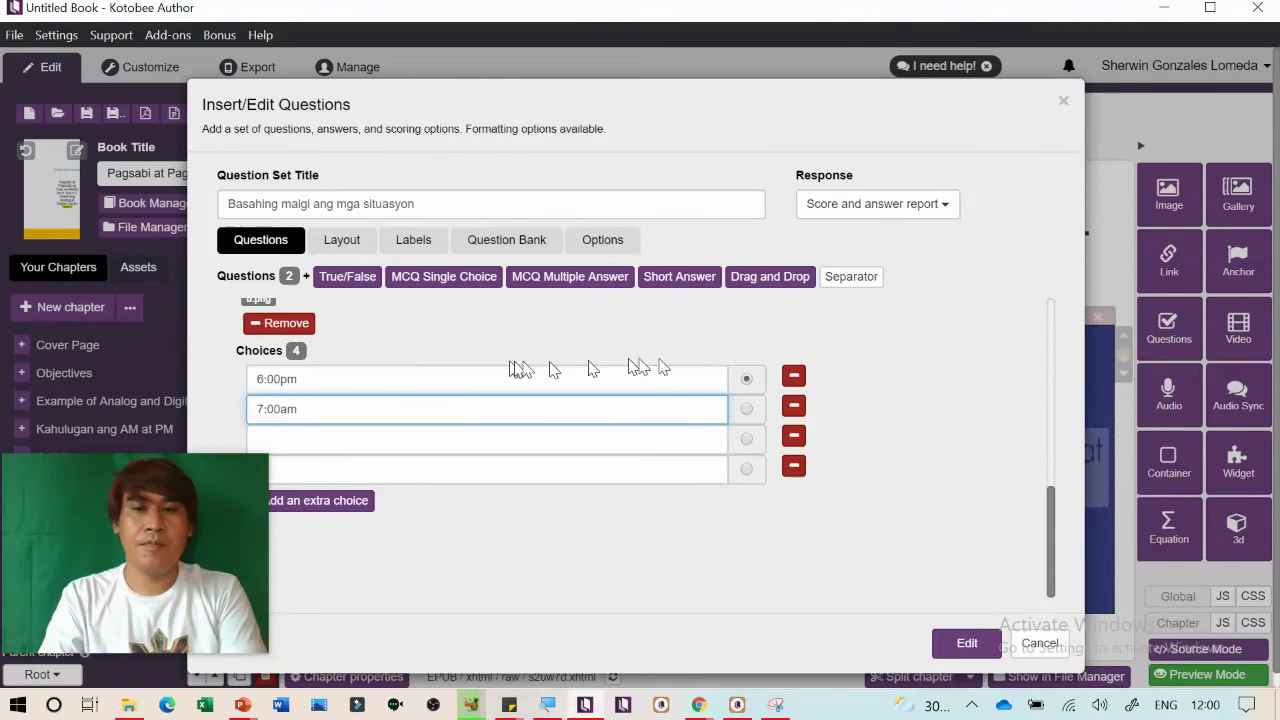
{"action": "scroll", "coordinate": [787, 352], "scroll_direction": "up", "scroll_amount": 5}
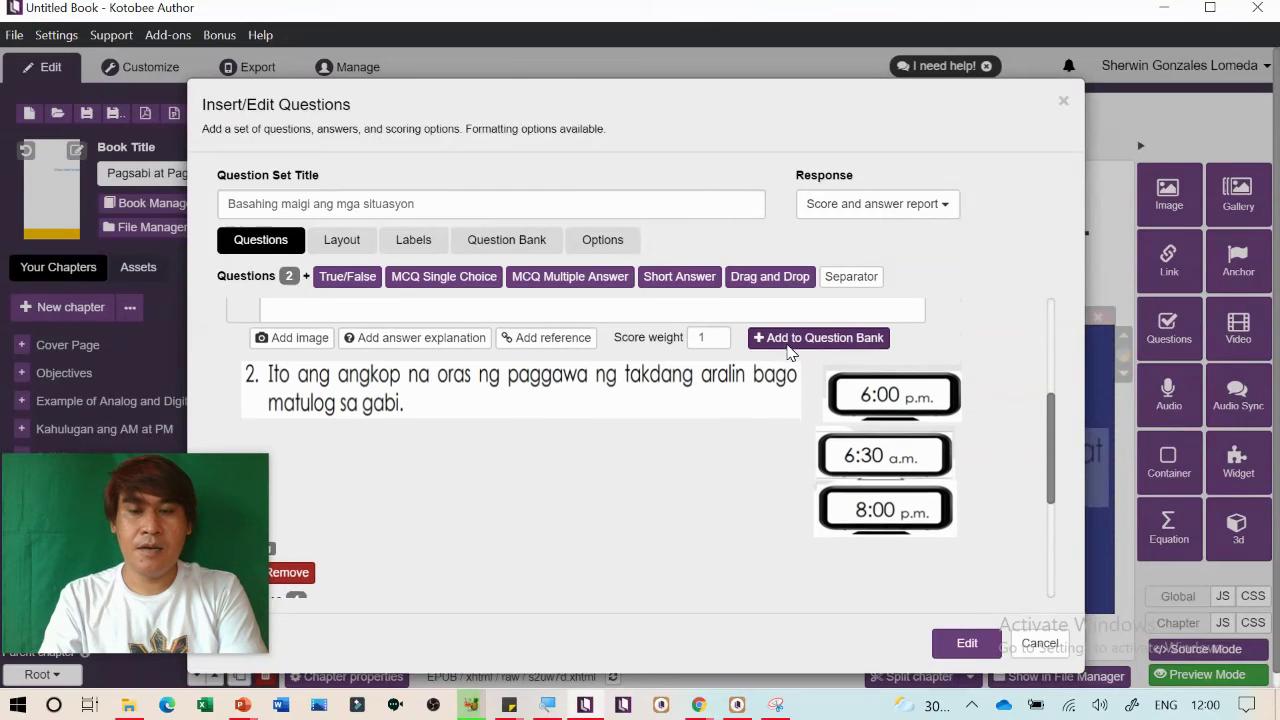
{"action": "scroll", "coordinate": [787, 352], "scroll_direction": "down", "scroll_amount": 3}
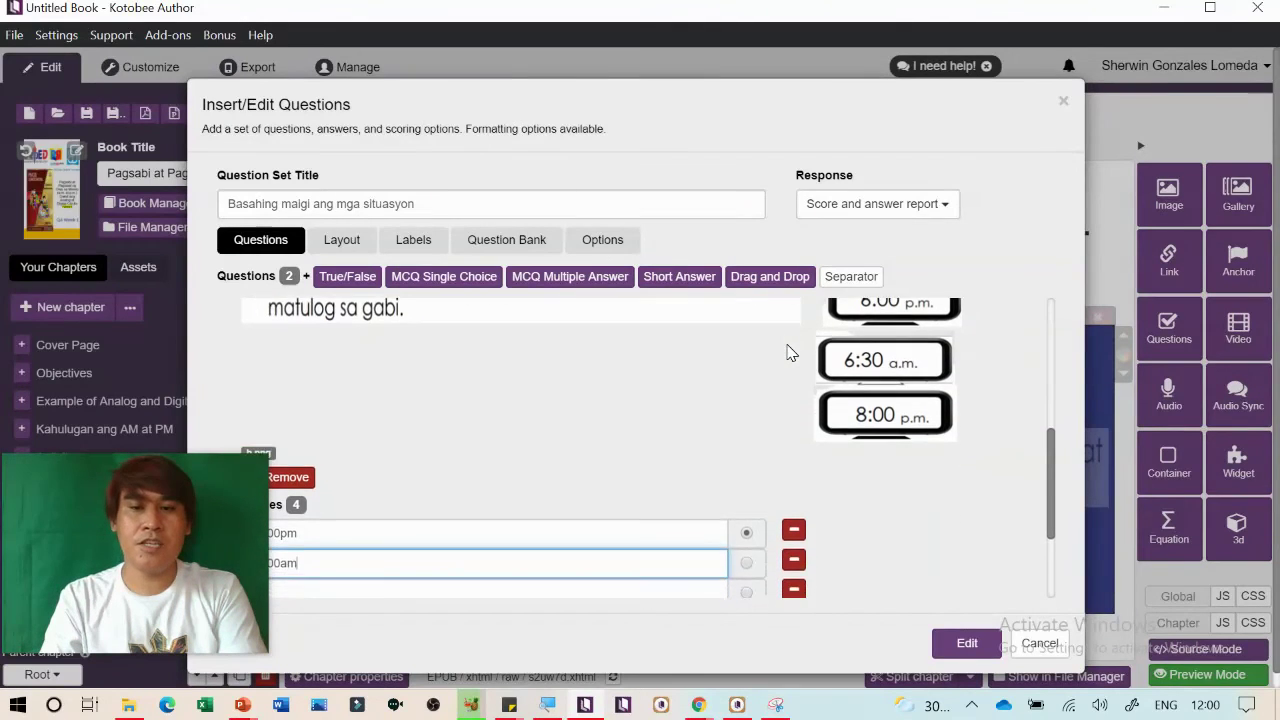
{"action": "scroll", "coordinate": [787, 352], "scroll_direction": "down", "scroll_amount": 1}
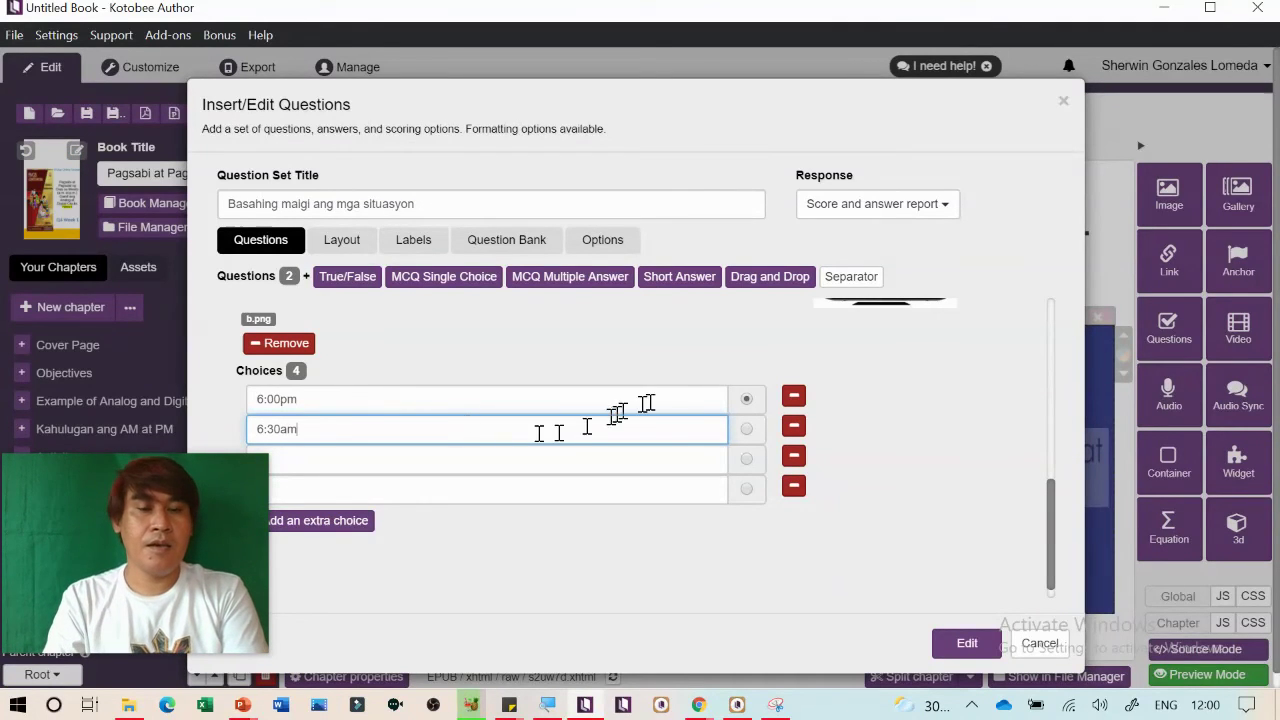
{"action": "scroll", "coordinate": [734, 414], "scroll_direction": "up", "scroll_amount": 3}
{"action": "scroll", "coordinate": [735, 408], "scroll_direction": "down", "scroll_amount": 4}
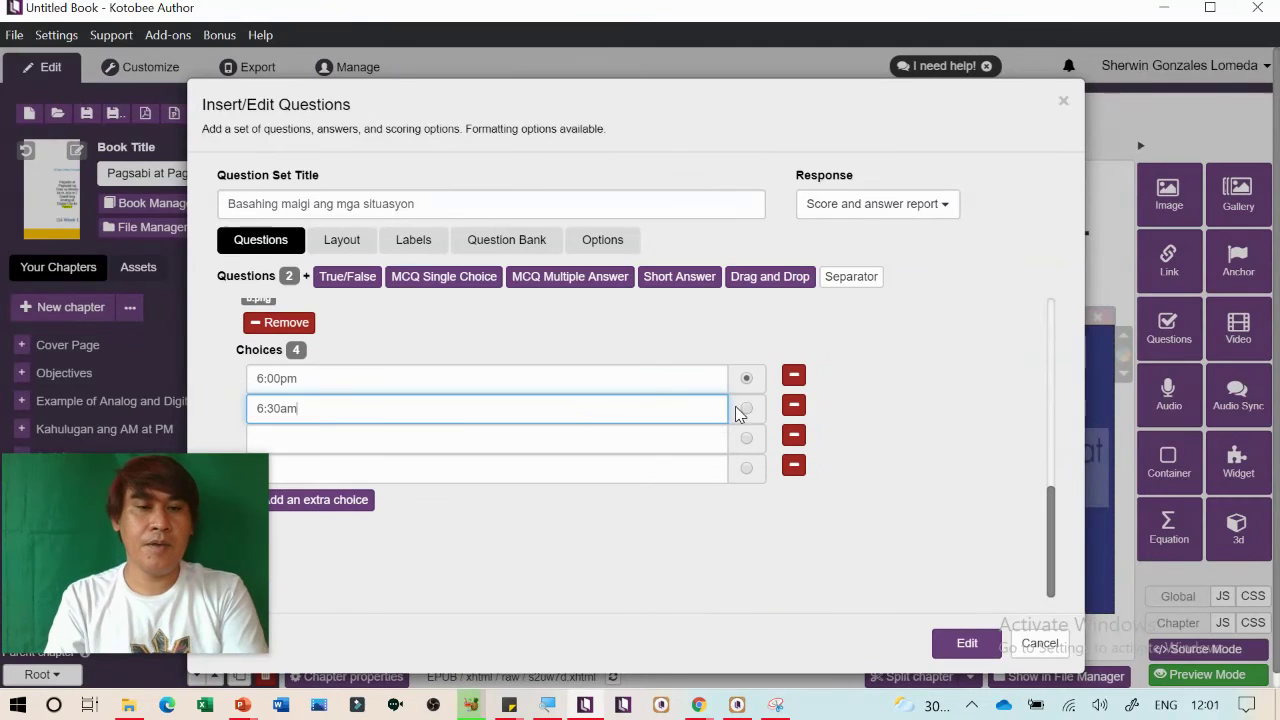
Enter "8:00pm" as question 2's third choice and mark it as the correct answer
{"action": "left_click", "coordinate": [461, 439]}
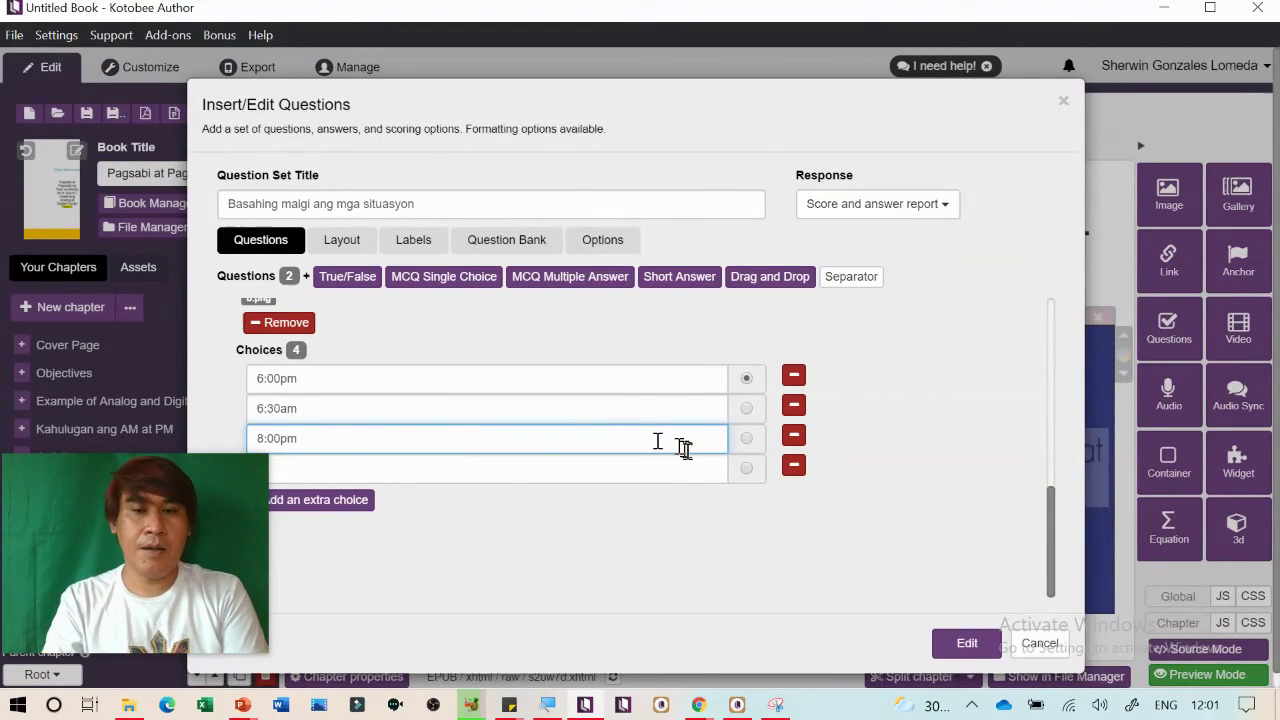
{"action": "left_click", "coordinate": [746, 438]}
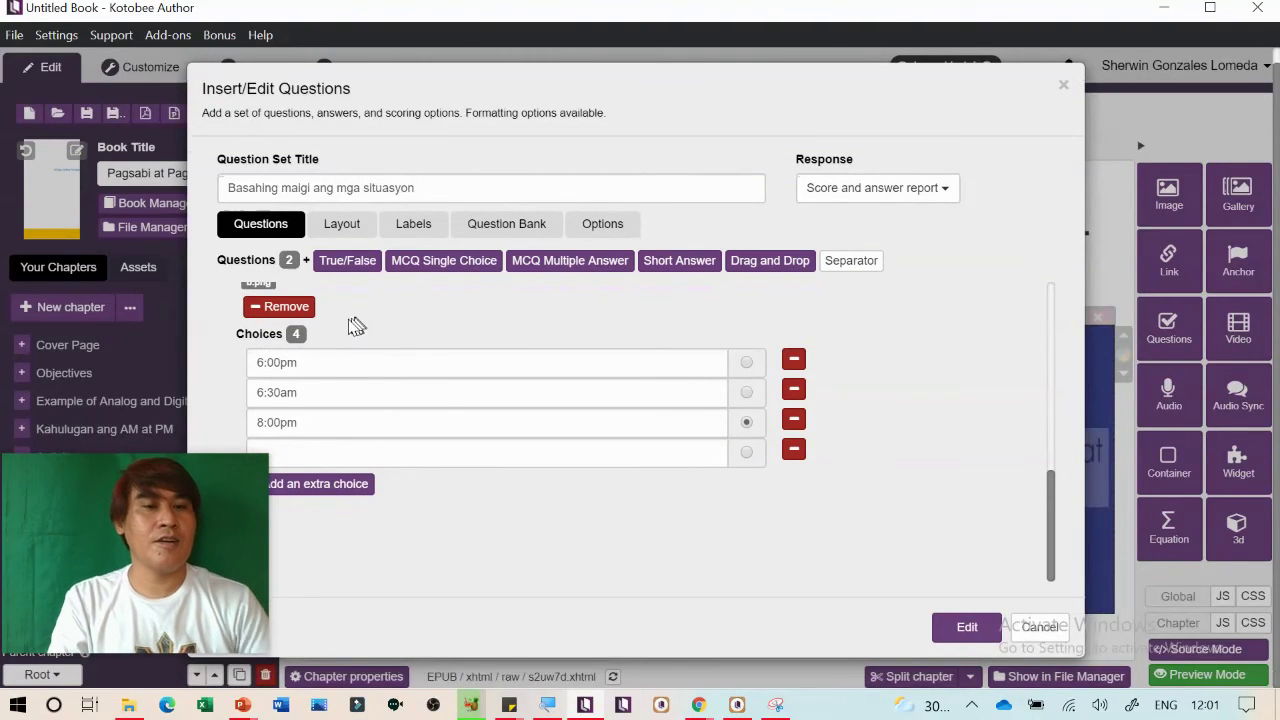
{"action": "left_click", "coordinate": [298, 266]}
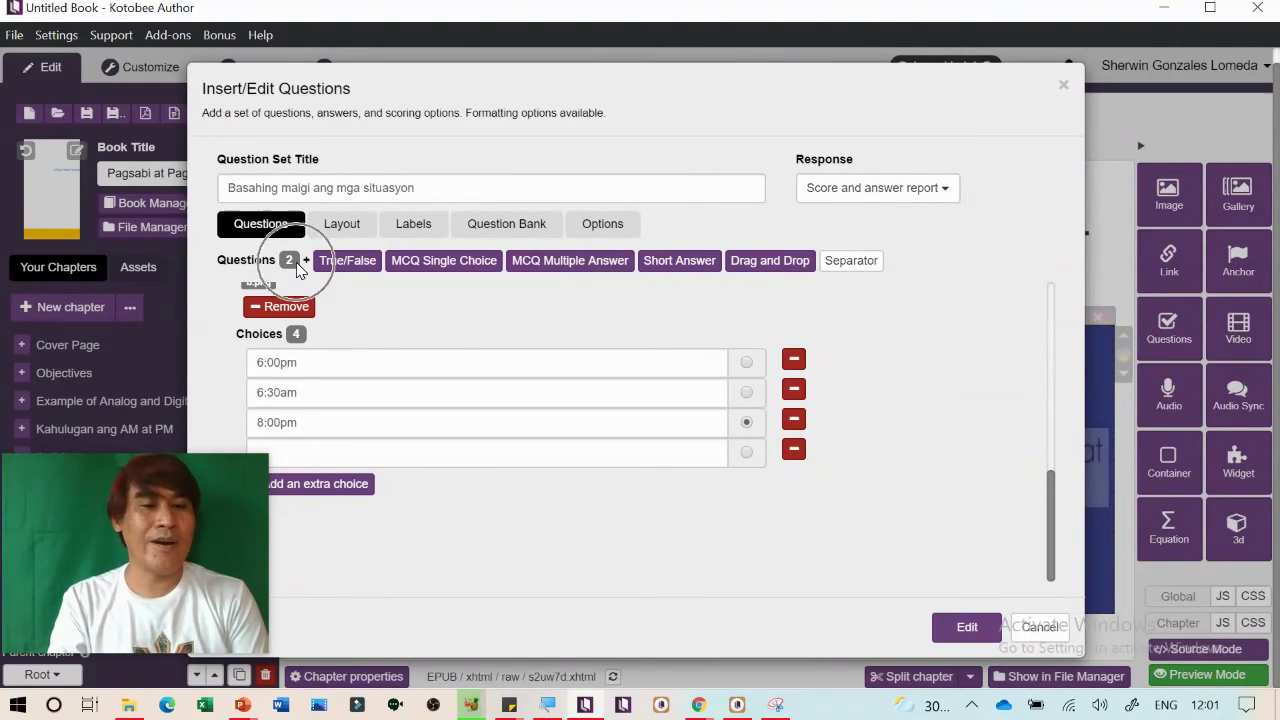
Add an MCQ Multiple Answer question to the set as question 3
{"action": "left_click", "coordinate": [572, 262]}
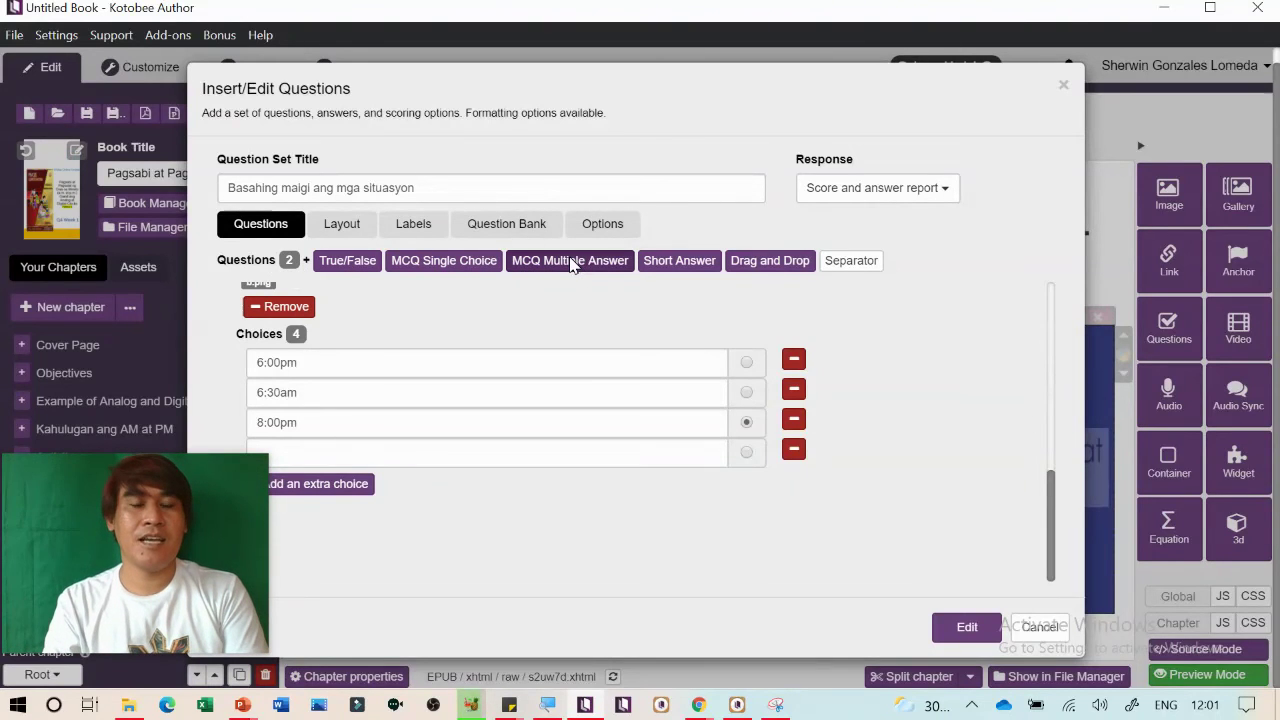
{"action": "scroll", "coordinate": [720, 440], "scroll_direction": "down", "scroll_amount": 4}
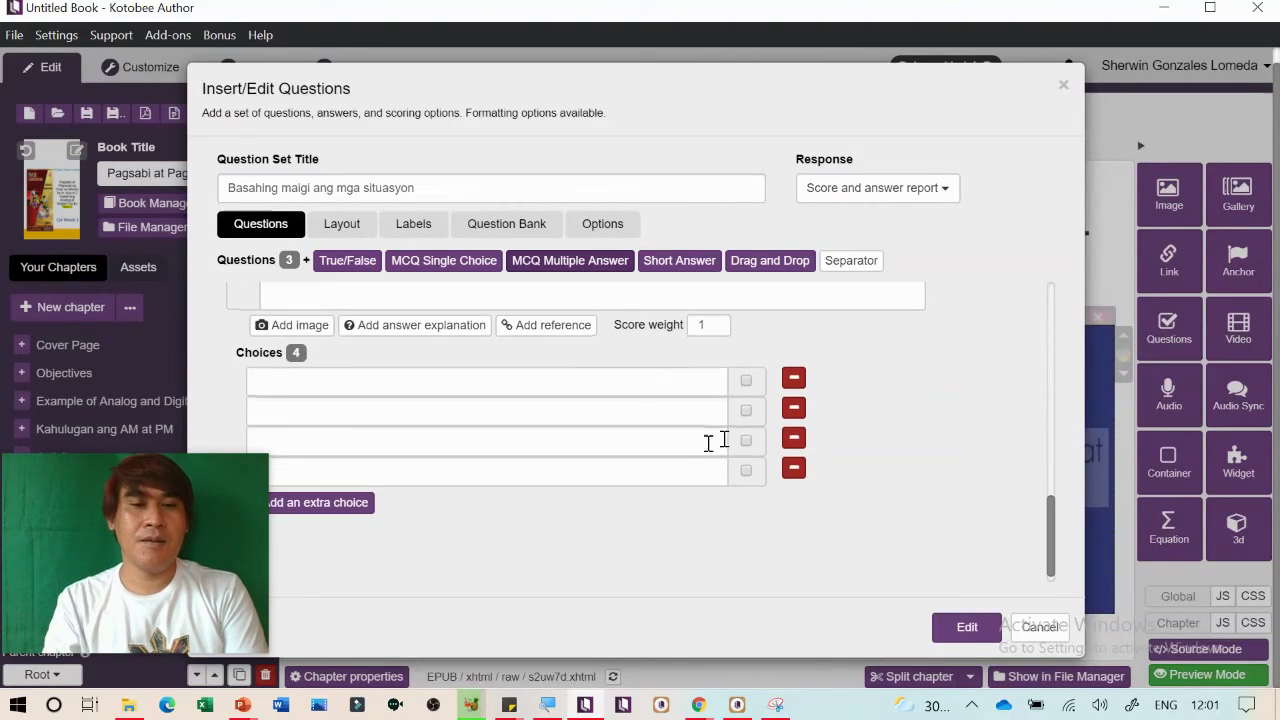
{"action": "scroll", "coordinate": [557, 505], "scroll_direction": "up", "scroll_amount": 2}
{"action": "scroll", "coordinate": [543, 500], "scroll_direction": "down", "scroll_amount": 1}
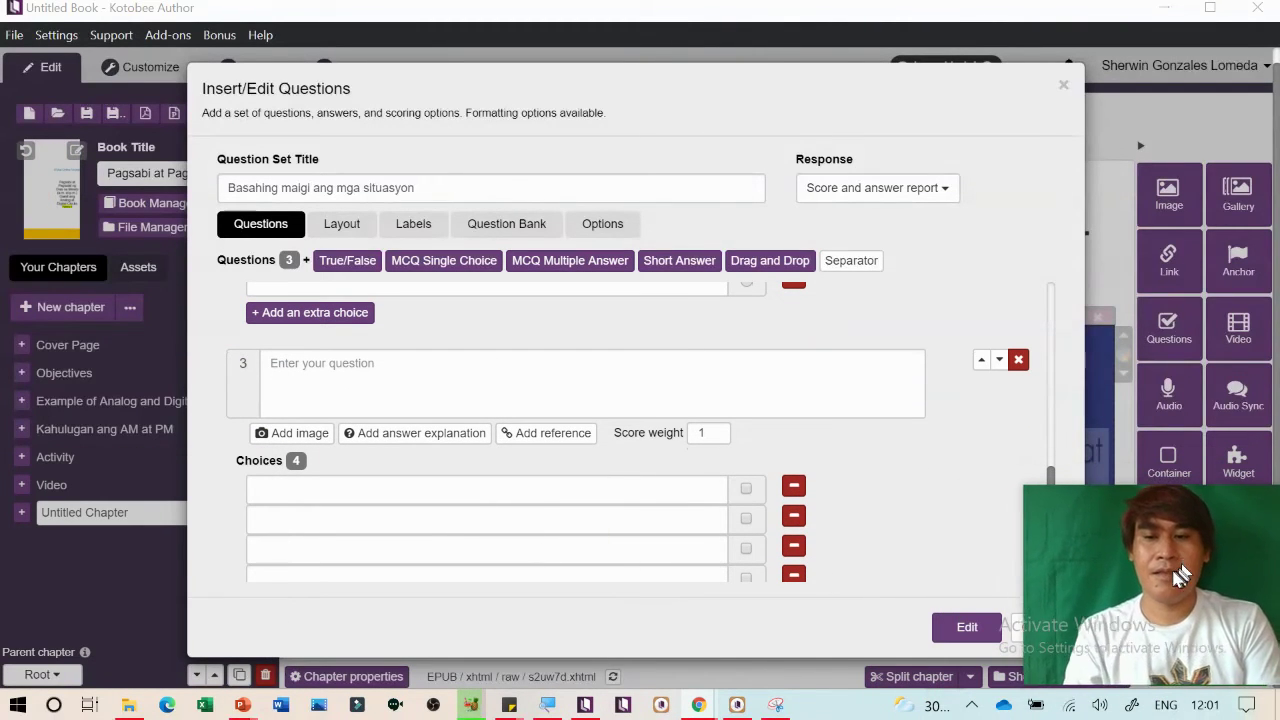
Enter "Anu0ano ang tamang sagot" as question 3's text
{"action": "left_click", "coordinate": [517, 386]}
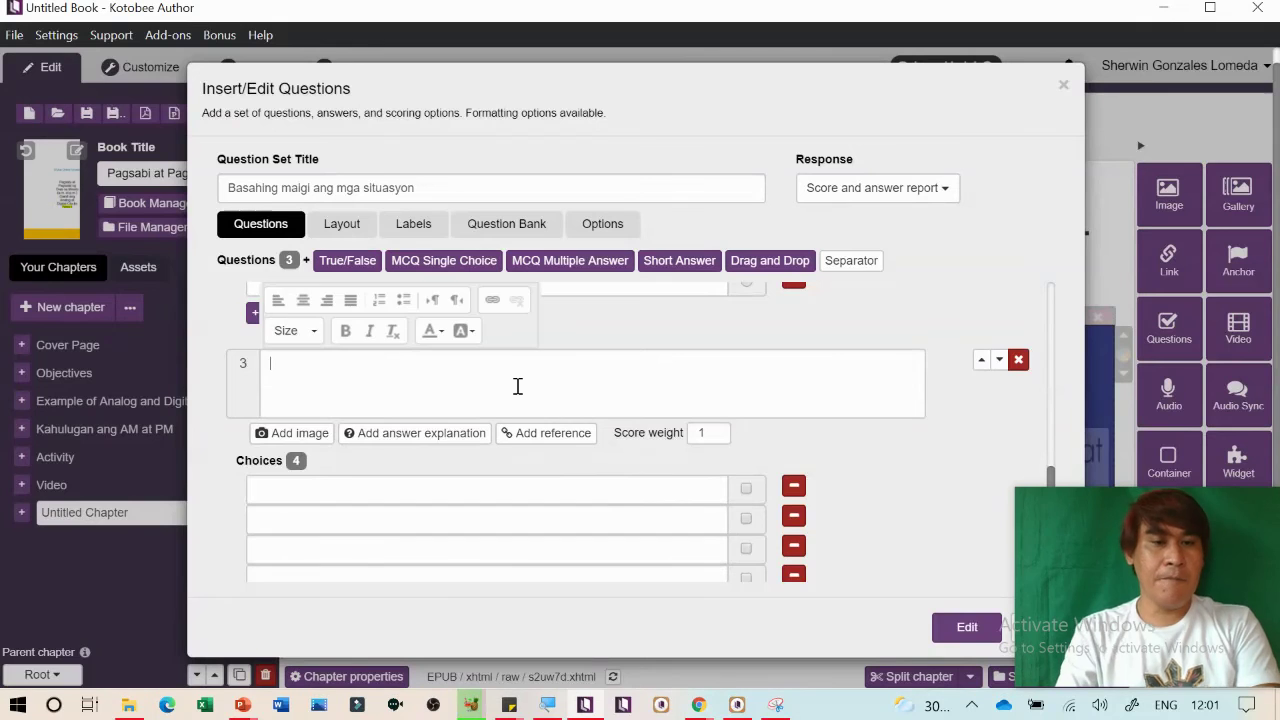
{"action": "type", "text": "Pilii"}
{"action": "key", "text": "BackSpace"}
{"action": "key", "text": "BackSpace"}
{"action": "key", "text": "BackSpace"}
{"action": "key", "text": "BackSpace"}
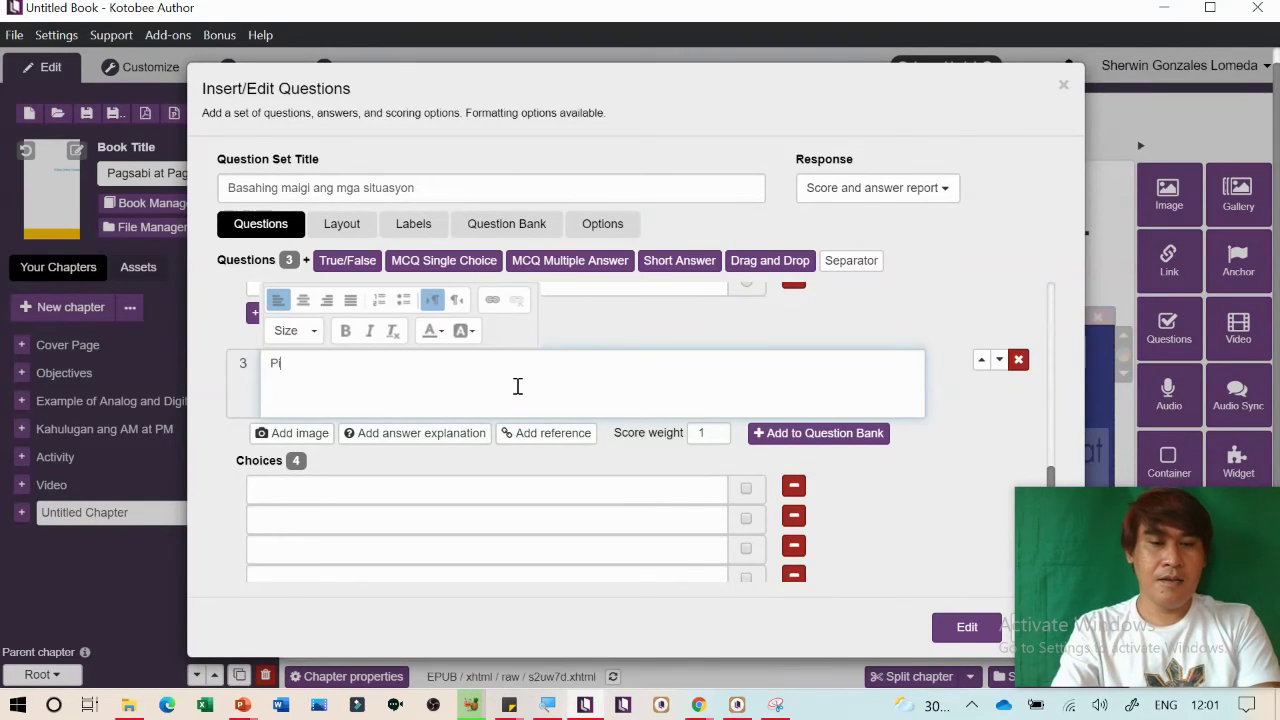
{"action": "key", "text": "BackSpace"}
{"action": "type", "text": "Anu0ano ang tamar"}
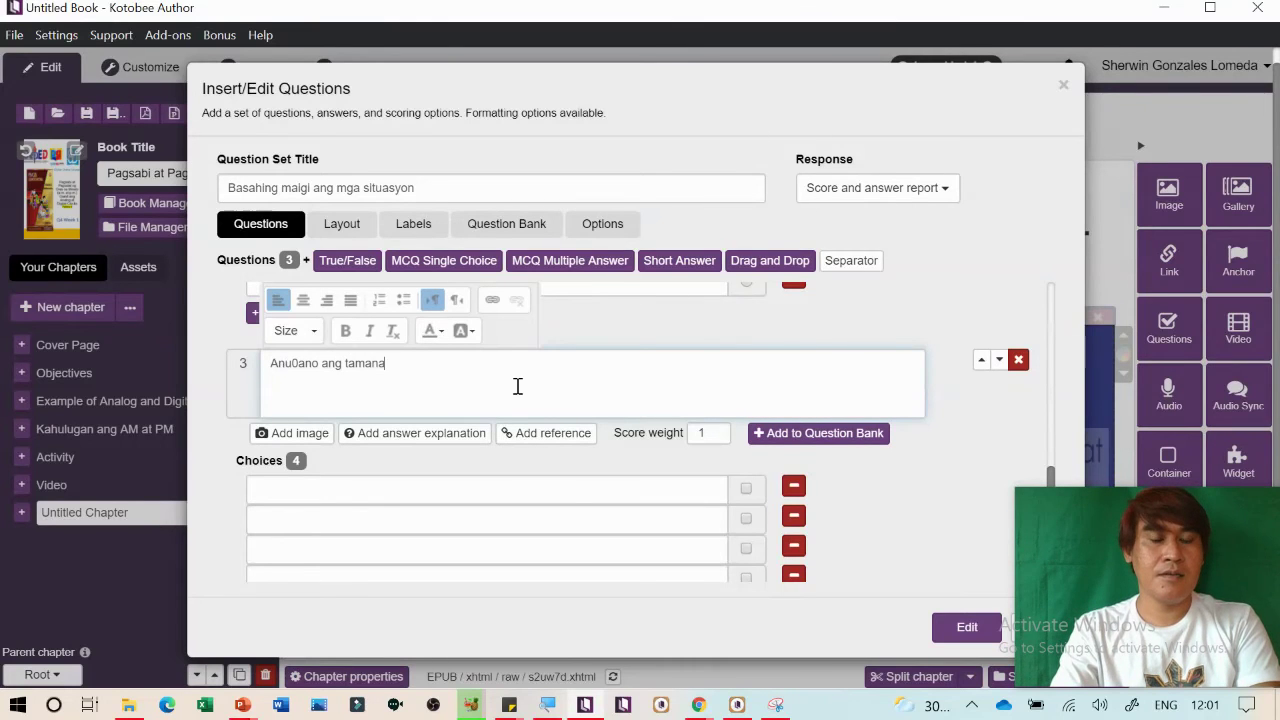
{"action": "type", "text": "g sagot"}
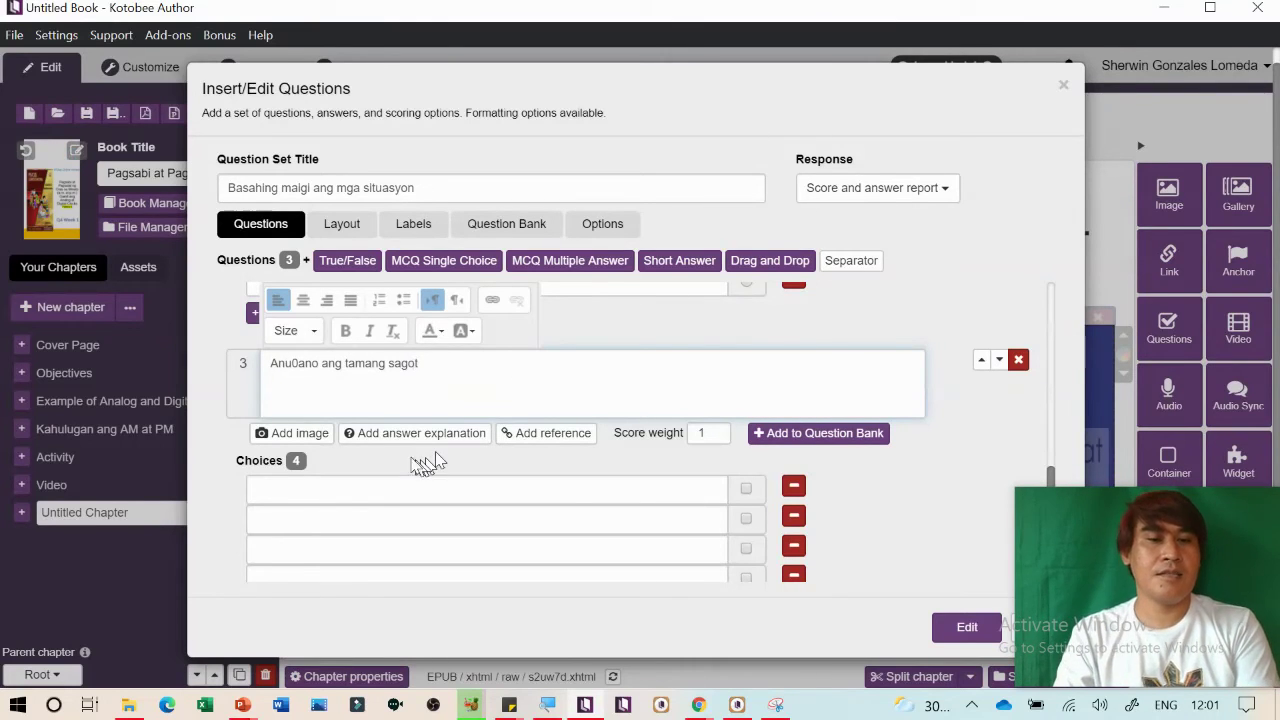
Switch to PowerPoint, undo the last crop of the question picture on slide 15 and crop it to show only item 3
{"action": "key", "text": "alt+Tab"}
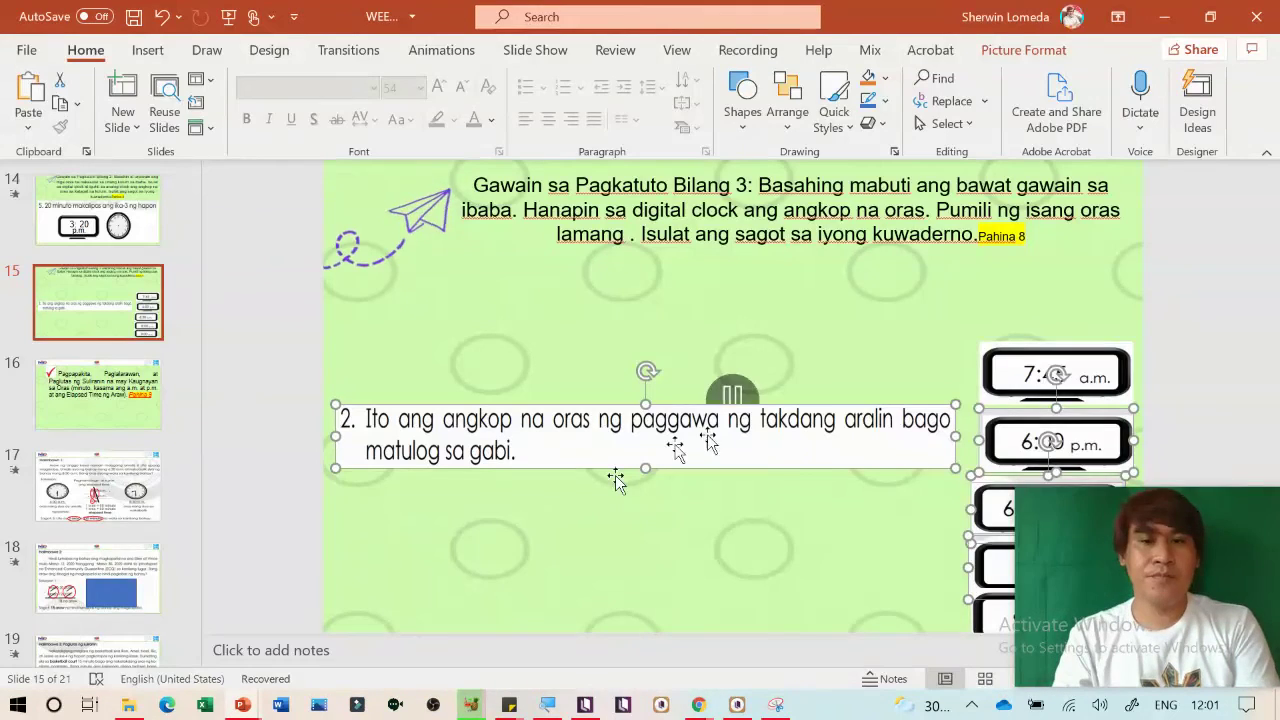
{"action": "key", "text": "ctrl+z"}
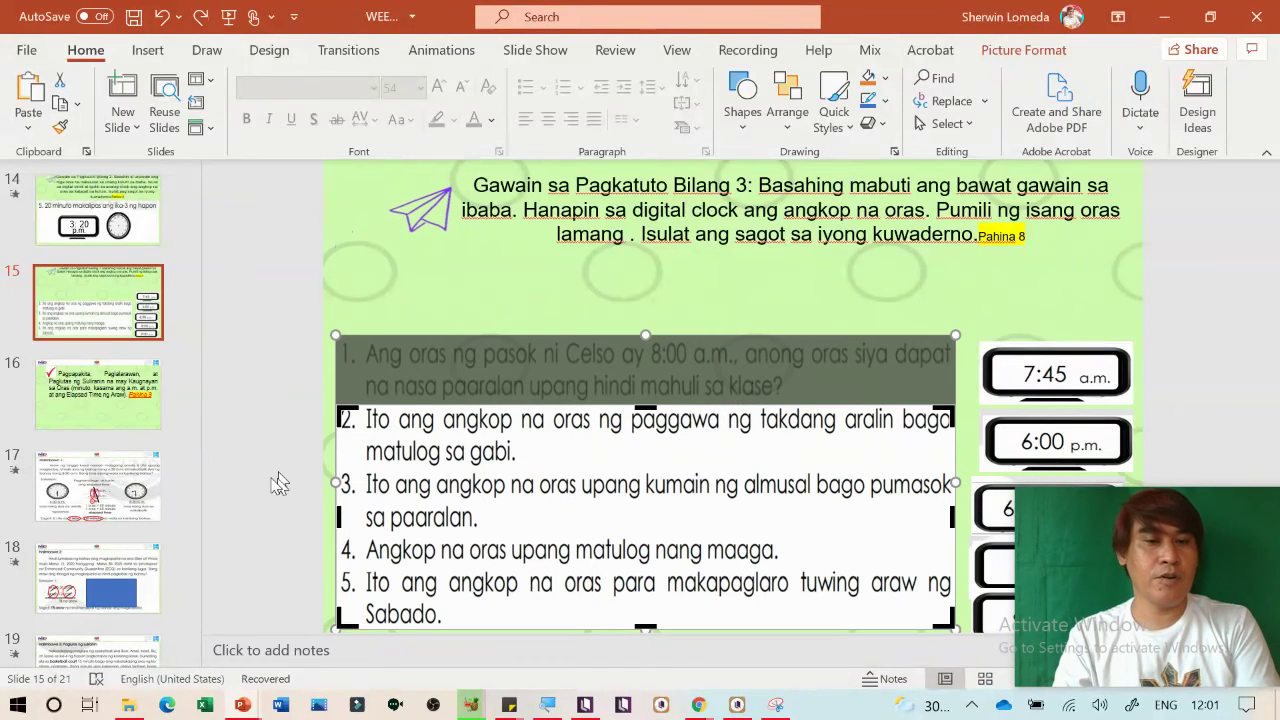
{"action": "left_click", "coordinate": [239, 461]}
{"action": "left_click", "coordinate": [642, 440]}
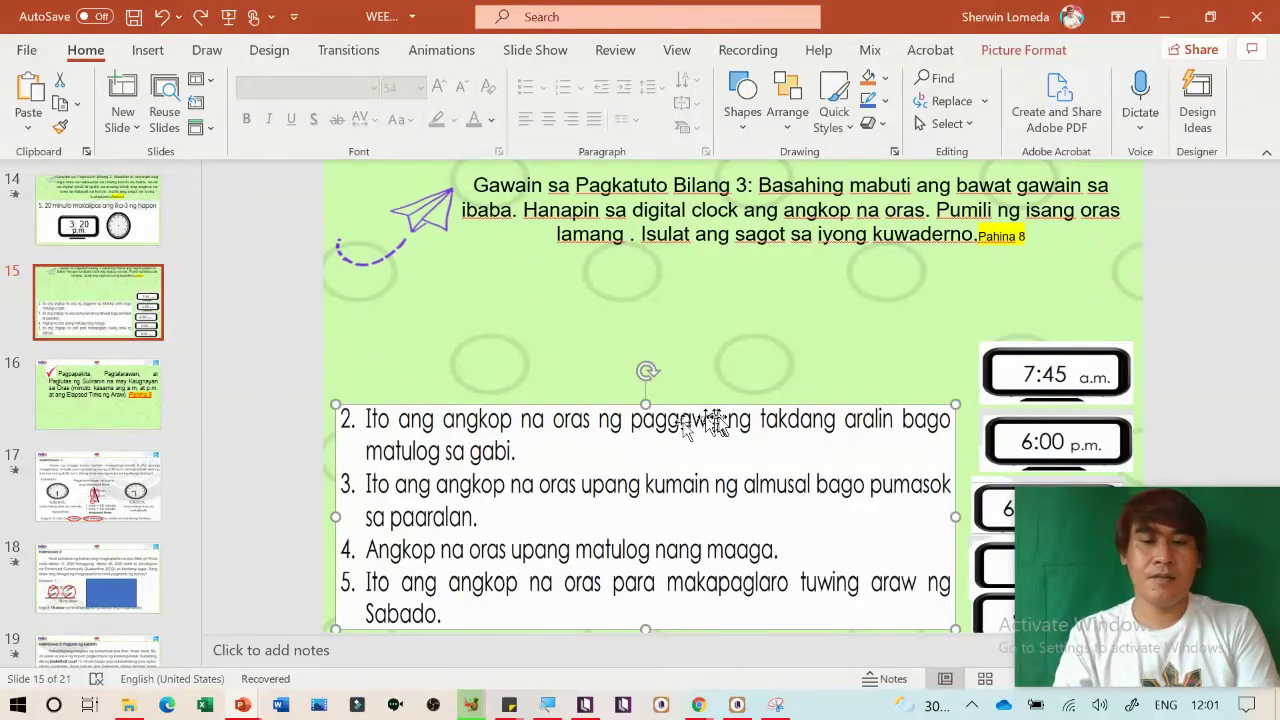
{"action": "left_click", "coordinate": [1024, 50]}
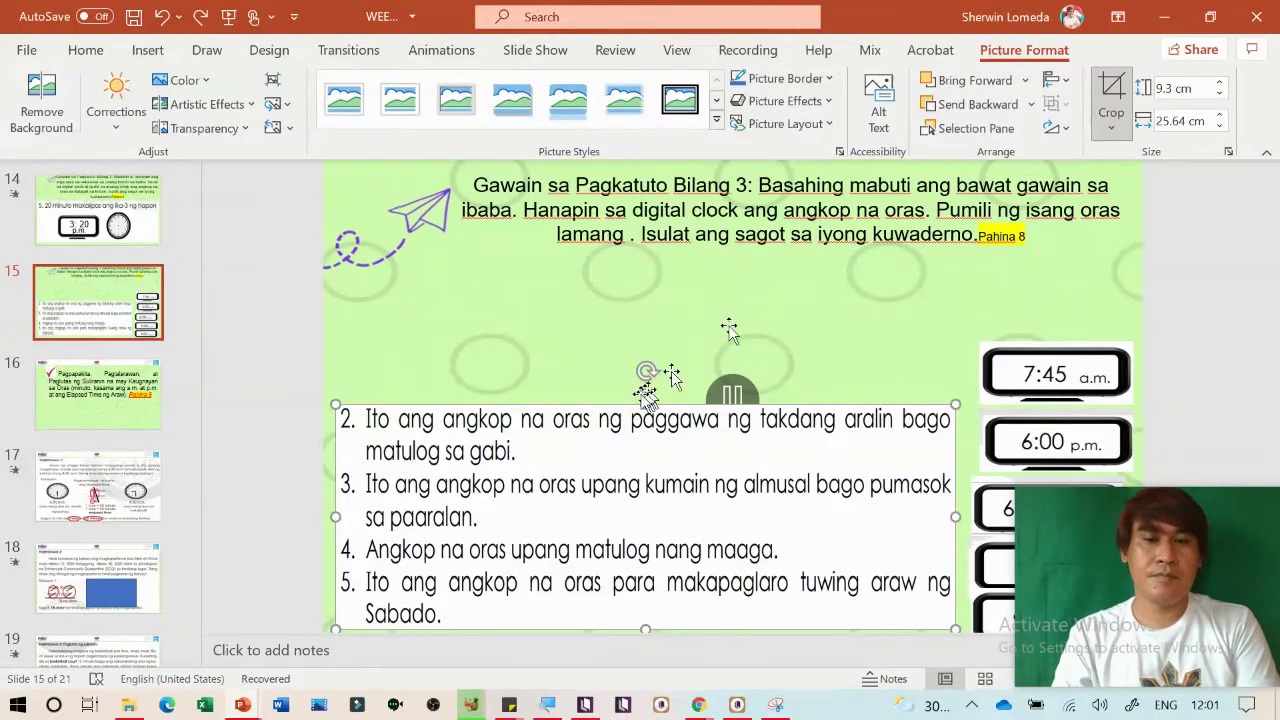
{"action": "left_click", "coordinate": [1111, 100]}
{"action": "left_click_drag", "start_coordinate": [645, 408], "coordinate": [649, 474]}
{"action": "left_click_drag", "start_coordinate": [646, 628], "coordinate": [631, 537]}
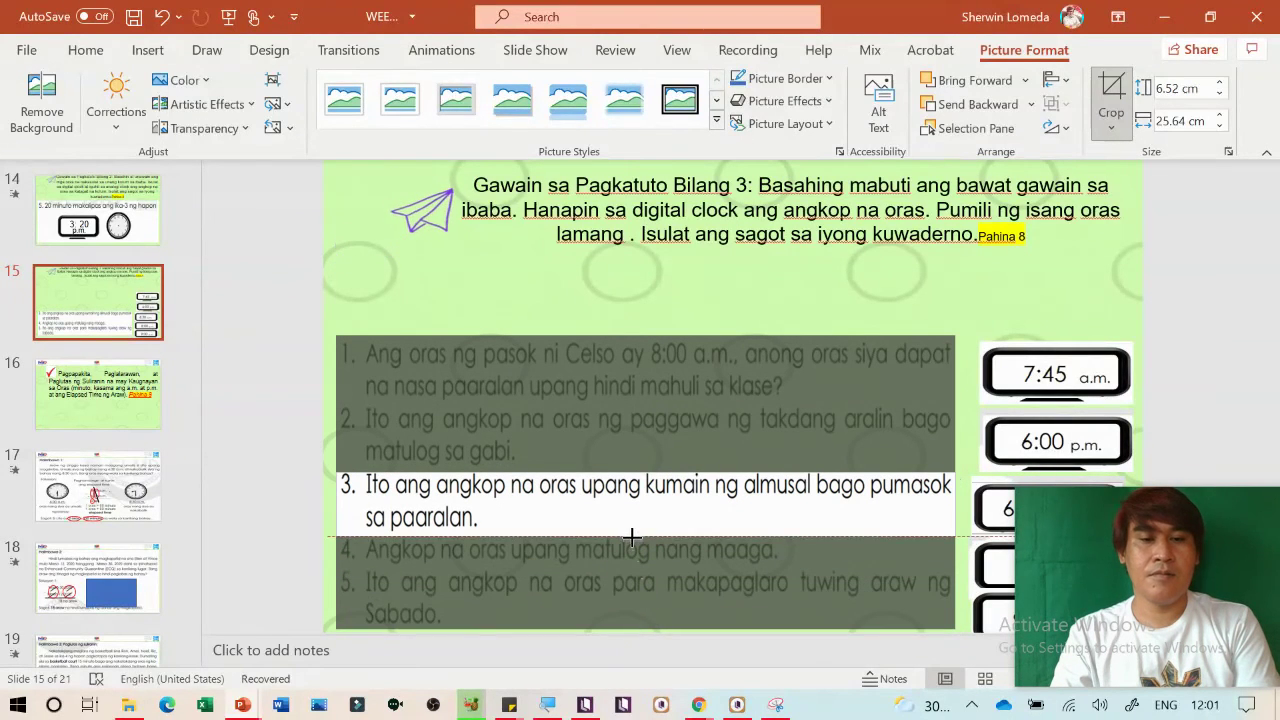
{"action": "left_click", "coordinate": [264, 480]}
{"action": "left_click", "coordinate": [533, 495]}
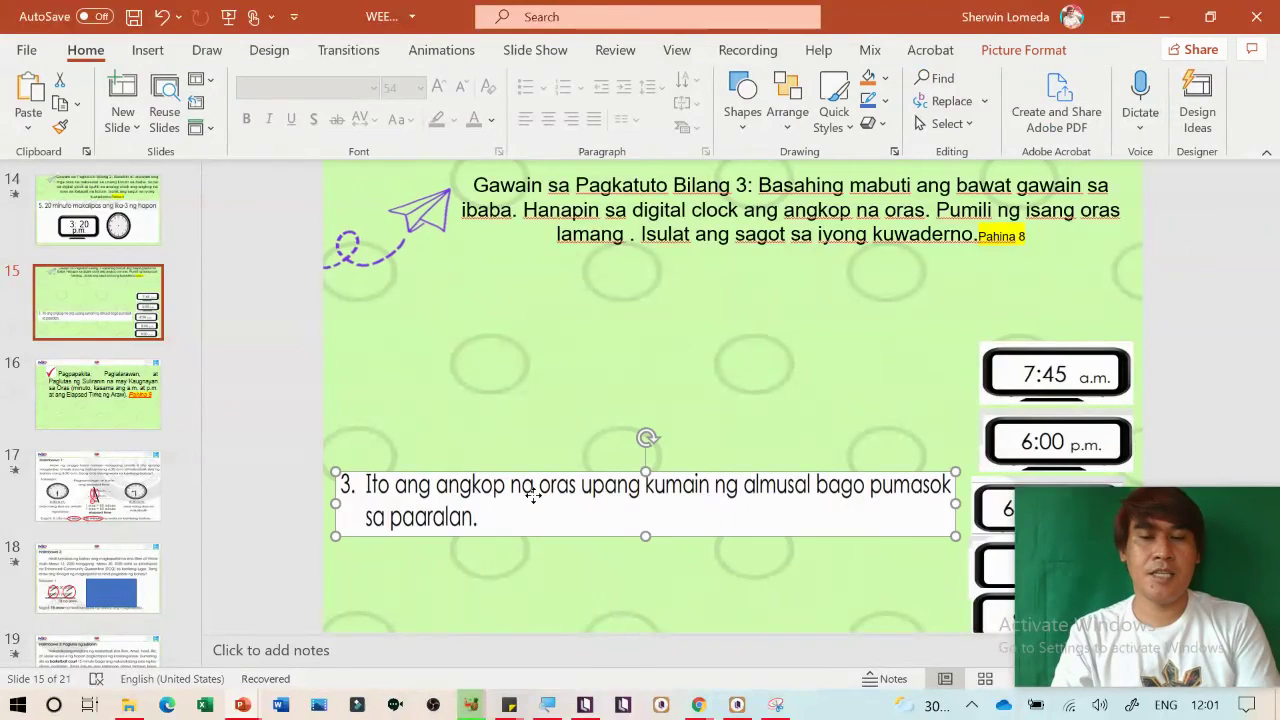
Save the cropped item 3 picture as c in the Music folder and undo its crop to show items 2 to 5 again
{"action": "mouse_move", "coordinate": [1116, 552]}
{"action": "left_click_drag", "start_coordinate": [1131, 547], "coordinate": [519, 285]}
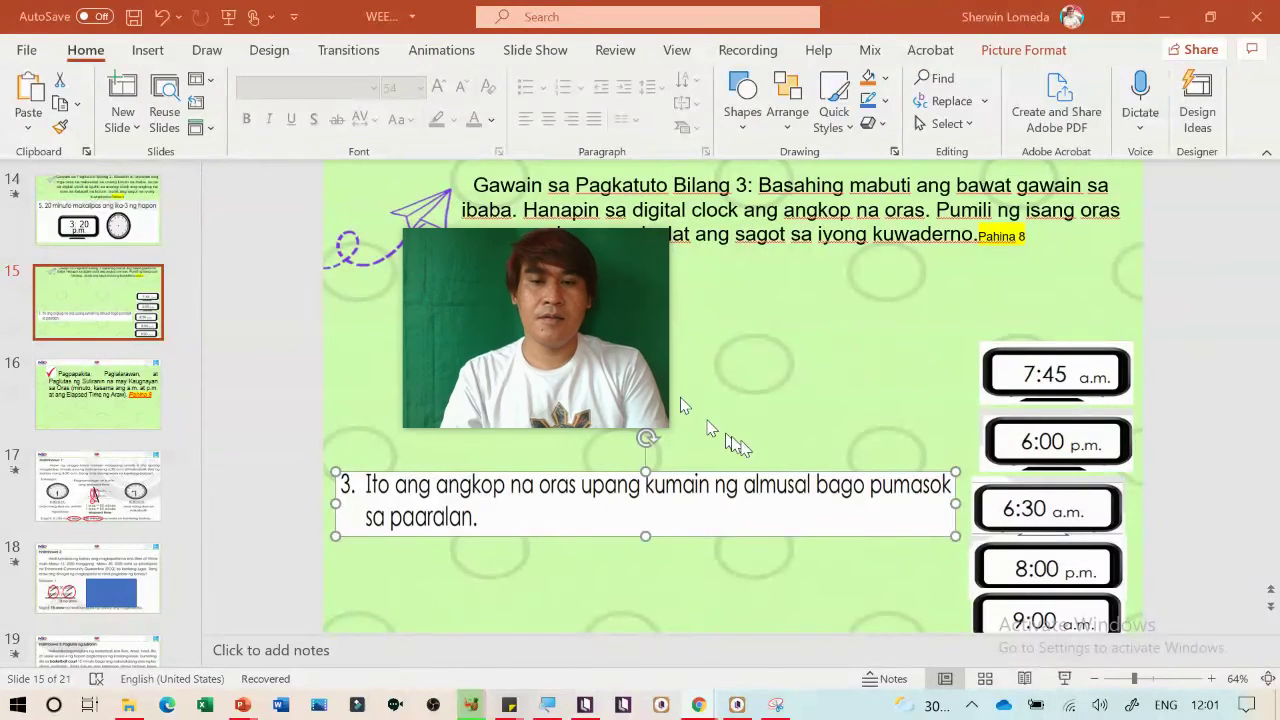
{"action": "right_click", "coordinate": [826, 506]}
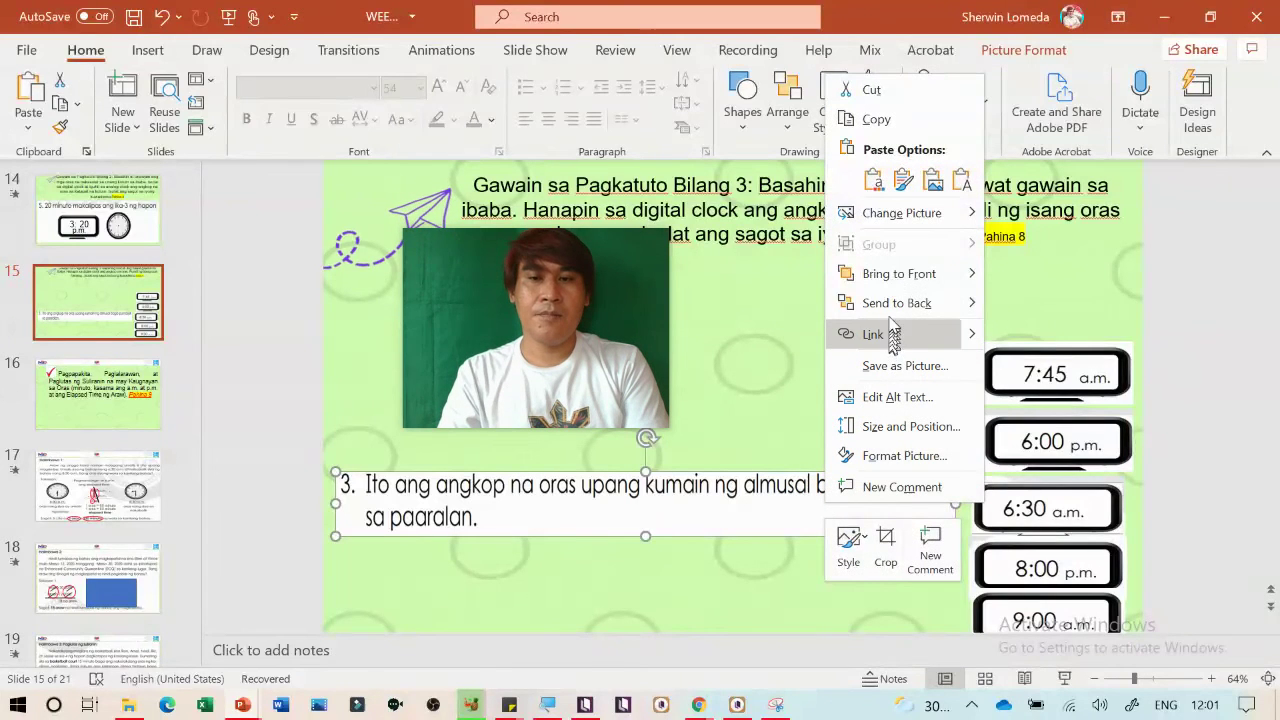
{"action": "left_click", "coordinate": [895, 366]}
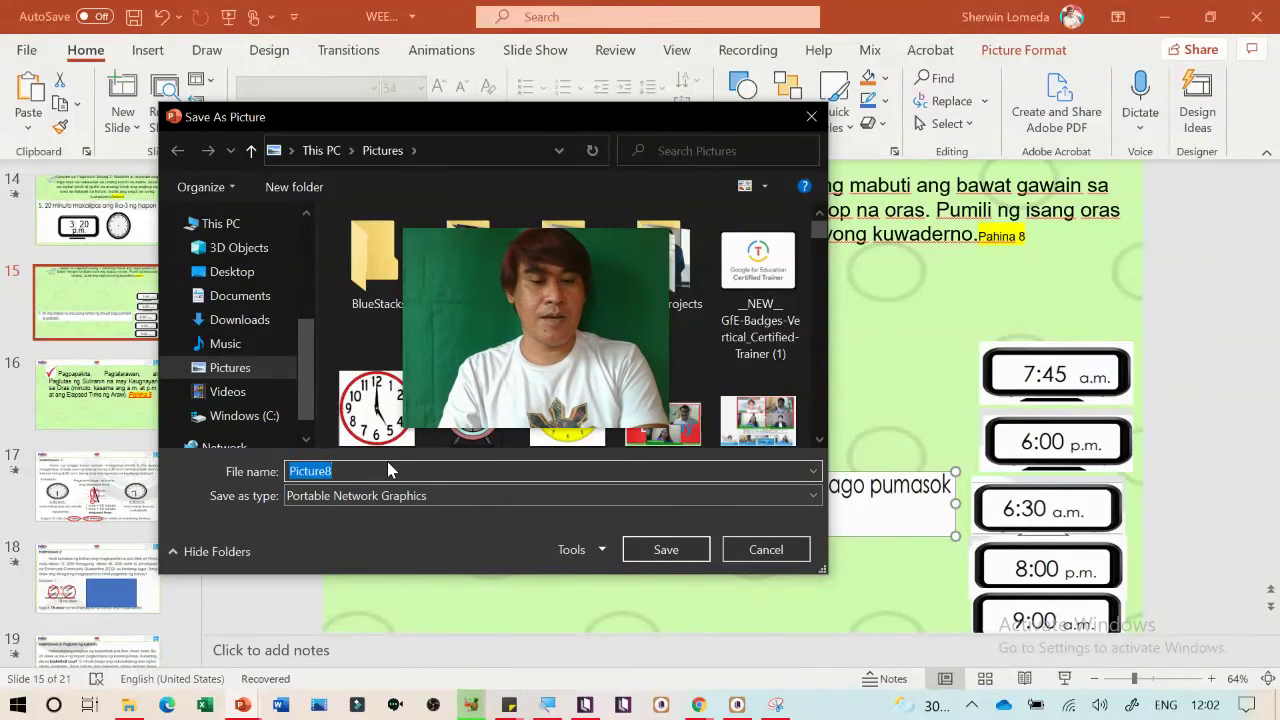
{"action": "left_click", "coordinate": [249, 347]}
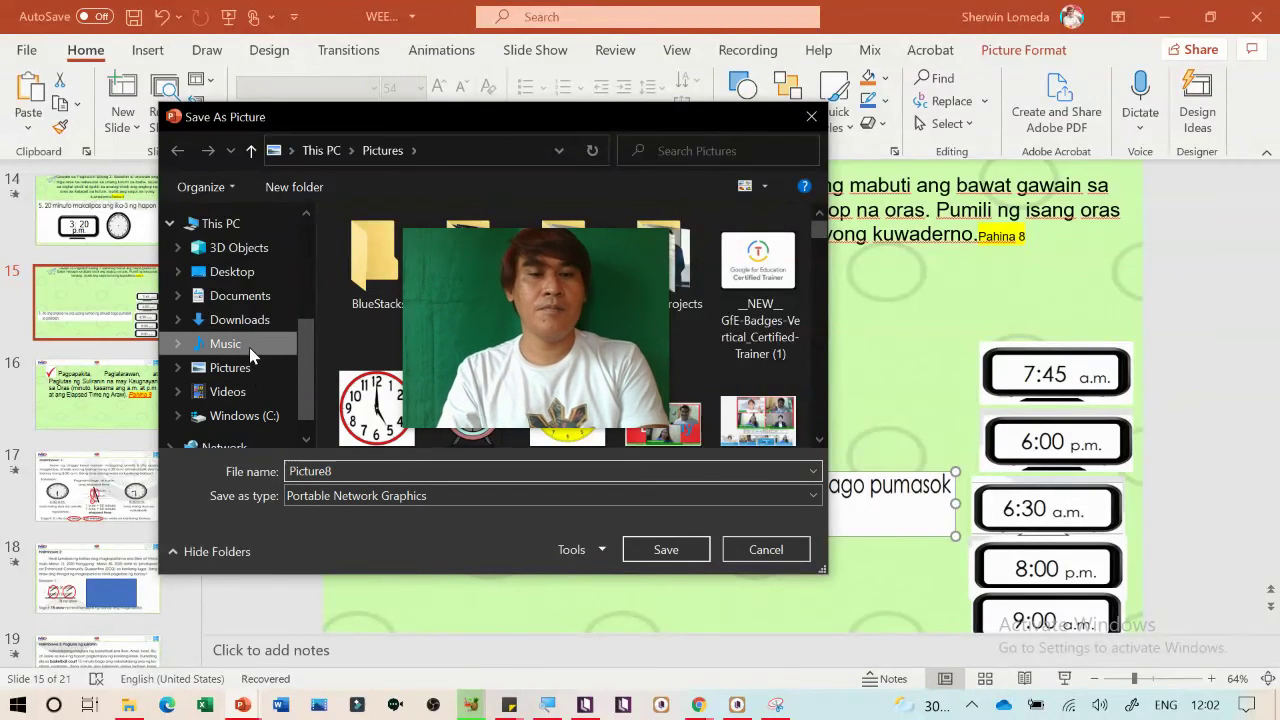
{"action": "double_click", "coordinate": [383, 468]}
{"action": "type", "text": "c"}
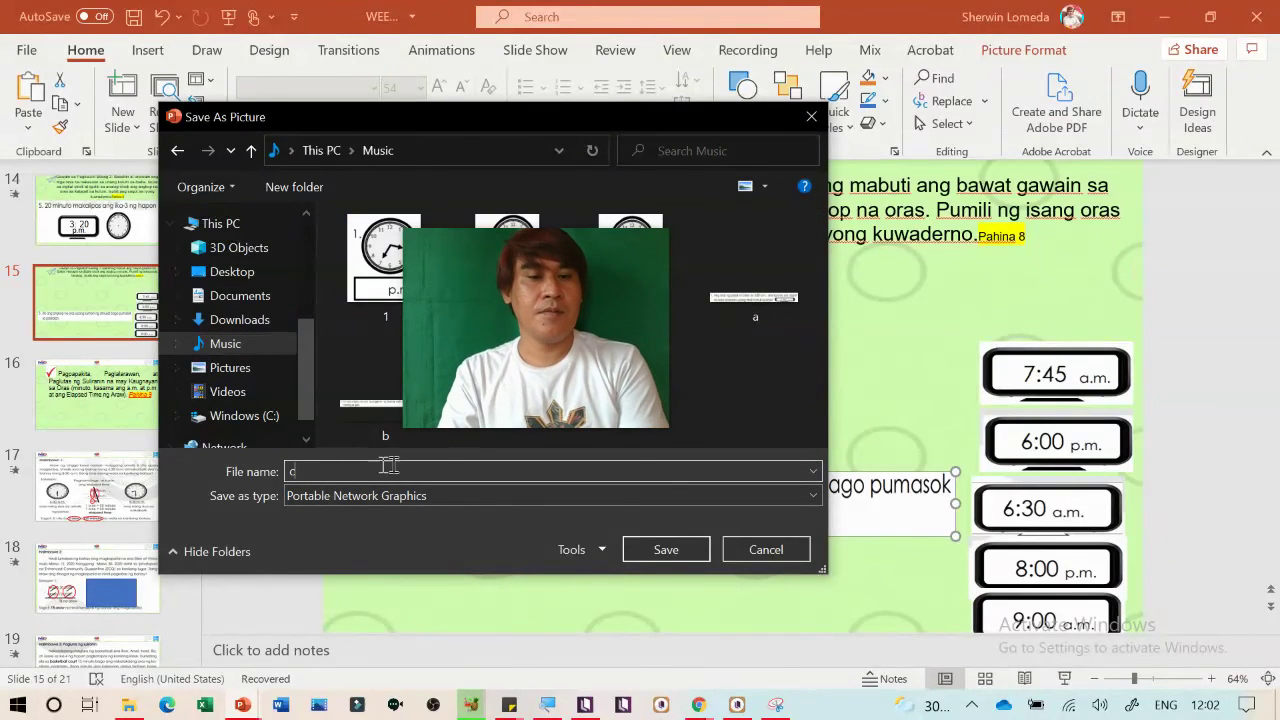
{"action": "left_click", "coordinate": [689, 552]}
{"action": "double_click", "coordinate": [686, 500]}
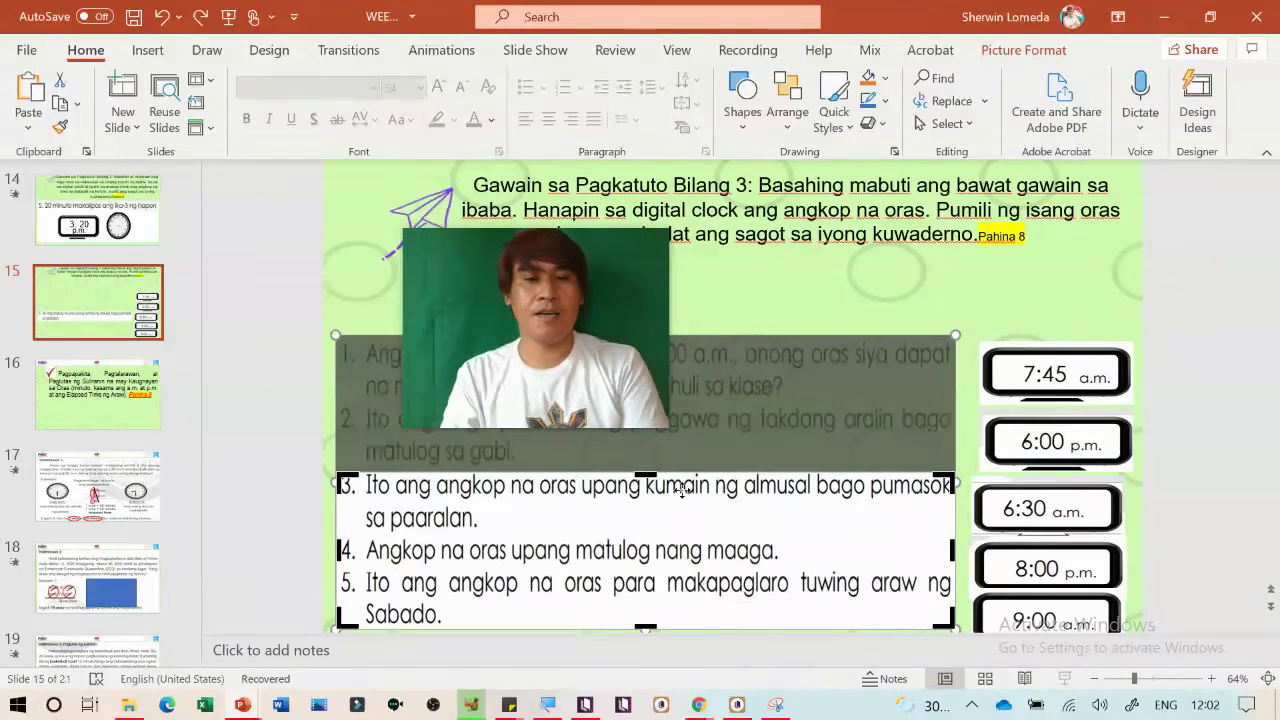
{"action": "left_click_drag", "start_coordinate": [665, 475], "coordinate": [609, 408]}
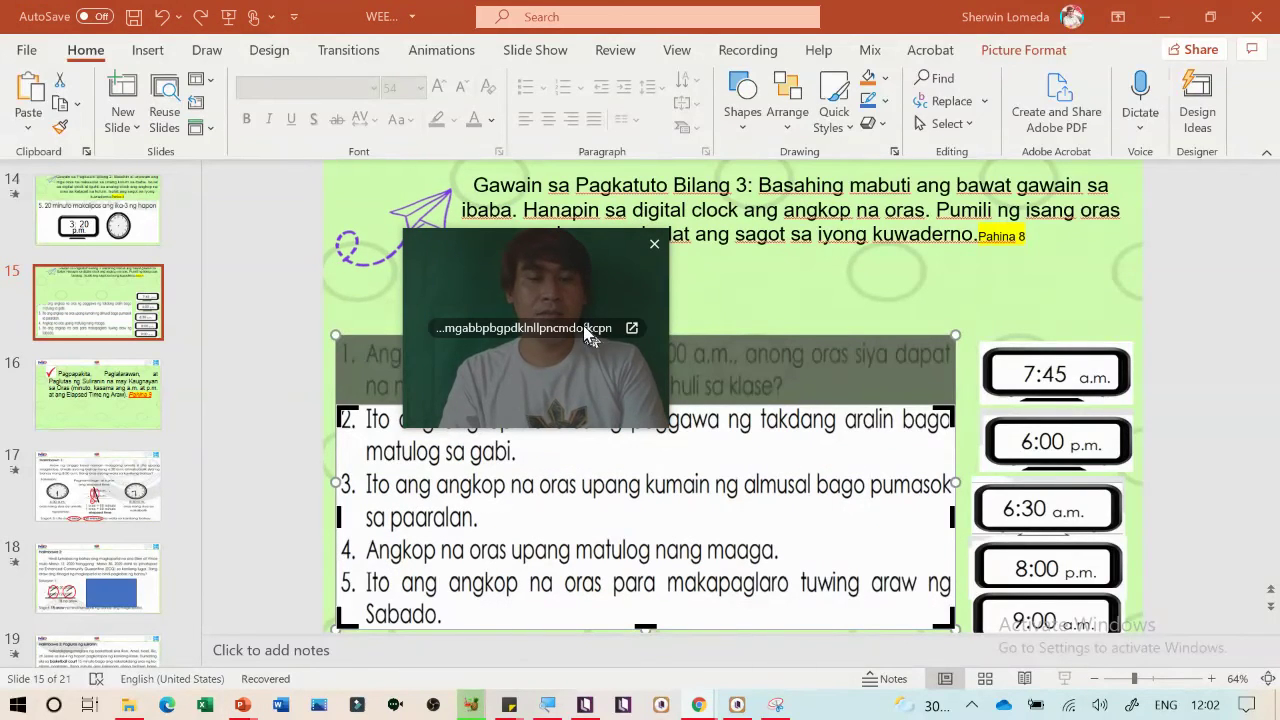
Switch to Kotobee Author and add picture c from the Music folder to question 3
{"action": "key", "text": "alt+Tab"}
{"action": "left_click_drag", "start_coordinate": [549, 291], "coordinate": [1077, 519]}
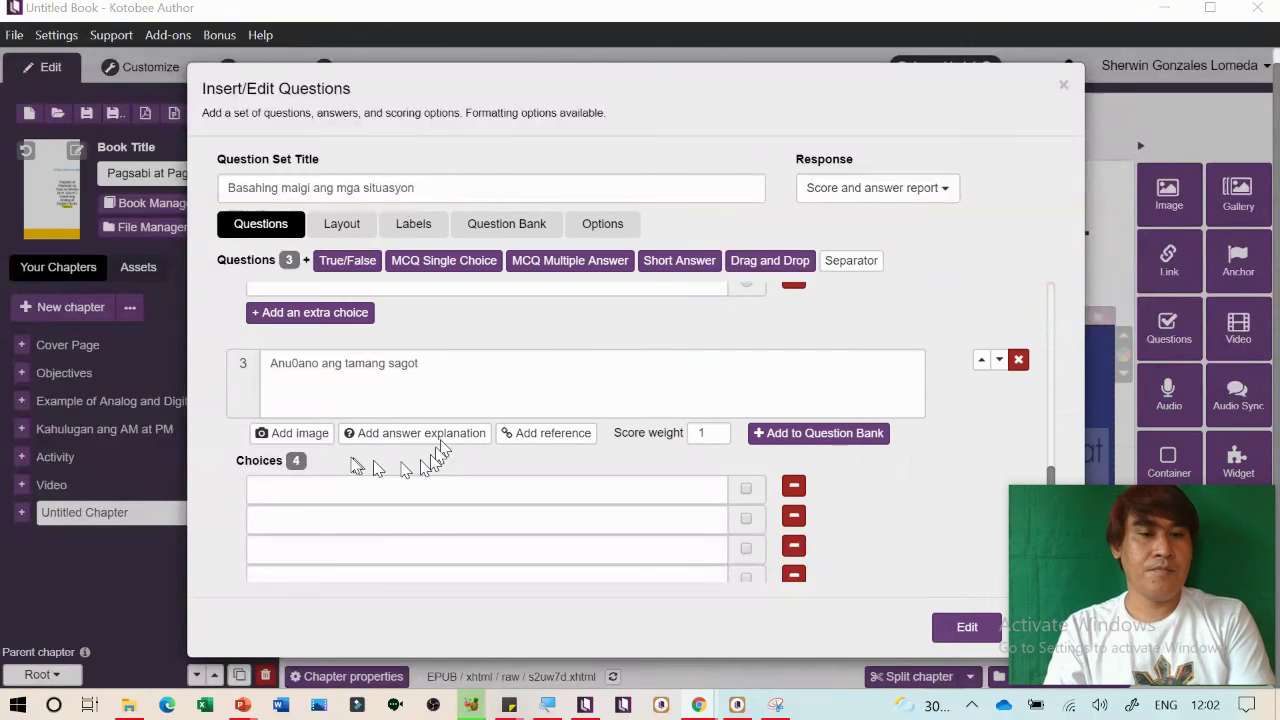
{"action": "left_click", "coordinate": [298, 432]}
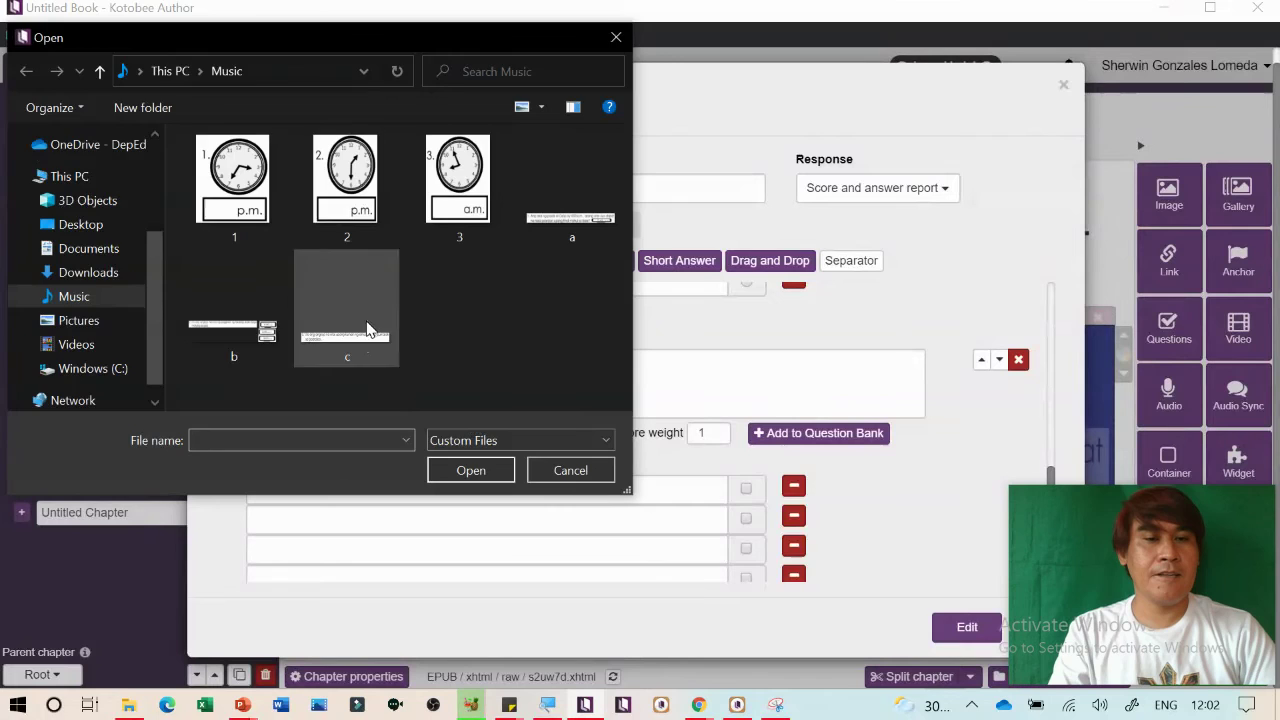
{"action": "double_click", "coordinate": [367, 330]}
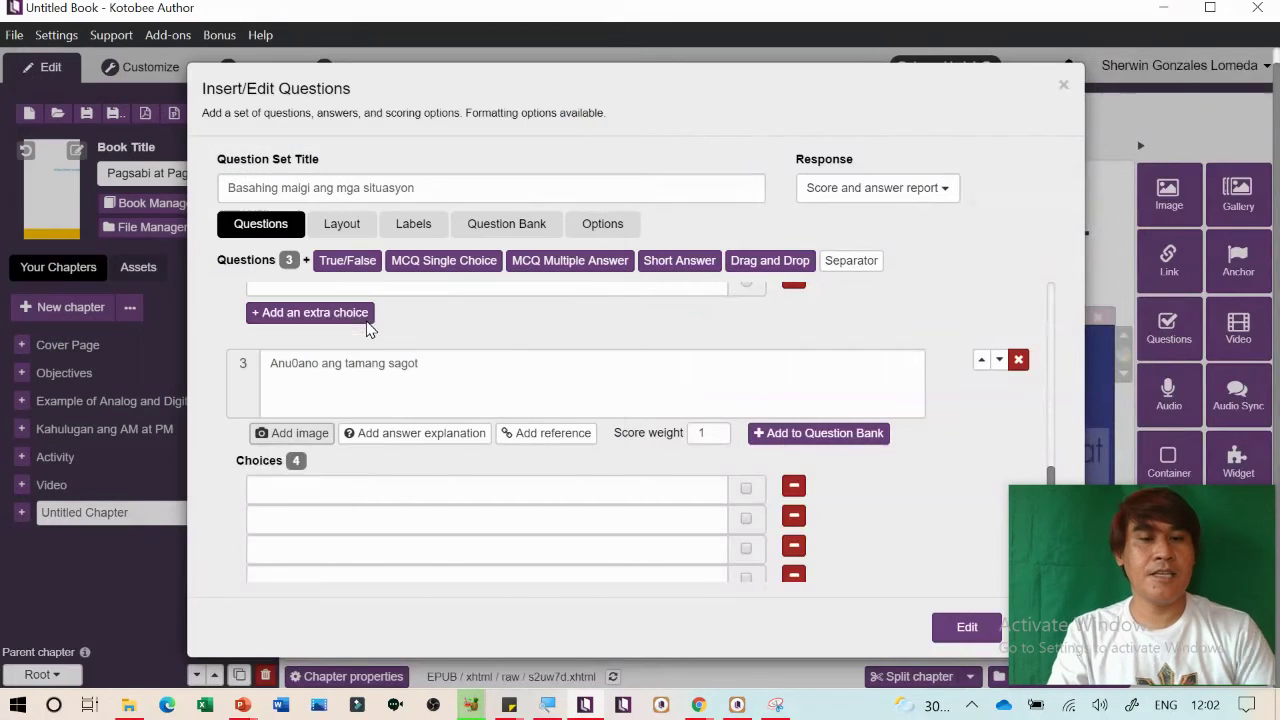
{"action": "scroll", "coordinate": [435, 543], "scroll_direction": "down", "scroll_amount": 3}
{"action": "scroll", "coordinate": [433, 539], "scroll_direction": "up", "scroll_amount": 2}
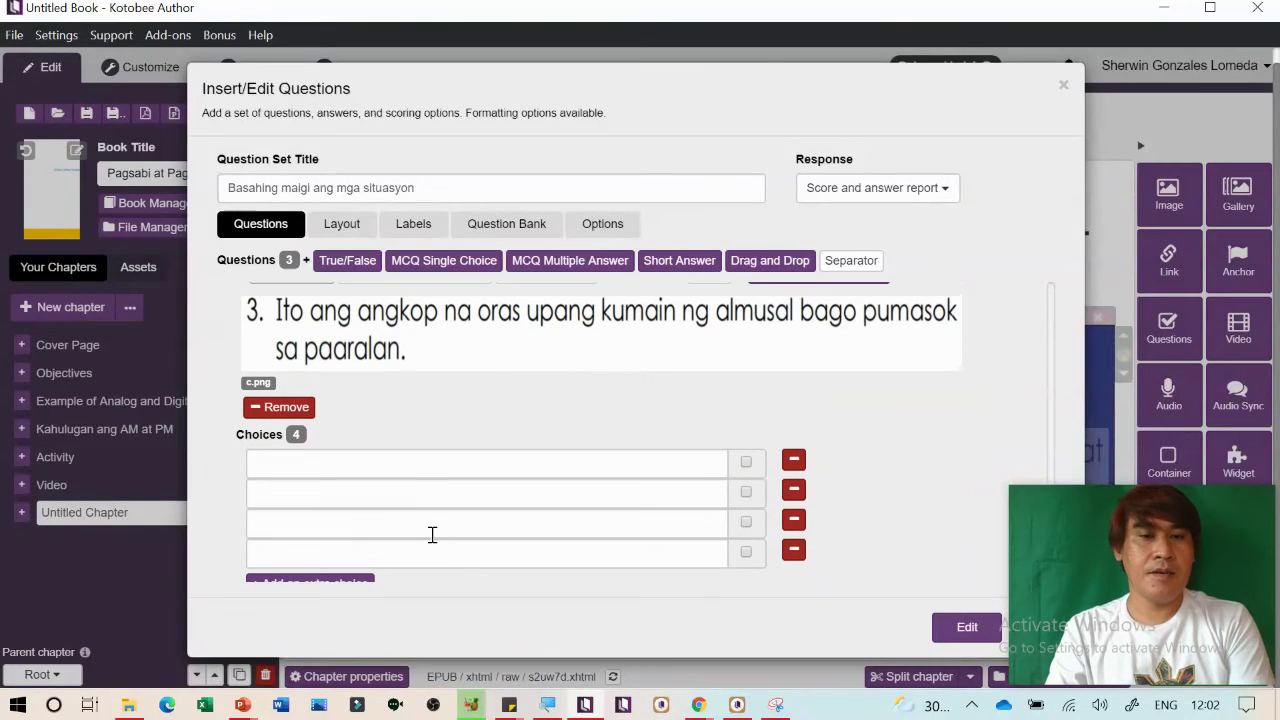
Check the clock times on the PowerPoint slide and fill in question 3's four choices as 5:00am, 5:30am, 6:00am and 7:00pm
{"action": "left_click", "coordinate": [407, 467]}
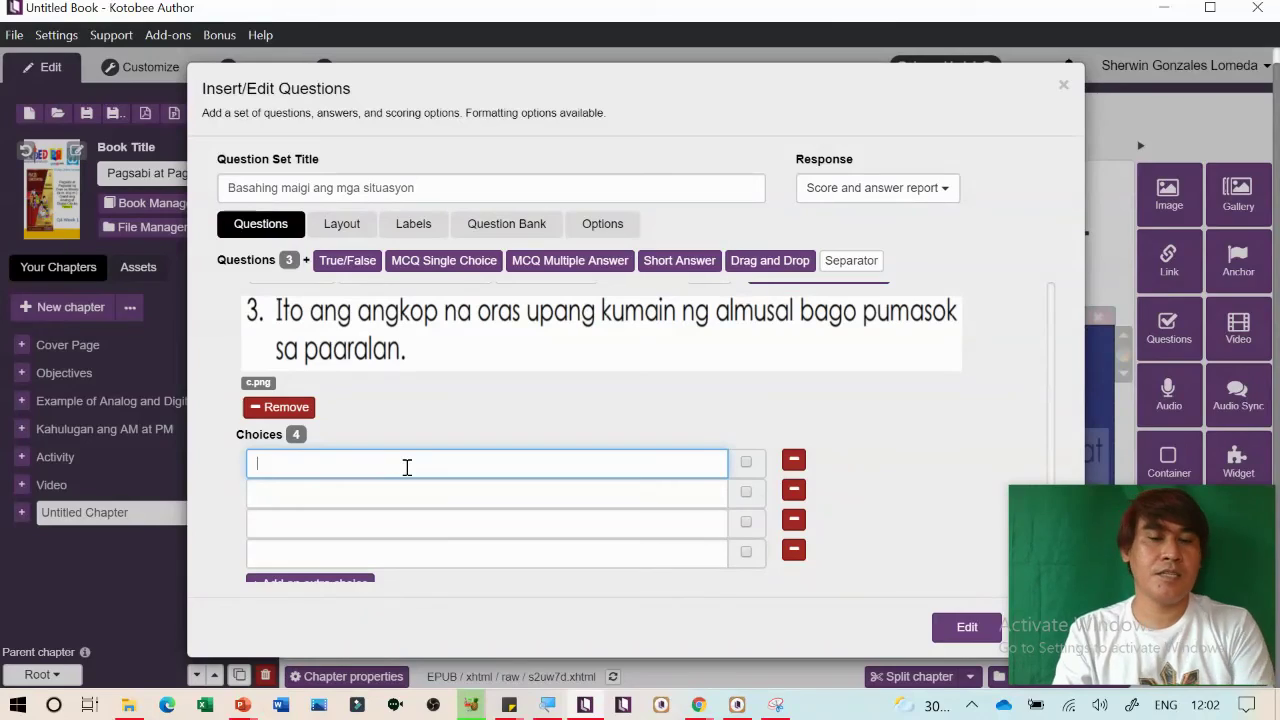
{"action": "key", "text": "alt+Tab"}
{"action": "key", "text": "alt+Tab"}
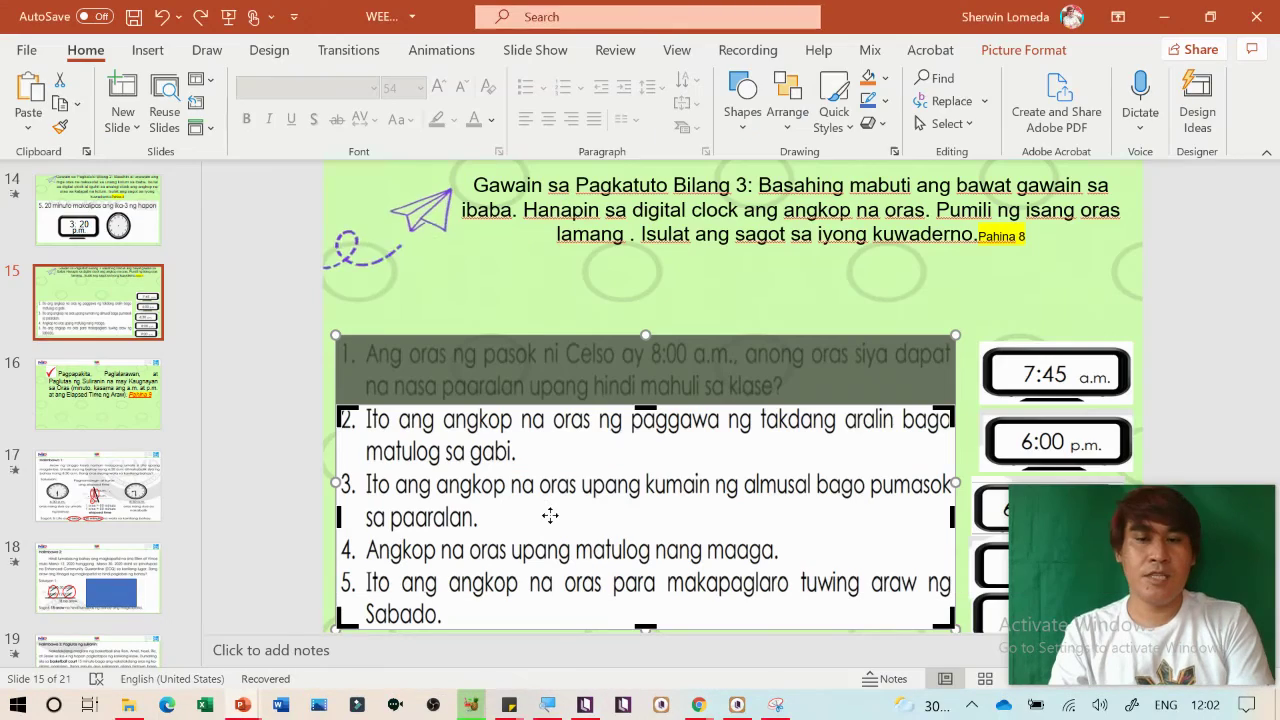
{"action": "scroll", "coordinate": [805, 390], "scroll_direction": "down", "scroll_amount": 2}
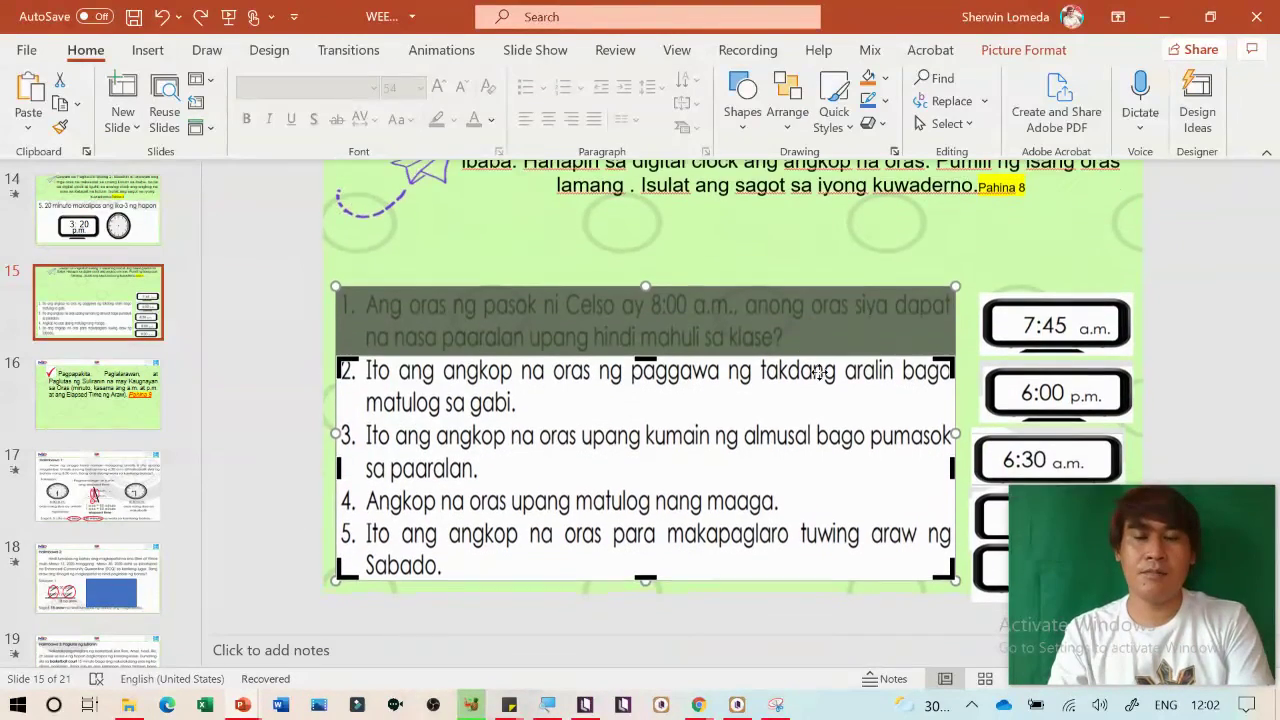
{"action": "scroll", "coordinate": [818, 372], "scroll_direction": "up", "scroll_amount": 1}
{"action": "key", "text": "alt+Tab"}
{"action": "key", "text": "alt+Tab"}
{"action": "key", "text": "alt+Tab"}
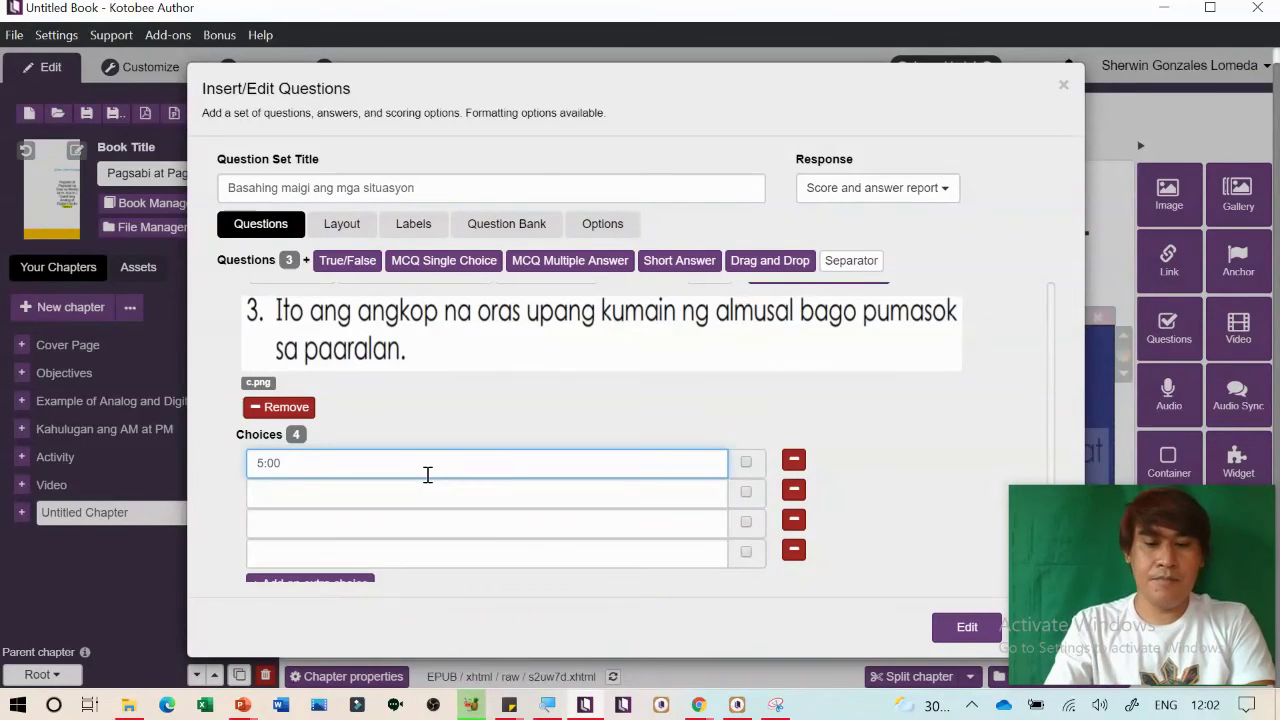
{"action": "left_click", "coordinate": [388, 488]}
{"action": "type", "text": "5:30am"}
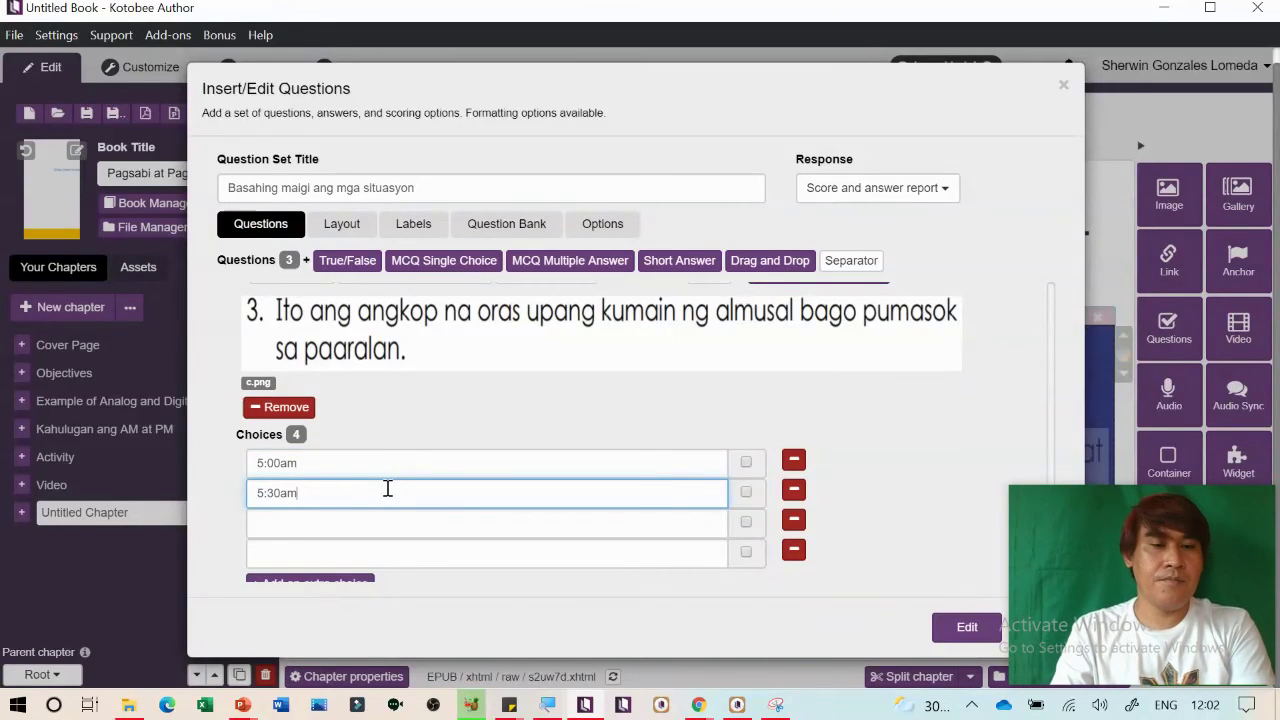
{"action": "left_click", "coordinate": [356, 517]}
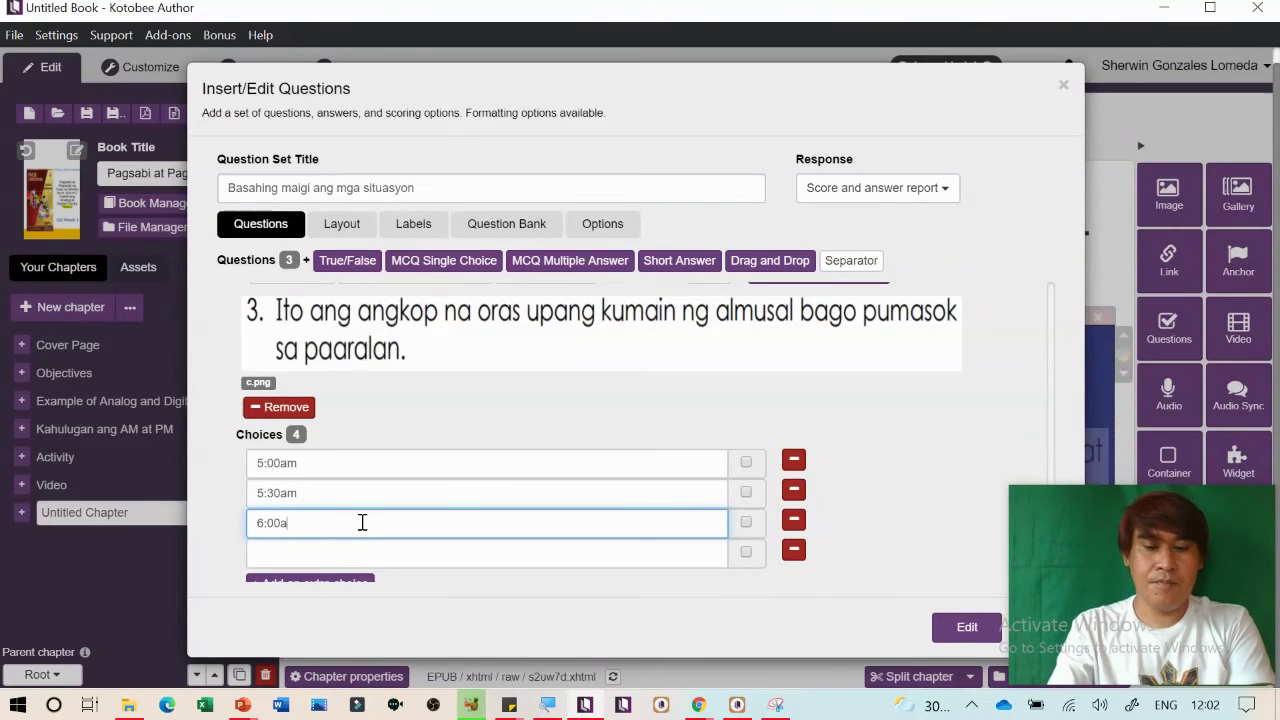
{"action": "left_click", "coordinate": [338, 555]}
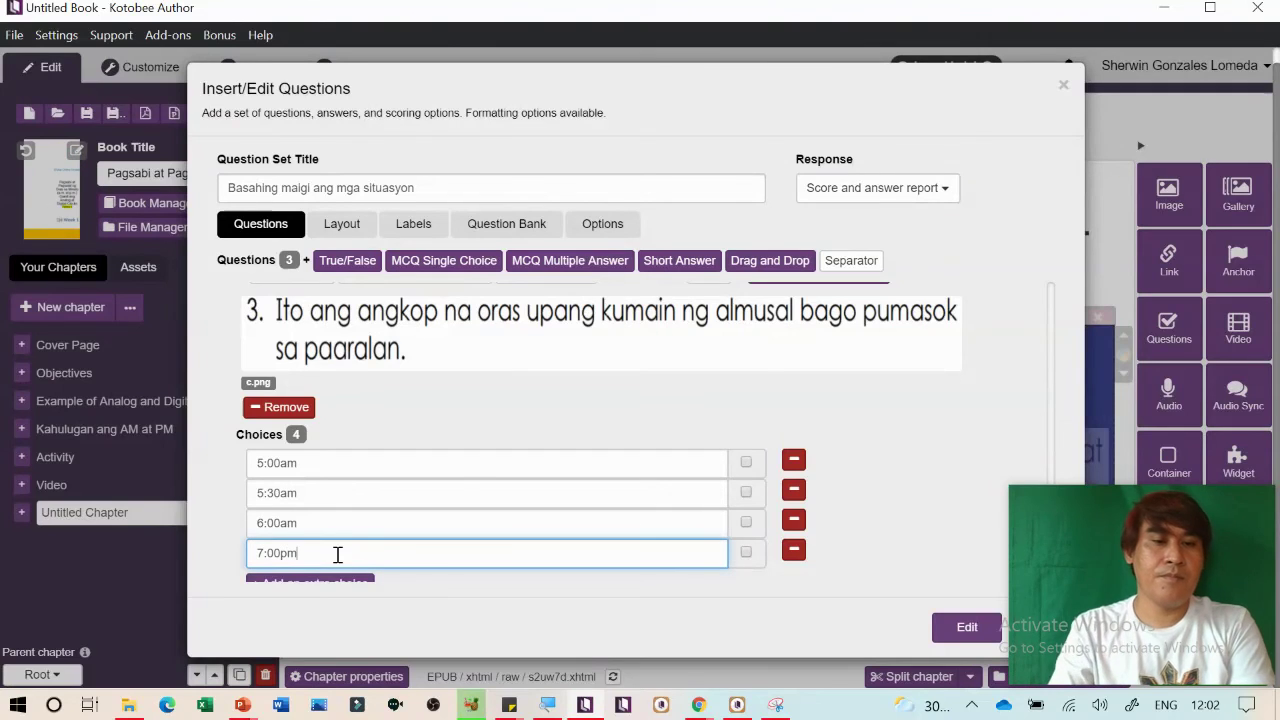
Mark 5:00am, 5:30am and 6:00am as question 3's correct answers
{"action": "left_click", "coordinate": [744, 463]}
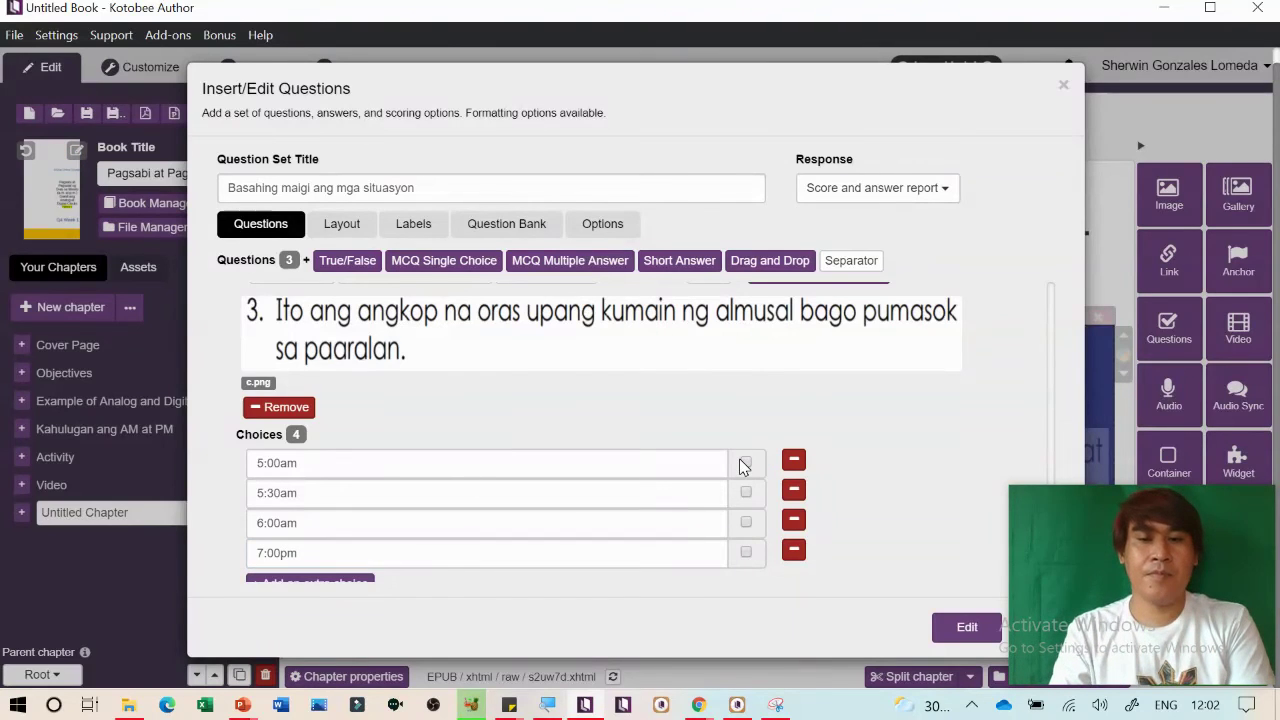
{"action": "left_click", "coordinate": [746, 522]}
{"action": "left_click", "coordinate": [746, 492]}
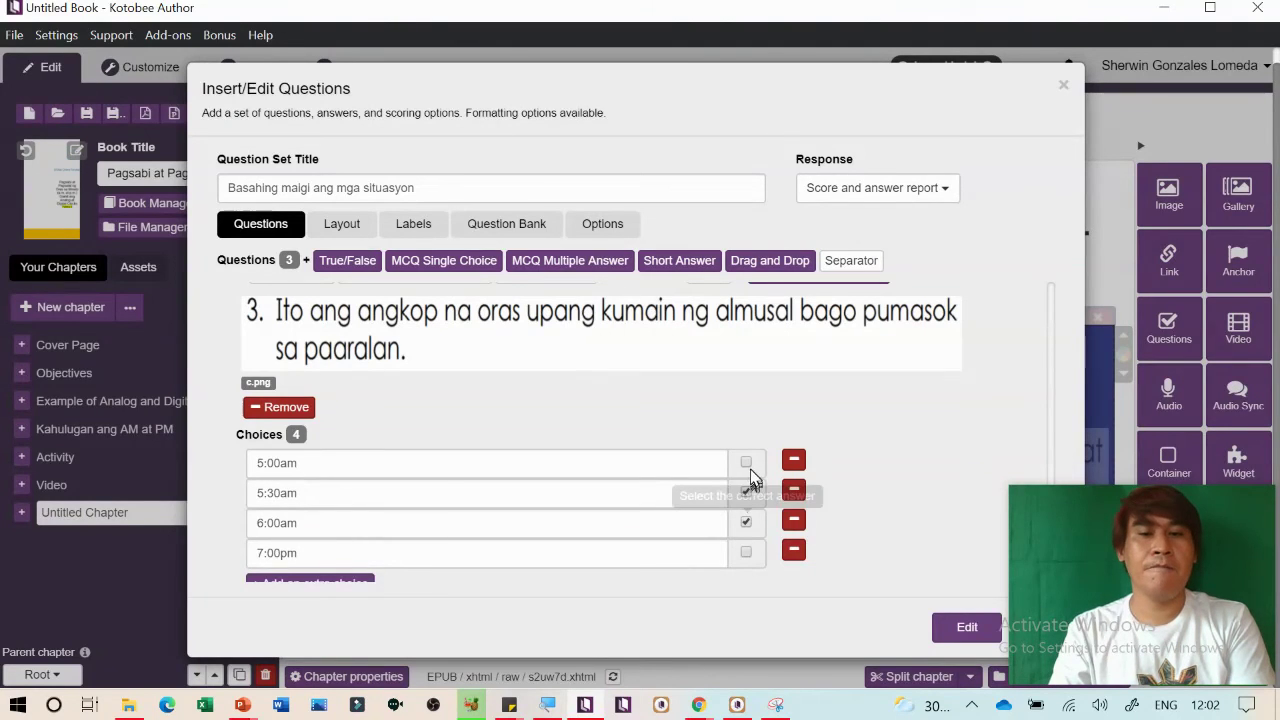
{"action": "left_click", "coordinate": [746, 462]}
Add an answer explanation to question 1, in Filipino, saying the pupil's house is near, so leaving at 7:45am is enough to reach school
{"action": "scroll", "coordinate": [395, 392], "scroll_direction": "up", "scroll_amount": 10}
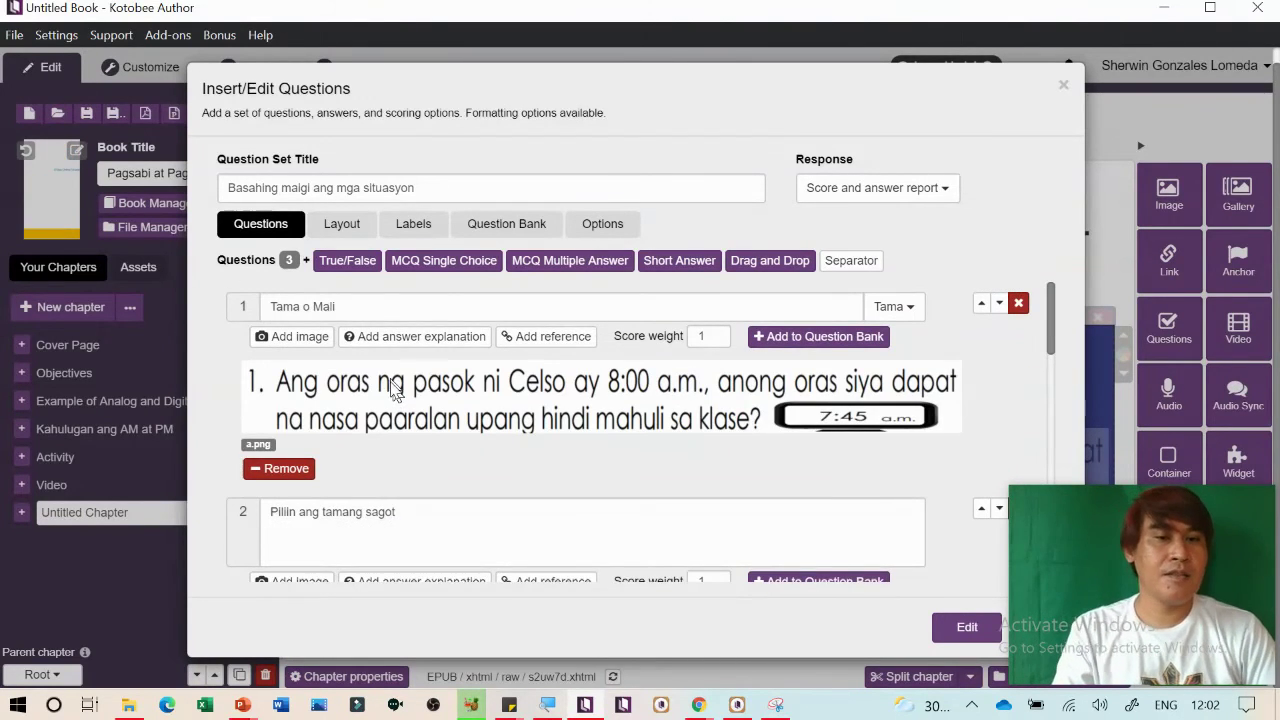
{"action": "left_click", "coordinate": [425, 338]}
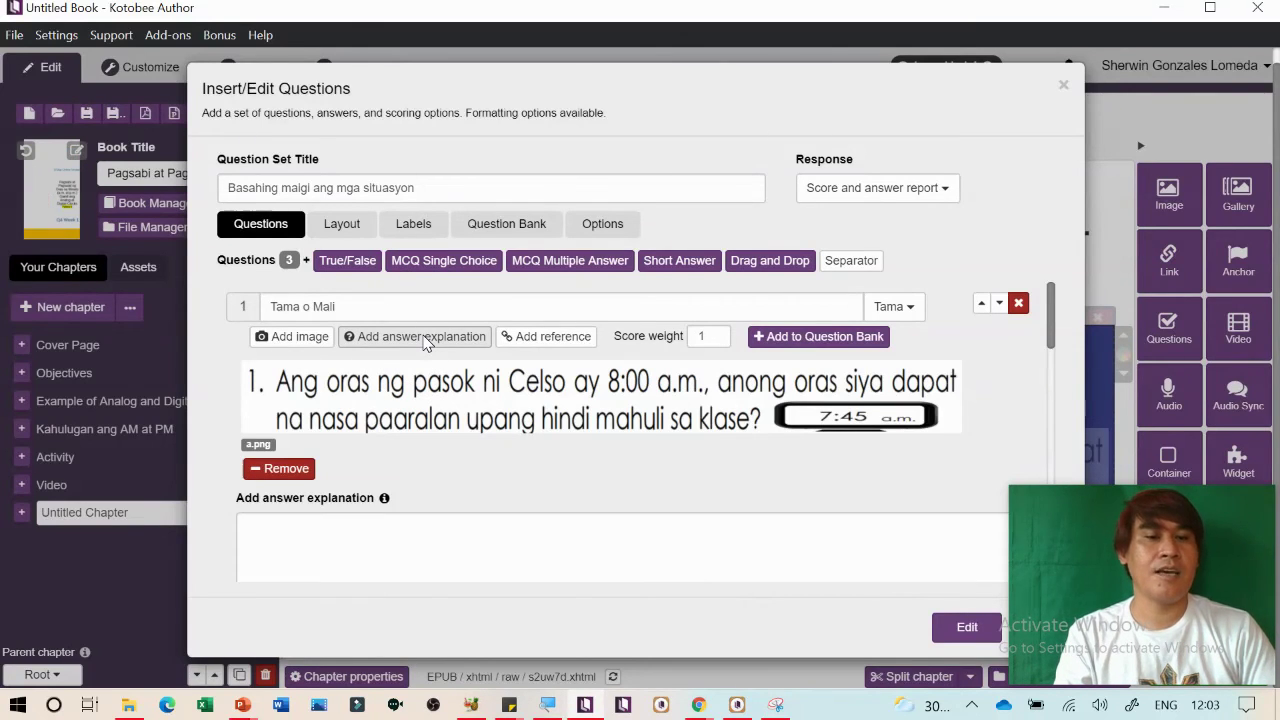
{"action": "scroll", "coordinate": [417, 456], "scroll_direction": "down", "scroll_amount": 1}
{"action": "scroll", "coordinate": [411, 446], "scroll_direction": "down", "scroll_amount": 1}
{"action": "scroll", "coordinate": [411, 446], "scroll_direction": "up", "scroll_amount": 1}
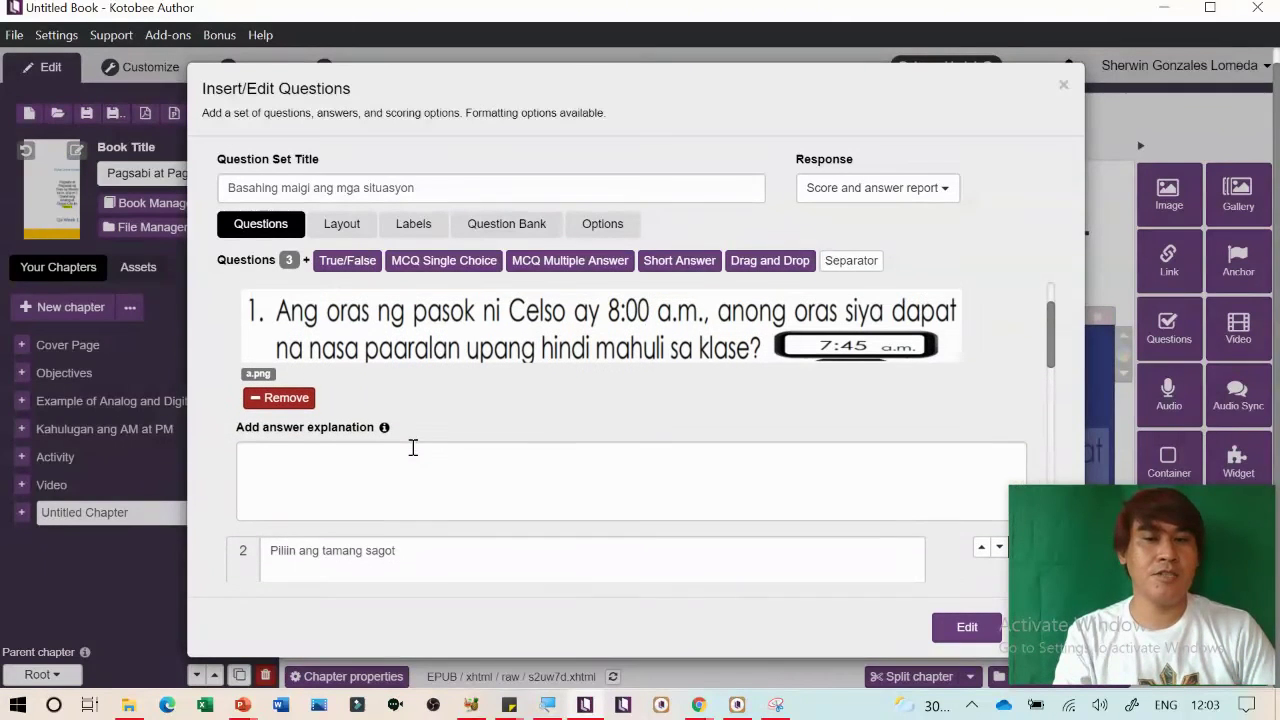
{"action": "left_click", "coordinate": [389, 466]}
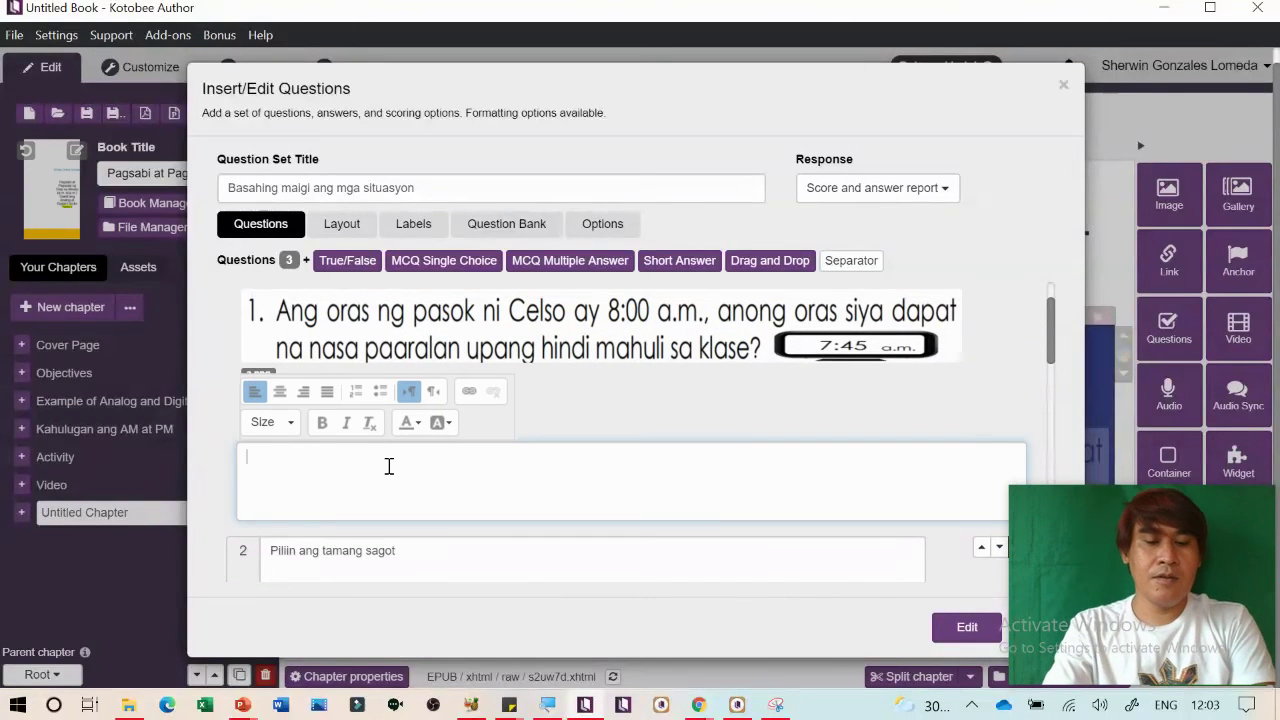
{"action": "type", "text": "Dahil ma"}
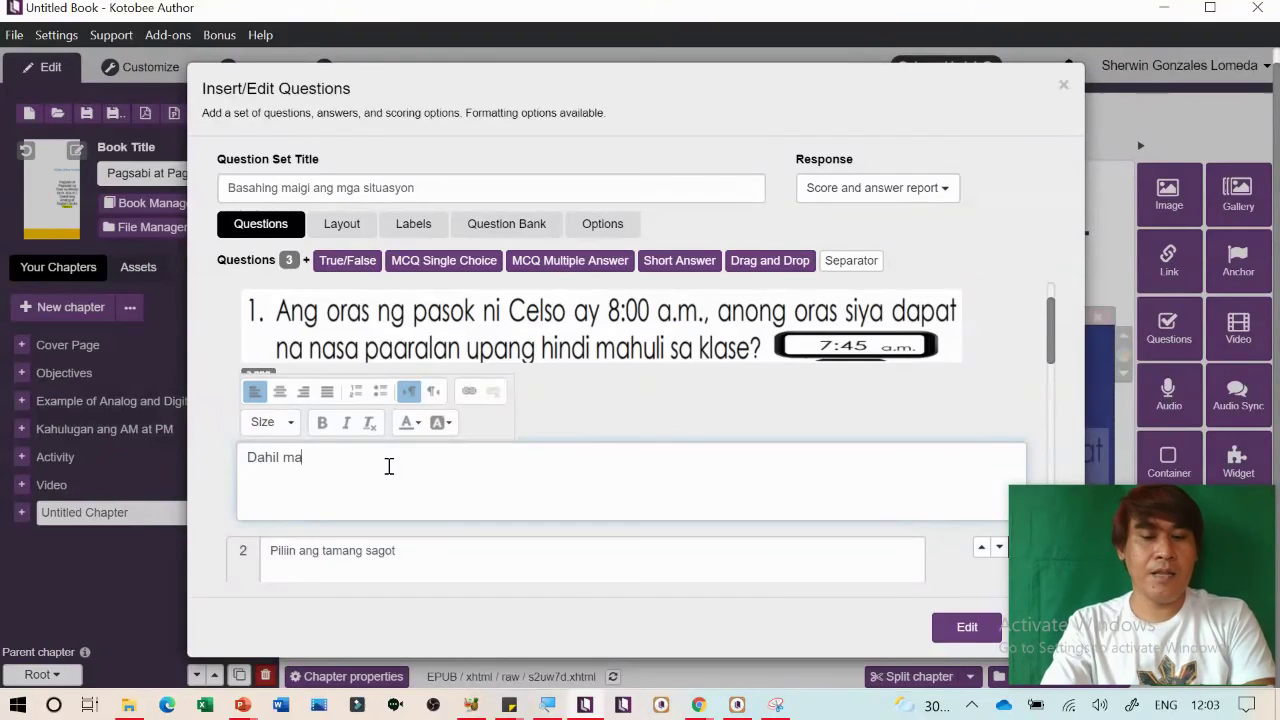
{"action": "type", "text": "lapit lang an"}
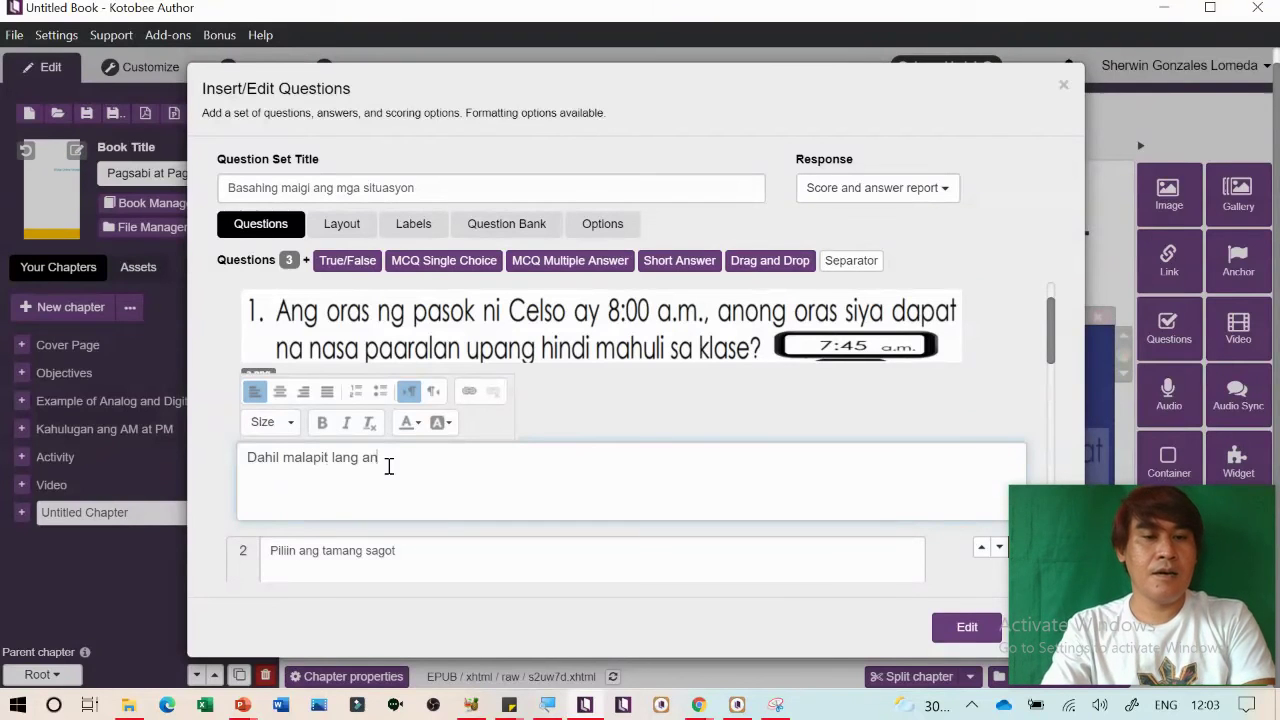
{"action": "type", "text": "g bahat ni"}
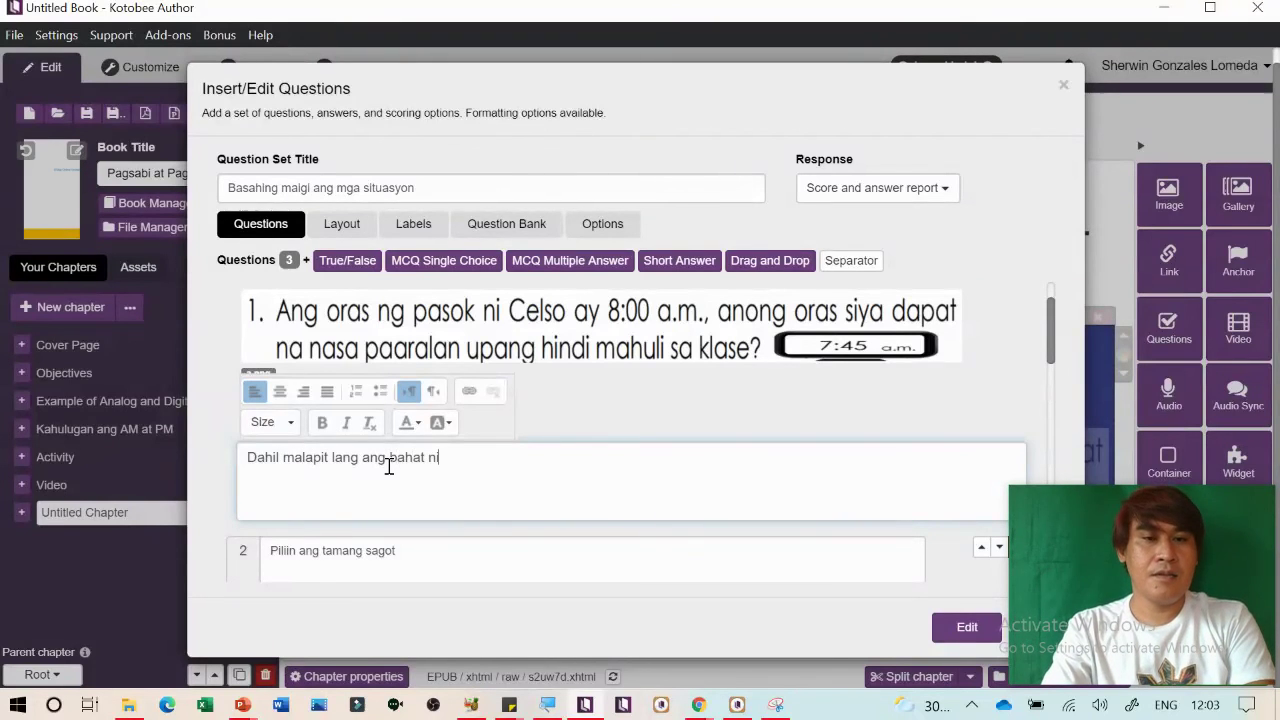
{"action": "type", "text": " Celso ay pwede syang umalis ng bahay ng alas 7:45am "}
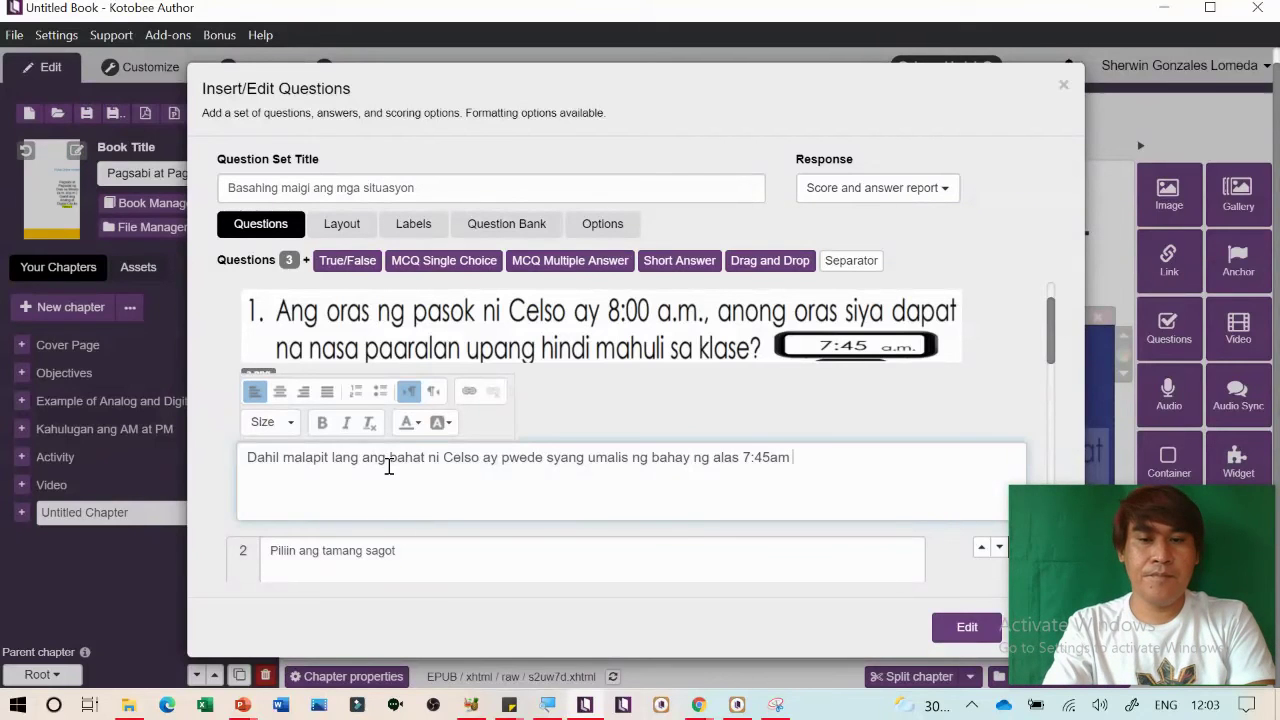
{"action": "type", "text": "para makarating sa school"}
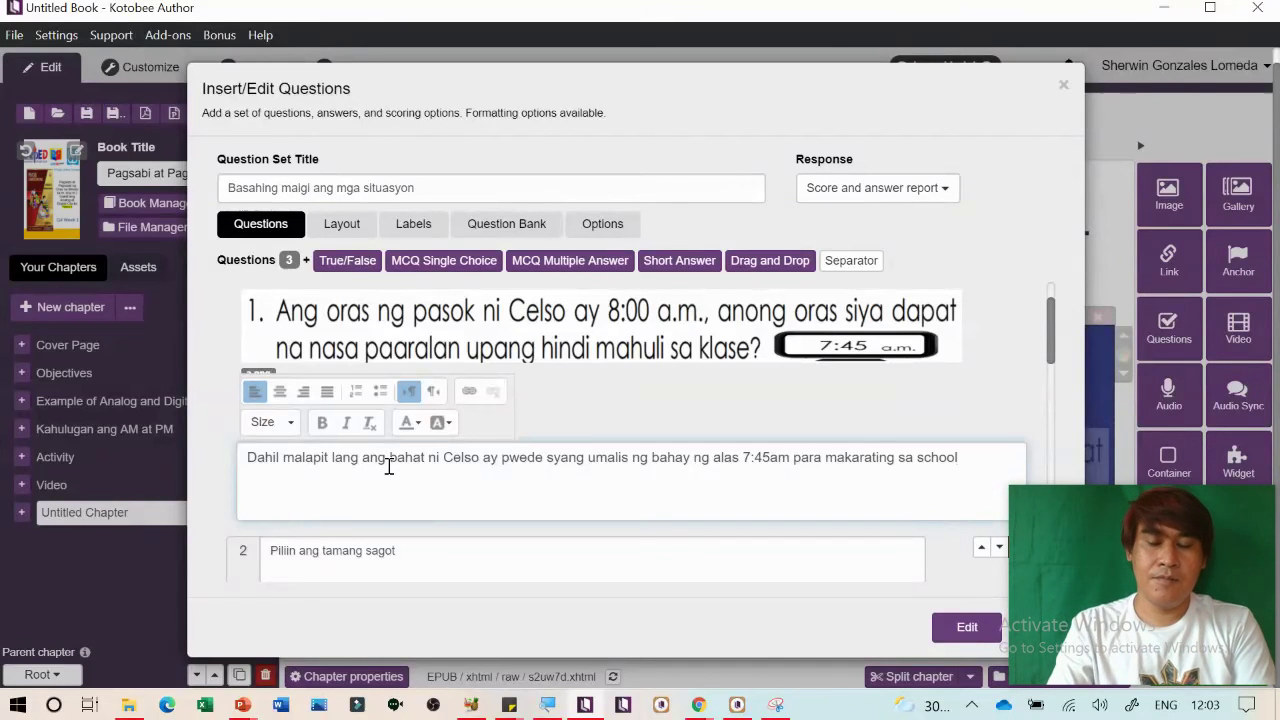
Add an answer explanation field to question 2 below its choices
{"action": "scroll", "coordinate": [346, 514], "scroll_direction": "down", "scroll_amount": 5}
{"action": "scroll", "coordinate": [346, 522], "scroll_direction": "up", "scroll_amount": 1}
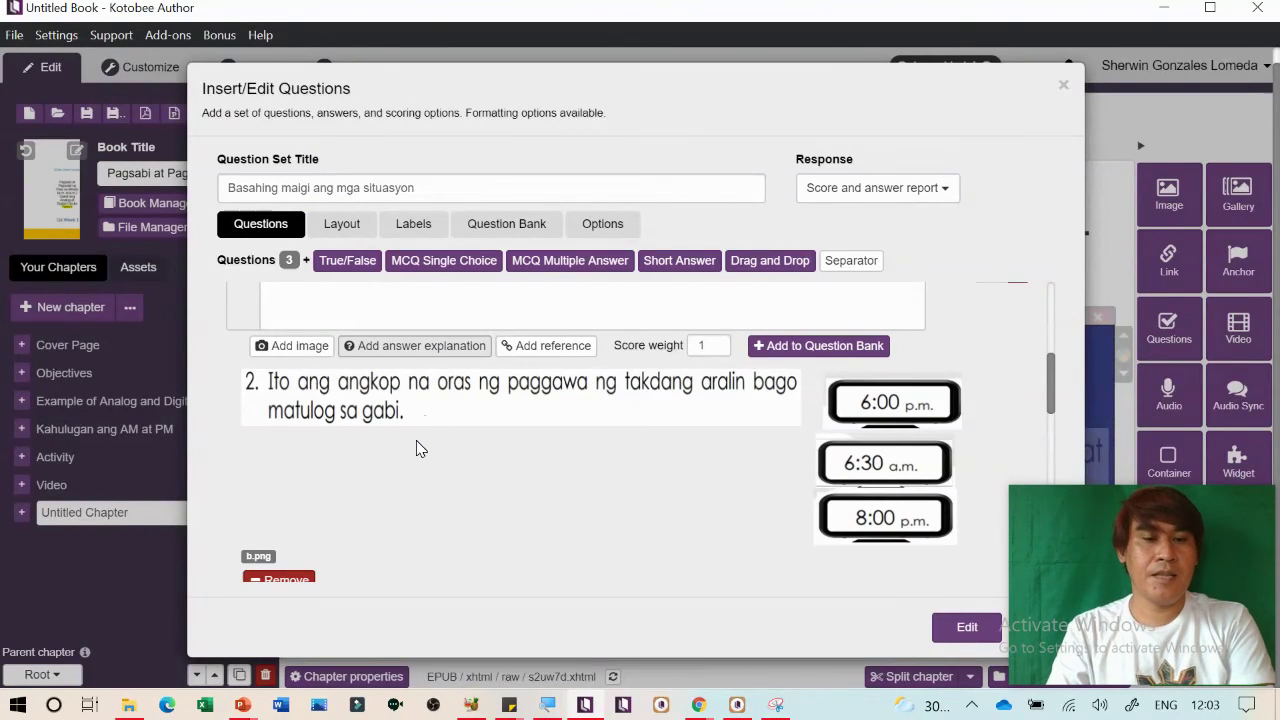
{"action": "scroll", "coordinate": [416, 446], "scroll_direction": "down", "scroll_amount": 3}
{"action": "scroll", "coordinate": [416, 446], "scroll_direction": "up", "scroll_amount": 3}
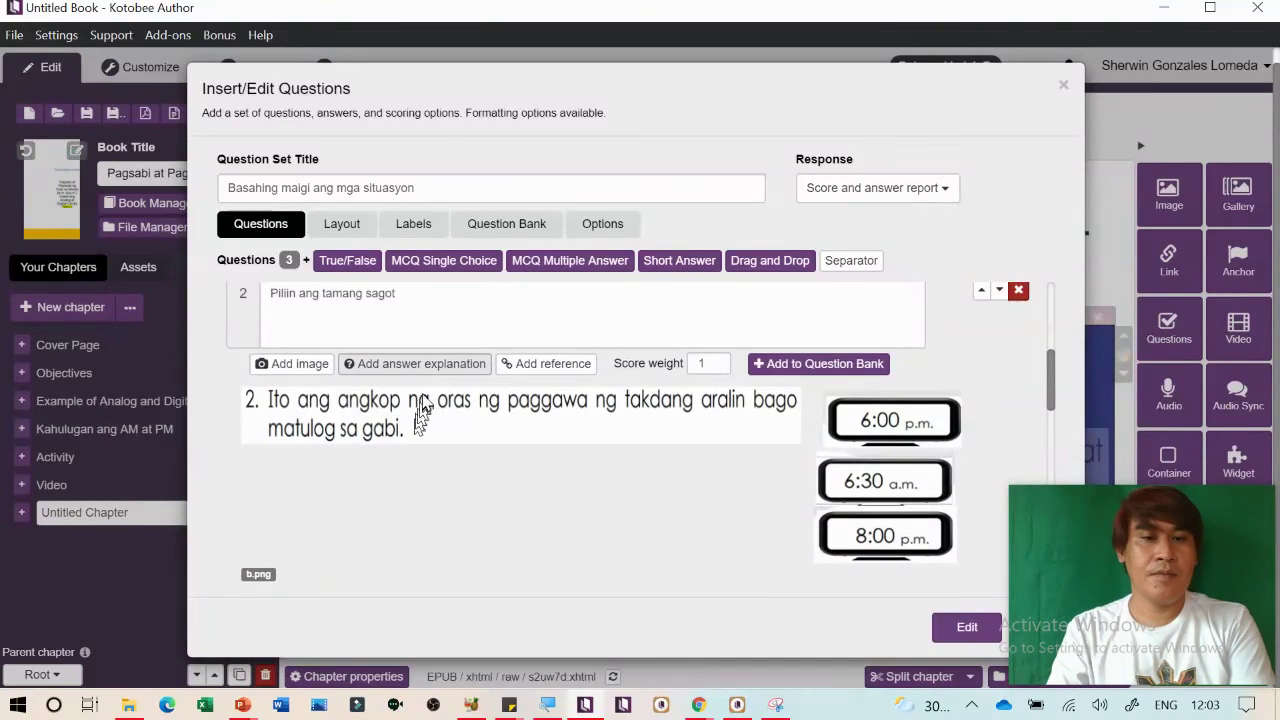
{"action": "scroll", "coordinate": [437, 500], "scroll_direction": "down", "scroll_amount": 4}
{"action": "scroll", "coordinate": [437, 517], "scroll_direction": "up", "scroll_amount": 1}
{"action": "scroll", "coordinate": [439, 518], "scroll_direction": "down", "scroll_amount": 2}
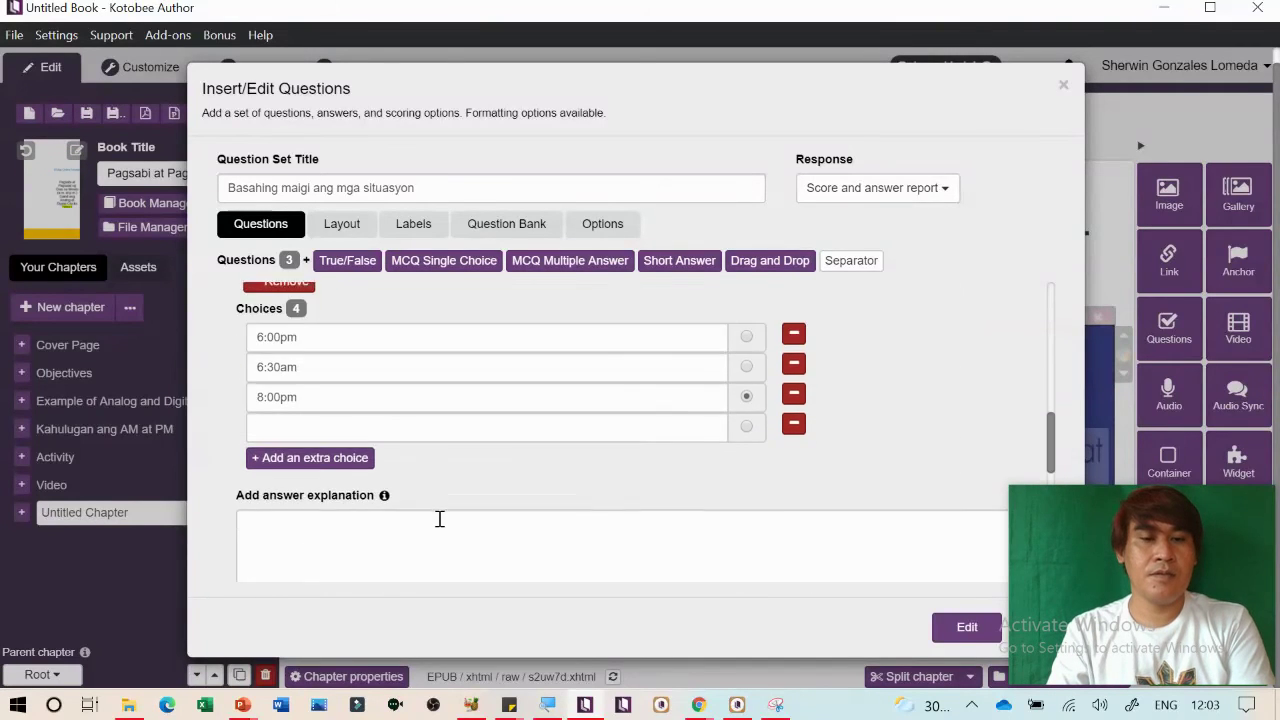
{"action": "scroll", "coordinate": [438, 517], "scroll_direction": "down", "scroll_amount": 3}
{"action": "scroll", "coordinate": [439, 518], "scroll_direction": "up", "scroll_amount": 2}
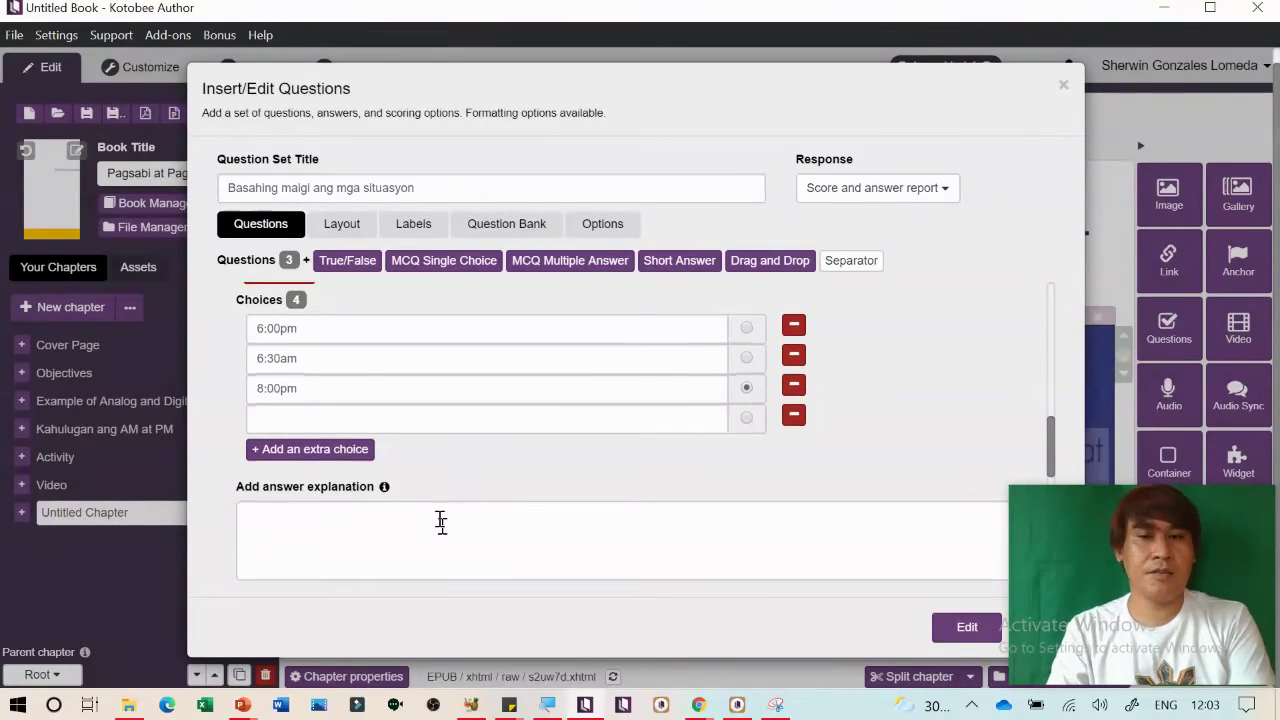
{"action": "scroll", "coordinate": [439, 519], "scroll_direction": "down", "scroll_amount": 3}
{"action": "scroll", "coordinate": [437, 520], "scroll_direction": "up", "scroll_amount": 4}
{"action": "scroll", "coordinate": [437, 520], "scroll_direction": "down", "scroll_amount": 1}
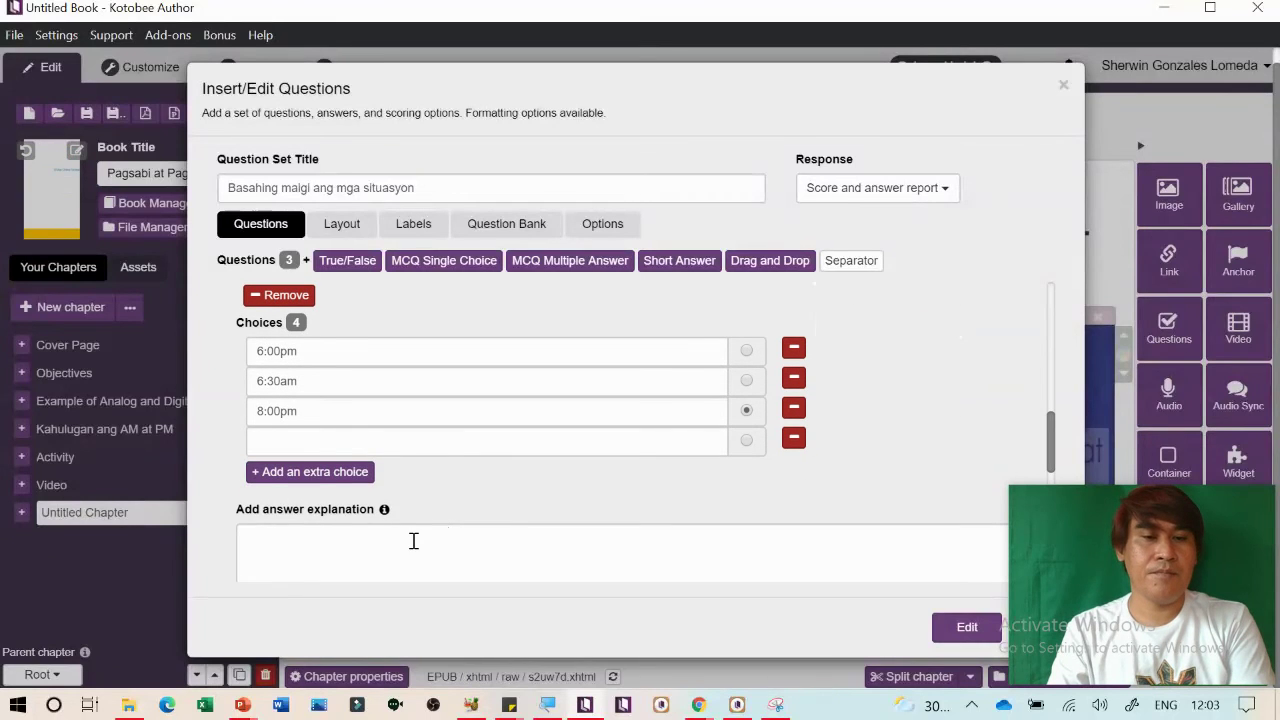
Write question 2's explanation: "Dahil ang 8:00pm ang pinaka akmang oras sa isang mag-aaral na tapusin ang lahat ng assignment upang maktulog sya ng maaga"
{"action": "left_click", "coordinate": [413, 541]}
{"action": "type", "text": "Dahil ang 8:00p"}
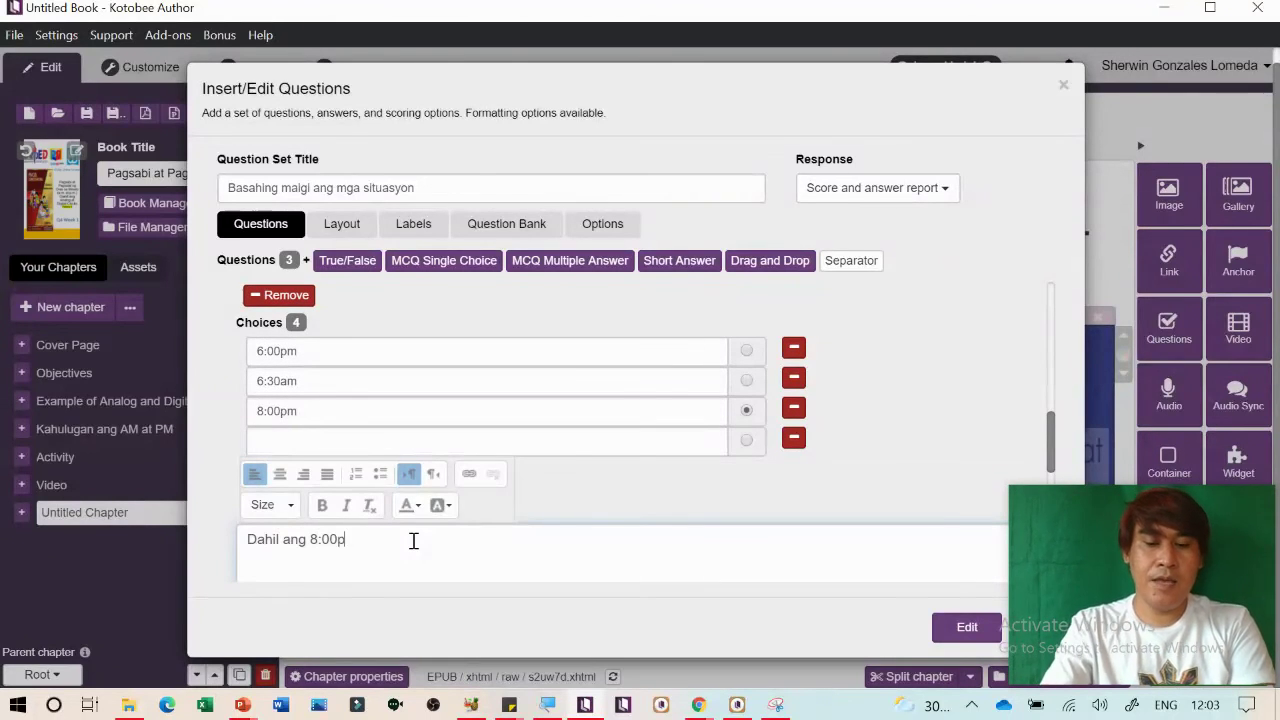
{"action": "type", "text": "m ang pinaka akamang oras"}
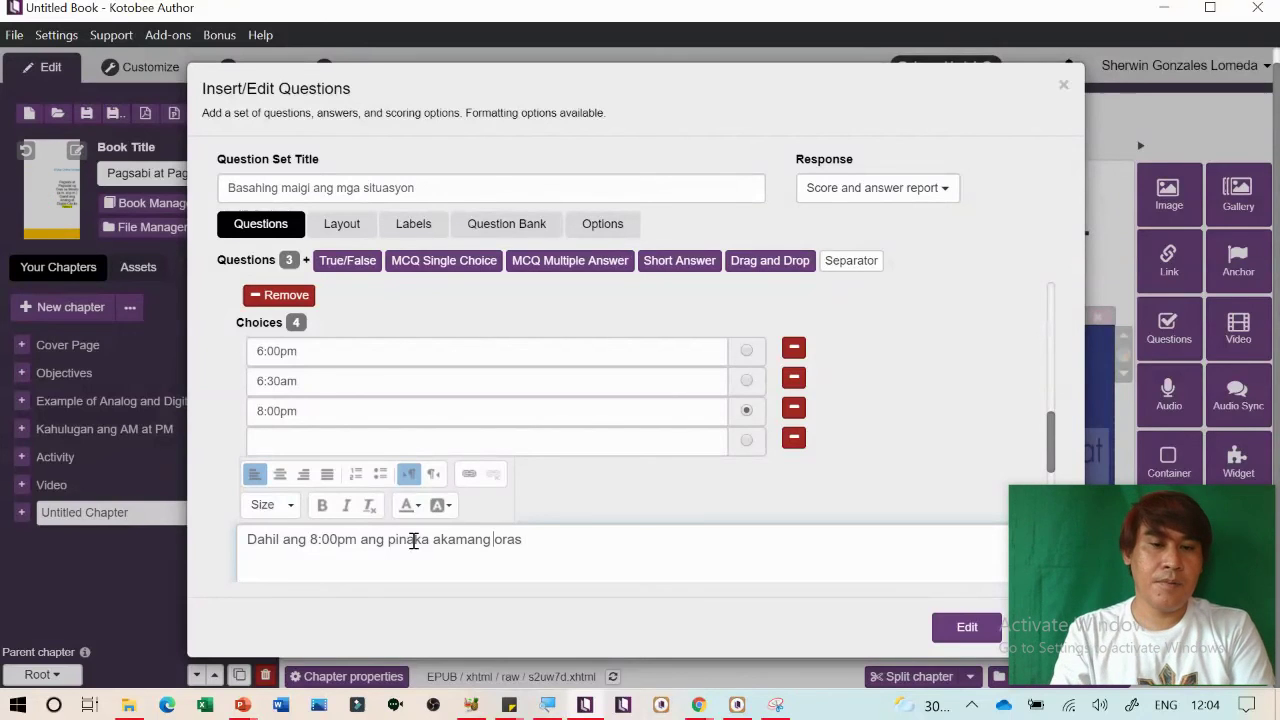
{"action": "key", "text": "Right"}
{"action": "key", "text": "Right"}
{"action": "key", "text": "Delete"}
{"action": "key", "text": "End"}
{"action": "type", "text": "sa isang mag"}
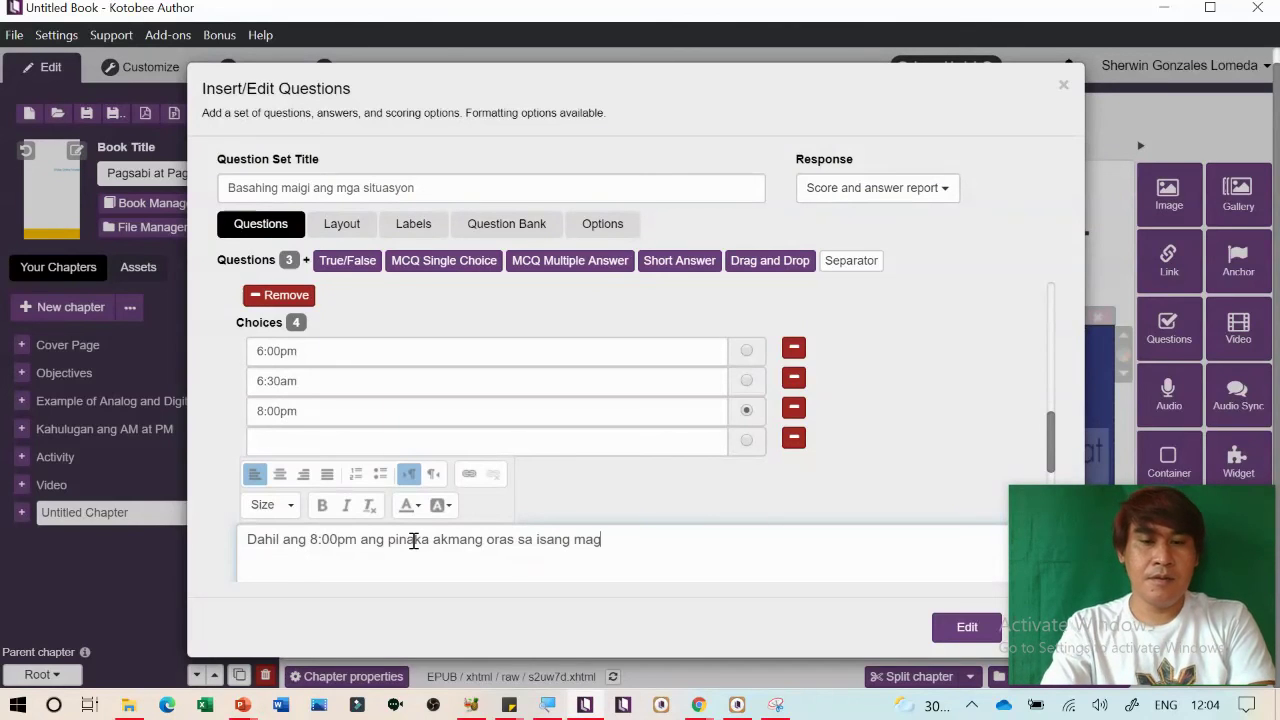
{"action": "type", "text": "-aaral na tapusin ang"}
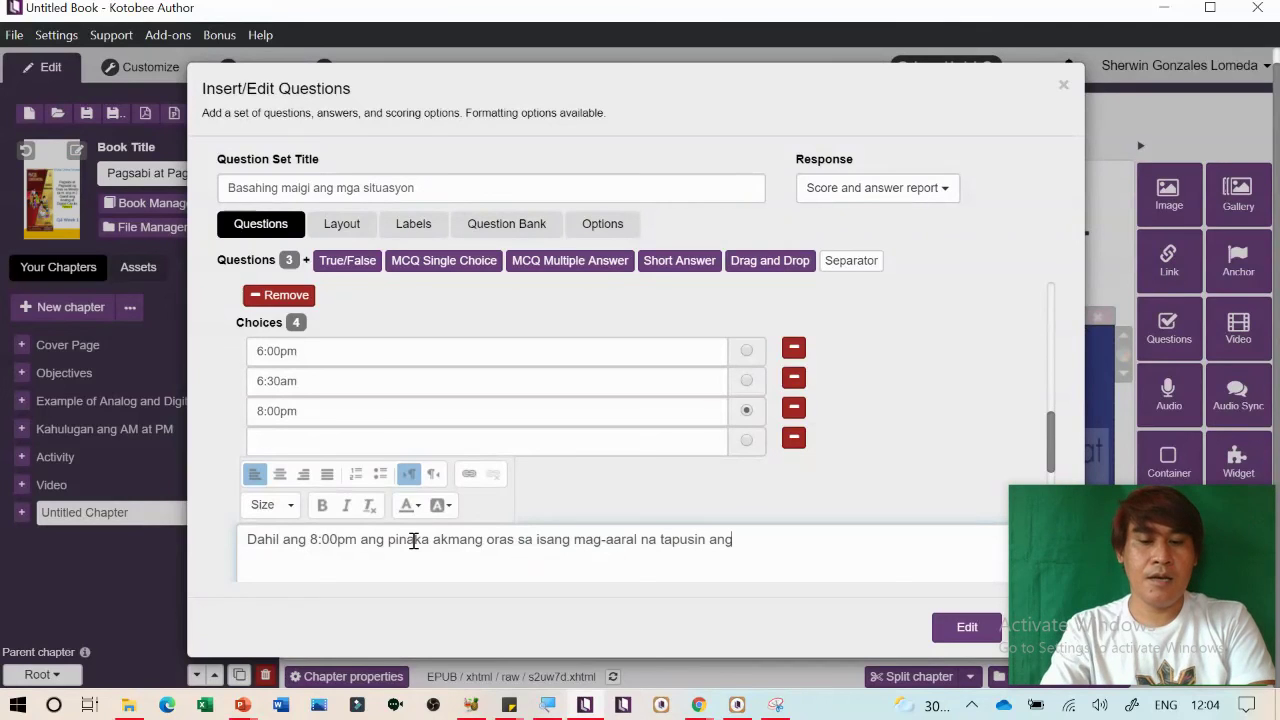
{"action": "type", "text": " lahat ng "}
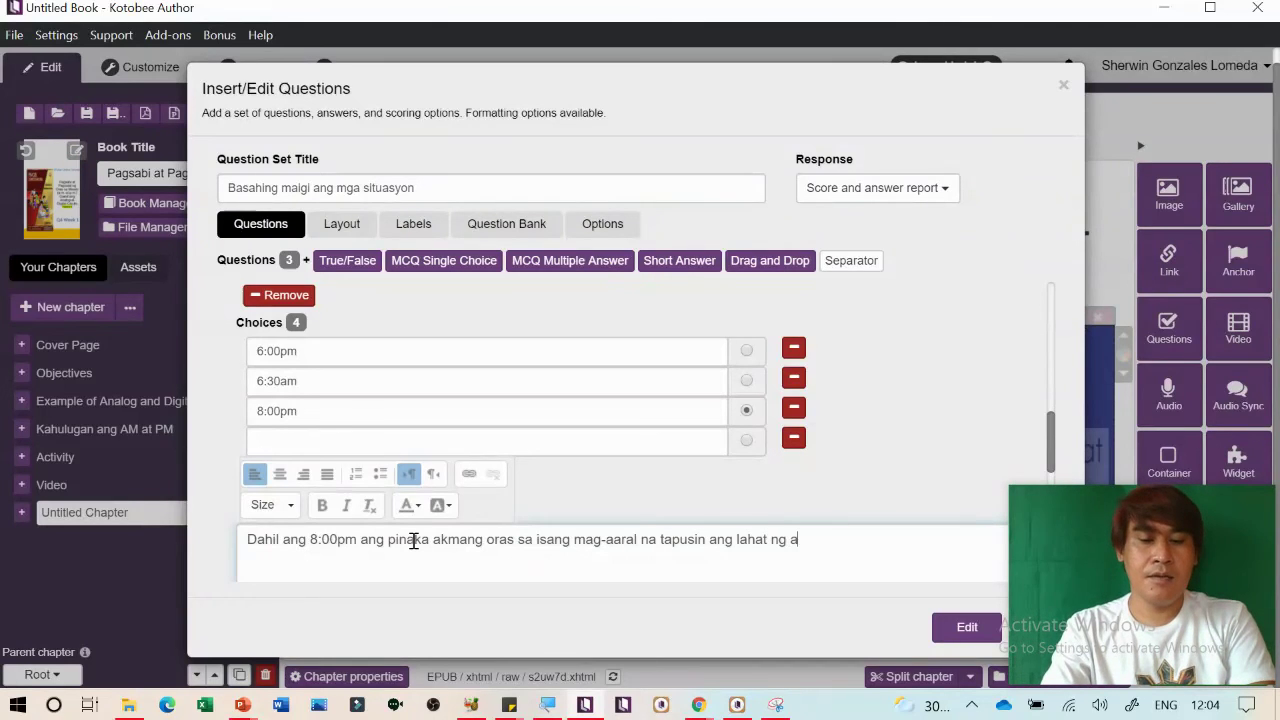
{"action": "type", "text": "assignment upang maktulog sya ng maaga"}
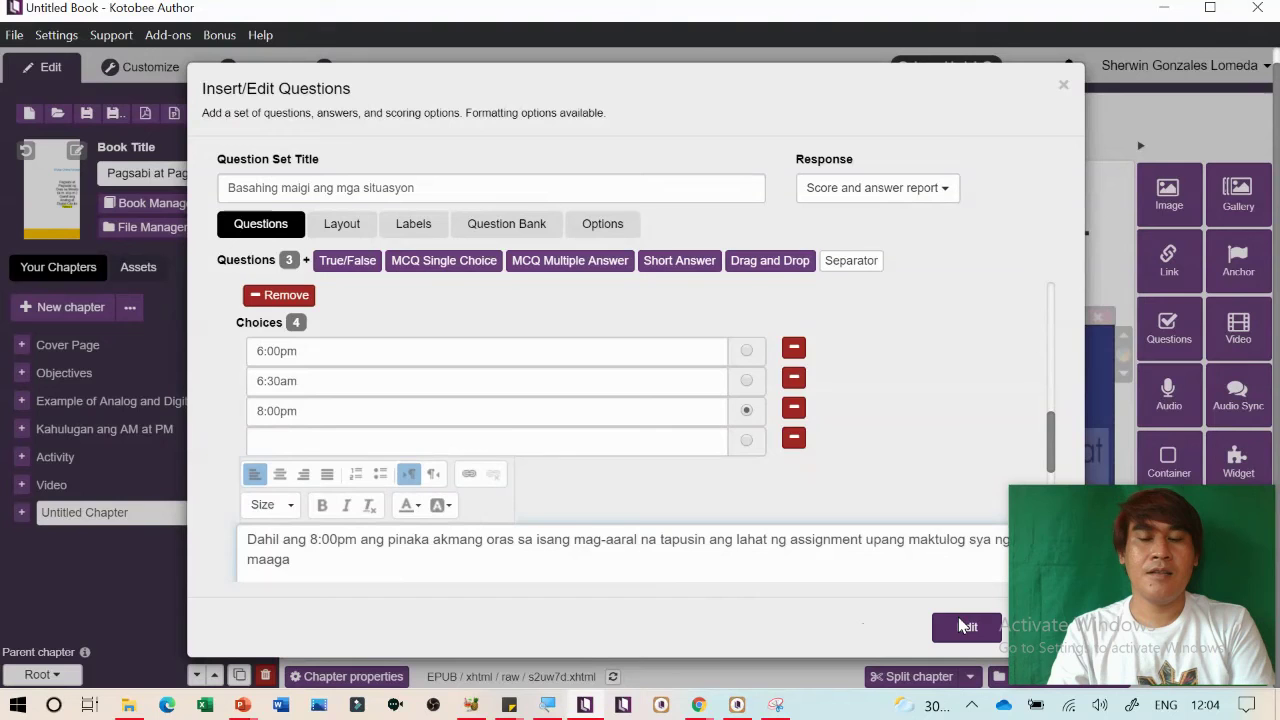
Check question 3's choices, apply the question set edits and review all three questions on the chapter page
{"action": "scroll", "coordinate": [509, 443], "scroll_direction": "down", "scroll_amount": 5}
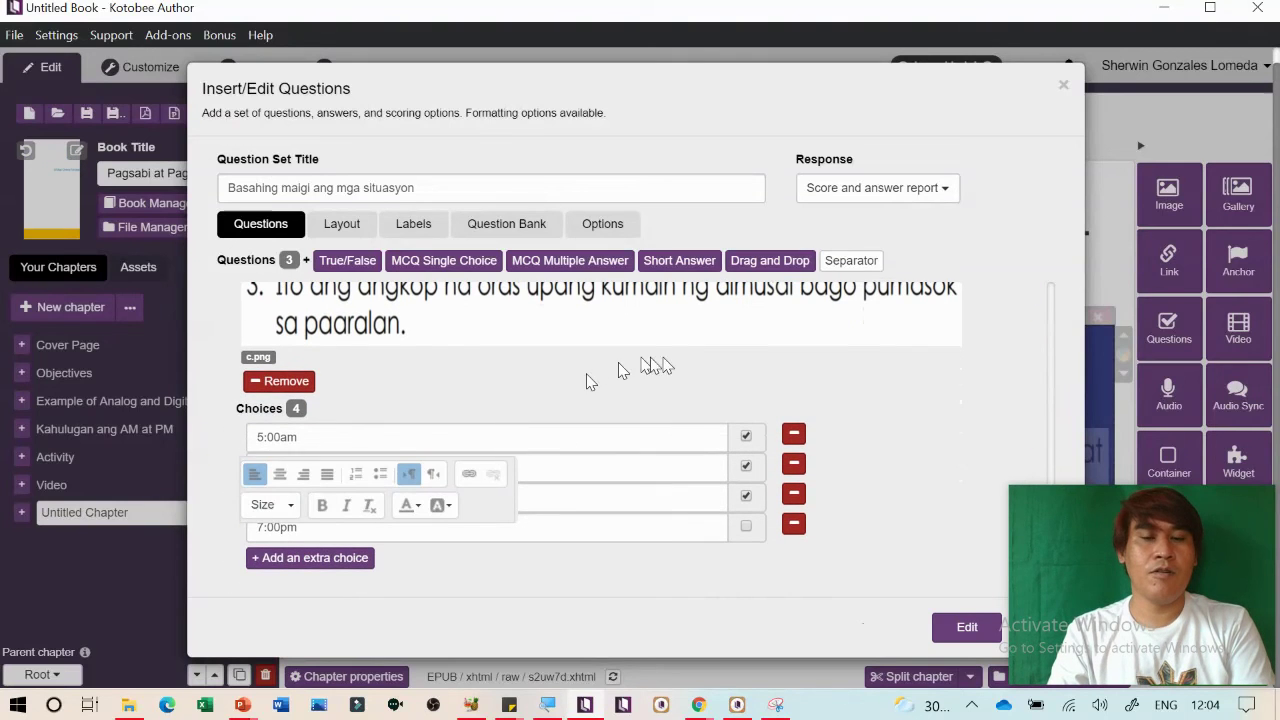
{"action": "scroll", "coordinate": [405, 455], "scroll_direction": "up", "scroll_amount": 3}
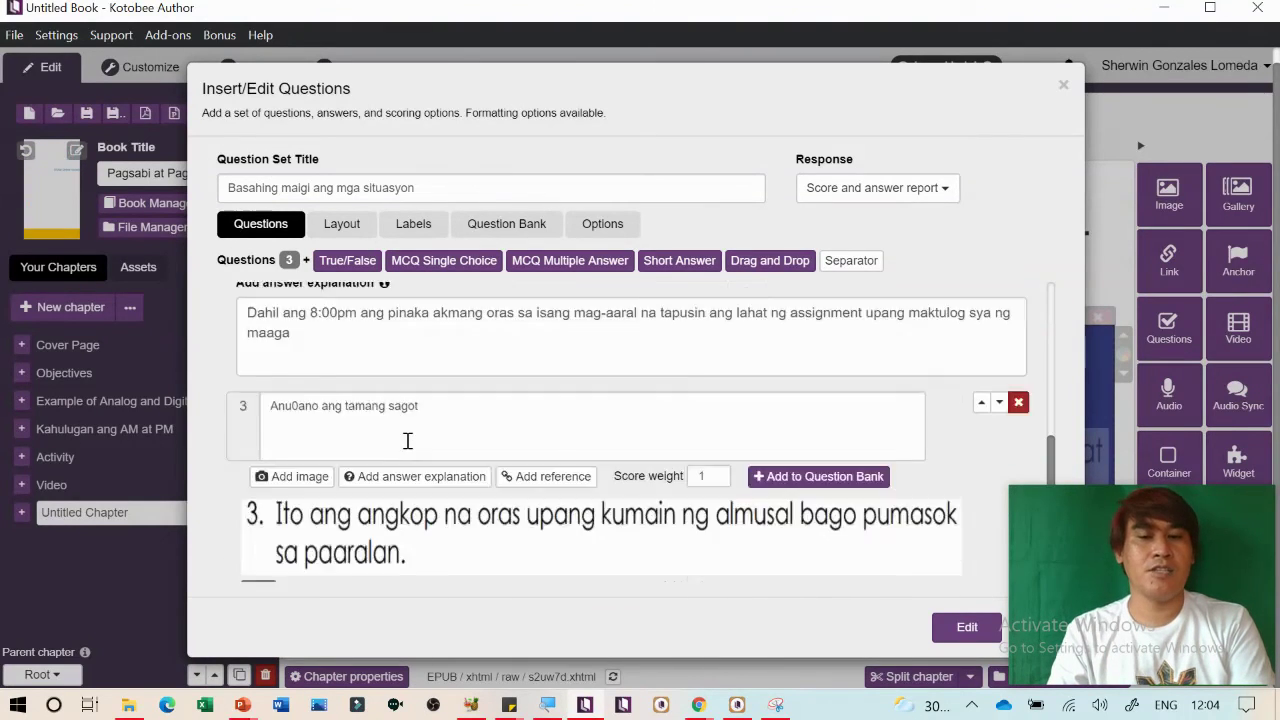
{"action": "scroll", "coordinate": [406, 440], "scroll_direction": "down", "scroll_amount": 4}
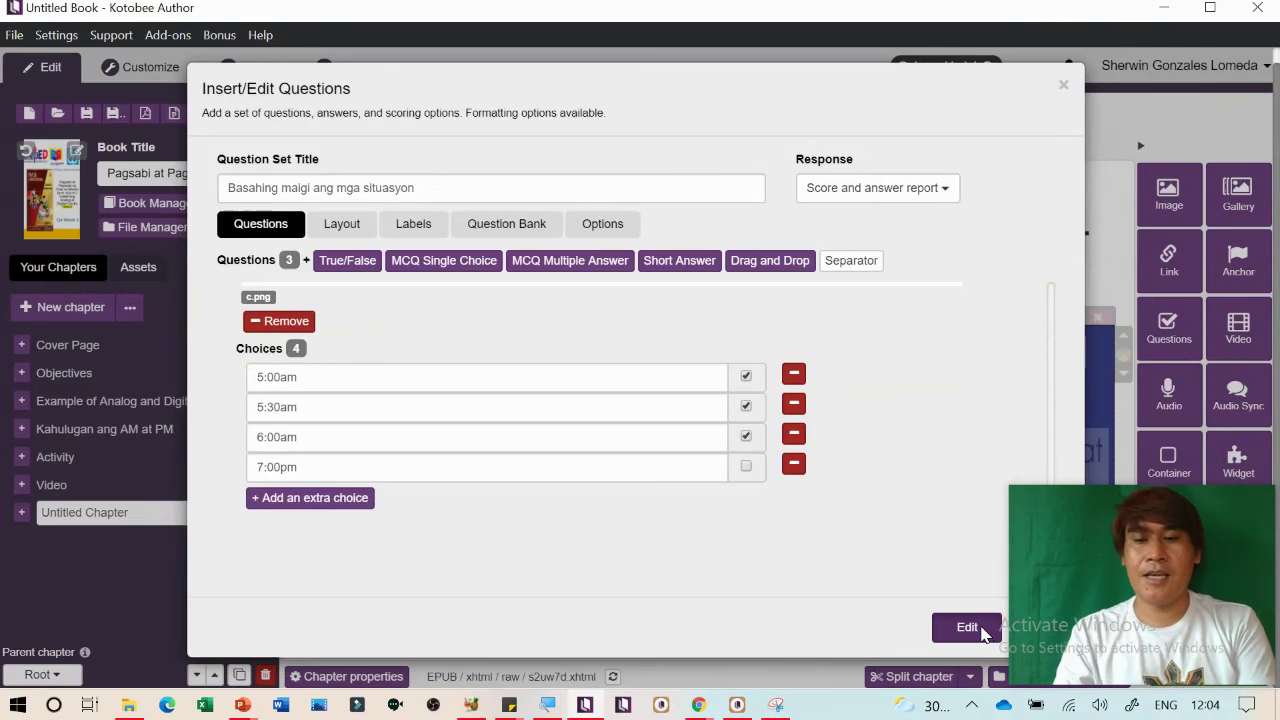
{"action": "left_click", "coordinate": [966, 627]}
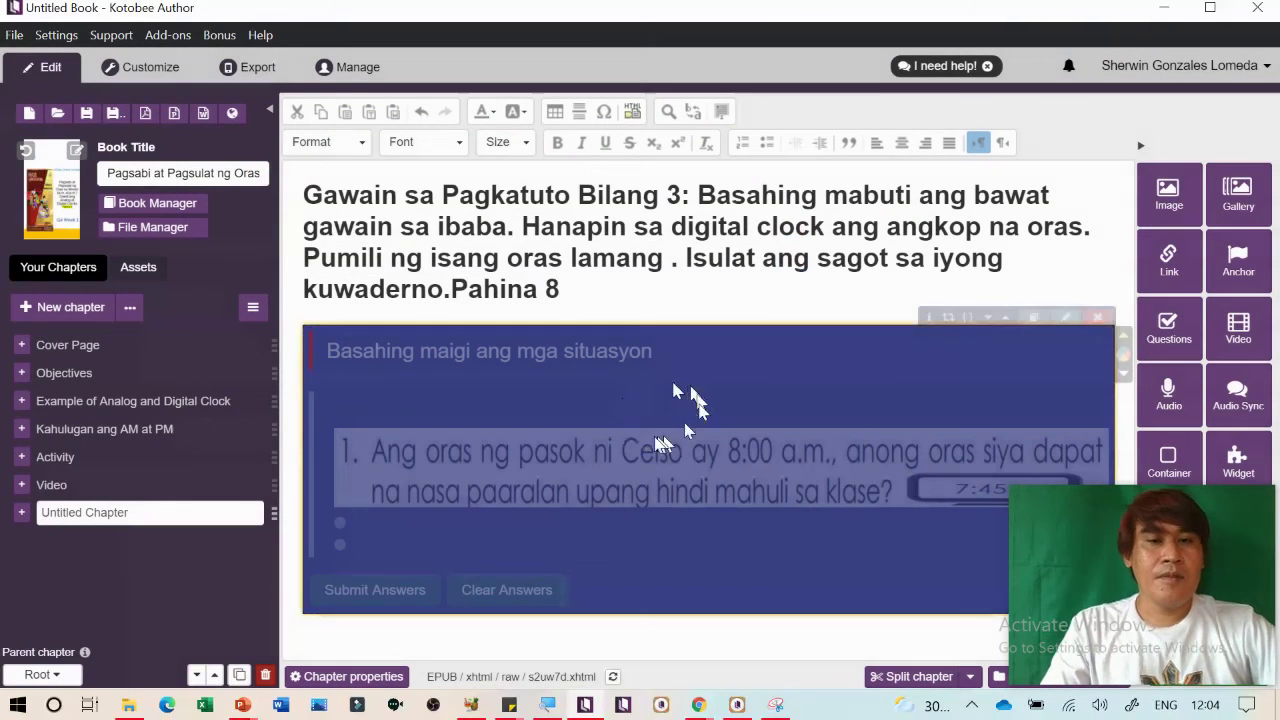
{"action": "left_click", "coordinate": [744, 294]}
{"action": "scroll", "coordinate": [744, 294], "scroll_direction": "down", "scroll_amount": 3}
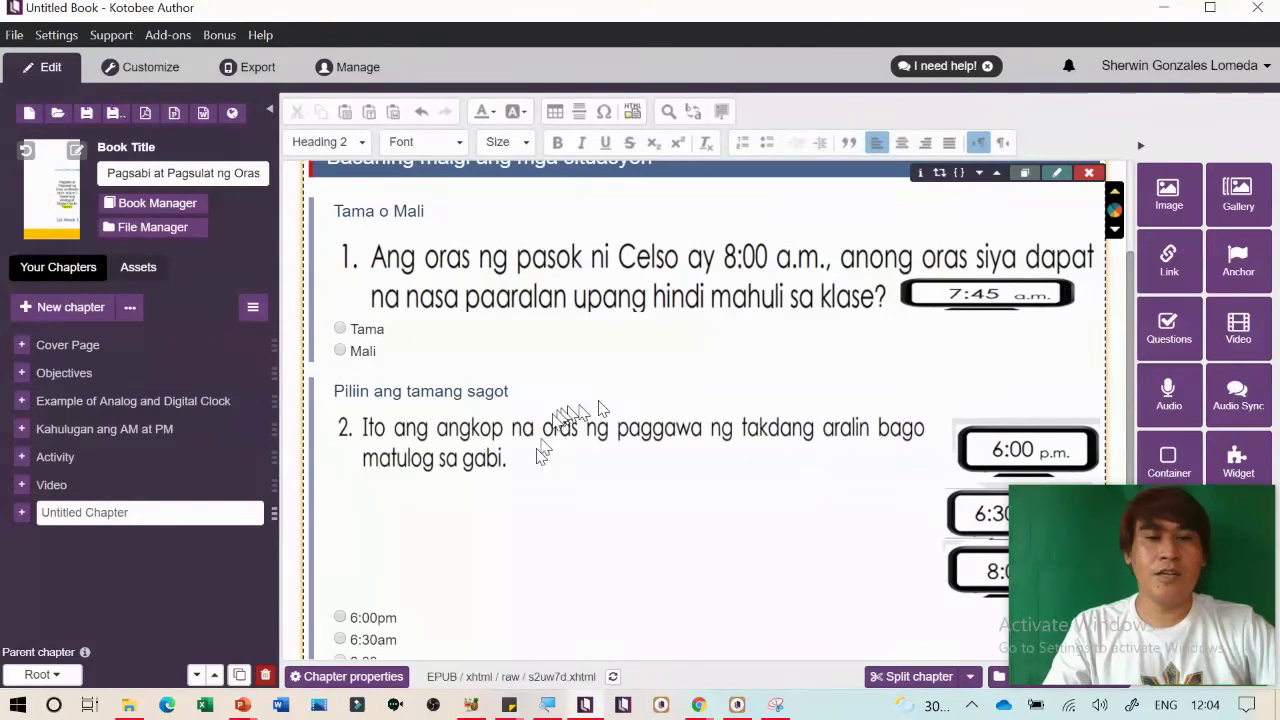
{"action": "scroll", "coordinate": [527, 493], "scroll_direction": "down", "scroll_amount": 4}
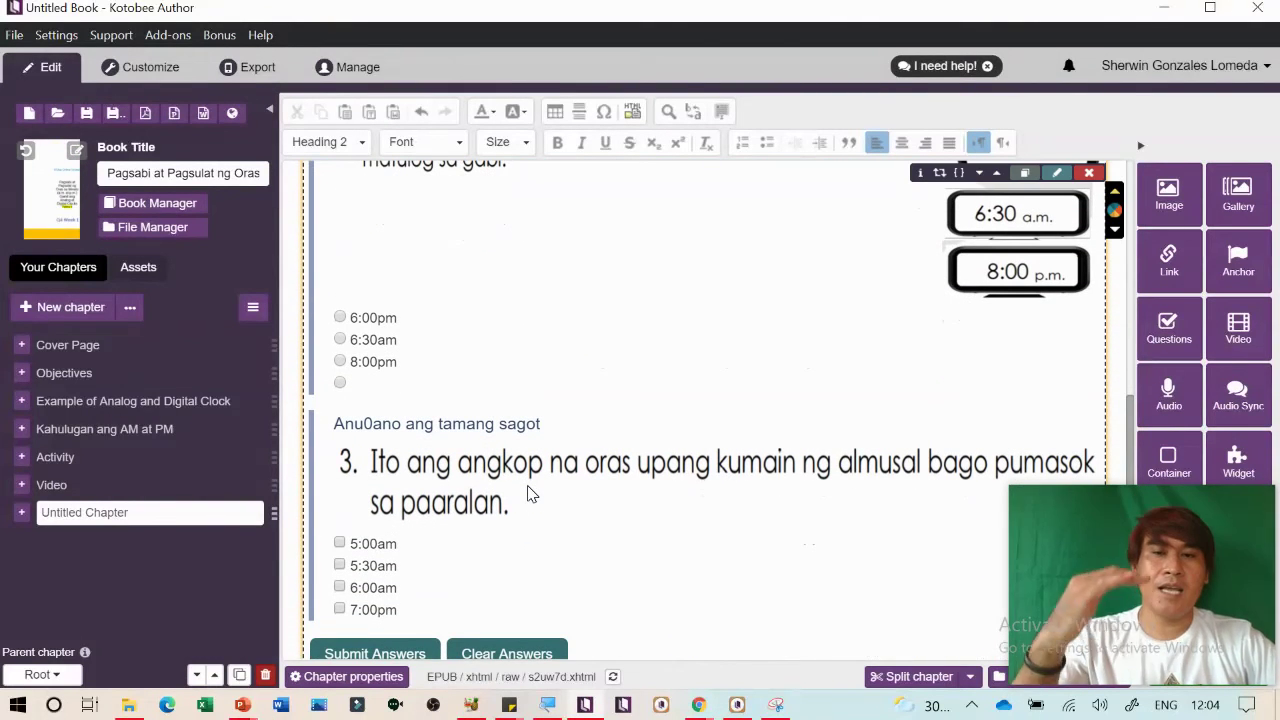
{"action": "scroll", "coordinate": [527, 493], "scroll_direction": "down", "scroll_amount": 1}
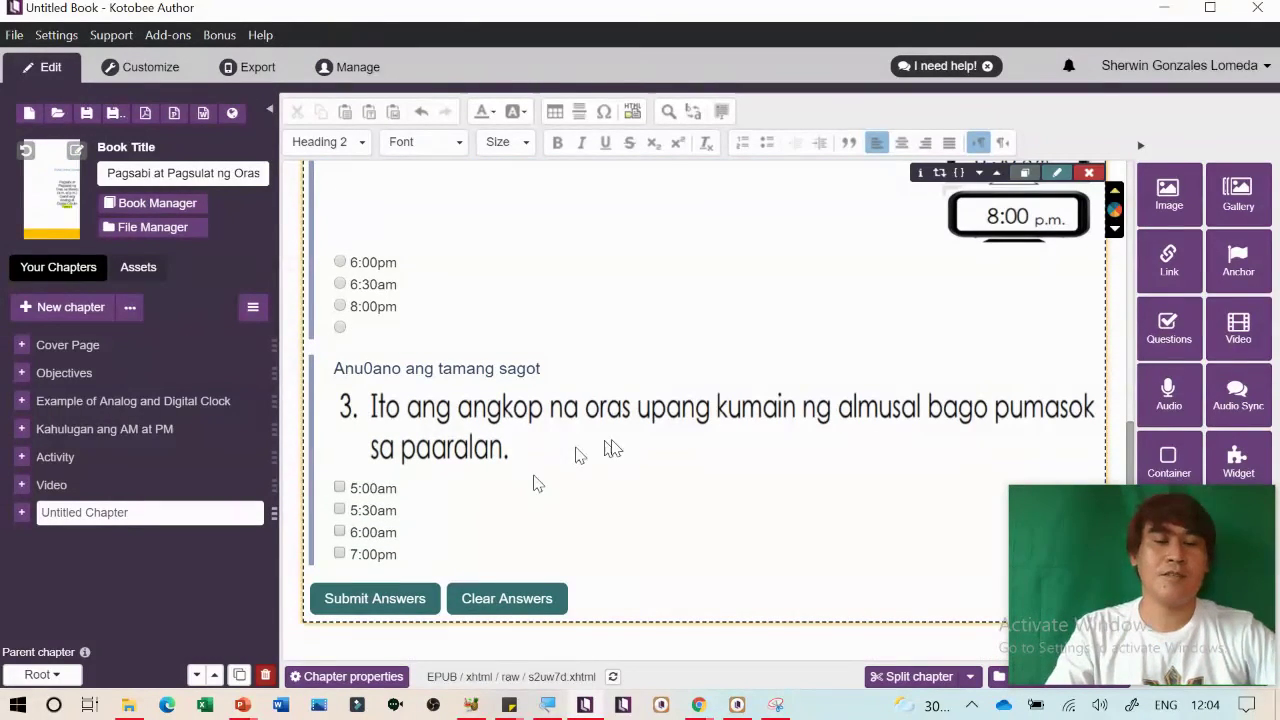
Preview Untitled Chapter on the simulated phone, answer Tama, 8:00pm, 5:00am, 5:30am and 6:00am, submit the answers and dismiss the score
{"action": "left_click", "coordinate": [150, 67]}
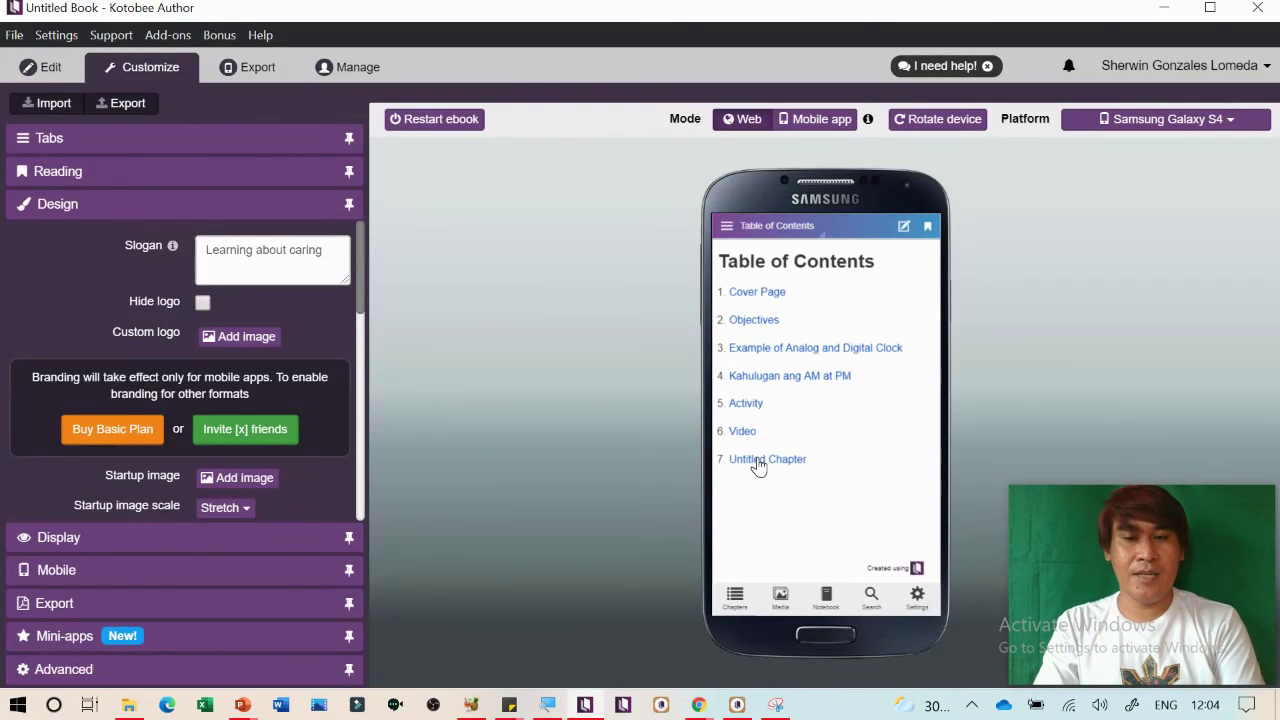
{"action": "left_click", "coordinate": [759, 462]}
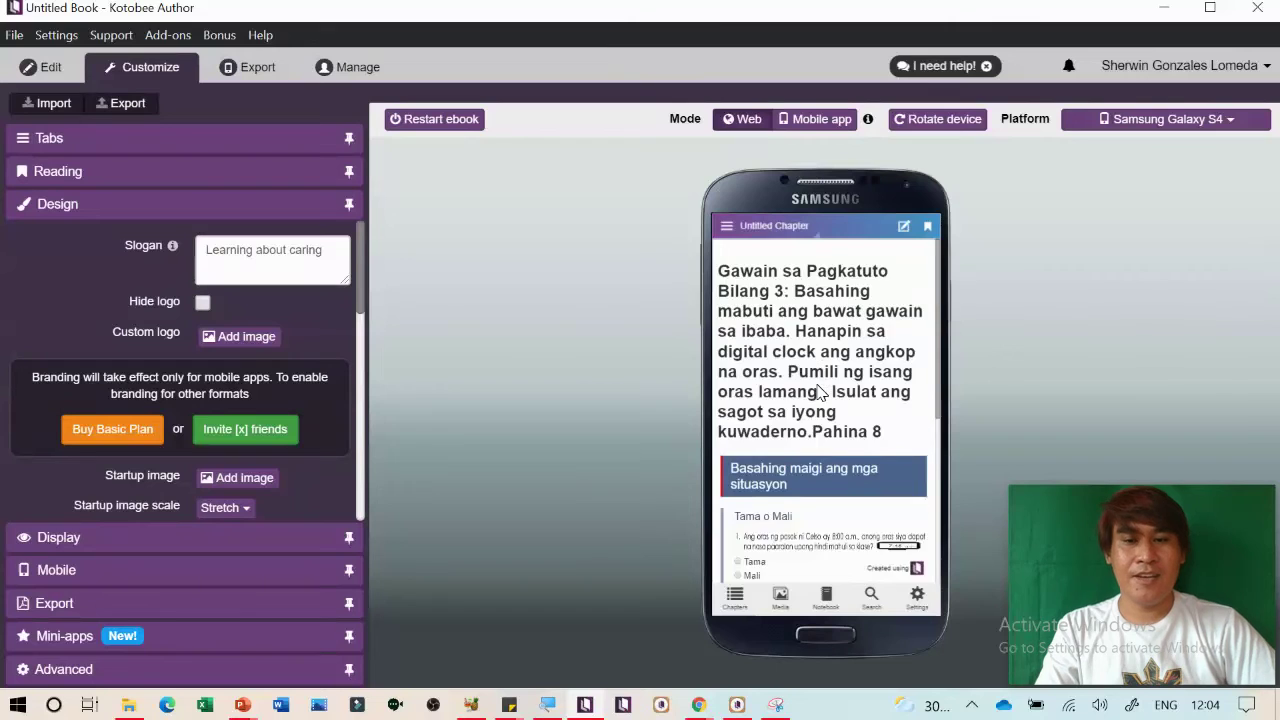
{"action": "scroll", "coordinate": [818, 392], "scroll_direction": "down", "scroll_amount": 2}
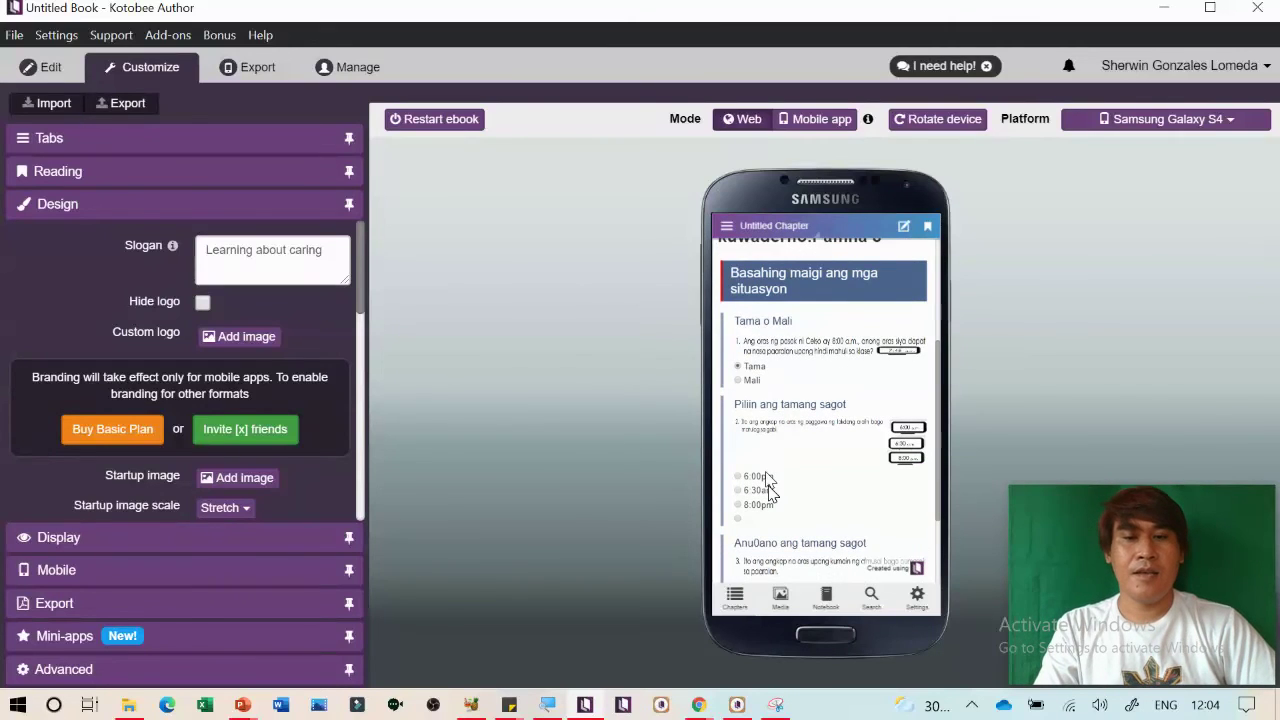
{"action": "scroll", "coordinate": [768, 487], "scroll_direction": "down", "scroll_amount": 1}
{"action": "left_click", "coordinate": [760, 409]}
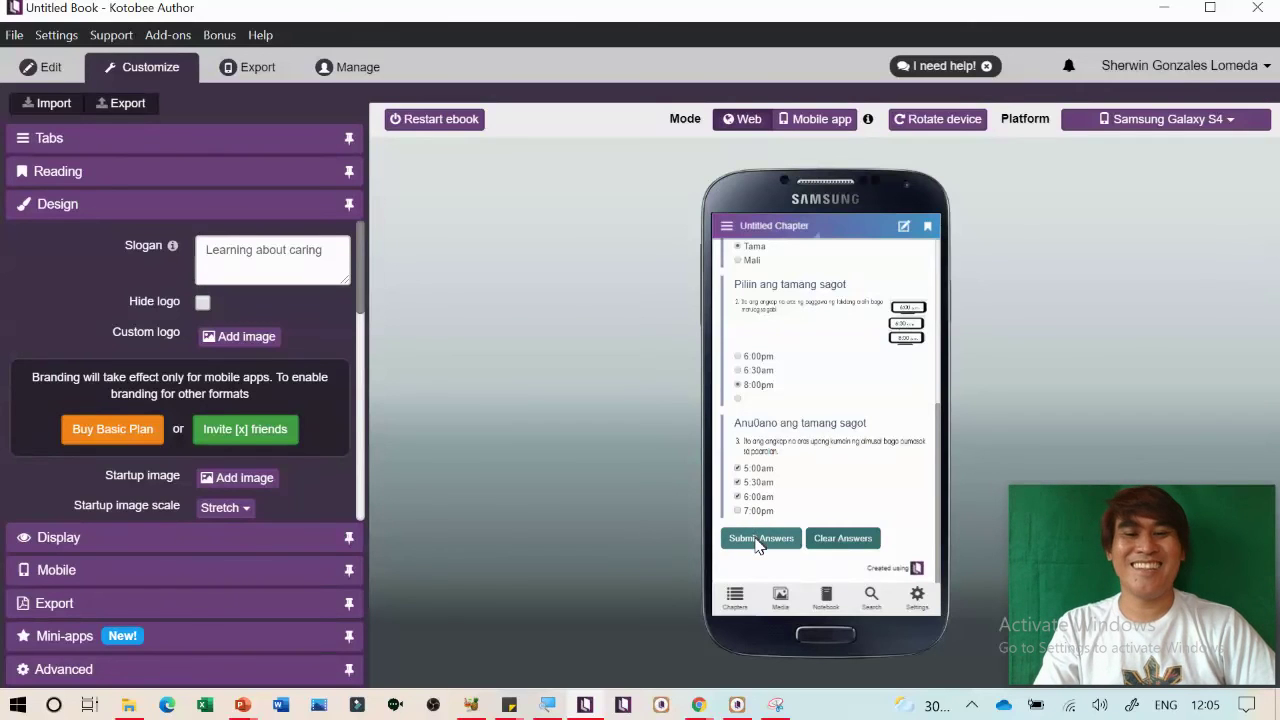
{"action": "left_click", "coordinate": [757, 540]}
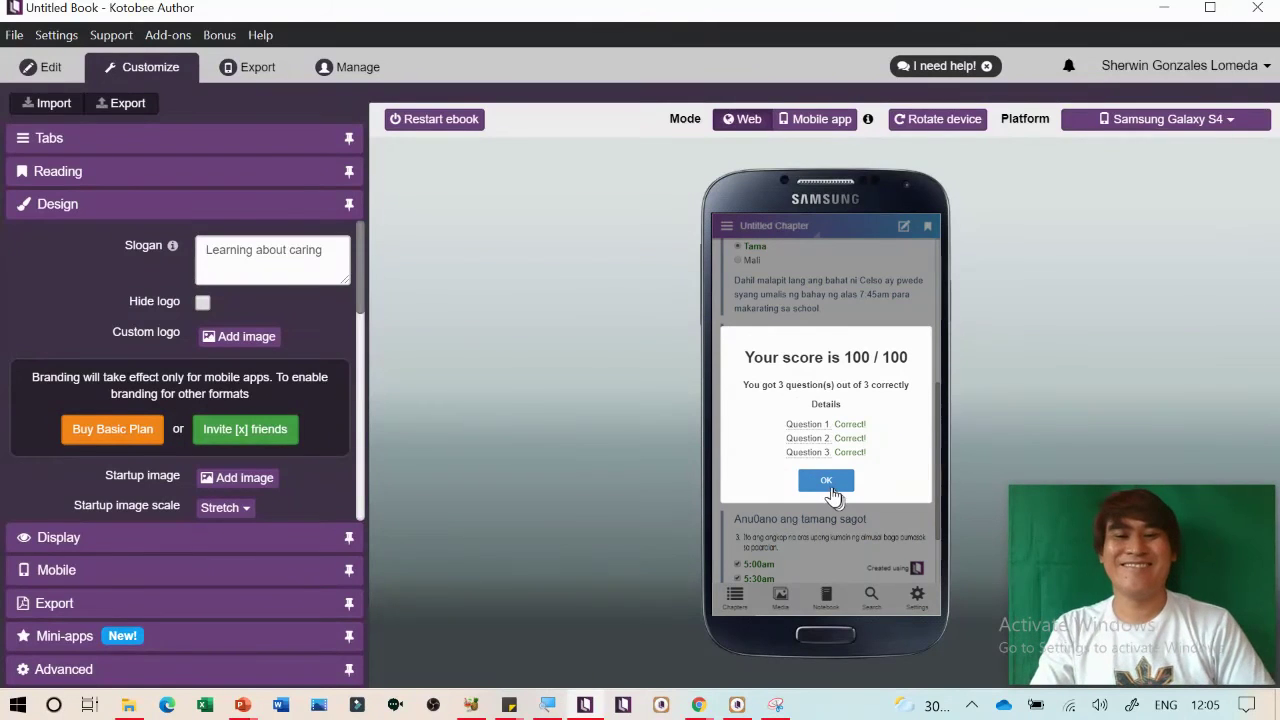
{"action": "left_click", "coordinate": [826, 481]}
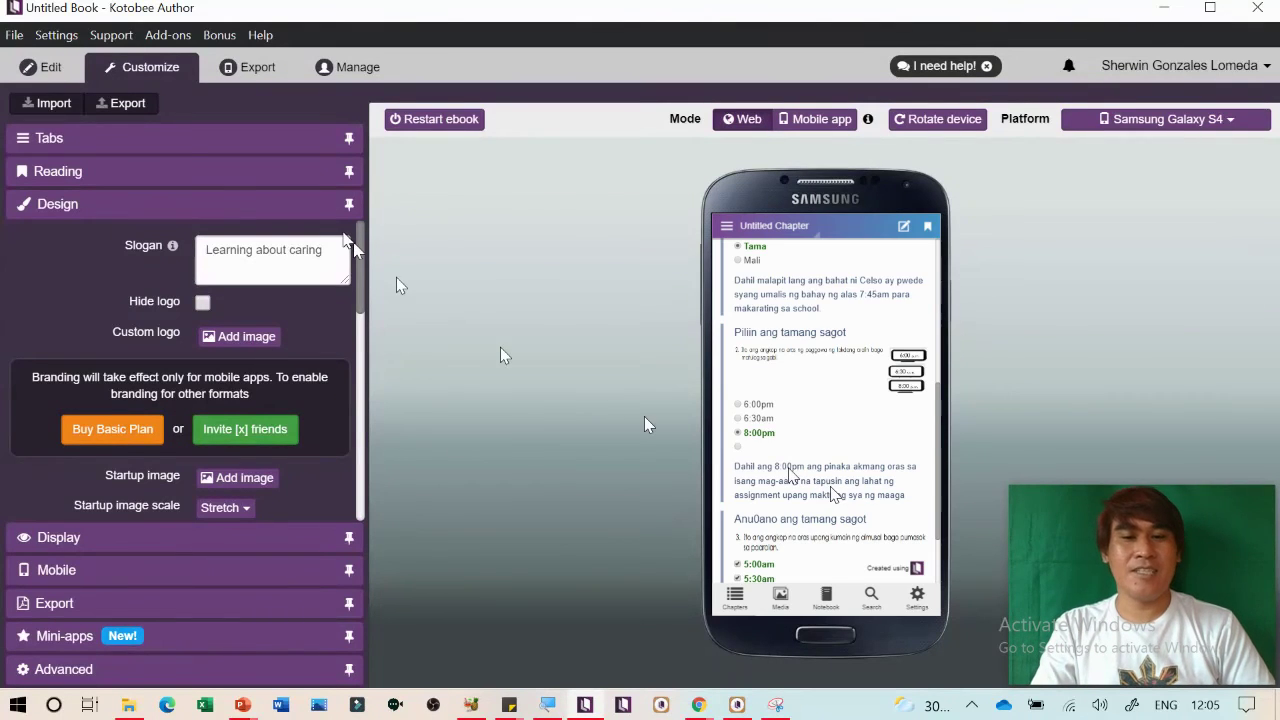
Reopen the "Basahing maigi ang mga situasyon" question set for editing and remove the empty fourth choice from question 2
{"action": "left_click", "coordinate": [50, 72]}
{"action": "scroll", "coordinate": [603, 483], "scroll_direction": "down", "scroll_amount": 6}
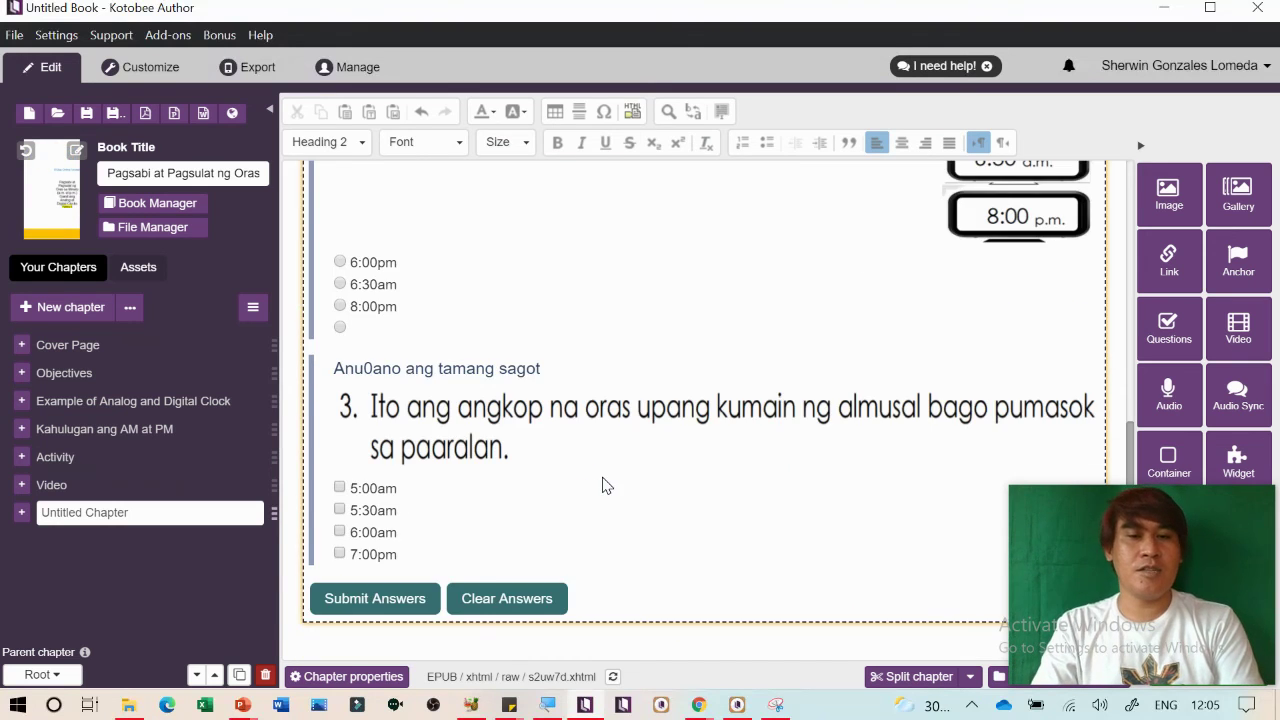
{"action": "left_click", "coordinate": [655, 368]}
{"action": "double_click", "coordinate": [613, 367]}
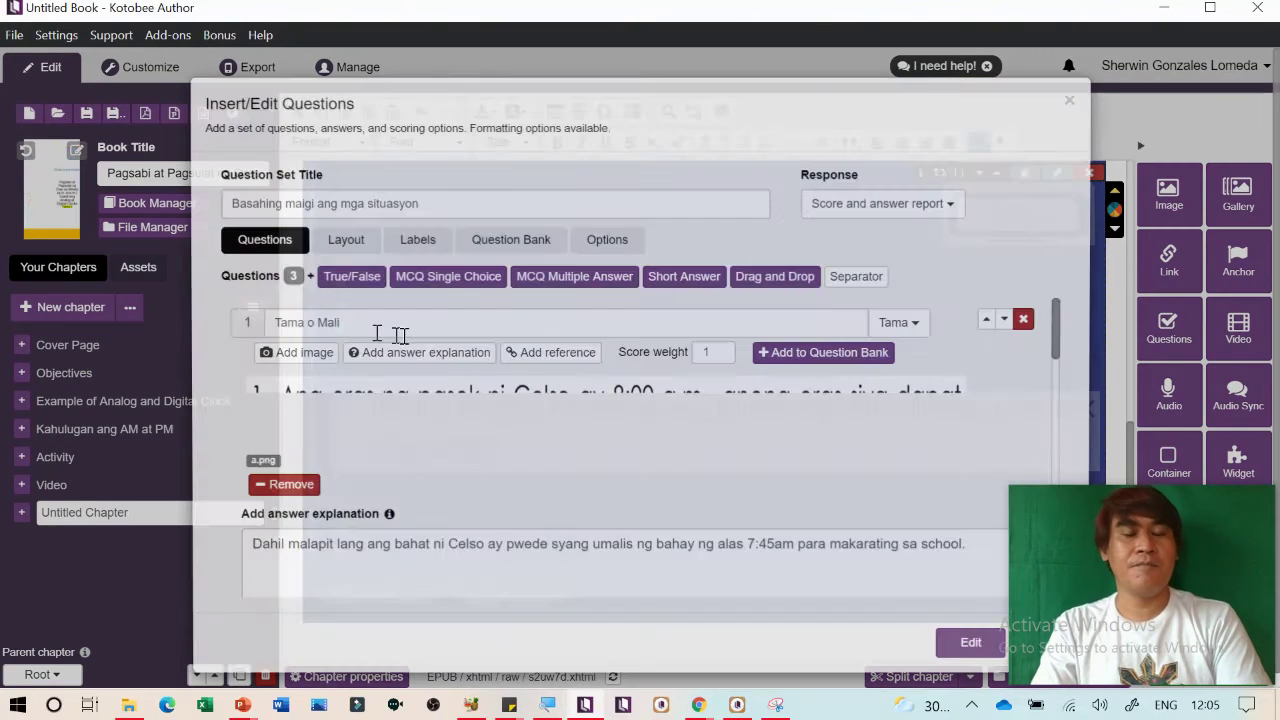
{"action": "scroll", "coordinate": [520, 478], "scroll_direction": "down", "scroll_amount": 10}
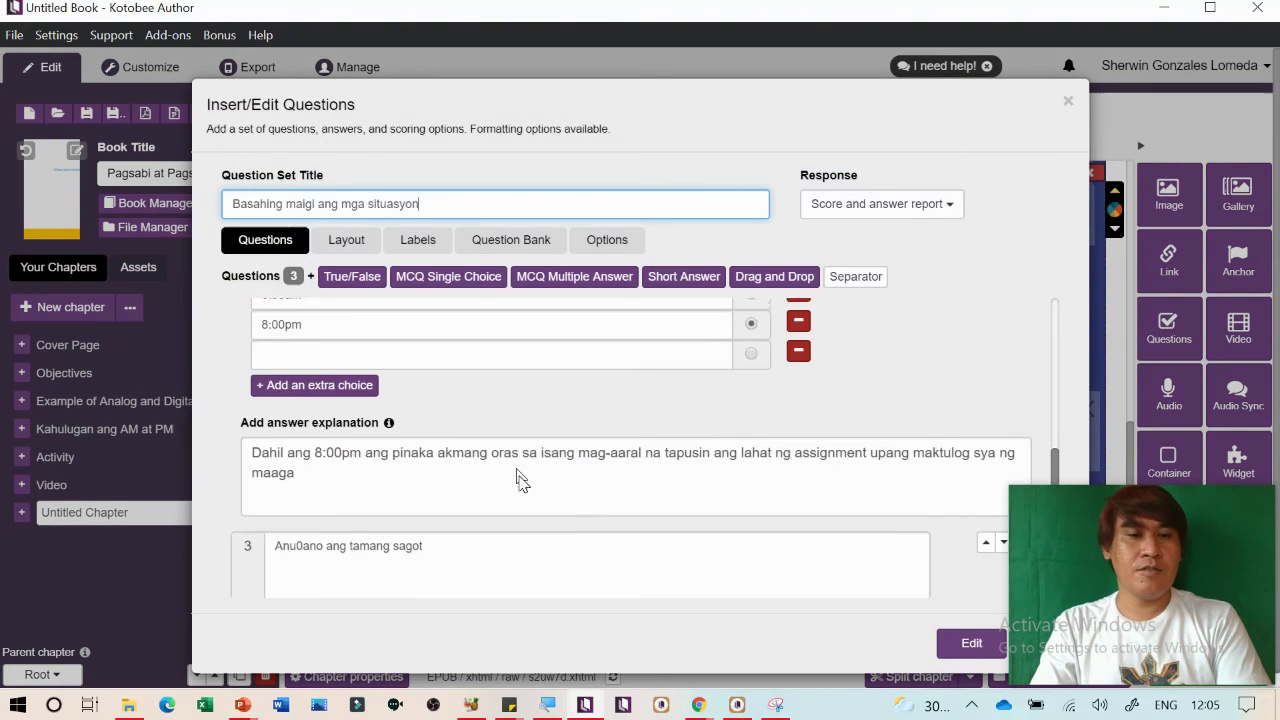
{"action": "scroll", "coordinate": [521, 479], "scroll_direction": "up", "scroll_amount": 2}
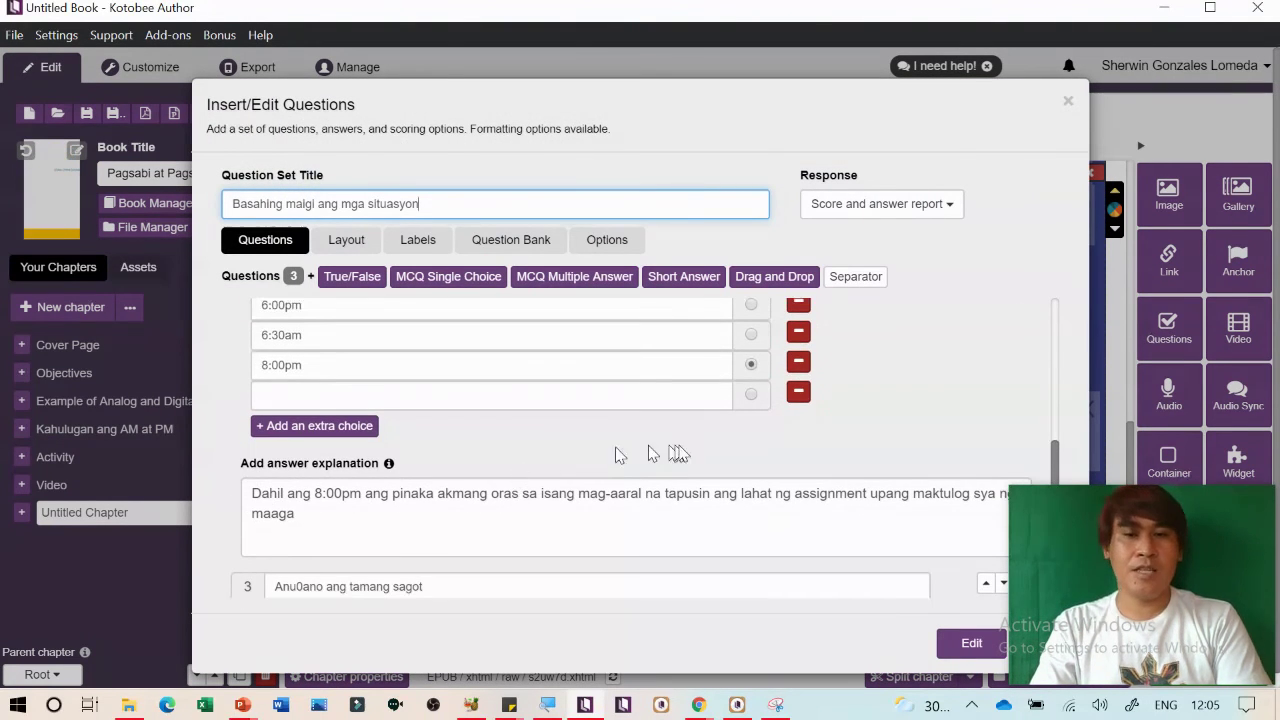
{"action": "left_click", "coordinate": [798, 398]}
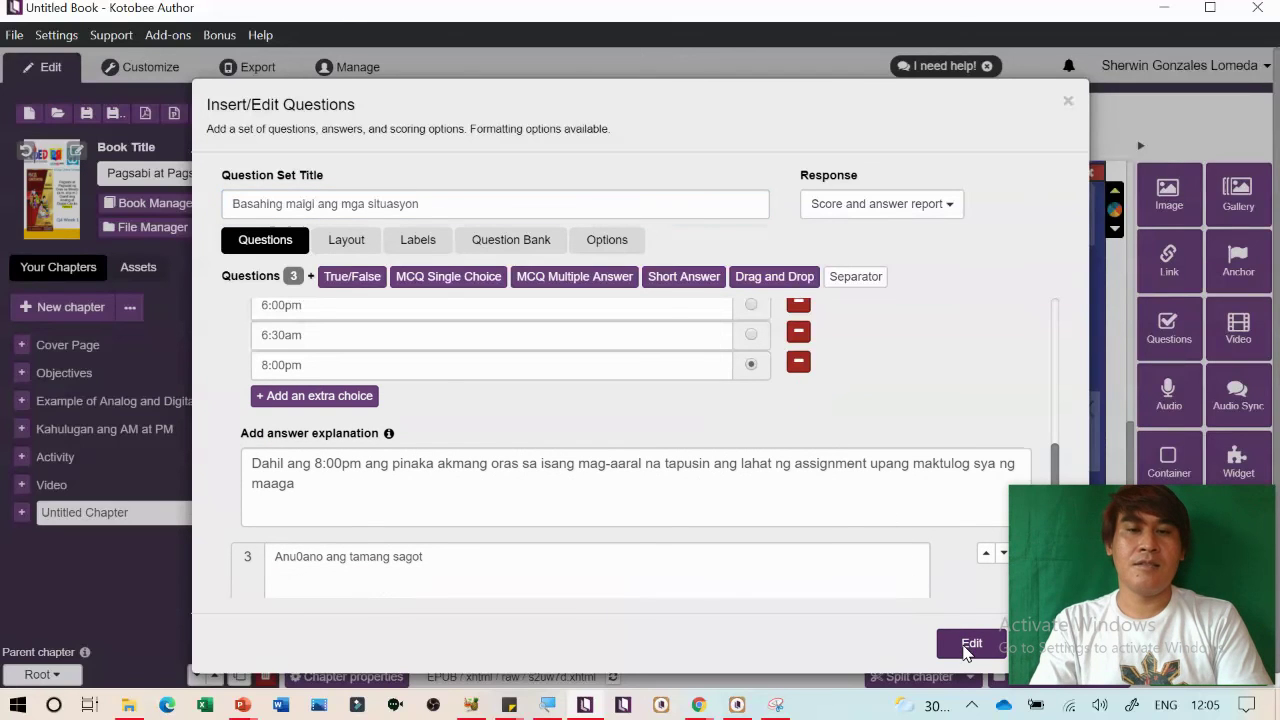
Turn on question randomizing, set the total score to 5 and the passing score to 4, and apply the question set edits
{"action": "left_click", "coordinate": [617, 243]}
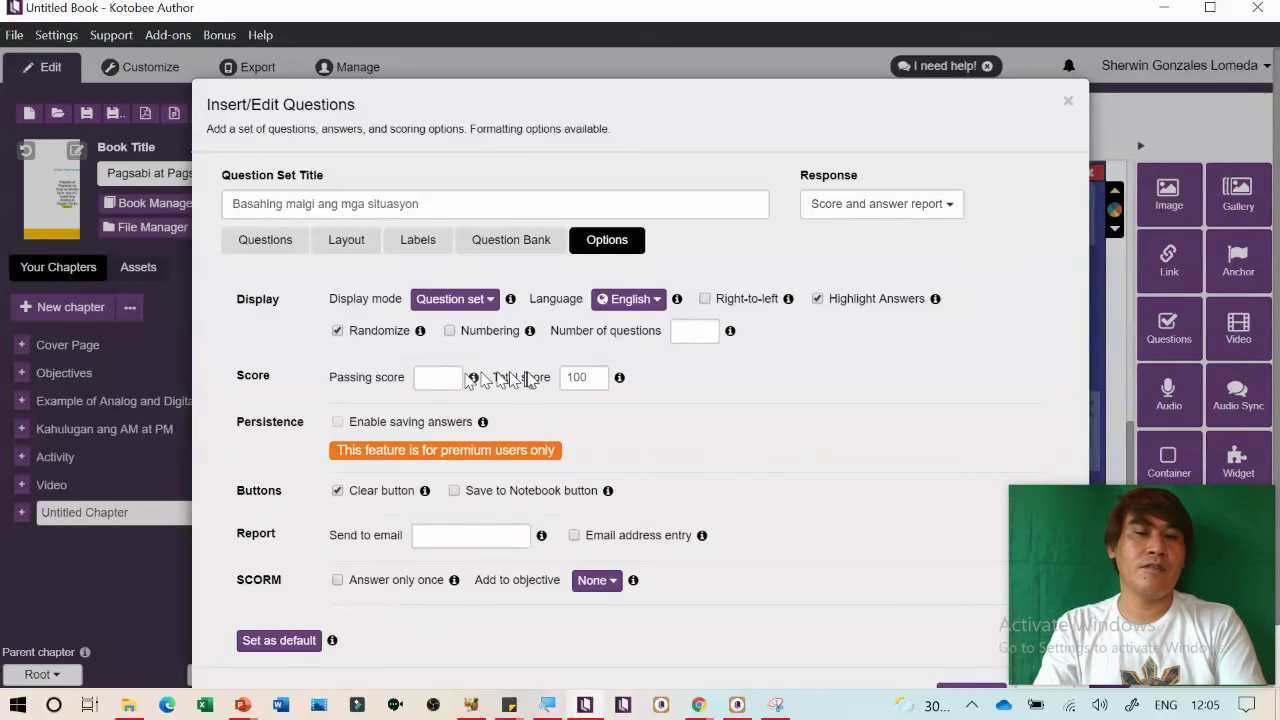
{"action": "left_click_drag", "start_coordinate": [593, 376], "coordinate": [525, 380]}
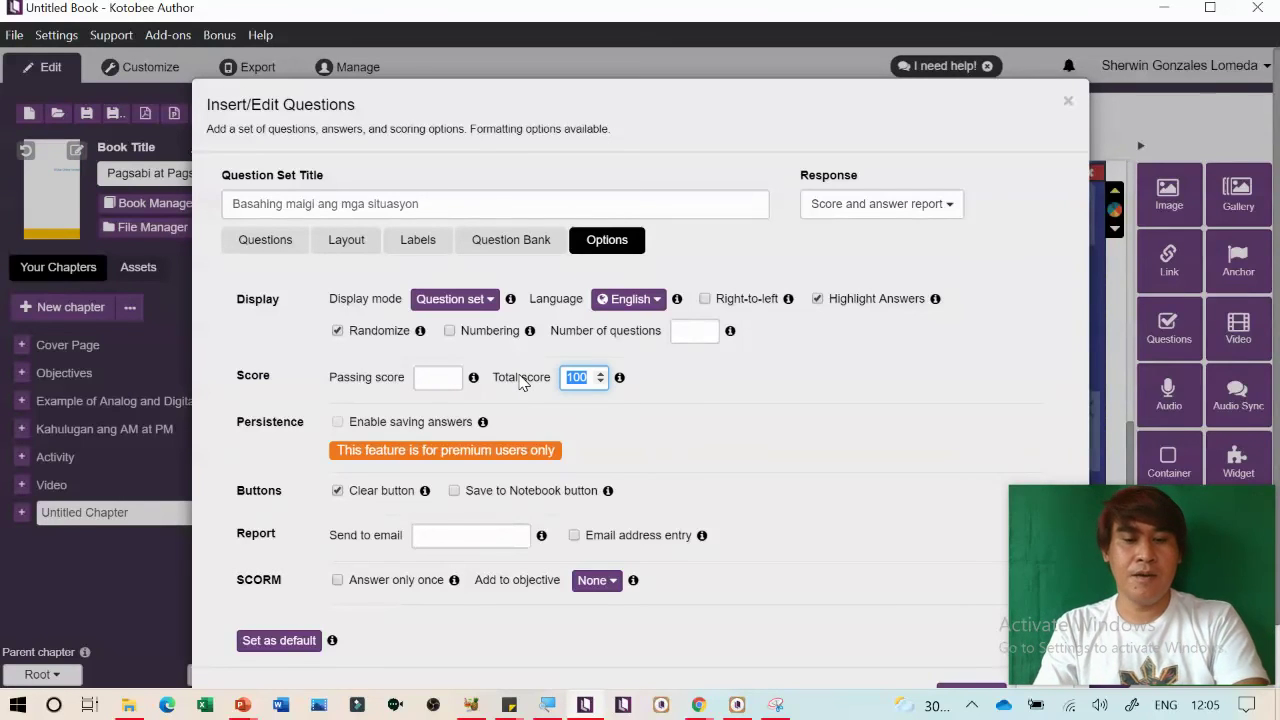
{"action": "left_click", "coordinate": [439, 372]}
{"action": "type", "text": "4"}
{"action": "scroll", "coordinate": [633, 446], "scroll_direction": "down", "scroll_amount": 1}
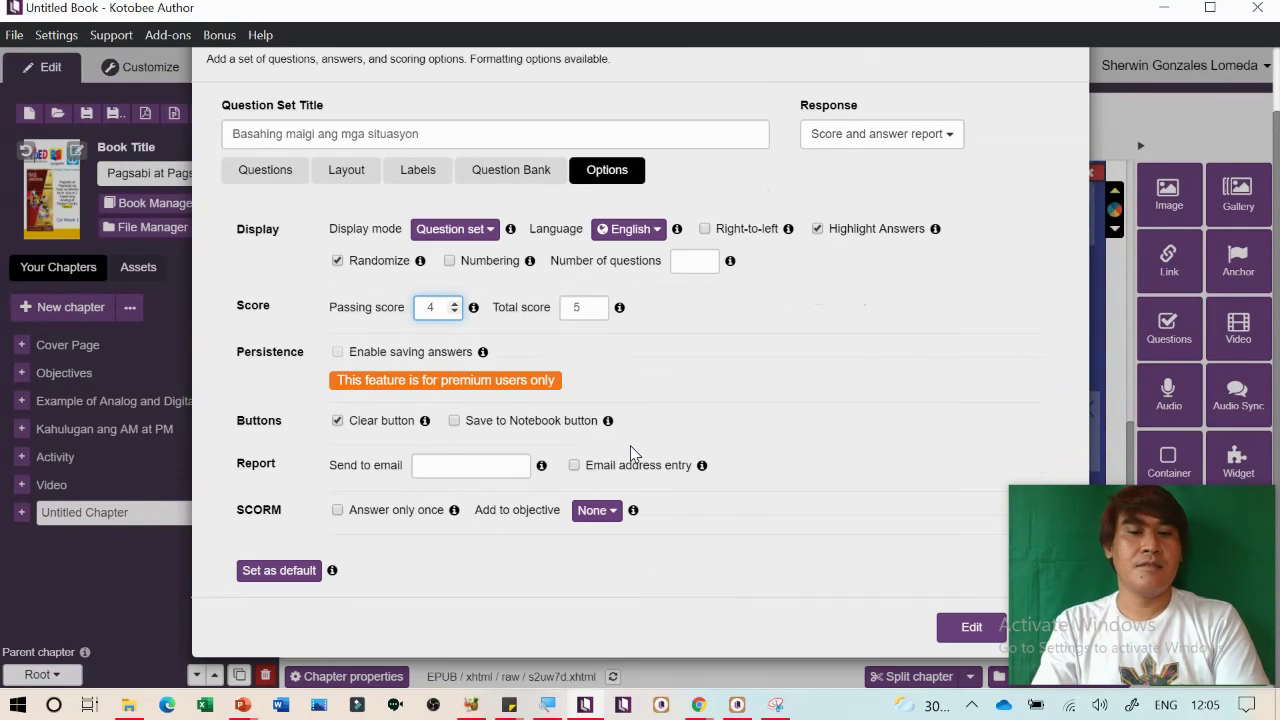
{"action": "left_click", "coordinate": [972, 628]}
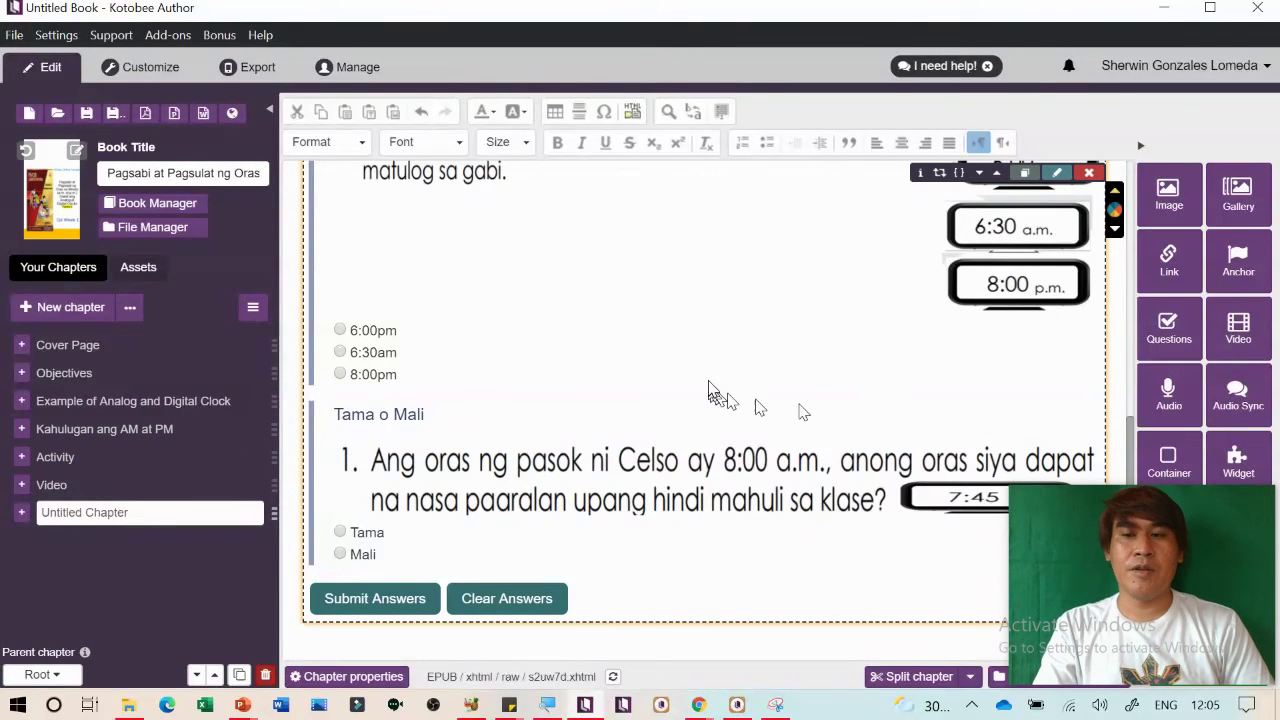
Save the book to Music as "Pagsabi at Pagsulat ng Oras sa Minuto (a.m. at p.m.) Gamit ang Analog at Digital Clocks Pahina 6" and optimize it
{"action": "left_click", "coordinate": [87, 115]}
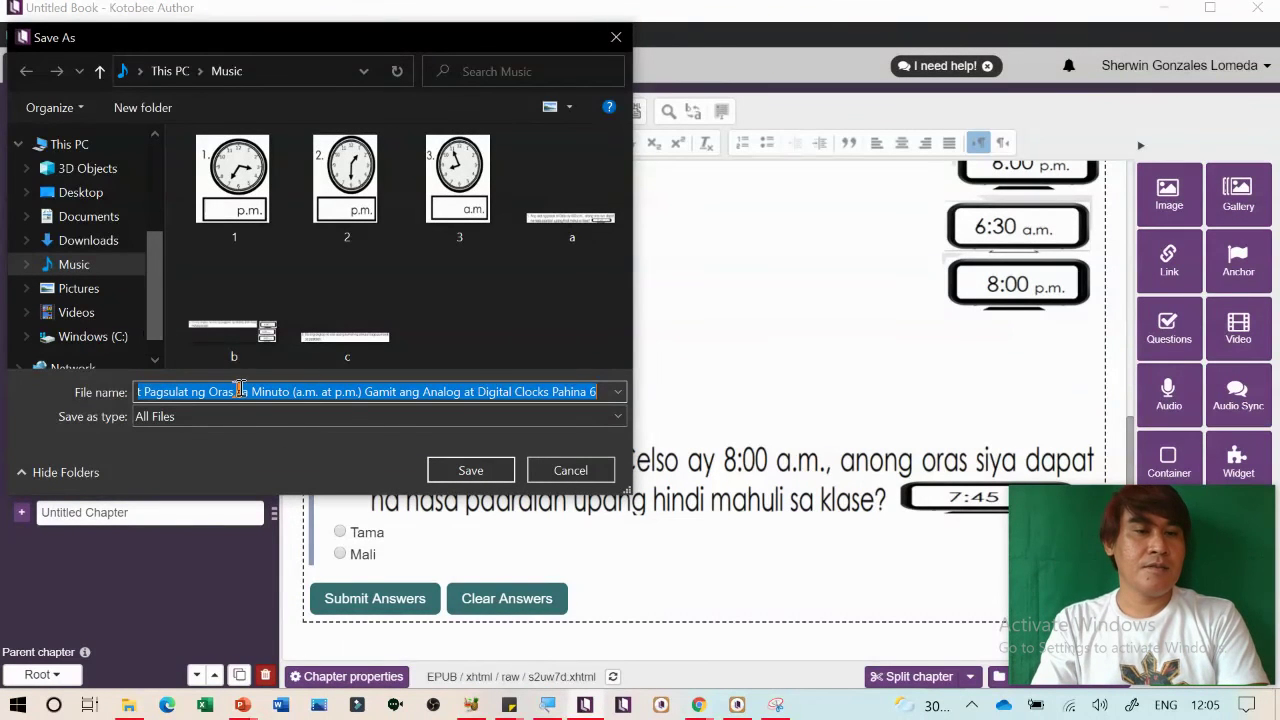
{"action": "left_click", "coordinate": [460, 470]}
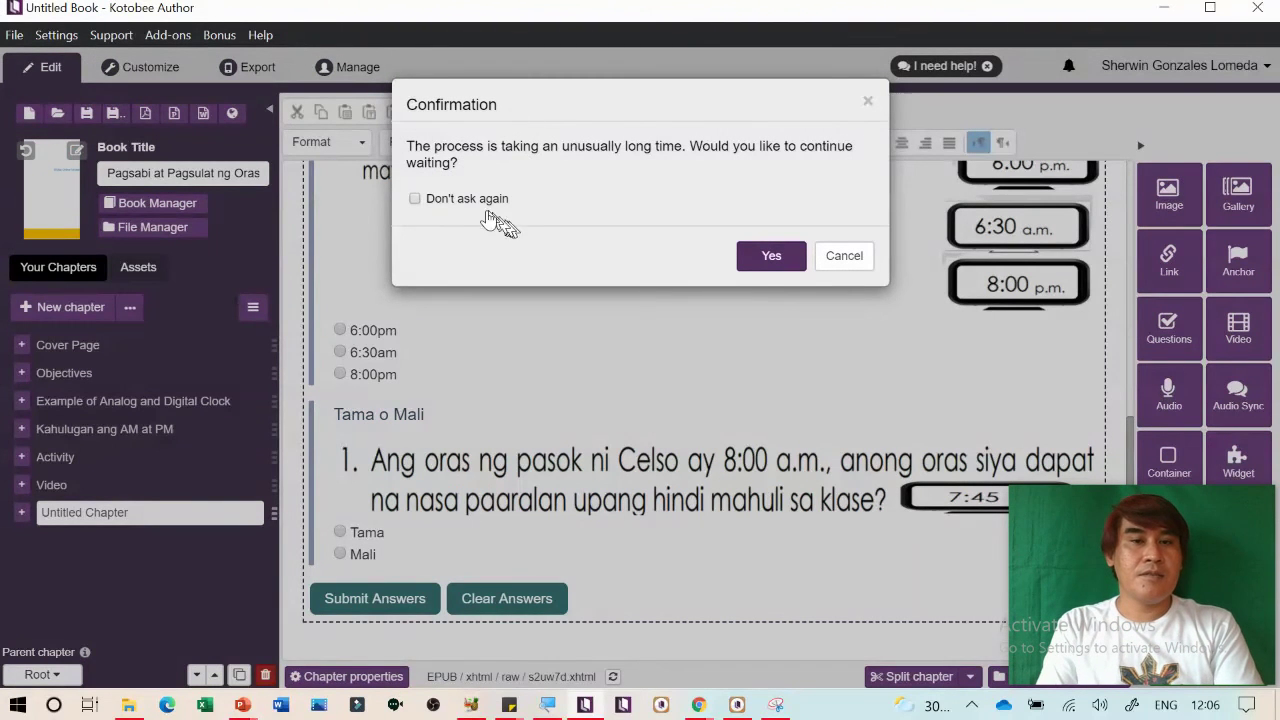
{"action": "left_click", "coordinate": [19, 38]}
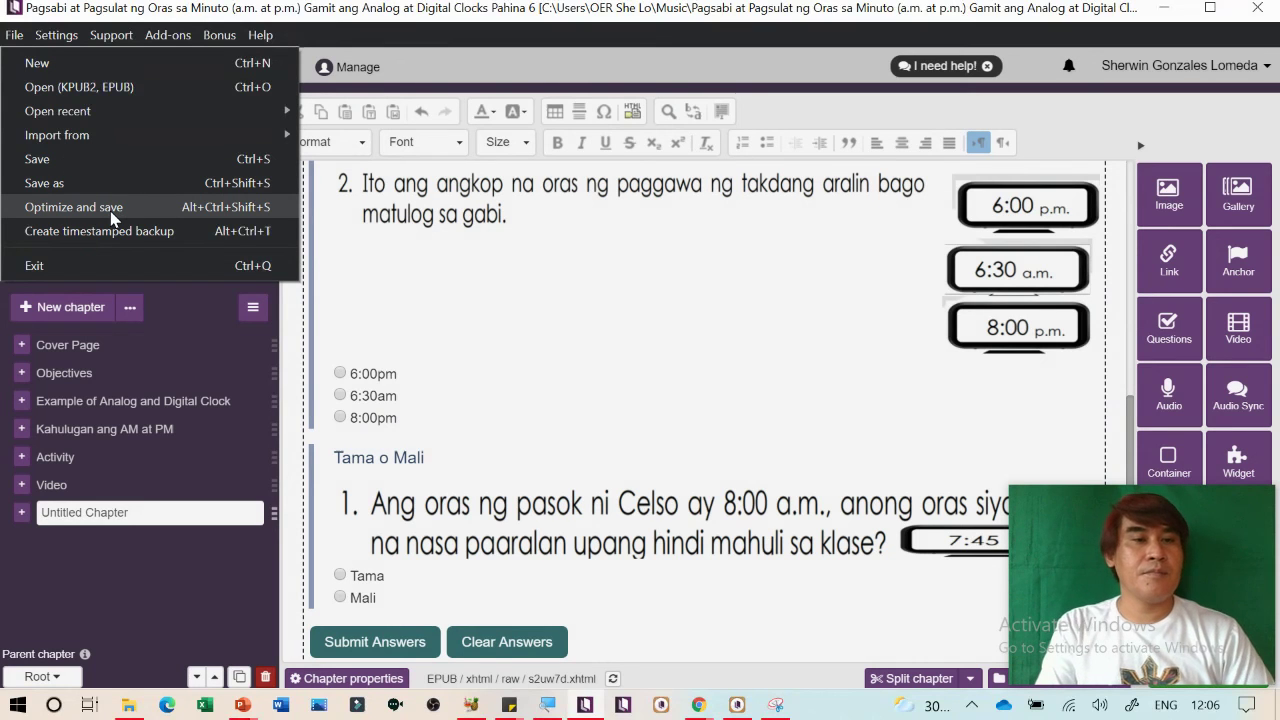
{"action": "left_click", "coordinate": [112, 210]}
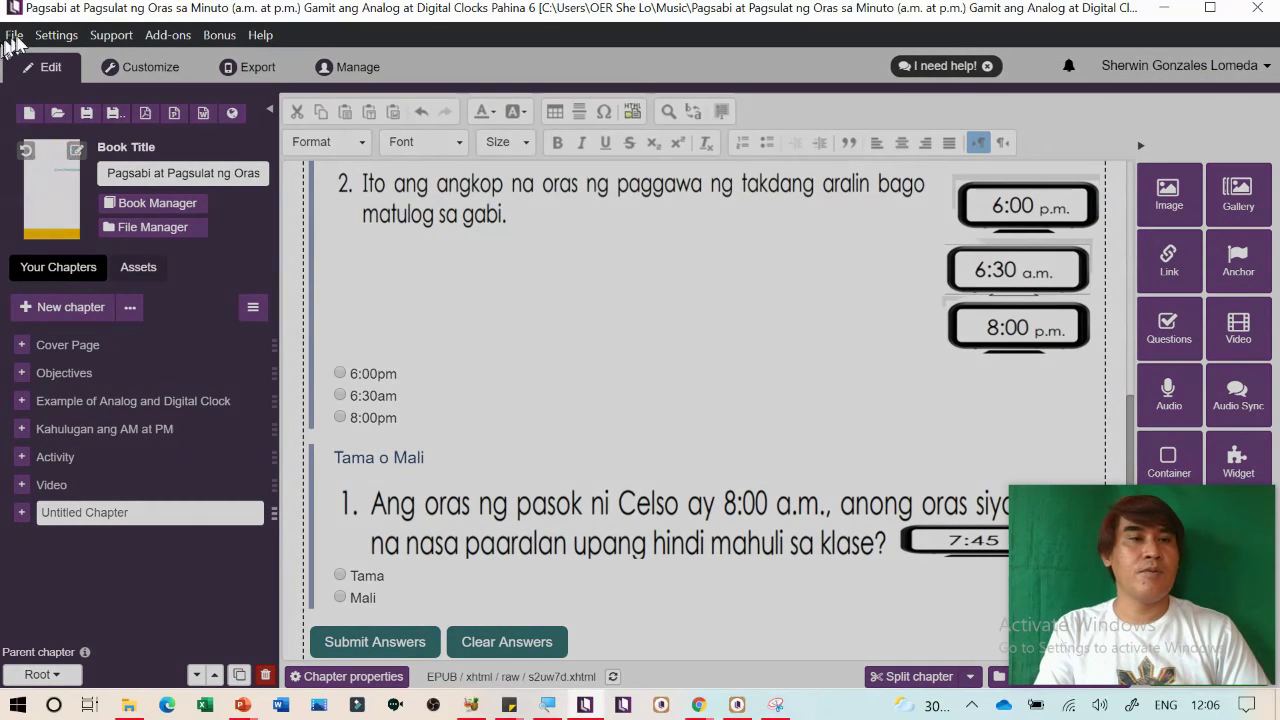
{"action": "left_click", "coordinate": [15, 36]}
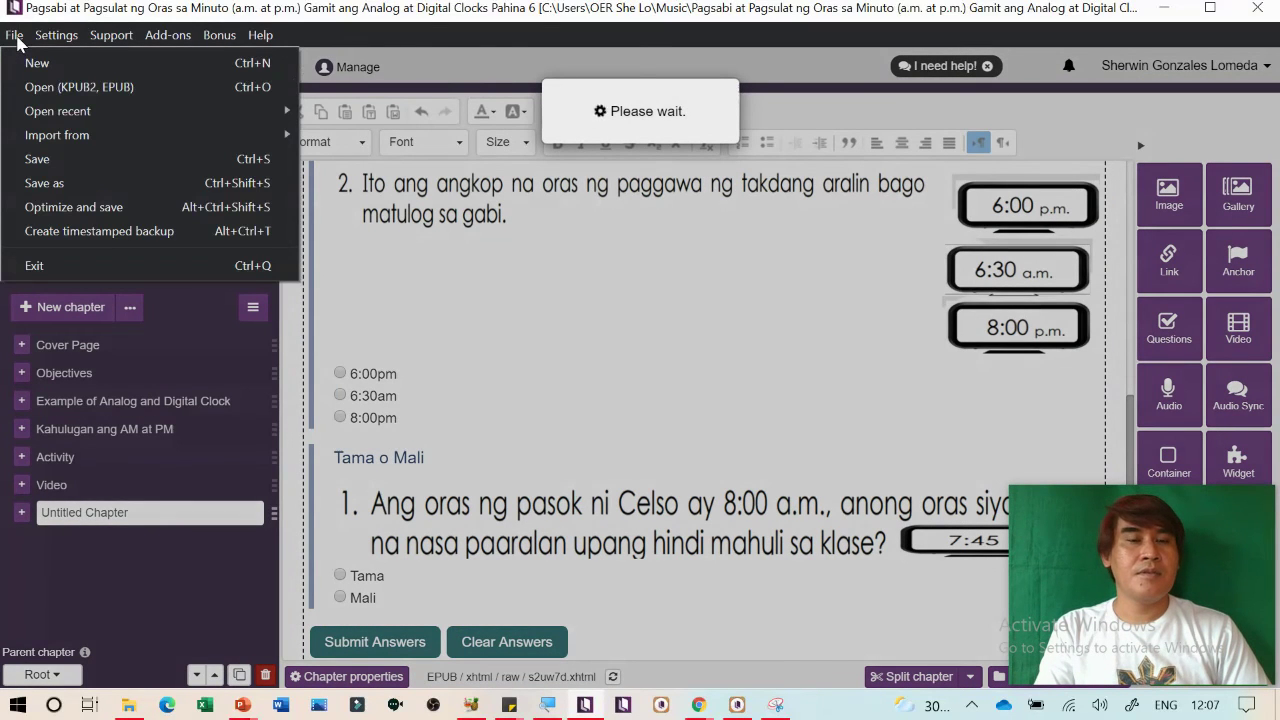
{"action": "left_click", "coordinate": [600, 110]}
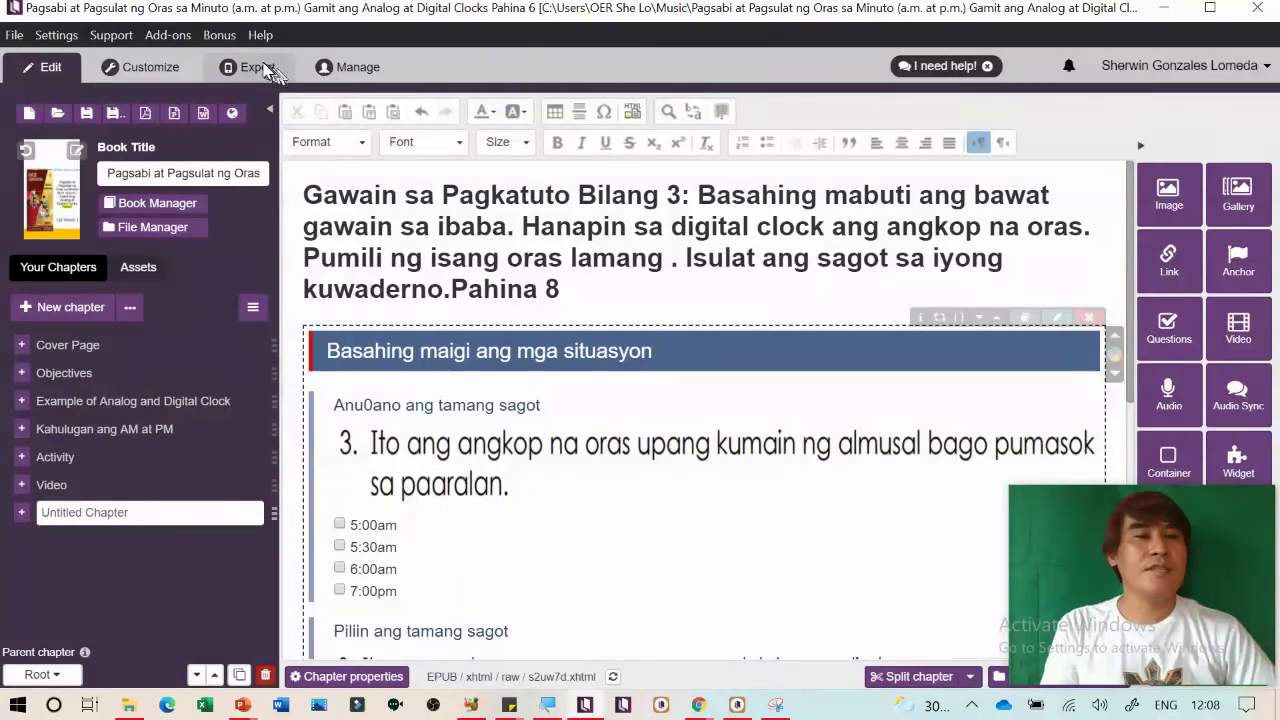
Check the saved book file in File Explorer's Music folder and export the book as an optimized, unencrypted EPUB to that folder
{"action": "left_click", "coordinate": [262, 70]}
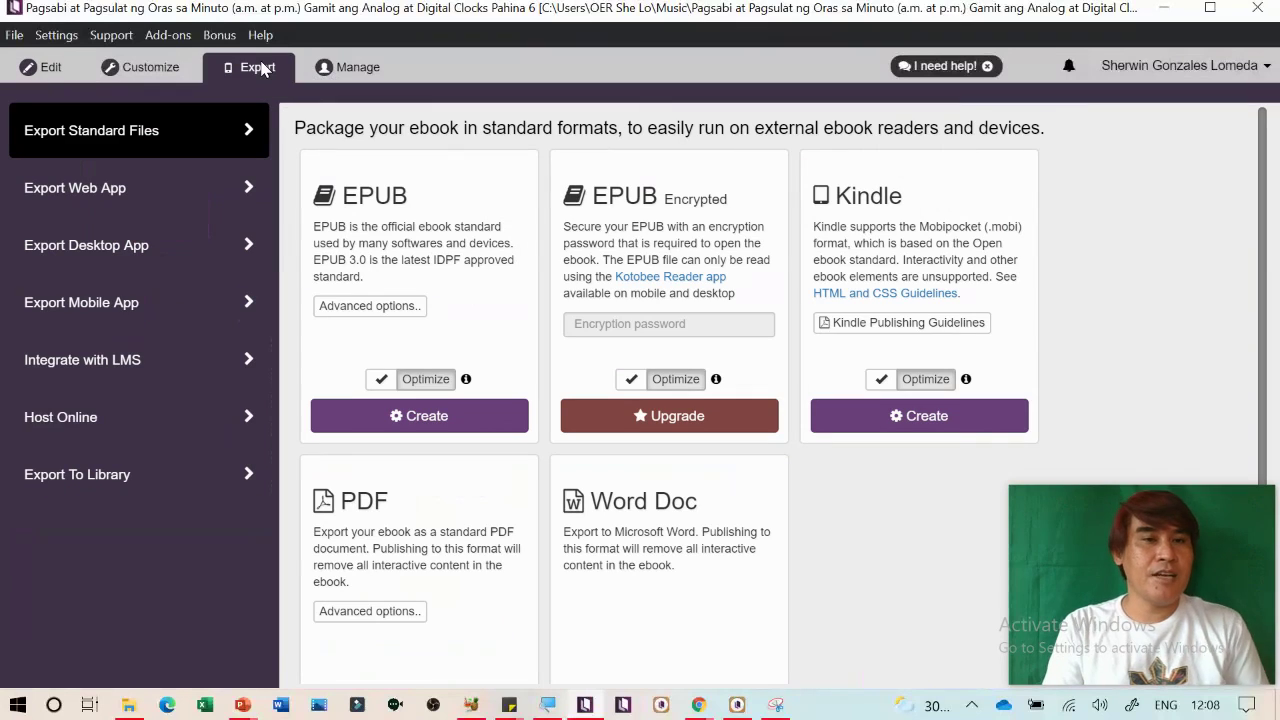
{"action": "left_click", "coordinate": [128, 705]}
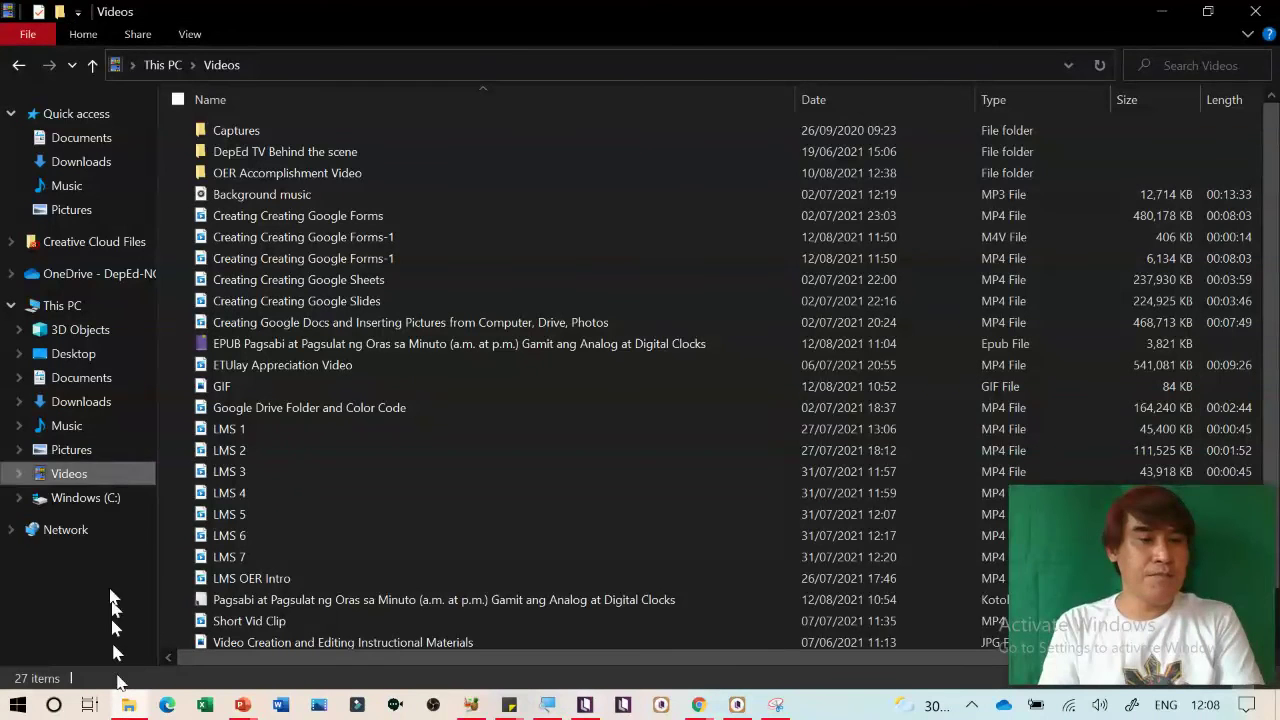
{"action": "left_click", "coordinate": [84, 427]}
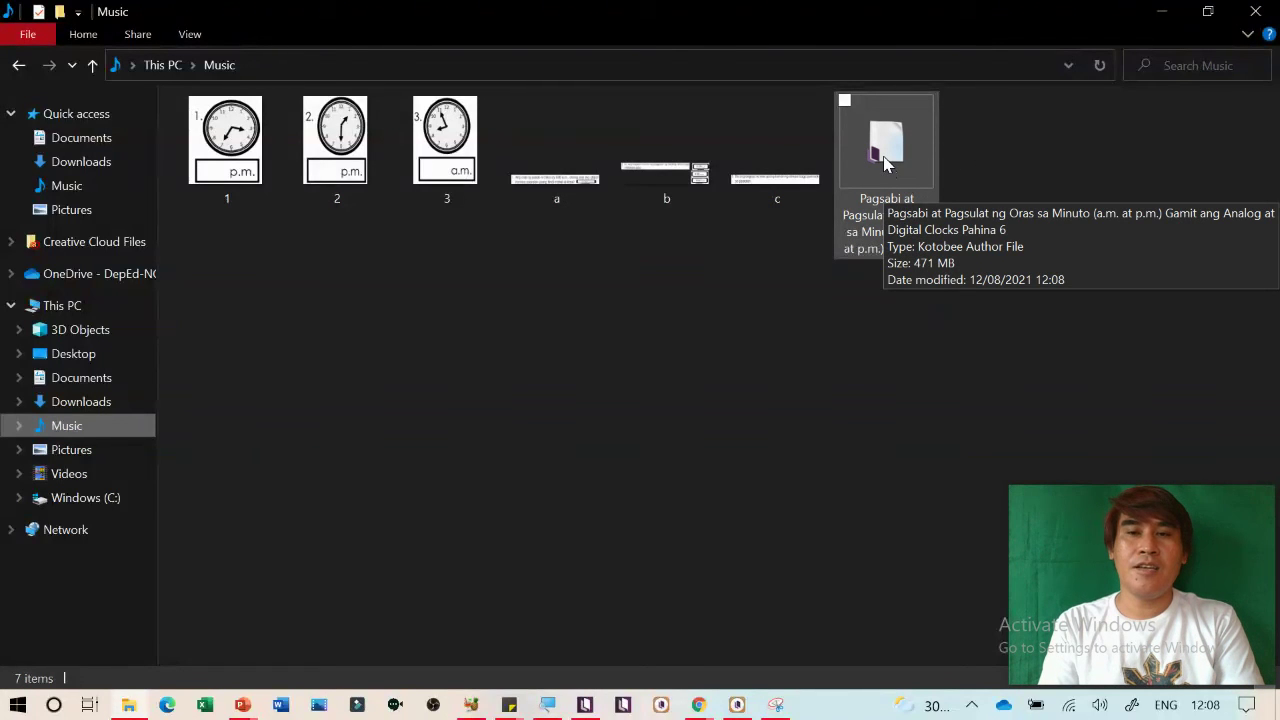
{"action": "double_click", "coordinate": [885, 160]}
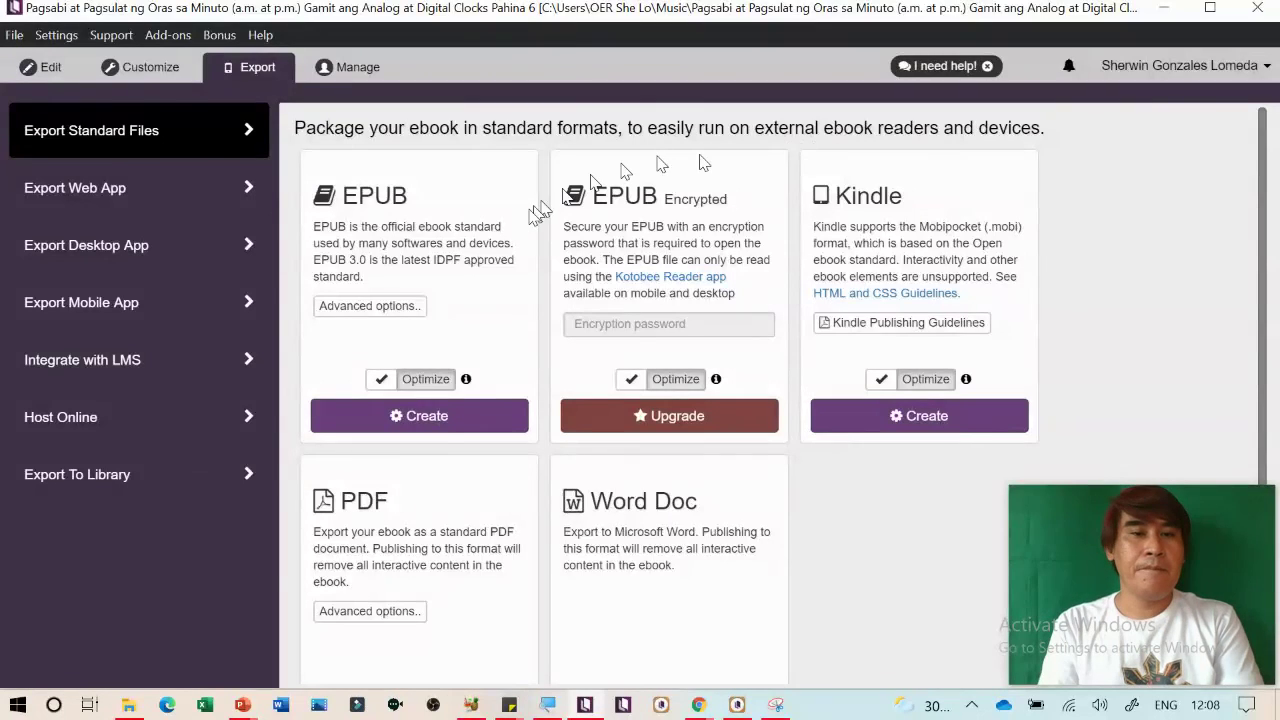
{"action": "left_click", "coordinate": [437, 424]}
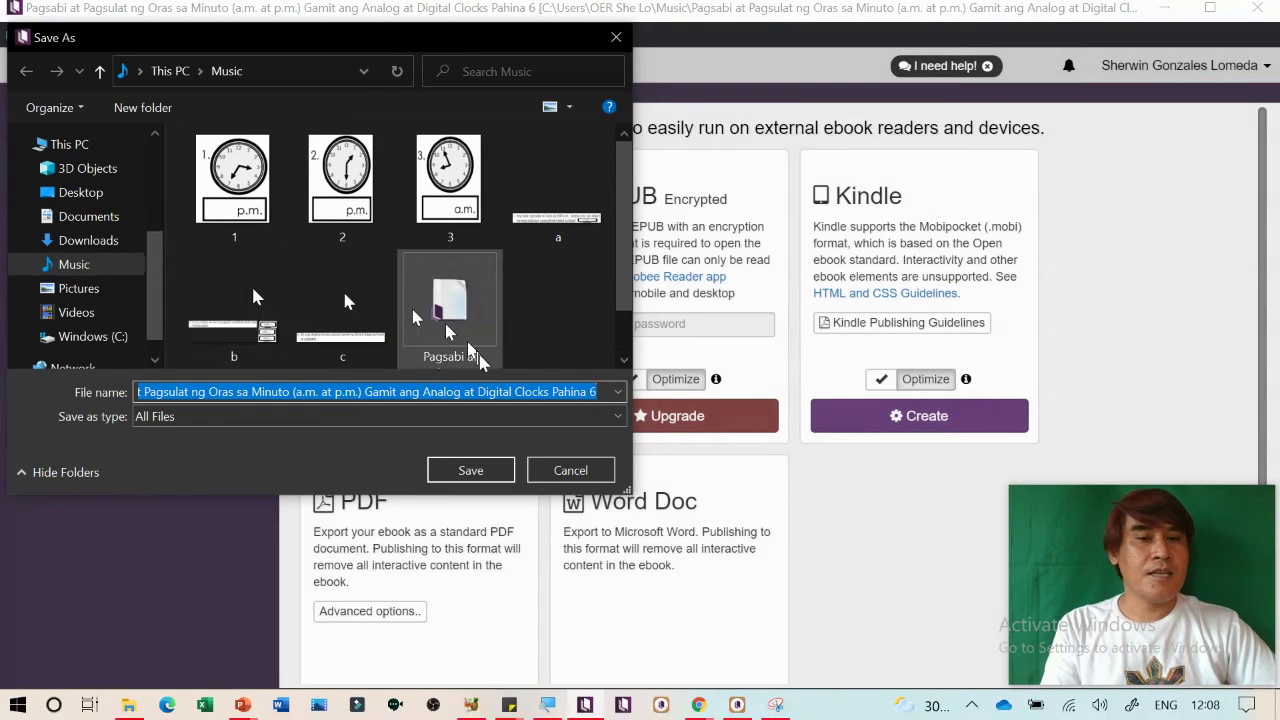
{"action": "left_click", "coordinate": [468, 470]}
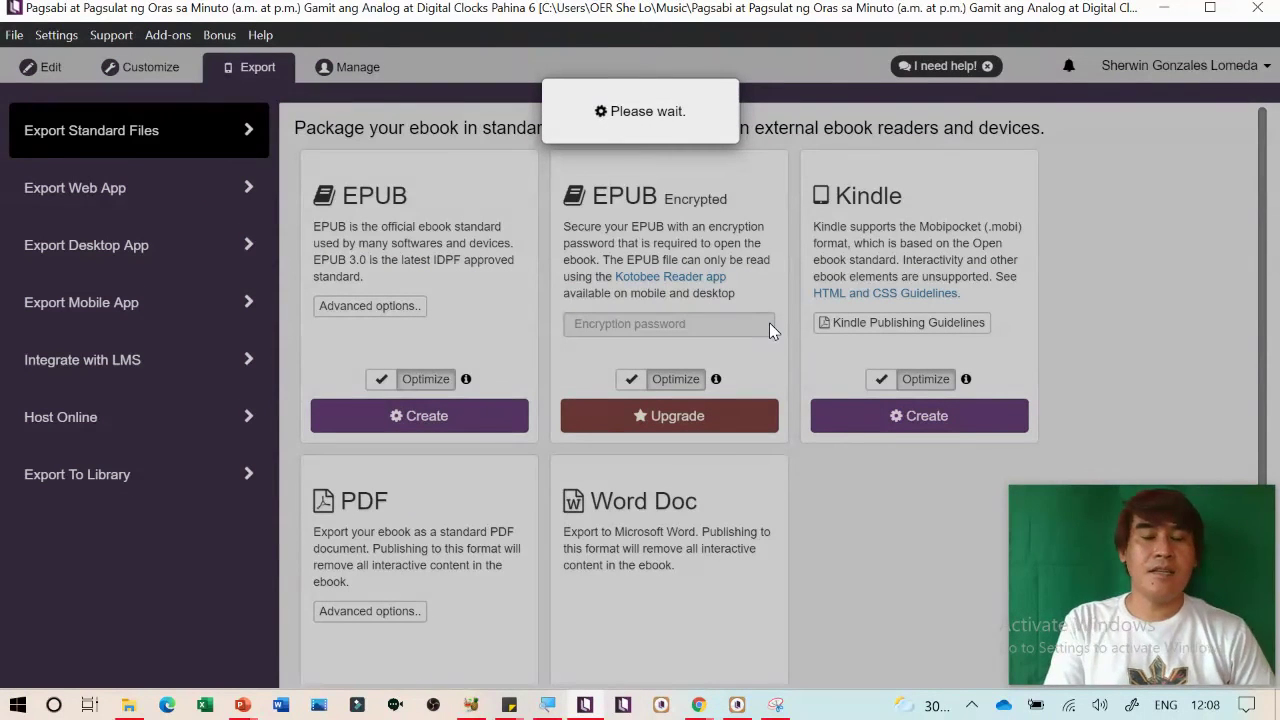
Switch to Kotobee Reader, bring up the EPUB file chooser from its home screen, and check the export's progress in Kotobee Author
{"action": "left_click", "coordinate": [737, 704]}
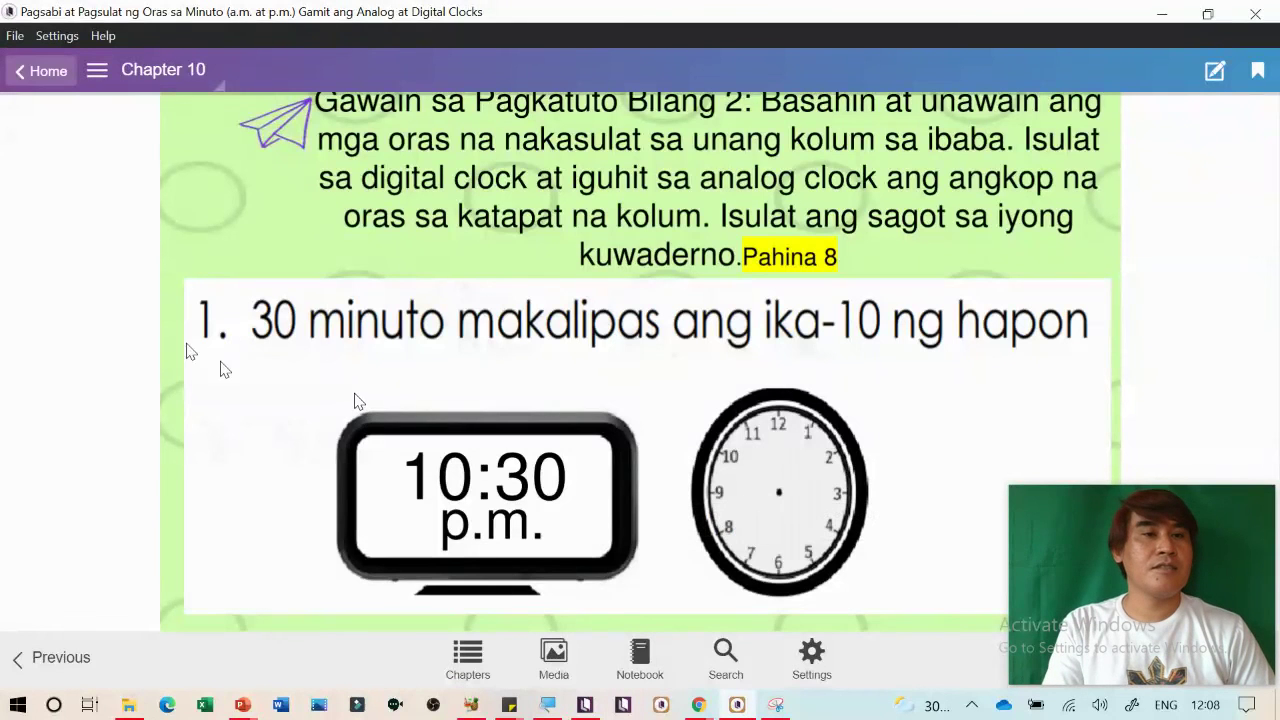
{"action": "left_click", "coordinate": [18, 78]}
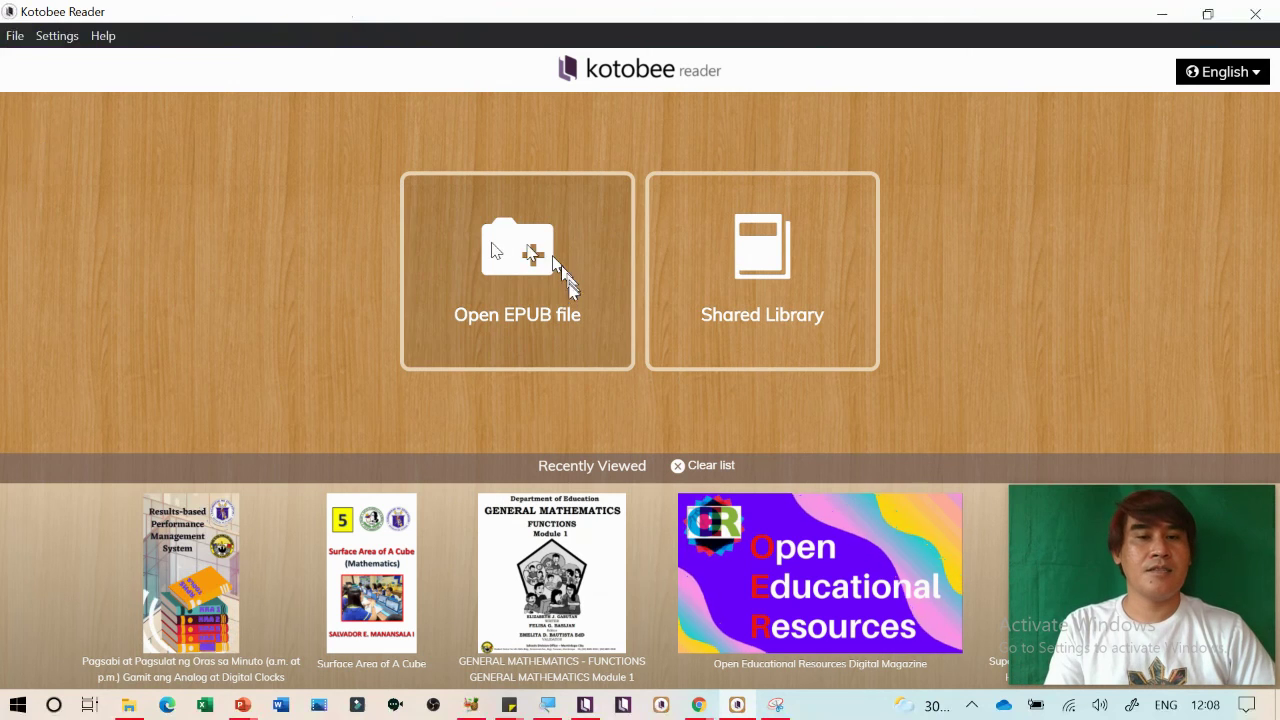
{"action": "left_click", "coordinate": [499, 267]}
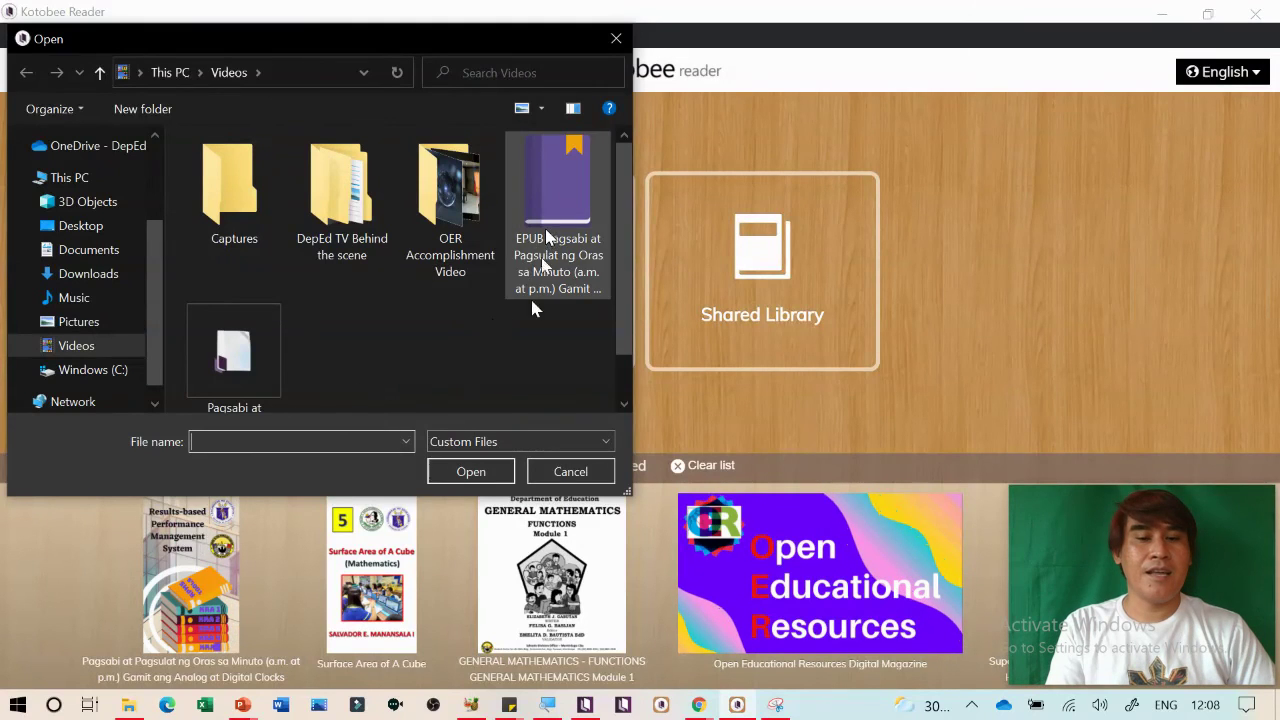
{"action": "left_click", "coordinate": [585, 705]}
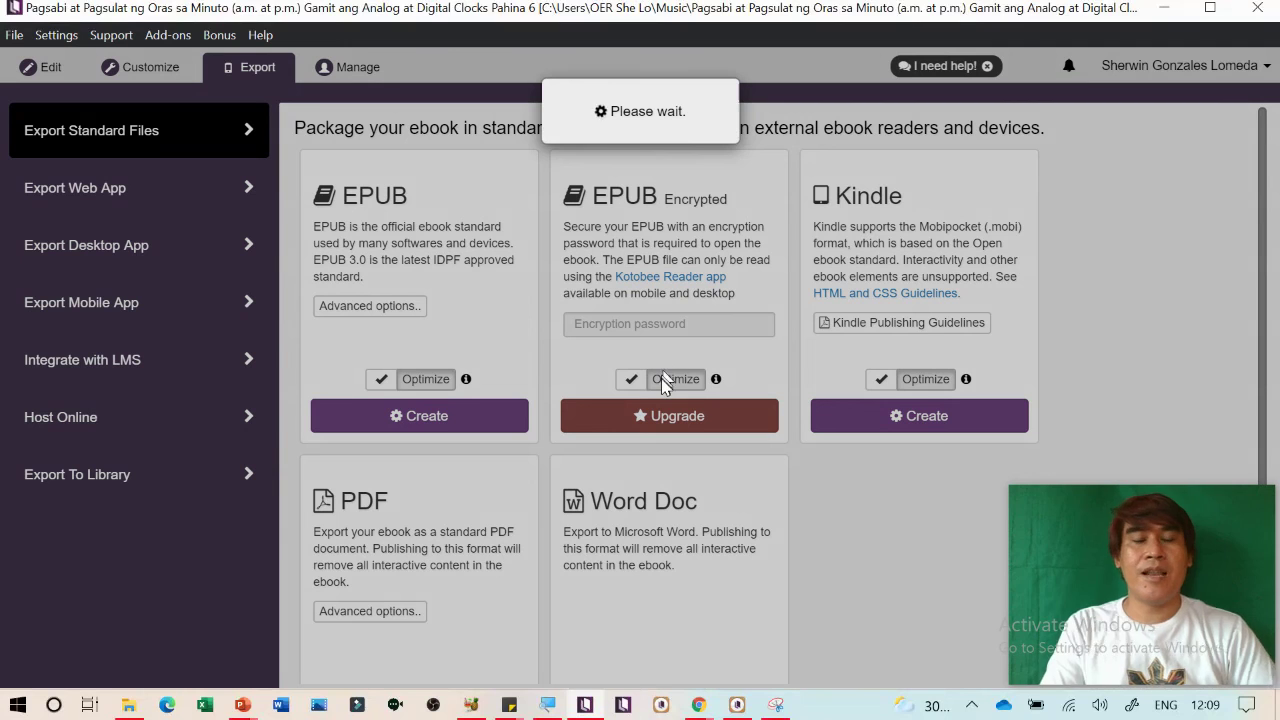
{"action": "mouse_move", "coordinate": [739, 706]}
{"action": "left_click", "coordinate": [737, 705]}
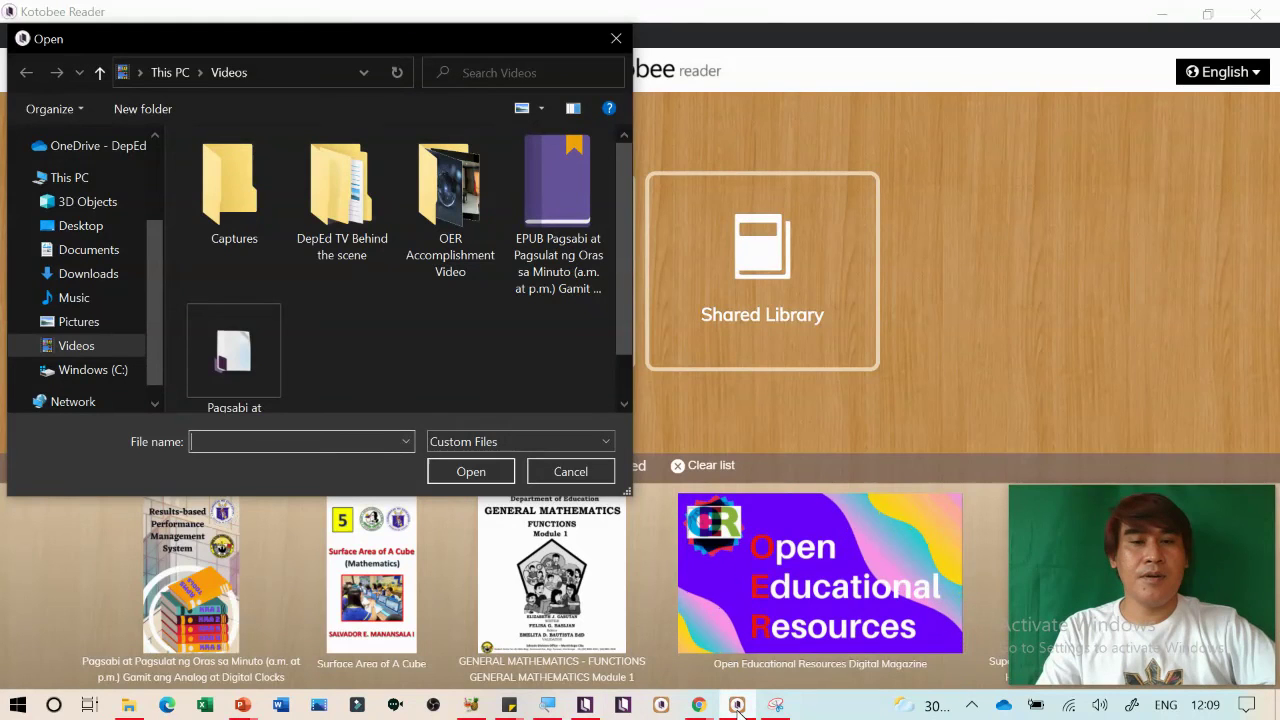
{"action": "key", "text": "alt+Tab"}
Open the "EPUB Pagsabi at Pagsulat ng Oras sa Minuto" file from the Videos folder in Kotobee Reader and show its table of contents
{"action": "left_click", "coordinate": [547, 259]}
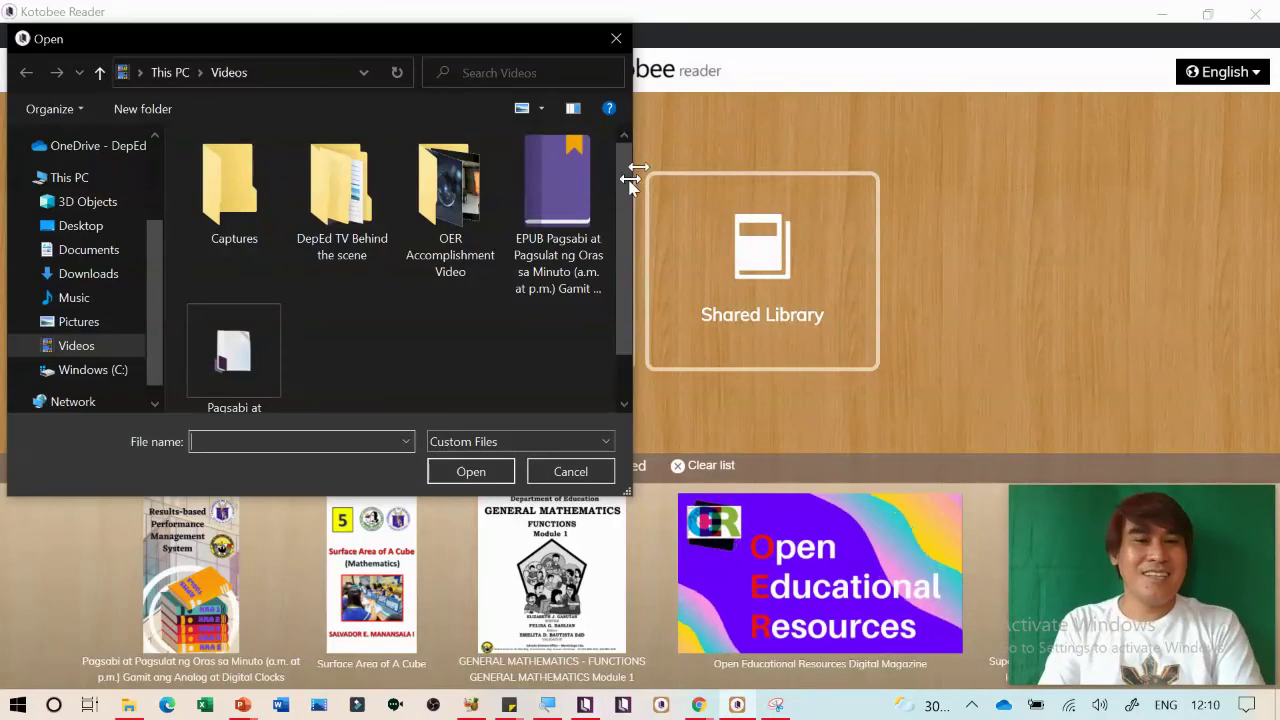
{"action": "left_click", "coordinate": [577, 177]}
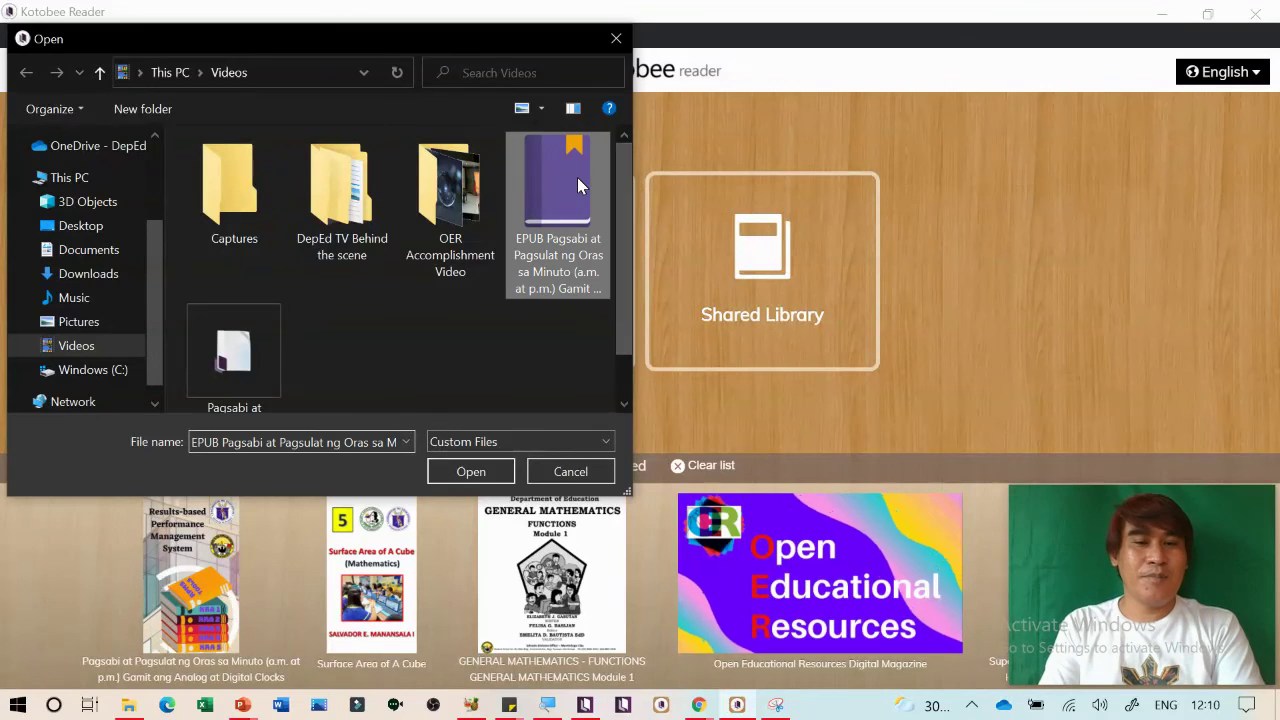
{"action": "left_click", "coordinate": [478, 474]}
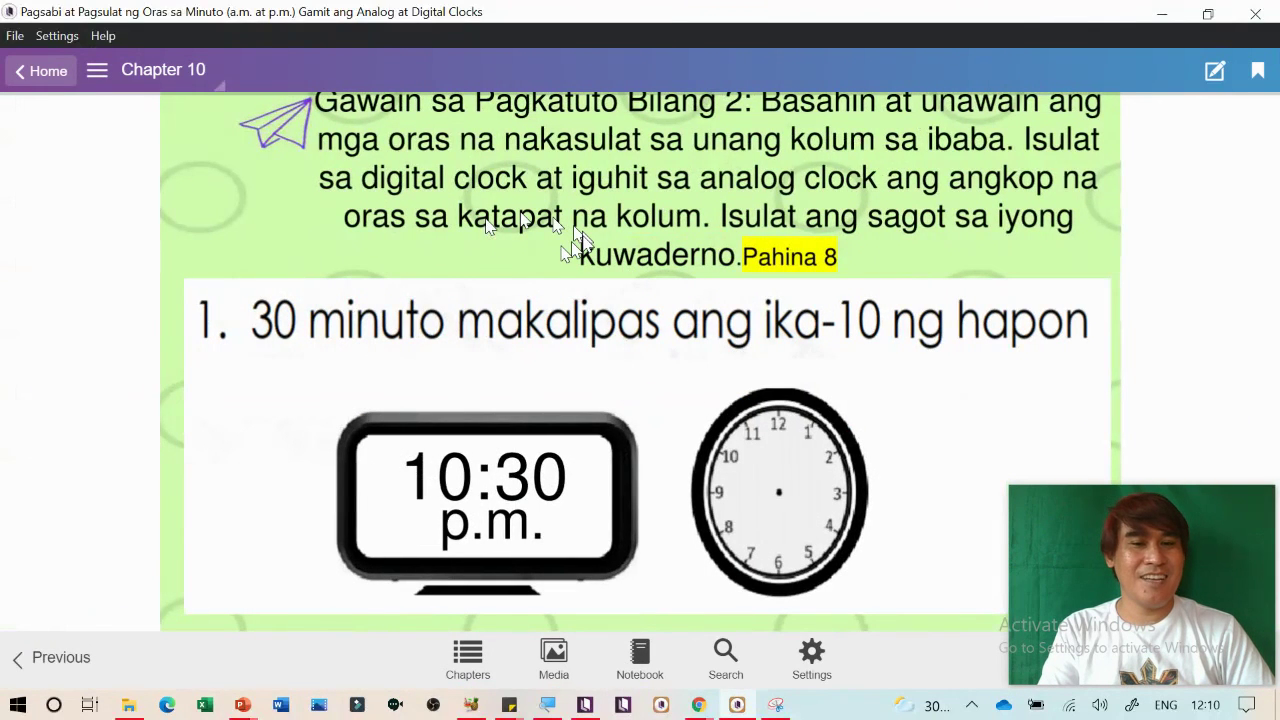
{"action": "left_click", "coordinate": [97, 72]}
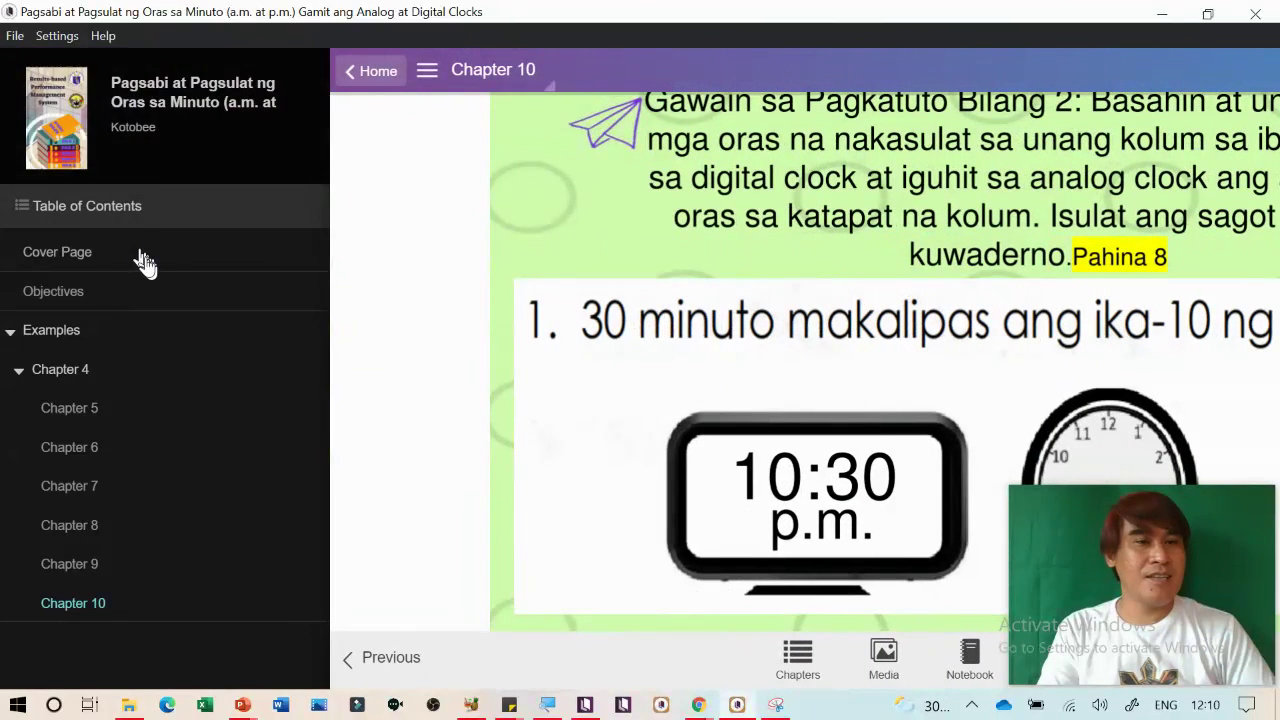
Return to the Reader's home screen, look through the Videos folder's book files and reopen the same Pagsabi at Pagsulat EPUB
{"action": "left_click", "coordinate": [360, 76]}
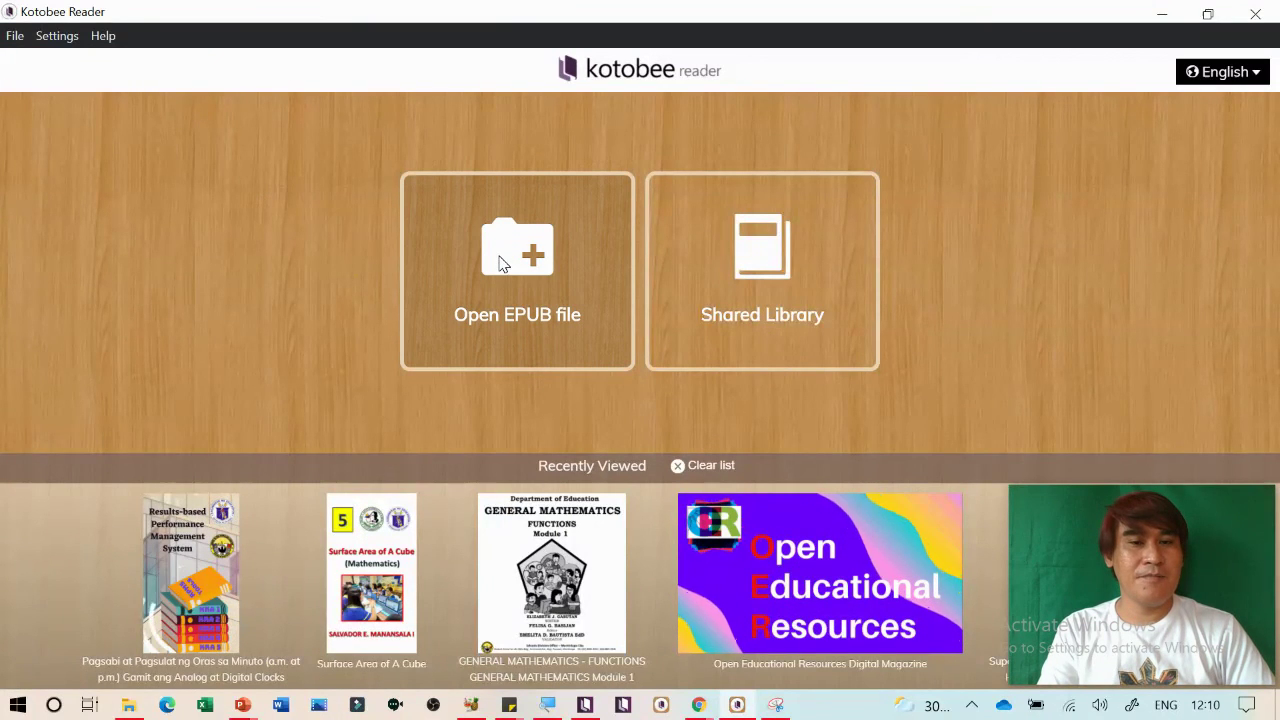
{"action": "left_click", "coordinate": [420, 176]}
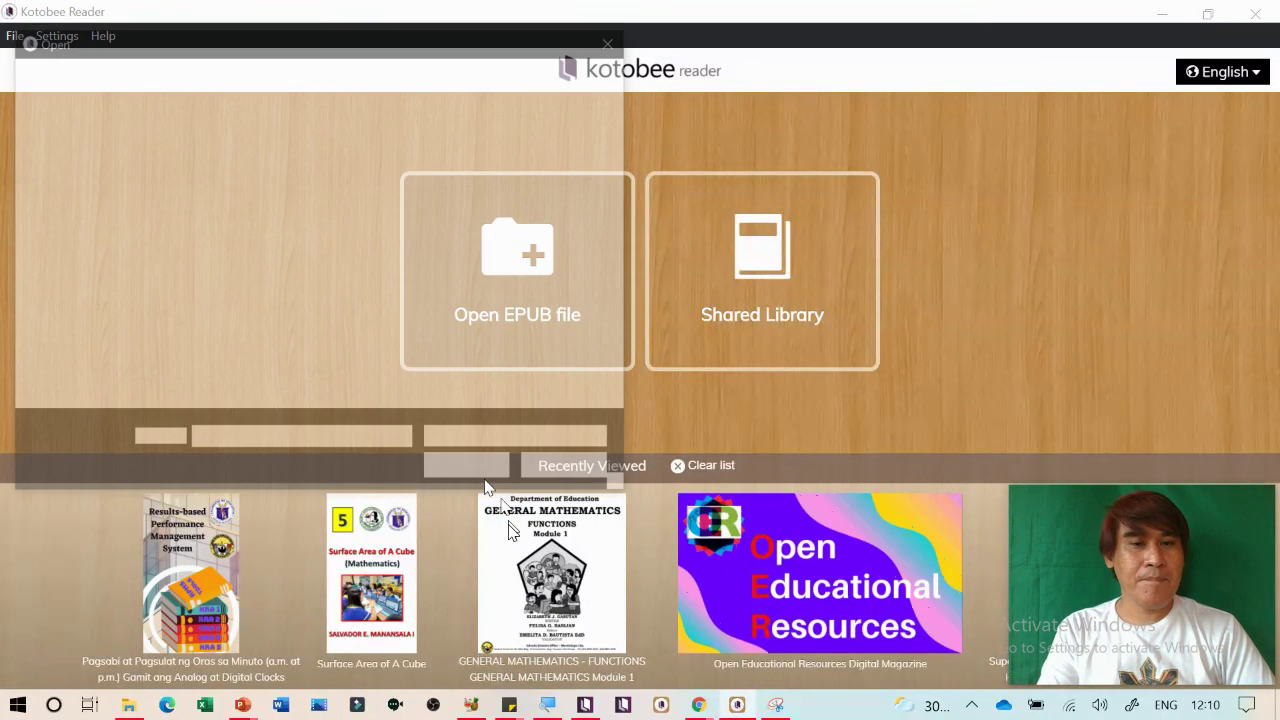
{"action": "scroll", "coordinate": [300, 363], "scroll_direction": "down", "scroll_amount": 1}
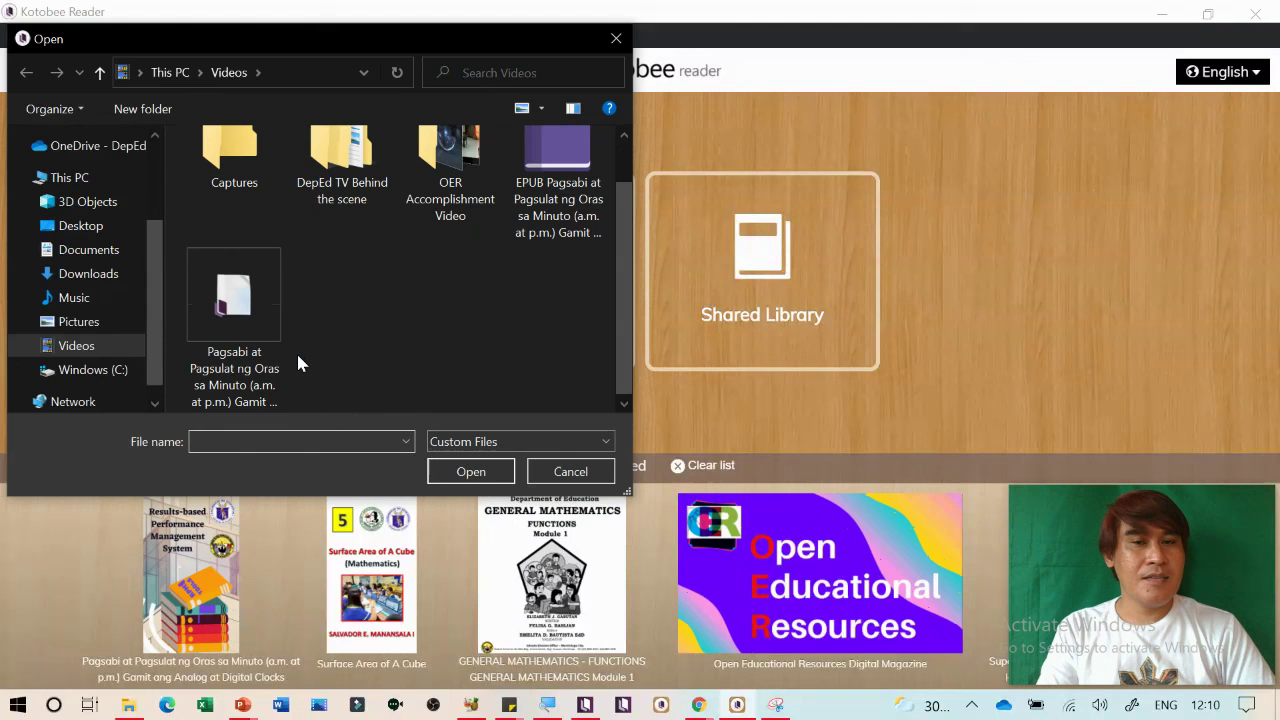
{"action": "left_click", "coordinate": [598, 178]}
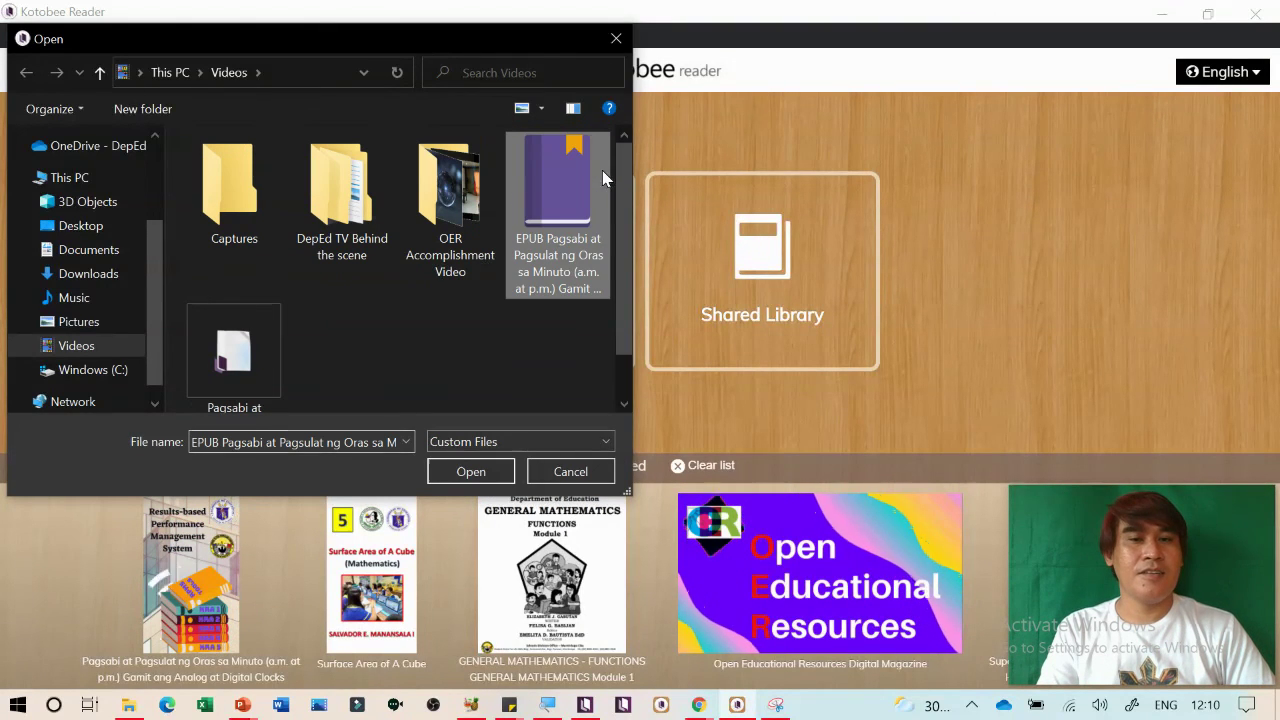
{"action": "left_click", "coordinate": [471, 471]}
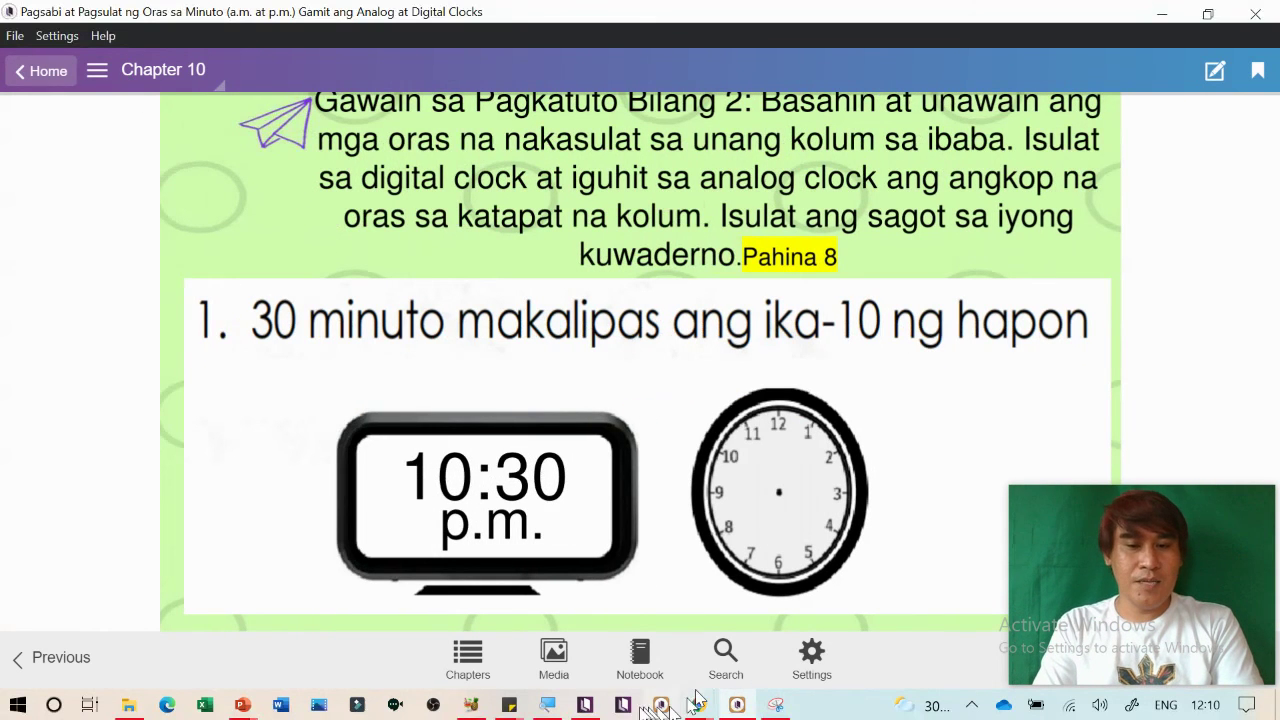
Switch to Kotobee Author, dismiss the size notice and try again to export the optimized, unencrypted EPUB to the Music folder
{"action": "left_click", "coordinate": [585, 705]}
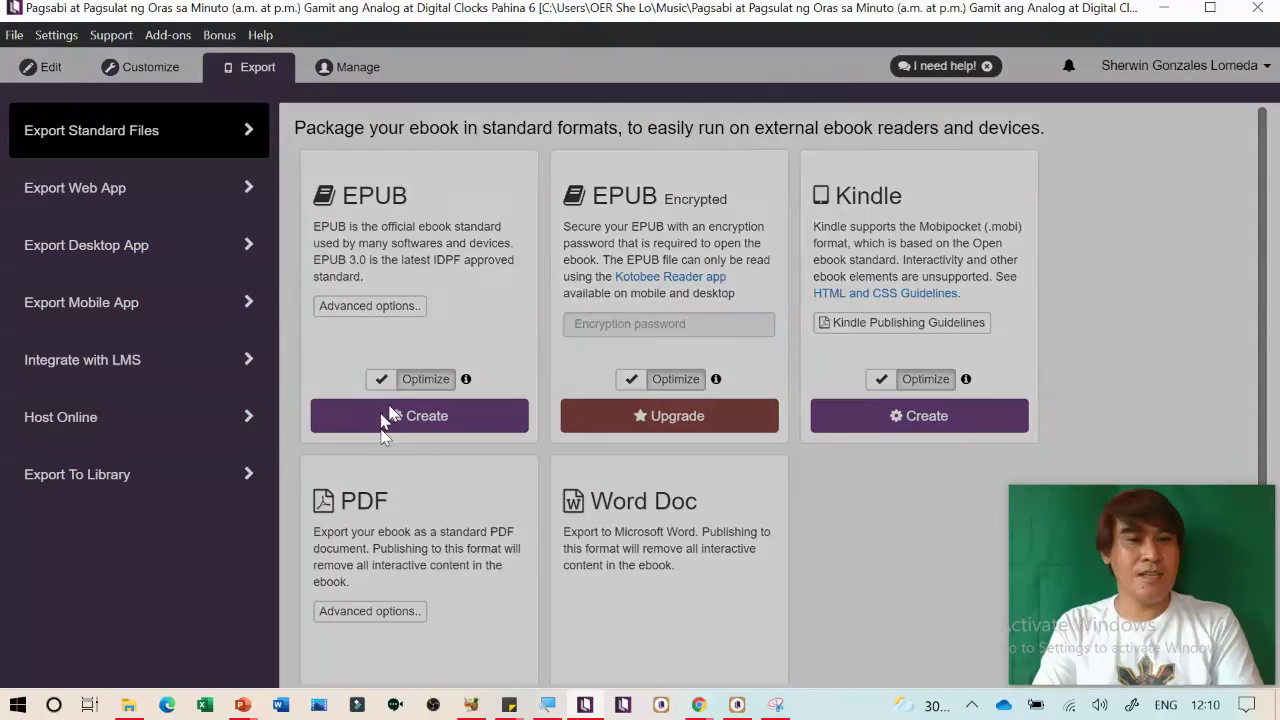
{"action": "left_click", "coordinate": [385, 415]}
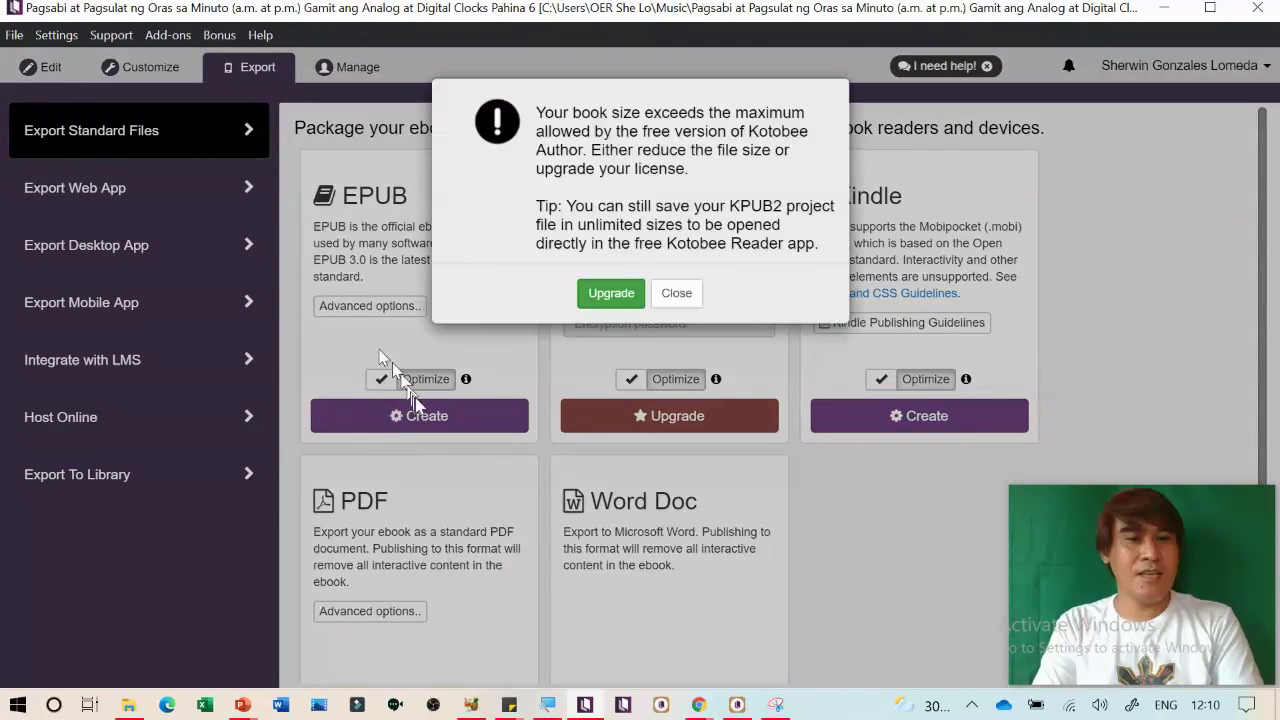
{"action": "left_click", "coordinate": [677, 293]}
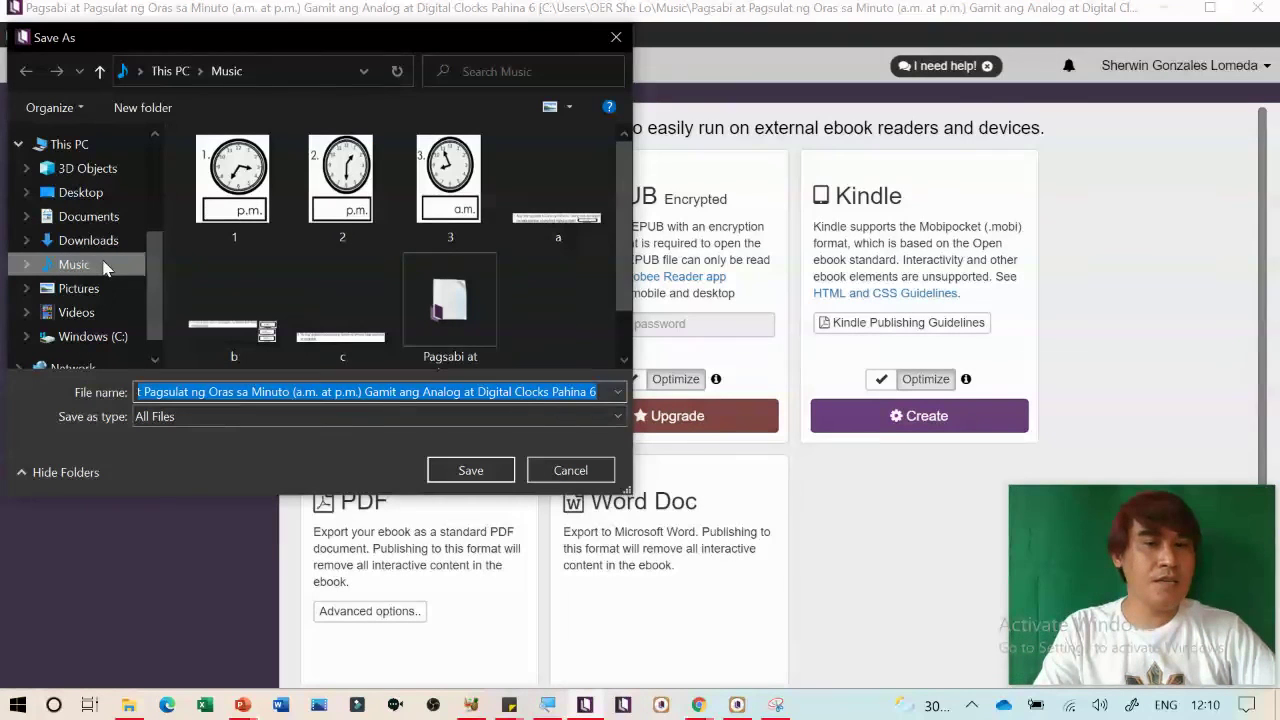
{"action": "left_click", "coordinate": [103, 265]}
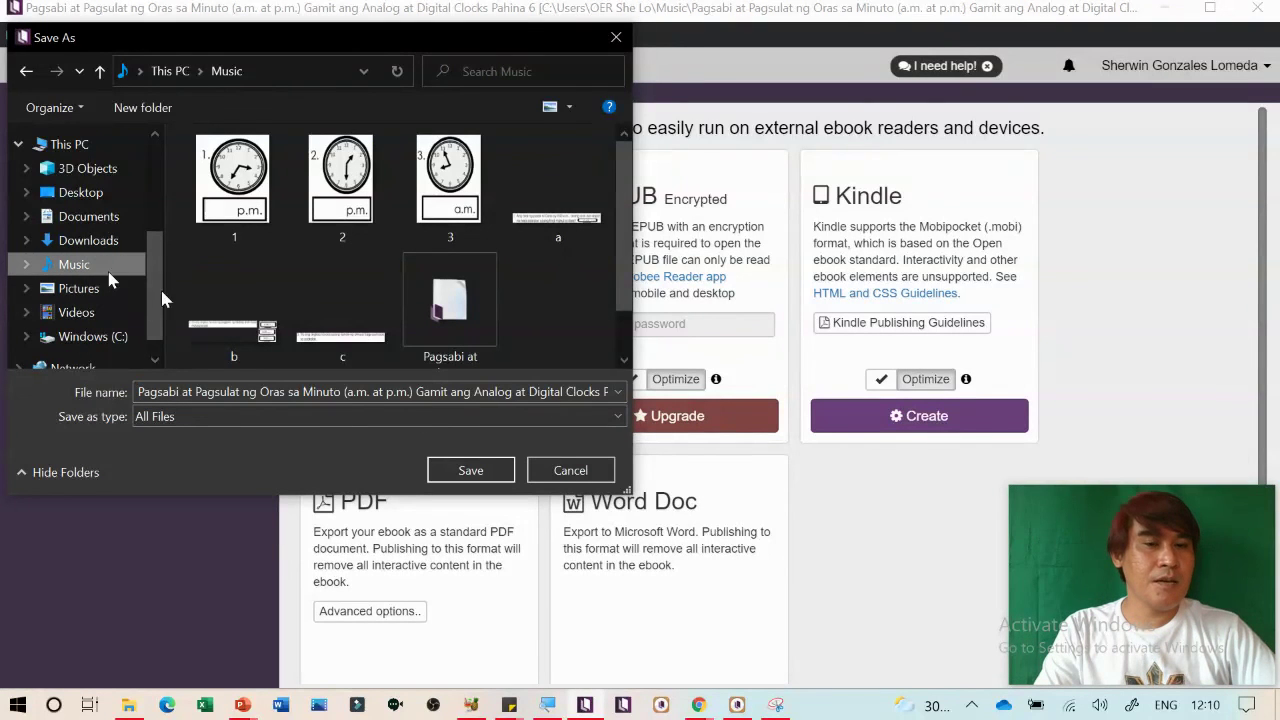
{"action": "left_click", "coordinate": [468, 470]}
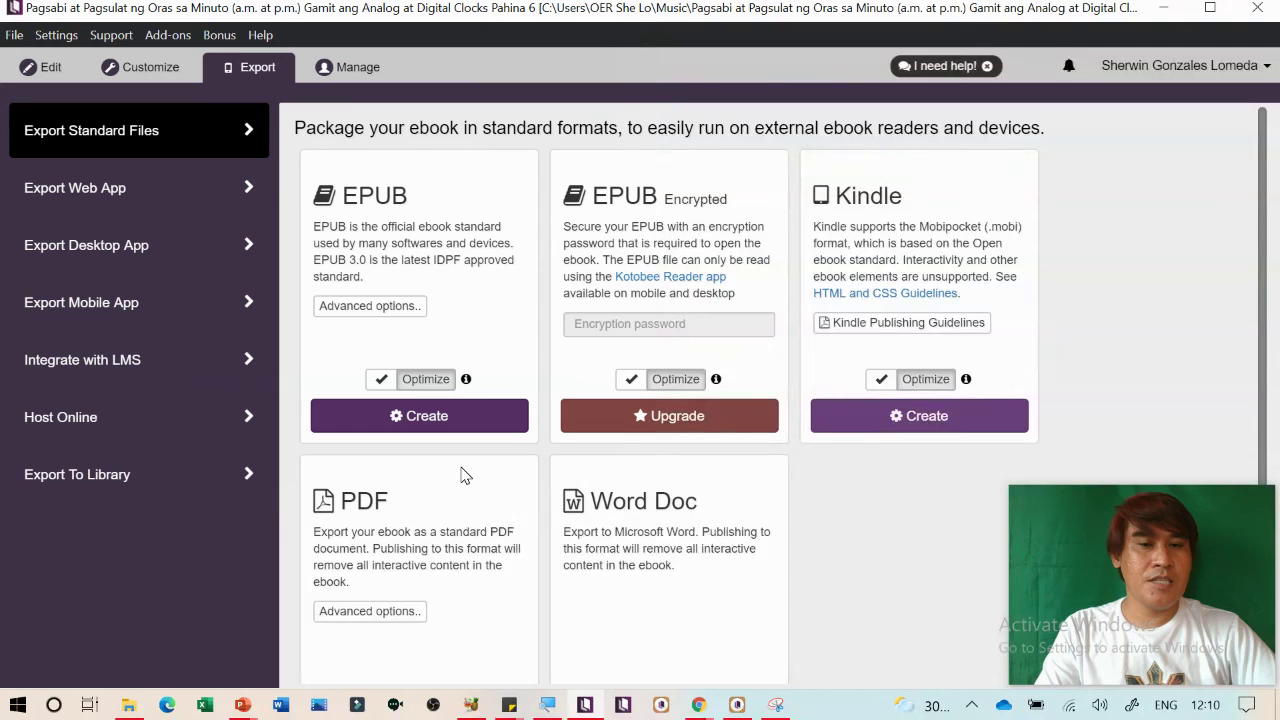
{"action": "left_click", "coordinate": [480, 416]}
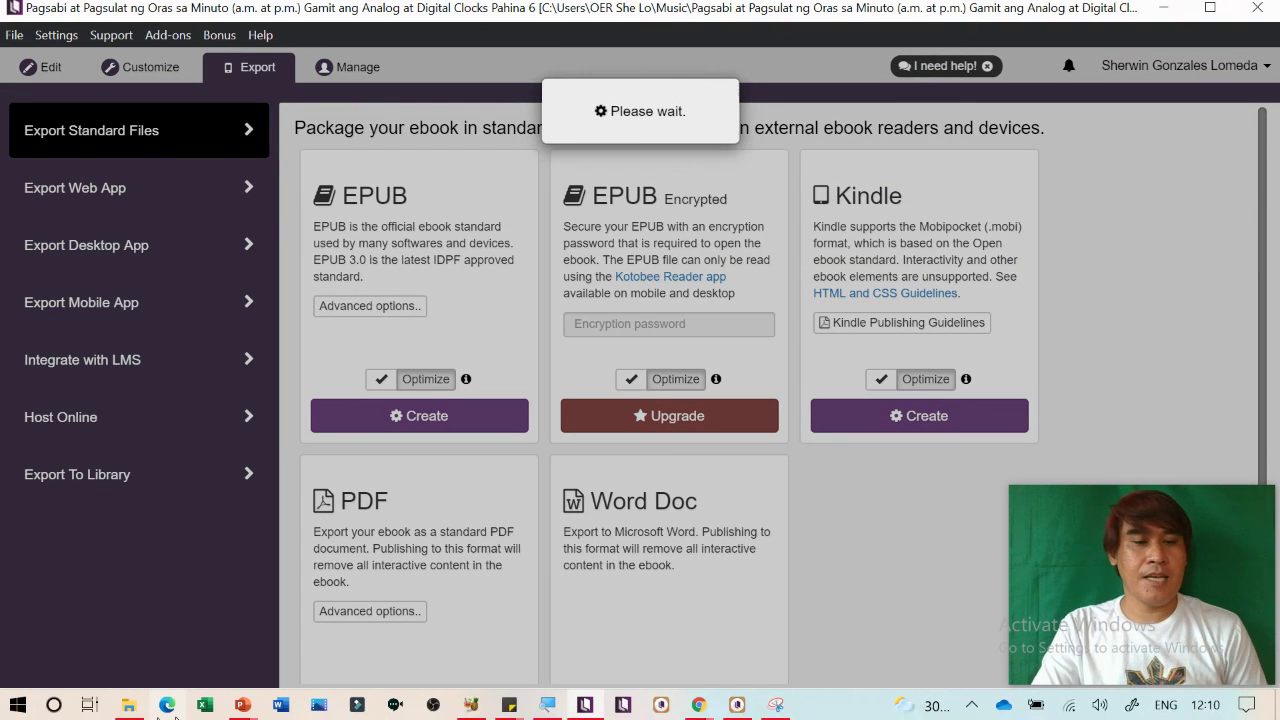
Check File Explorer's Music folder for the exported EPUB, reloading it by way of the Pictures folder
{"action": "left_click", "coordinate": [129, 706]}
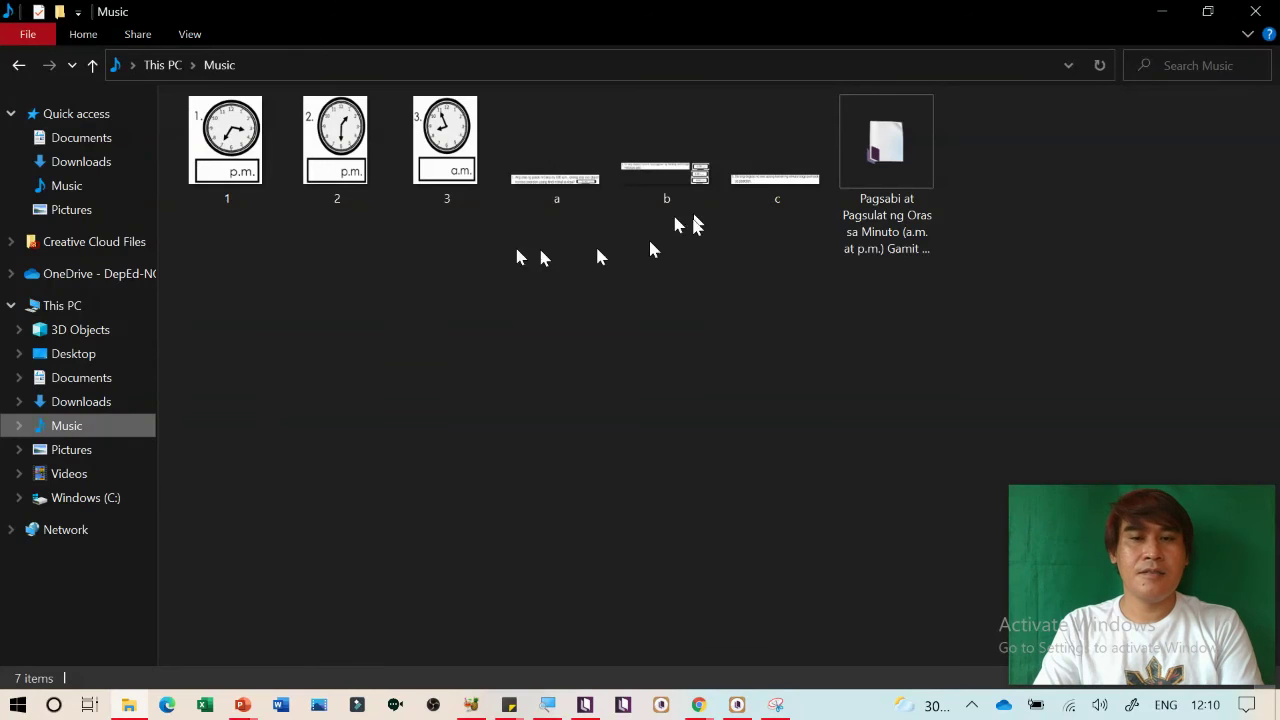
{"action": "left_click", "coordinate": [86, 449]}
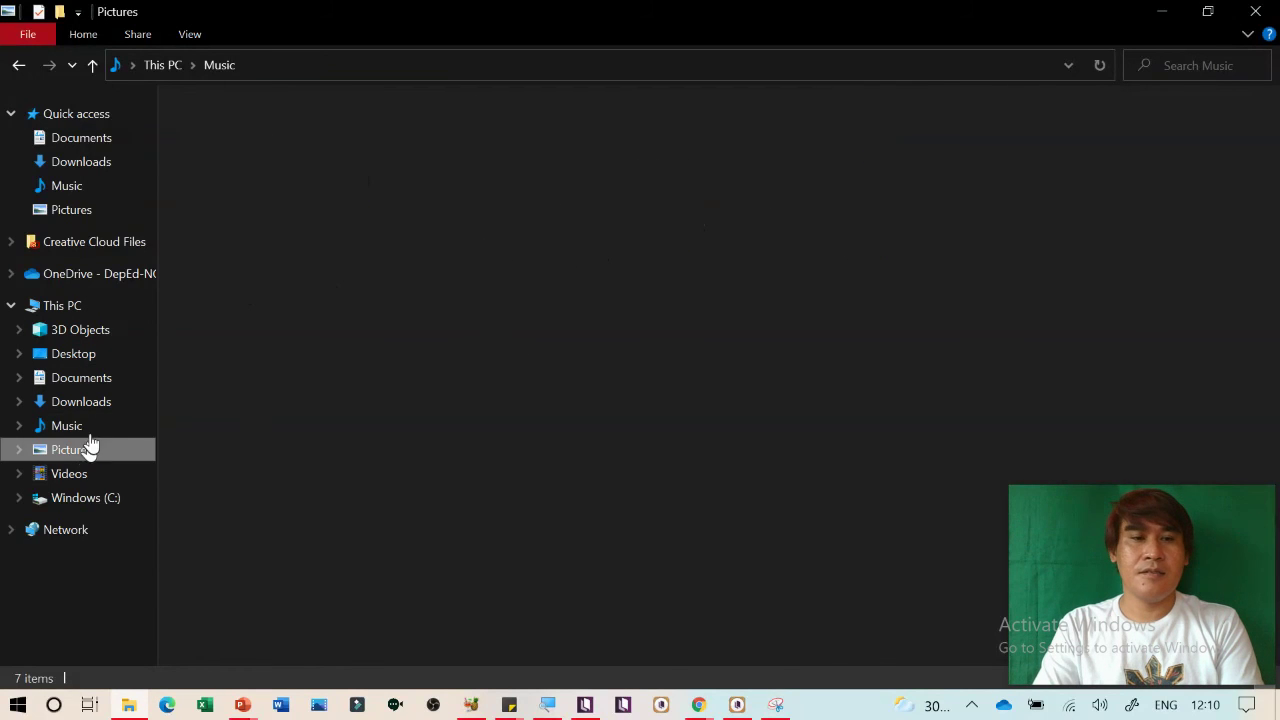
{"action": "left_click", "coordinate": [66, 426]}
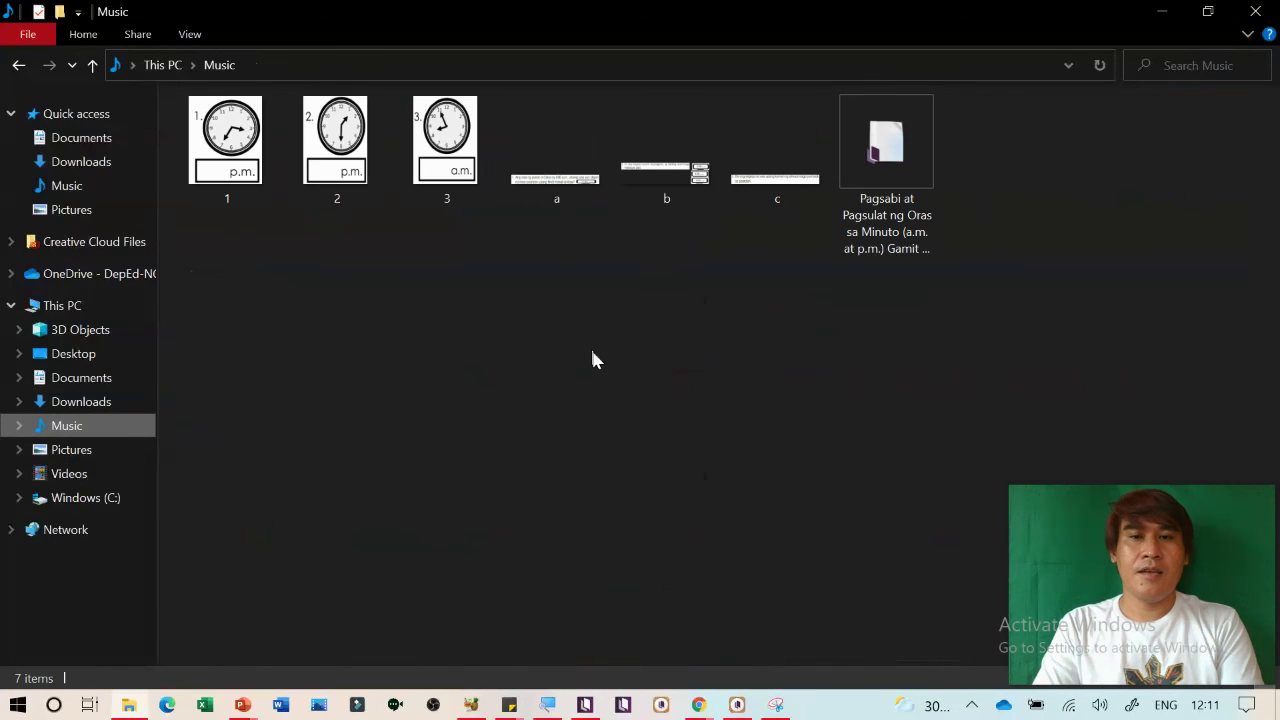
Close the Kotobee Reader window showing the Pagsabi at Pagsulat book, relaunch Kotobee Reader and maximize it
{"action": "key", "text": "alt+Tab"}
{"action": "left_click", "coordinate": [697, 705]}
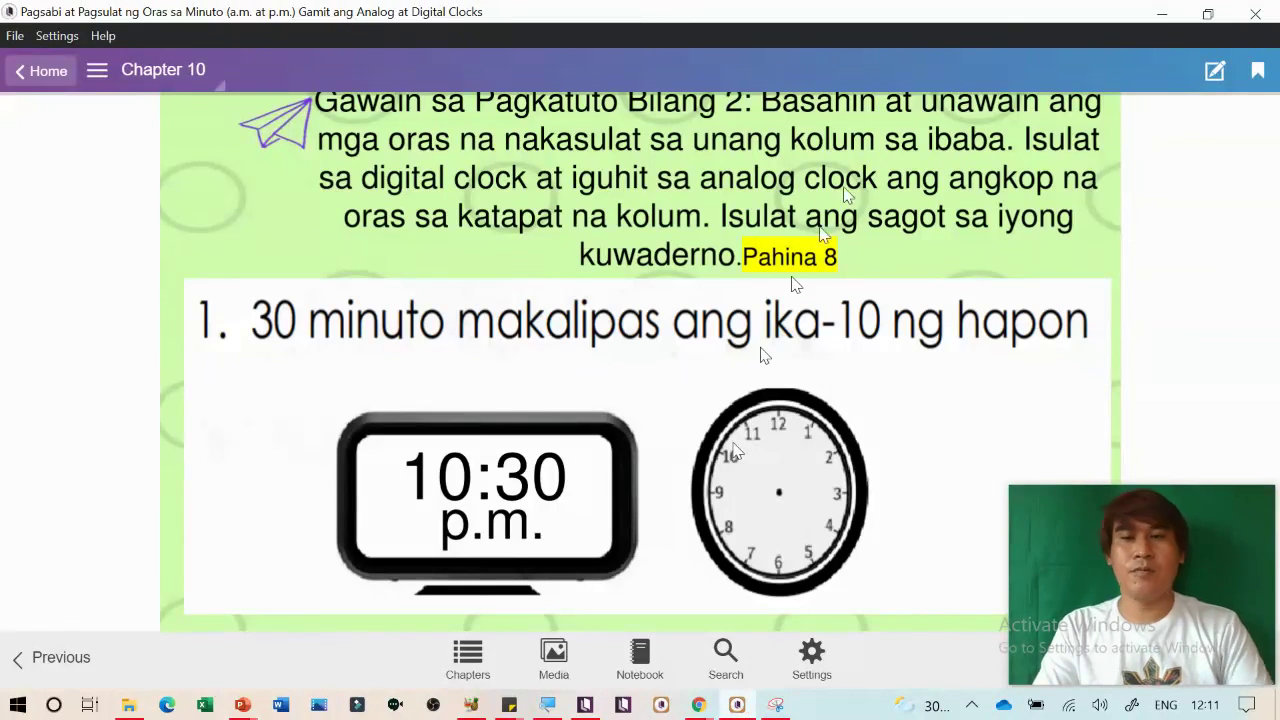
{"action": "left_click", "coordinate": [1262, 24]}
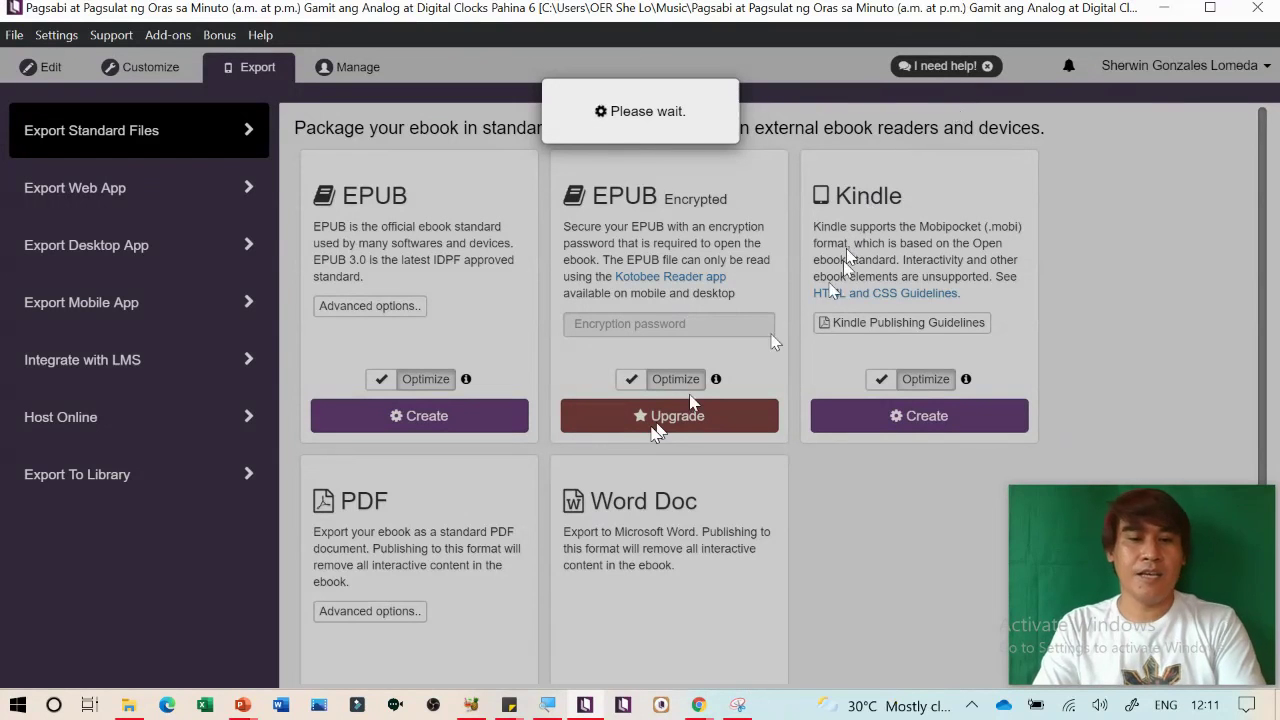
{"action": "left_click", "coordinate": [660, 705]}
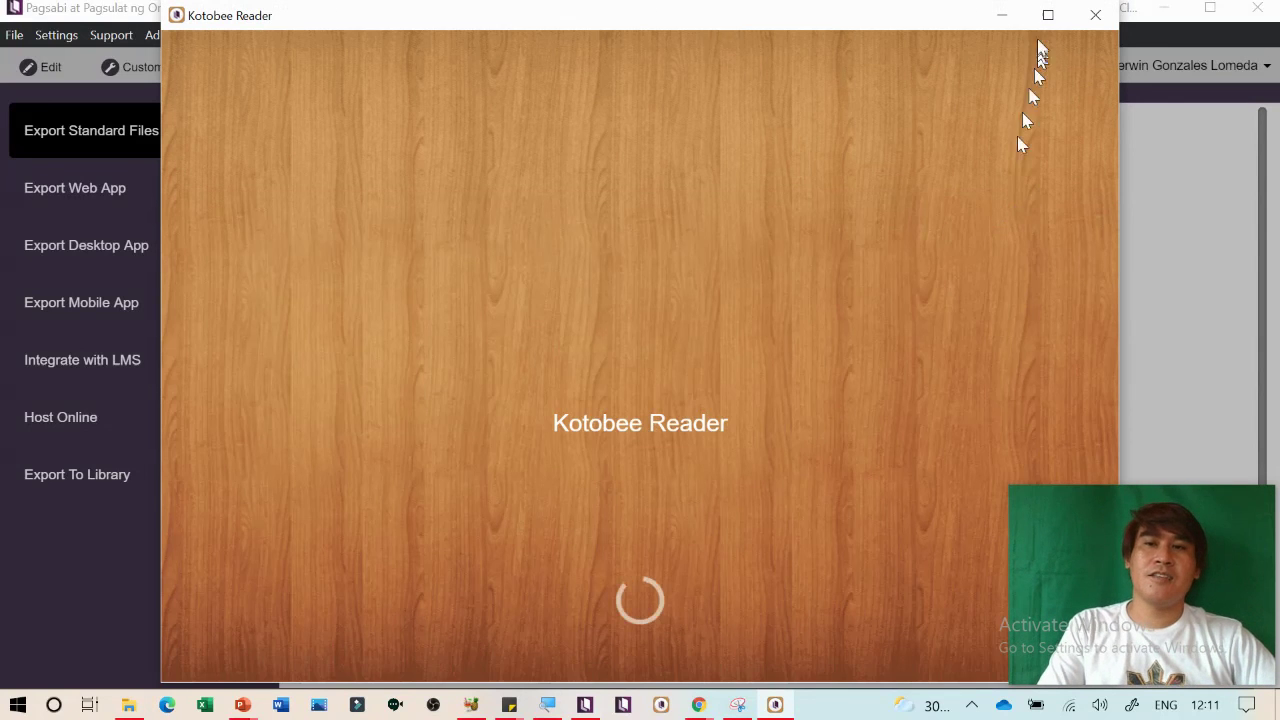
{"action": "left_click", "coordinate": [1048, 15]}
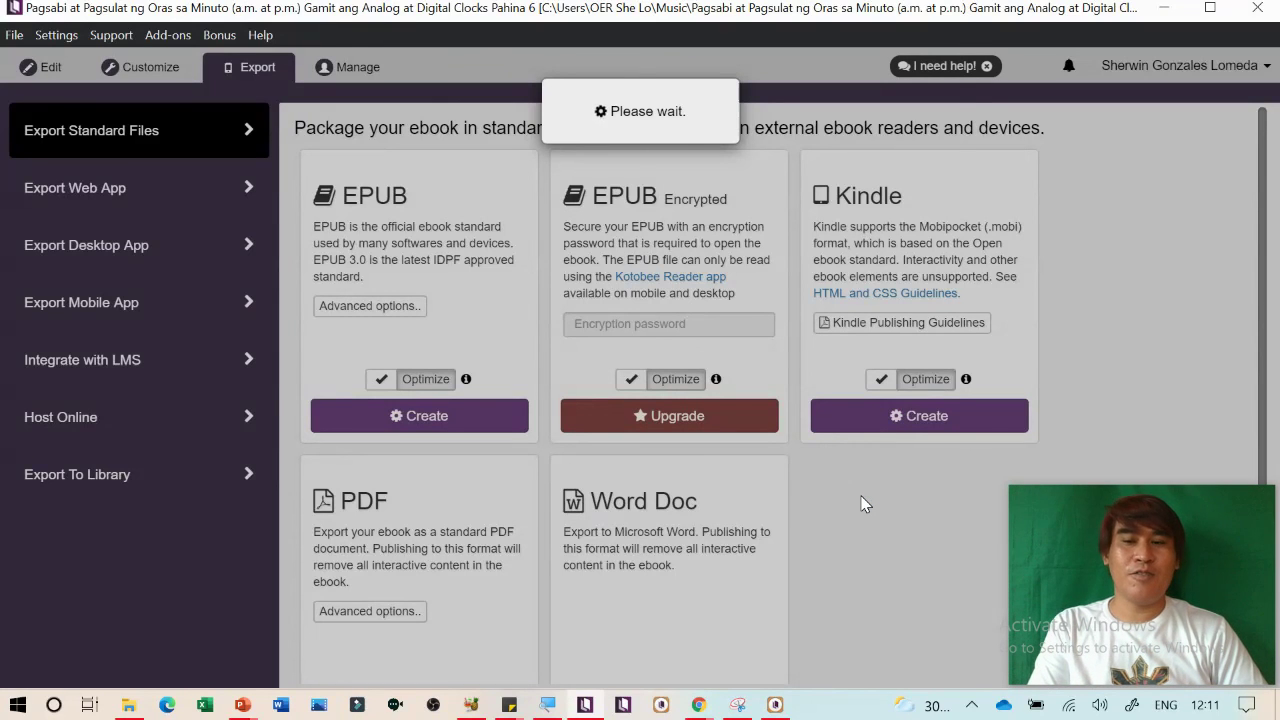
Bring up the EPUB file chooser in Kotobee Reader and look for the export in the Pictures and Music folders
{"action": "mouse_move", "coordinate": [775, 704]}
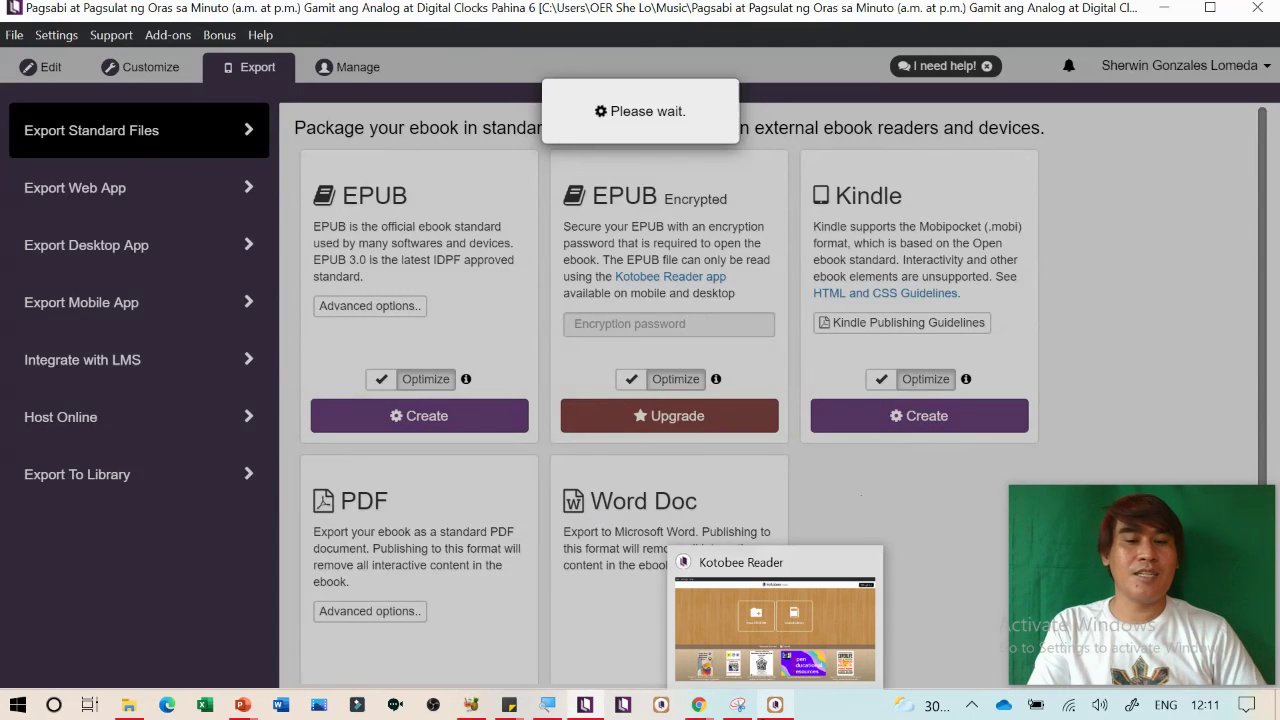
{"action": "left_click", "coordinate": [784, 627]}
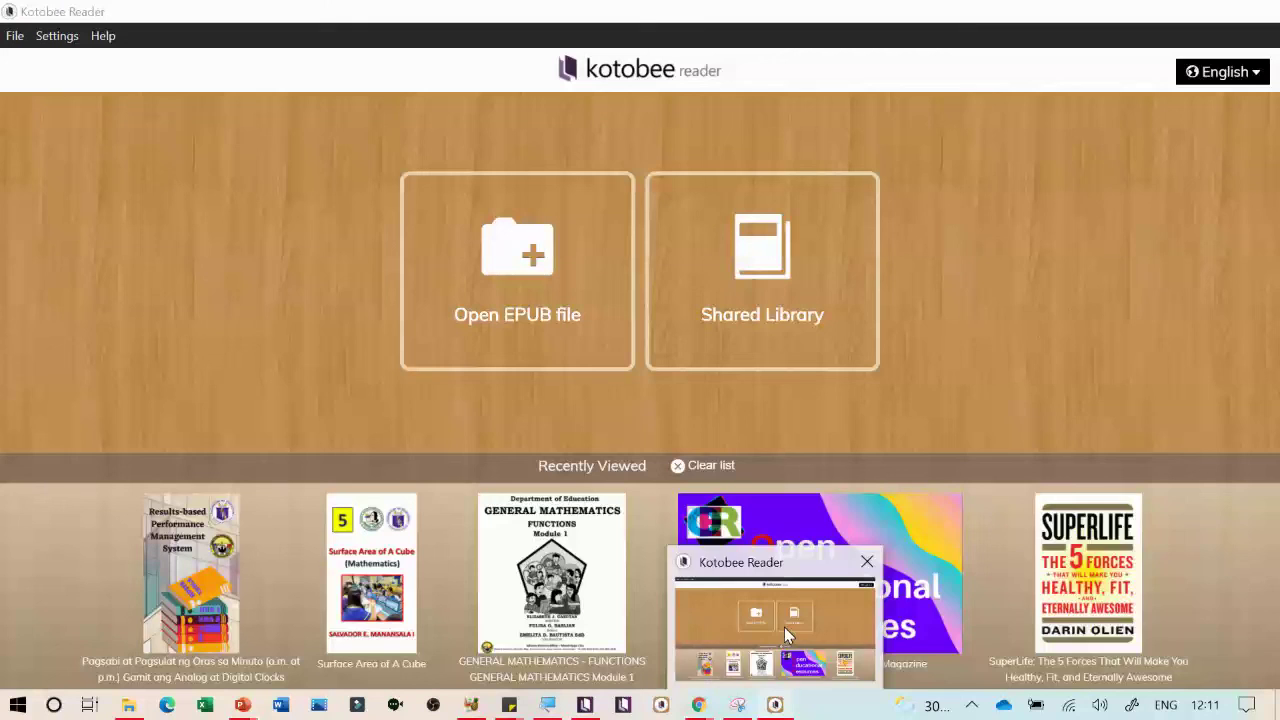
{"action": "left_click", "coordinate": [517, 325]}
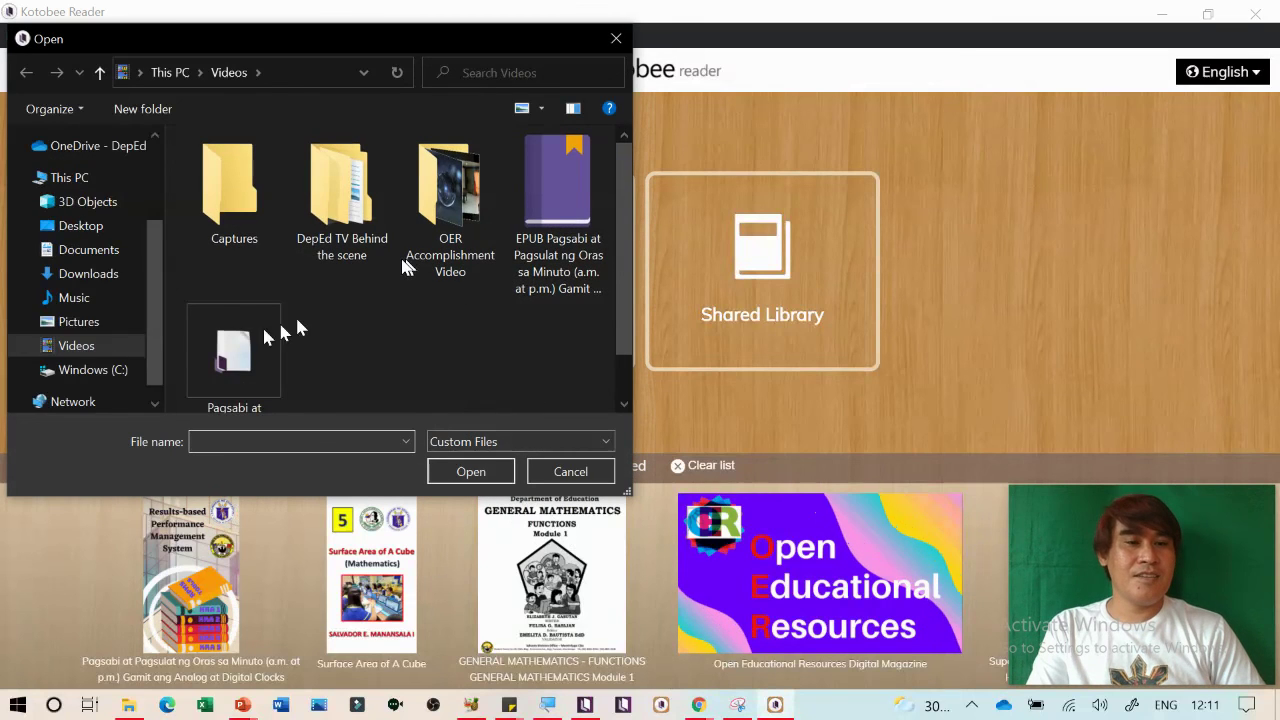
{"action": "left_click", "coordinate": [84, 324]}
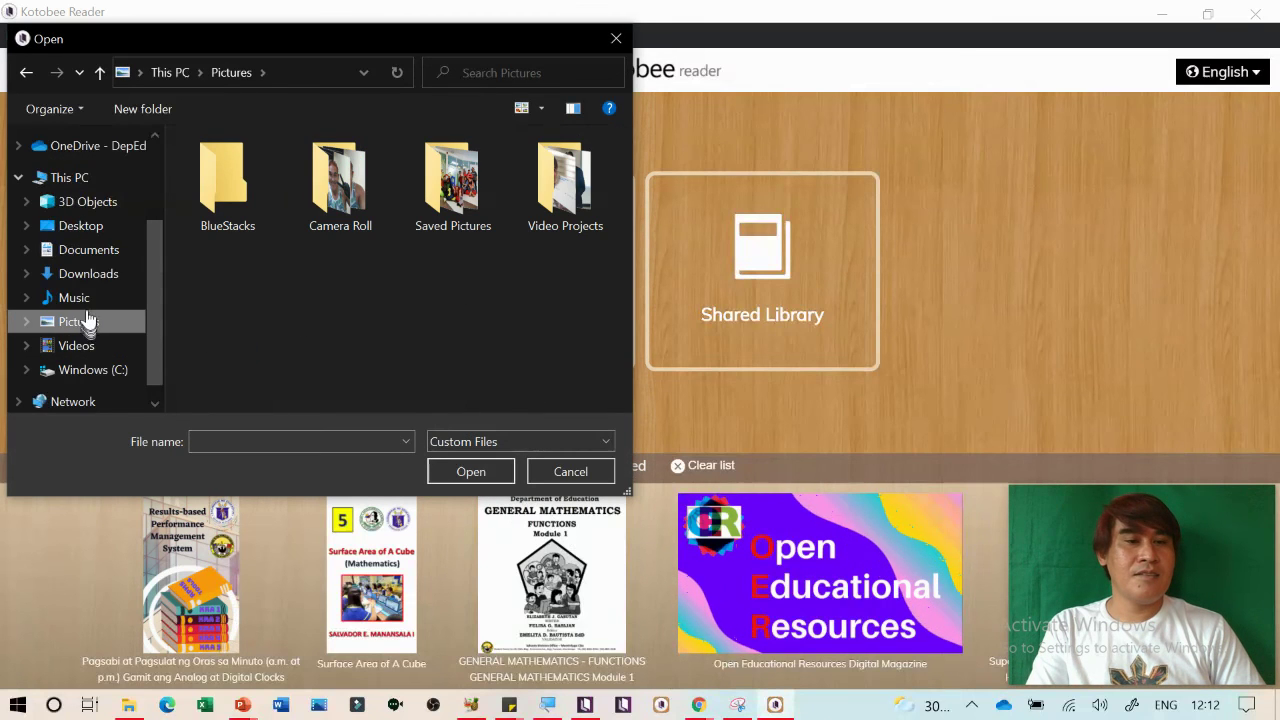
{"action": "left_click", "coordinate": [78, 299]}
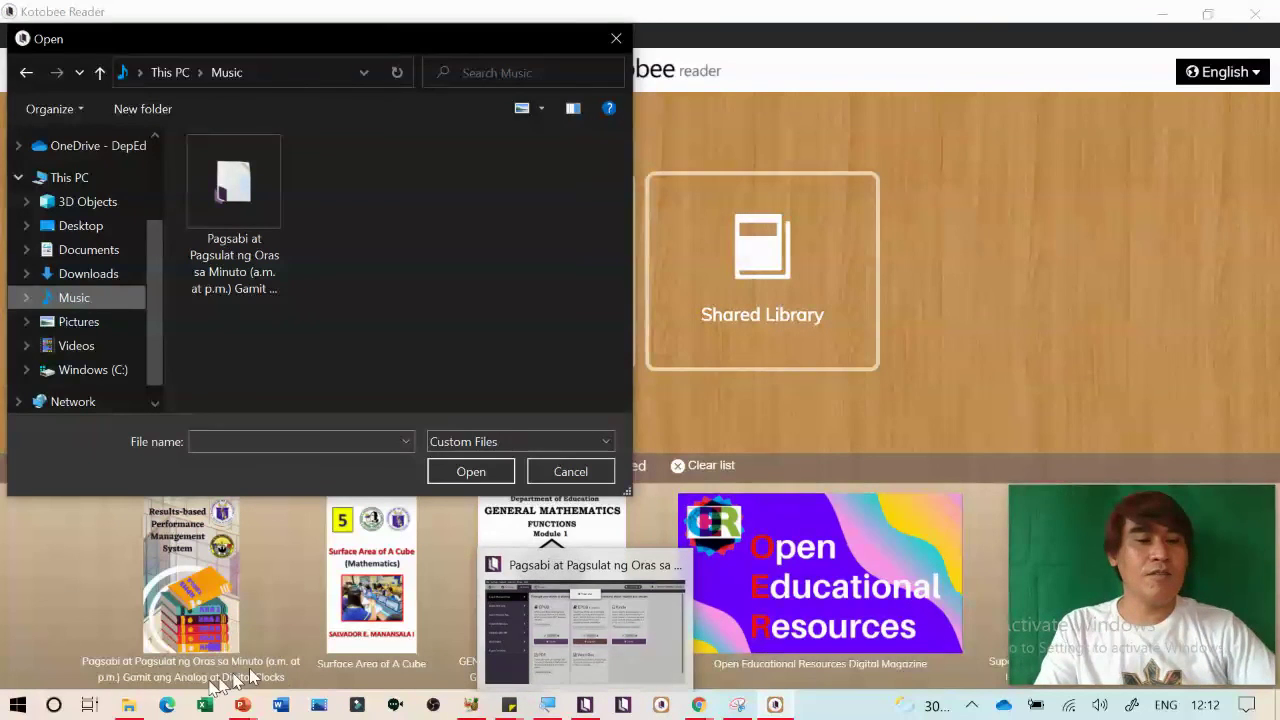
Check the export's status in Kotobee Author, return to Kotobee Reader's file chooser and recheck the Music folder for the EPUB
{"action": "left_click", "coordinate": [588, 709]}
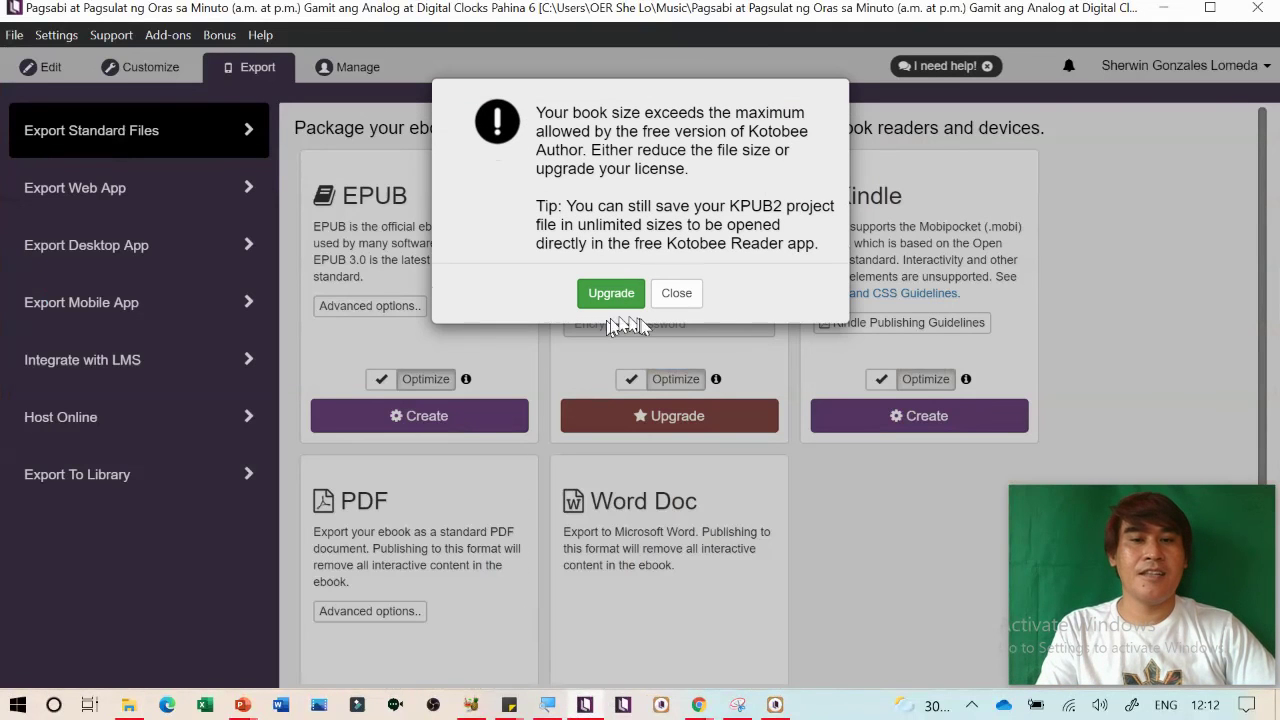
{"action": "left_click", "coordinate": [770, 712]}
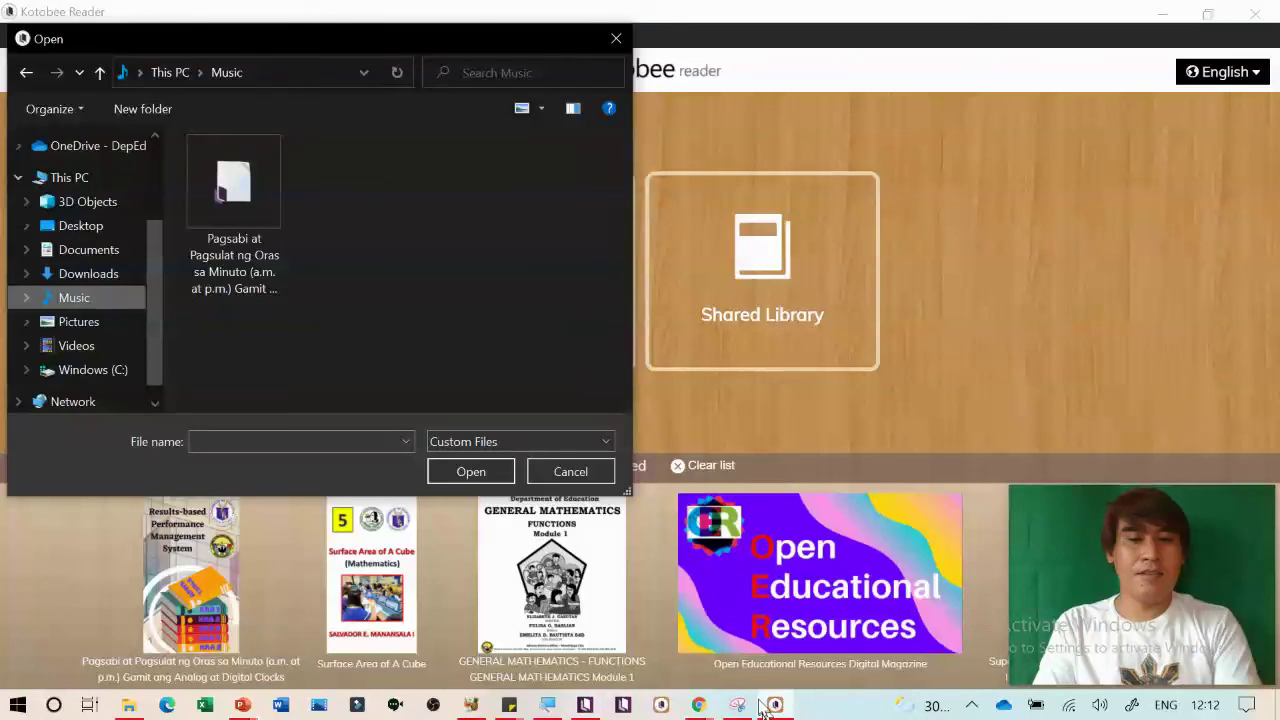
{"action": "left_click", "coordinate": [87, 323]}
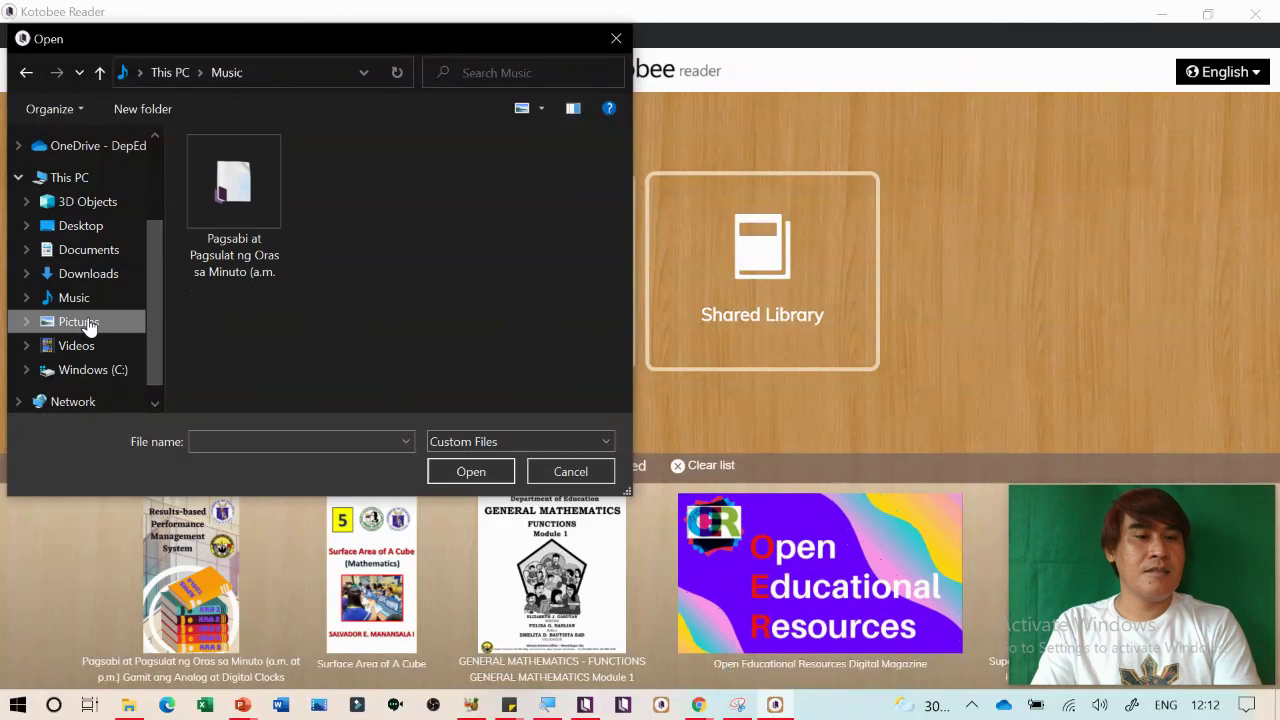
{"action": "left_click", "coordinate": [82, 300]}
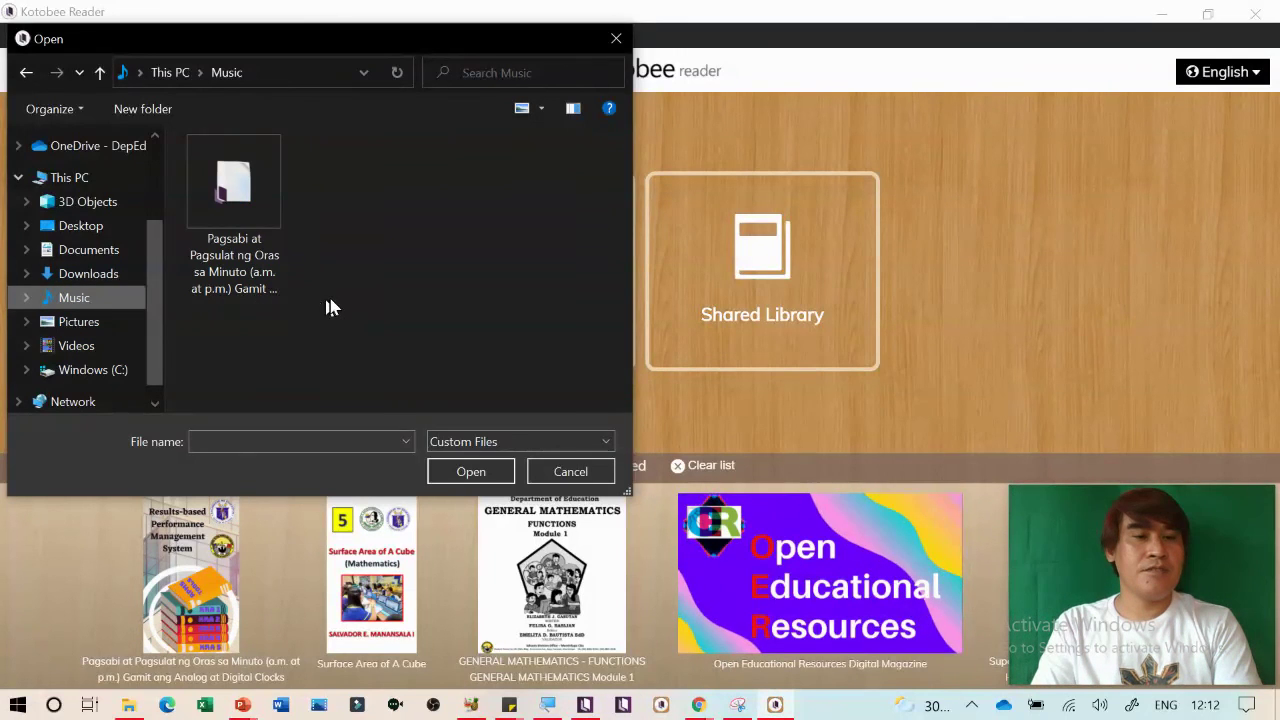
{"action": "scroll", "coordinate": [105, 323], "scroll_direction": "up", "scroll_amount": 1}
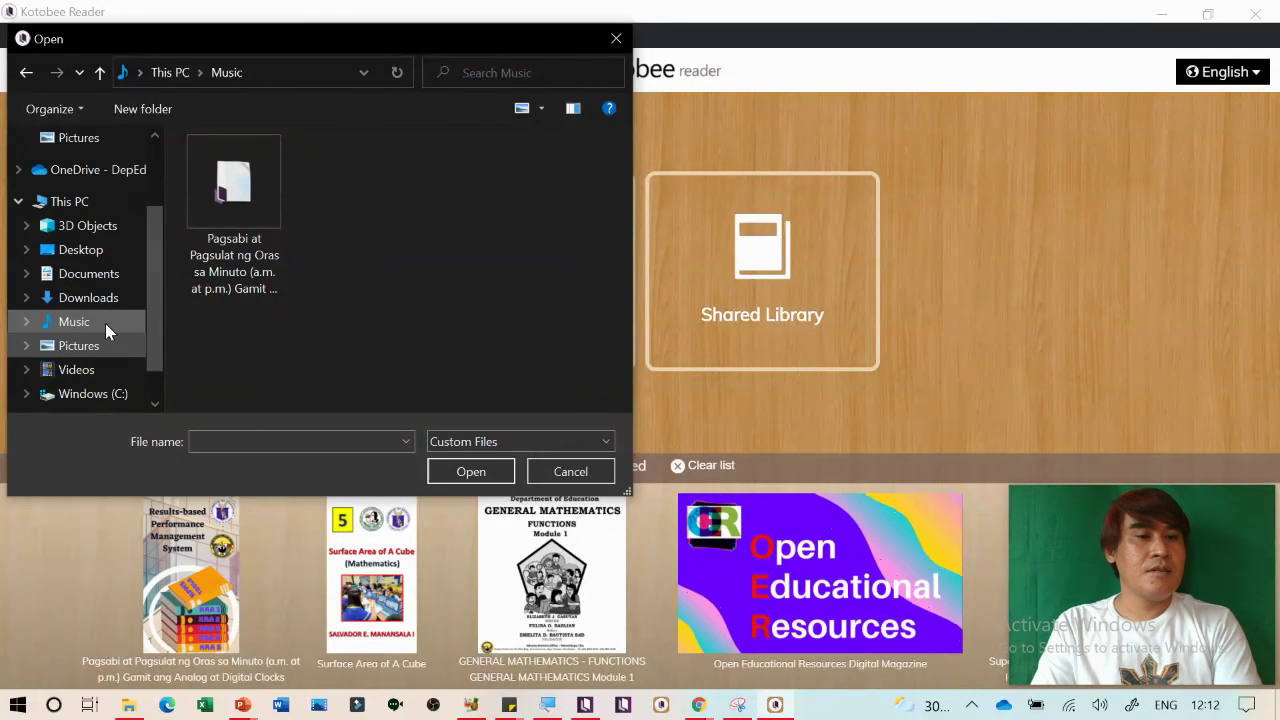
{"action": "scroll", "coordinate": [117, 355], "scroll_direction": "down", "scroll_amount": 2}
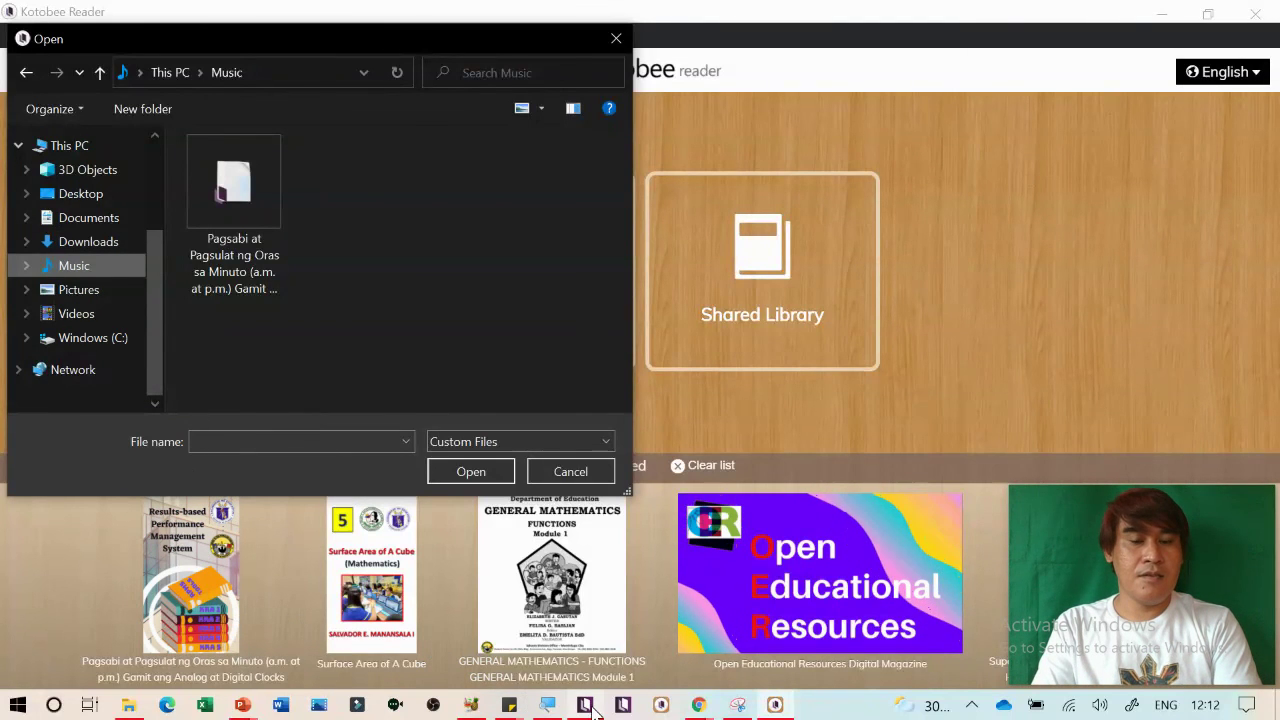
Open the "EPUB Pagsabi at Pagsulat ng Oras sa Minuto" file from the Videos folder in Kotobee Reader
{"action": "left_click", "coordinate": [69, 318]}
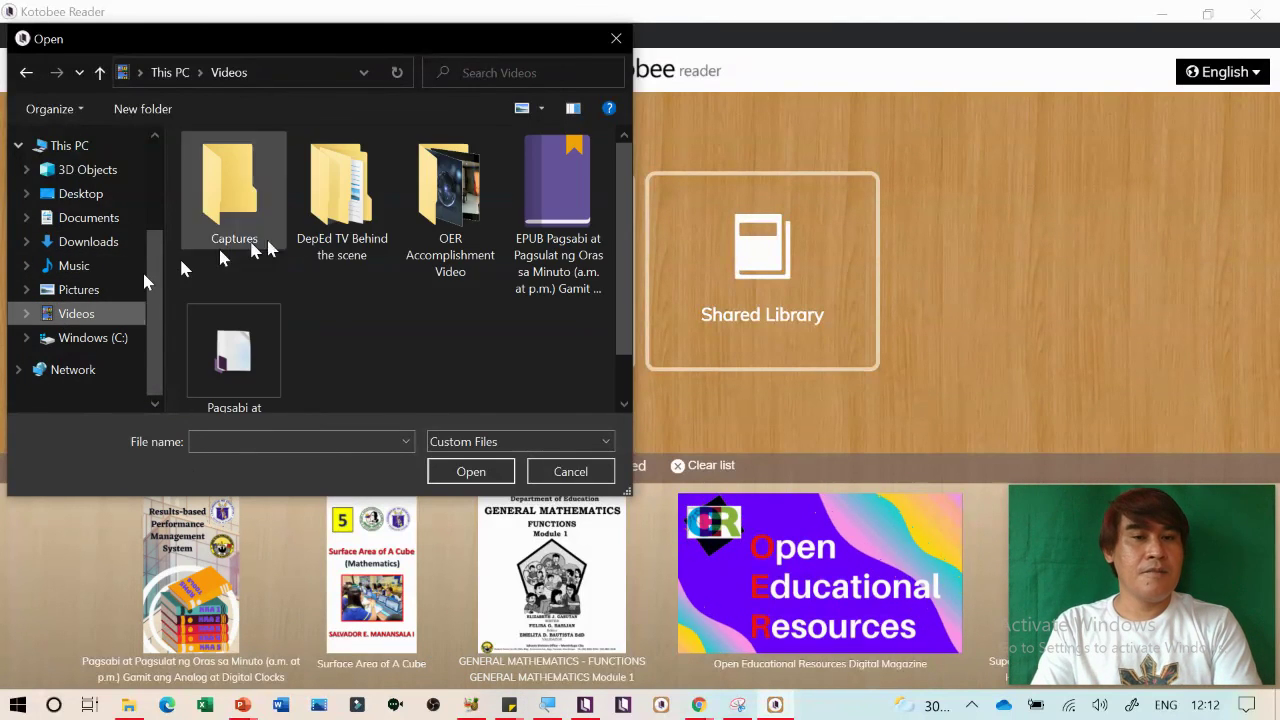
{"action": "left_click", "coordinate": [530, 240]}
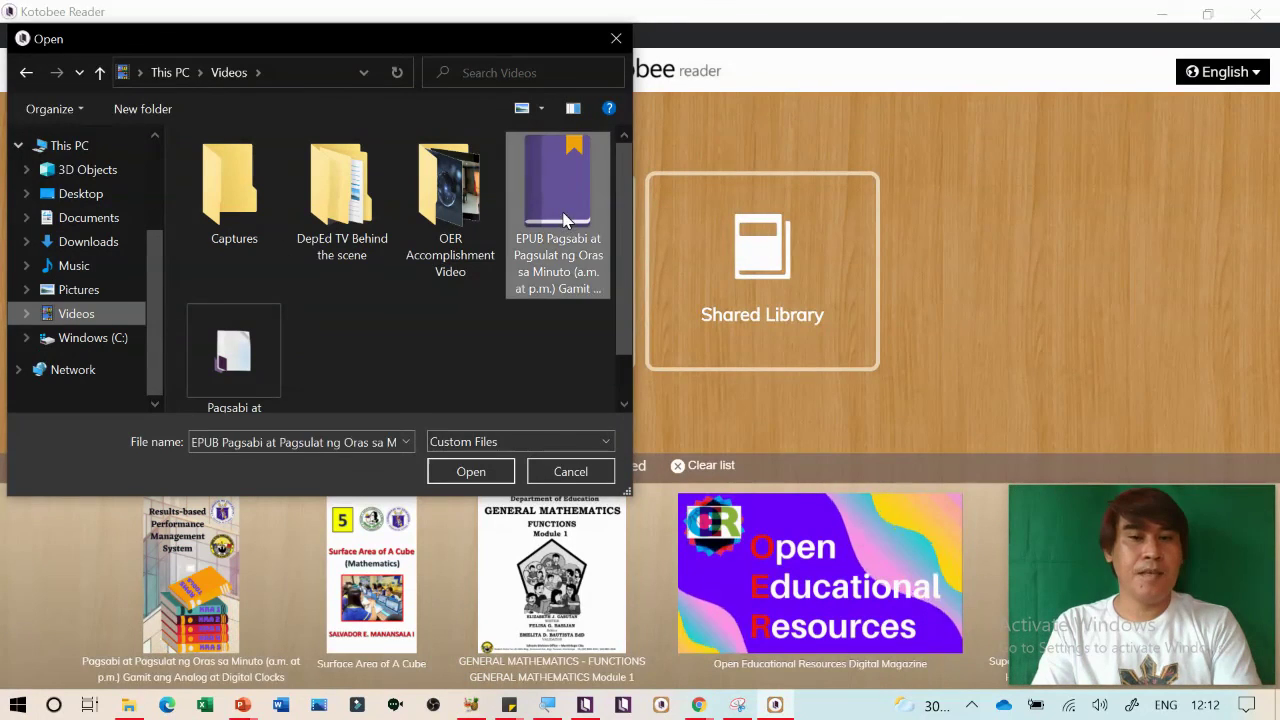
{"action": "left_click", "coordinate": [467, 470]}
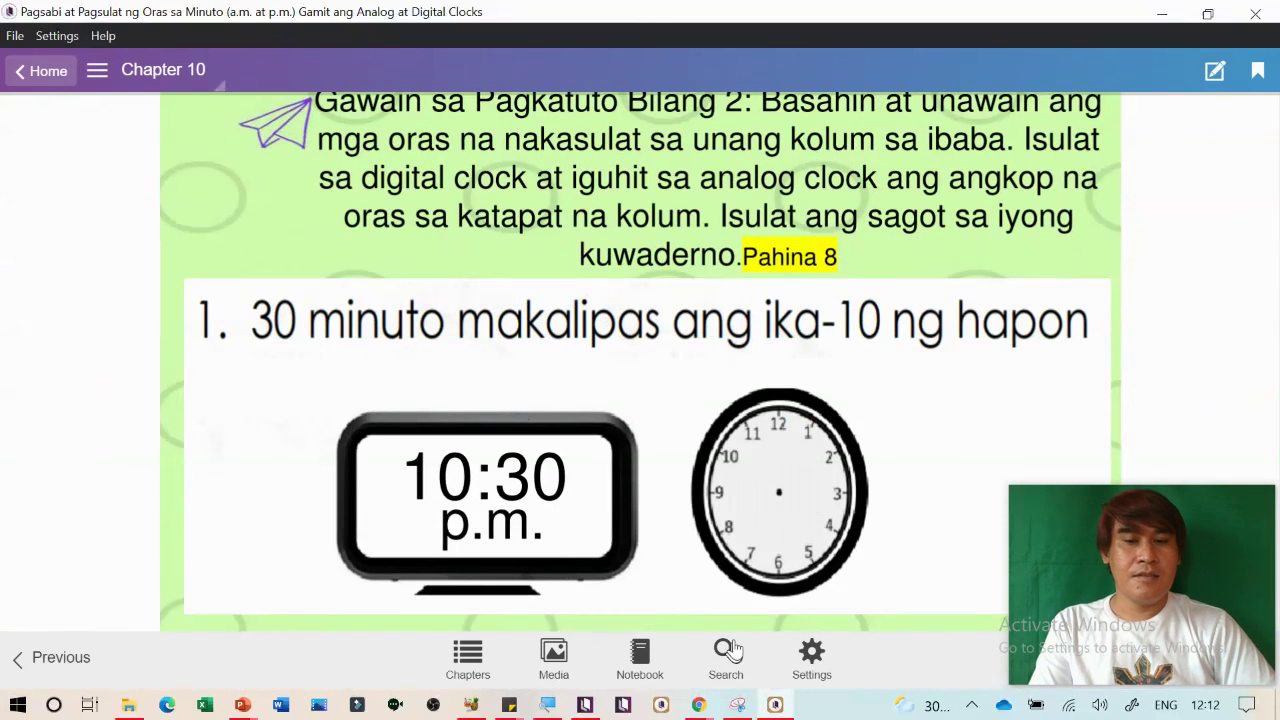
Dismiss the book-size notice in Kotobee Author, restart the optimized EPUB export and choose the Videos folder as its destination
{"action": "left_click", "coordinate": [586, 704]}
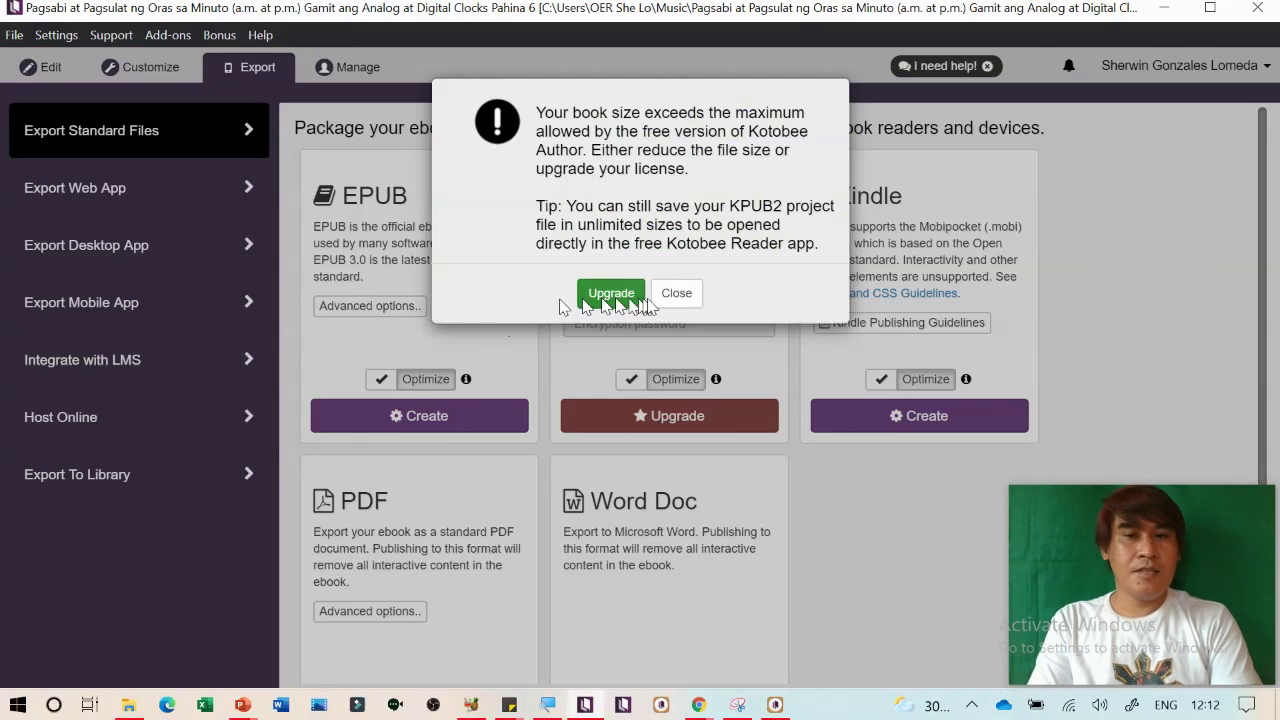
{"action": "left_click", "coordinate": [676, 293]}
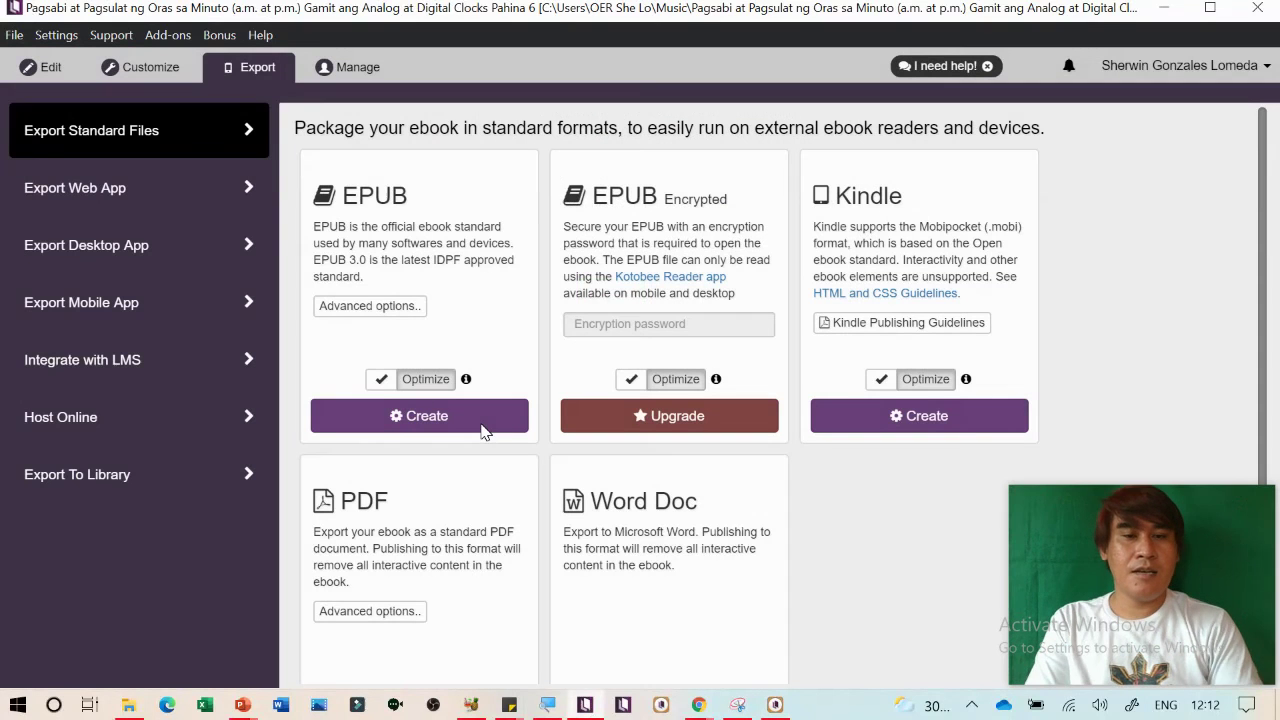
{"action": "left_click", "coordinate": [442, 425]}
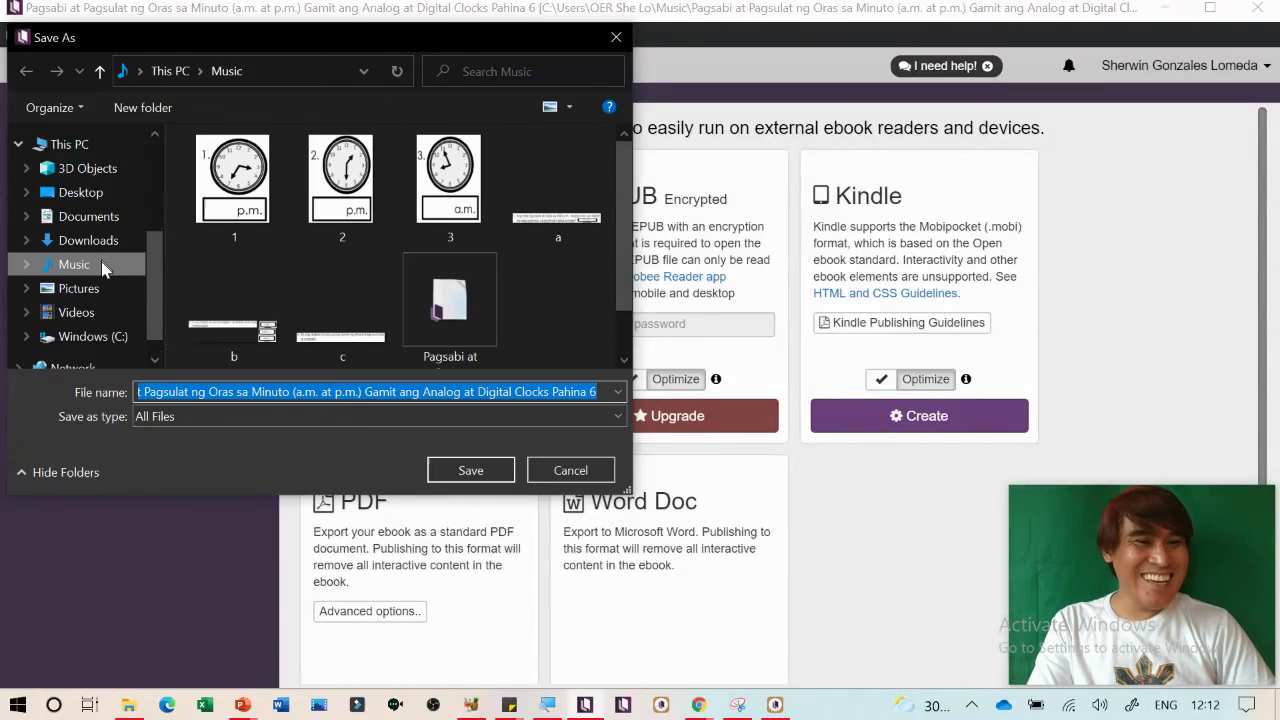
{"action": "left_click", "coordinate": [101, 263]}
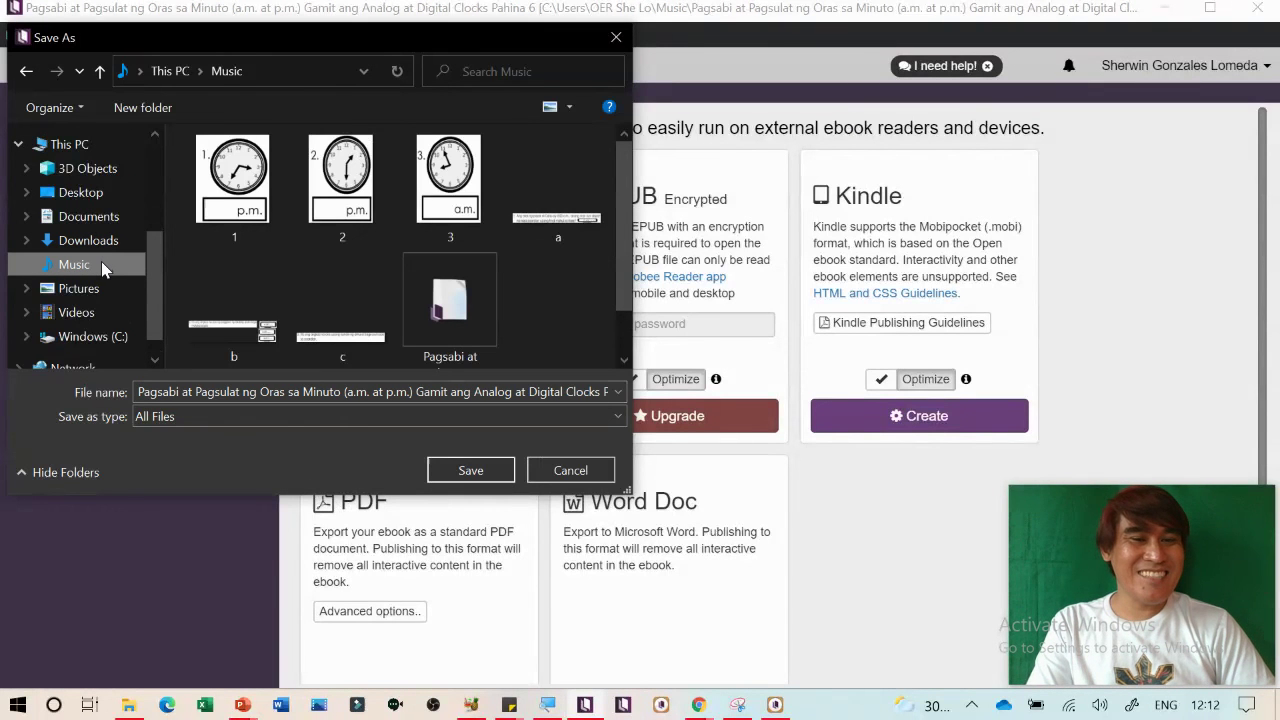
{"action": "left_click", "coordinate": [94, 288]}
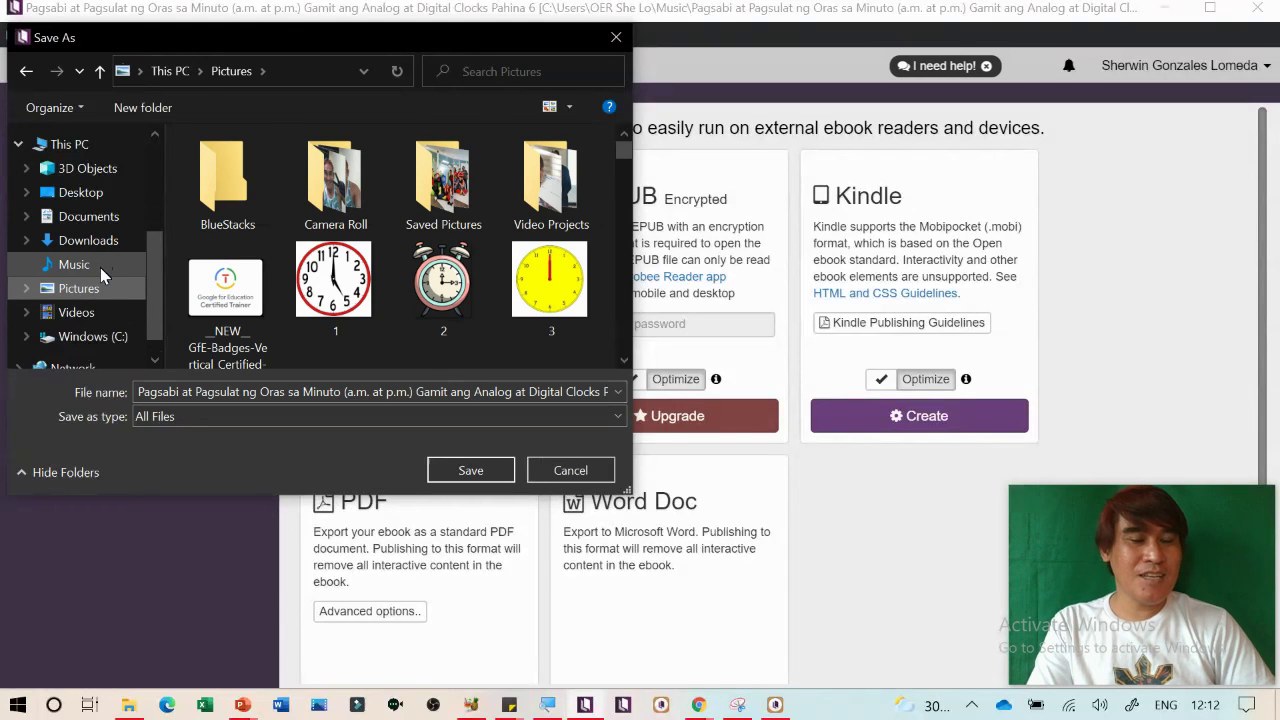
{"action": "left_click", "coordinate": [100, 267]}
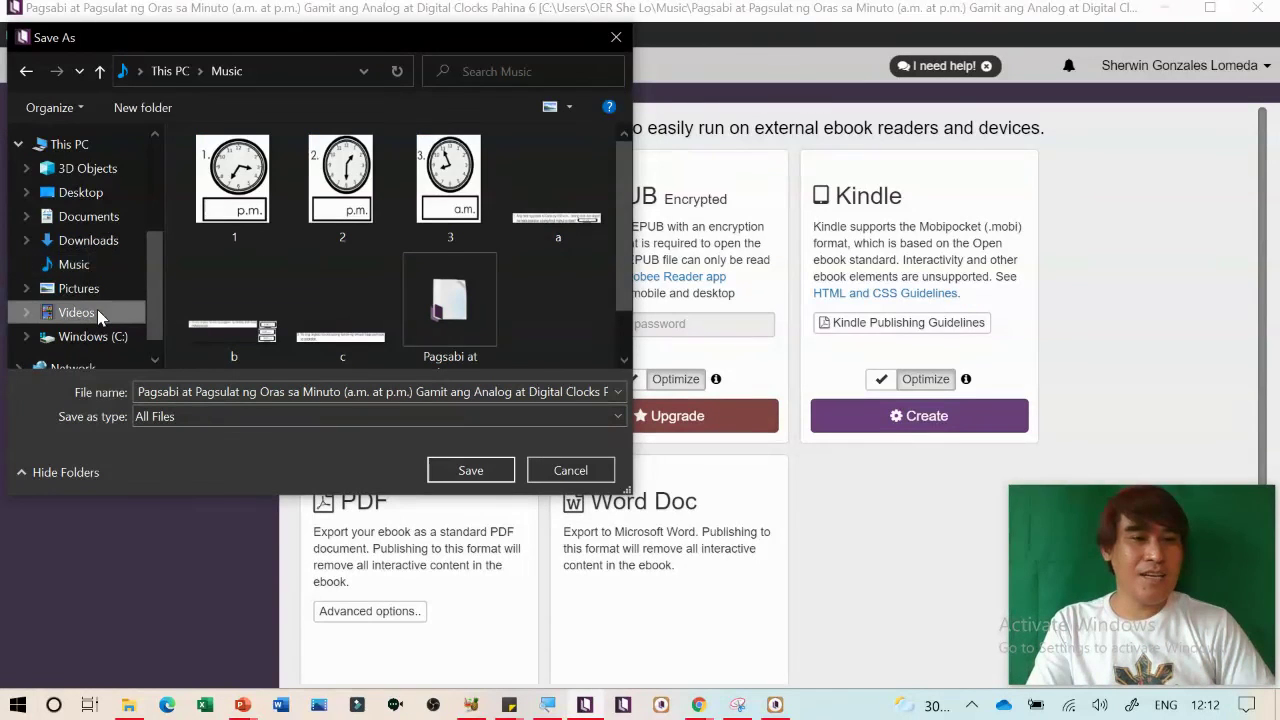
{"action": "left_click", "coordinate": [97, 311]}
Try to save the EPUB export in the Videos folder with "EPUB" added at the start of the suggested file name
{"action": "scroll", "coordinate": [378, 316], "scroll_direction": "down", "scroll_amount": 1}
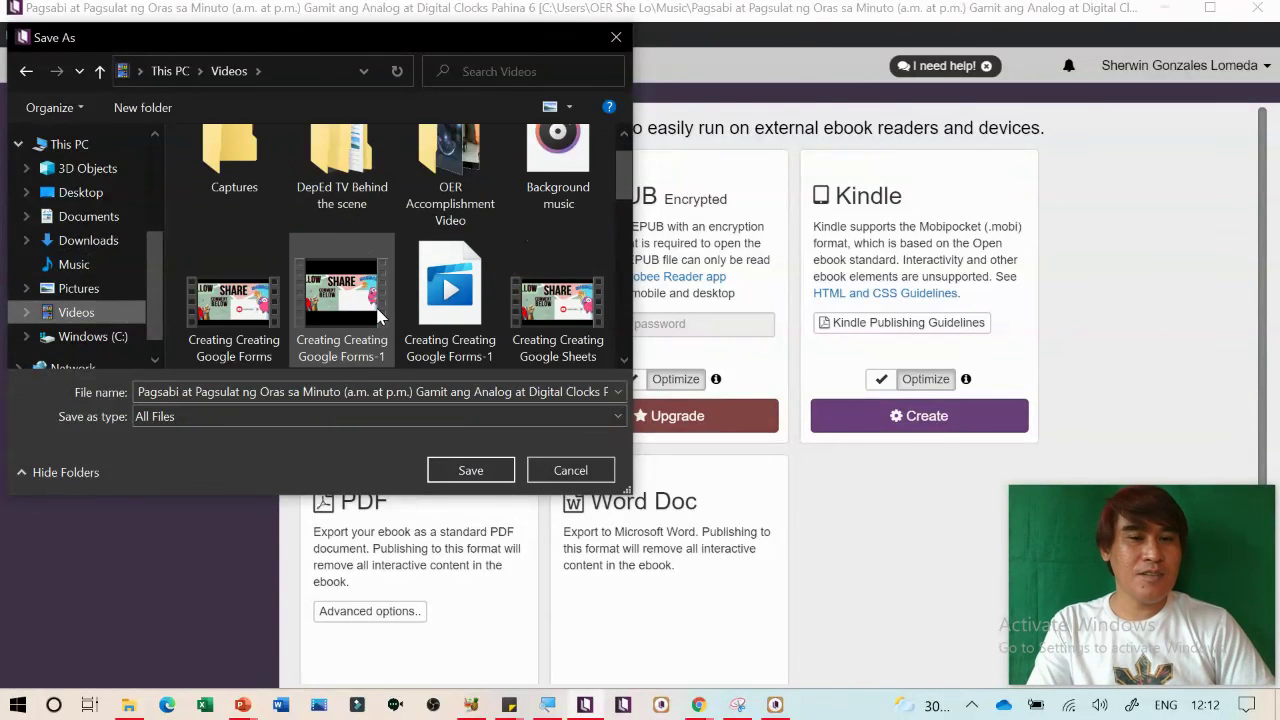
{"action": "scroll", "coordinate": [378, 316], "scroll_direction": "down", "scroll_amount": 5}
{"action": "left_click", "coordinate": [222, 392]}
{"action": "key", "text": "Home"}
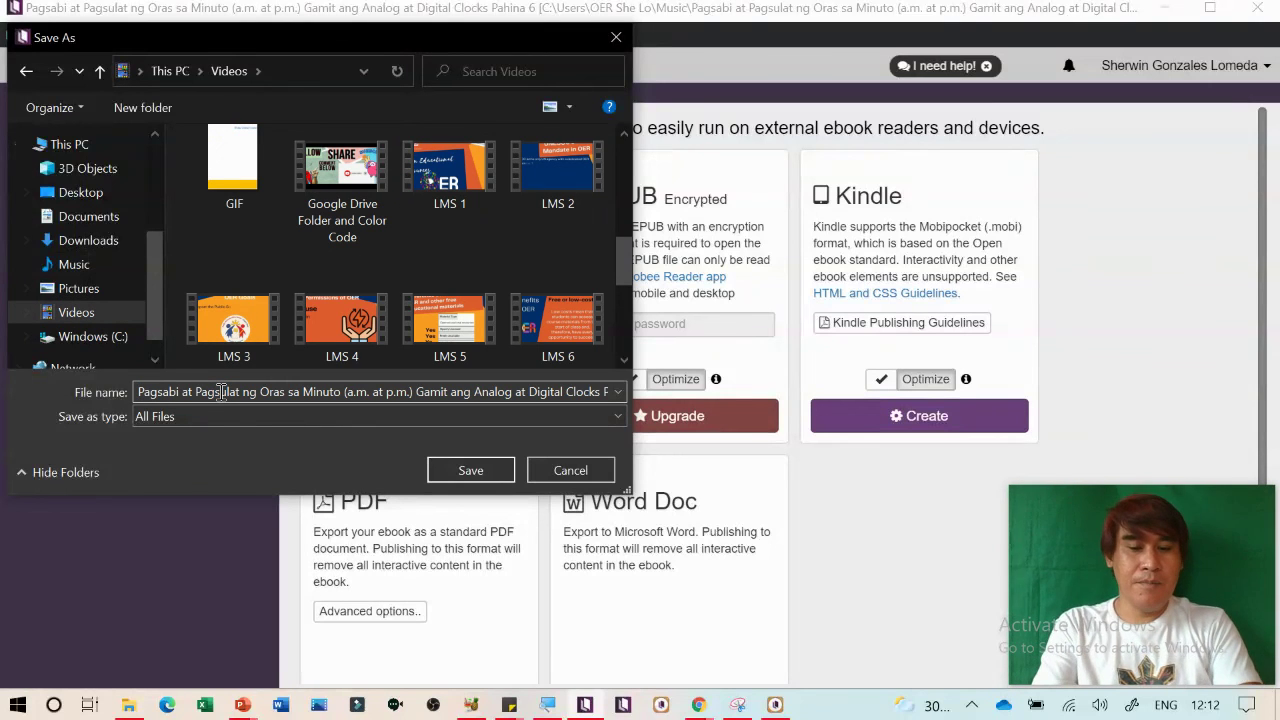
{"action": "type", "text": "EPUB"}
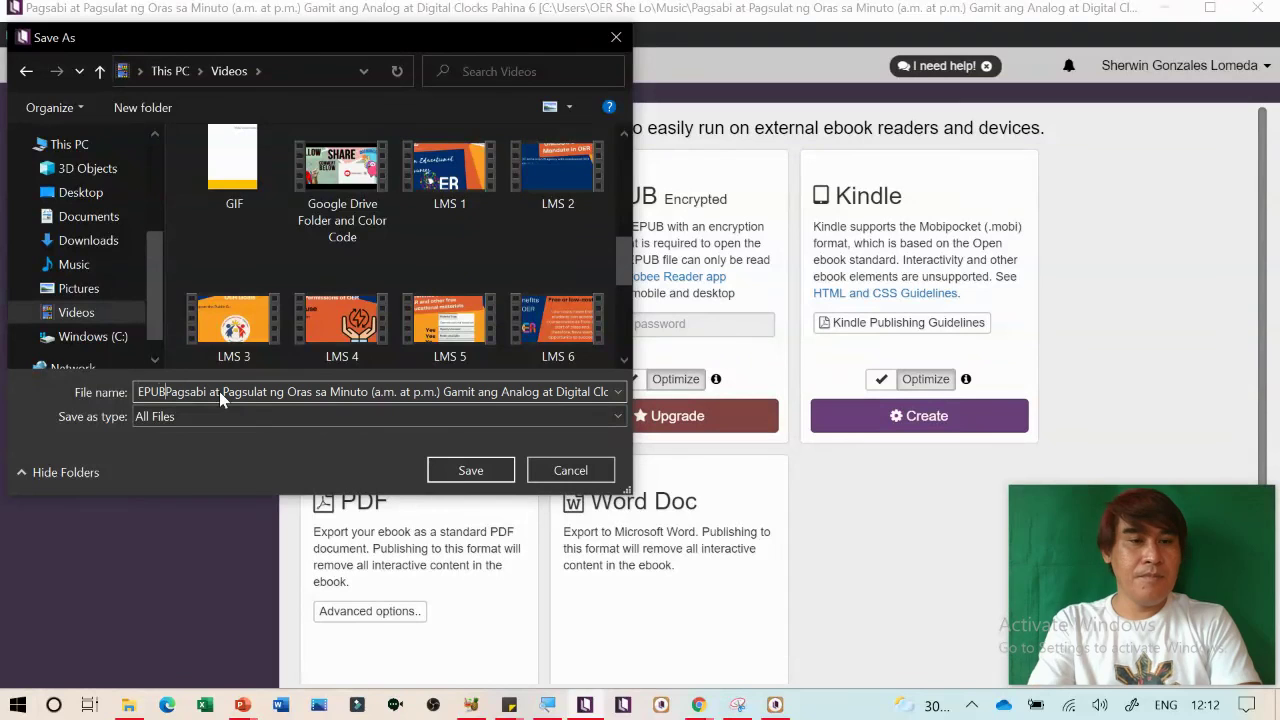
{"action": "left_click", "coordinate": [466, 471]}
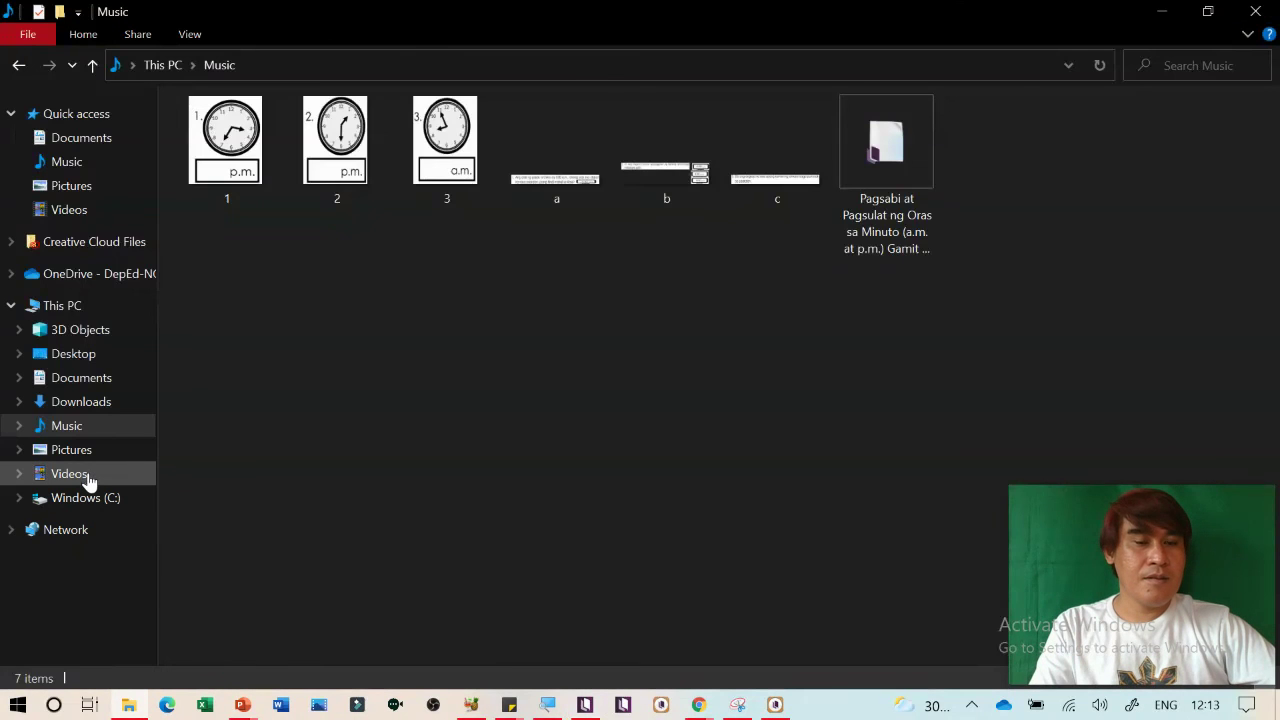
Look for the exported EPUB in the Videos and Music folders in File Explorer, checking the export's progress in Kotobee Author
{"action": "left_click", "coordinate": [70, 474]}
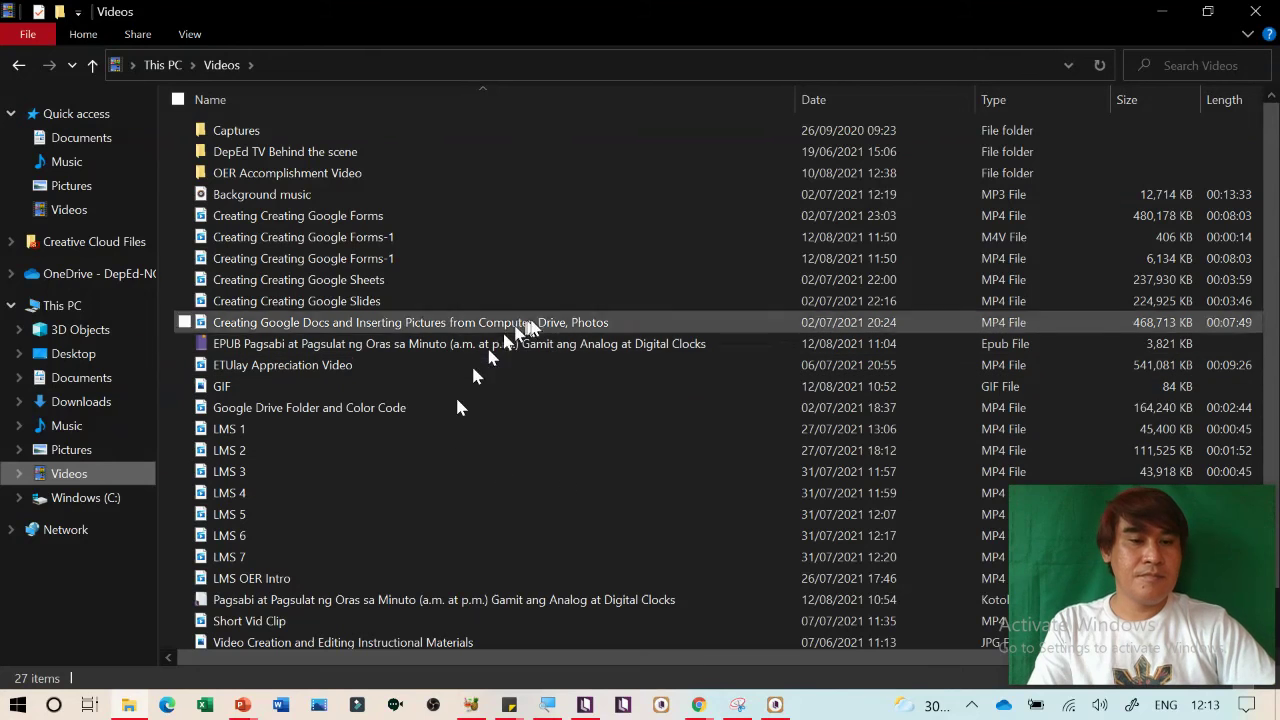
{"action": "left_click", "coordinate": [585, 705]}
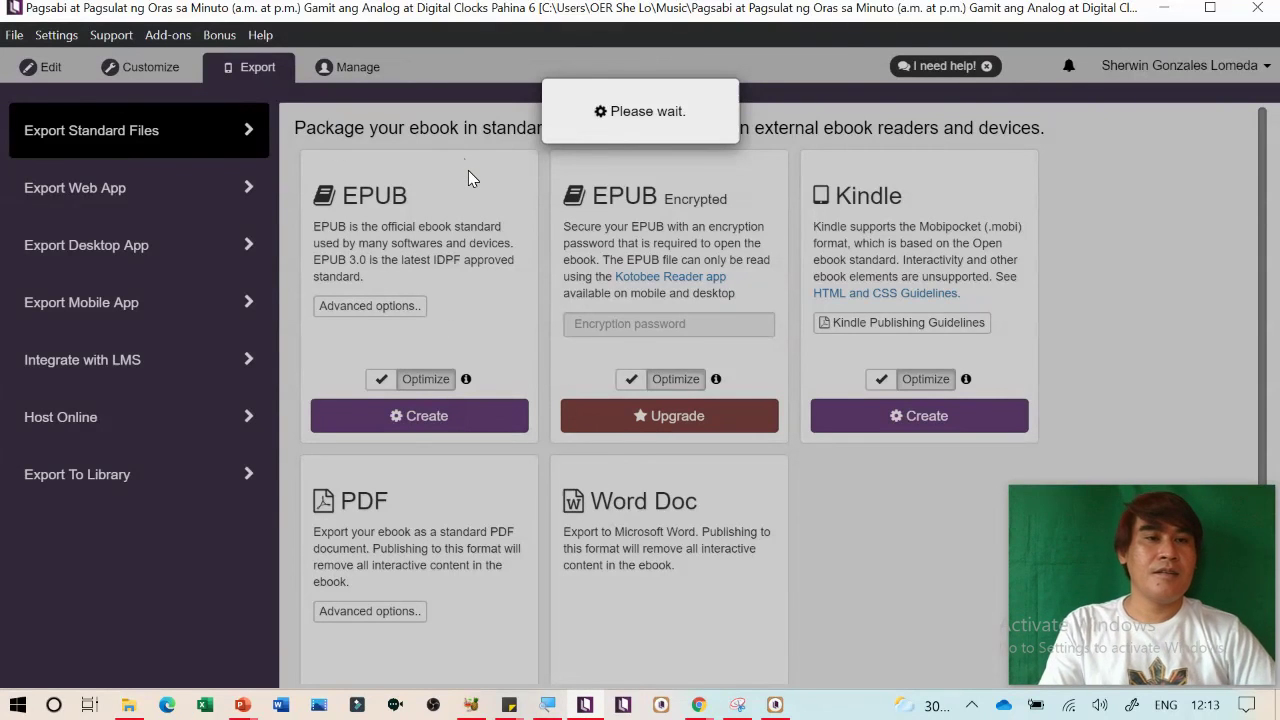
{"action": "left_click", "coordinate": [128, 706]}
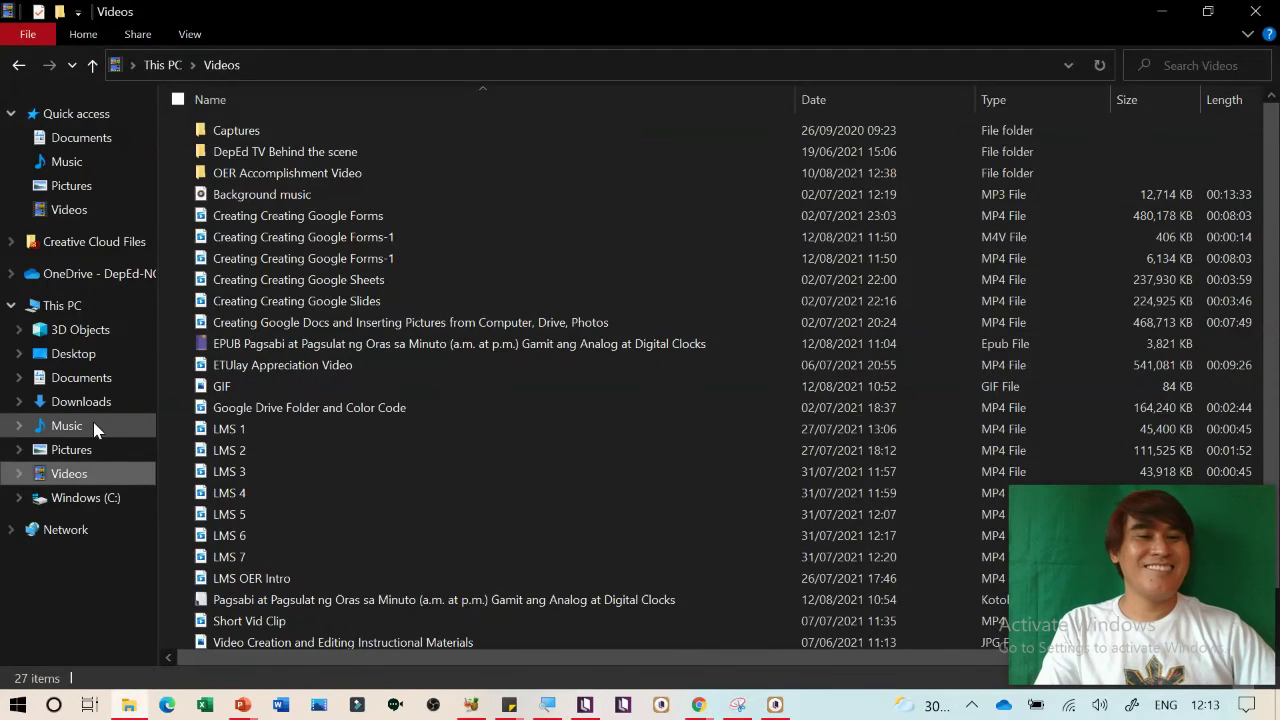
{"action": "left_click", "coordinate": [94, 427]}
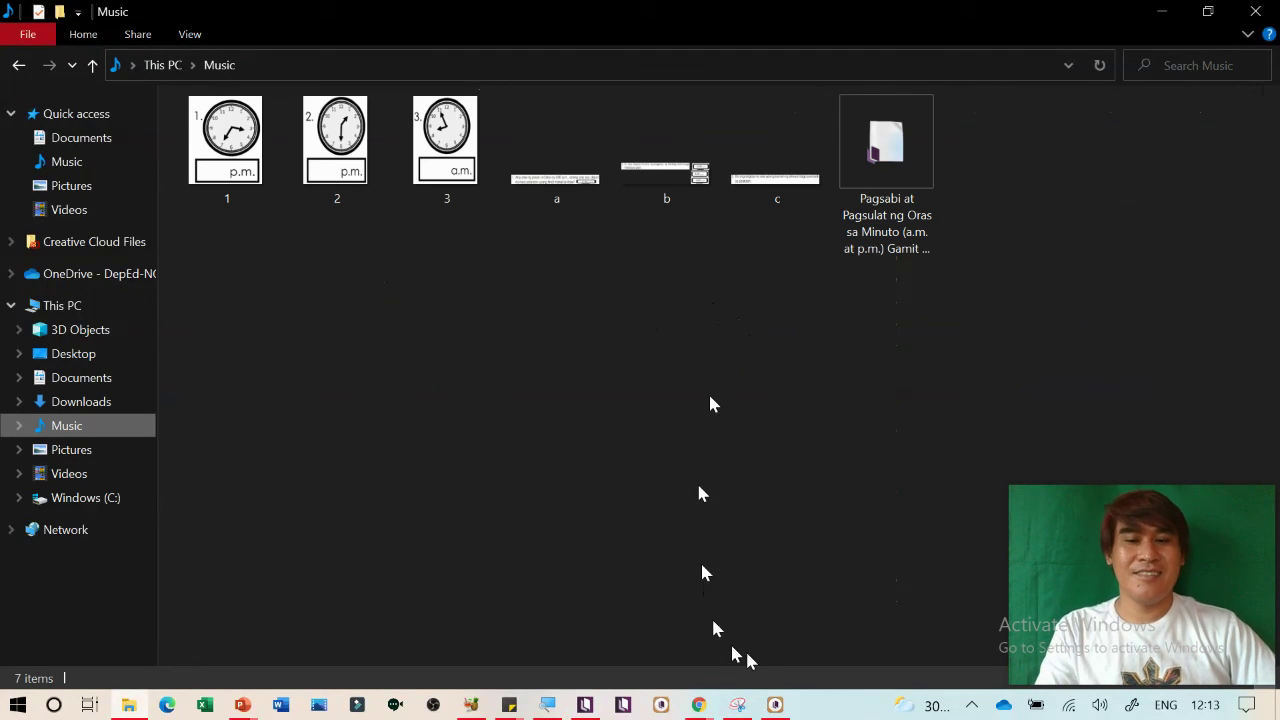
Return to Kotobee Reader's home screen and open the "Pagsabi at Pagsulat ng Oras sa Minuto" file from the Music folder
{"action": "left_click", "coordinate": [776, 705]}
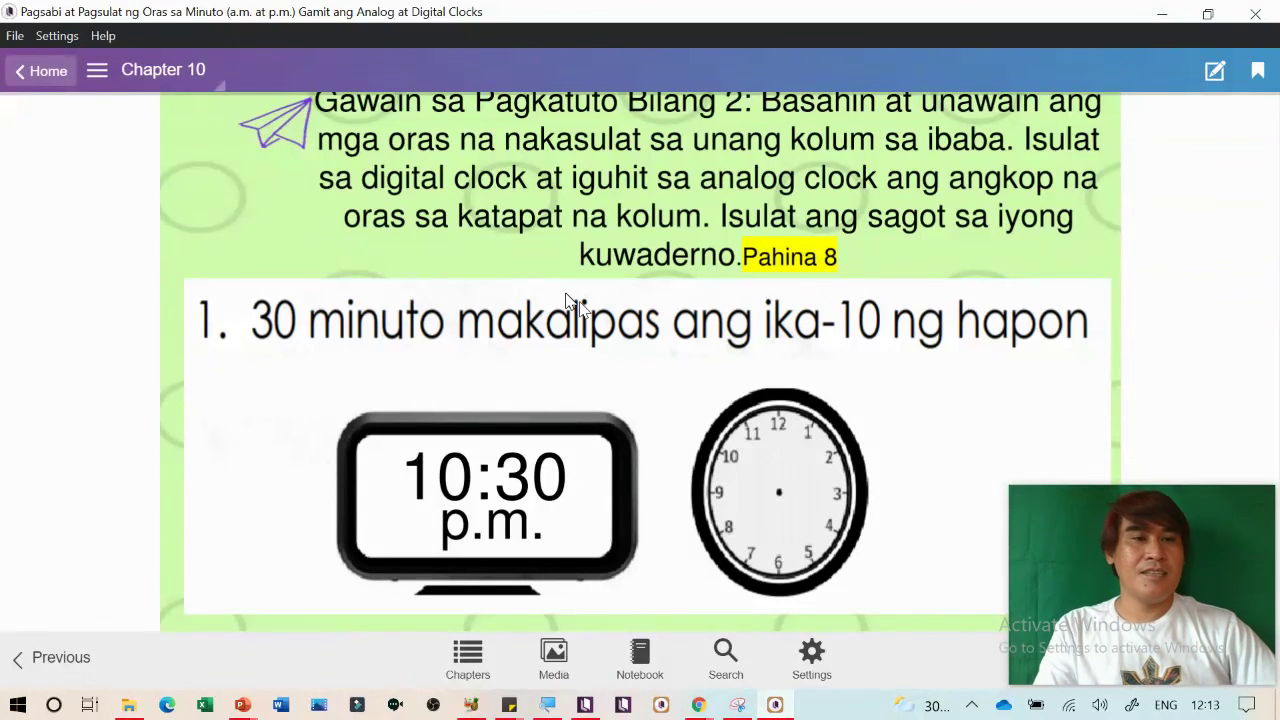
{"action": "left_click", "coordinate": [40, 72]}
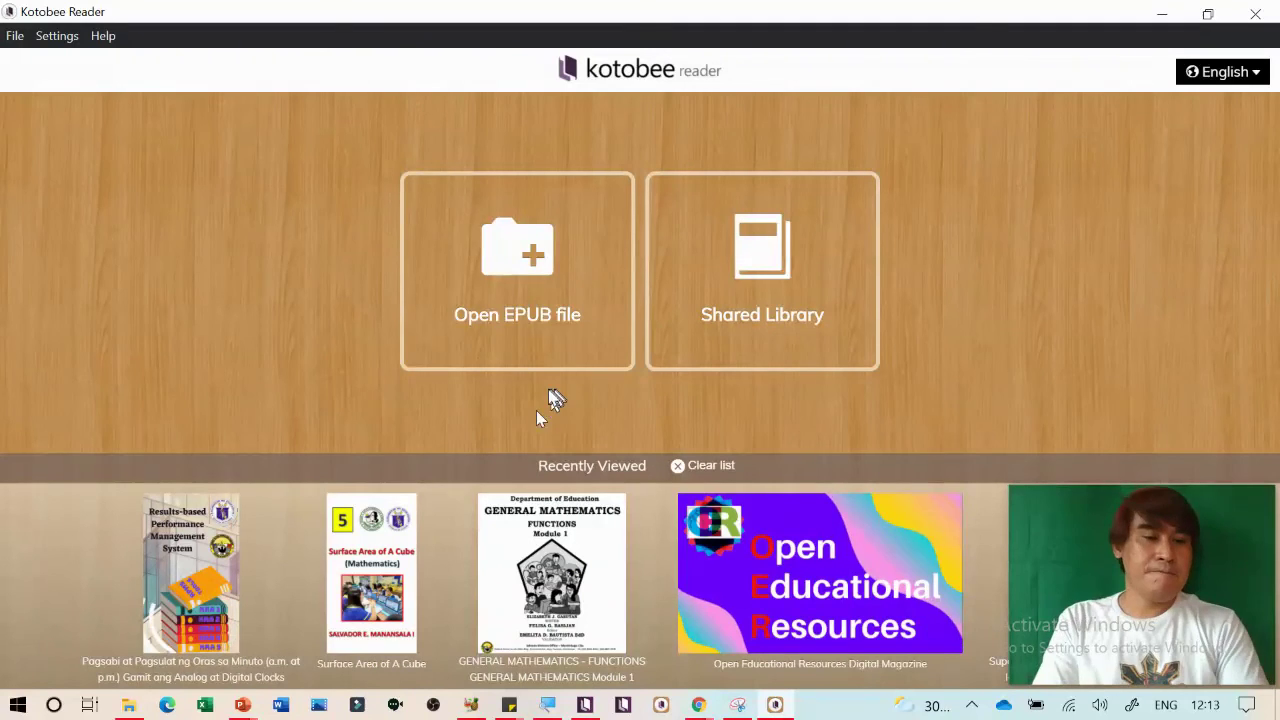
{"action": "left_click", "coordinate": [496, 310]}
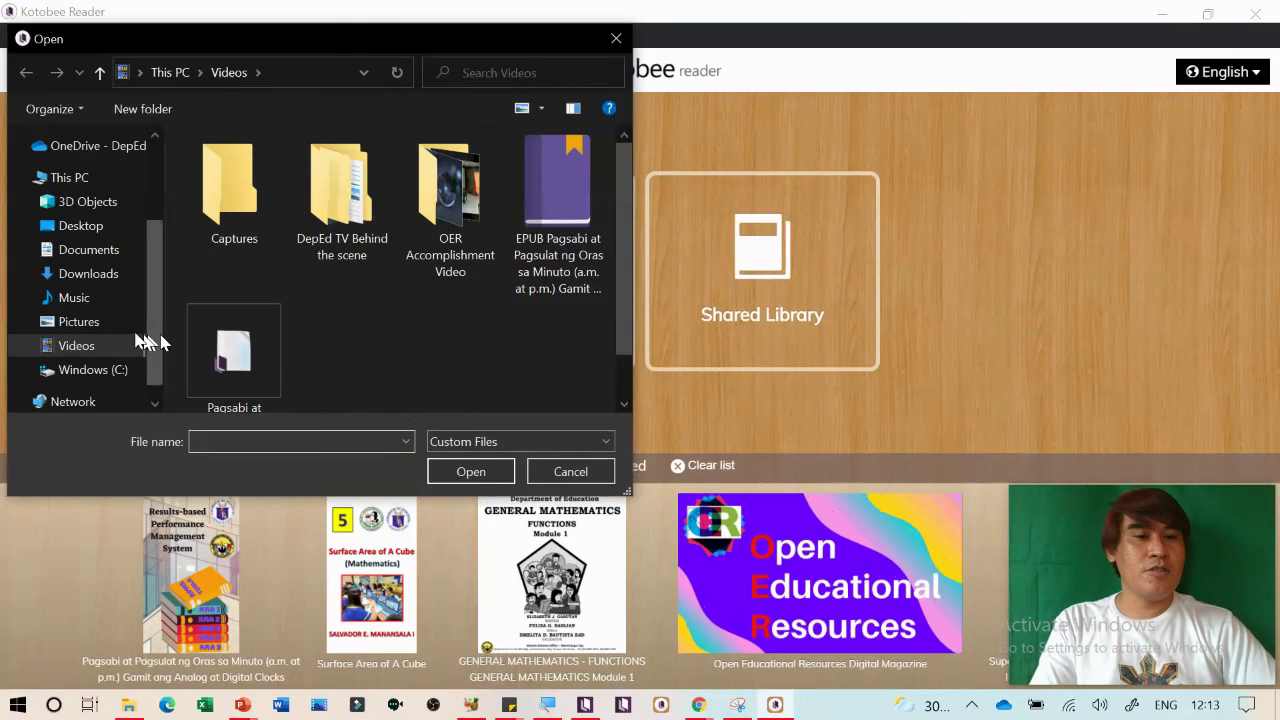
{"action": "left_click", "coordinate": [88, 300]}
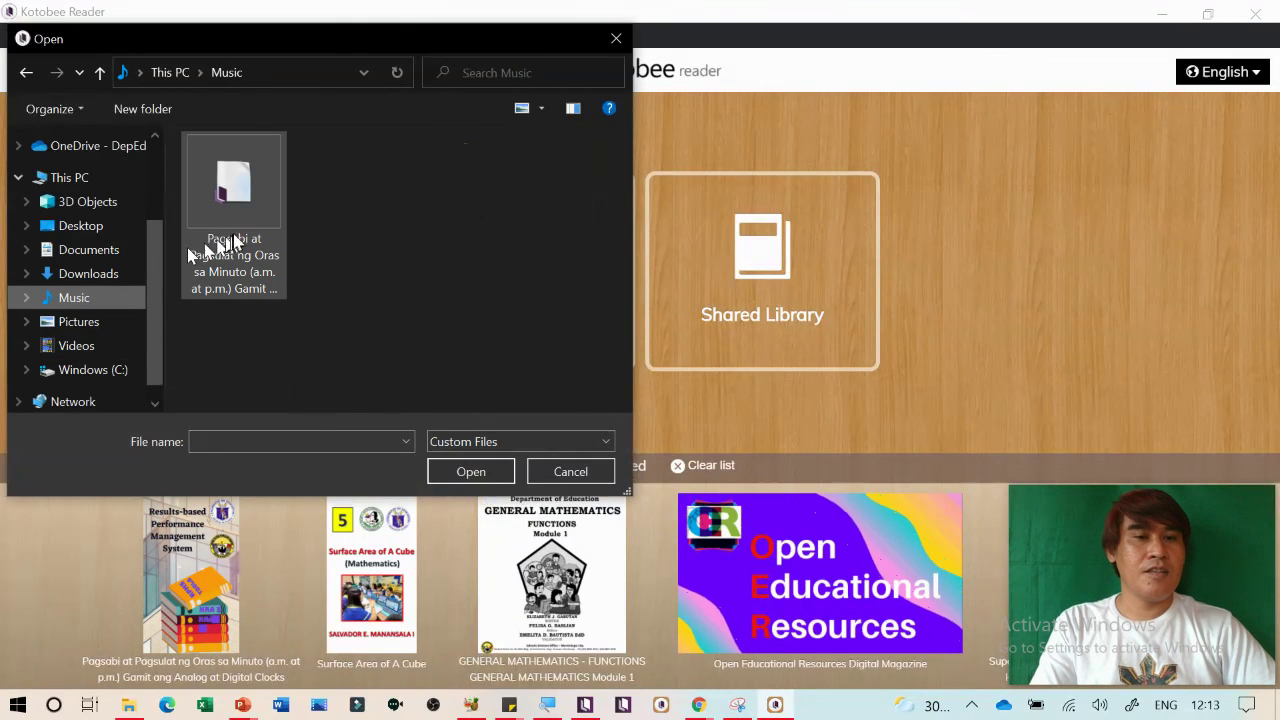
{"action": "left_click", "coordinate": [240, 205]}
{"action": "left_click", "coordinate": [468, 471]}
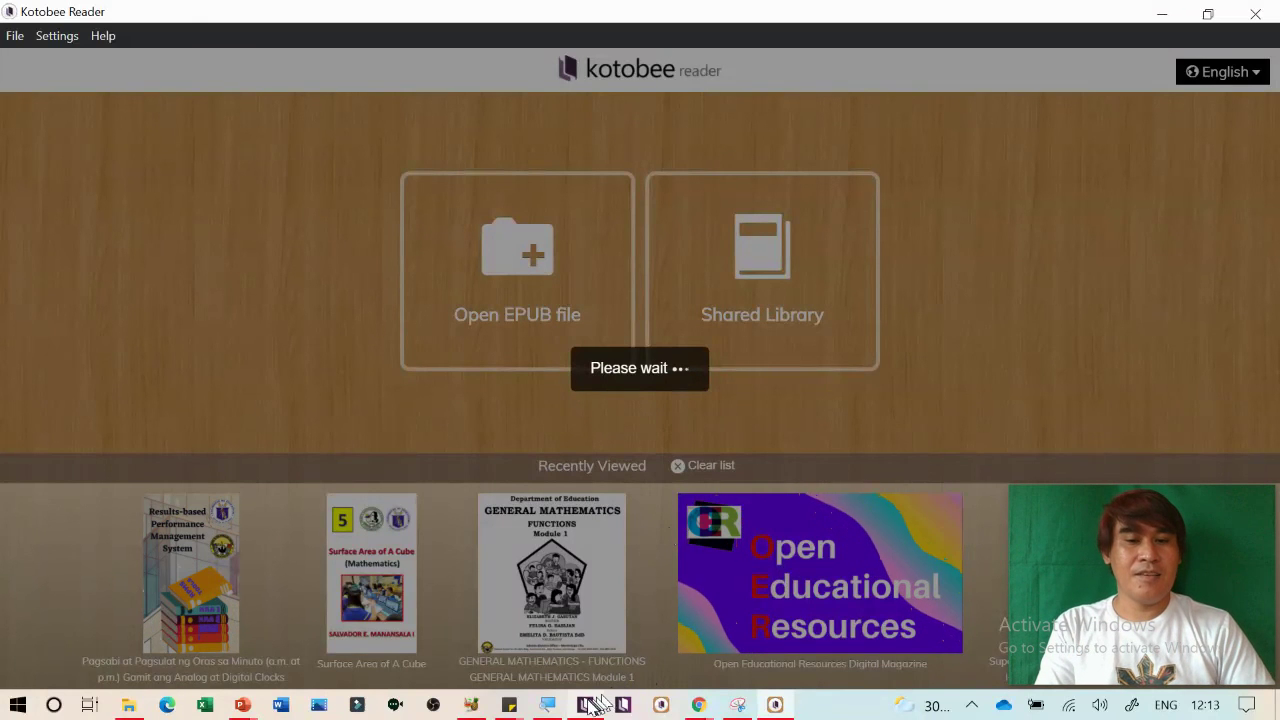
Check the export's status in Kotobee Author, dismiss the book-size notice and go back to Kotobee Reader
{"action": "mouse_move", "coordinate": [583, 710]}
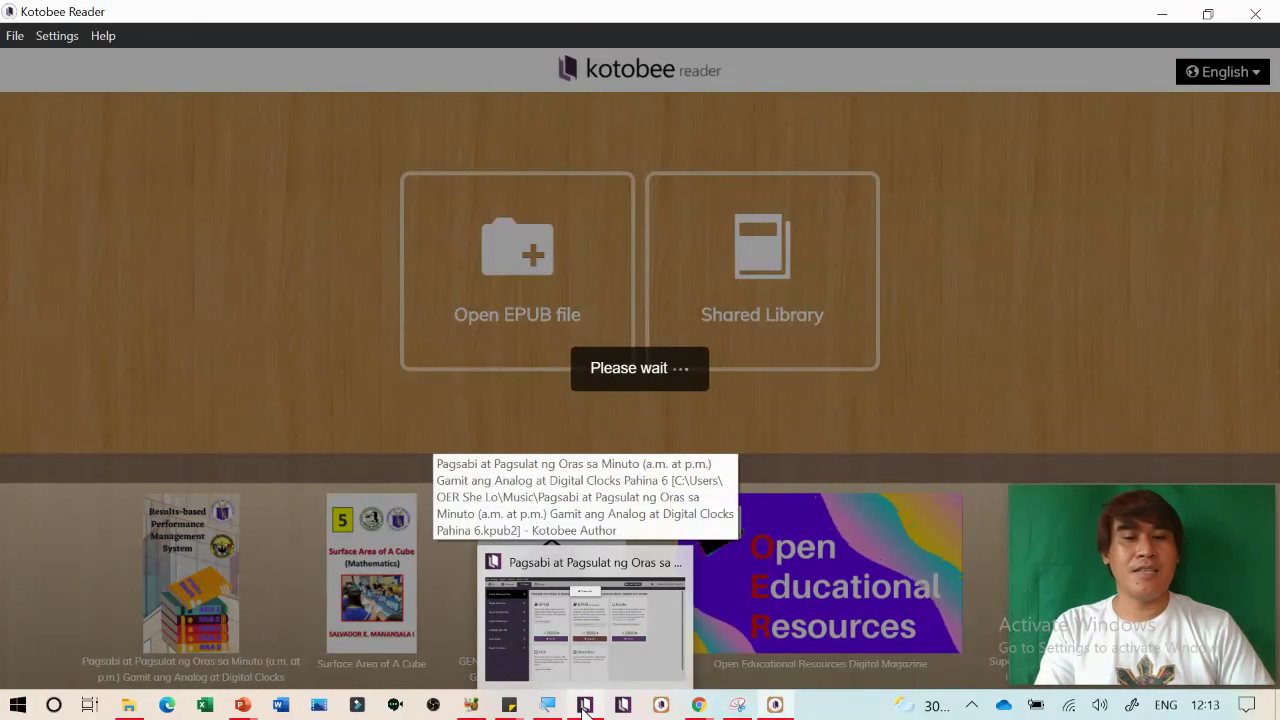
{"action": "left_click", "coordinate": [566, 645]}
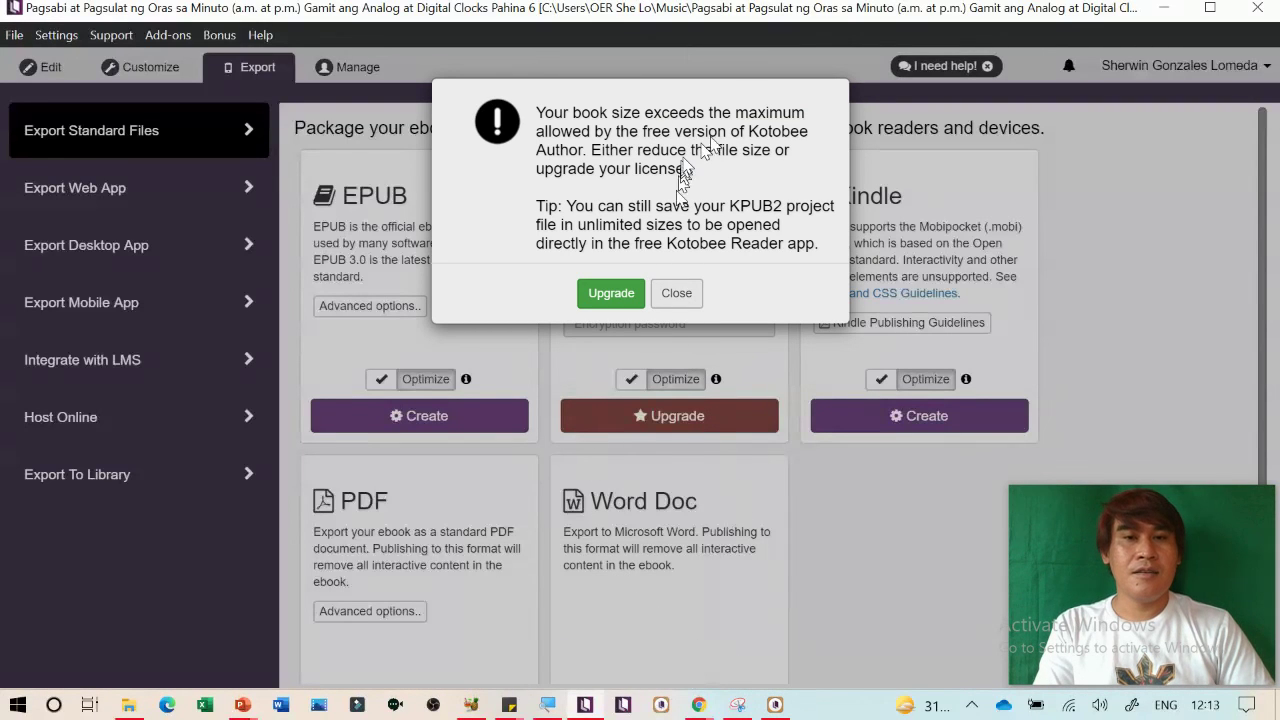
{"action": "left_click", "coordinate": [640, 160]}
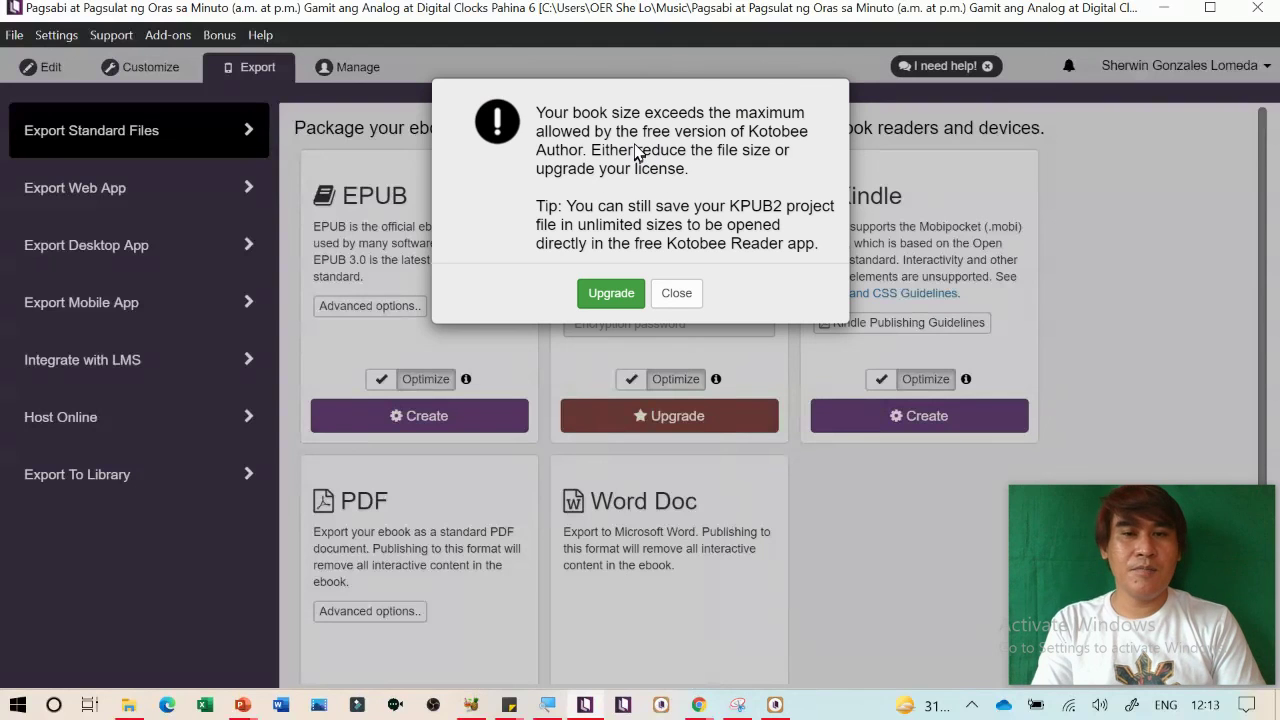
{"action": "left_click", "coordinate": [676, 293]}
{"action": "left_click", "coordinate": [775, 704]}
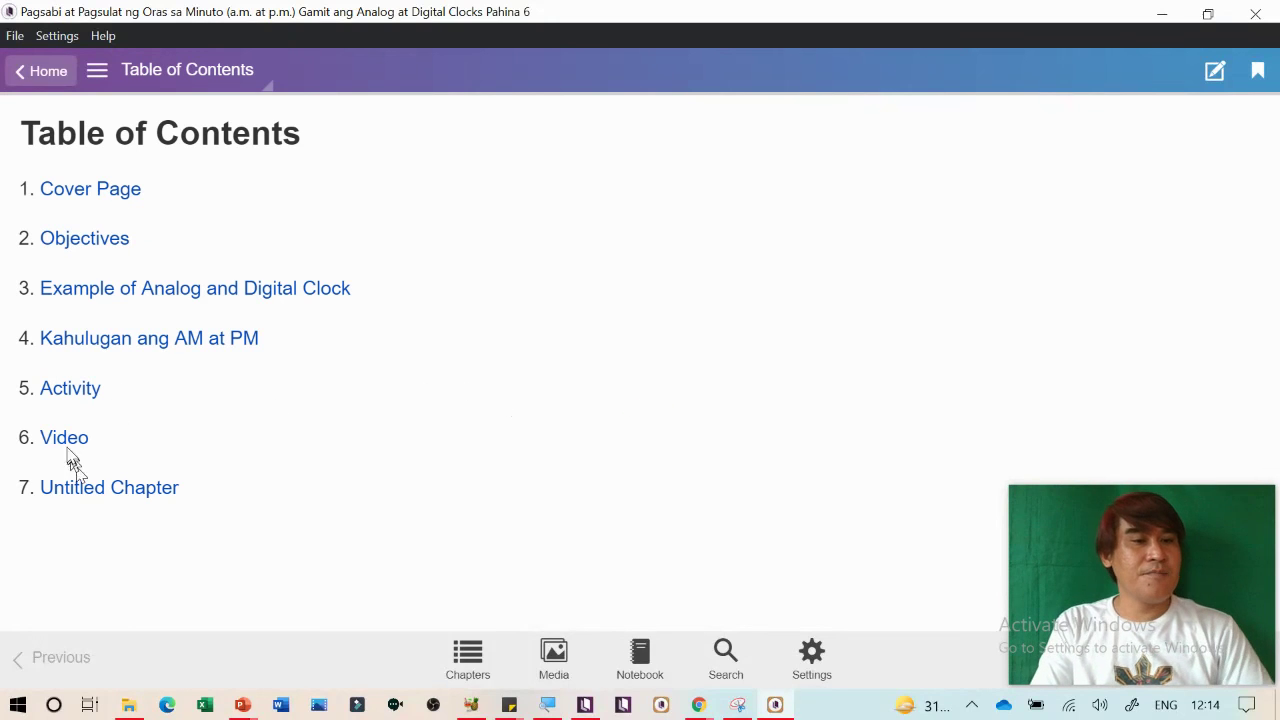
Open the book's Cover Page from the table of contents and page forward through Objectives to the clock examples chapter
{"action": "left_click", "coordinate": [90, 190]}
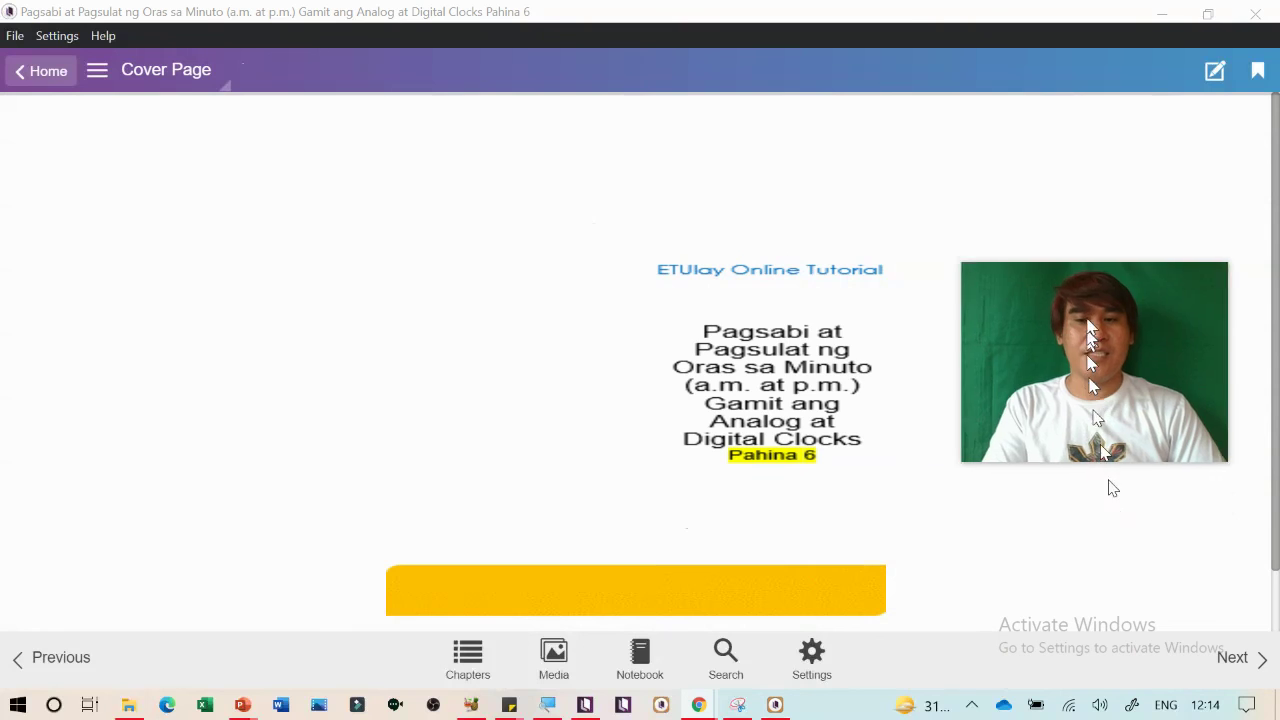
{"action": "left_click", "coordinate": [1237, 658]}
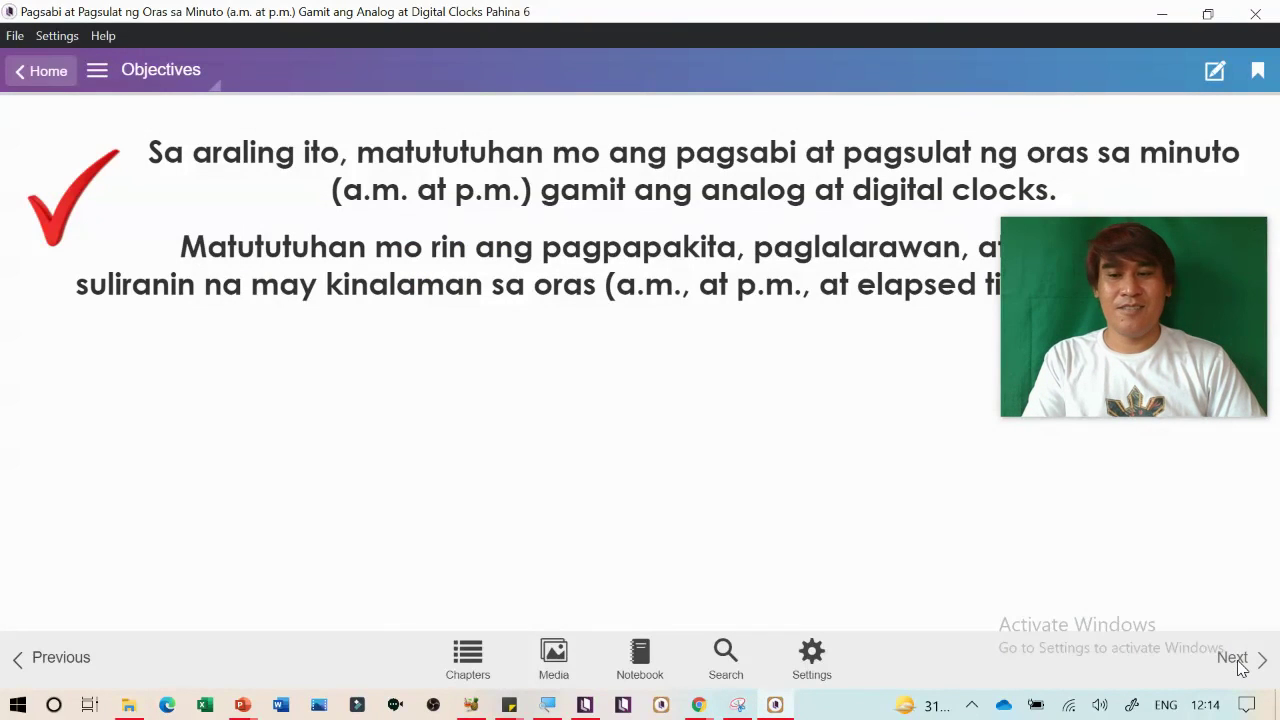
{"action": "left_click", "coordinate": [1237, 658]}
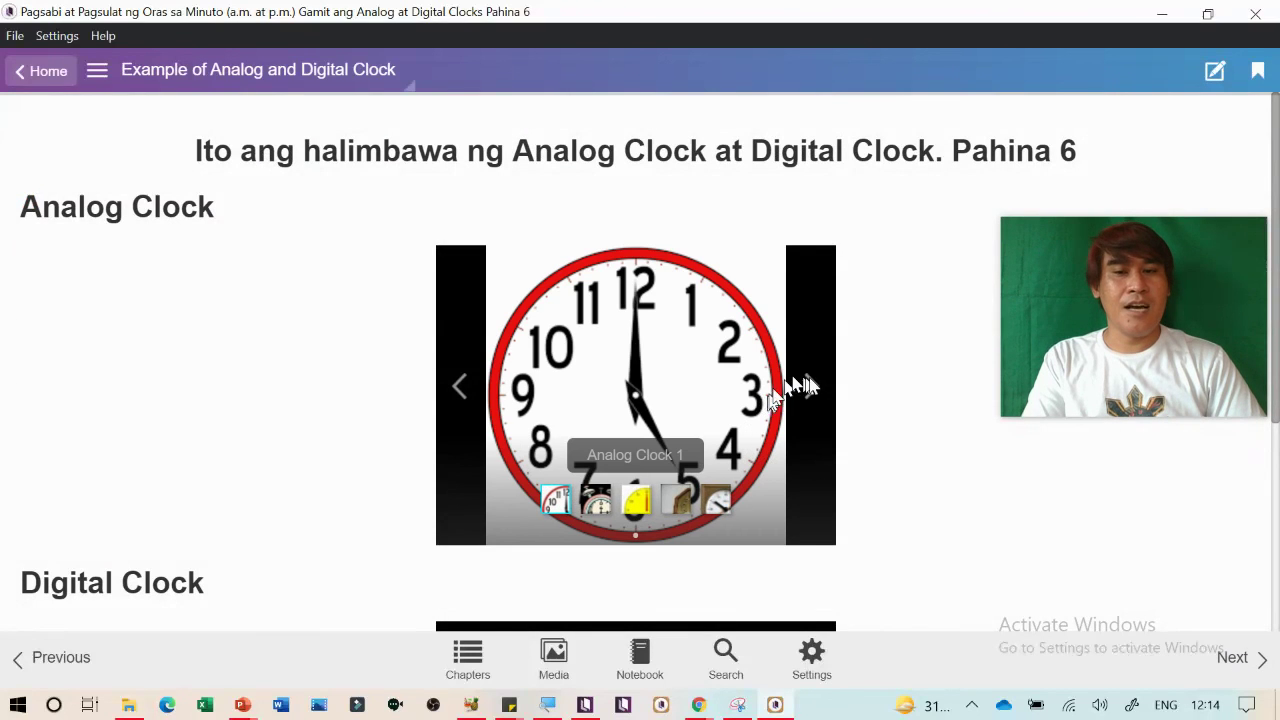
Browse the Analog Clock and Digital Clock image galleries up to the third picture in each
{"action": "left_click", "coordinate": [810, 387]}
{"action": "left_click", "coordinate": [810, 387]}
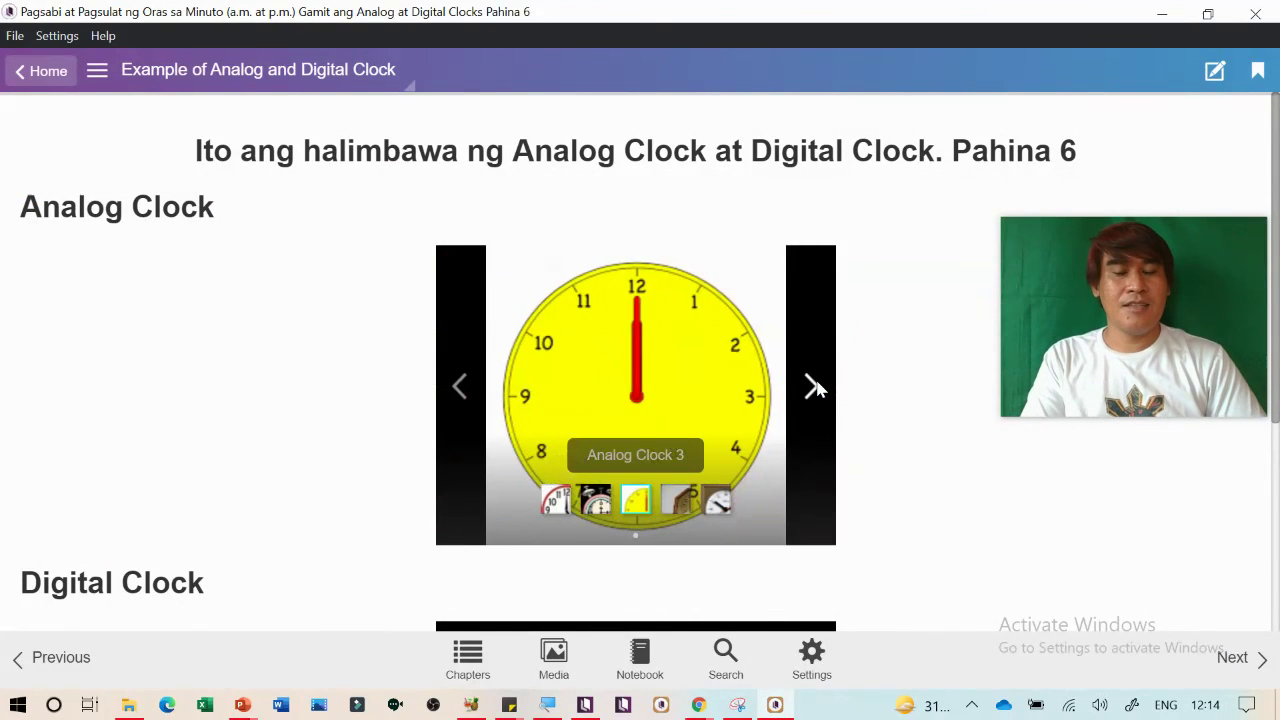
{"action": "scroll", "coordinate": [817, 389], "scroll_direction": "down", "scroll_amount": 3}
{"action": "left_click", "coordinate": [813, 418]}
{"action": "left_click", "coordinate": [812, 420]}
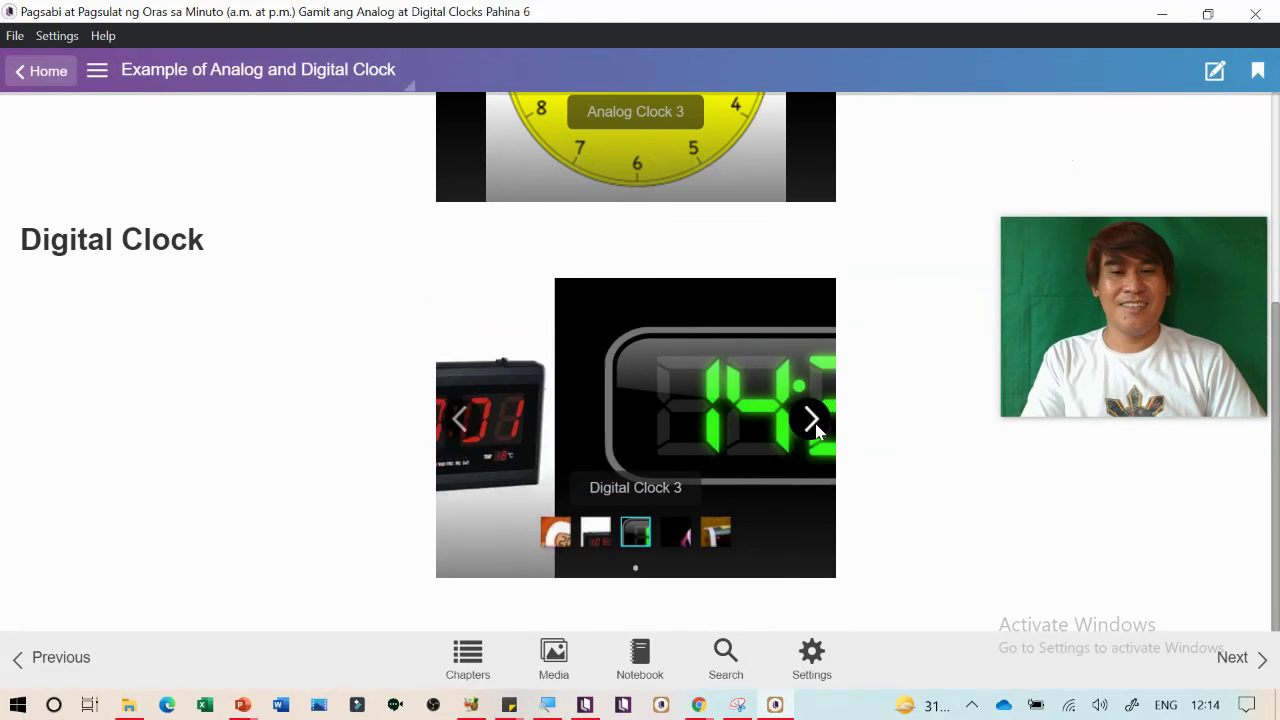
Go to the "Kahulugan ang AM at PM" chapter and play its audio clip
{"action": "left_click", "coordinate": [1248, 658]}
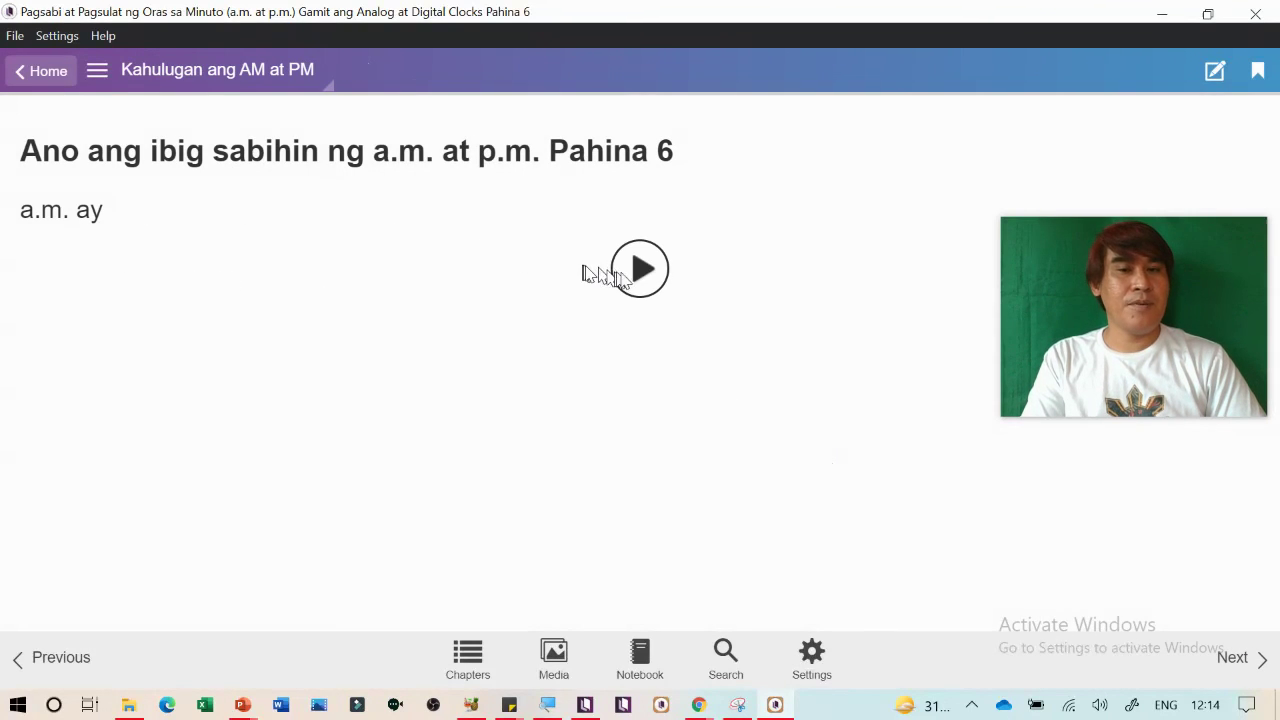
{"action": "left_click", "coordinate": [641, 280]}
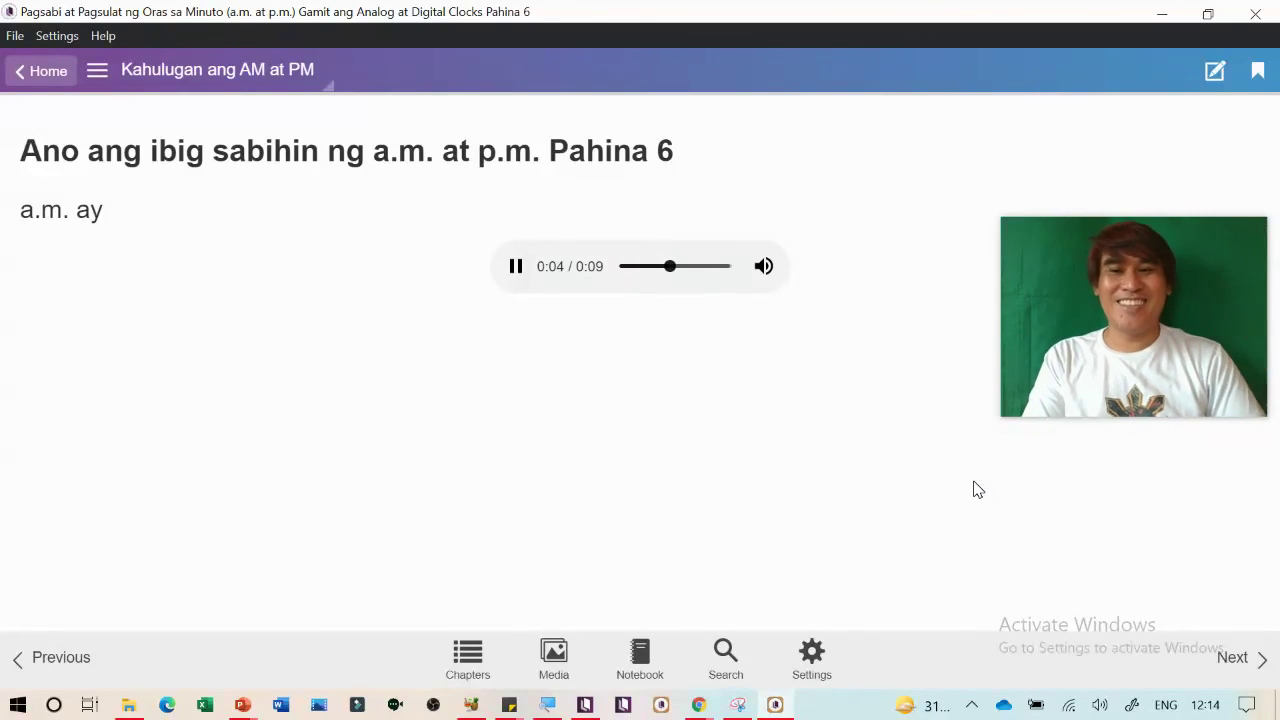
Advance to the Activity chapter, answer the first question with "Tama", submit it and dismiss the score
{"action": "left_click", "coordinate": [1233, 668]}
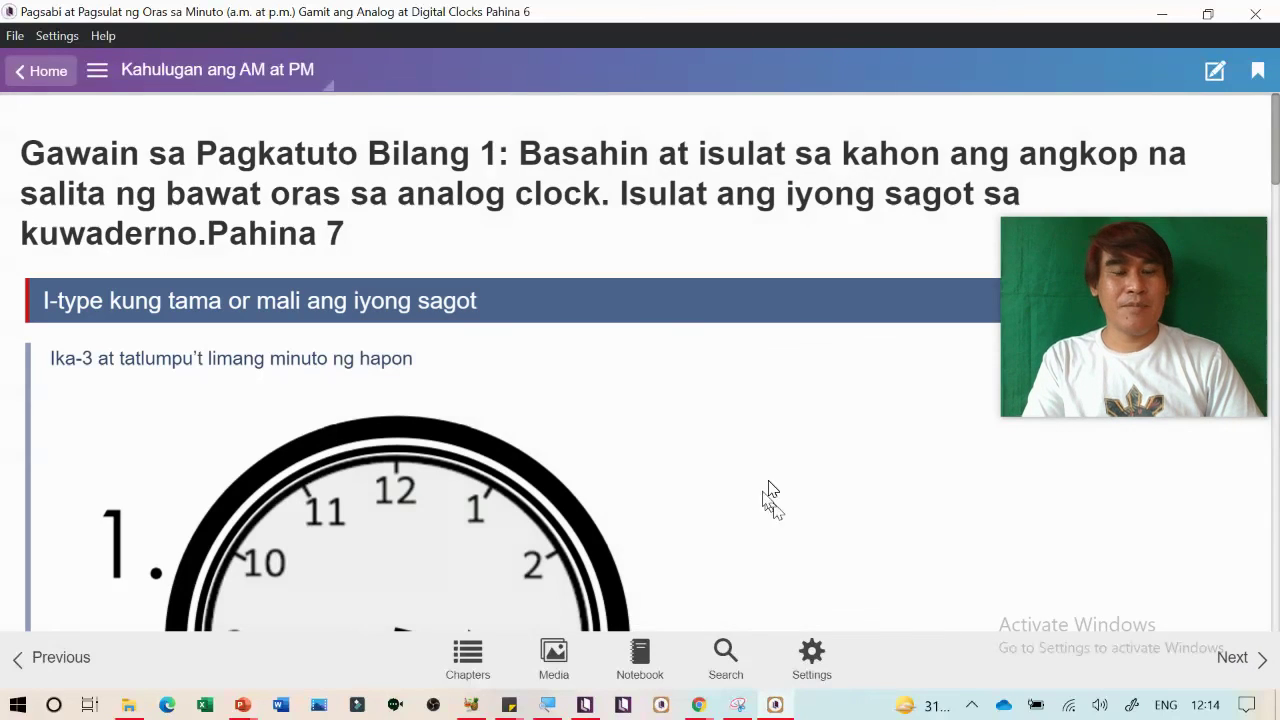
{"action": "scroll", "coordinate": [625, 504], "scroll_direction": "down", "scroll_amount": 3}
{"action": "scroll", "coordinate": [508, 451], "scroll_direction": "down", "scroll_amount": 10}
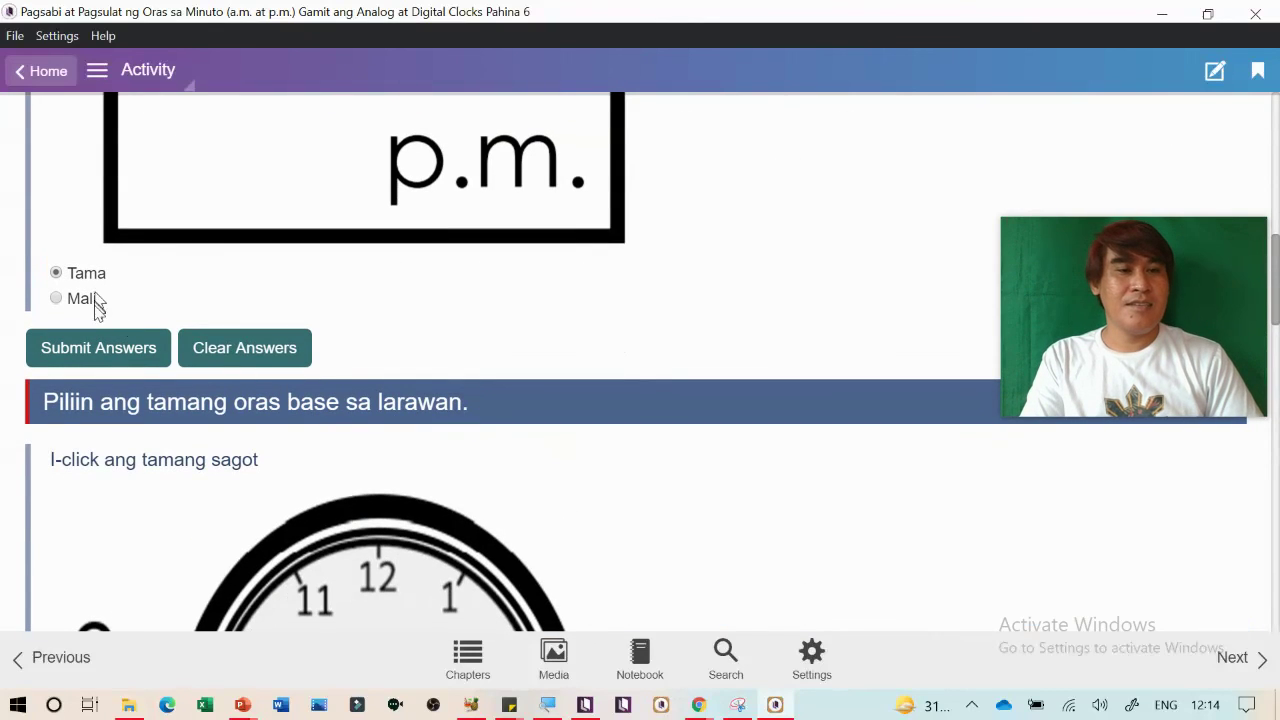
{"action": "left_click", "coordinate": [98, 347]}
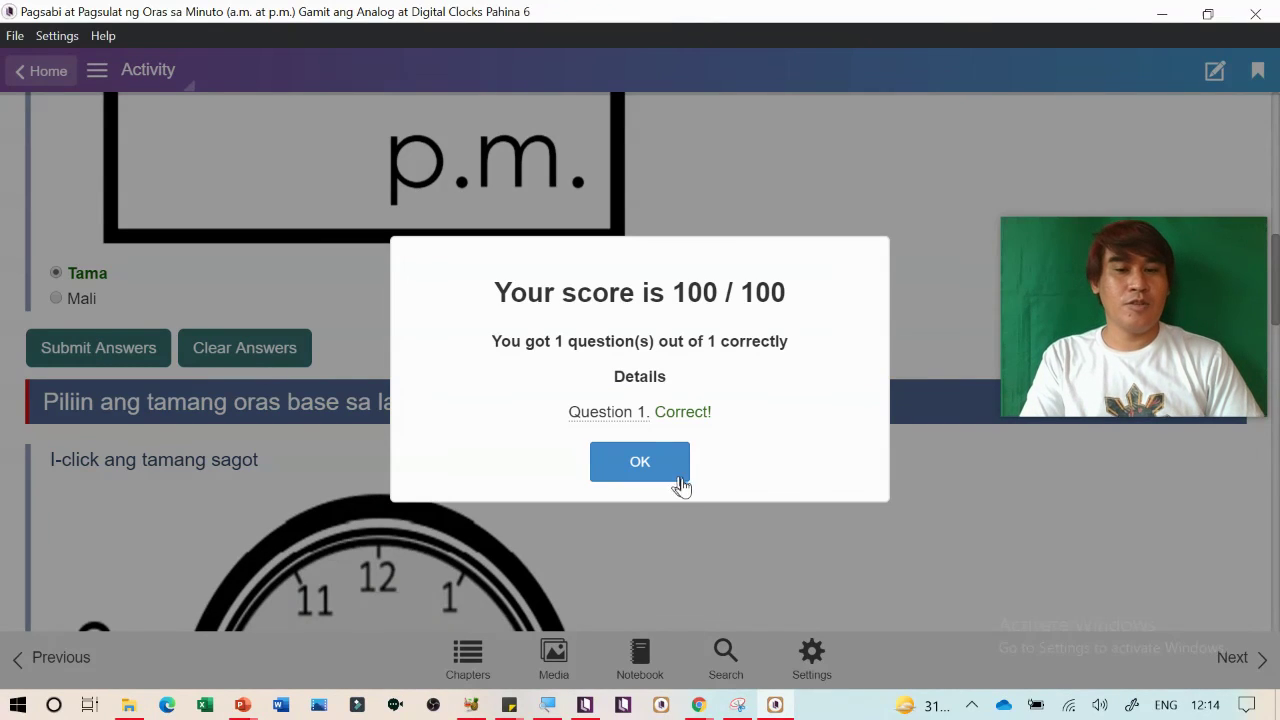
{"action": "left_click", "coordinate": [655, 464]}
Answer the second Activity question with "40 minuto bago maging Ika-2 ng hapon", submit it and dismiss the score
{"action": "scroll", "coordinate": [274, 457], "scroll_direction": "down", "scroll_amount": 10}
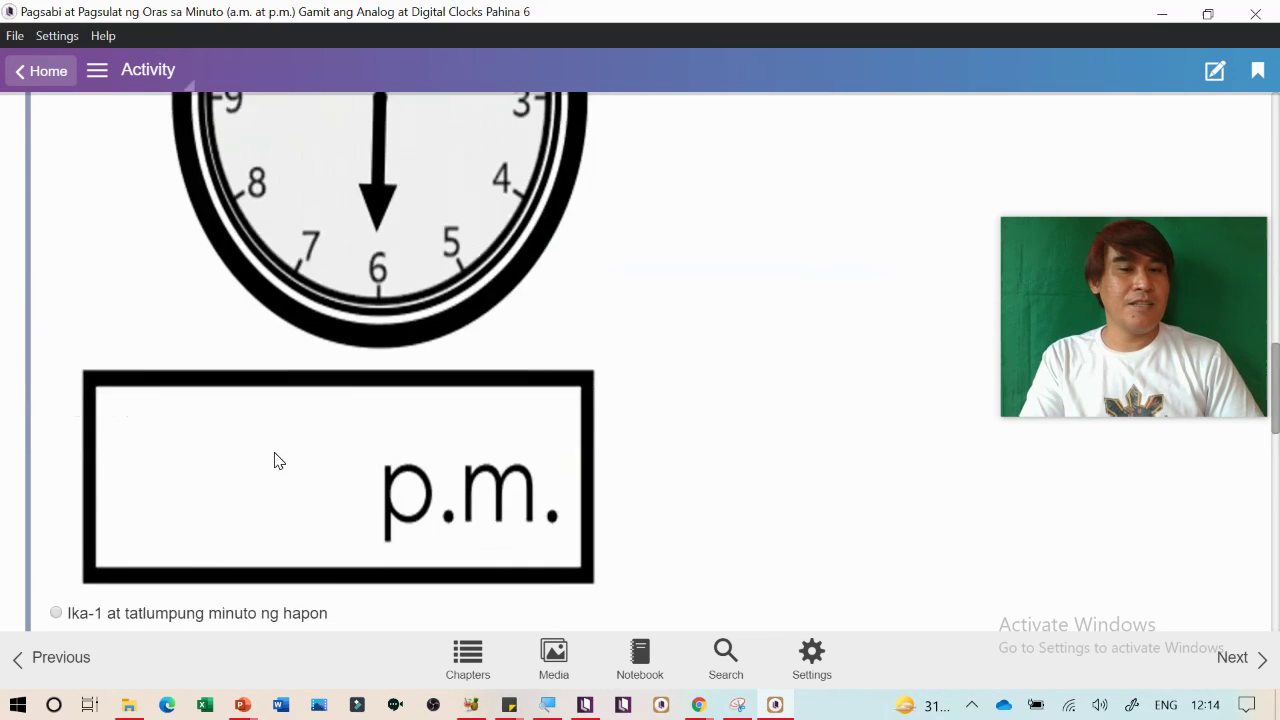
{"action": "left_click", "coordinate": [155, 300]}
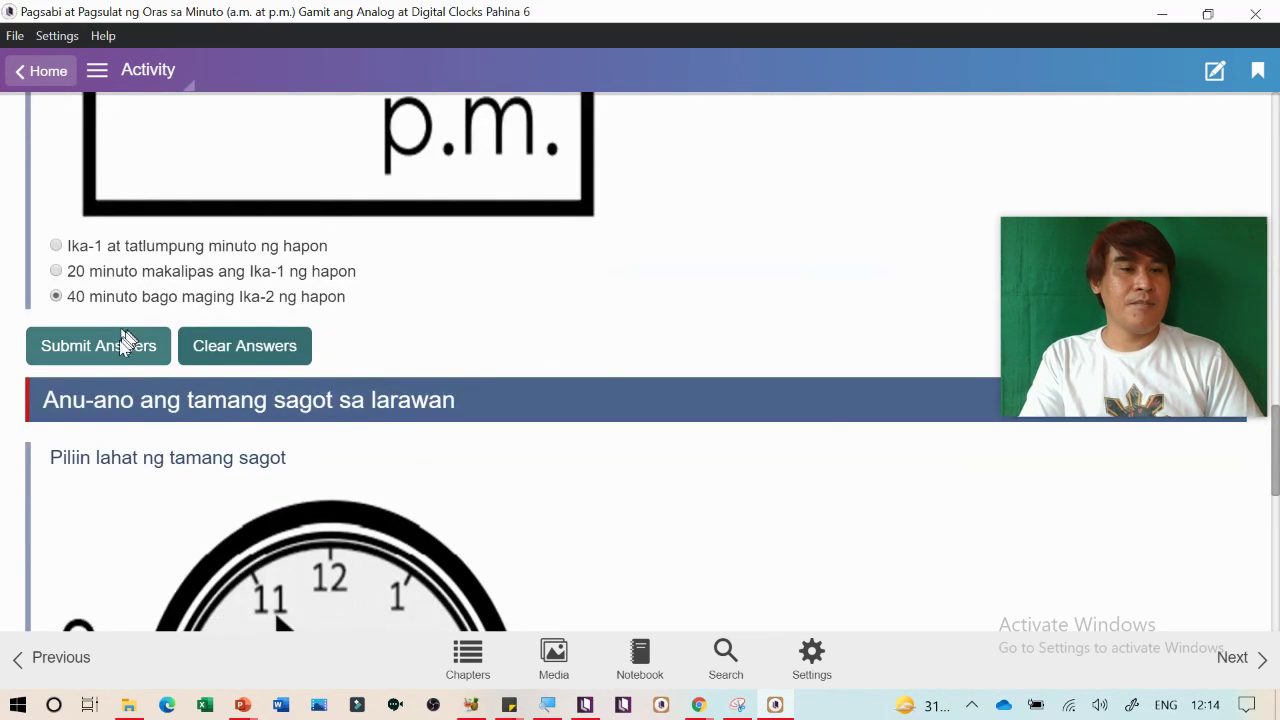
{"action": "left_click", "coordinate": [118, 344]}
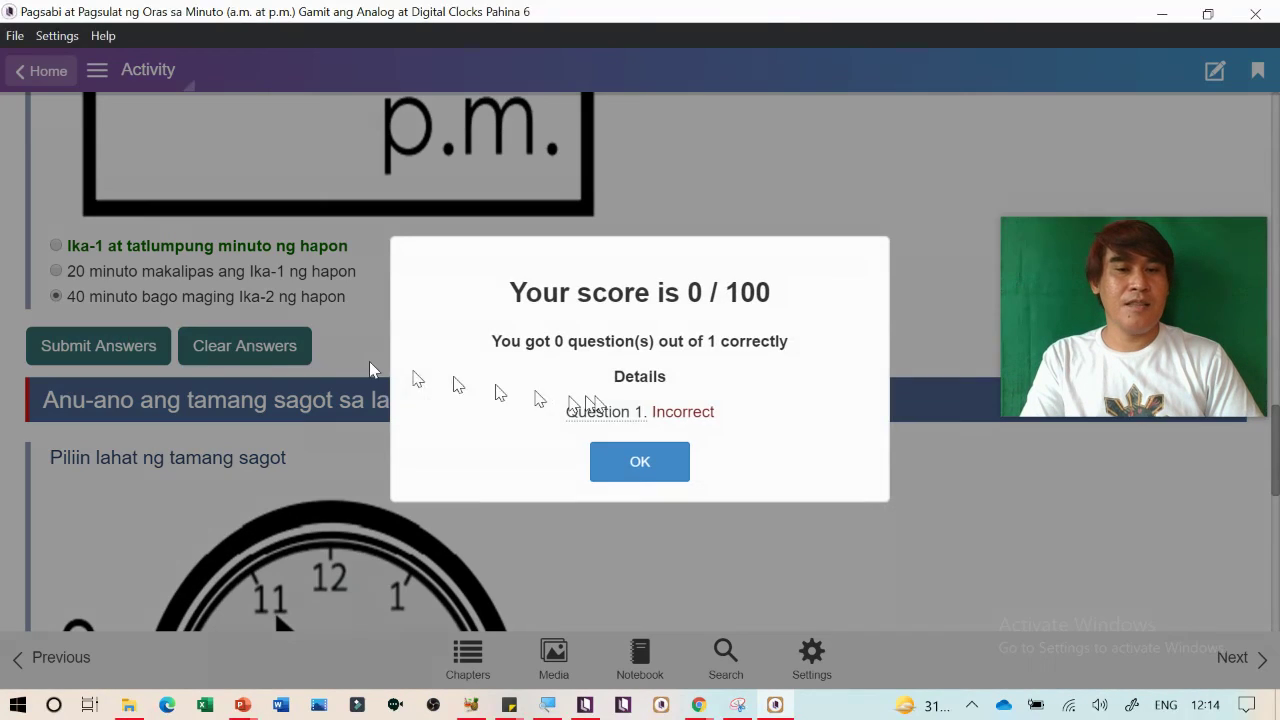
{"action": "left_click", "coordinate": [640, 462]}
Answer the last Activity question with its first three options, leaving out "15 minuto bago maging Ika-9 ng umaga", then submit and dismiss the score
{"action": "scroll", "coordinate": [643, 472], "scroll_direction": "down", "scroll_amount": 8}
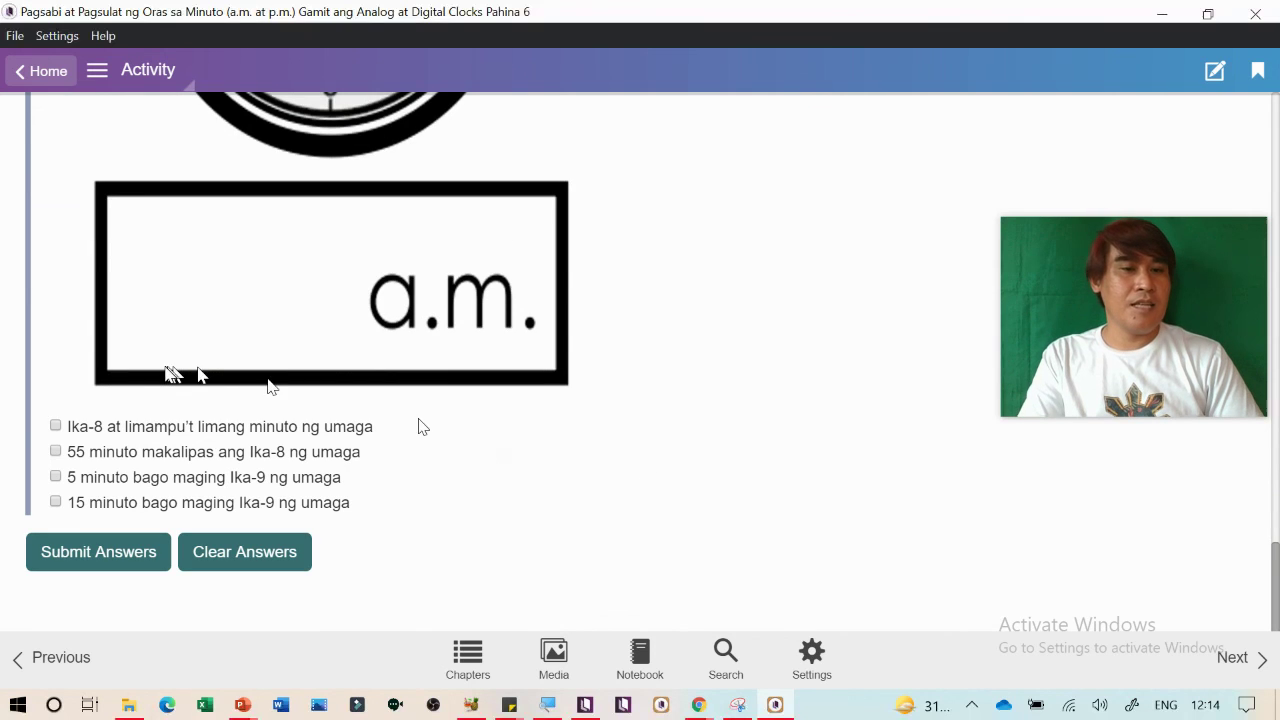
{"action": "left_click", "coordinate": [148, 487]}
{"action": "left_click", "coordinate": [118, 545]}
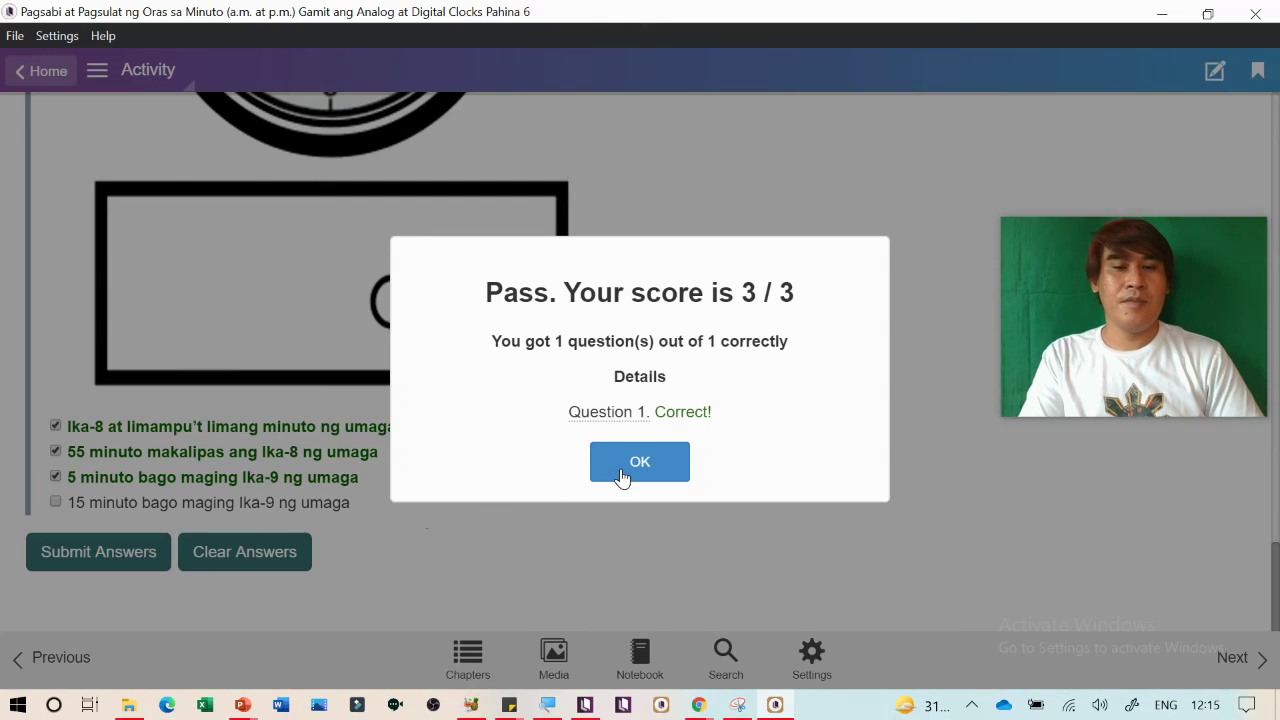
{"action": "left_click", "coordinate": [622, 475]}
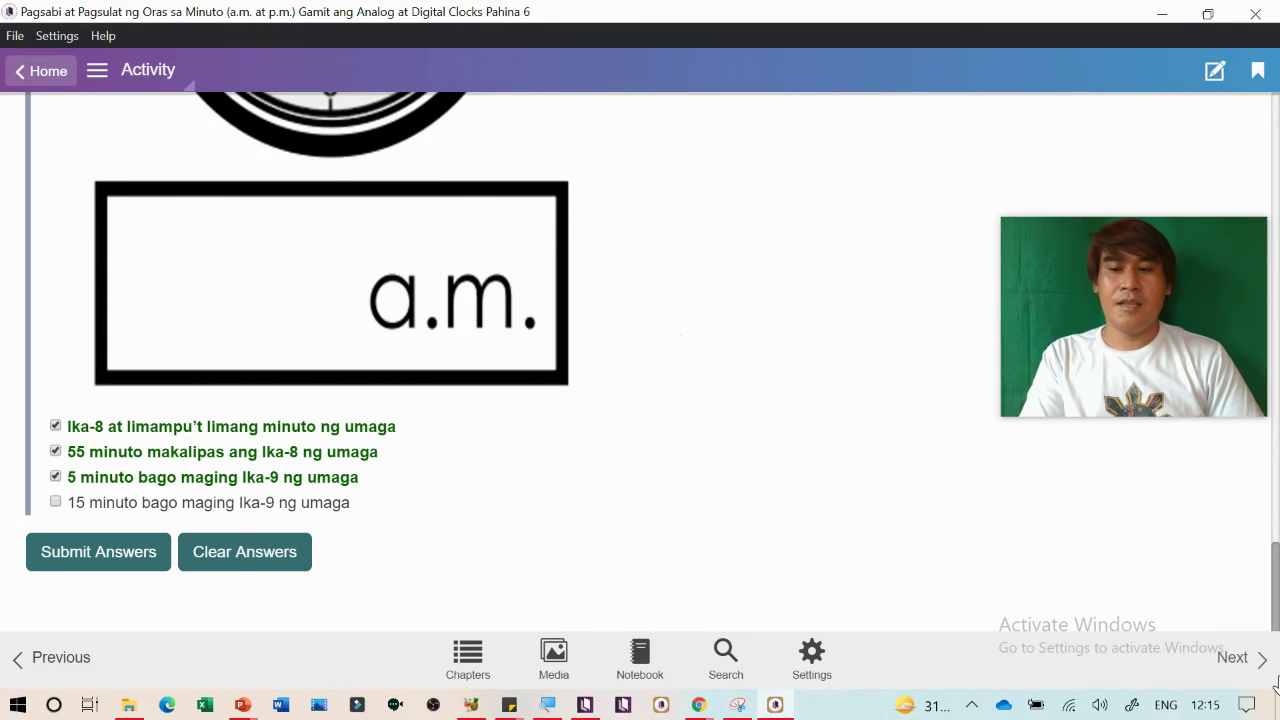
Advance to the Video chapter and start its embedded video
{"action": "left_click", "coordinate": [1240, 651]}
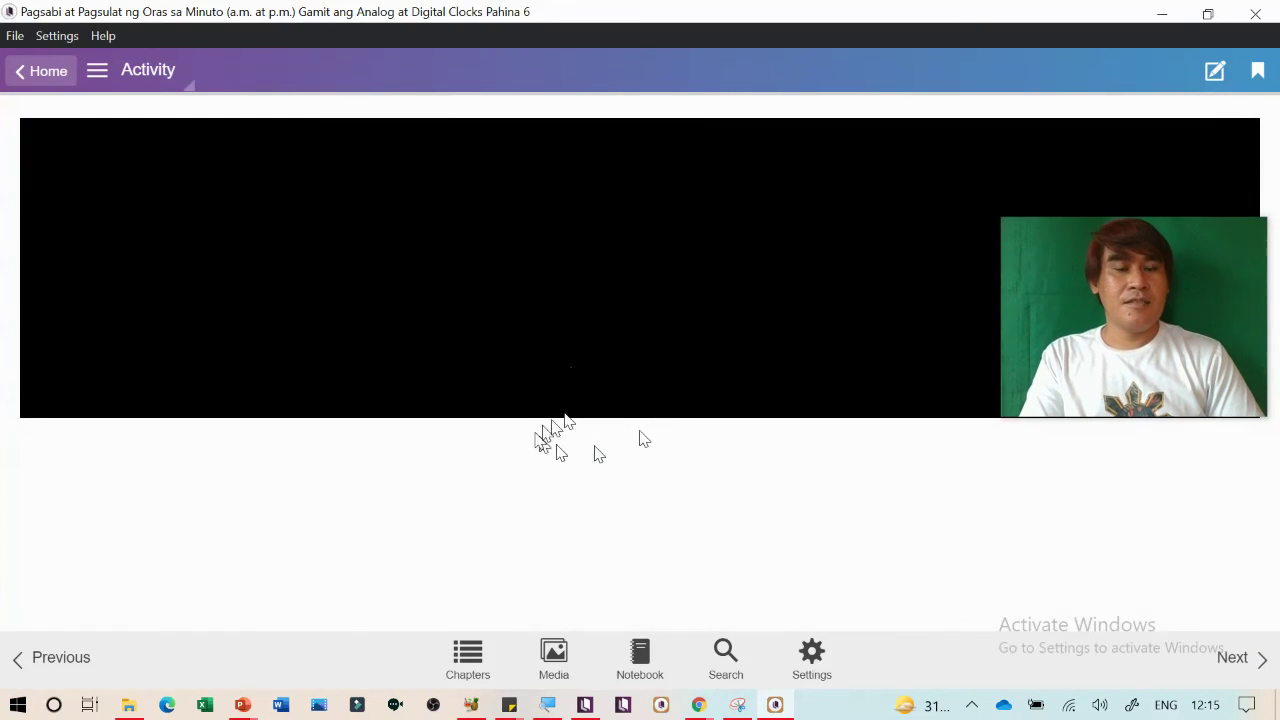
{"action": "left_click", "coordinate": [652, 267]}
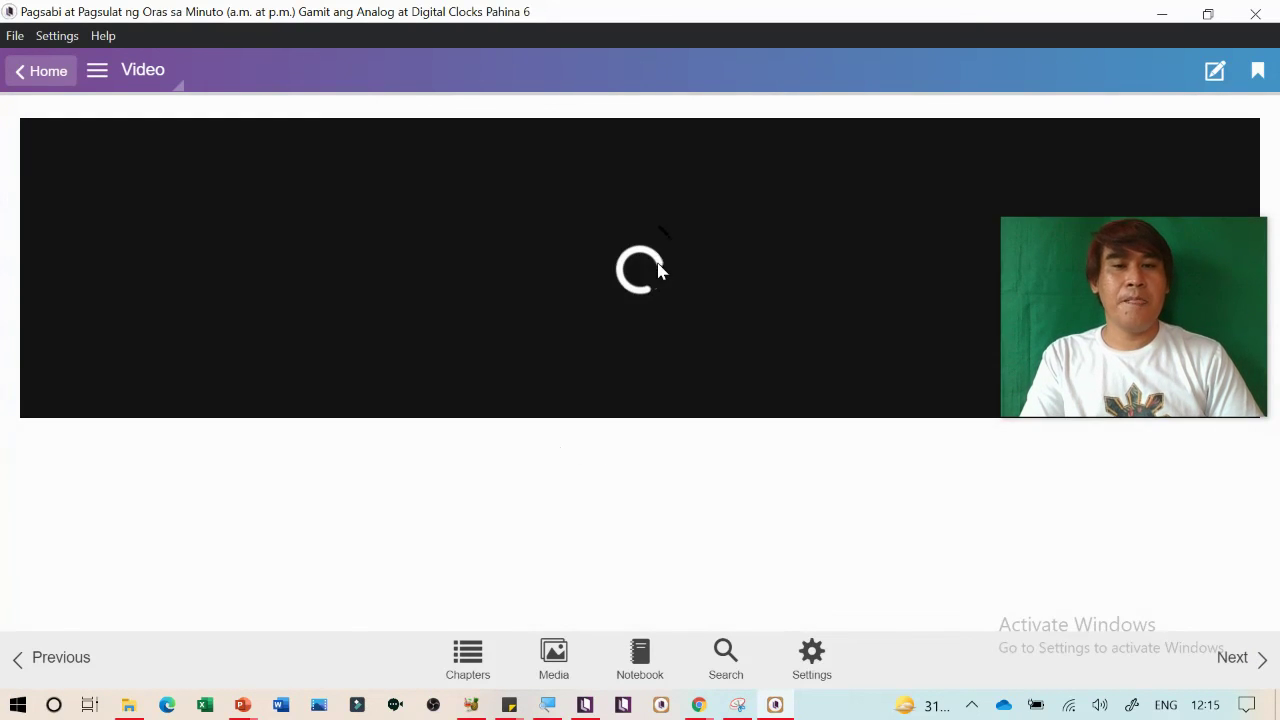
Go on to the Untitled Chapter quiz and answer its three questions with 5:00am, 6:30am and Tama
{"action": "left_click", "coordinate": [1236, 664]}
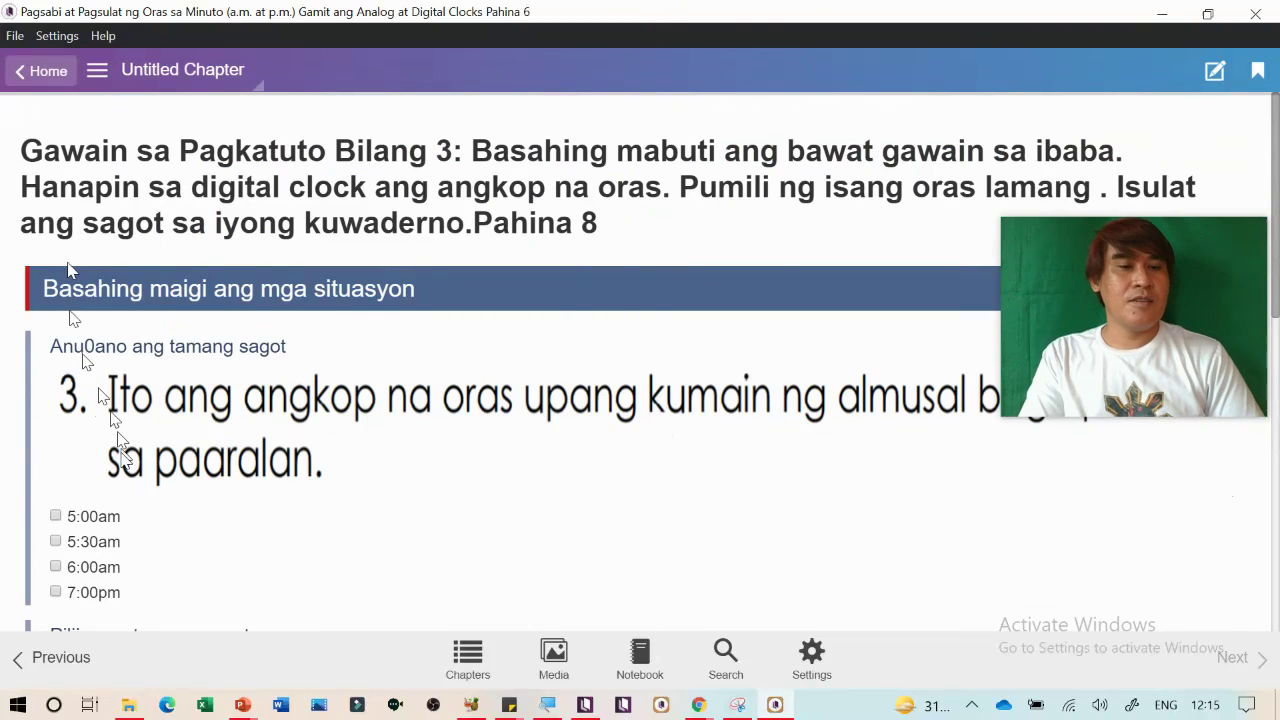
{"action": "scroll", "coordinate": [122, 455], "scroll_direction": "down", "scroll_amount": 3}
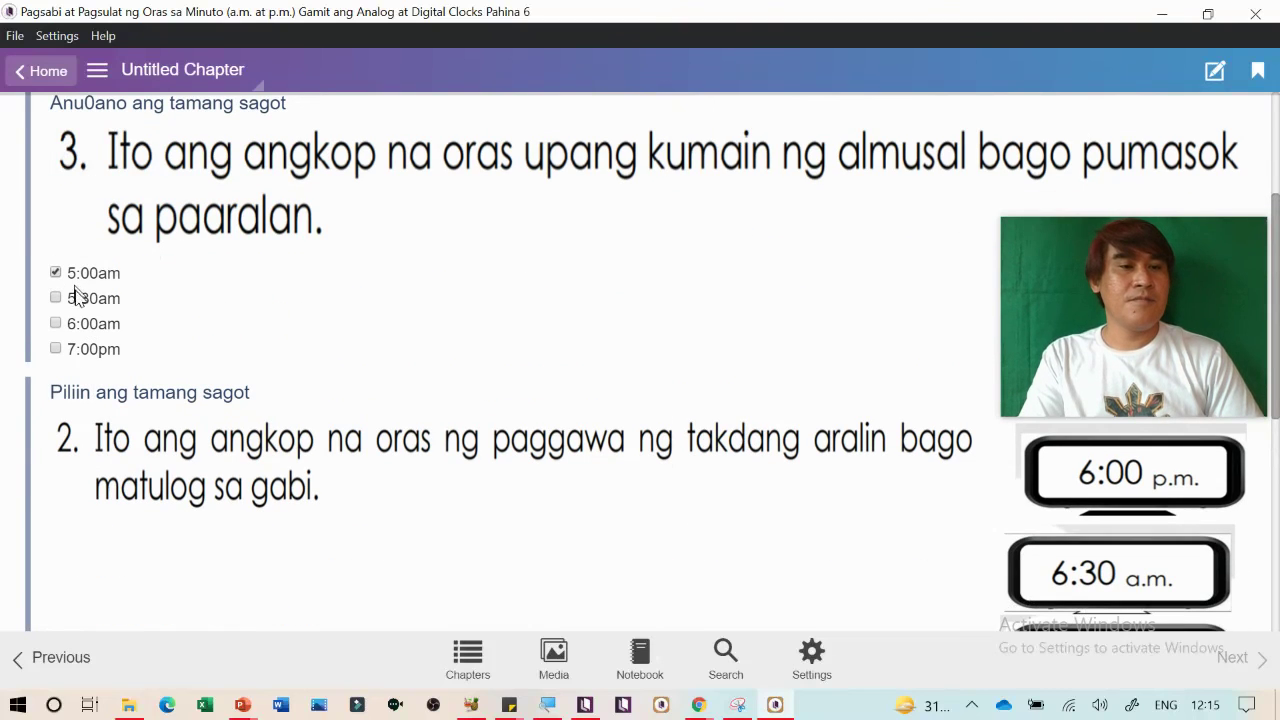
{"action": "scroll", "coordinate": [118, 405], "scroll_direction": "down", "scroll_amount": 5}
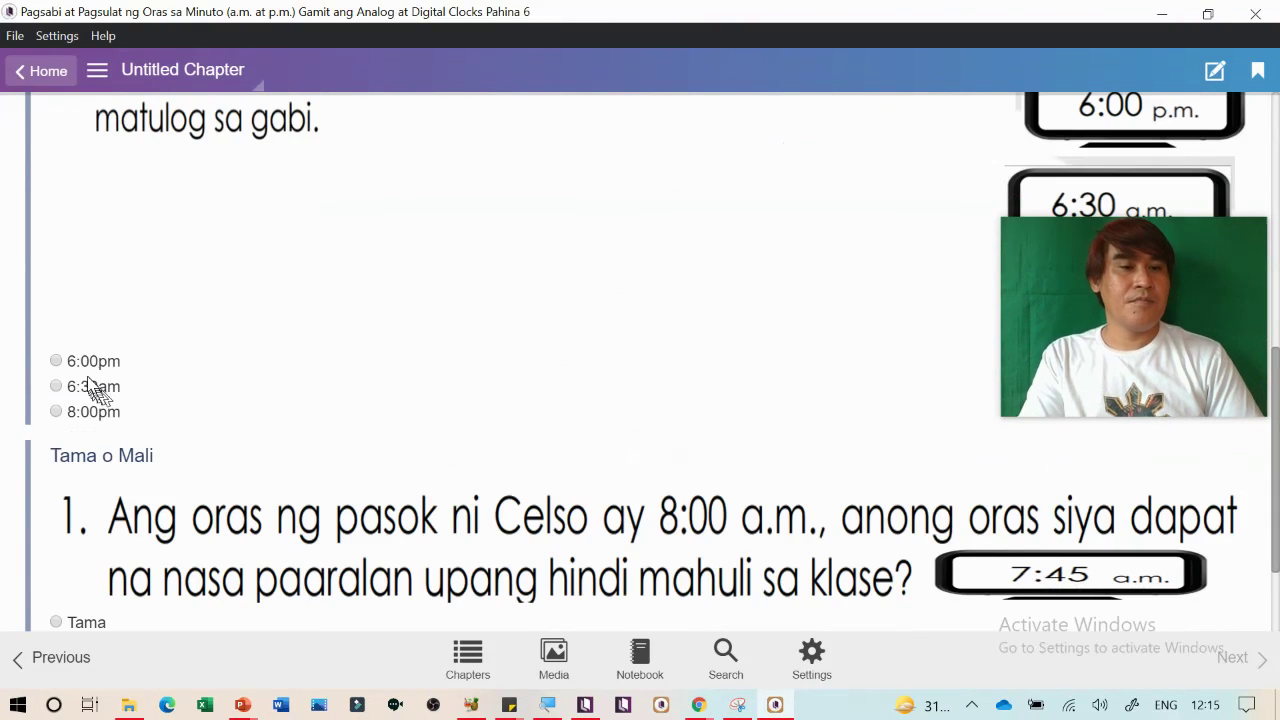
{"action": "scroll", "coordinate": [89, 385], "scroll_direction": "down", "scroll_amount": 2}
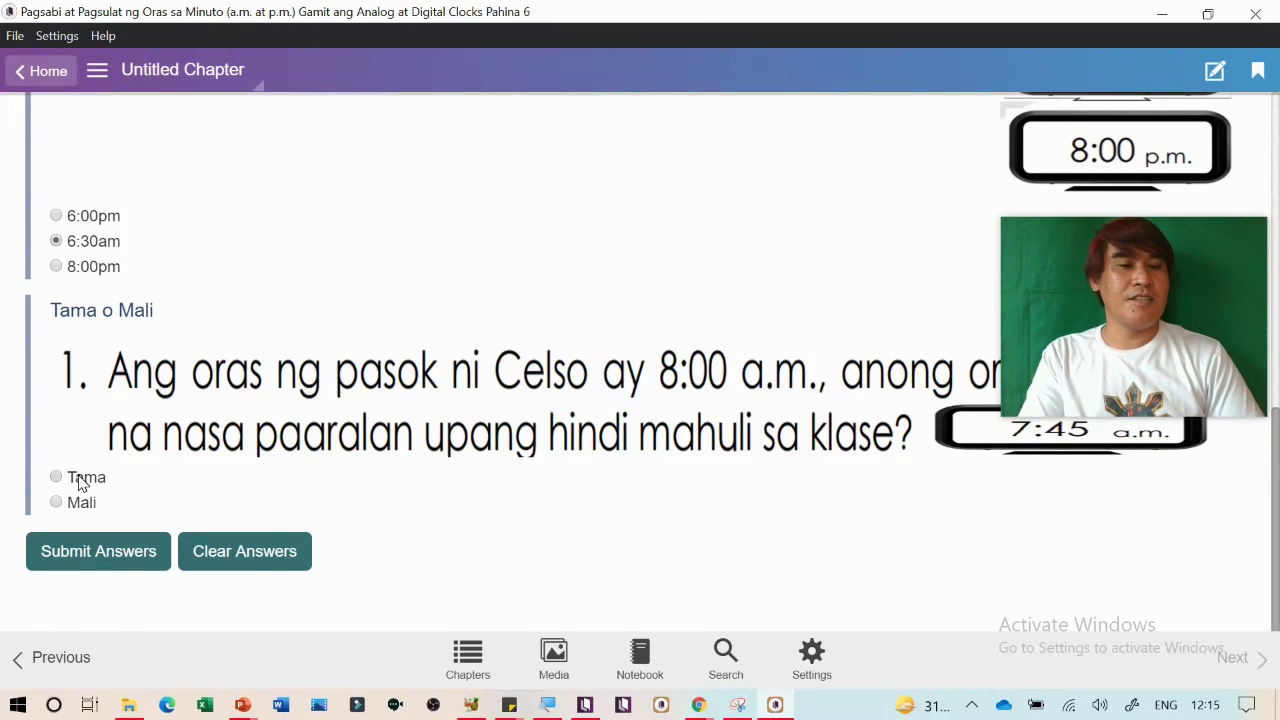
{"action": "scroll", "coordinate": [251, 417], "scroll_direction": "up", "scroll_amount": 2}
{"action": "scroll", "coordinate": [251, 417], "scroll_direction": "down", "scroll_amount": 2}
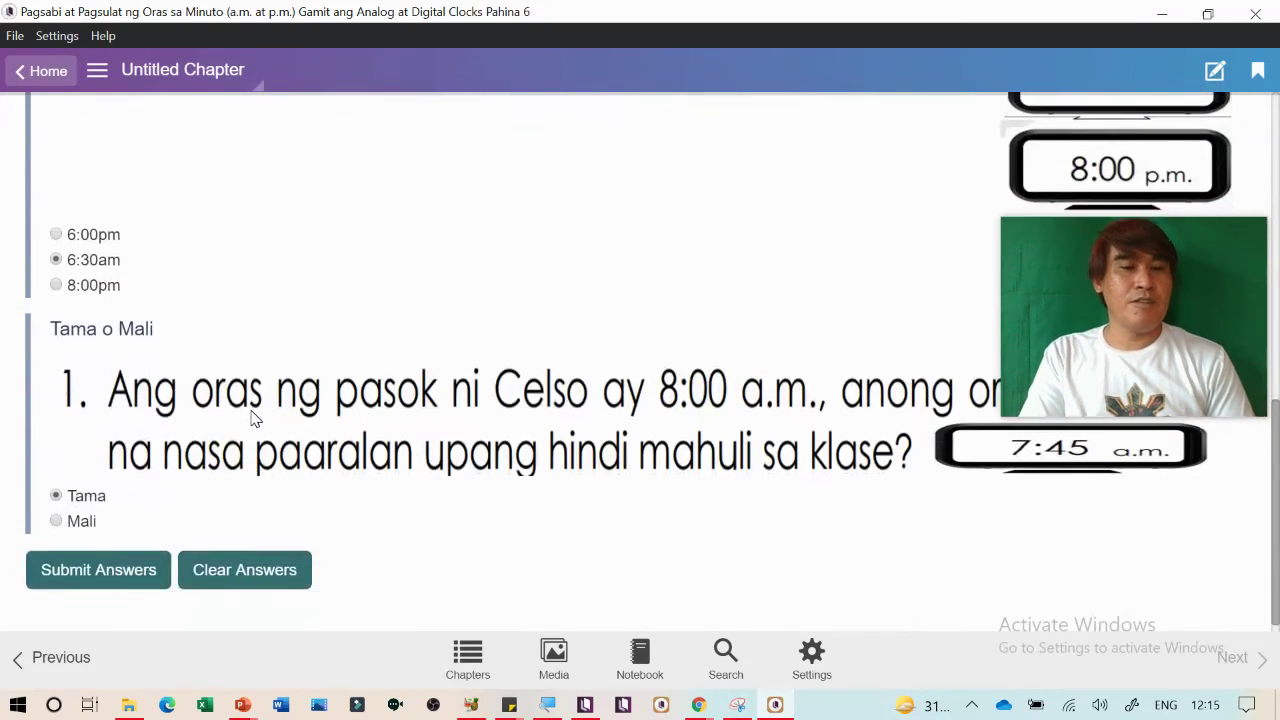
Review the three quiz answers from the start of the page, submit them and dismiss the score
{"action": "scroll", "coordinate": [251, 417], "scroll_direction": "up", "scroll_amount": 1}
{"action": "scroll", "coordinate": [122, 455], "scroll_direction": "up", "scroll_amount": 6}
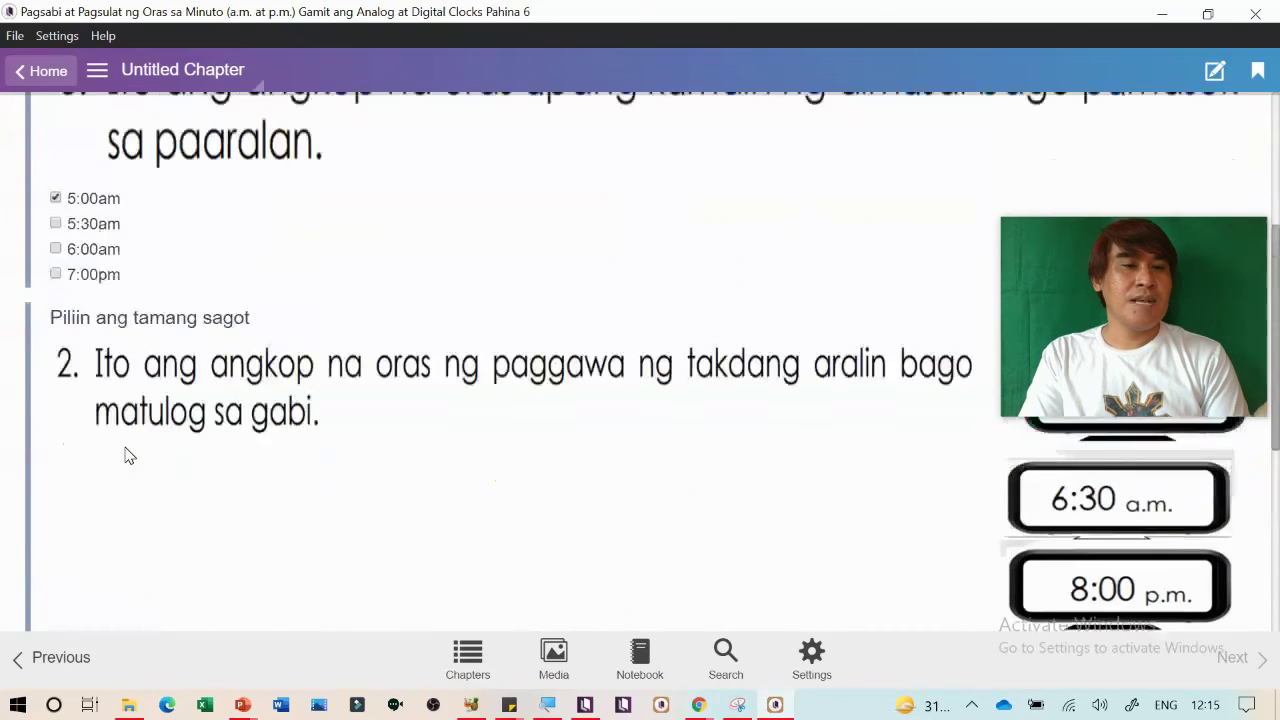
{"action": "scroll", "coordinate": [126, 455], "scroll_direction": "up", "scroll_amount": 1}
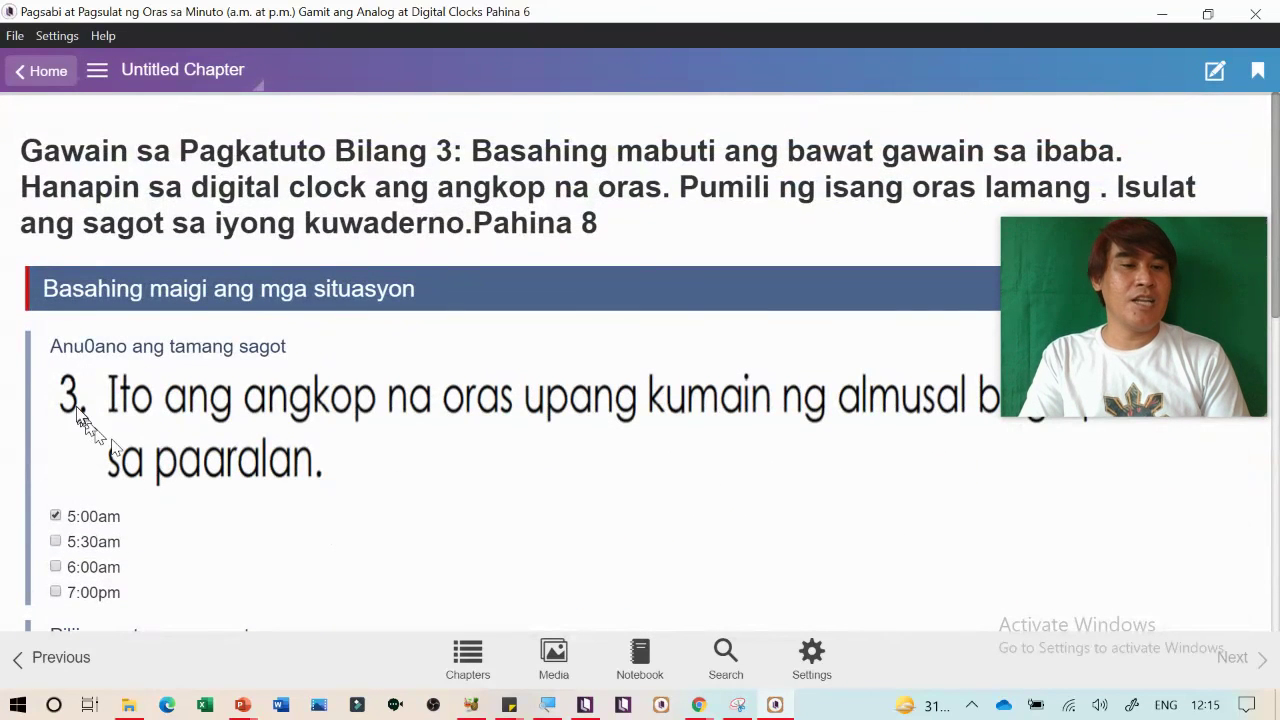
{"action": "scroll", "coordinate": [163, 434], "scroll_direction": "down", "scroll_amount": 8}
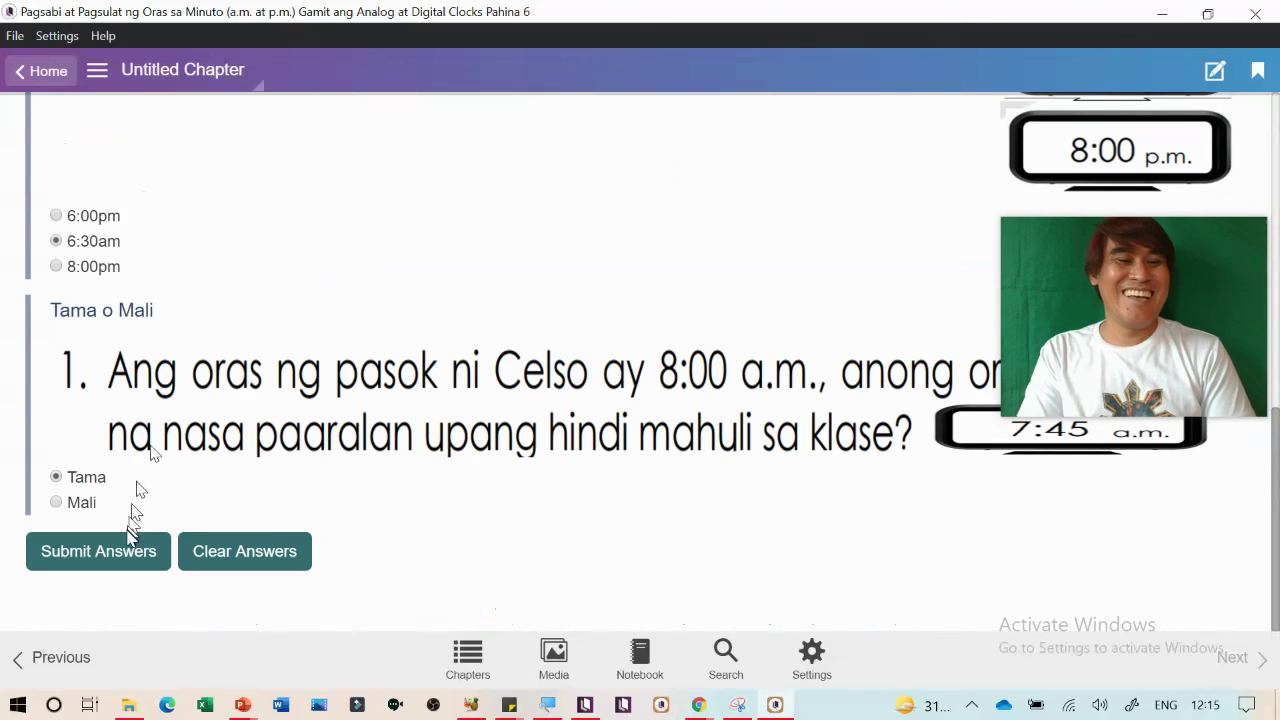
{"action": "left_click", "coordinate": [106, 564]}
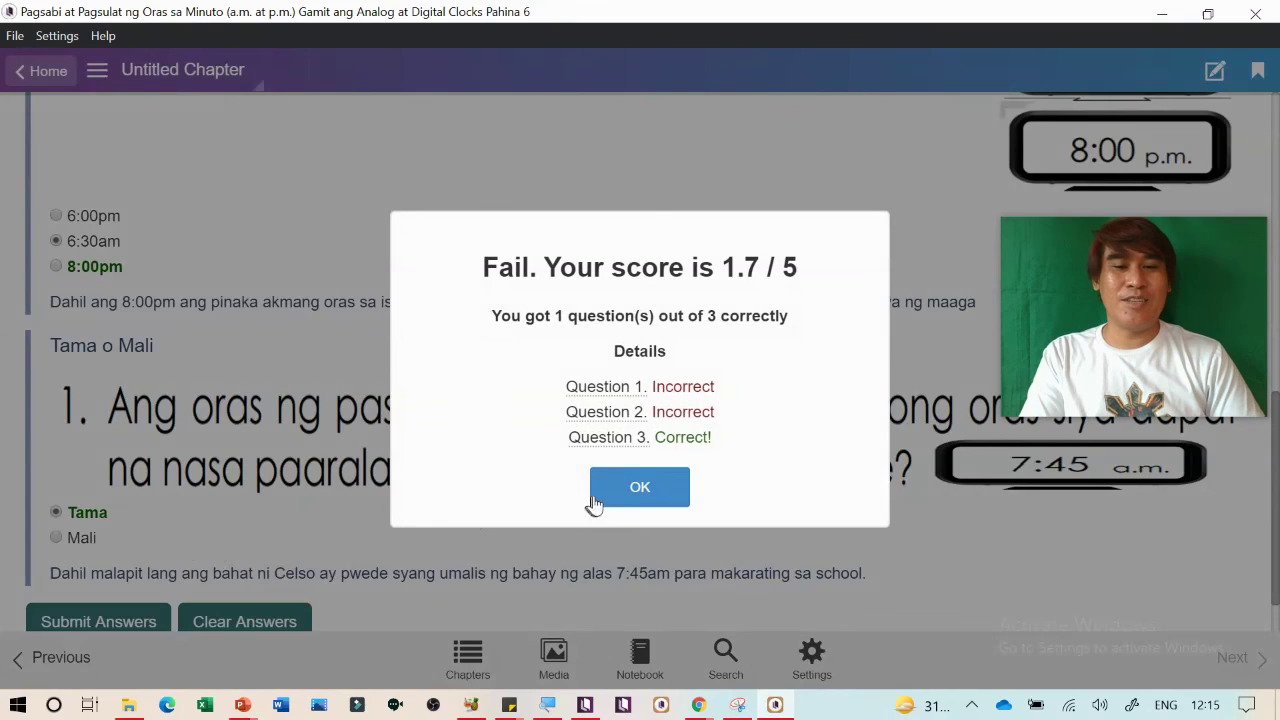
{"action": "left_click", "coordinate": [594, 503]}
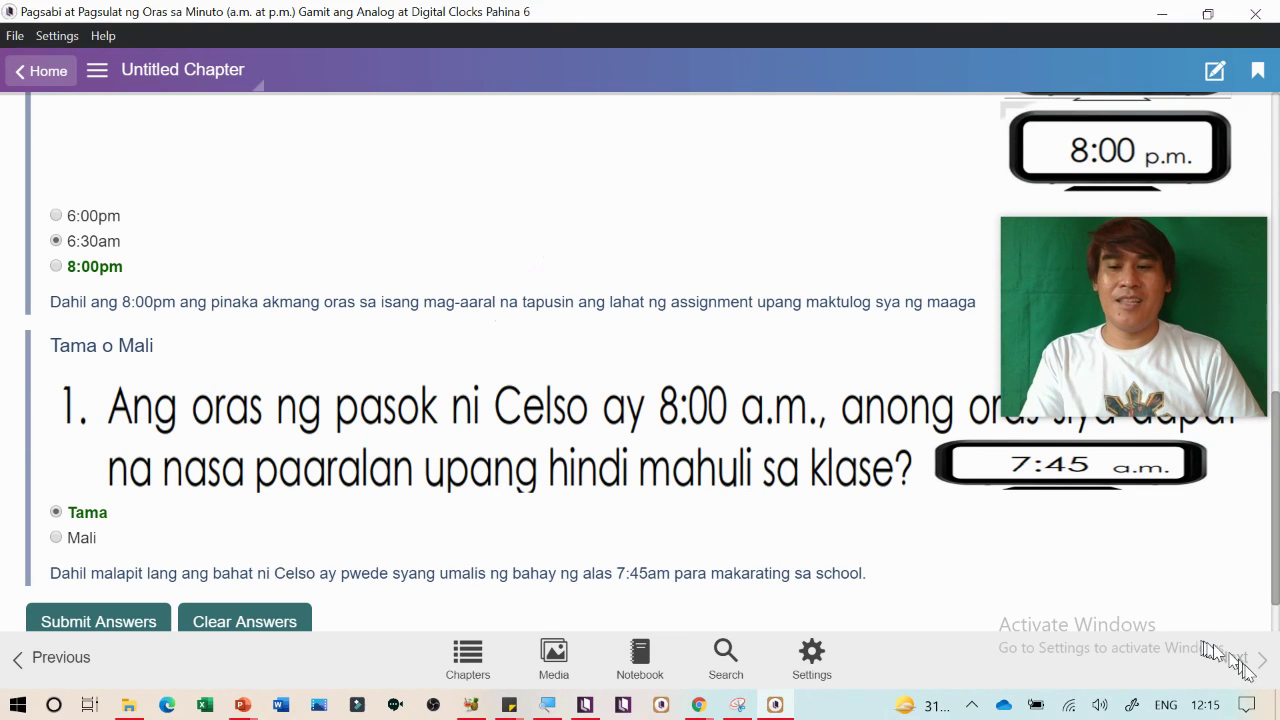
{"action": "mouse_move", "coordinate": [1098, 258]}
{"action": "left_click_drag", "start_coordinate": [1098, 247], "coordinate": [1087, 502]}
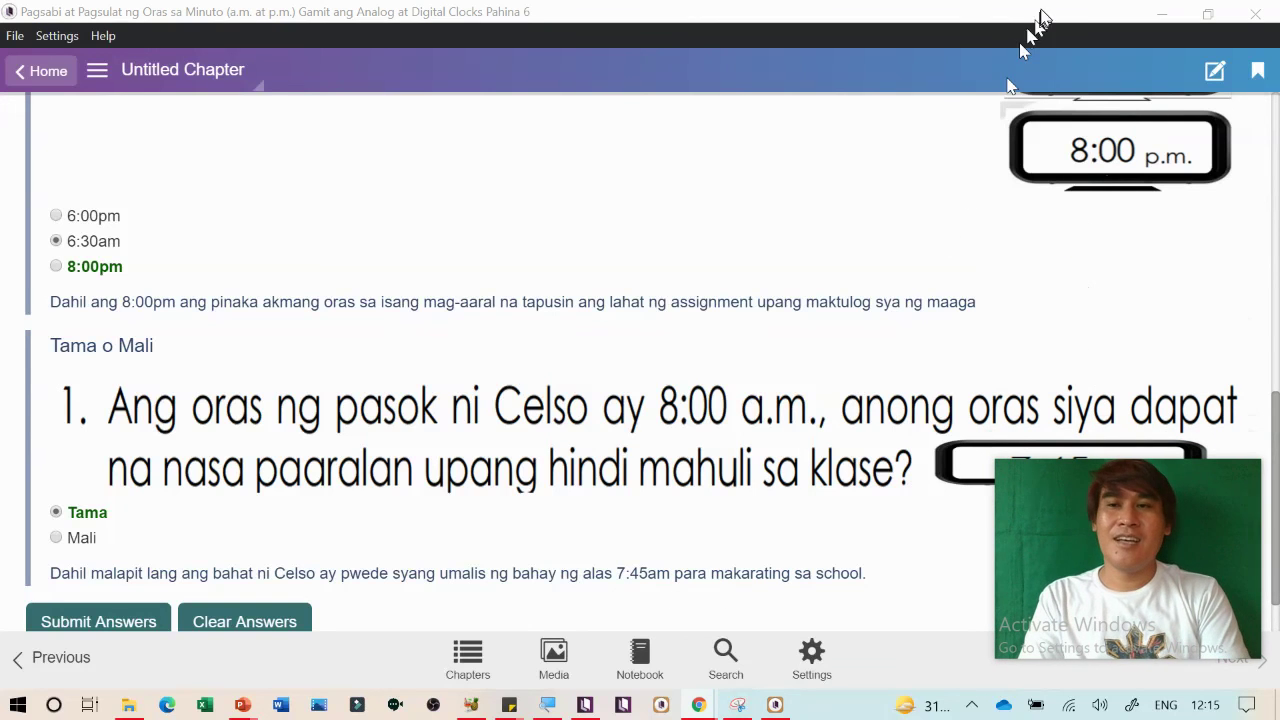
Switch back to Kotobee Author and open the book's Cover Page chapter in the editor
{"action": "left_click", "coordinate": [1160, 22]}
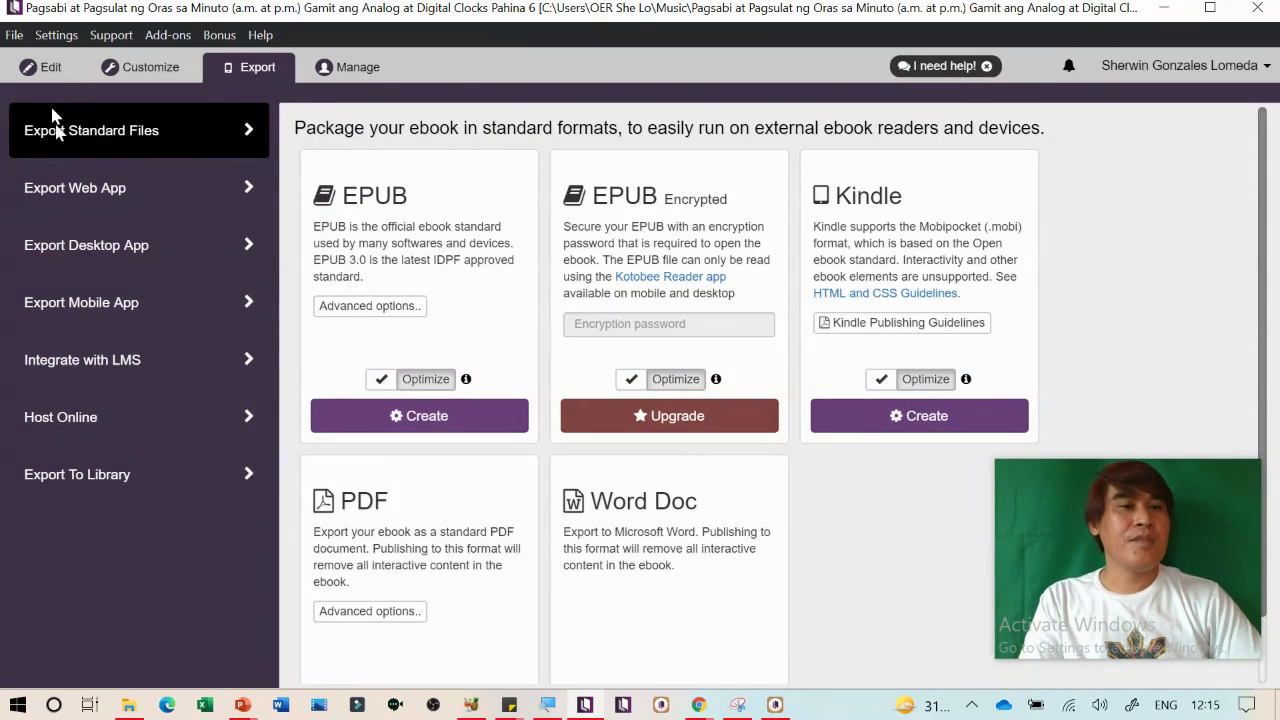
{"action": "left_click", "coordinate": [47, 68]}
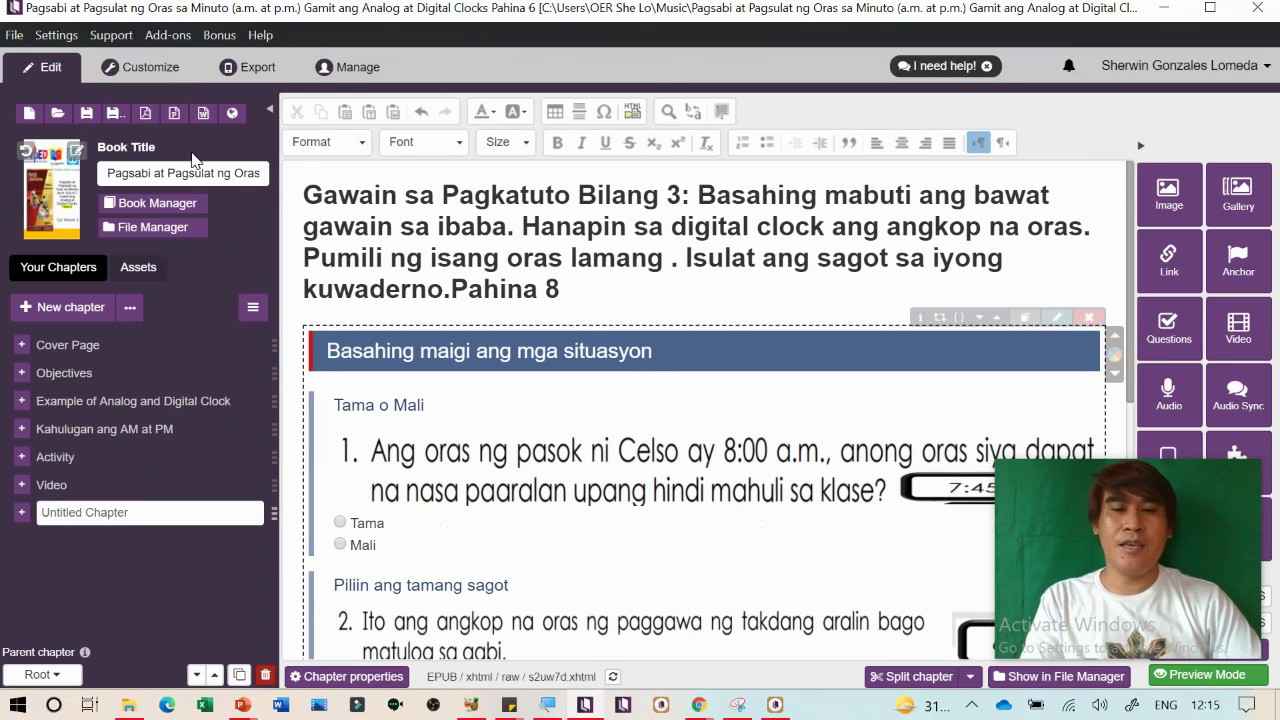
{"action": "left_click", "coordinate": [94, 345]}
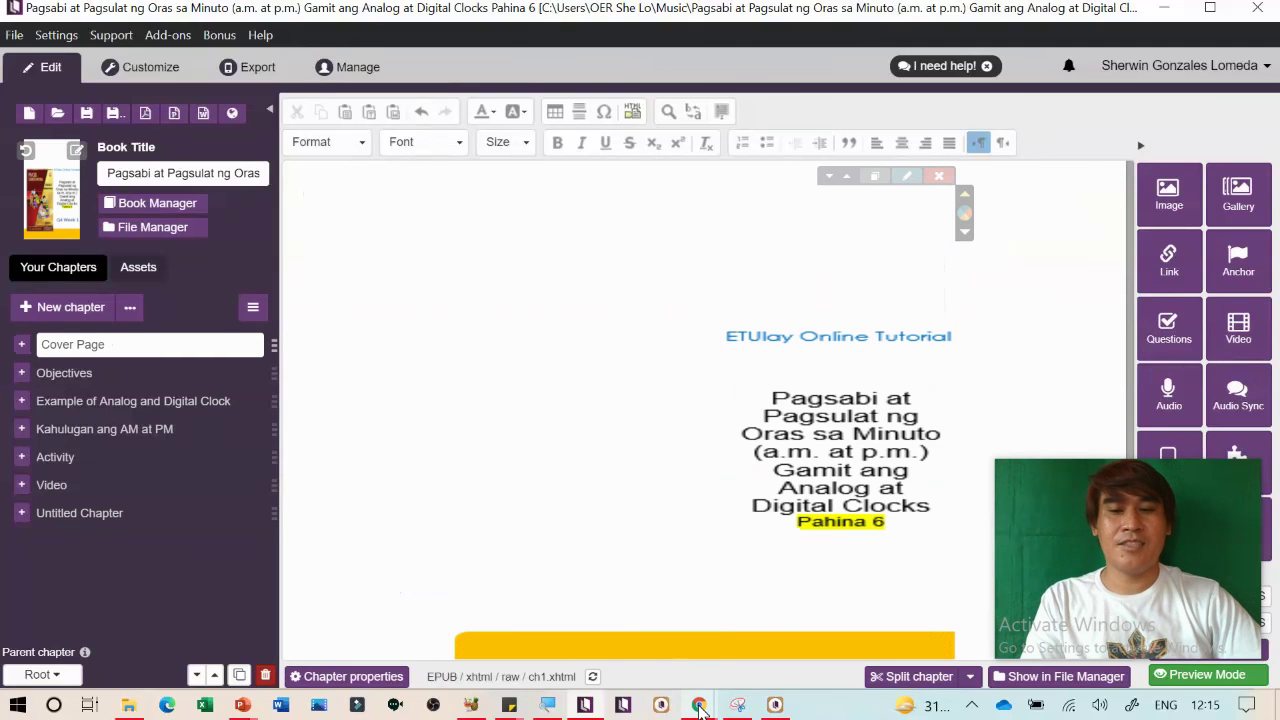
{"action": "mouse_move", "coordinate": [700, 708]}
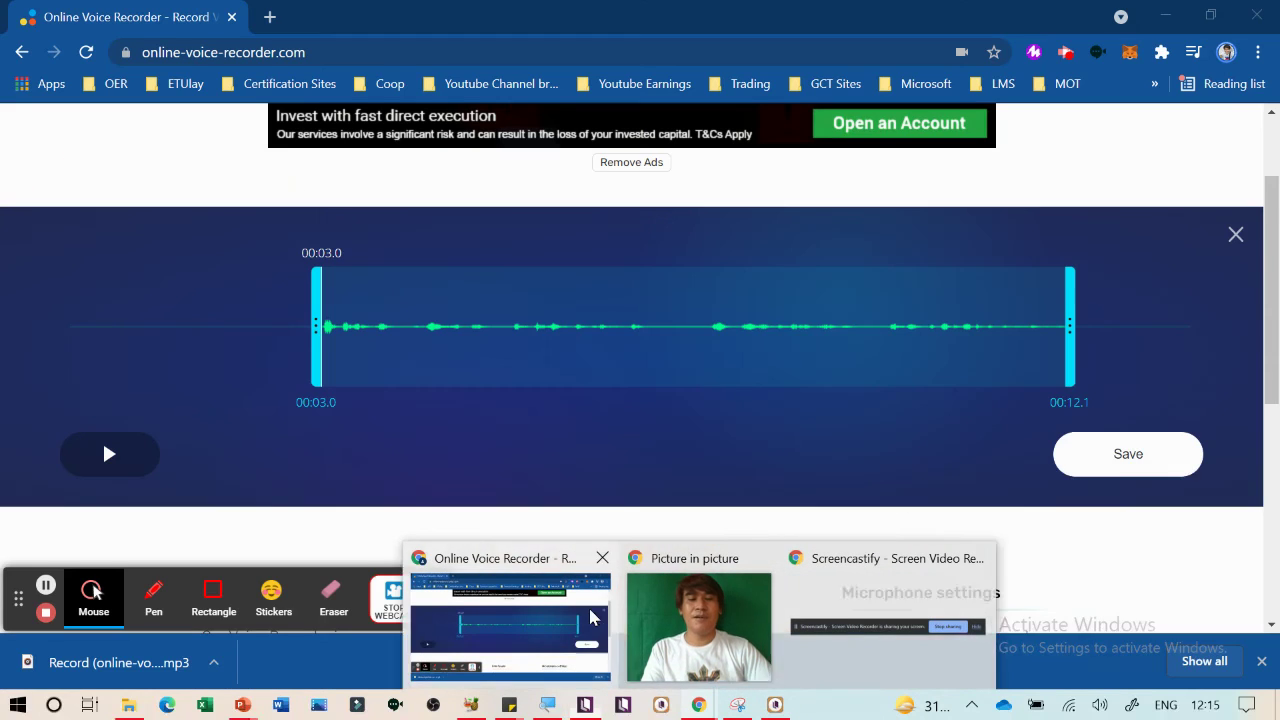
{"action": "left_click", "coordinate": [600, 614]}
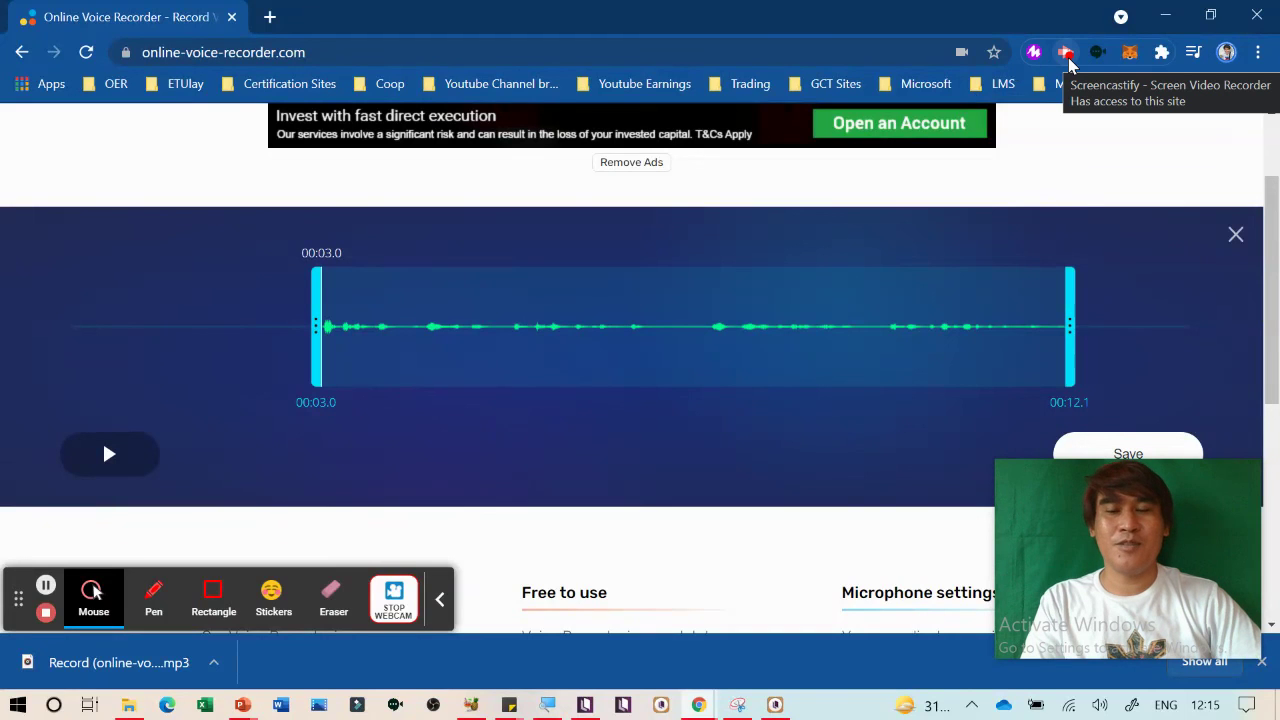
{"action": "left_click", "coordinate": [1067, 56]}
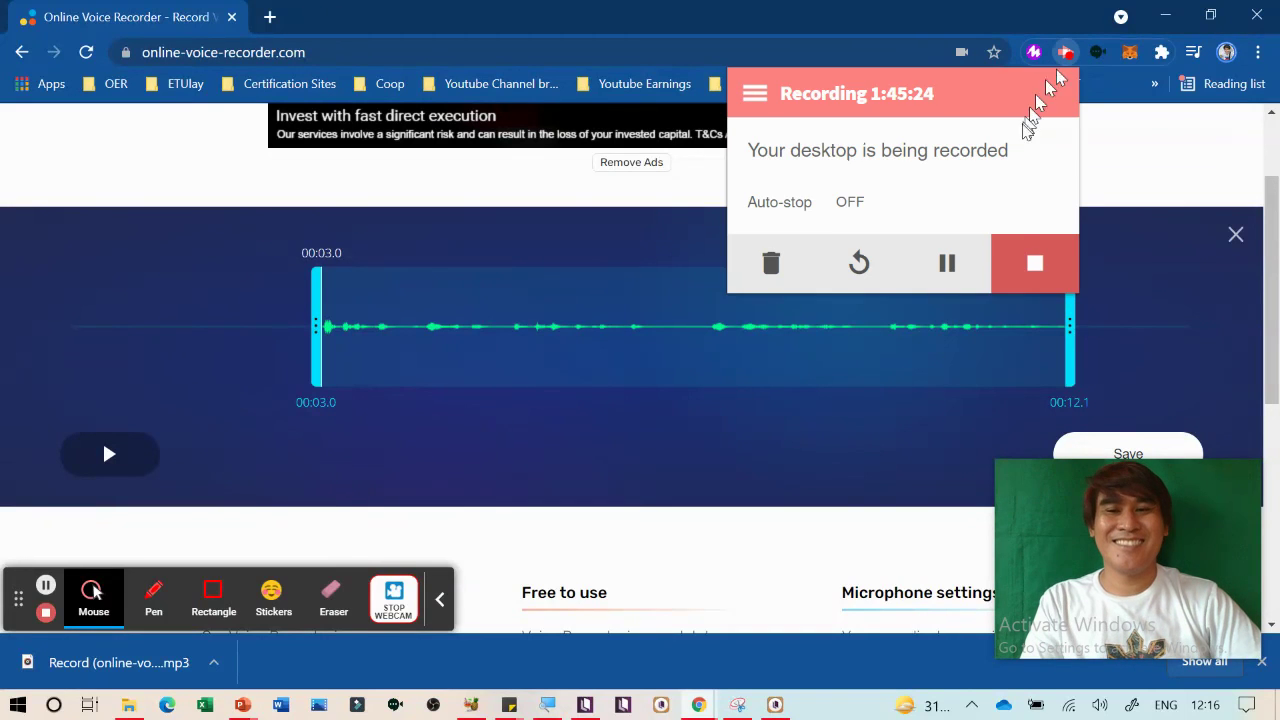